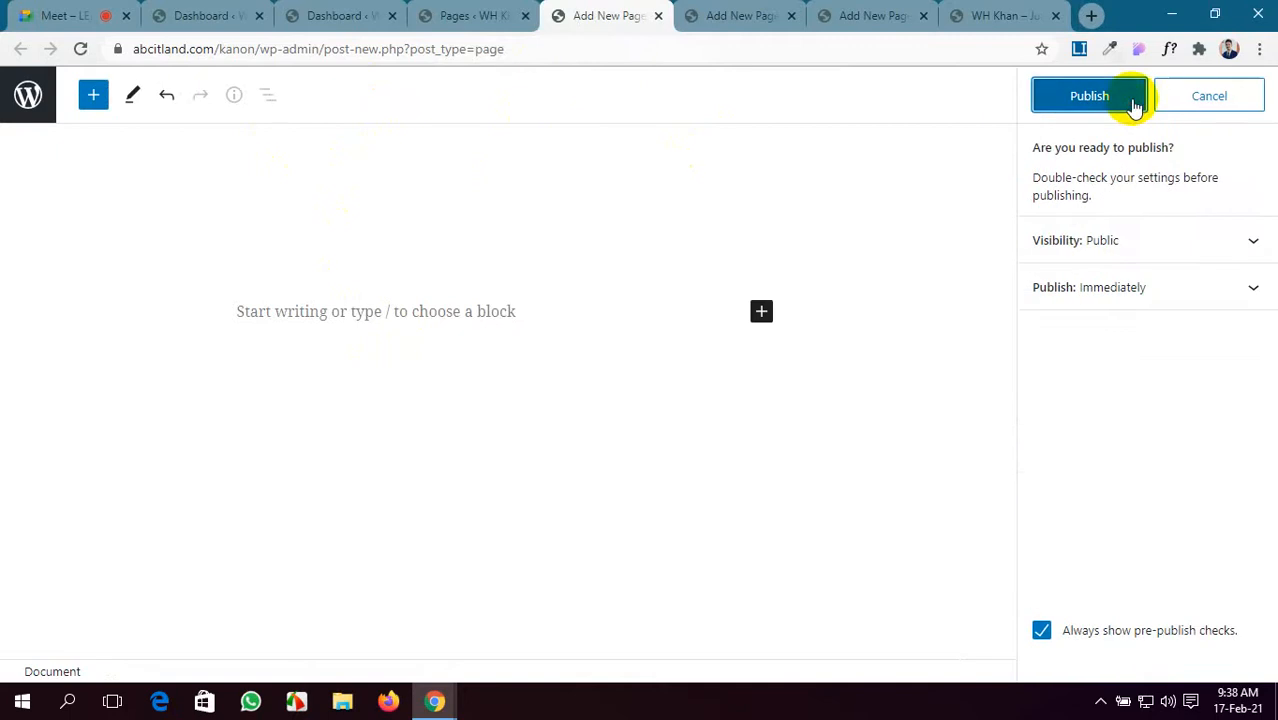
- Publish the Home page and admit the waiting participant to the video call
left_click(1120, 97)
left_click(100, 15)
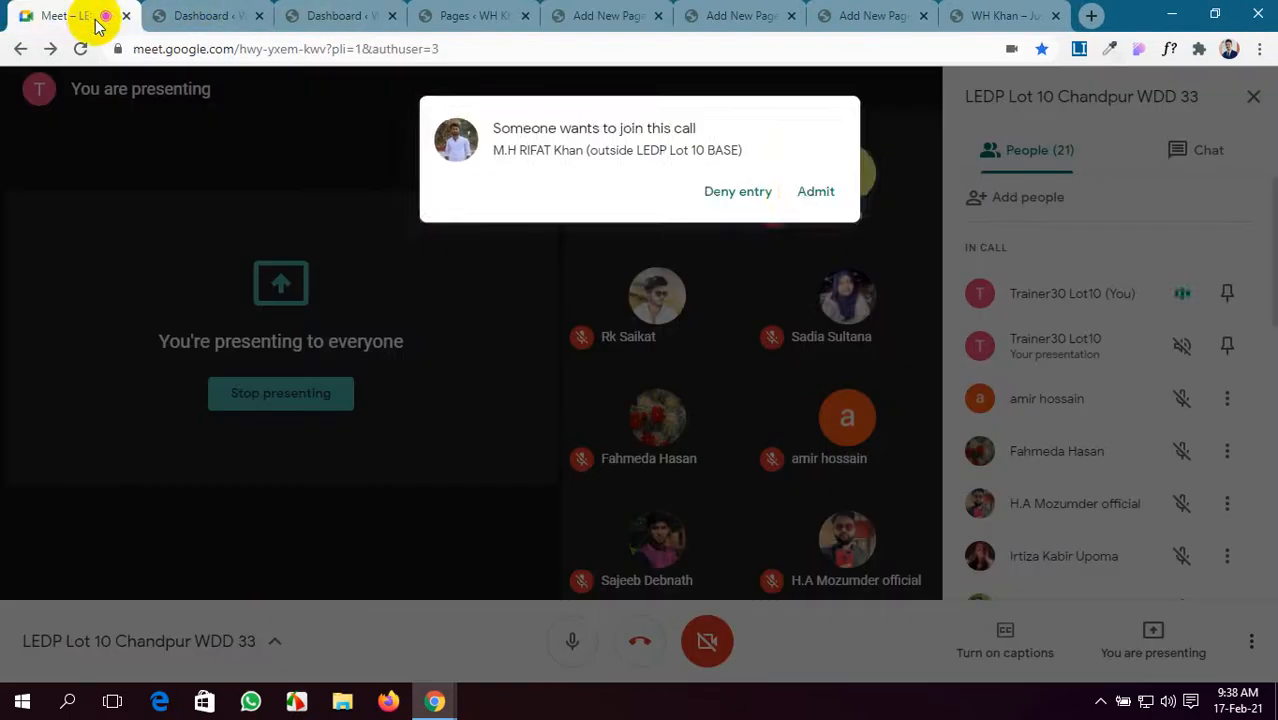
left_click(814, 183)
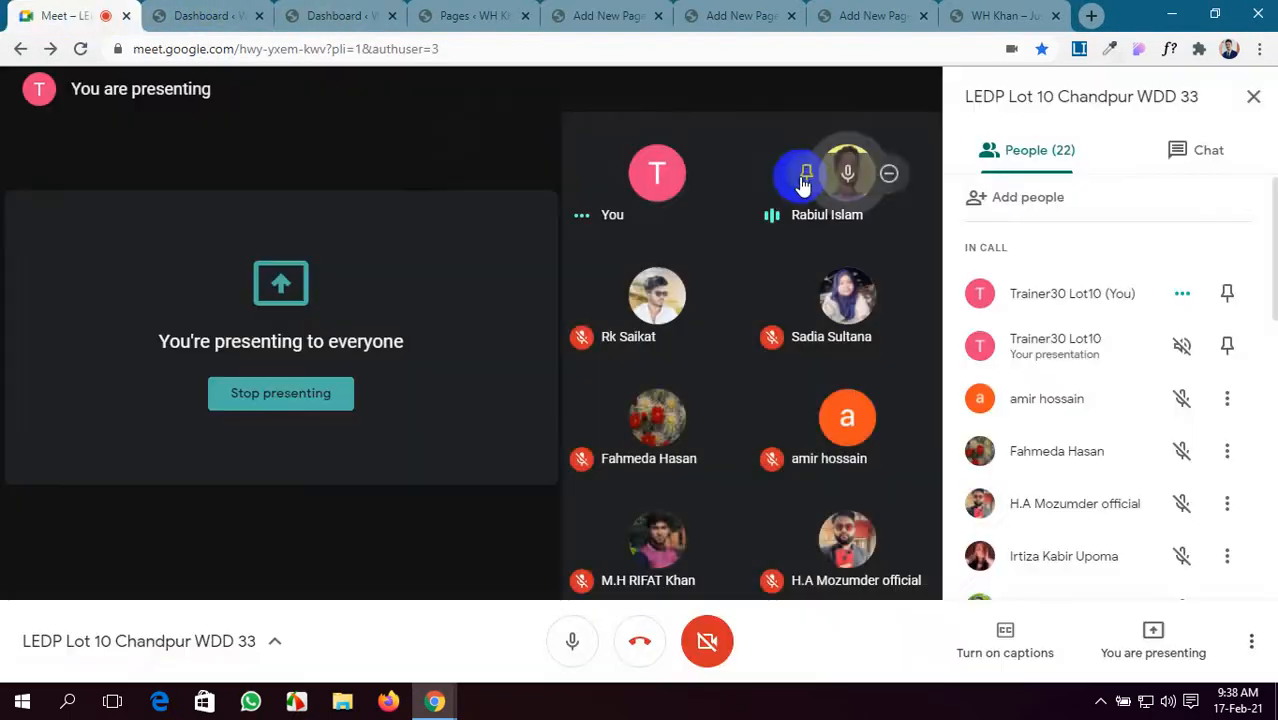
left_click(615, 15)
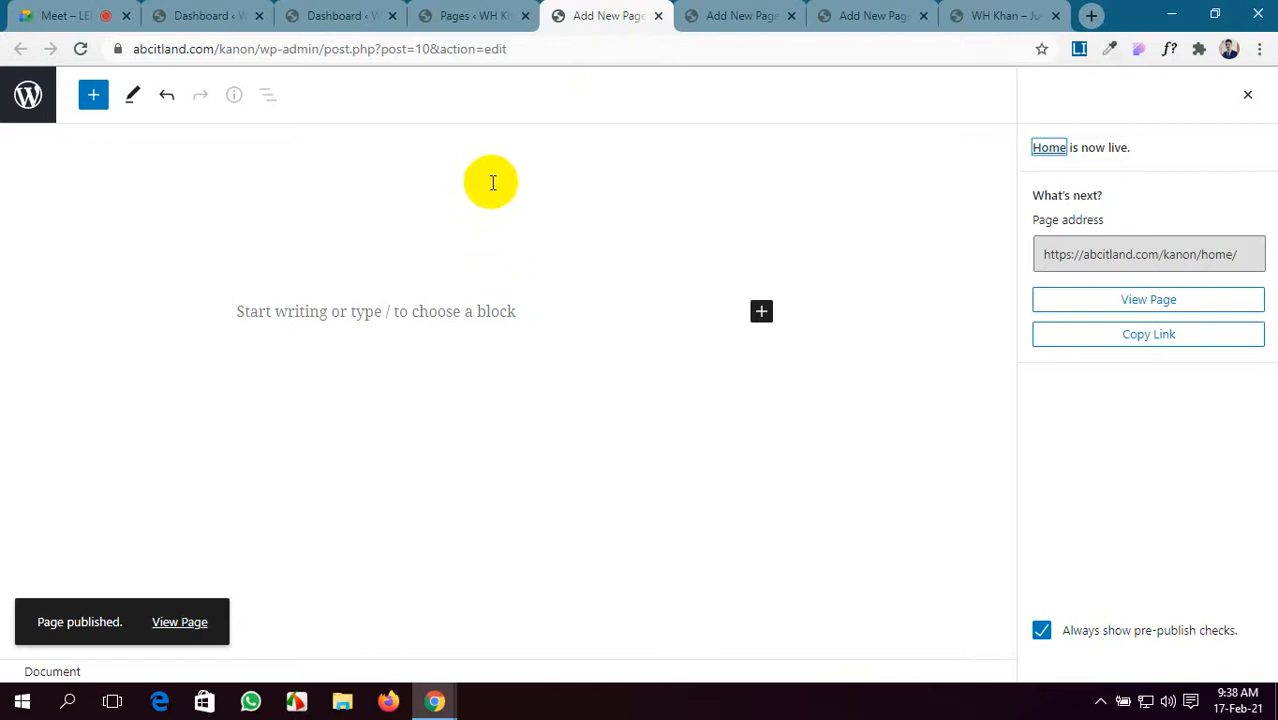
- Give the next blank page a title and publish it
left_click(757, 16)
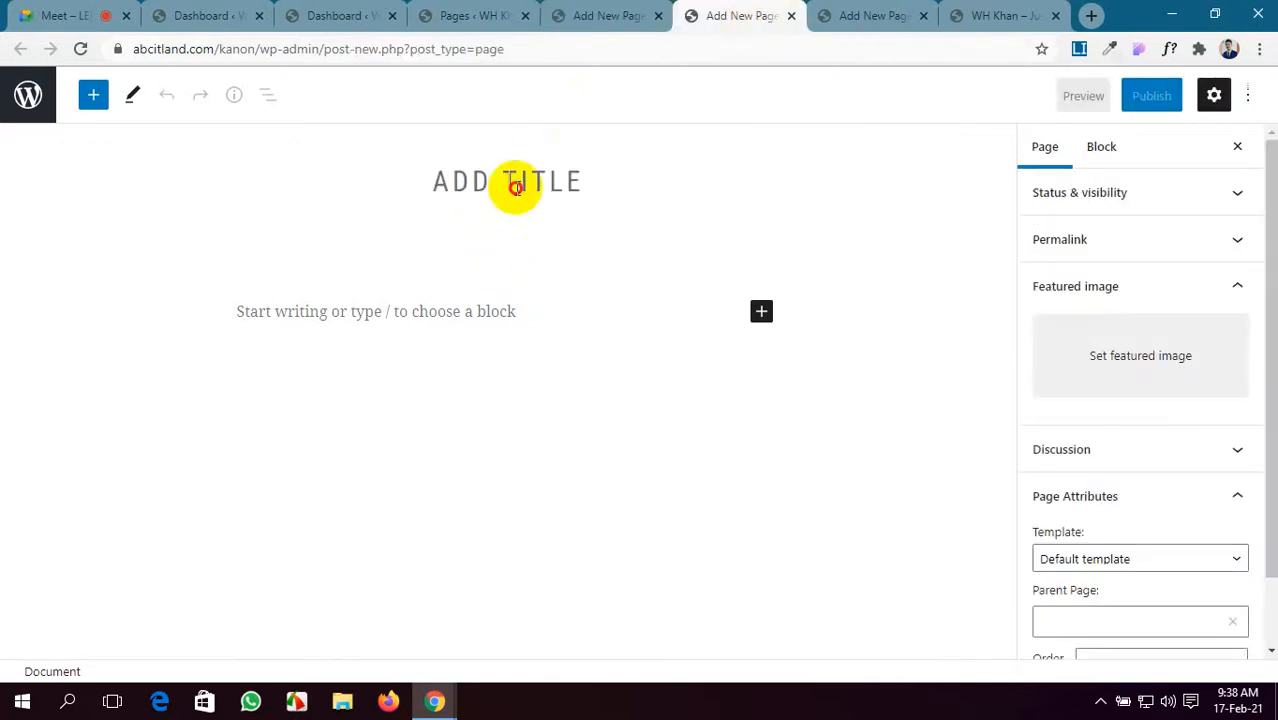
left_click(517, 188)
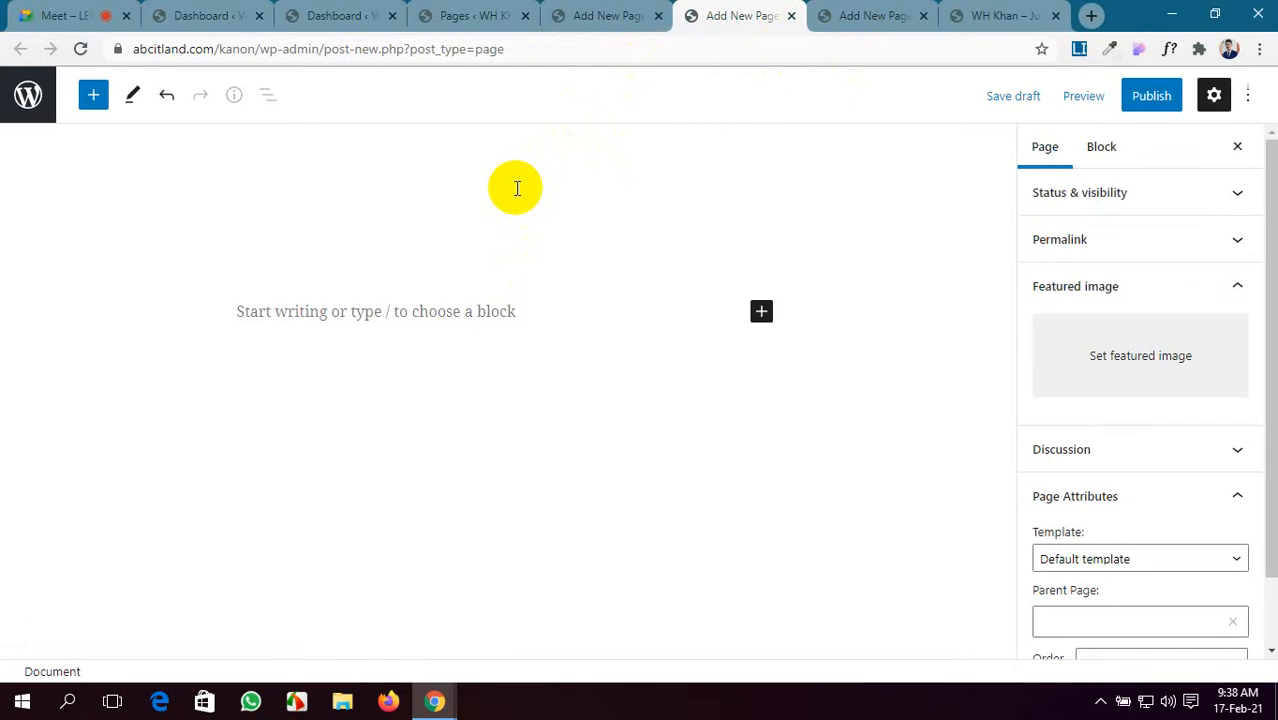
left_click(1145, 98)
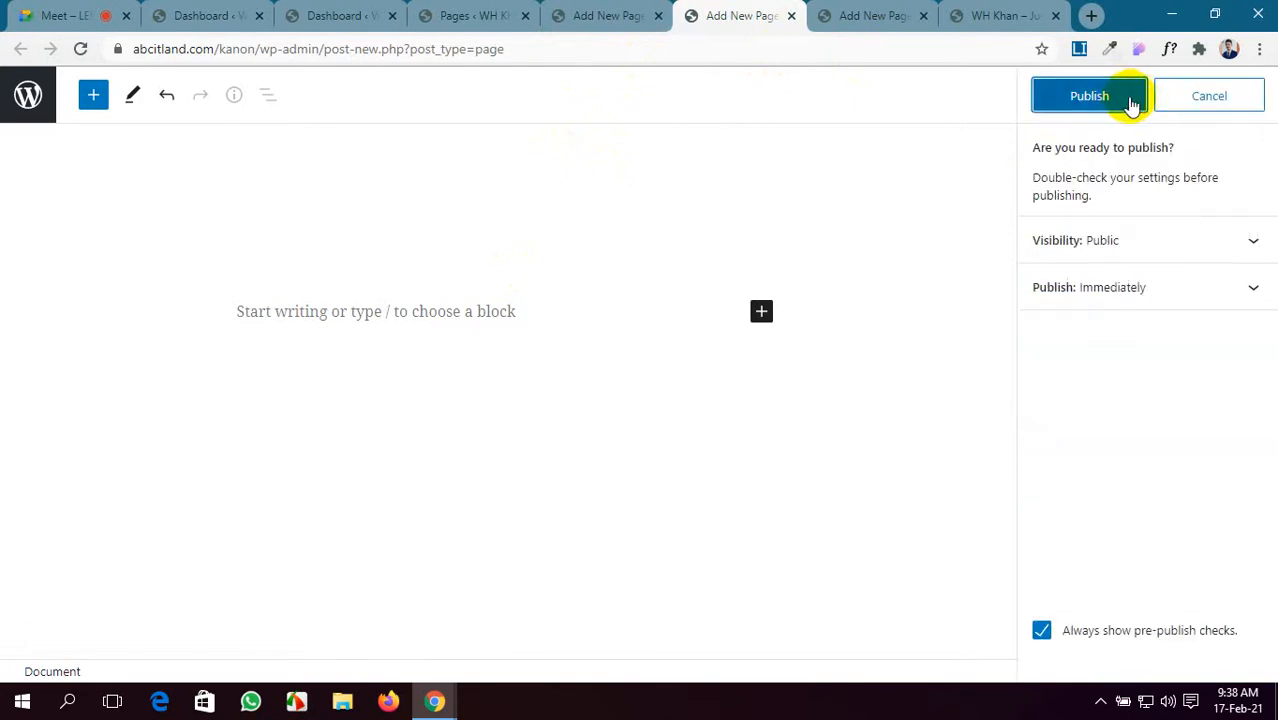
left_click(1104, 104)
- Publish the Contact Us page and return to the site dashboard
left_click(884, 28)
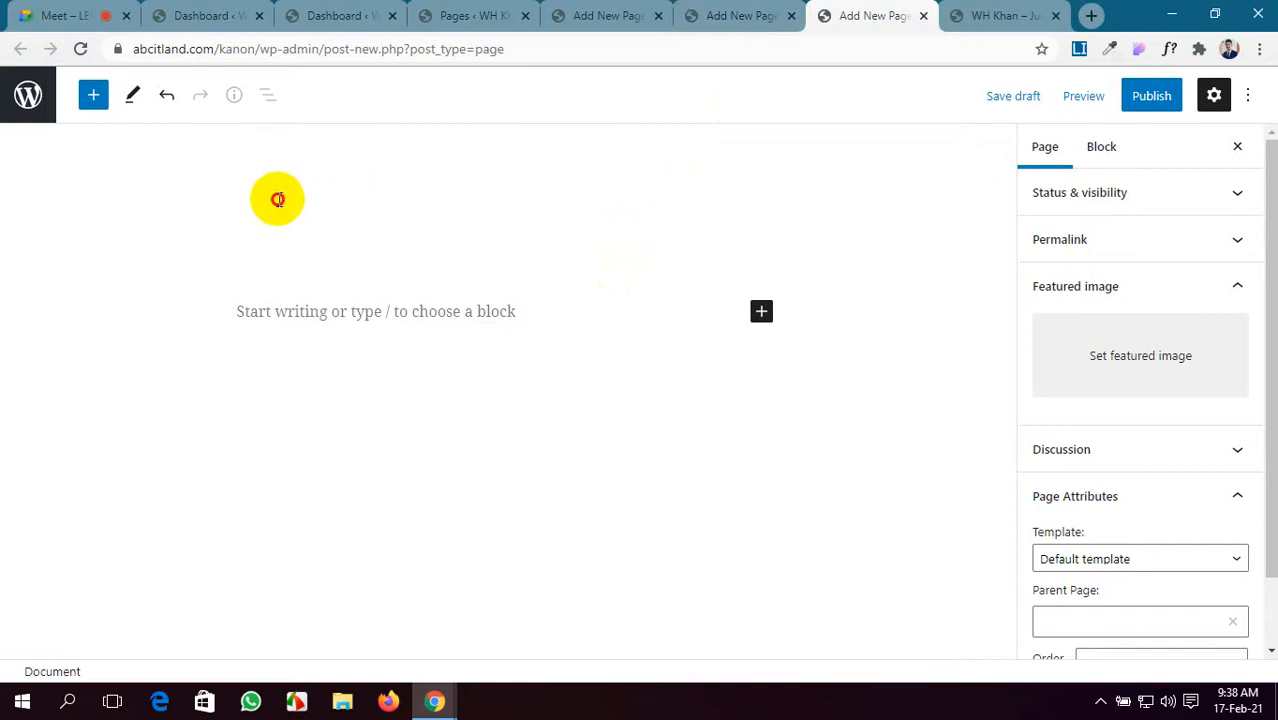
left_click(1151, 95)
left_click(1124, 97)
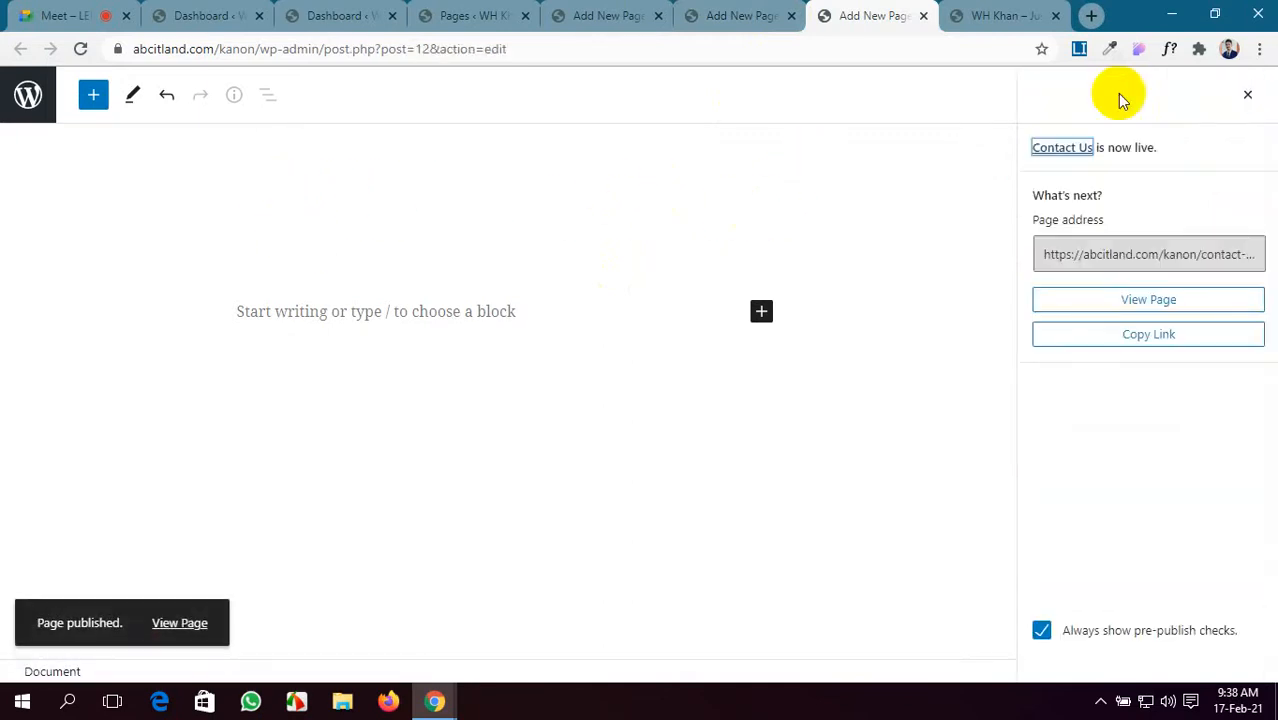
left_click(335, 15)
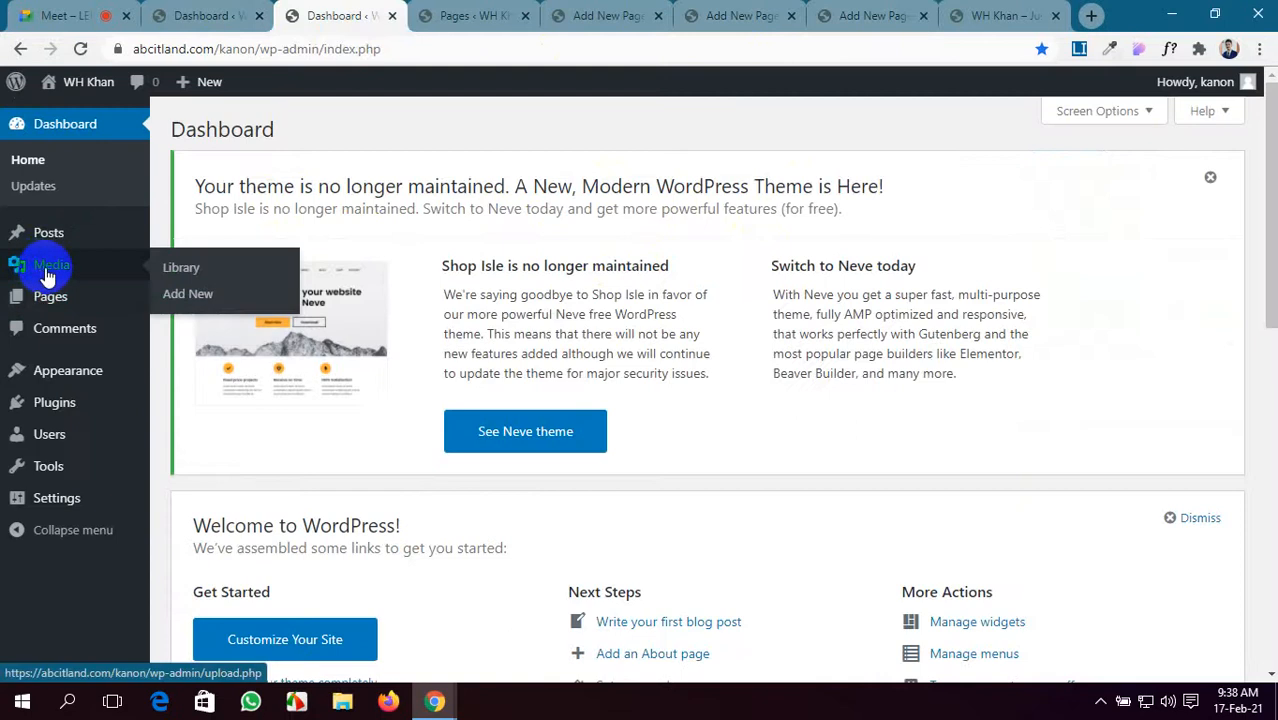
- Open the Pages list and close the finished Contact Us and Home editor tabs
left_click(80, 301)
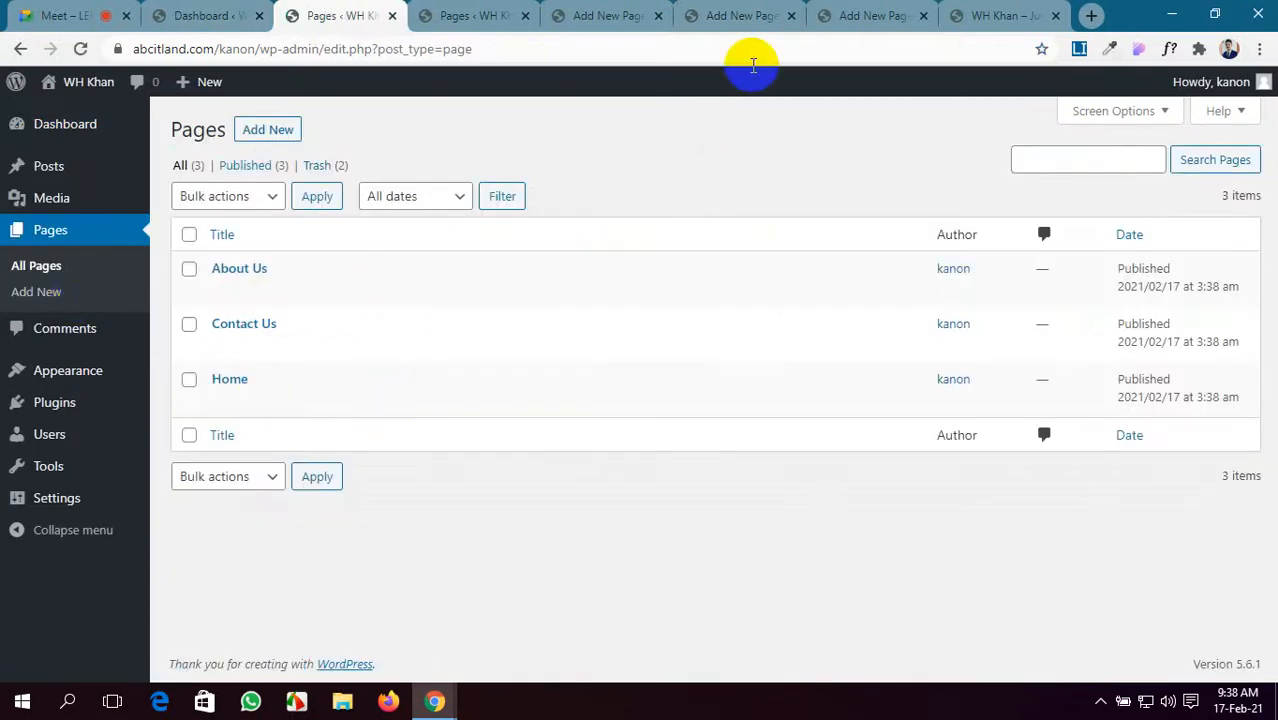
left_click(862, 10)
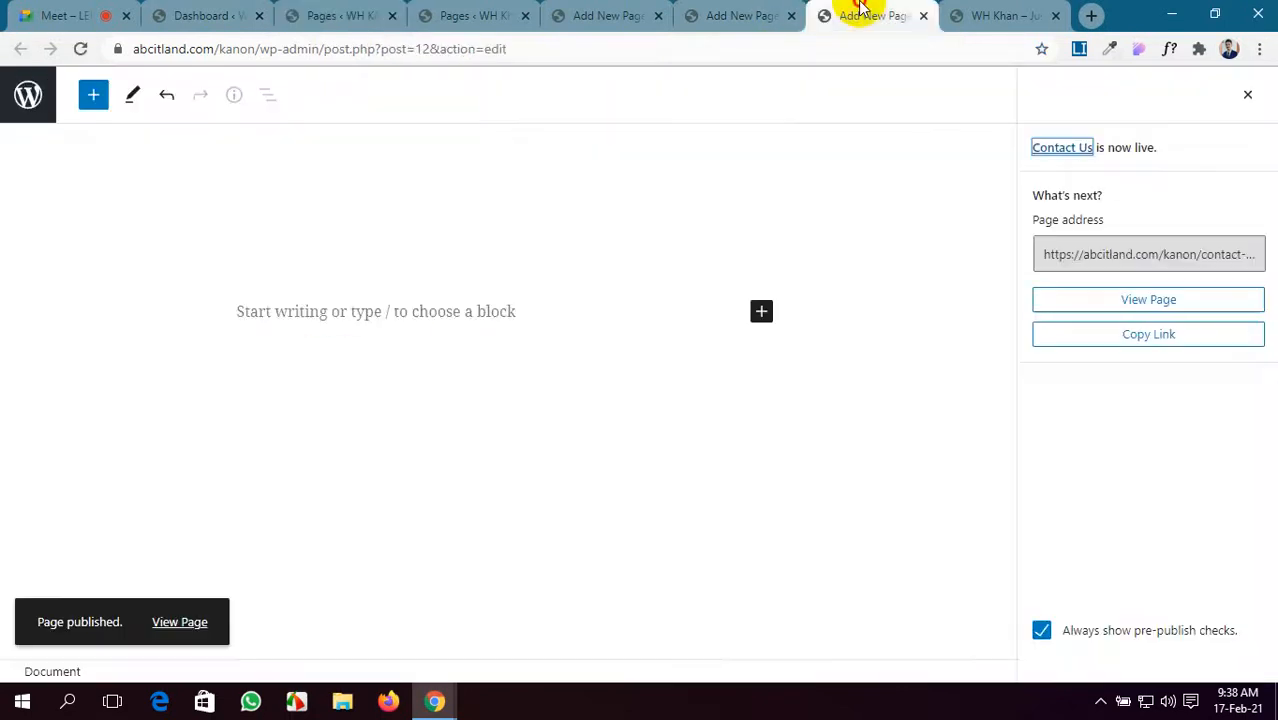
left_click(922, 16)
left_click(791, 16)
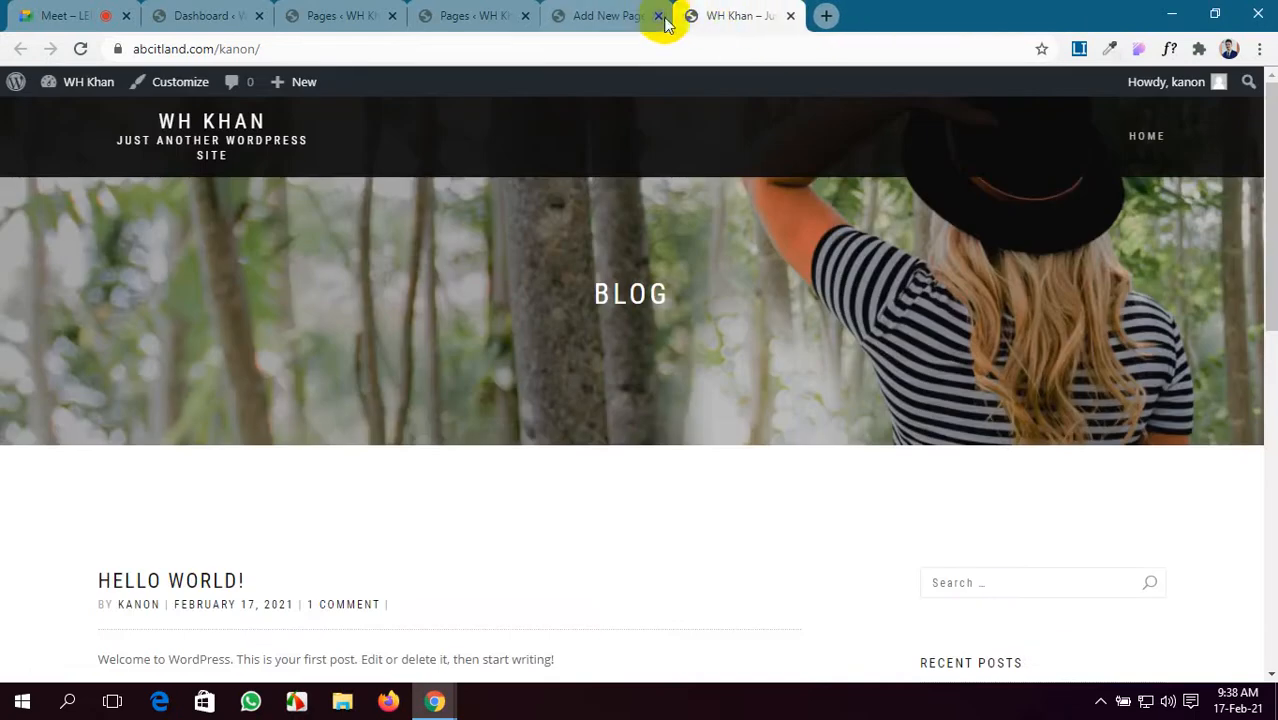
left_click(619, 17)
left_click(658, 17)
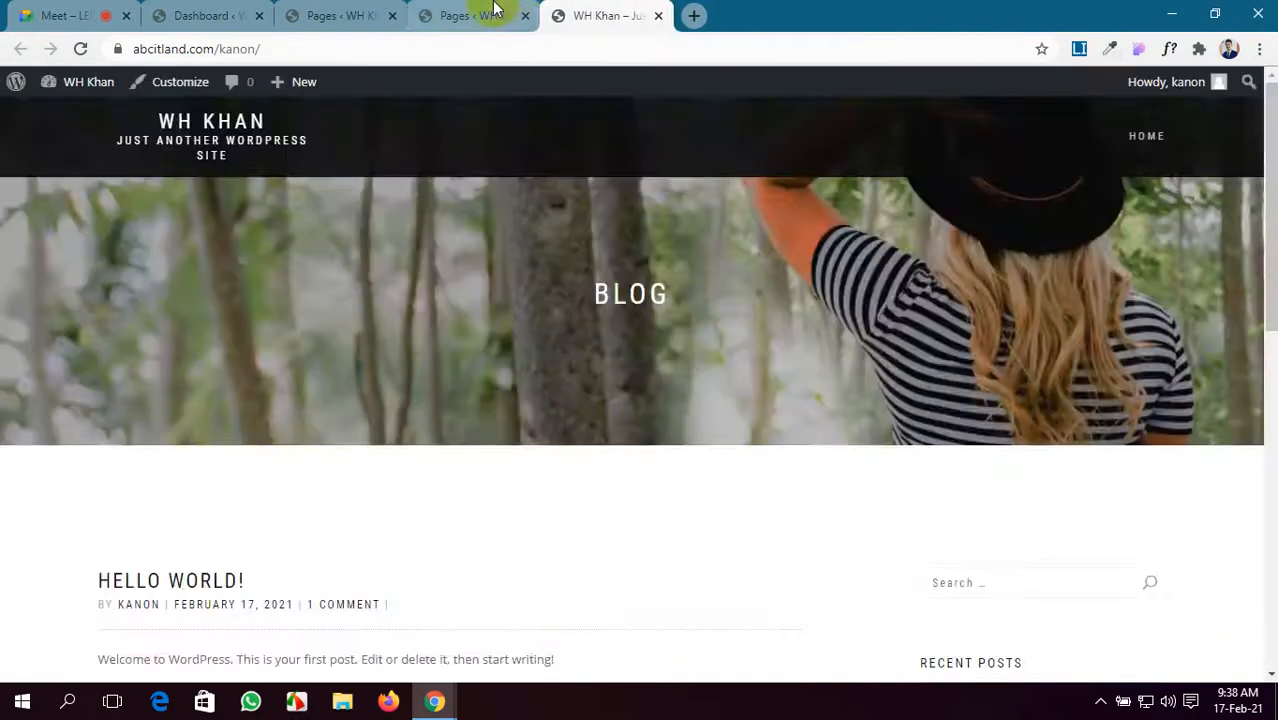
left_click(491, 14)
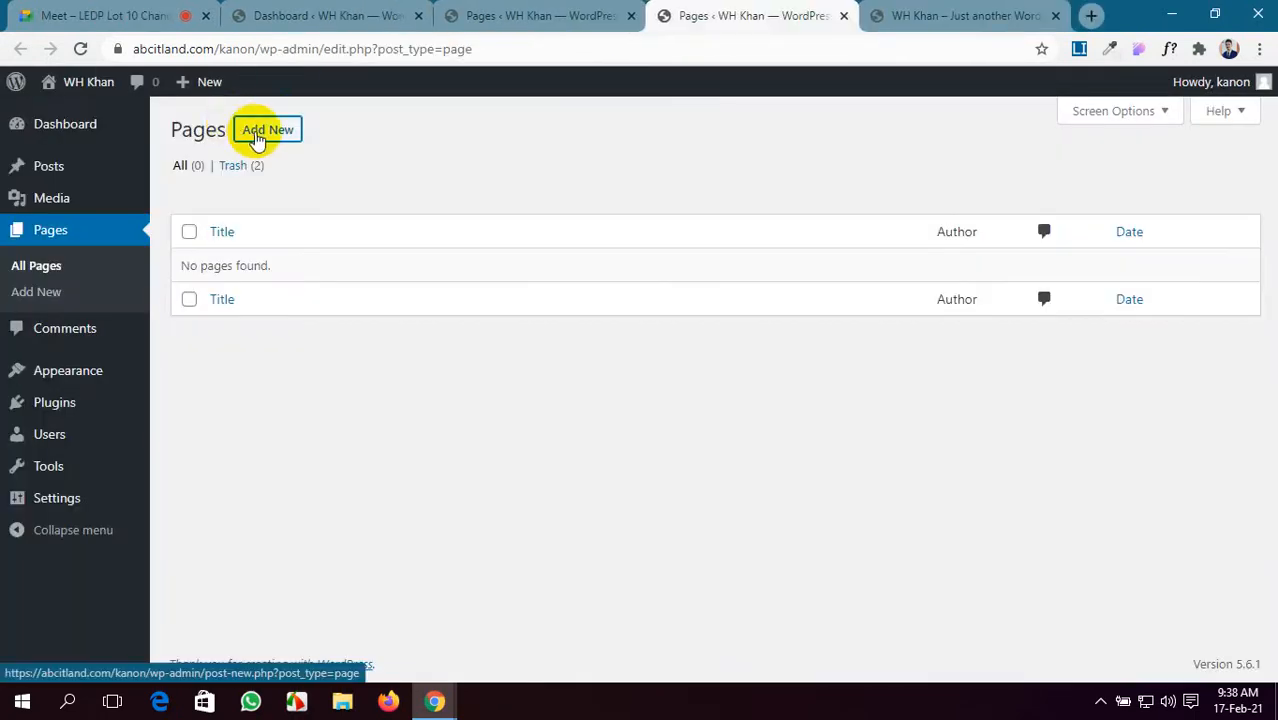
- Open two new page editors, then title and publish the Service page
left_click(257, 137, "ctrl")
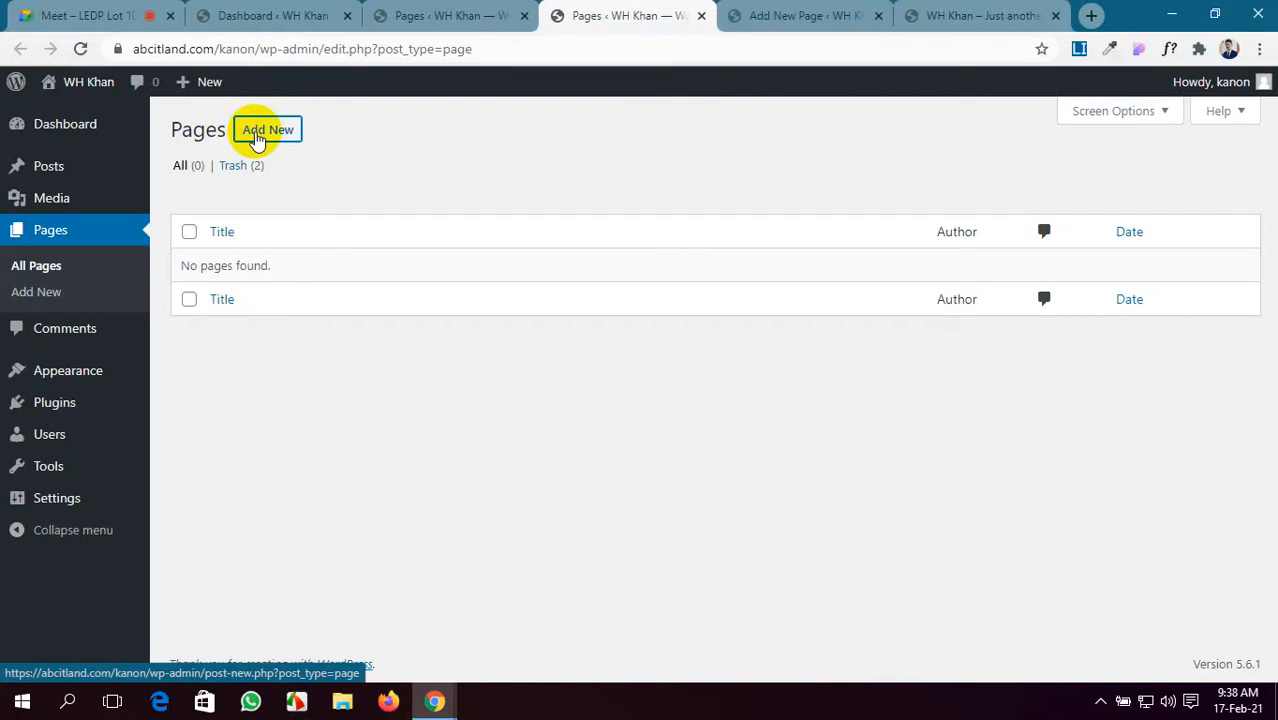
left_click(257, 137, "ctrl")
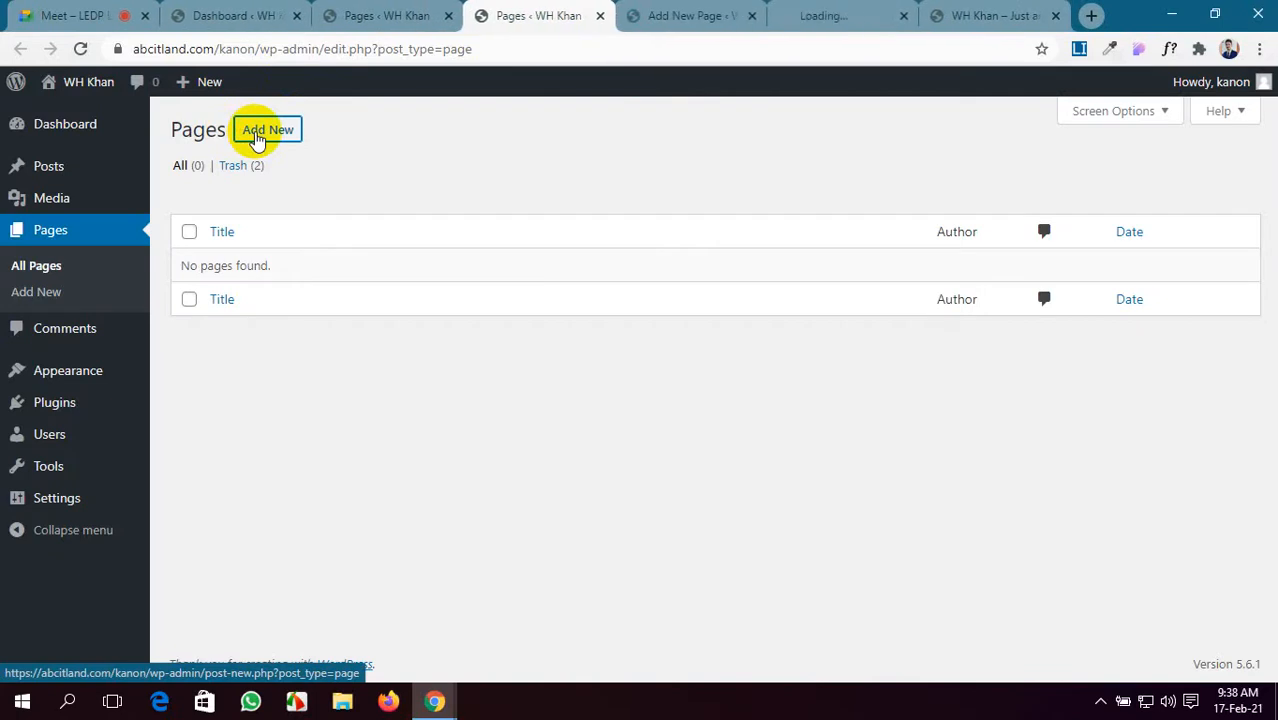
left_click(697, 20)
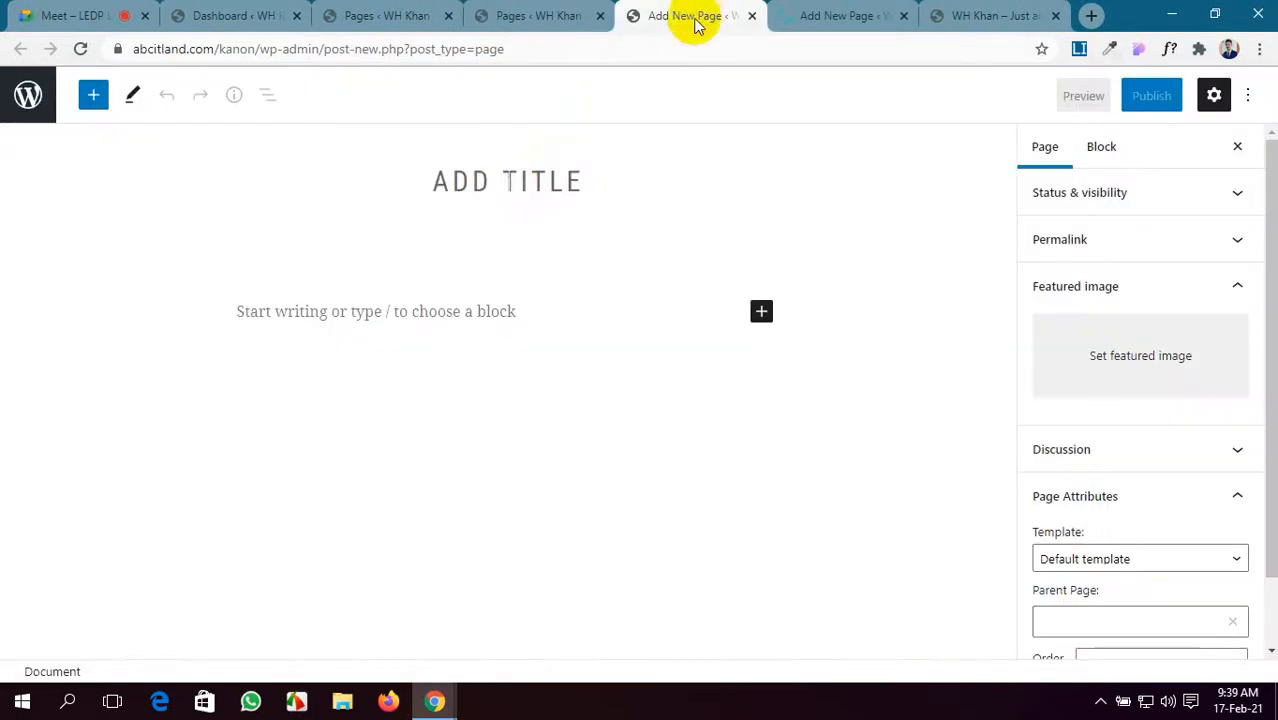
left_click(540, 181)
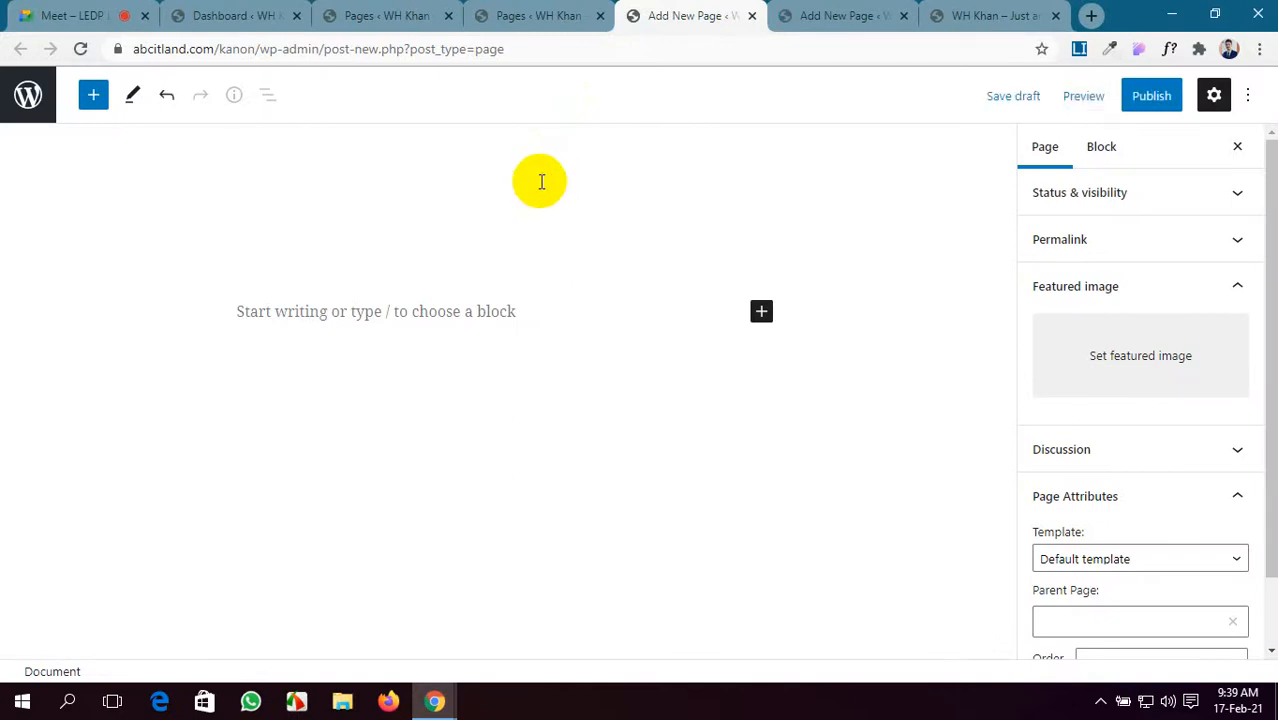
left_click(1150, 95)
left_click(1078, 99)
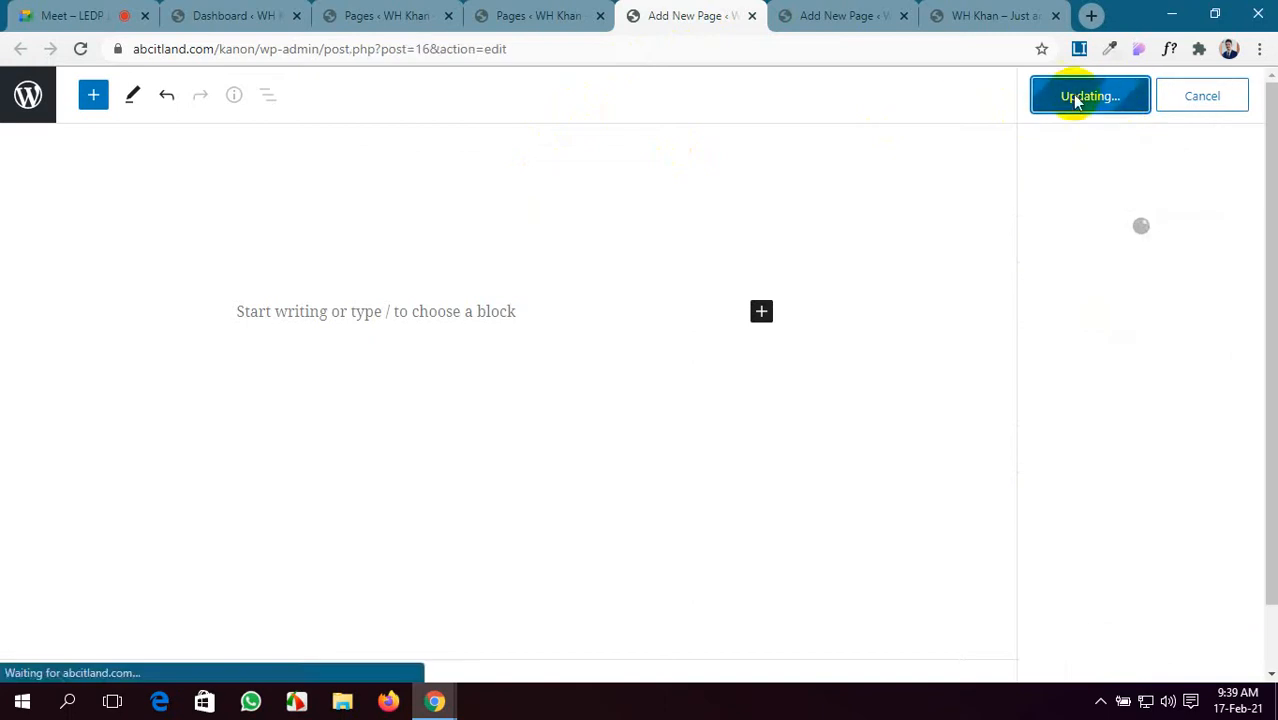
- Publish the second new page, close both editors and reload the Pages list
left_click(851, 10)
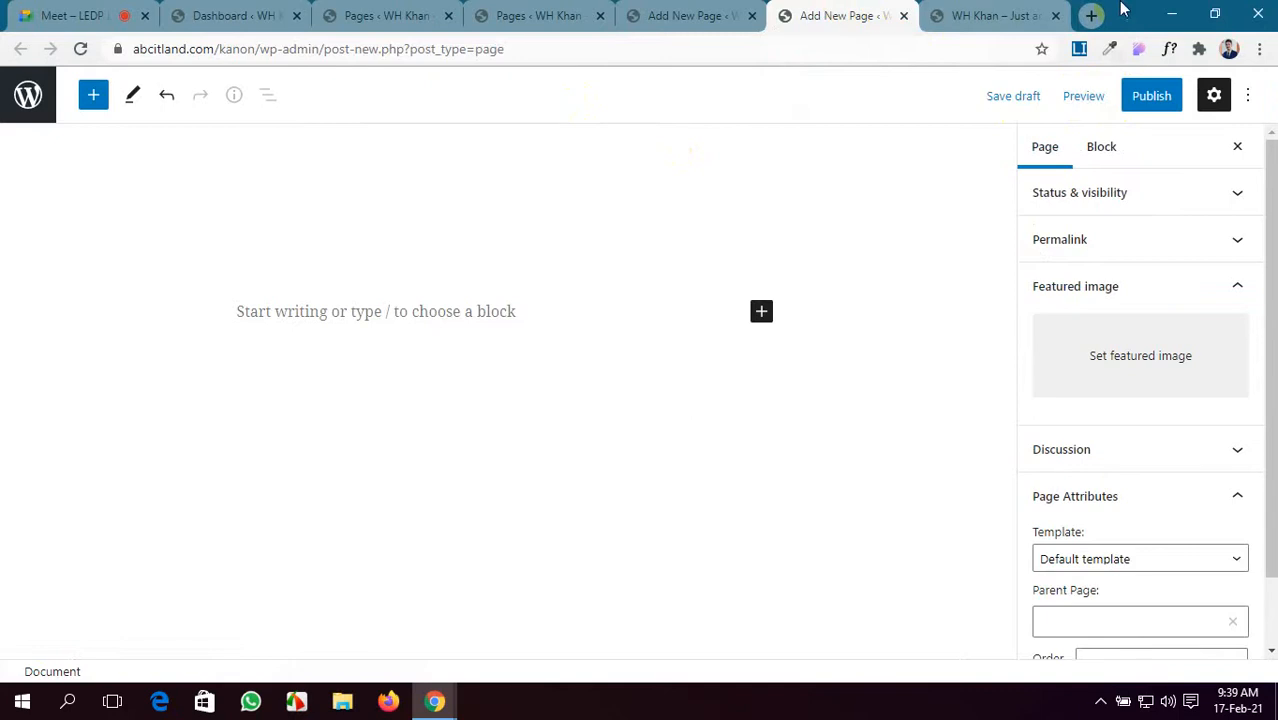
left_click(1143, 95)
left_click(1122, 98)
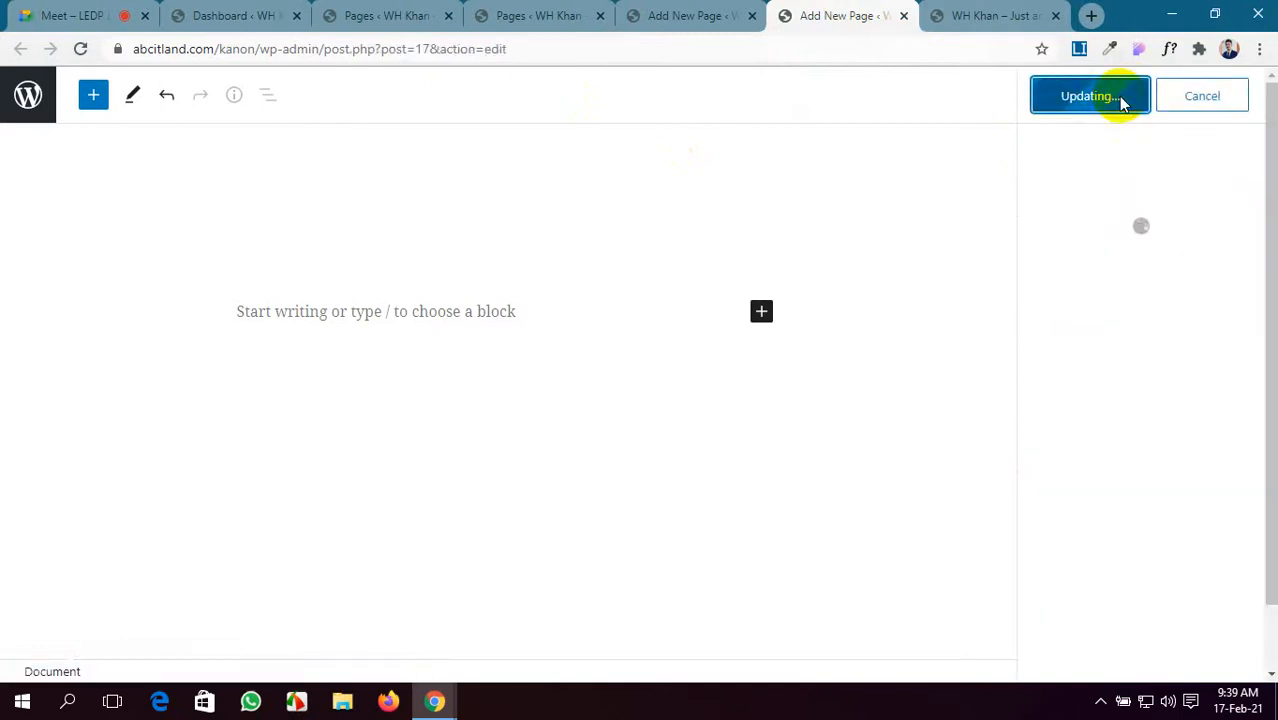
left_click(715, 17)
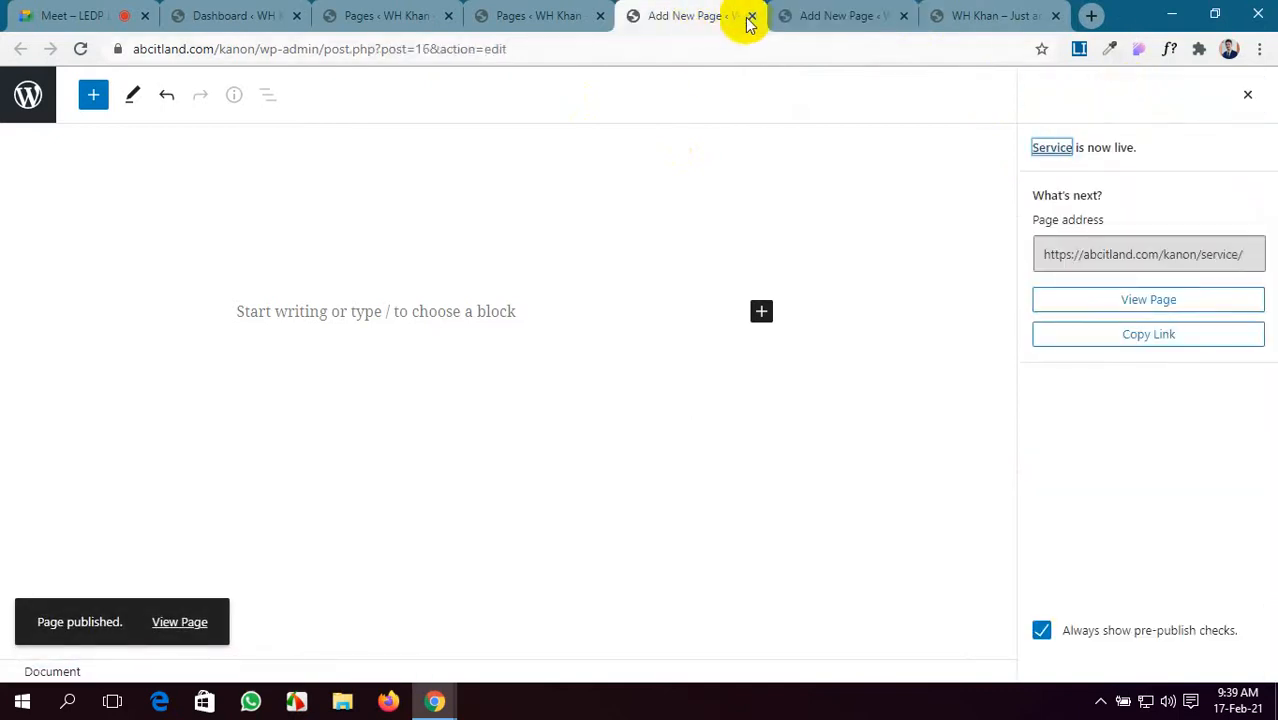
left_click(751, 17)
left_click(751, 17)
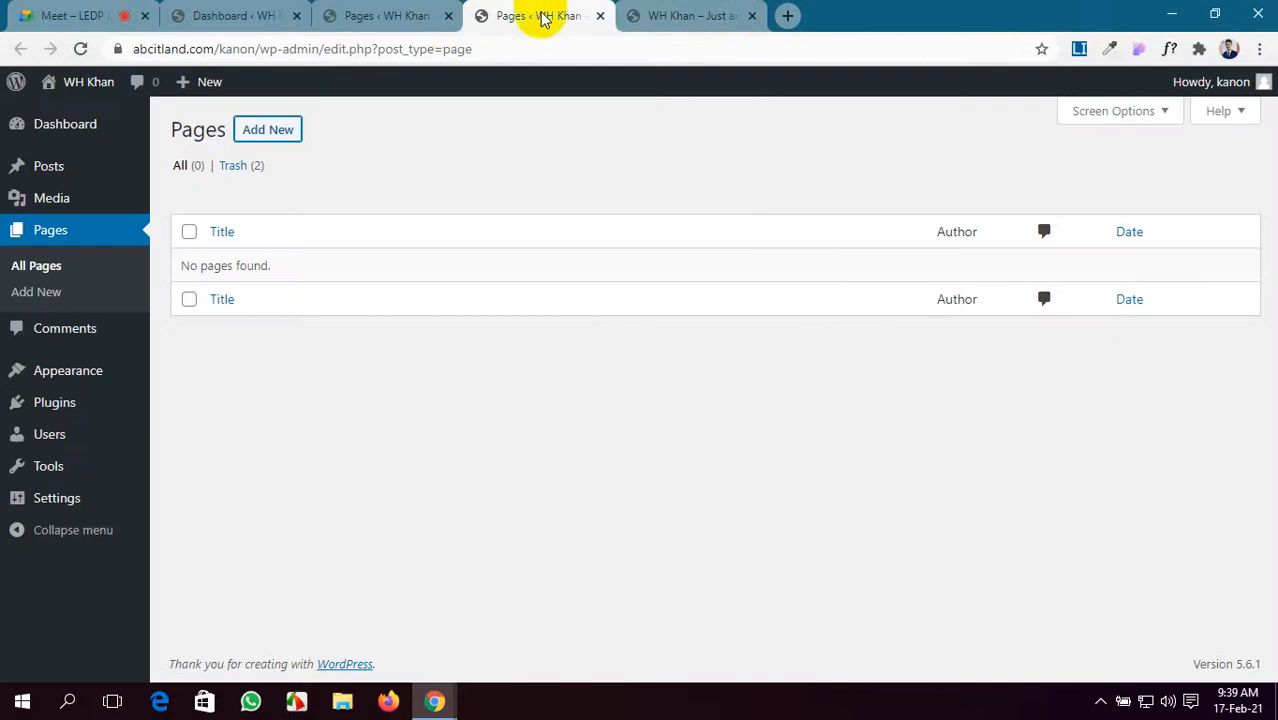
left_click(338, 17)
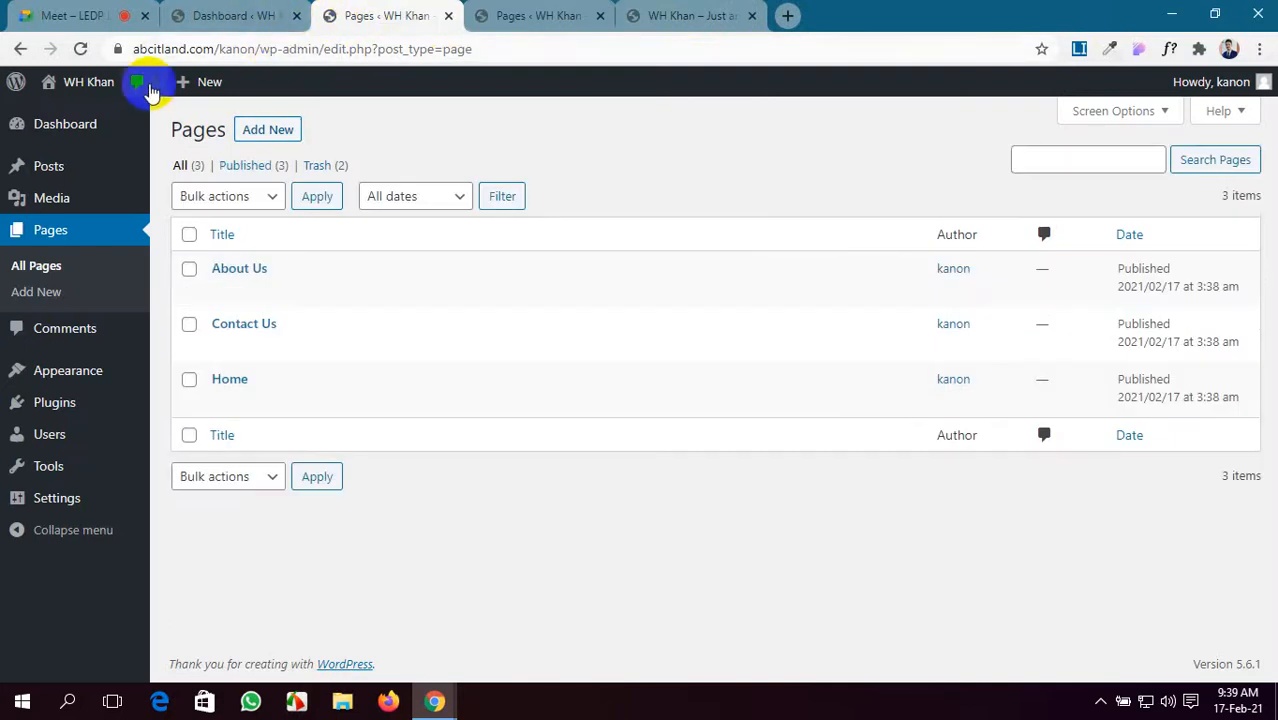
left_click(80, 50)
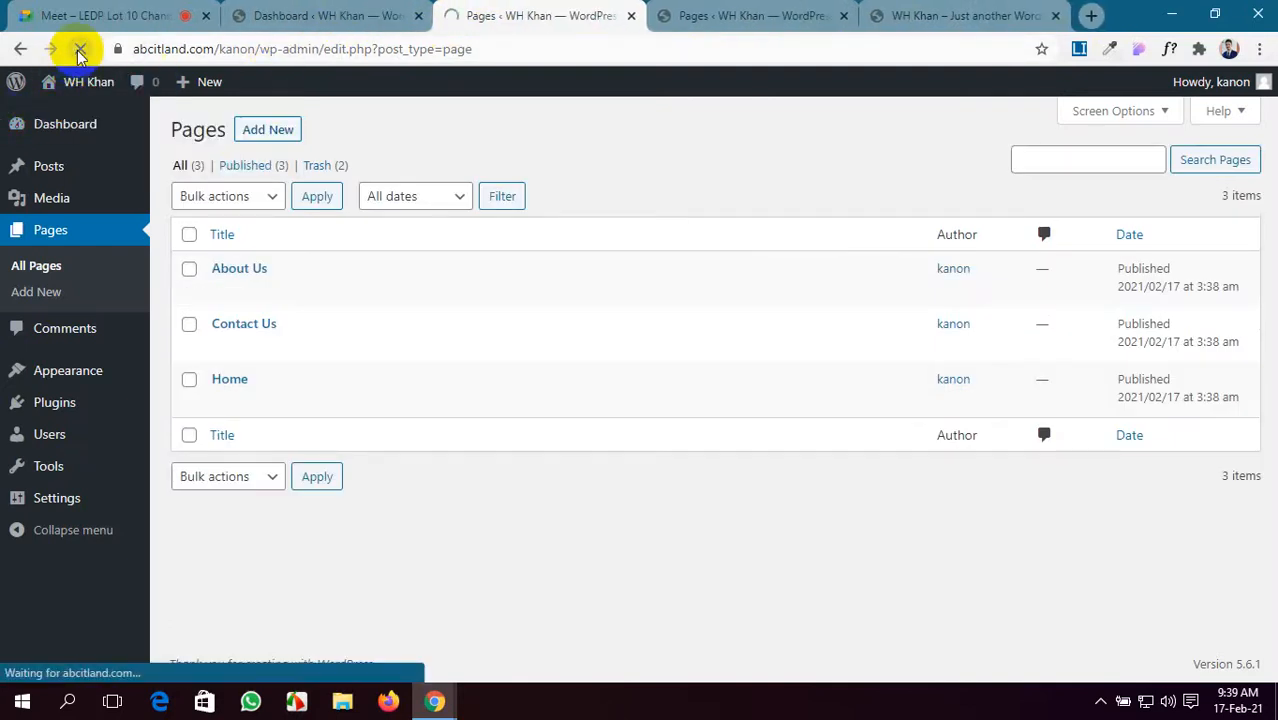
- Reload the live front page to confirm Blog and Service appear in the header menu
left_click(910, 12)
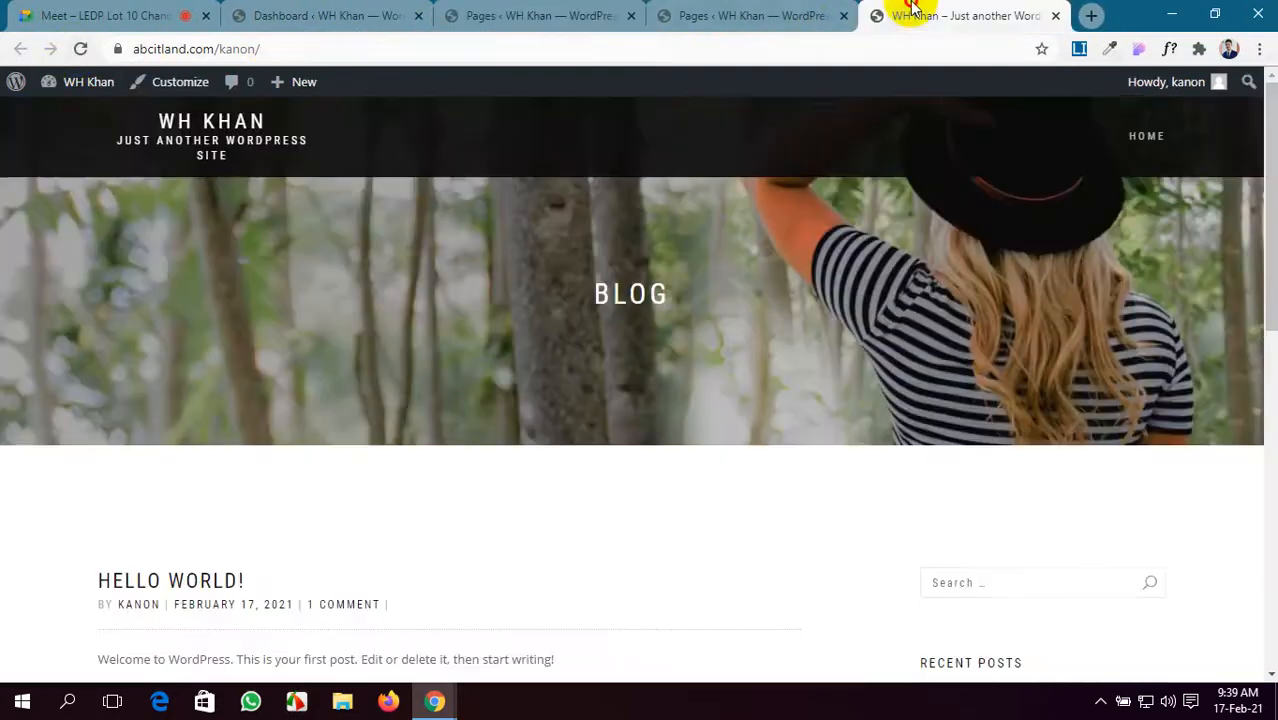
left_click(80, 48)
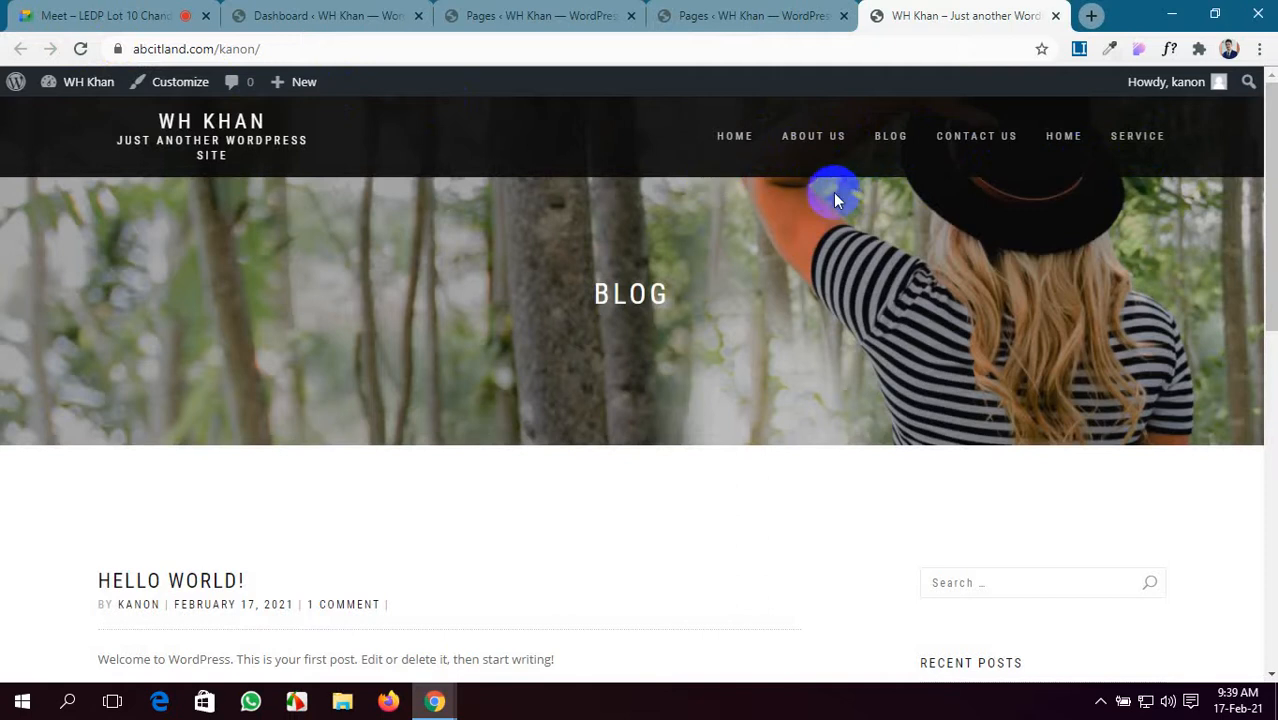
scroll(515, 470, "down", 5)
scroll(523, 480, "up", 5)
left_click(528, 12)
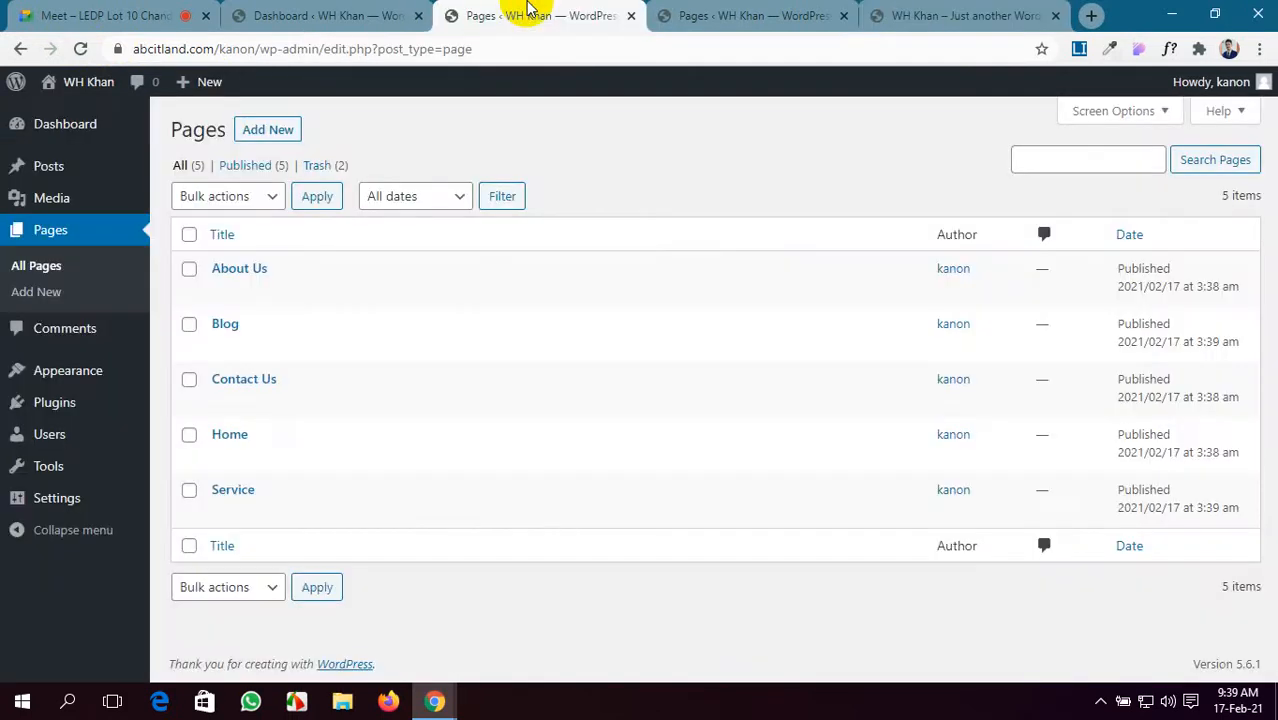
left_click(326, 14)
- Create a new navigation menu named 'menu' in Appearance > Menus
mouse_move(57, 388)
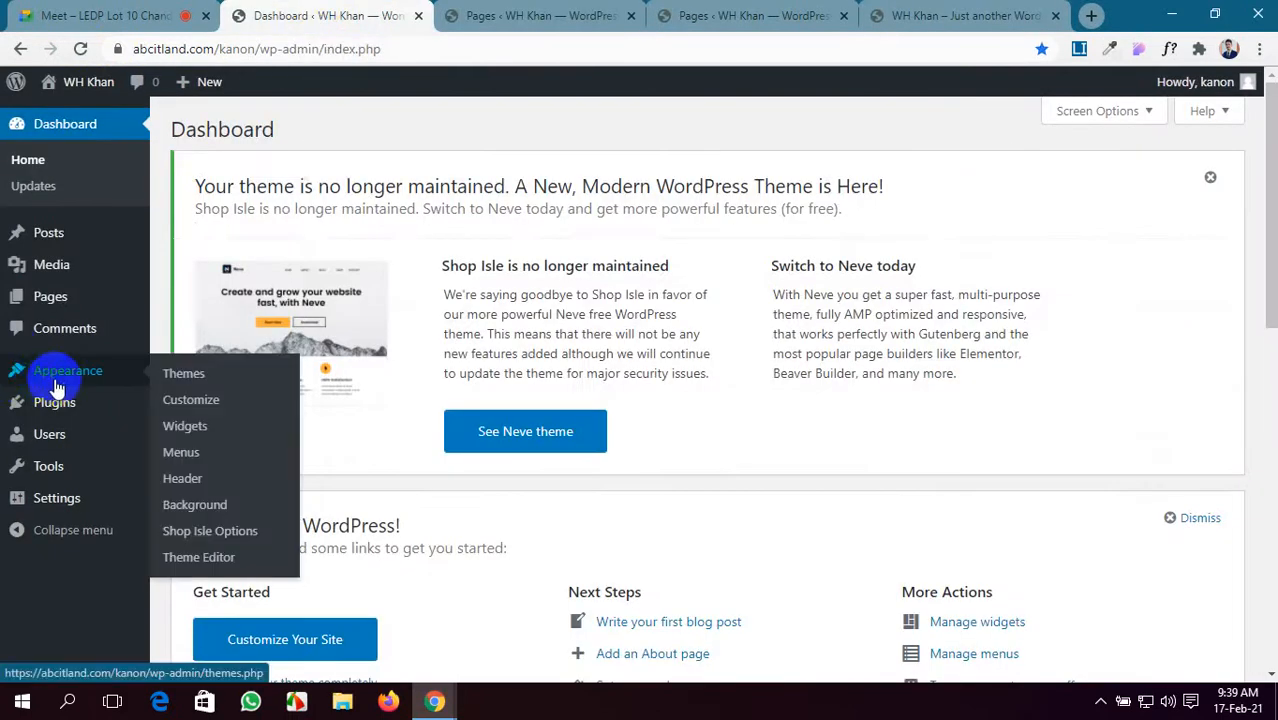
left_click(181, 458)
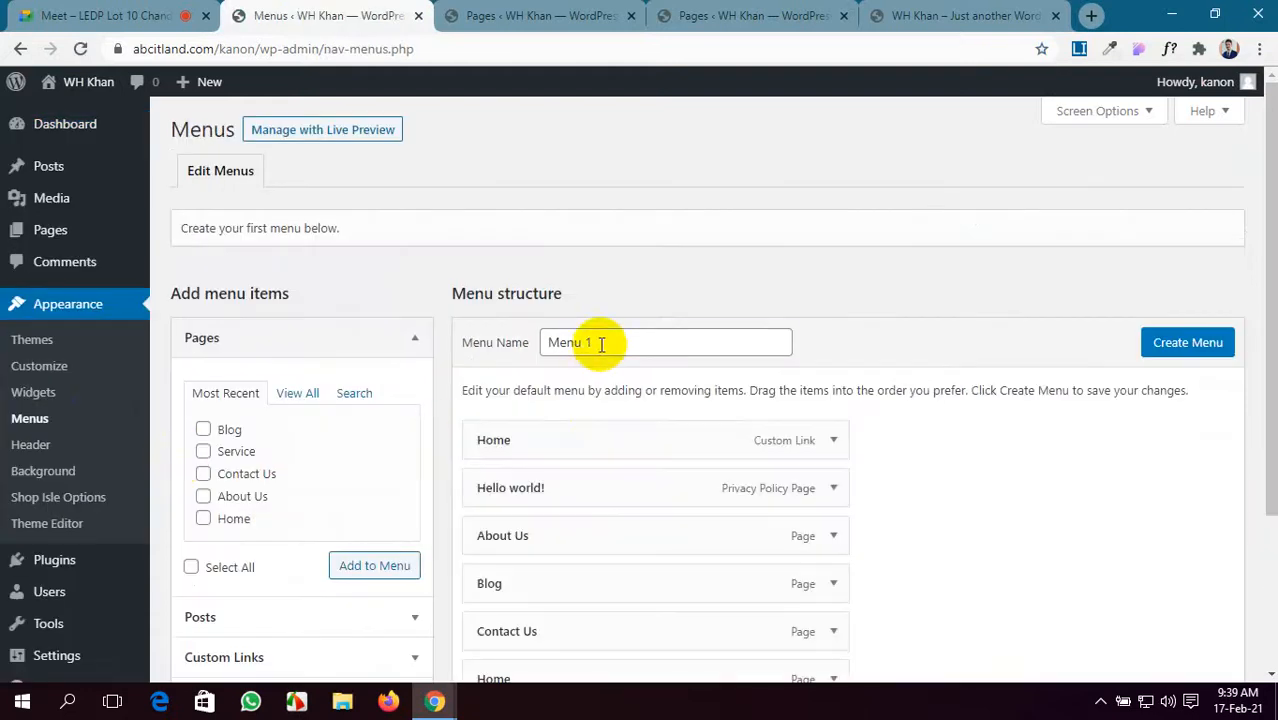
left_click(601, 343)
scroll(714, 400, "down", 3)
scroll(718, 402, "up", 3)
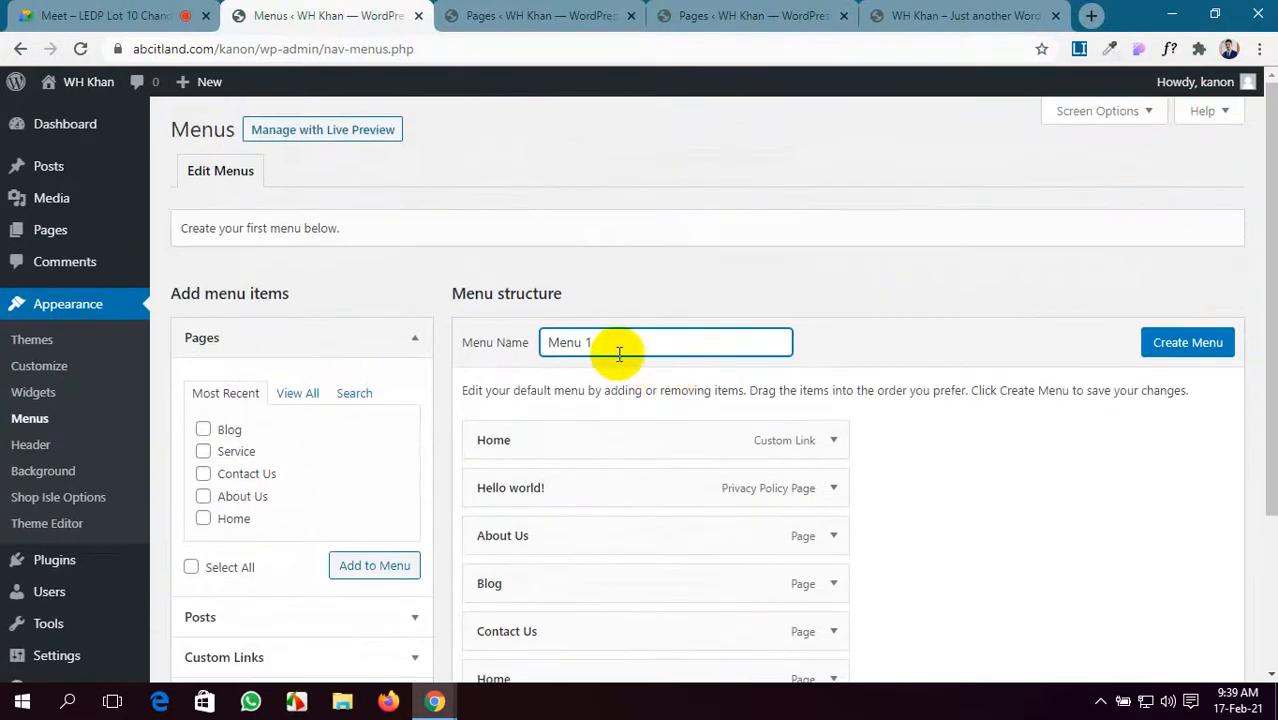
left_click_drag(600, 342, 490, 358)
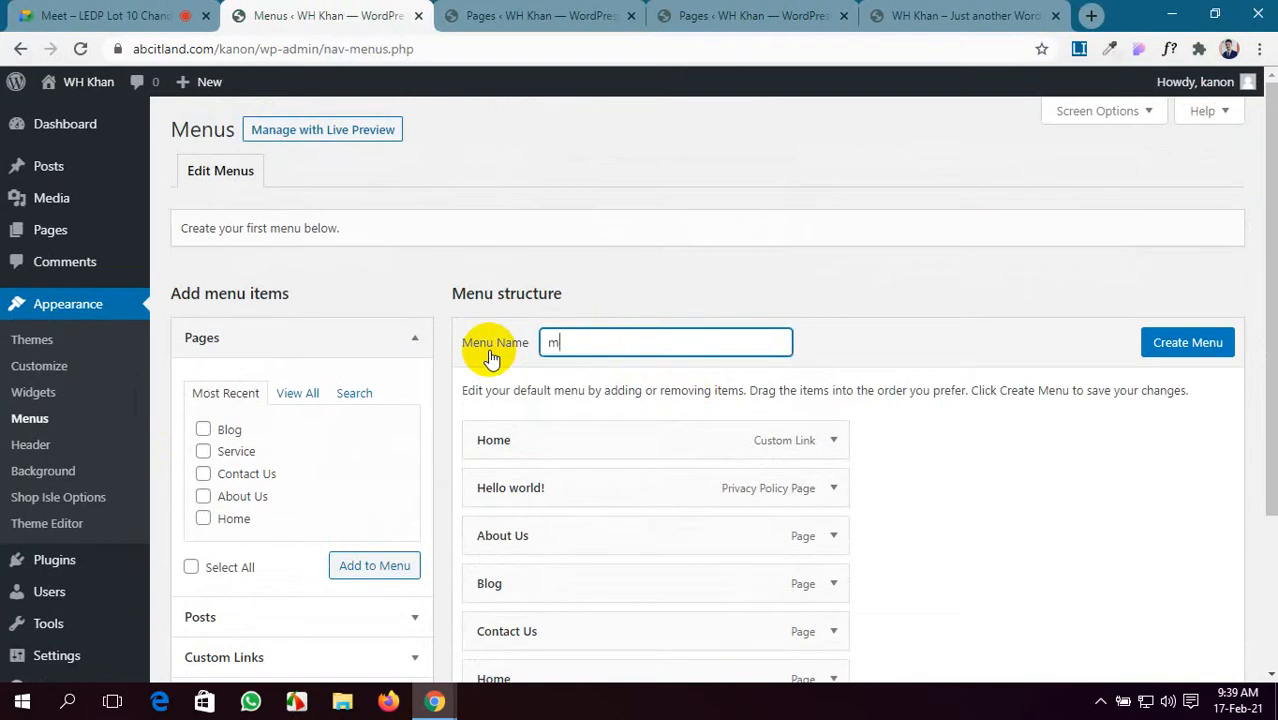
type("menu")
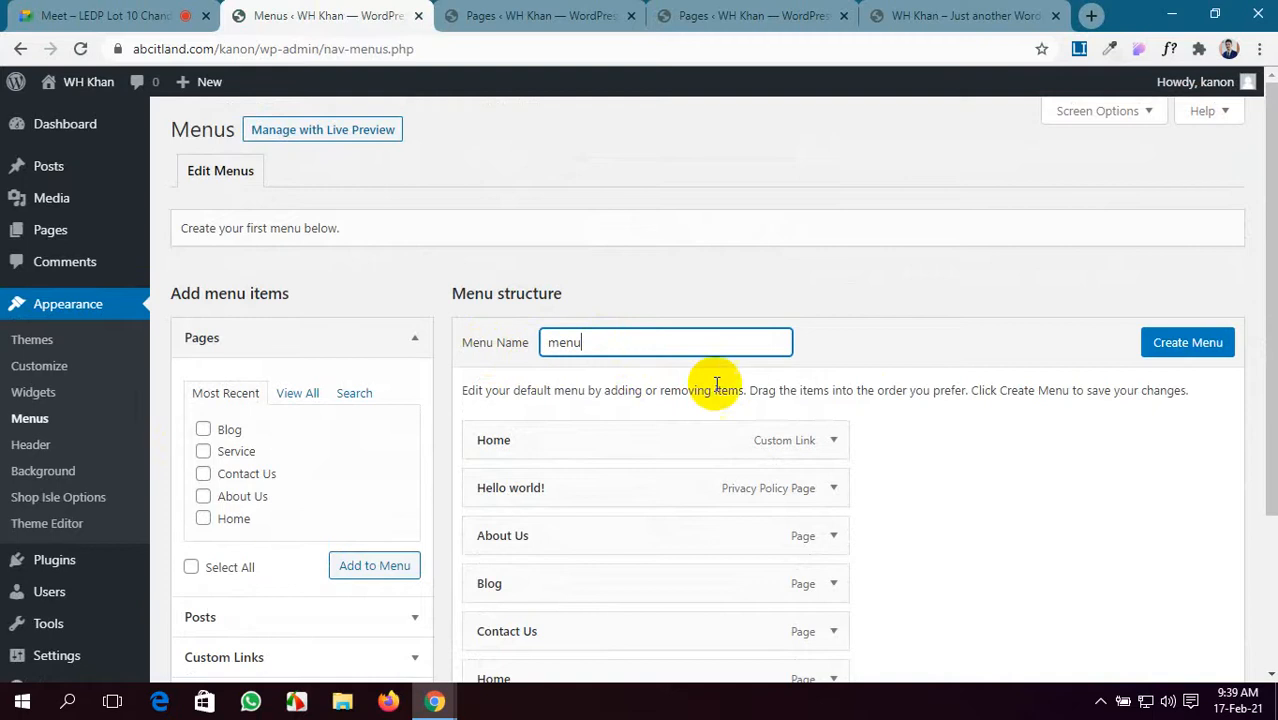
left_click(1162, 346)
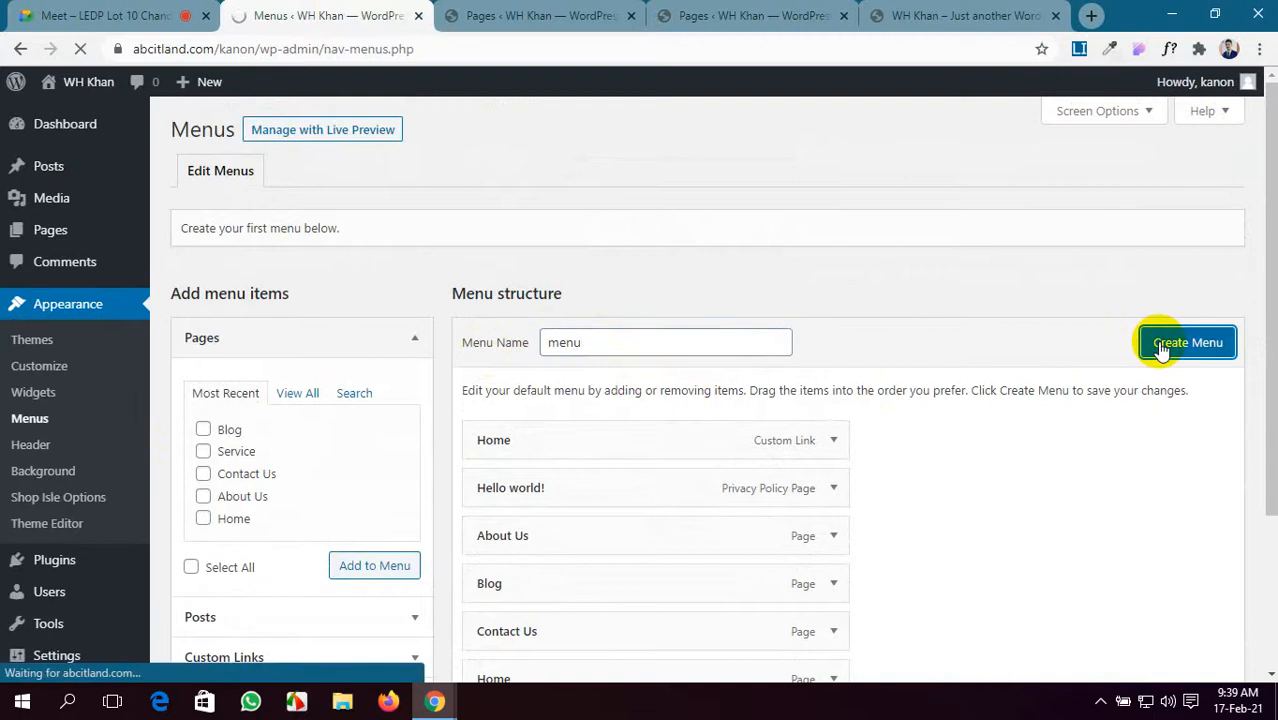
- Remove the Home custom link and Hello world!, ordering Home, About Us, Service, Contact Us, Blog
scroll(400, 389, "down", 2)
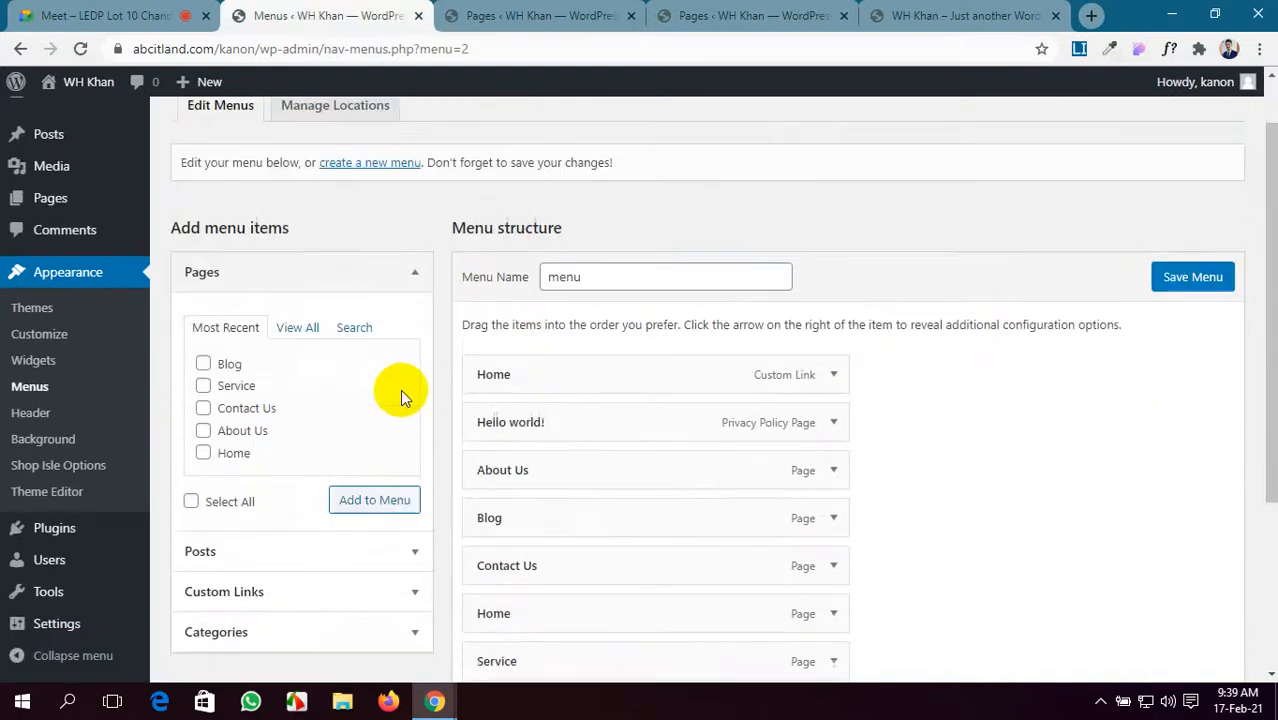
left_click(833, 254)
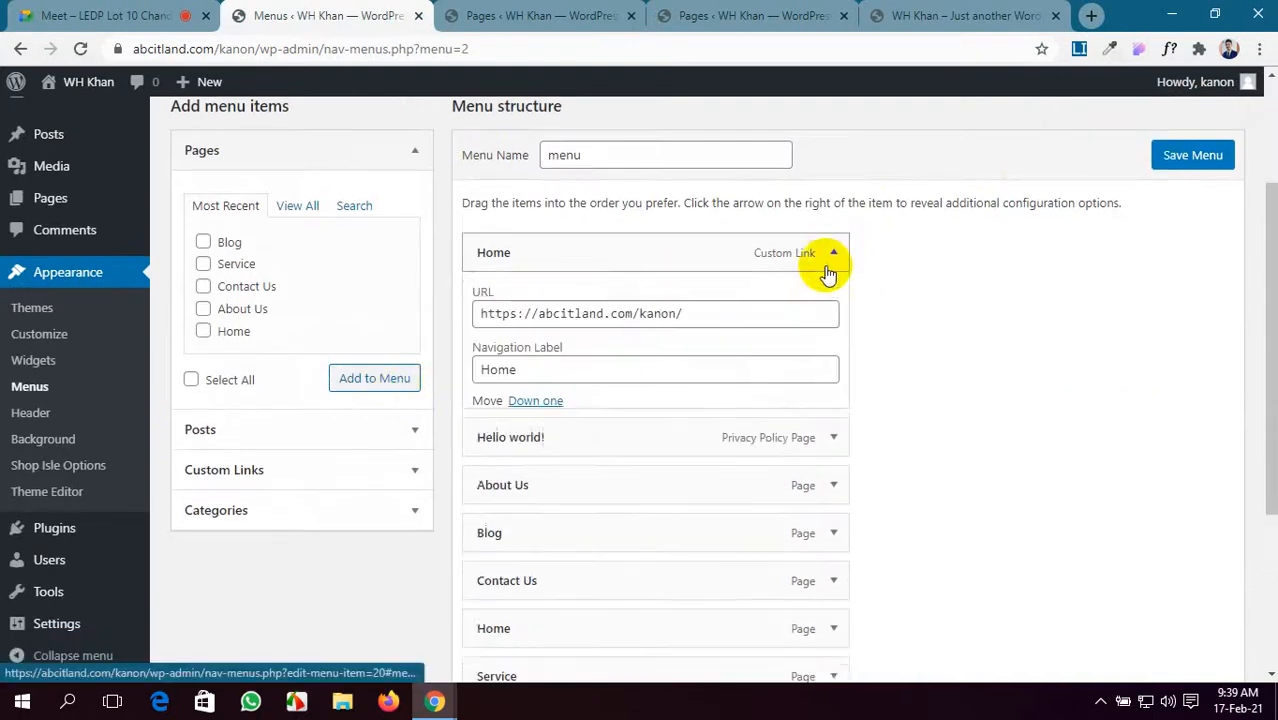
left_click(487, 440)
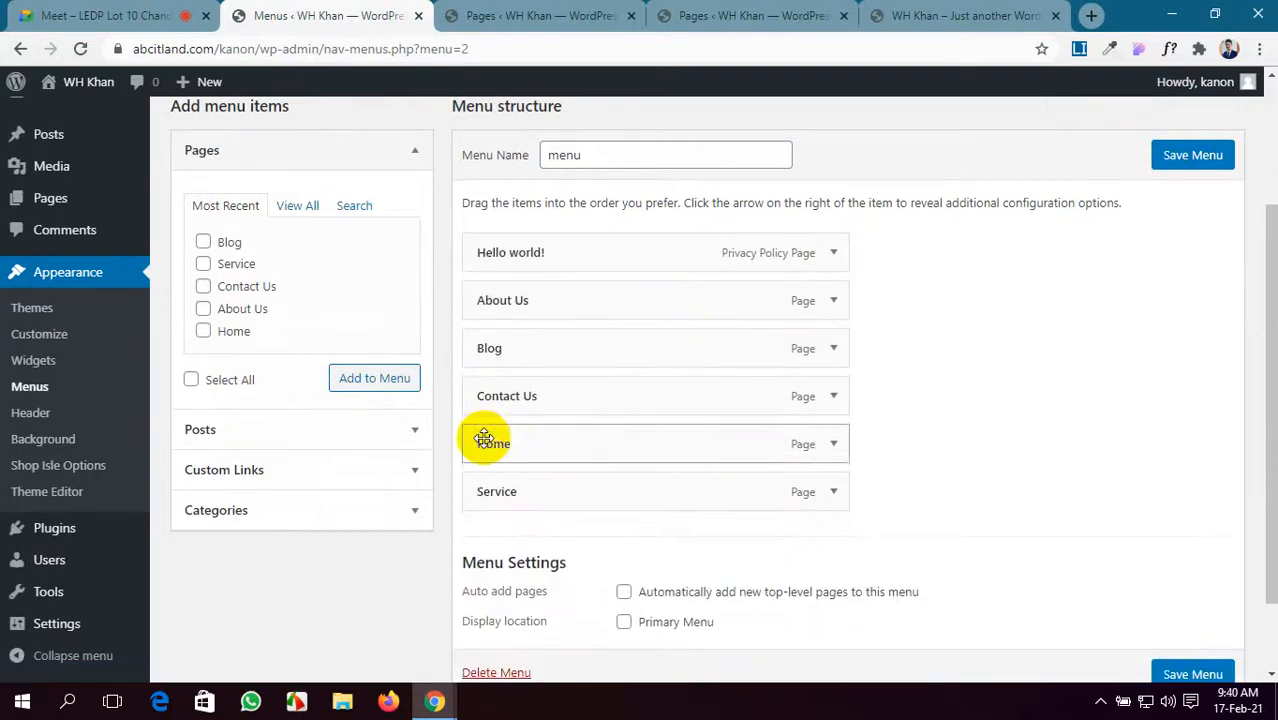
left_click(834, 256)
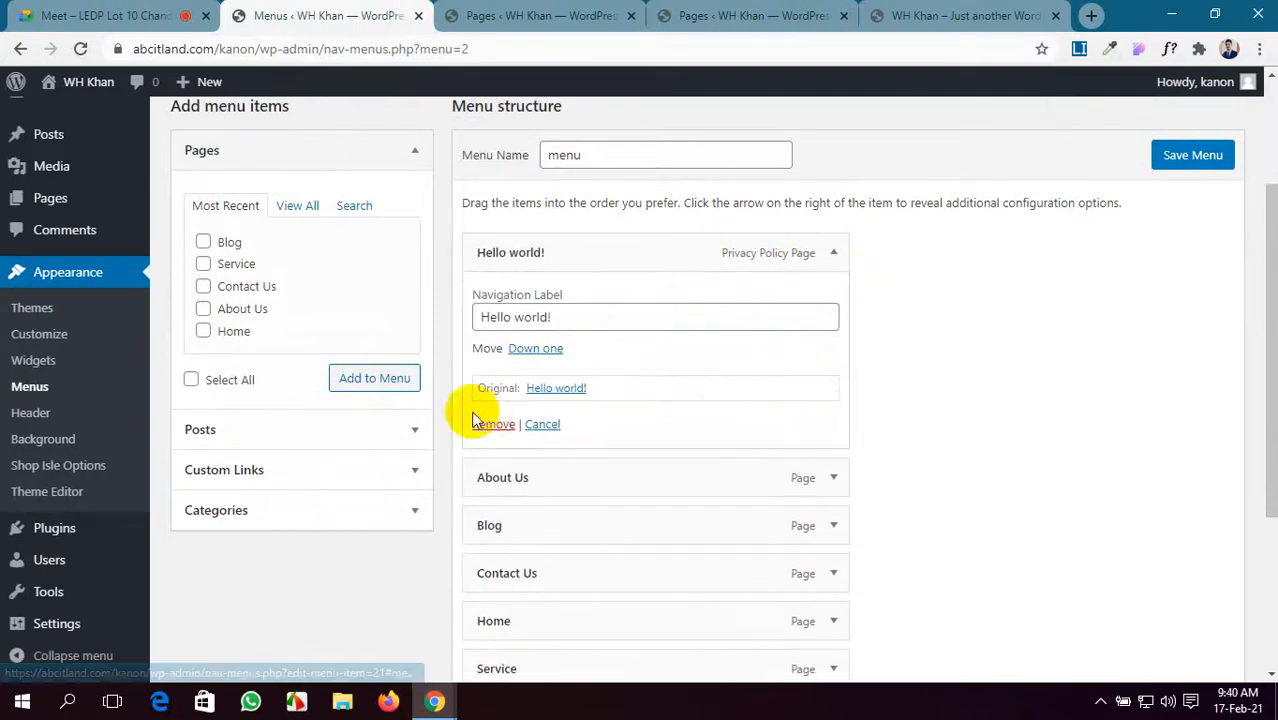
left_click(487, 422)
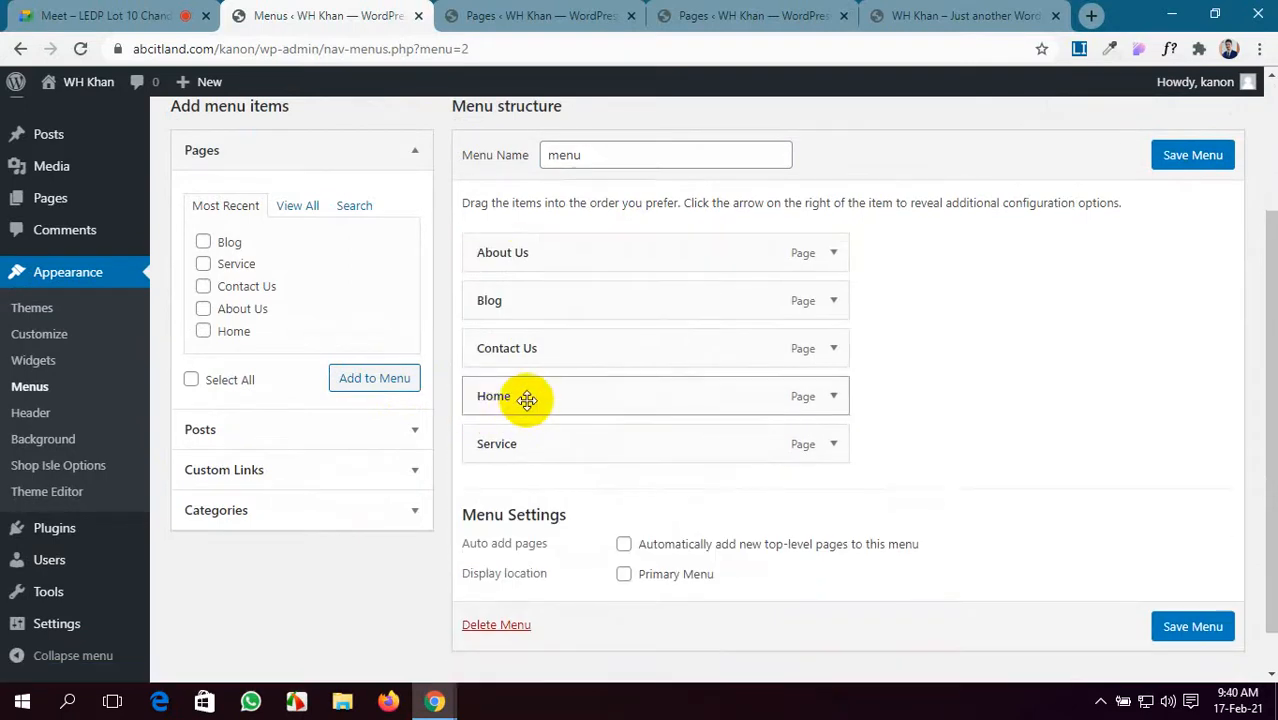
left_click_drag(525, 400, 530, 258)
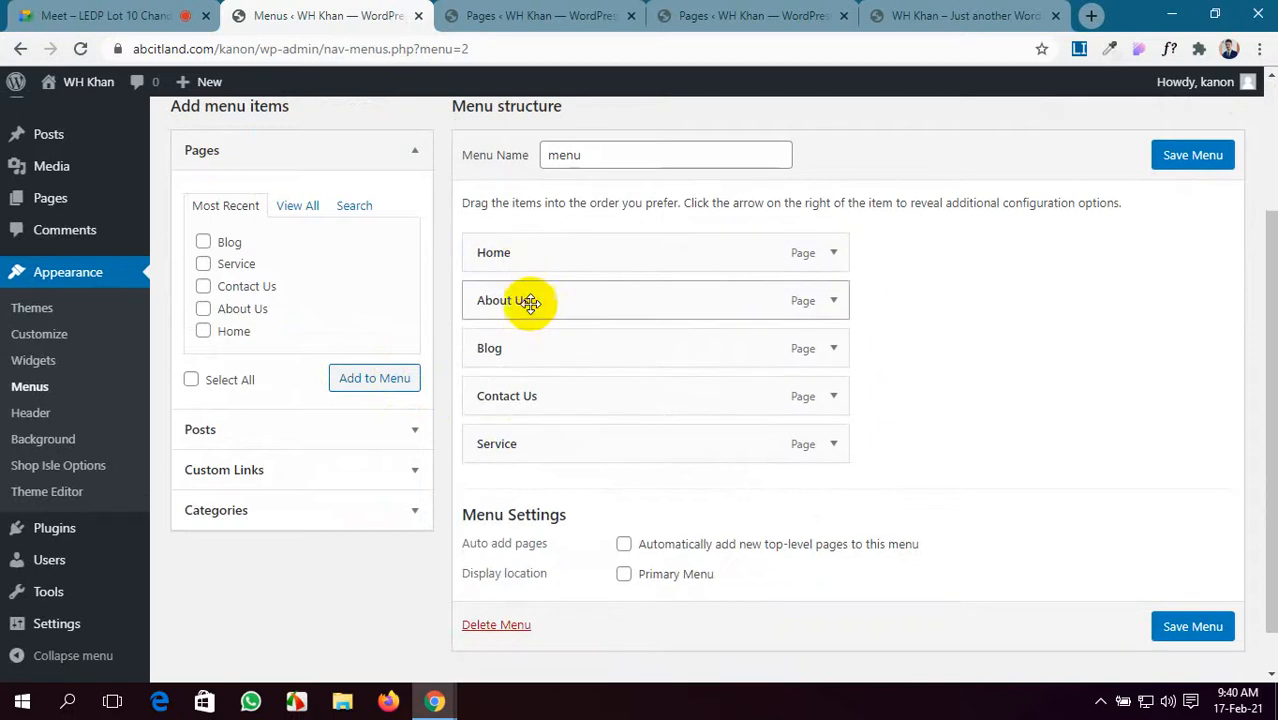
left_click_drag(525, 347, 531, 419)
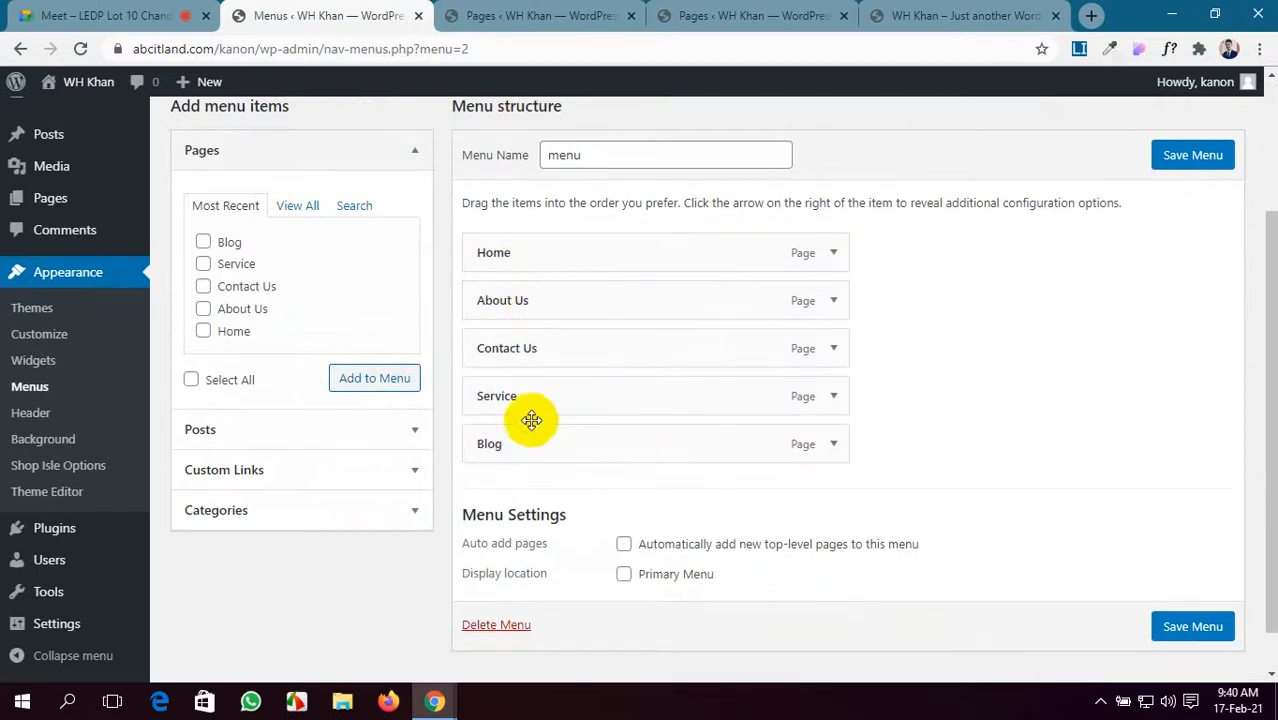
left_click_drag(547, 348, 536, 382)
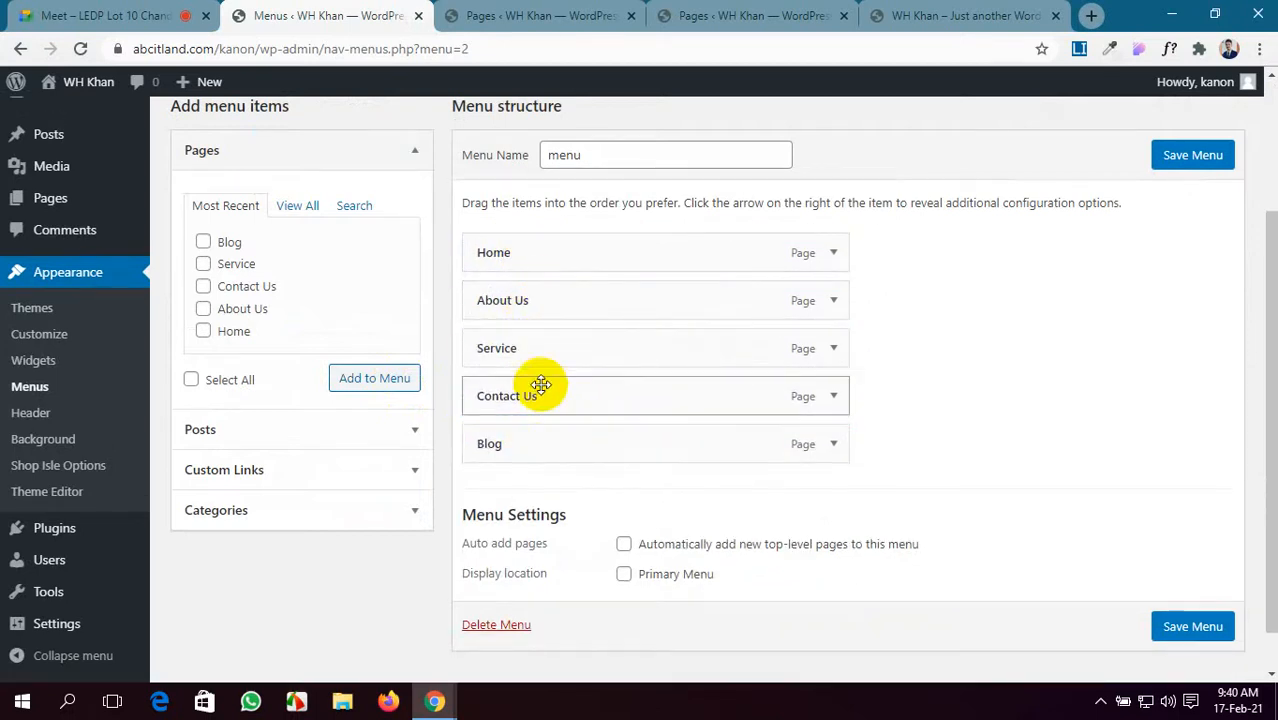
scroll(553, 414, "down", 1)
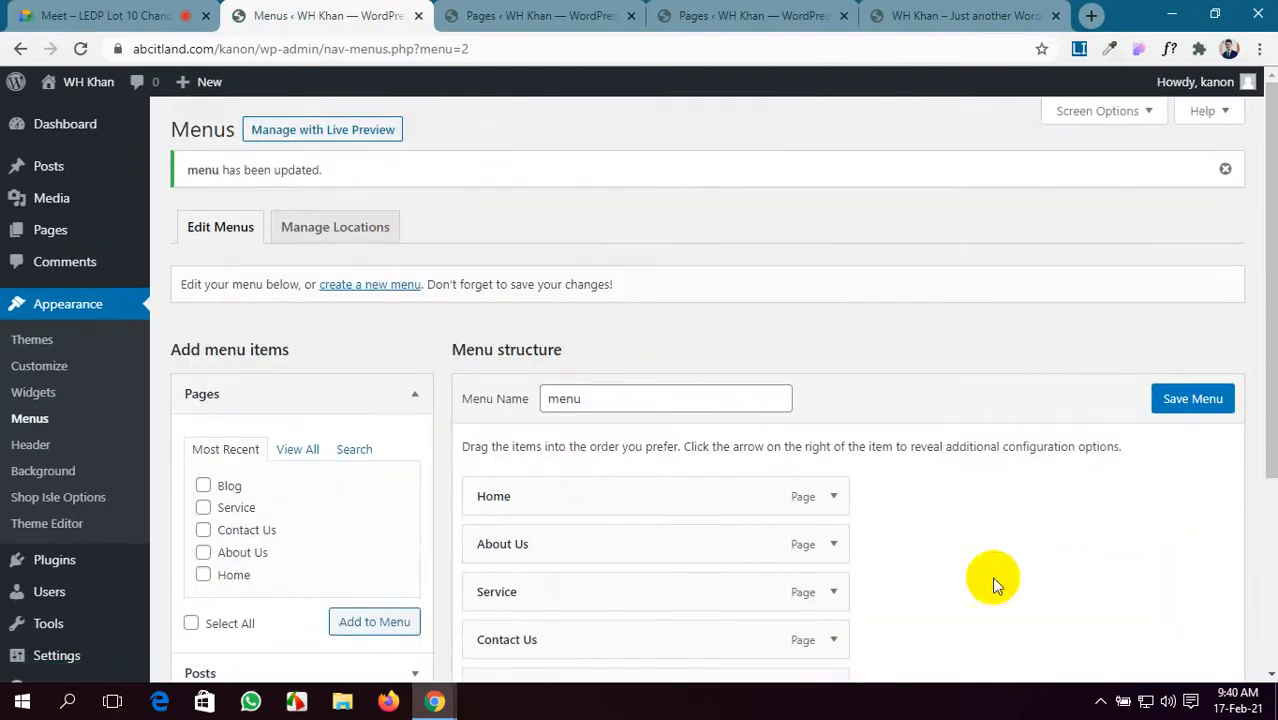
scroll(630, 496, "down", 3)
scroll(630, 497, "up", 3)
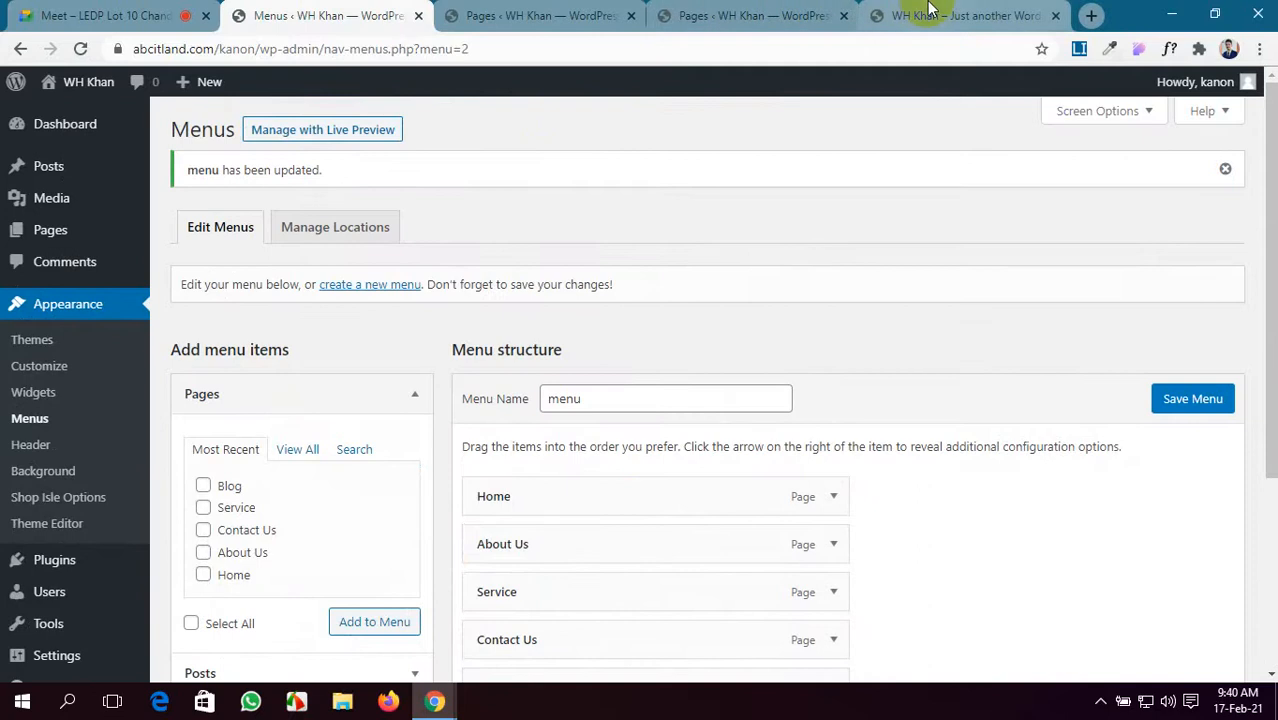
left_click(910, 15)
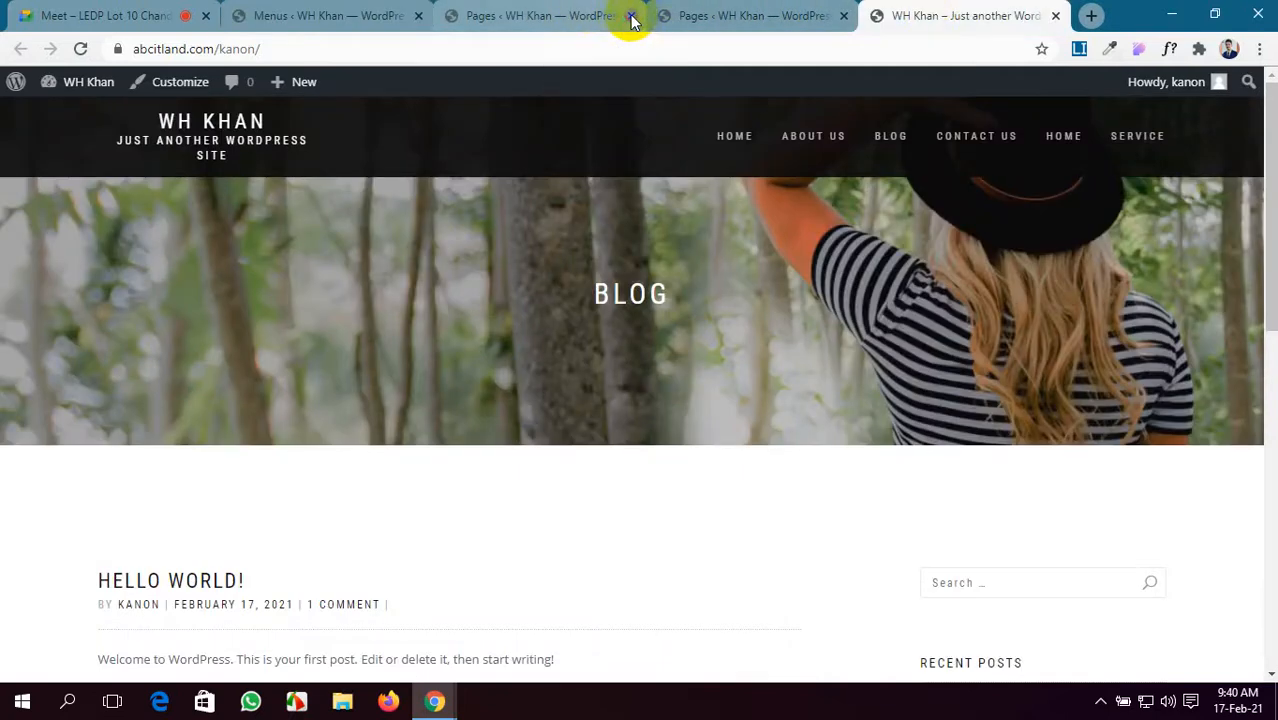
- Close the two extra Pages tabs and test the Home and About Us links on the live site
left_click(630, 17)
left_click(630, 17)
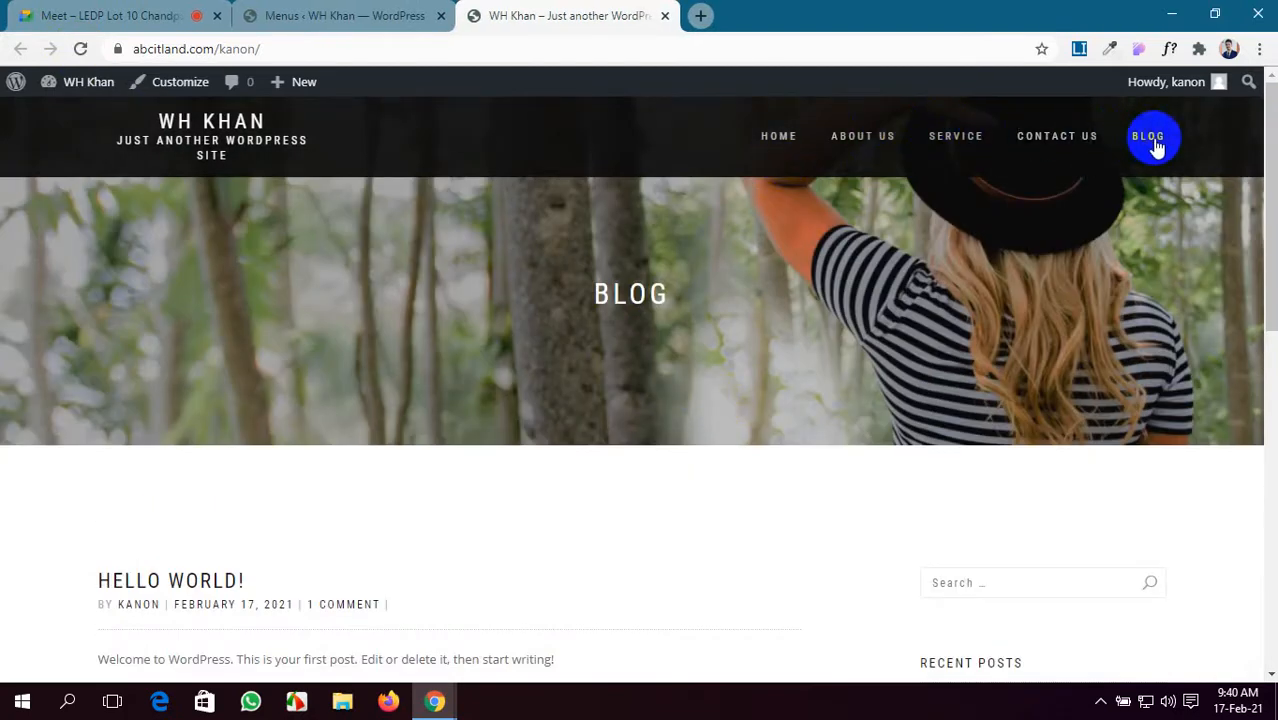
left_click(790, 143)
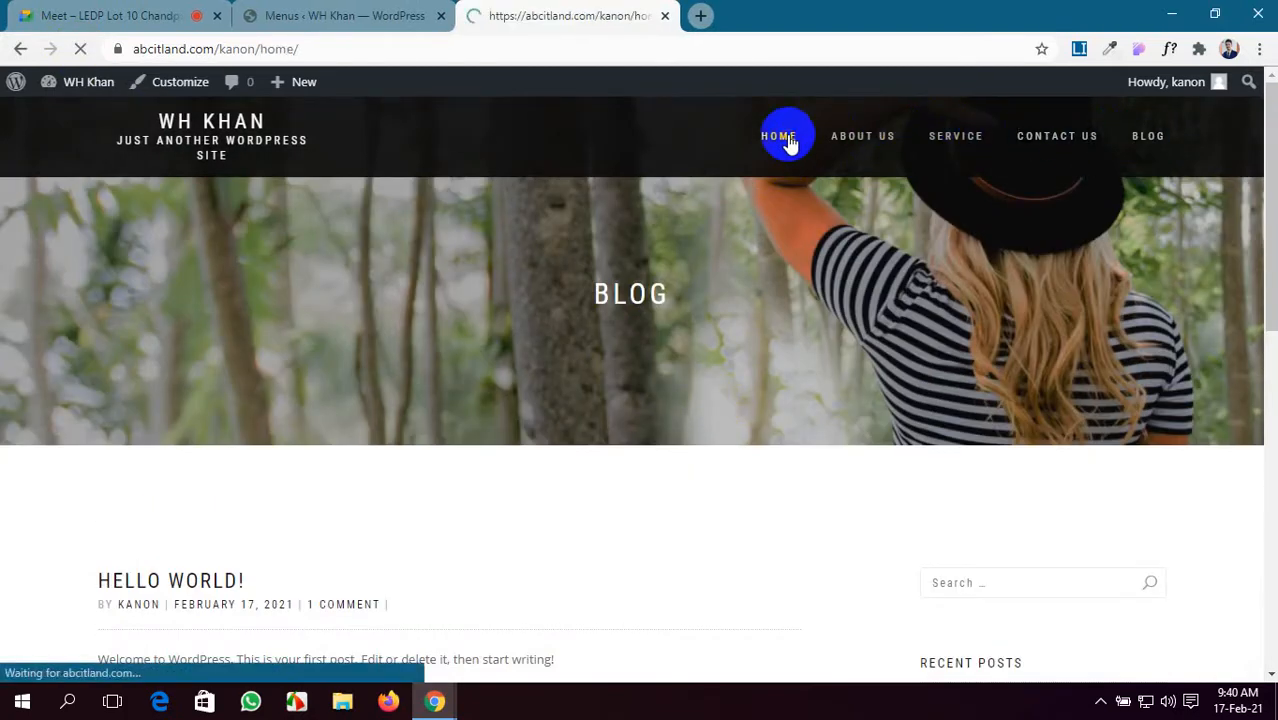
left_click(866, 143)
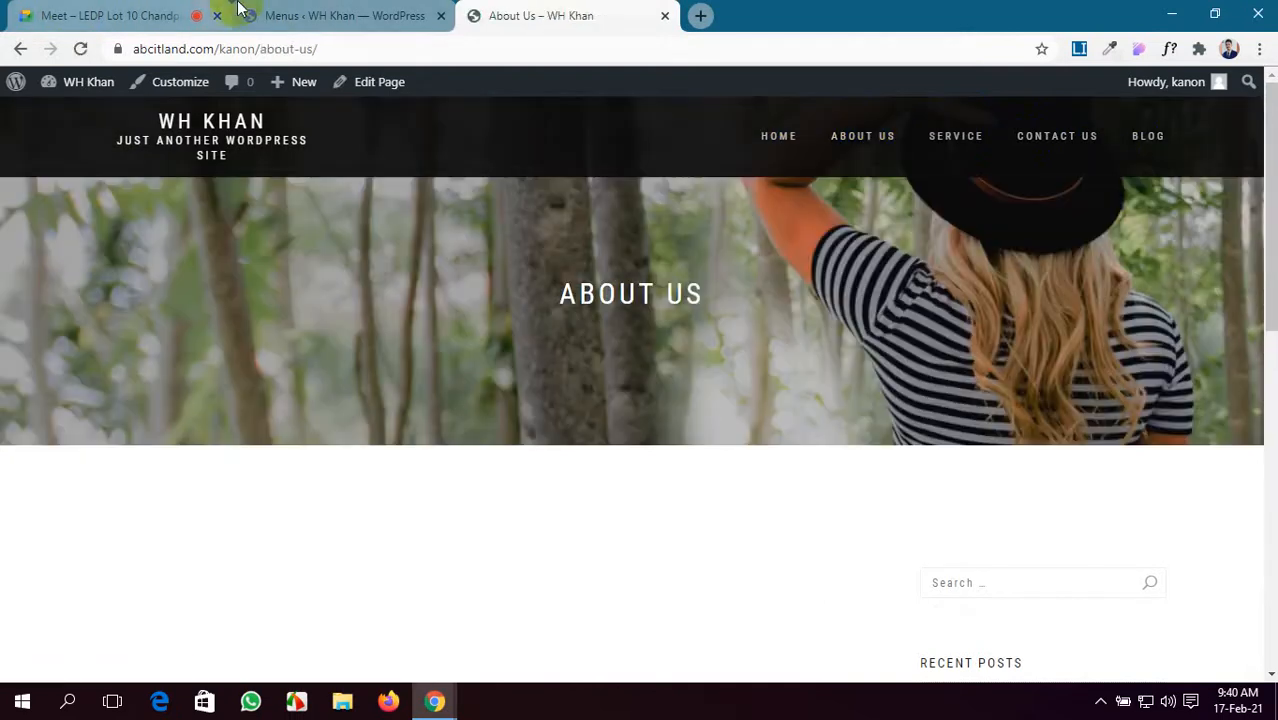
- Check the video call, then head to Settings > General in the admin
left_click(290, 14)
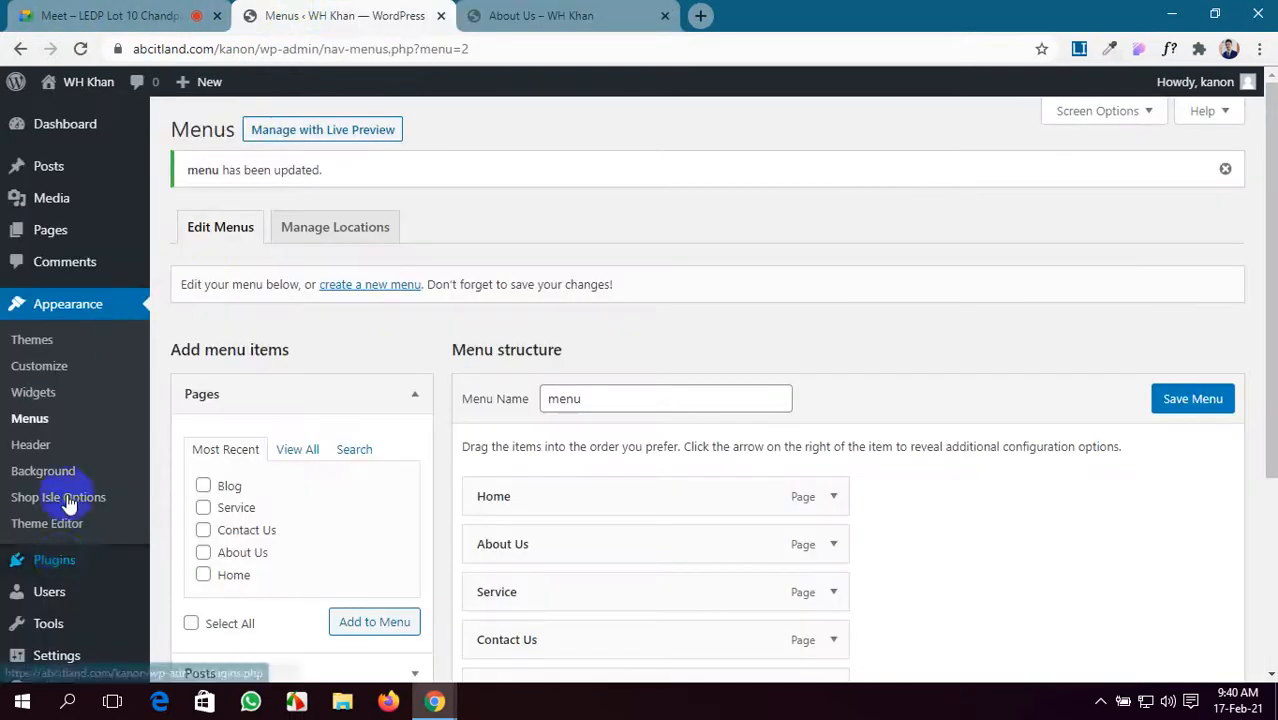
left_click(55, 10)
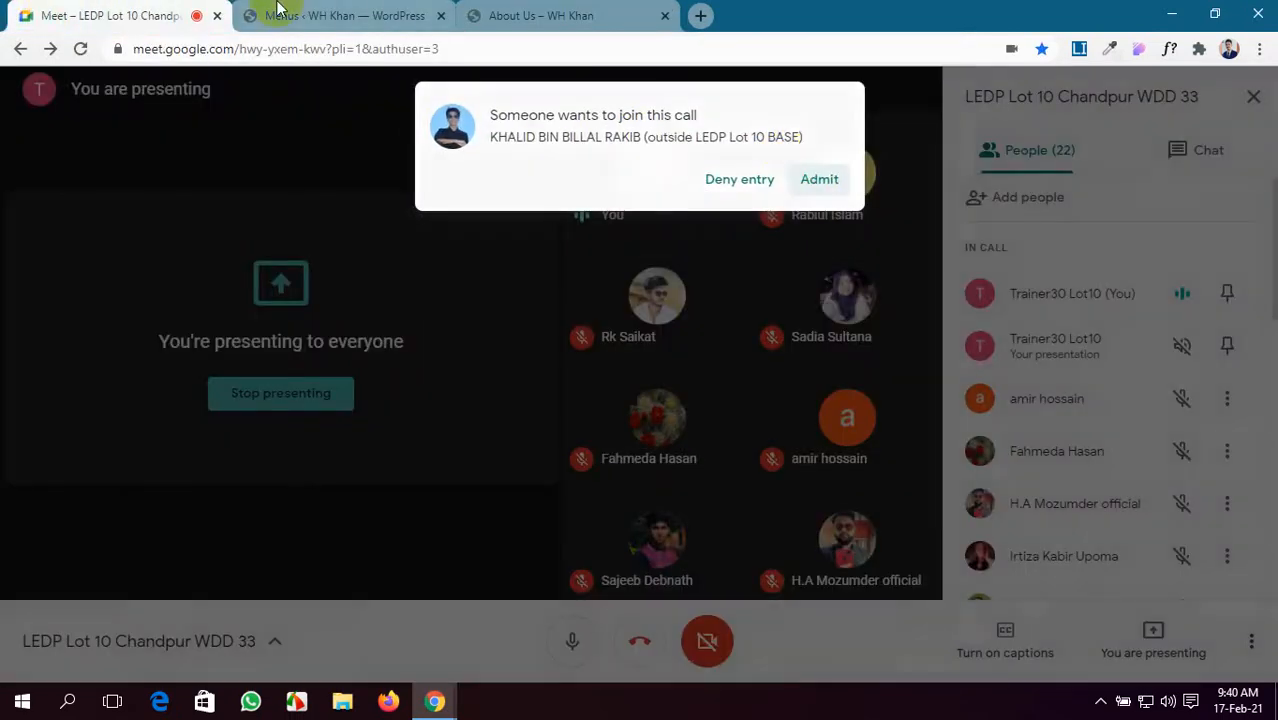
left_click(310, 15)
scroll(60, 580, "down", 2)
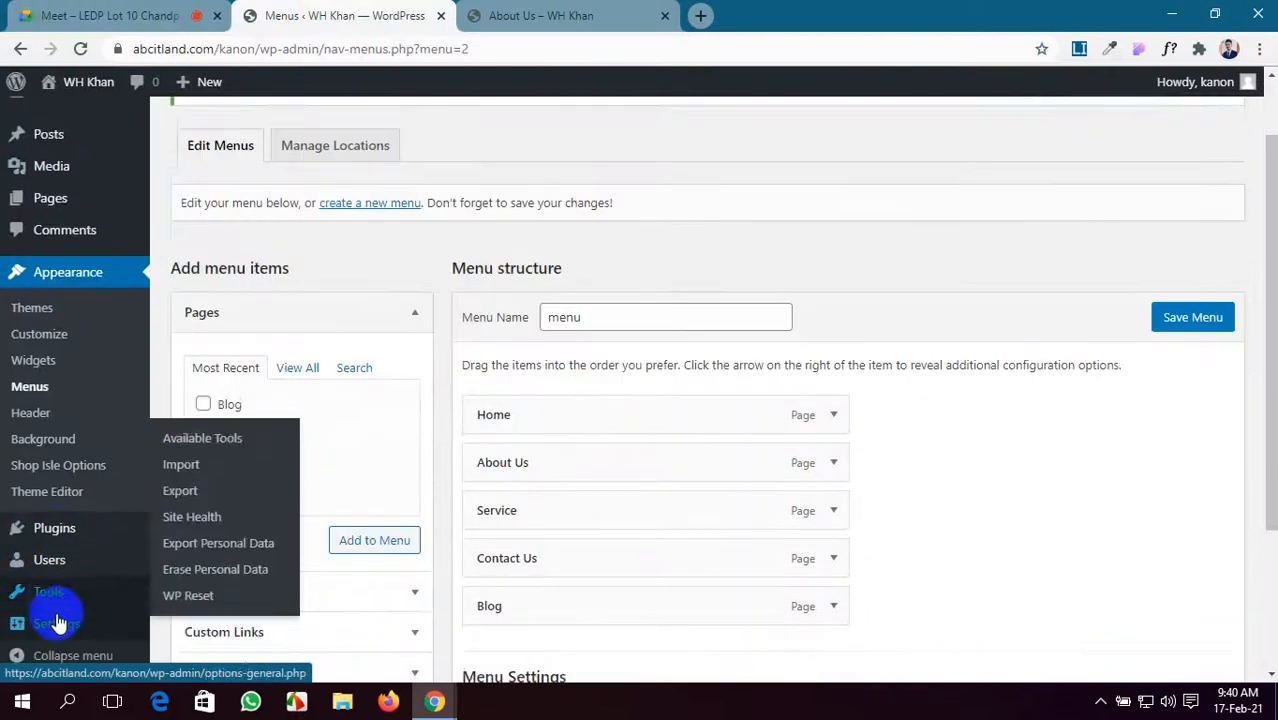
mouse_move(57, 624)
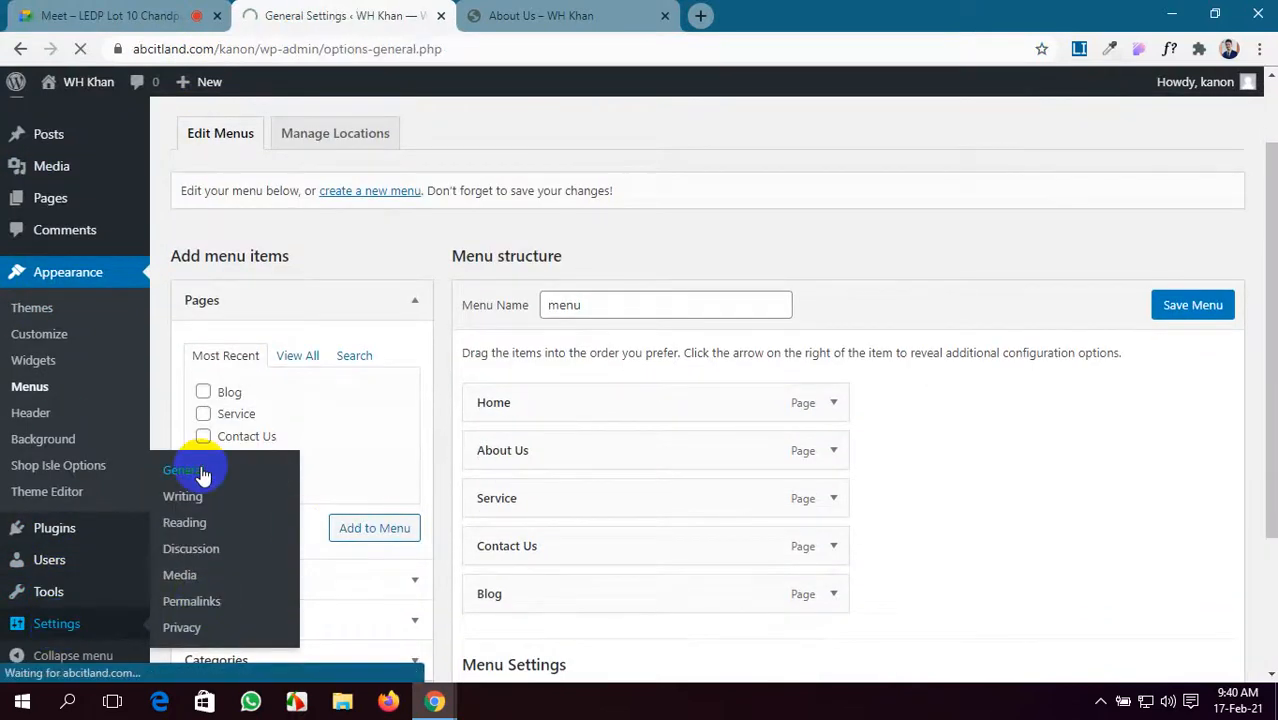
- Enable 'Anyone can register' and replace the old site title with 'E Shop'
scroll(201, 475, "down", 2)
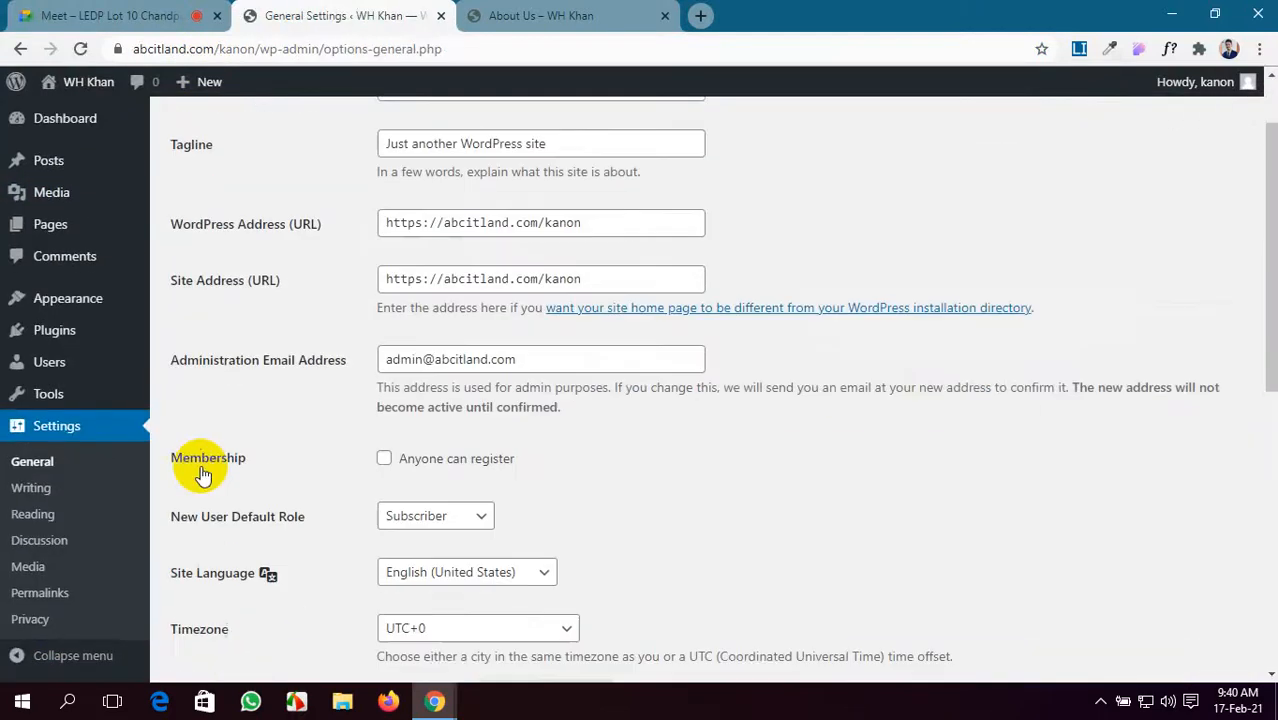
left_click(384, 458)
scroll(630, 466, "up", 2)
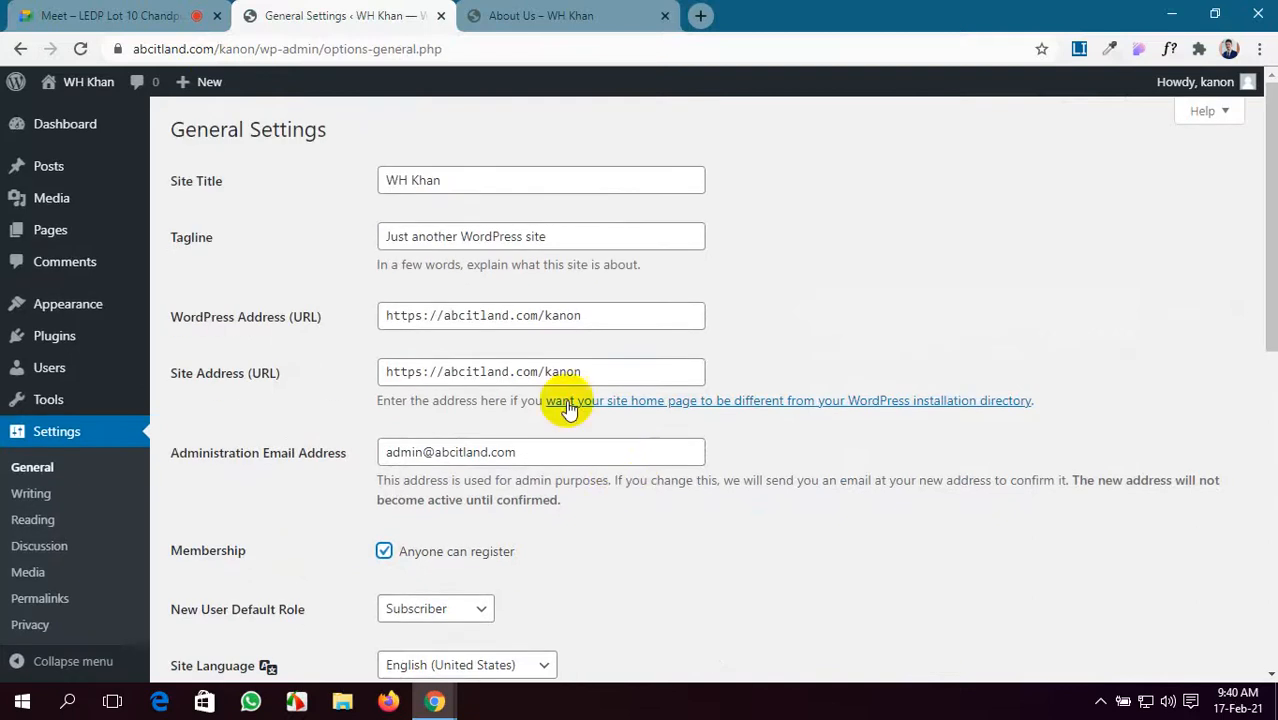
left_click(448, 180)
left_click_drag(448, 180, 357, 185)
key("BackSpace")
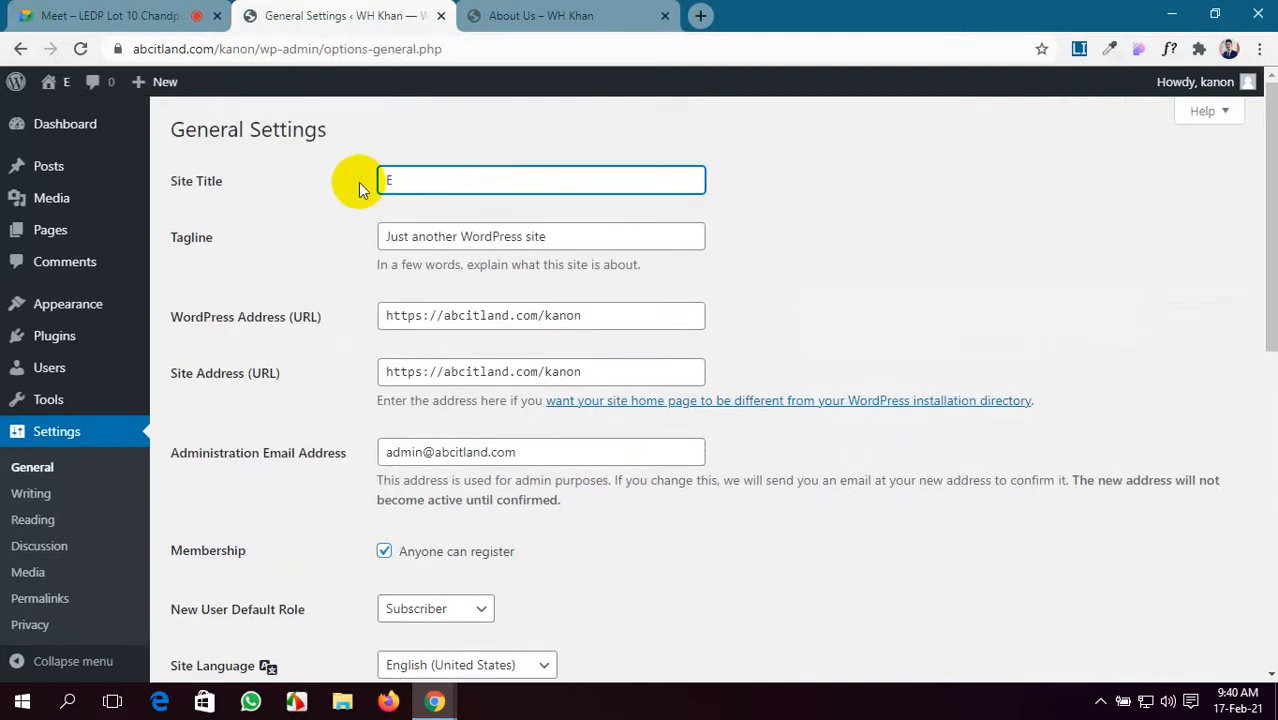
type("E Shop")
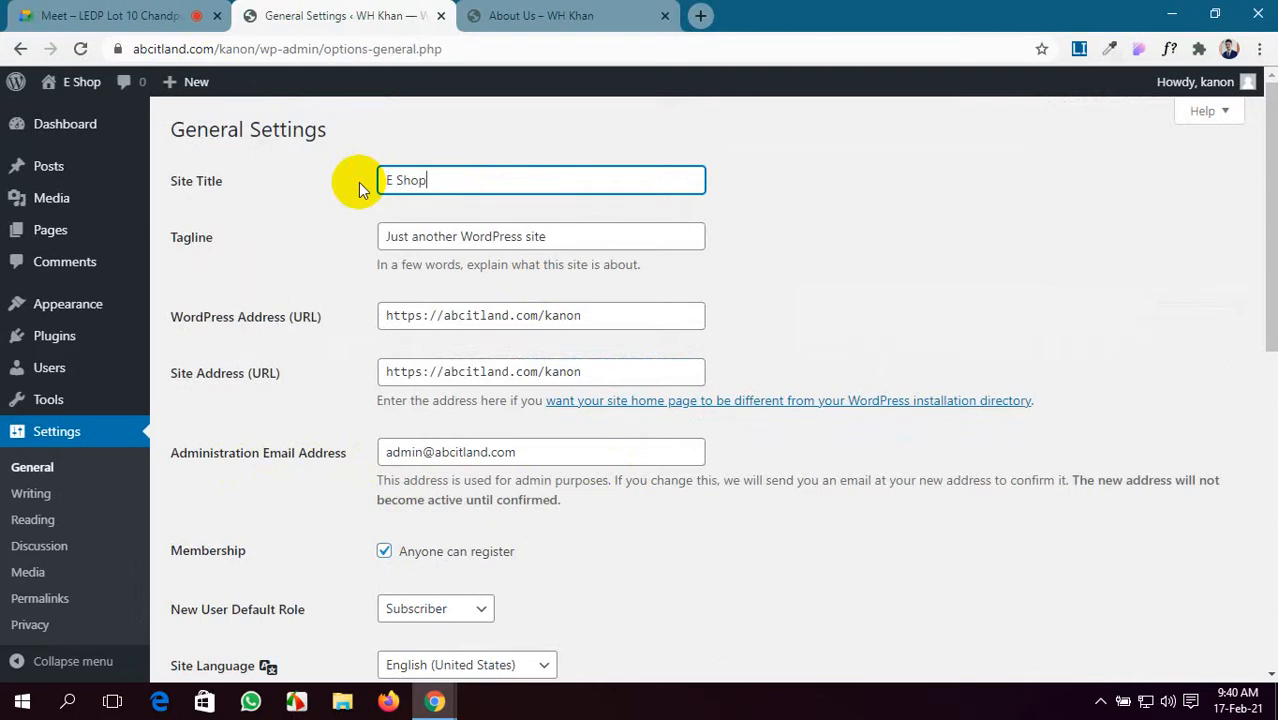
scroll(429, 561, "down", 6)
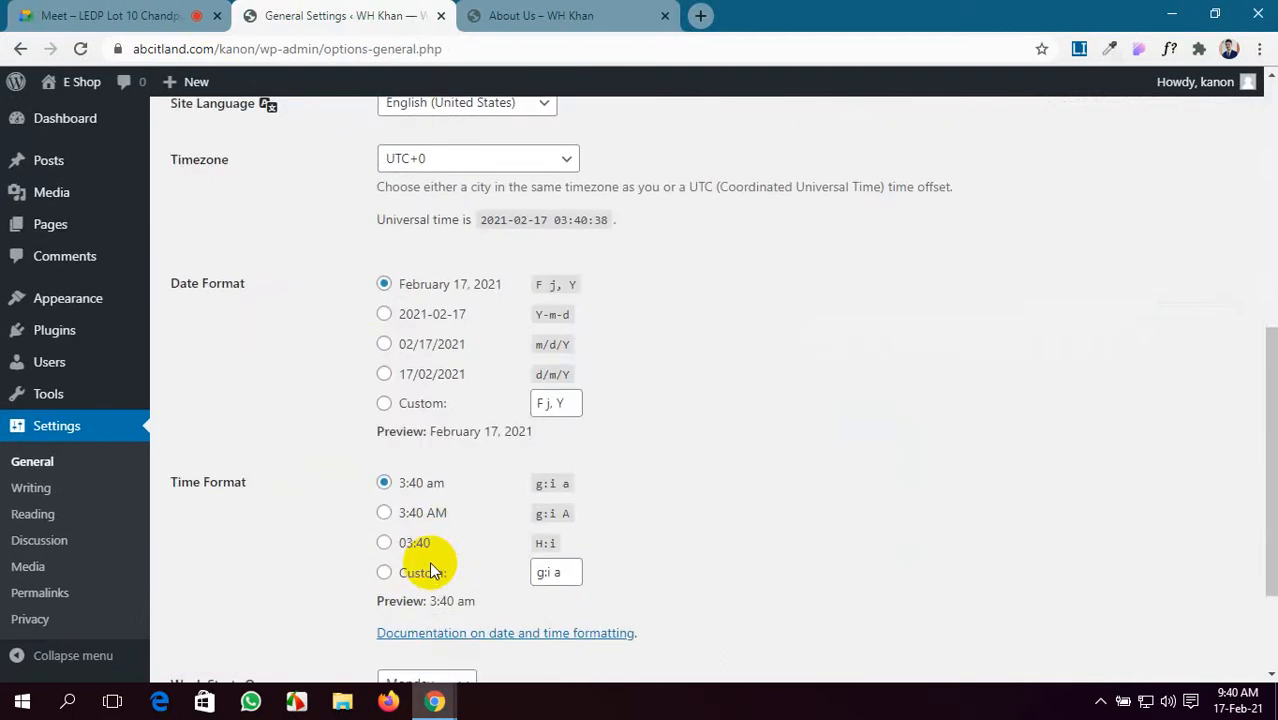
scroll(430, 565, "up", 6)
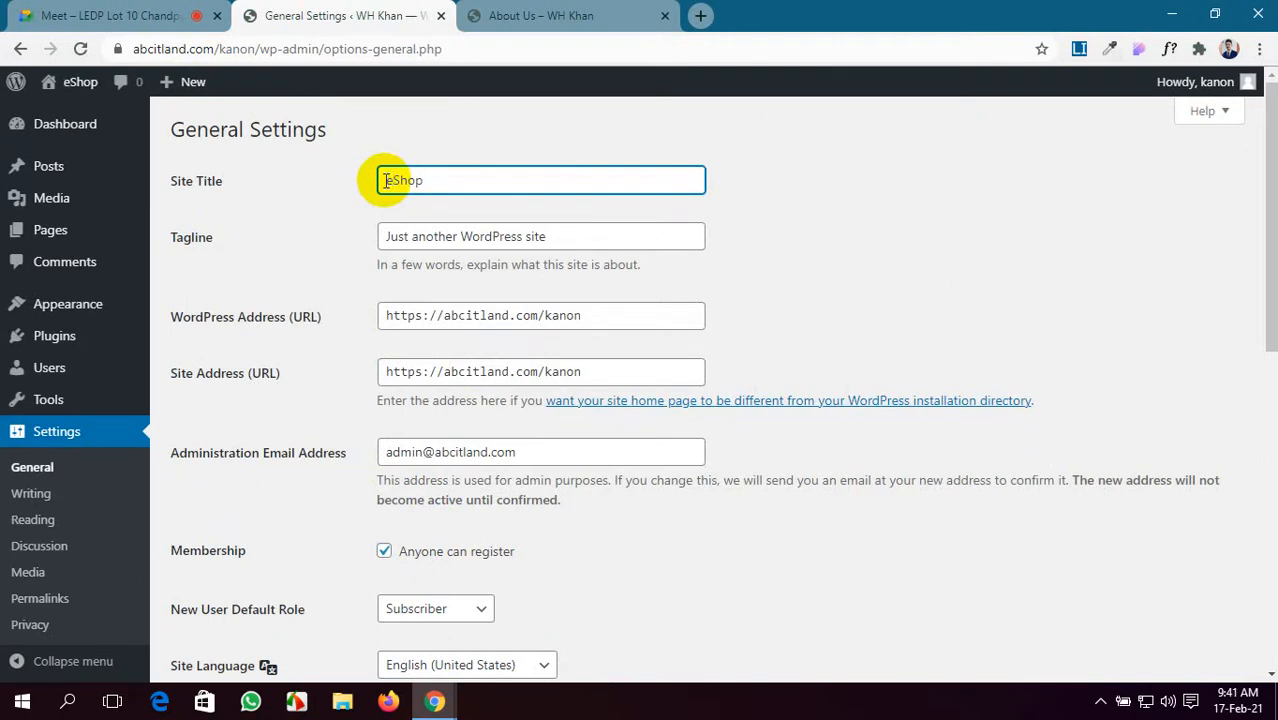
scroll(456, 485, "down", 2)
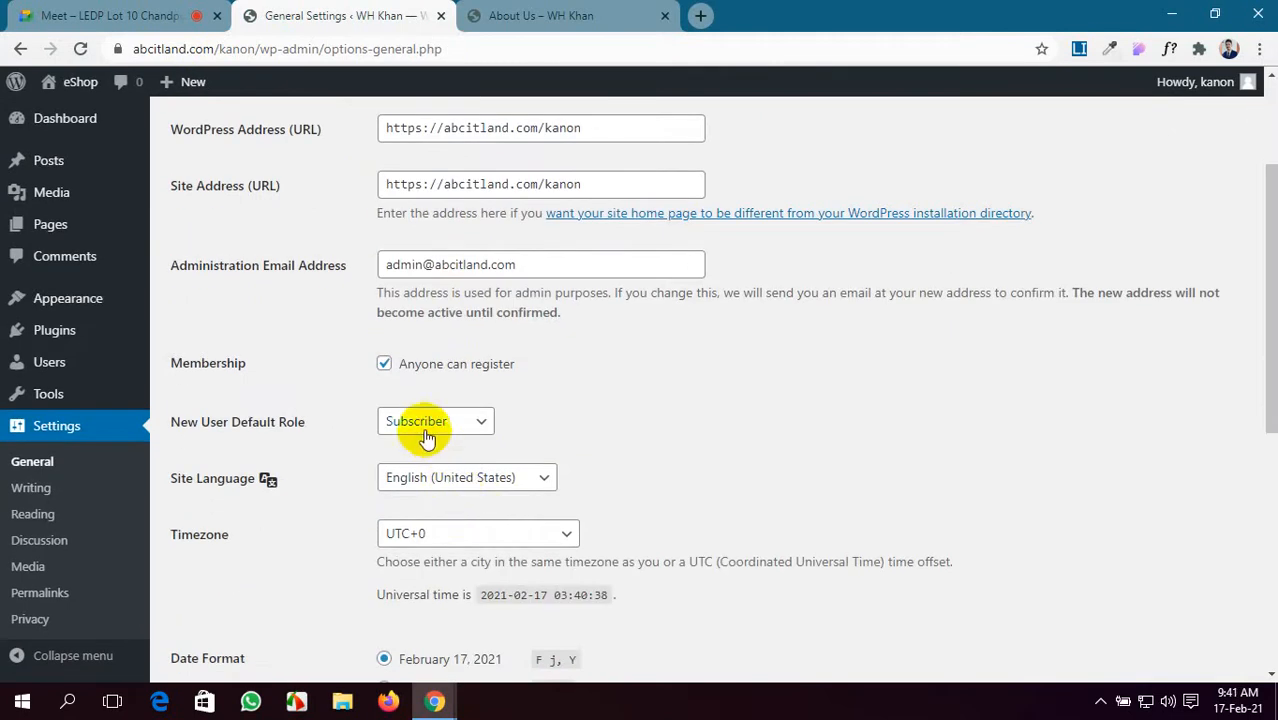
scroll(456, 455, "down", 1)
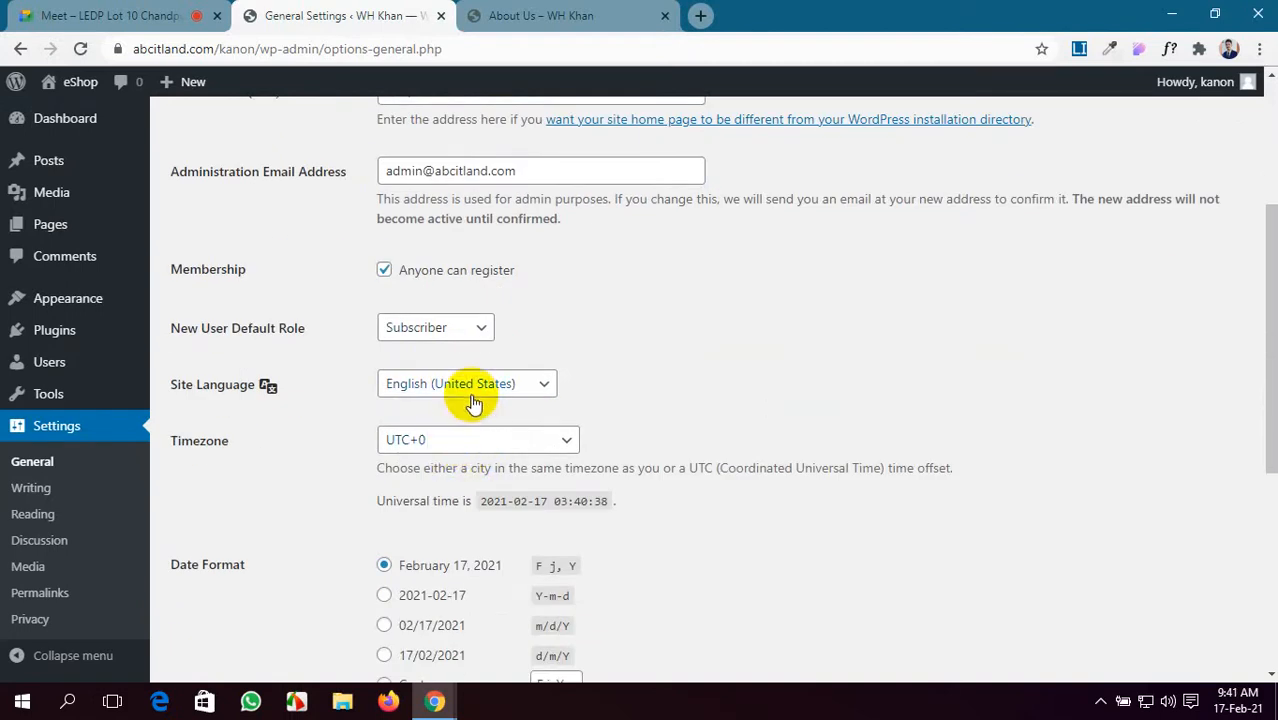
- Set the site timezone to Dhaka
left_click(508, 437)
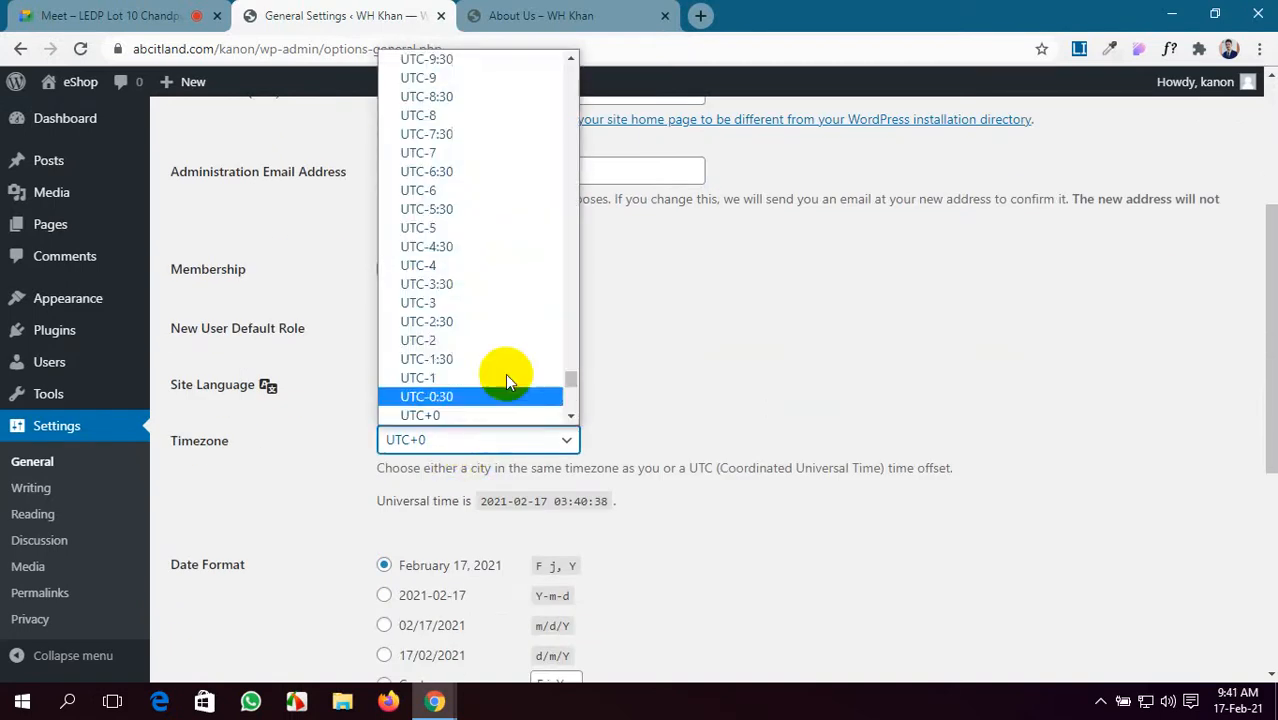
scroll(495, 330, "up", 10)
scroll(490, 305, "up", 15)
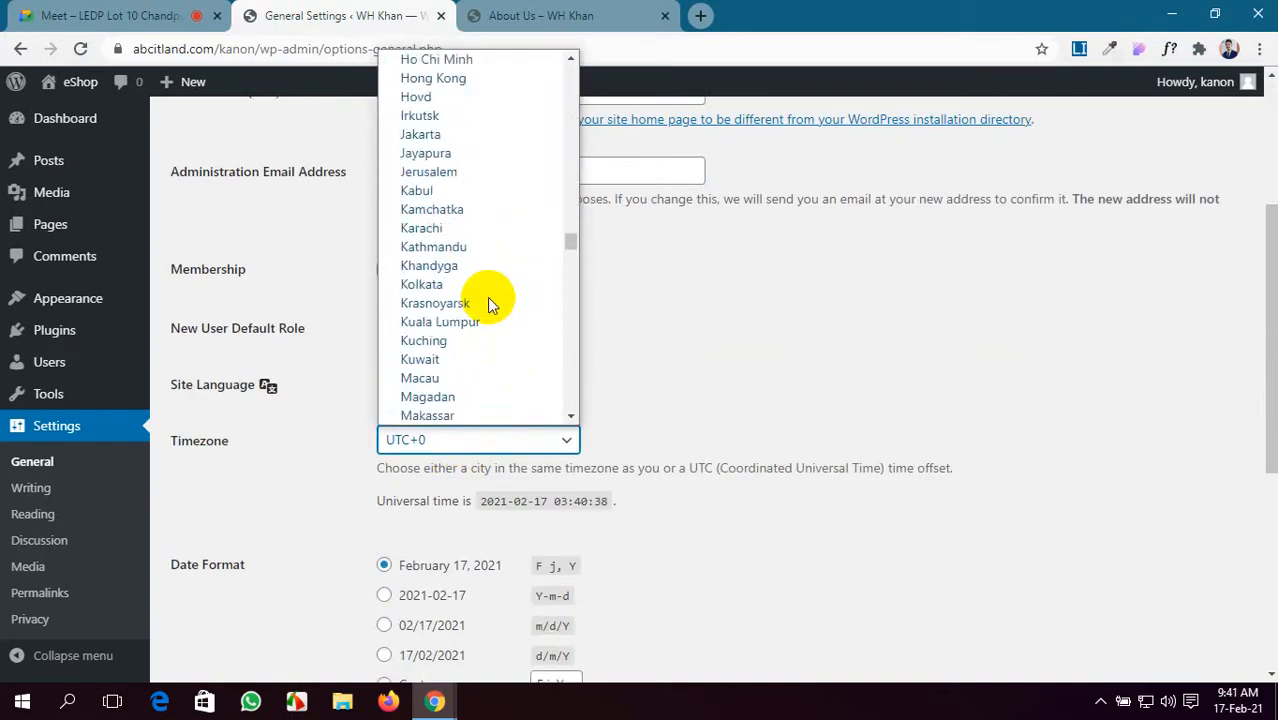
scroll(490, 305, "up", 10)
scroll(490, 305, "up", 10)
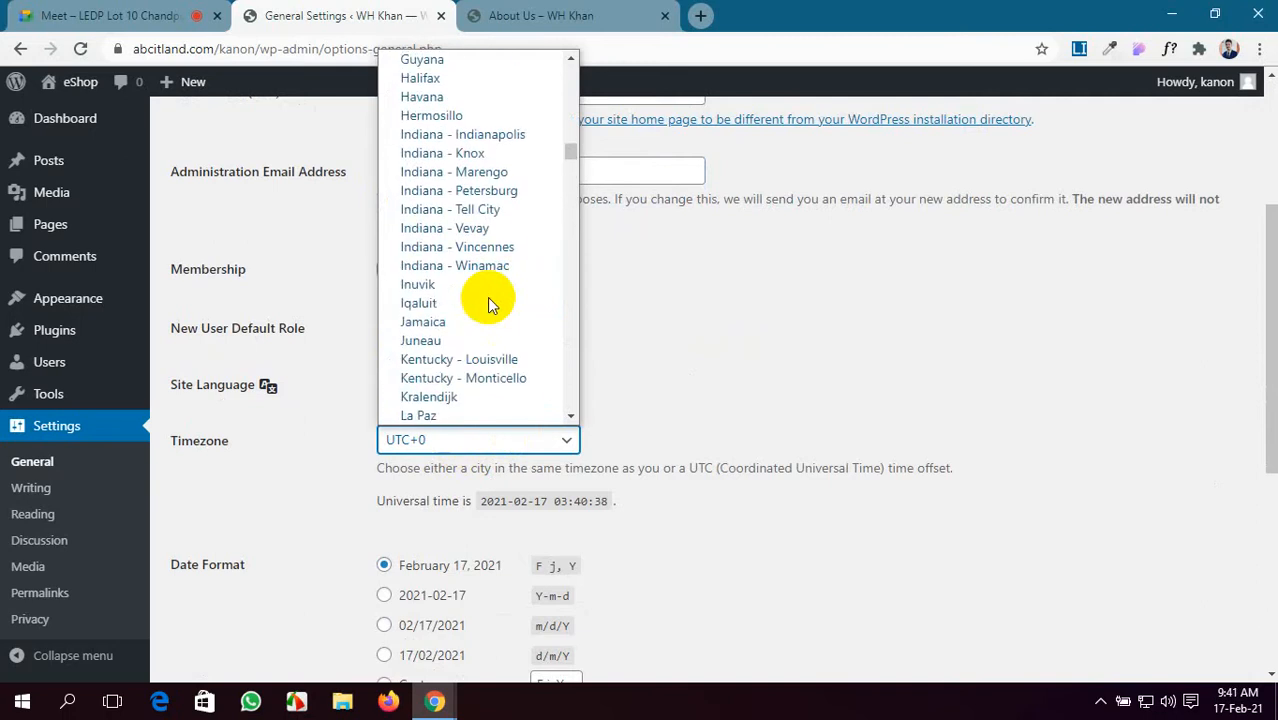
scroll(490, 305, "up", 5)
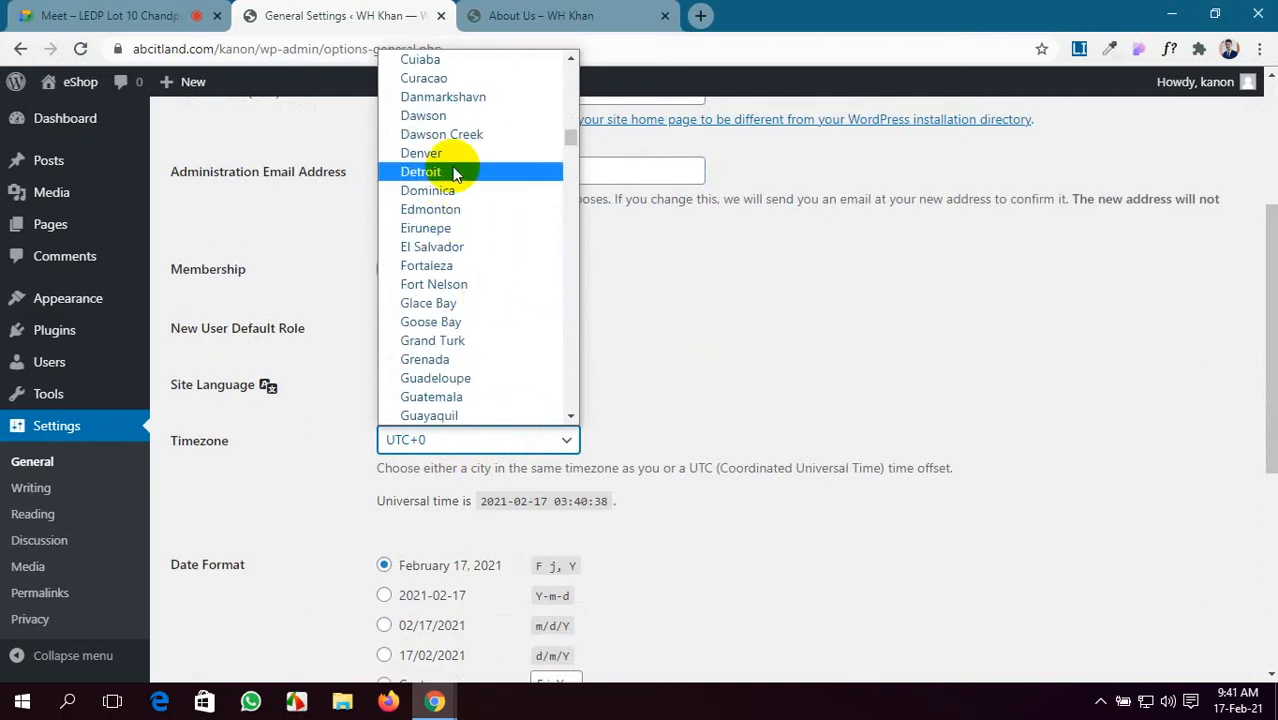
scroll(455, 188, "up", 10)
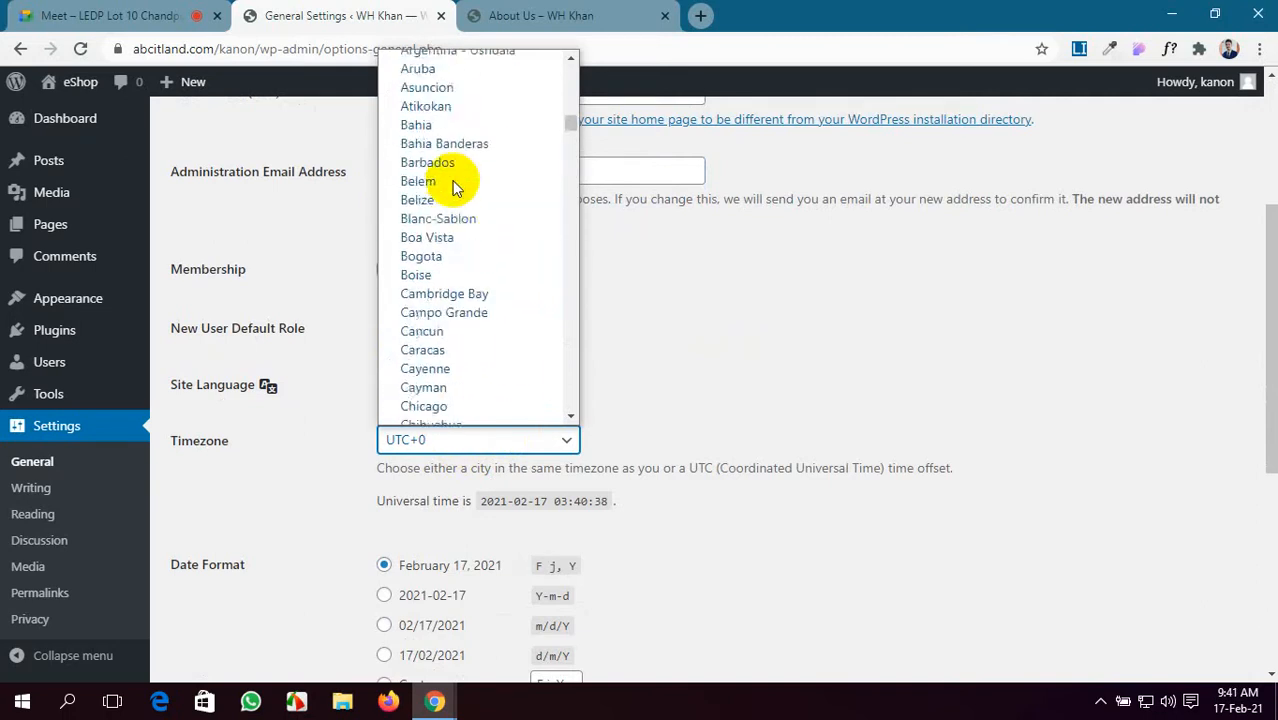
scroll(455, 188, "down", 20)
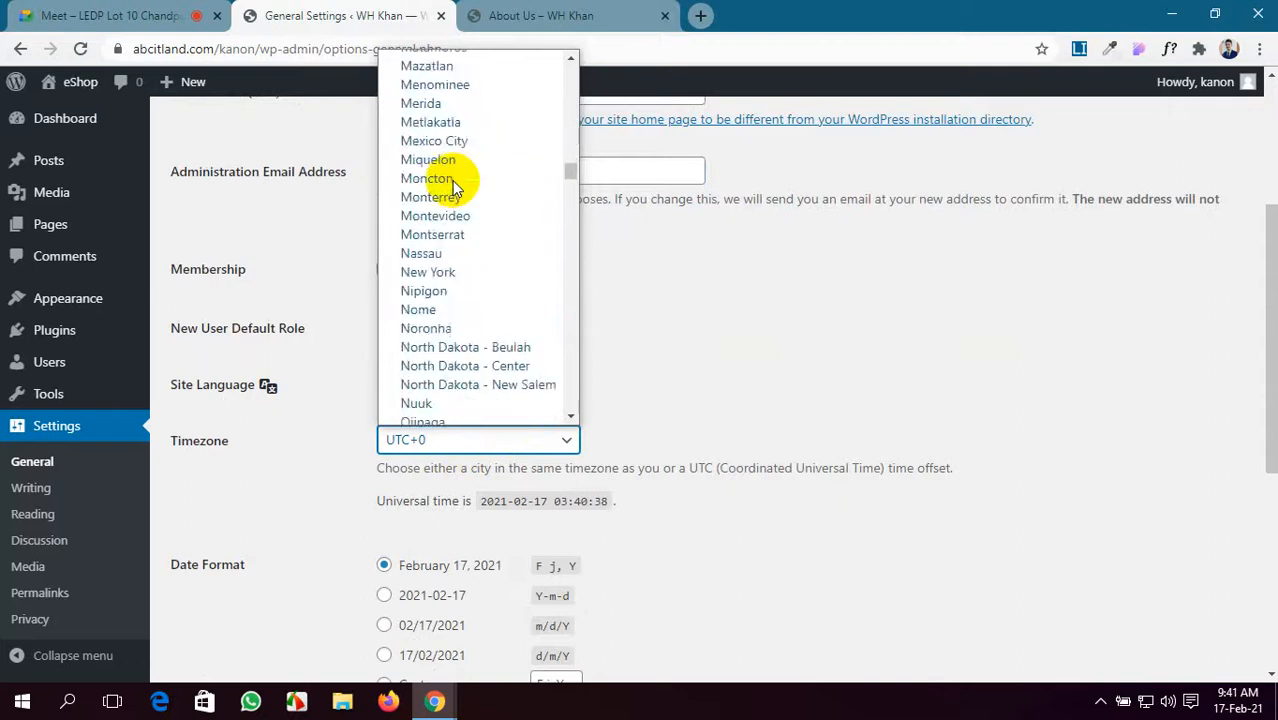
scroll(455, 188, "up", 6)
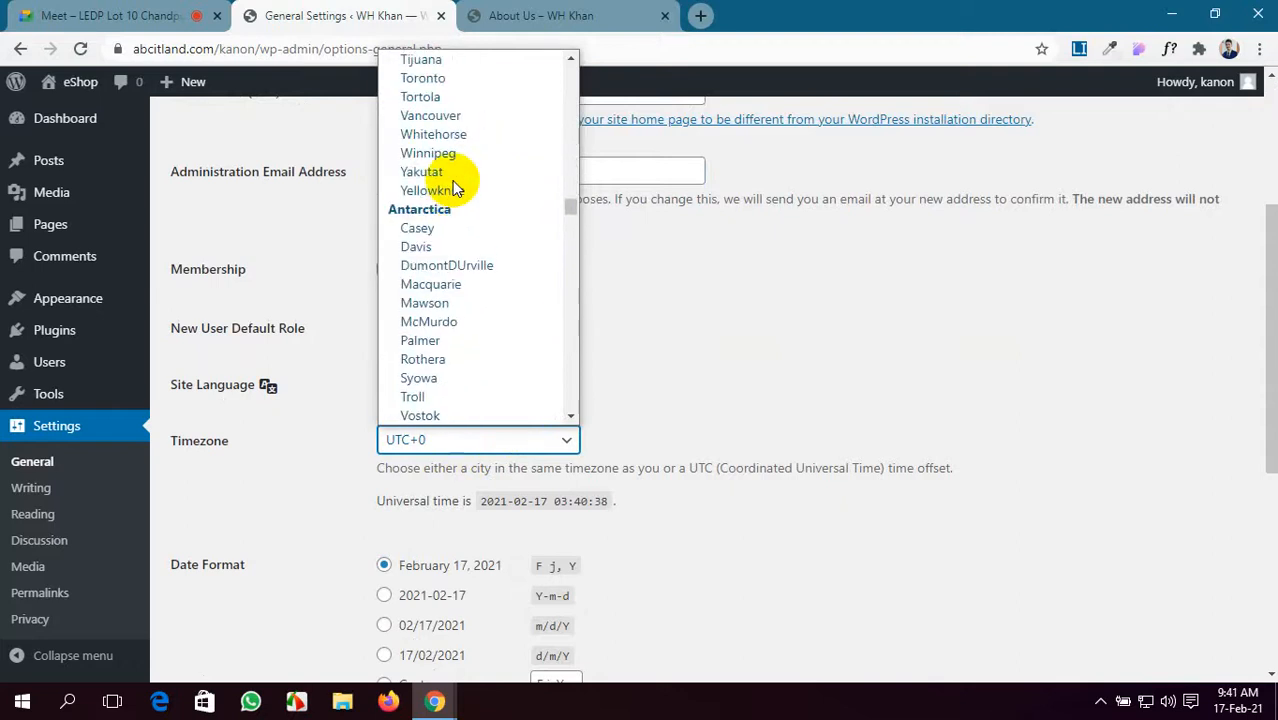
scroll(455, 188, "up", 20)
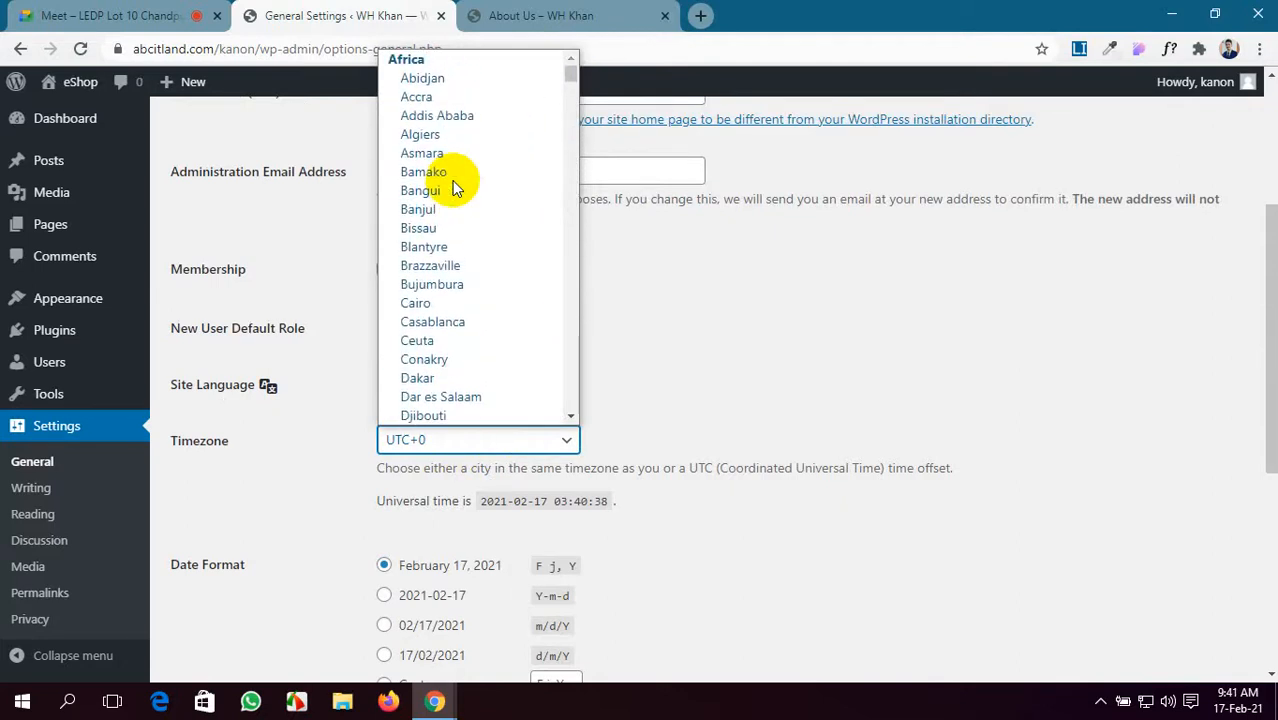
scroll(455, 188, "down", 20)
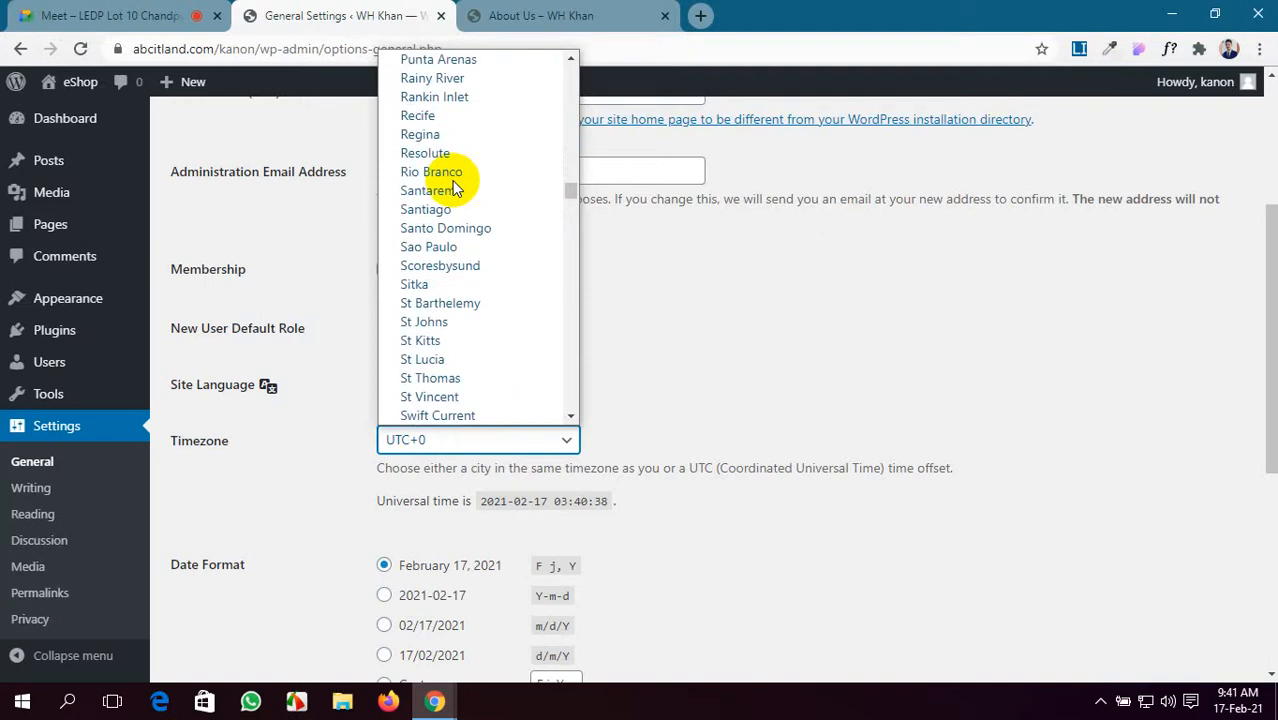
key("d")
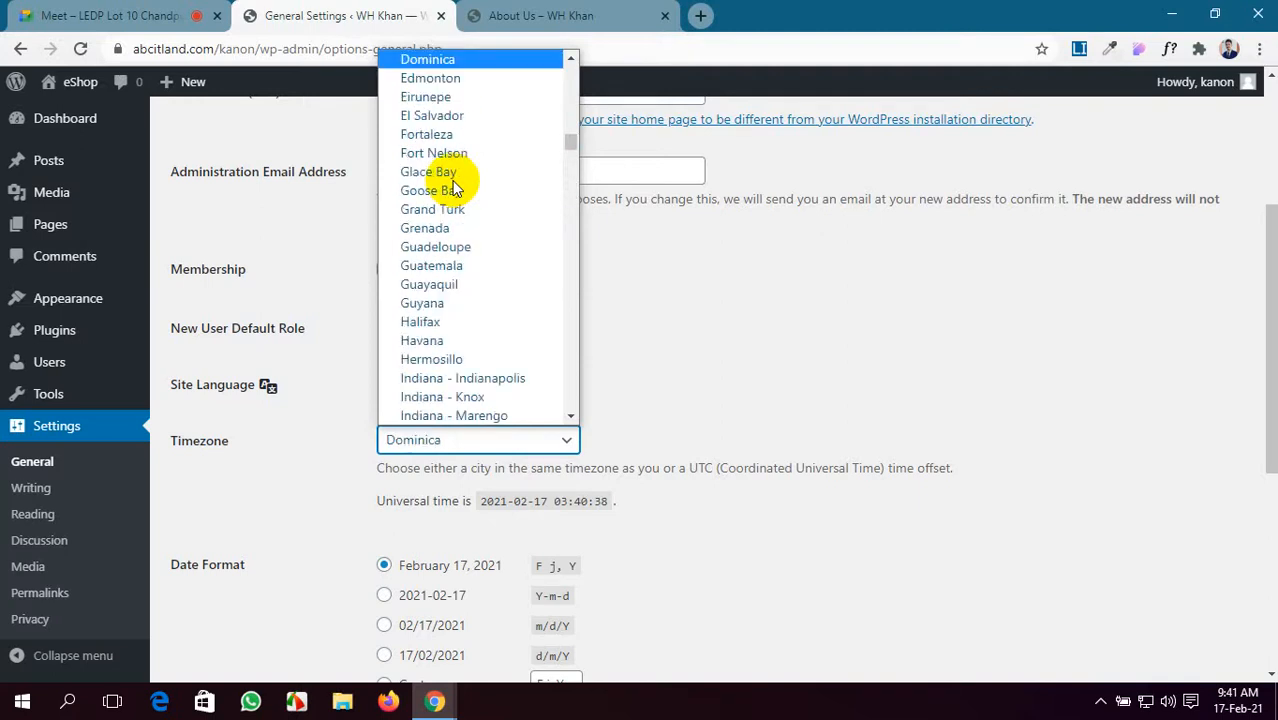
key("h")
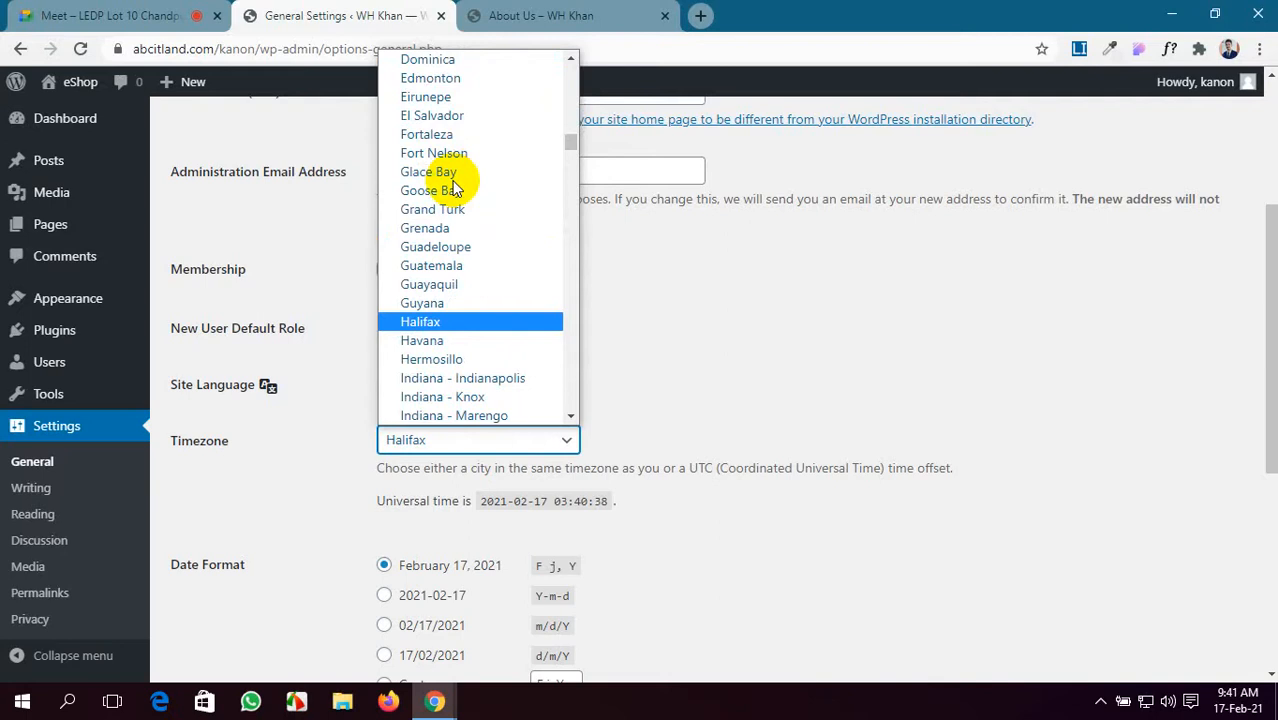
key("k")
key("a")
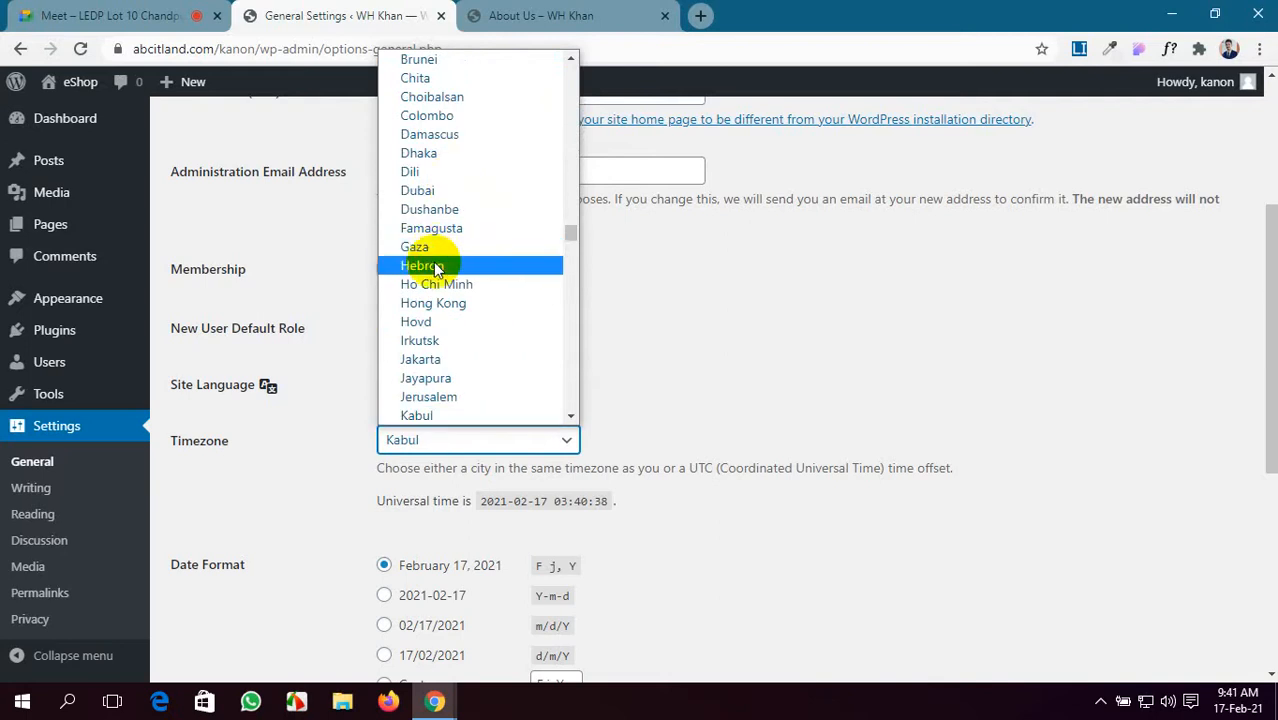
scroll(435, 250, "up", 4)
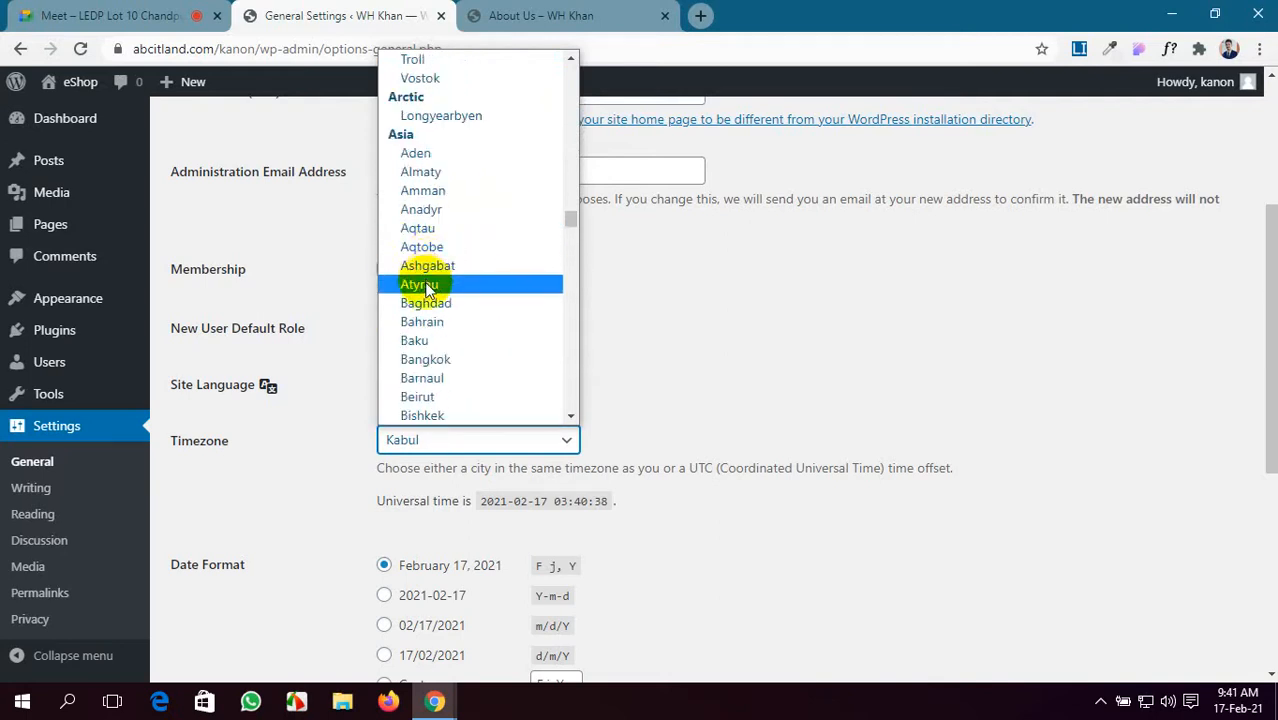
scroll(425, 330, "down", 4)
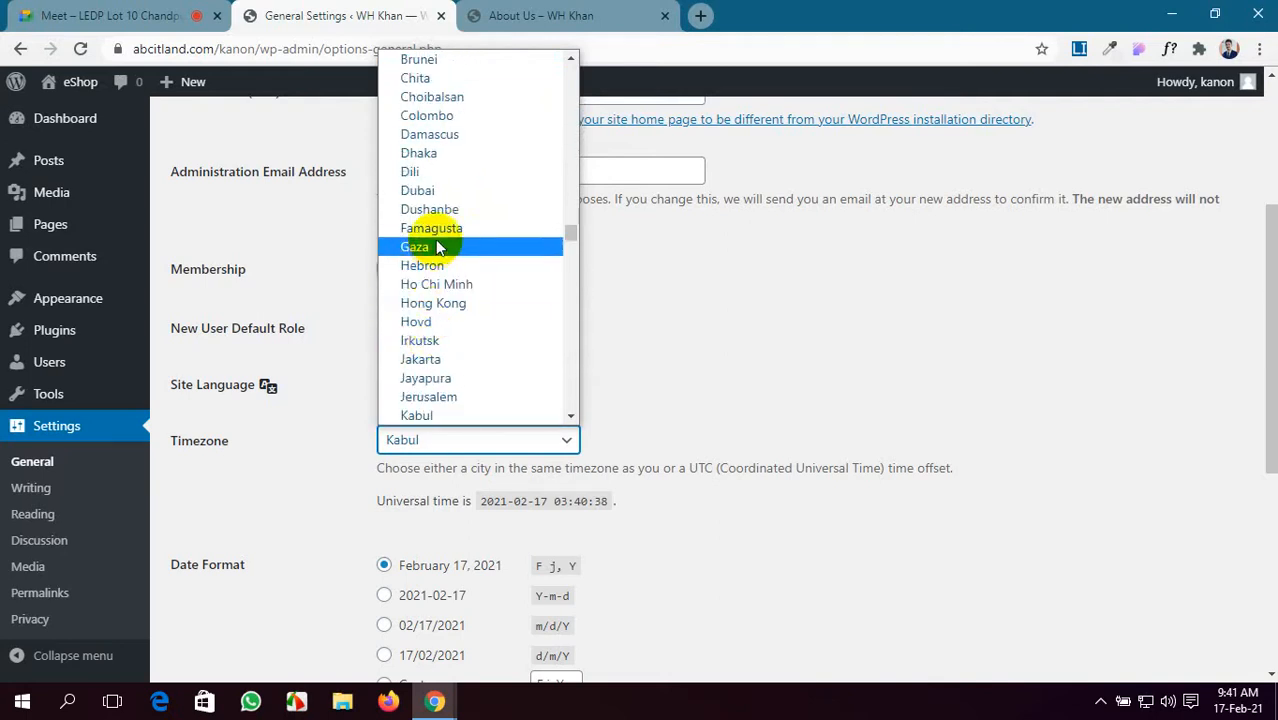
left_click(432, 153)
- Make the week start on Saturday and save the general settings
scroll(447, 553, "down", 5)
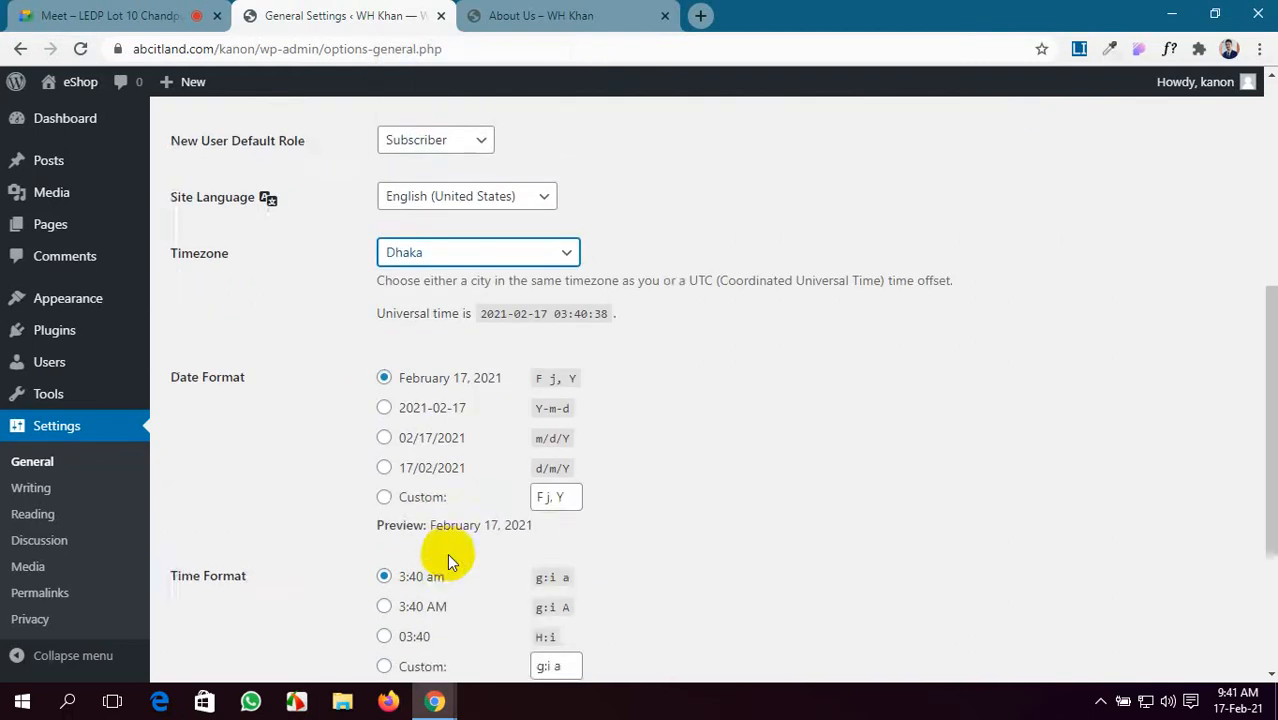
left_click(448, 526)
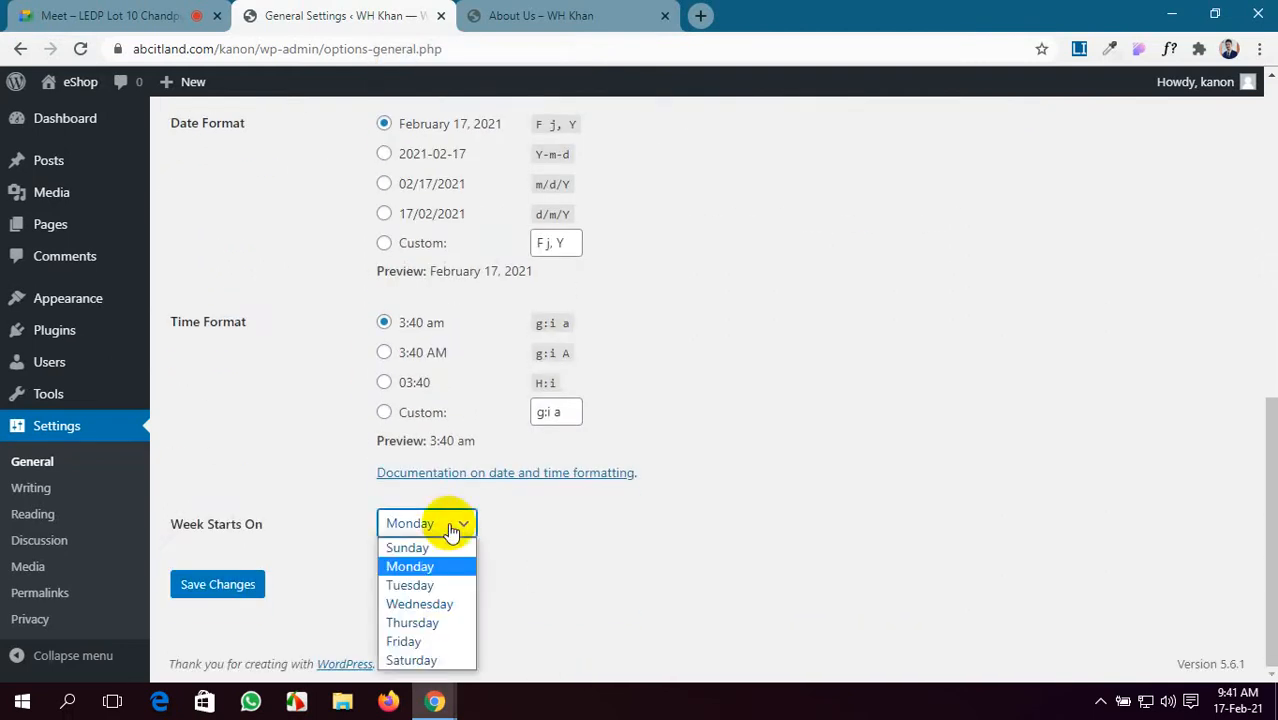
left_click(439, 657)
left_click(203, 588)
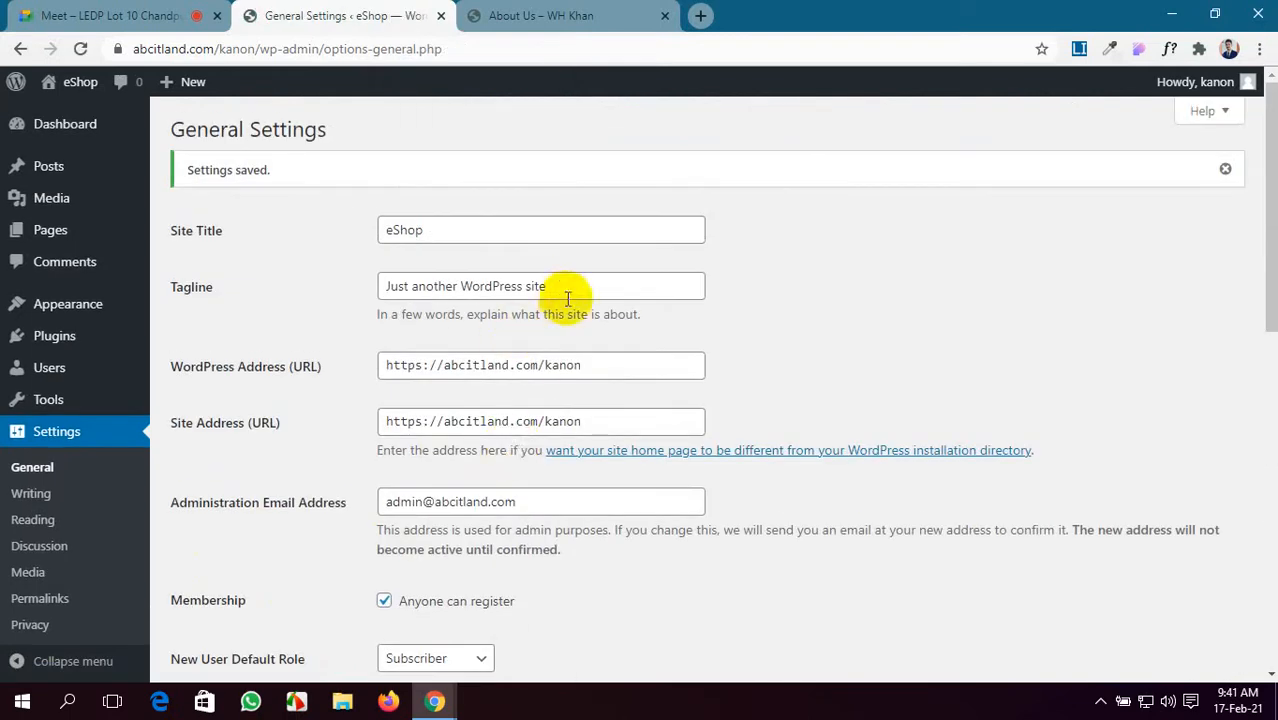
- Replace the tagline with 'Chose your best Product' and save
left_click_drag(558, 287, 343, 290)
key("BackSpace")
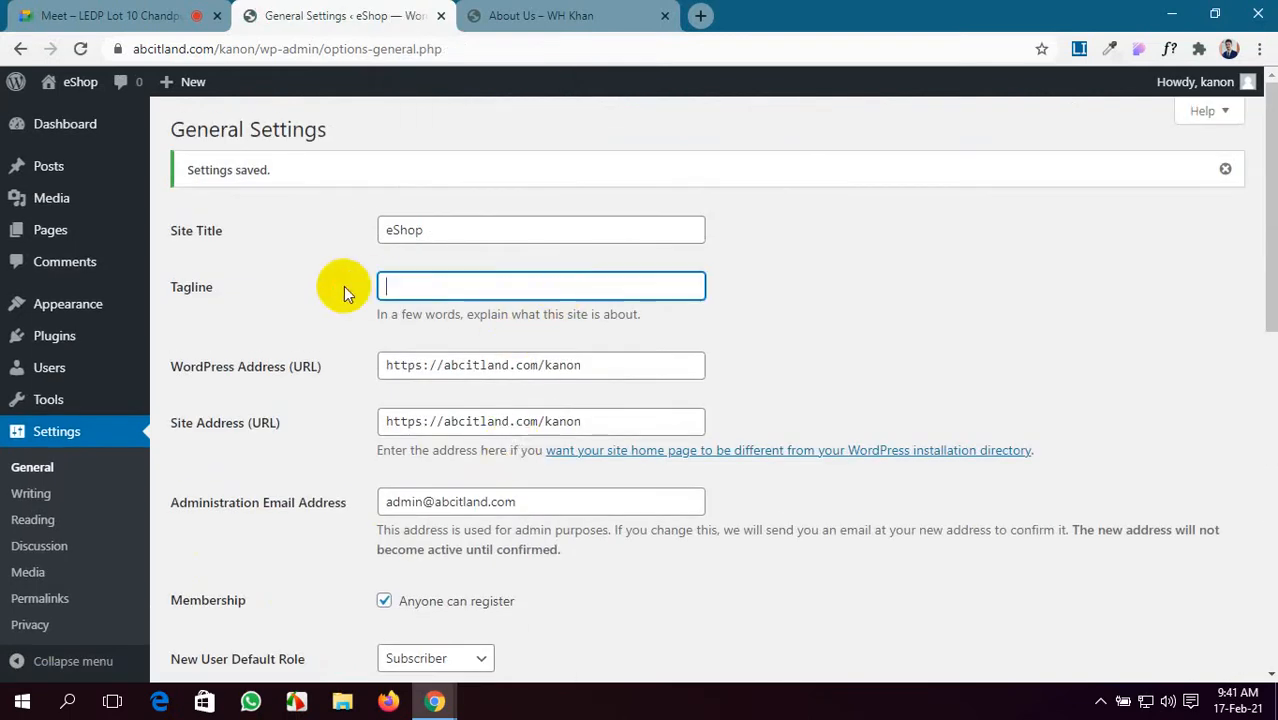
type("Chose your best ")
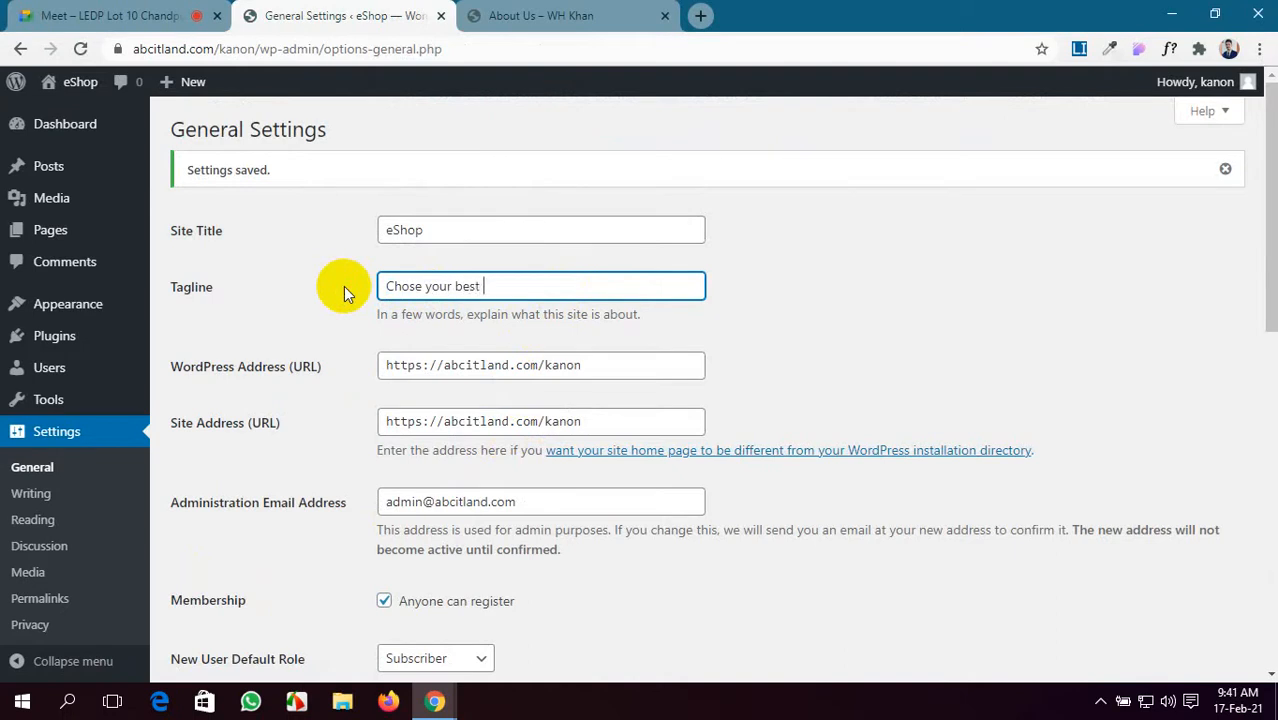
type("Product")
scroll(328, 450, "down", 8)
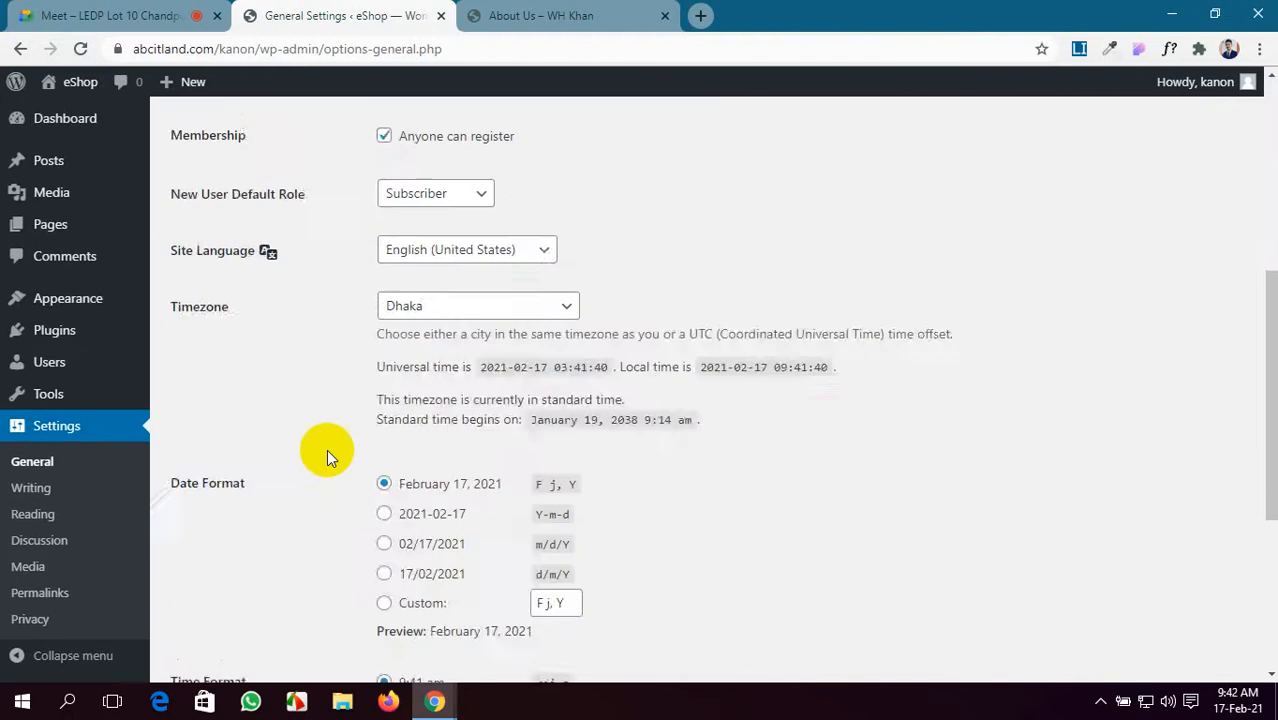
left_click(245, 590)
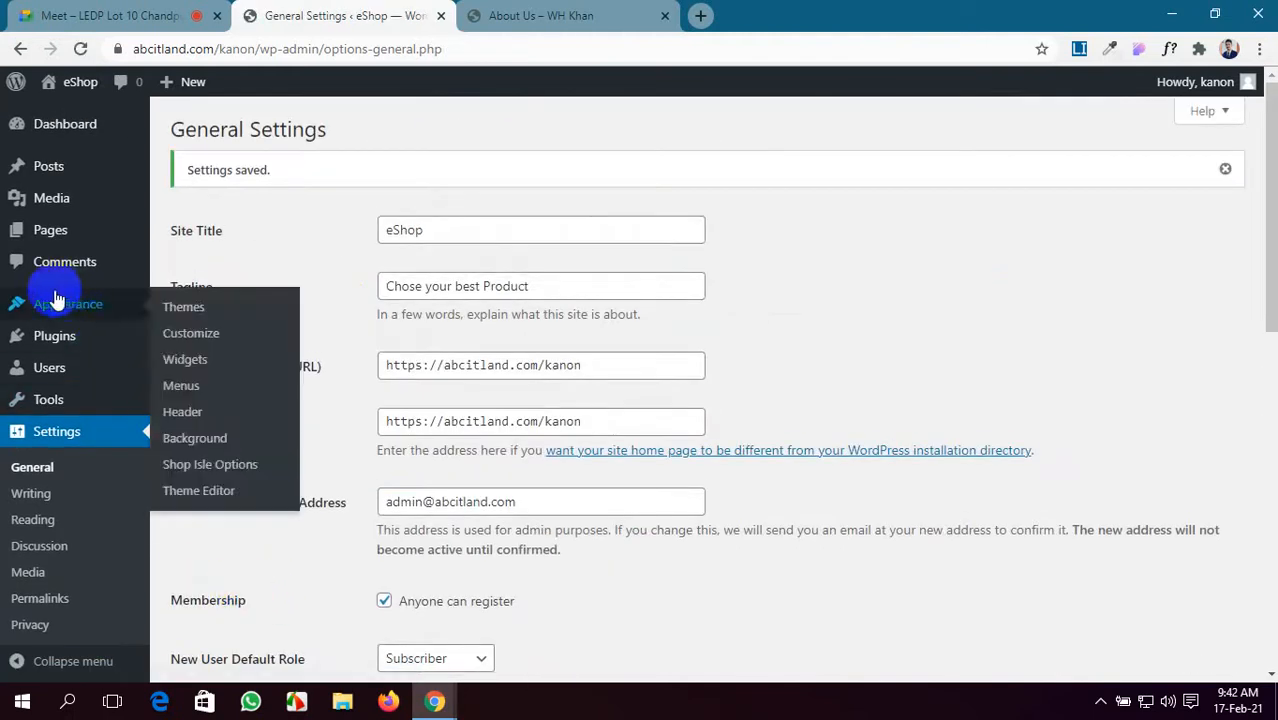
- In Reading Settings, use static page Home as homepage and Blog as posts page, then save
left_click(49, 522)
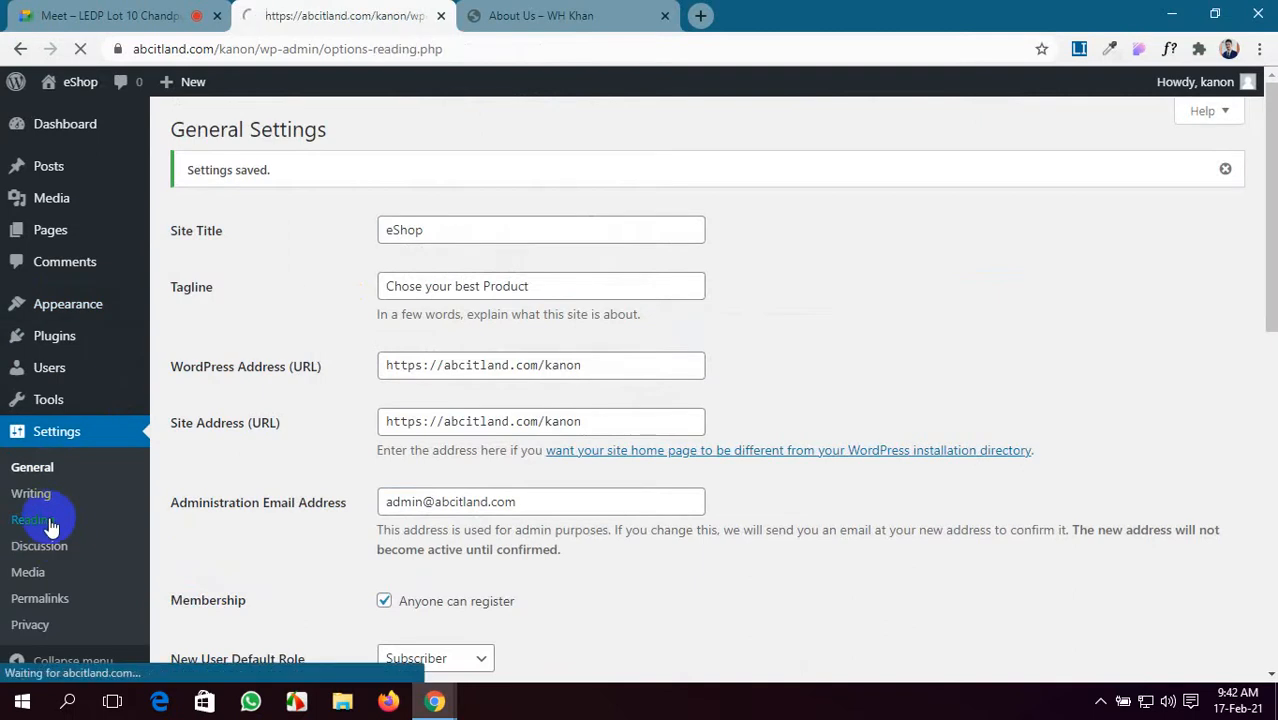
left_click(406, 216)
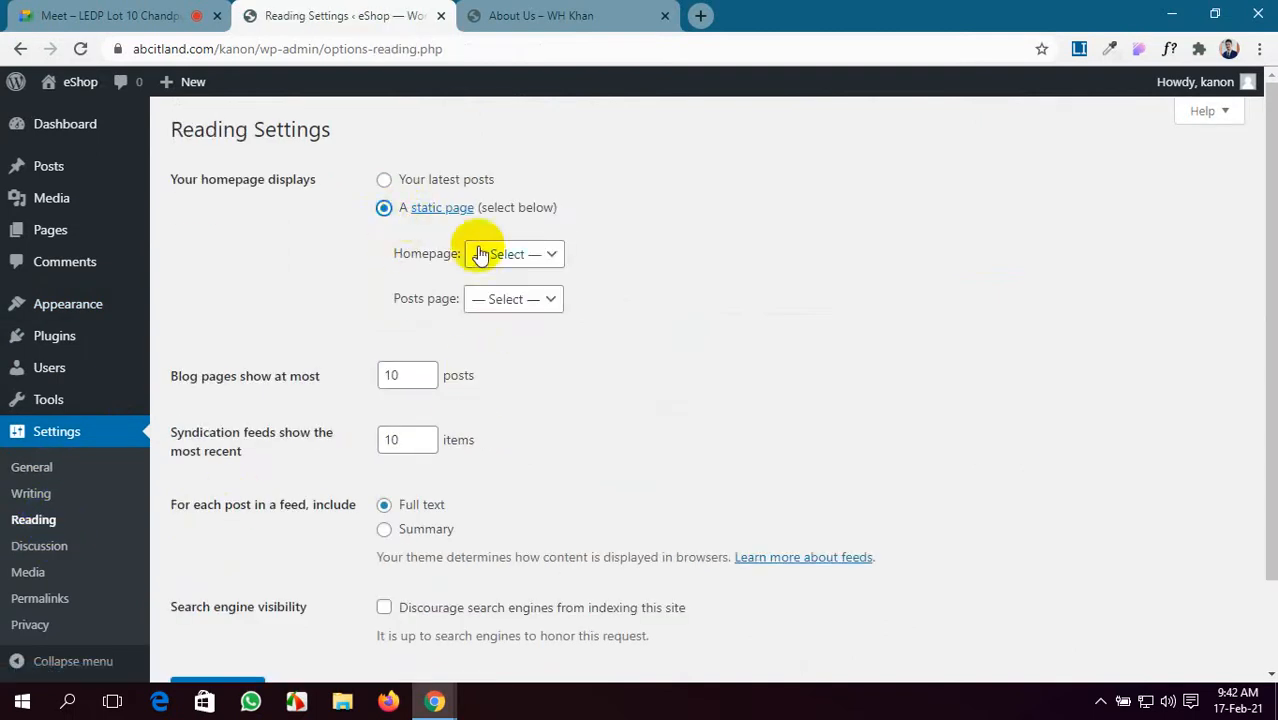
left_click(490, 256)
left_click(512, 355)
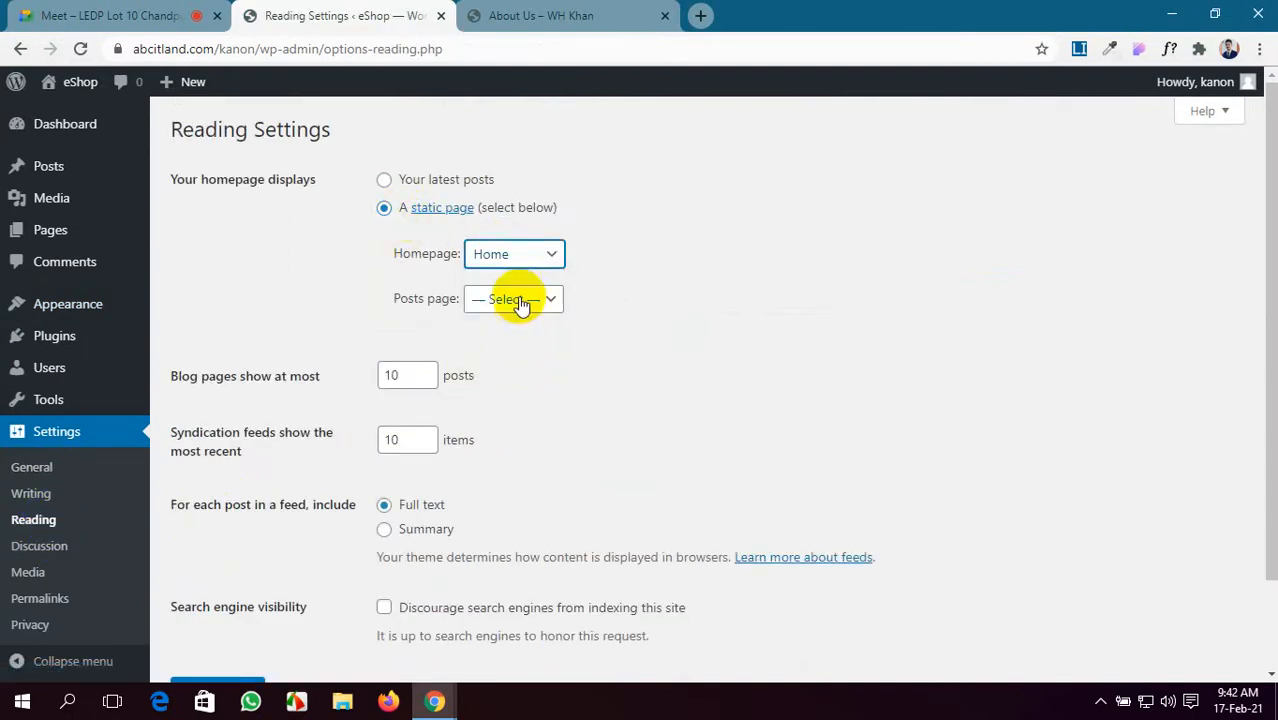
left_click(515, 300)
left_click(488, 361)
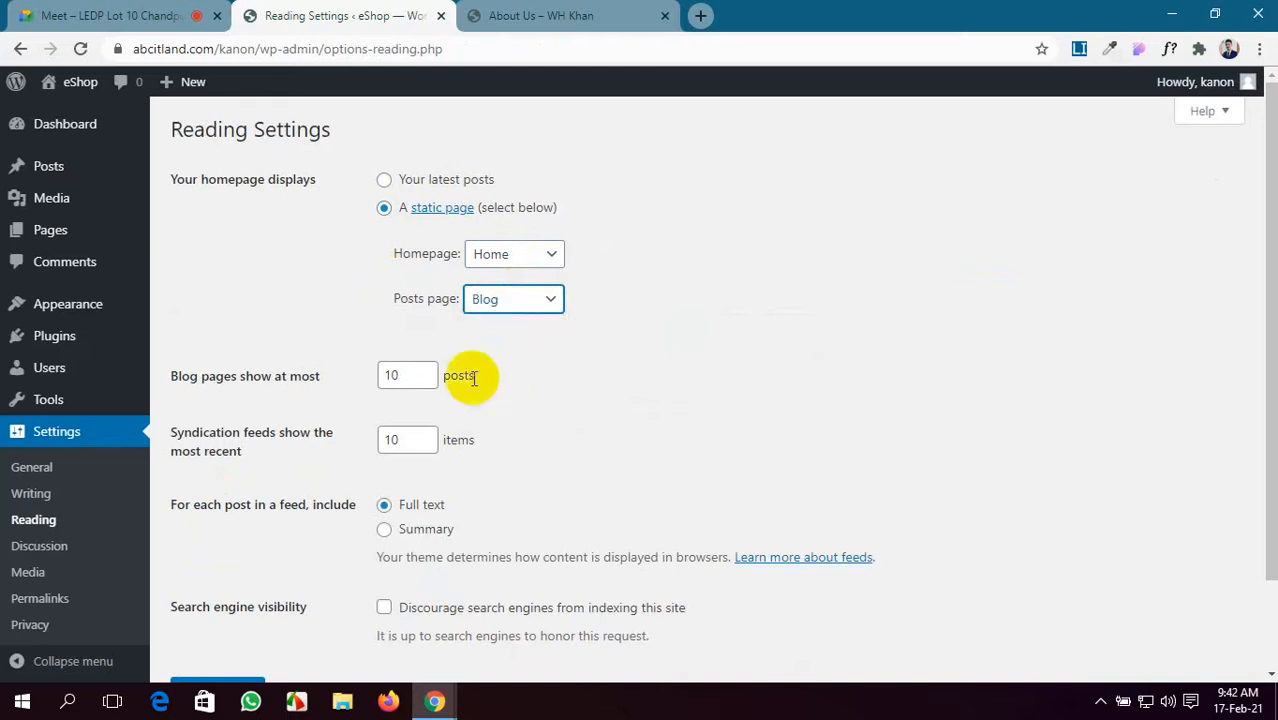
scroll(471, 371, "down", 2)
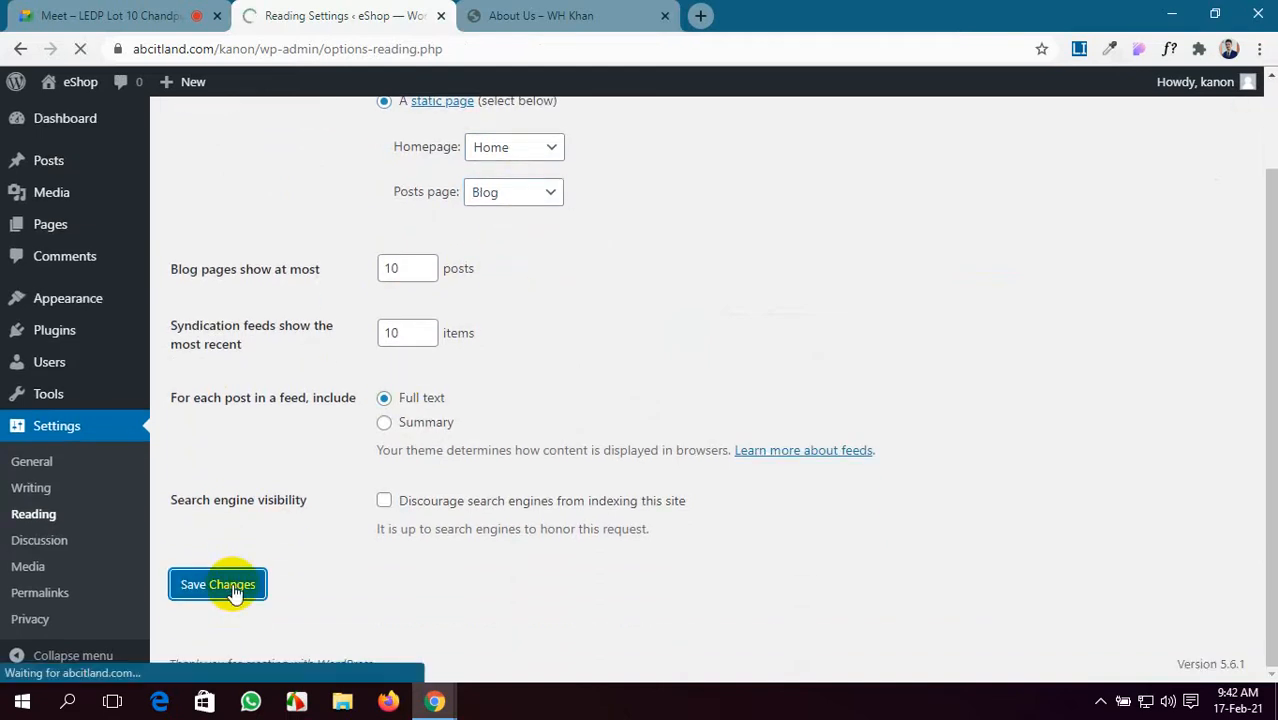
left_click(585, 14)
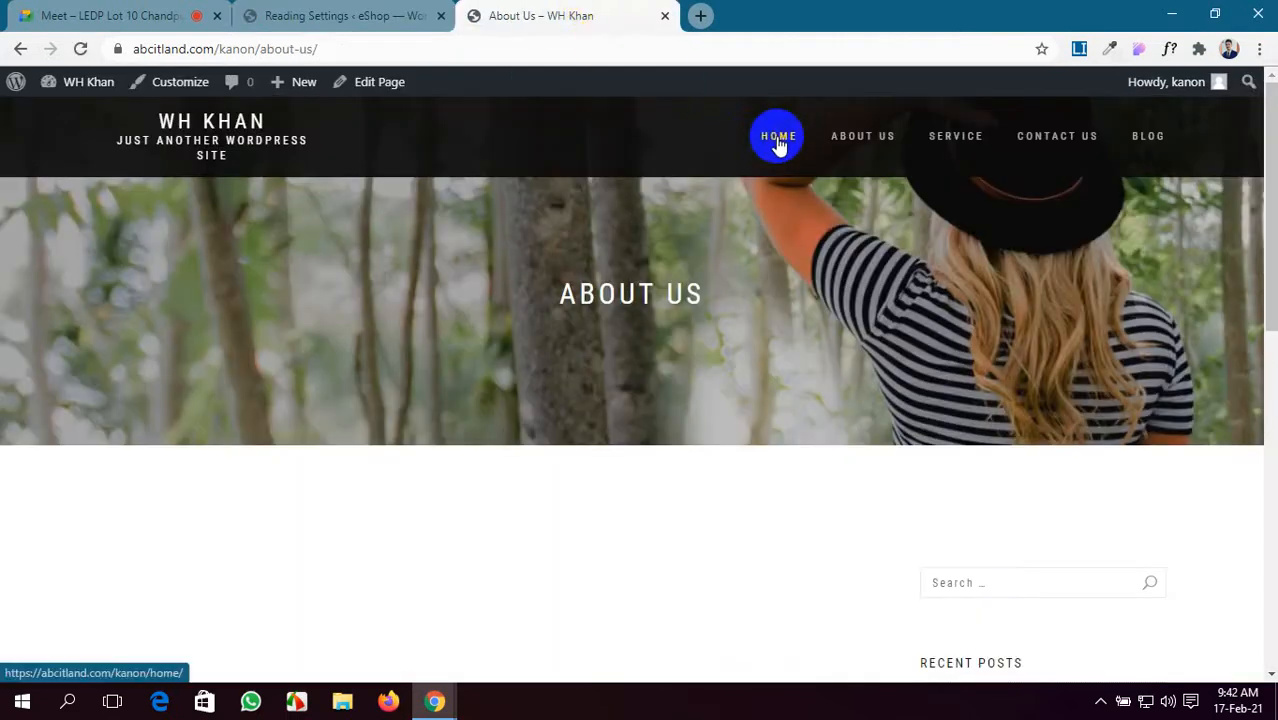
- Open the eShop home page and scroll through it to check the changes
left_click(753, 162)
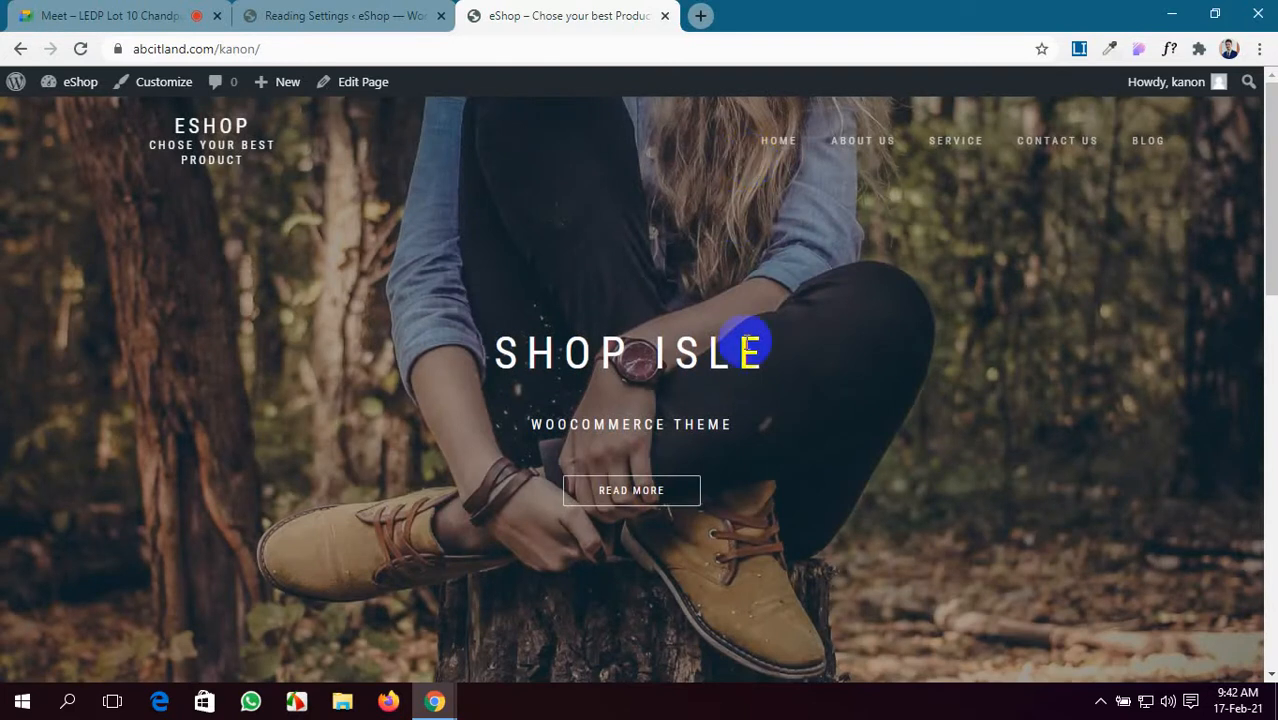
scroll(747, 419, "down", 6)
scroll(747, 411, "up", 6)
scroll(749, 407, "down", 6)
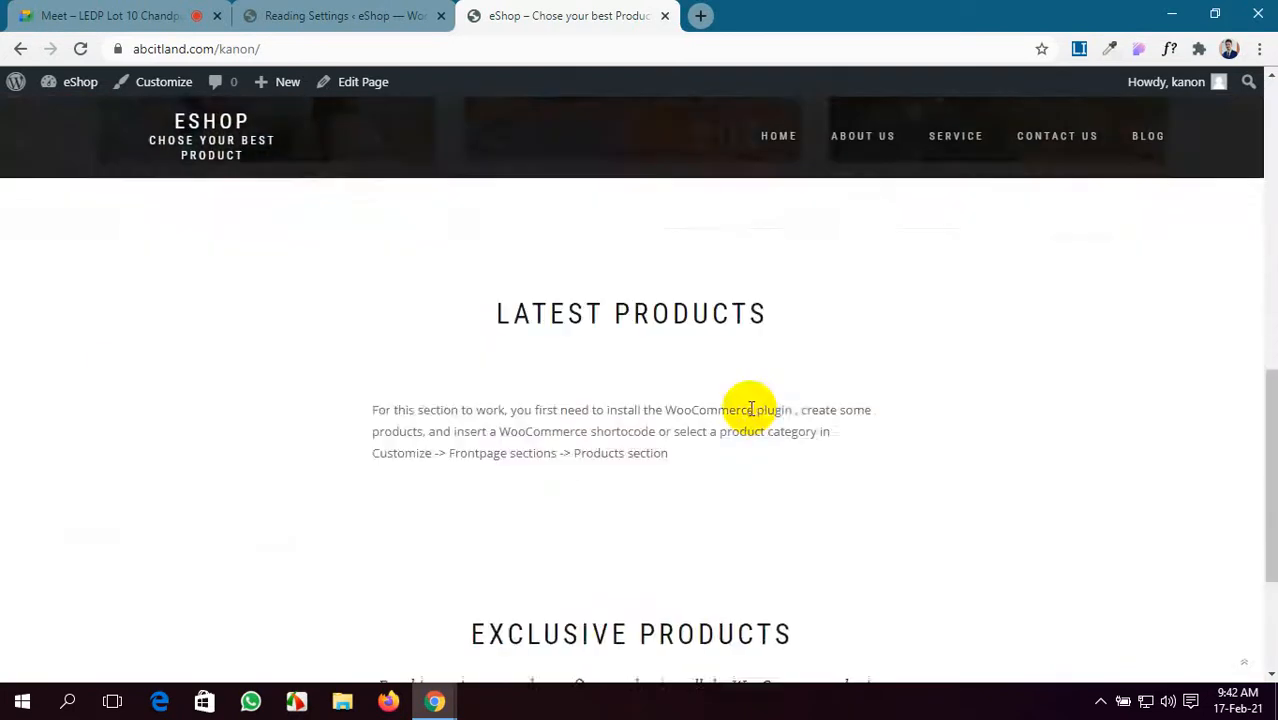
scroll(750, 408, "up", 6)
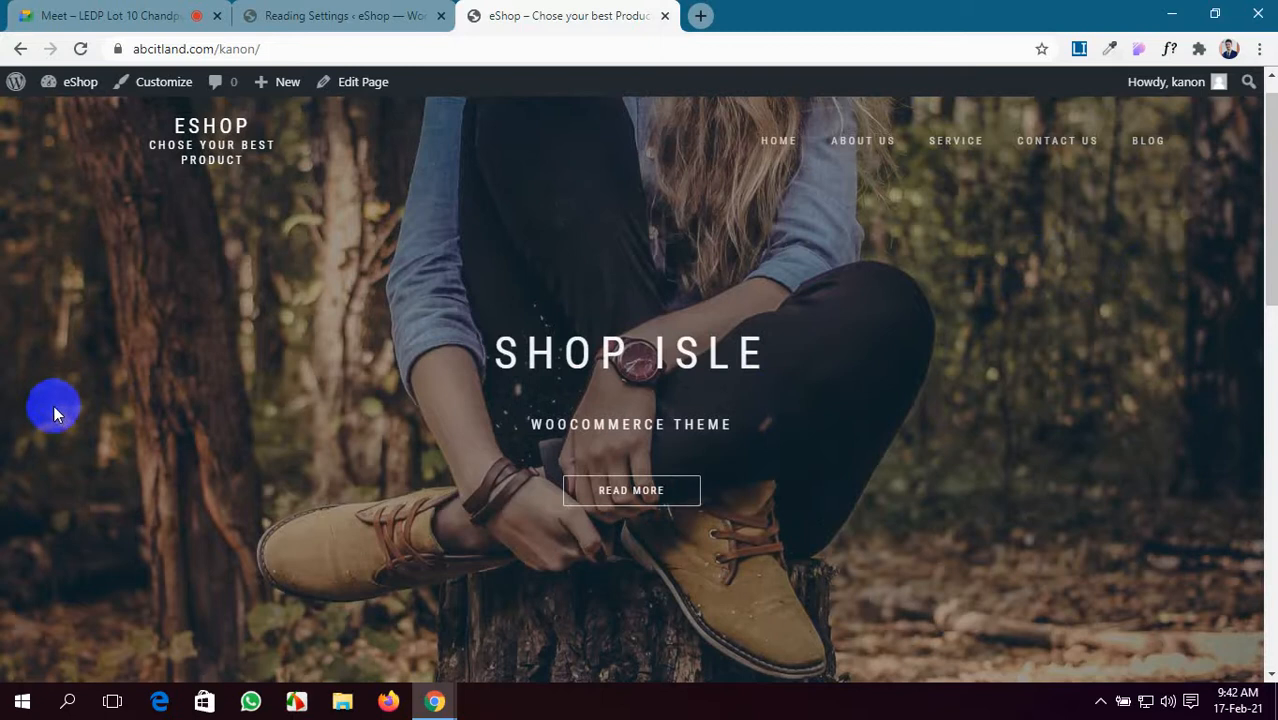
scroll(53, 408, "down", 6)
scroll(53, 412, "up", 6)
scroll(53, 418, "down", 5)
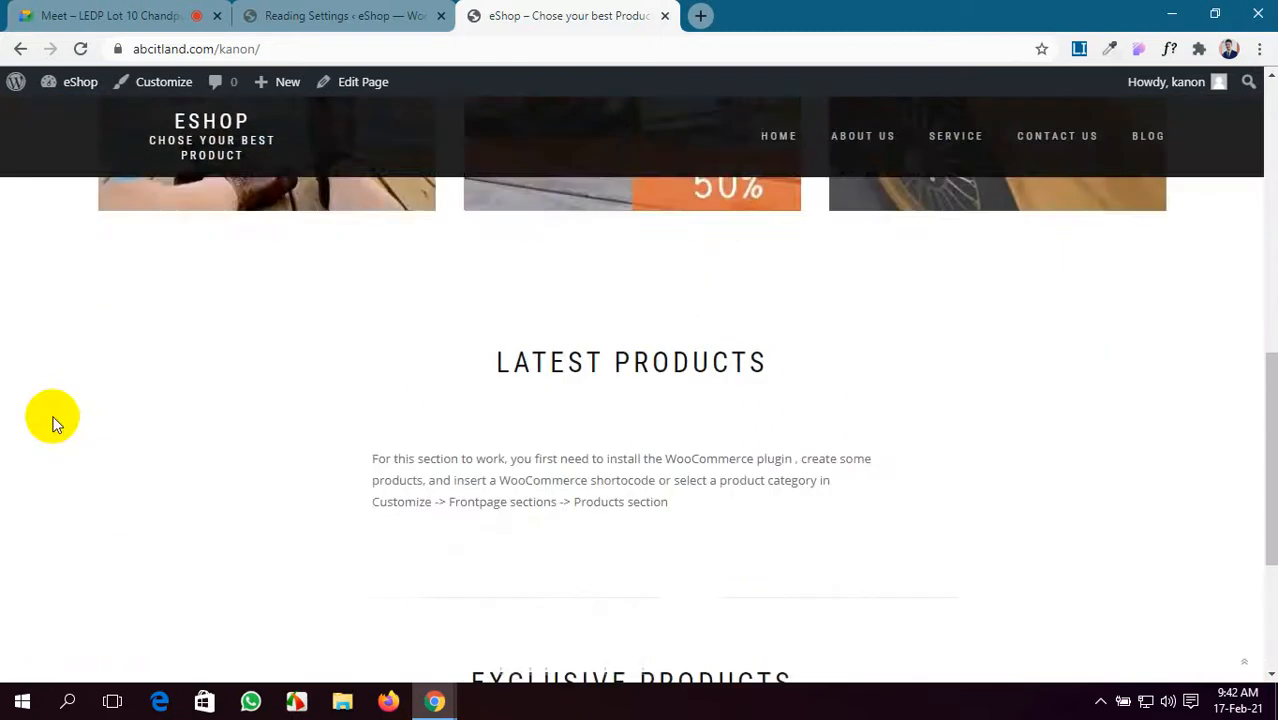
scroll(53, 421, "down", 1)
scroll(546, 401, "down", 3)
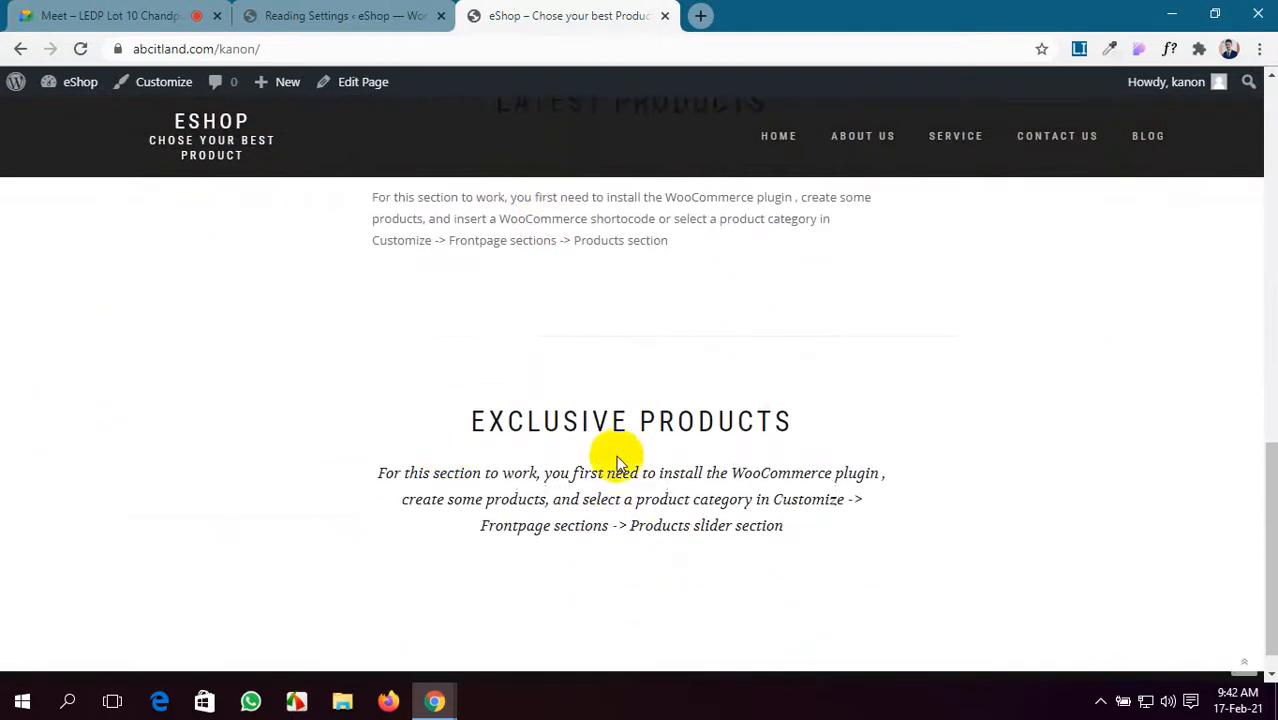
scroll(616, 460, "up", 10)
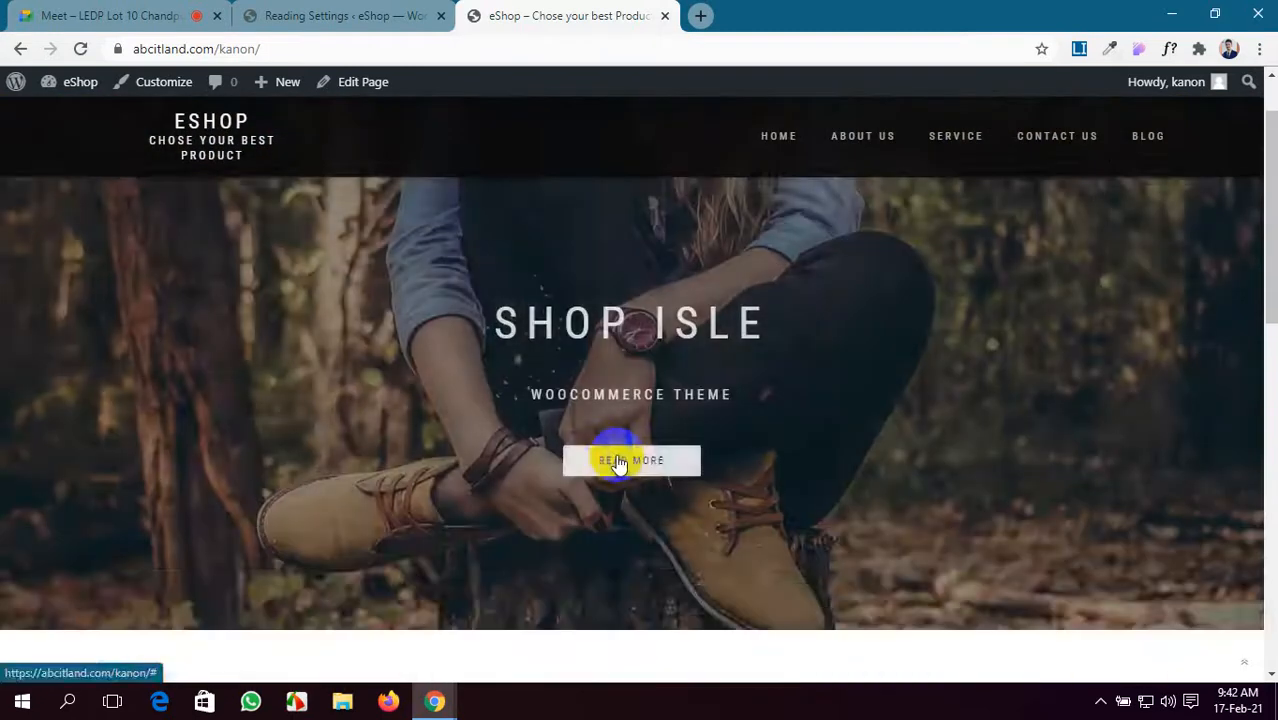
scroll(616, 460, "down", 3)
scroll(617, 460, "down", 3)
scroll(617, 460, "up", 7)
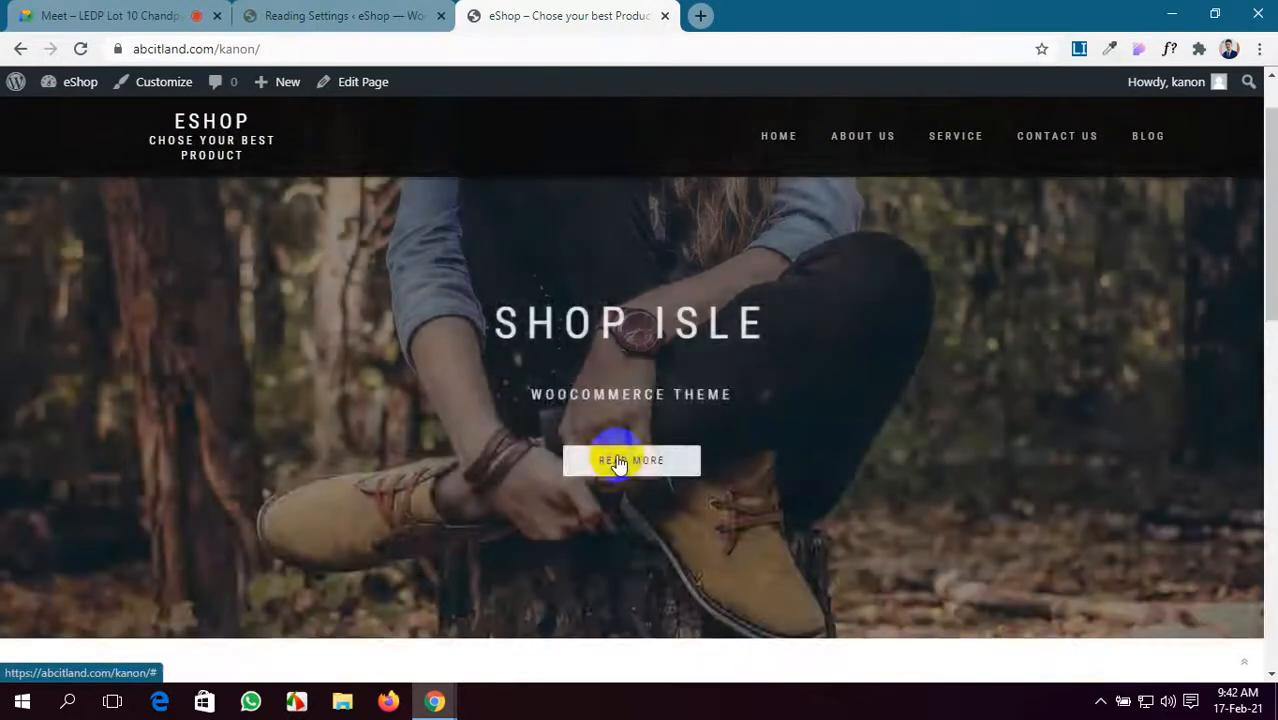
scroll(617, 460, "down", 3)
scroll(617, 460, "up", 2)
scroll(617, 460, "down", 5)
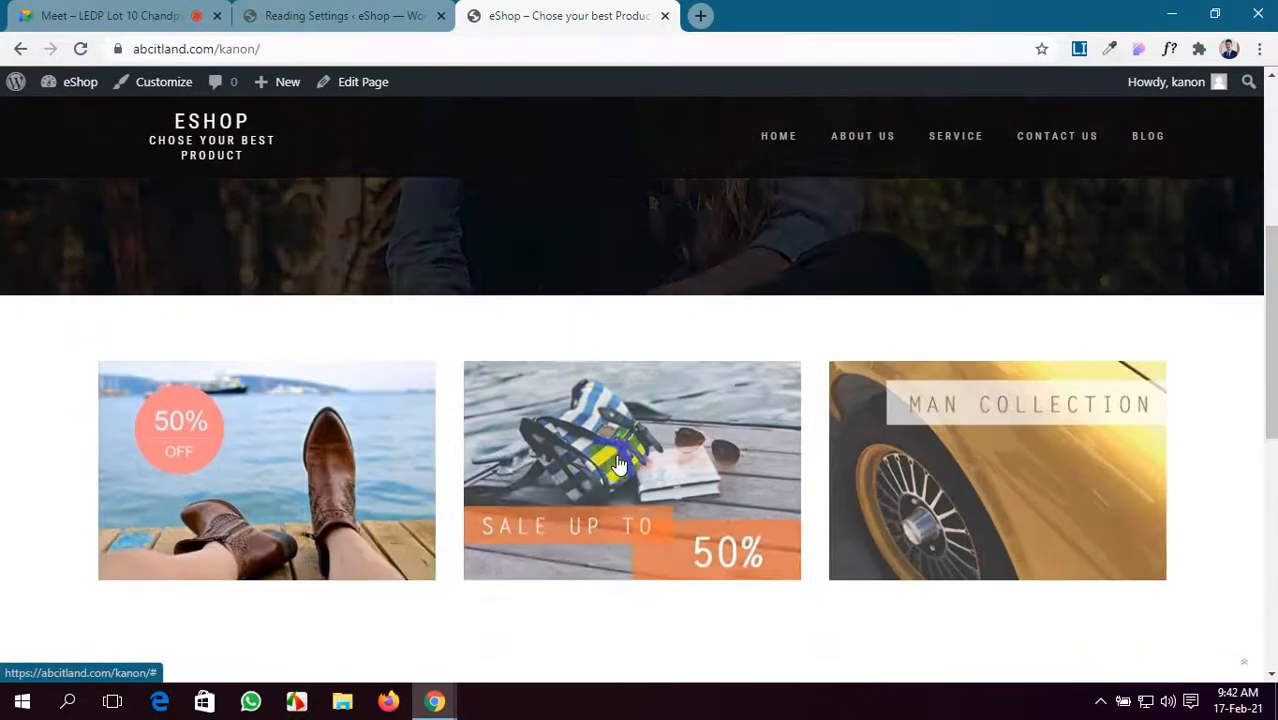
- Browse the eShop About Us, Contact Us and Blog pages
left_click(849, 140)
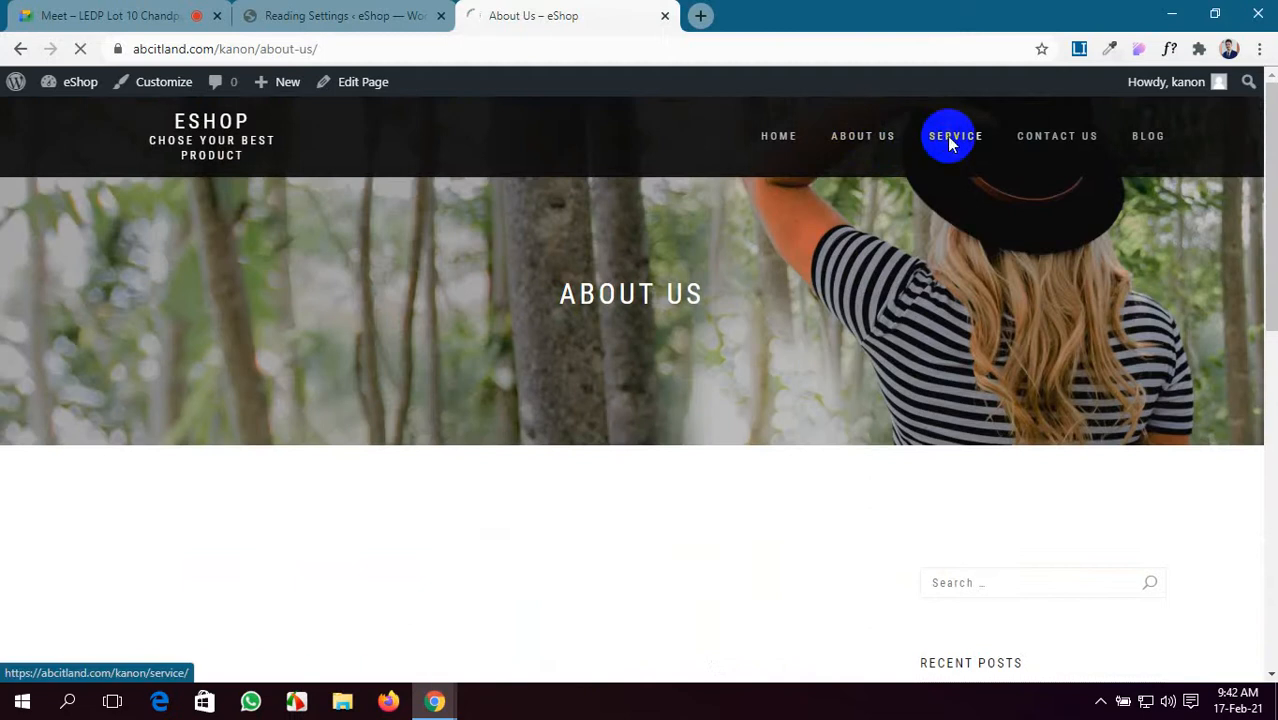
left_click(1076, 143)
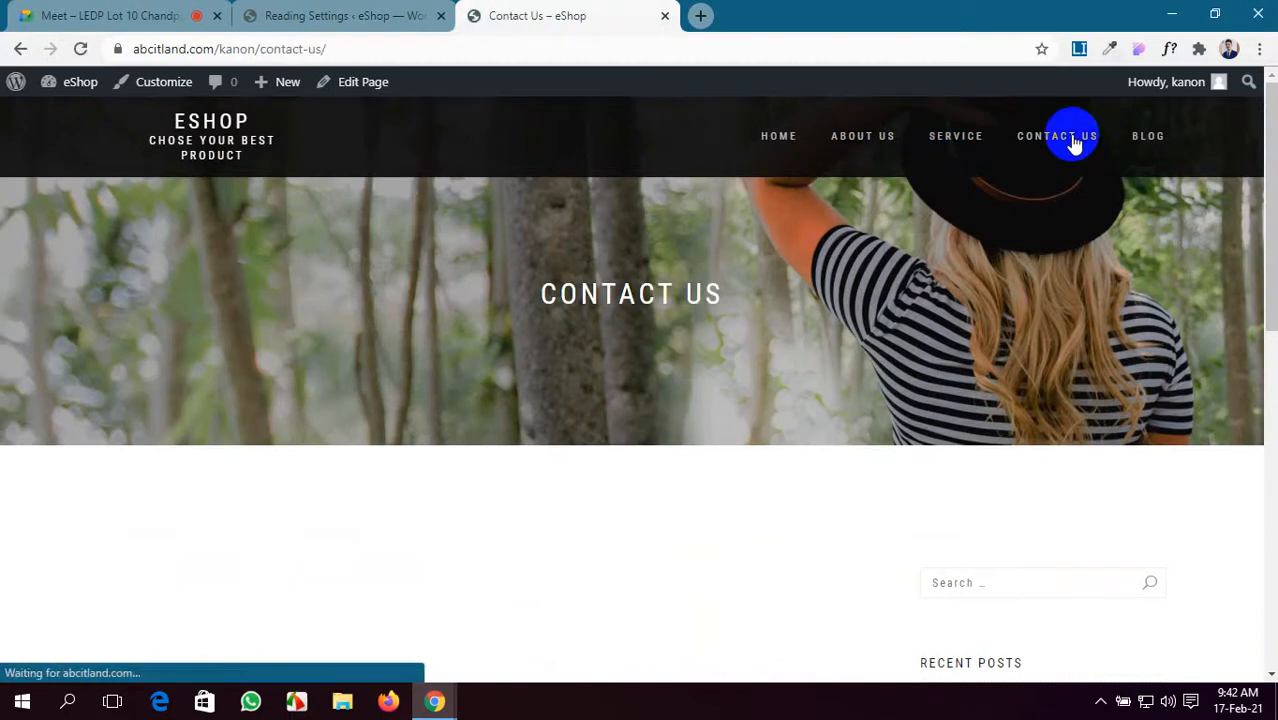
left_click(1158, 142)
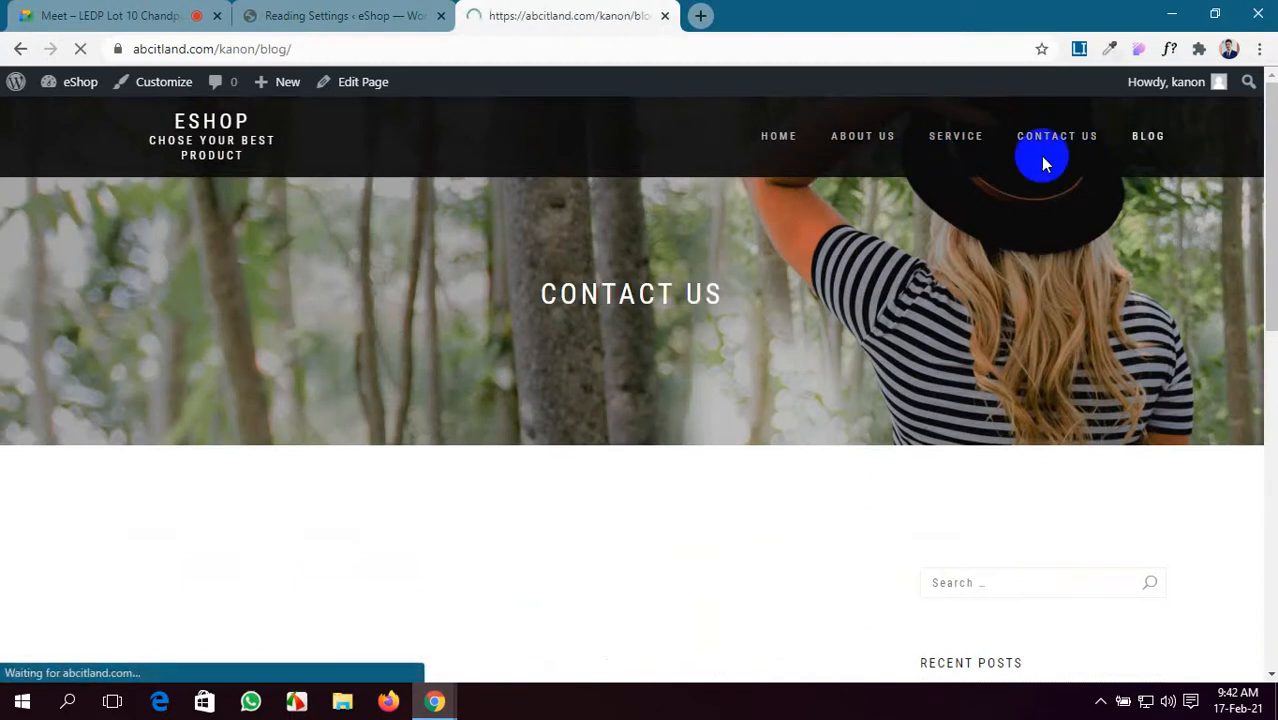
- Confirm the Reading Settings were saved, return to the Blog page, and open a new browser tab
left_click(385, 12)
left_click(560, 15)
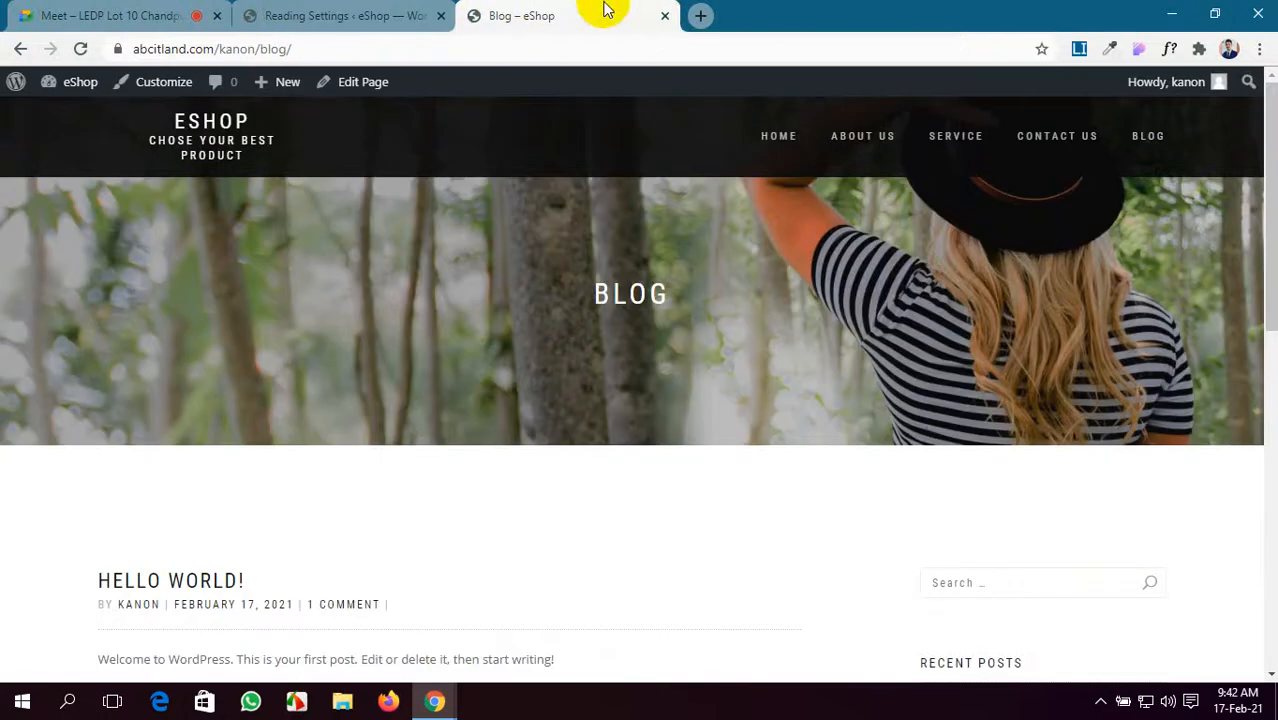
left_click(700, 18)
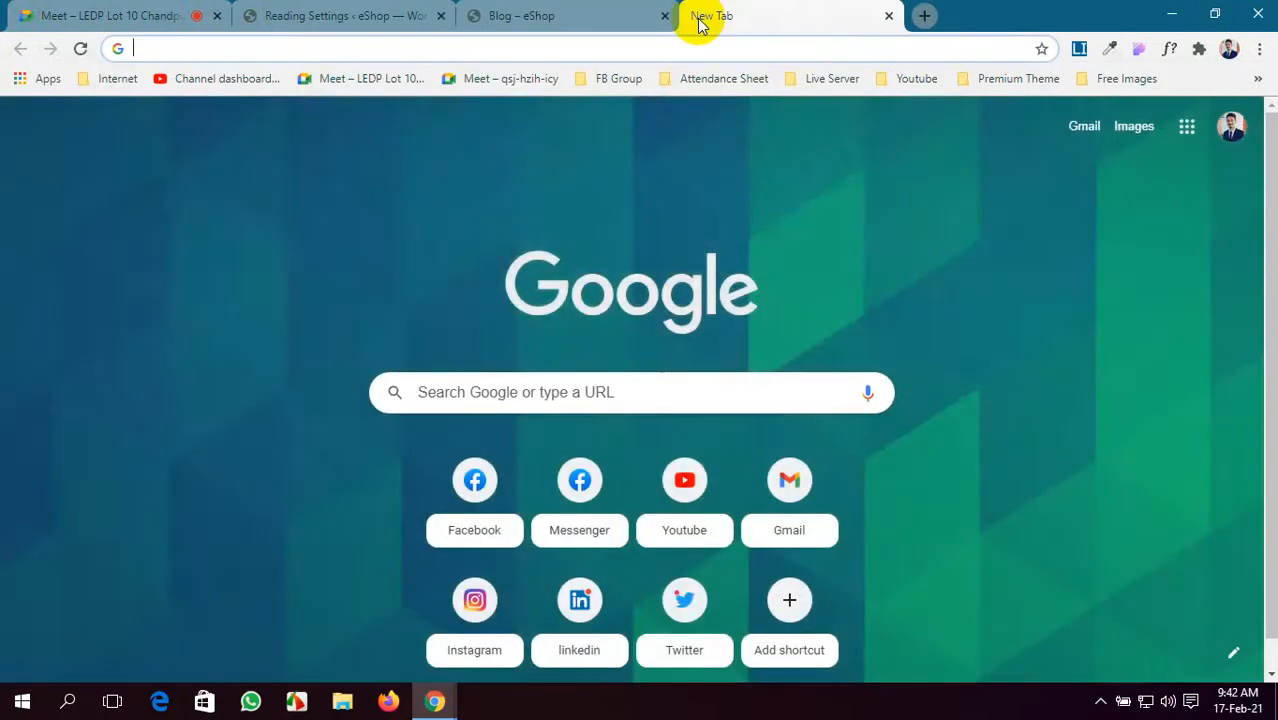
- Search Google for 'shop isle theme demo' and open Themeisle's ShopIsle WordPress Theme Demo result
type("shop")
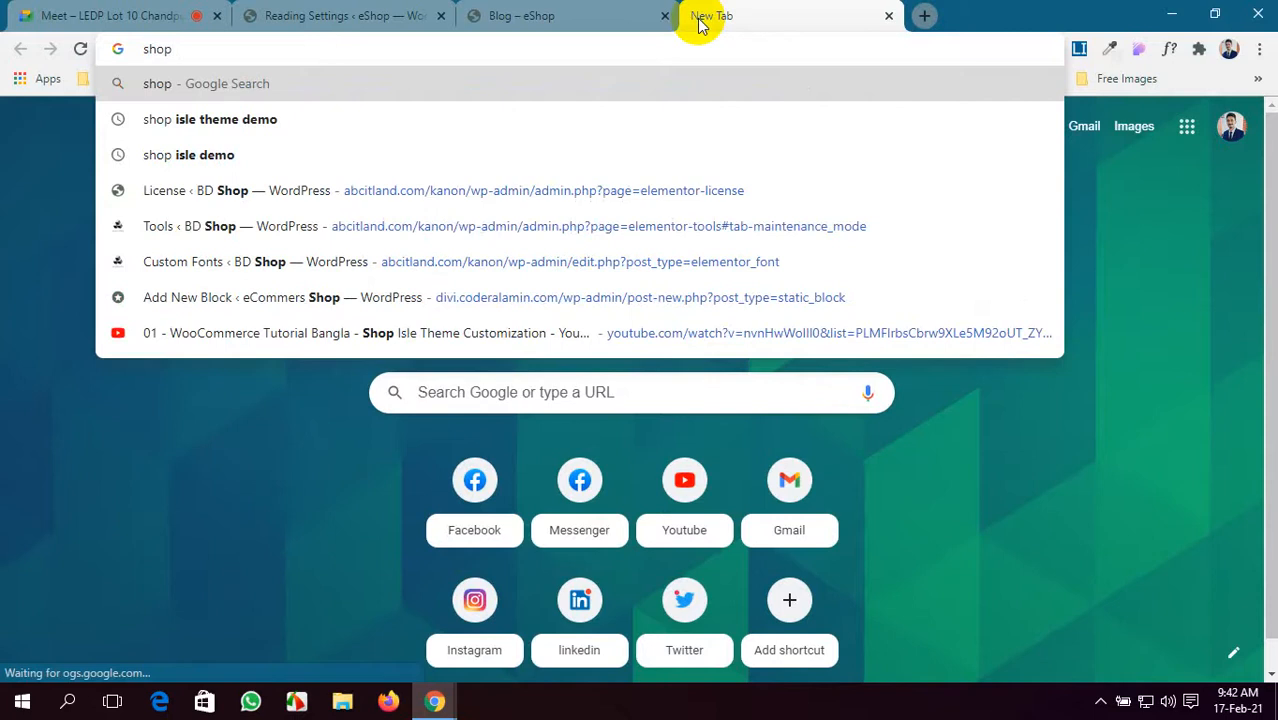
left_click(398, 128)
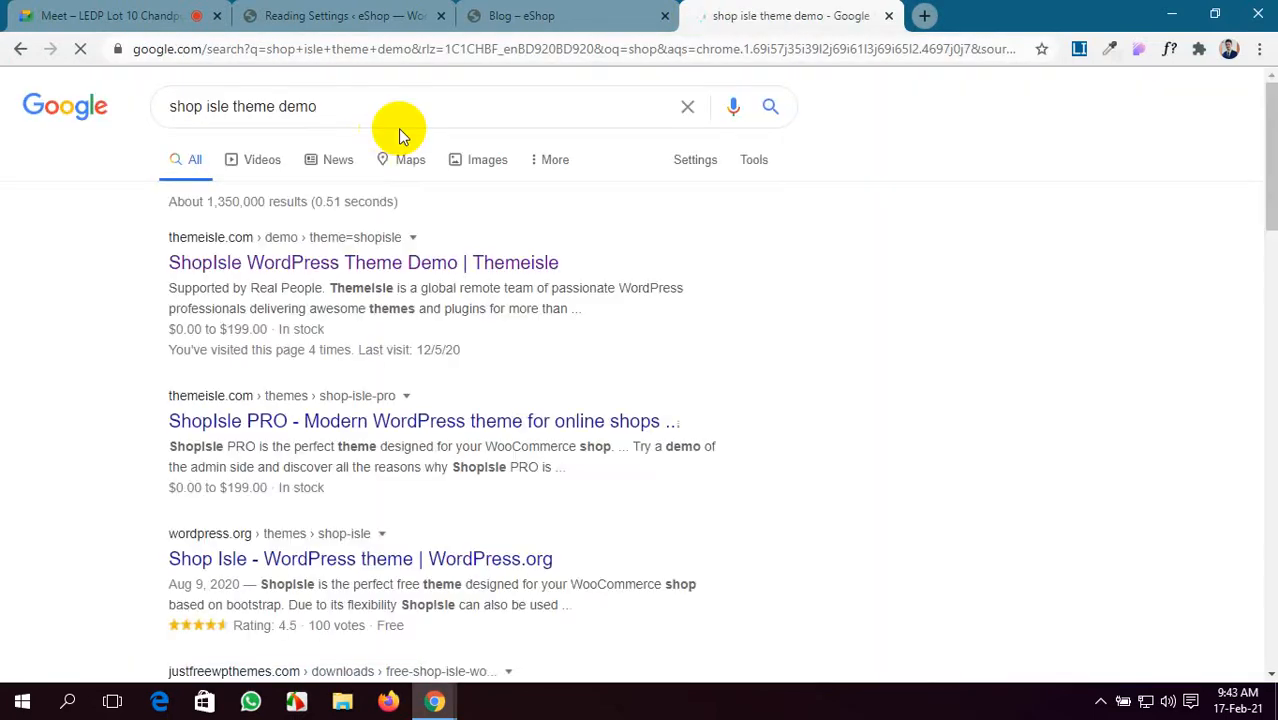
left_click(253, 276)
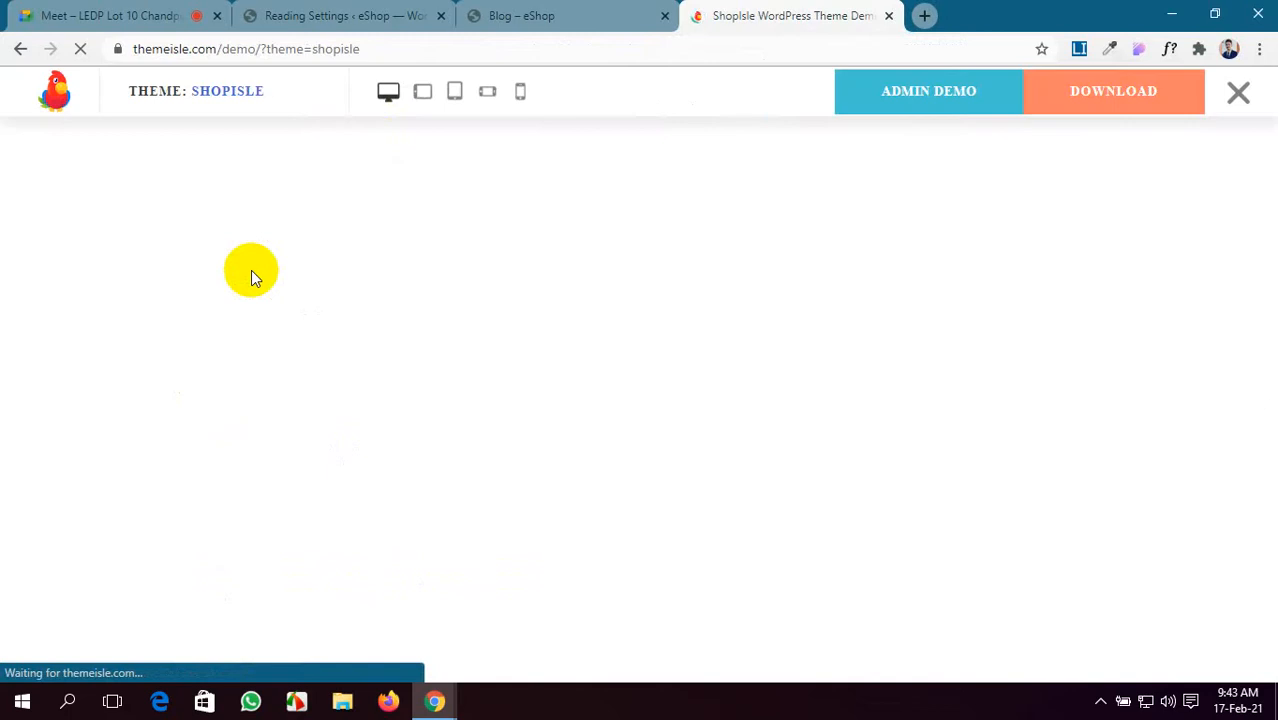
- Close the demo preview bar and open the ShopIsle PRO live demo in a new tab
left_click(1104, 98)
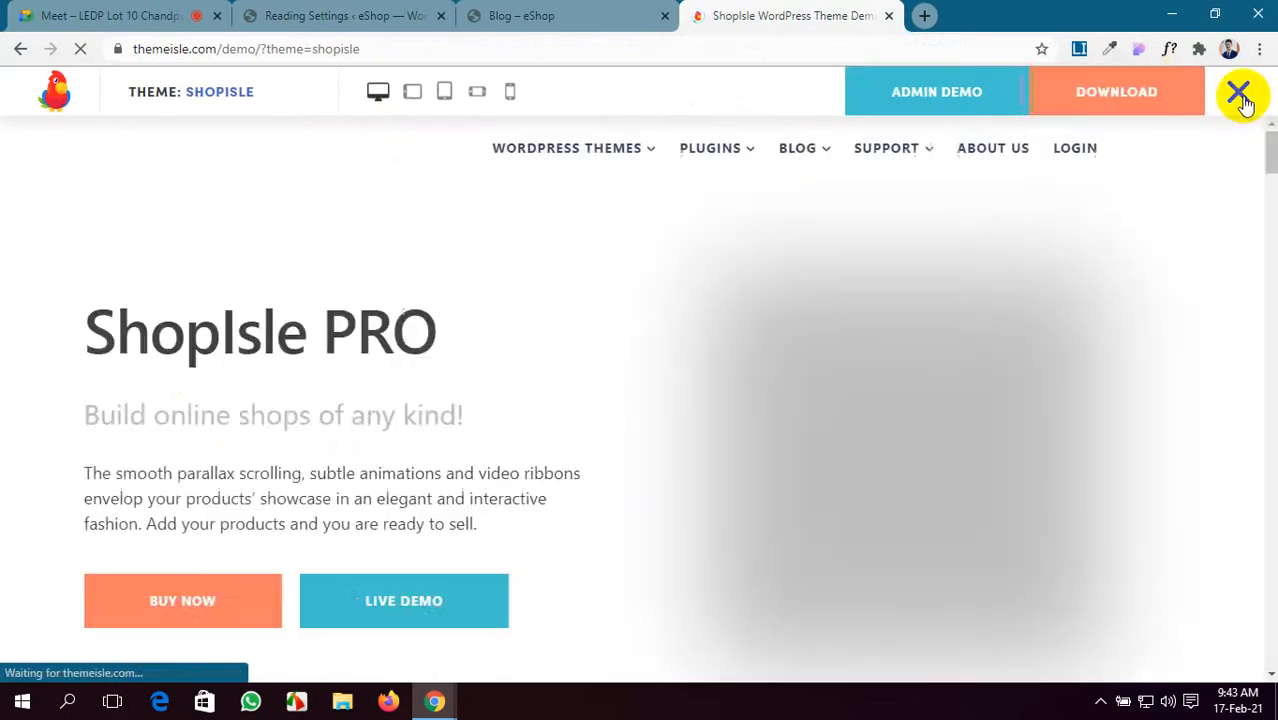
left_click(1240, 95)
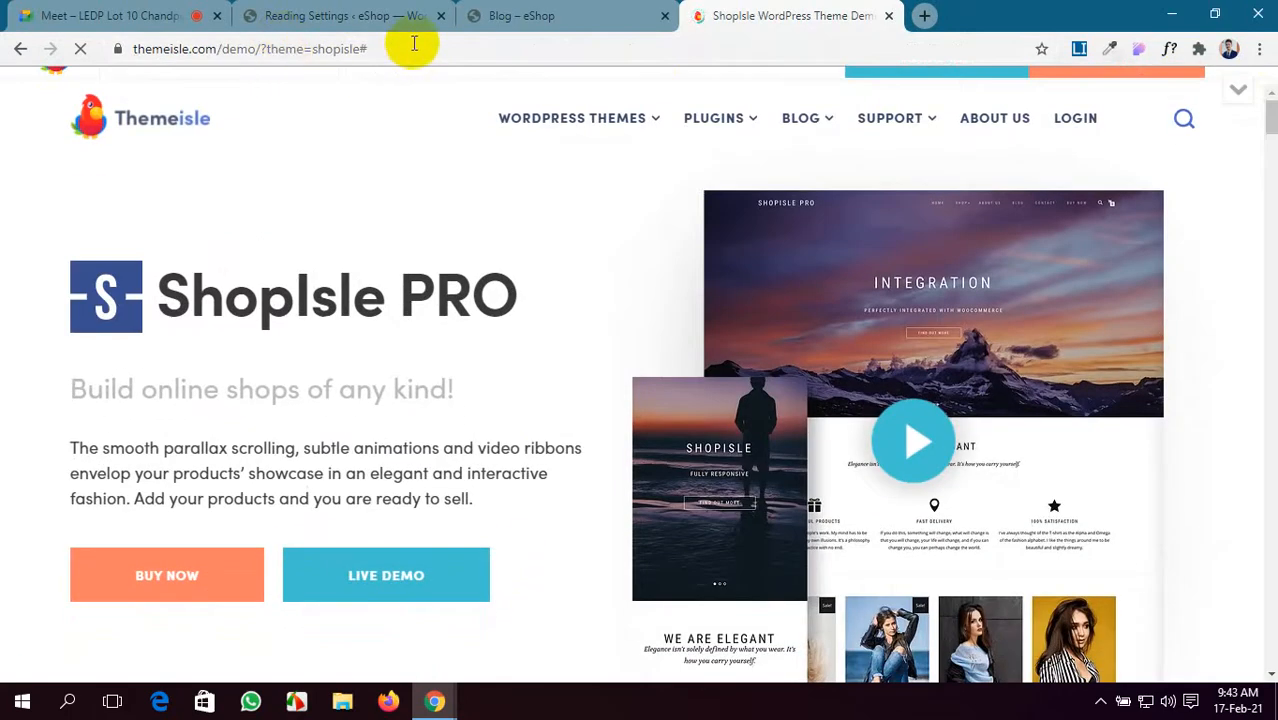
scroll(474, 314, "down", 2)
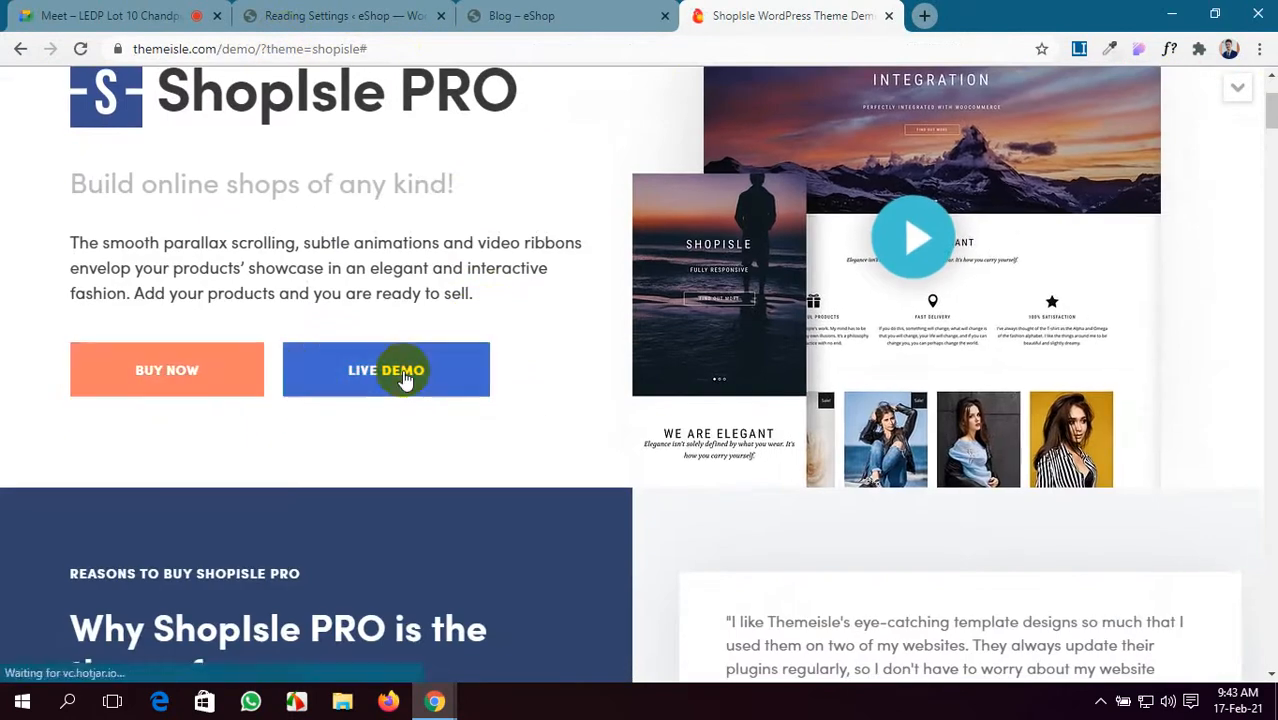
left_click(403, 375)
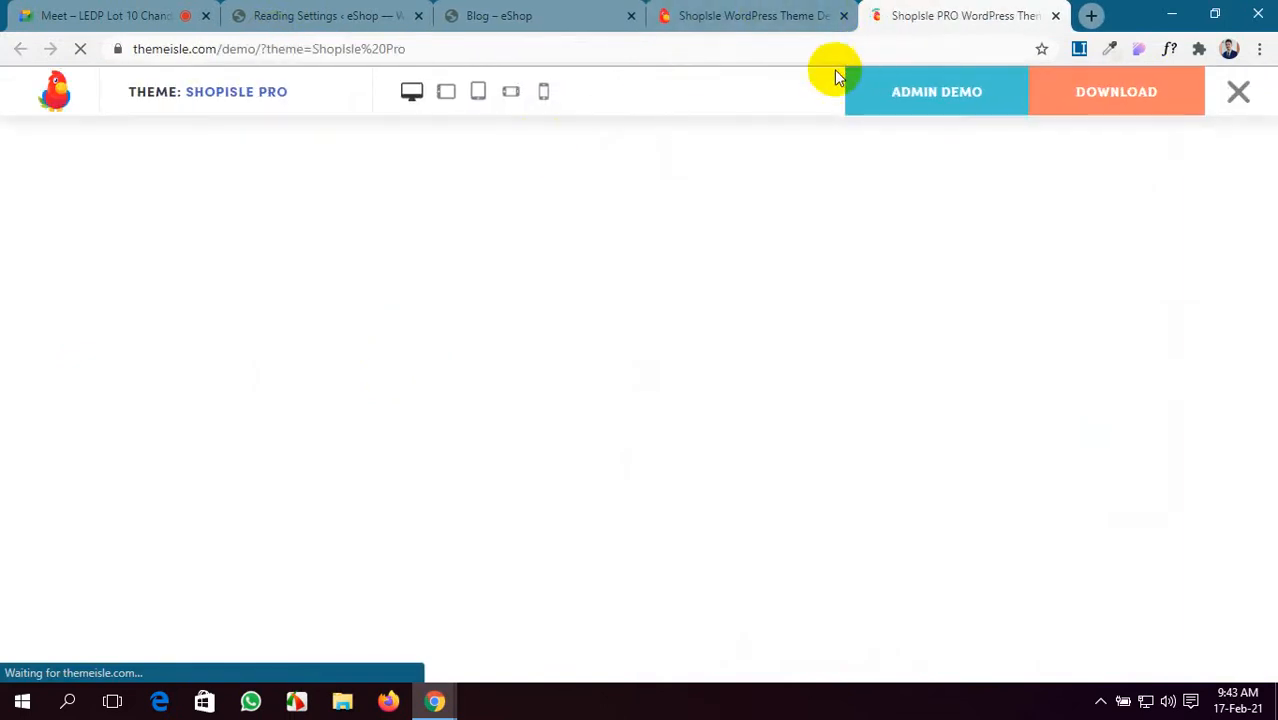
- Scroll through the features on the ShopIsle theme overview page
left_click(790, 14)
scroll(571, 286, "up", 2)
scroll(571, 286, "down", 3)
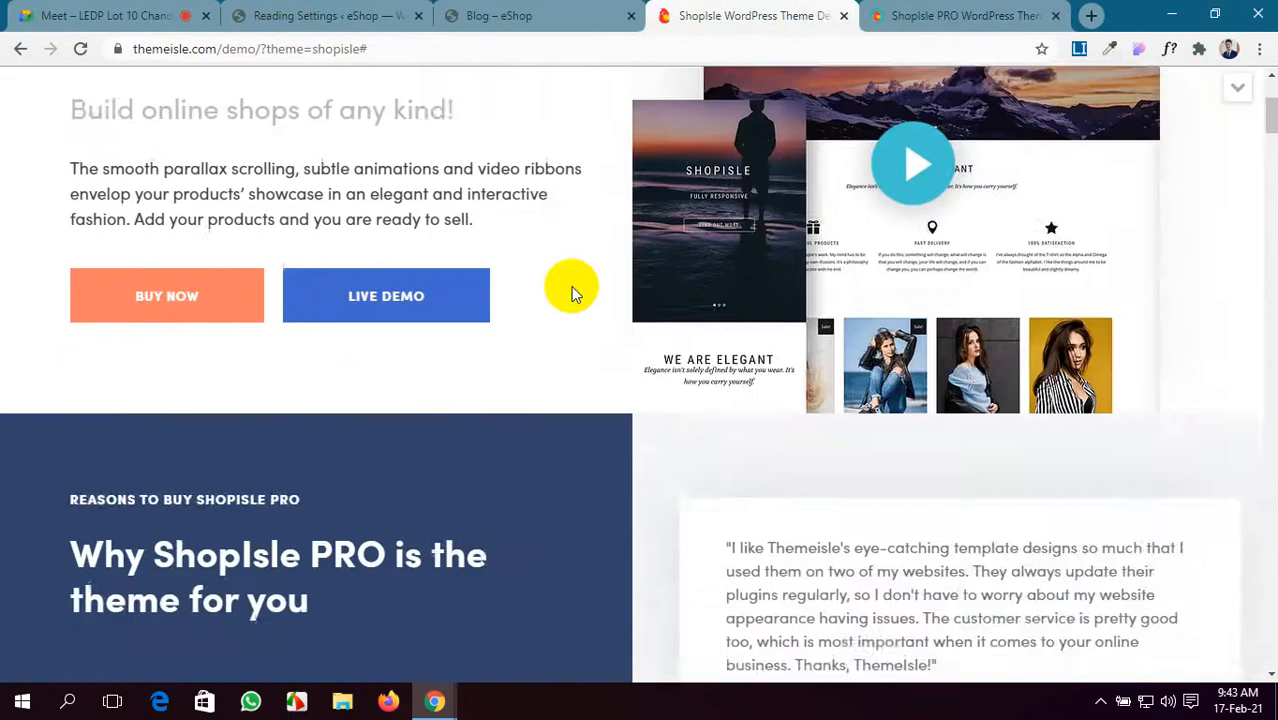
scroll(571, 286, "down", 4)
scroll(571, 286, "down", 7)
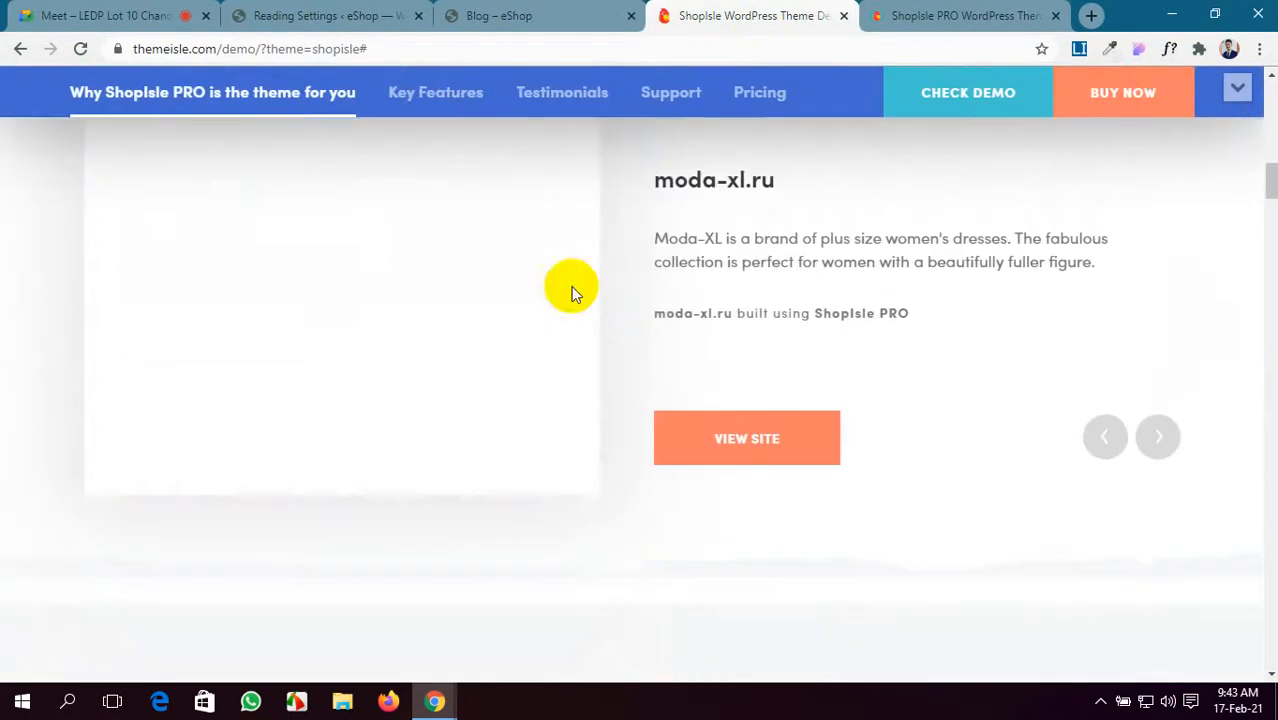
scroll(571, 286, "down", 8)
scroll(571, 286, "up", 2)
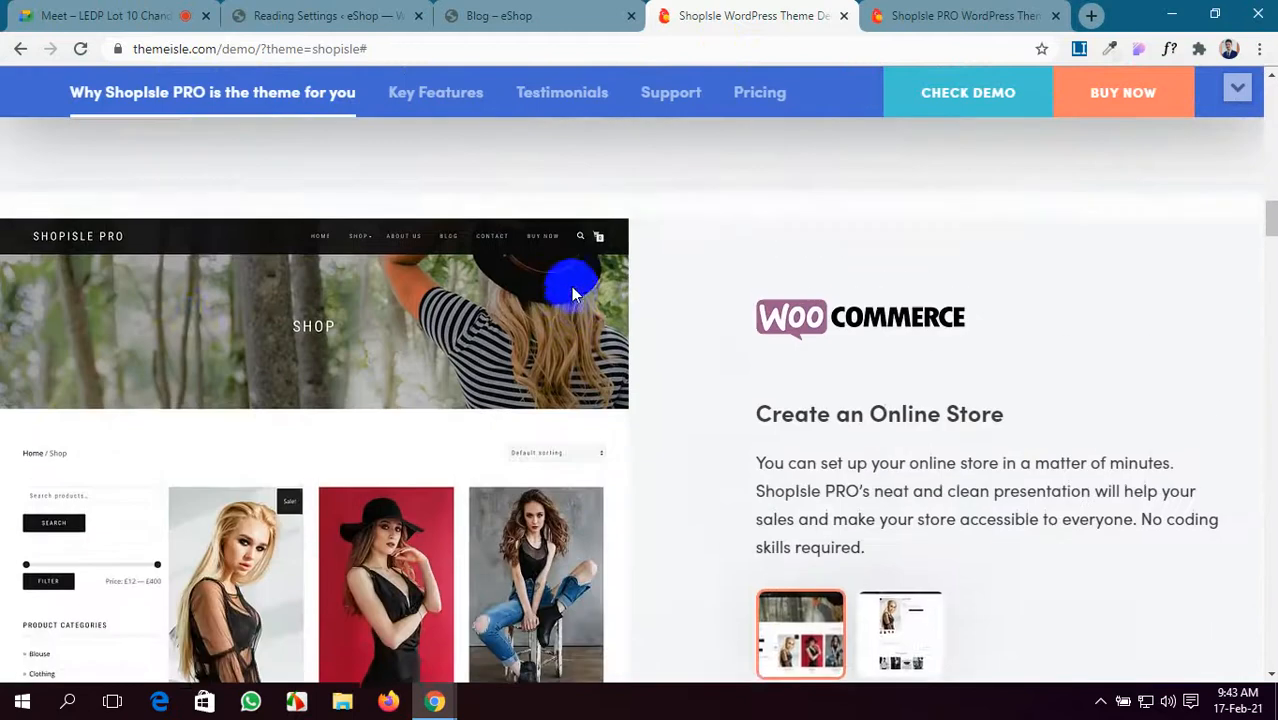
scroll(194, 353, "up", 1)
scroll(192, 356, "down", 5)
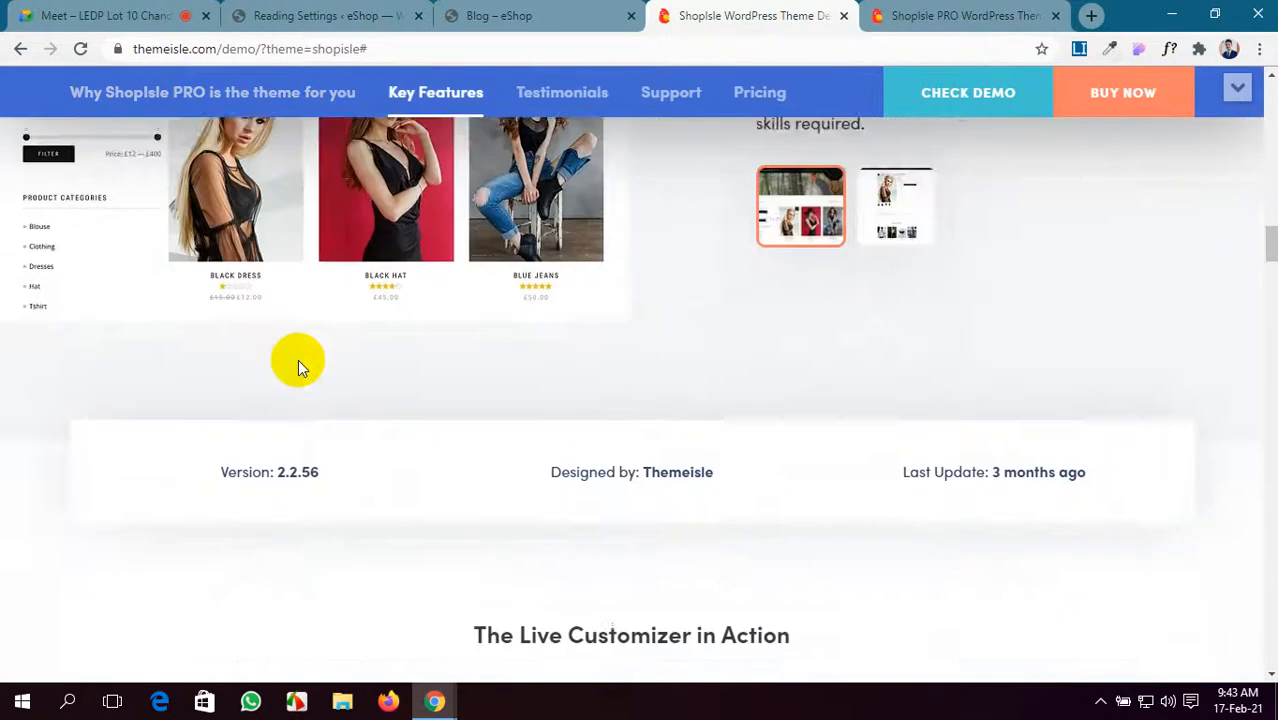
scroll(298, 359, "down", 7)
scroll(298, 359, "up", 1)
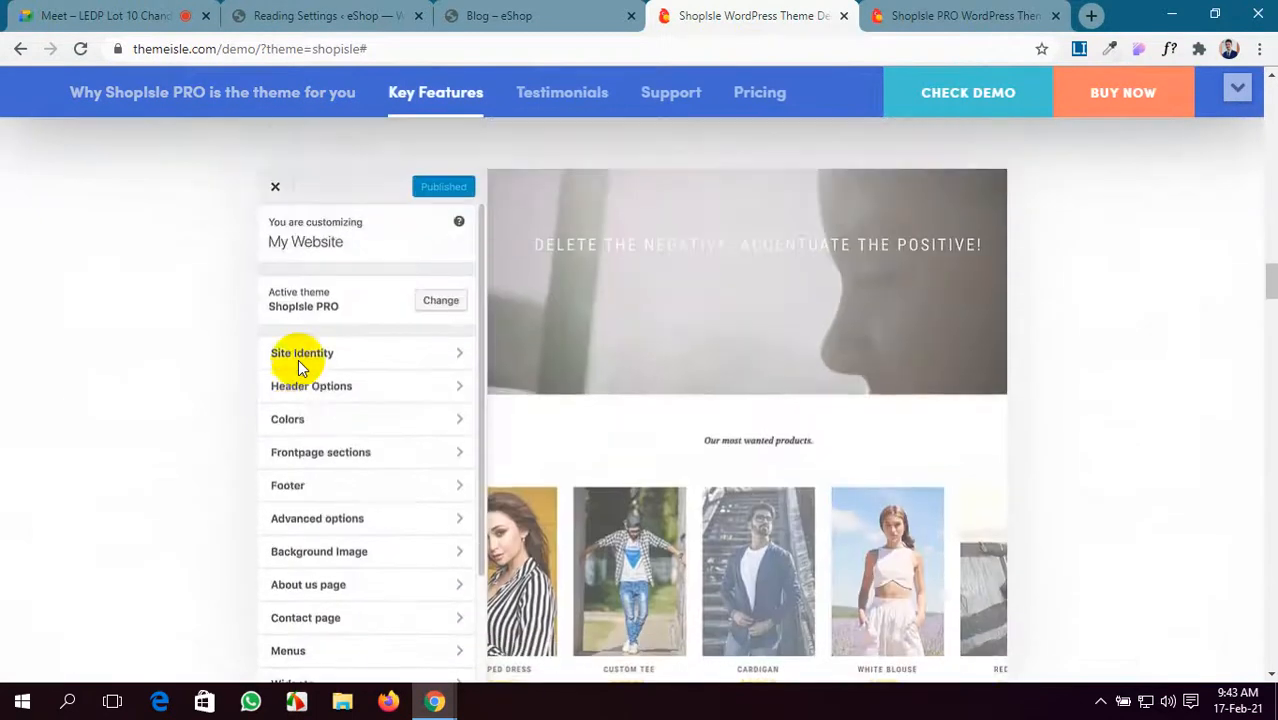
scroll(298, 359, "up", 3)
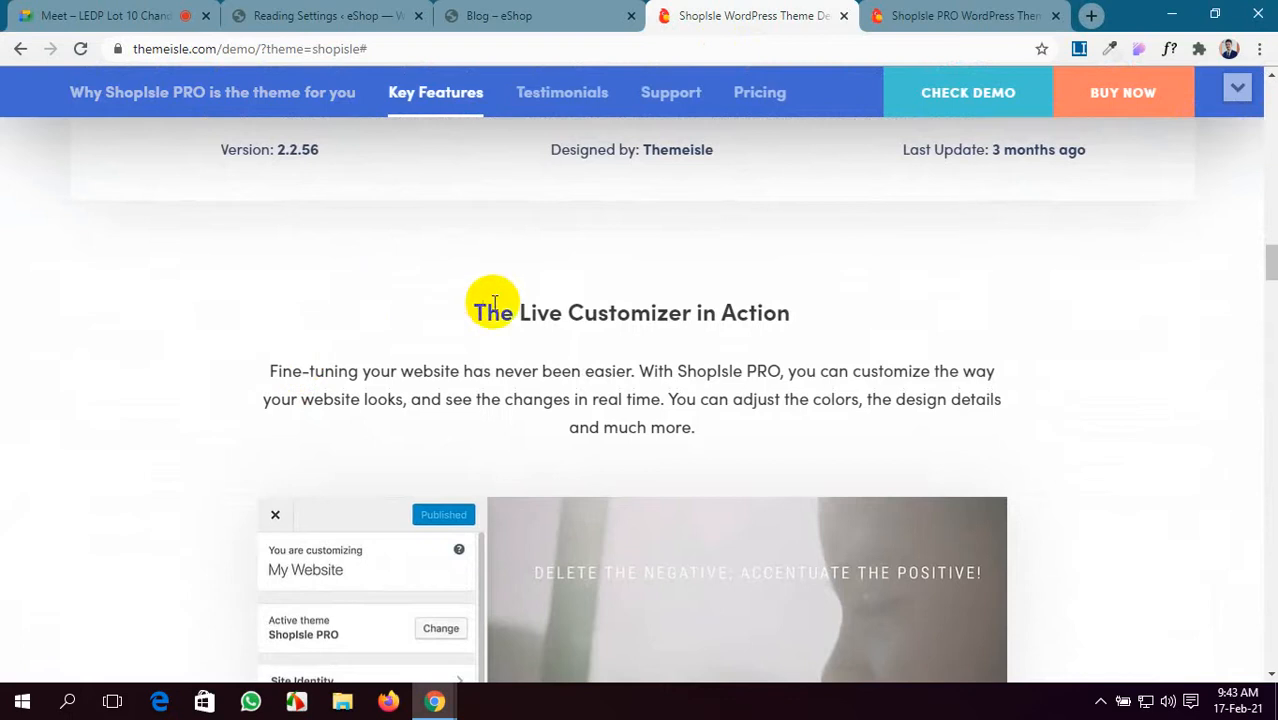
scroll(733, 415, "down", 3)
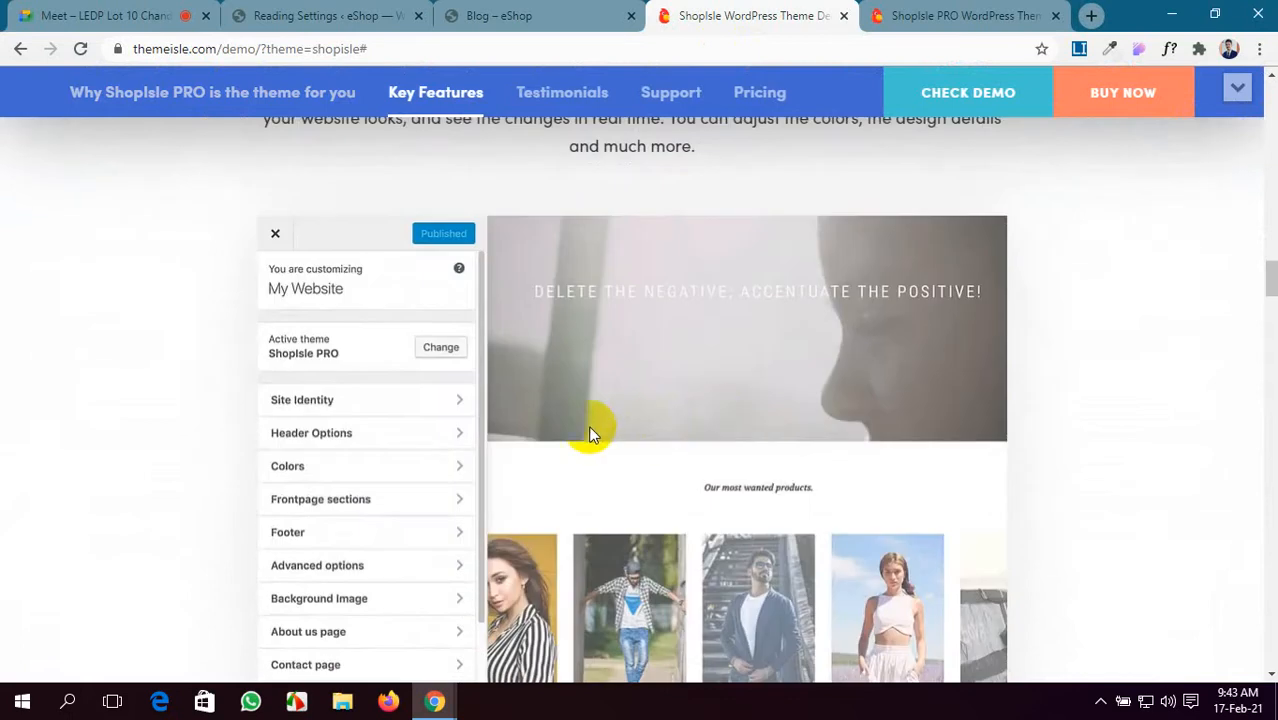
scroll(303, 377, "down", 2)
scroll(299, 440, "up", 9)
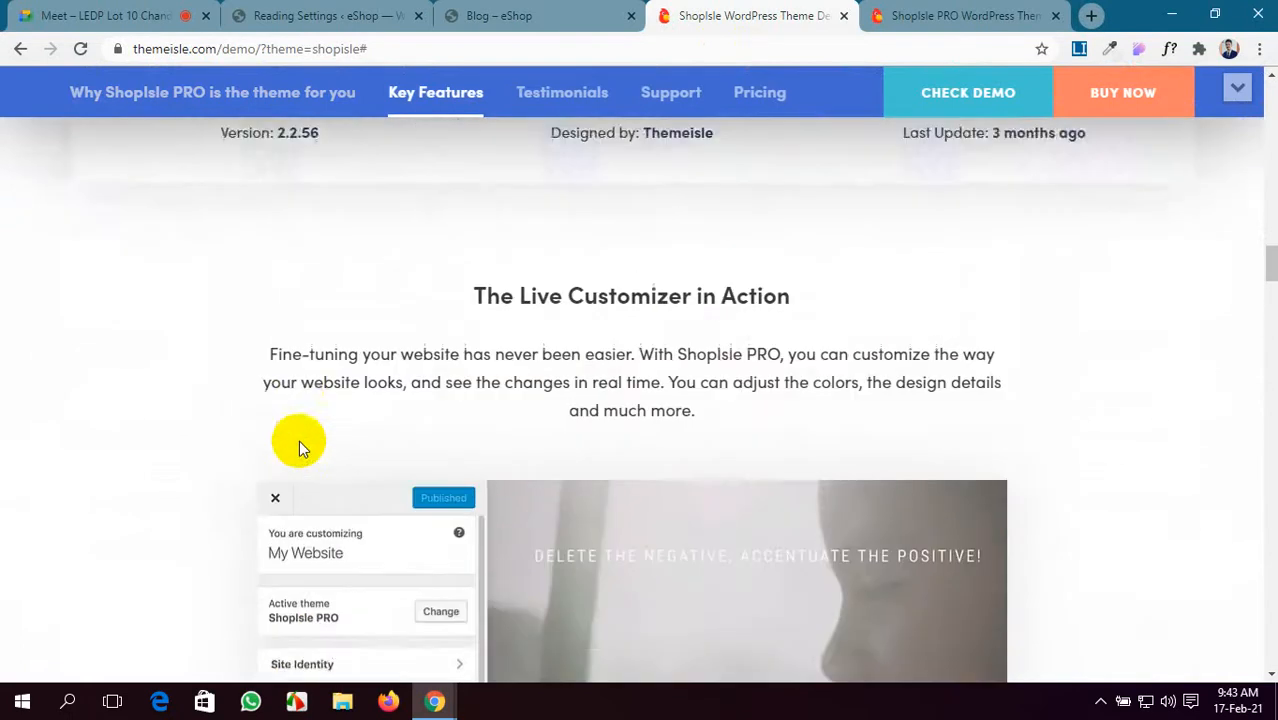
- Post the ShopIsle demo link in the Google Meet chat, then view the live demo
left_click(408, 292)
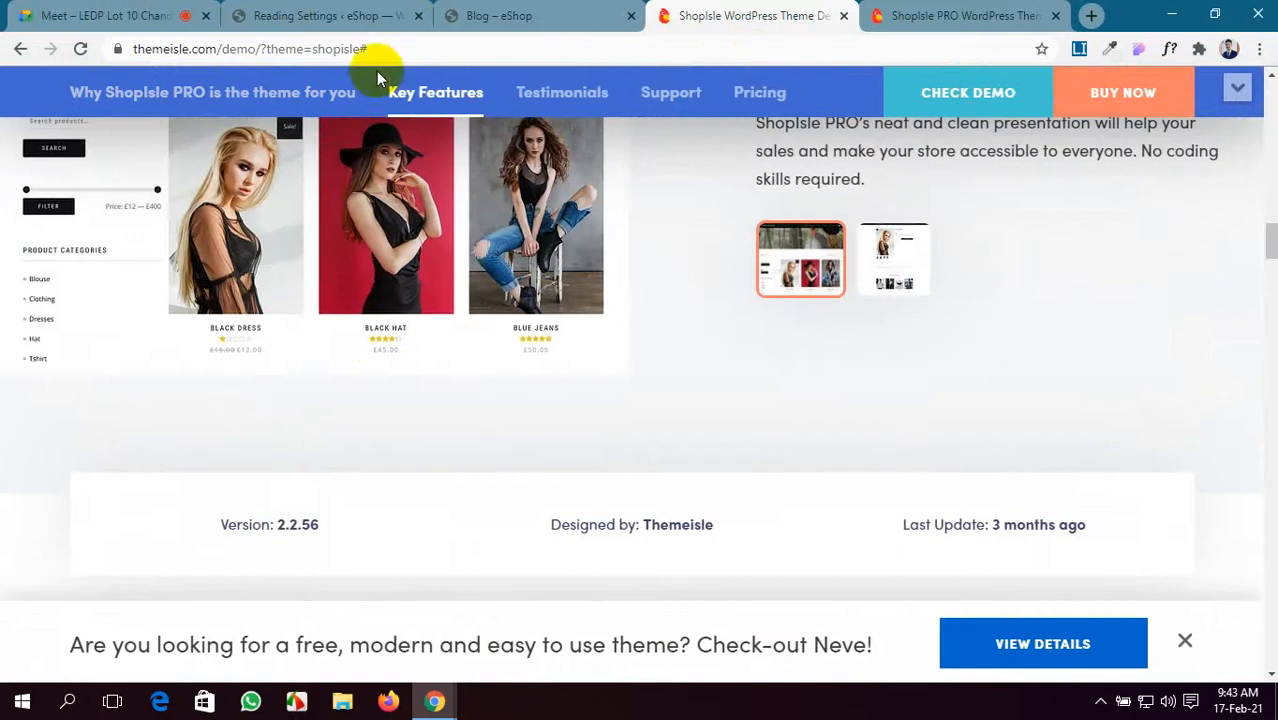
left_click(357, 46)
key("ctrl+c")
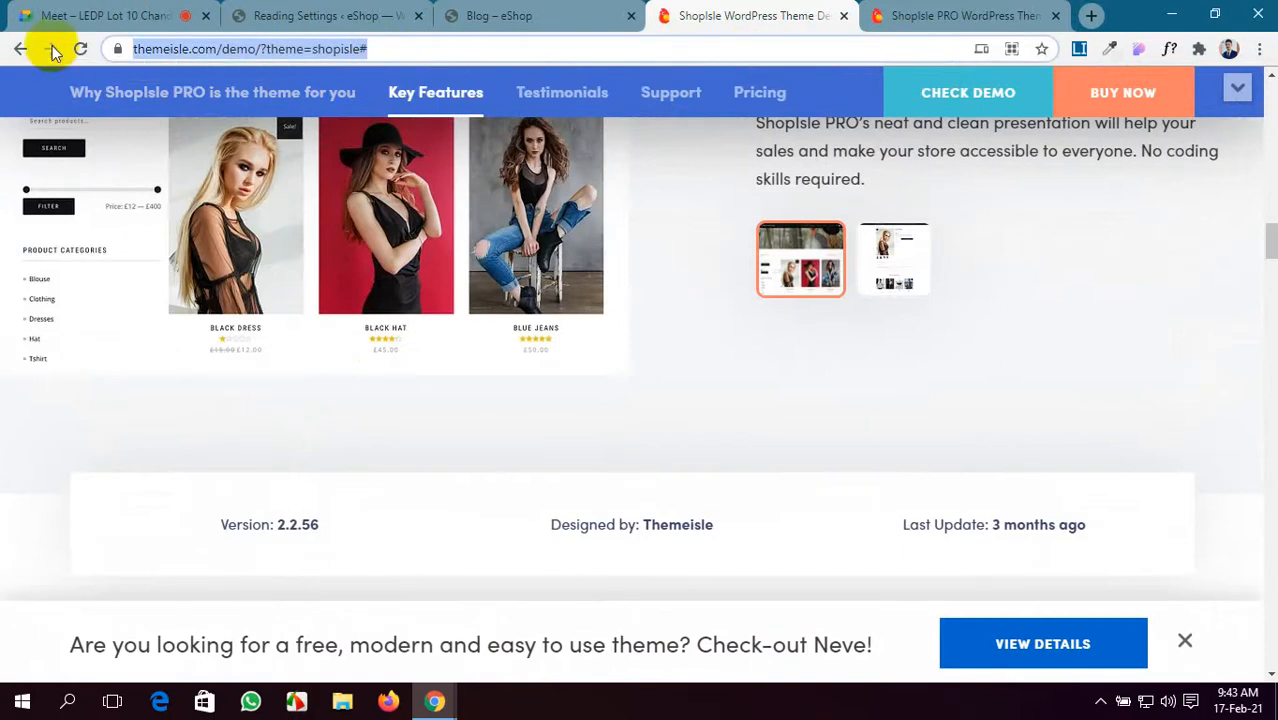
left_click(52, 15)
left_click(1190, 170)
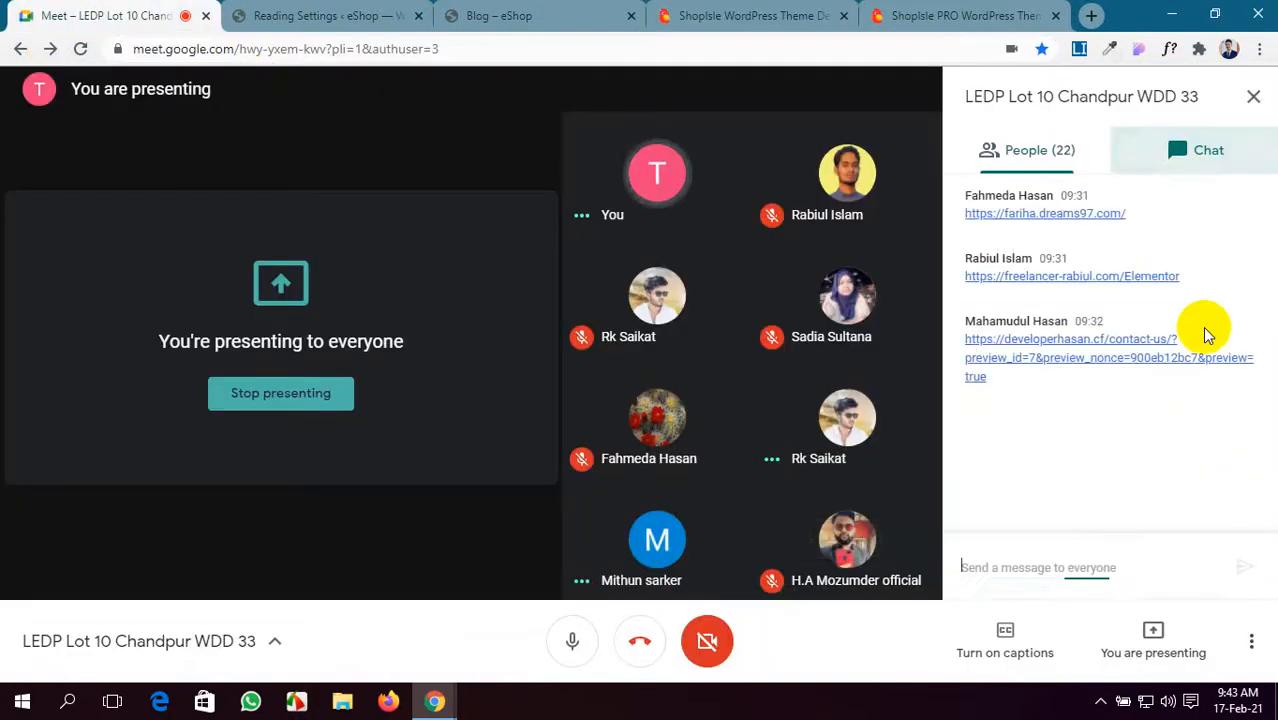
key("ctrl+v")
key("Return")
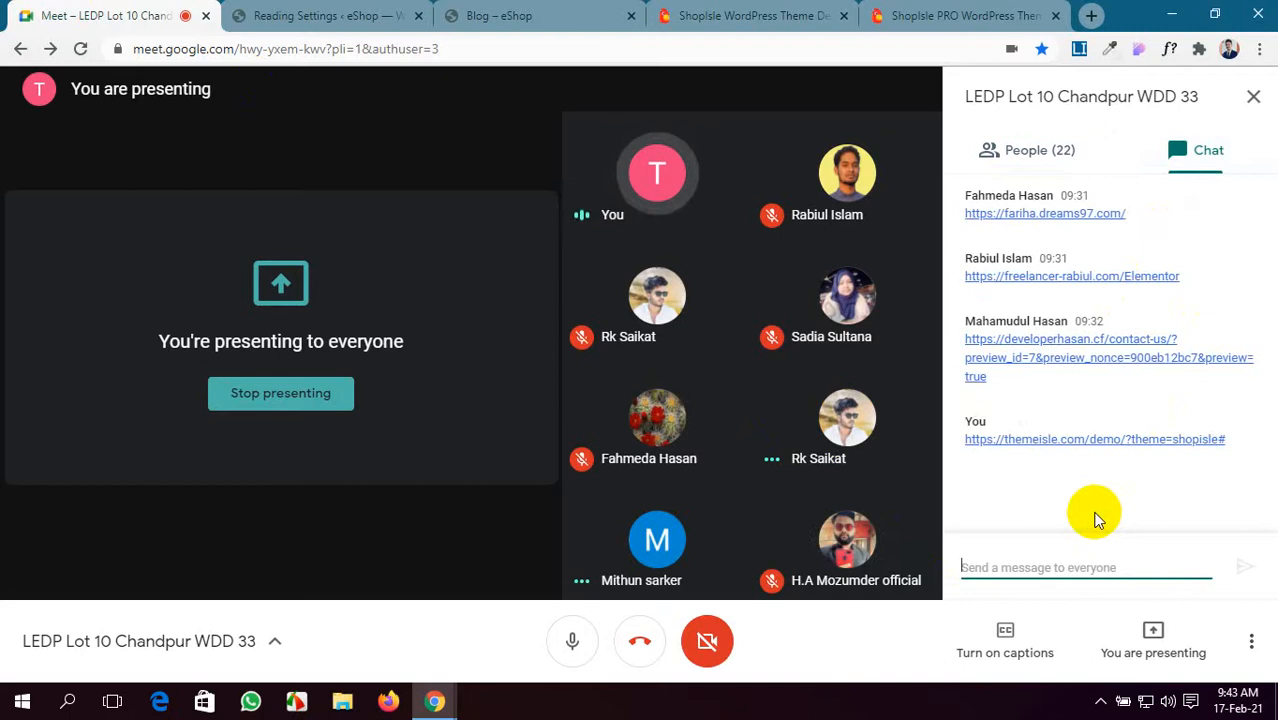
left_click(944, 12)
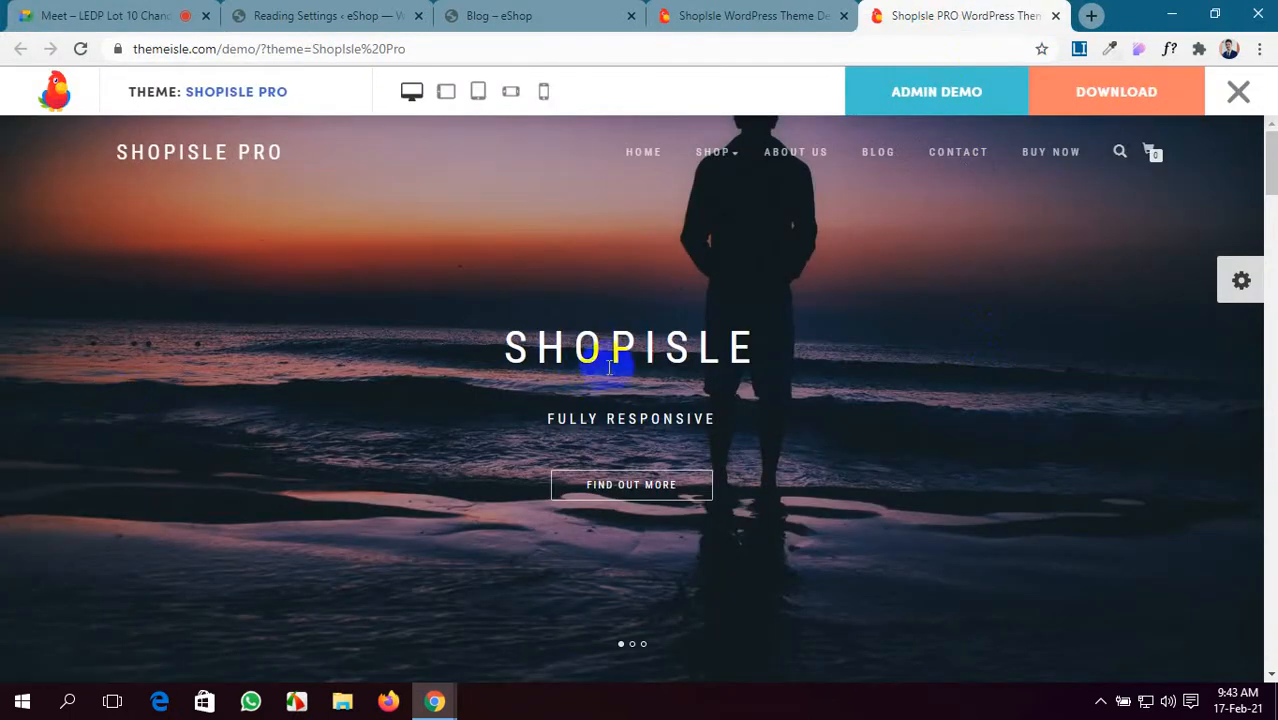
left_click(50, 372)
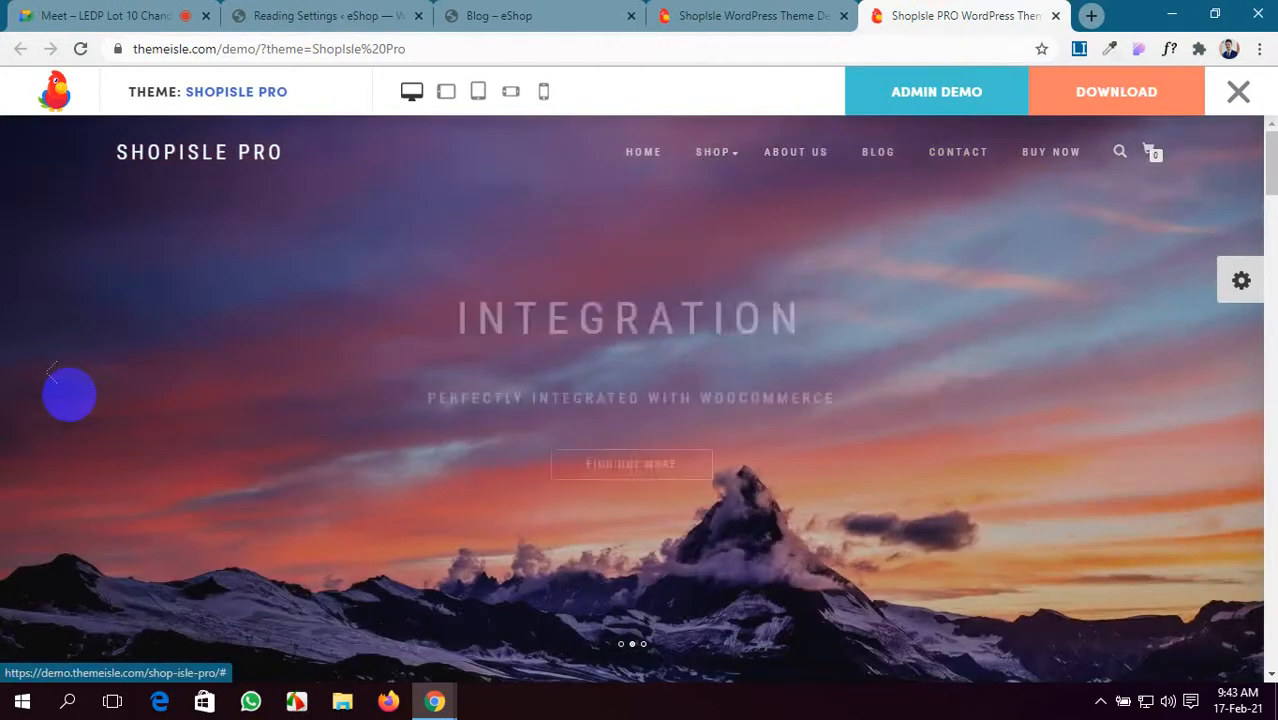
left_click(50, 372)
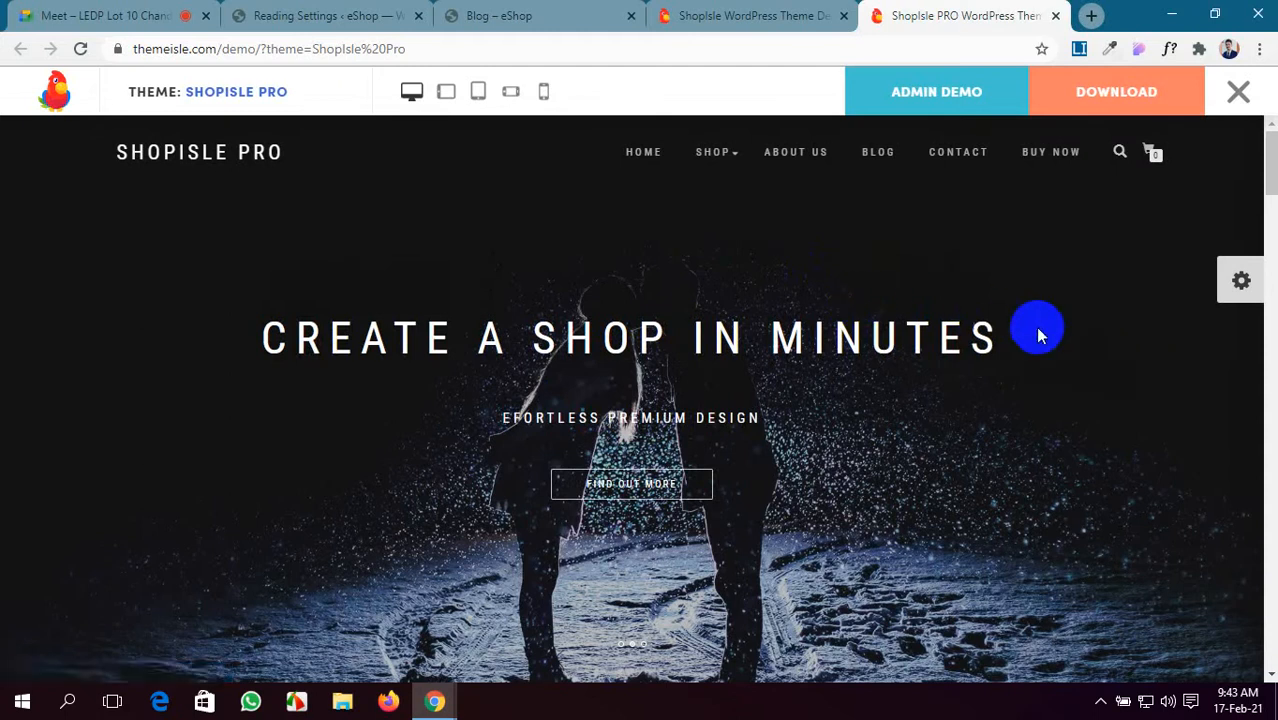
left_click(1139, 383)
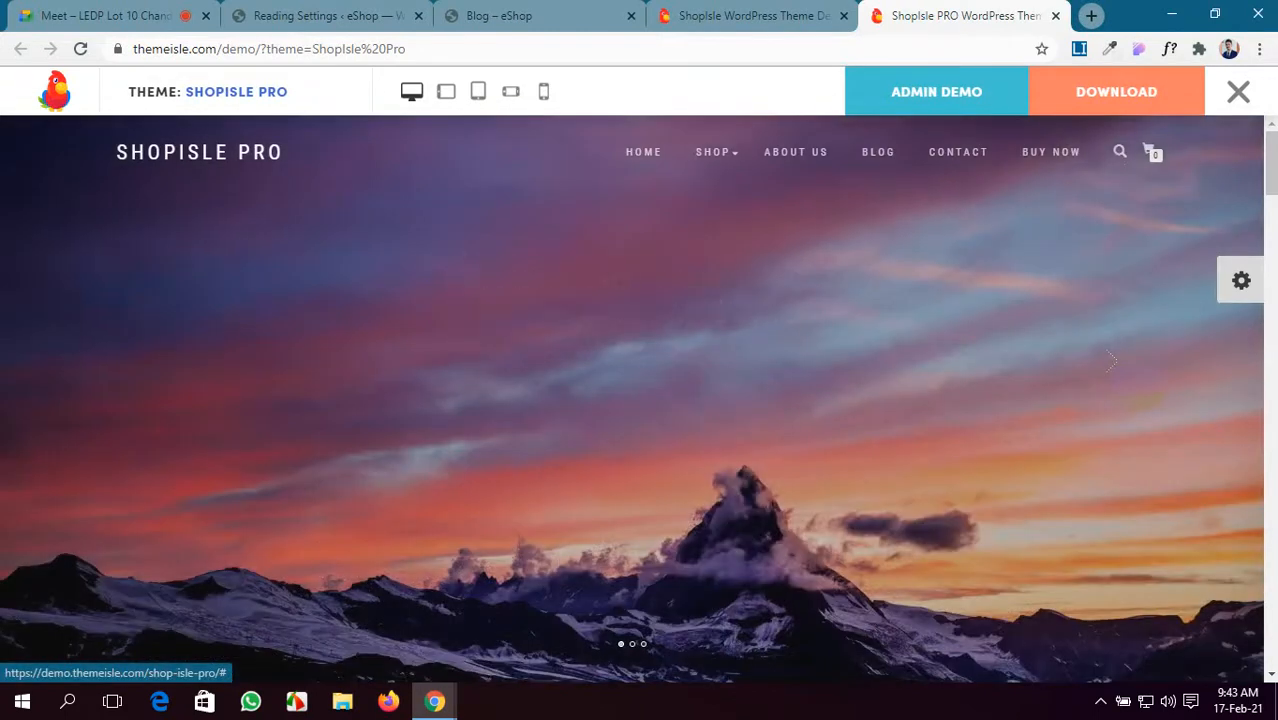
left_click(1139, 383)
left_click(1139, 383)
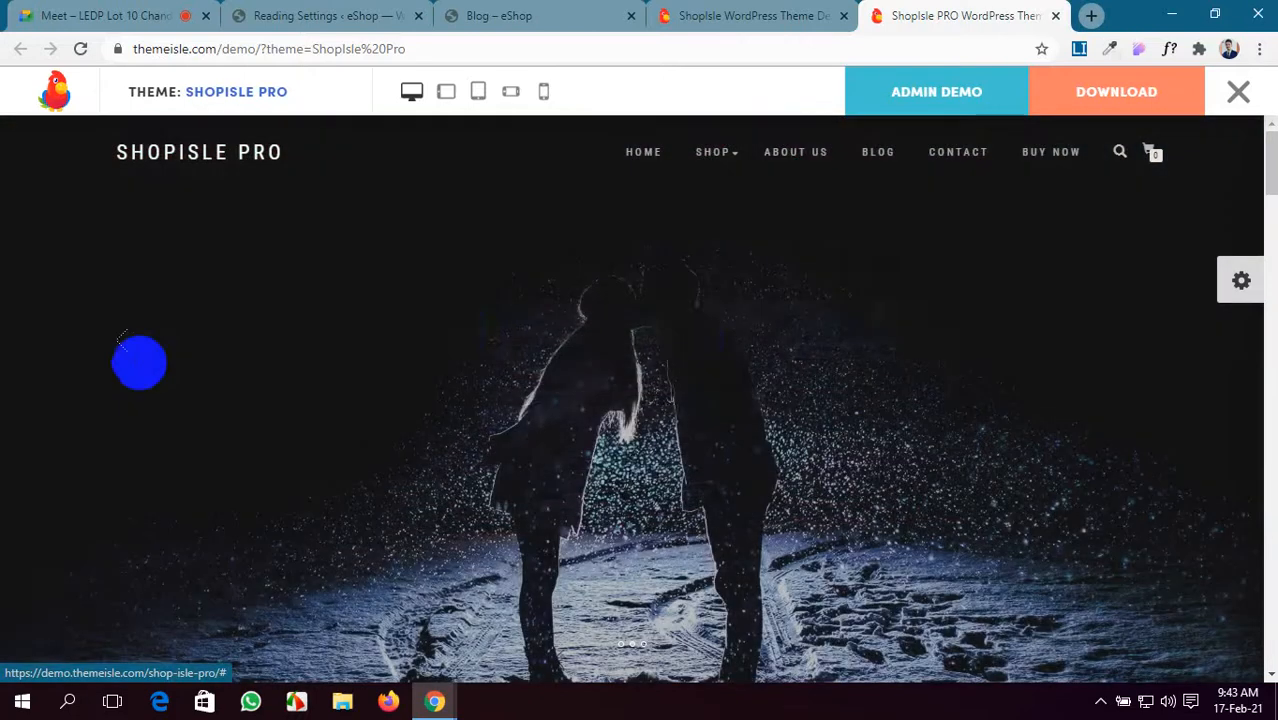
left_click(60, 348)
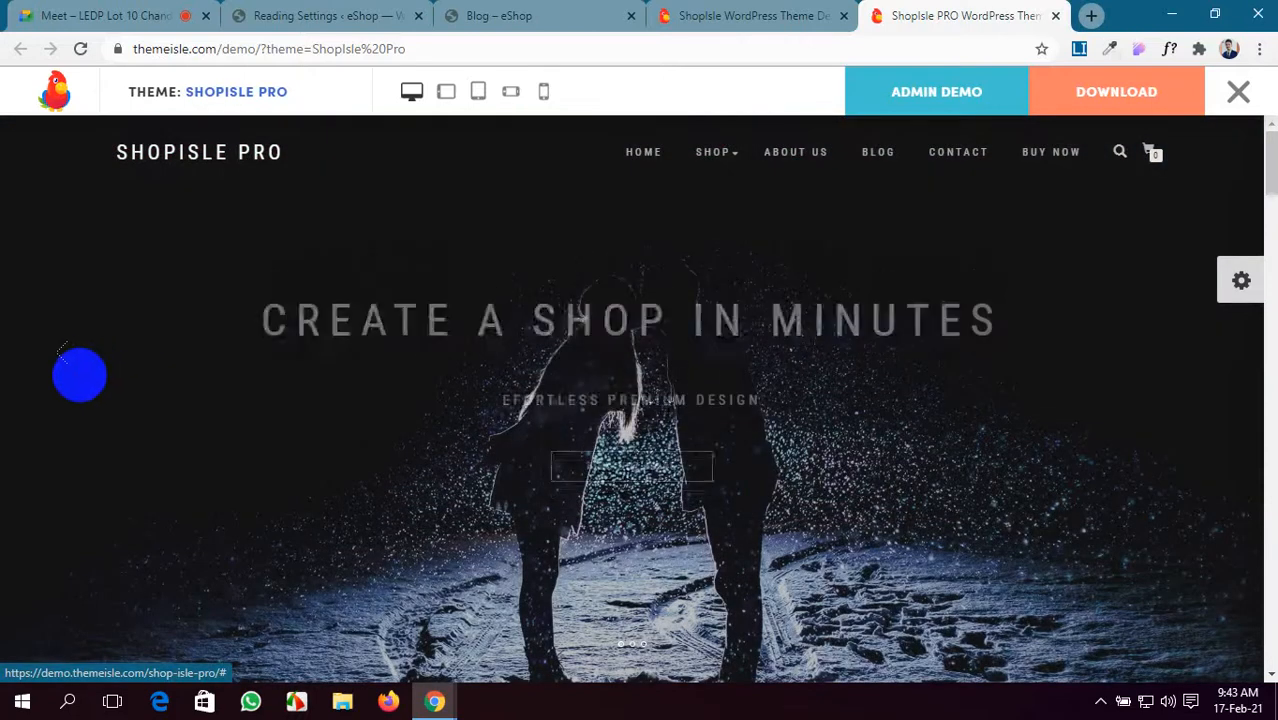
scroll(650, 394, "down", 5)
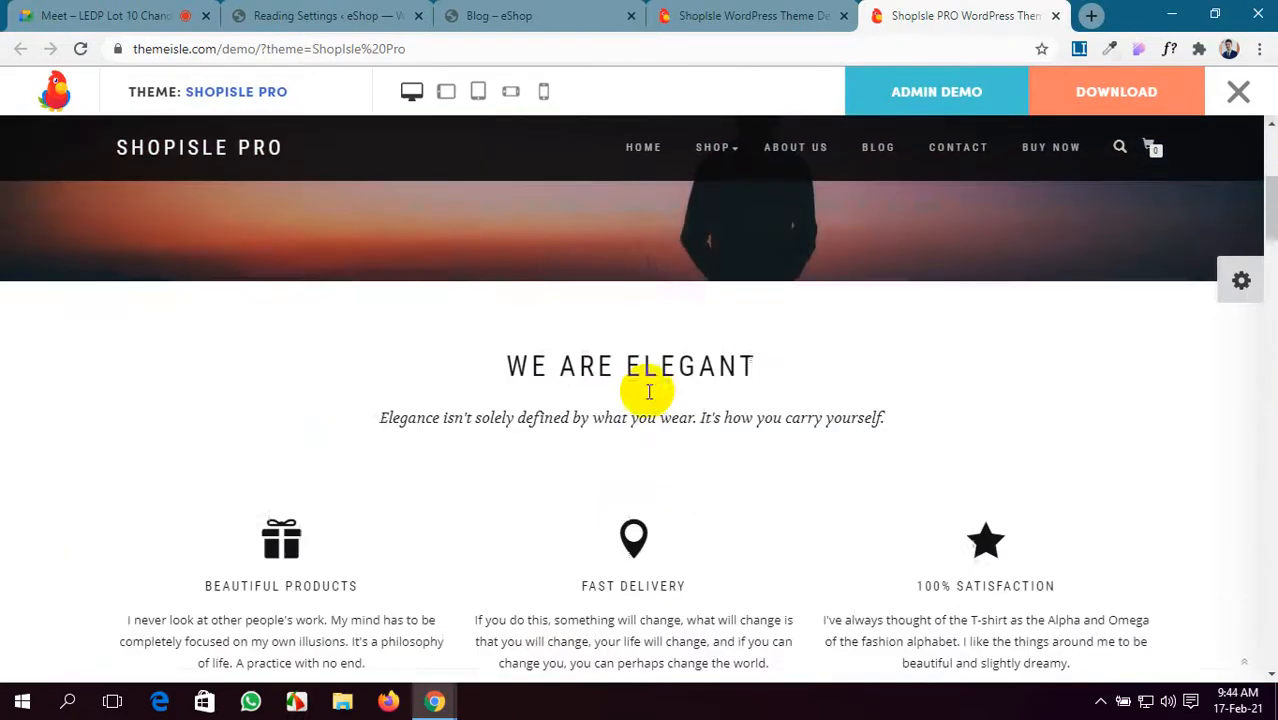
scroll(342, 466, "down", 3)
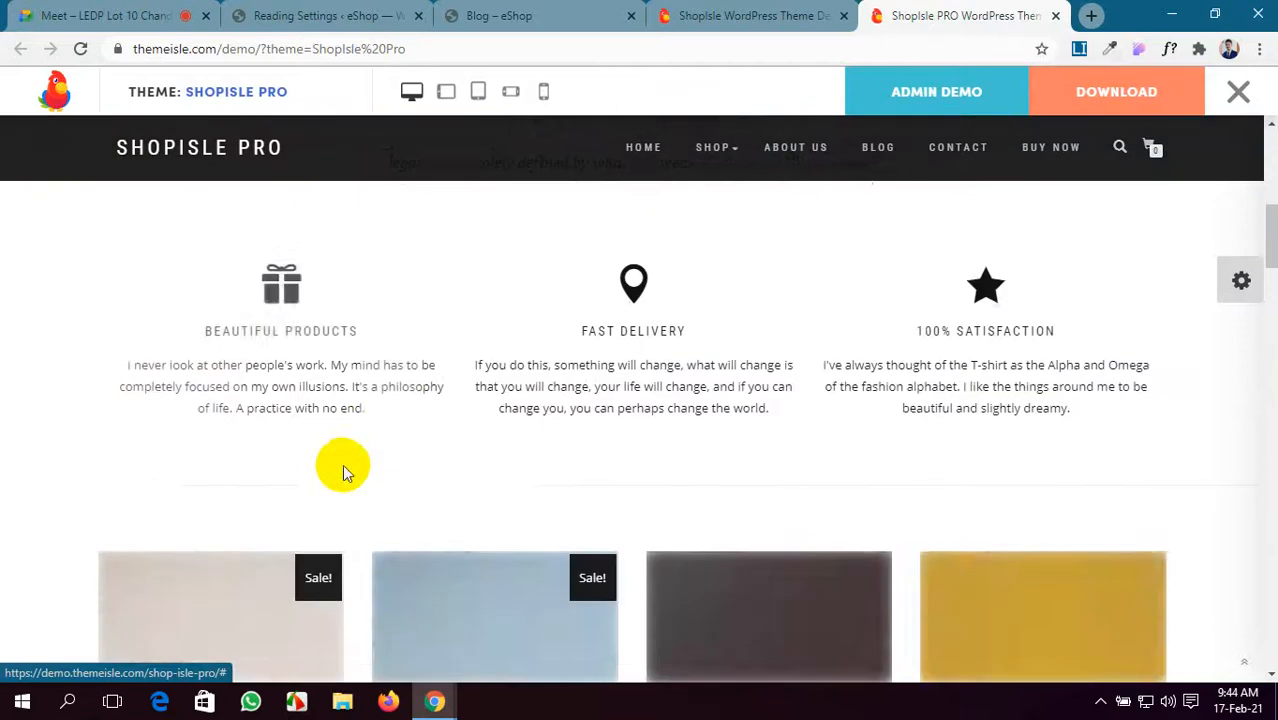
scroll(913, 371, "down", 3)
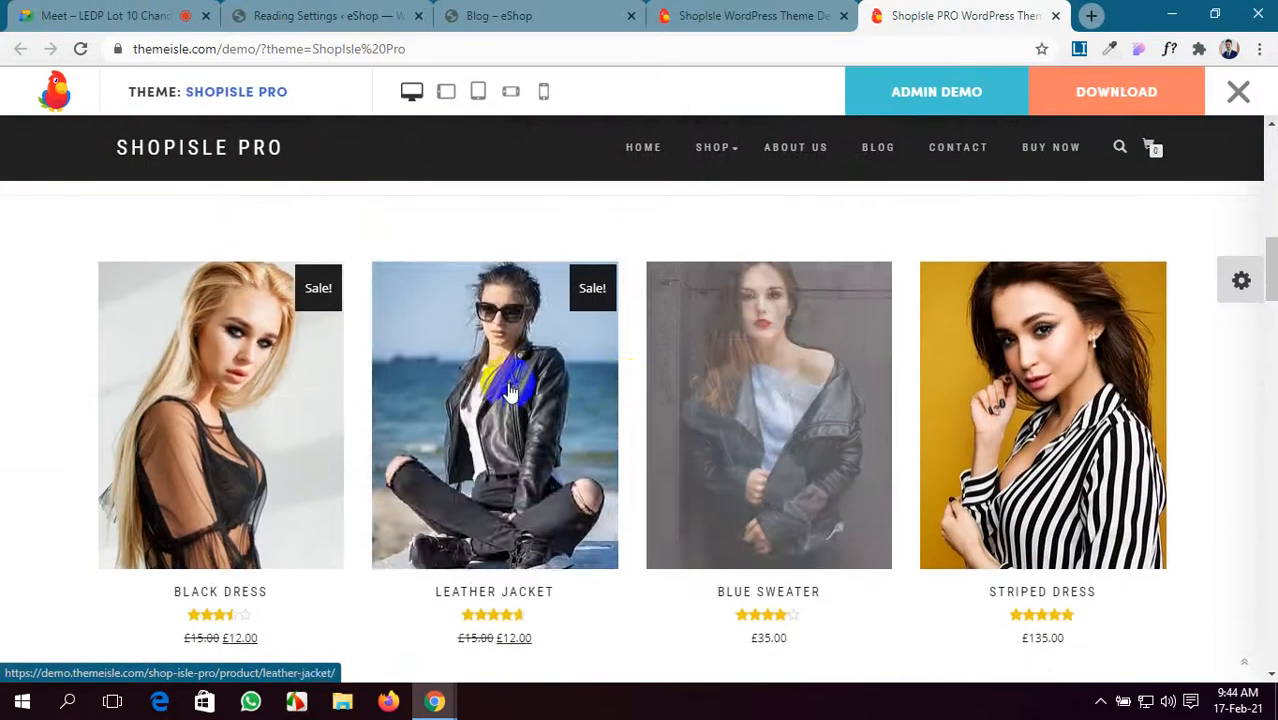
scroll(300, 420, "down", 3)
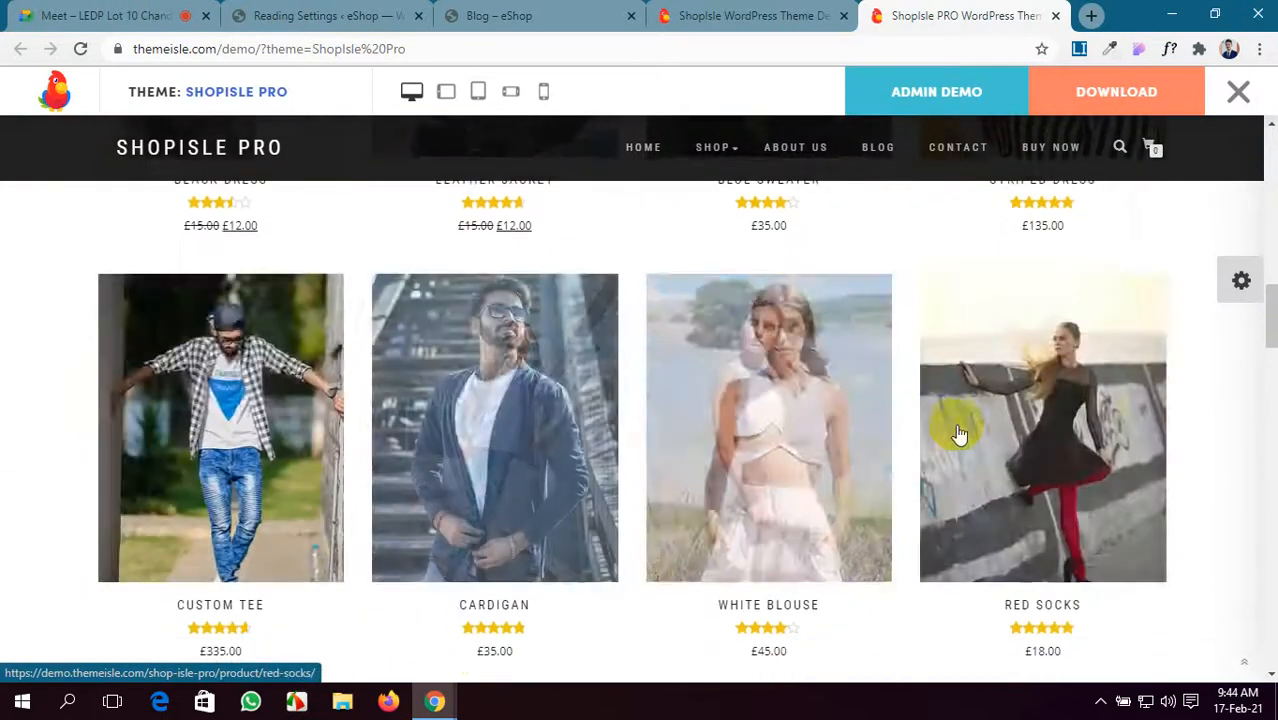
scroll(936, 428, "down", 4)
scroll(300, 515, "down", 3)
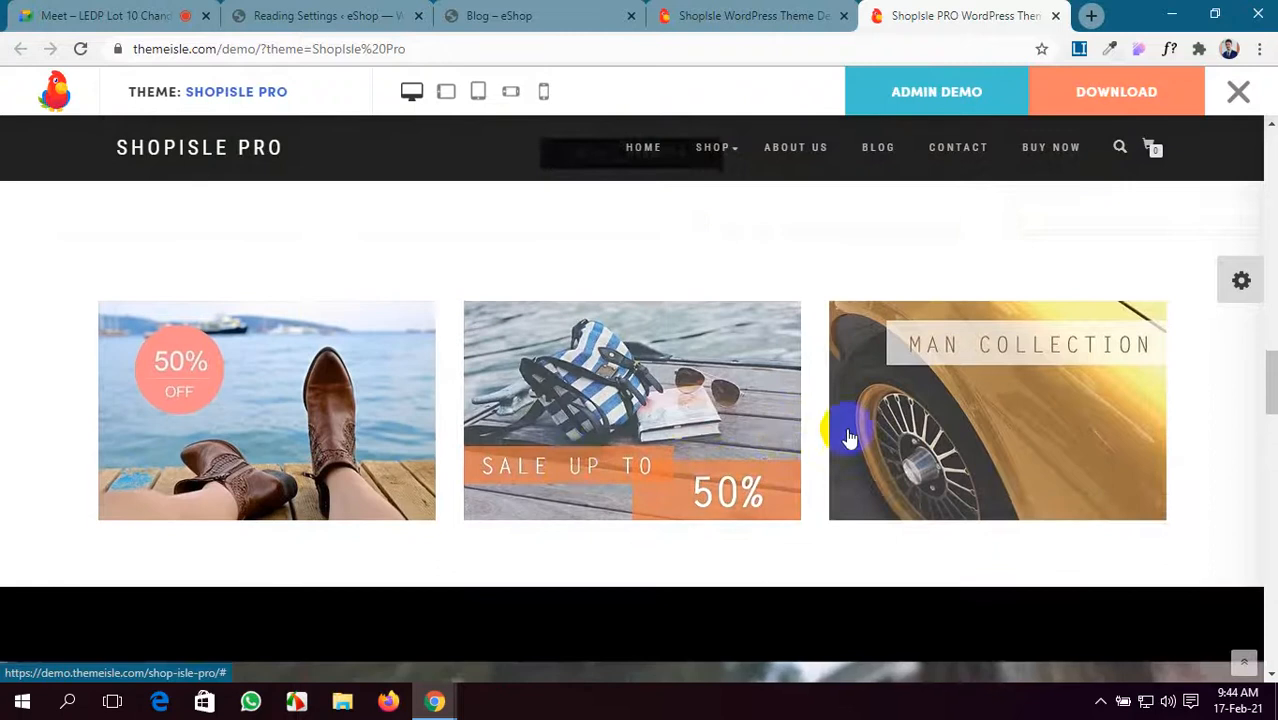
scroll(840, 430, "down", 5)
scroll(262, 391, "down", 4)
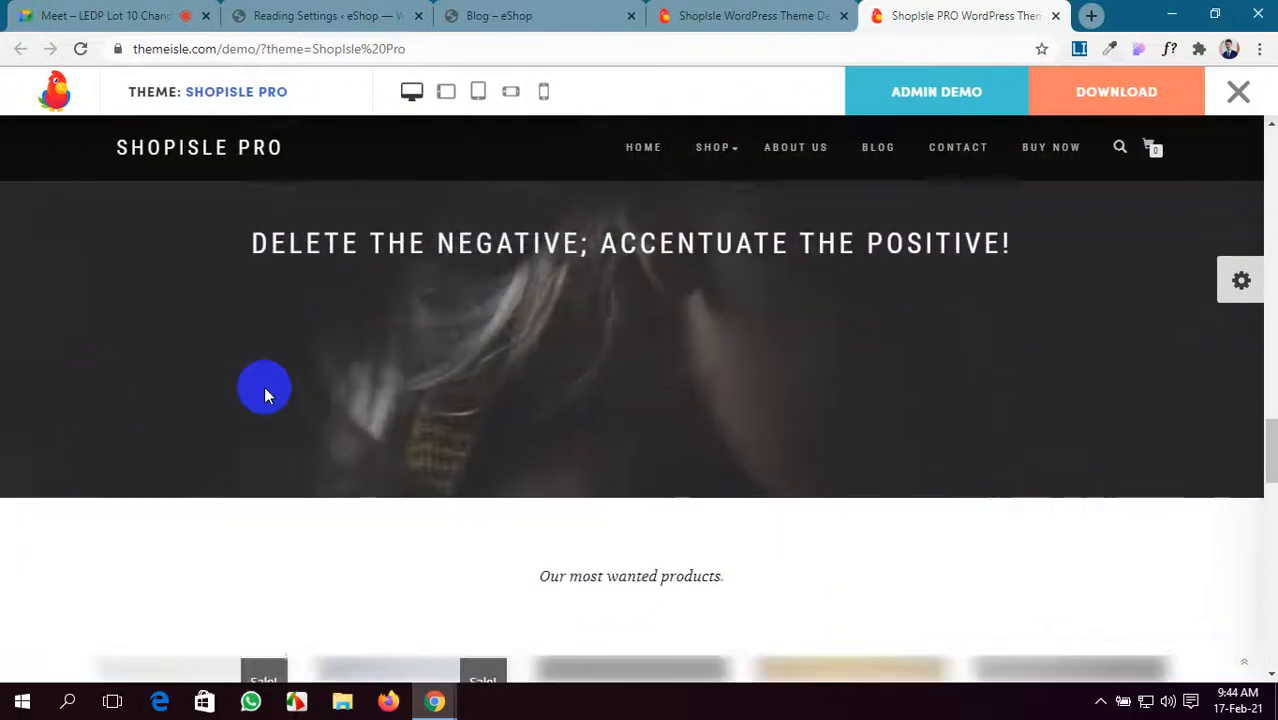
scroll(923, 482, "down", 6)
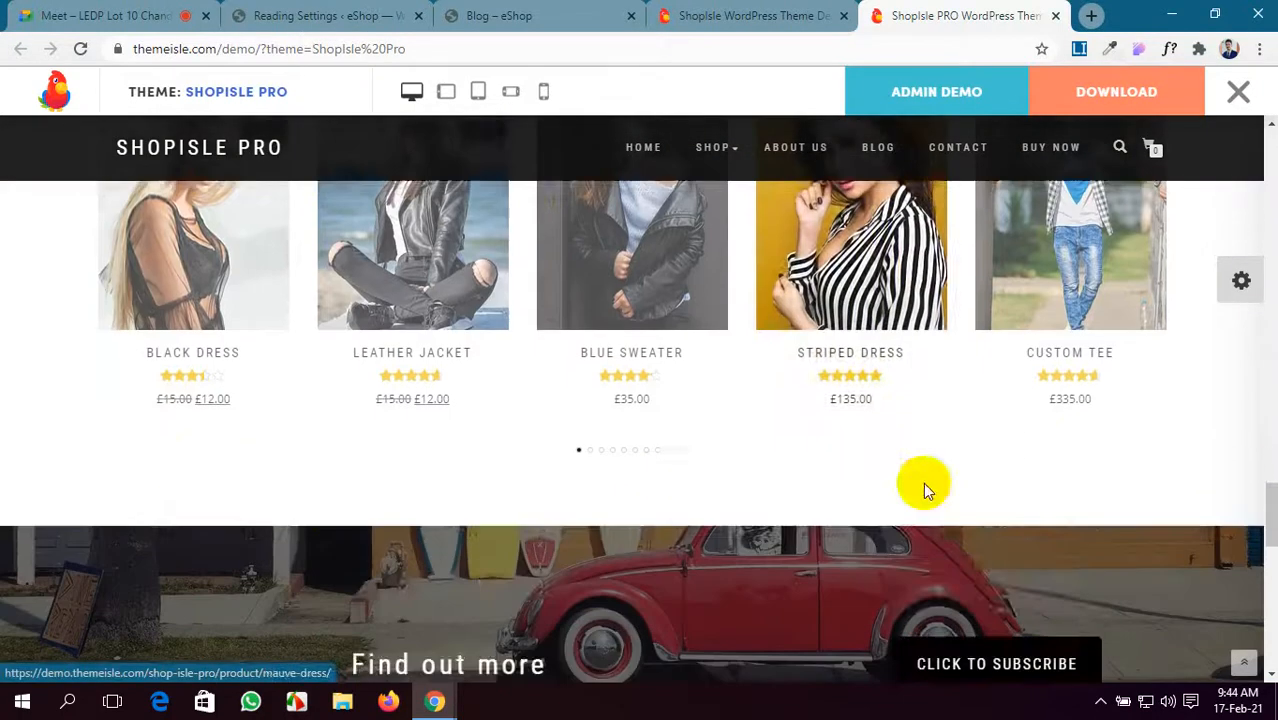
scroll(396, 445, "down", 5)
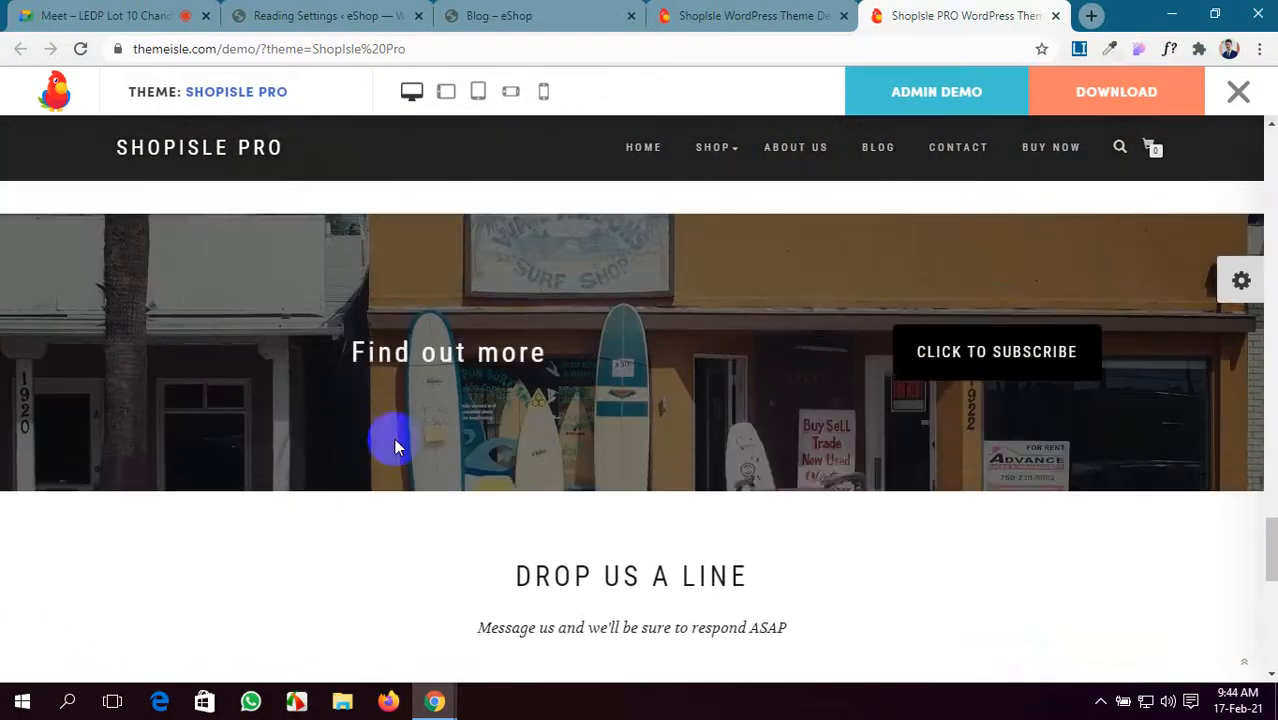
scroll(1045, 525, "down", 2)
scroll(1045, 523, "up", 7)
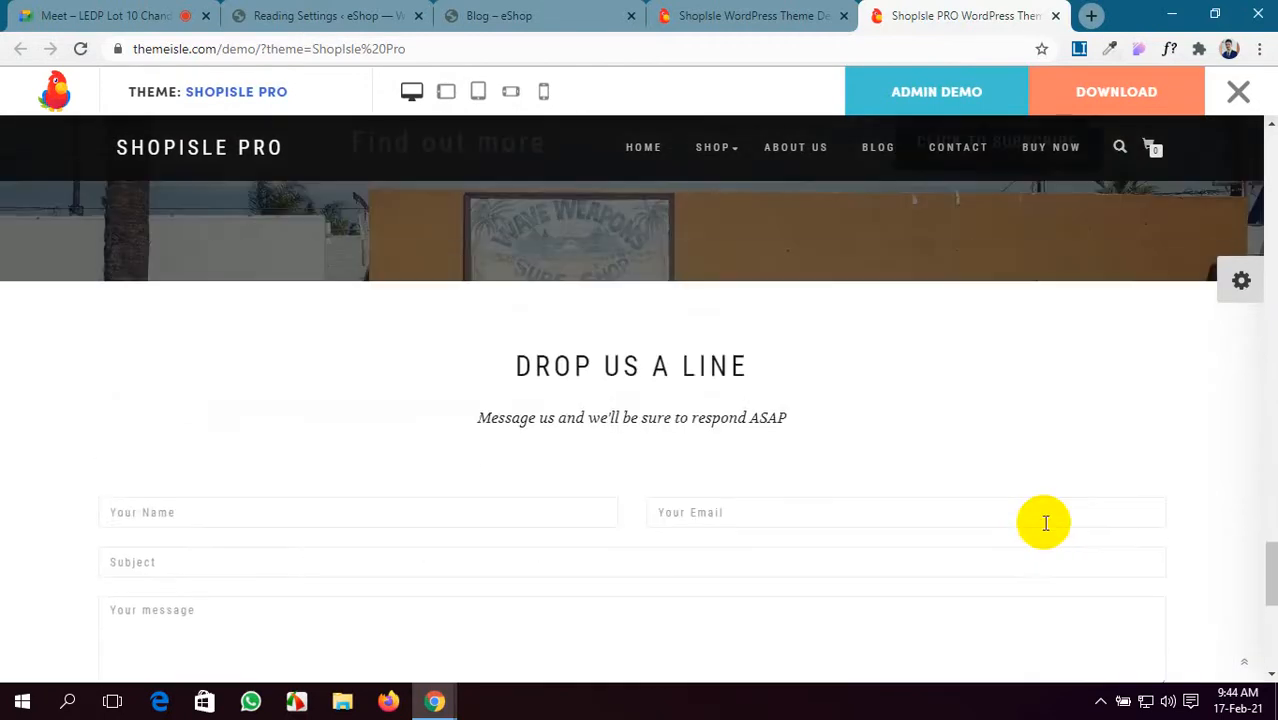
scroll(1045, 523, "down", 1)
scroll(1045, 523, "up", 15)
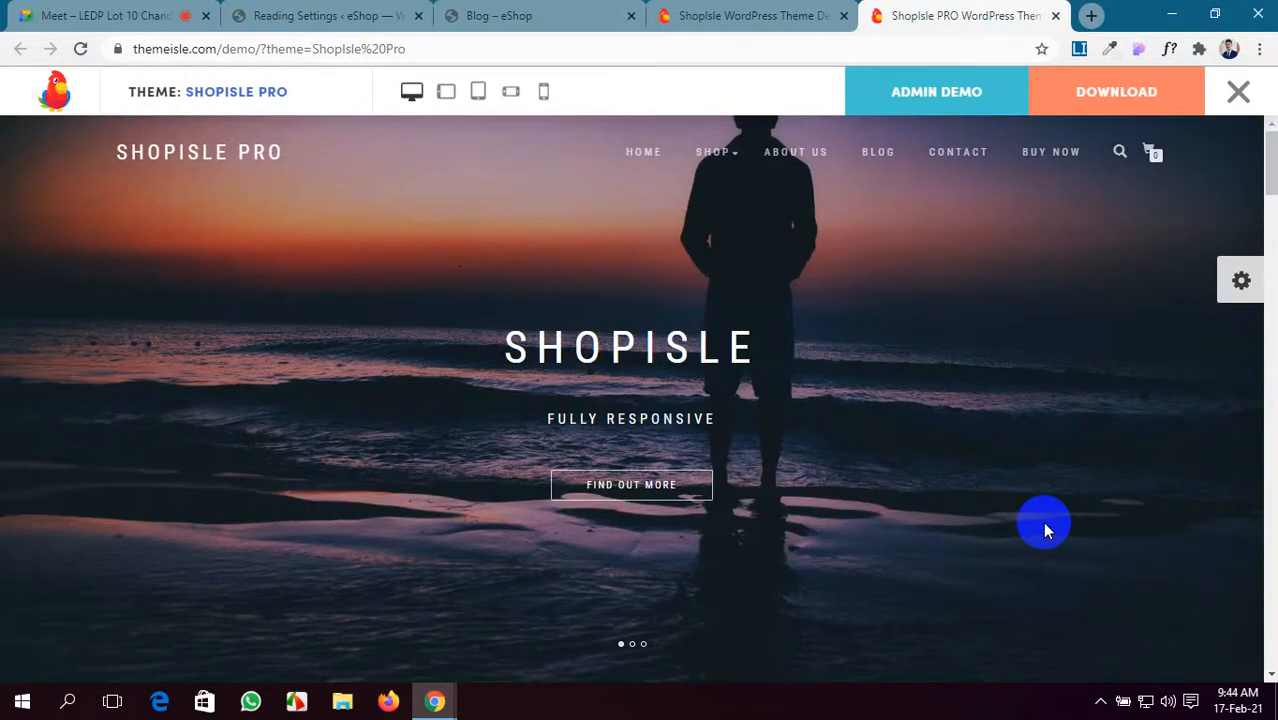
- Scroll down the ShopIsle theme overview page and dismiss the Neve promotion notice
left_click(745, 15)
scroll(583, 345, "up", 5)
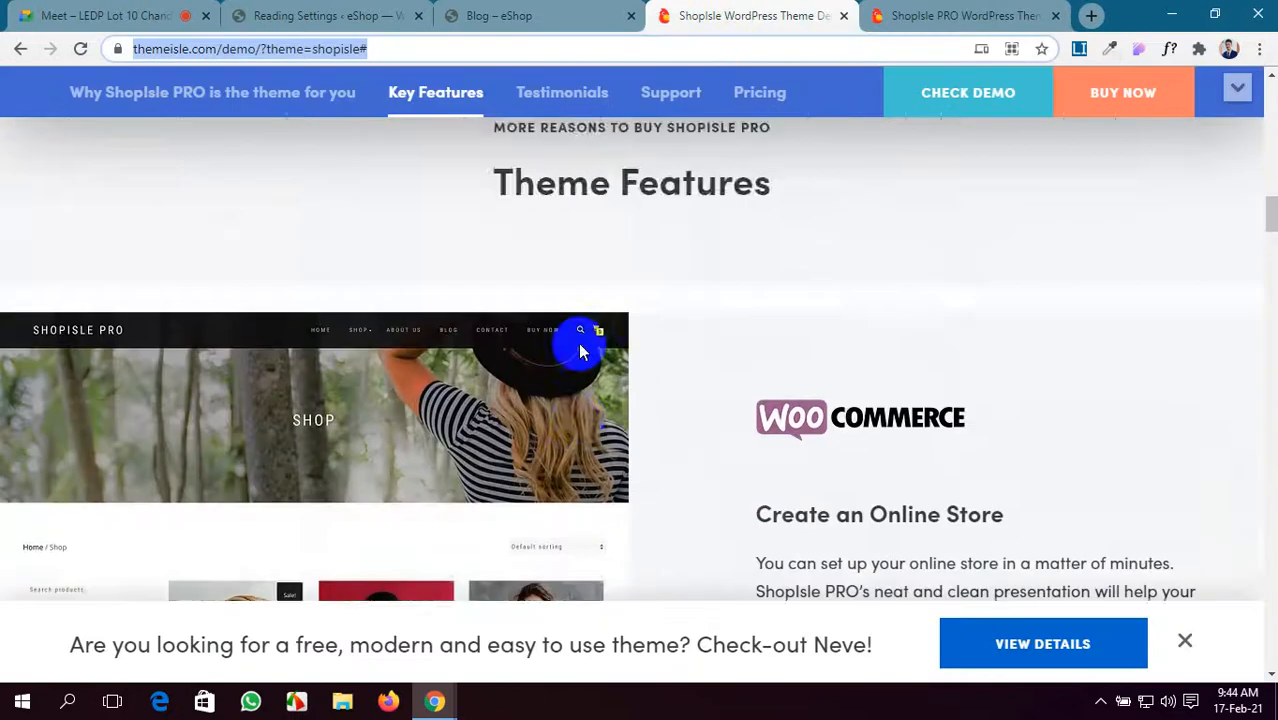
scroll(583, 350, "down", 12)
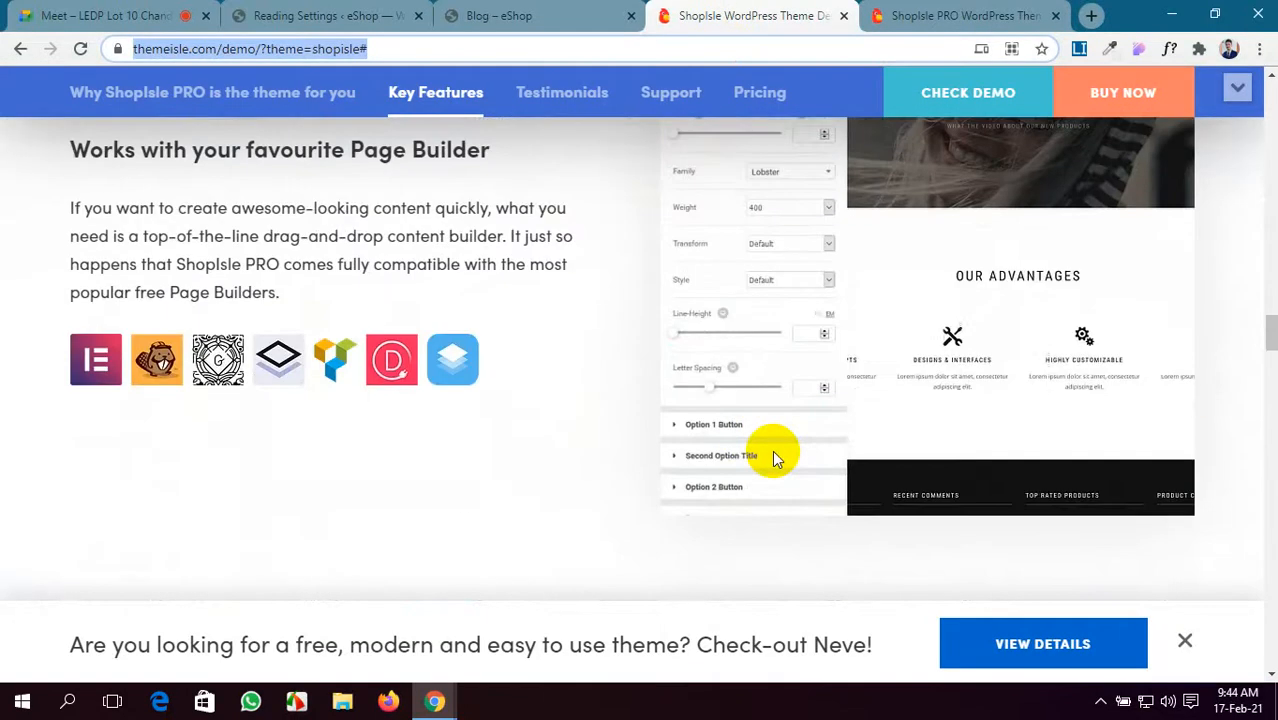
scroll(773, 452, "up", 3)
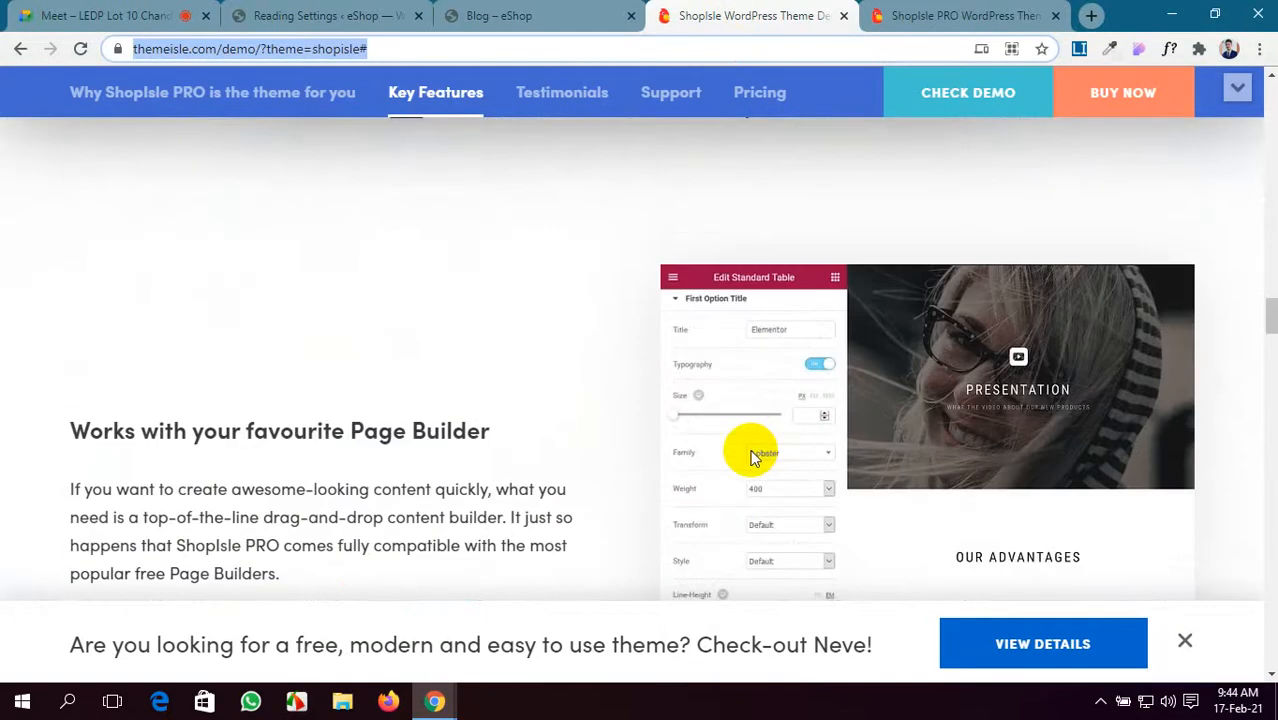
scroll(755, 457, "down", 1)
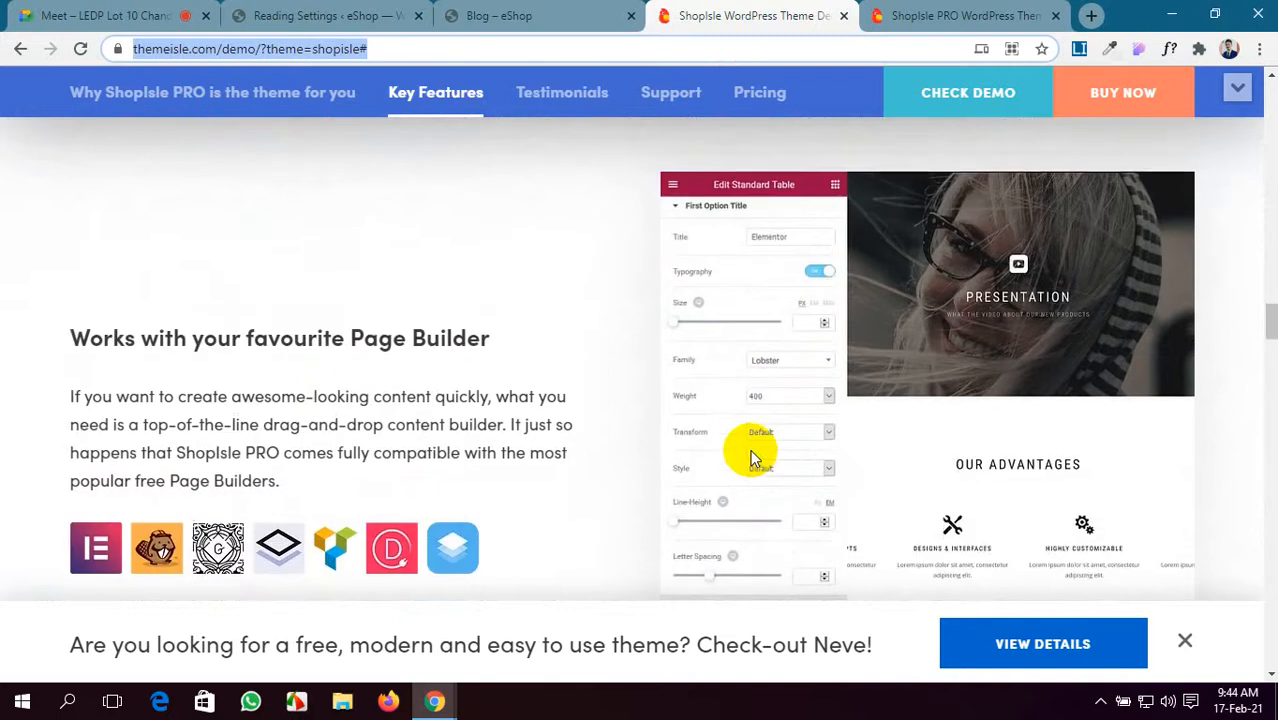
scroll(755, 457, "down", 8)
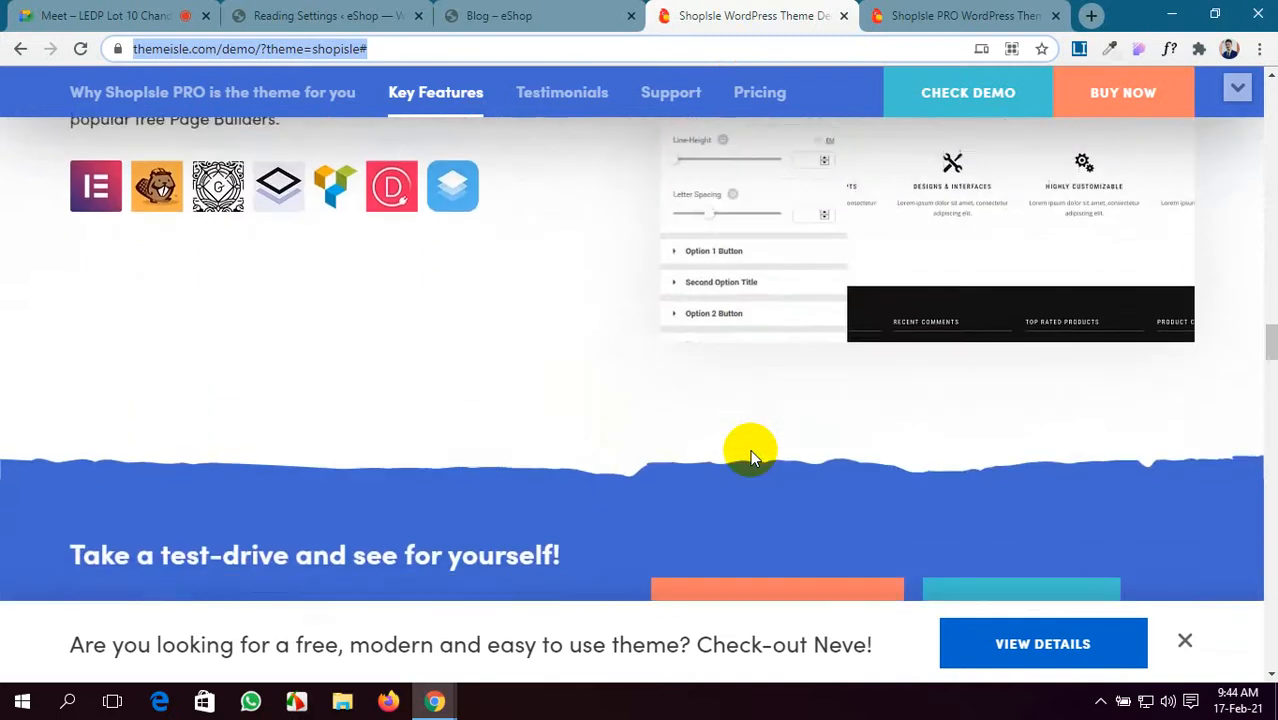
scroll(752, 455, "down", 15)
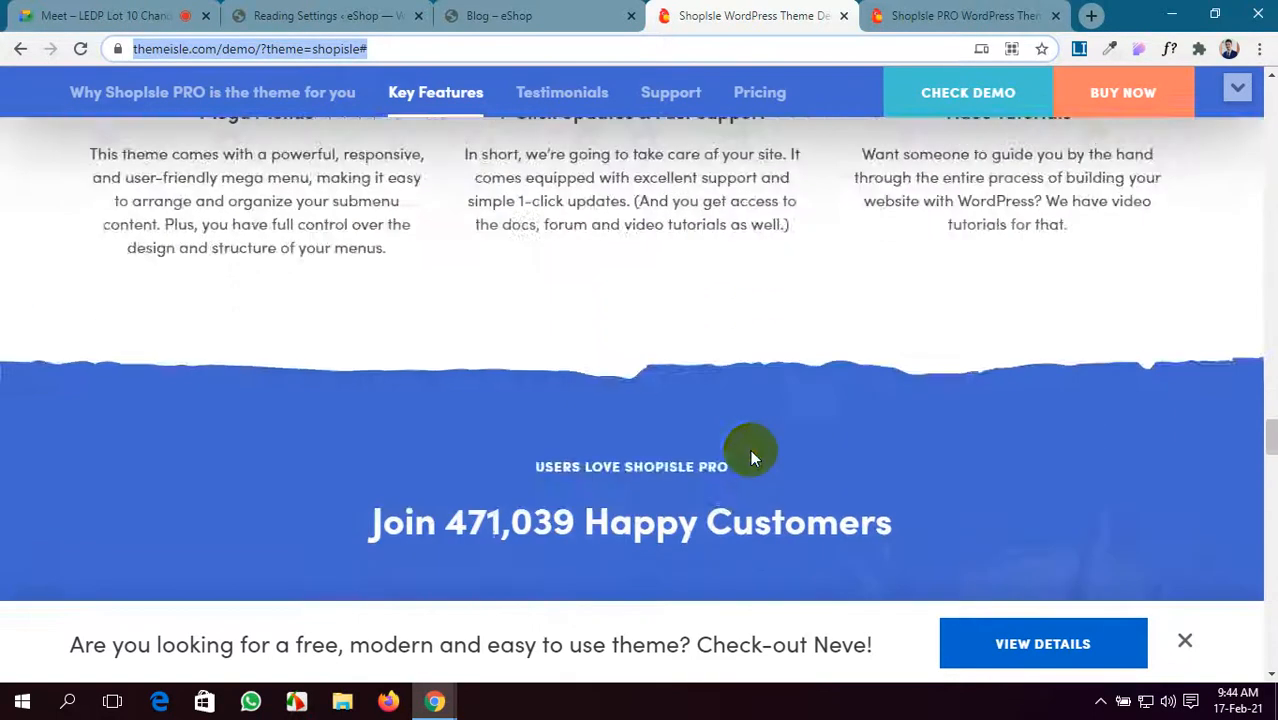
scroll(750, 449, "down", 5)
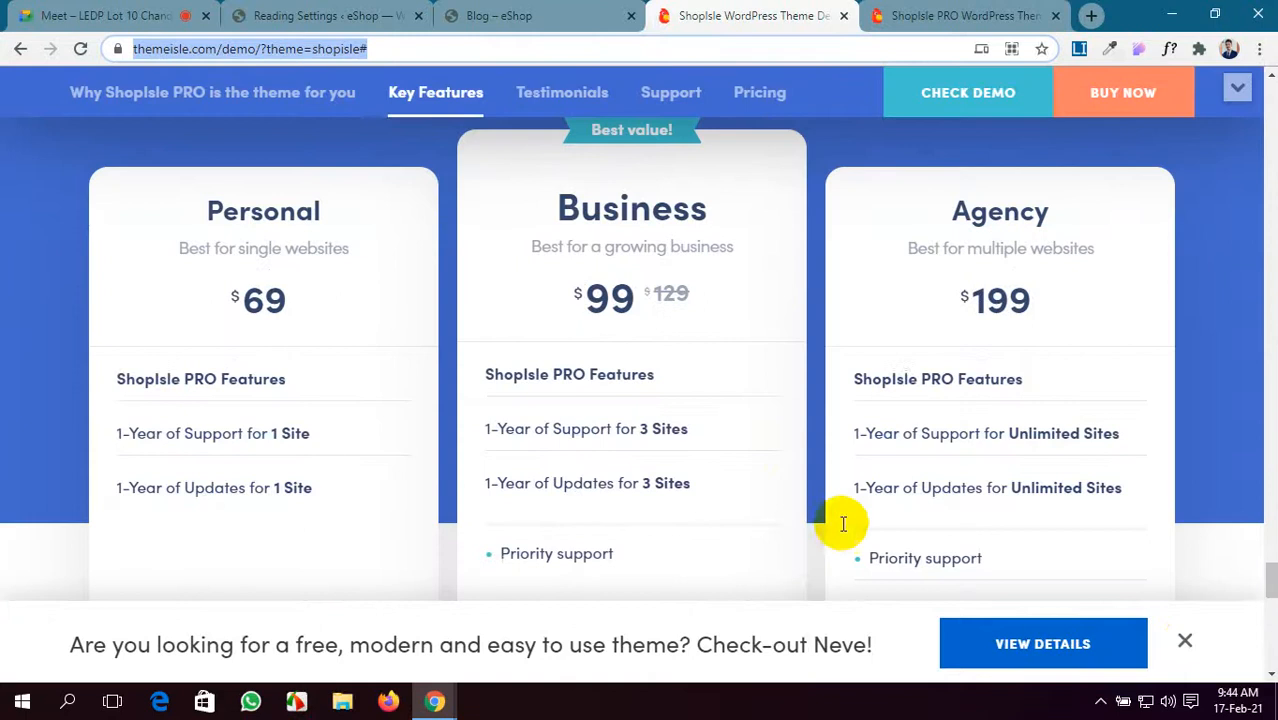
left_click(1185, 642)
- Review the features and pricing back up to the top, then check the live demo and eShop blog tabs
scroll(1028, 485, "up", 7)
scroll(1028, 485, "down", 6)
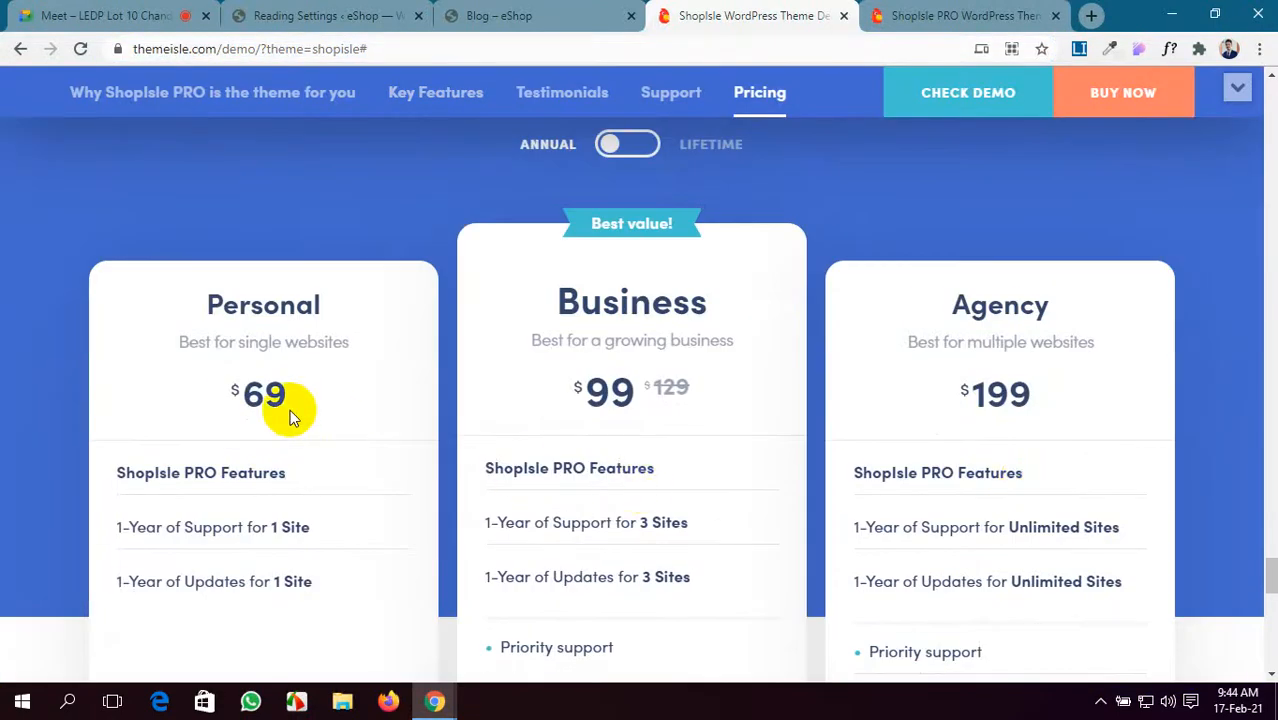
scroll(290, 412, "up", 2)
scroll(290, 417, "down", 2)
scroll(205, 394, "down", 1)
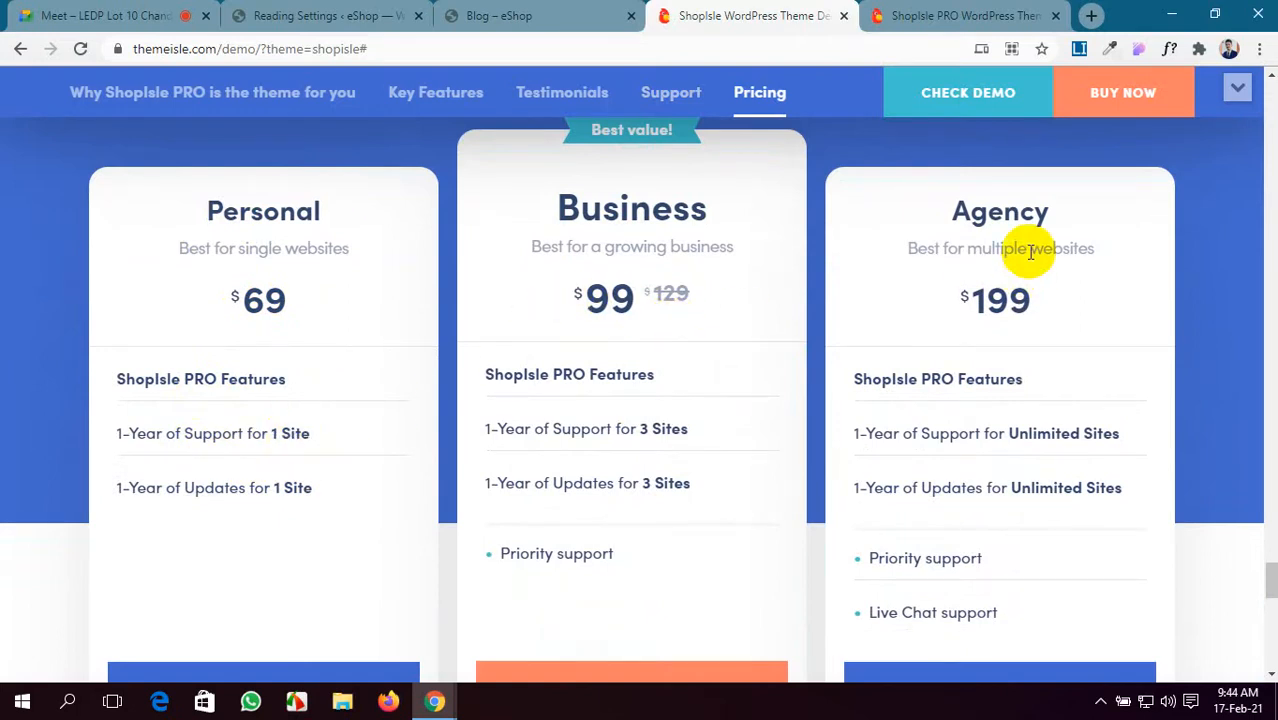
scroll(1030, 251, "down", 1)
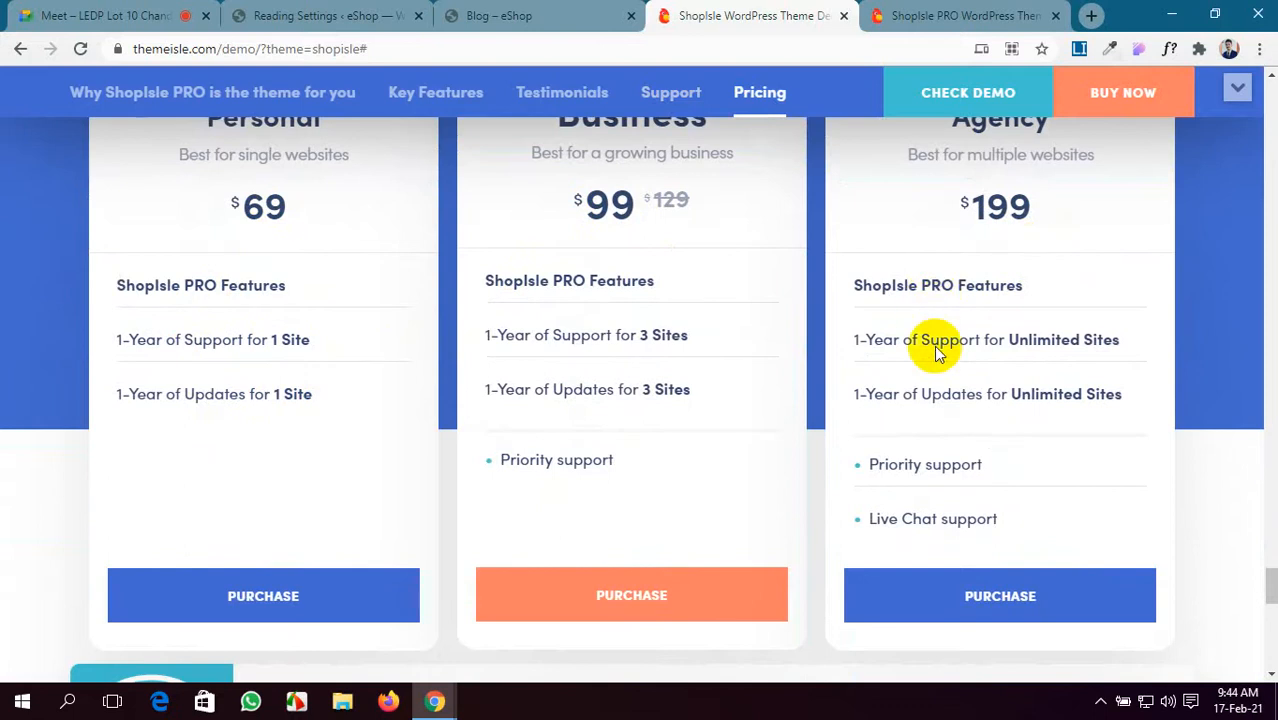
scroll(935, 355, "down", 10)
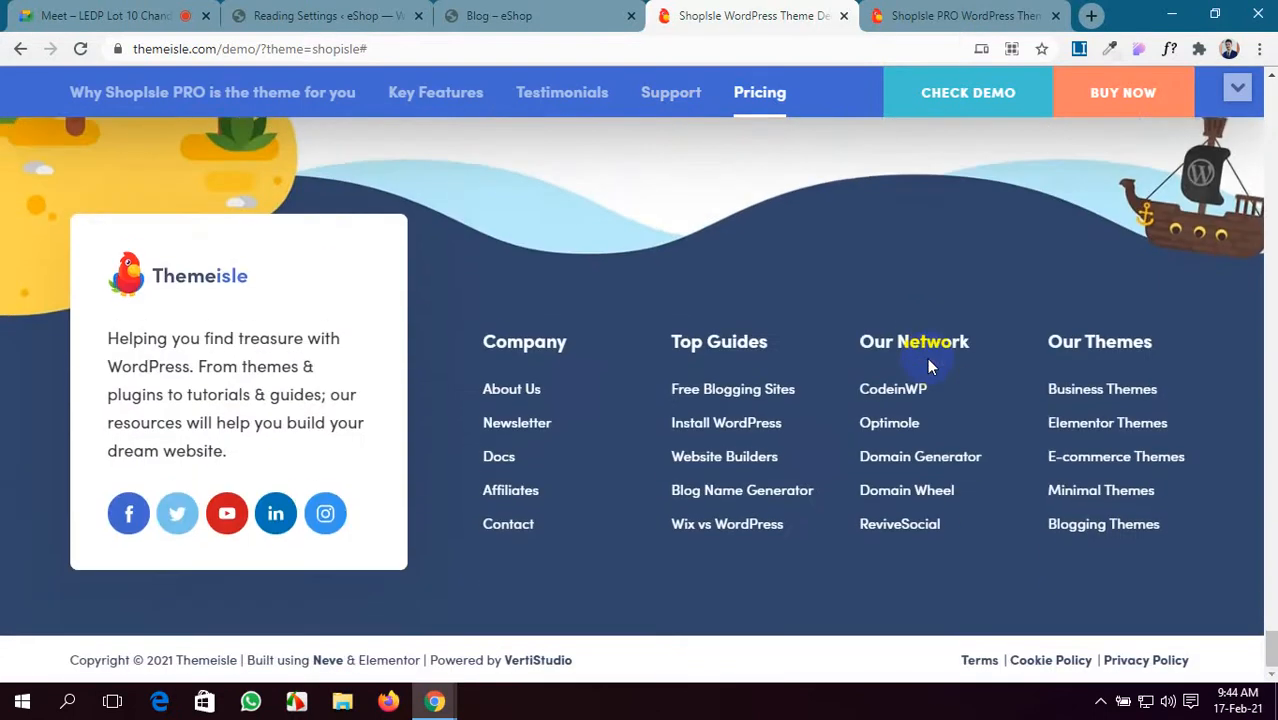
scroll(927, 357, "up", 15)
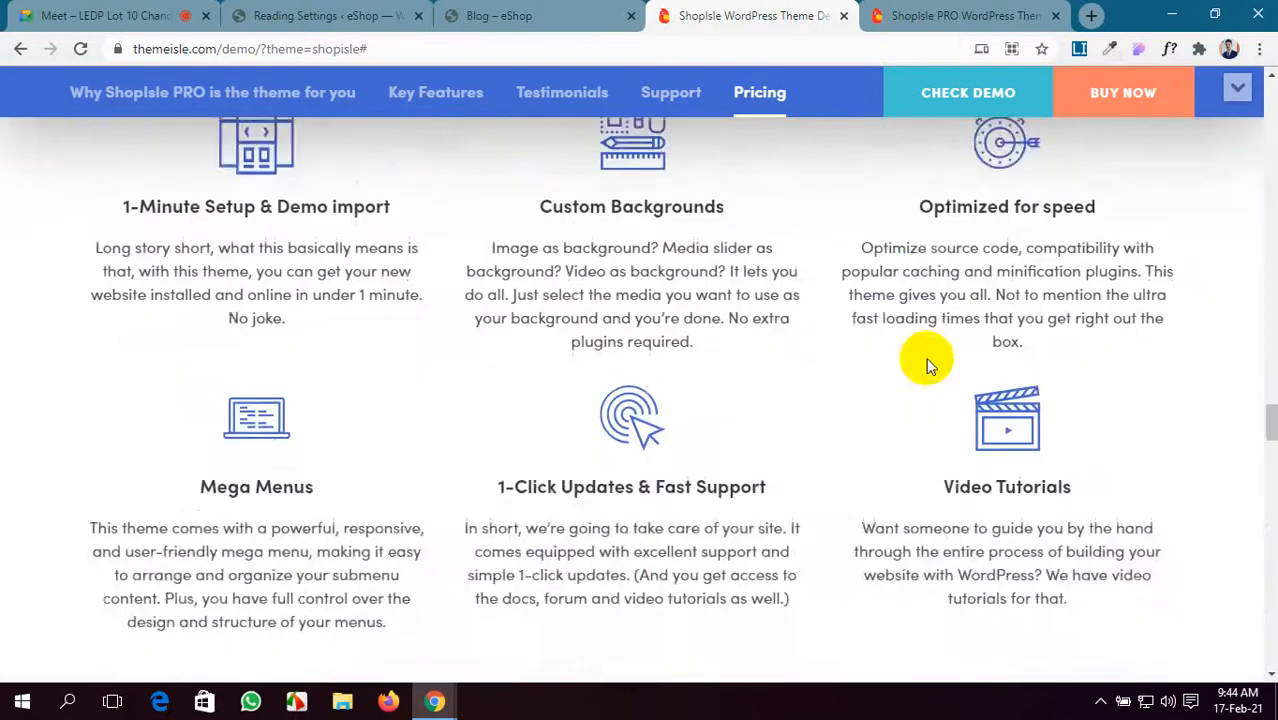
scroll(926, 357, "up", 15)
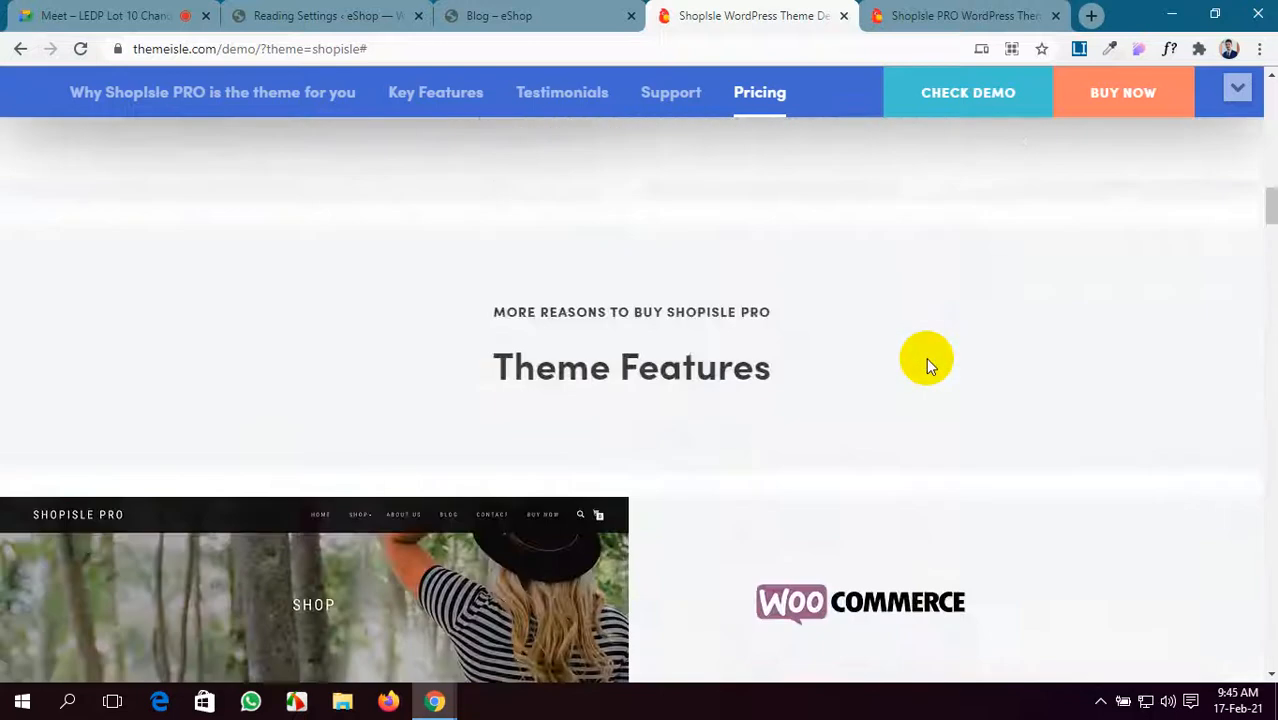
scroll(926, 357, "up", 15)
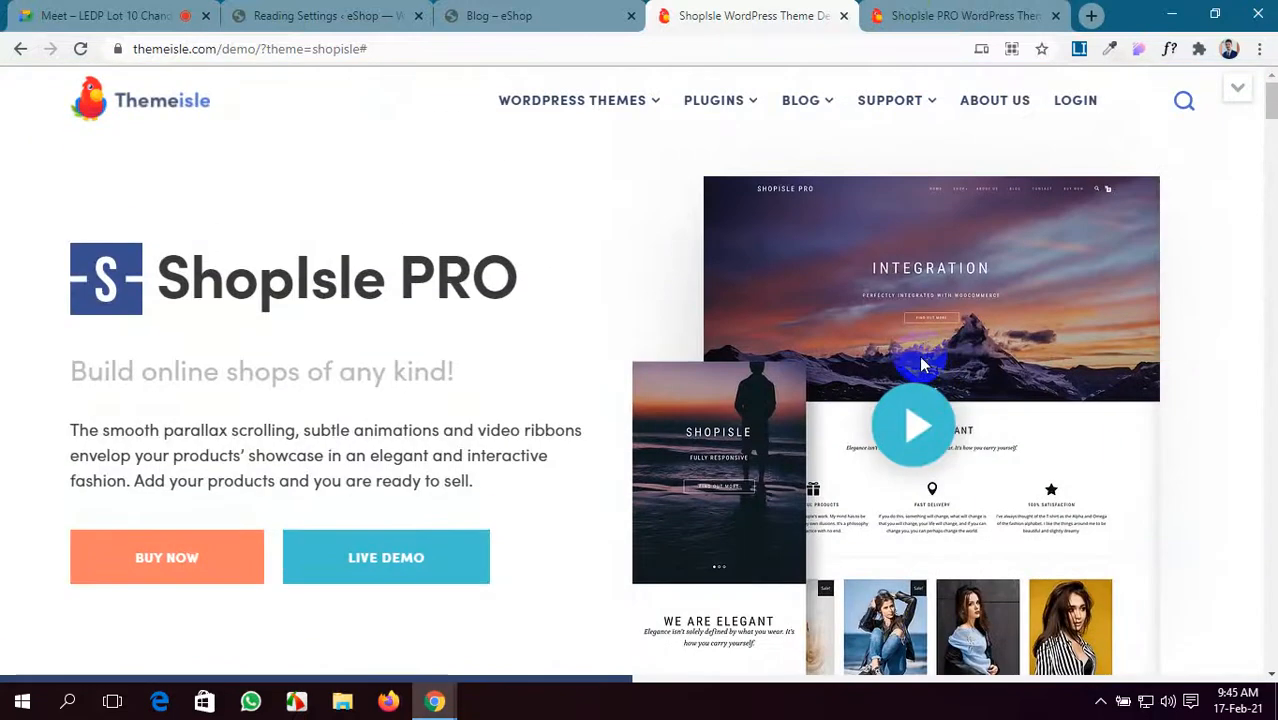
left_click(875, 15)
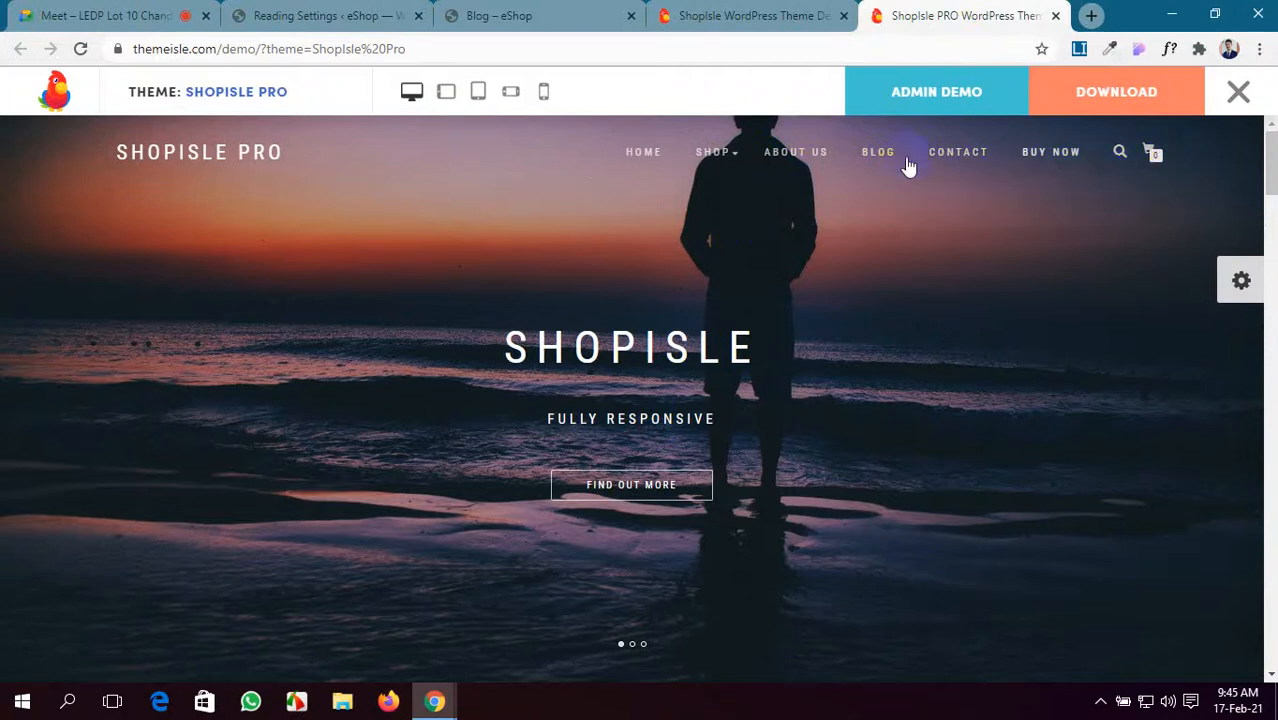
left_click(549, 8)
- Return to the eShop blog and open the site's home page
left_click(746, 7)
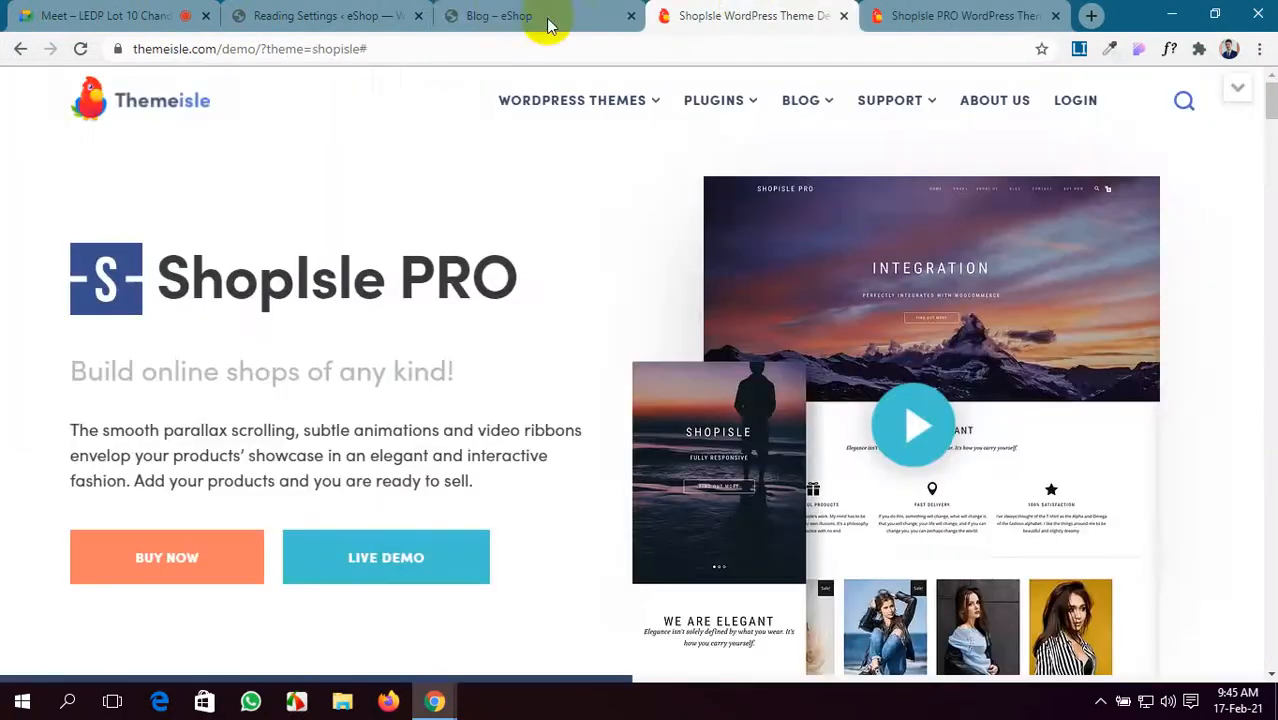
left_click(546, 20)
scroll(416, 366, "down", 4)
scroll(414, 366, "up", 4)
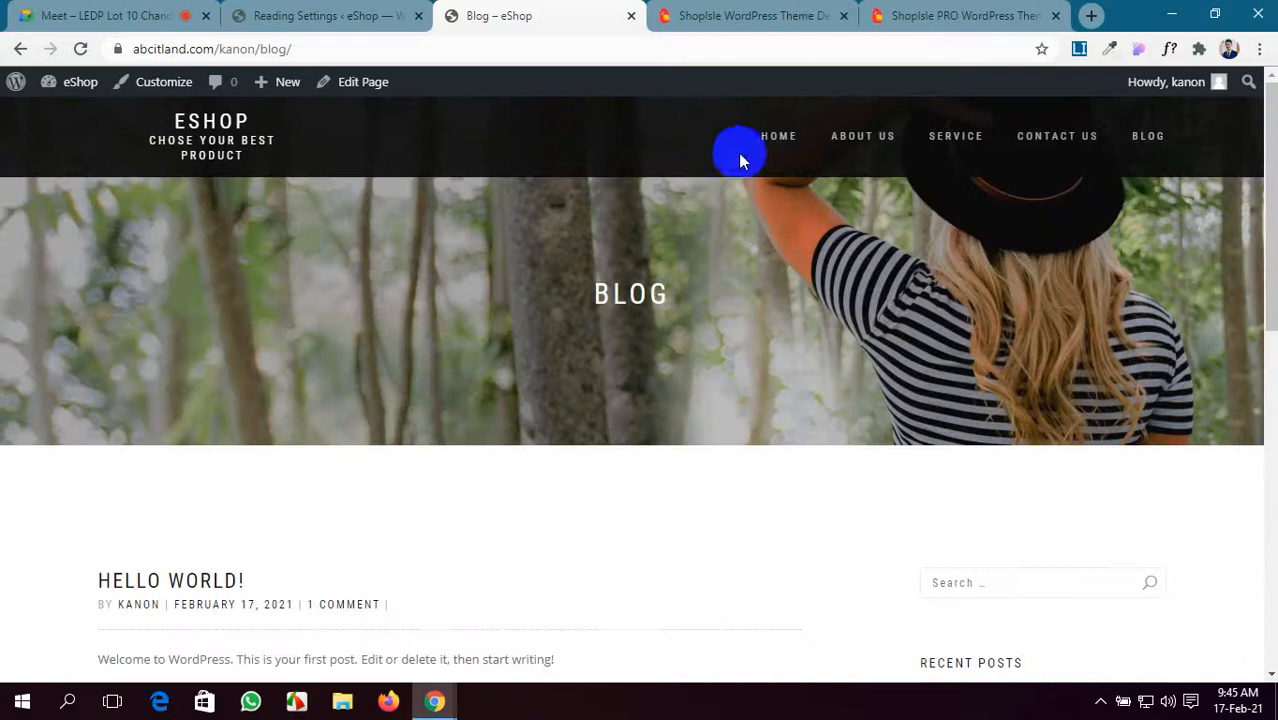
left_click(774, 137)
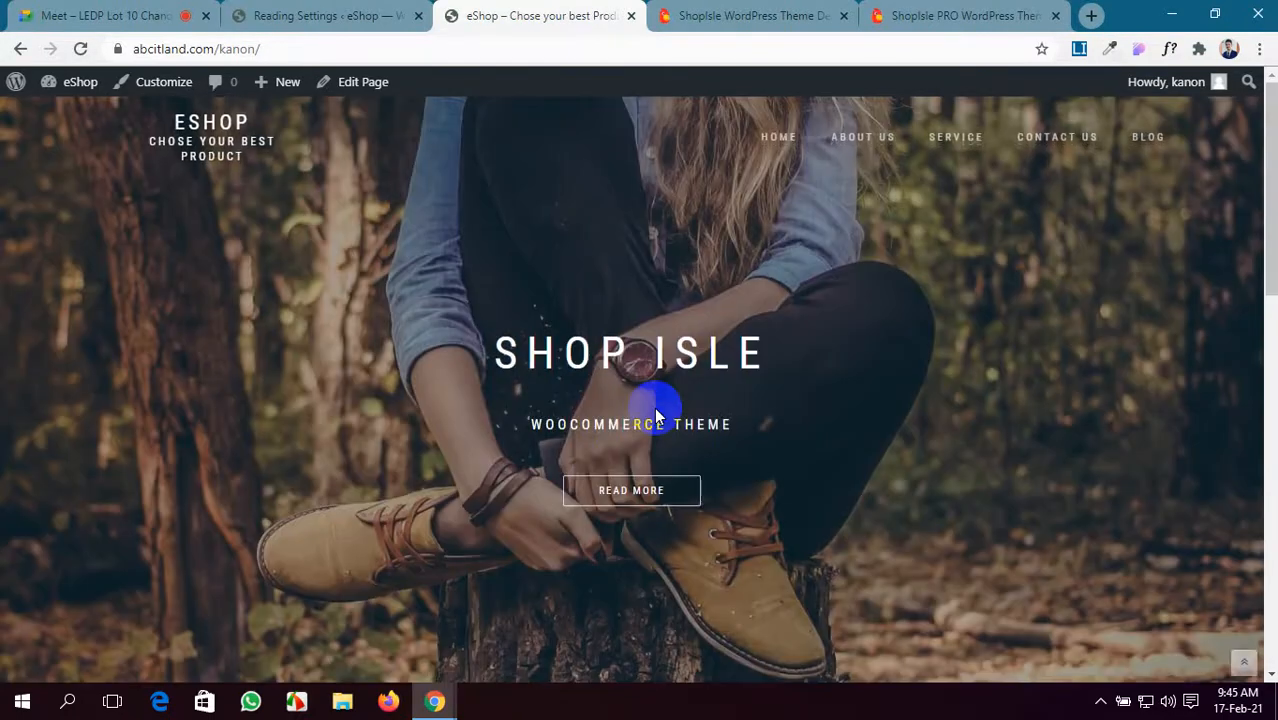
- Check in on the online meeting, then come back to the eShop home page
left_click(66, 8)
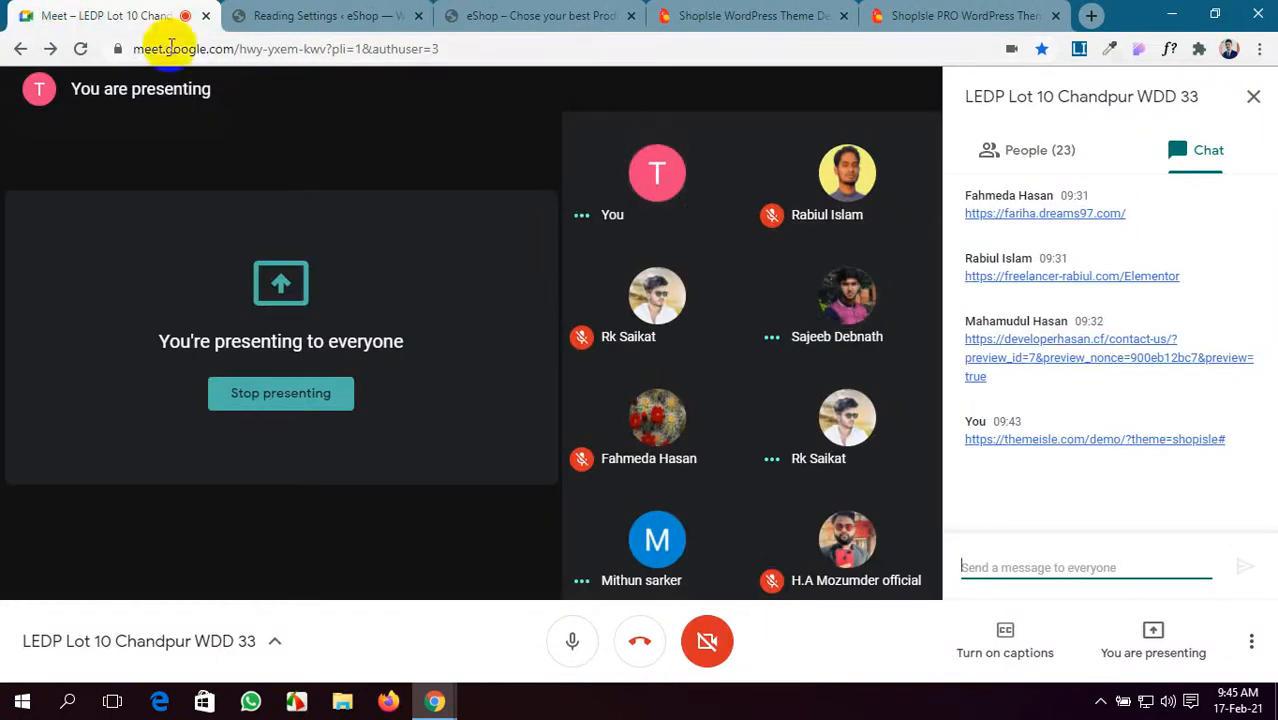
left_click(567, 8)
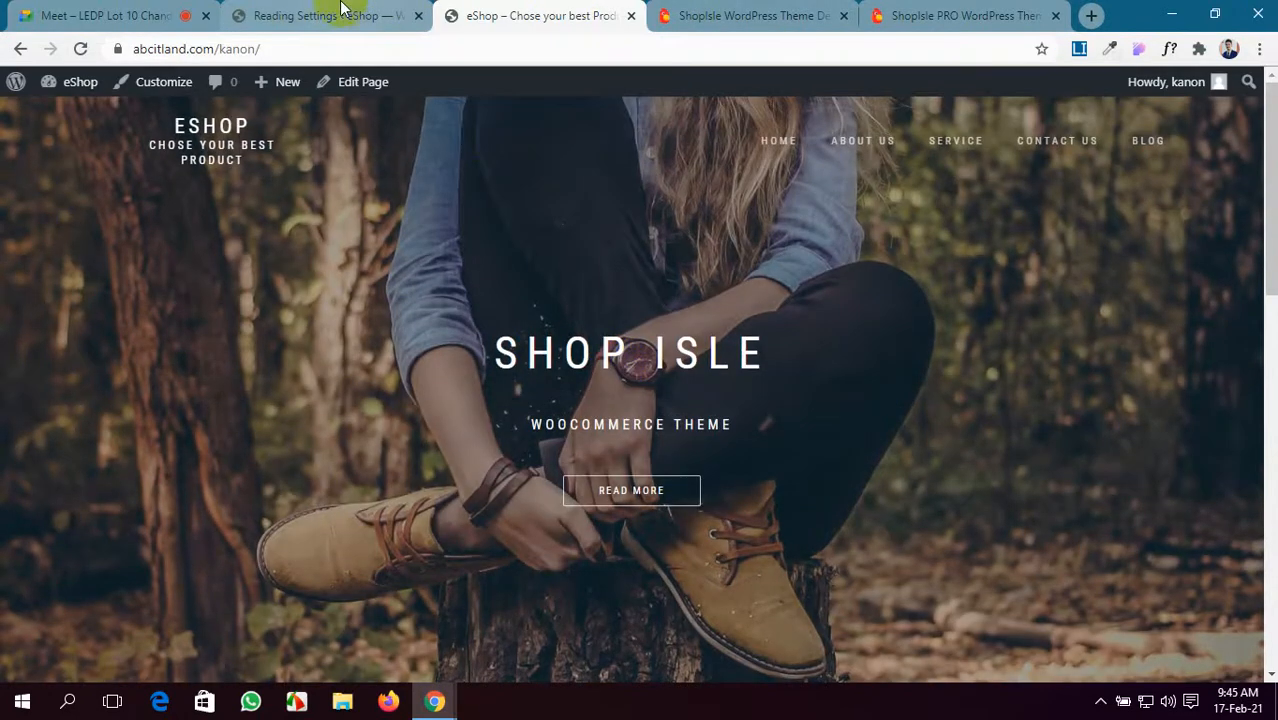
left_click(100, 14)
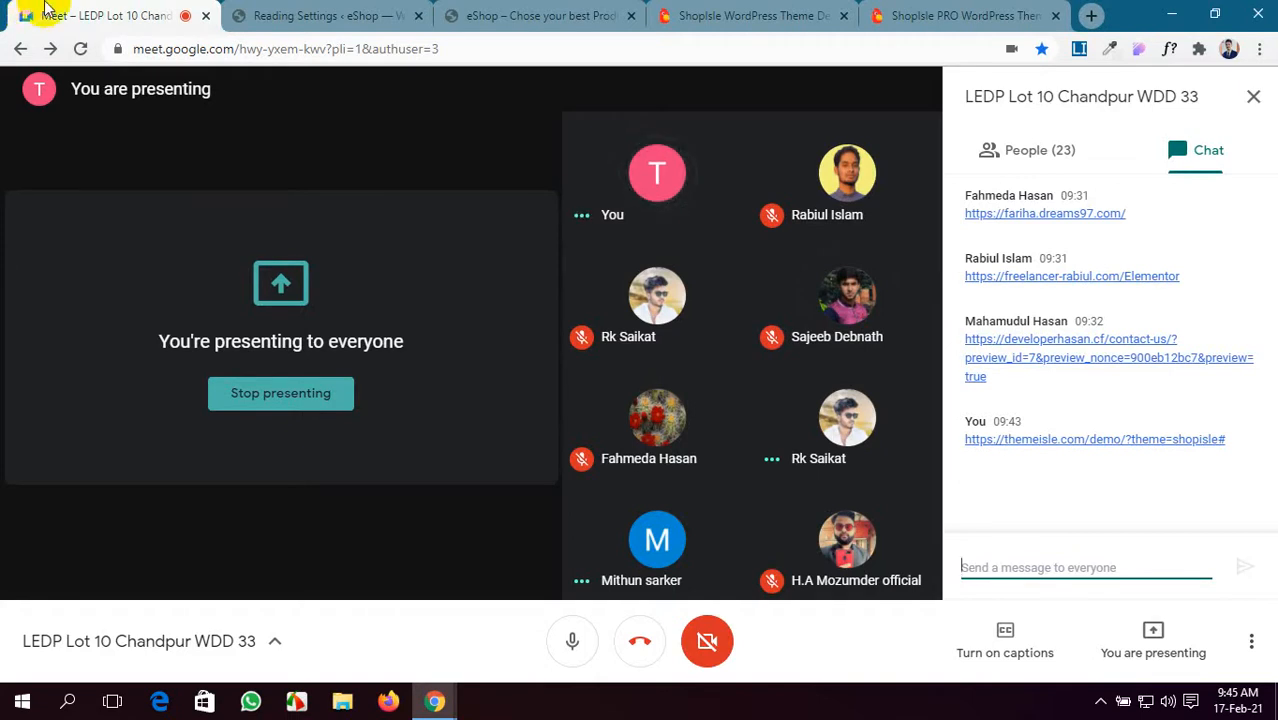
left_click(762, 12)
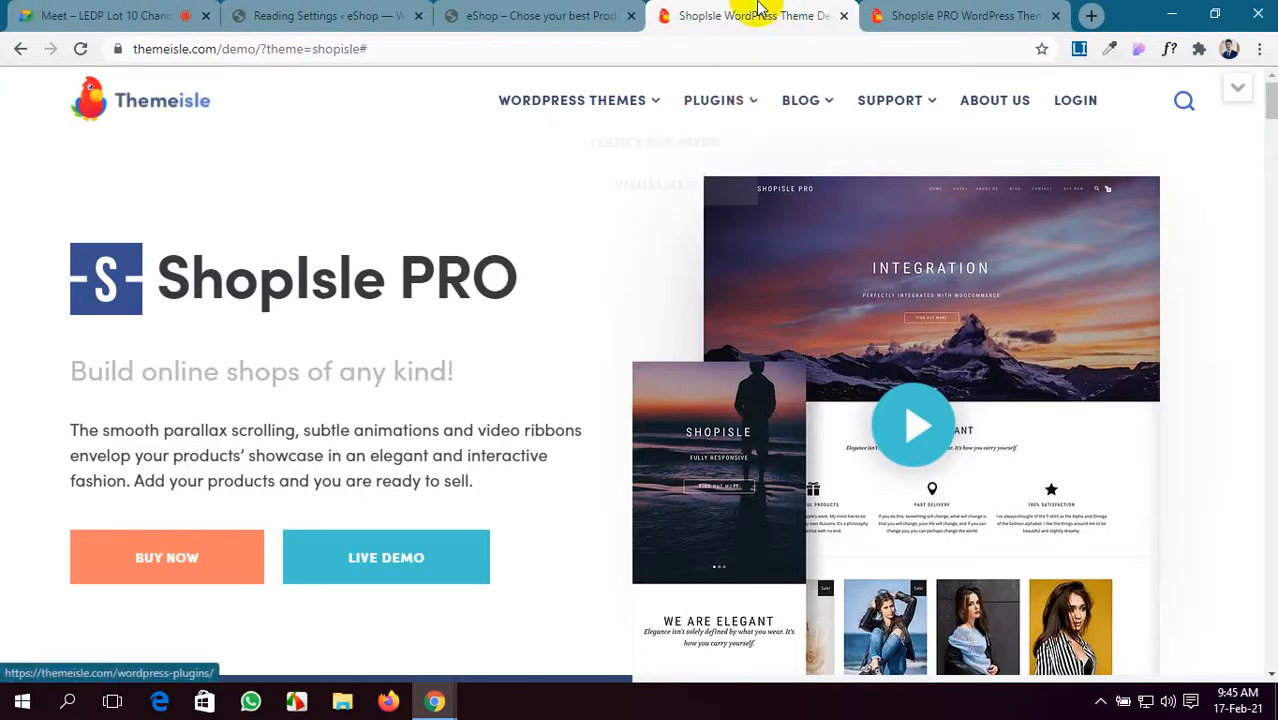
left_click(580, 12)
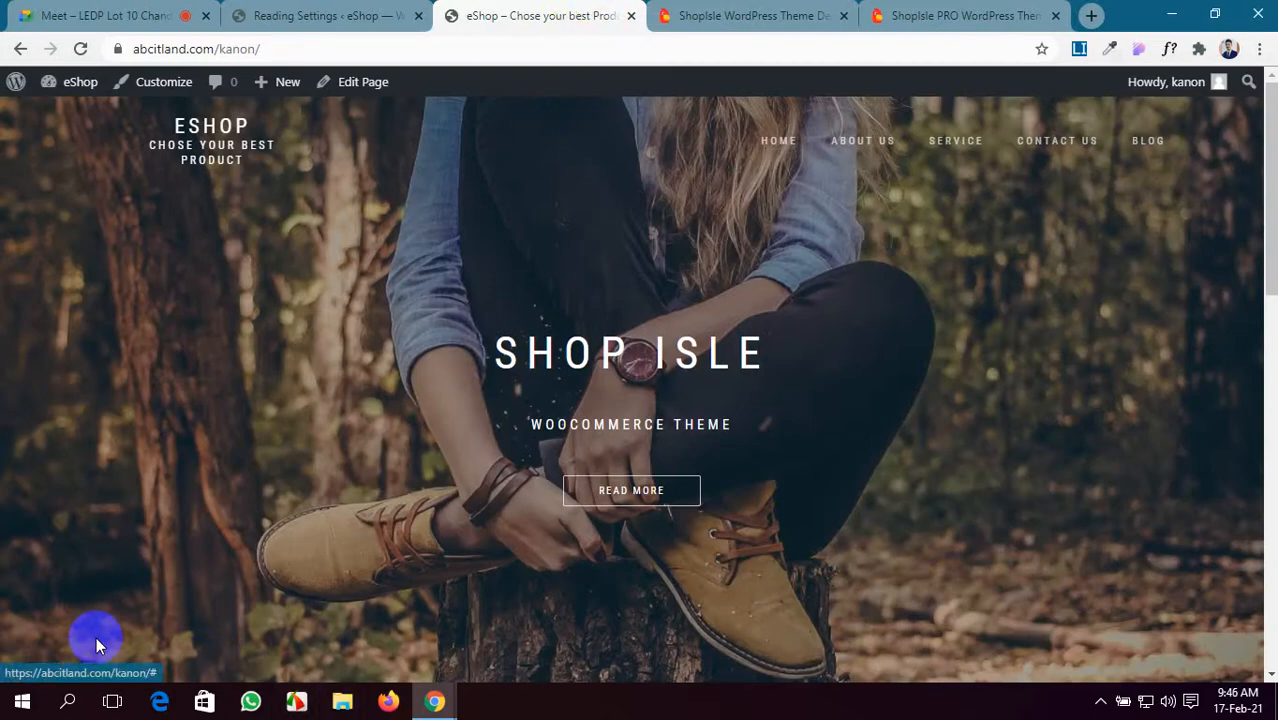
- Scroll the eShop home page, then bring up the Reading Settings page
scroll(718, 517, "down", 3)
scroll(718, 517, "up", 3)
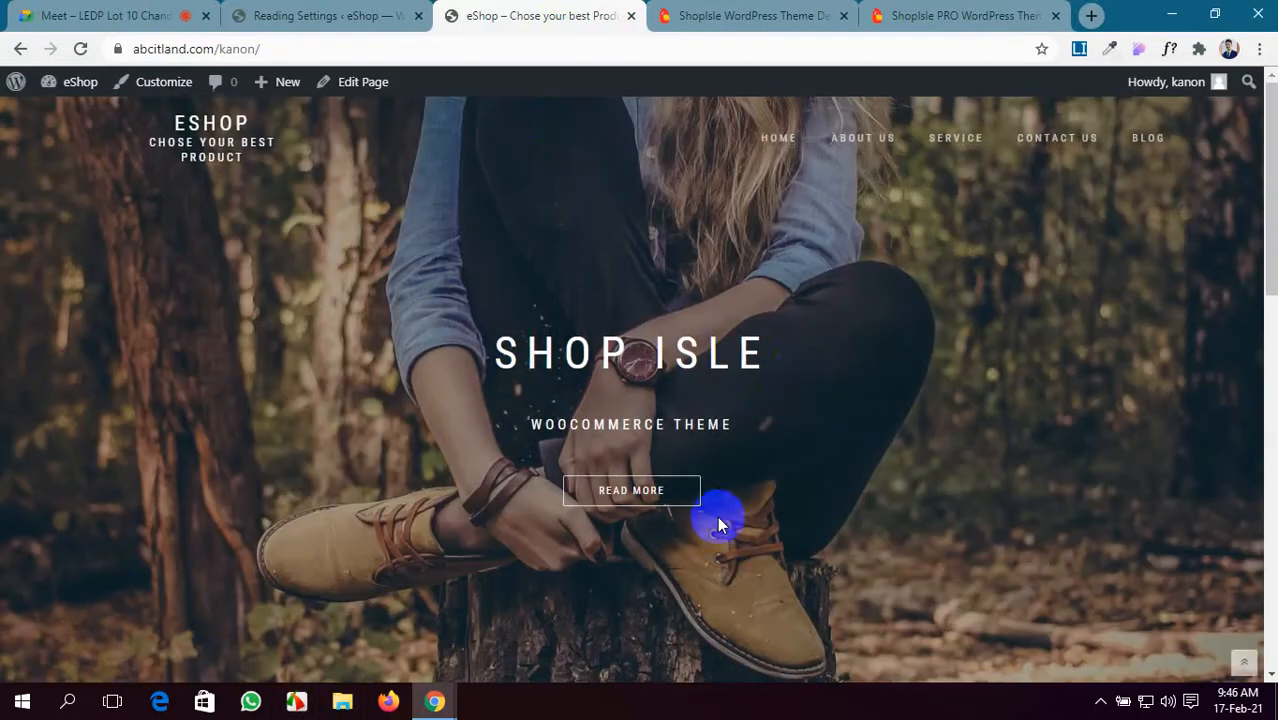
scroll(801, 374, "down", 3)
scroll(856, 369, "up", 3)
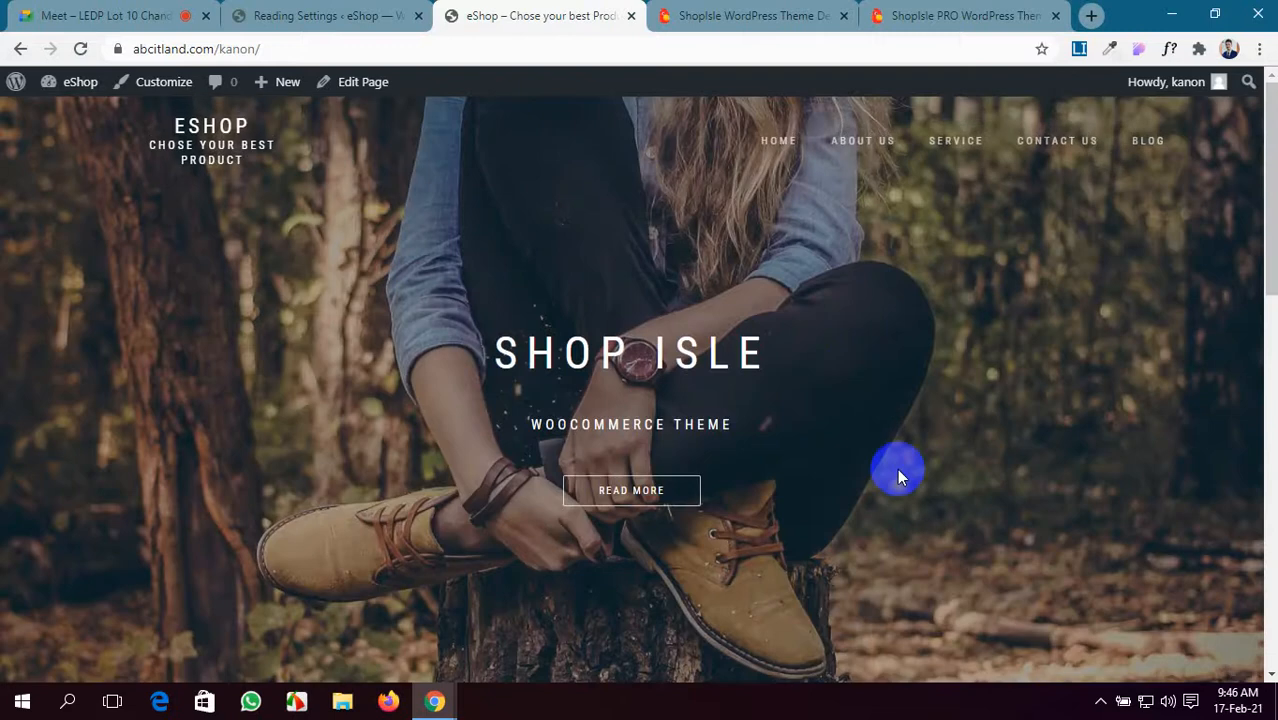
left_click(390, 12)
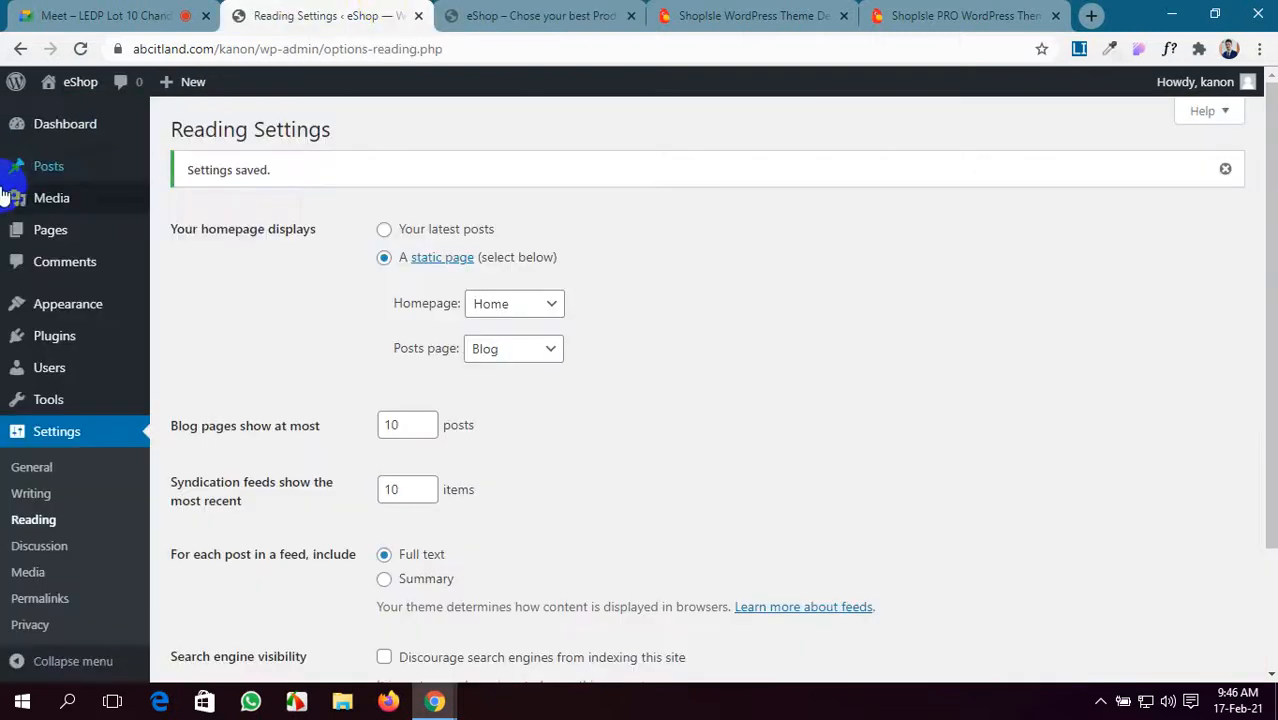
- Set the permalink structure to Post name and save the change
scroll(525, 348, "down", 3)
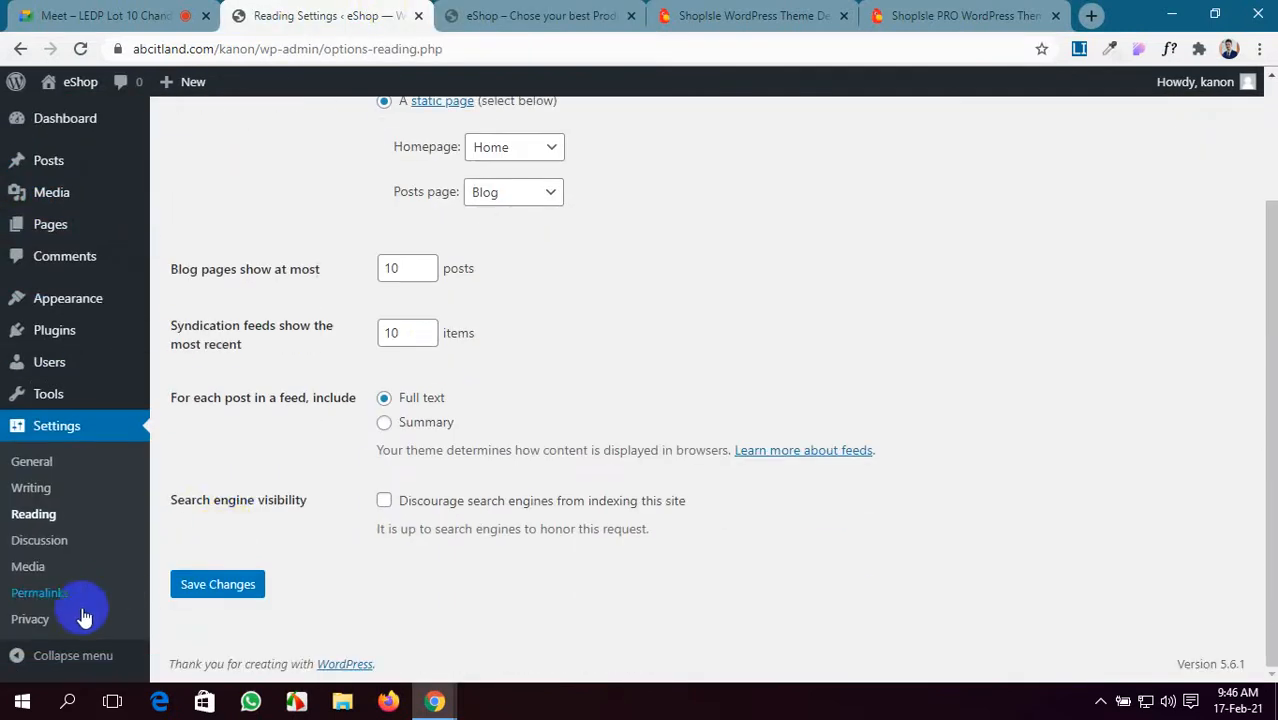
scroll(5, 370, "up", 3)
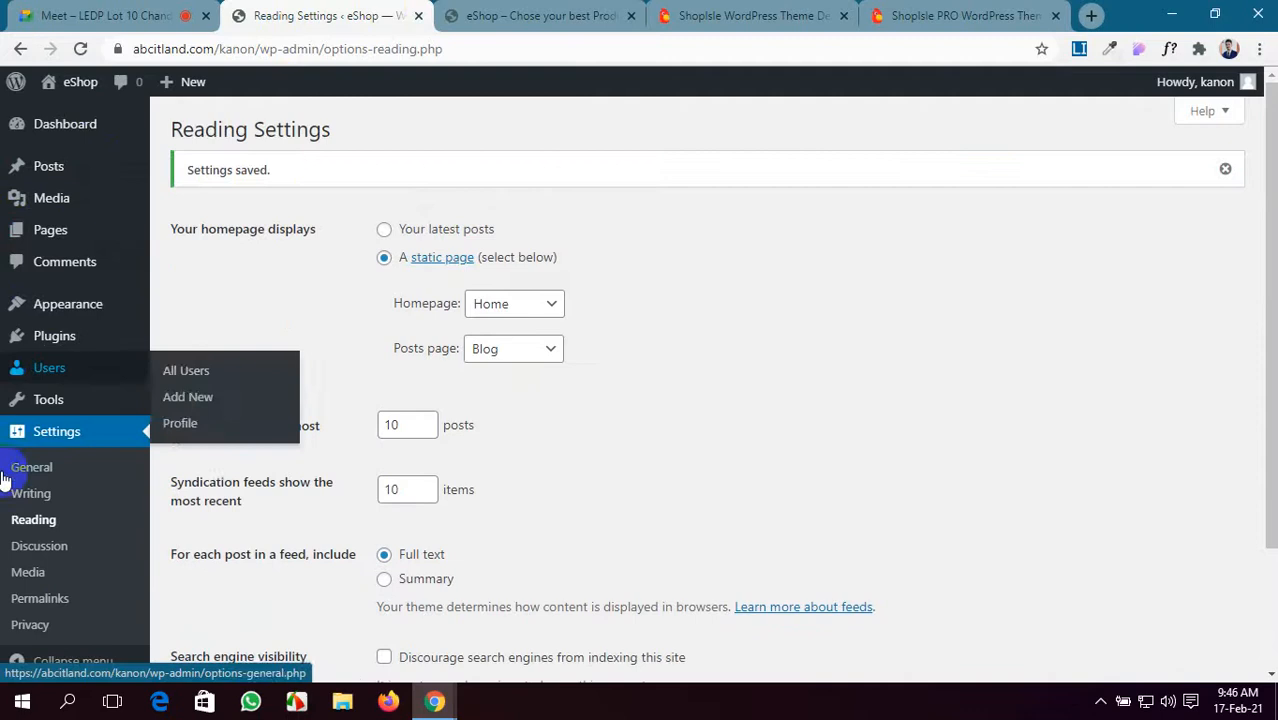
left_click(37, 600)
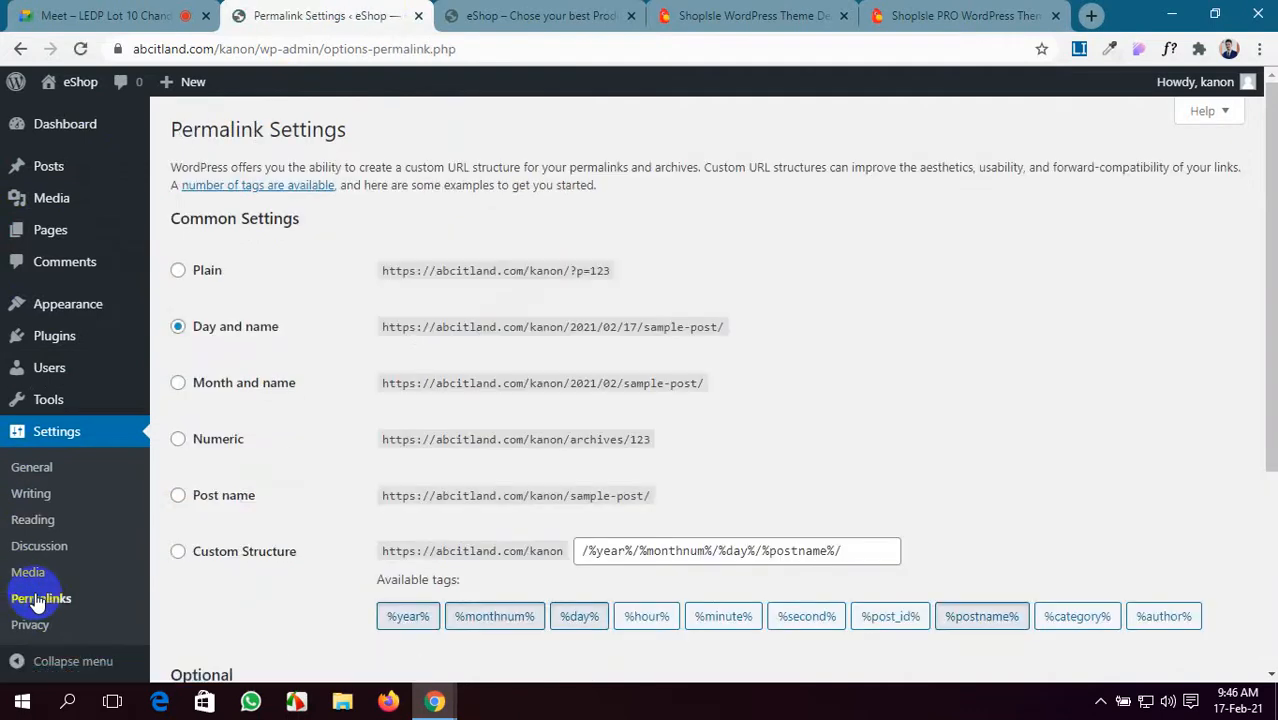
left_click(251, 508)
scroll(322, 571, "down", 3)
left_click(249, 595)
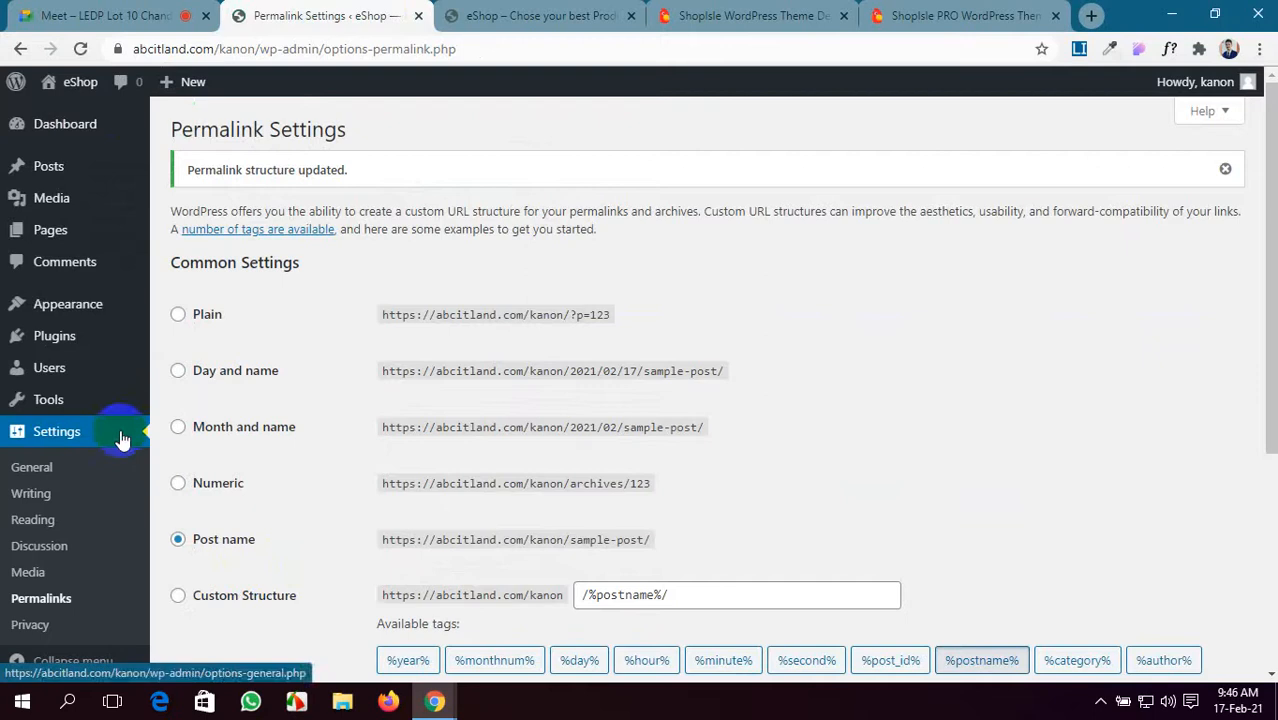
- Review the eShop storefront and ShopIsle demo, then return to the Permalinks settings
left_click(468, 12)
left_click(700, 12)
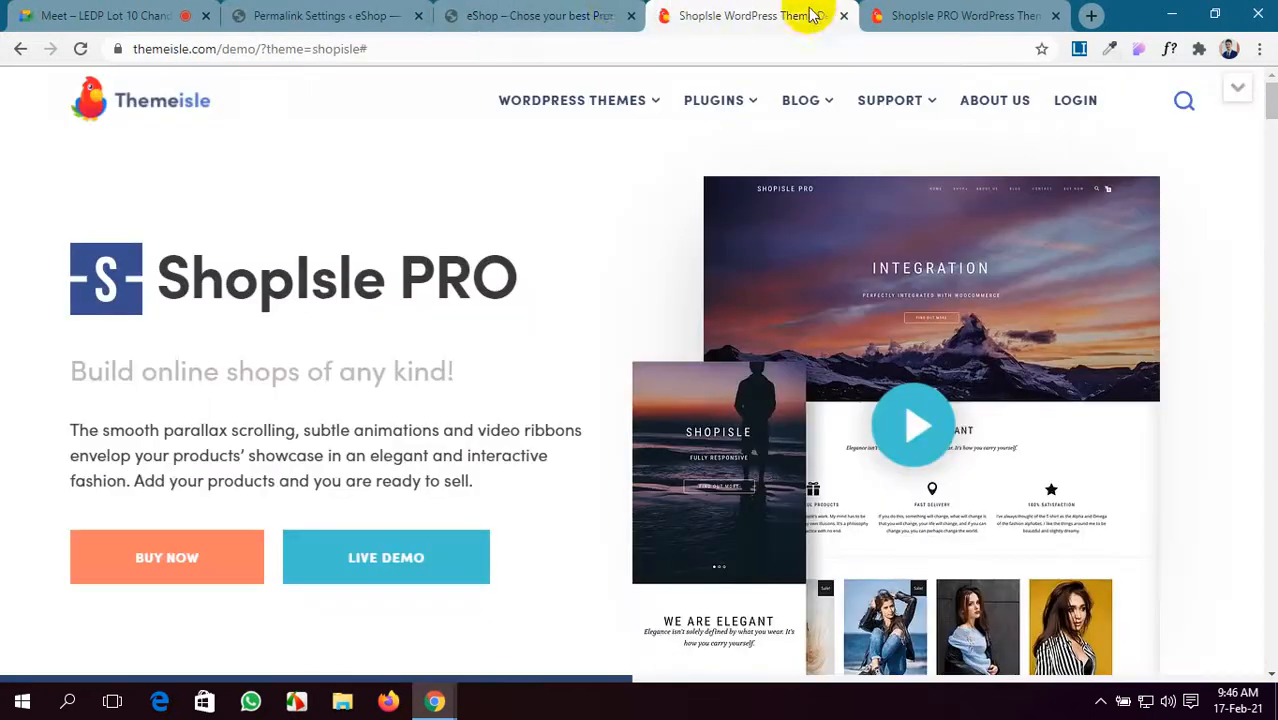
left_click(590, 14)
scroll(571, 390, "down", 4)
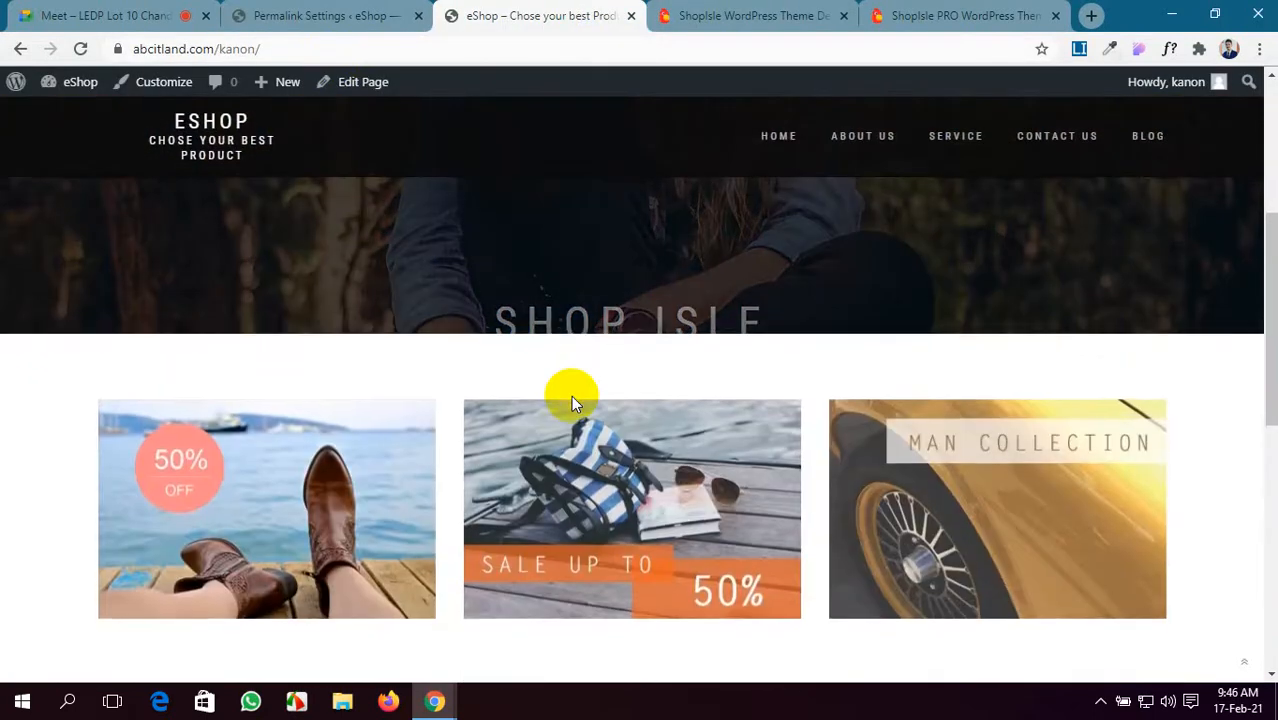
scroll(571, 395, "down", 3)
scroll(571, 391, "up", 7)
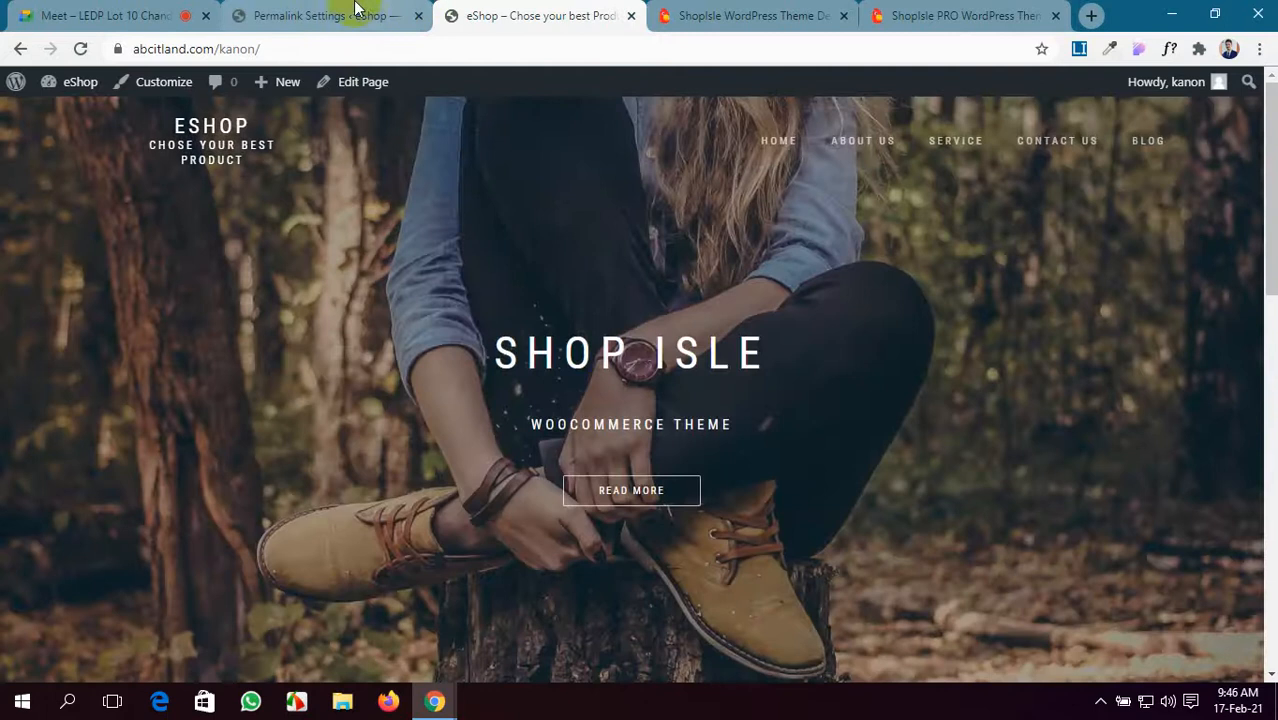
left_click(355, 12)
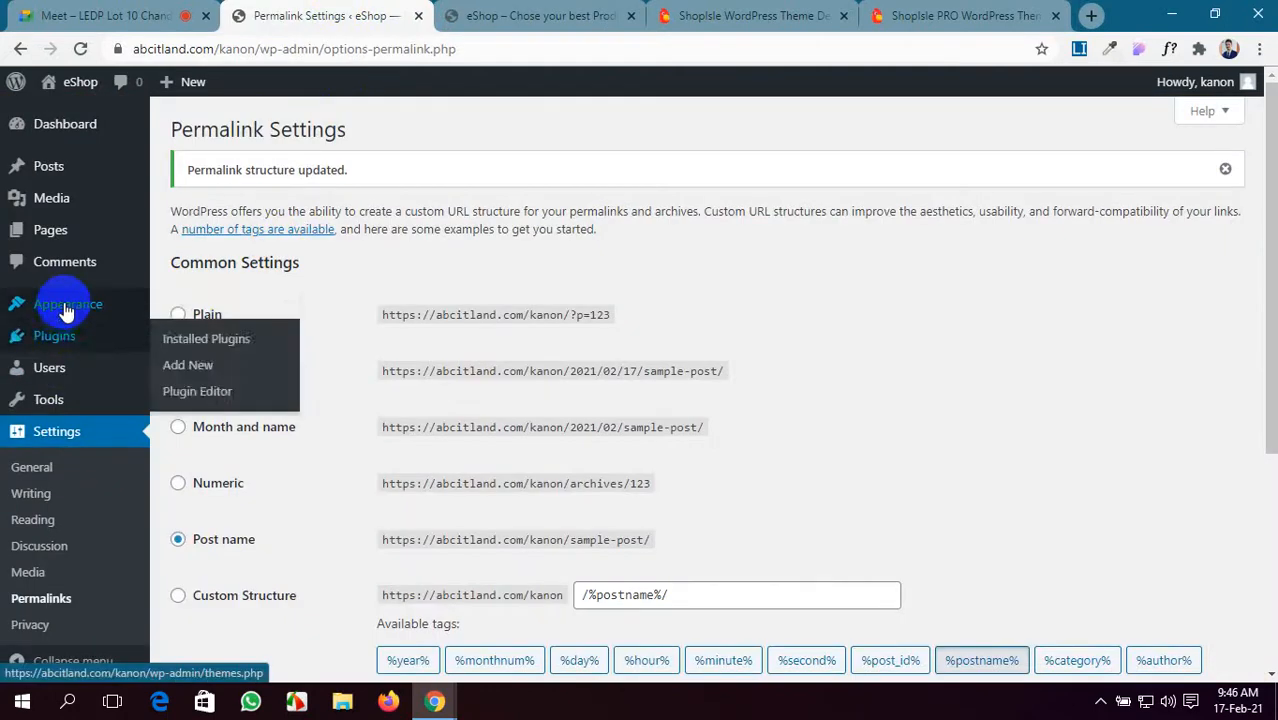
- Open the theme Customizer from the Appearance menu
mouse_move(90, 305)
left_click(202, 341)
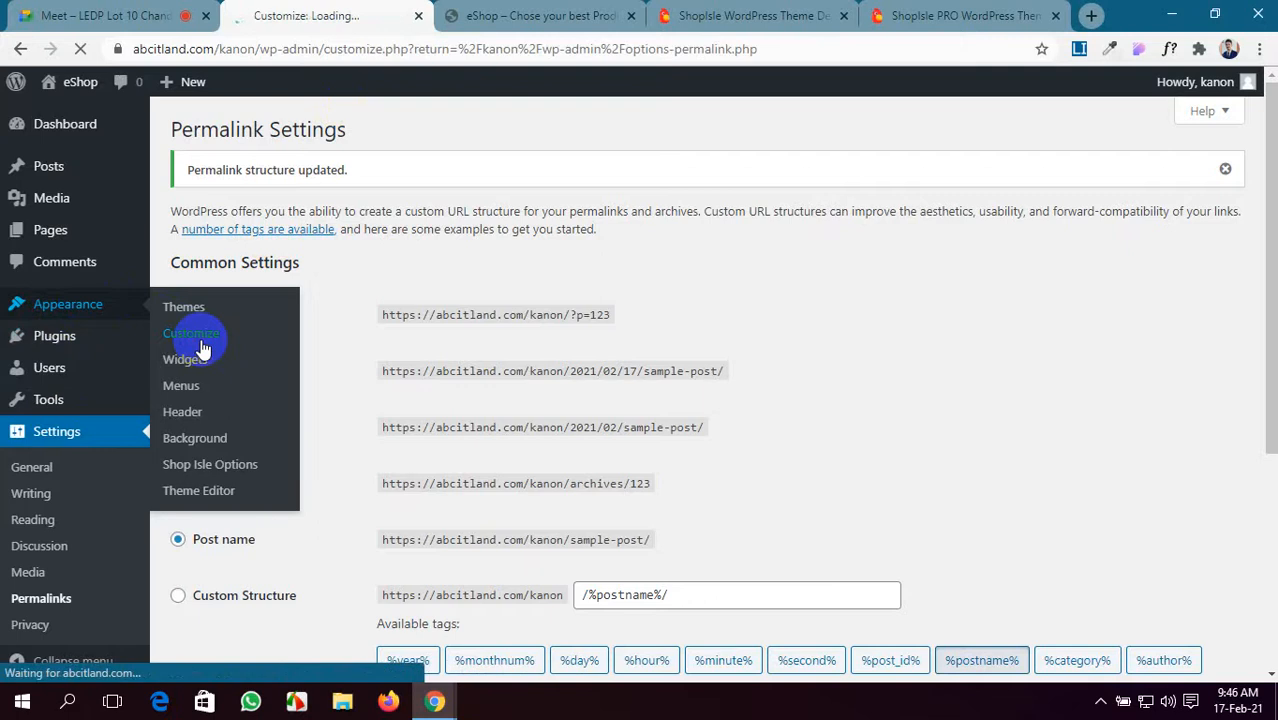
left_click(205, 472)
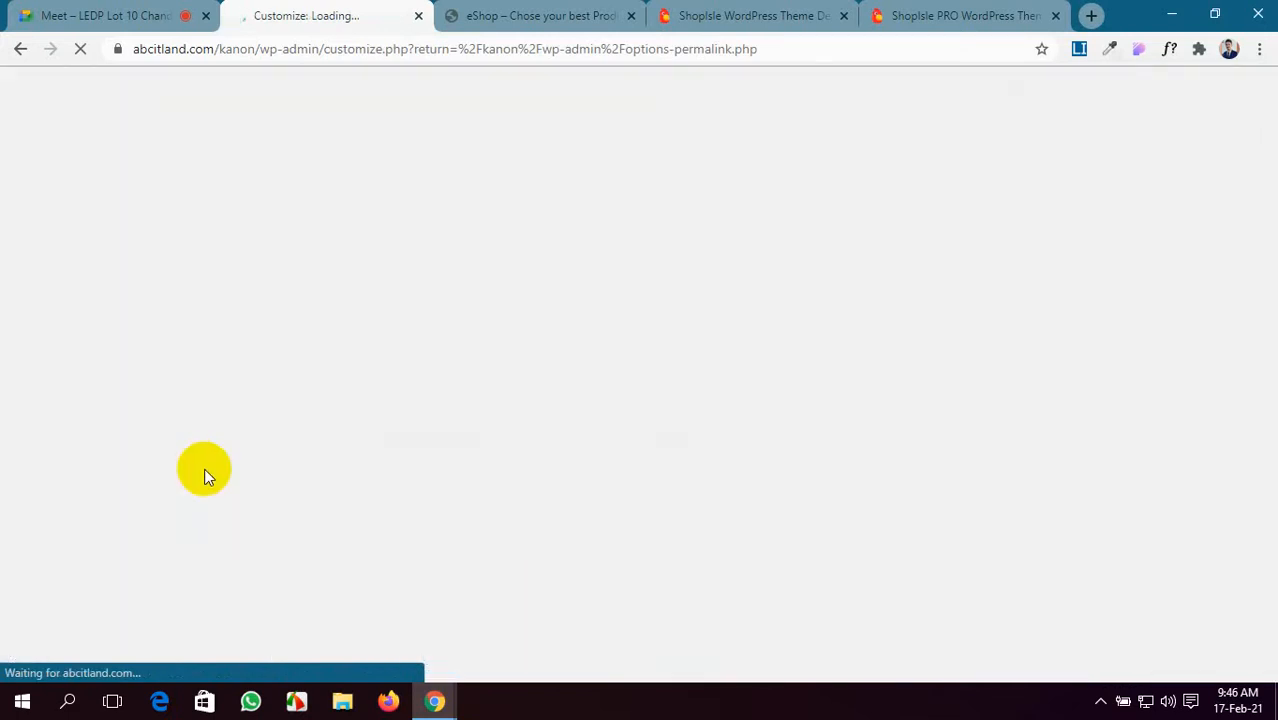
- Reorder the browser tabs, close the ShopIsle theme demo tab, and return to the Customizer
left_click(528, 10)
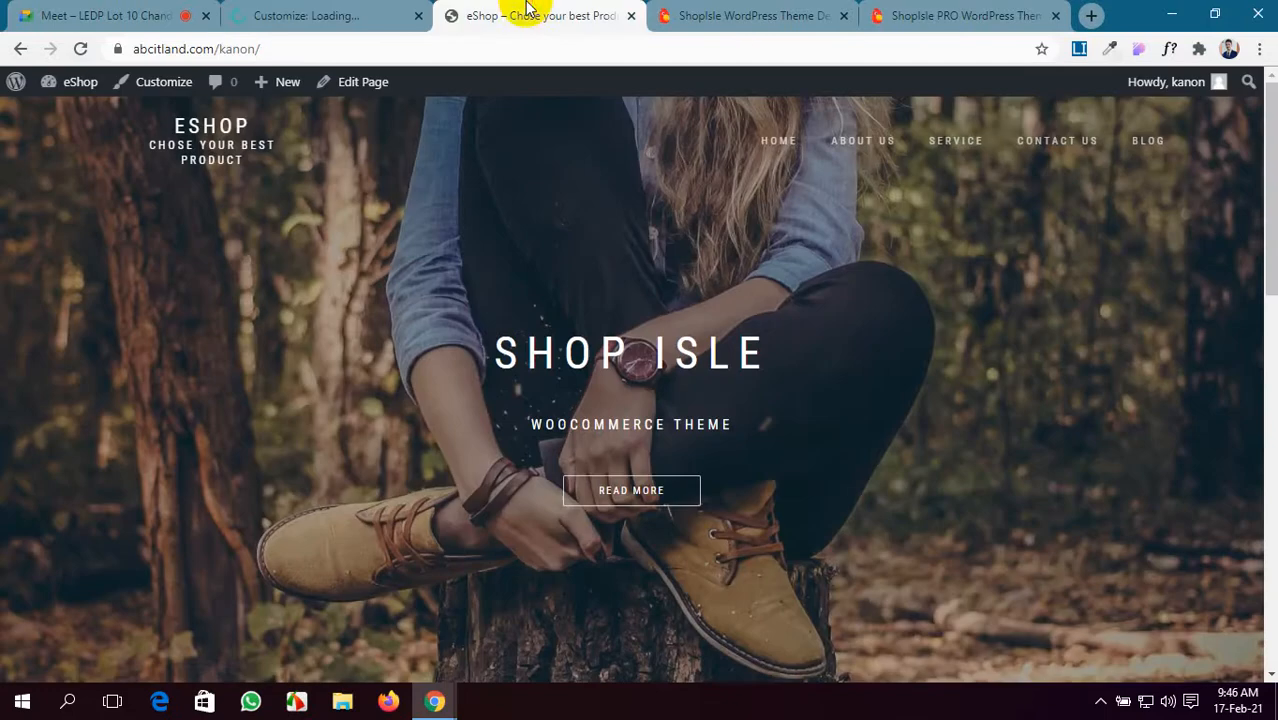
left_click(697, 18)
left_click_drag(884, 14, 313, 8)
left_click(480, 14)
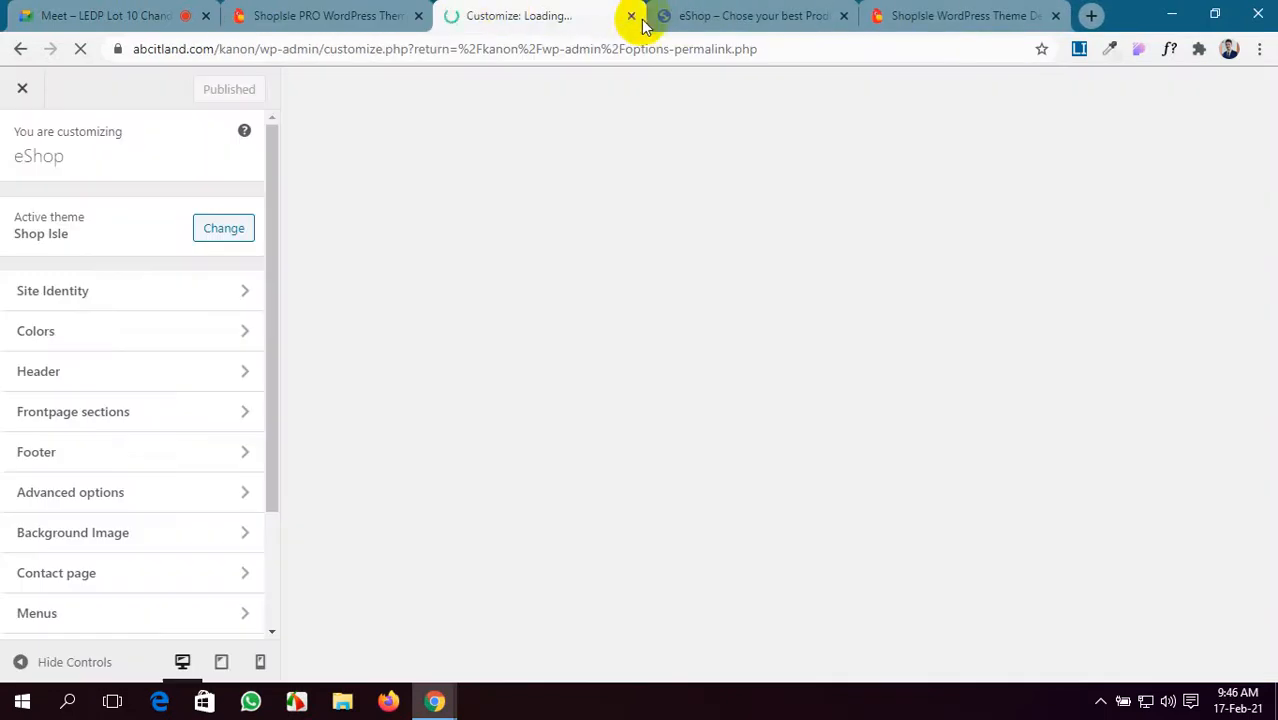
left_click(800, 18)
left_click(960, 15)
left_click(1055, 15)
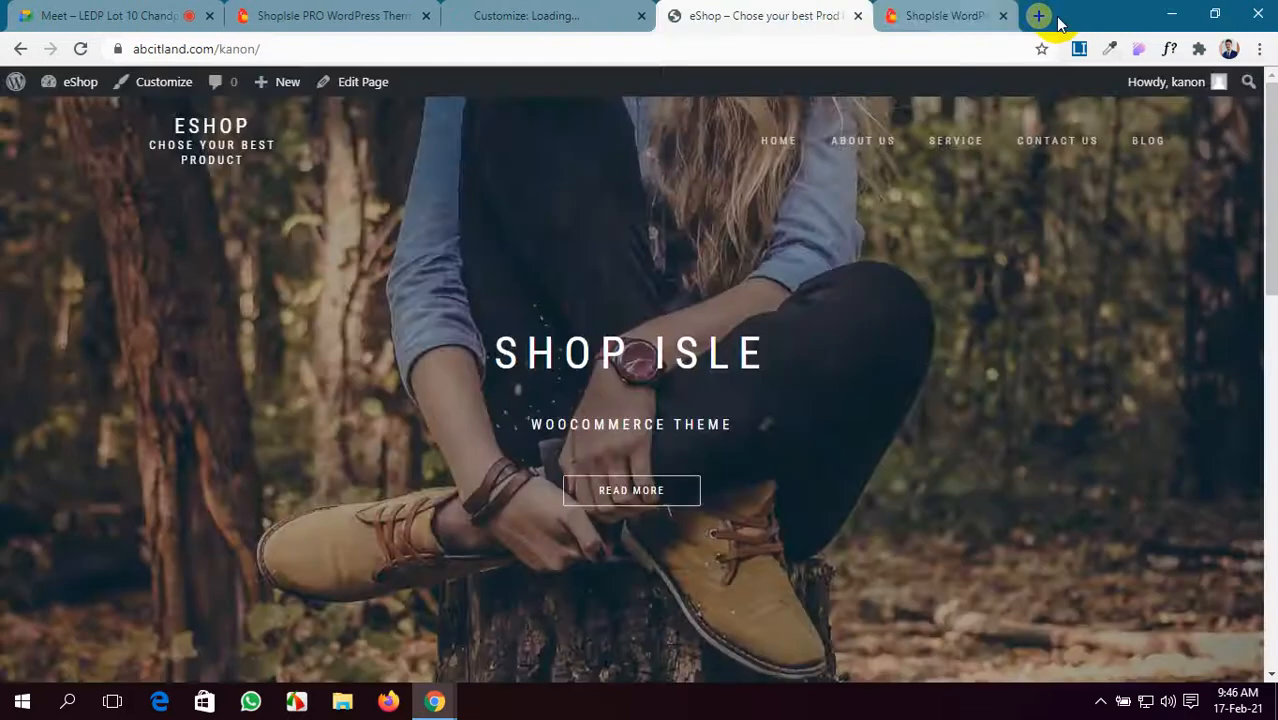
left_click(508, 18)
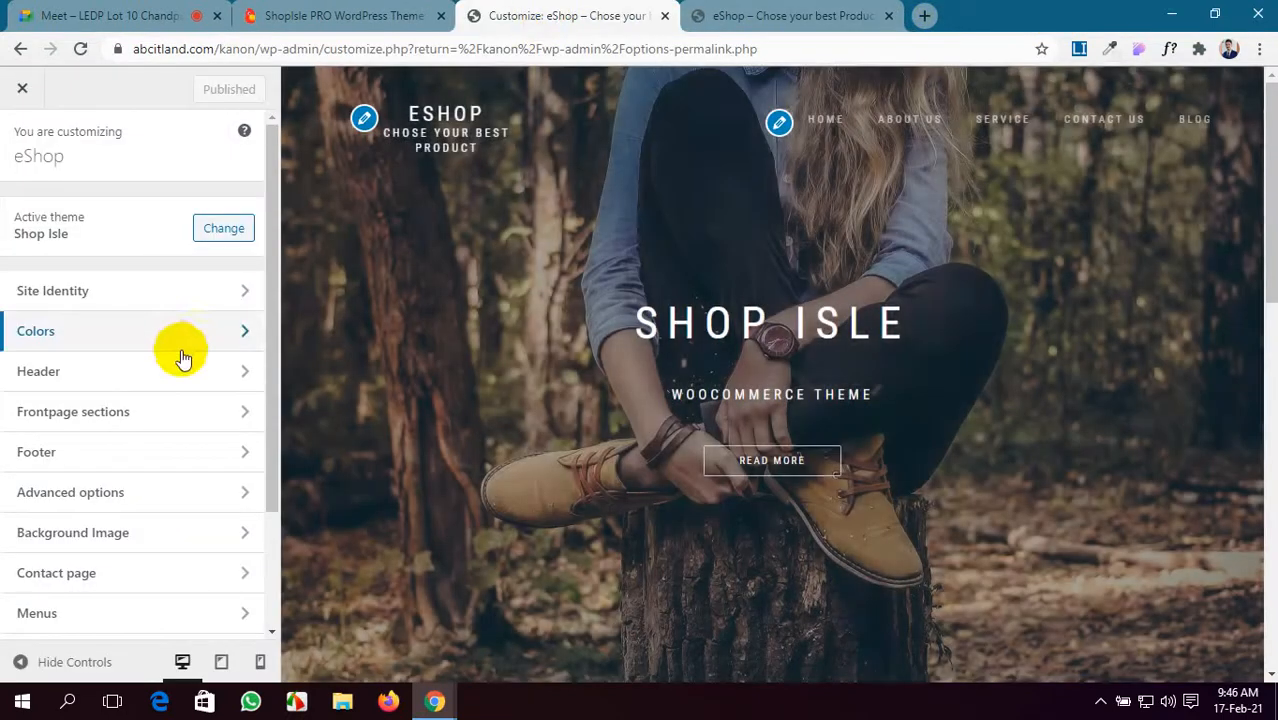
- In Site Identity, upload asset 19.png from the Pictures folder as a logo image
left_click(230, 291)
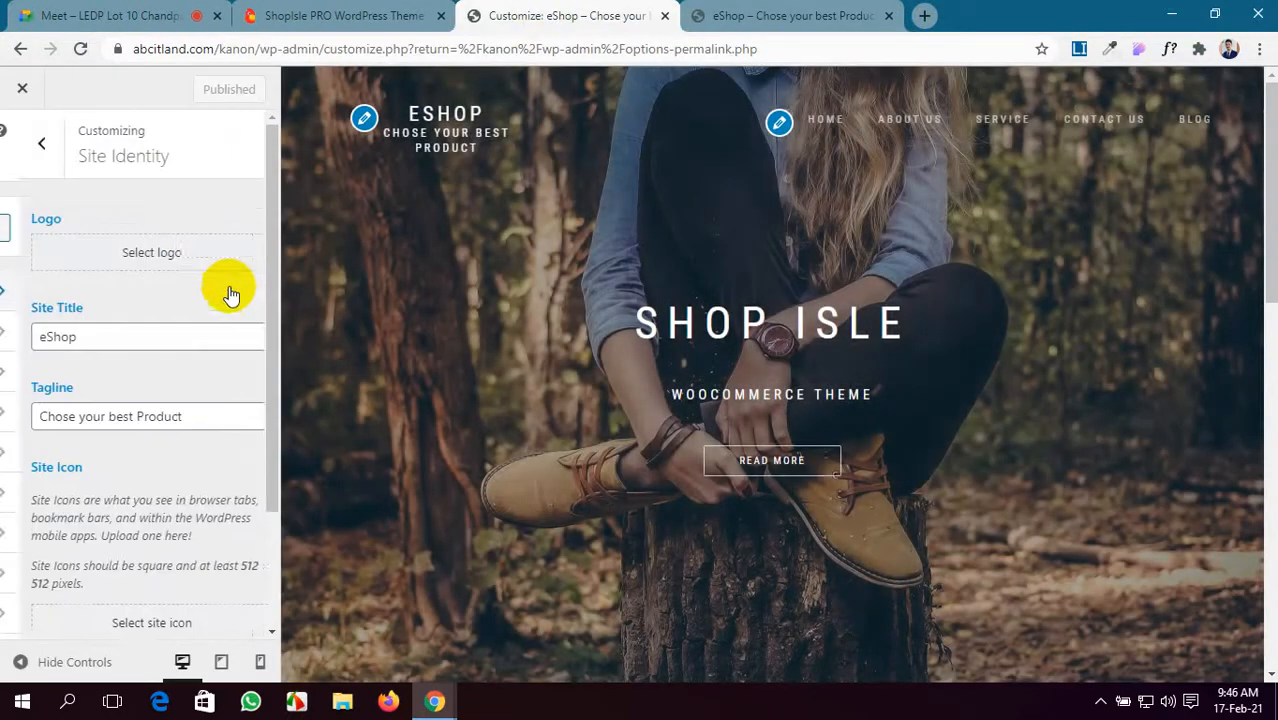
left_click(170, 253)
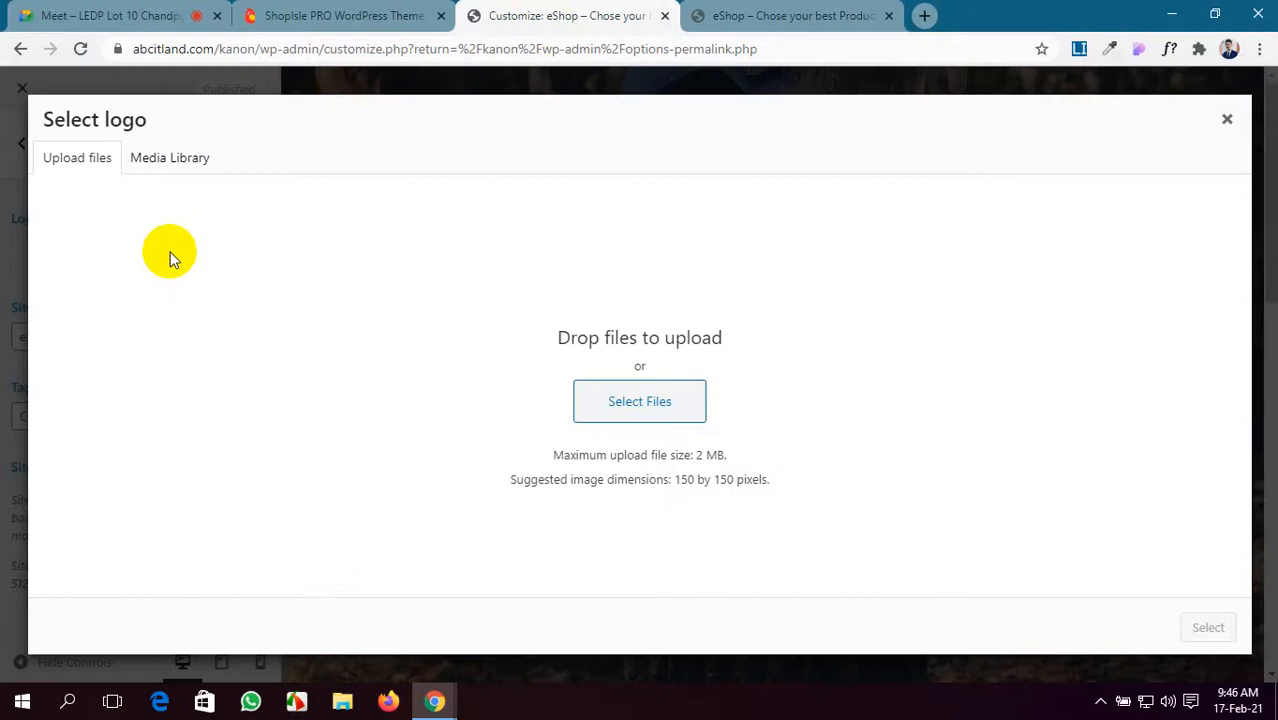
left_click(645, 410)
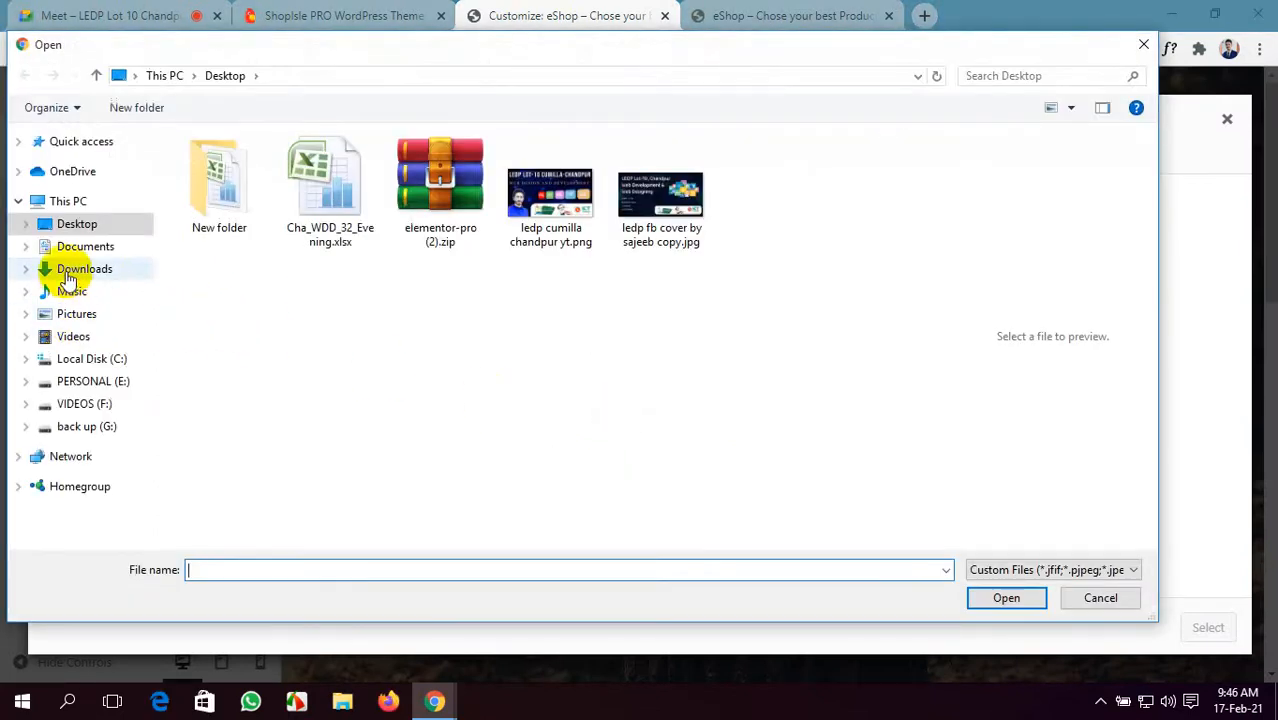
left_click(68, 272)
scroll(507, 320, "down", 5)
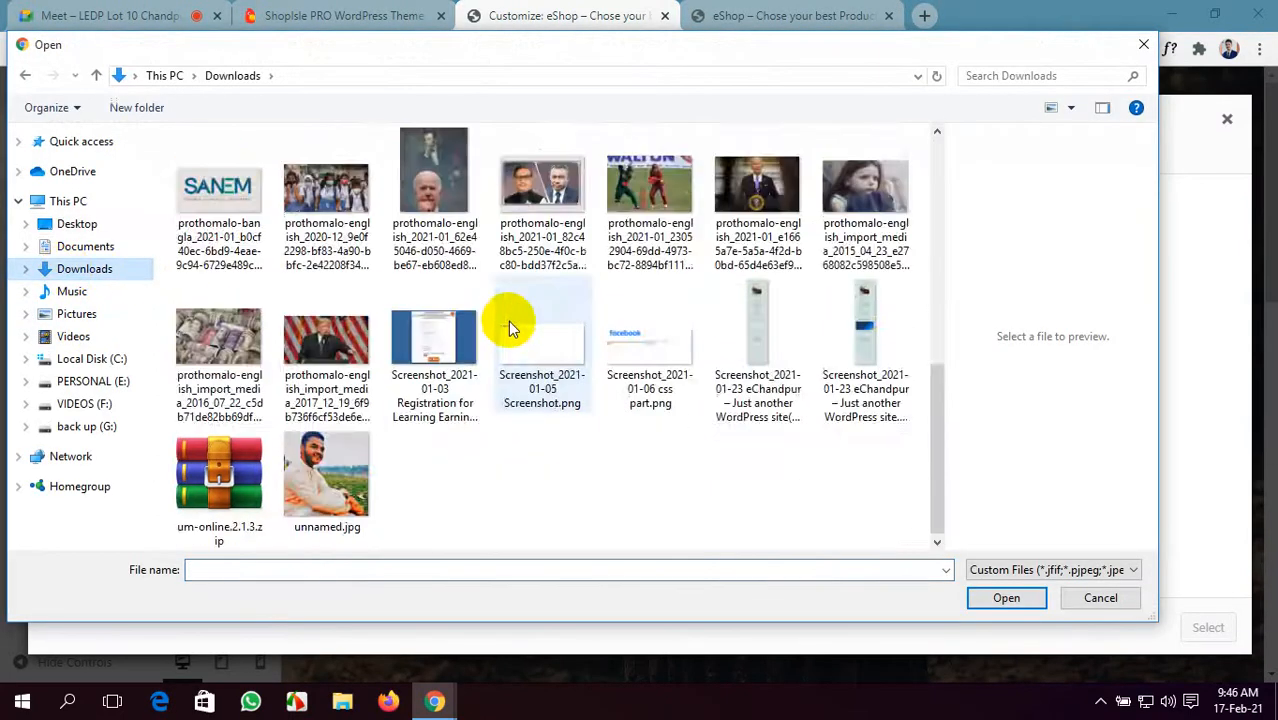
scroll(508, 320, "up", 10)
left_click(66, 222)
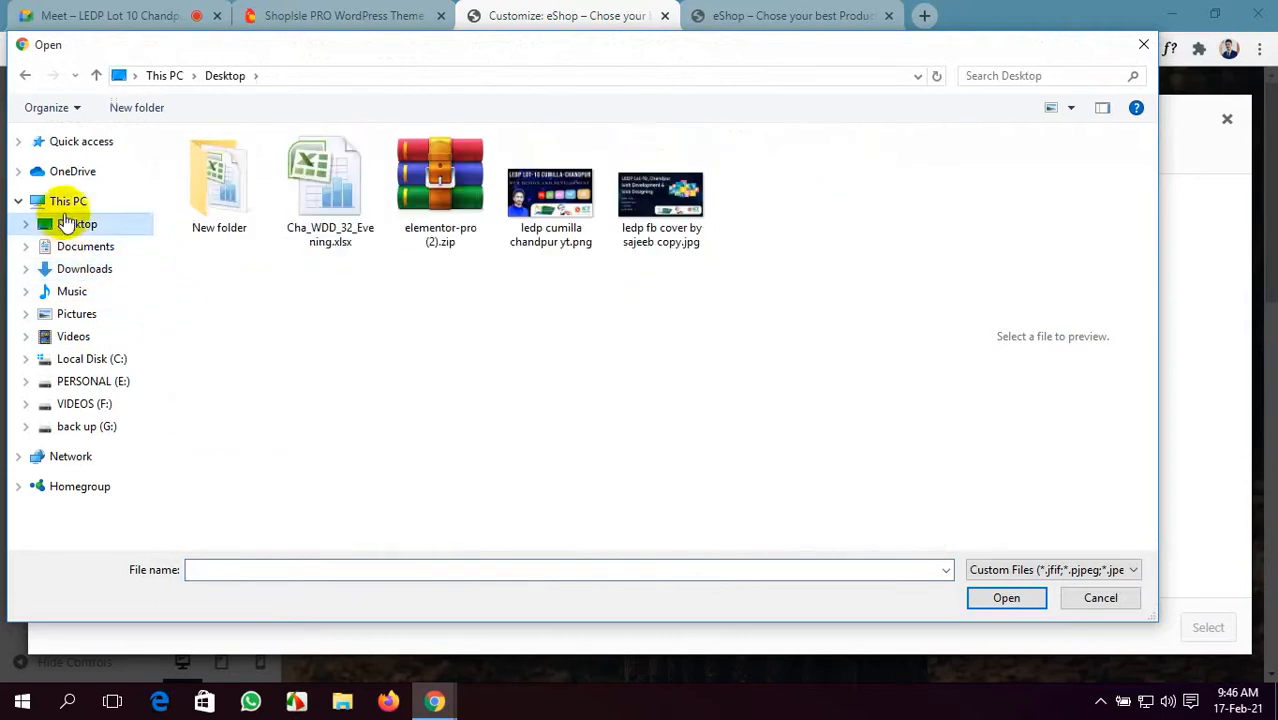
left_click(72, 290)
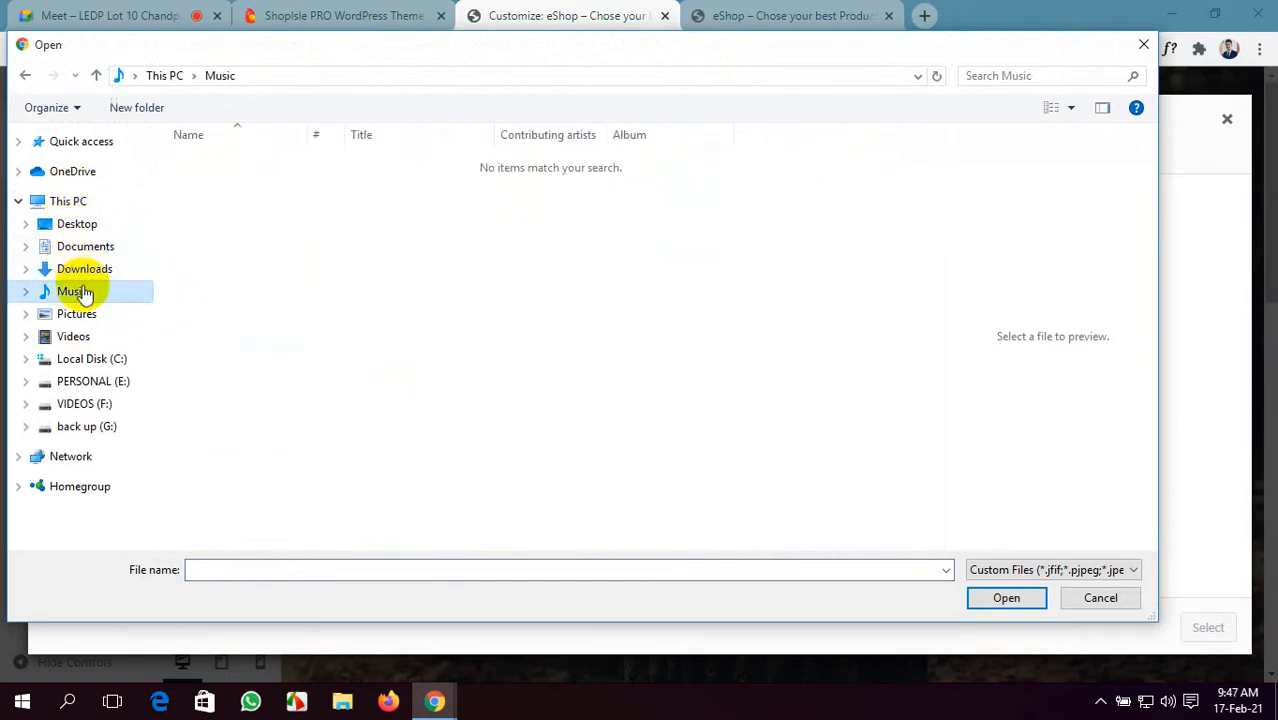
left_click(84, 314)
scroll(500, 352, "down", 2)
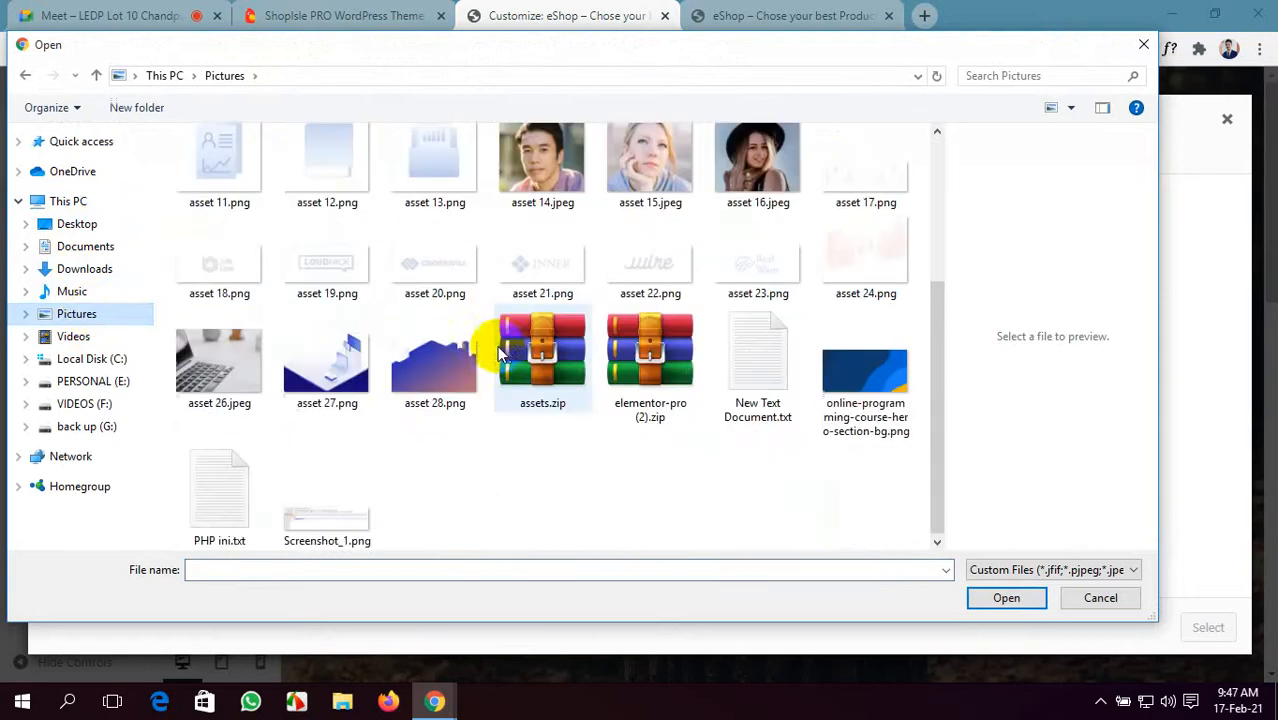
left_click(662, 287)
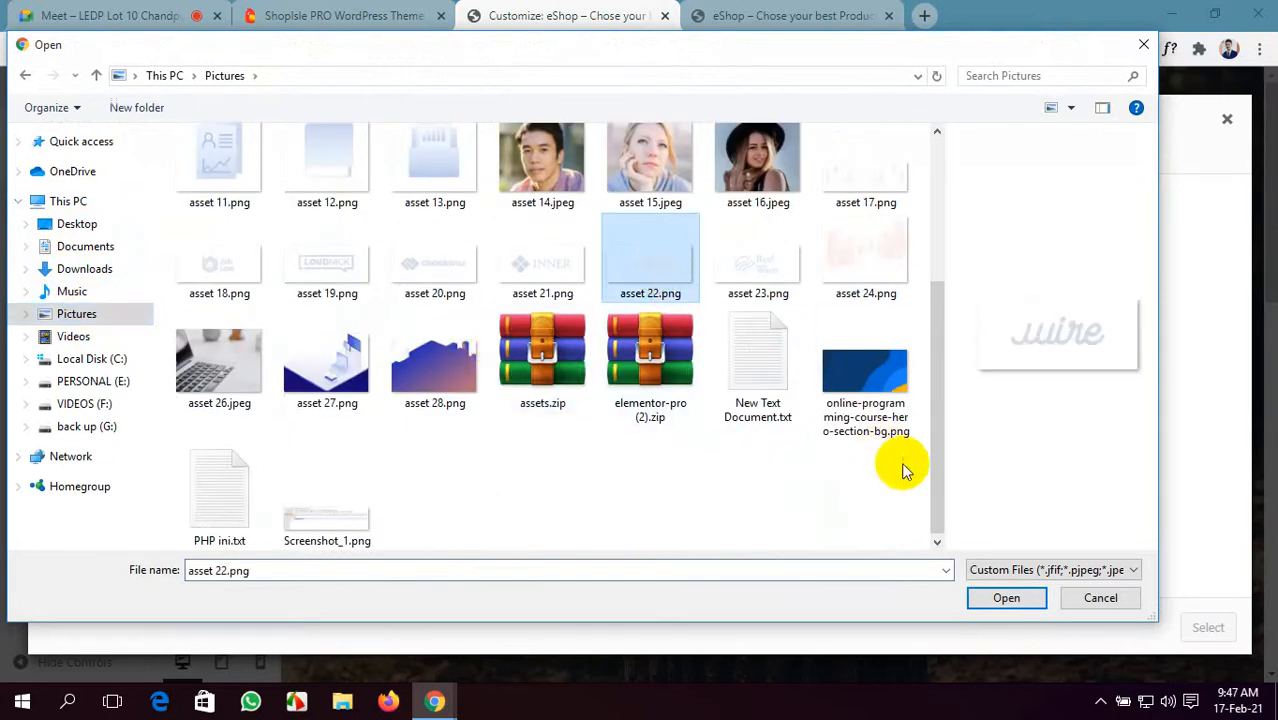
left_click(328, 270)
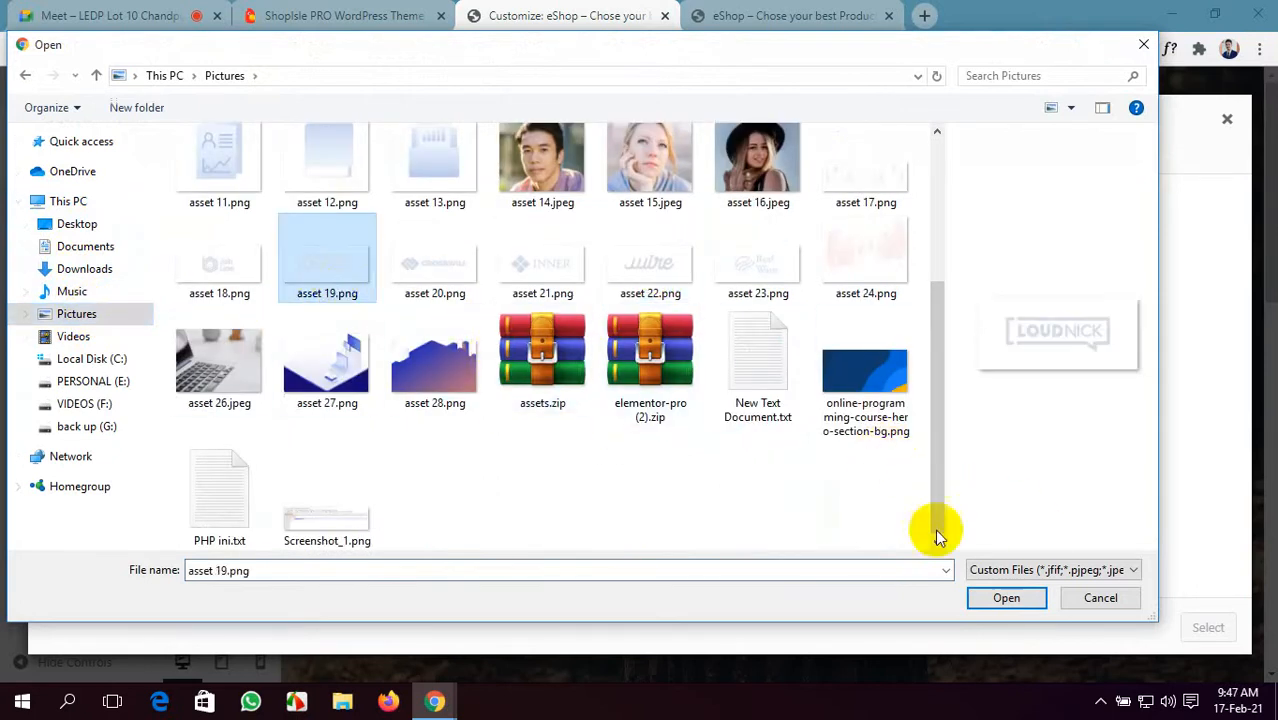
left_click(1035, 600)
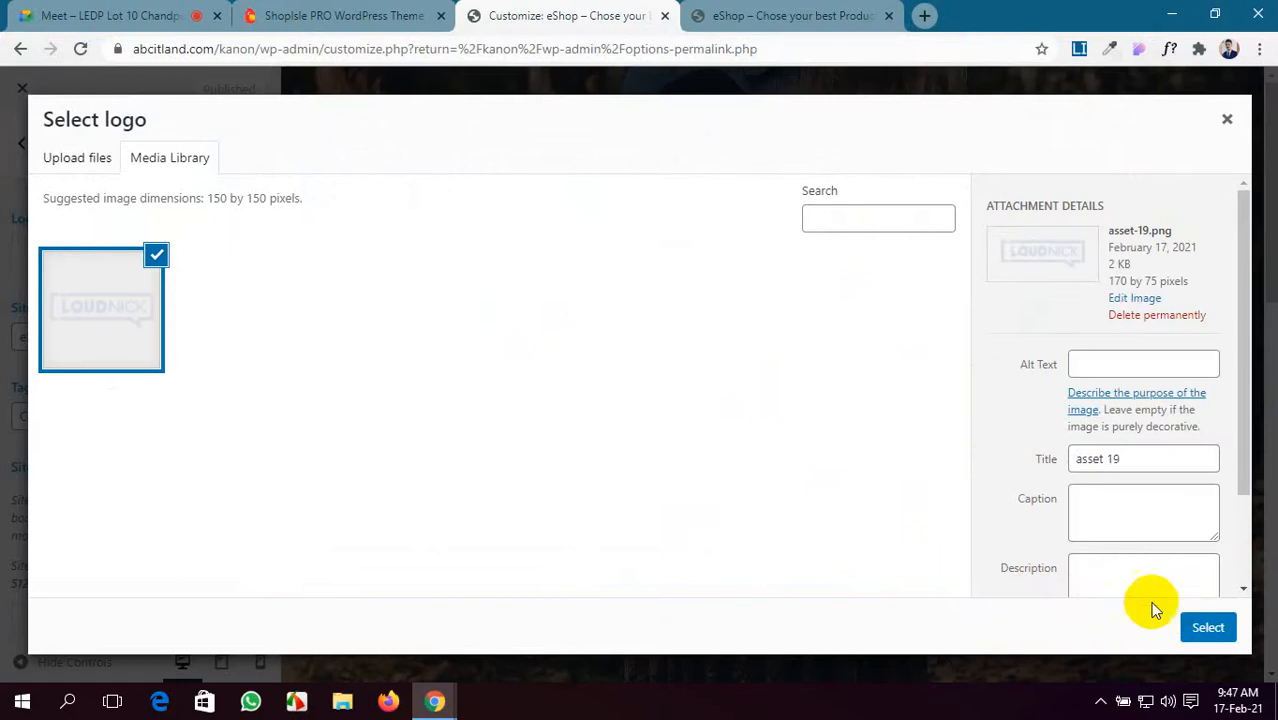
- Set the LOUDNICK image as the logo, cropping to the image's full width
left_click(1205, 629)
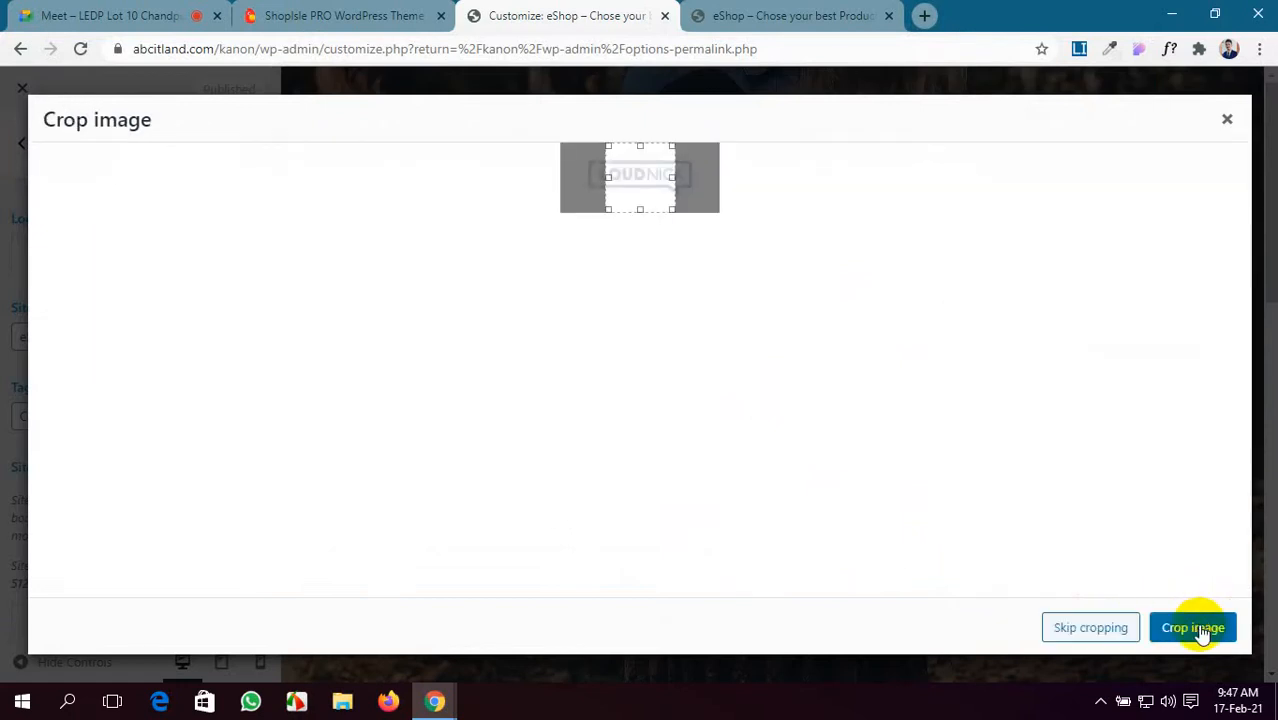
left_click_drag(671, 177, 699, 177)
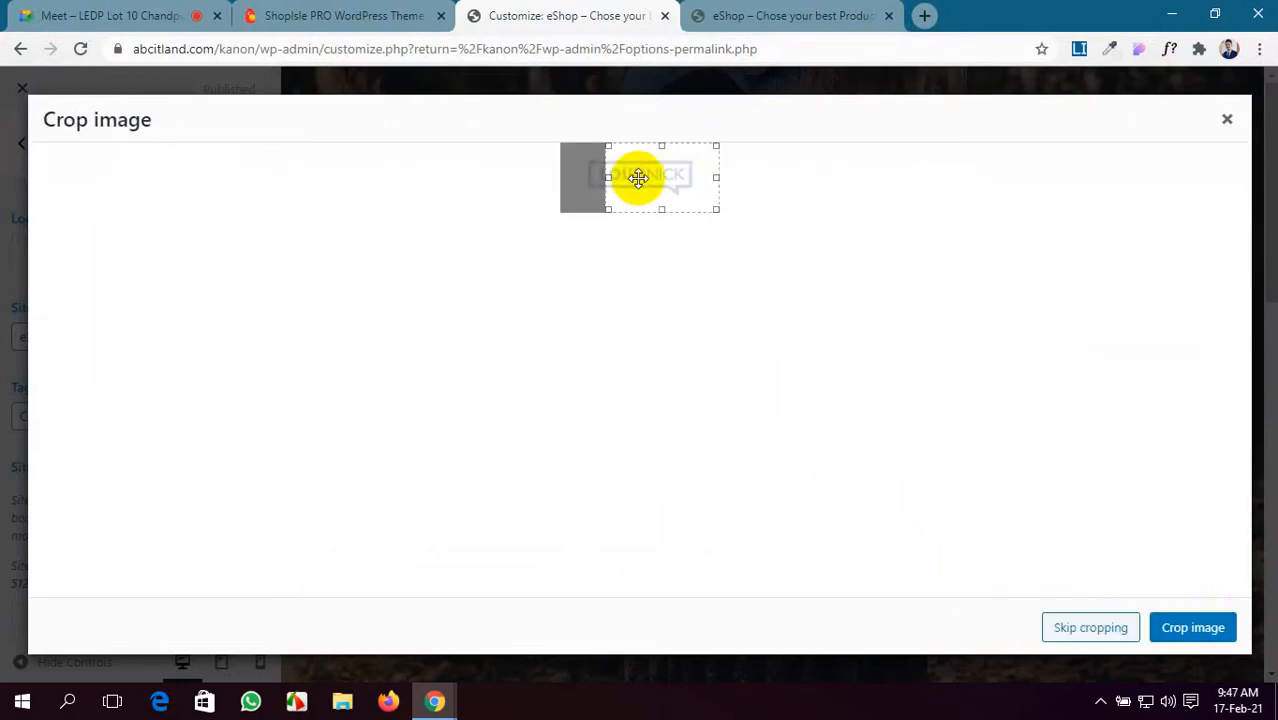
left_click_drag(607, 174, 563, 177)
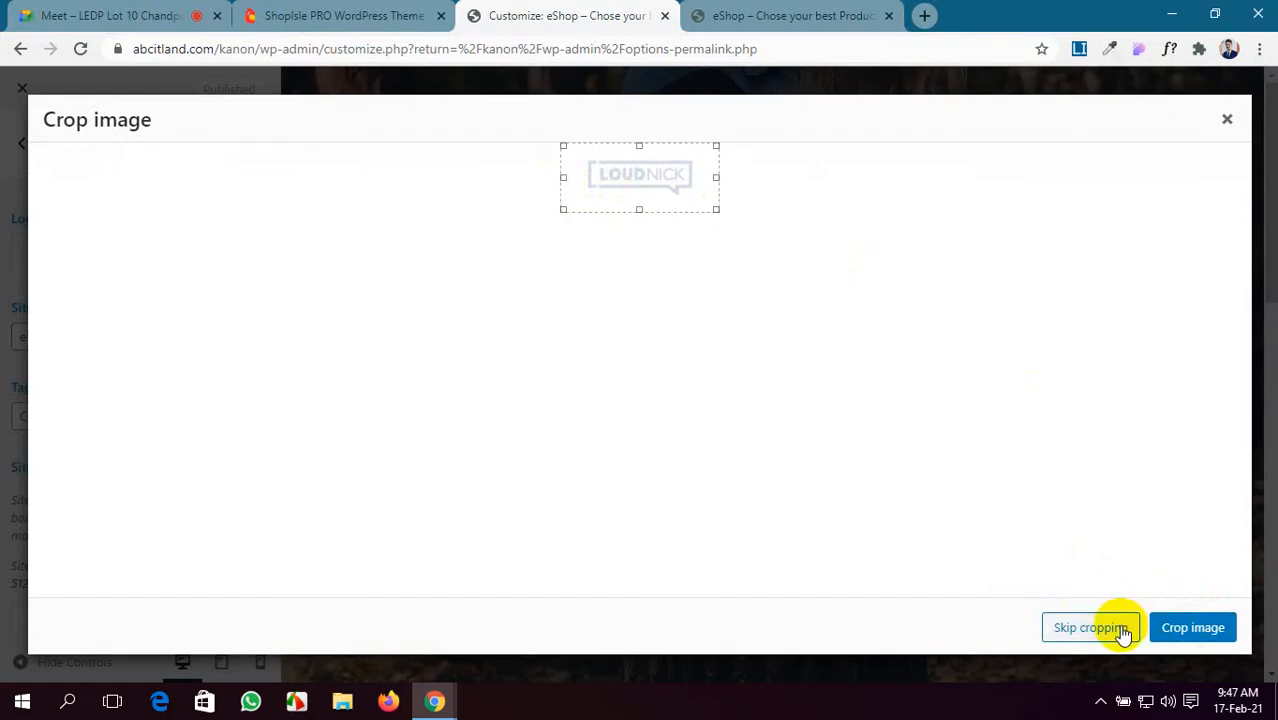
left_click(1180, 627)
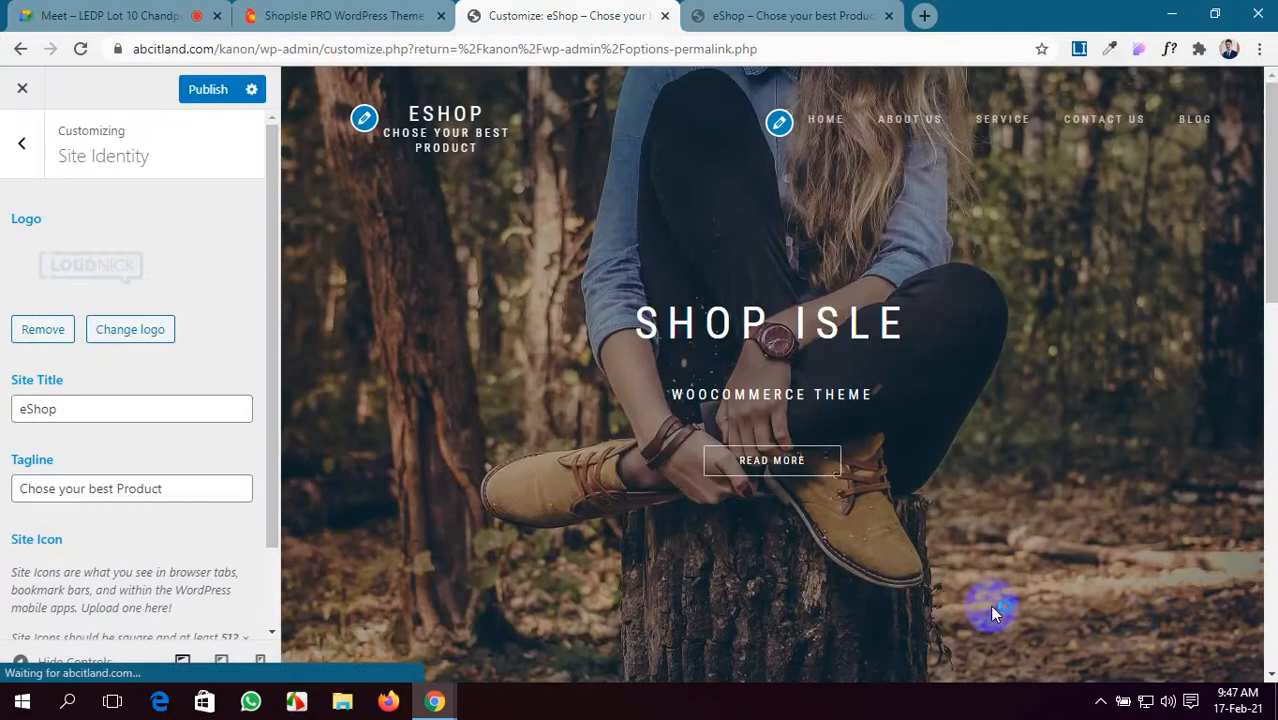
- Set the LOUDNICK logo as the uncropped site icon and publish it
scroll(12, 550, "down", 1)
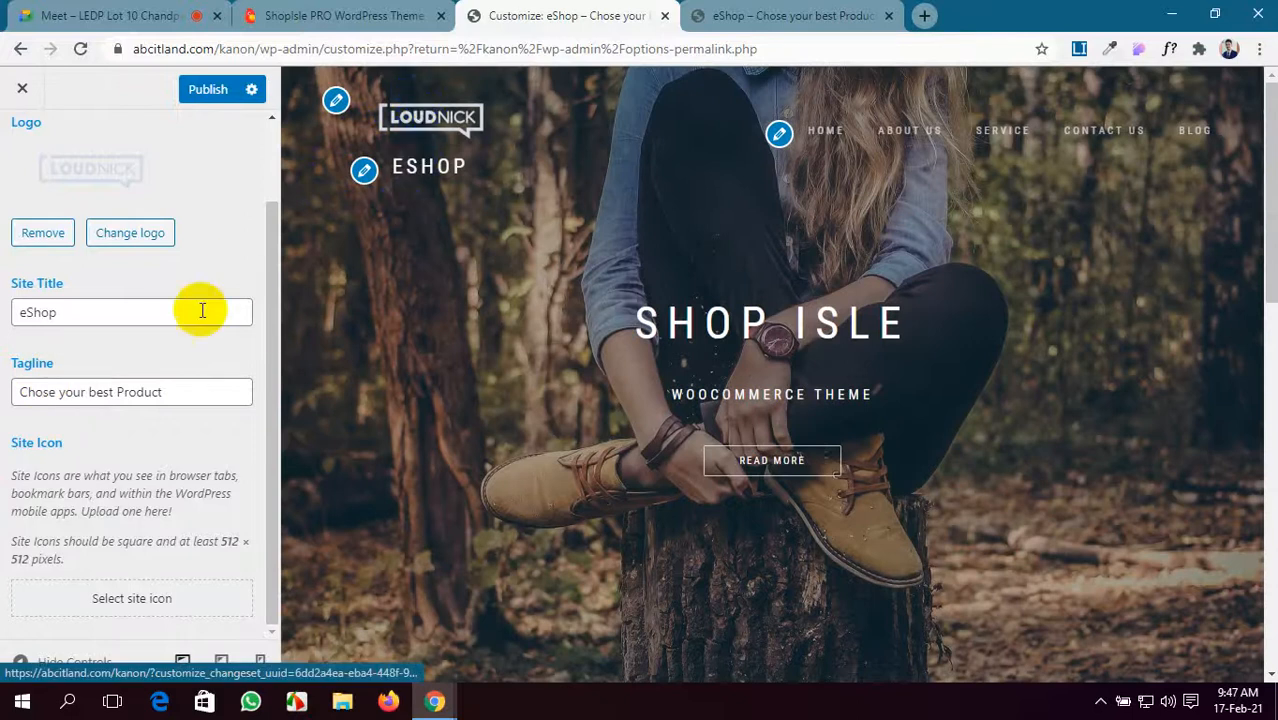
left_click(130, 605)
left_click(82, 337)
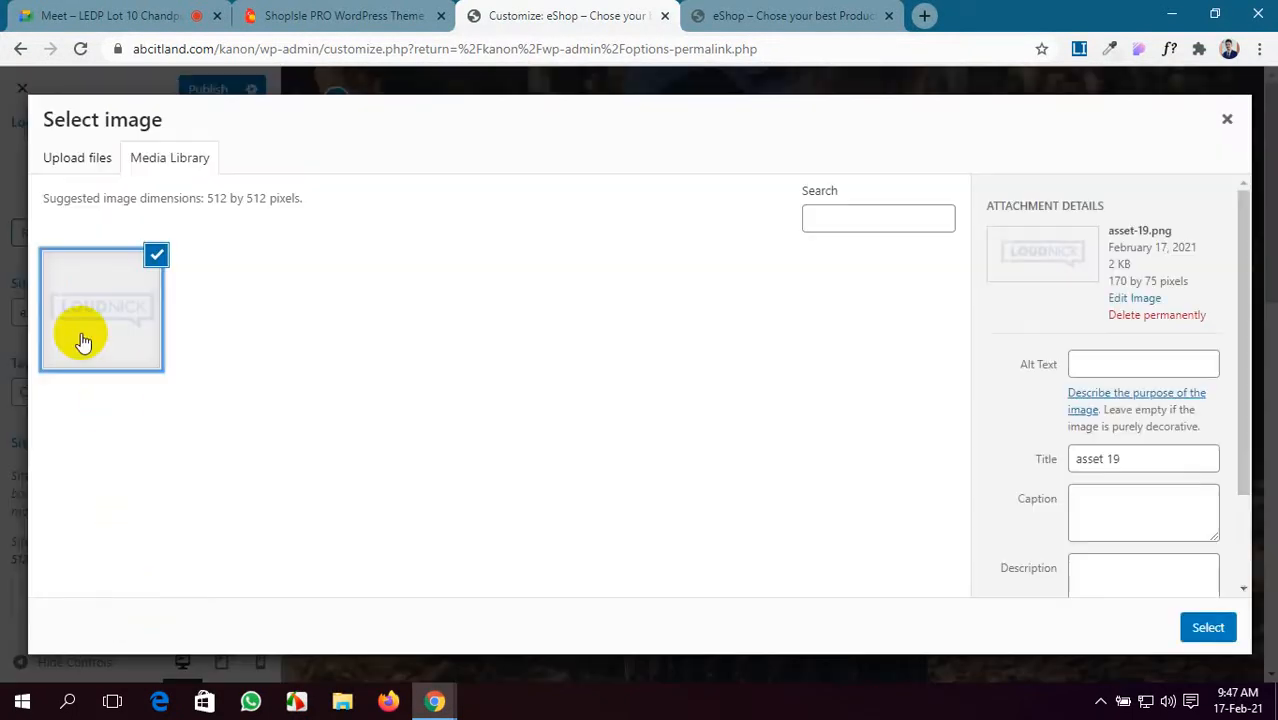
left_click(1216, 624)
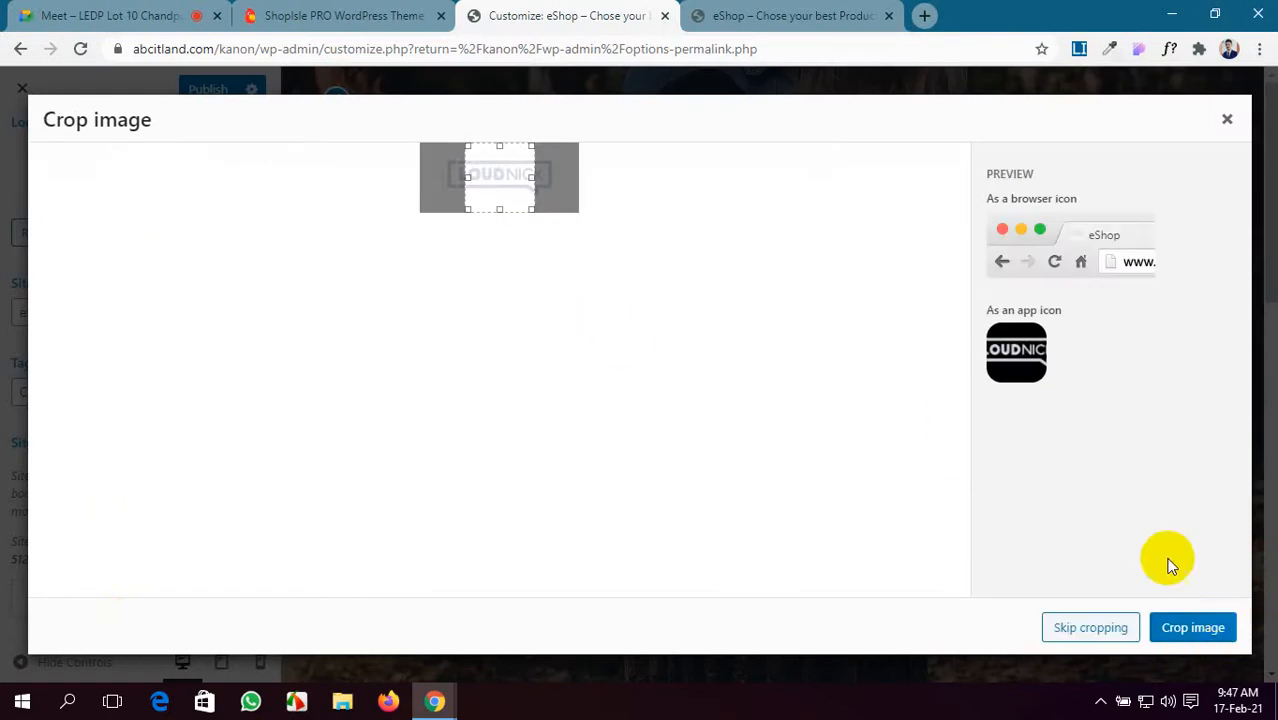
left_click(1115, 630)
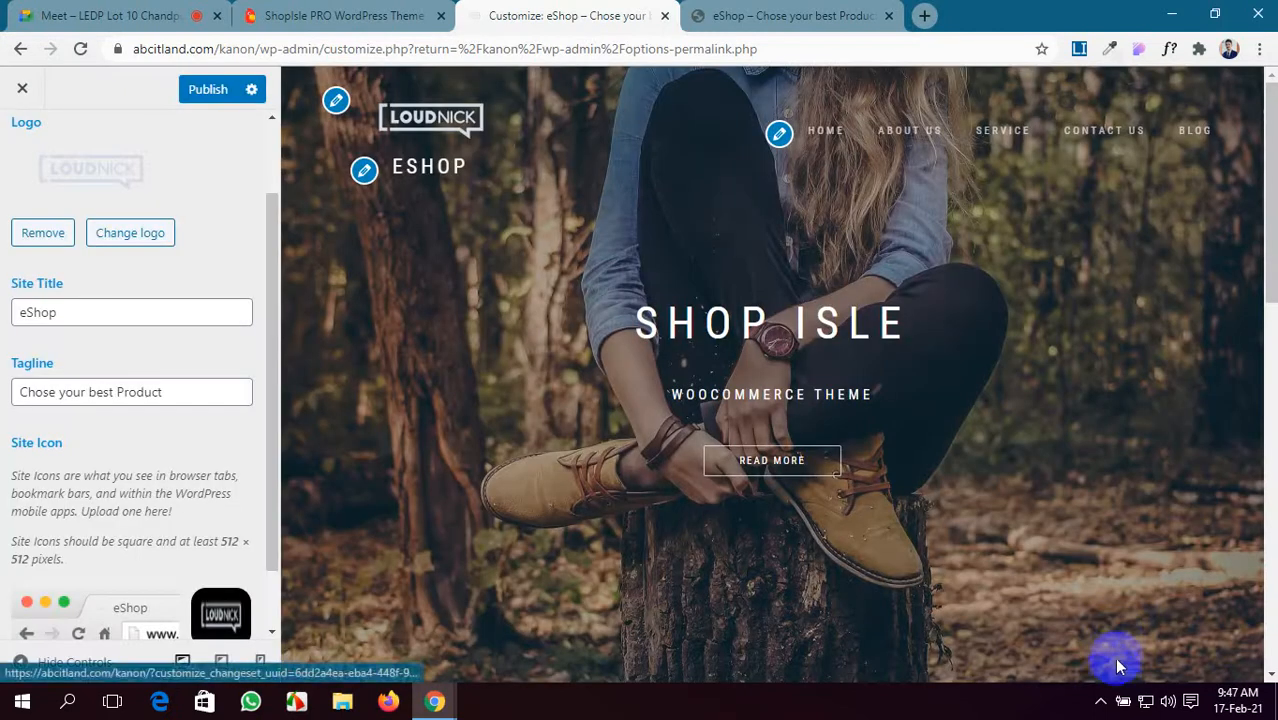
scroll(105, 570, "down", 1)
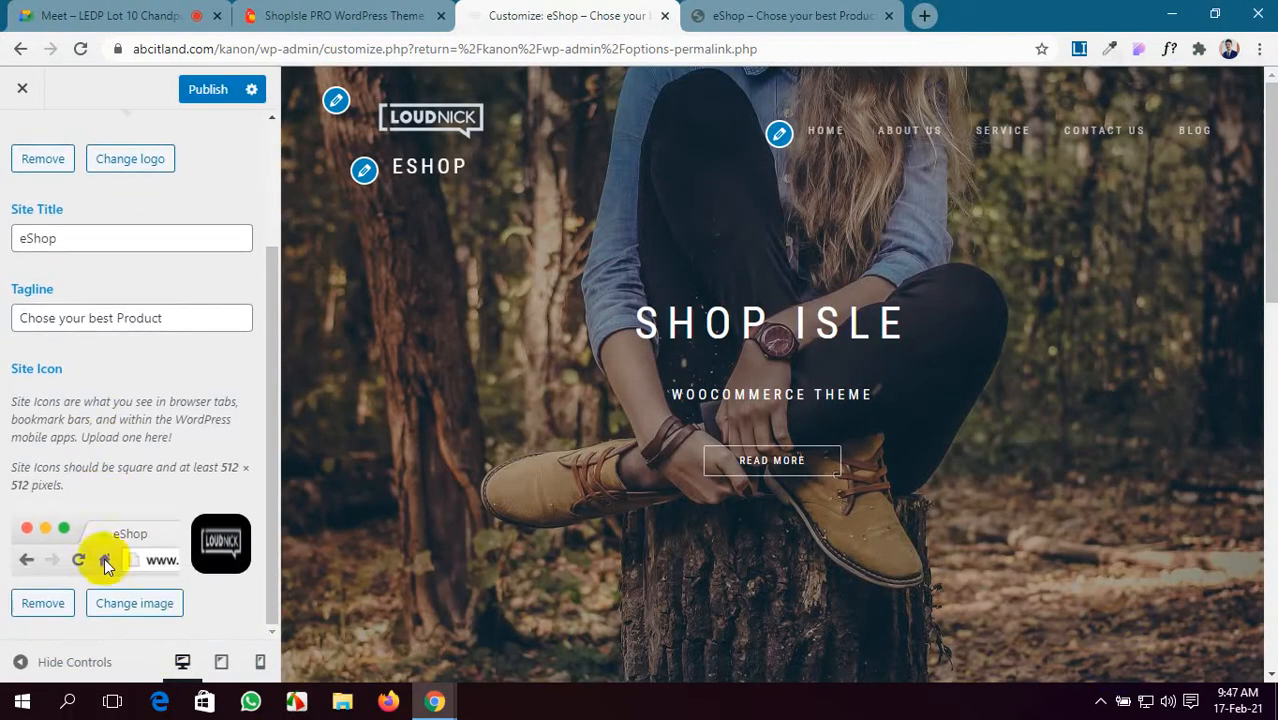
left_click(205, 90)
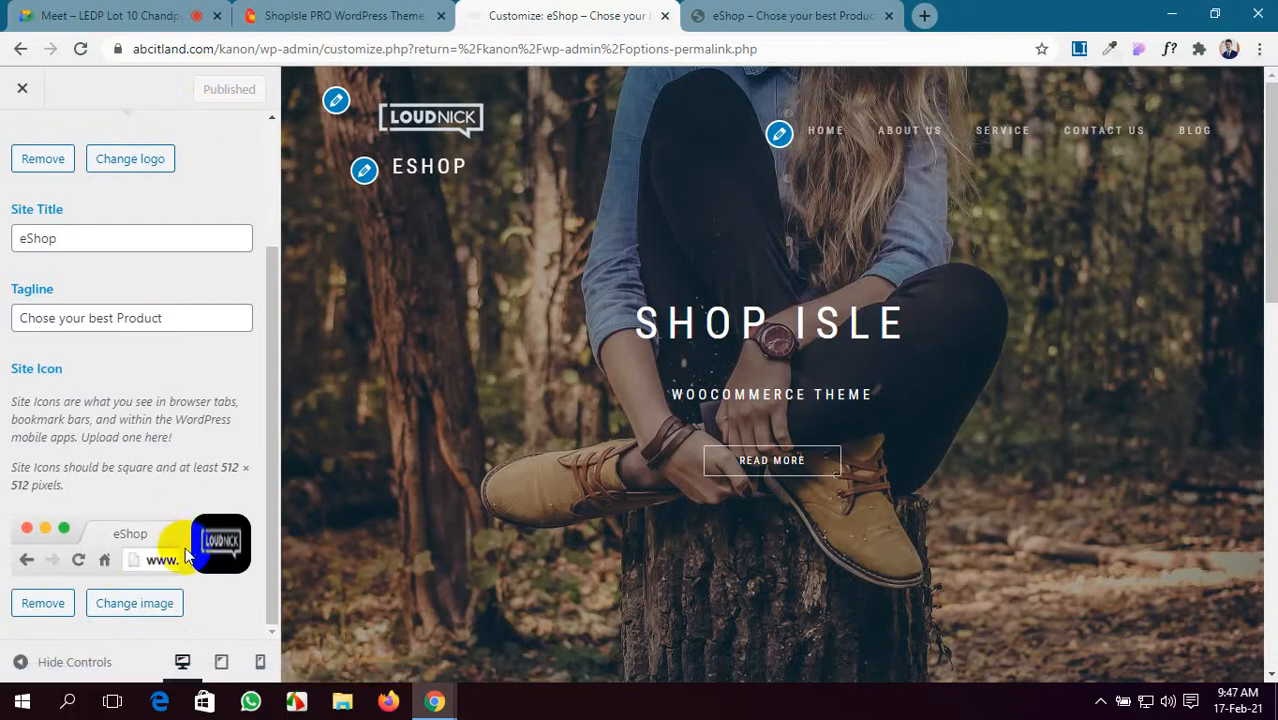
- Leave the eShop site title unchanged and return to the main Customizer menu
scroll(94, 442, "up", 2)
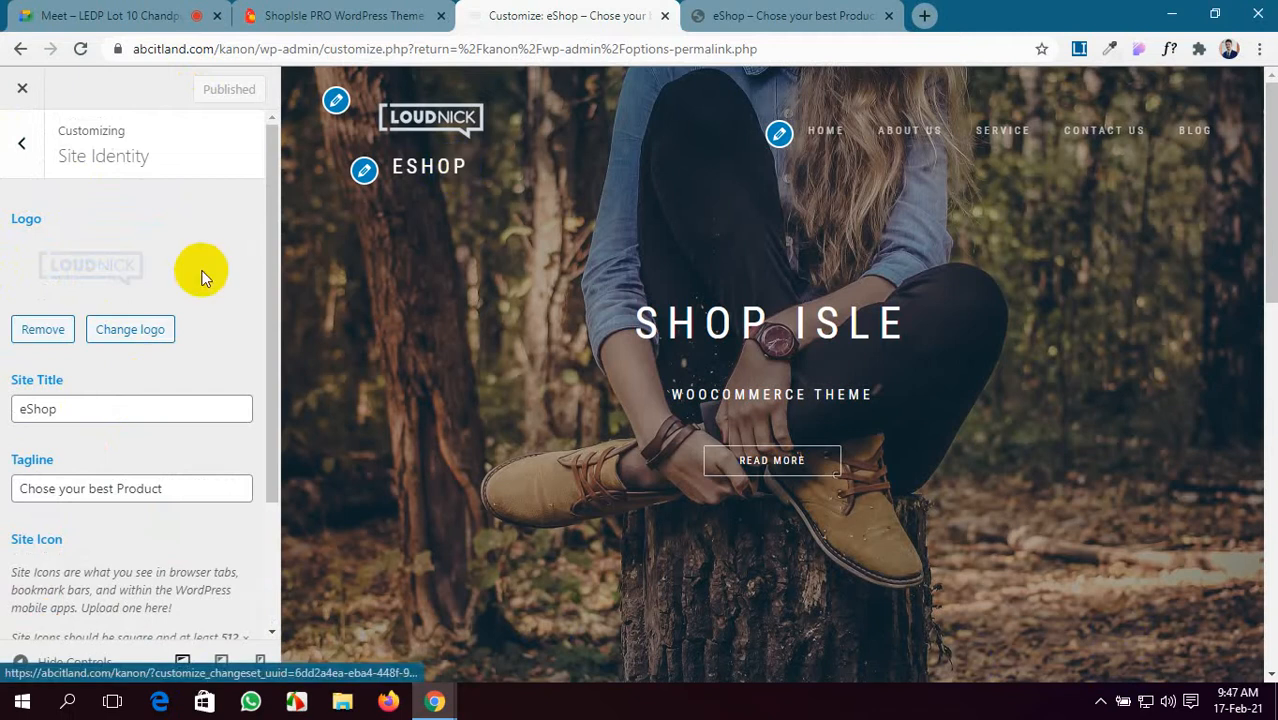
left_click_drag(57, 408, 22, 410)
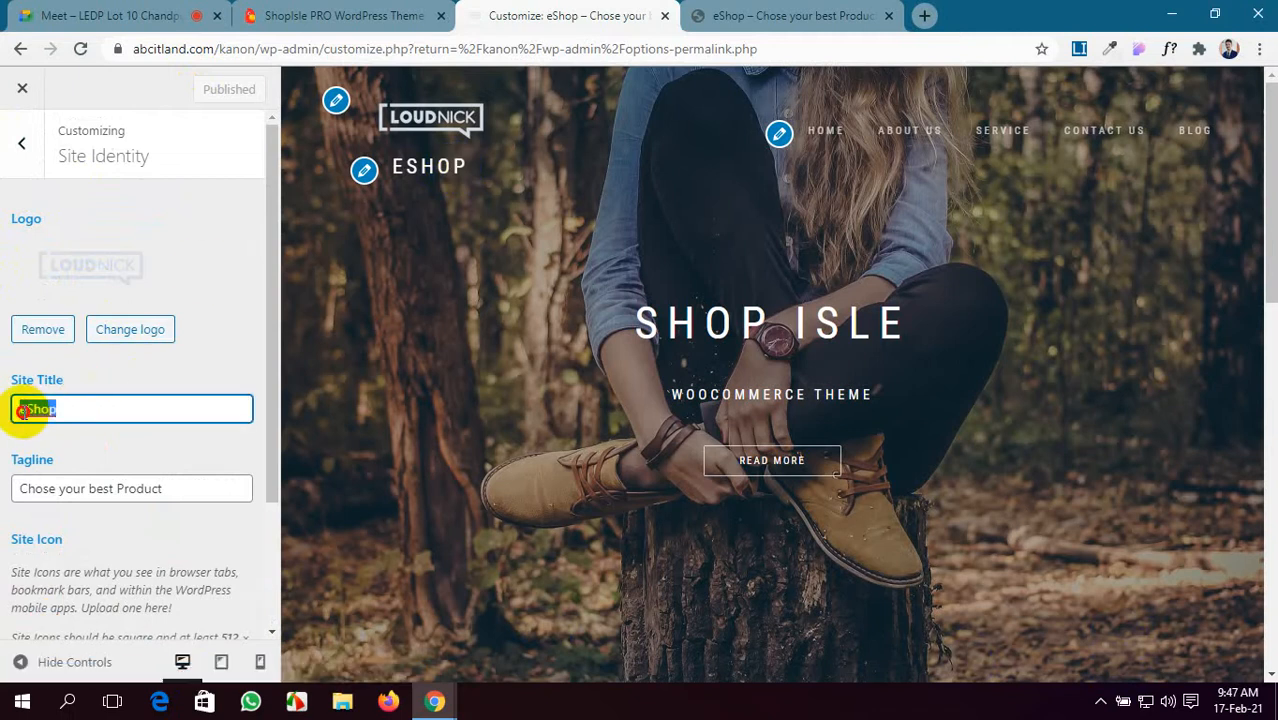
left_click(145, 430)
scroll(170, 450, "down", 2)
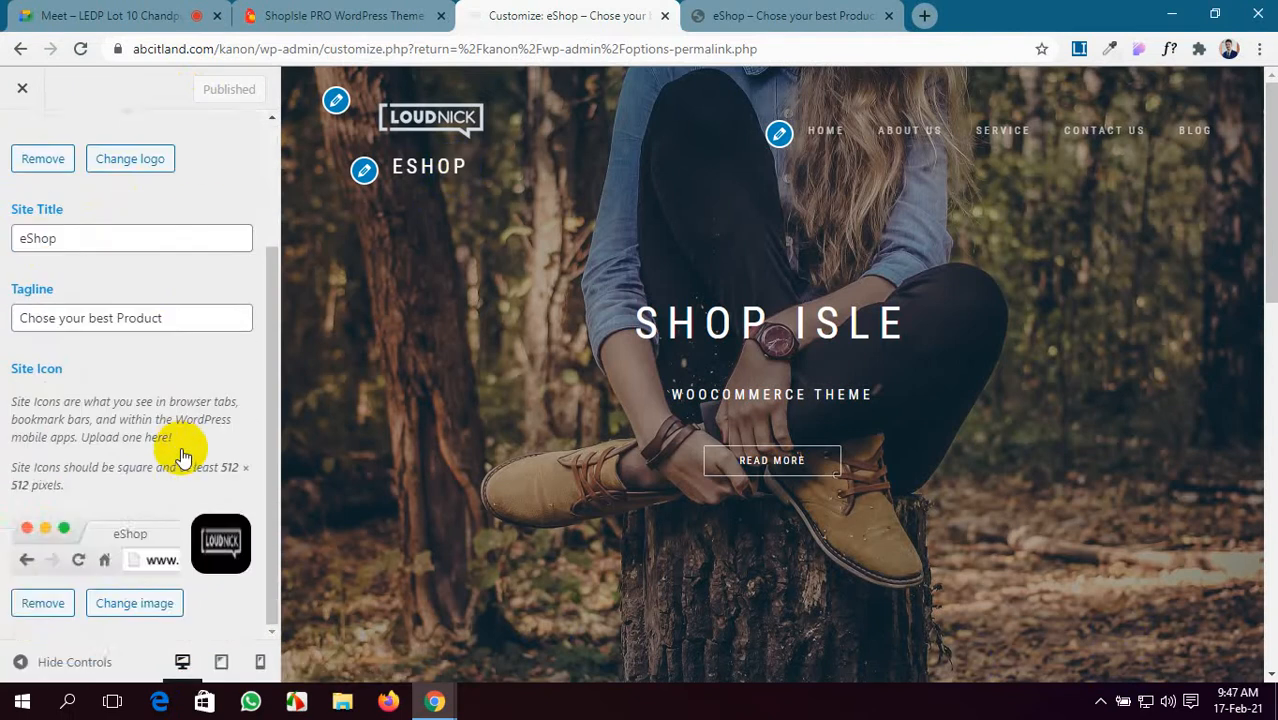
scroll(183, 457, "up", 2)
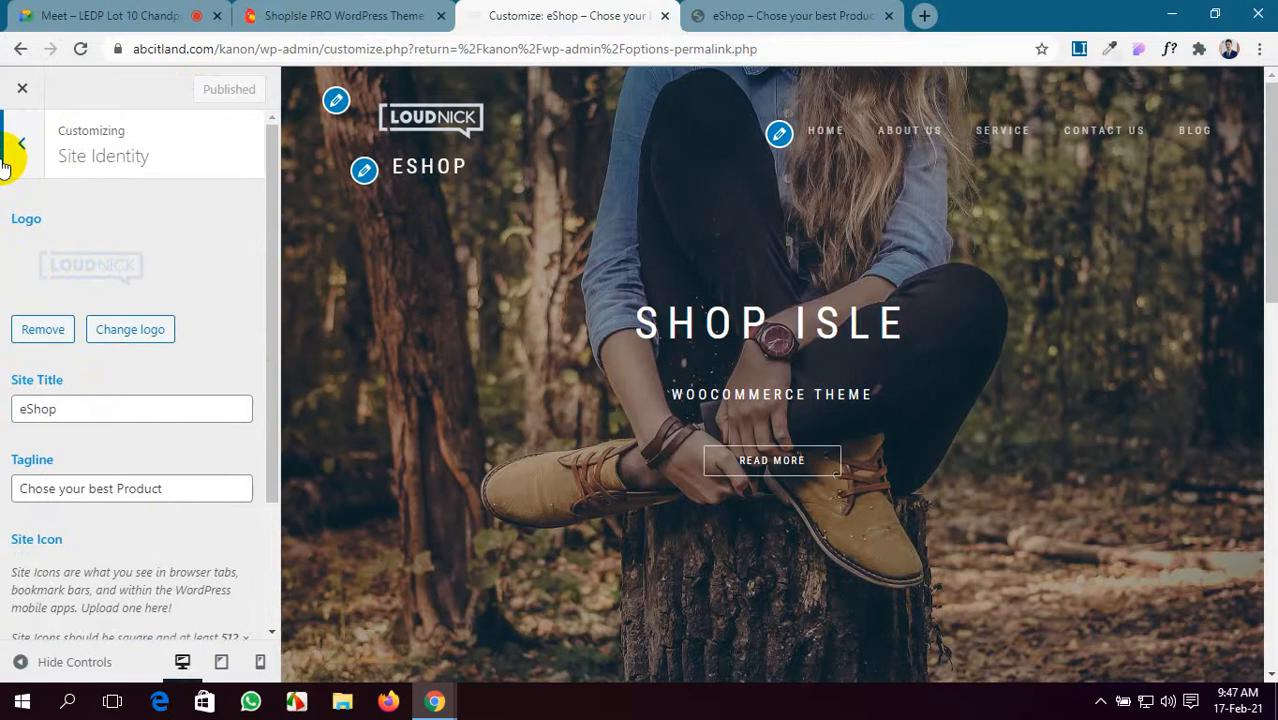
left_click(16, 155)
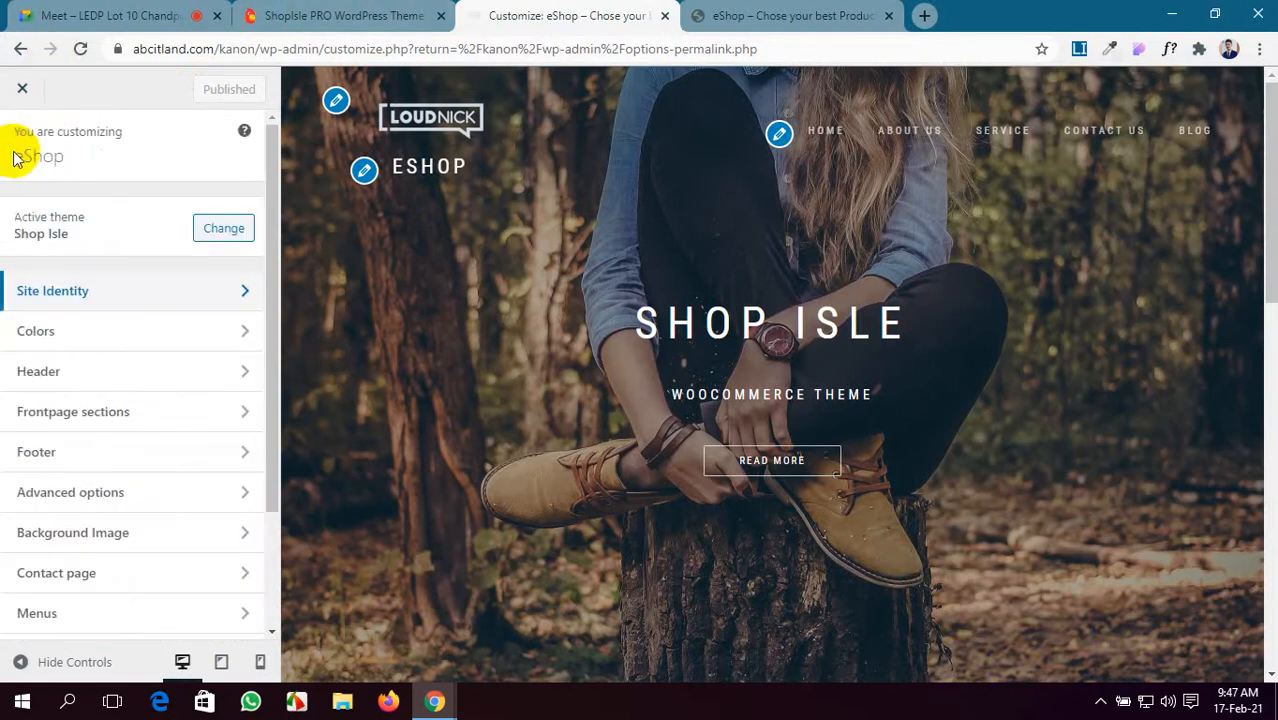
- Set the header text colour to green #0dba29
left_click(91, 330)
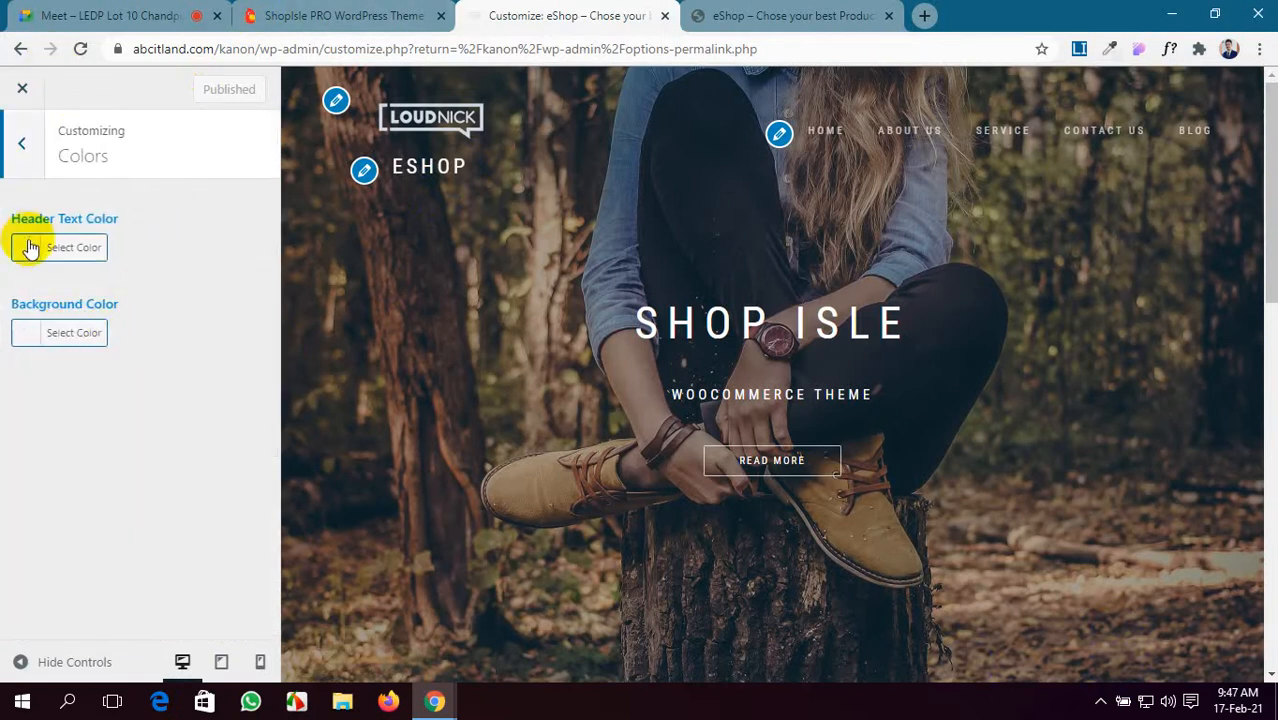
left_click(37, 250)
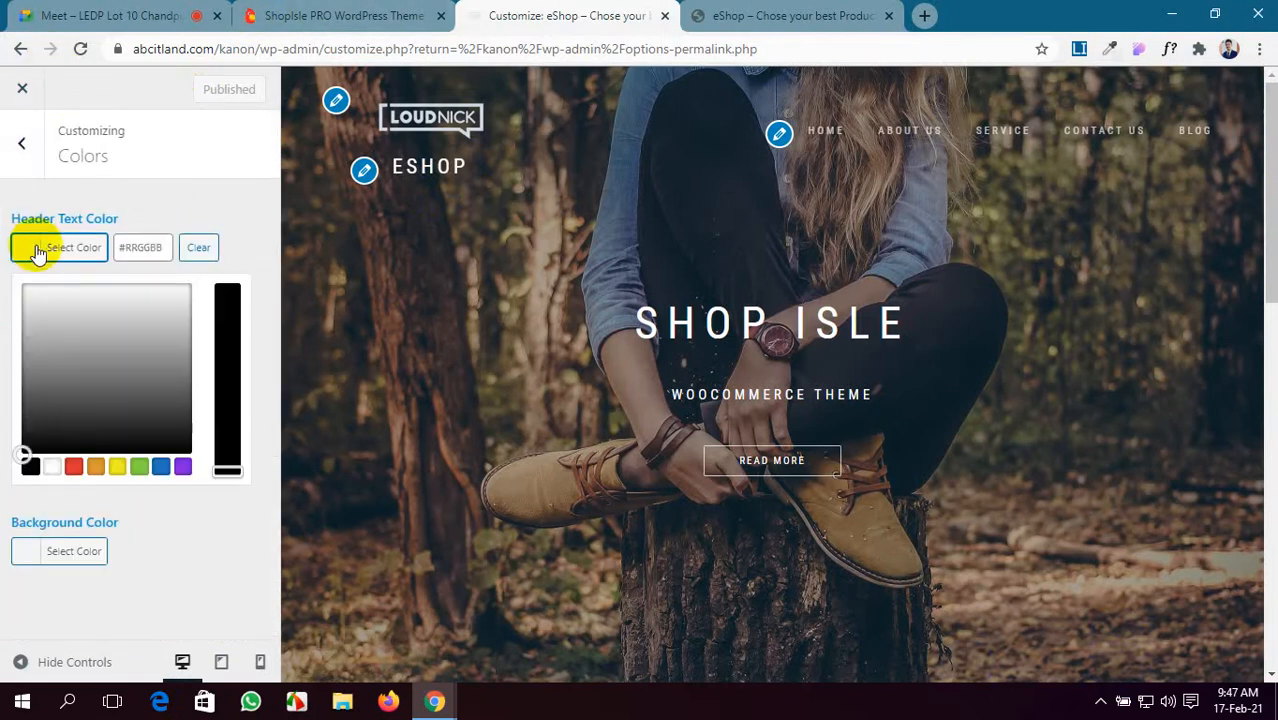
left_click(84, 331)
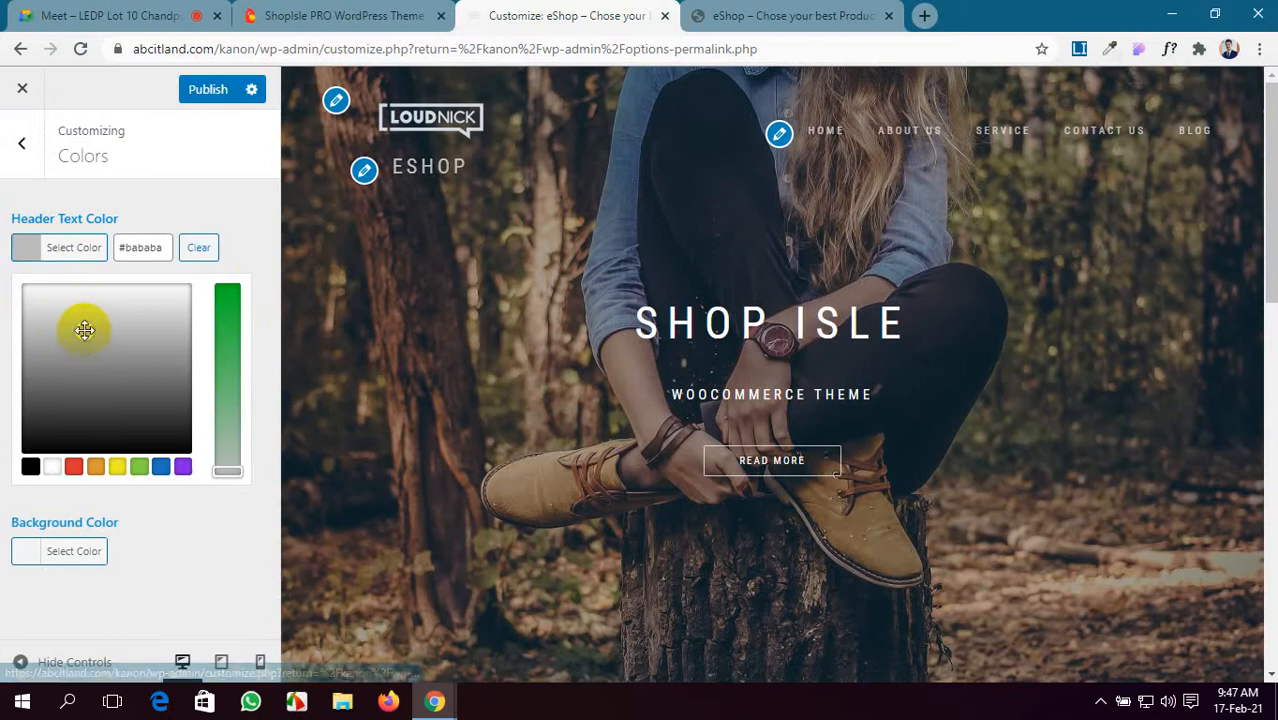
left_click(229, 303)
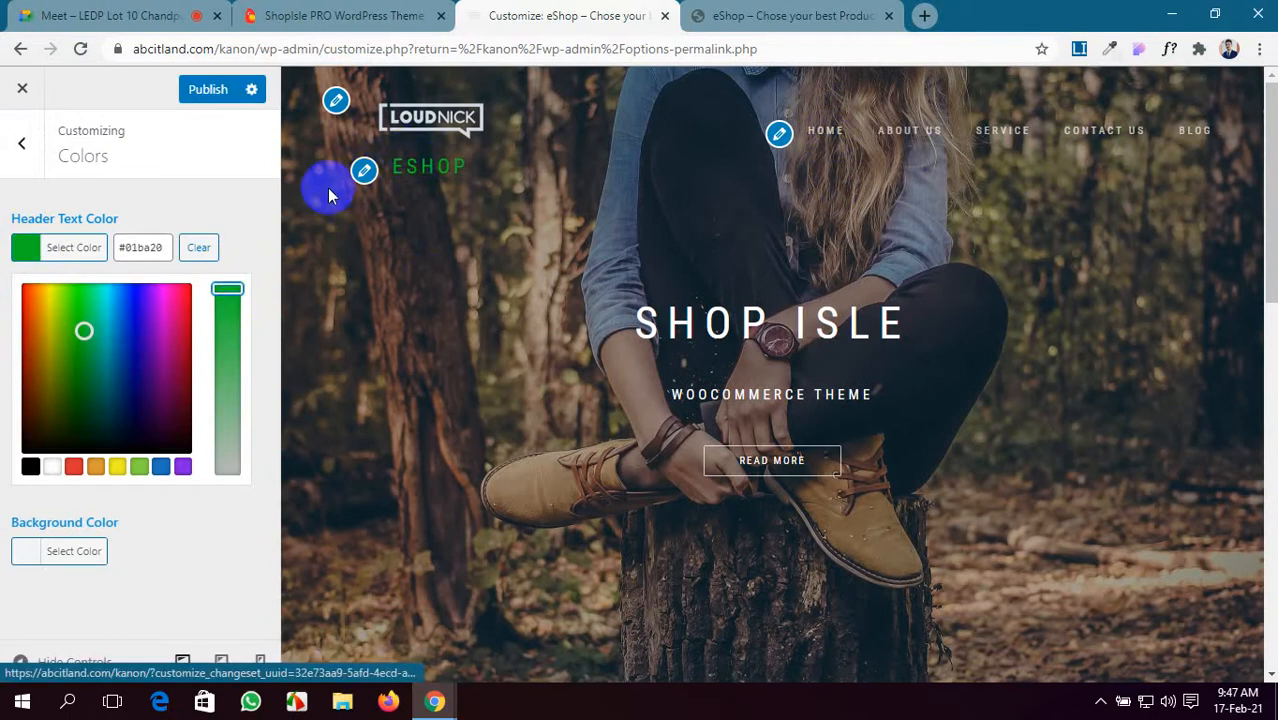
left_click(225, 292)
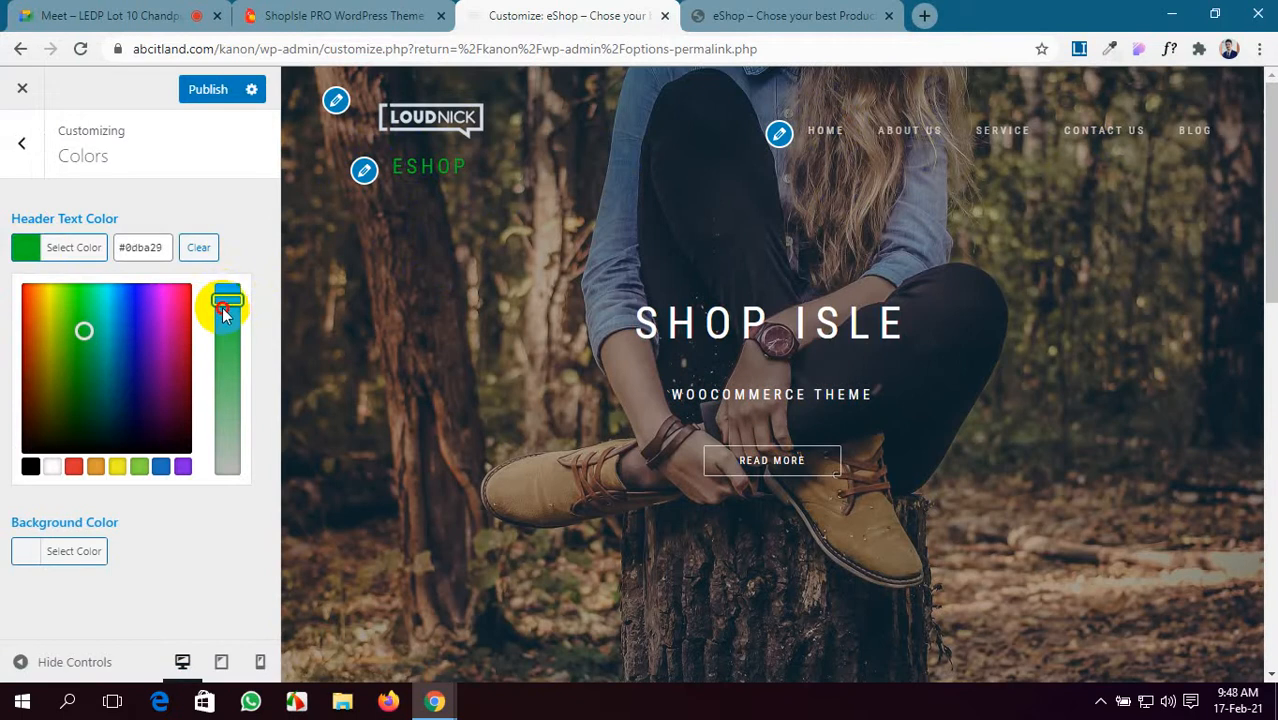
left_click(12, 395)
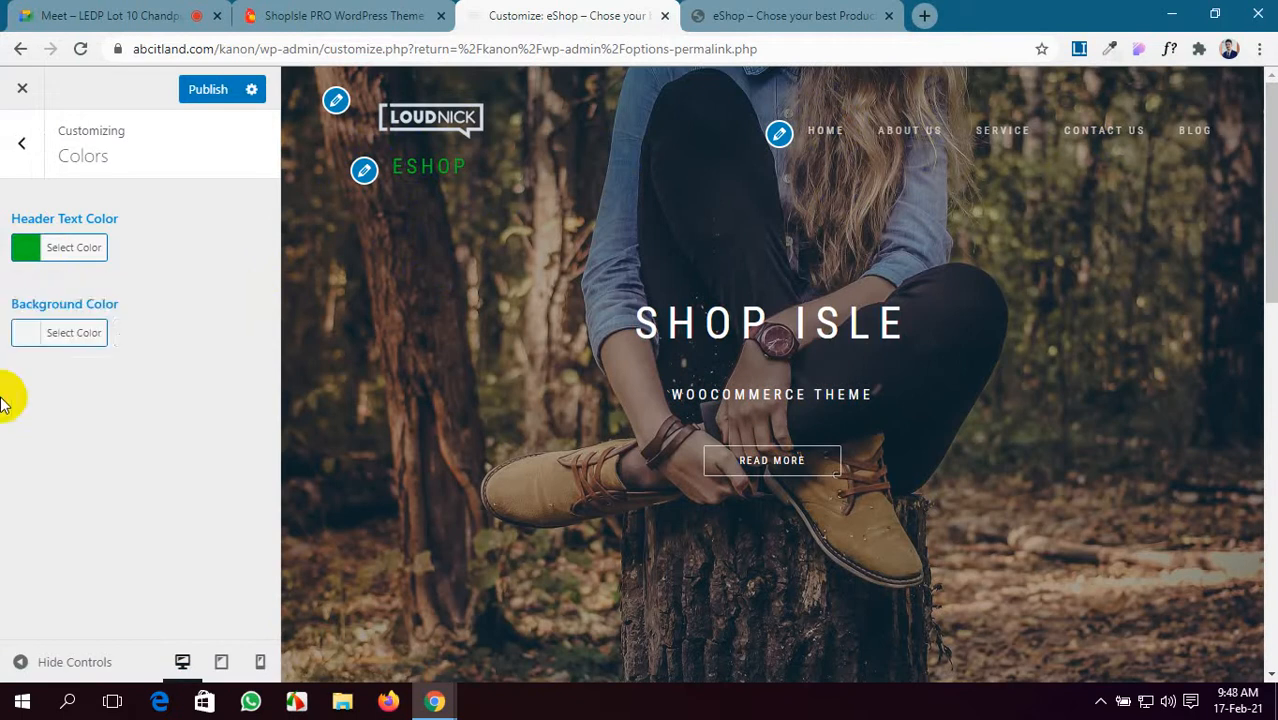
- Set the site background colour to dark blue #0445a0
left_click(55, 348)
left_click(146, 421)
left_click(85, 392)
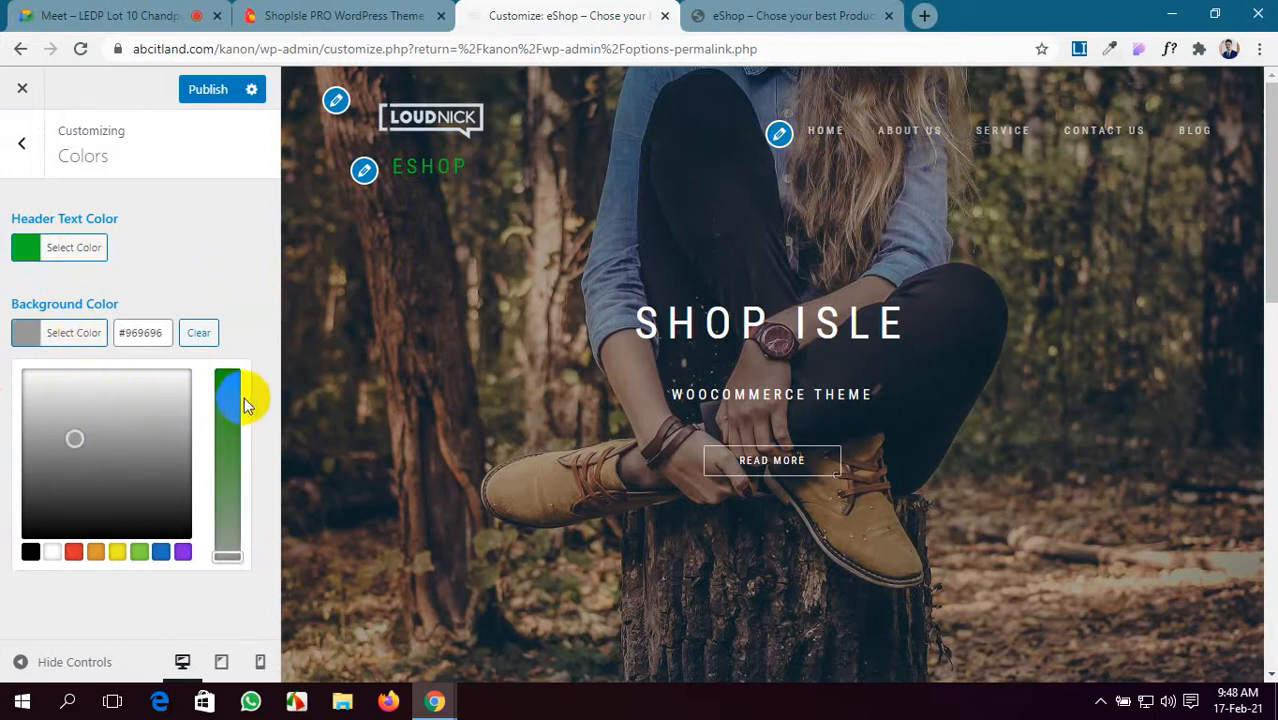
left_click(227, 378)
left_click_drag(114, 430, 134, 460)
left_click(24, 155)
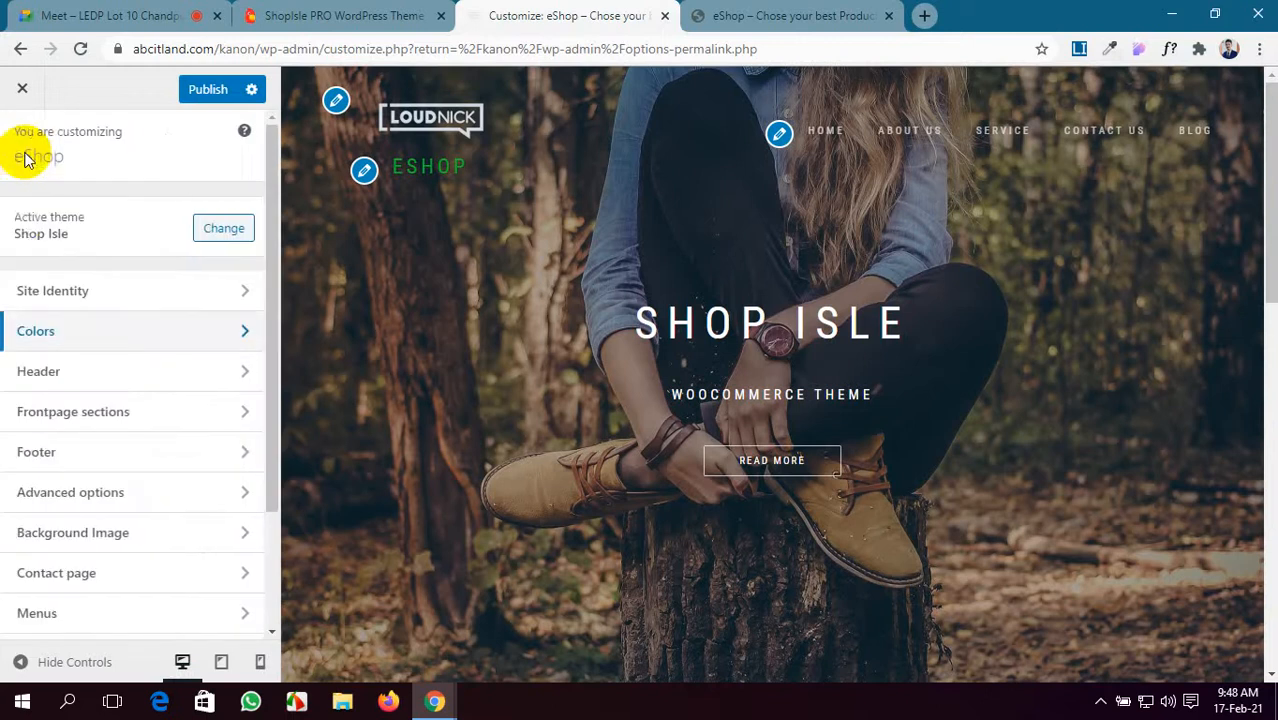
- Open the Header settings and scroll to the Blog header title and subtitle fields
left_click(84, 380)
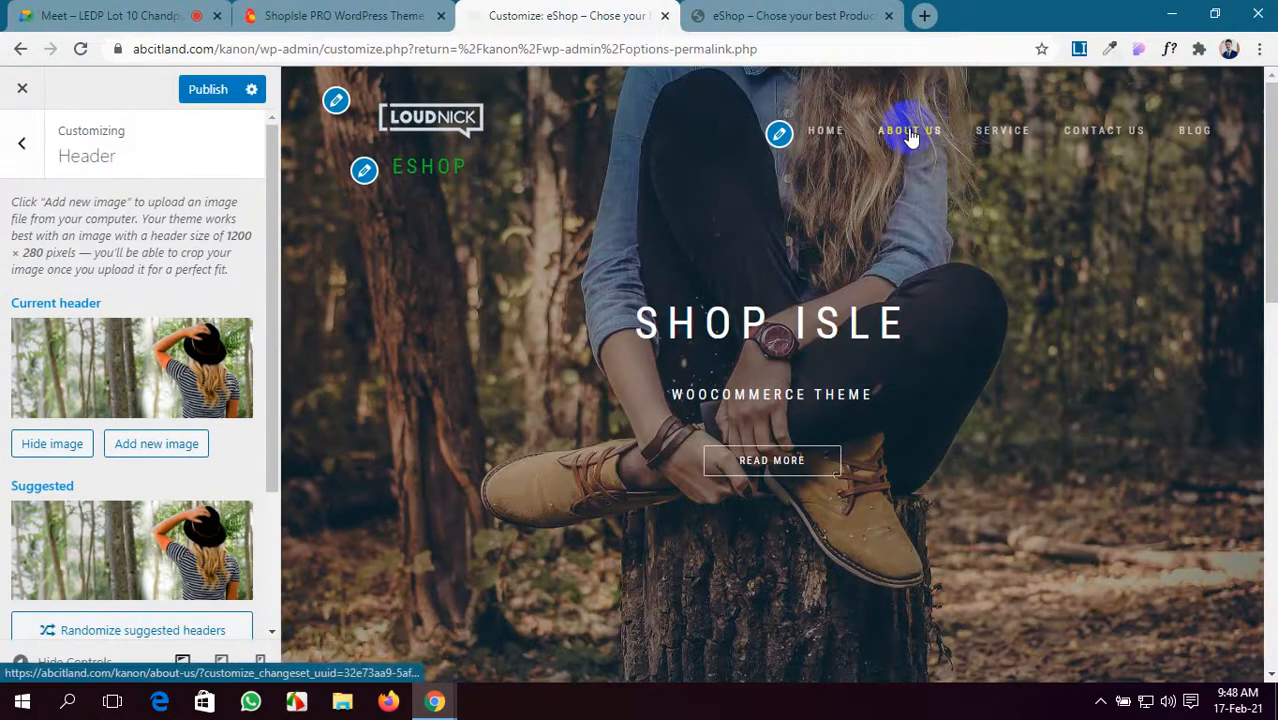
left_click(910, 134)
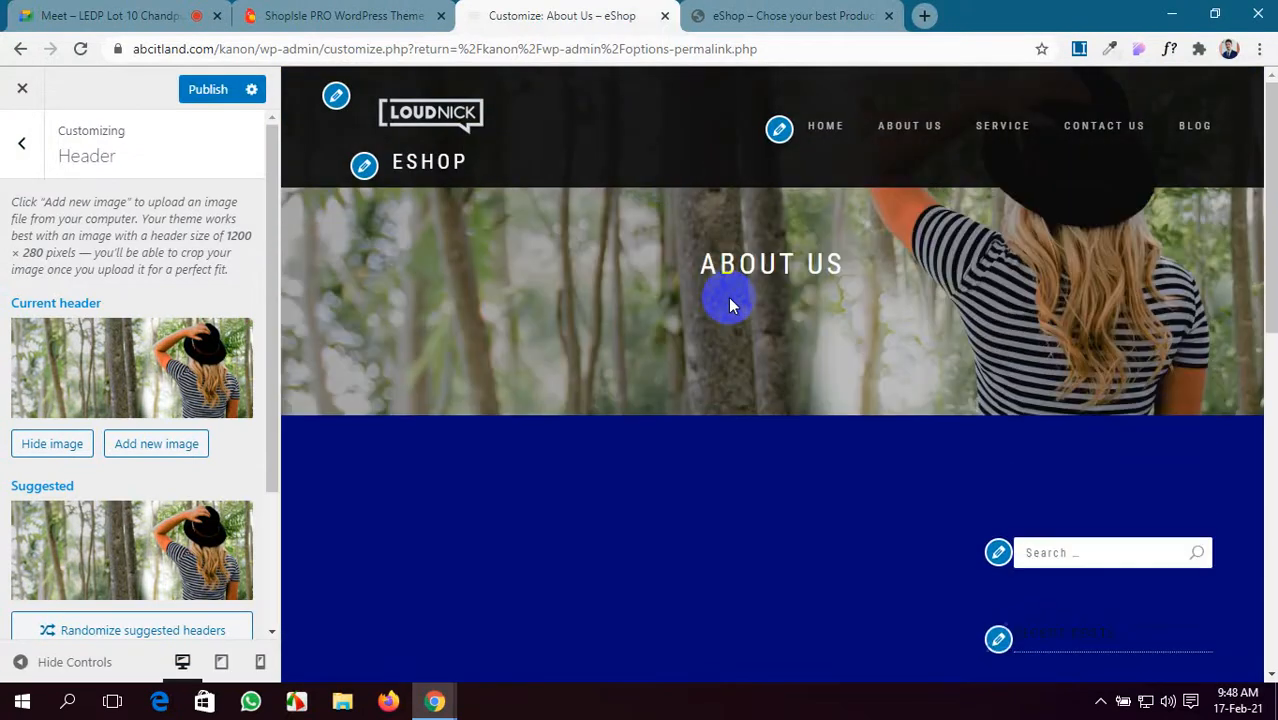
scroll(223, 385, "down", 1)
scroll(213, 385, "down", 2)
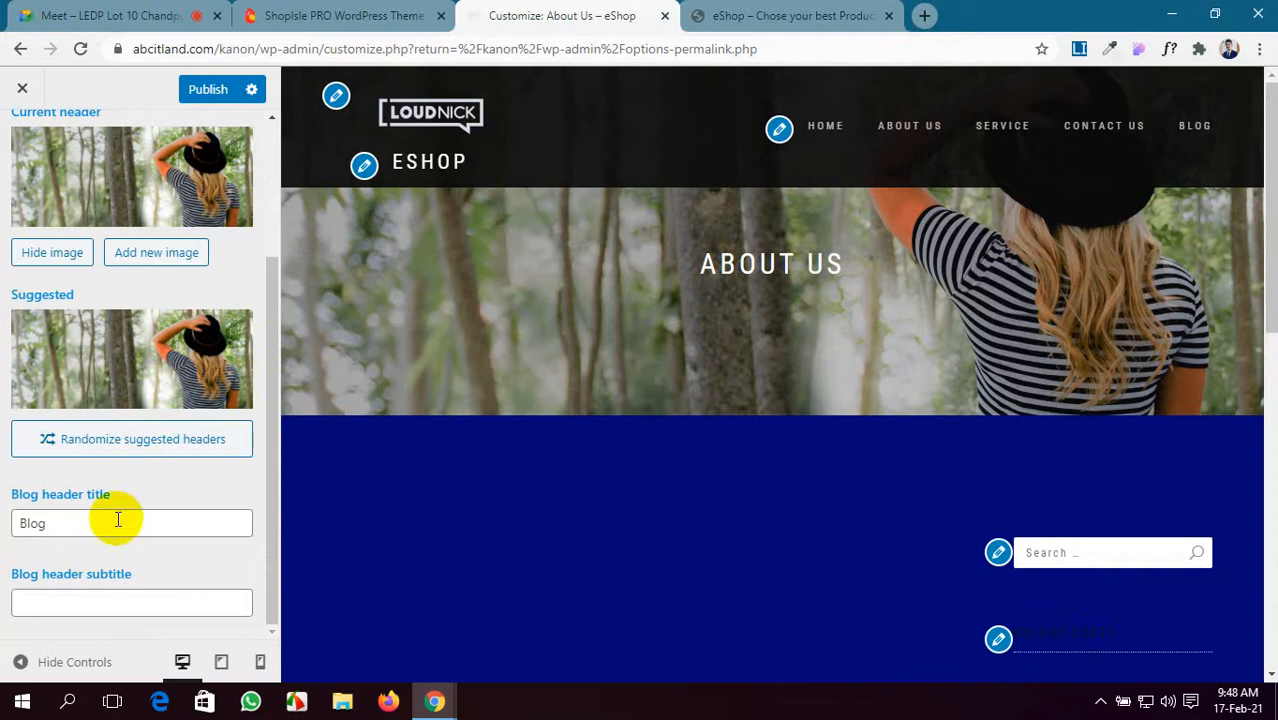
- Compare them with the live eShop Blog page and its BLOG heading
left_click(860, 15)
left_click(1148, 141)
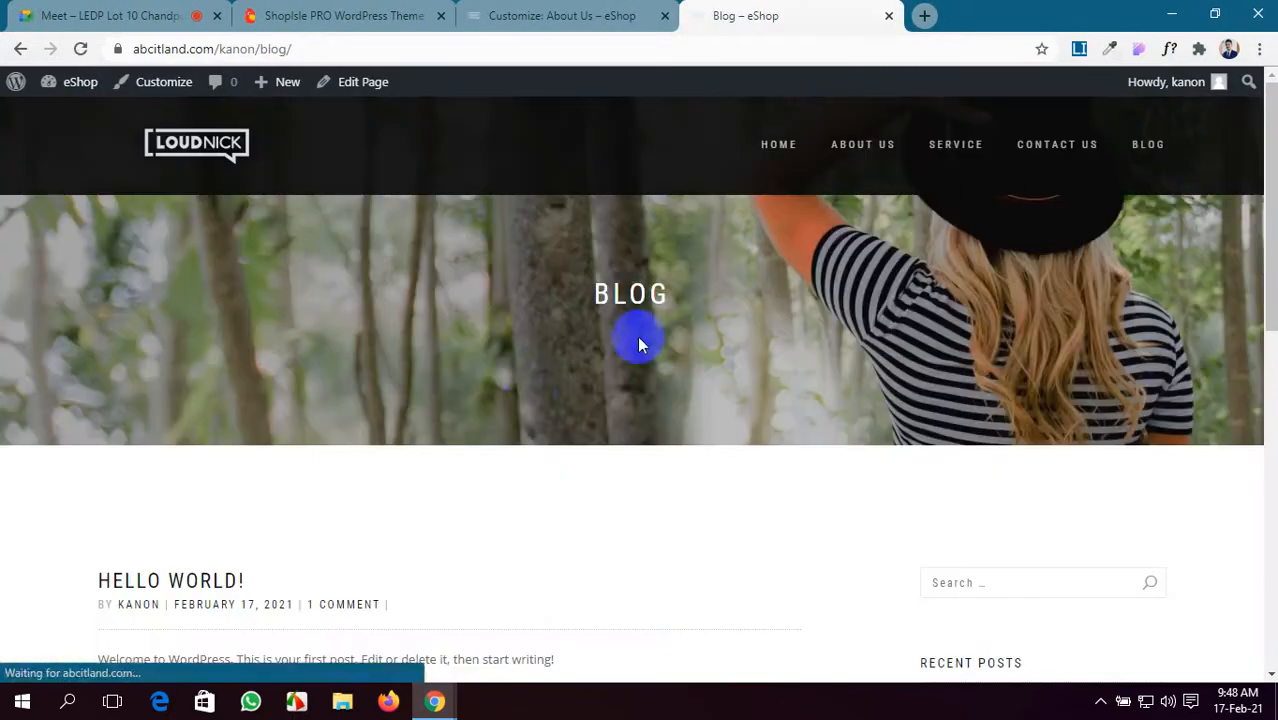
scroll(527, 394, "down", 4)
scroll(527, 394, "up", 4)
left_click(566, 16)
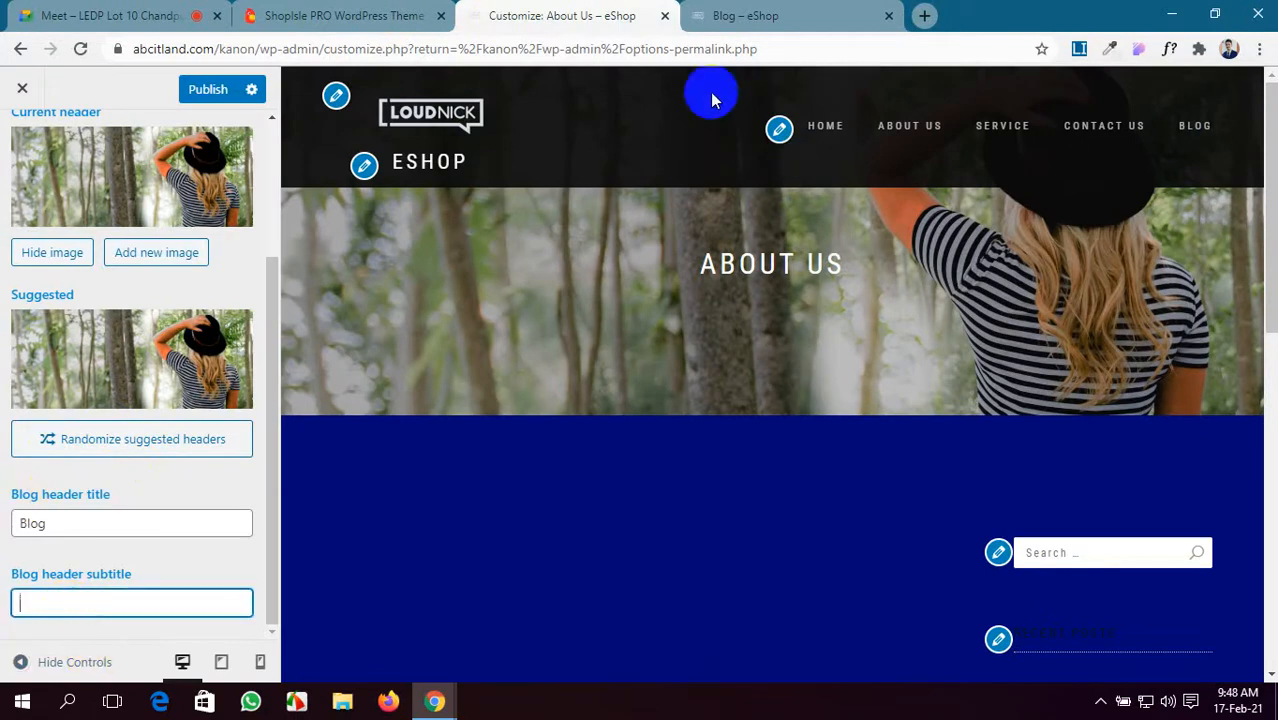
left_click(790, 14)
left_click_drag(660, 295, 604, 293)
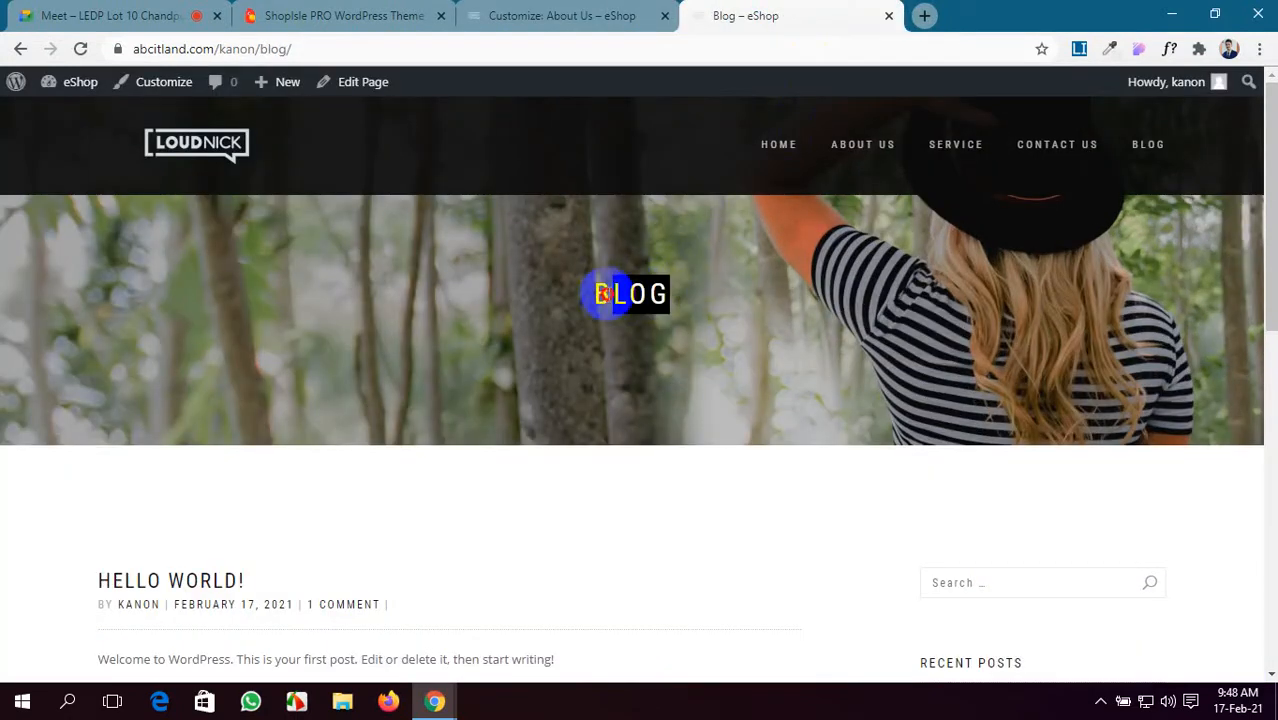
left_click(528, 12)
- Copy the ShopIsle demo Blog page's fashion-report intro paragraph into the Blog header subtitle
key("ctrl+shift+Tab")
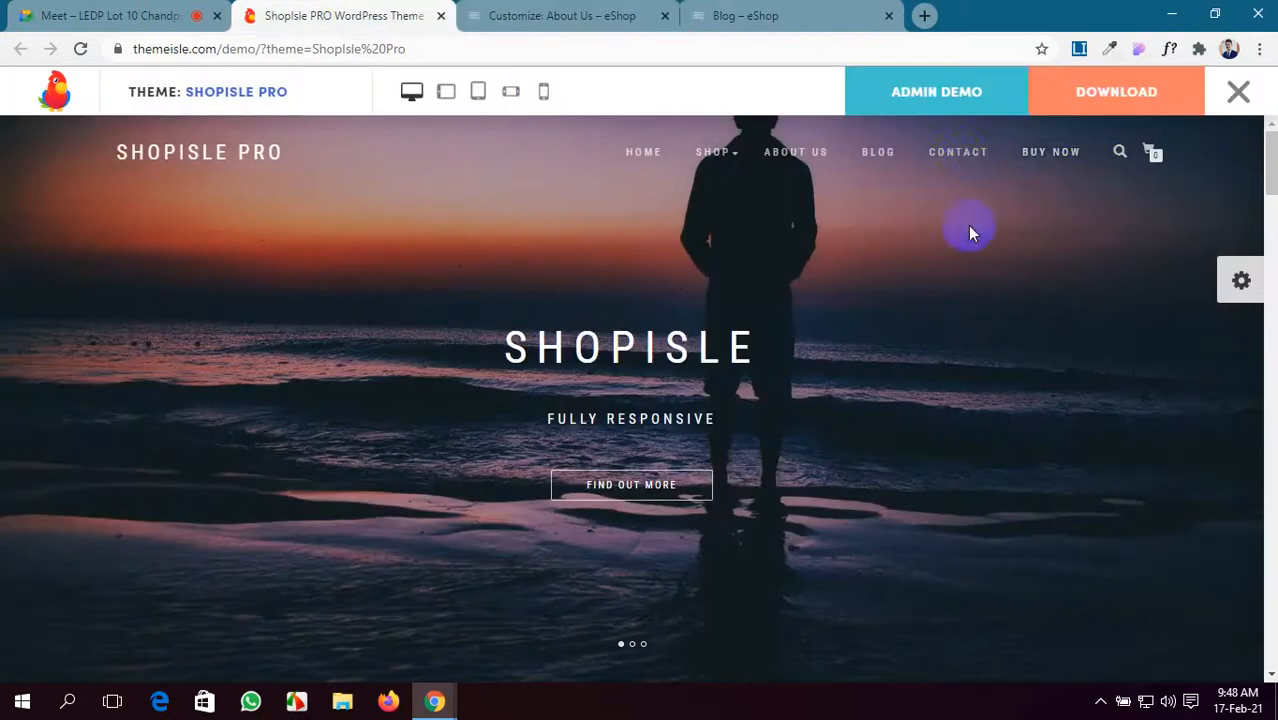
left_click(882, 155)
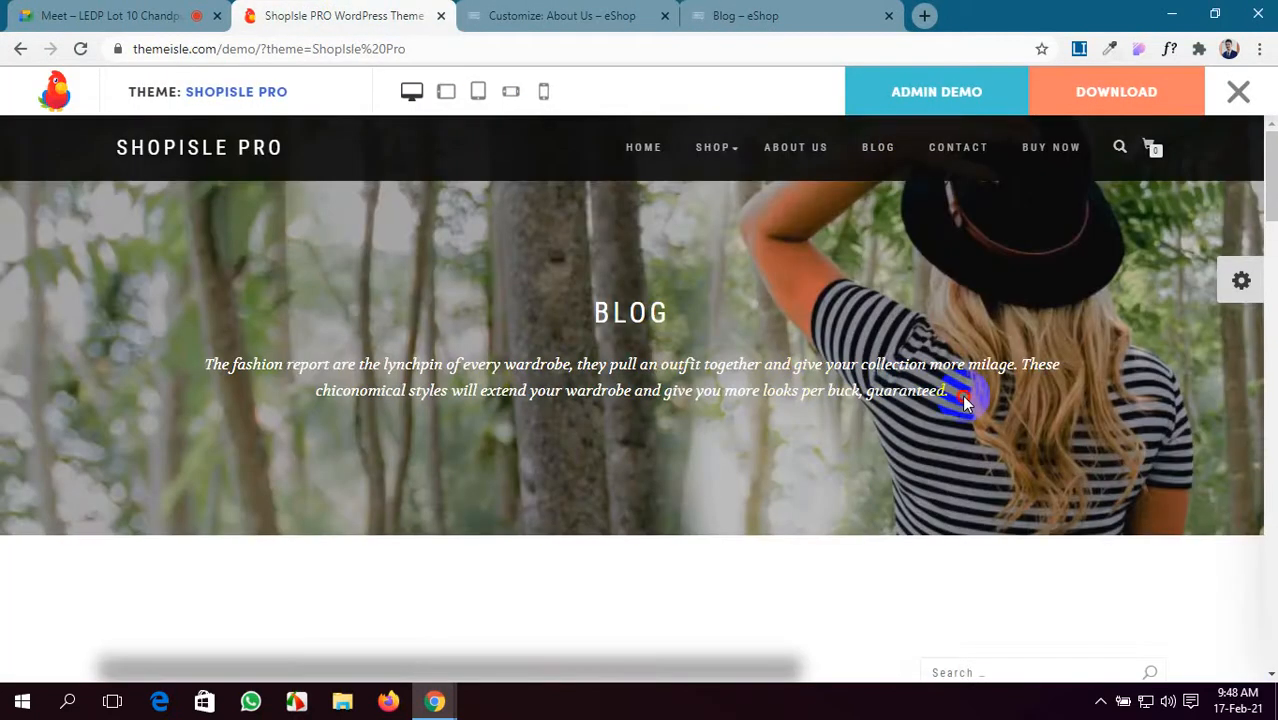
left_click_drag(963, 400, 204, 378)
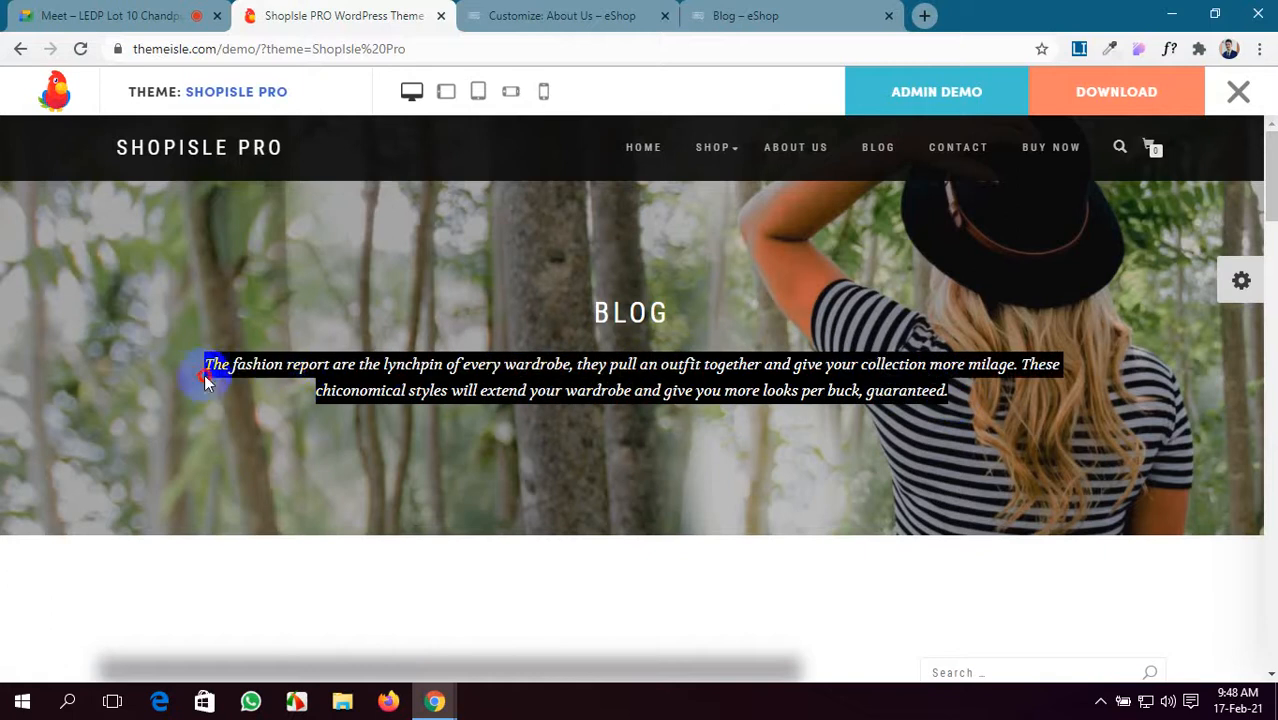
left_click(480, 16)
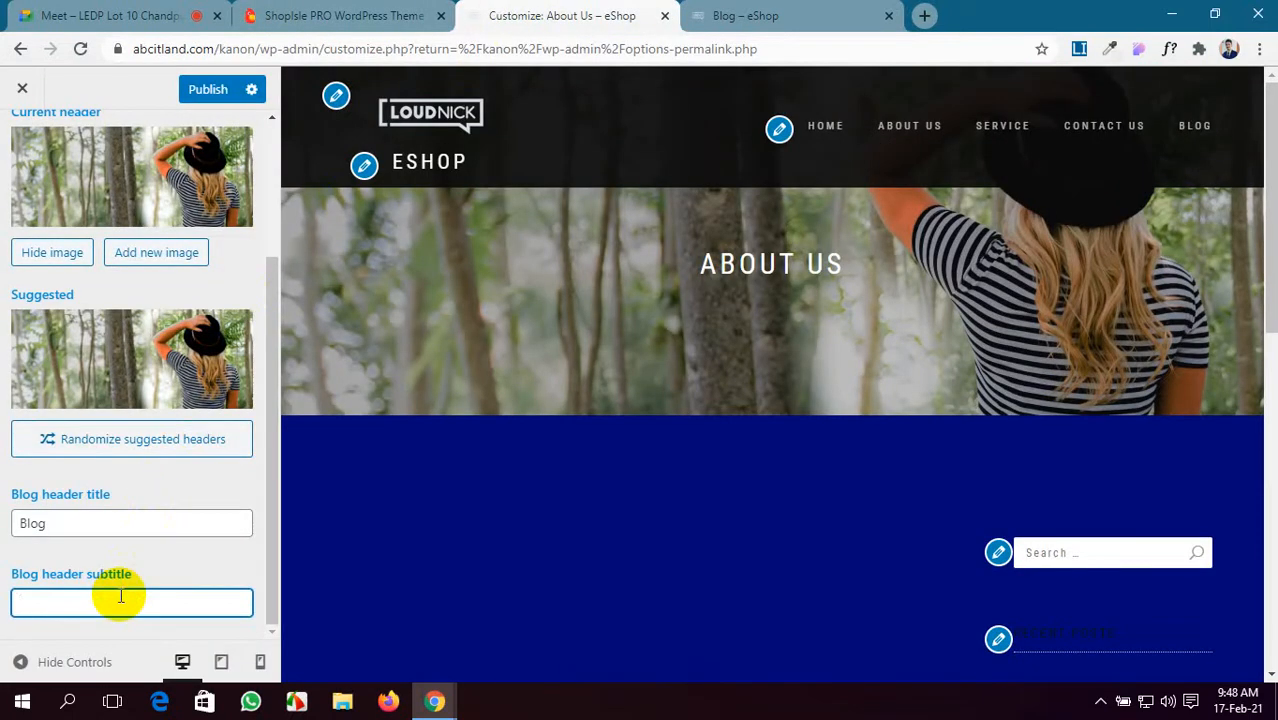
- Publish the new blog header subtitle and open the Frontpage sections list
left_click(209, 91)
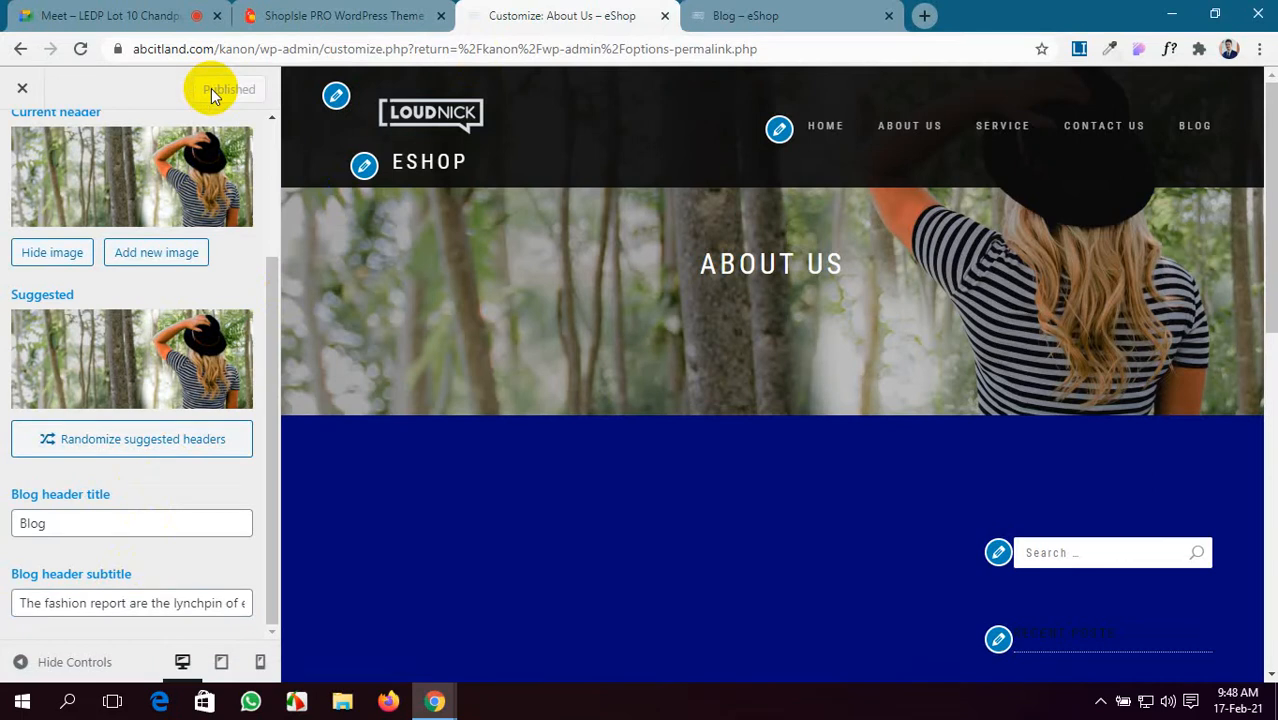
scroll(128, 428, "up", 2)
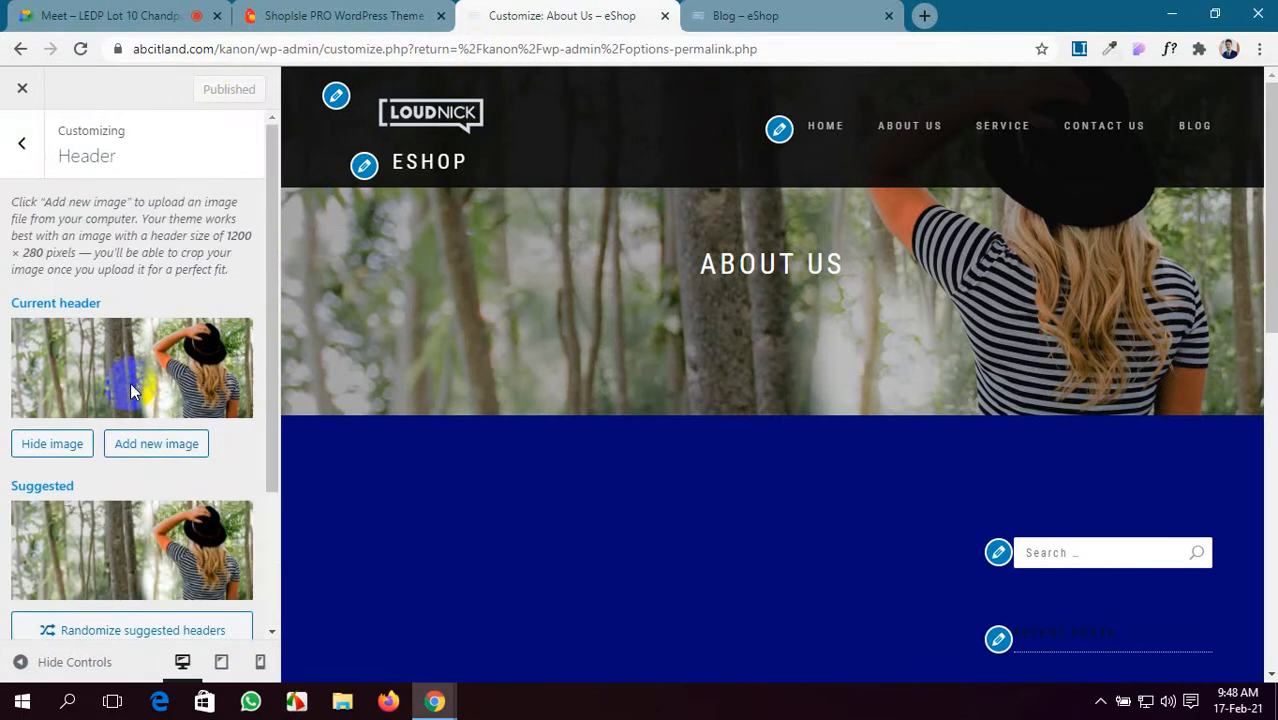
left_click(21, 143)
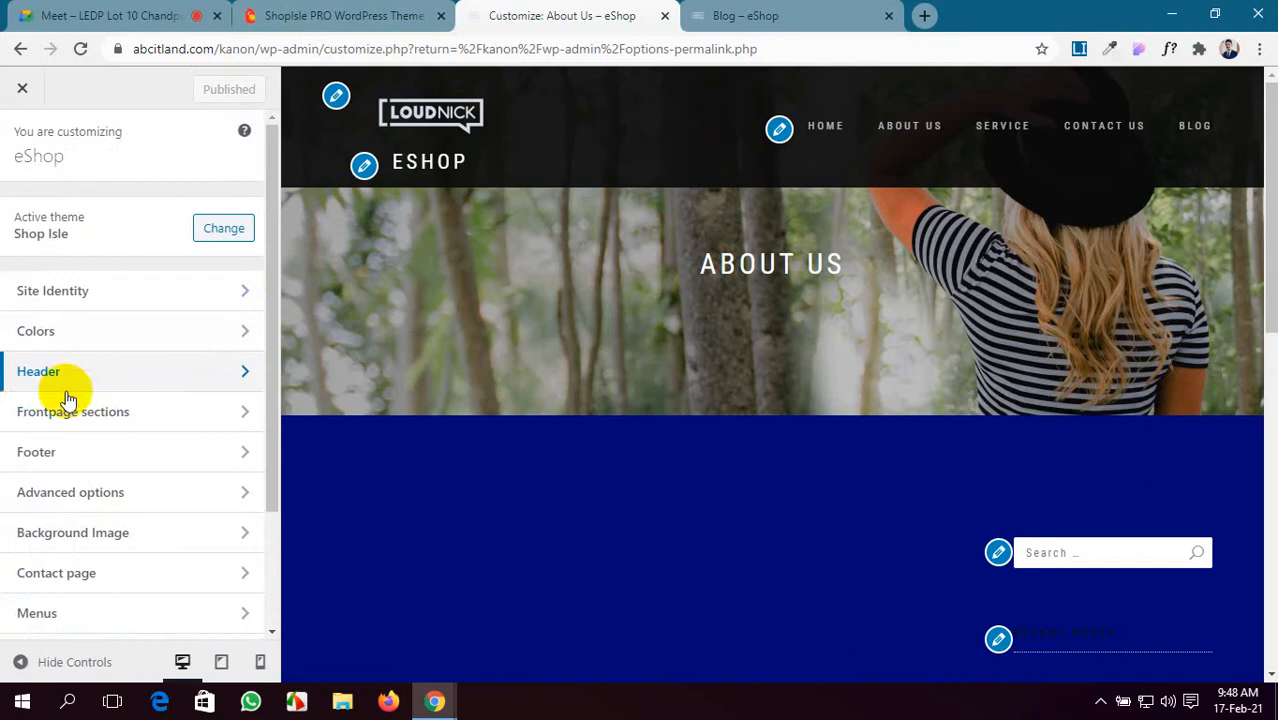
left_click(134, 412)
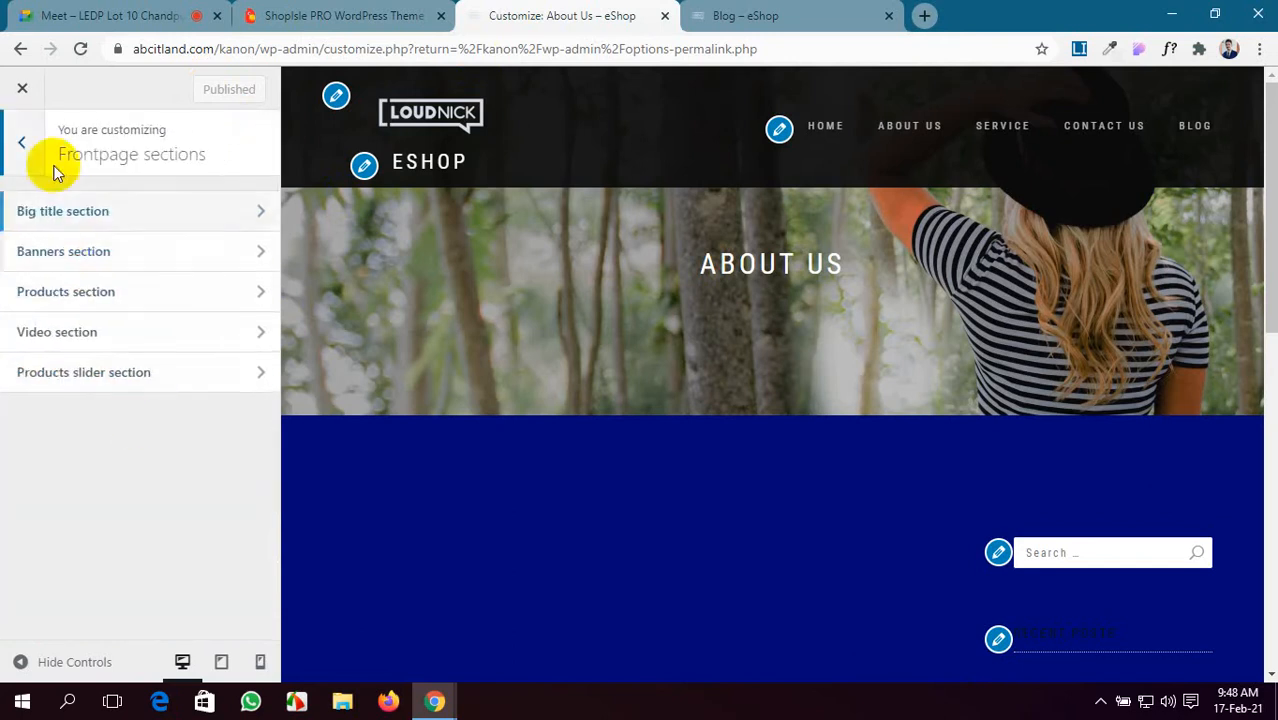
- View the ShopIsle PRO demo's home page for reference, then return to the eShop Customizer
left_click(715, 12)
left_click(399, 12)
mouse_move(688, 157)
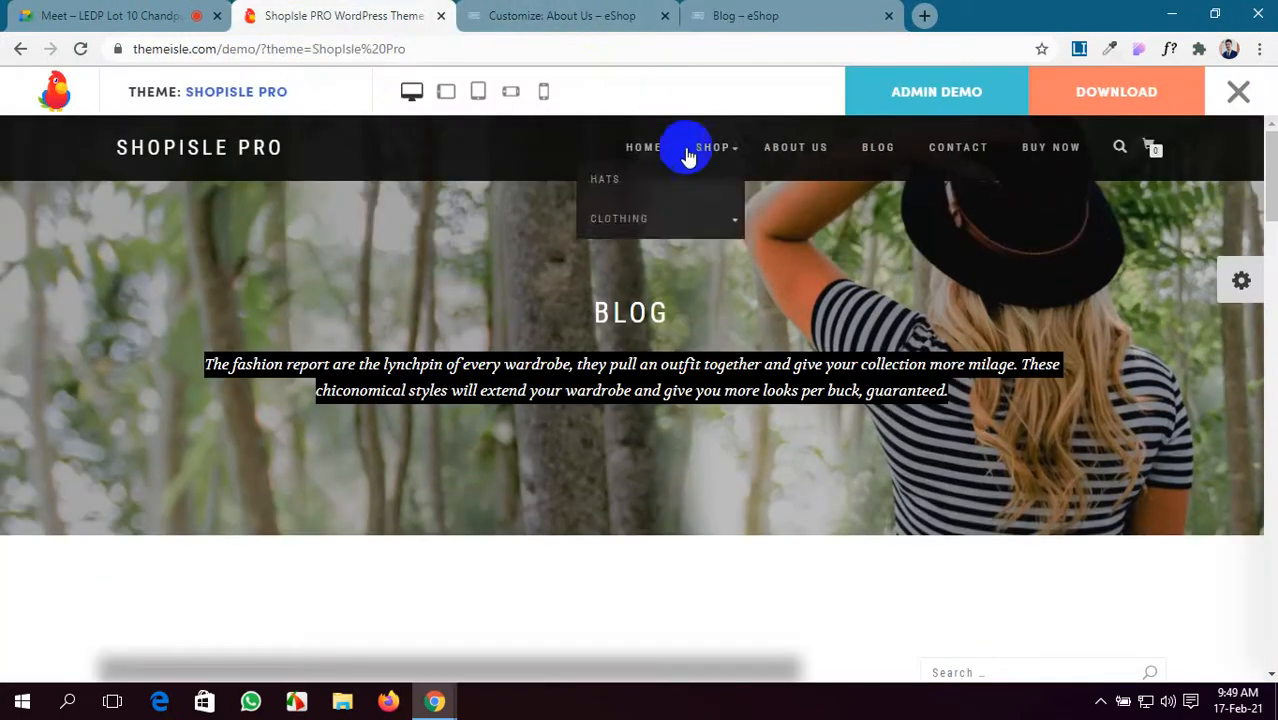
left_click(645, 160)
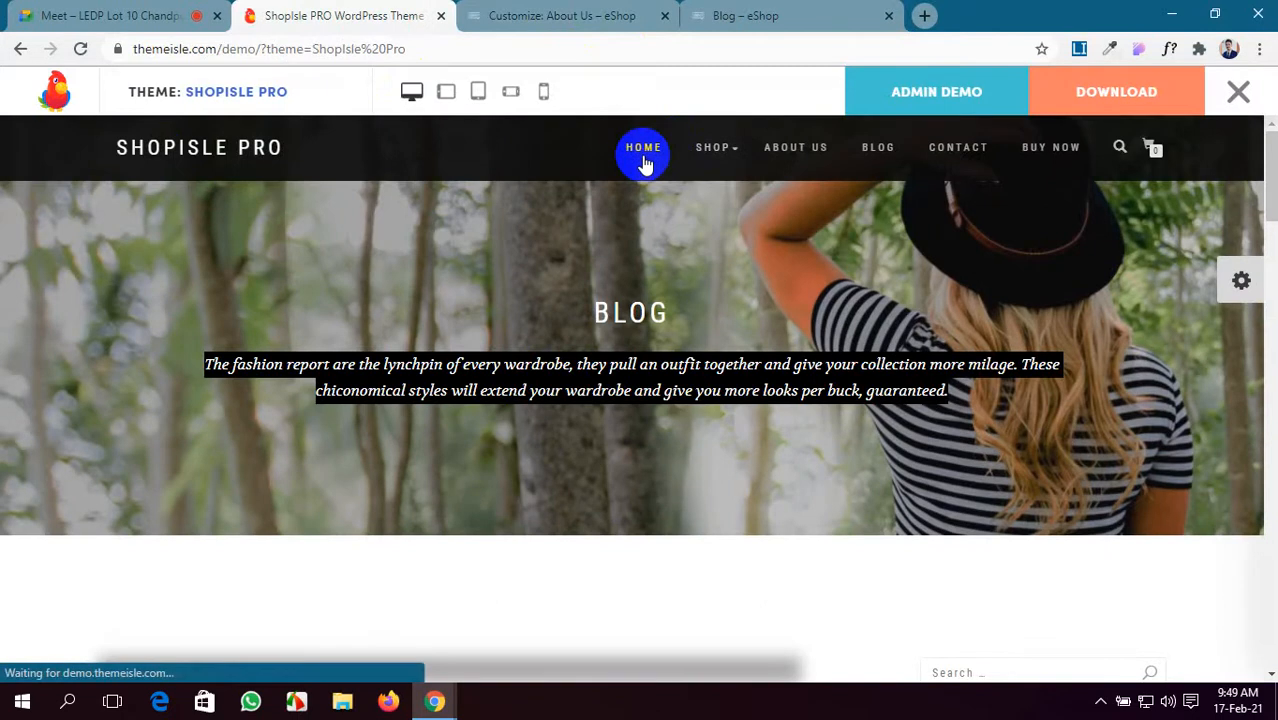
scroll(618, 450, "down", 5)
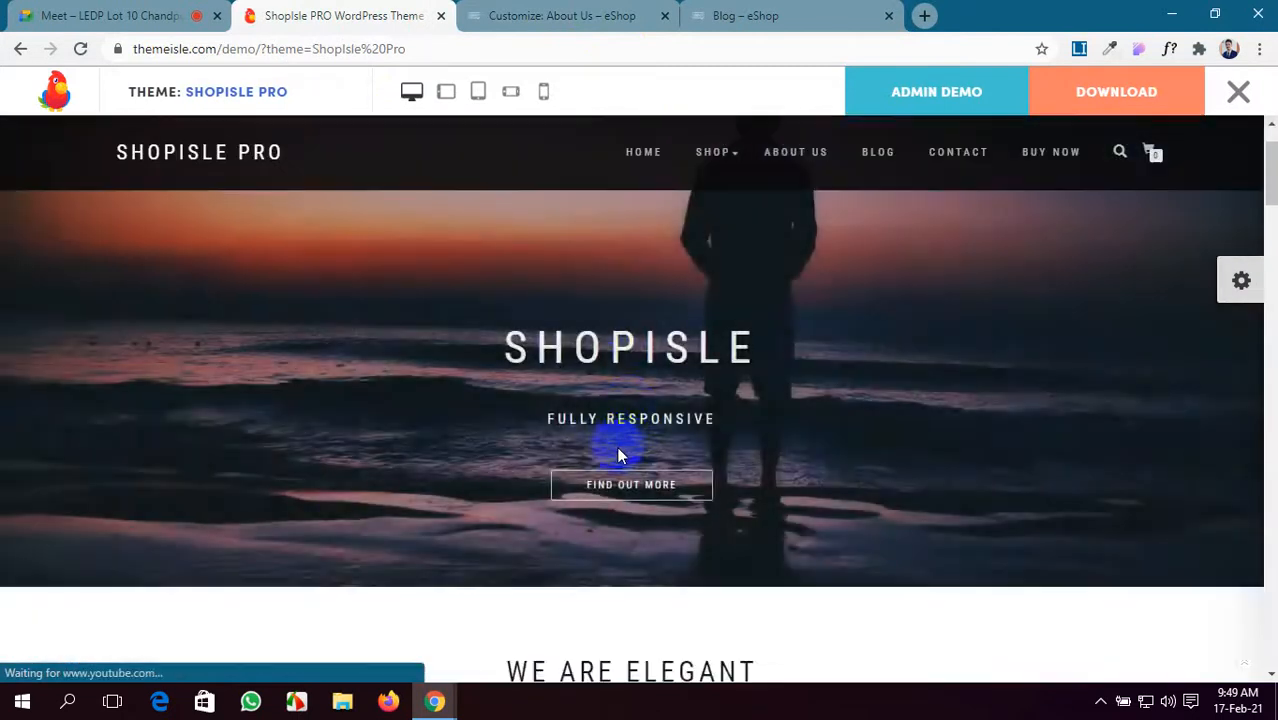
scroll(618, 455, "up", 4)
left_click(614, 15)
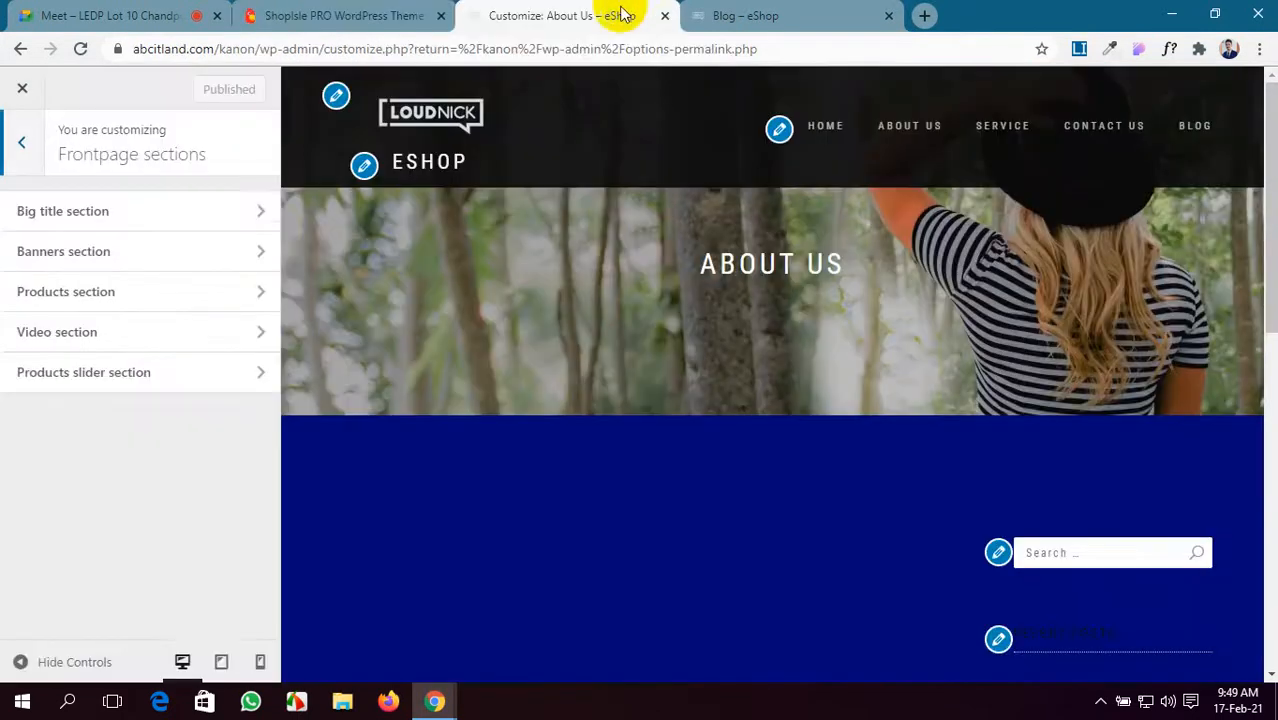
- Open the Big title section with the home page loaded in the preview
left_click(100, 225)
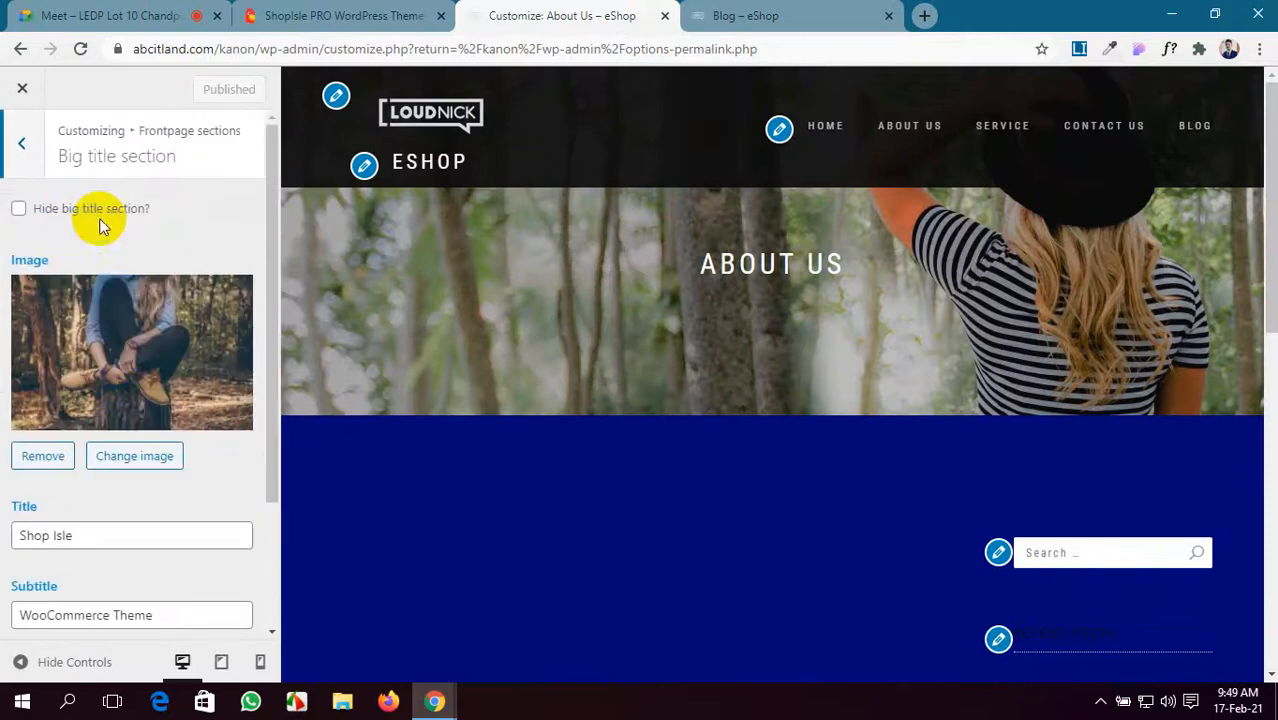
left_click(827, 128)
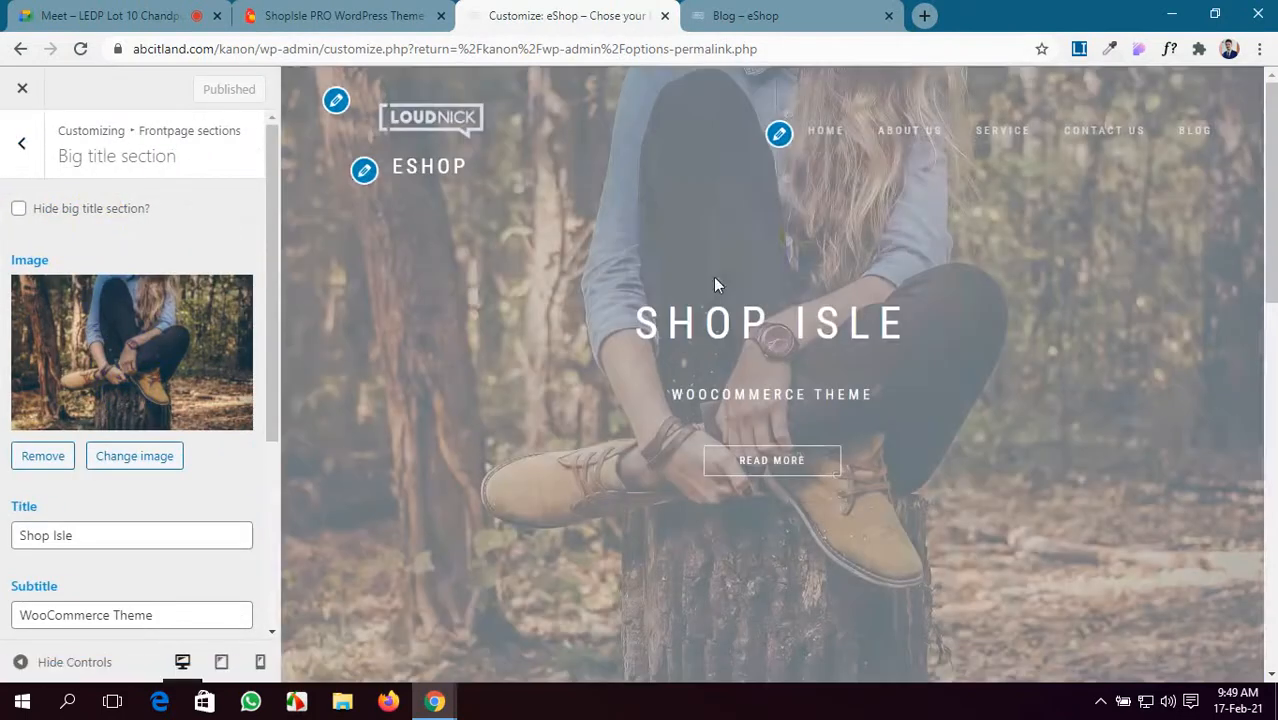
scroll(40, 370, "down", 2)
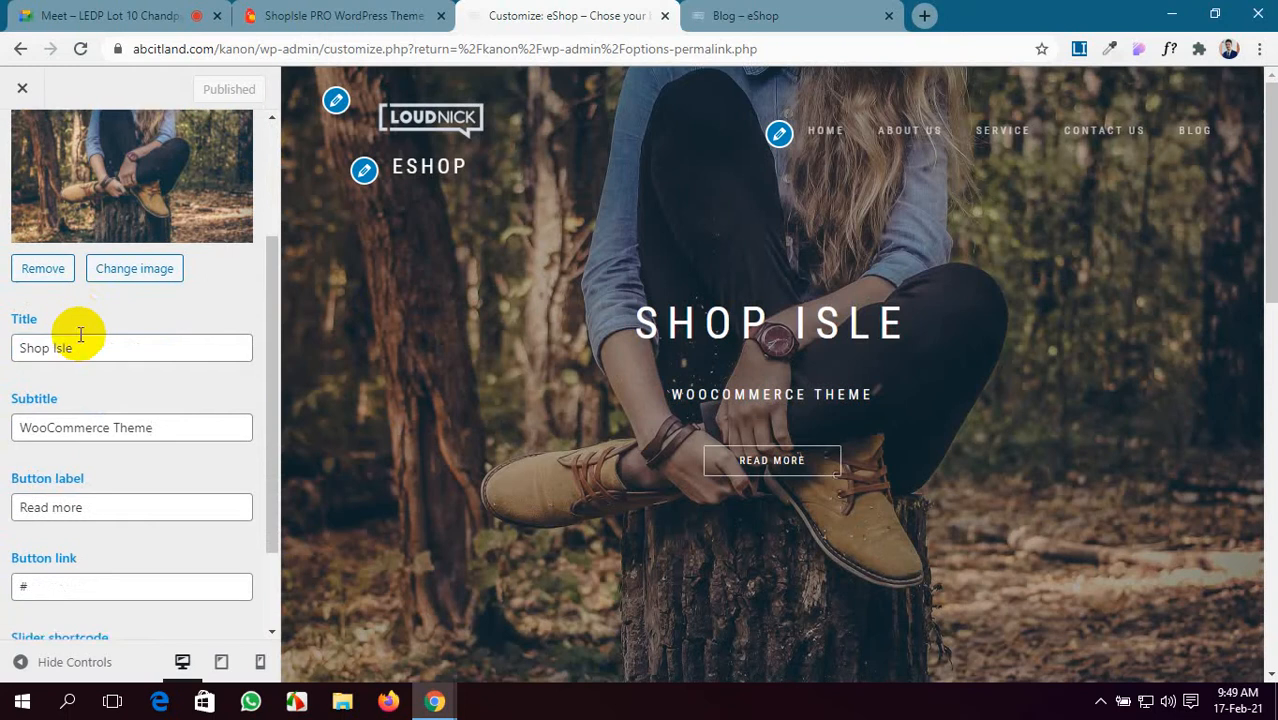
scroll(80, 340, "up", 1)
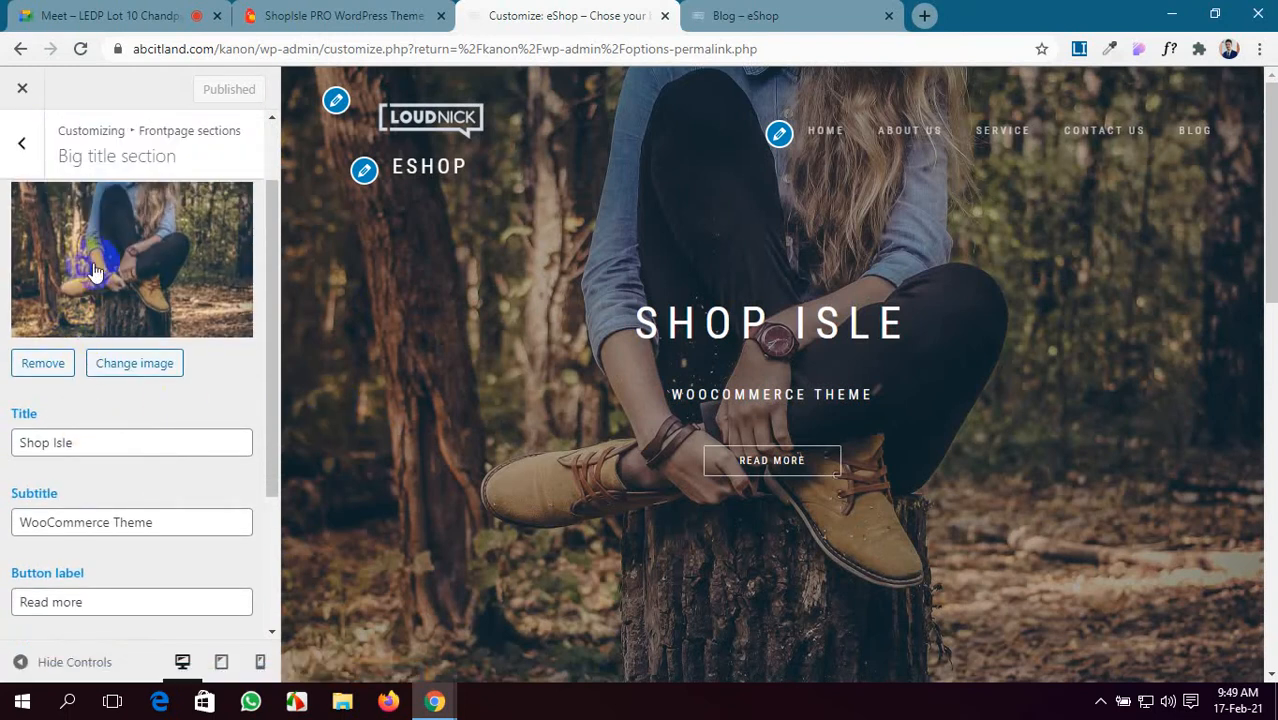
scroll(93, 268, "up", 1)
scroll(93, 263, "down", 1)
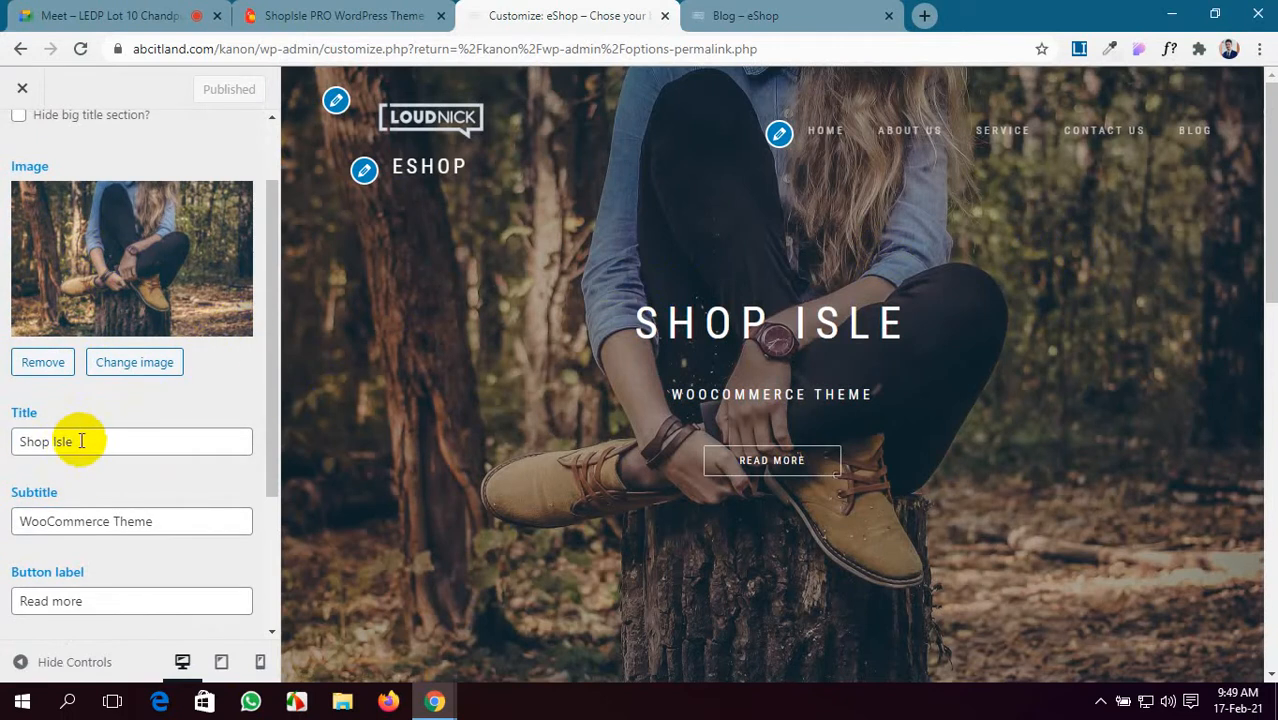
- Replace the hero texts with title eShop, subtitle 'Chose Your best Product' and button Buy Now
left_click_drag(80, 441, 3, 450)
key("BackSpace")
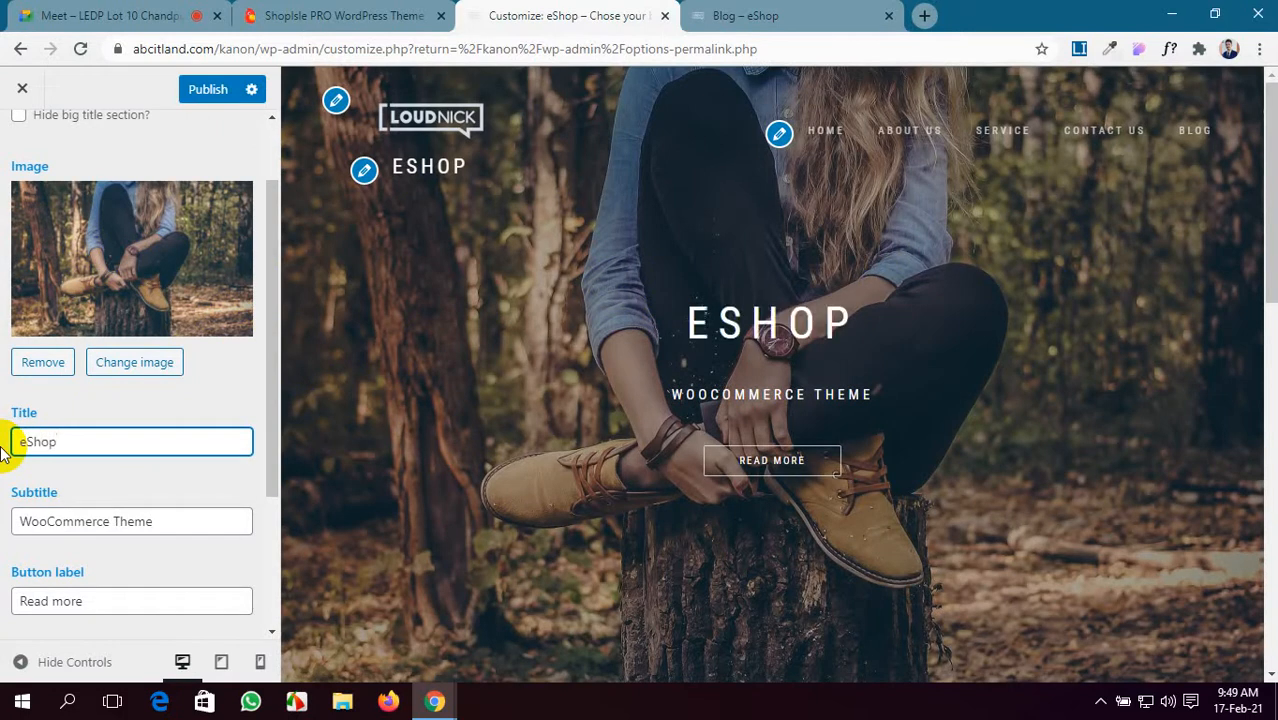
scroll(191, 508, "down", 1)
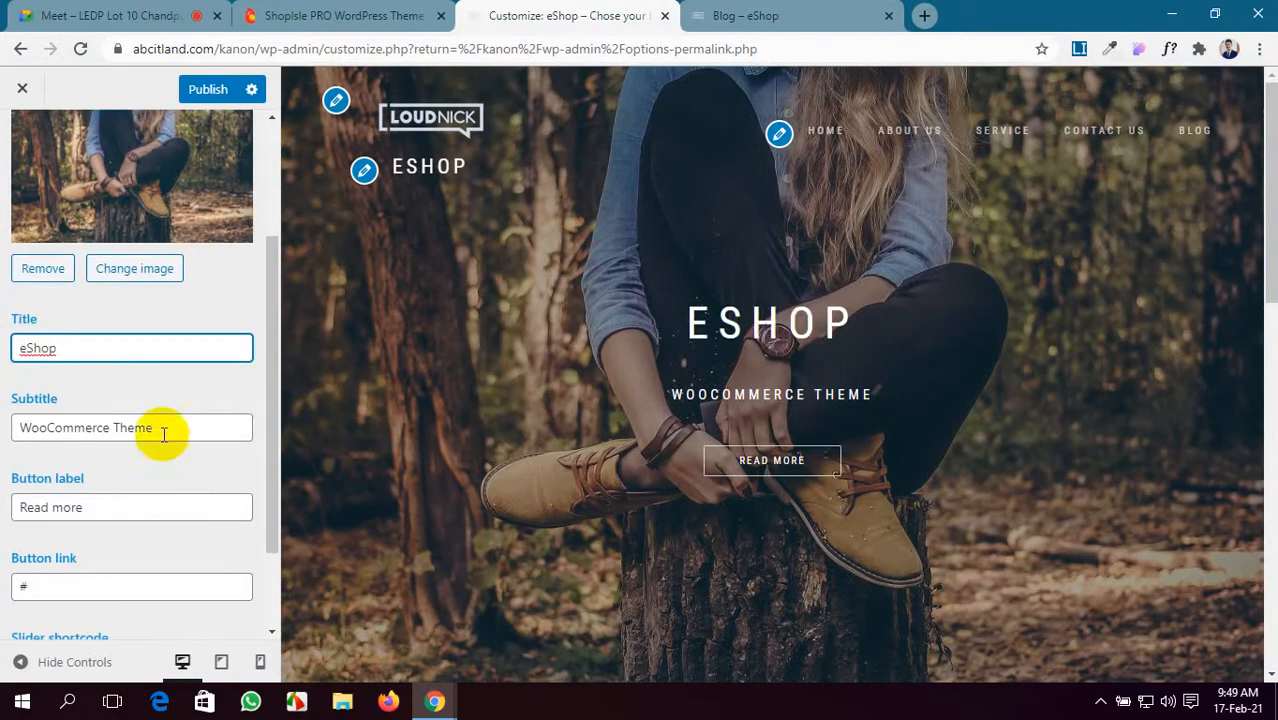
left_click_drag(163, 434, 3, 440)
key("BackSpace")
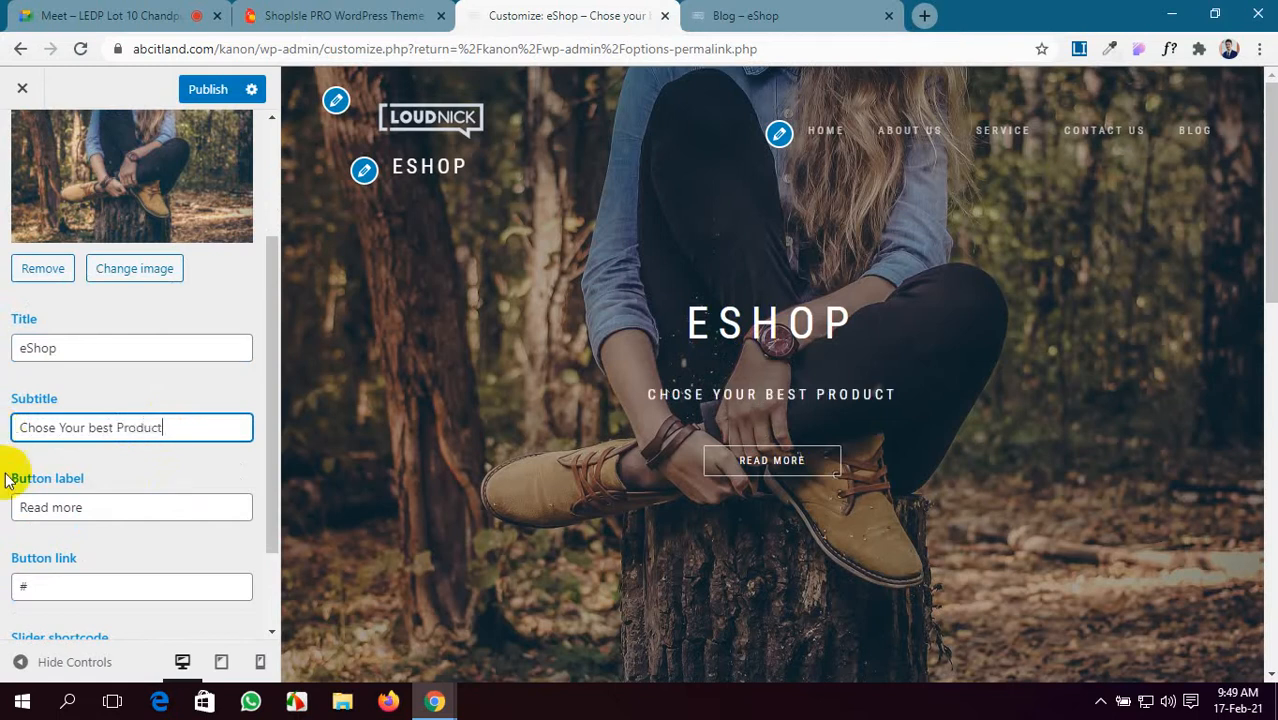
scroll(5, 480, "down", 1)
left_click_drag(95, 413, 3, 425)
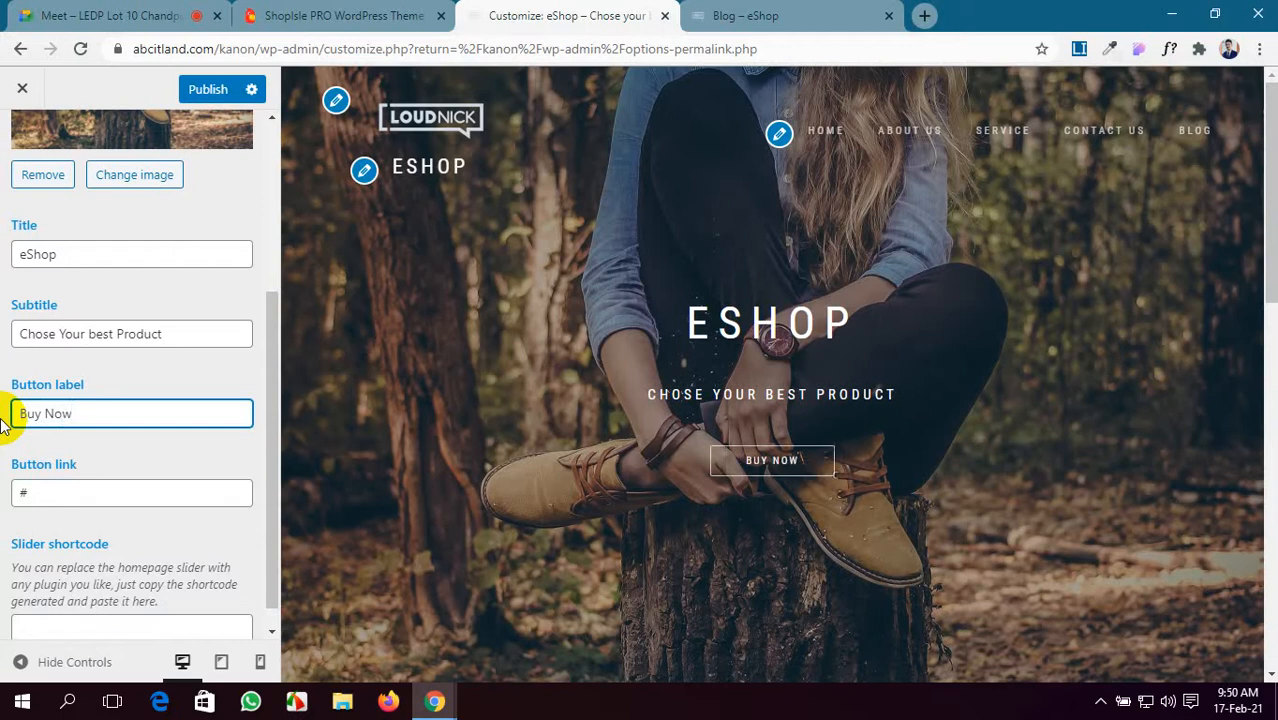
- Check the button link and slider shortcode settings, then admit a waiting meeting participant
left_click(33, 497)
scroll(33, 497, "down", 1)
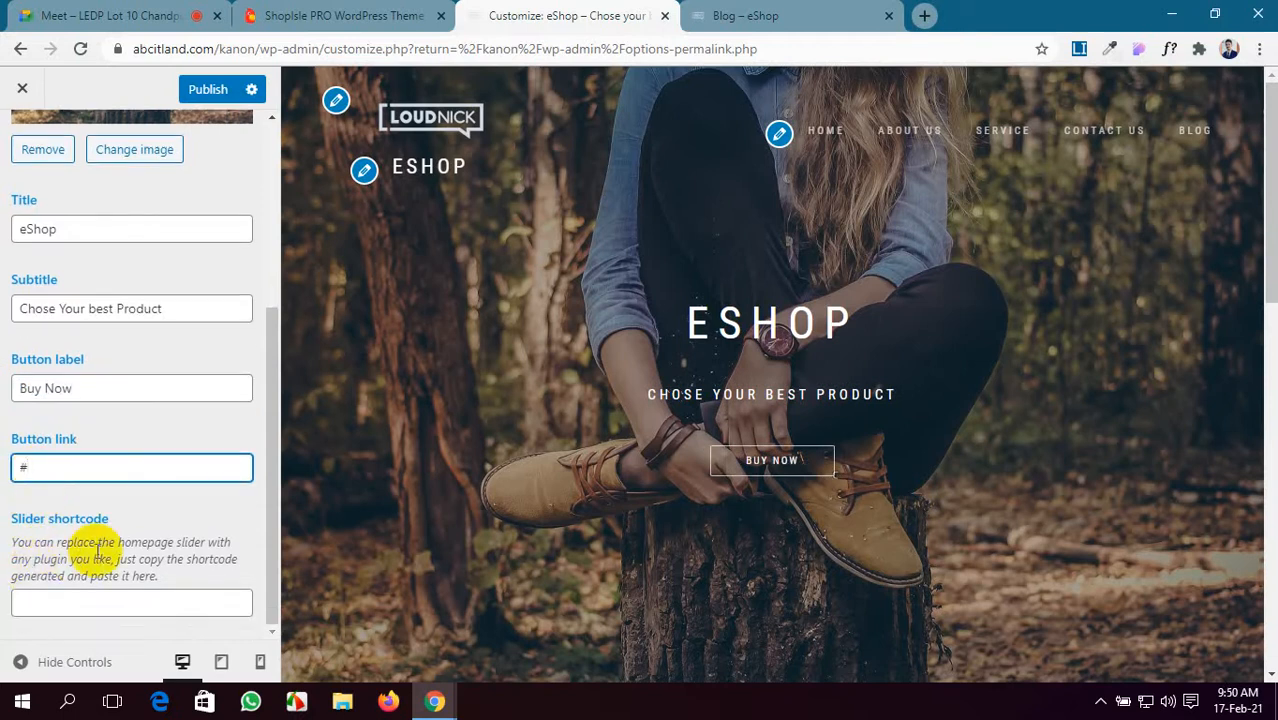
left_click(96, 604)
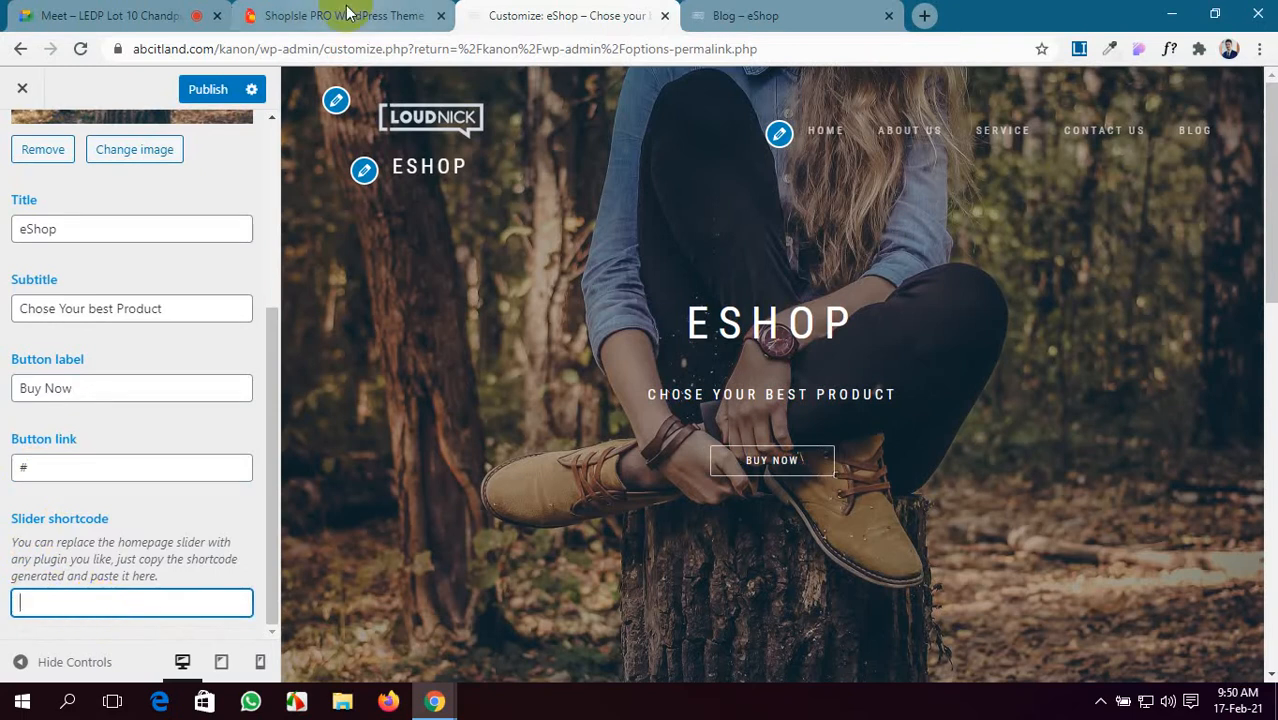
scroll(163, 405, "up", 3)
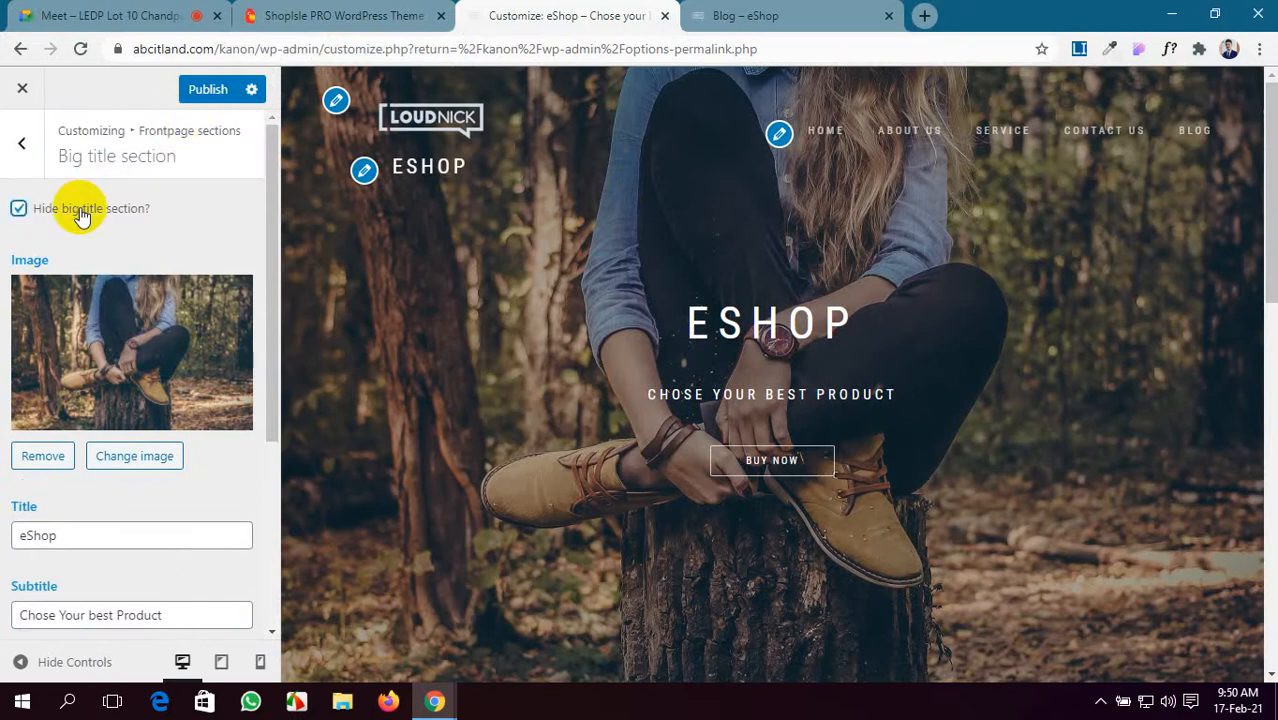
left_click(128, 10)
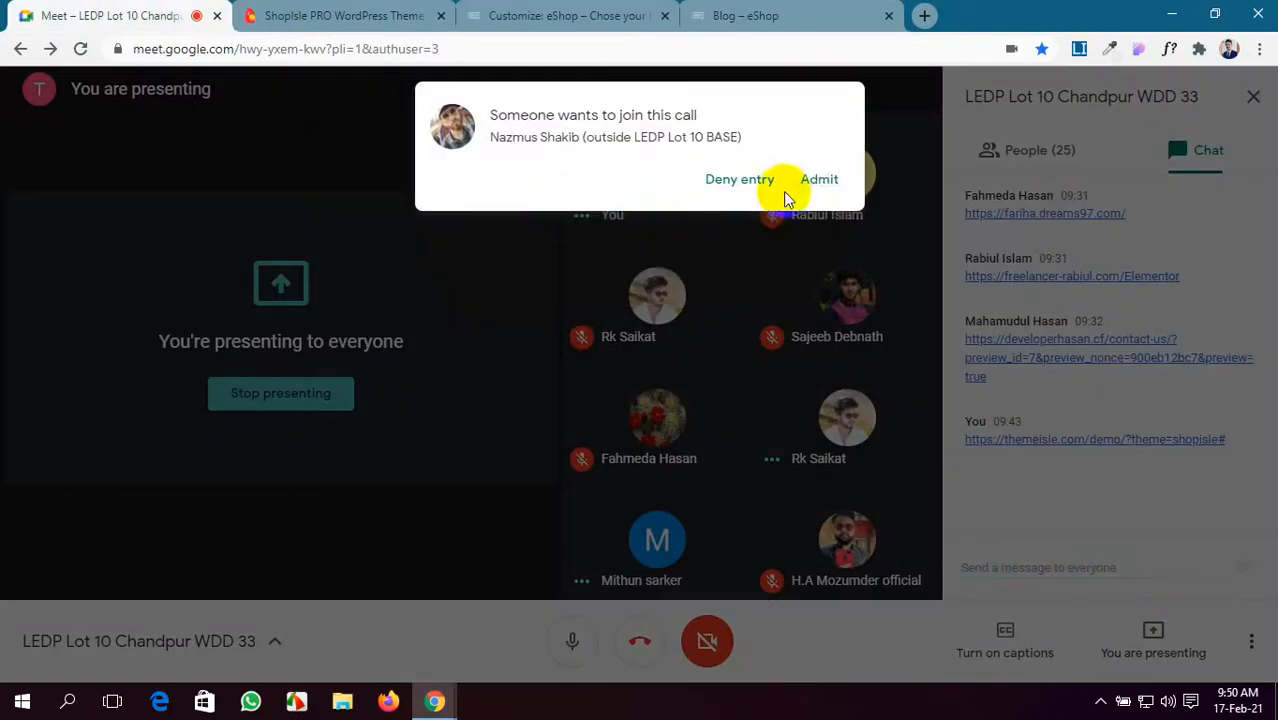
left_click(820, 183)
left_click(540, 14)
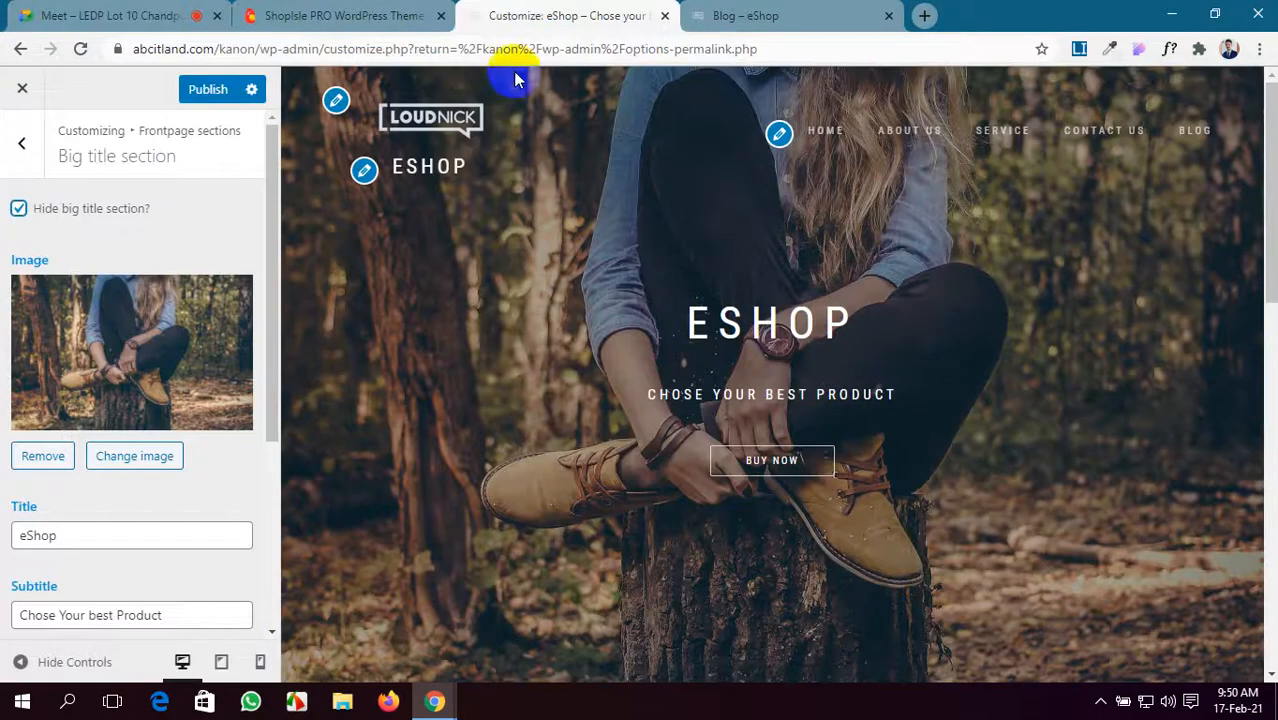
left_click(88, 208)
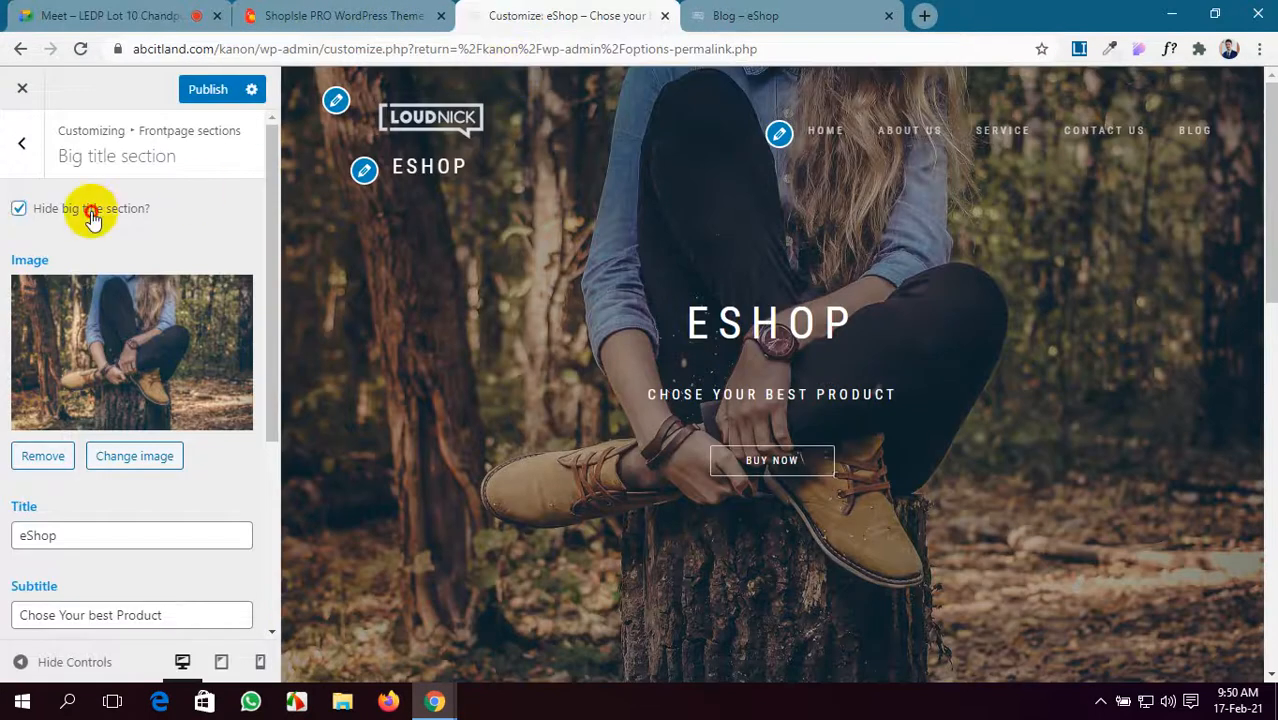
left_click(208, 90)
scroll(490, 425, "down", 5)
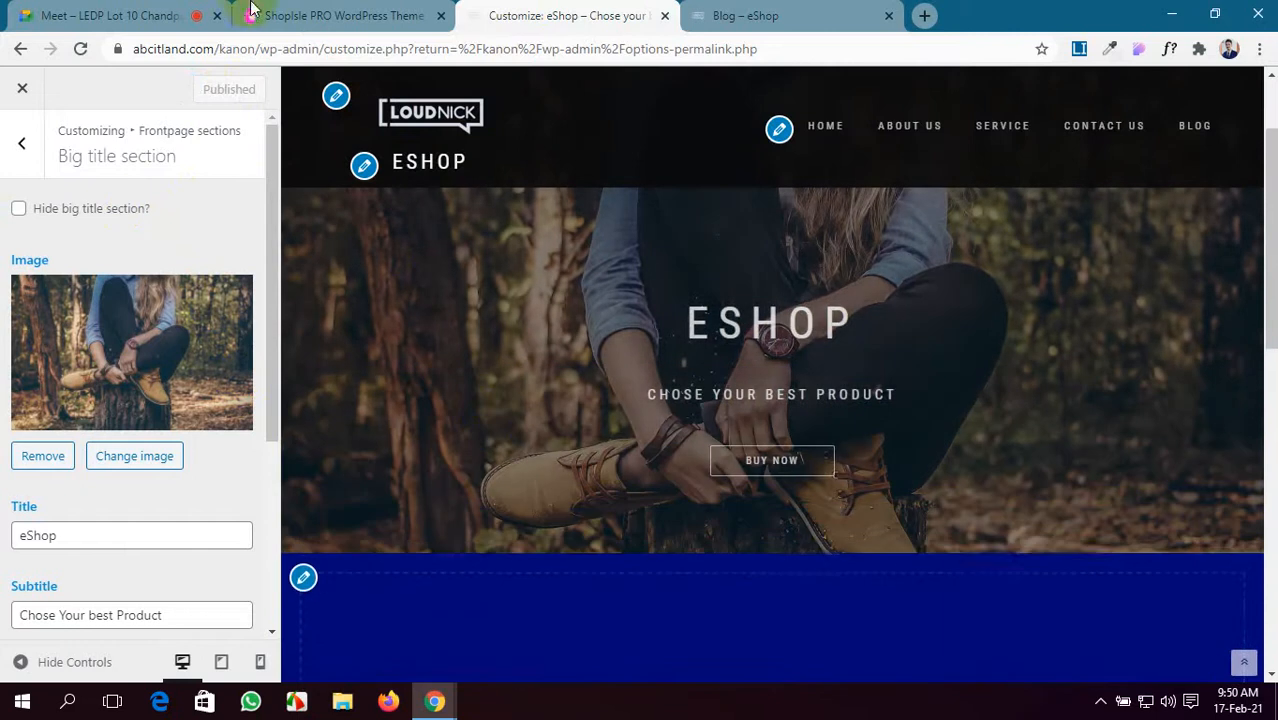
left_click(252, 10)
scroll(631, 378, "down", 3)
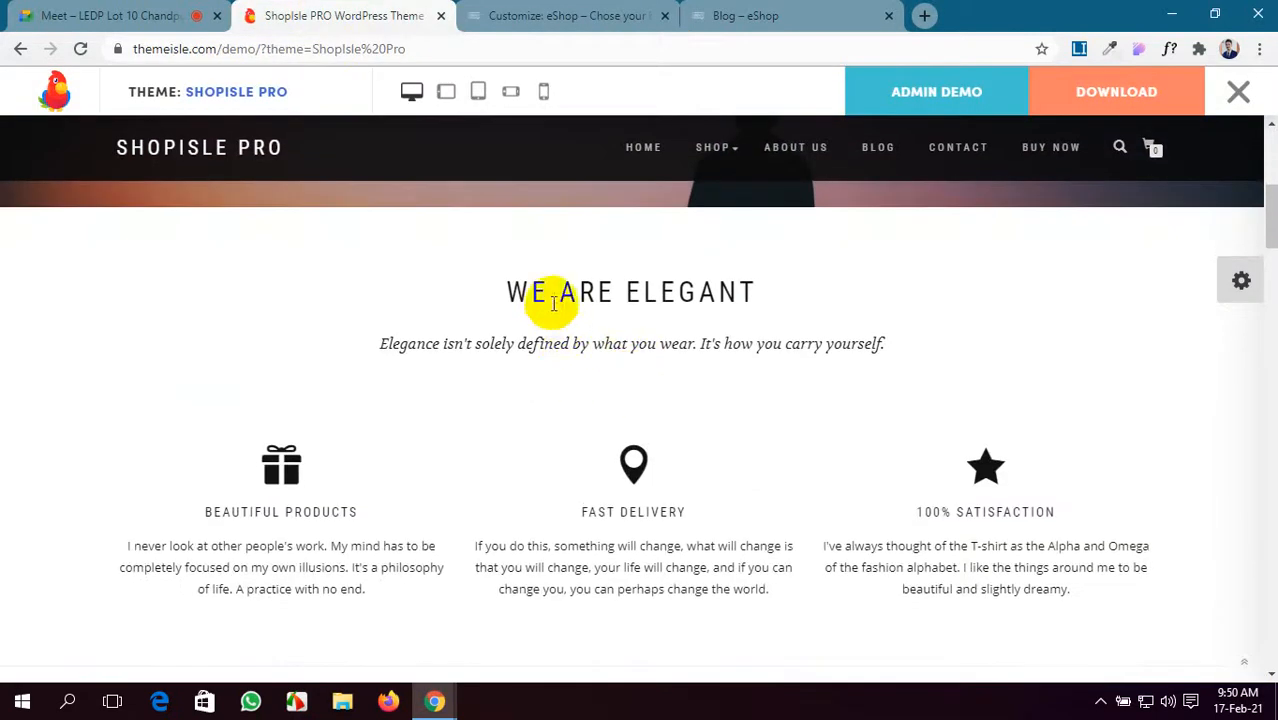
left_click(562, 15)
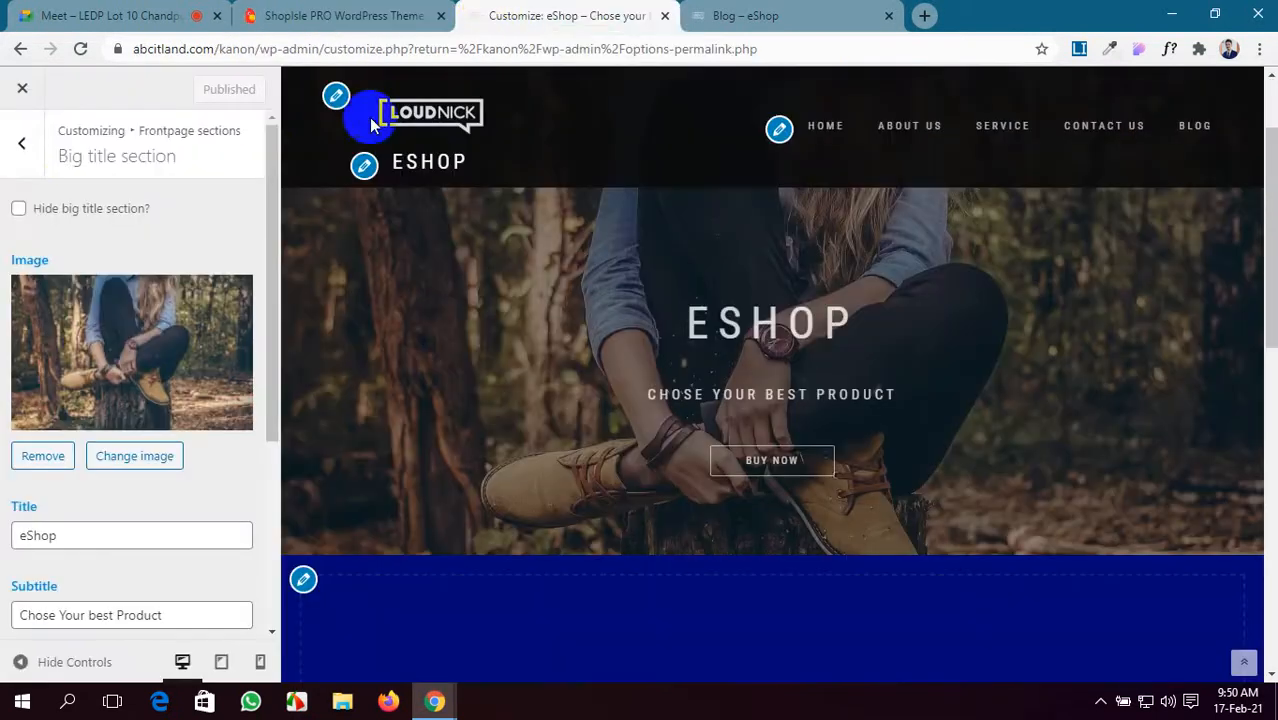
left_click(23, 152)
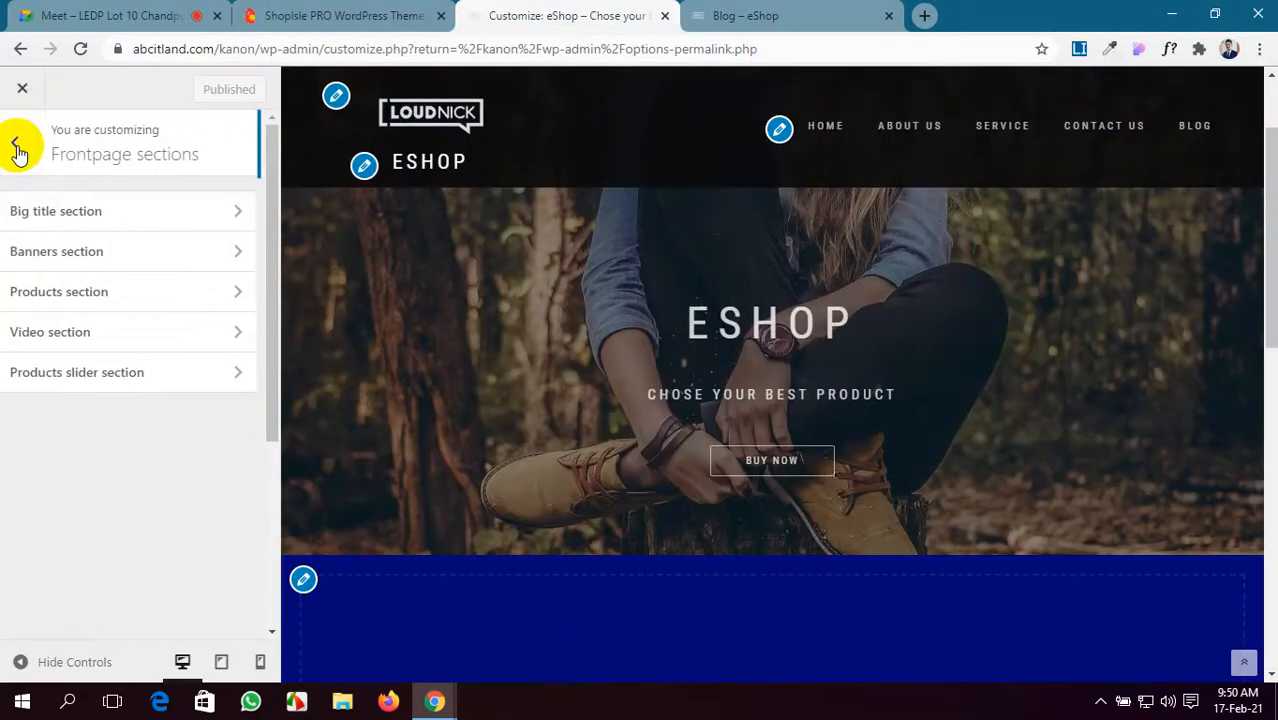
left_click(132, 256)
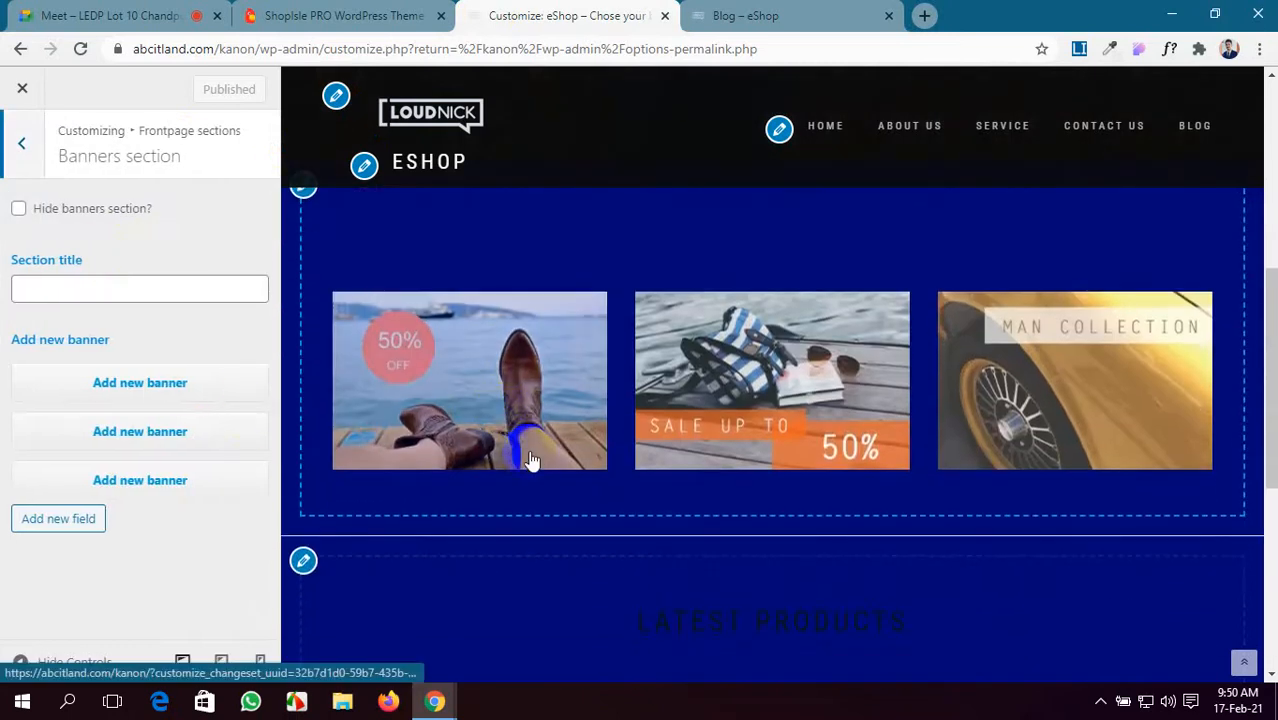
scroll(531, 460, "up", 2)
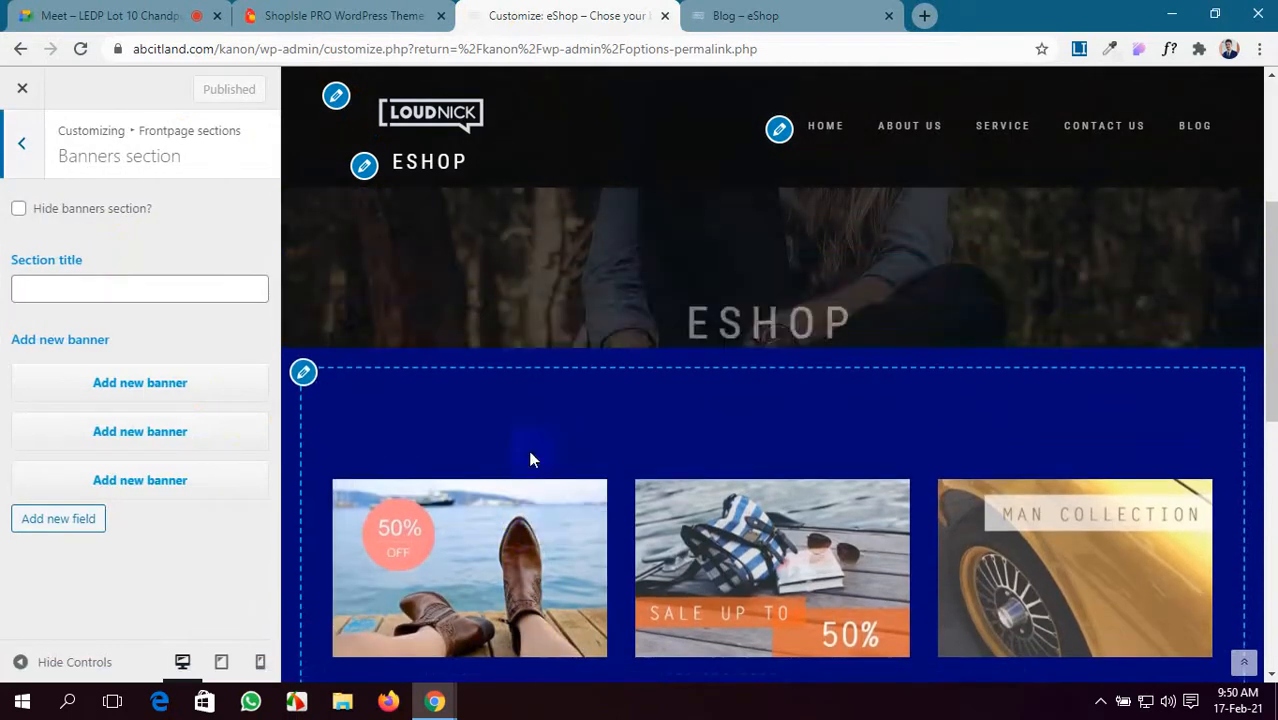
left_click(252, 14)
left_click(578, 20)
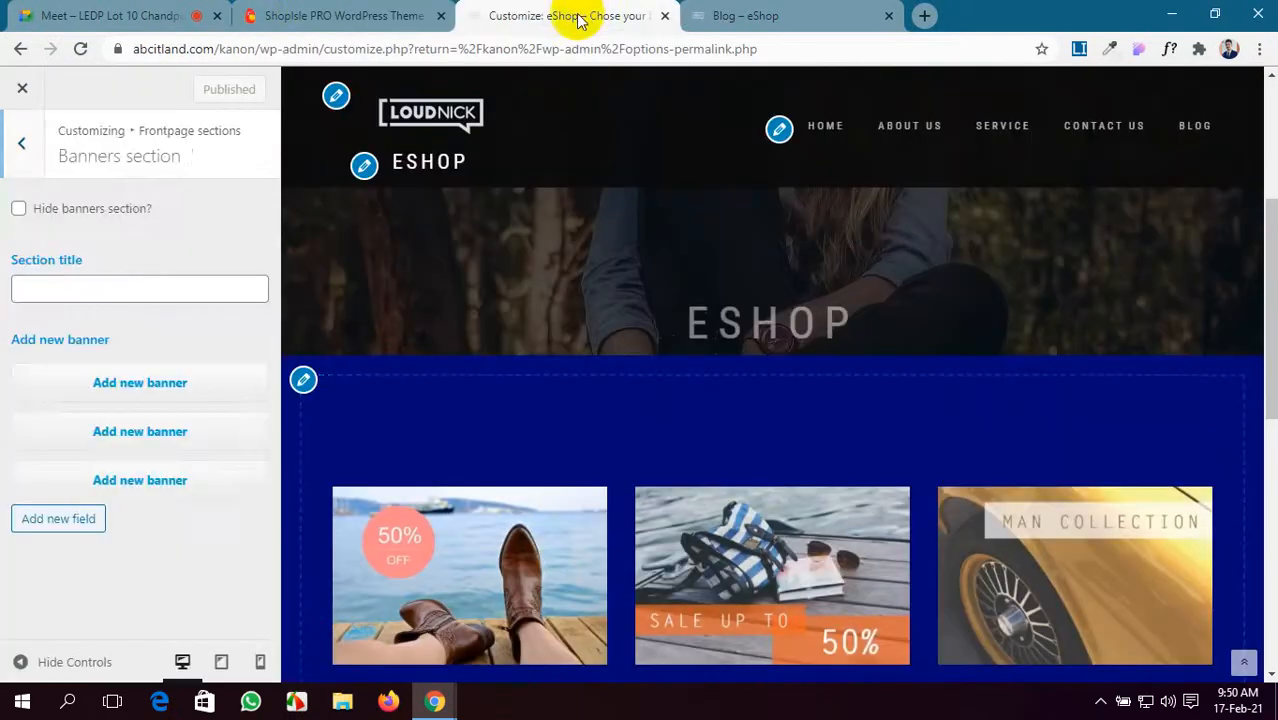
left_click(21, 143)
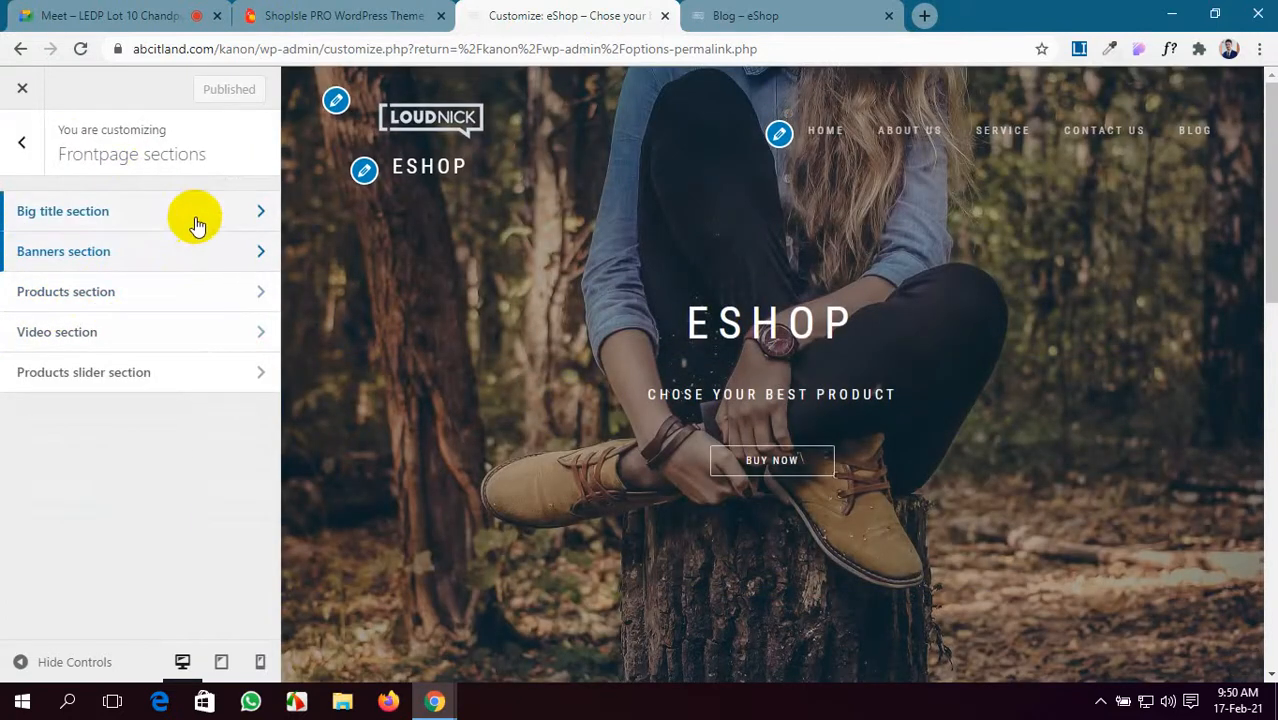
left_click(196, 212)
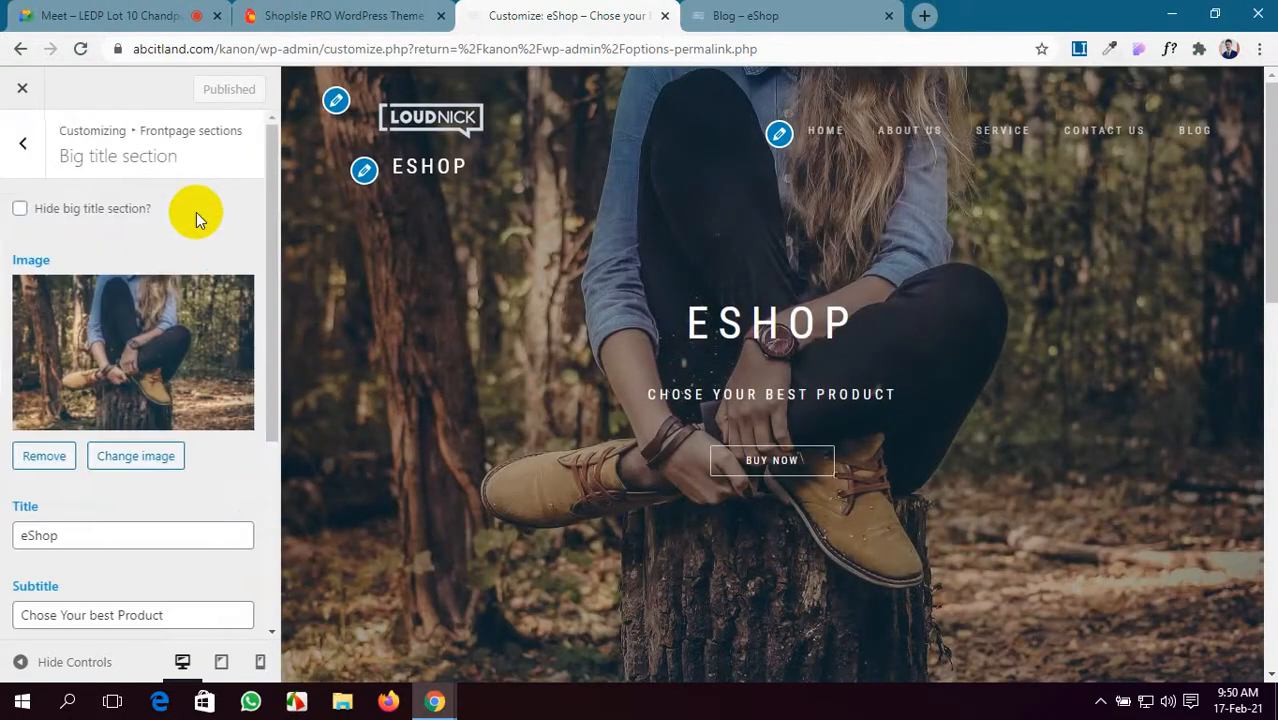
scroll(153, 386, "down", 3)
scroll(153, 386, "up", 3)
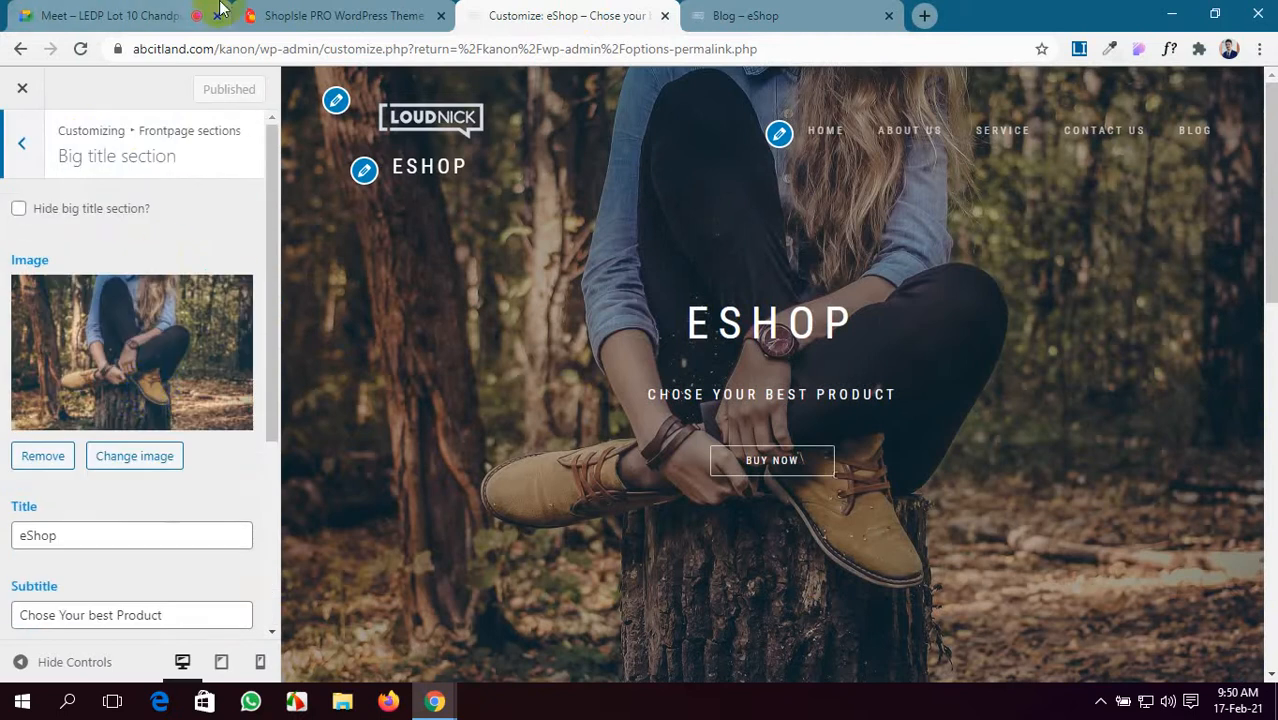
left_click(285, 15)
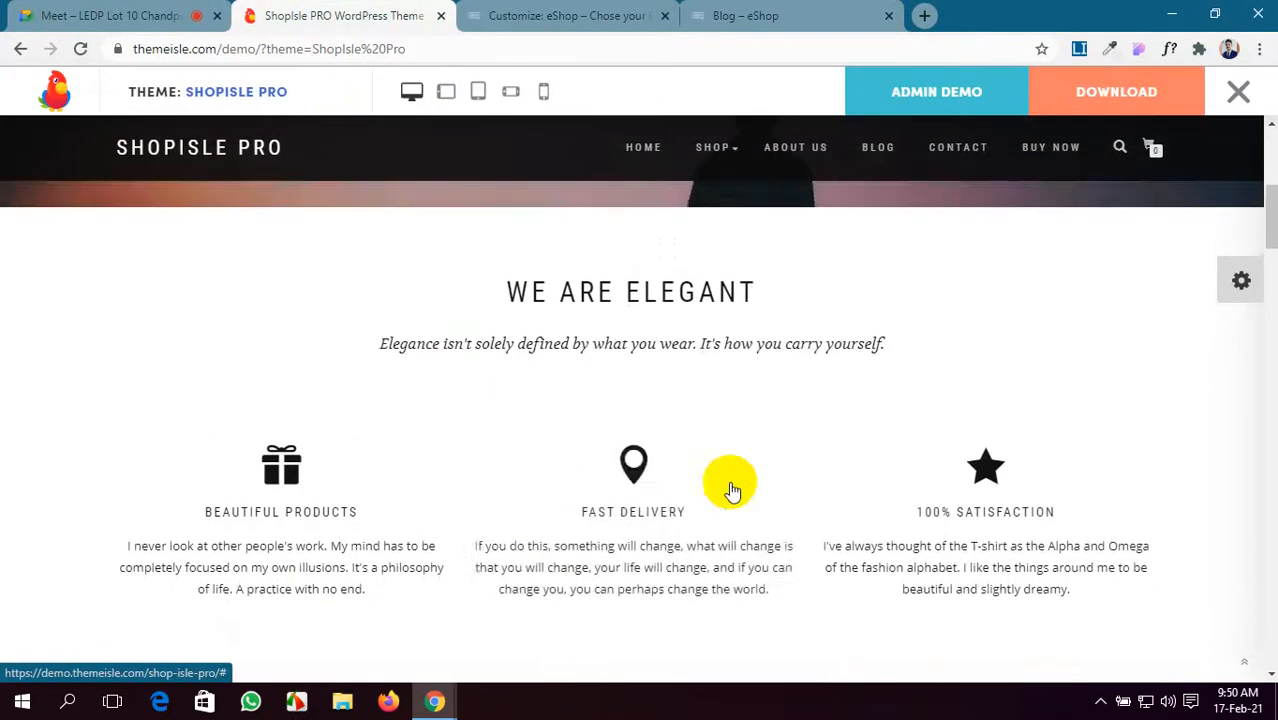
scroll(731, 492, "down", 3)
scroll(733, 500, "up", 8)
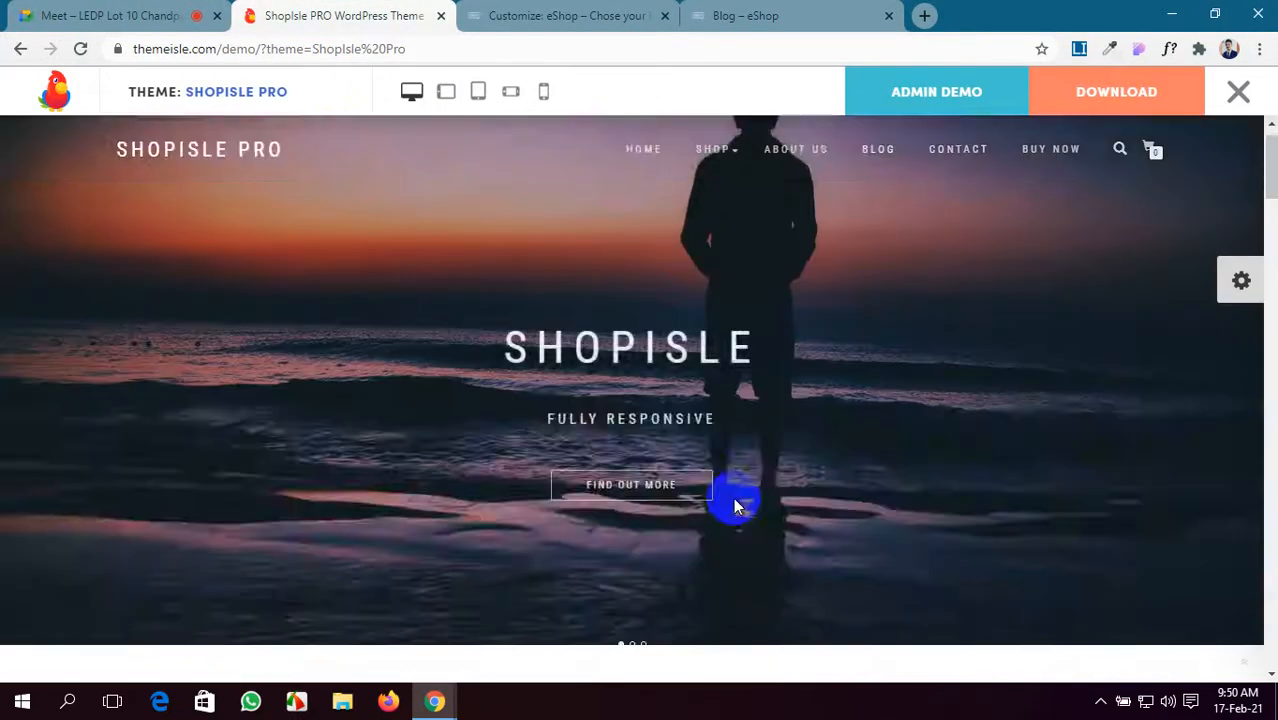
scroll(735, 505, "down", 3)
left_click(600, 15)
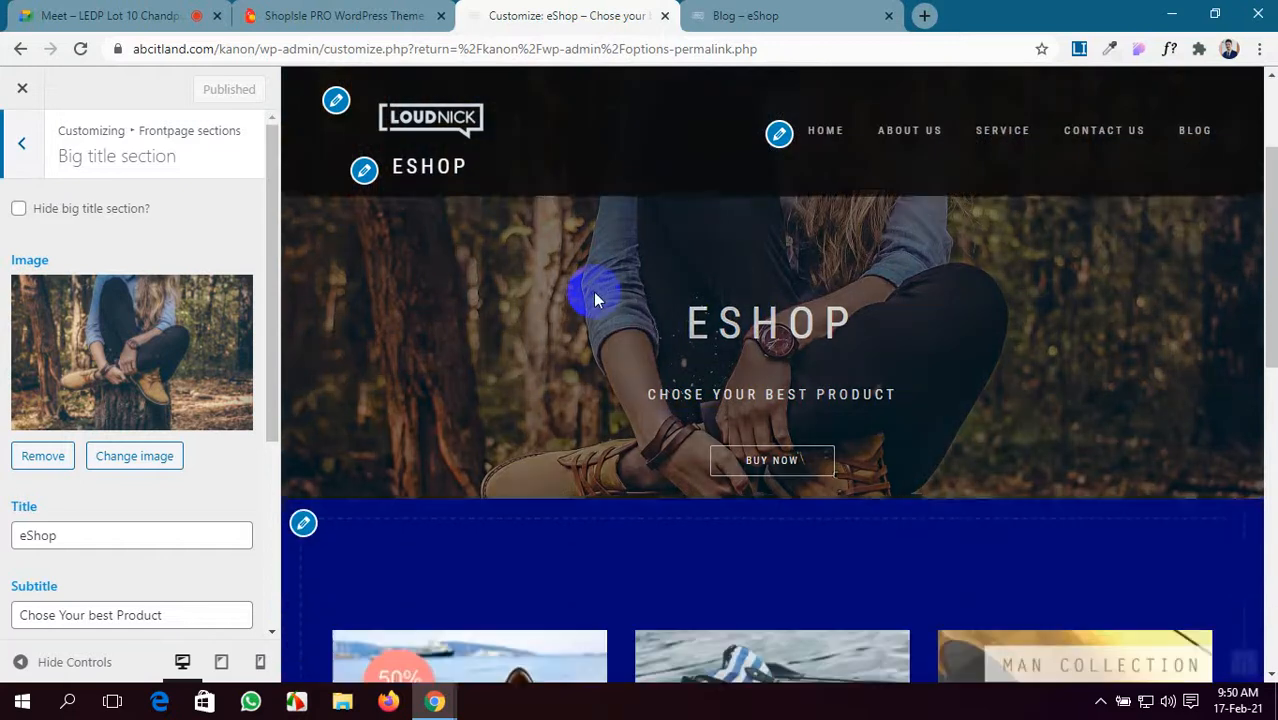
scroll(593, 291, "down", 3)
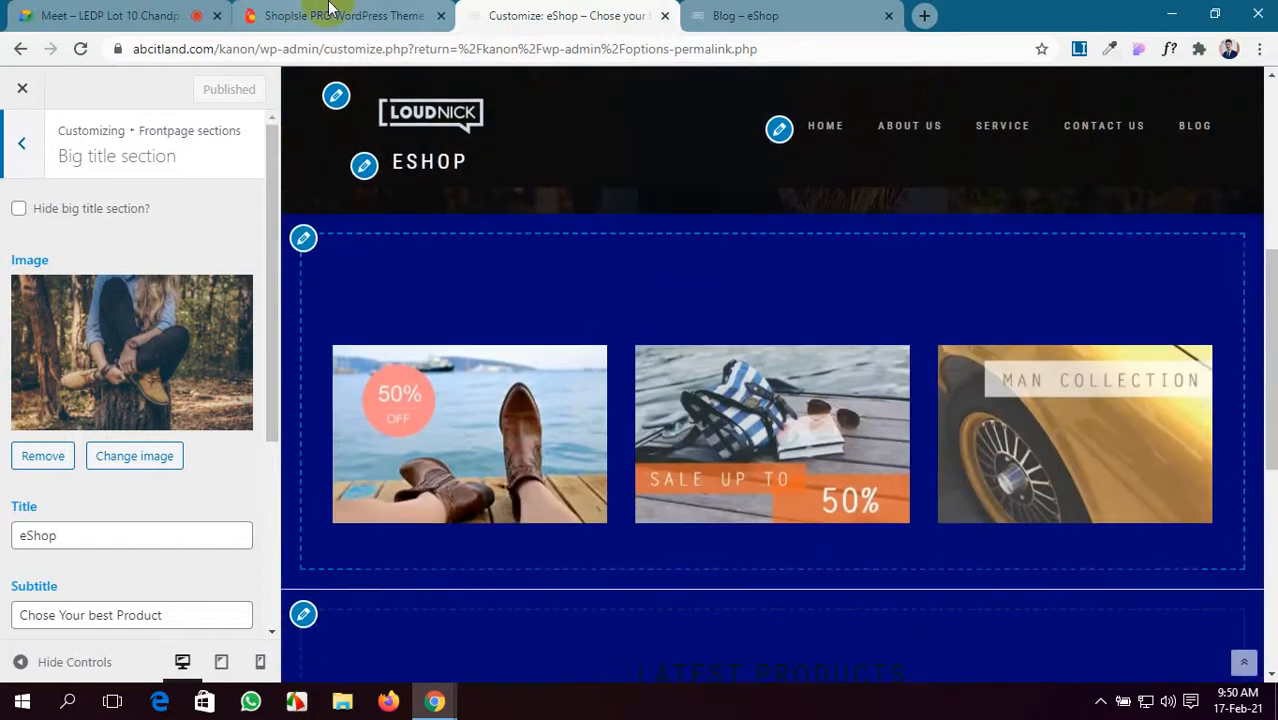
left_click(300, 14)
scroll(645, 510, "down", 5)
scroll(646, 515, "up", 10)
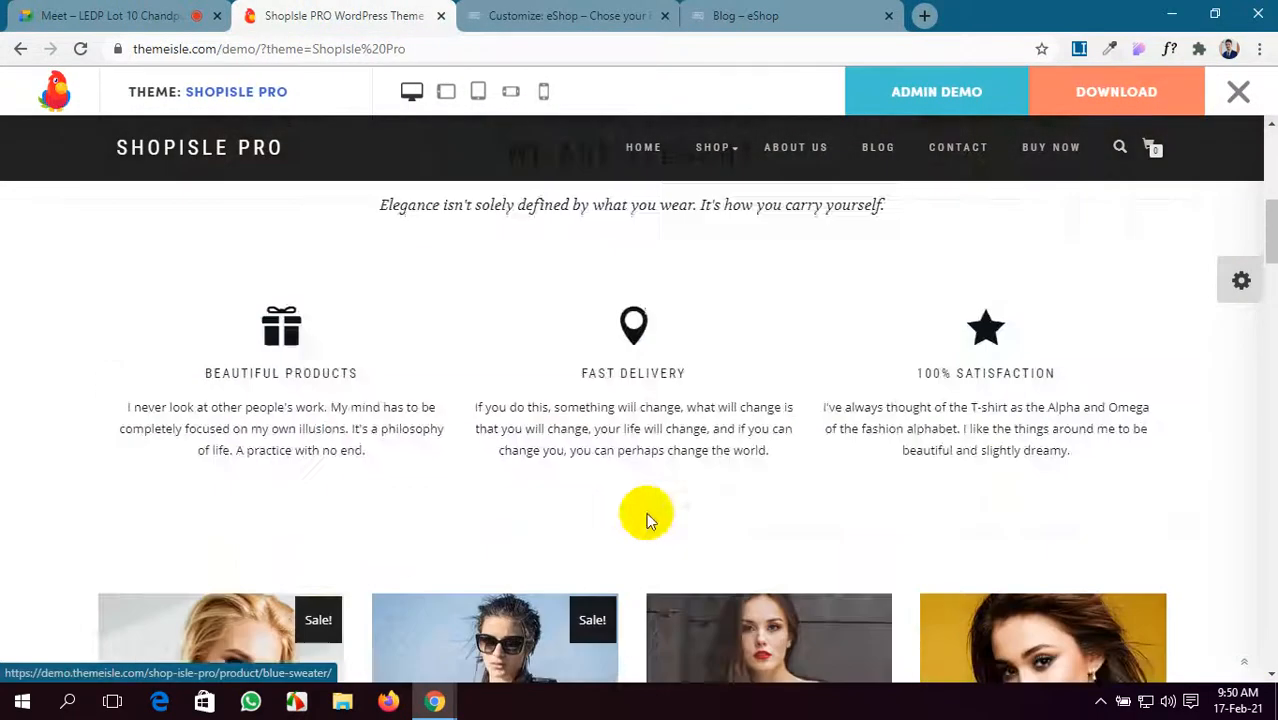
scroll(582, 340, "down", 2)
left_click(510, 15)
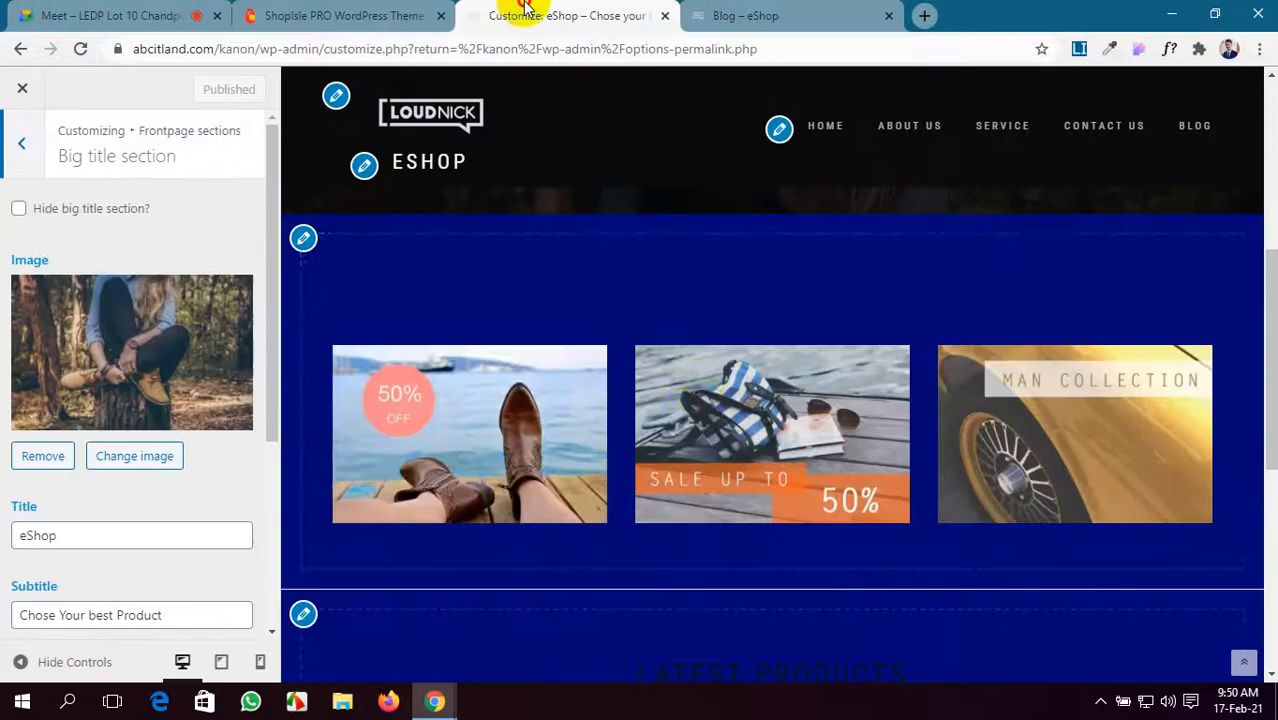
left_click(389, 14)
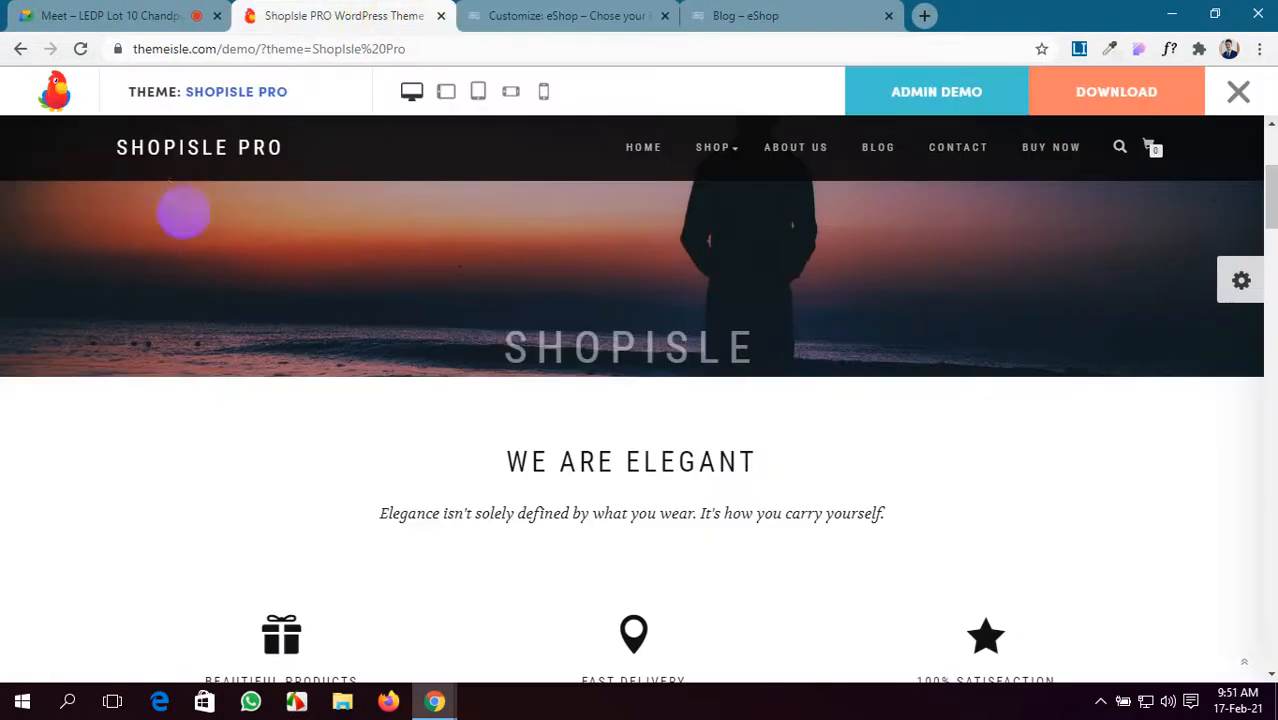
scroll(168, 245, "up", 2)
scroll(442, 277, "down", 3)
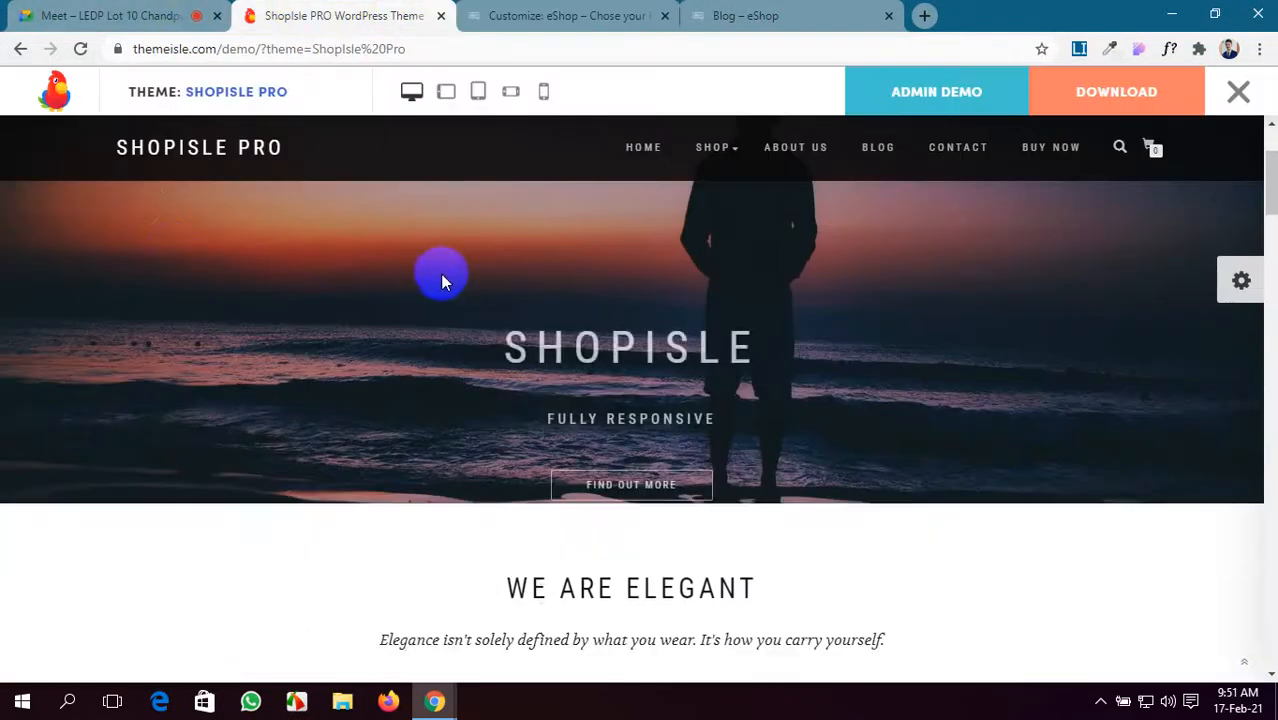
left_click(500, 15)
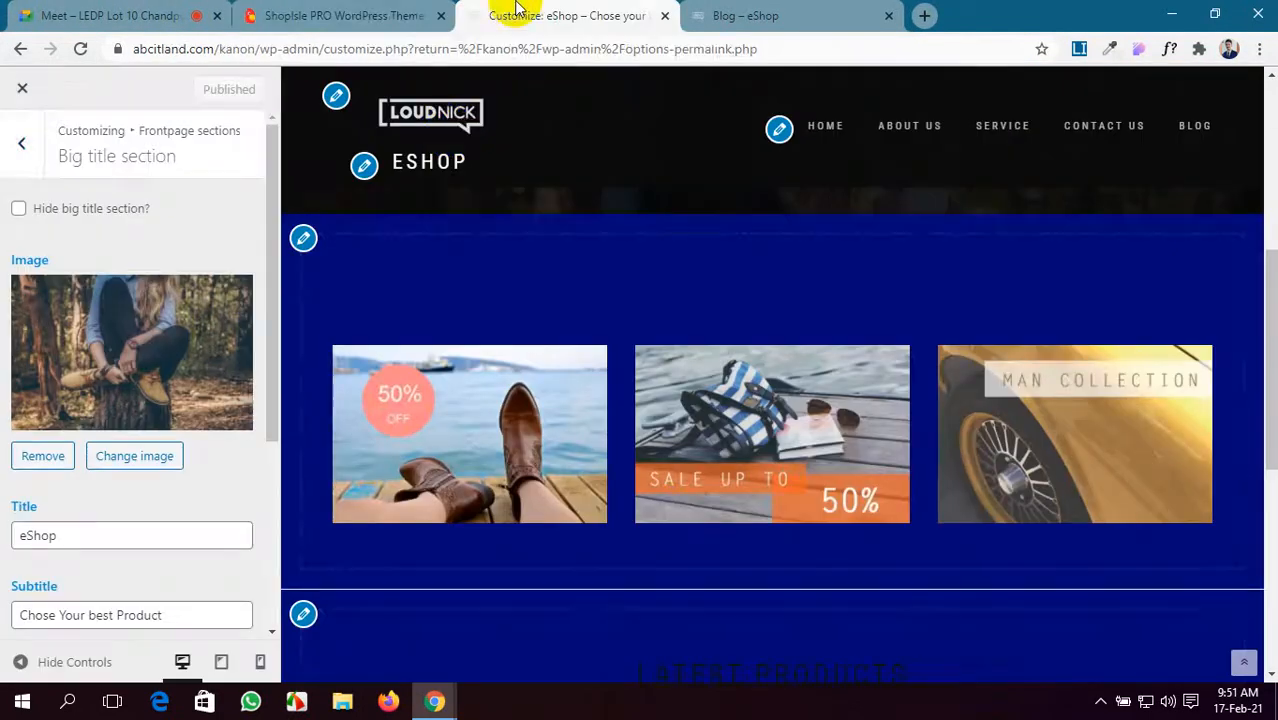
- Open the Banners section's title field
left_click(35, 146)
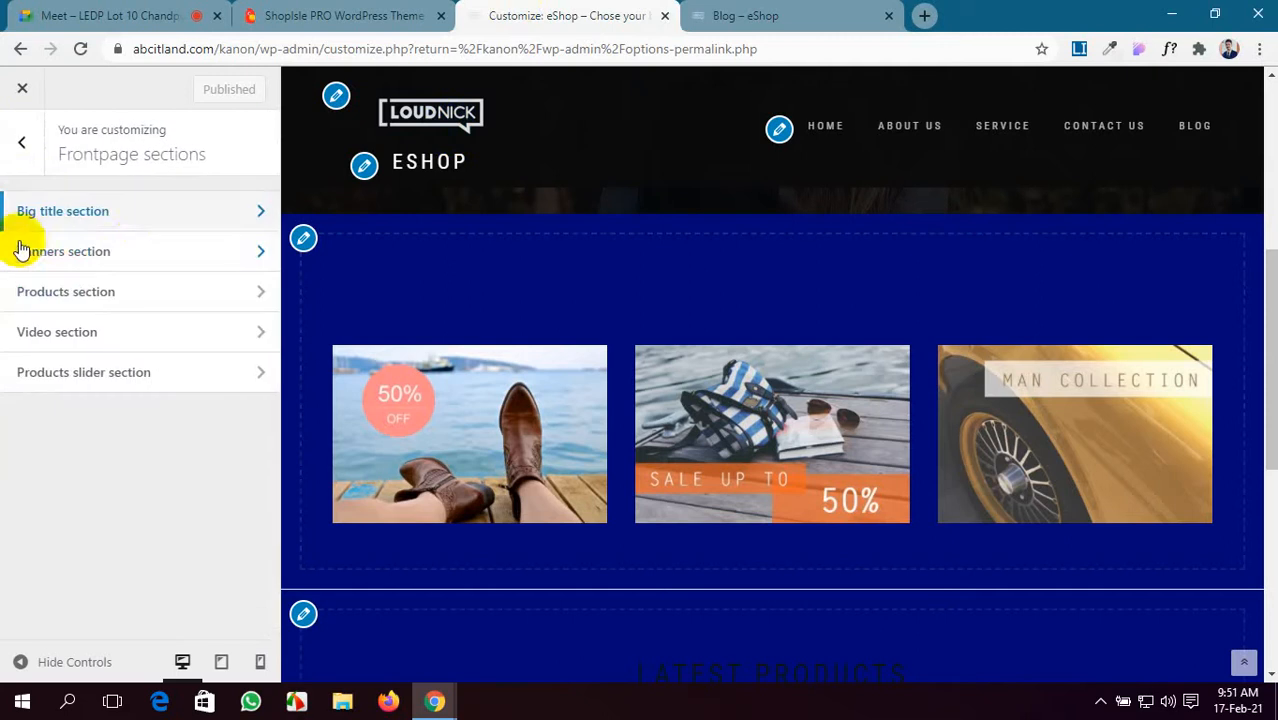
left_click(131, 257)
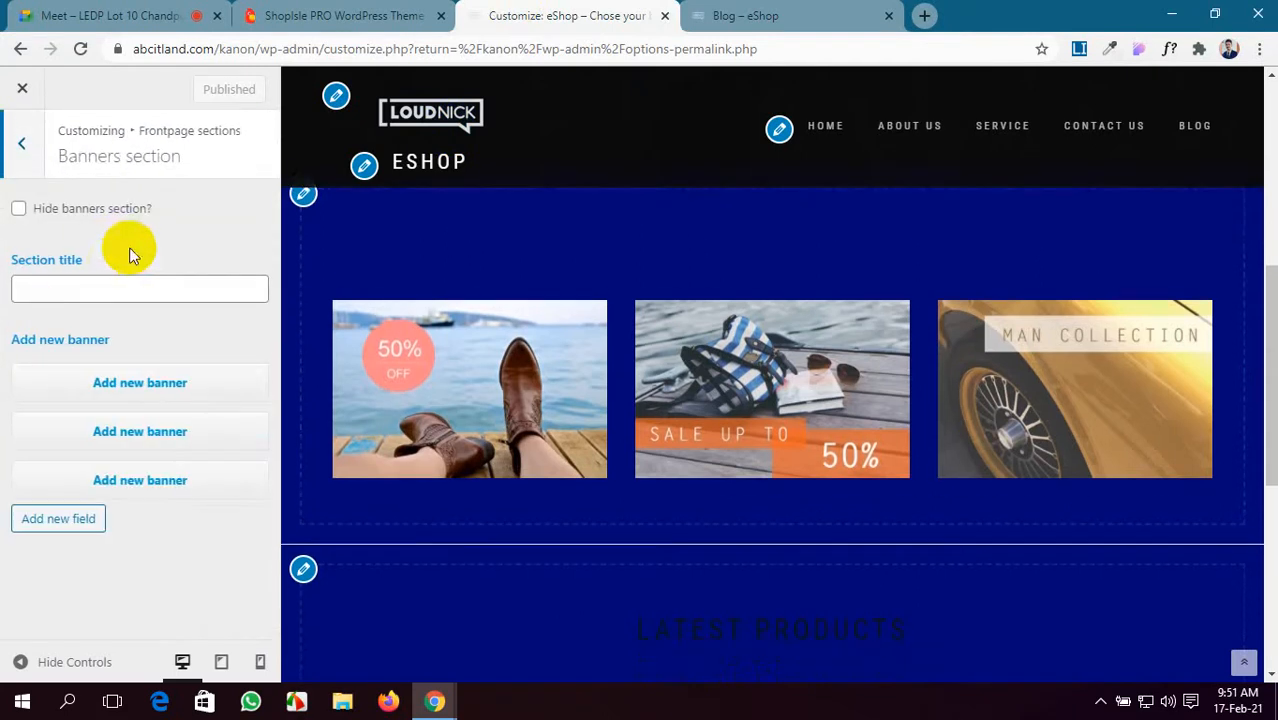
left_click(62, 289)
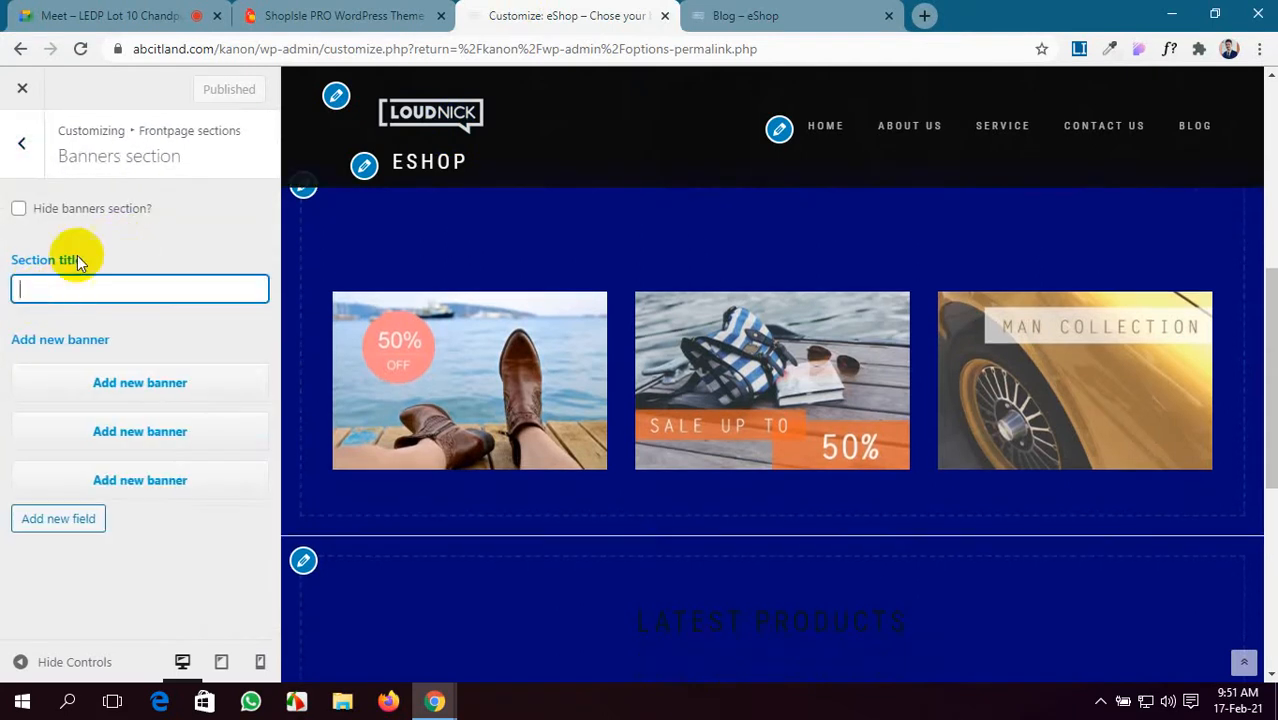
- Copy 'WE ARE ELEGANT' from the demo into the Section title and expand the first banner
left_click(300, 15)
left_click_drag(769, 332, 503, 333)
key("ctrl+c")
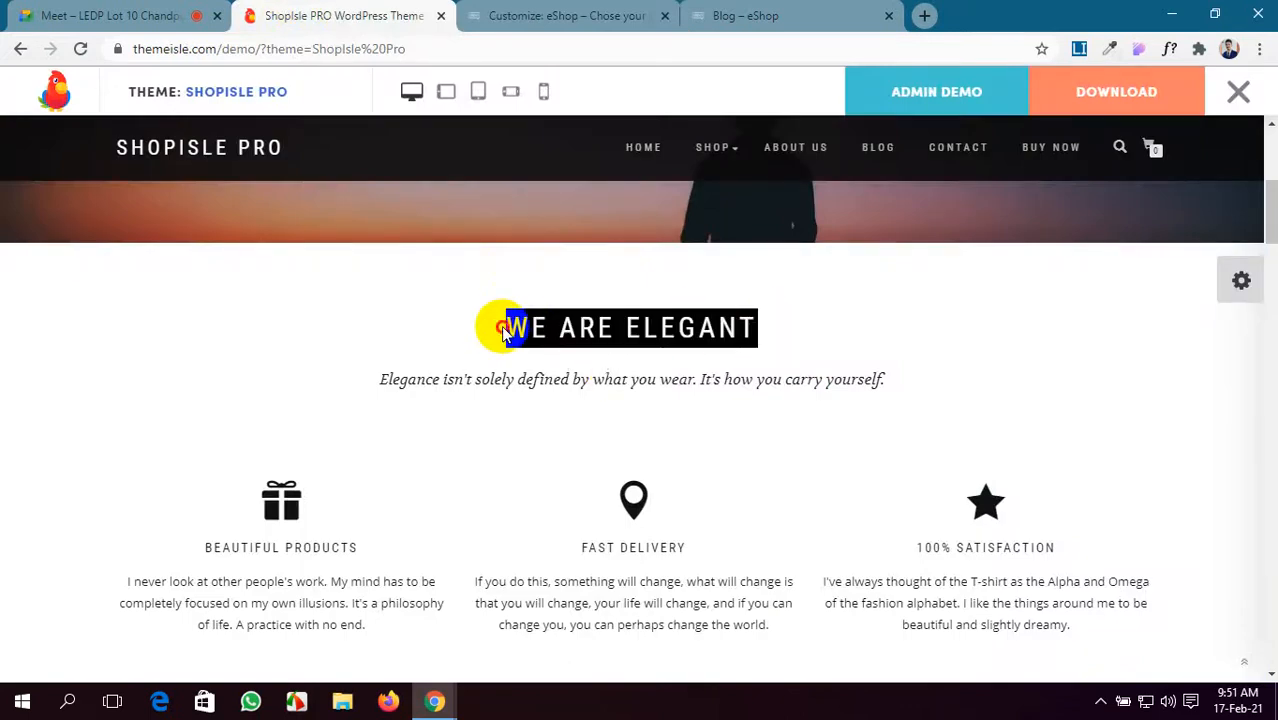
scroll(482, 490, "down", 10)
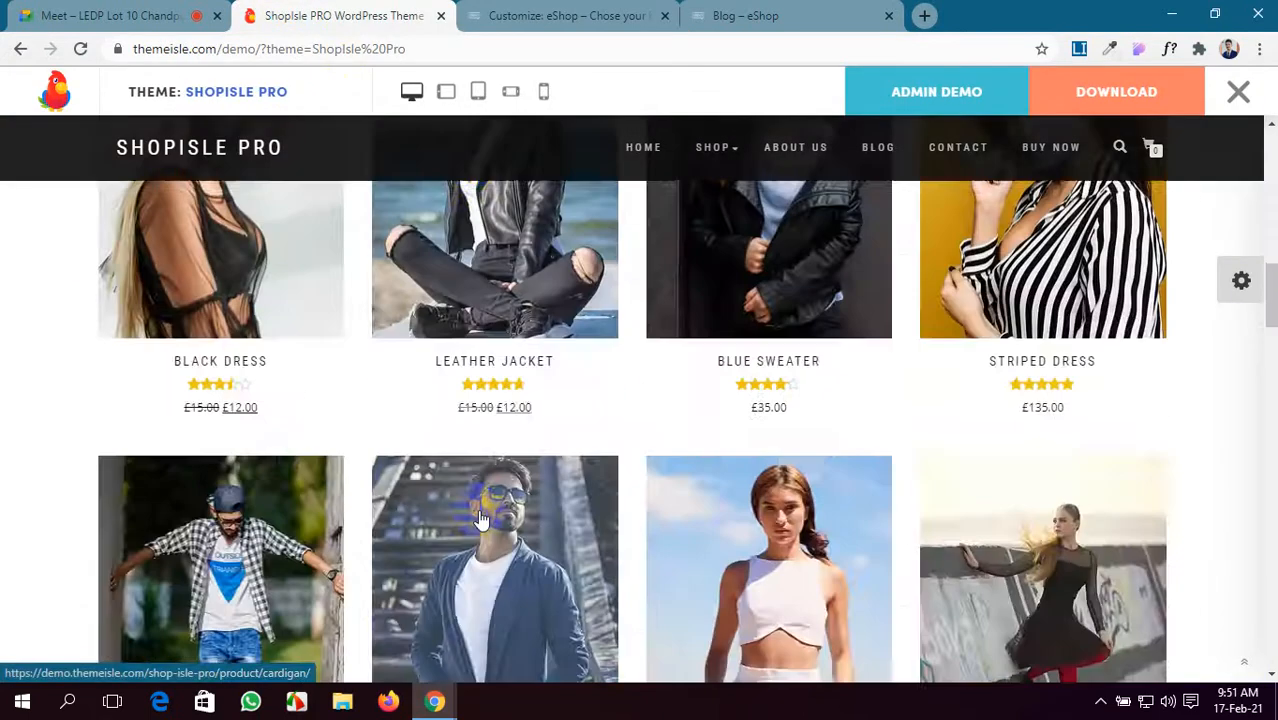
scroll(478, 509, "down", 7)
scroll(480, 515, "up", 1)
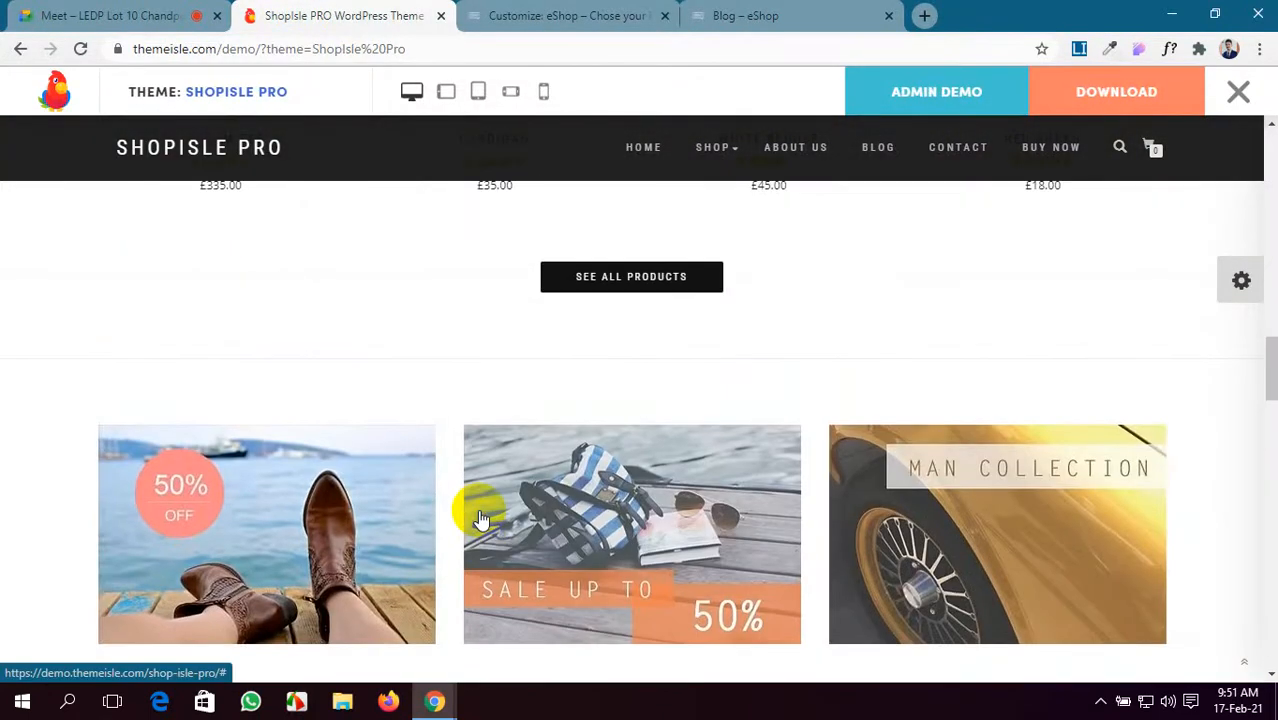
scroll(478, 512, "down", 4)
scroll(478, 509, "up", 4)
left_click(535, 16)
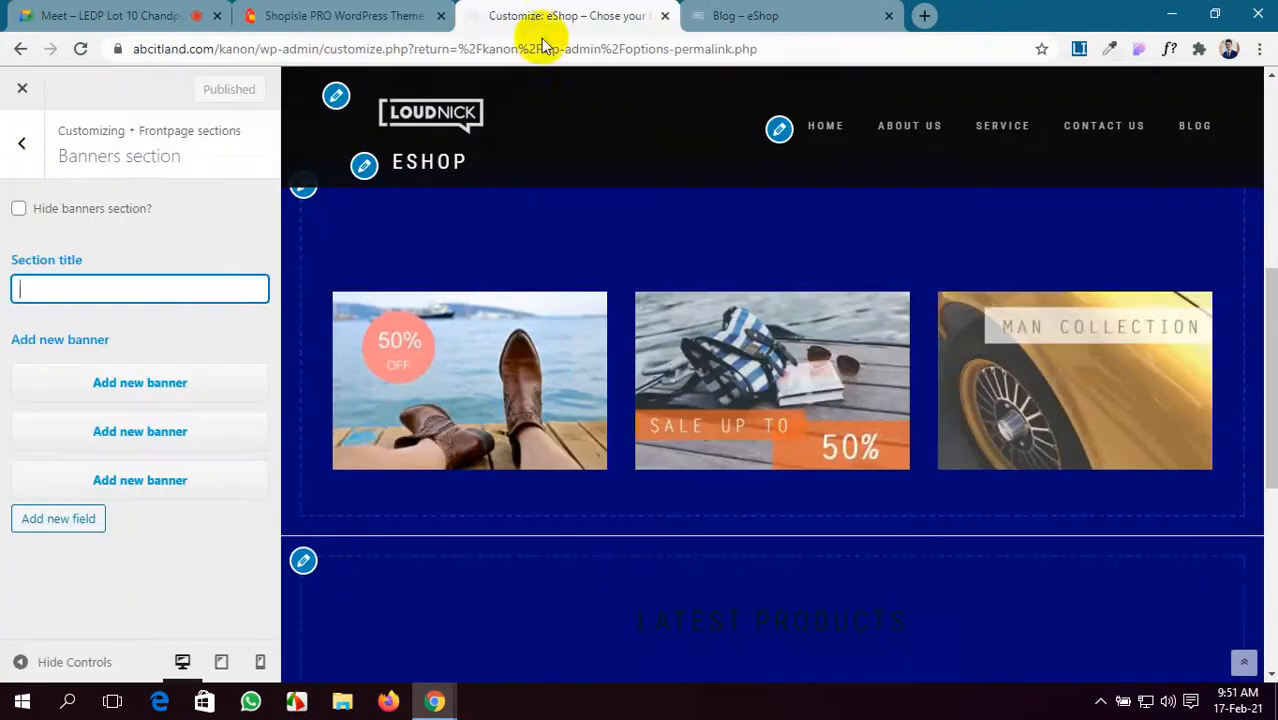
key("ctrl+v")
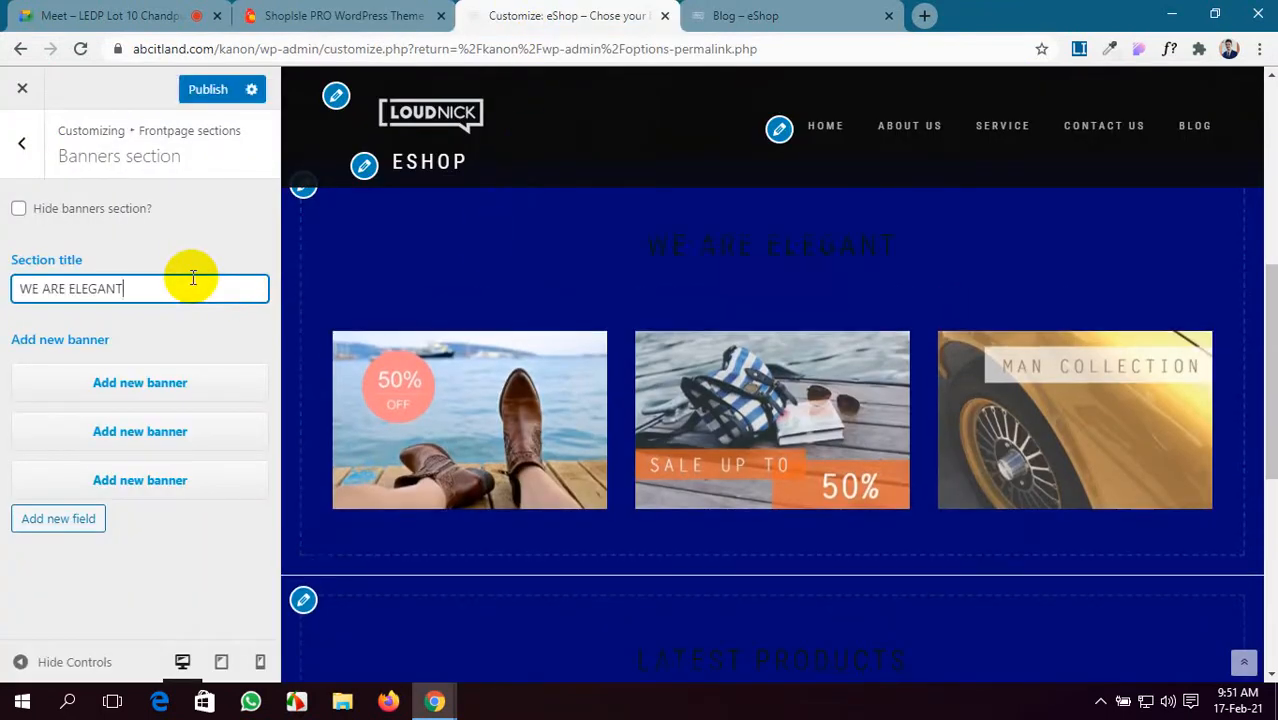
left_click(126, 380)
scroll(480, 420, "down", 1)
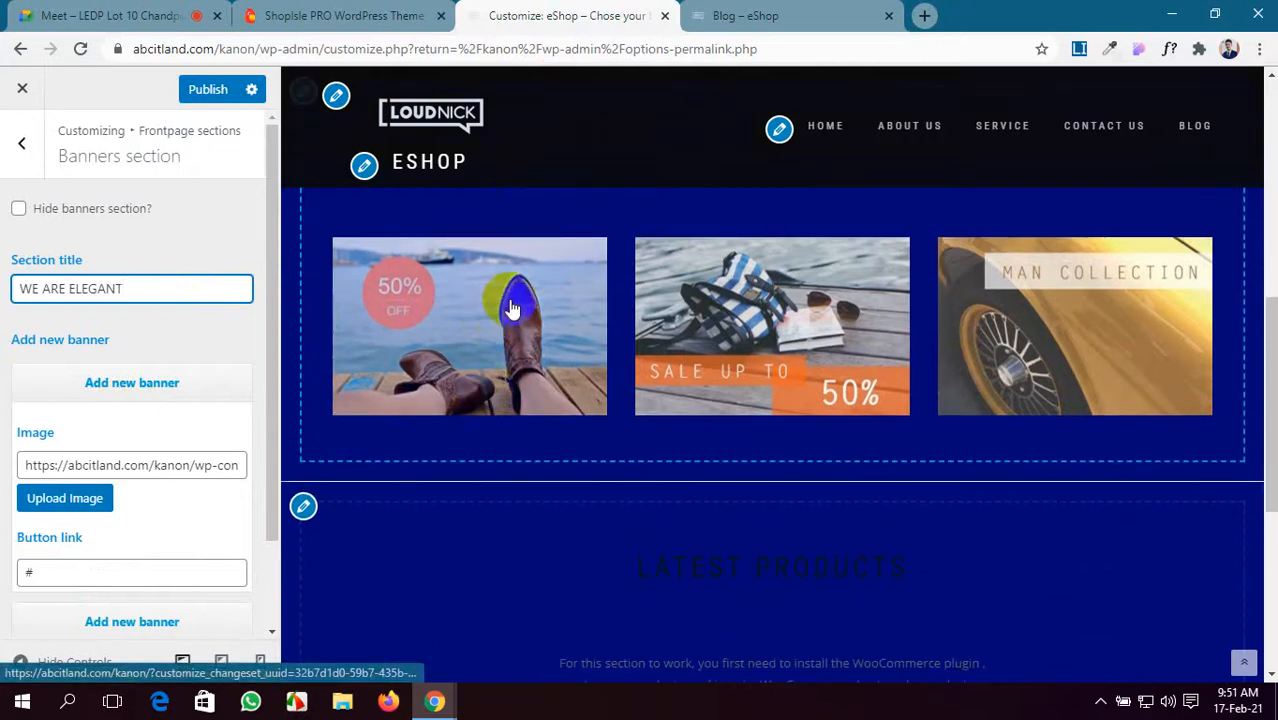
- Upload the laptop photo asset 26.jpeg and insert it as the first banner's image
left_click(90, 498)
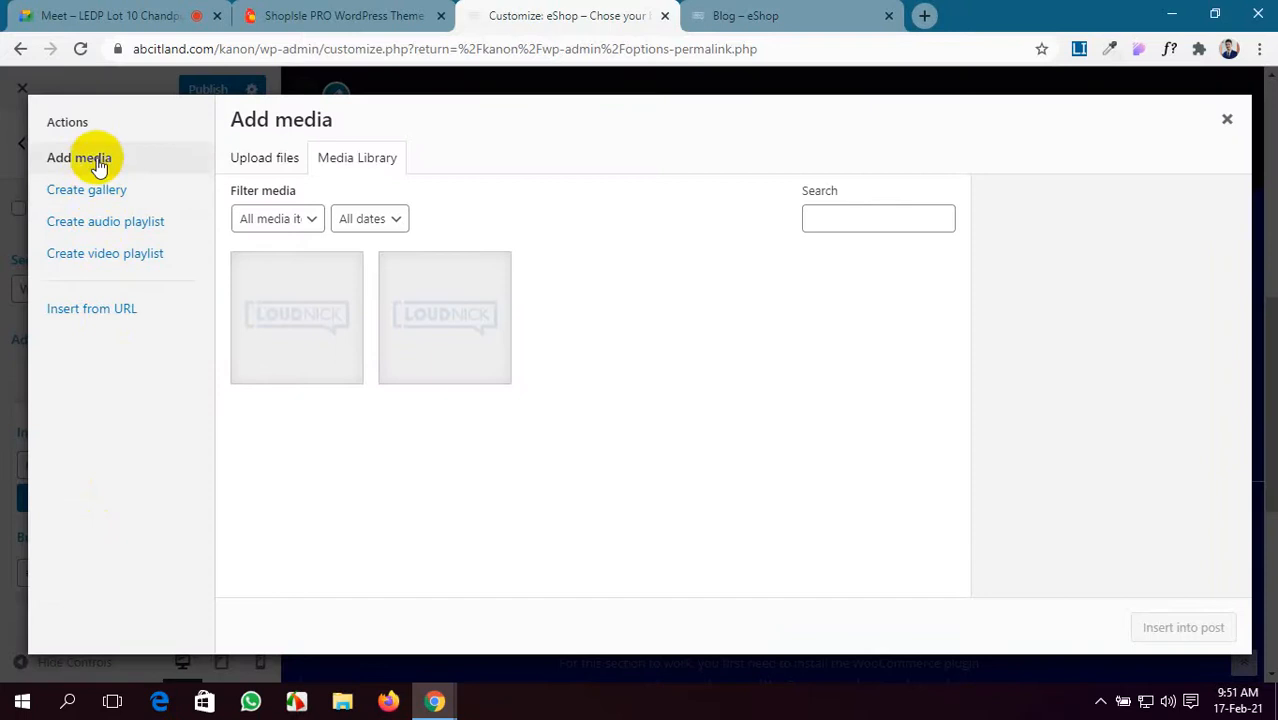
left_click(272, 168)
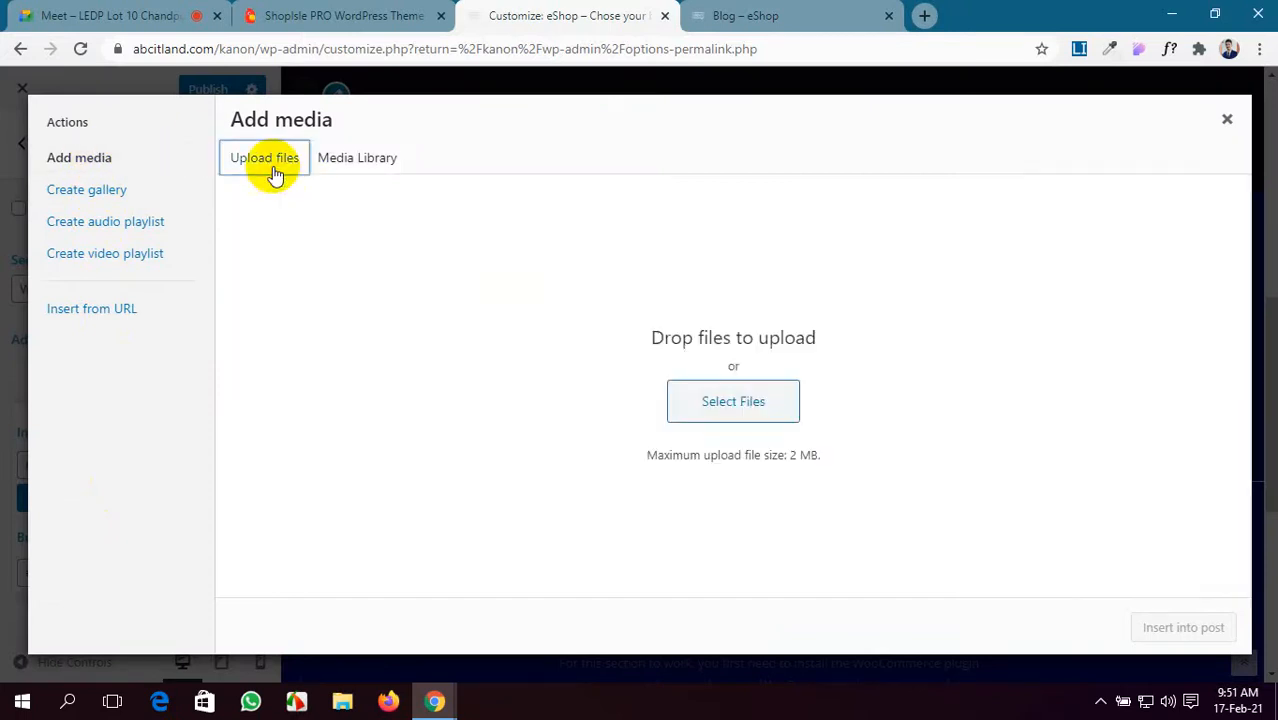
left_click(749, 400)
scroll(472, 392, "down", 3)
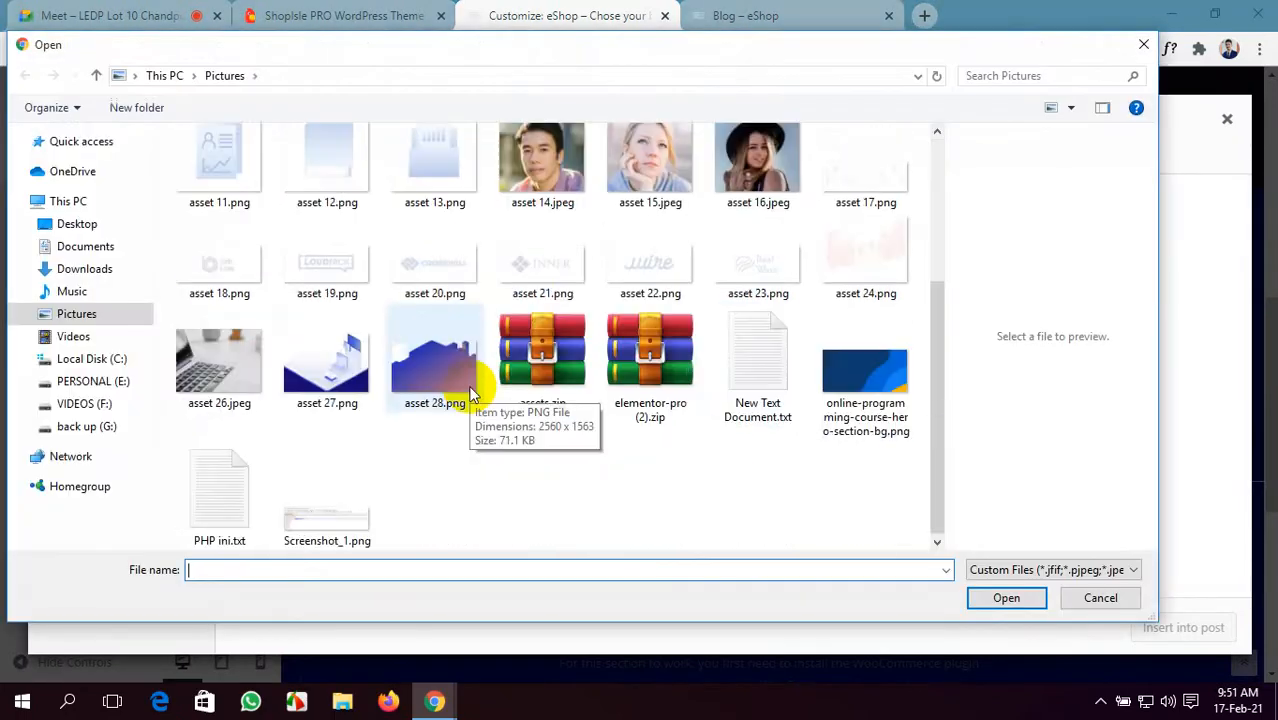
left_click(240, 370)
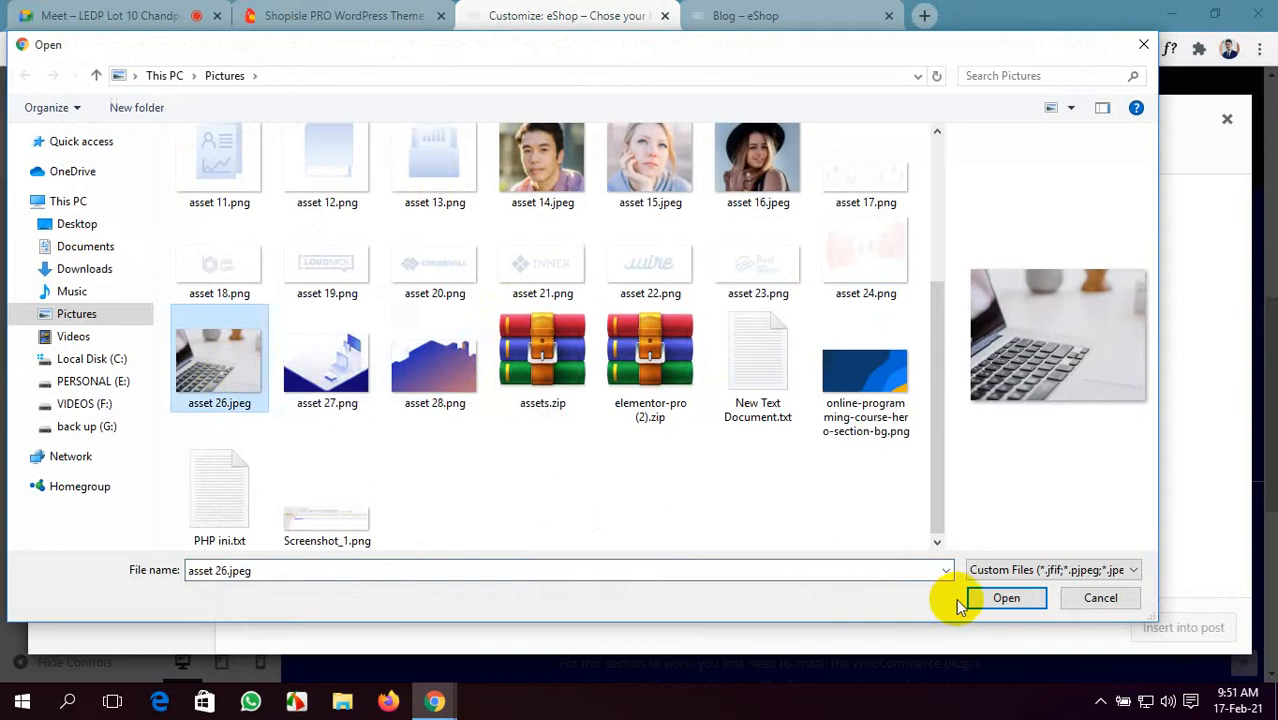
left_click(1005, 598)
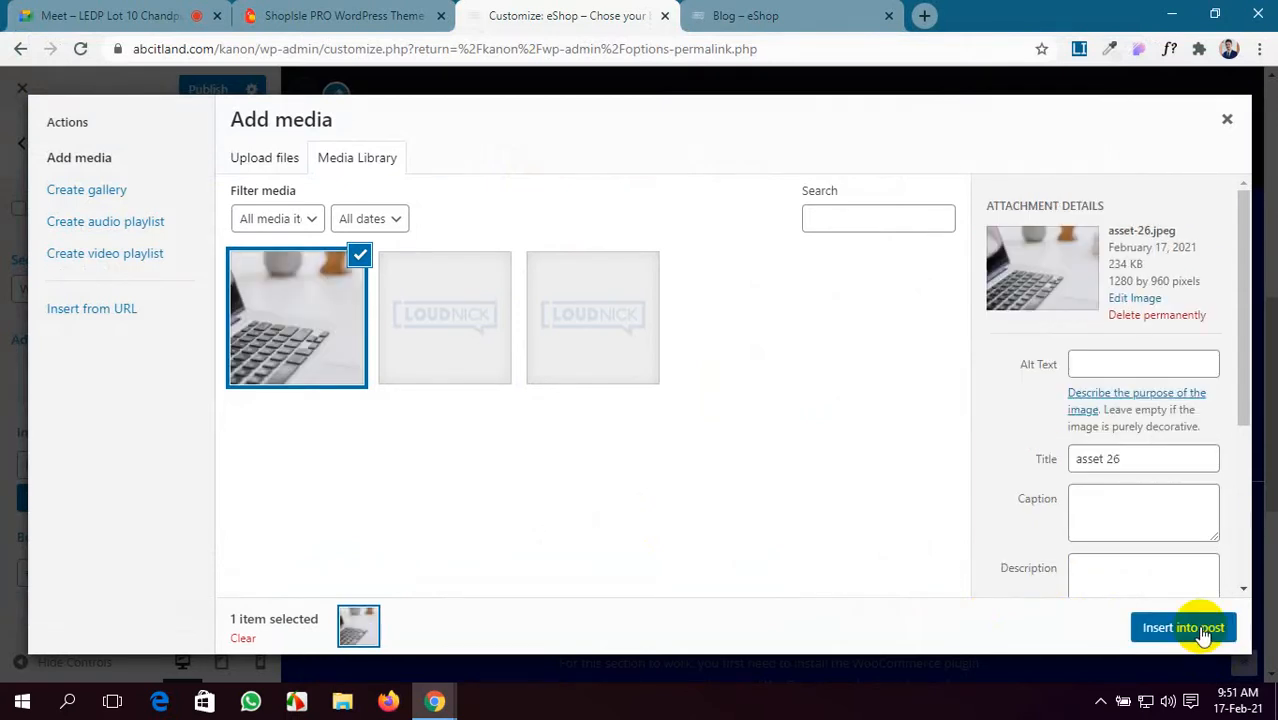
left_click(1203, 630)
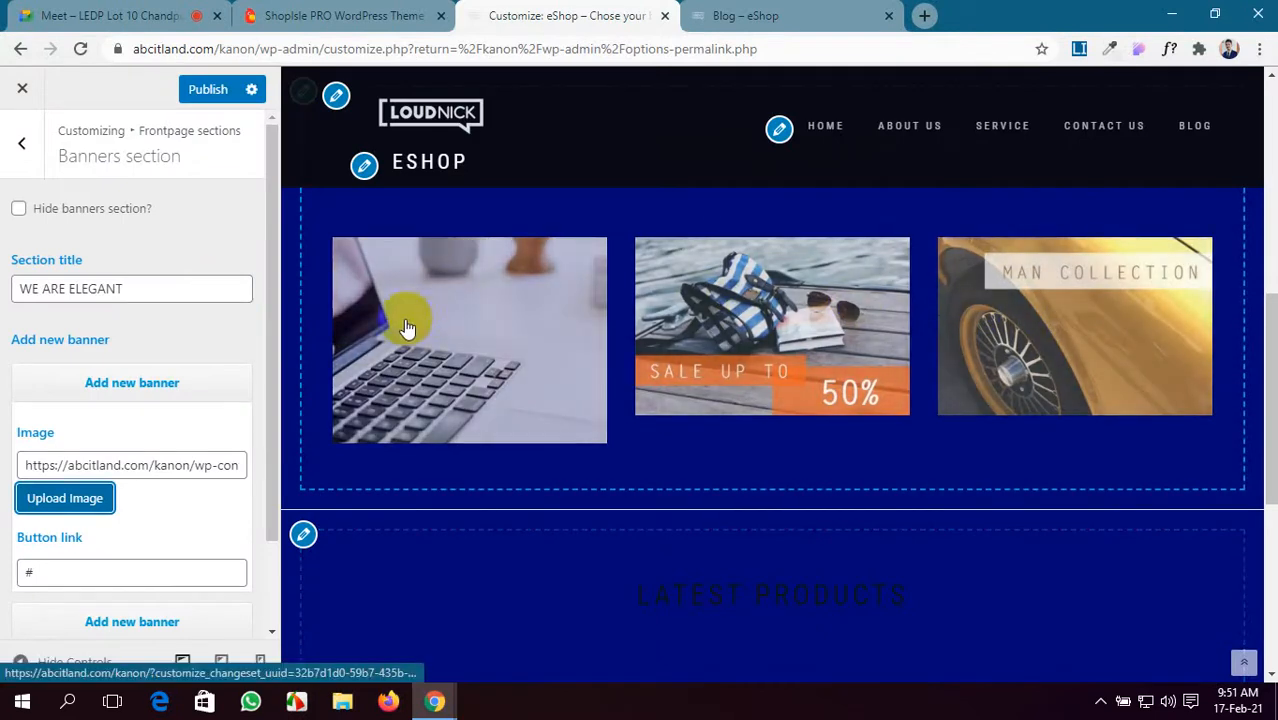
scroll(107, 418, "down", 1)
scroll(107, 418, "down", 1)
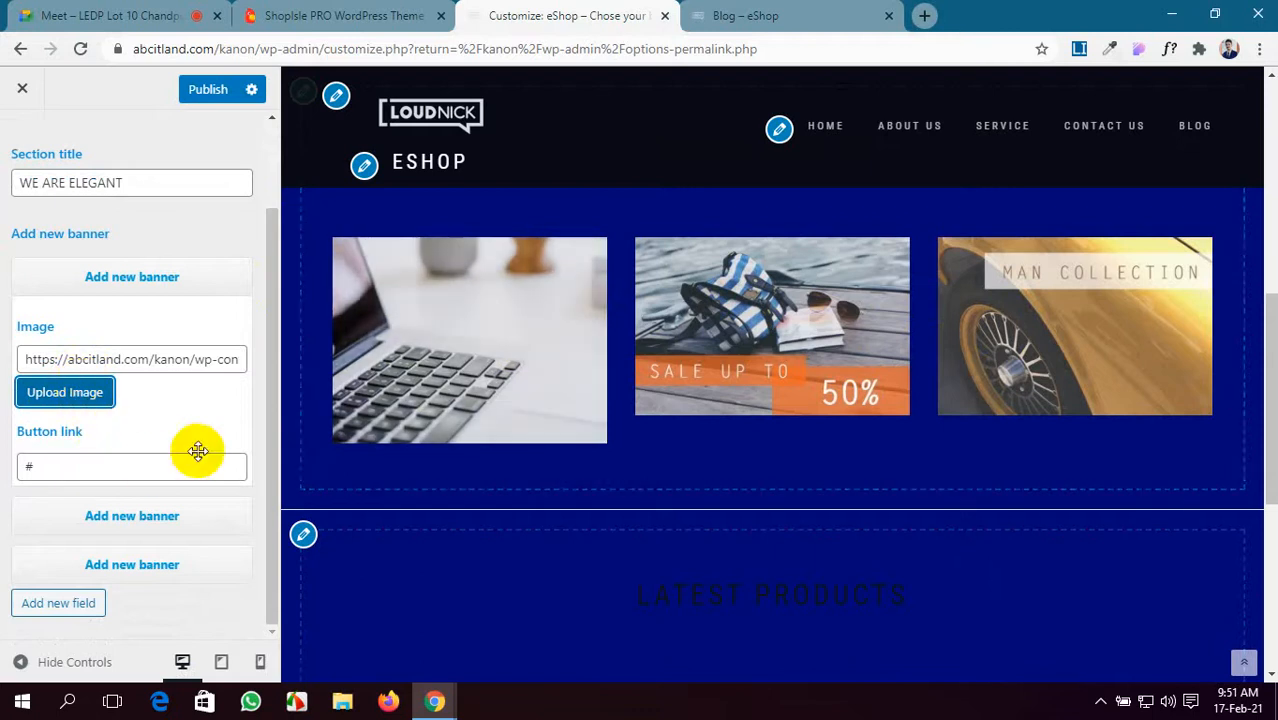
- Expand the second banner and begin uploading an image for it from the computer
left_click(53, 513)
scroll(51, 505, "down", 3)
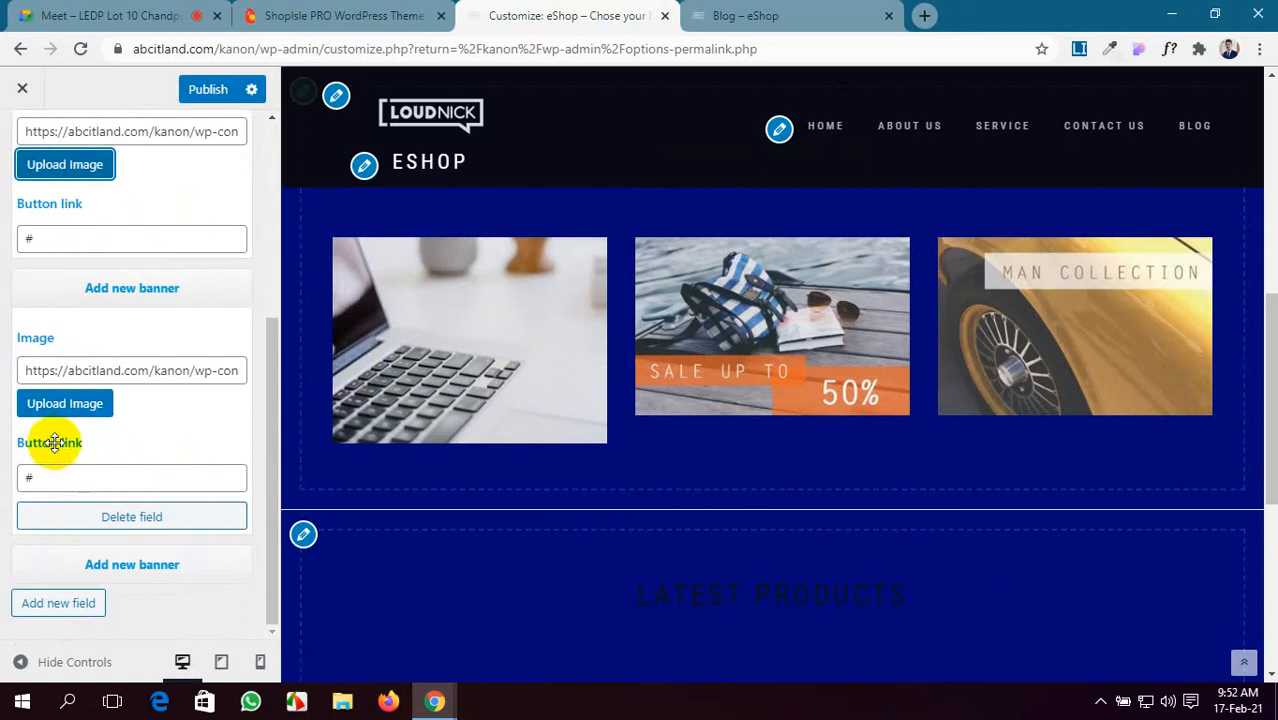
left_click(72, 406)
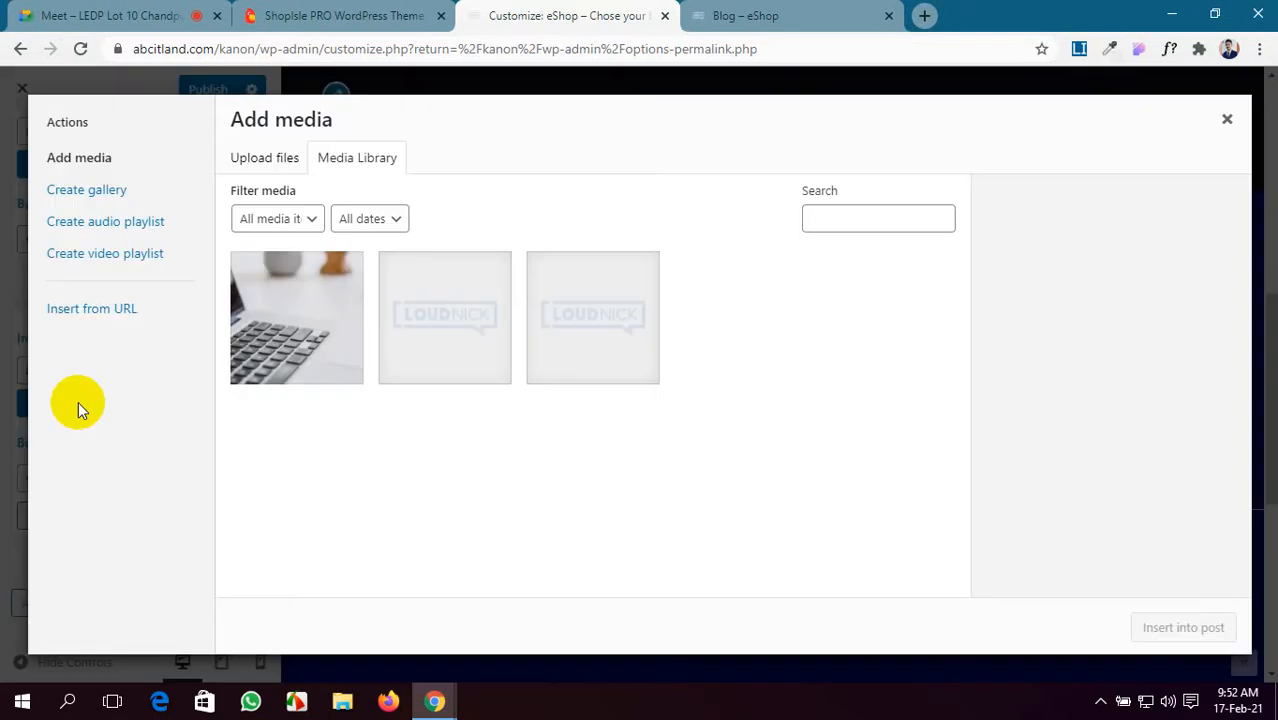
left_click(275, 158)
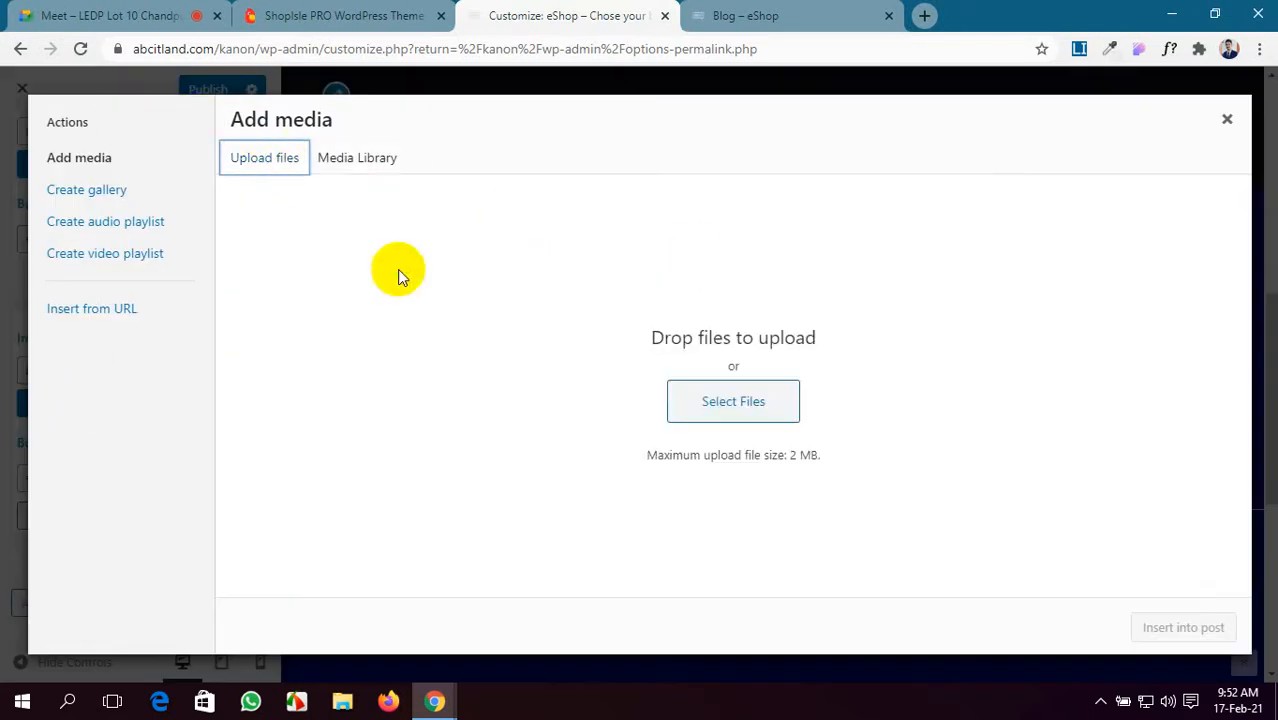
left_click(768, 403)
scroll(766, 395, "down", 3)
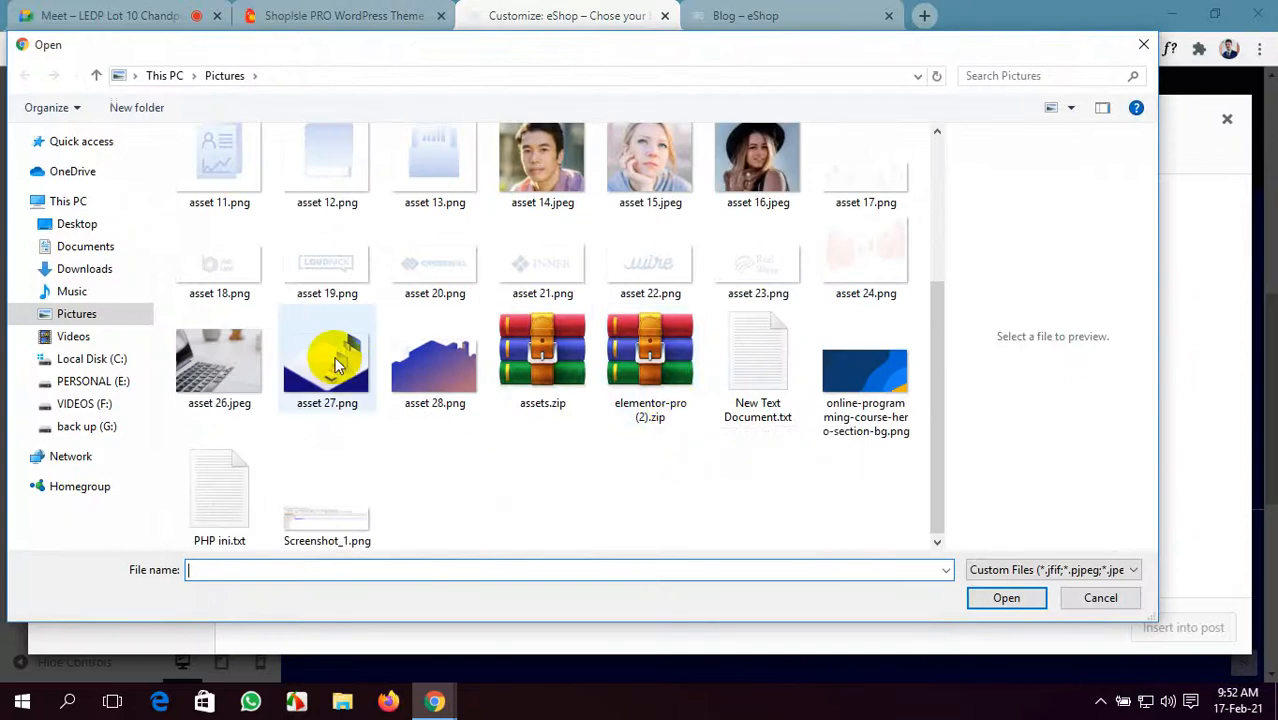
scroll(336, 365, "up", 3)
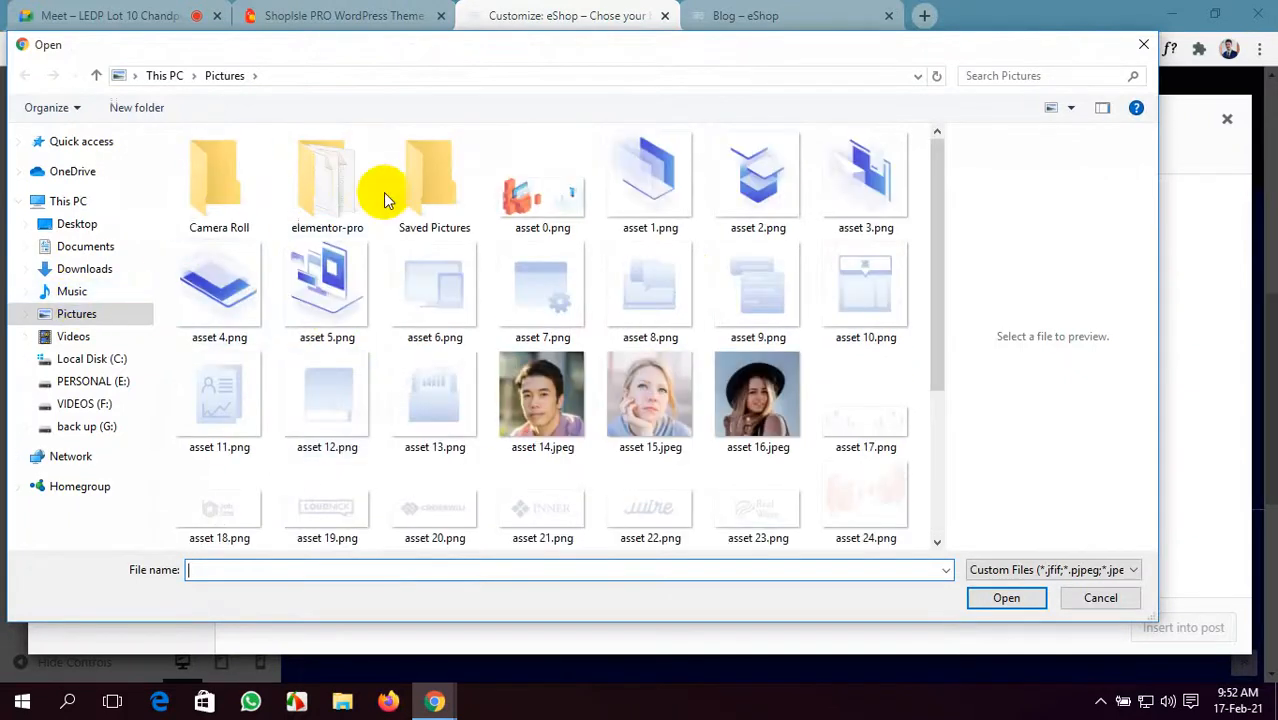
- Look through Saved Pictures, cancel the file choice, and switch to the Google Meet call
left_click(420, 196)
double_click(419, 196)
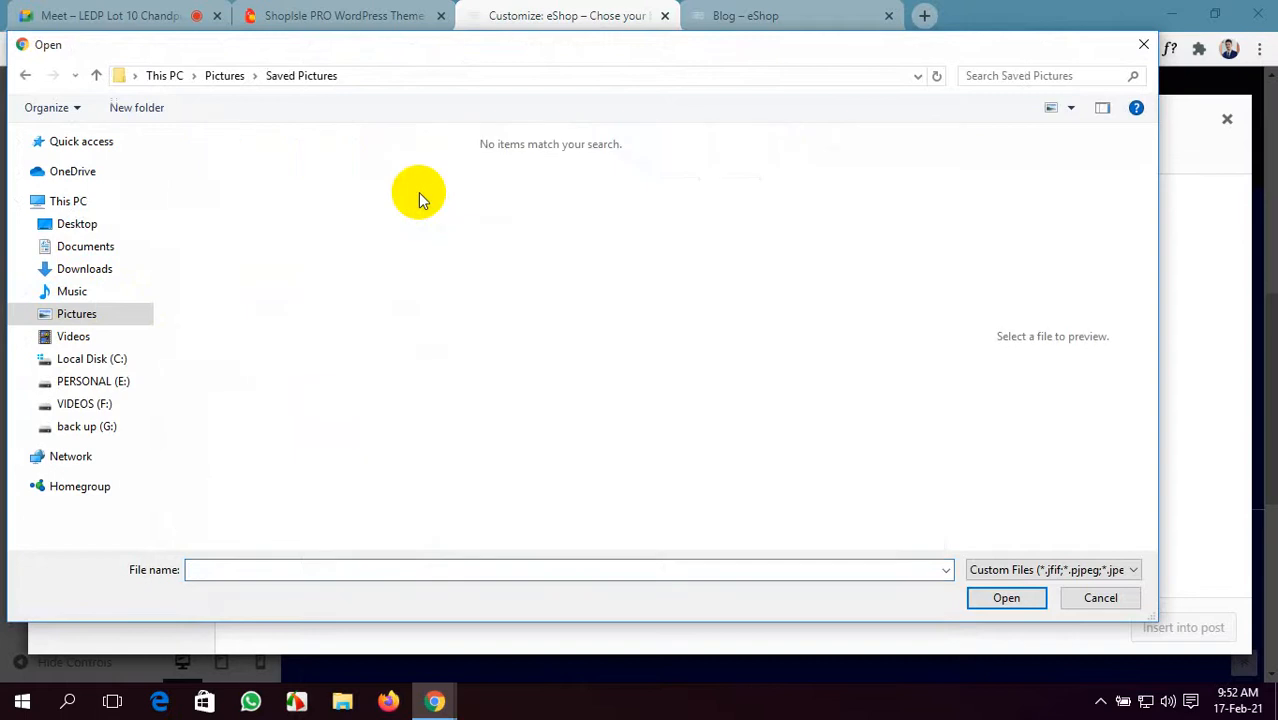
left_click(96, 77)
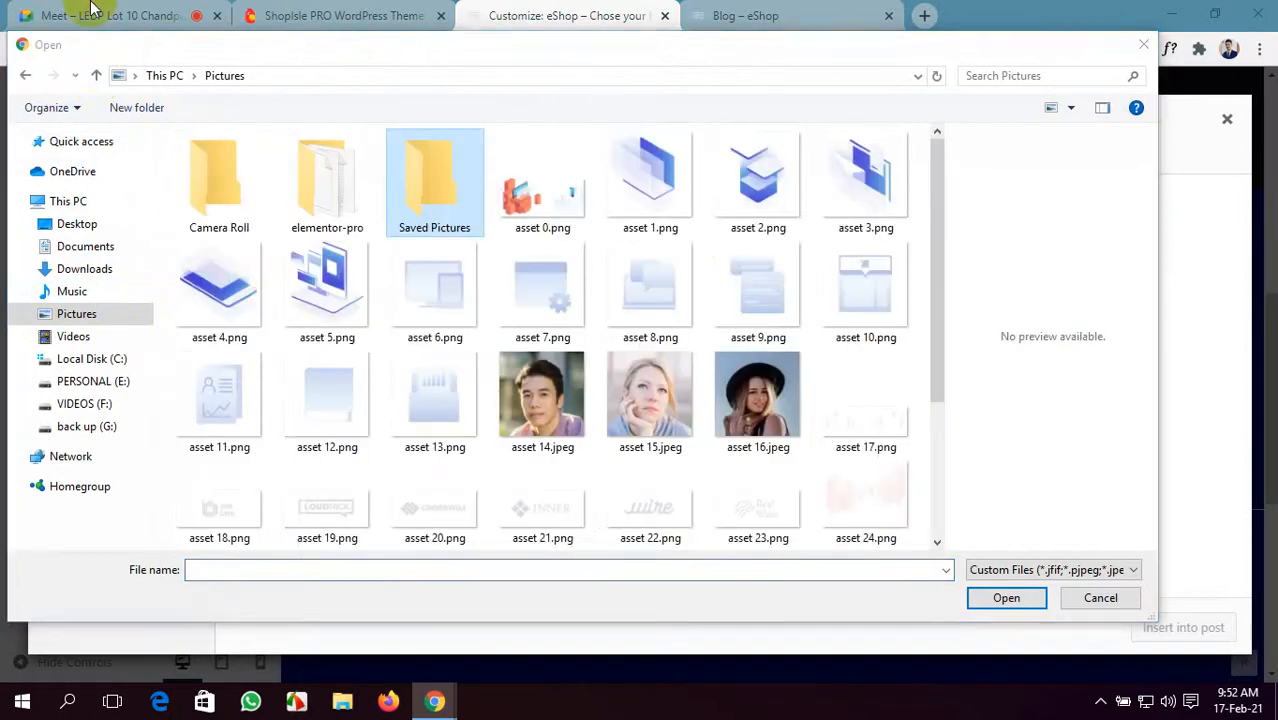
left_click(1143, 44)
left_click(300, 14)
left_click(185, 14)
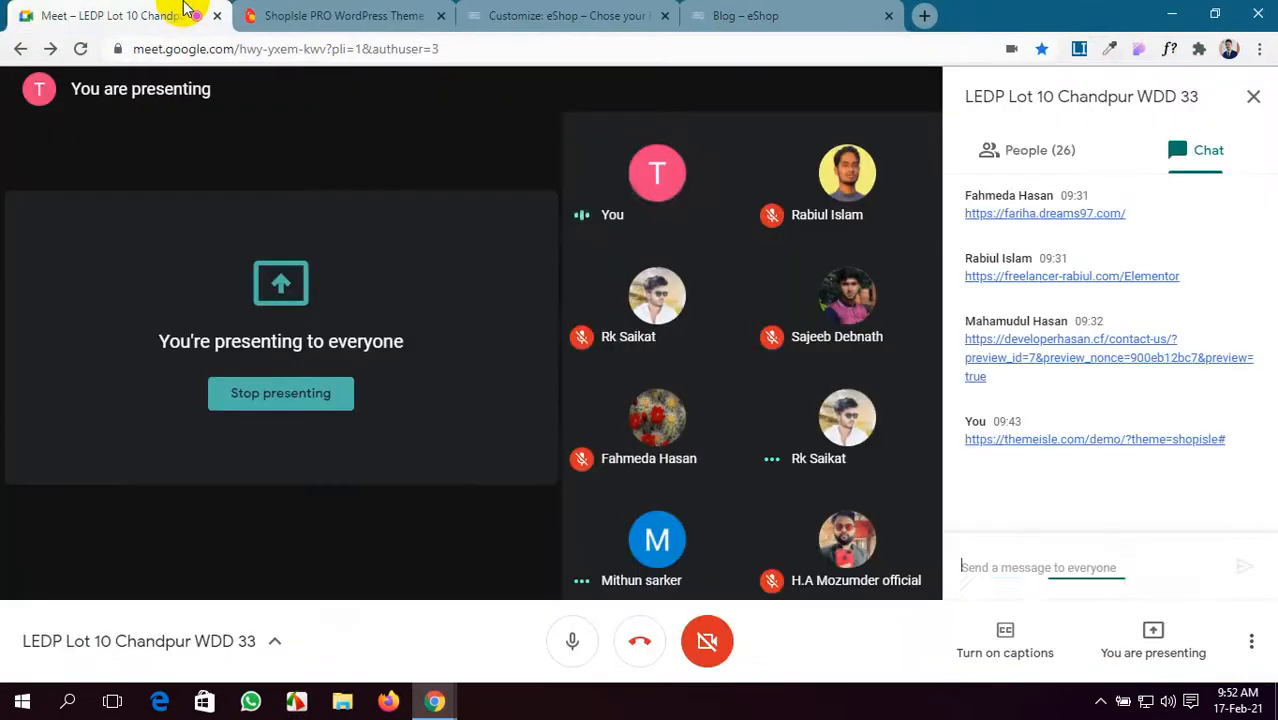
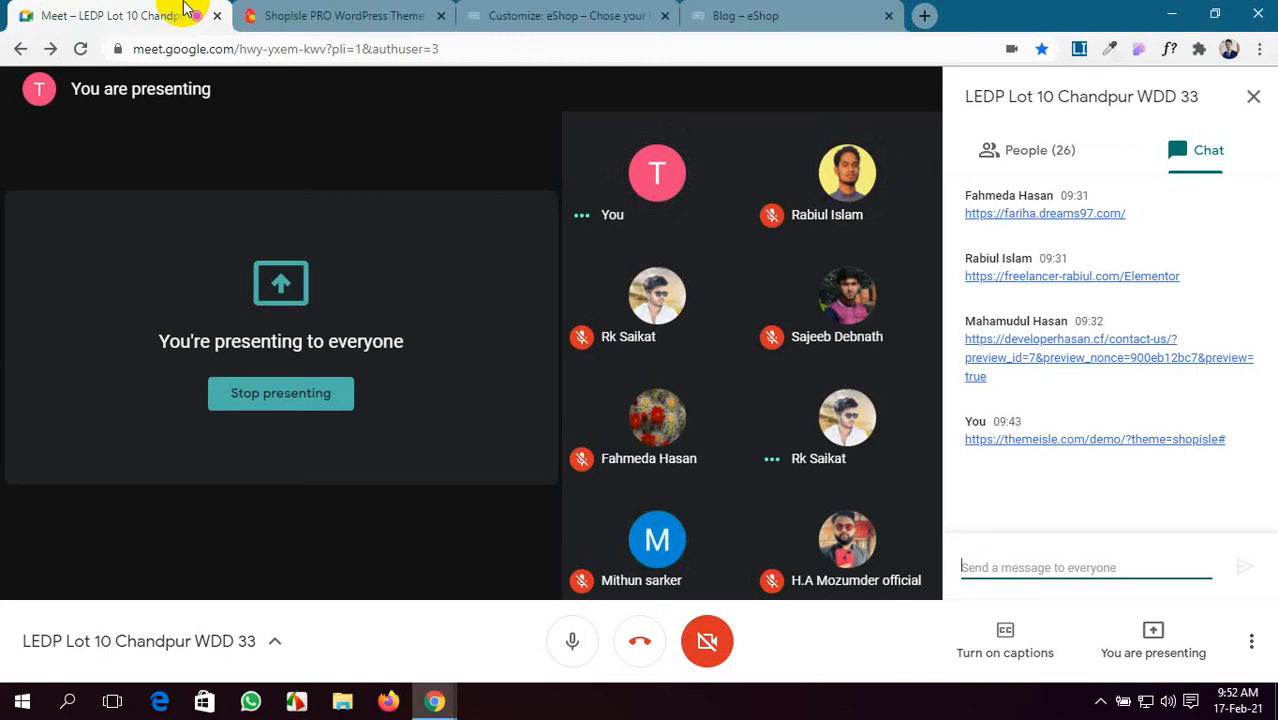
- Set the second banner's image to the laptop photo asset-26 from the Media Library
left_click(545, 16)
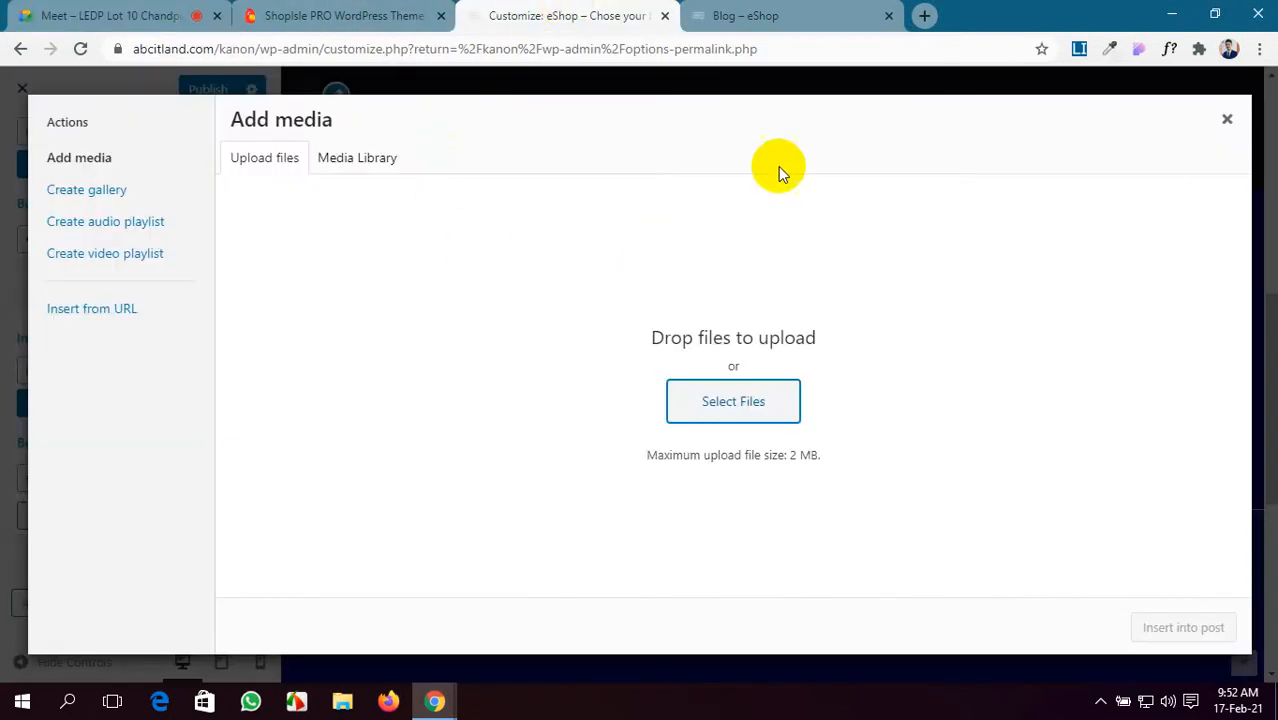
left_click(1224, 120)
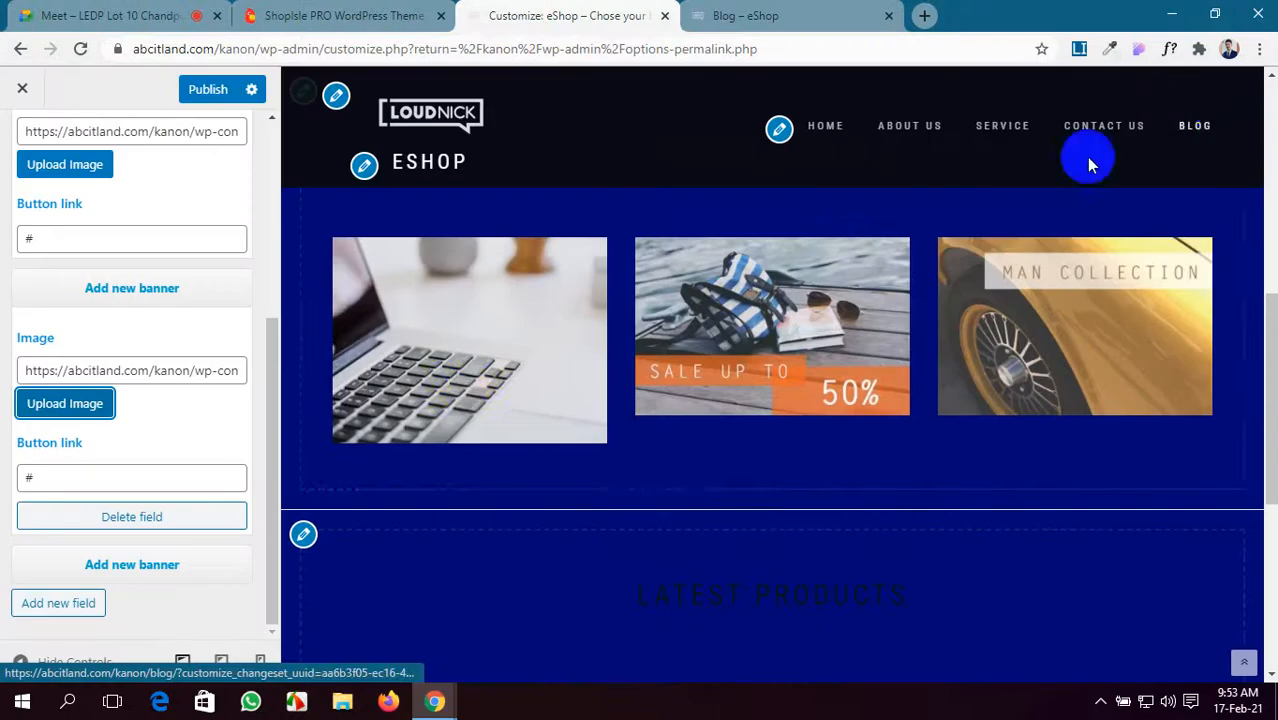
scroll(183, 331, "up", 5)
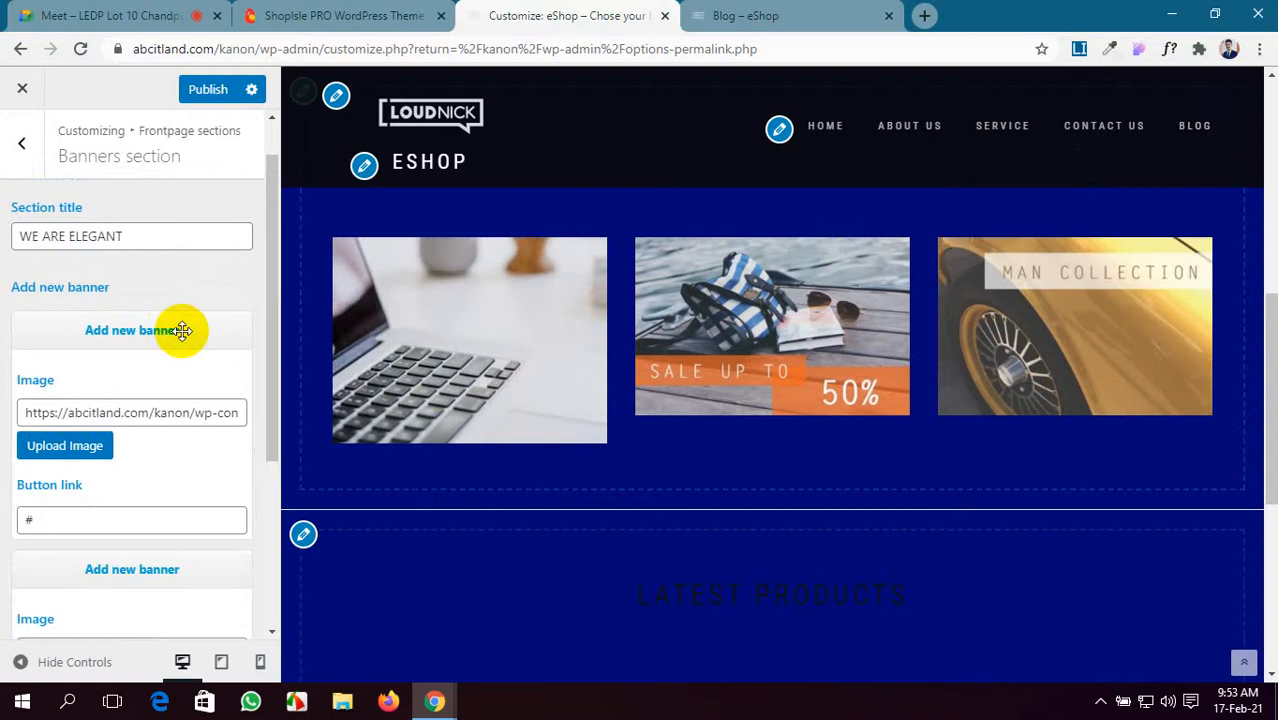
scroll(182, 330, "up", 2)
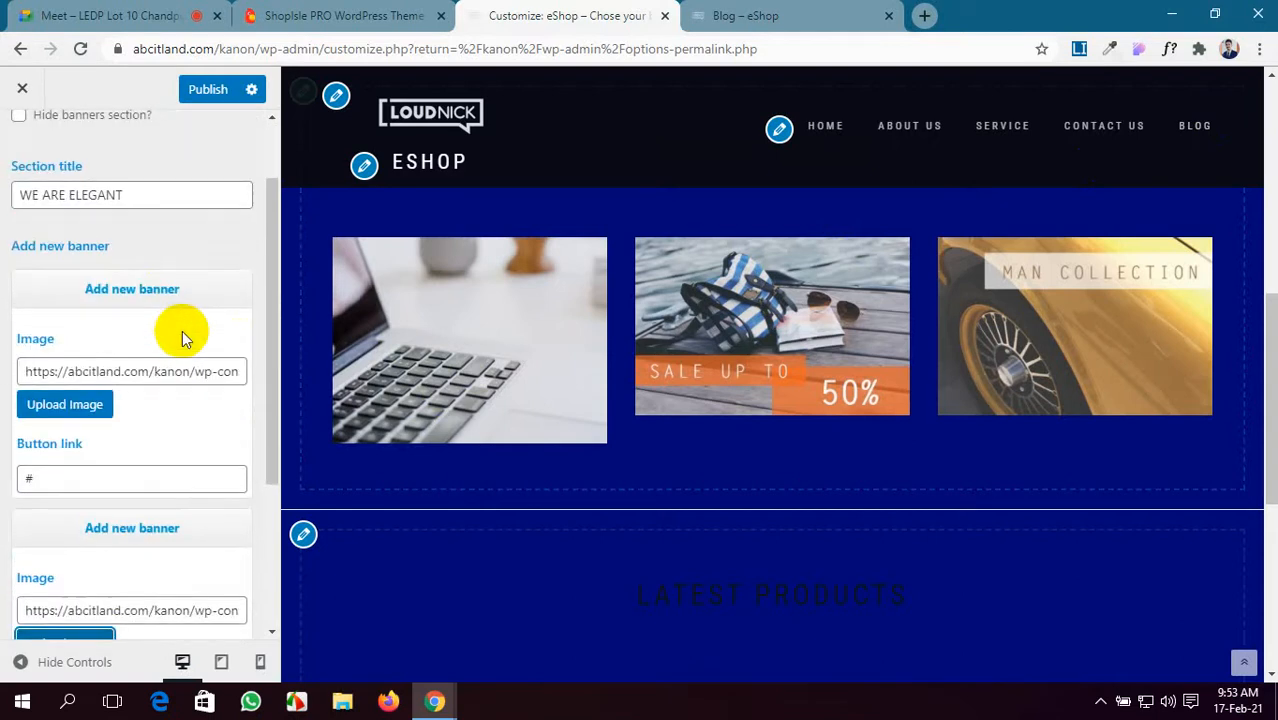
scroll(105, 362, "down", 3)
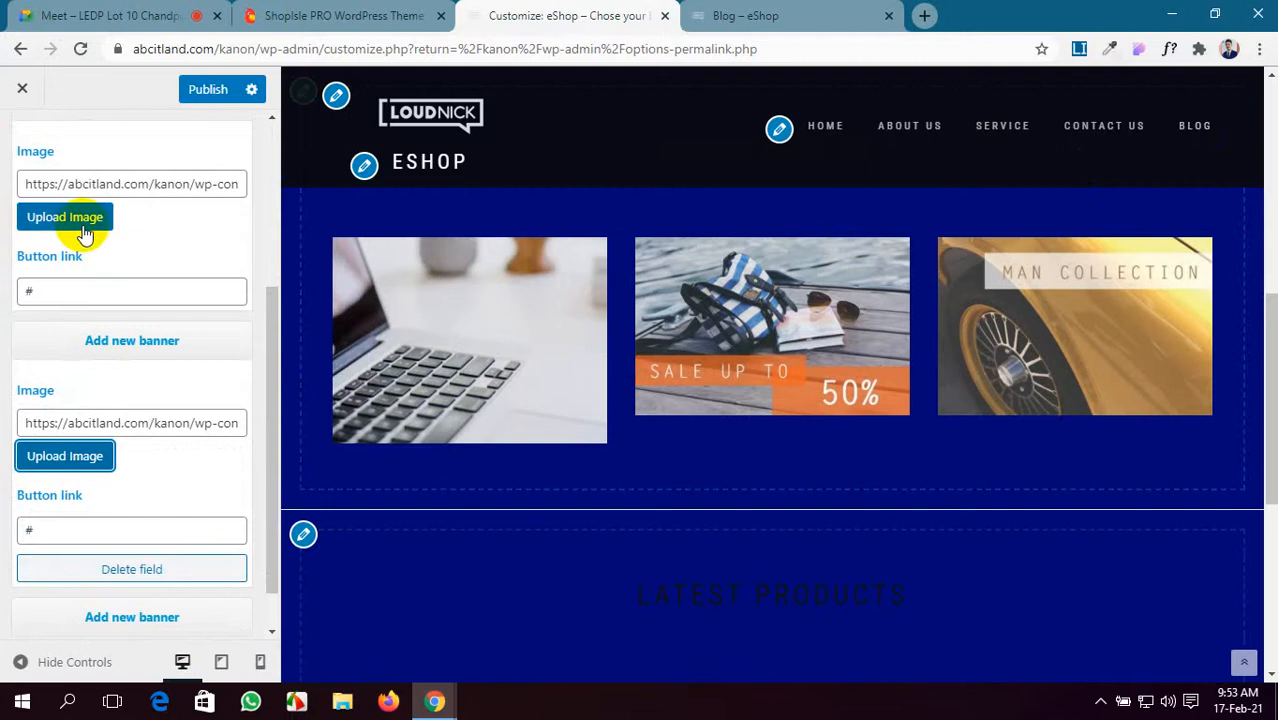
left_click(66, 462)
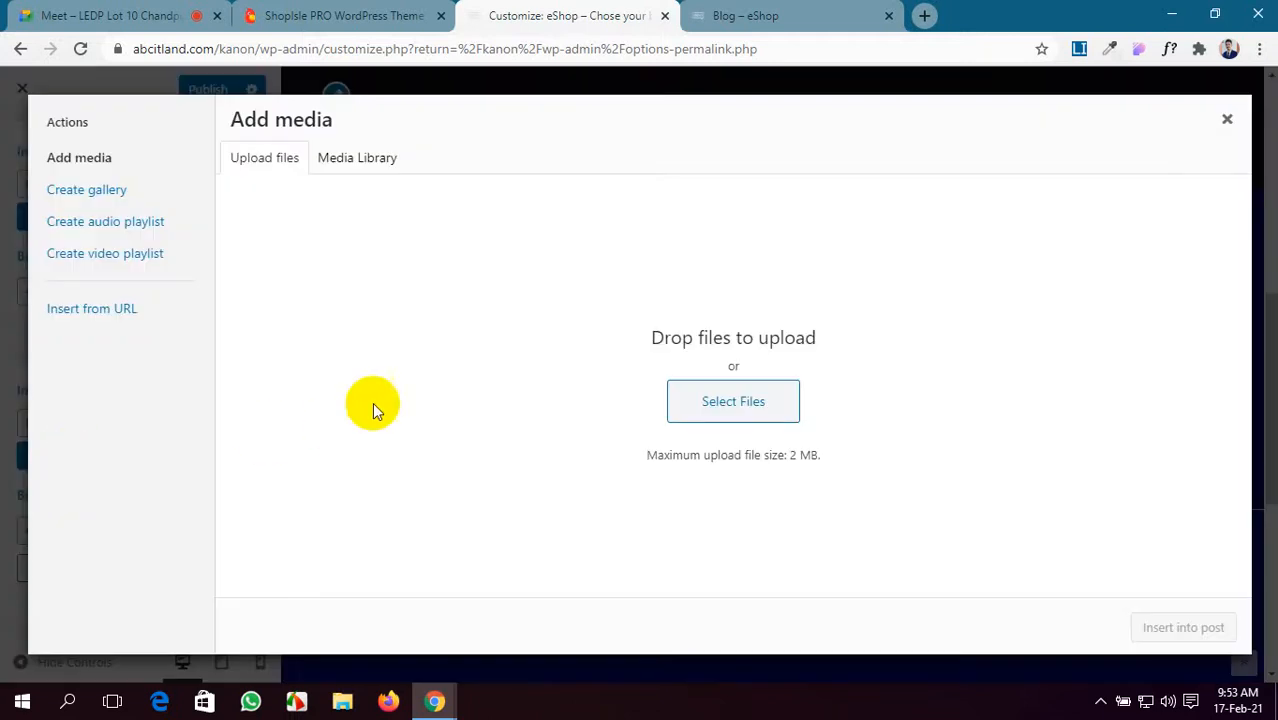
left_click(728, 410)
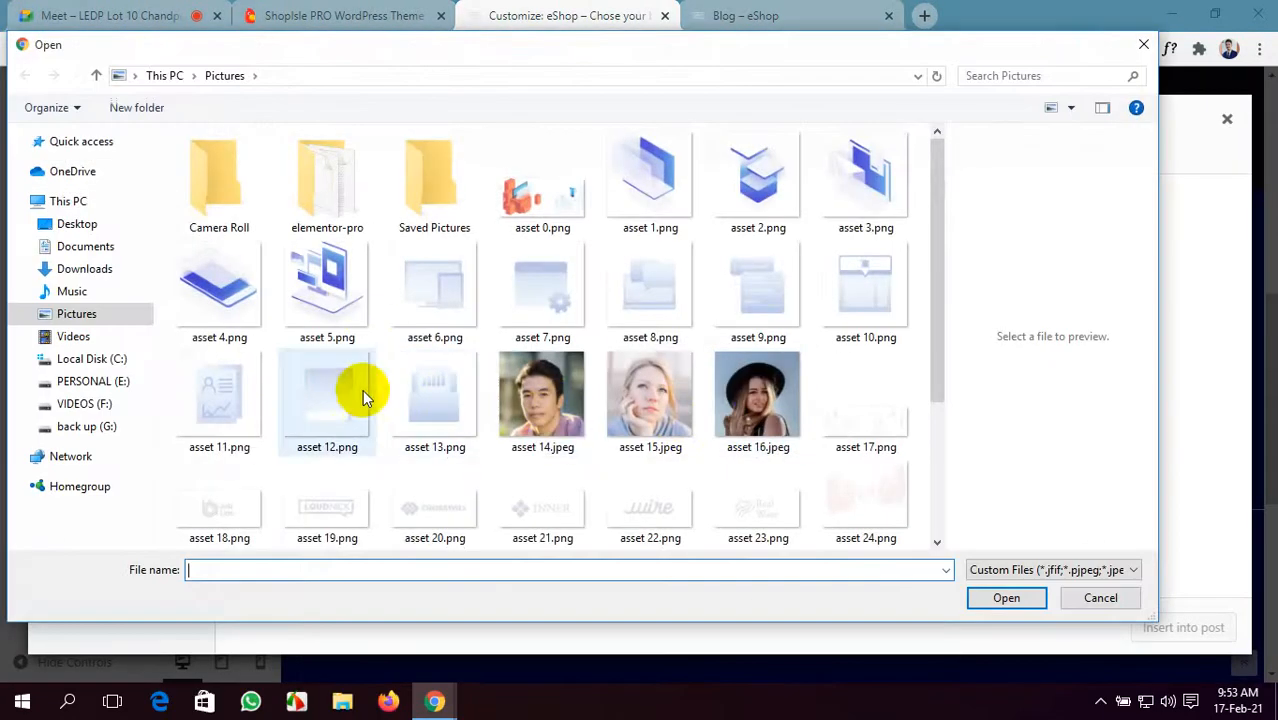
scroll(336, 398, "down", 3)
scroll(334, 399, "up", 3)
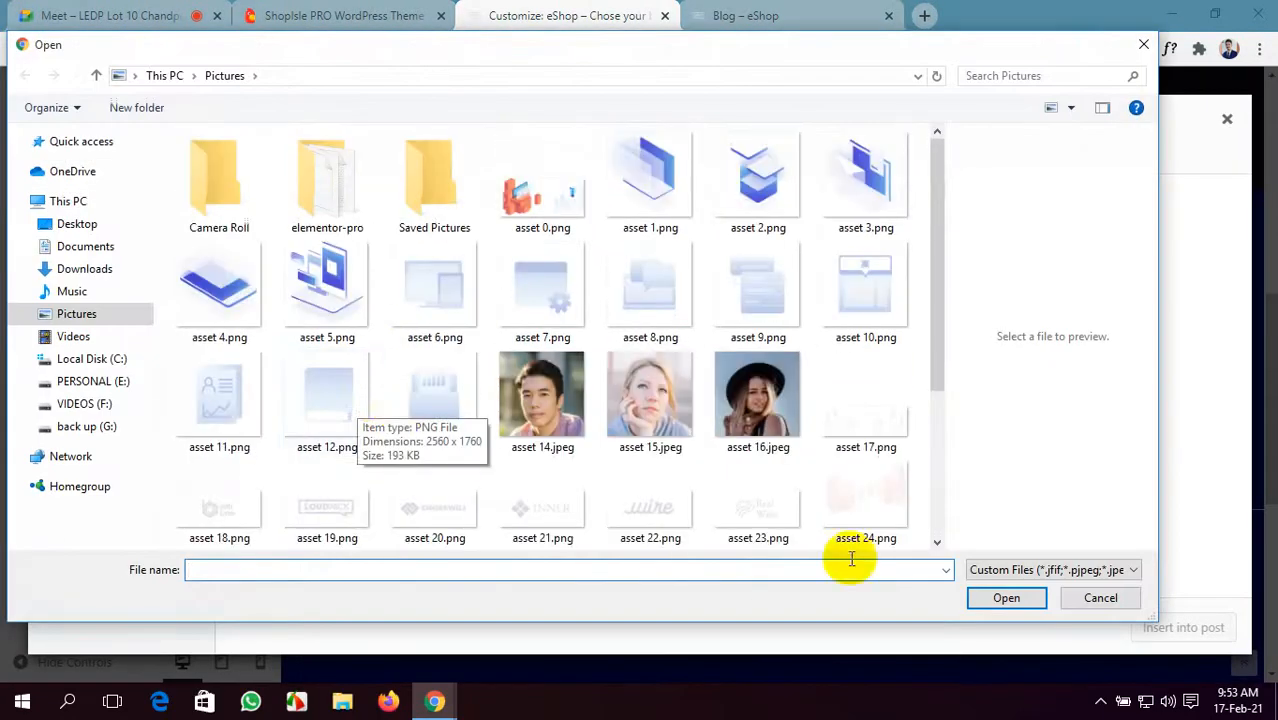
left_click(1100, 597)
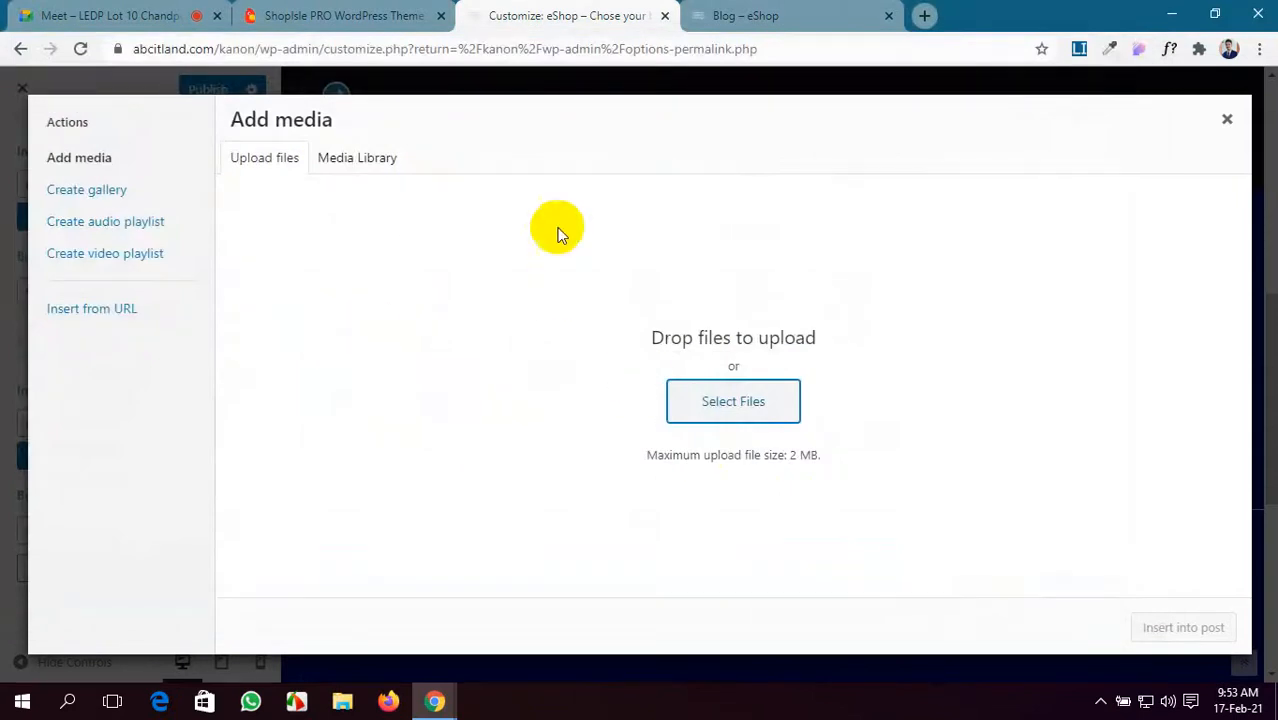
left_click(368, 155)
left_click(320, 290)
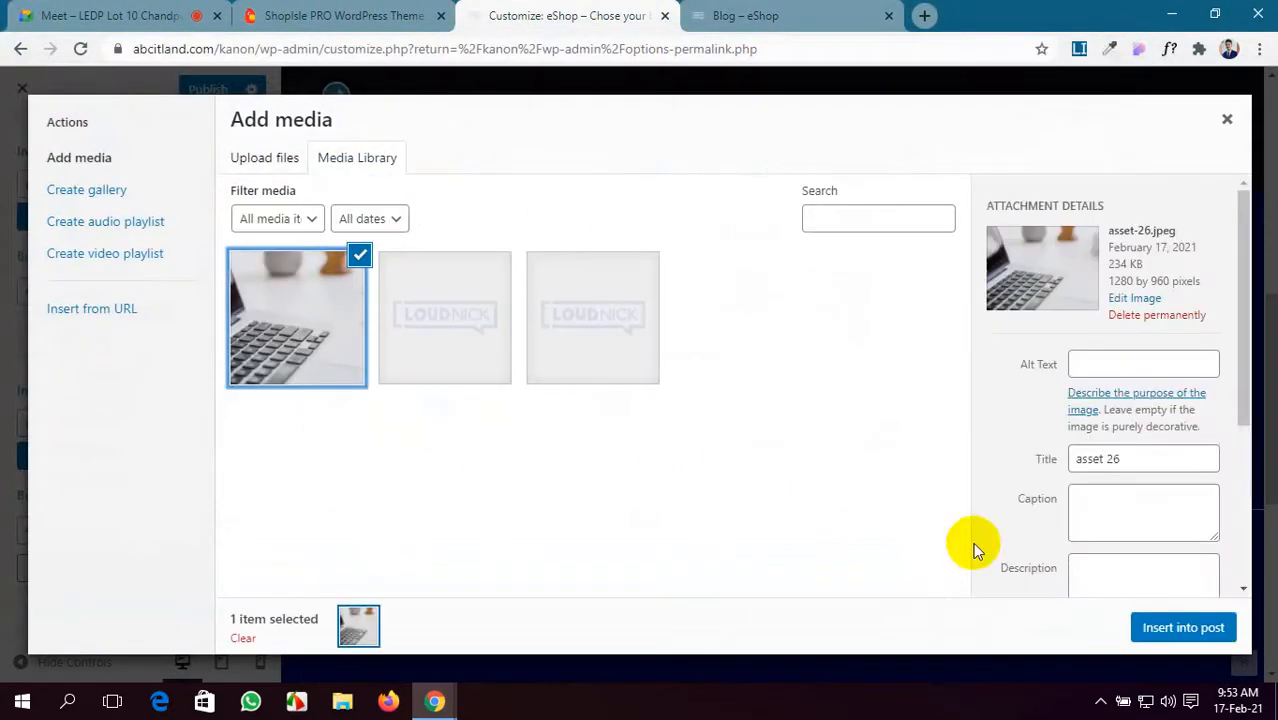
left_click(1190, 630)
- Give the third banner the same asset-26 laptop photo and publish the banner changes
scroll(105, 512, "down", 1)
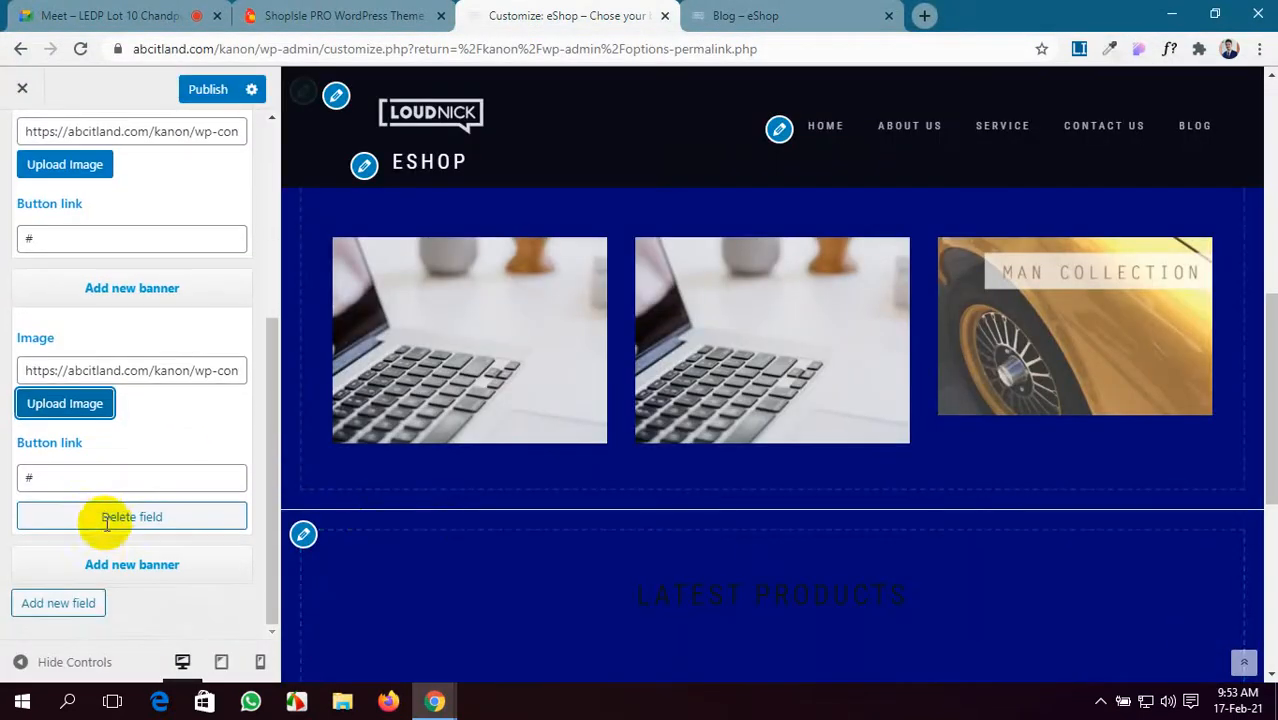
left_click(96, 563)
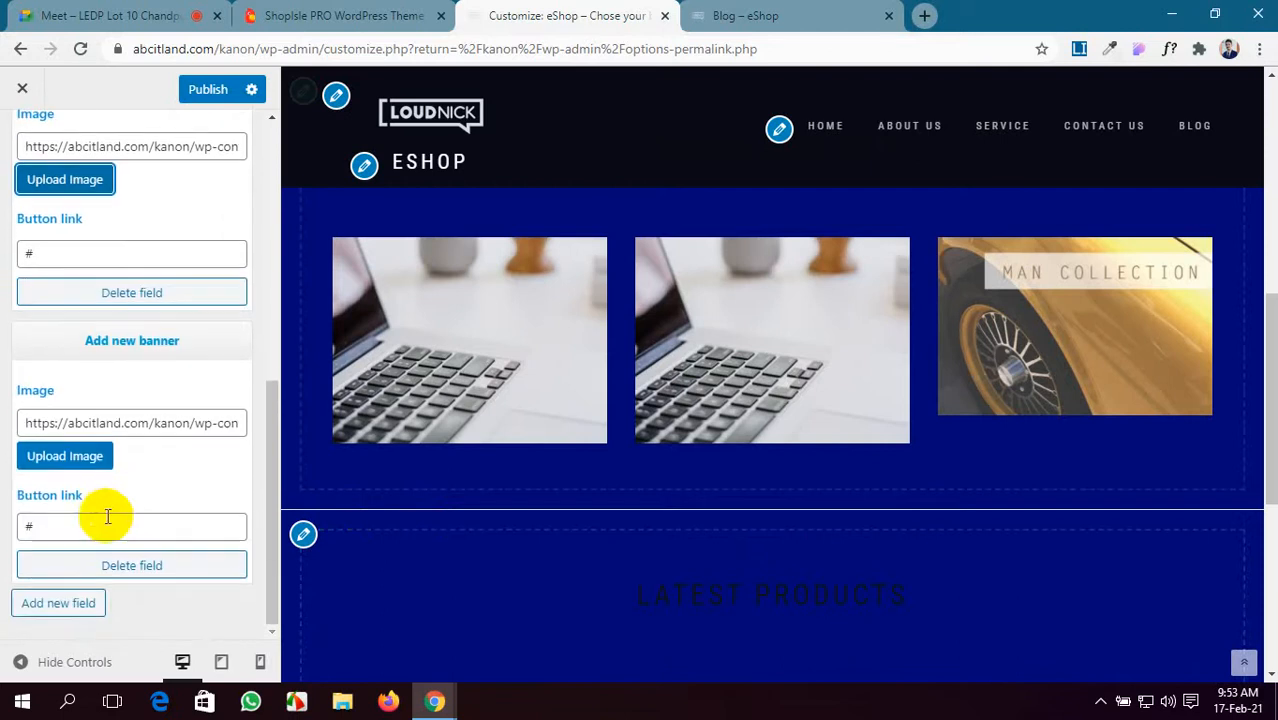
left_click(44, 464)
left_click(333, 333)
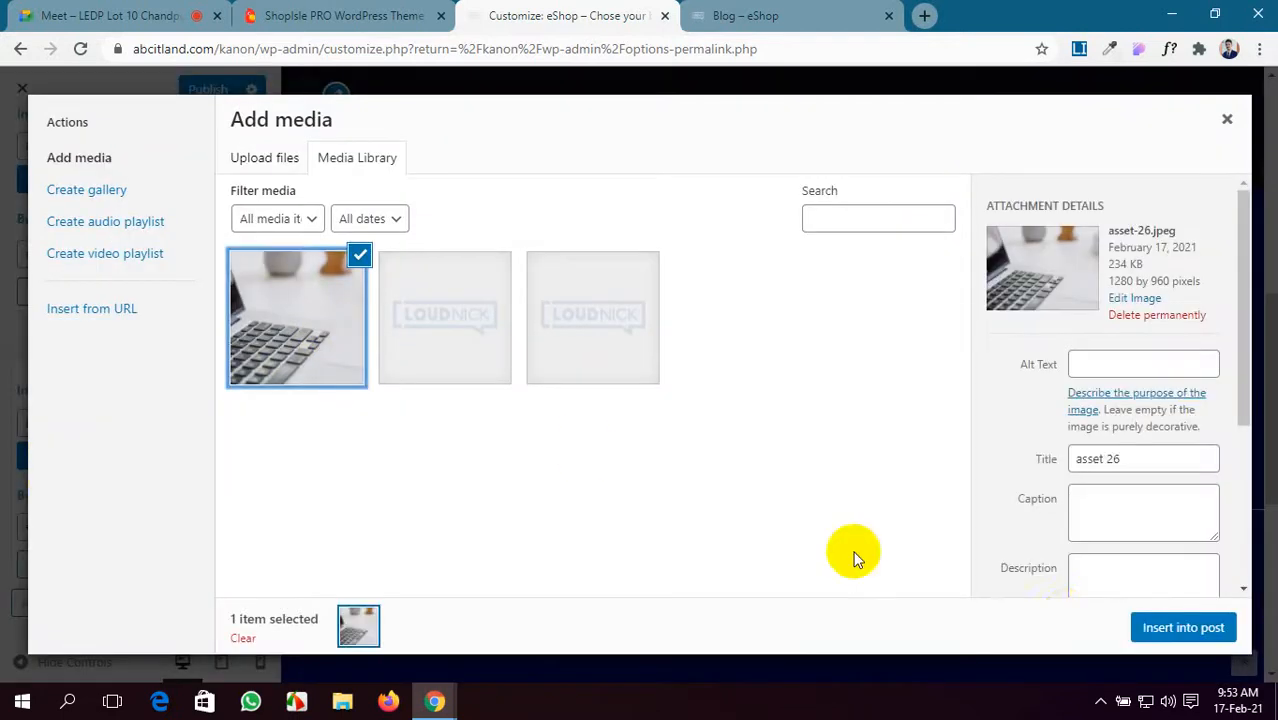
left_click(1186, 630)
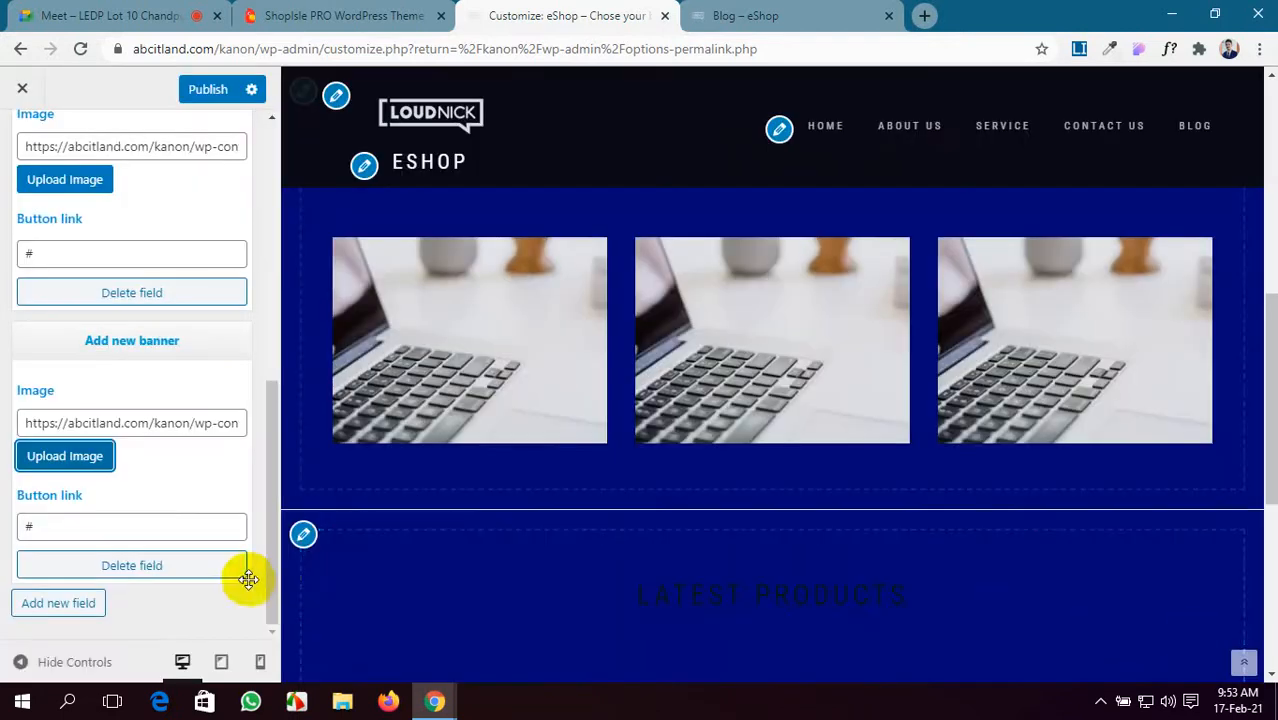
left_click(223, 97)
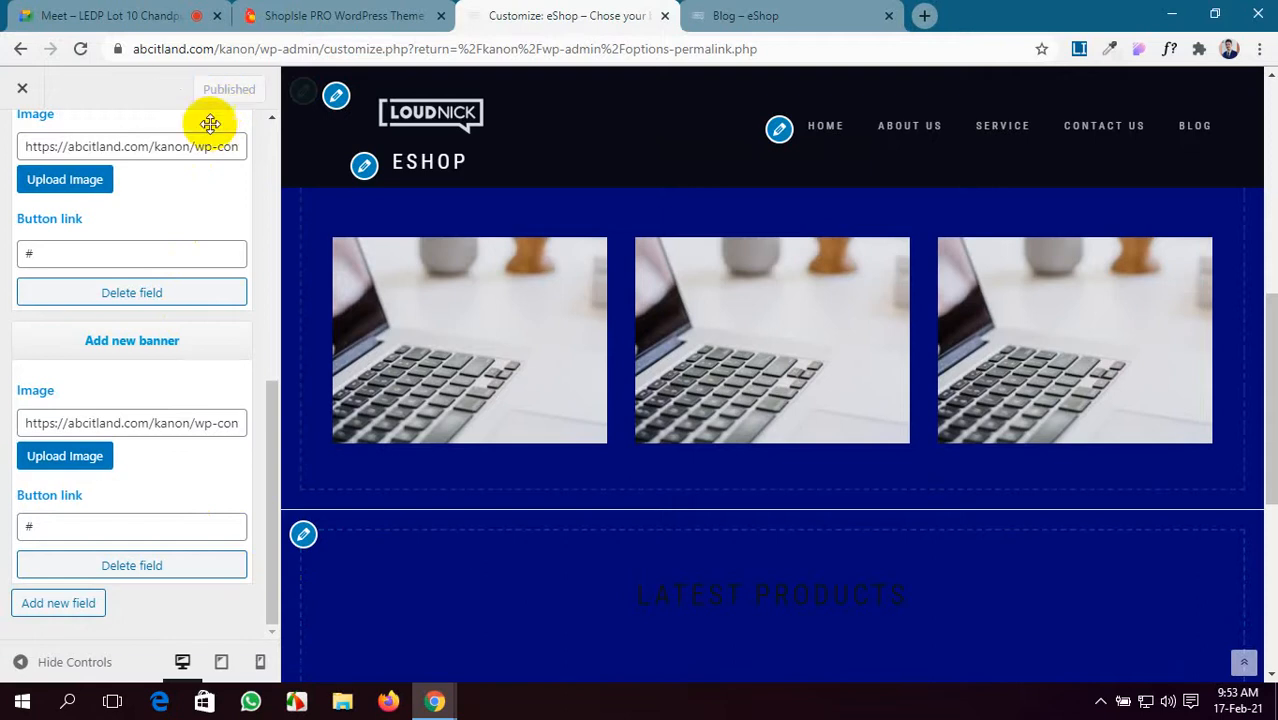
left_click(700, 16)
- Scroll the live home page to check the three laptop banners against the ShopIsle demo
left_click(760, 150)
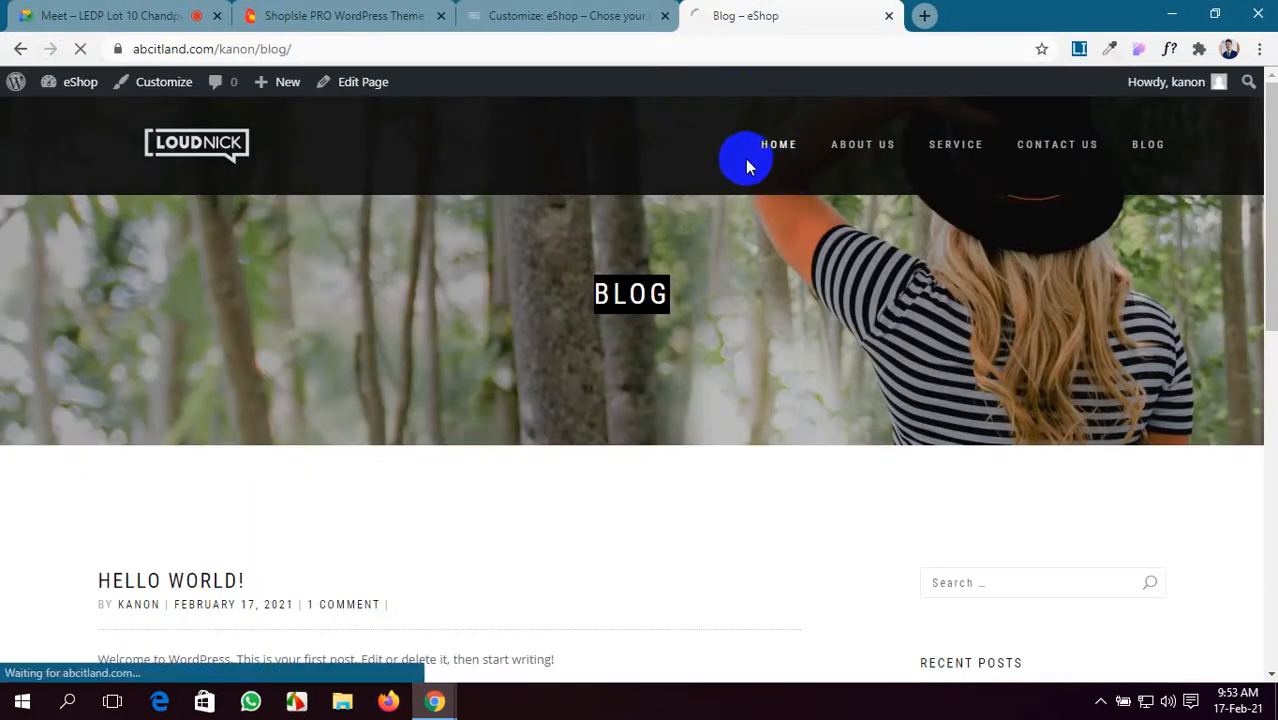
scroll(541, 275, "down", 8)
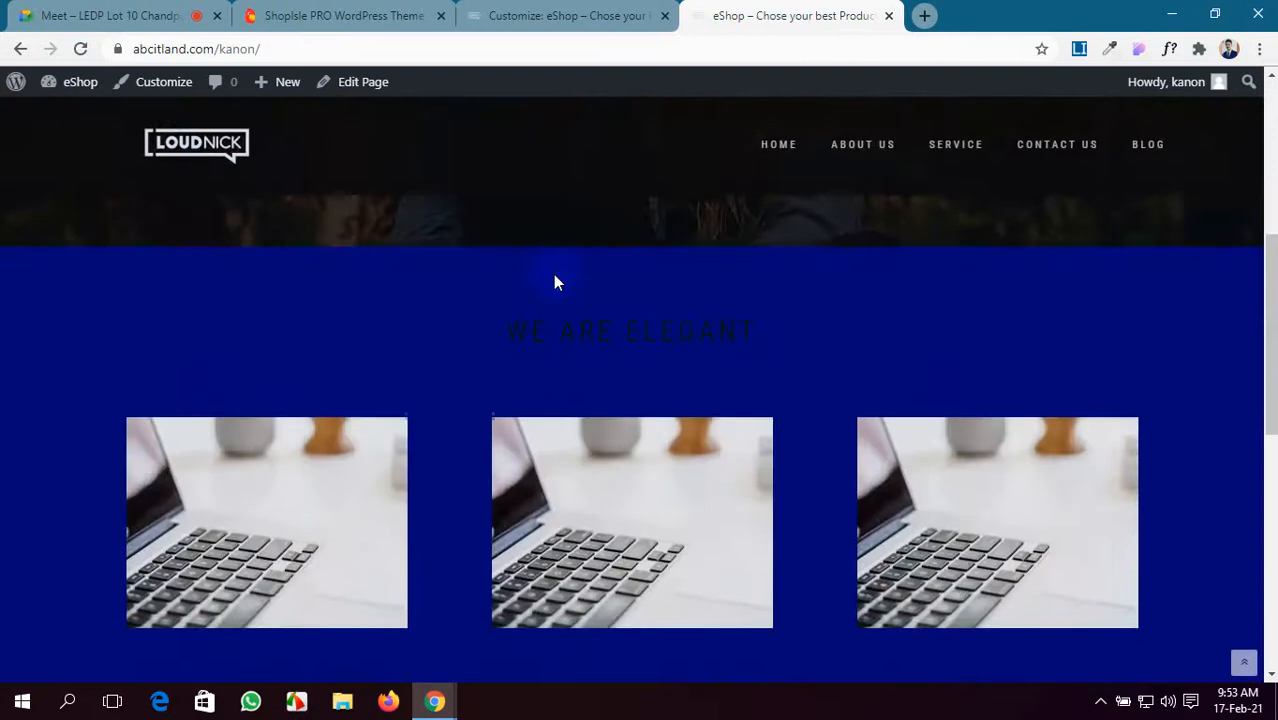
scroll(748, 294, "up", 2)
scroll(747, 356, "down", 1)
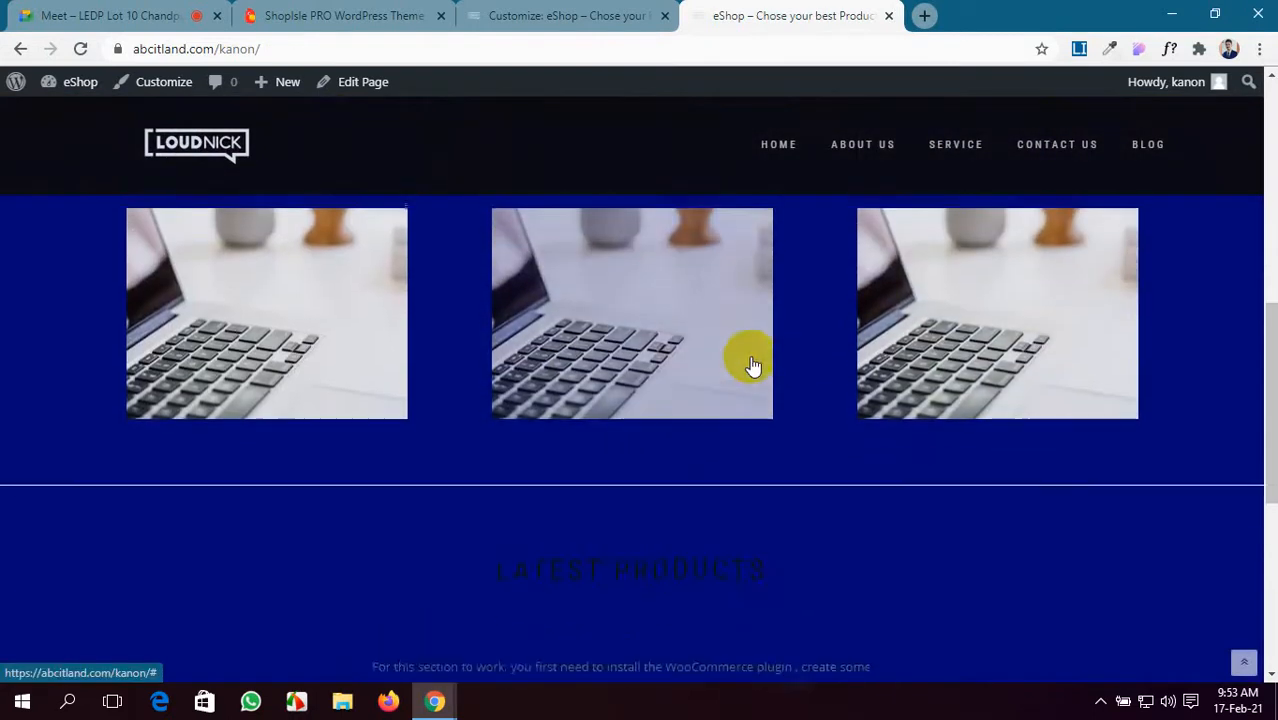
scroll(753, 362, "up", 2)
left_click(375, 12)
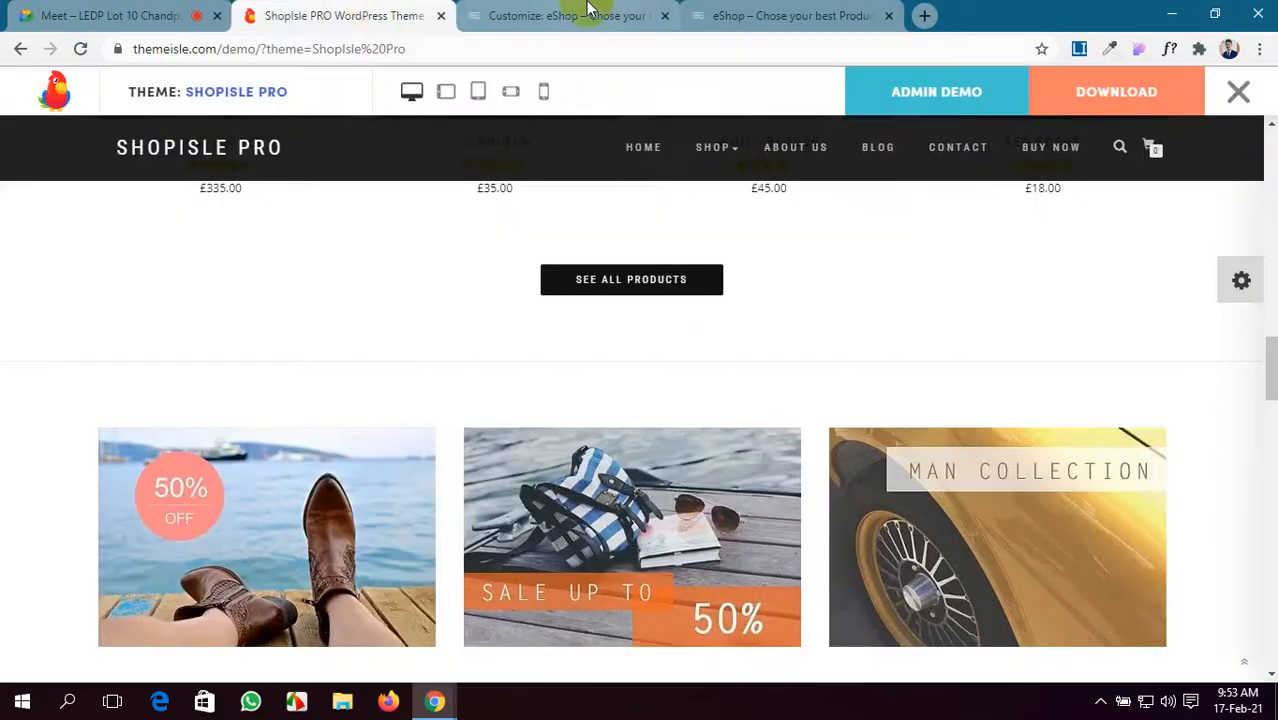
- Return to the customizer and open a banner's button link setting
left_click(580, 14)
scroll(187, 457, "up", 2)
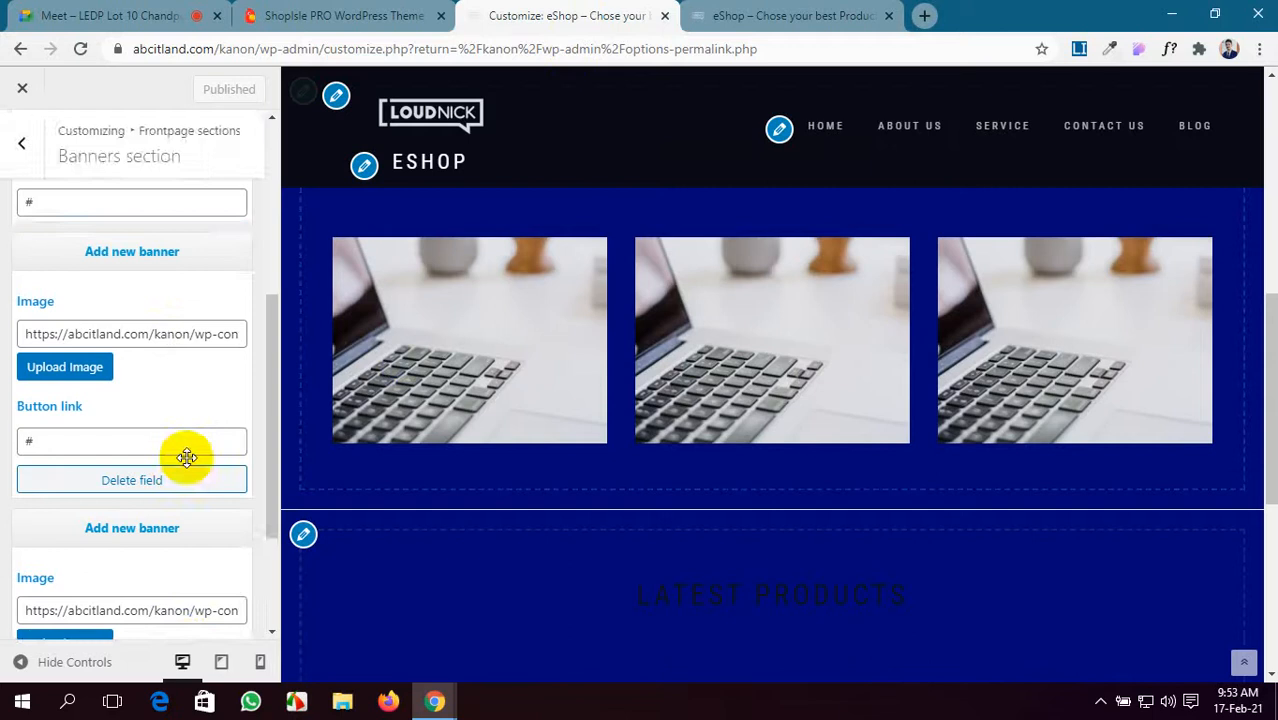
scroll(187, 457, "down", 1)
scroll(180, 456, "up", 1)
left_click(82, 440)
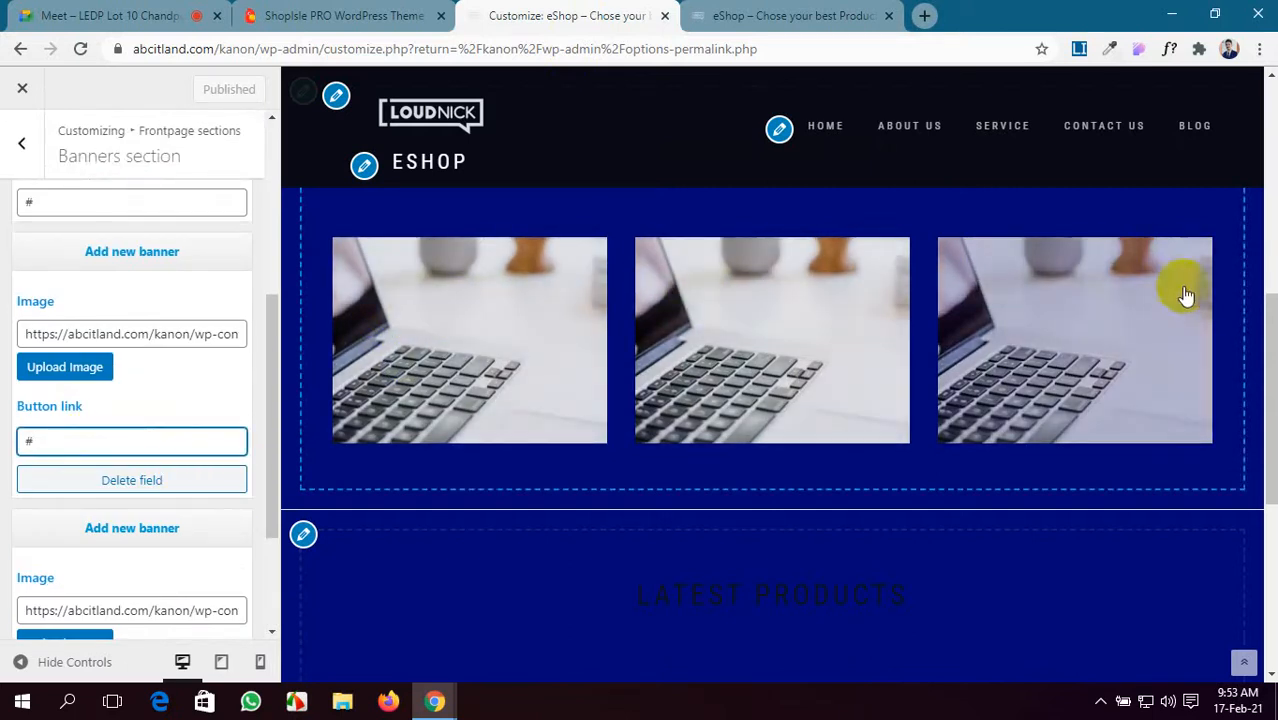
- Highlight the header menu on the live eShop site, then return to the customizer
left_click(740, 10)
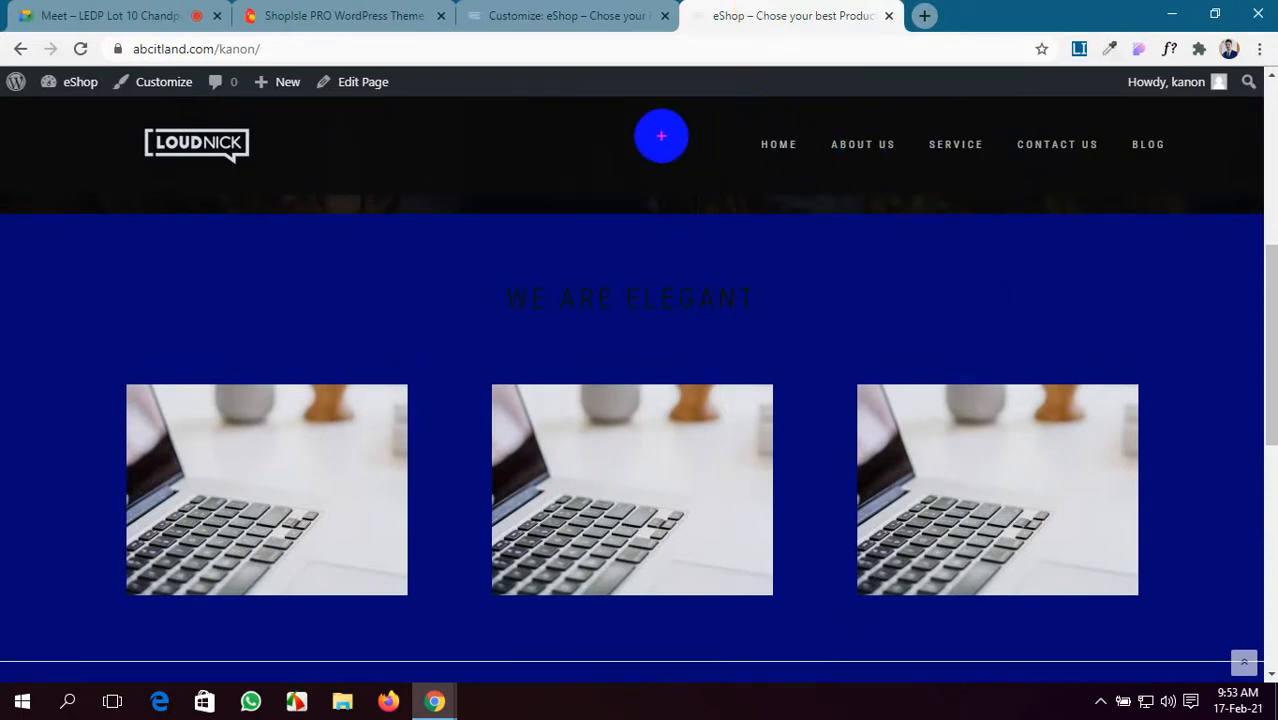
left_click_drag(661, 136, 731, 157)
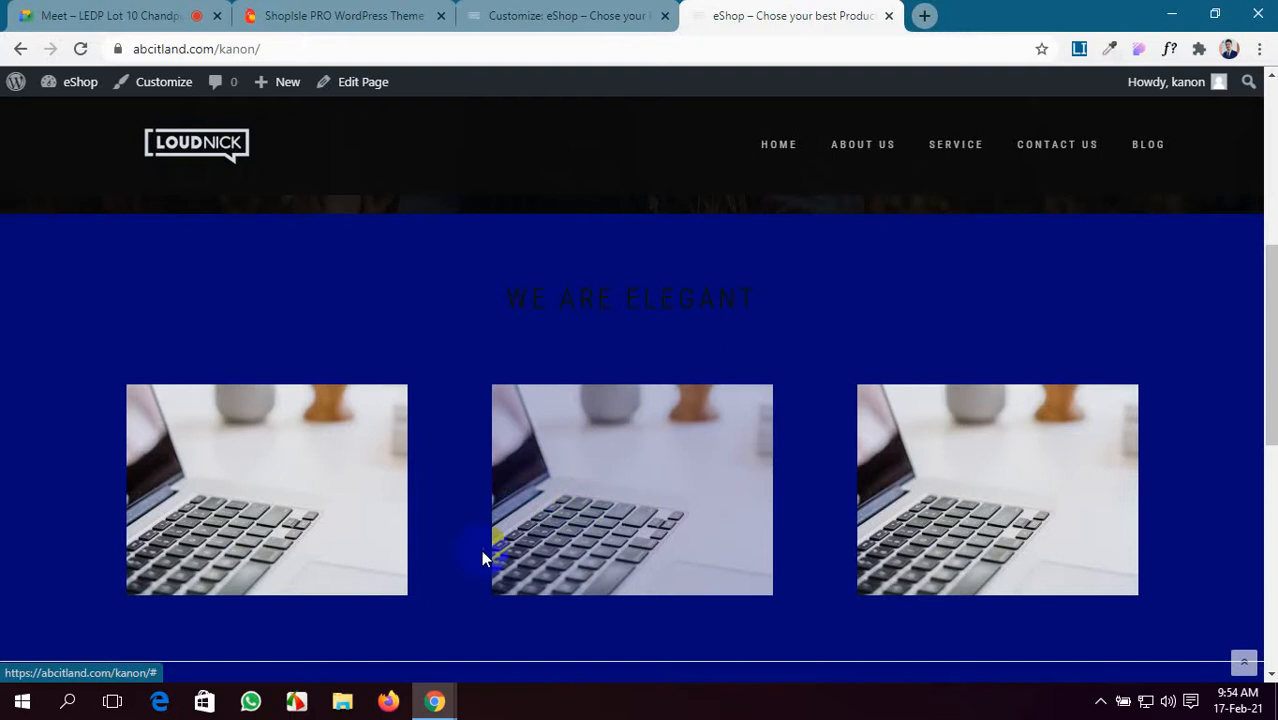
left_click(516, 15)
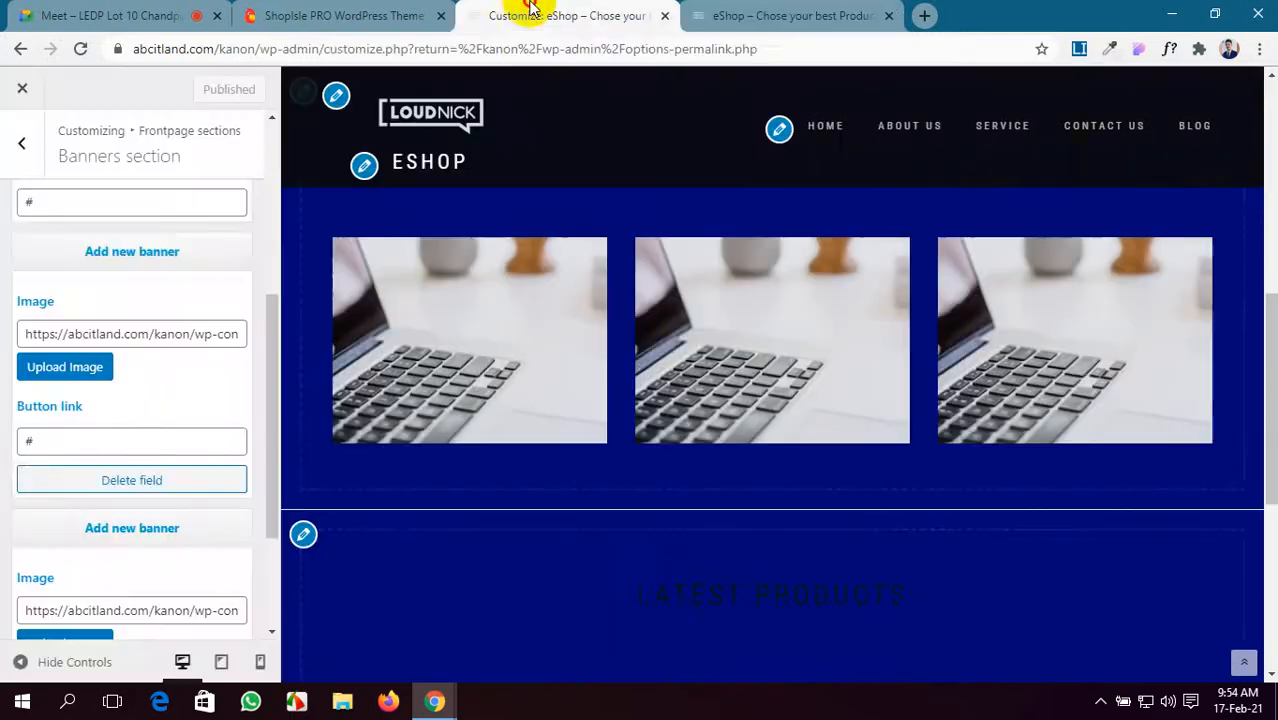
scroll(35, 490, "down", 3)
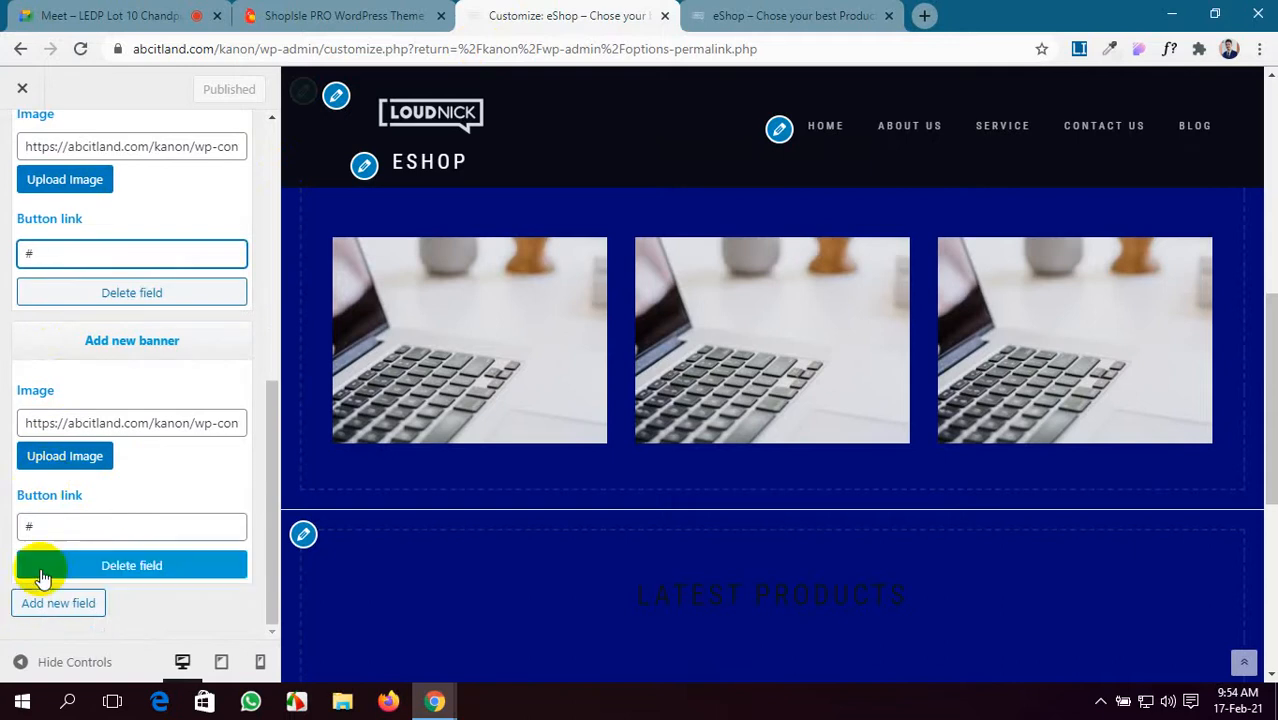
scroll(64, 435, "up", 5)
- Open the Products section settings and look over the products area on the live home page
left_click(22, 143)
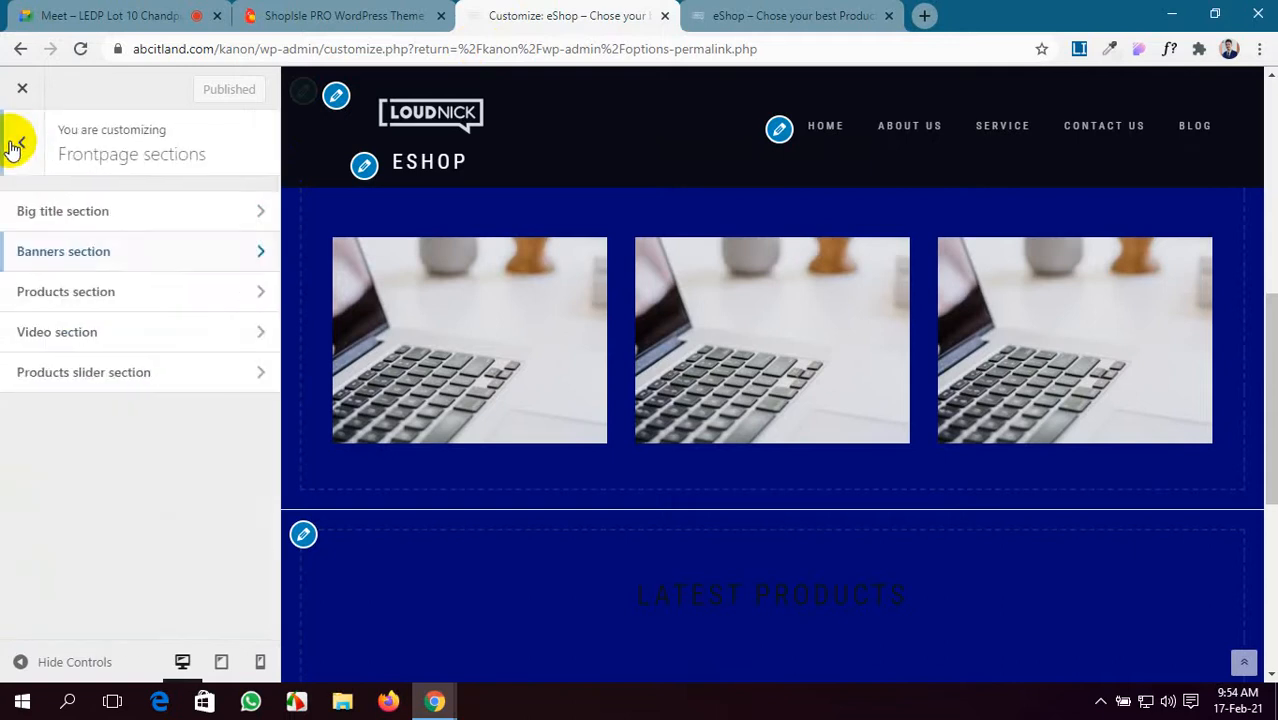
left_click(115, 289)
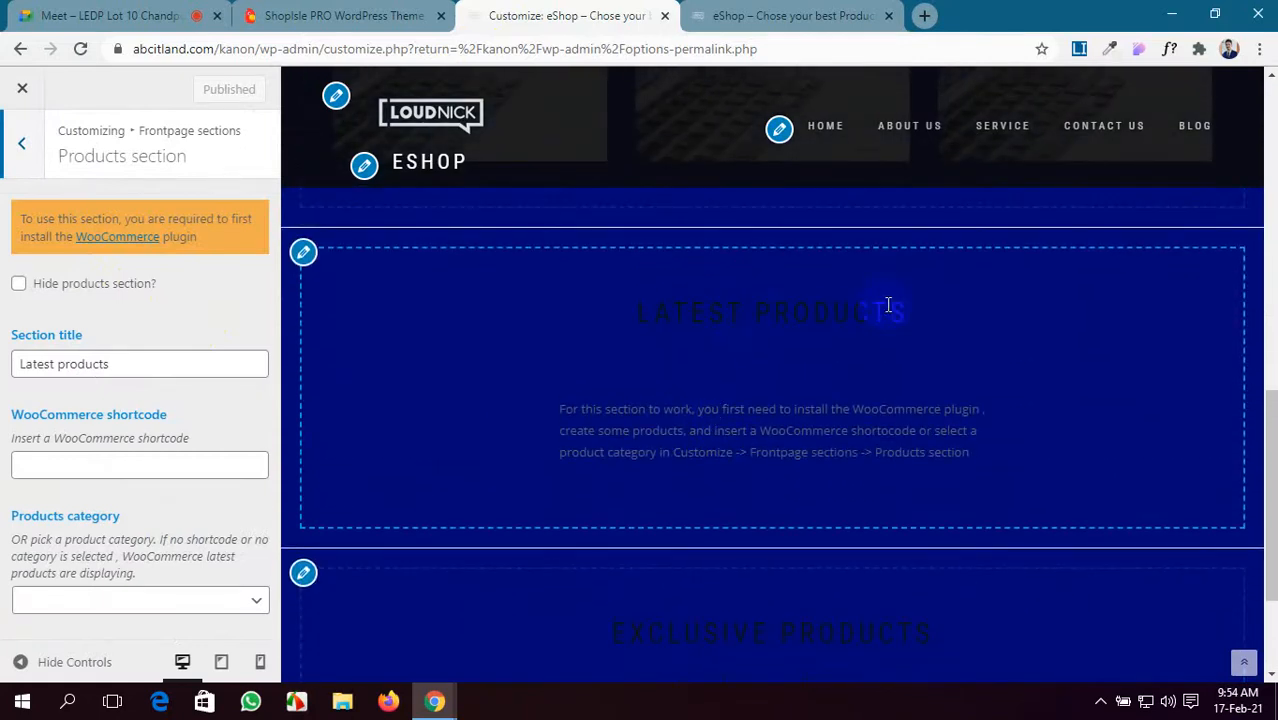
left_click(780, 16)
scroll(687, 487, "down", 10)
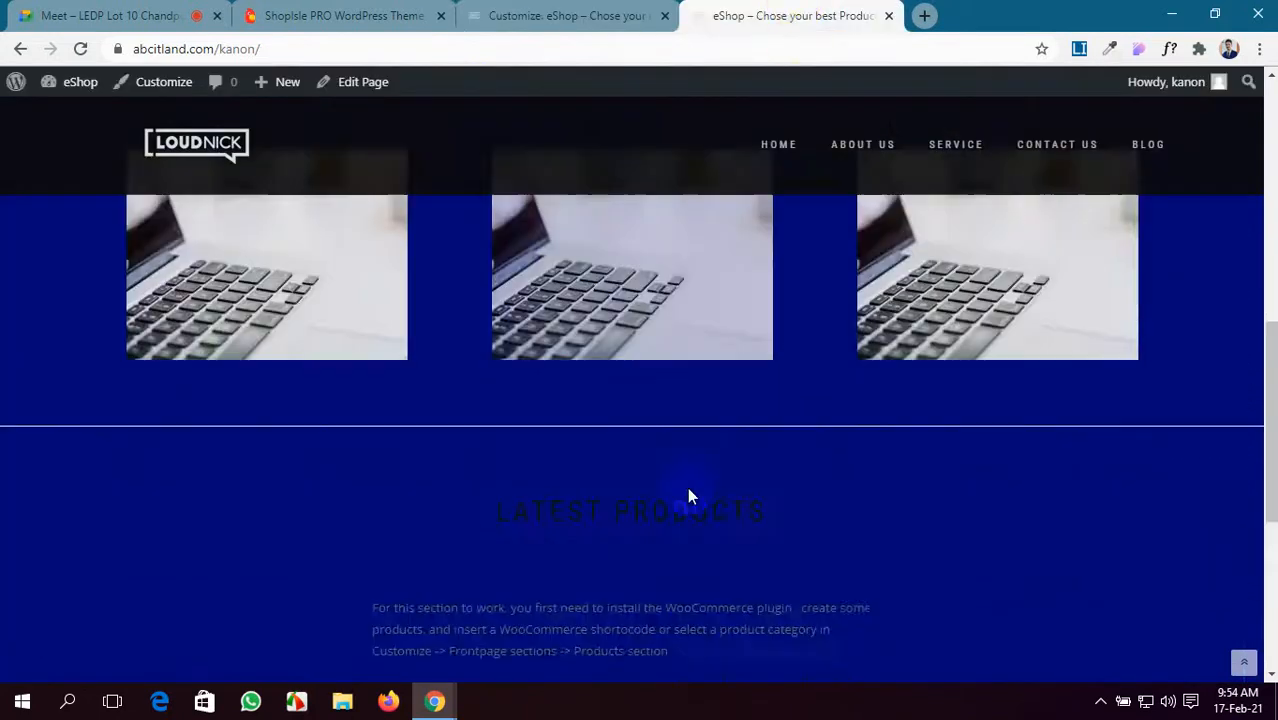
scroll(687, 490, "up", 6)
scroll(687, 490, "down", 4)
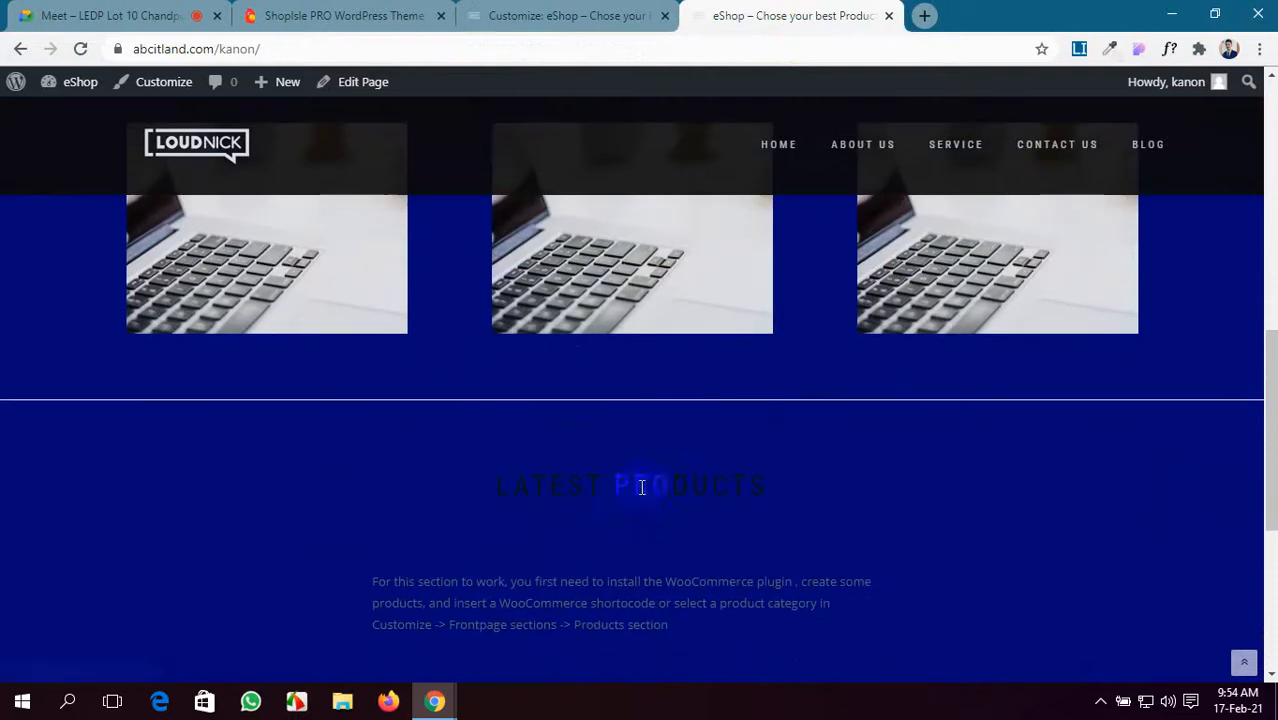
scroll(621, 510, "down", 2)
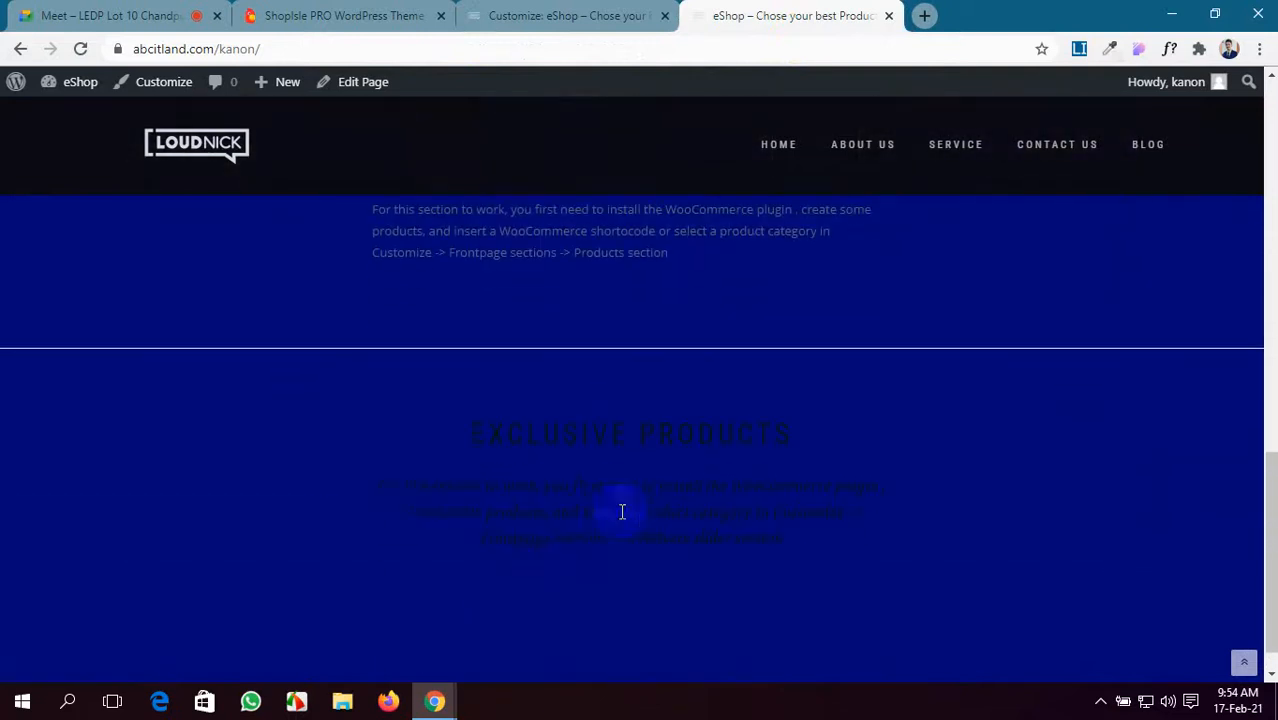
- Inspect the Products category dropdown without changing it, then open the Video section settings
left_click(579, 8)
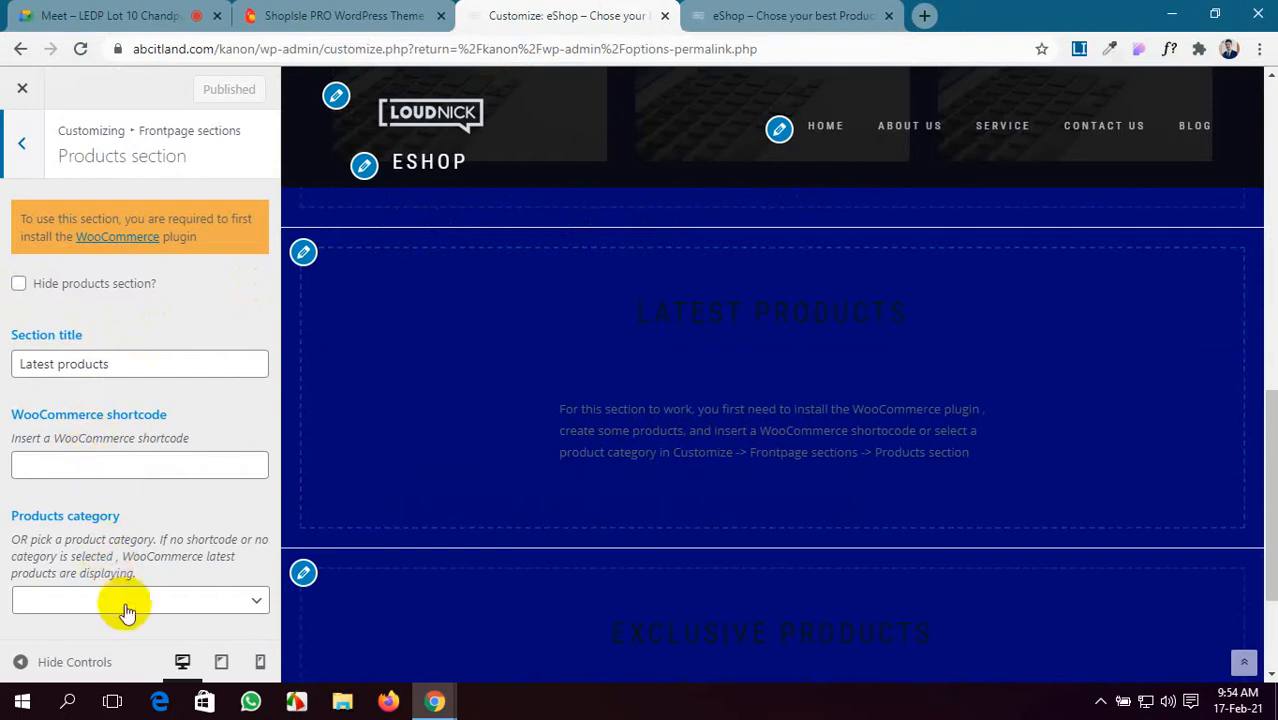
left_click(200, 601)
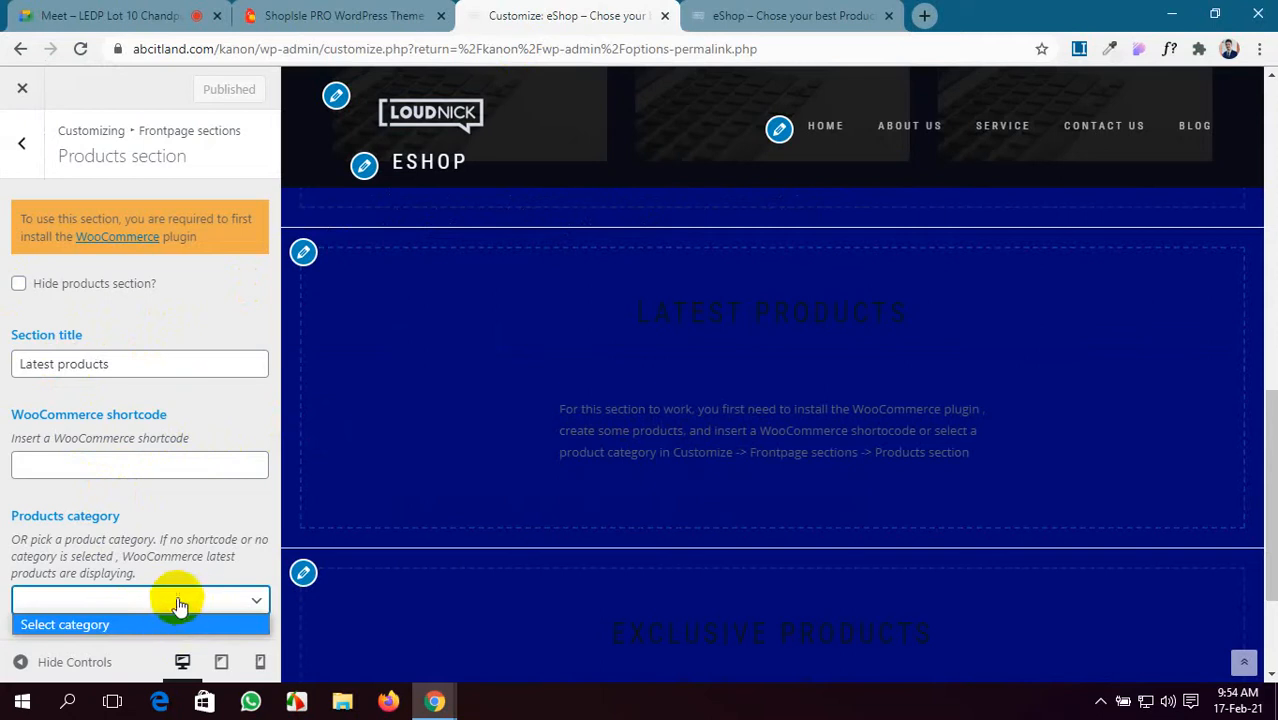
left_click(3, 441)
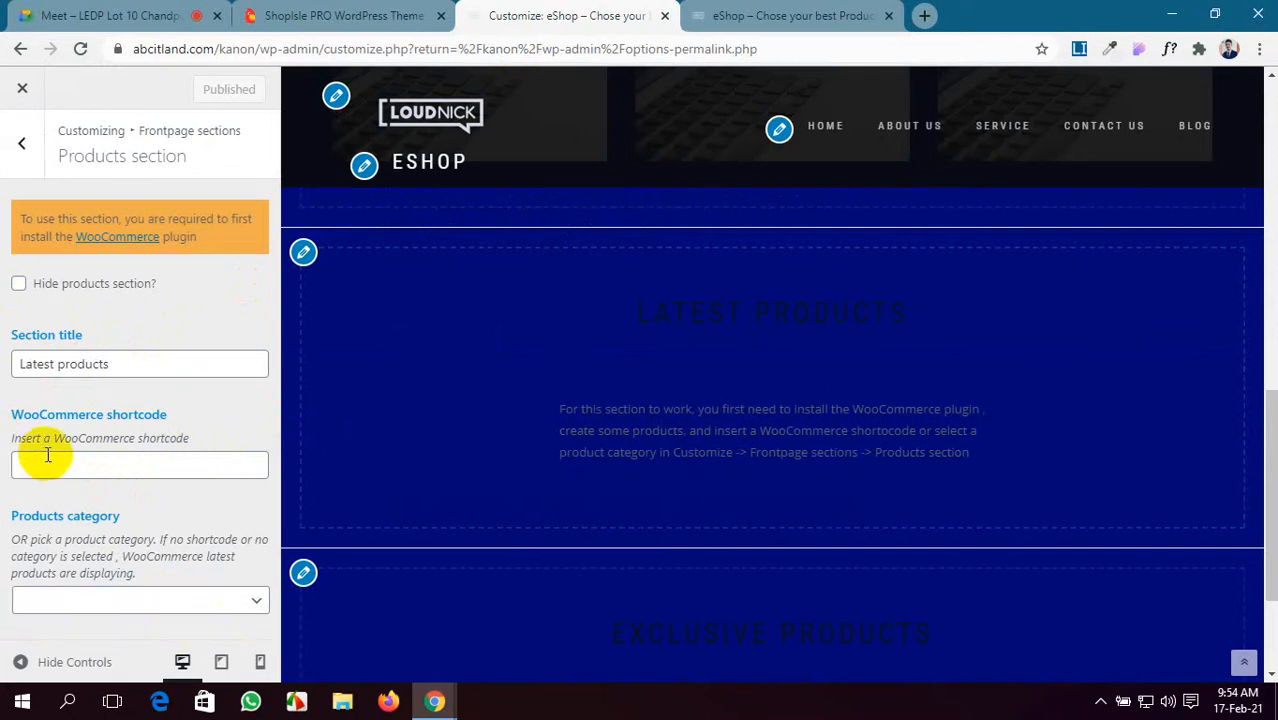
scroll(695, 348, "up", 5)
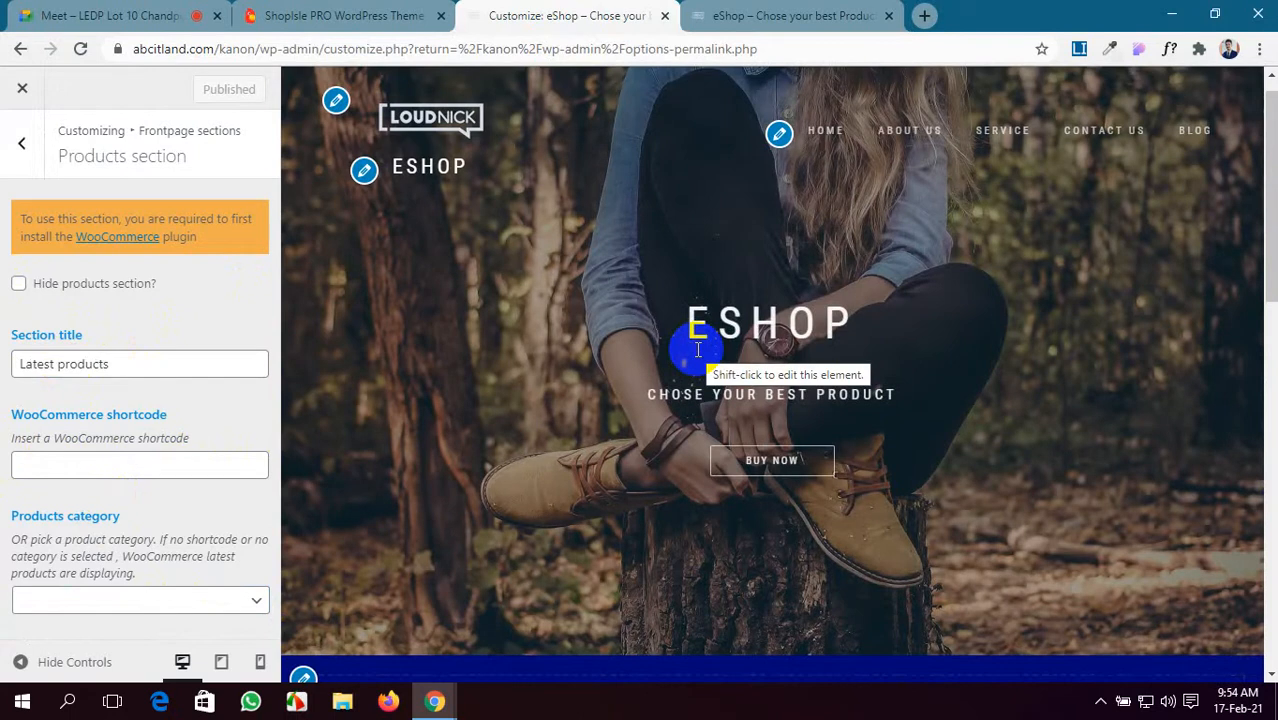
scroll(642, 430, "down", 5)
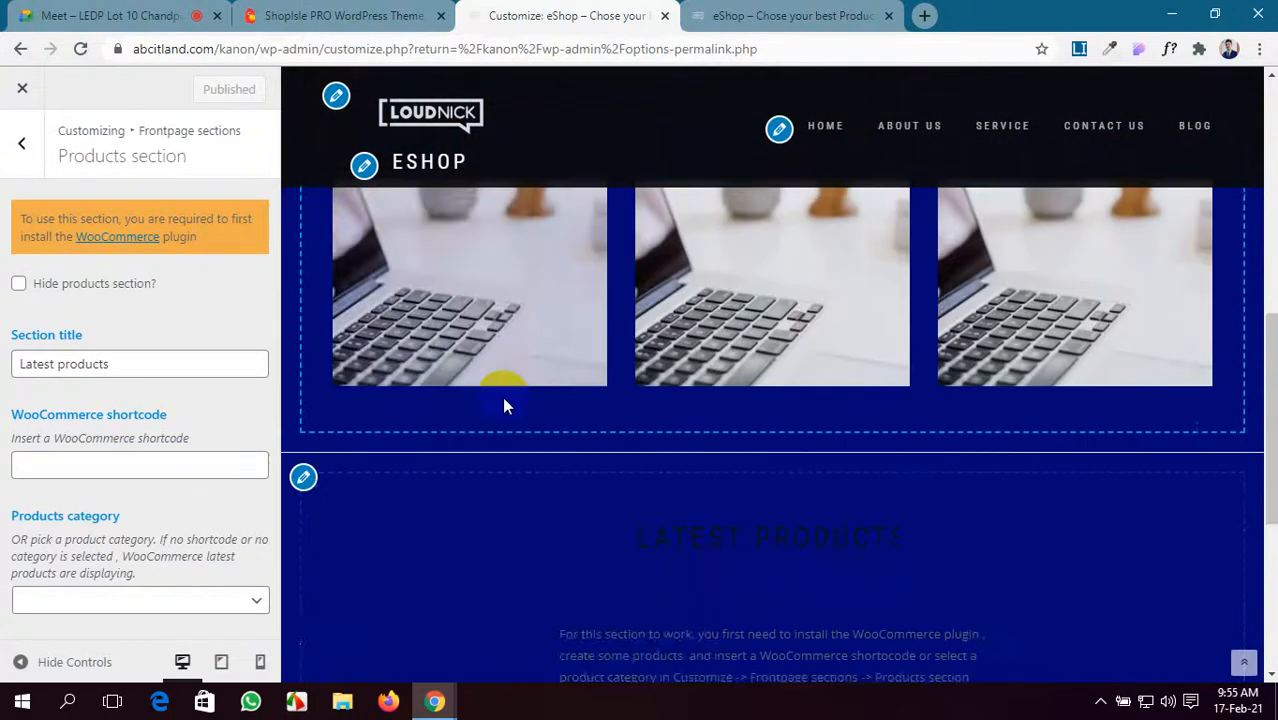
scroll(502, 396, "down", 3)
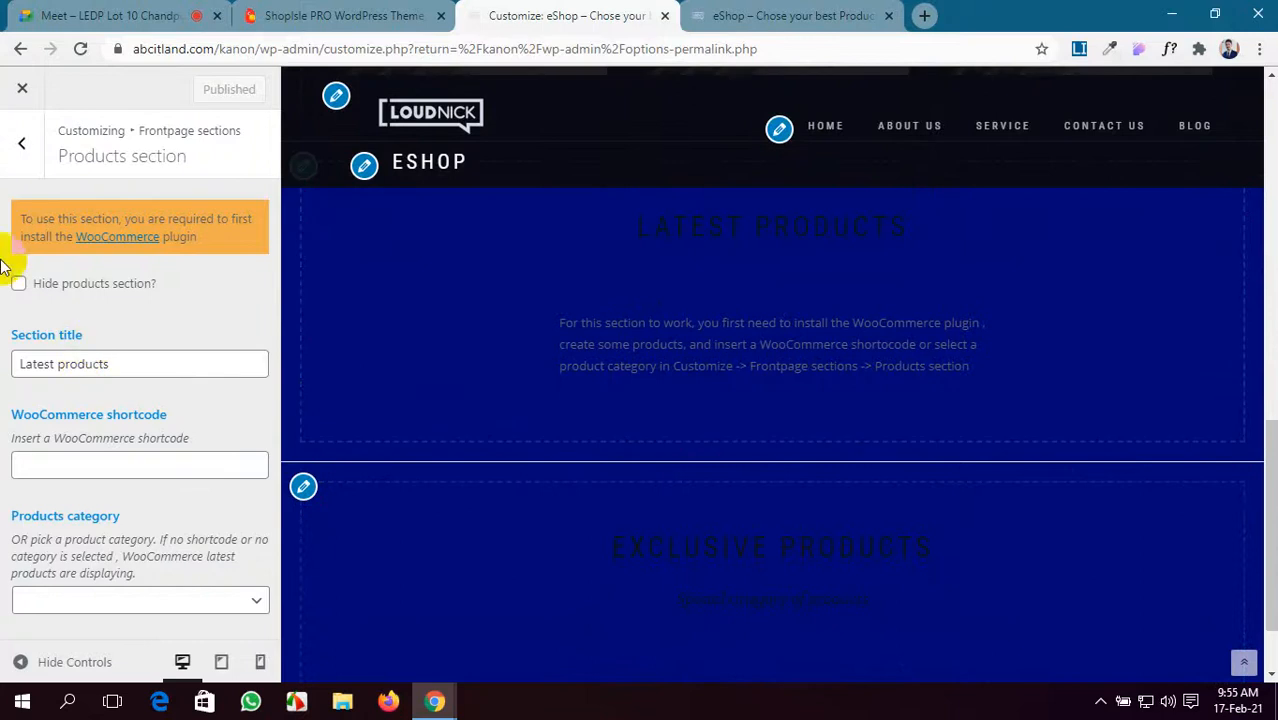
left_click(12, 150)
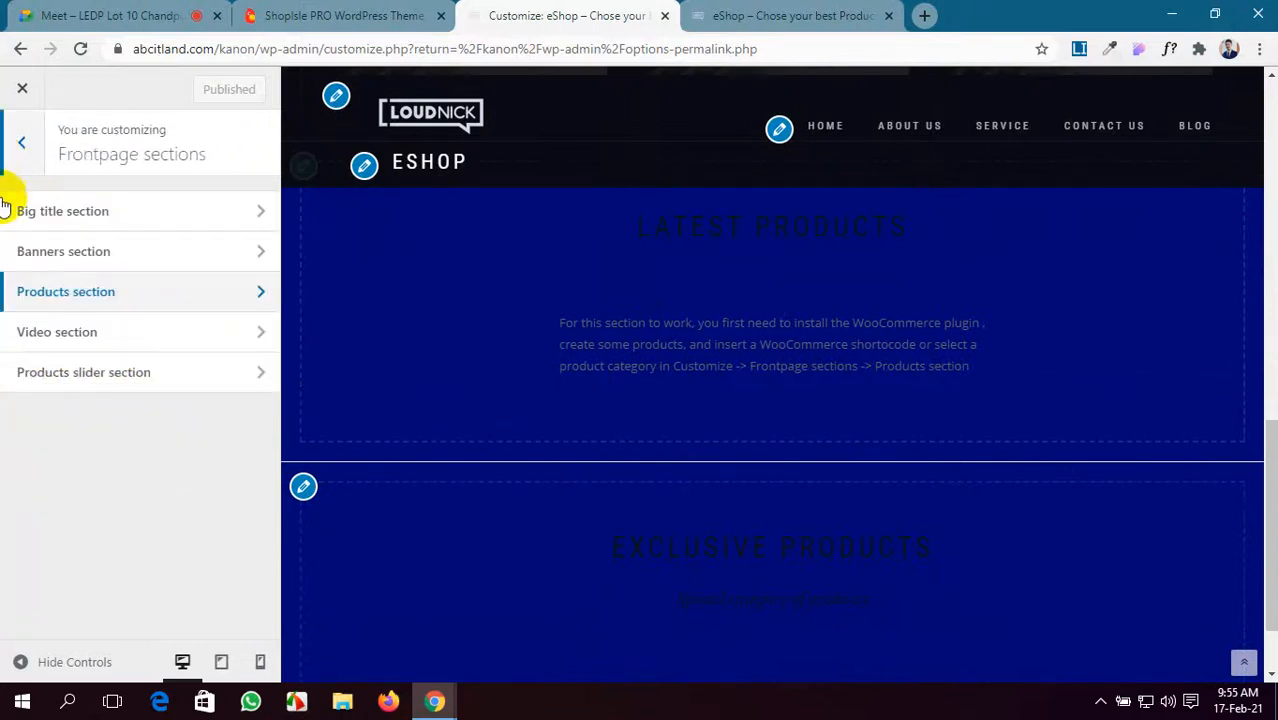
left_click(242, 333)
- Copy the demo's 'DELETE THE NEGATIVE; ACCENTUATE THE POSITIVE!' line and paste it as the Video title
scroll(687, 418, "down", 2)
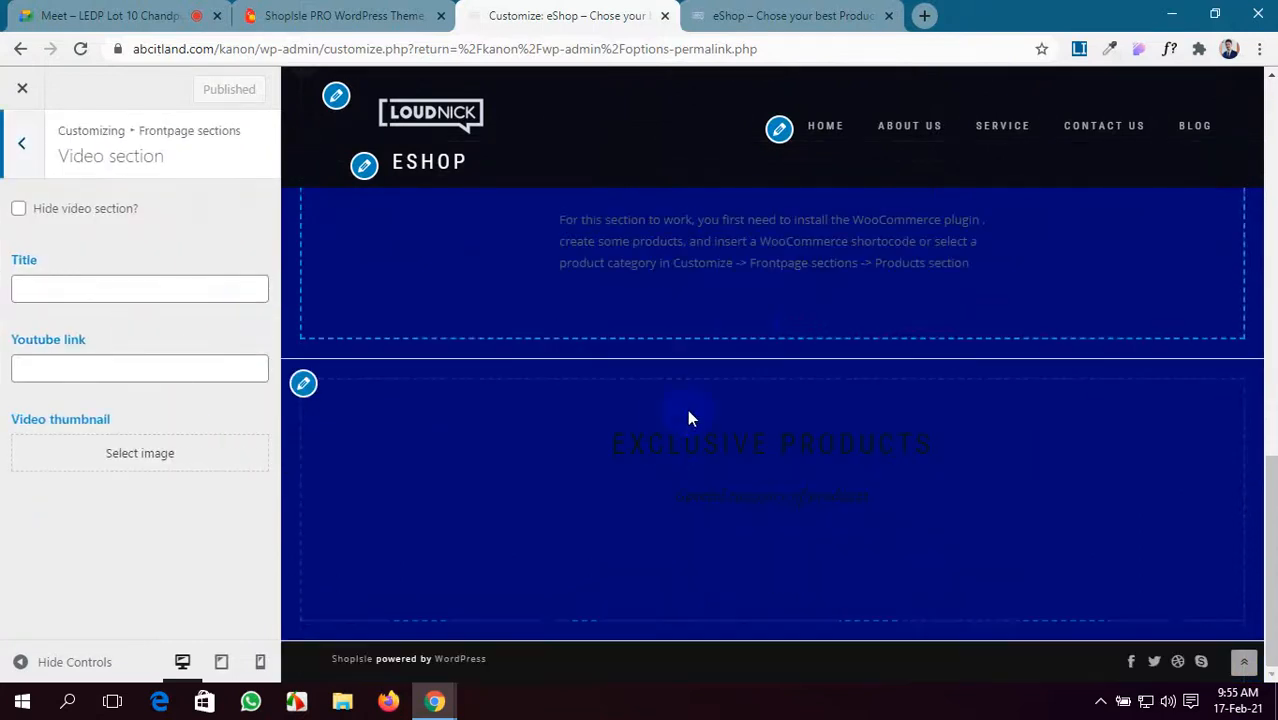
left_click(87, 365)
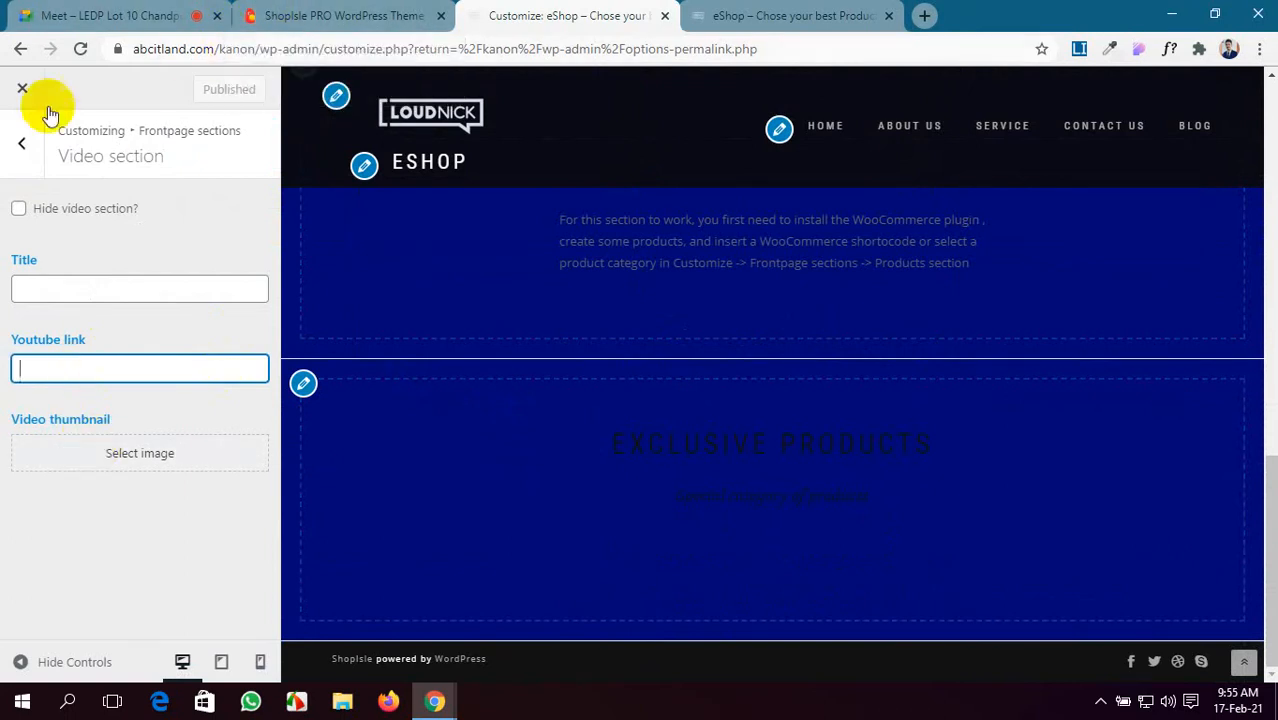
left_click(305, 14)
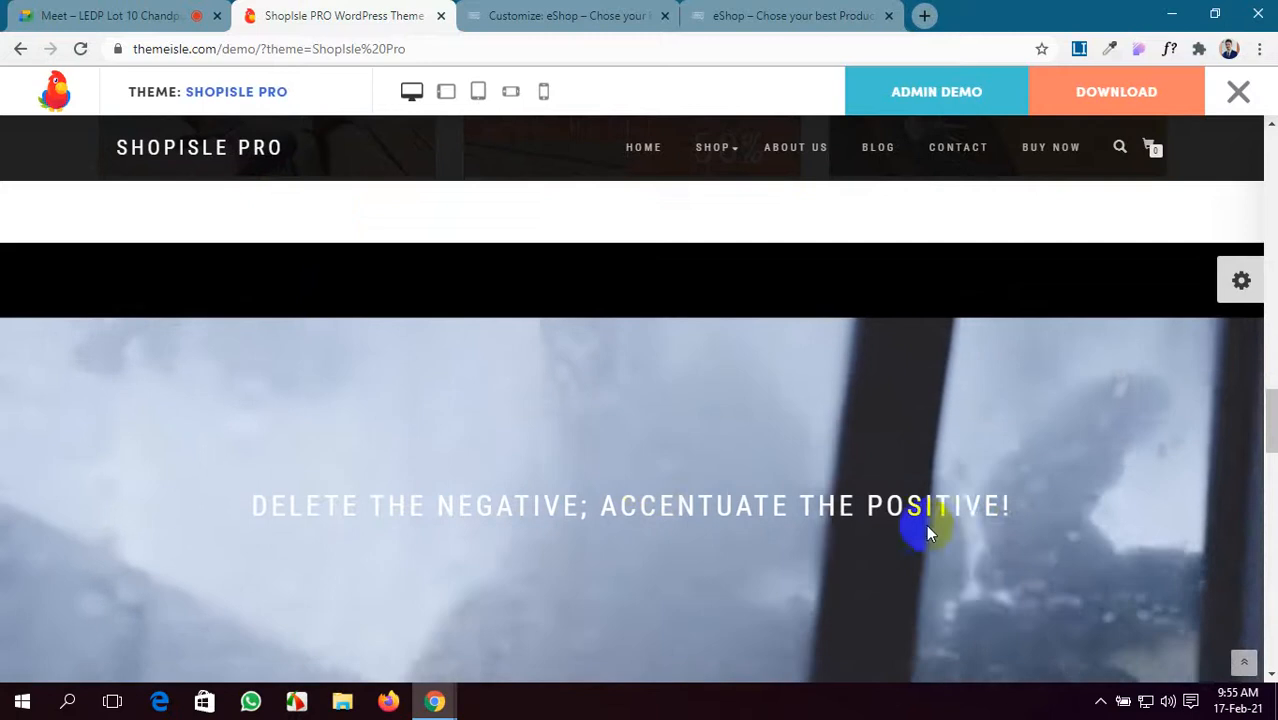
left_click_drag(1053, 507, 252, 515)
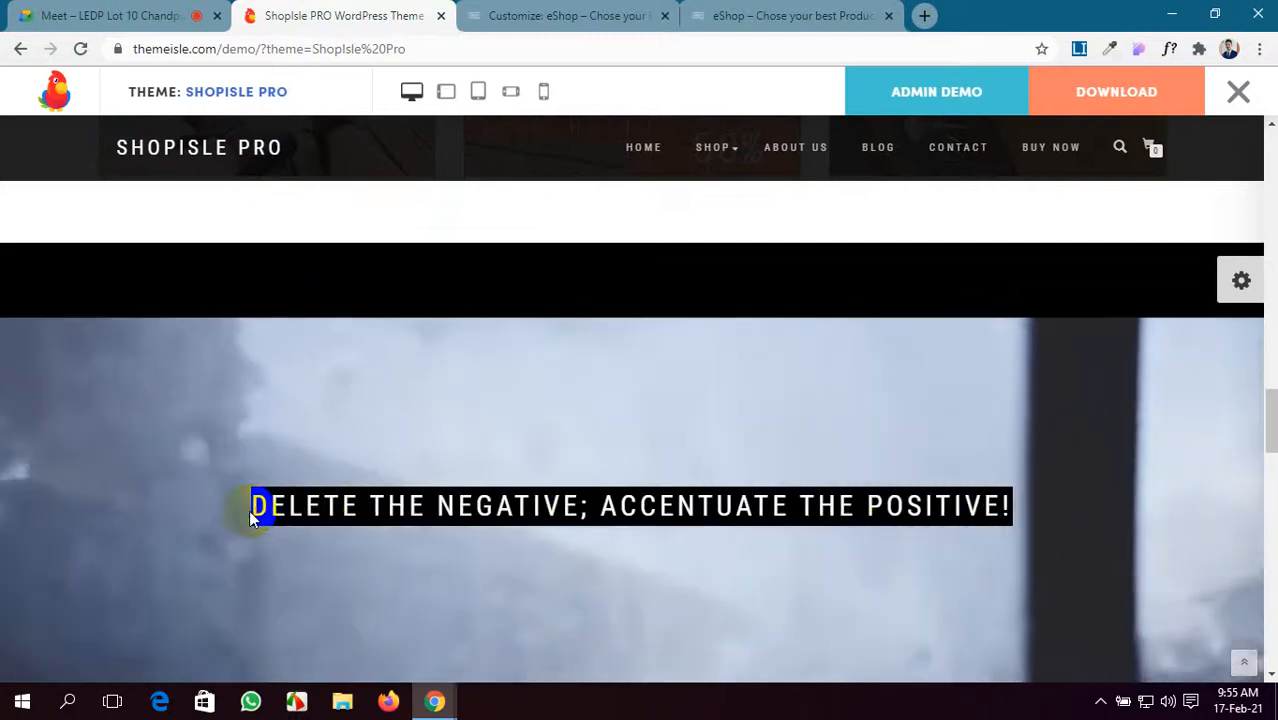
left_click(550, 15)
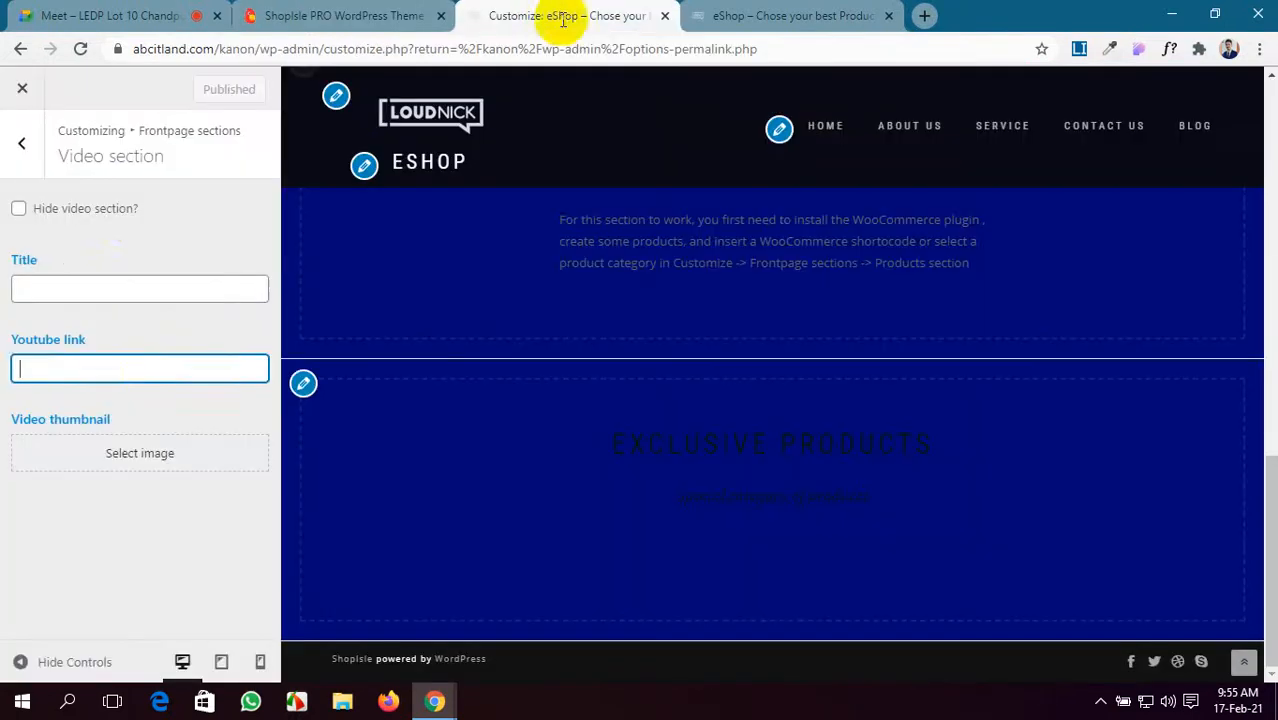
left_click(155, 293)
key("ctrl+v")
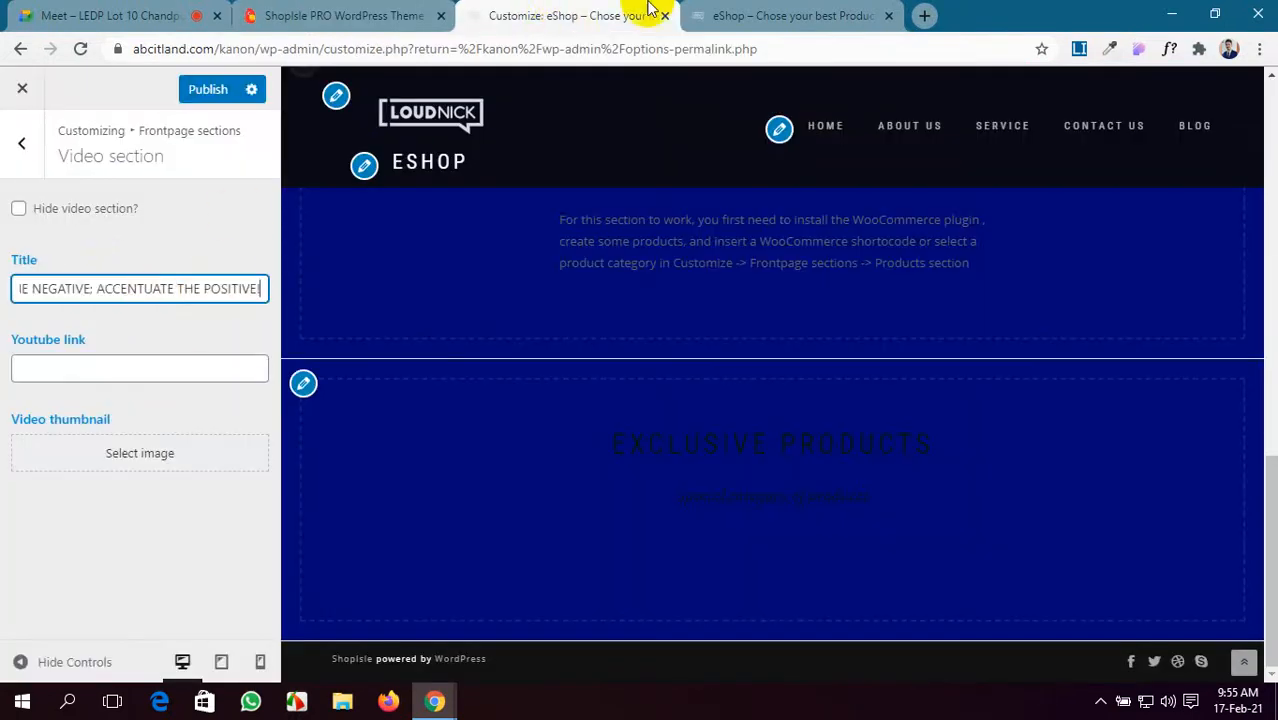
left_click(927, 13)
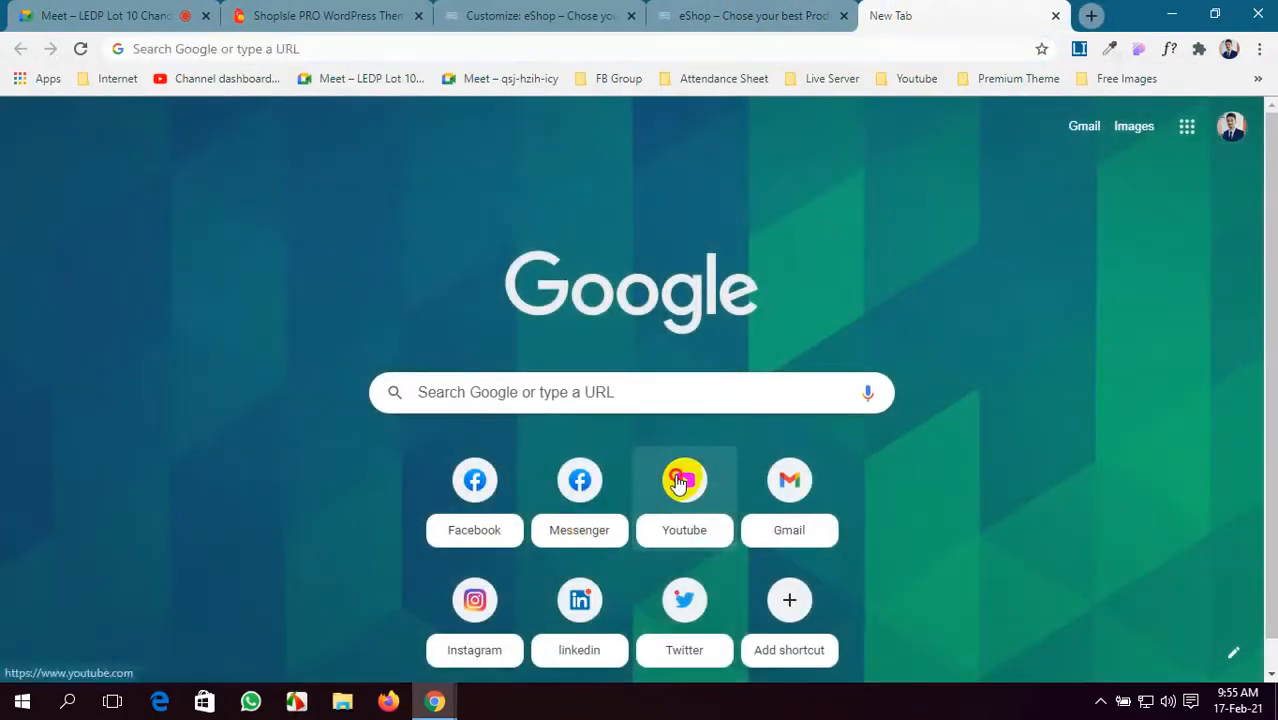
- Search YouTube for 'doraemon', open and pause the first video, and select its web address
left_click(678, 482)
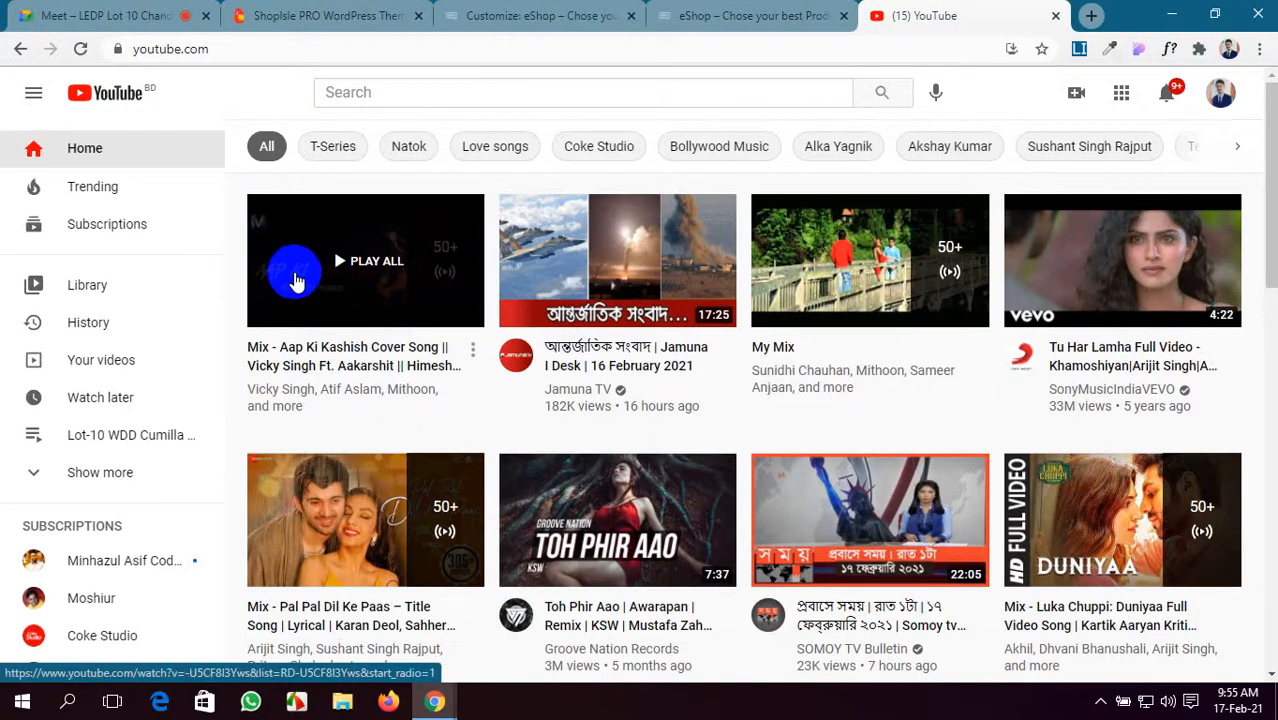
left_click(423, 93)
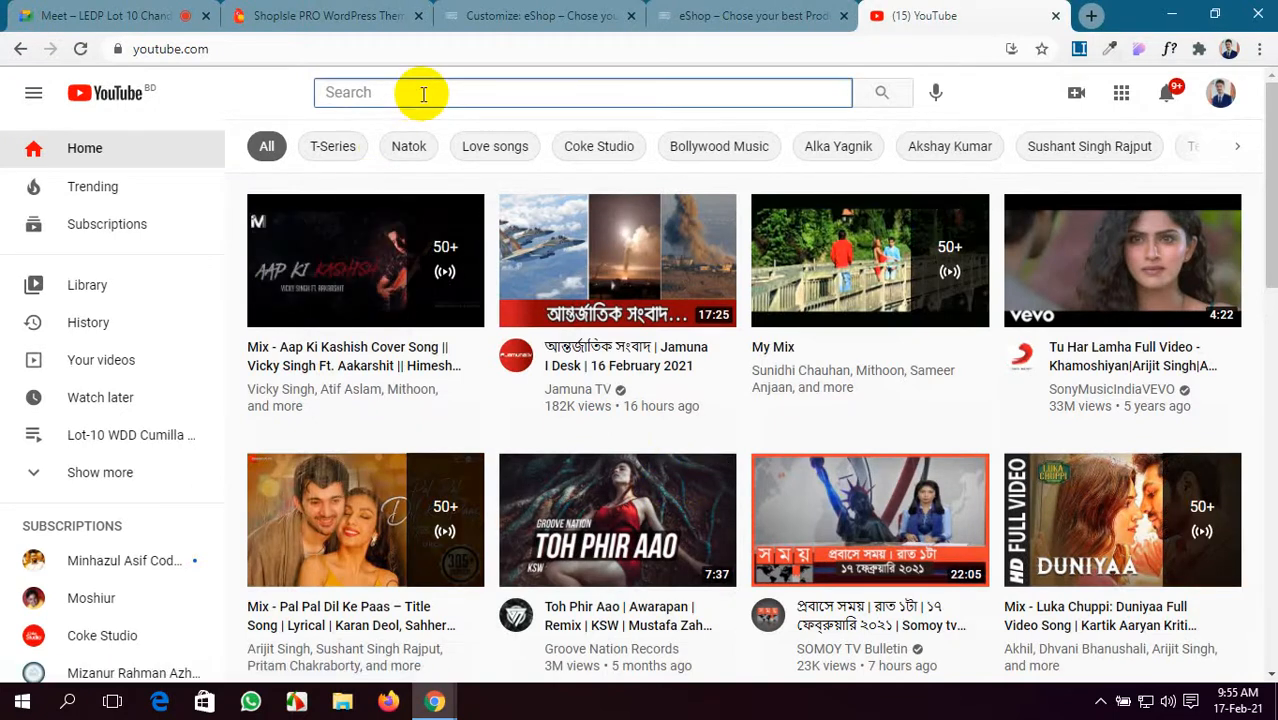
type("do")
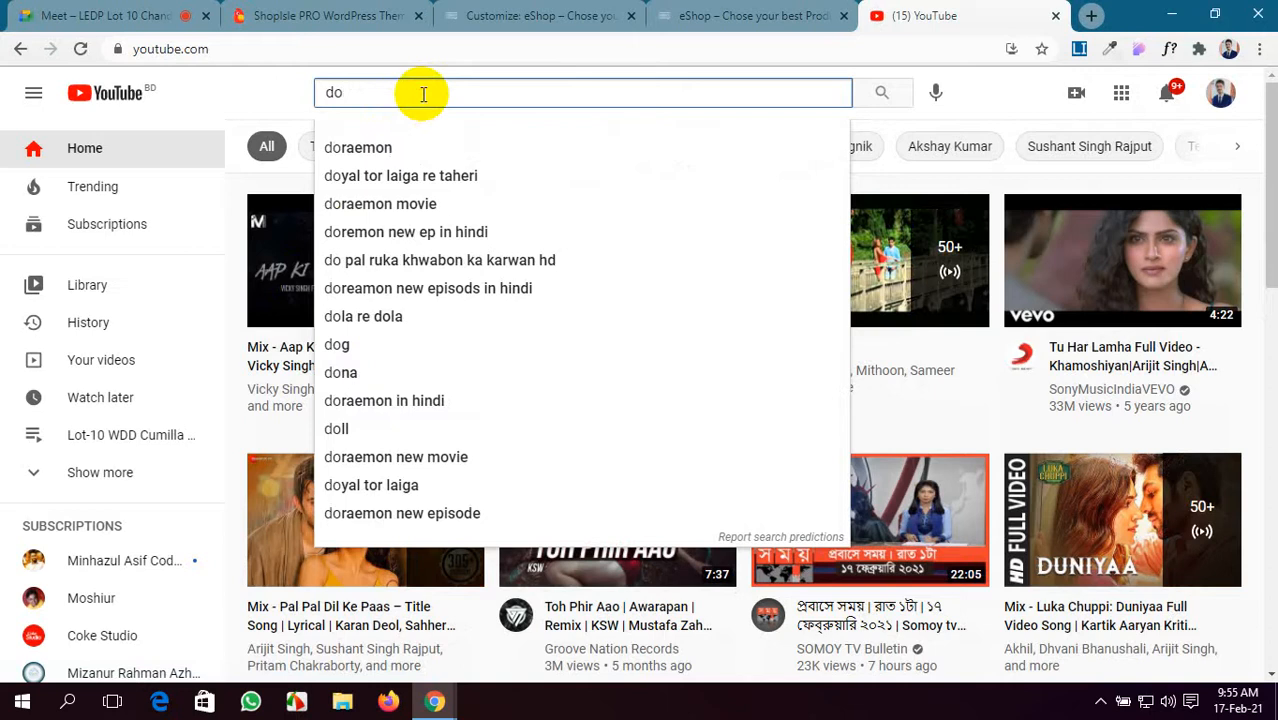
left_click(451, 152)
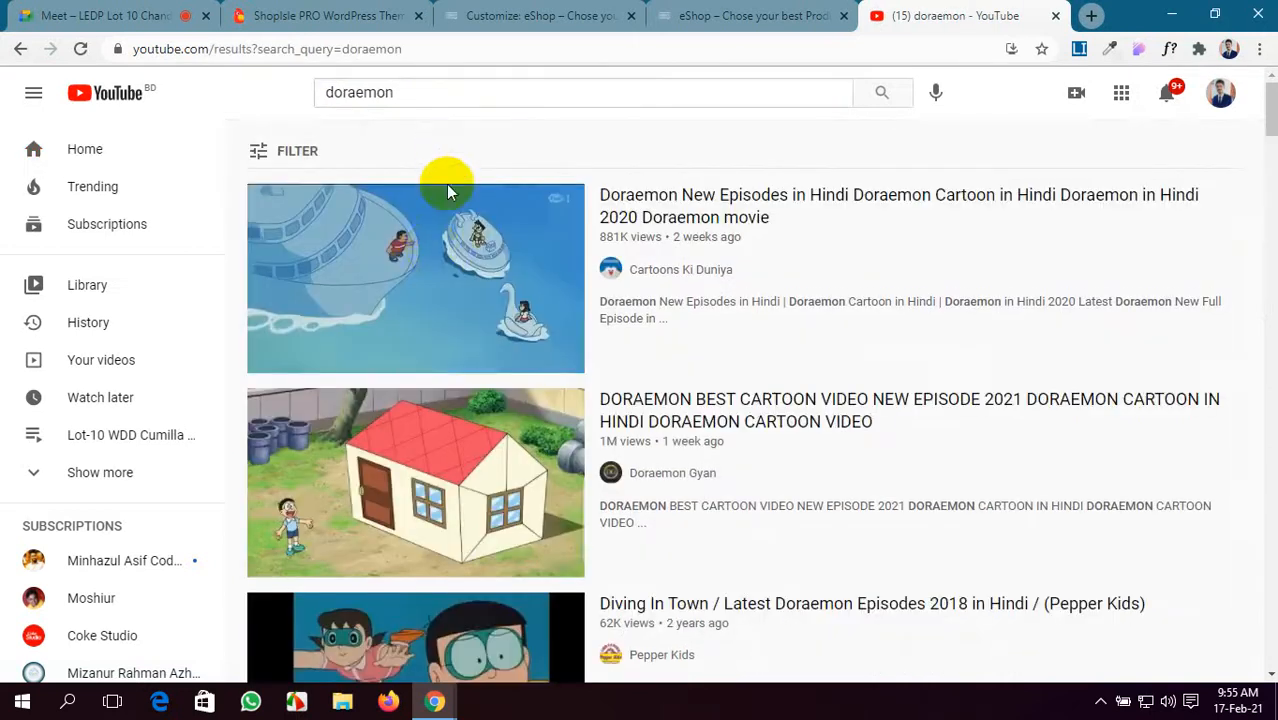
left_click(432, 252)
left_click(399, 206)
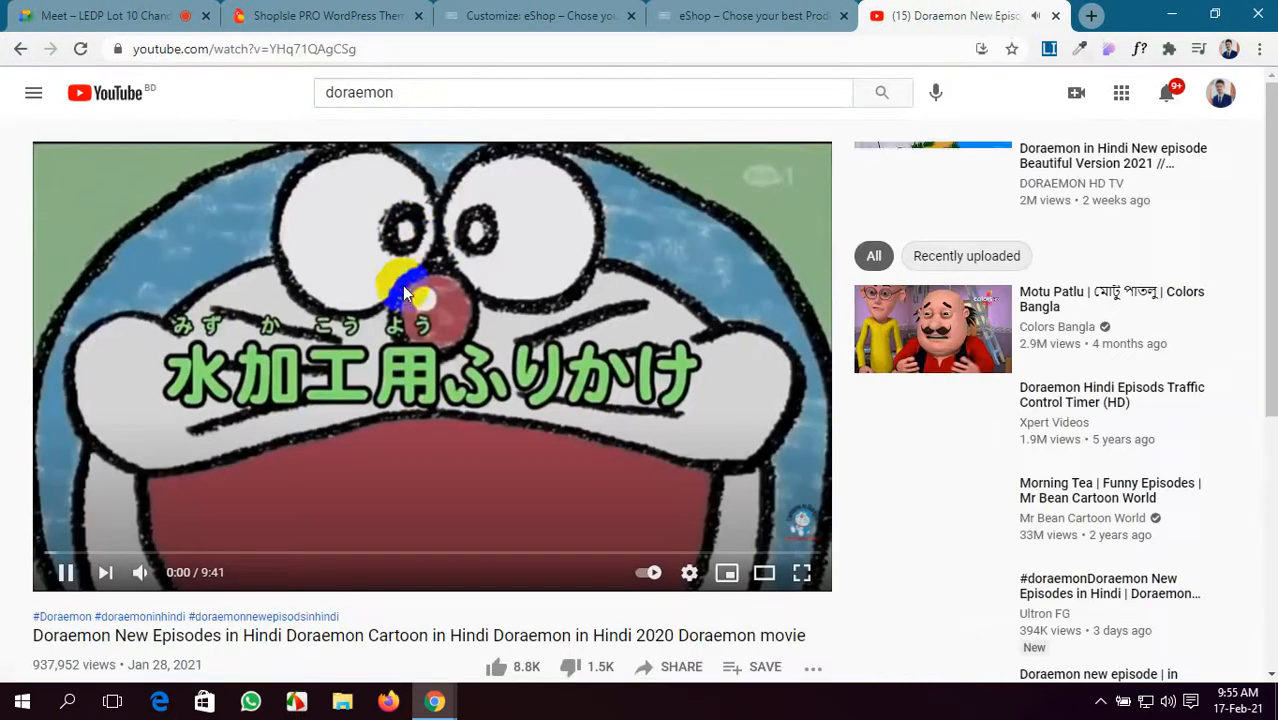
left_click(169, 57)
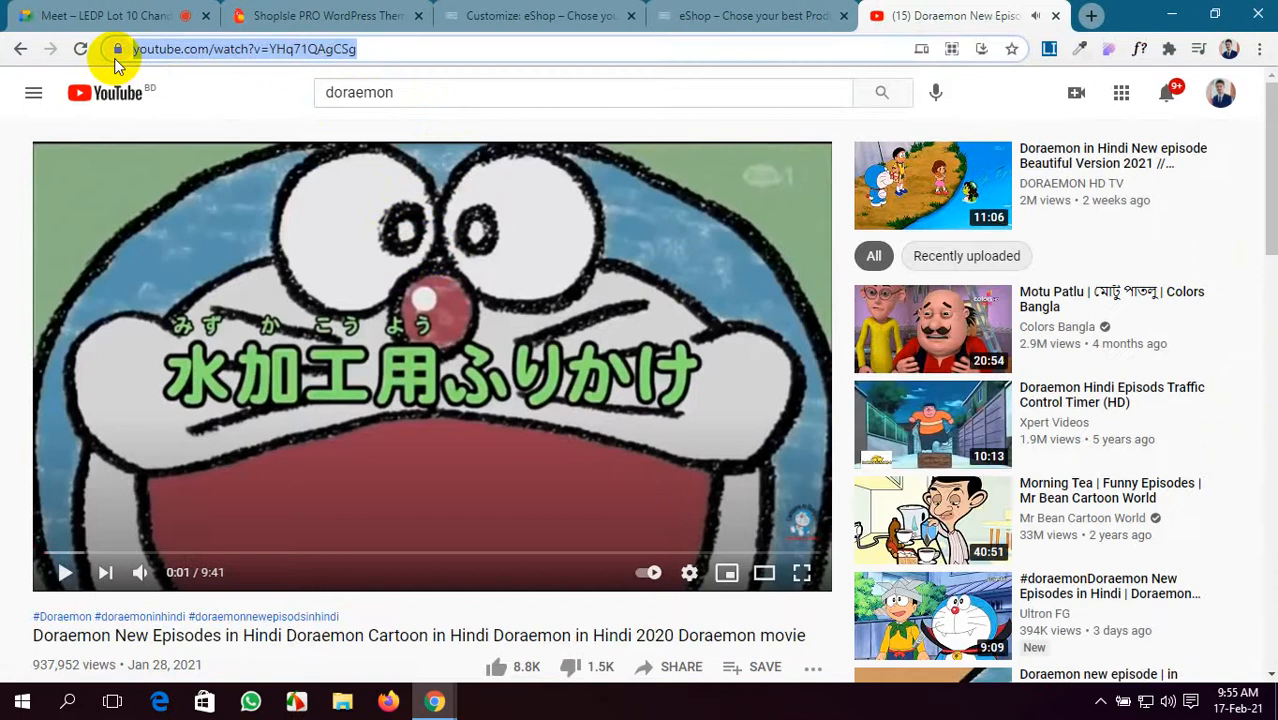
left_click(320, 15)
- Enter the Doraemon video link, leave the video thumbnail unset, and publish the Video section
left_click(485, 14)
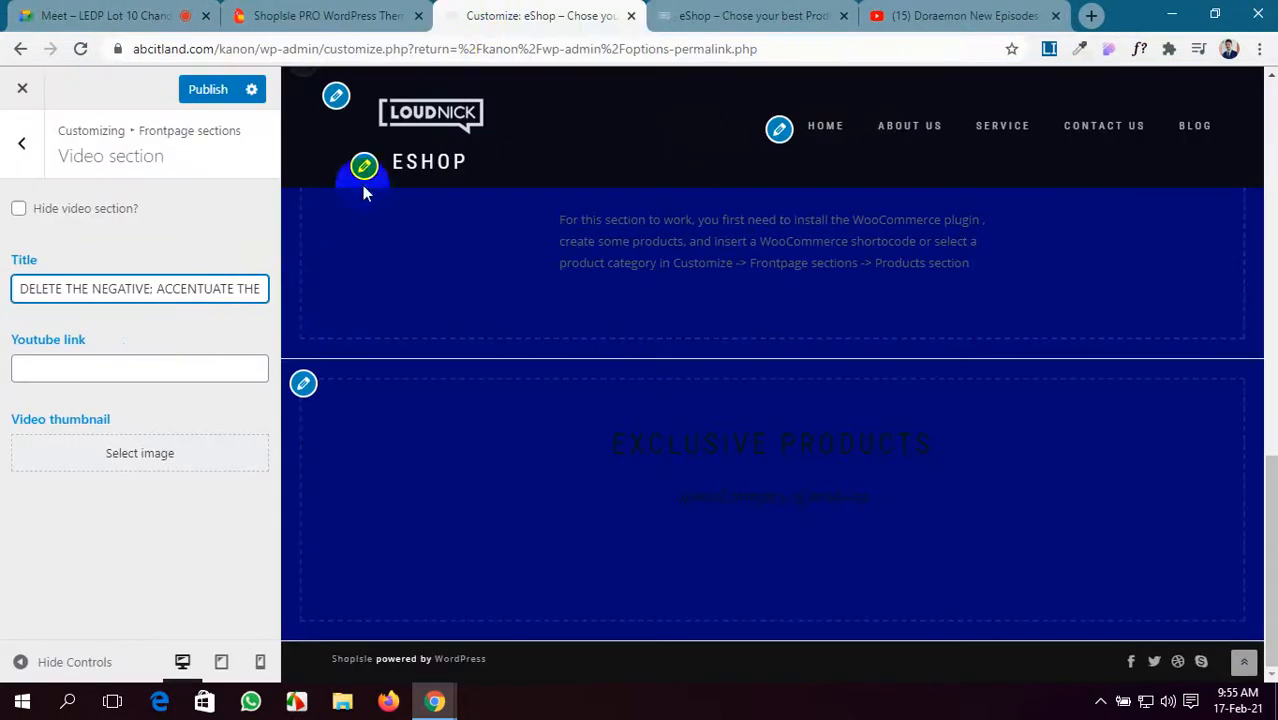
left_click(171, 372)
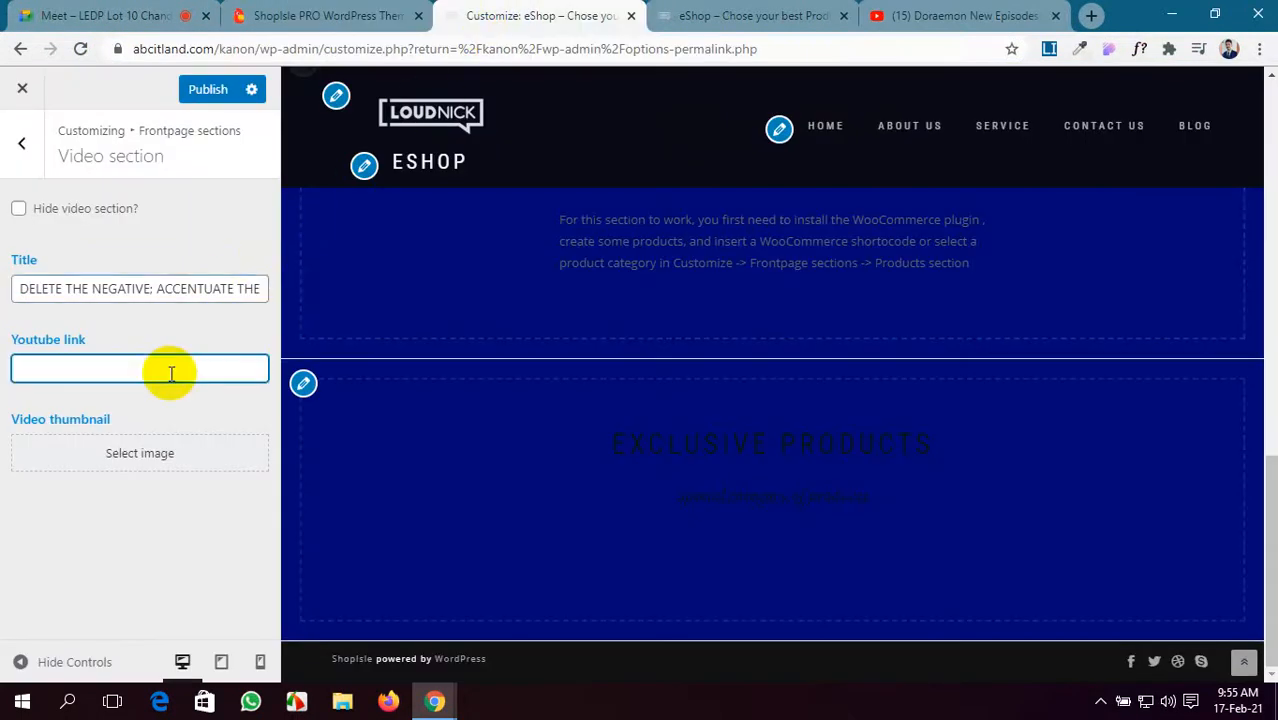
left_click(125, 453)
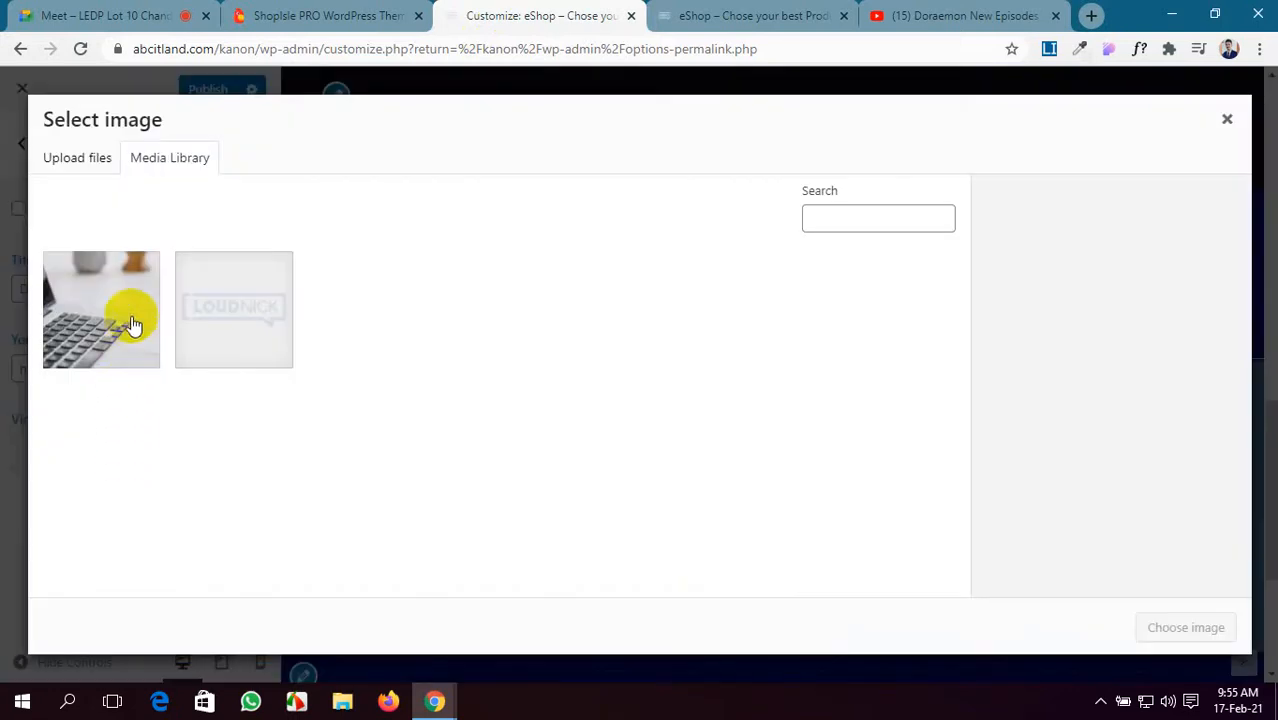
left_click(82, 157)
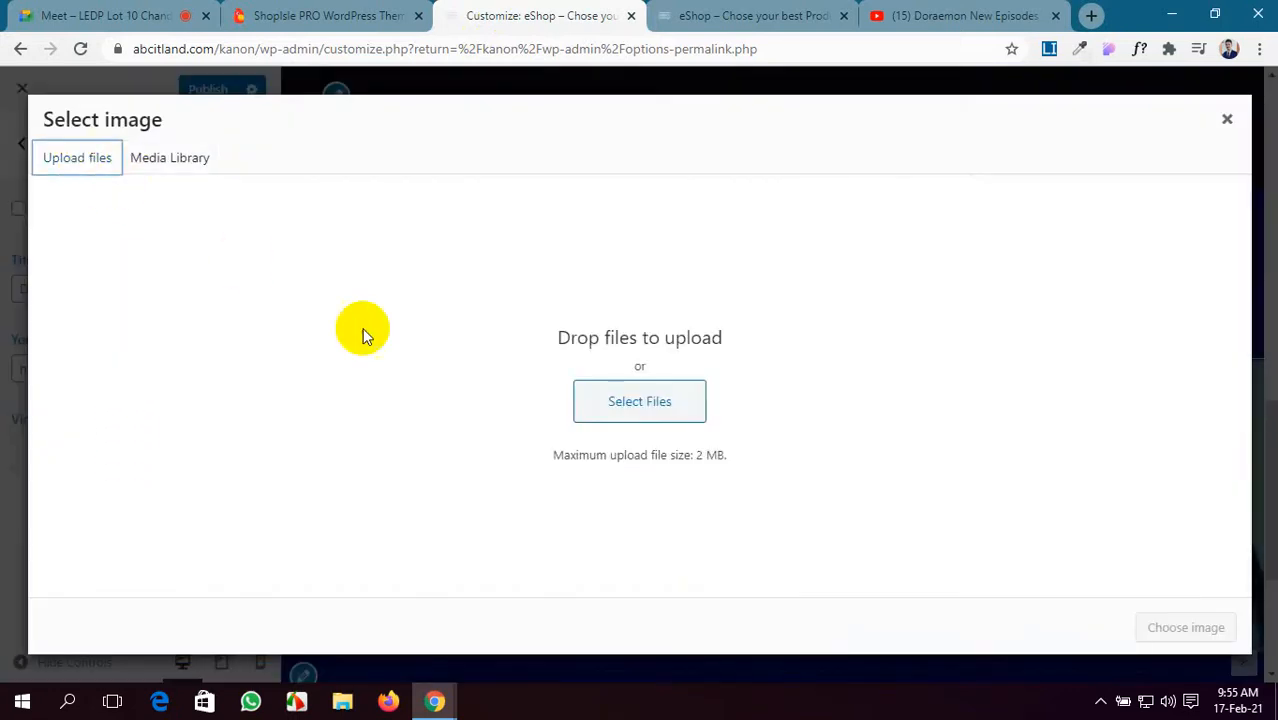
left_click(619, 400)
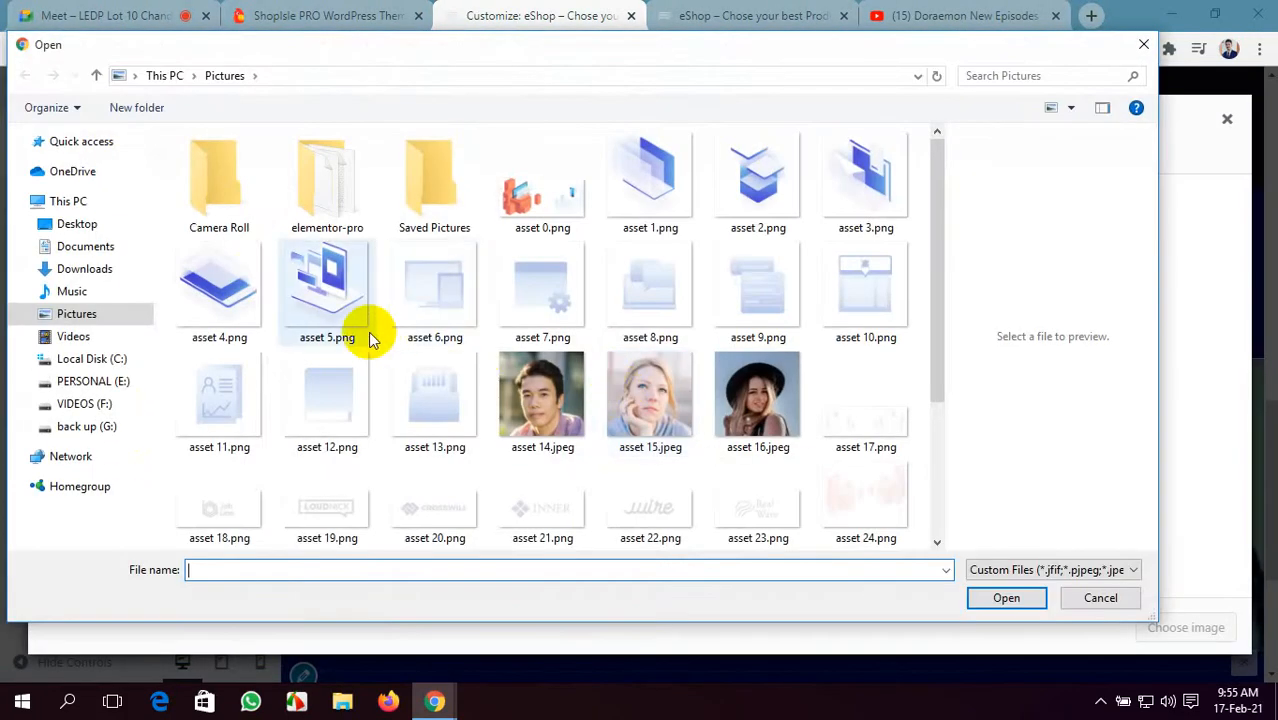
scroll(370, 338, "down", 3)
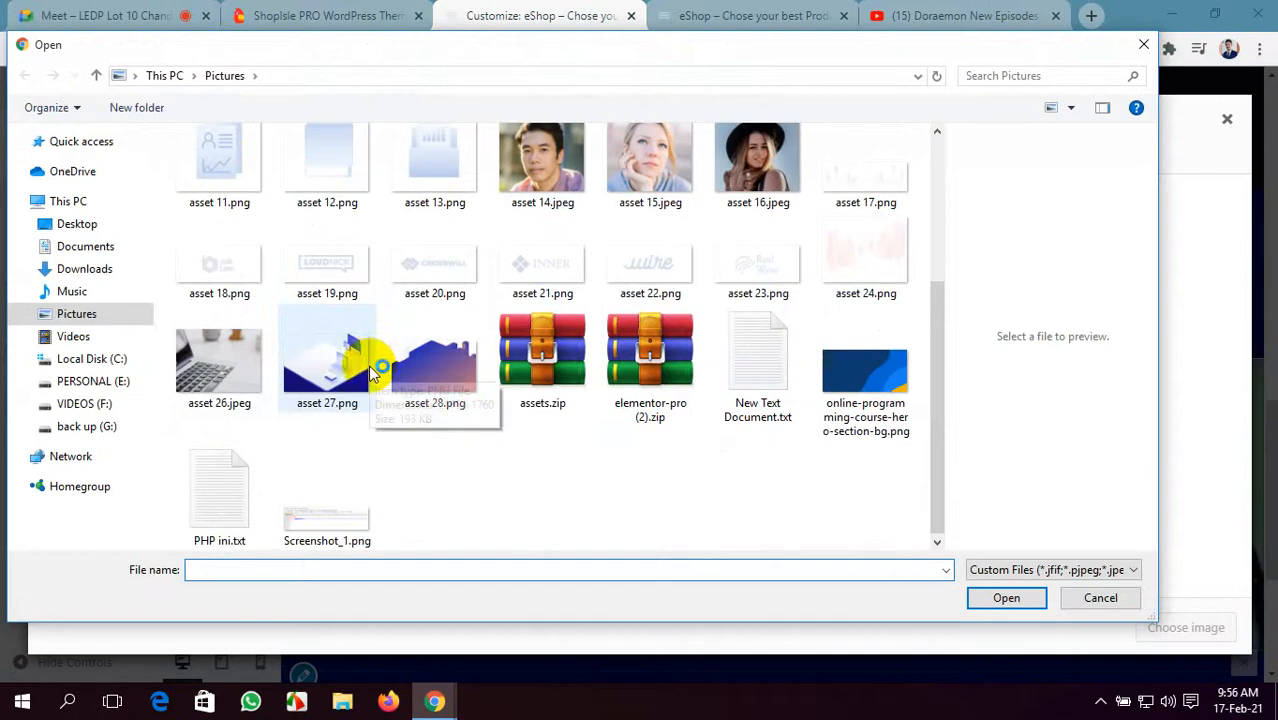
scroll(442, 399, "up", 3)
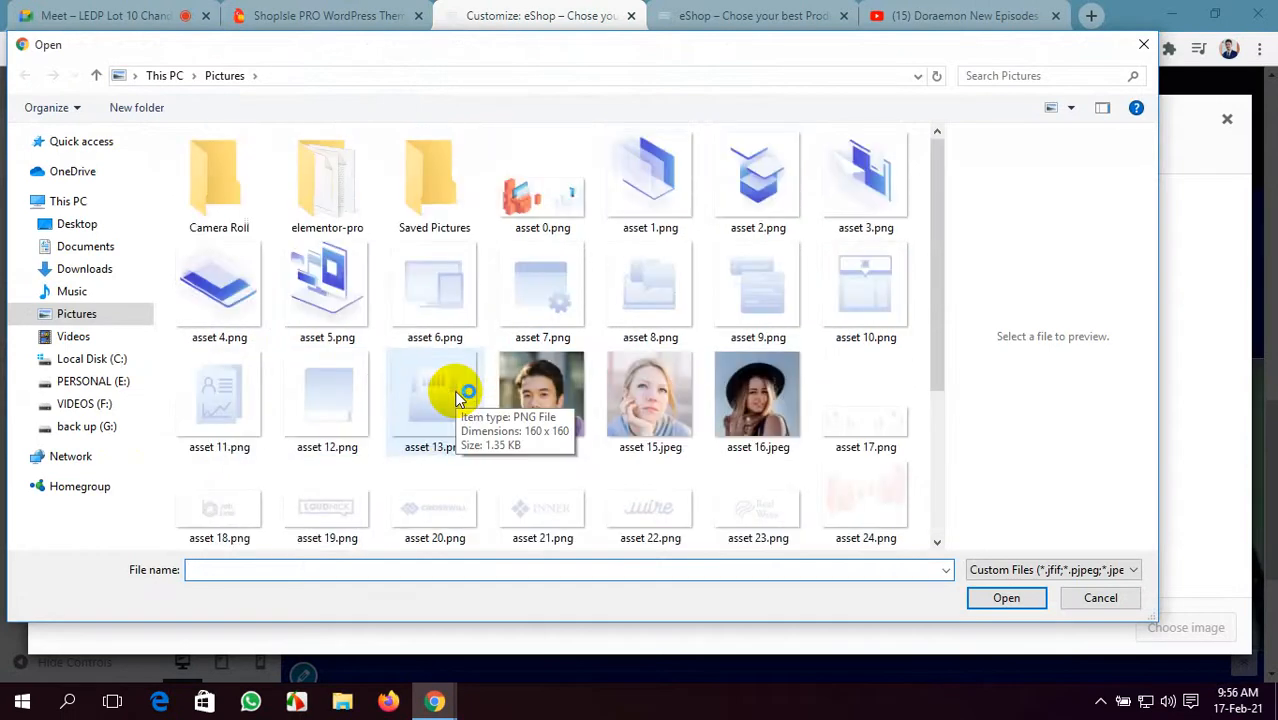
left_click(1100, 597)
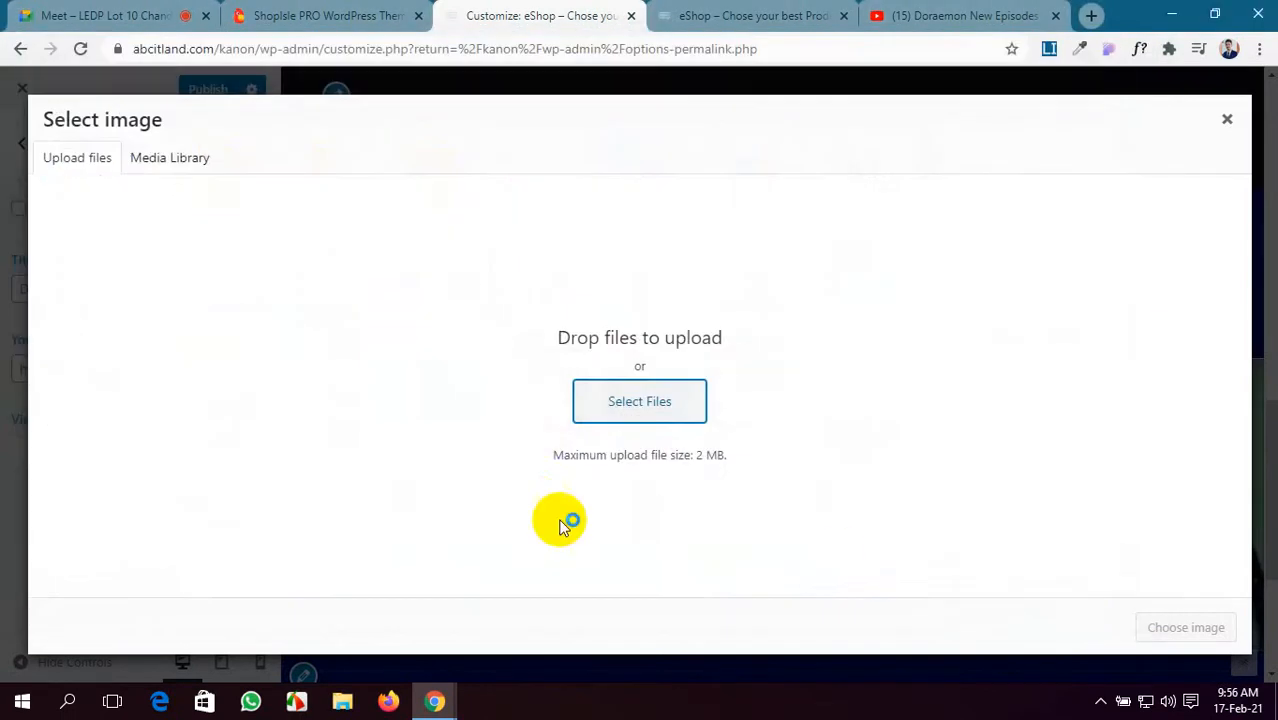
left_click(1230, 122)
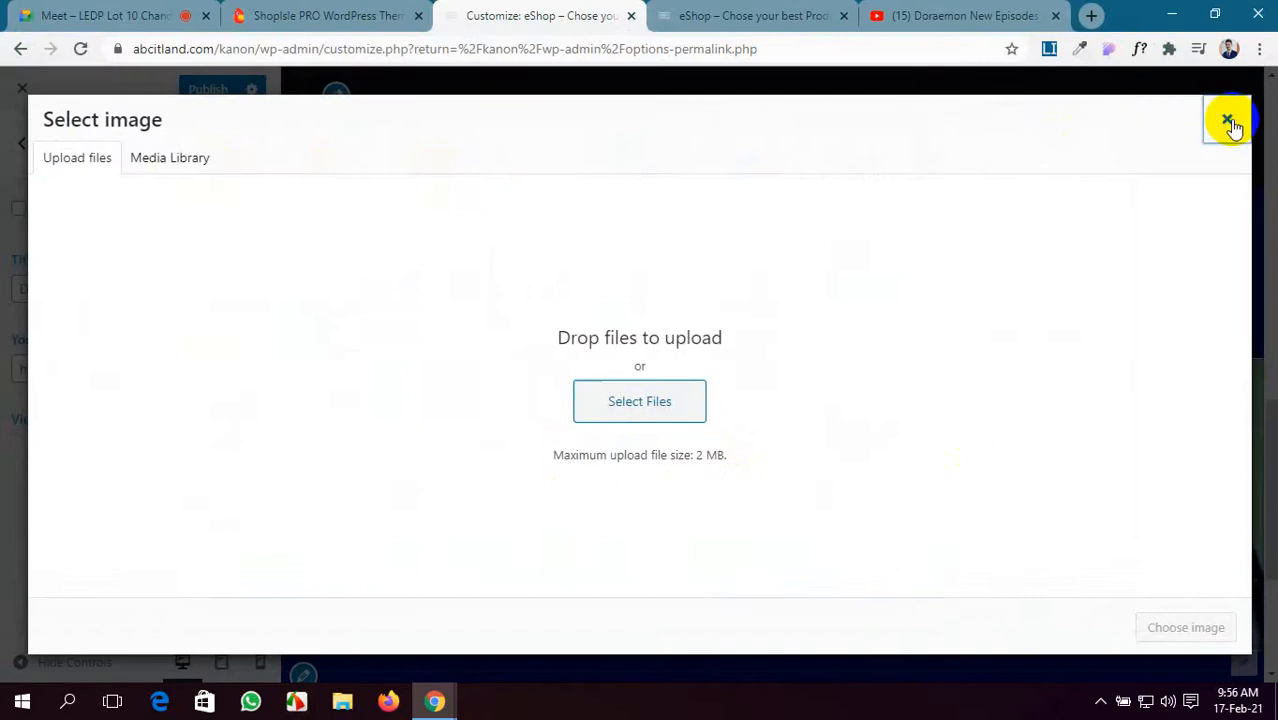
scroll(520, 388, "down", 3)
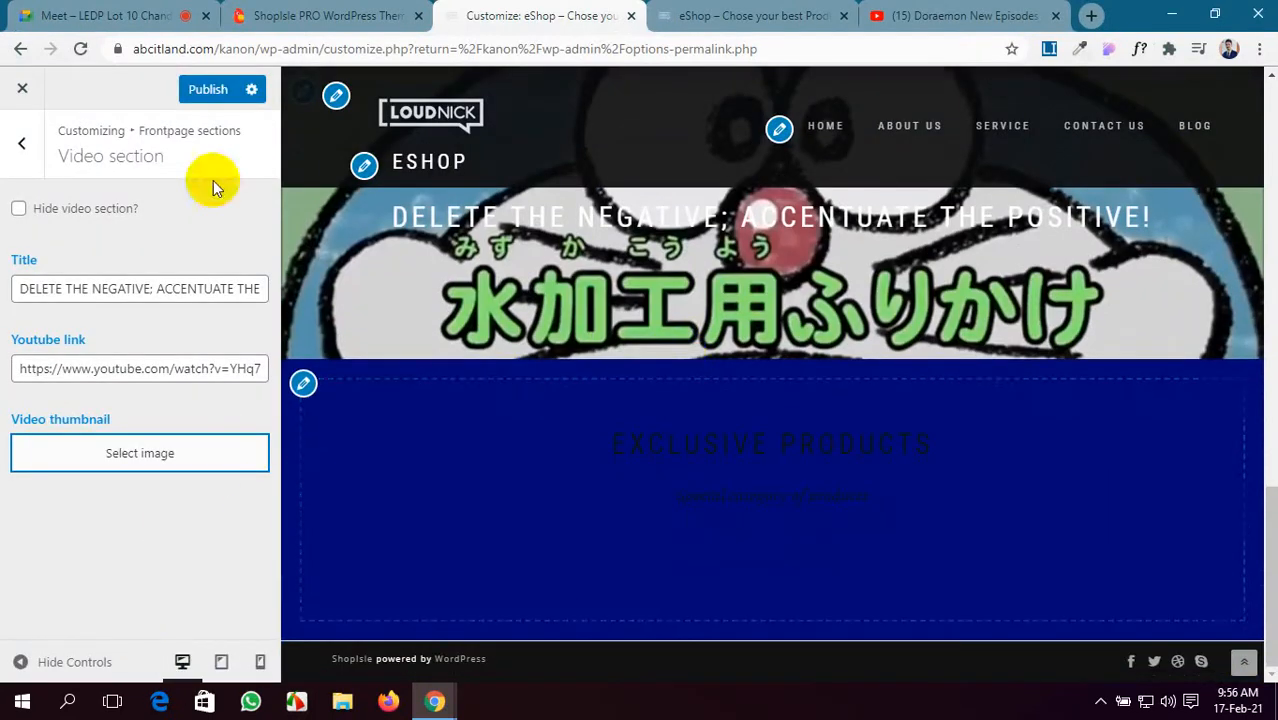
left_click(215, 95)
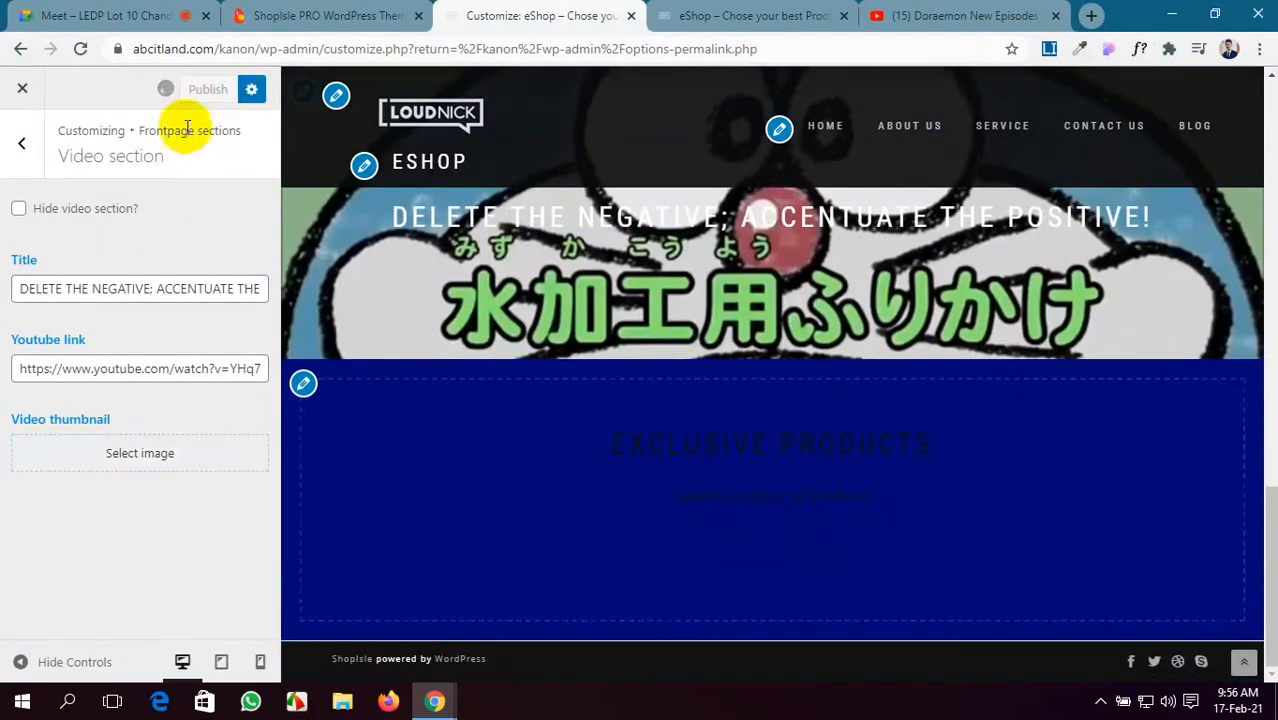
- Open the Products slider section settings and bring the preview back to the hero banner
left_click(19, 155)
left_click(238, 376)
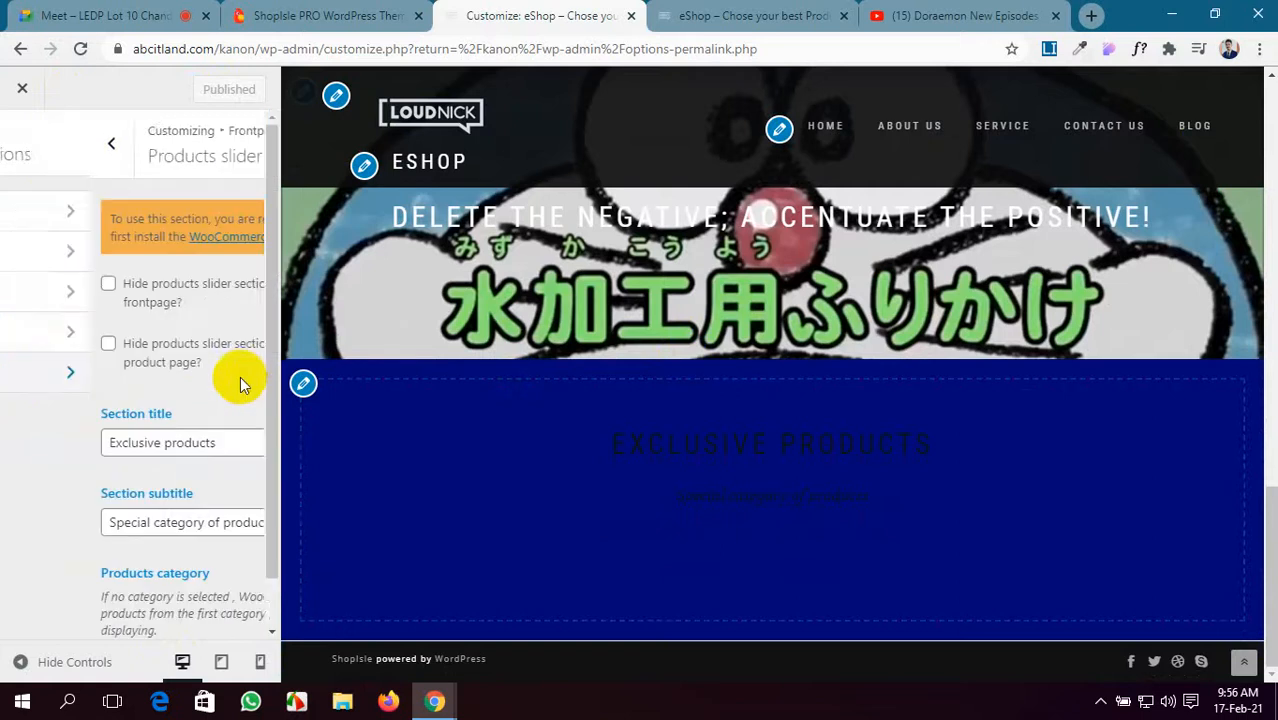
scroll(100, 330, "down", 1)
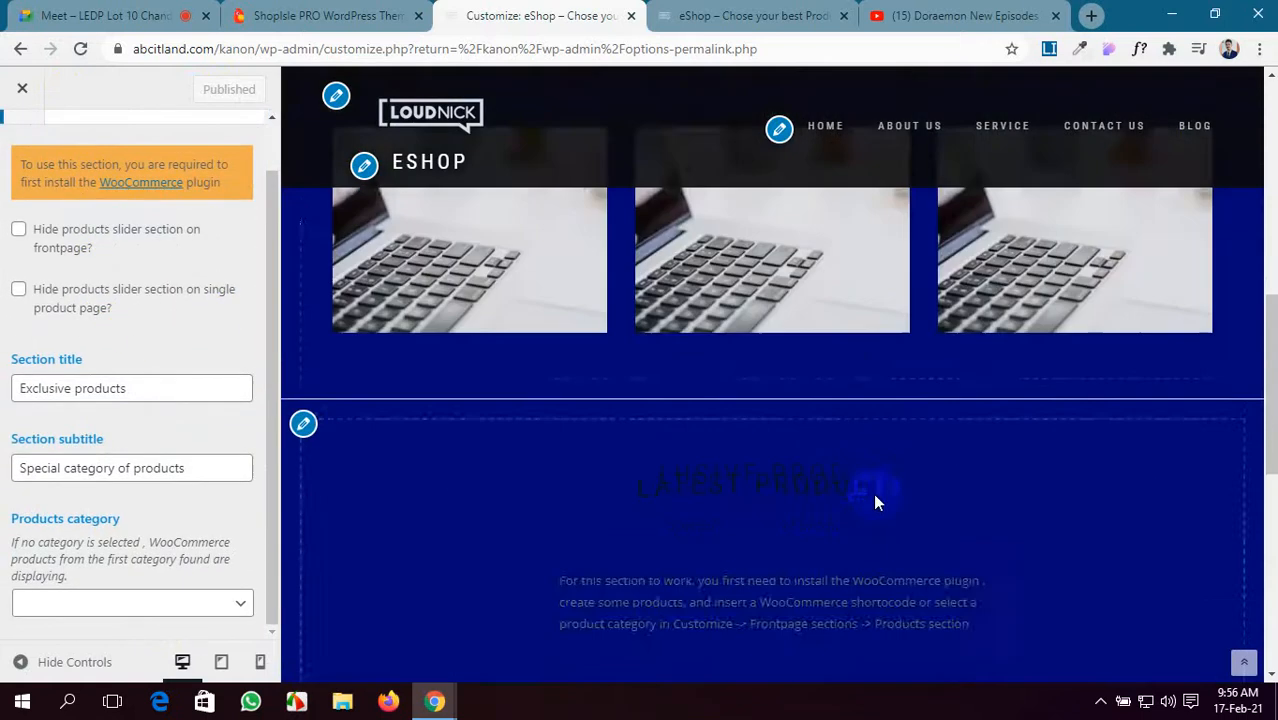
left_click(875, 501)
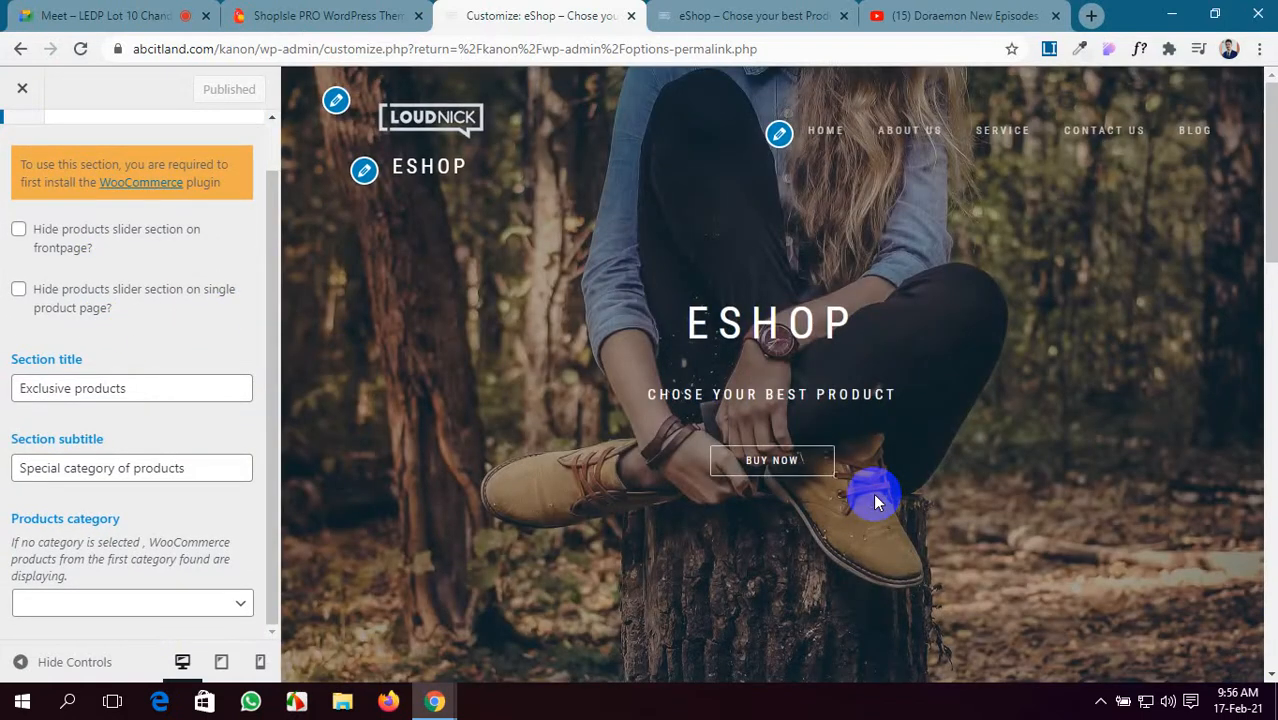
- Reload the live eShop home page and scroll through it to check the Doraemon video banner
key("ctrl+Tab")
left_click(775, 148)
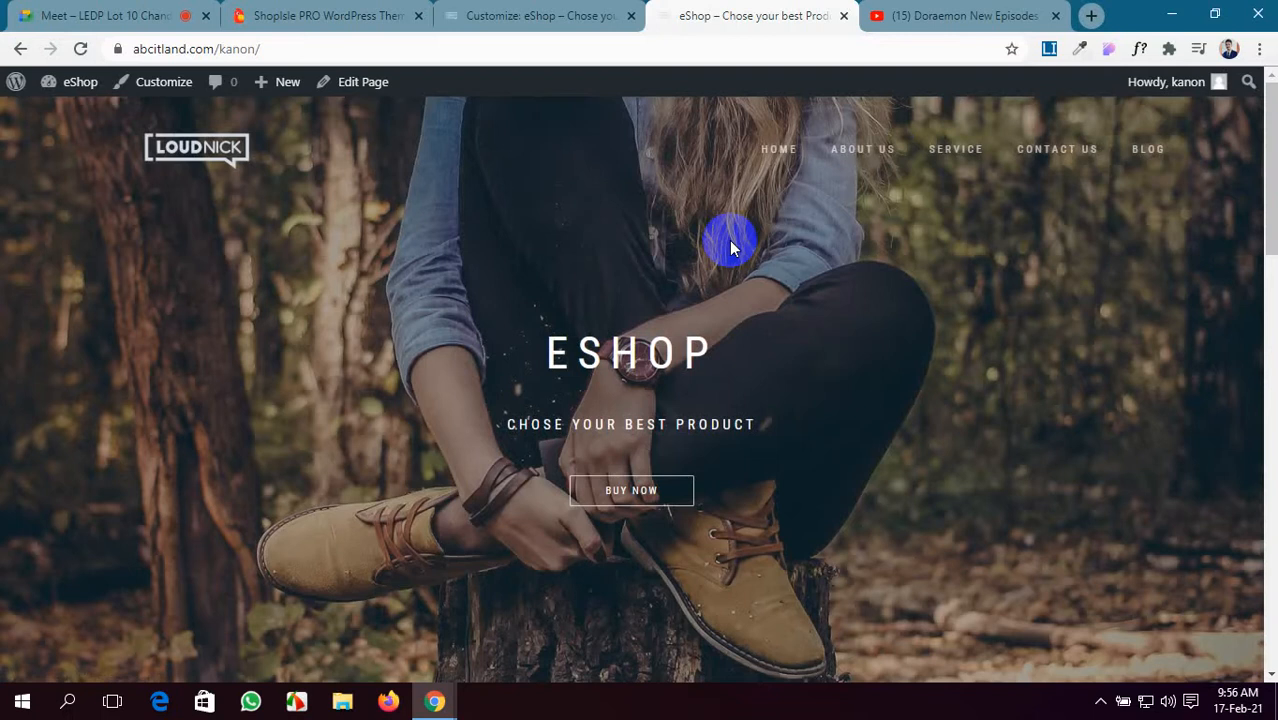
scroll(800, 463, "down", 15)
scroll(800, 463, "up", 4)
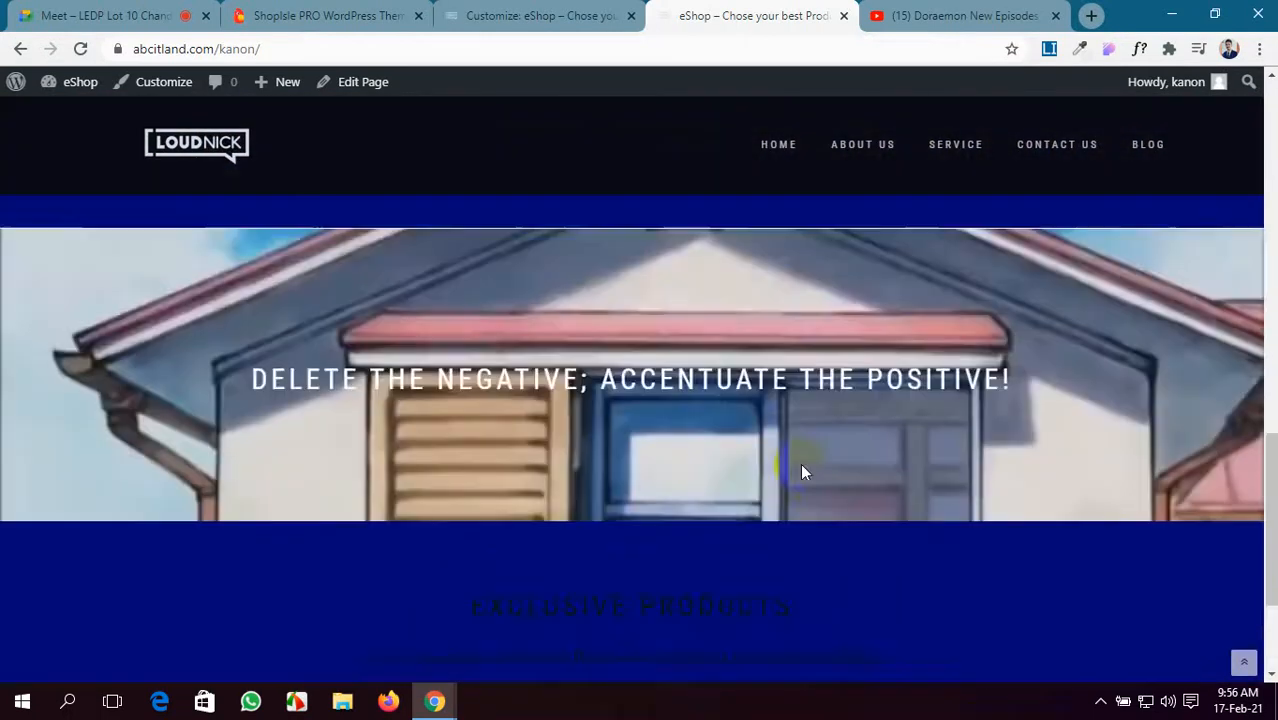
scroll(800, 463, "up", 2)
scroll(800, 463, "down", 4)
scroll(800, 463, "up", 2)
scroll(800, 463, "down", 2)
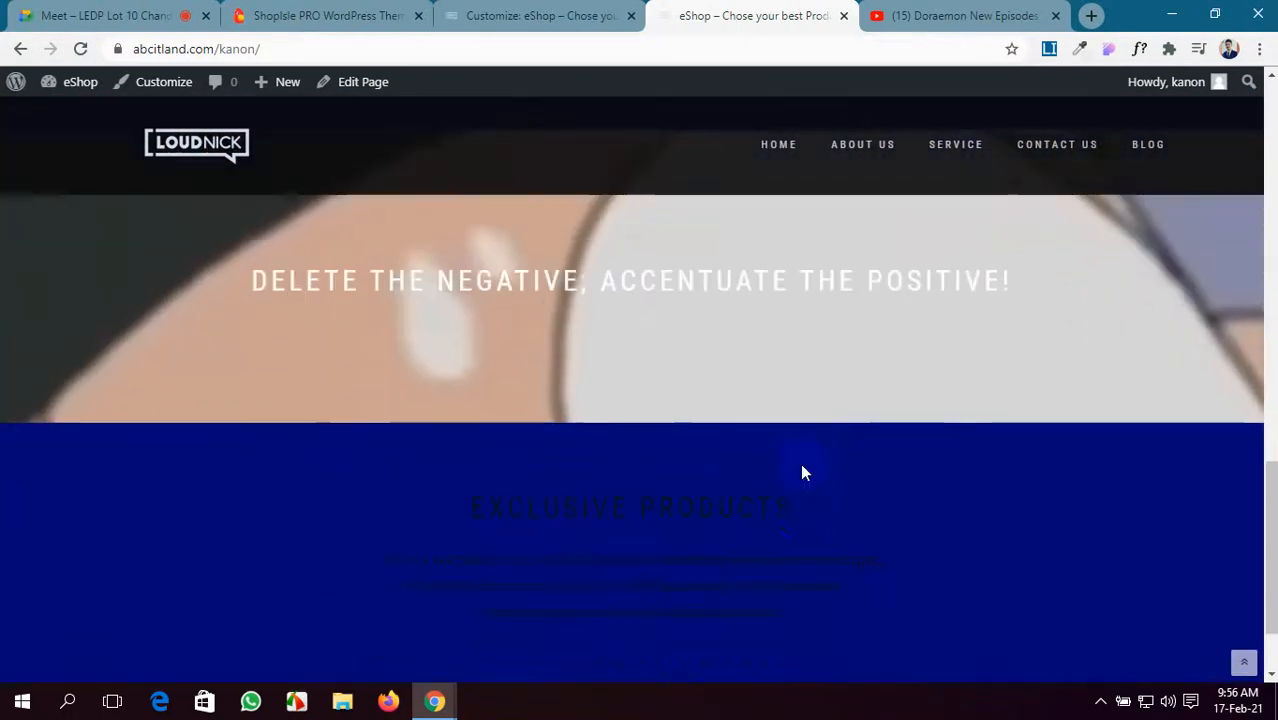
scroll(800, 463, "up", 10)
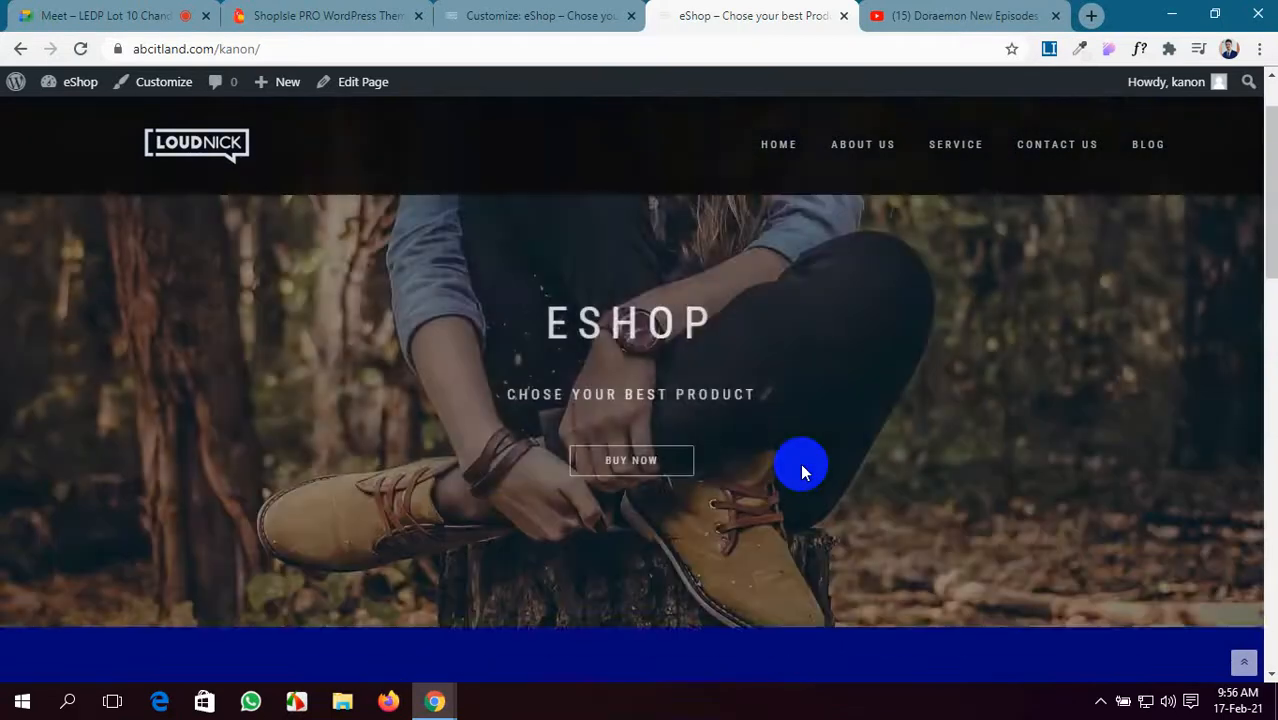
scroll(800, 463, "down", 5)
left_click(533, 10)
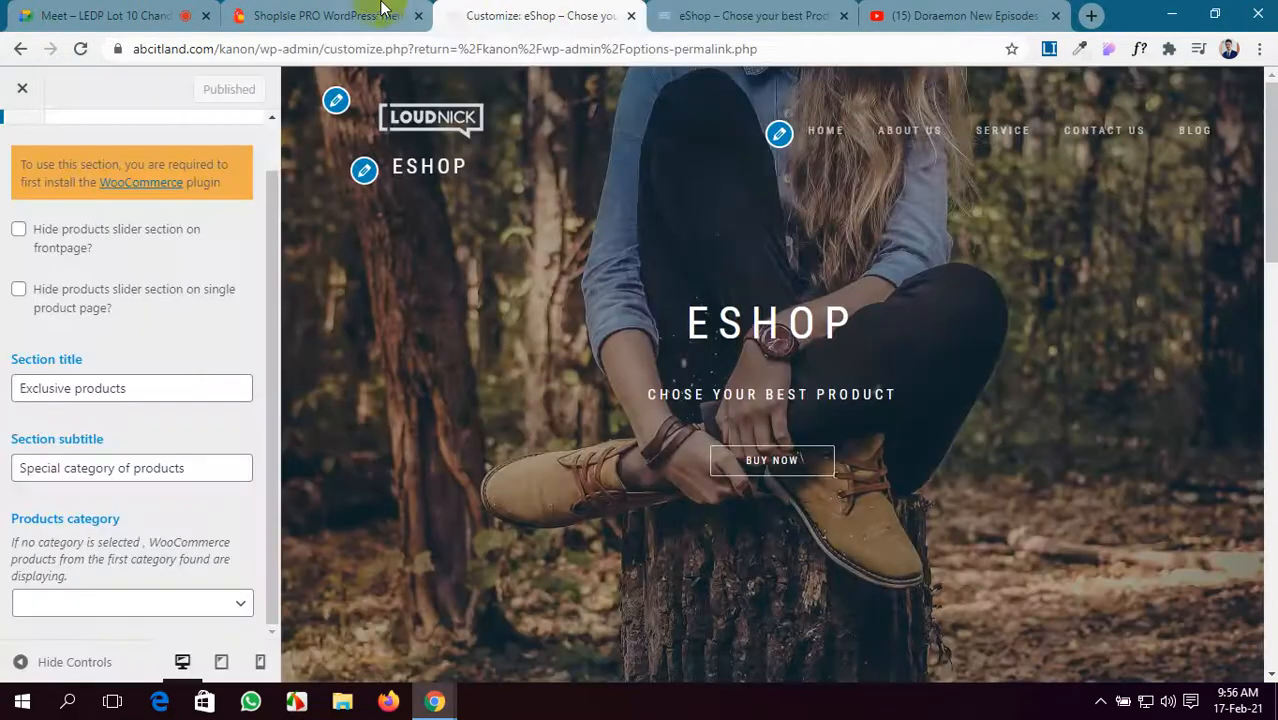
left_click(383, 8)
- Close the ShopIsle PRO demo tab and review the customizer's Advanced options settings
left_click(418, 16)
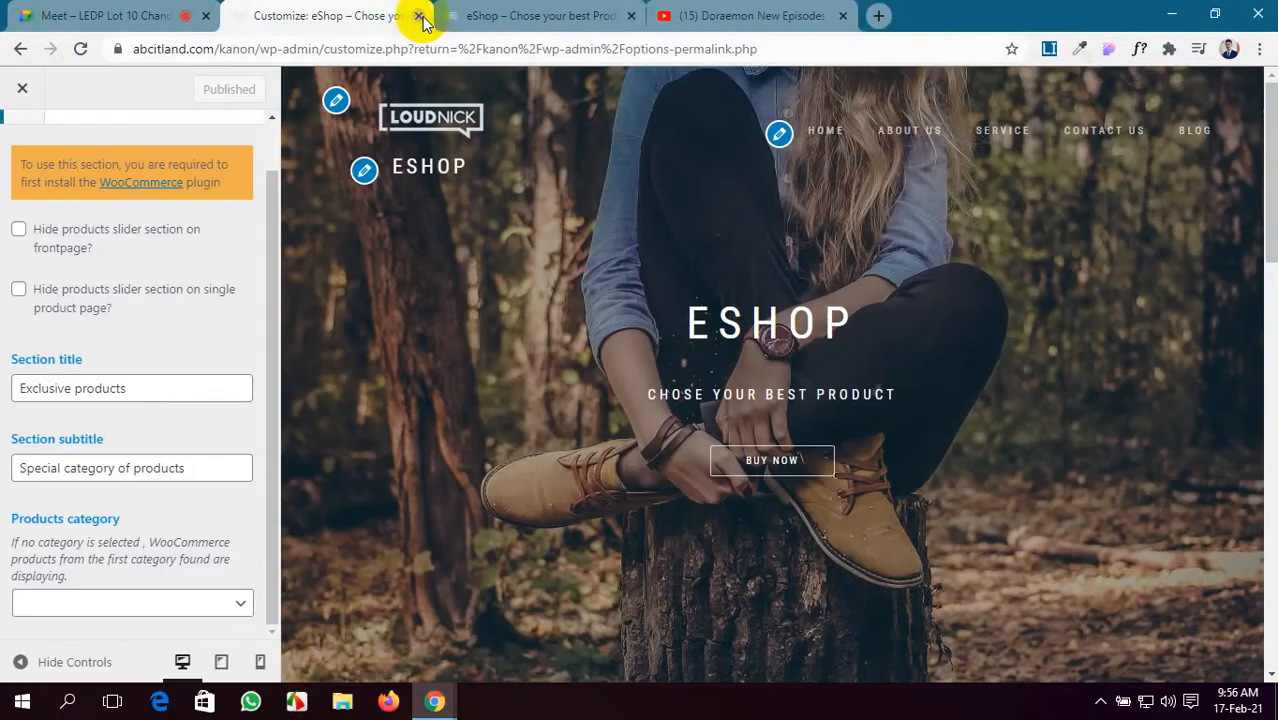
scroll(13, 180, "up", 1)
left_click(20, 143)
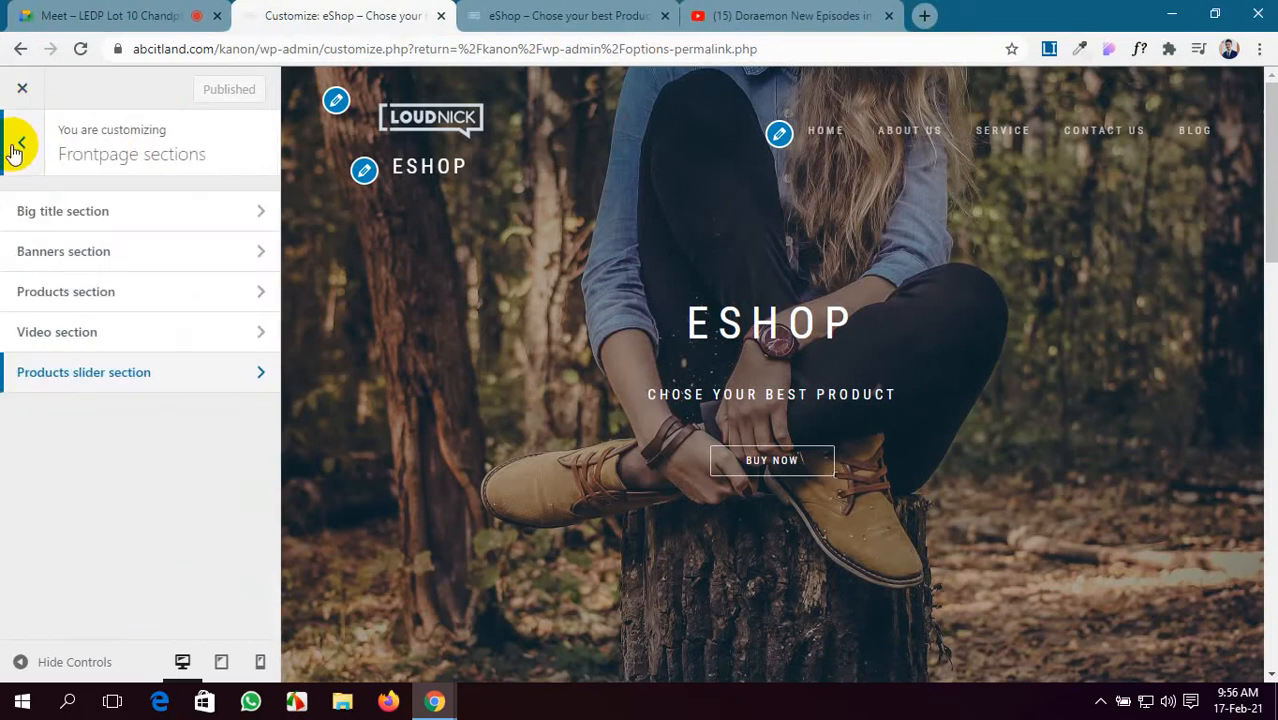
left_click(17, 145)
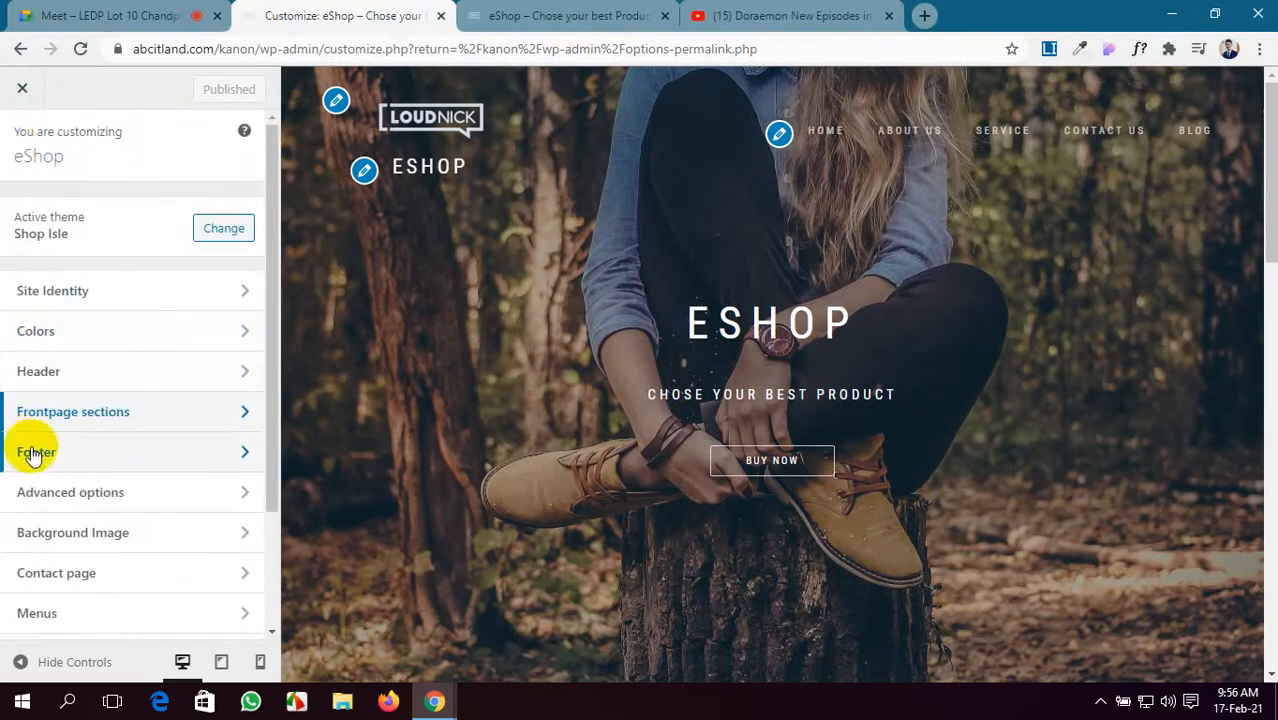
scroll(655, 410, "down", 8)
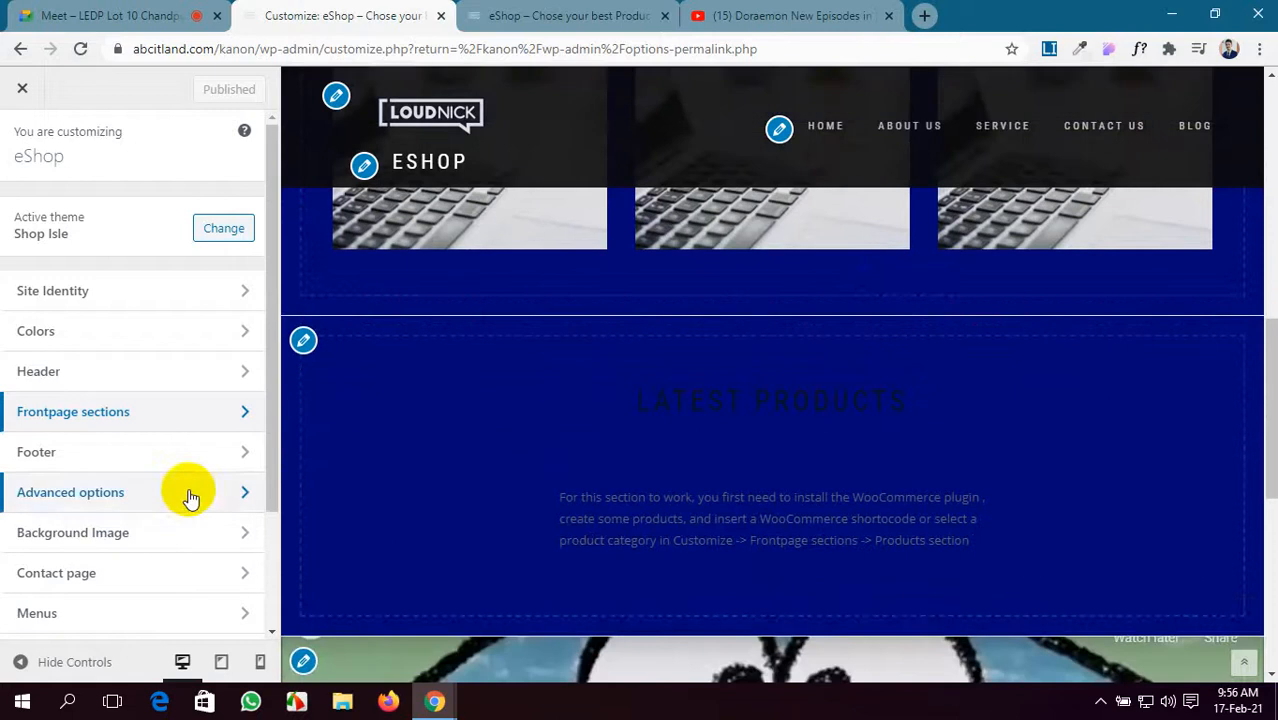
left_click(188, 493)
scroll(836, 398, "down", 5)
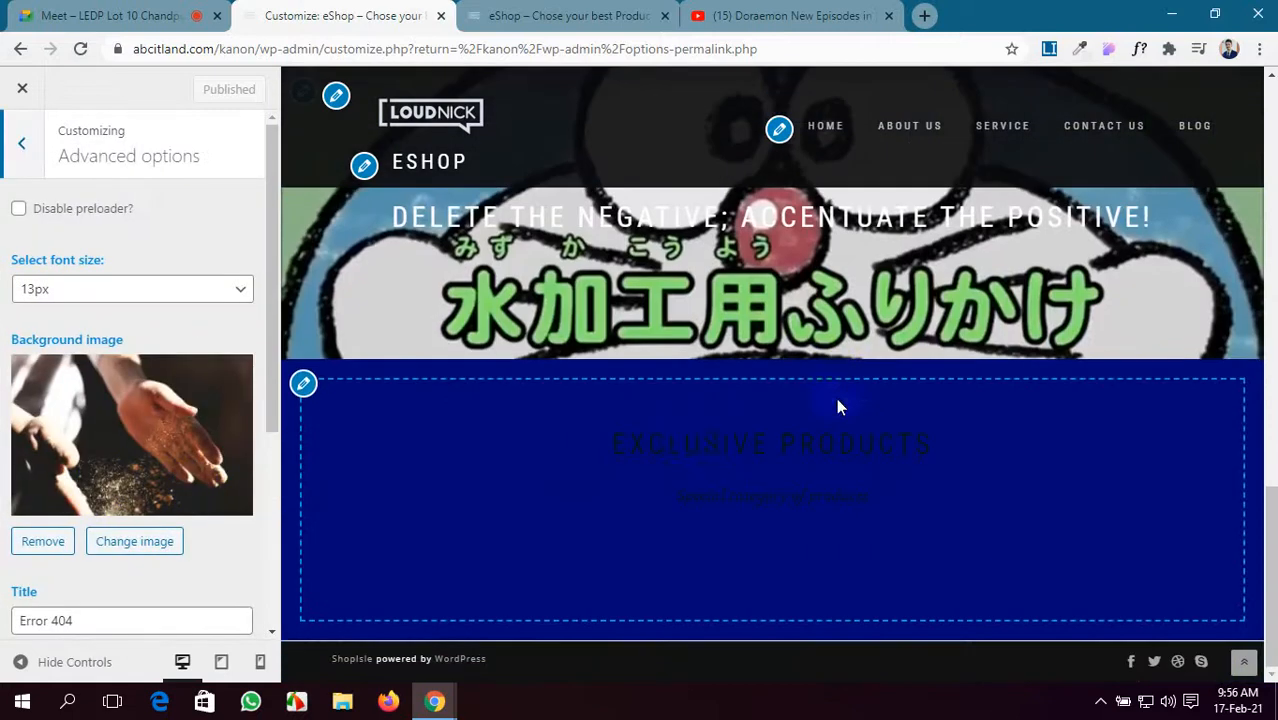
scroll(243, 425, "down", 3)
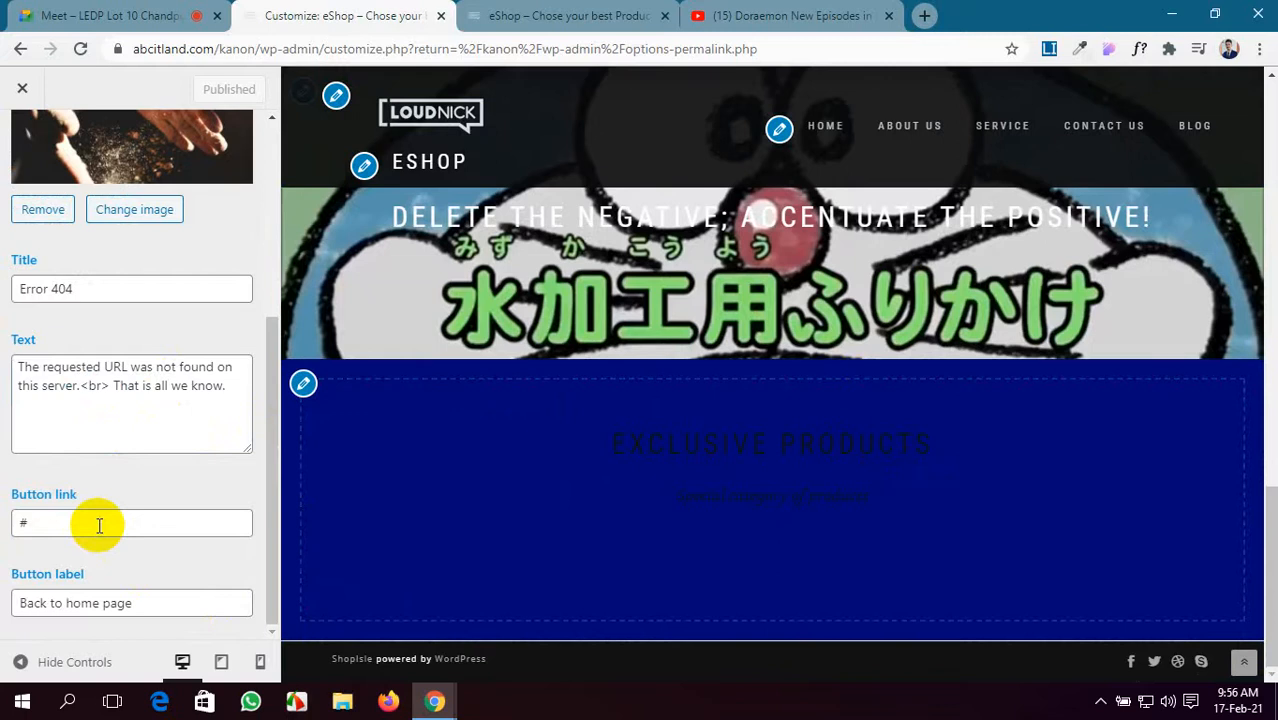
scroll(99, 525, "up", 3)
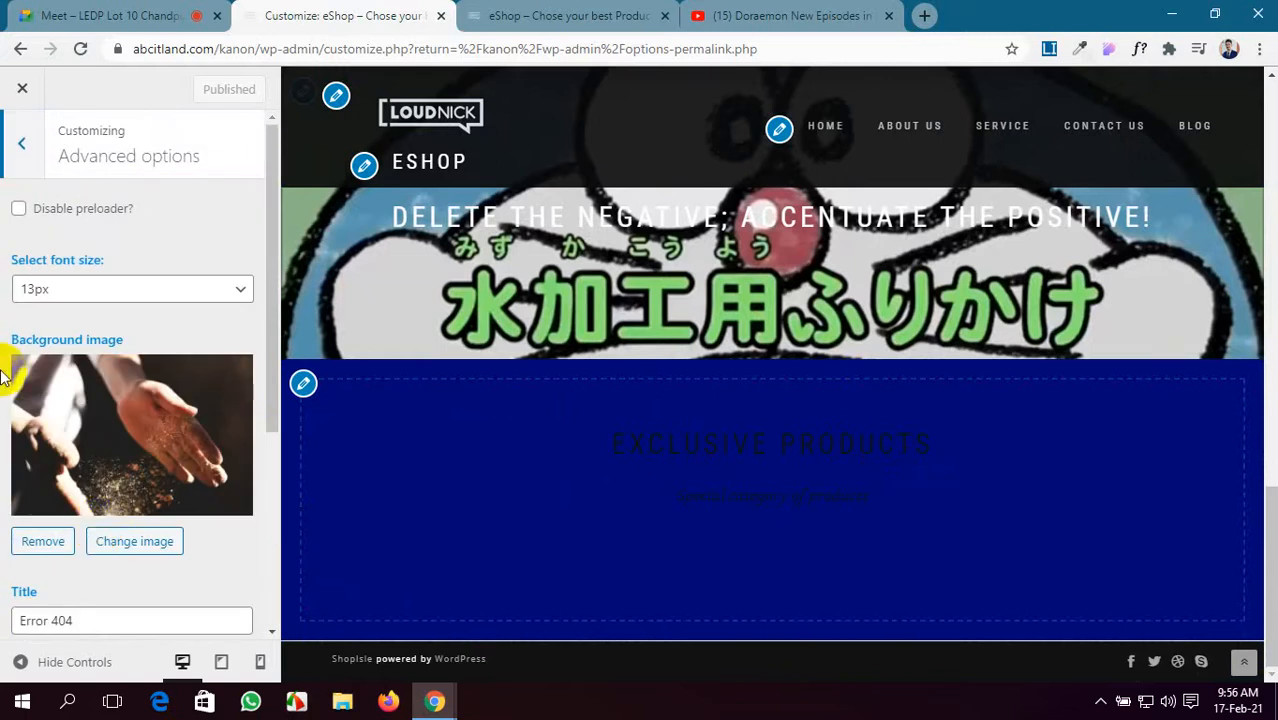
- Glance at the Contact page settings, then open the ShopIsle documentation and select its address
left_click(18, 137)
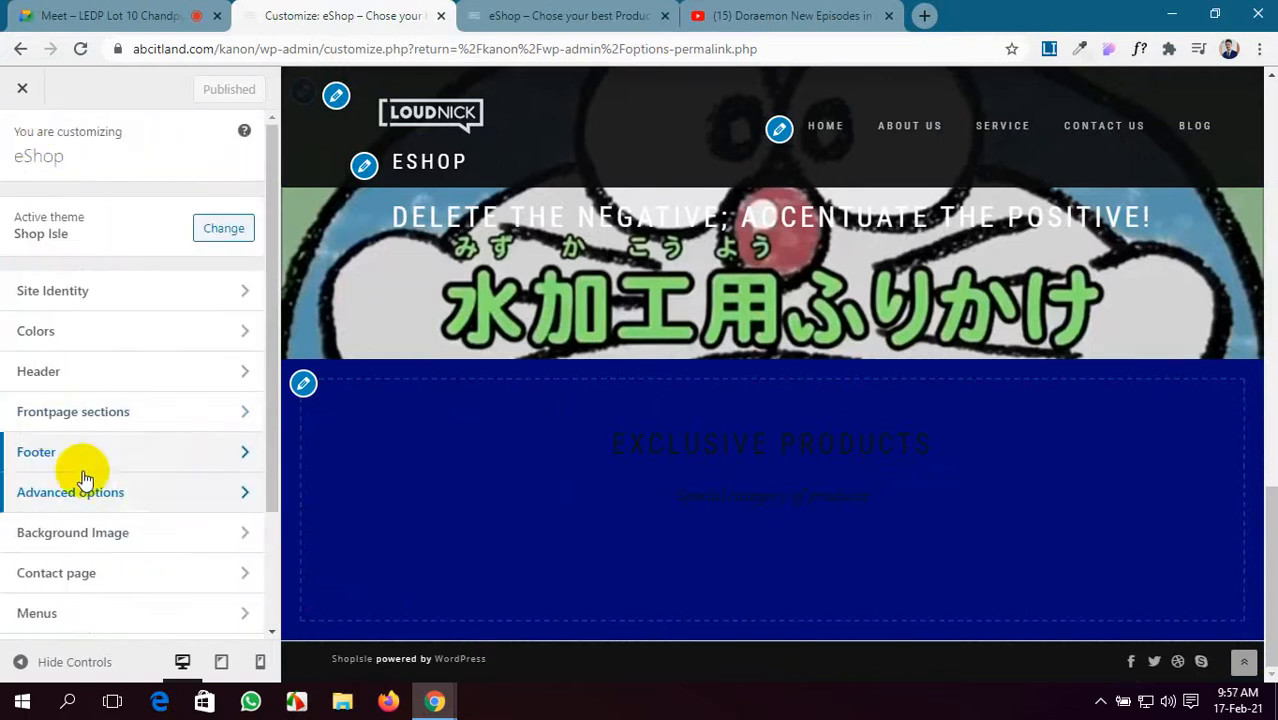
scroll(100, 485, "down", 2)
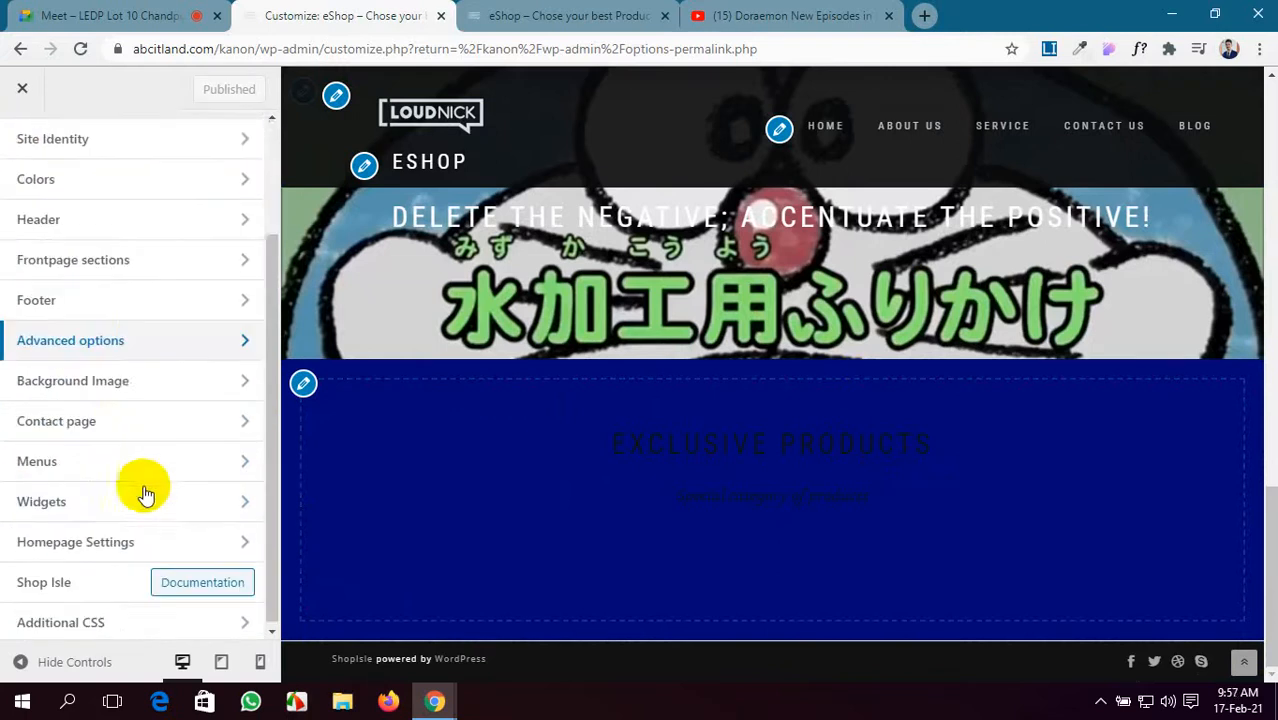
left_click(186, 426)
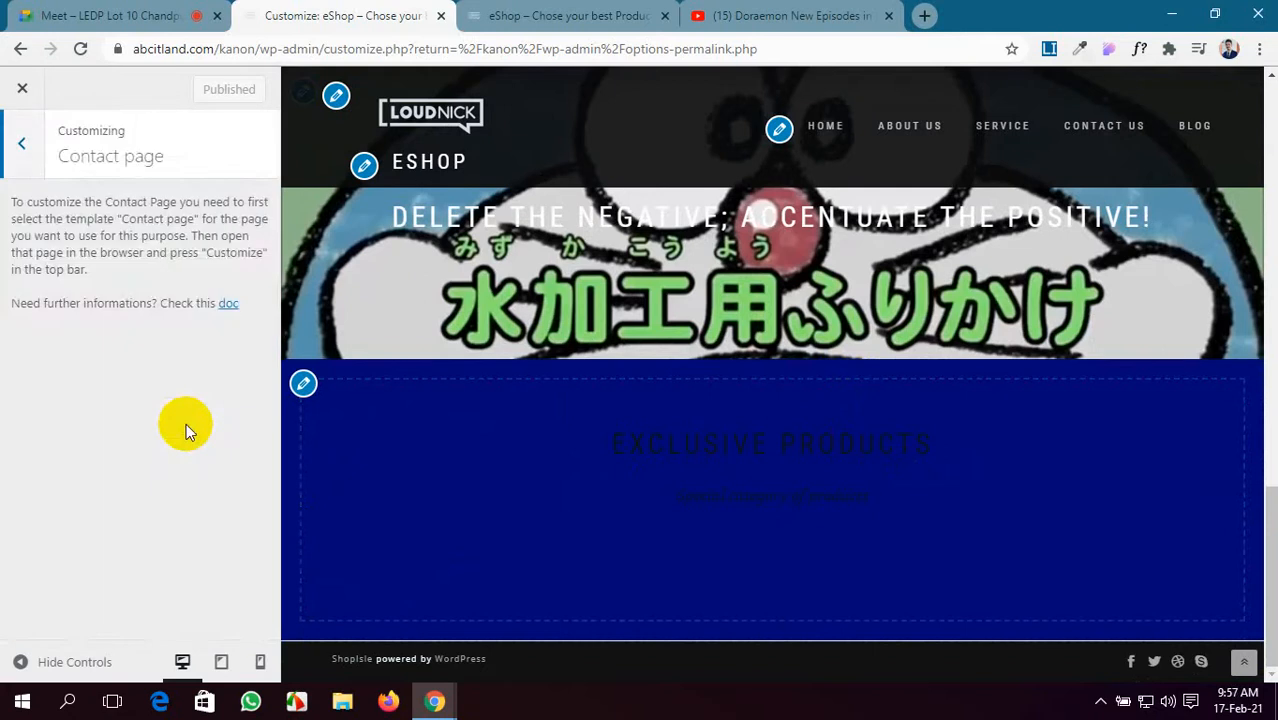
left_click(5, 158)
scroll(138, 540, "up", 2)
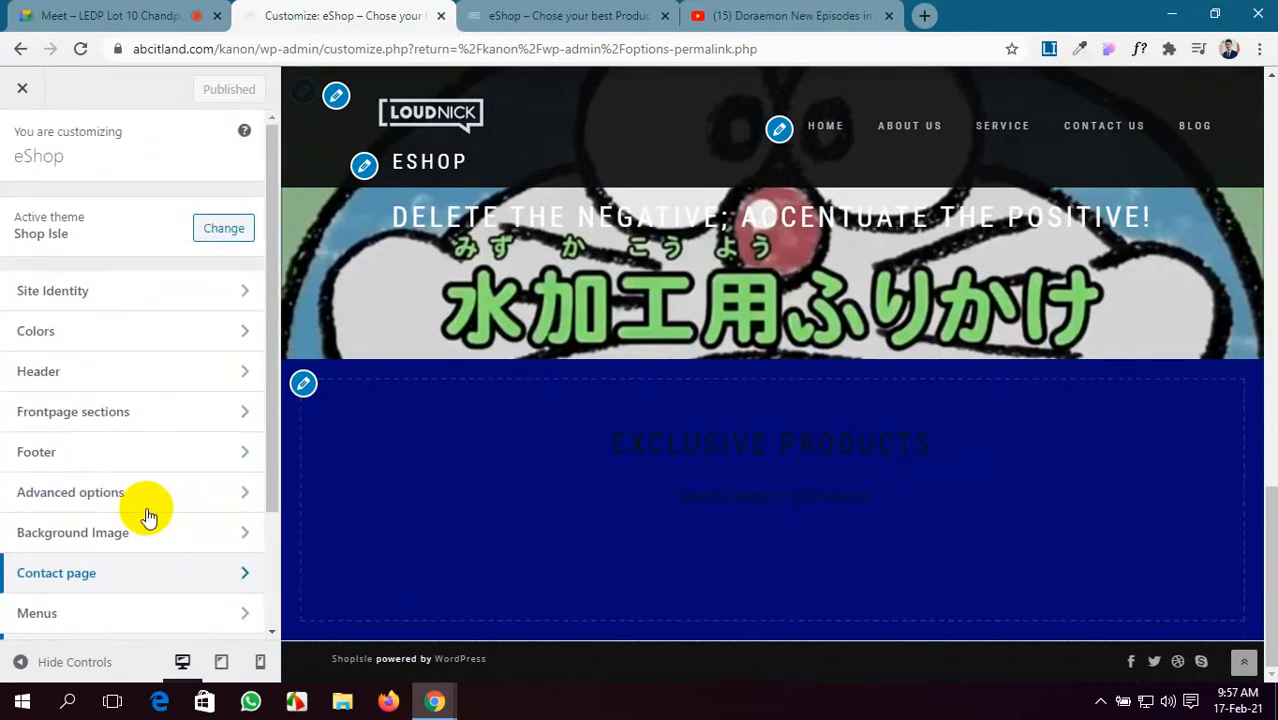
scroll(147, 515, "down", 3)
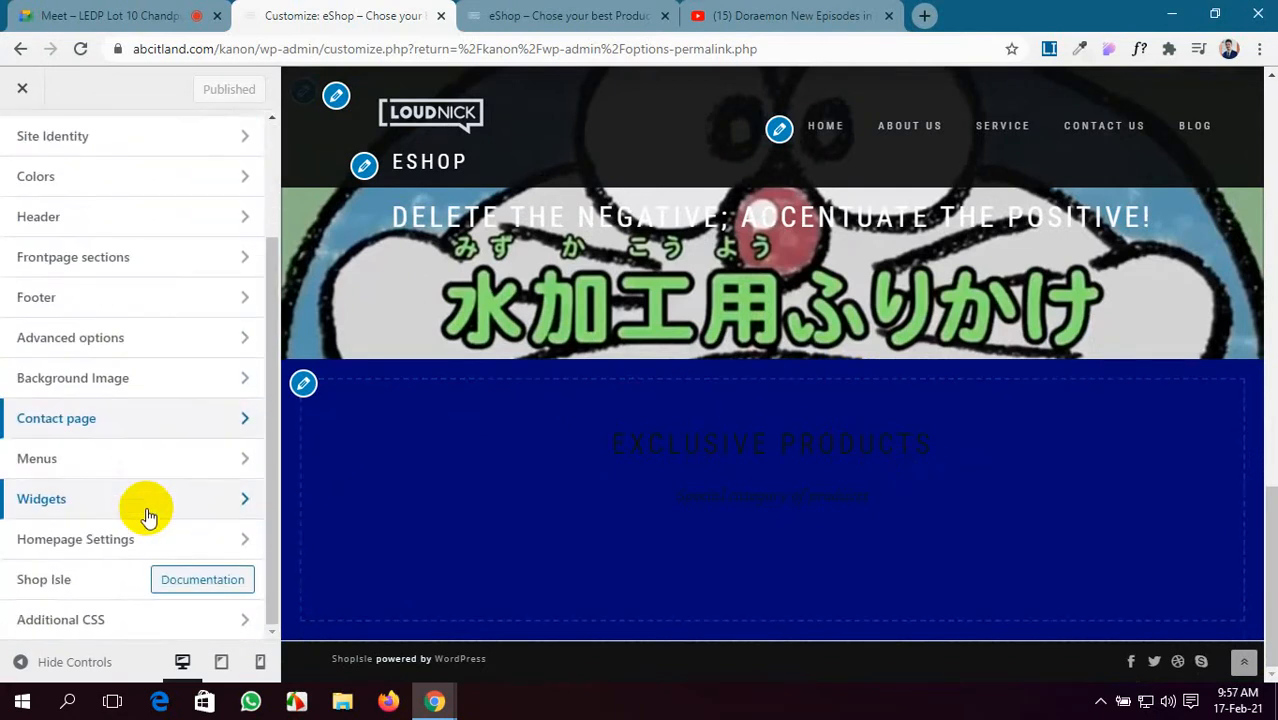
left_click(178, 588)
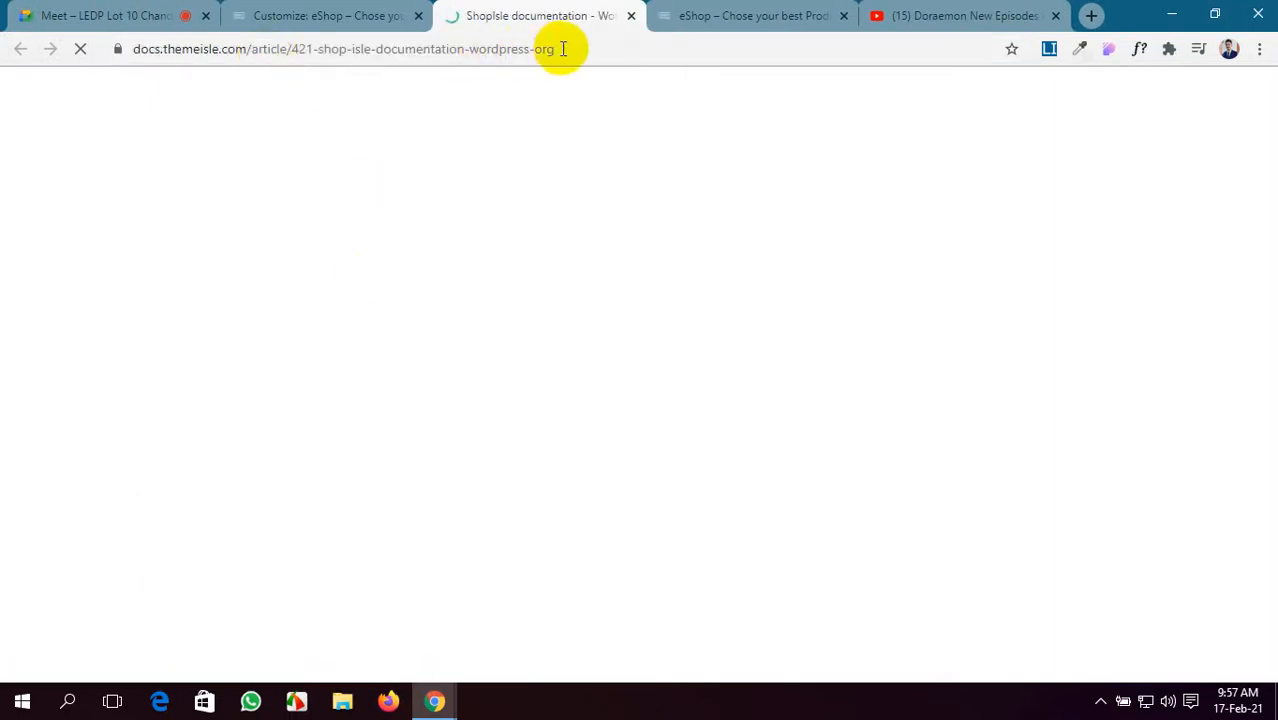
left_click_drag(559, 48, 118, 28)
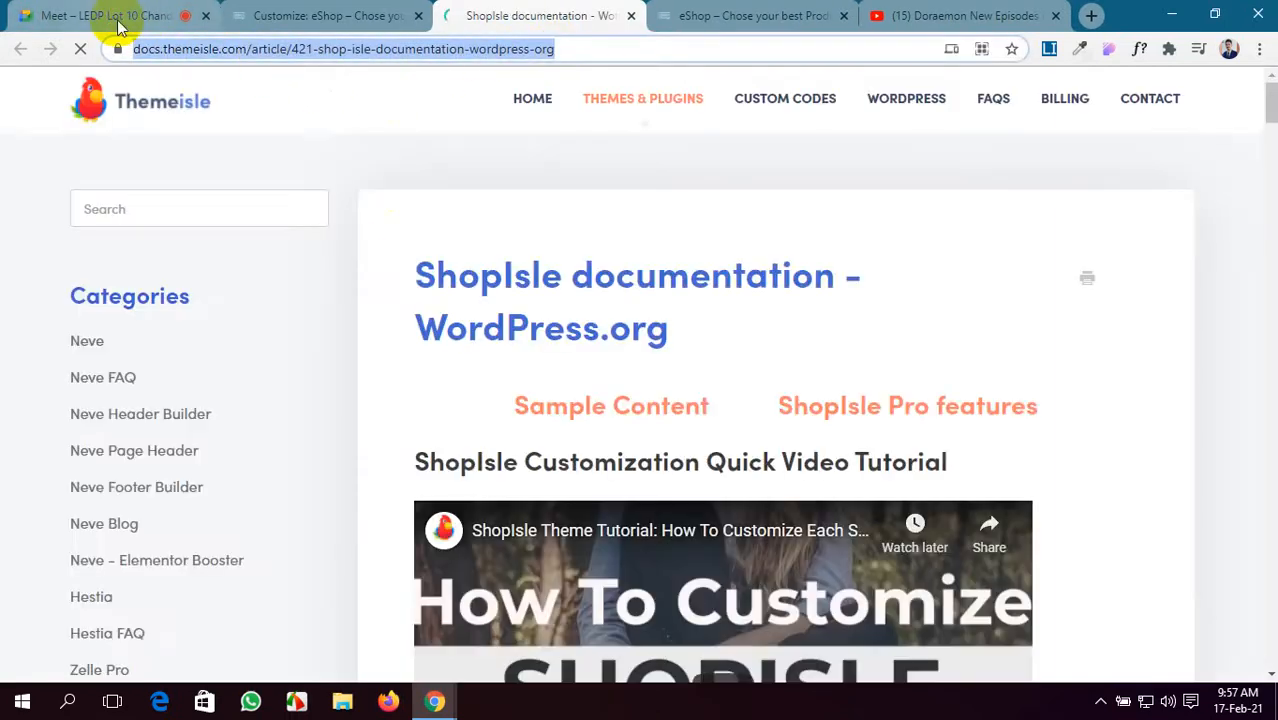
left_click(135, 12)
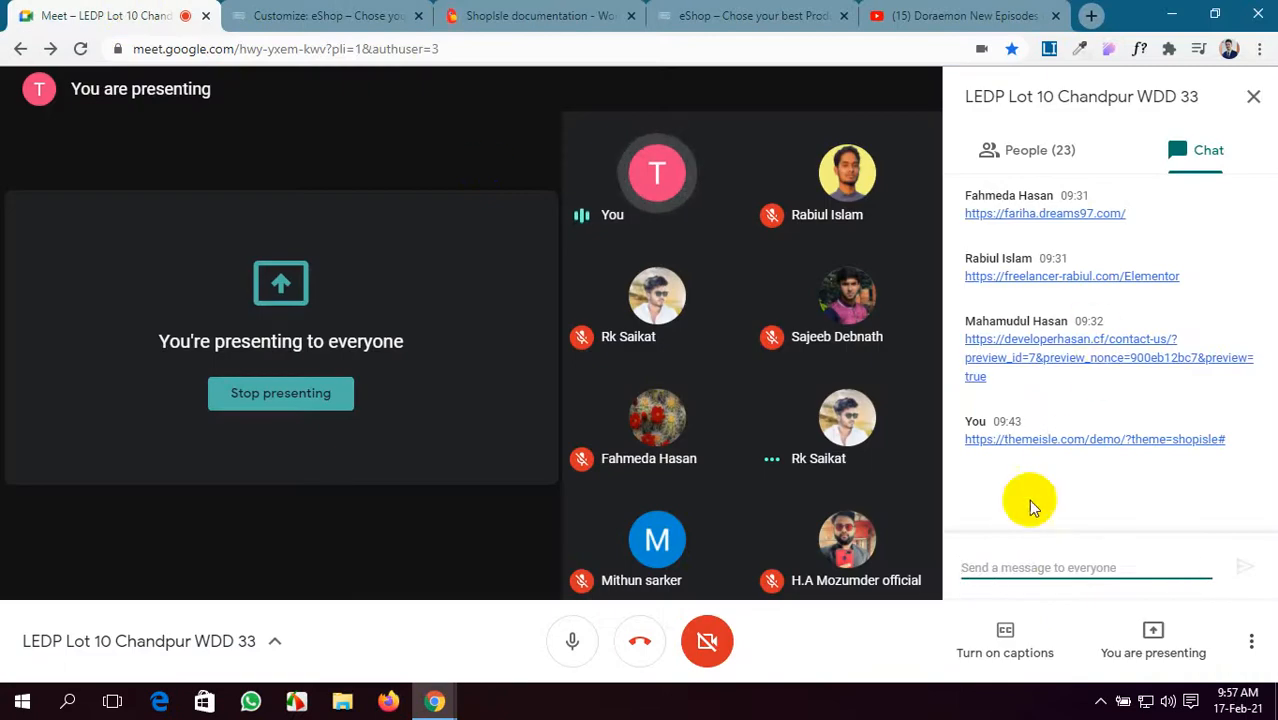
- Post the documentation link in the Meet chat, close the documentation tab, and return to the customizer
type("https://docs.themeisle.com/article/421-shop-isle-documentation-wordpress-theme")
key("Return")
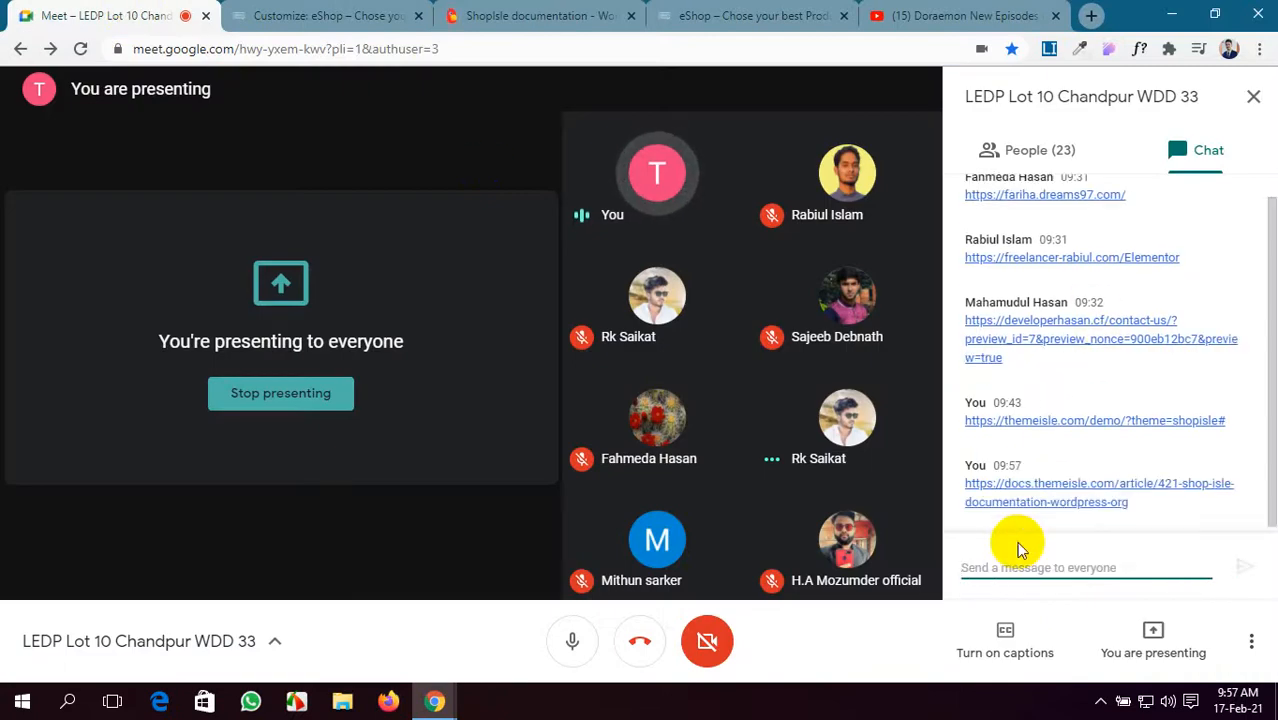
left_click(690, 14)
scroll(134, 314, "up", 10)
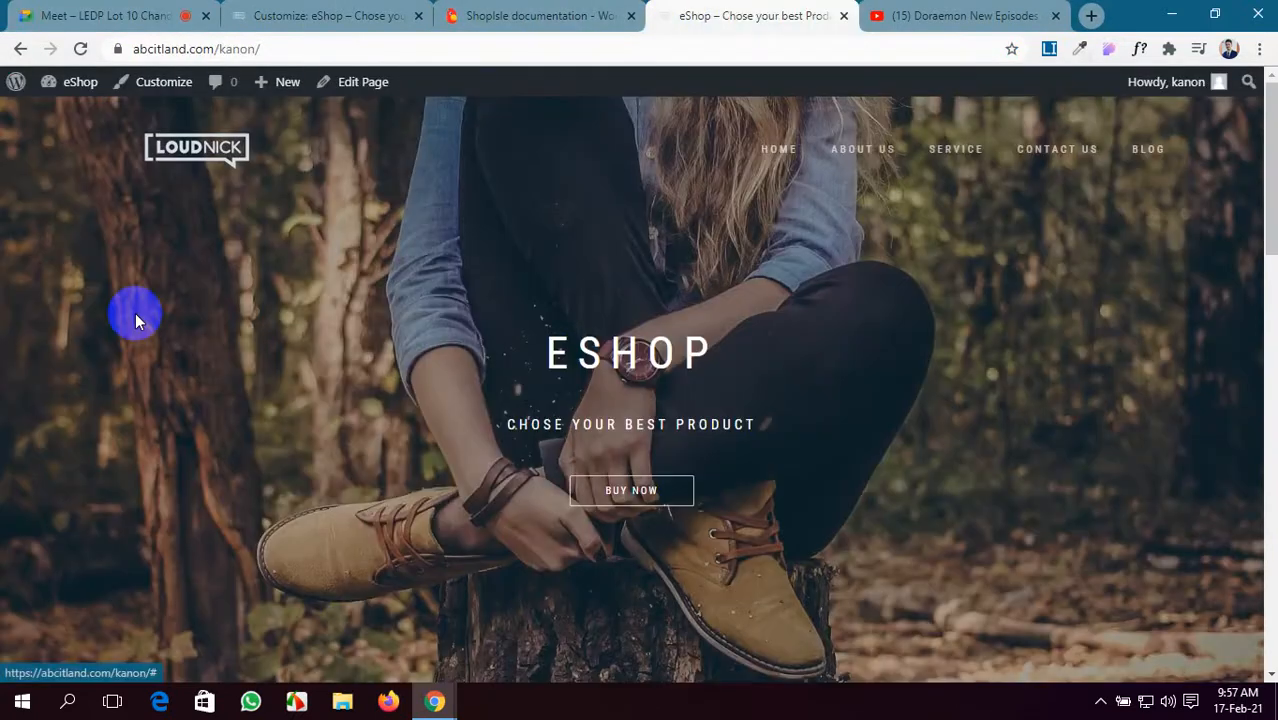
left_click(481, 12)
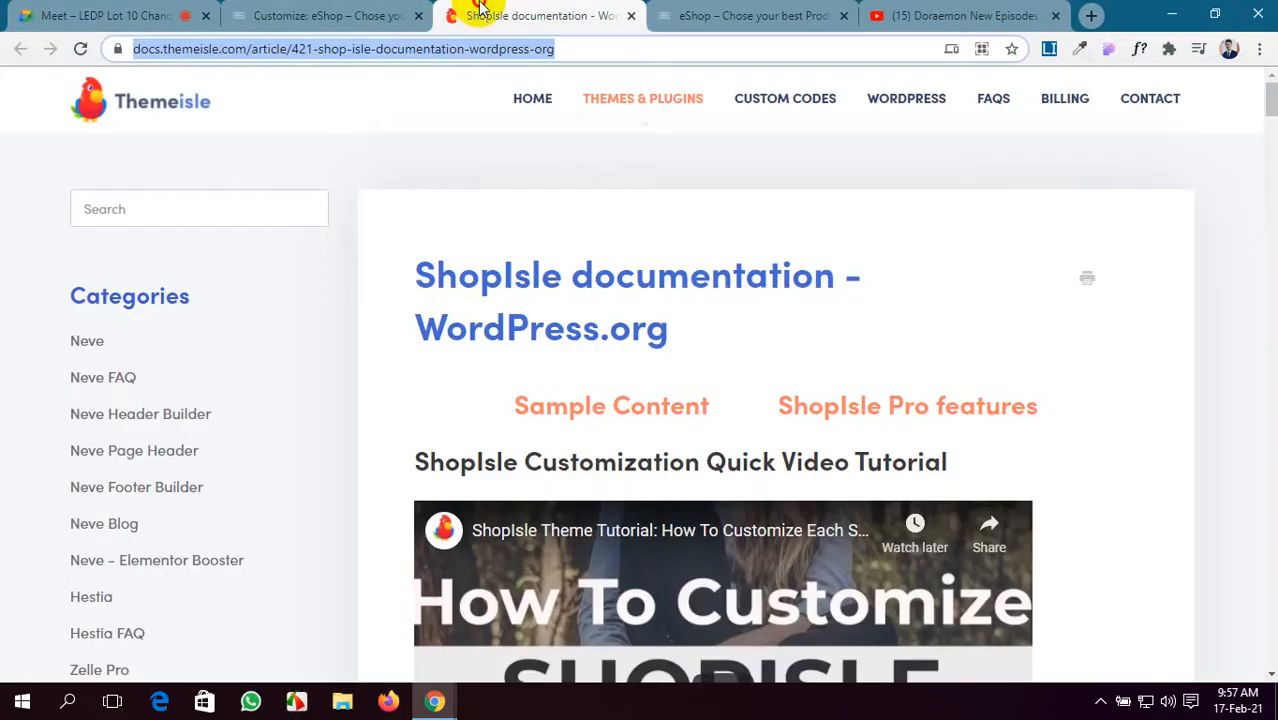
left_click(633, 16)
left_click(375, 16)
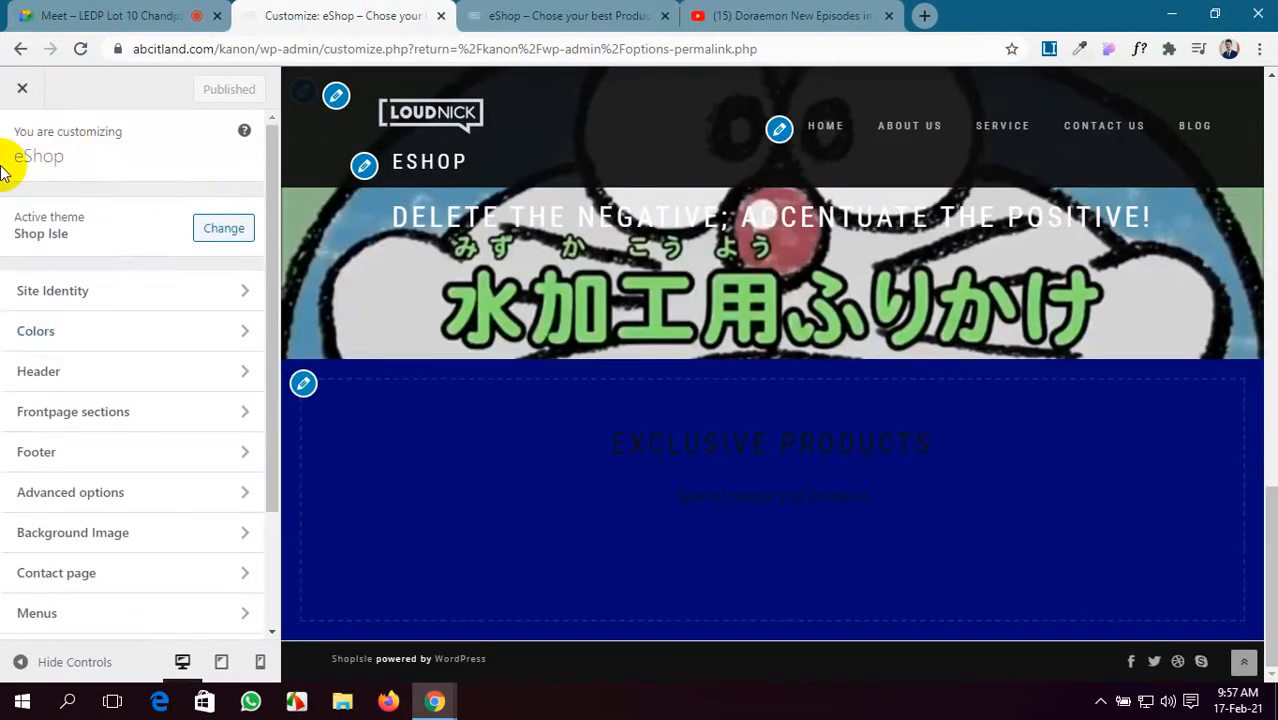
- Leave the customizer and go to the Plugins Add New page
left_click(22, 88)
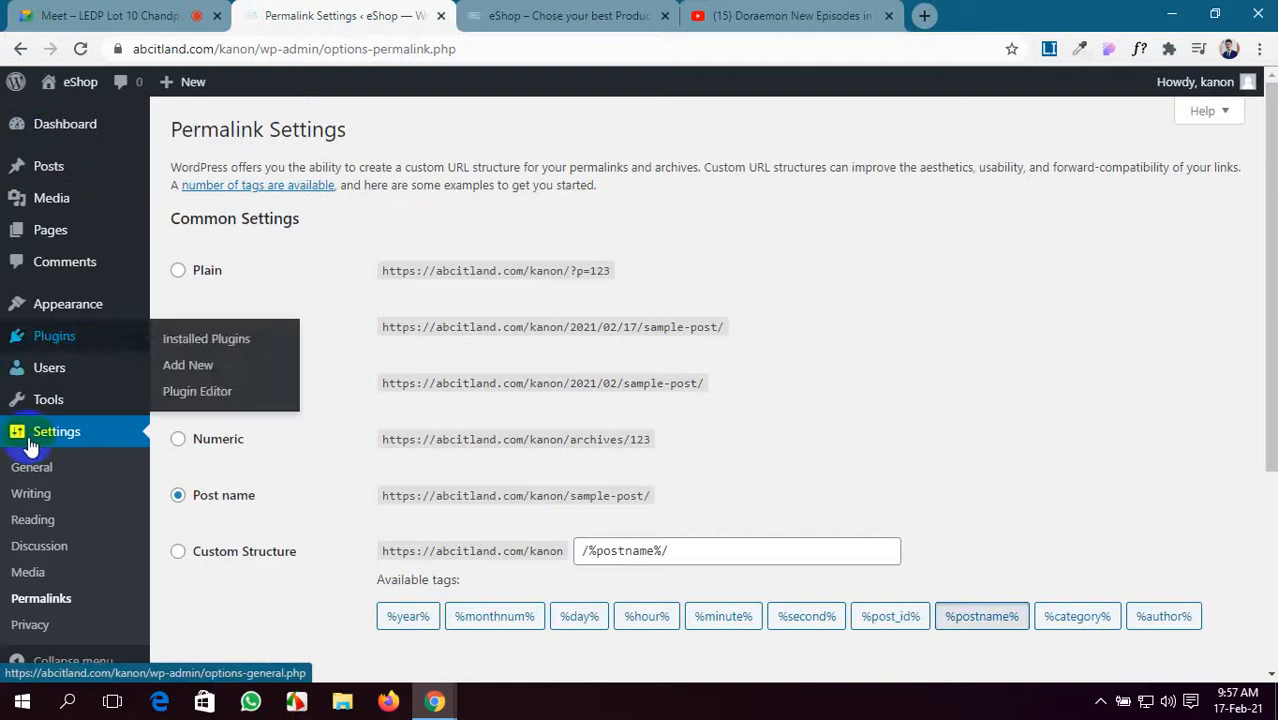
left_click(66, 352)
left_click(75, 347)
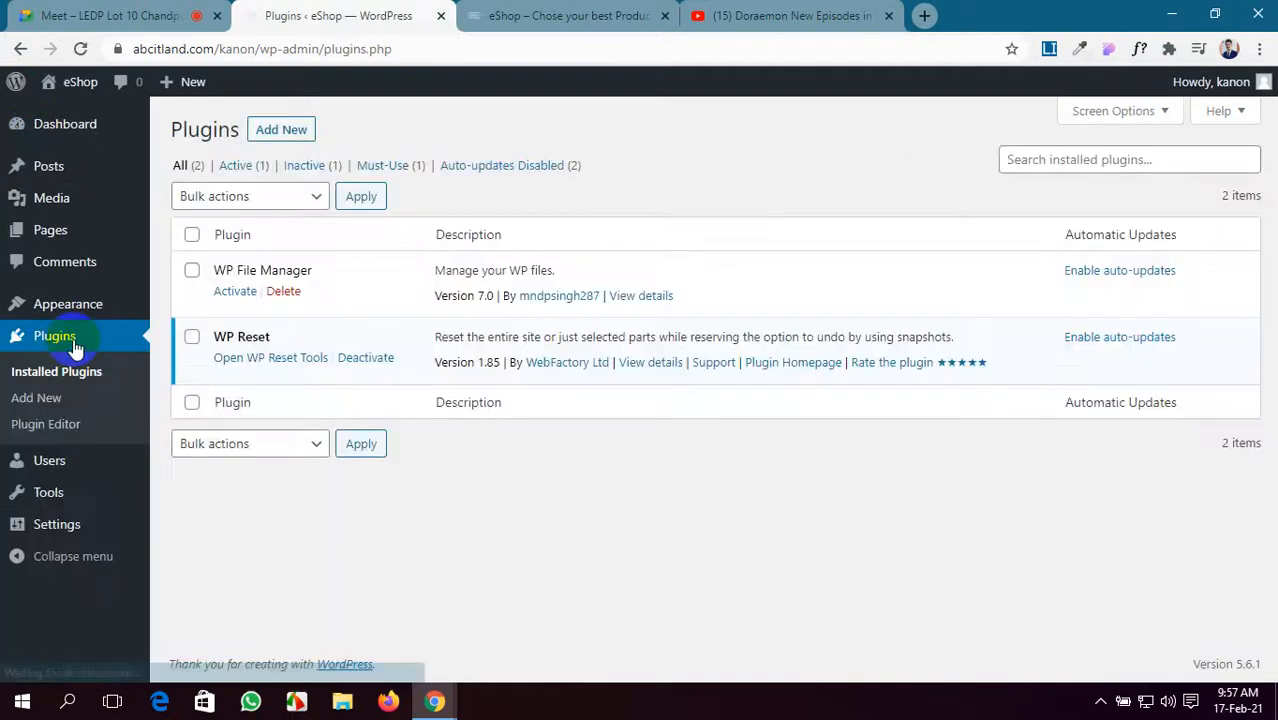
mouse_move(100, 310)
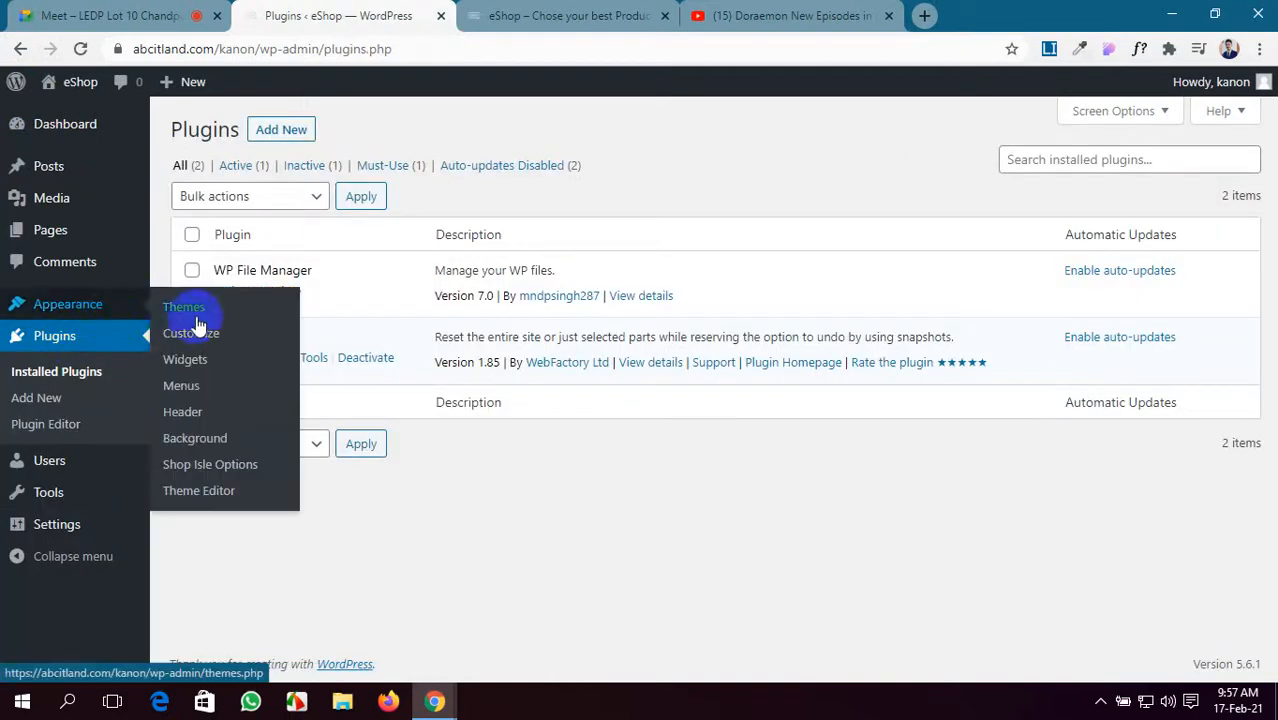
left_click(279, 133)
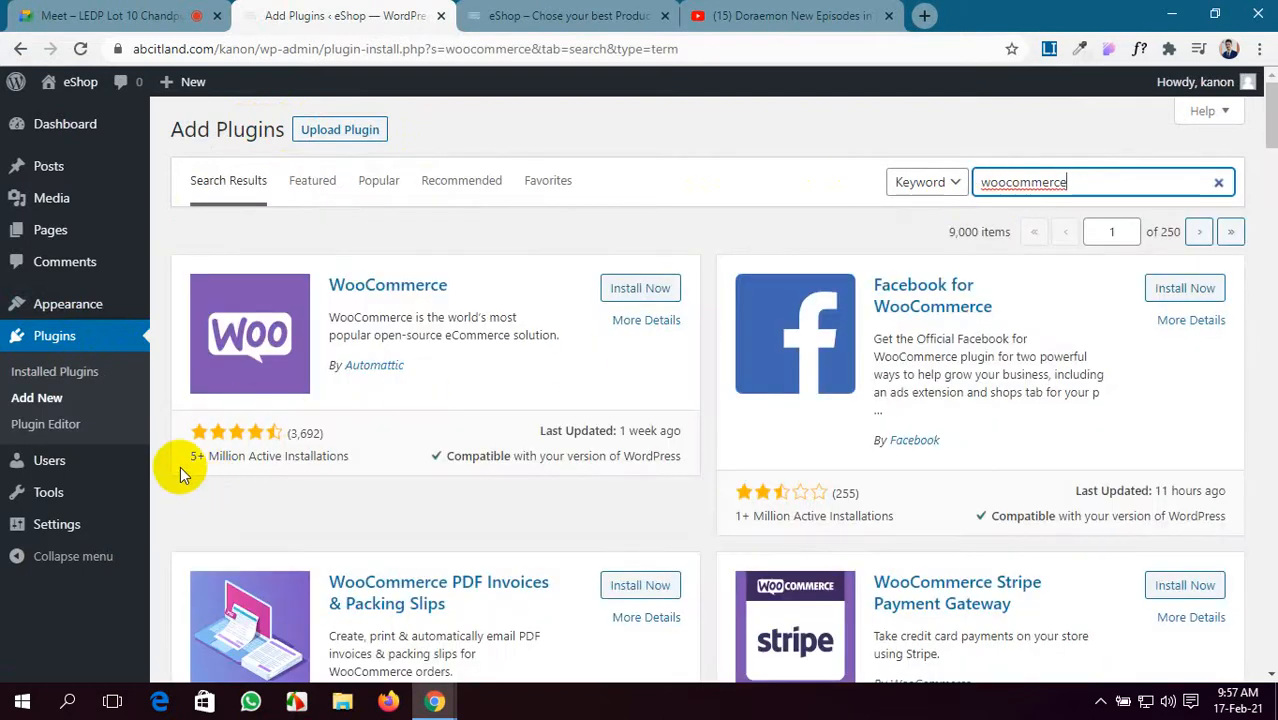
- Start installing WooCommerce from the 'woocommerce' plugin search results
left_click(633, 294)
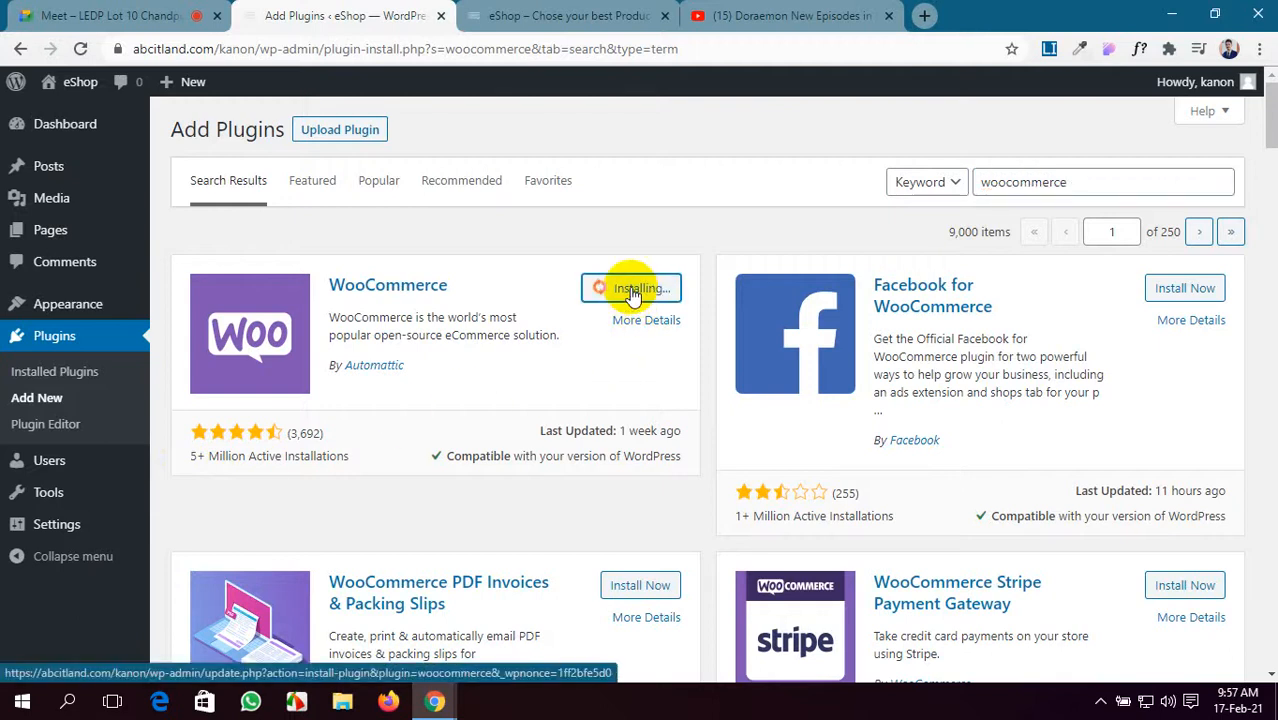
scroll(630, 290, "down", 4)
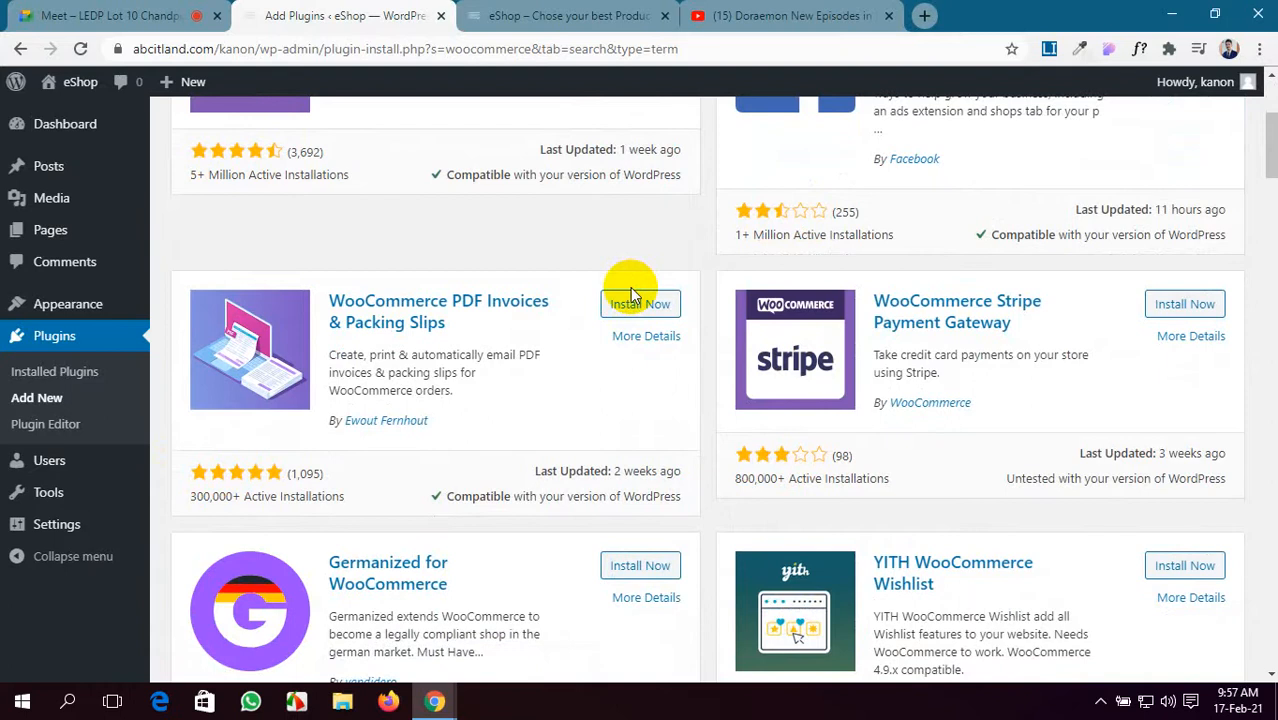
scroll(630, 287, "down", 7)
scroll(630, 287, "down", 12)
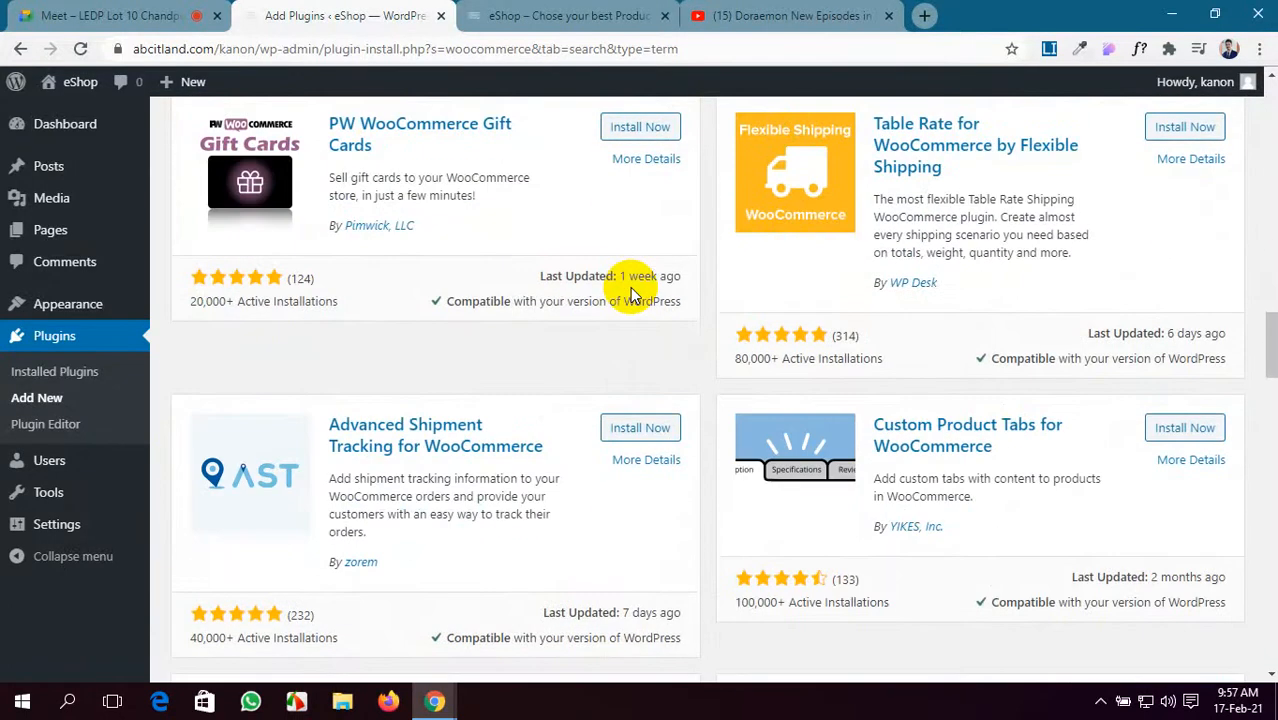
scroll(630, 290, "down", 3)
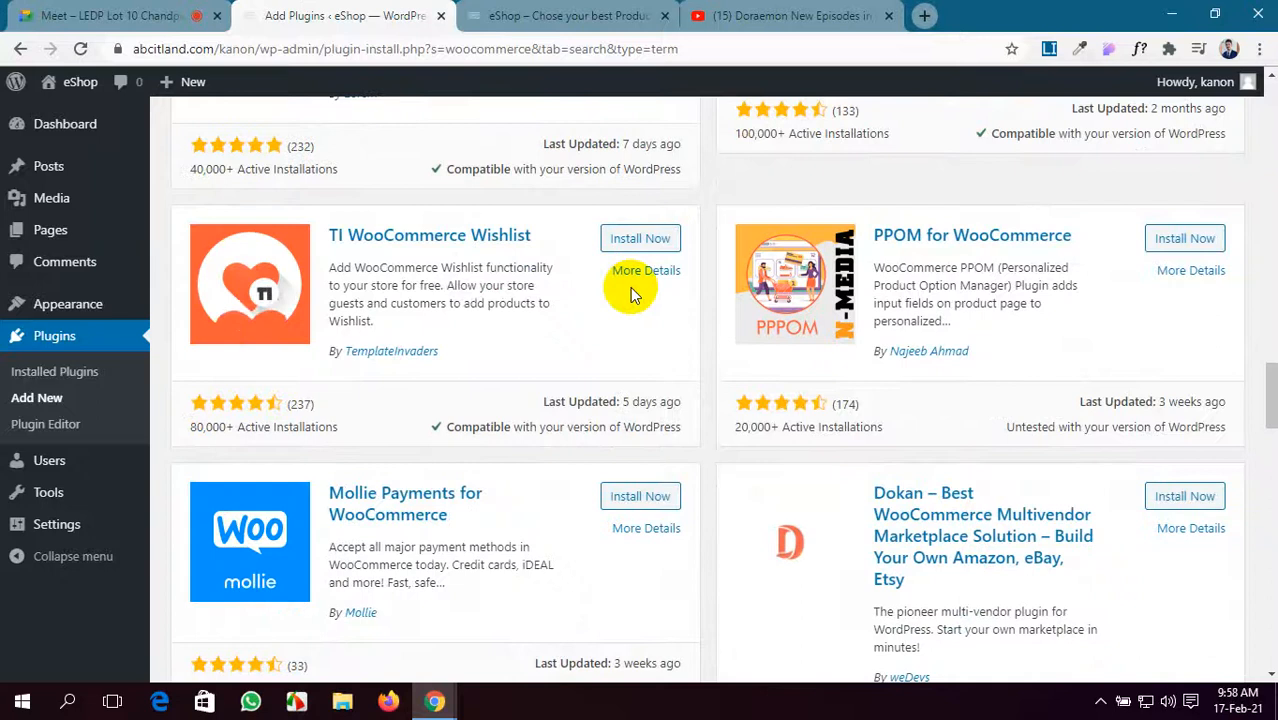
scroll(630, 290, "up", 10)
scroll(630, 287, "up", 12)
left_click(630, 287)
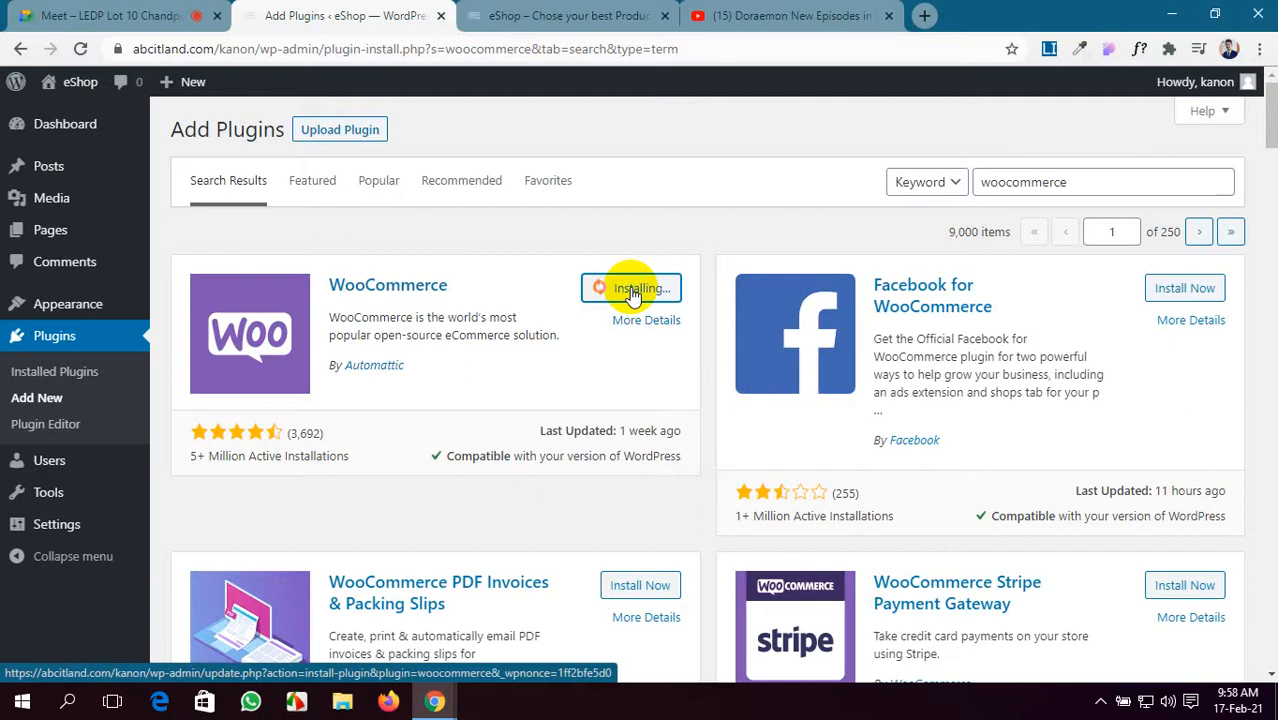
- Admit the guest waiting to join the Meet call and close the Doraemon YouTube tab
left_click(101, 10)
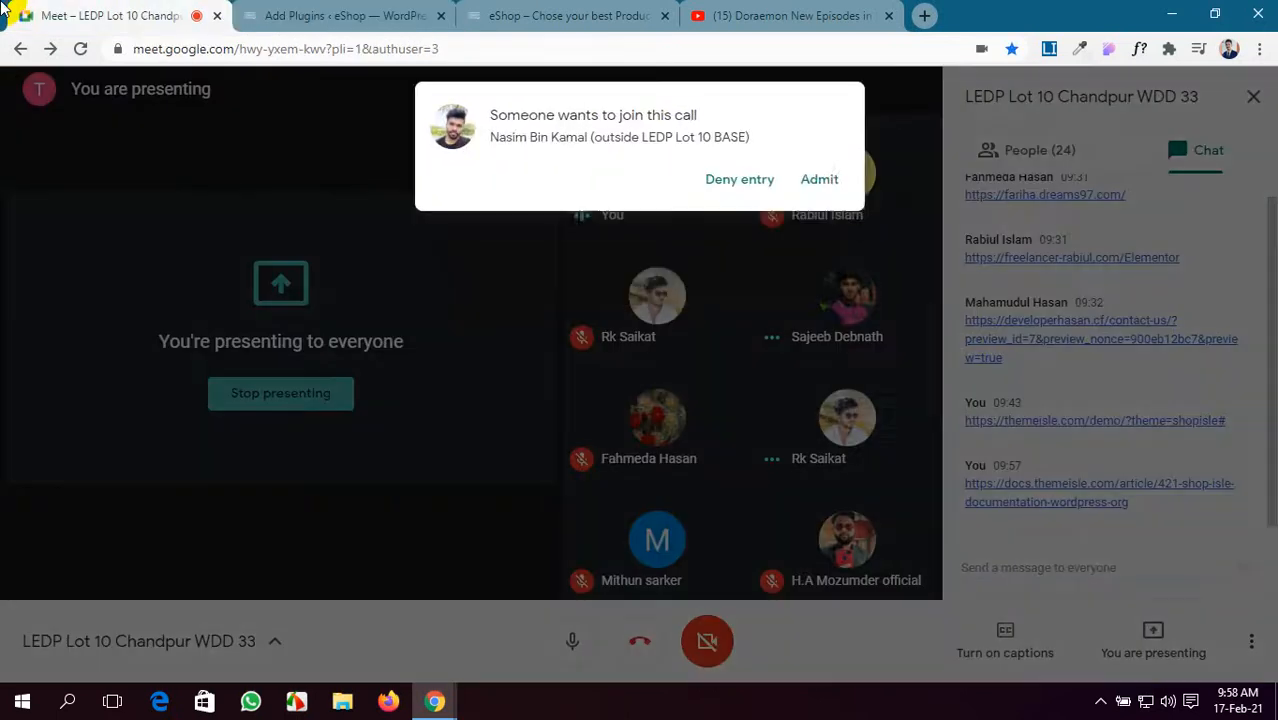
left_click(820, 180)
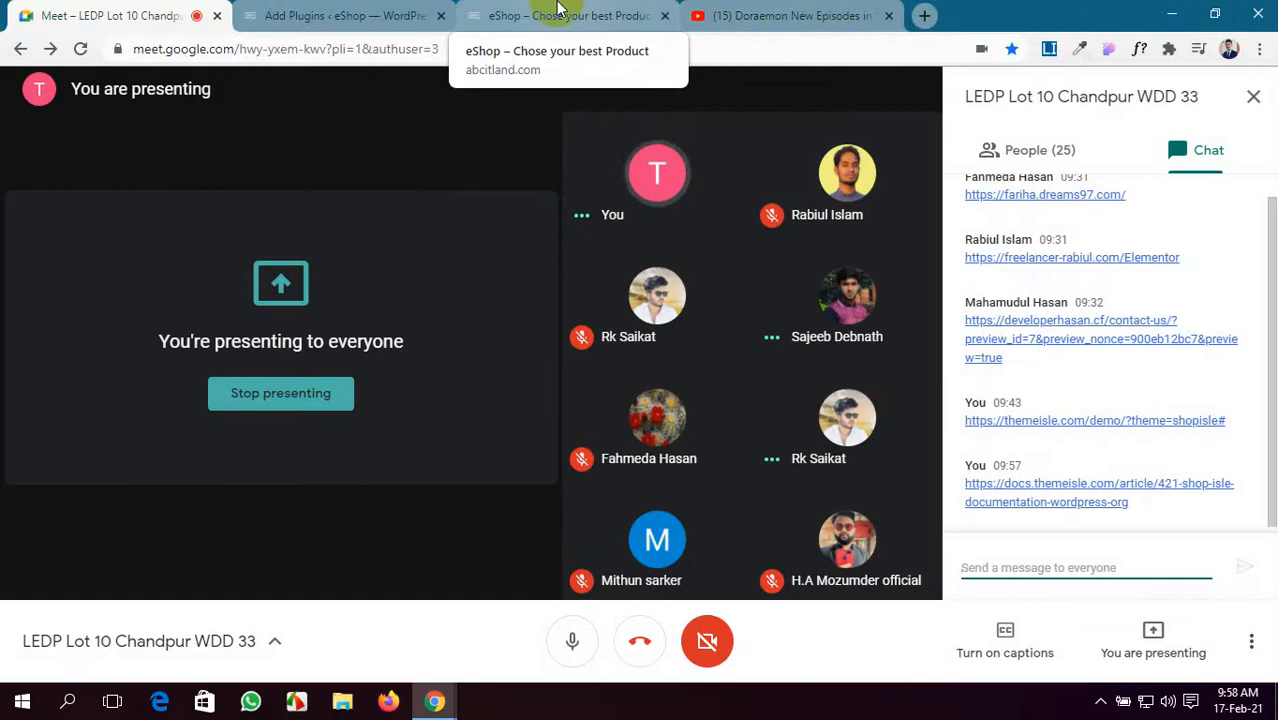
left_click(888, 15)
left_click(332, 12)
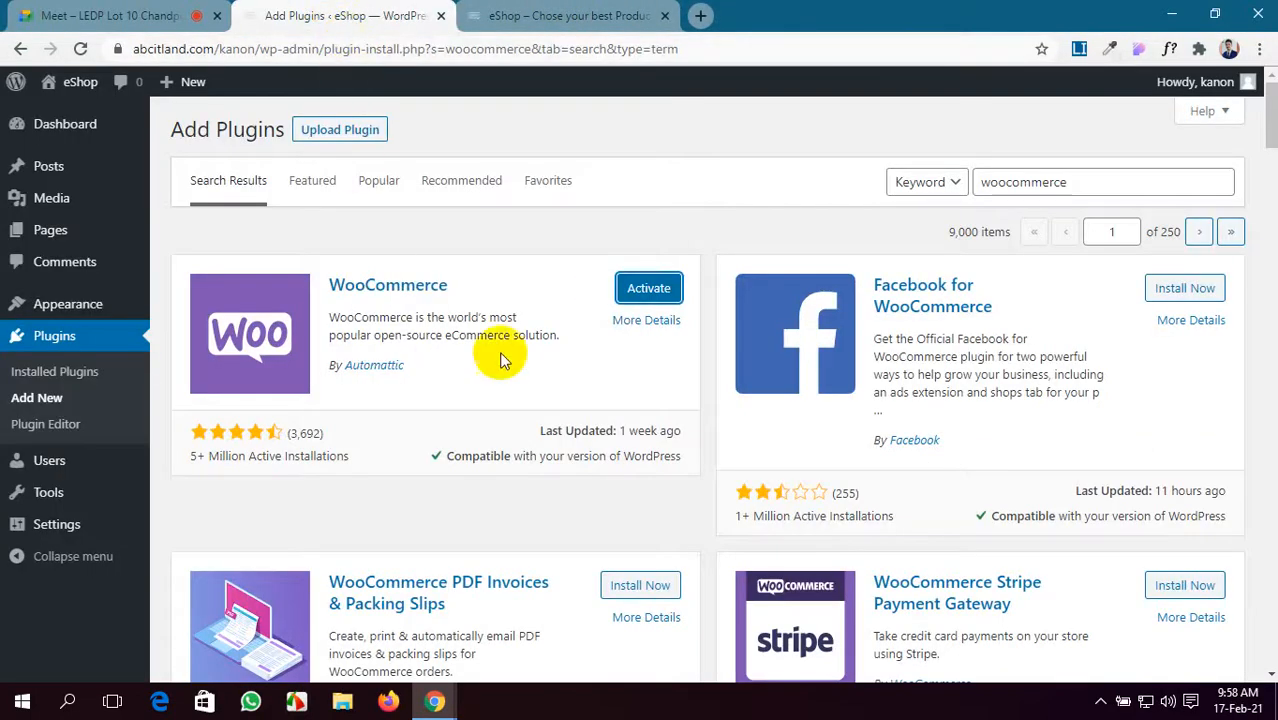
- Open the eShop admin Dashboard in a new tab and view its list of five pages
scroll(248, 493, "down", 5)
scroll(248, 493, "up", 5)
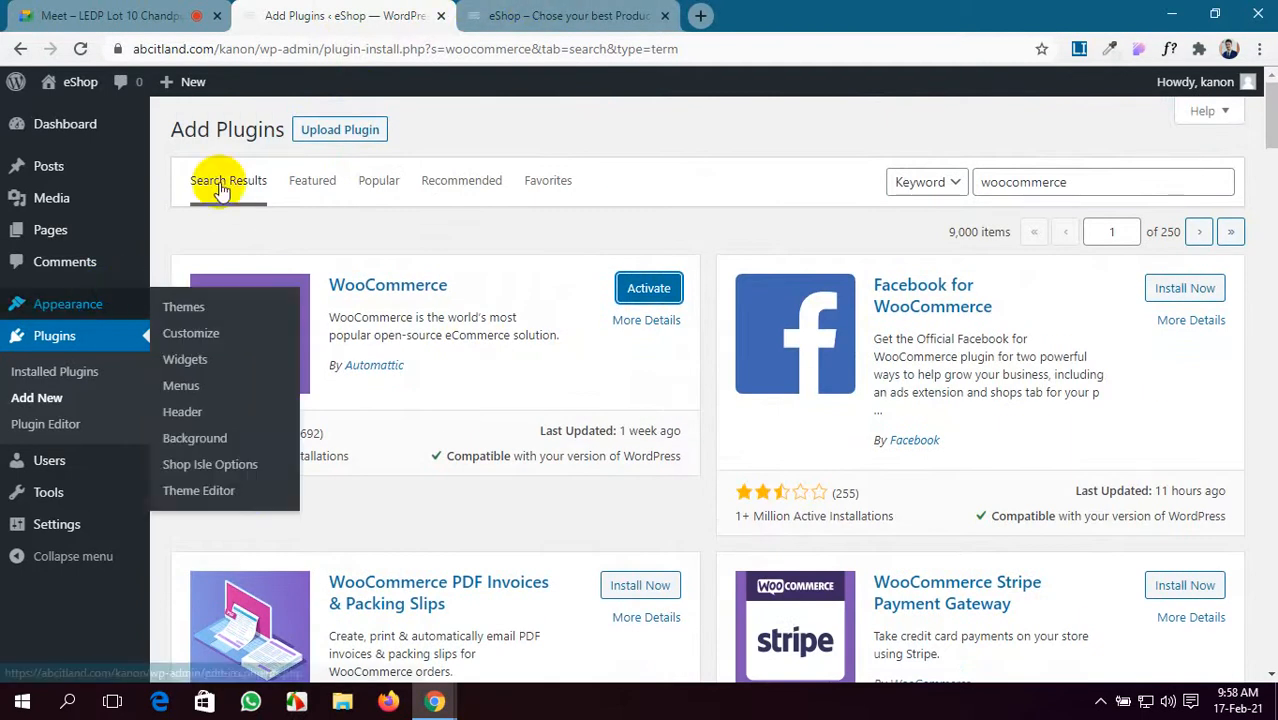
left_click(545, 14)
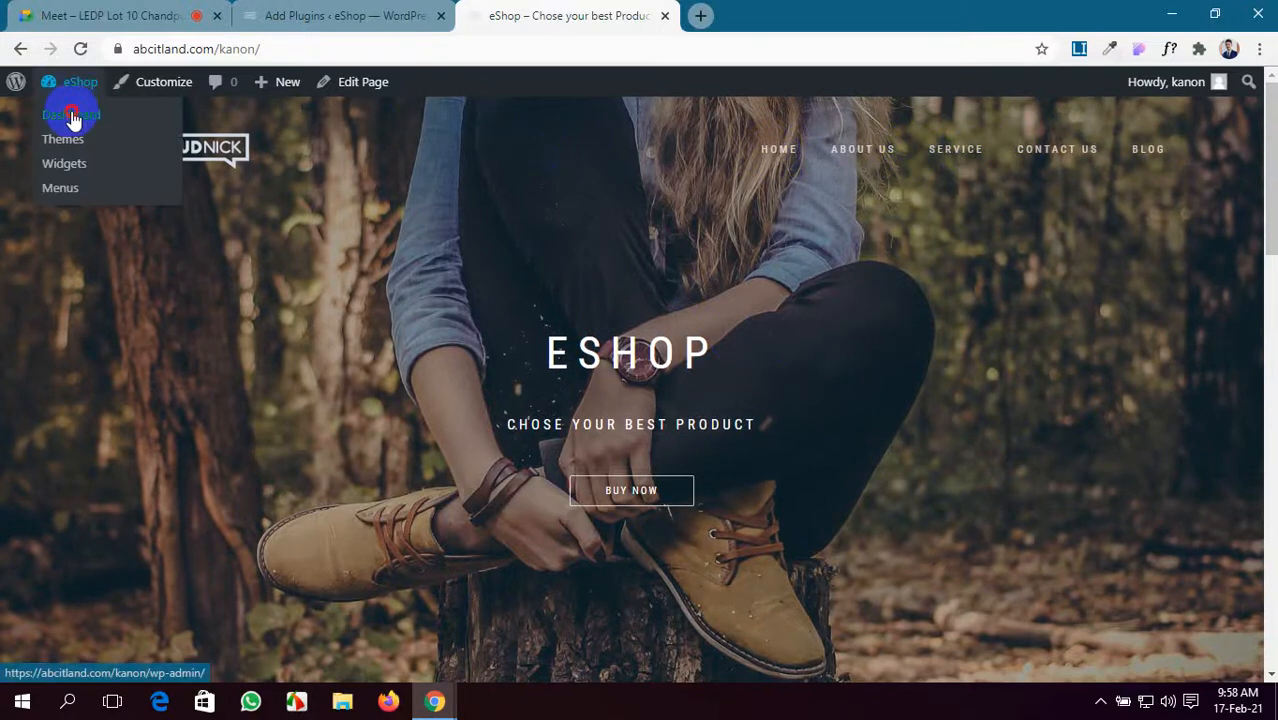
left_click(72, 118, "ctrl")
left_click(766, 12)
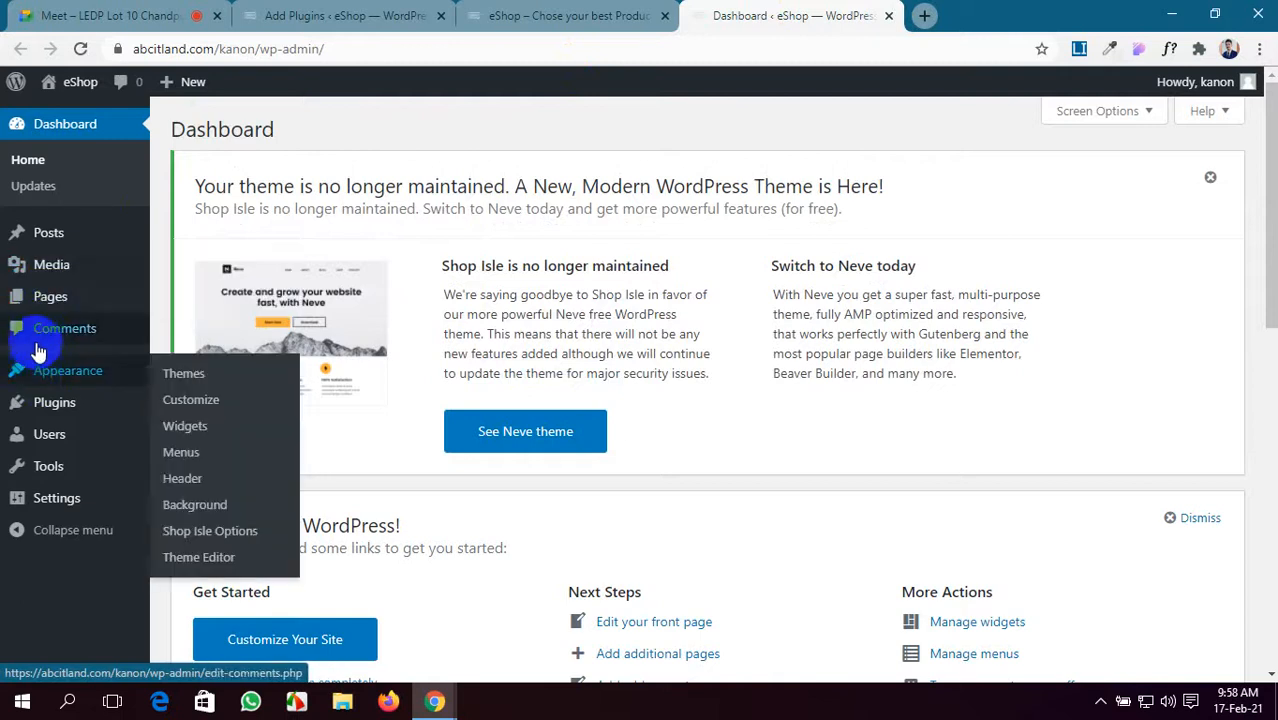
left_click(45, 303)
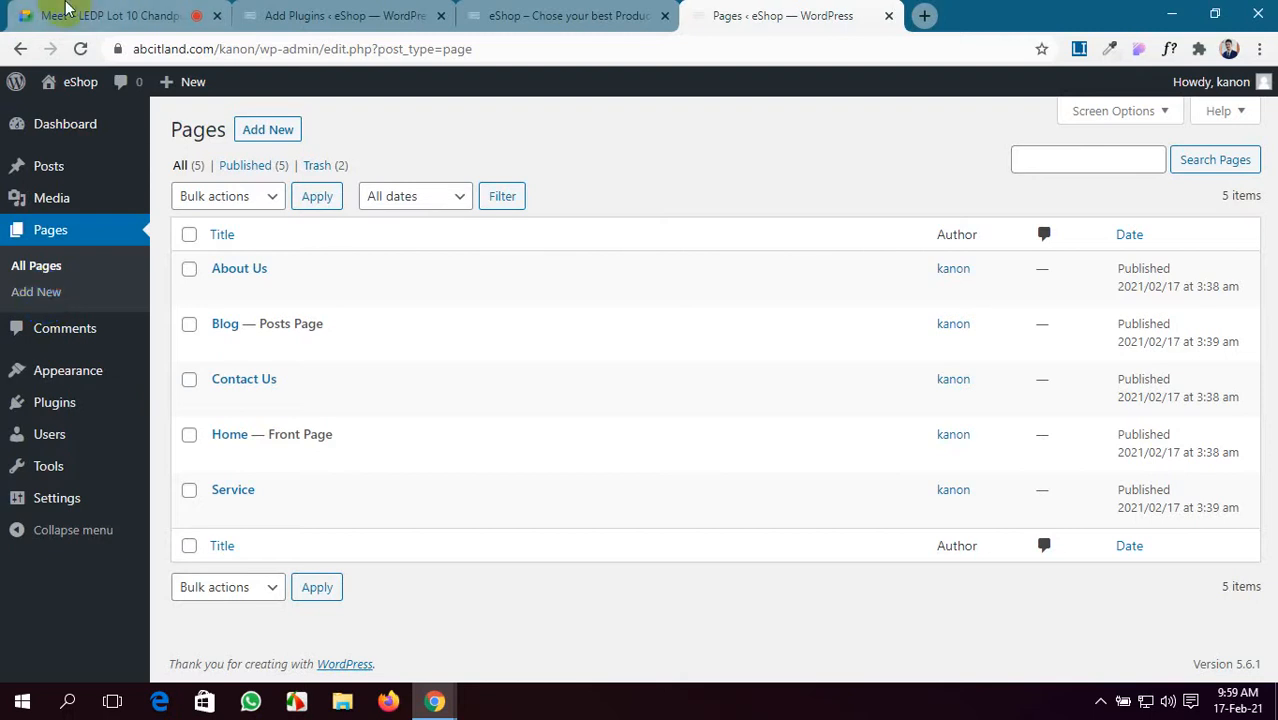
- Check the Meet call, then return to the installed WooCommerce plugin in Add Plugins
left_click(75, 10)
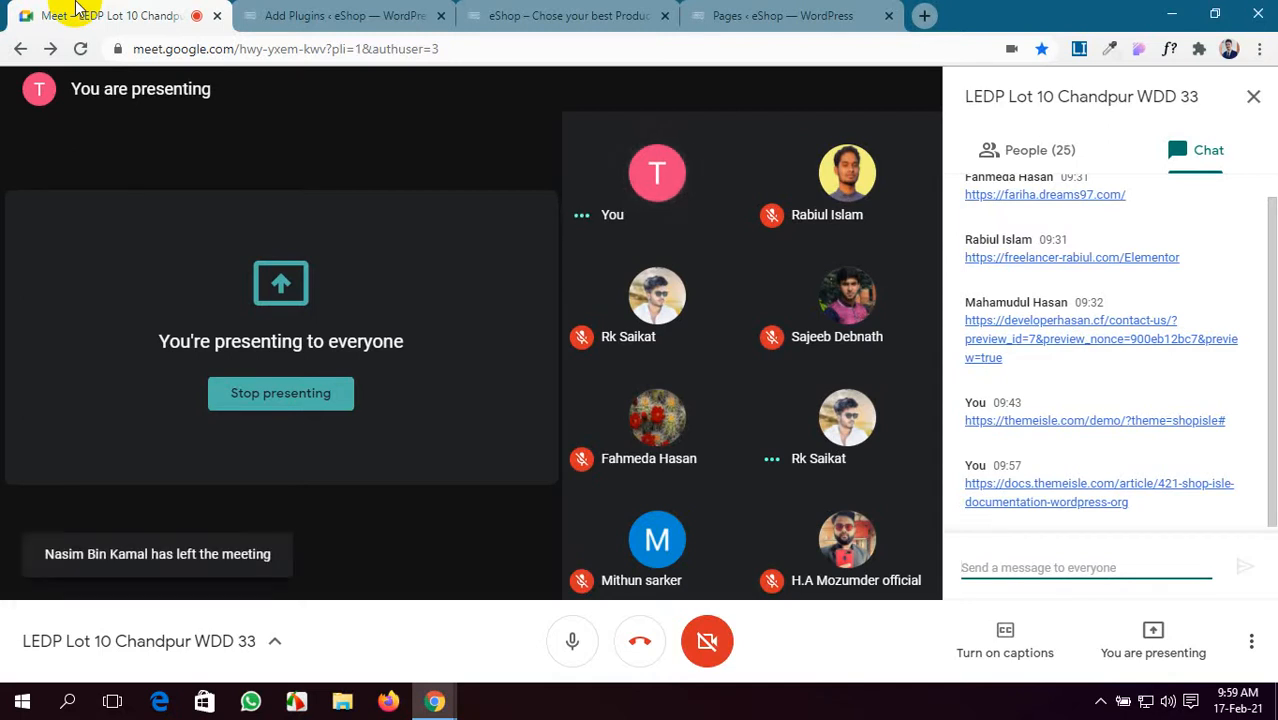
left_click(699, 12)
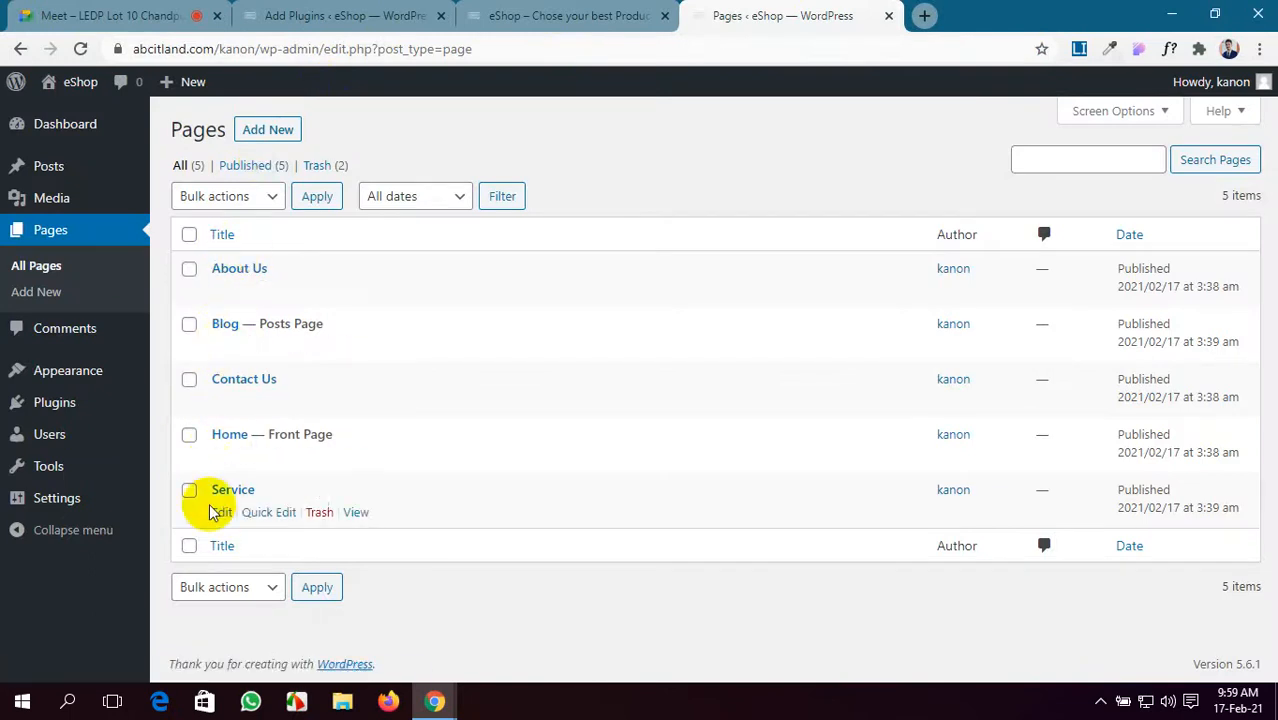
left_click(527, 10)
left_click(350, 15)
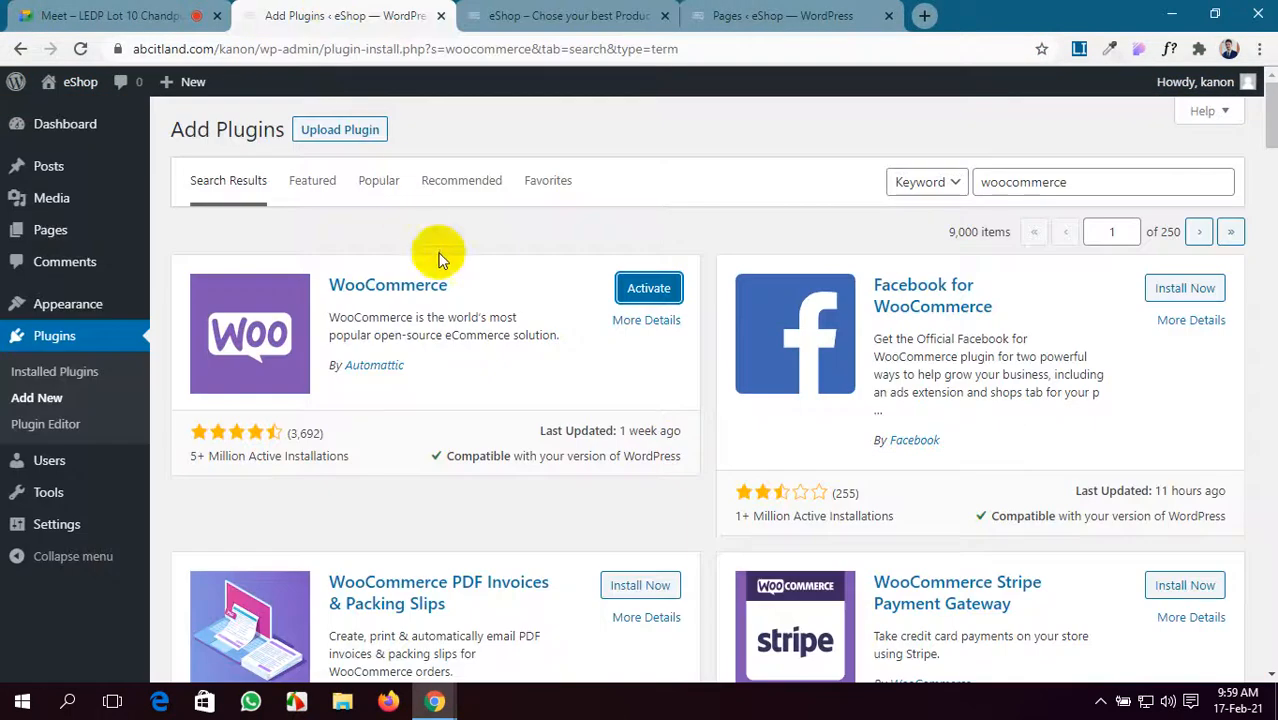
- Activate WooCommerce and reload the Pages list to see the new Cart, Checkout and My account pages
left_click(652, 288)
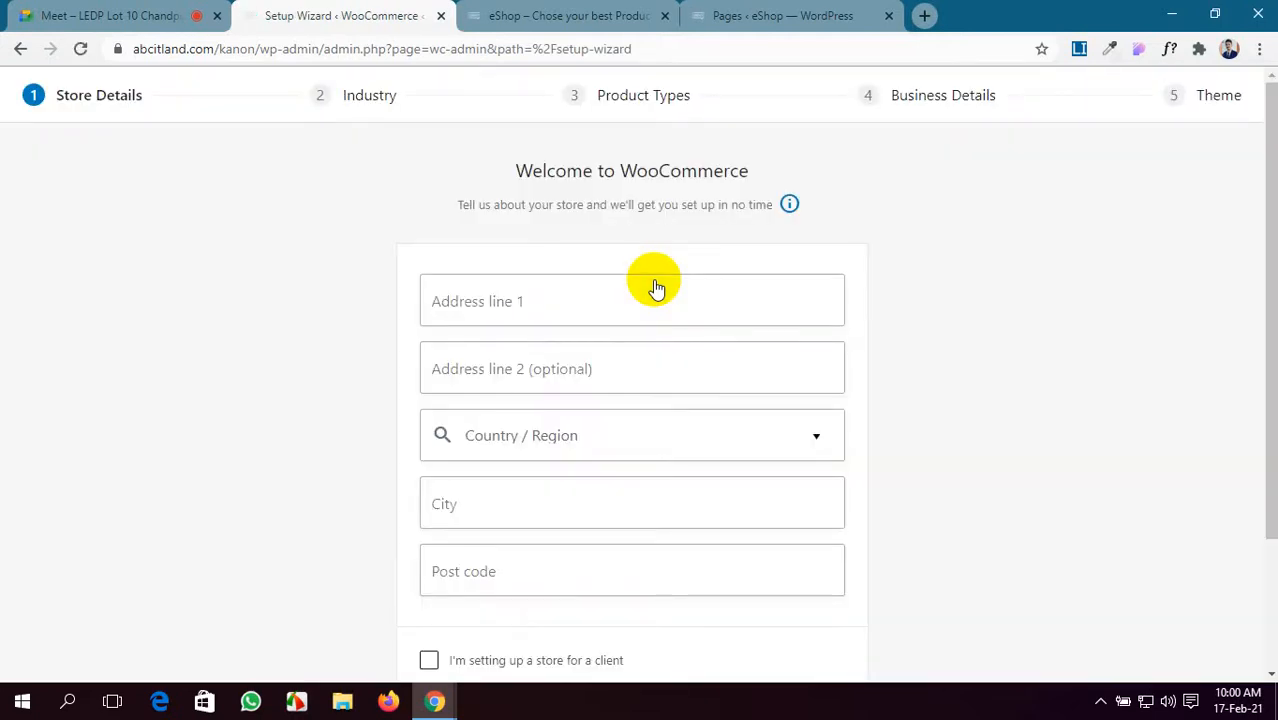
left_click(745, 12)
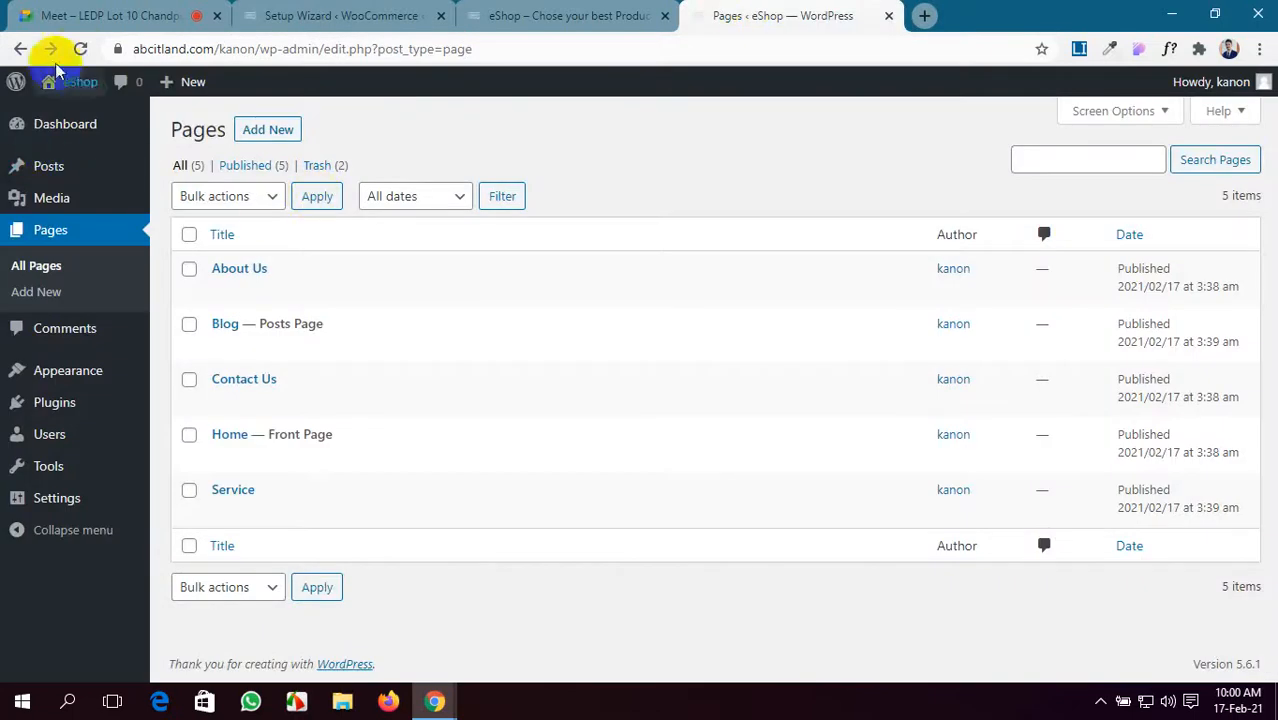
left_click(80, 49)
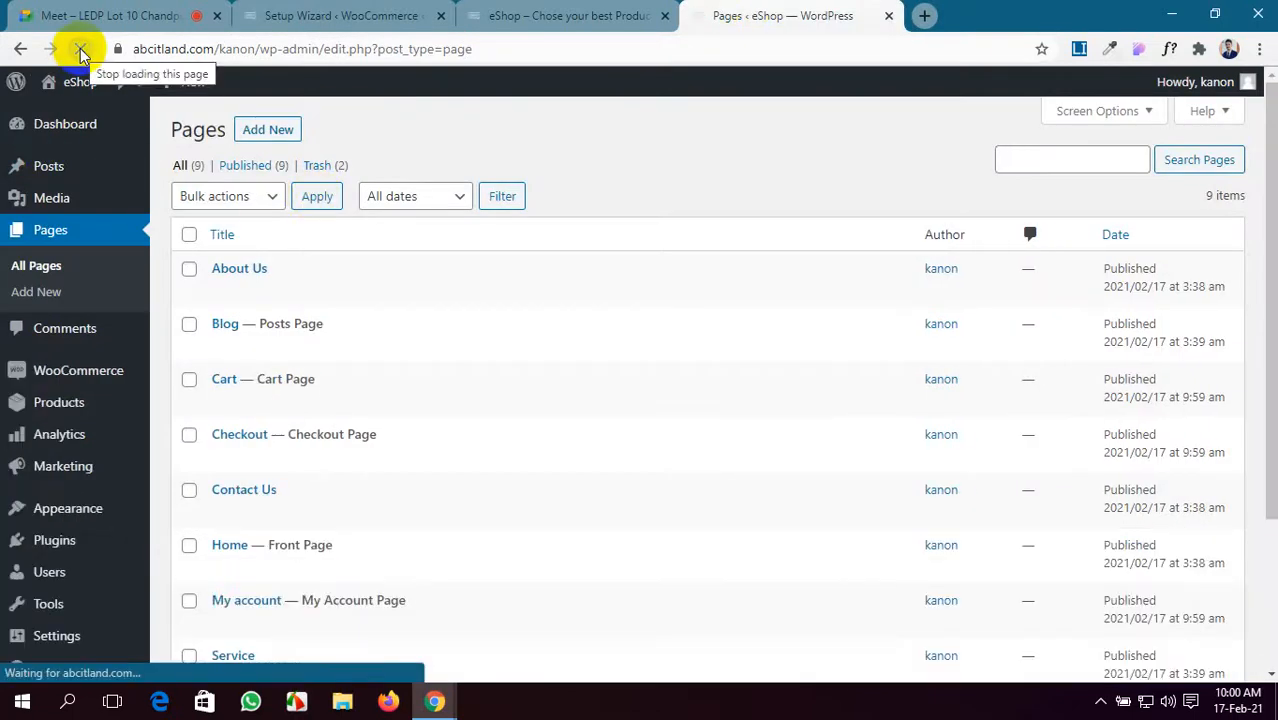
scroll(262, 499, "down", 1)
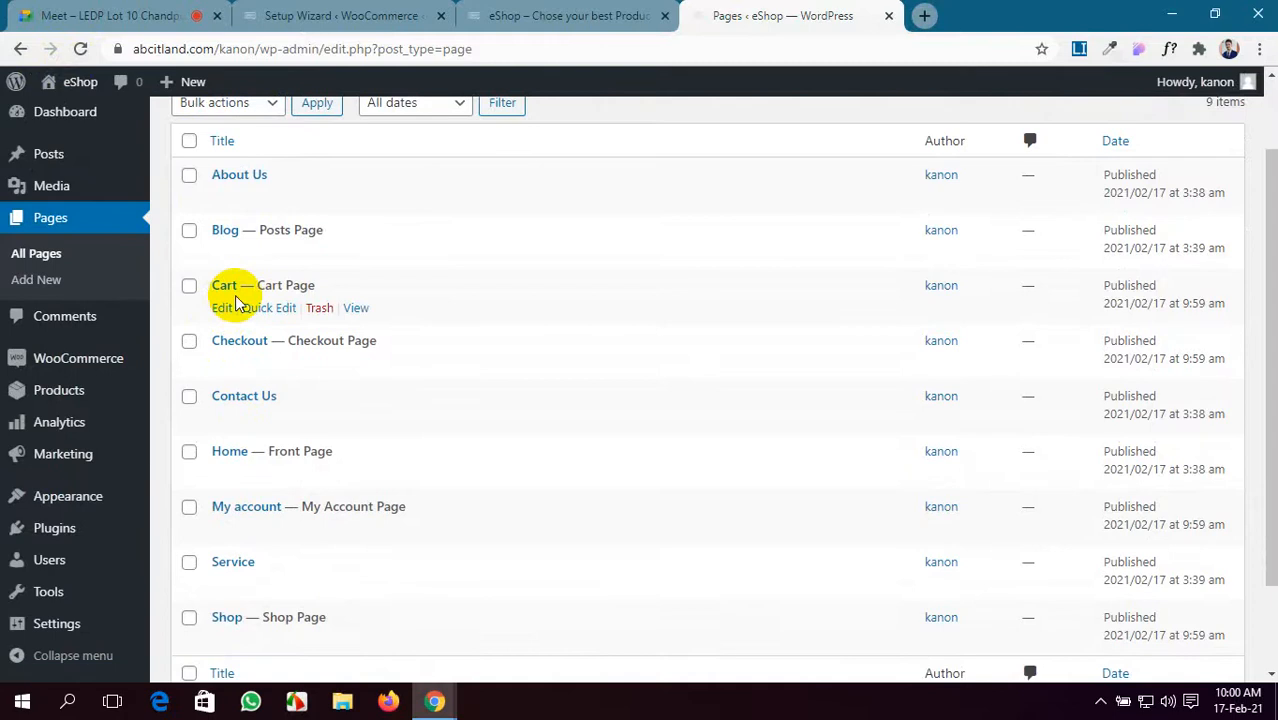
scroll(233, 345, "down", 1)
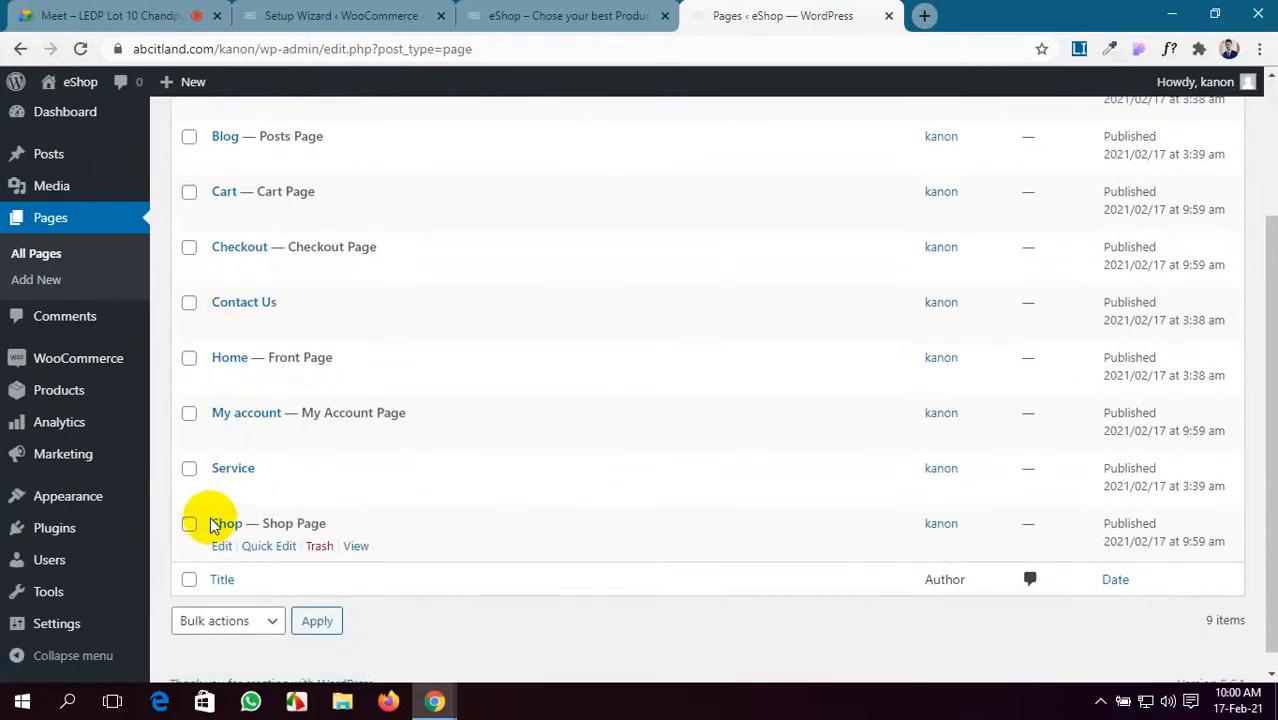
scroll(205, 520, "up", 2)
scroll(226, 576, "down", 2)
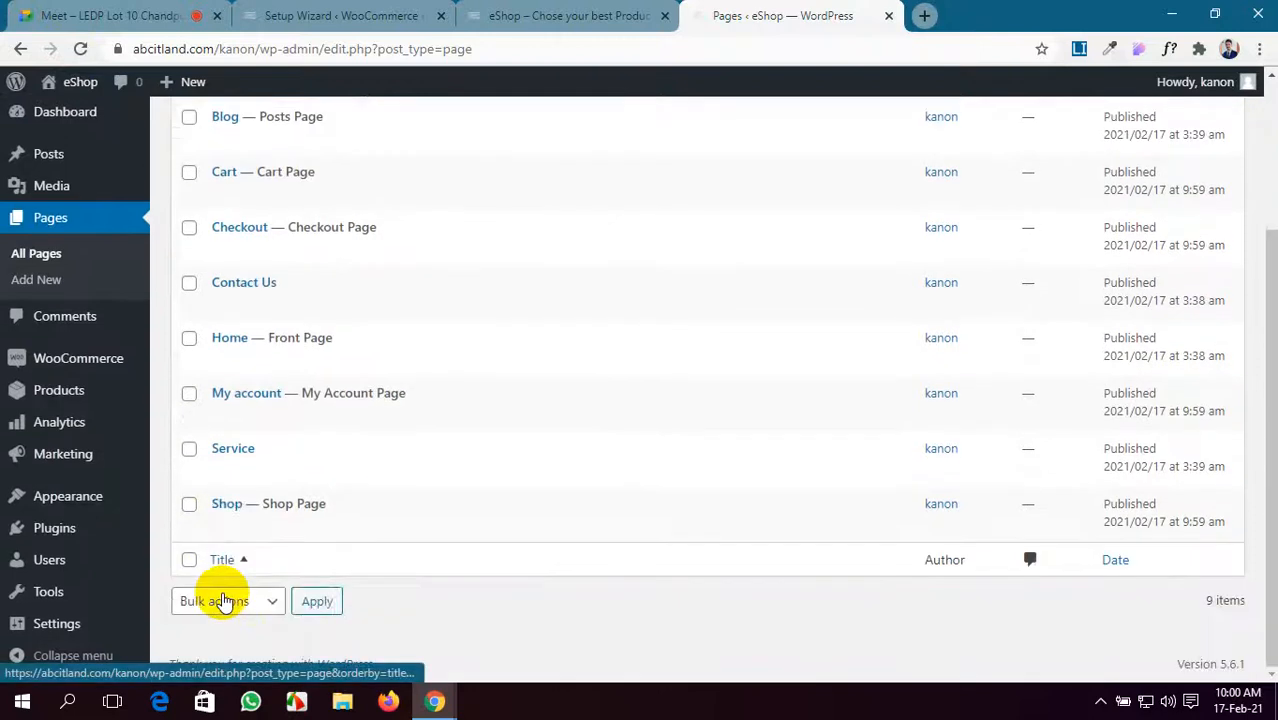
scroll(219, 575, "up", 2)
scroll(208, 500, "down", 2)
scroll(190, 505, "up", 1)
scroll(178, 568, "up", 1)
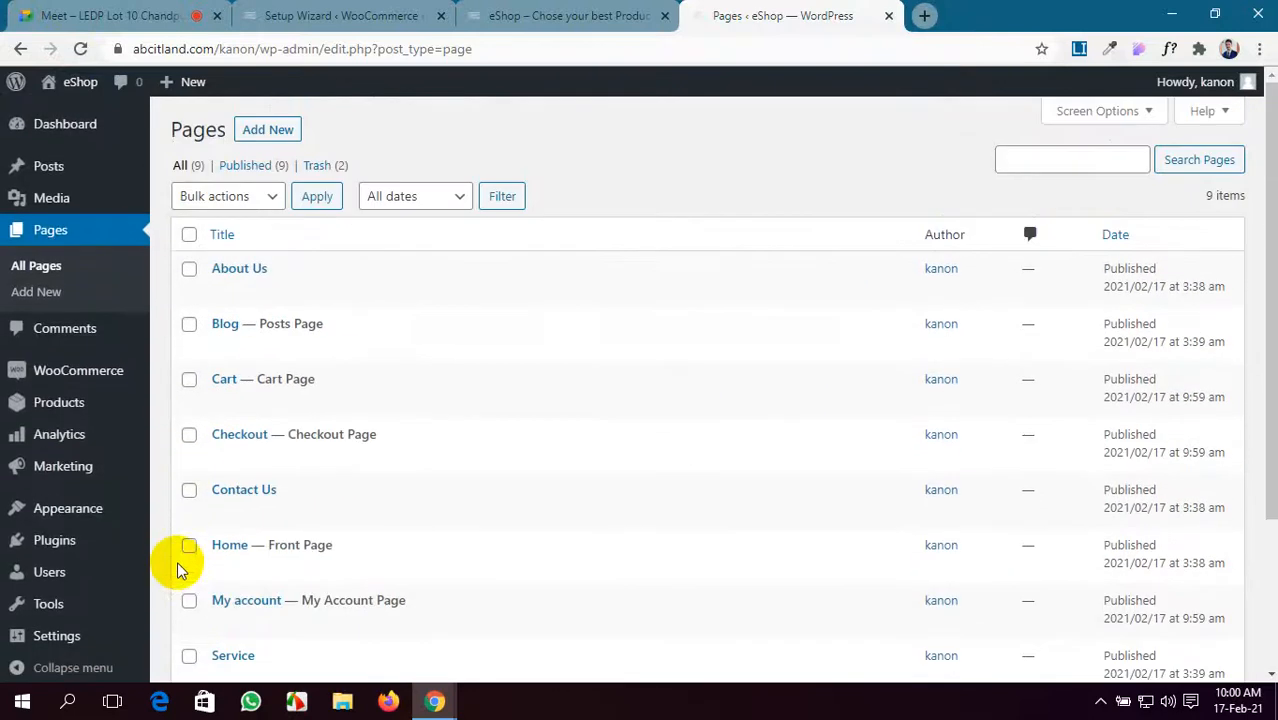
- Close the WooCommerce setup wizard tab and move the Pages ‹ eShop tab to second position
left_click(287, 10)
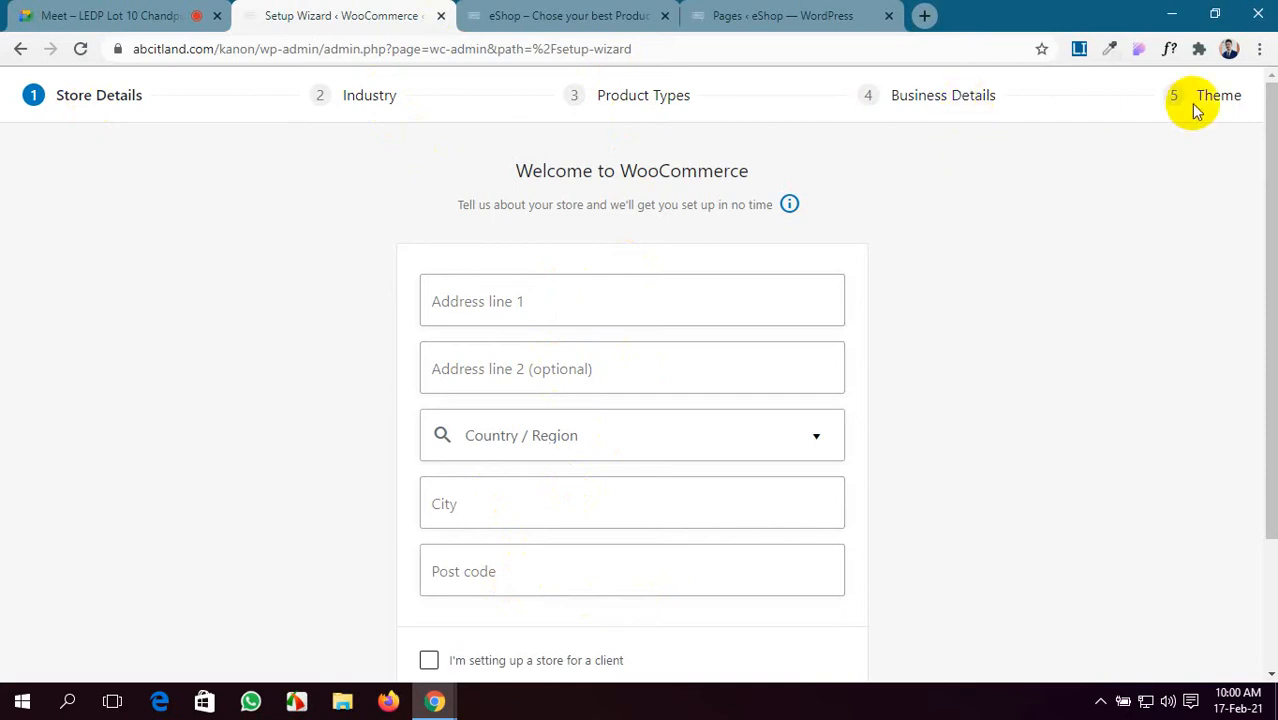
scroll(1018, 289, "down", 2)
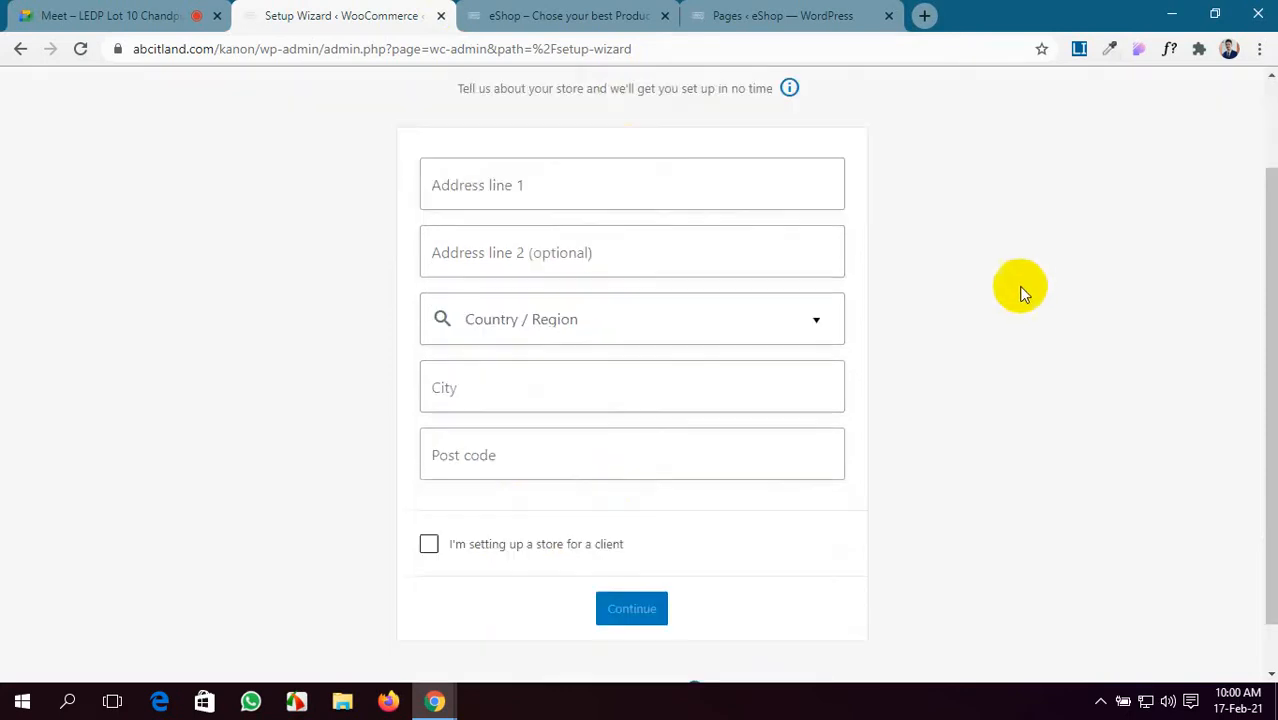
scroll(742, 423, "up", 2)
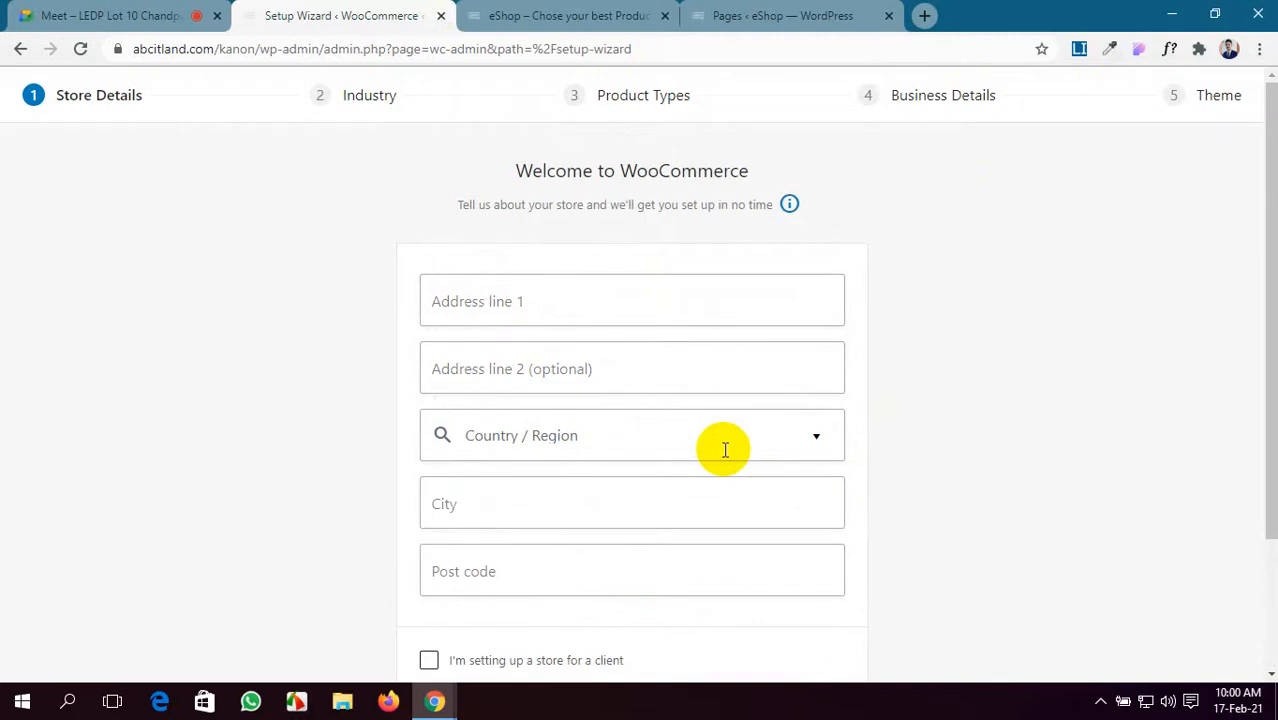
left_click(441, 17)
left_click_drag(519, 8, 335, 14)
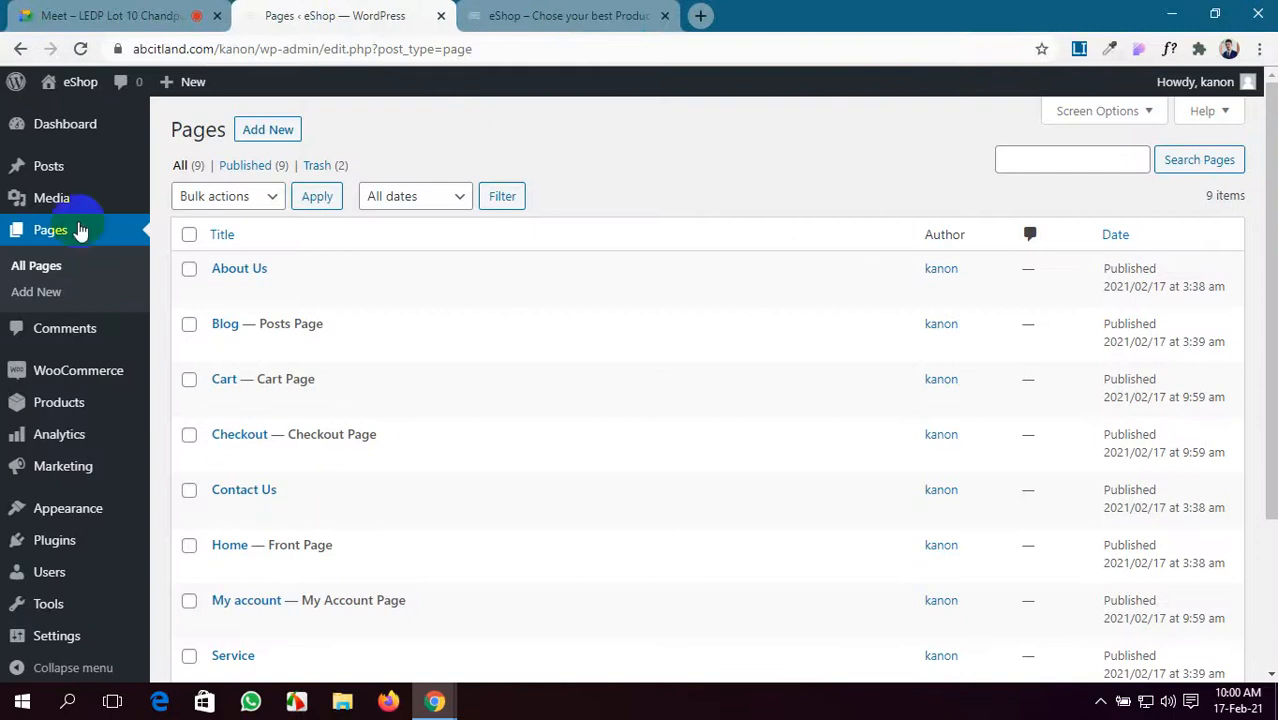
- Reload the eShop storefront so the cart appears, then open Appearance > Menus in the admin
left_click(545, 12)
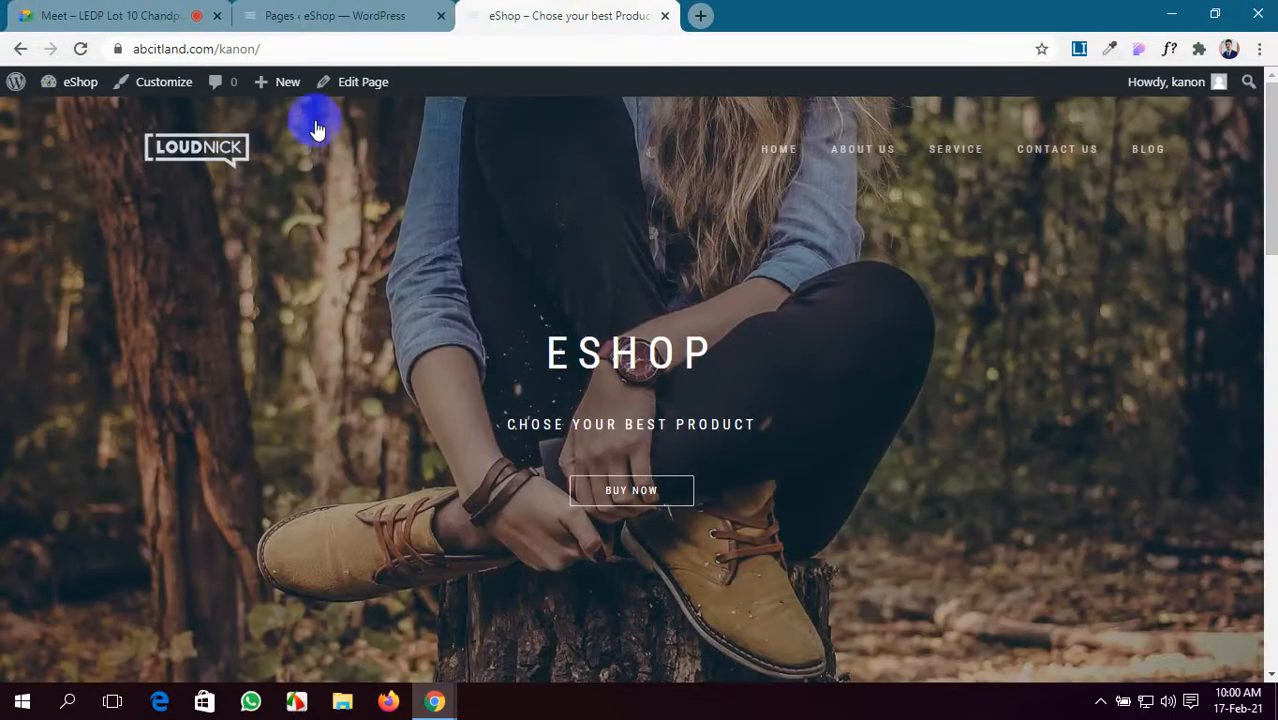
left_click(79, 49)
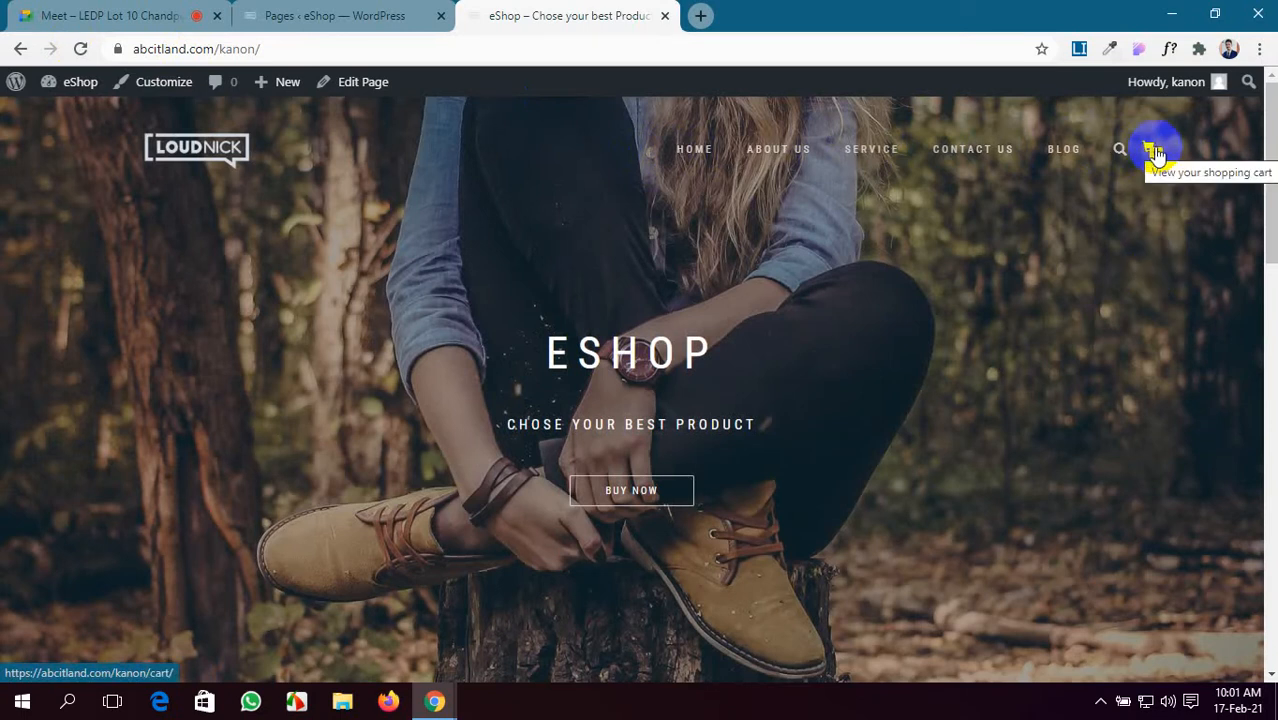
left_click(366, 11)
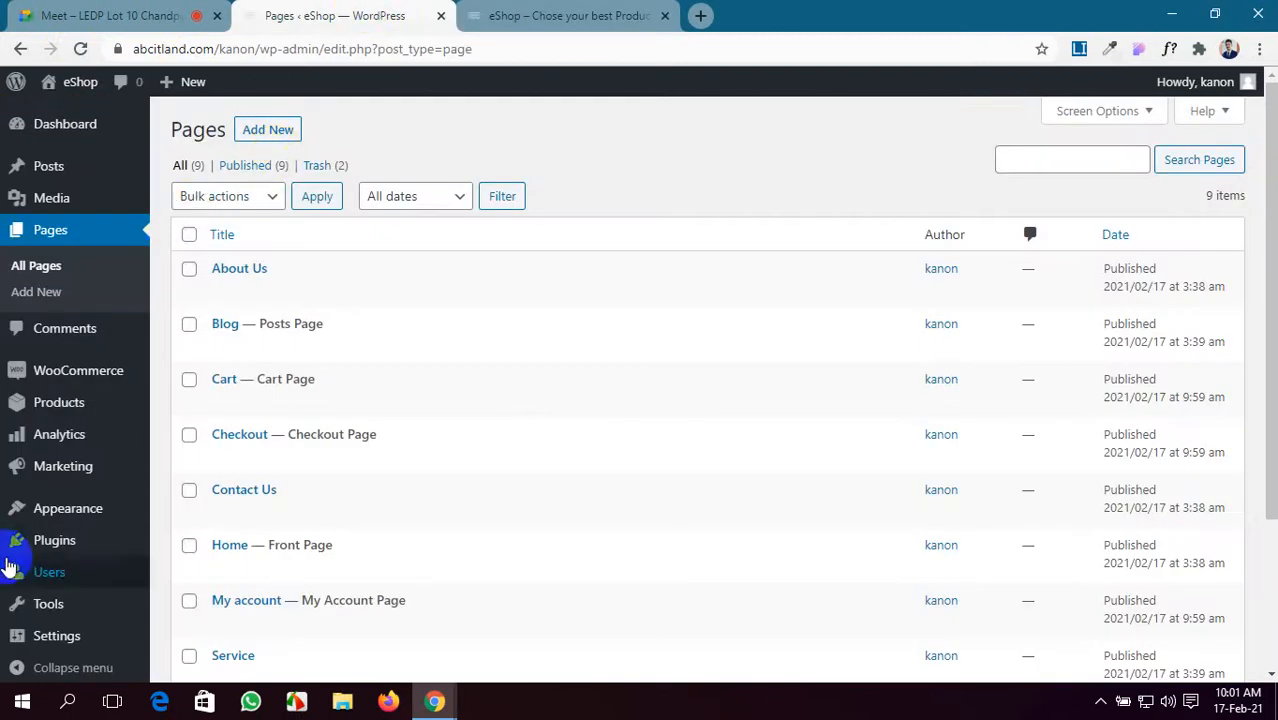
mouse_move(62, 512)
left_click(184, 526)
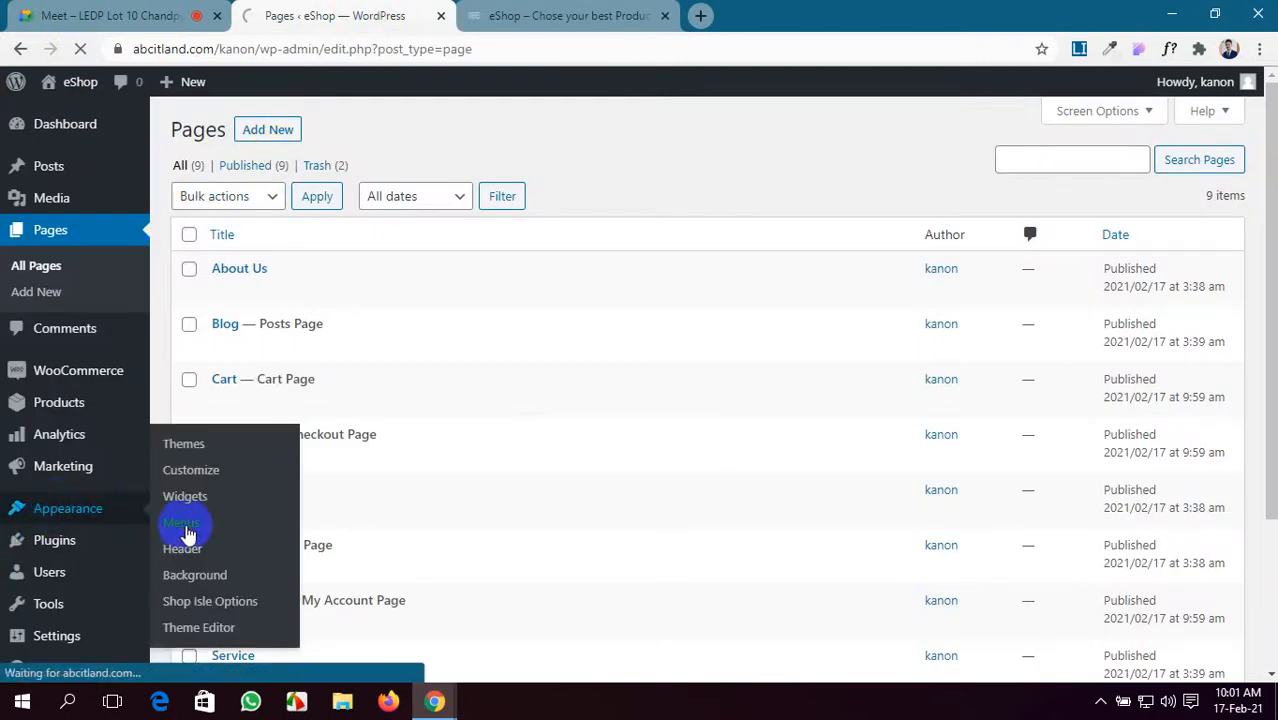
- Show all pages under Pages and tick My account and Shop
left_click(571, 9)
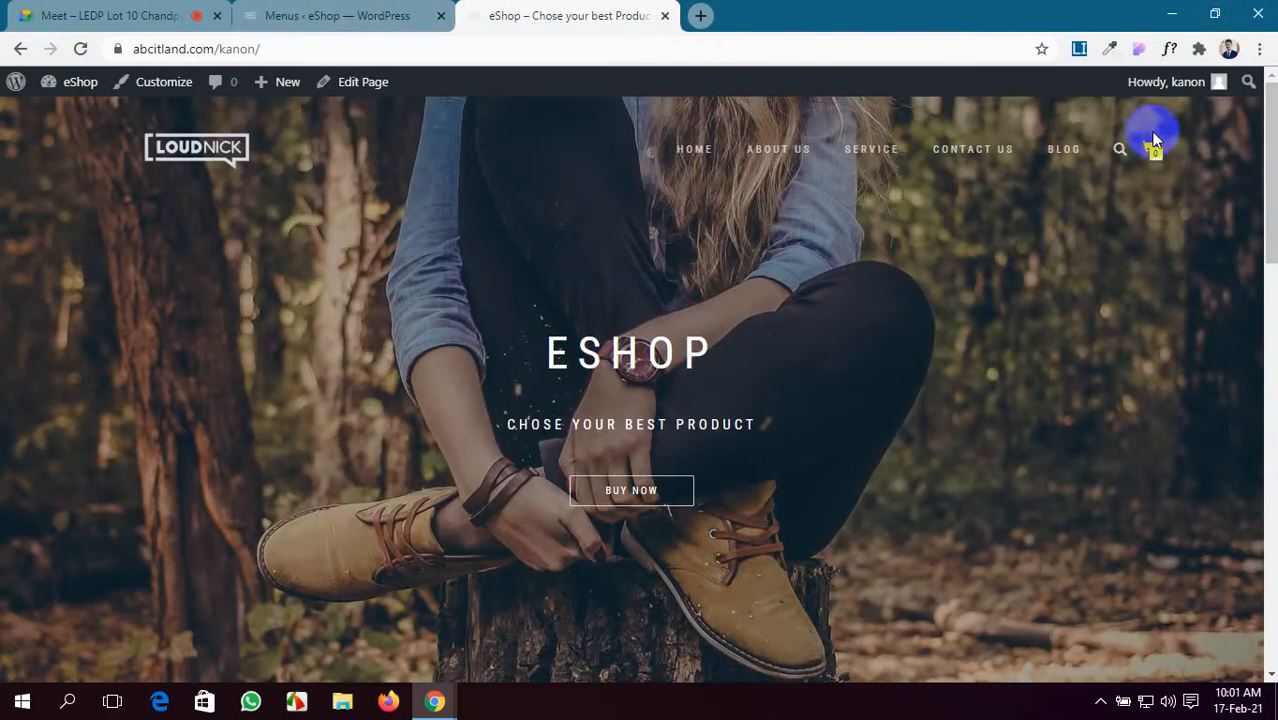
left_click(385, 15)
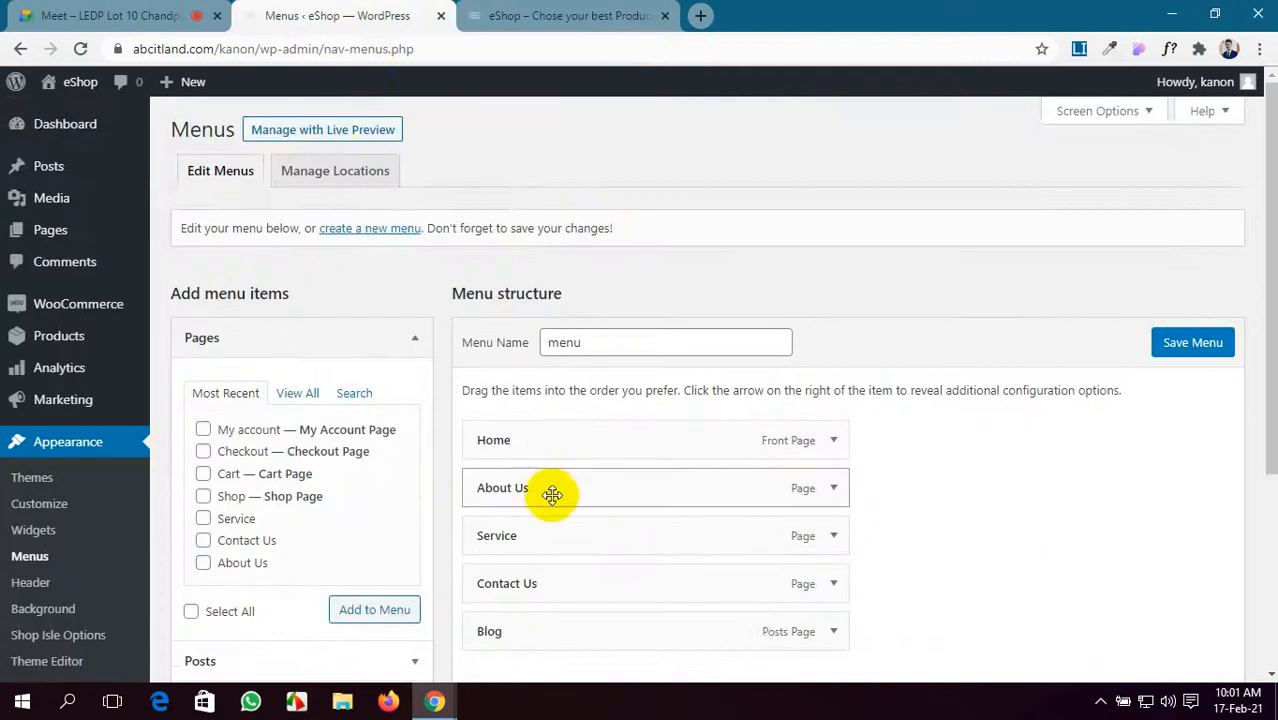
scroll(552, 495, "down", 2)
left_click(297, 205)
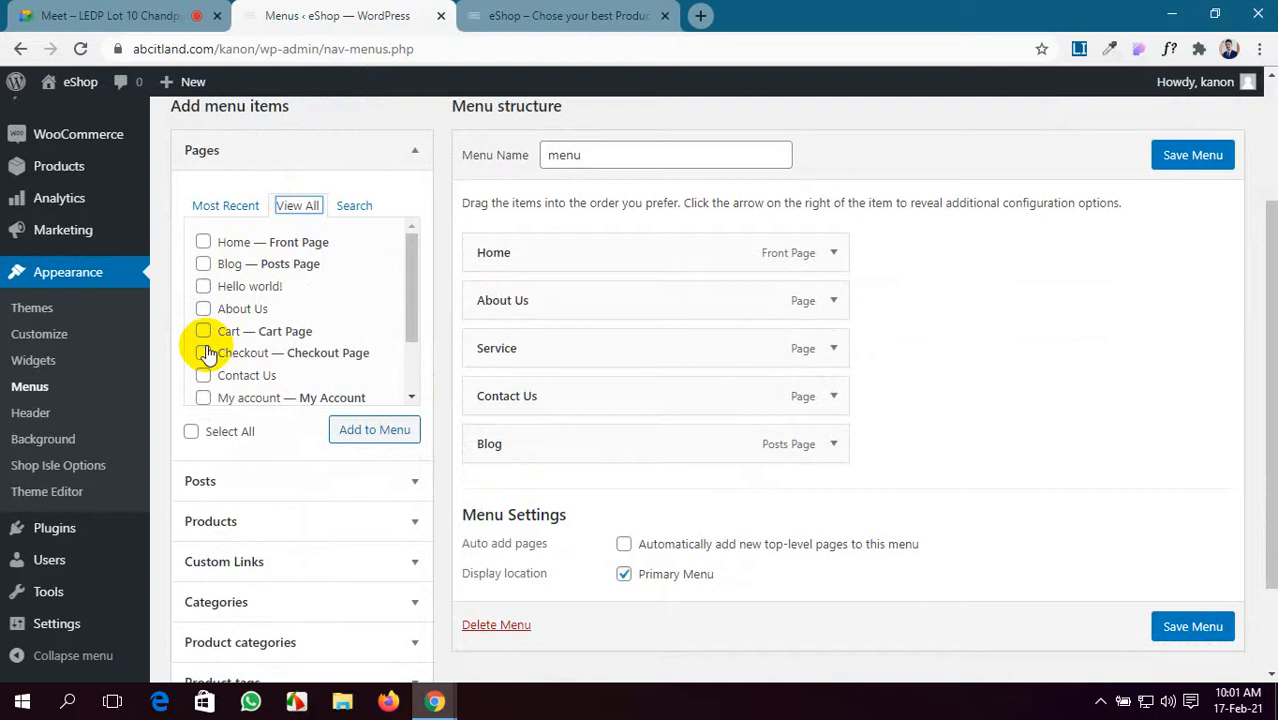
left_click(203, 397)
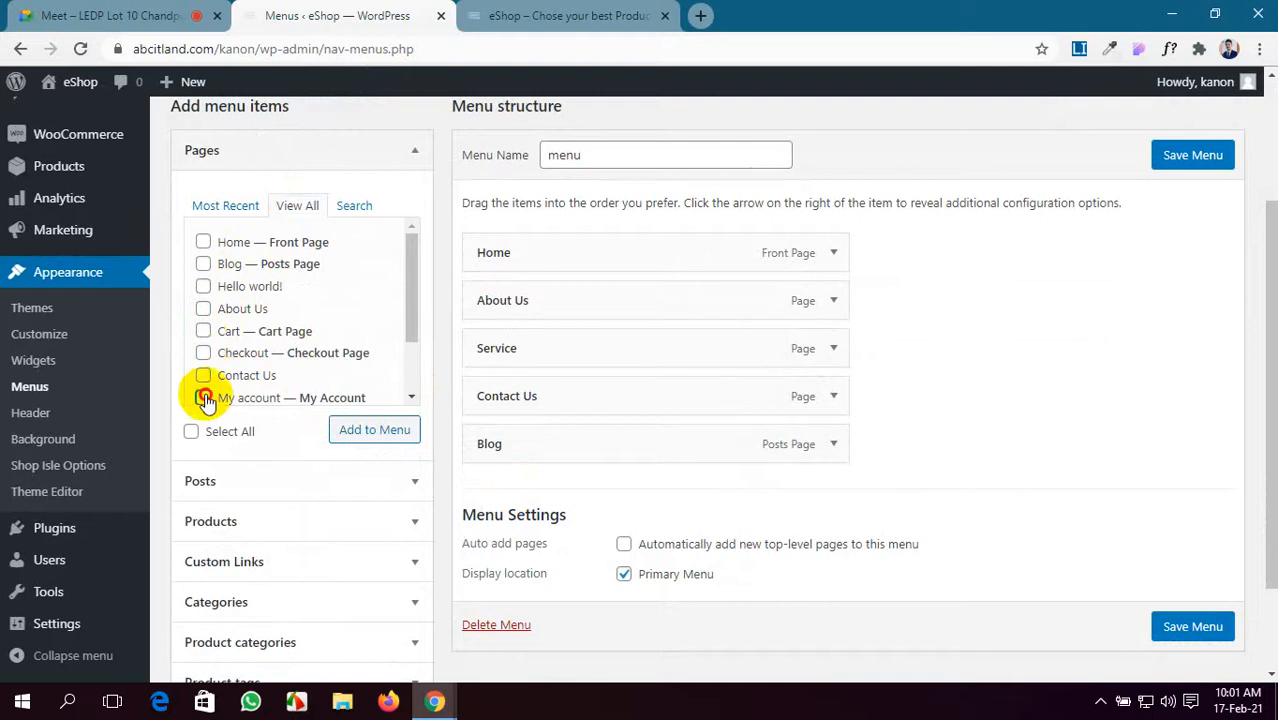
scroll(230, 345, "down", 1)
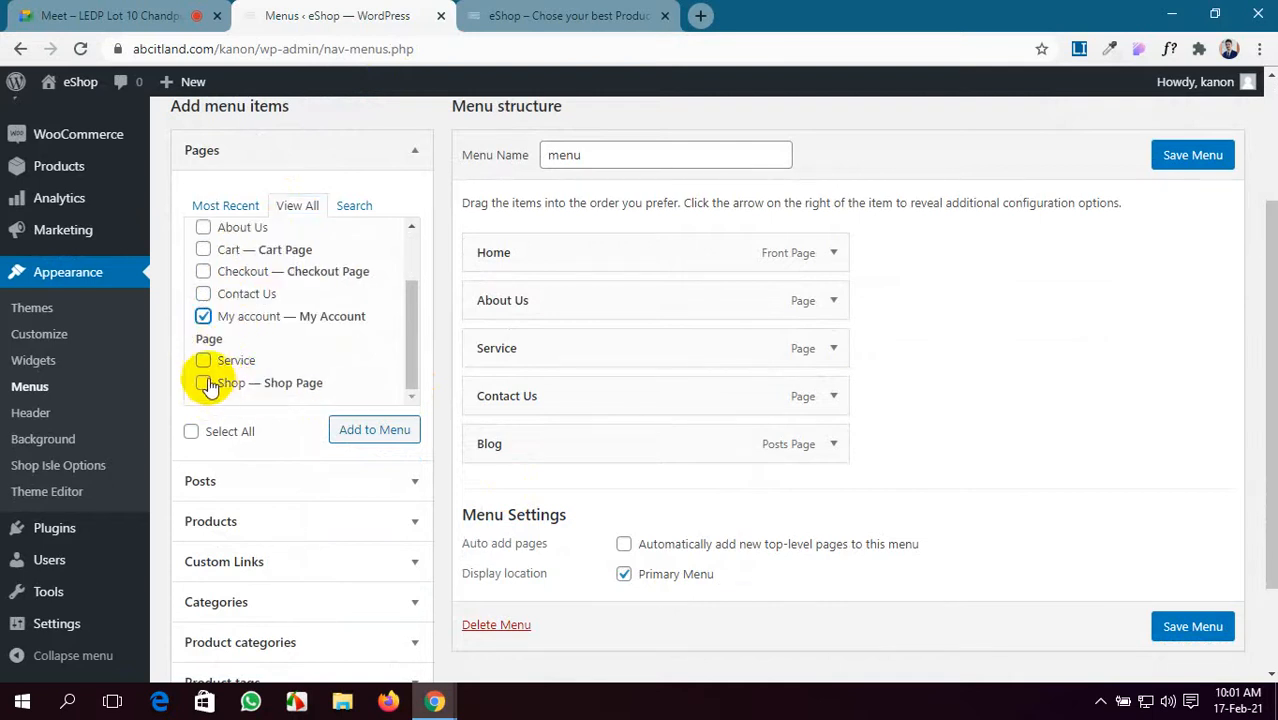
left_click(204, 382)
scroll(255, 345, "up", 2)
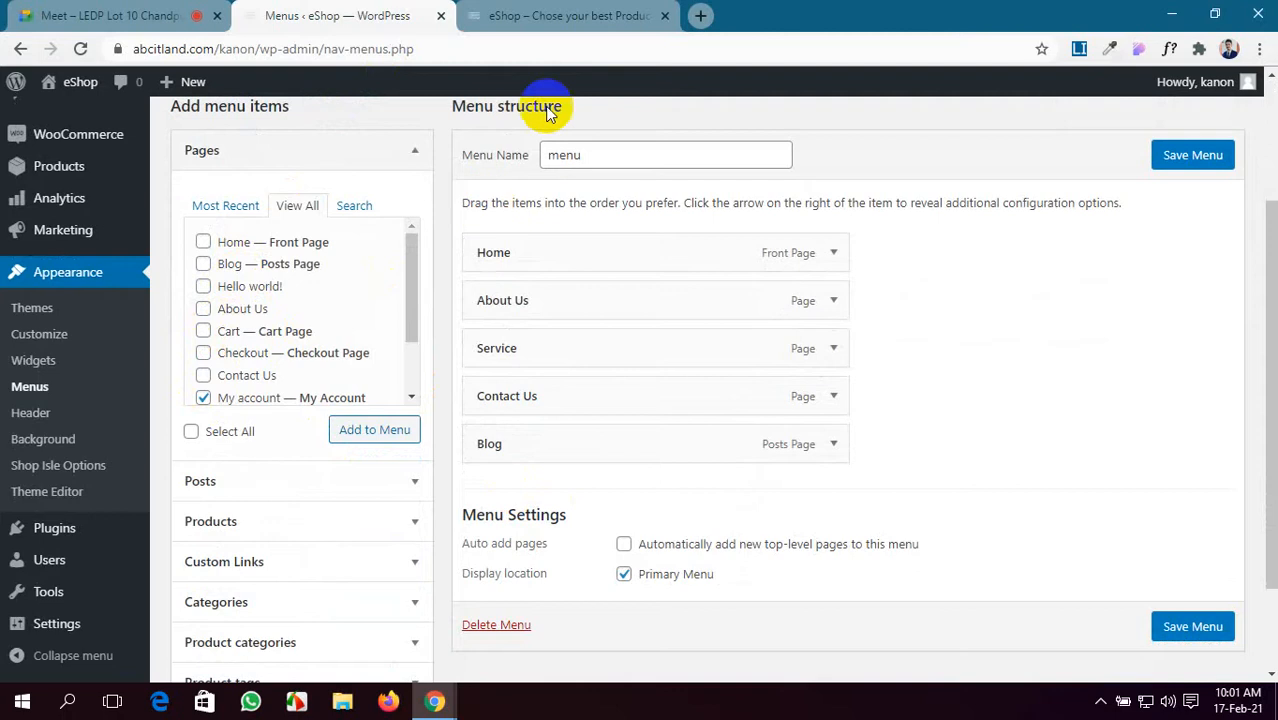
- Compare with the live storefront navigation and add My account and Shop to the menu
left_click(566, 15)
left_click(376, 10)
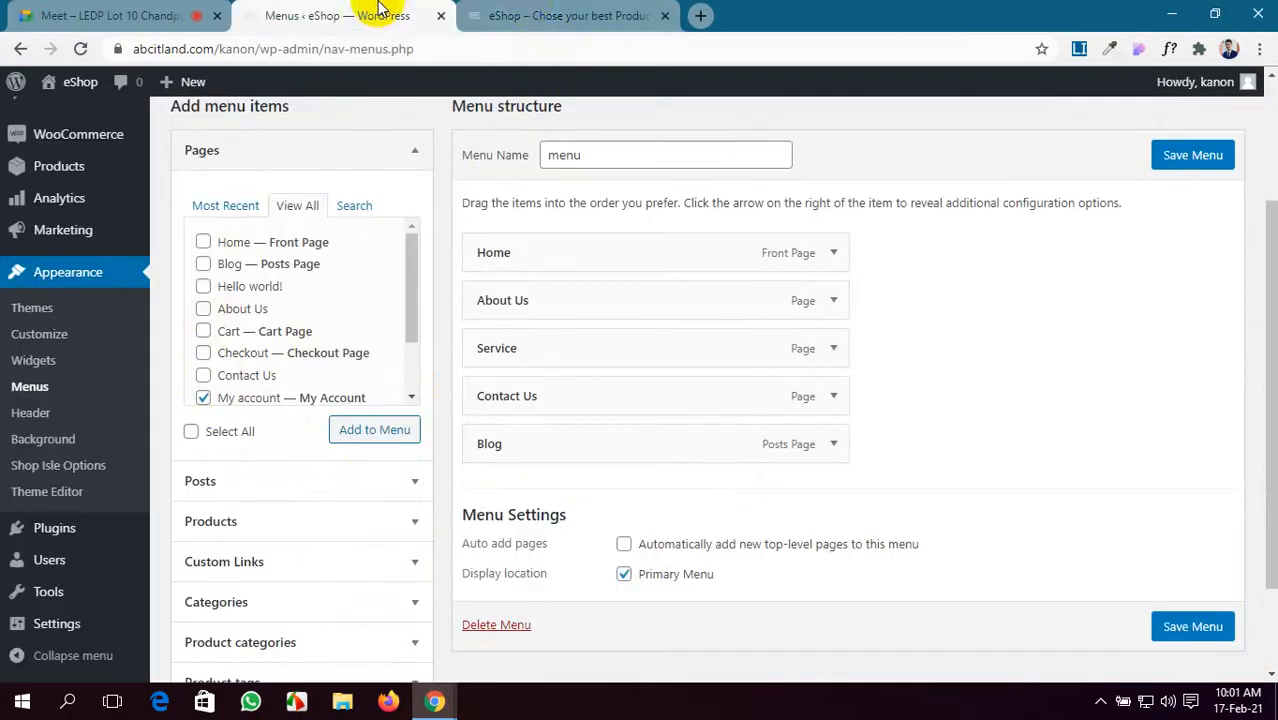
left_click(502, 12)
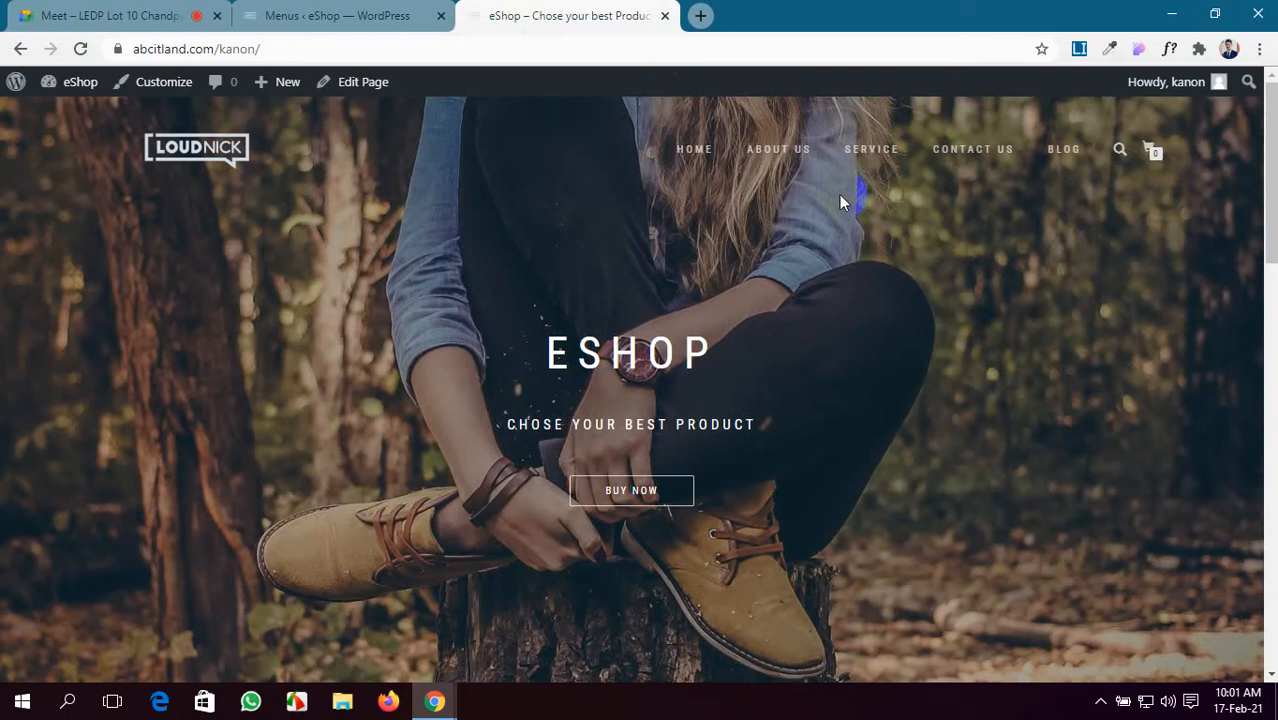
left_click(371, 12)
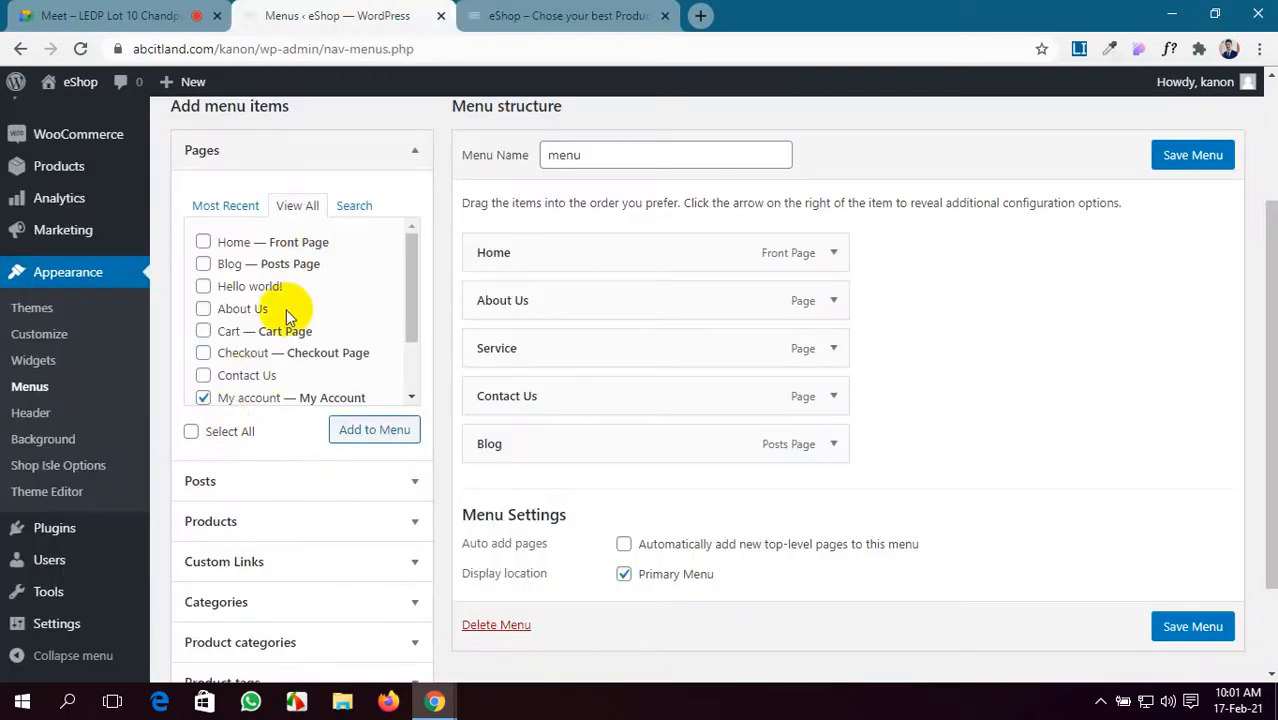
scroll(310, 320, "down", 2)
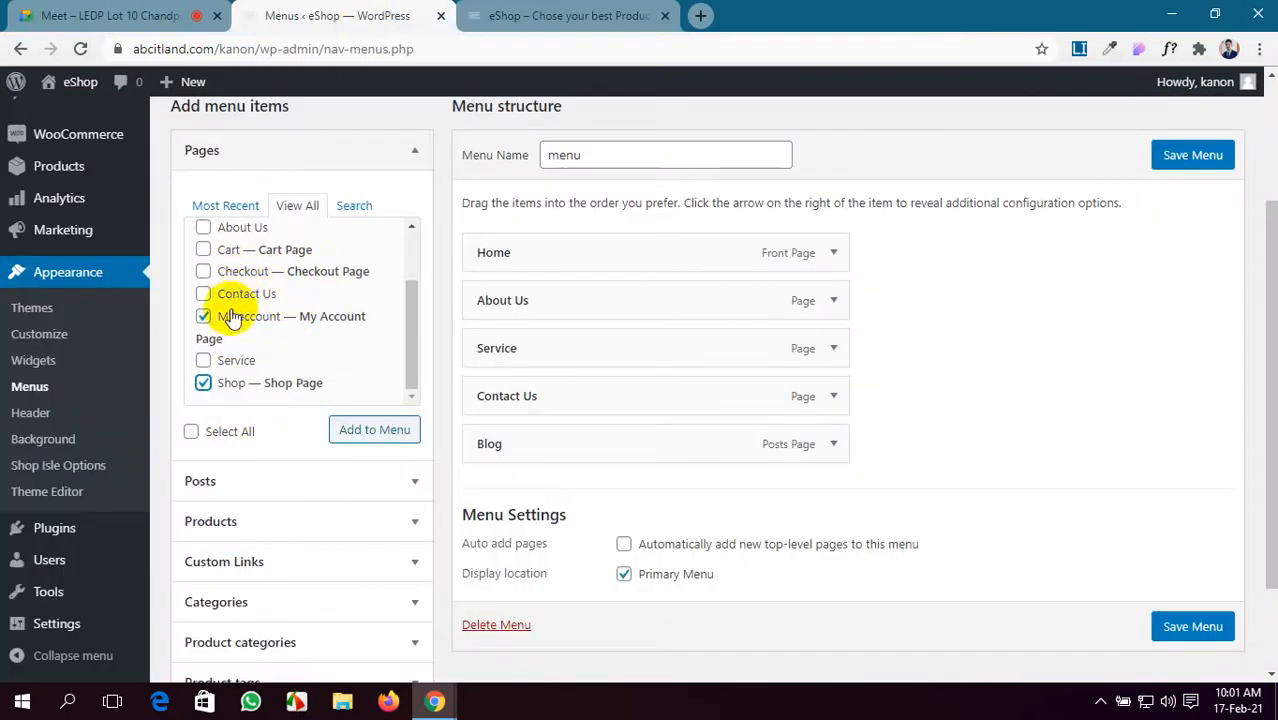
scroll(245, 330, "up", 2)
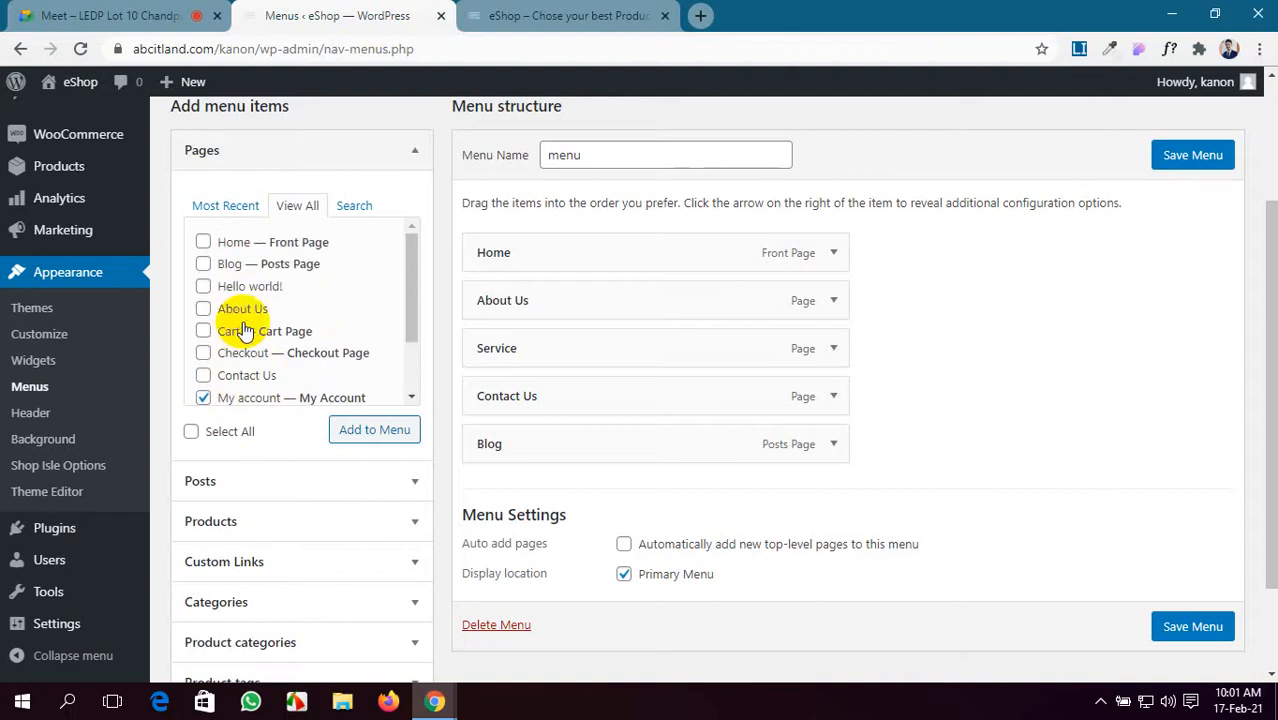
left_click(377, 440)
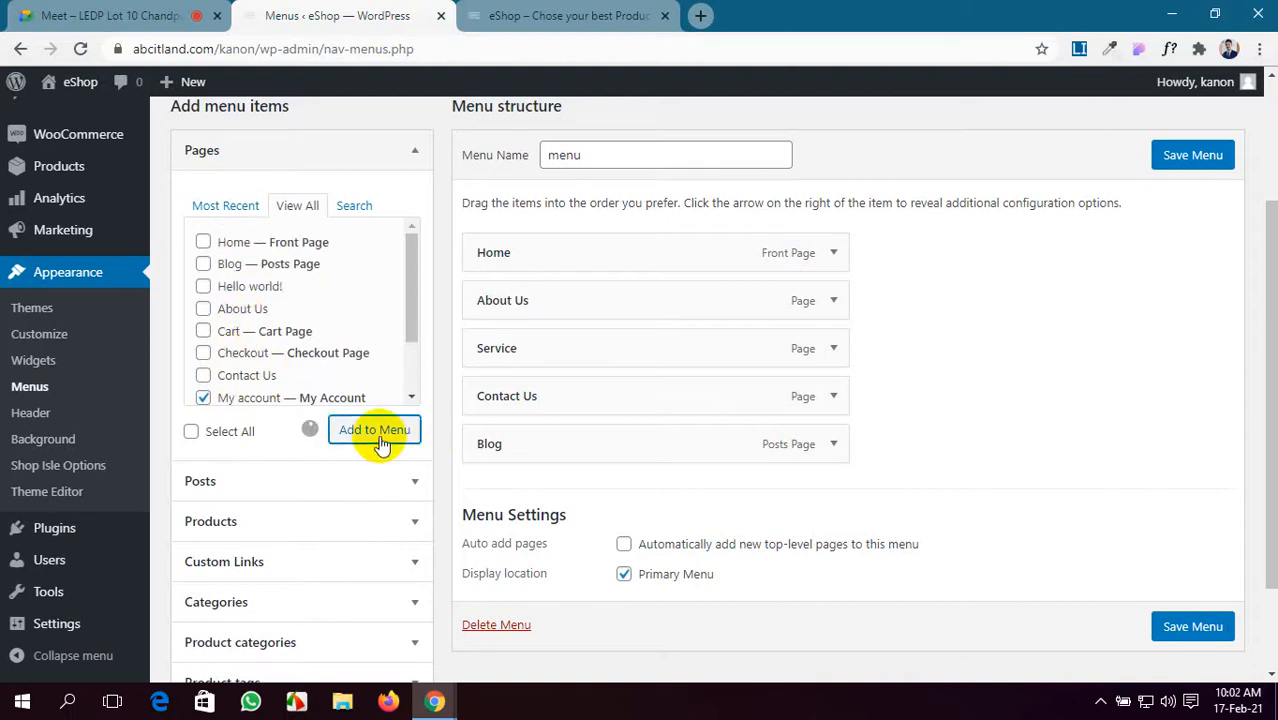
- Move Blog below Shop in the menu structure and save the menu
scroll(285, 300, "down", 2)
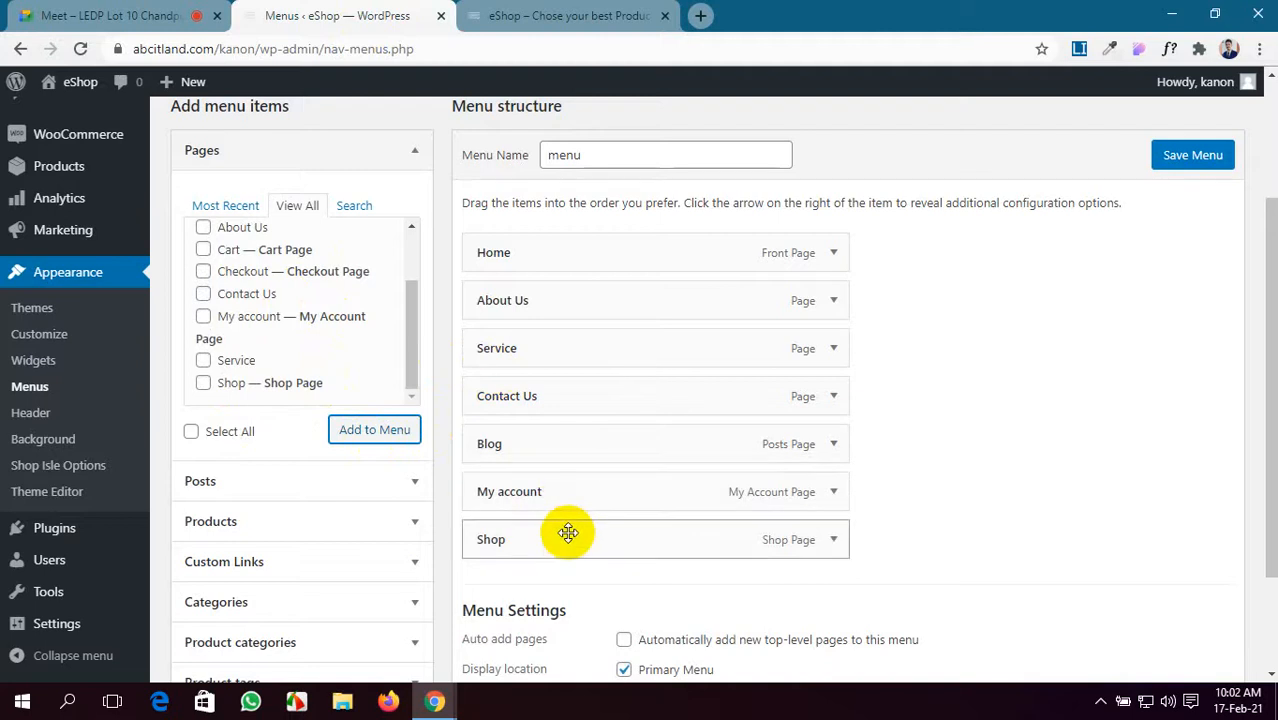
left_click_drag(576, 443, 602, 539)
scroll(770, 503, "down", 1)
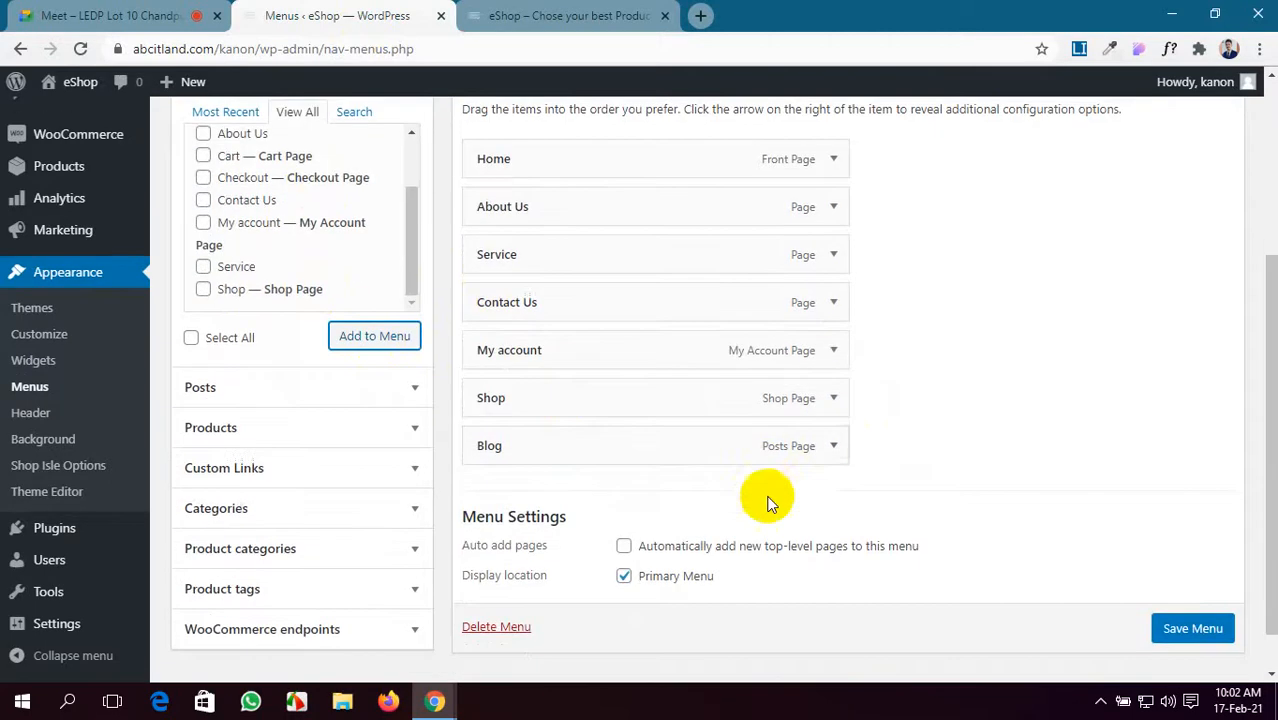
scroll(1111, 319, "up", 3)
left_click(1180, 343)
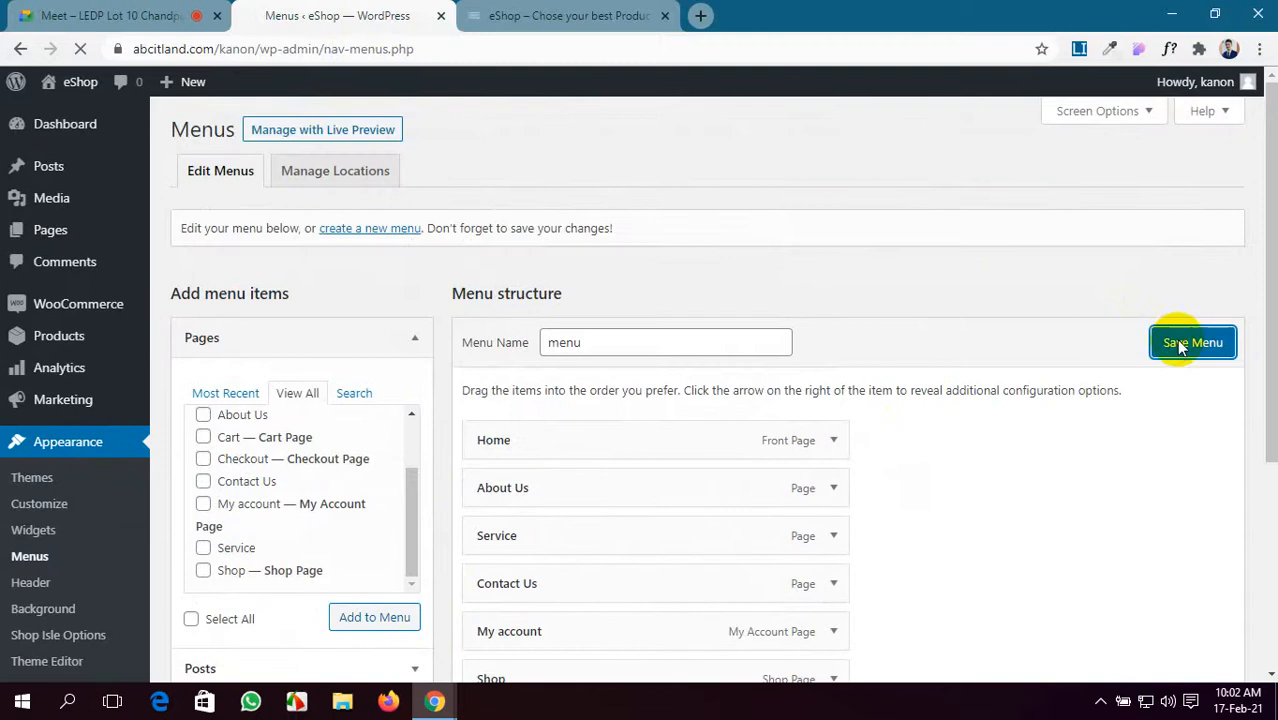
- Reload the storefront to see the new menu and open My account from it
left_click(568, 12)
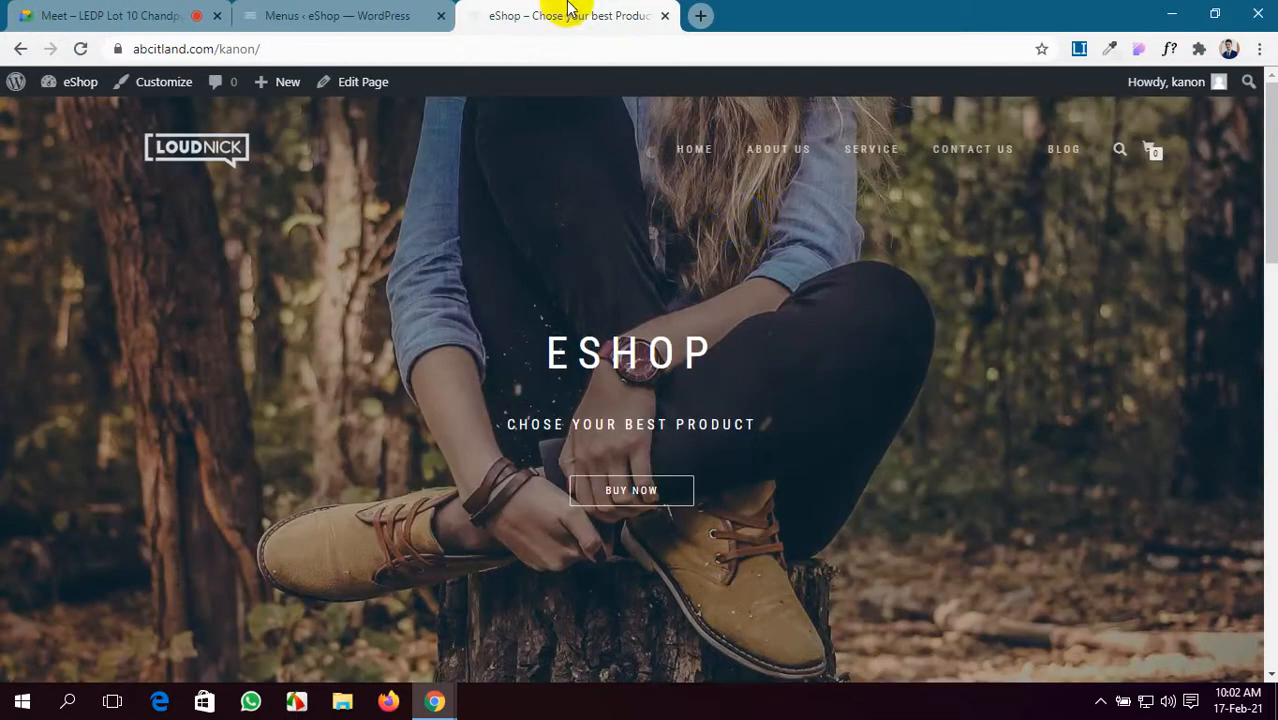
left_click(82, 49)
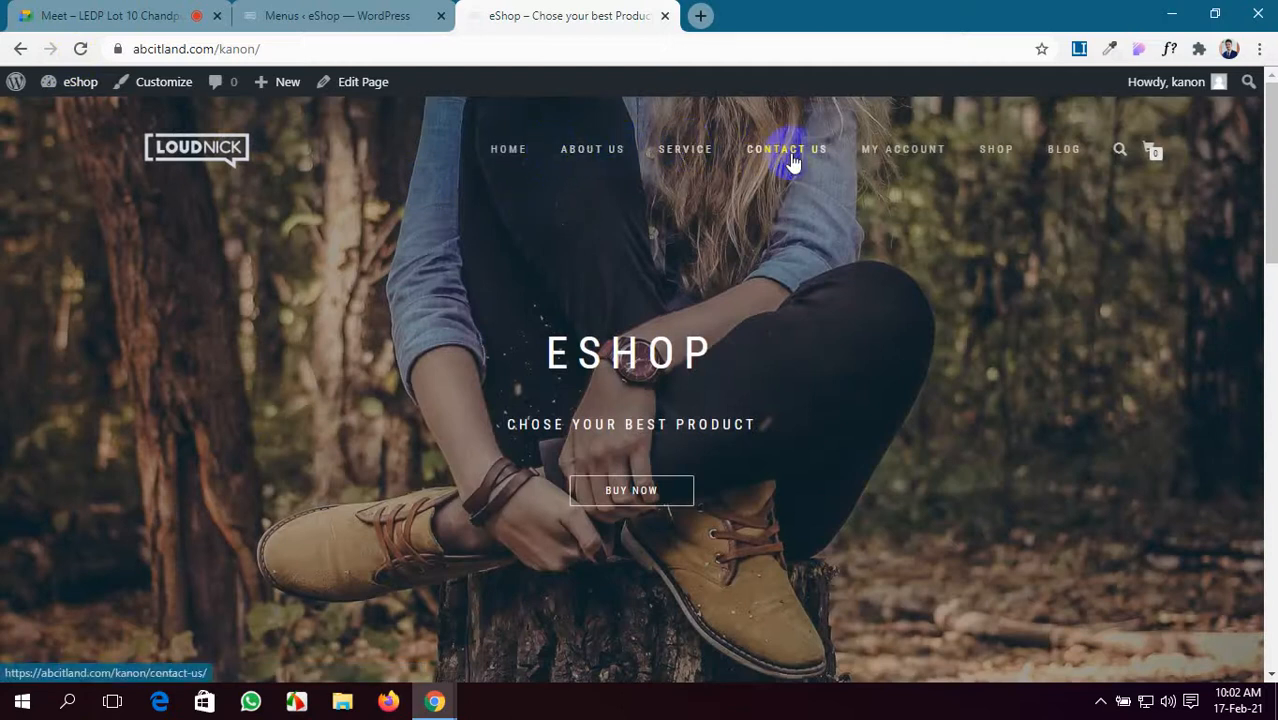
left_click(893, 152)
- Reorder the menu so My account follows Shop and save it
left_click(365, 15)
scroll(622, 387, "down", 1)
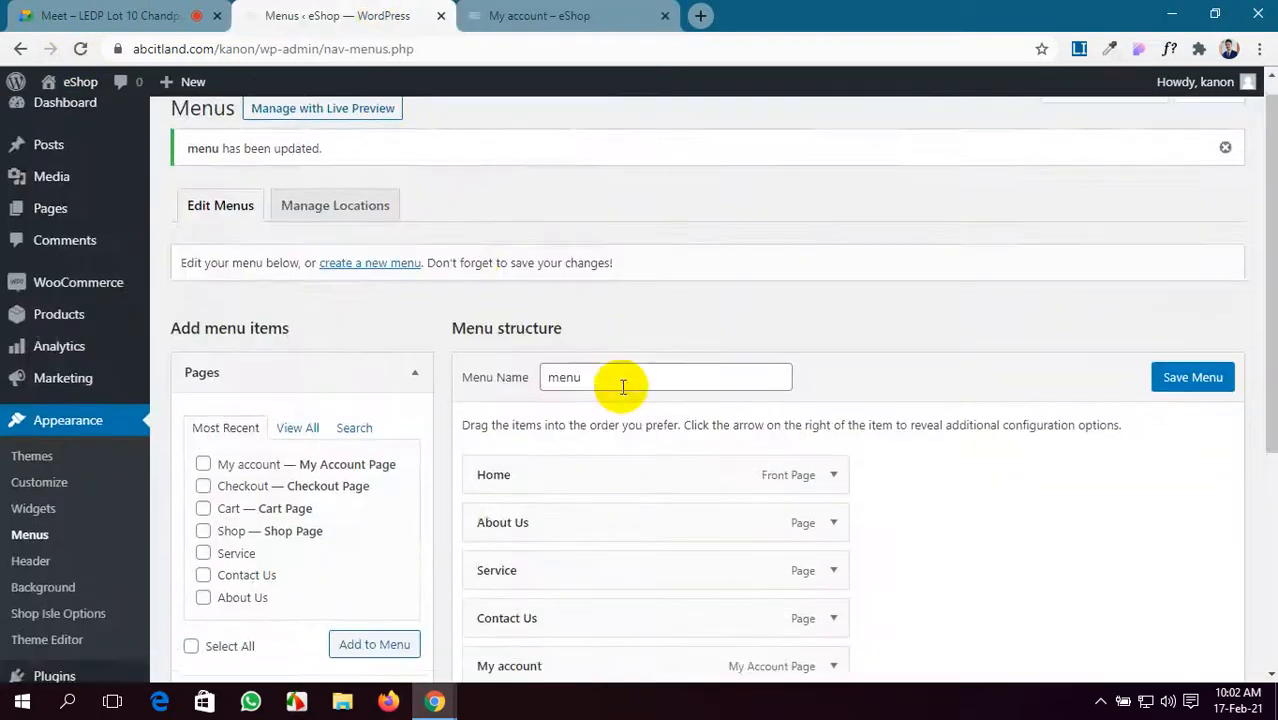
scroll(622, 387, "down", 3)
left_click_drag(630, 394, 625, 437)
left_click(1155, 120)
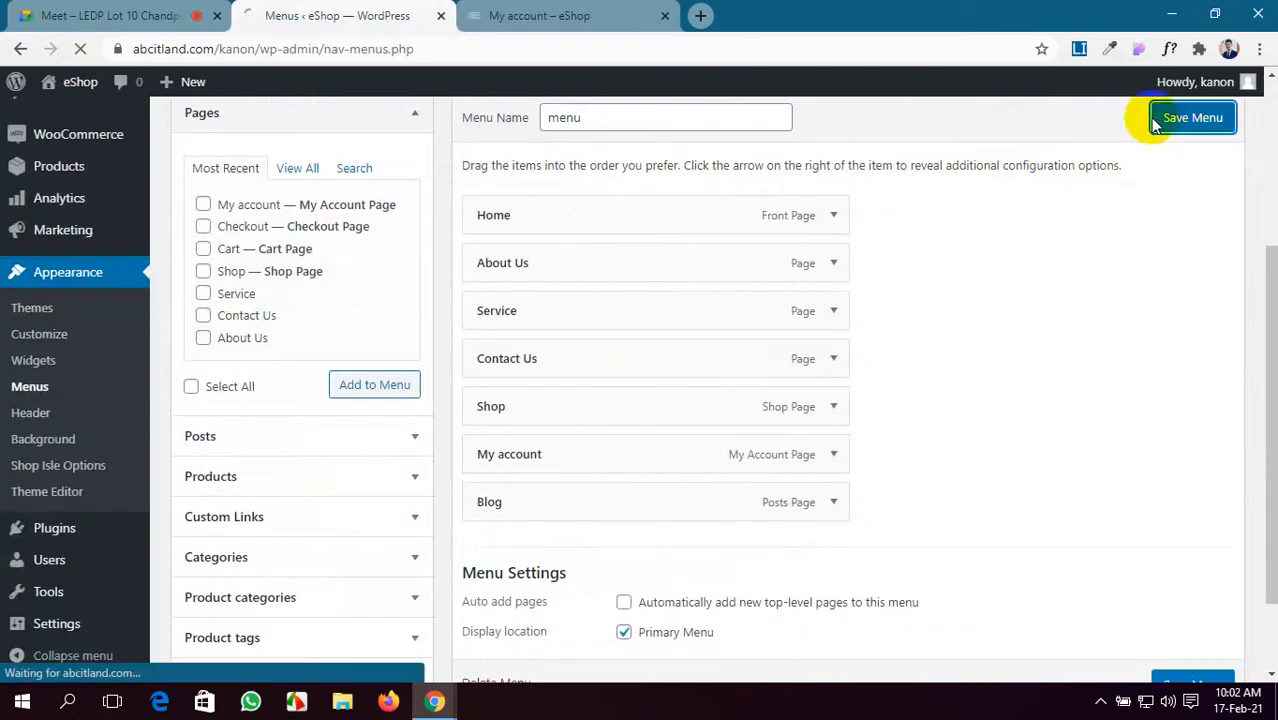
- Browse the live My account and Shop pages from the site navigation
left_click(545, 15)
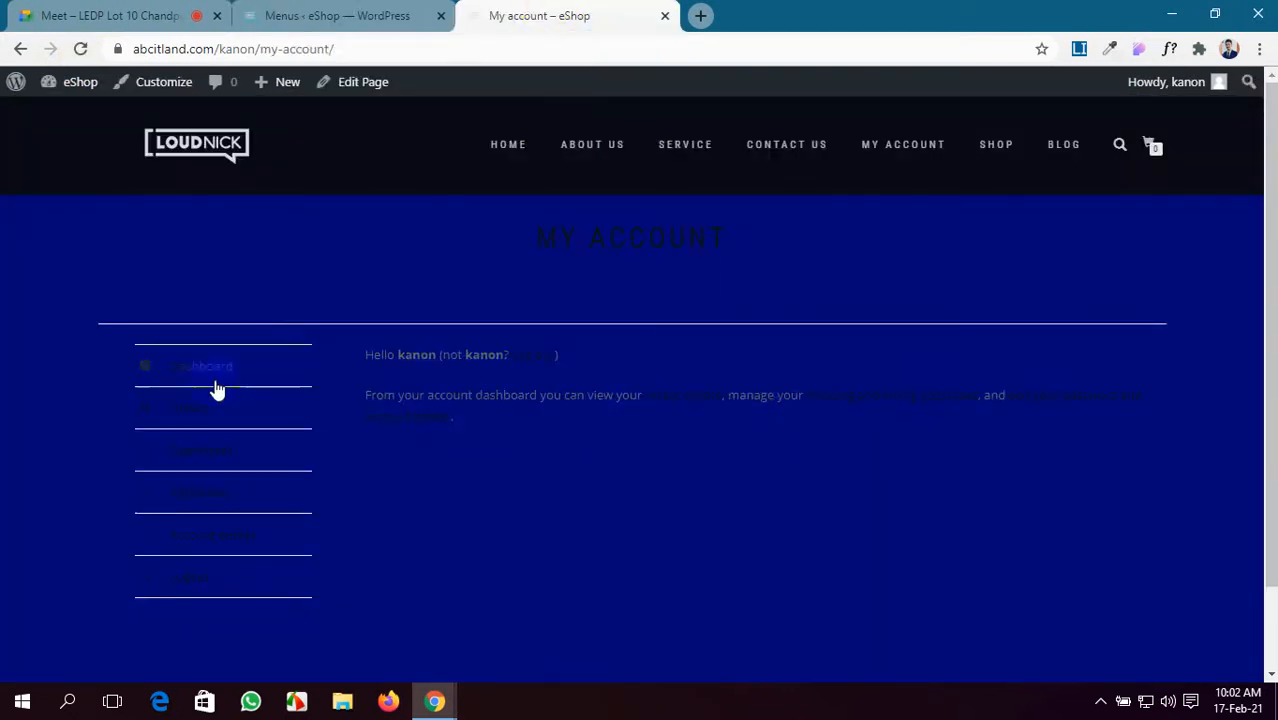
scroll(216, 400, "down", 2)
scroll(215, 415, "up", 2)
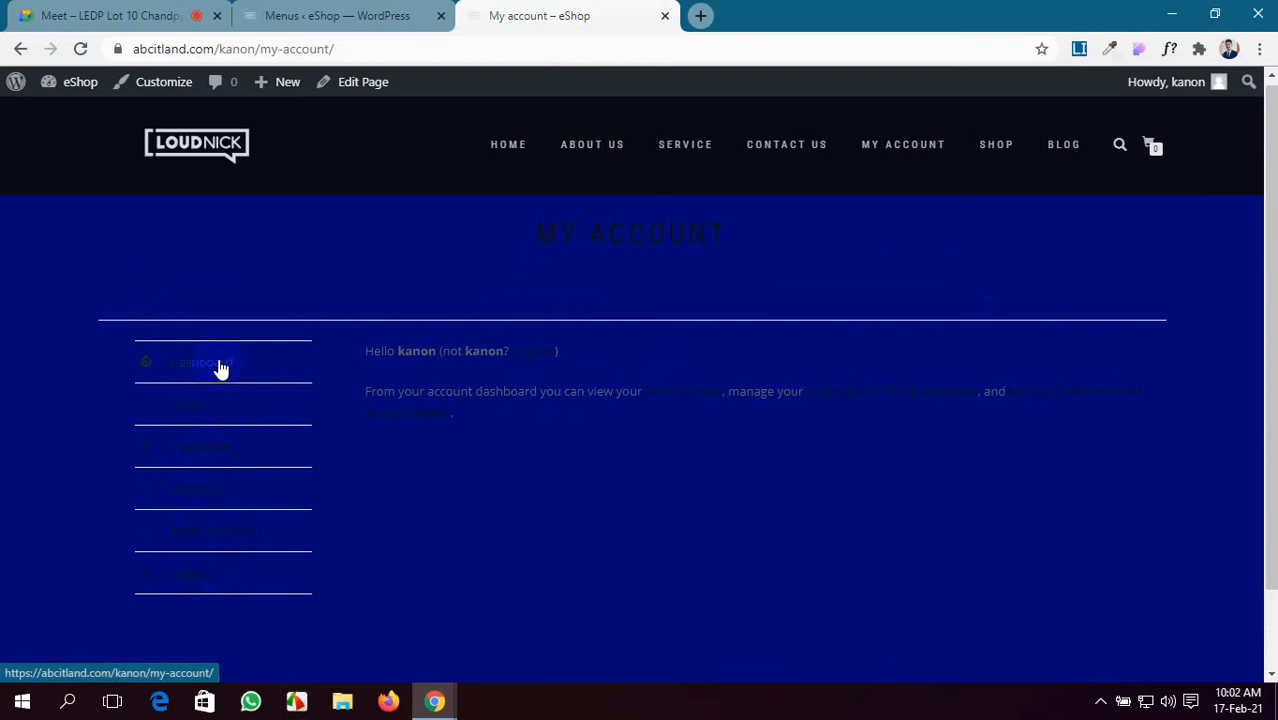
left_click(903, 135)
left_click(993, 152)
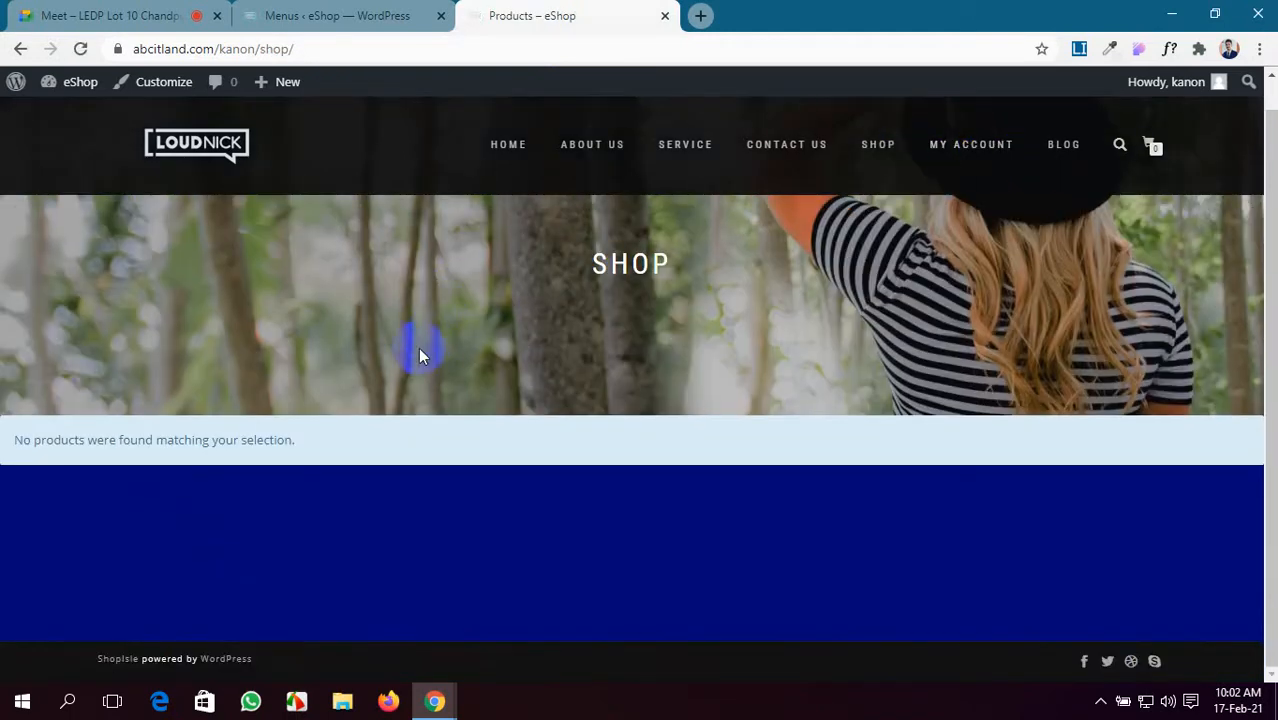
scroll(384, 431, "down", 1)
scroll(300, 455, "up", 1)
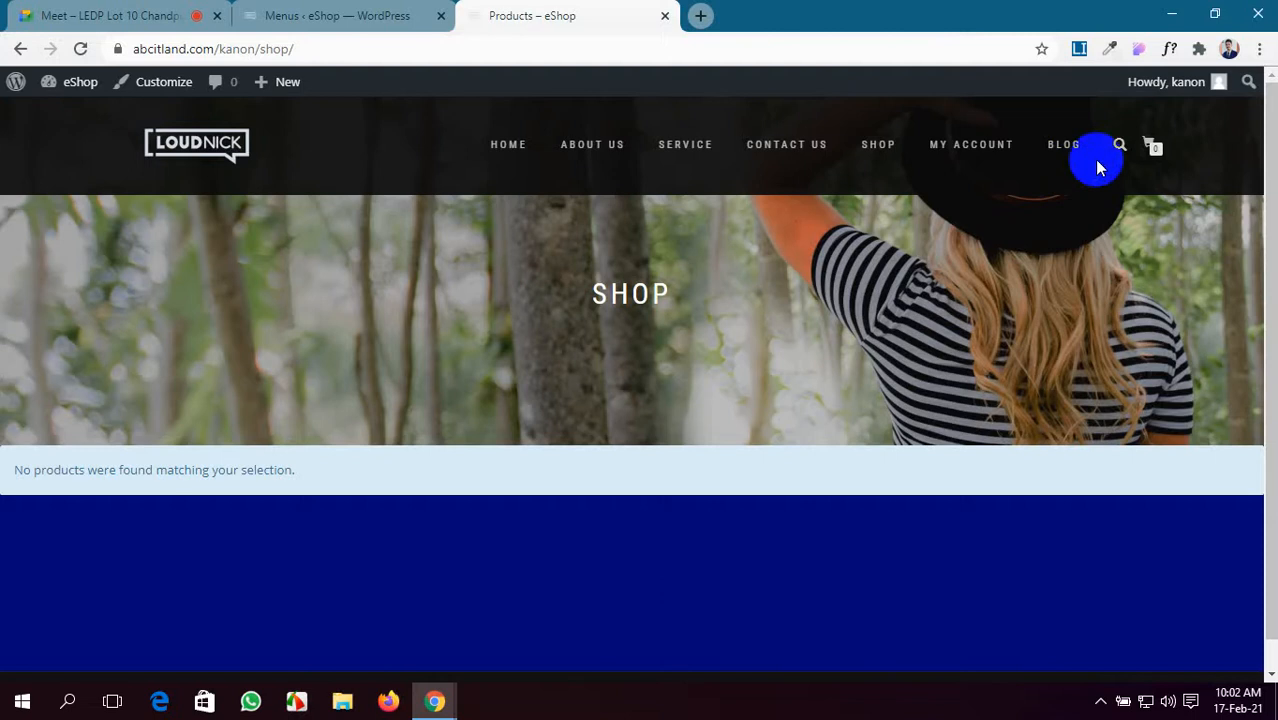
- Open the empty cart, return to the shop, then visit the home page
left_click(1150, 148)
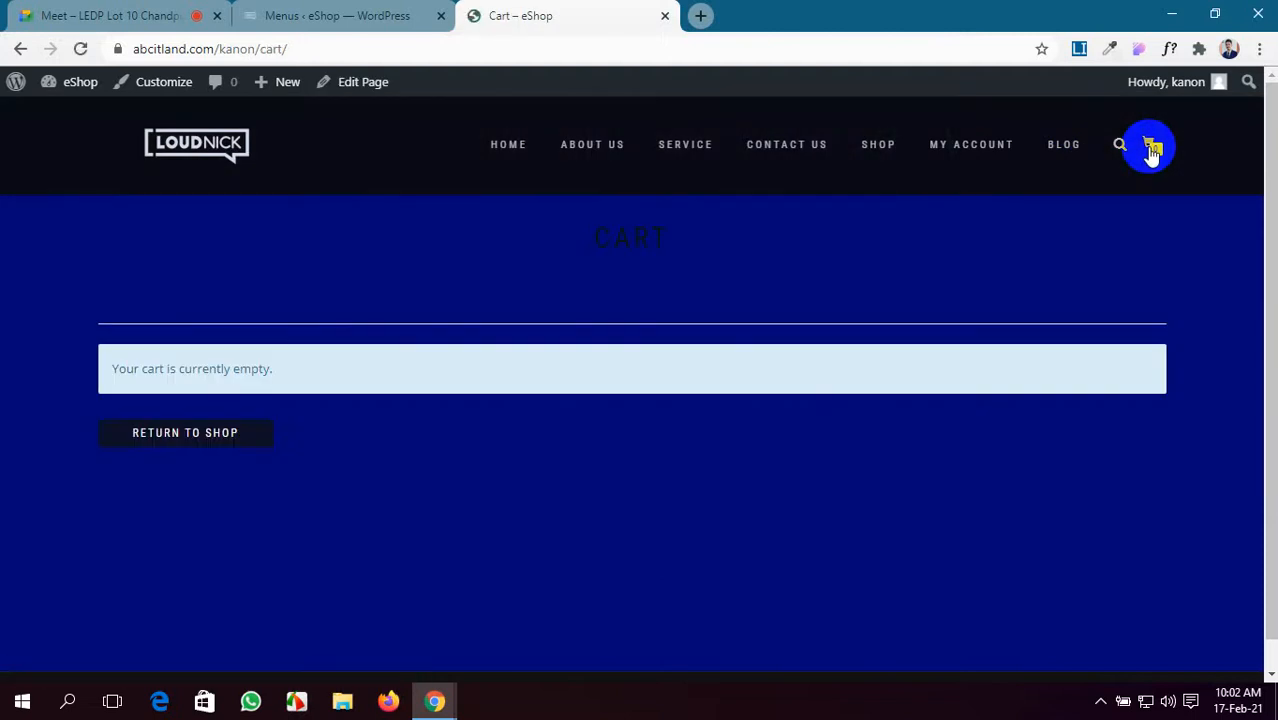
scroll(250, 500, "up", 1)
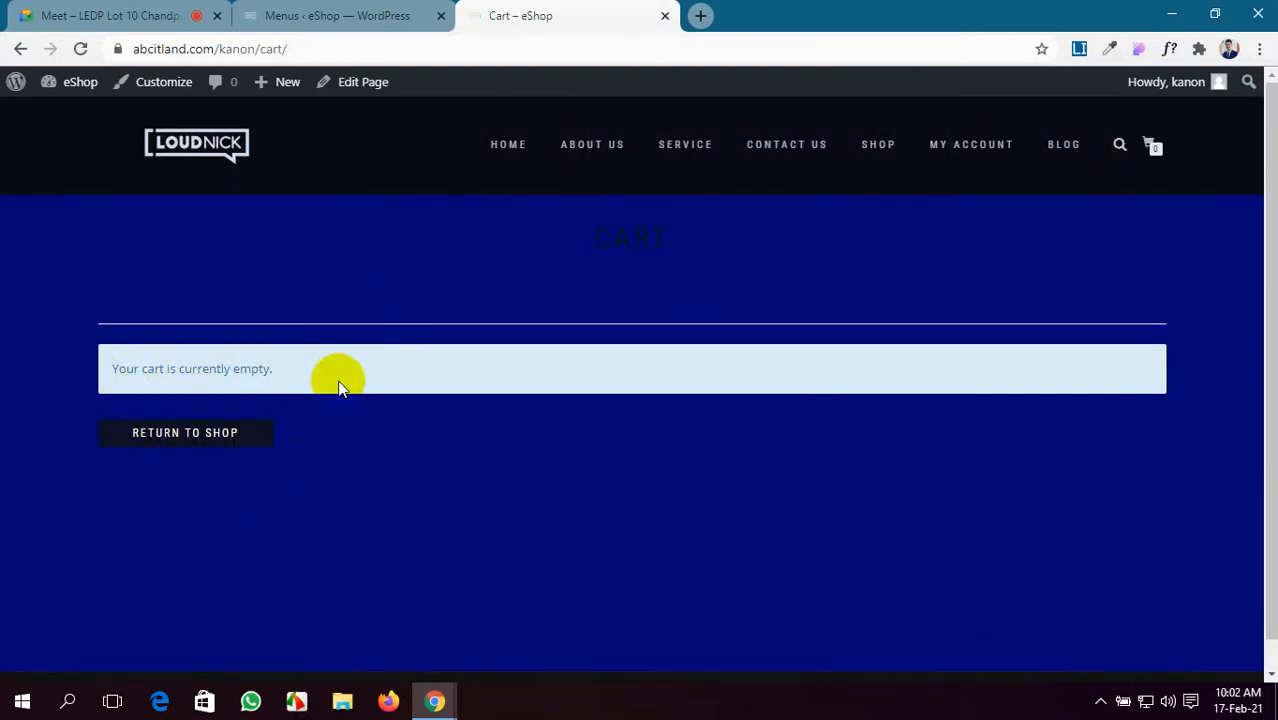
left_click(231, 433)
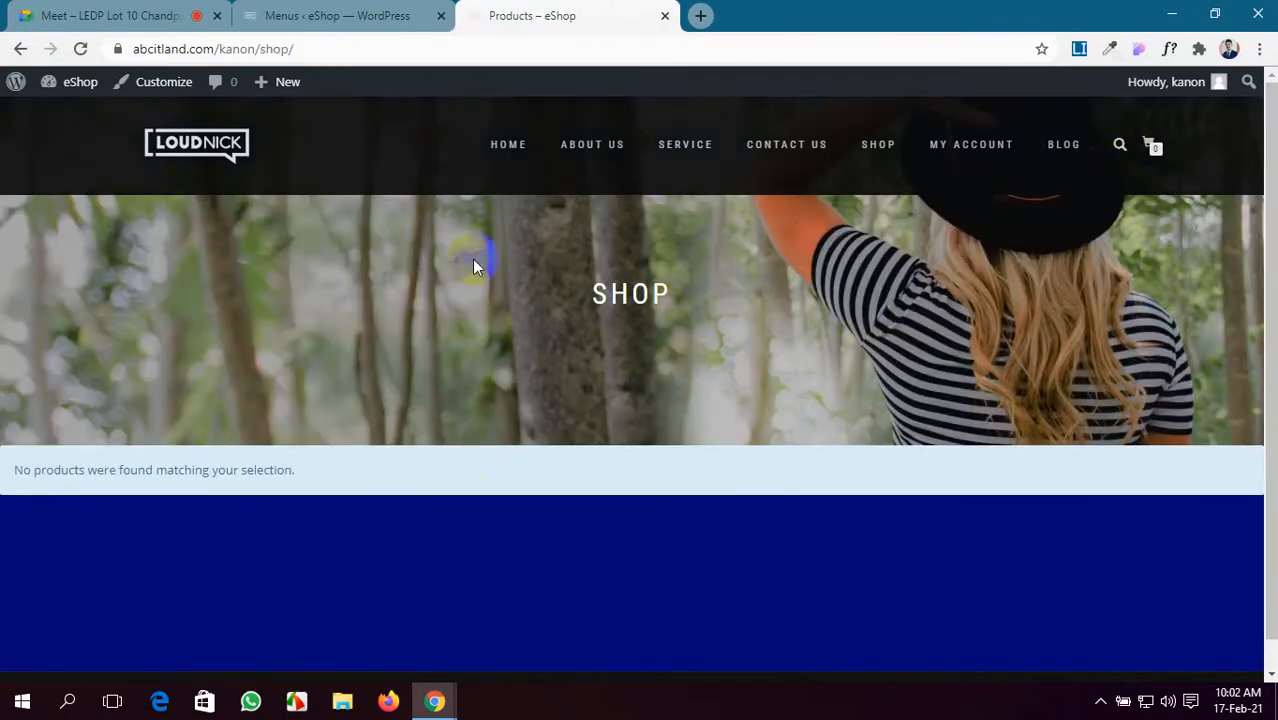
left_click(510, 146)
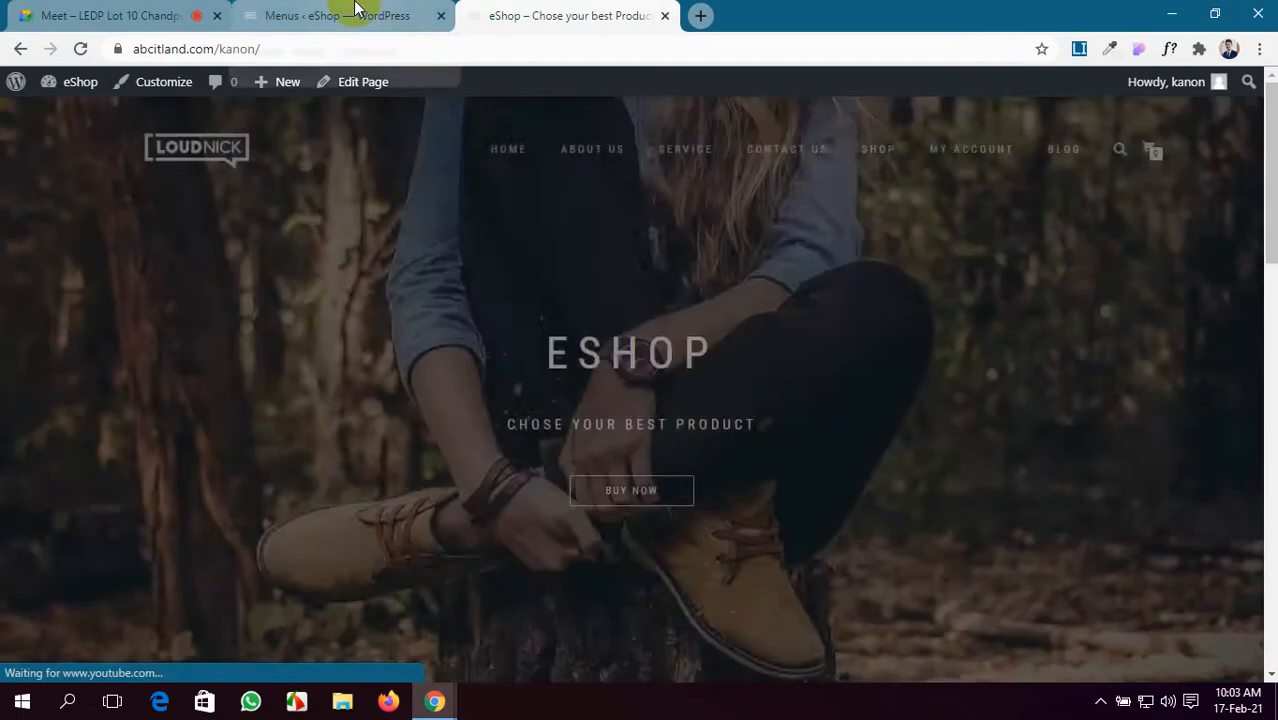
left_click(350, 15)
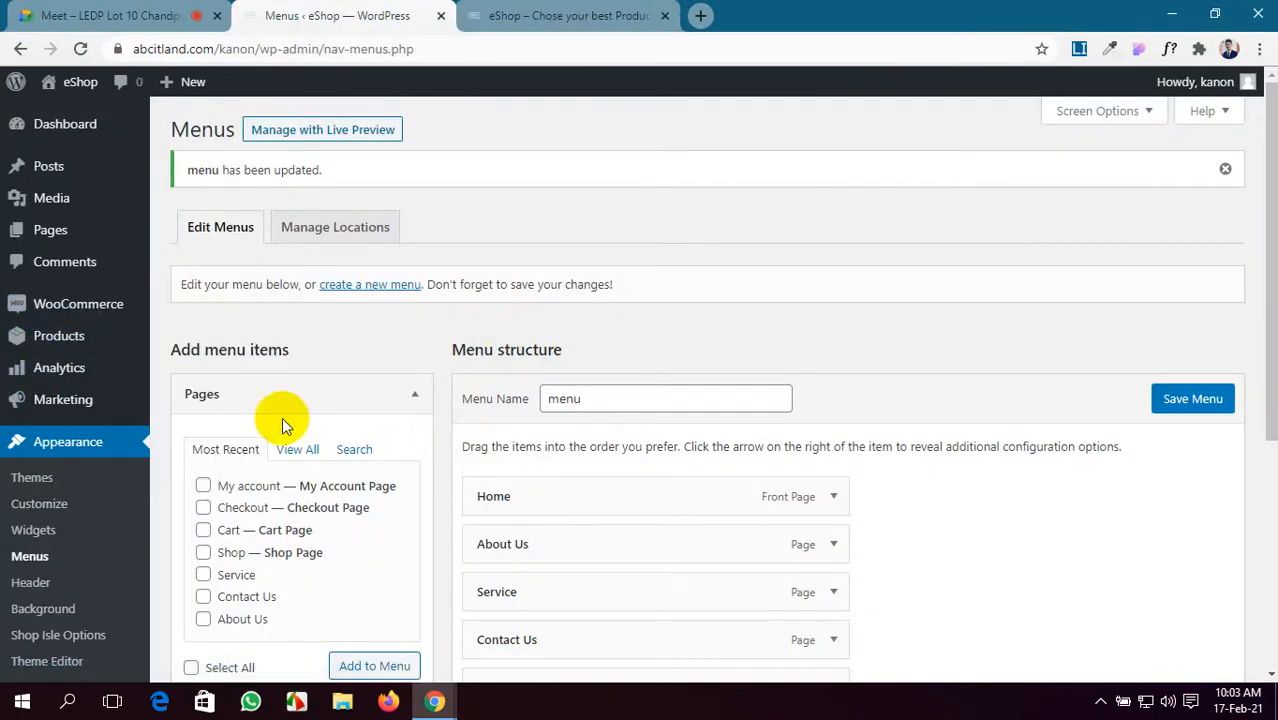
- Open the admin Dashboard and launch WooCommerce's setup wizard at Store Details
left_click(62, 136)
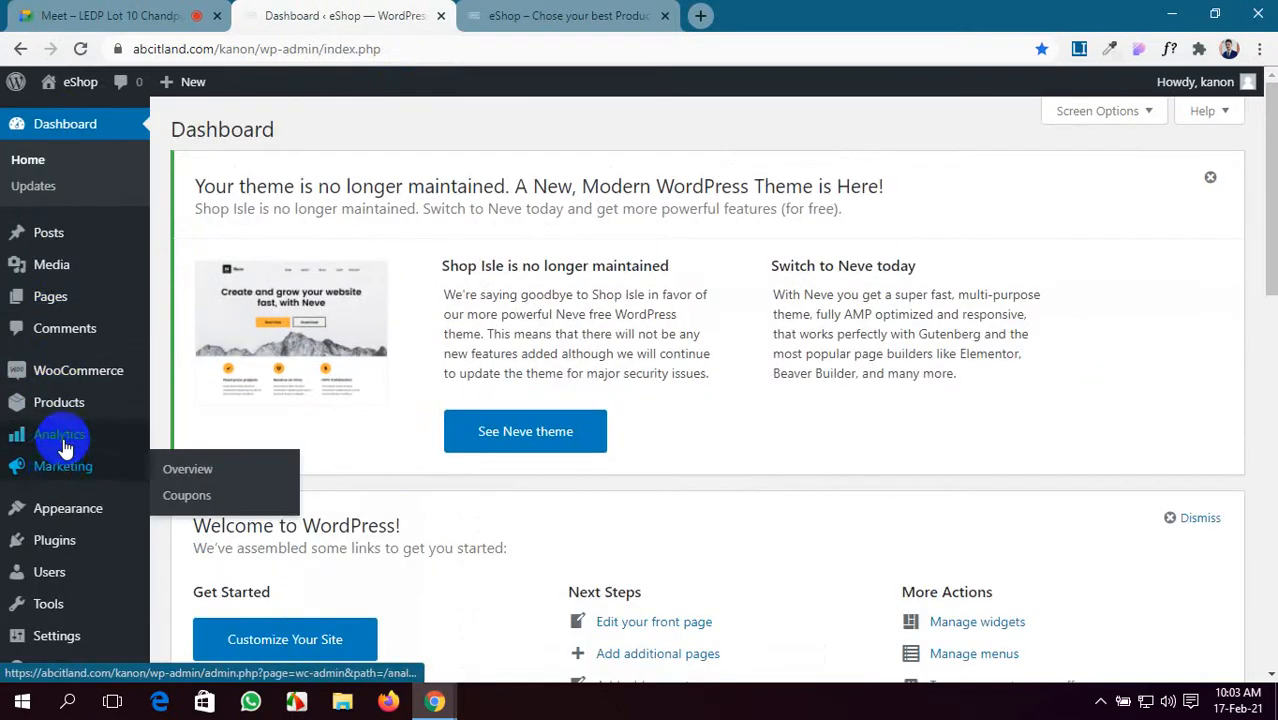
scroll(55, 460, "down", 1)
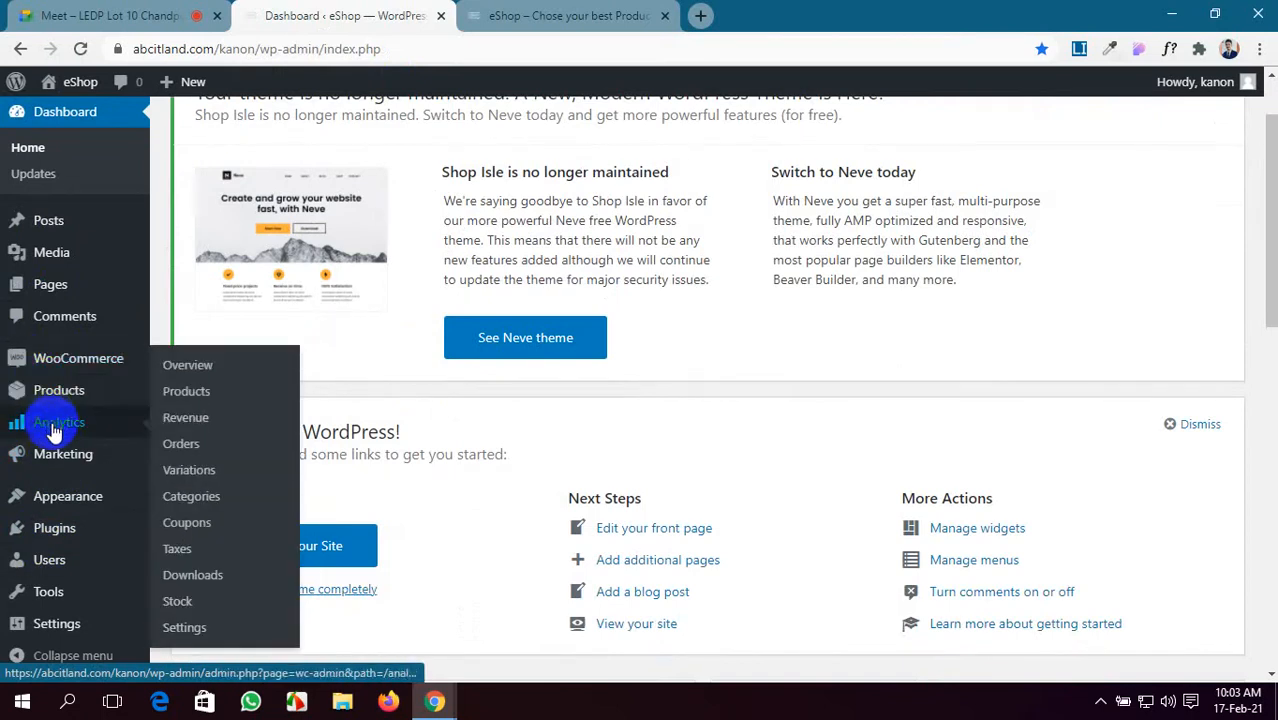
left_click(79, 368)
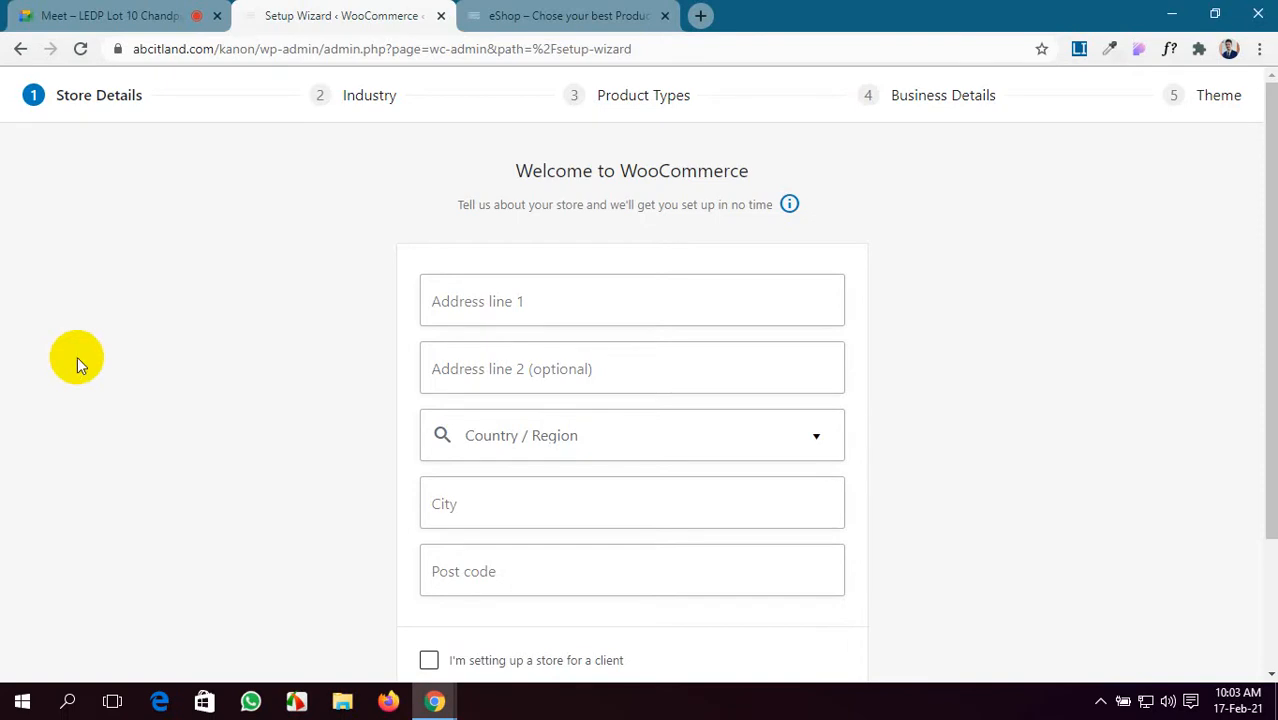
- Fill in both store address lines, removing the extra city name from line one
left_click(545, 303)
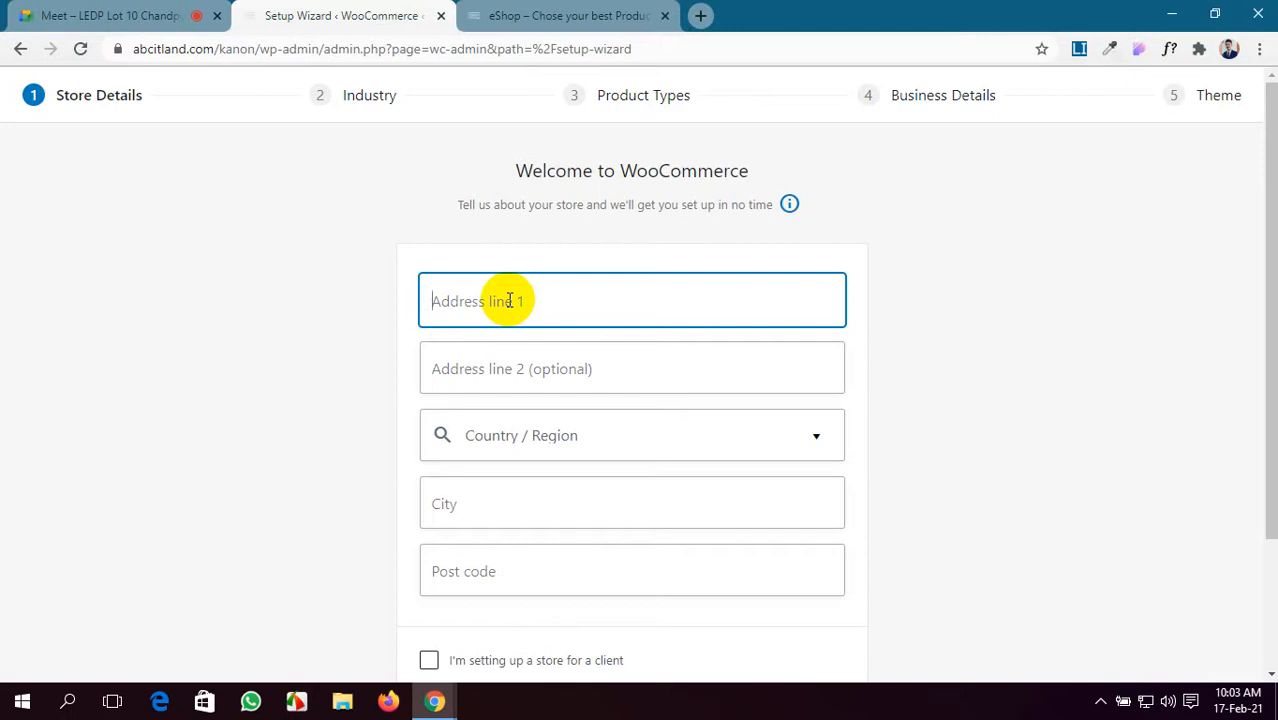
type("Uttara 1230 dhaka")
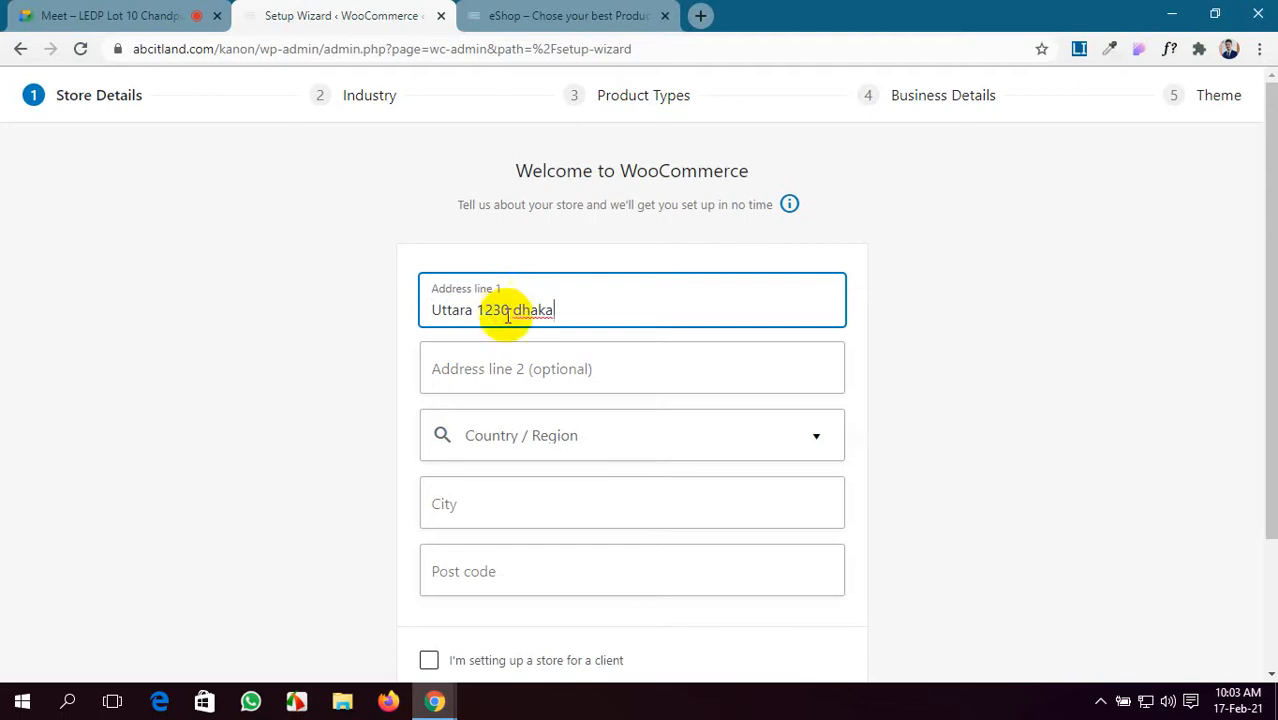
left_click_drag(512, 308, 560, 308)
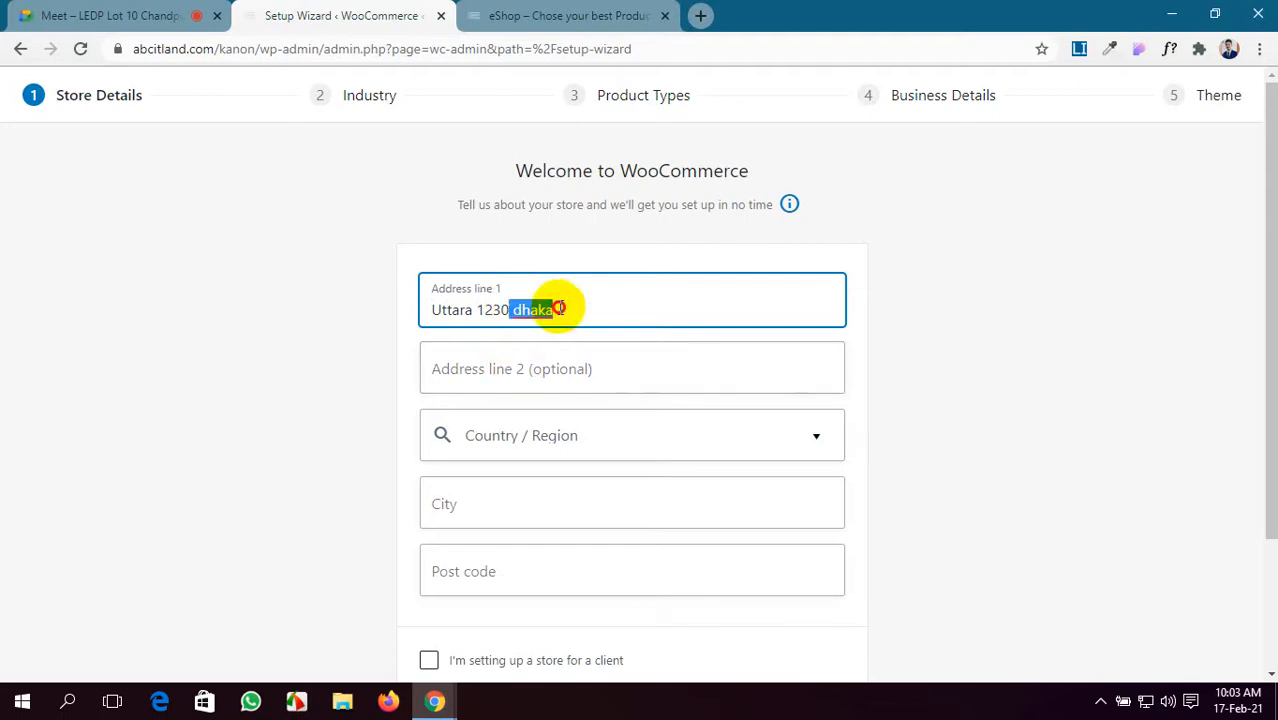
key("BackSpace")
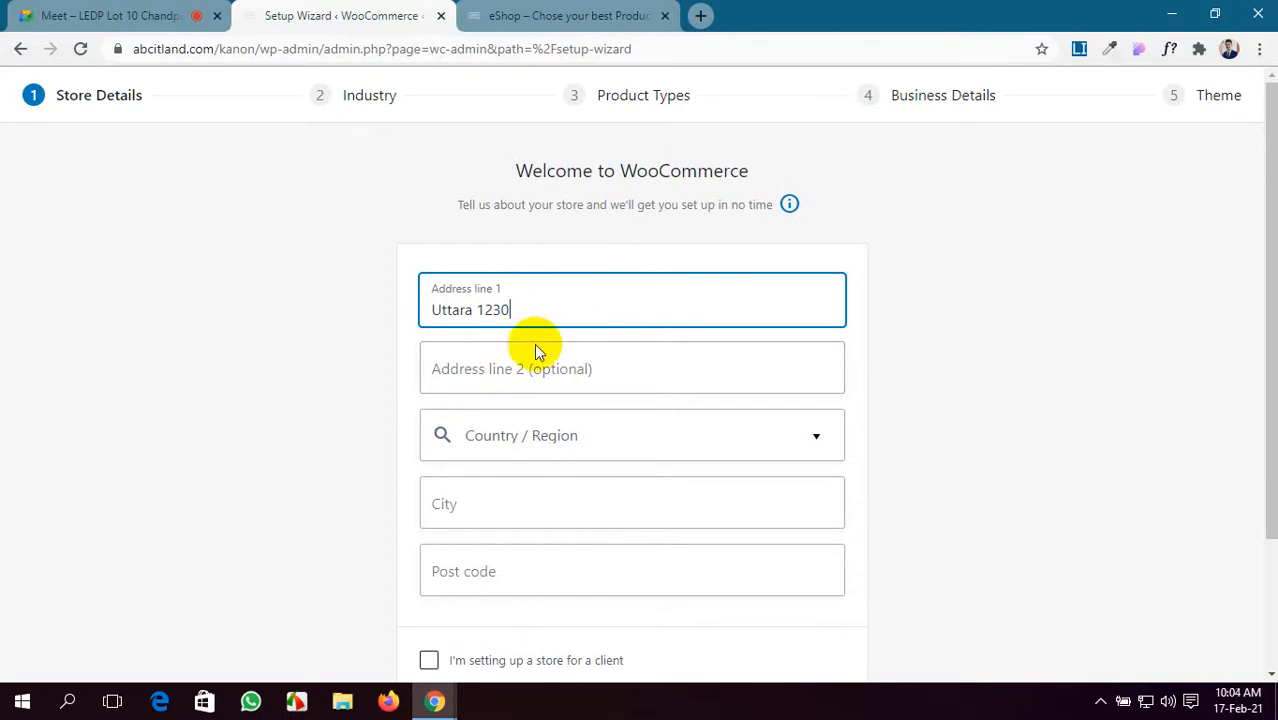
left_click(472, 372)
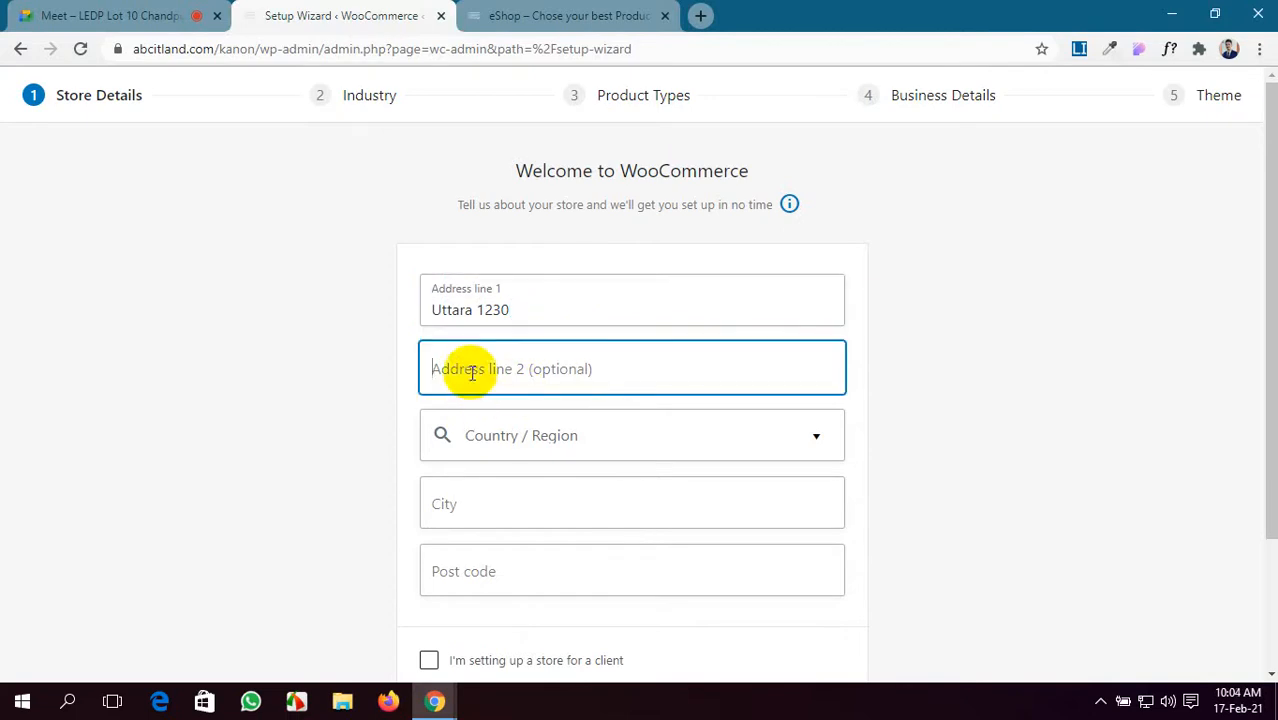
type("Dhaka")
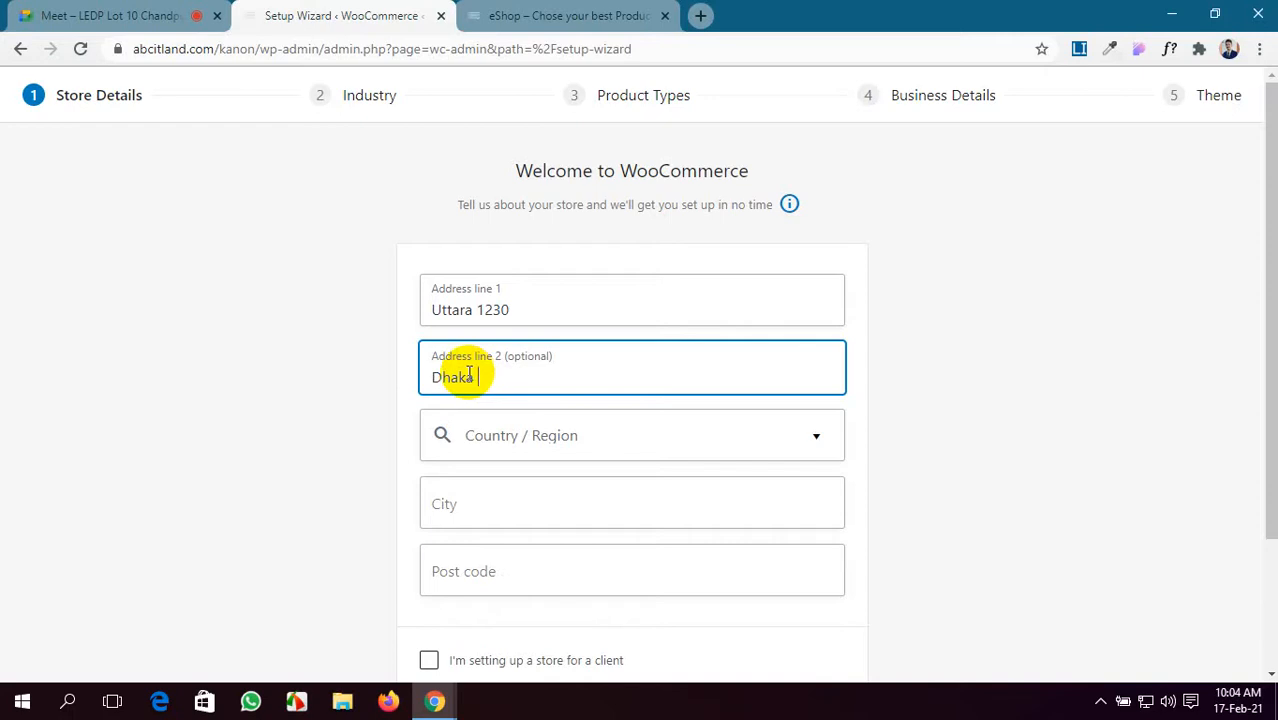
- Choose Bangladesh — Dhaka as the country/region and admit the waiting Meet participant
left_click(650, 443)
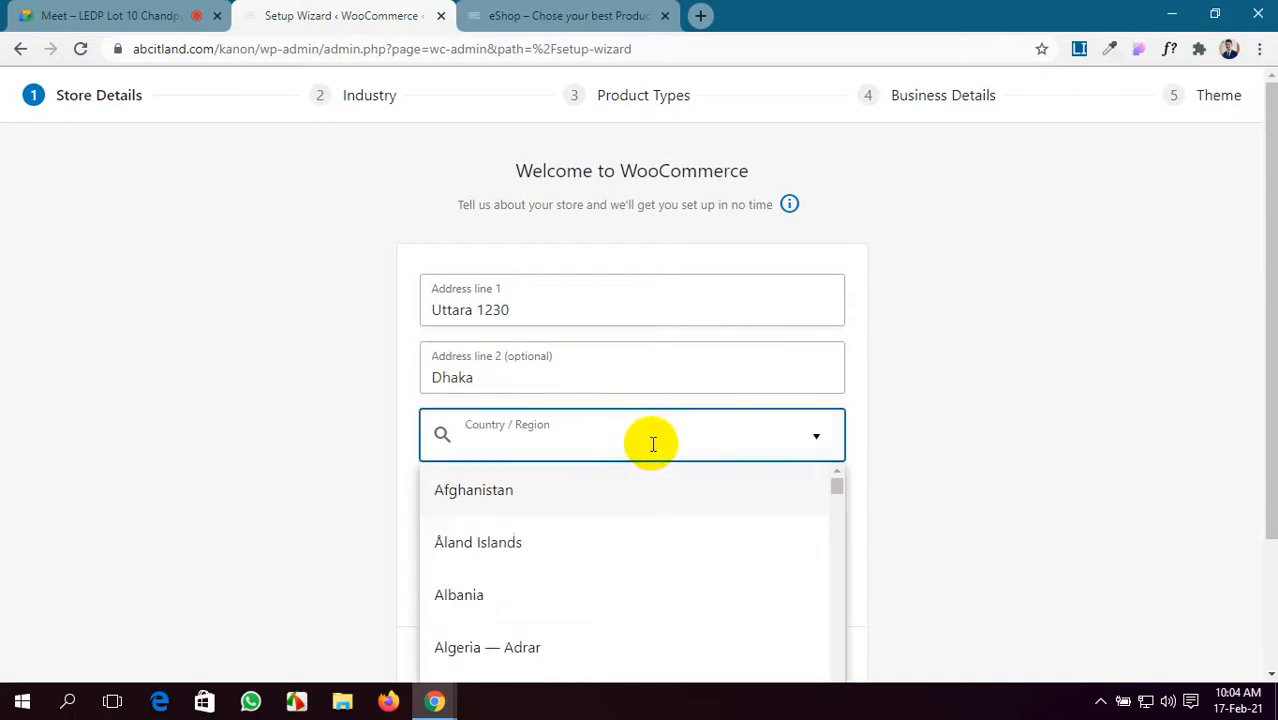
scroll(615, 555, "down", 2)
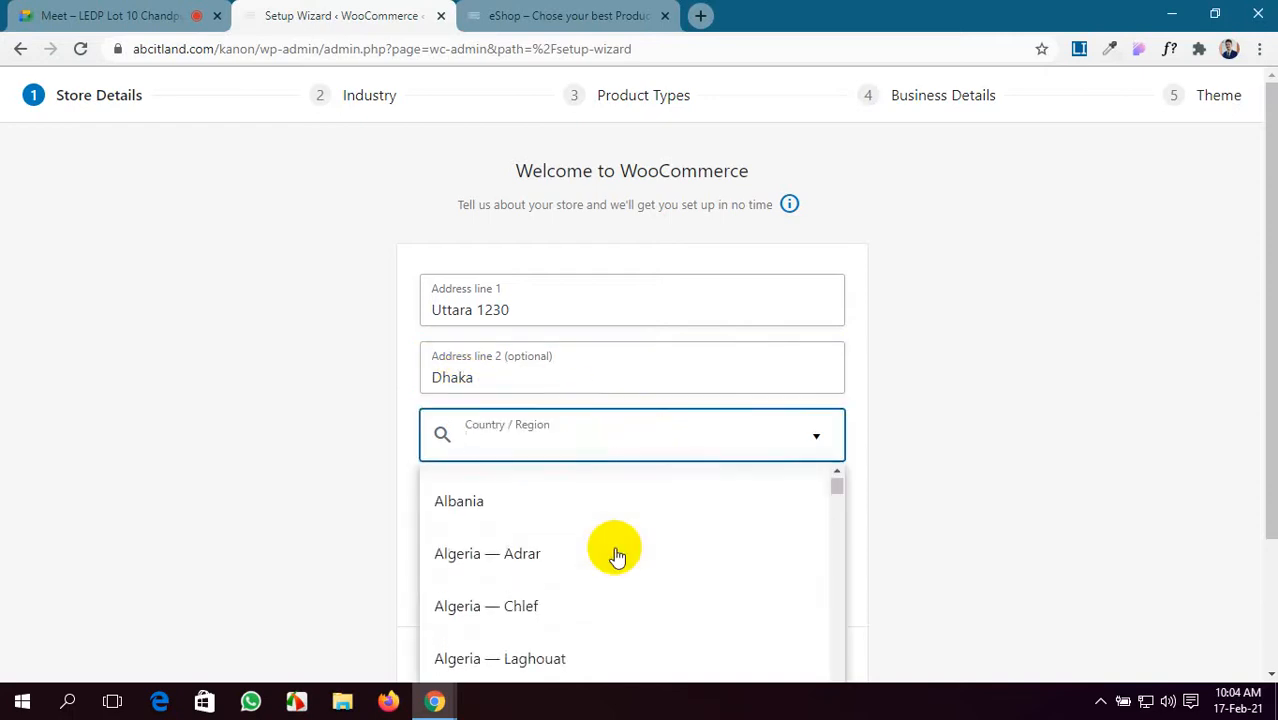
type("b")
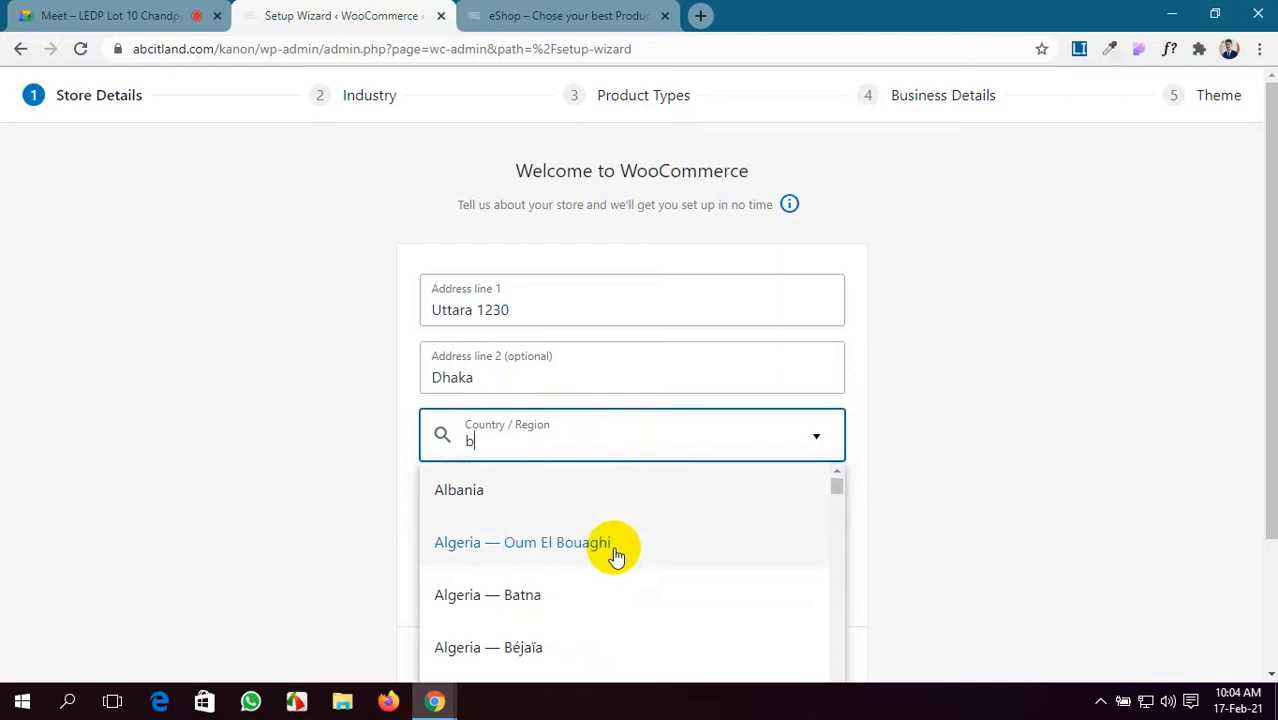
type("ang")
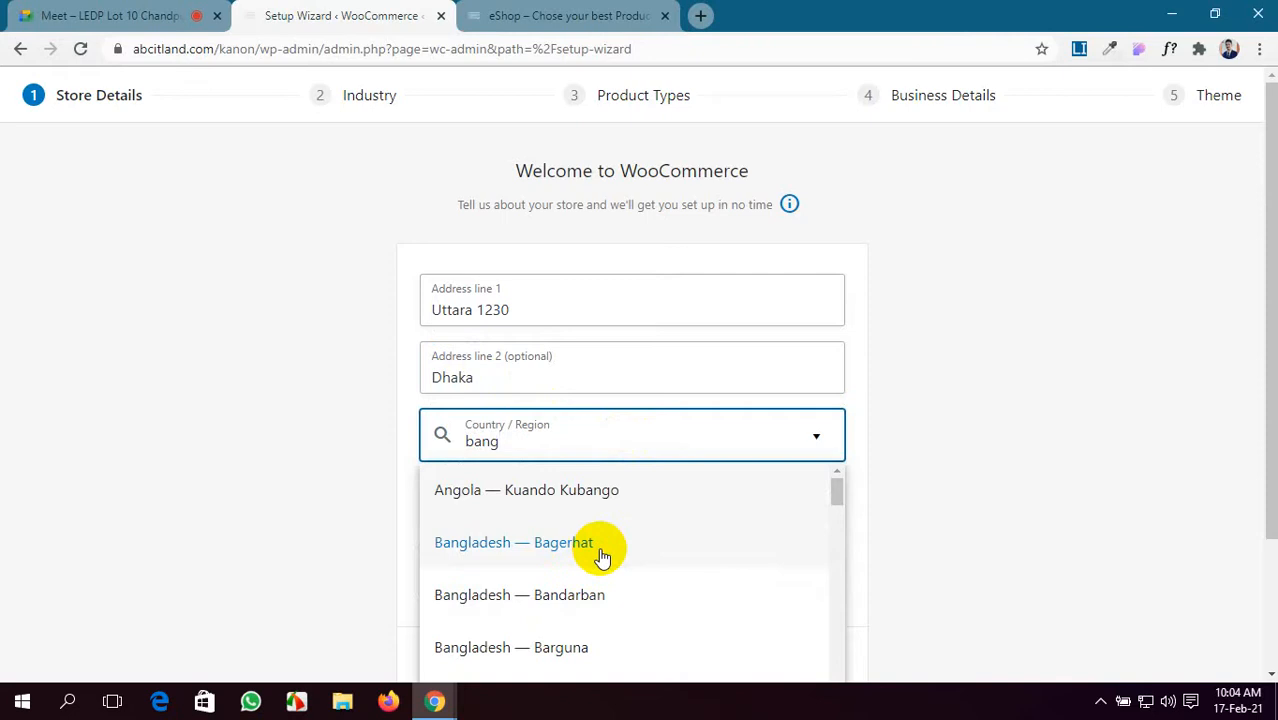
scroll(601, 557, "down", 4)
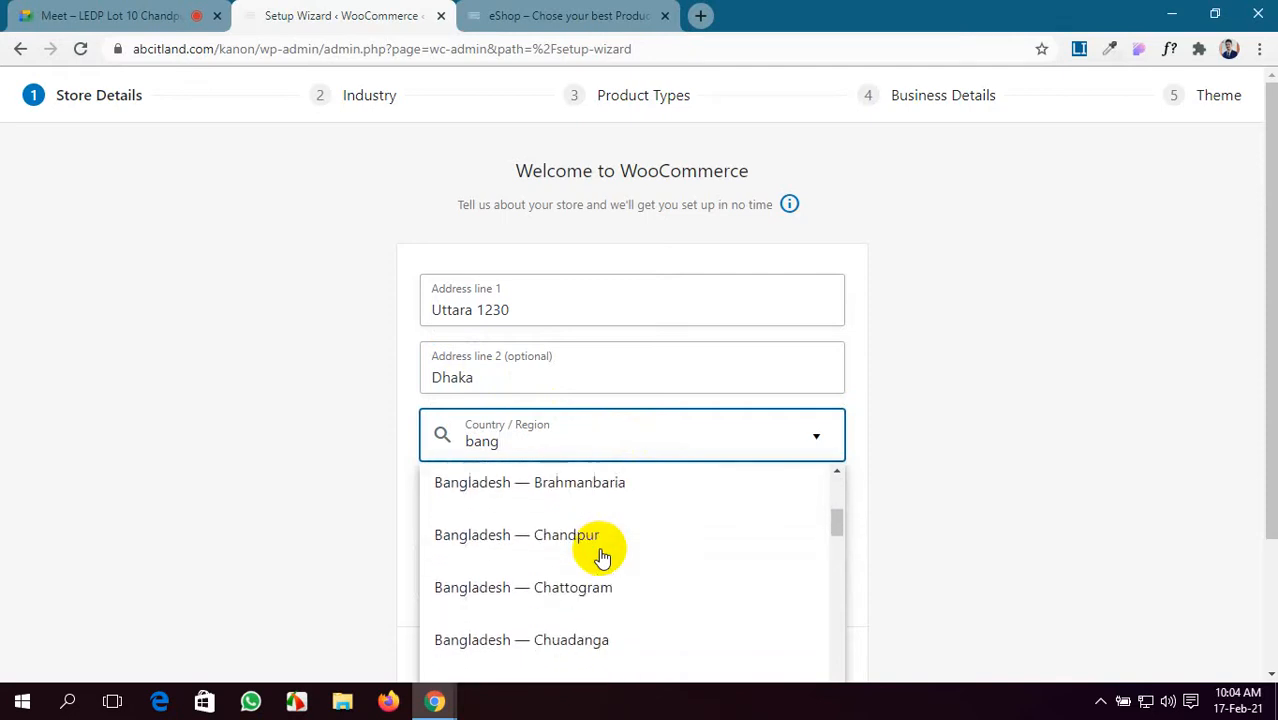
scroll(601, 557, "down", 3)
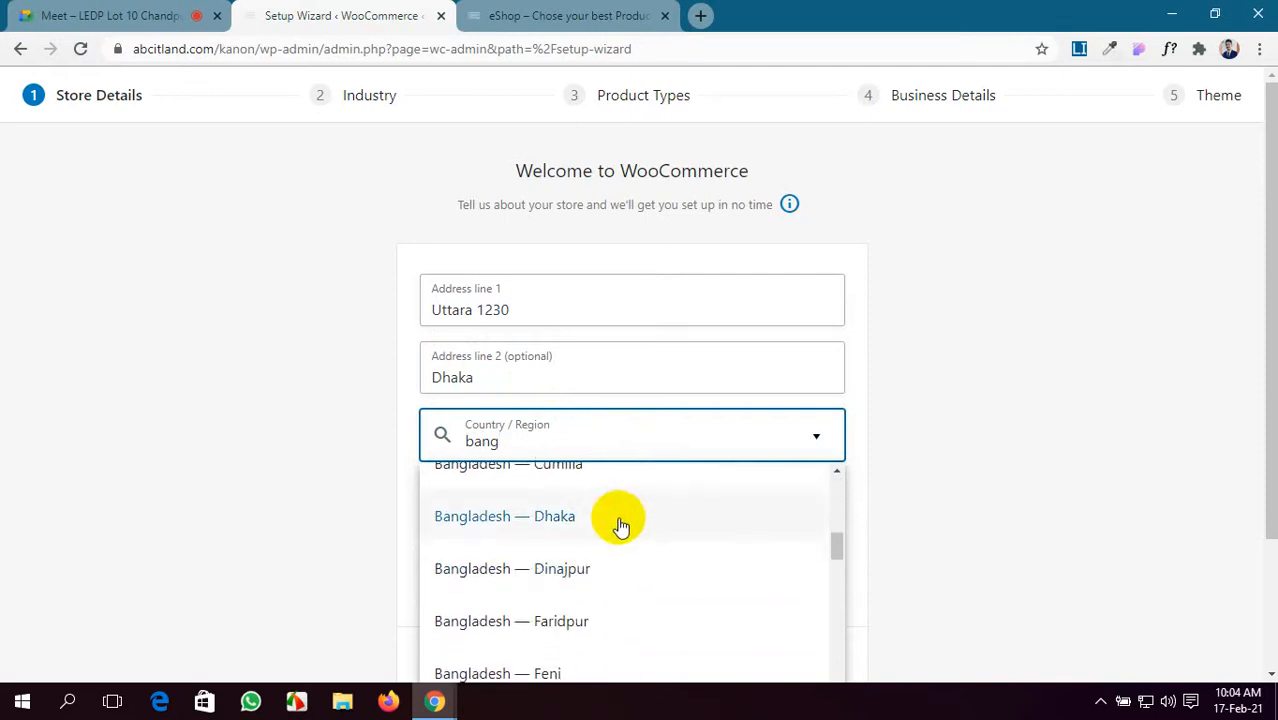
left_click(621, 525)
left_click(114, 14)
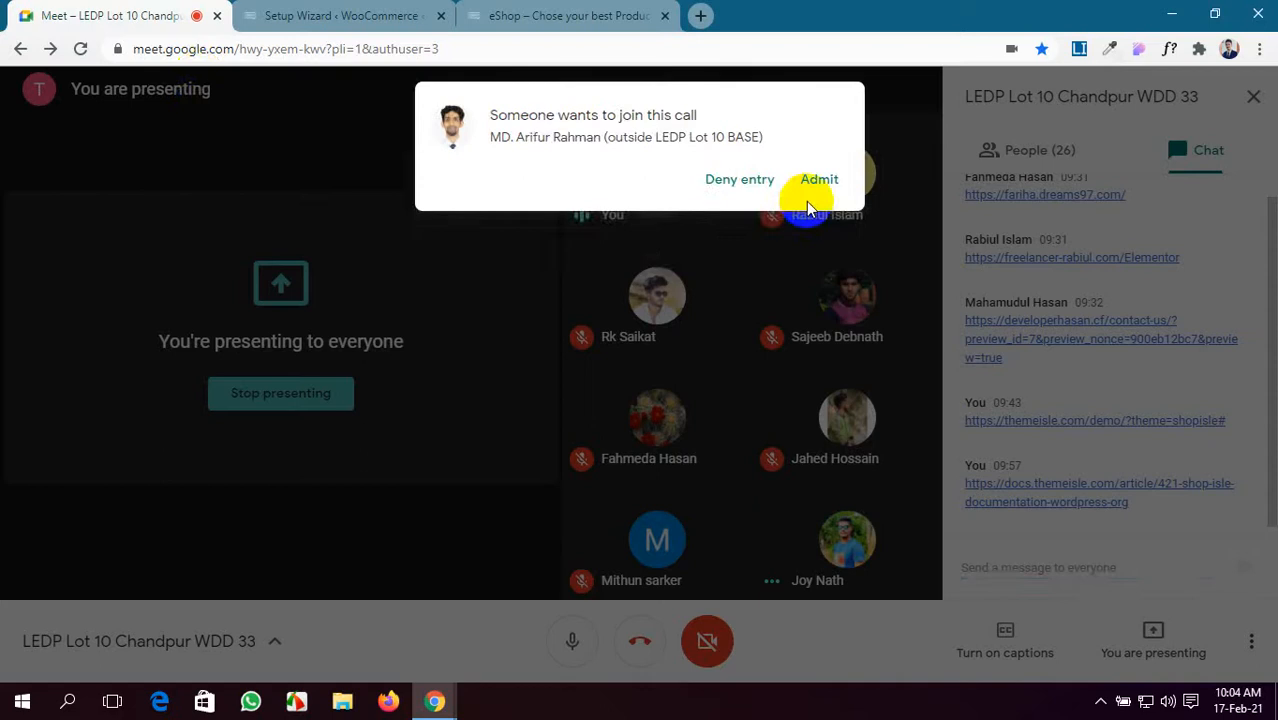
left_click(816, 179)
left_click(363, 10)
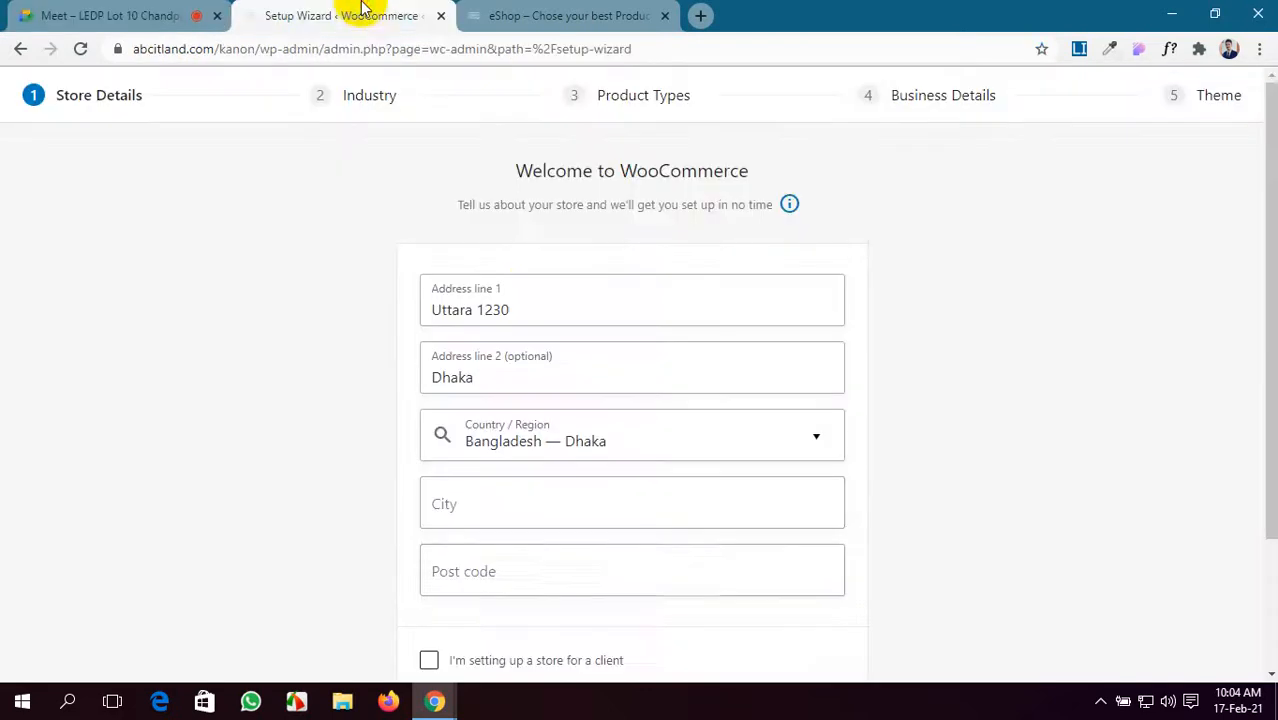
- Enter city and post code, mark the store as set up for a client, and continue
scroll(665, 563, "down", 1)
left_click(621, 409)
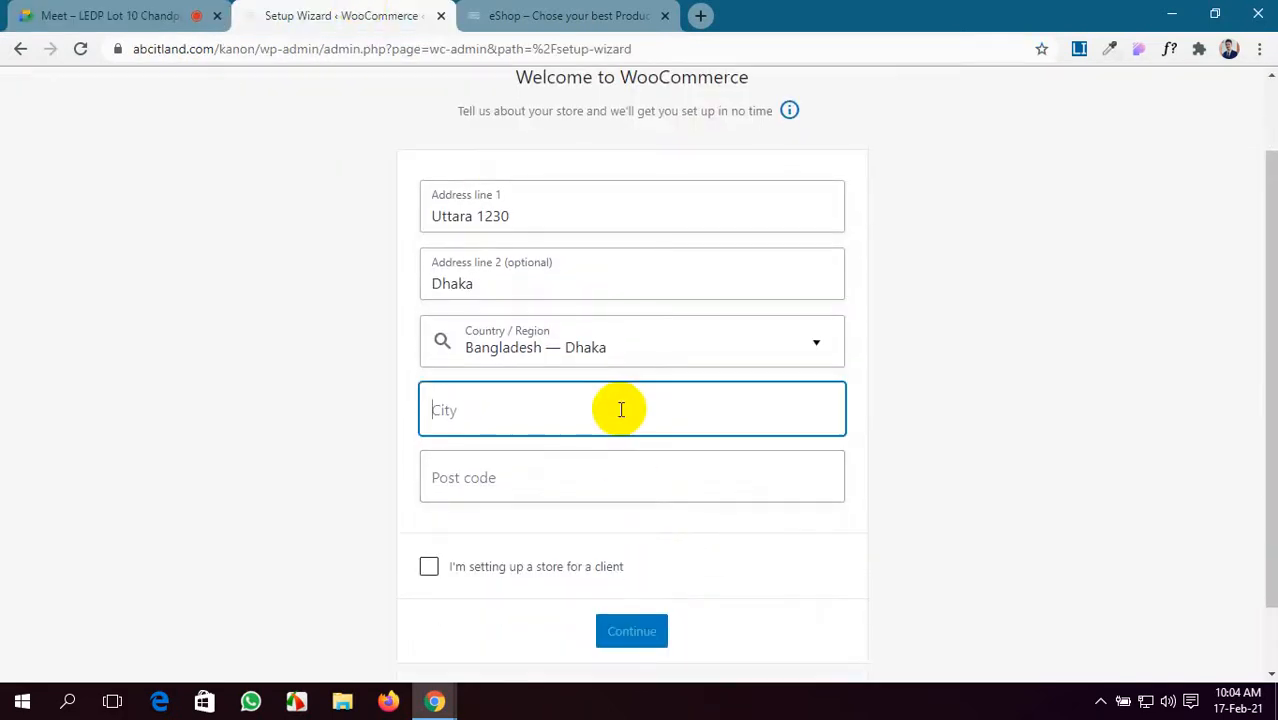
type("Dhaka")
left_click(596, 477)
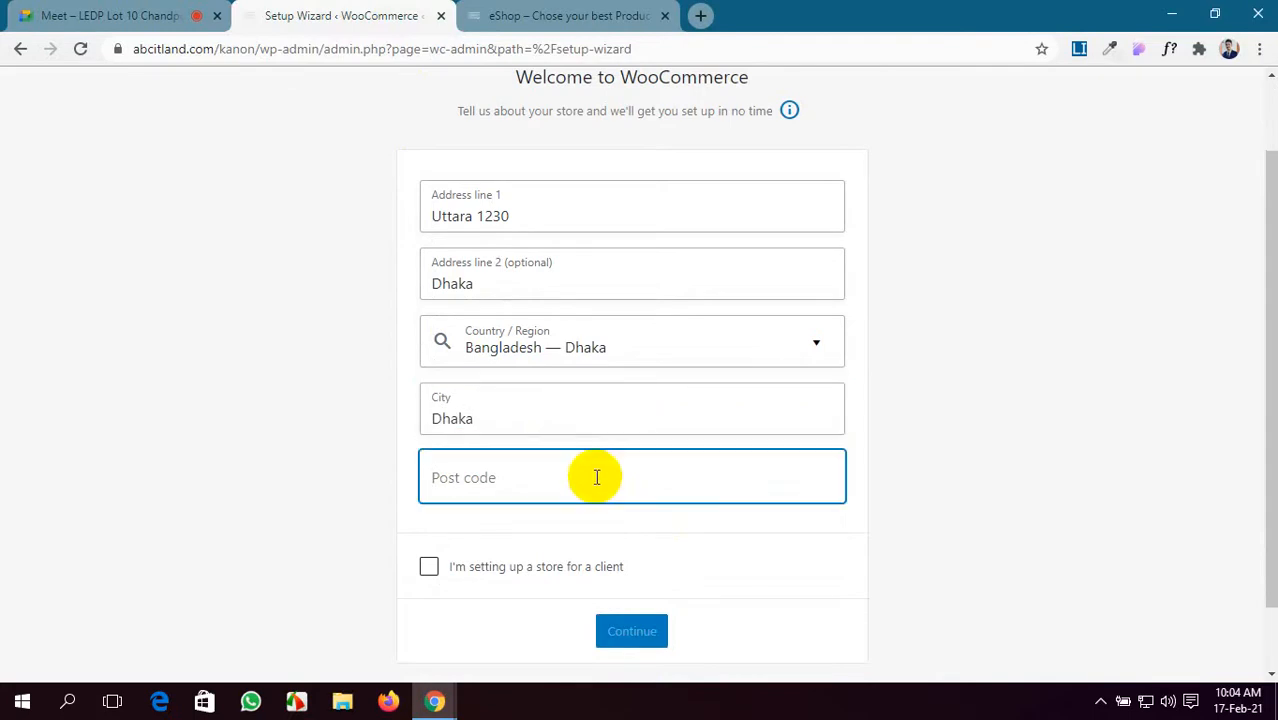
type("1230")
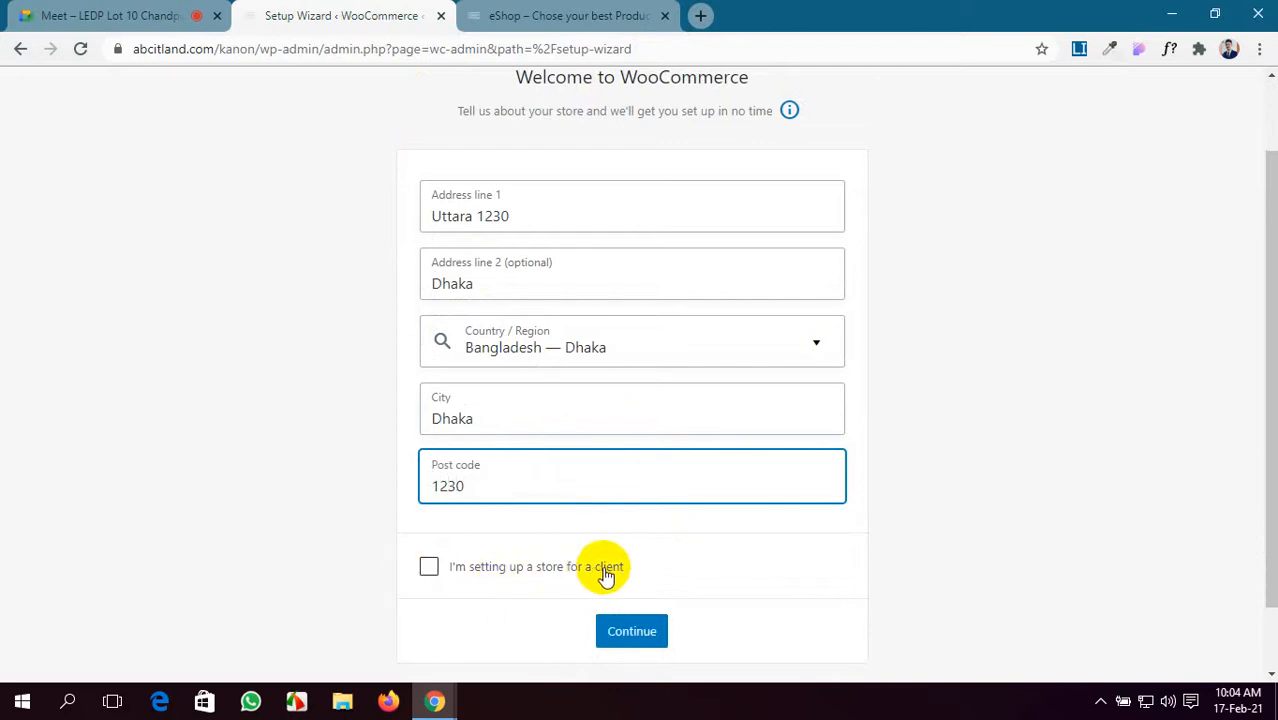
left_click(428, 567)
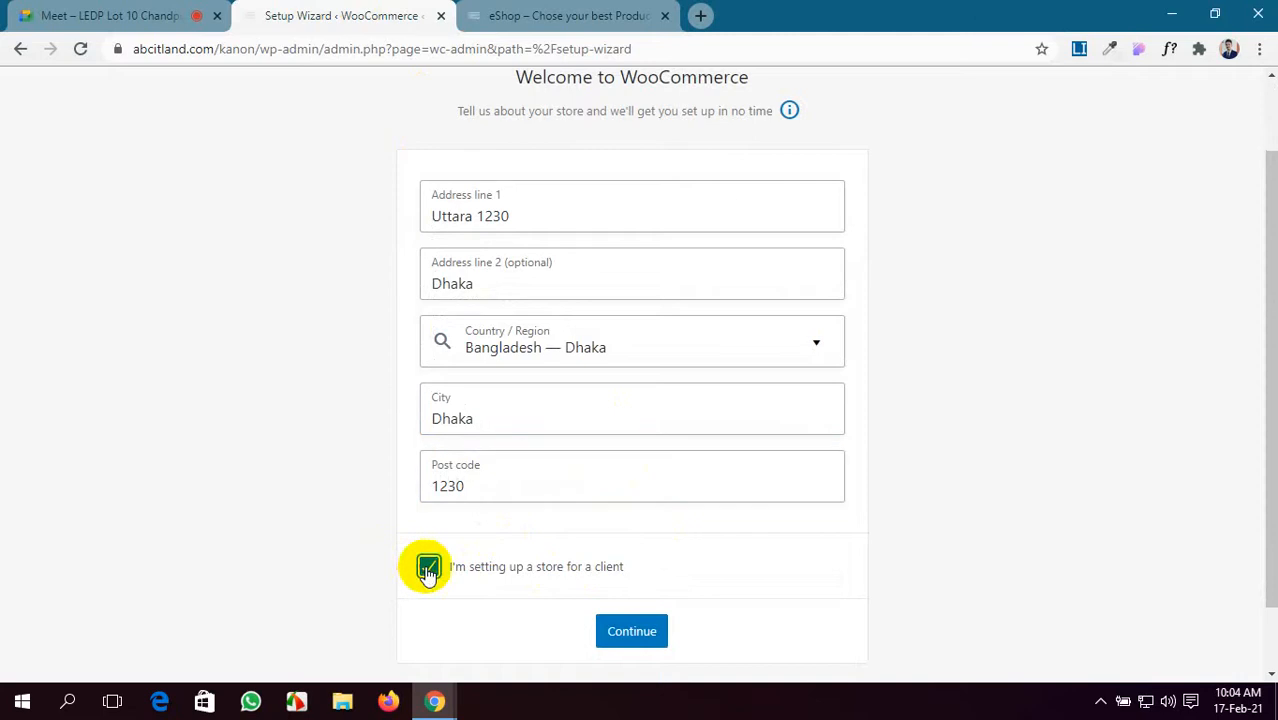
left_click(632, 631)
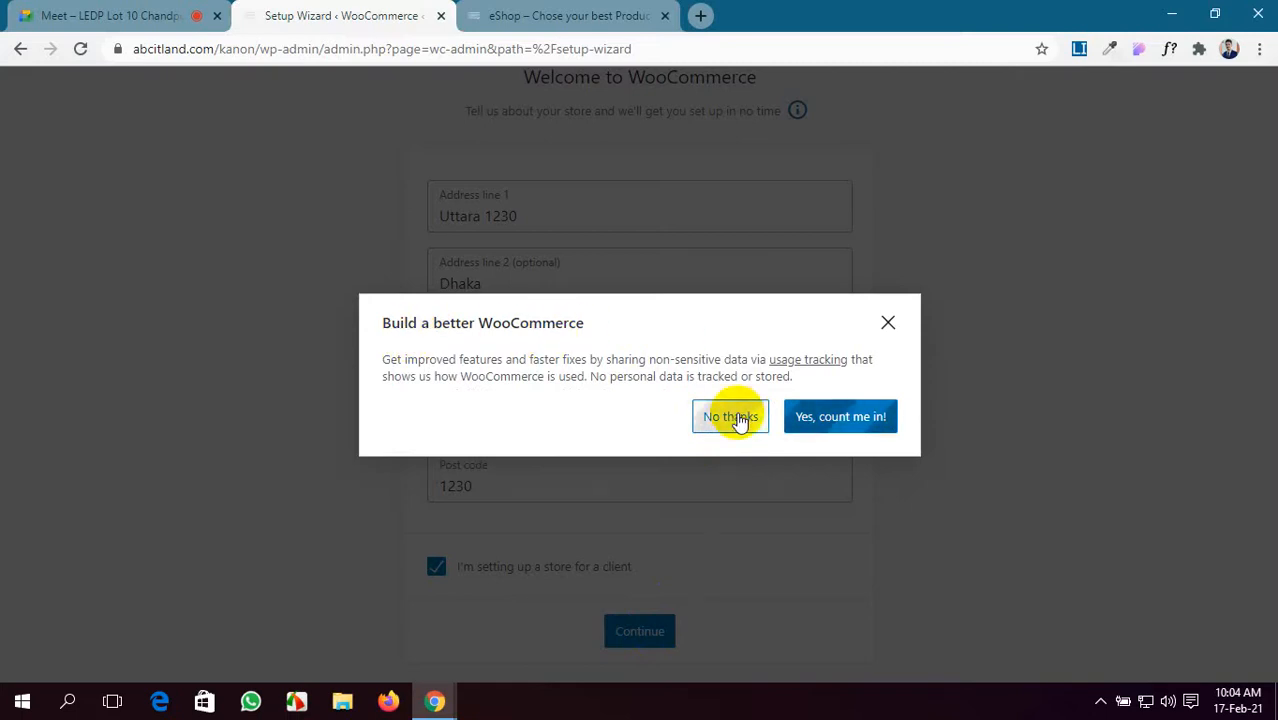
left_click(143, 14)
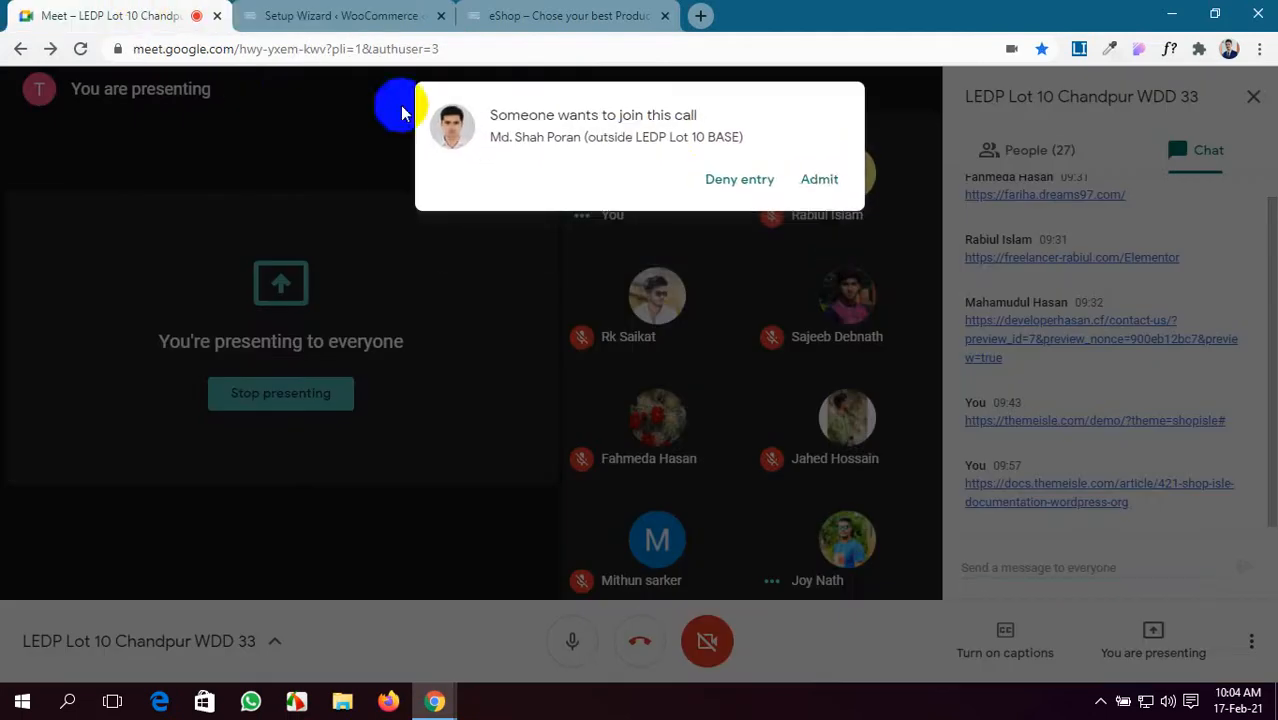
left_click(818, 179)
left_click(371, 14)
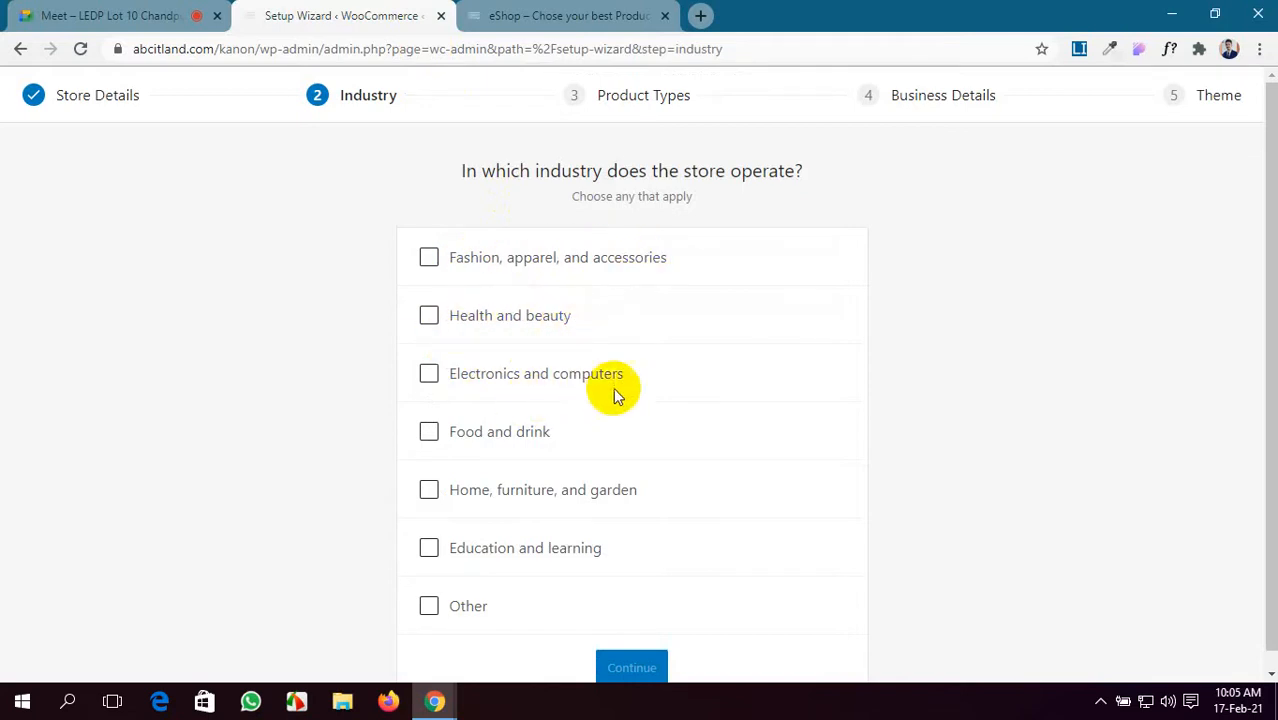
- Tick Fashion, Health and beauty, Electronics, and Home, furniture, and garden, then continue
scroll(528, 436, "down", 1)
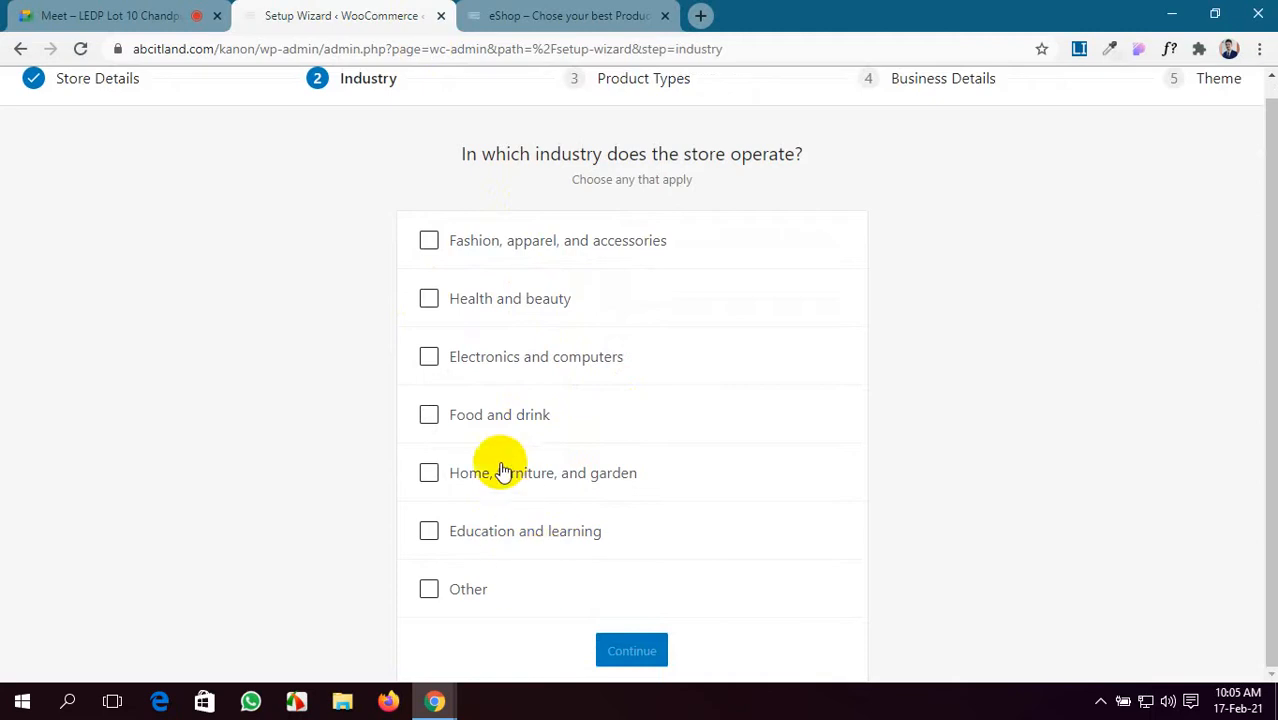
left_click(428, 240)
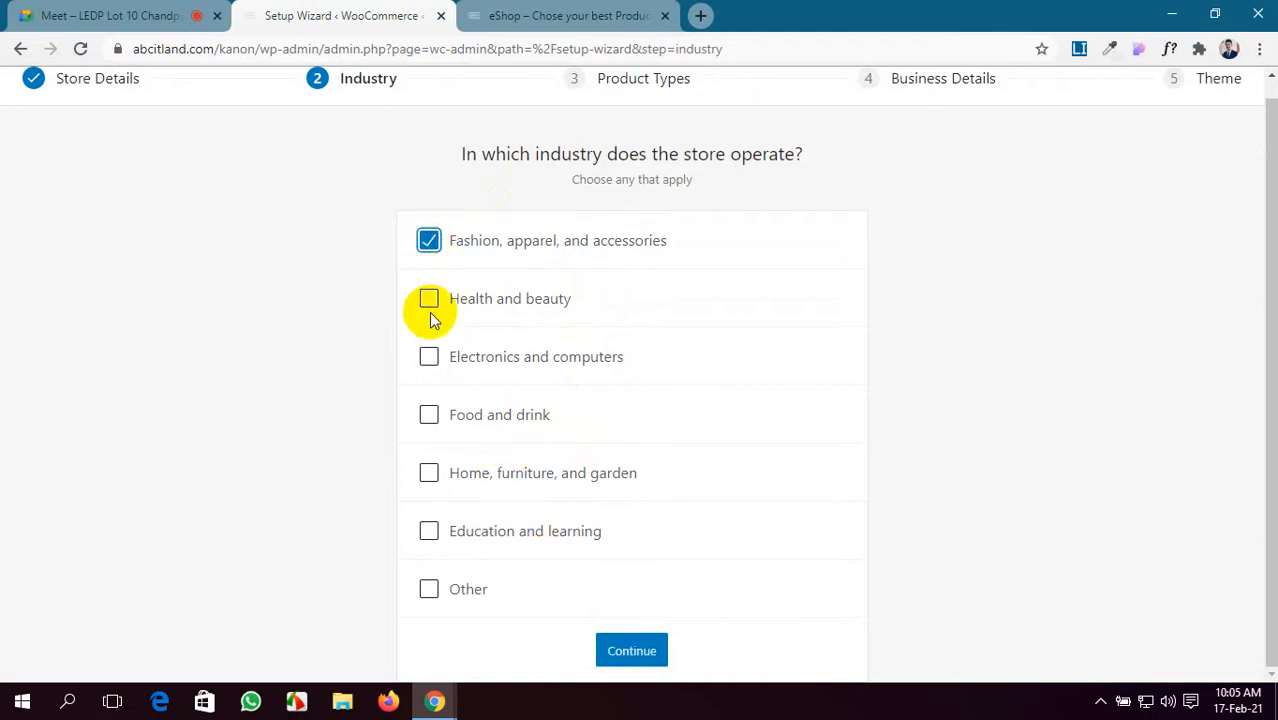
left_click(429, 302)
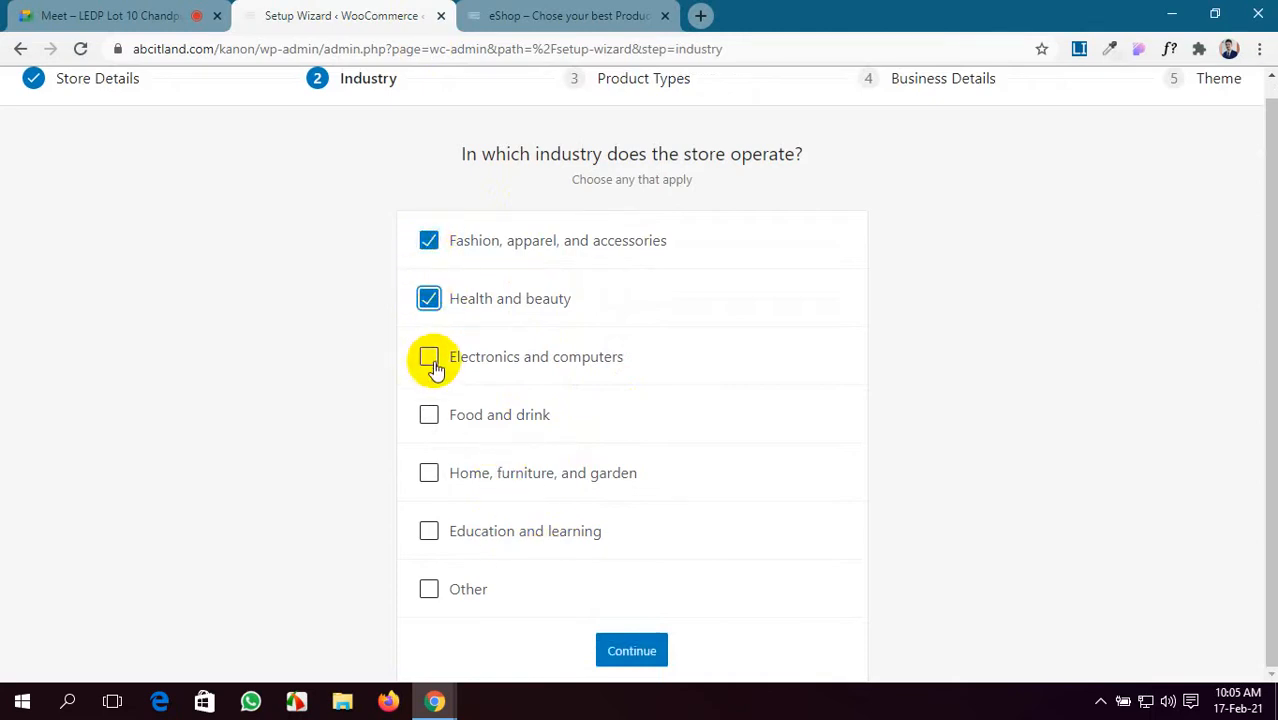
left_click(430, 474)
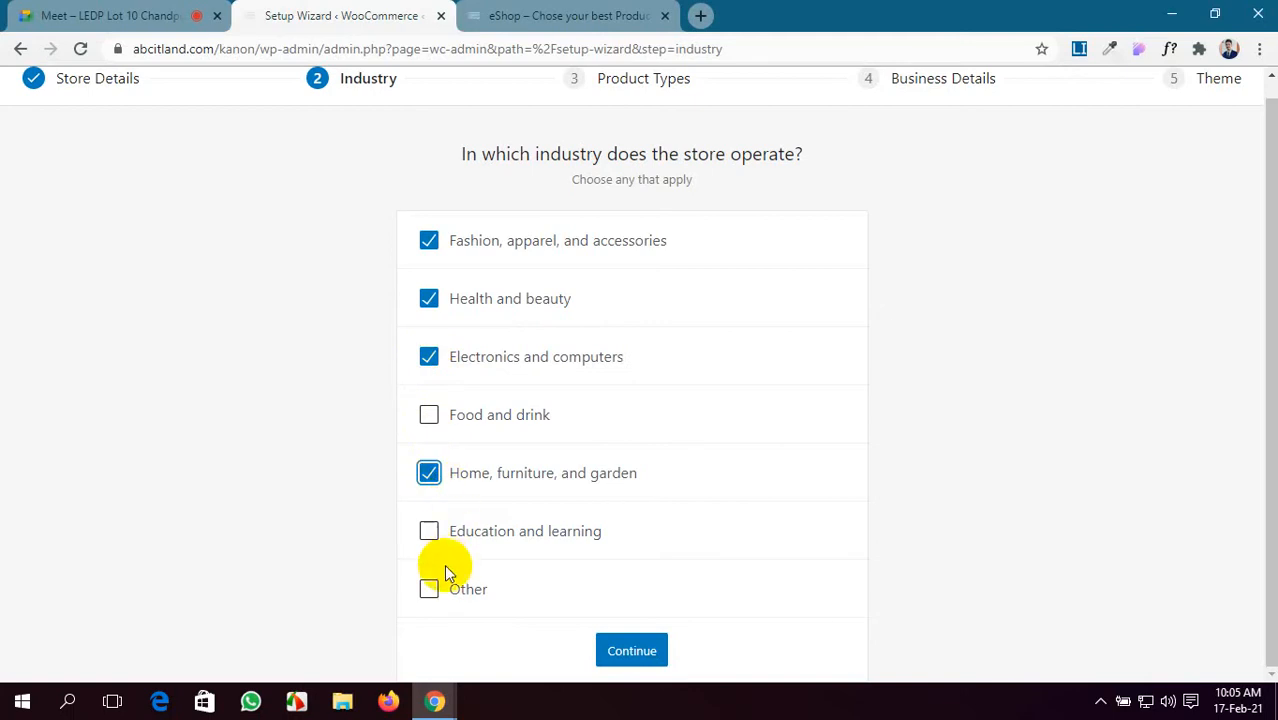
left_click(630, 650)
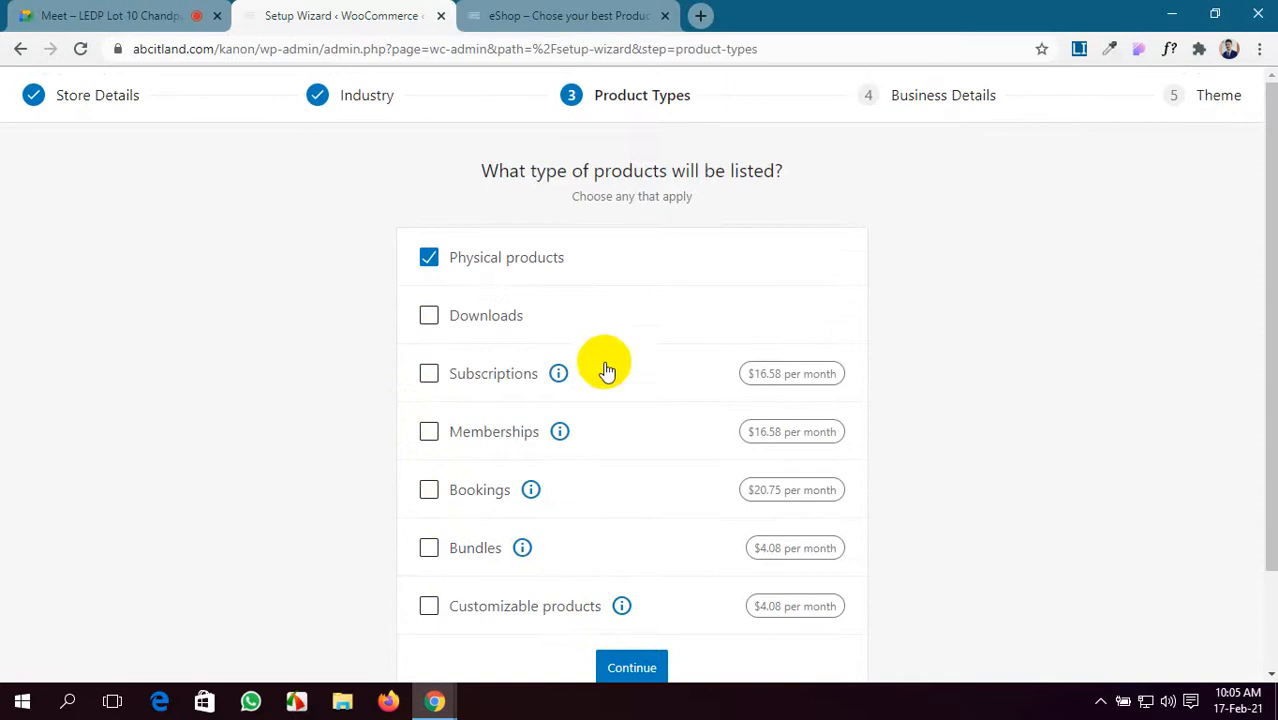
- Choose Physical products and Downloads, leaving Subscriptions unticked, and continue to Business Details
scroll(588, 257, "down", 1)
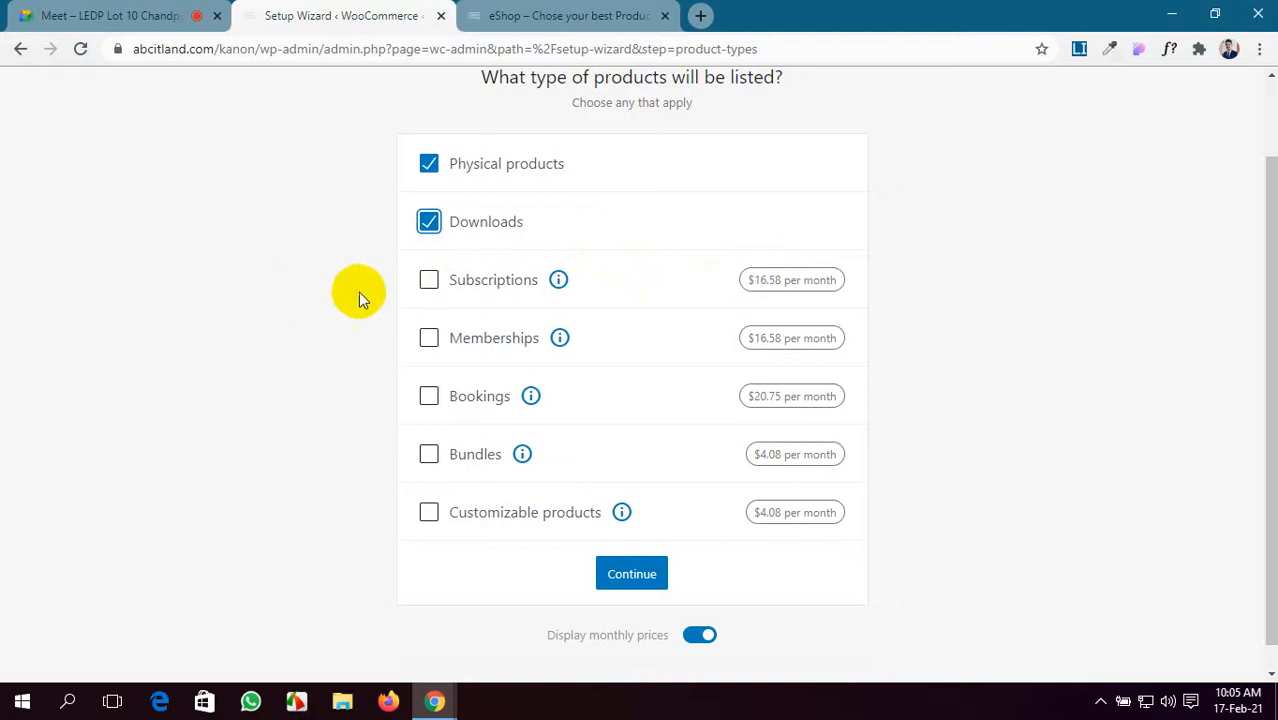
left_click(428, 280)
left_click(428, 280)
left_click(559, 280)
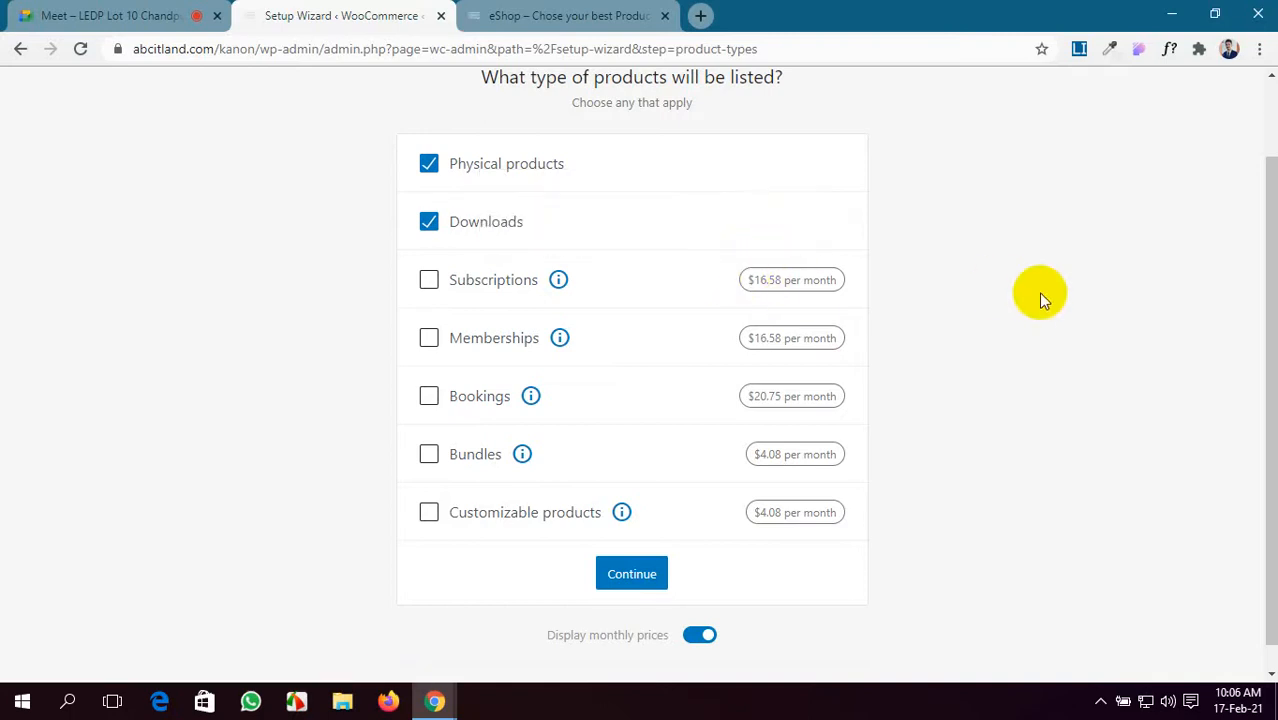
scroll(720, 420, "down", 1)
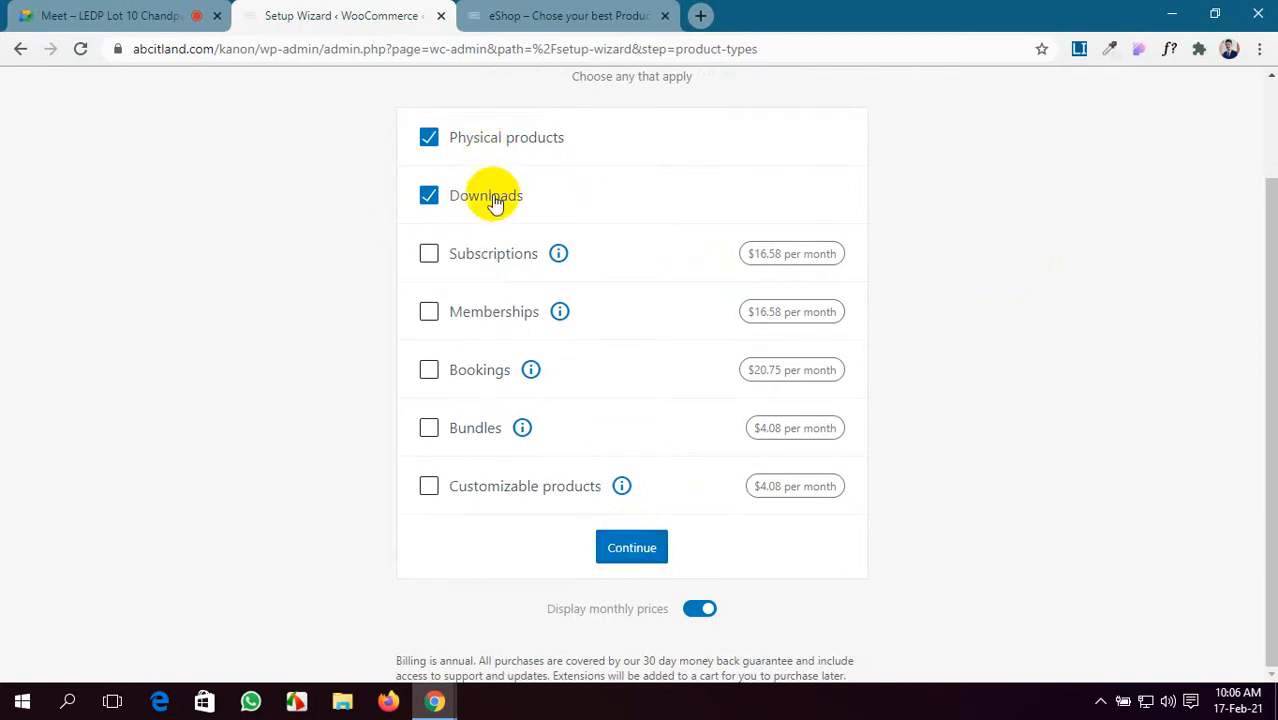
left_click(631, 549)
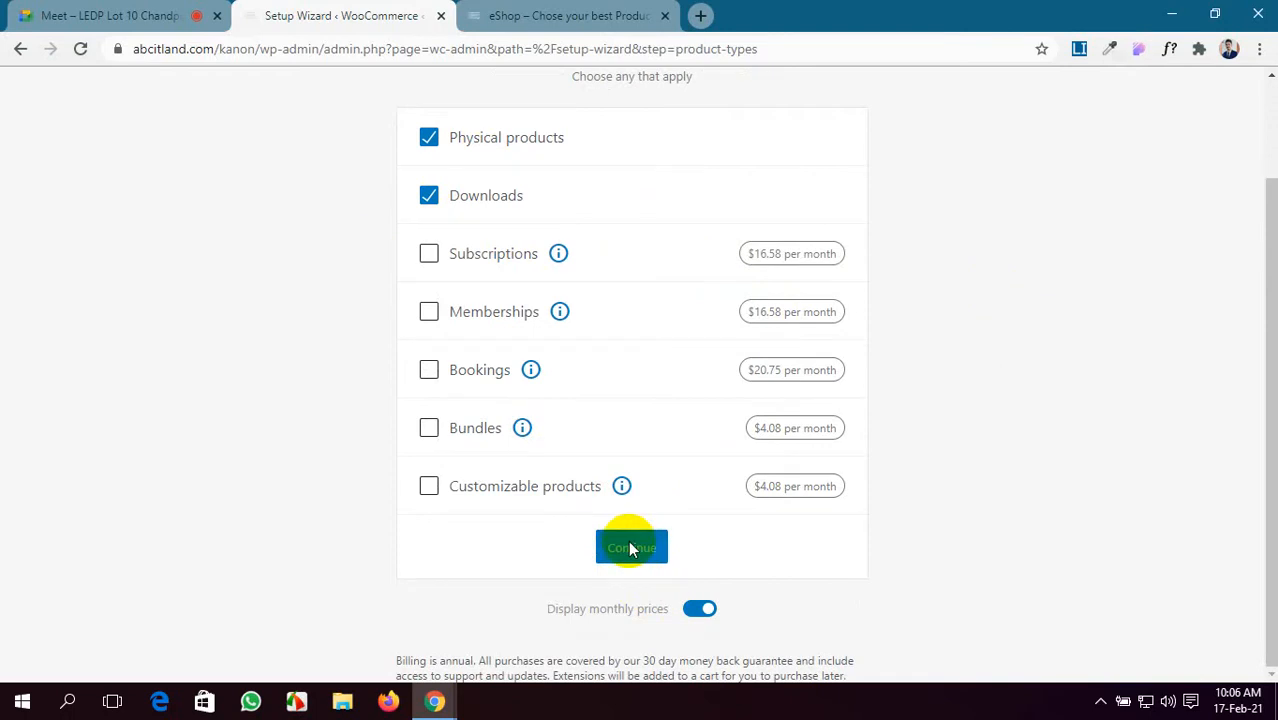
- Admit the waiting participant in the Google Meet call and return to the wizard
left_click(86, 14)
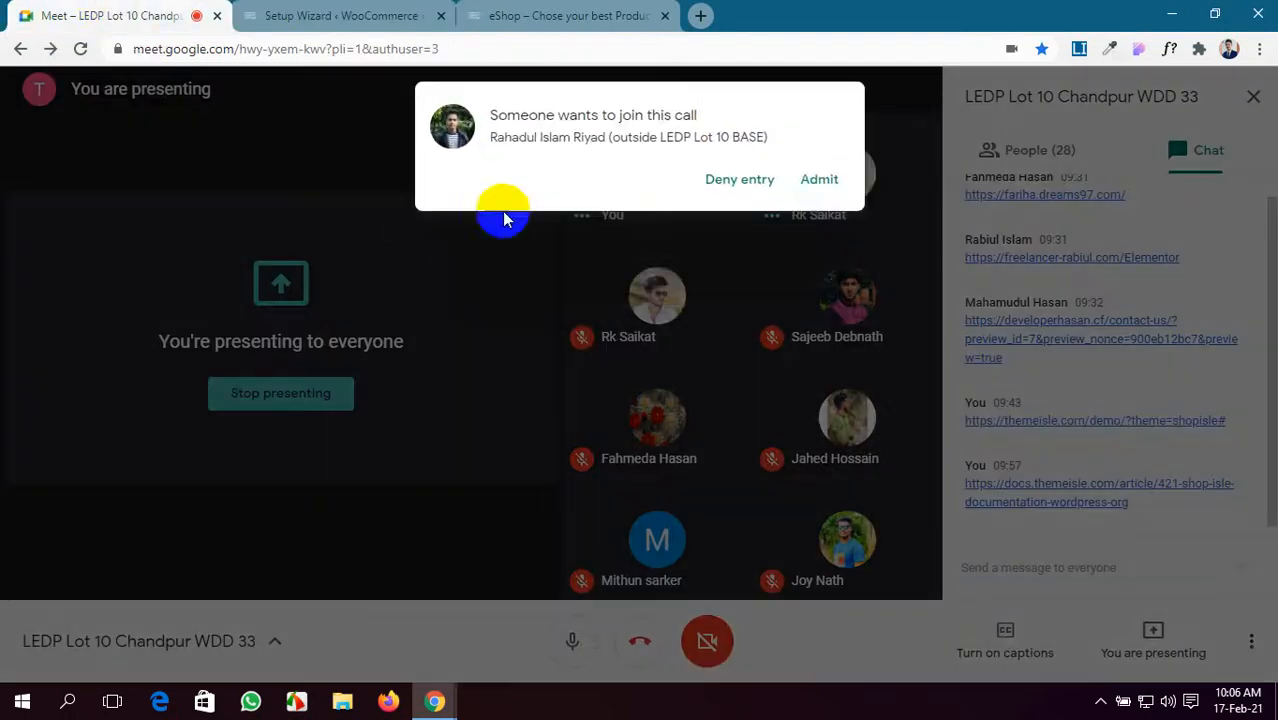
left_click(819, 180)
left_click(345, 18)
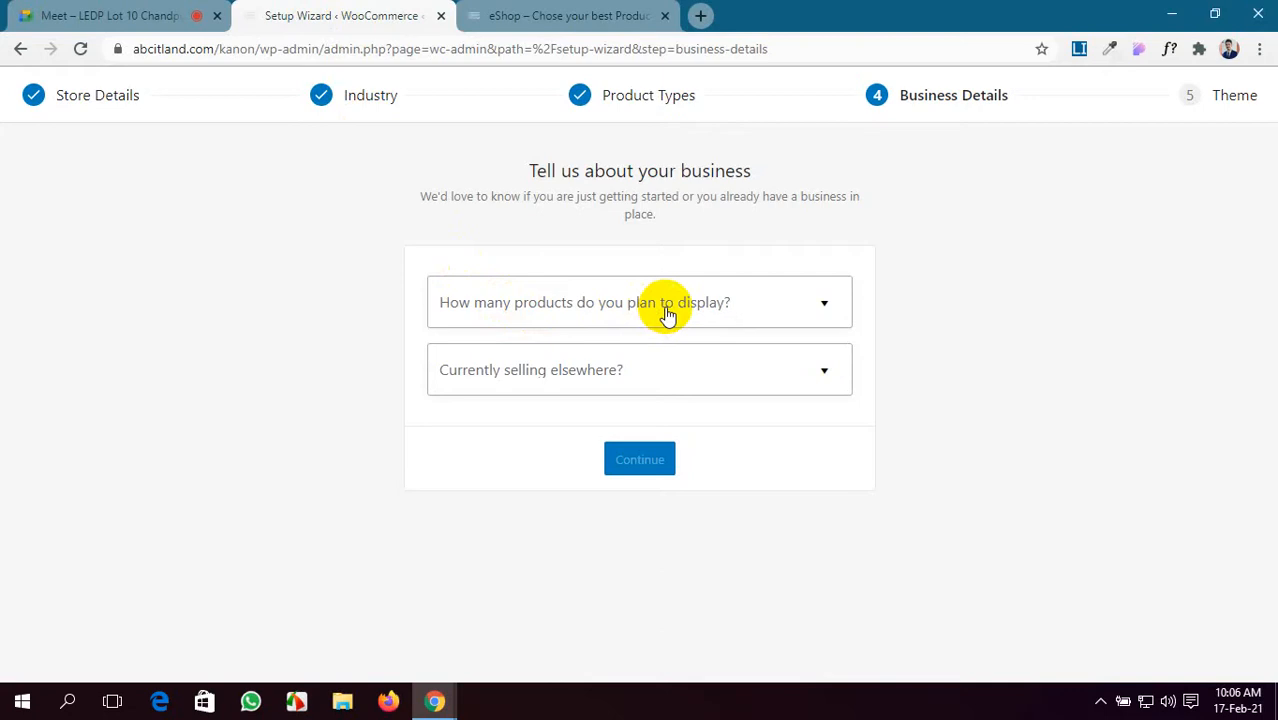
- Answer 1,000+ planned products and No for selling elsewhere, then review the suggested extensions
left_click(826, 302)
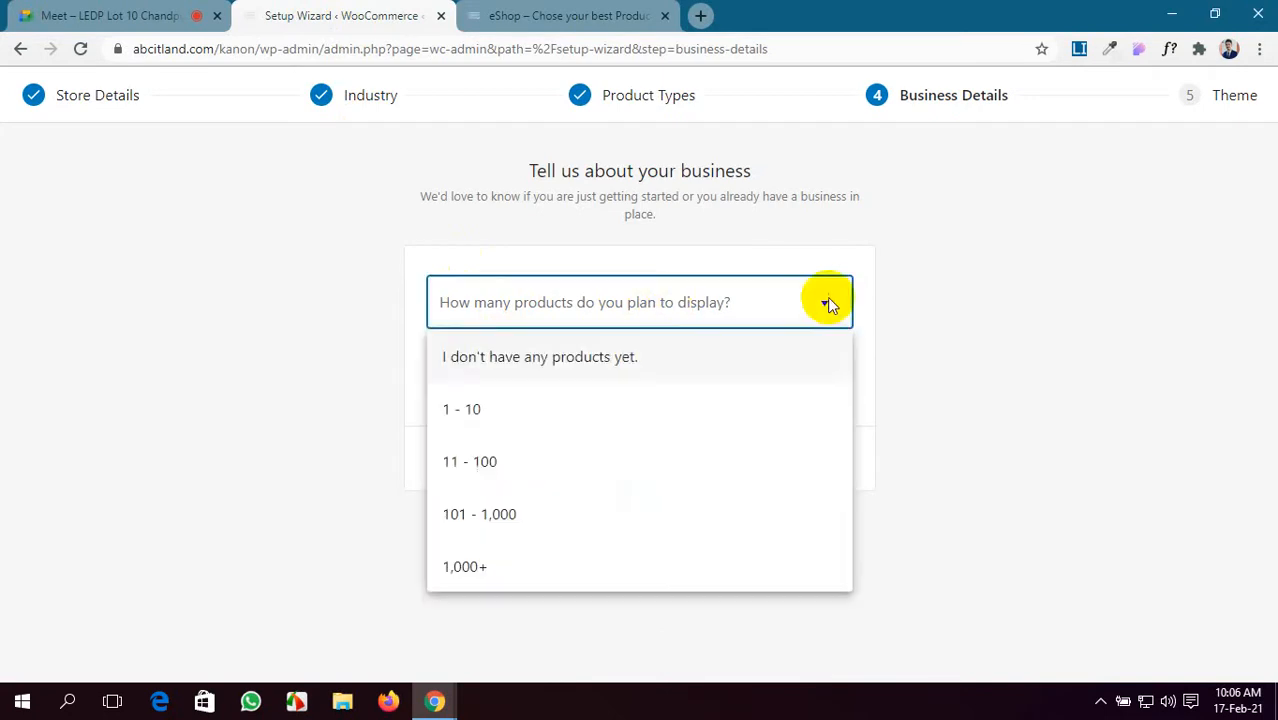
left_click(508, 570)
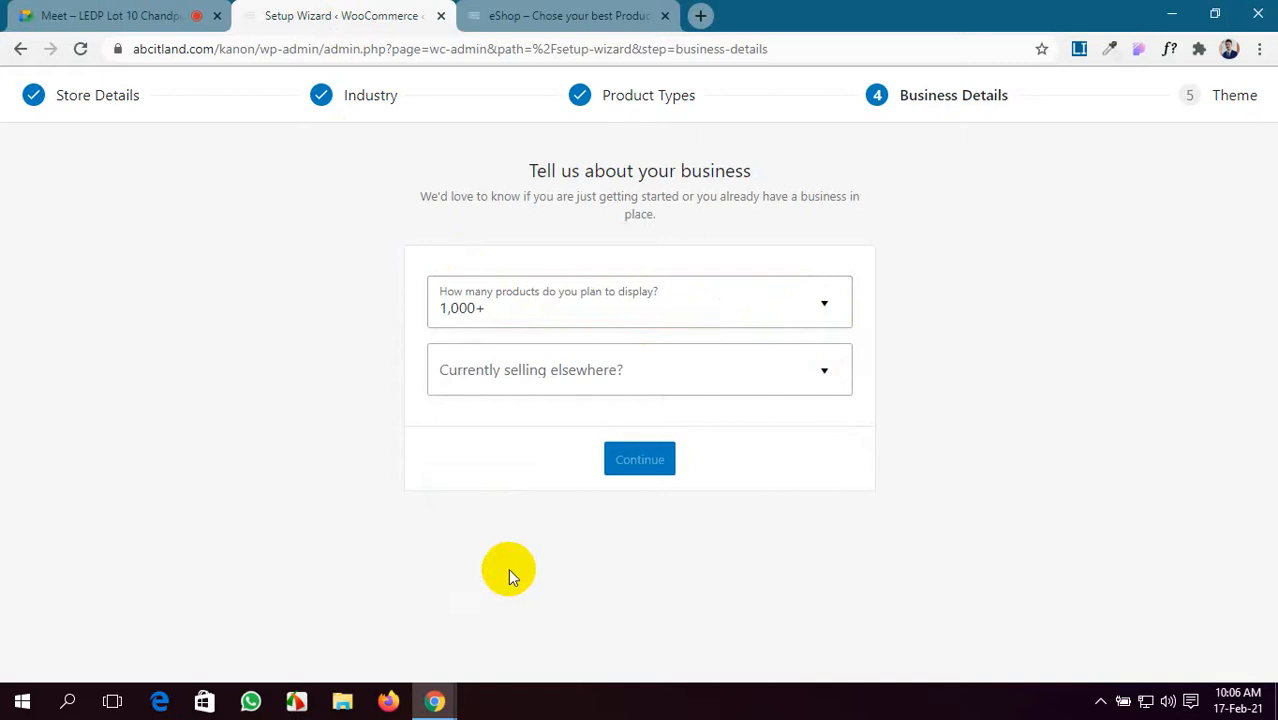
left_click(730, 369)
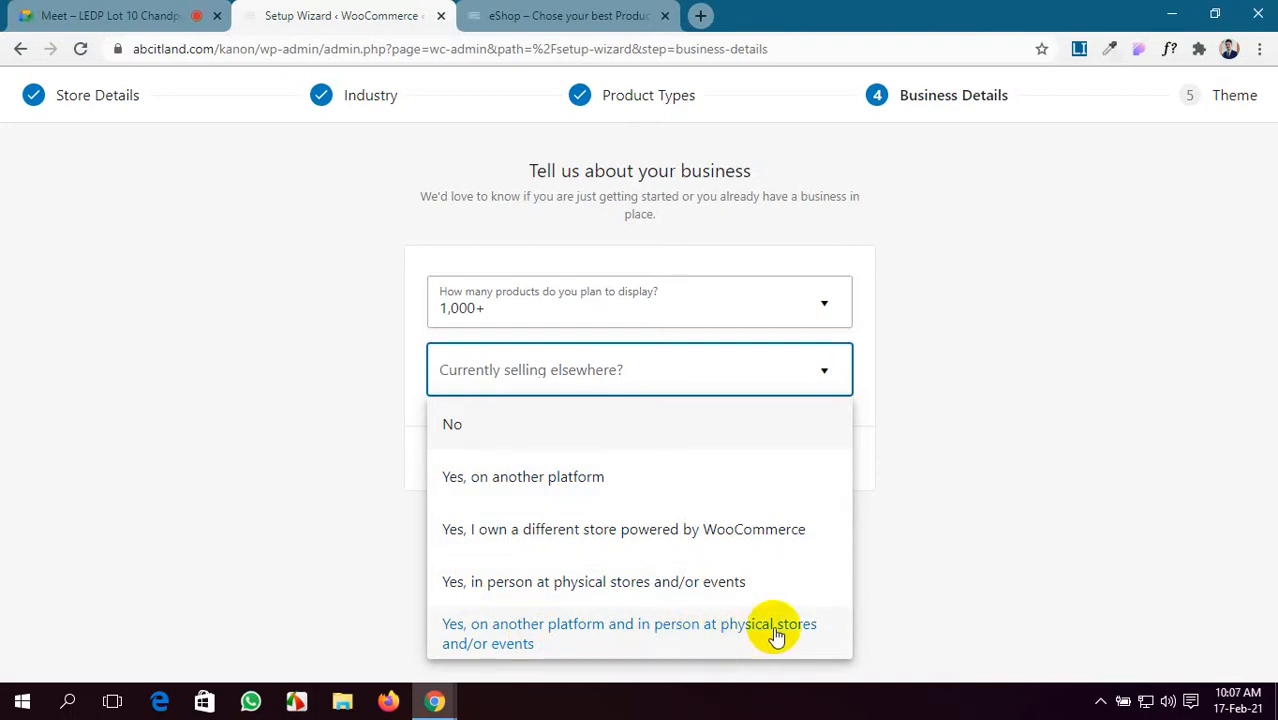
left_click(594, 445)
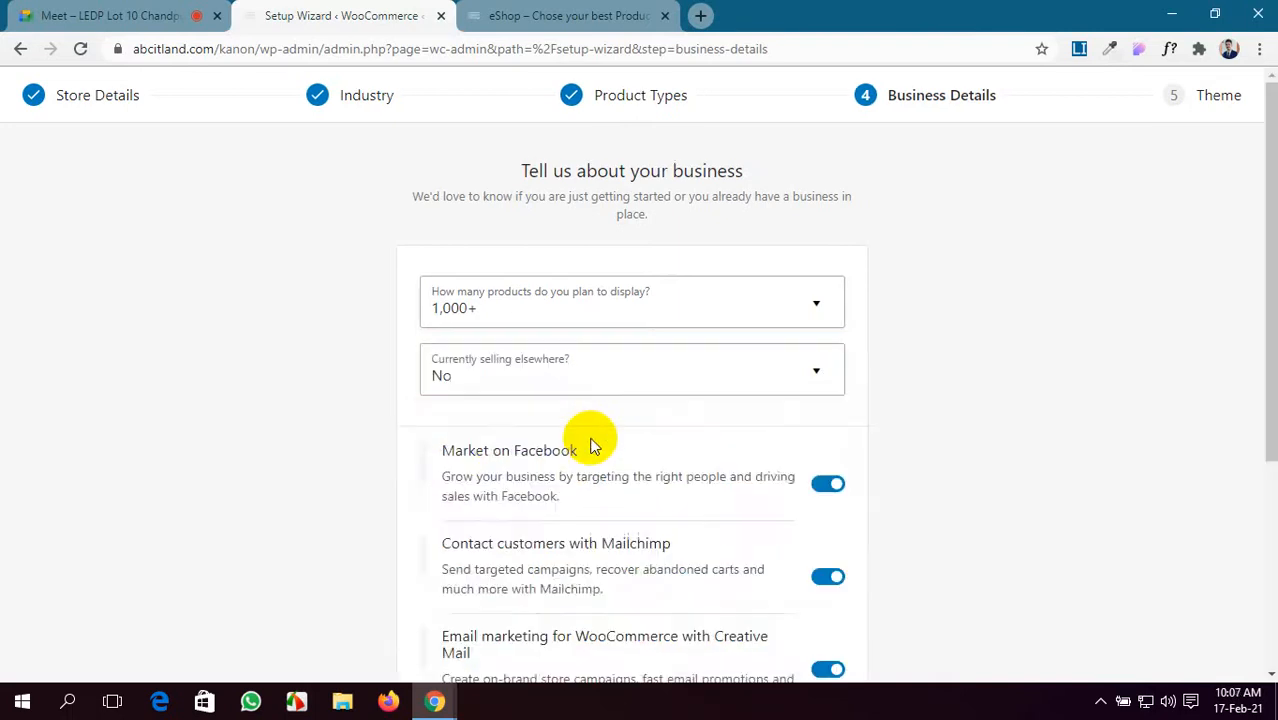
scroll(590, 446, "down", 2)
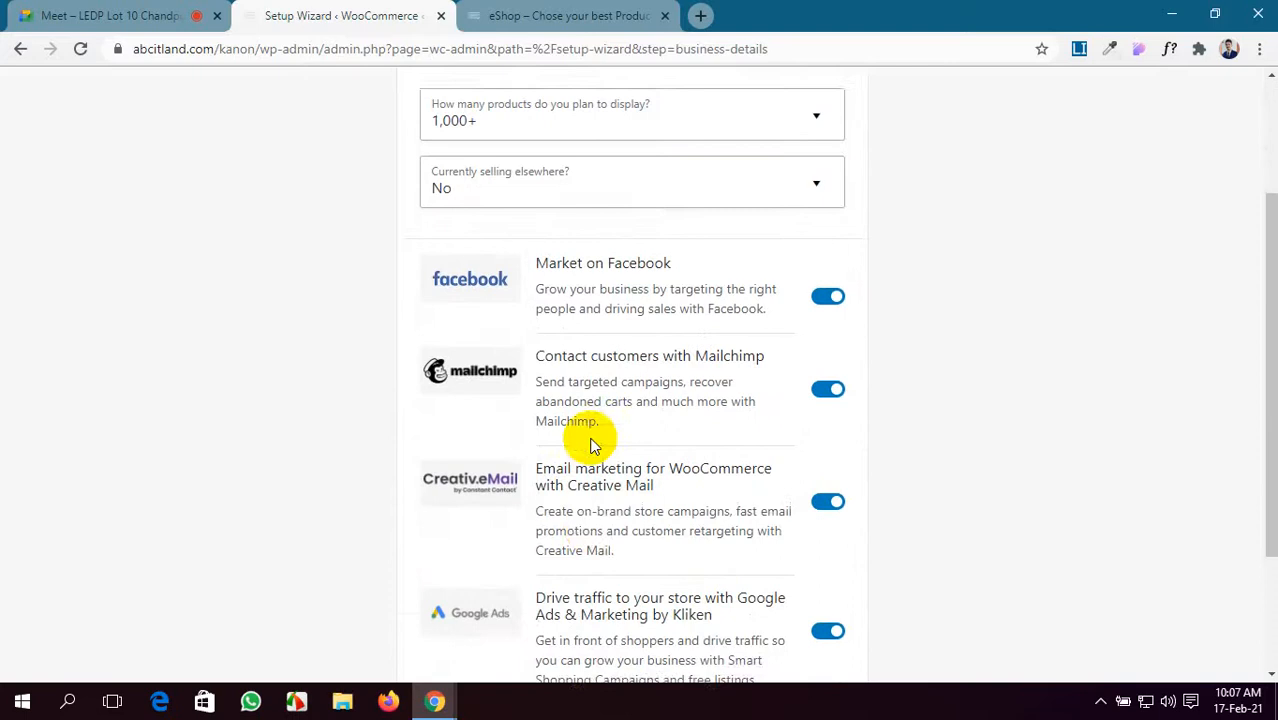
scroll(590, 445, "down", 1)
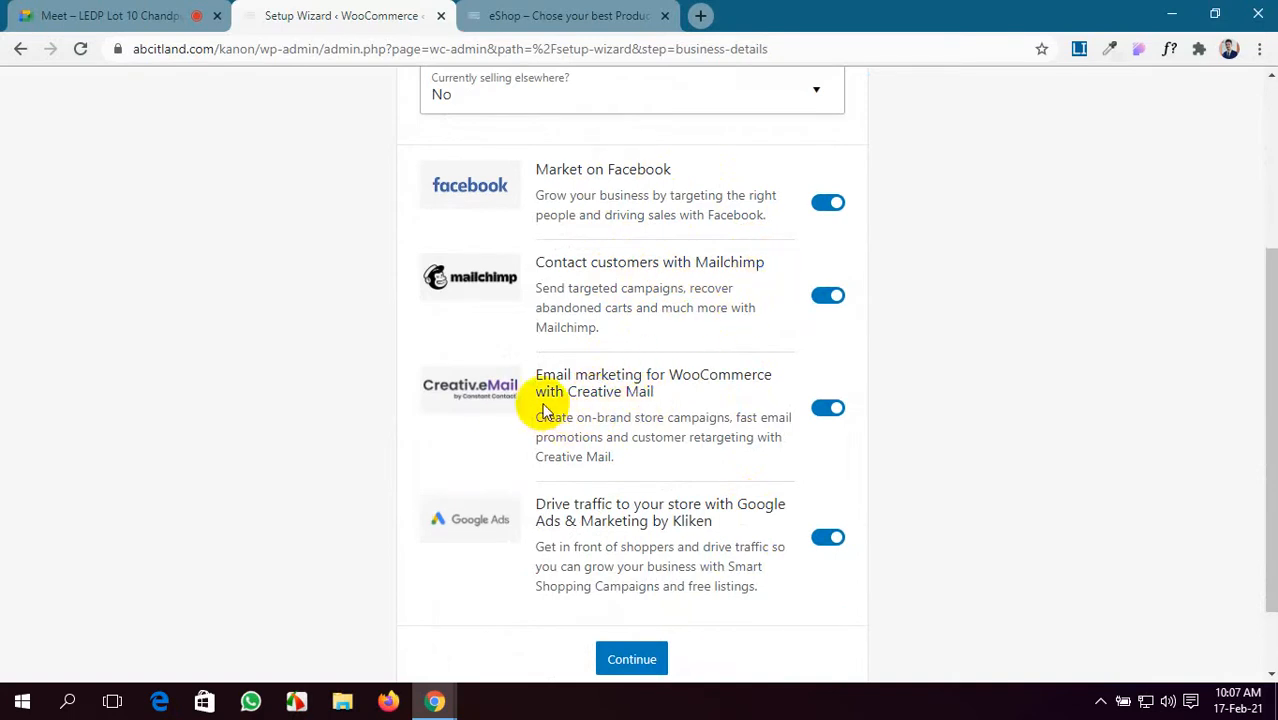
scroll(702, 406, "down", 1)
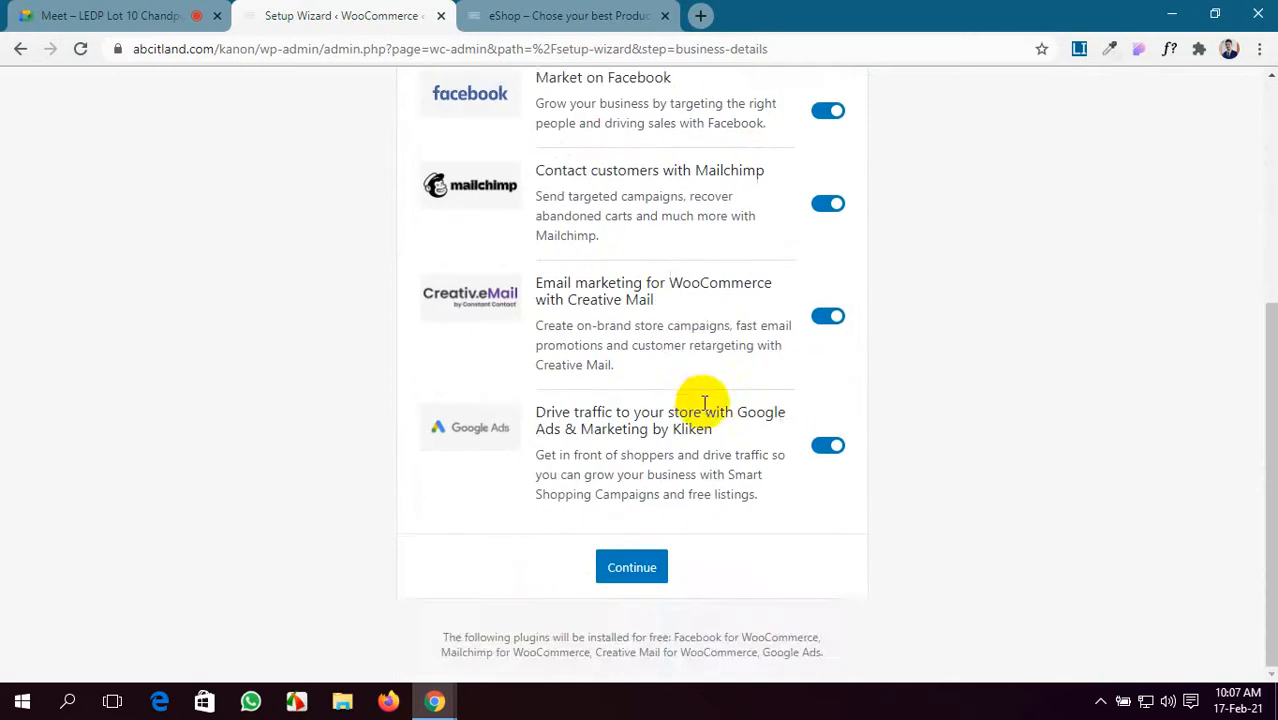
scroll(704, 404, "up", 3)
- Try the 'Yes, on another platform' answer and look through its revenue and platform options
left_click(739, 275)
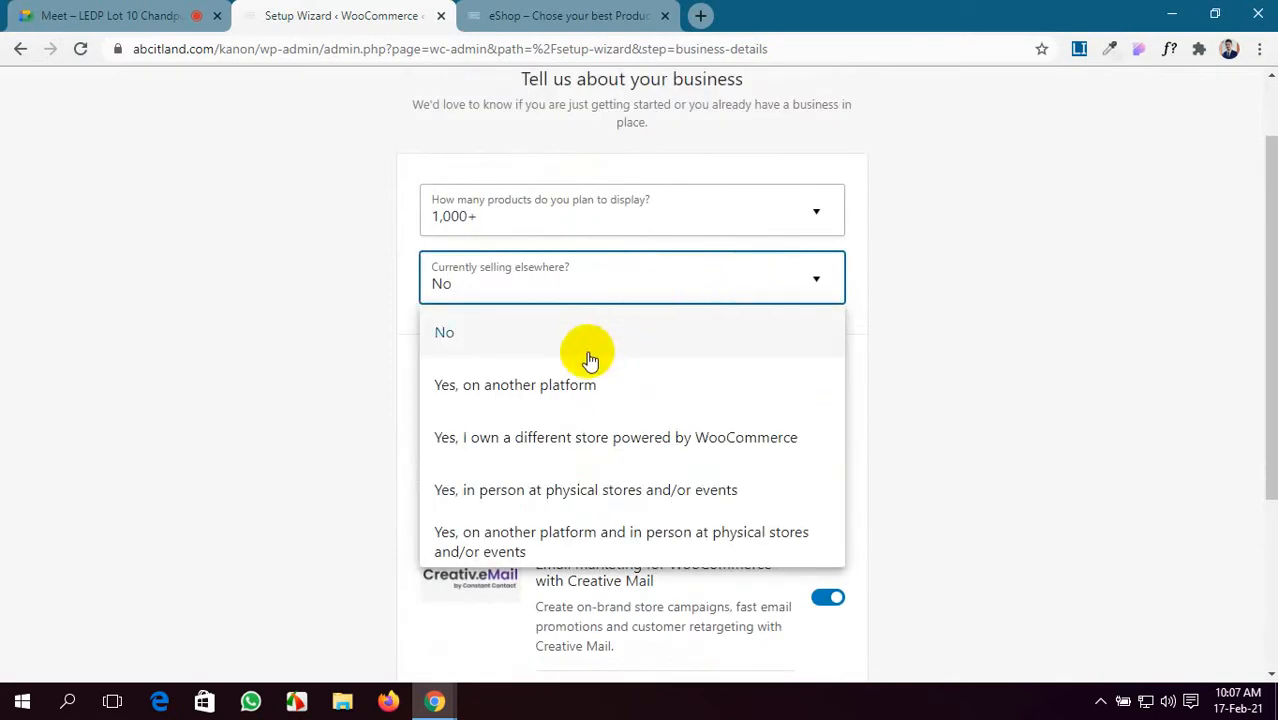
left_click(579, 393)
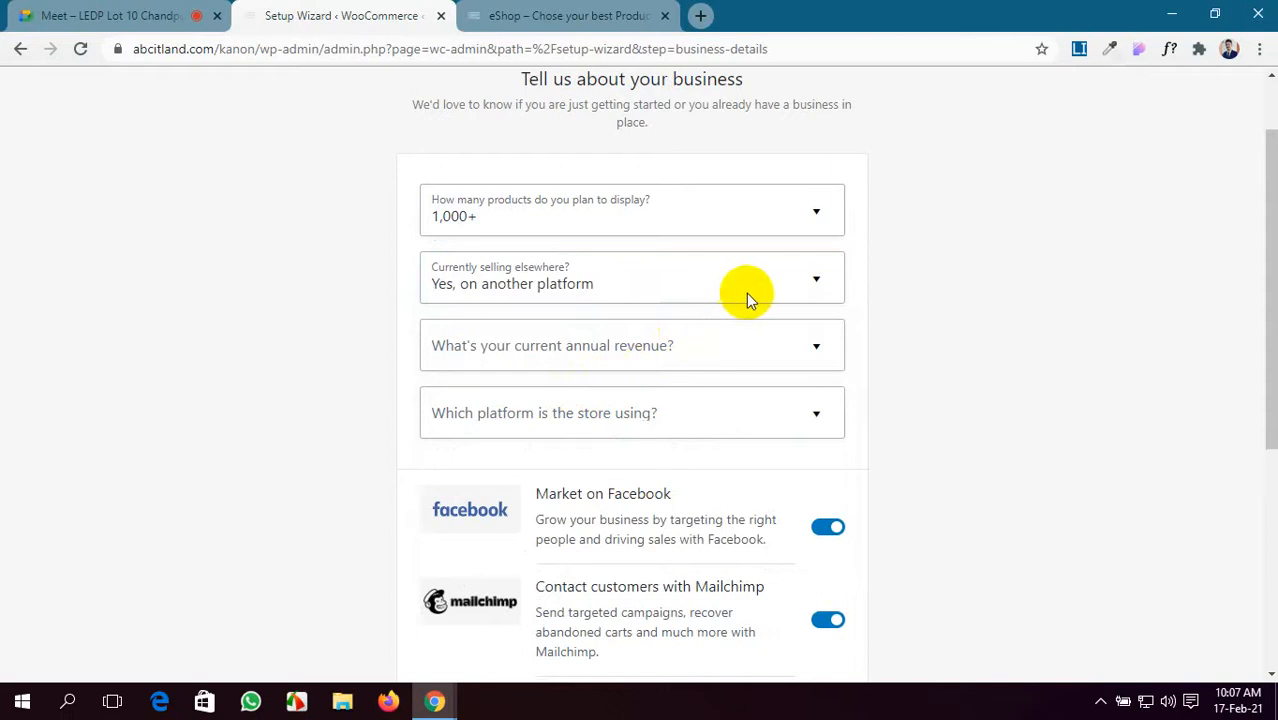
left_click(555, 354)
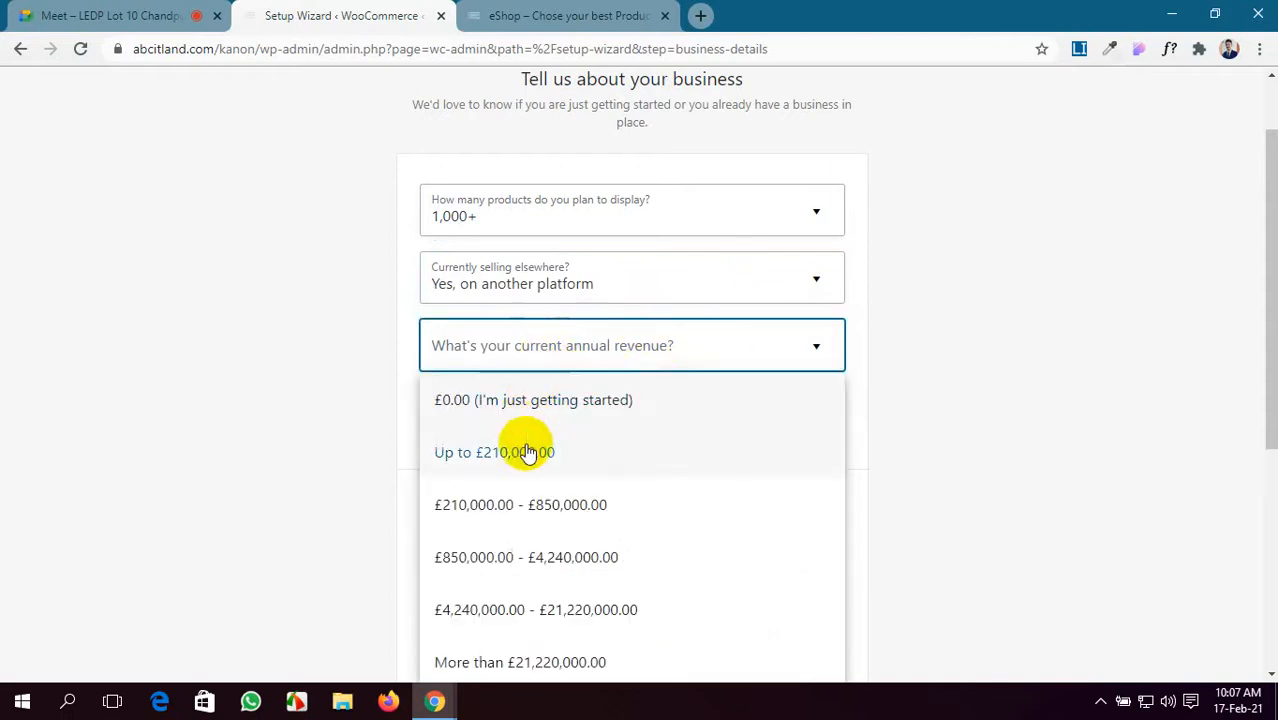
left_click(964, 379)
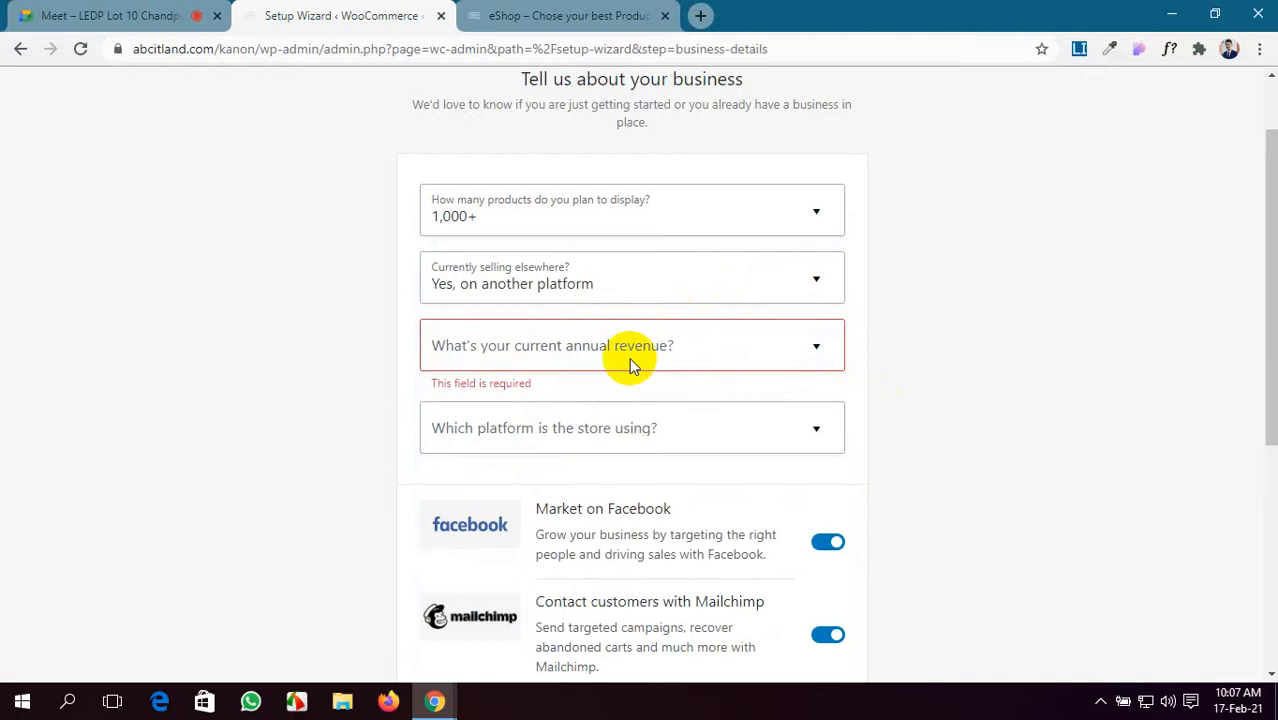
left_click(623, 437)
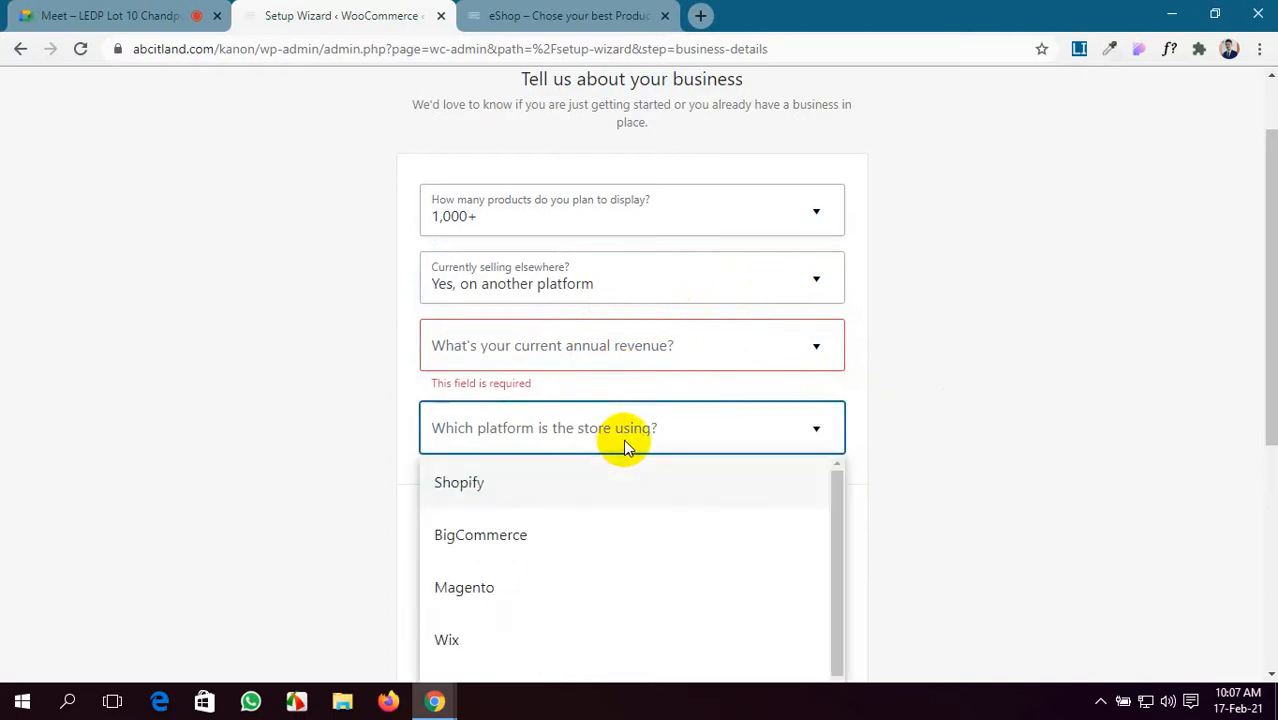
scroll(535, 577, "down", 10)
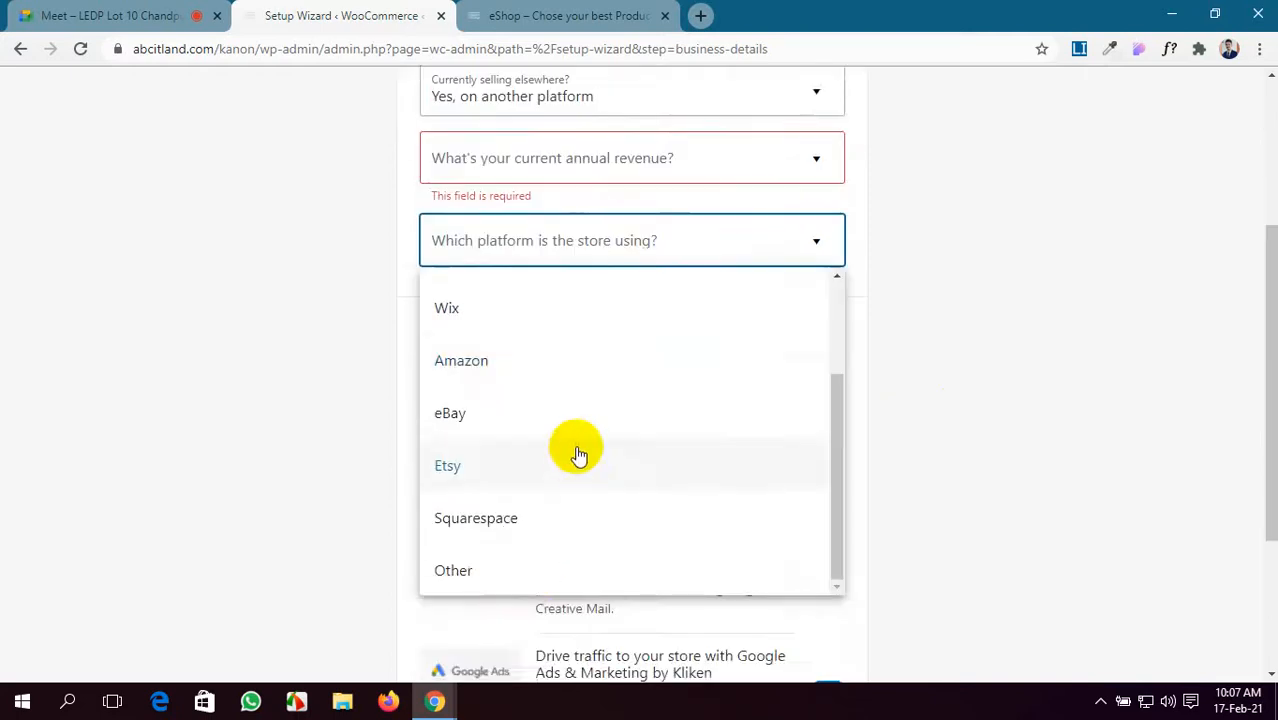
scroll(577, 455, "up", 5)
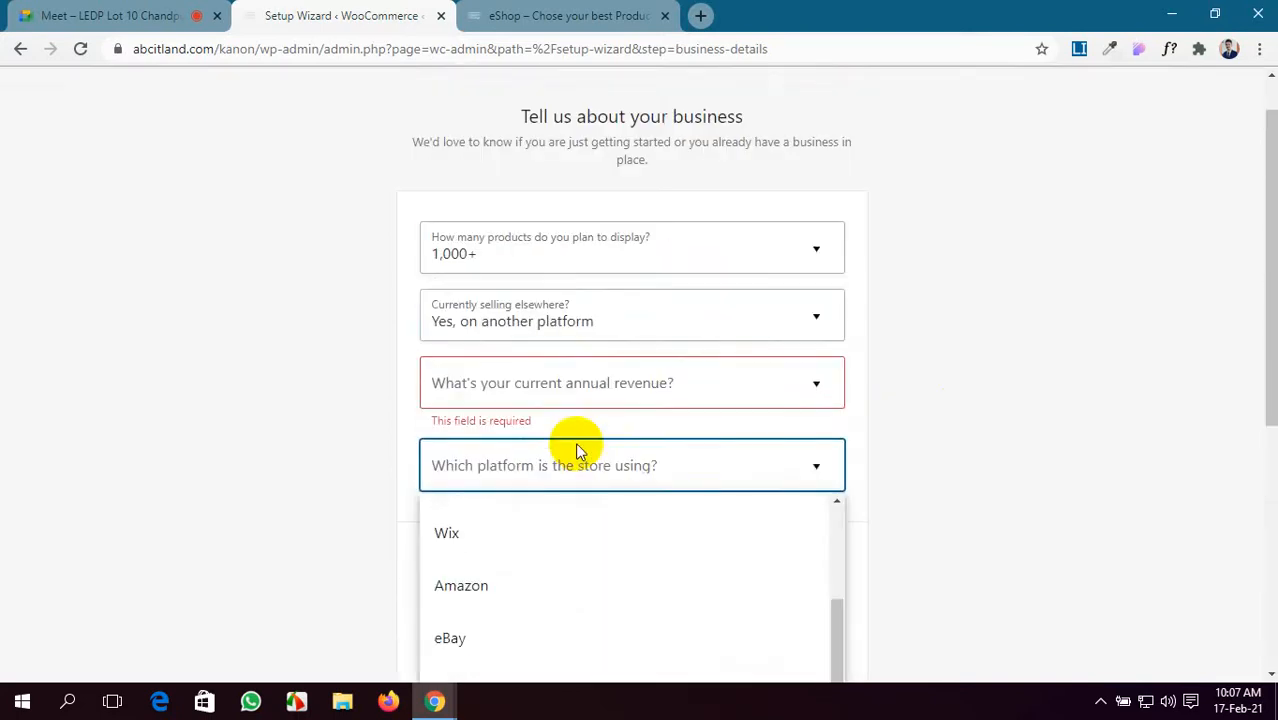
left_click(824, 385)
left_click(813, 322)
left_click(790, 326)
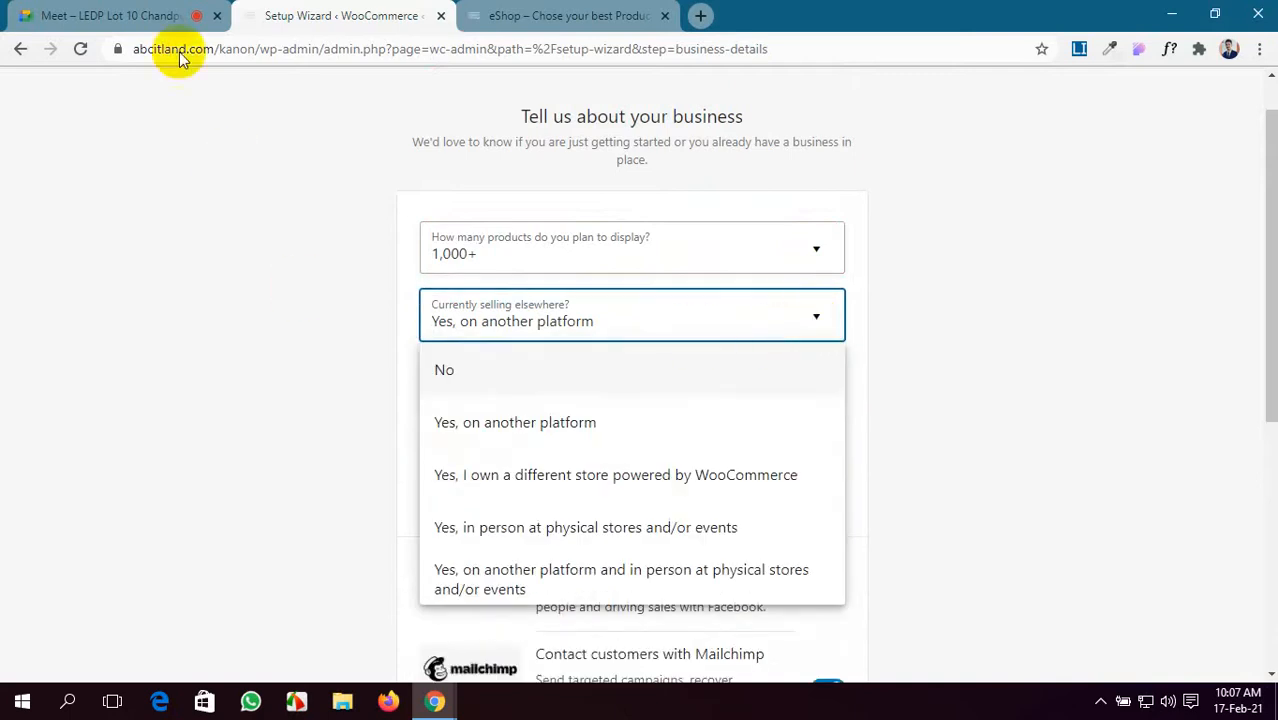
- Admit the waiting participant to the Google Meet call and come back to the wizard
left_click(128, 10)
left_click(818, 184)
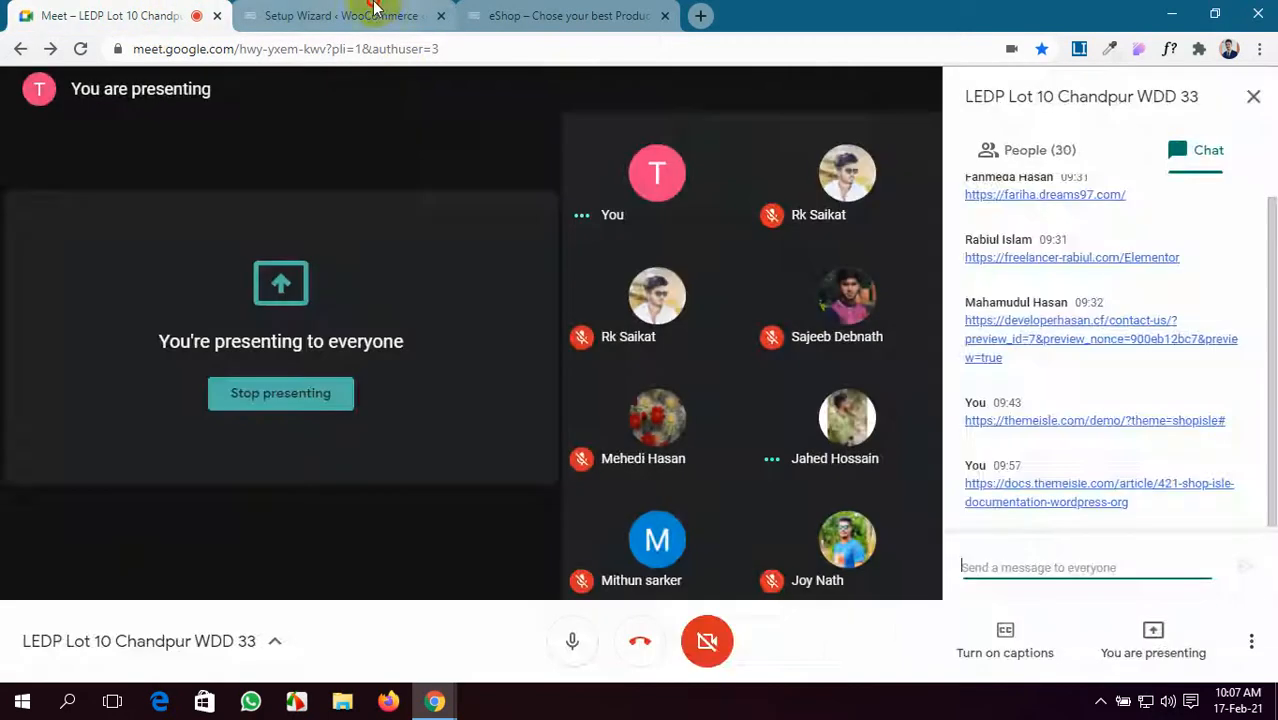
left_click(340, 15)
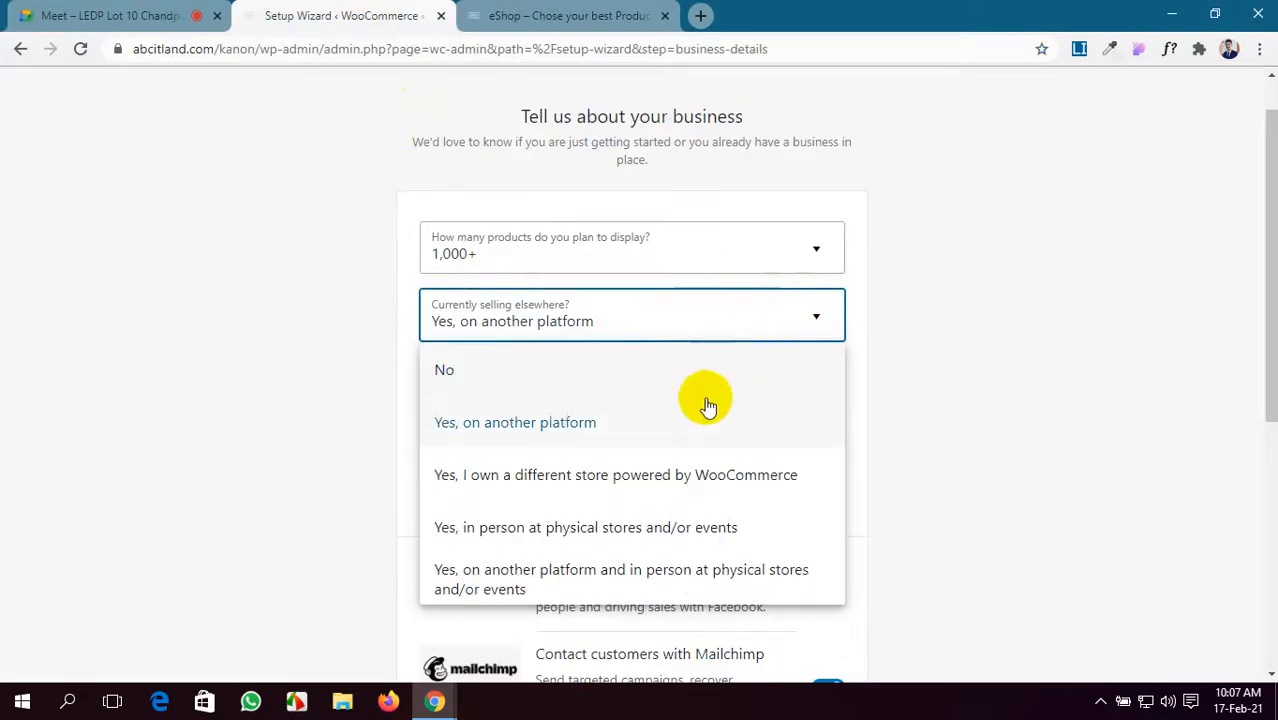
- Try the 'own another WooCommerce-powered store' answer and browse the annual revenue ranges
left_click(660, 476)
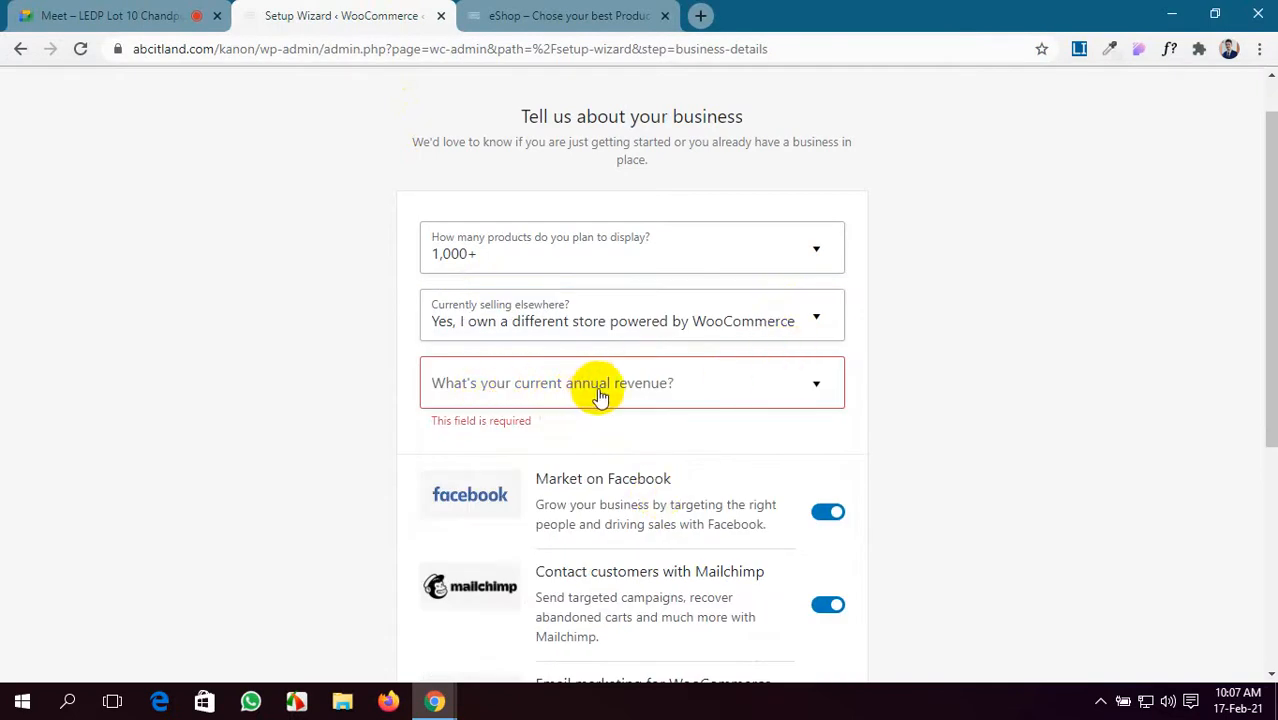
left_click(670, 390)
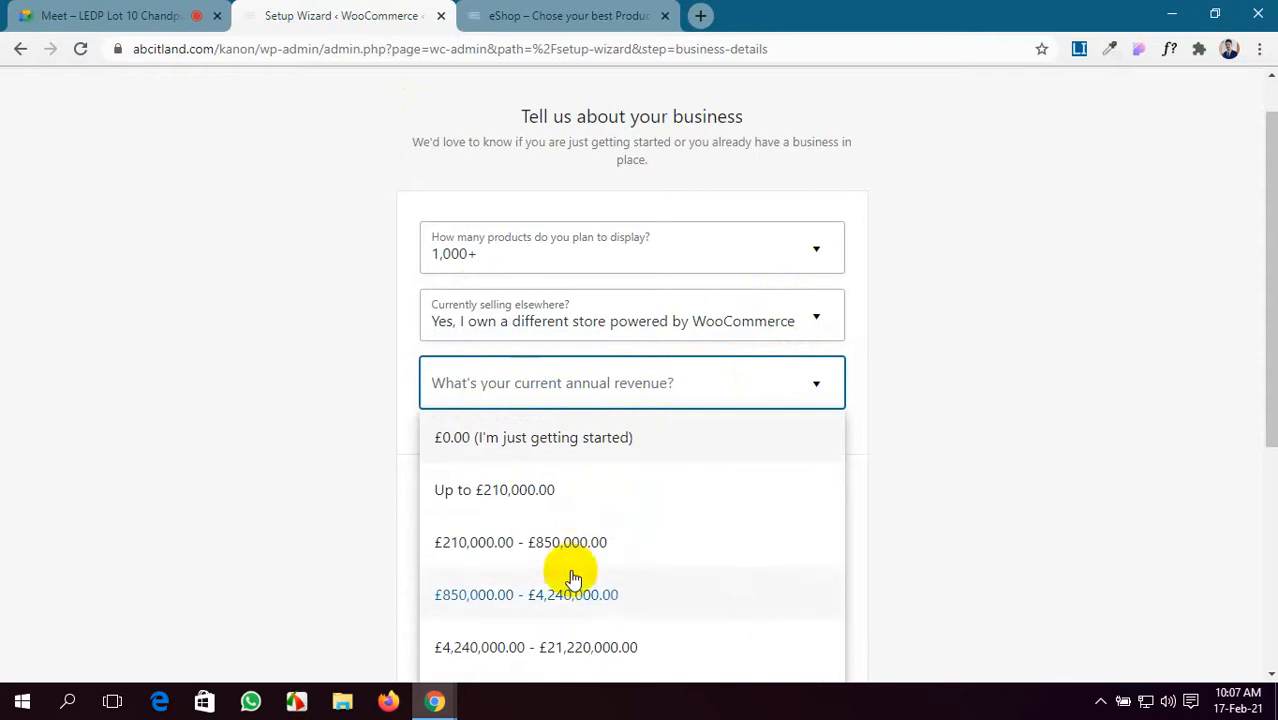
scroll(571, 577, "down", 3)
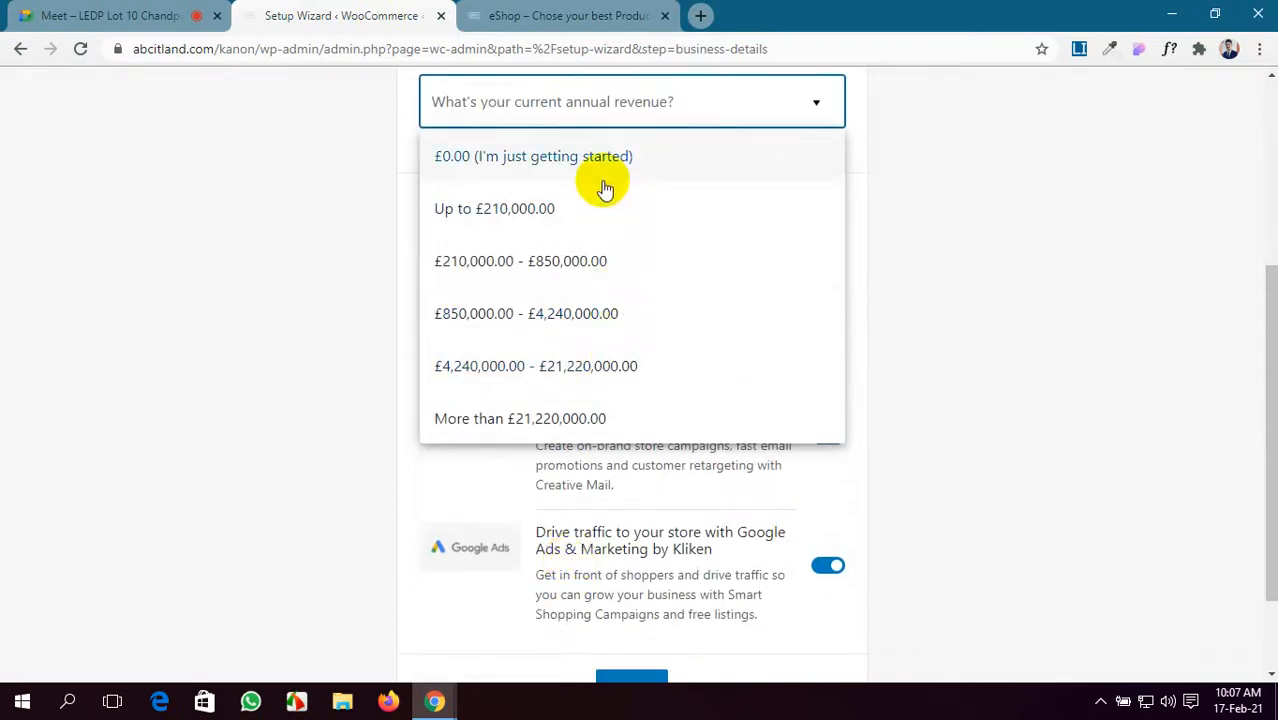
left_click(985, 325)
scroll(764, 299, "up", 2)
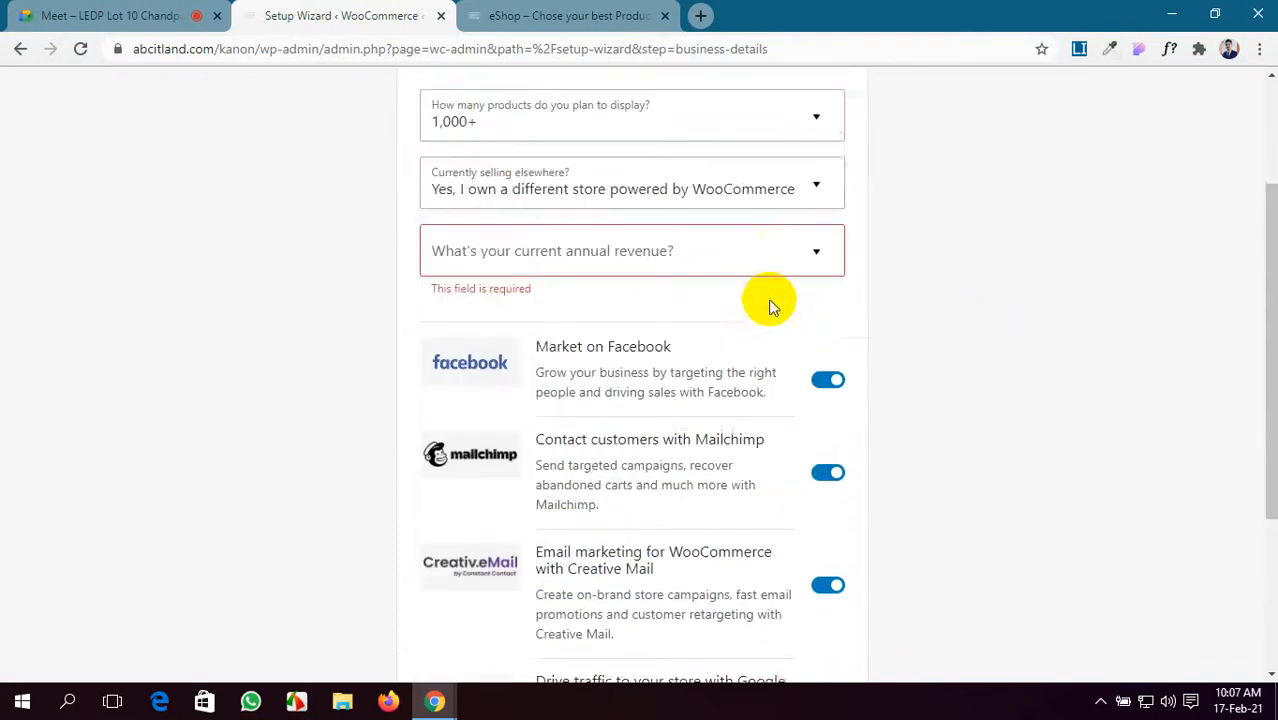
- Set selling elsewhere back to No and submit the business details
left_click(790, 220)
left_click(686, 278)
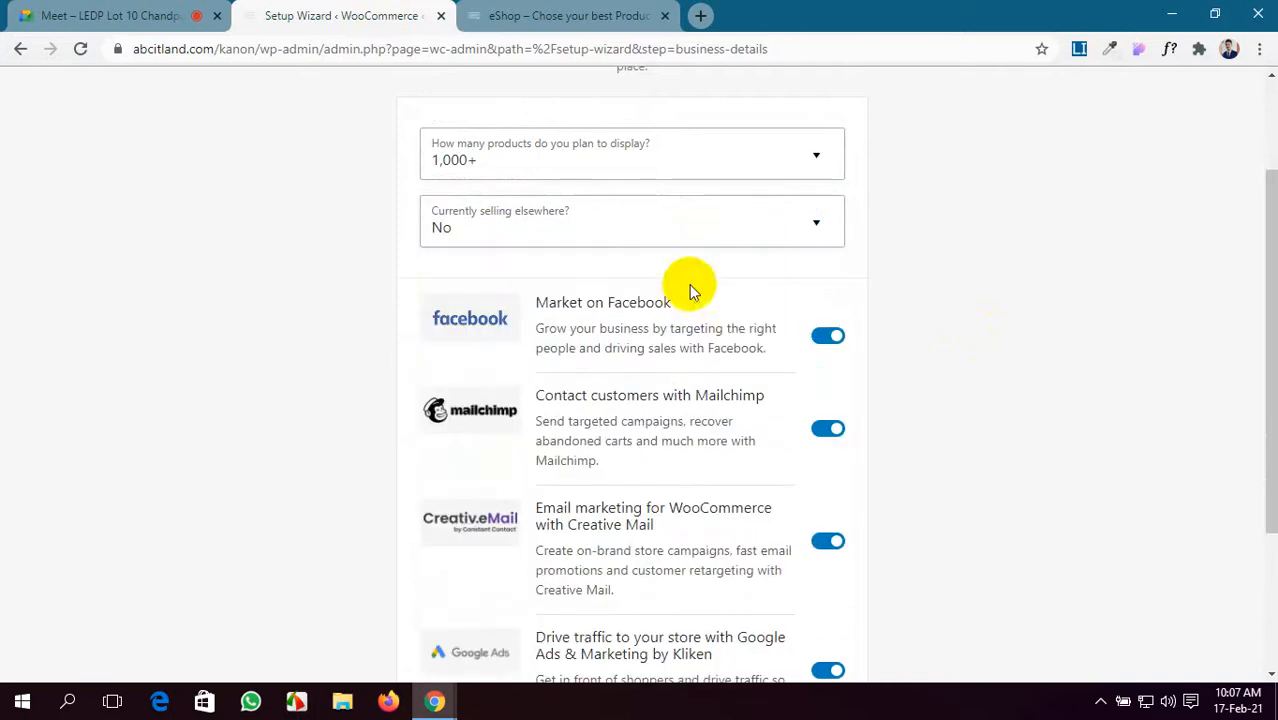
scroll(813, 534, "down", 3)
scroll(628, 571, "up", 1)
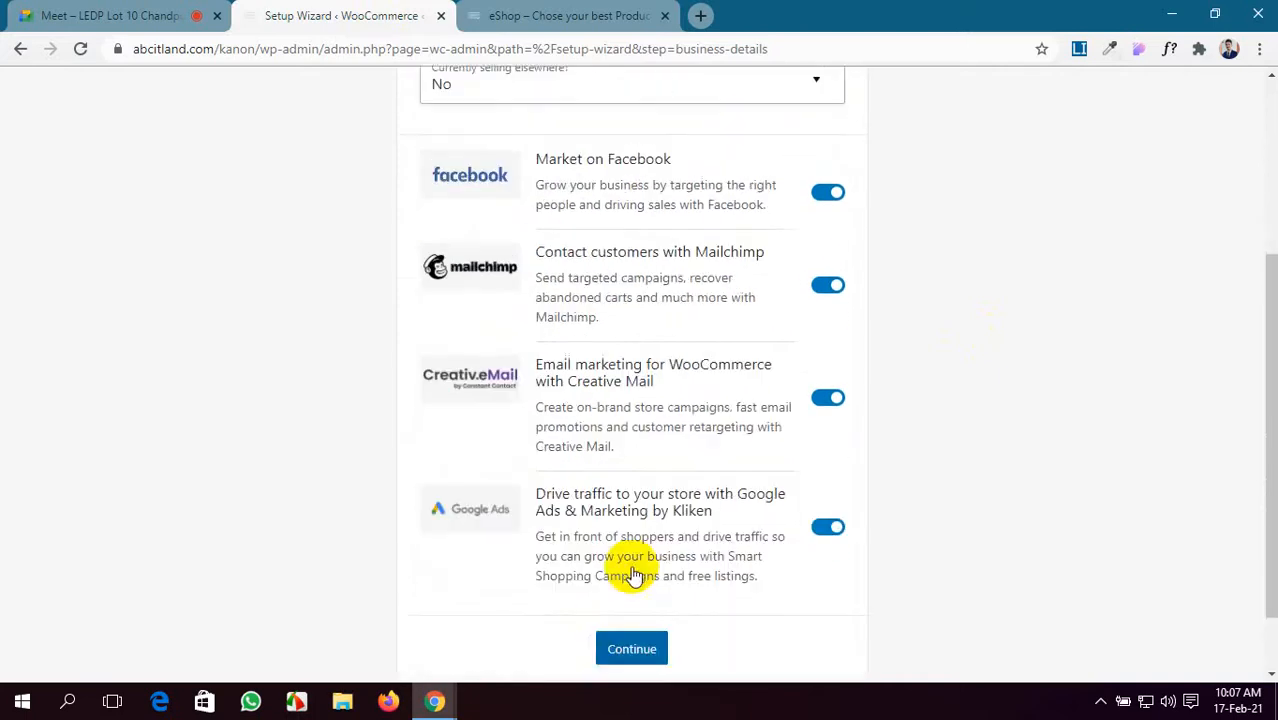
left_click(628, 663)
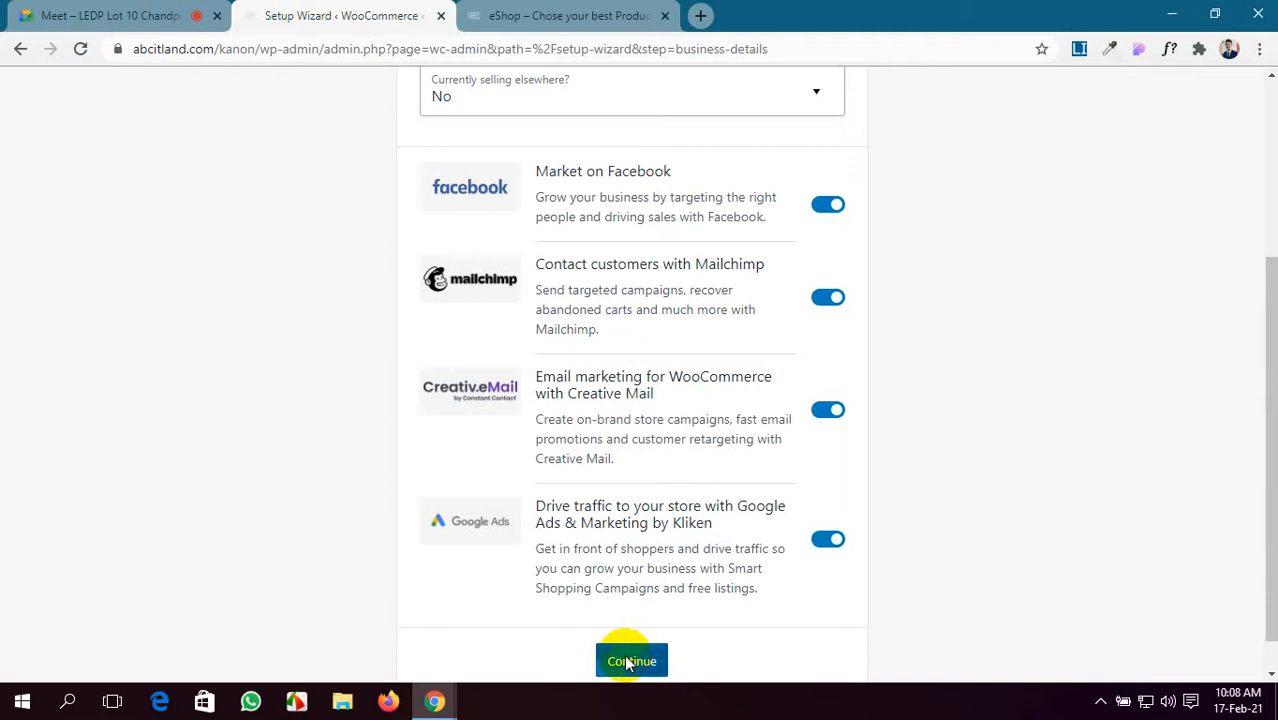
left_click(629, 662)
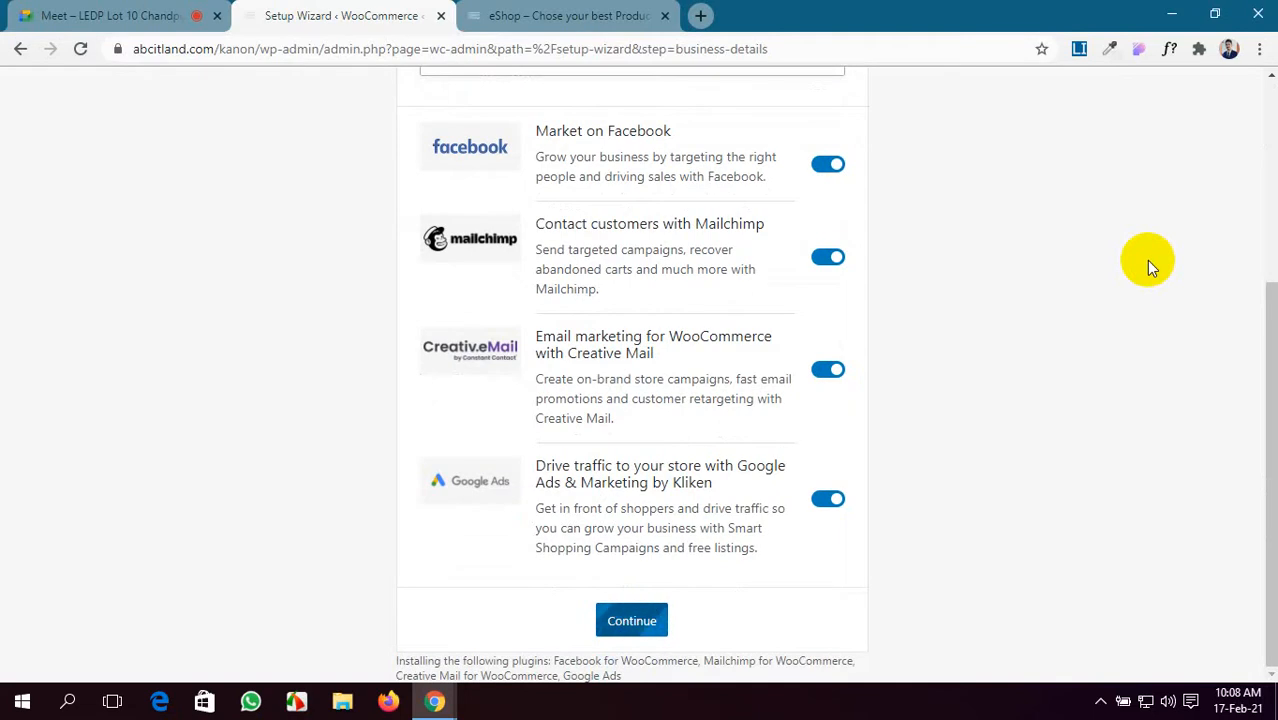
left_click(20, 14)
- Scroll through the Google Meet participants list, then return to the WooCommerce setup wizard
left_click(1040, 152)
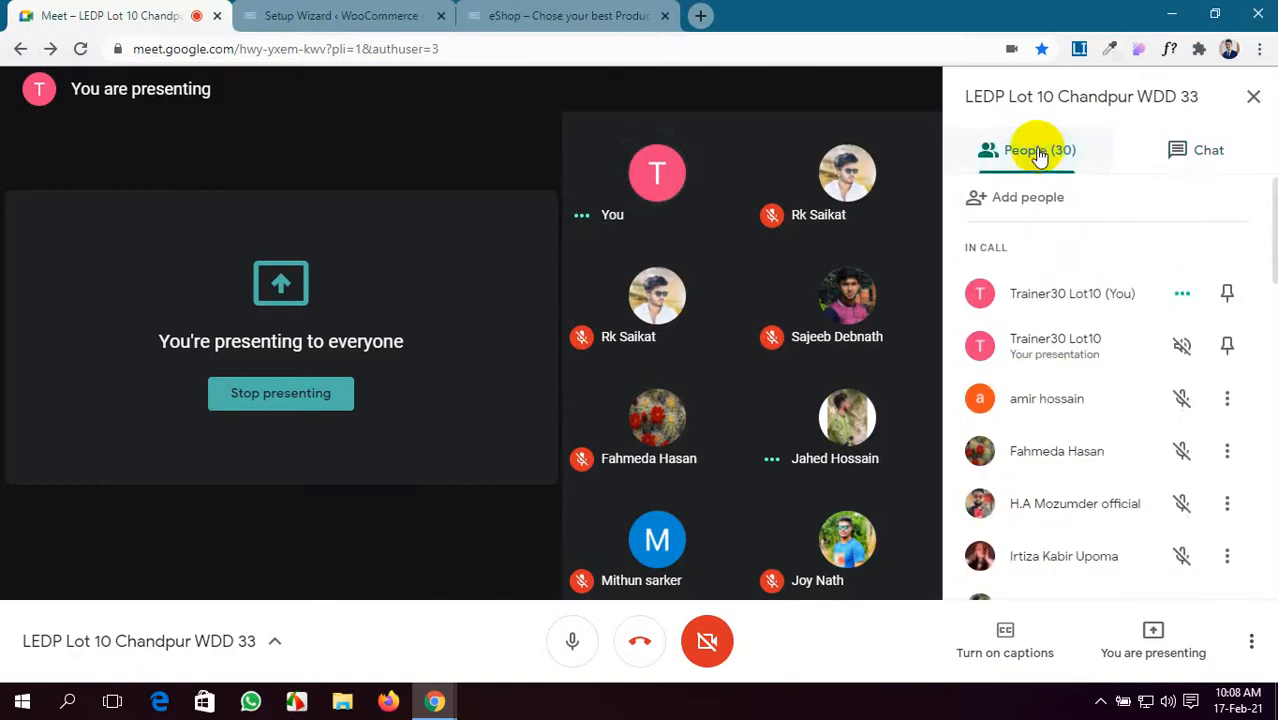
scroll(1040, 375, "down", 10)
scroll(1042, 384, "down", 4)
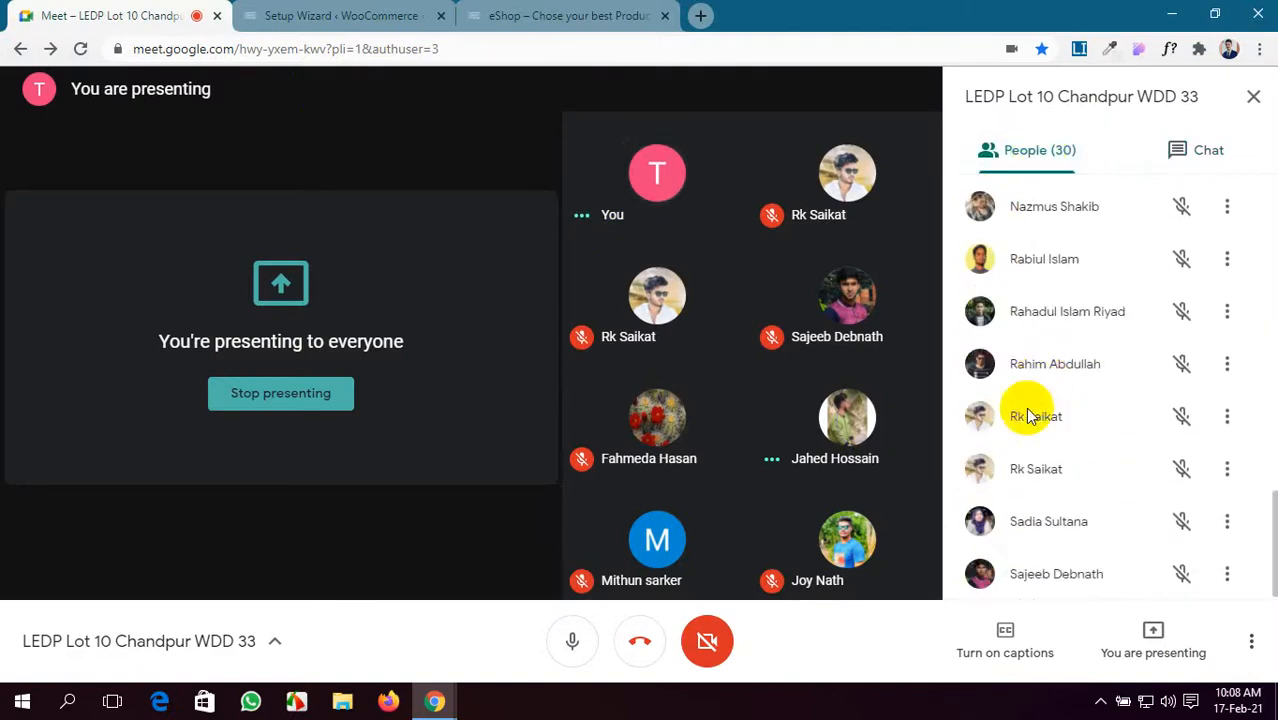
scroll(1030, 415, "up", 5)
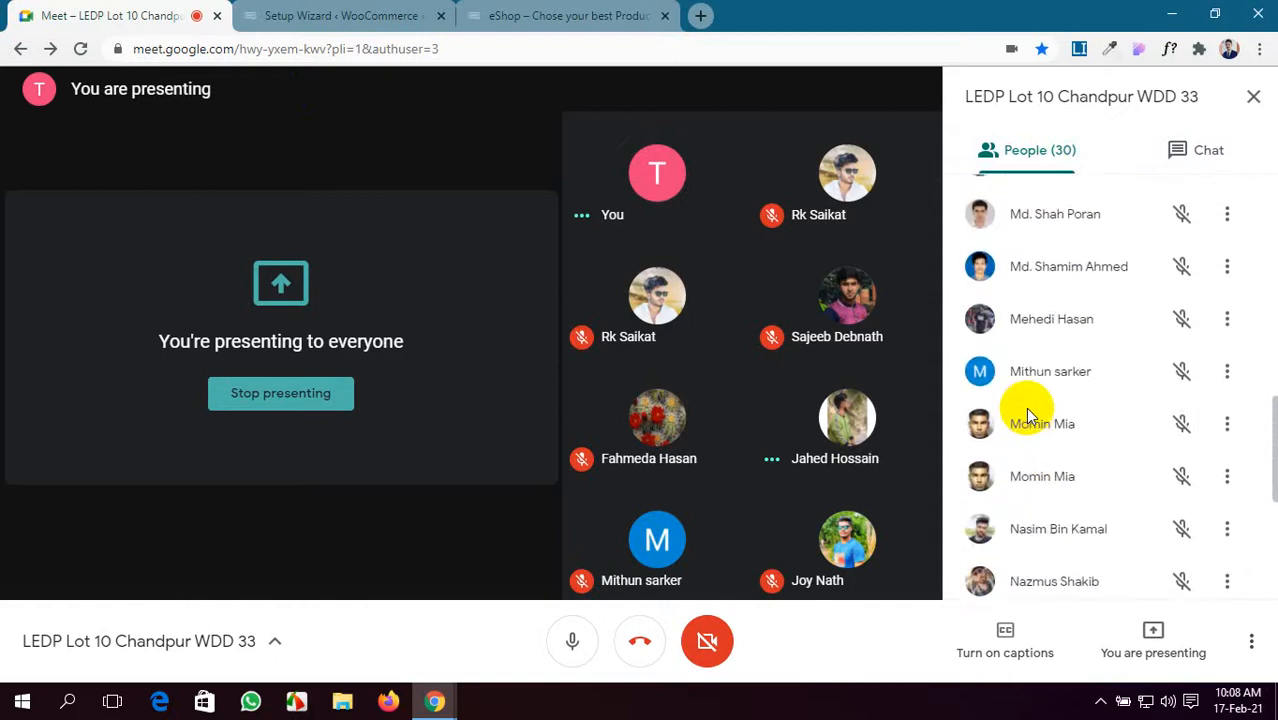
scroll(1030, 415, "up", 6)
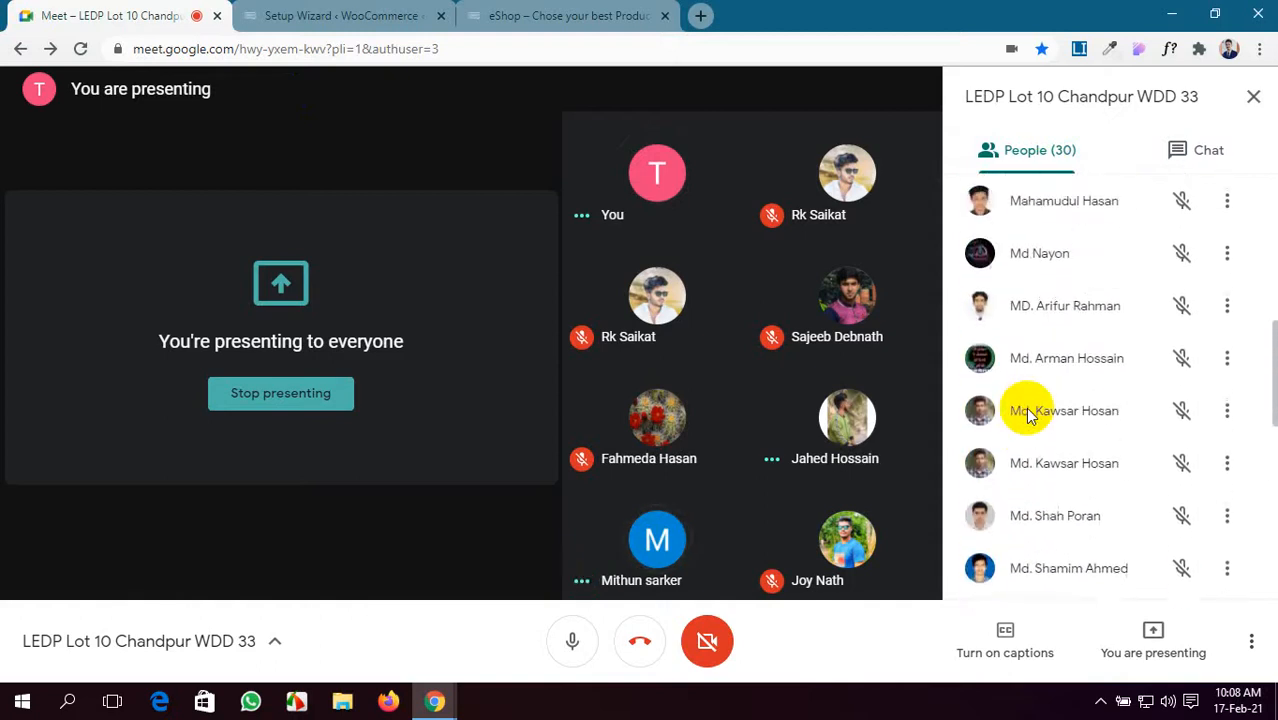
scroll(1030, 415, "up", 8)
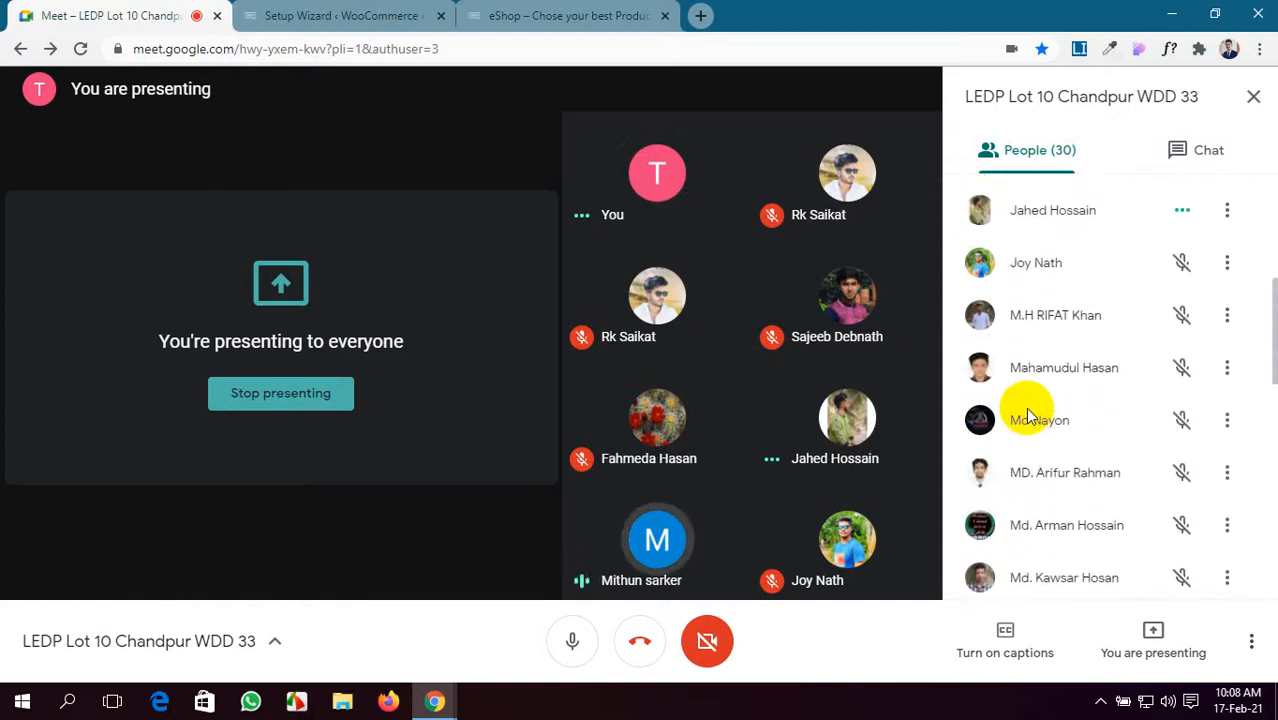
left_click(418, 12)
- Browse the paid and free store themes on the Choose a theme page
scroll(1085, 418, "down", 4)
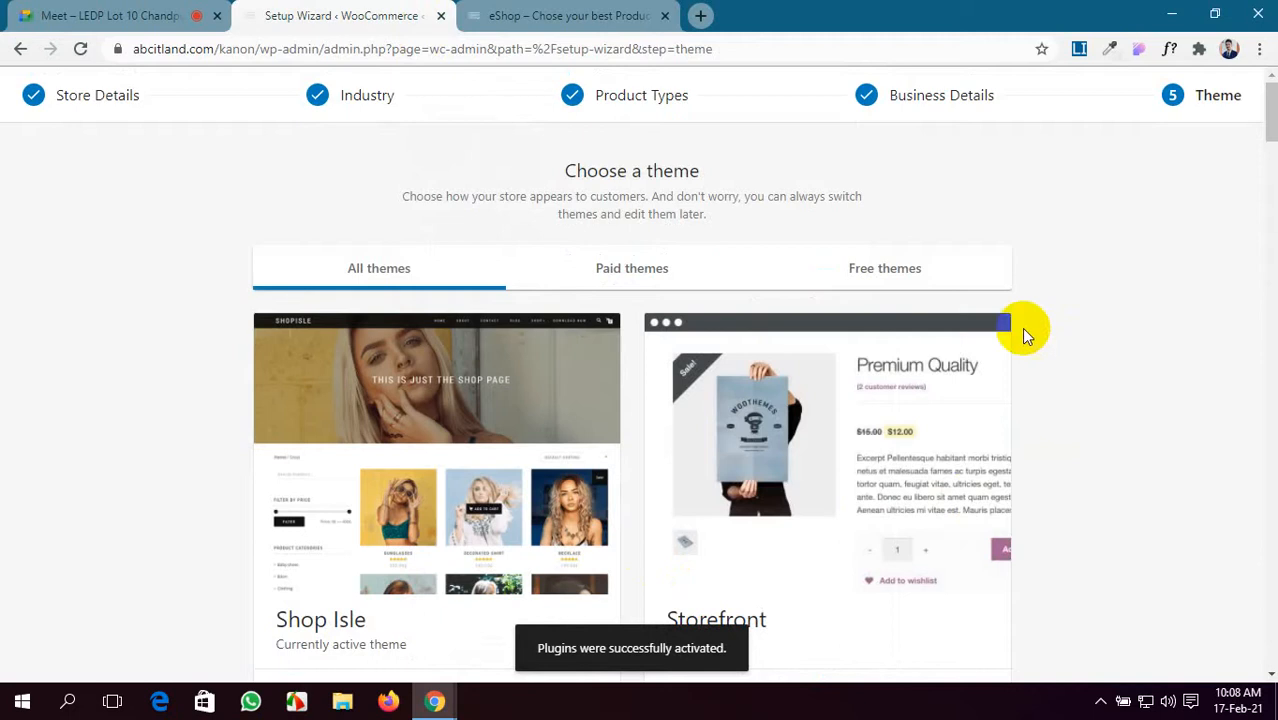
scroll(476, 455, "down", 3)
scroll(471, 462, "up", 1)
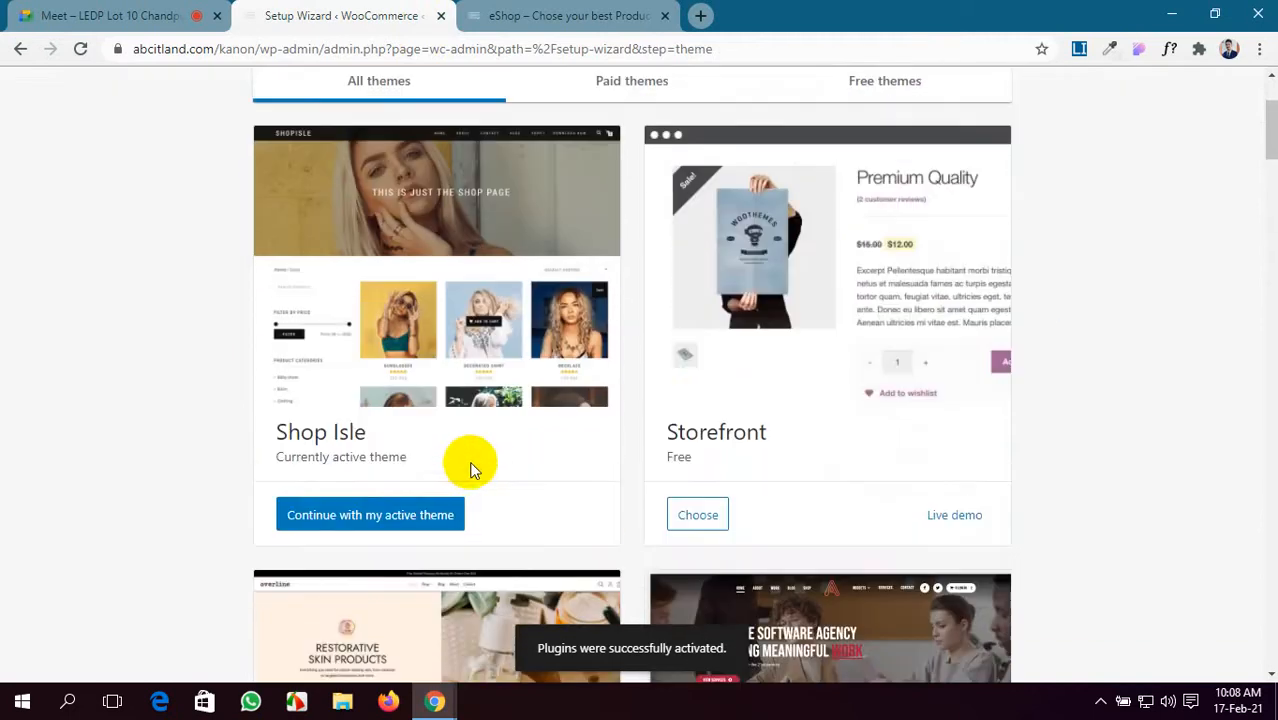
scroll(460, 440, "up", 1)
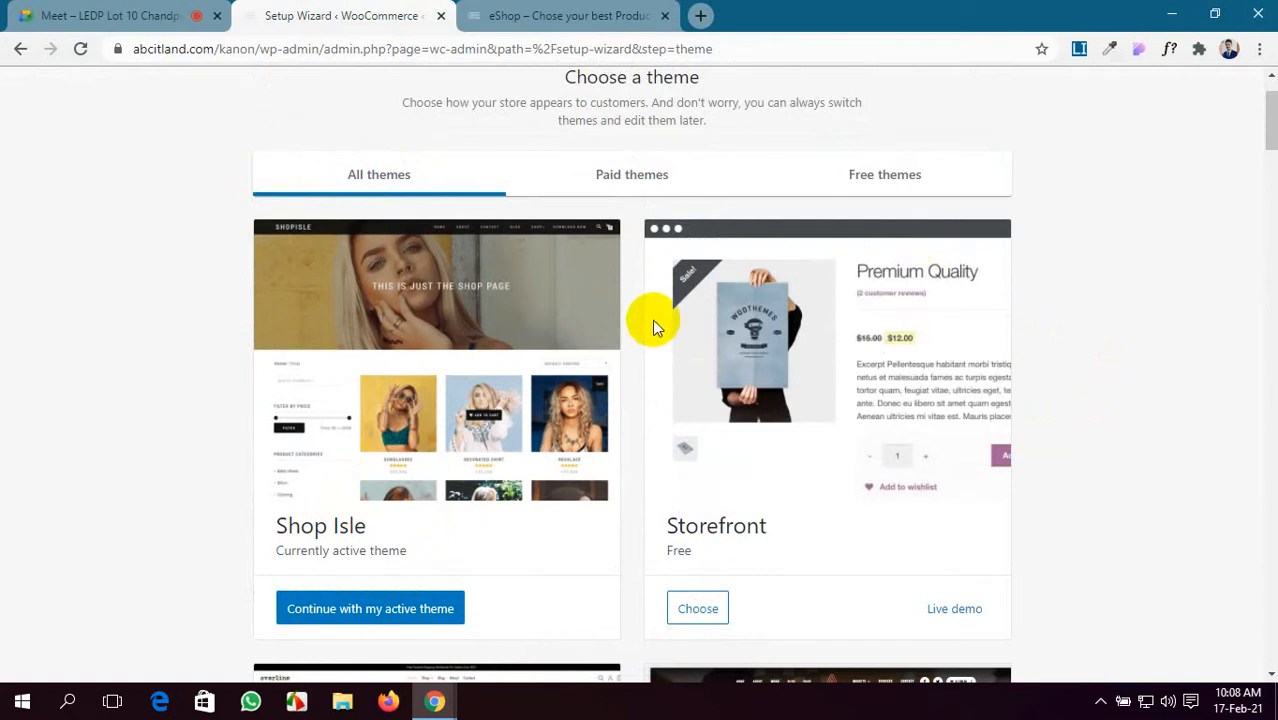
scroll(705, 410, "down", 2)
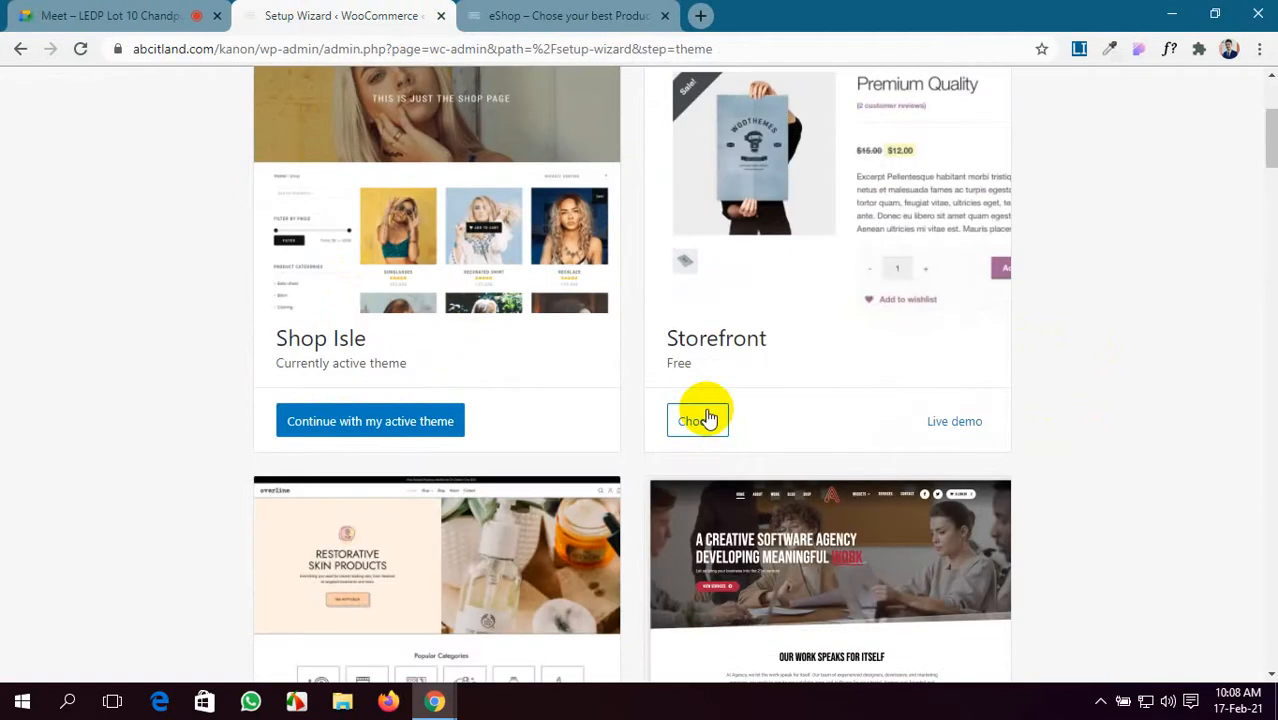
scroll(706, 416, "down", 4)
scroll(706, 416, "down", 2)
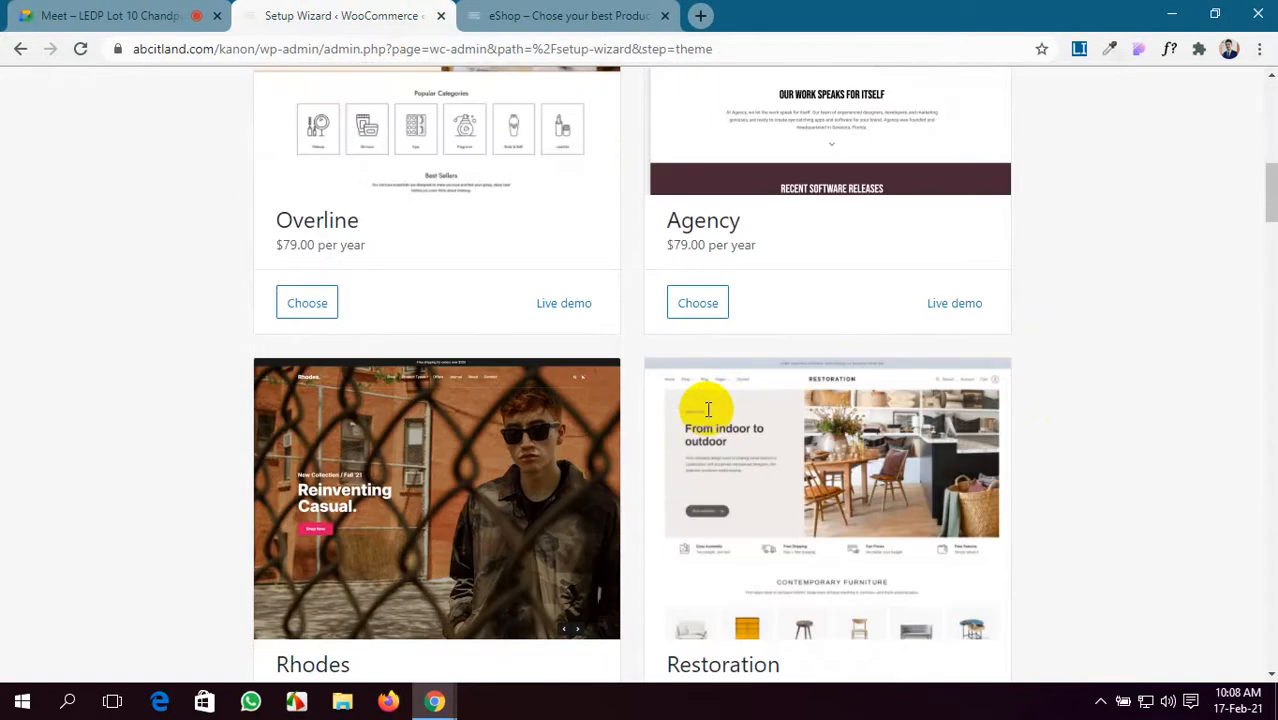
scroll(706, 416, "up", 5)
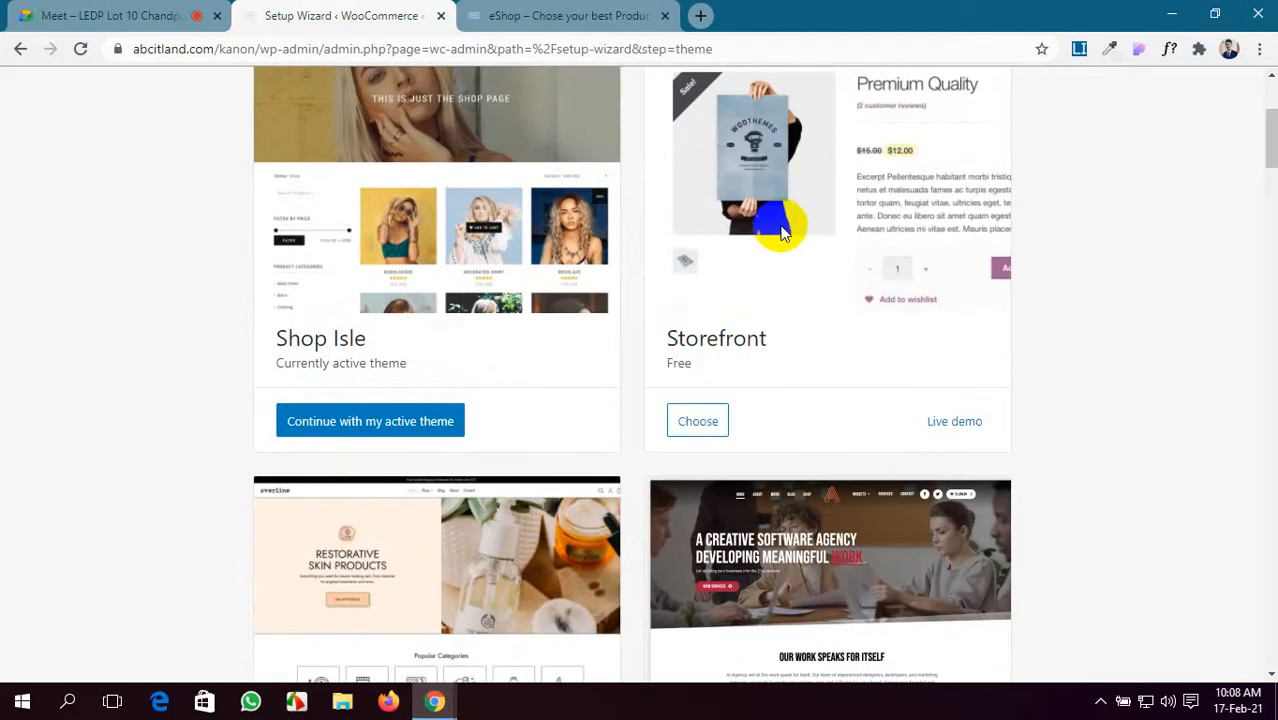
- Let the waiting person into the Google Meet call and return to the theme page
left_click(113, 12)
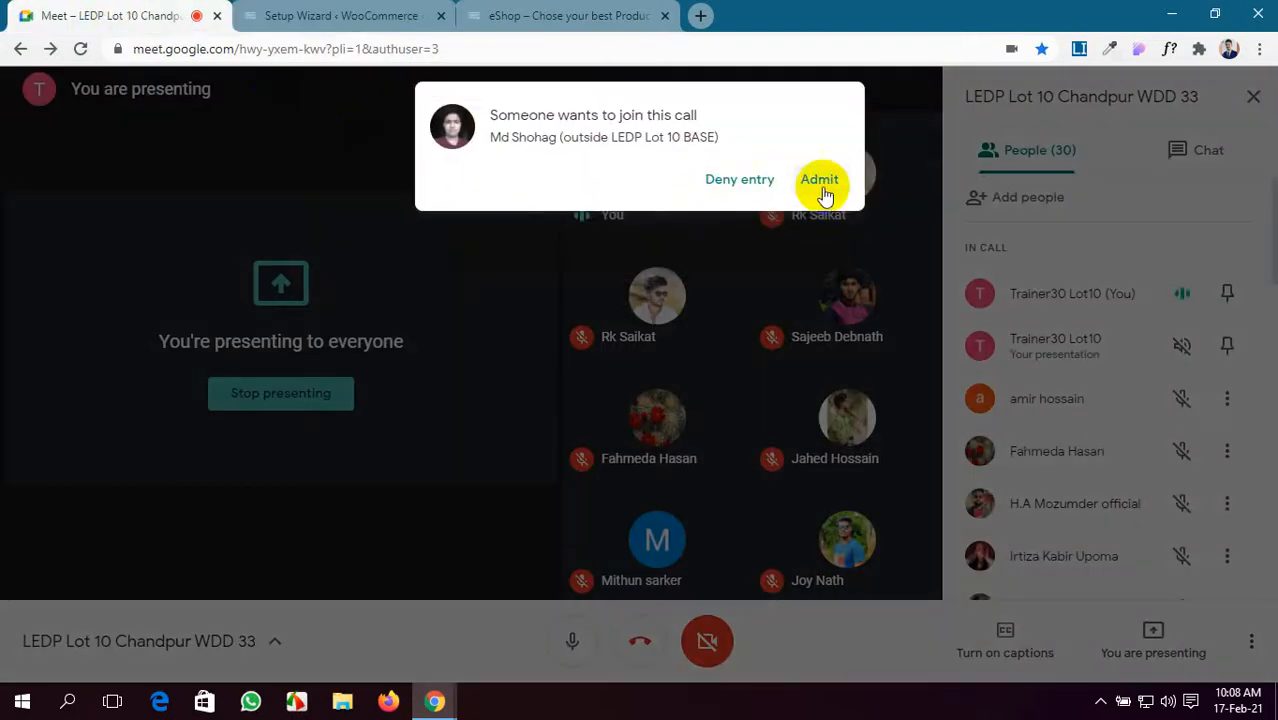
left_click(826, 186)
left_click(381, 8)
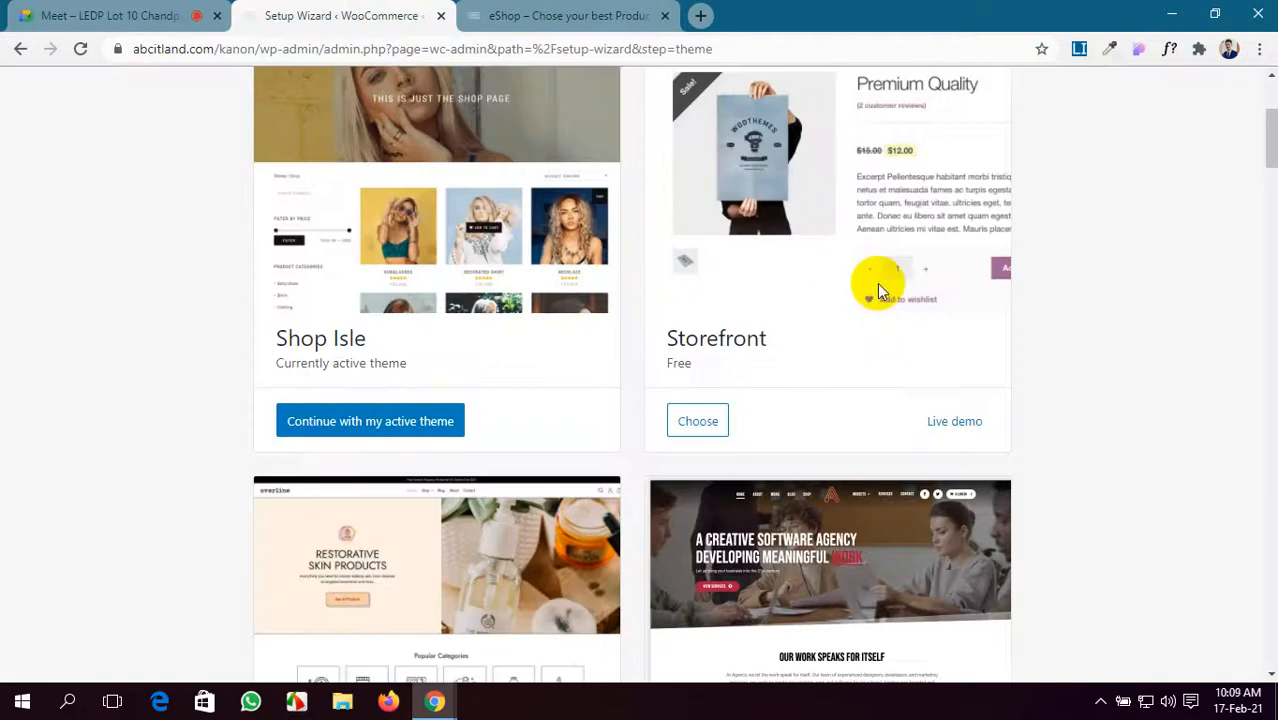
- Look through the remaining themes down to Boutique and skip the theme step, keeping Shop Isle
scroll(328, 513, "down", 3)
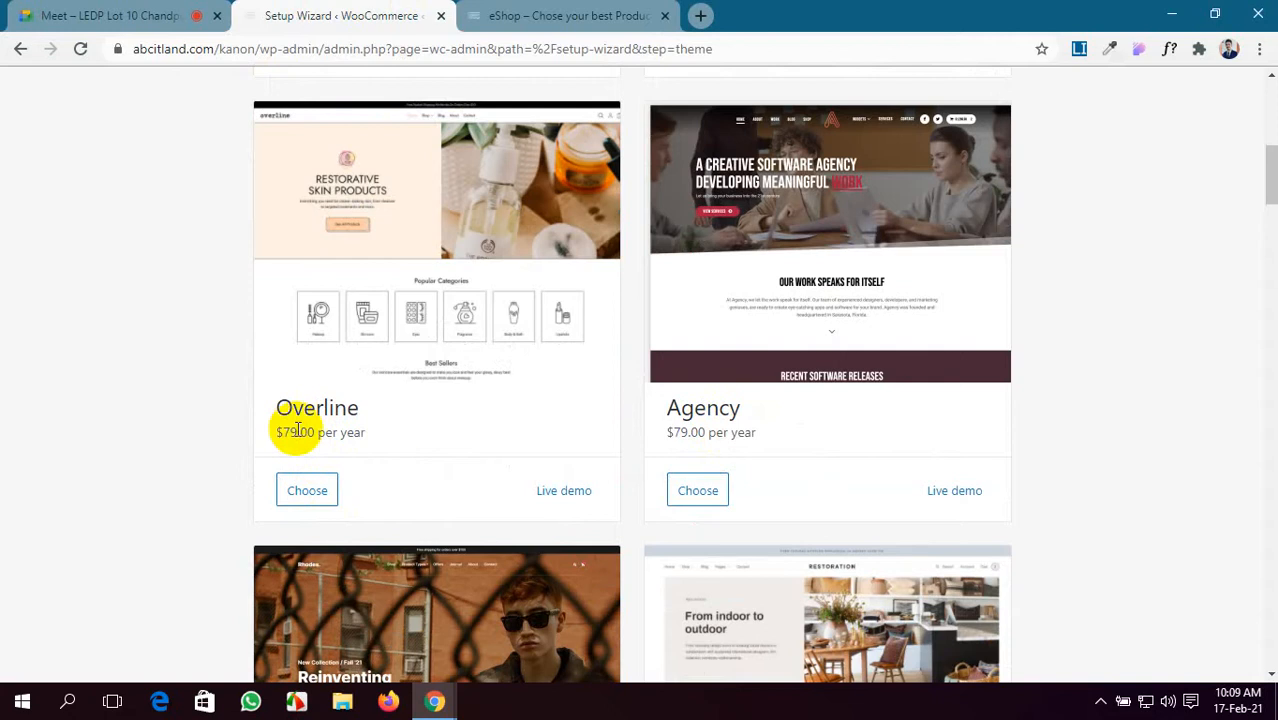
scroll(790, 456, "down", 4)
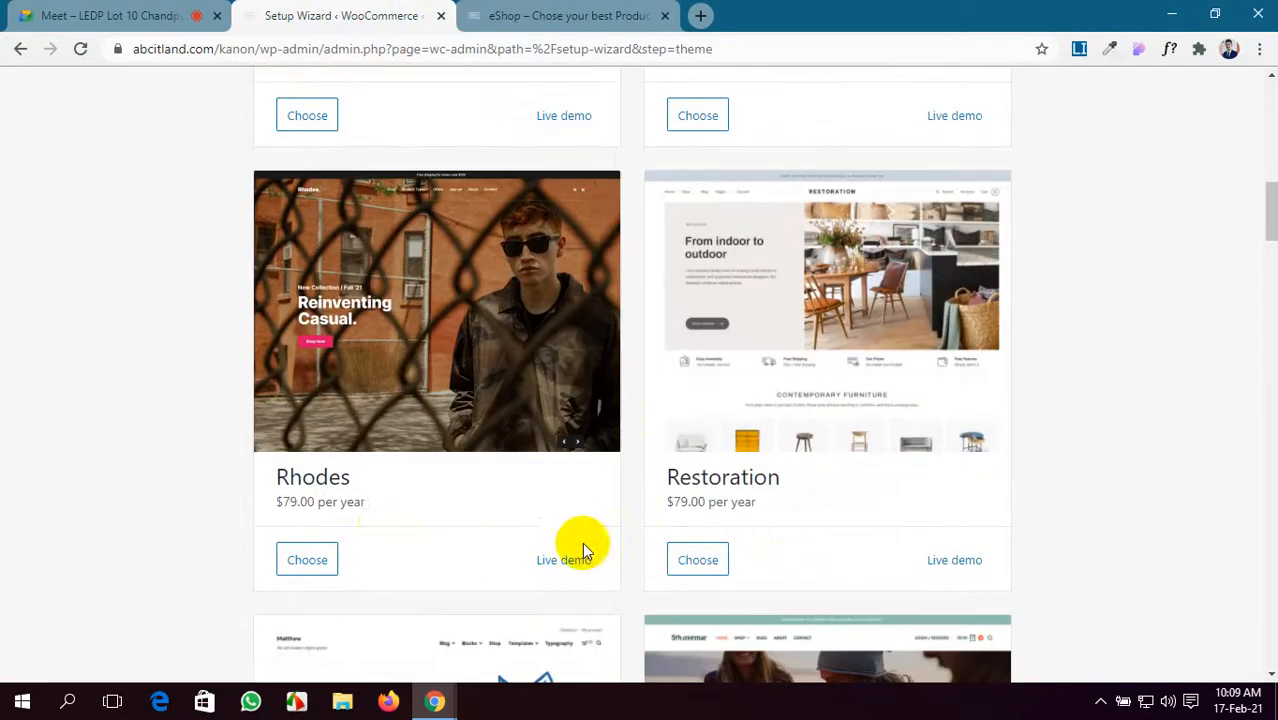
scroll(700, 492, "down", 2)
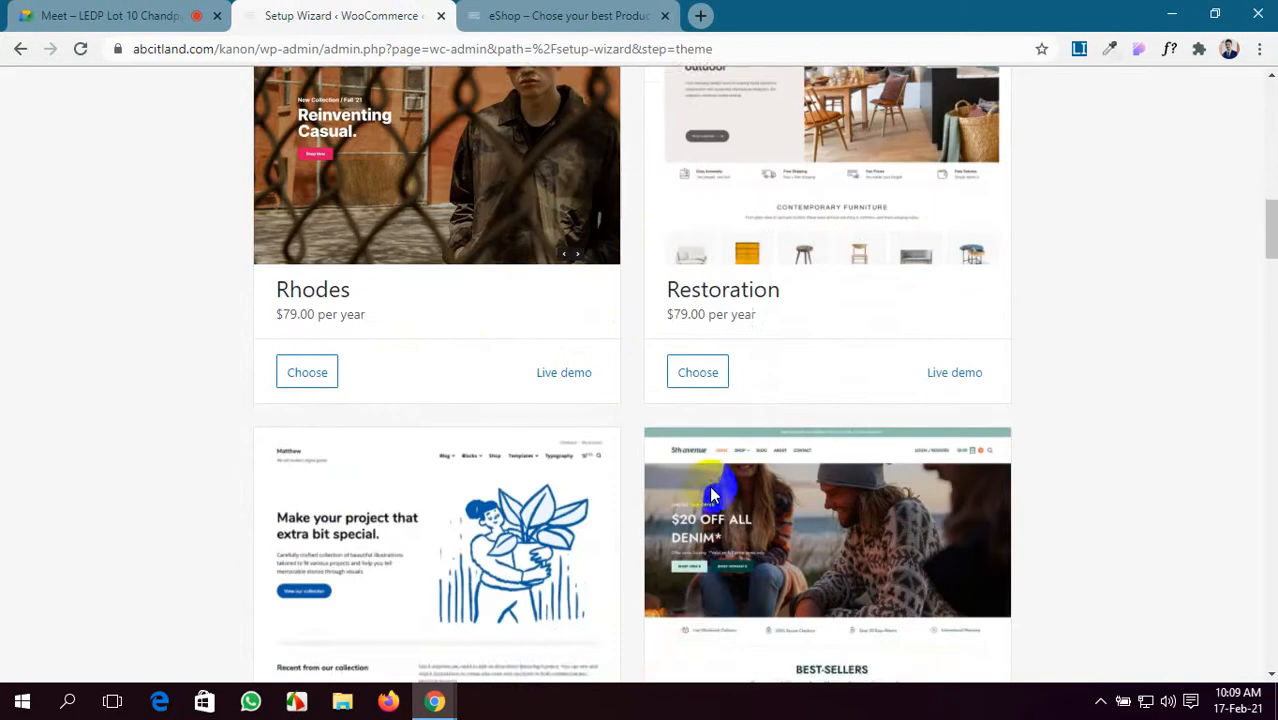
scroll(712, 494, "down", 9)
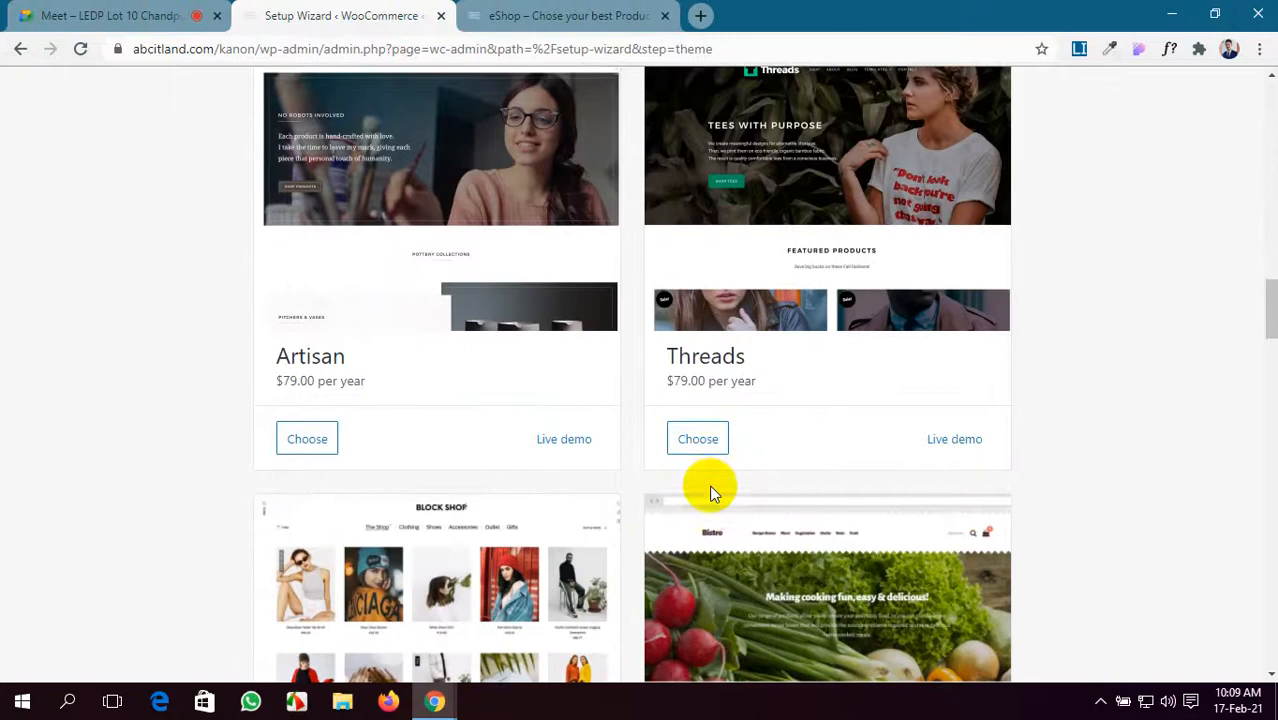
scroll(712, 492, "down", 6)
scroll(709, 484, "up", 13)
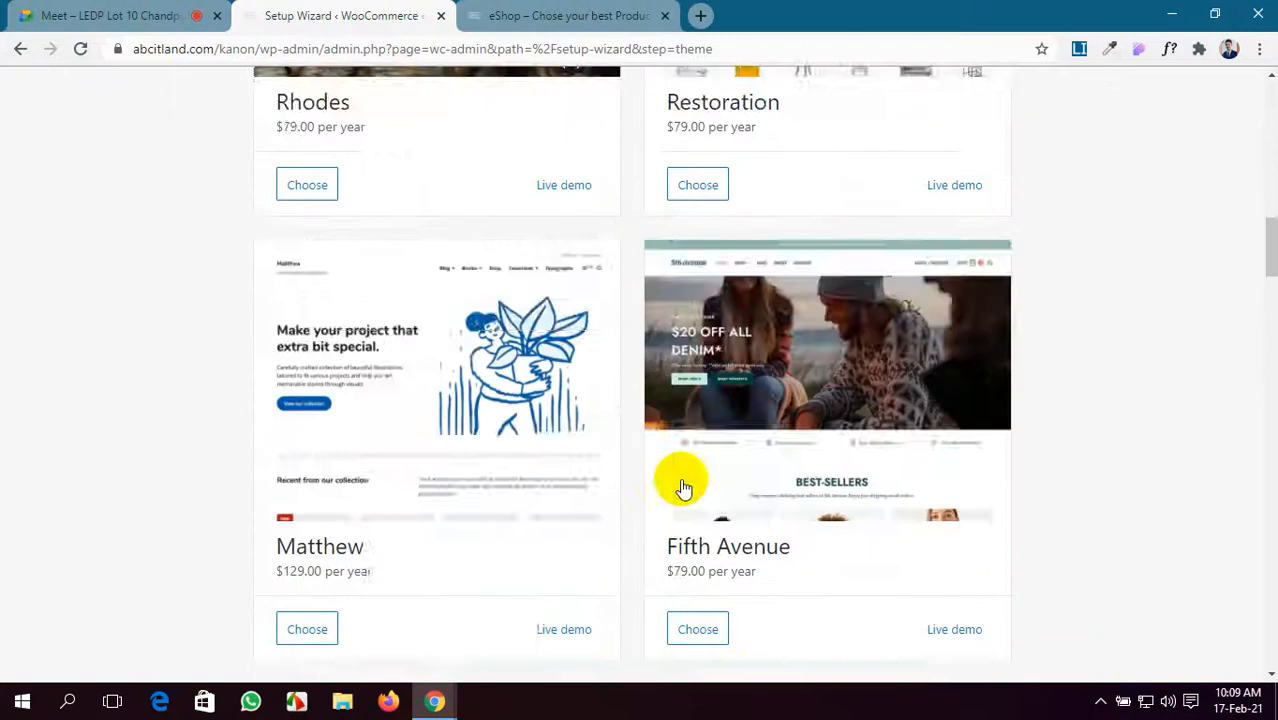
scroll(683, 488, "up", 15)
scroll(680, 478, "down", 20)
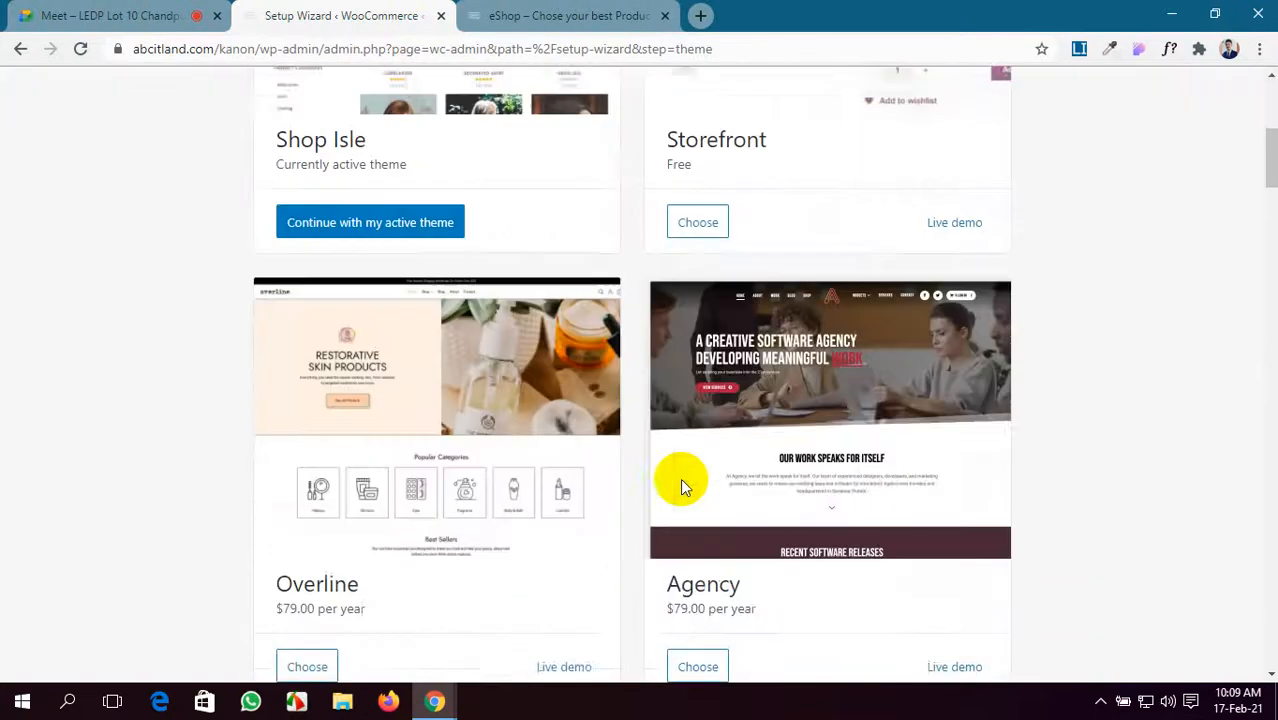
scroll(680, 477, "down", 20)
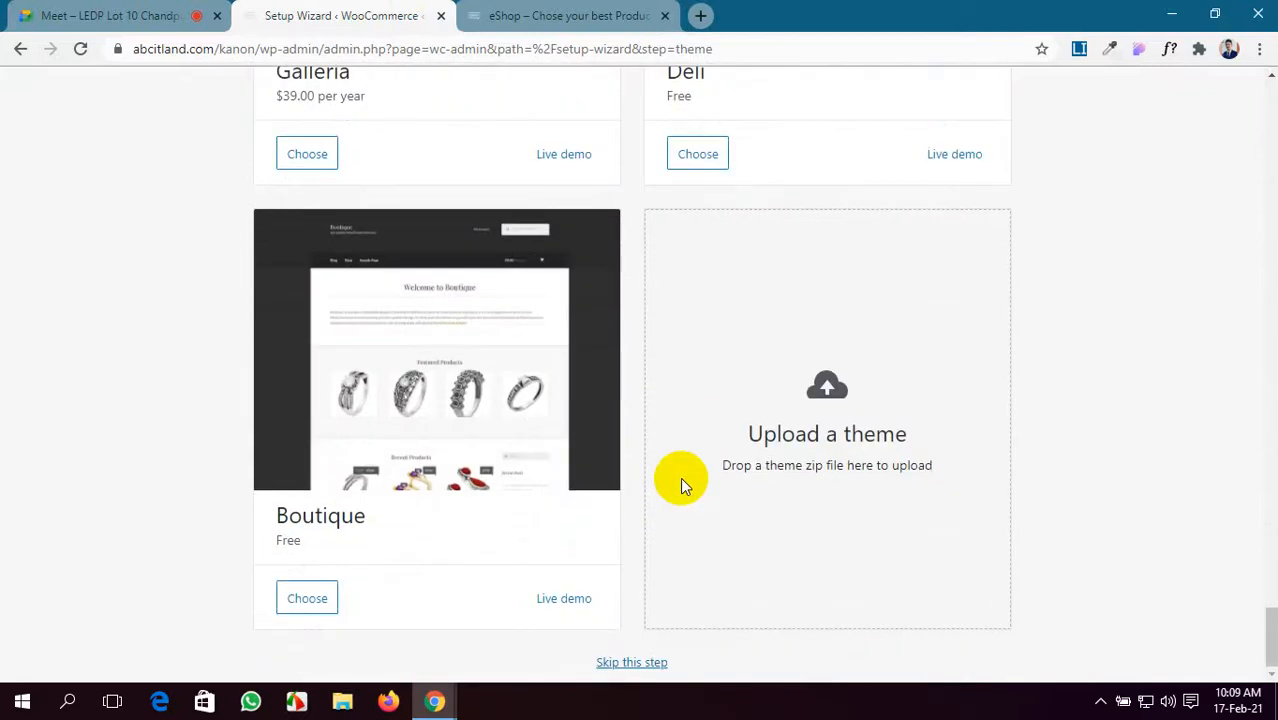
left_click(620, 666)
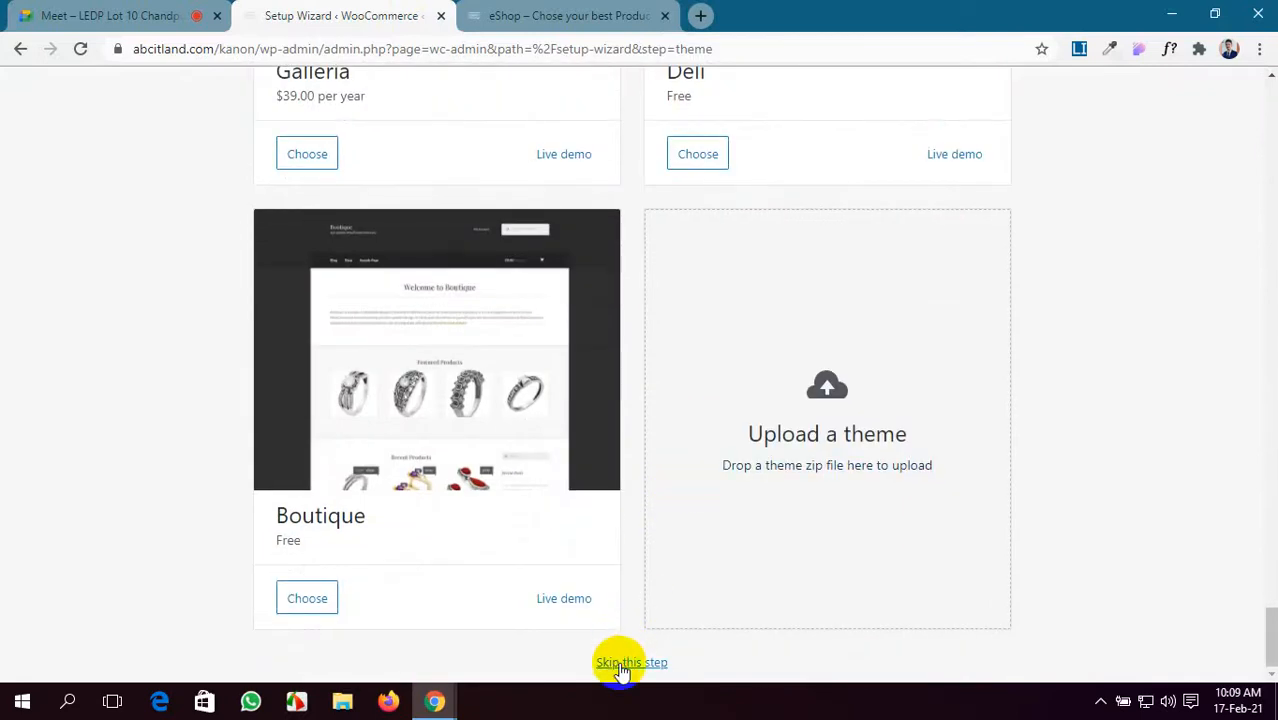
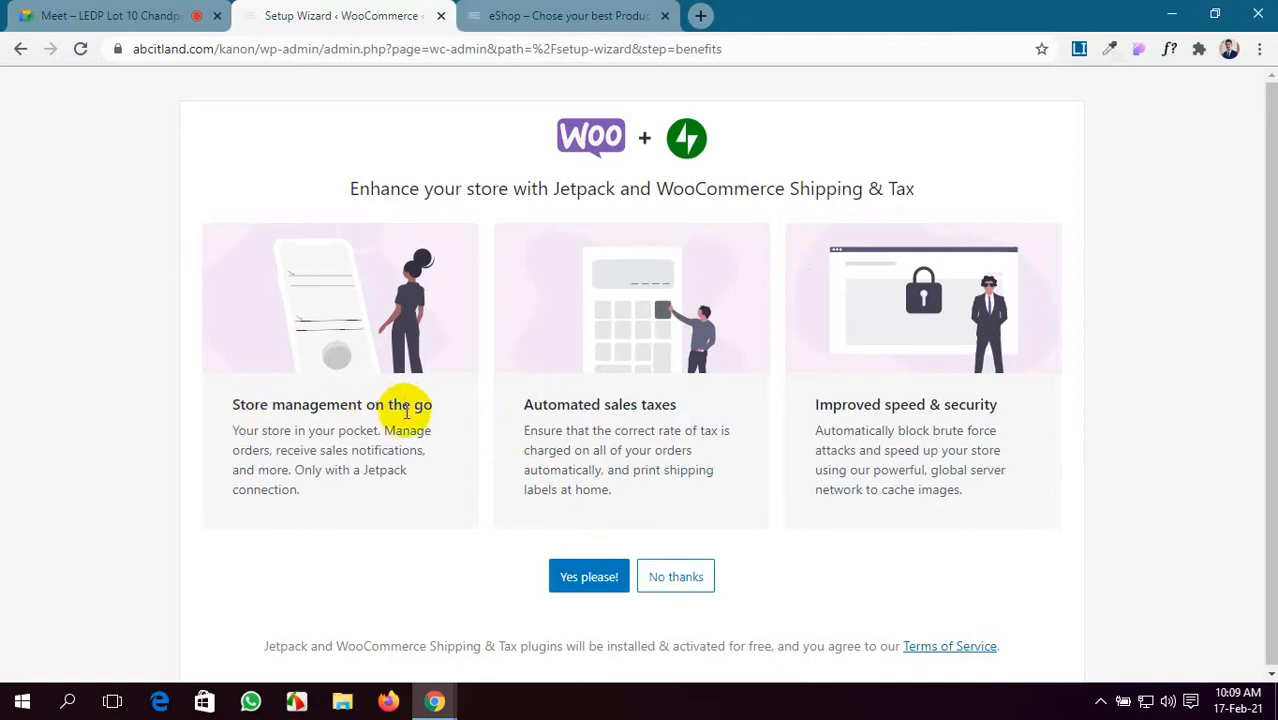
- Decline the Jetpack and Shipping & Tax add-ons with 'No thanks' to finish the wizard
left_click(679, 580)
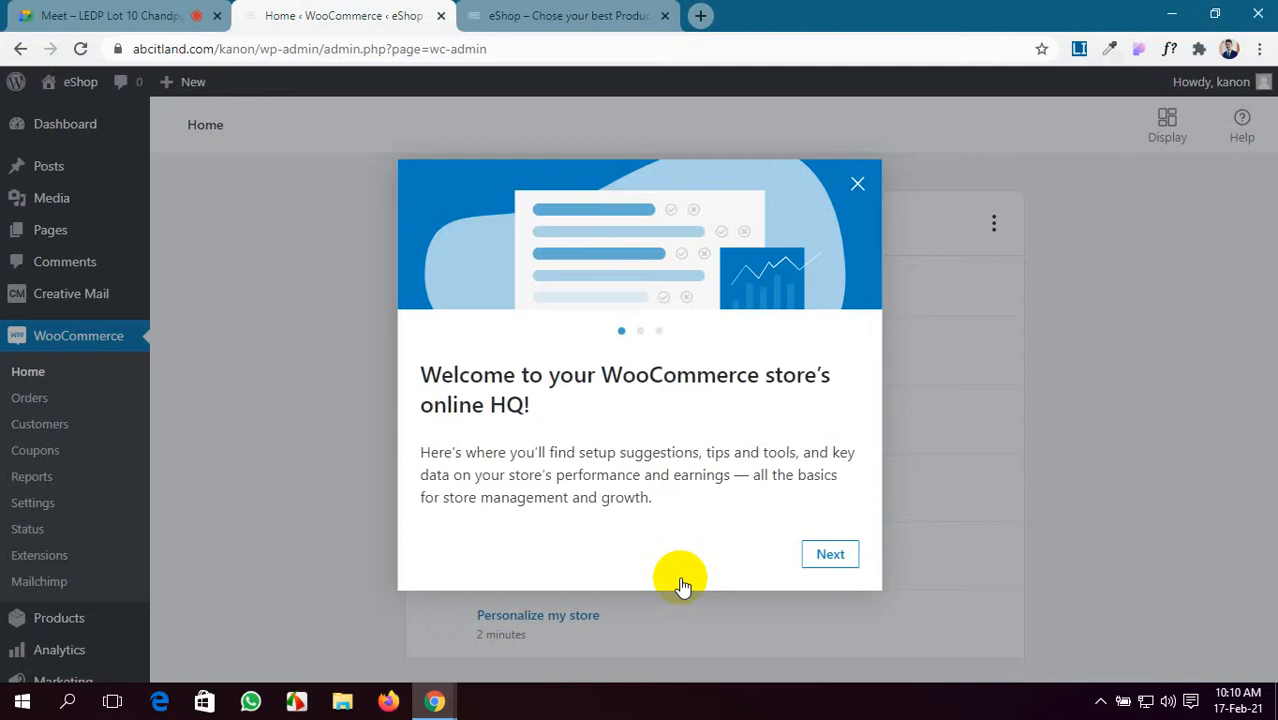
- Go through the three WooCommerce welcome slides and finish with 'Let's go'
left_click(830, 556)
left_click(830, 556)
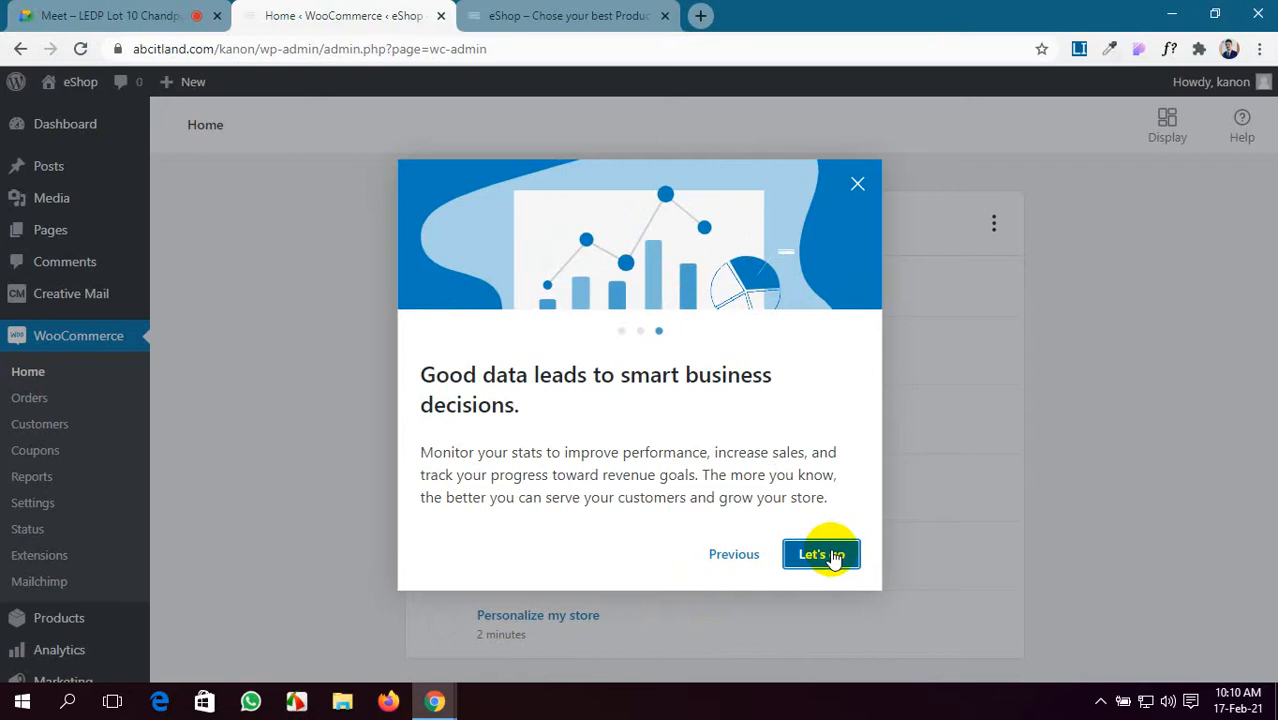
left_click(820, 555)
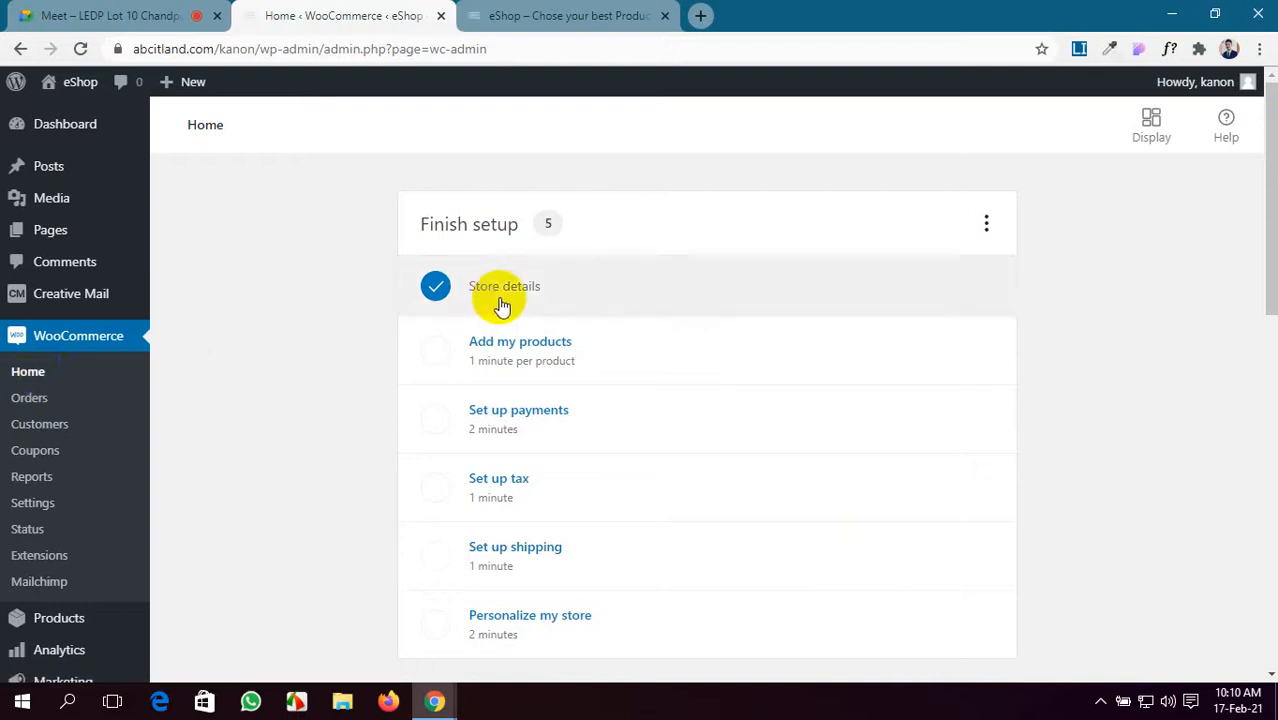
- Scroll through the WooCommerce home page, then go to WooCommerce > Settings
scroll(499, 258, "down", 1)
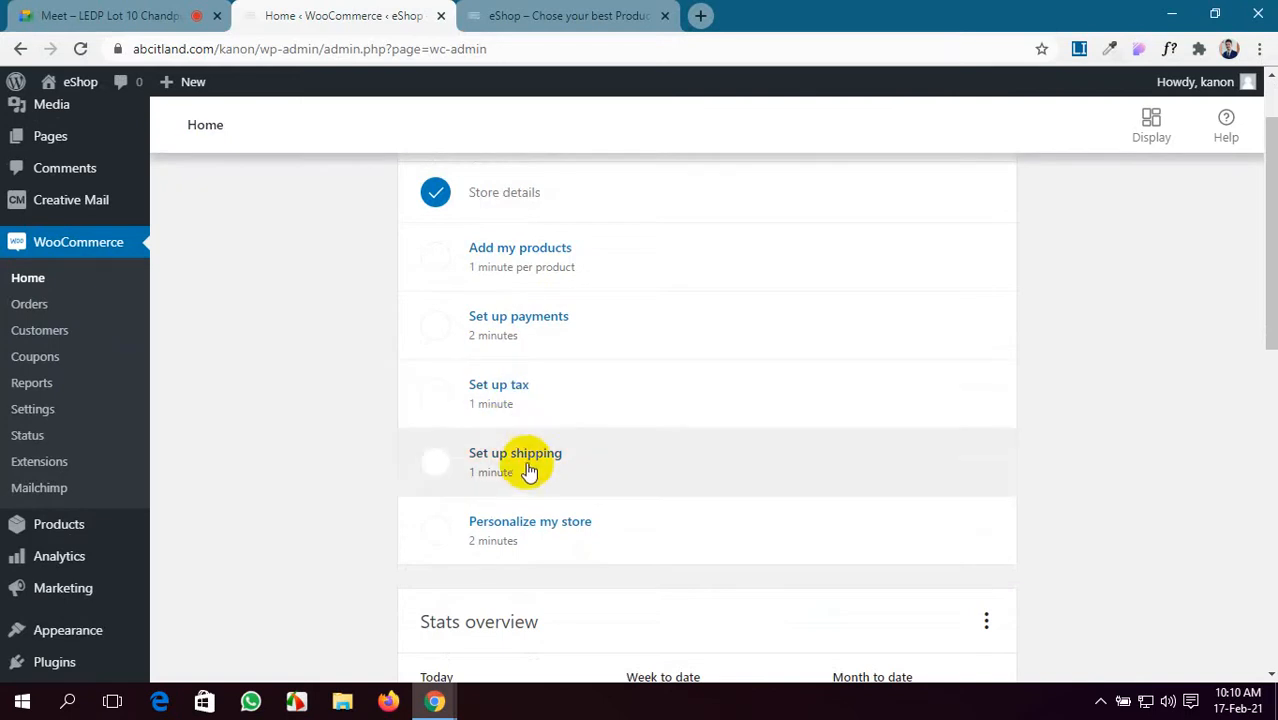
scroll(528, 462, "down", 1)
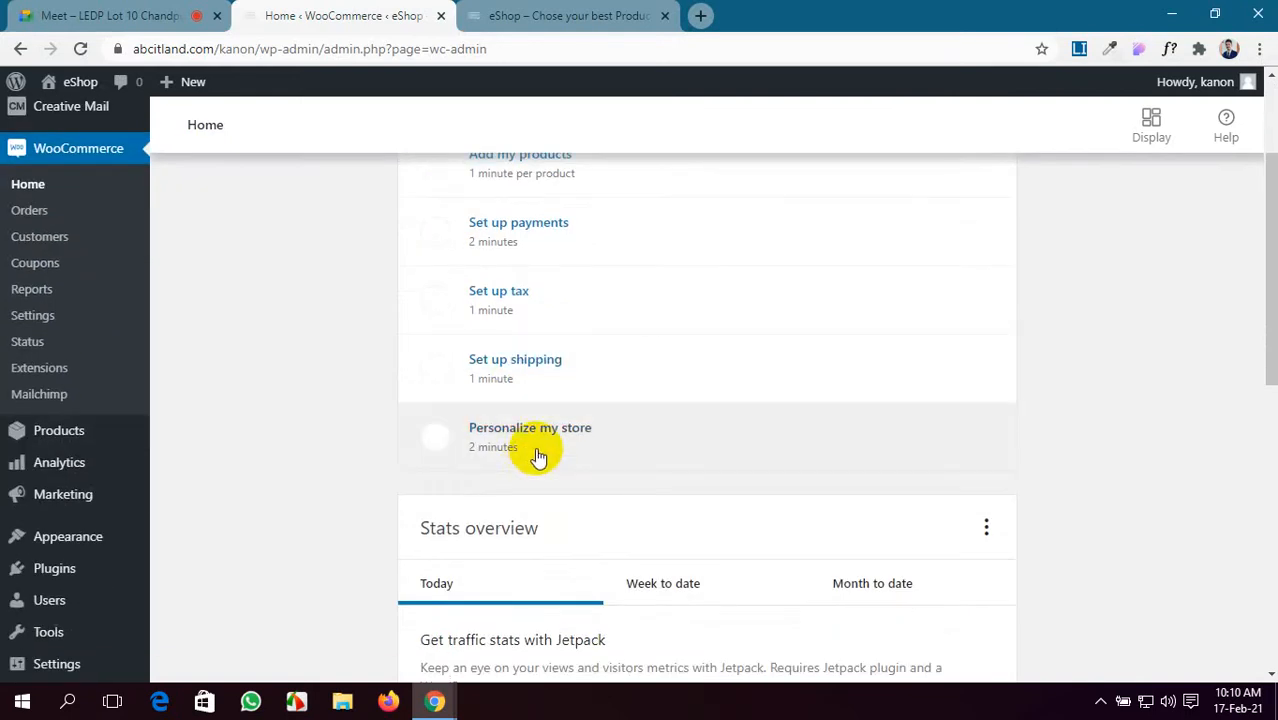
scroll(535, 453, "down", 2)
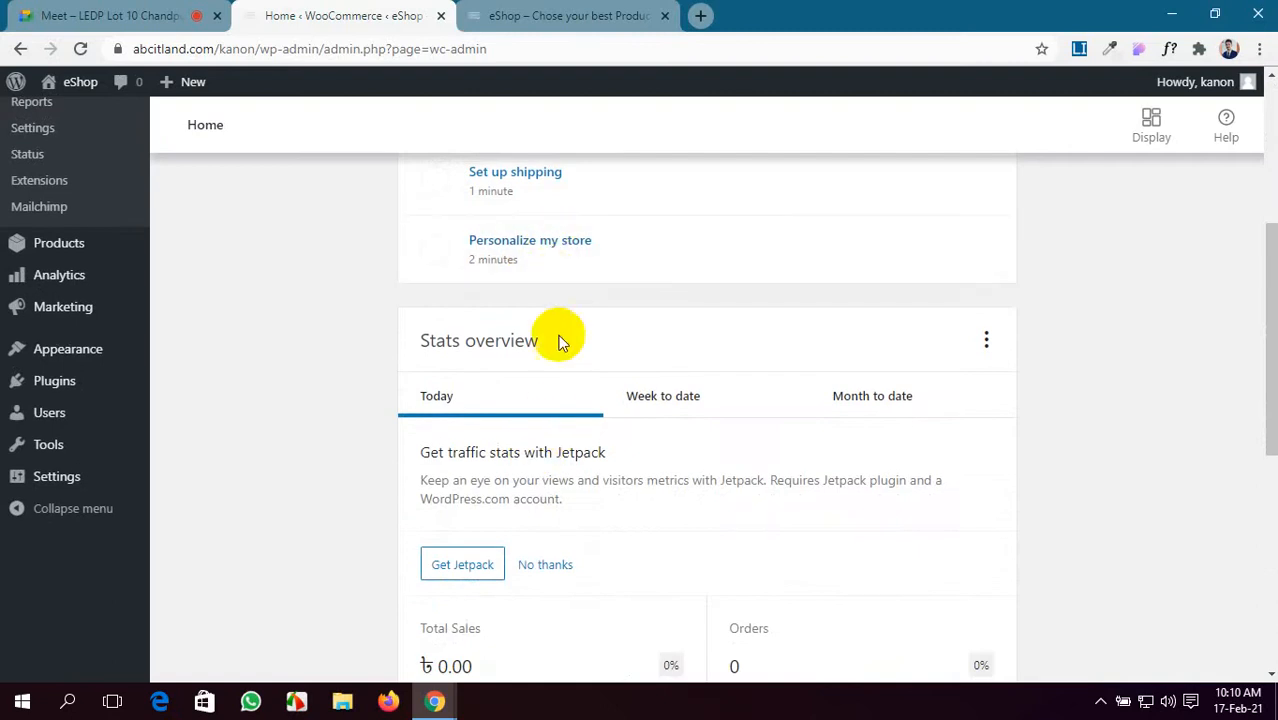
scroll(555, 400, "down", 1)
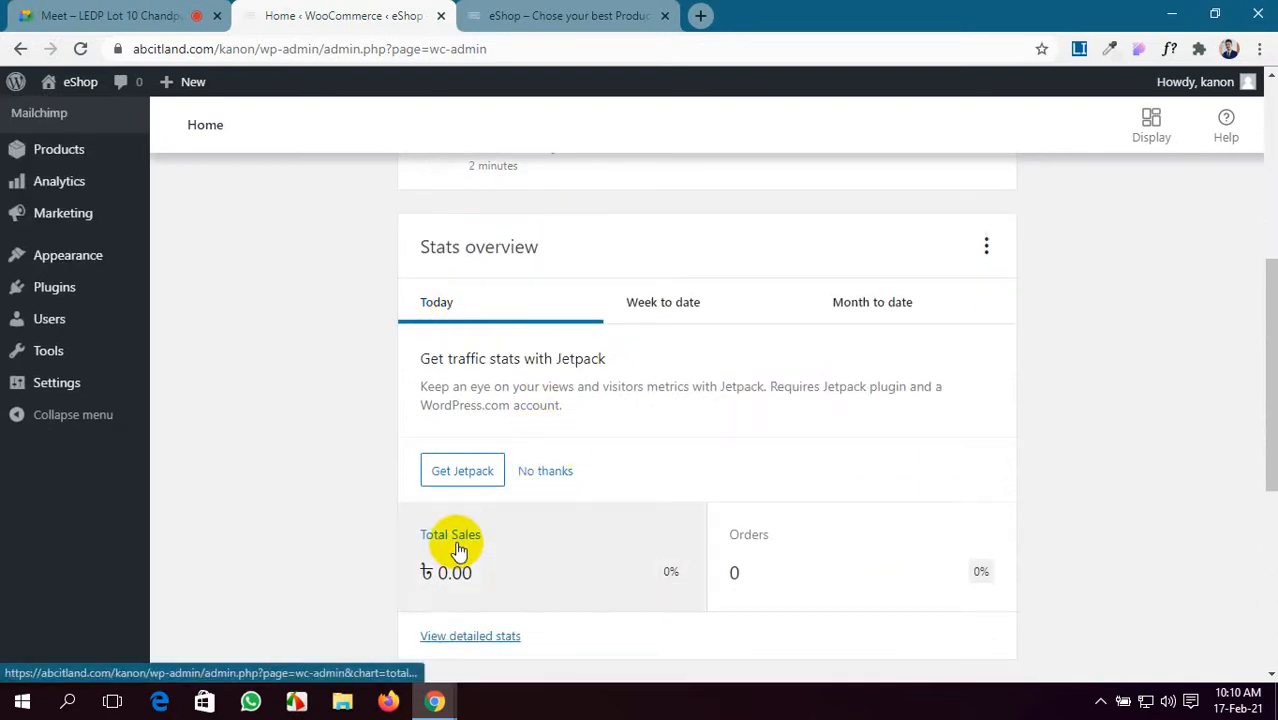
scroll(458, 550, "down", 1)
scroll(840, 495, "down", 4)
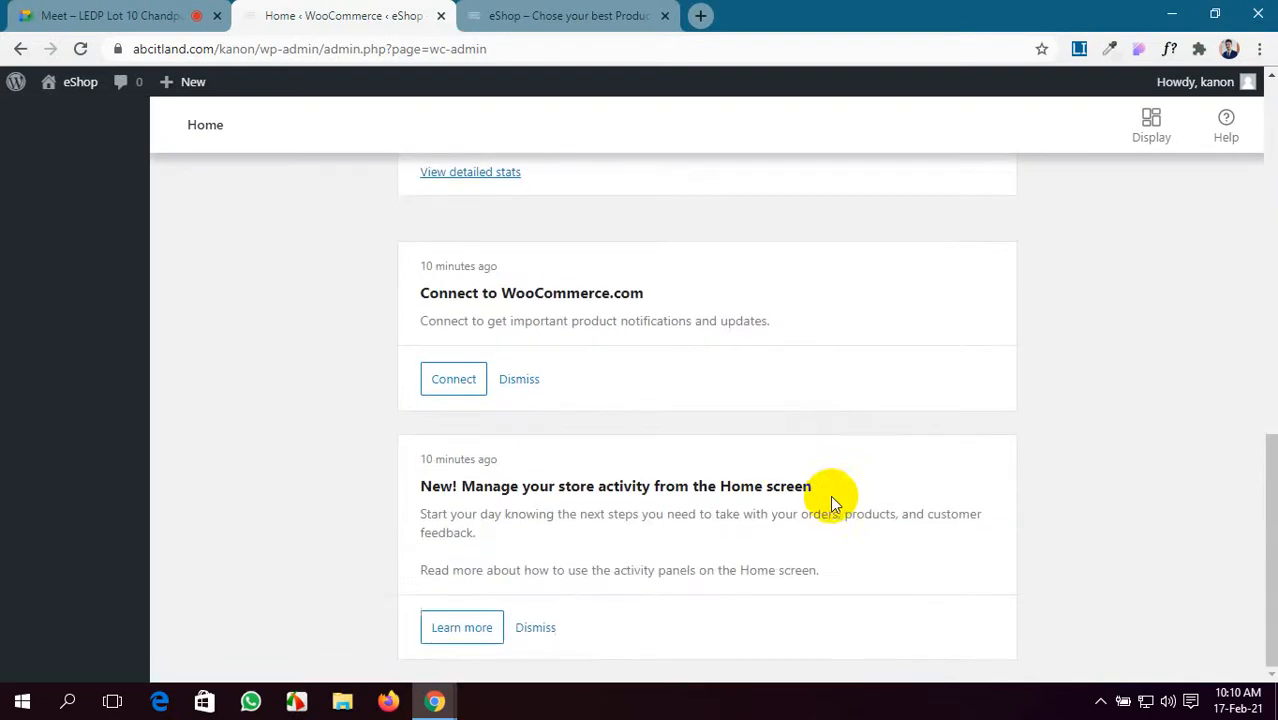
scroll(665, 318, "up", 9)
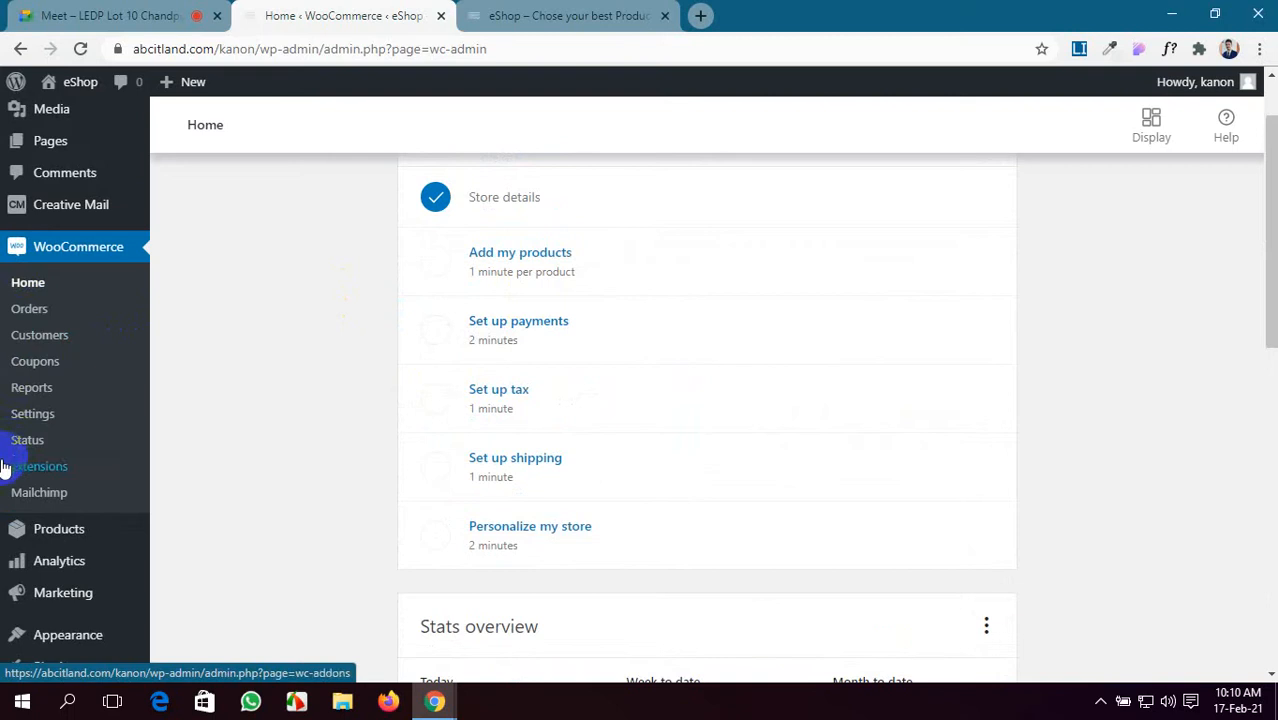
left_click(34, 414)
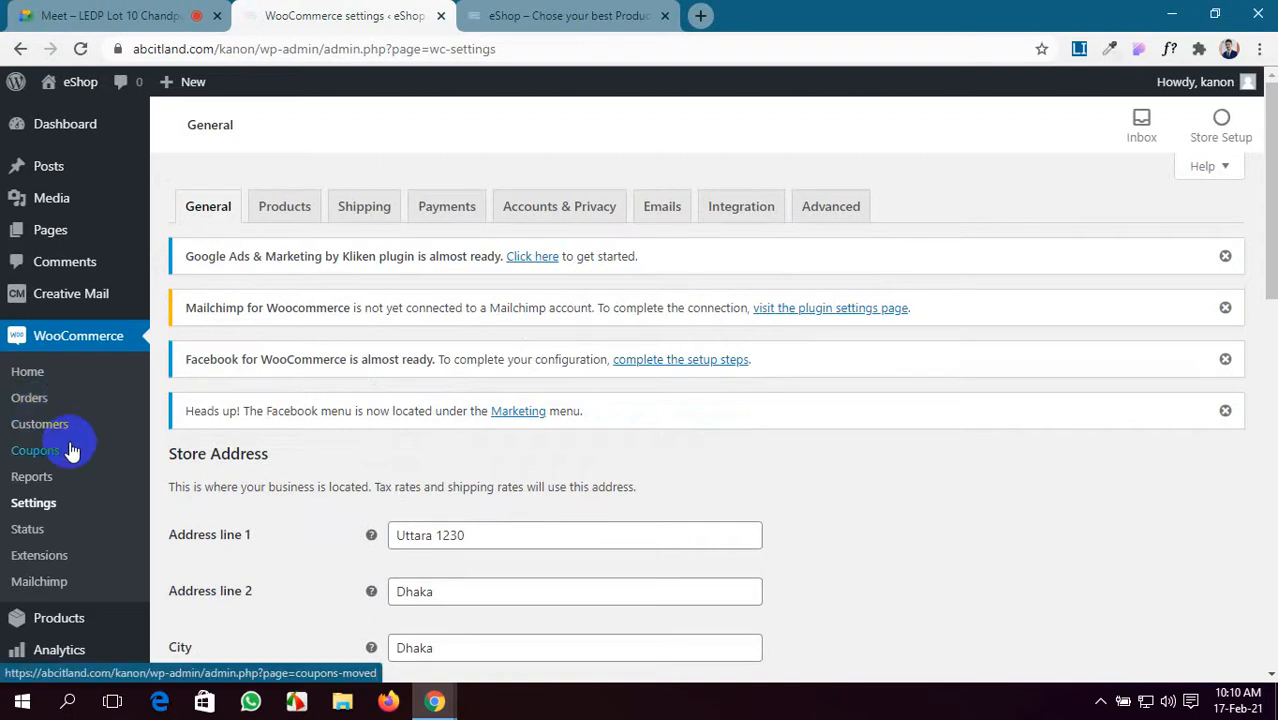
- Scroll past the Dhaka store address to review the selling, shipping, tax and coupon options
scroll(299, 412, "down", 3)
scroll(295, 412, "up", 1)
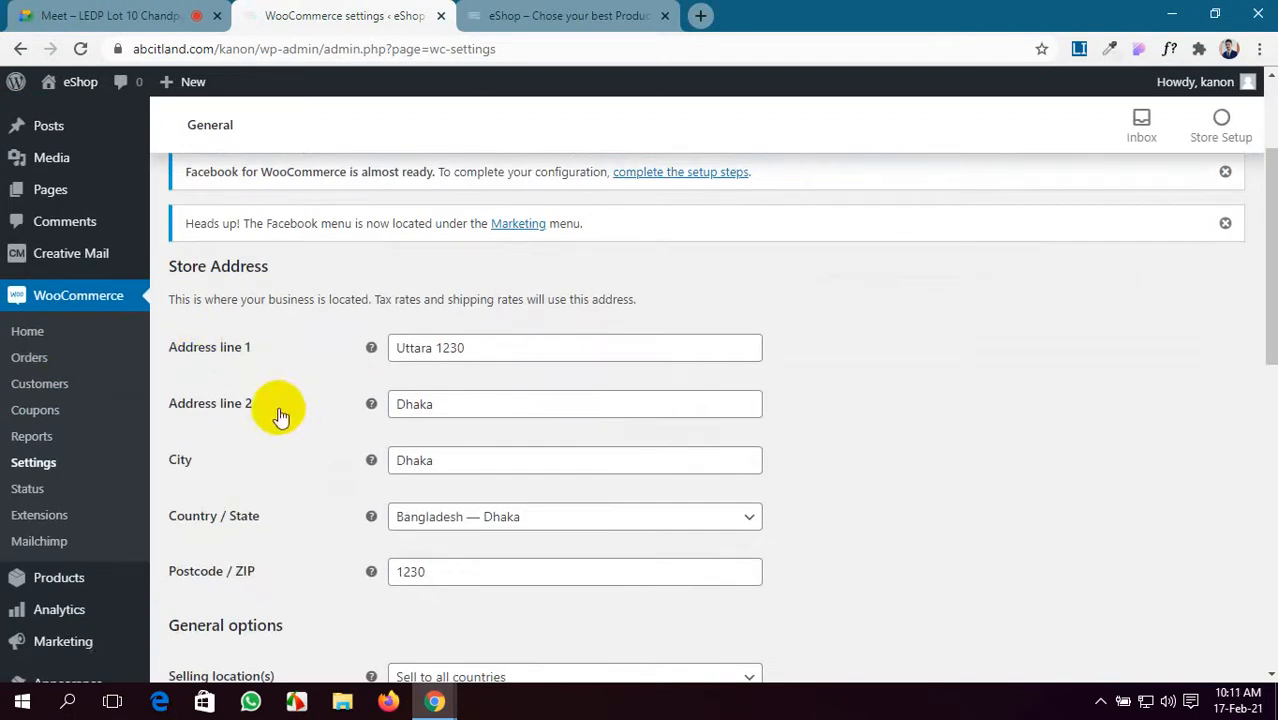
scroll(290, 440, "down", 1)
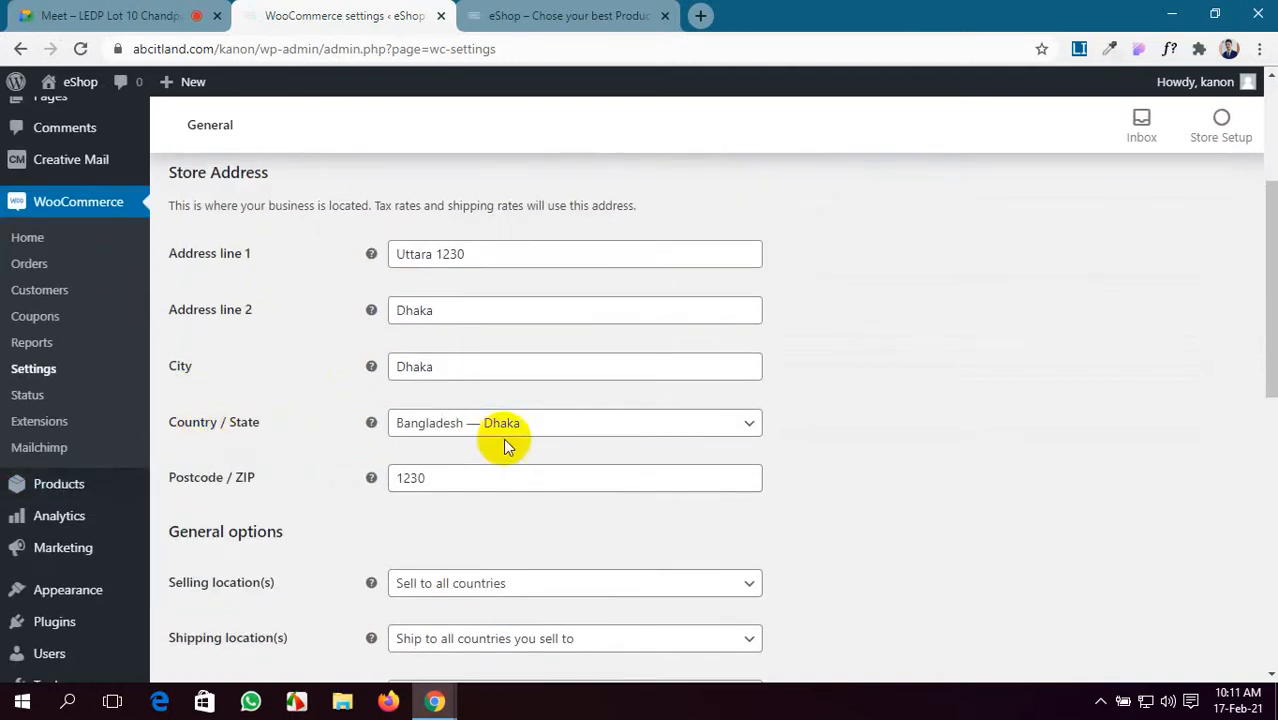
scroll(560, 426, "down", 1)
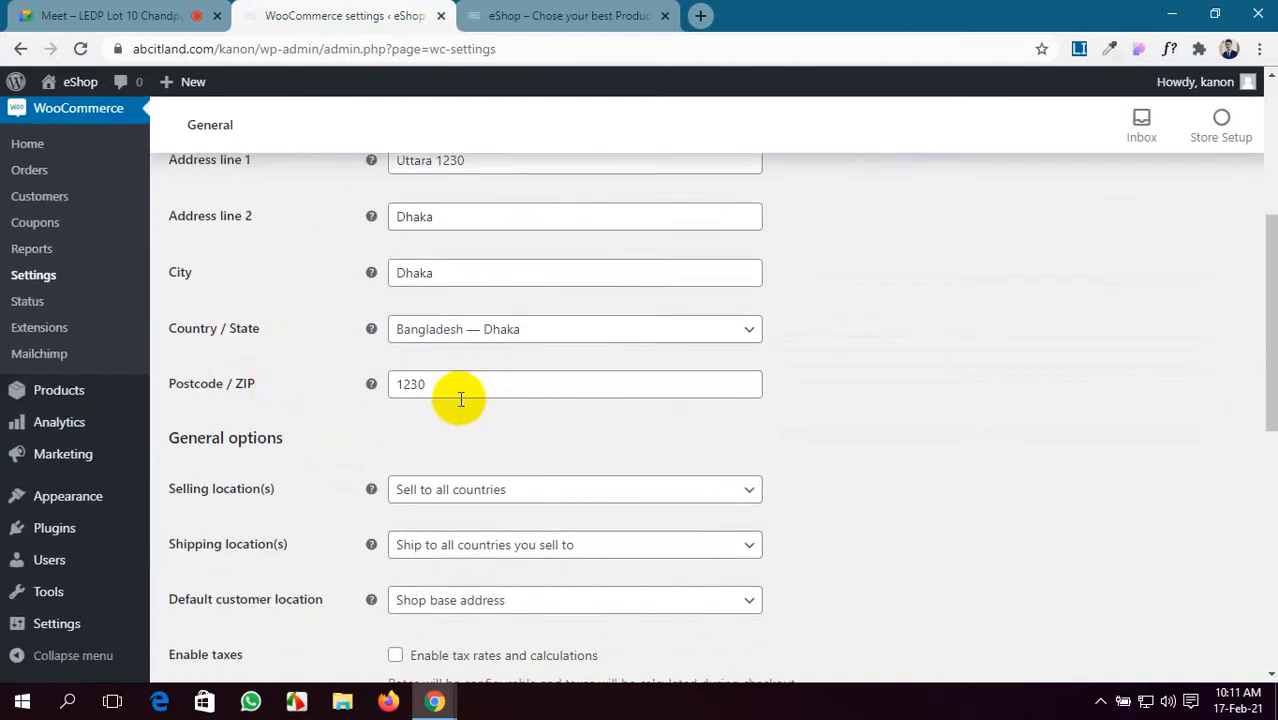
scroll(467, 397, "down", 1)
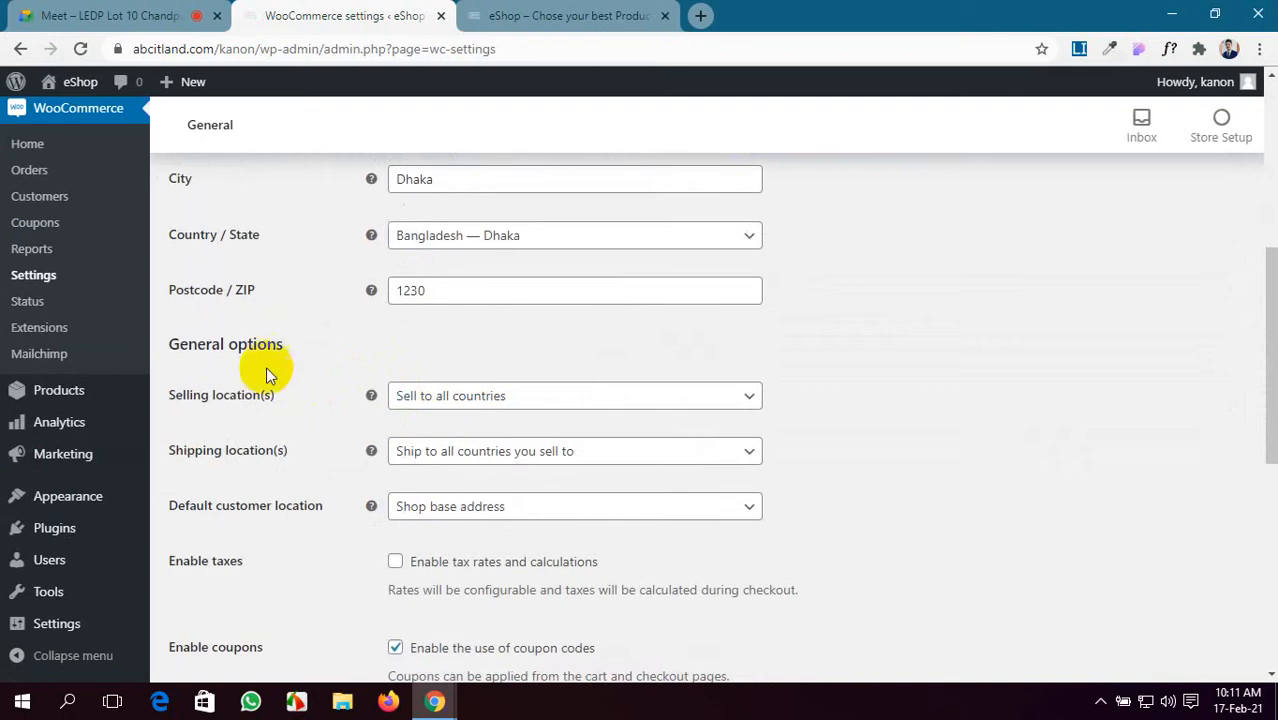
- Set selling to all countries except Bangladesh, then exclude Bangladesh
left_click(541, 409)
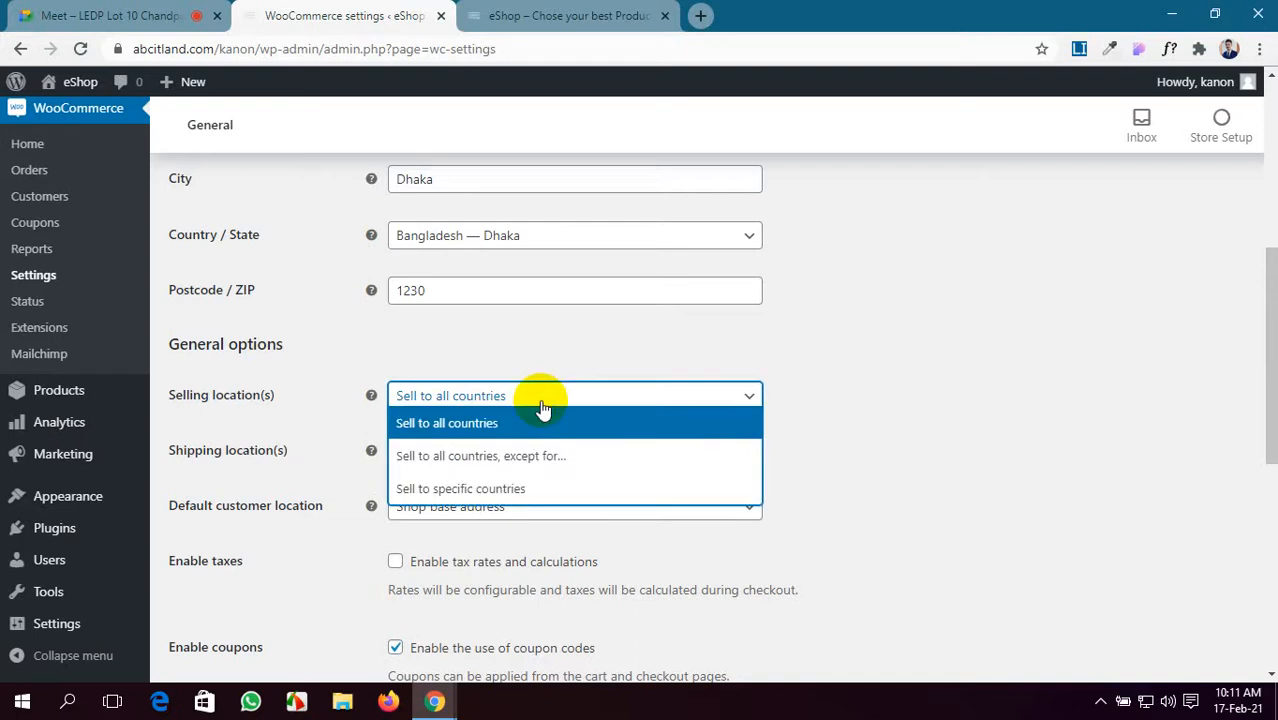
left_click(530, 468)
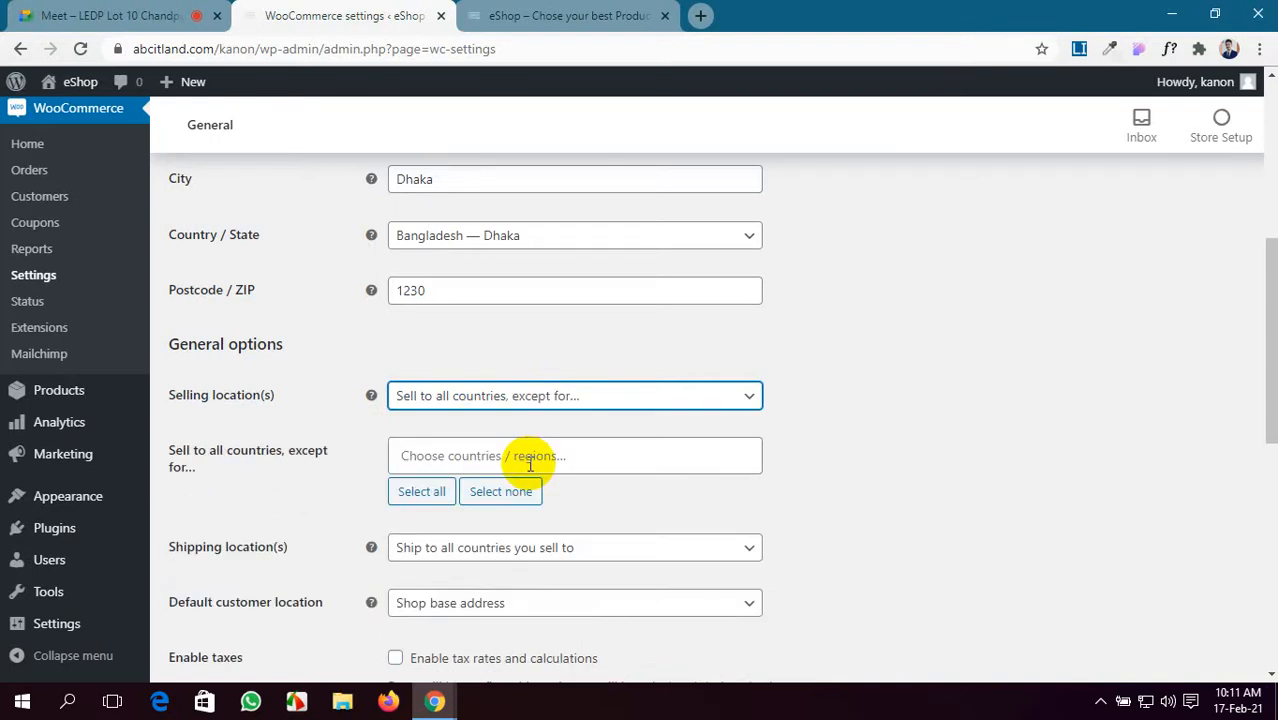
left_click(472, 455)
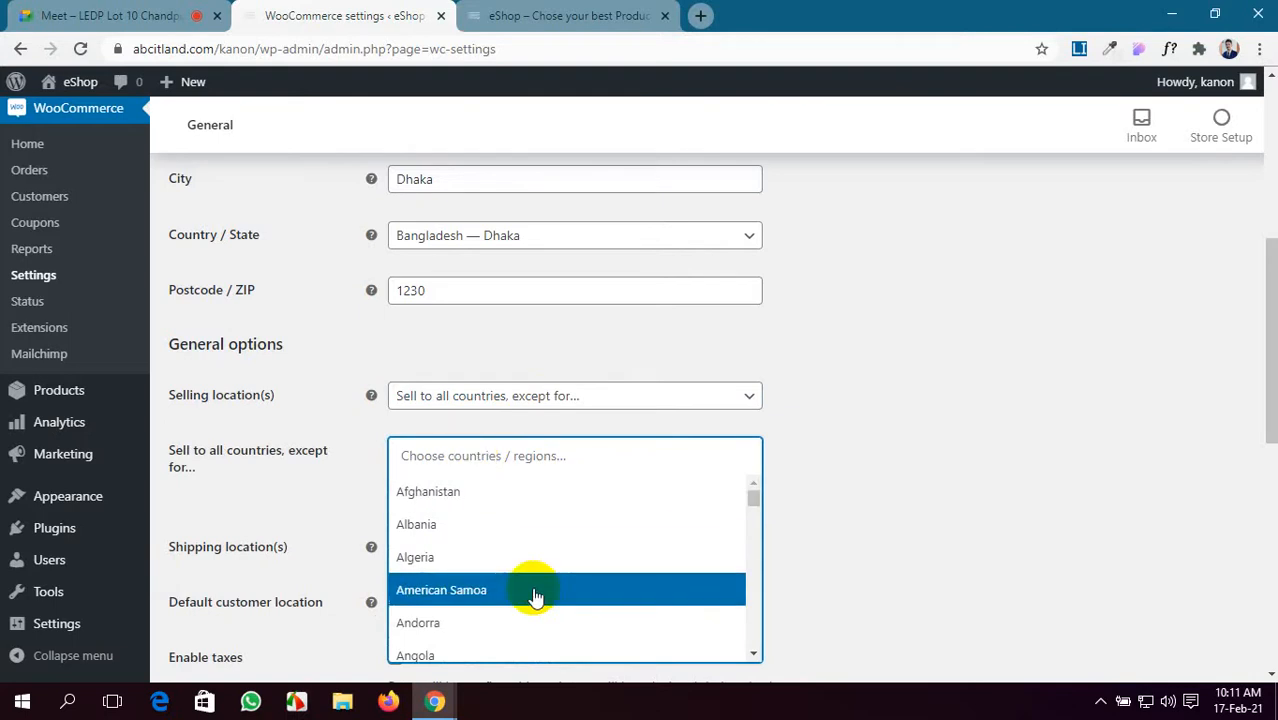
scroll(531, 593, "down", 3)
scroll(535, 595, "down", 1)
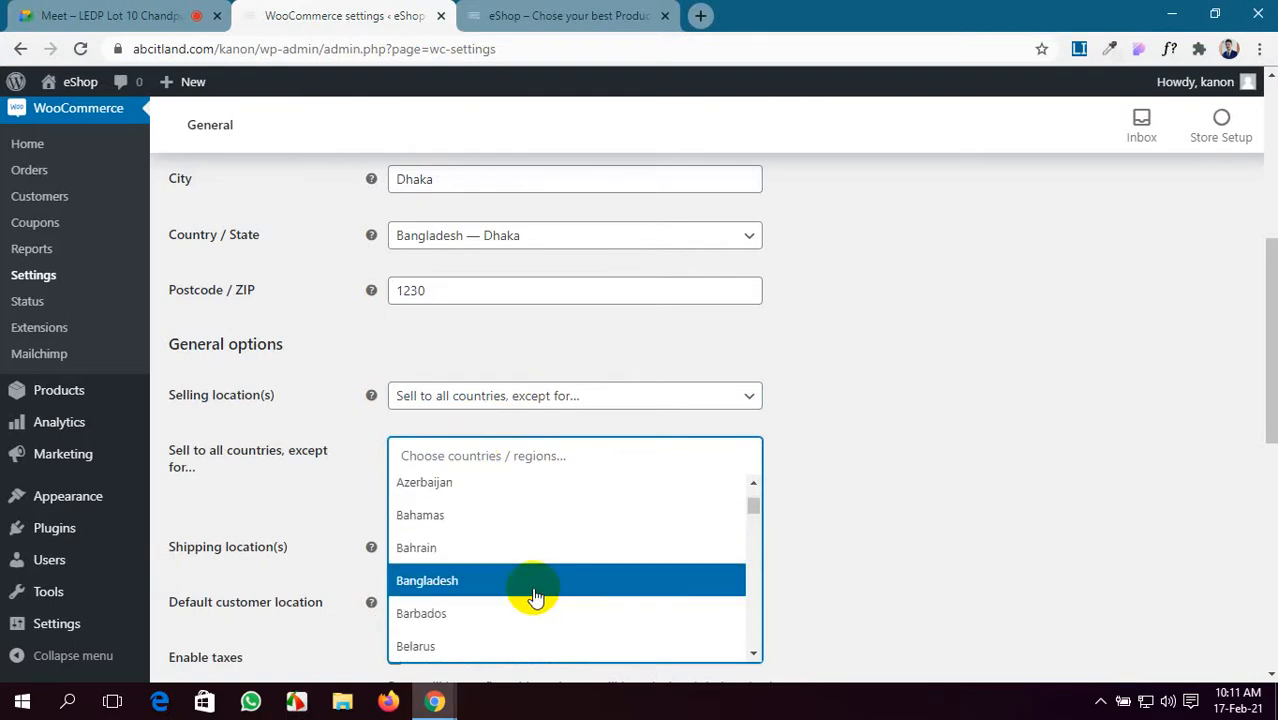
left_click(535, 592)
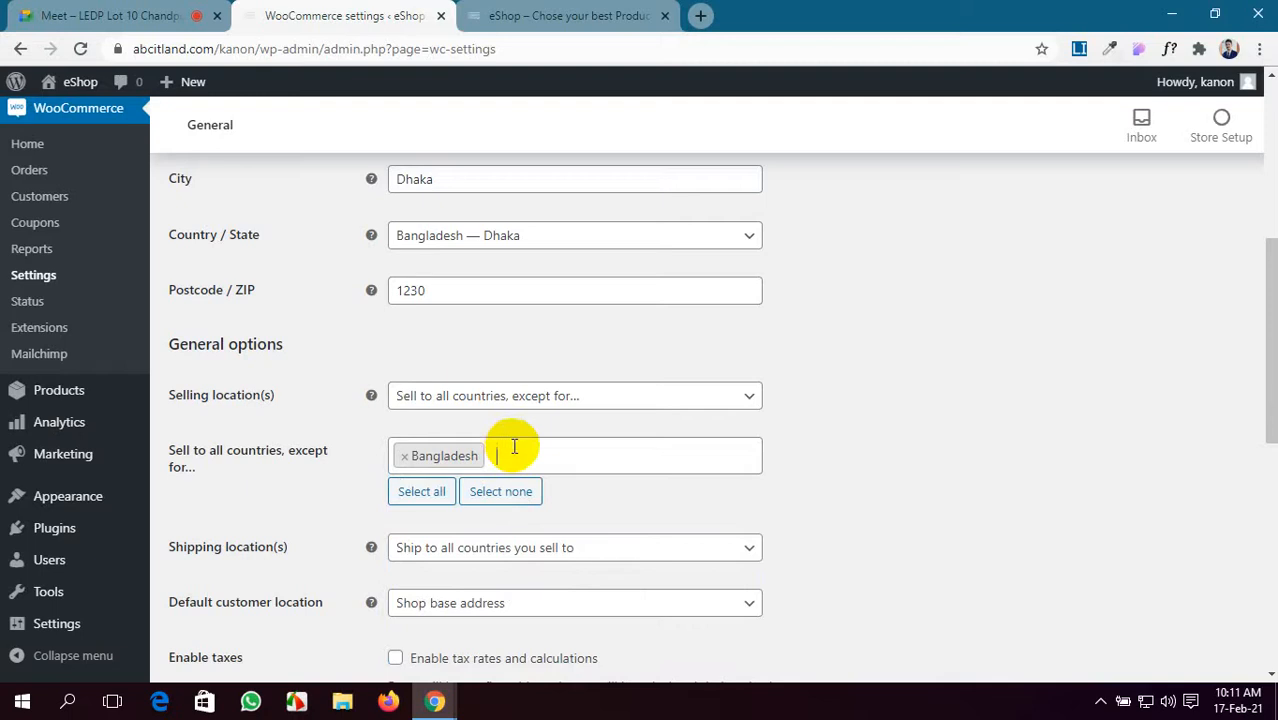
- Switch to selling to specific countries, searching 'bang' to add Bangladesh as the only one
left_click(612, 396)
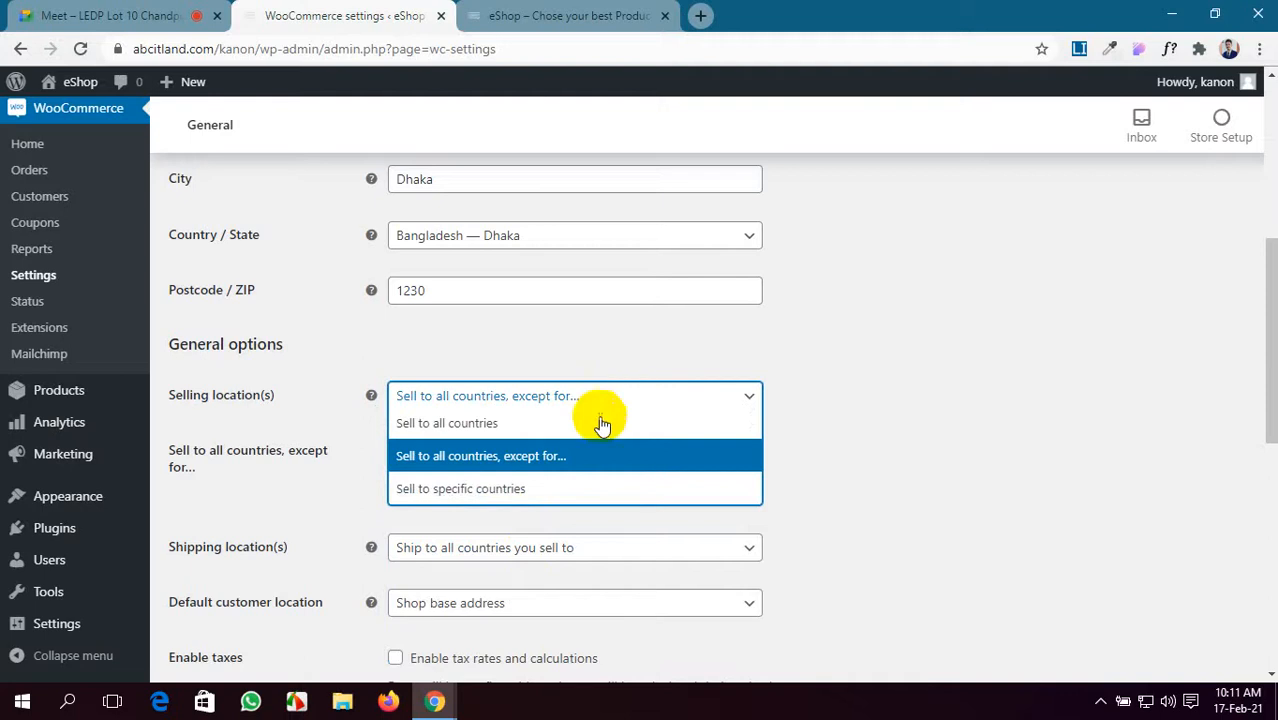
left_click(580, 493)
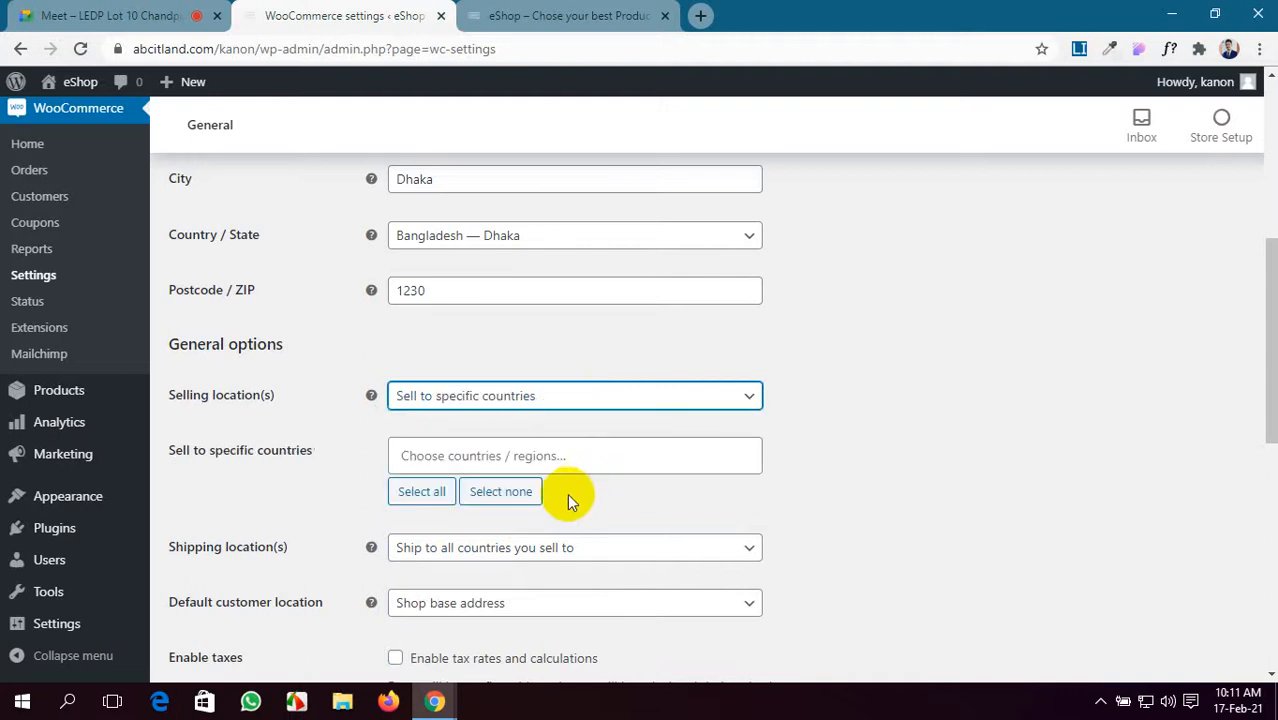
left_click(460, 450)
type("b")
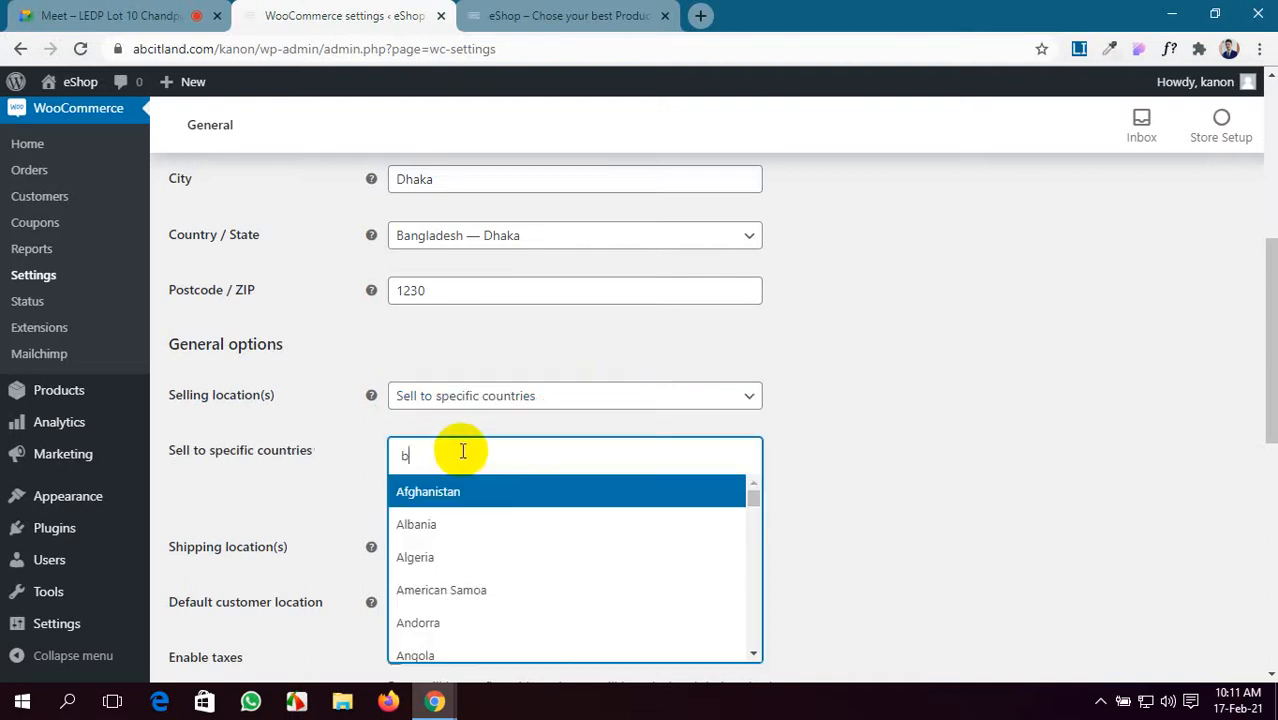
scroll(460, 595, "down", 3)
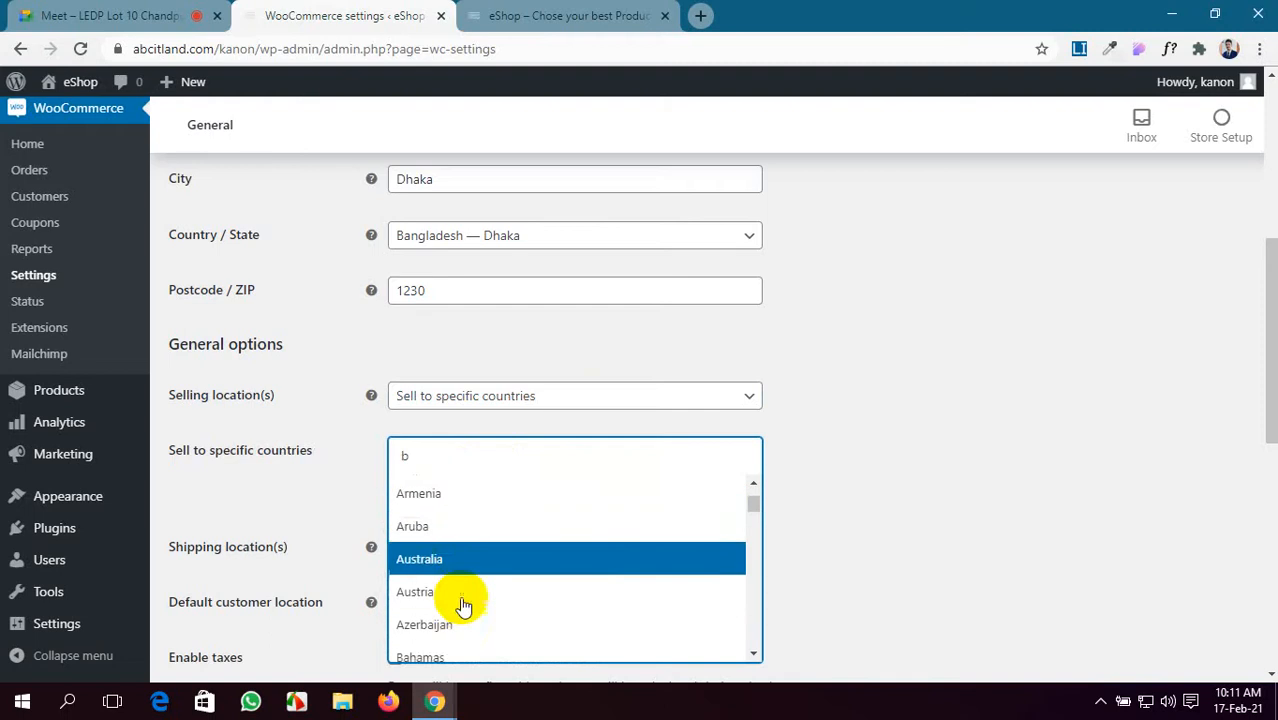
scroll(463, 605, "down", 1)
type("a")
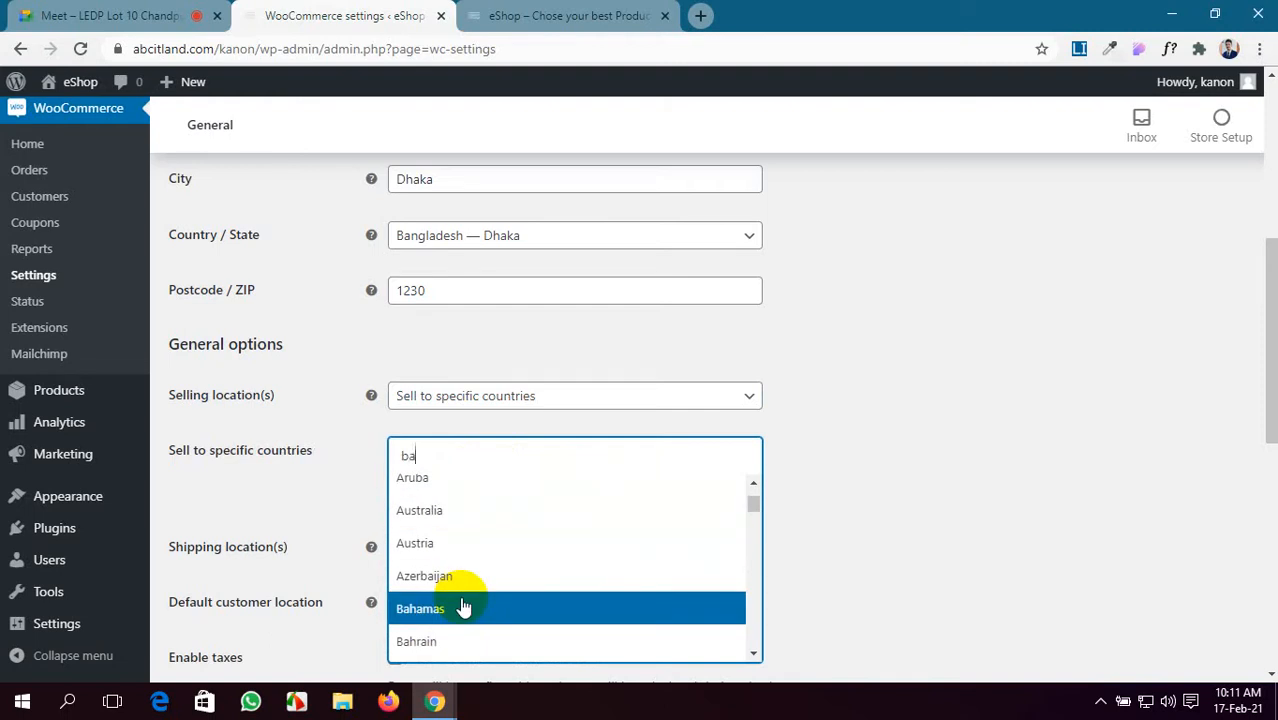
type("ng")
scroll(463, 607, "down", 1)
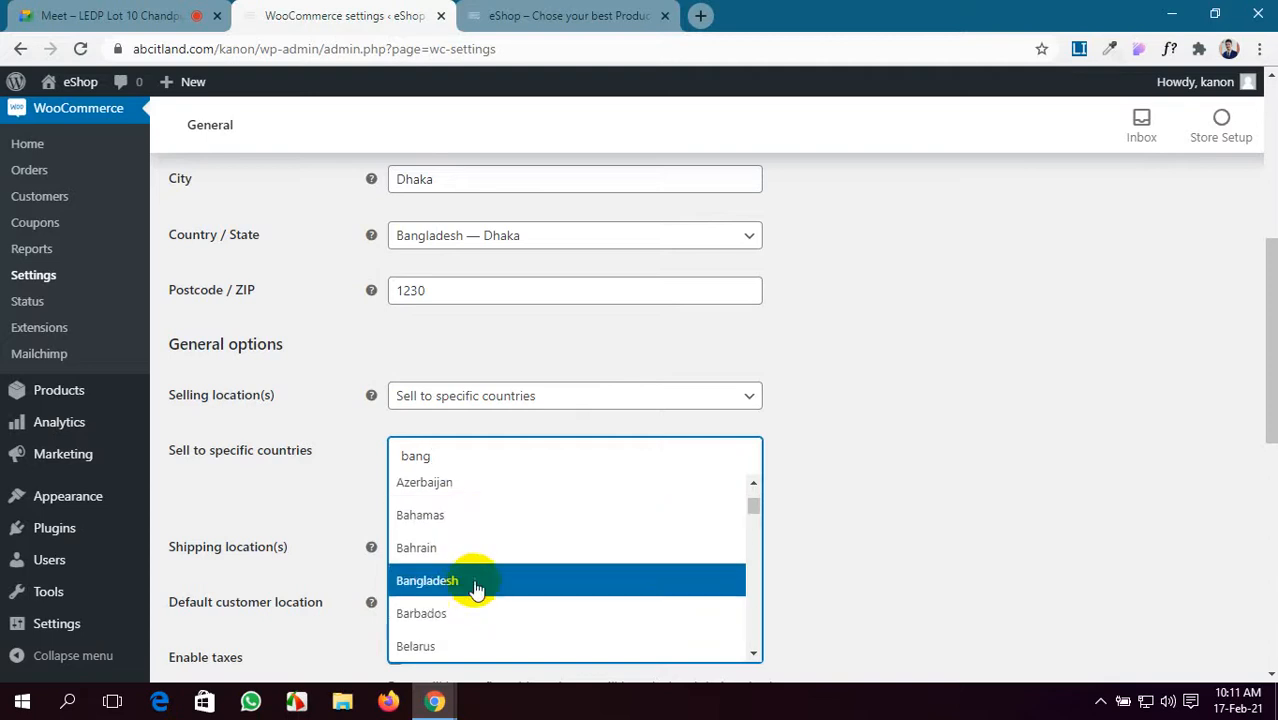
left_click(473, 582)
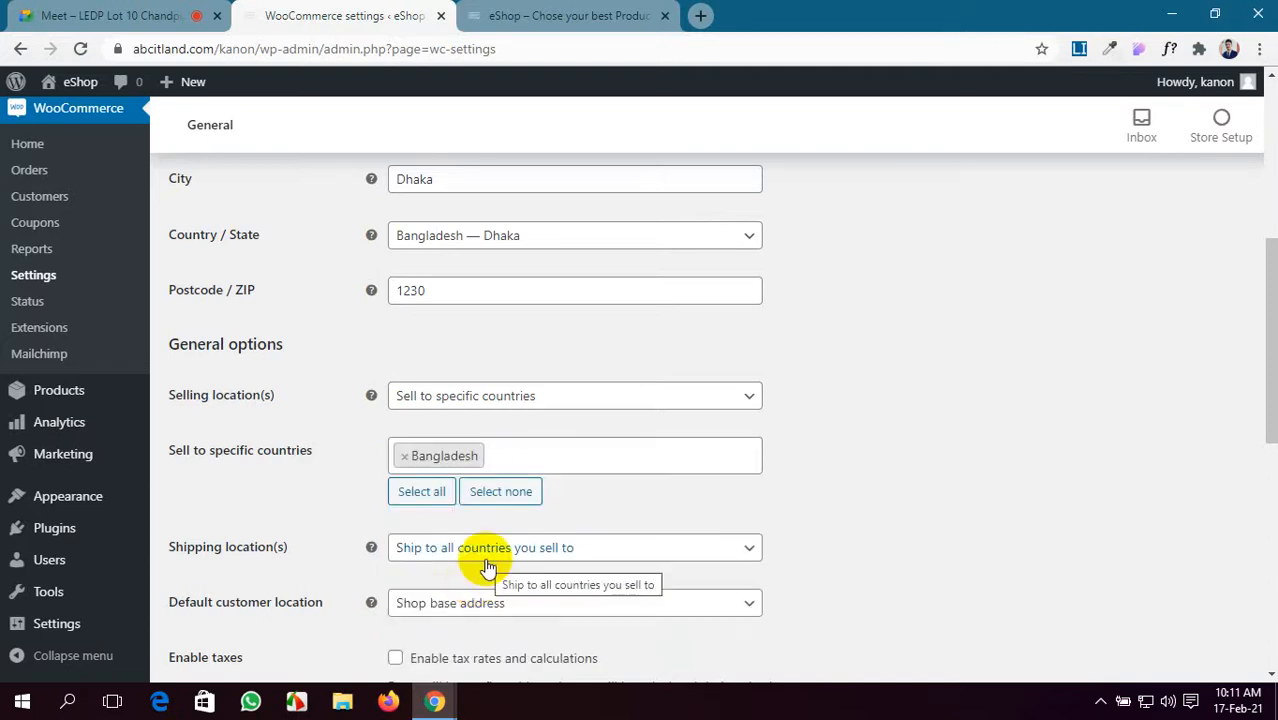
left_click(542, 460)
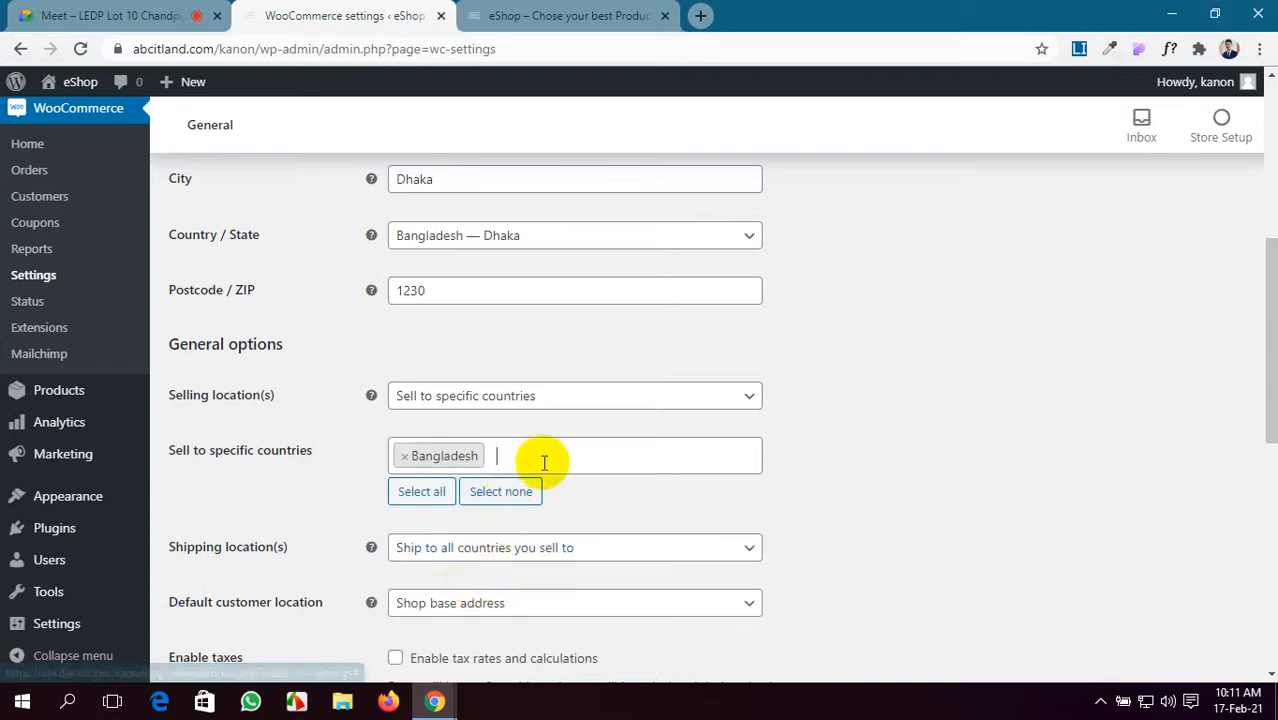
scroll(505, 478, "down", 1)
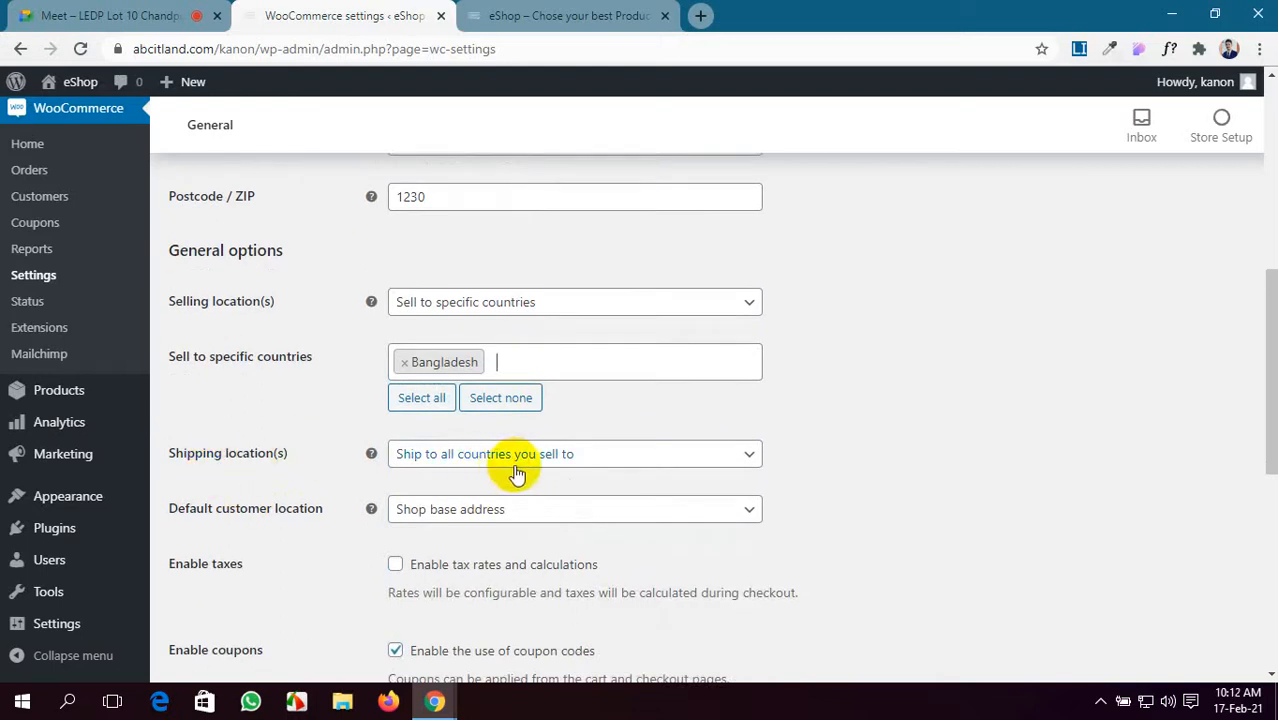
left_click(650, 457)
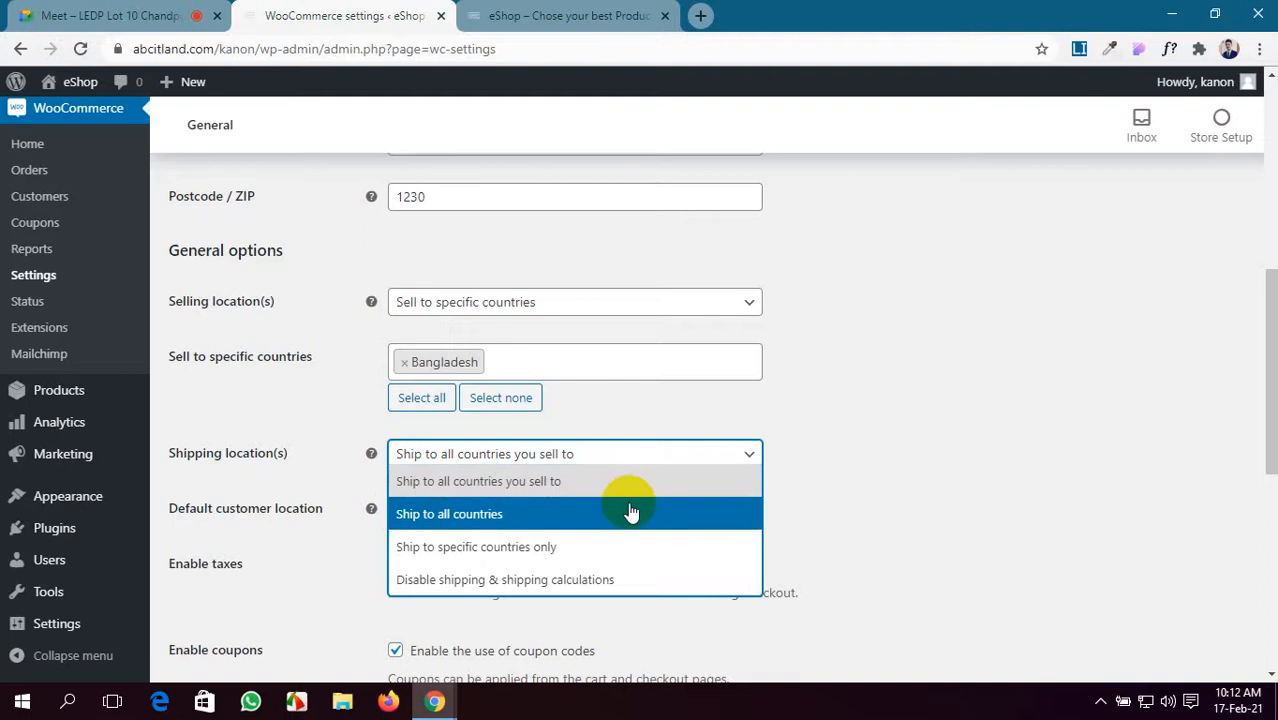
left_click(533, 305)
left_click(529, 334)
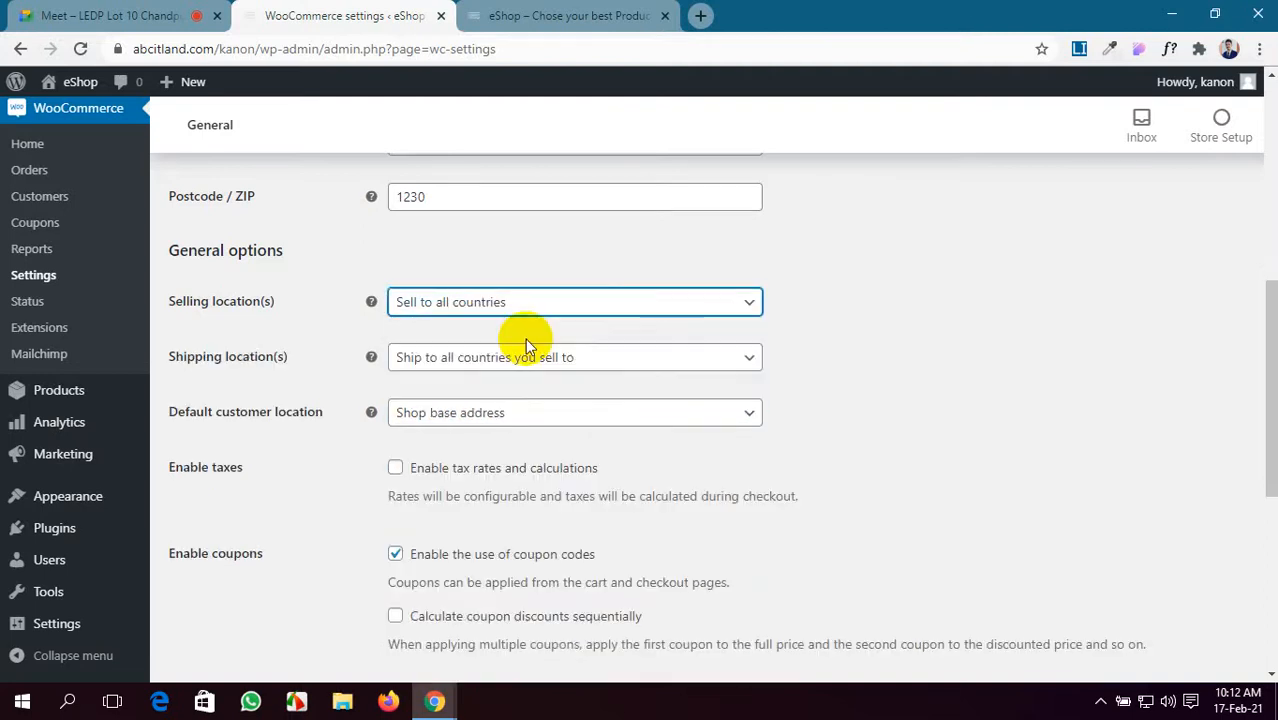
left_click(597, 366)
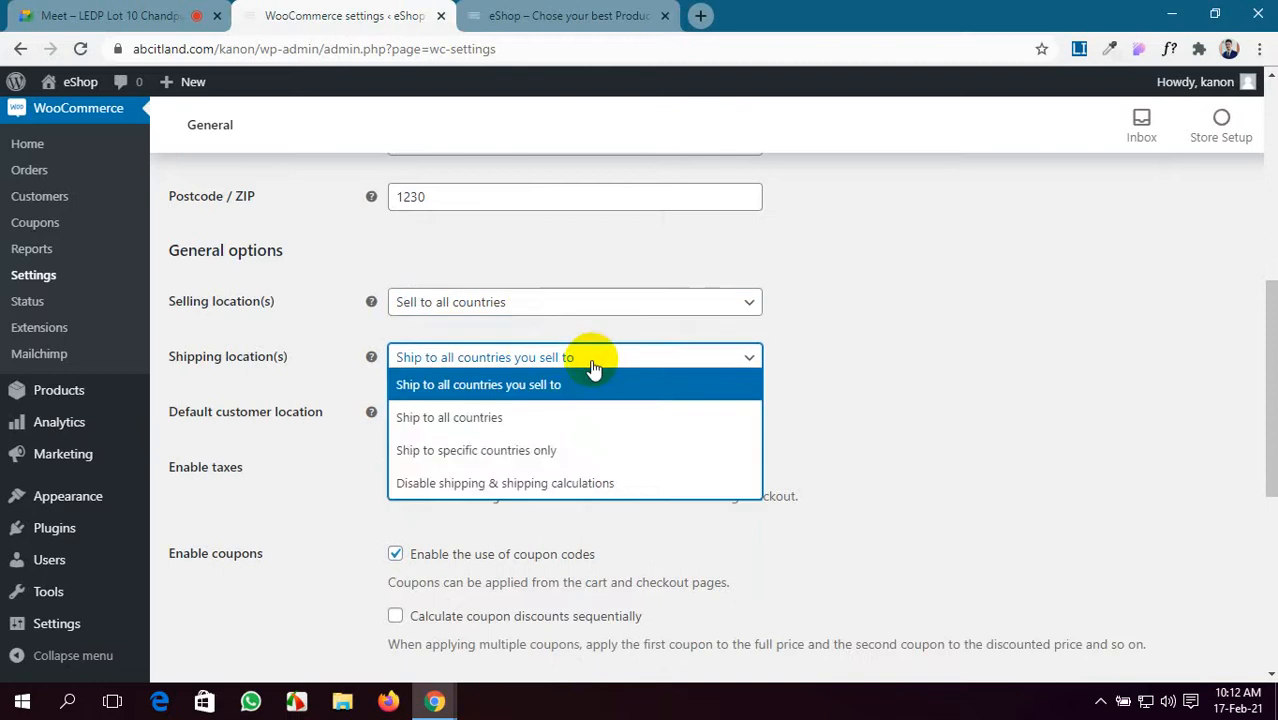
left_click(551, 420)
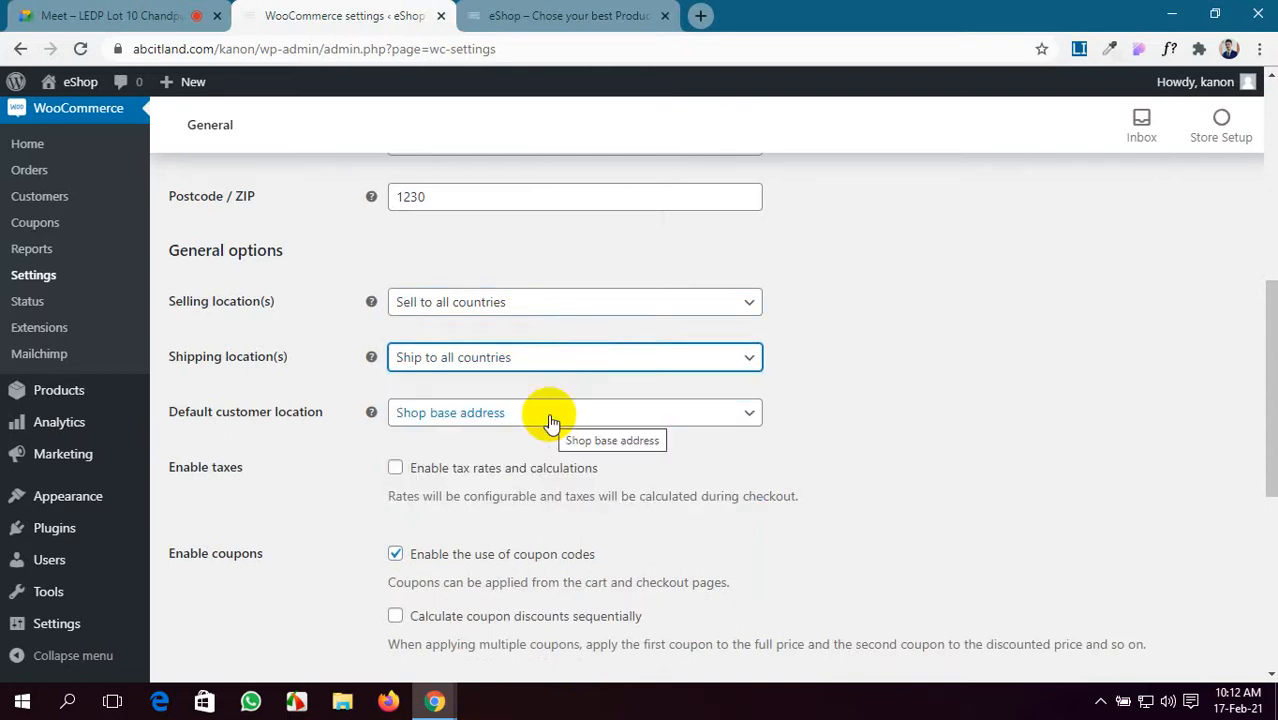
left_click(544, 418)
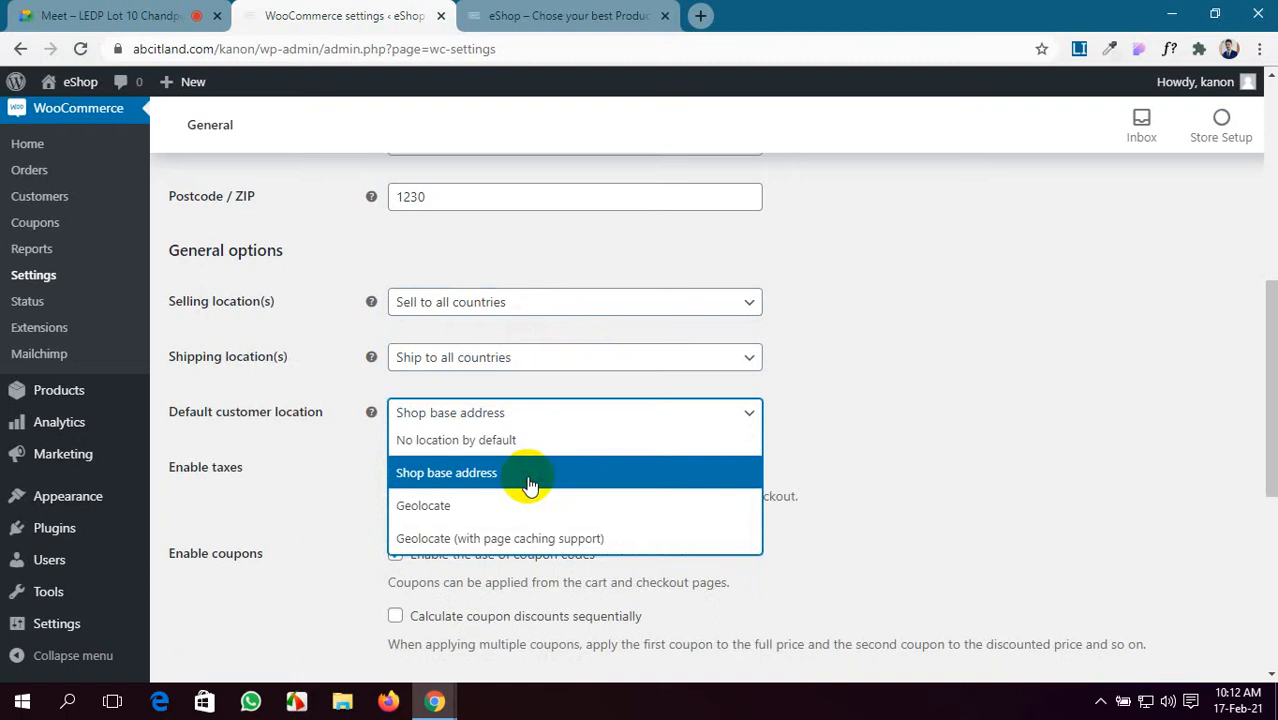
left_click(530, 483)
left_click(605, 414)
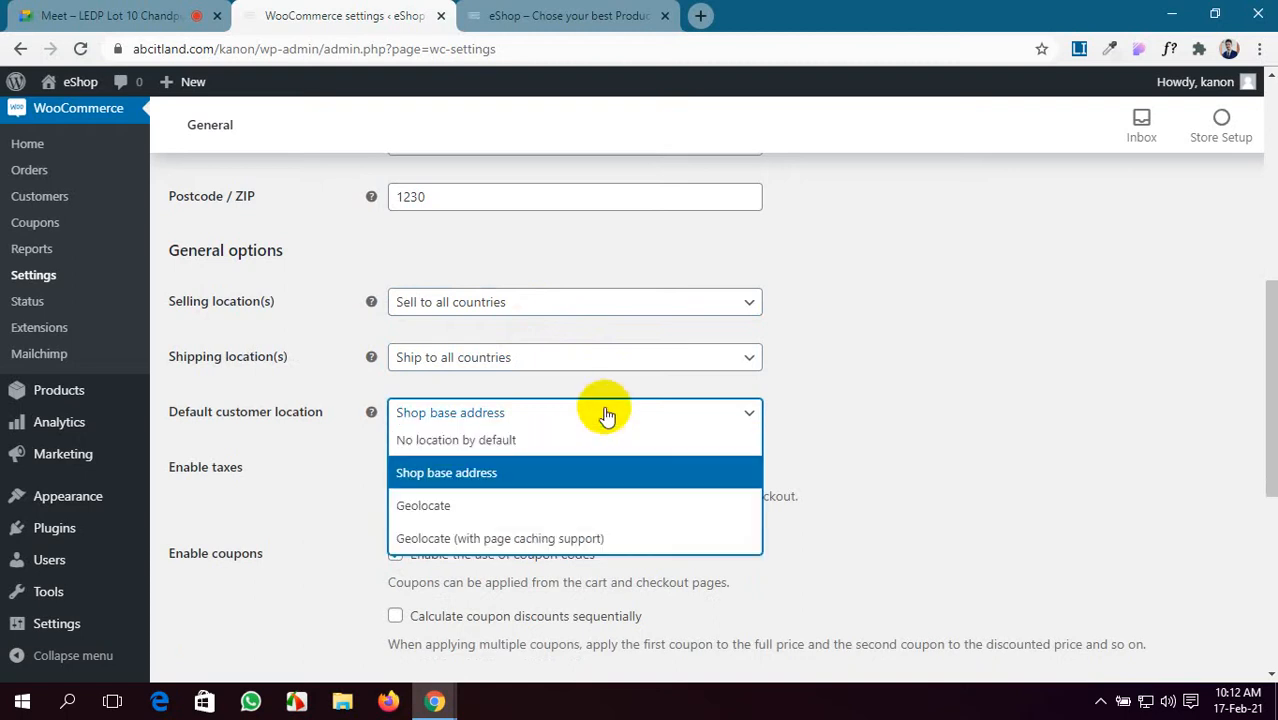
left_click(600, 472)
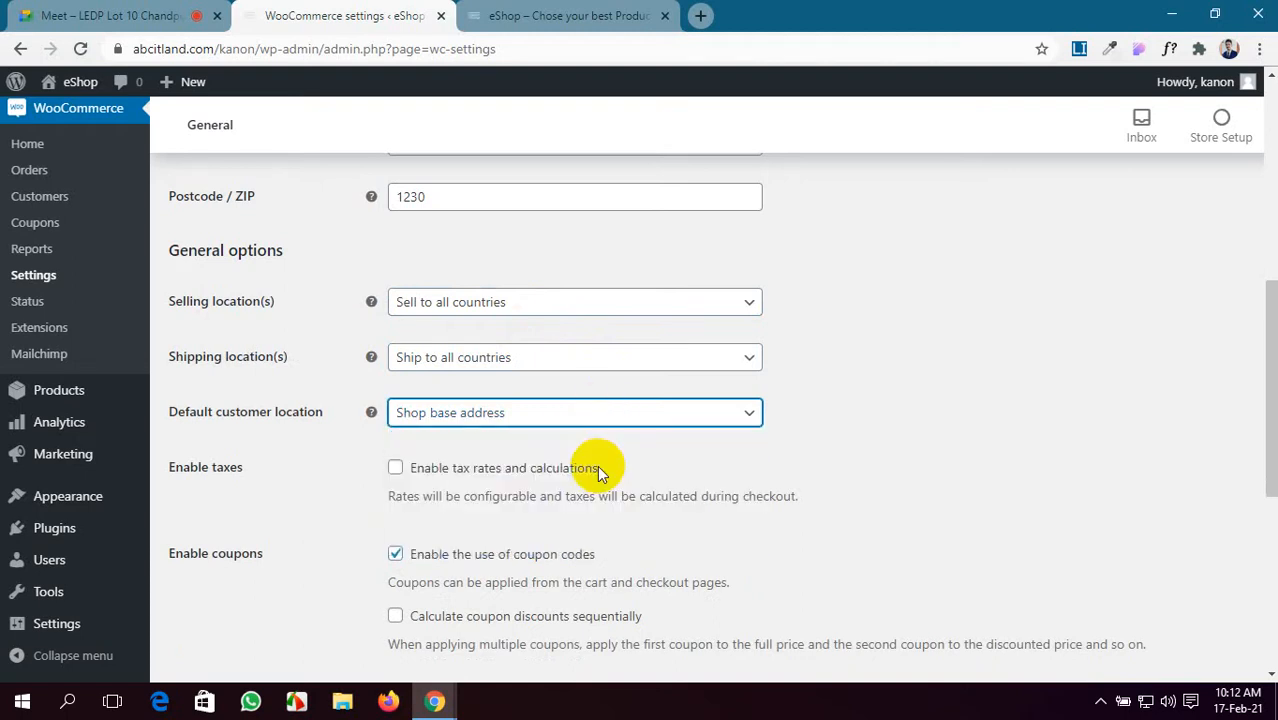
scroll(600, 472, "down", 2)
scroll(320, 334, "up", 1)
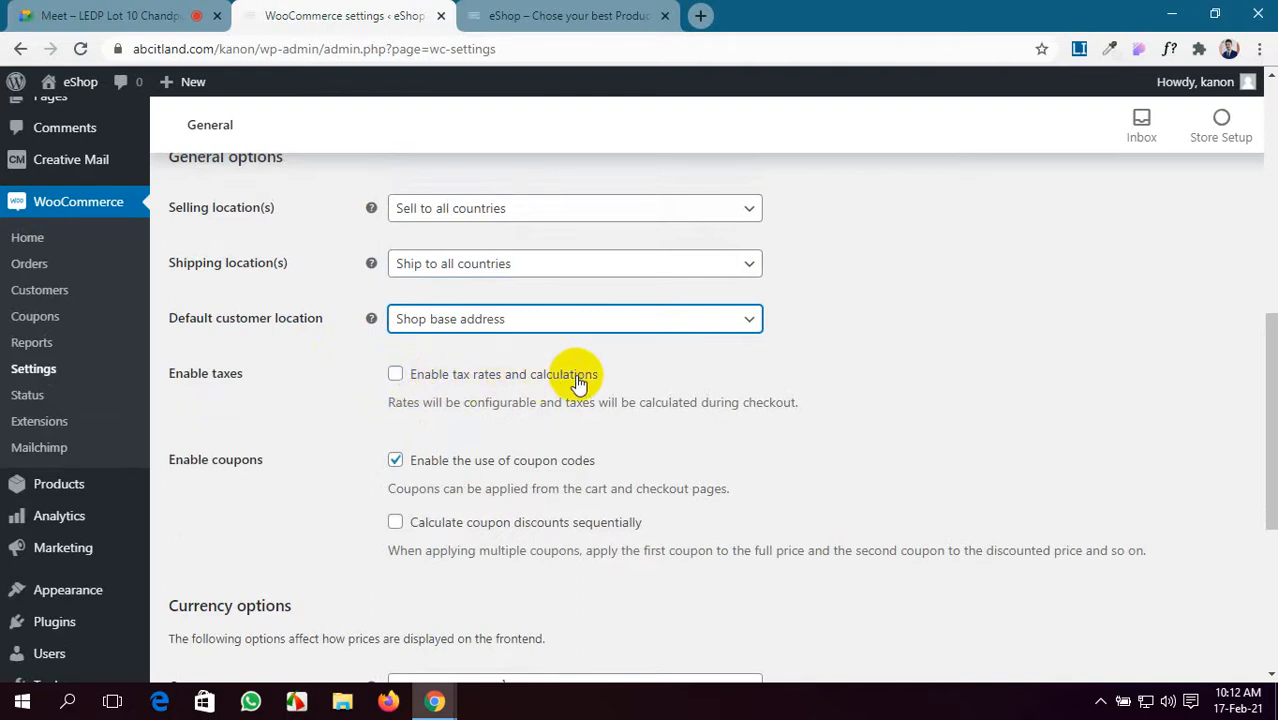
- Enable tax rates and calculations, then switch to the Google Meet call
left_click(395, 374)
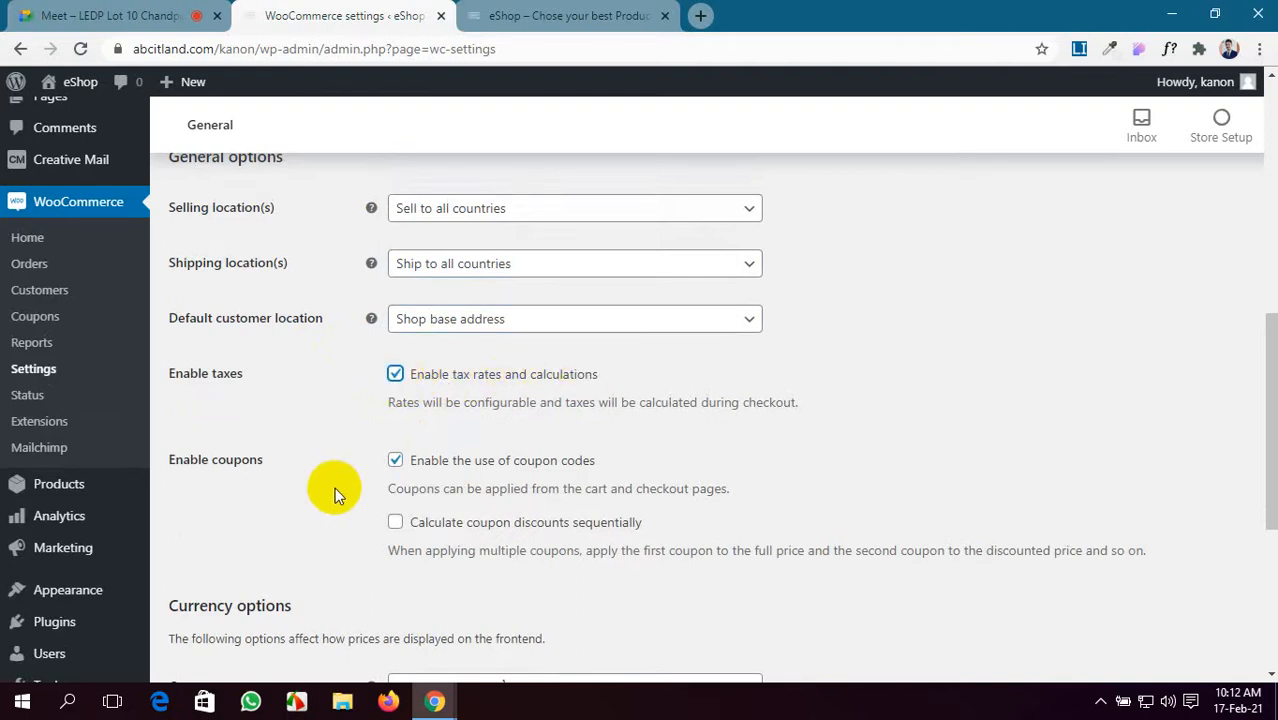
scroll(300, 488, "down", 1)
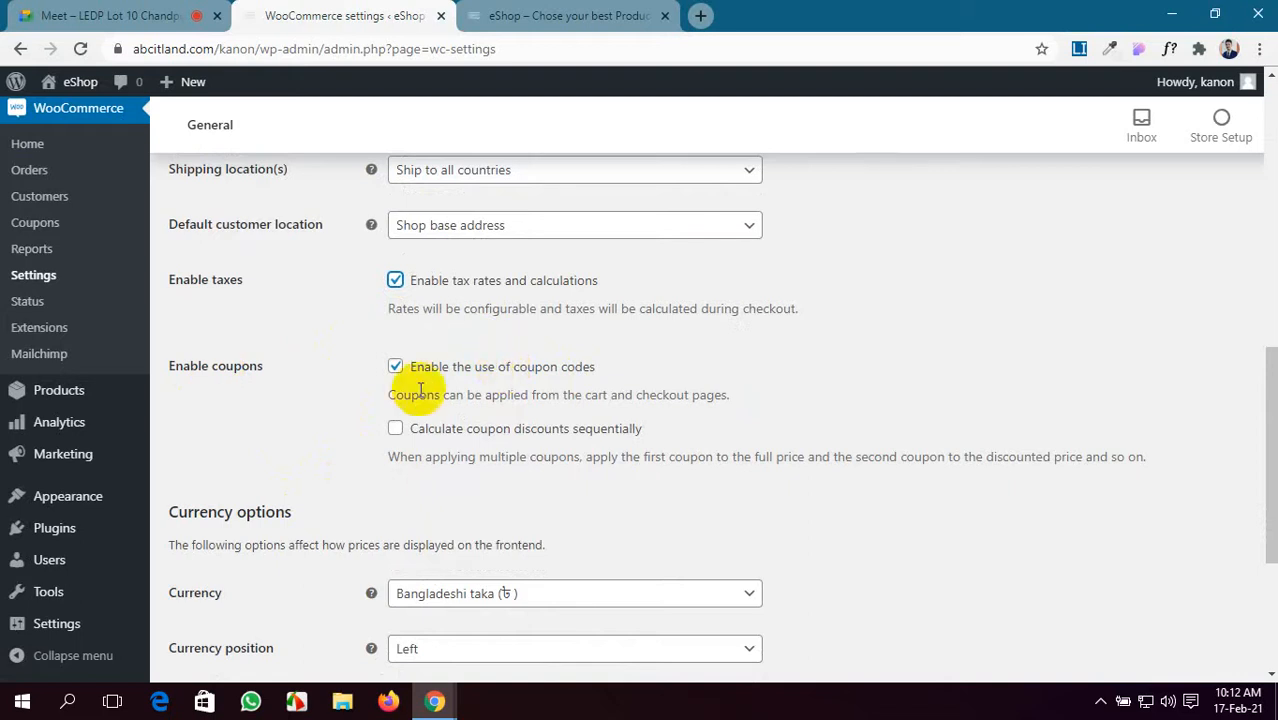
left_click(44, 9)
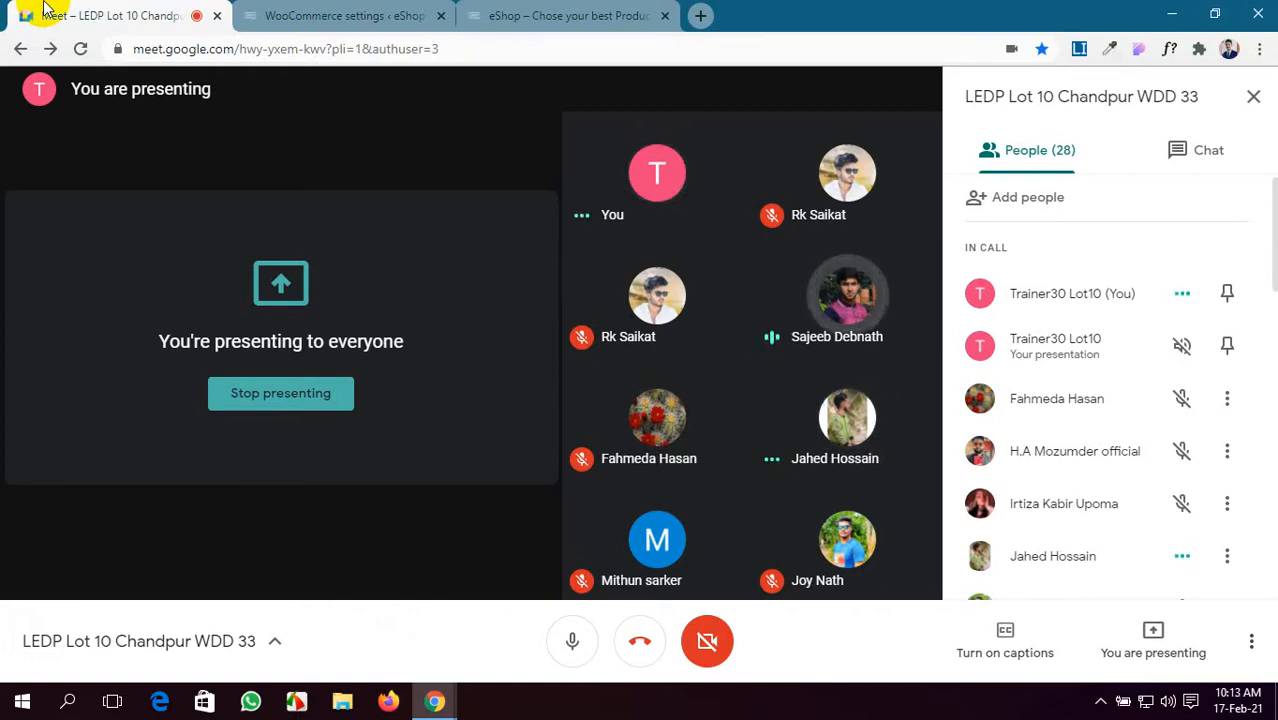
- Scroll through the Meet participant list, then return to the WooCommerce settings
right_click(408, 209)
scroll(1195, 390, "down", 4)
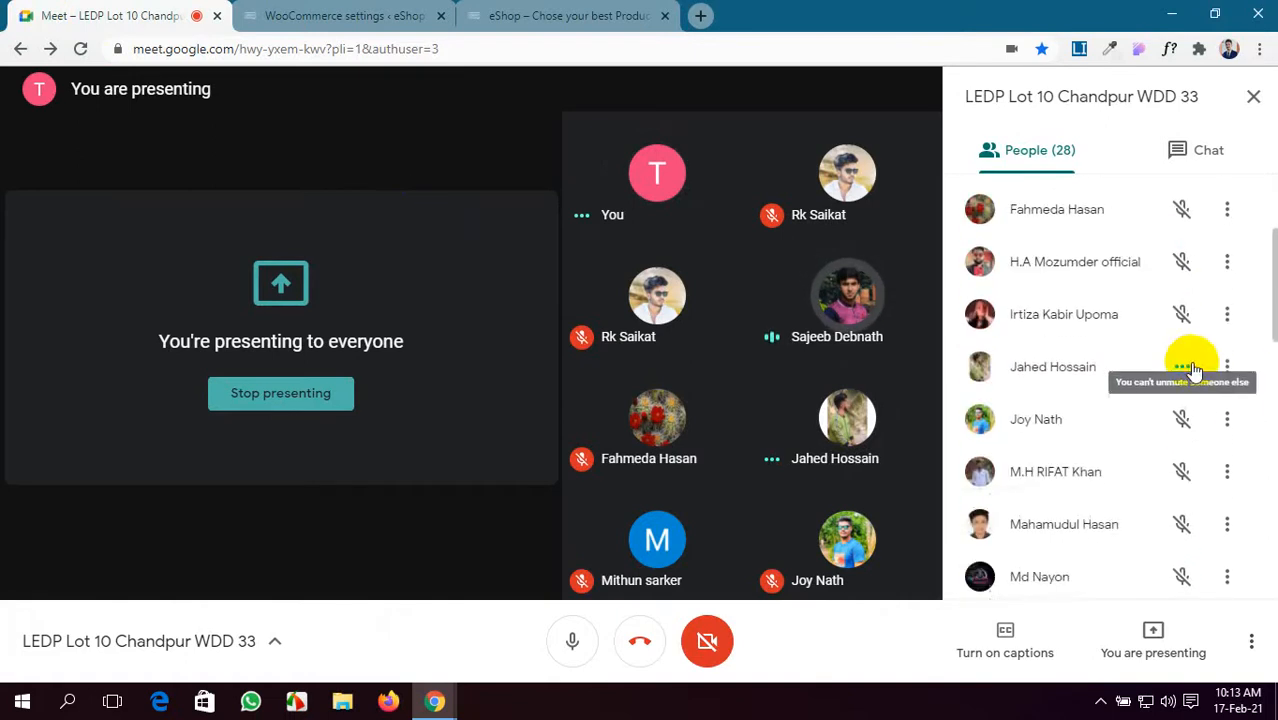
scroll(1190, 361, "down", 4)
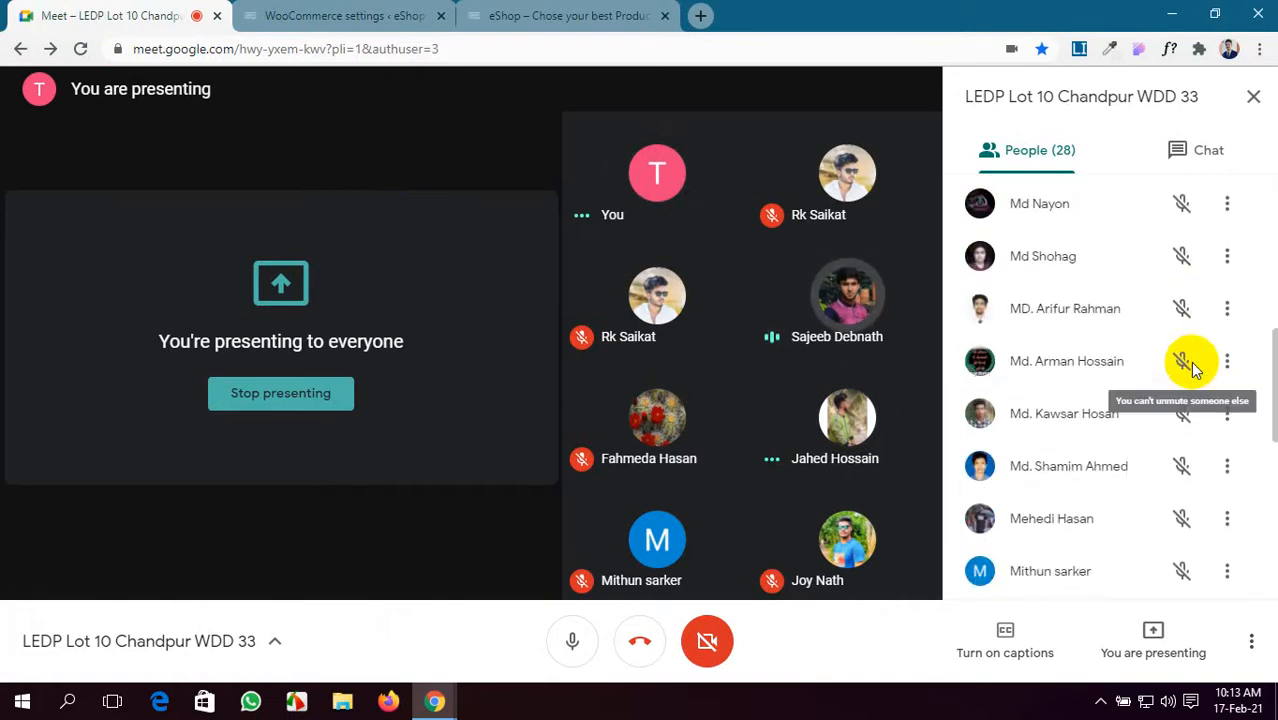
scroll(1192, 366, "down", 4)
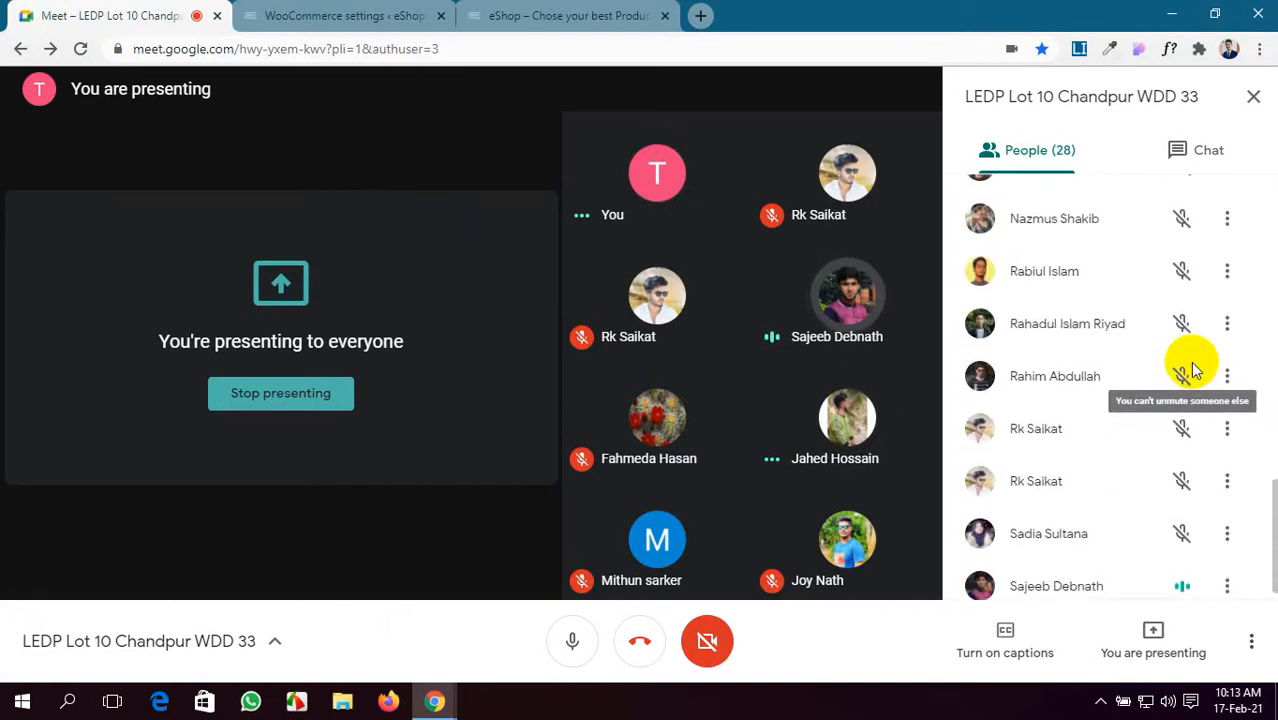
scroll(1192, 362, "up", 6)
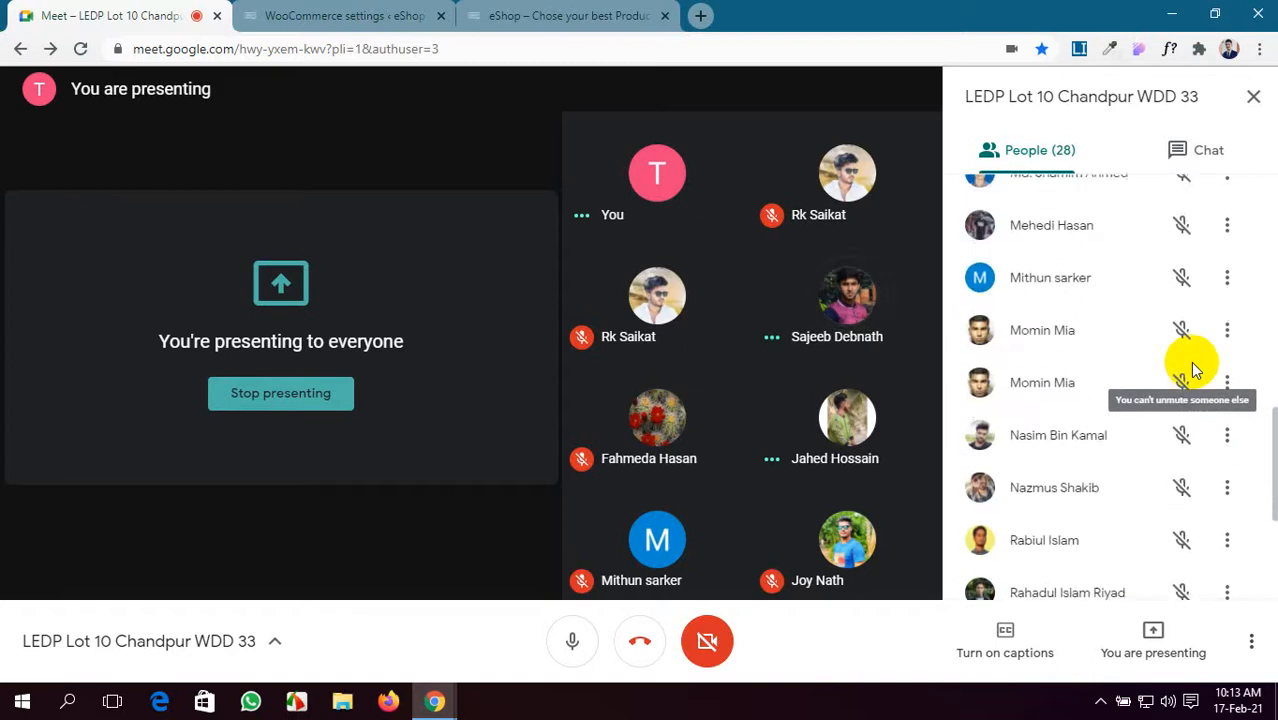
left_click(437, 10)
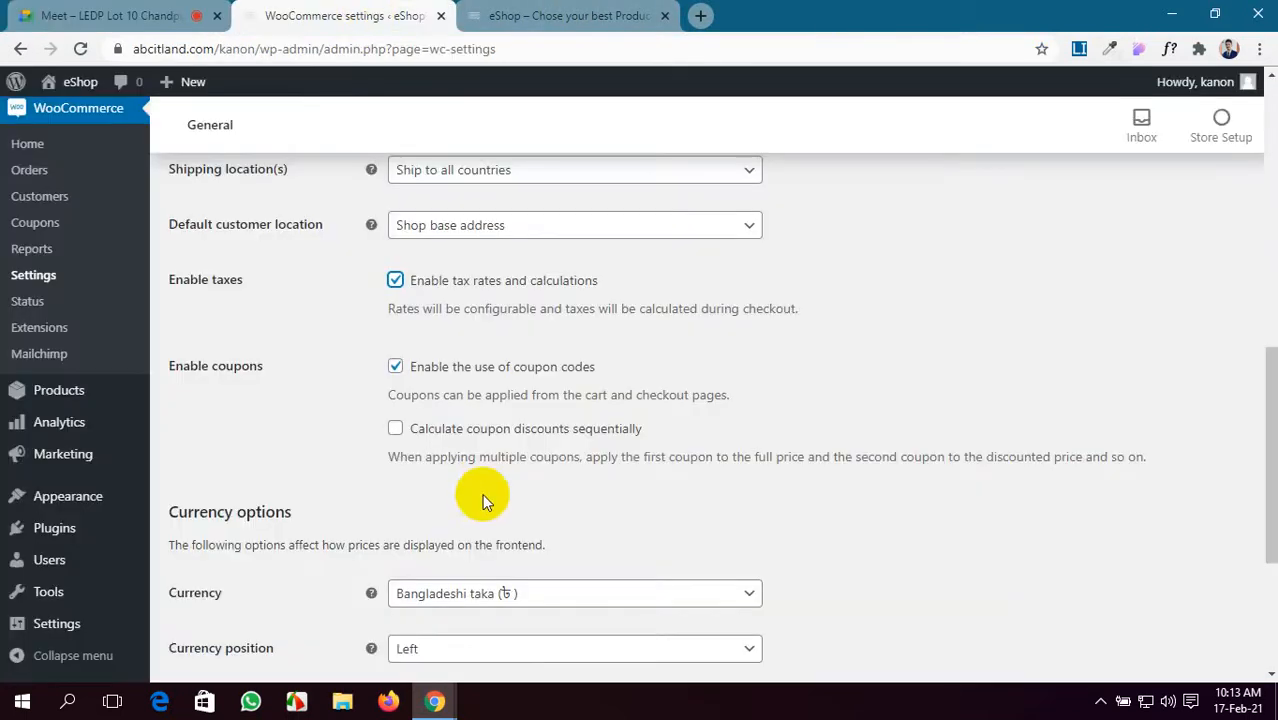
- Turn on 'Calculate coupon discounts sequentially' under Enable coupons
scroll(480, 500, "down", 3)
scroll(482, 500, "up", 5)
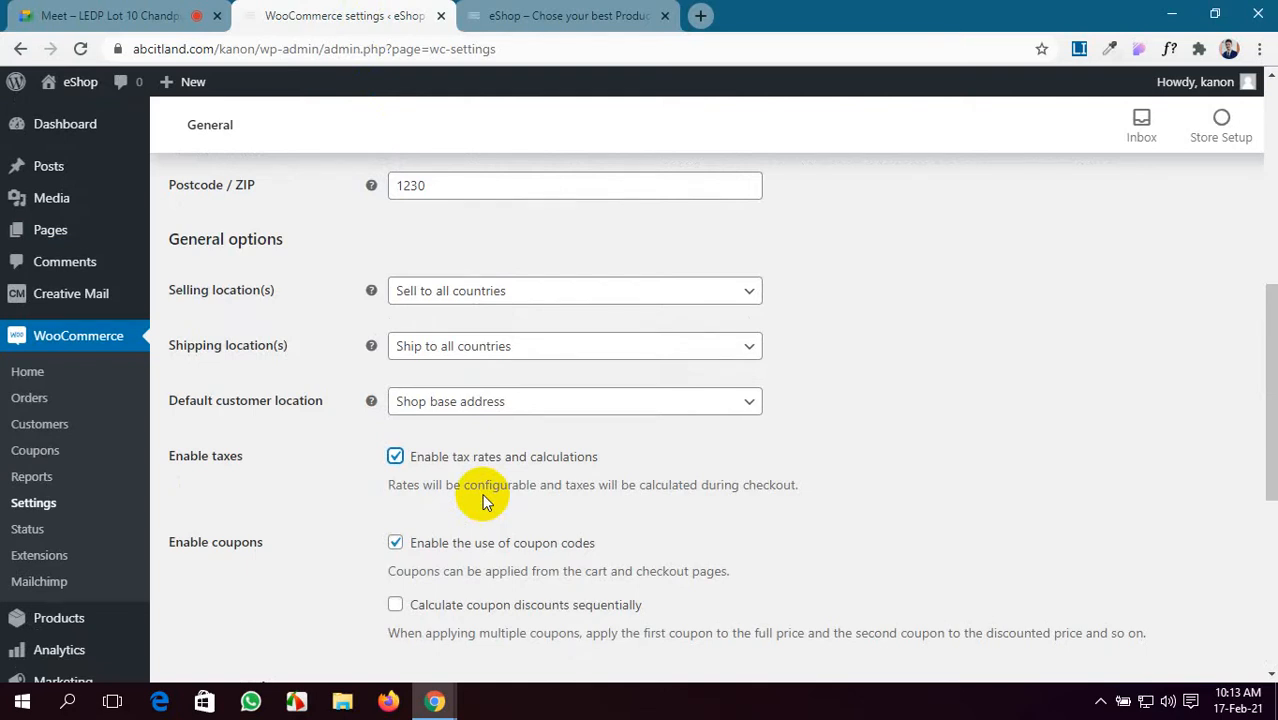
scroll(485, 500, "down", 1)
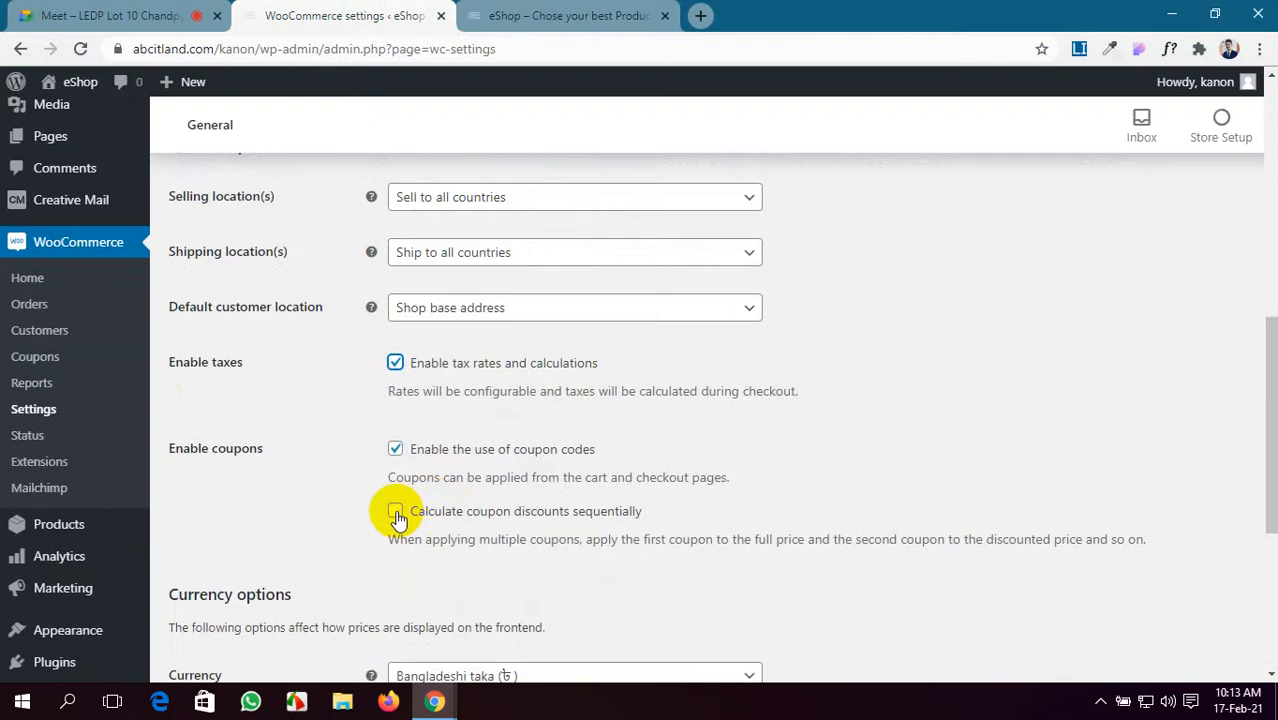
left_click(396, 513)
scroll(540, 480, "down", 2)
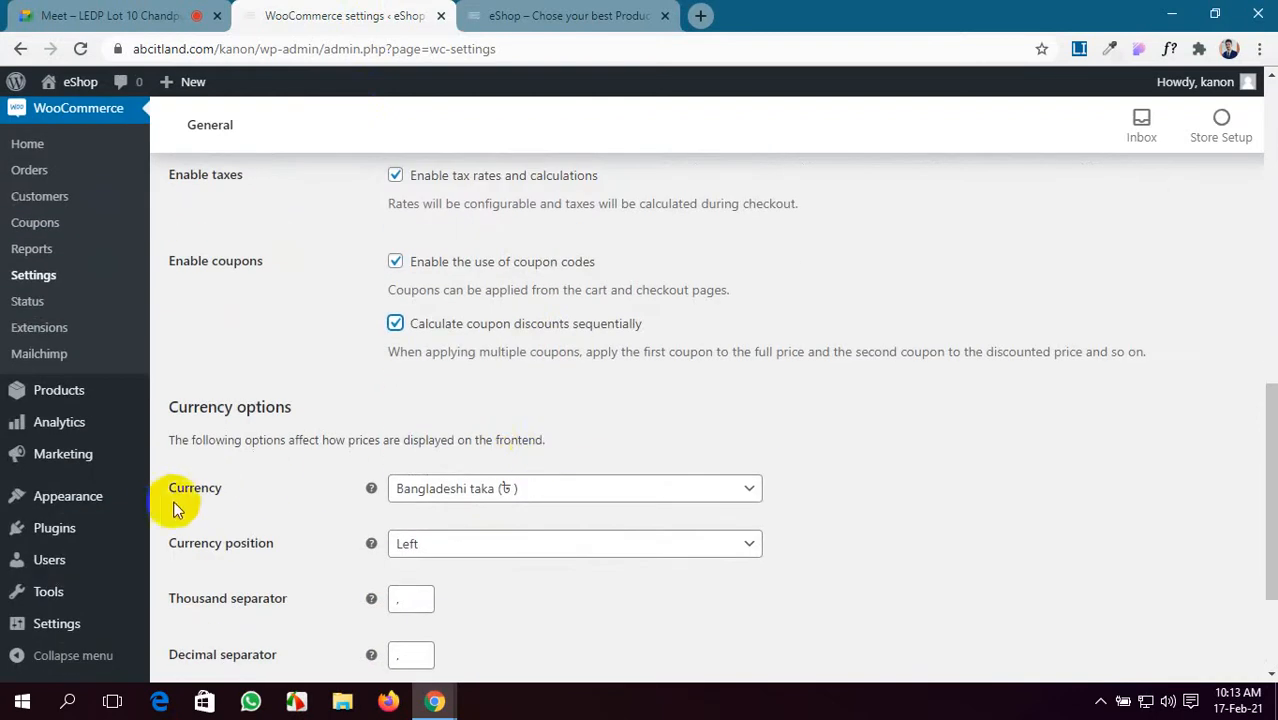
- Keep Bangladeshi taka selected in the Currency dropdown and look over the currency options
left_click(701, 499)
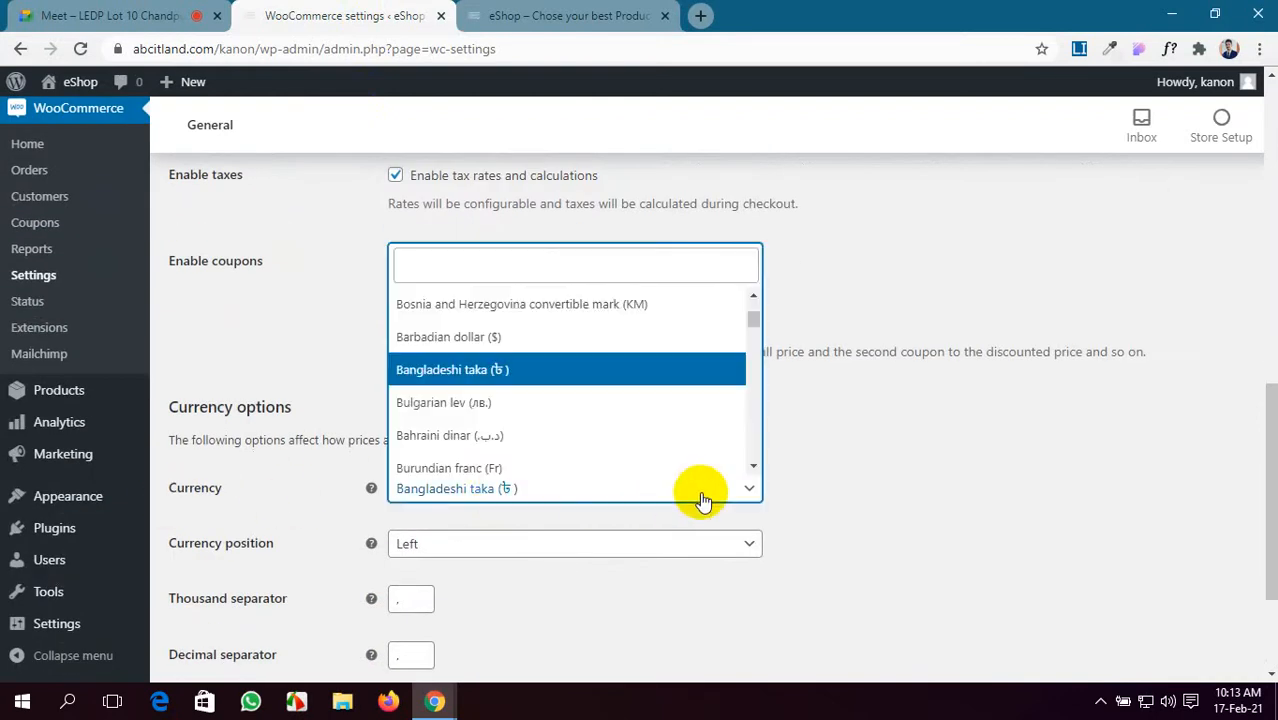
left_click(657, 370)
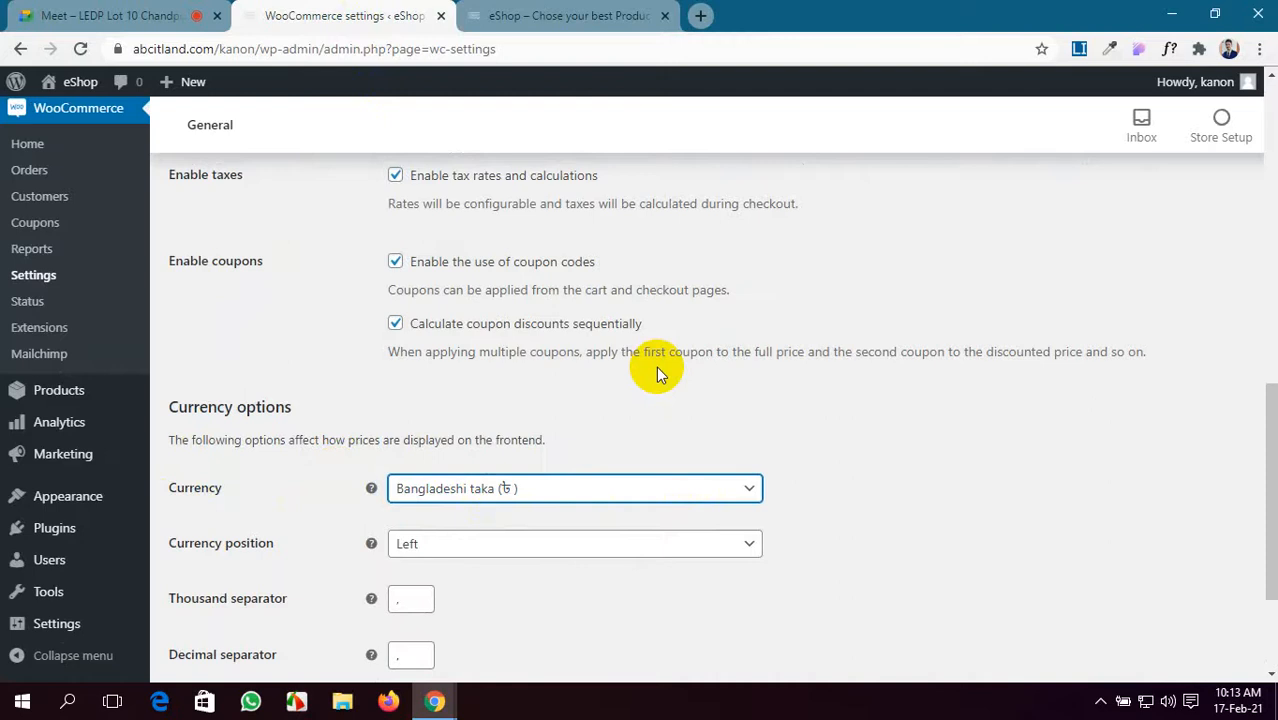
scroll(656, 370, "up", 4)
scroll(656, 370, "up", 1)
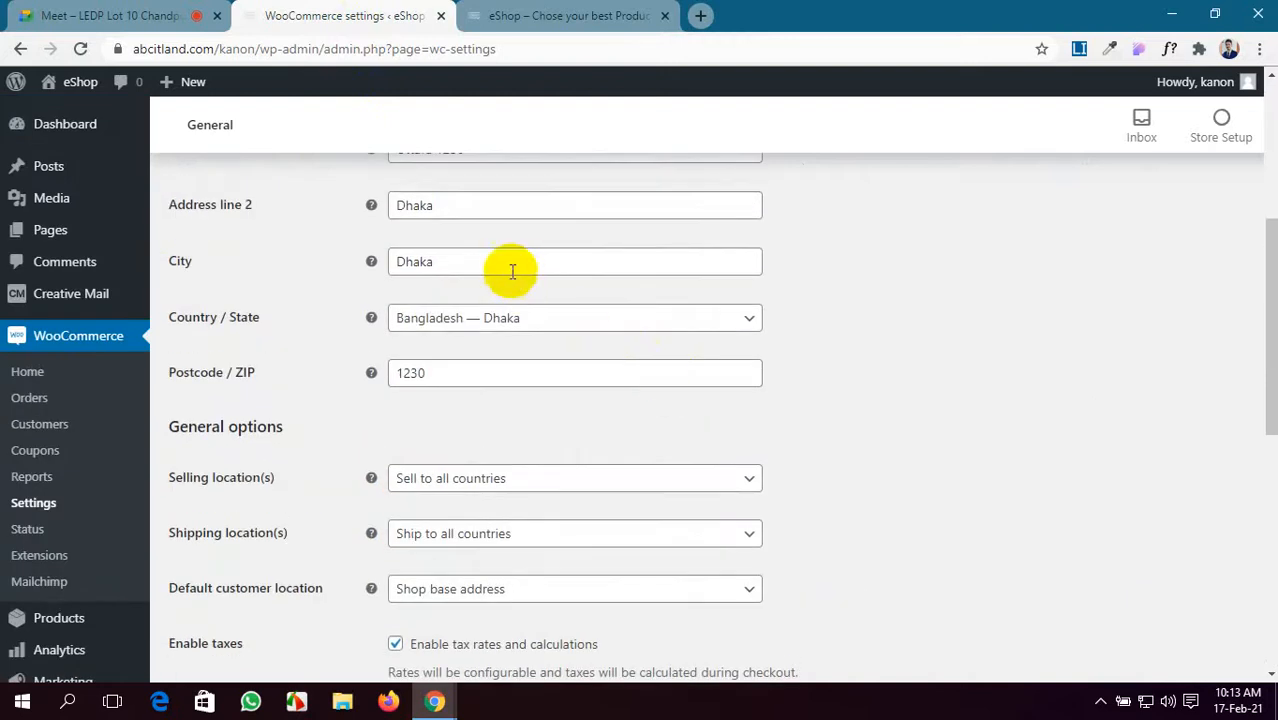
scroll(414, 320, "down", 2)
scroll(417, 330, "down", 5)
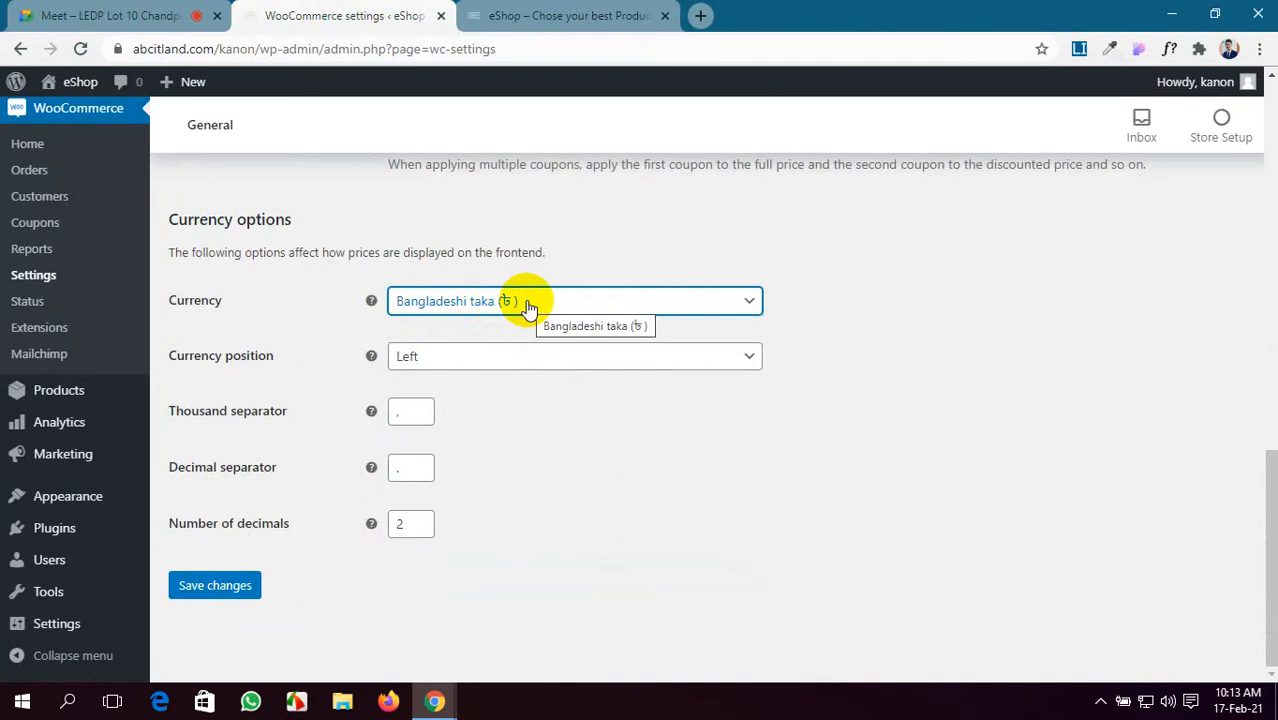
scroll(526, 300, "up", 6)
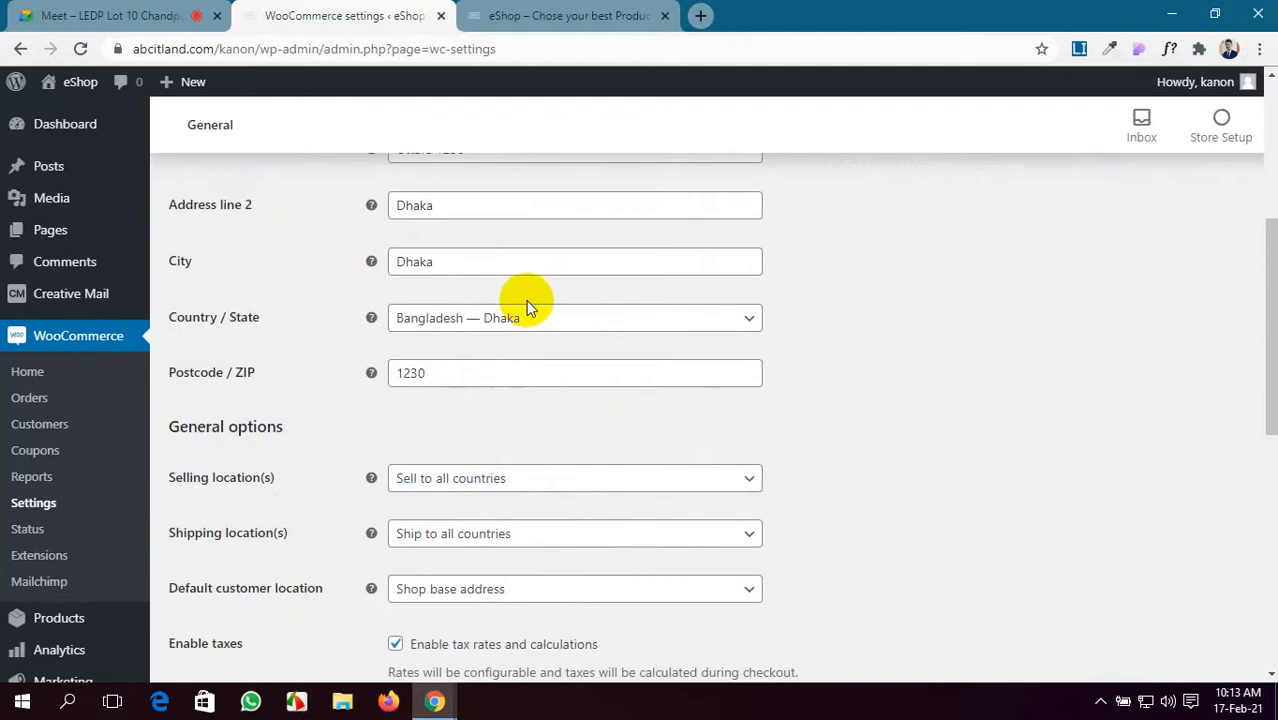
scroll(526, 300, "down", 5)
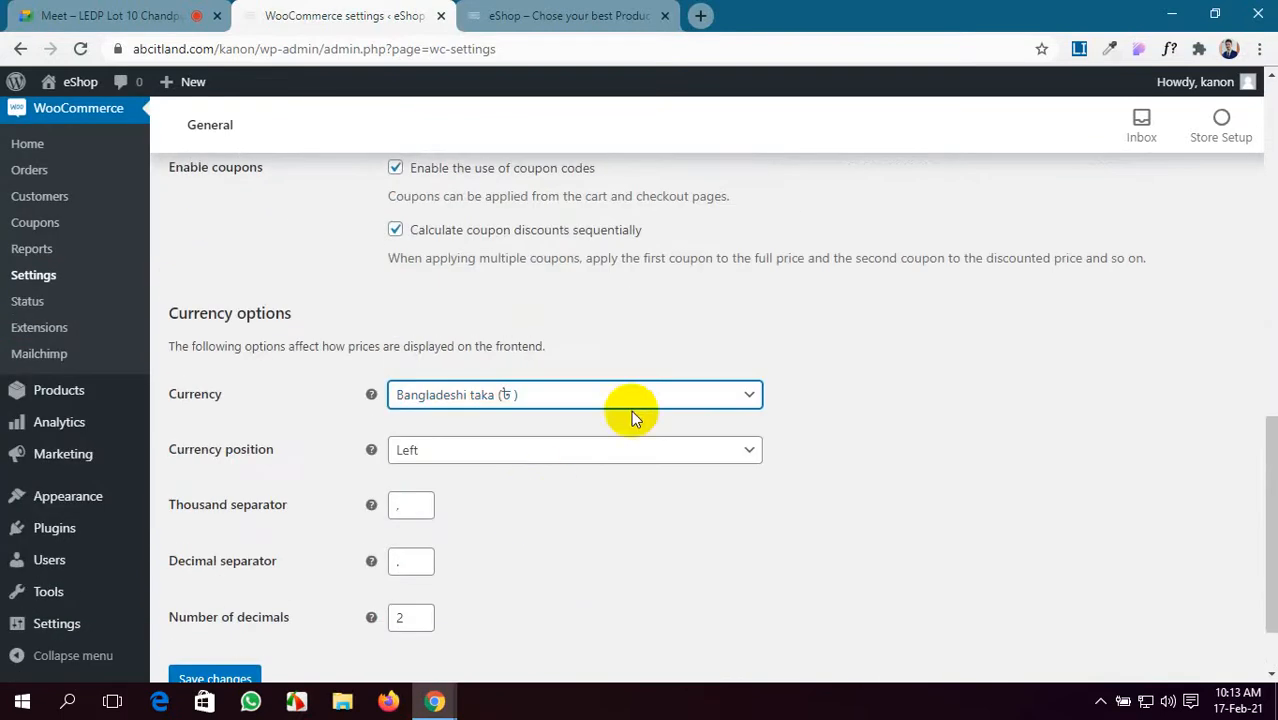
- Browse the currency list again without changing it, then switch to the Google Meet call
left_click(636, 410)
scroll(616, 334, "down", 3)
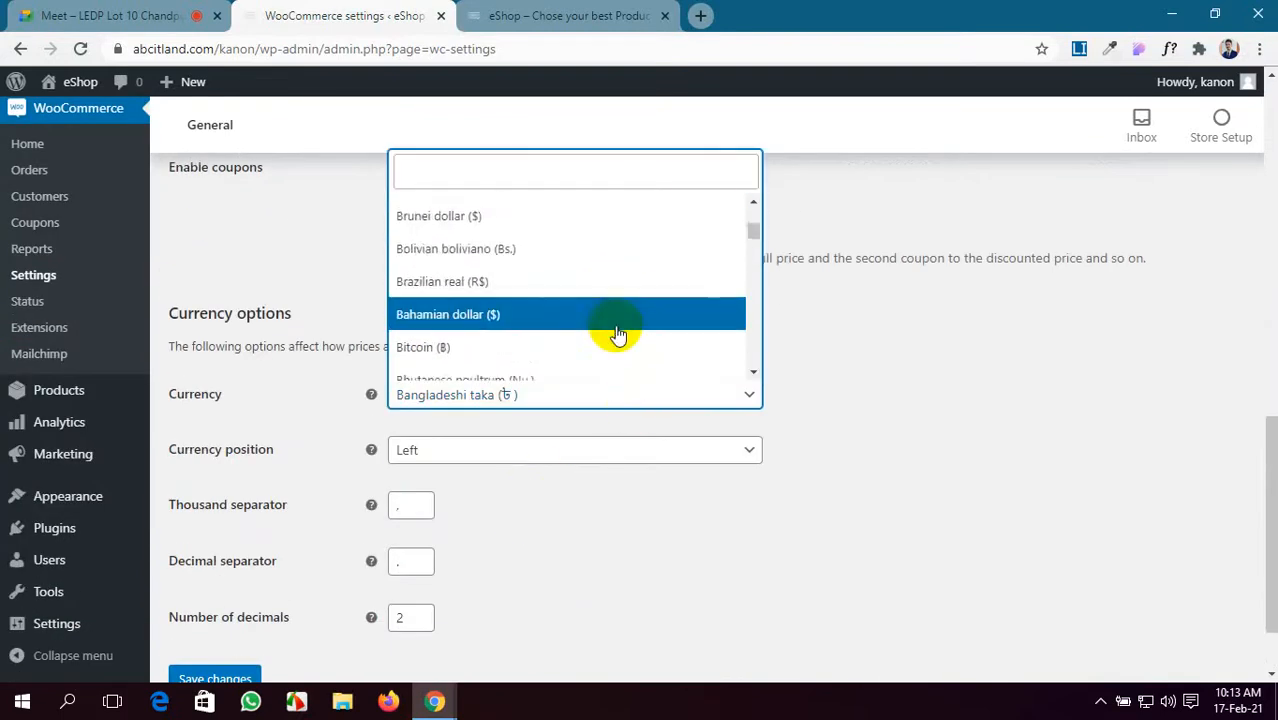
scroll(616, 334, "down", 7)
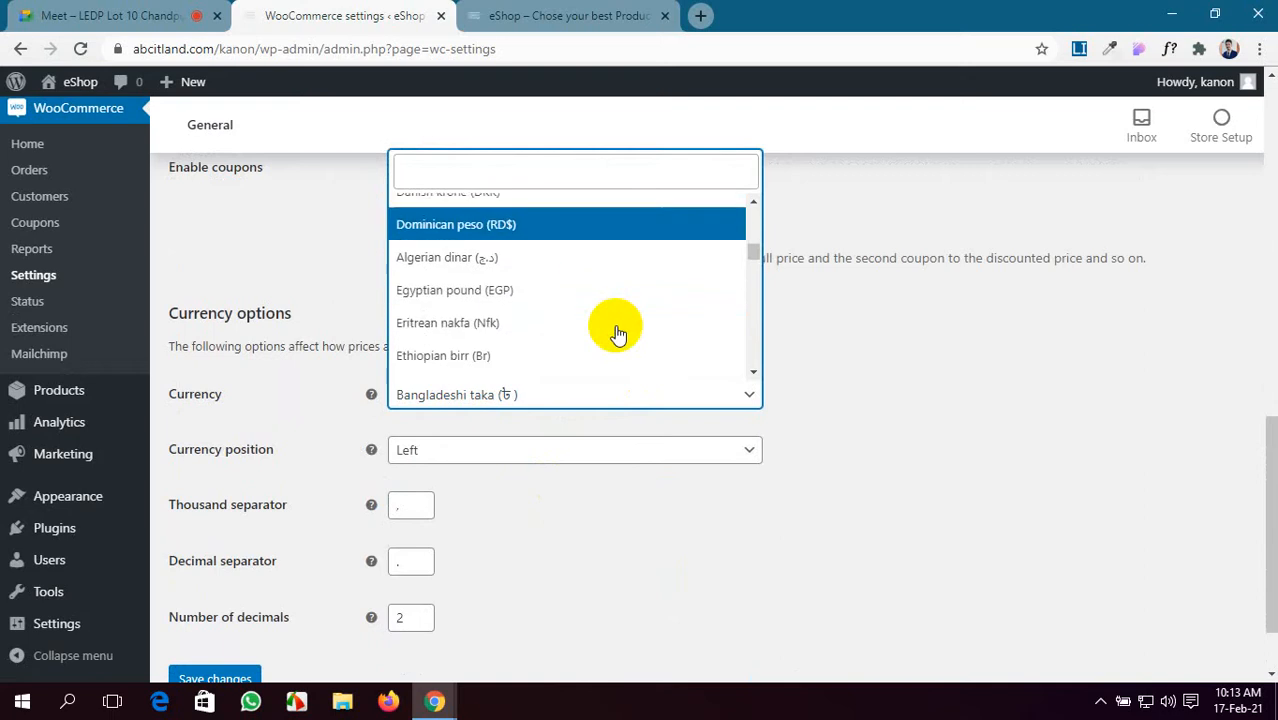
left_click(1121, 371)
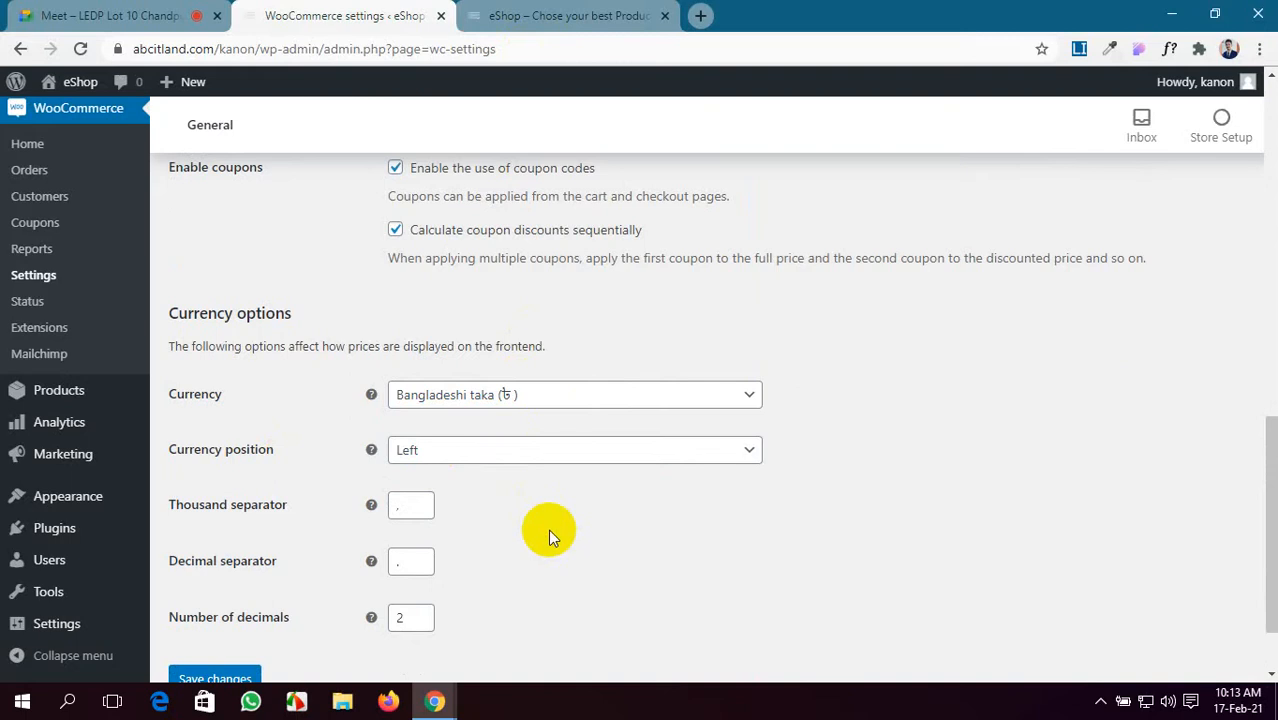
left_click(128, 12)
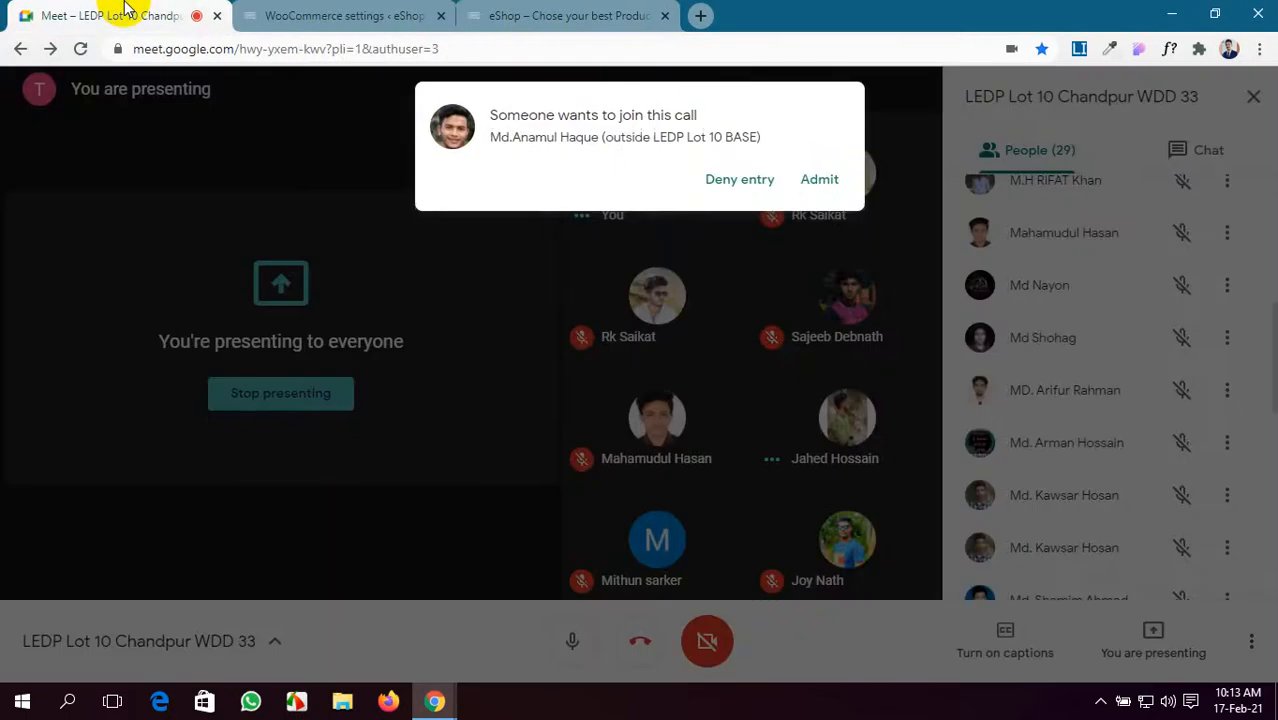
- Admit the waiting participant and return to the WooCommerce currency options
left_click(812, 178)
left_click(355, 16)
scroll(440, 350, "down", 2)
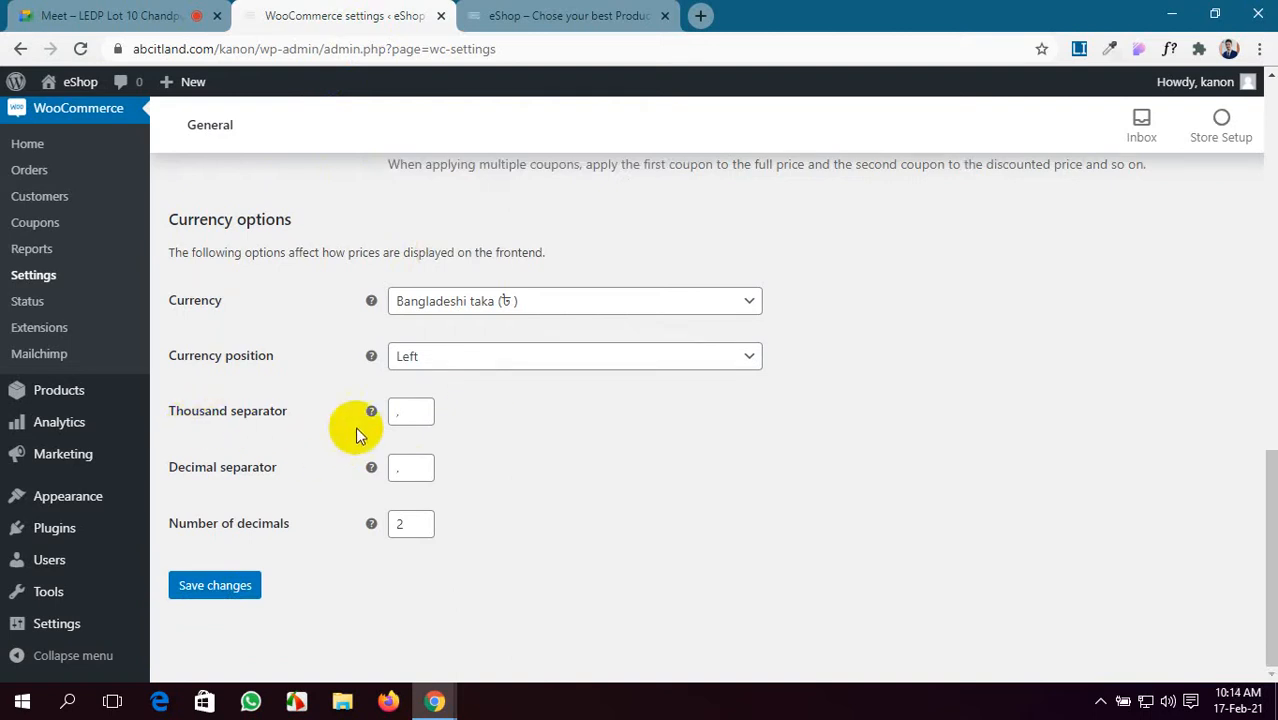
- Save the general settings with the current thousand and decimal separators, and move to the Products settings
left_click(411, 414)
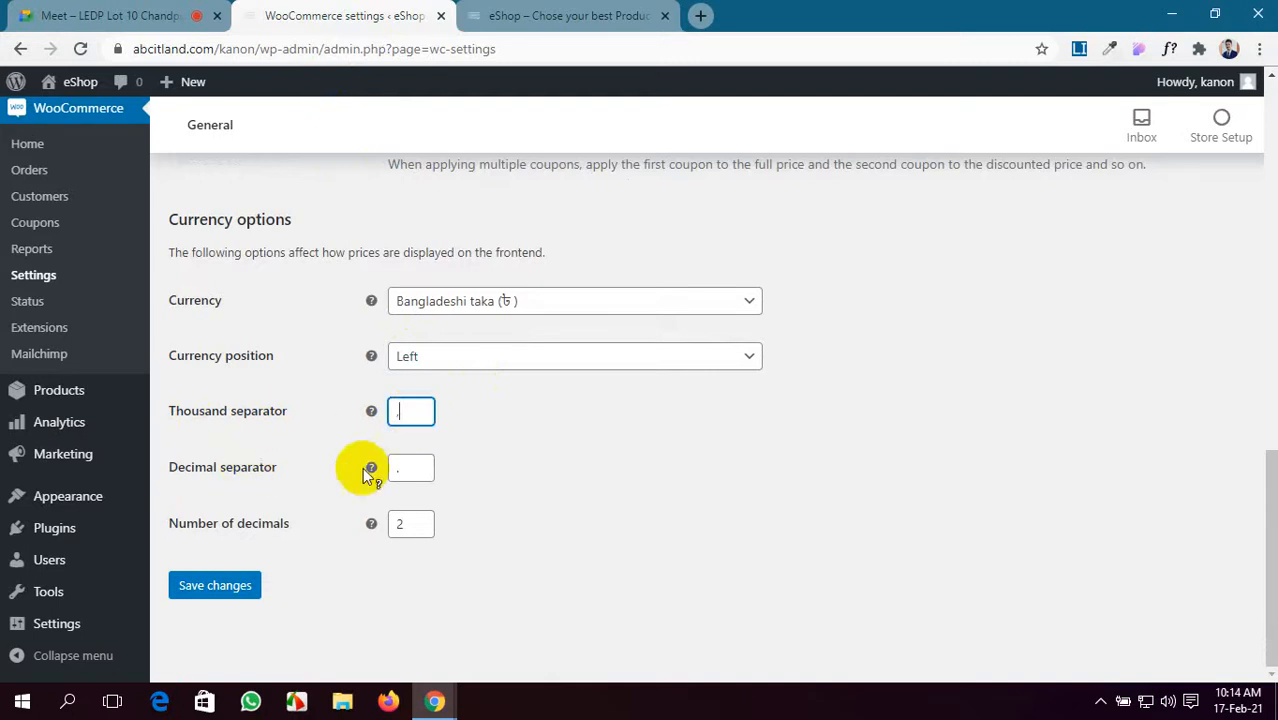
left_click(411, 464)
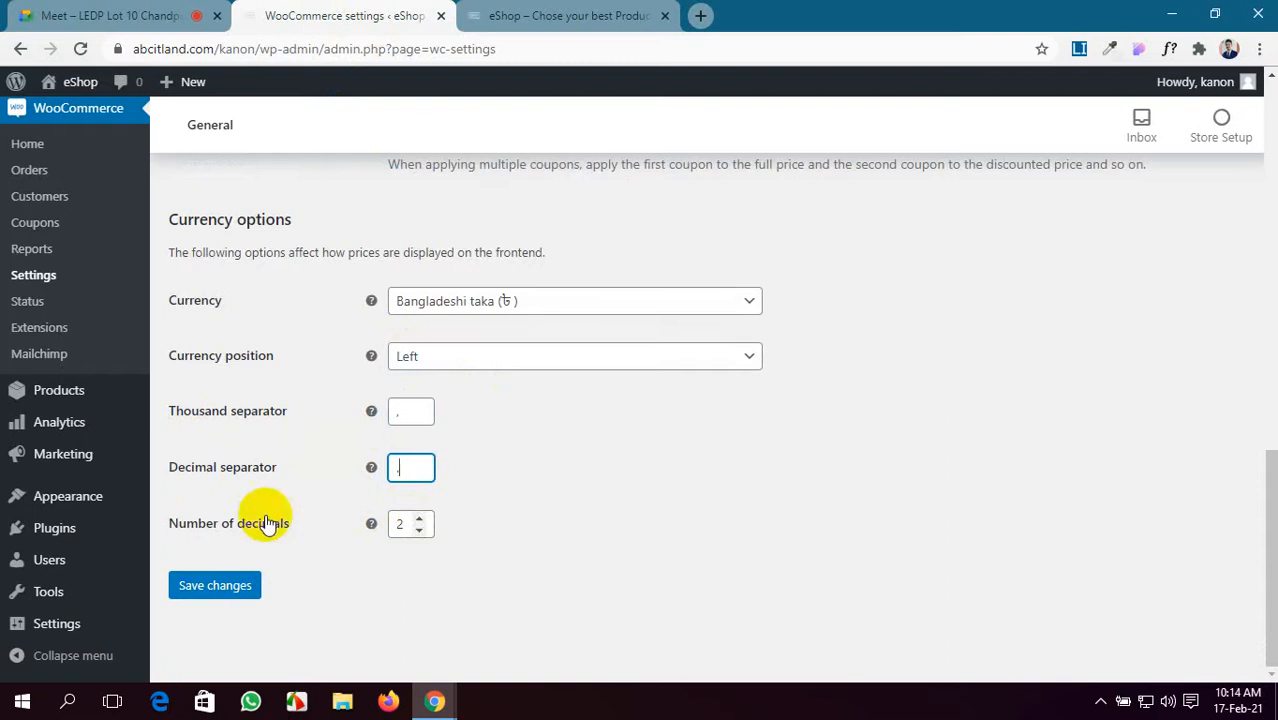
left_click(246, 589)
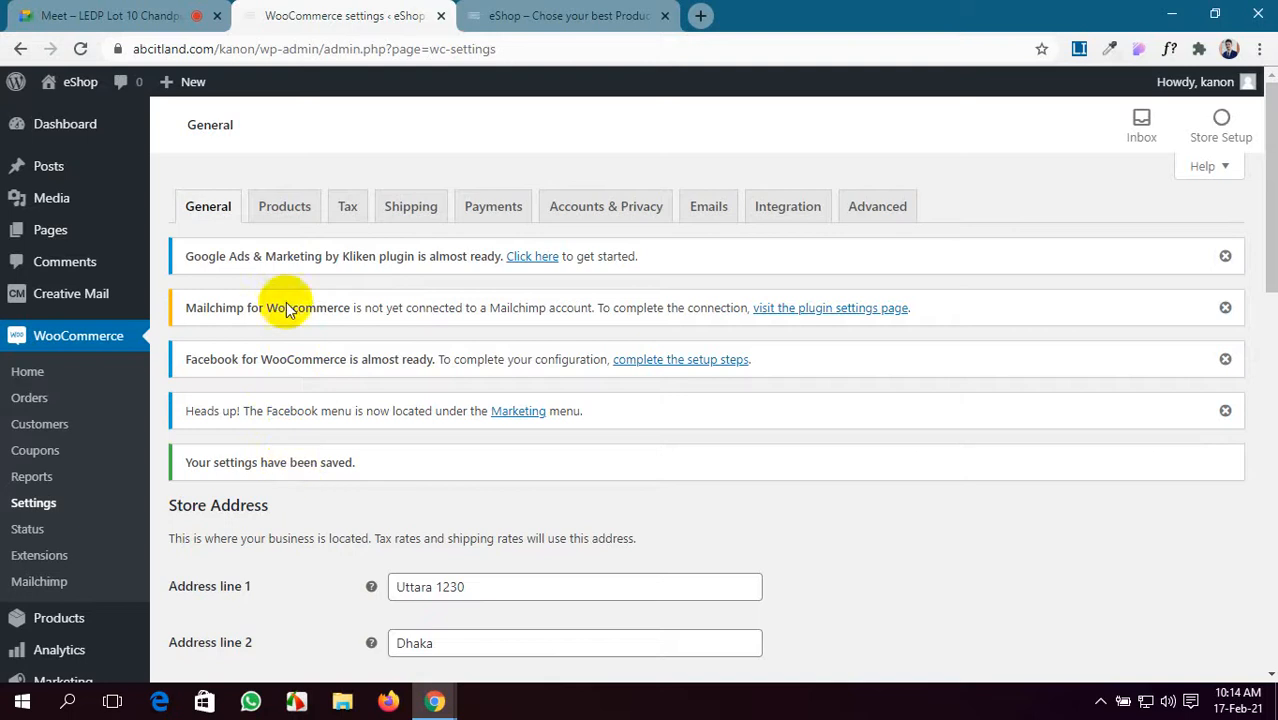
left_click(284, 207)
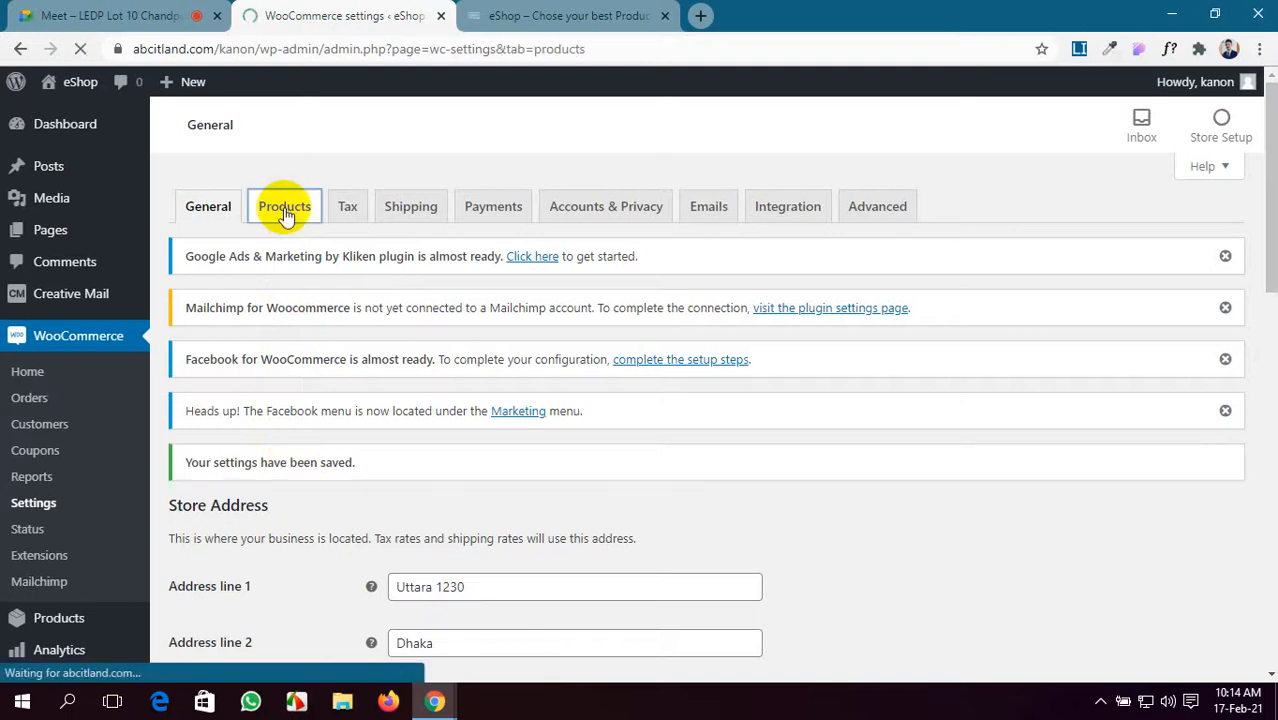
- Reselect Shop as the shop base page and switch to the live eShop storefront tab
scroll(410, 527, "down", 3)
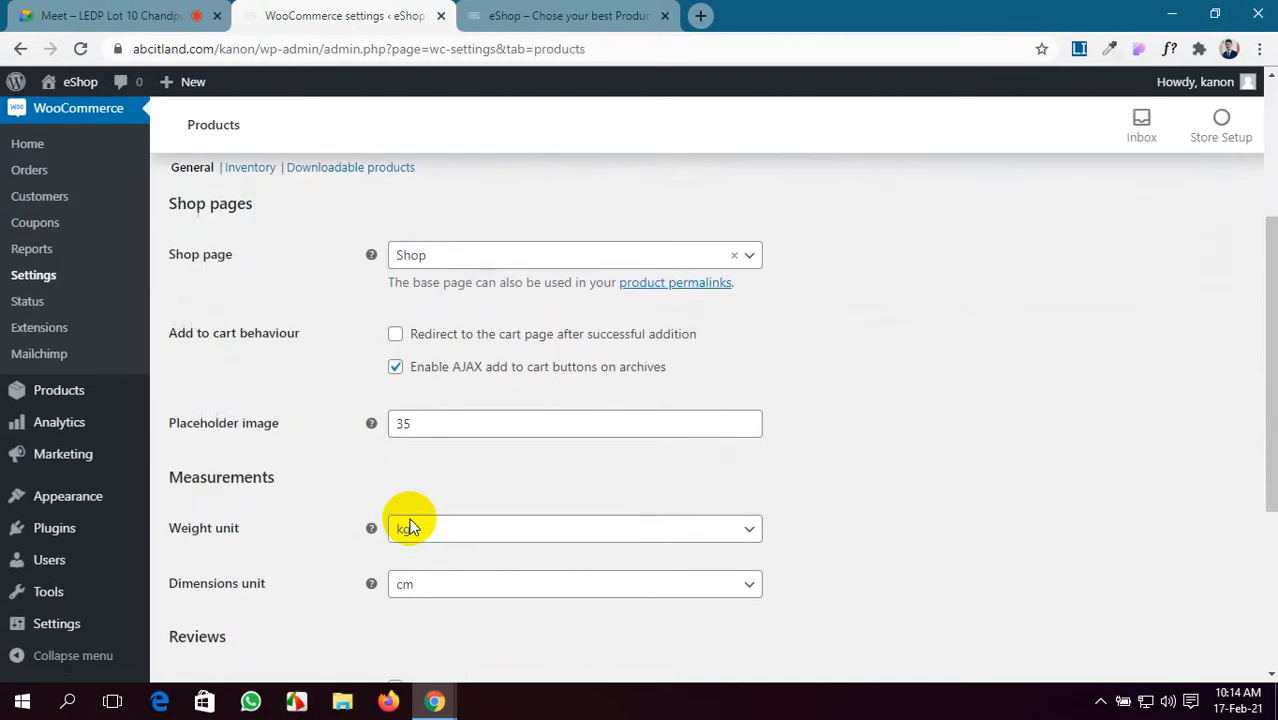
scroll(410, 527, "up", 1)
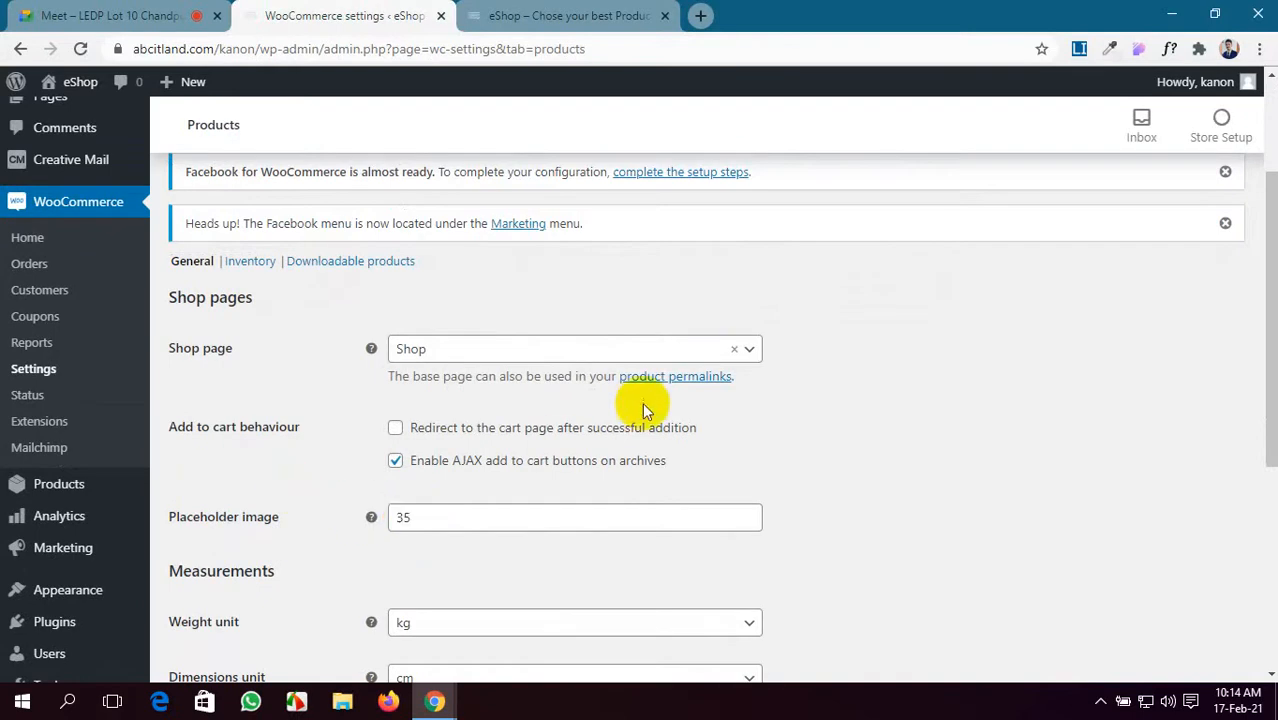
left_click(755, 347)
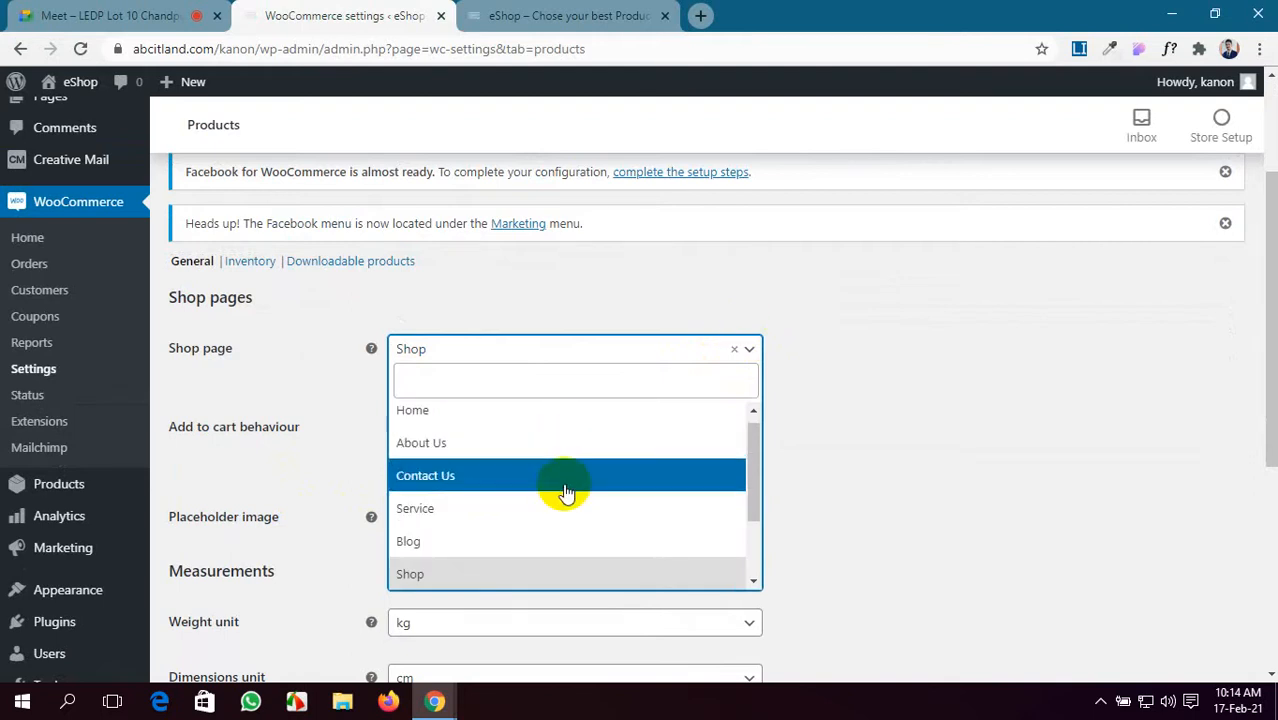
scroll(565, 543, "down", 1)
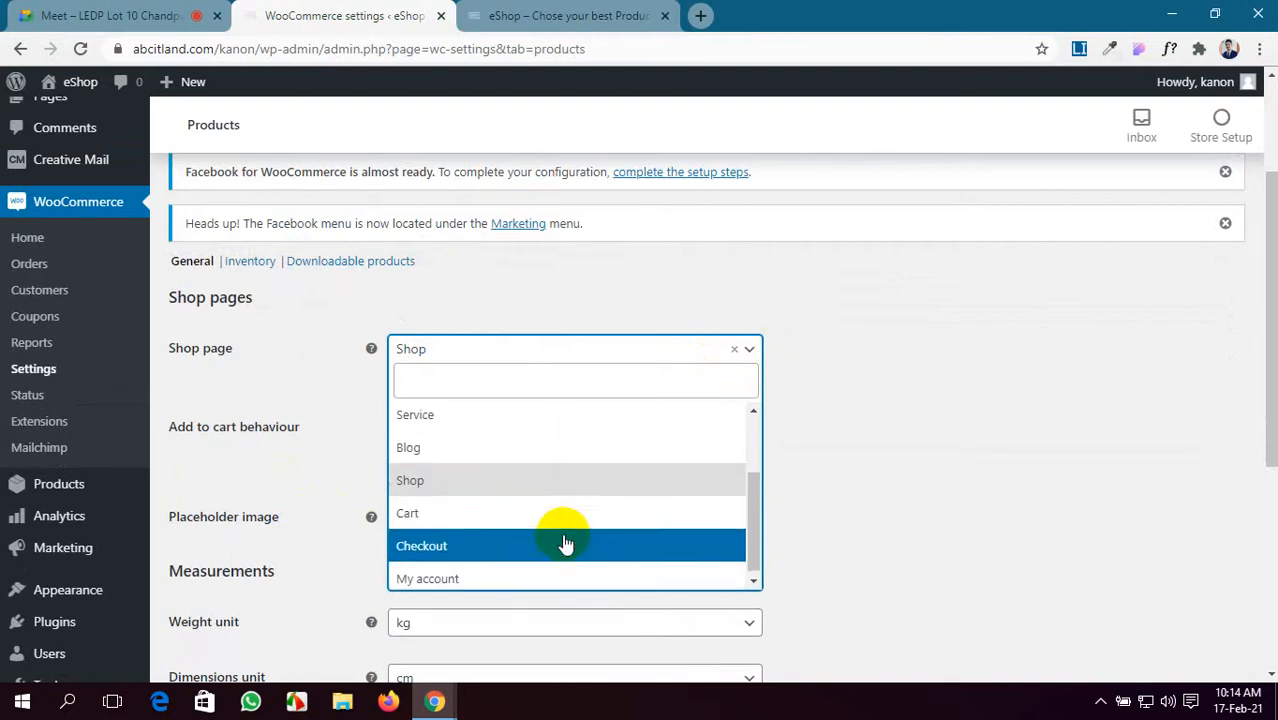
scroll(565, 543, "up", 1)
scroll(565, 543, "up", 2)
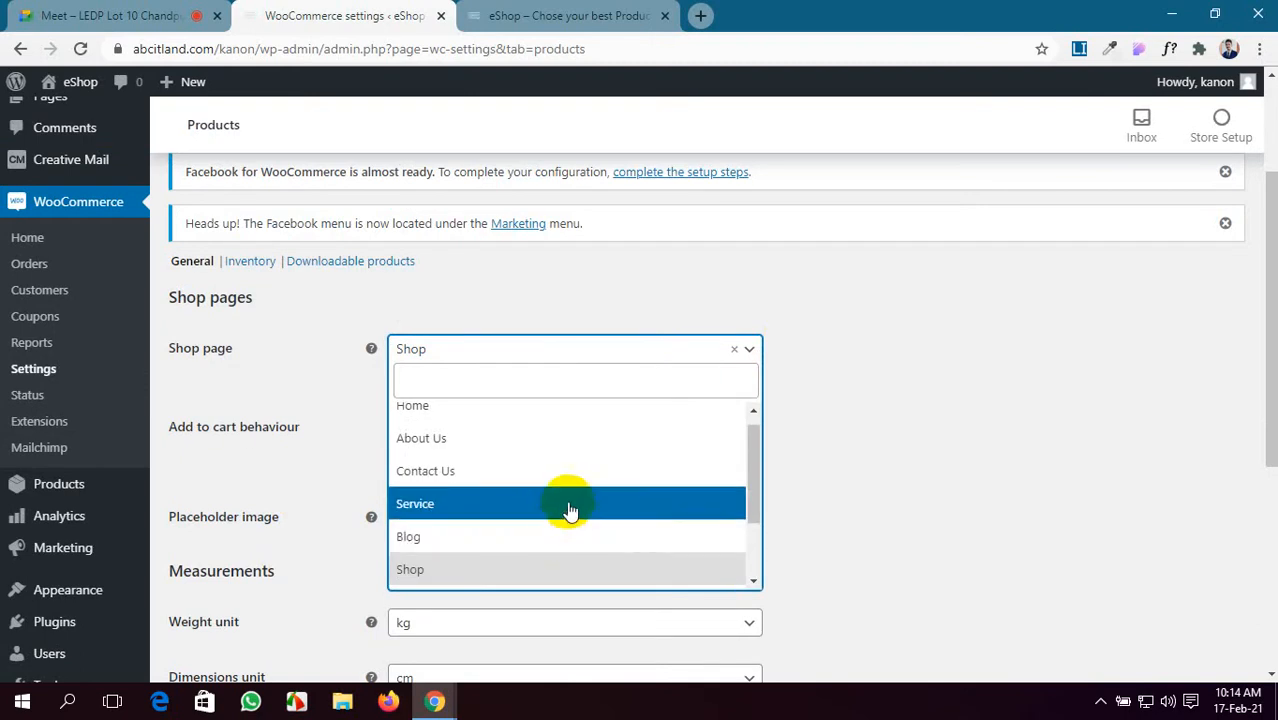
left_click(570, 571)
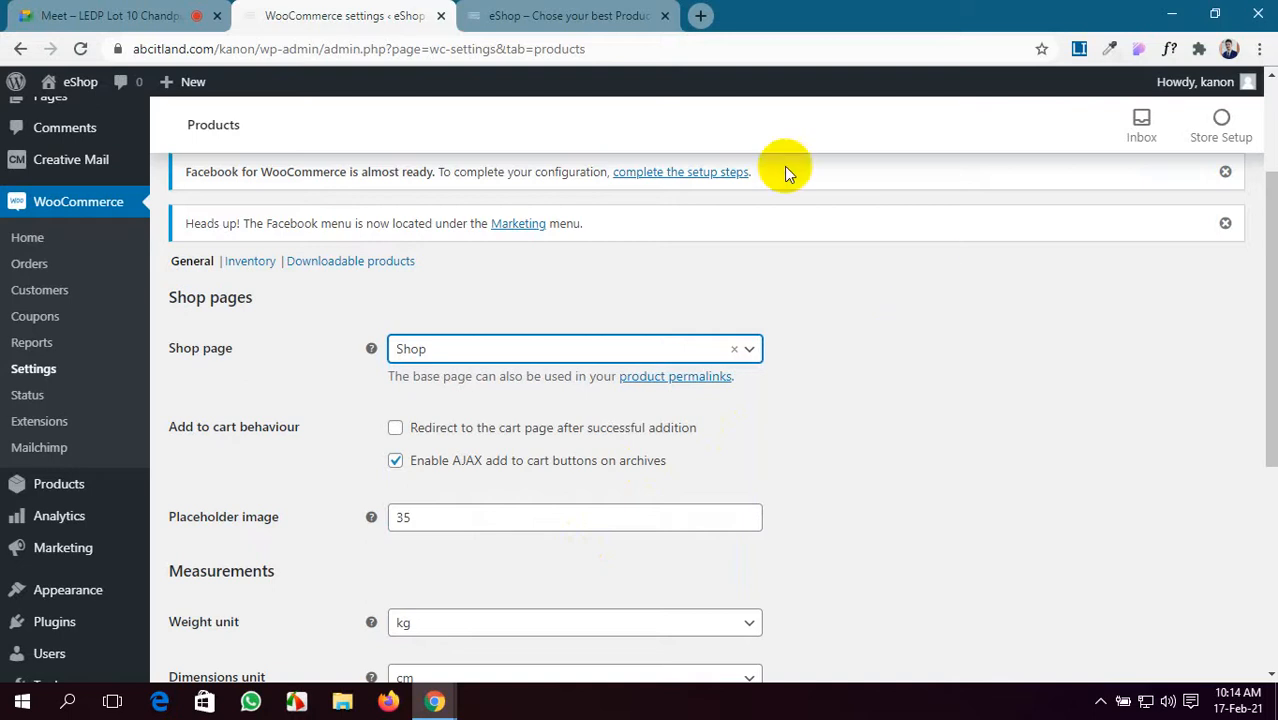
left_click(563, 15)
scroll(588, 460, "down", 5)
- Scroll the storefront to Latest Products, glance at the setup notice, and return to the Meet tab
scroll(588, 460, "down", 8)
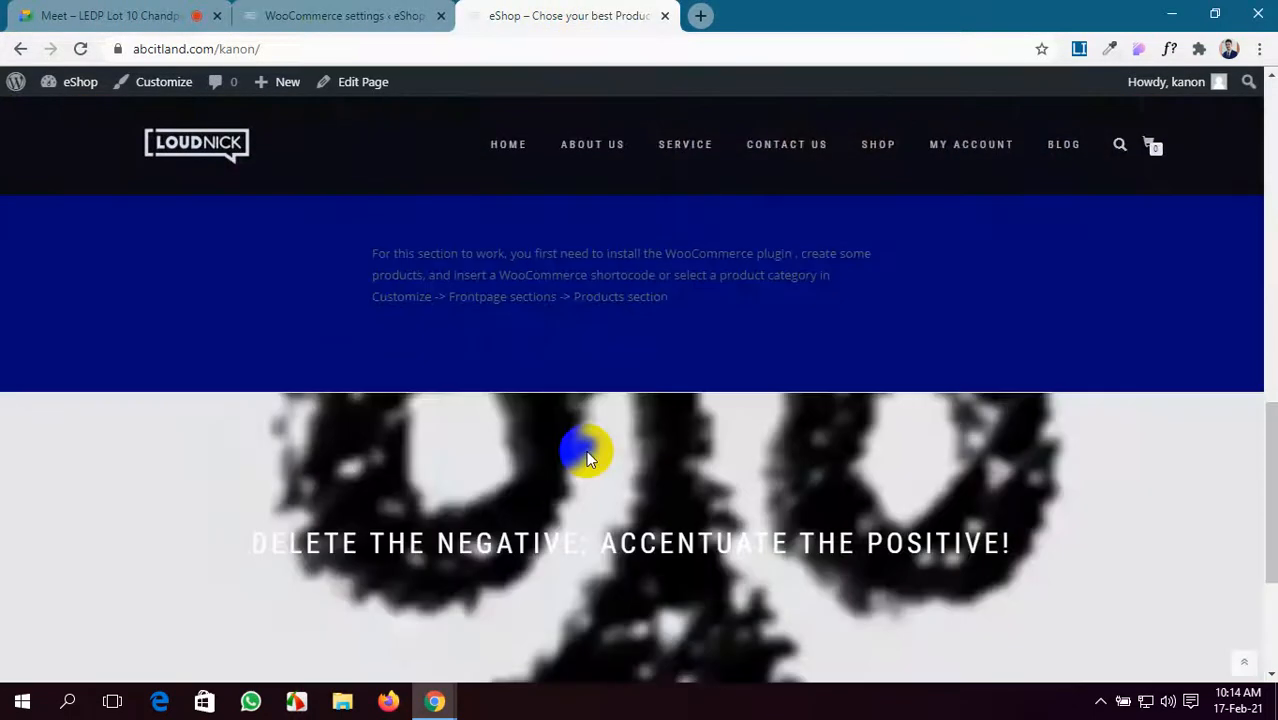
scroll(588, 460, "up", 1)
scroll(586, 455, "up", 1)
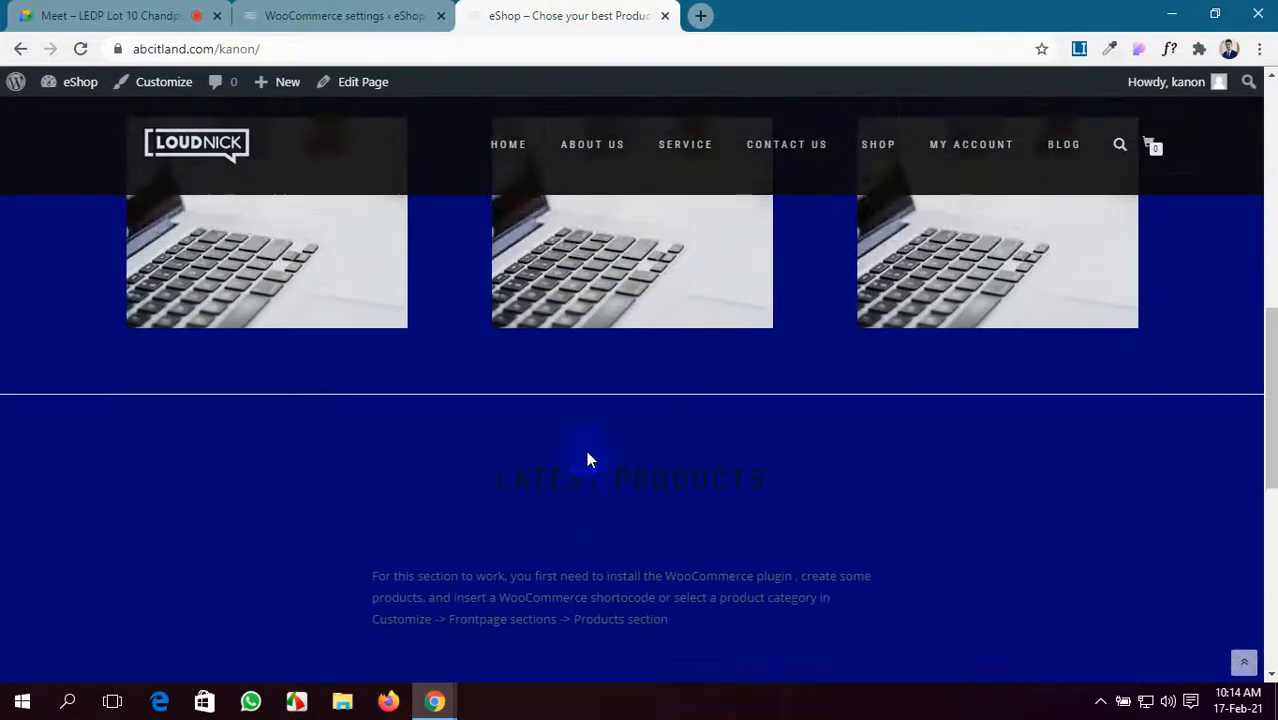
scroll(562, 448, "down", 1)
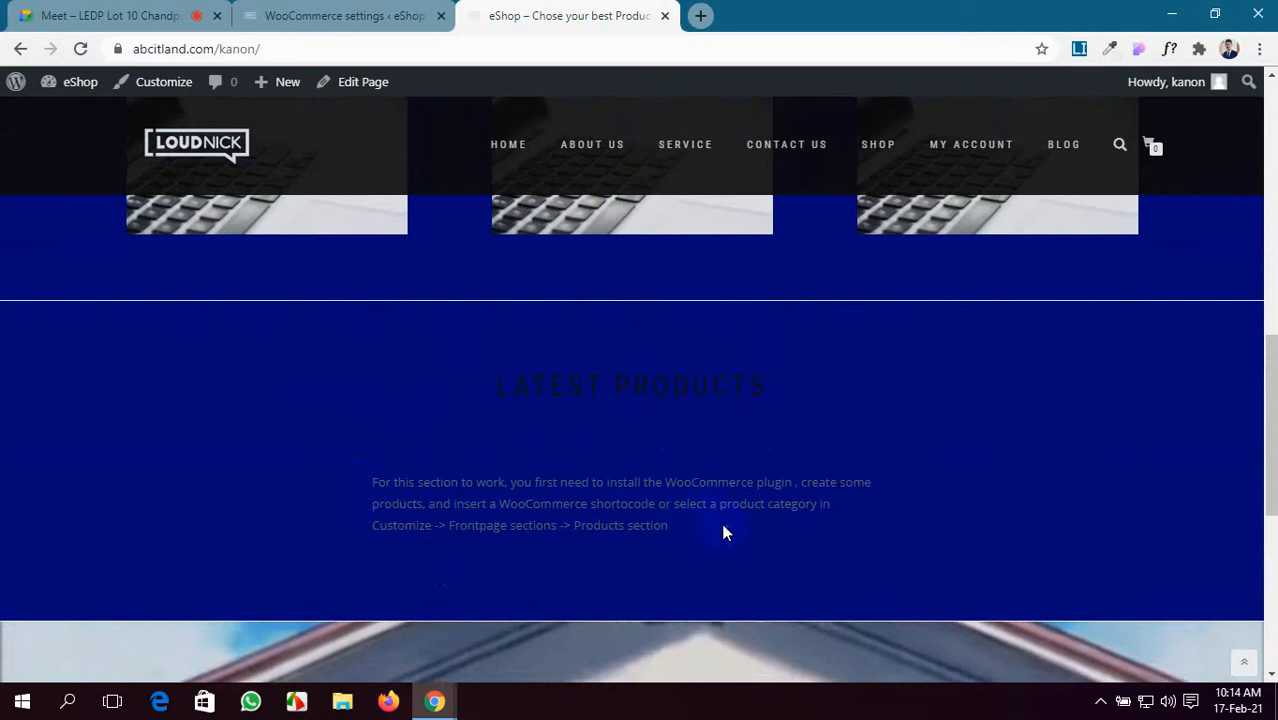
left_click_drag(722, 528, 291, 494)
left_click(291, 494)
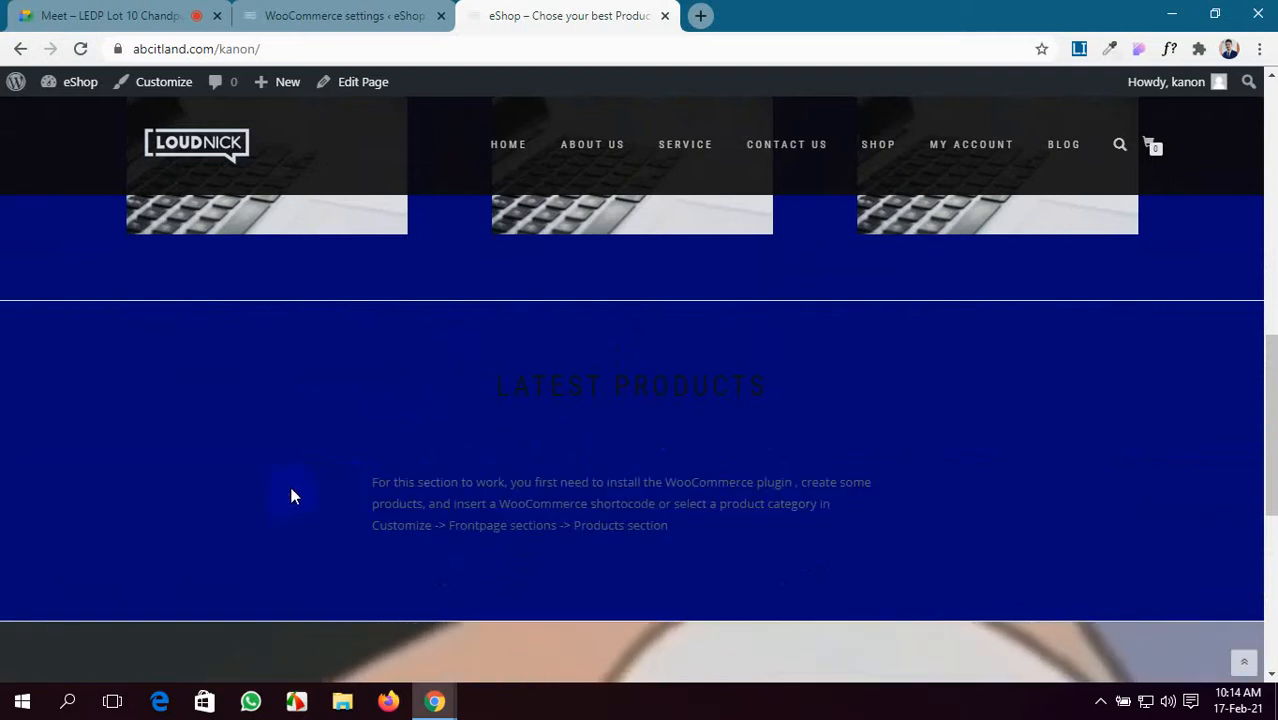
left_click(40, 12)
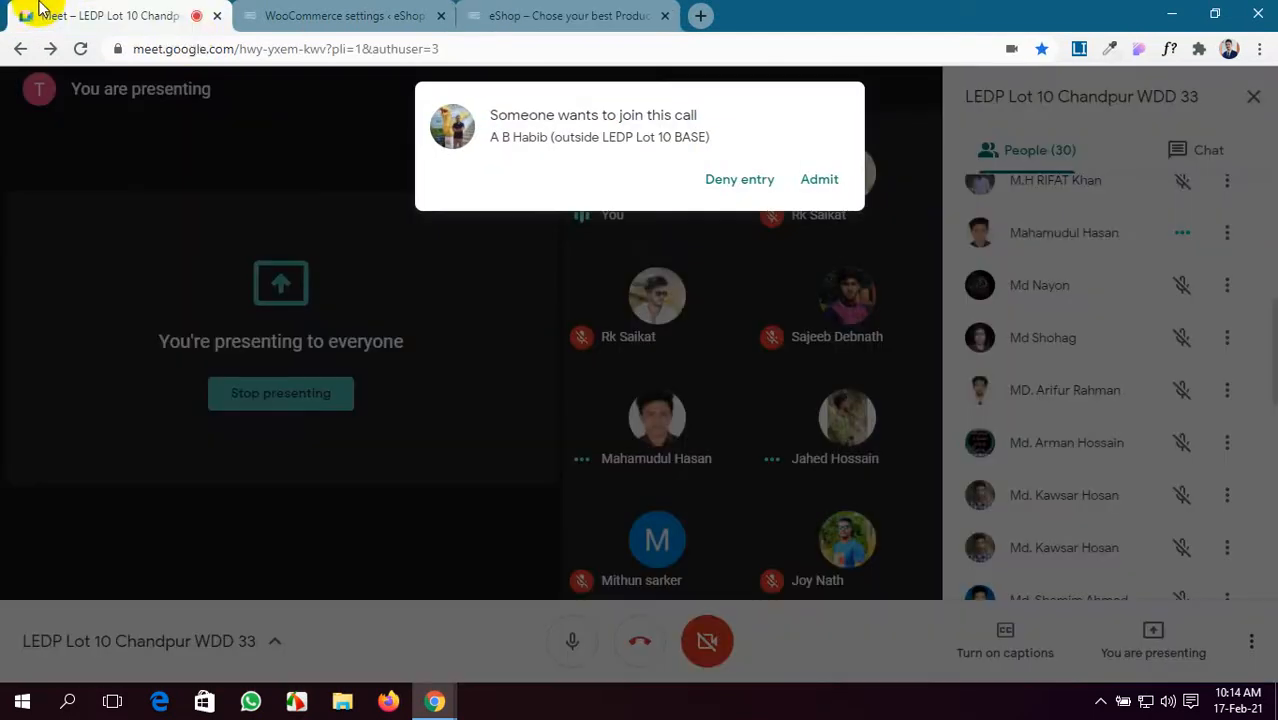
- Admit the waiting participant into the Meet call and go back to the WooCommerce product settings
left_click(819, 180)
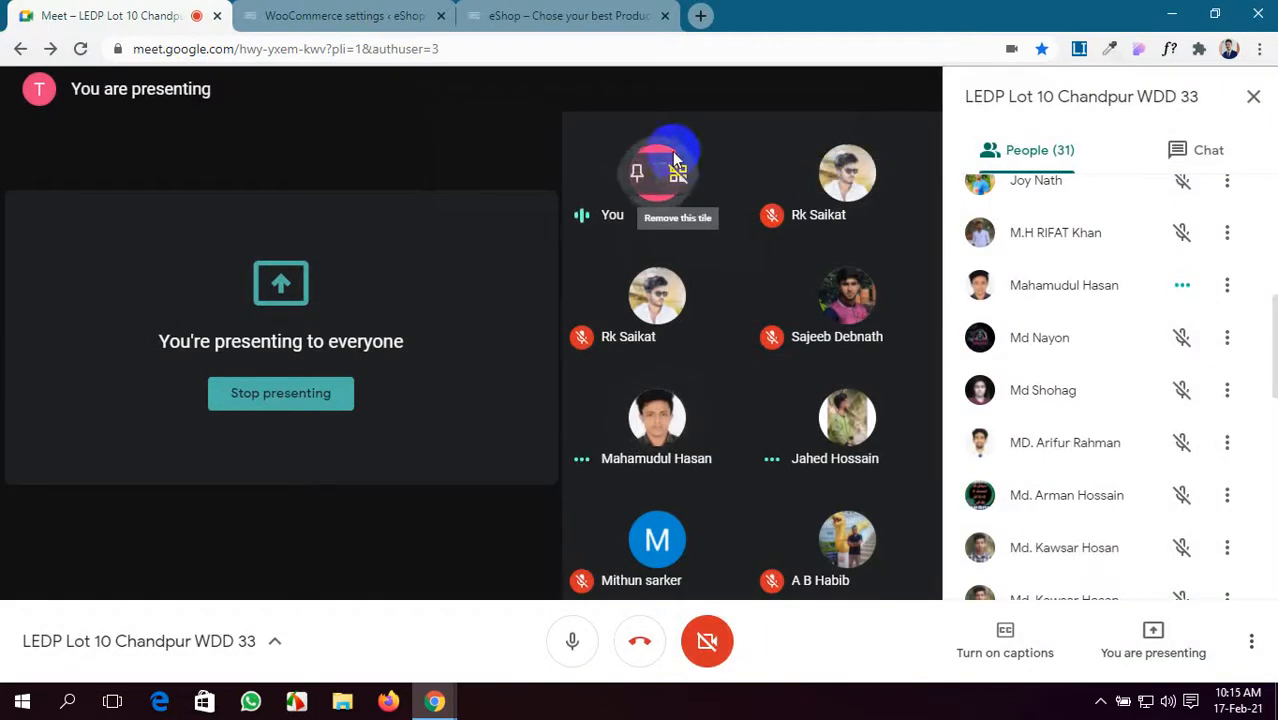
left_click(372, 14)
scroll(490, 410, "down", 2)
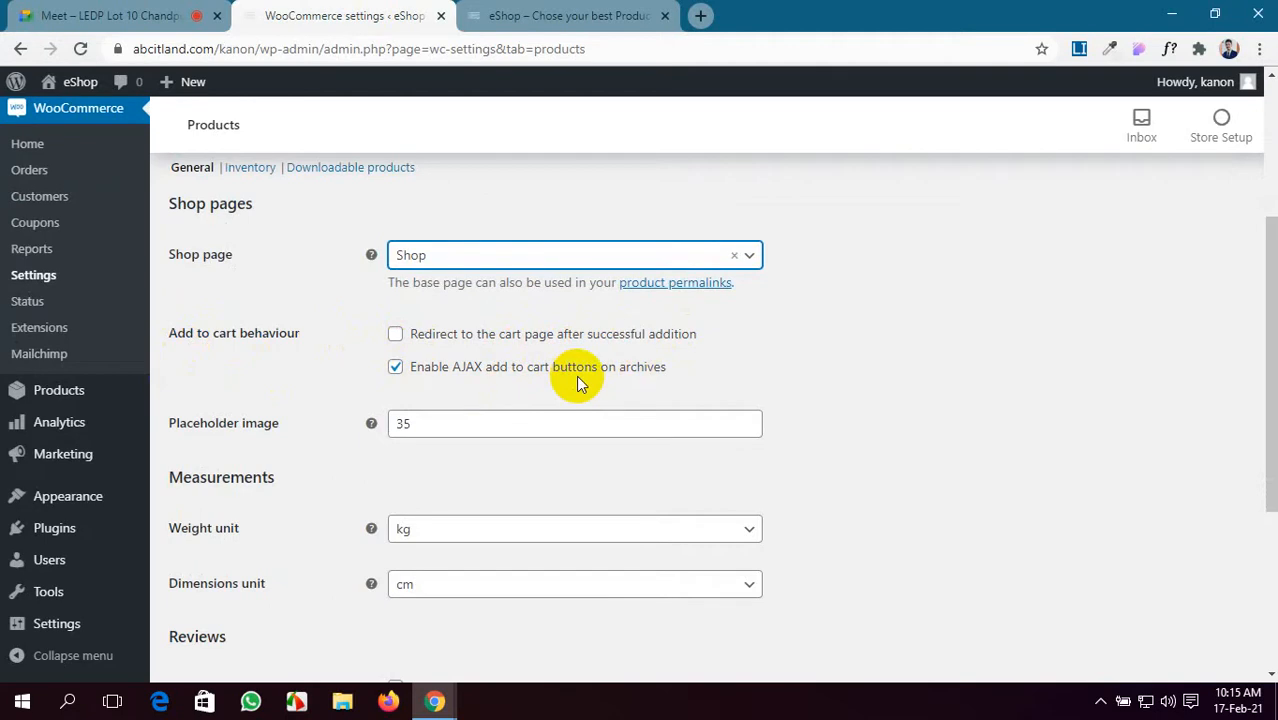
- Enable 'Redirect to the cart page after successful addition'
left_click(395, 338)
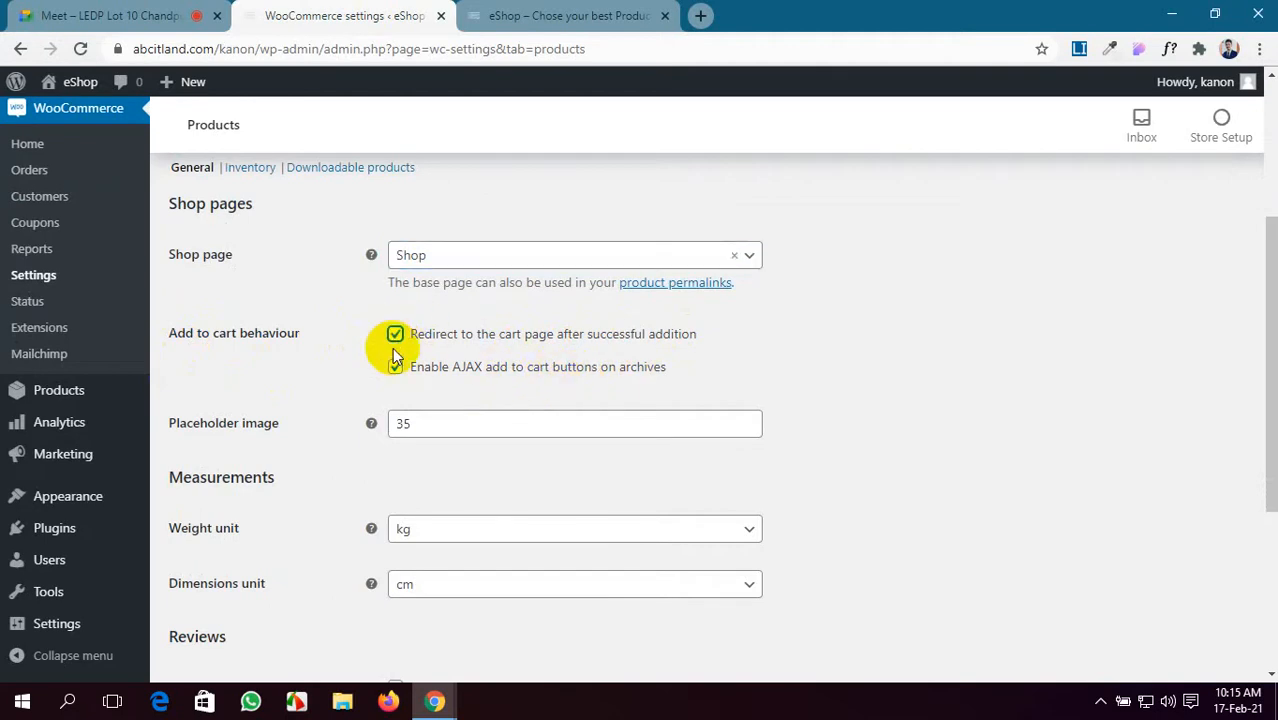
scroll(395, 355, "down", 2)
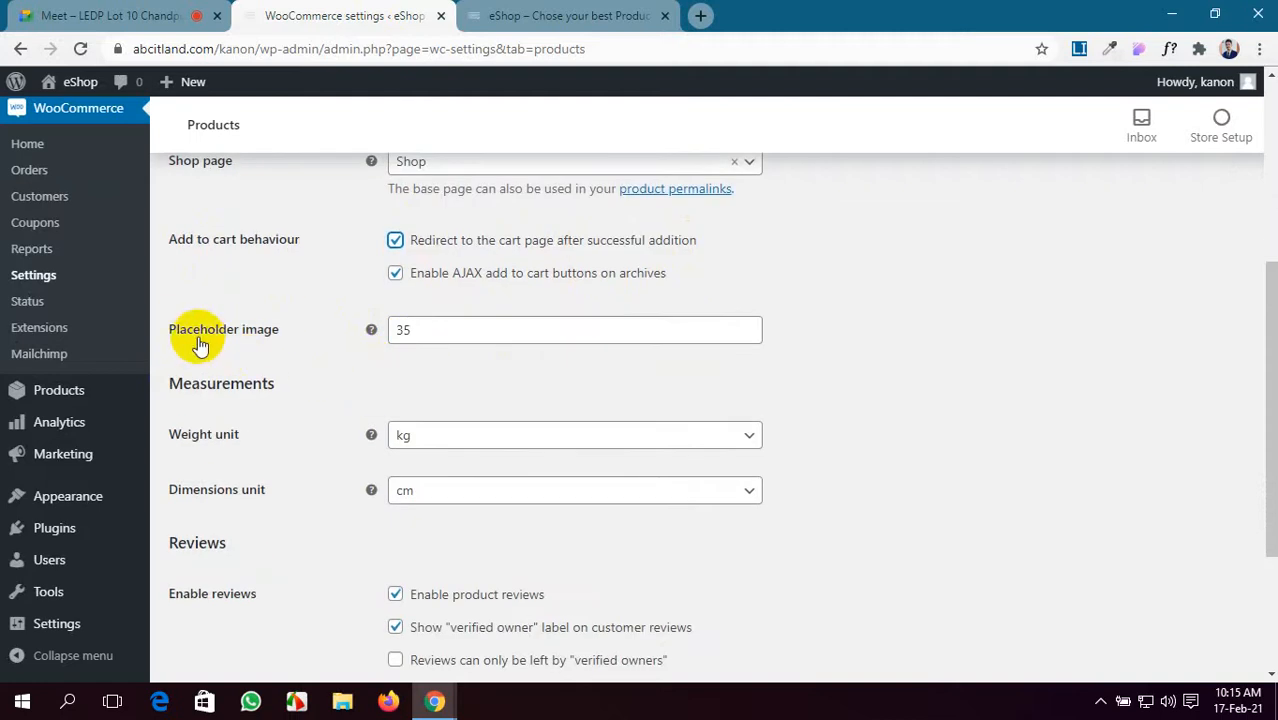
left_click(463, 327)
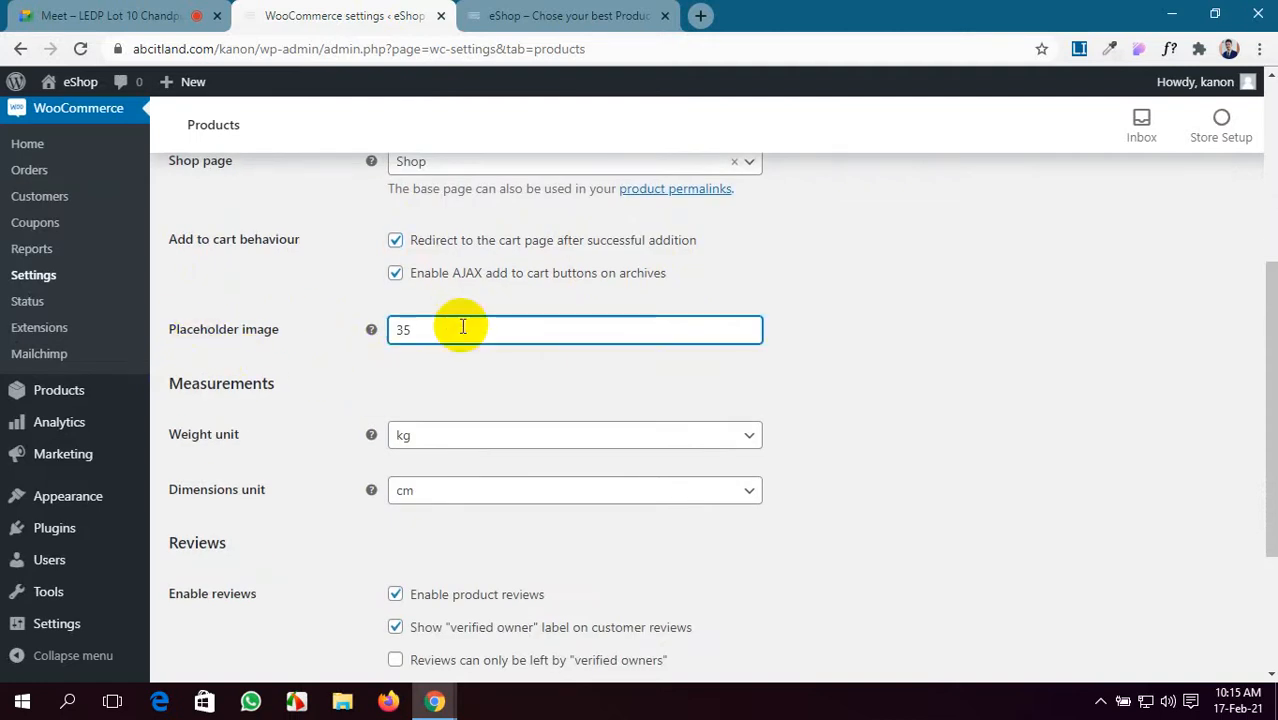
scroll(458, 328, "down", 1)
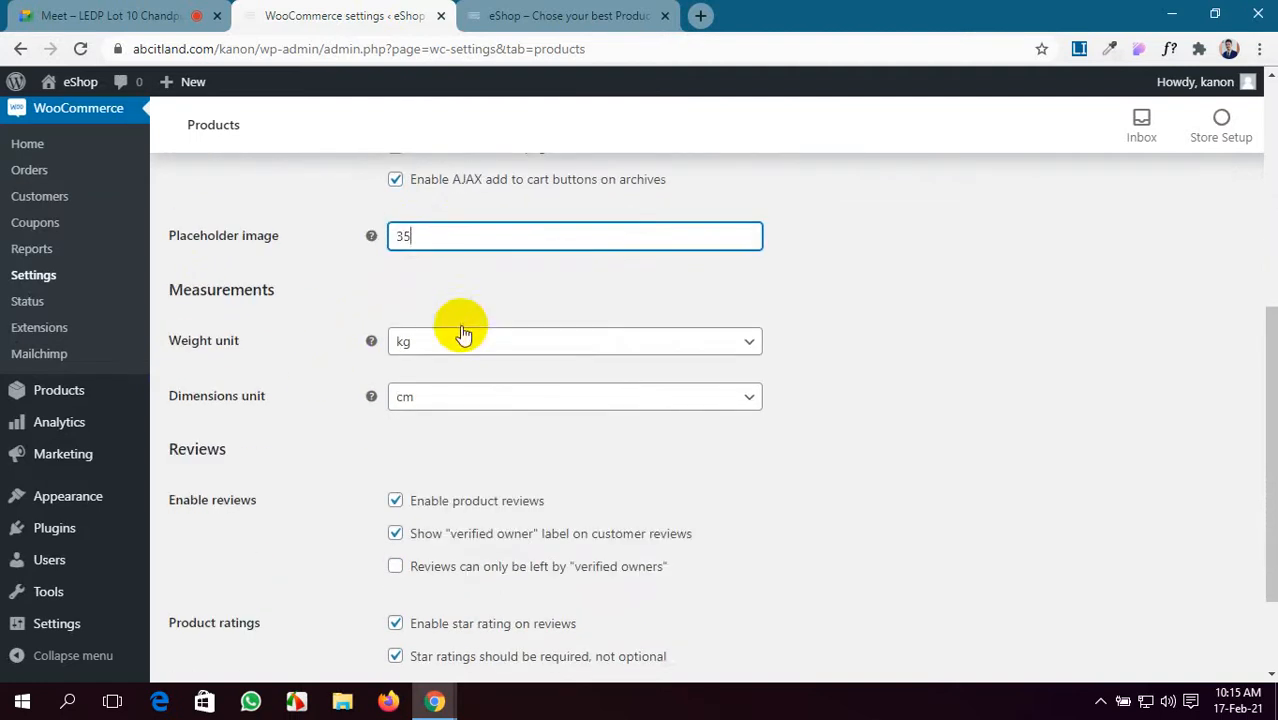
- Keep kg as the weight unit and cm as the dimensions unit, and save the product settings
left_click(561, 347)
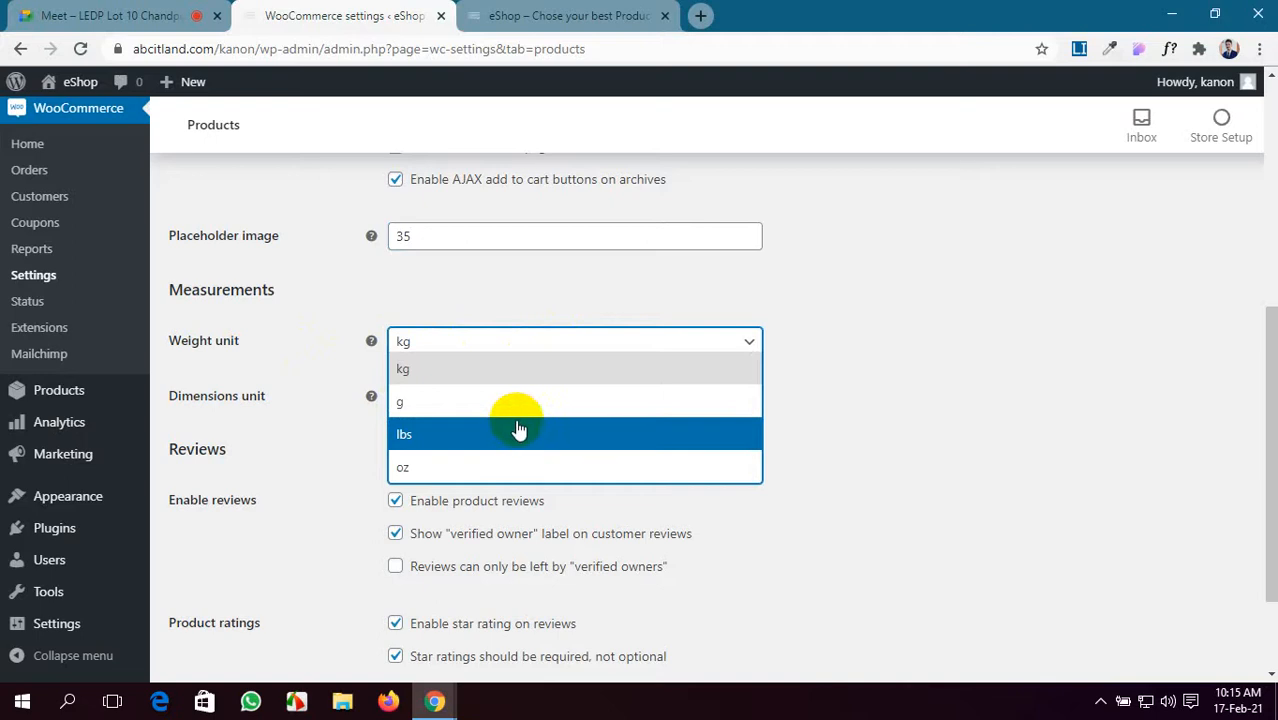
left_click(520, 376)
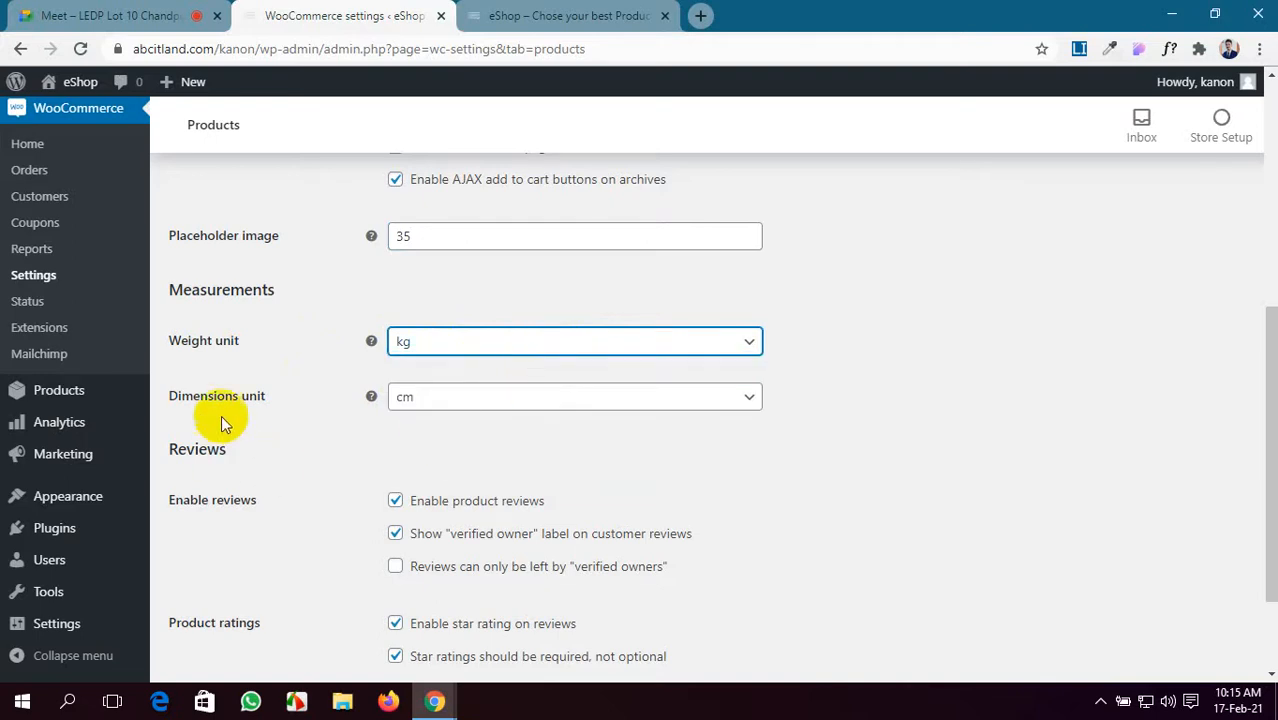
scroll(222, 410, "down", 1)
left_click(528, 306)
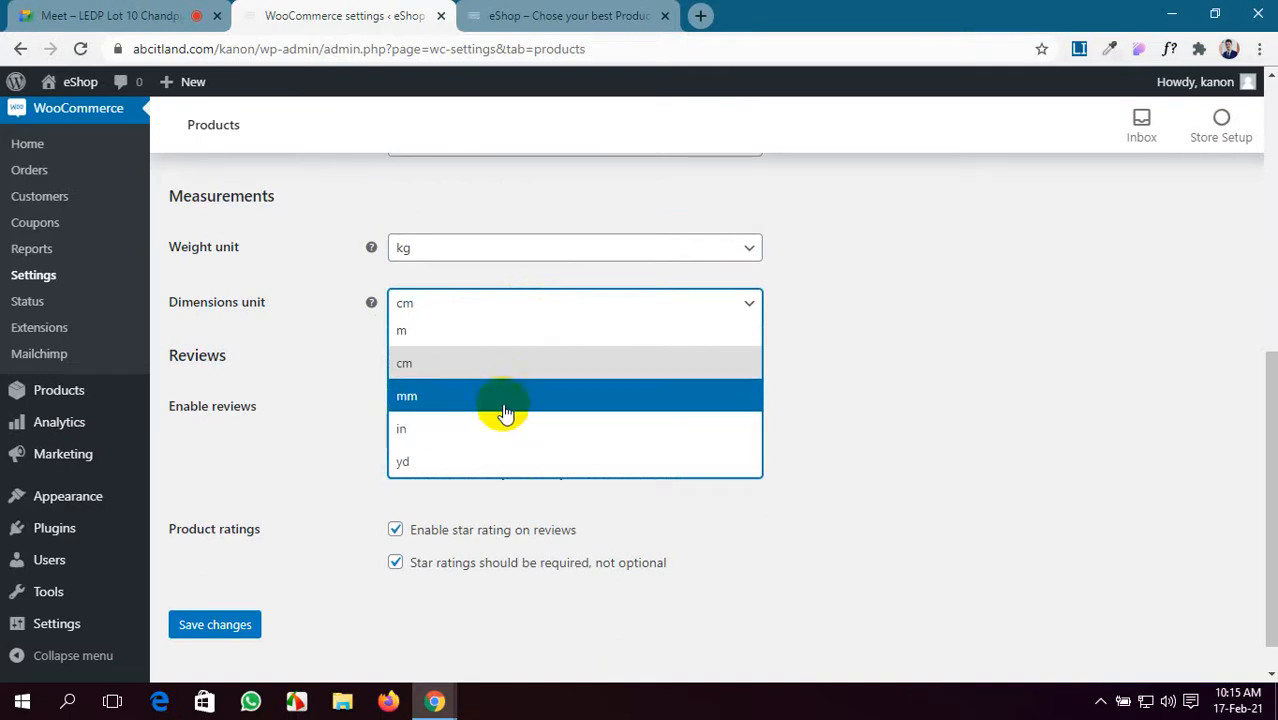
left_click(537, 362)
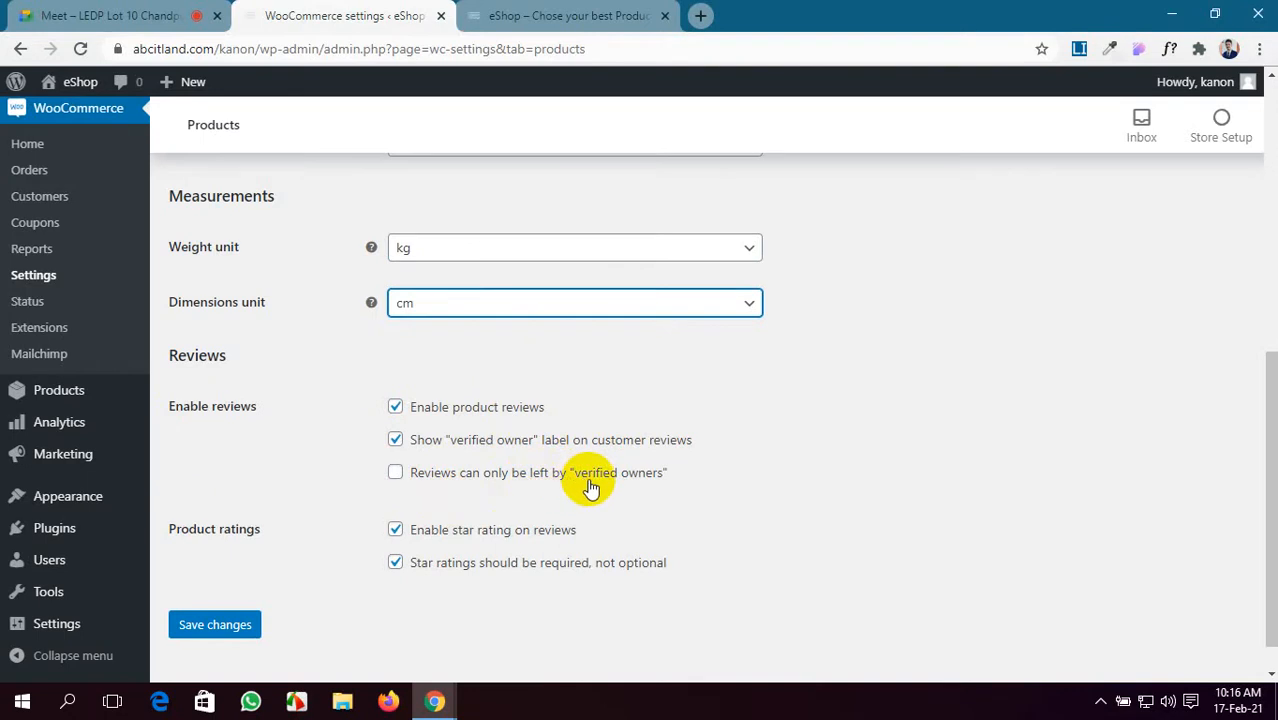
scroll(590, 487, "down", 1)
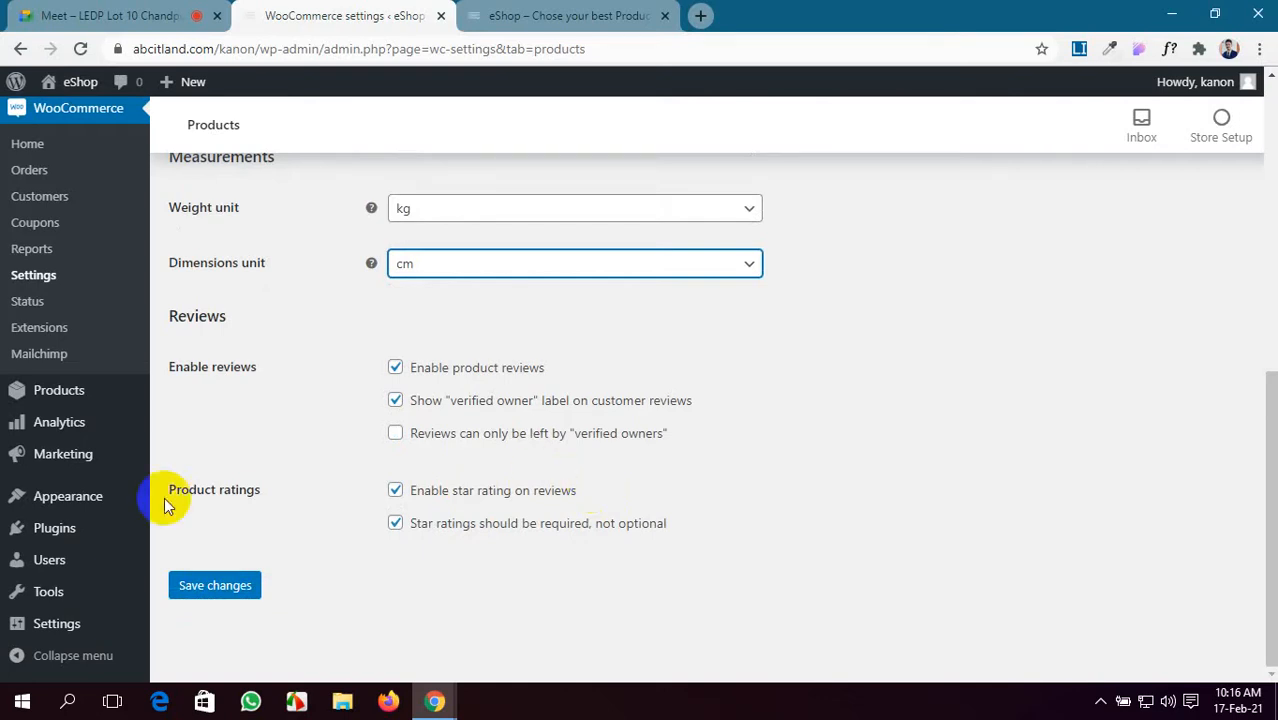
left_click(252, 590)
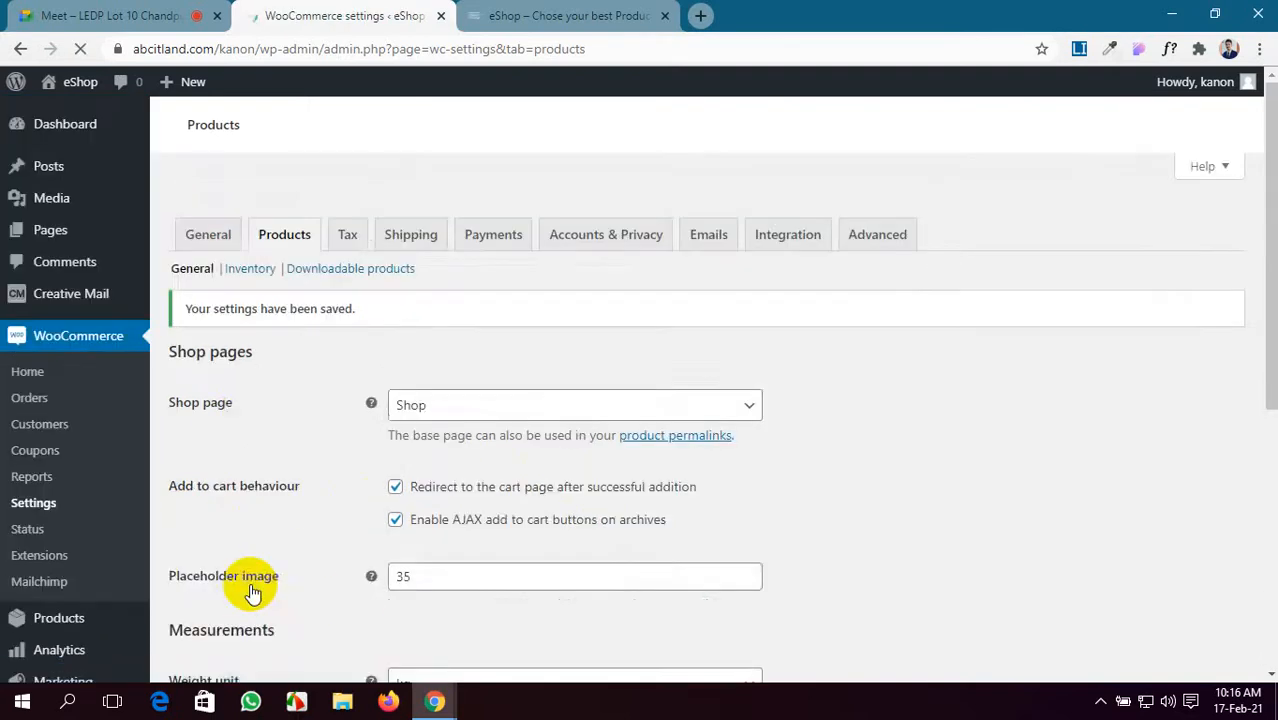
- Check the saved notice, then review the Tax options: prices exclusive of tax, based on shipping address
scroll(252, 592, "down", 3)
scroll(252, 592, "up", 3)
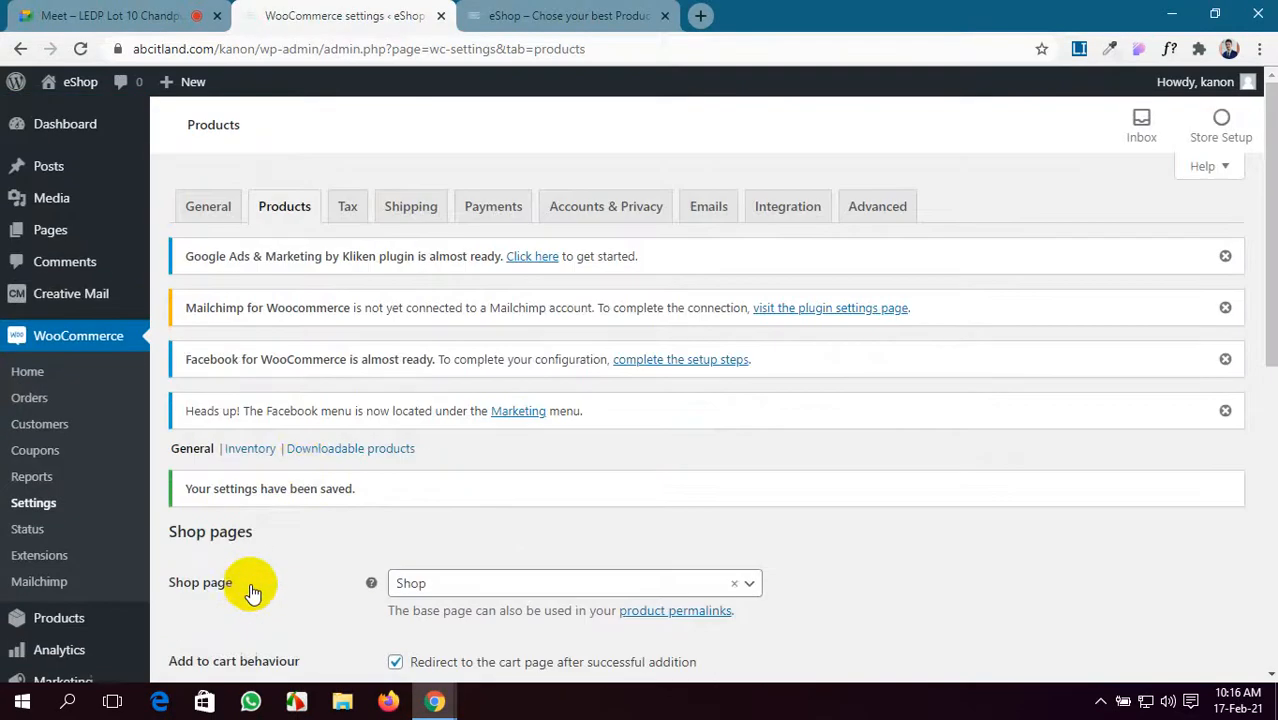
left_click(346, 206)
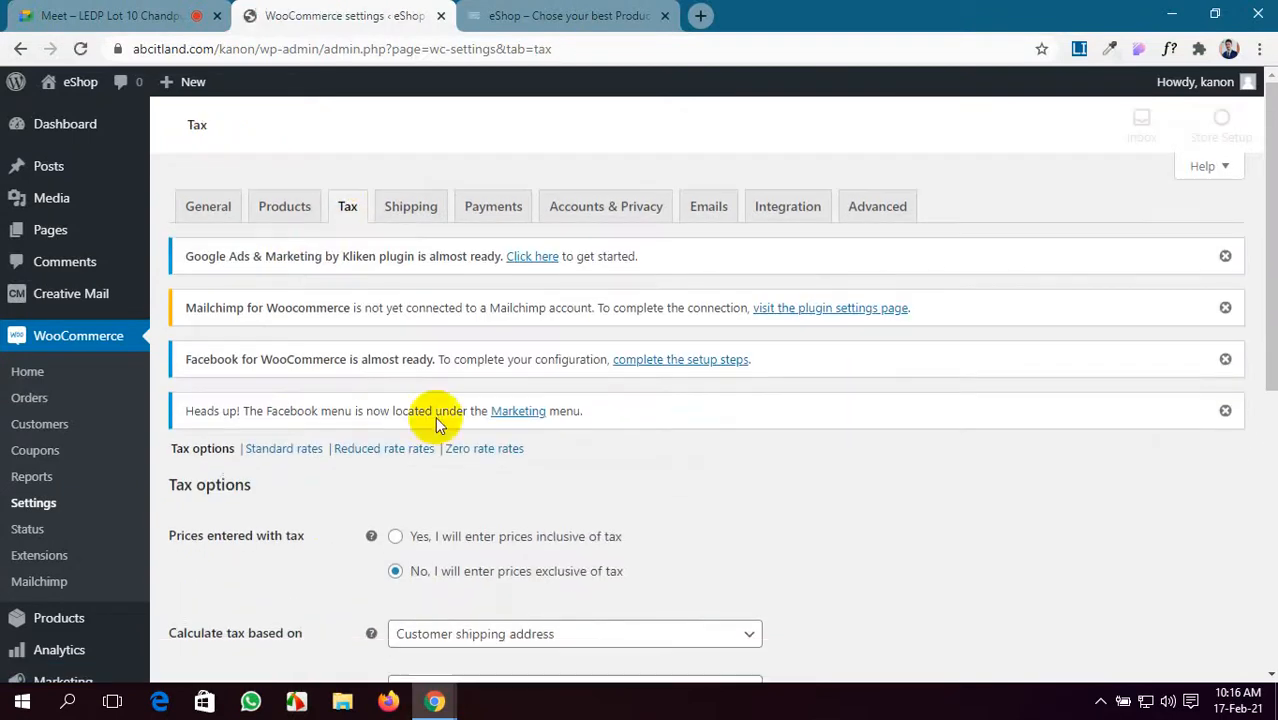
scroll(428, 457, "down", 2)
scroll(428, 457, "down", 2)
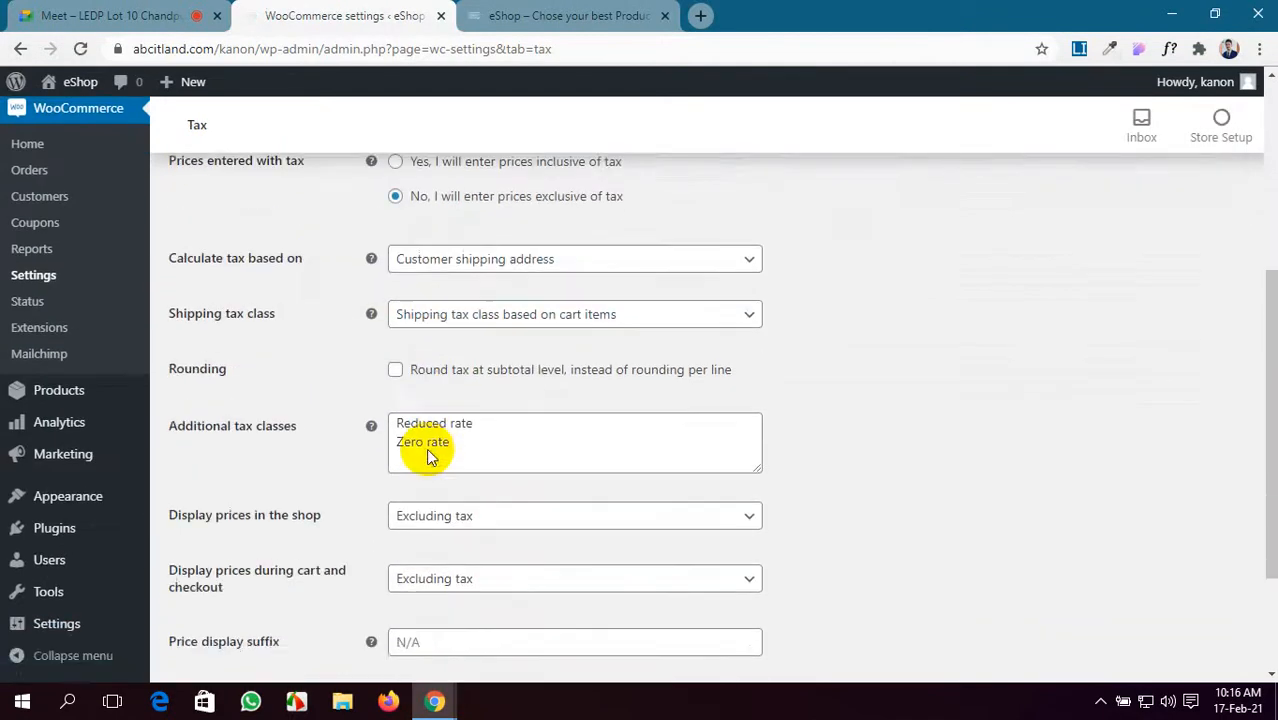
scroll(426, 448, "up", 2)
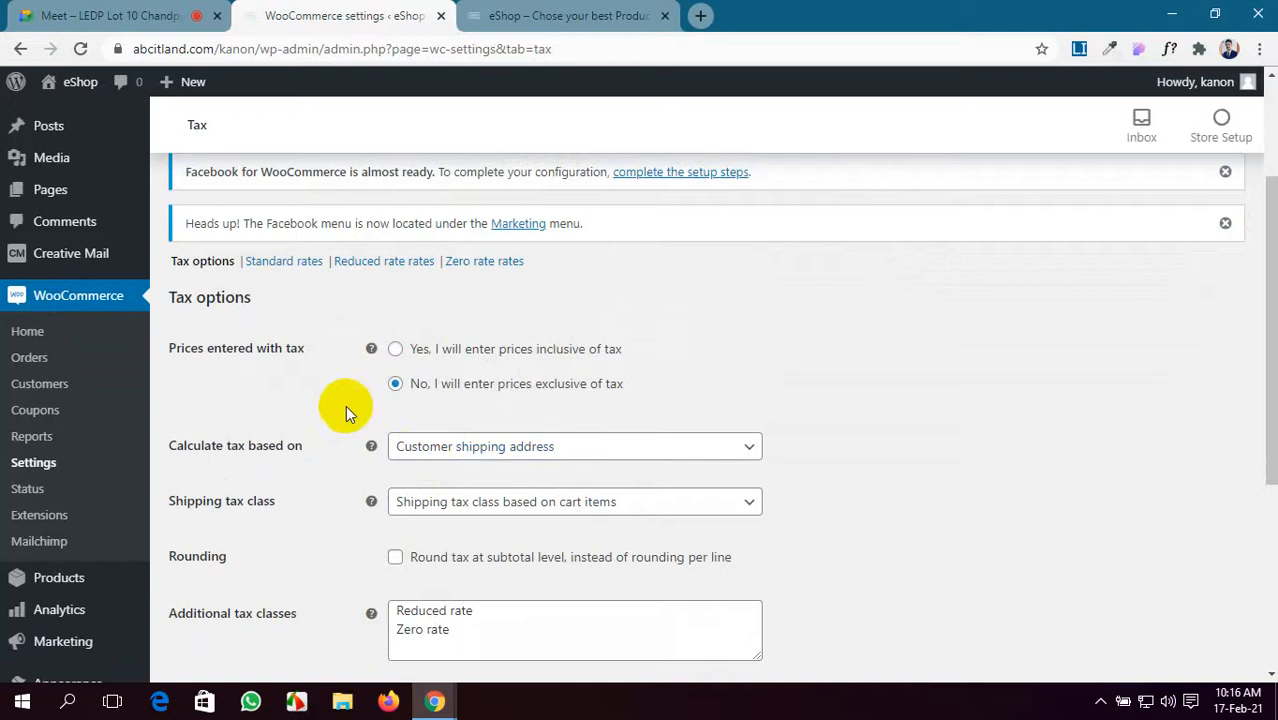
scroll(354, 349, "down", 4)
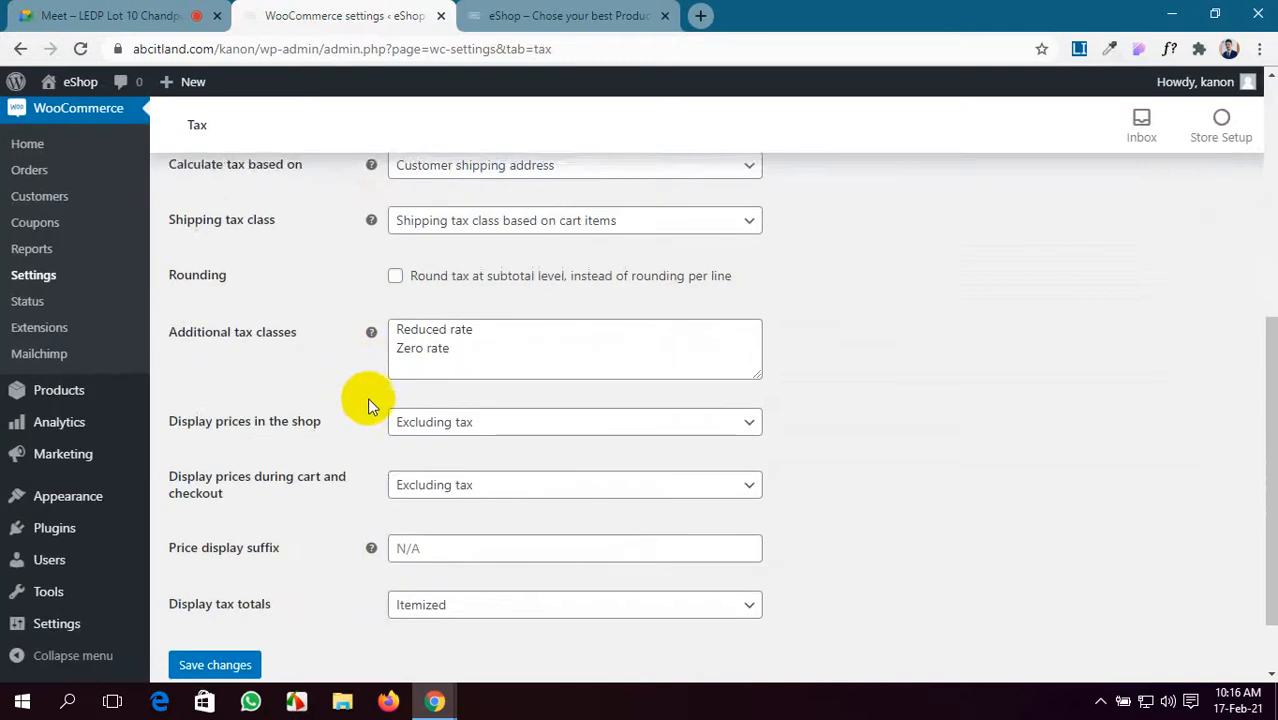
scroll(374, 423, "up", 5)
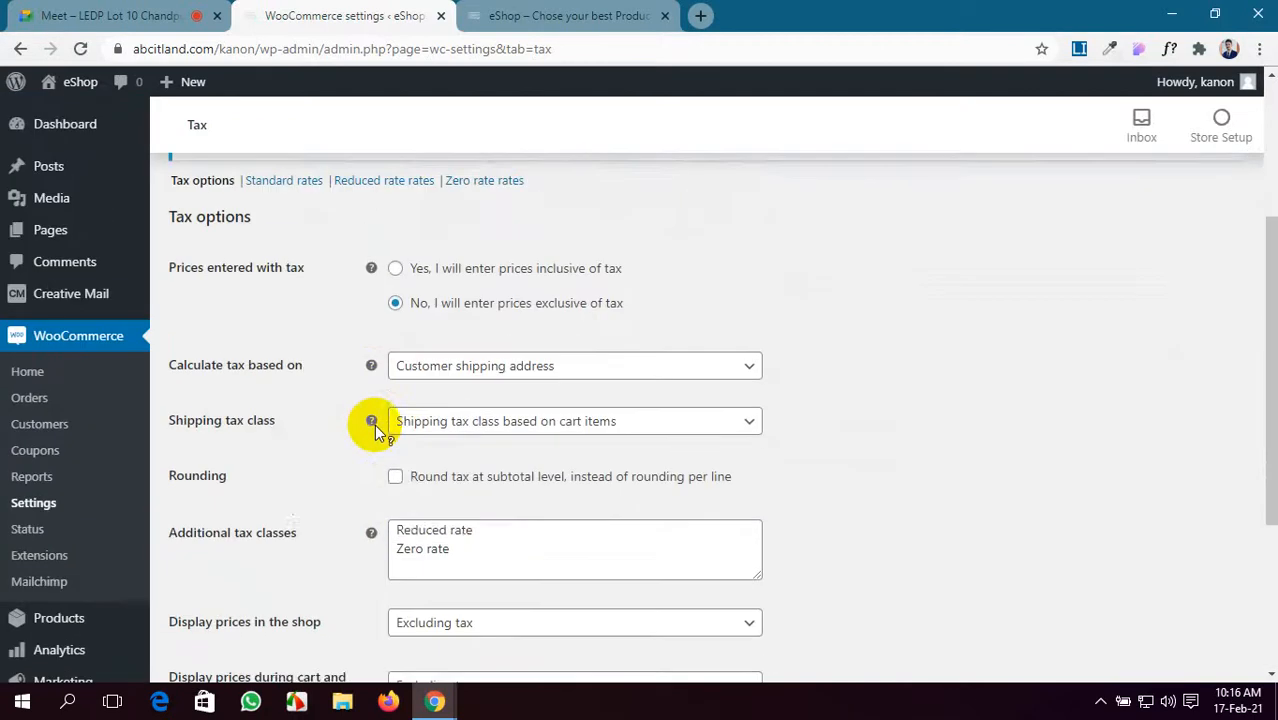
scroll(374, 424, "up", 1)
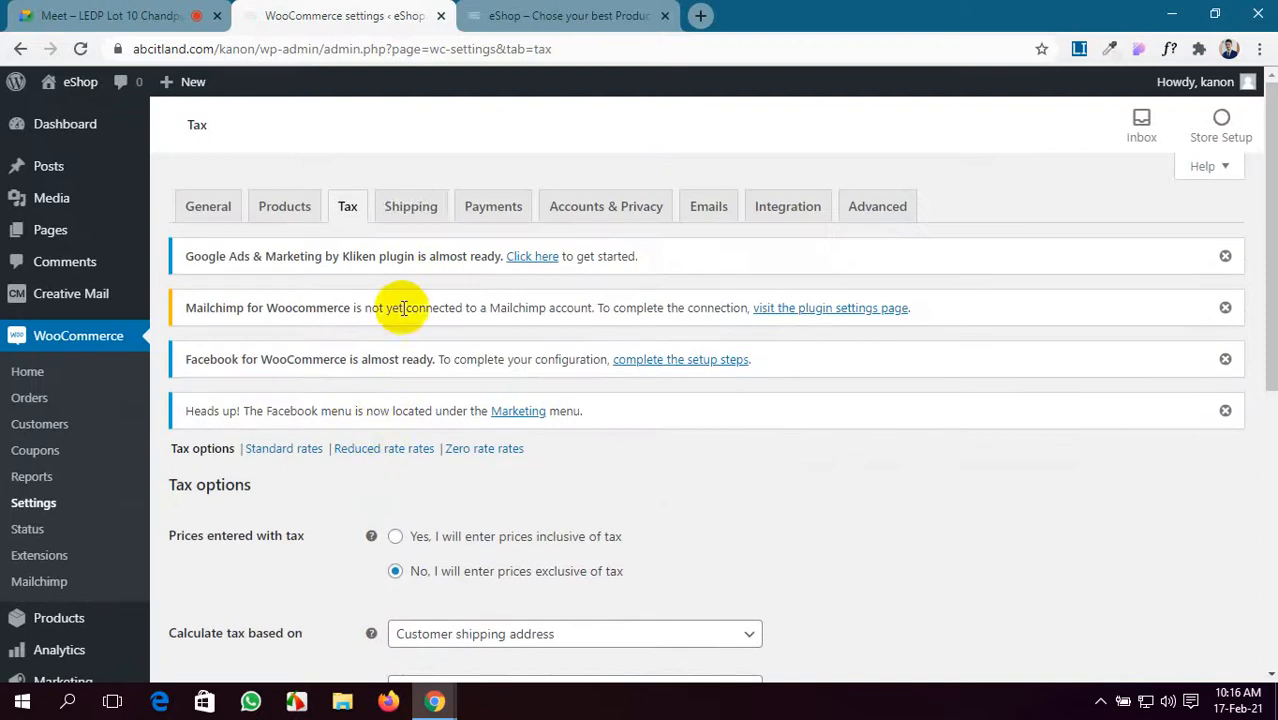
- Open the Shipping settings and look through the shipping zones list
left_click(408, 208)
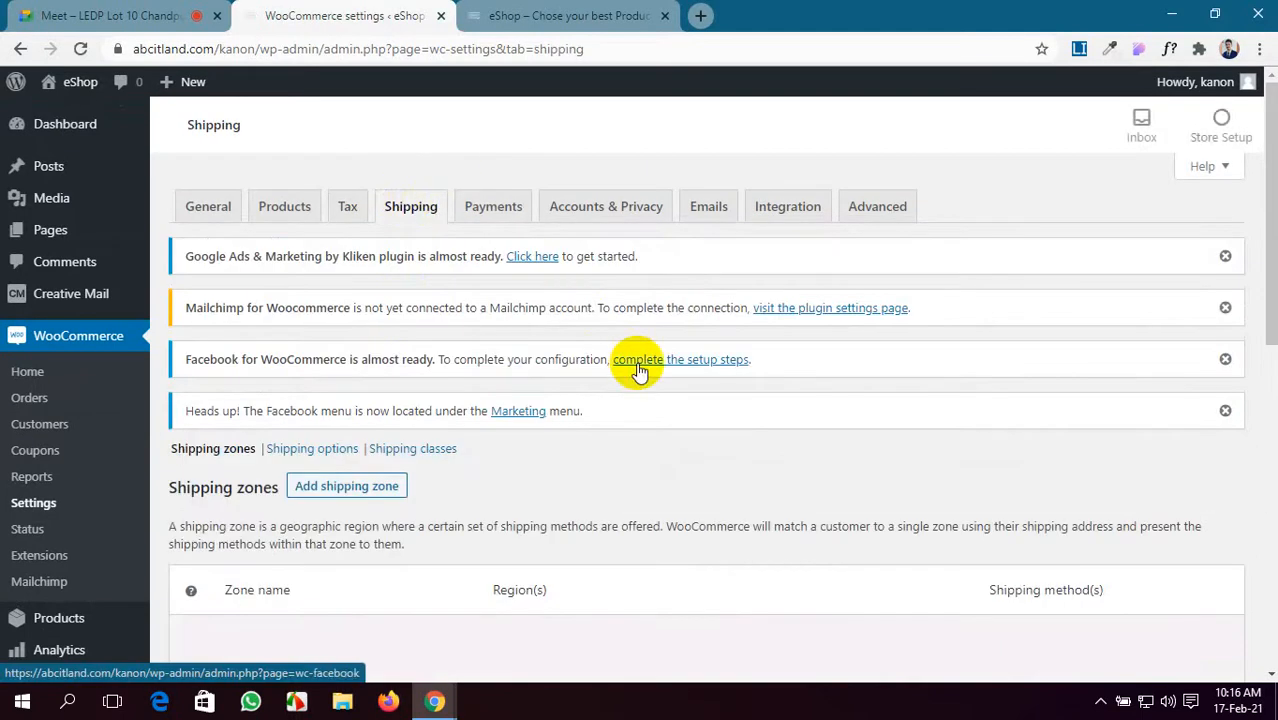
scroll(638, 368, "down", 4)
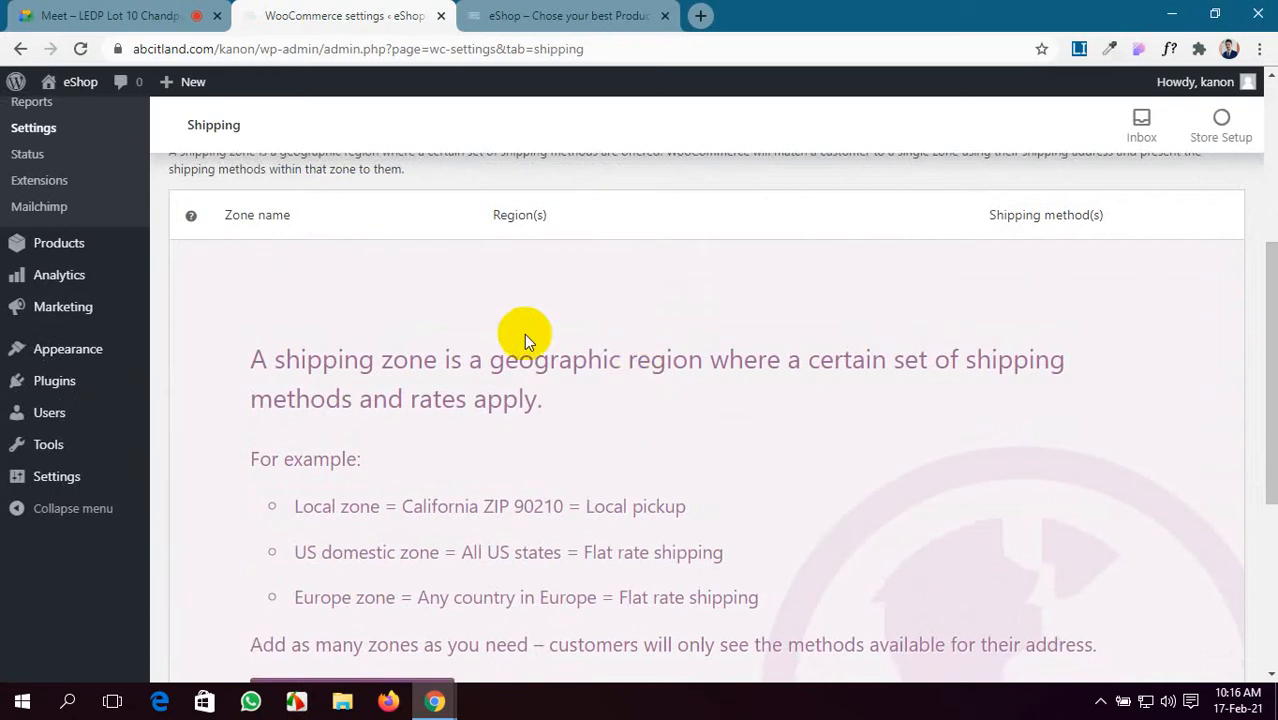
scroll(414, 345, "down", 4)
scroll(414, 348, "up", 4)
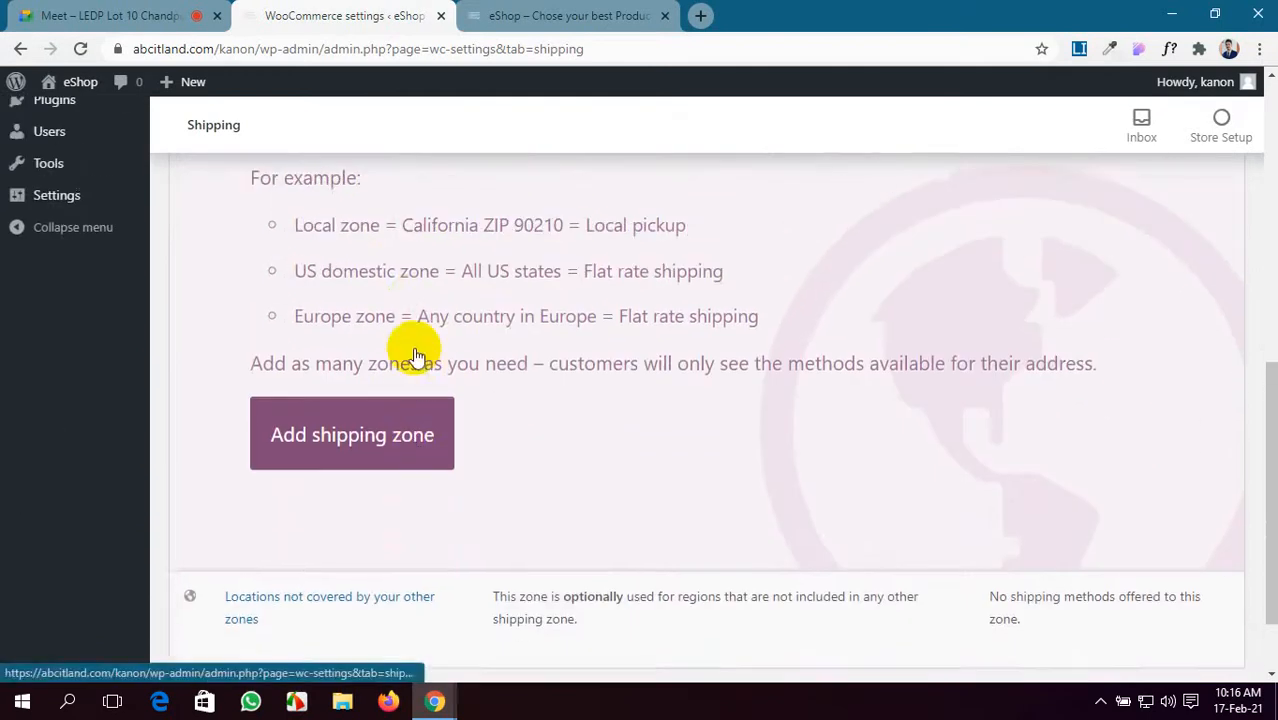
scroll(414, 348, "down", 2)
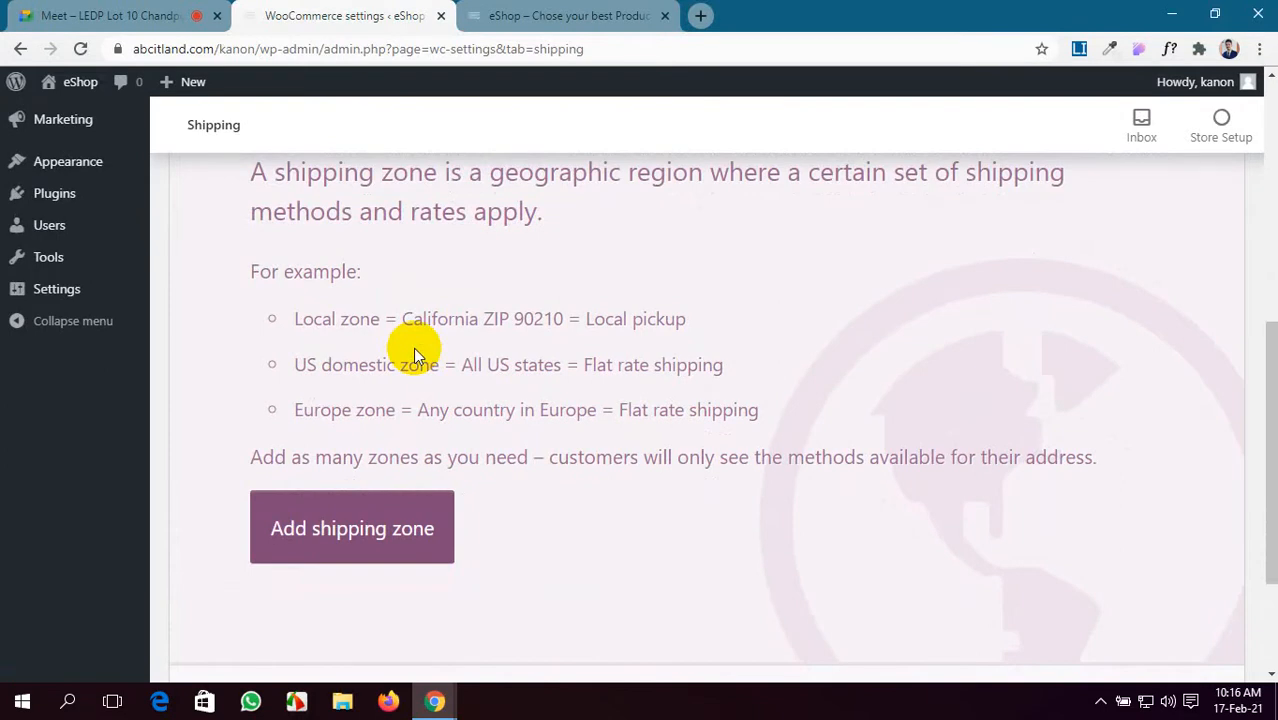
scroll(628, 352, "down", 1)
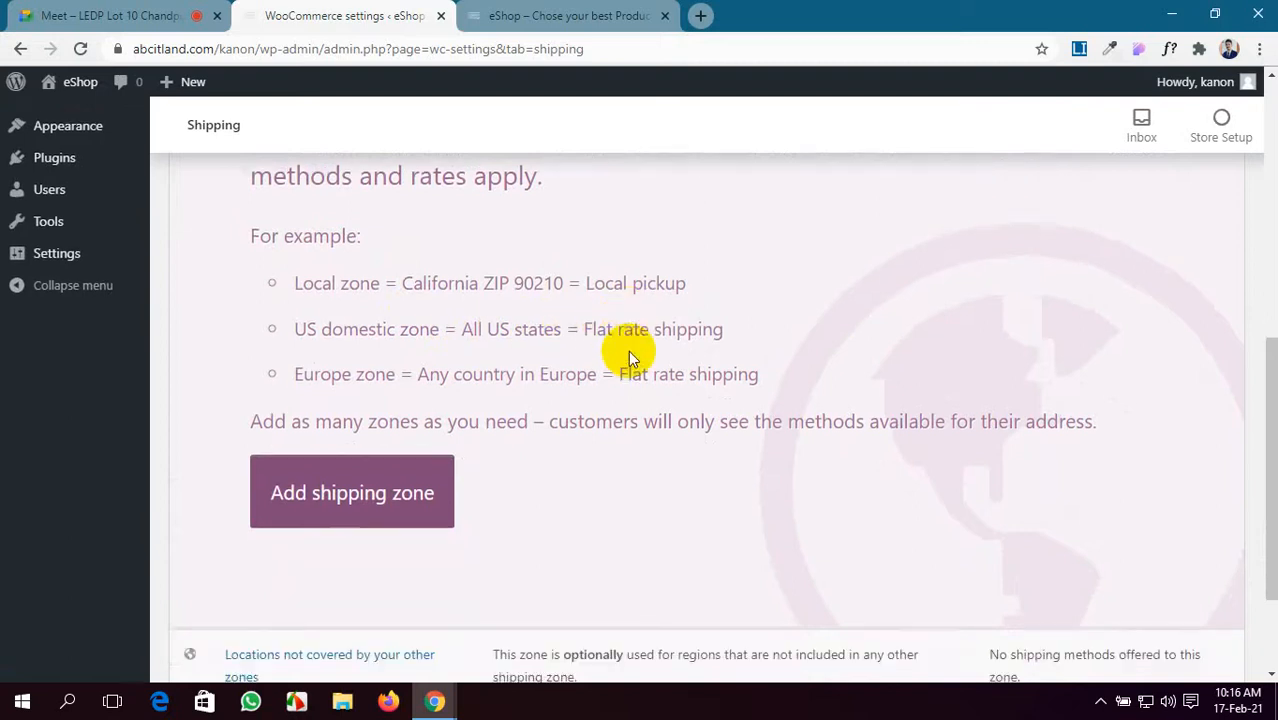
scroll(629, 351, "down", 2)
scroll(630, 350, "up", 6)
scroll(630, 350, "down", 3)
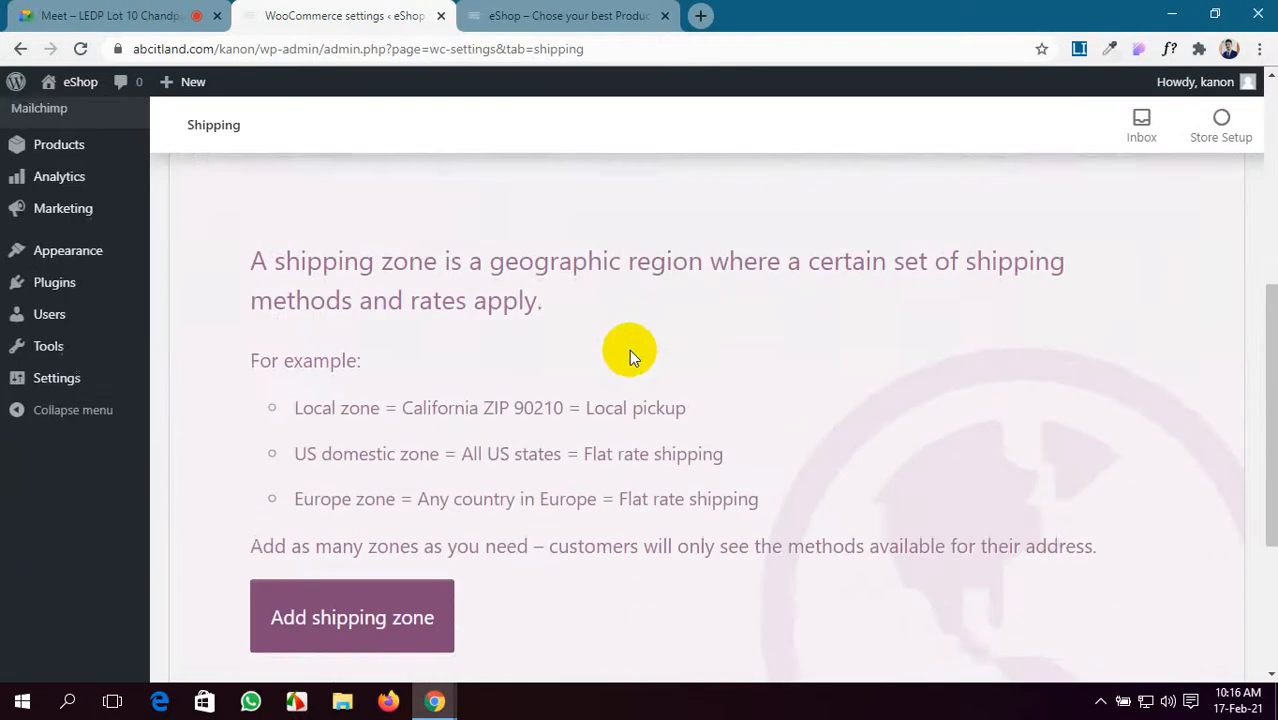
scroll(628, 349, "up", 4)
scroll(613, 337, "down", 2)
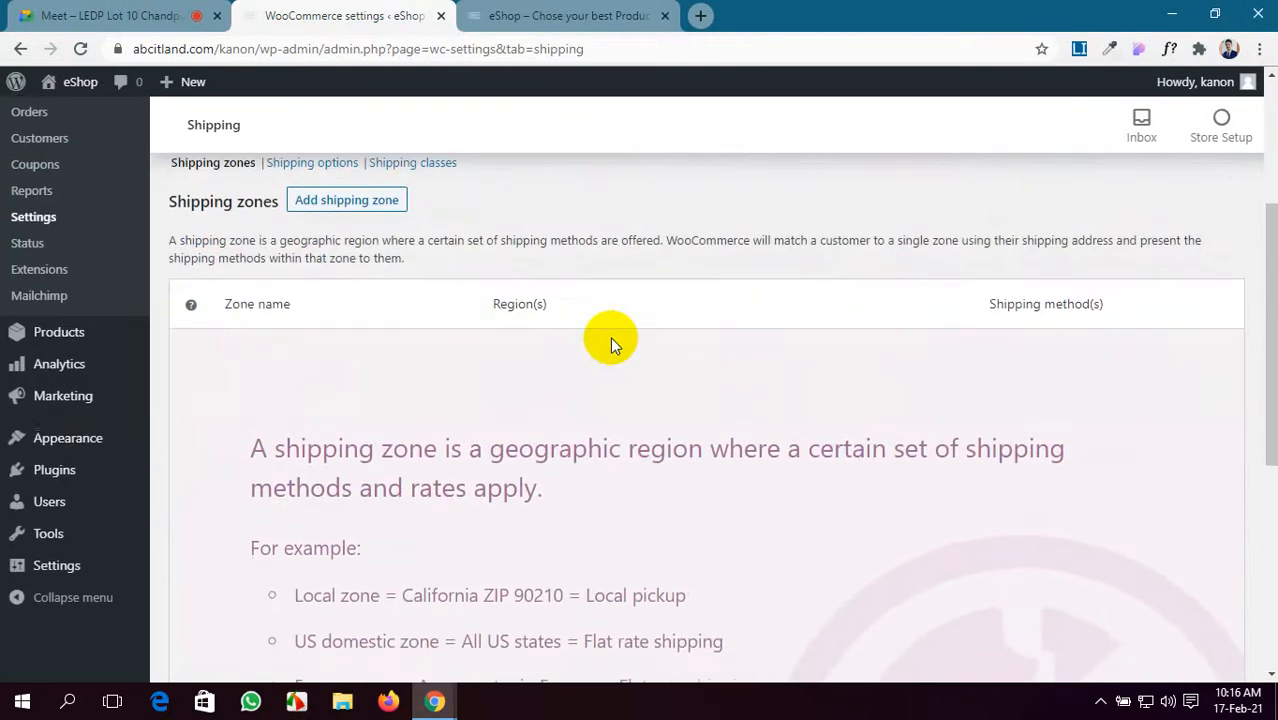
scroll(334, 306, "down", 3)
scroll(335, 307, "up", 1)
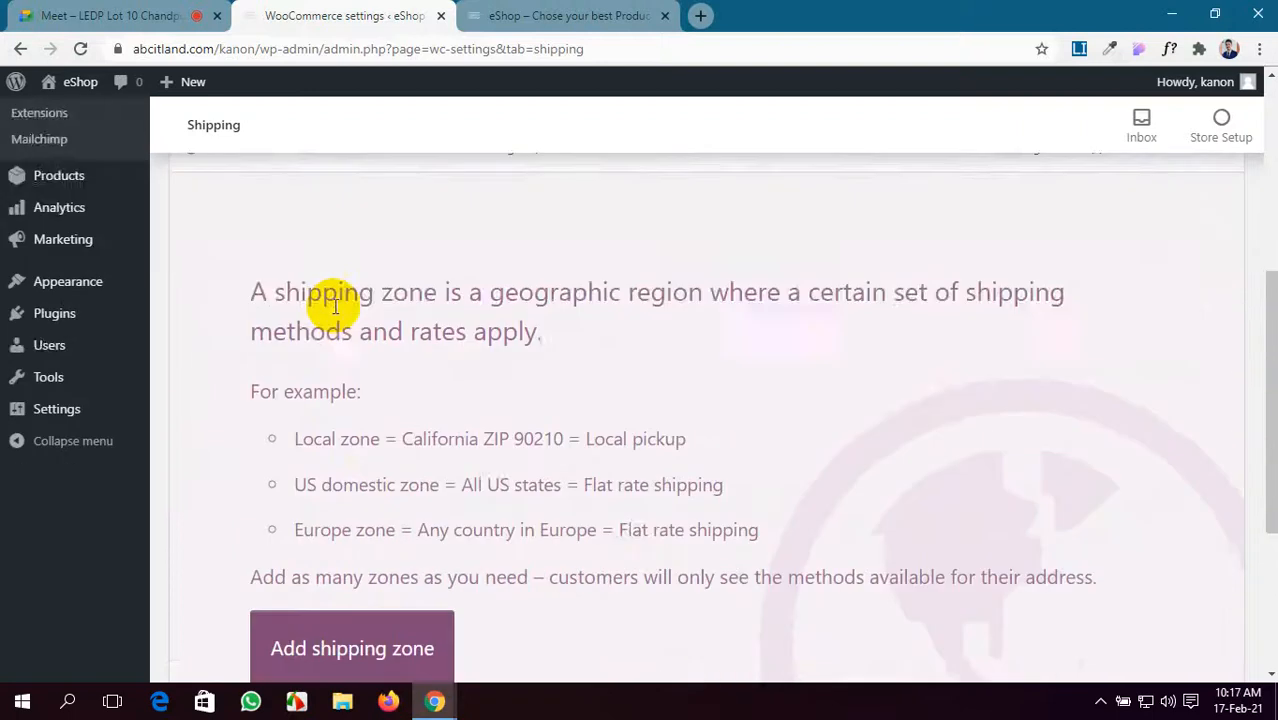
scroll(334, 310, "down", 1)
- Start a new shipping zone with Add shipping zone, then switch to the Meet call
left_click(359, 521)
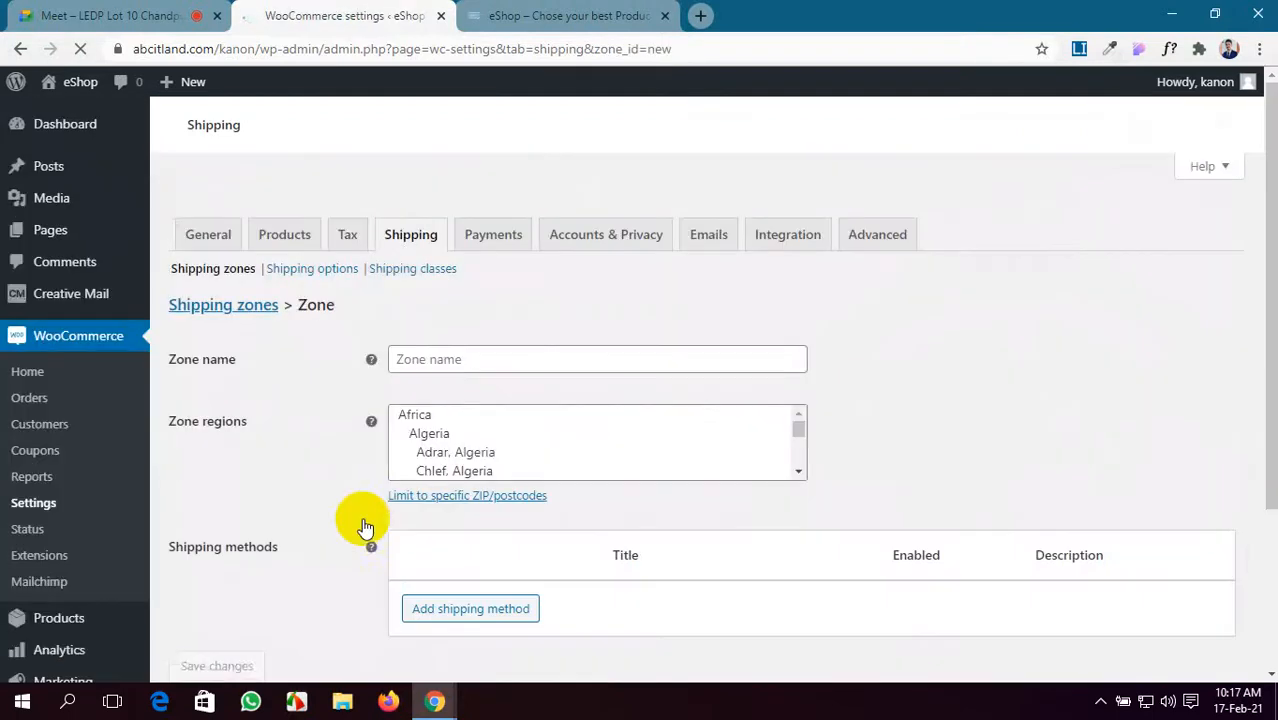
scroll(420, 420, "down", 2)
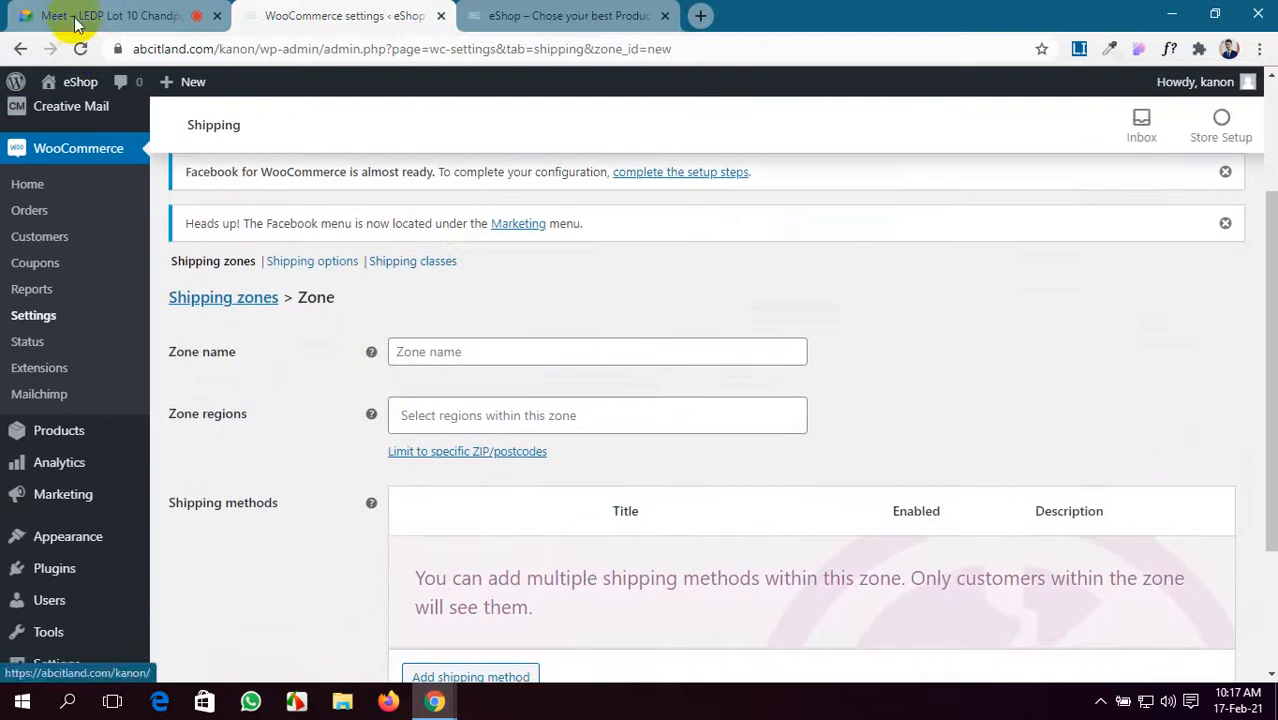
left_click(77, 20)
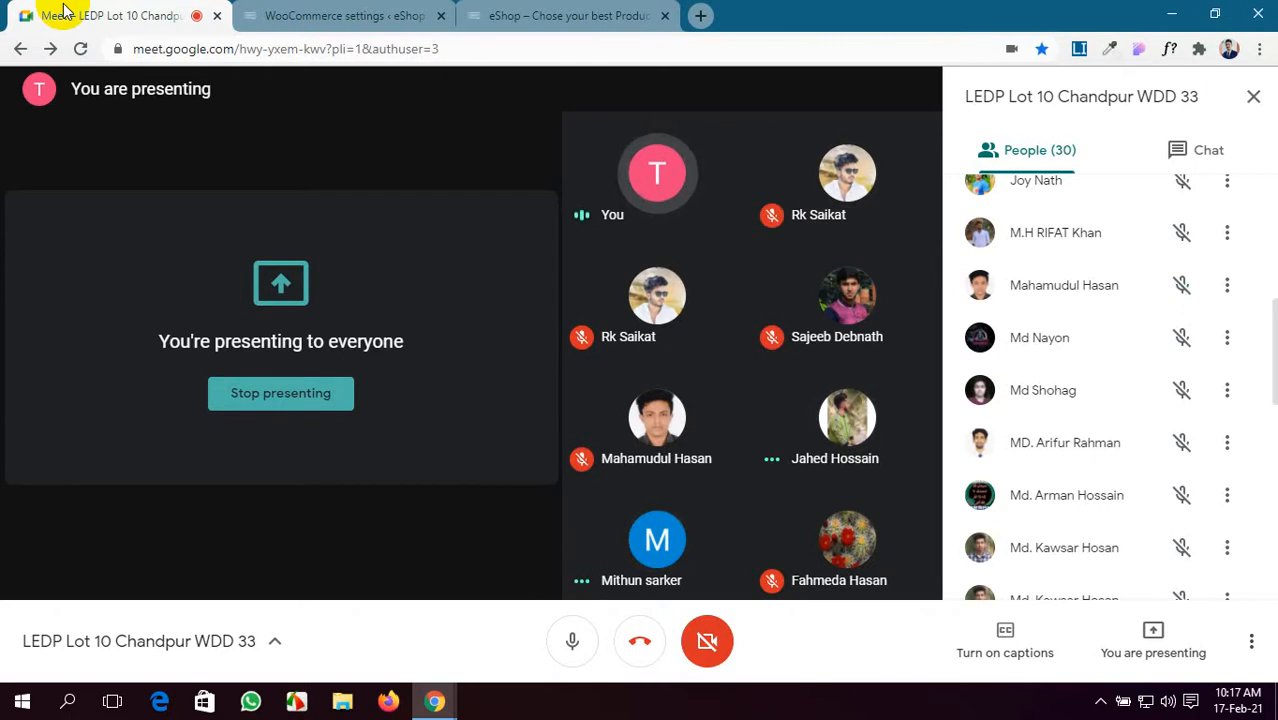
left_click(262, 12)
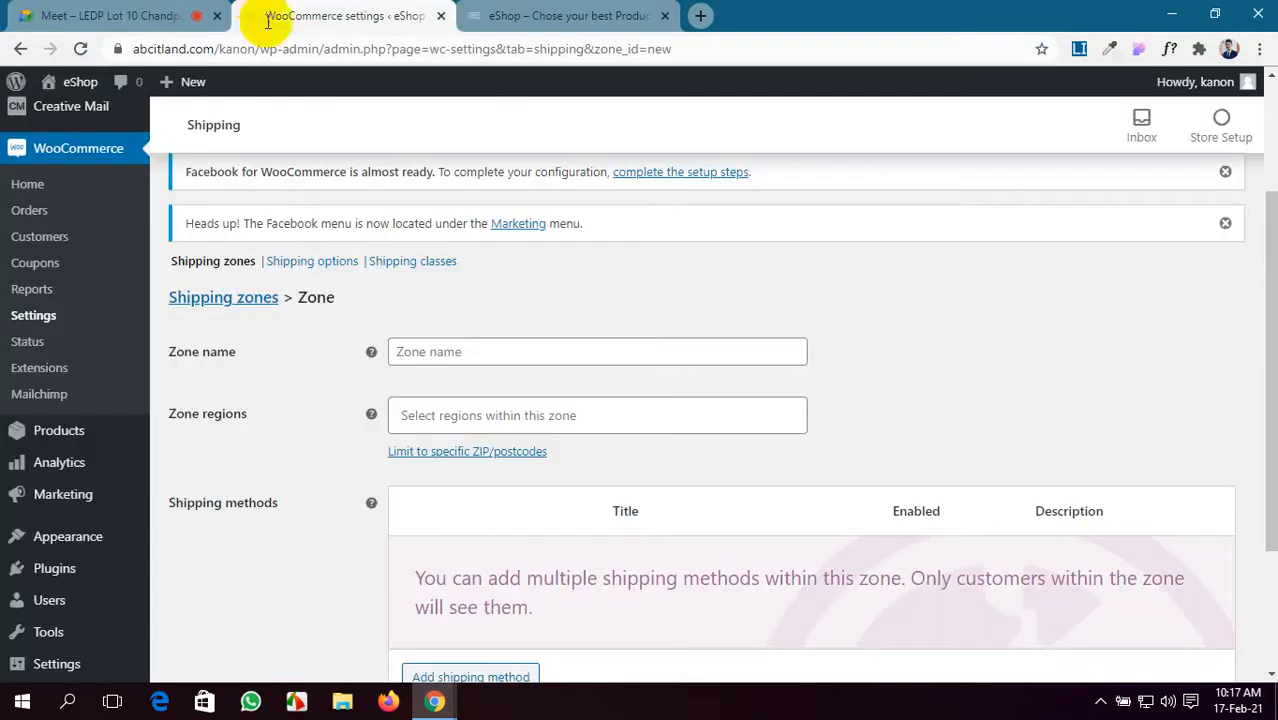
- Name the zone 'Local Zone' and add Dhaka, Bangladesh as its region
left_click(533, 354)
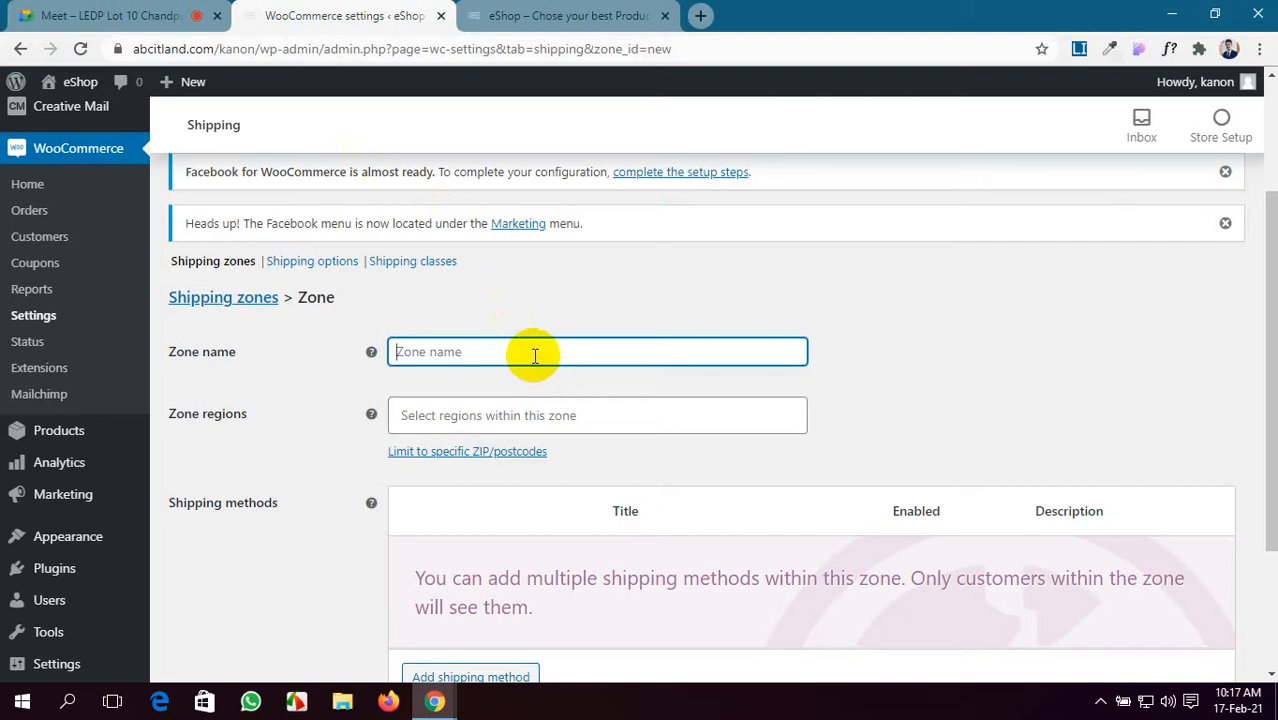
type("Local")
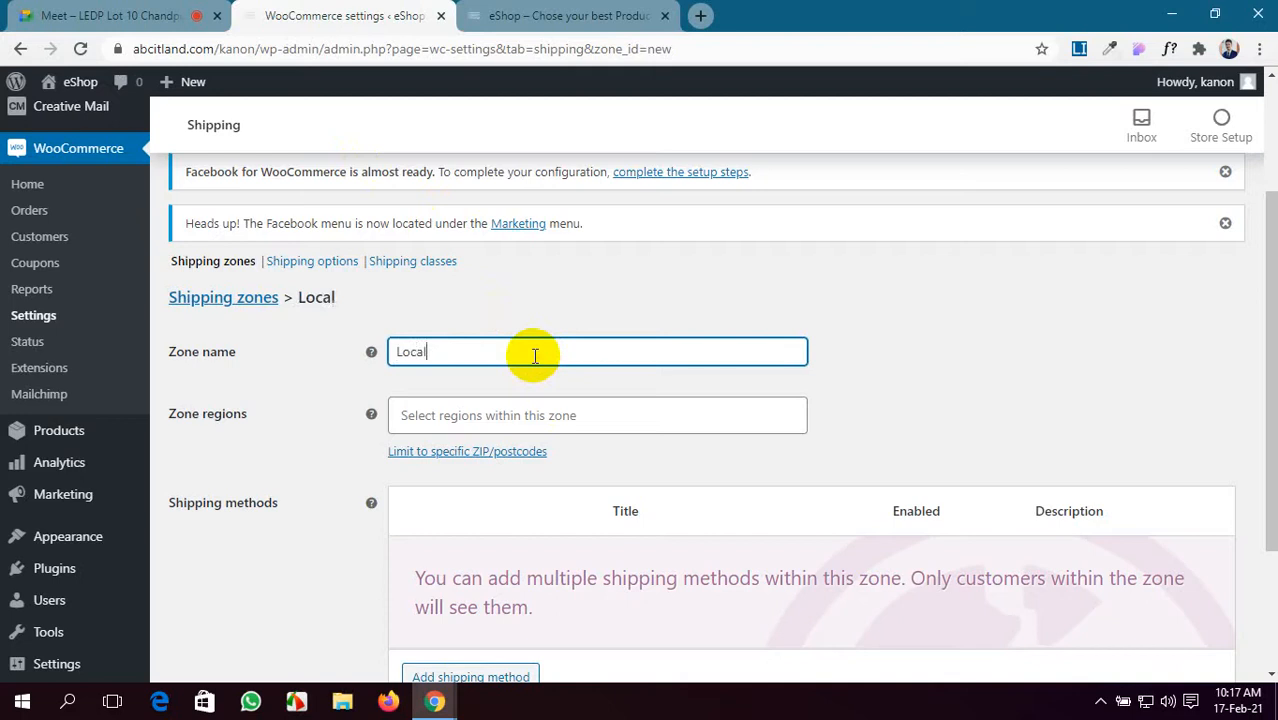
type(" Zone")
left_click(491, 414)
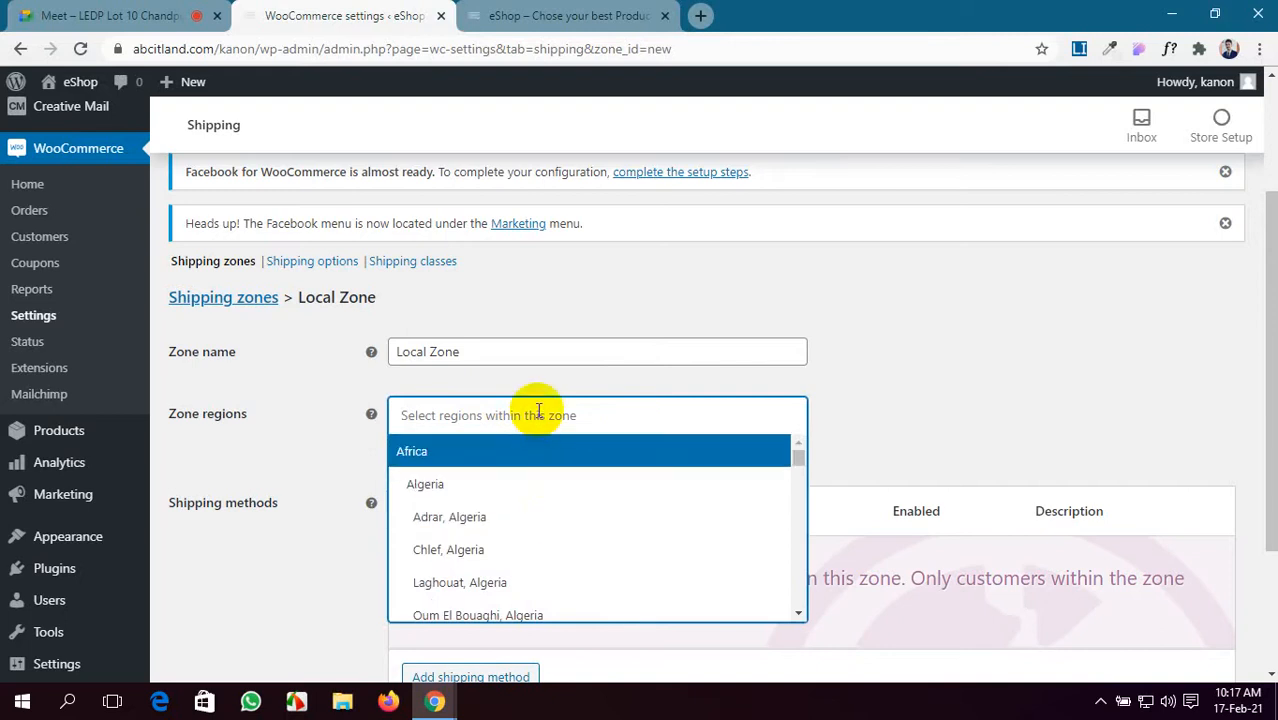
type("dha")
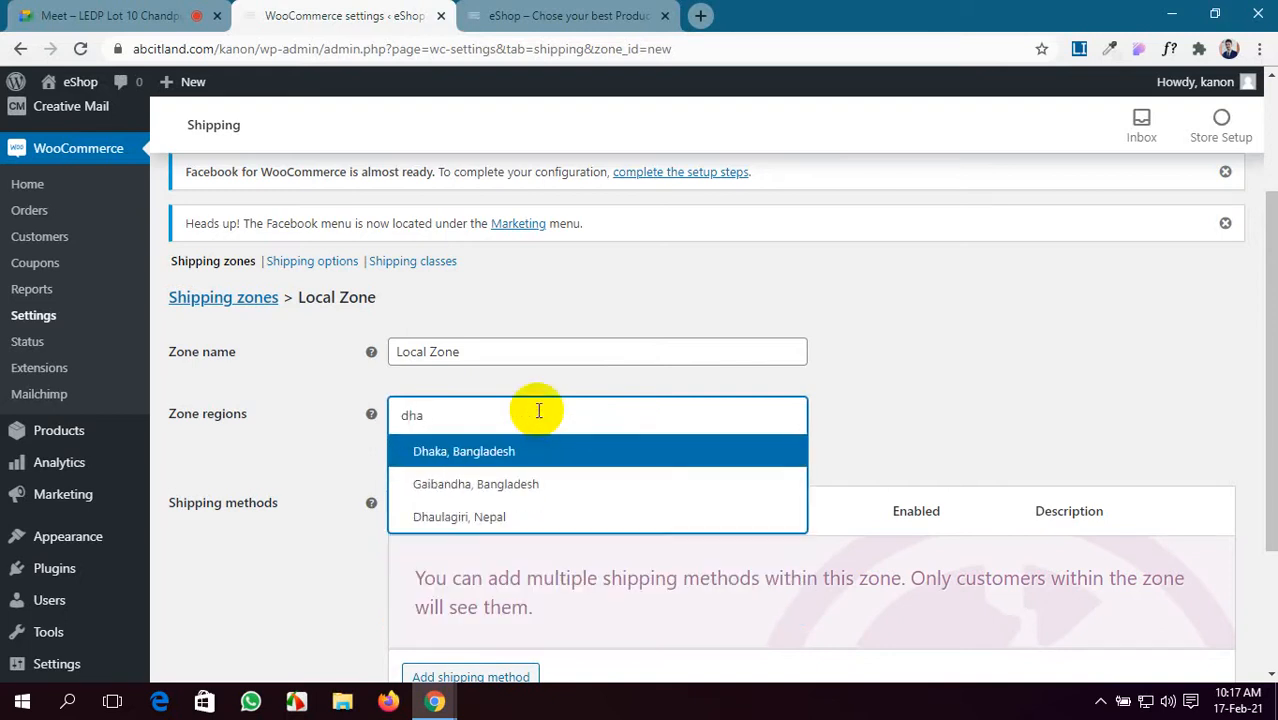
left_click(529, 462)
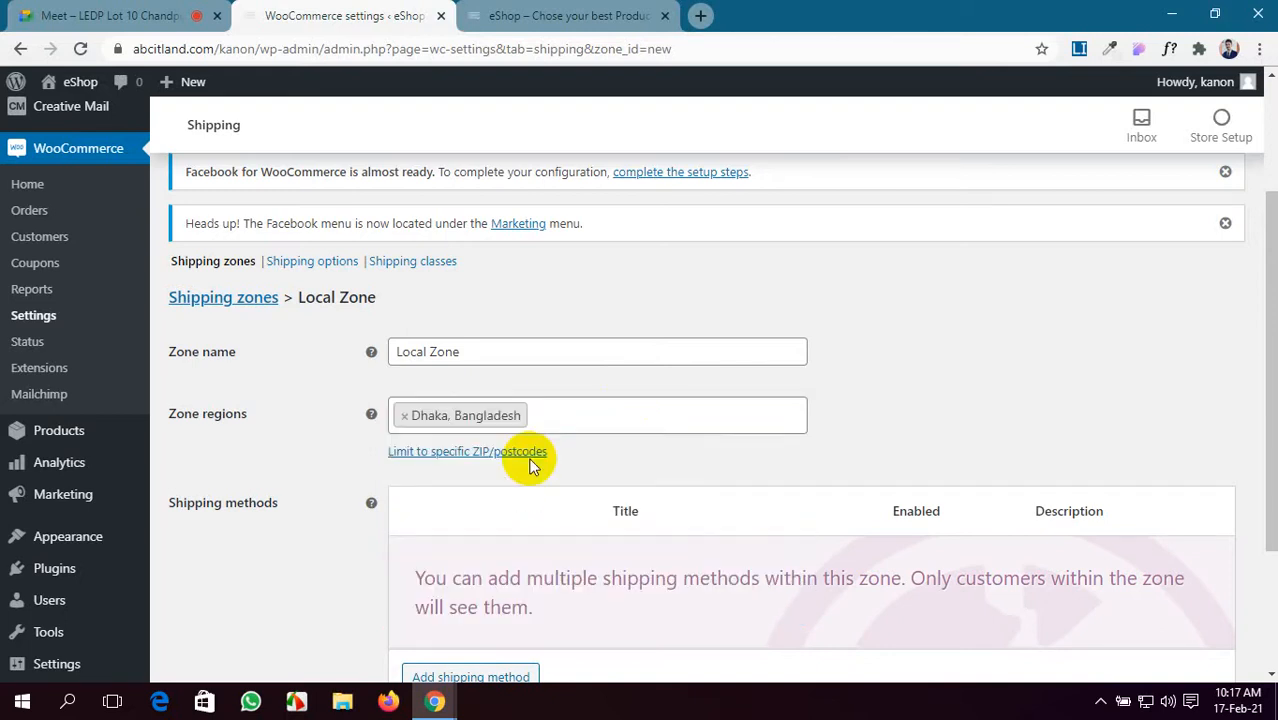
scroll(529, 462, "down", 1)
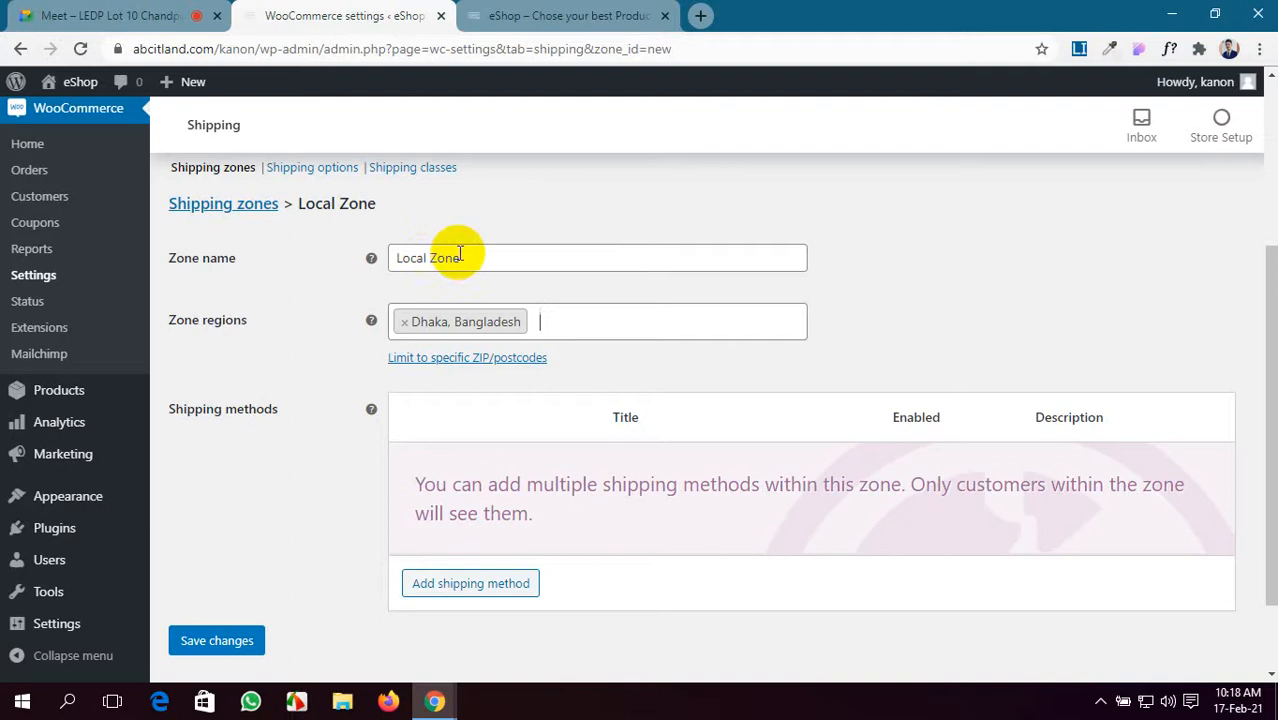
- Rename the zone to 'In side Dhaka'
left_click_drag(465, 258, 374, 271)
type("I")
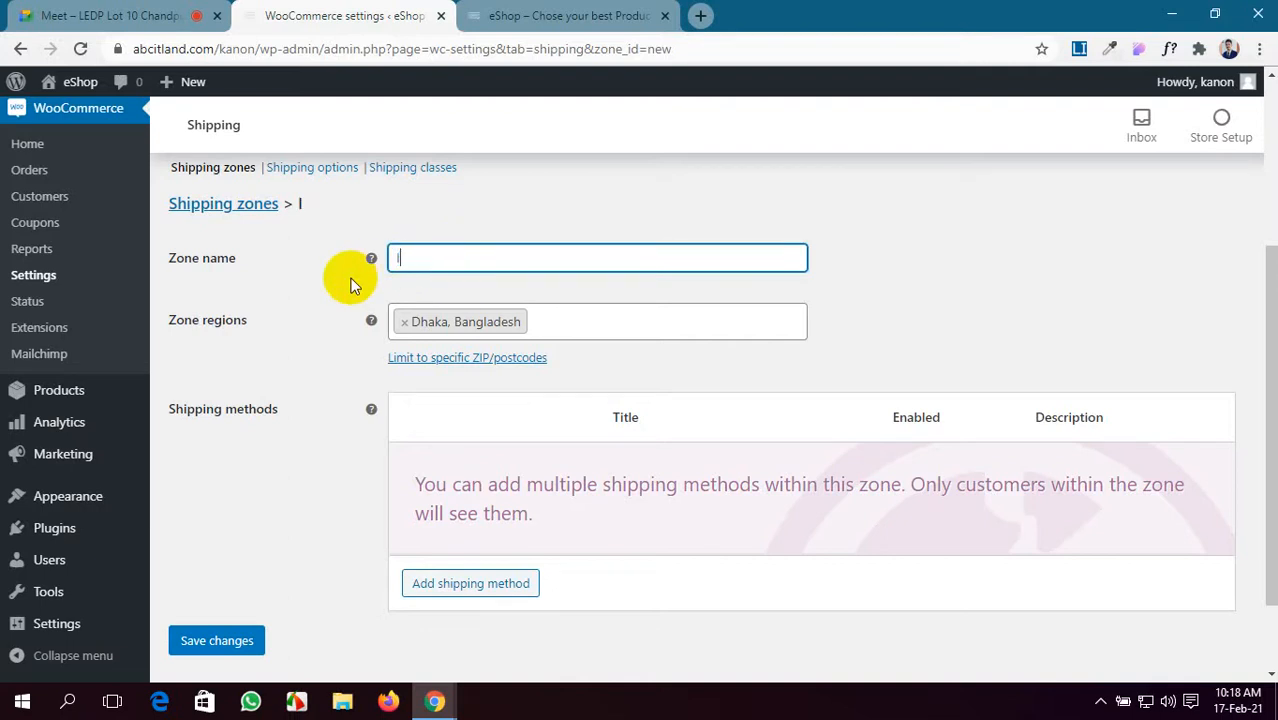
type("n side Dhaka")
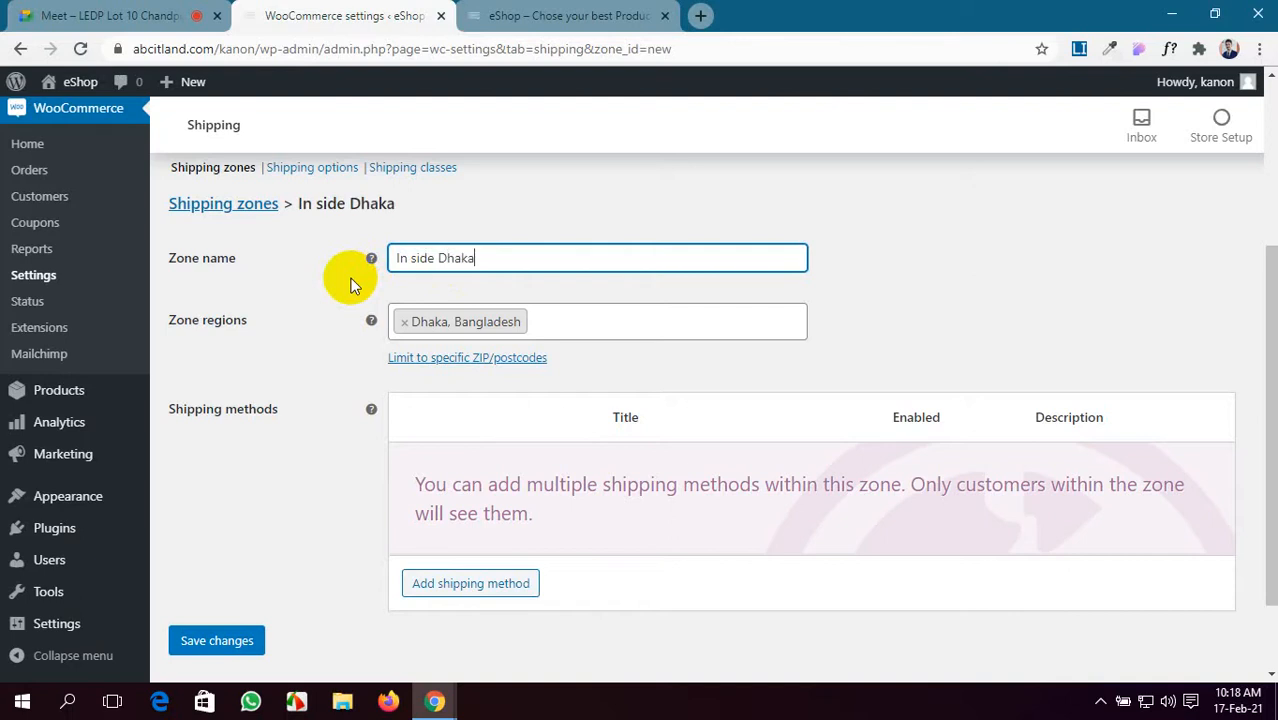
scroll(617, 397, "down", 2)
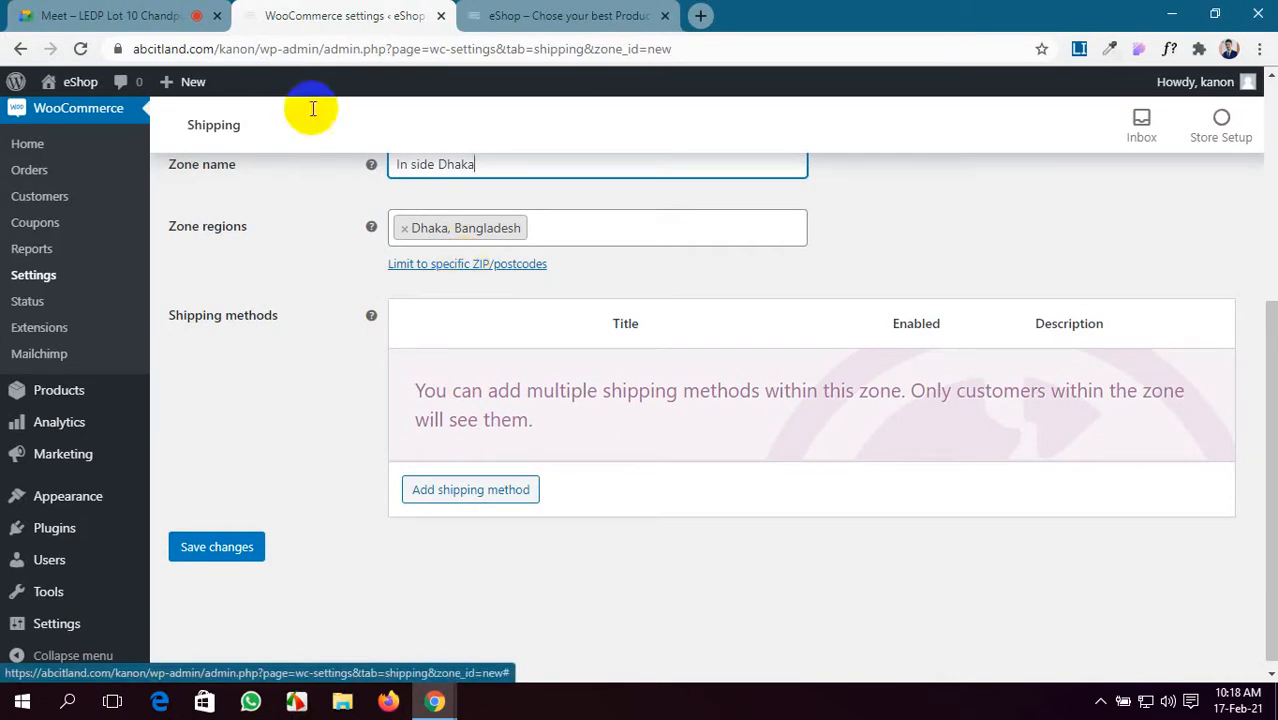
left_click(16, 8)
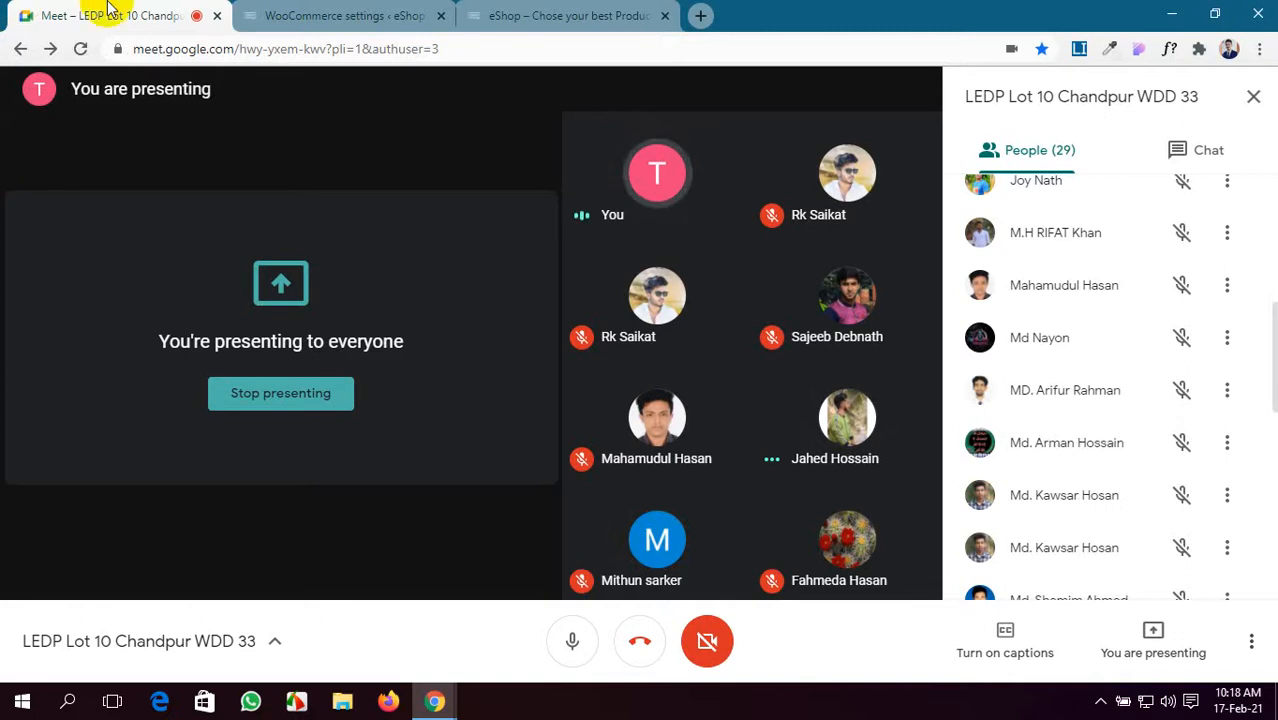
left_click(340, 15)
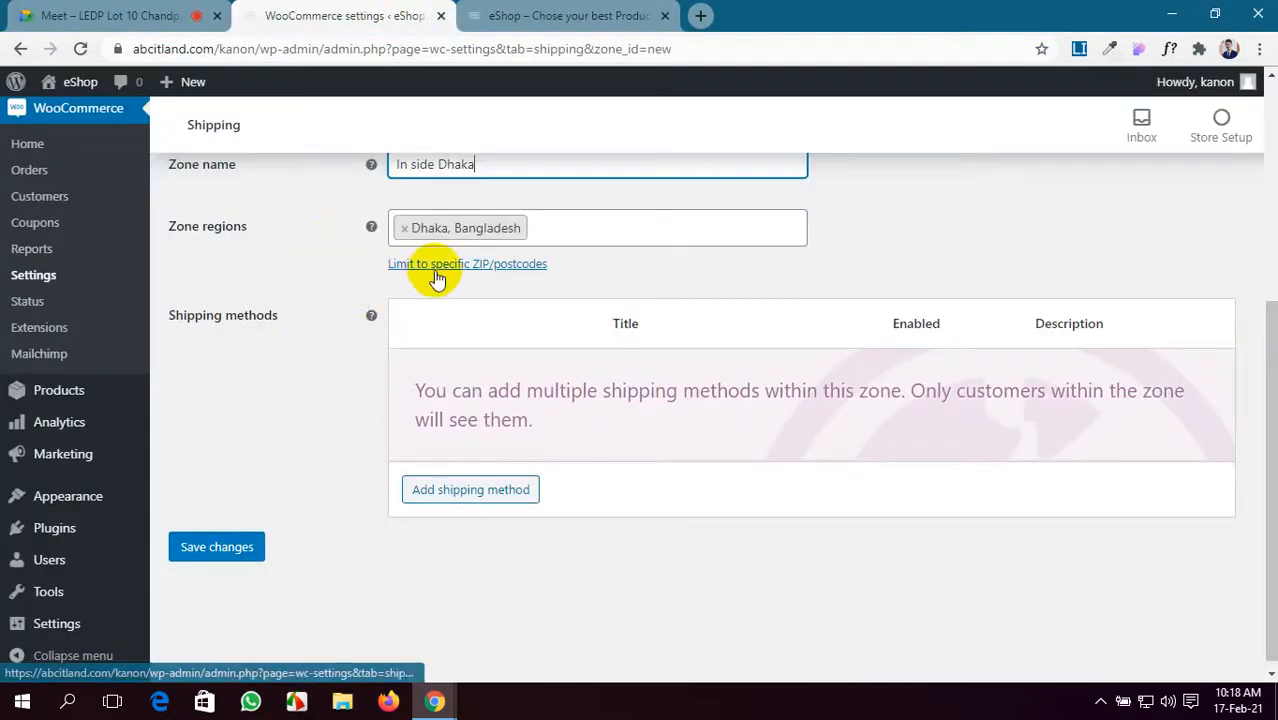
- Add Free shipping as the shipping method for the 'In side Dhaka' zone
left_click(451, 495)
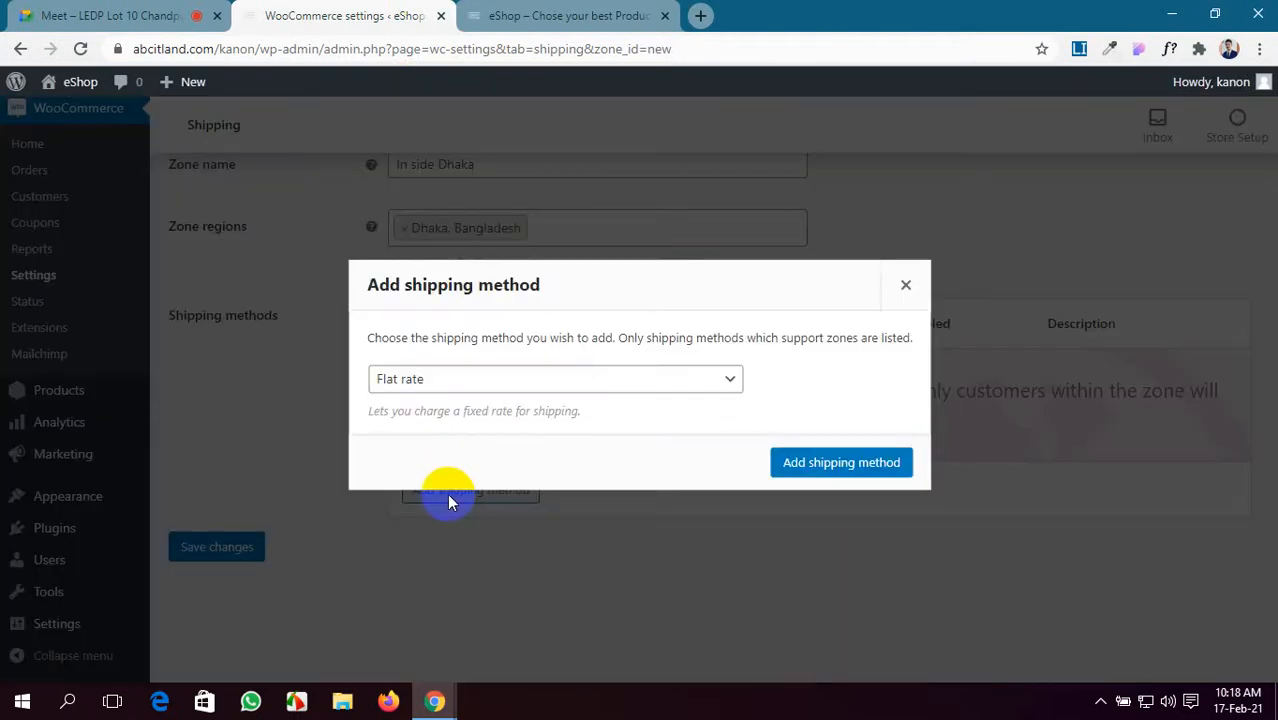
left_click(585, 382)
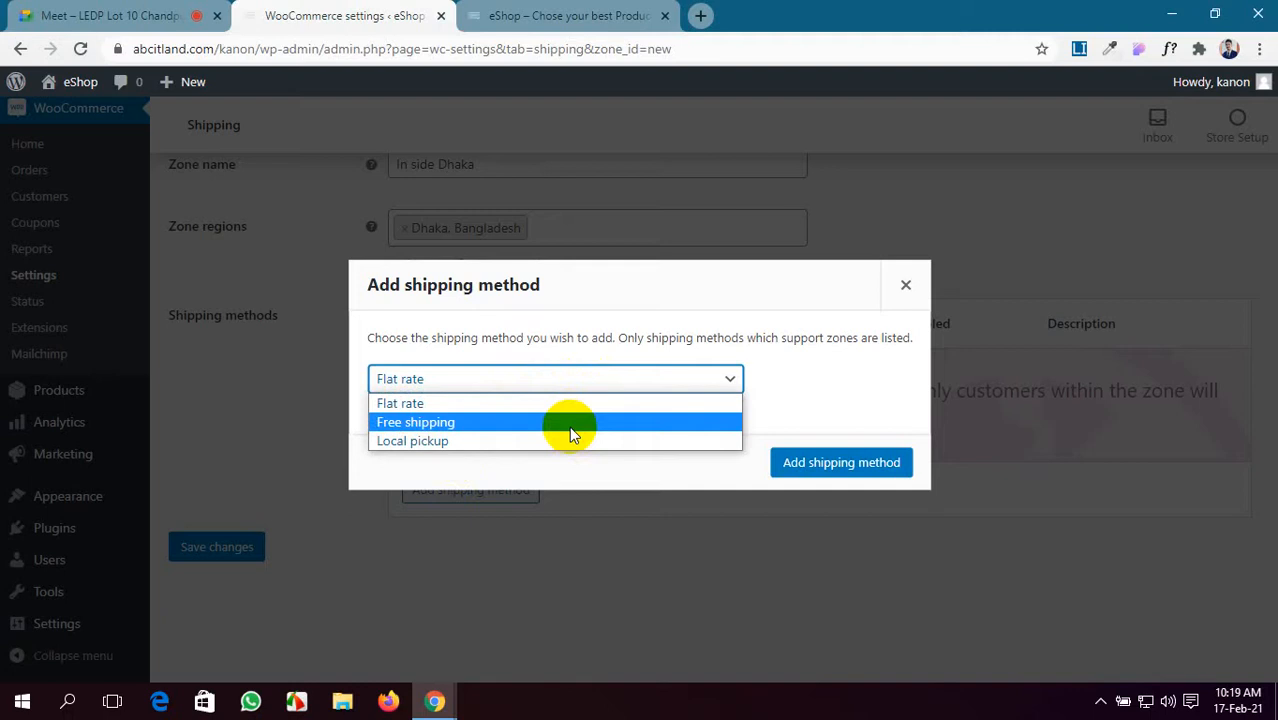
left_click(569, 426)
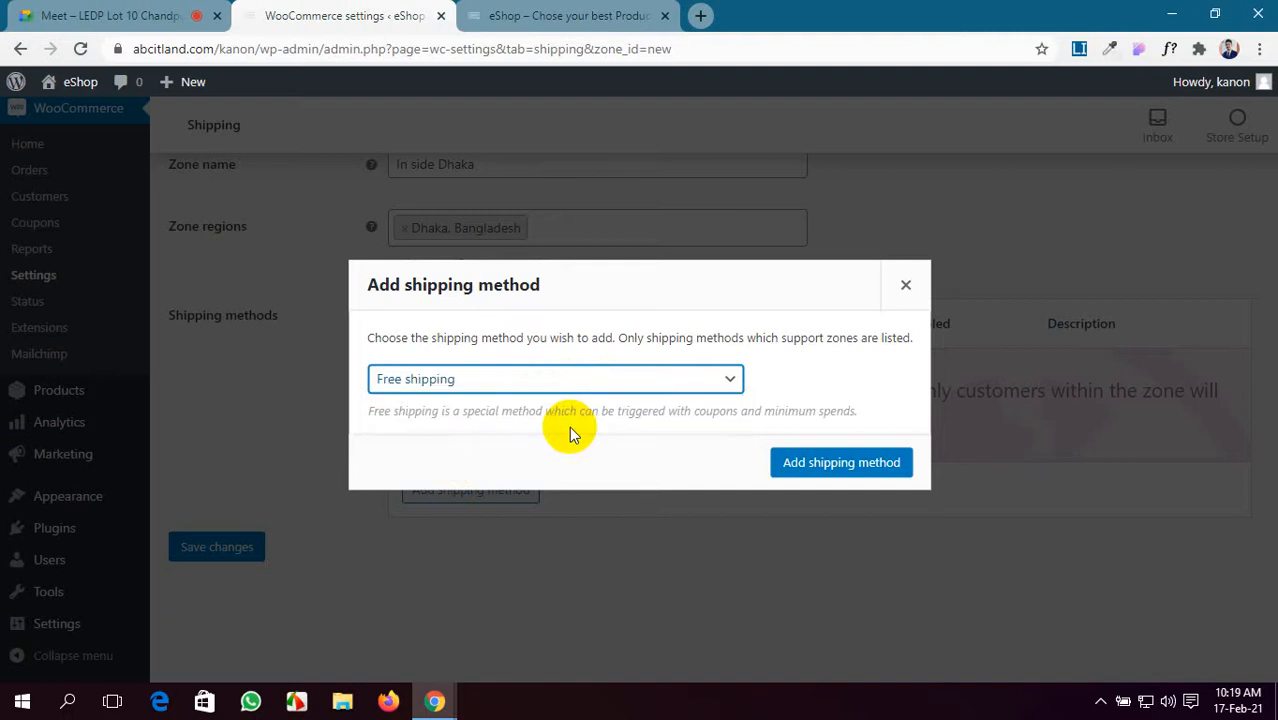
left_click(884, 462)
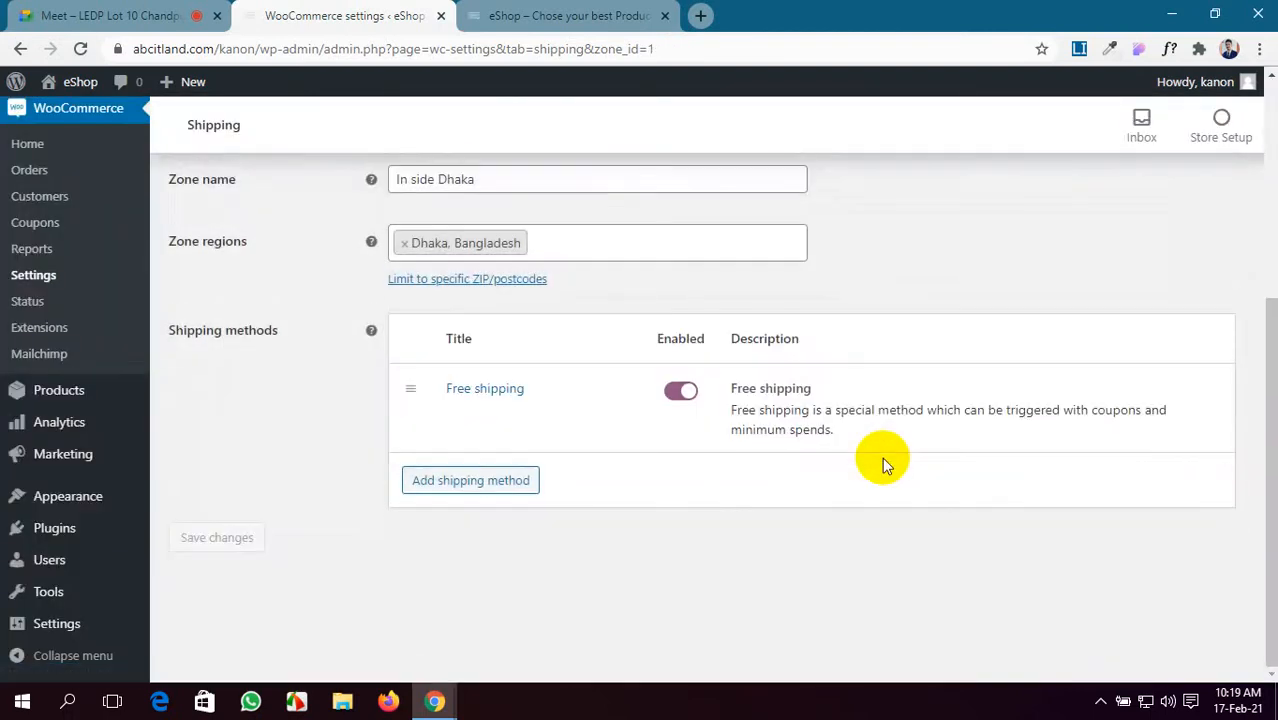
- Set Free shipping to require a minimum order amount of 200 and save it
mouse_move(819, 445)
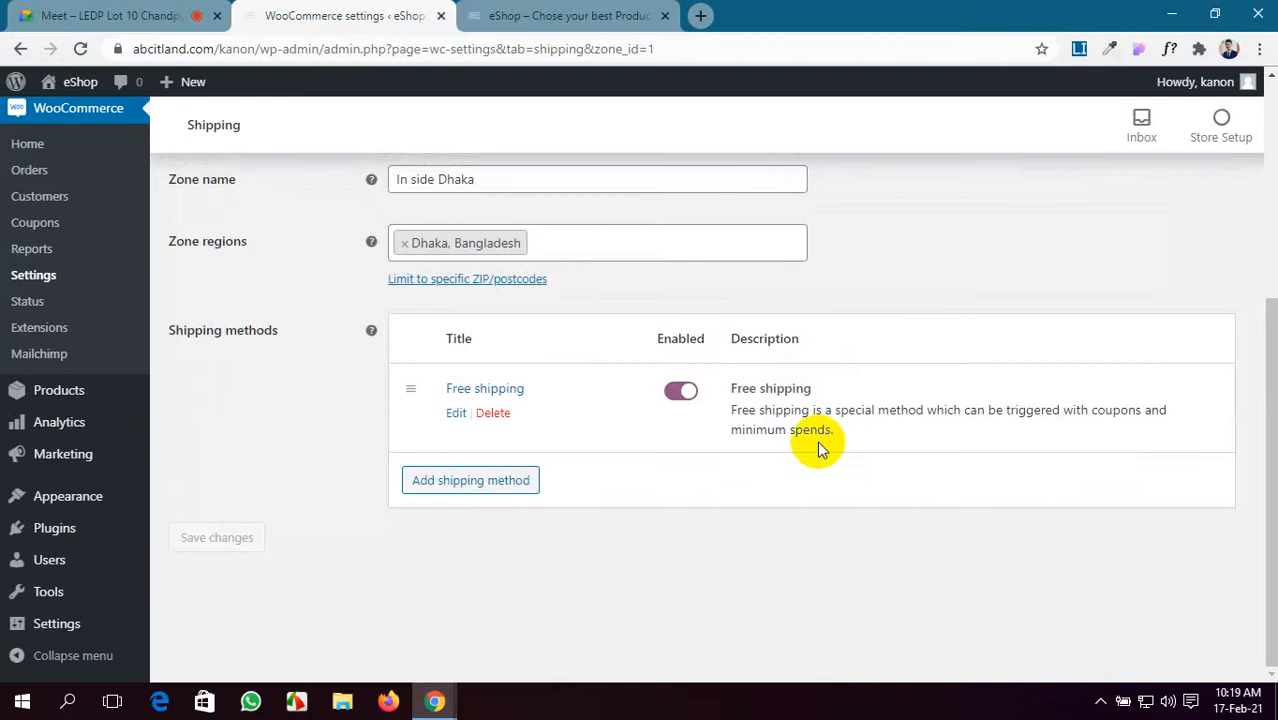
left_click(456, 414)
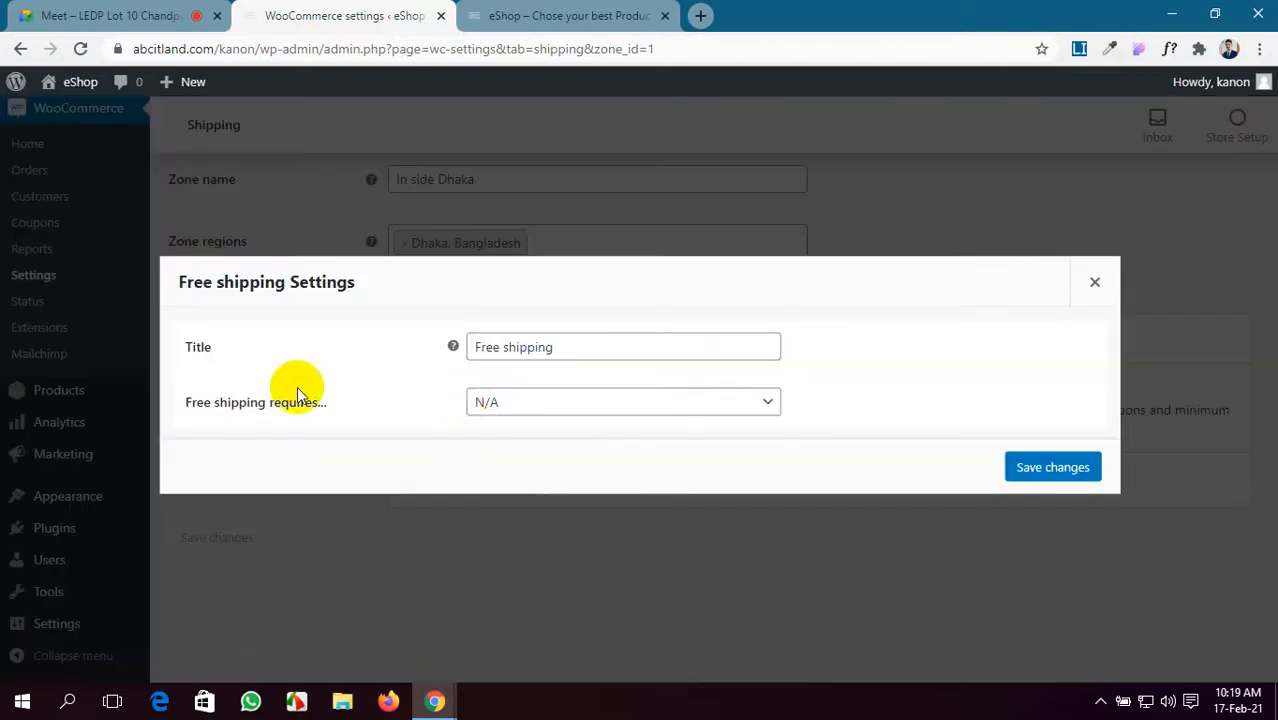
left_click(603, 403)
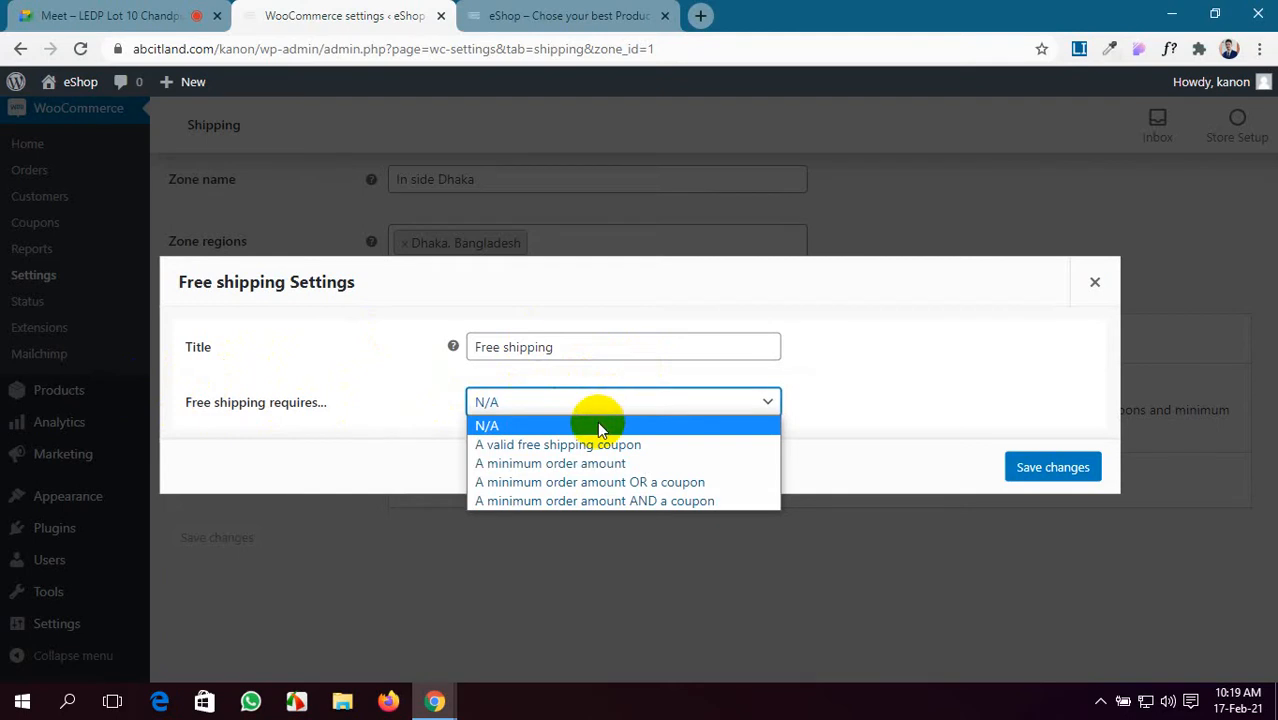
left_click(650, 464)
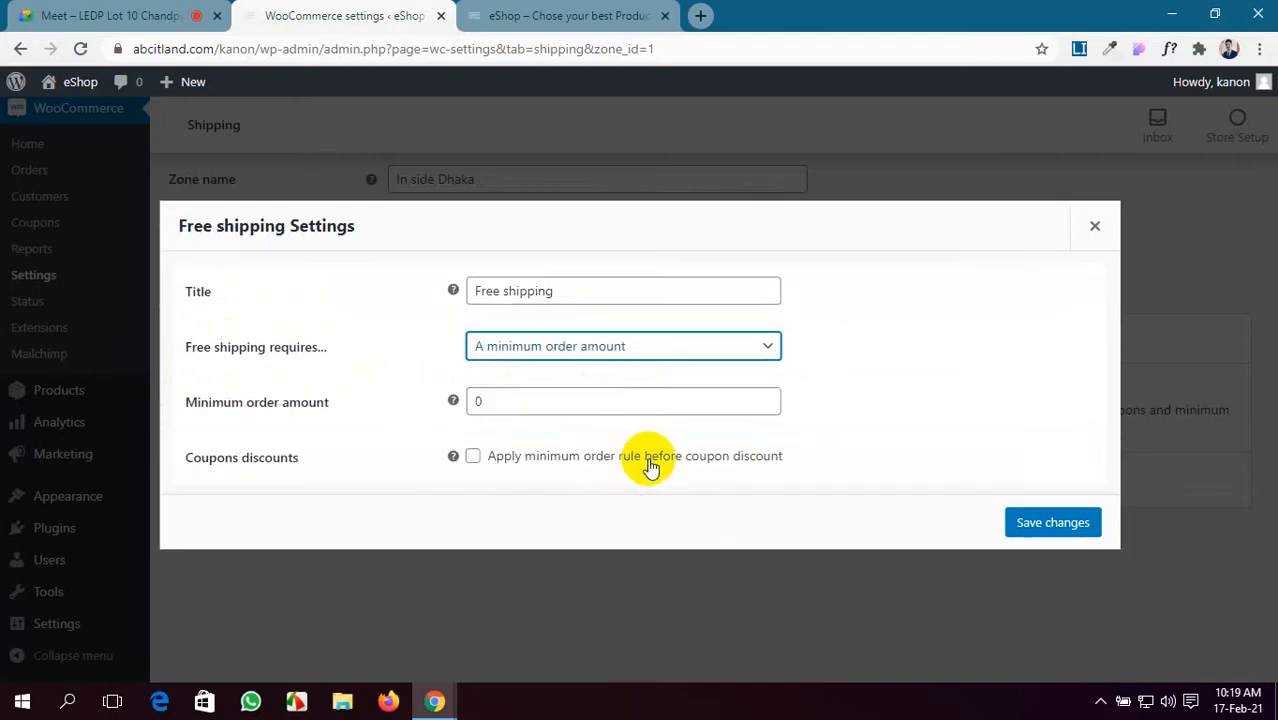
left_click(485, 400)
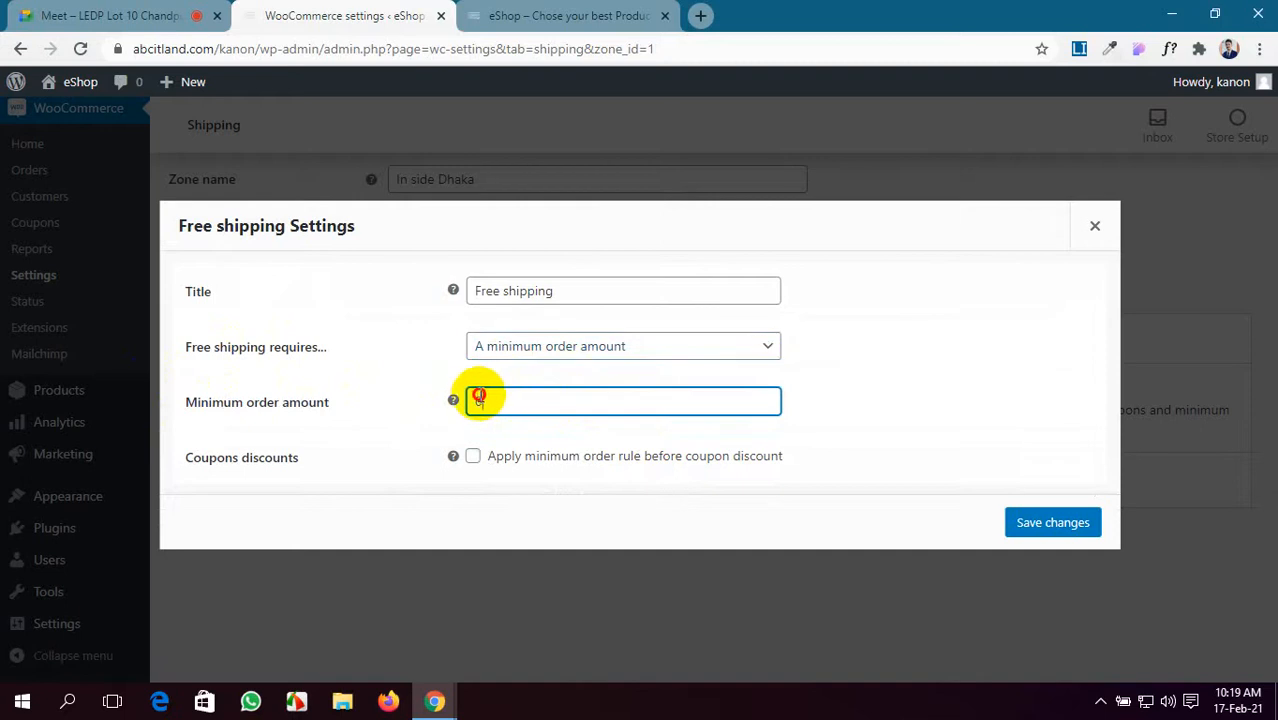
double_click(478, 400)
key("BackSpace")
type("200")
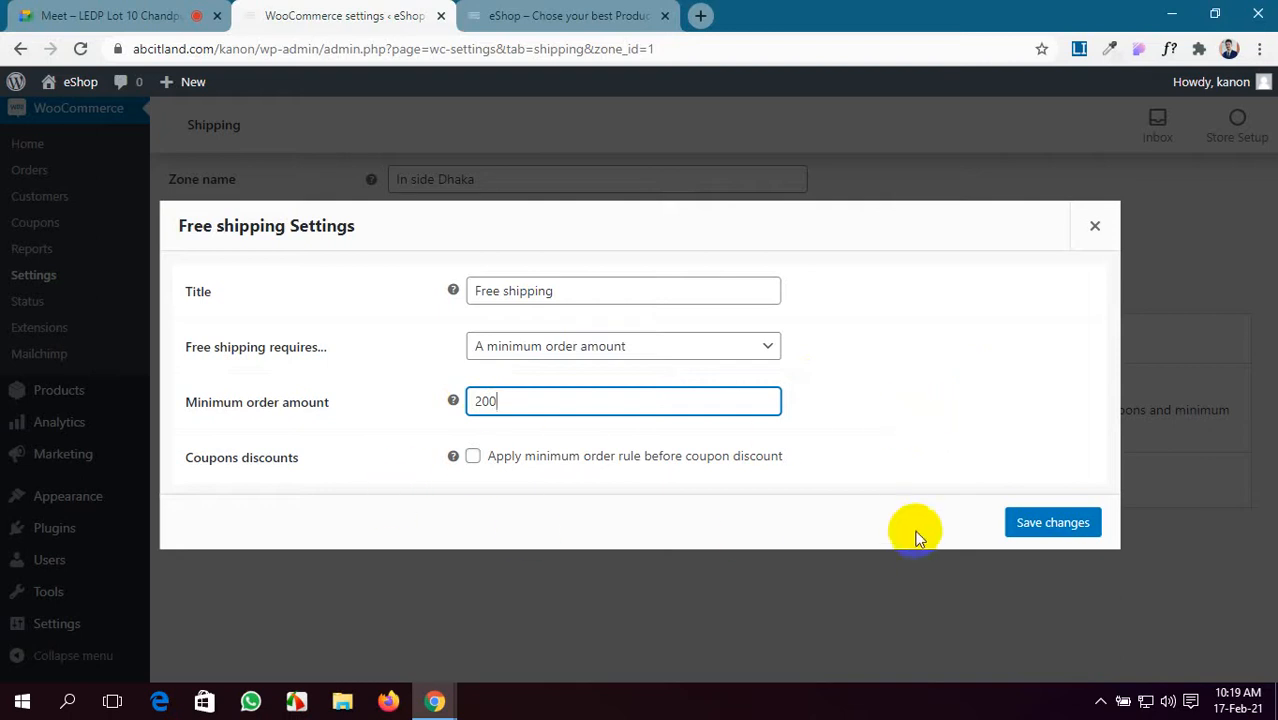
left_click(1052, 523)
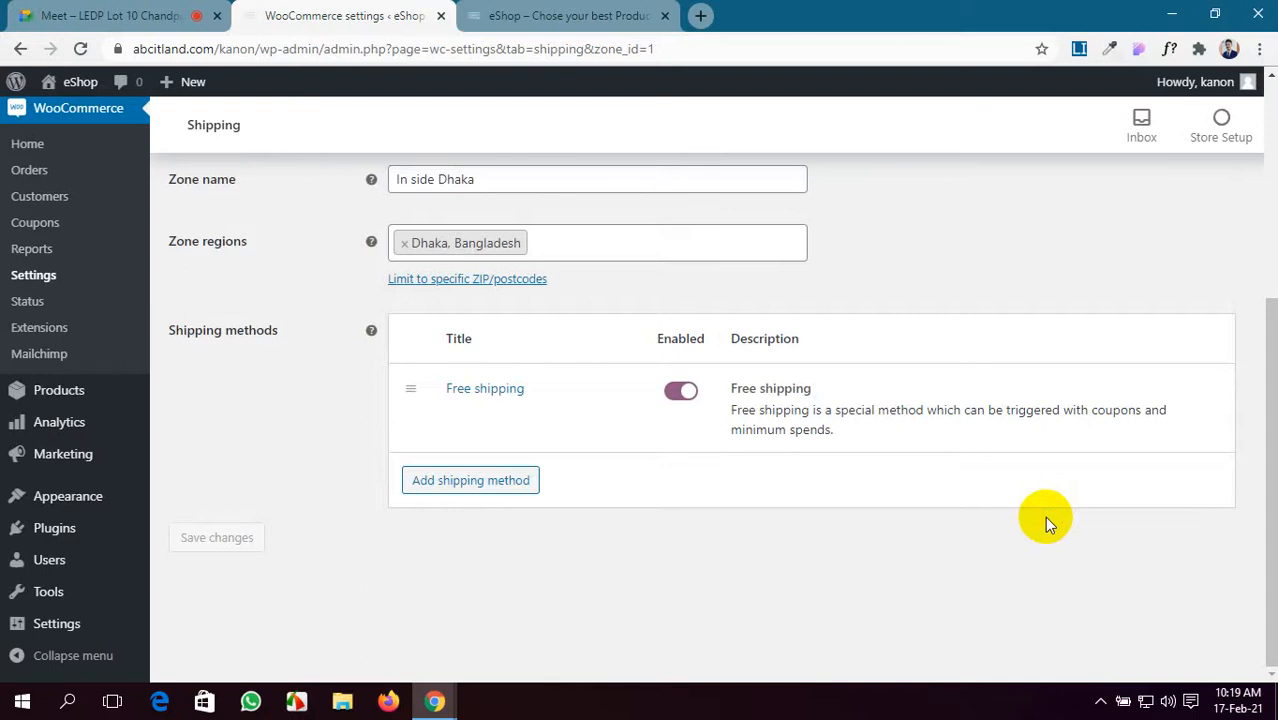
- Return to the Shipping zones list, leaving the In side Dhaka zone page without saving
scroll(1044, 516, "up", 4)
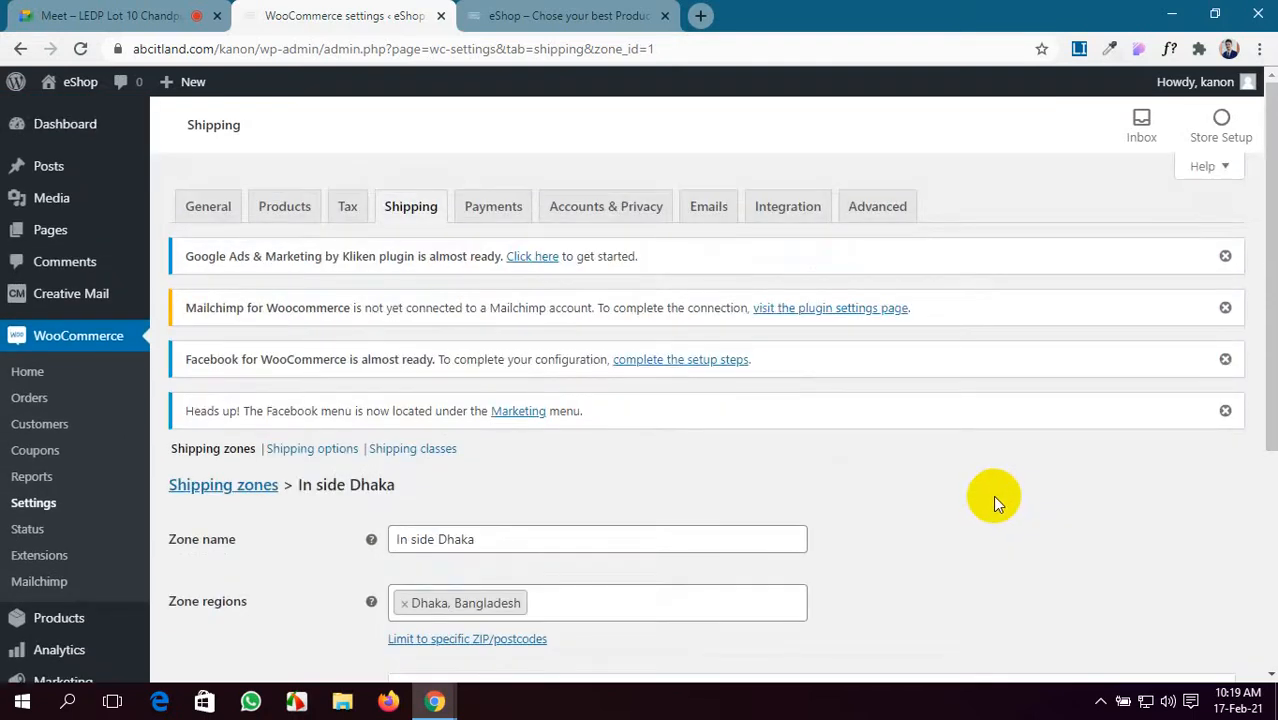
left_click(221, 490)
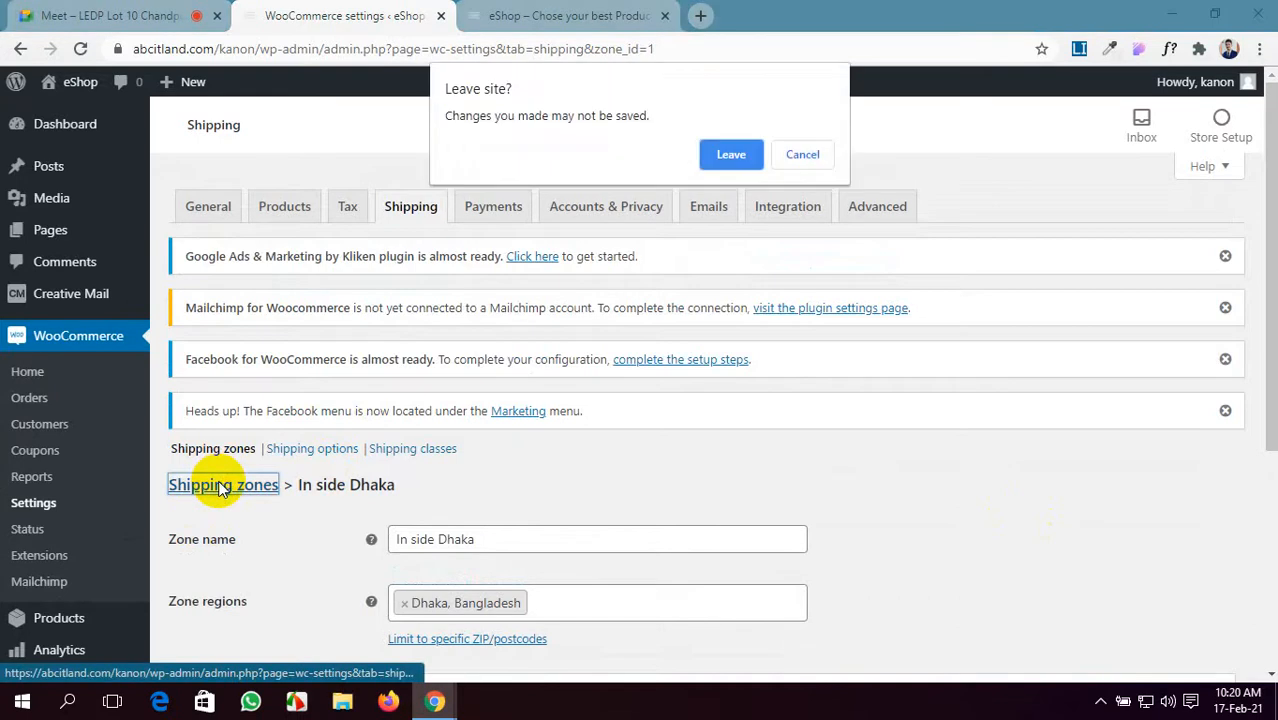
left_click(748, 153)
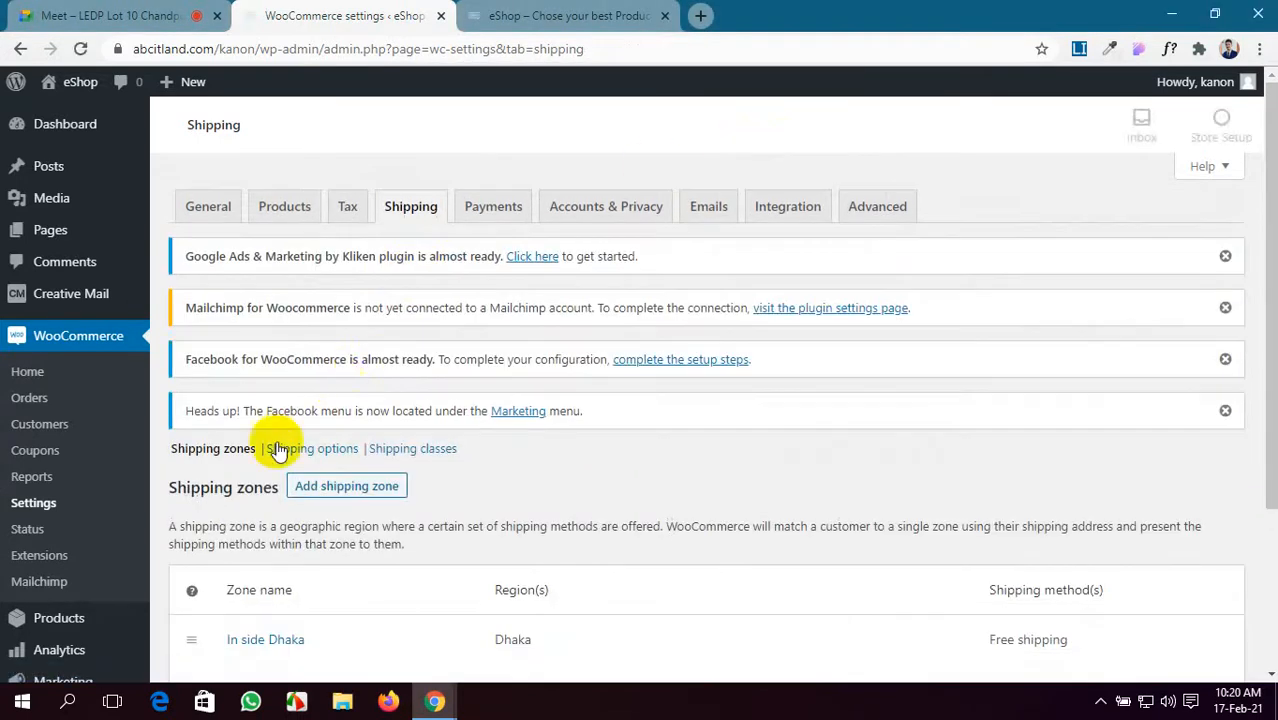
- Start a new blank shipping zone with Add shipping zone
scroll(290, 455, "down", 3)
mouse_move(262, 430)
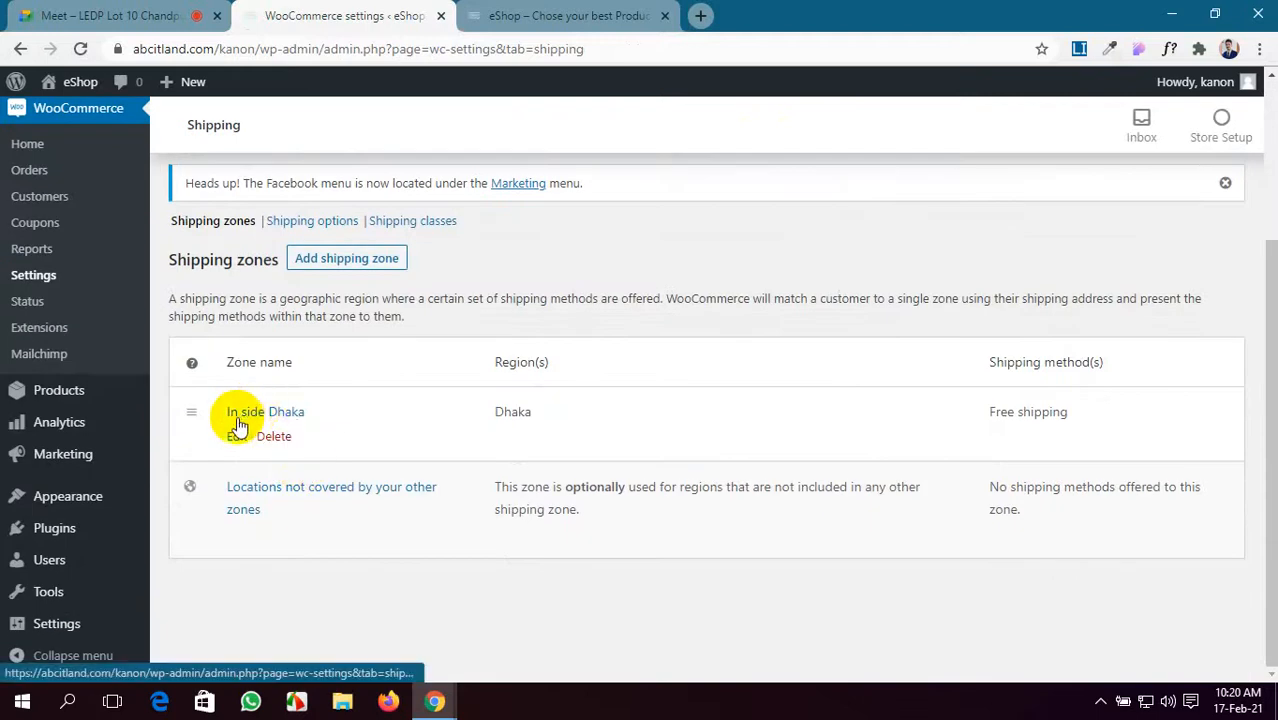
scroll(312, 422, "up", 1)
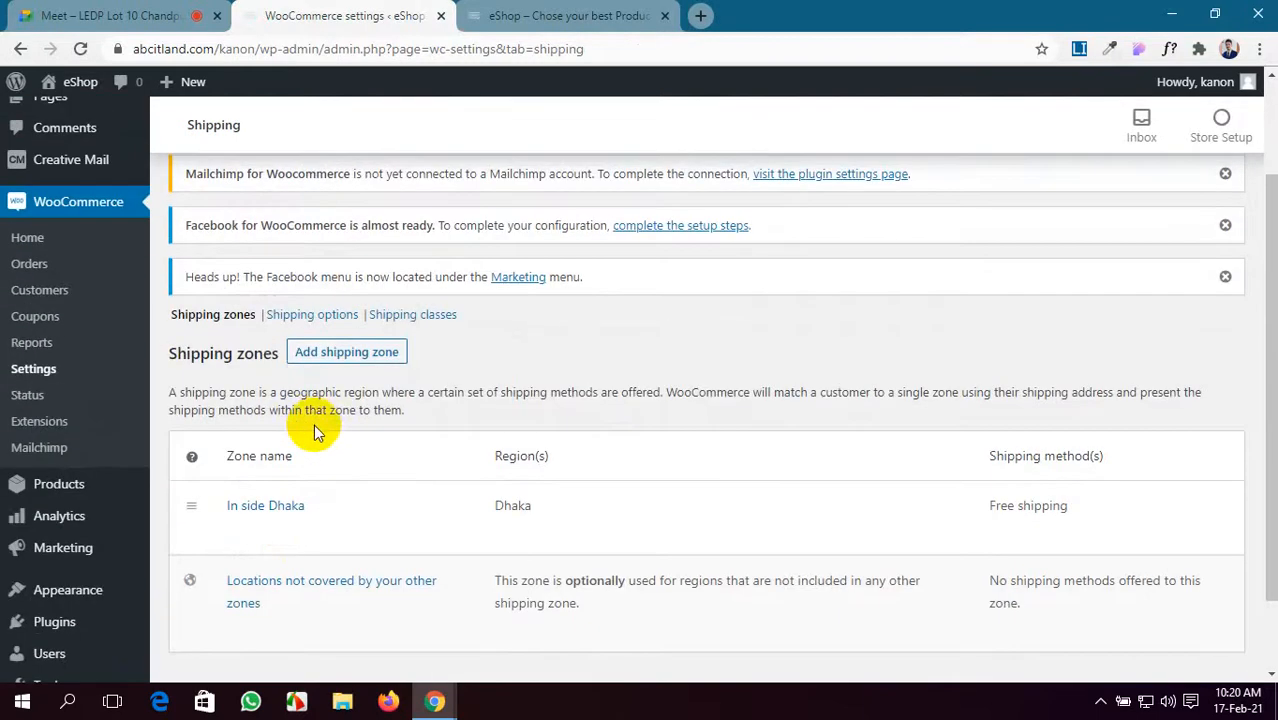
left_click(345, 352)
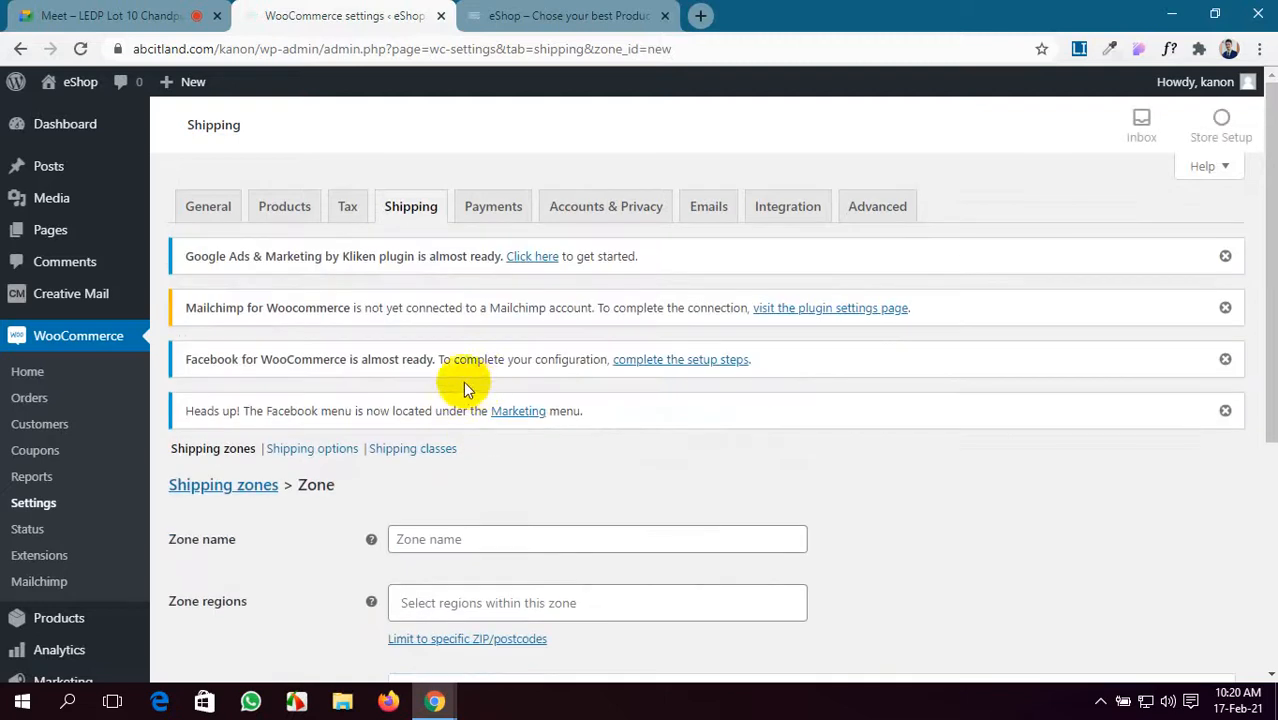
- Enter 'Out Side Dhaka' as the new zone's name
scroll(445, 447, "down", 1)
left_click(433, 447)
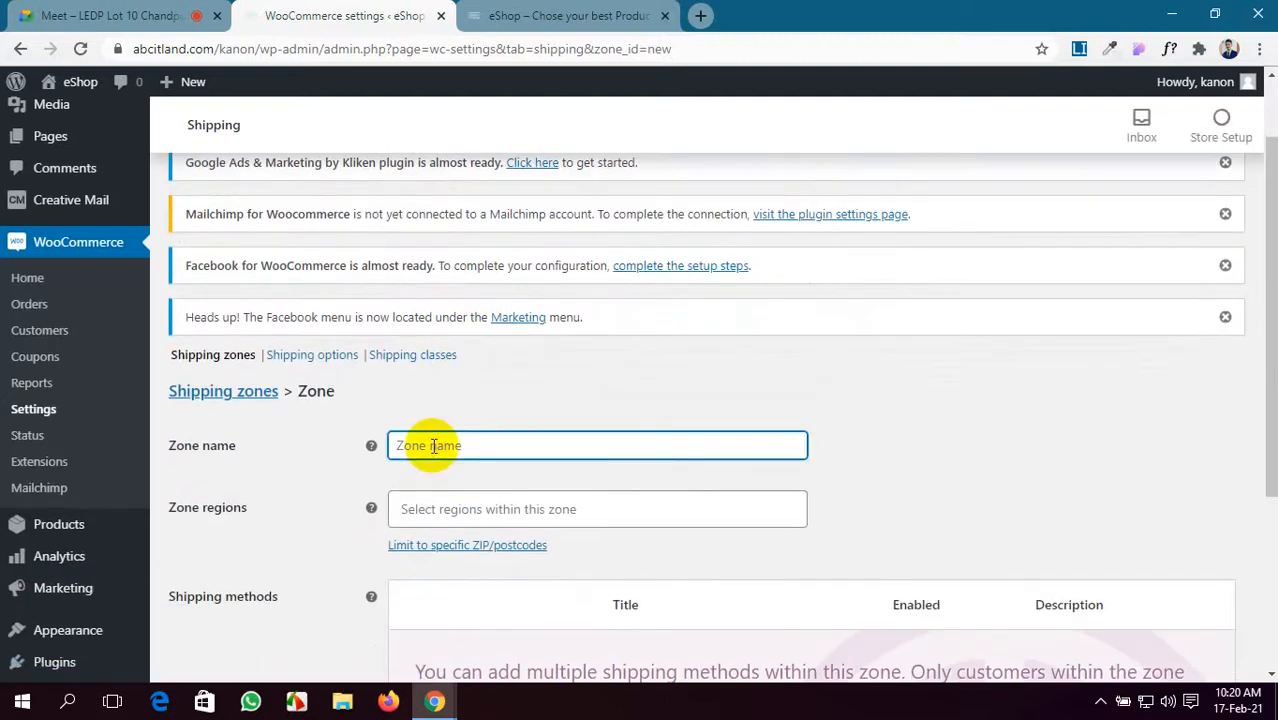
type("OutSide")
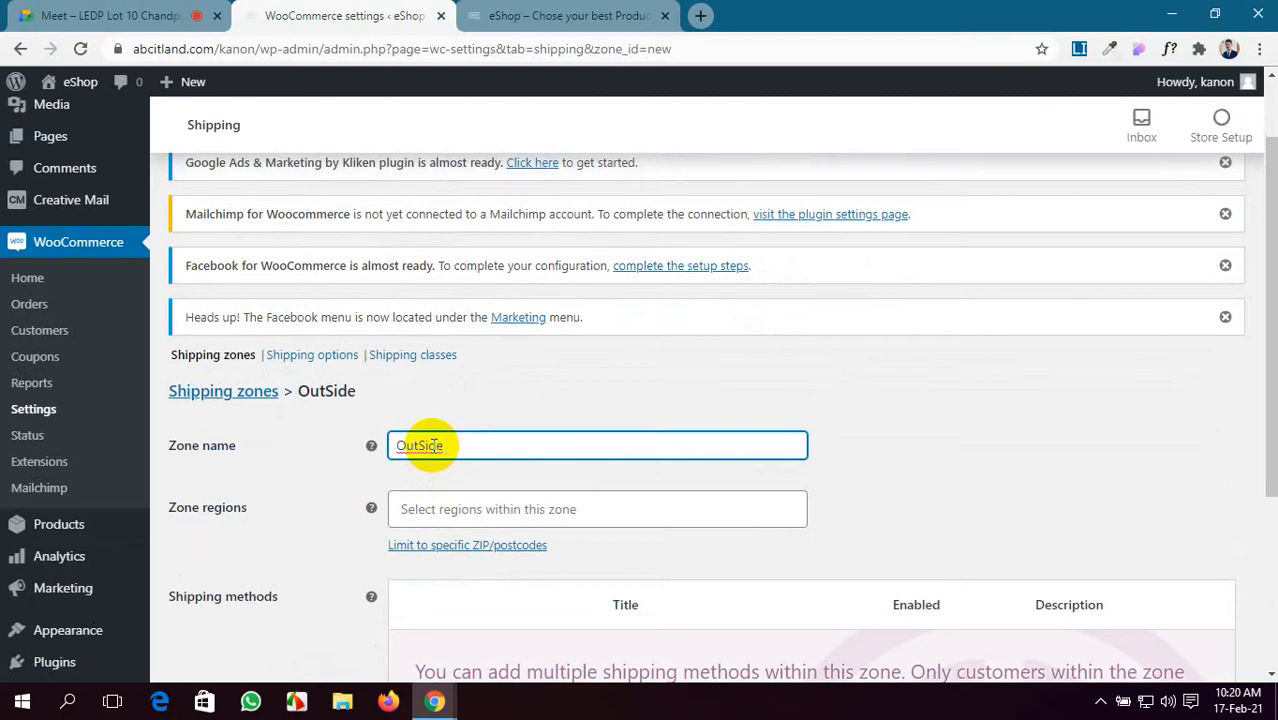
left_click(419, 445)
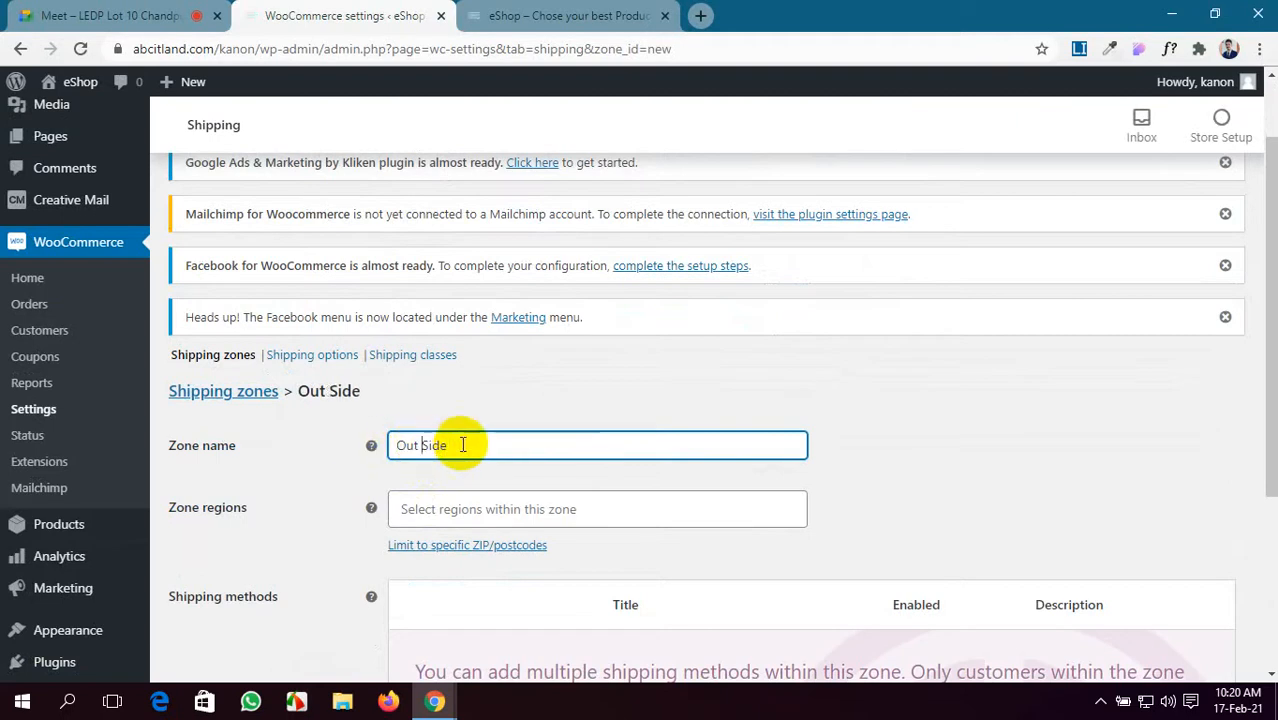
left_click(462, 445)
type("Dhaka")
- Browse the Zone regions list and close it without selecting any region
left_click(491, 508)
scroll(490, 507, "down", 1)
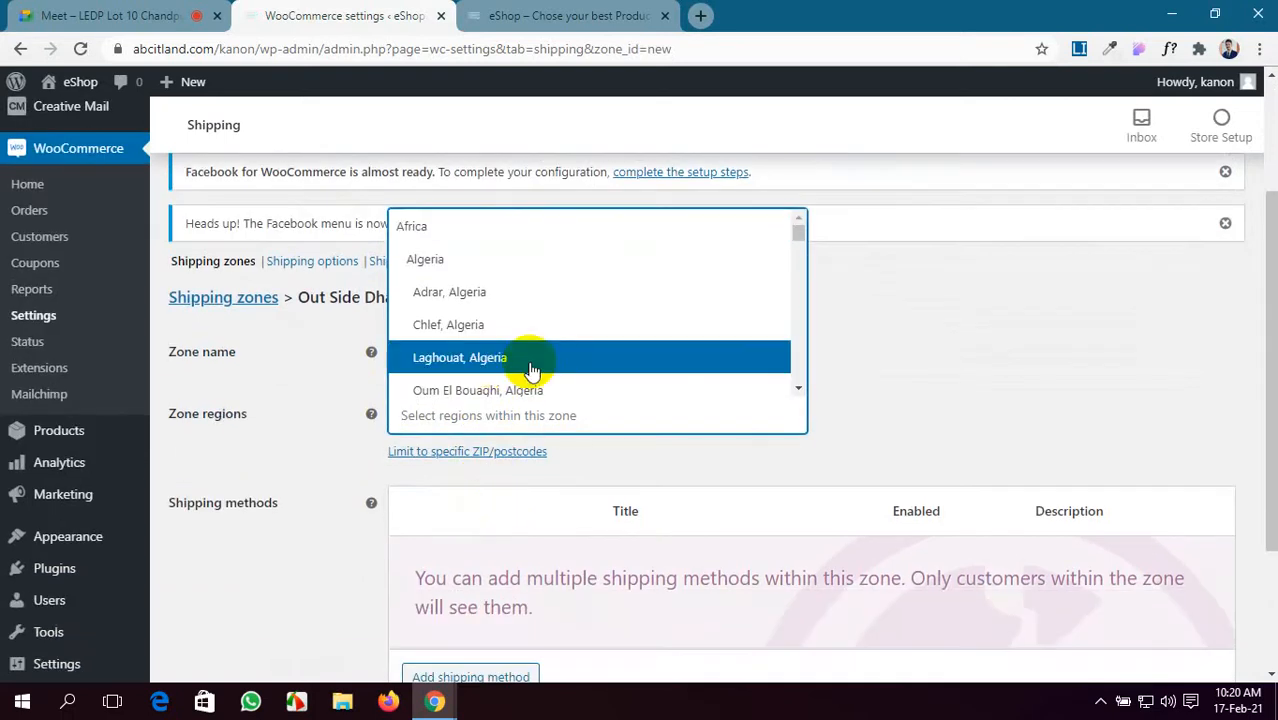
scroll(531, 361, "down", 3)
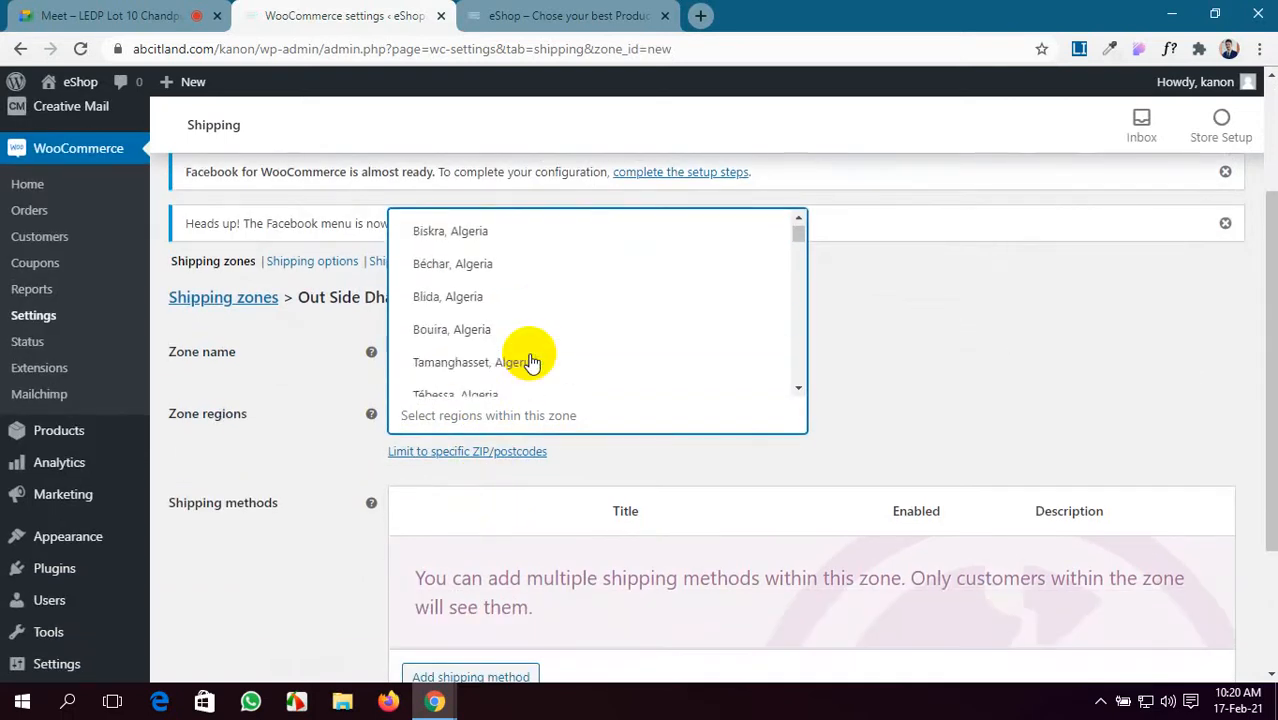
scroll(531, 361, "up", 3)
scroll(531, 361, "down", 8)
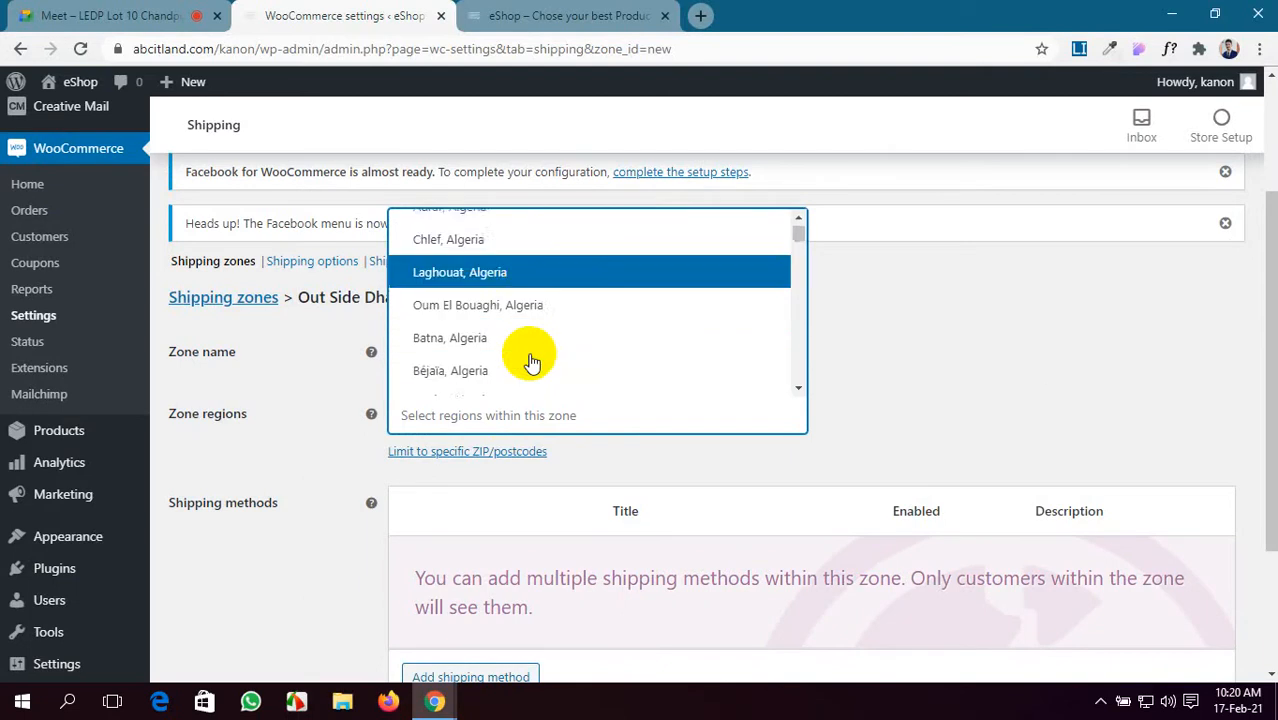
scroll(531, 361, "down", 10)
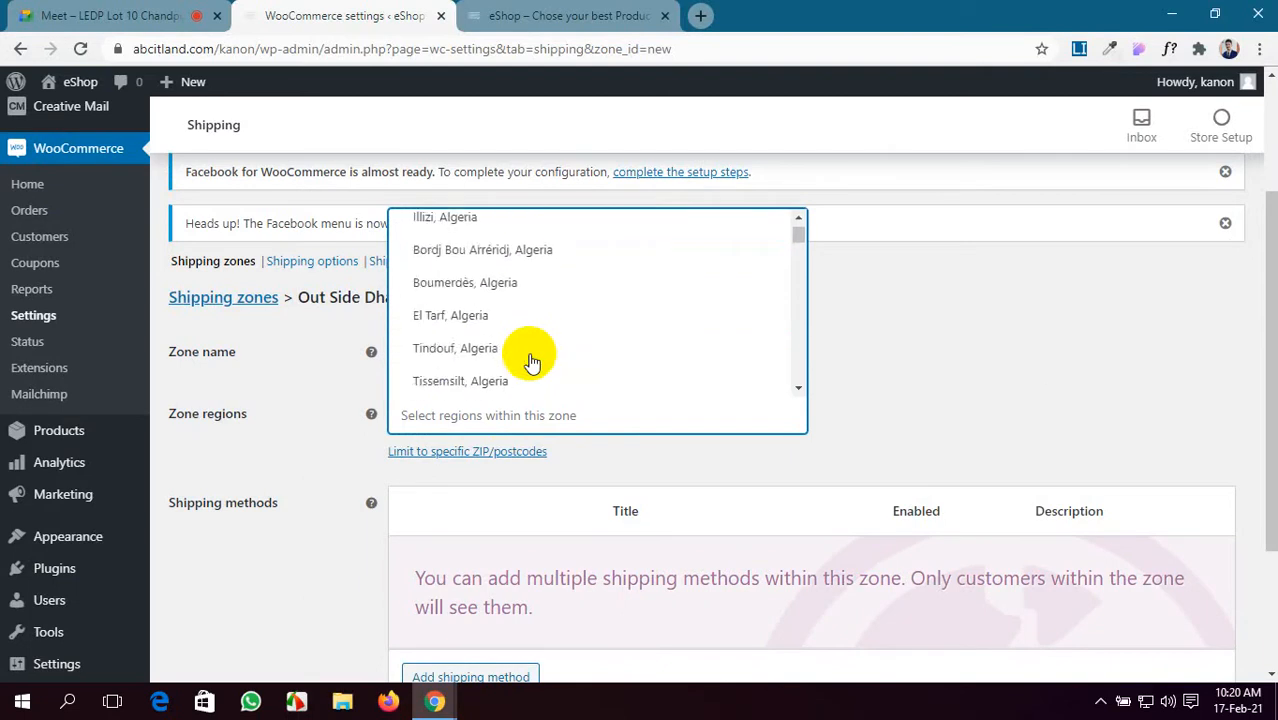
scroll(531, 361, "down", 10)
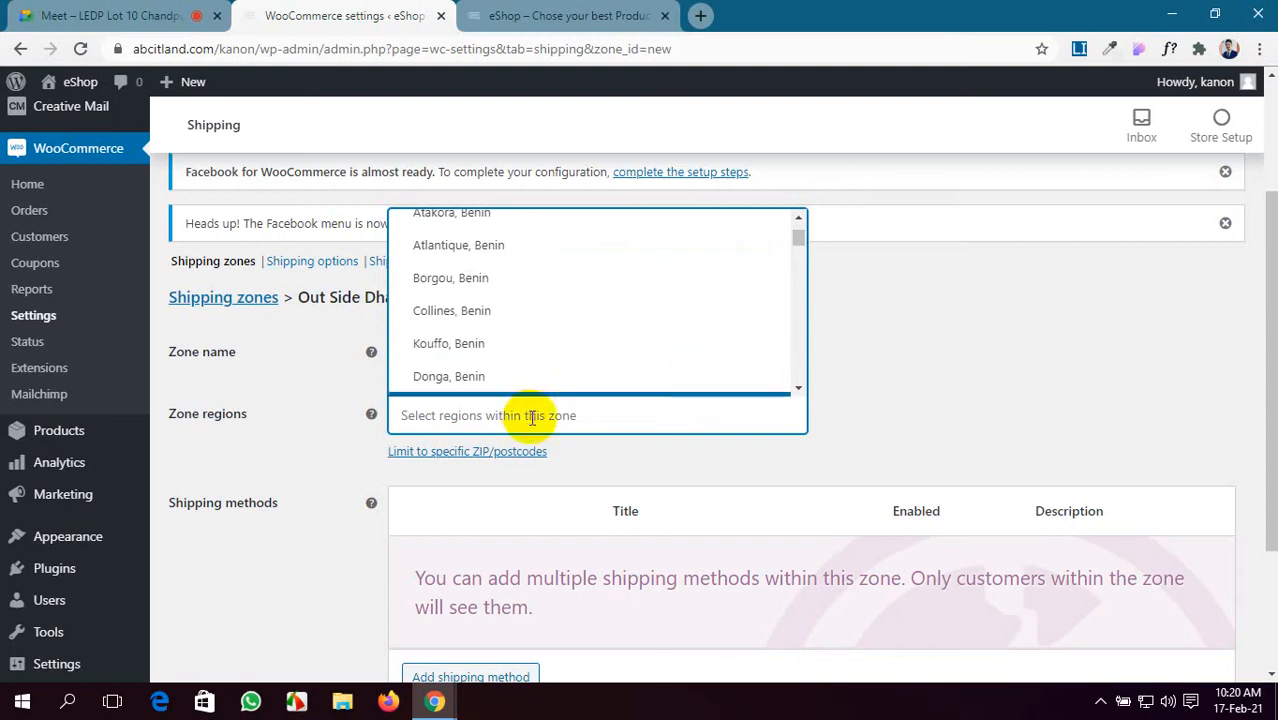
left_click(881, 392)
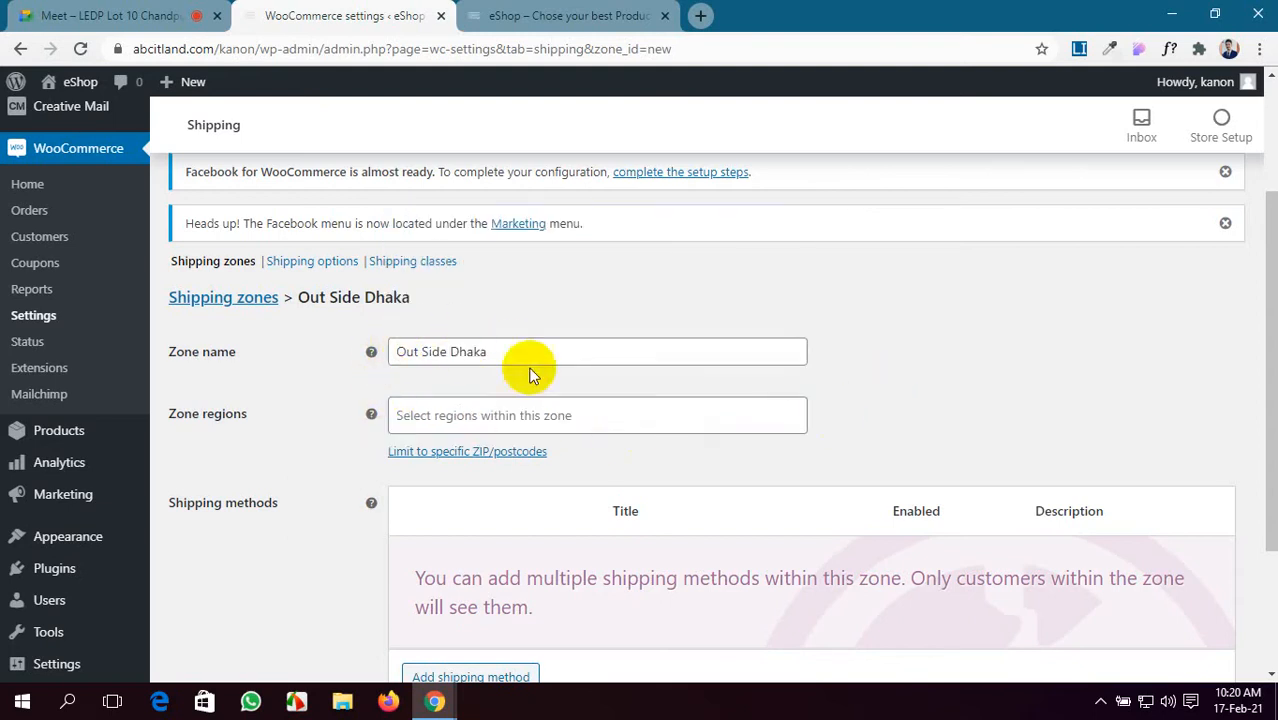
scroll(470, 435, "down", 1)
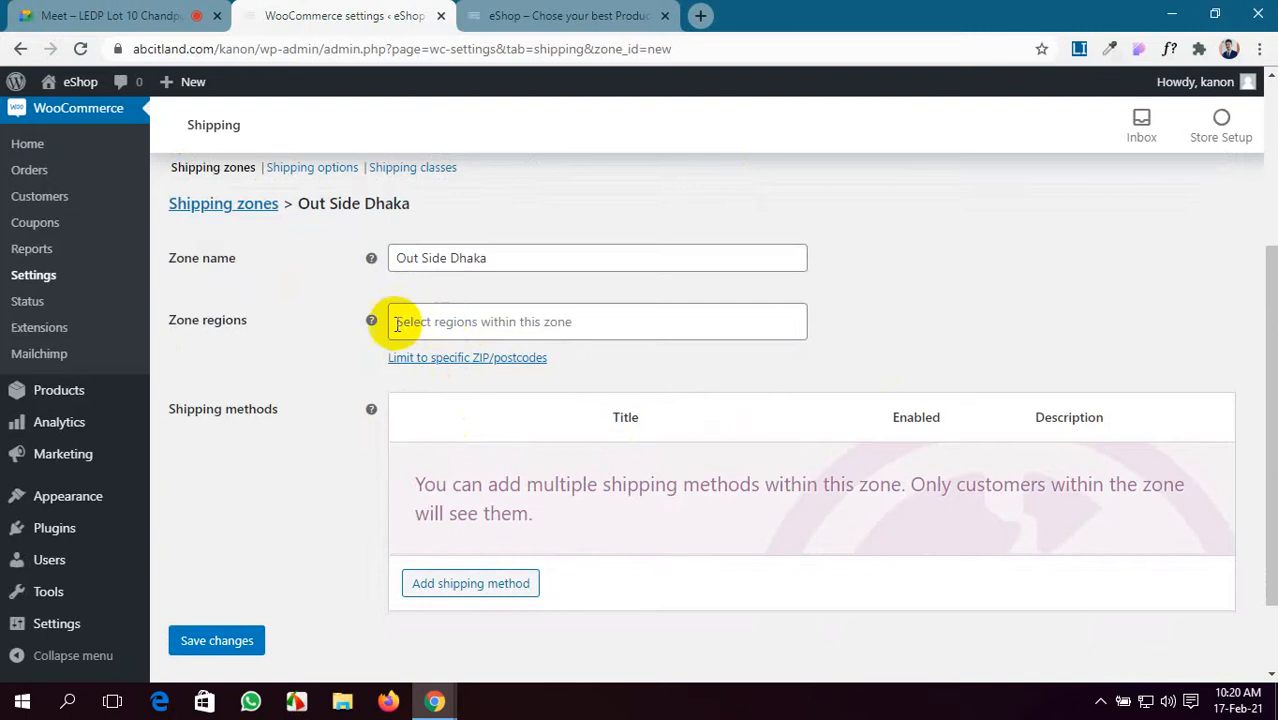
mouse_move(373, 321)
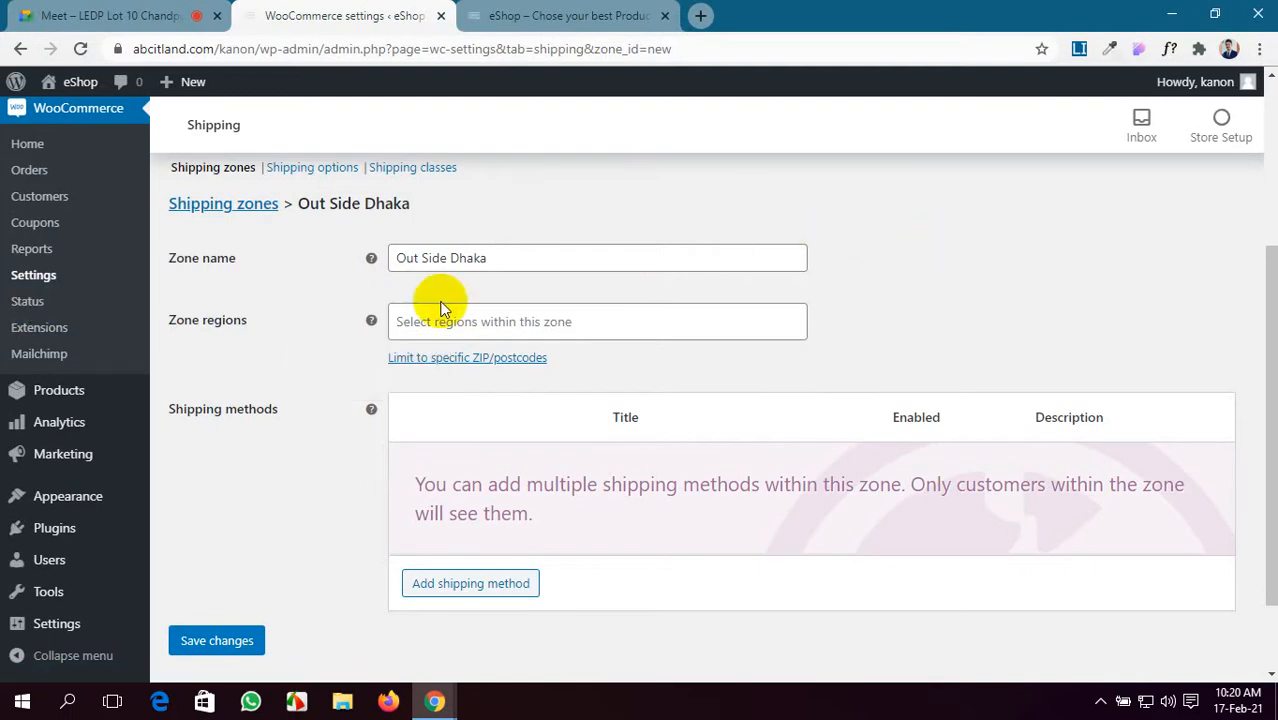
scroll(445, 310, "down", 1)
- Add a Flat rate shipping method to the Out Side Dhaka zone
left_click(466, 489)
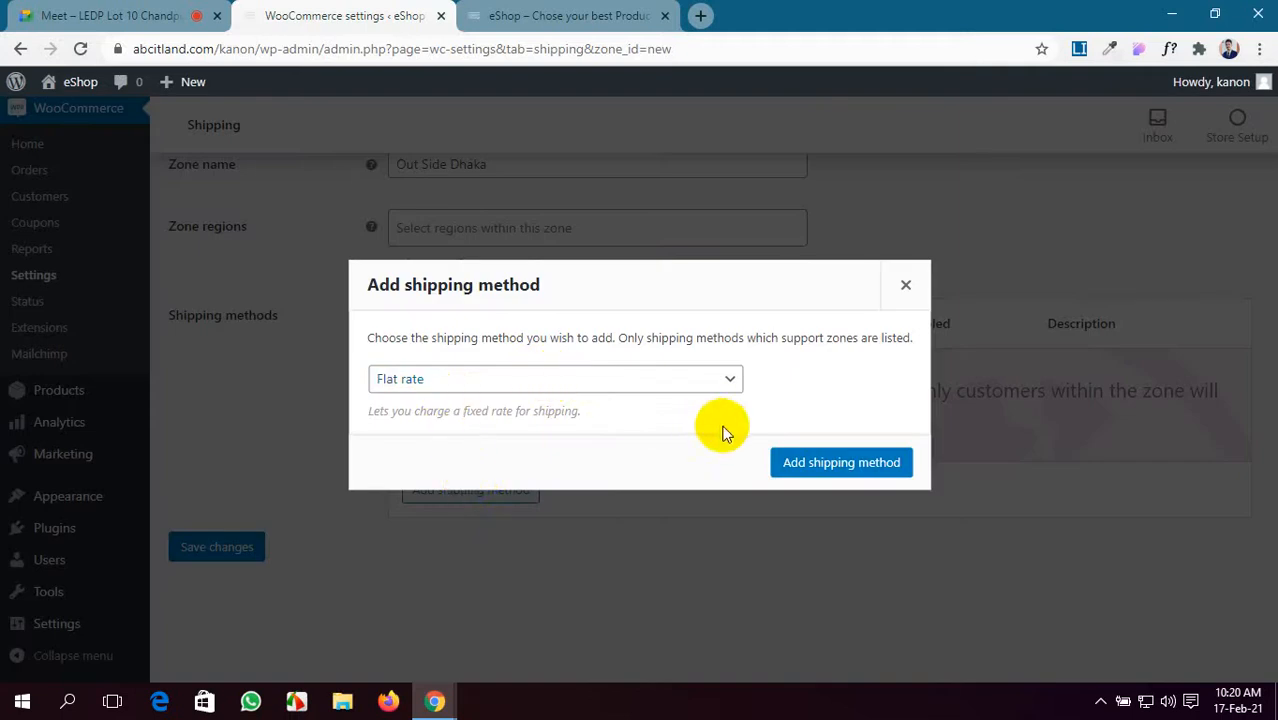
left_click(698, 380)
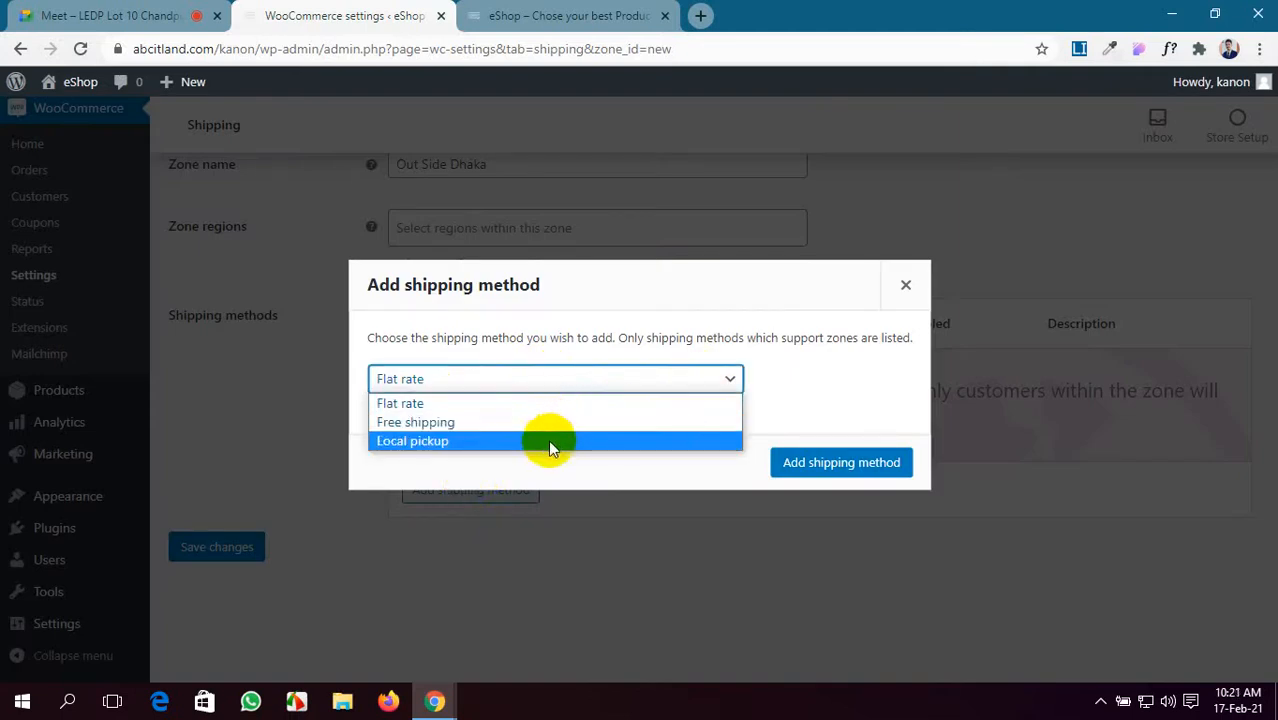
left_click(888, 466)
left_click(888, 466)
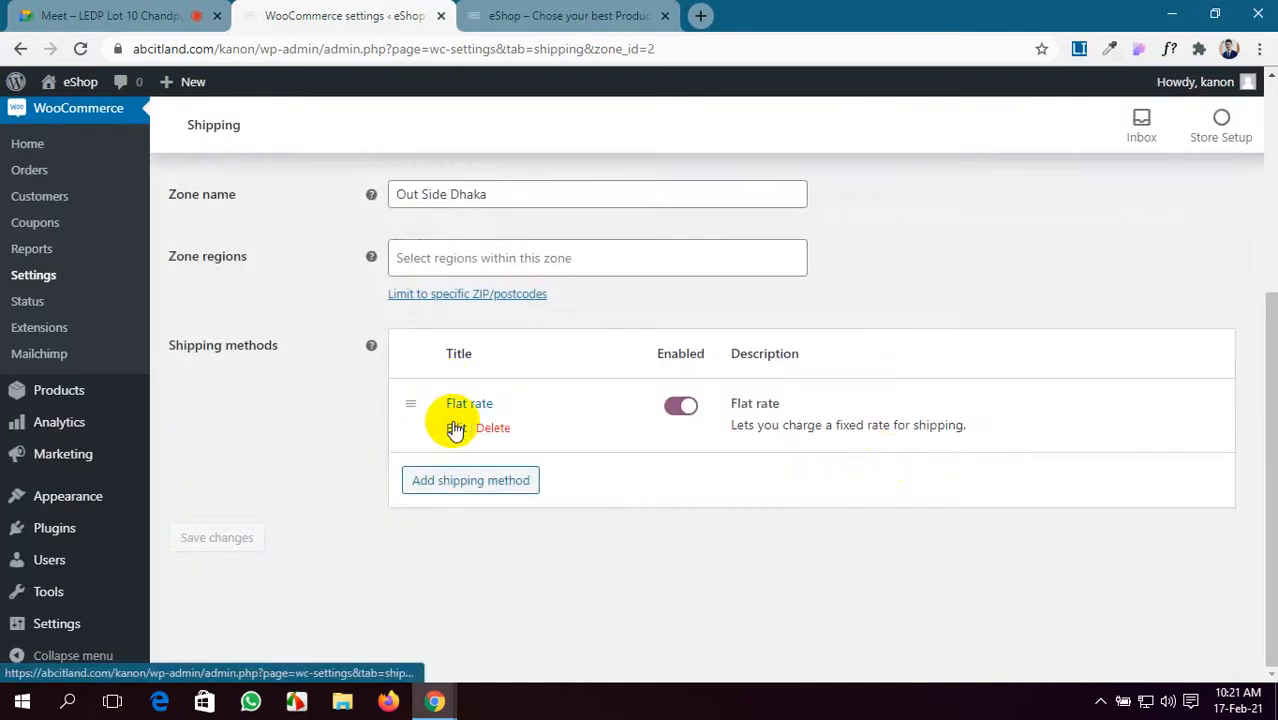
- Set the Flat rate cost to 100, keeping tax status Taxable, and save
left_click(452, 427)
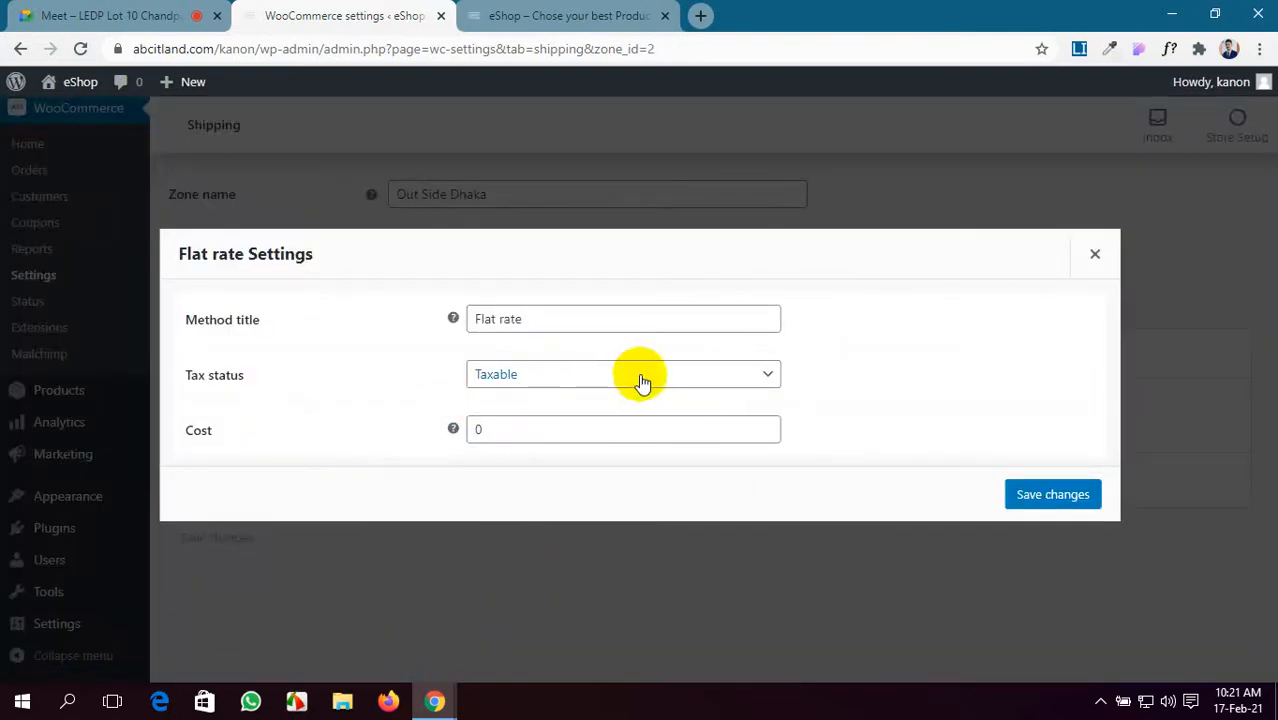
left_click(640, 380)
left_click(619, 399)
left_click(491, 428)
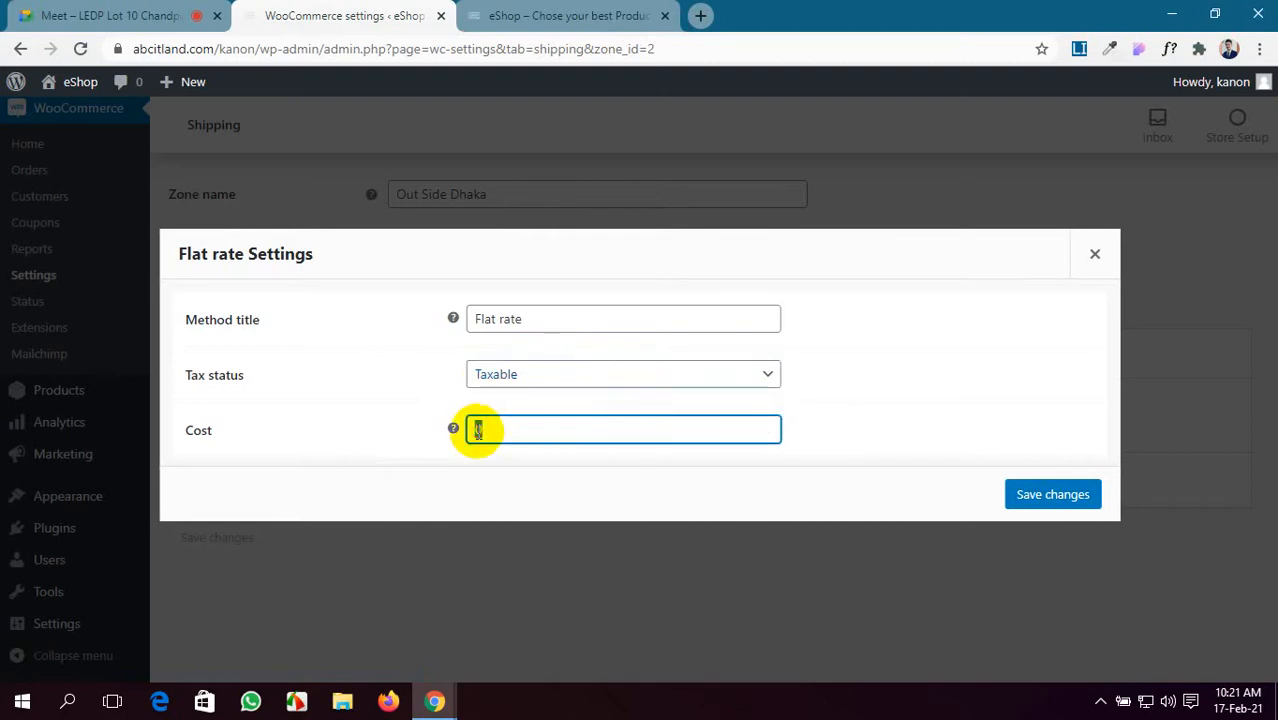
type("100")
left_click(1052, 494)
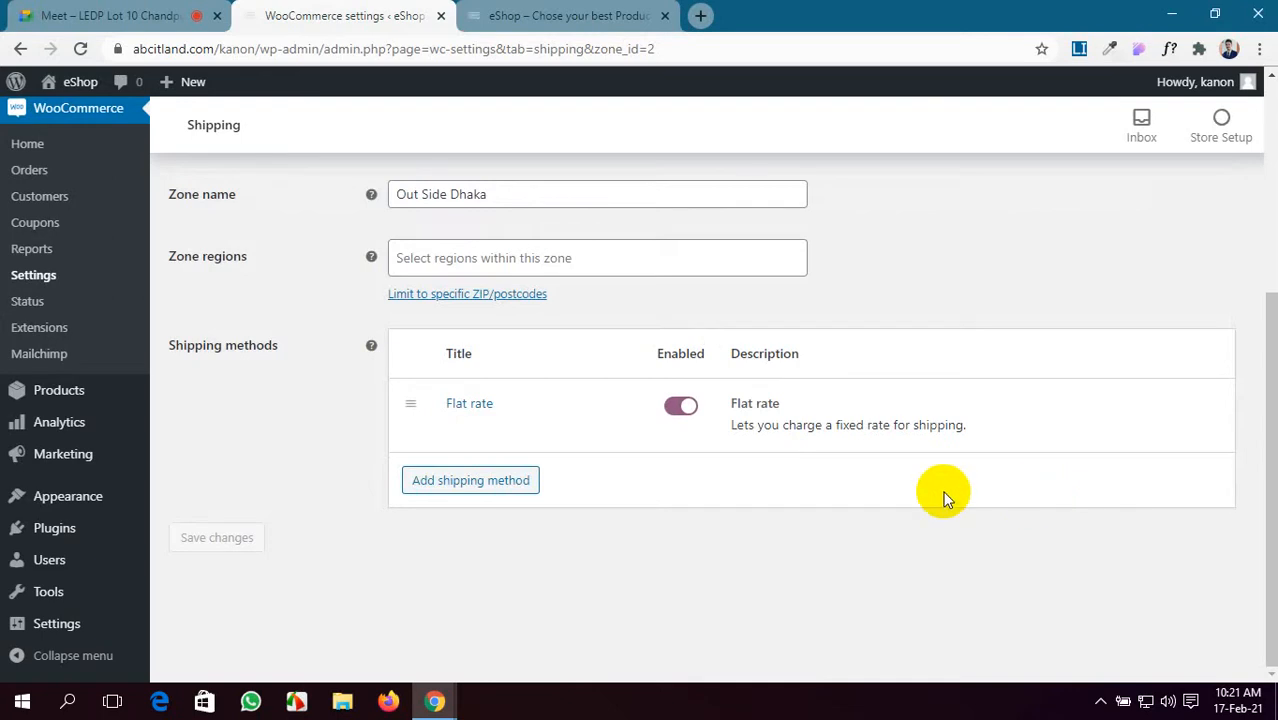
scroll(465, 432, "up", 2)
scroll(462, 434, "down", 2)
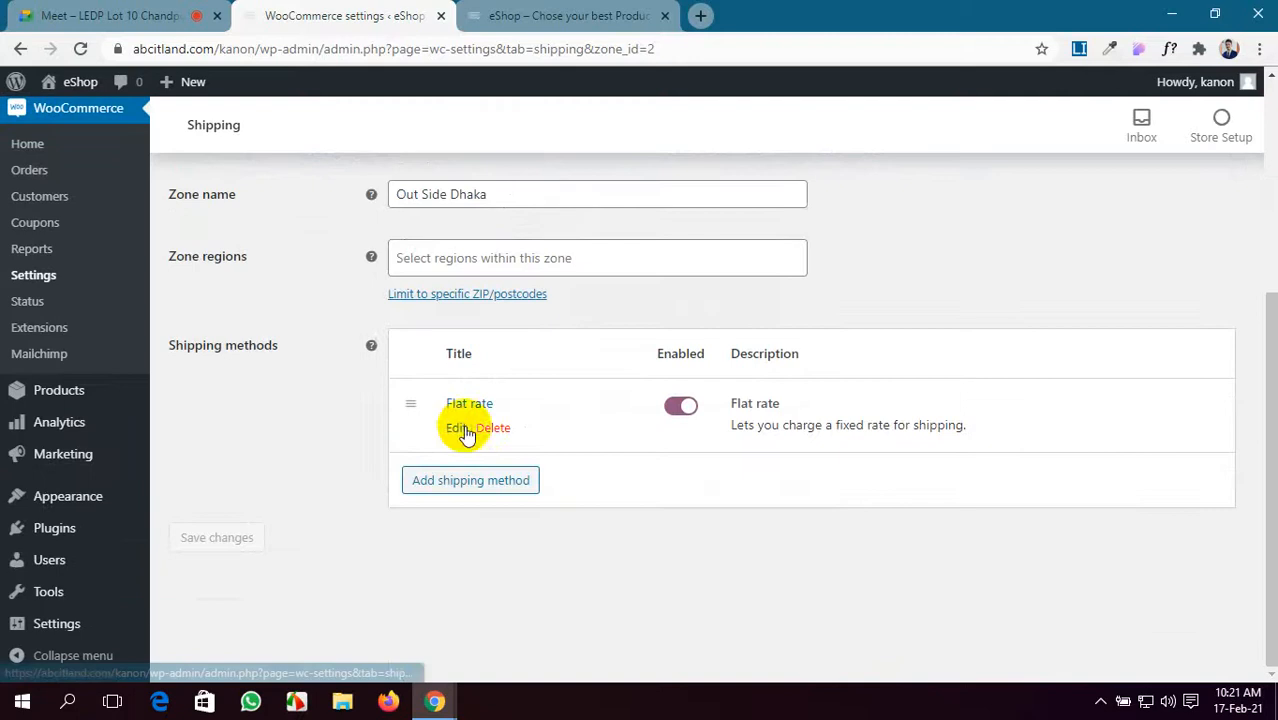
scroll(414, 436, "up", 4)
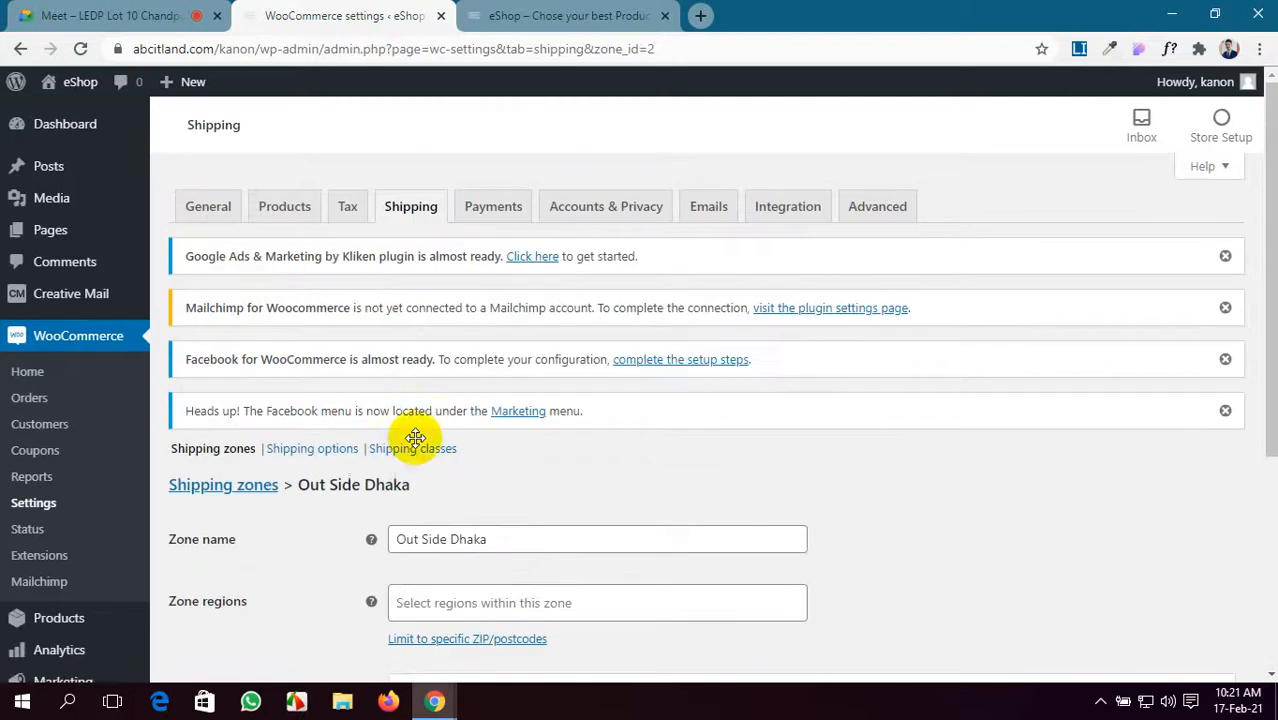
- On the Payments tab, switch on Direct bank transfer and Cash on delivery, then save
left_click(483, 206)
left_click(729, 157)
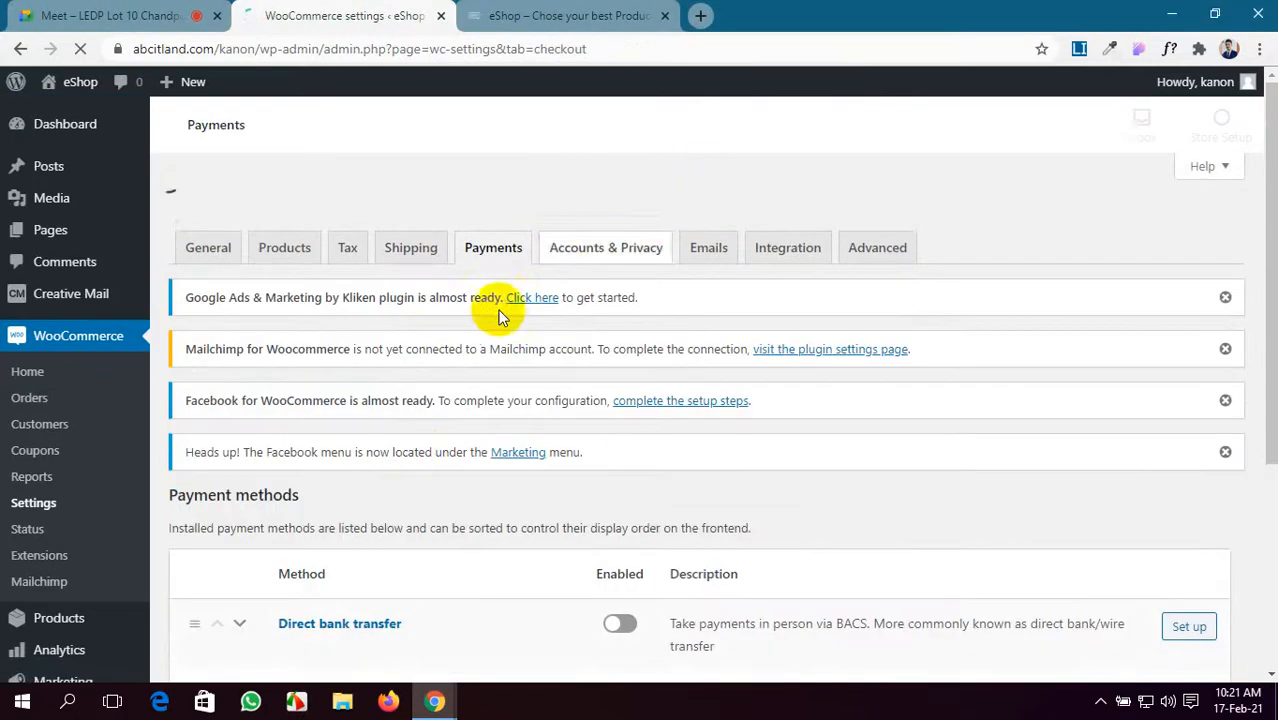
scroll(433, 462, "down", 3)
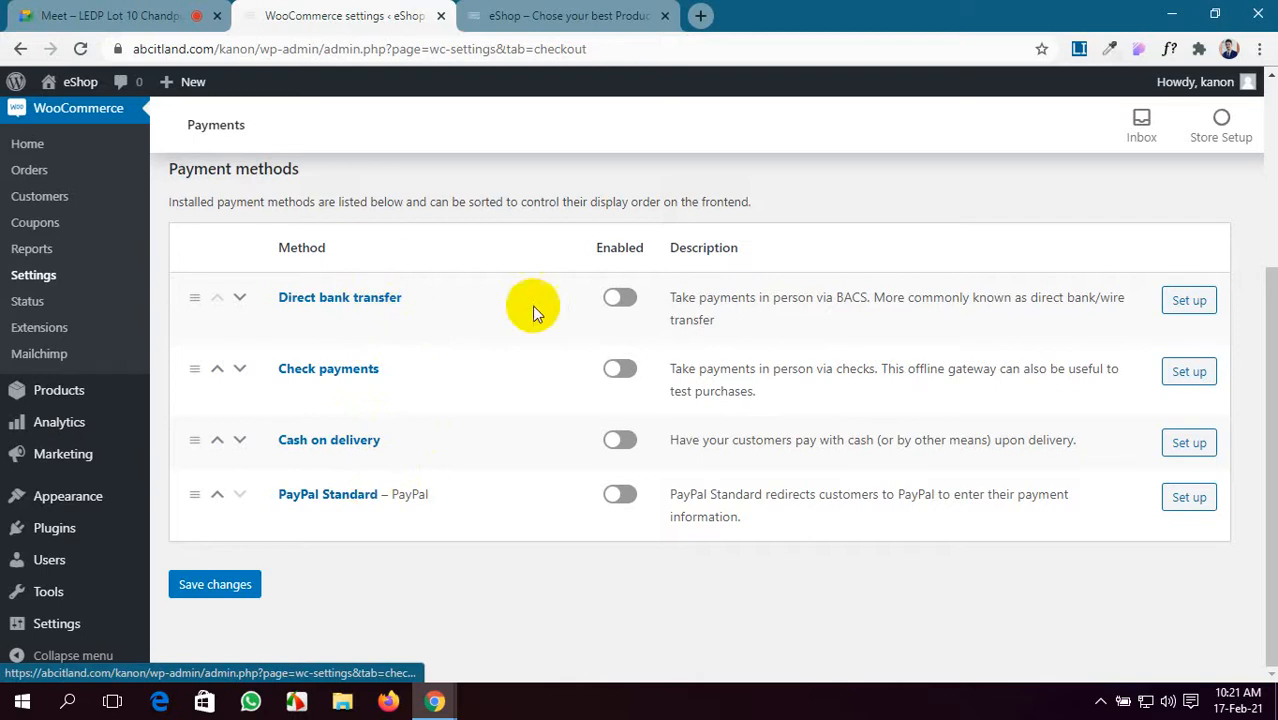
left_click(620, 296)
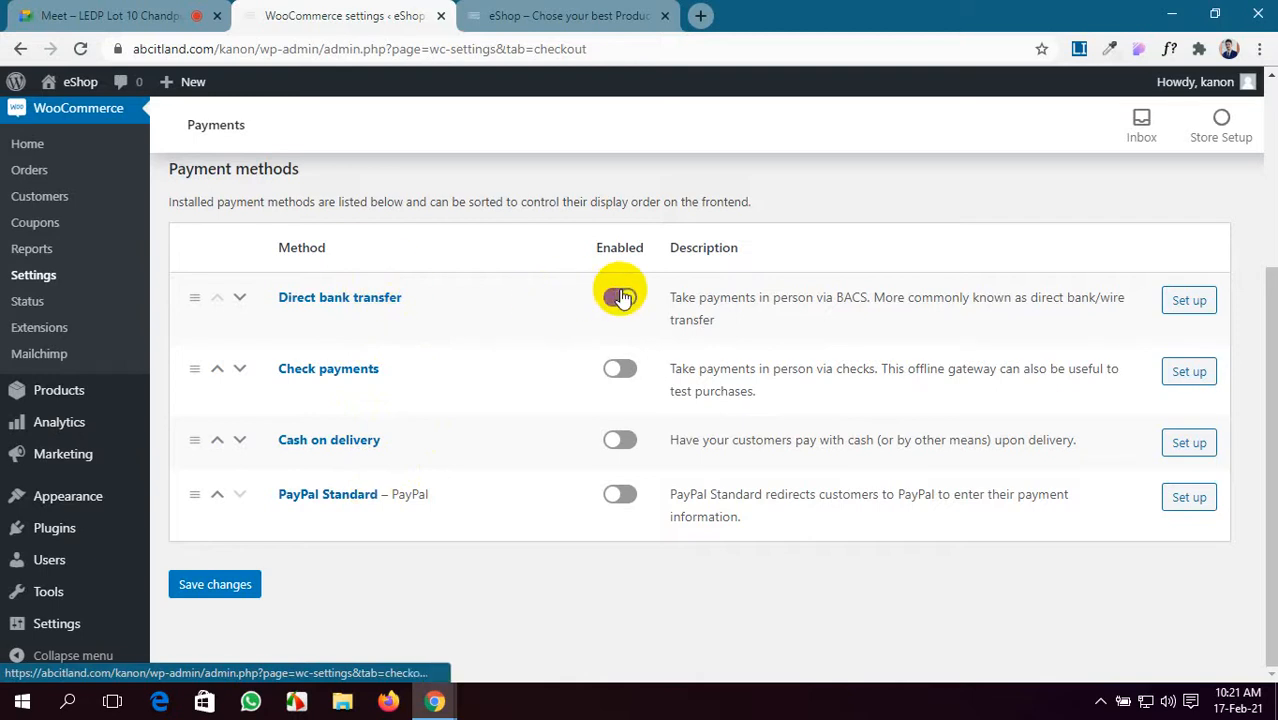
left_click(614, 444)
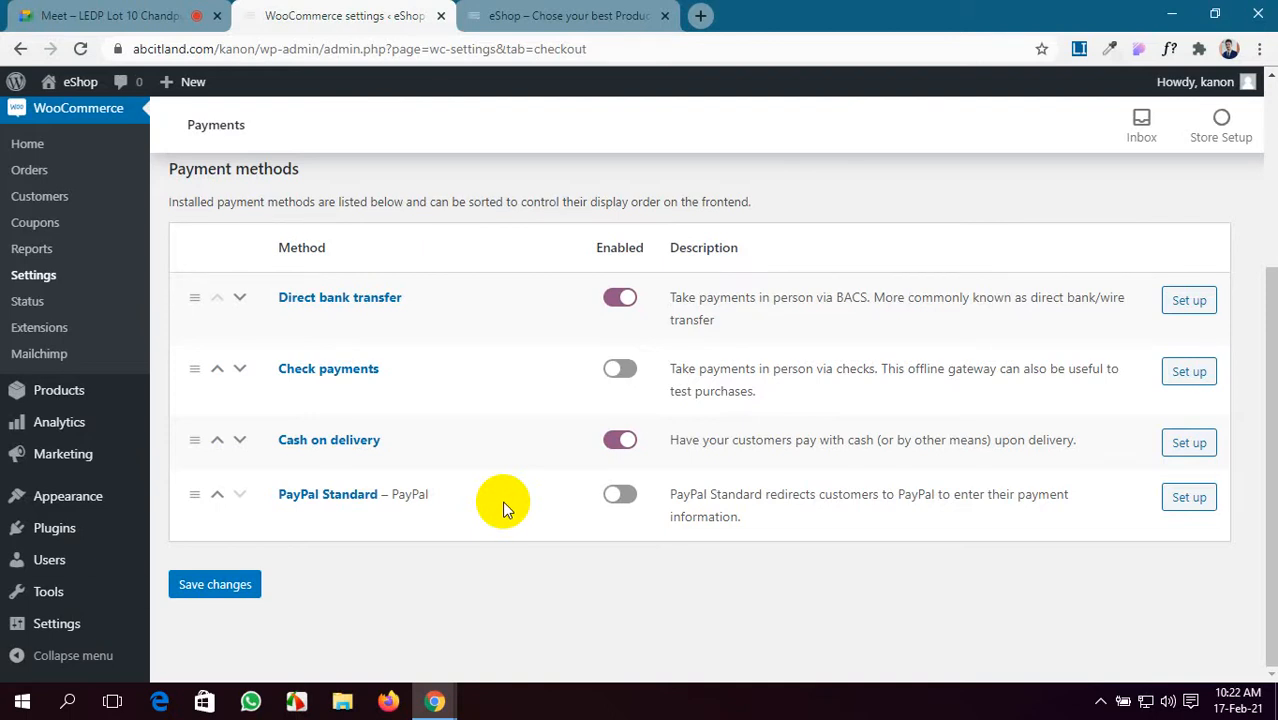
left_click(241, 592)
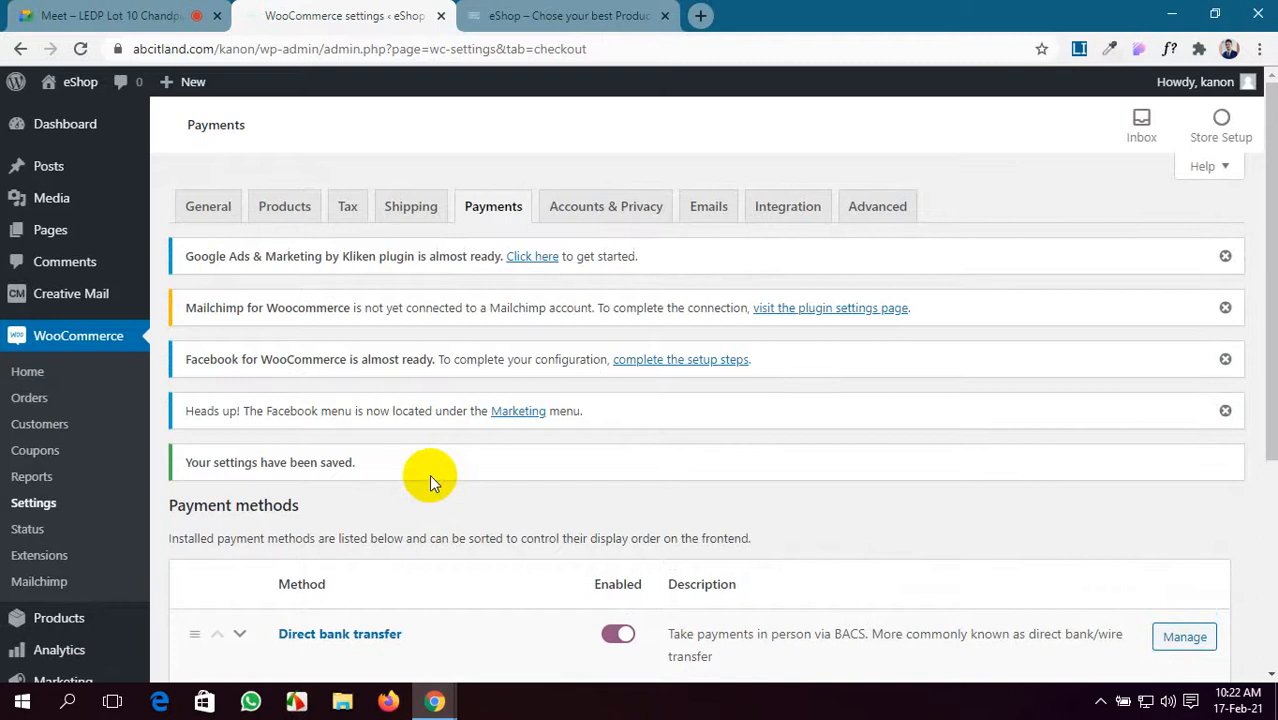
- In Accounts & Privacy, tick log-in at checkout and account creation at checkout and on My account
left_click(568, 207)
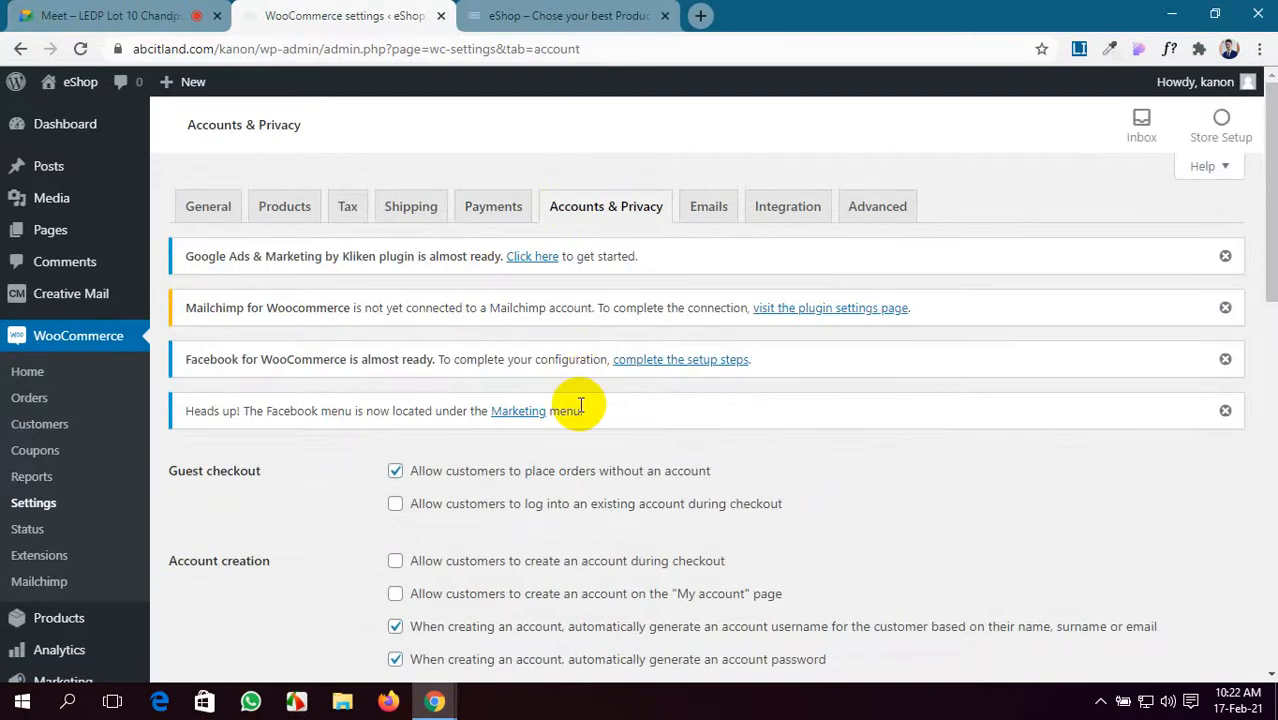
scroll(246, 476, "down", 1)
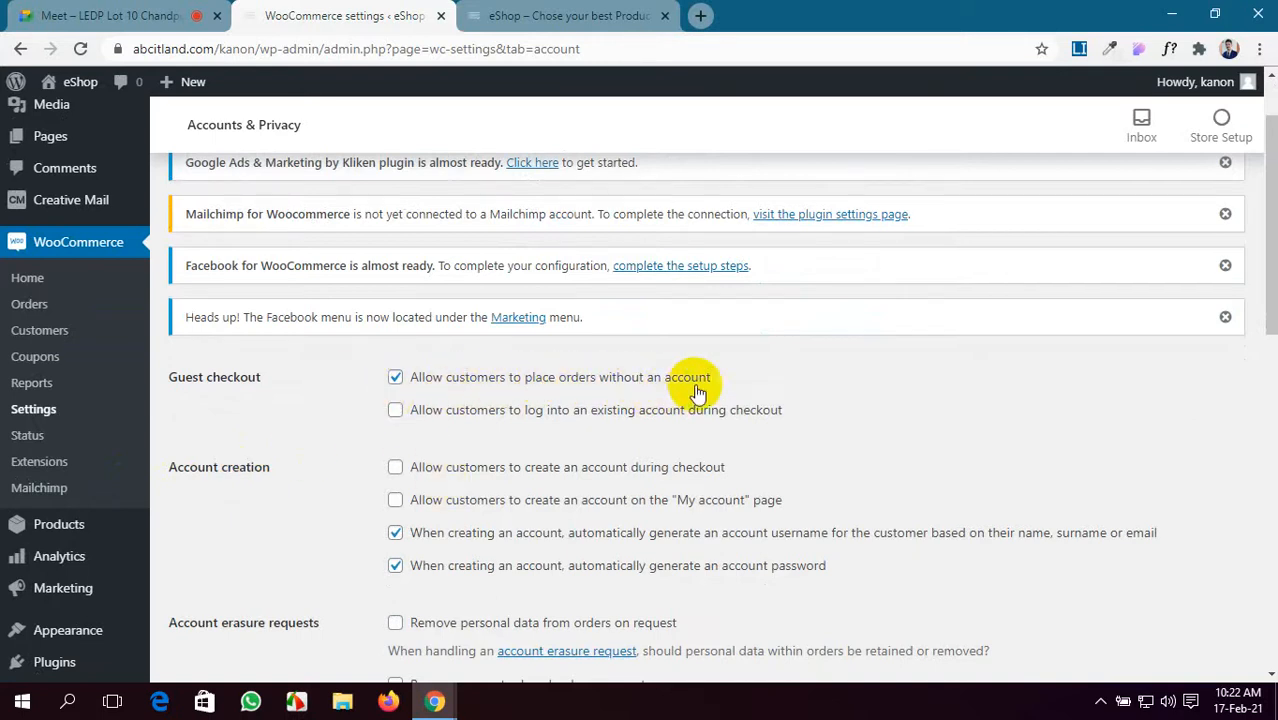
left_click(397, 416)
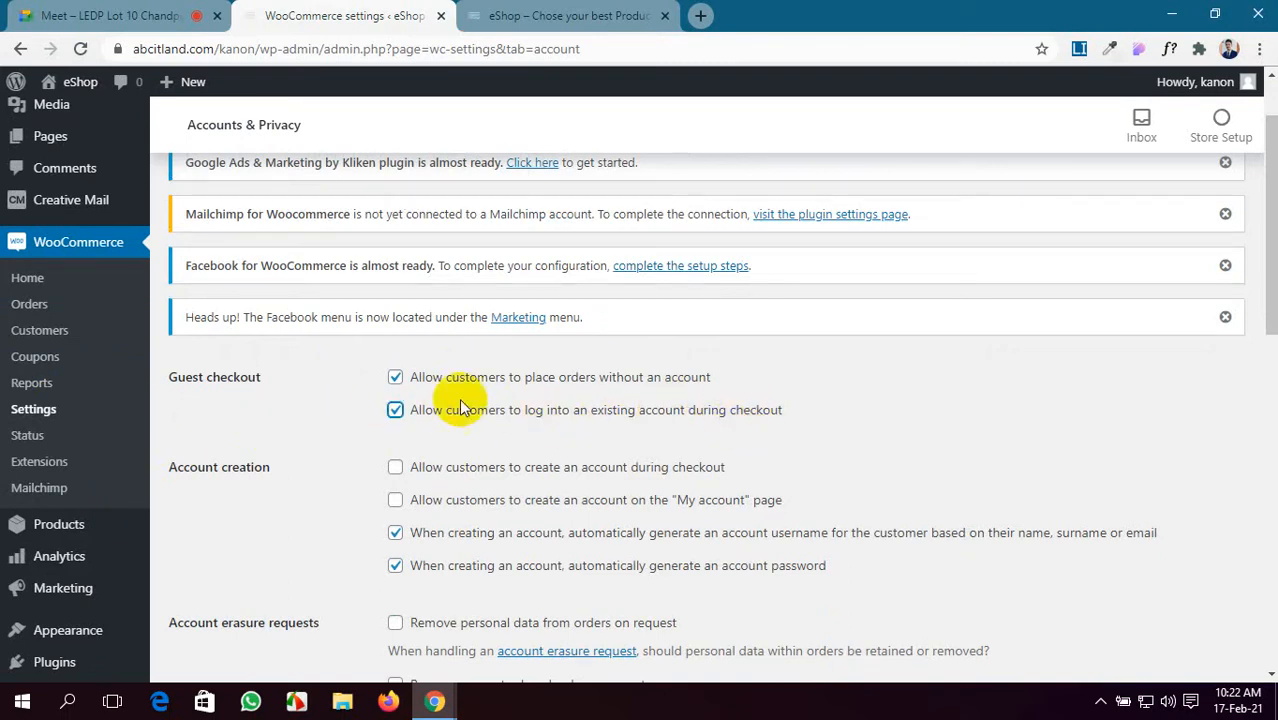
scroll(657, 510, "down", 2)
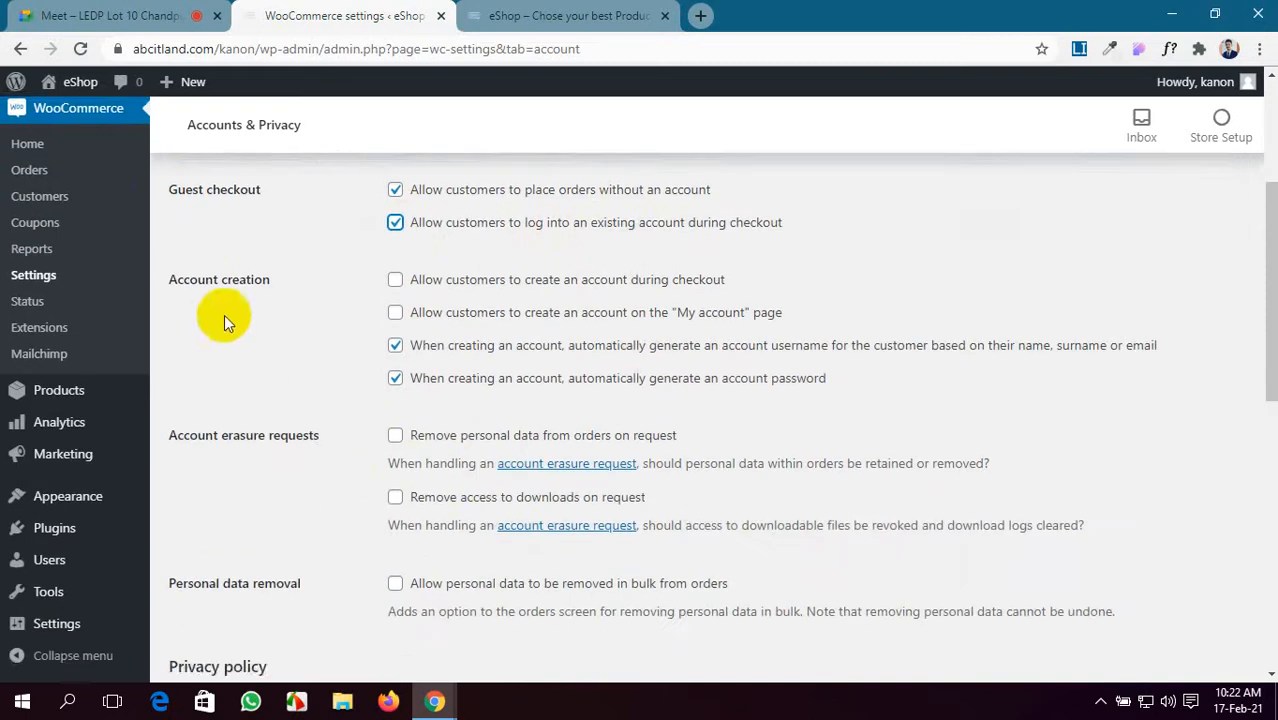
scroll(220, 314, "up", 1)
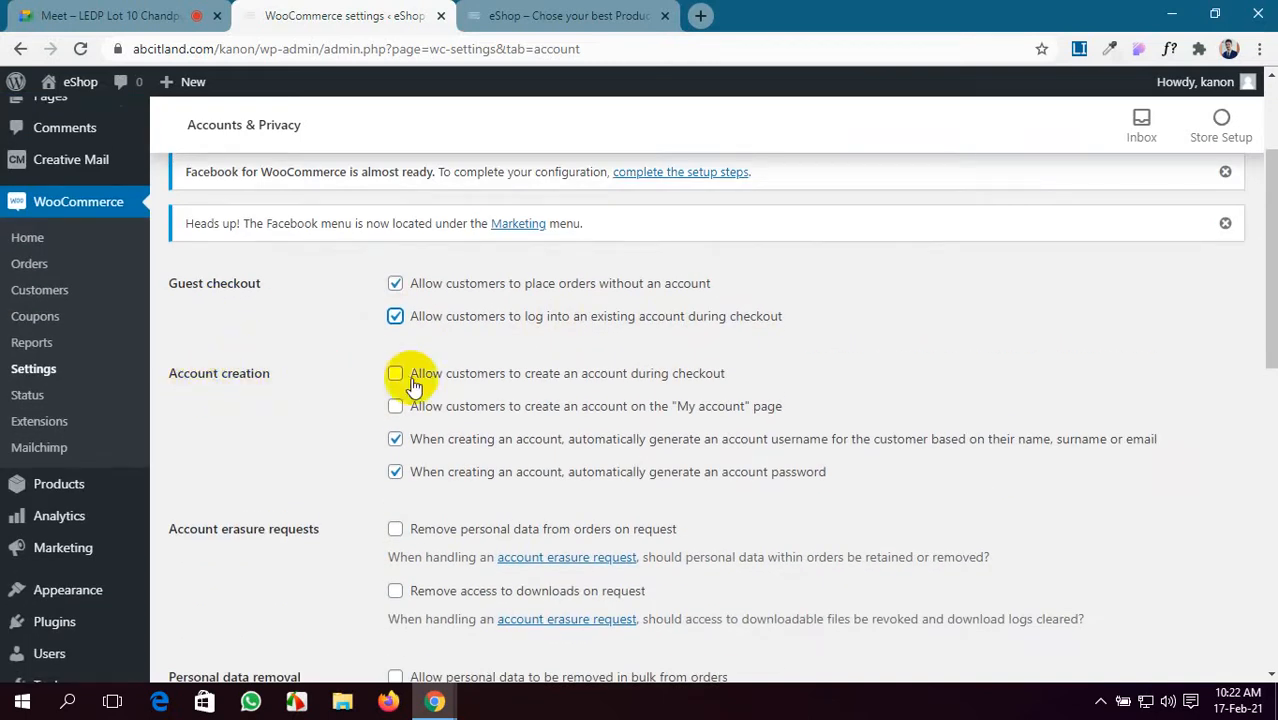
scroll(420, 375, "up", 1)
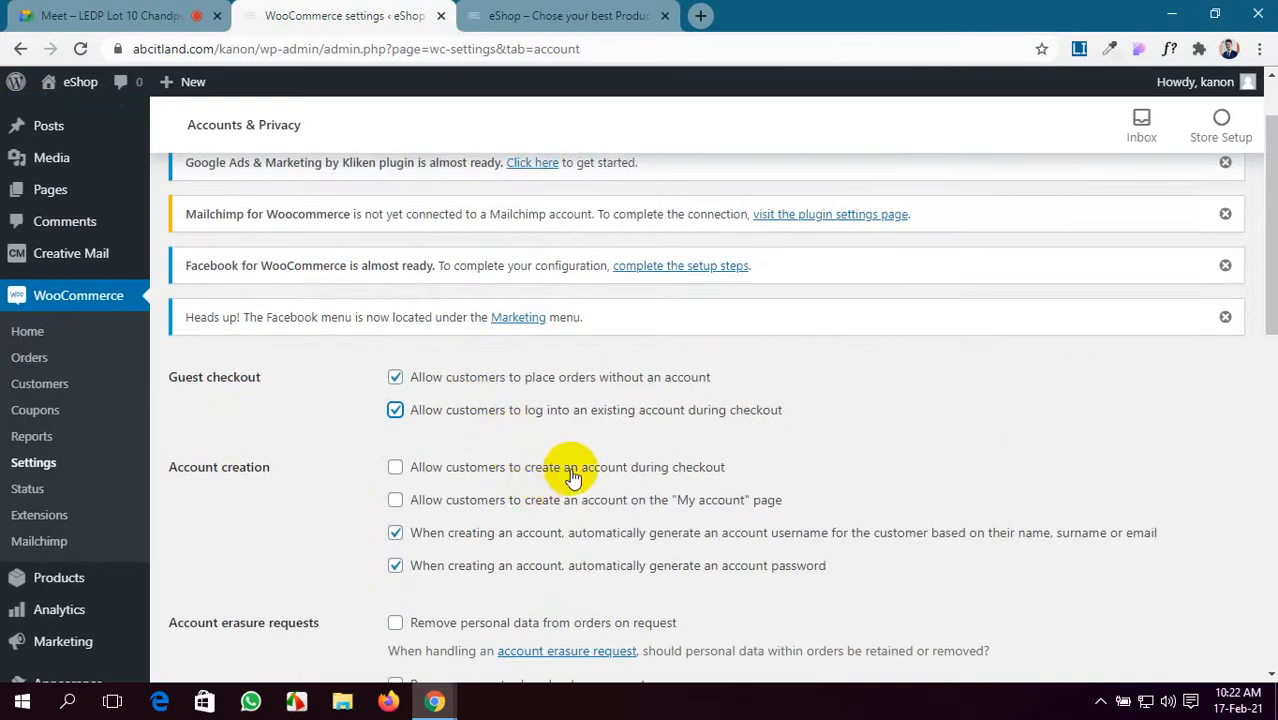
left_click(396, 468)
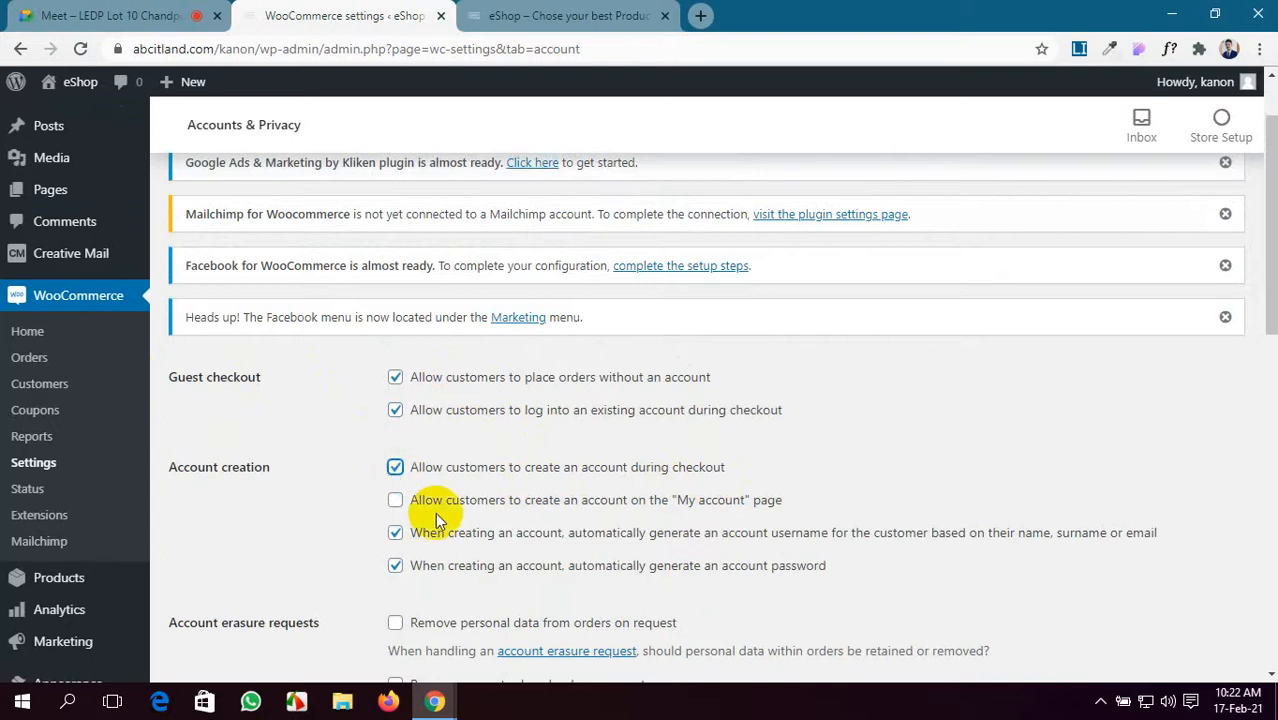
scroll(435, 512, "down", 1)
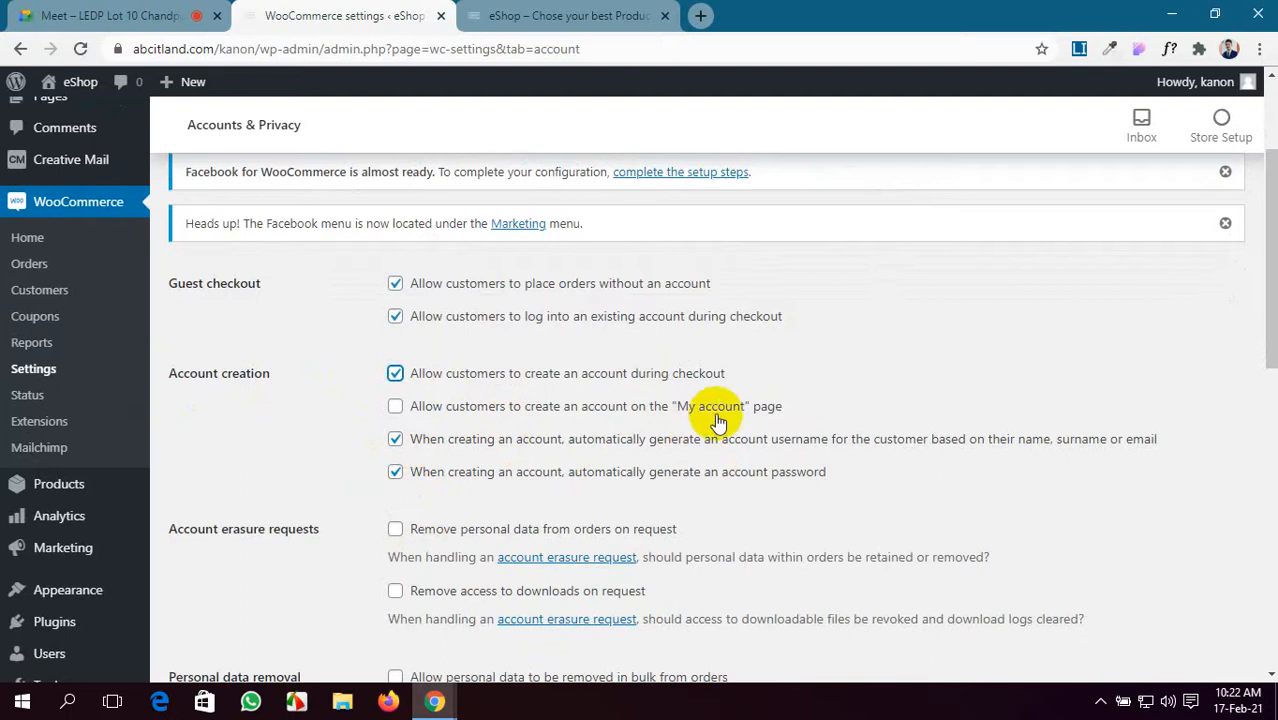
left_click(395, 408)
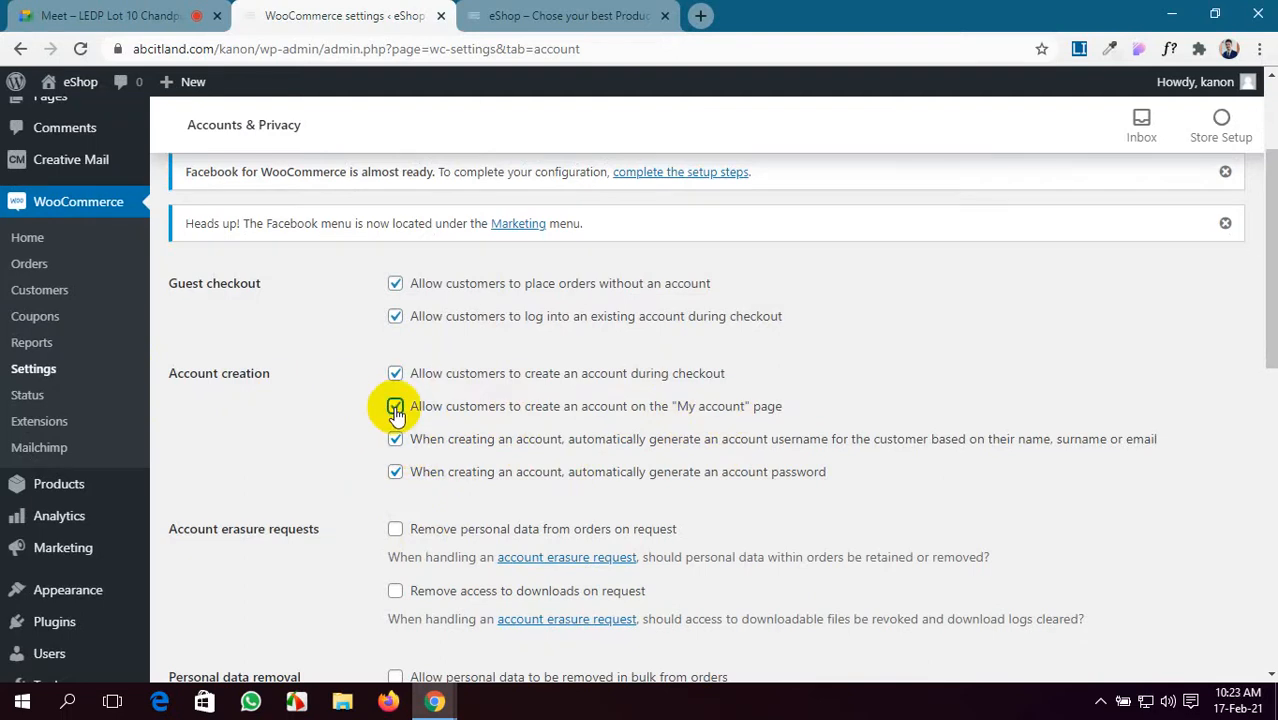
scroll(397, 413, "down", 1)
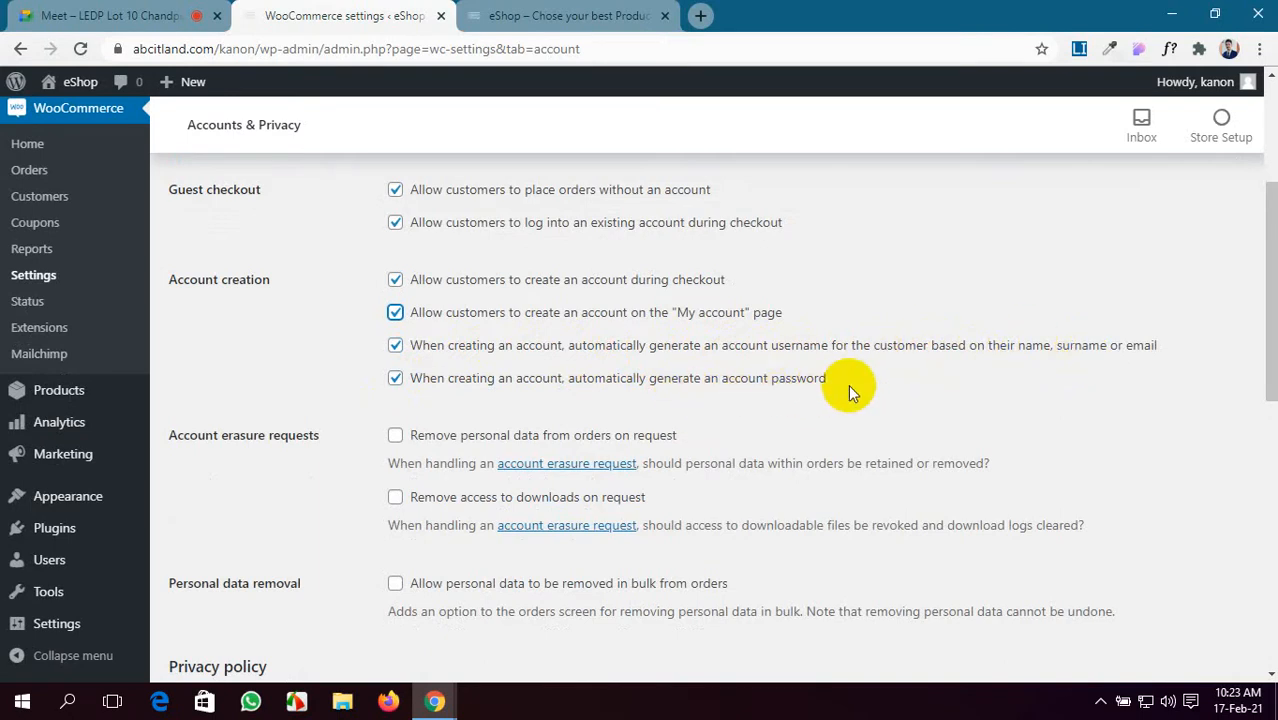
scroll(420, 448, "down", 2)
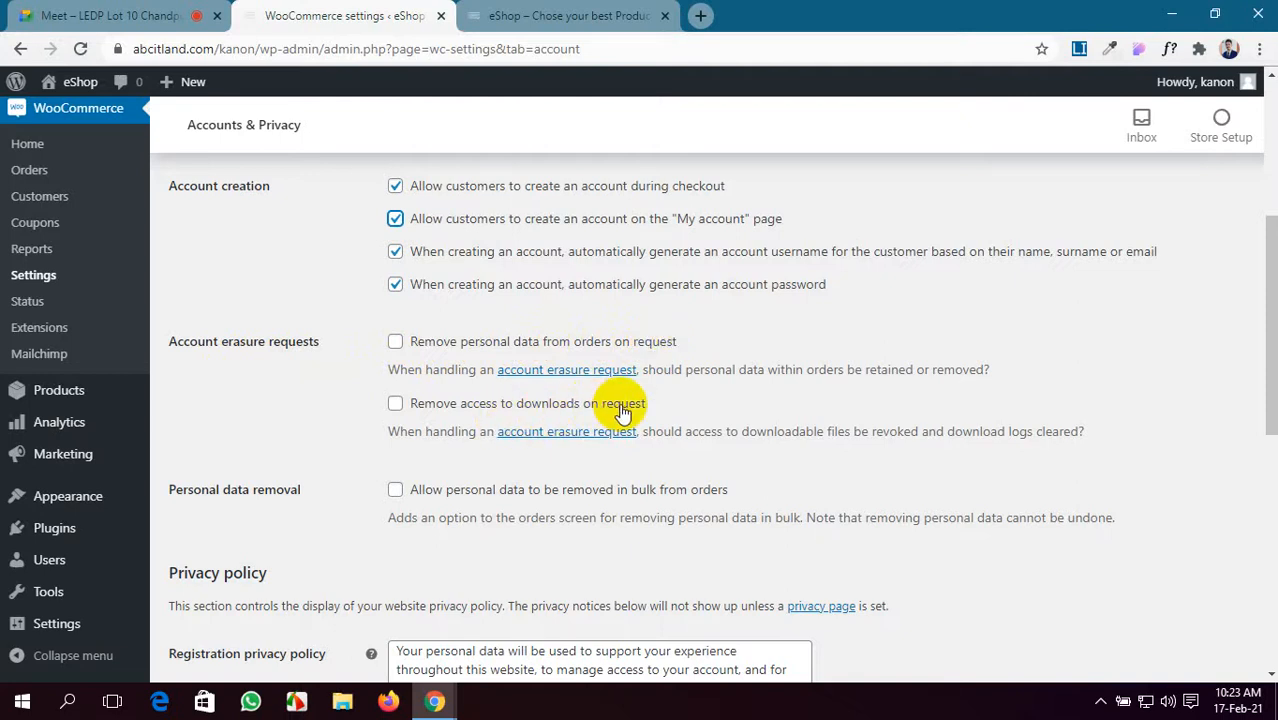
scroll(620, 412, "down", 1)
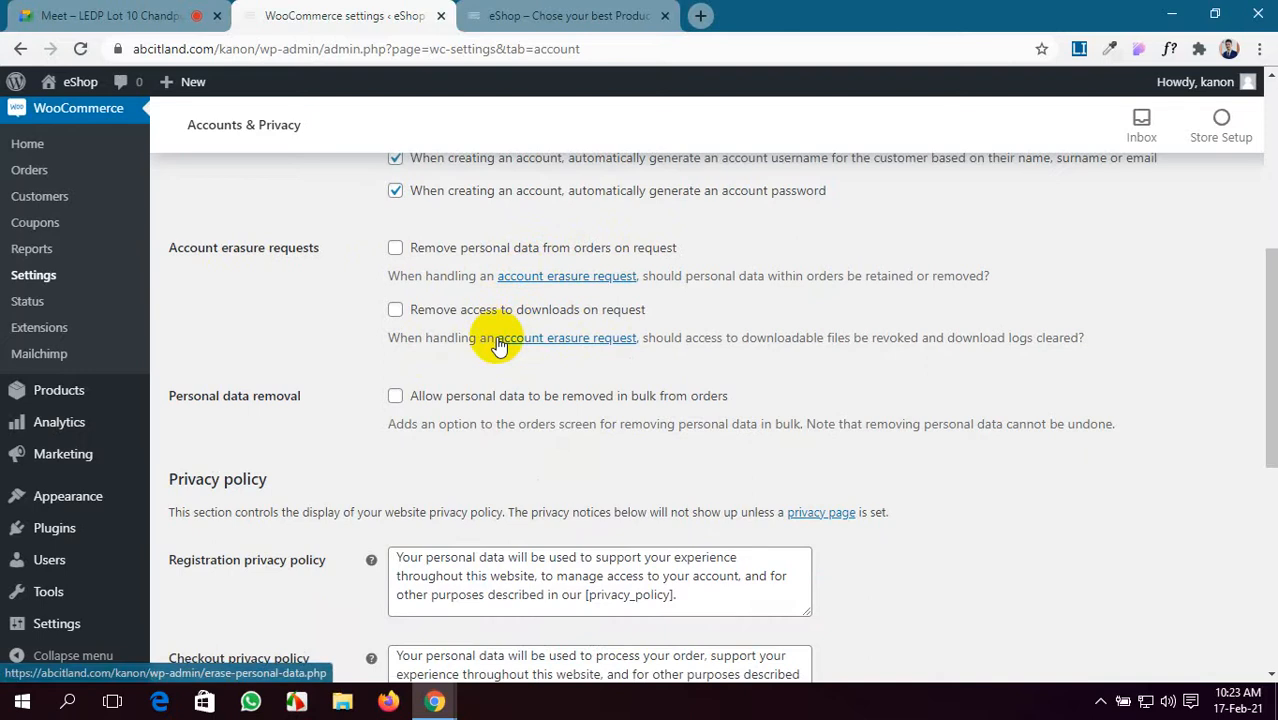
left_click(95, 15)
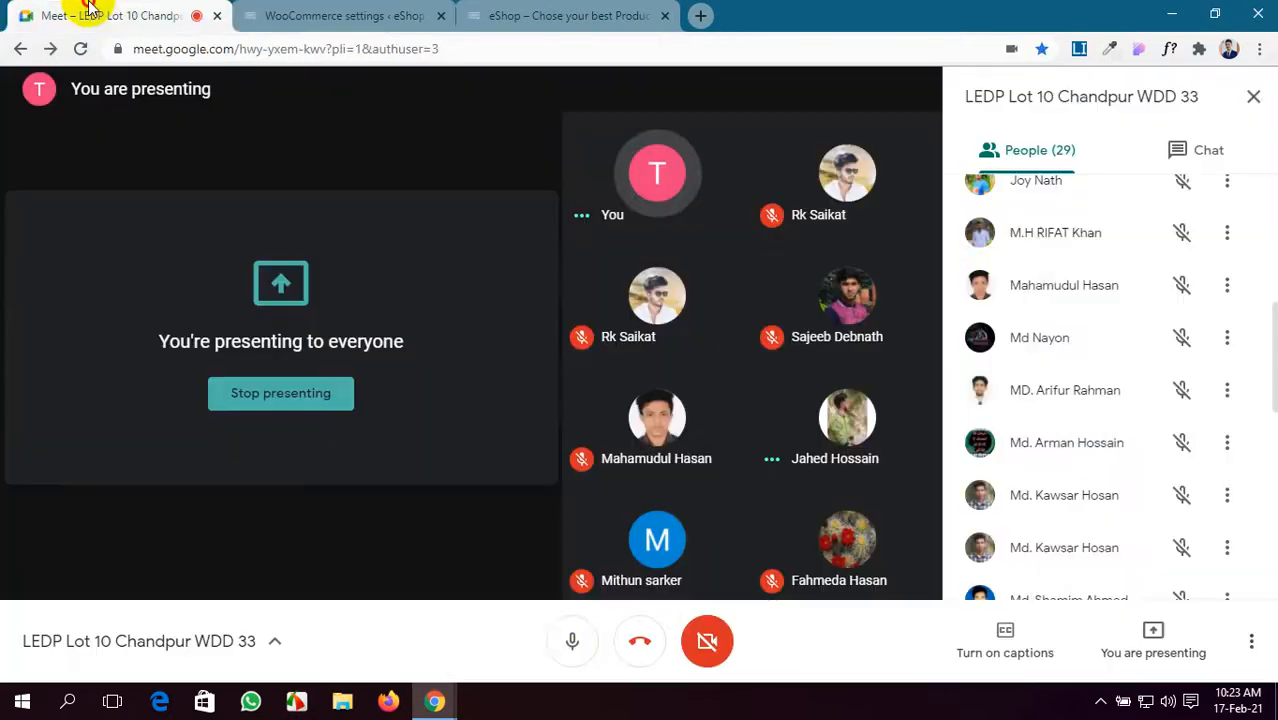
left_click(571, 638)
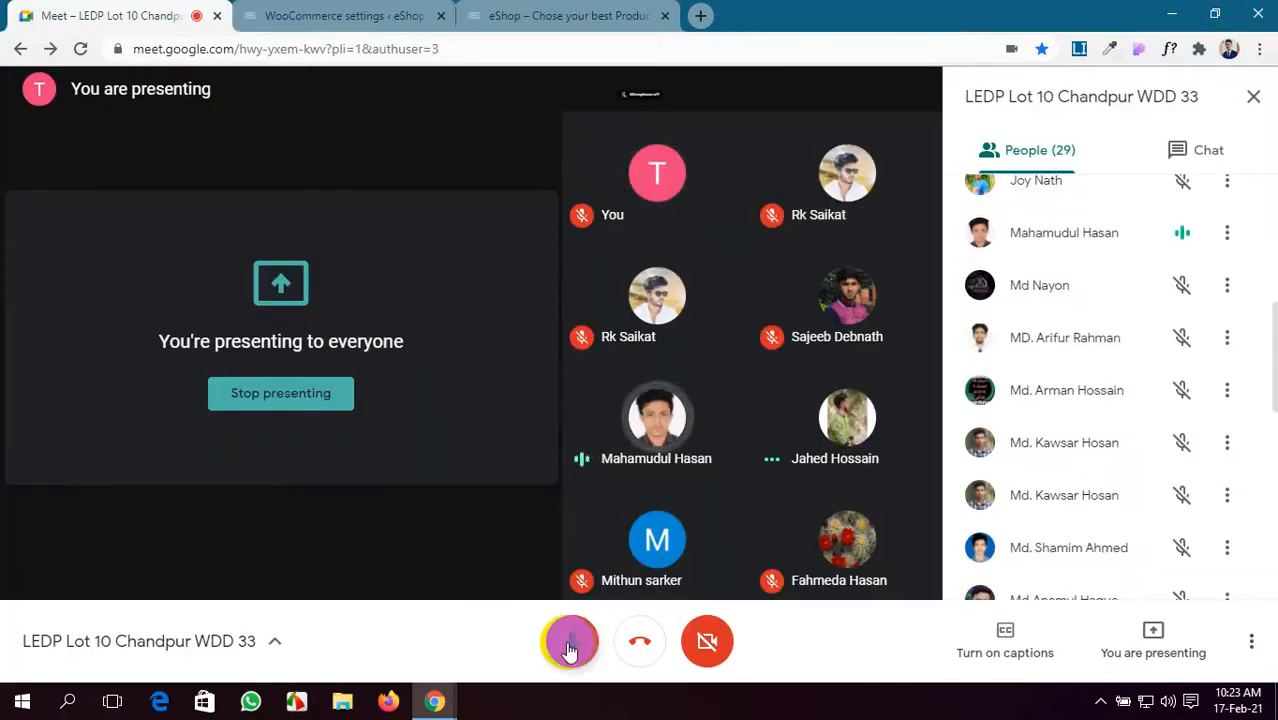
left_click(297, 704)
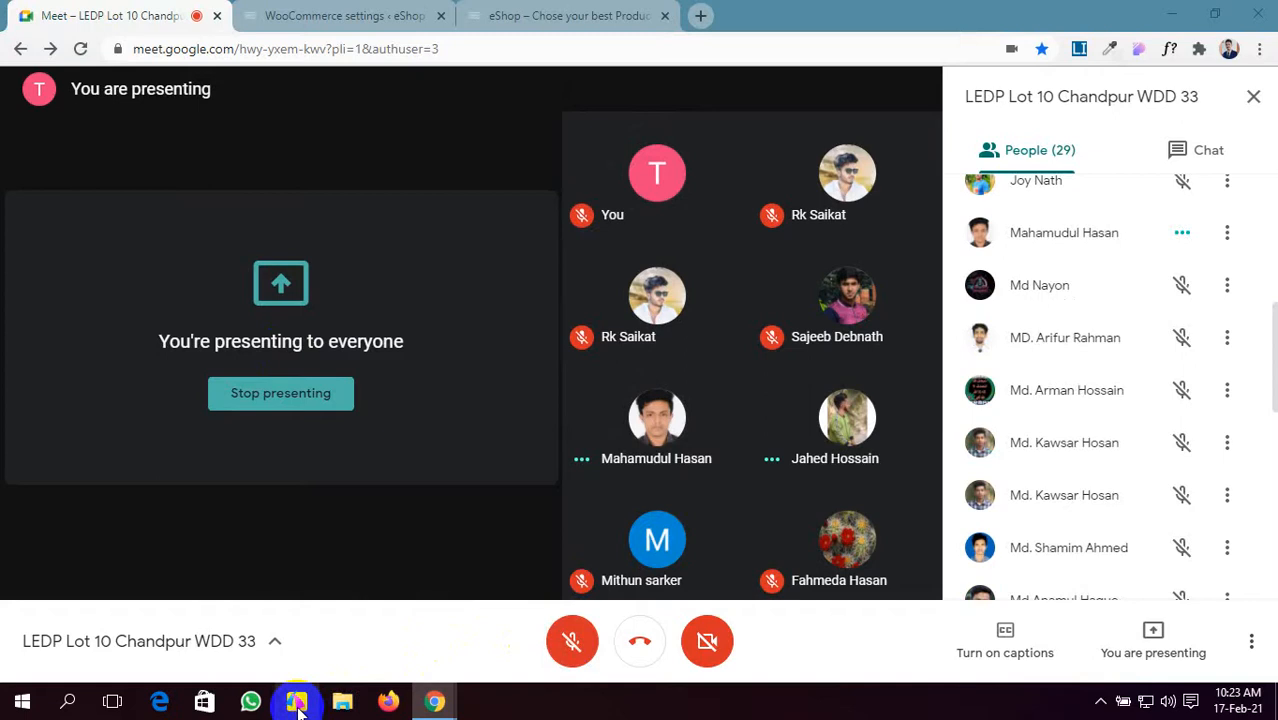
left_click(573, 640)
left_click(335, 12)
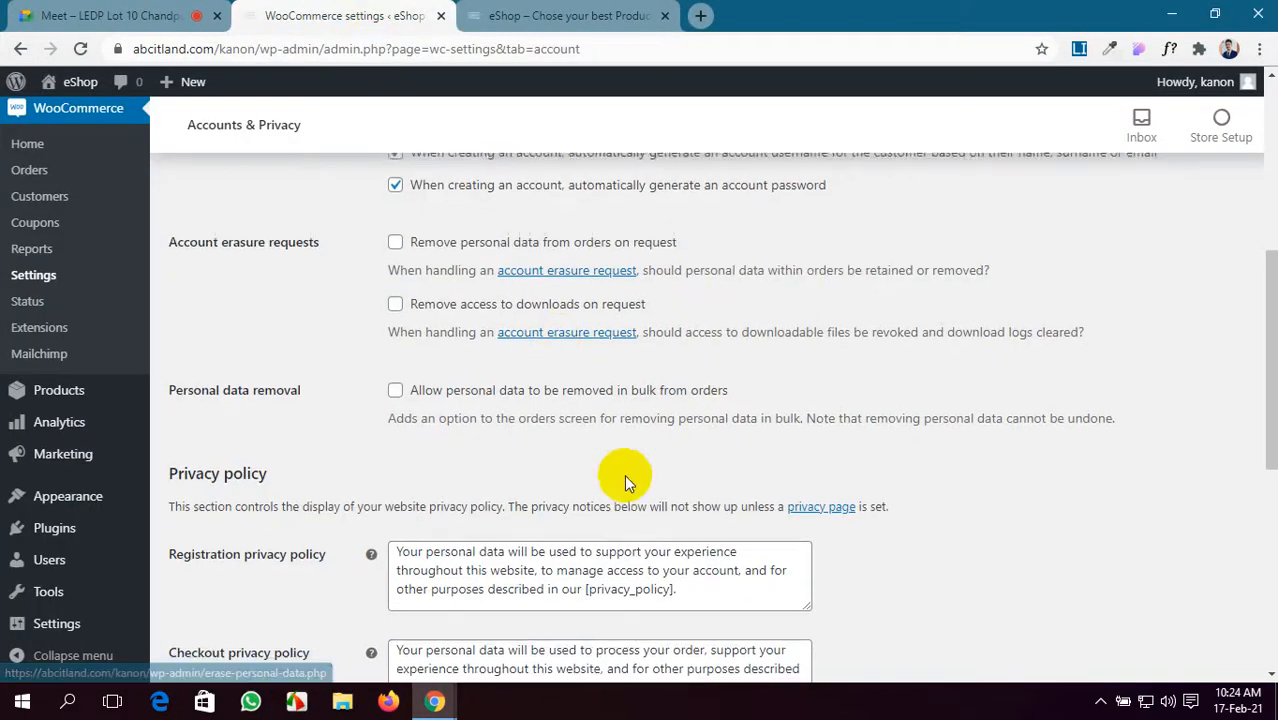
- Save the Accounts & Privacy changes, then go to the Emails settings
scroll(622, 475, "down", 1)
scroll(372, 250, "down", 2)
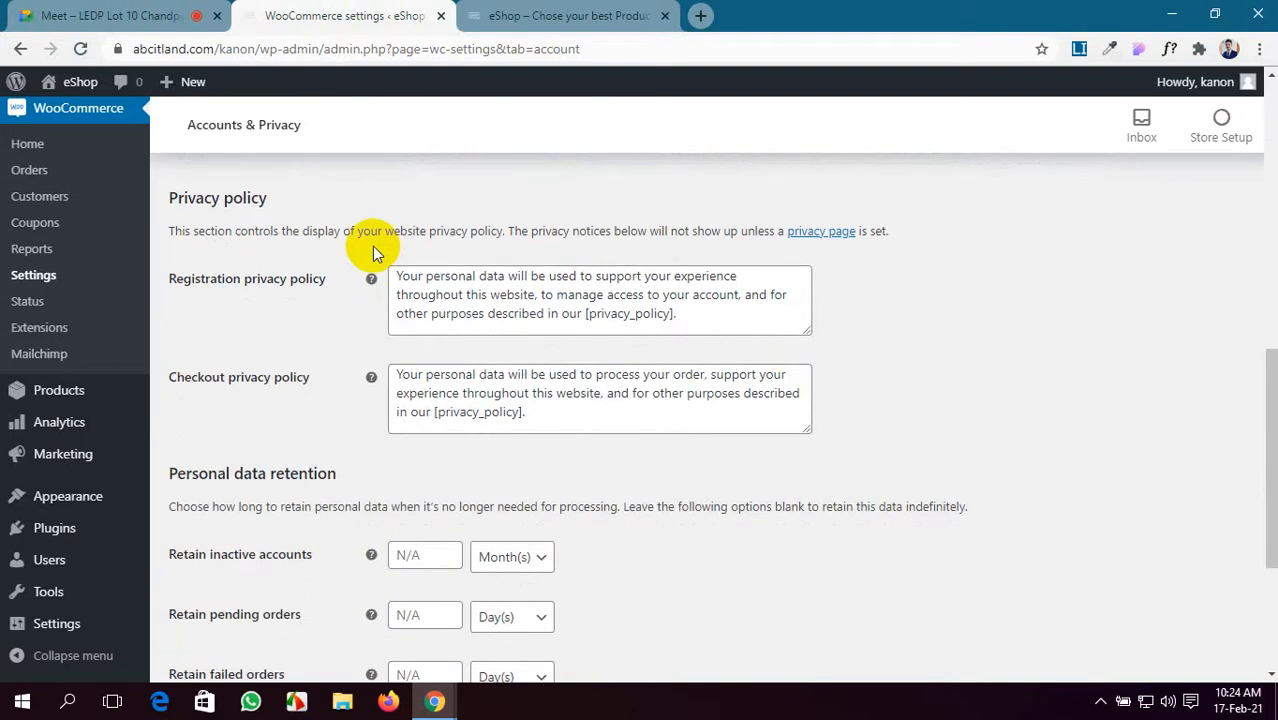
scroll(372, 246, "down", 1)
scroll(465, 556, "down", 2)
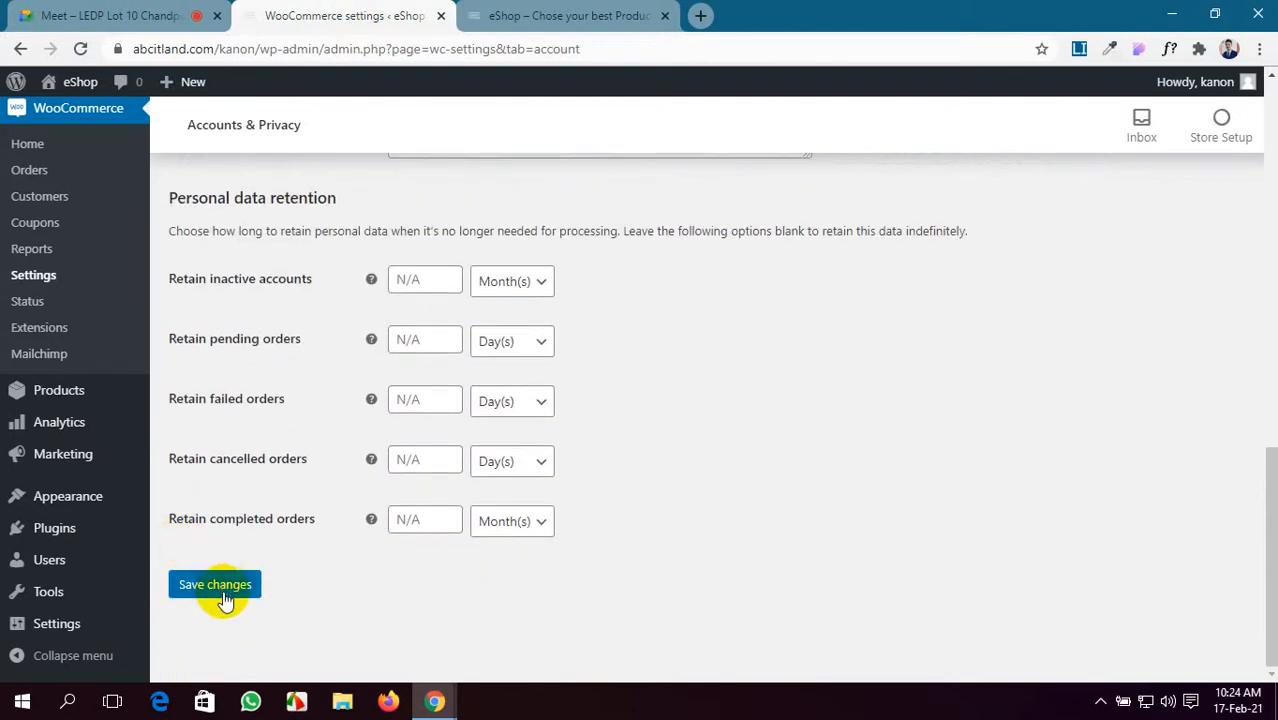
left_click(220, 590)
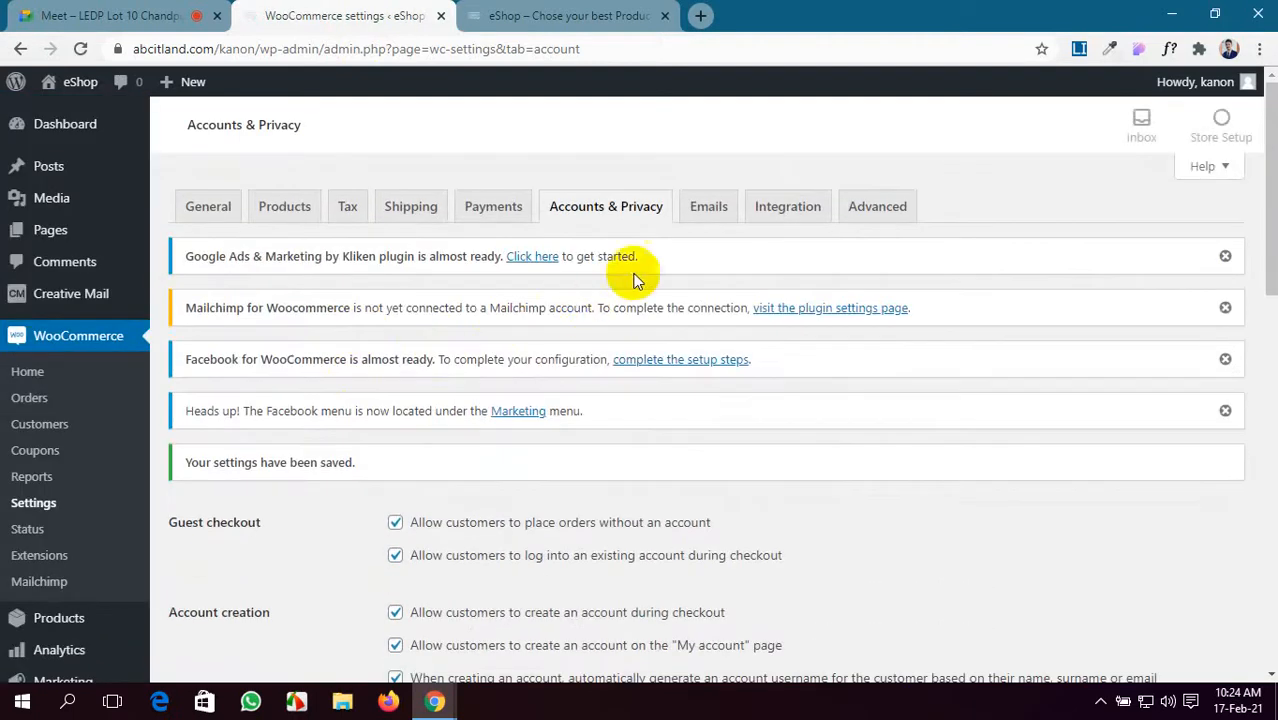
left_click(708, 212)
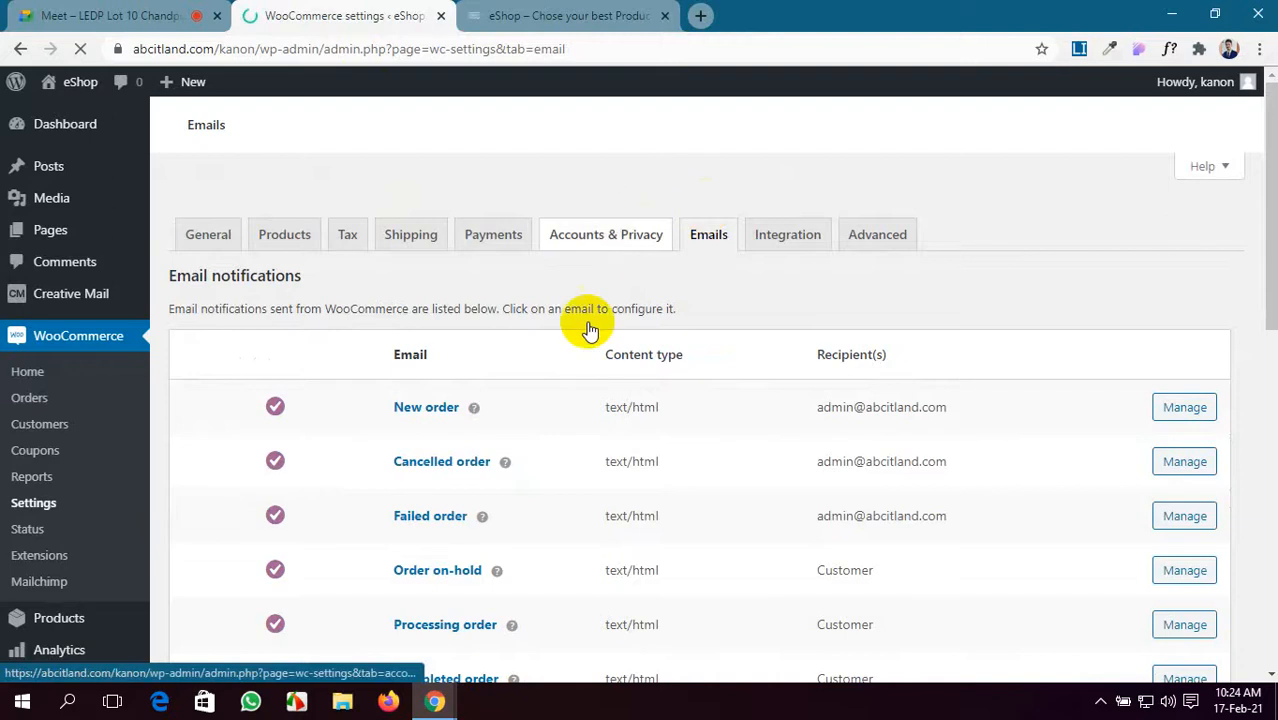
- Scroll through the Email notifications table to review New order, Cancelled order and other emails
scroll(613, 389, "down", 3)
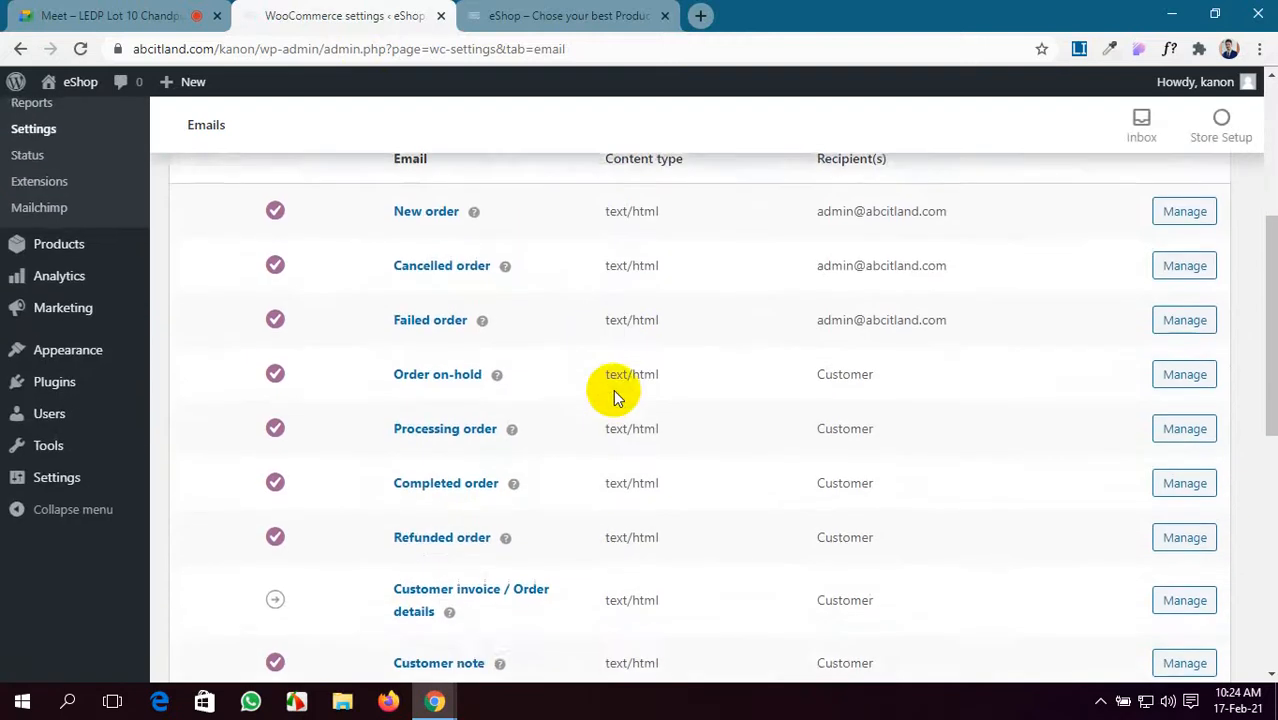
scroll(613, 396, "up", 1)
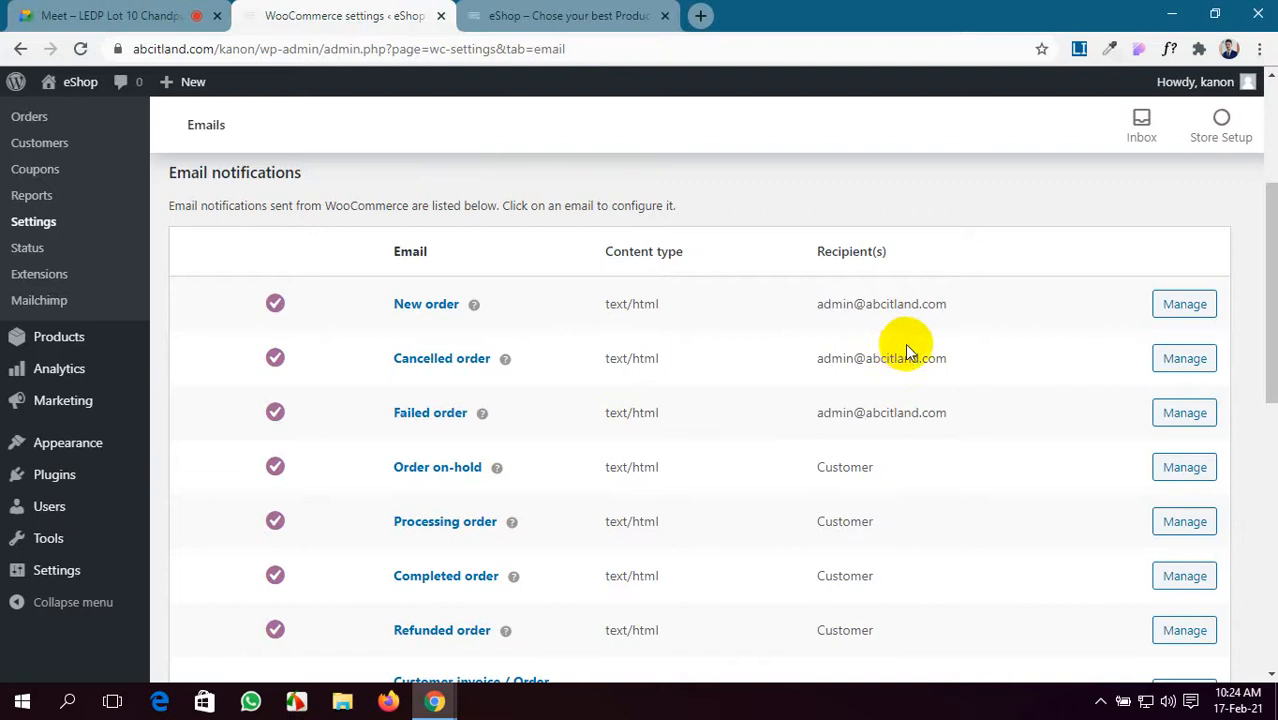
scroll(901, 374, "down", 5)
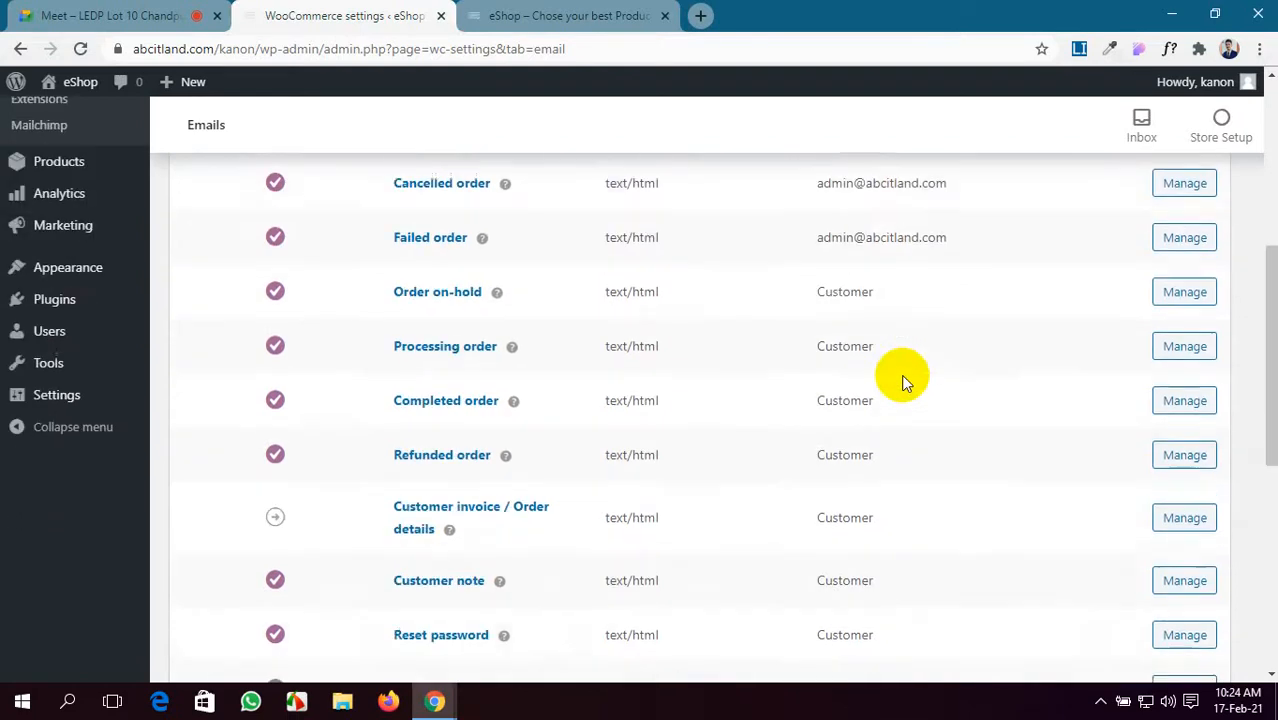
scroll(901, 376, "up", 5)
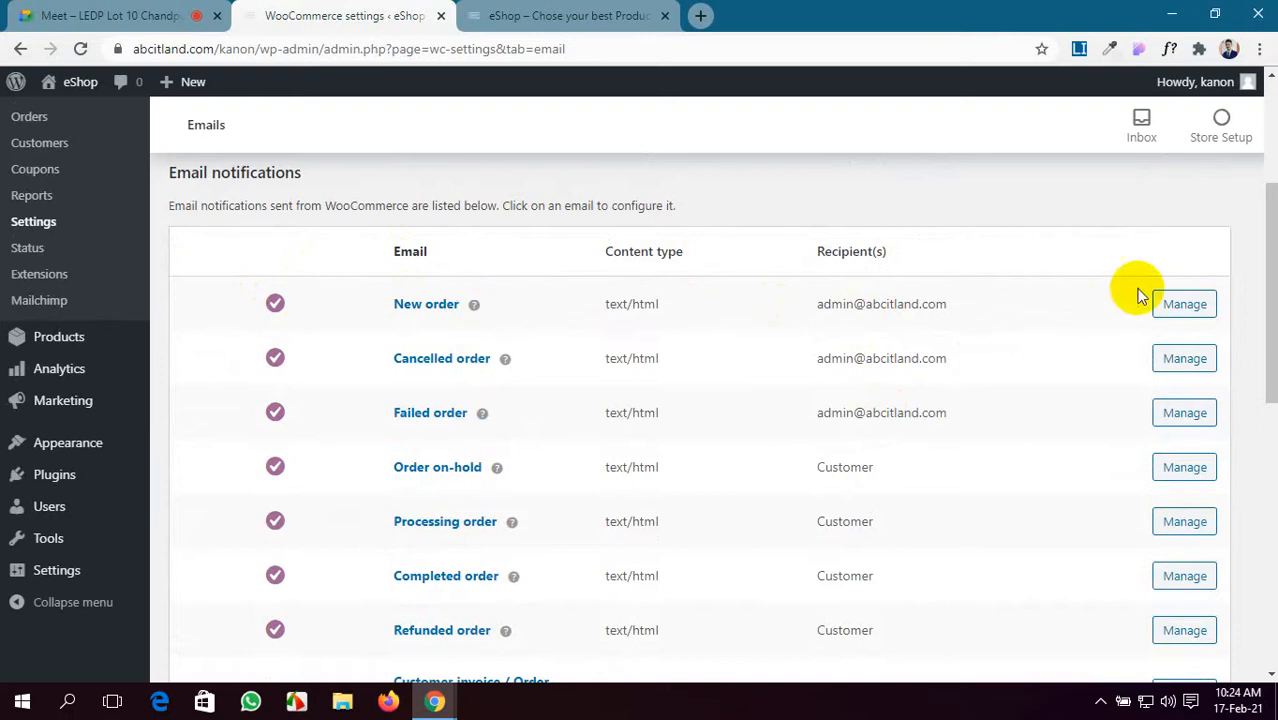
- Replace the New order email recipient with the store owner's e-mail address and save
left_click(1188, 306)
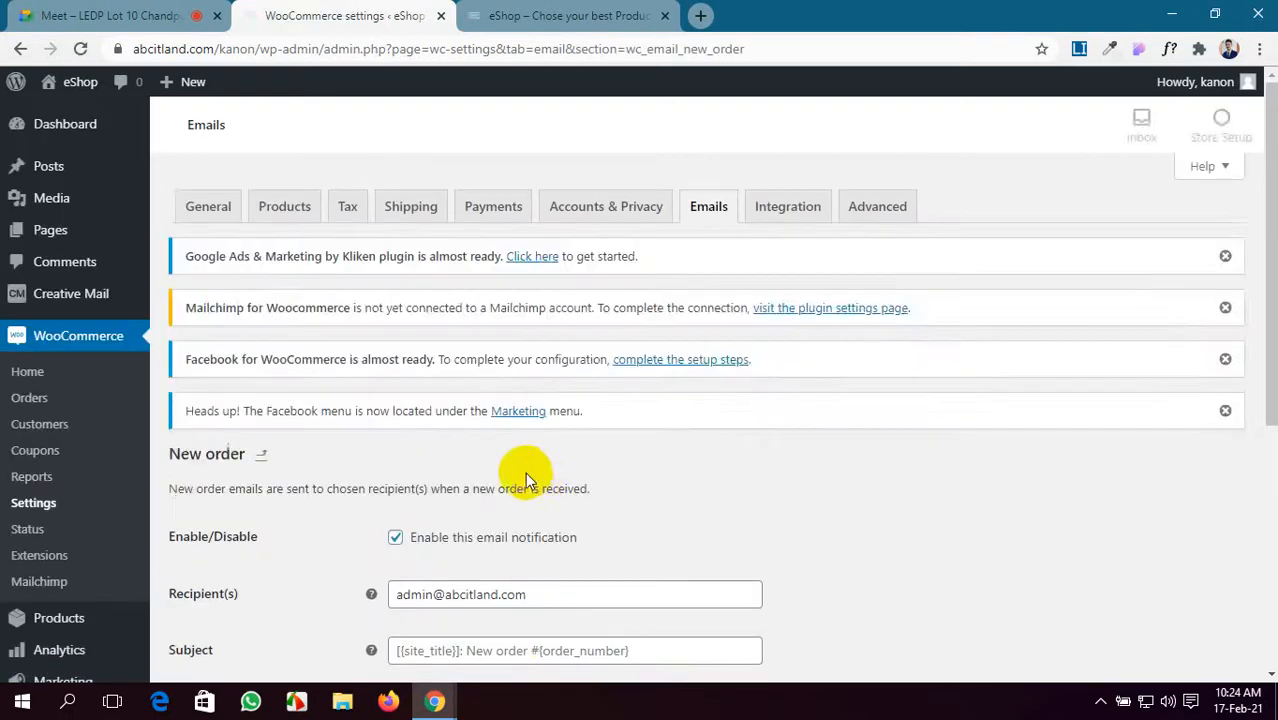
scroll(522, 485, "down", 3)
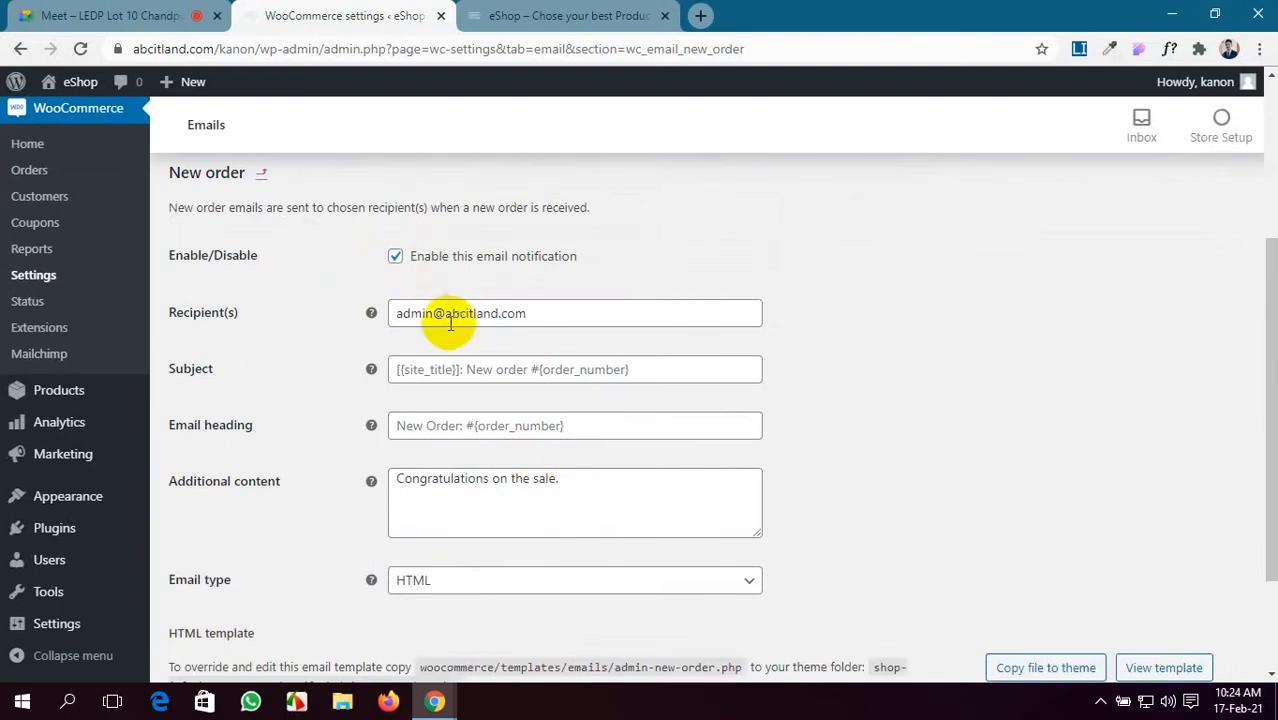
left_click_drag(549, 312, 357, 312)
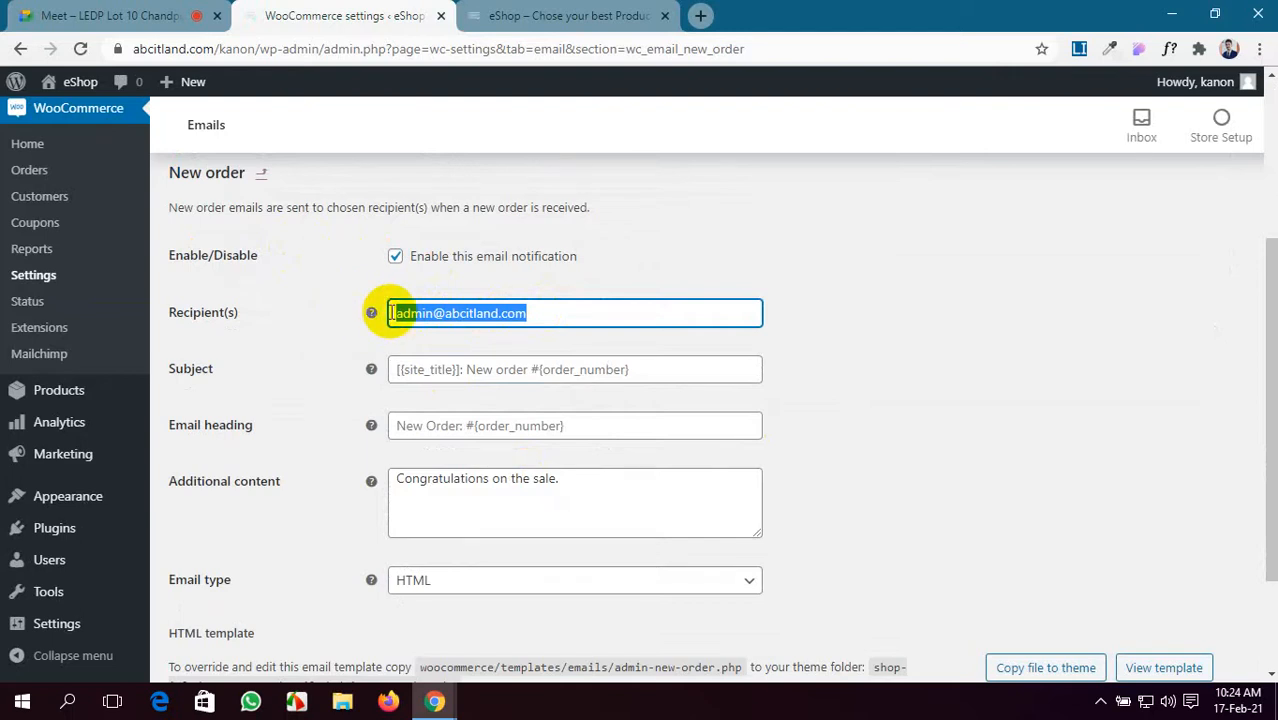
key("BackSpace")
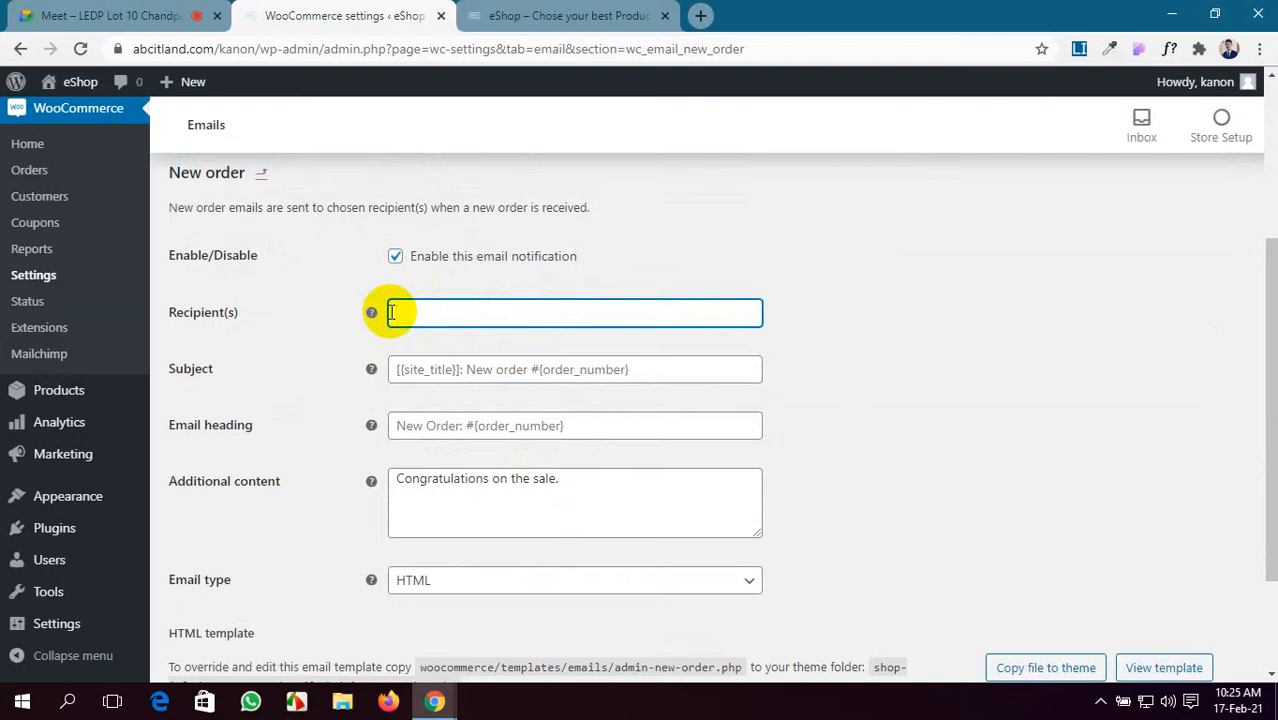
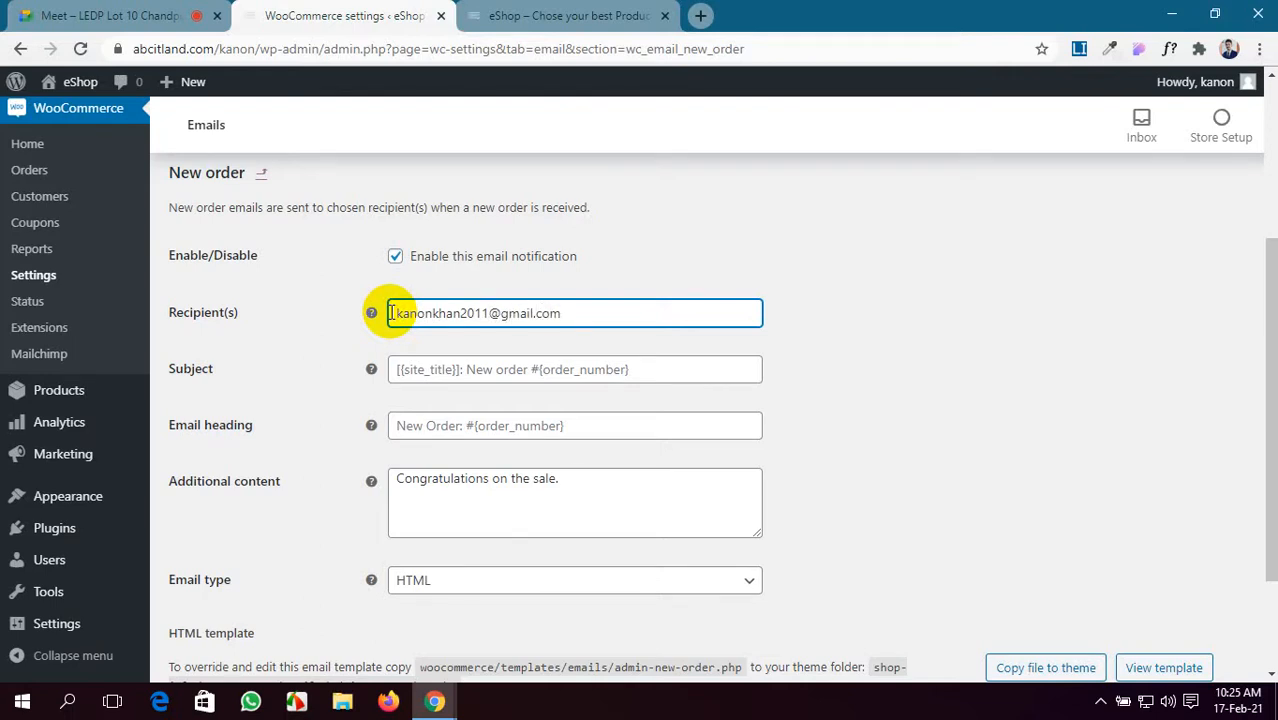
scroll(390, 312, "down", 3)
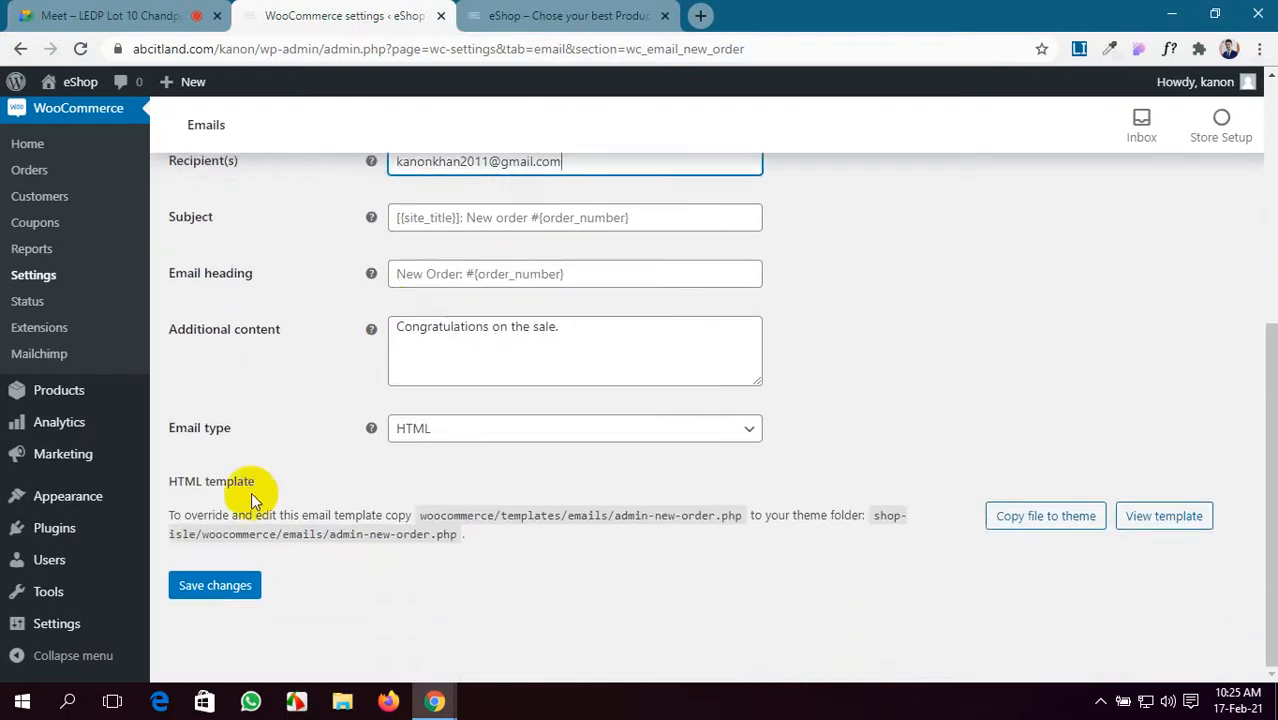
left_click(232, 590)
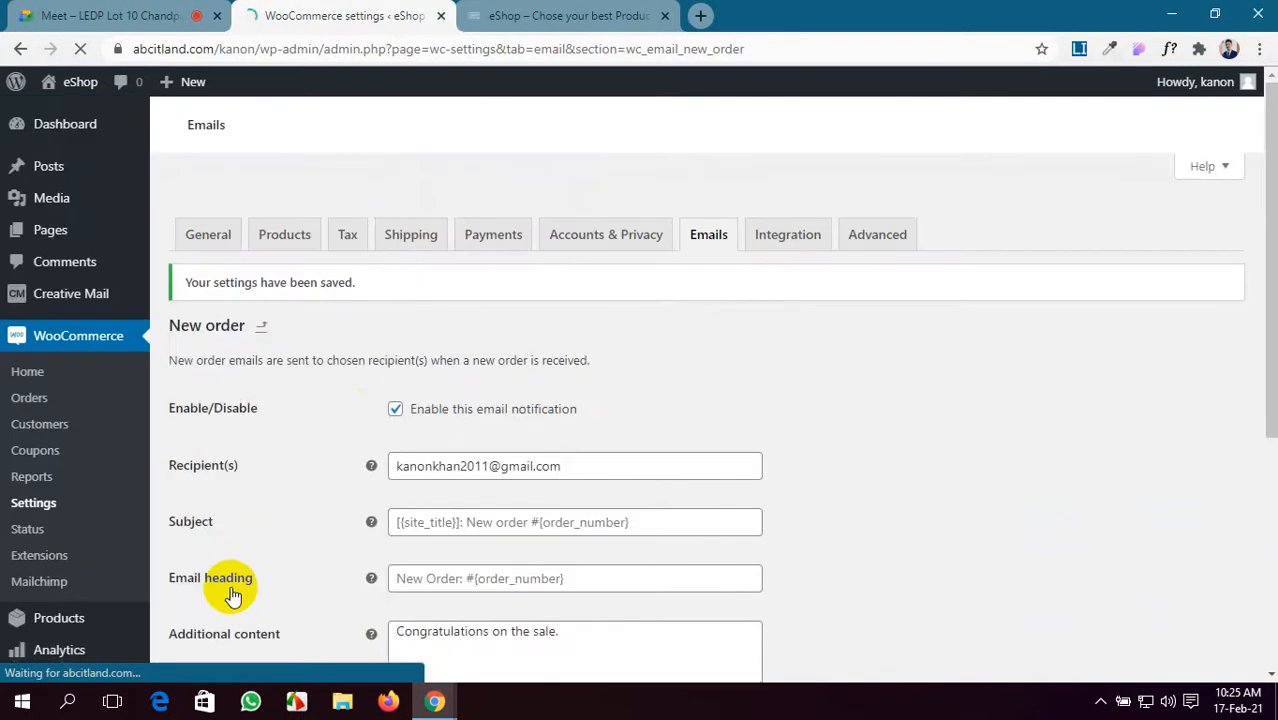
- Go back to the previous Emails settings page
scroll(468, 438, "up", 5)
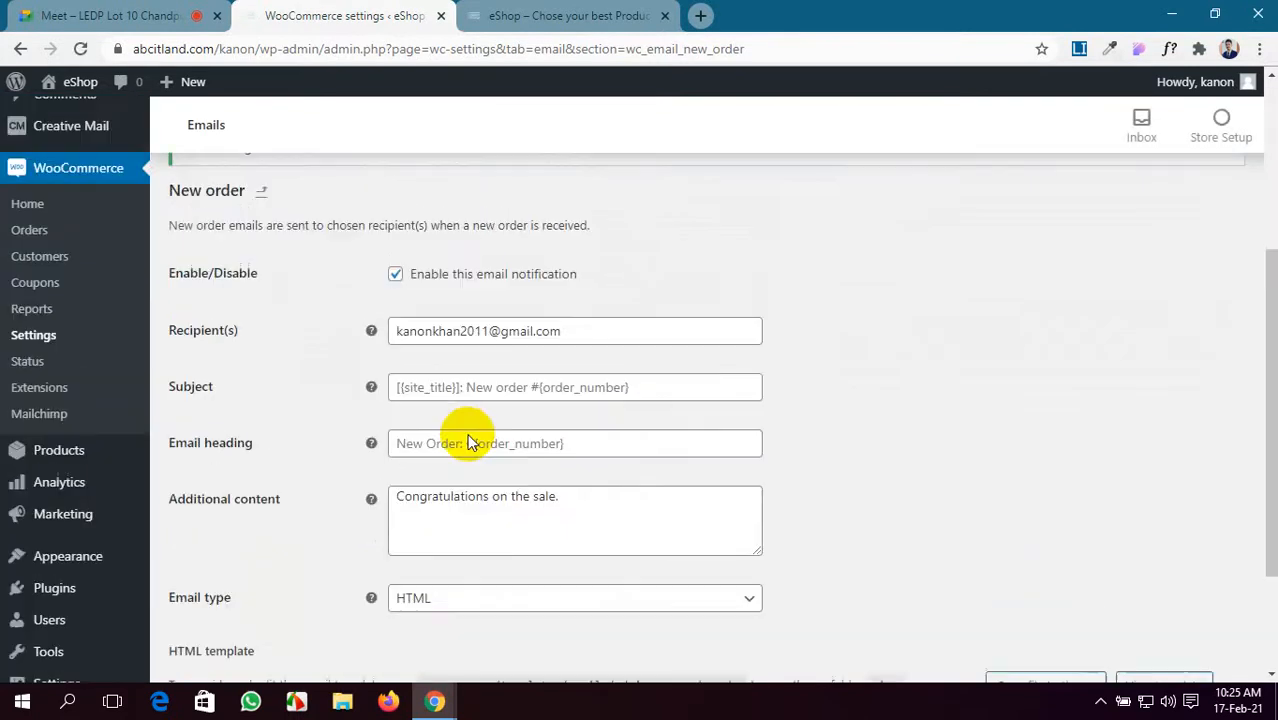
scroll(466, 434, "down", 5)
scroll(468, 436, "up", 4)
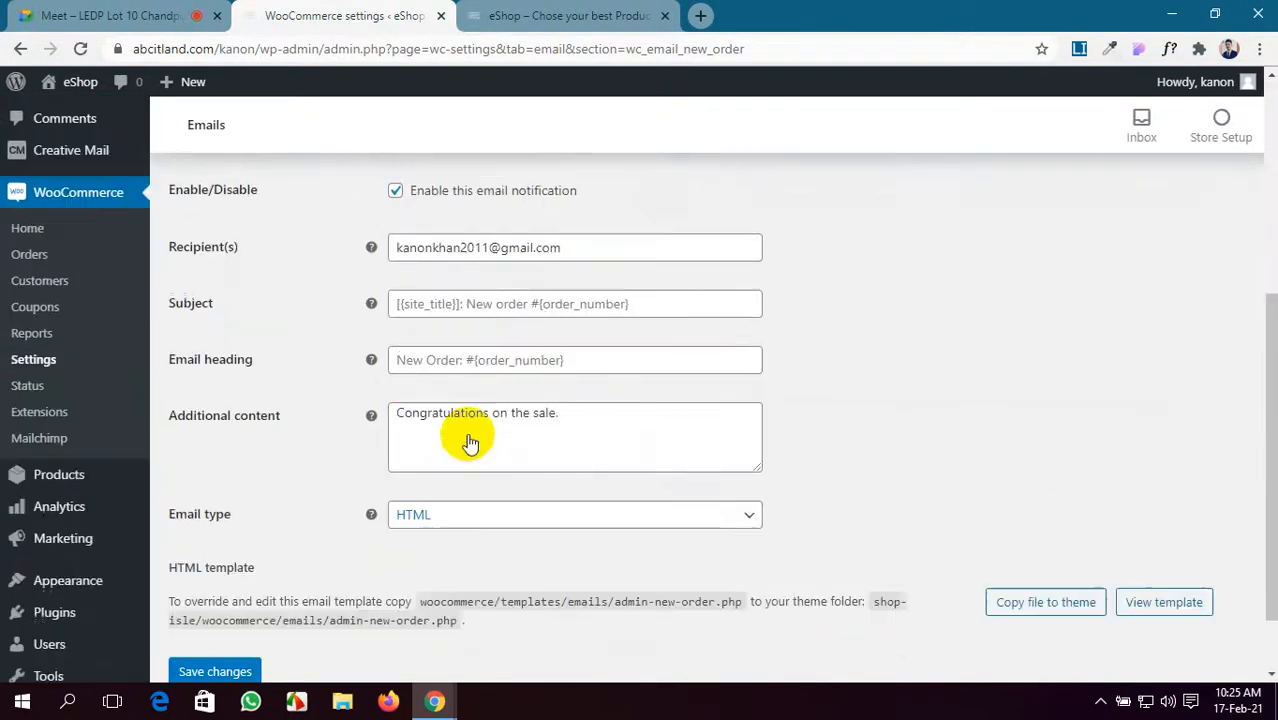
left_click(20, 49)
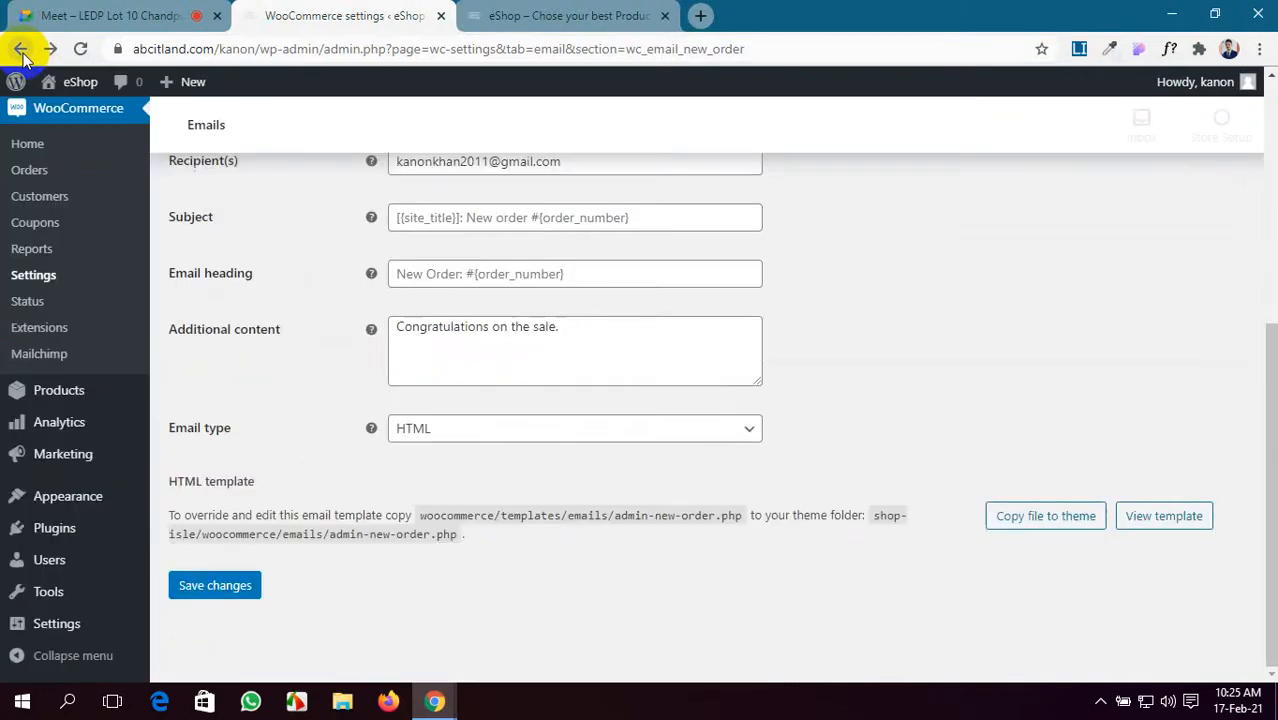
scroll(682, 342, "up", 2)
scroll(682, 342, "up", 1)
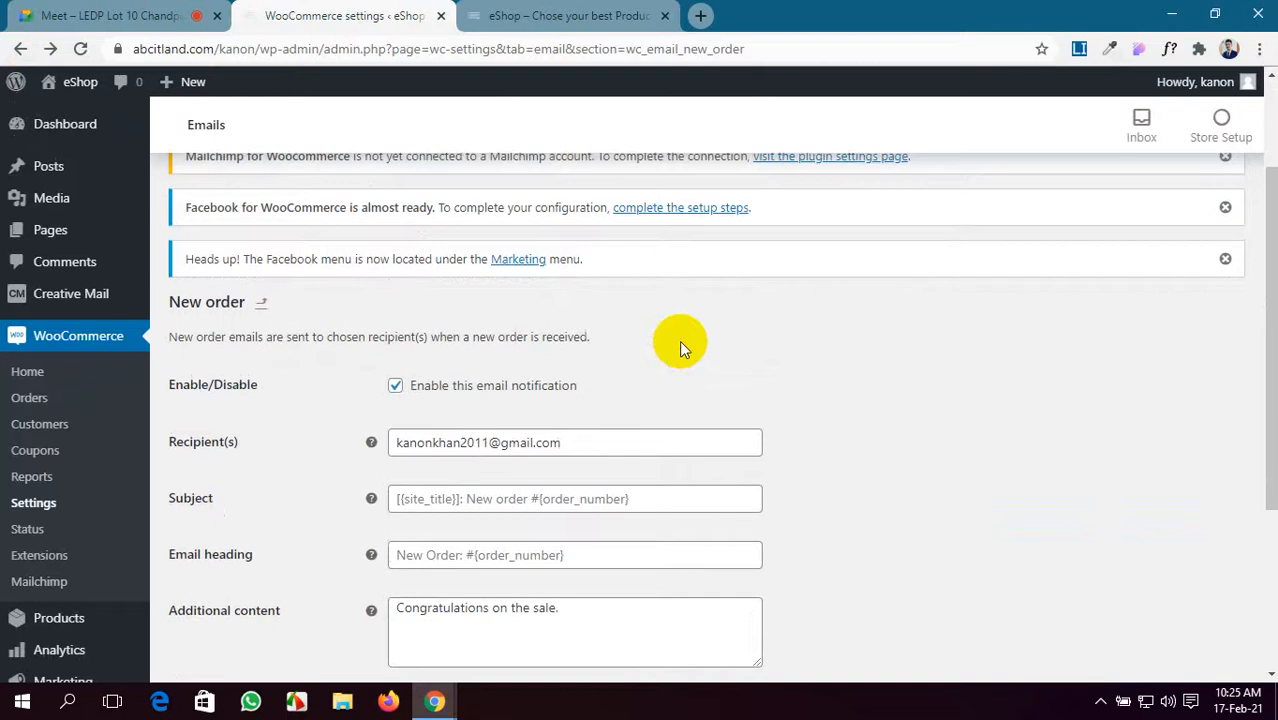
- Switch between the Google Meet call and the WooCommerce email settings, ending on the call
left_click(40, 8)
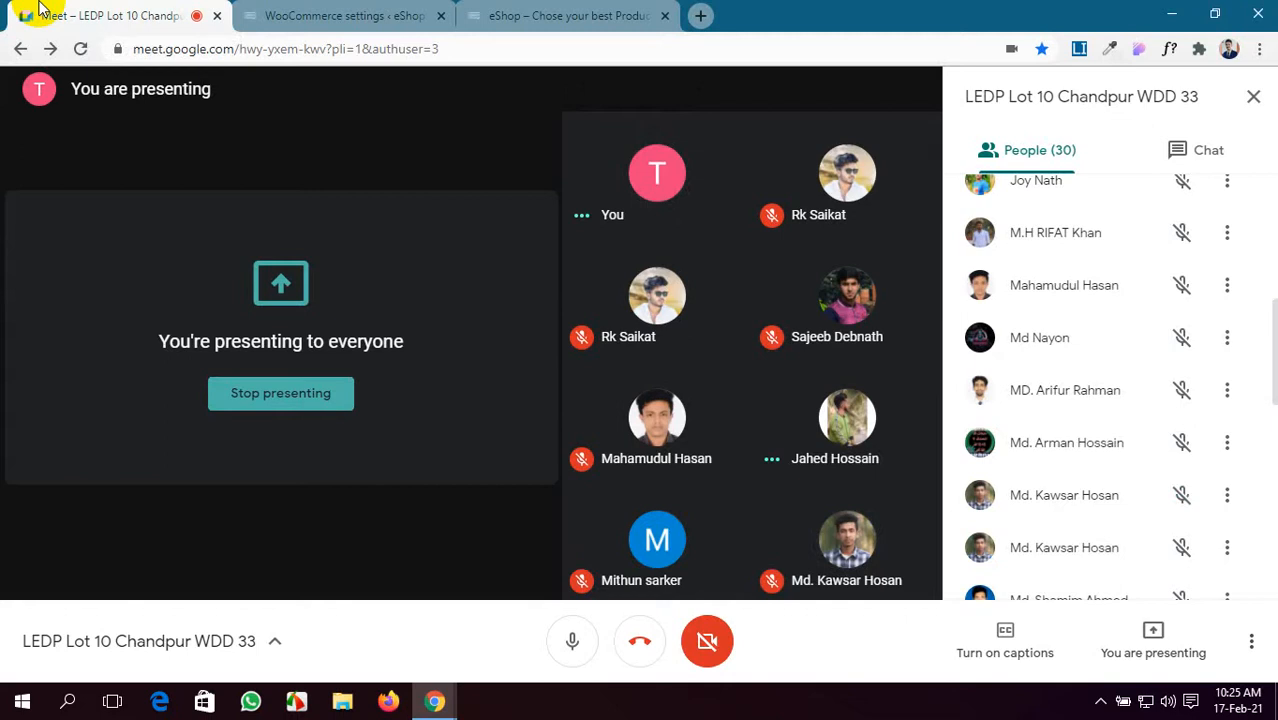
left_click(340, 15)
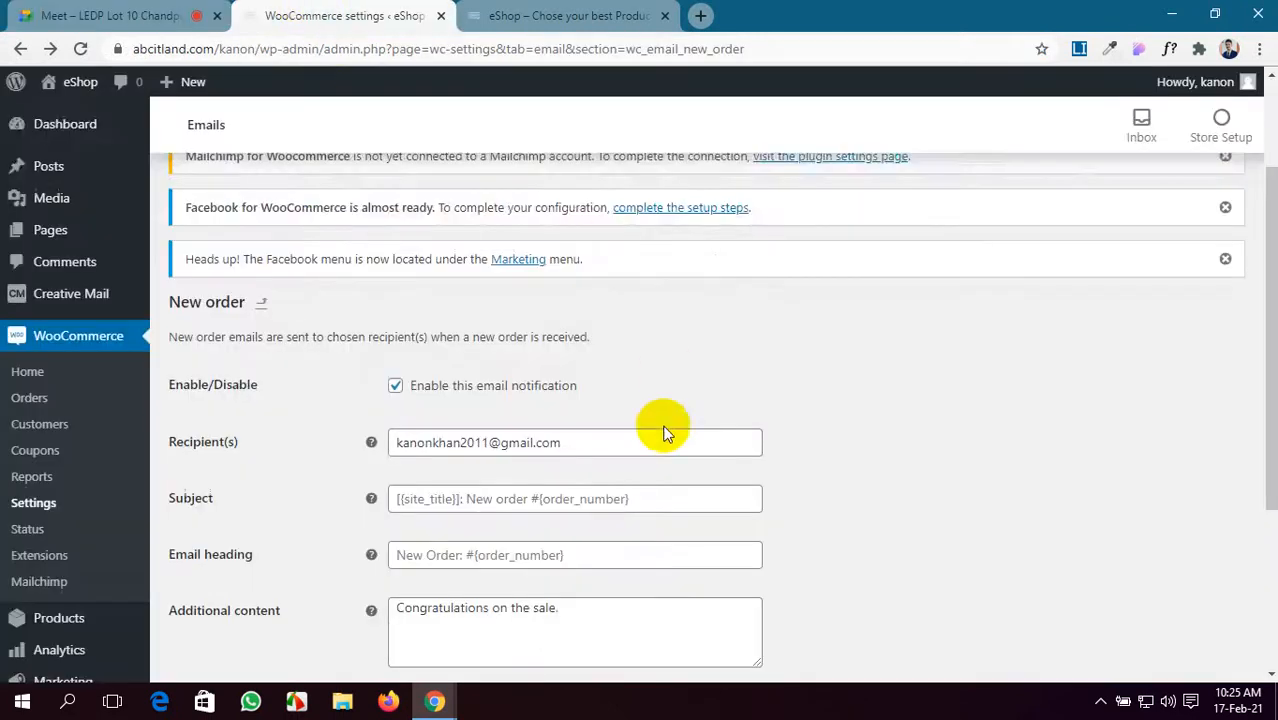
scroll(665, 427, "down", 2)
scroll(665, 427, "down", 1)
scroll(665, 428, "up", 4)
scroll(665, 428, "down", 1)
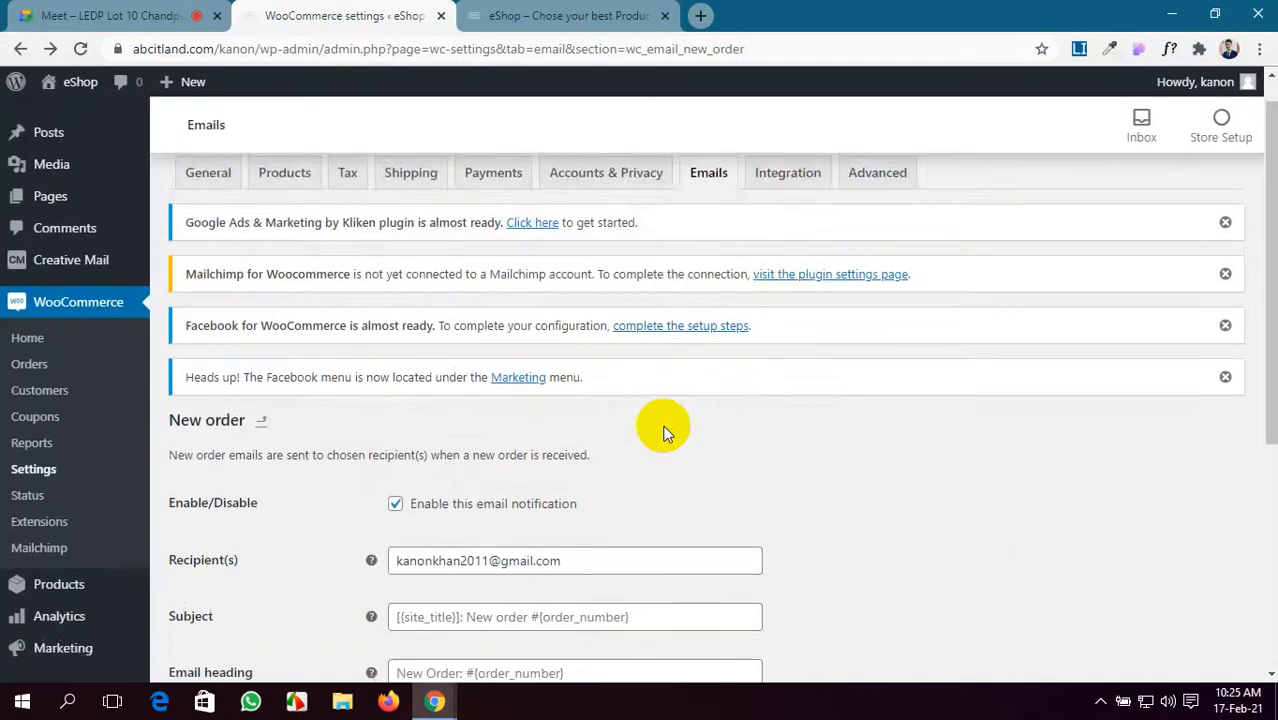
scroll(665, 430, "up", 1)
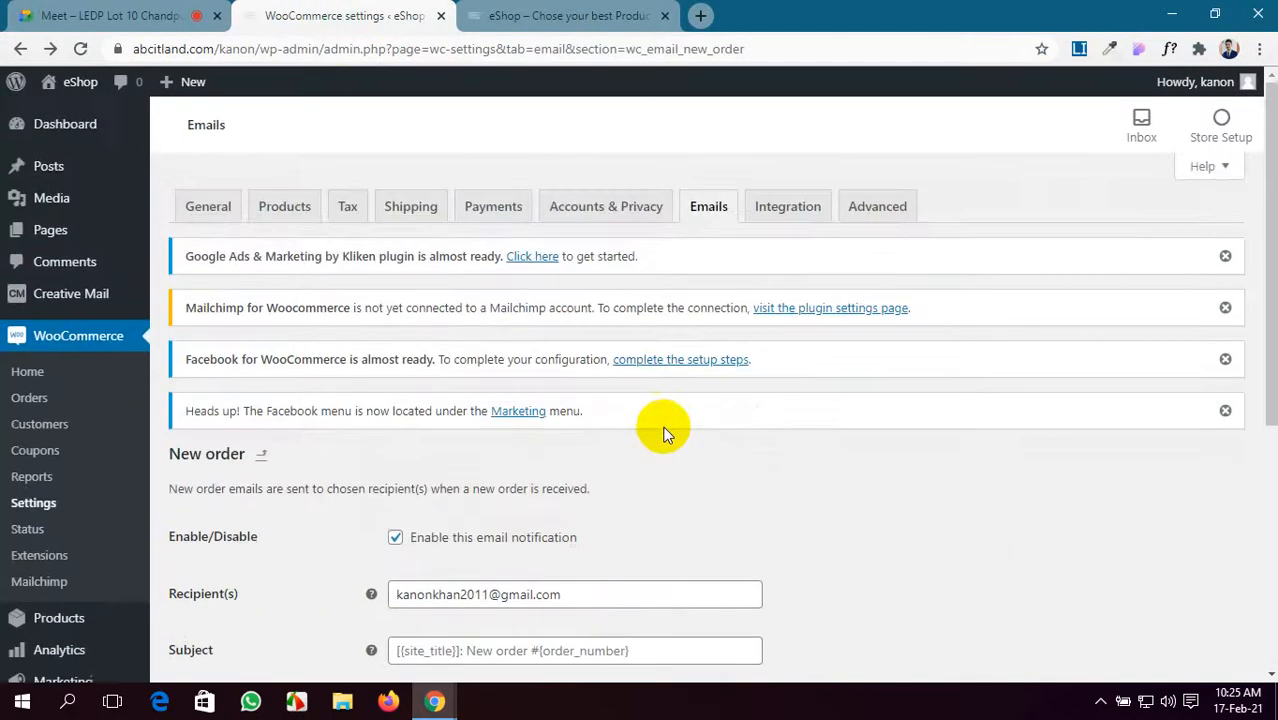
left_click(72, 10)
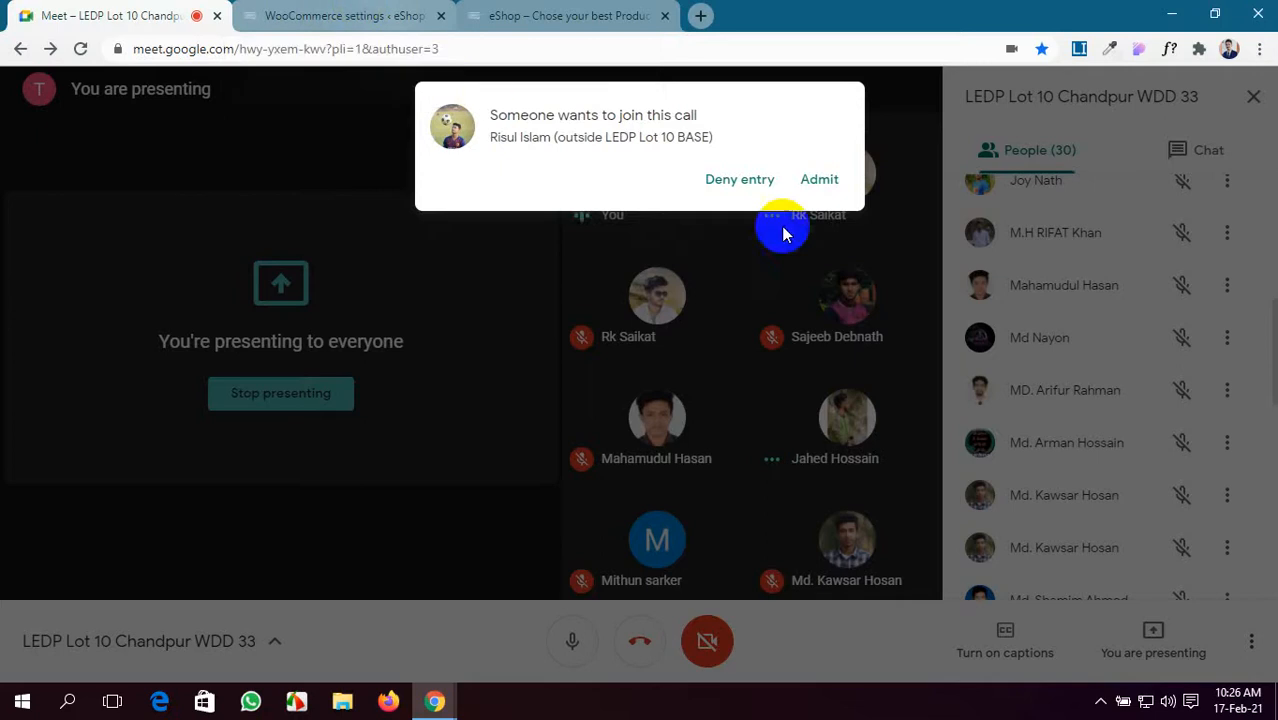
- Admit the waiting guest to the Meet call, bringing the participant count to 31
left_click(822, 179)
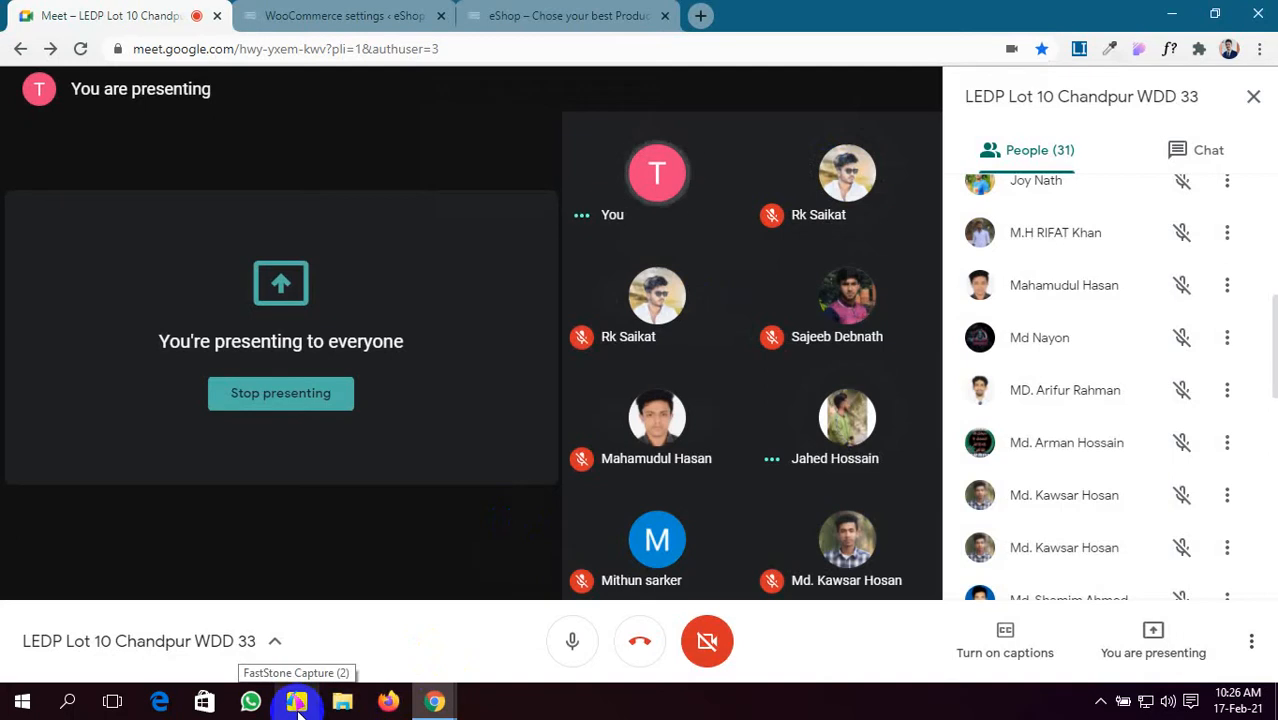
- Copy the New order recipient address from the Emails list, admitting another call participant meanwhile
left_click(320, 15)
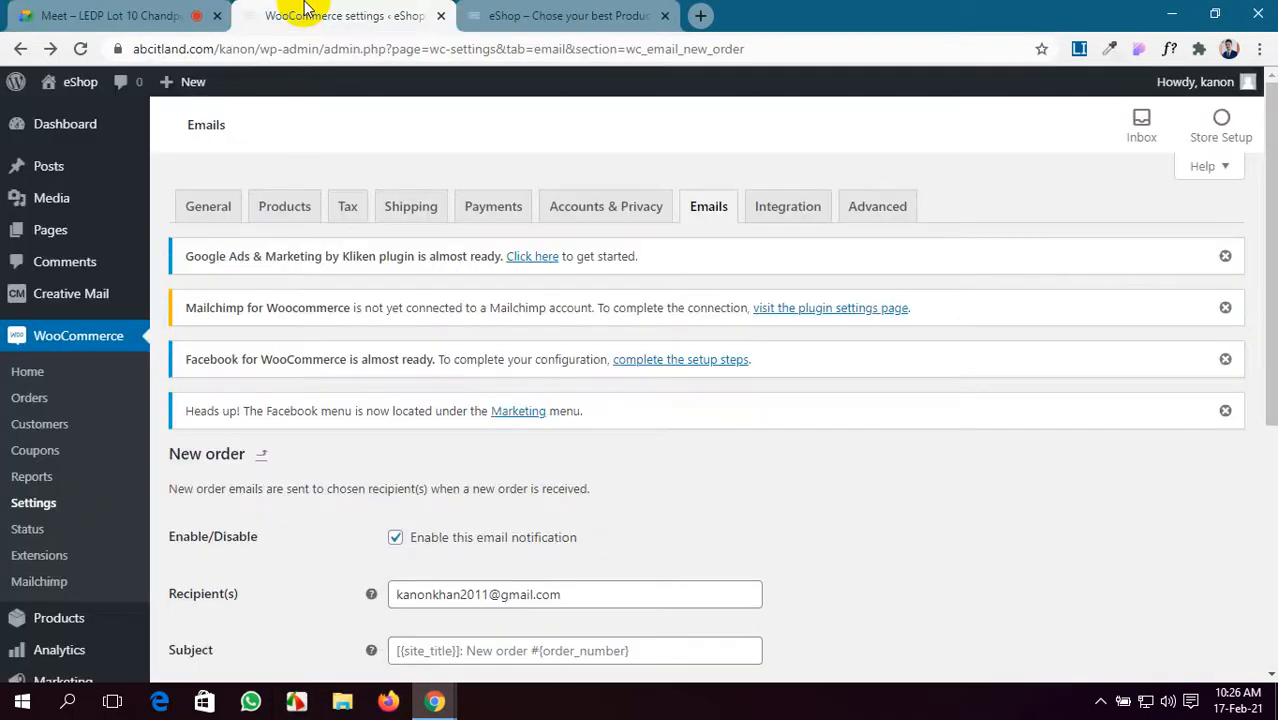
left_click(100, 15)
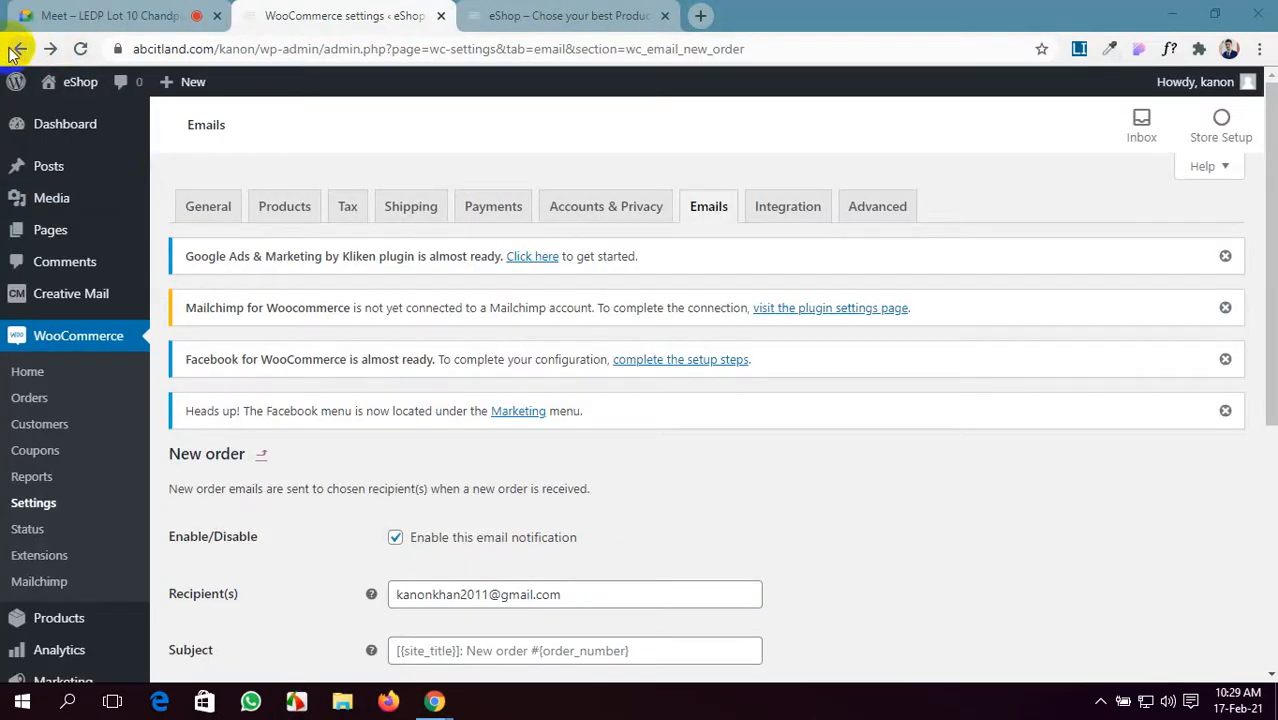
left_click(702, 218)
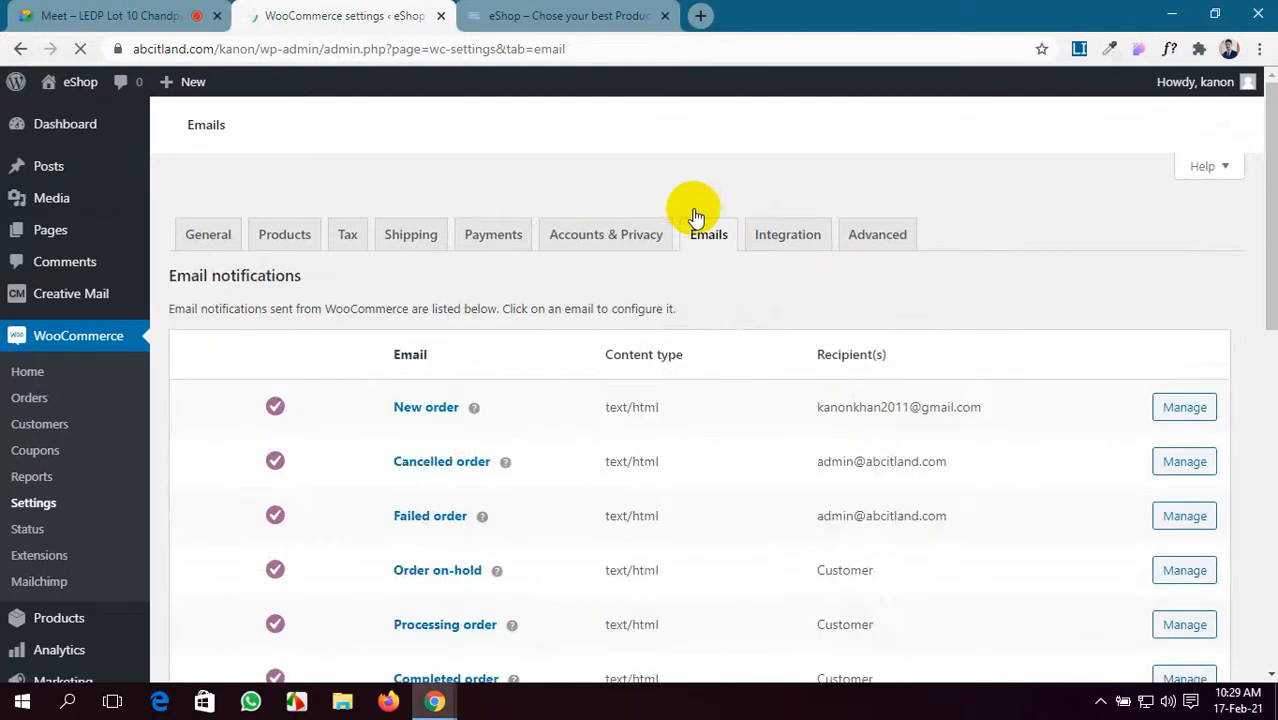
scroll(700, 426, "down", 3)
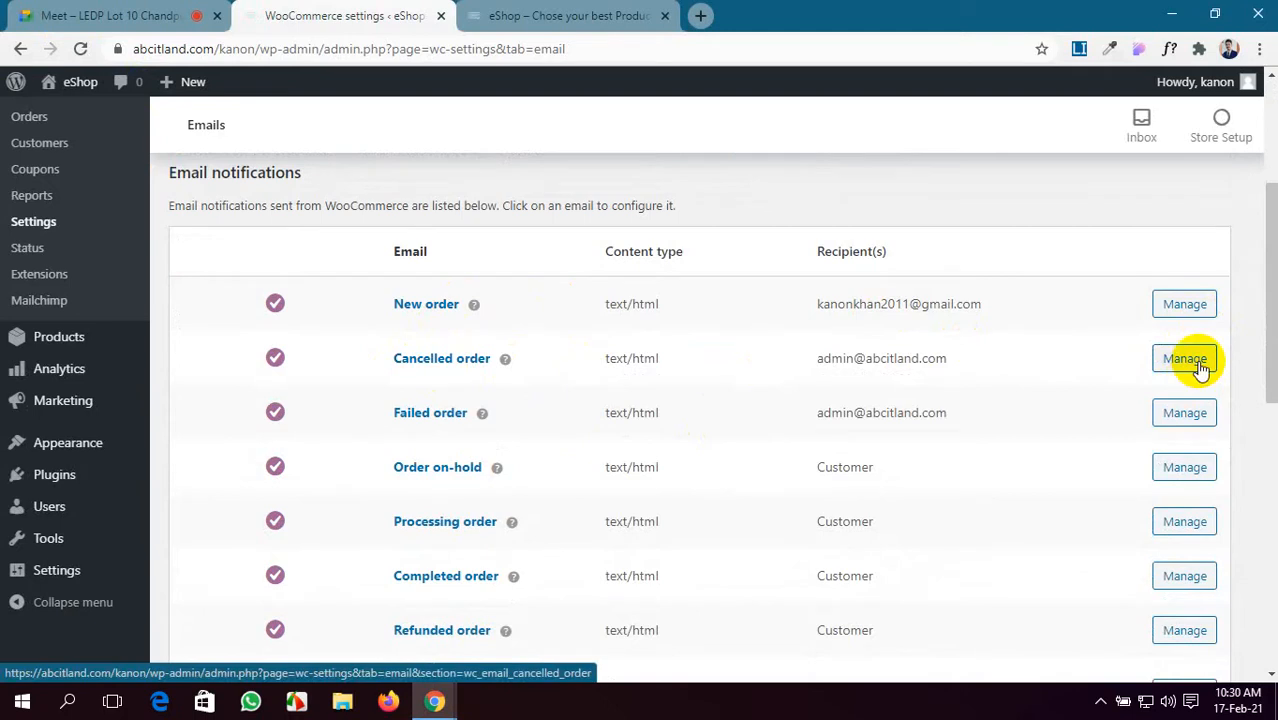
left_click_drag(995, 306, 790, 318)
key("ctrl+c")
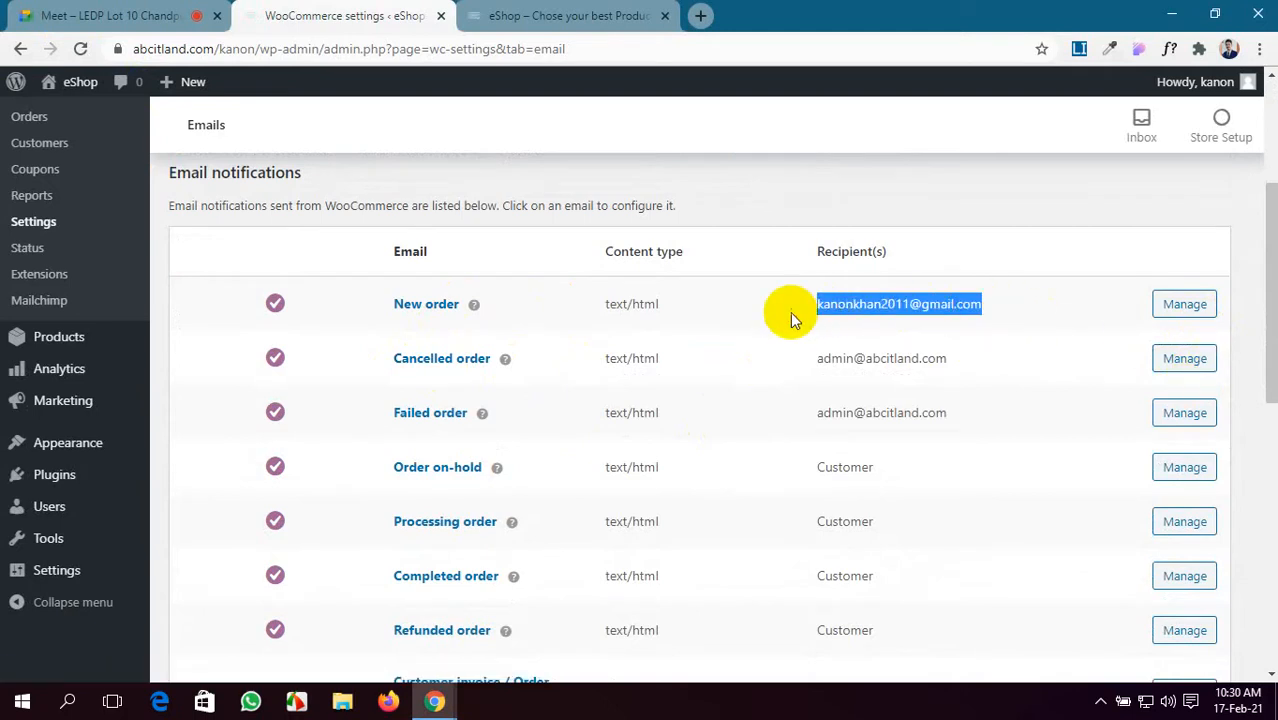
left_click(22, 13)
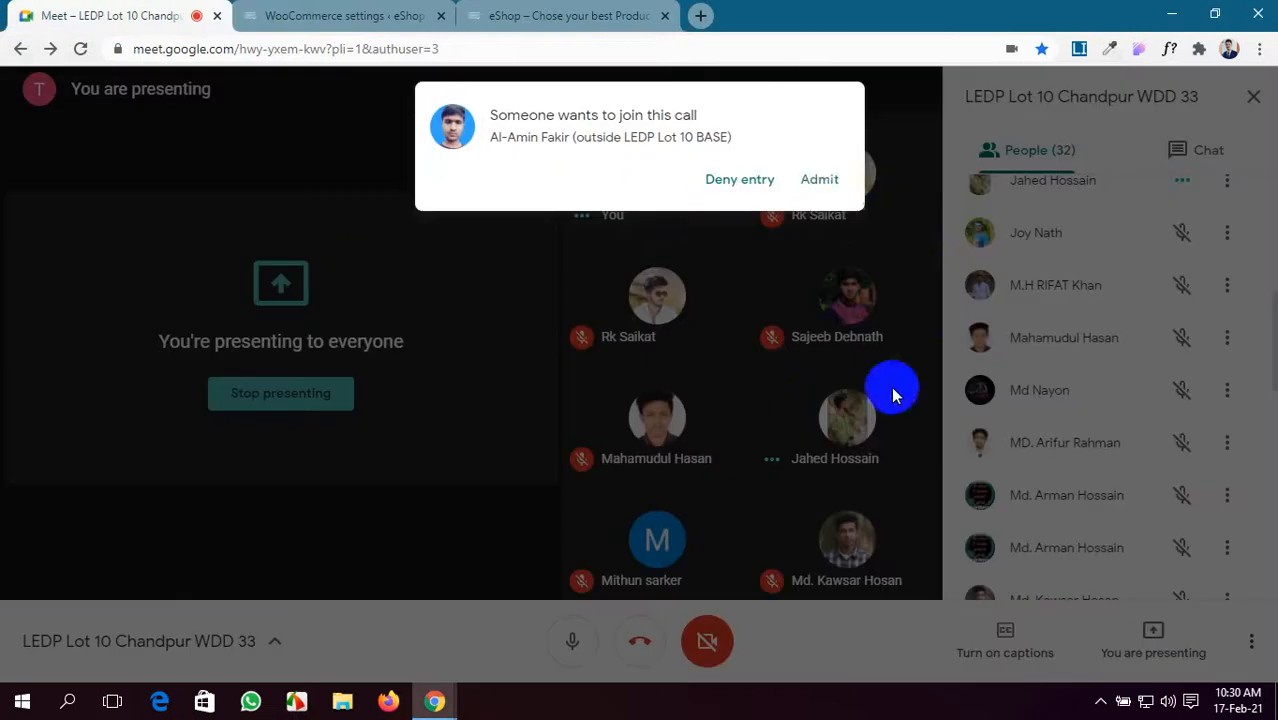
left_click(822, 181)
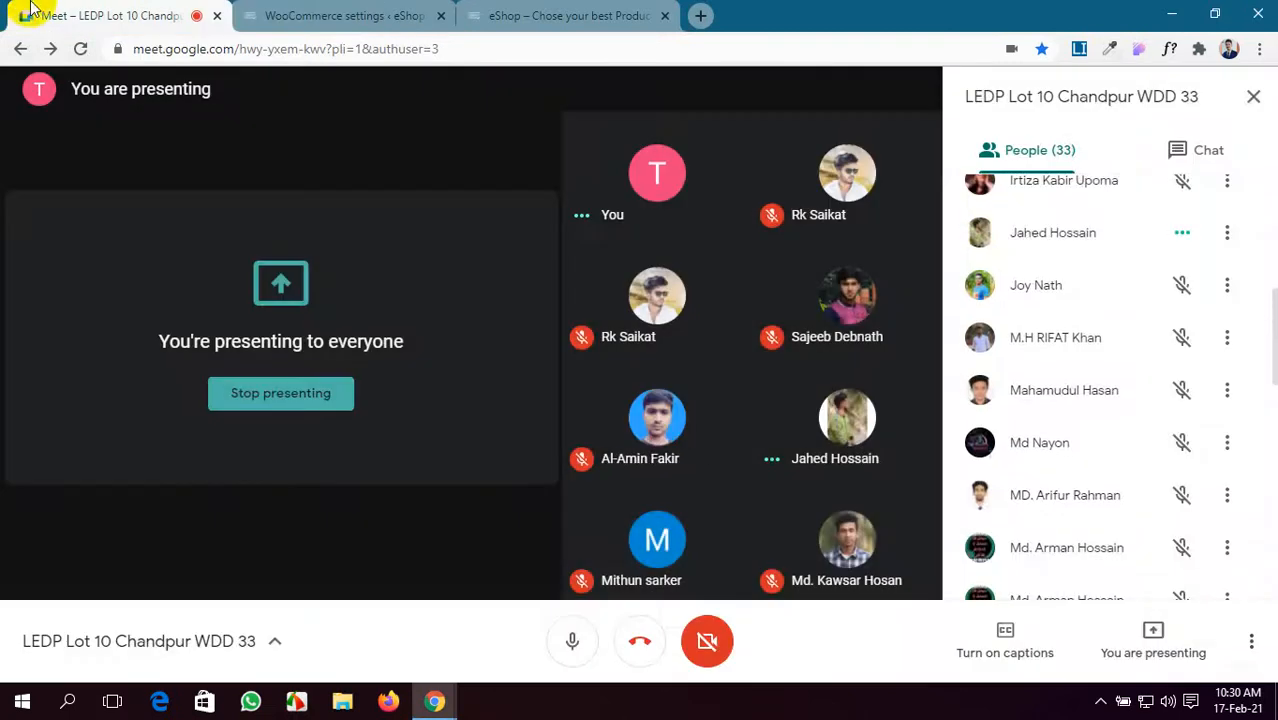
left_click(342, 15)
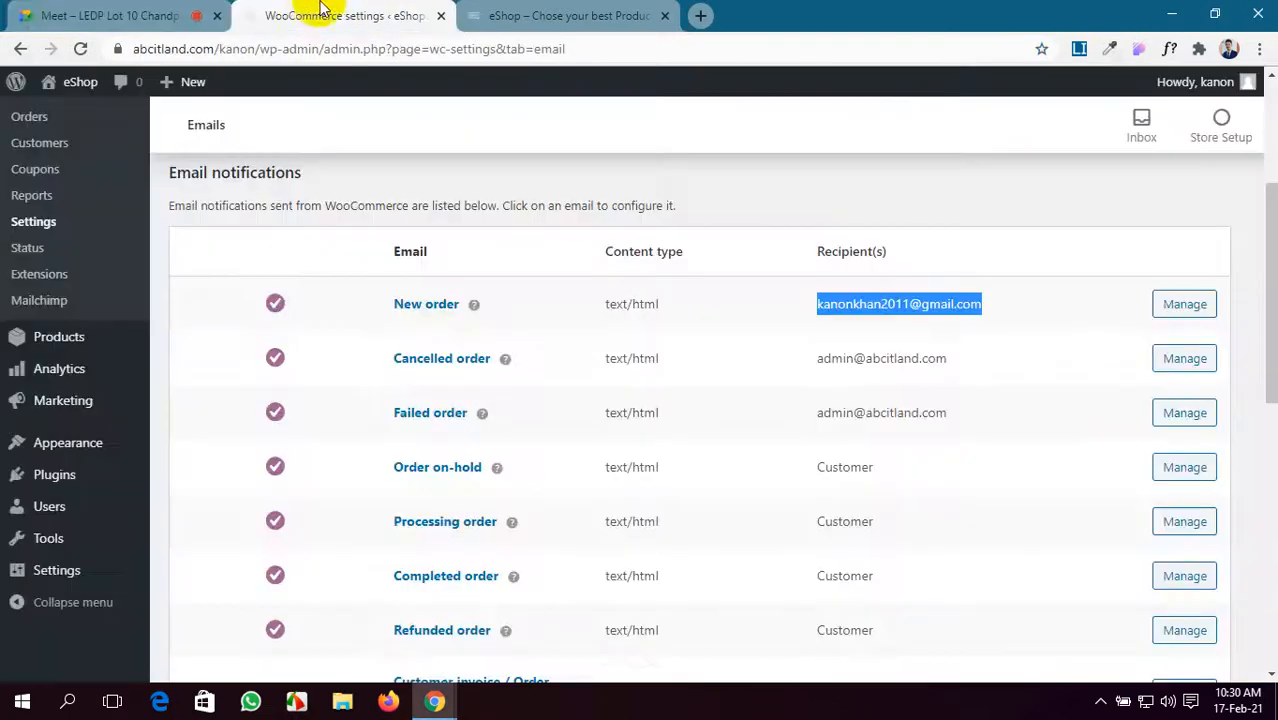
- Paste the copied address into the Cancelled order Recipient(s) field and save
left_click(1187, 372)
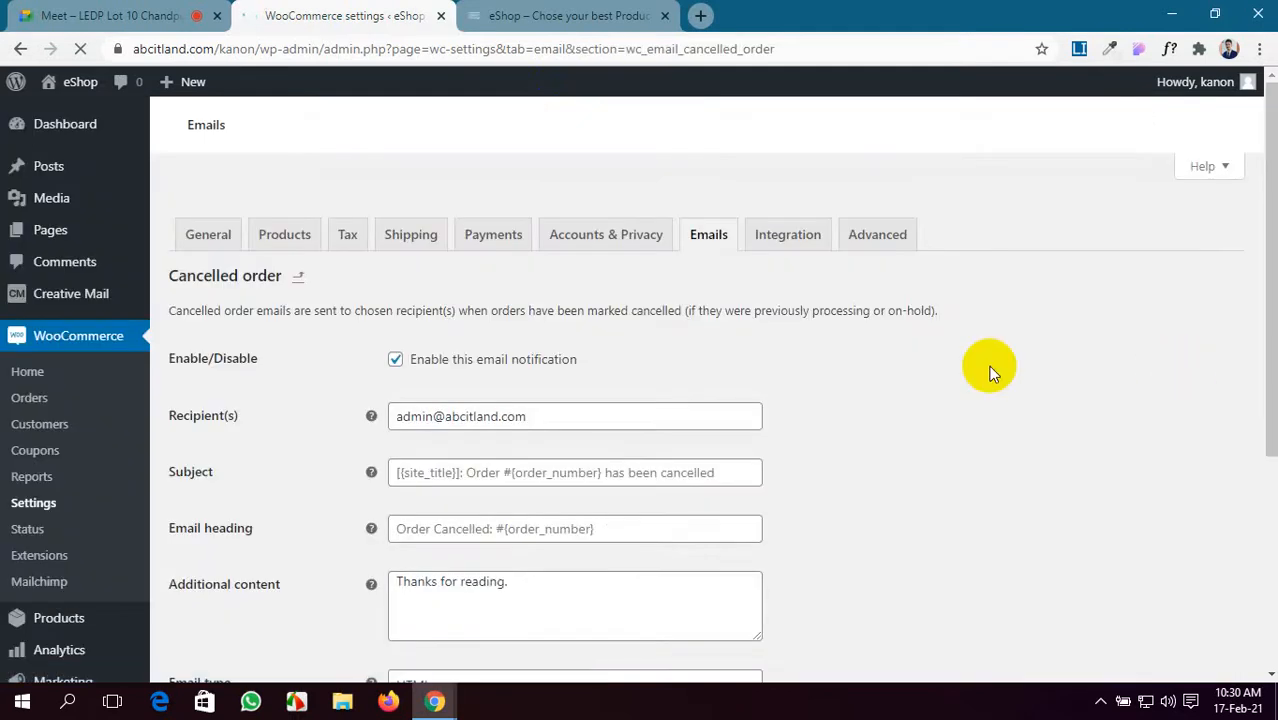
scroll(522, 510, "down", 3)
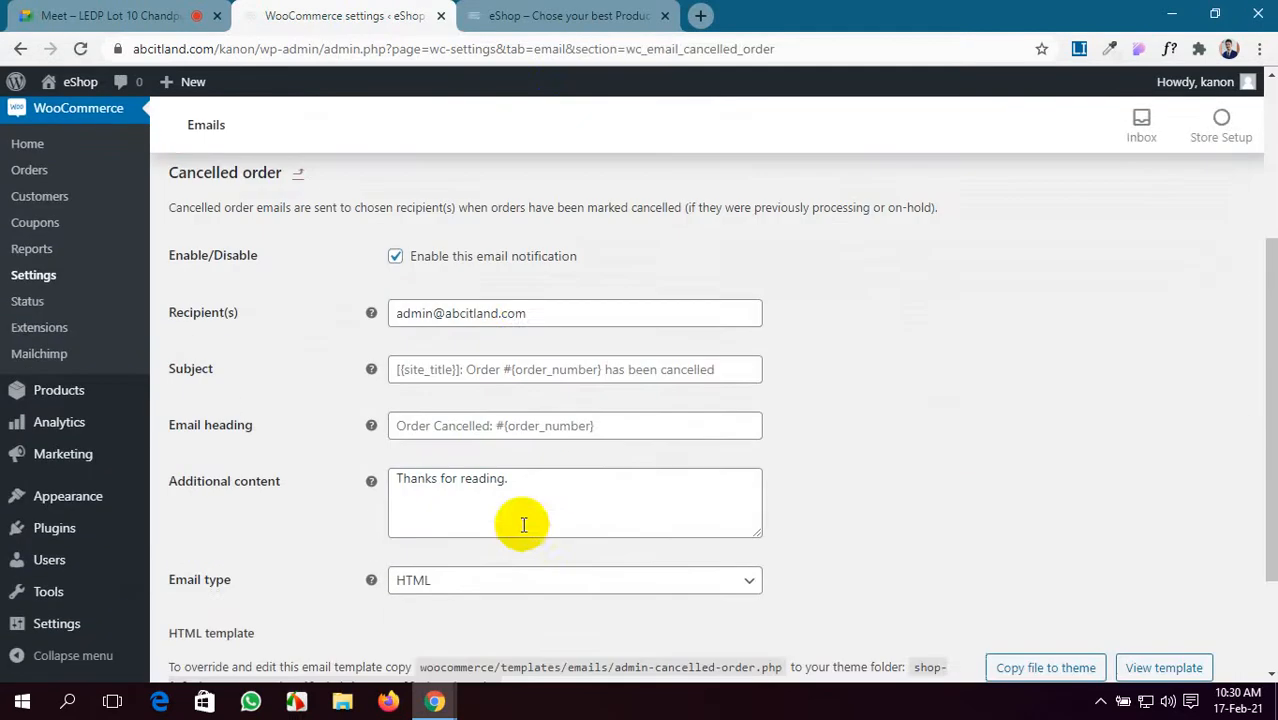
left_click(522, 316)
left_click_drag(522, 316, 386, 322)
key("ctrl+v")
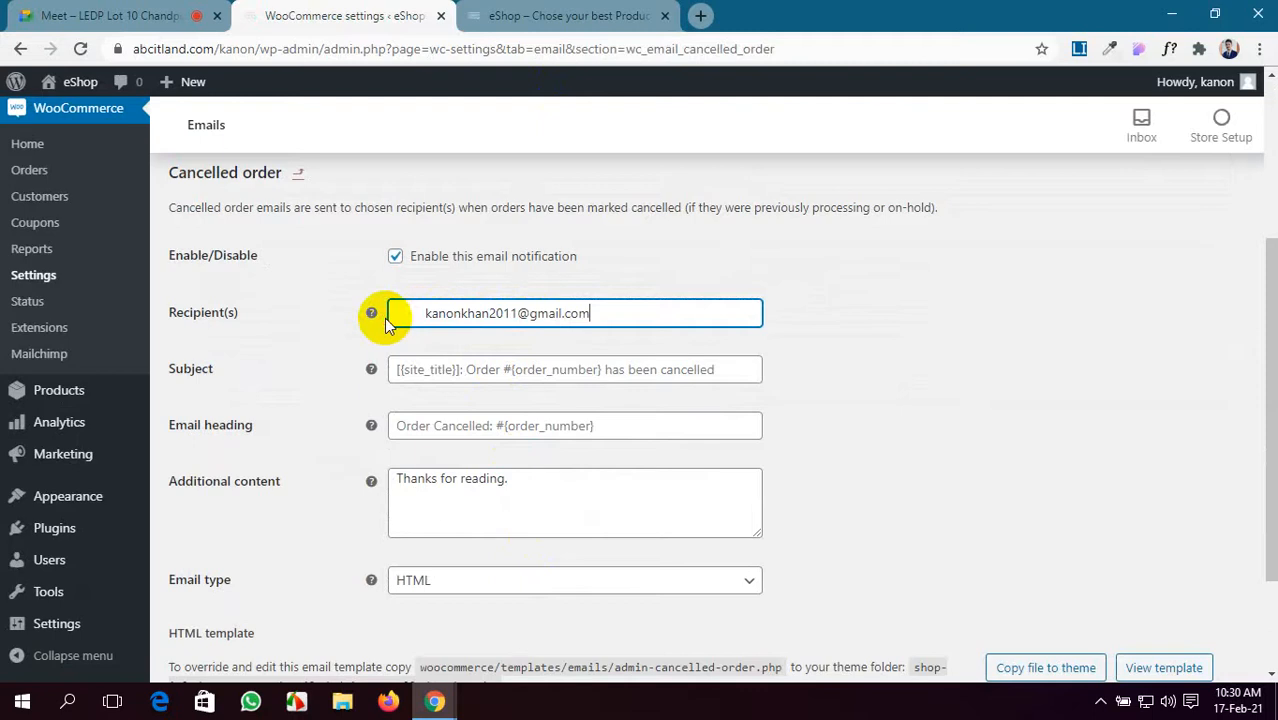
scroll(625, 570, "down", 2)
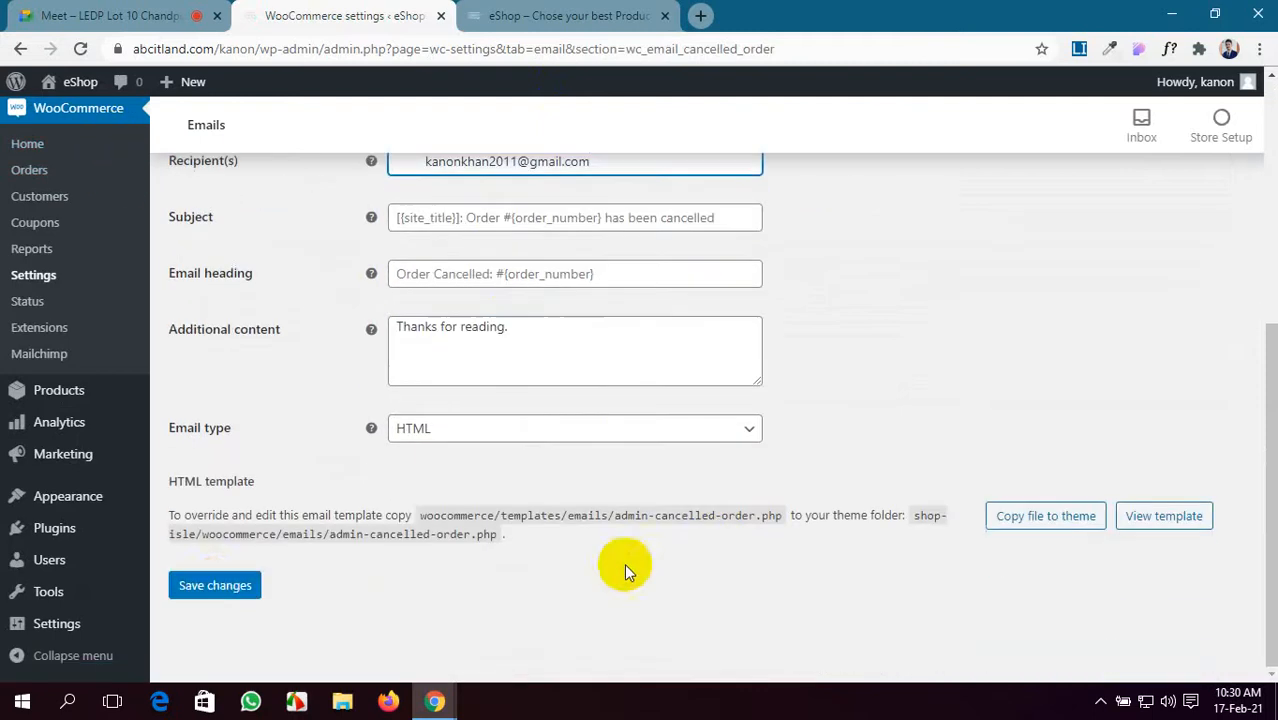
left_click(215, 588)
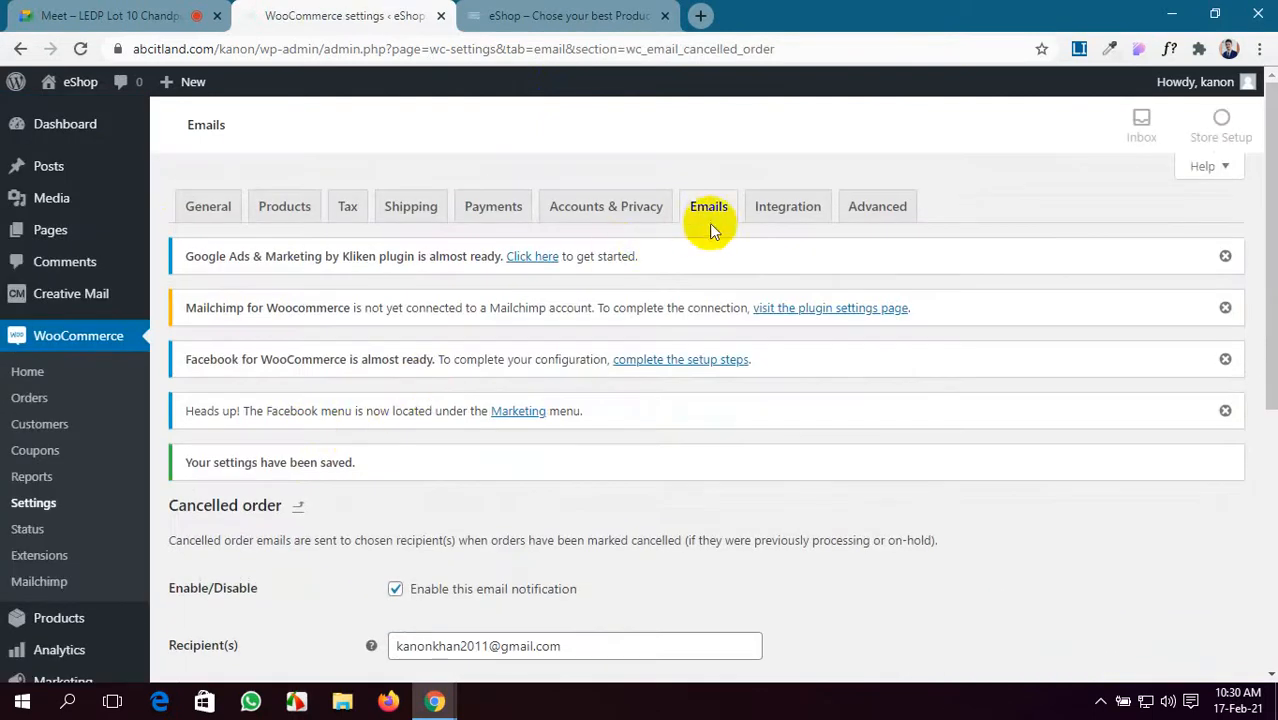
- Return to the Email notifications list and review the updated recipients
left_click(710, 219)
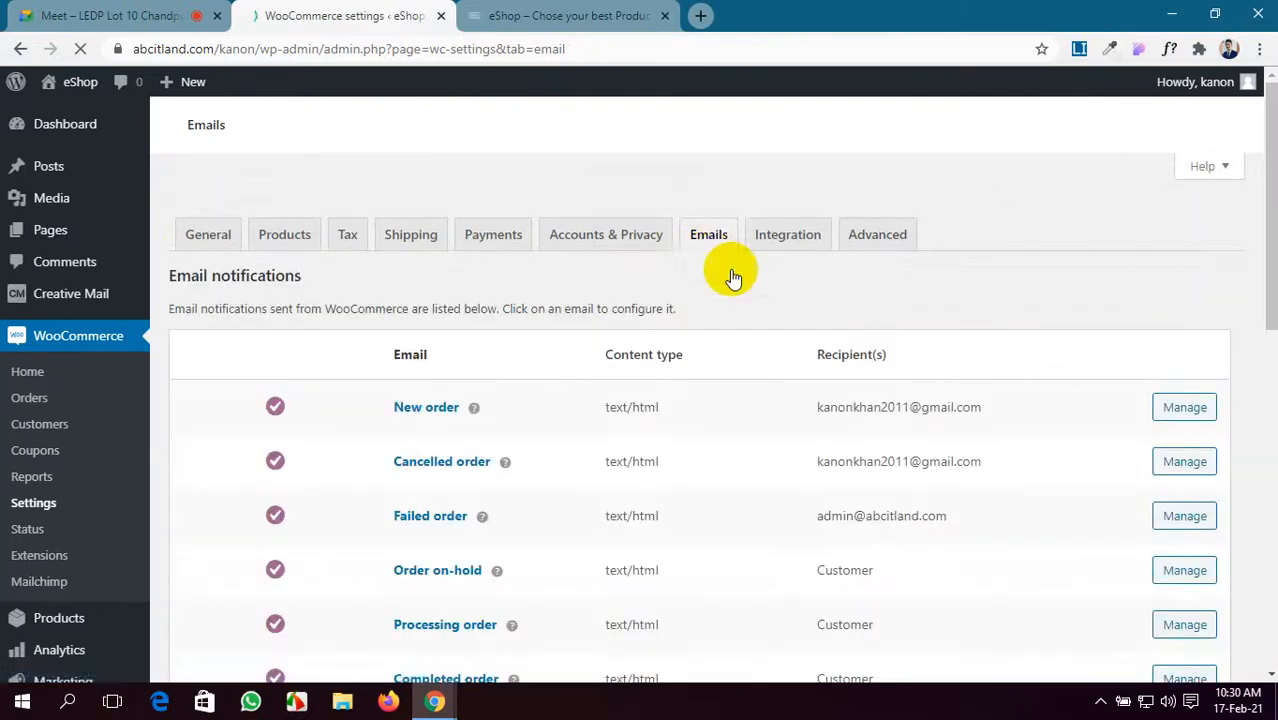
scroll(494, 444, "down", 1)
scroll(1035, 523, "down", 1)
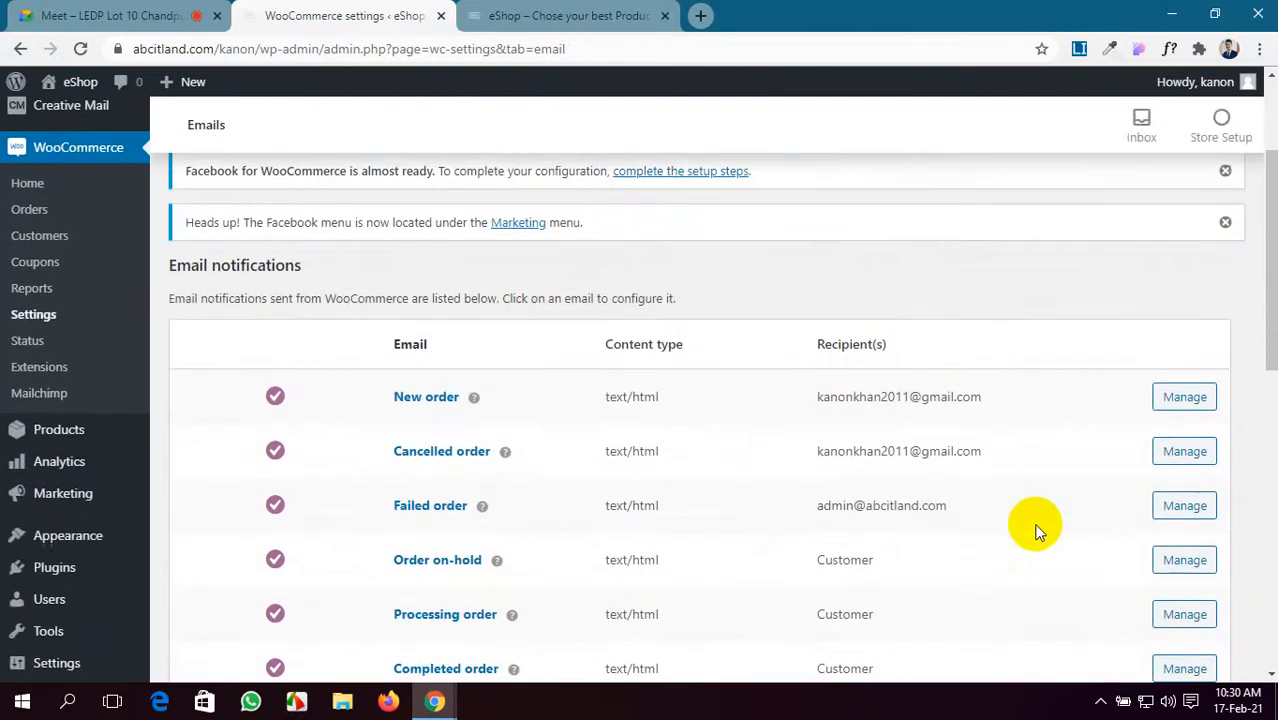
scroll(1009, 541, "down", 1)
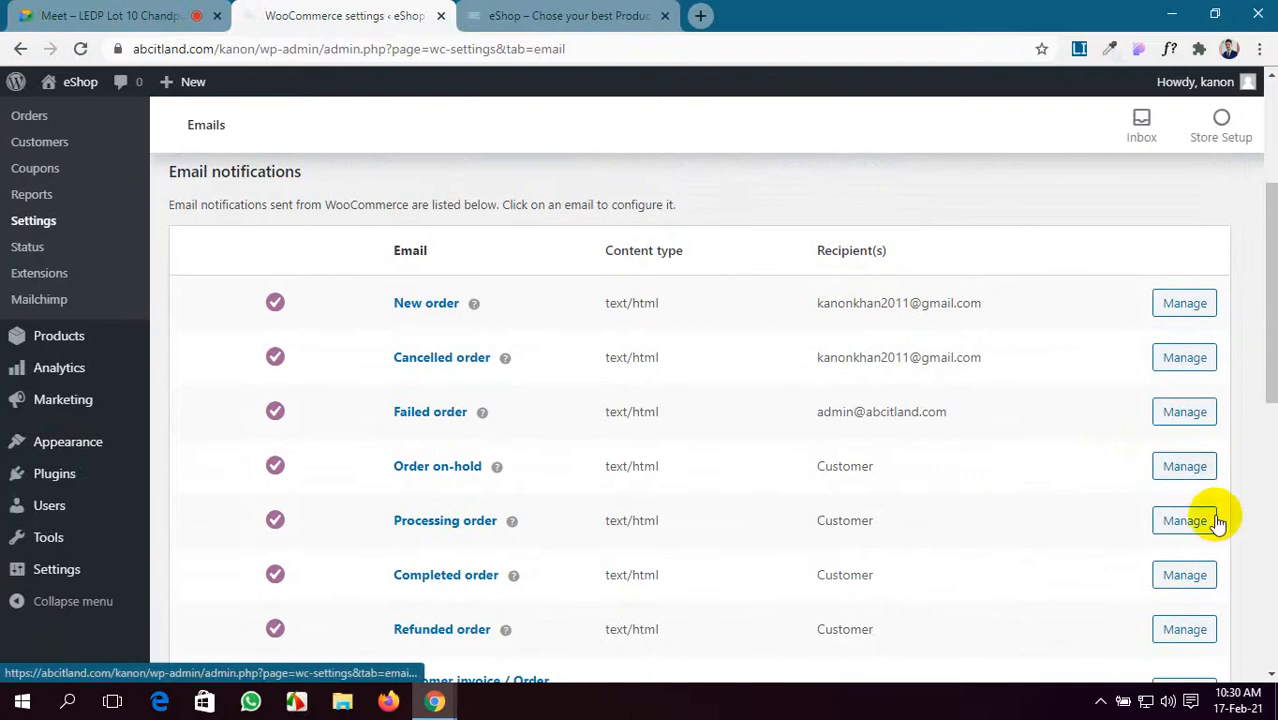
scroll(1000, 521, "down", 1)
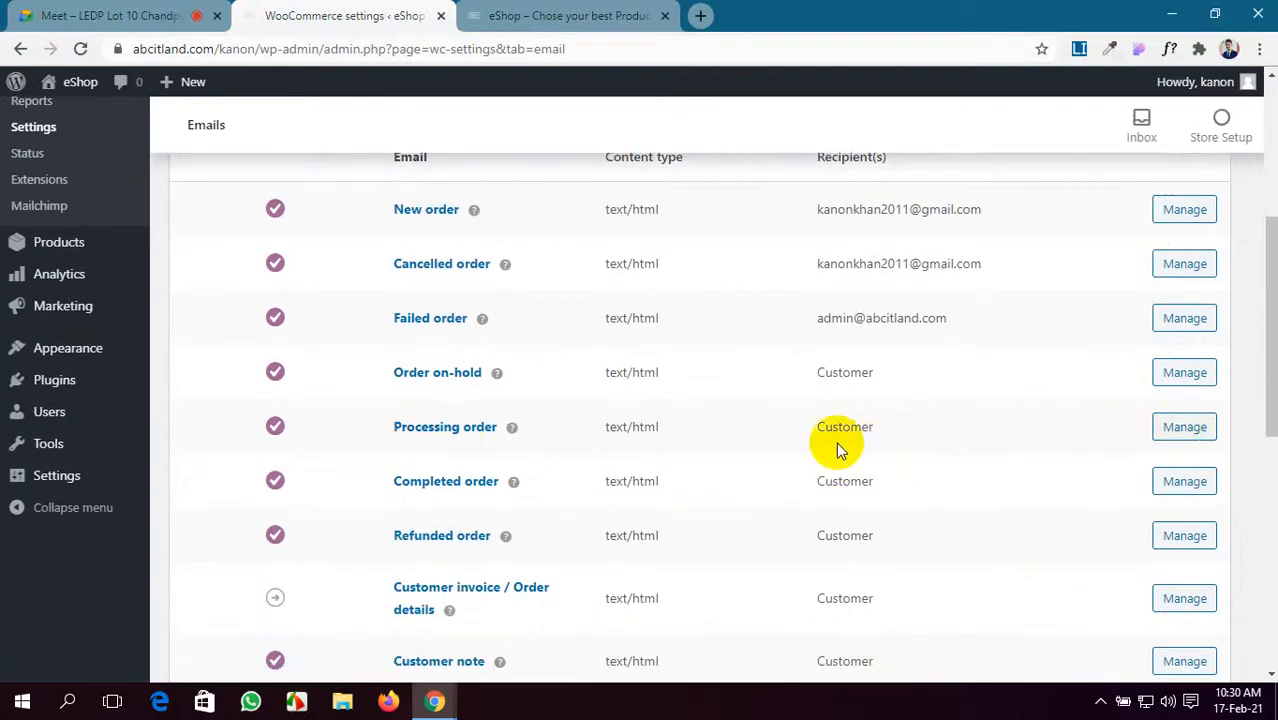
scroll(450, 485, "down", 1)
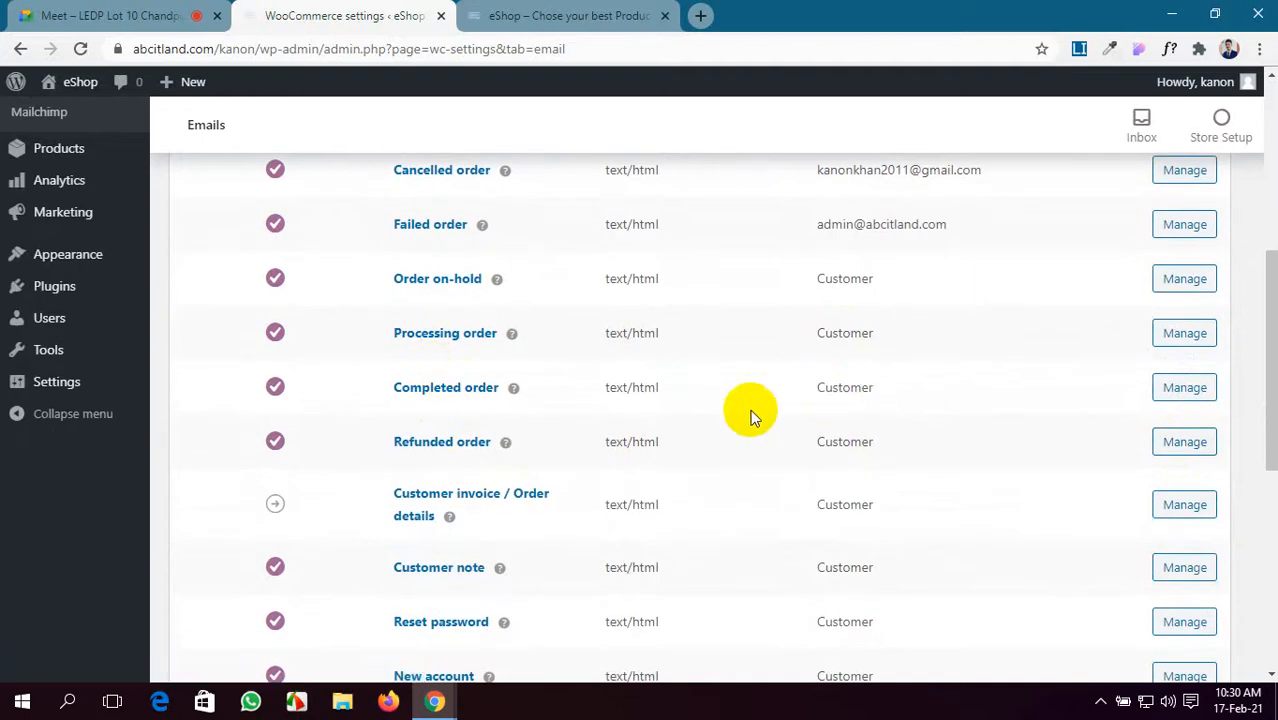
- Open the Refunded order email settings, review the Full refund subject, and save them
left_click(1184, 442)
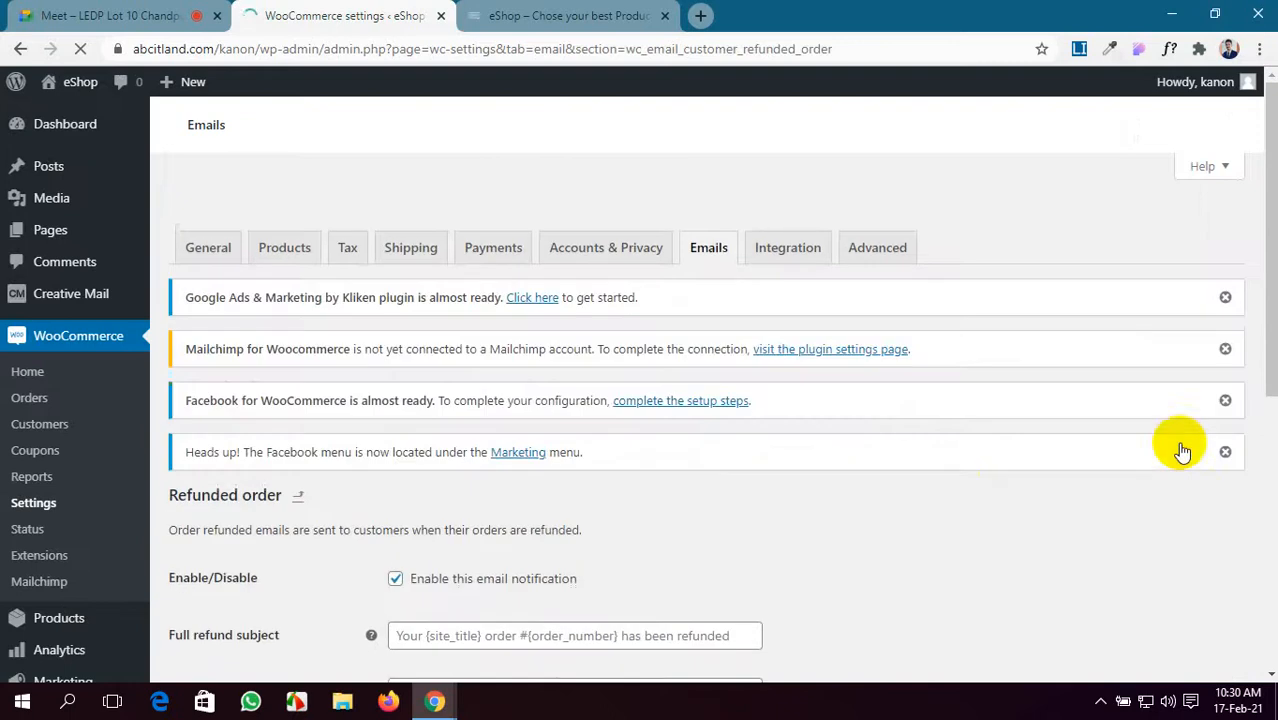
scroll(562, 453, "down", 3)
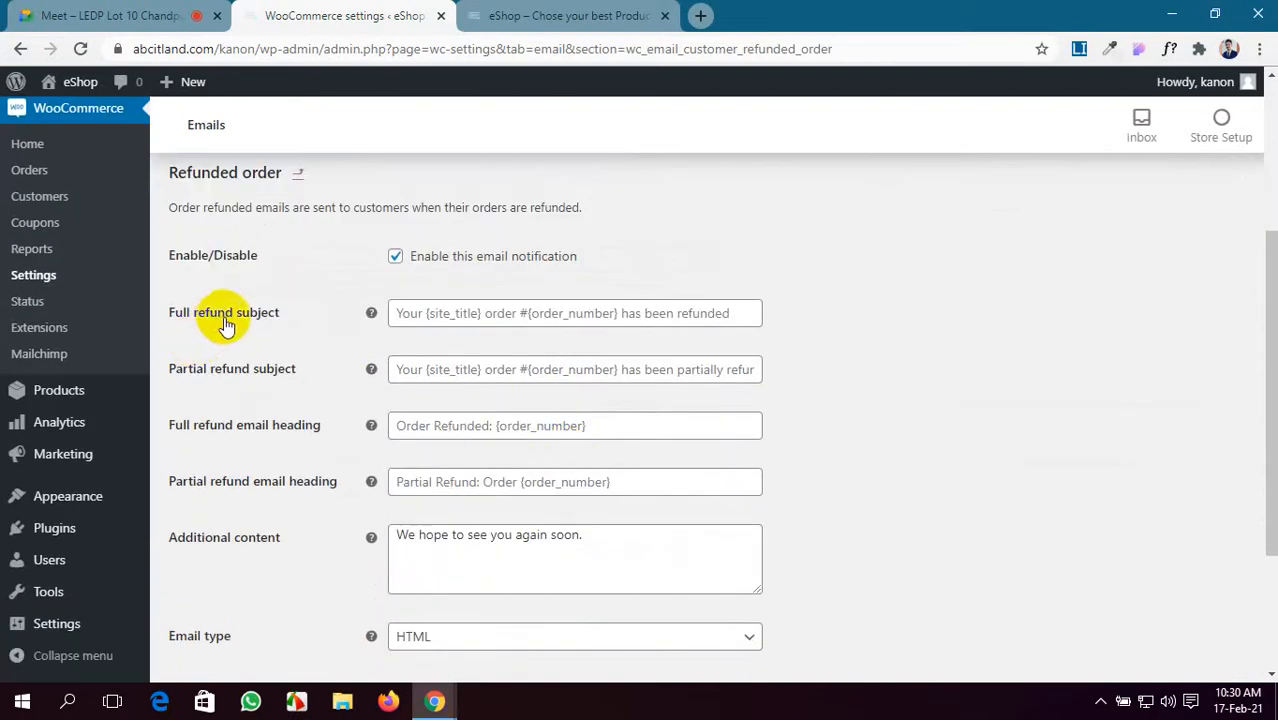
left_click(624, 313)
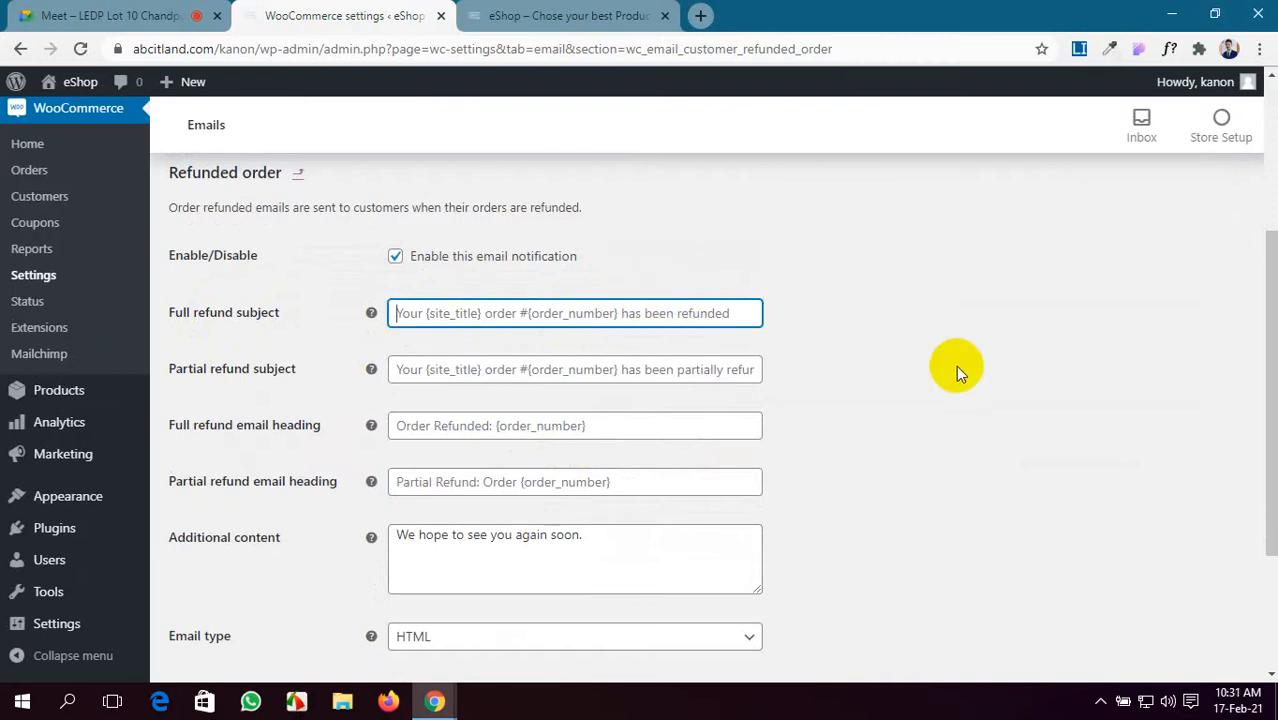
scroll(308, 393, "down", 1)
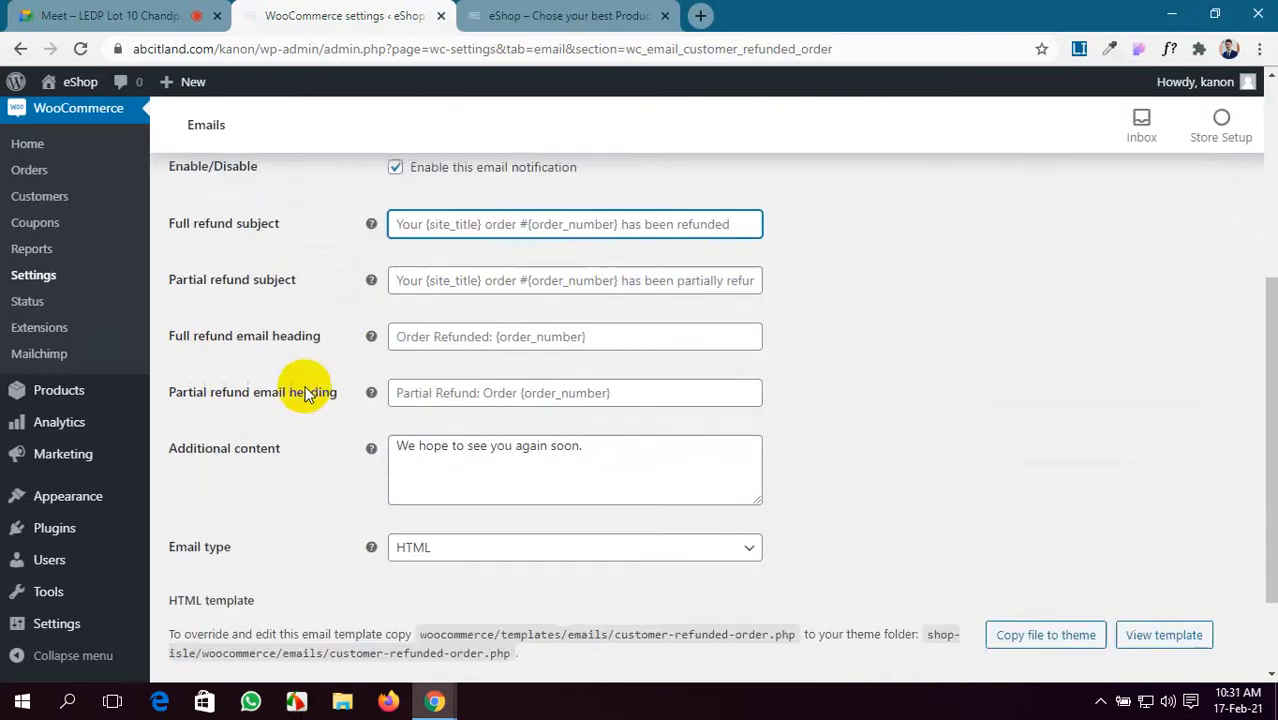
scroll(208, 353, "down", 1)
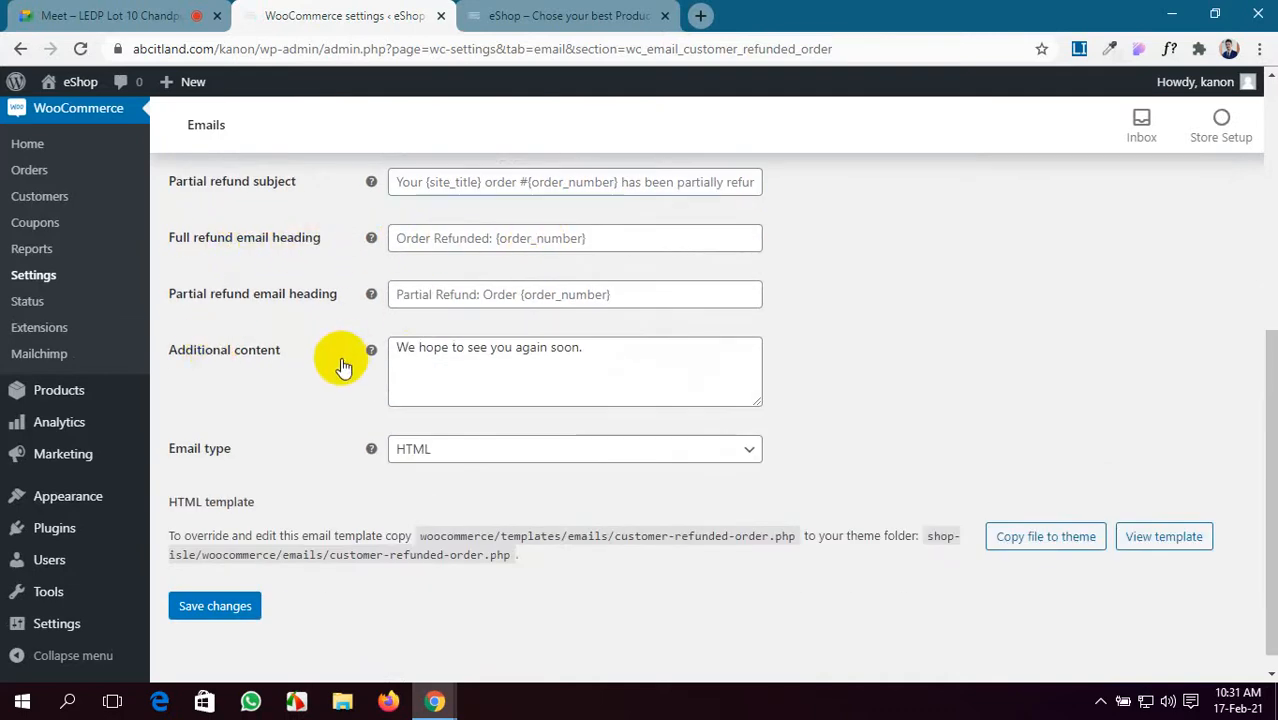
scroll(343, 366, "down", 1)
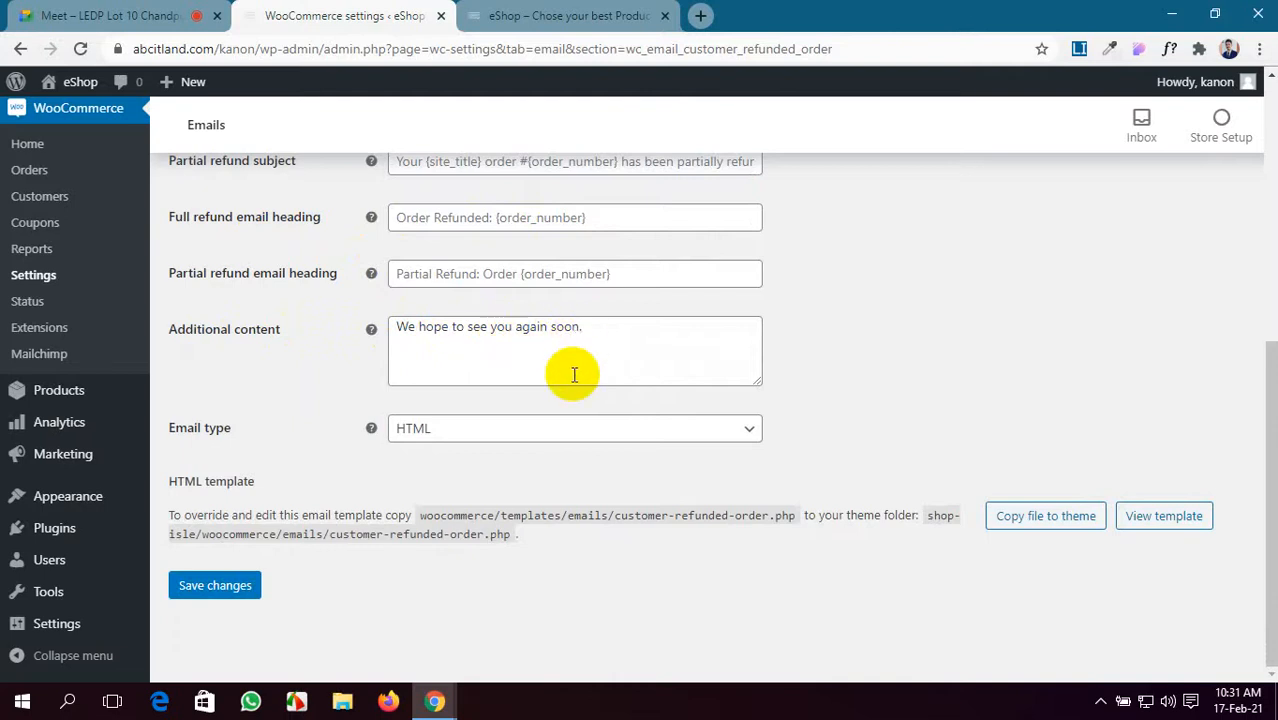
scroll(572, 371, "up", 1)
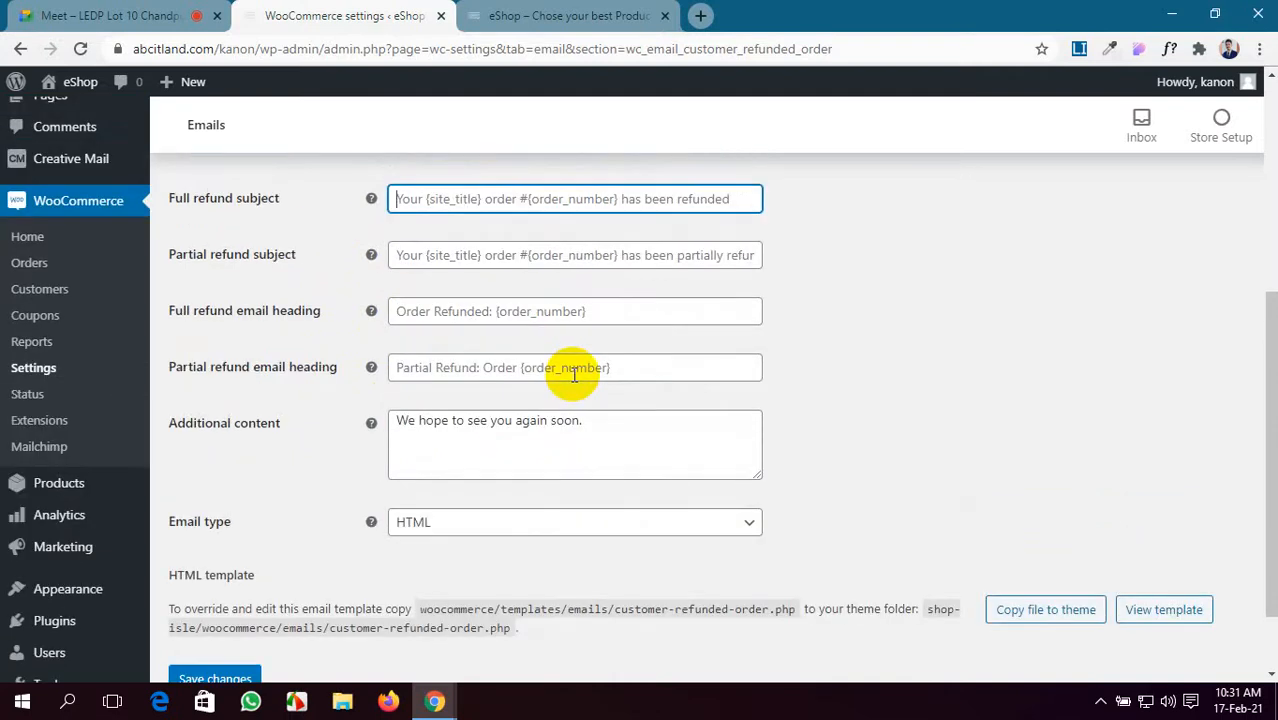
scroll(120, 600, "down", 1)
left_click(220, 587)
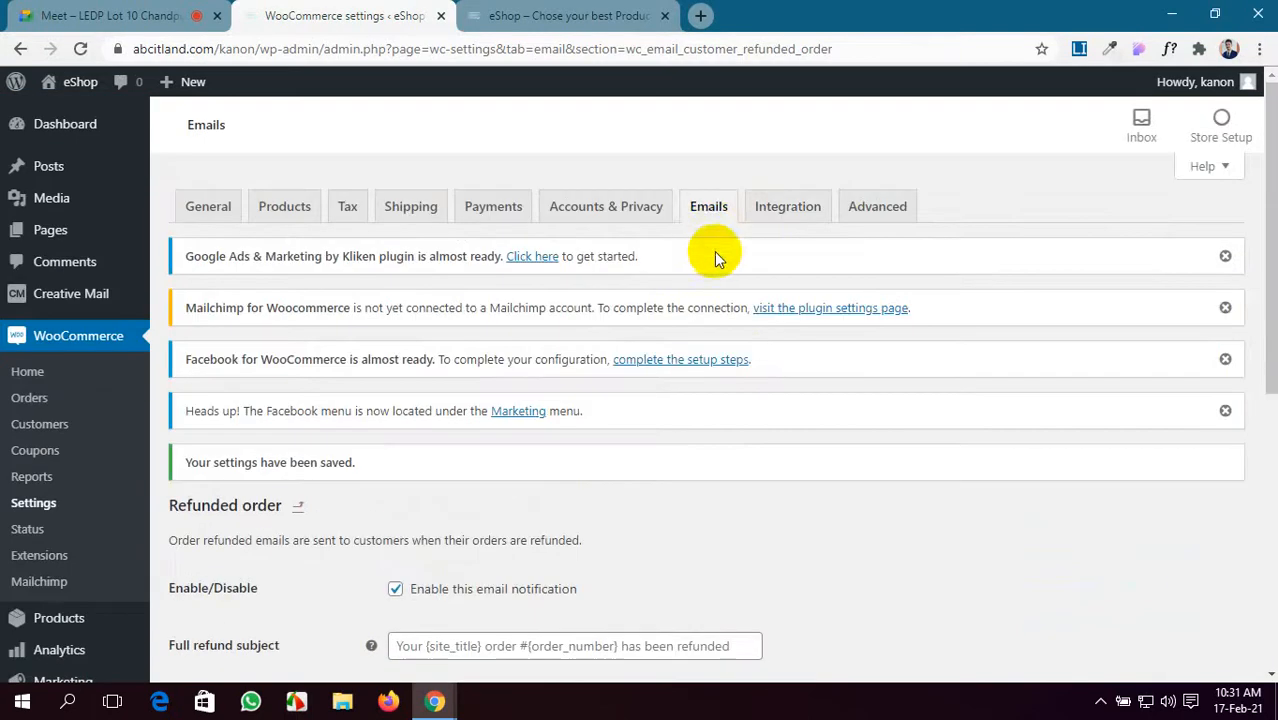
- Replace the Email sender 'From' address with the owner's e-mail and save the Emails settings
left_click(709, 208)
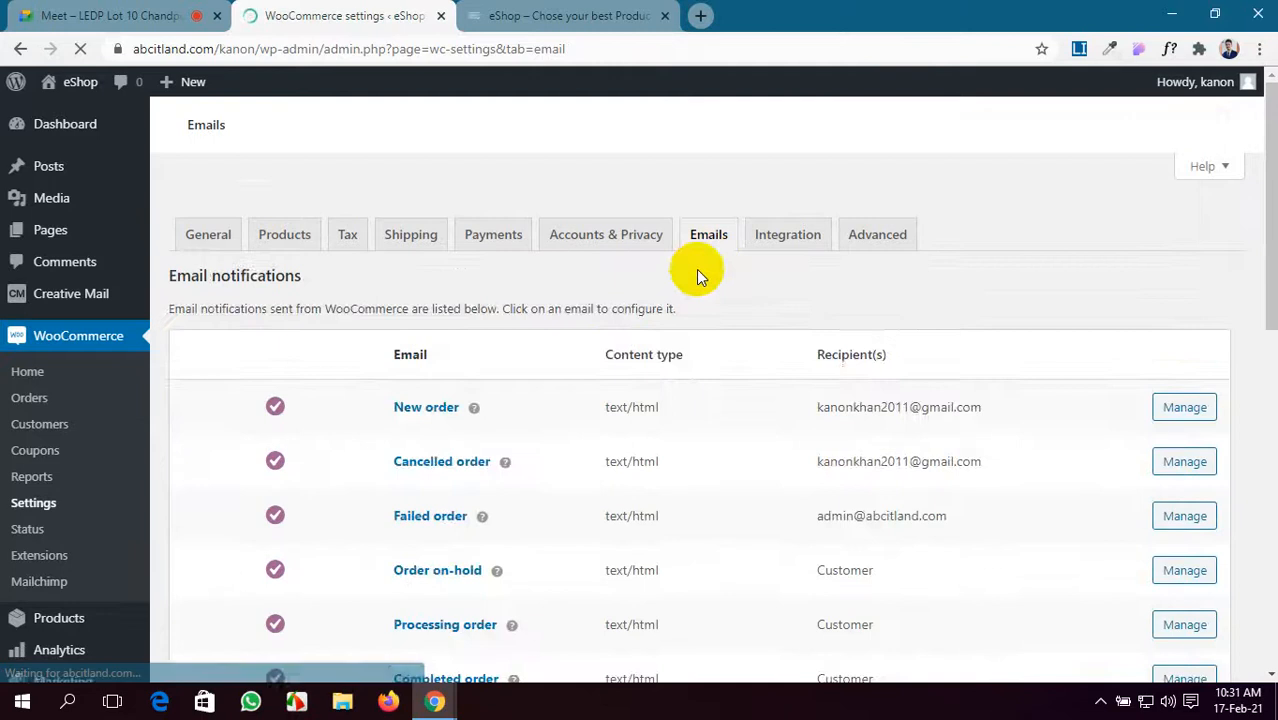
scroll(317, 491, "down", 6)
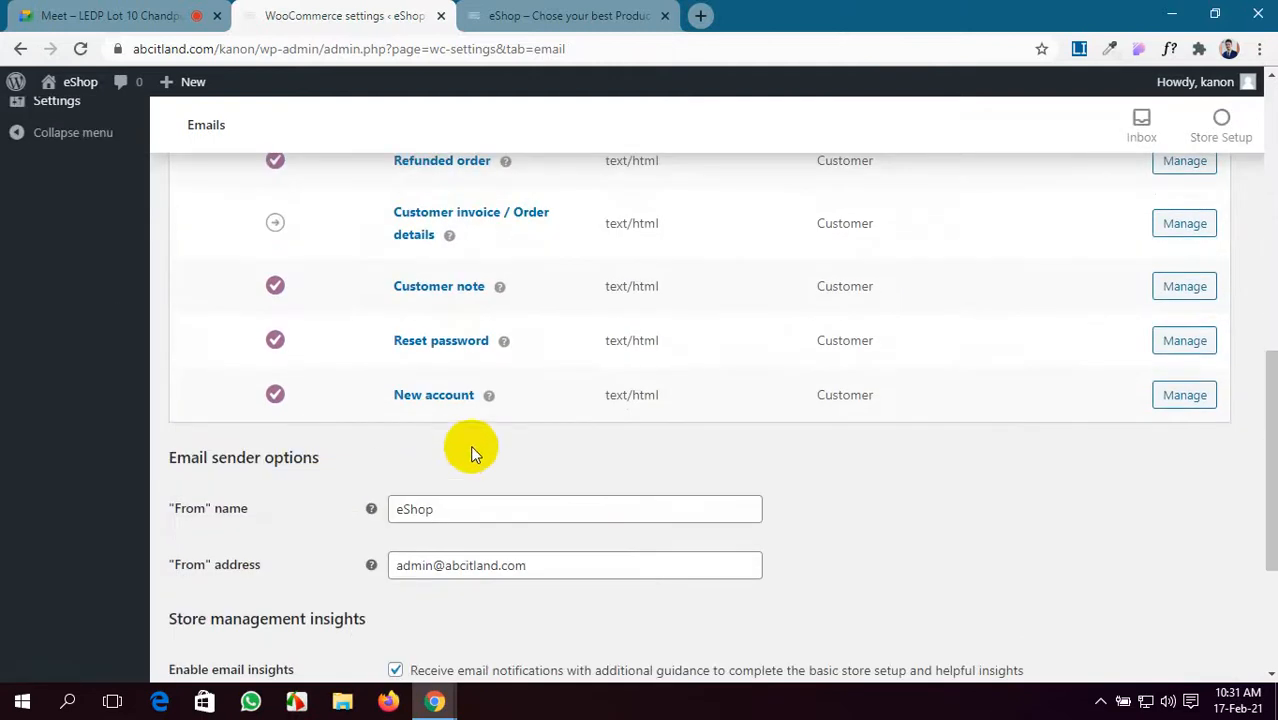
scroll(474, 452, "down", 2)
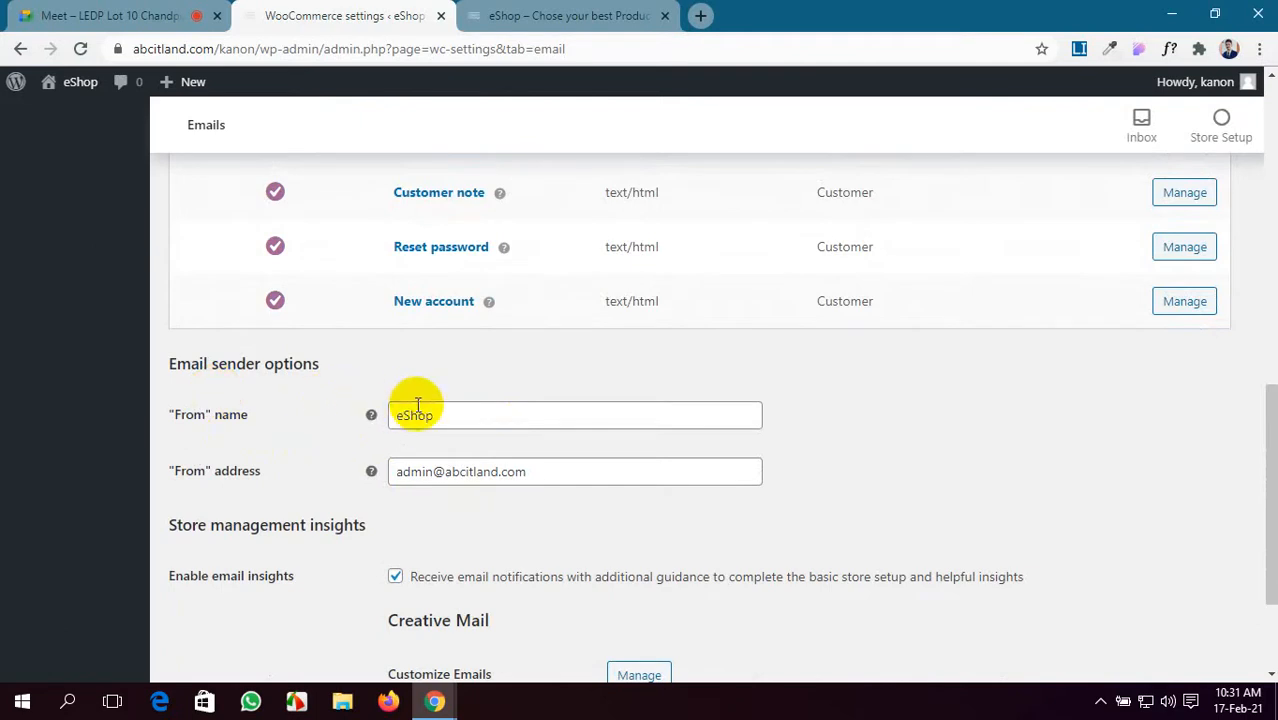
left_click_drag(542, 474, 365, 474)
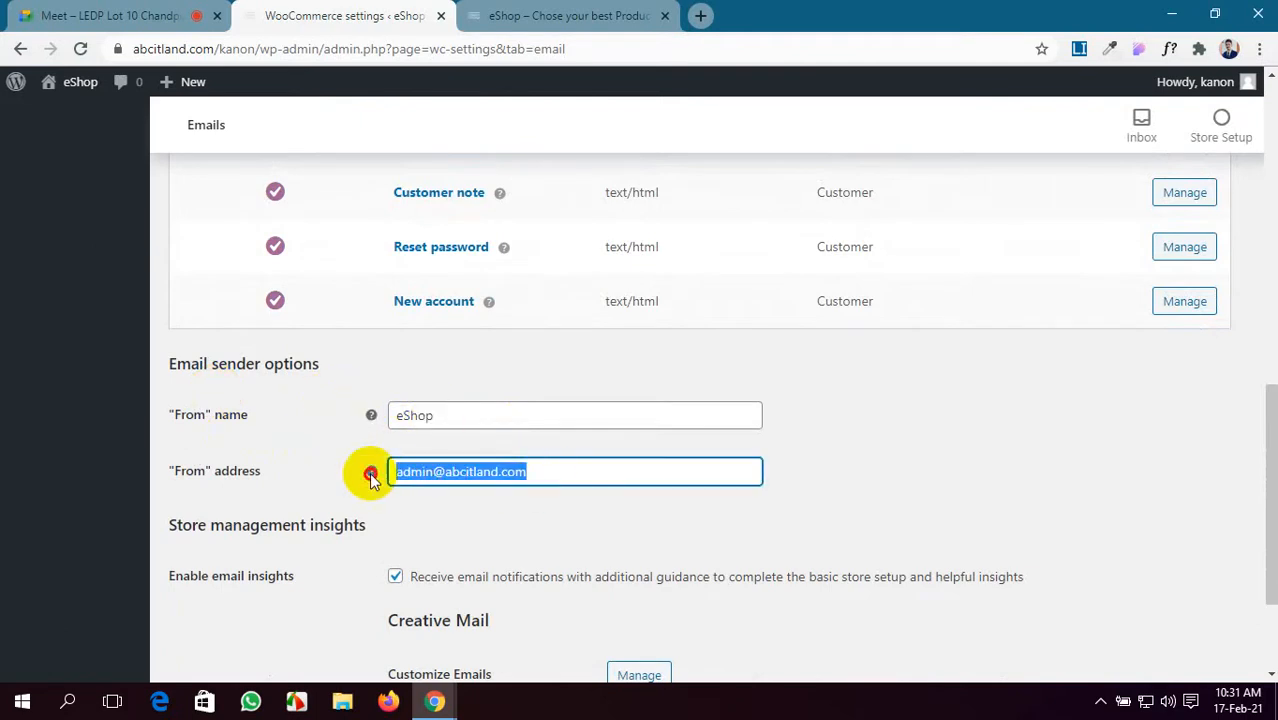
key("ctrl+v")
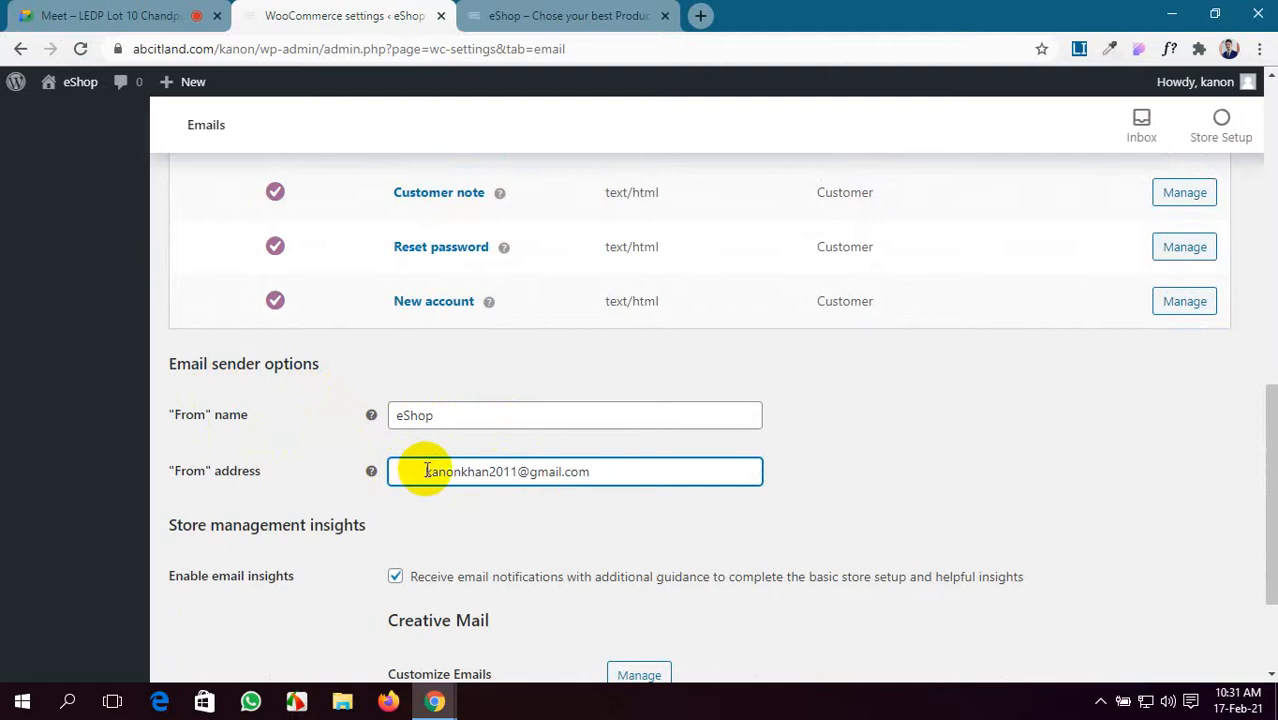
key("BackSpace")
scroll(428, 472, "down", 2)
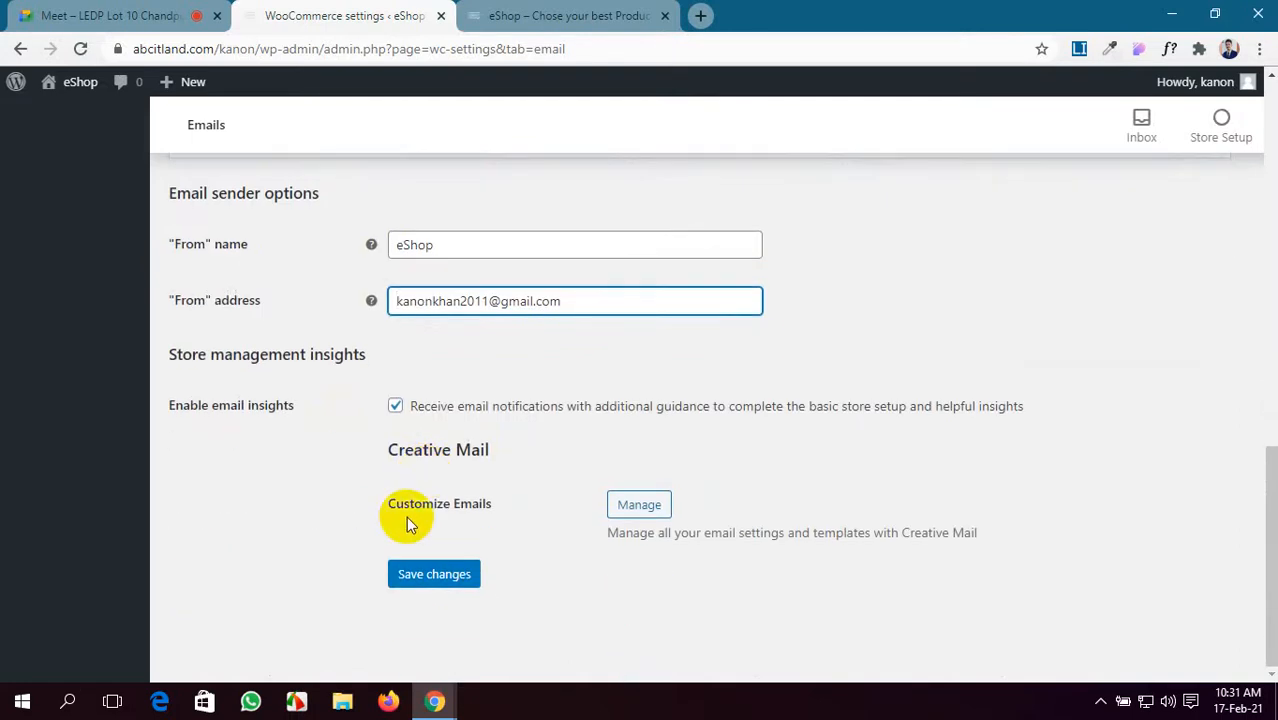
left_click(420, 575)
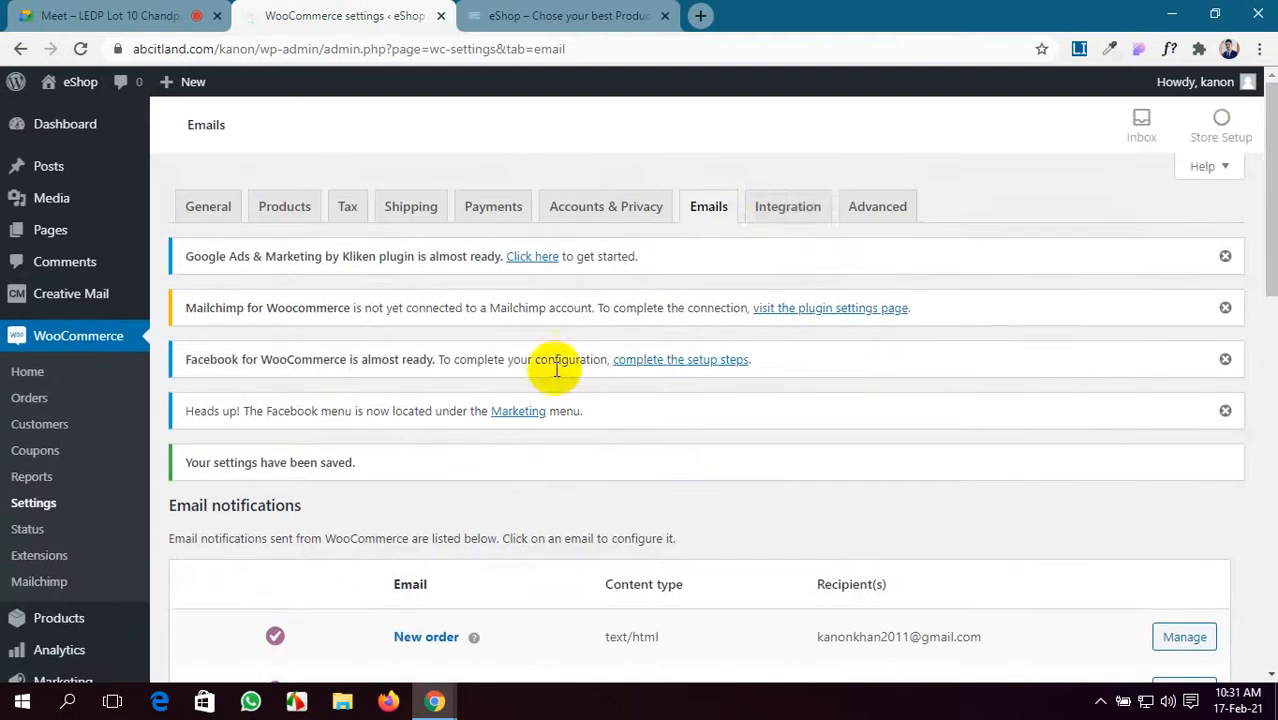
- Open the Integration tab and review the MaxMind Geolocation settings
left_click(782, 214)
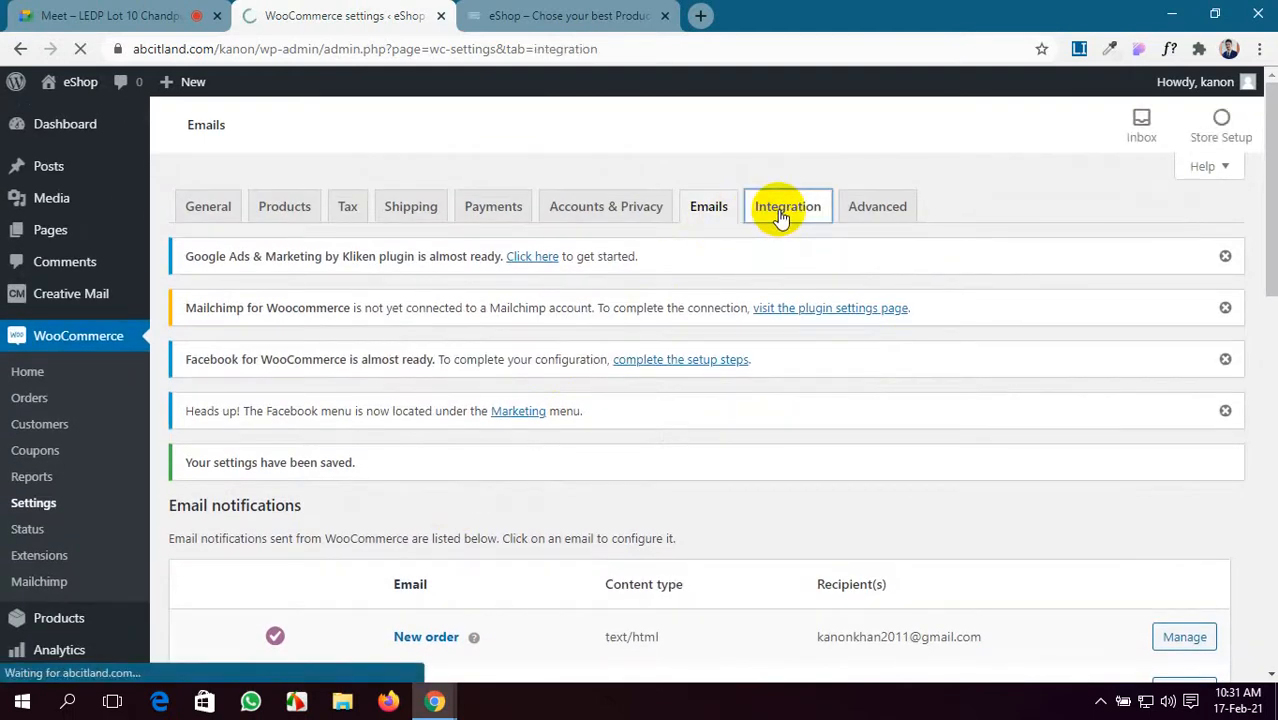
scroll(396, 425, "down", 2)
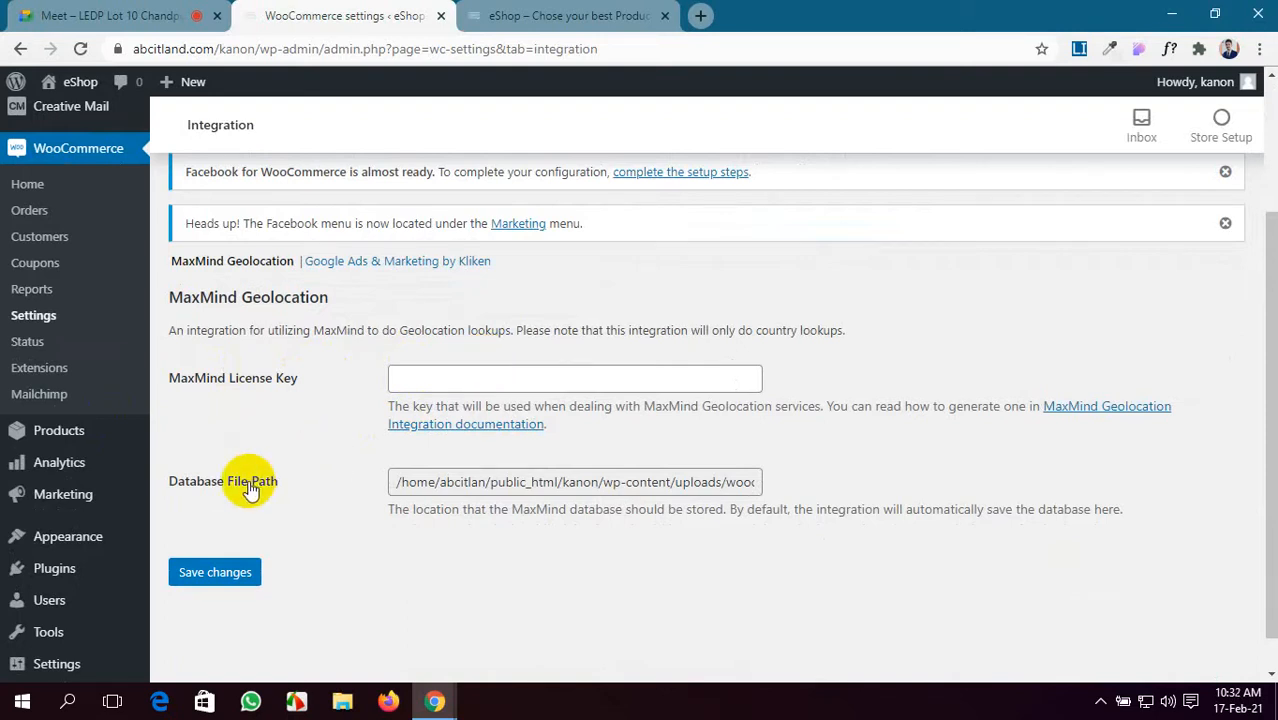
scroll(250, 490, "up", 3)
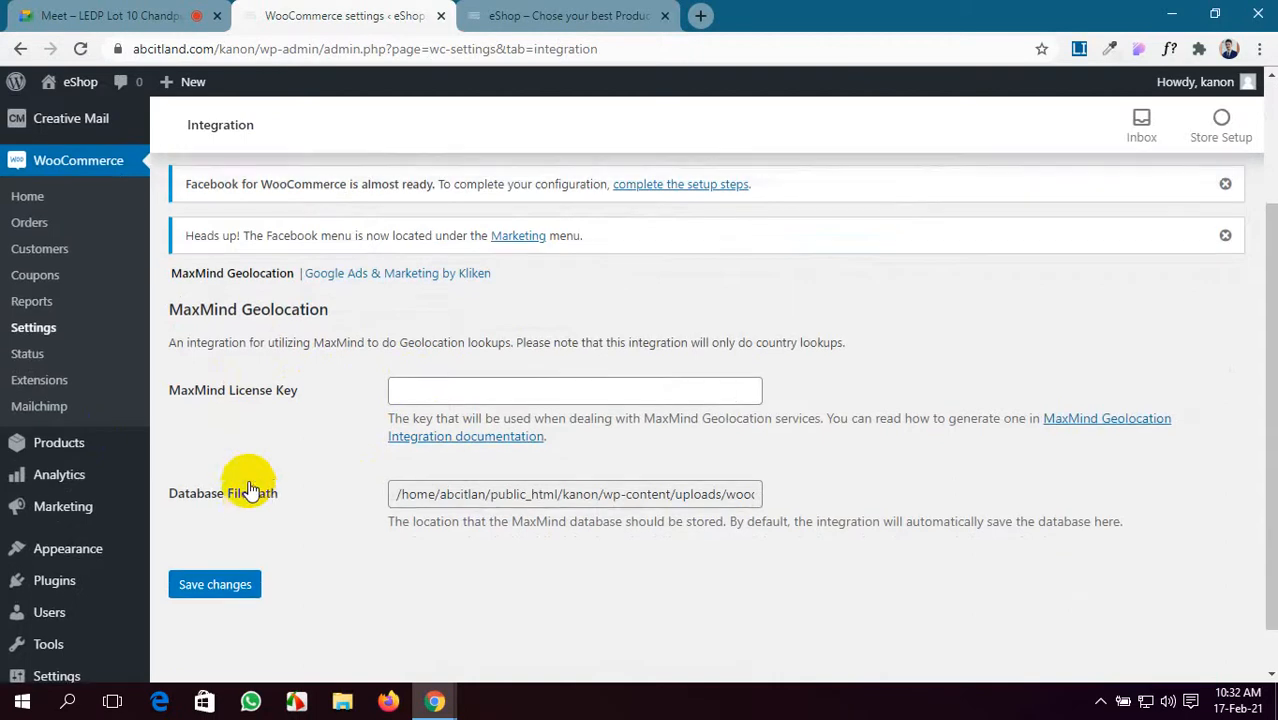
- In Advanced page setup, inspect the Cart and Terms and conditions page lists without changing them
left_click(870, 208)
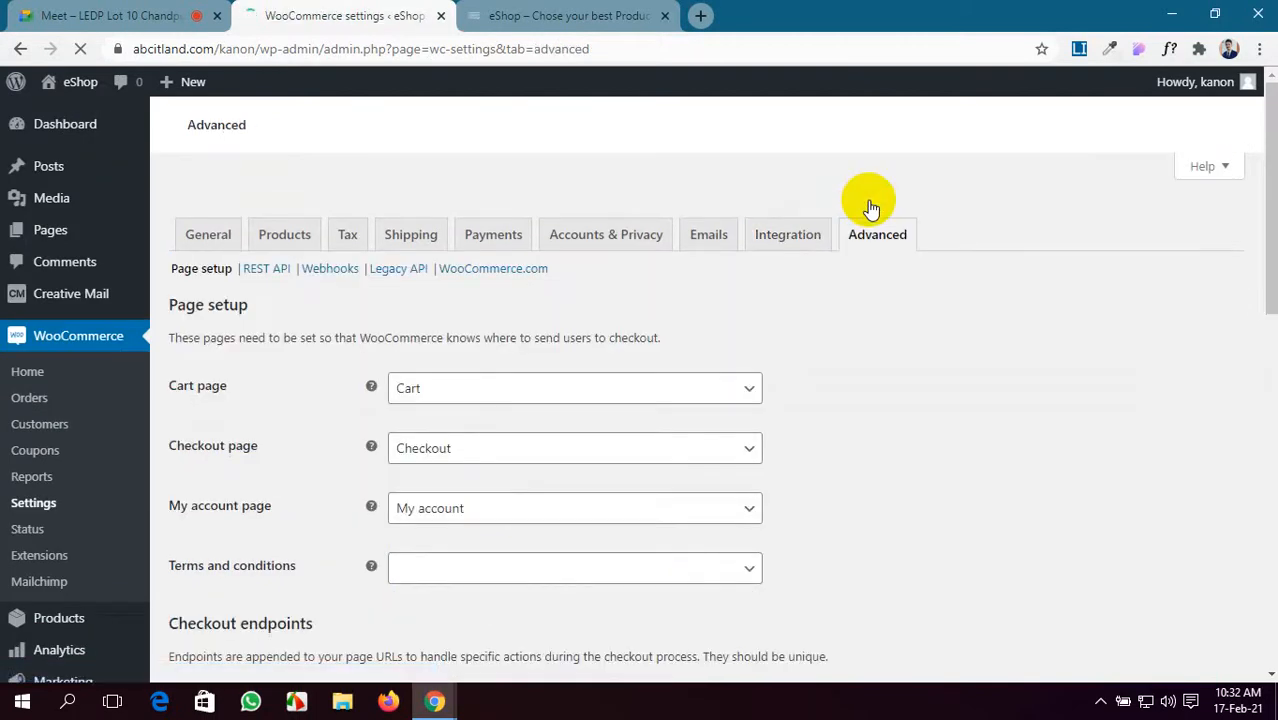
scroll(640, 370, "down", 2)
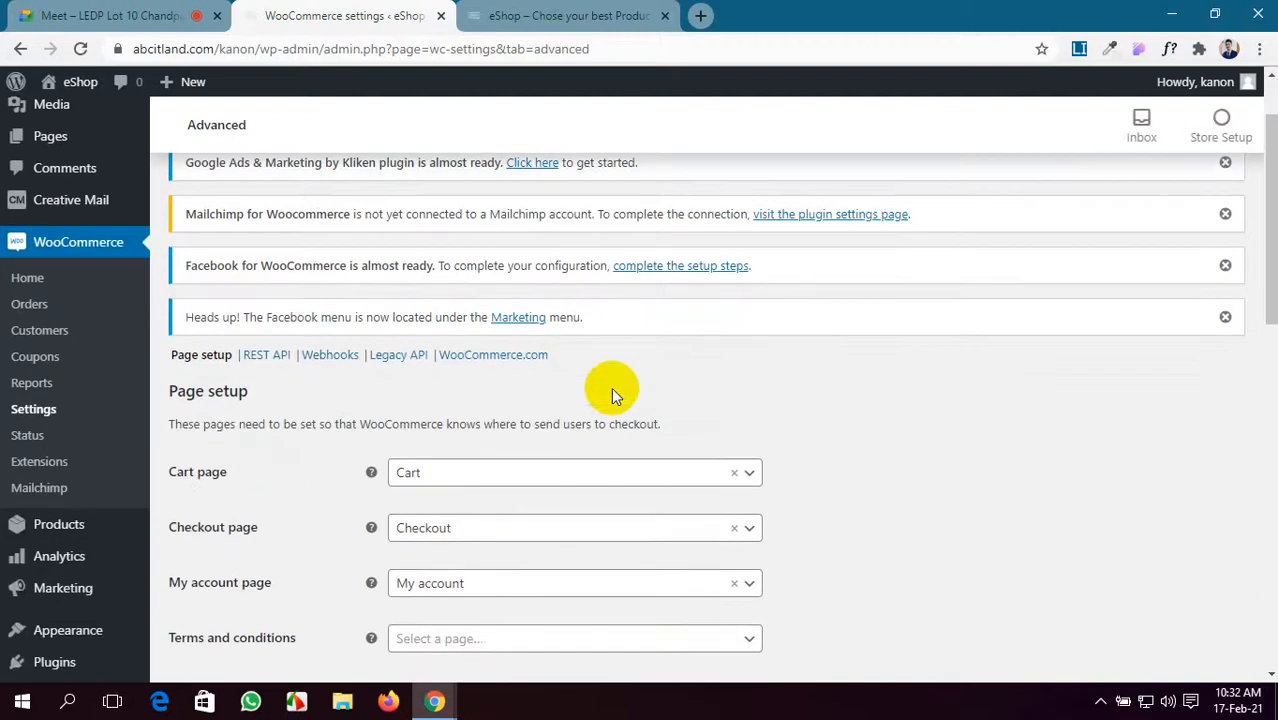
left_click(650, 485)
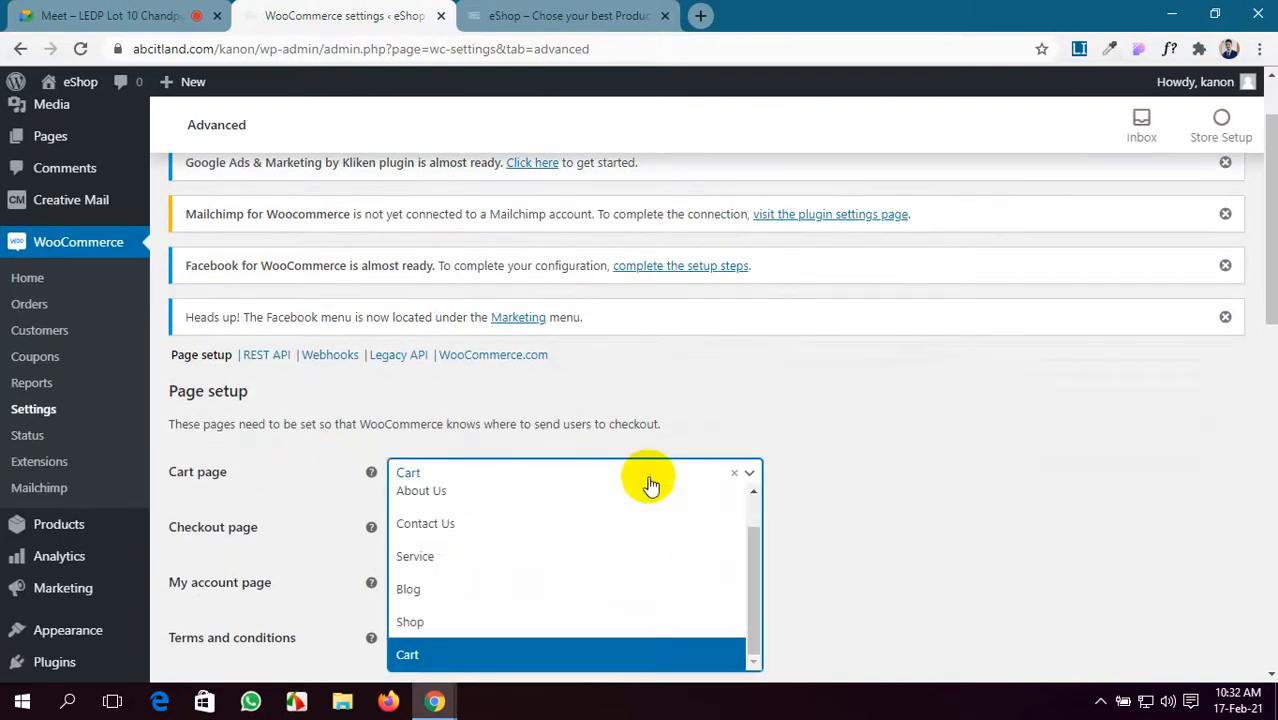
left_click(1172, 476)
scroll(1056, 470, "down", 1)
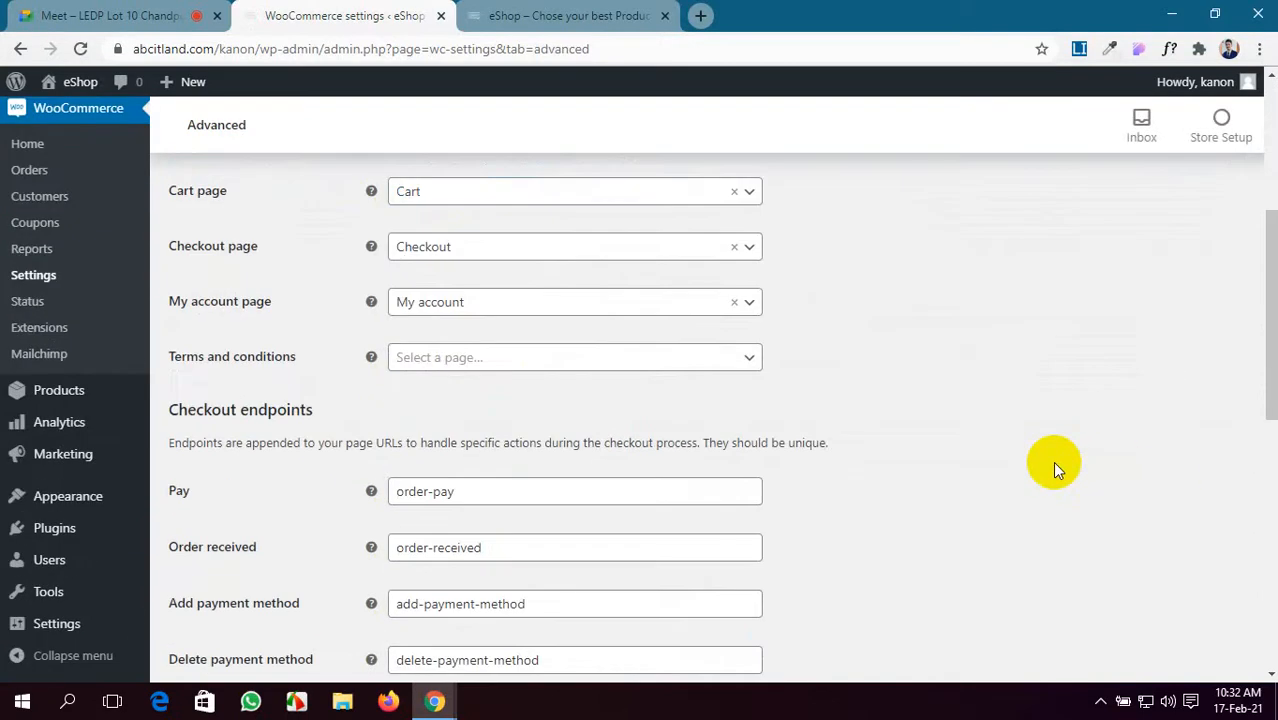
scroll(1051, 466, "up", 1)
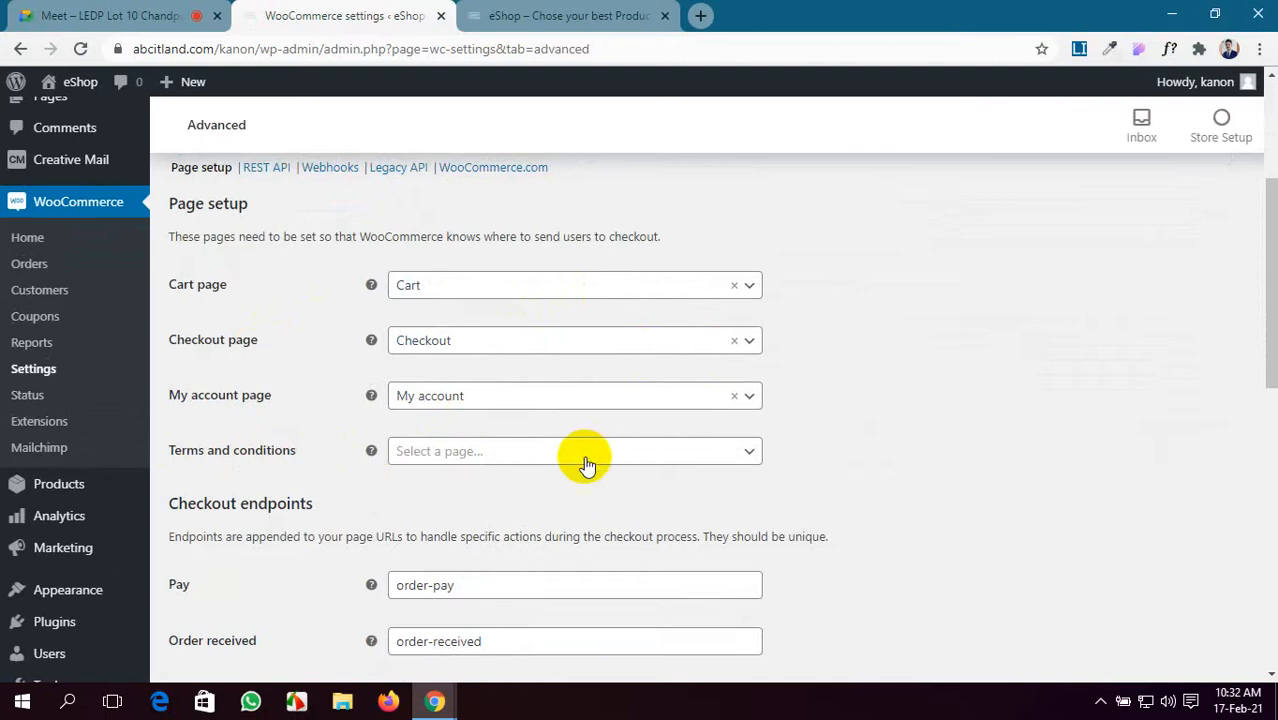
left_click(660, 455)
scroll(643, 578, "down", 3)
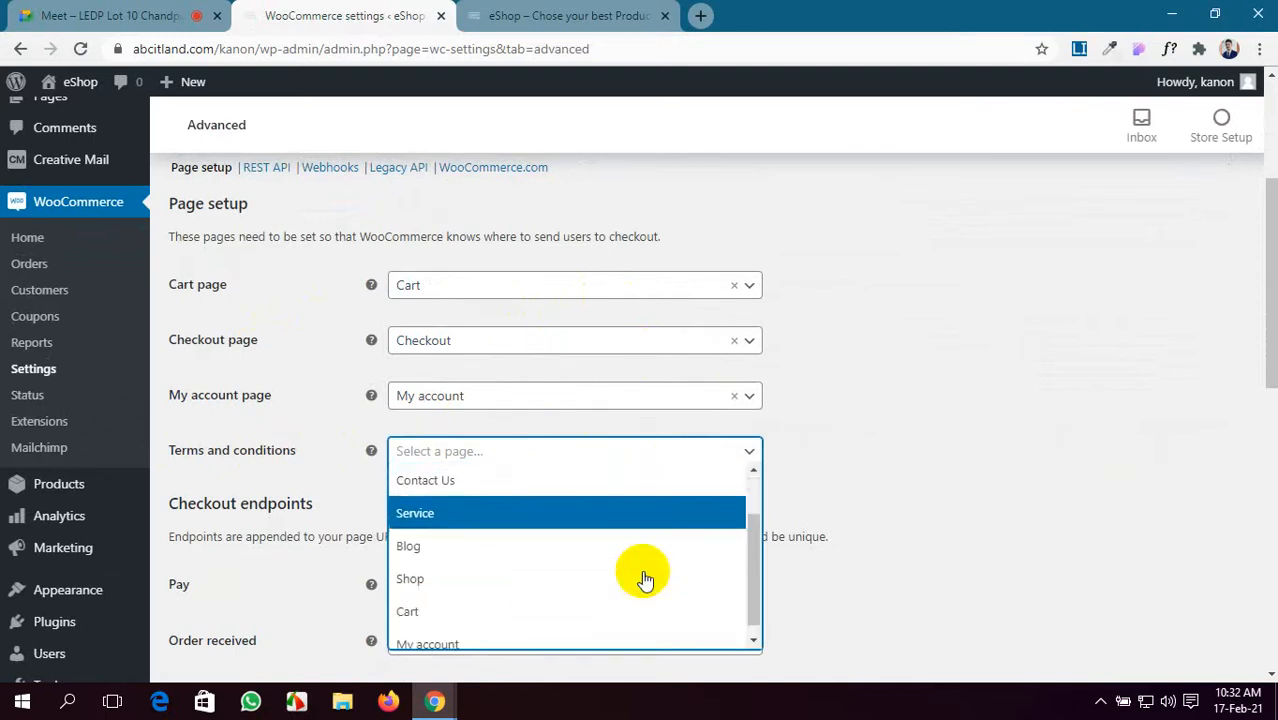
- From the eShop storefront, open the admin Dashboard in a new browser tab
left_click(552, 10)
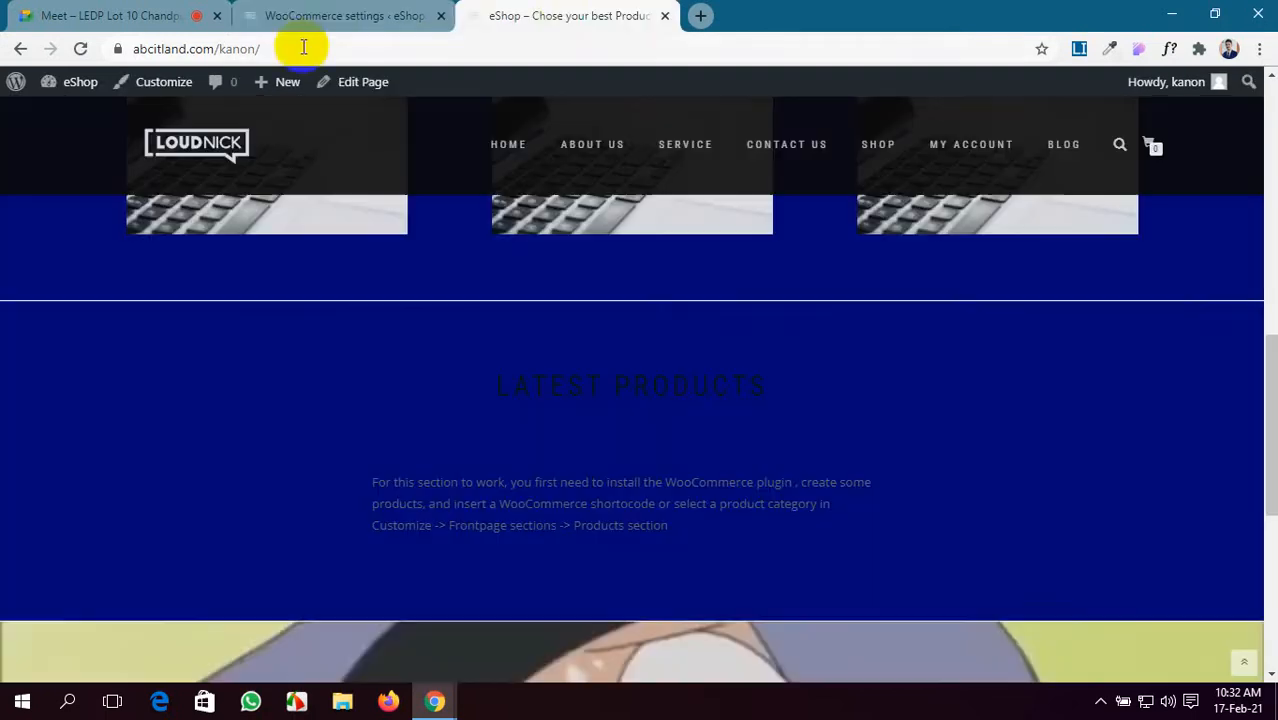
left_click(110, 15)
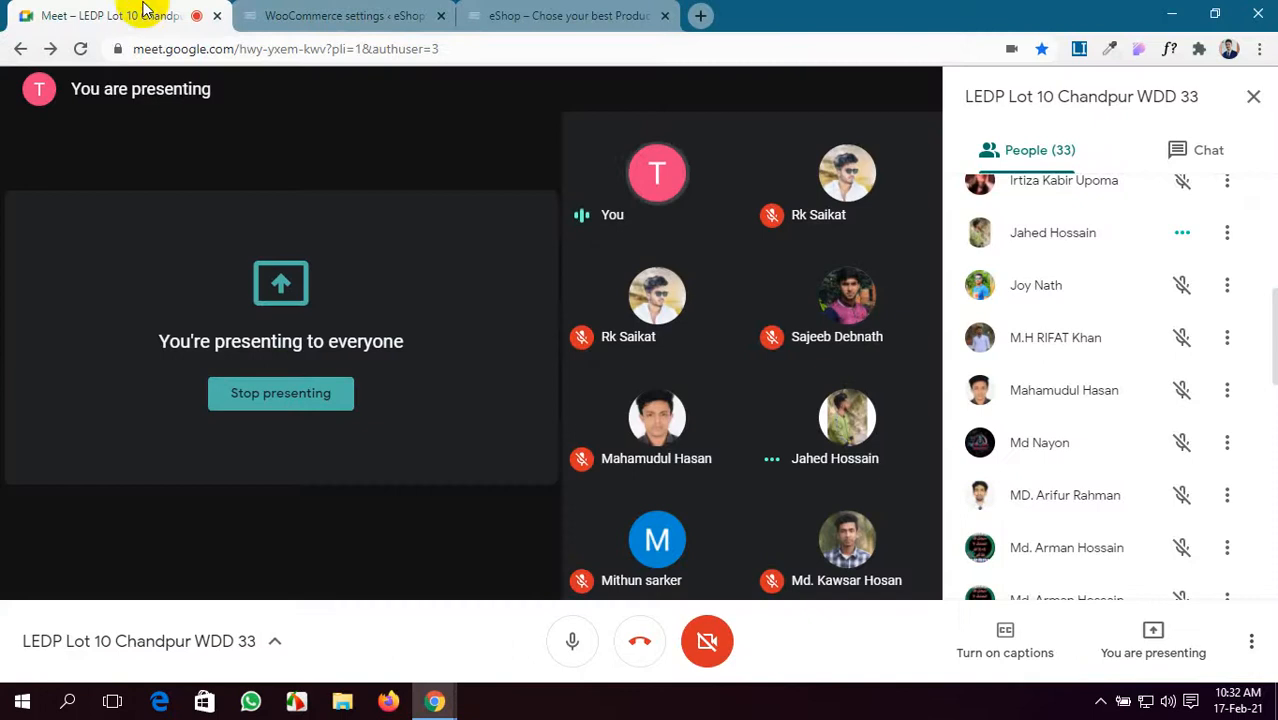
left_click(483, 10)
mouse_move(34, 80)
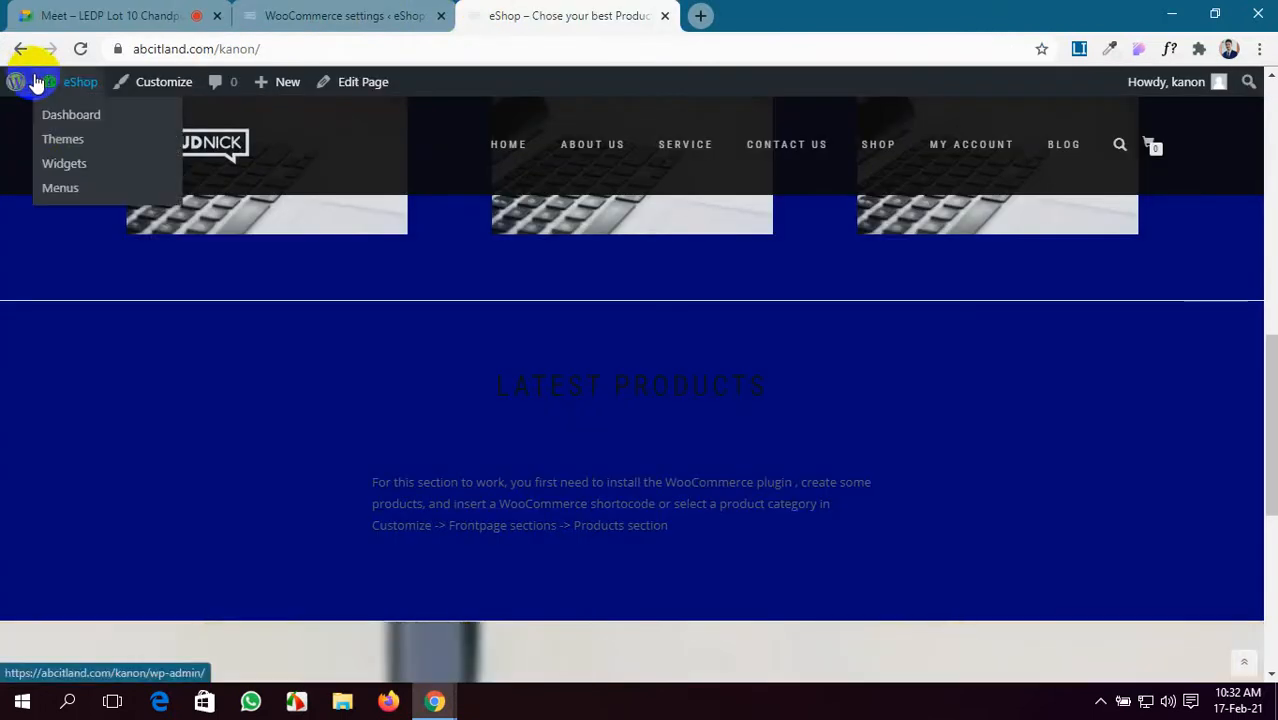
middle_click(45, 116)
left_click(736, 12)
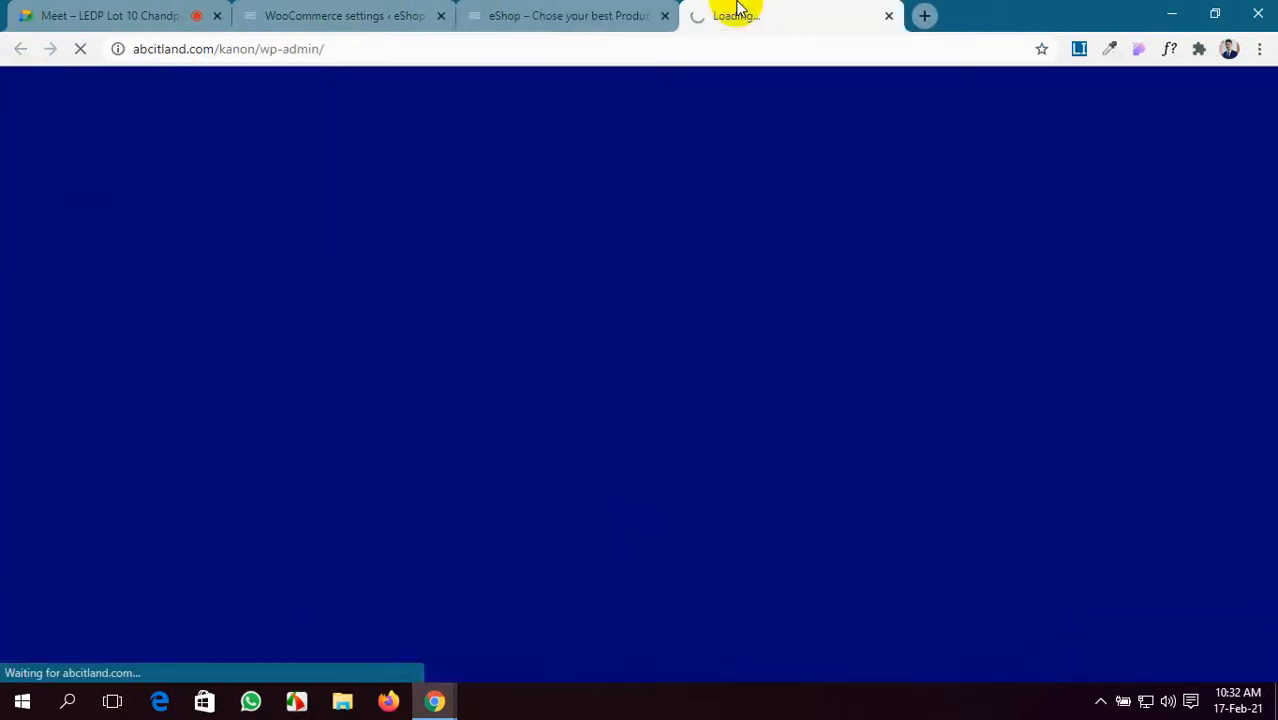
- Close the Terms and conditions page list in Advanced settings without choosing a page
left_click(380, 12)
left_click(1228, 470)
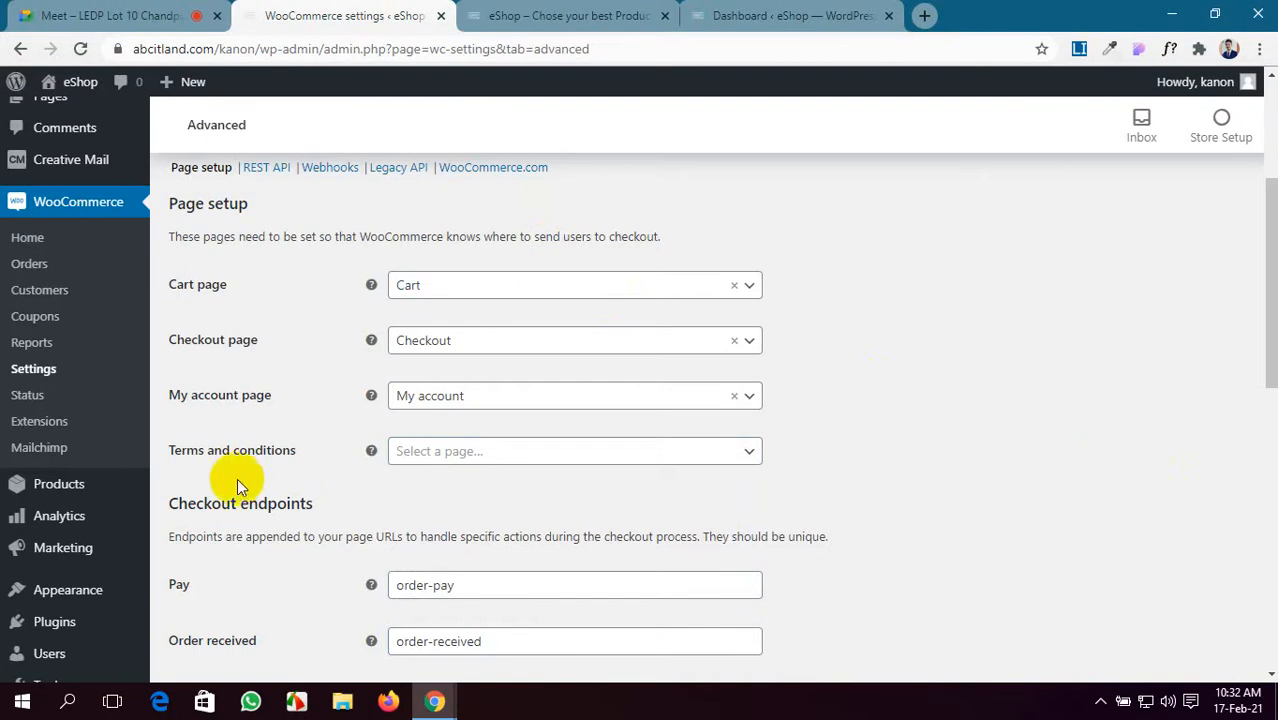
left_click_drag(265, 462, 173, 469)
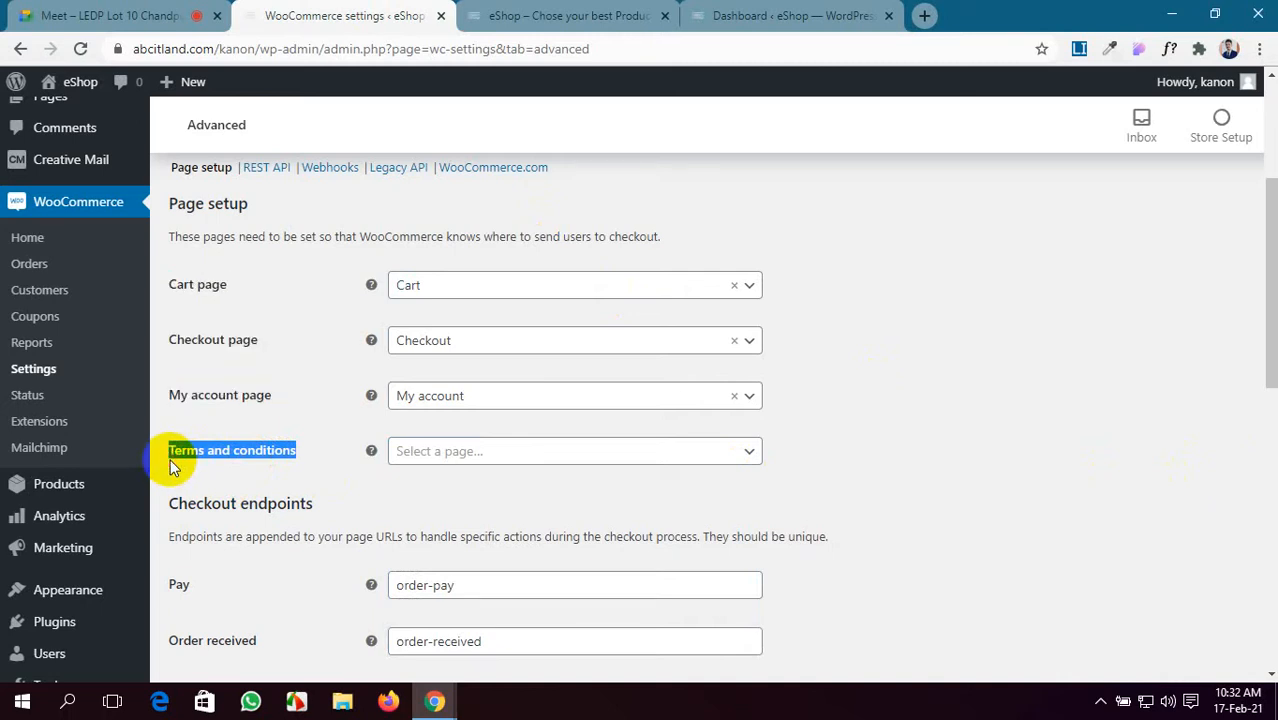
- From the admin dashboard, go to Pages and start adding a new page
left_click(712, 14)
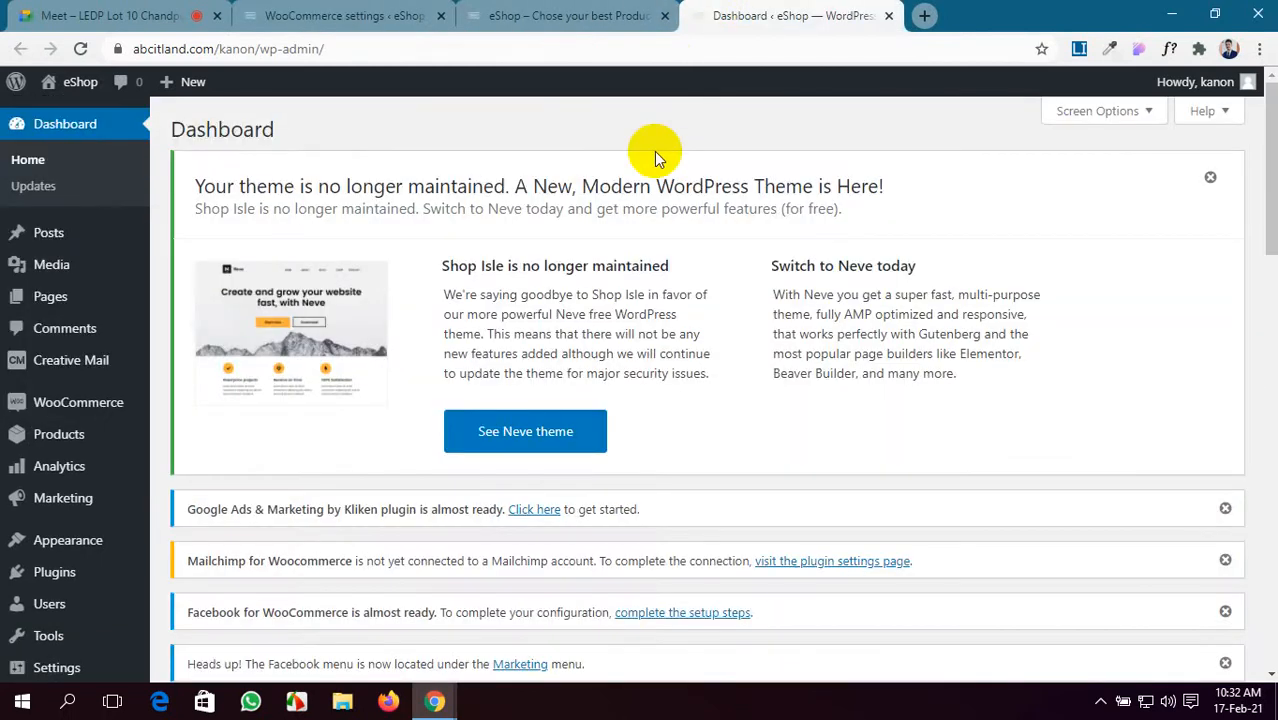
scroll(527, 337, "down", 5)
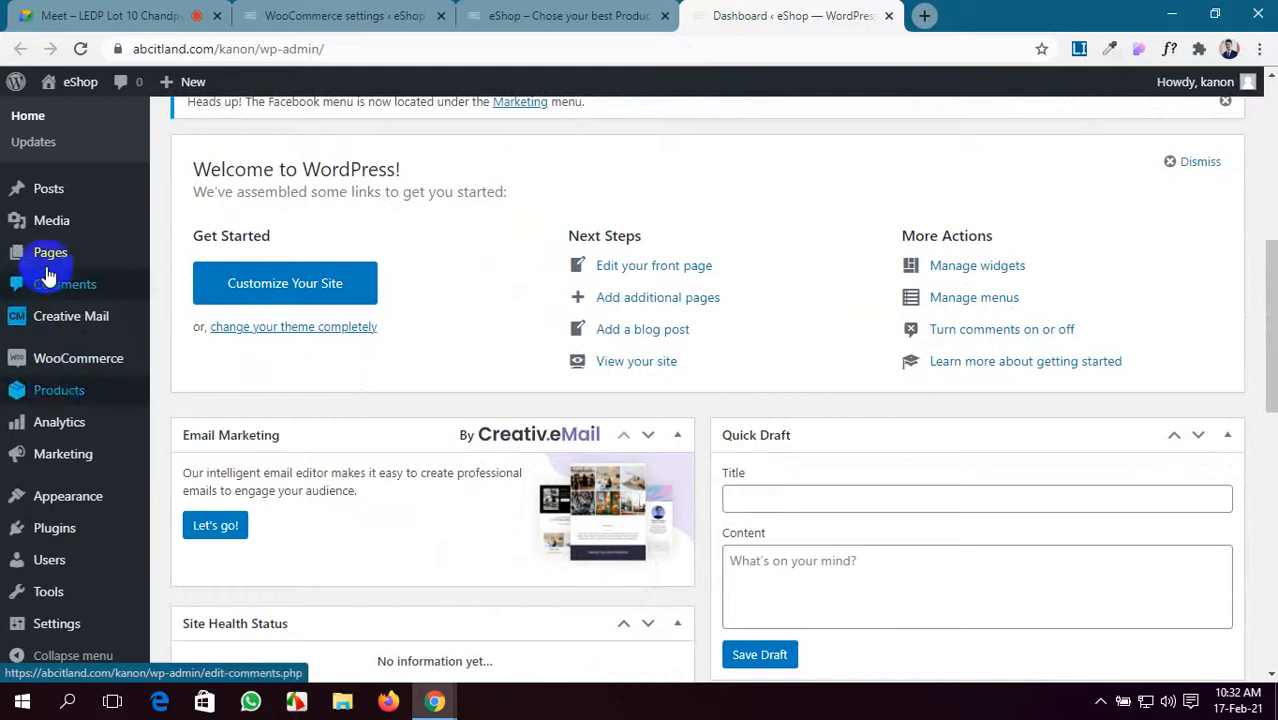
left_click(50, 254)
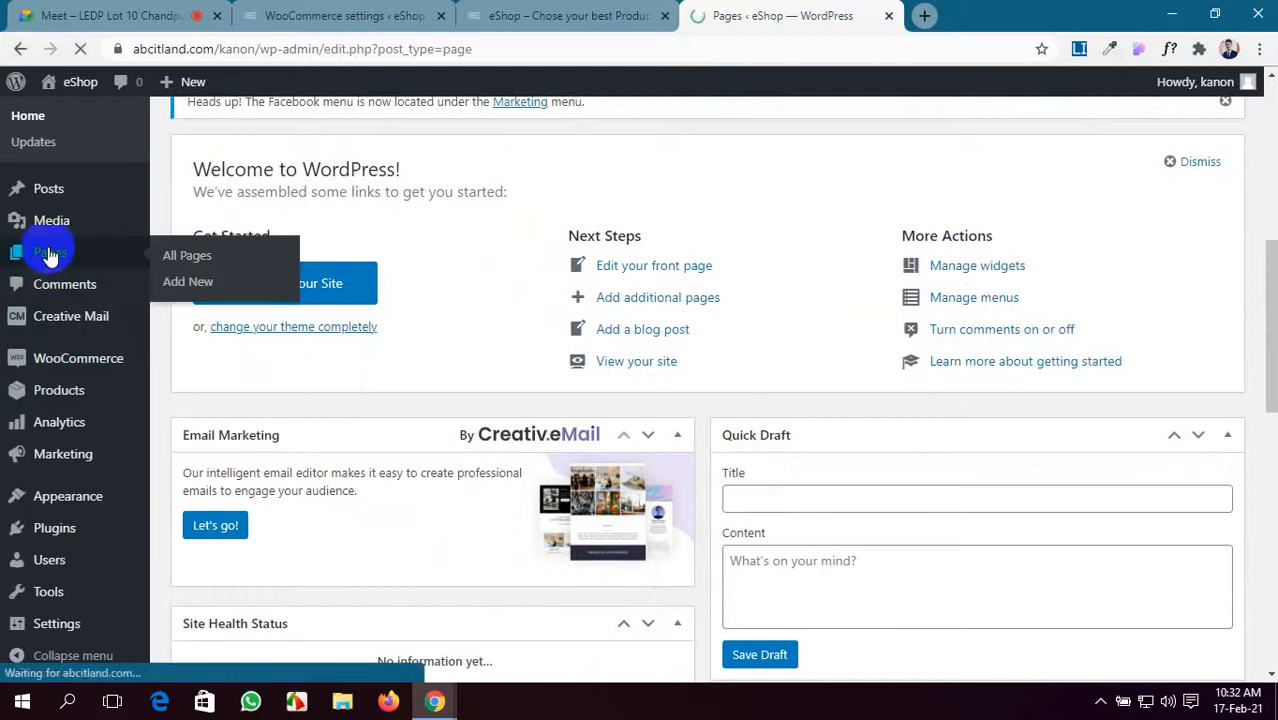
scroll(327, 320, "down", 1)
scroll(333, 325, "down", 3)
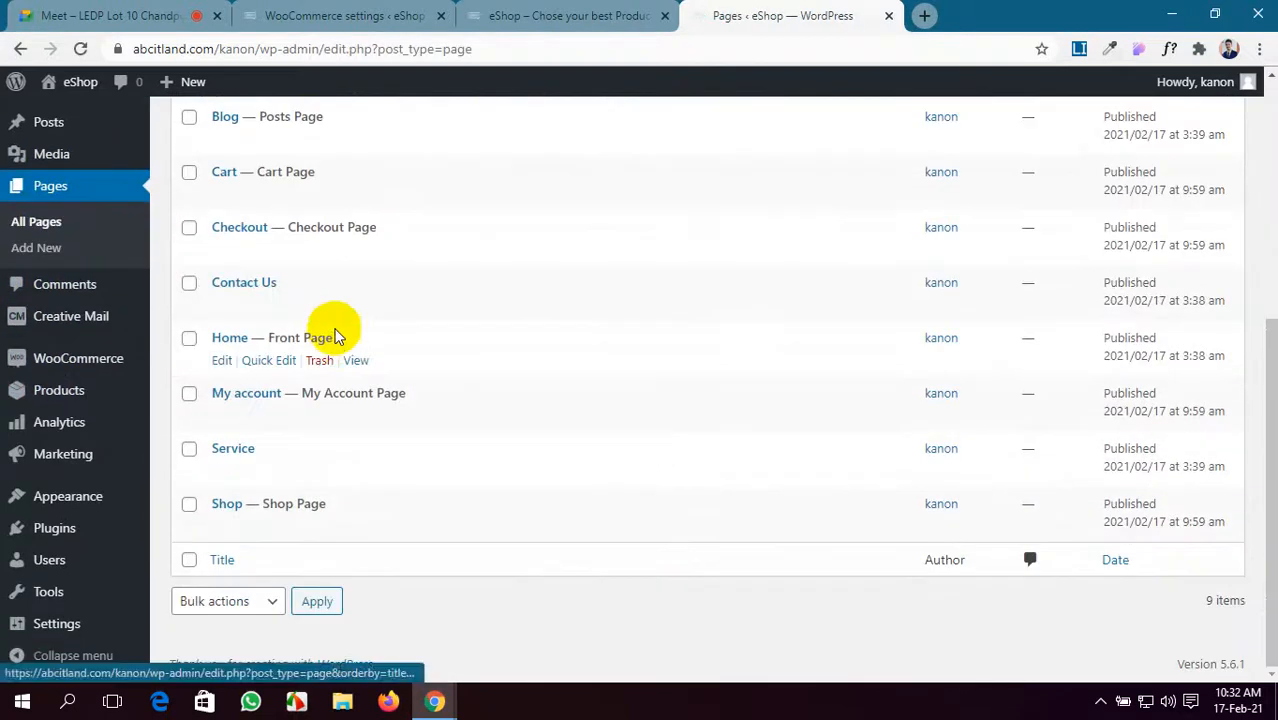
scroll(331, 337, "up", 4)
left_click(258, 135)
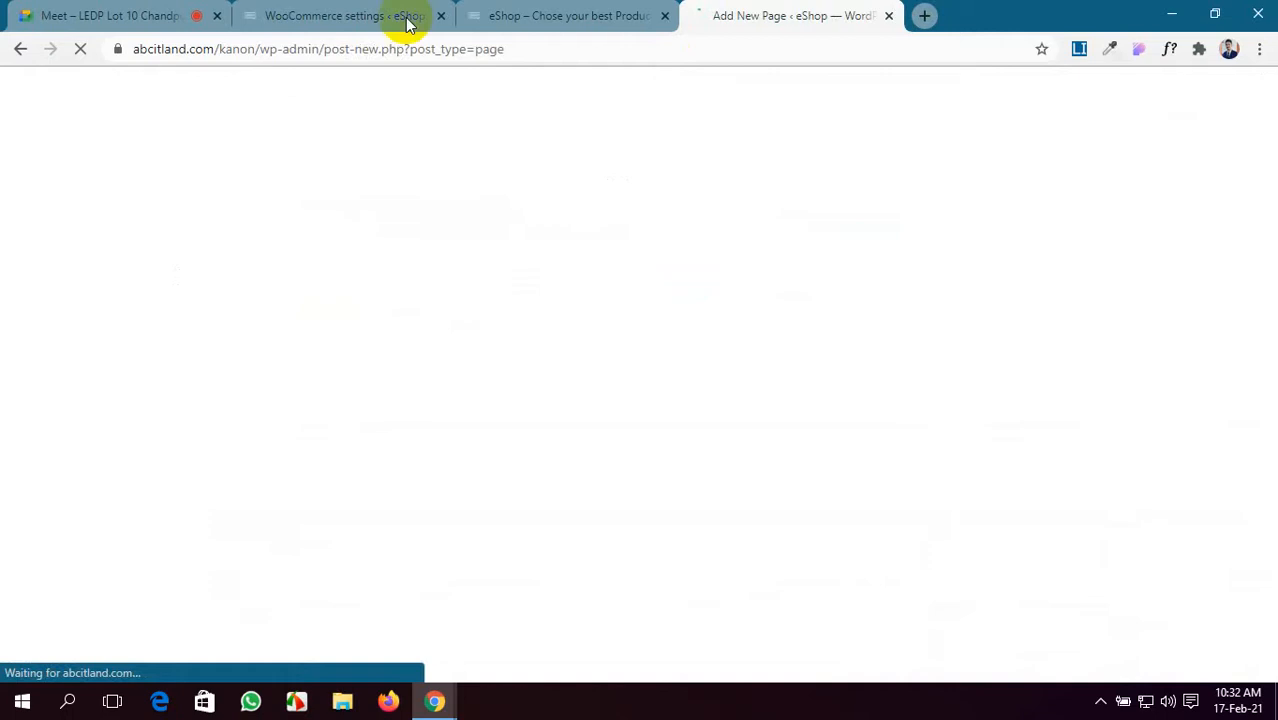
- Show the eShop storefront homepage while the new page editor loads
left_click(570, 12)
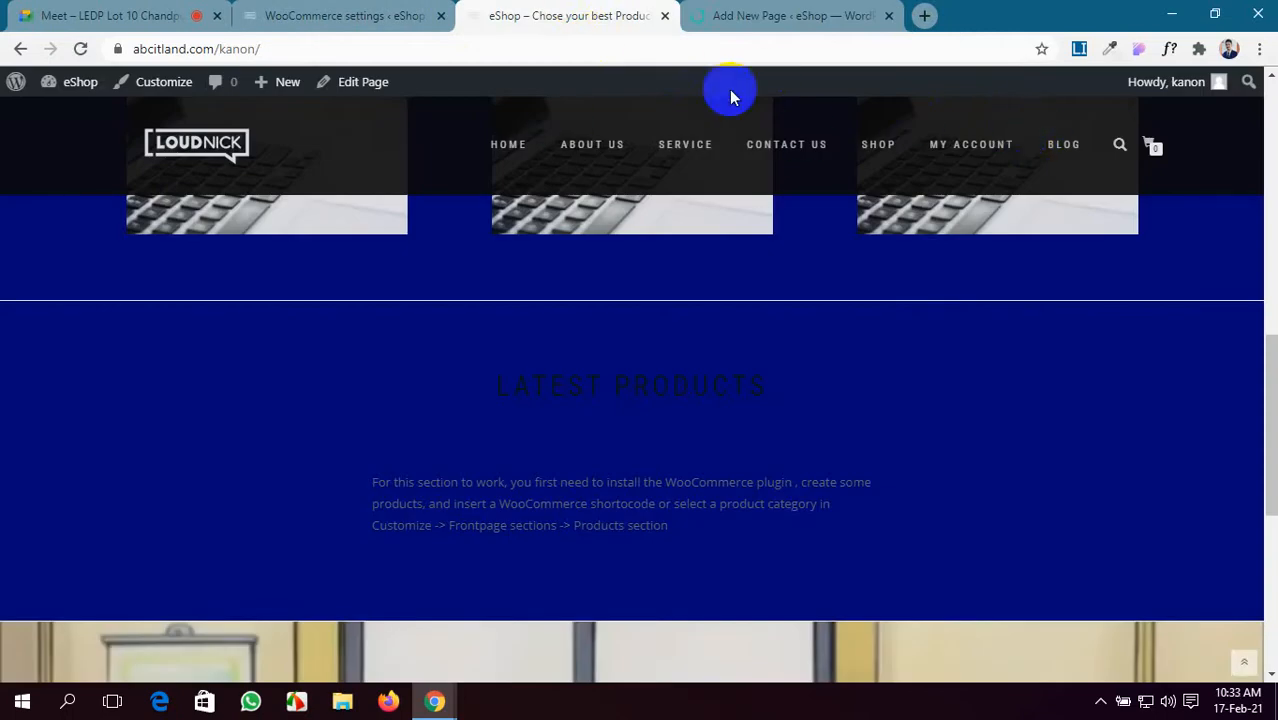
scroll(541, 300, "up", 10)
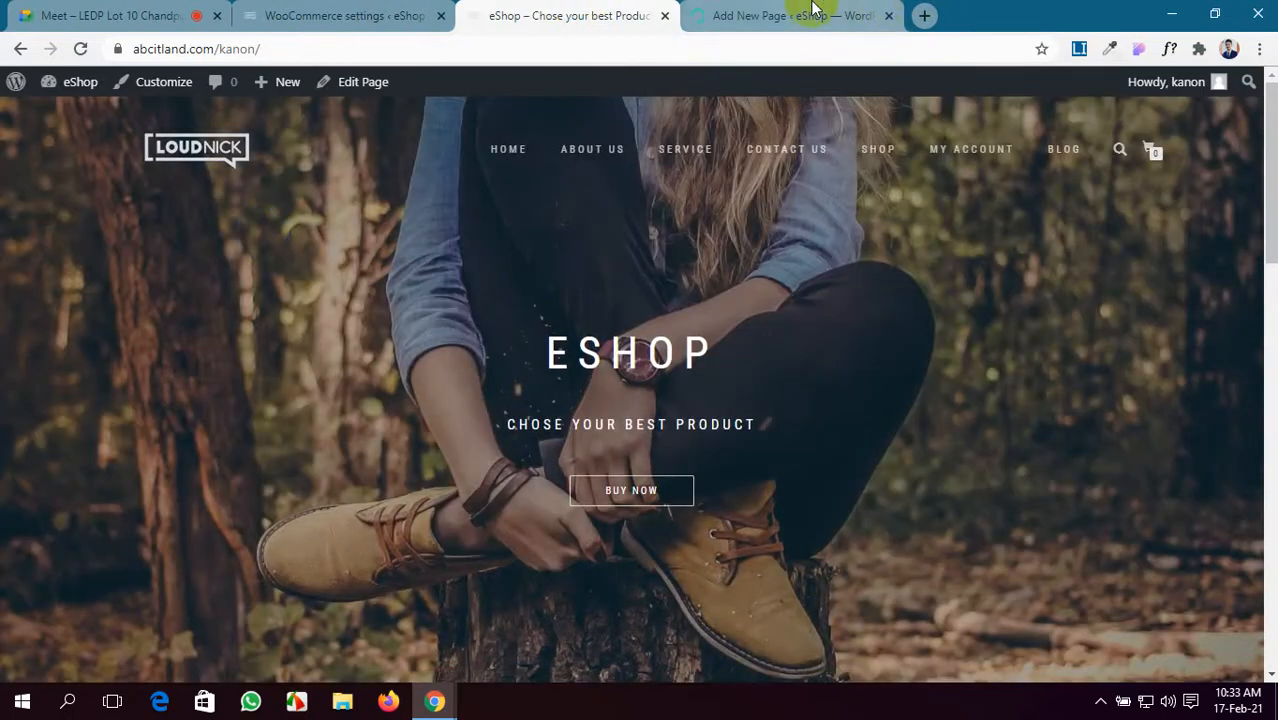
left_click(812, 10)
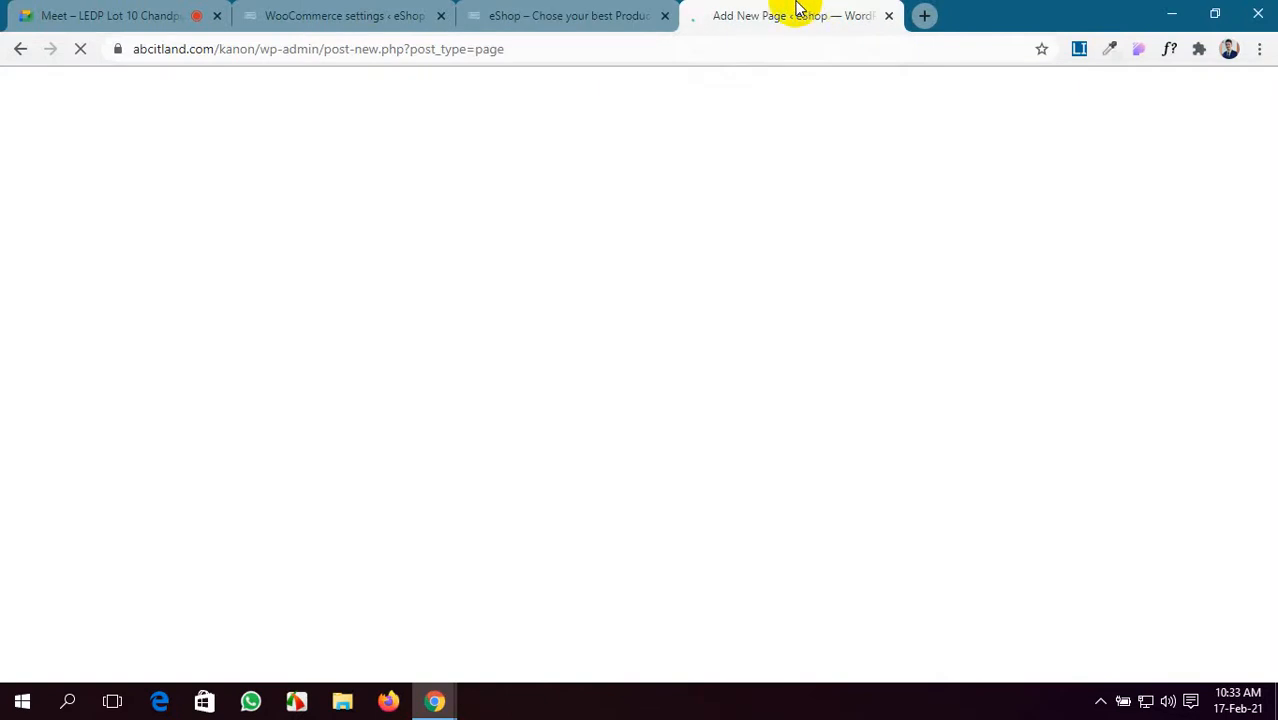
left_click(568, 10)
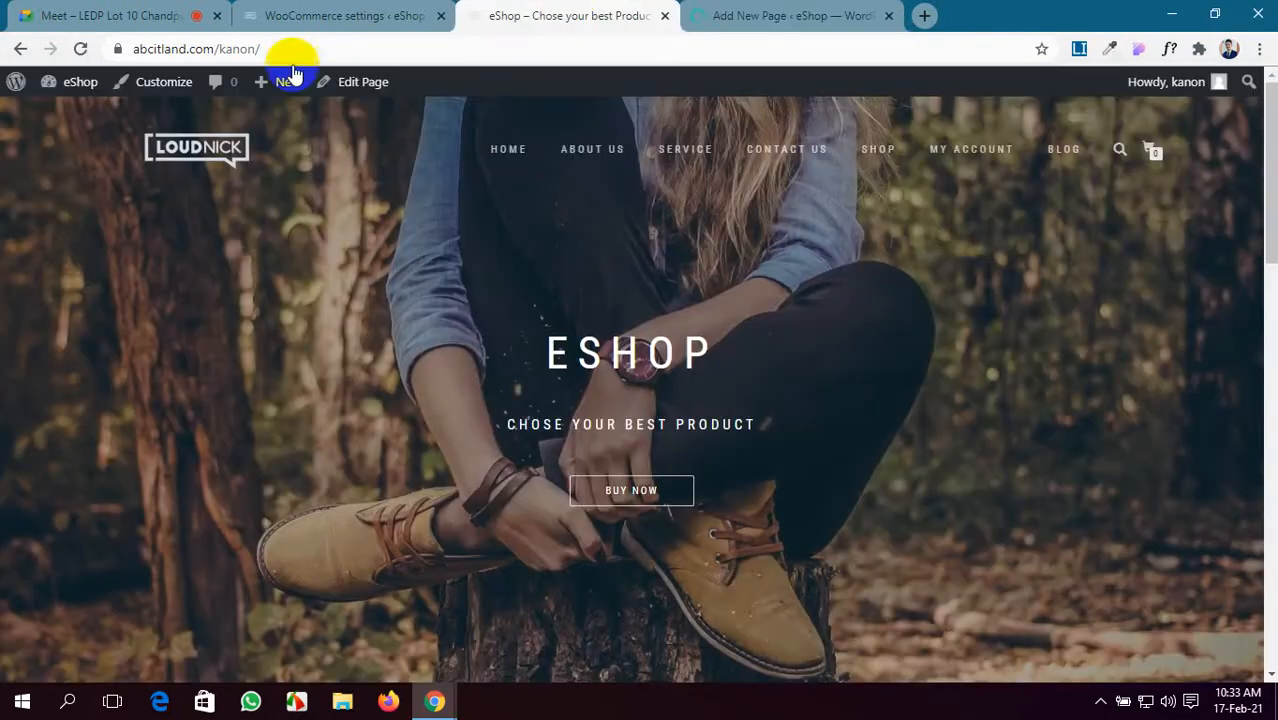
left_click(52, 143)
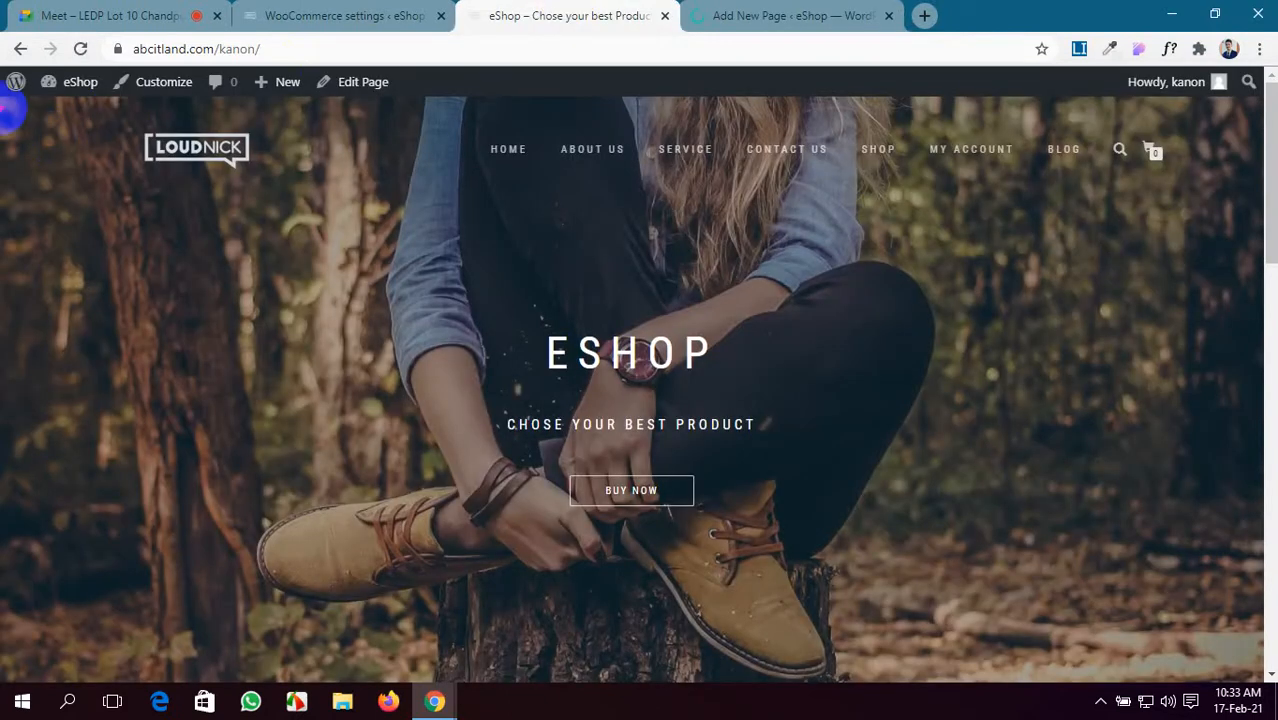
- Outline the hero area, navigation bar, left and right strips, ESHOP heading and lower hero area
left_click_drag(5, 104, 1260, 414)
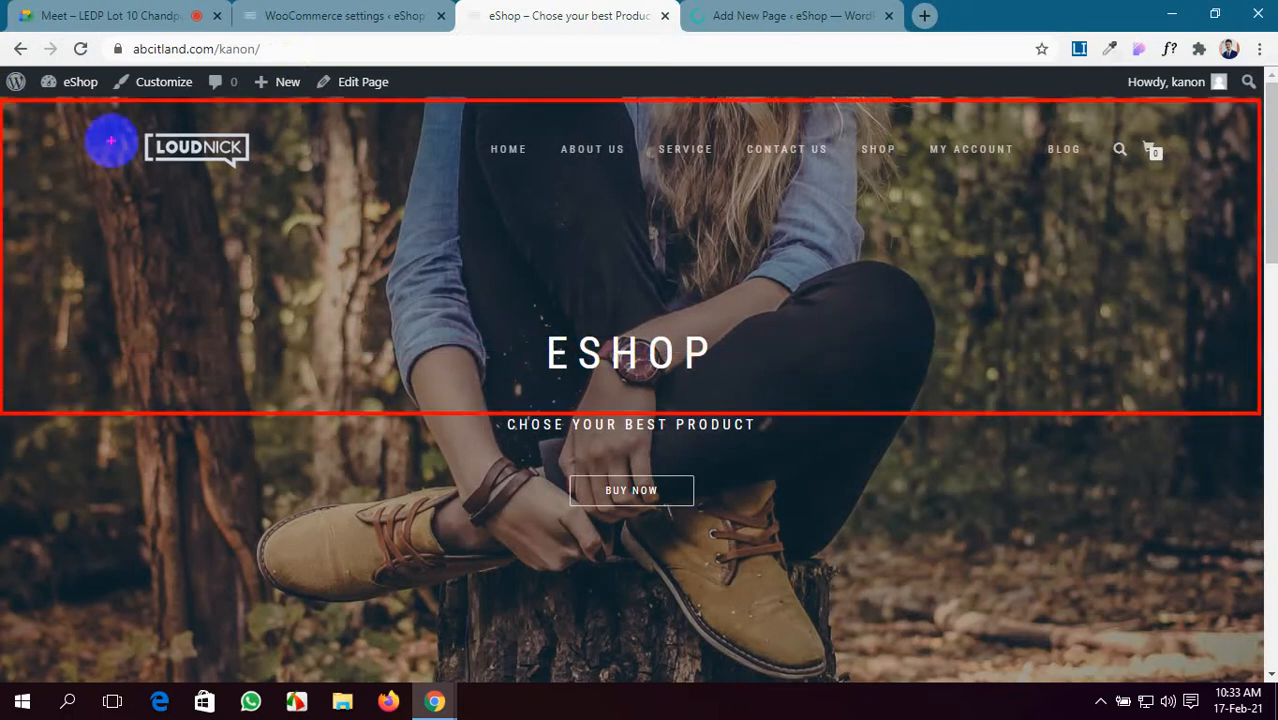
left_click_drag(30, 121, 1228, 178)
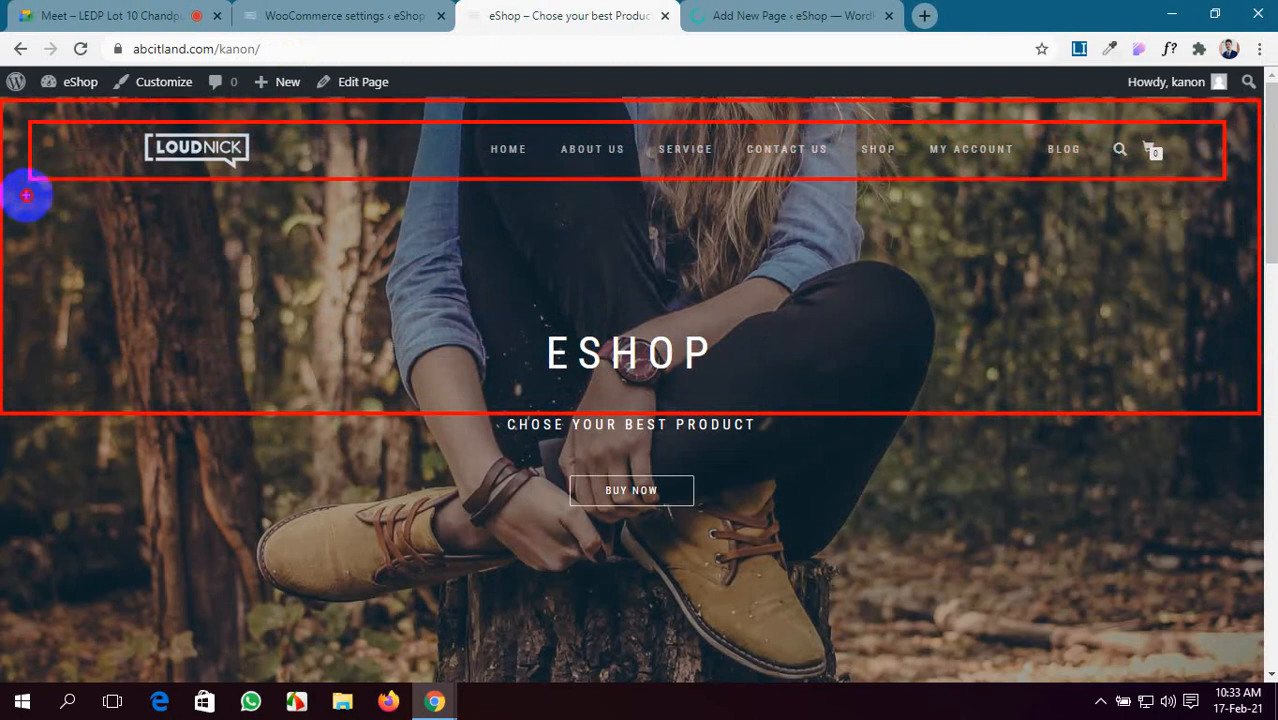
mouse_move(26, 196)
left_mouse_down()
mouse_move(108, 434)
mouse_move(130, 620)
mouse_move(242, 650)
left_mouse_up()
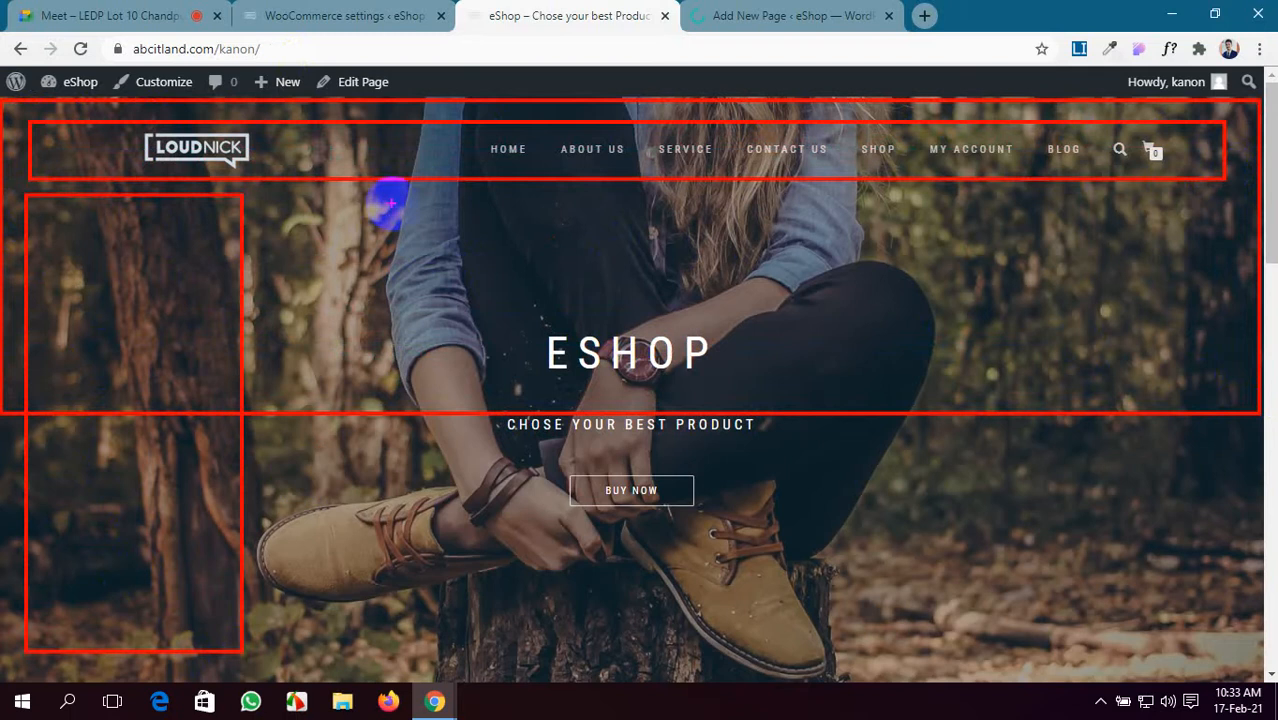
mouse_move(337, 215)
left_mouse_down()
mouse_move(571, 386)
mouse_move(824, 434)
mouse_move(916, 423)
mouse_move(919, 437)
mouse_move(933, 377)
mouse_move(941, 453)
left_mouse_up()
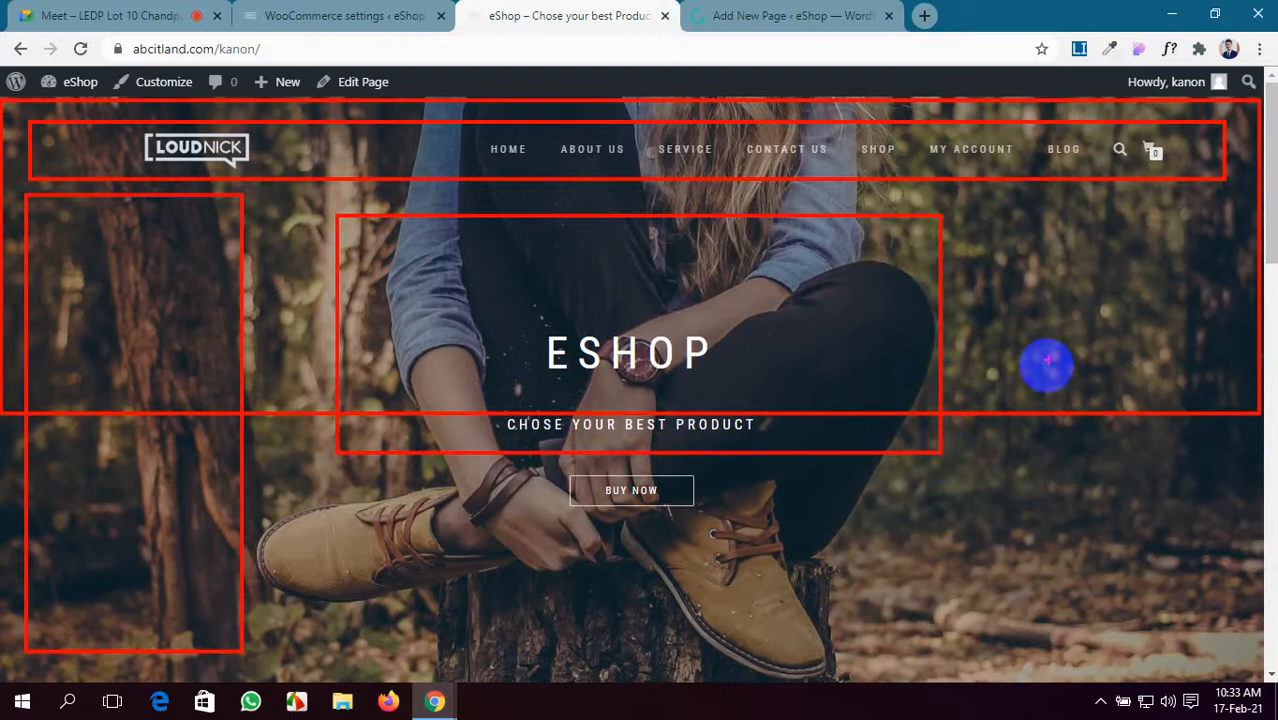
left_click_drag(990, 212, 1218, 546)
left_click_drag(260, 546, 1091, 670)
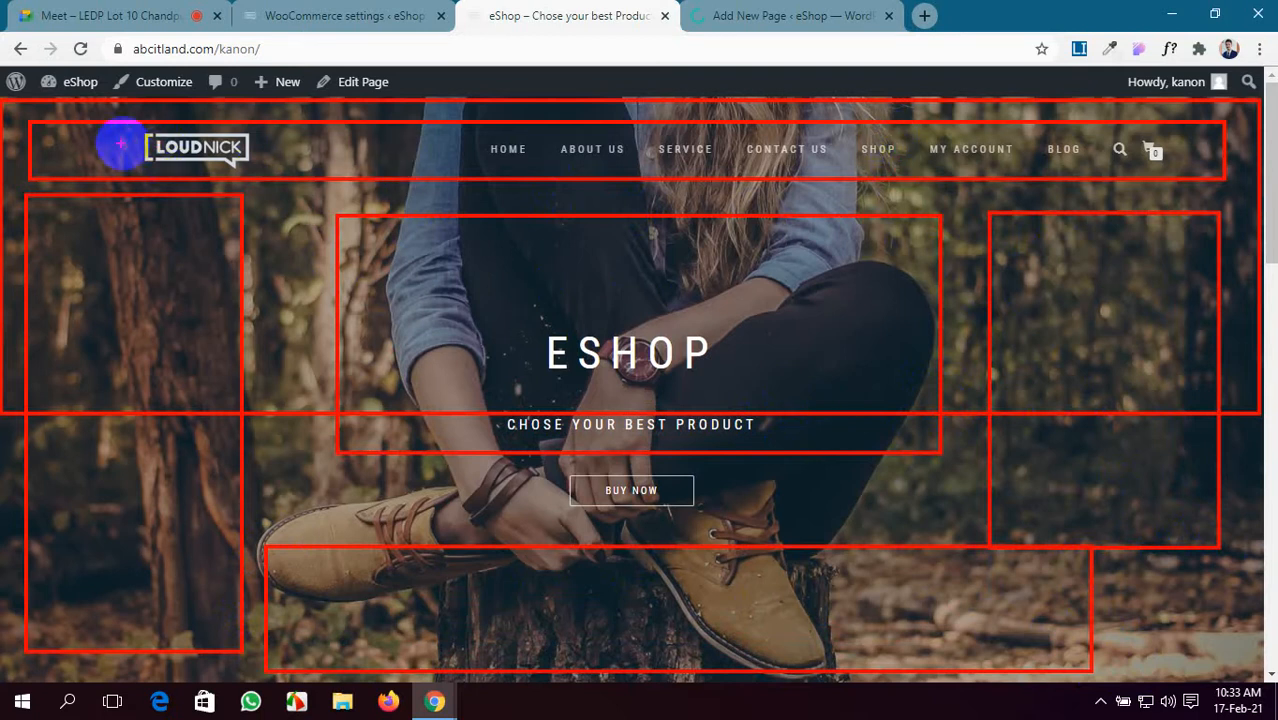
- Mark small spots beside the logo, right of the cart, and above the menu links
left_click_drag(66, 143, 101, 169)
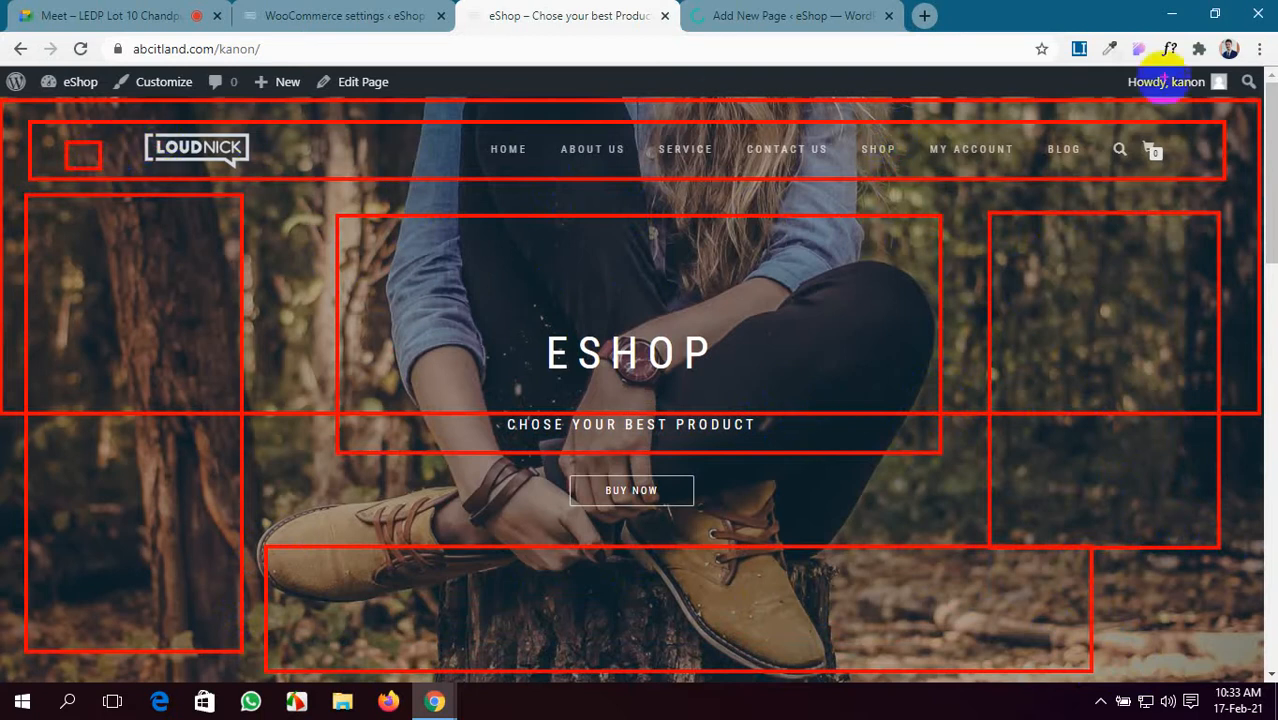
left_click_drag(1176, 143, 1200, 165)
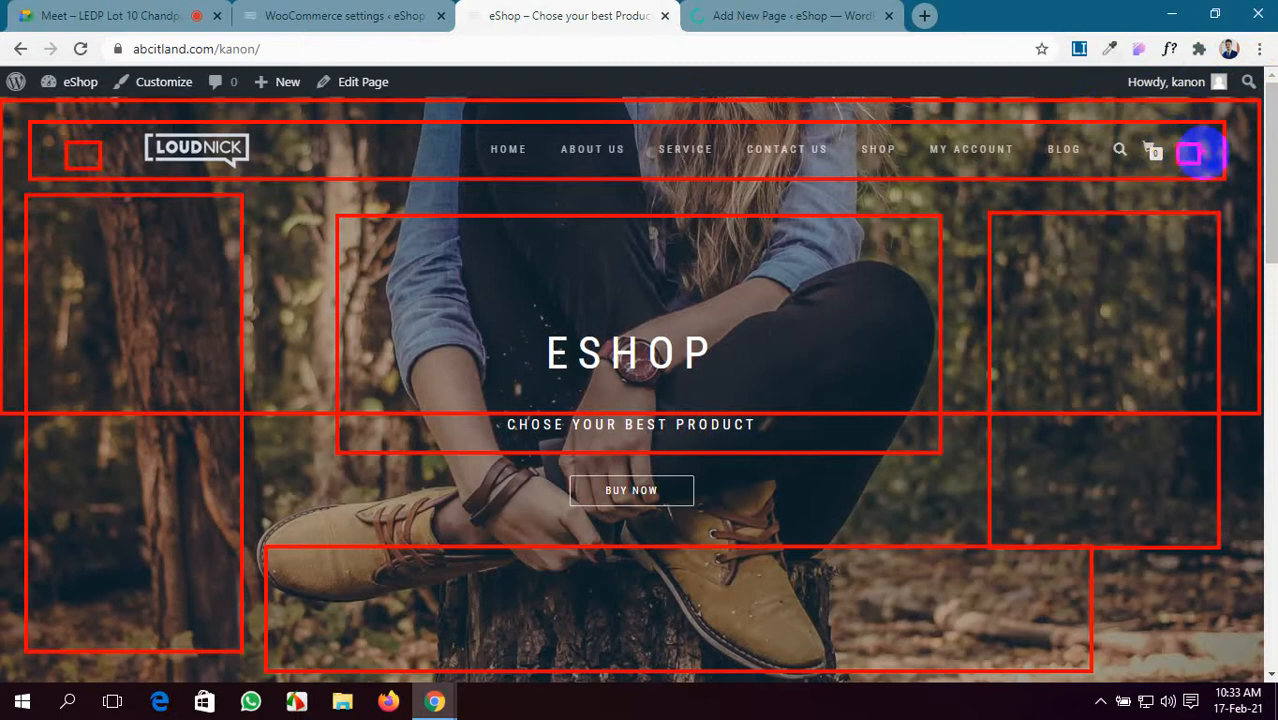
left_click_drag(1206, 106, 1213, 116)
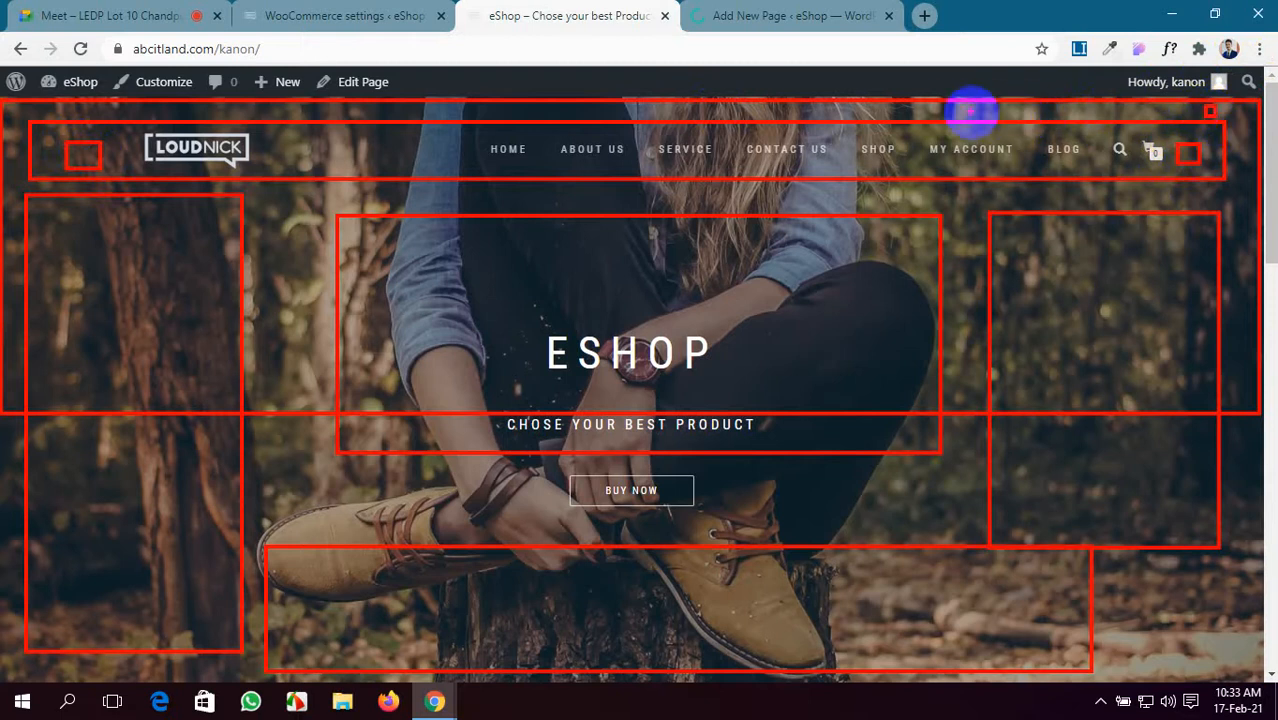
left_click_drag(933, 106, 1193, 116)
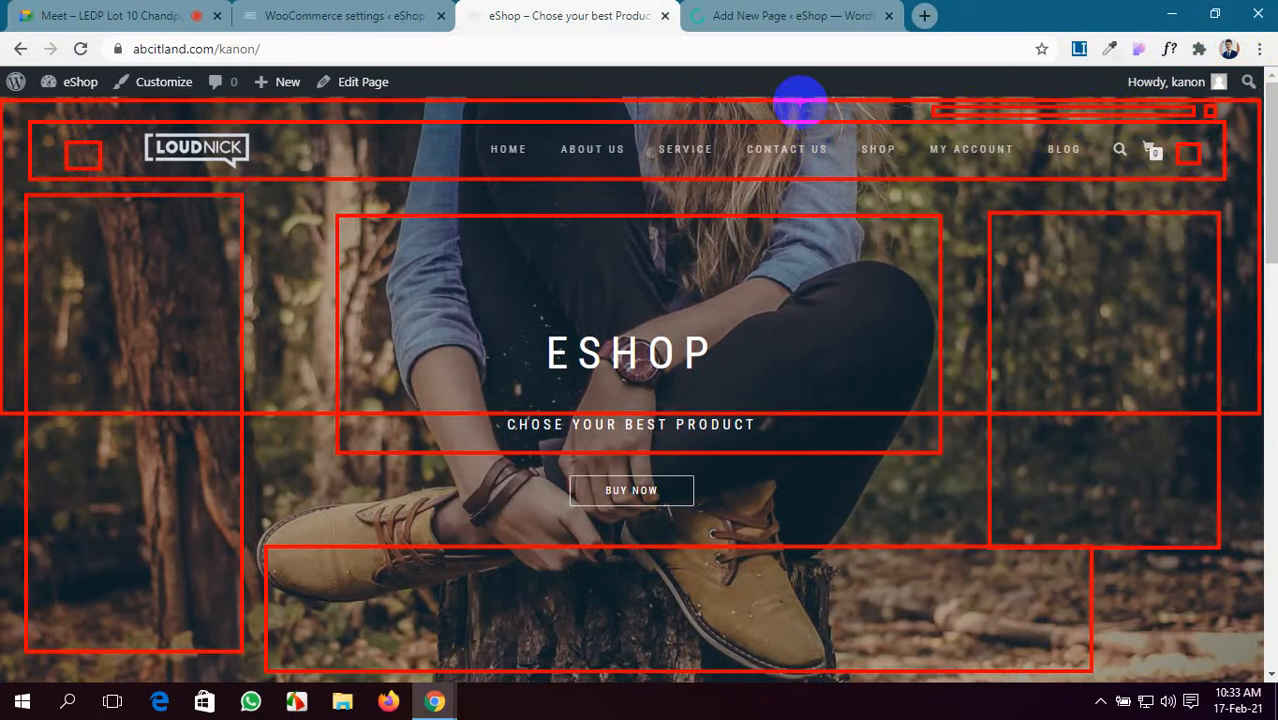
left_click(760, 15)
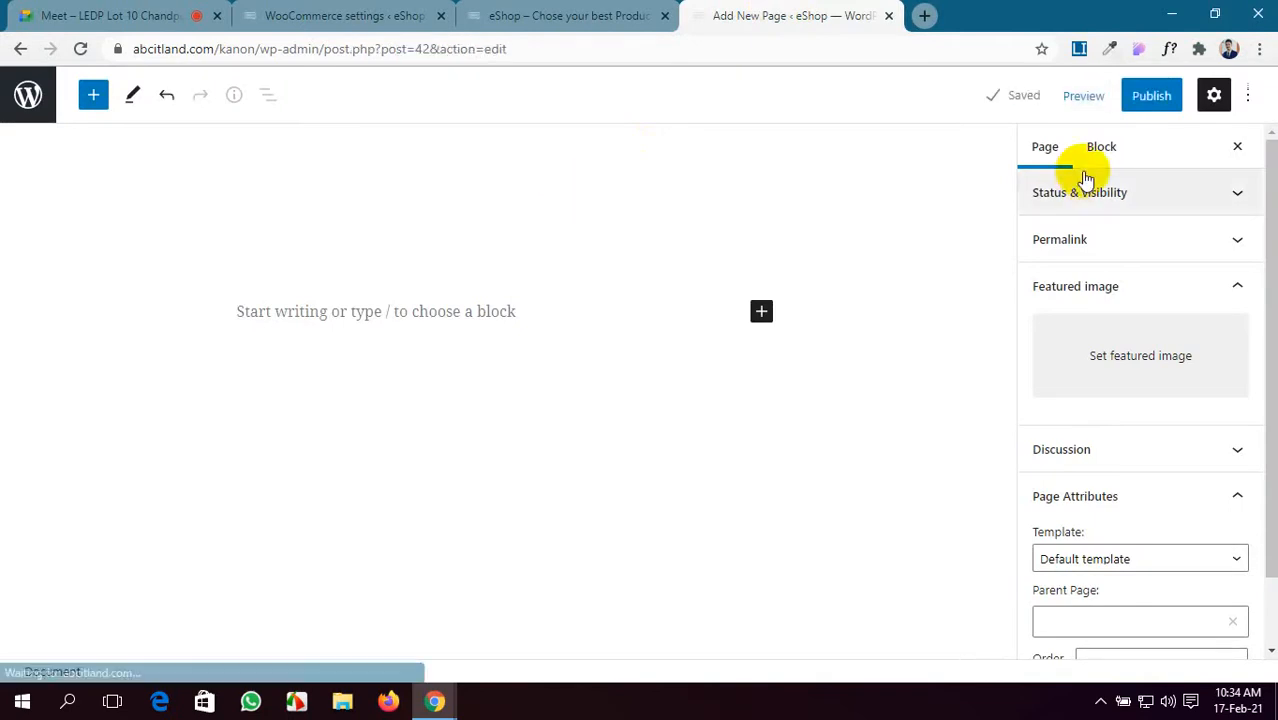
- Publish the Terms and conditions page and dismiss the confirmation panel
left_click(1145, 102)
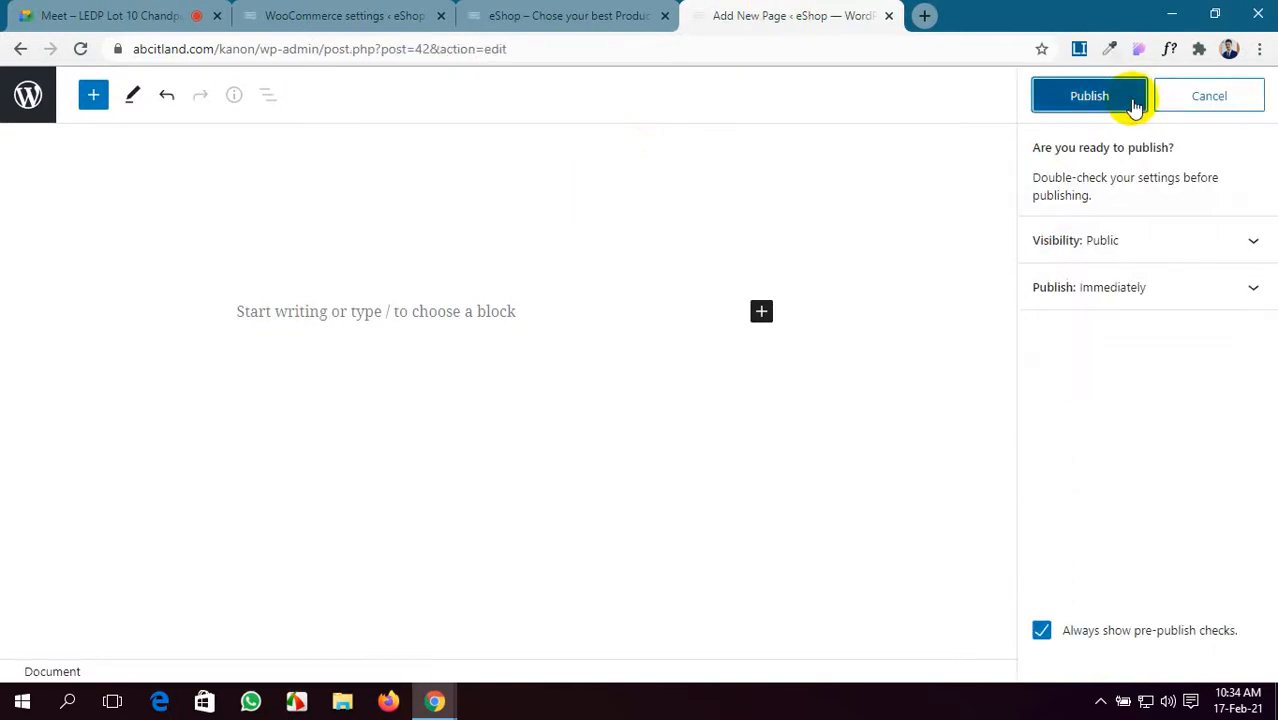
left_click(1140, 100)
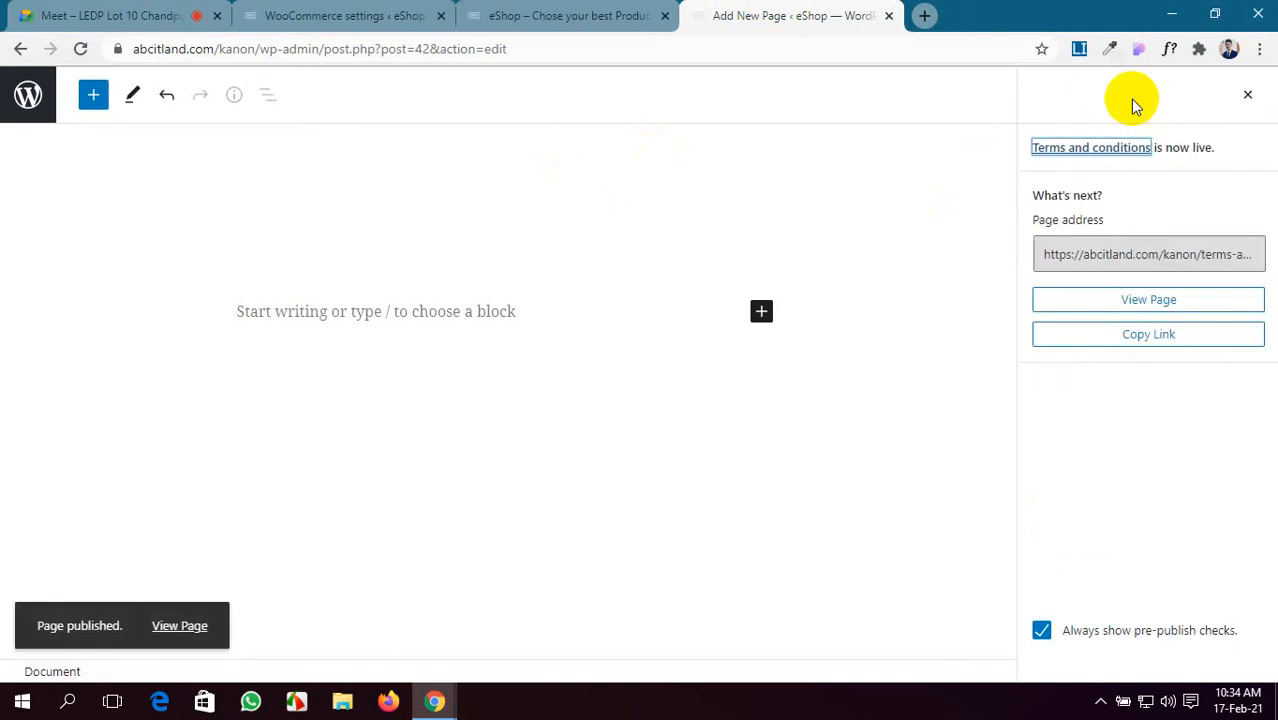
left_click(1247, 94)
- Reload the WooCommerce Advanced settings and close the page editor tab
left_click(650, 12)
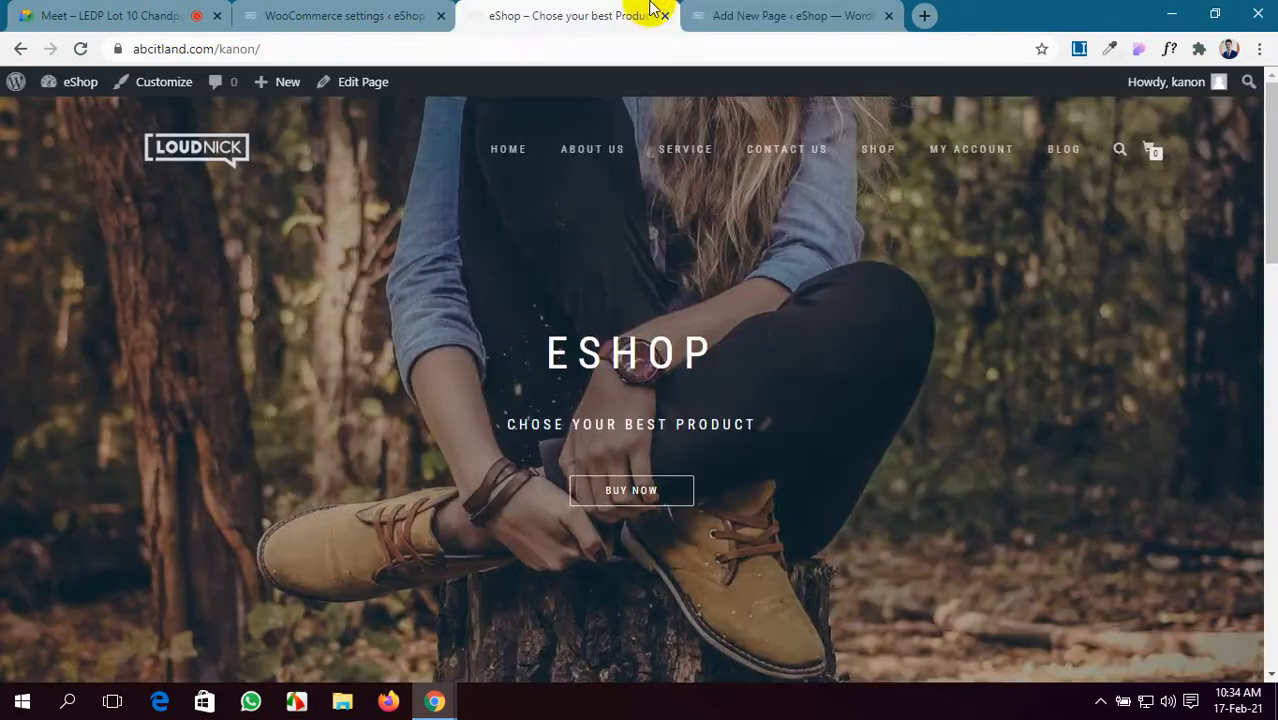
left_click(425, 12)
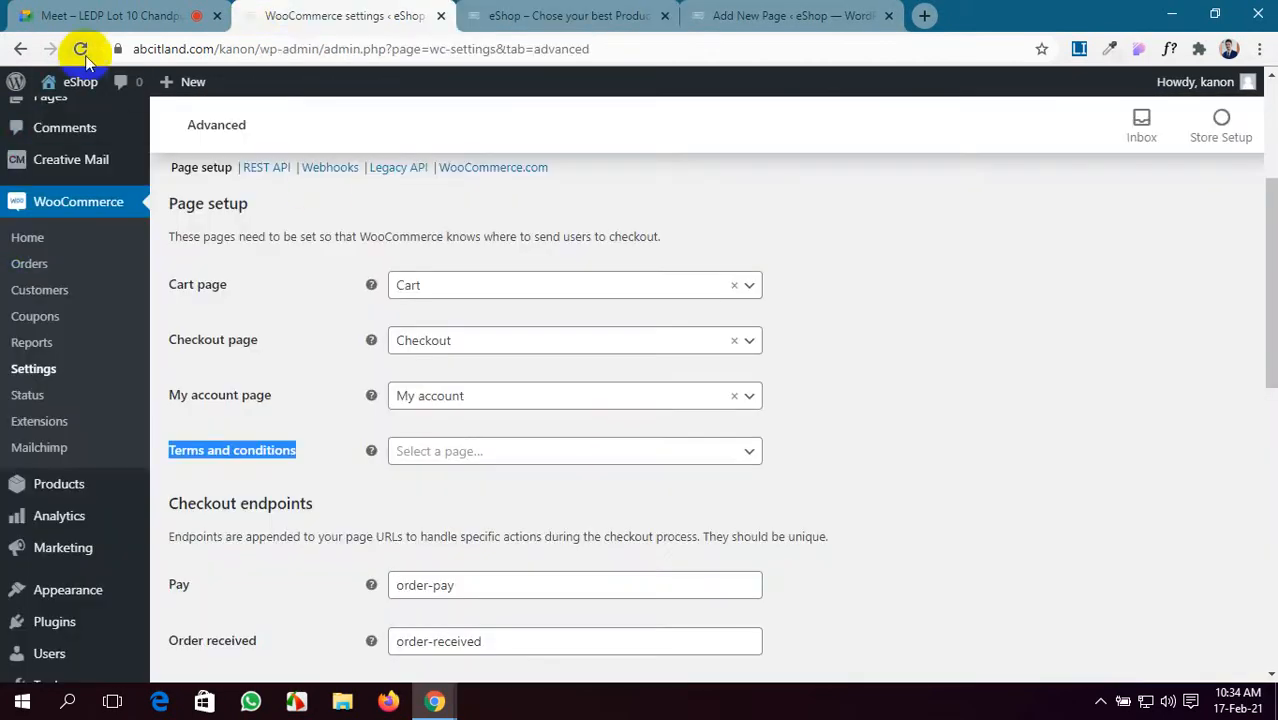
left_click(80, 48)
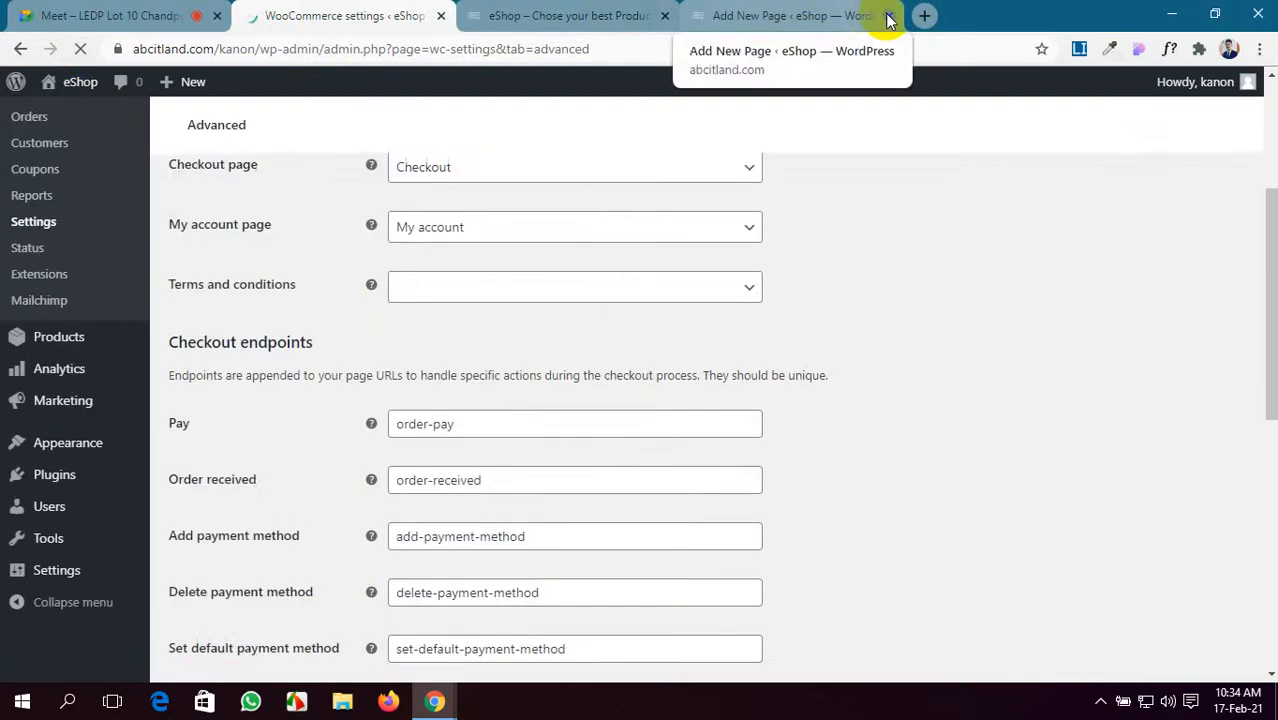
left_click(888, 15)
- Choose 'Terms and conditions' as the terms page in Advanced page setup
scroll(587, 456, "down", 3)
scroll(589, 457, "down", 4)
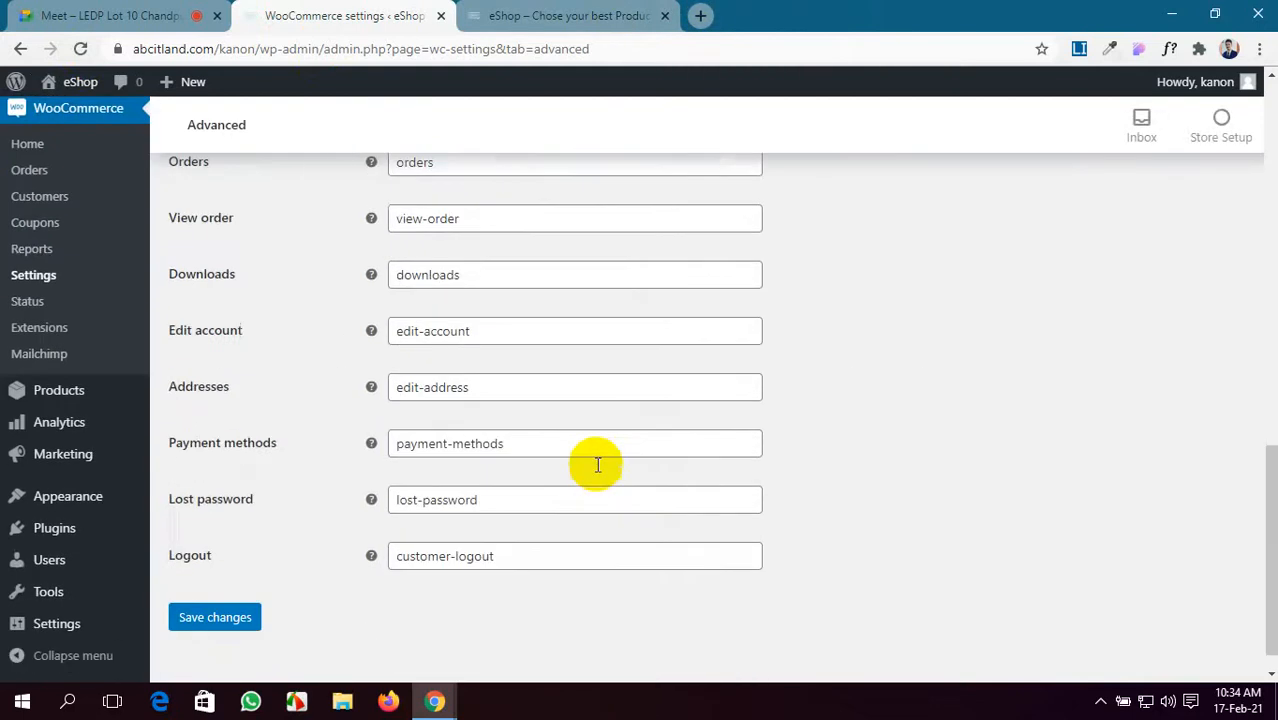
scroll(593, 460, "up", 9)
scroll(596, 464, "up", 2)
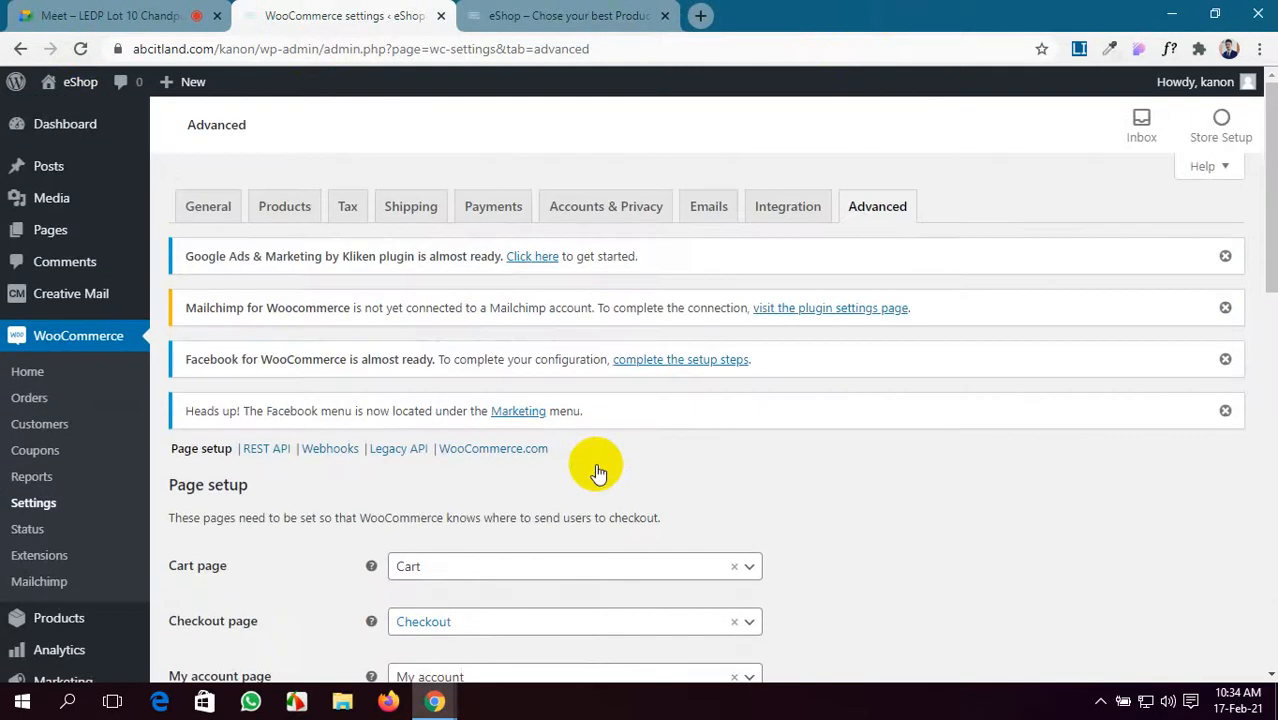
scroll(653, 556, "down", 4)
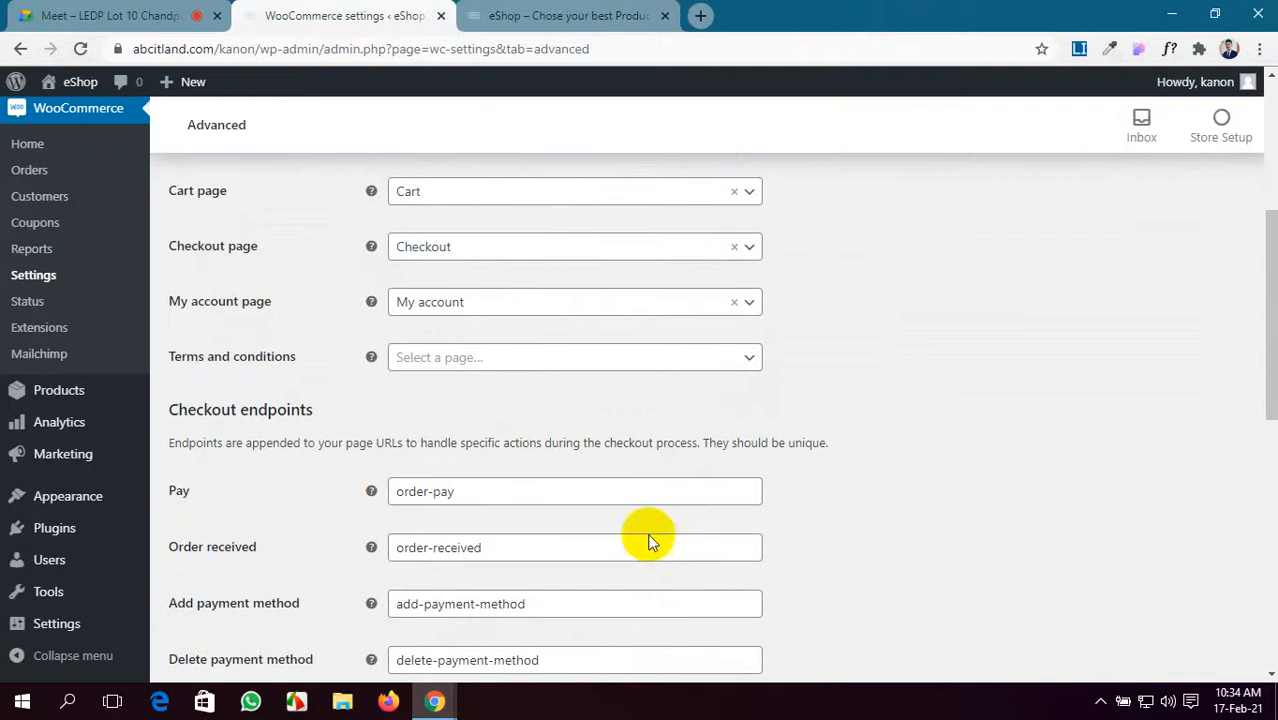
left_click(700, 358)
scroll(582, 543, "down", 3)
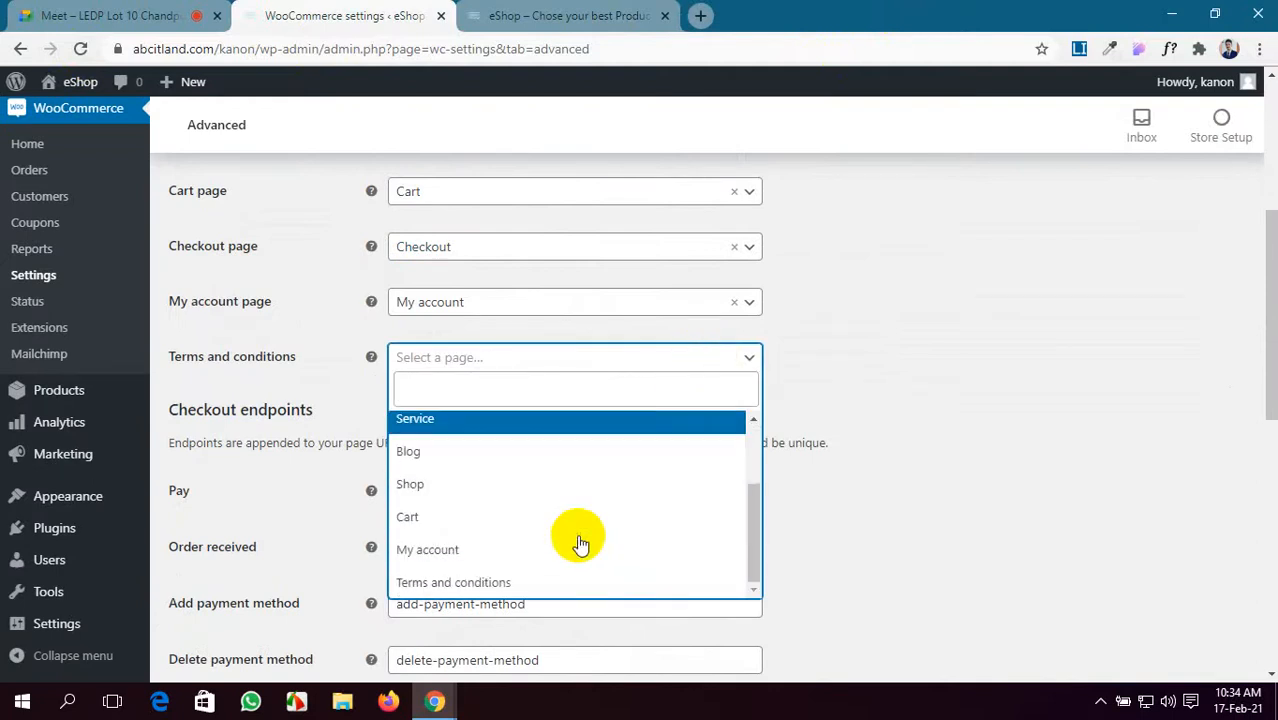
left_click(532, 590)
- Save the Advanced settings with the new terms page assigned
scroll(450, 540, "down", 1)
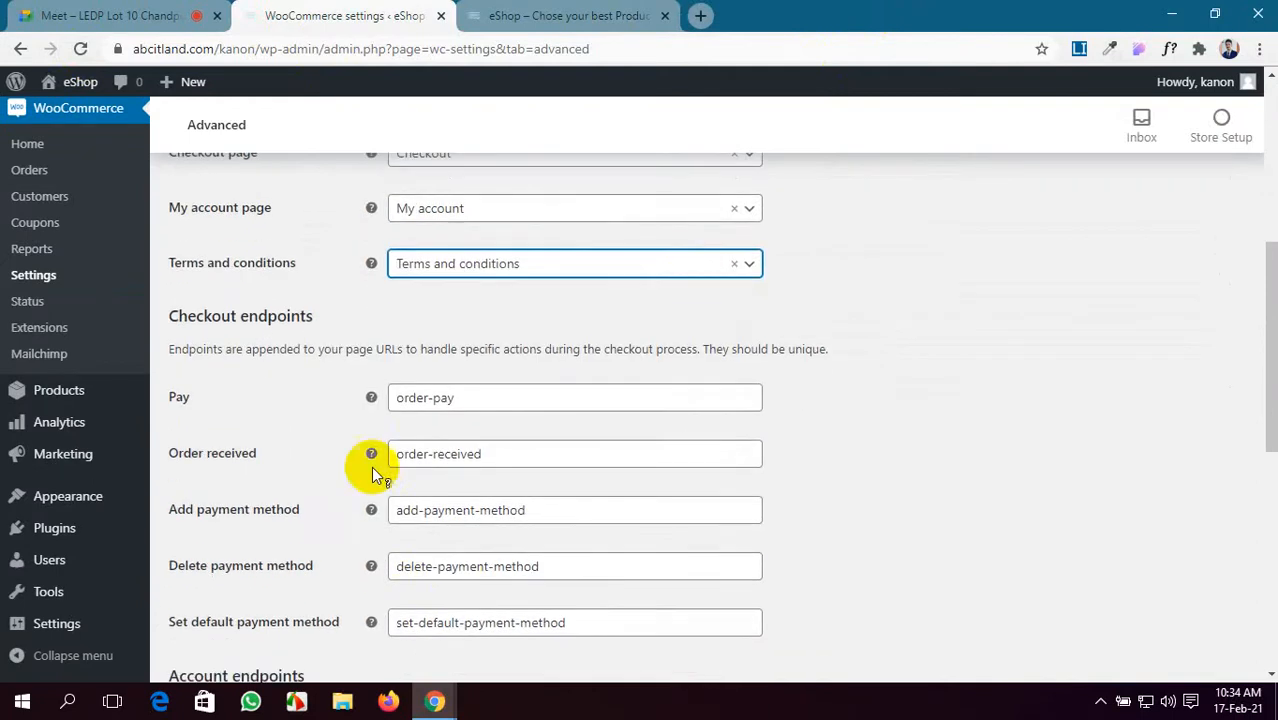
scroll(579, 399, "down", 1)
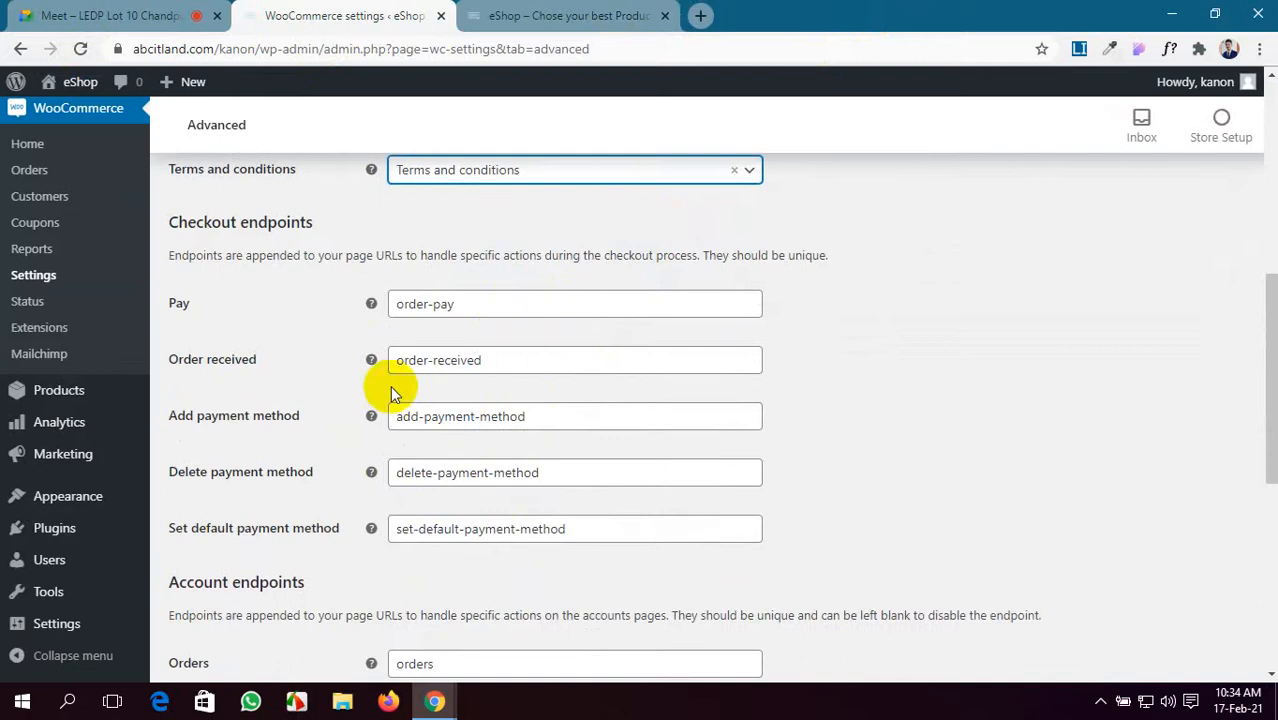
scroll(499, 371, "down", 1)
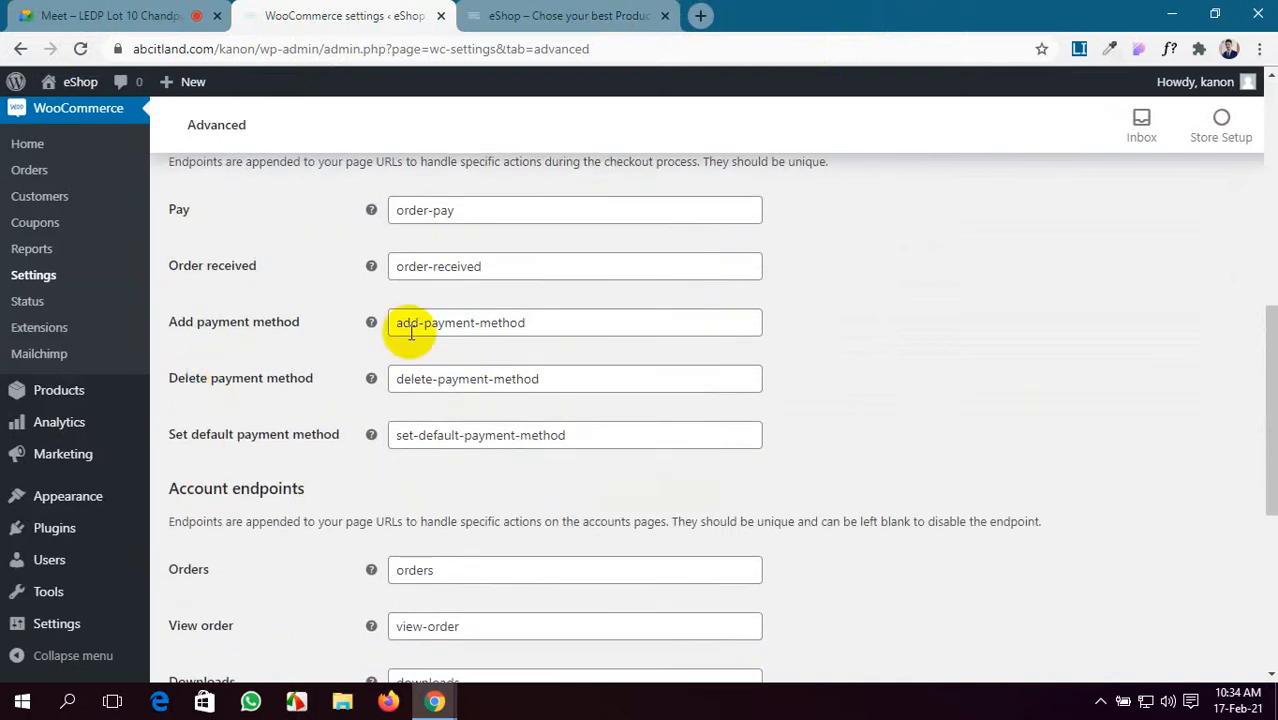
scroll(380, 343, "down", 2)
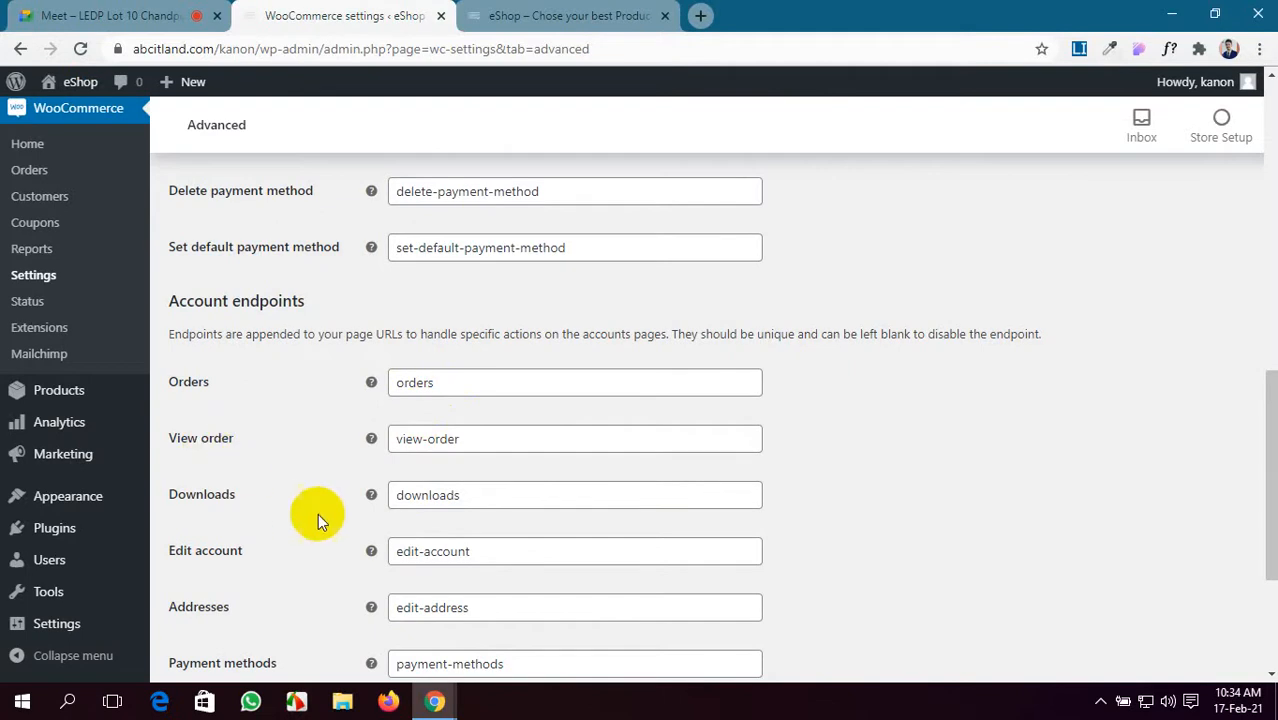
scroll(386, 509, "down", 2)
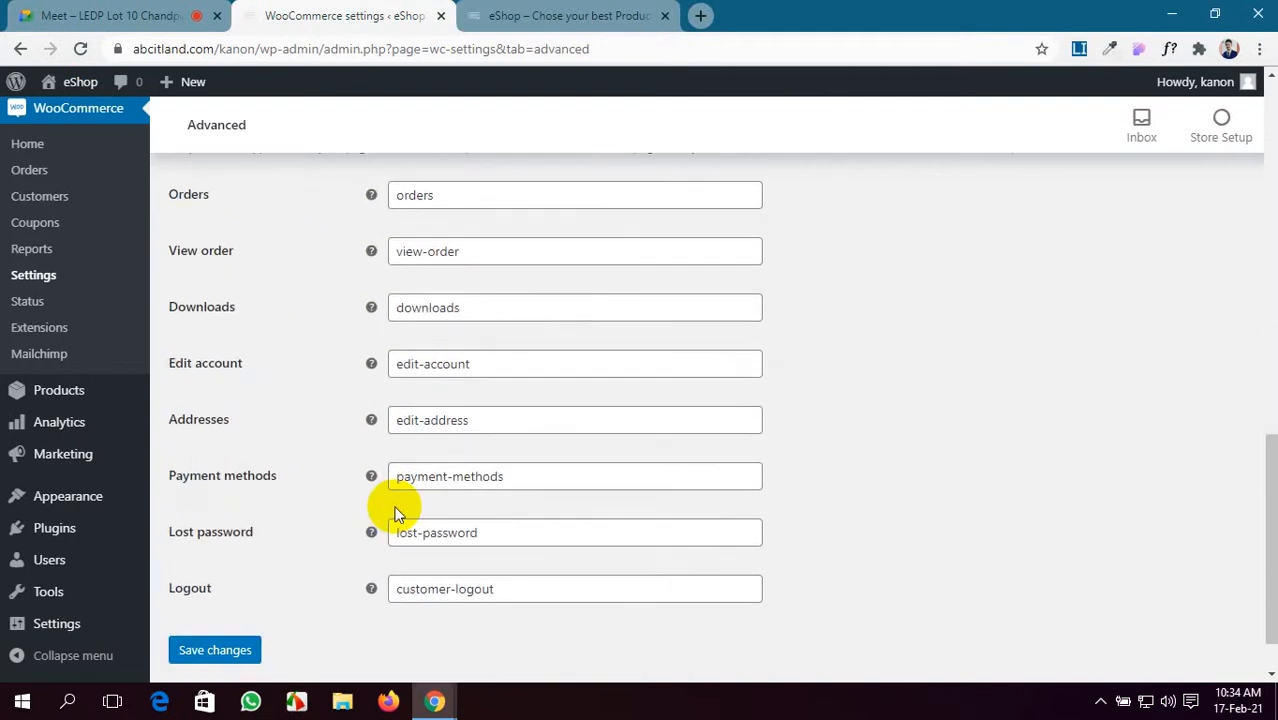
scroll(395, 510, "down", 1)
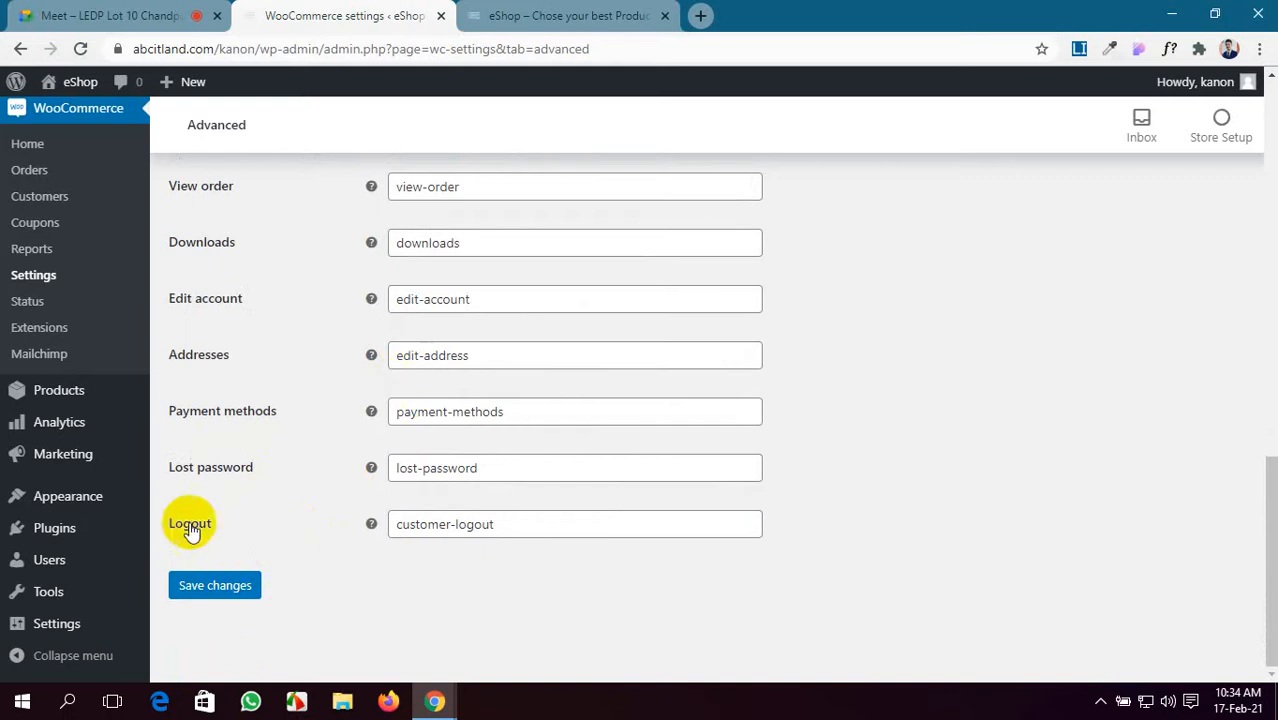
left_click(211, 598)
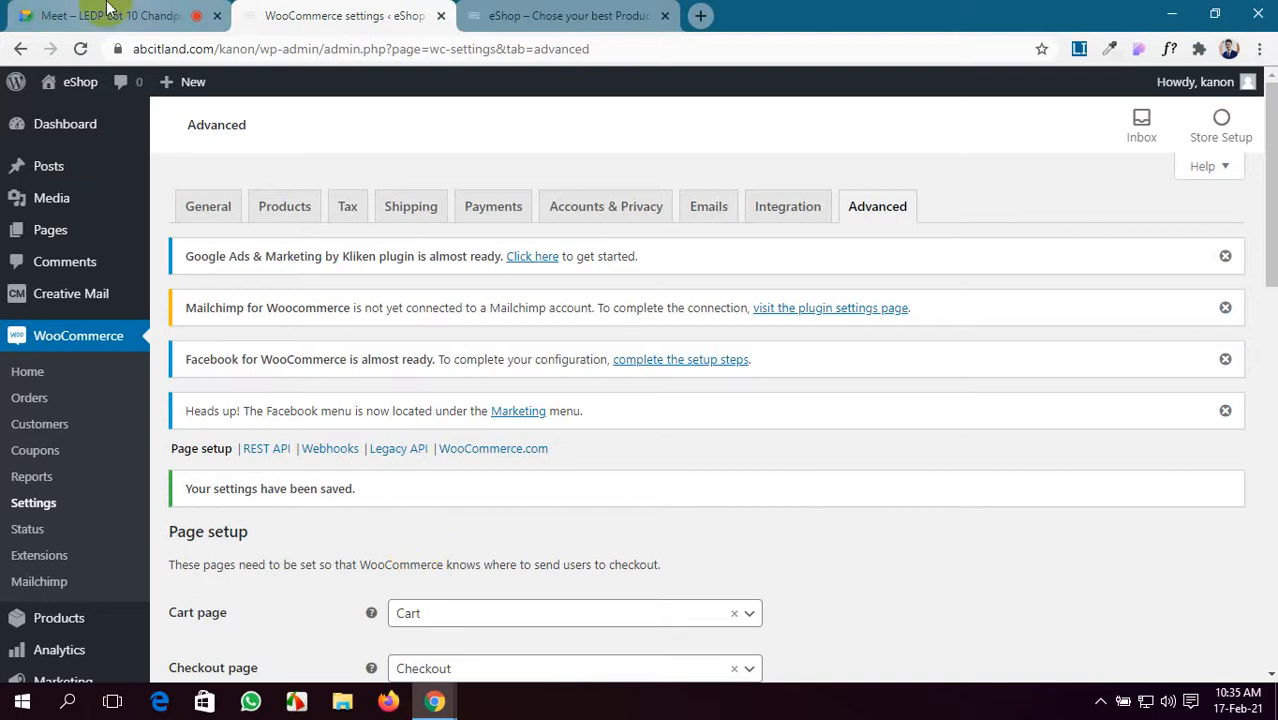
- Check the Google Meet call, then return to the saved WooCommerce Advanced settings
left_click(110, 10)
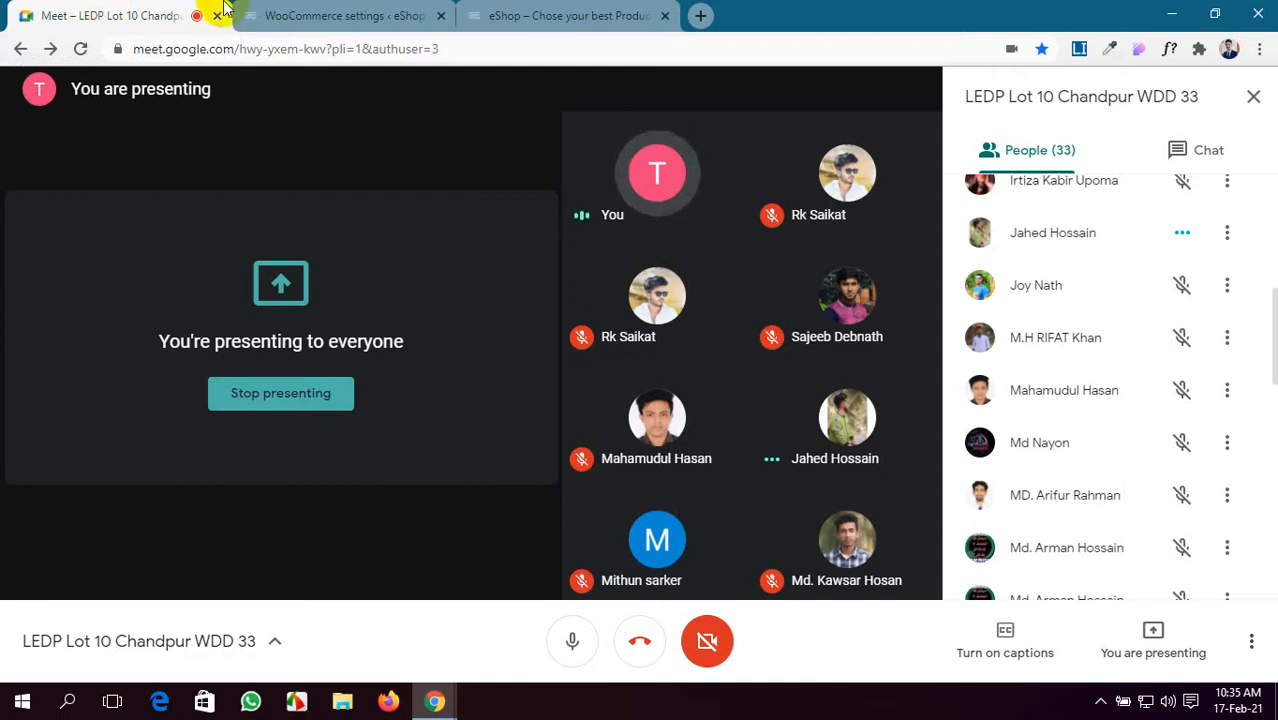
left_click(295, 12)
scroll(551, 337, "down", 7)
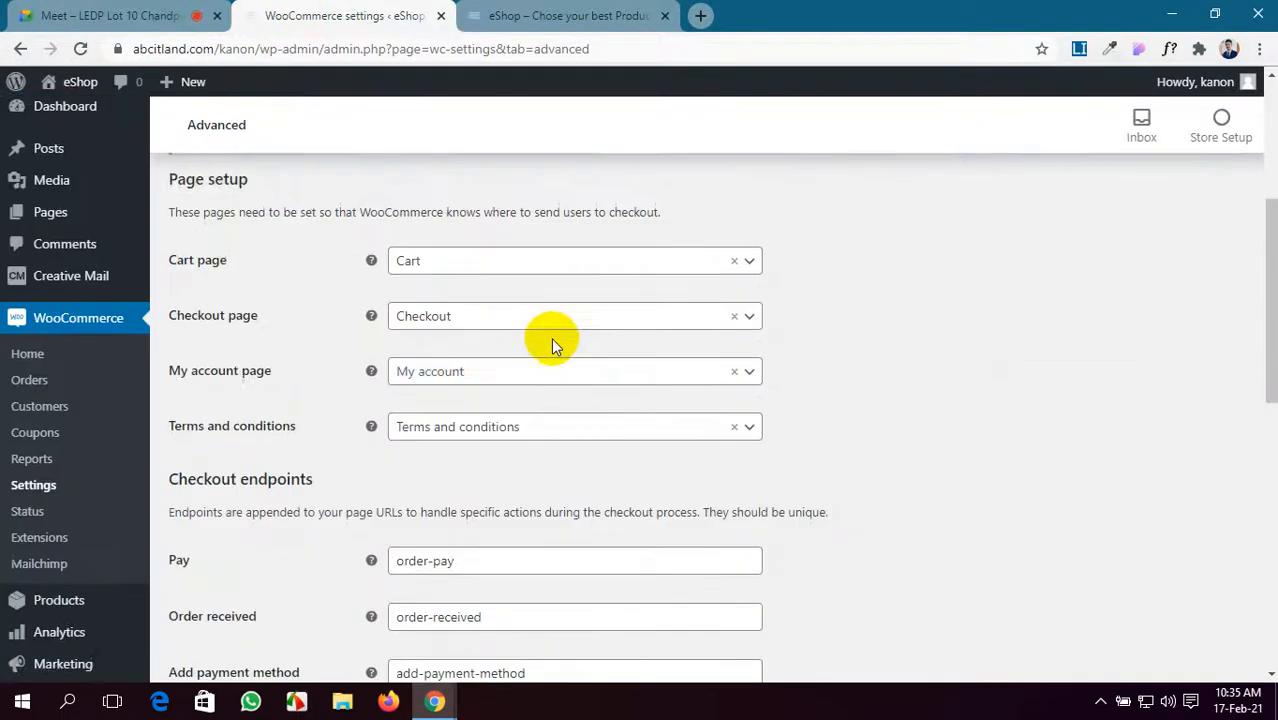
scroll(551, 337, "up", 3)
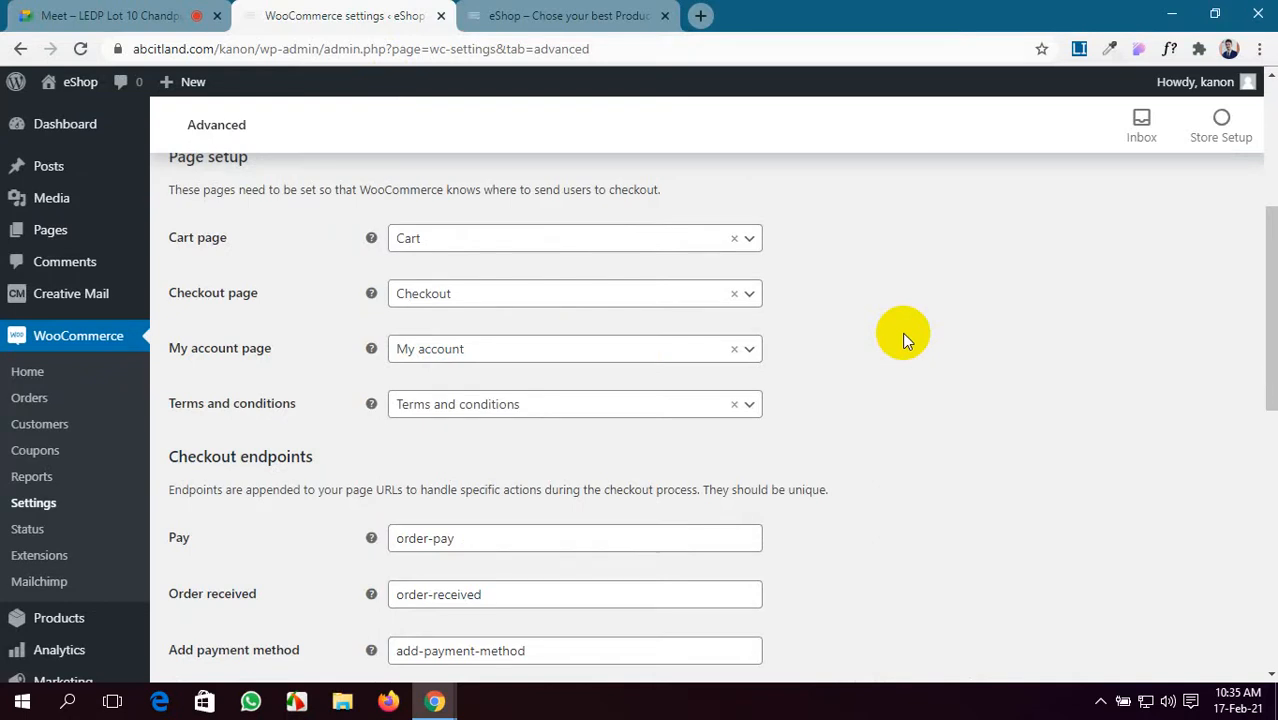
- Alternate between the video meeting and the WooCommerce settings, ending on the settings
left_click(100, 16)
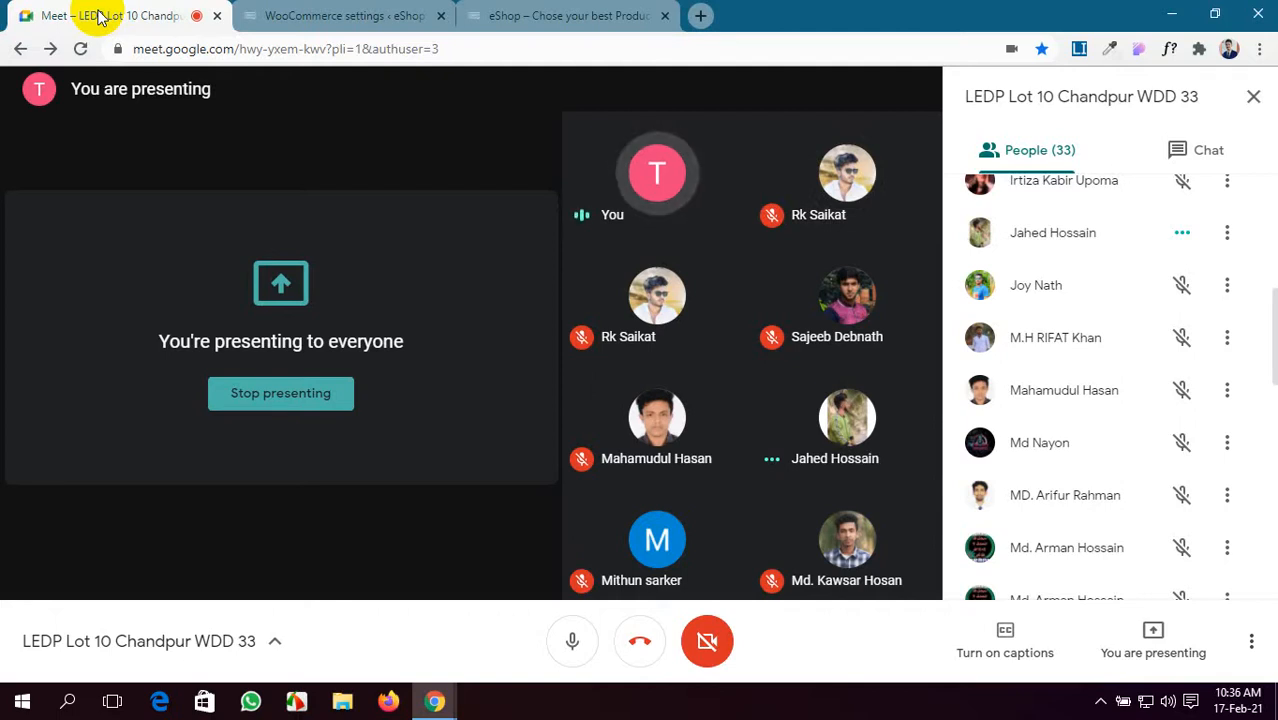
left_click(340, 16)
left_click(34, 10)
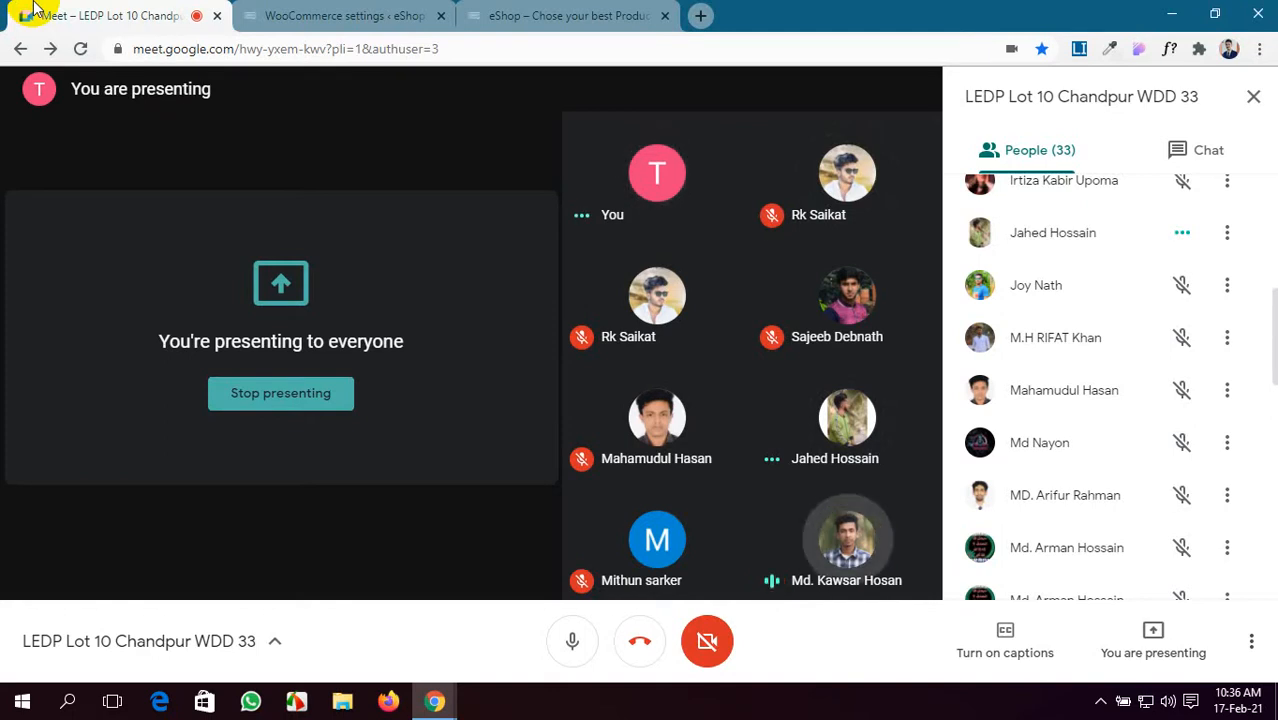
left_click(368, 12)
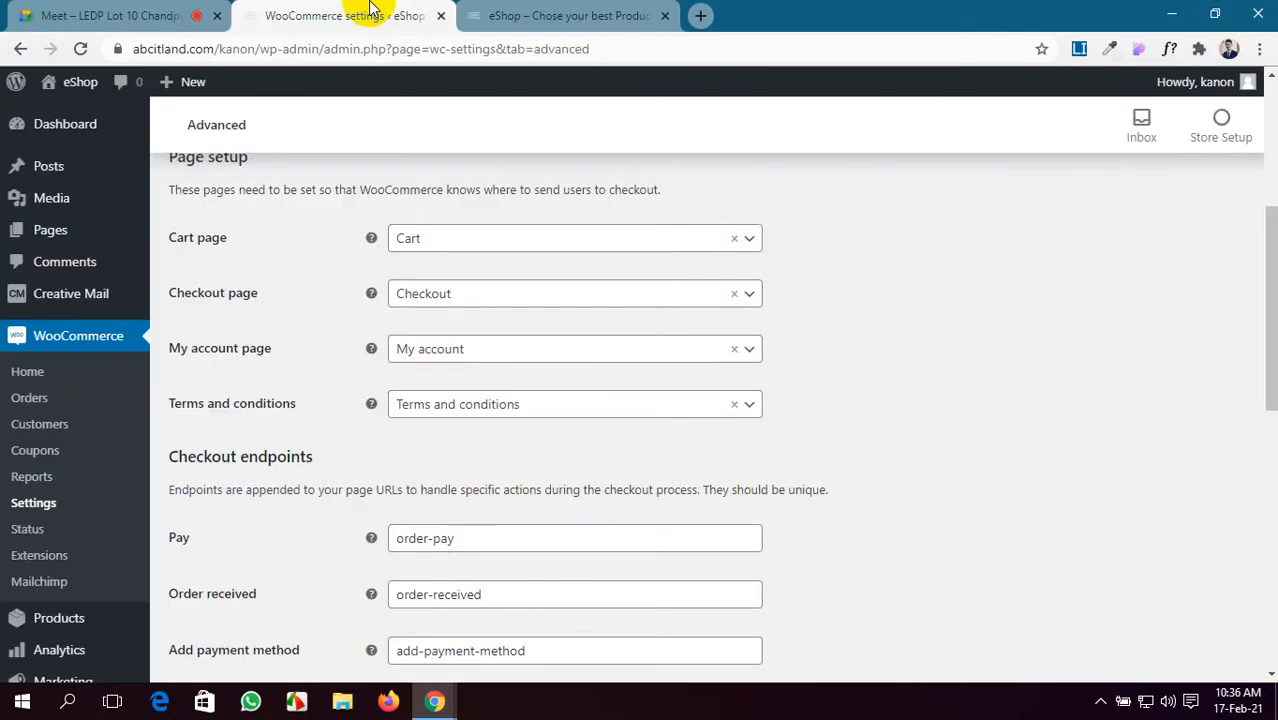
left_click(5, 9)
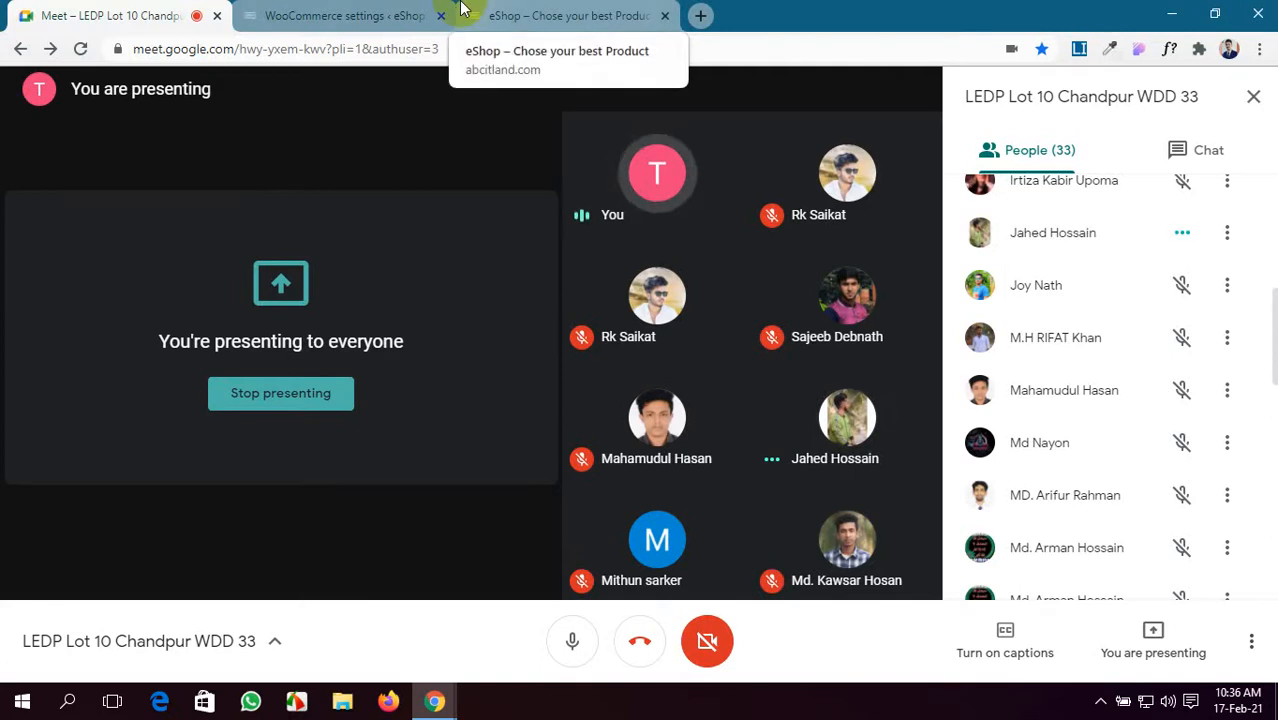
left_click(412, 12)
left_click(65, 12)
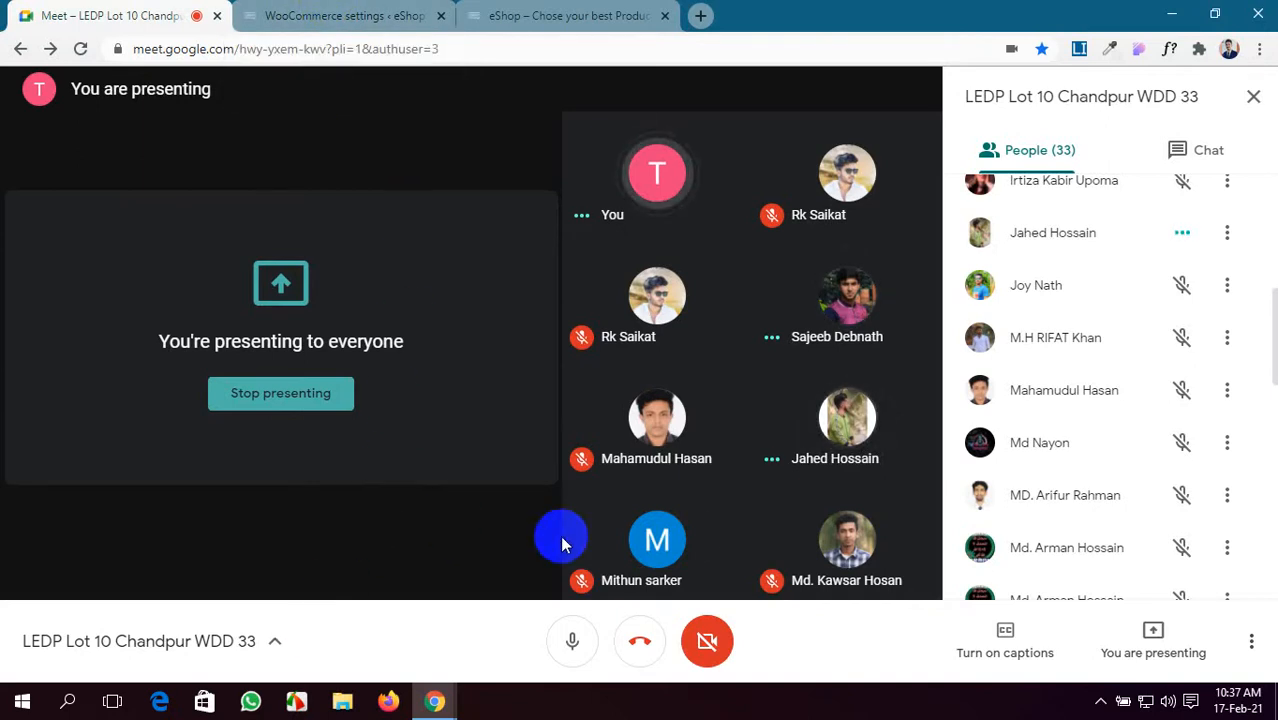
left_click(250, 15)
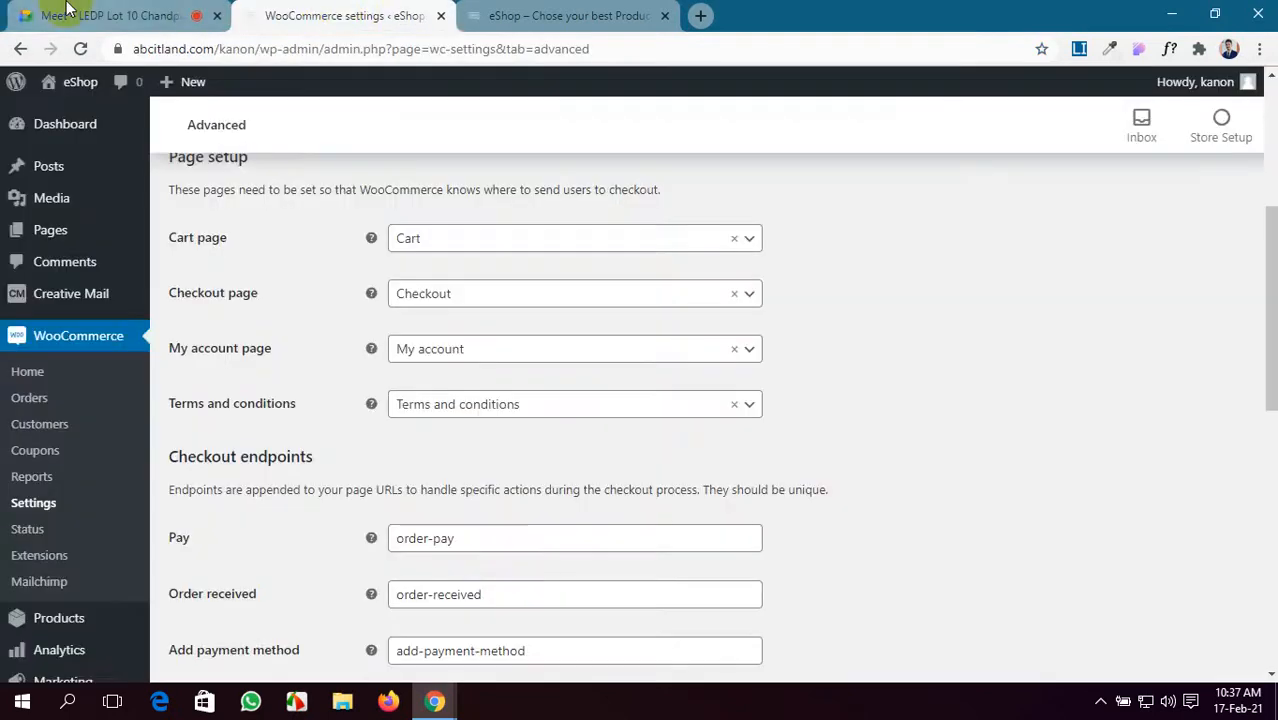
left_click(120, 15)
left_click(250, 10)
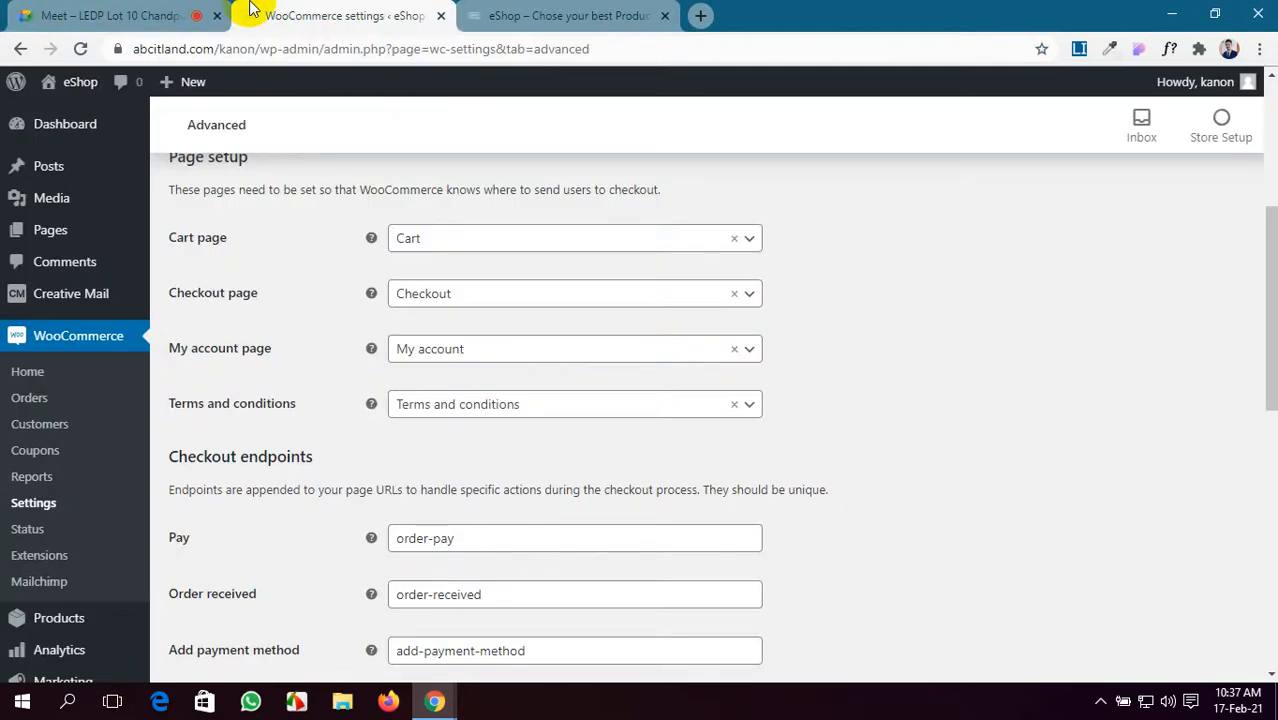
scroll(310, 486, "down", 2)
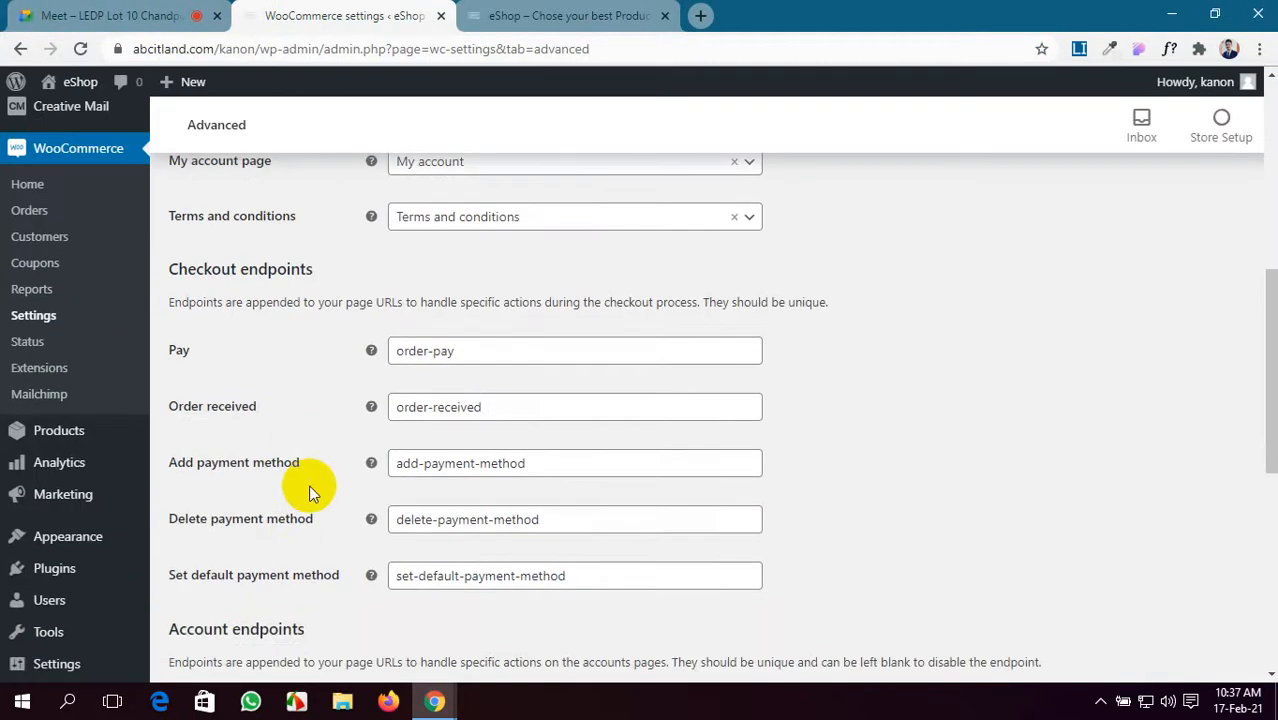
scroll(310, 490, "up", 2)
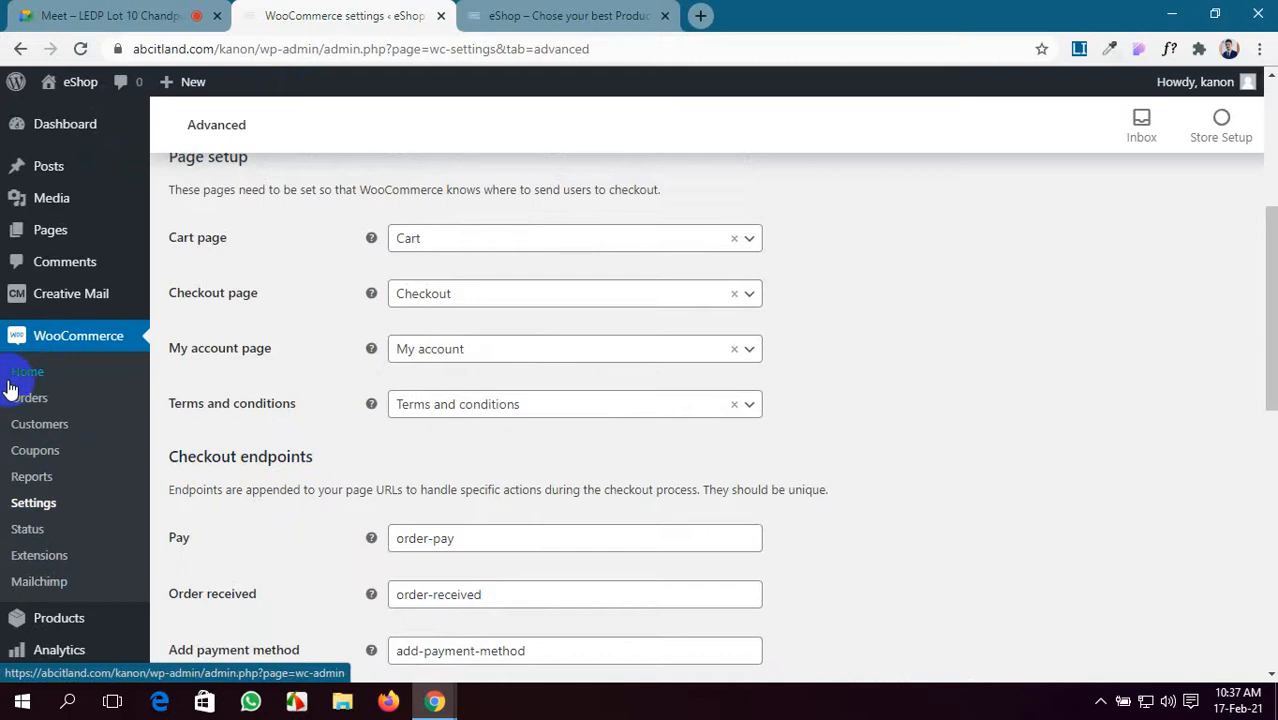
- Pass through Creative Mail to the admin Dashboard, then show the eShop storefront tab
mouse_move(4, 660)
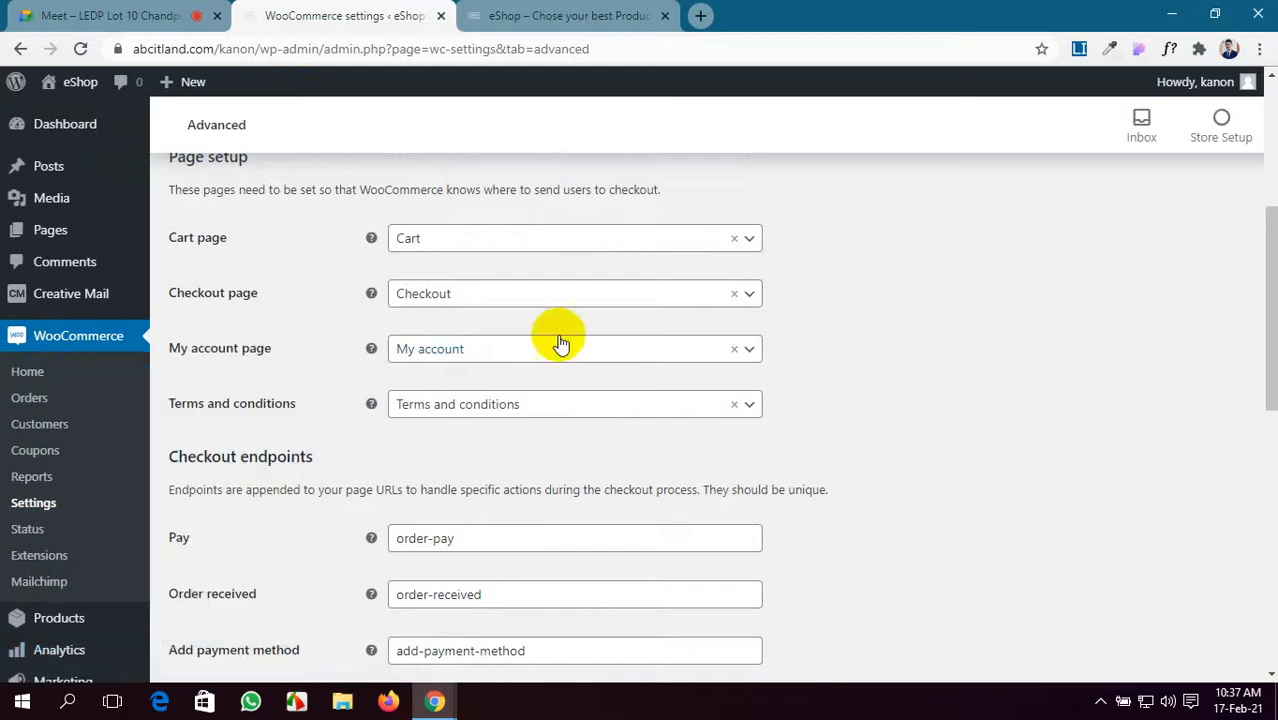
left_click(67, 301)
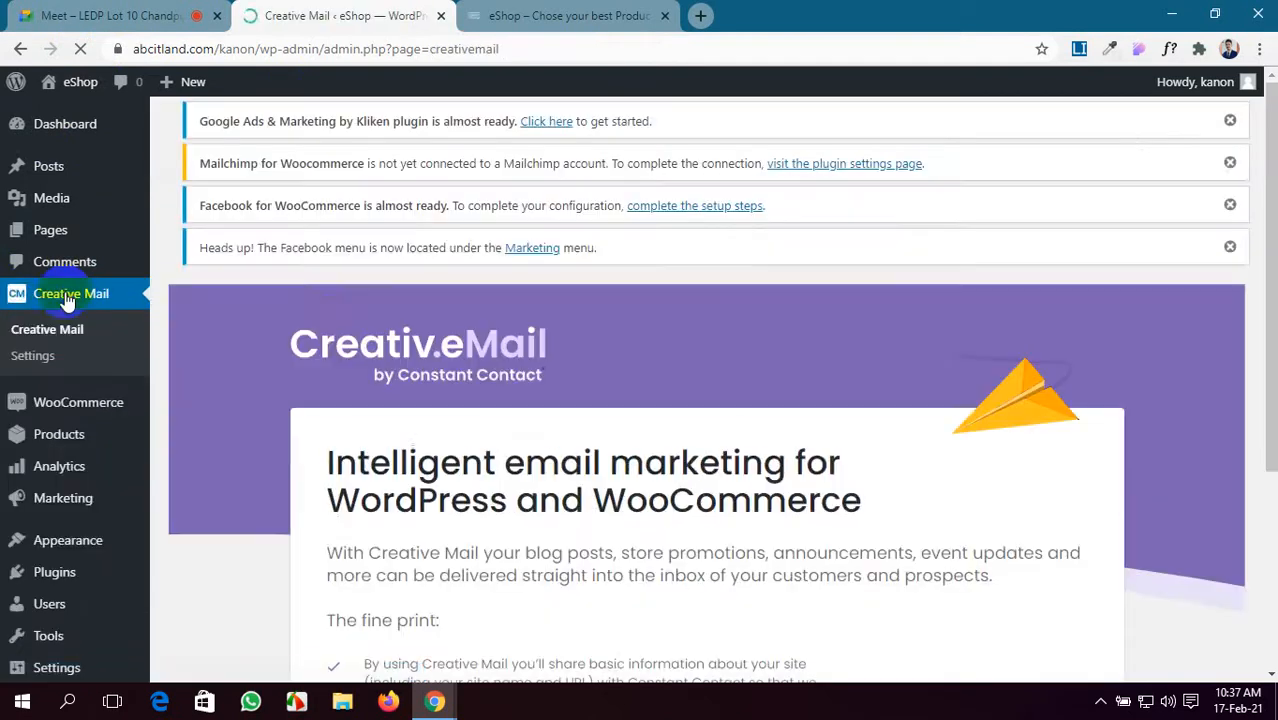
scroll(556, 342, "down", 3)
scroll(556, 357, "up", 3)
scroll(556, 357, "down", 1)
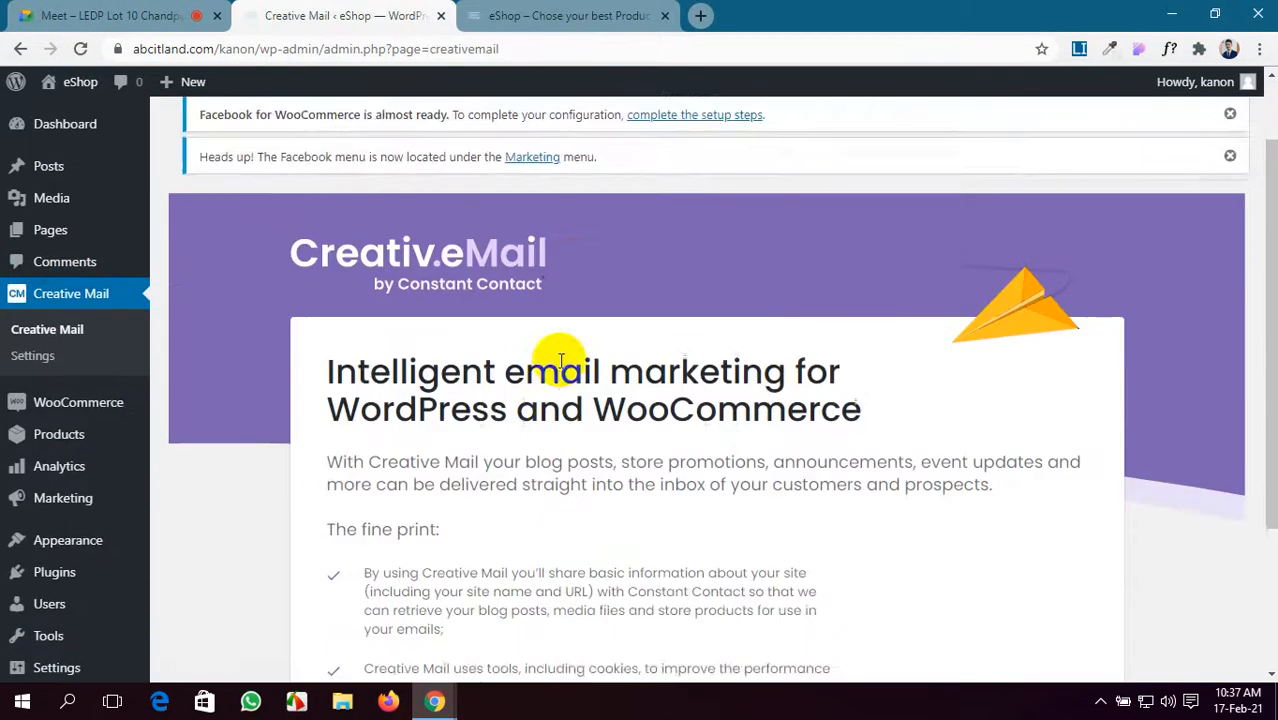
scroll(400, 250, "up", 1)
left_click(66, 129)
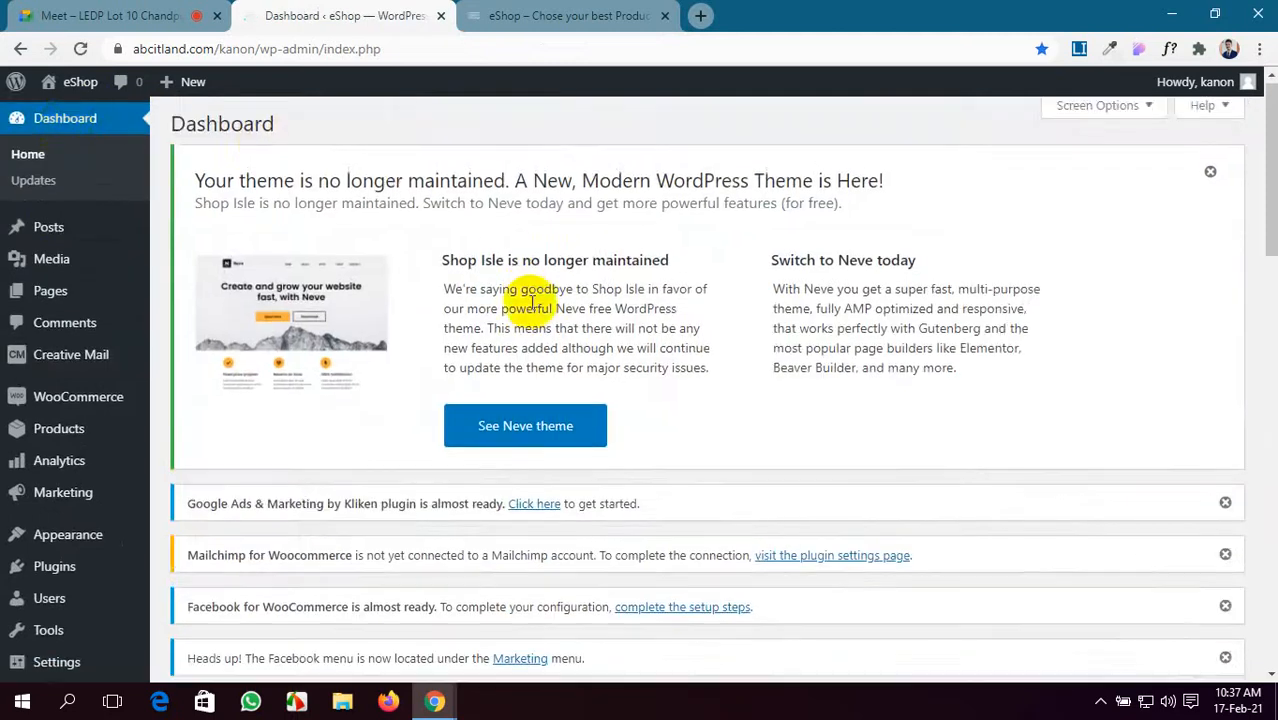
scroll(528, 300, "down", 5)
scroll(528, 300, "up", 5)
left_click(540, 16)
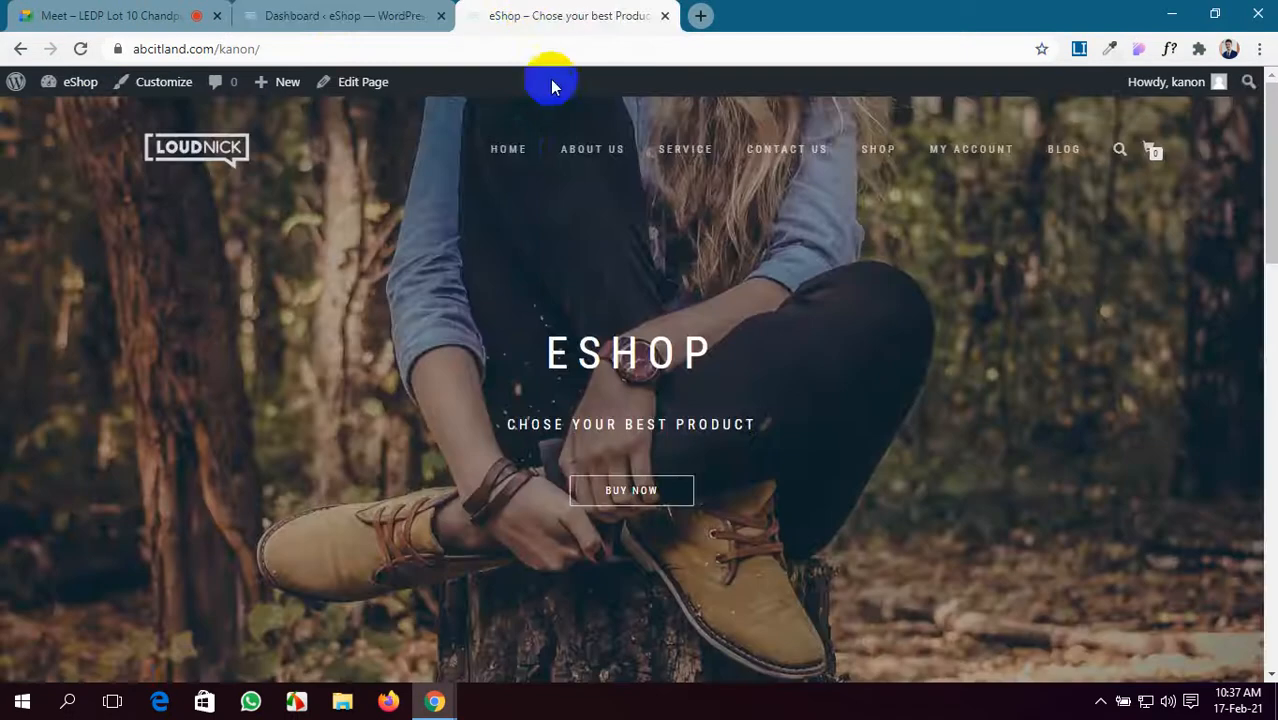
- Reload the eShop home page via HOME, scroll its sections, then go to the meeting
left_click(512, 152)
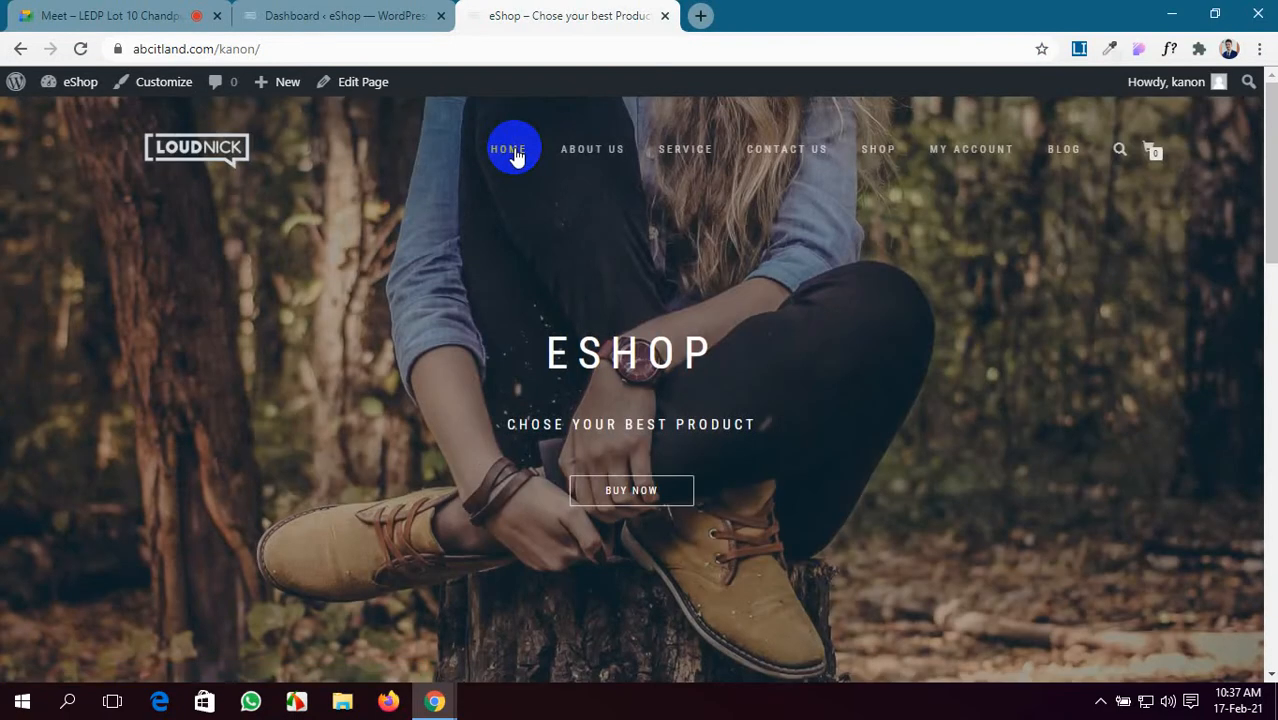
scroll(516, 157, "down", 7)
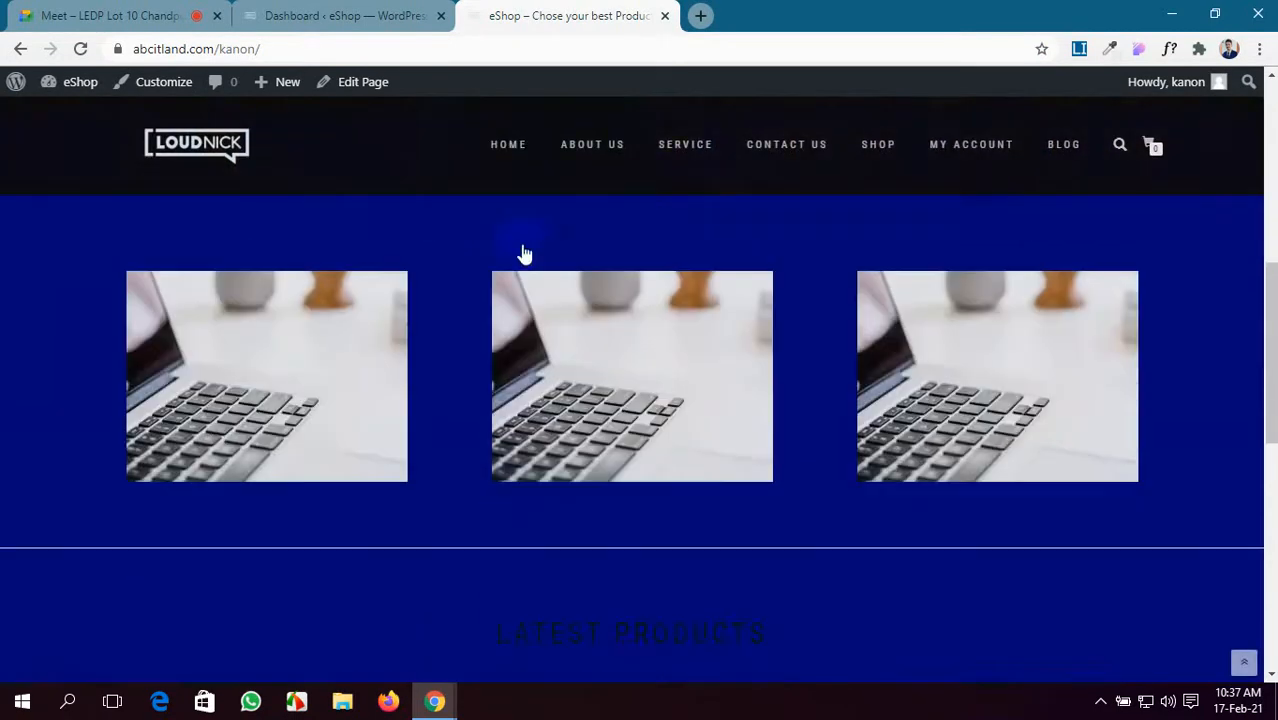
scroll(525, 262, "up", 7)
scroll(525, 264, "down", 7)
scroll(525, 270, "up", 7)
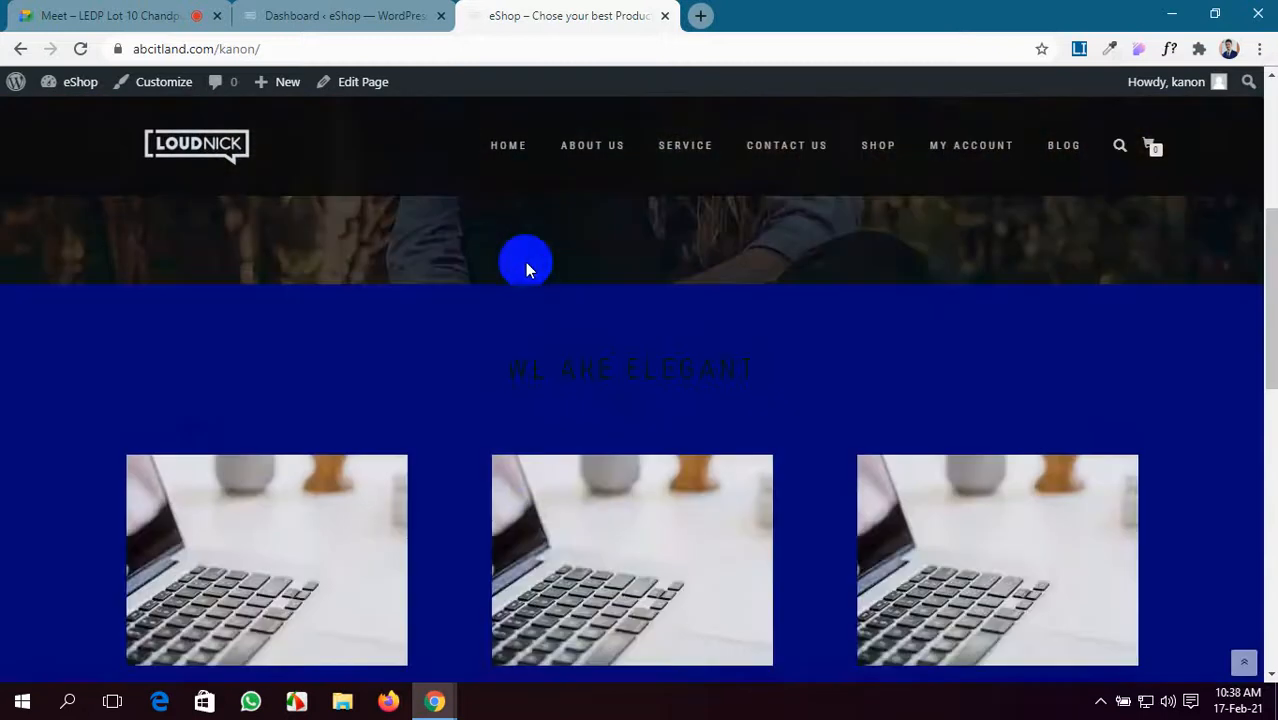
scroll(525, 262, "down", 5)
scroll(525, 262, "up", 5)
scroll(525, 262, "down", 10)
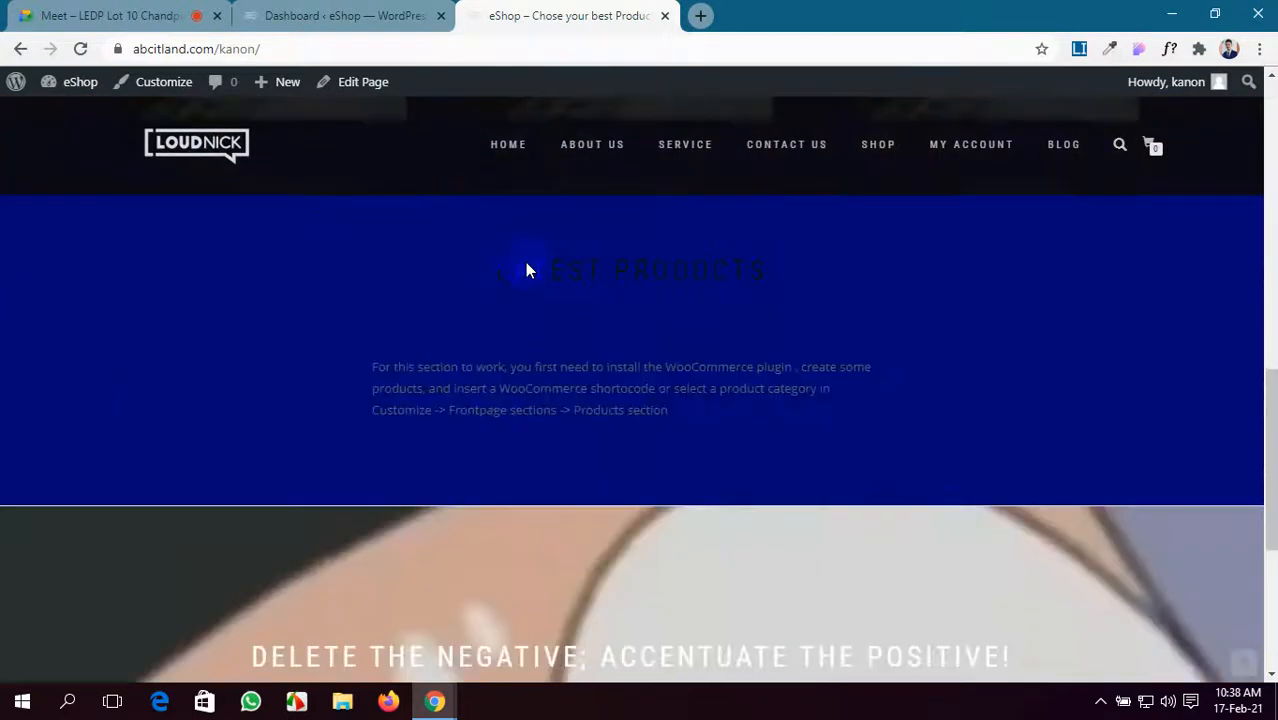
scroll(525, 262, "up", 8)
scroll(525, 262, "down", 8)
scroll(525, 268, "up", 8)
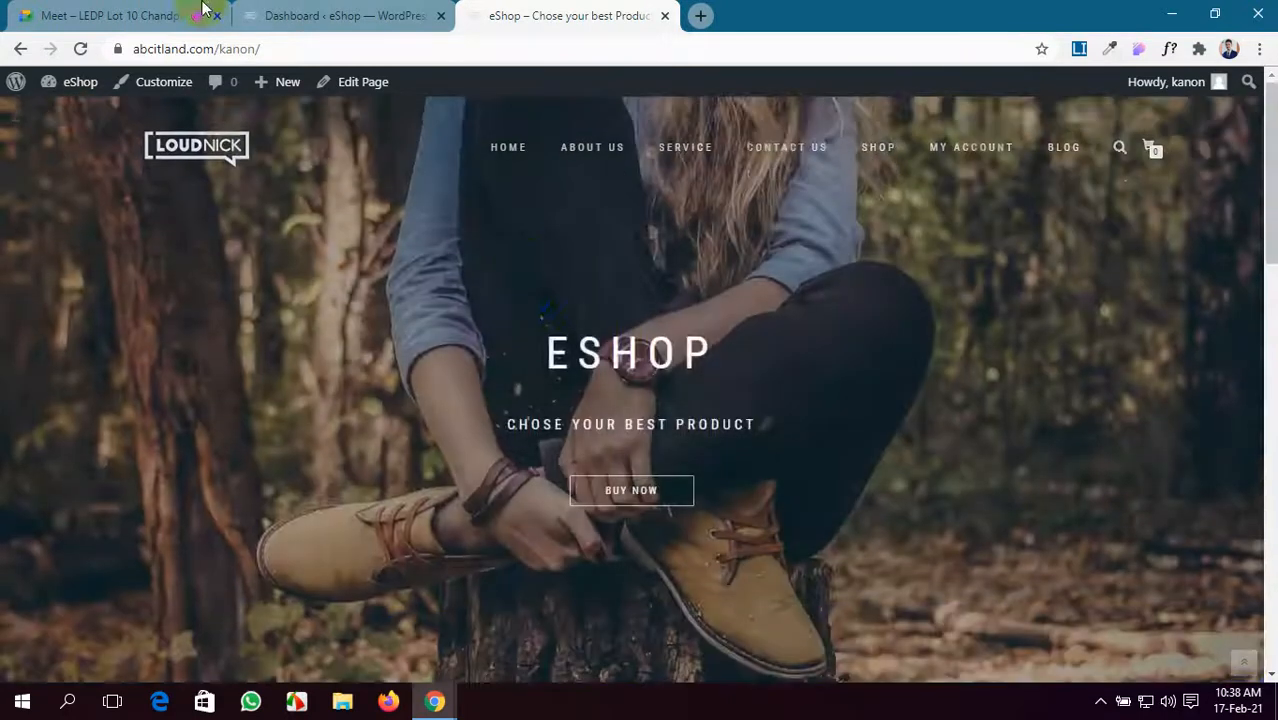
left_click(52, 10)
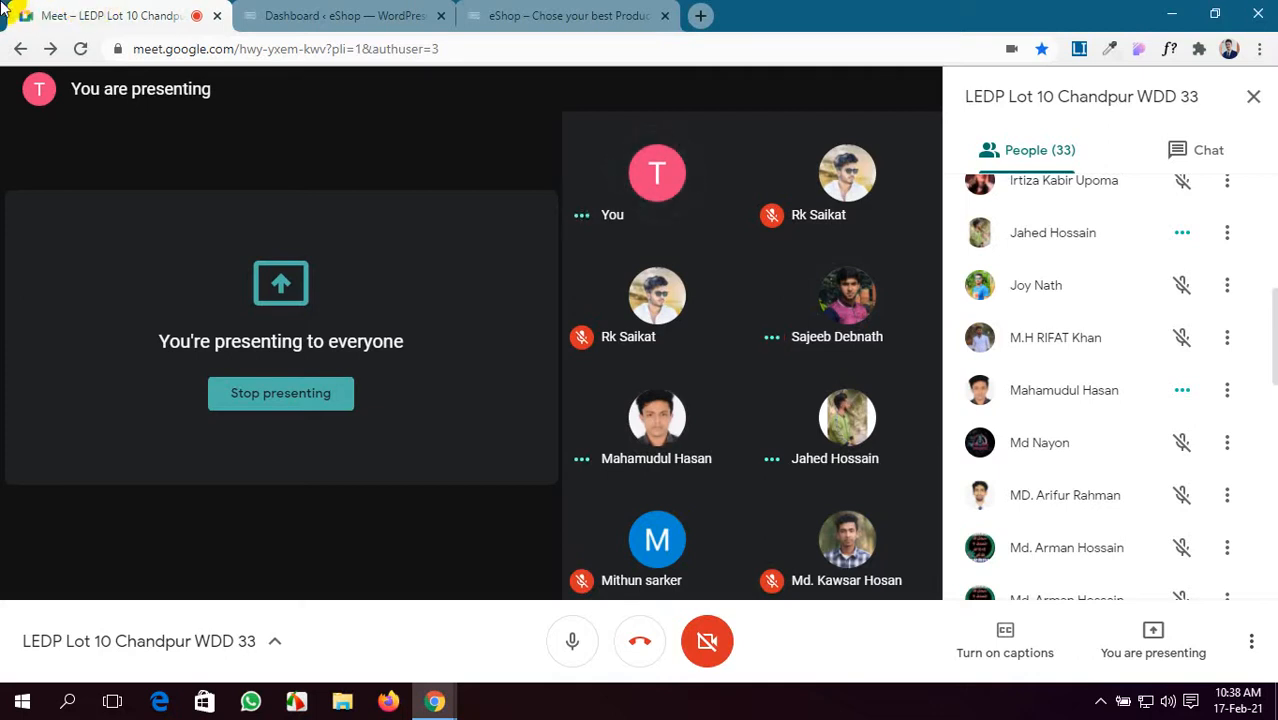
- Check the Dashboard, then the video meeting, and come back to the Dashboard
left_click(330, 12)
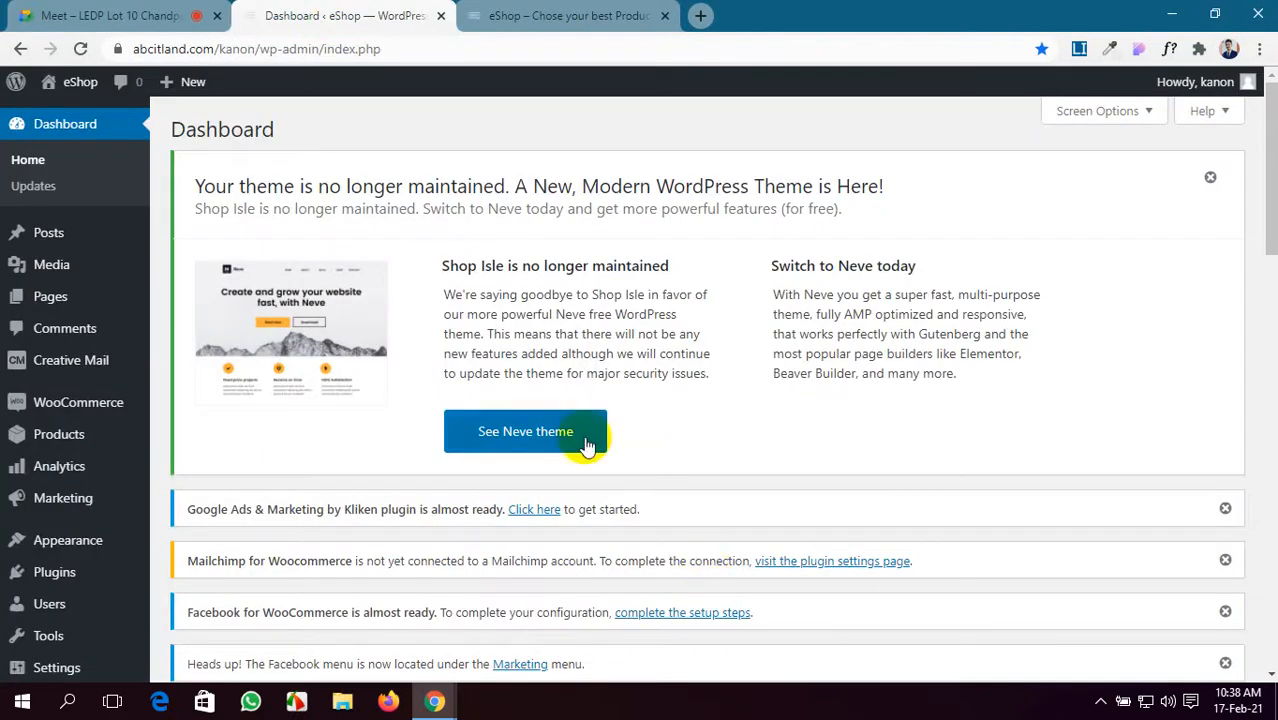
left_click(44, 190)
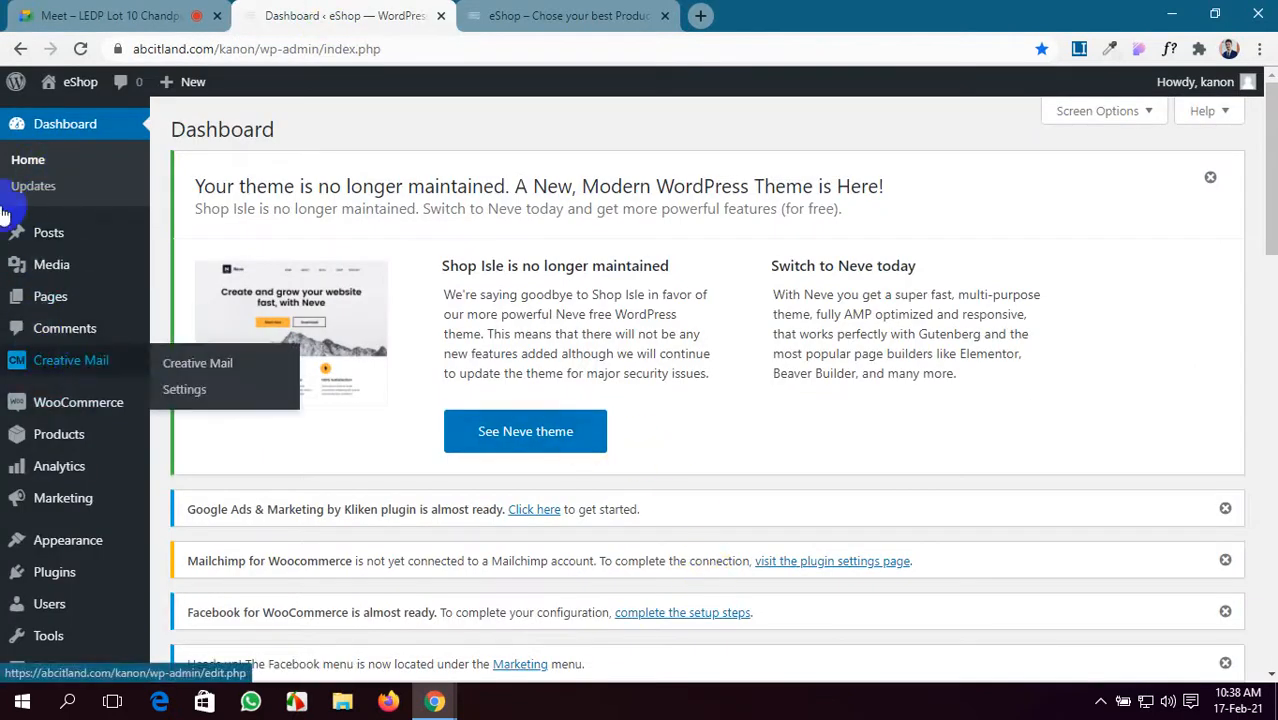
left_click(12, 16)
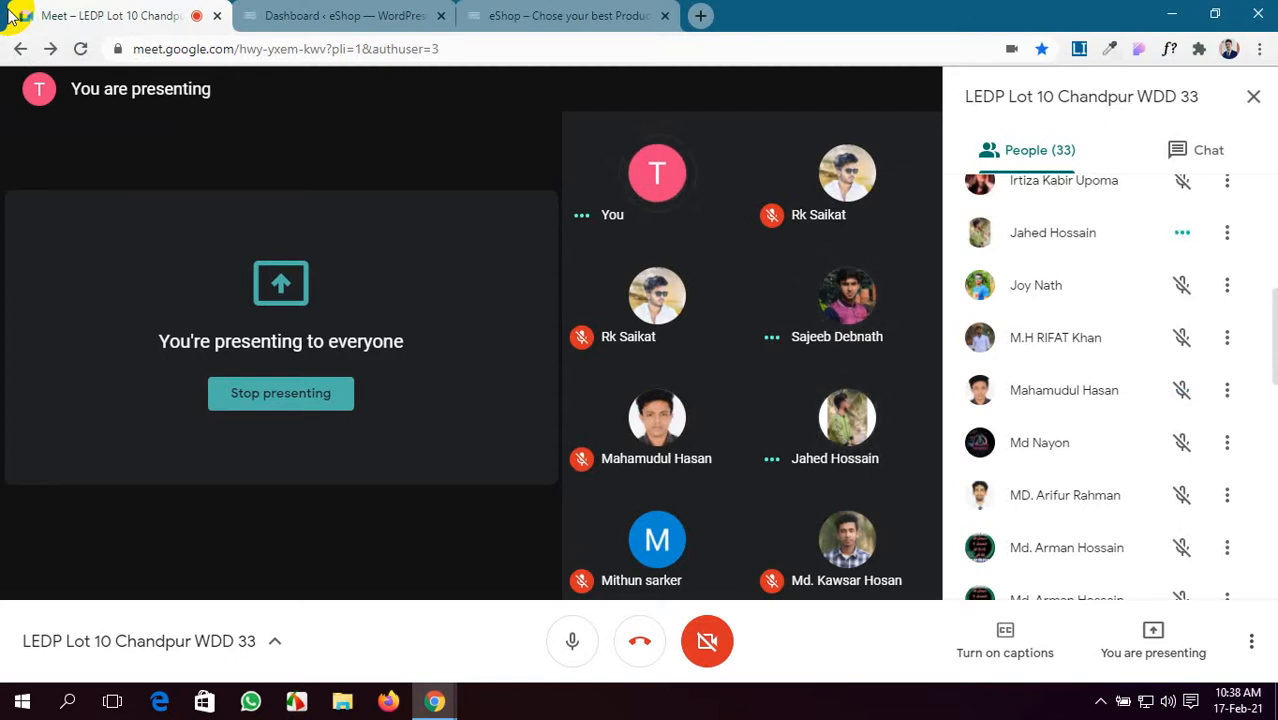
left_click(348, 10)
scroll(513, 343, "down", 5)
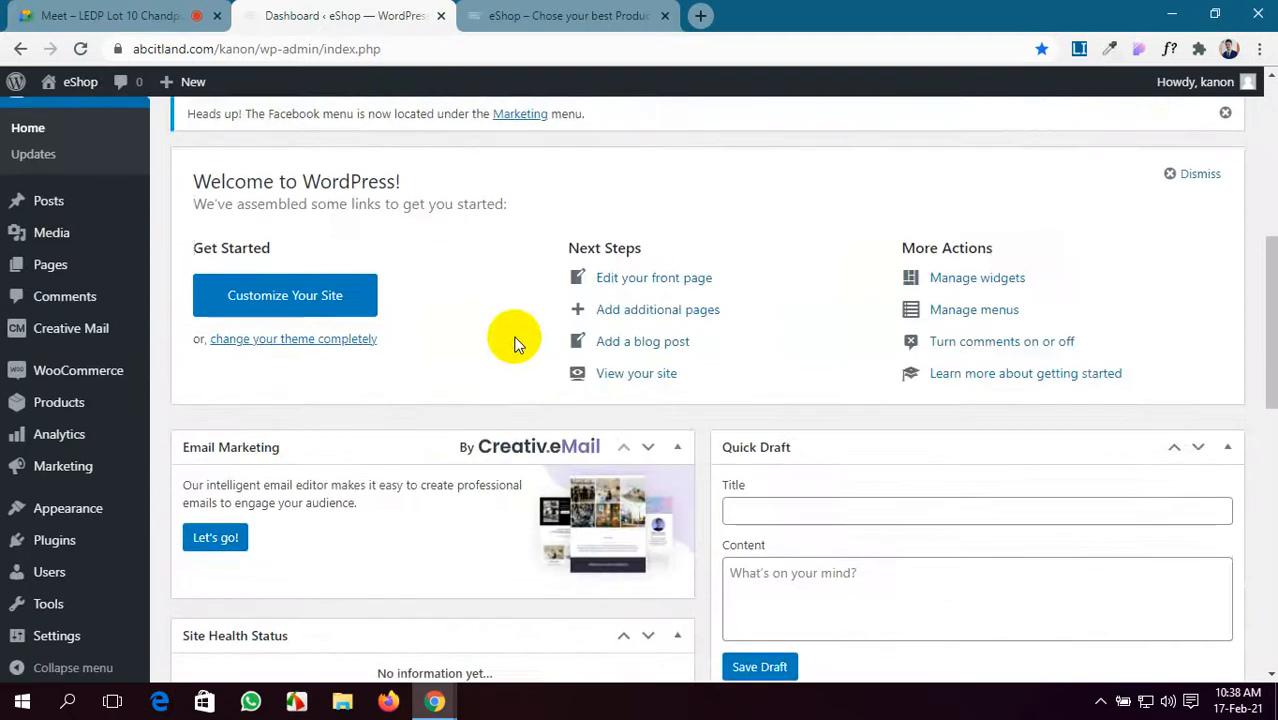
scroll(516, 345, "up", 5)
scroll(516, 345, "down", 5)
- Glance at the storefront's Exclusive Products section, then return to the Dashboard home
left_click(567, 15)
scroll(593, 530, "down", 8)
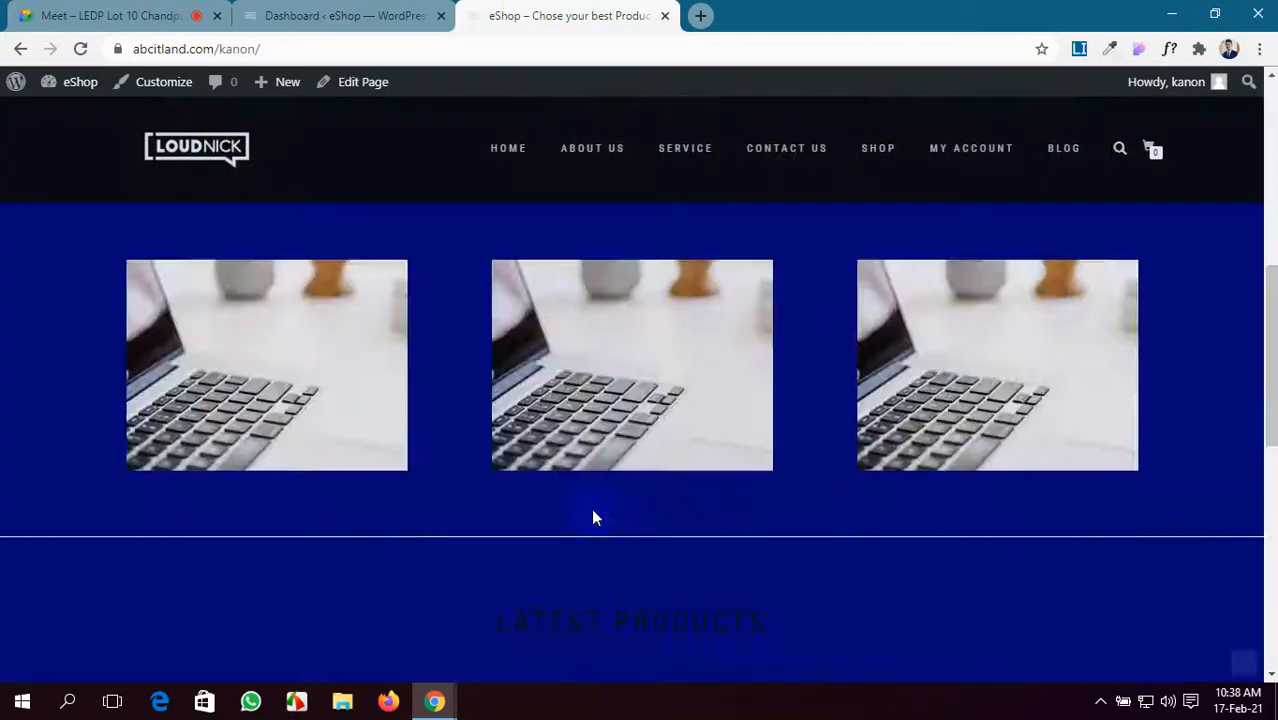
scroll(596, 508, "up", 5)
scroll(598, 510, "down", 10)
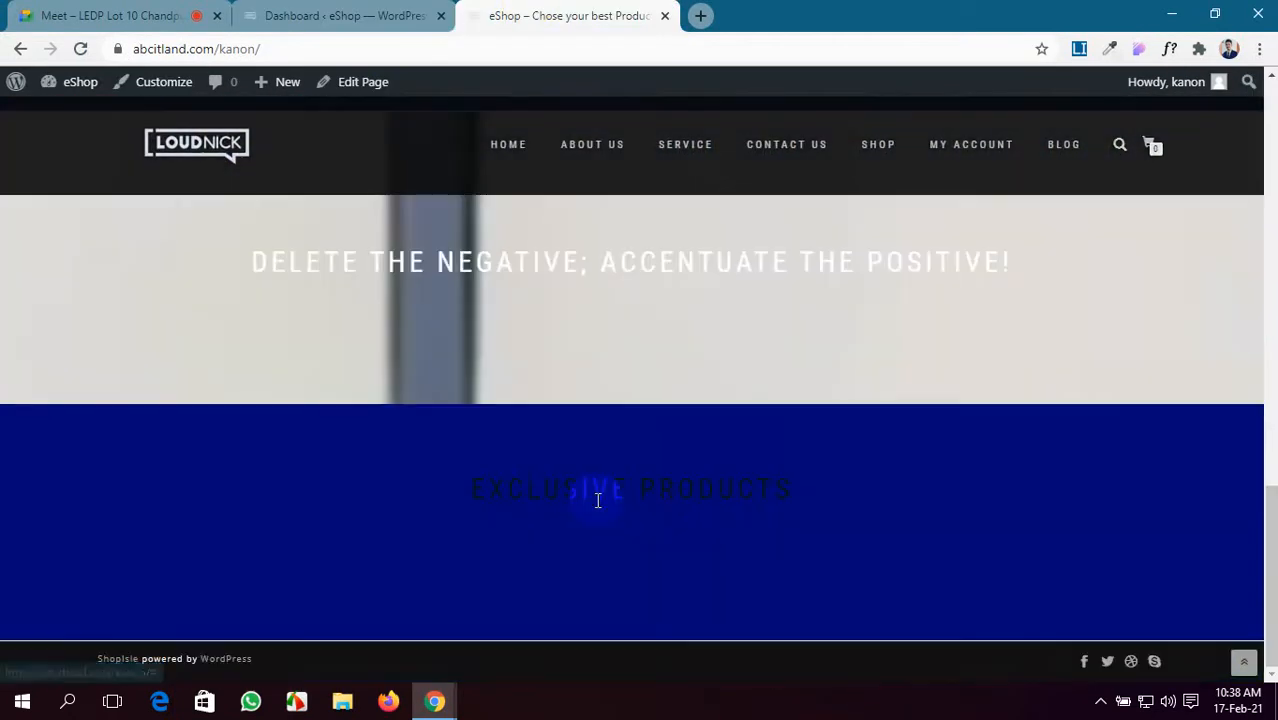
scroll(598, 501, "up", 9)
scroll(598, 505, "up", 5)
left_click(340, 15)
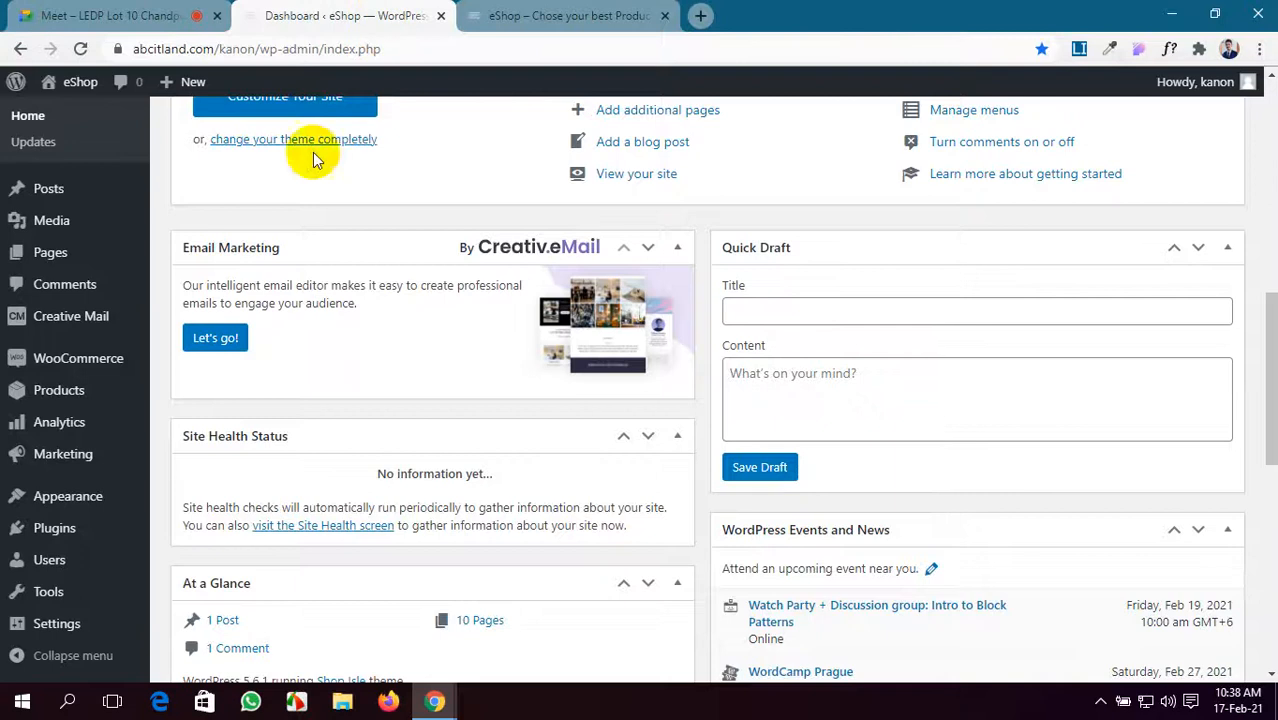
scroll(60, 392, "up", 1)
scroll(5, 392, "up", 3)
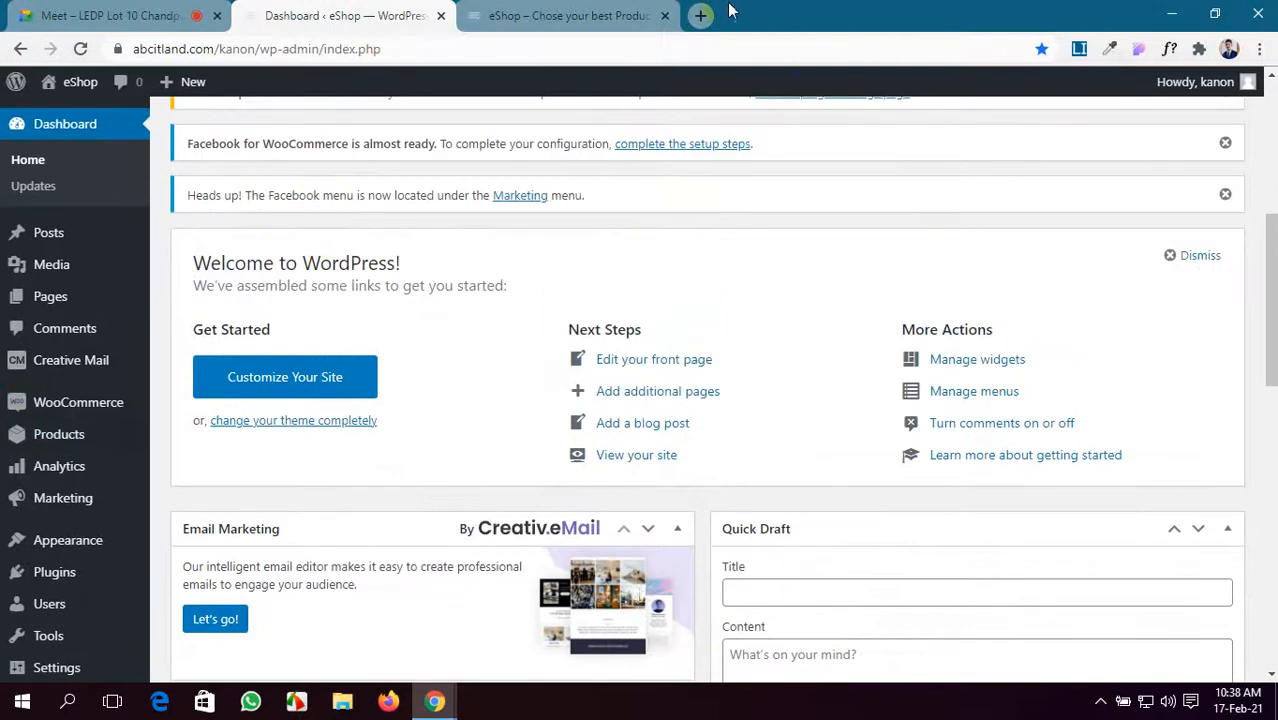
- Search Google Images for 'bmw car' and save the dark blue BMW image into Pictures
left_click(701, 15)
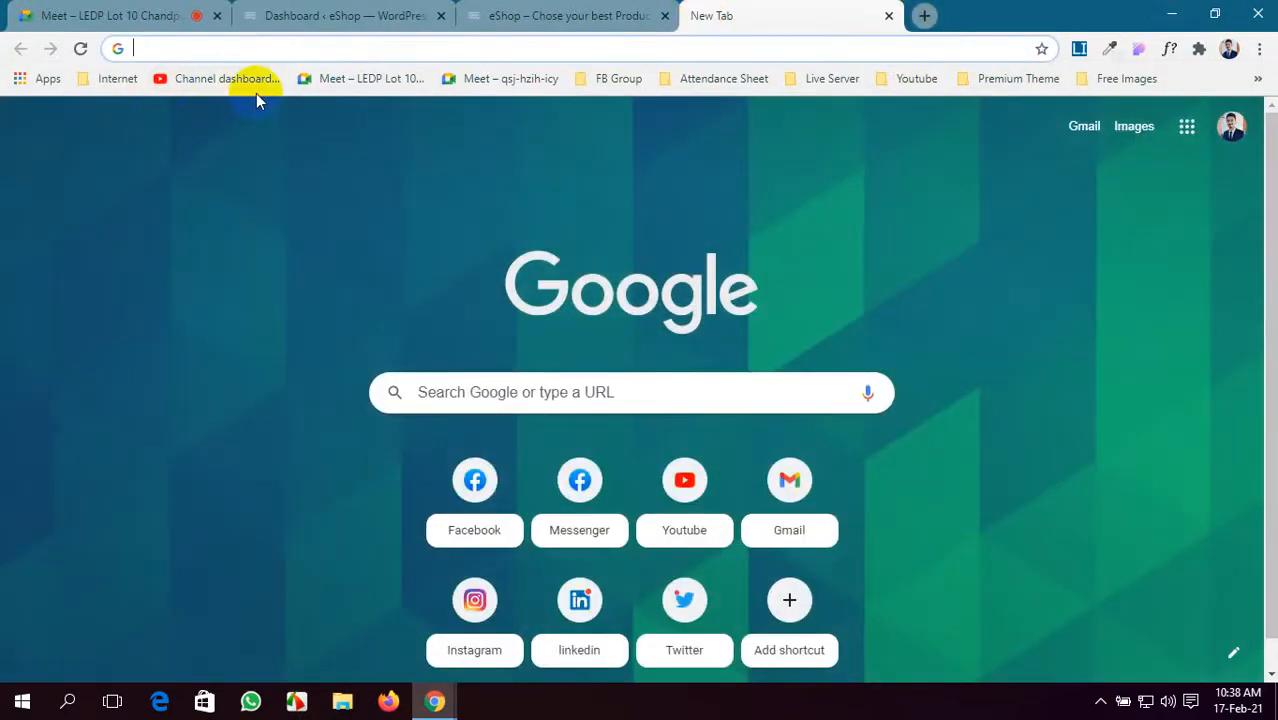
type("bmw")
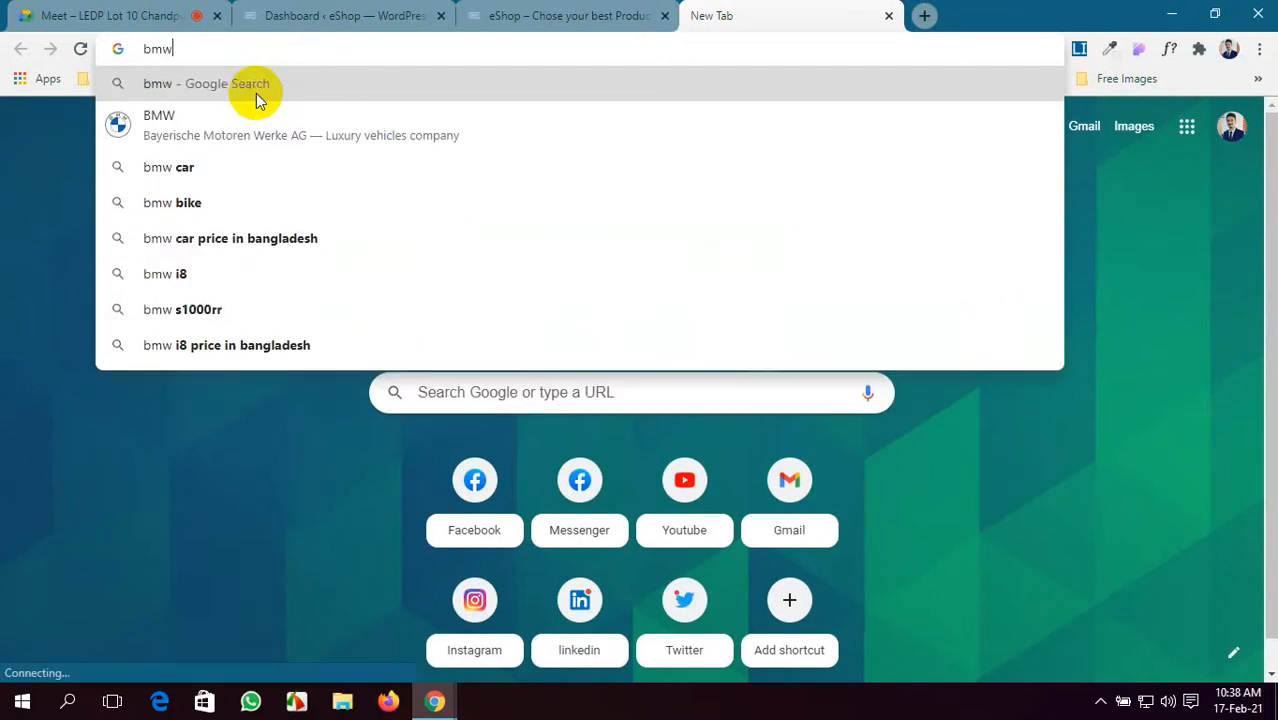
left_click(247, 167)
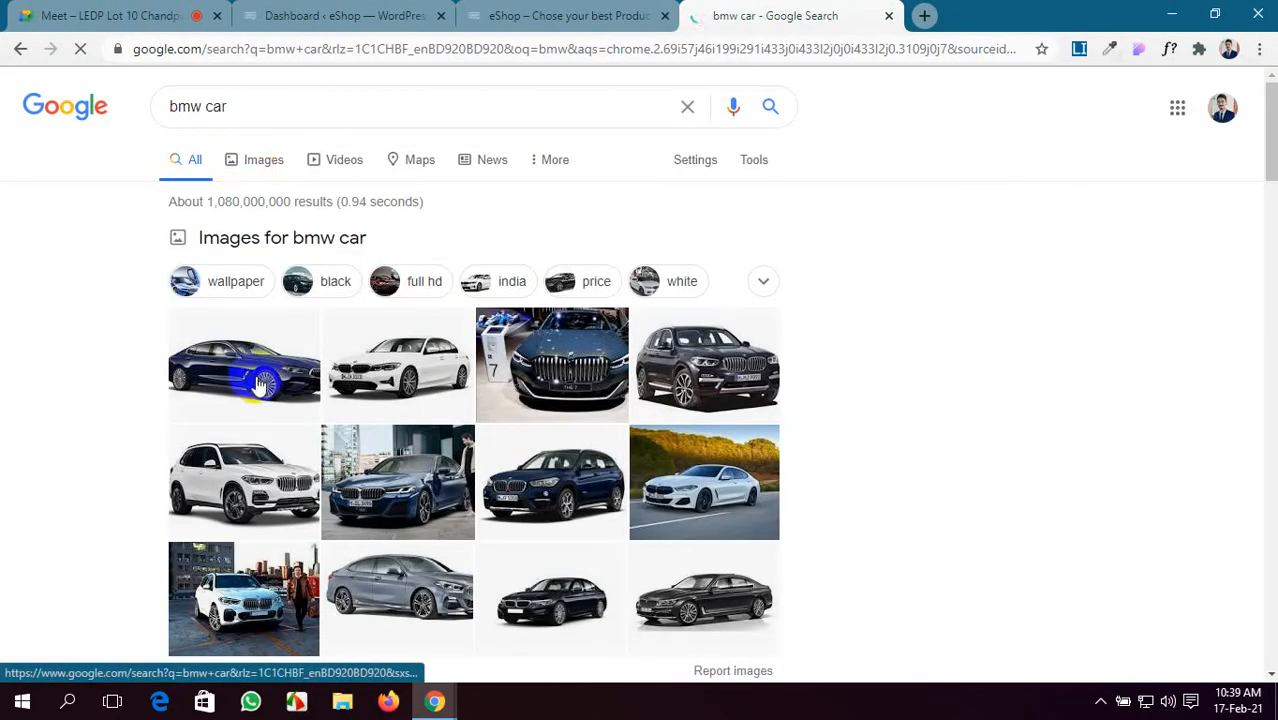
left_click(263, 381)
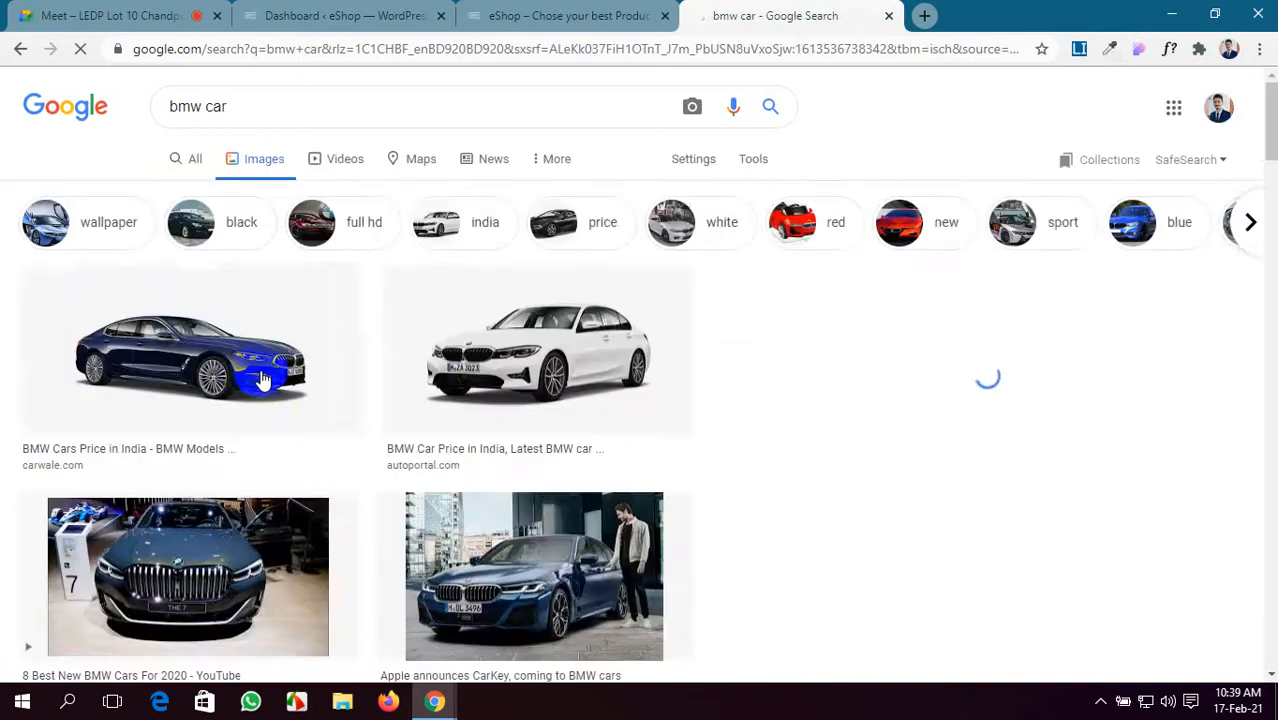
left_click(225, 347)
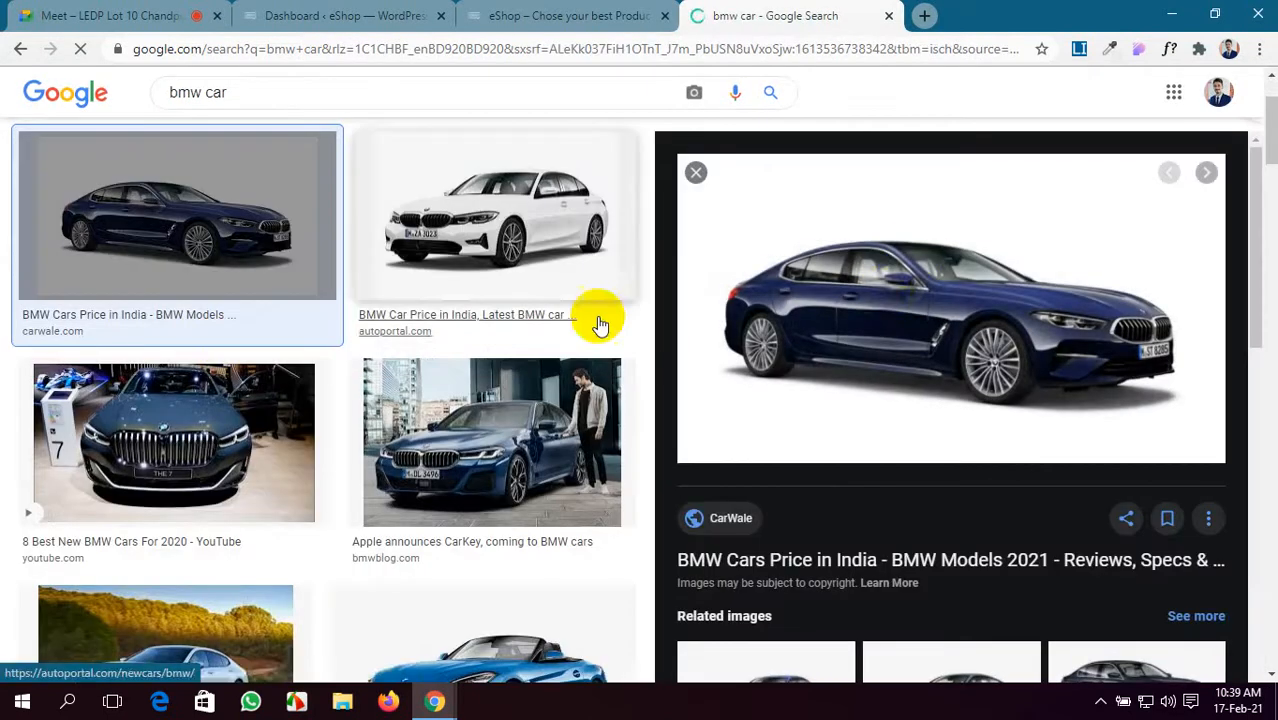
right_click(916, 252)
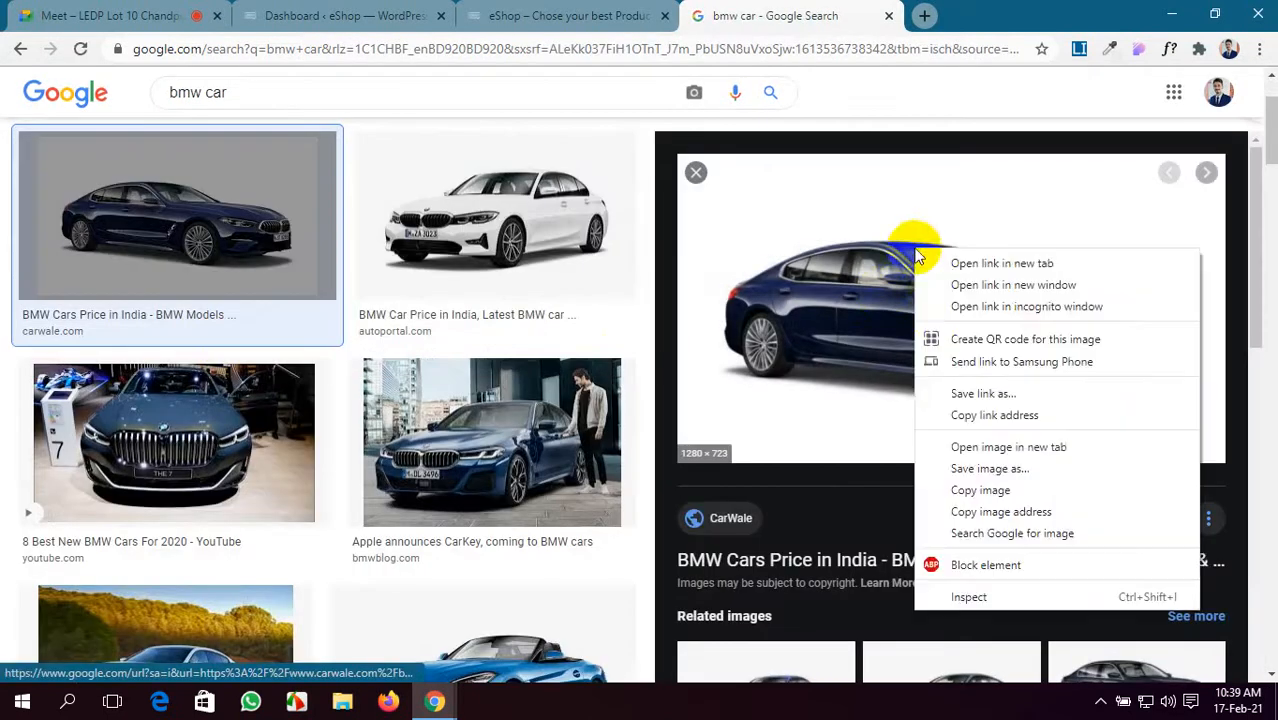
left_click(970, 468)
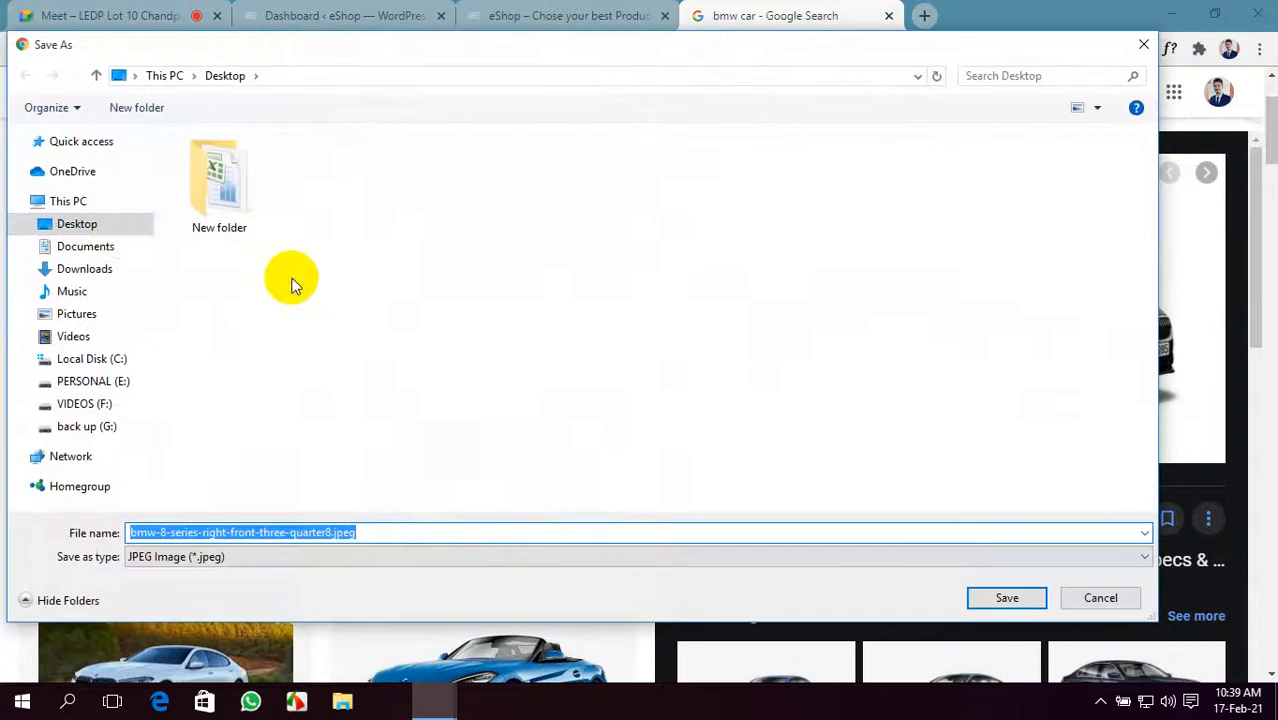
left_click(92, 270)
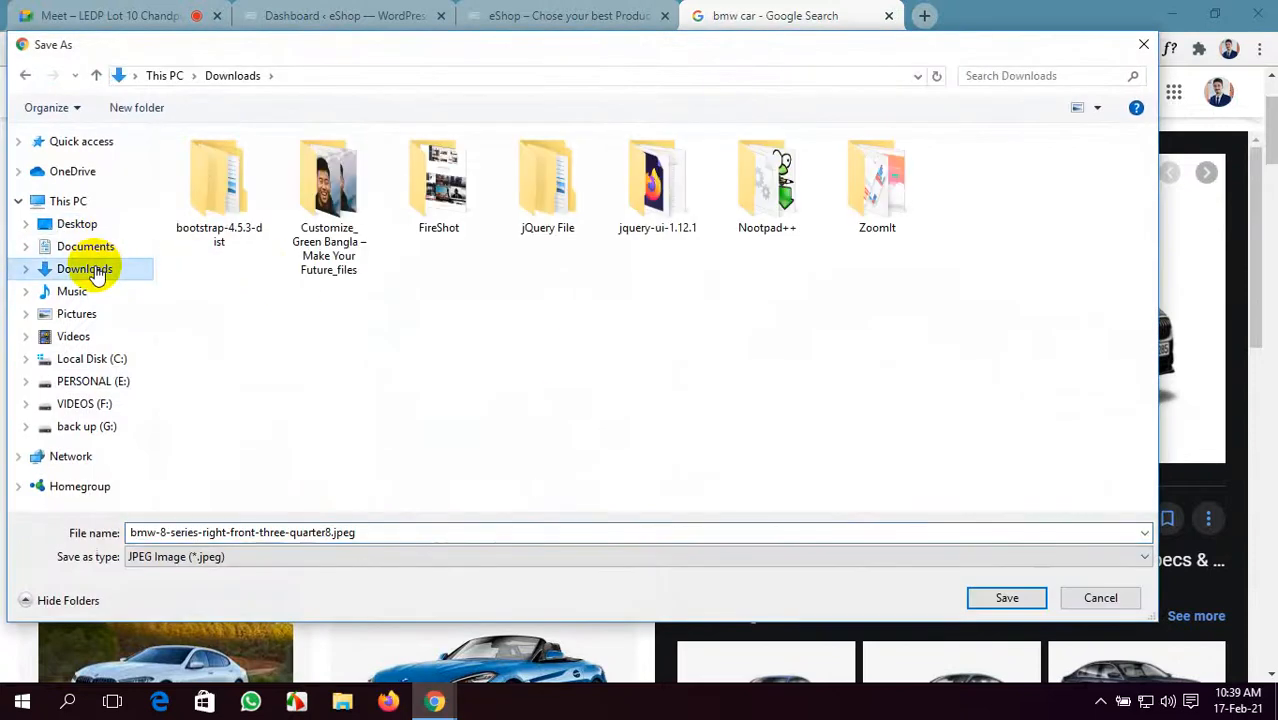
left_click(80, 314)
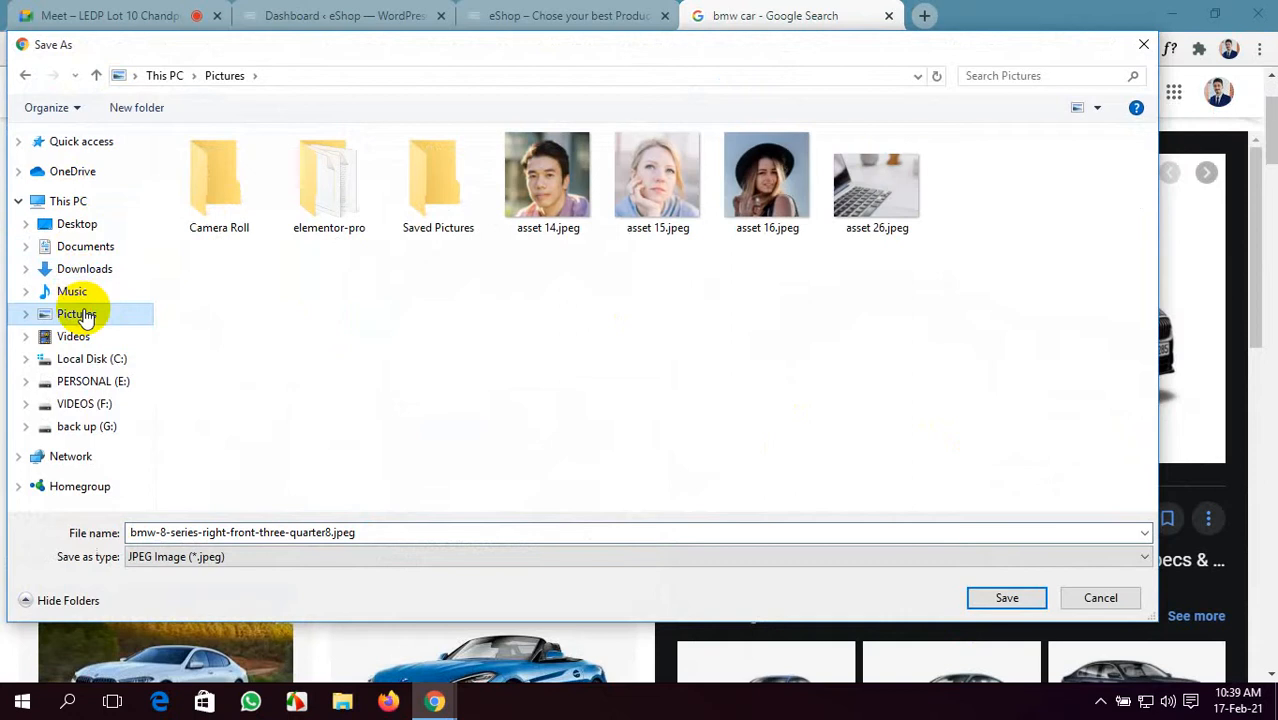
left_click(1000, 597)
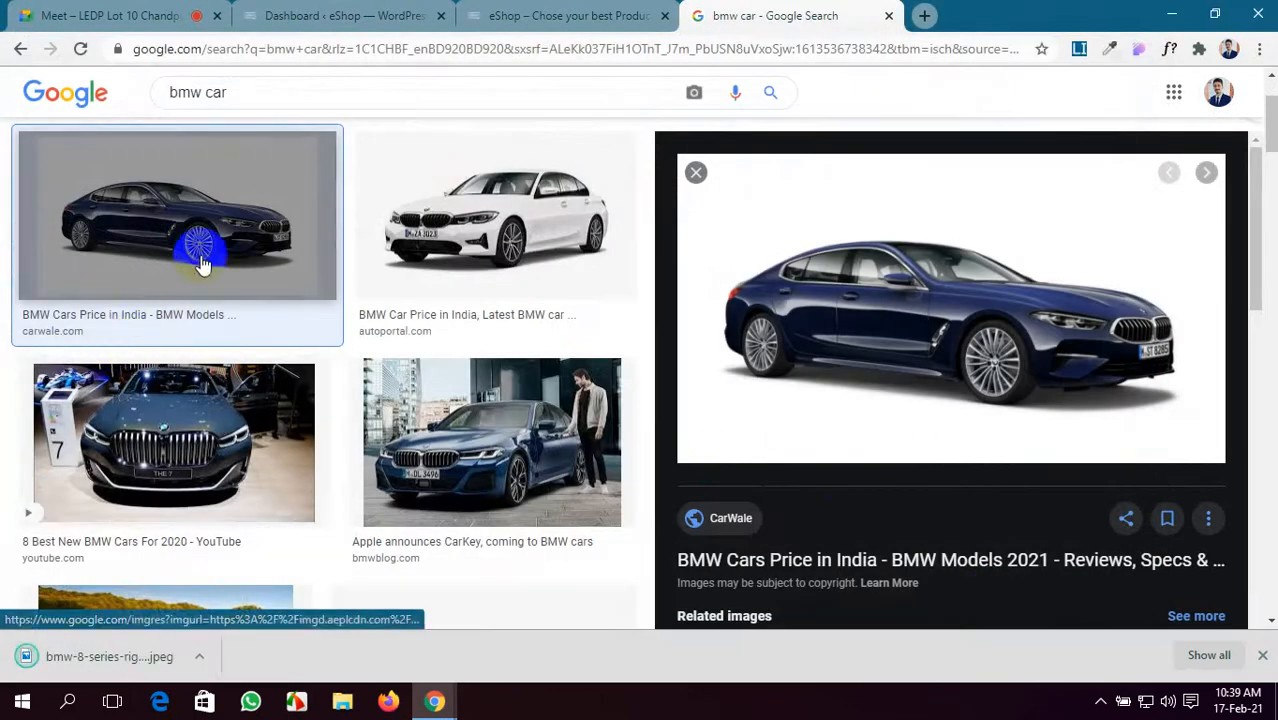
- Save the BMW 7 showroom image as maxresdefault.jpg and the blue M8 as images.jpg
scroll(907, 425, "down", 3)
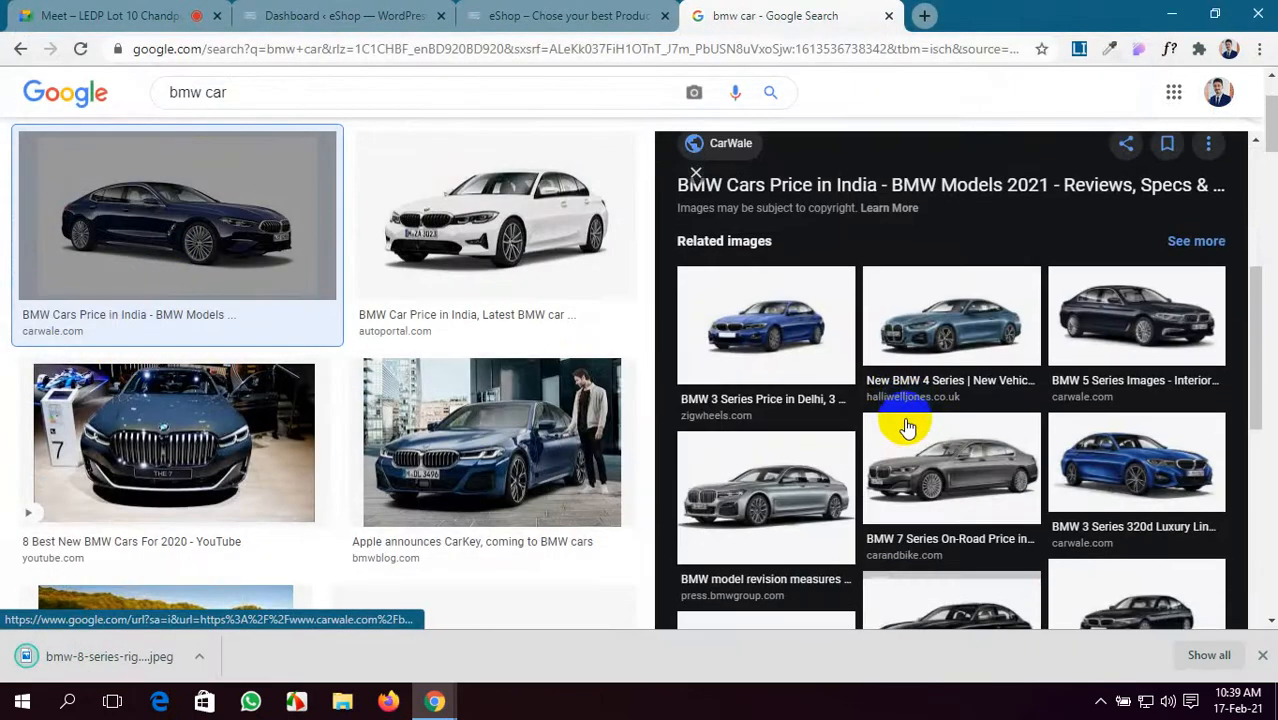
left_click(285, 400)
right_click(990, 246)
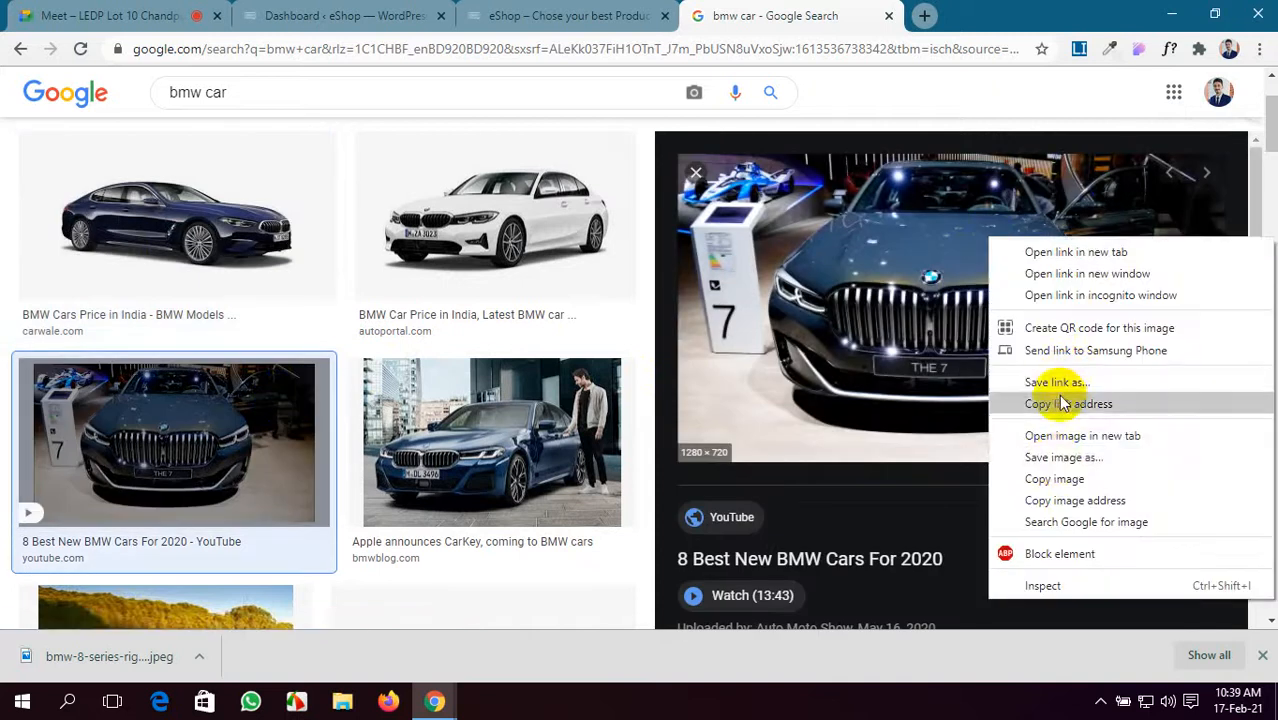
left_click(1057, 466)
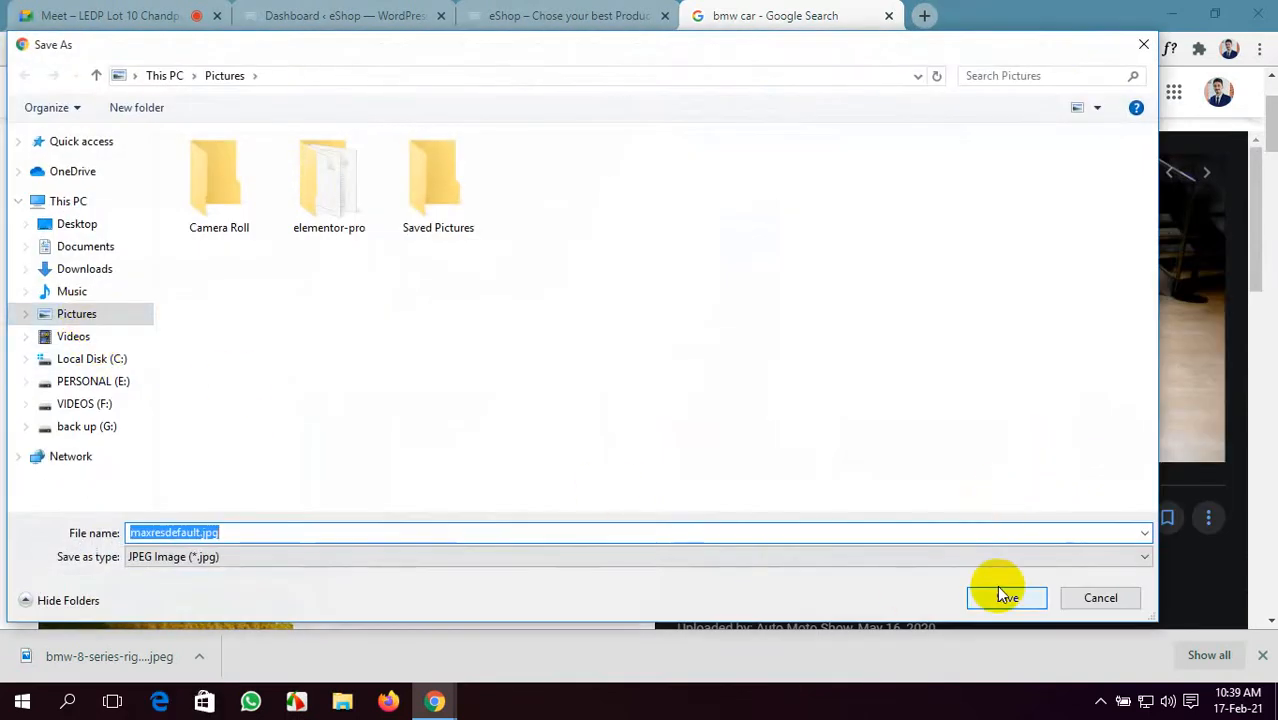
left_click(70, 313)
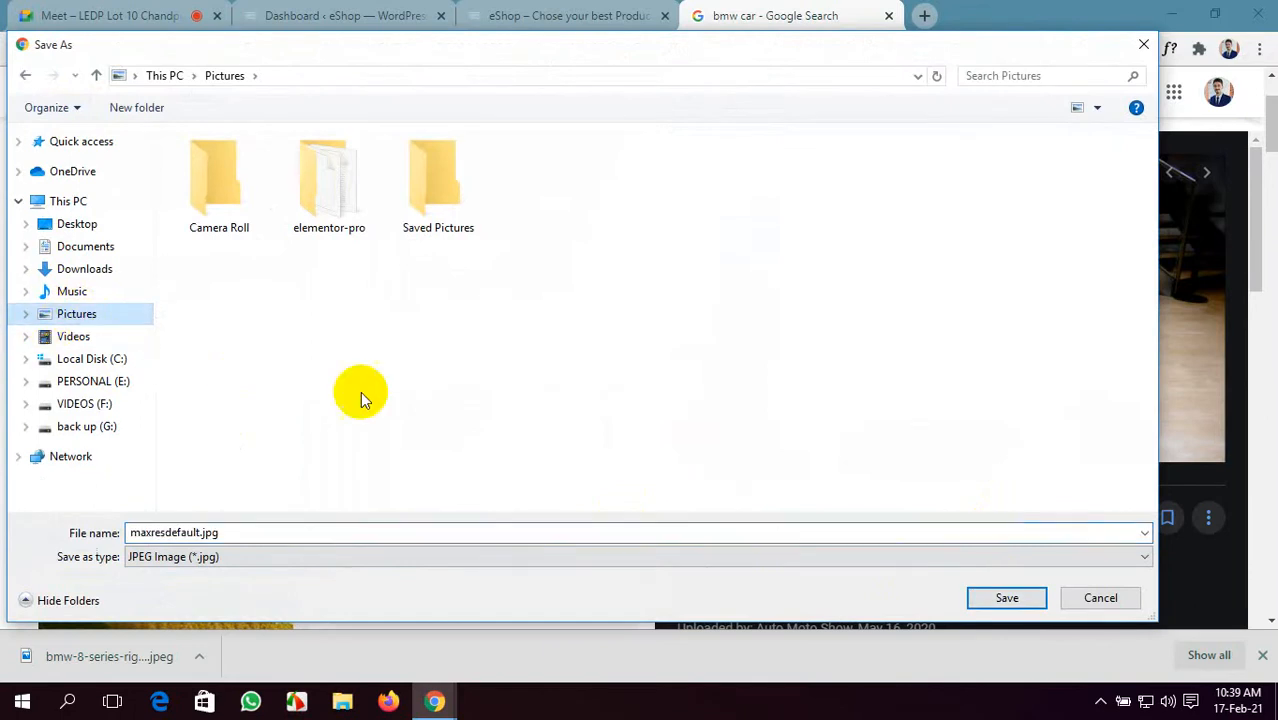
left_click(1008, 597)
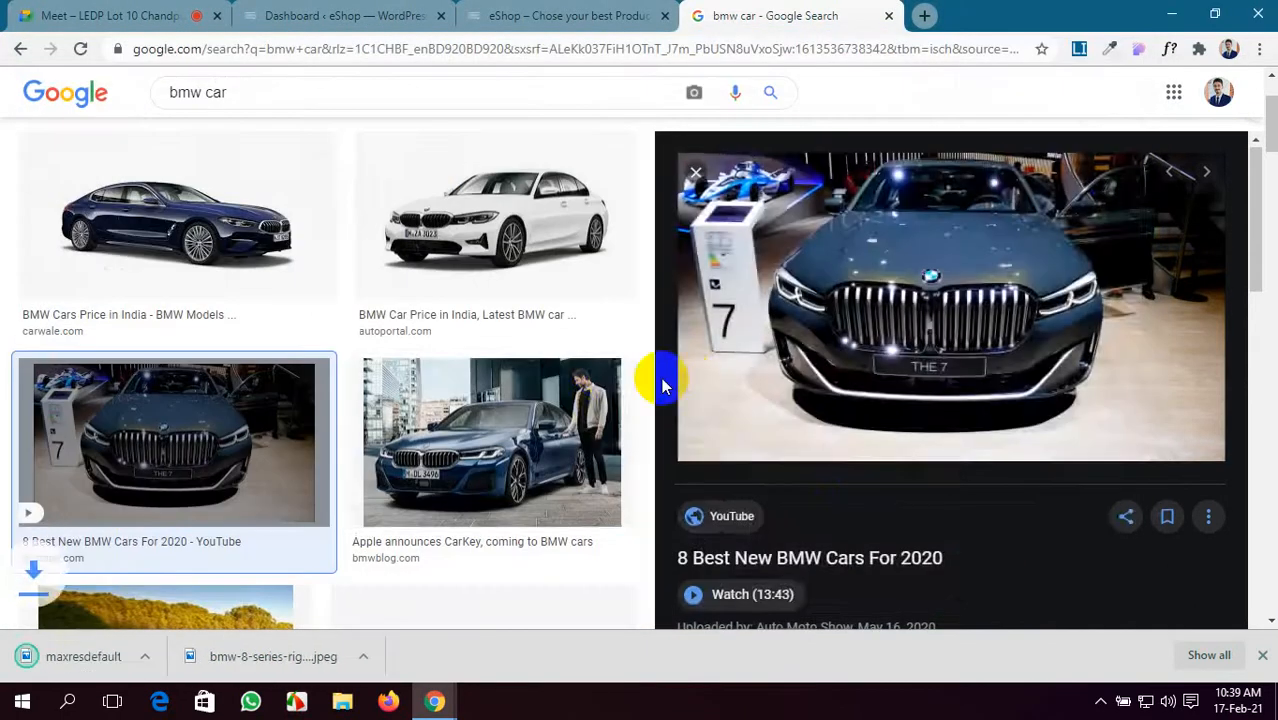
scroll(1147, 440, "down", 6)
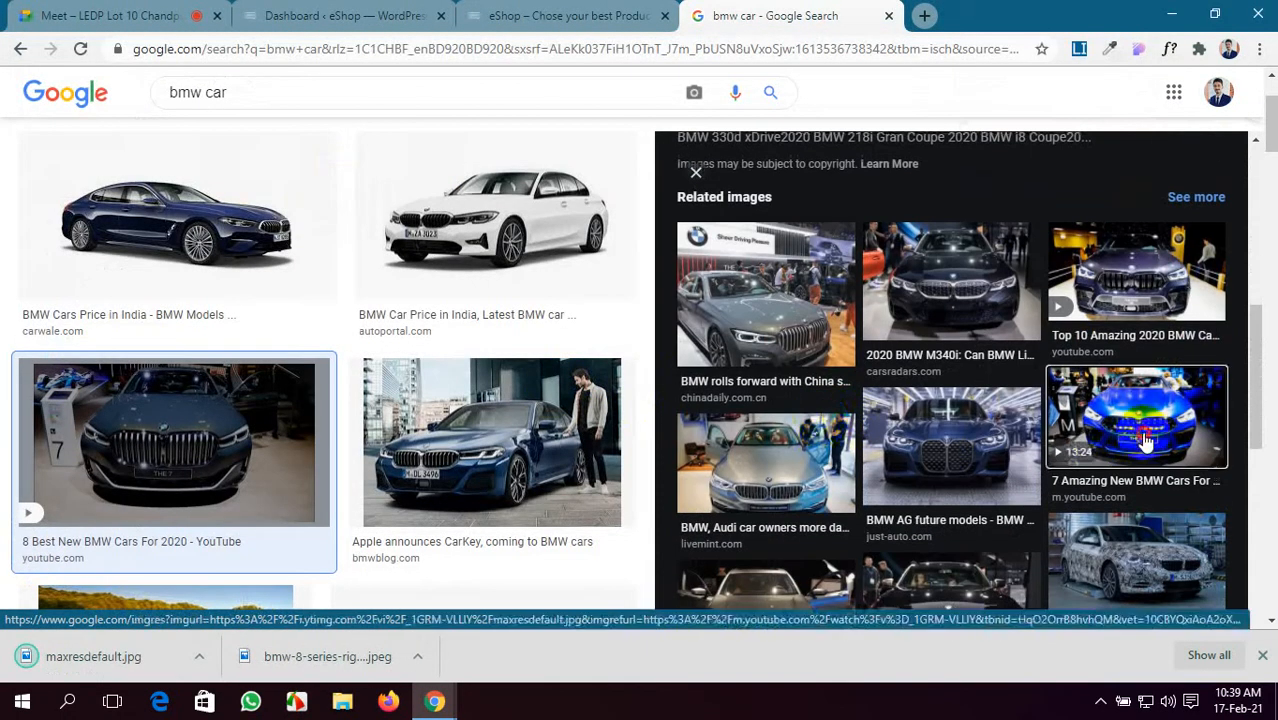
left_click(1147, 440)
right_click(877, 246)
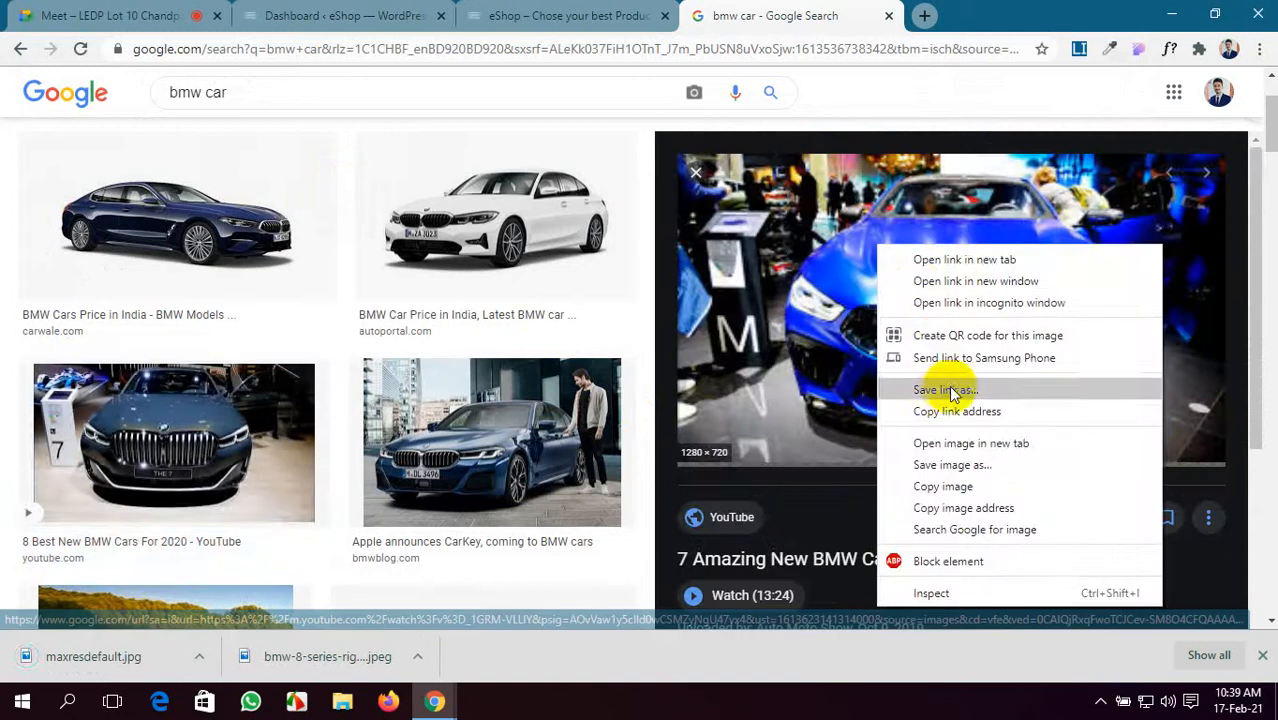
left_click(948, 466)
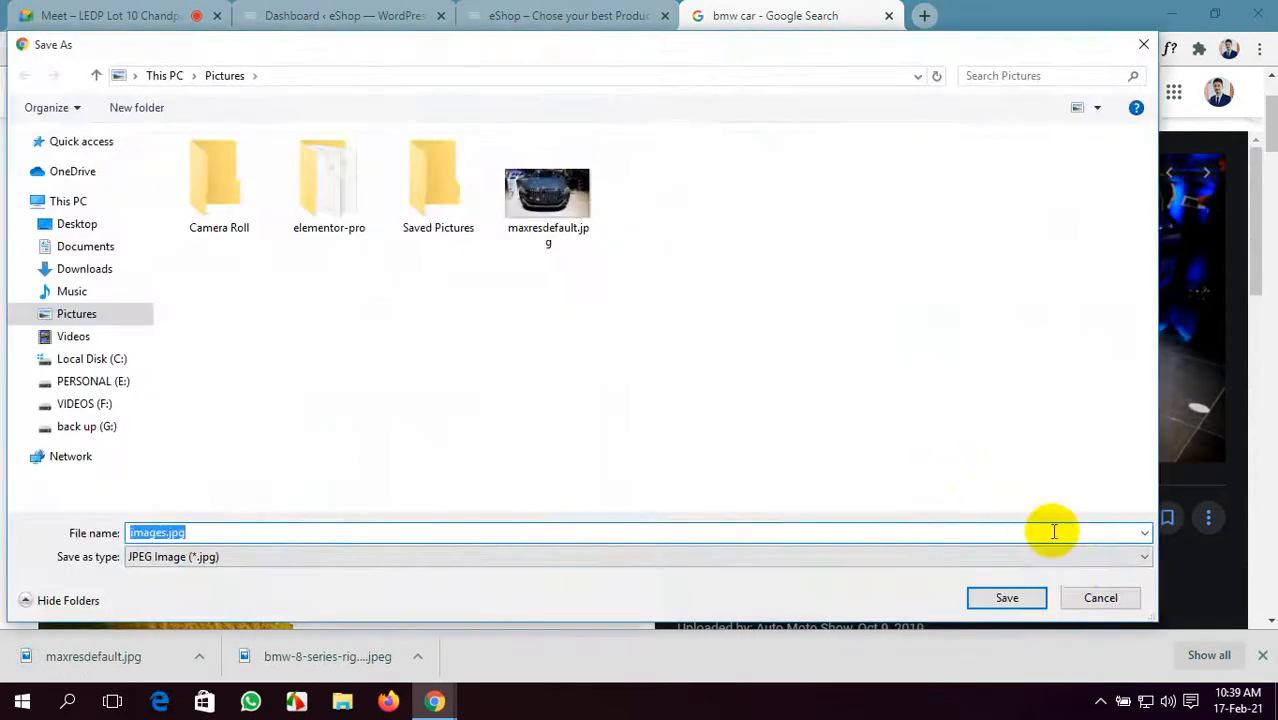
left_click(1038, 597)
scroll(740, 435, "down", 5)
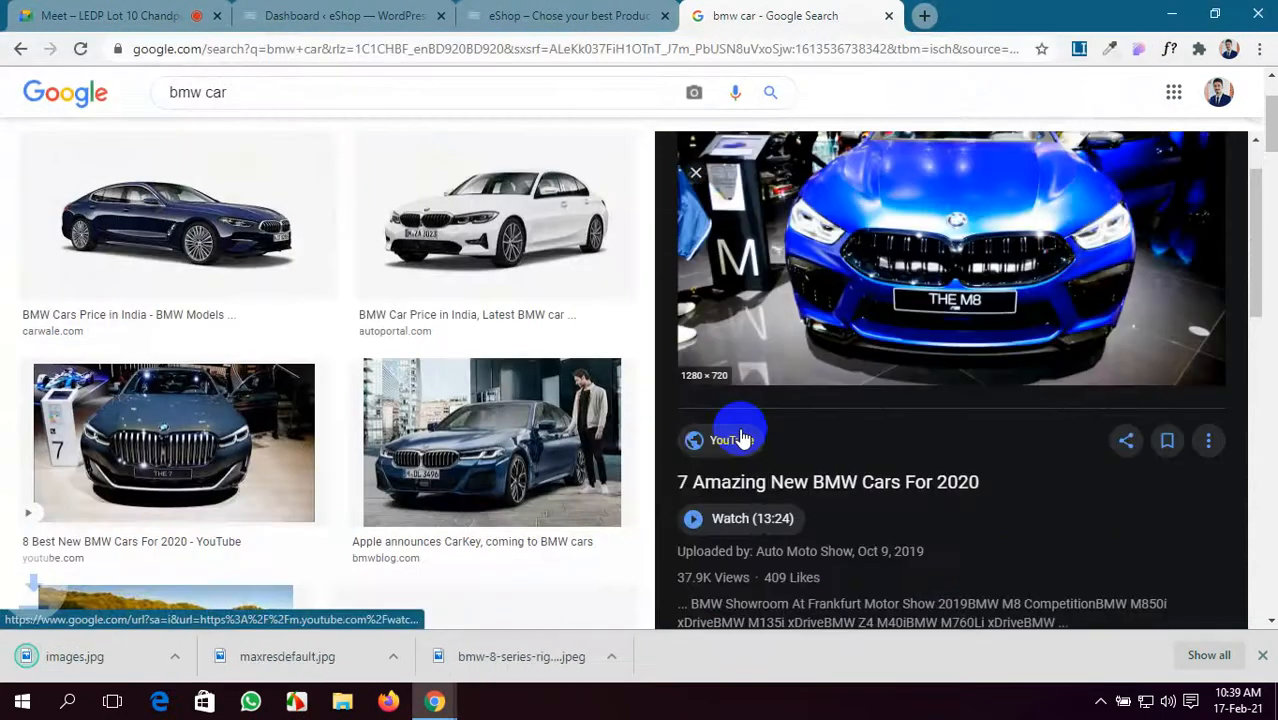
scroll(157, 302, "up", 3)
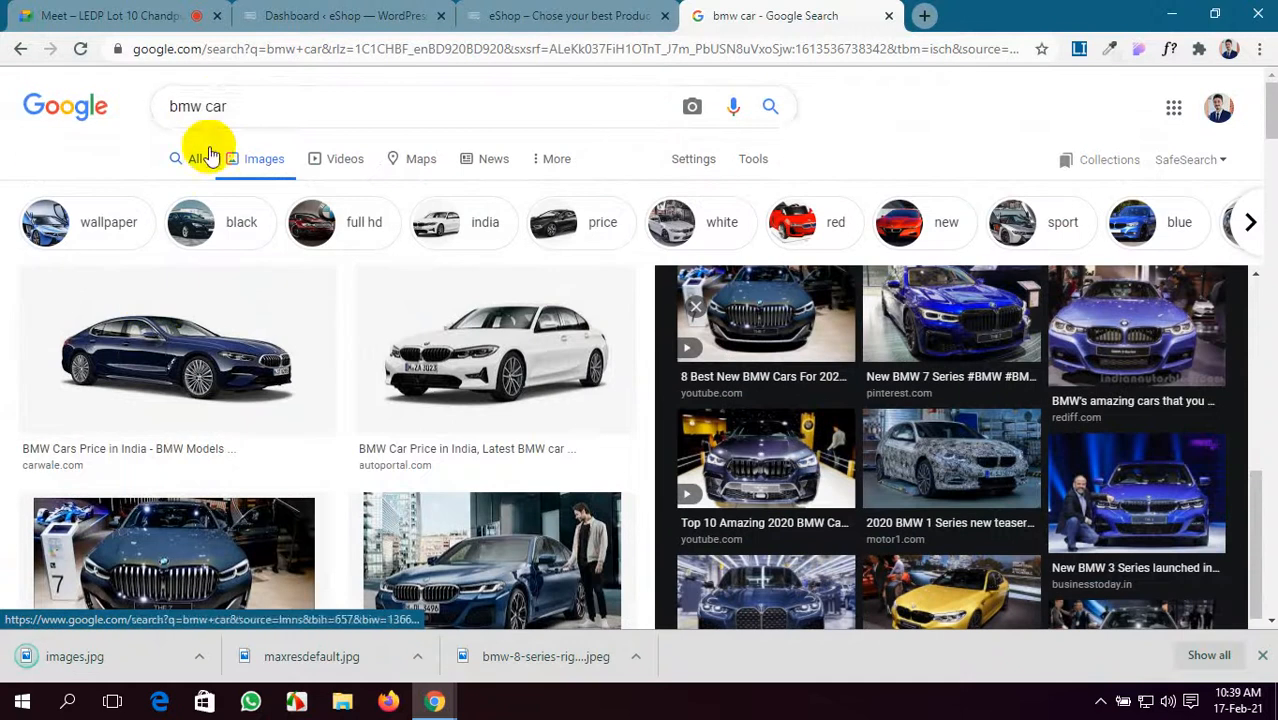
- Change the search to 'bmw byke' and cancel saving the webp S 1000 RR image
left_click(236, 108)
key("BackSpace")
key("BackSpace")
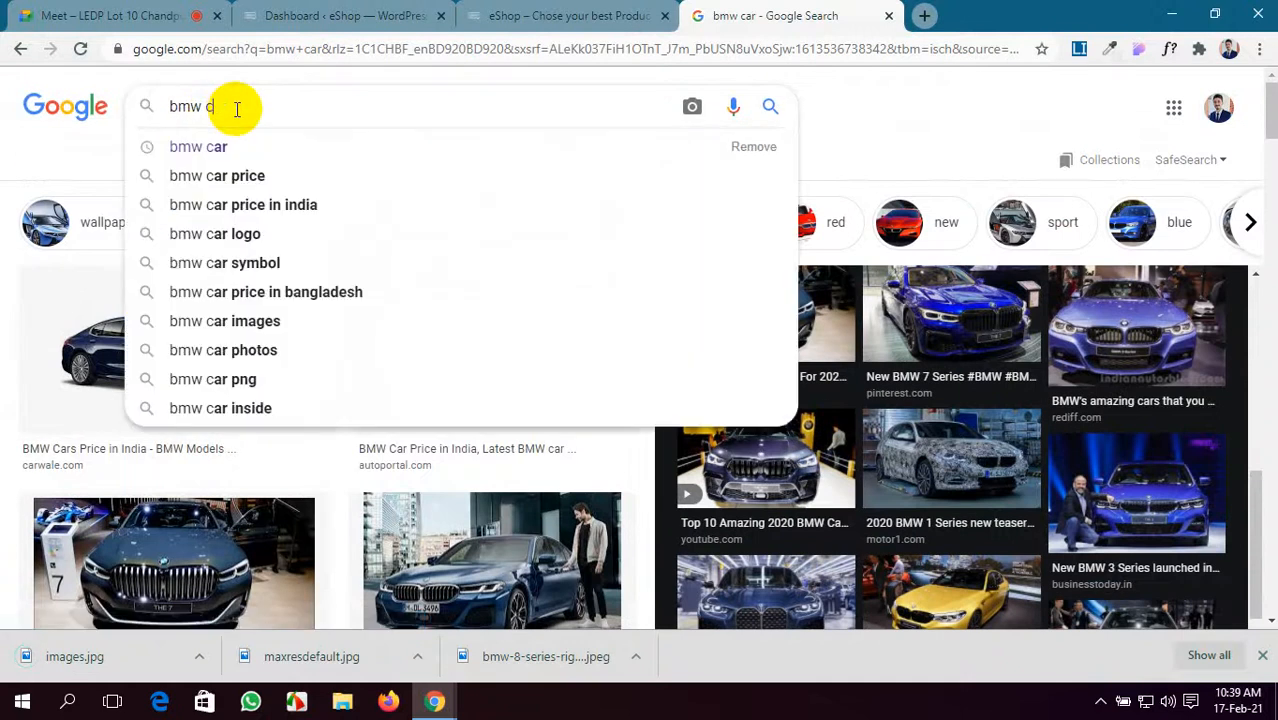
type("b")
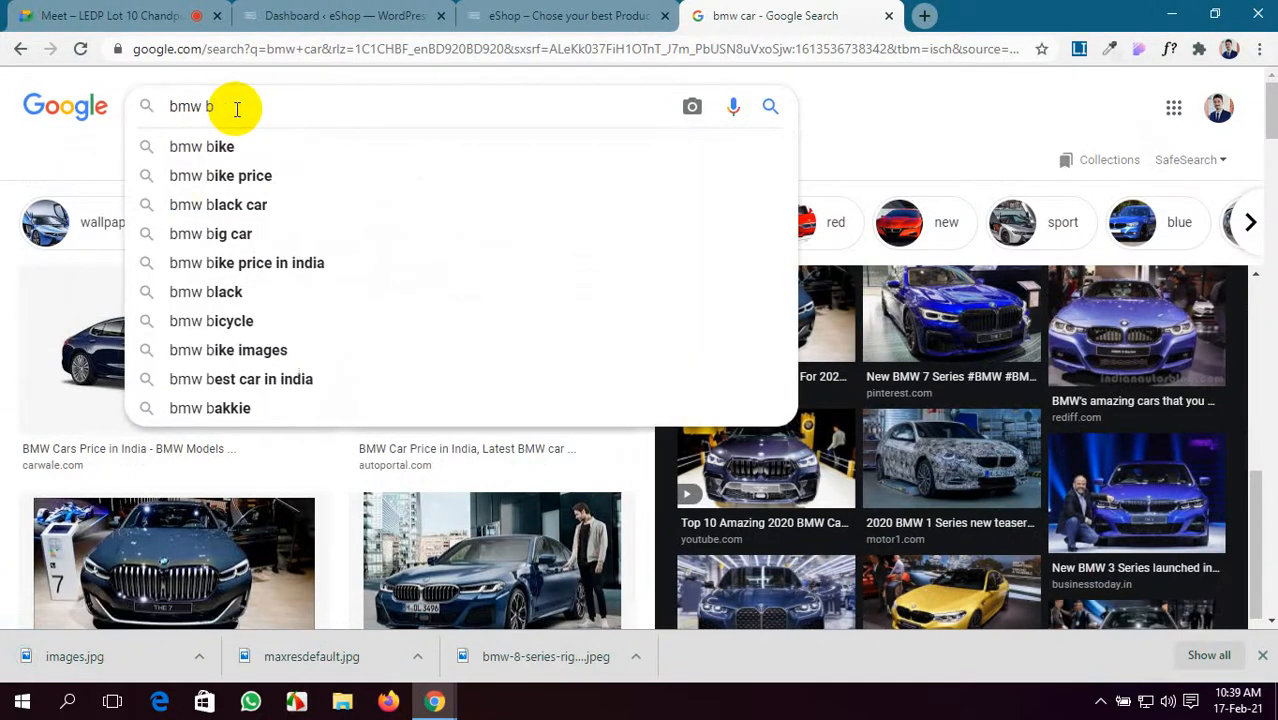
type("y")
left_click(265, 148)
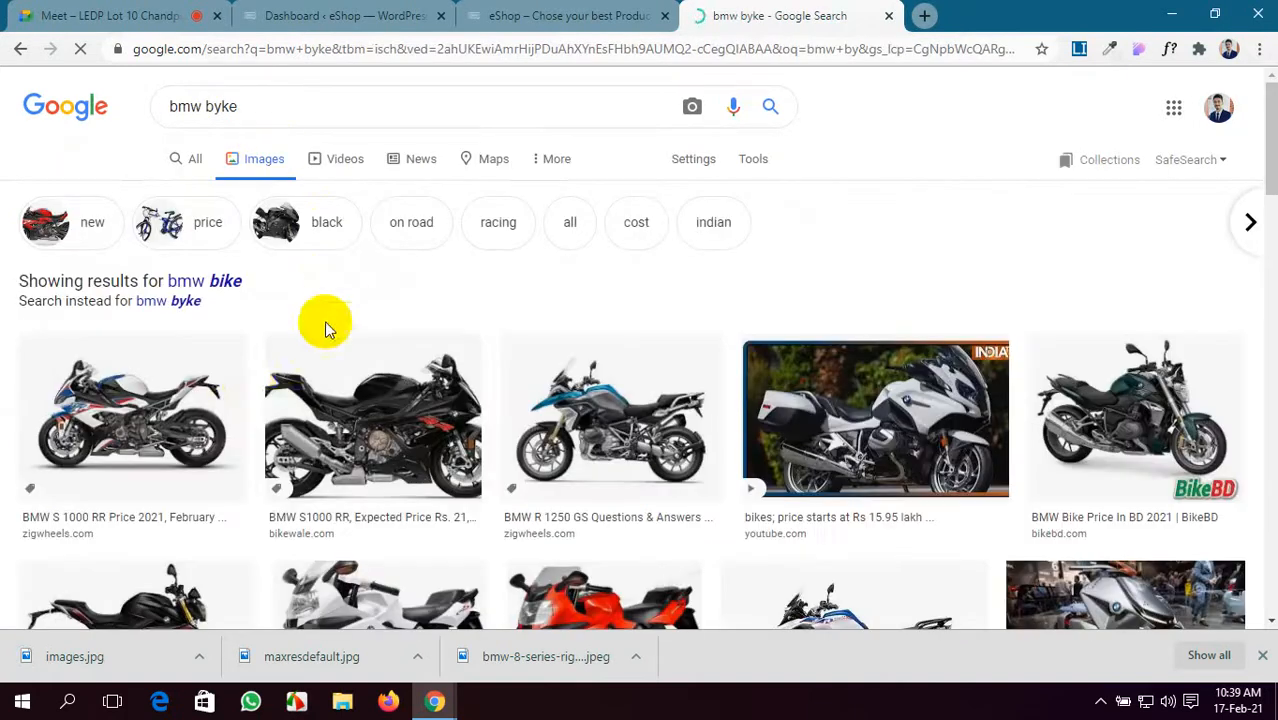
left_click(158, 408)
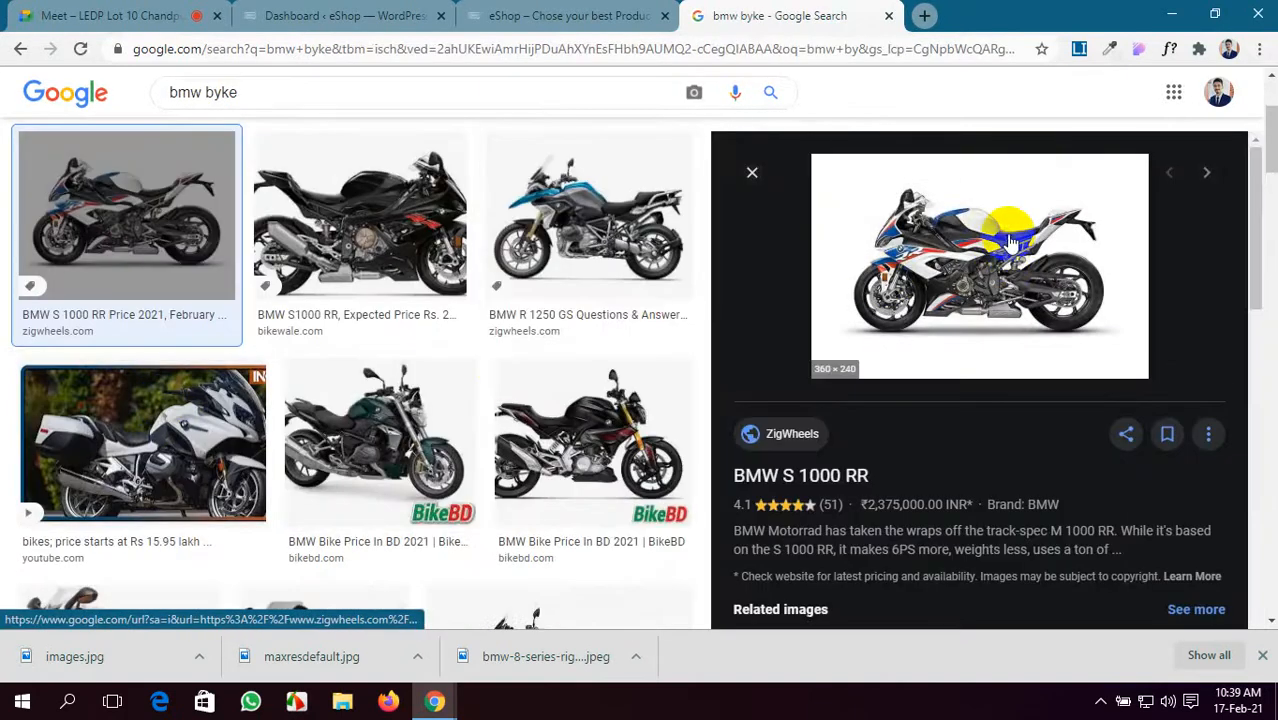
right_click(995, 238)
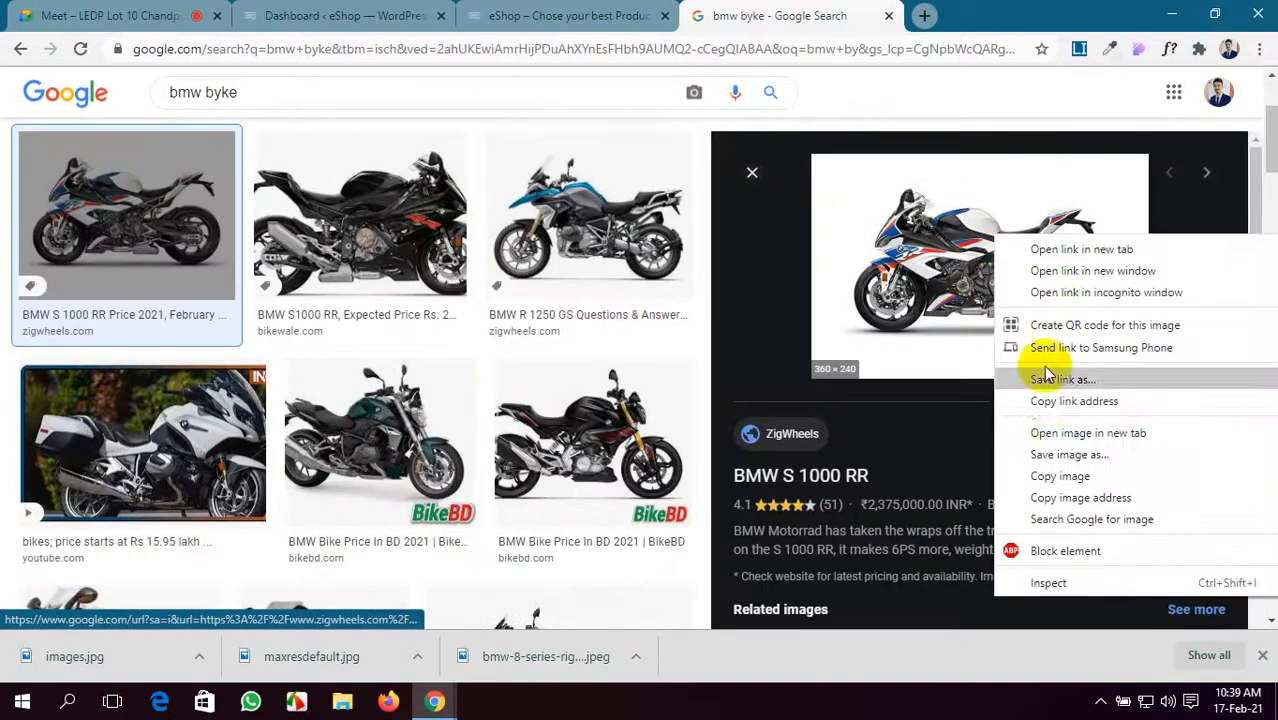
left_click(1058, 455)
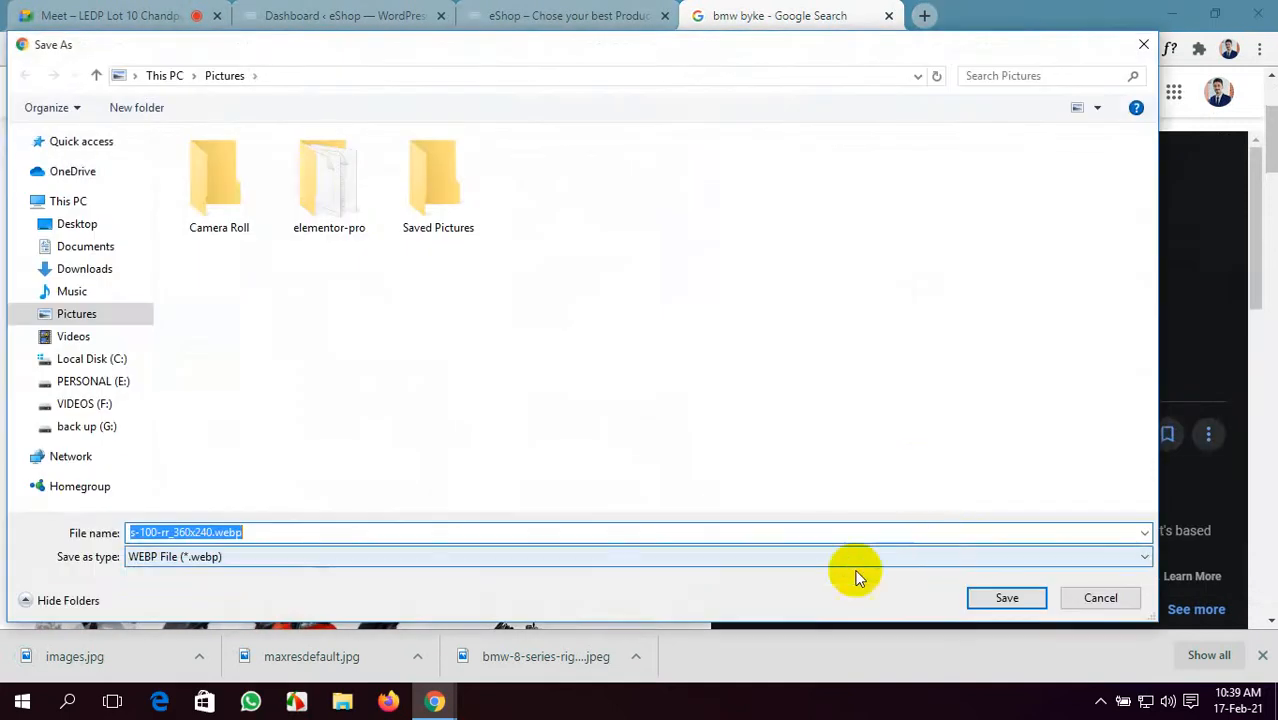
left_click(1100, 598)
- Save the silver superbike as images (1).jpg and the brown touring bike as images (2).jpg
scroll(826, 331, "down", 5)
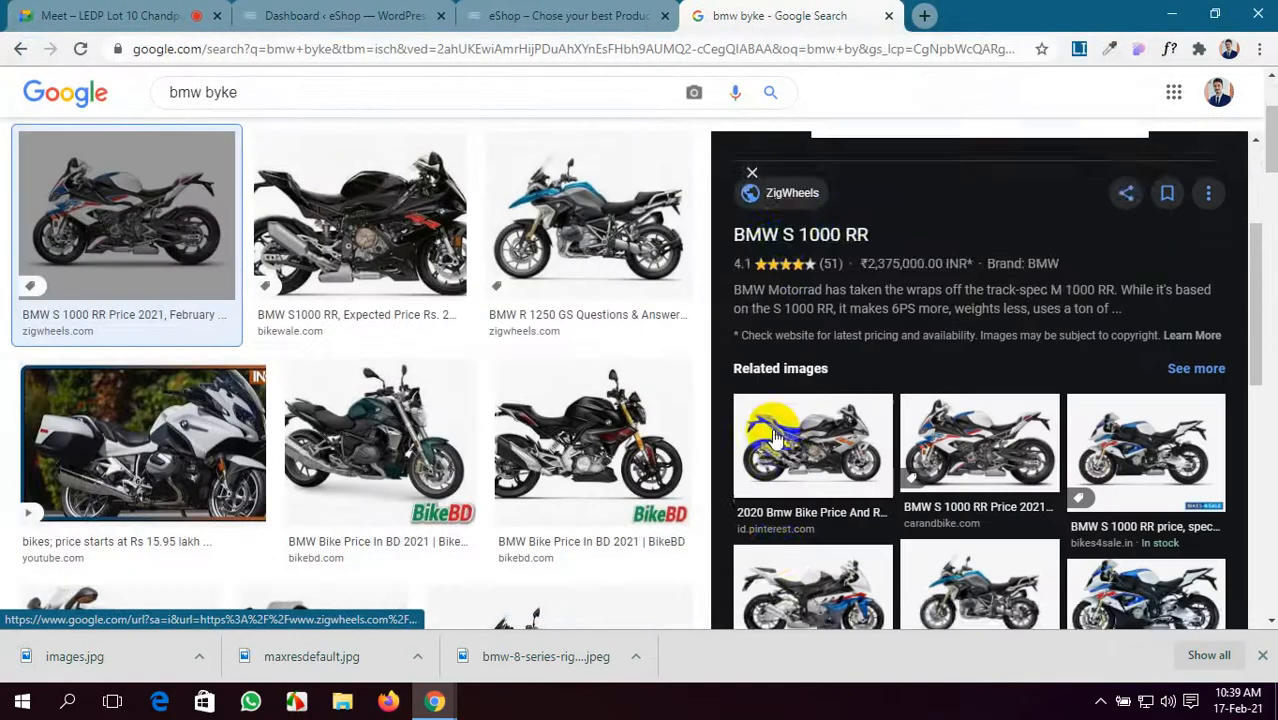
left_click(826, 331)
right_click(826, 324)
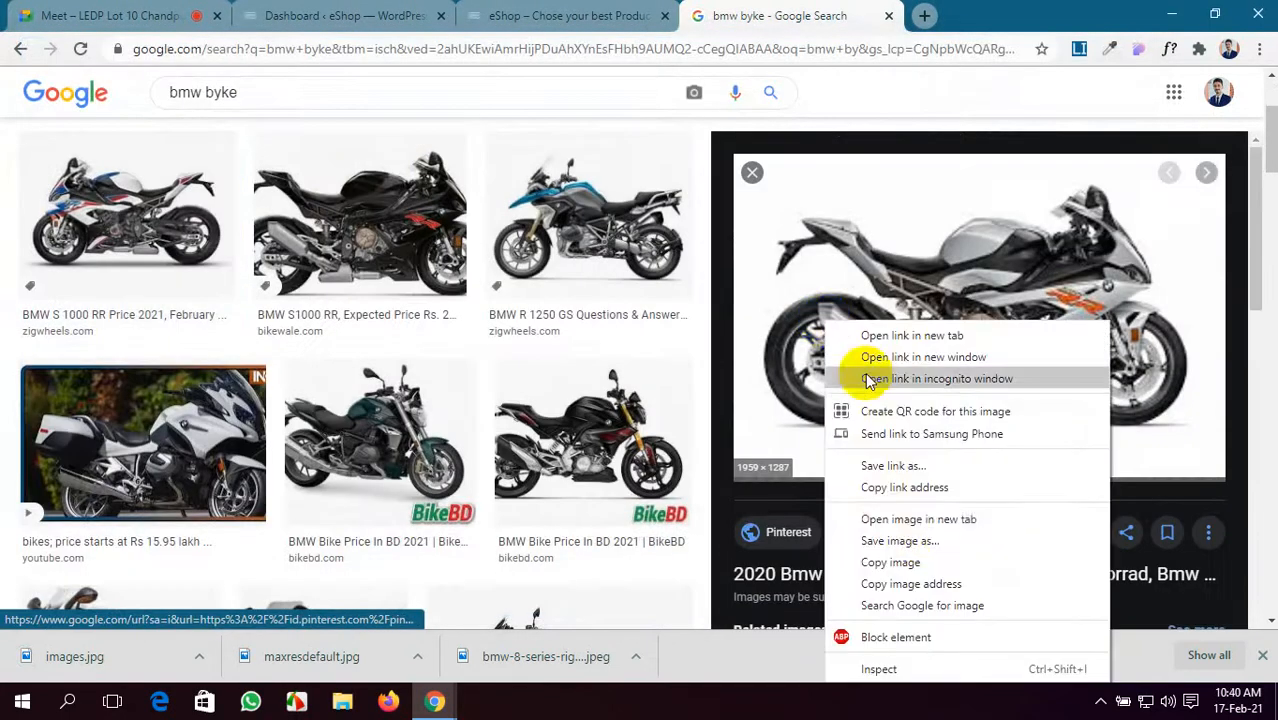
left_click(905, 542)
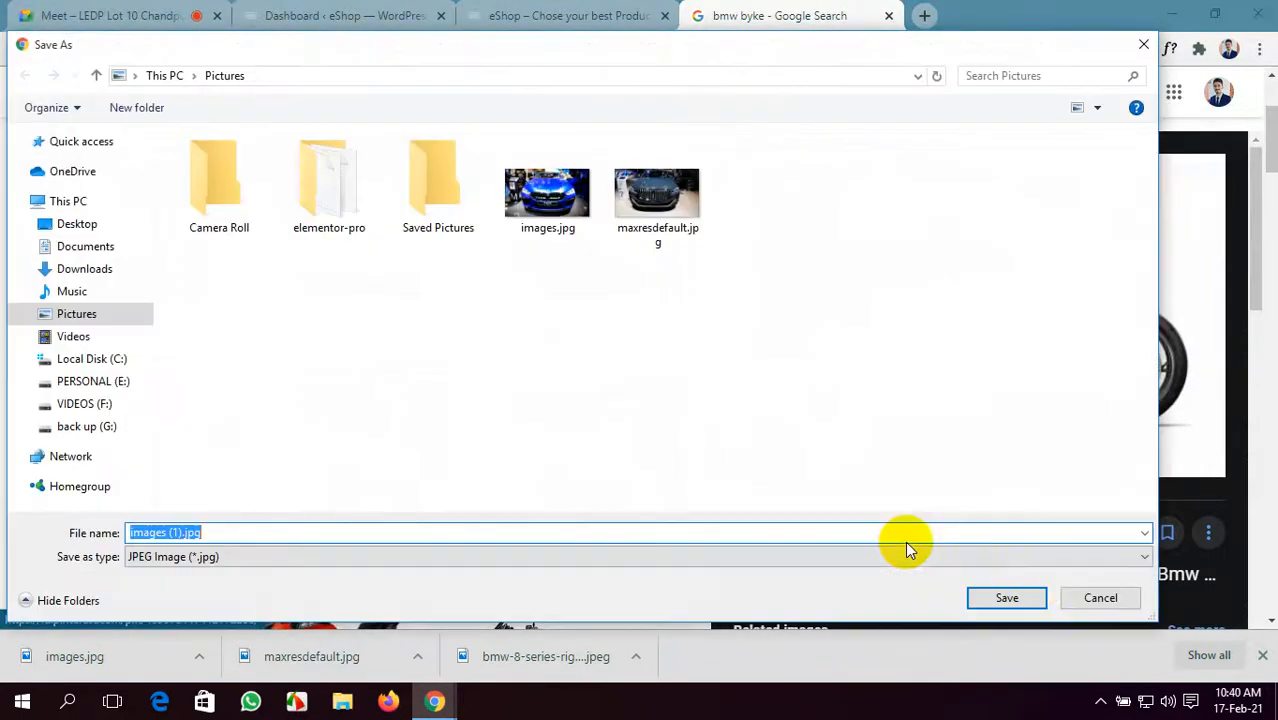
left_click(1007, 598)
scroll(990, 480, "down", 5)
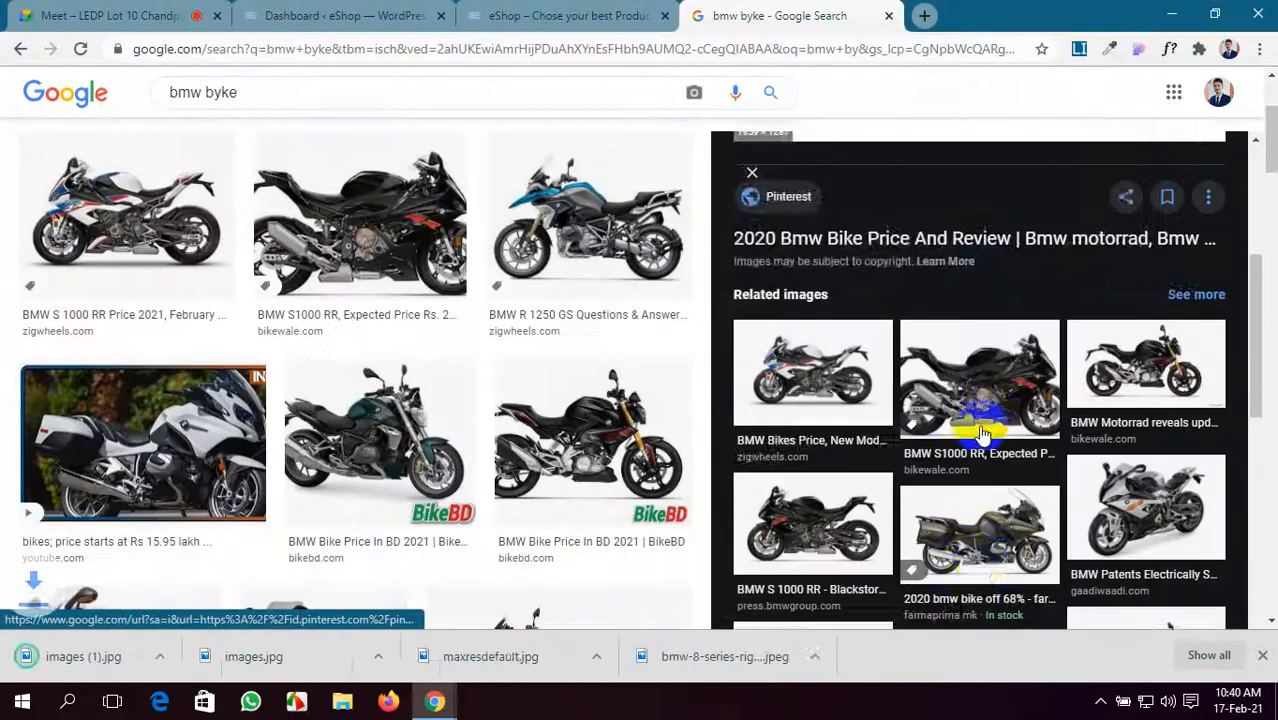
left_click(1007, 408)
right_click(925, 294)
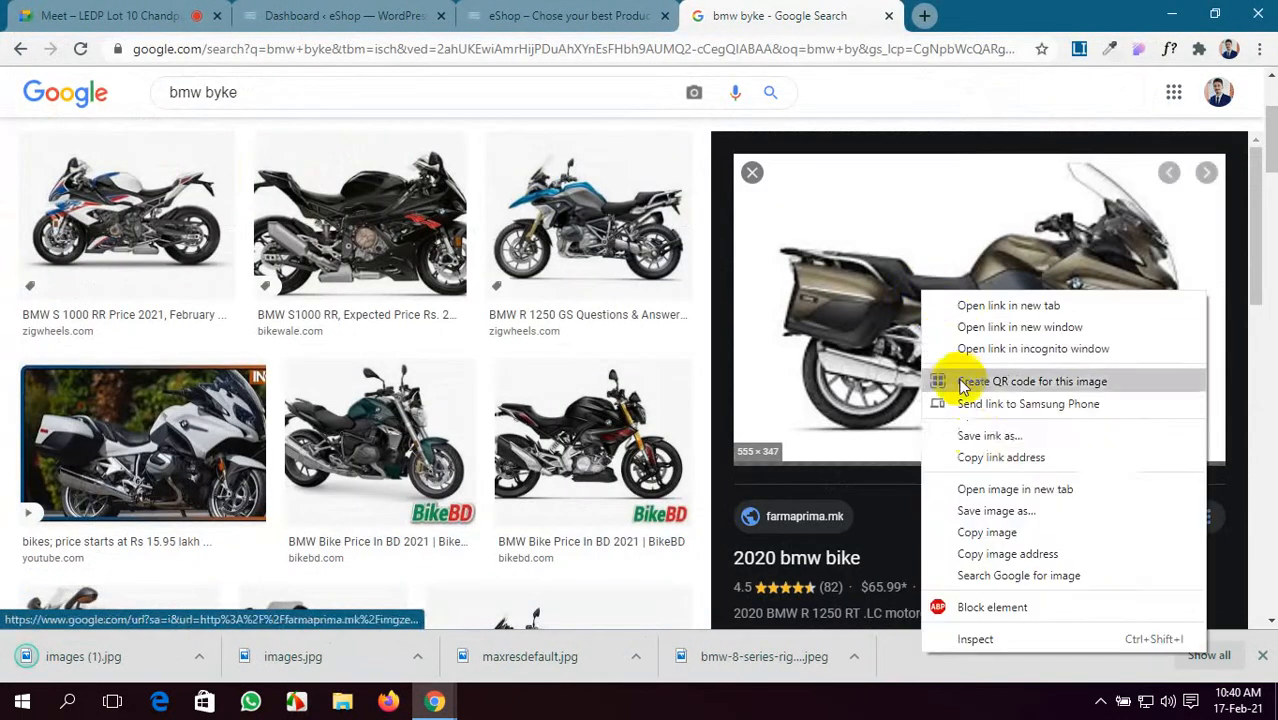
left_click(995, 511)
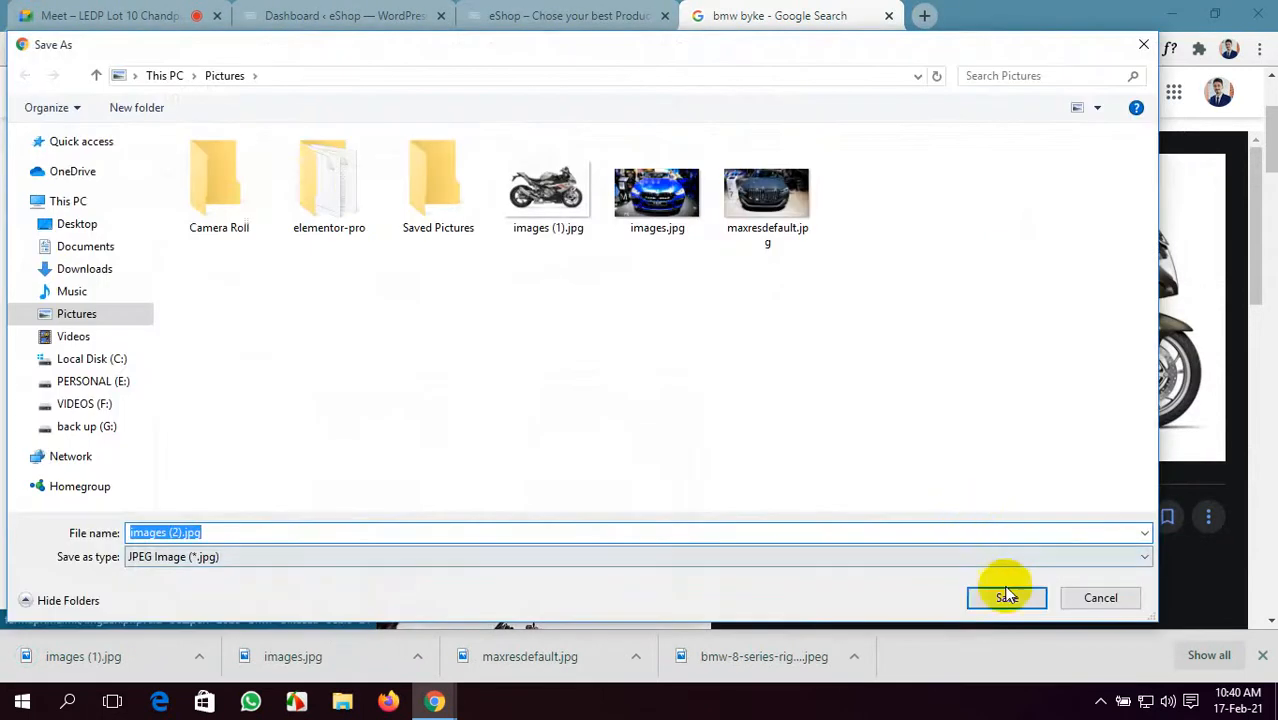
left_click(1005, 597)
- Save the red BMW Baby Bike as download.jpg, then preview the grey BMW bike photo
scroll(485, 428, "down", 3)
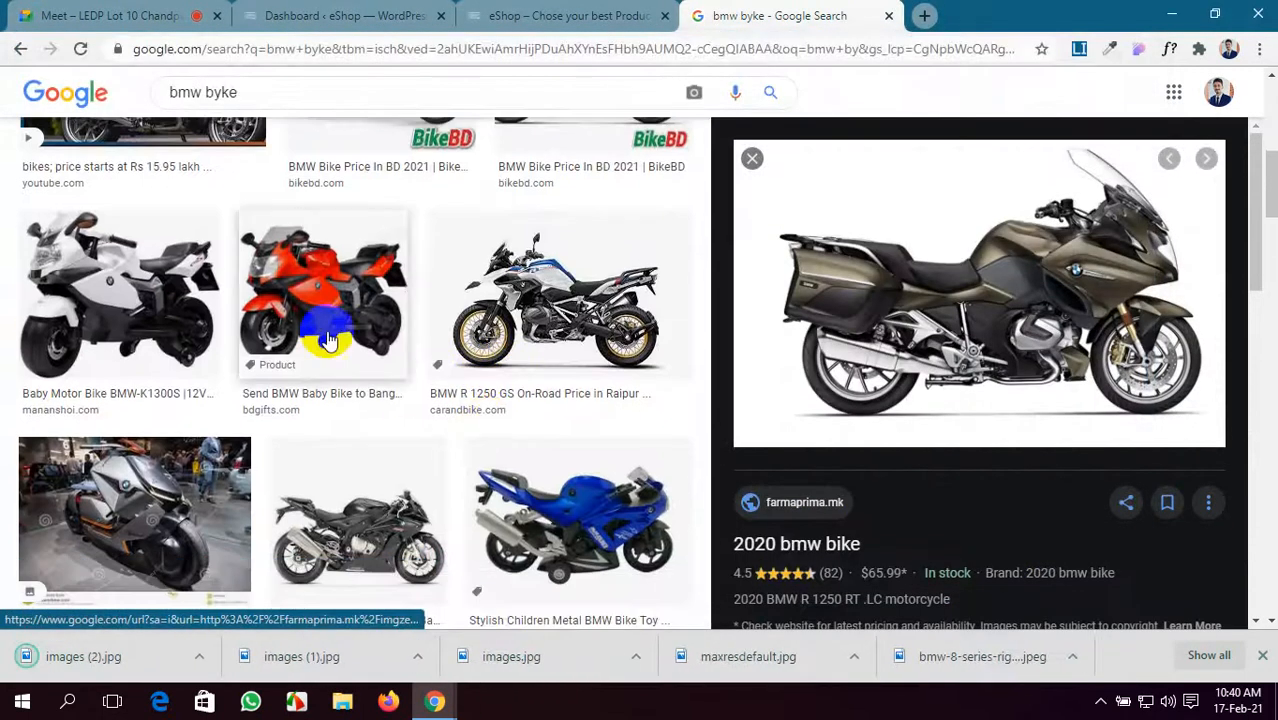
left_click(322, 338)
right_click(940, 228)
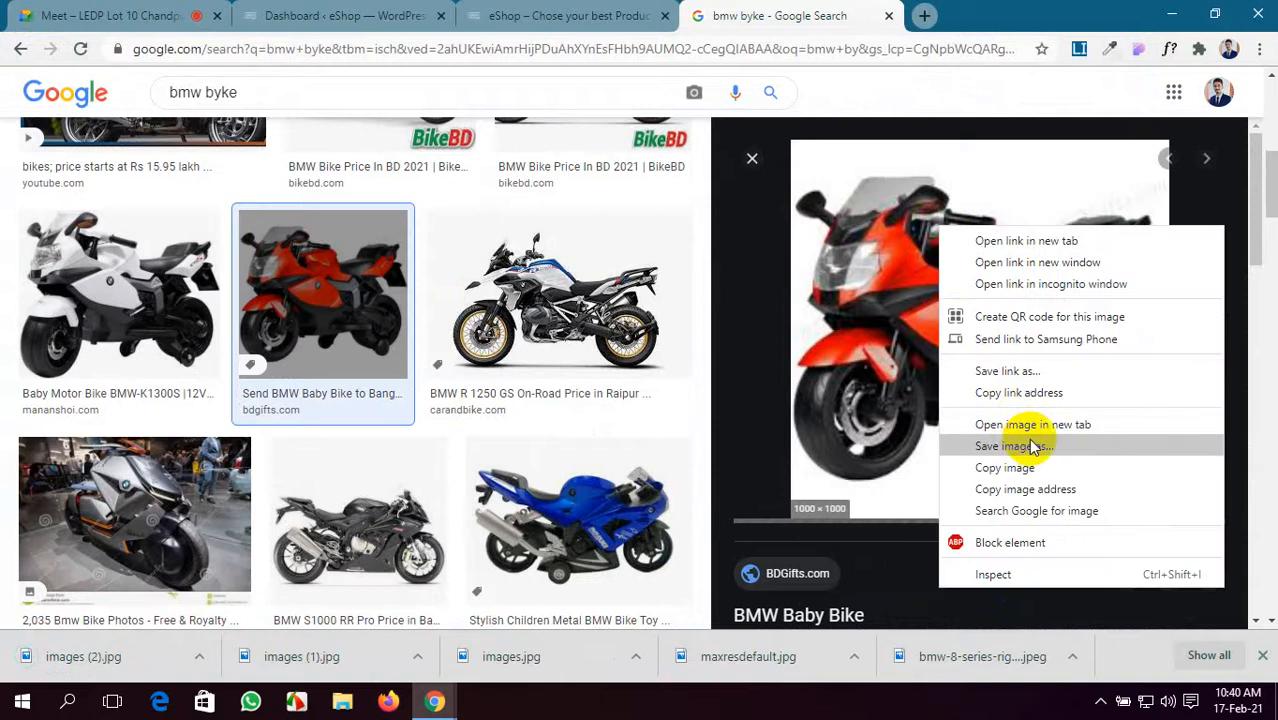
left_click(1012, 446)
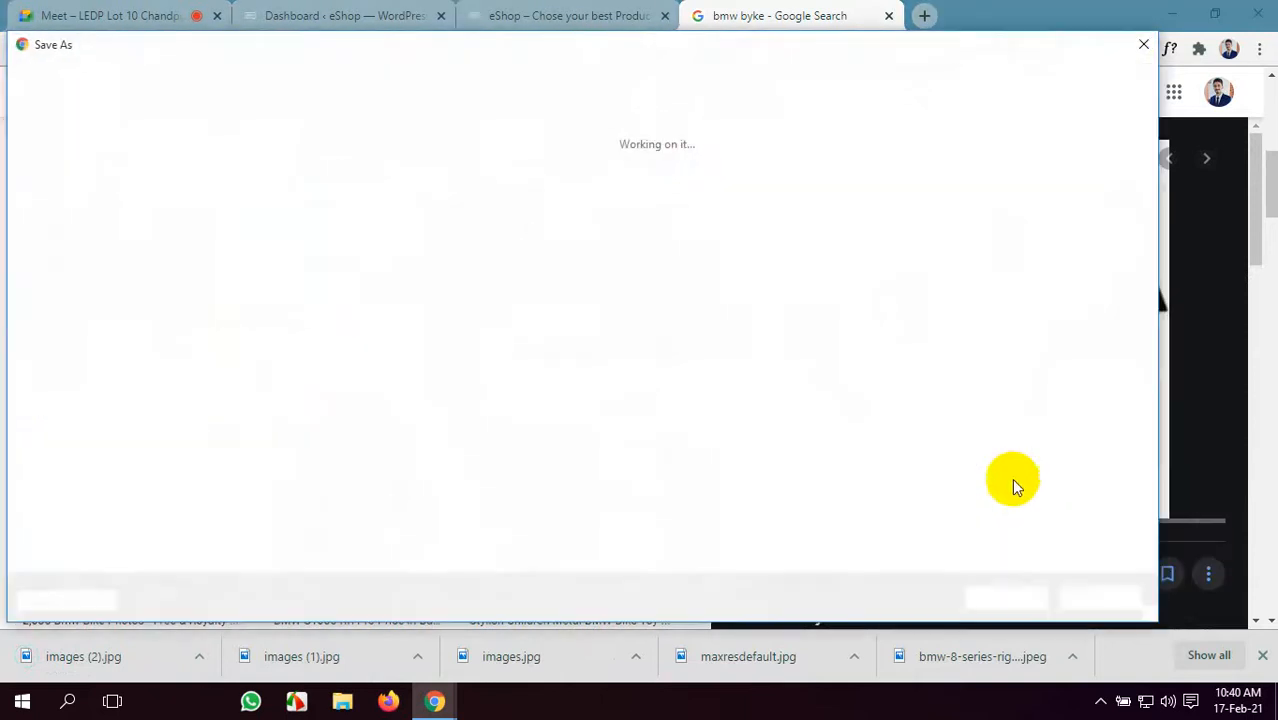
left_click(975, 597)
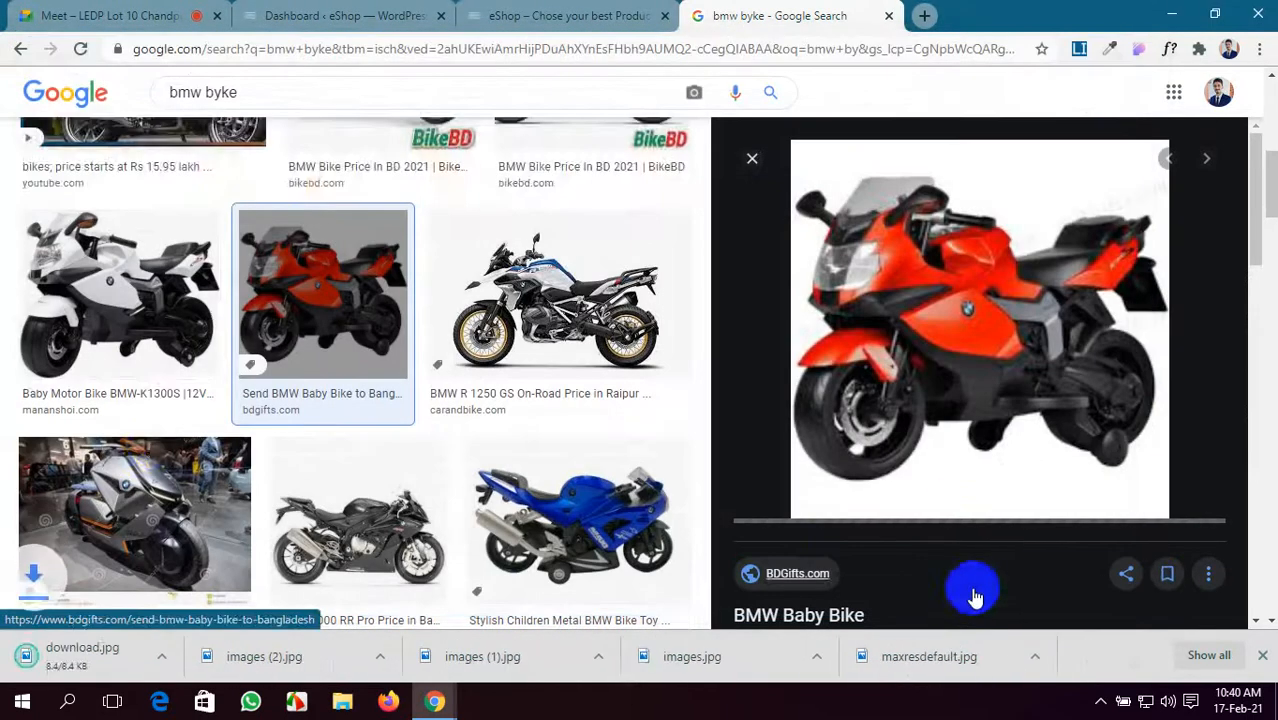
scroll(152, 372, "down", 3)
left_click(109, 171)
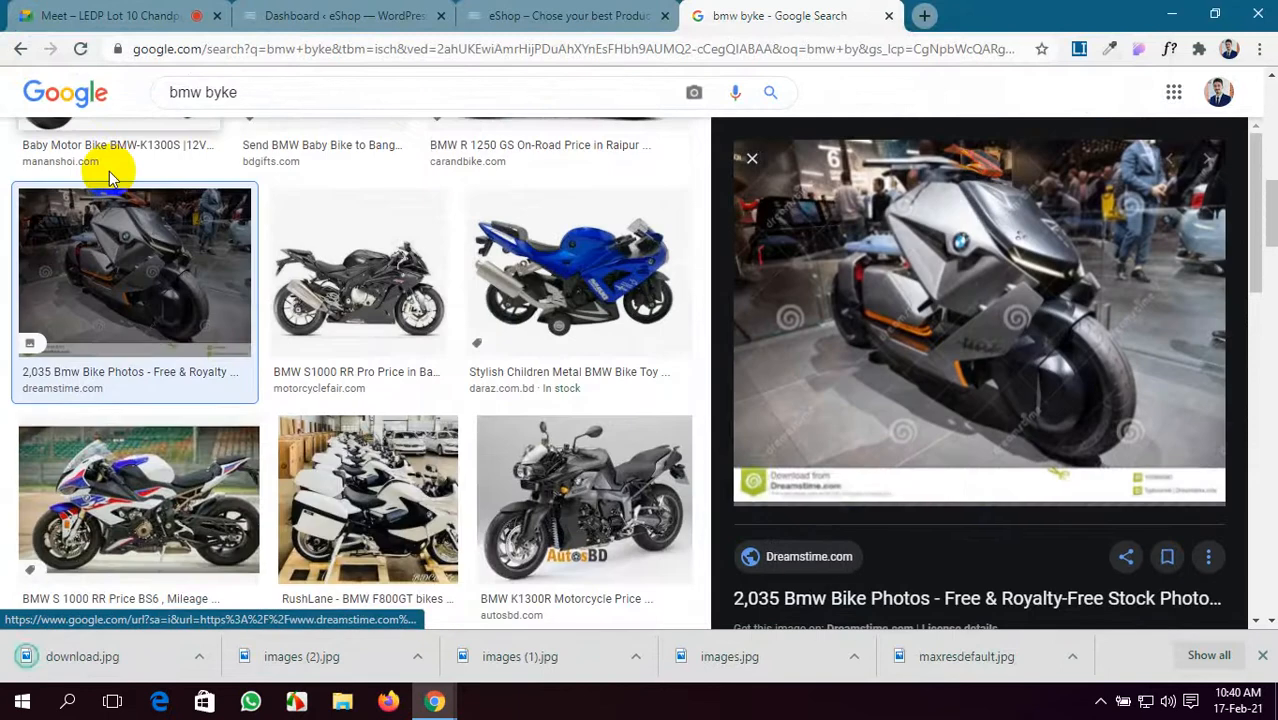
- Mute the microphone in the meeting, then cycle through tabs back to the WordPress Dashboard
left_click(95, 15)
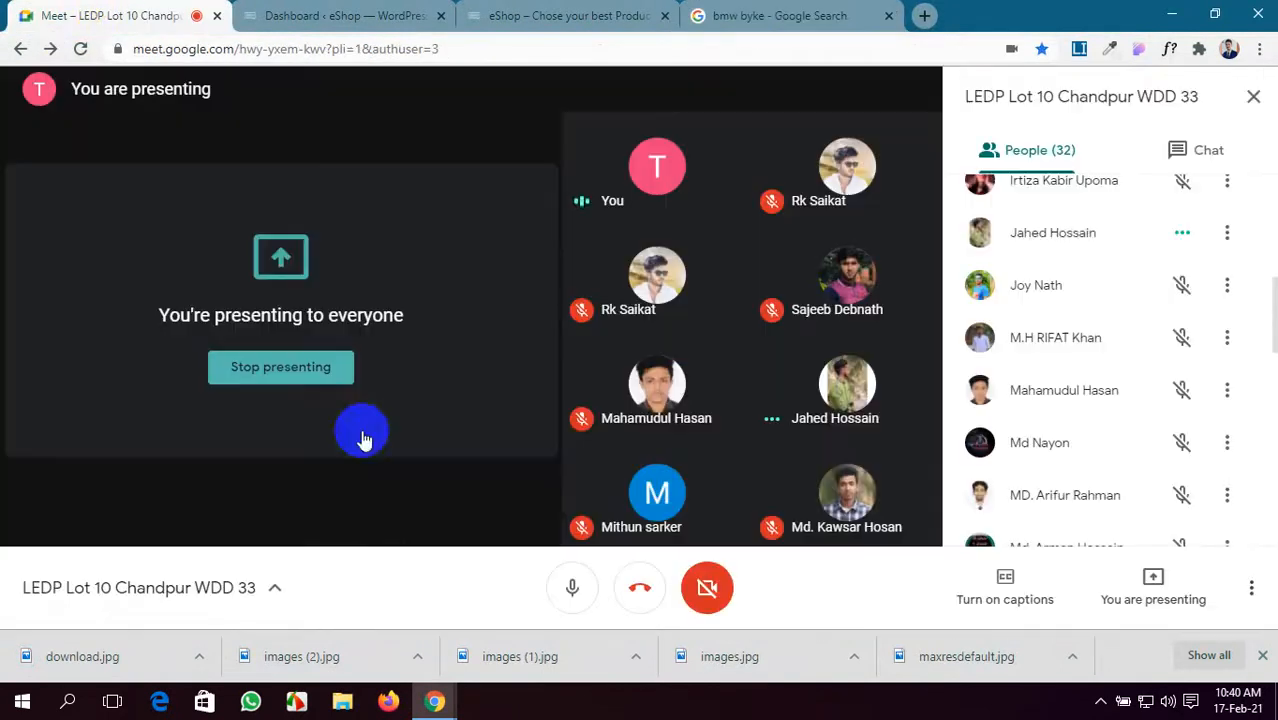
left_click(566, 589)
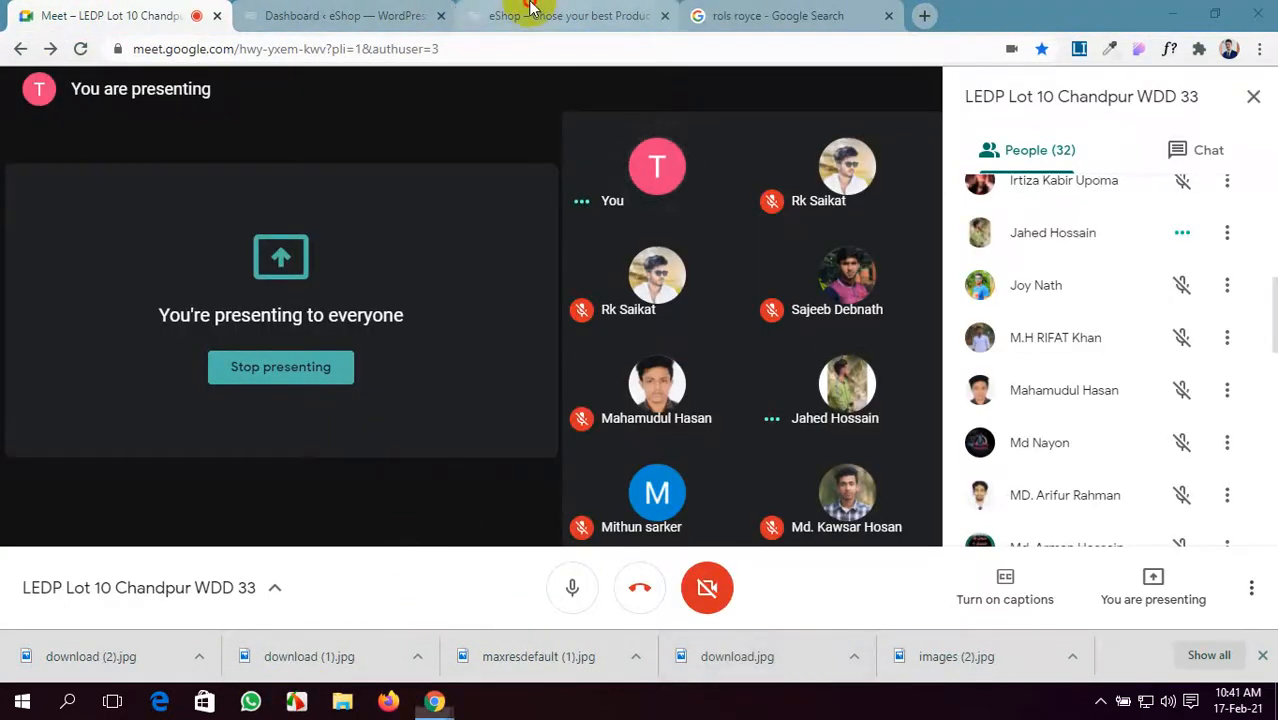
left_click(560, 15)
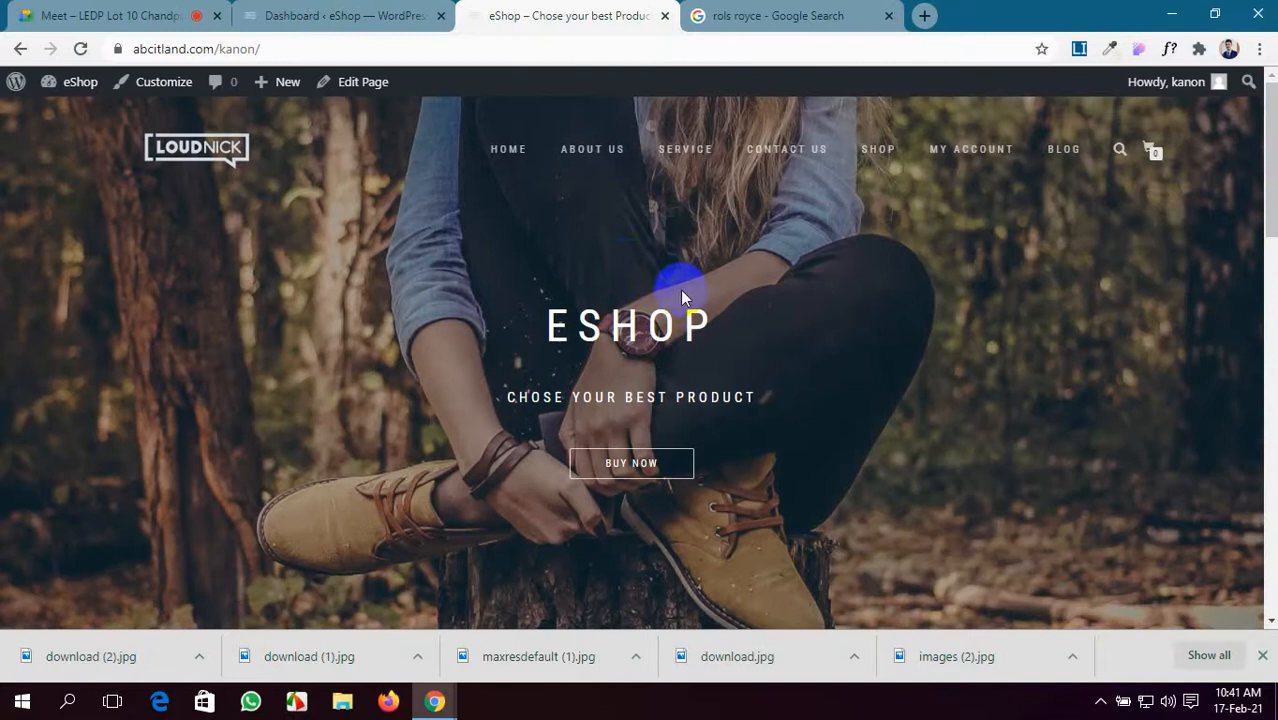
left_click(343, 10)
scroll(422, 349, "down", 5)
left_click(567, 12)
left_click(700, 8)
left_click(379, 14)
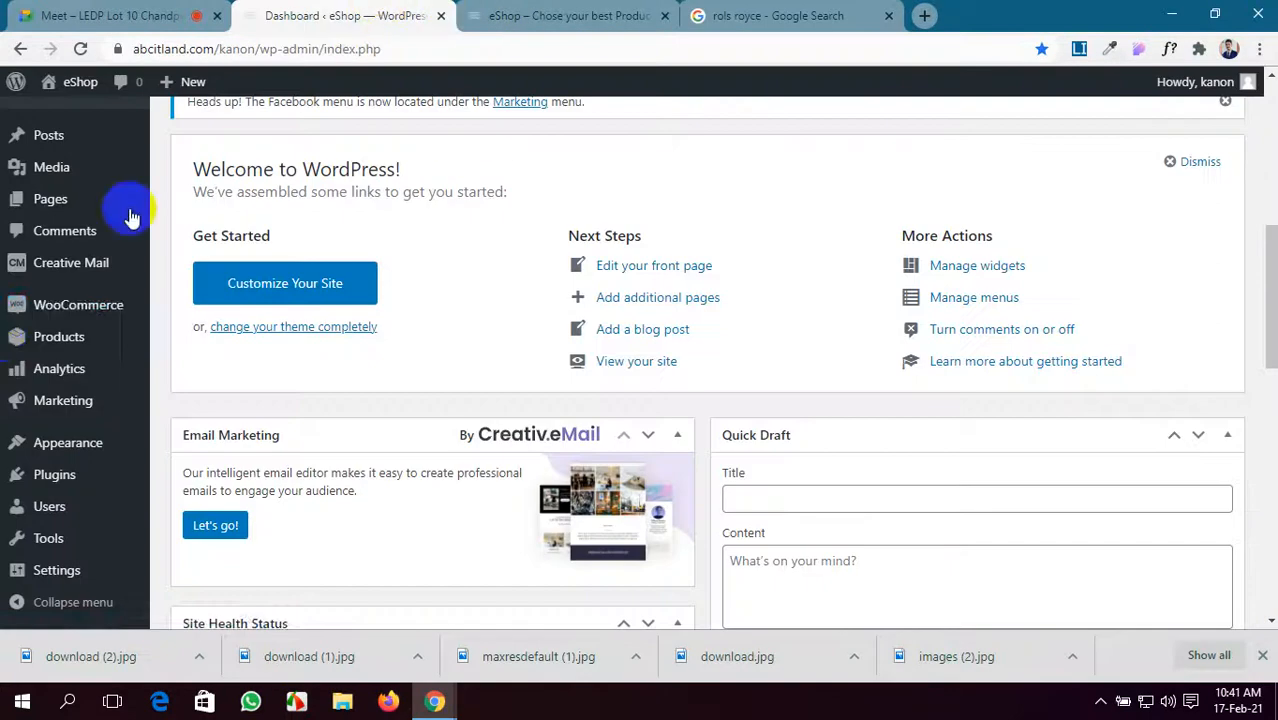
- Open Products > All Products and close the downloads bar to see the empty list
left_click(80, 310)
scroll(79, 311, "up", 3)
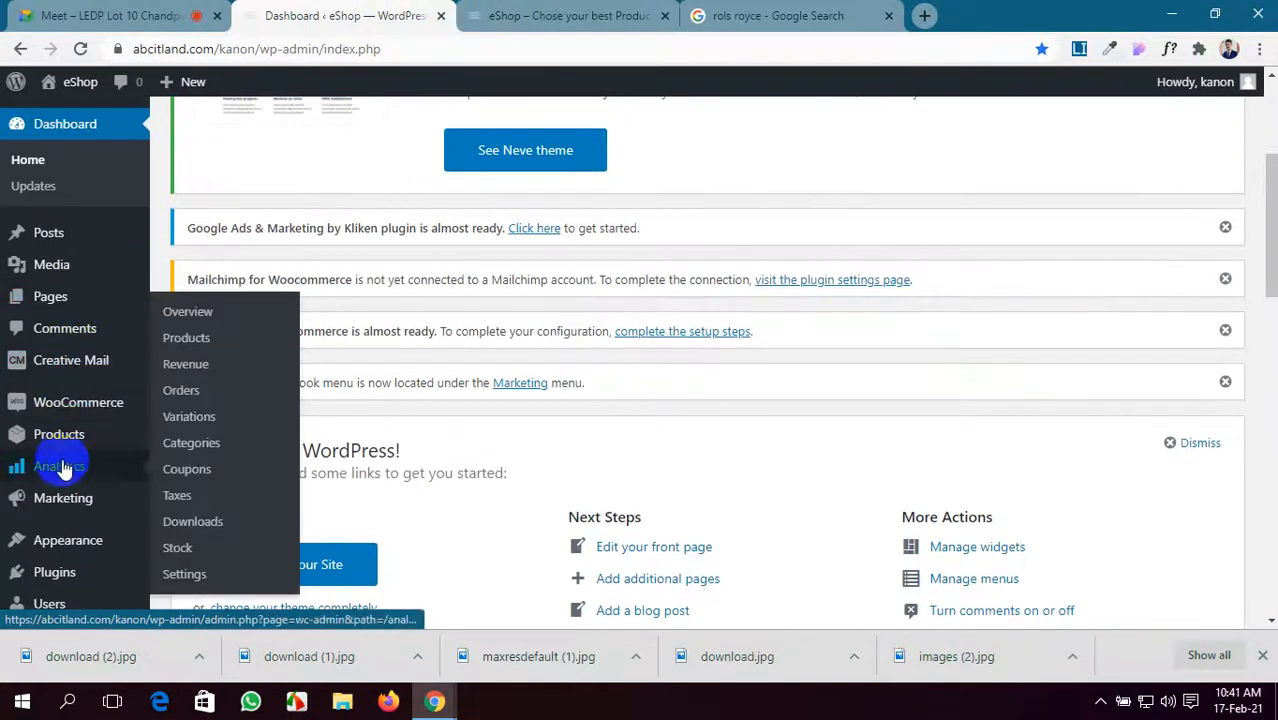
mouse_move(62, 437)
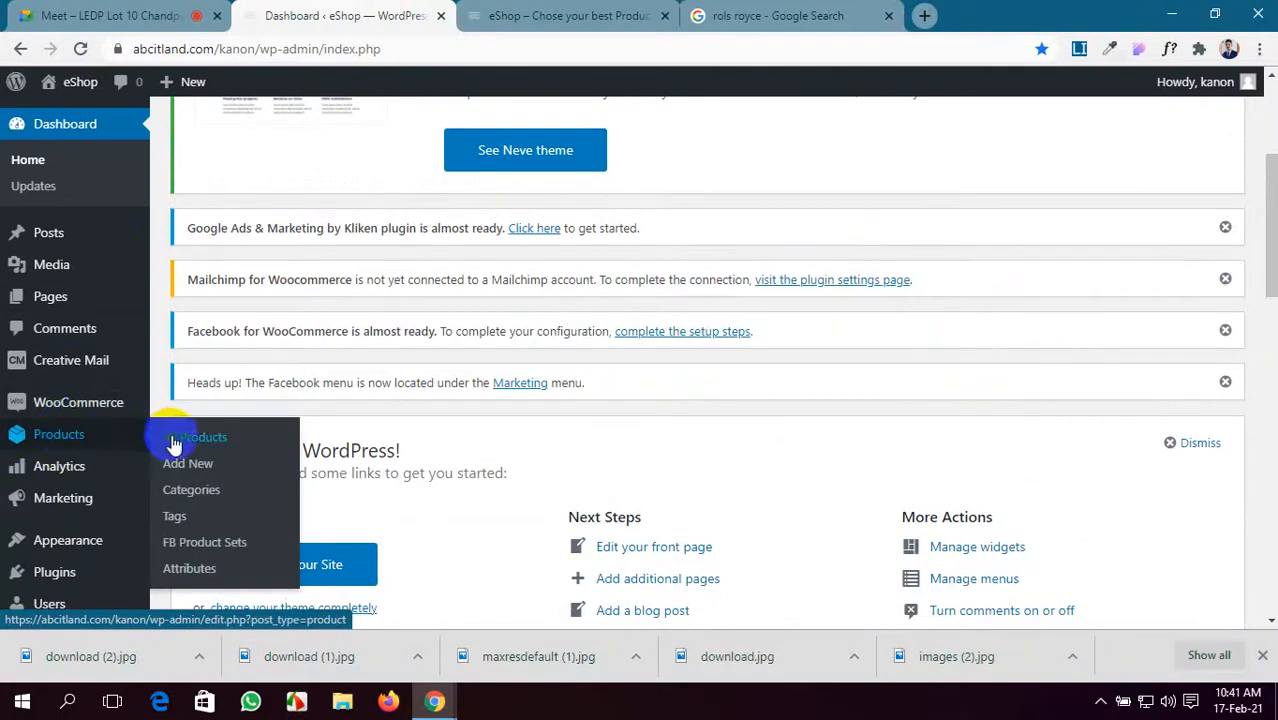
left_click(184, 495)
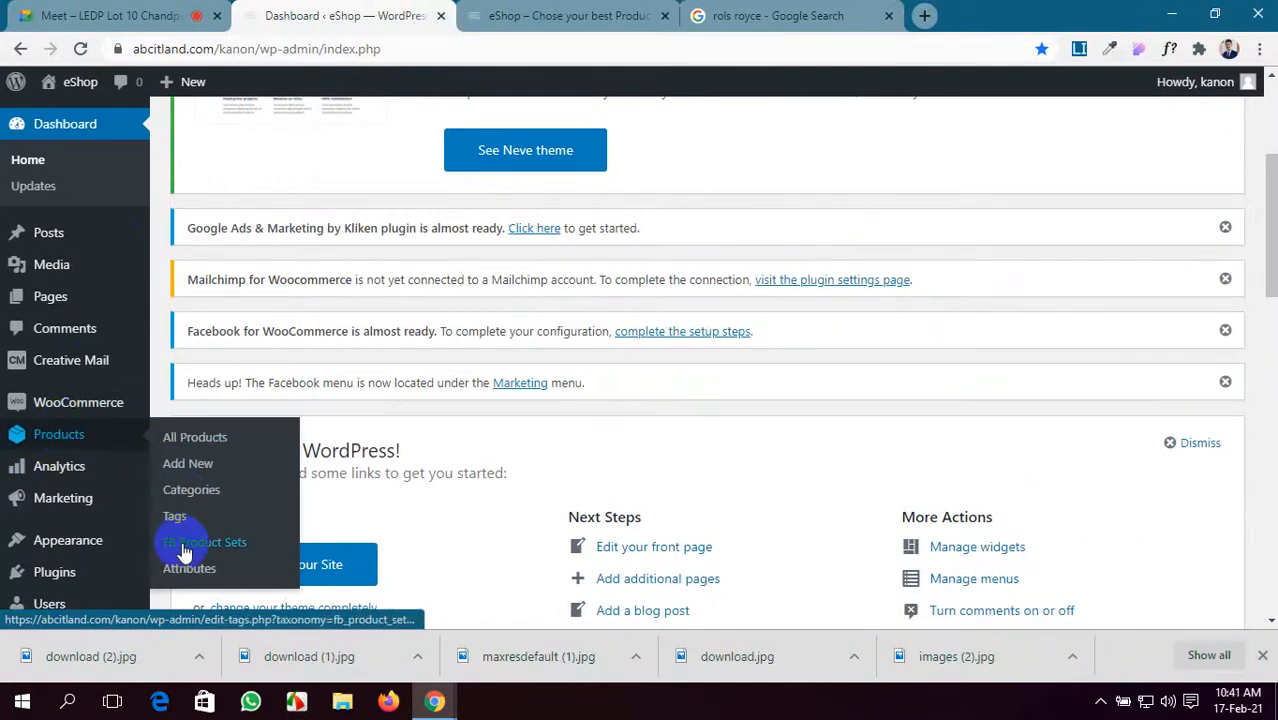
left_click(206, 553)
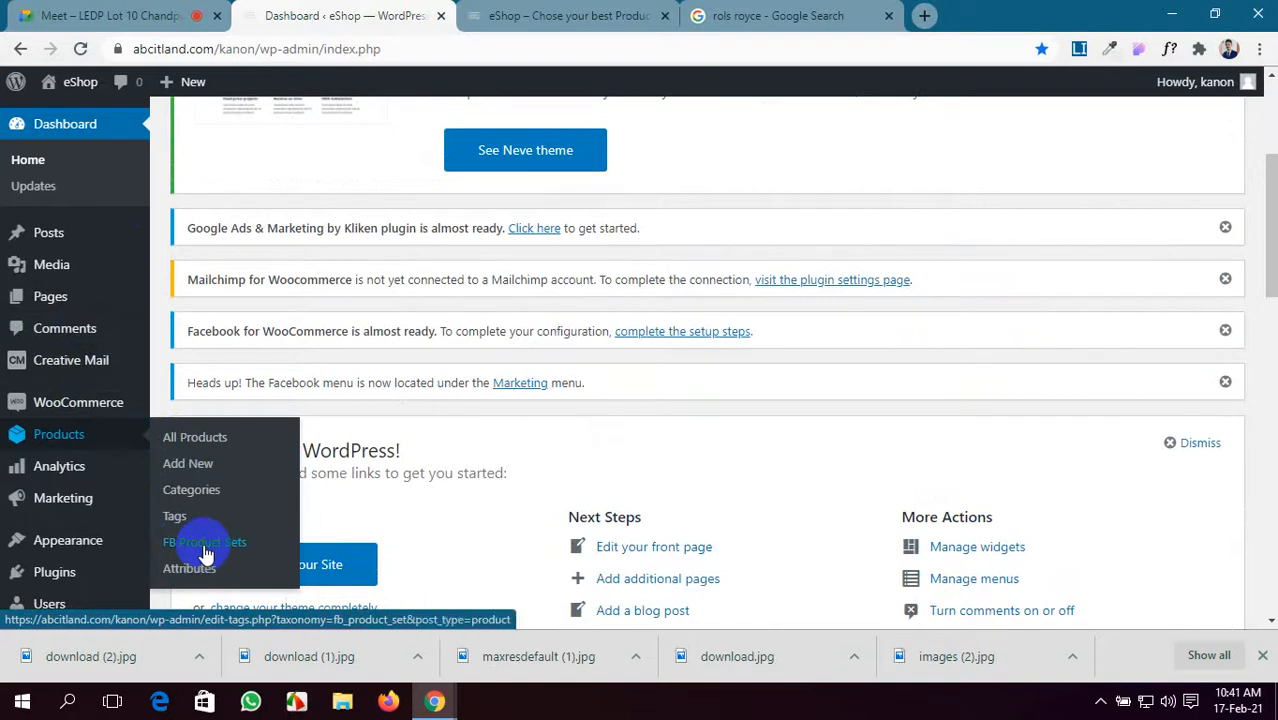
left_click(222, 447)
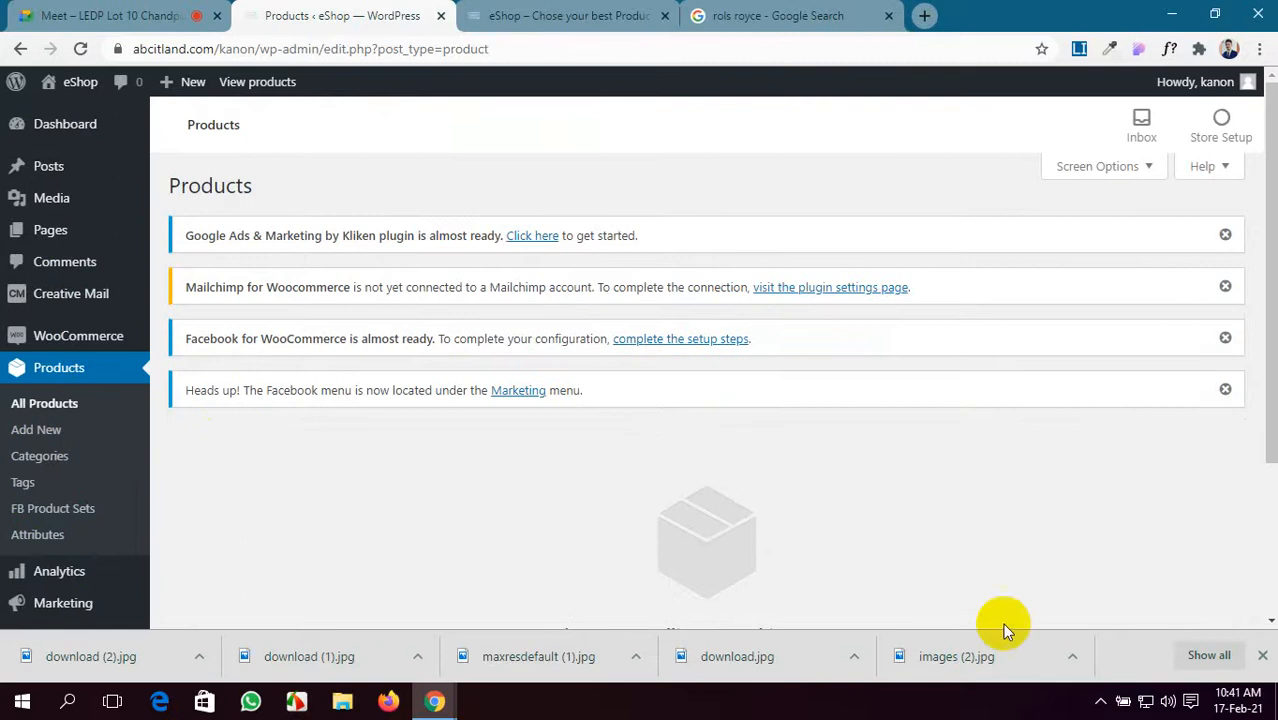
left_click(1262, 655)
scroll(458, 401, "down", 2)
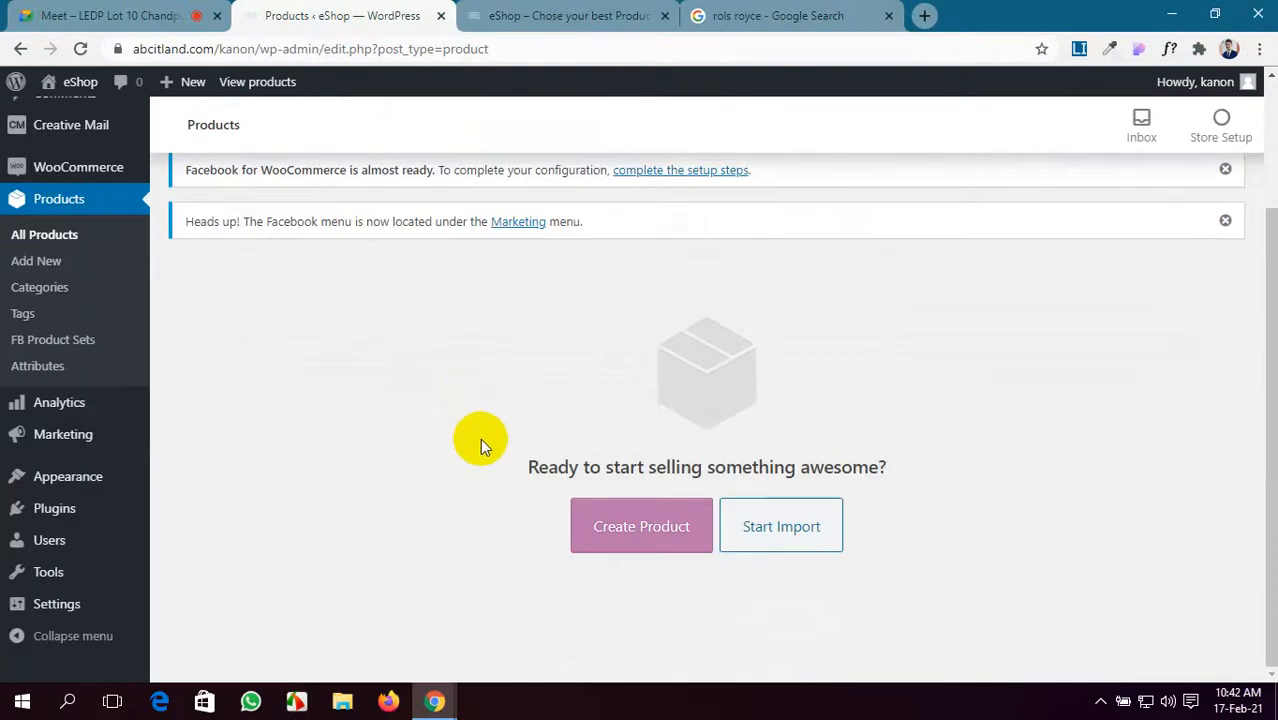
- Start a new product and dismiss the Google Ads, Mailchimp and Facebook notices
left_click(628, 528)
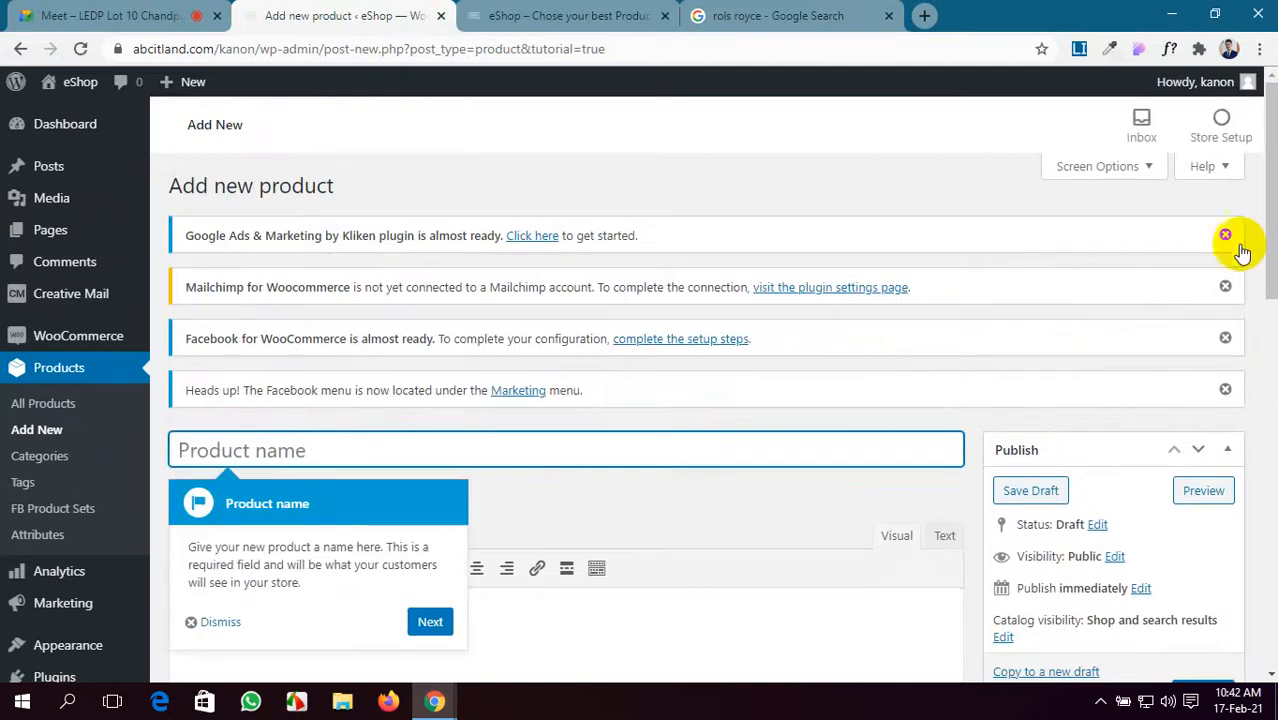
left_click(1226, 236)
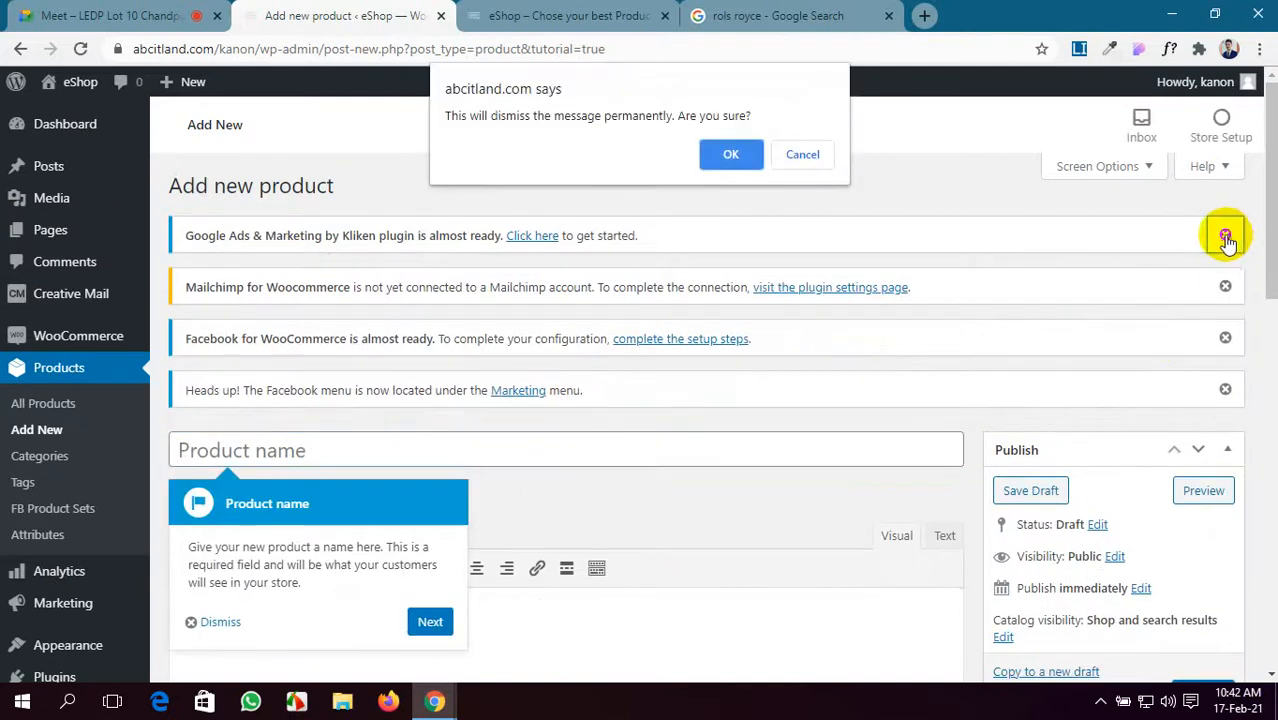
left_click(728, 155)
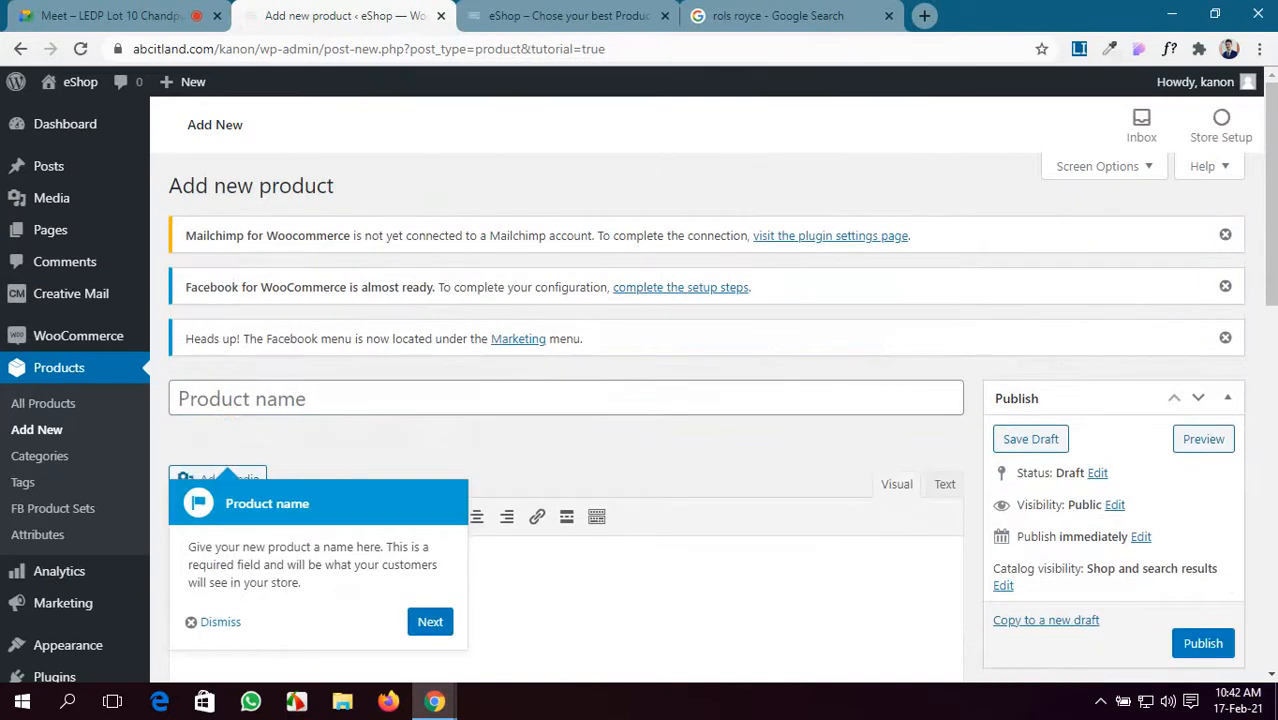
left_click(1226, 236)
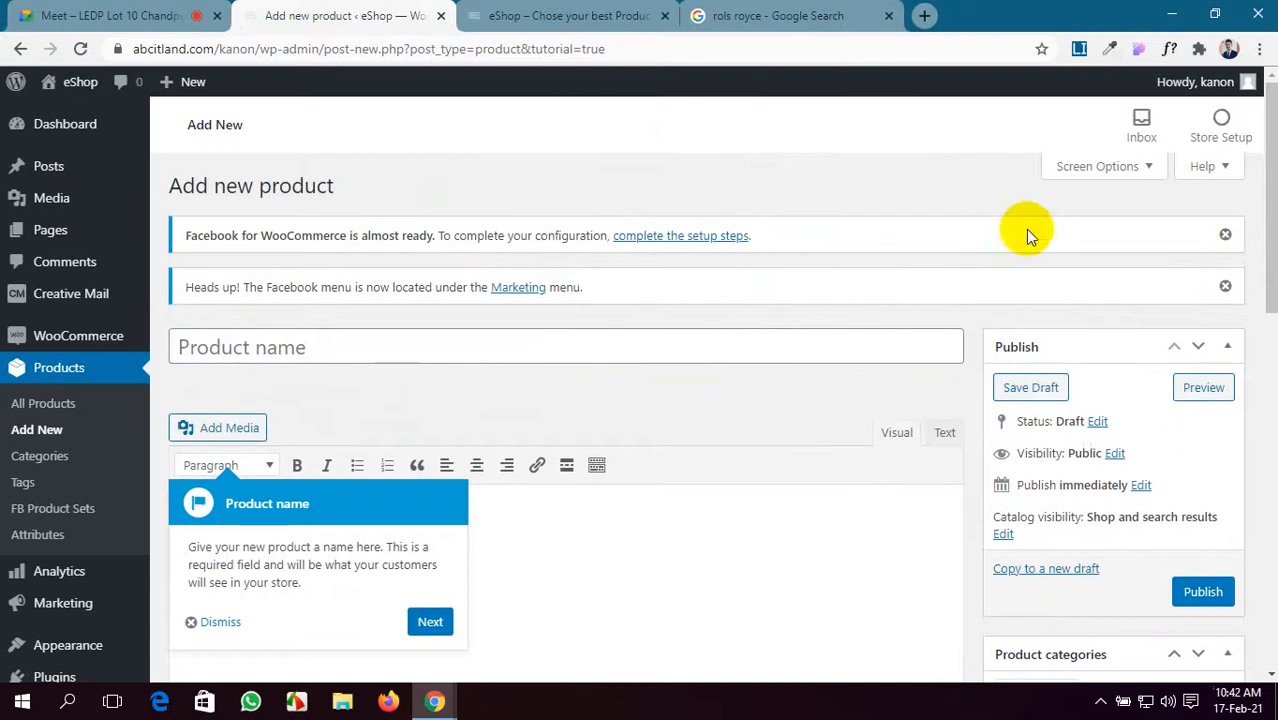
left_click(1225, 236)
left_click(1226, 236)
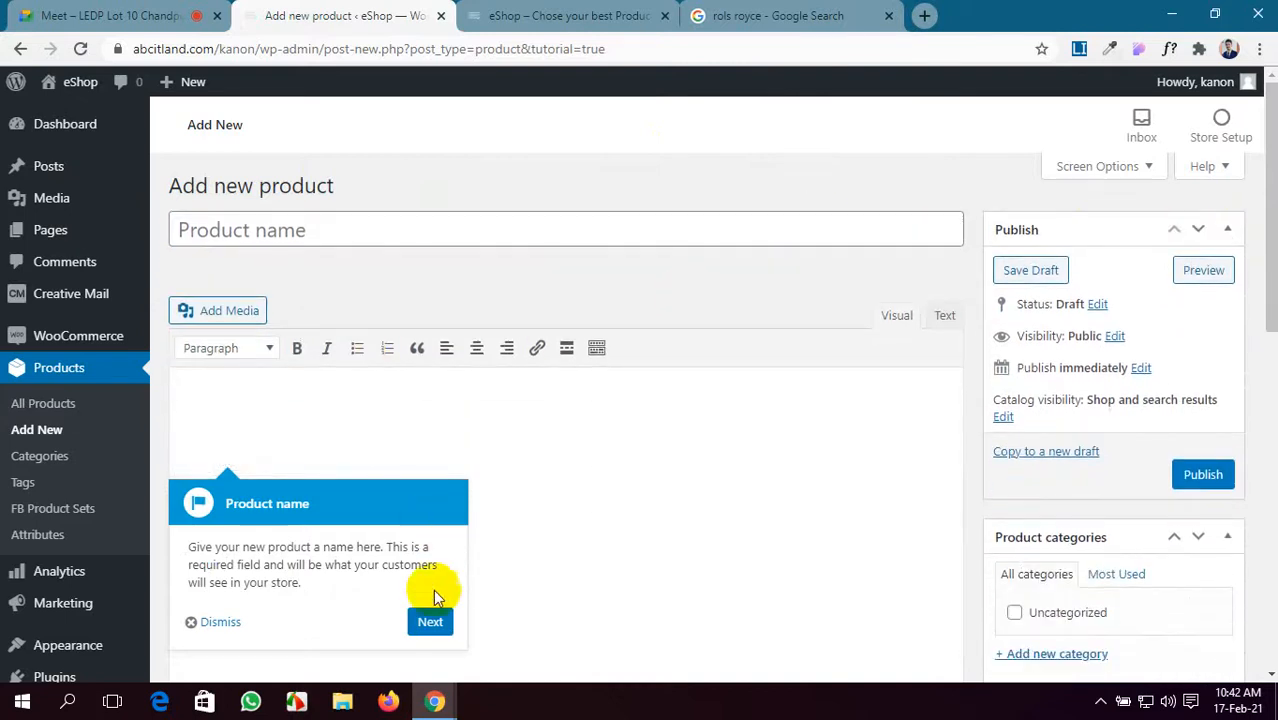
- Step through the product tour to its end, naming the product 'BMW SPORTS CAR'
left_click(430, 621)
left_click(680, 287)
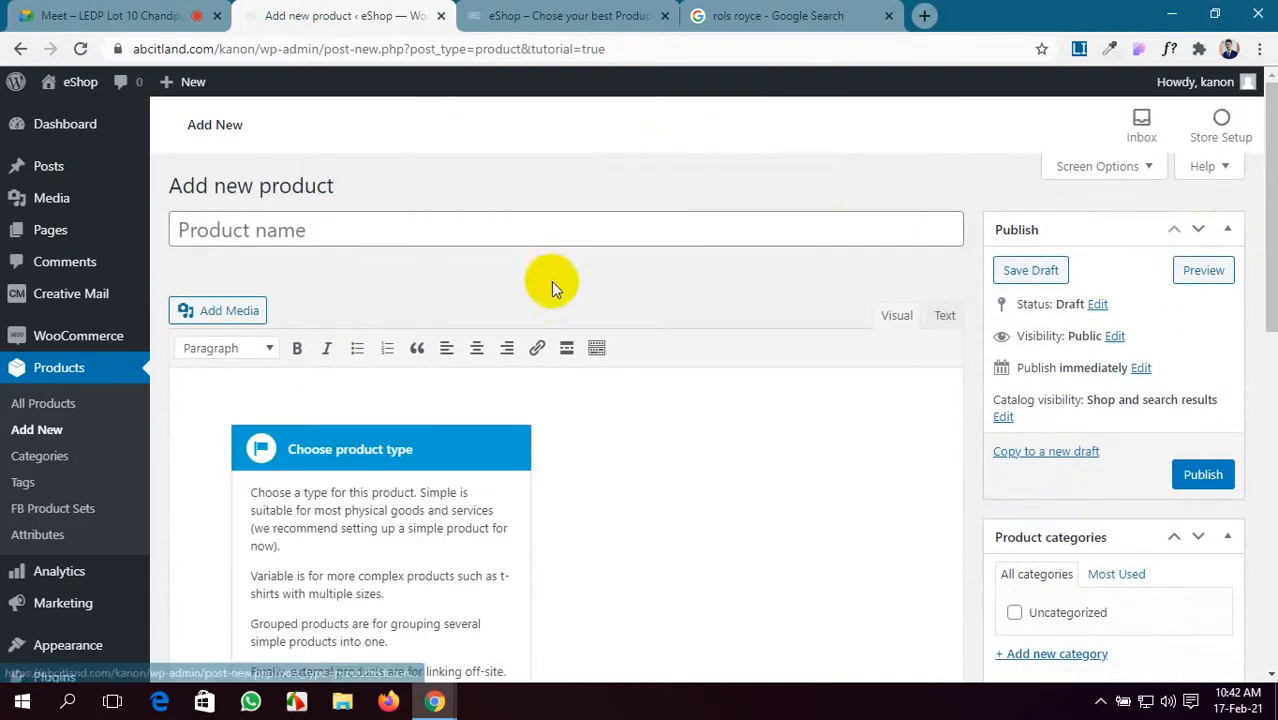
left_click(238, 232)
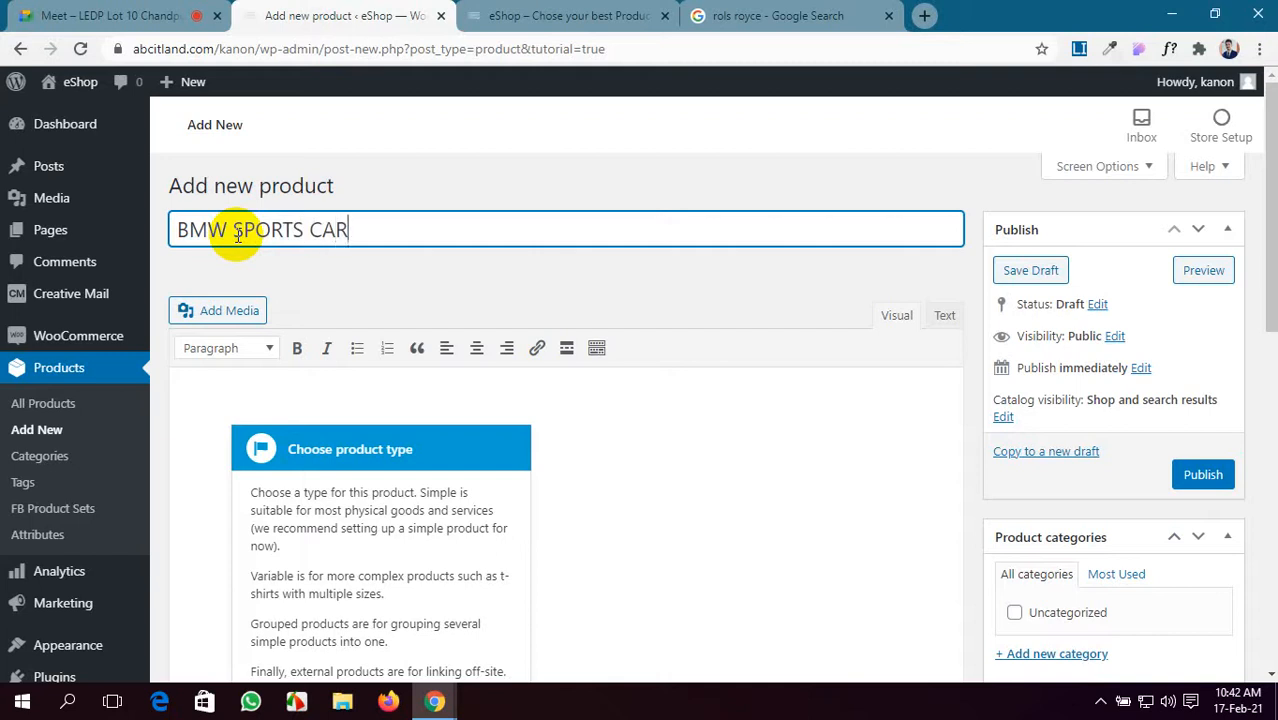
scroll(422, 548, "down", 2)
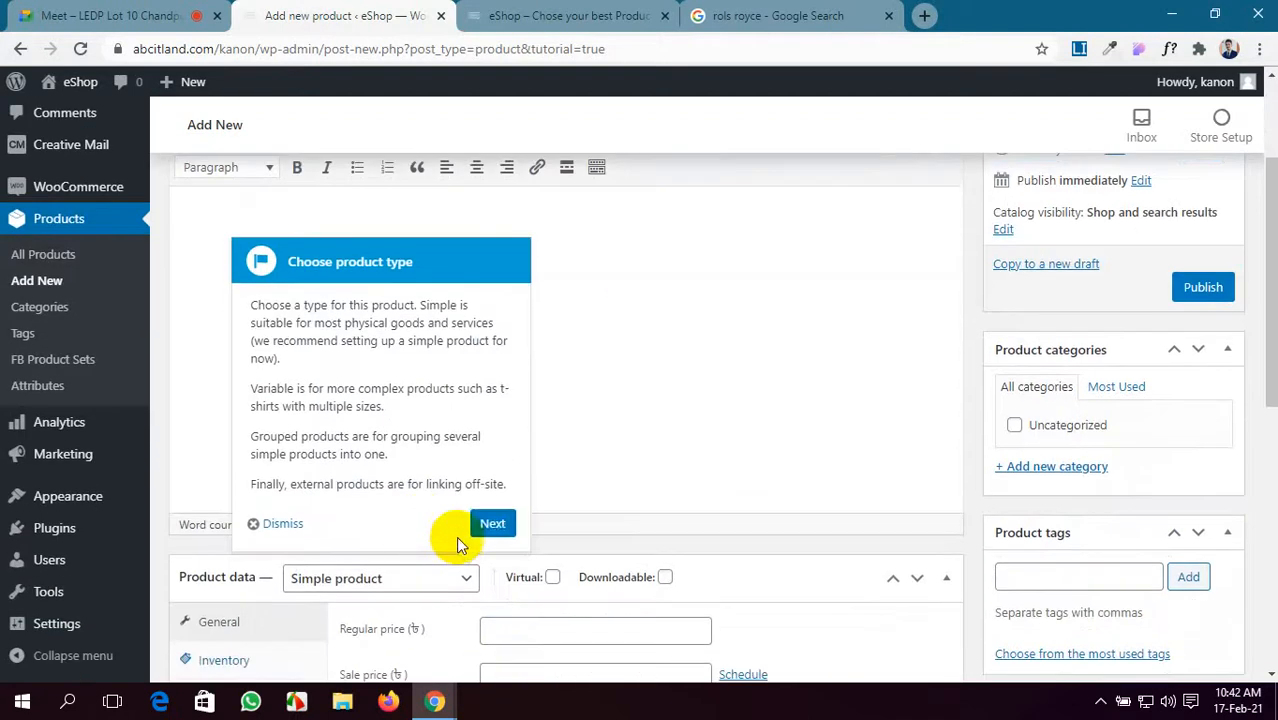
left_click(490, 521)
left_click(665, 527)
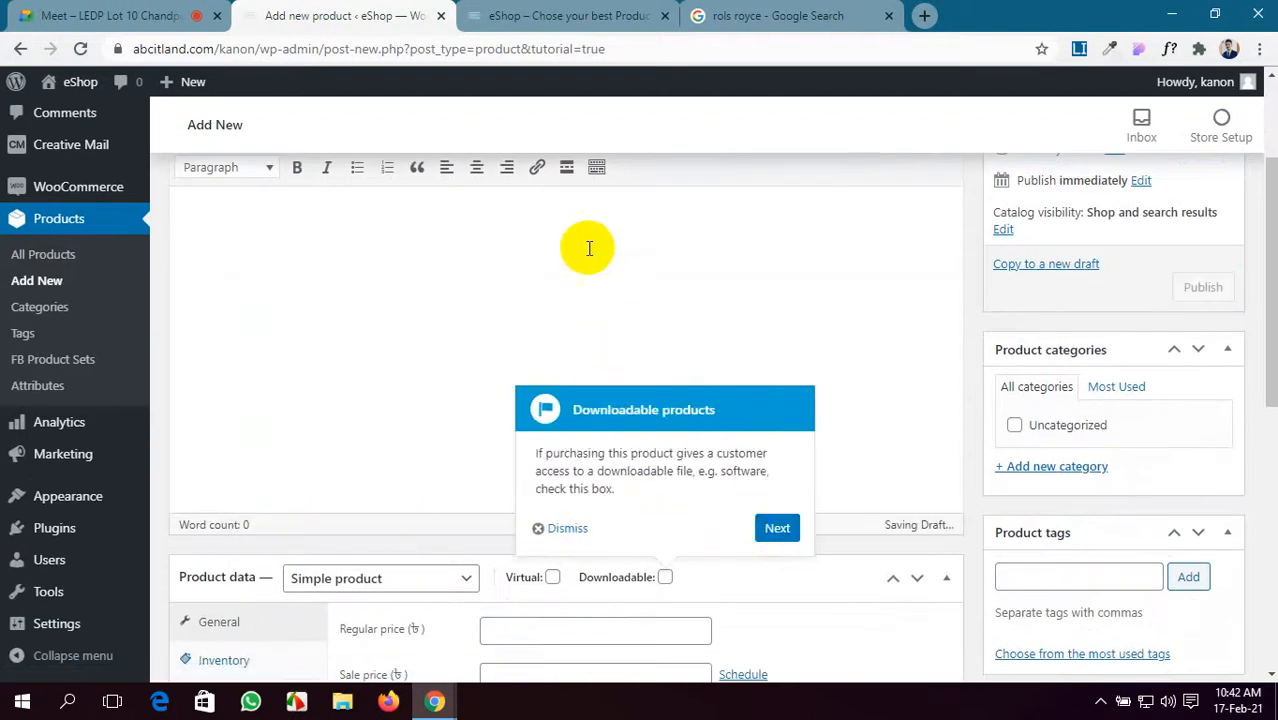
left_click(774, 533)
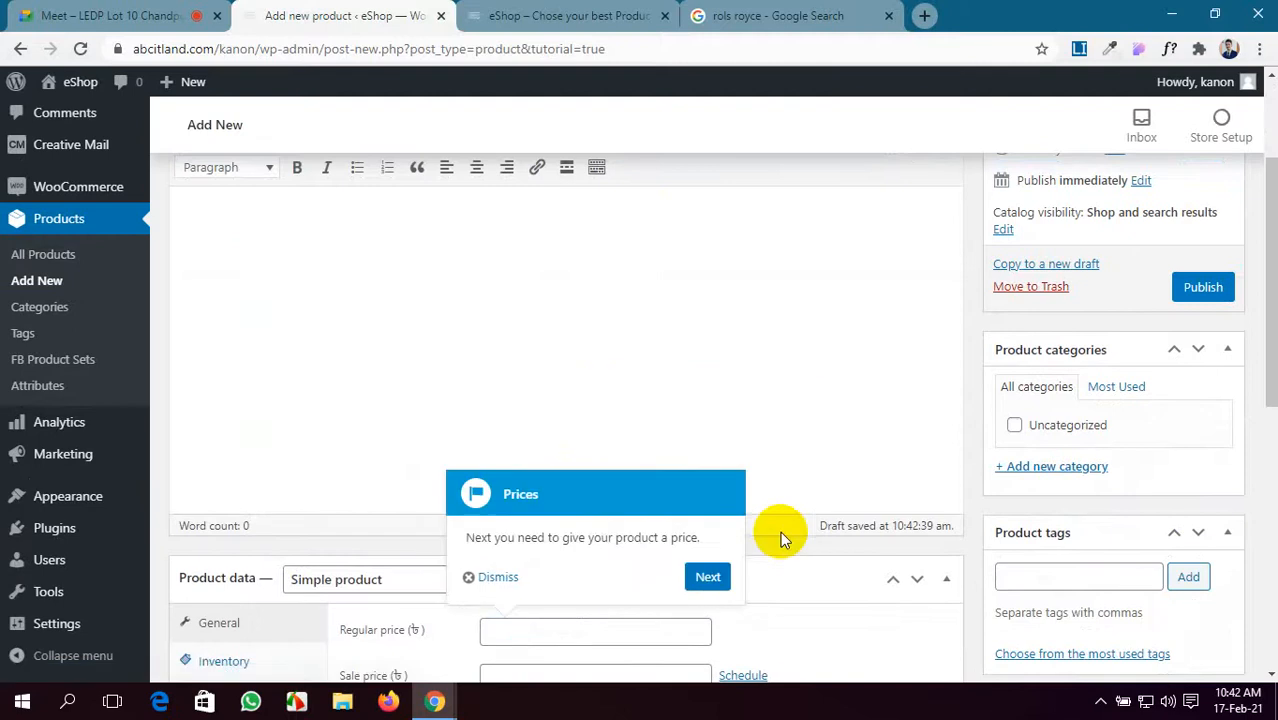
left_click(710, 580)
scroll(686, 384, "up", 2)
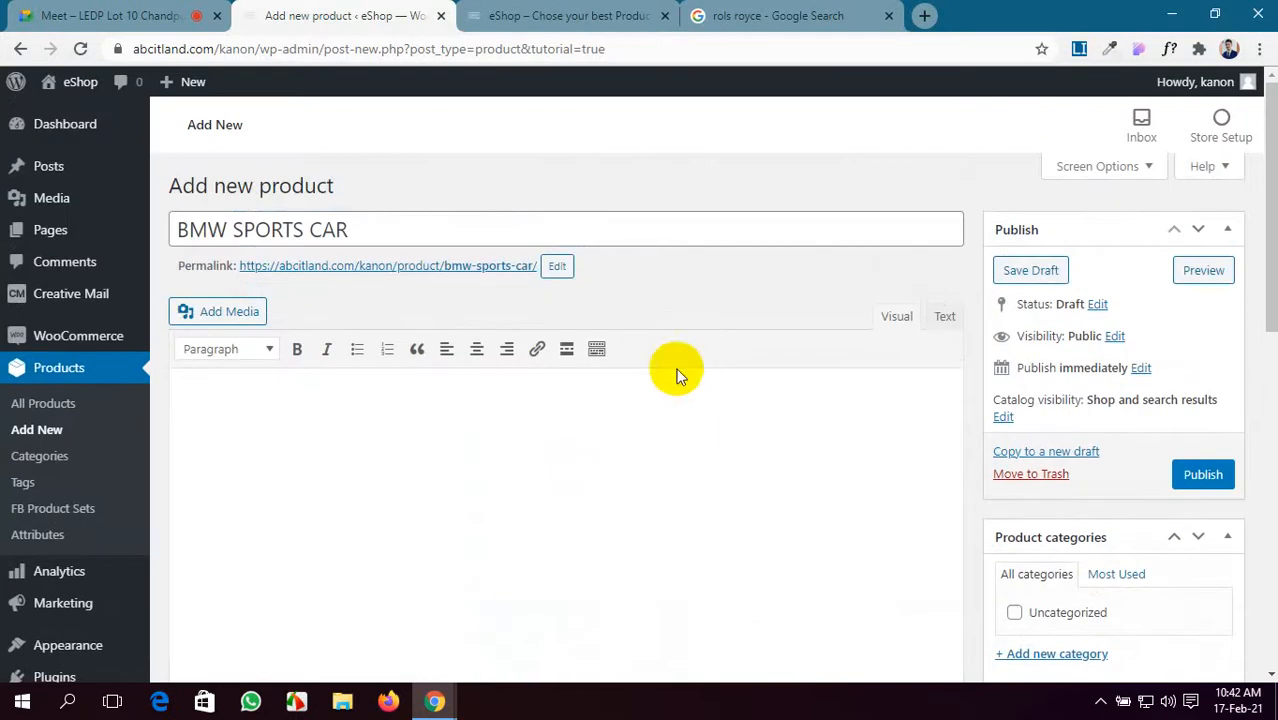
left_click(558, 14)
- Close the Rolls-Royce image results and open the ShopIsle PRO live demo from a 'shop' search
left_click(785, 14)
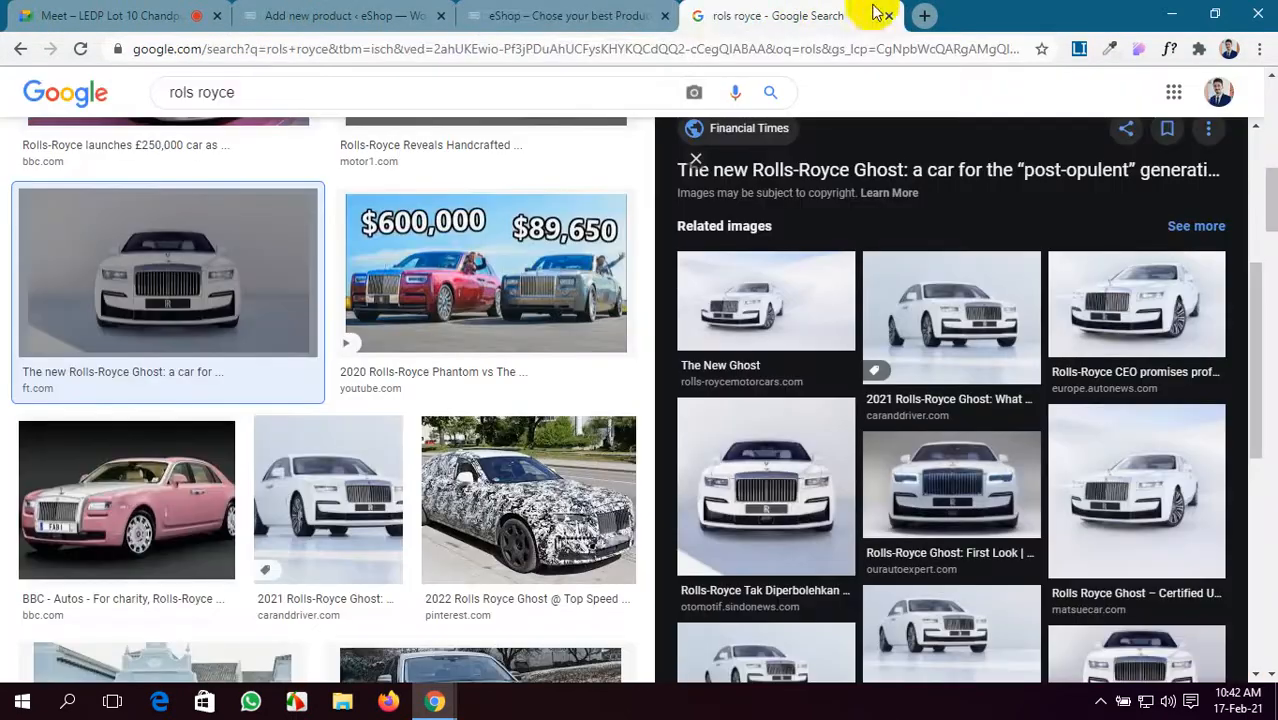
left_click(889, 16)
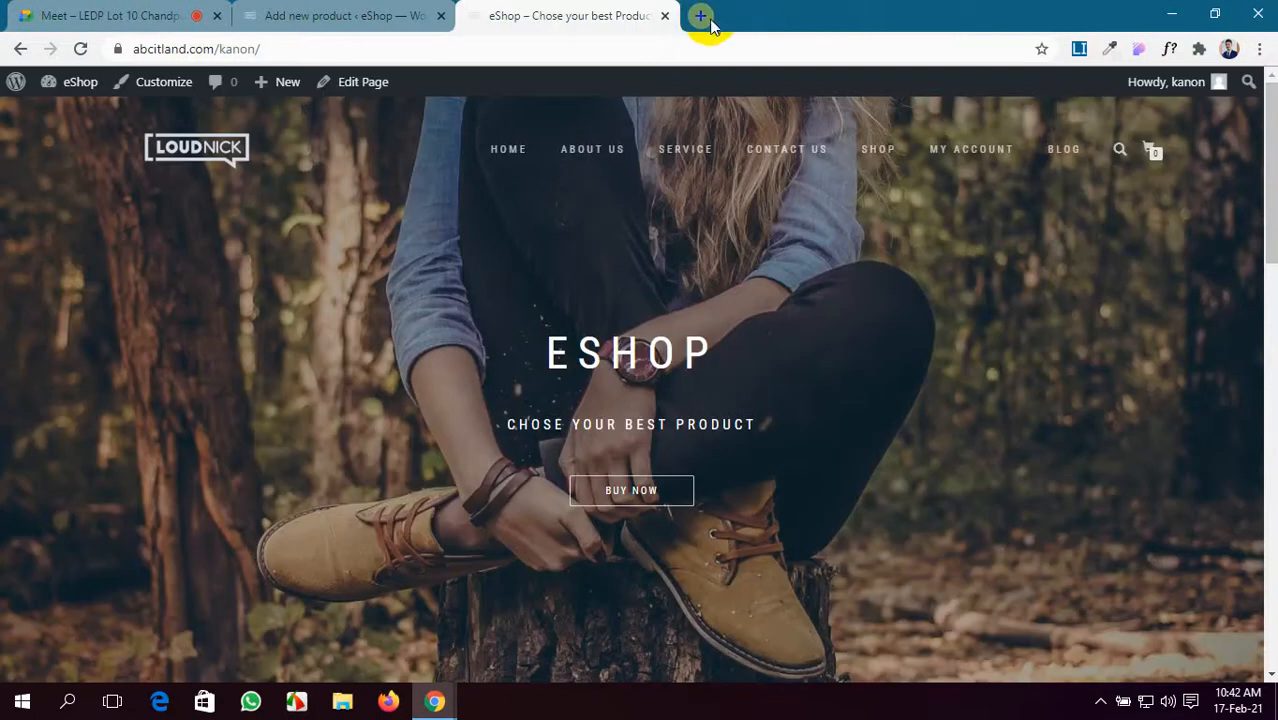
left_click(701, 16)
type("s")
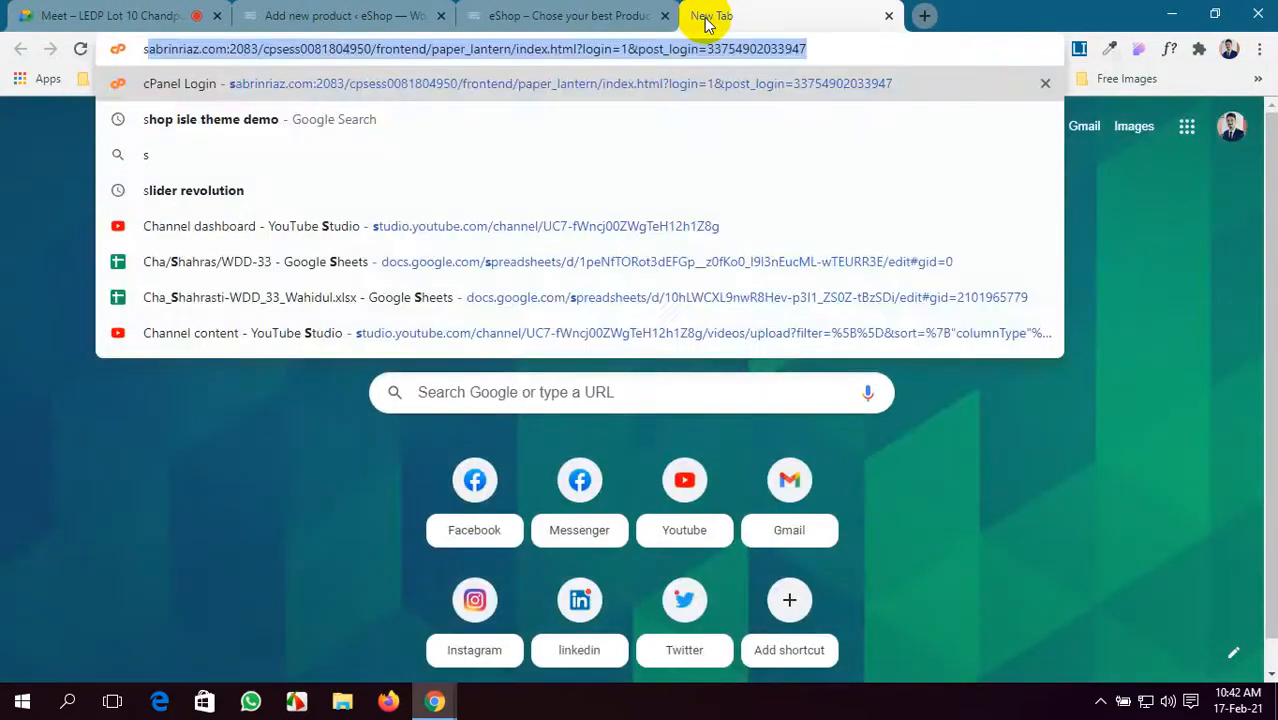
type("hop")
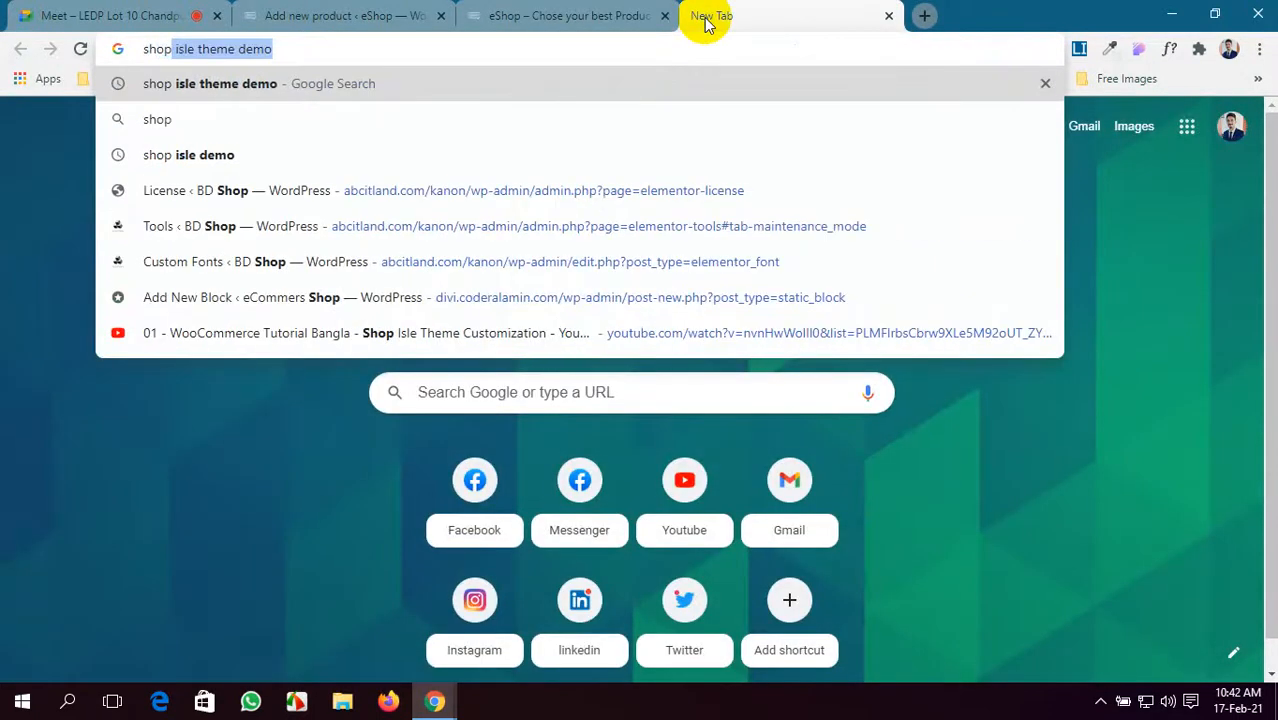
key("Return")
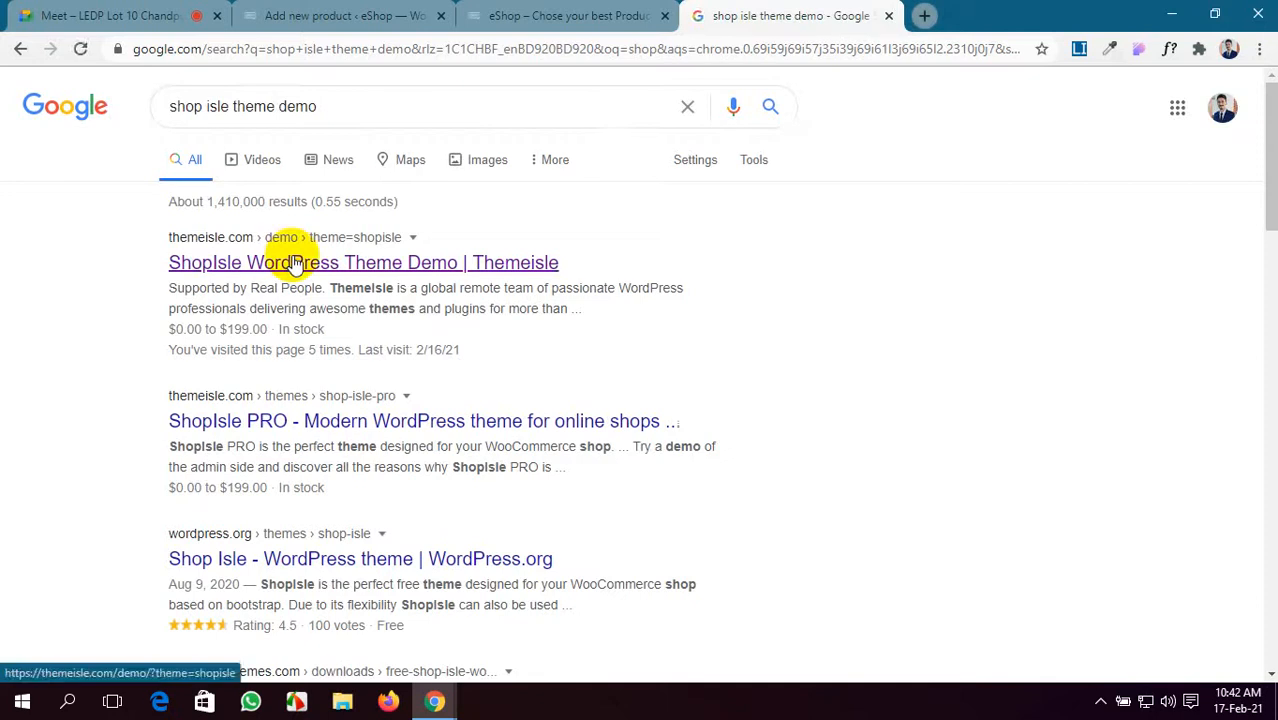
left_click(296, 264)
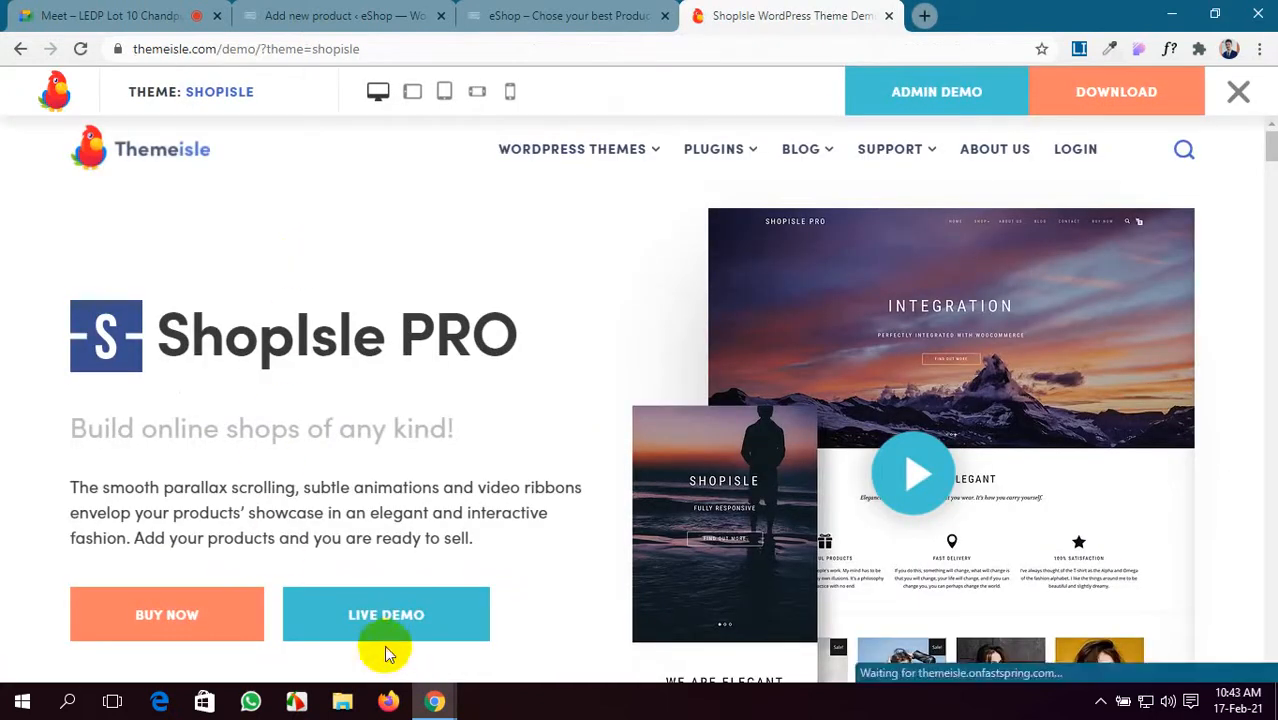
left_click(407, 622)
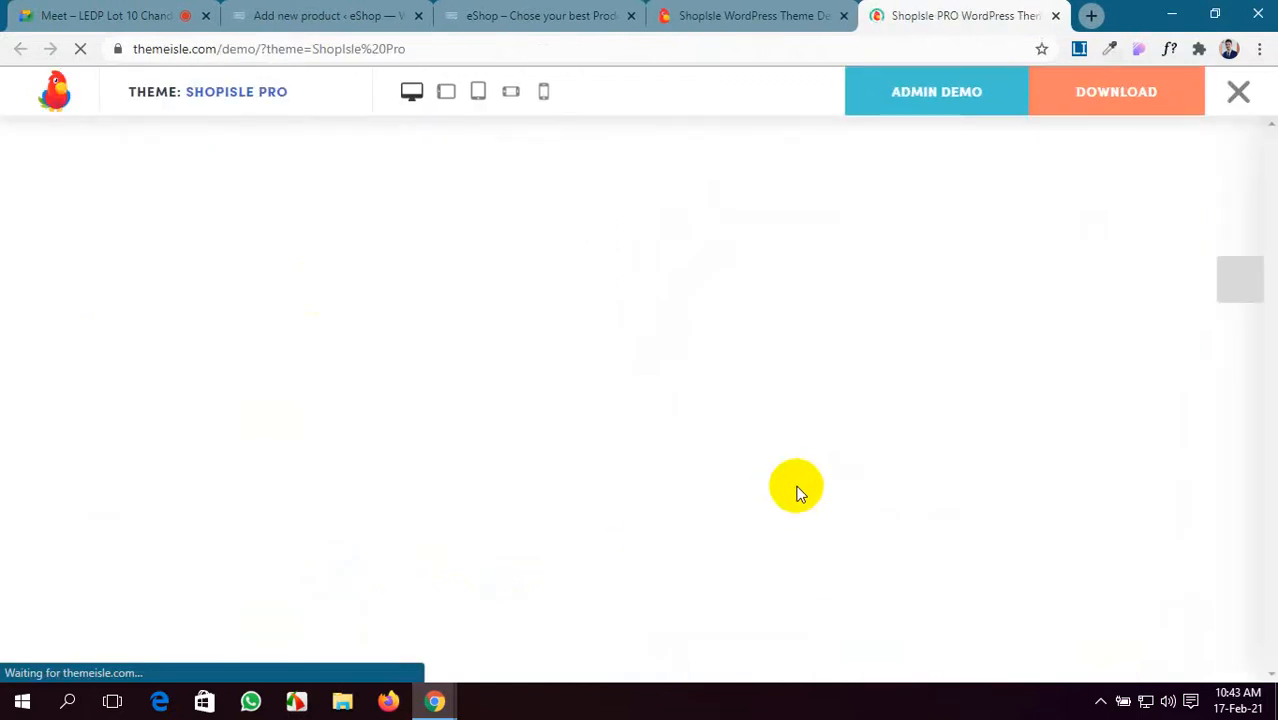
- Scroll through the ShopIsle PRO Black Dress product page and select its description paragraph
scroll(797, 492, "down", 10)
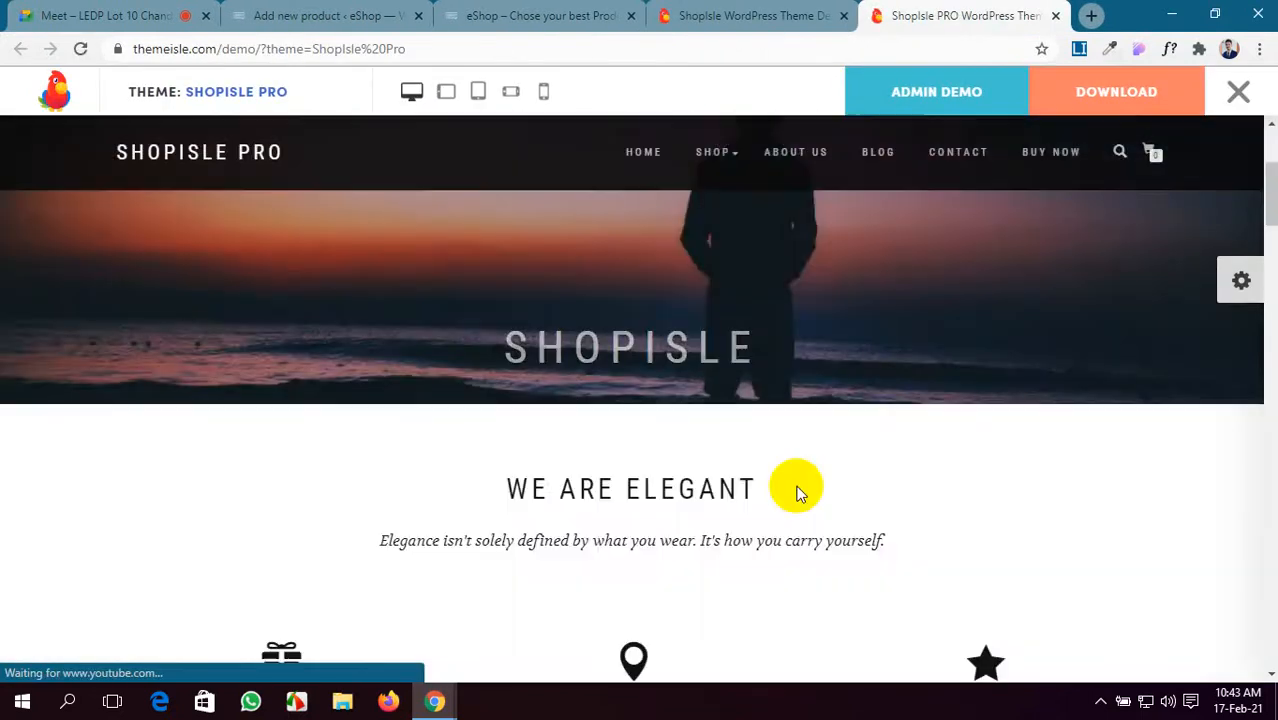
scroll(795, 491, "down", 5)
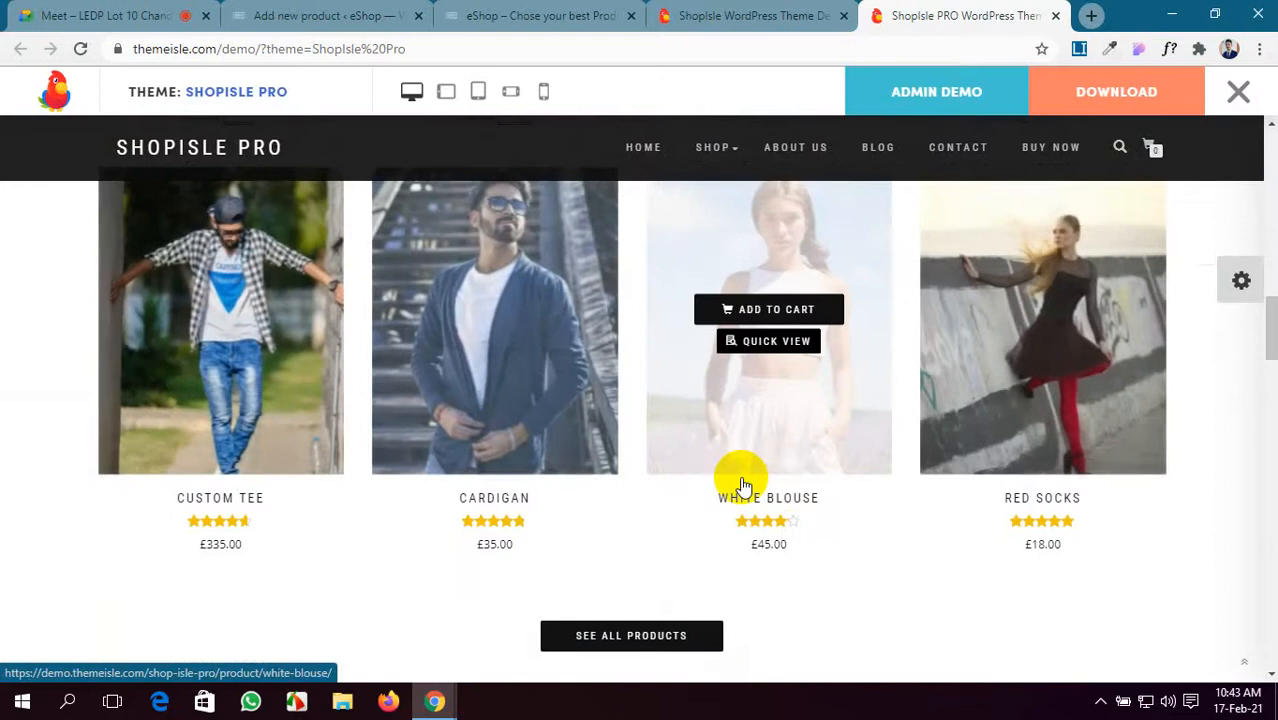
scroll(743, 480, "up", 2)
scroll(743, 485, "up", 2)
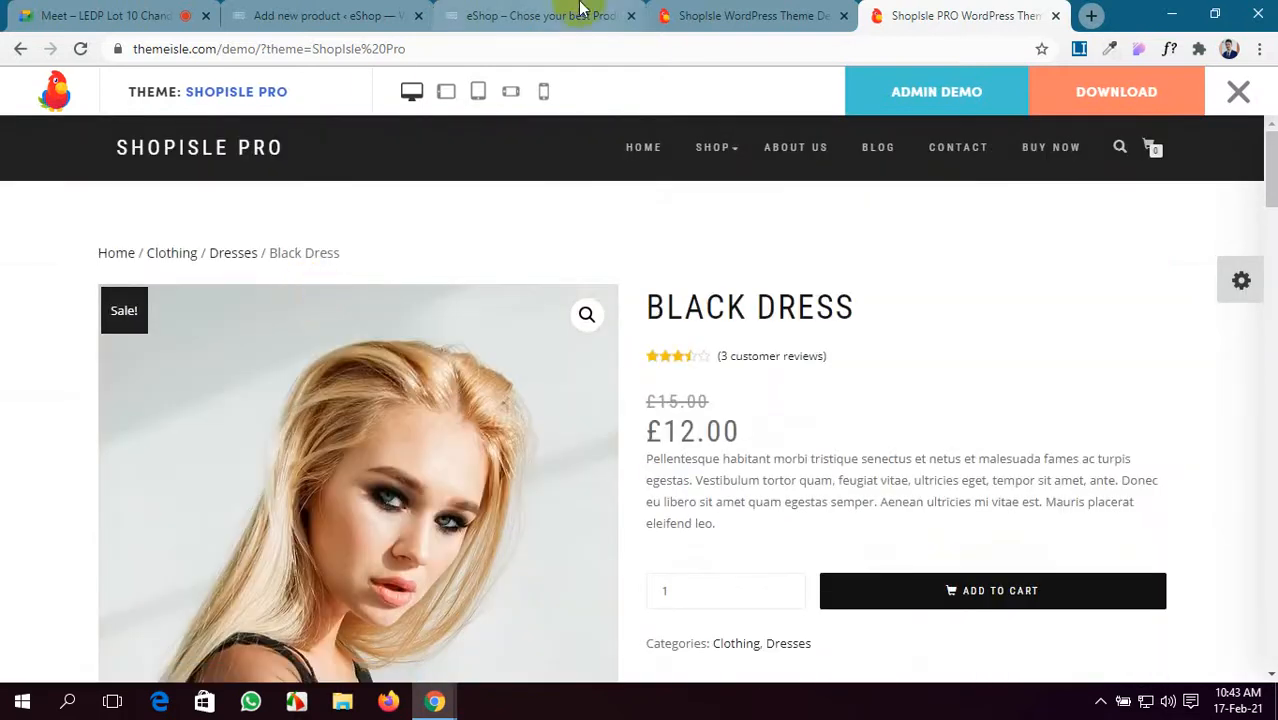
left_click(688, 15)
left_click(955, 15)
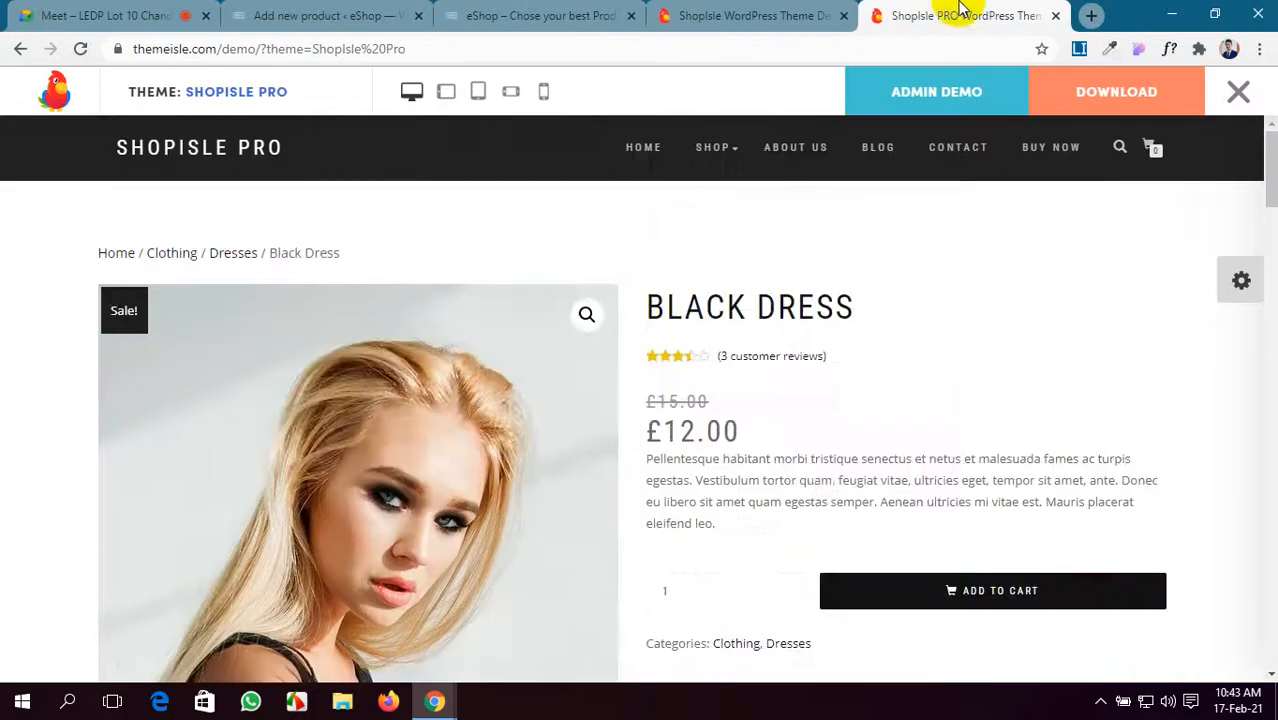
scroll(657, 400, "down", 3)
scroll(365, 408, "up", 3)
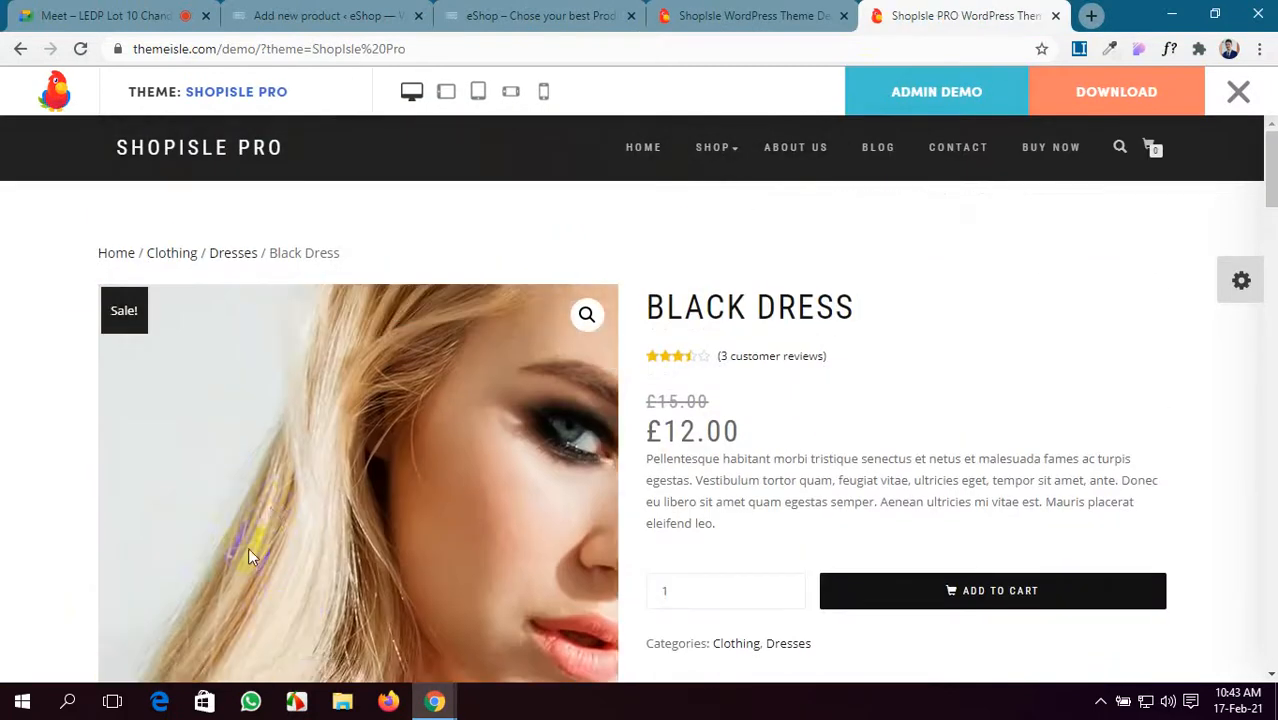
scroll(300, 500, "down", 1)
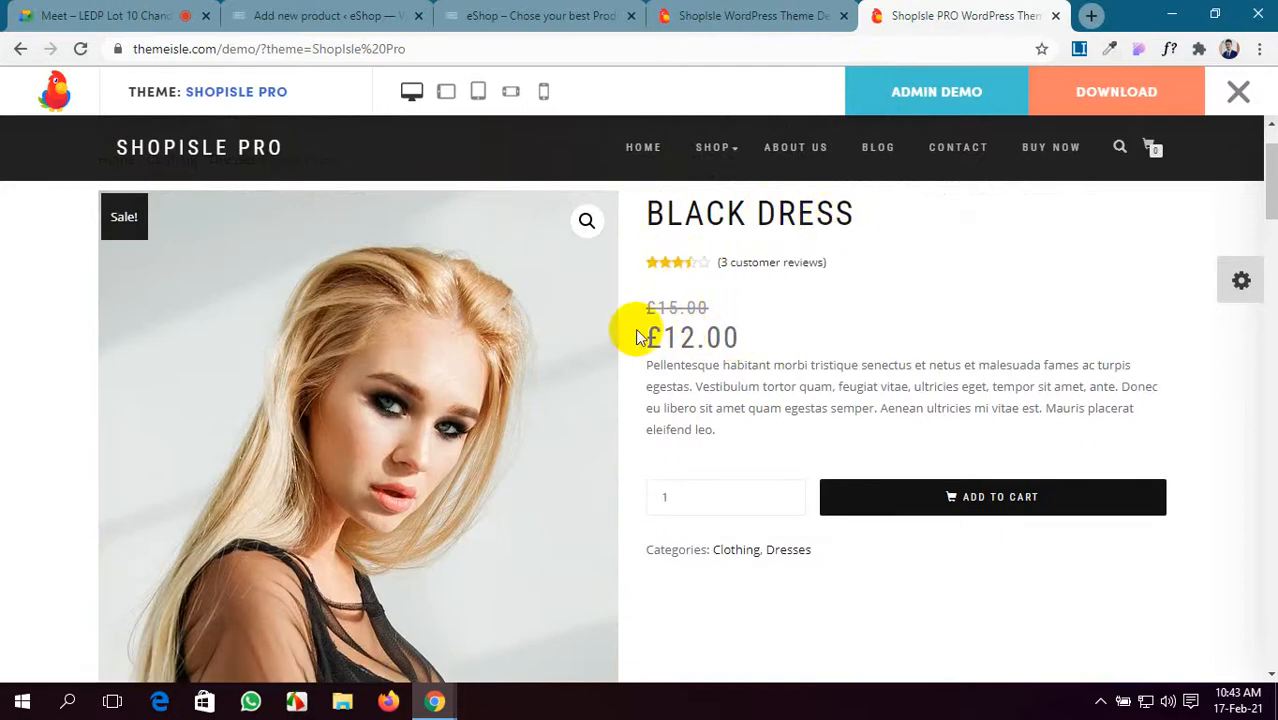
scroll(685, 332, "down", 1)
left_click_drag(727, 342, 644, 279)
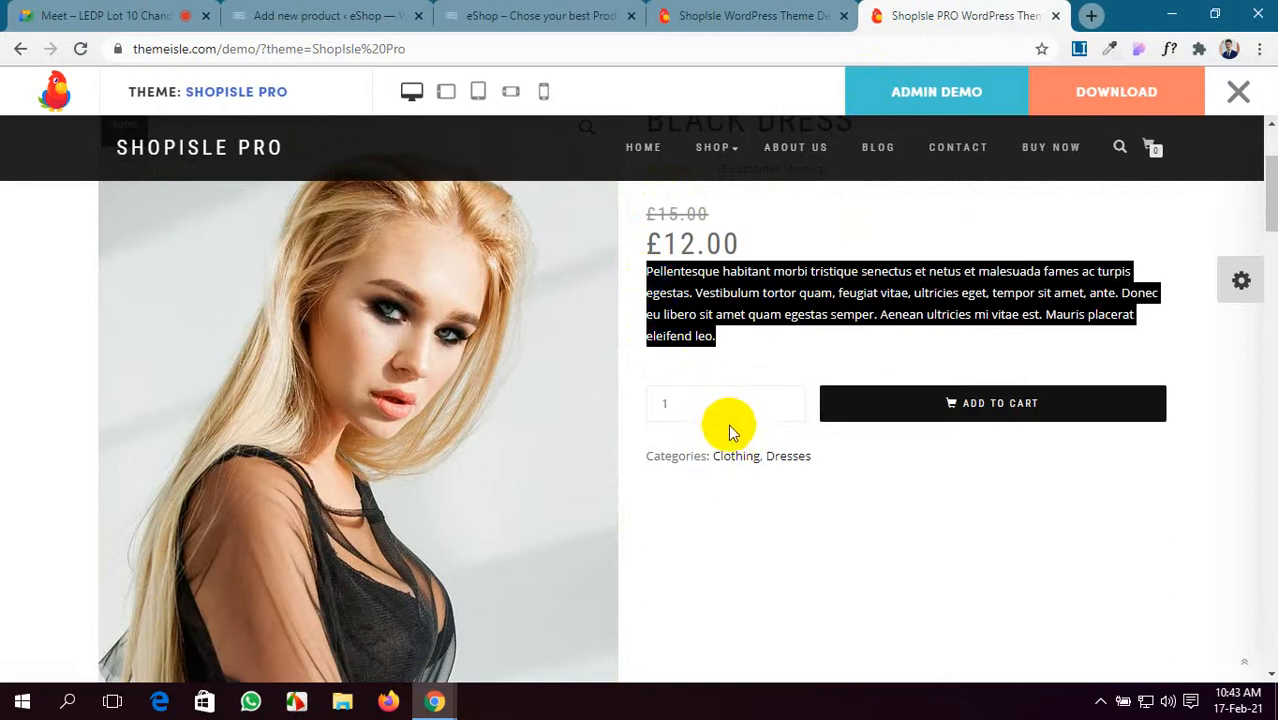
scroll(850, 508, "down", 4)
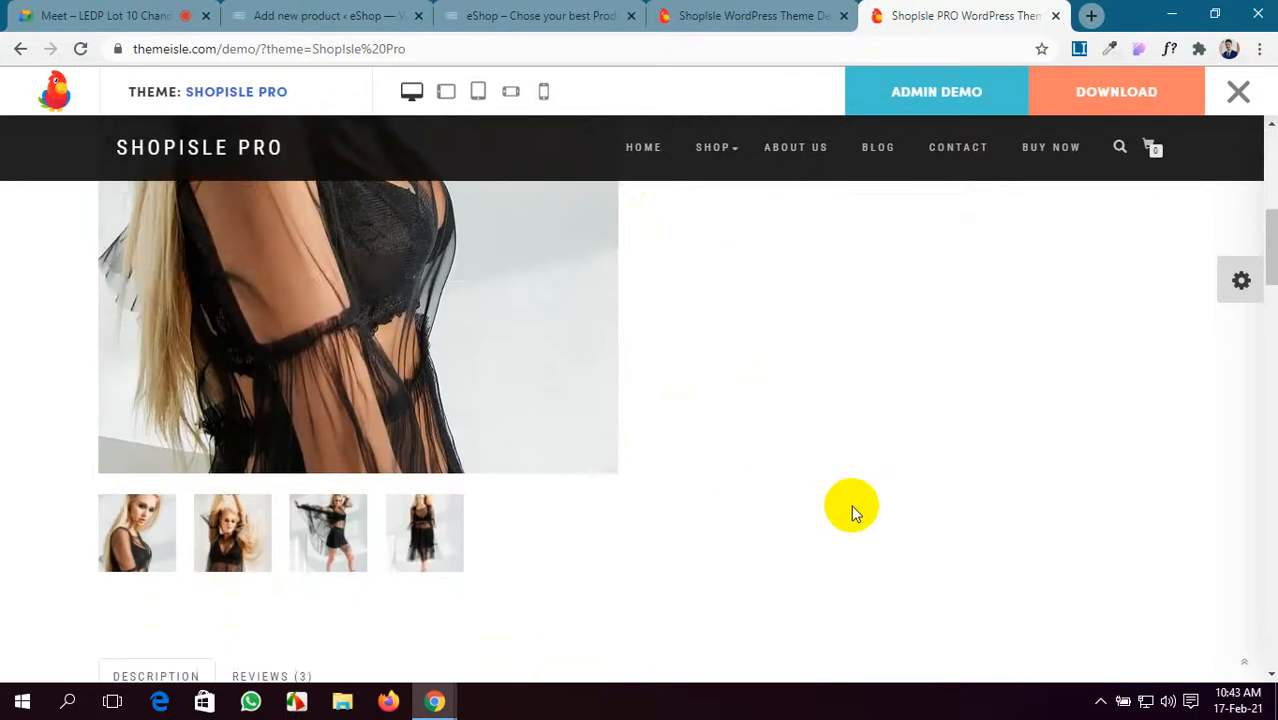
scroll(850, 508, "down", 5)
scroll(137, 314, "up", 1)
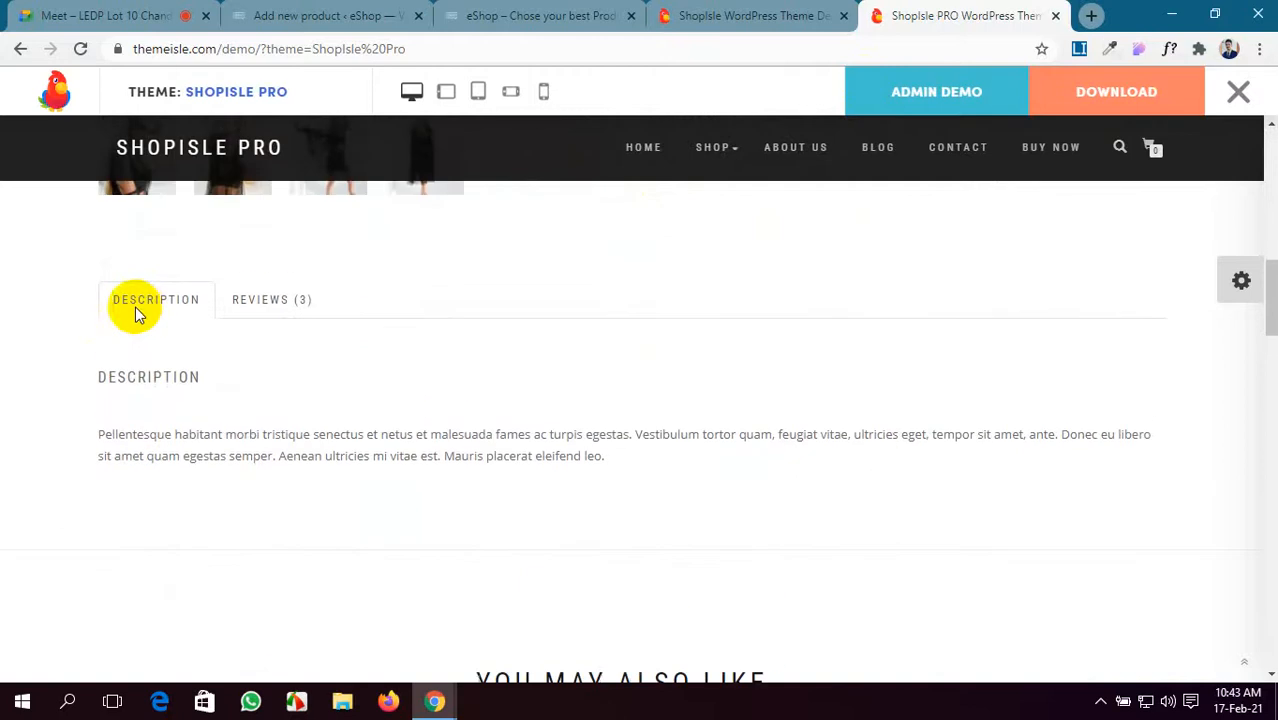
- Check the Black Dress Reviews and Description tabs, then return to the WordPress product editor
left_click(253, 304)
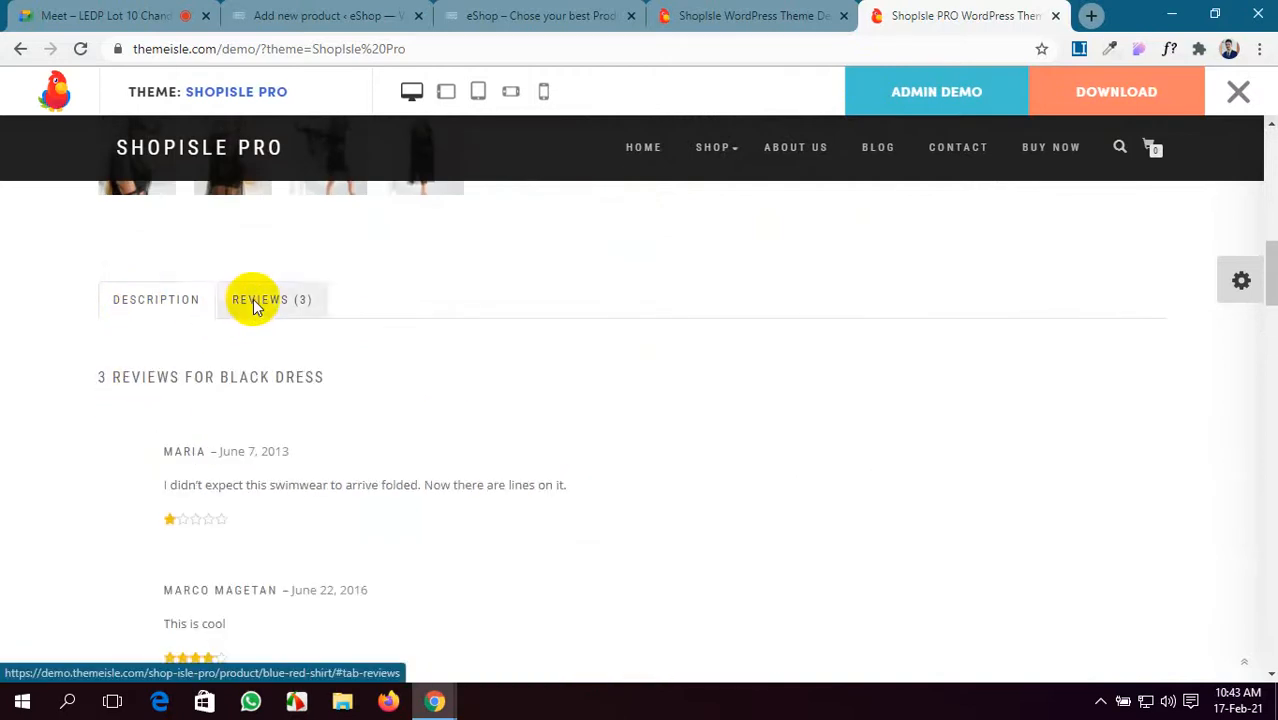
left_click(165, 302)
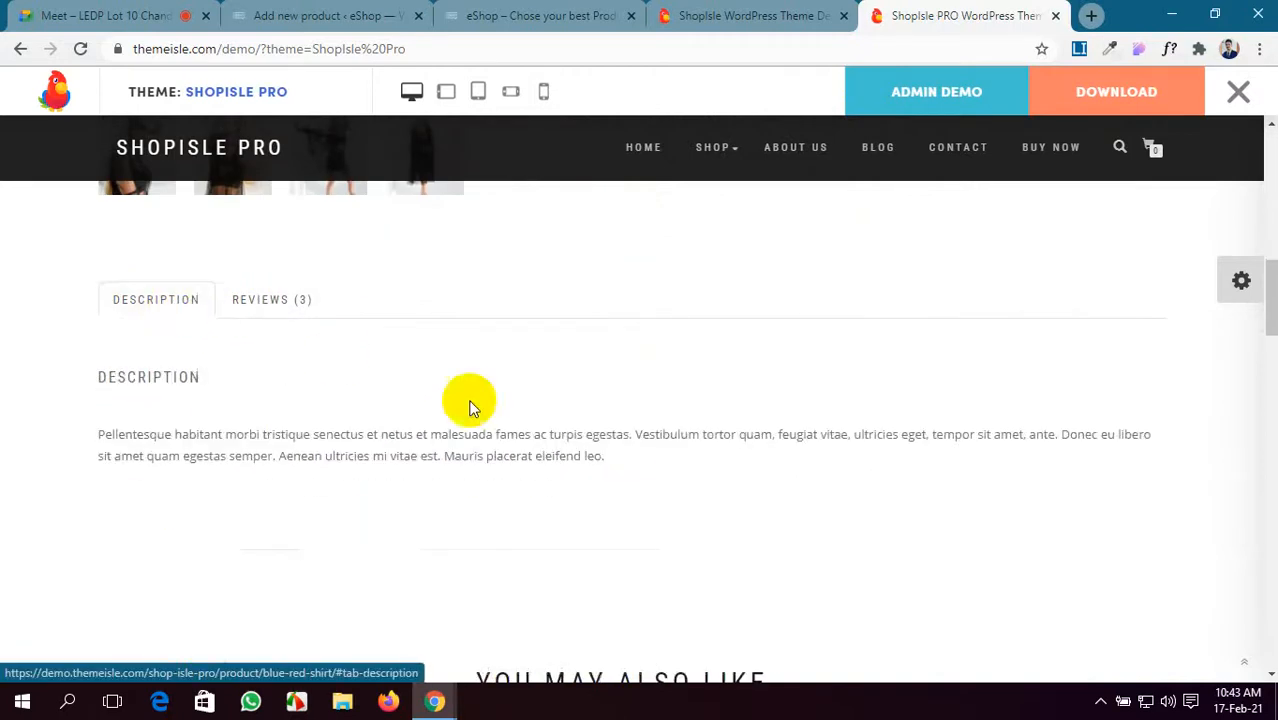
scroll(478, 405, "up", 8)
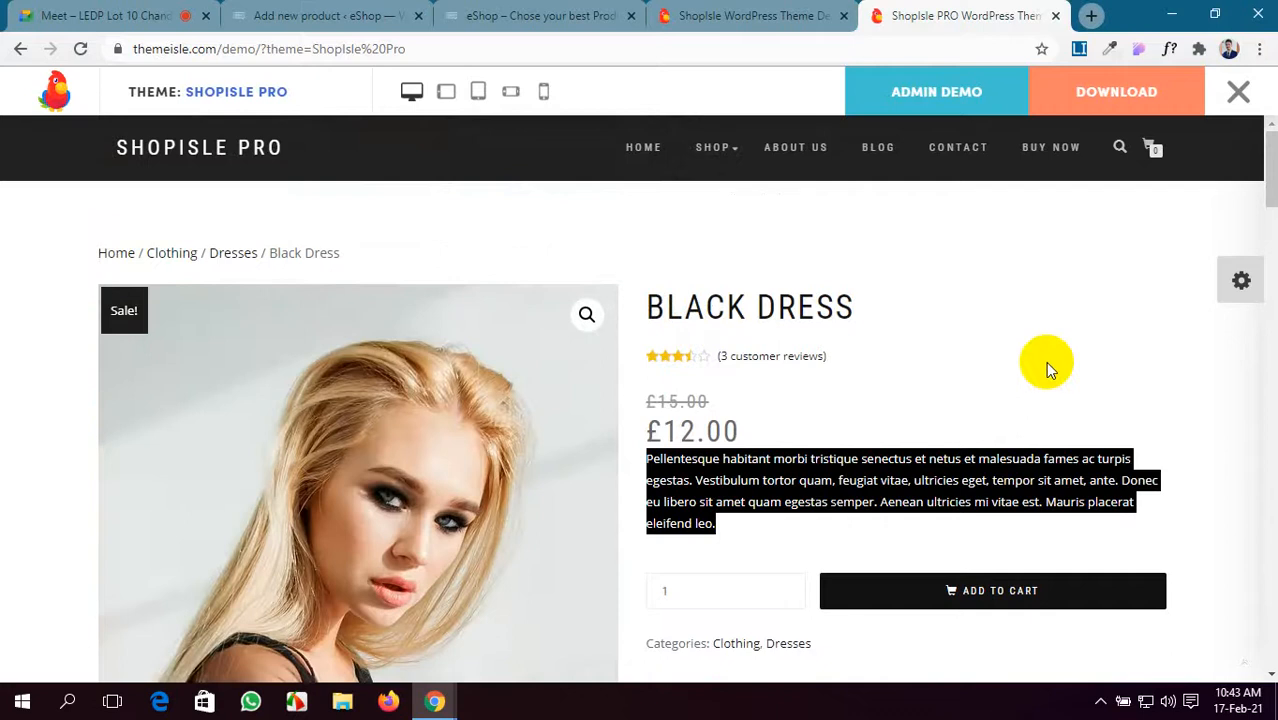
scroll(1047, 363, "down", 1)
scroll(1047, 363, "up", 1)
left_click_drag(880, 306, 648, 307)
scroll(760, 300, "down", 1)
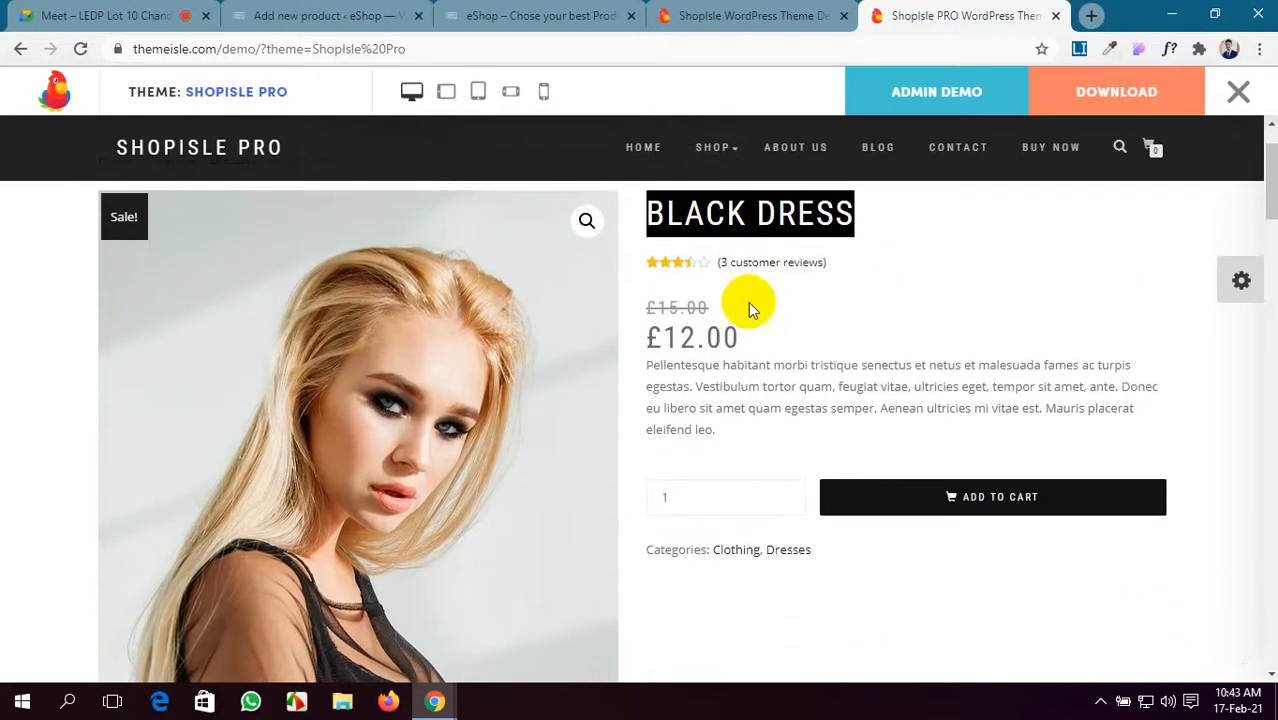
left_click_drag(726, 430, 644, 366)
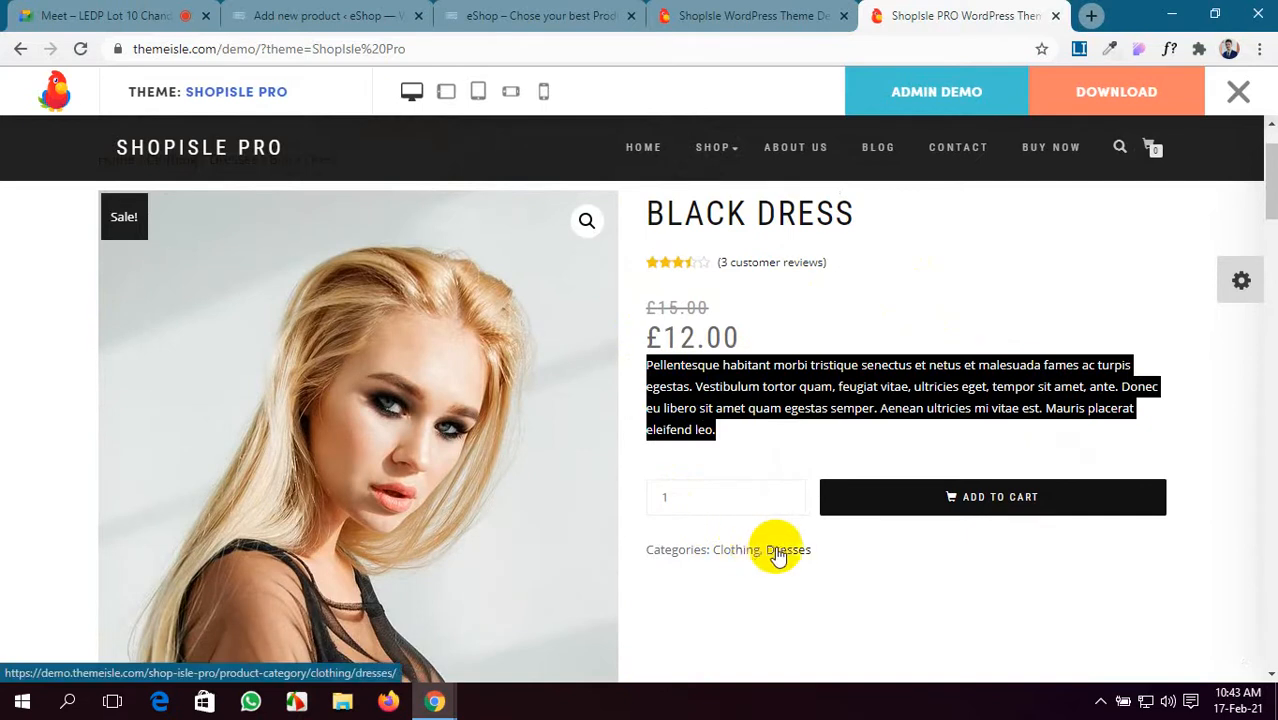
scroll(798, 553, "down", 1)
scroll(798, 553, "down", 10)
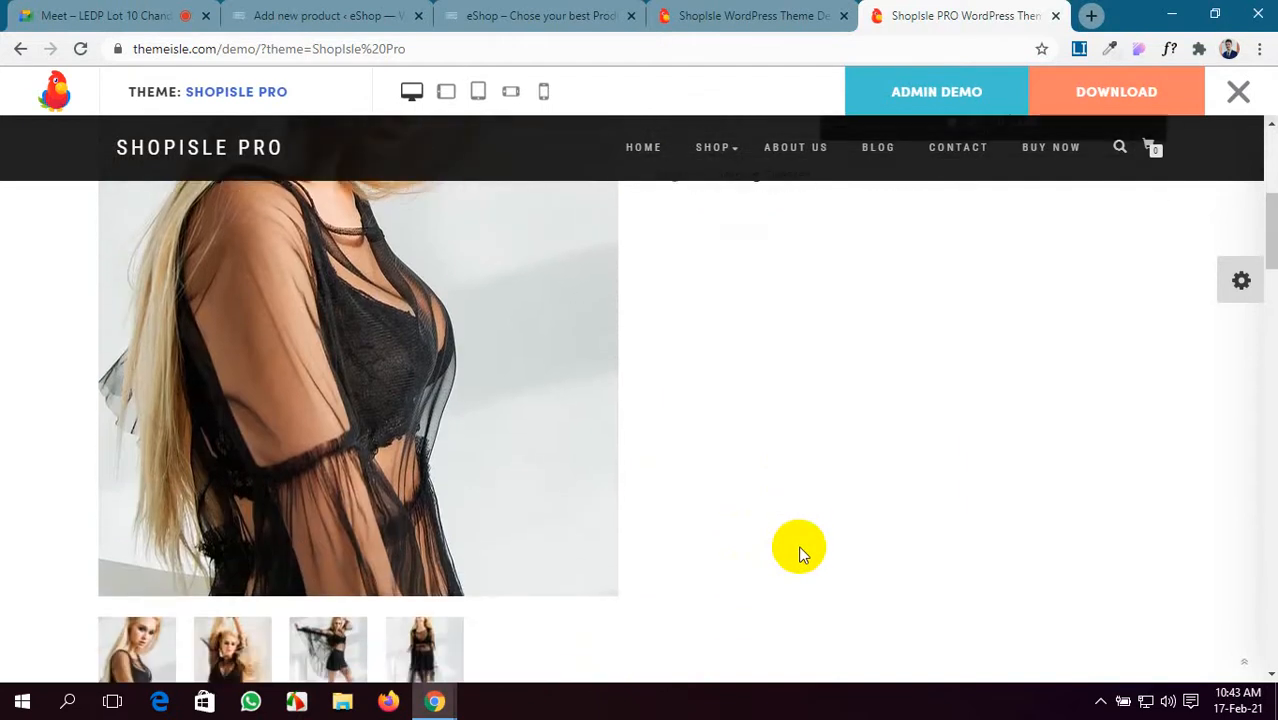
scroll(795, 550, "up", 3)
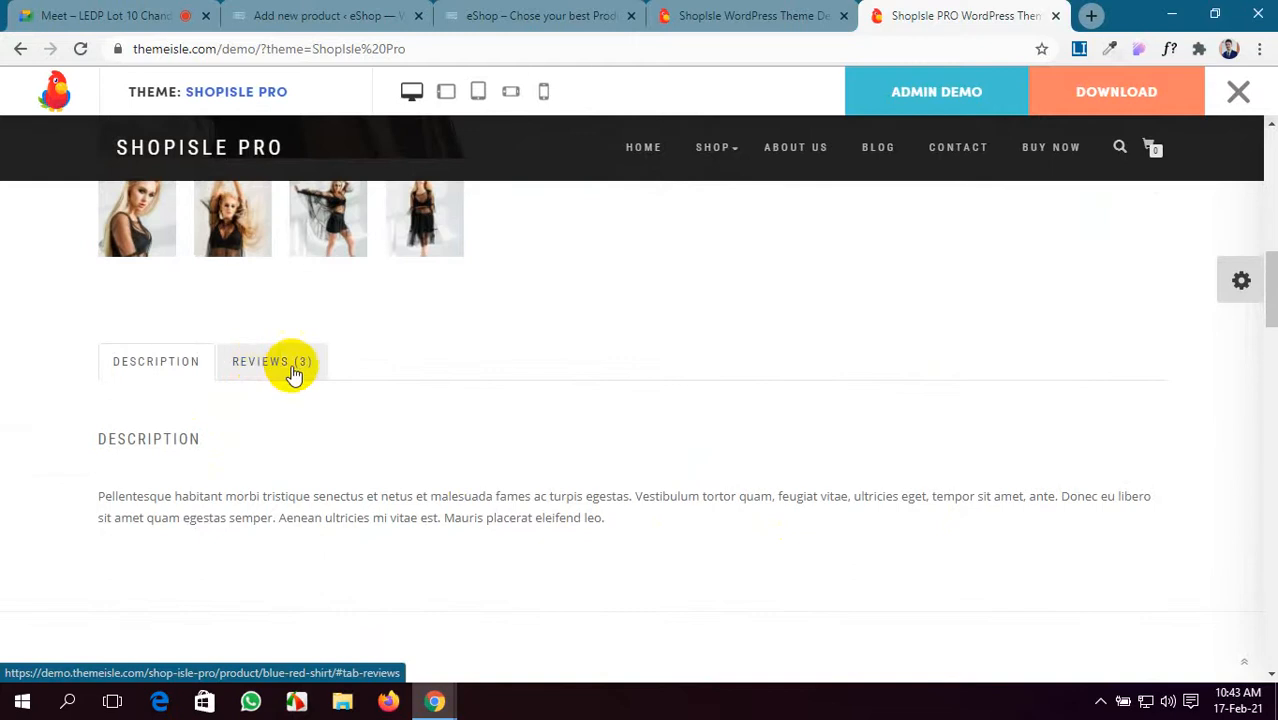
left_click(455, 15)
left_click(340, 12)
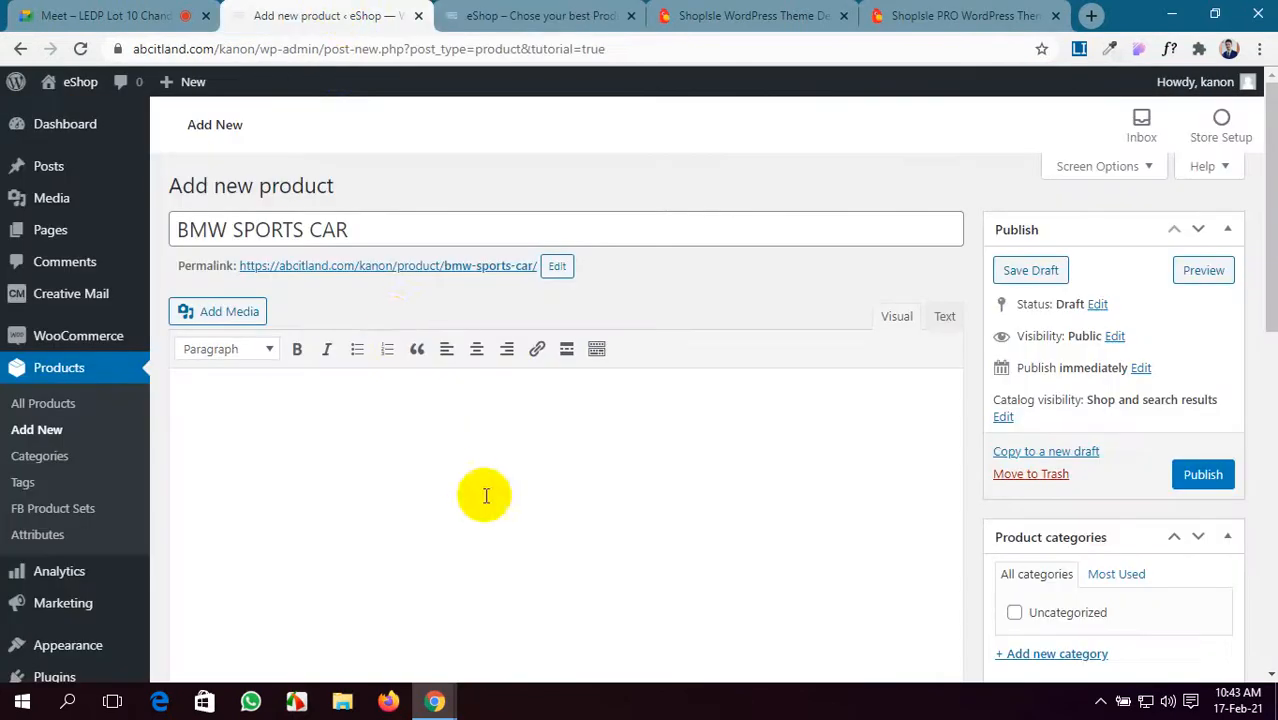
- Generate a five-sentence lorem ipsum paragraph and paste it into the BMW SPORTS CAR description
scroll(465, 540, "down", 3)
scroll(560, 490, "up", 2)
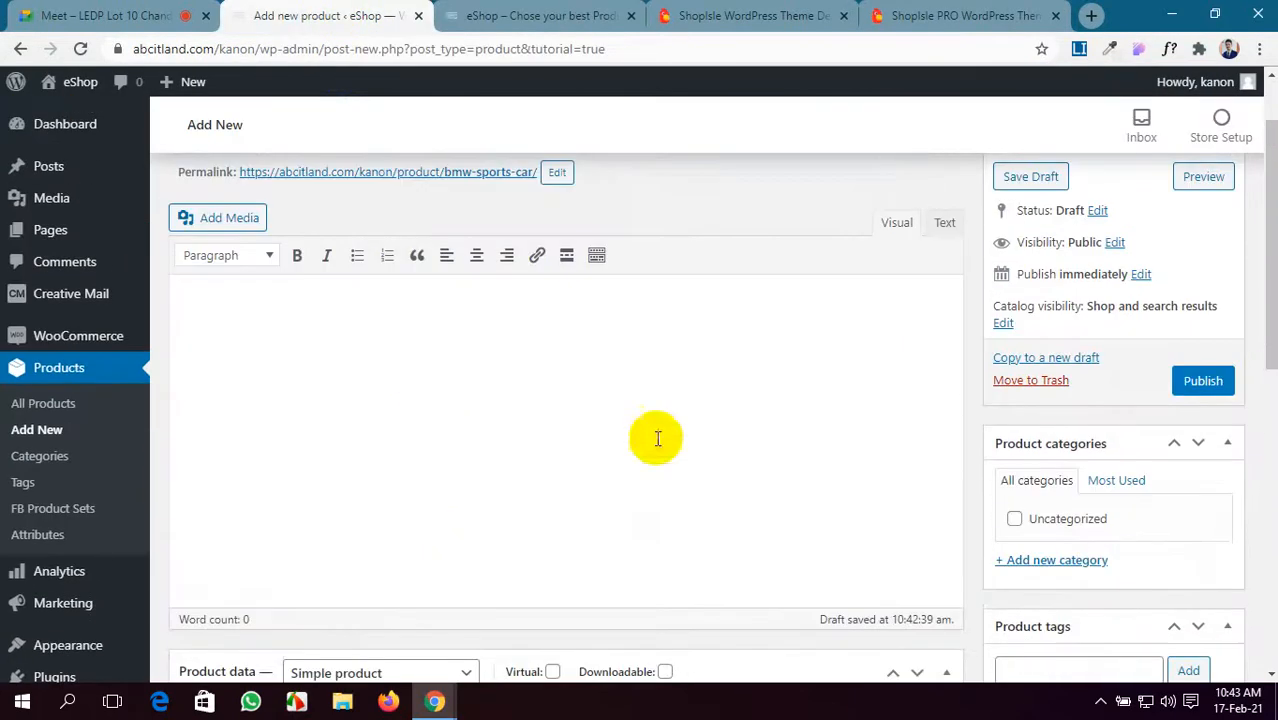
left_click(1080, 50)
left_click(845, 95)
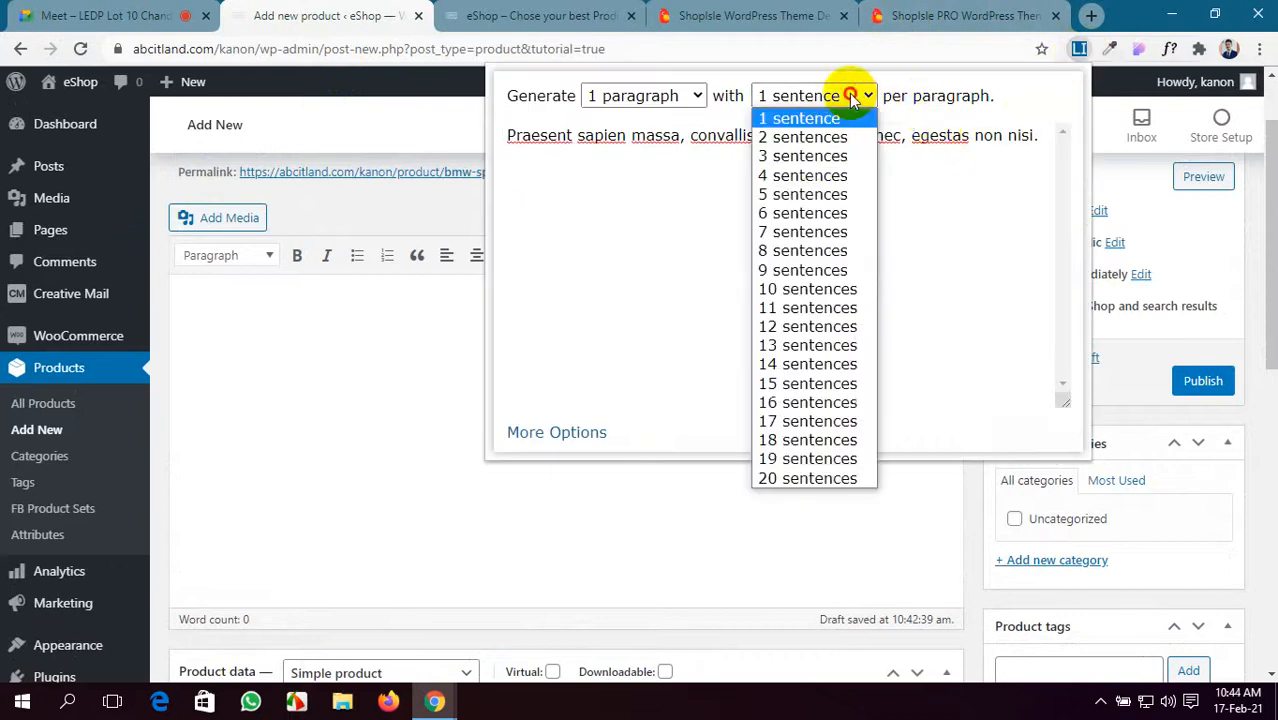
left_click(808, 194)
left_click_drag(905, 199, 457, 134)
key("ctrl+c")
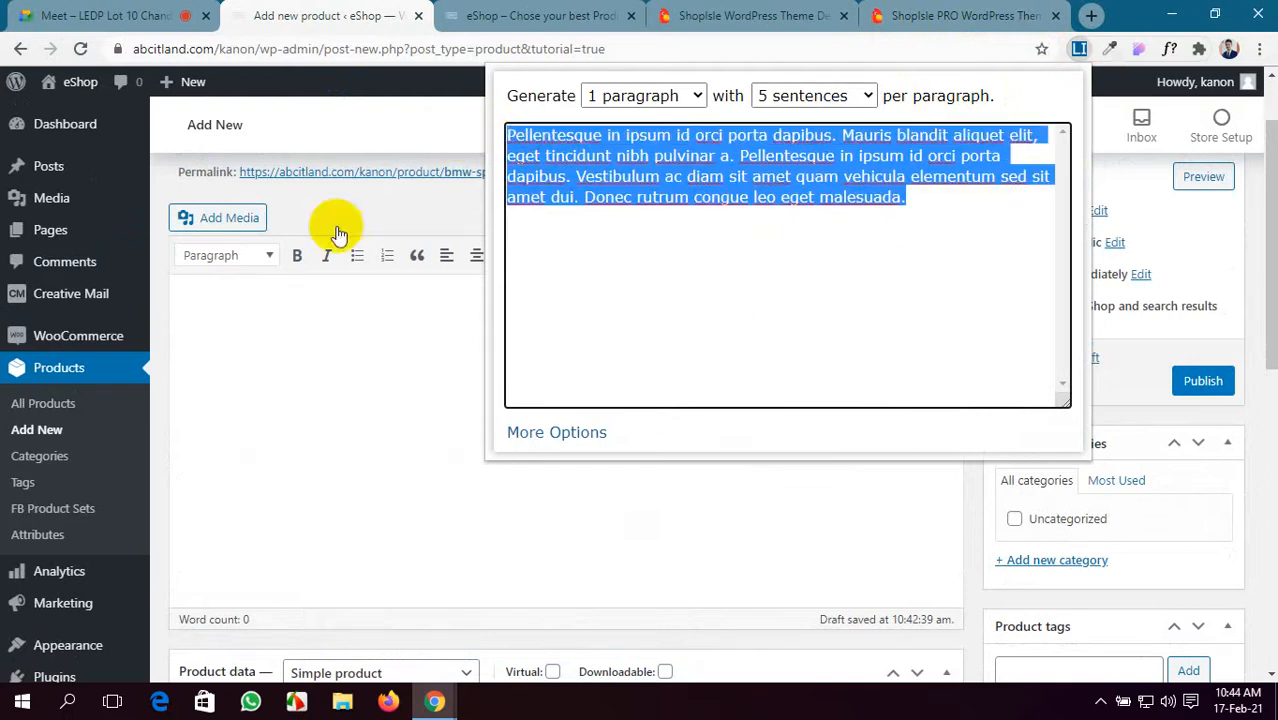
left_click(183, 331)
key("ctrl+v")
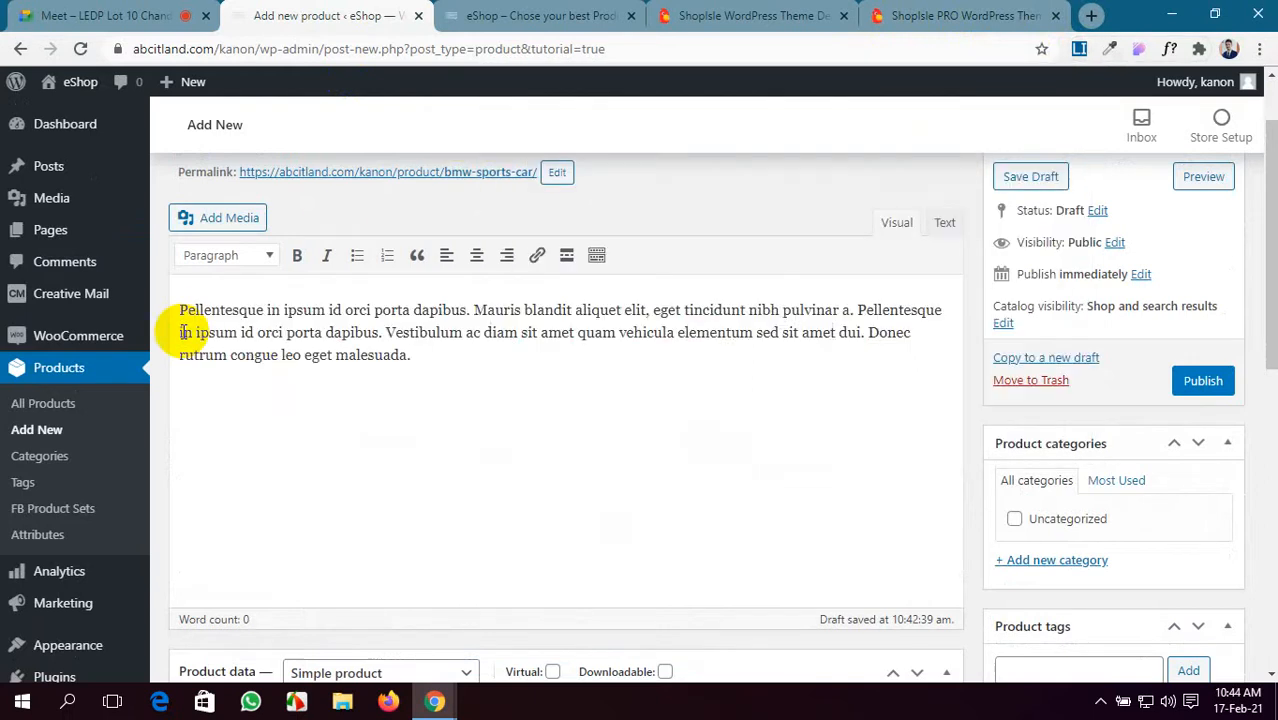
scroll(422, 455, "down", 5)
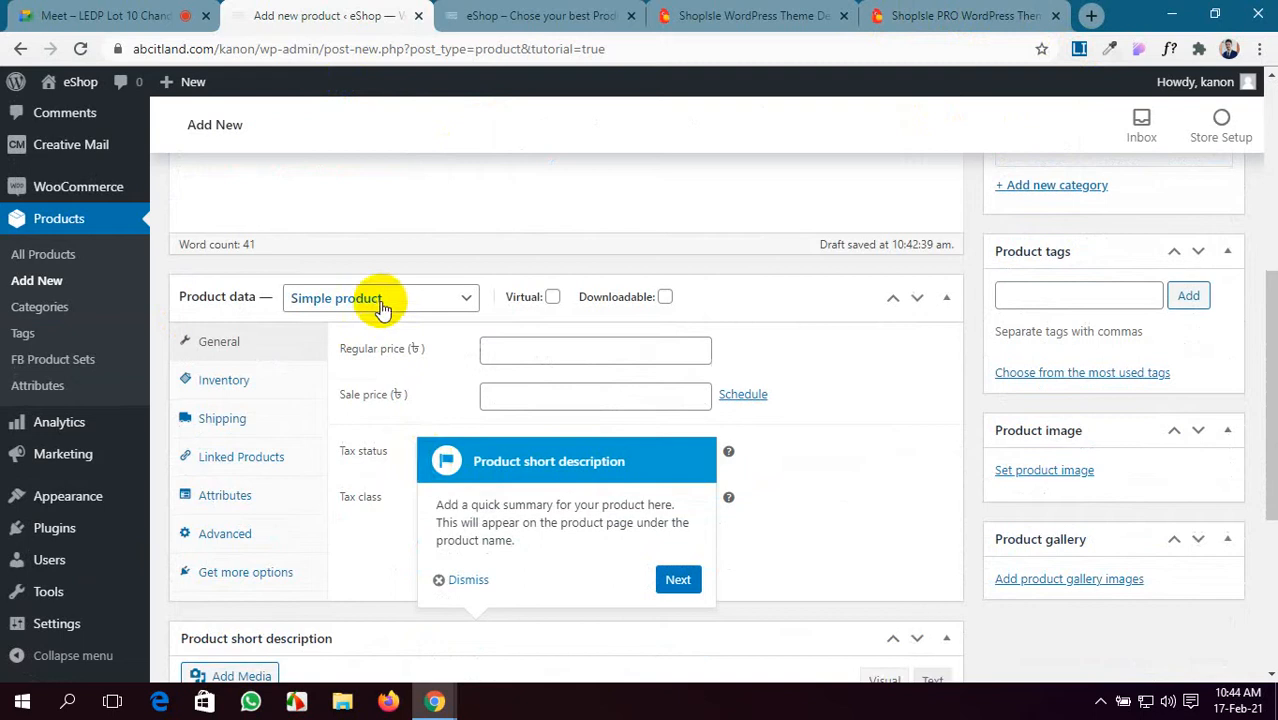
- Keep Simple product and enter regular price 10500000 and sale price 10000000
left_click(384, 300)
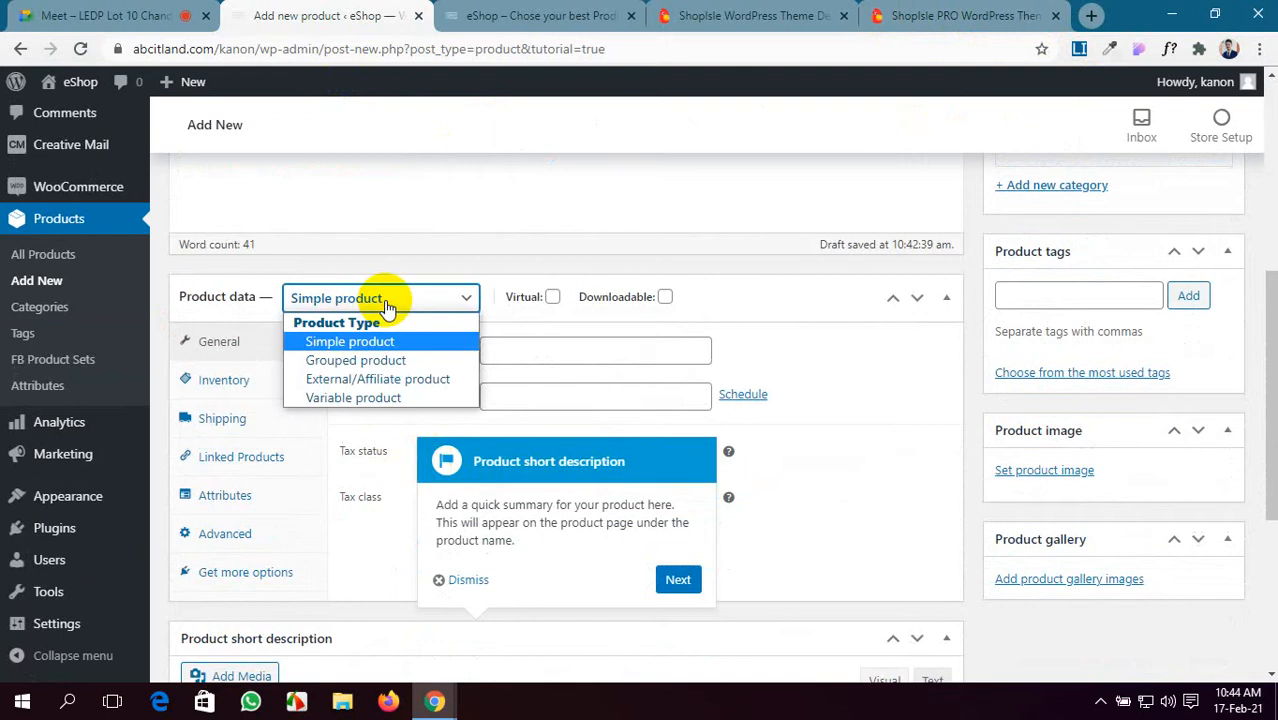
left_click(394, 343)
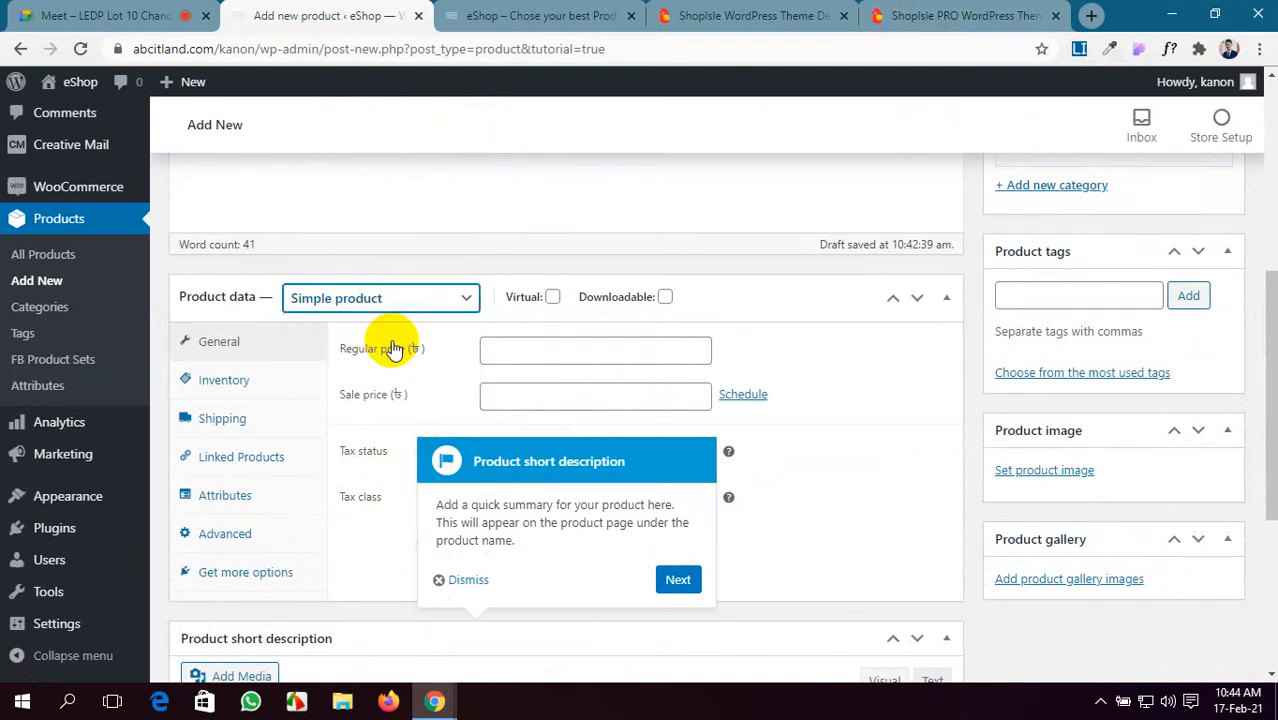
left_click(512, 348)
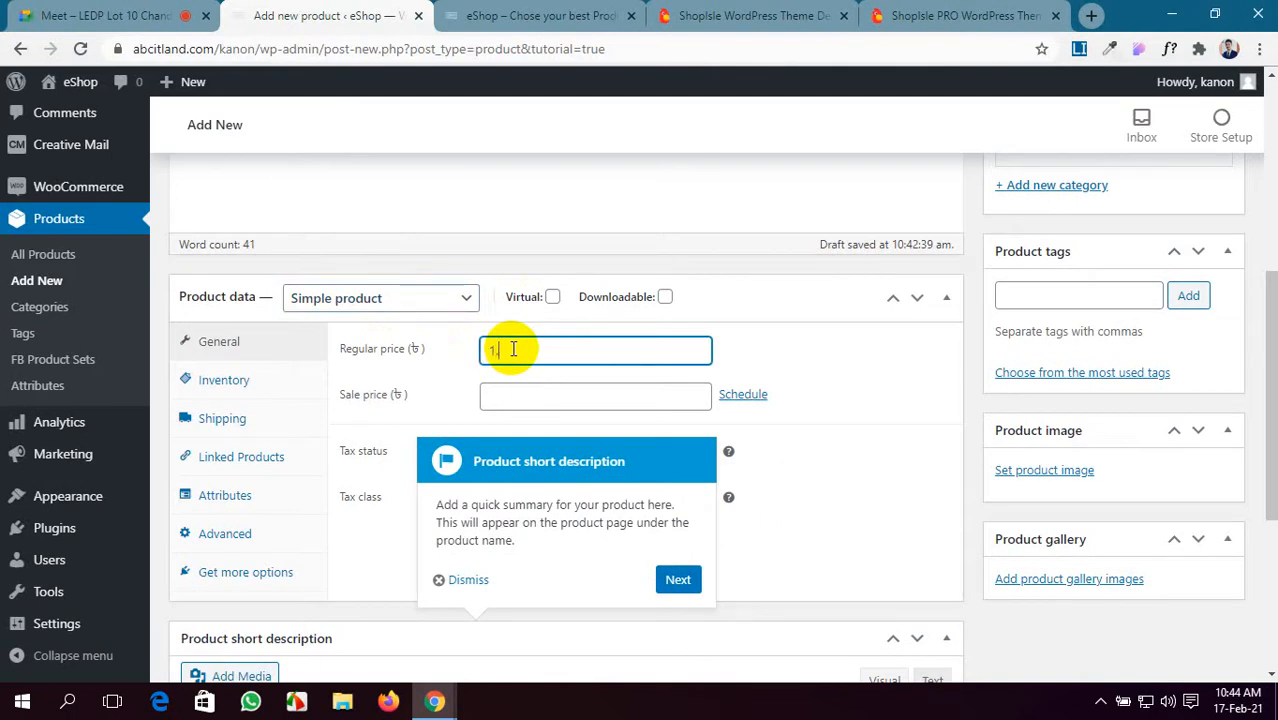
type("1o")
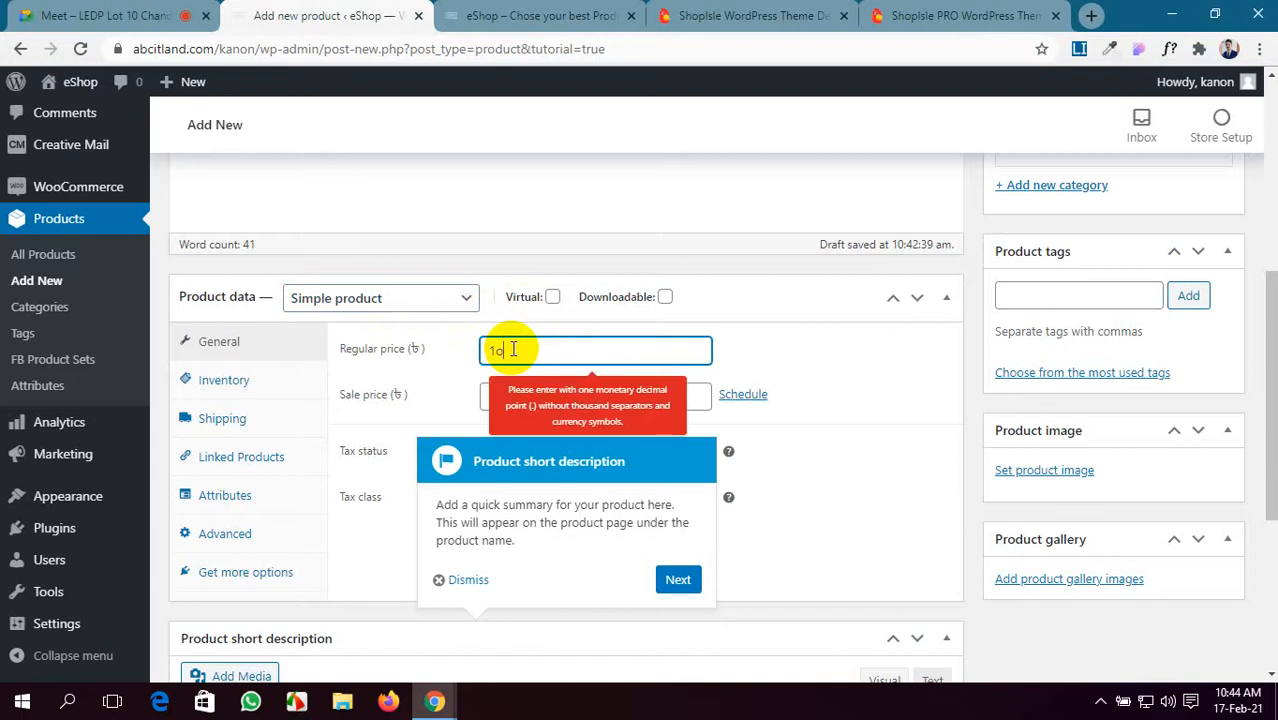
key("BackSpace")
type("000000")
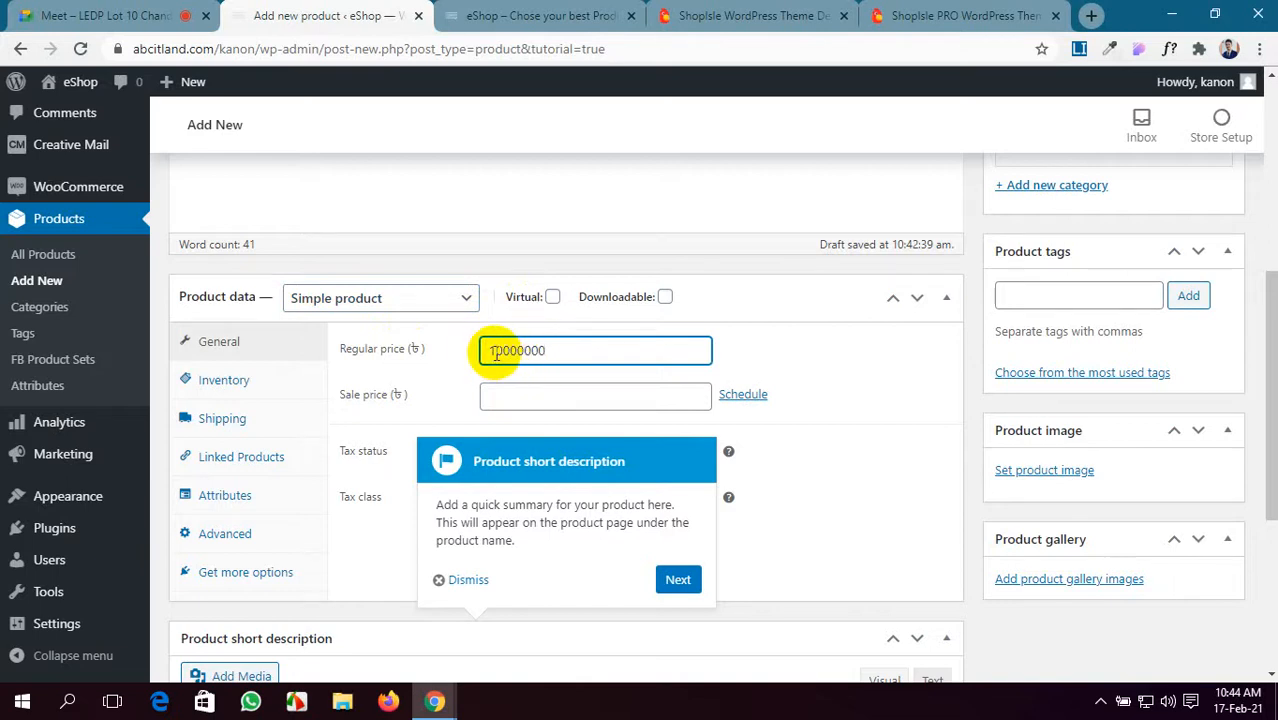
scroll(495, 352, "down", 1)
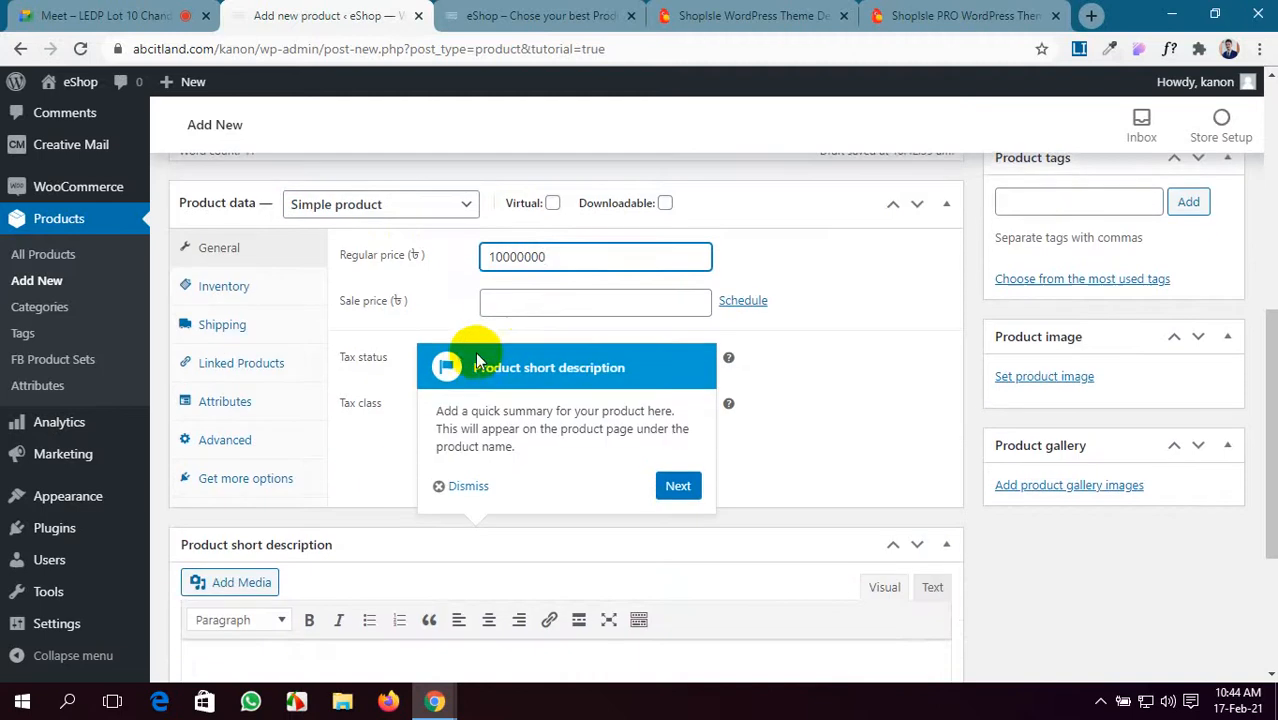
left_click(510, 307)
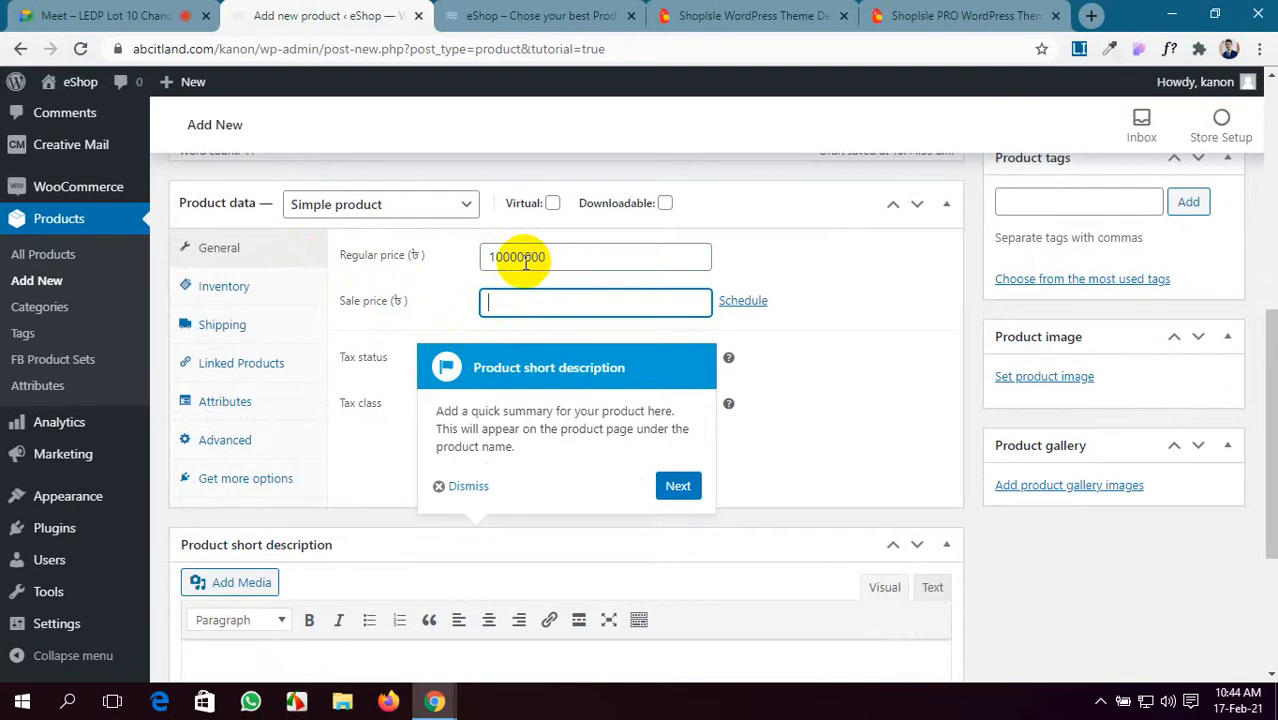
left_click(507, 257)
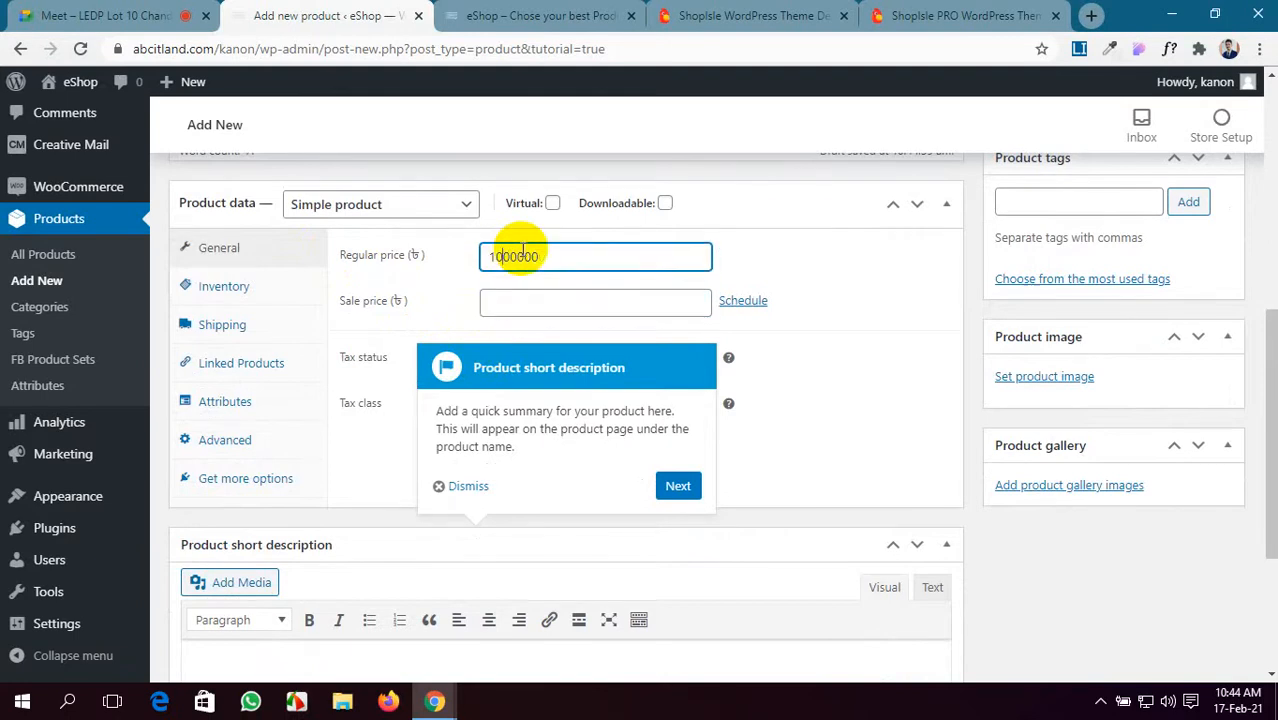
left_click(498, 302)
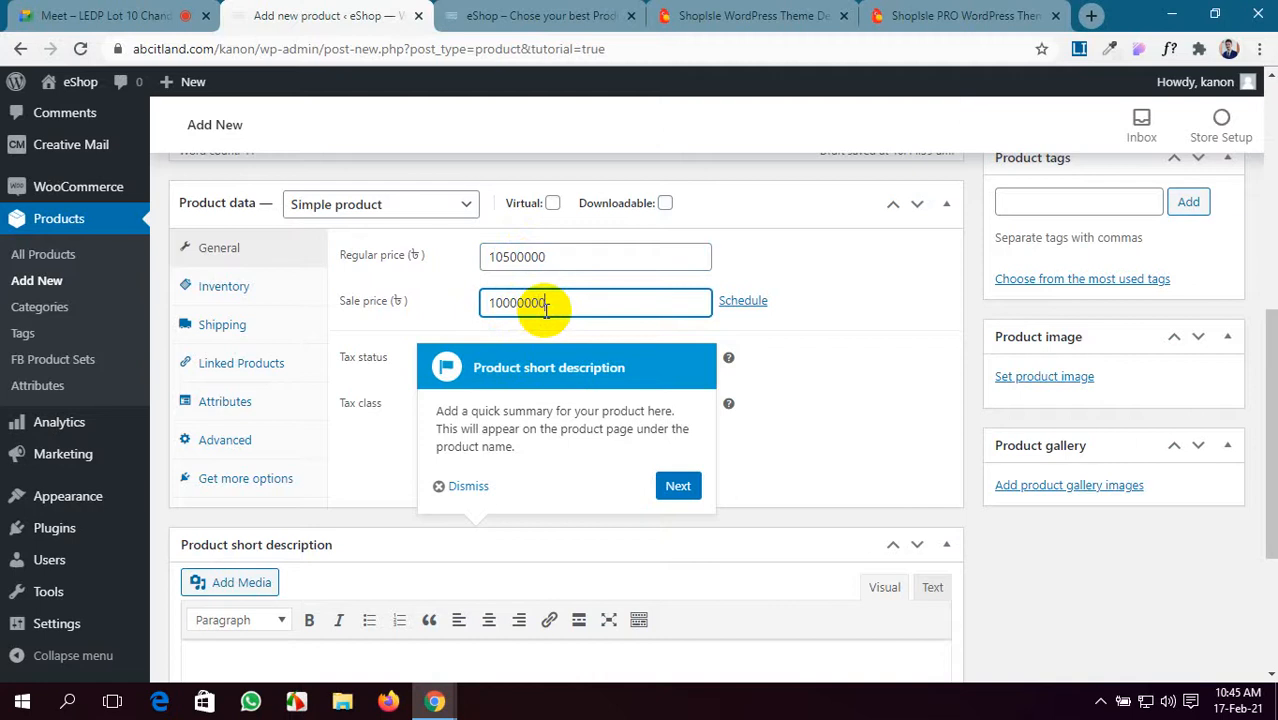
scroll(547, 310, "down", 1)
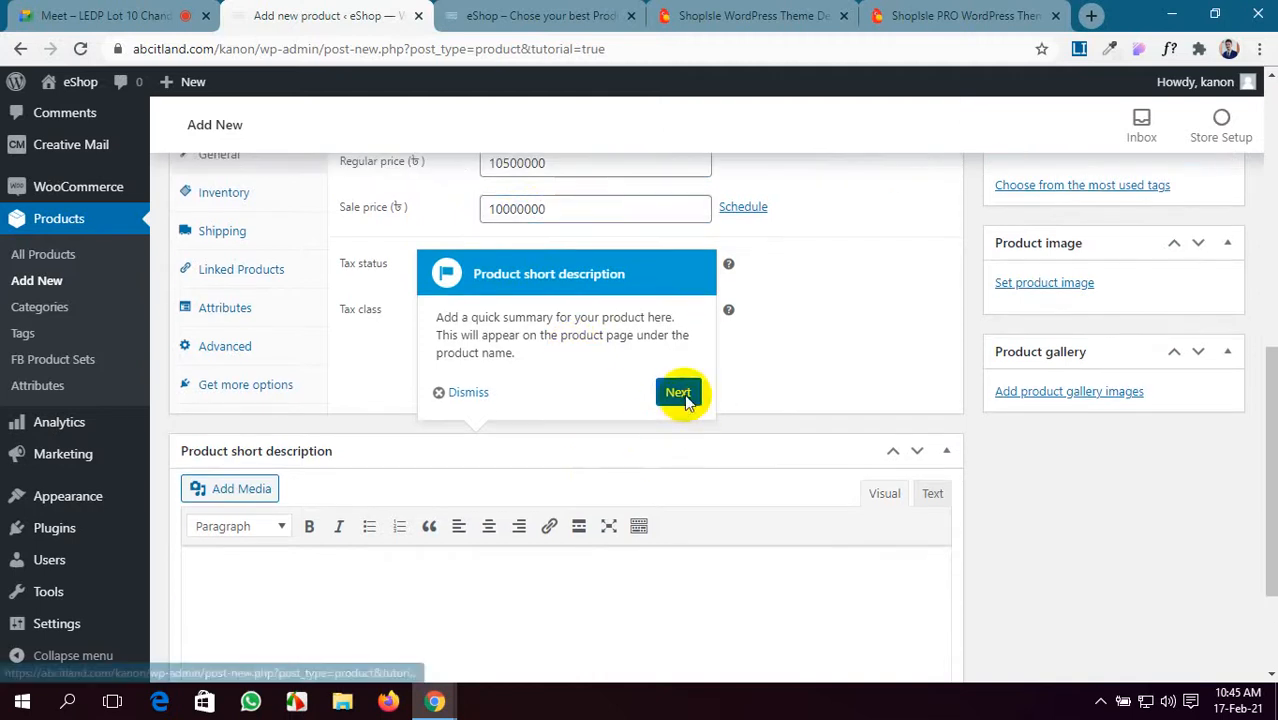
- Step through the remaining product setup tour tips until the tour finishes
left_click(684, 391)
left_click(60, 10)
left_click(330, 15)
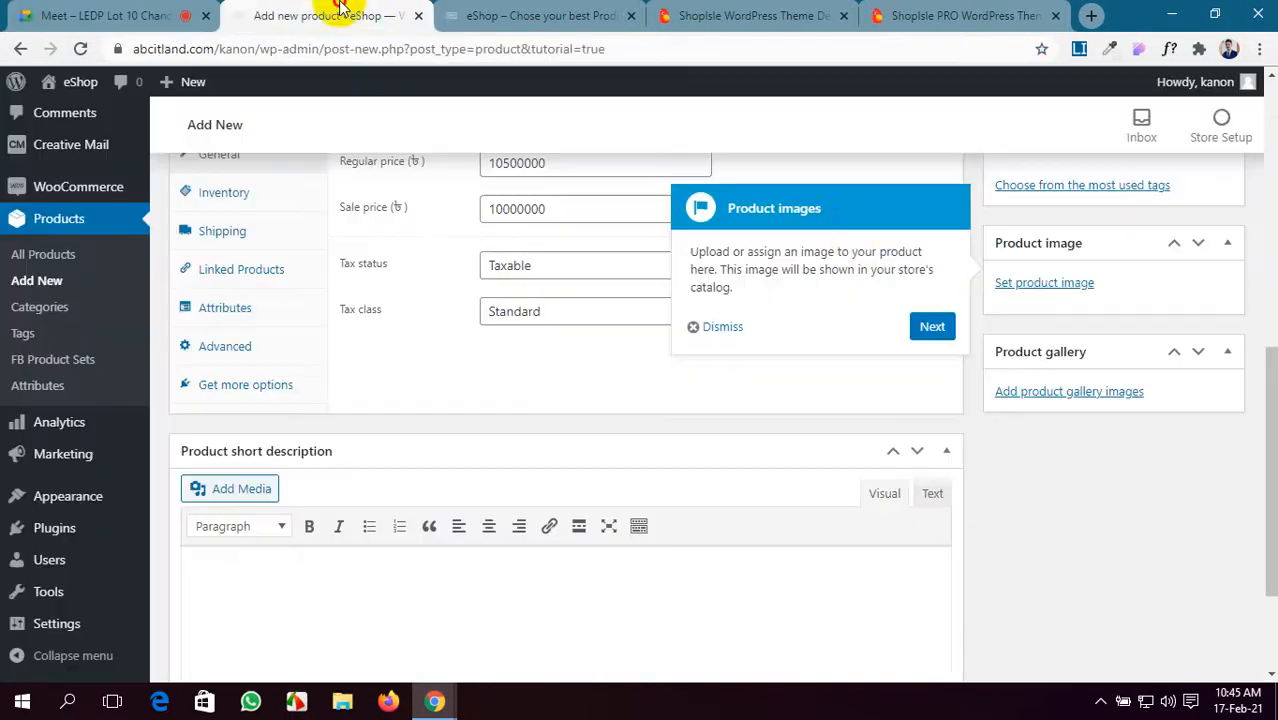
left_click(932, 330)
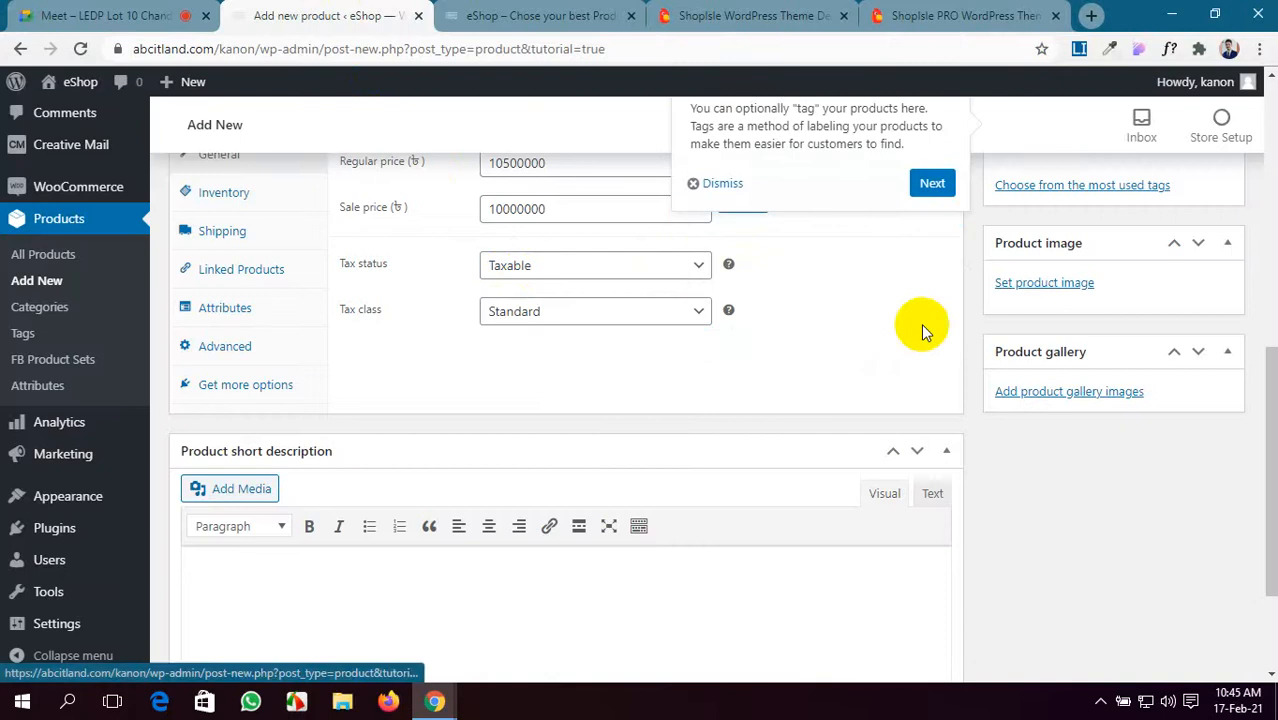
left_click(930, 181)
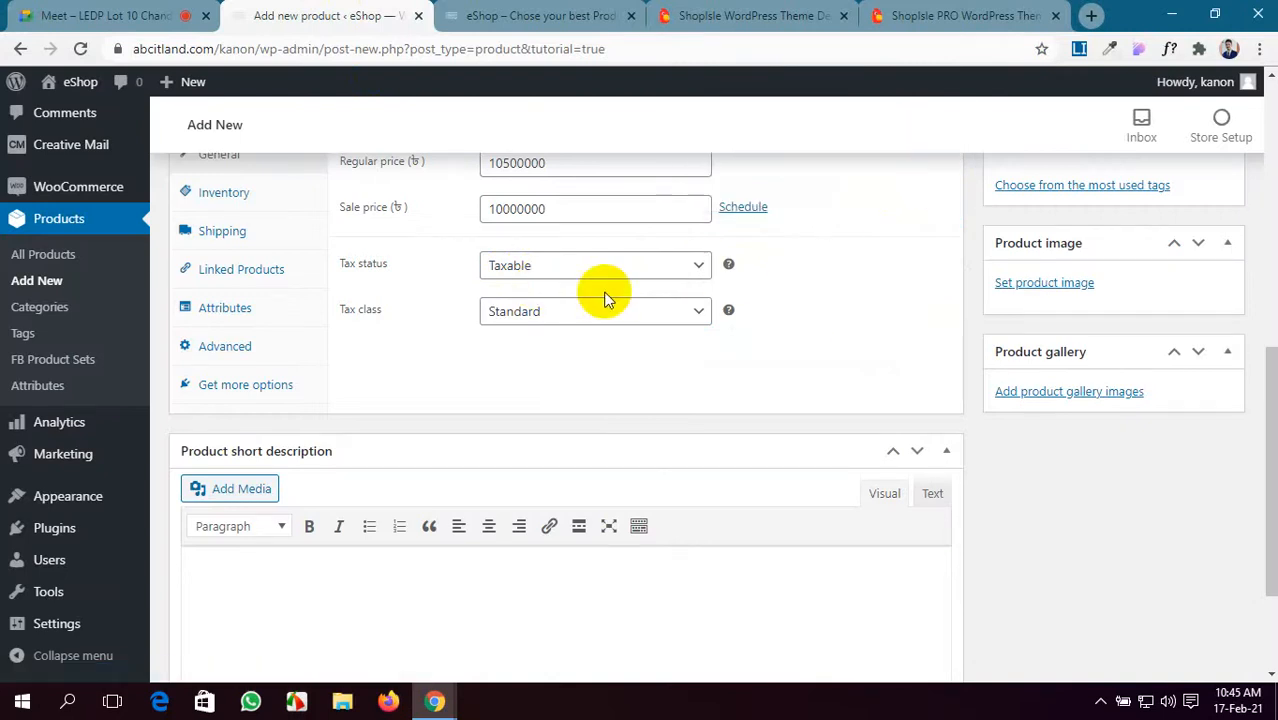
scroll(570, 320, "up", 1)
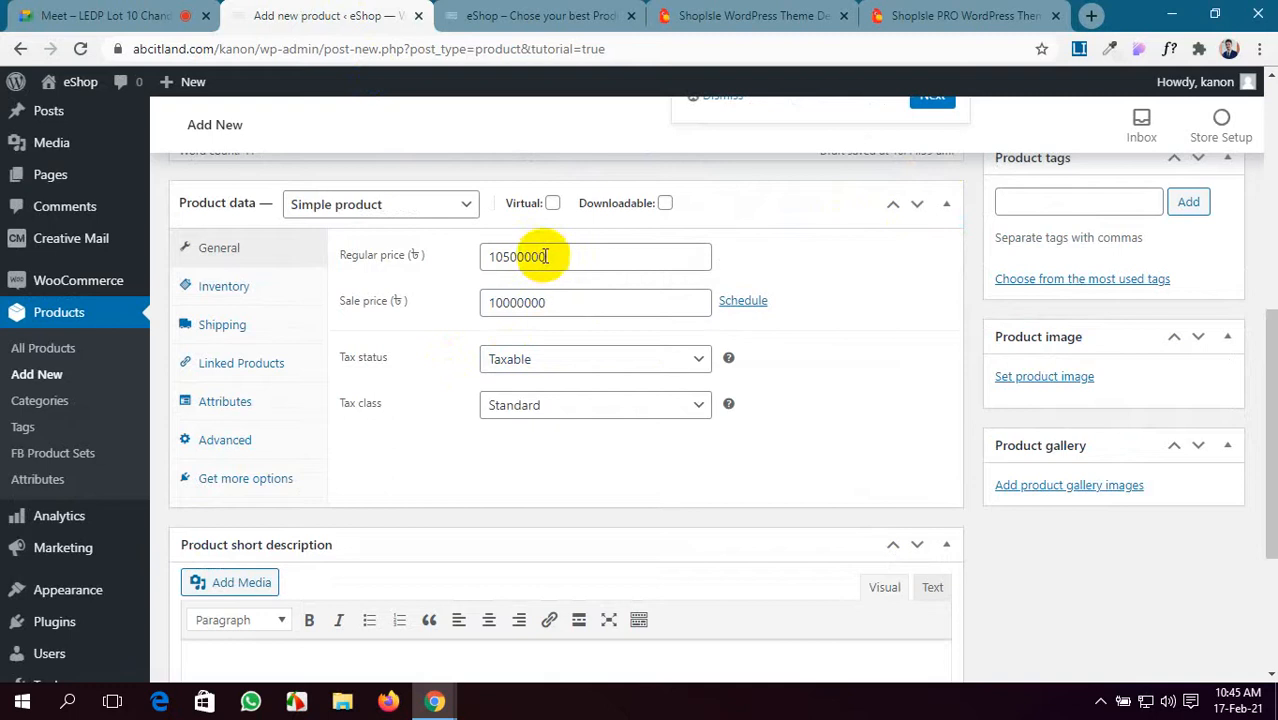
- Schedule the sale price to run from February 17 to February 28, 2021
left_click(740, 304)
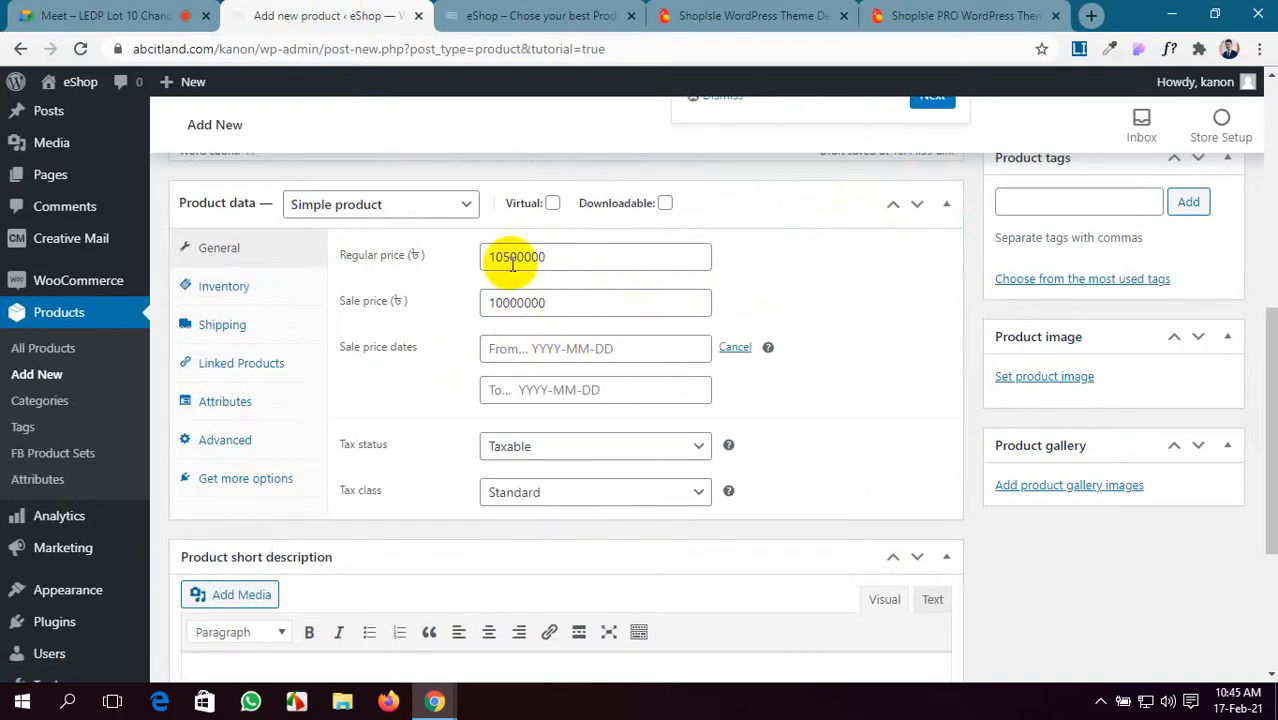
left_click(515, 349)
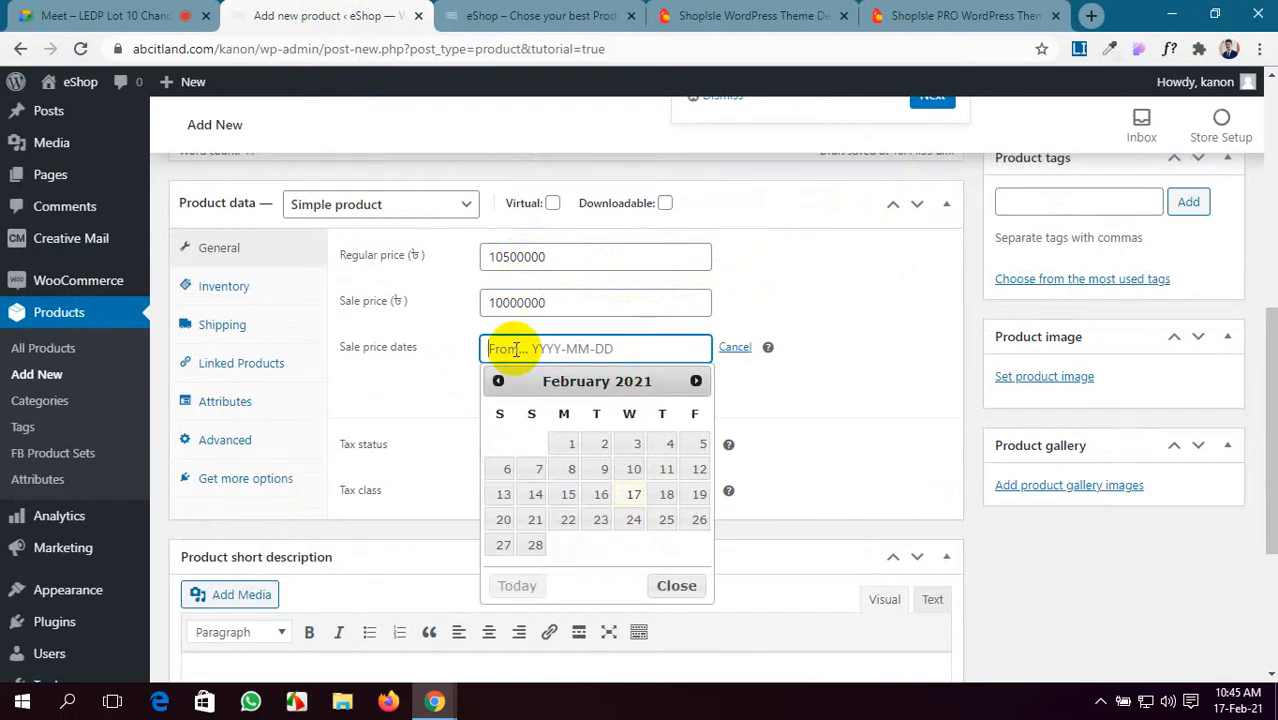
left_click(636, 500)
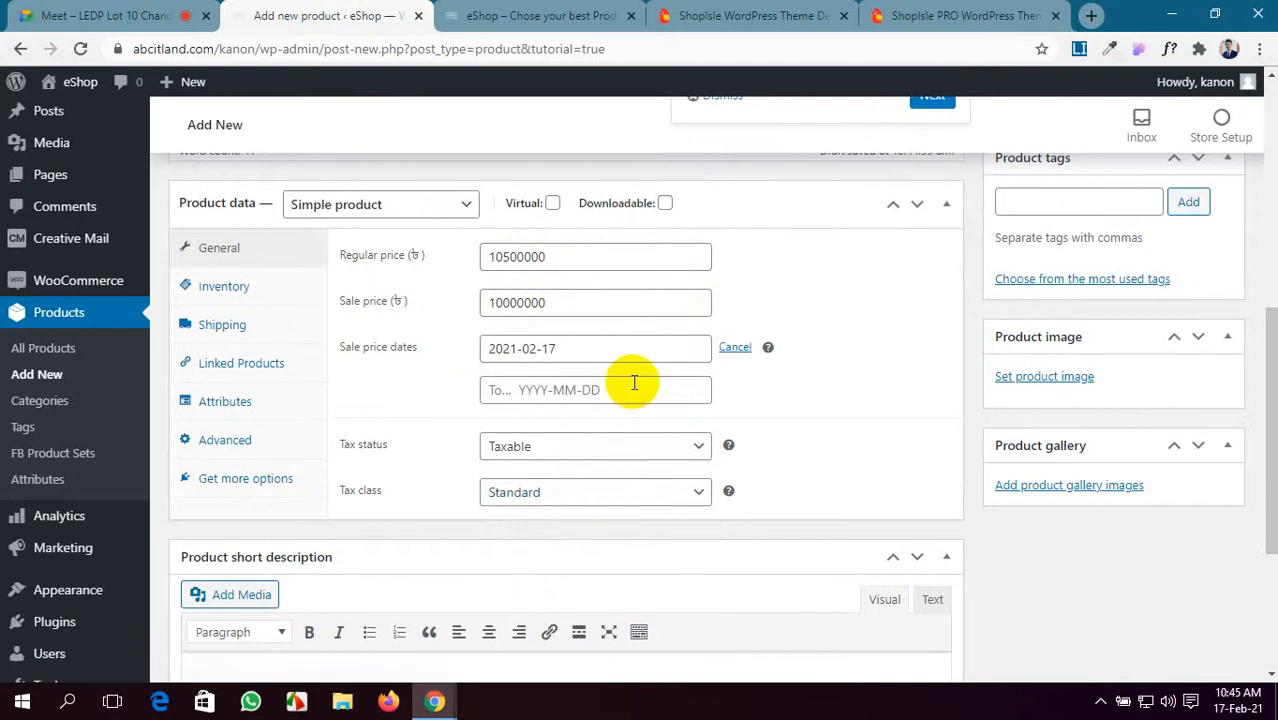
left_click(633, 386)
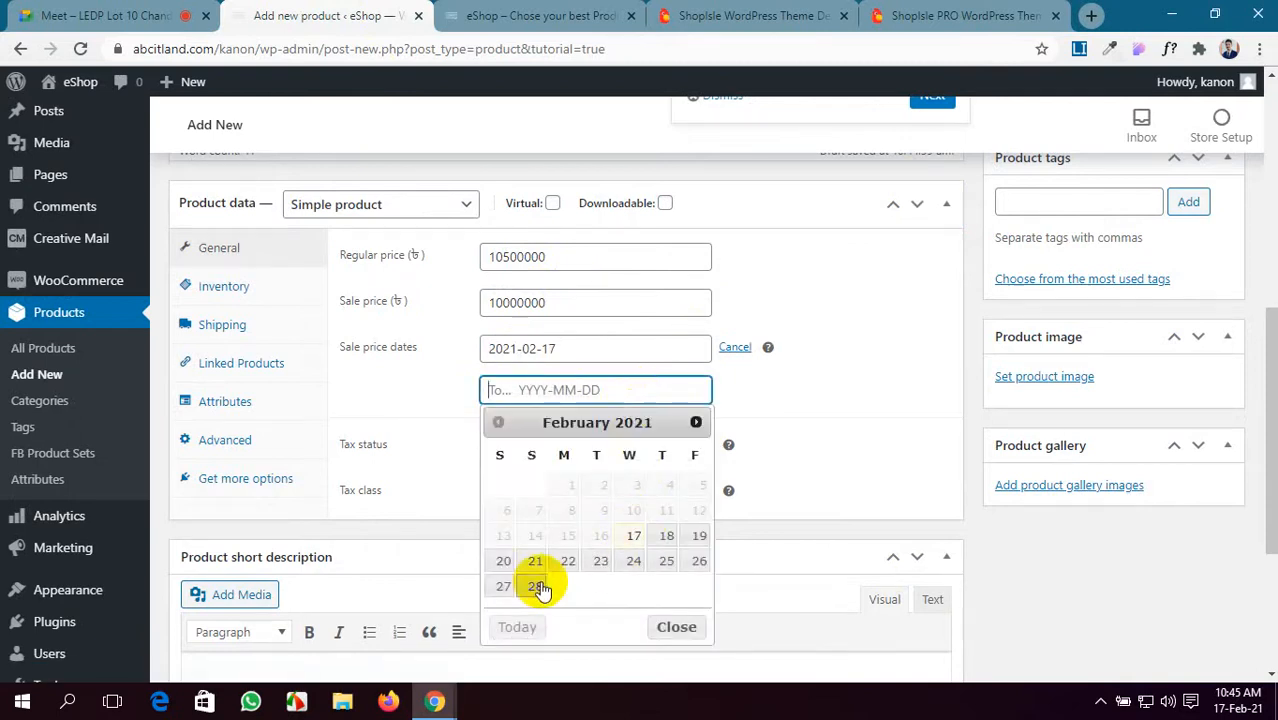
left_click(537, 587)
scroll(633, 385, "down", 1)
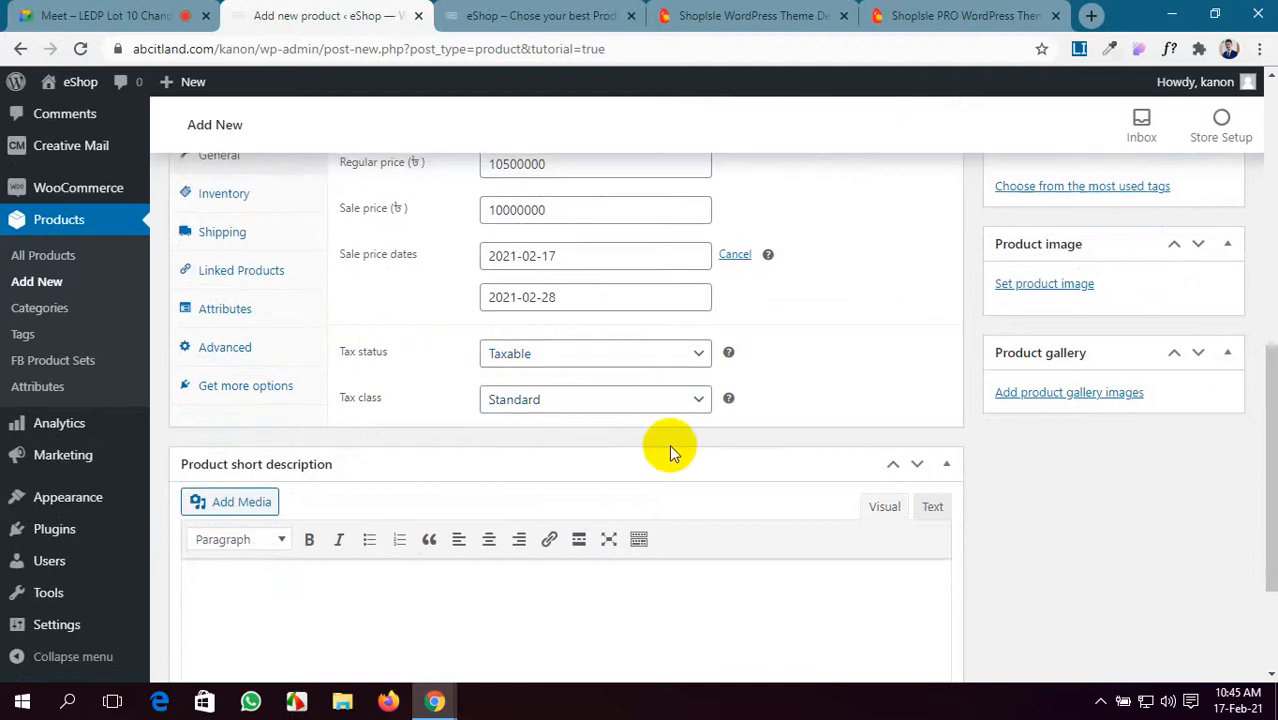
scroll(668, 448, "up", 1)
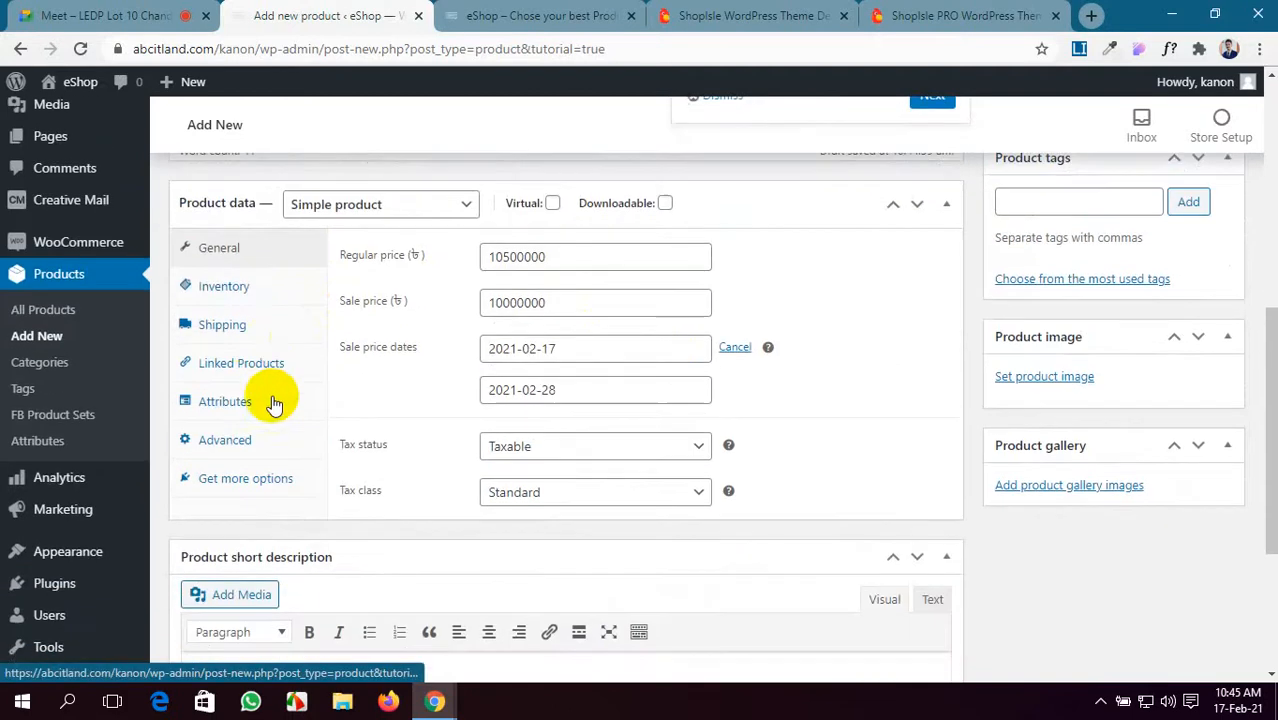
- Review the Shipping settings, leaving the product non-virtual with weight 0 and no shipping class
left_click(252, 330)
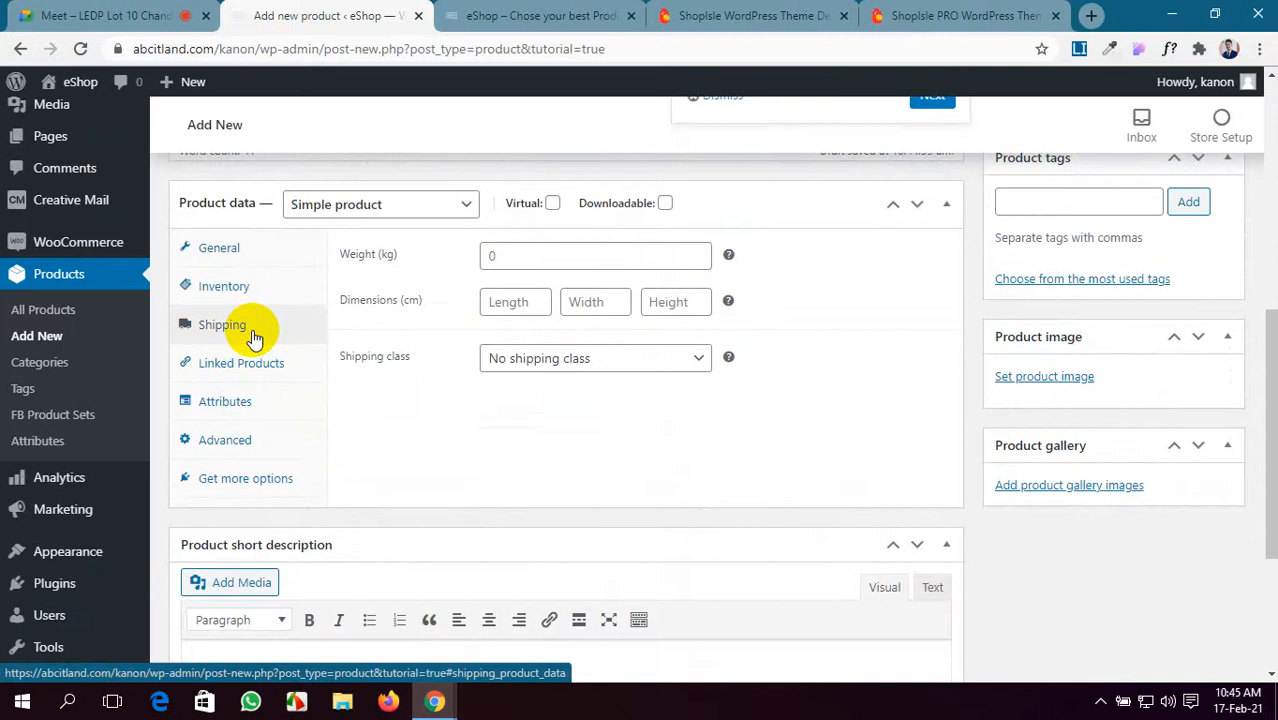
left_click(553, 205)
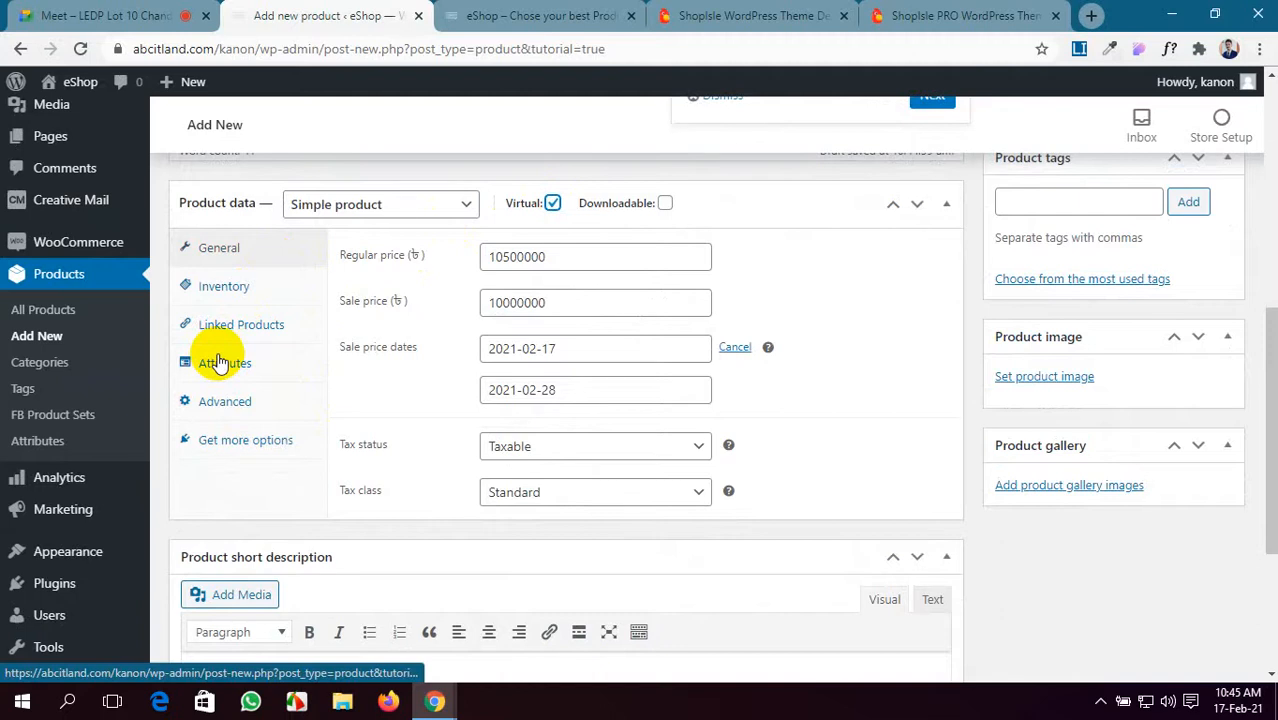
left_click(553, 204)
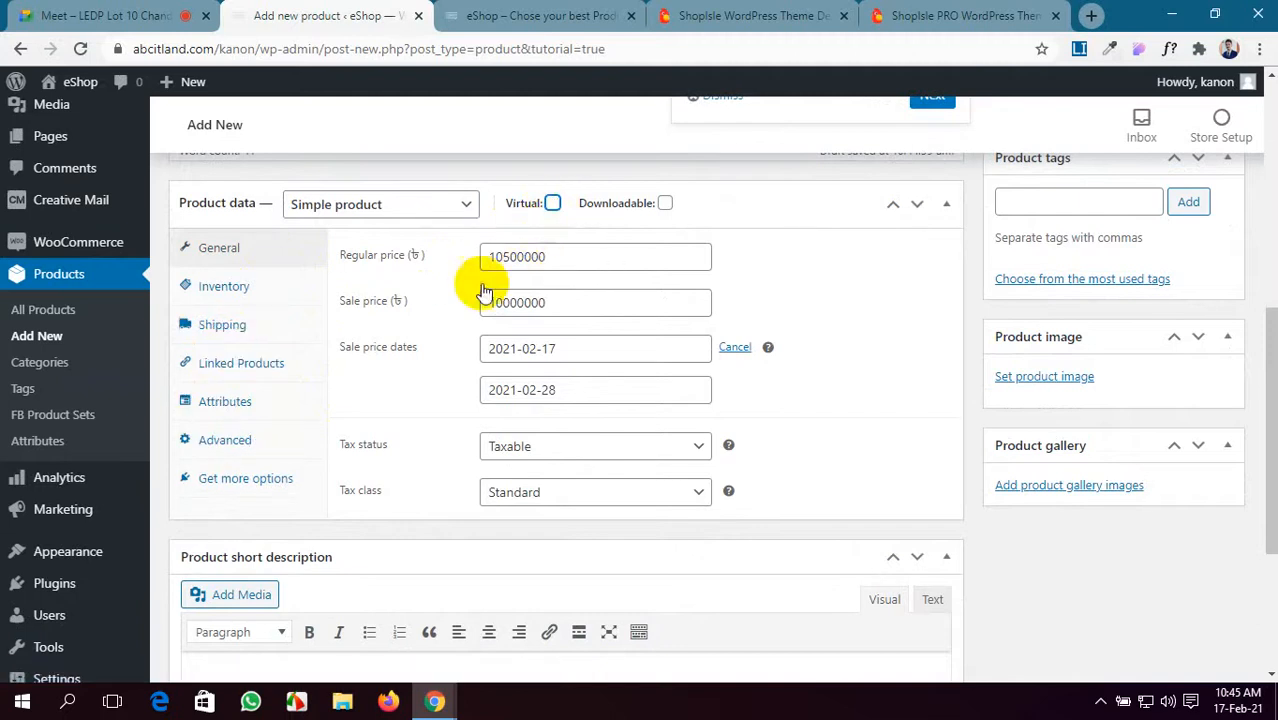
left_click(257, 323)
left_click(537, 253)
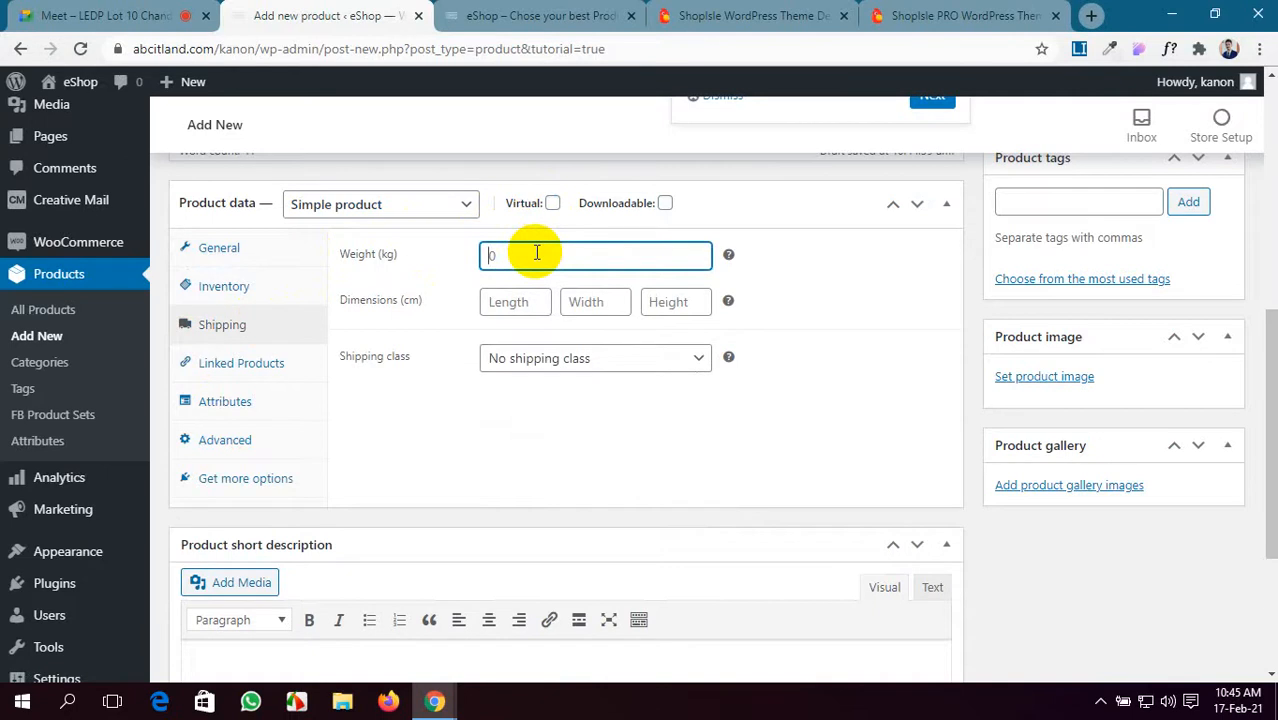
left_click(635, 365)
left_click(622, 379)
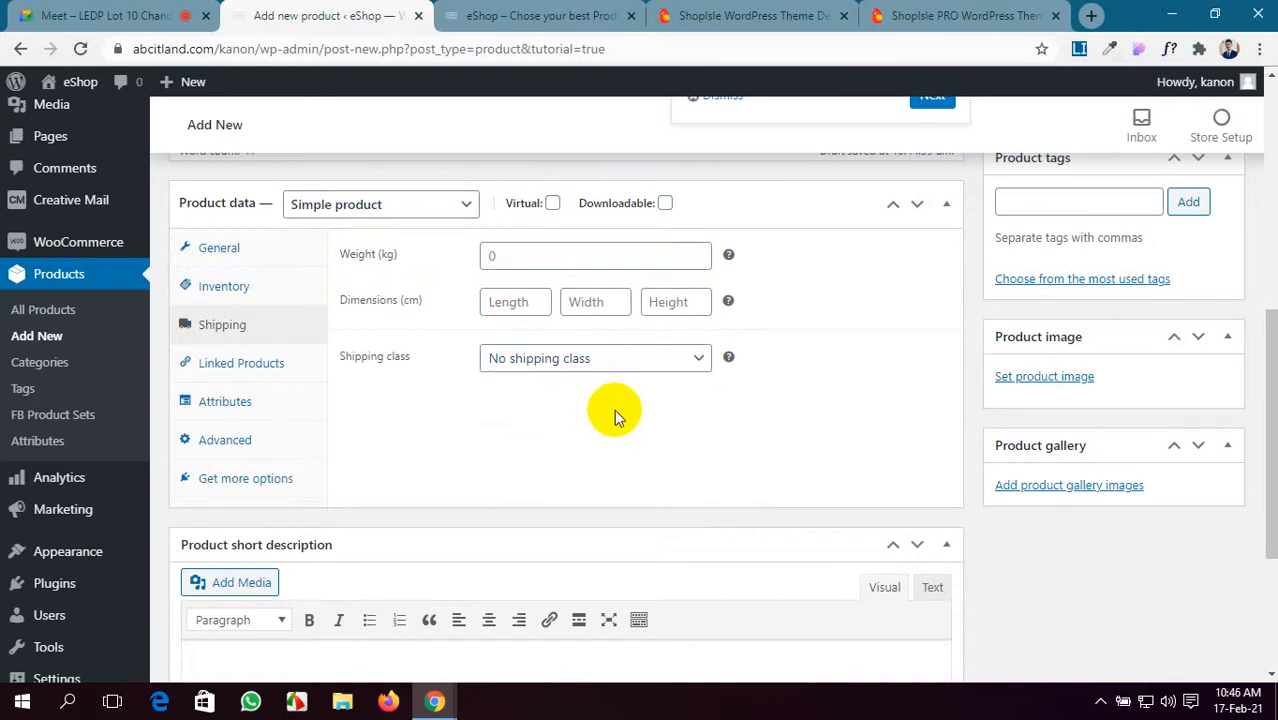
scroll(614, 409, "down", 2)
- Generate a ten-sentence lorem ipsum paragraph in the extension and select it for copying
left_click(925, 12)
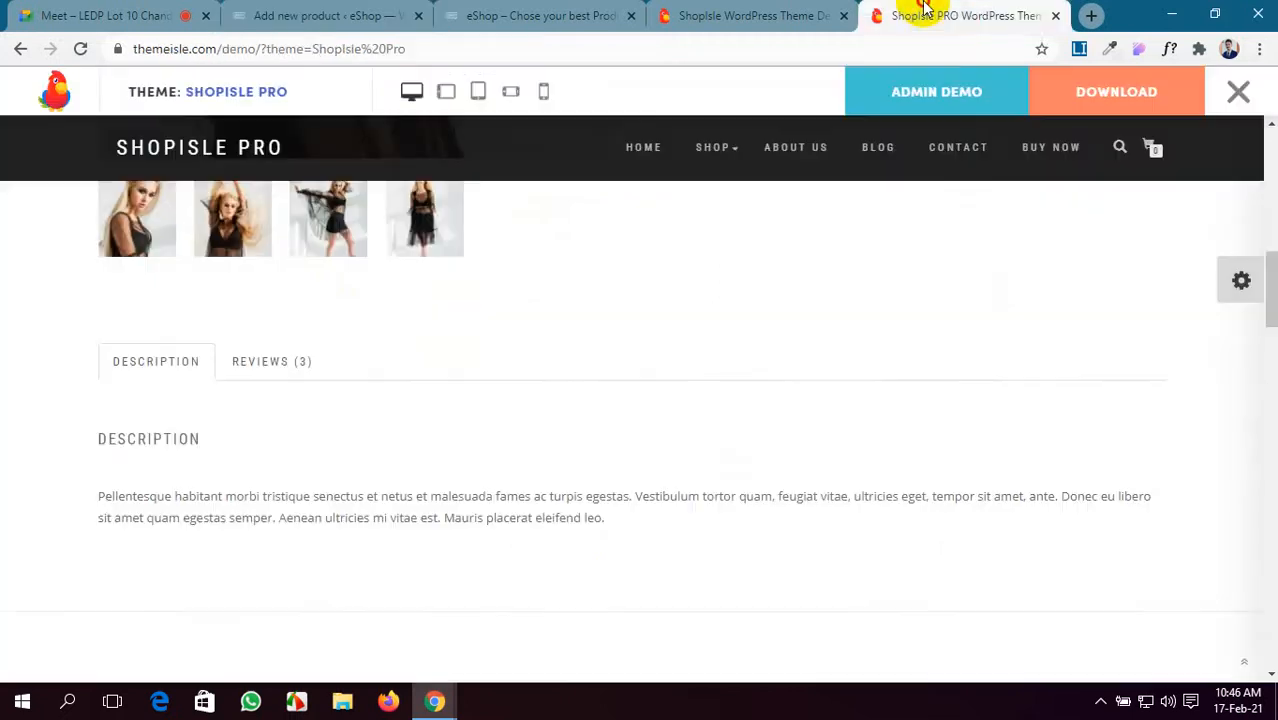
left_click(1081, 49)
left_click(866, 96)
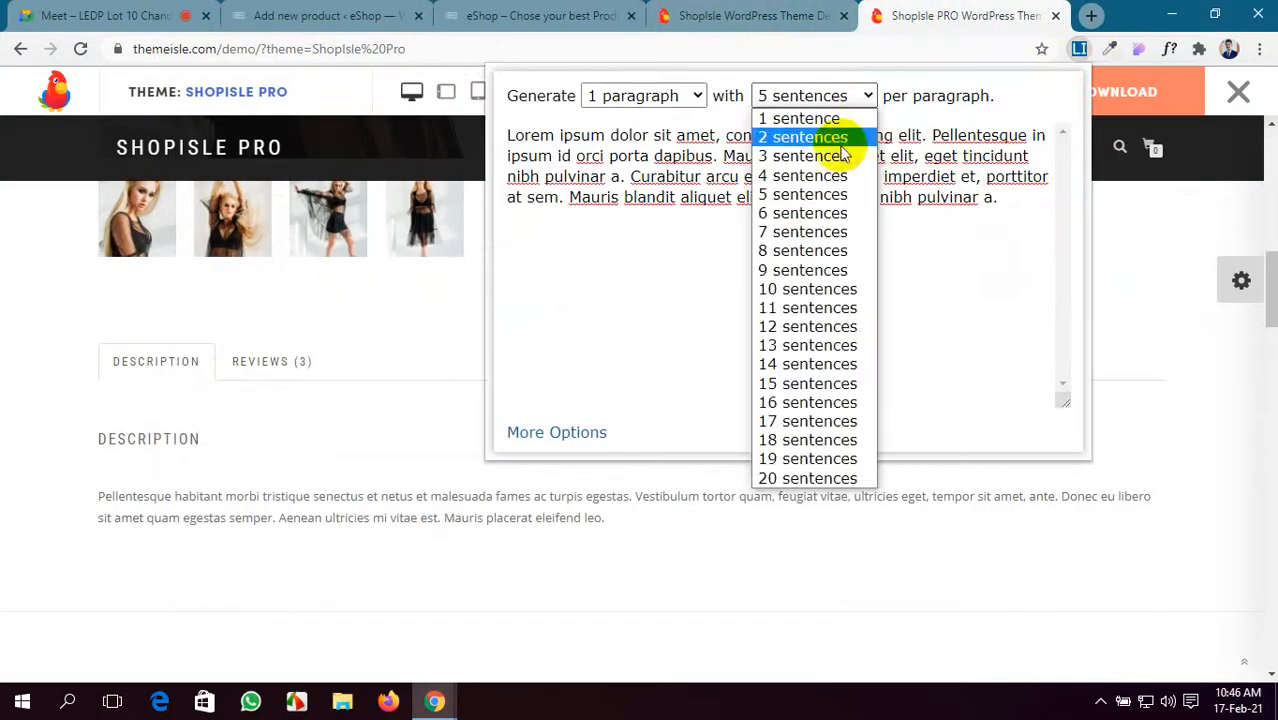
left_click(800, 289)
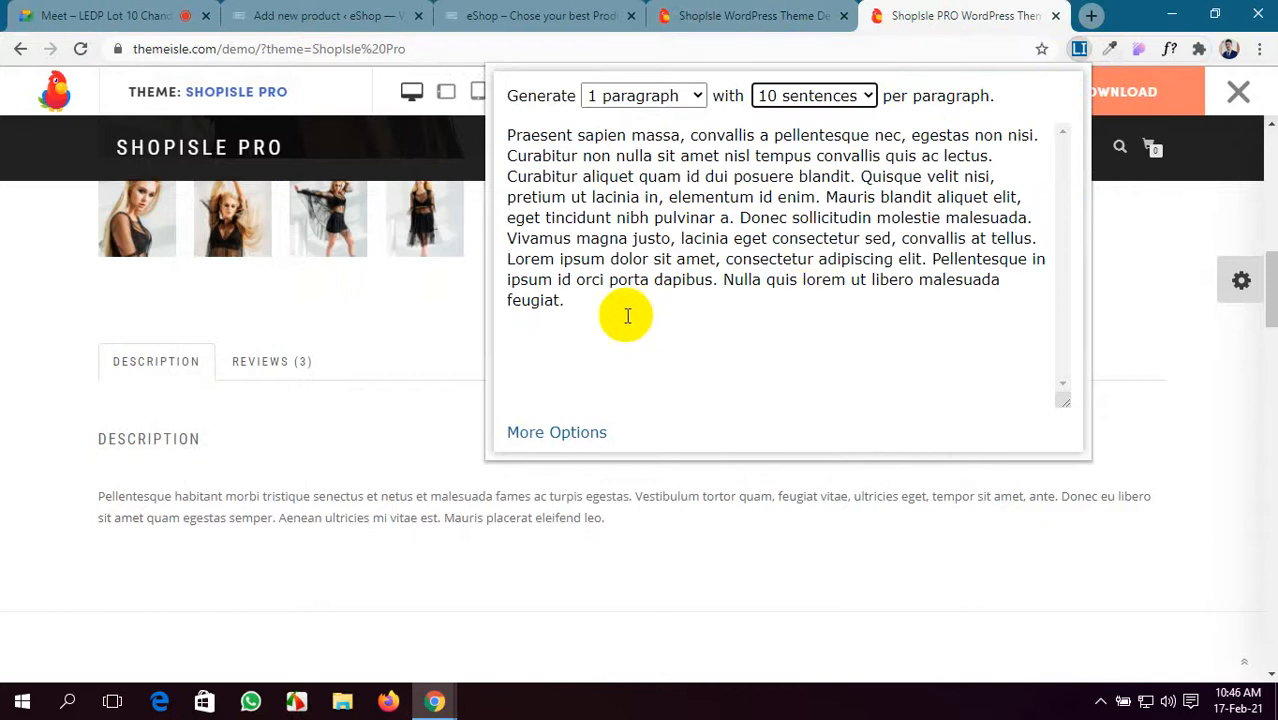
left_click_drag(590, 312, 500, 137)
key("ctrl+c")
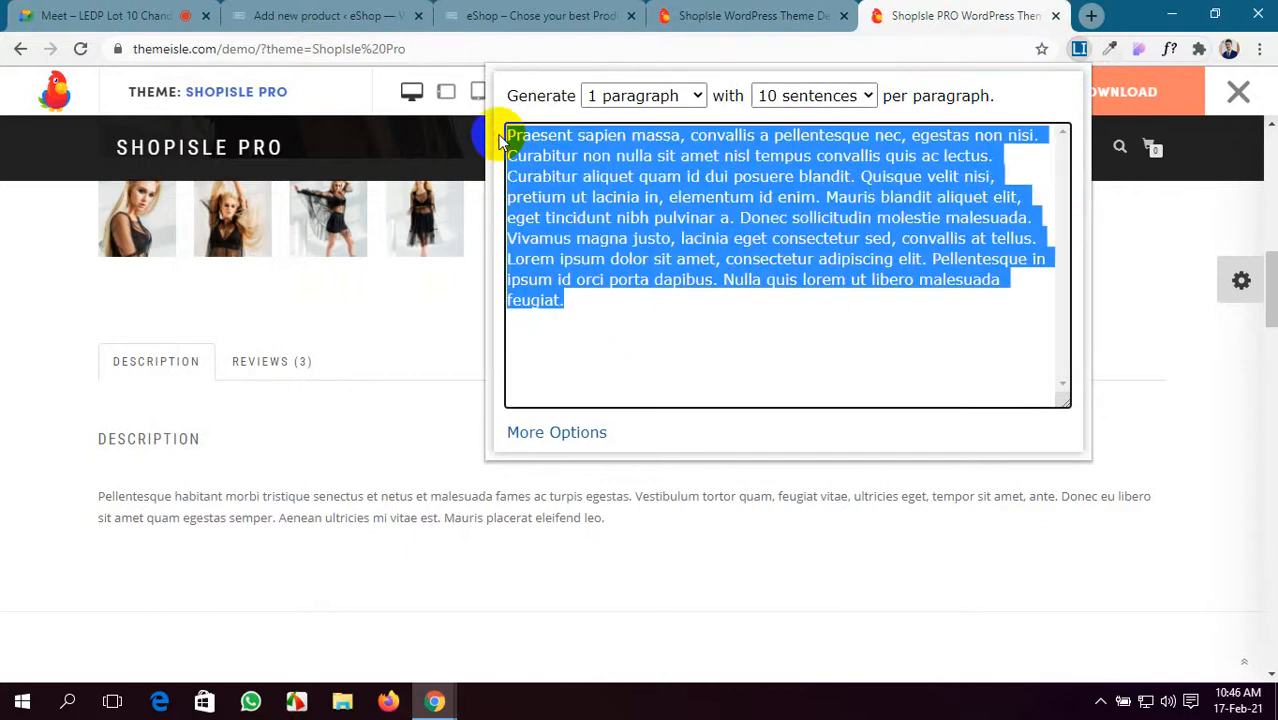
left_click(501, 9)
left_click(762, 9)
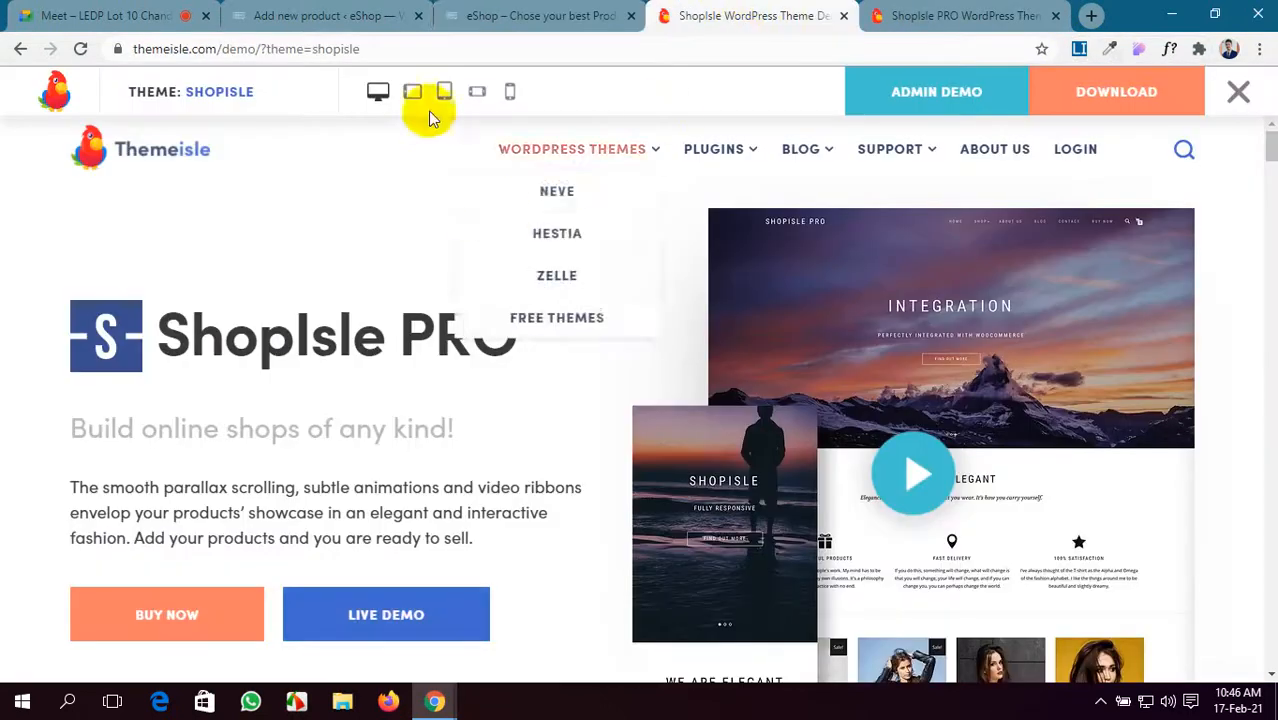
- Replace the product description with the ten-sentence lorem ipsum paragraph
left_click(330, 14)
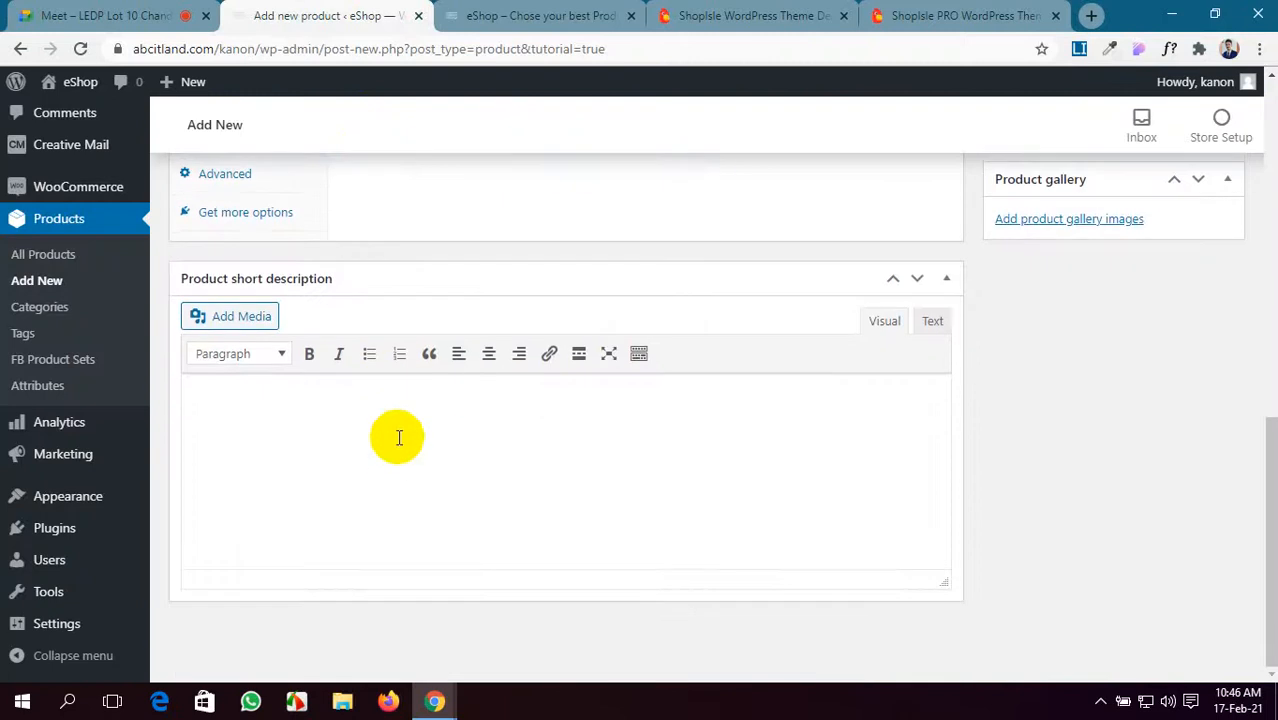
scroll(380, 450, "up", 15)
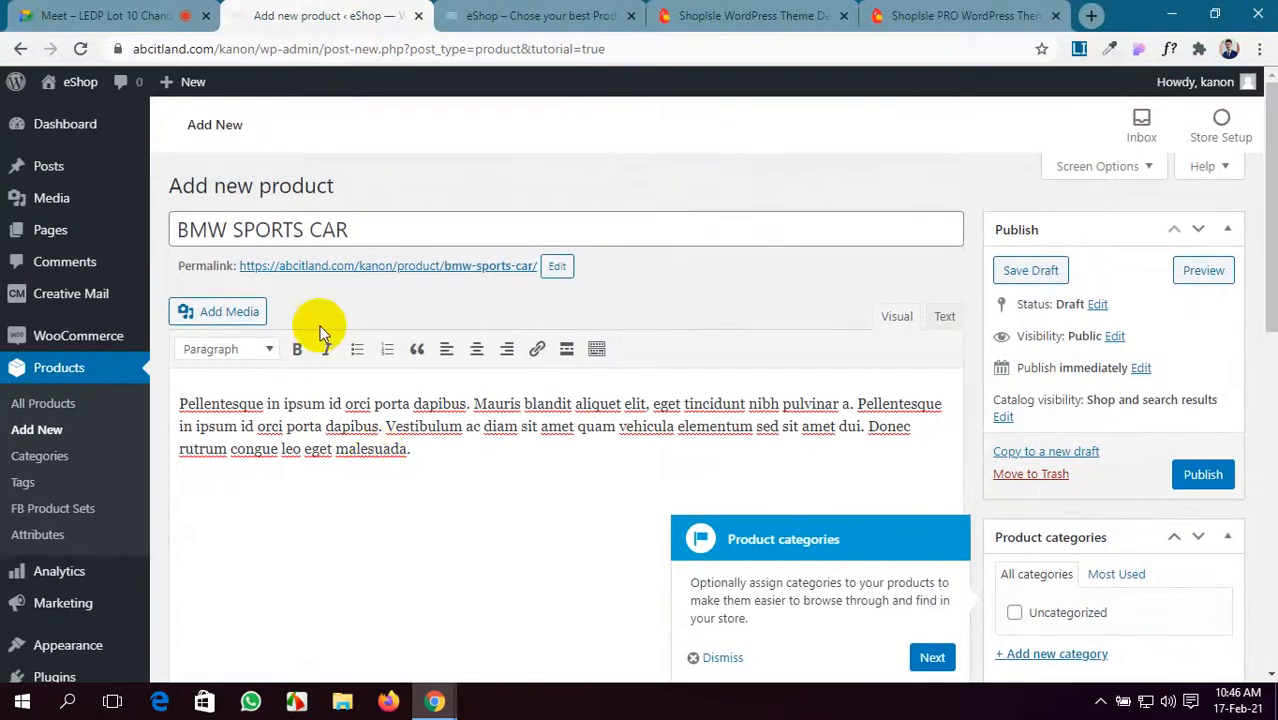
left_click(57, 13)
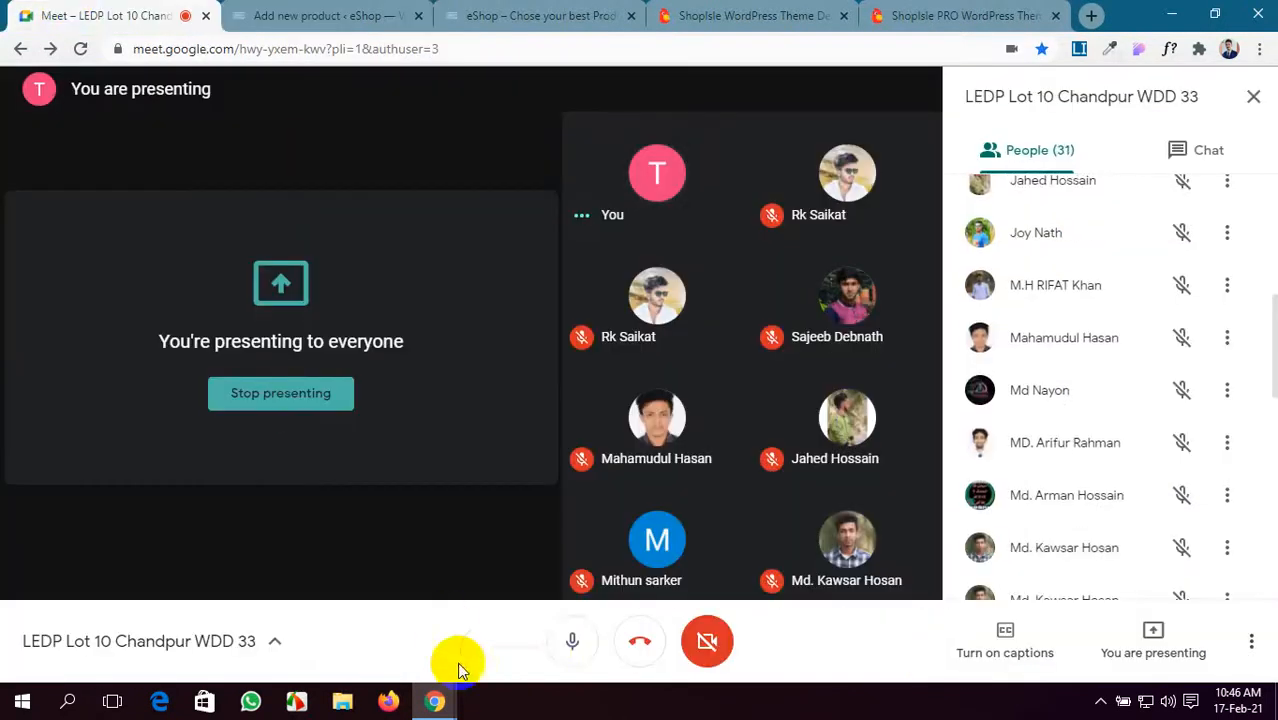
left_click(572, 641)
left_click(572, 641)
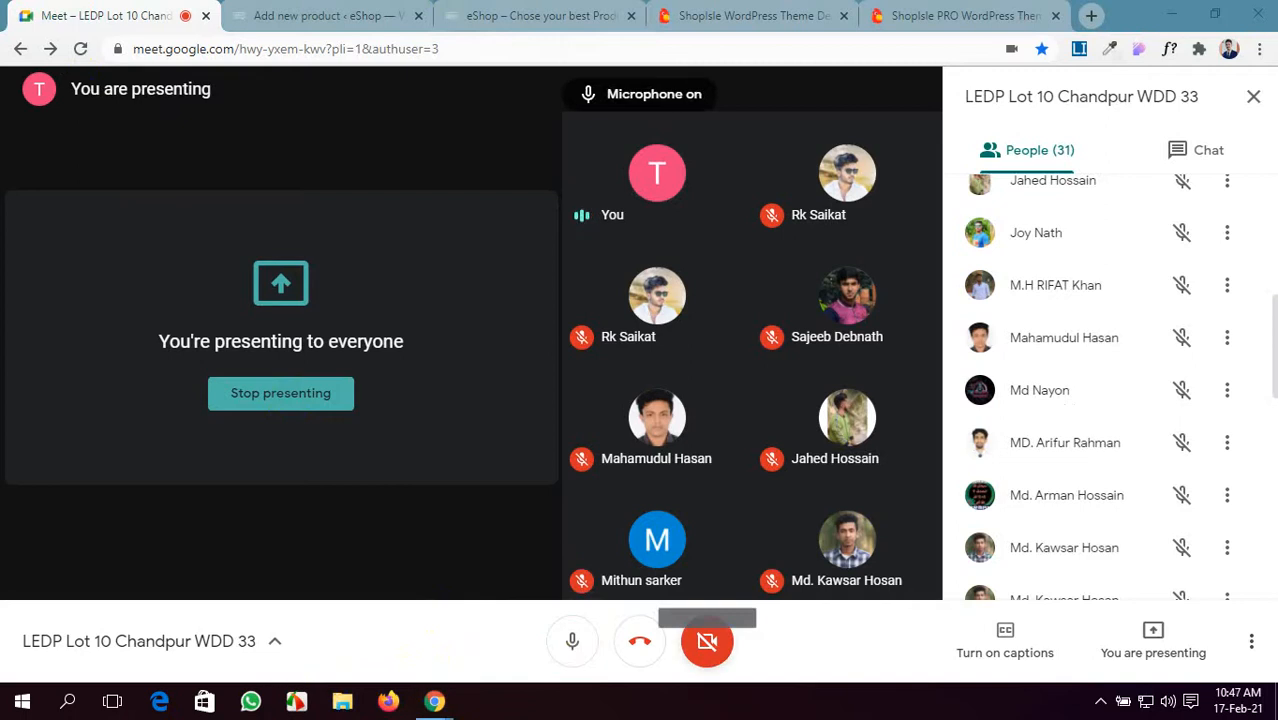
left_click(460, 12)
left_click(407, 12)
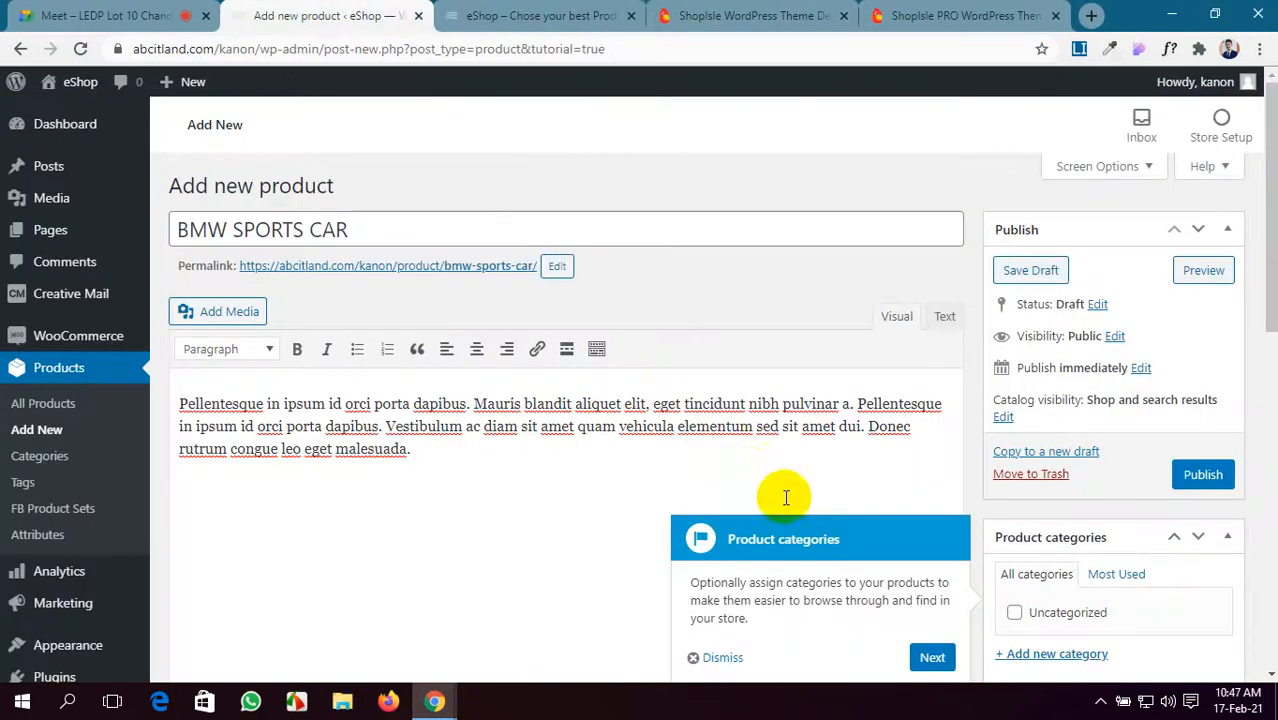
left_click_drag(417, 449, 180, 398)
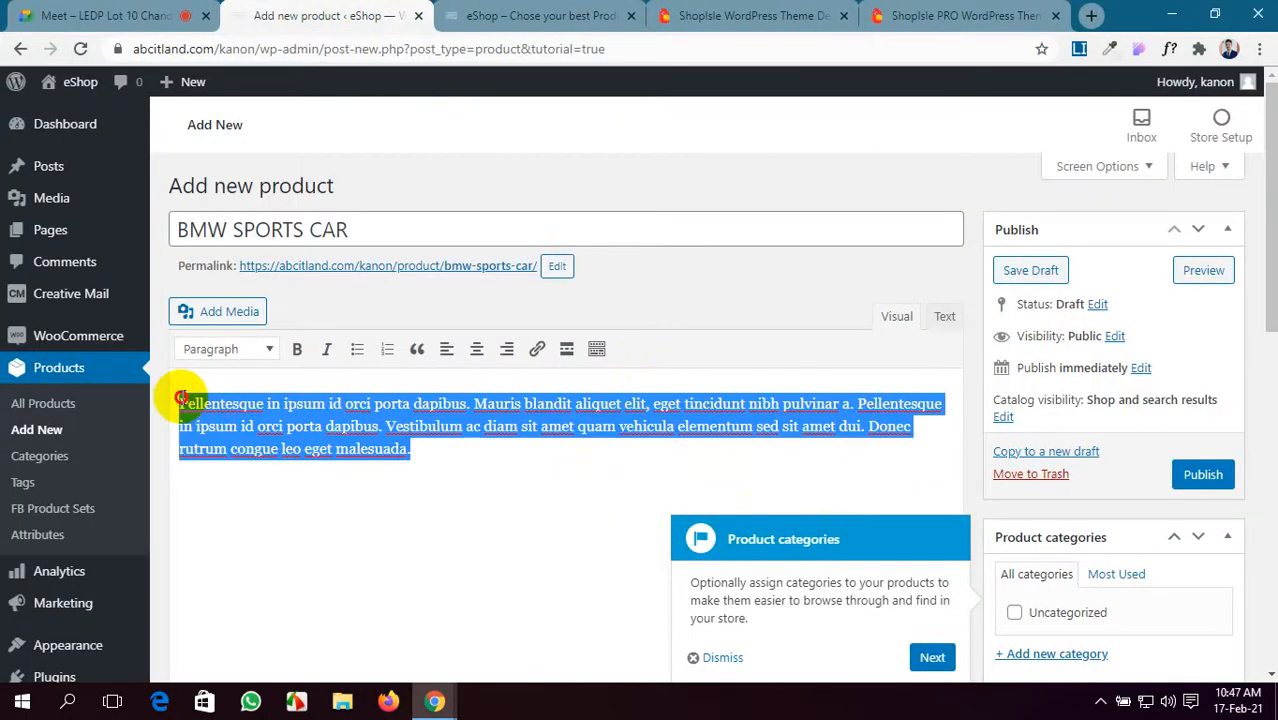
key("ctrl+v")
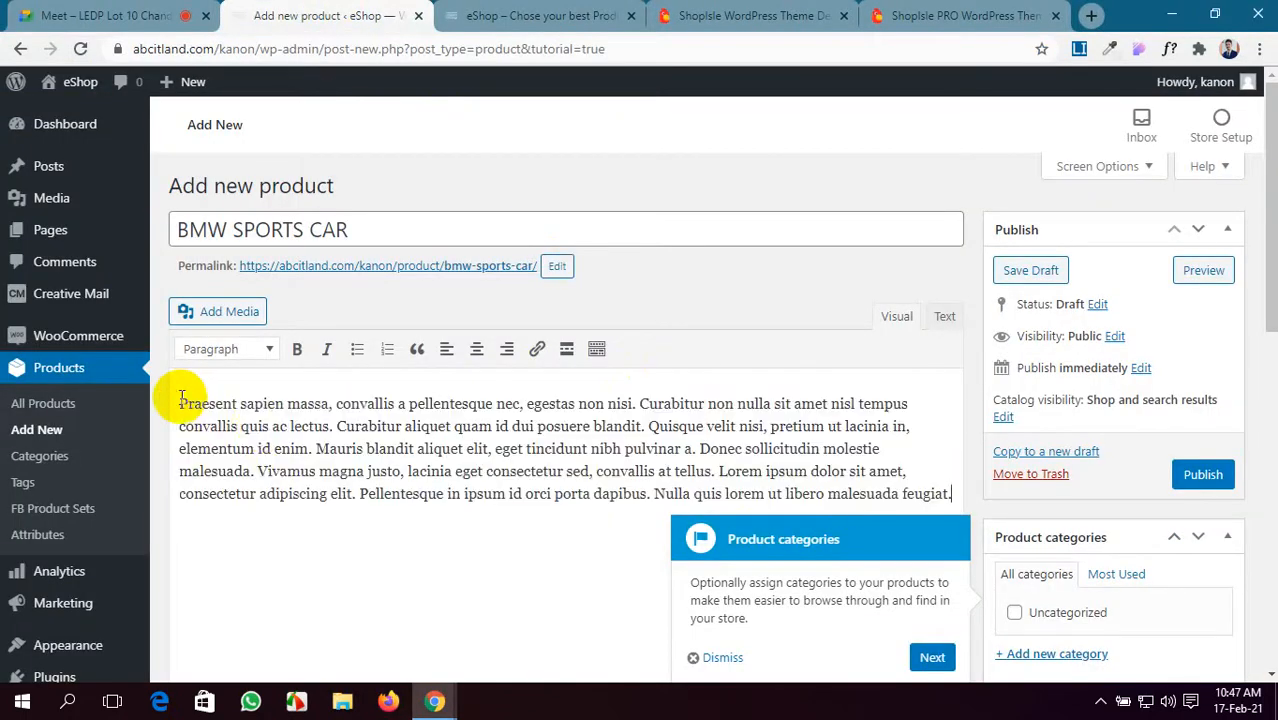
- Copy the description's opening sentences into the Product short description
left_click_drag(312, 447, 183, 395)
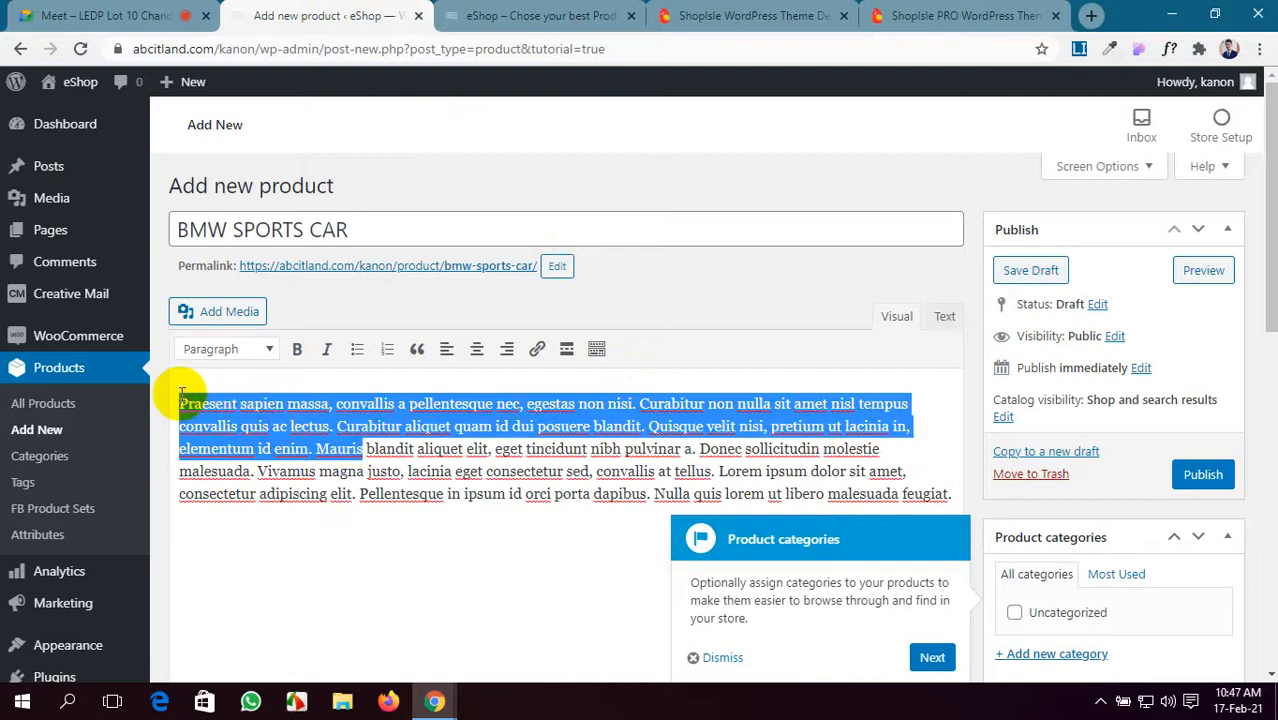
left_click(930, 657)
scroll(680, 470, "down", 5)
scroll(709, 361, "down", 4)
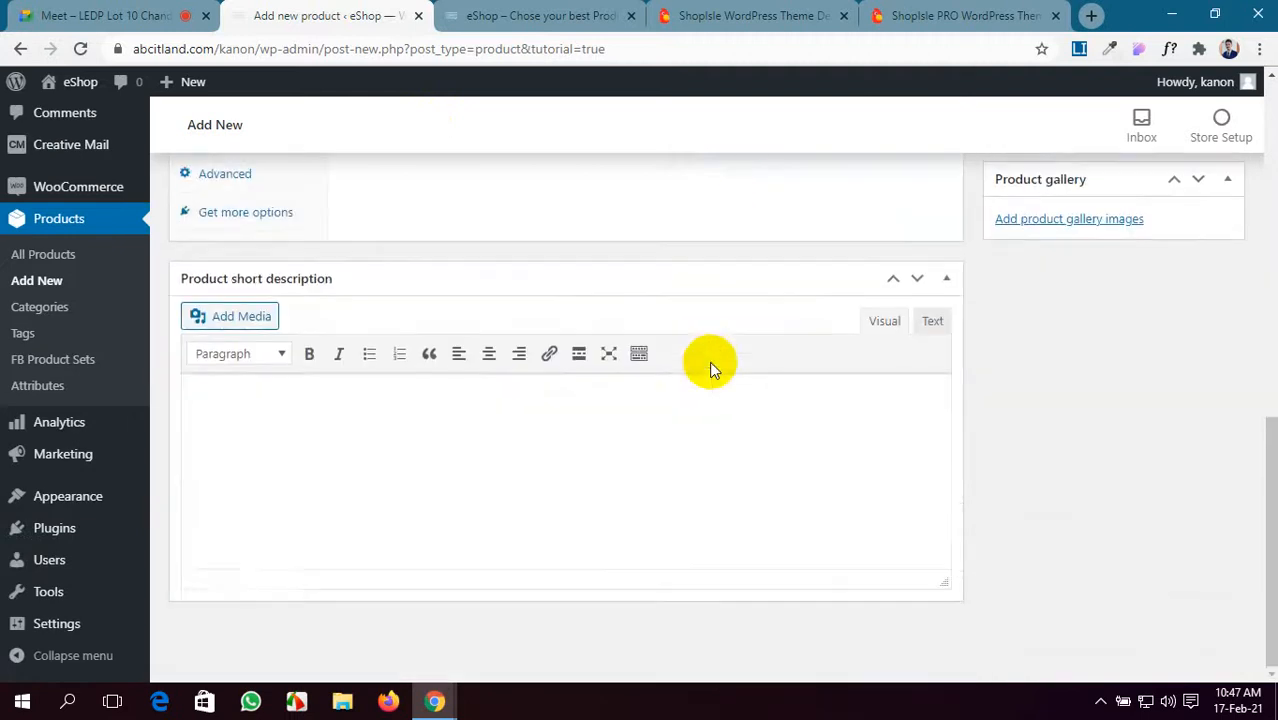
left_click(697, 439)
key("ctrl+v")
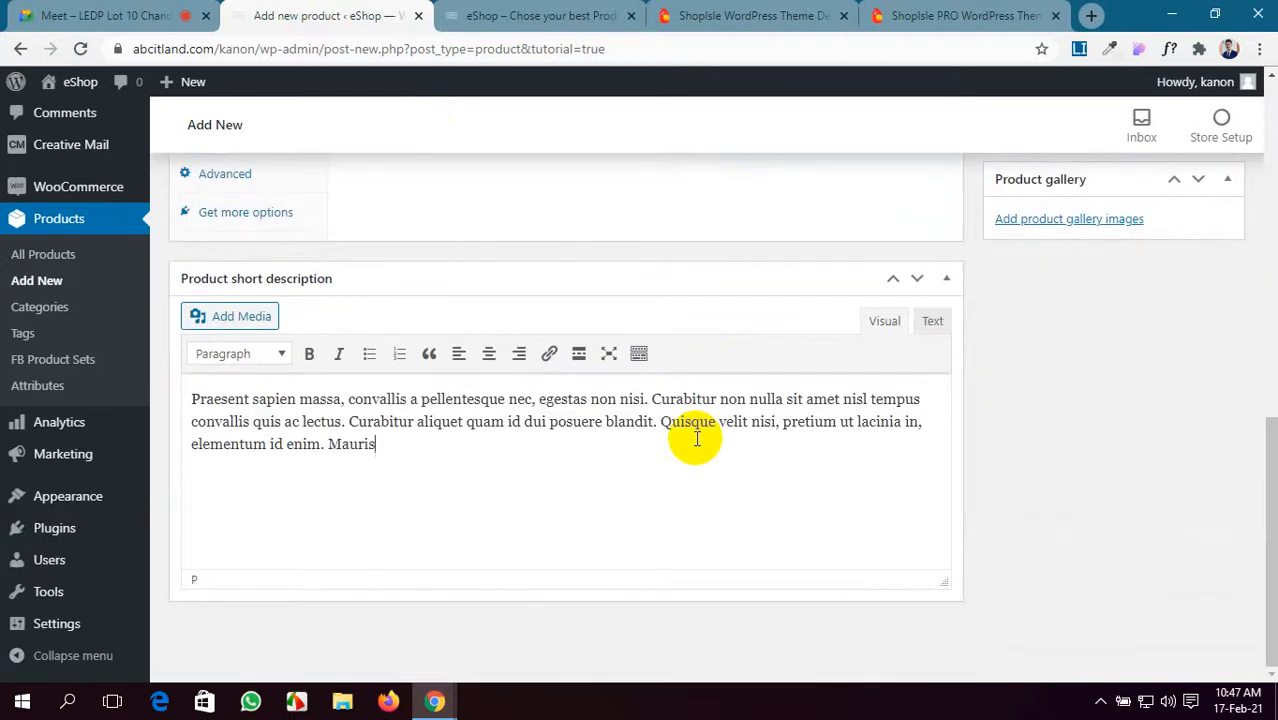
scroll(697, 443, "down", 2)
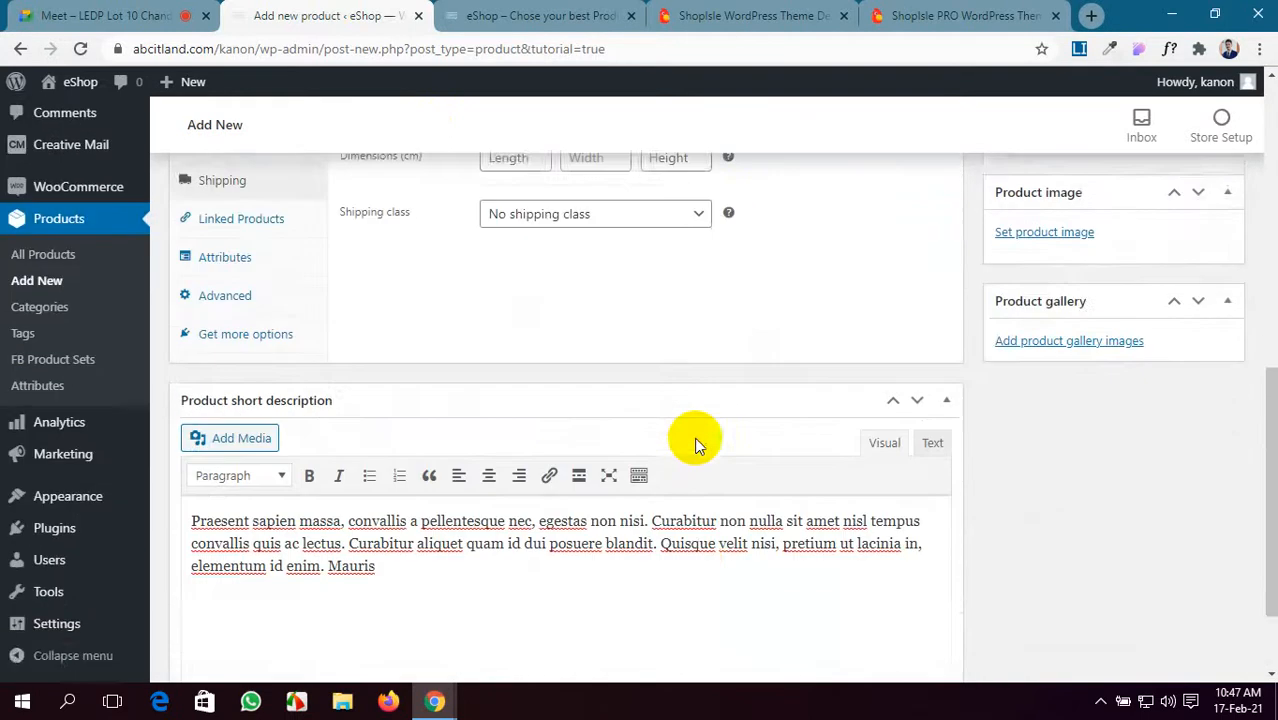
scroll(697, 443, "up", 6)
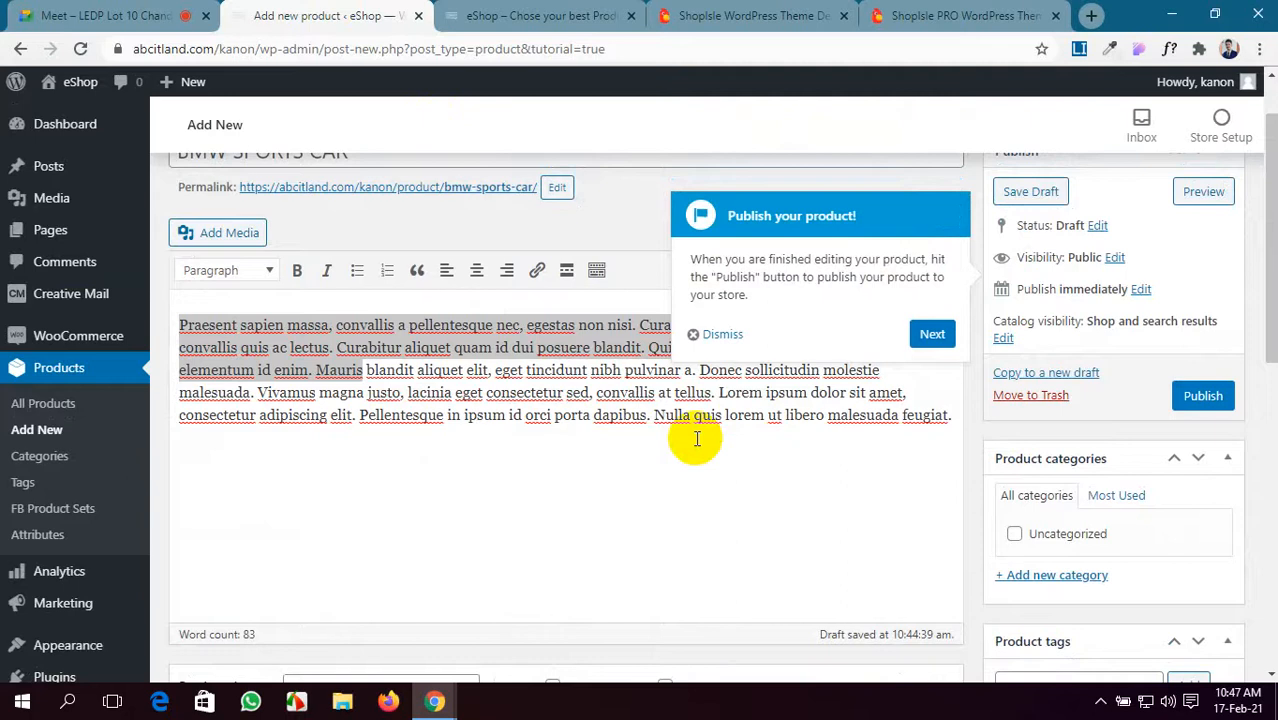
- Dismiss the tour tip and add a new 'Sports Car' product category, ticked for this product
left_click(947, 336)
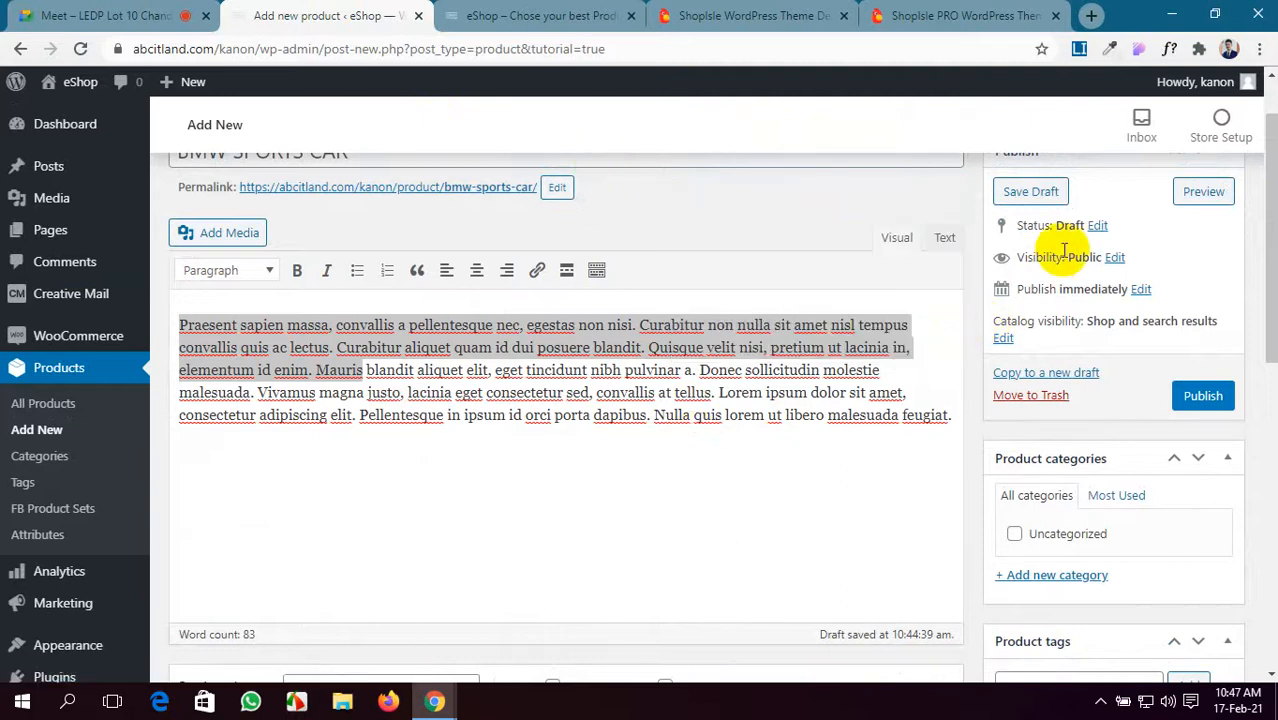
scroll(1066, 250, "up", 1)
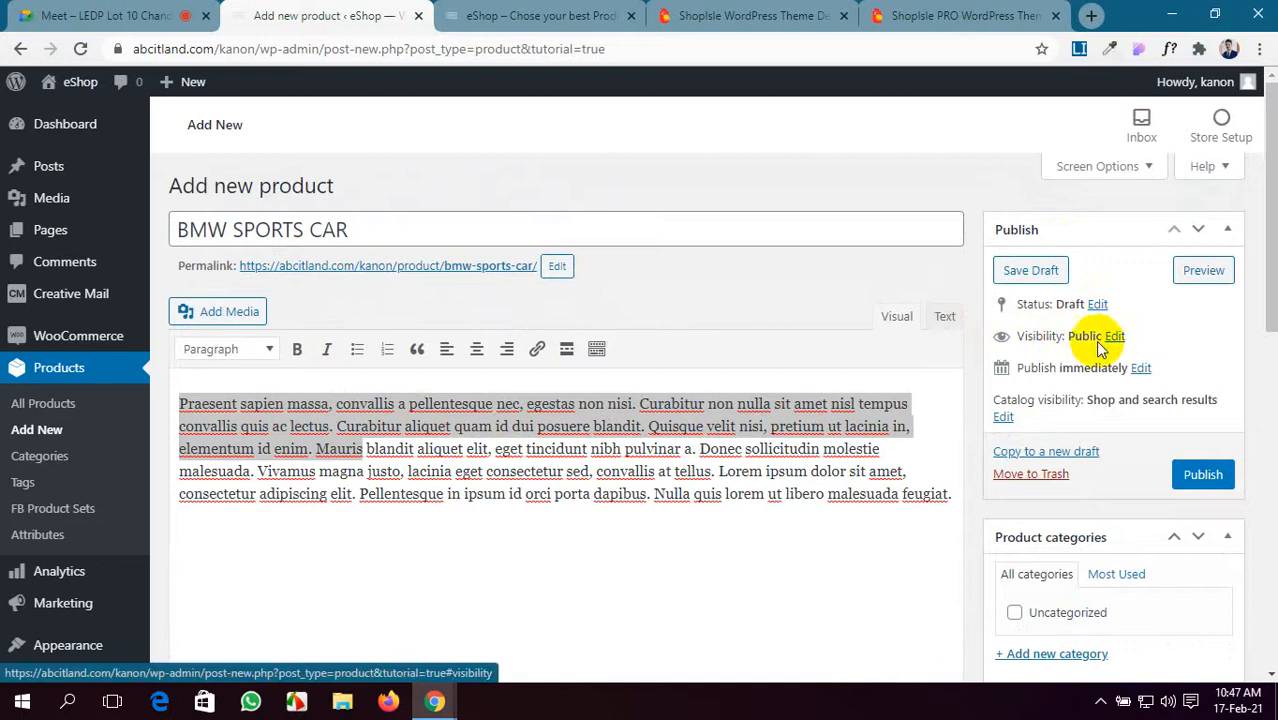
scroll(1090, 352, "down", 1)
scroll(1097, 350, "down", 1)
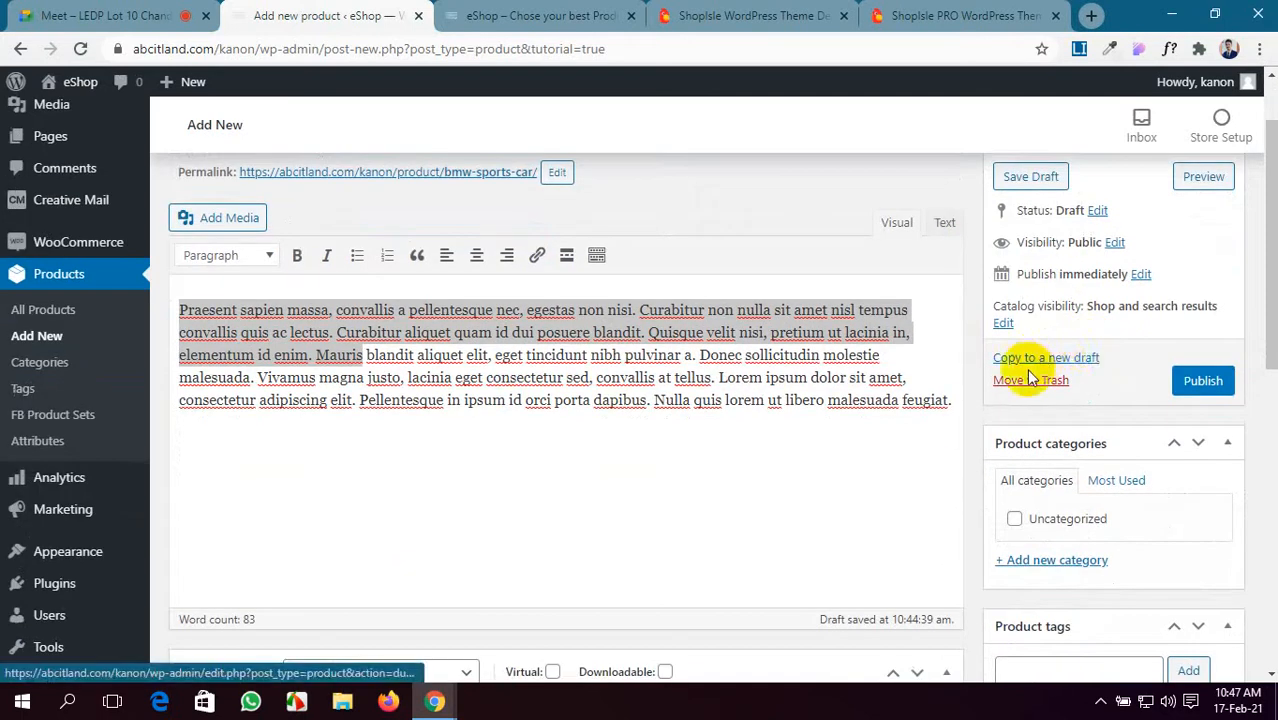
scroll(1143, 390, "down", 2)
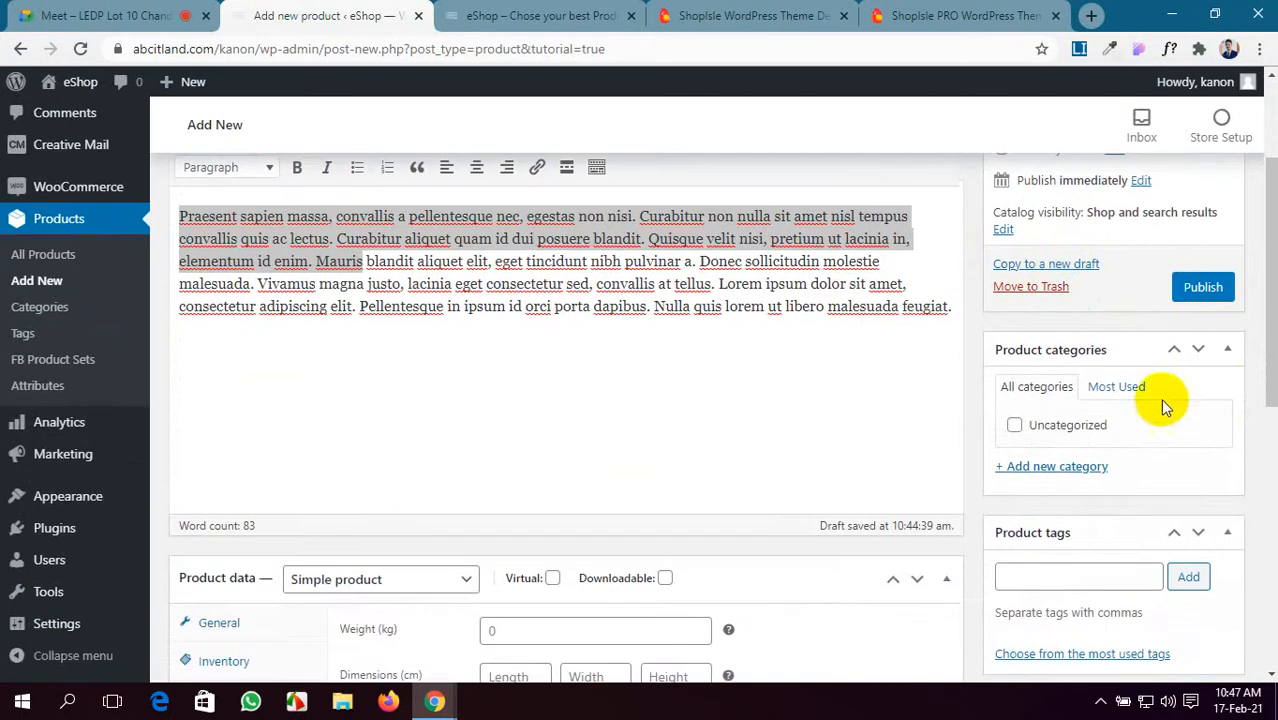
left_click(1046, 468)
left_click(1051, 512)
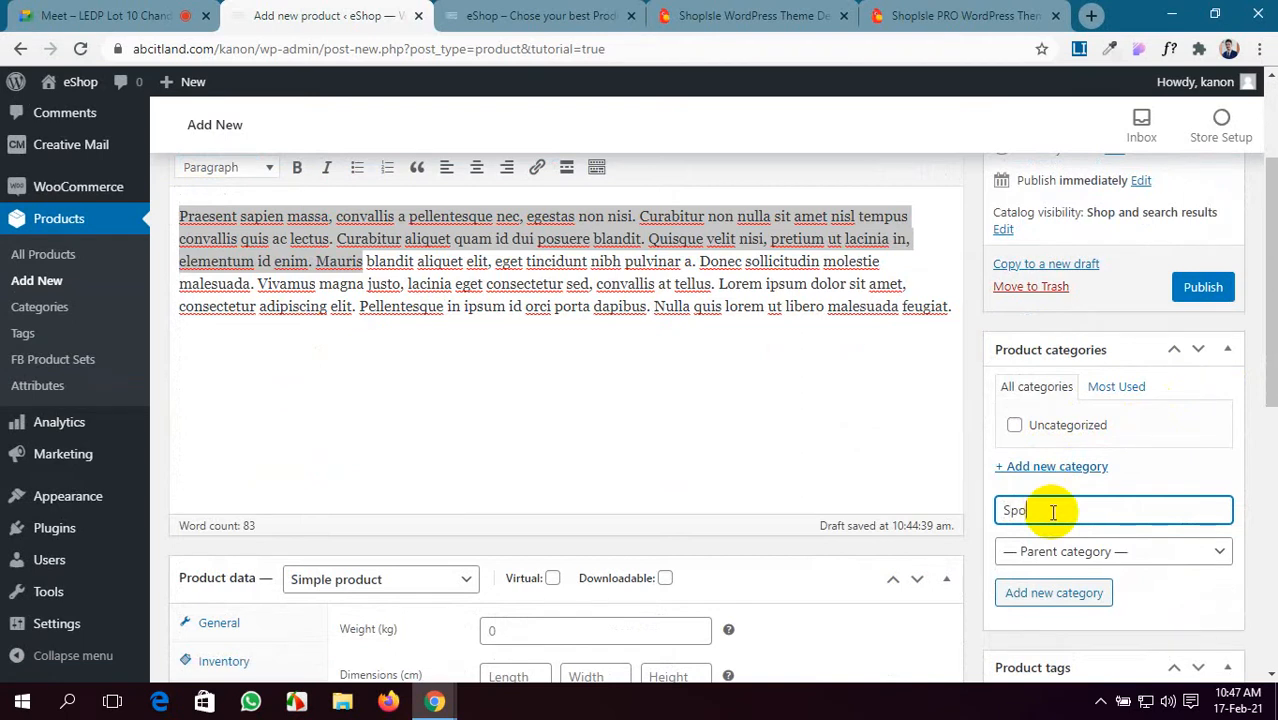
type("Sports Car")
key("Return")
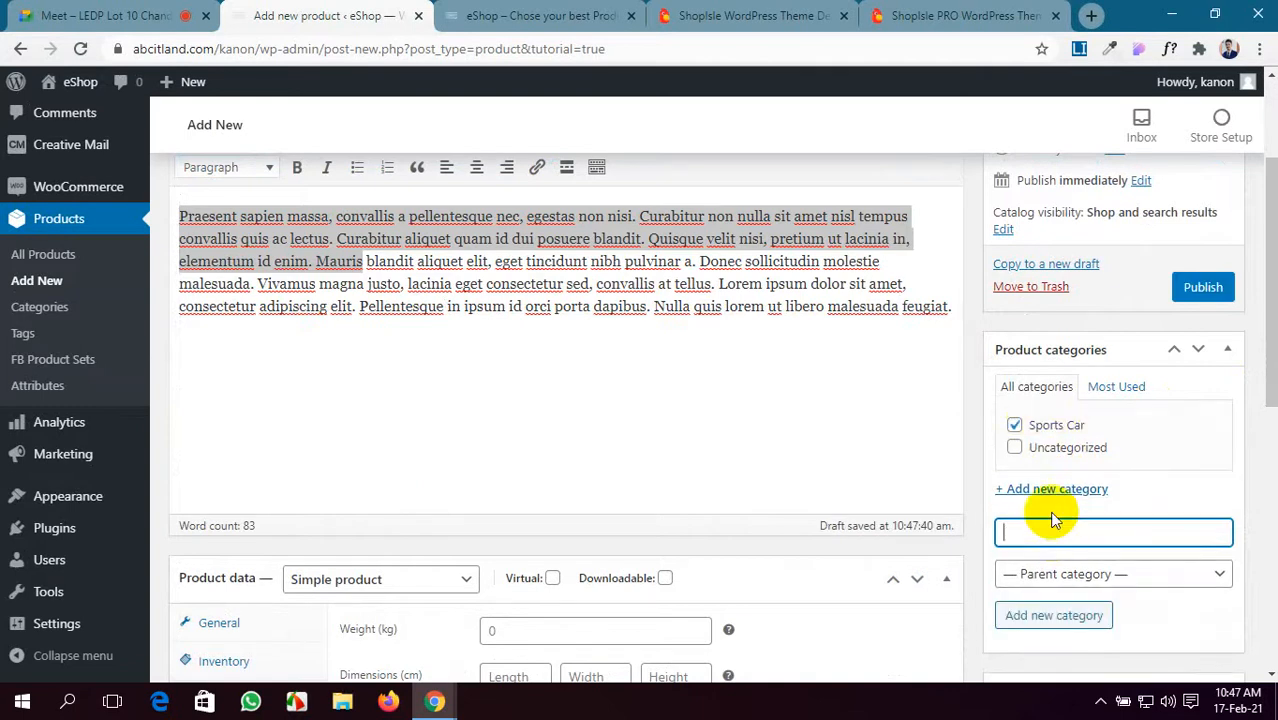
scroll(1075, 500, "down", 1)
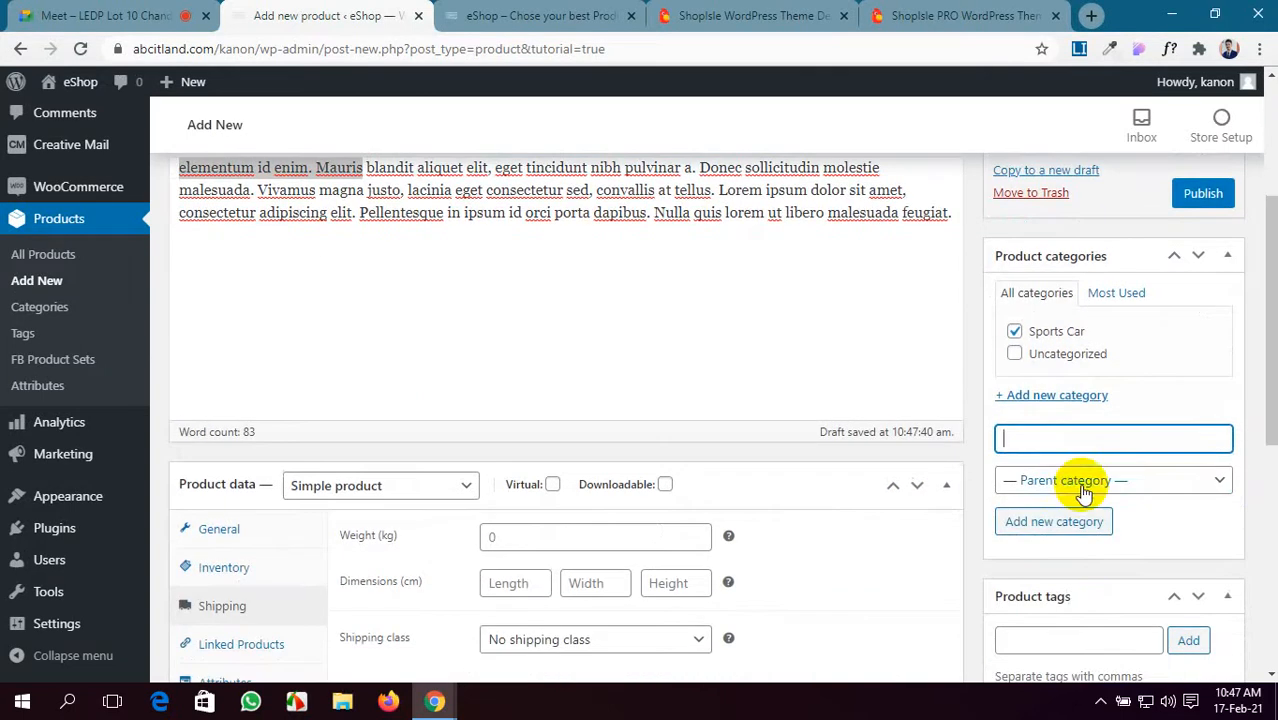
scroll(1090, 483, "down", 1)
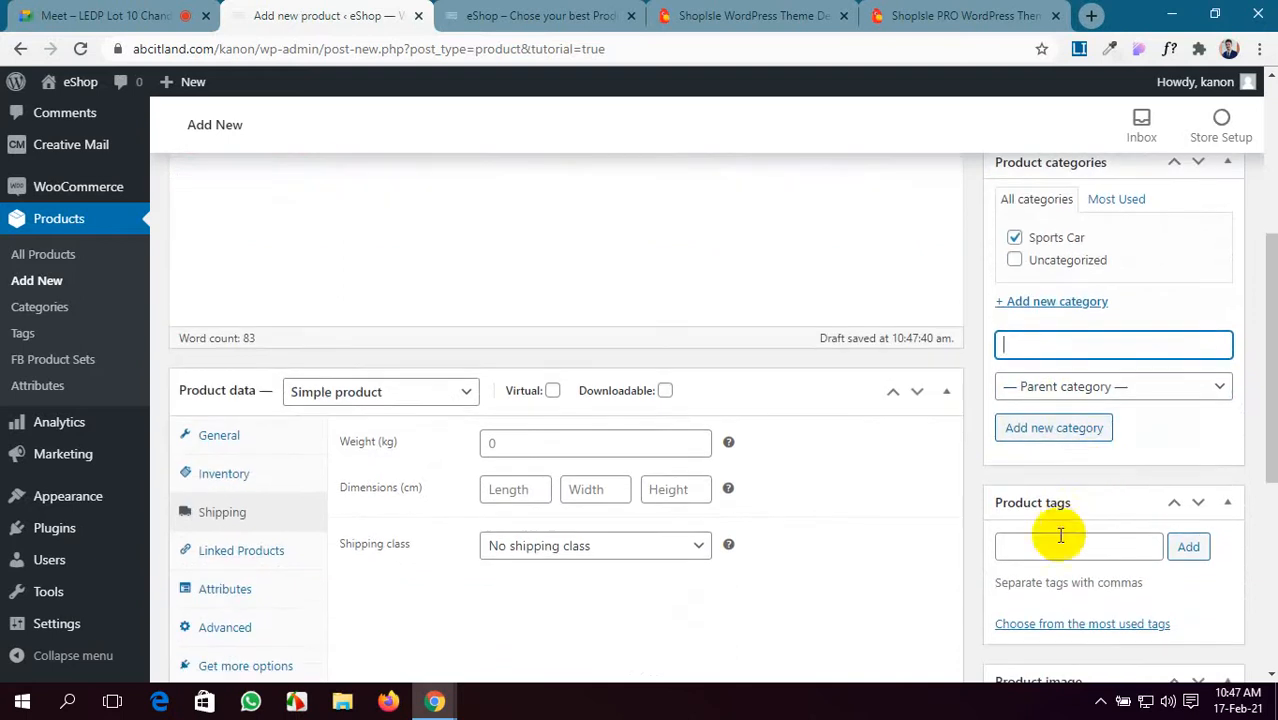
left_click(1057, 547)
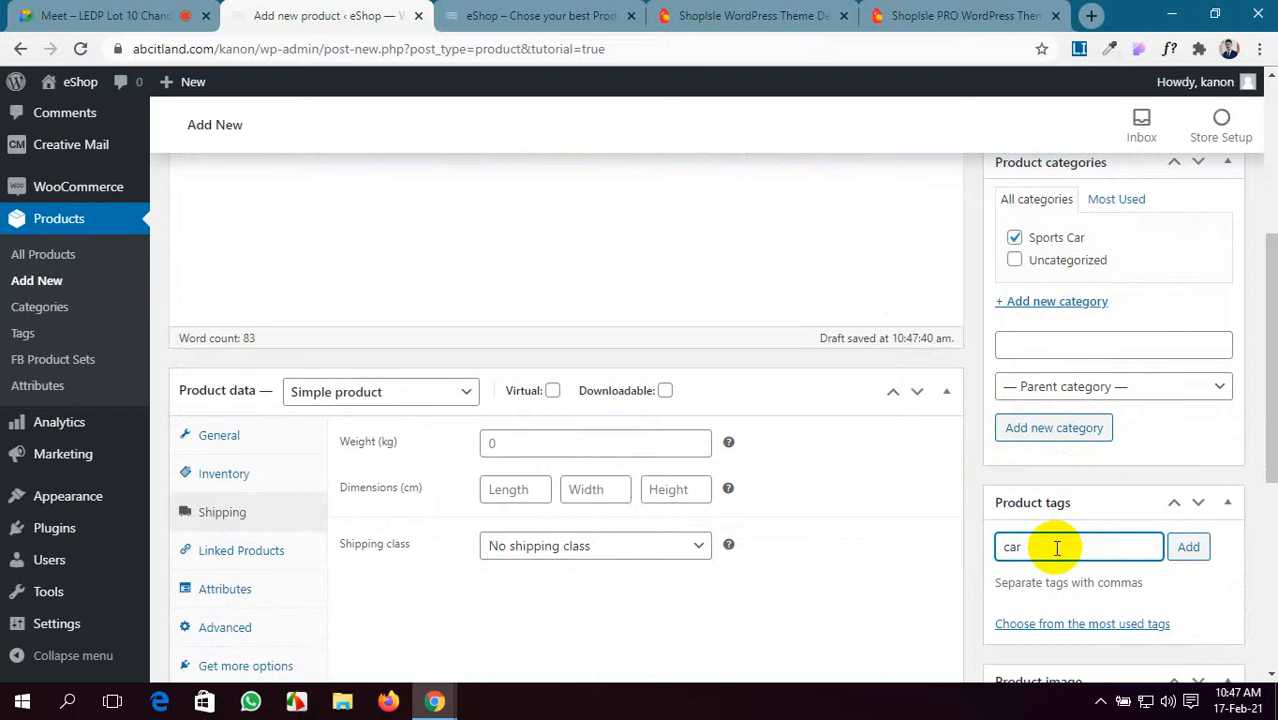
- Add the product tags car, bmw and baw car
key("Return")
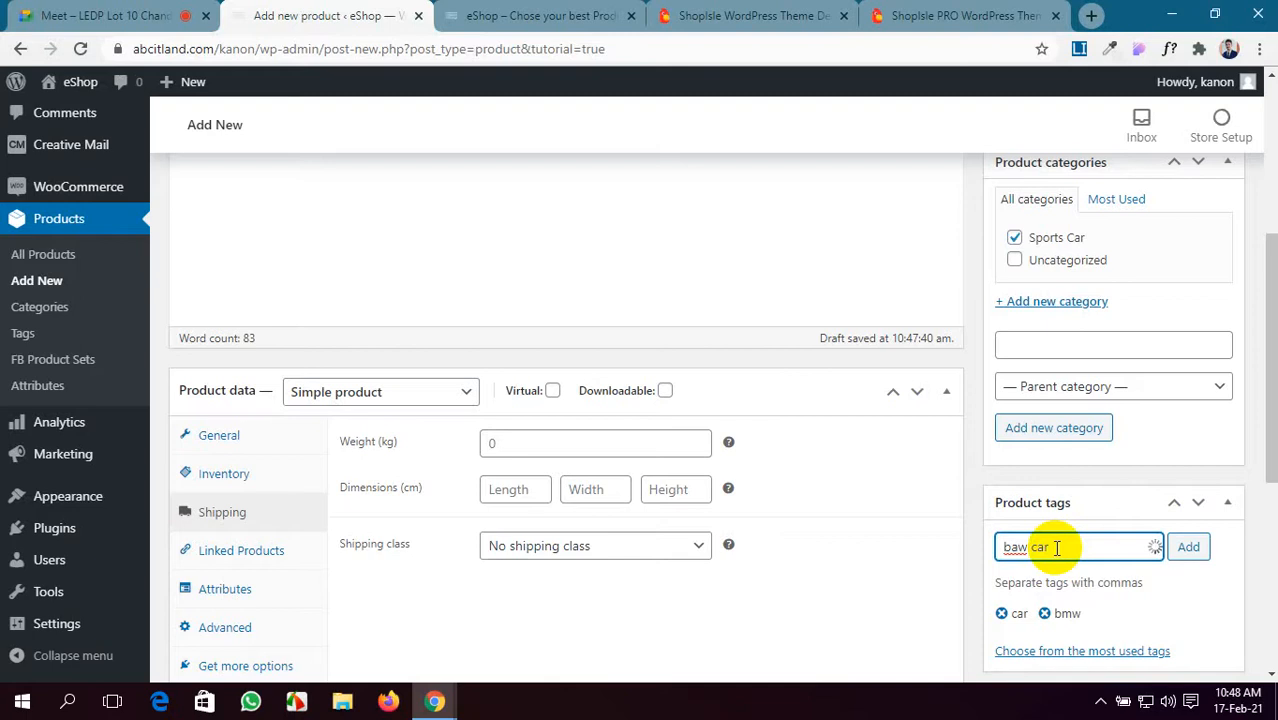
key("Return")
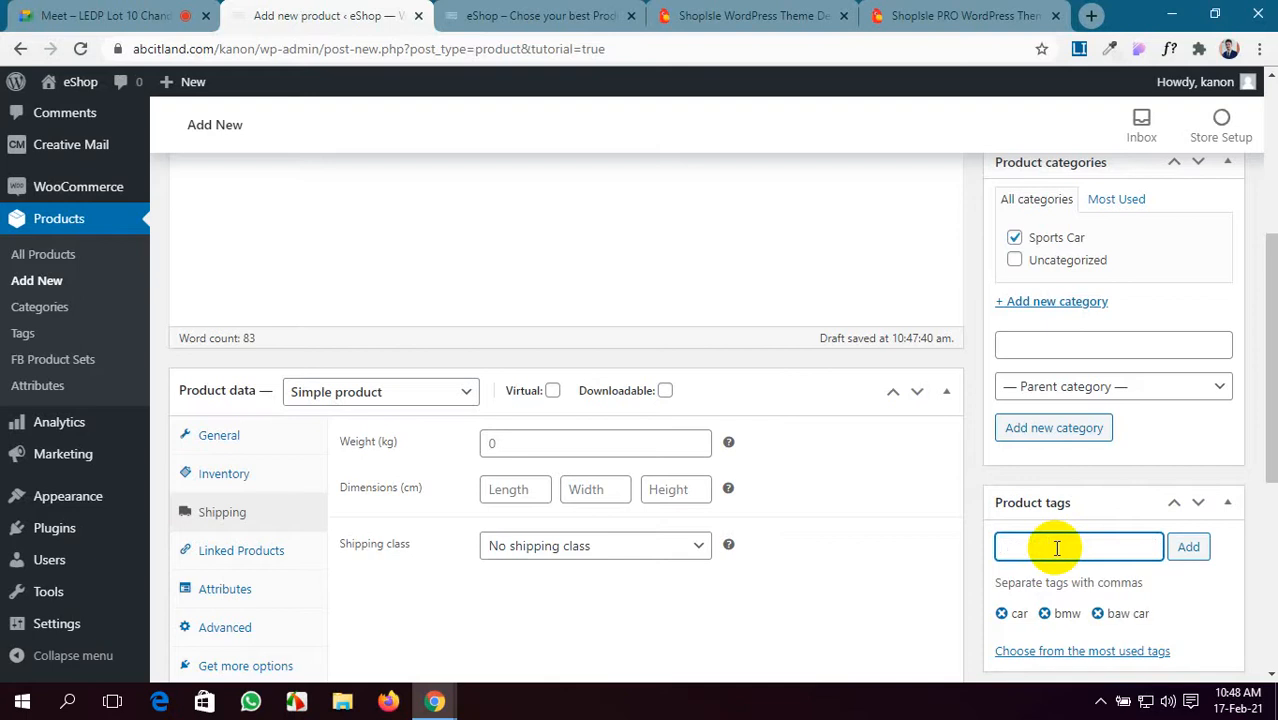
scroll(1093, 568, "down", 2)
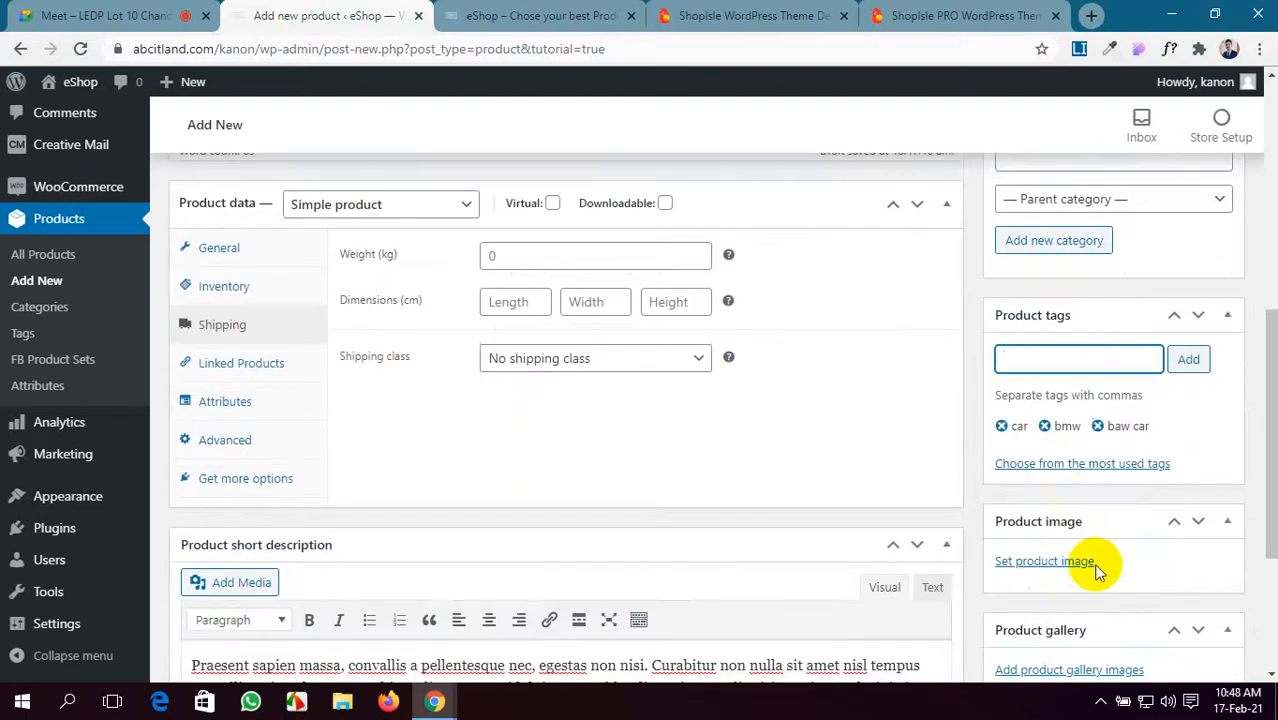
- Upload three car photos from Pictures and set bmw-8-series-right-front-three-quarter8.jpeg as the product image
scroll(1078, 560, "down", 2)
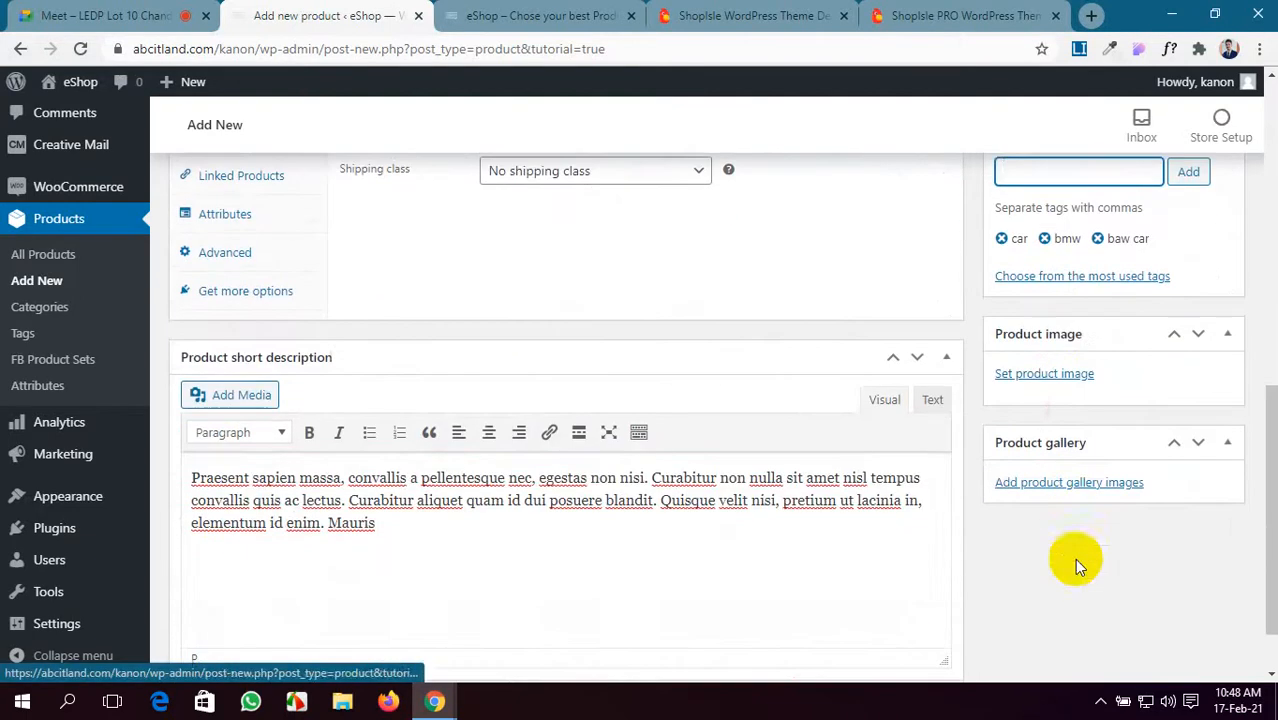
left_click(1050, 373)
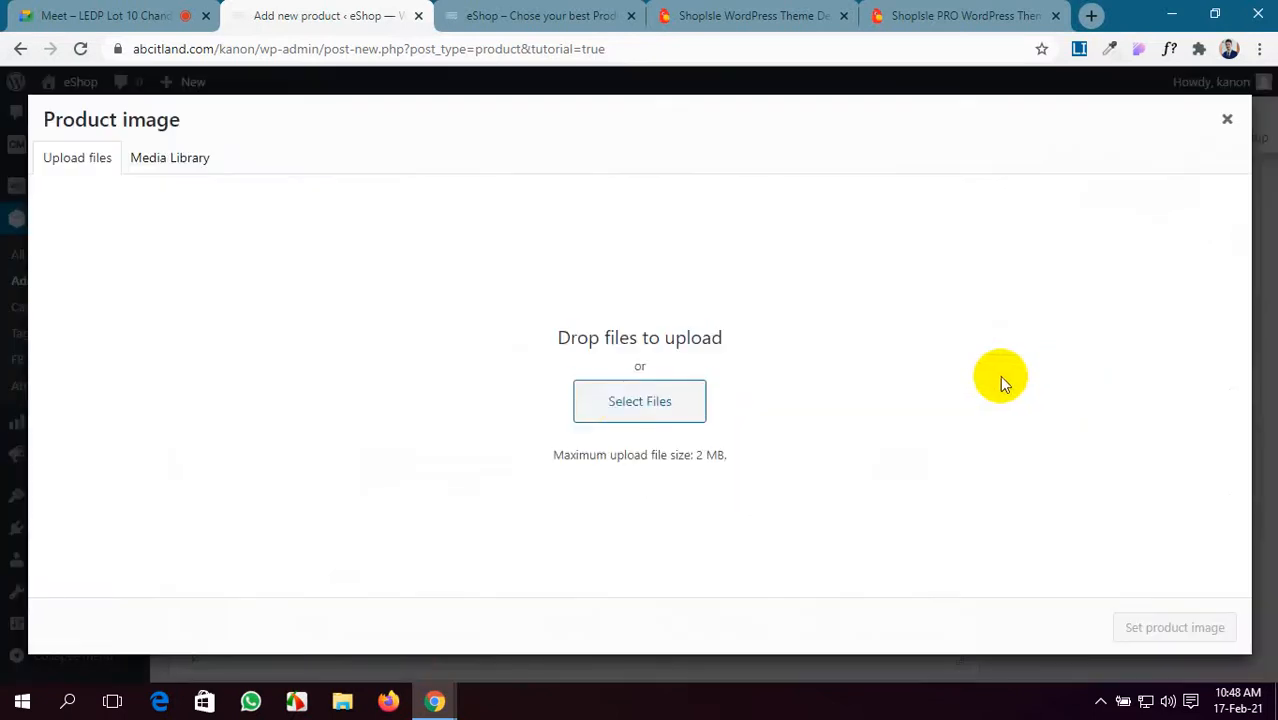
left_click(622, 405)
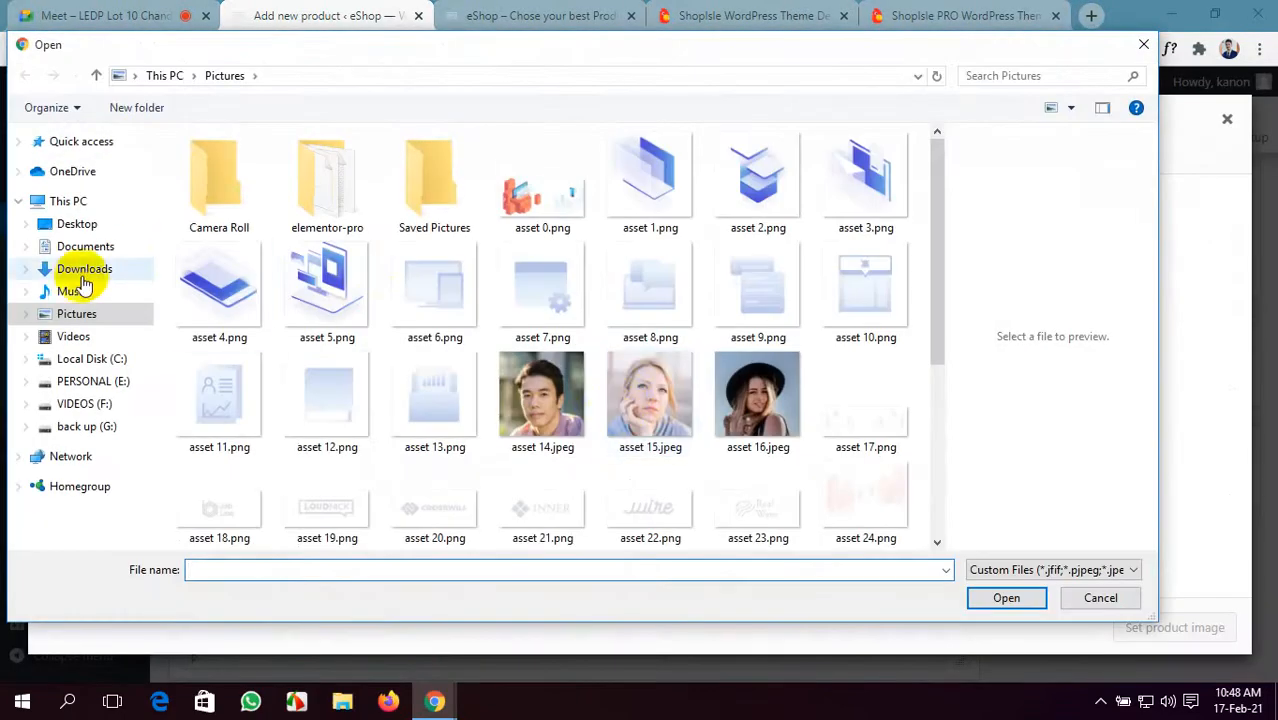
left_click(78, 316)
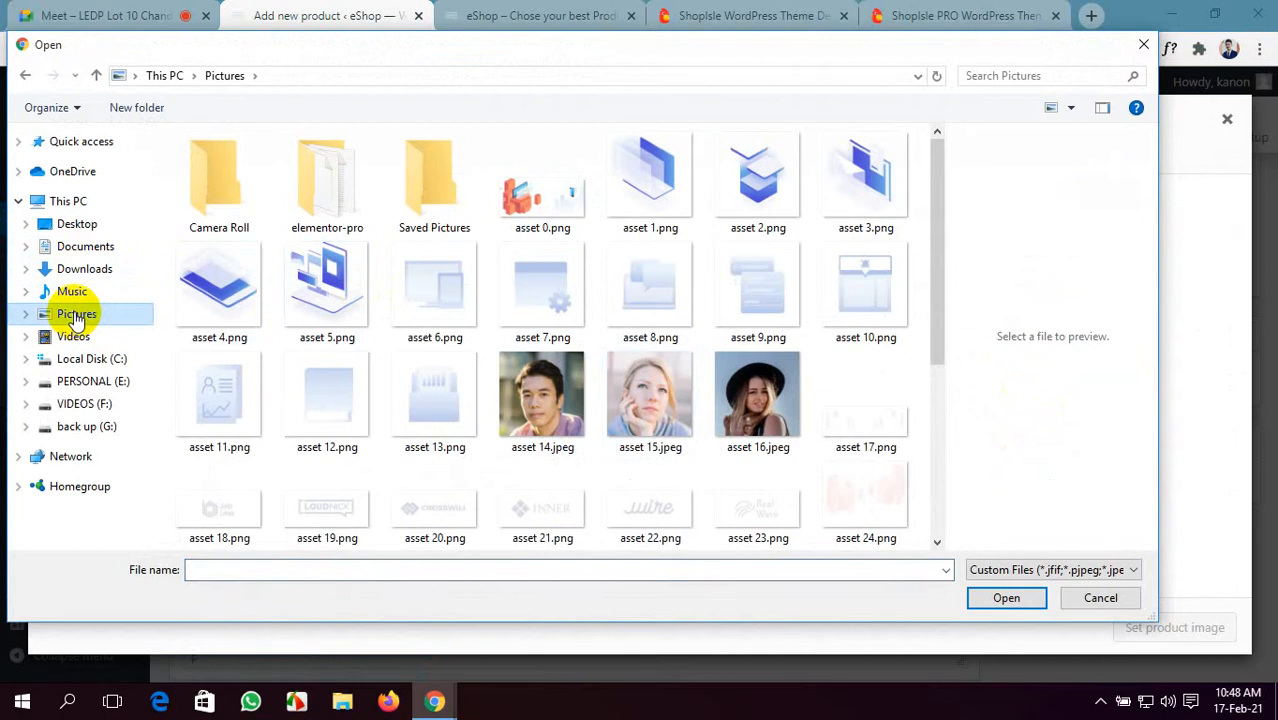
scroll(357, 345, "down", 5)
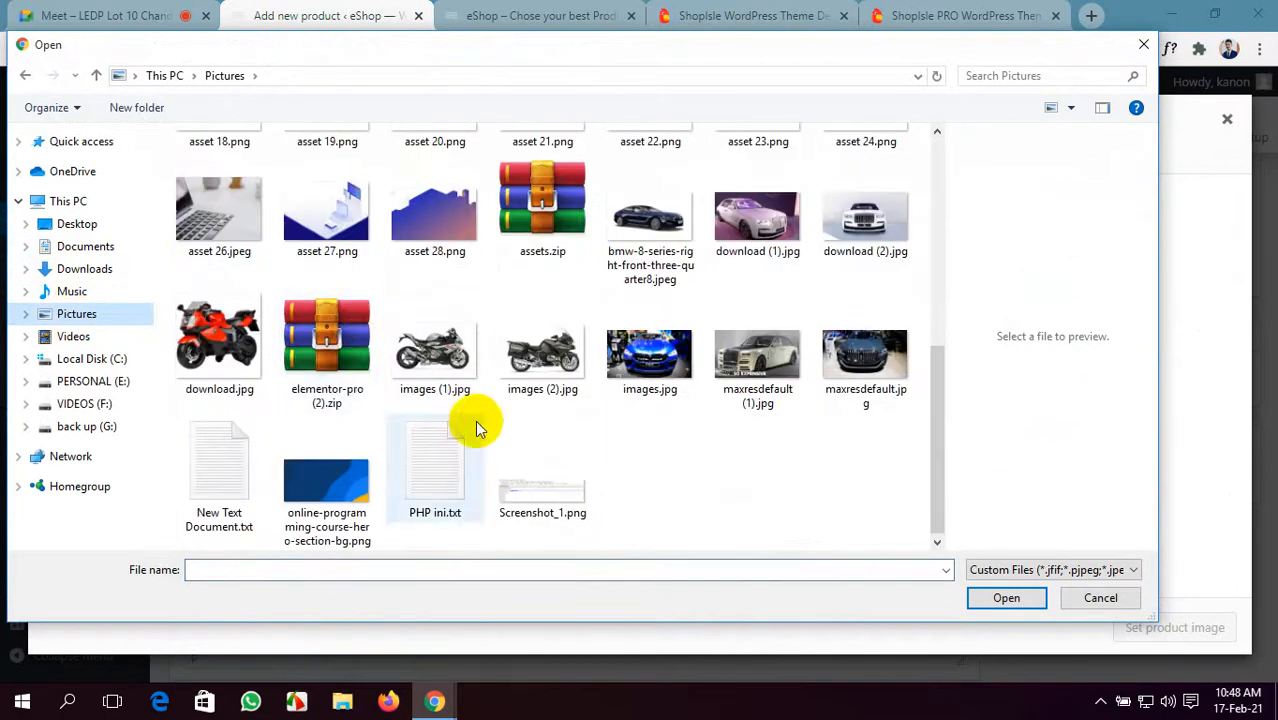
left_click(645, 245)
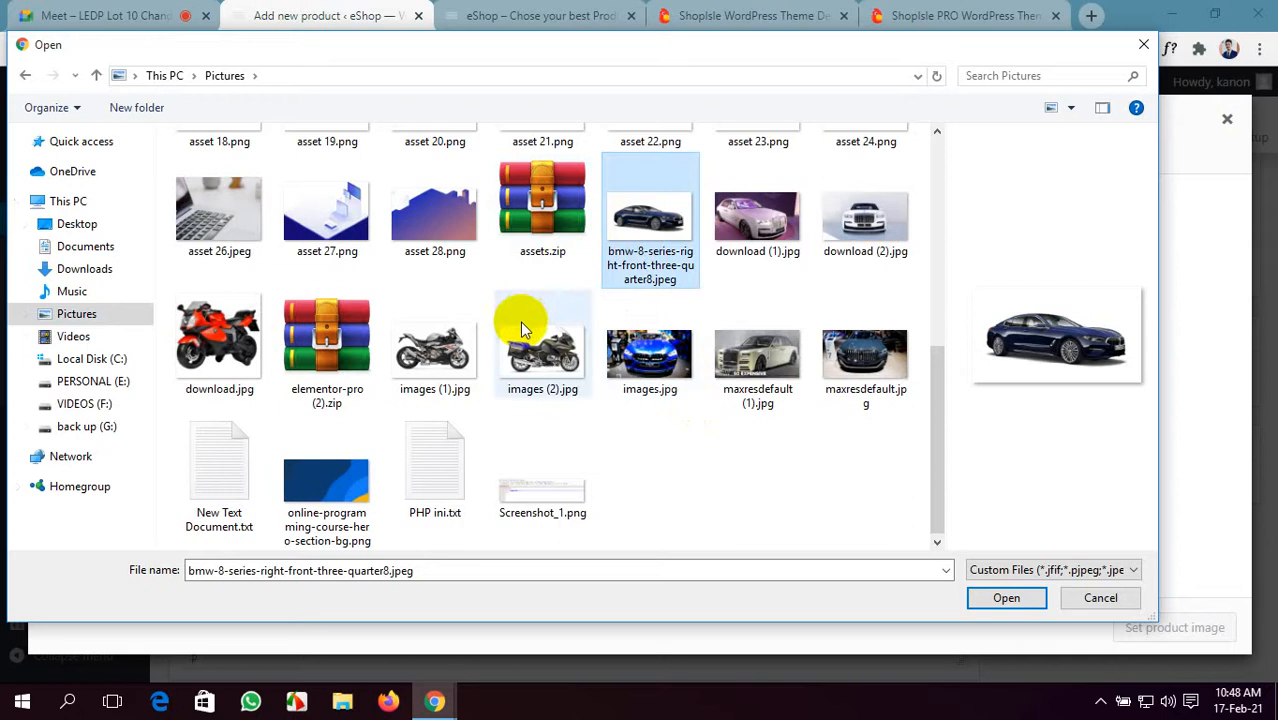
left_click(855, 368, "ctrl")
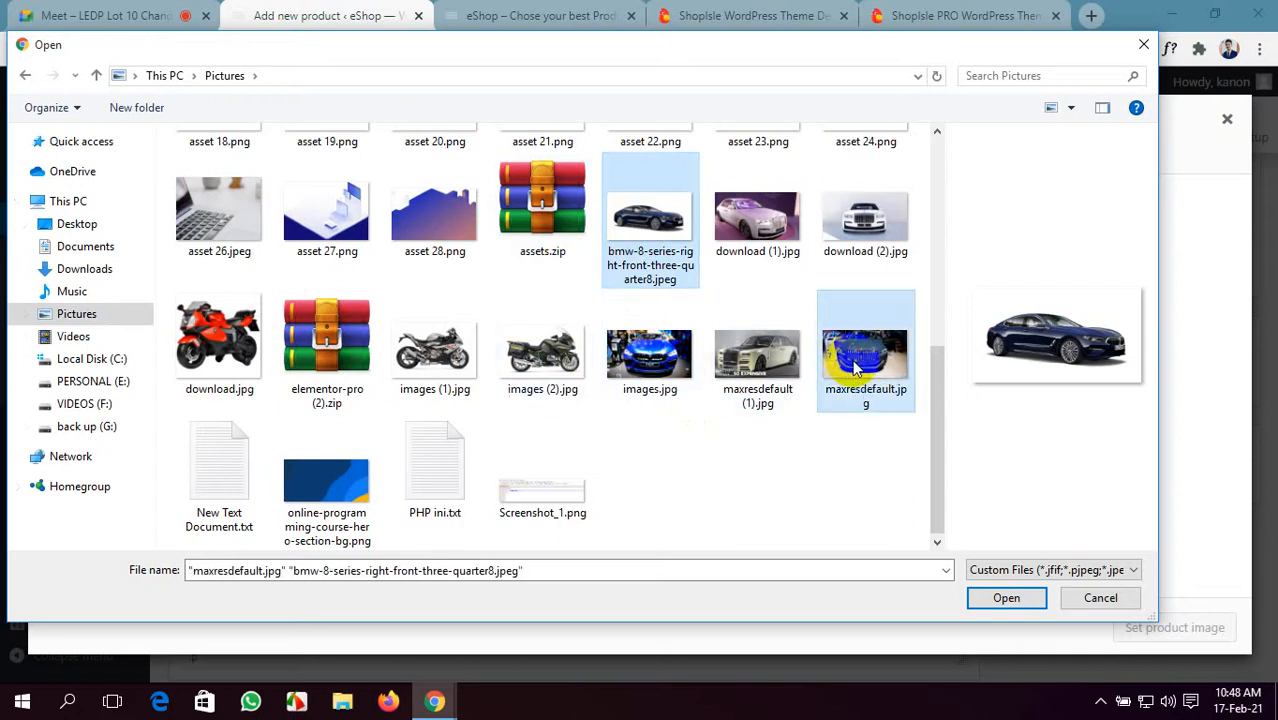
left_click(660, 365, "ctrl")
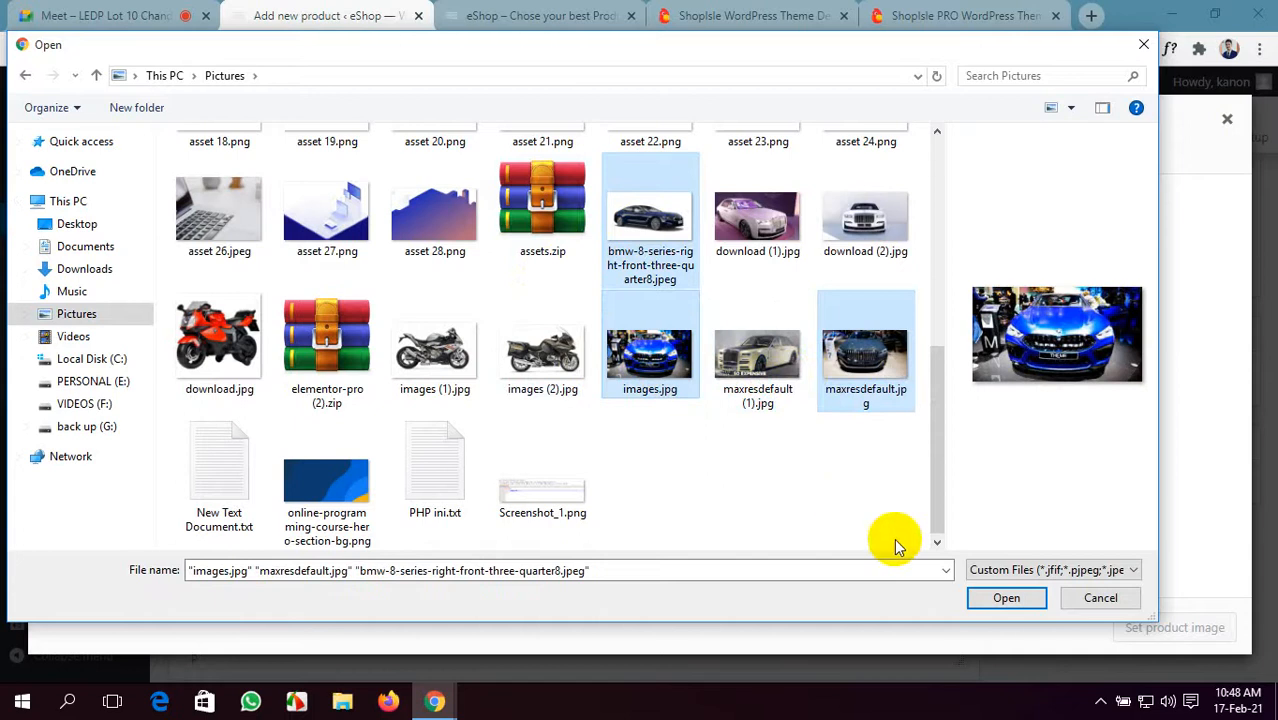
left_click(1006, 597)
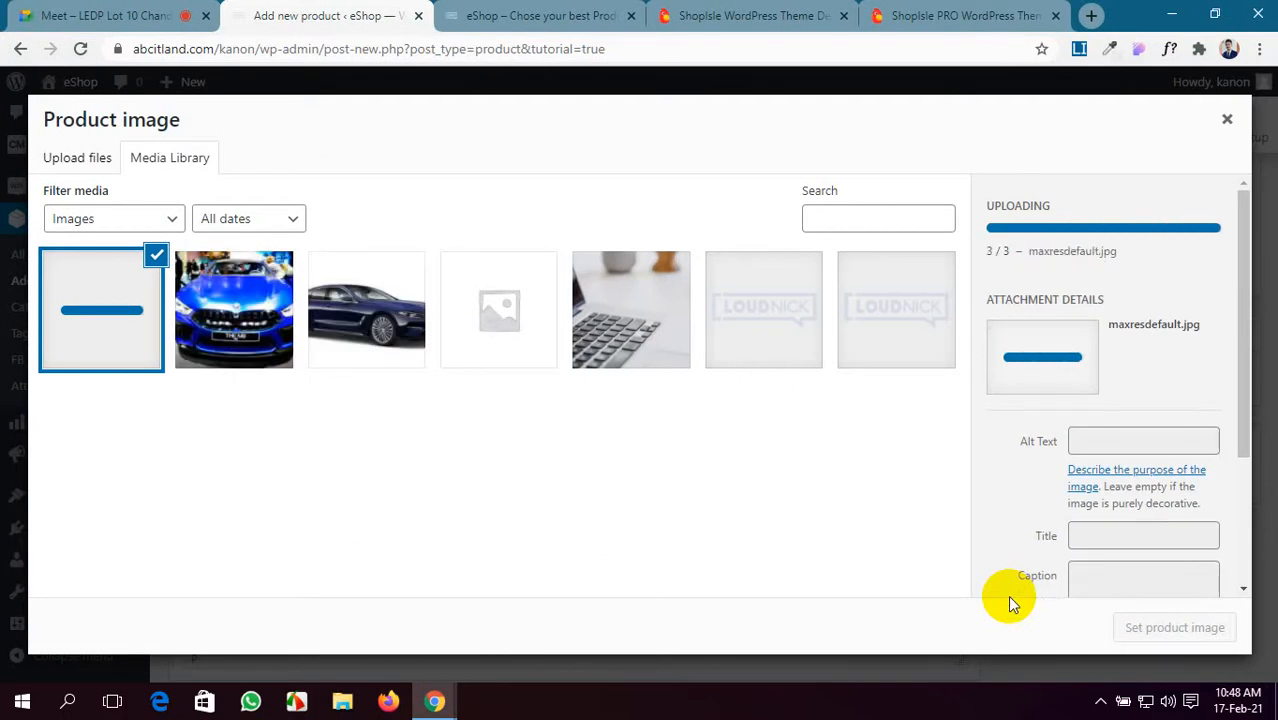
left_click(366, 310)
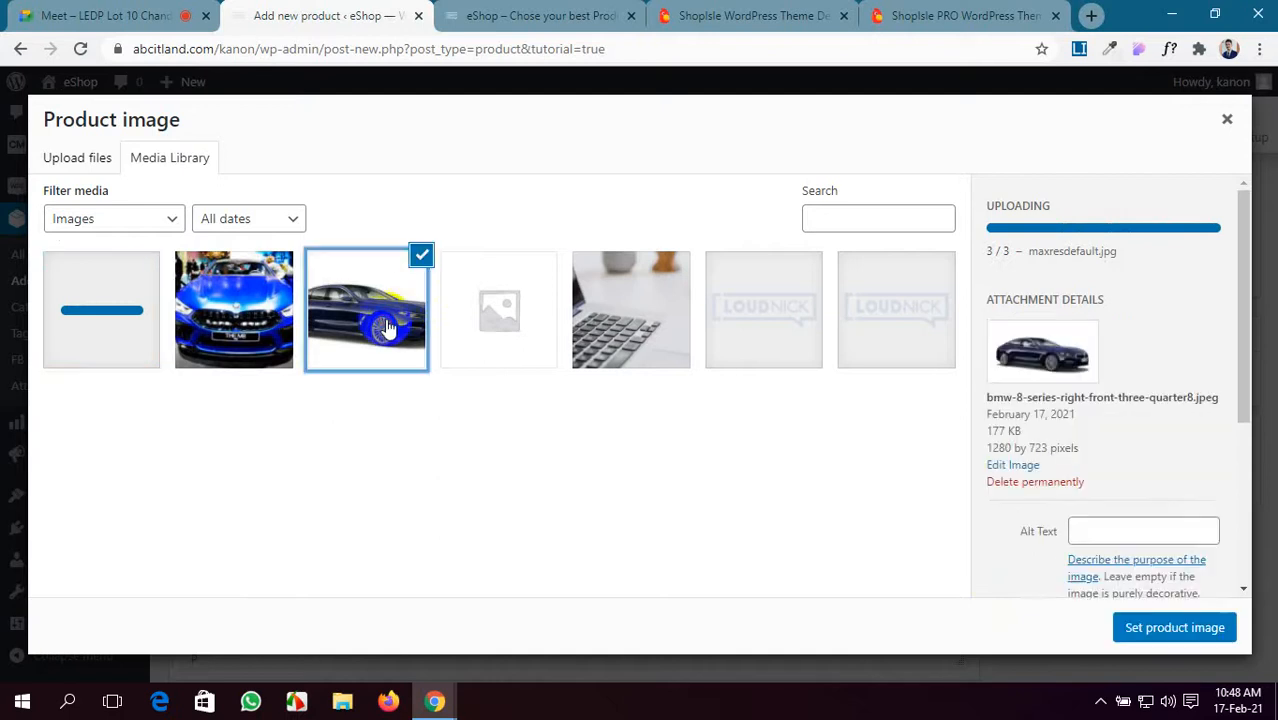
left_click(1158, 628)
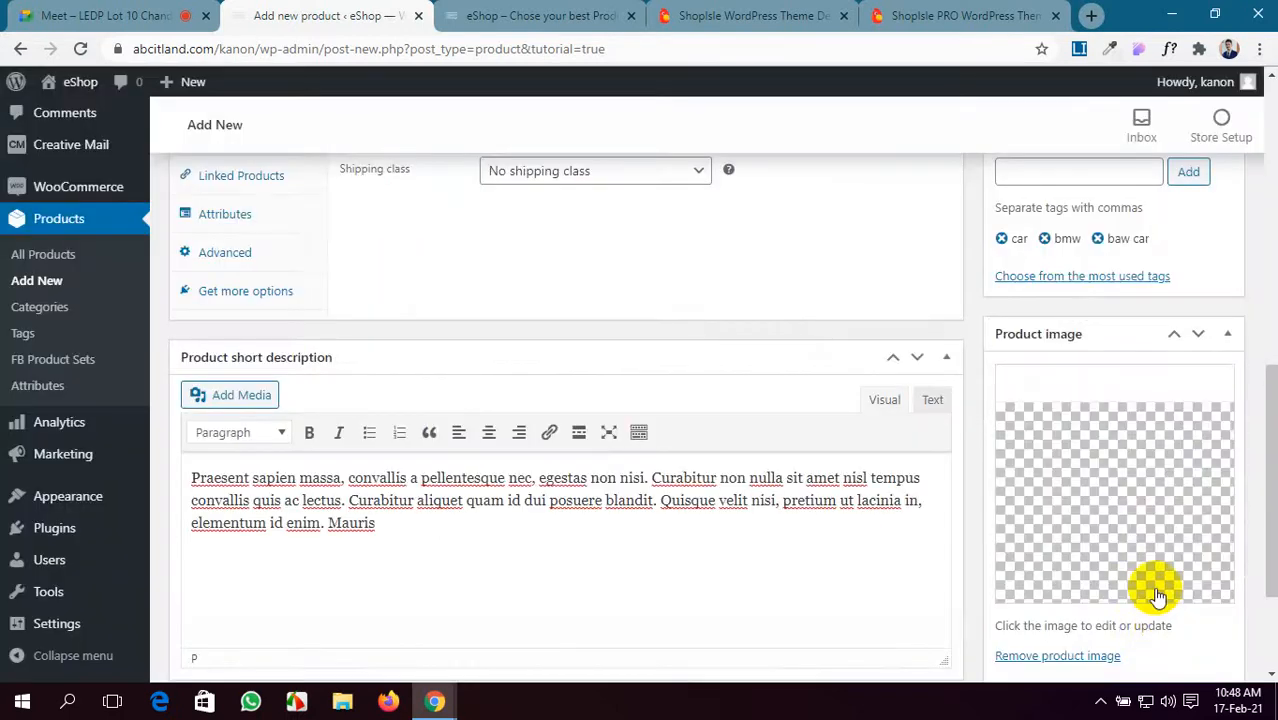
- Look over the ShopIsle PRO demo product page for reference, then return to the product
scroll(1106, 443, "down", 2)
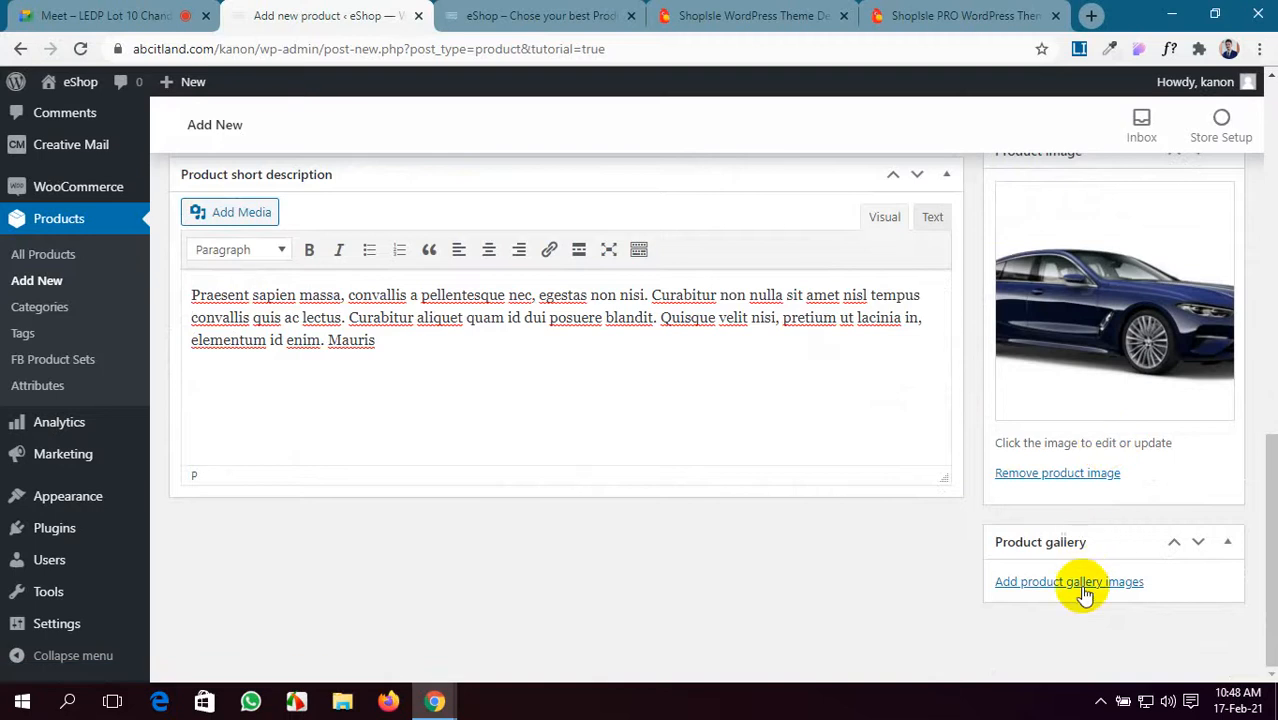
left_click(940, 12)
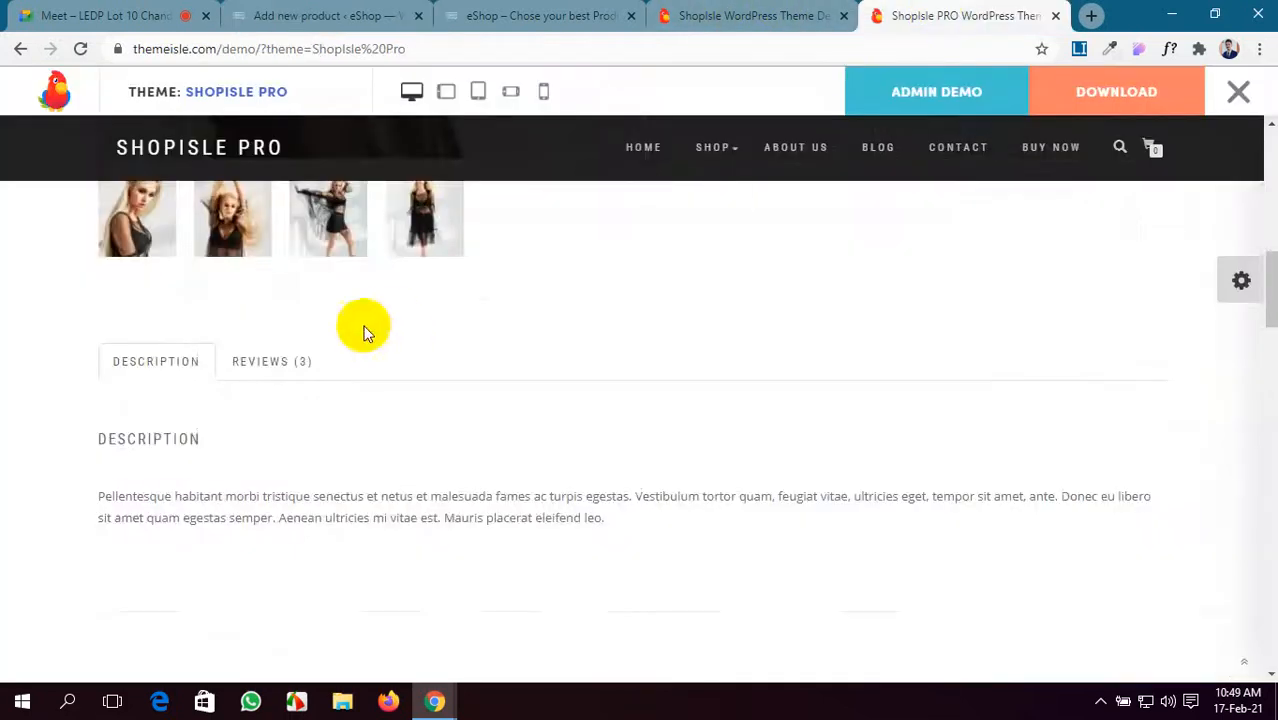
scroll(360, 330, "up", 5)
scroll(396, 388, "down", 1)
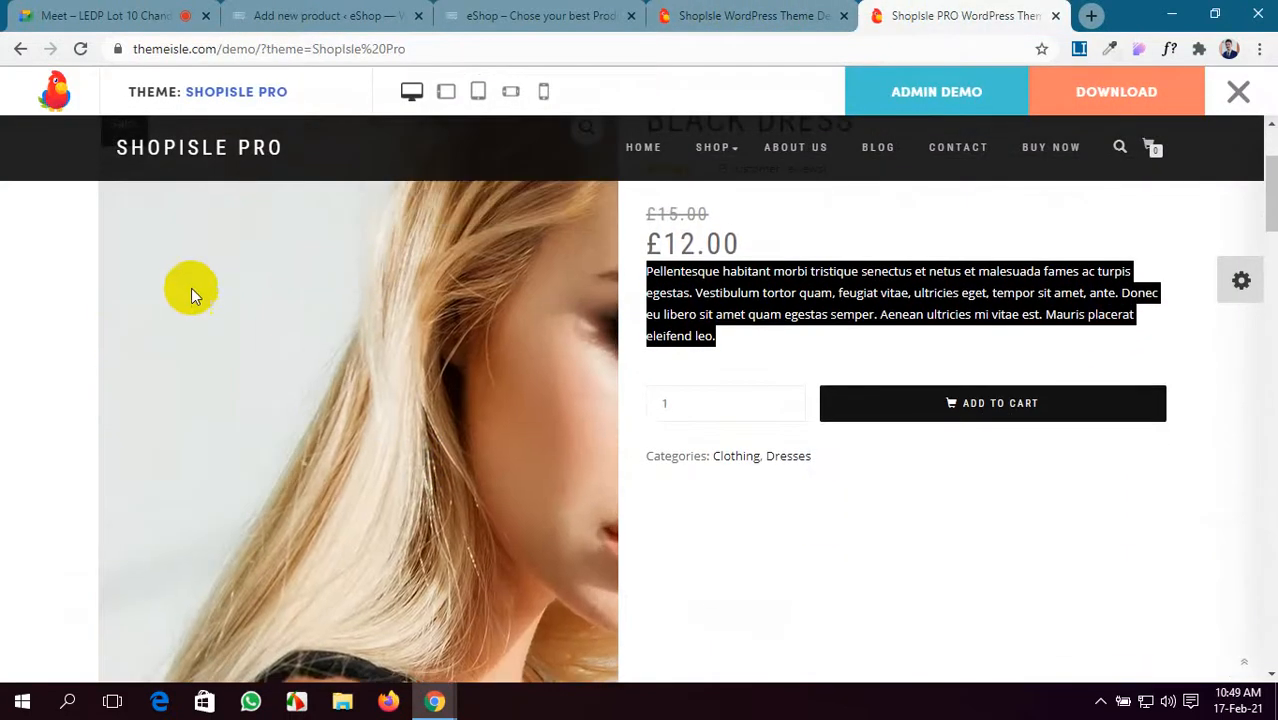
scroll(542, 519, "down", 4)
scroll(445, 570, "down", 1)
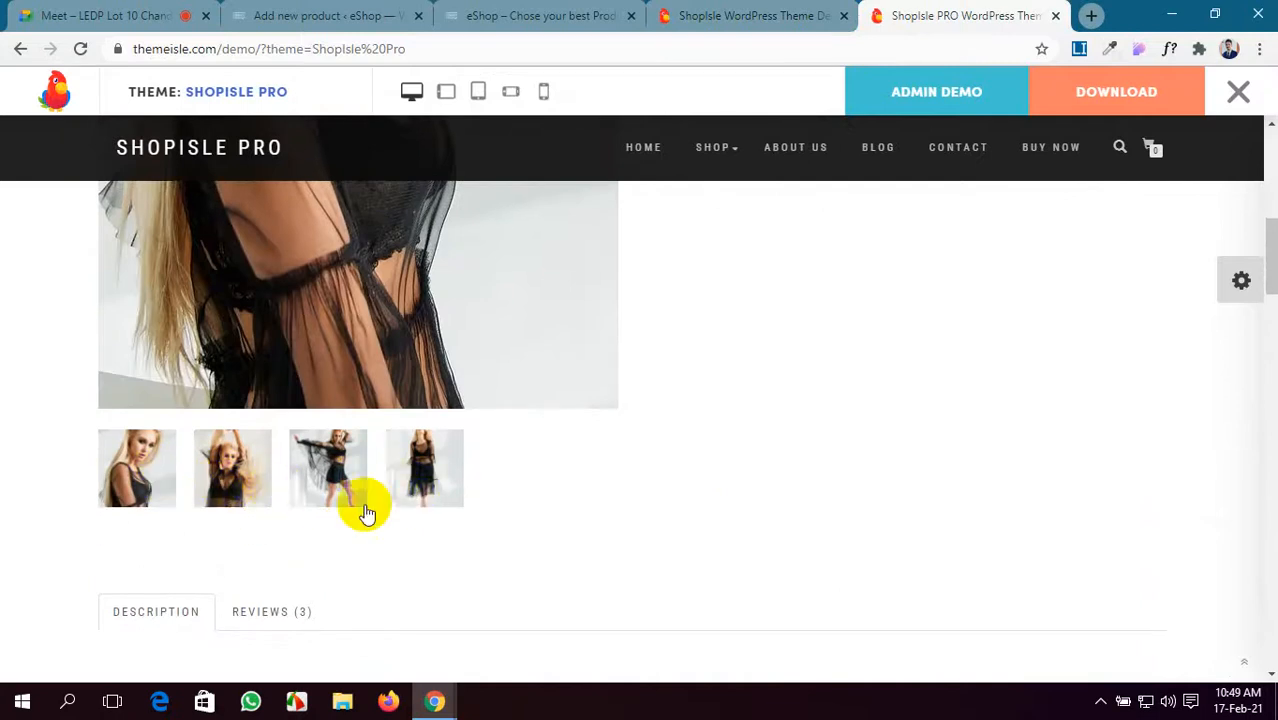
left_click(337, 14)
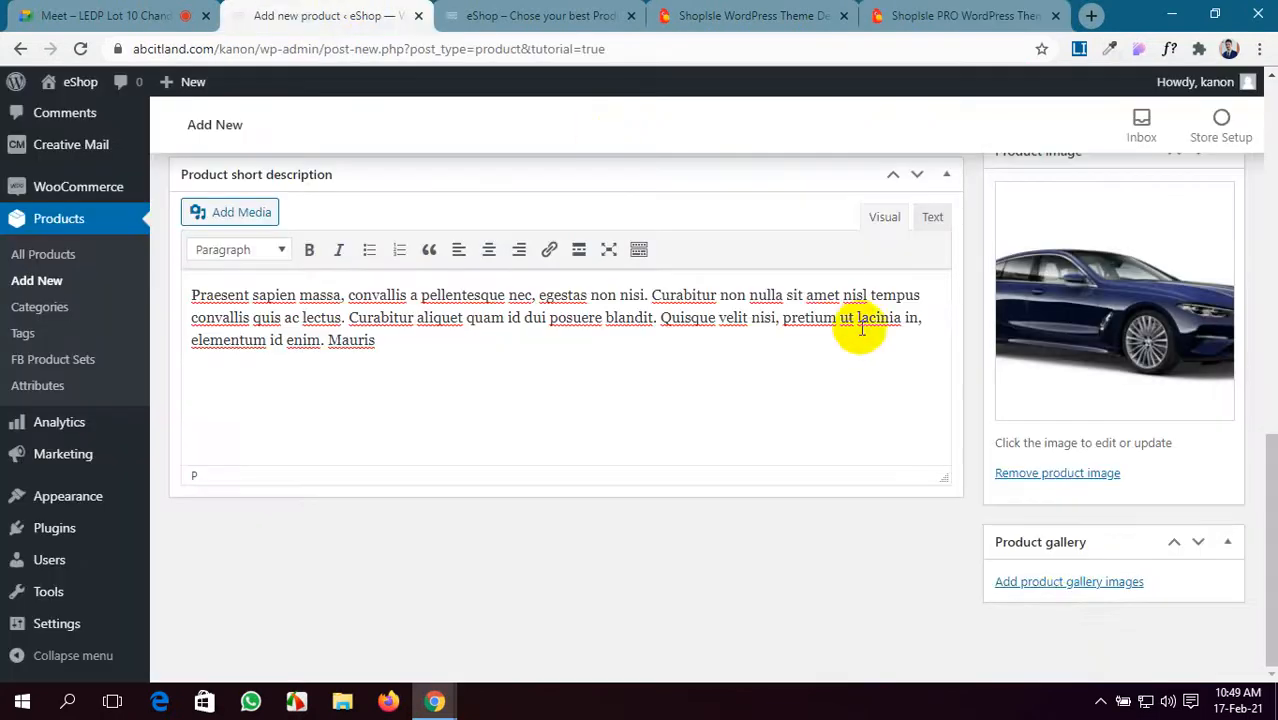
- Add the grey and blue car photos, maxresdefault.jpg and images.jpg, to the product gallery
left_click(1063, 582)
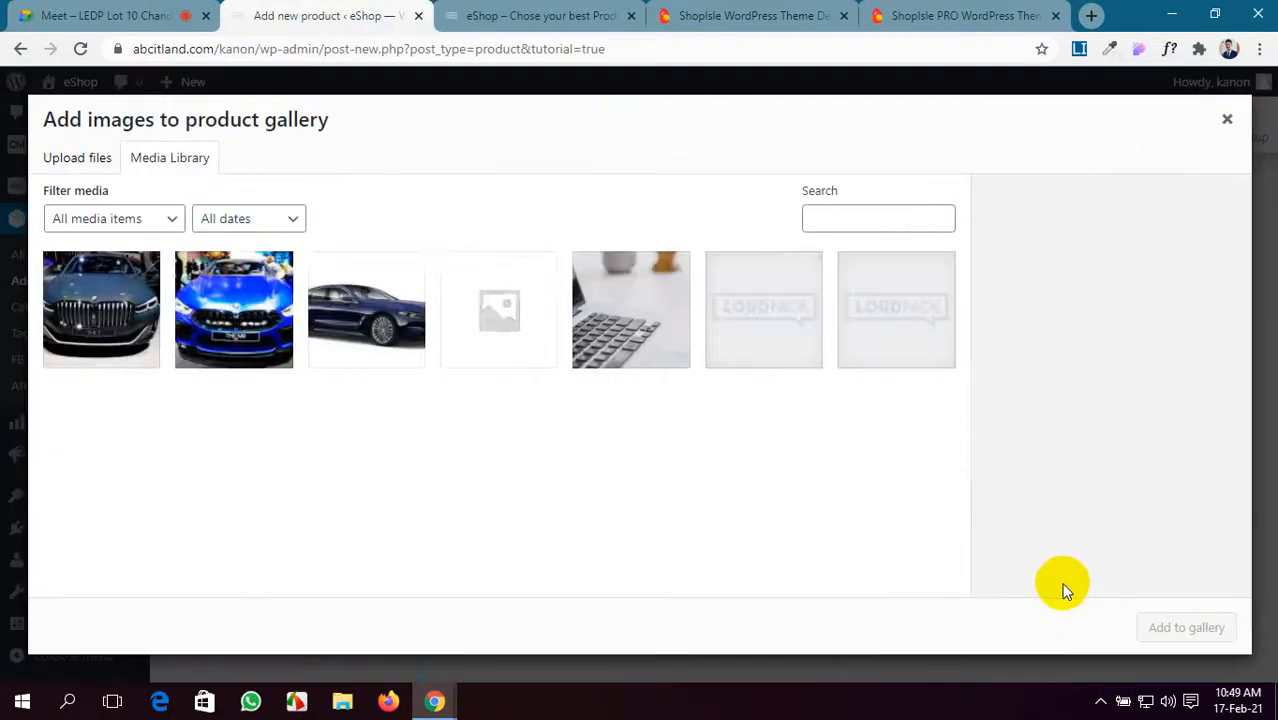
left_click(214, 345)
left_click(150, 350)
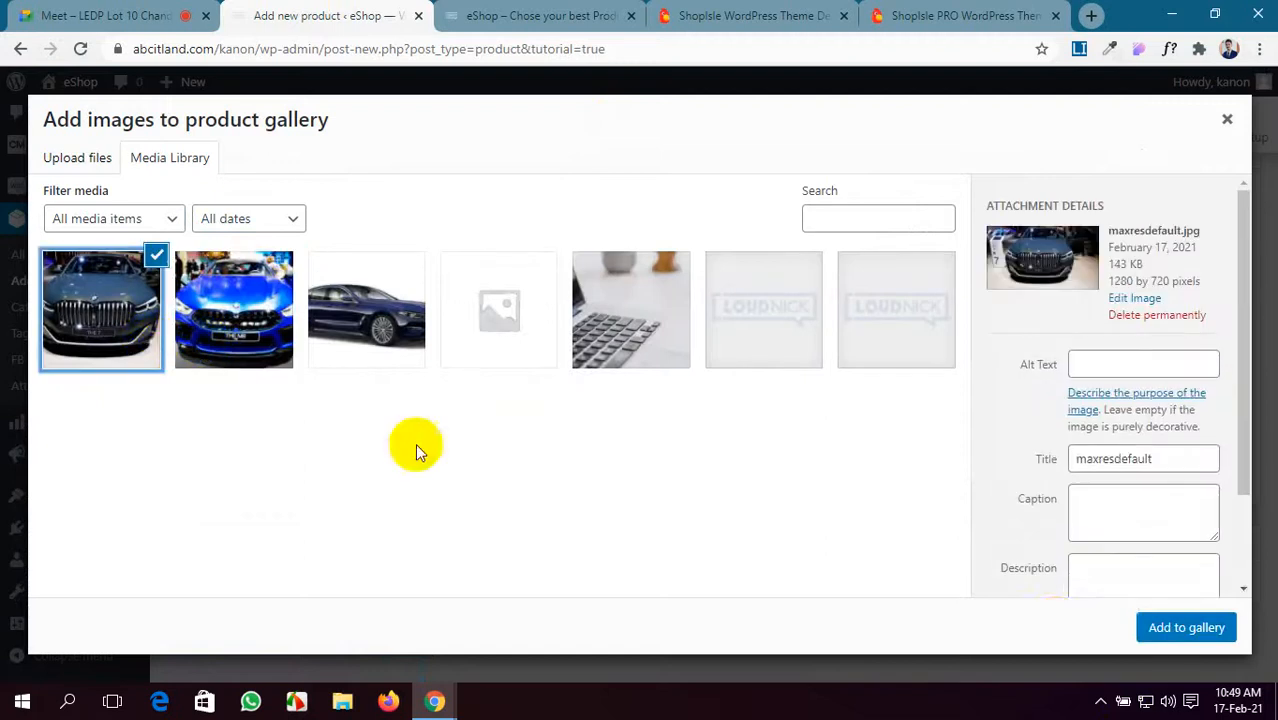
left_click(237, 348)
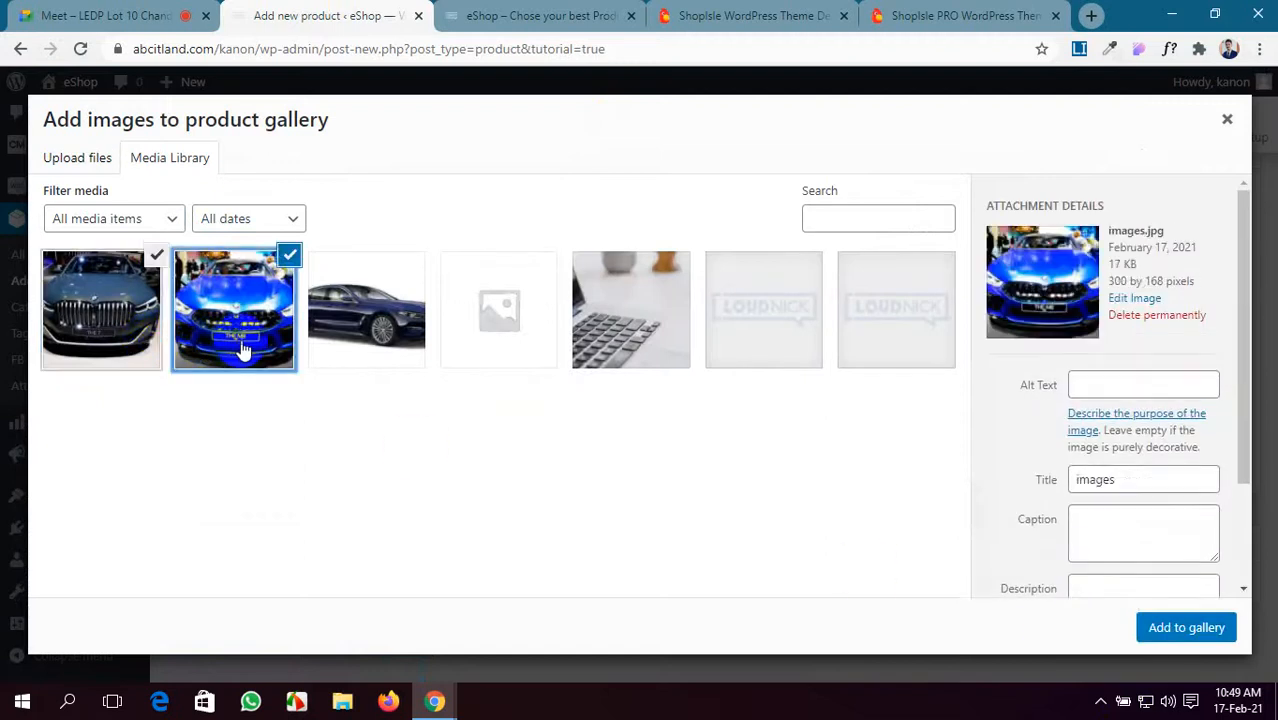
left_click(1204, 627)
scroll(1120, 531, "up", 5)
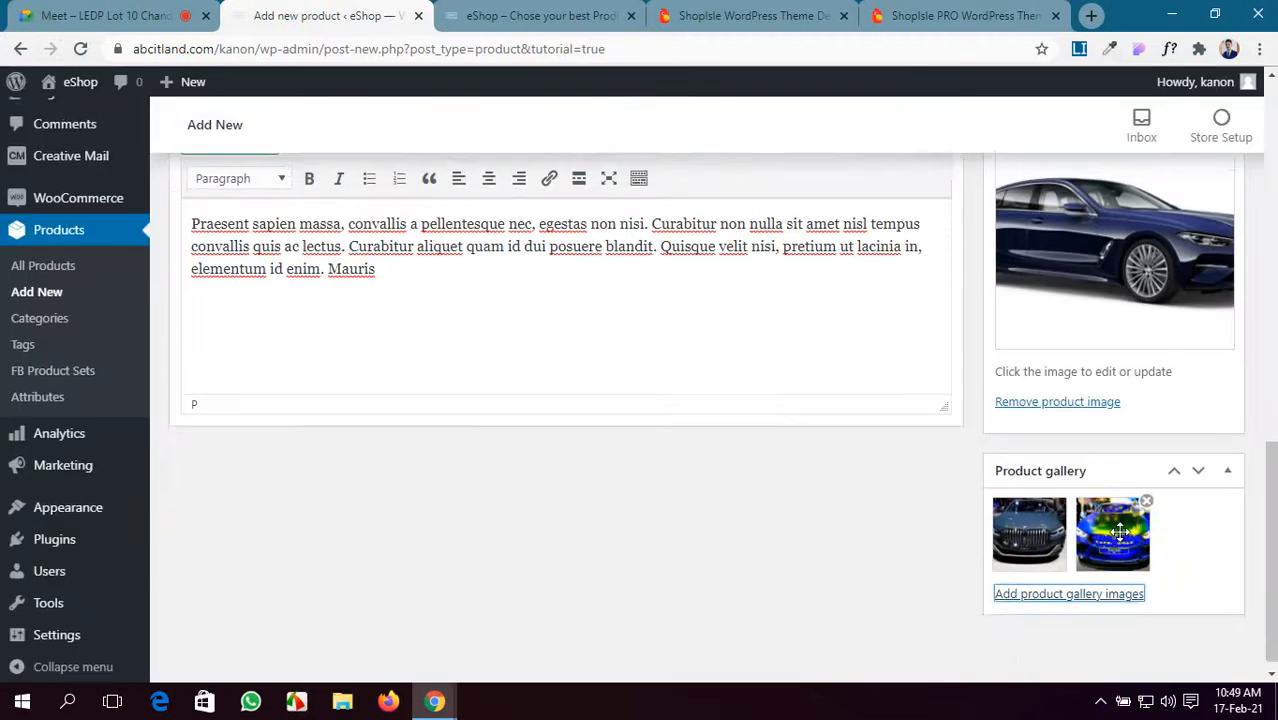
scroll(1120, 531, "up", 3)
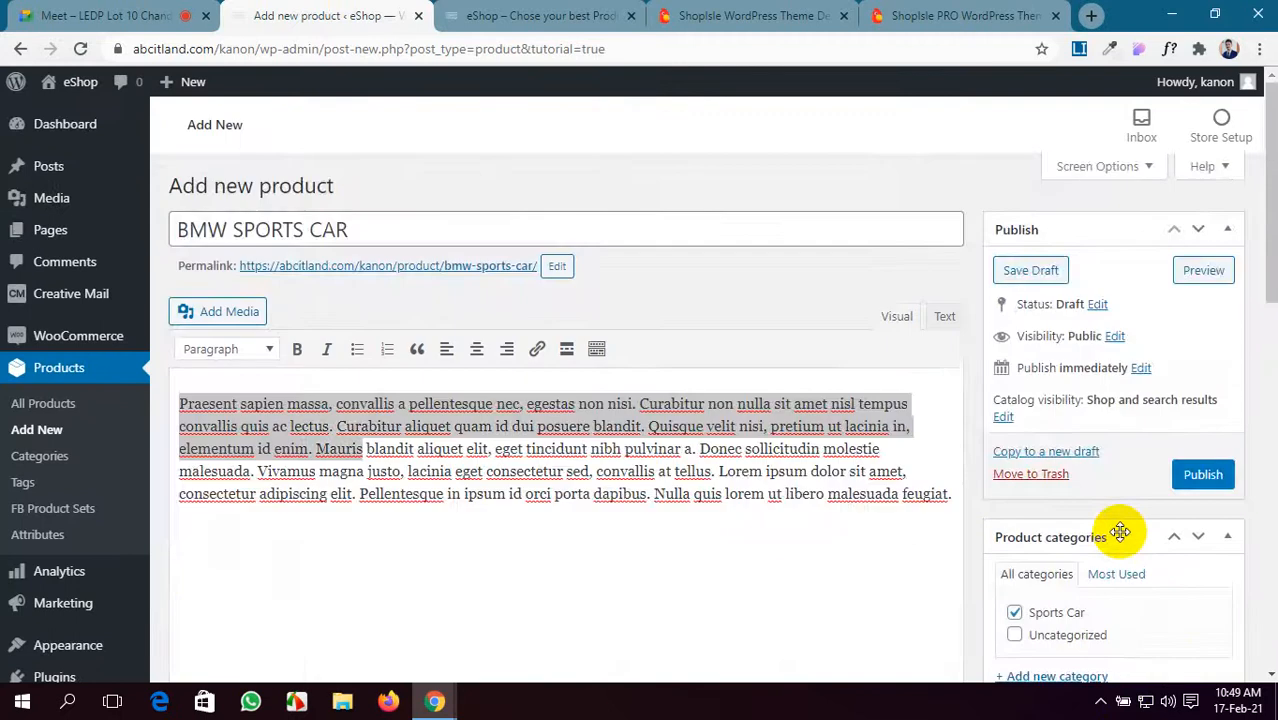
- Publish the BMW SPORTS CAR product and reload the live eShop homepage
left_click(1204, 478)
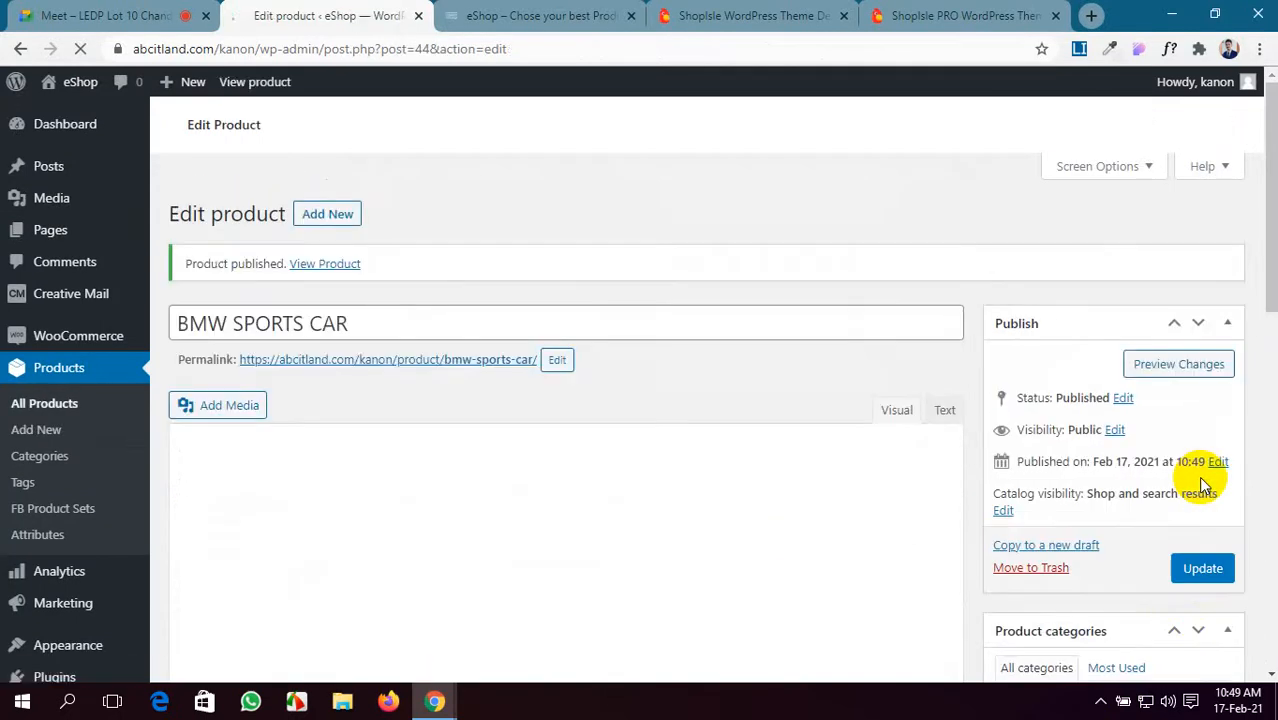
left_click(547, 12)
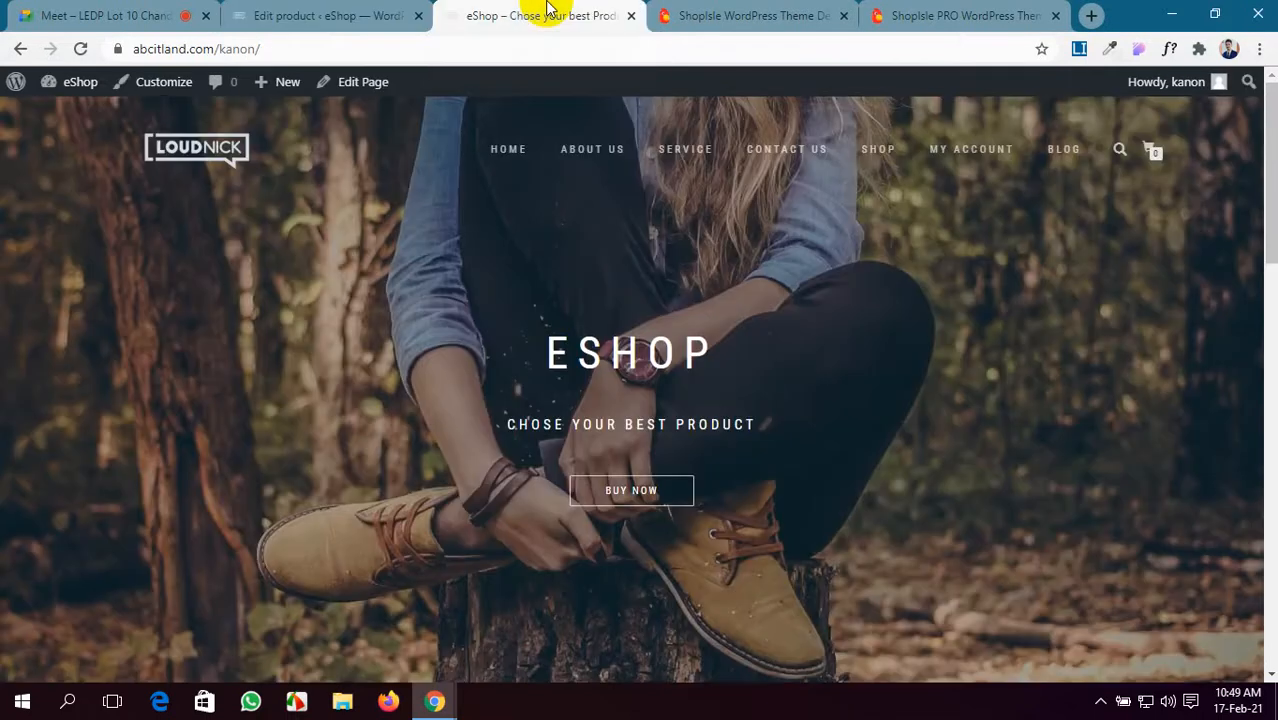
left_click(80, 49)
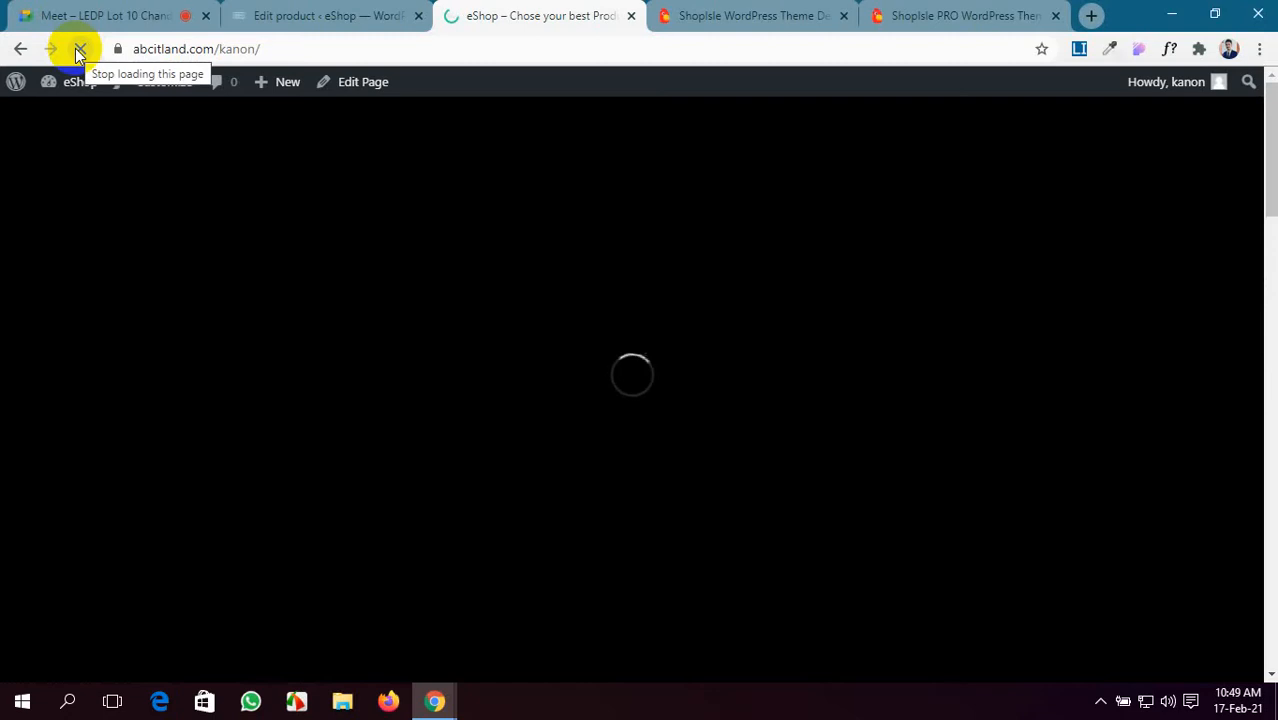
- Scroll down to Latest Products and open the BMW SPORTS CAR product page
scroll(328, 462, "down", 4)
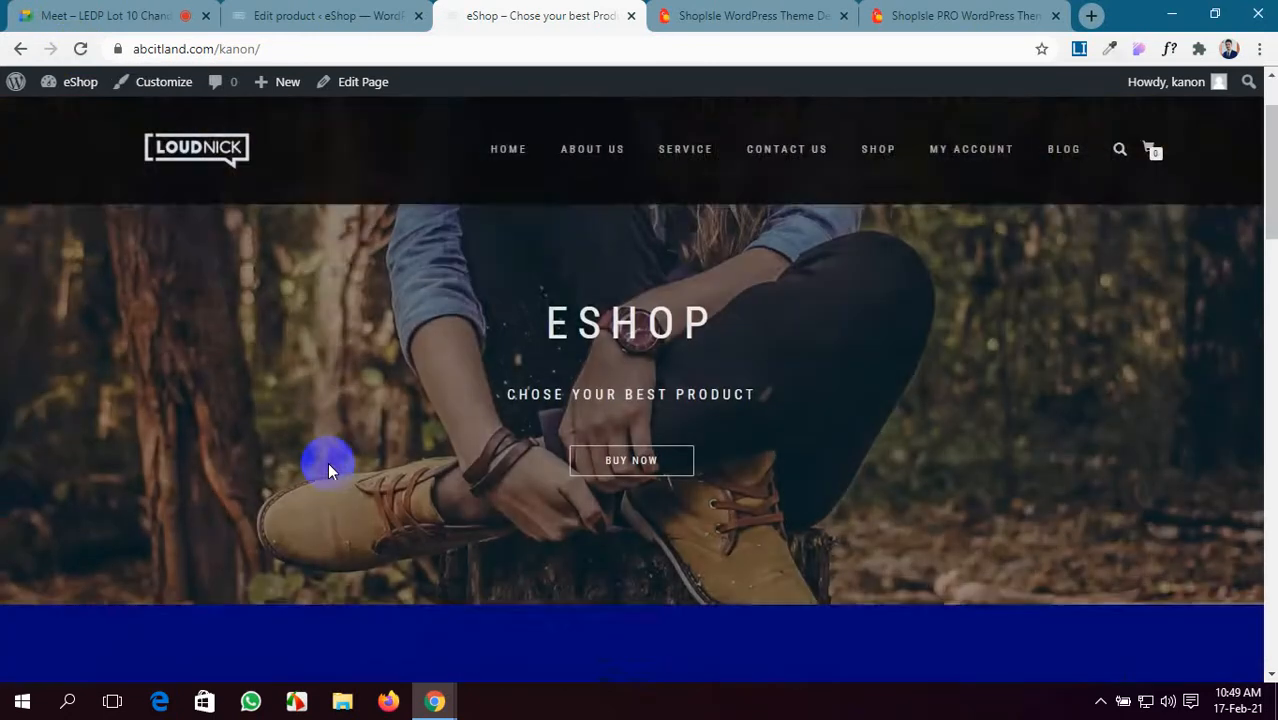
scroll(330, 472, "down", 5)
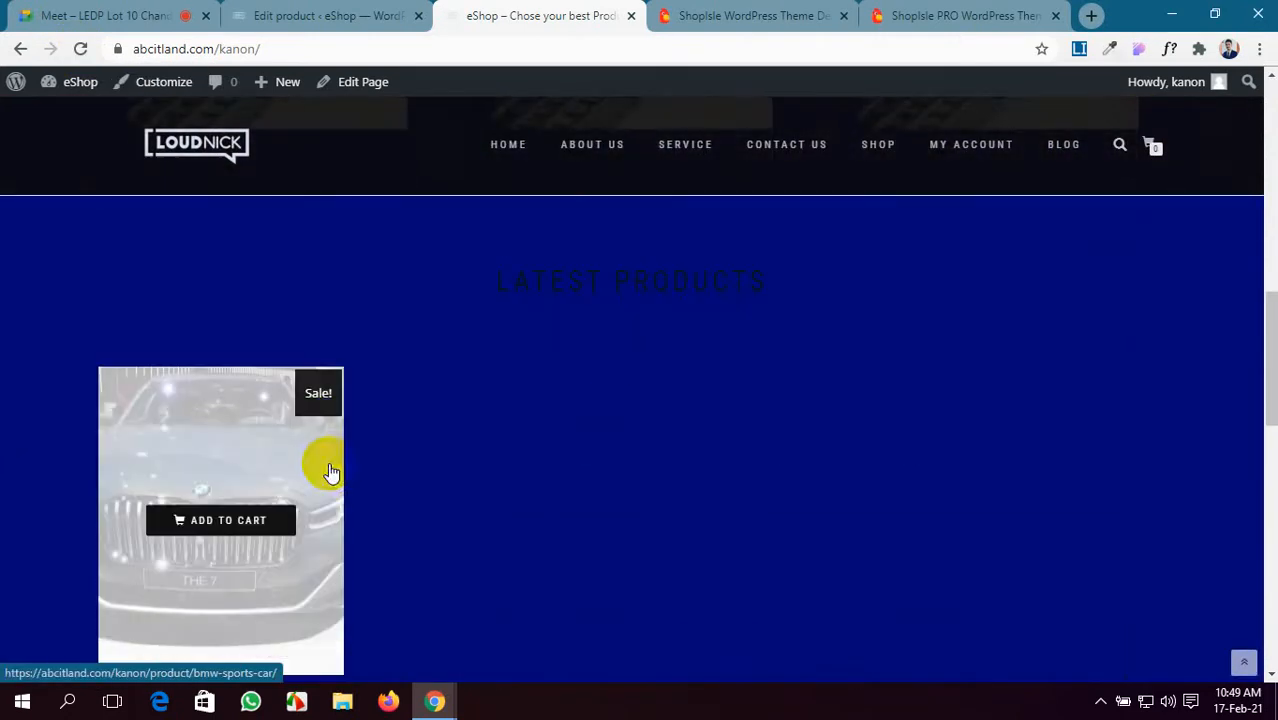
scroll(813, 543, "down", 1)
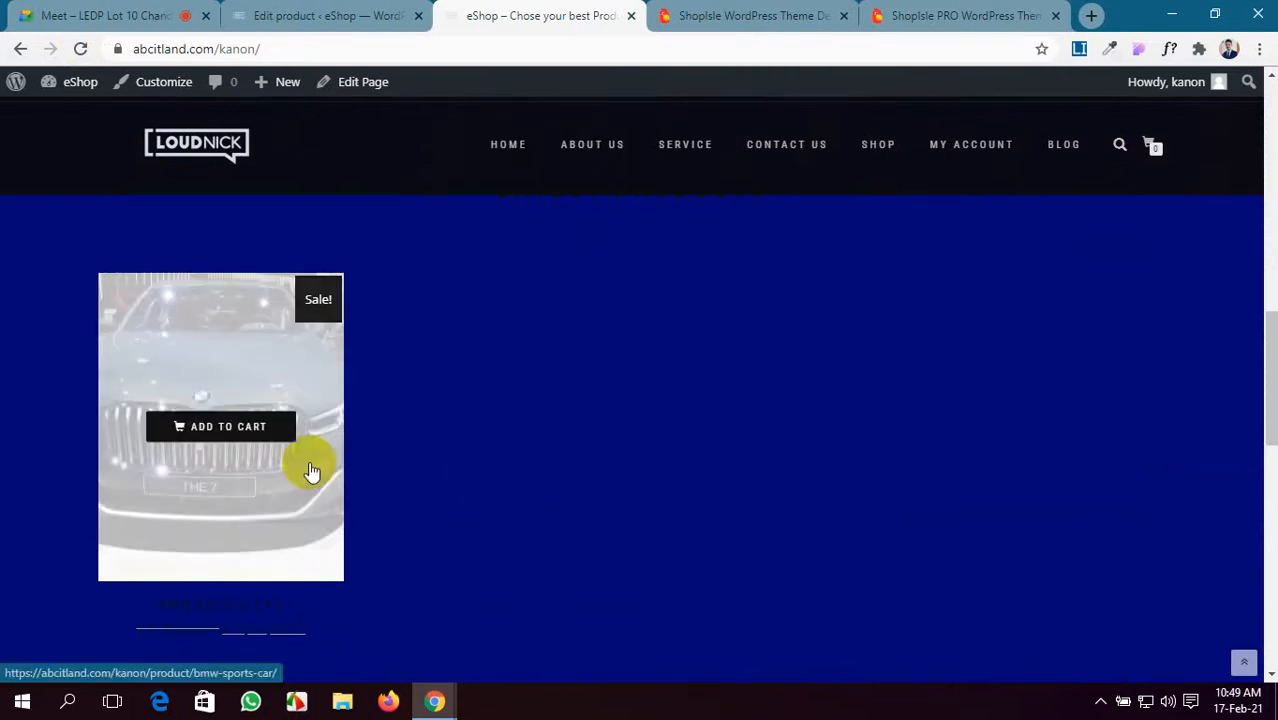
scroll(560, 466, "down", 1)
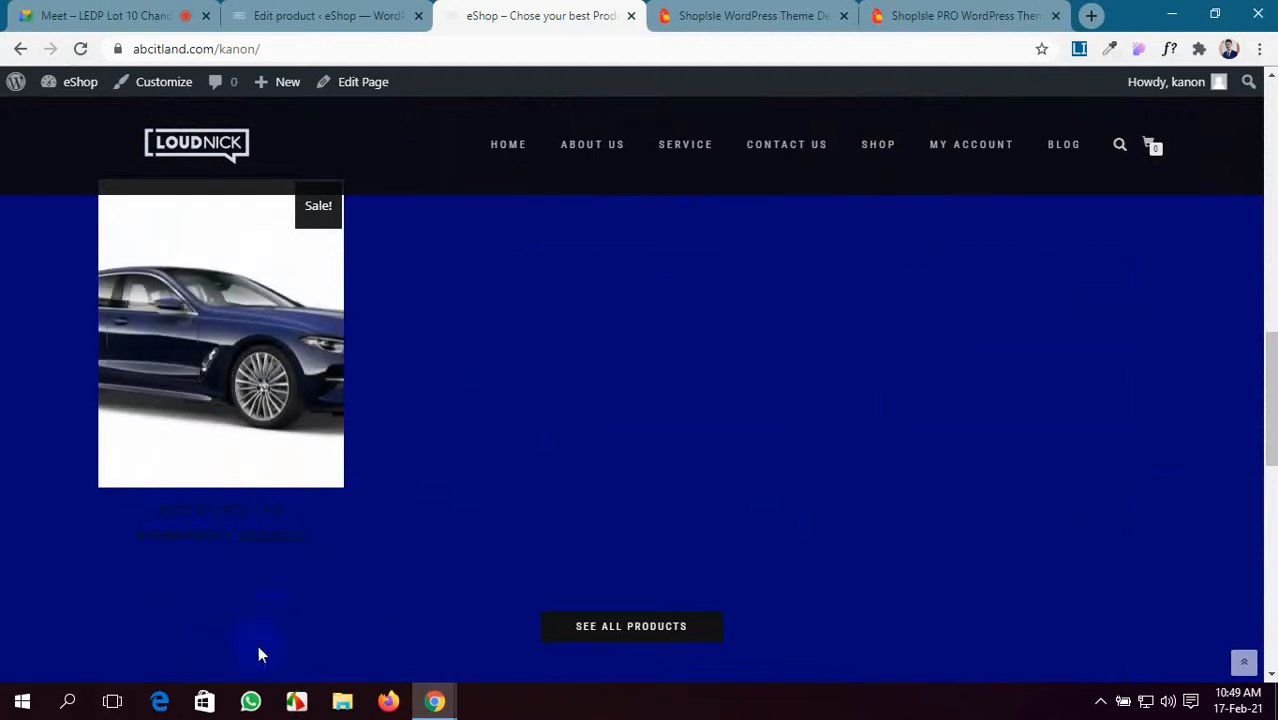
left_click(249, 388)
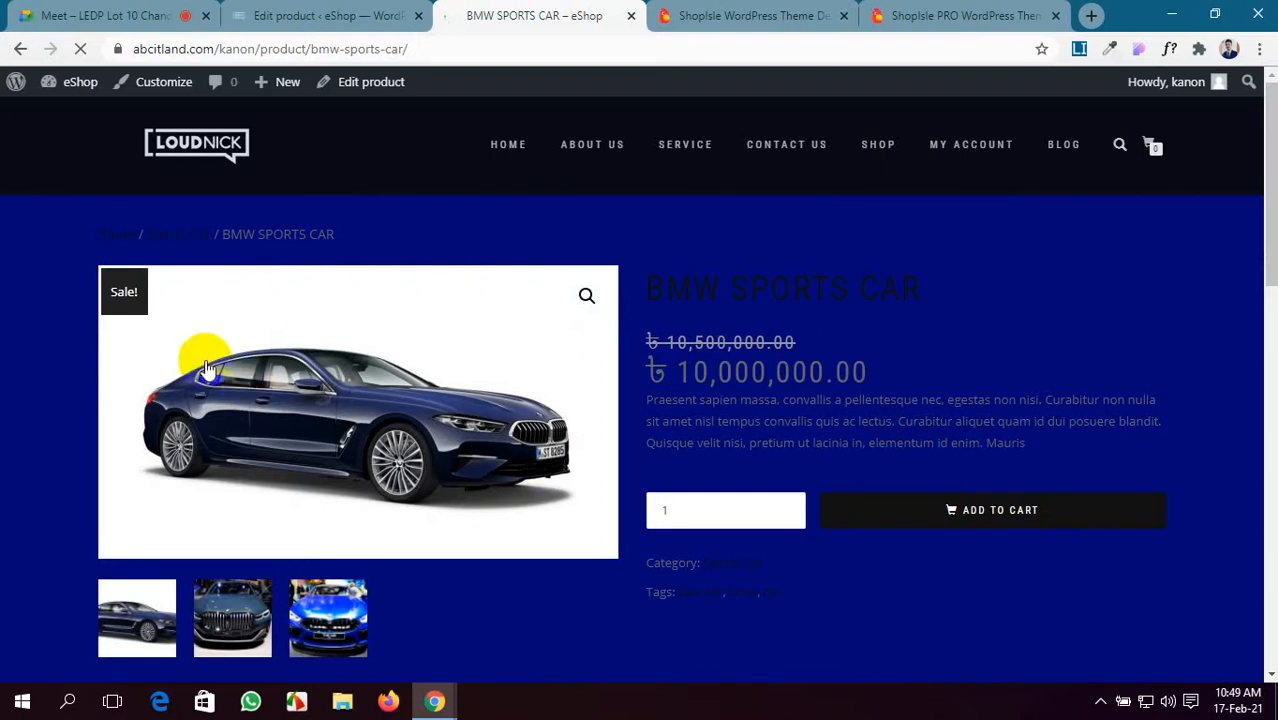
scroll(191, 462, "down", 2)
left_click(211, 462)
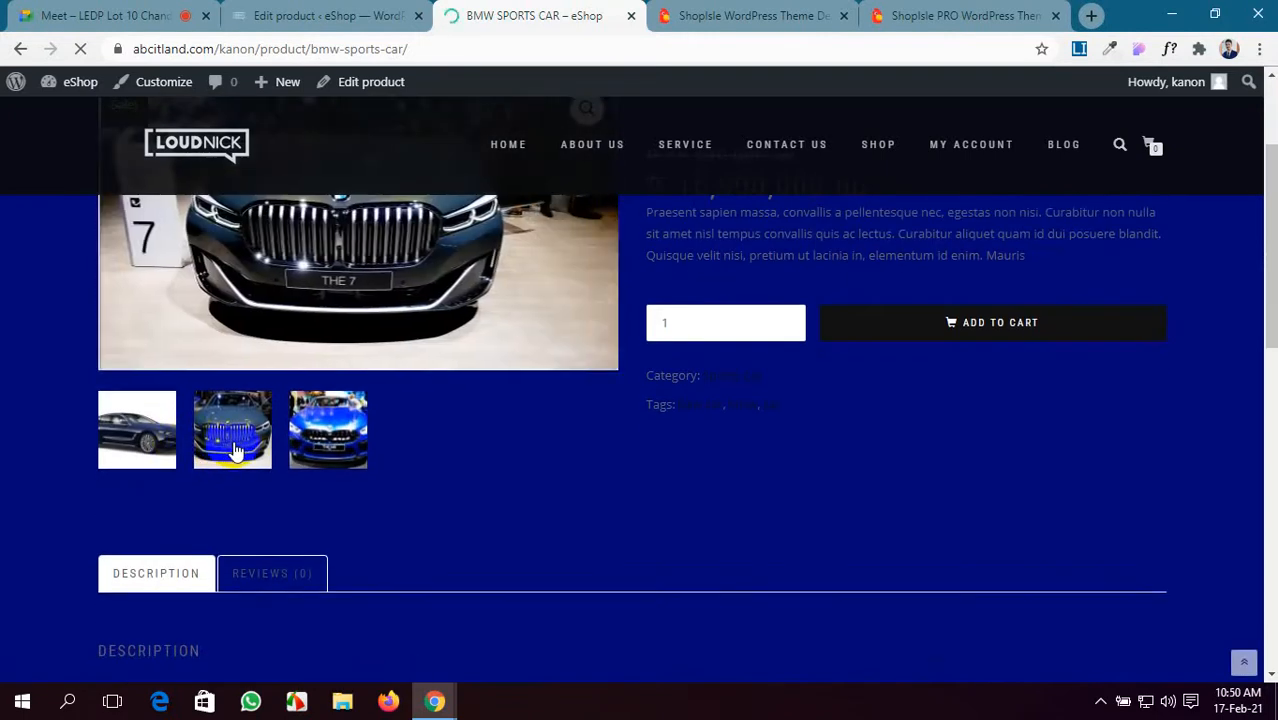
scroll(428, 537, "up", 2)
left_click(350, 638)
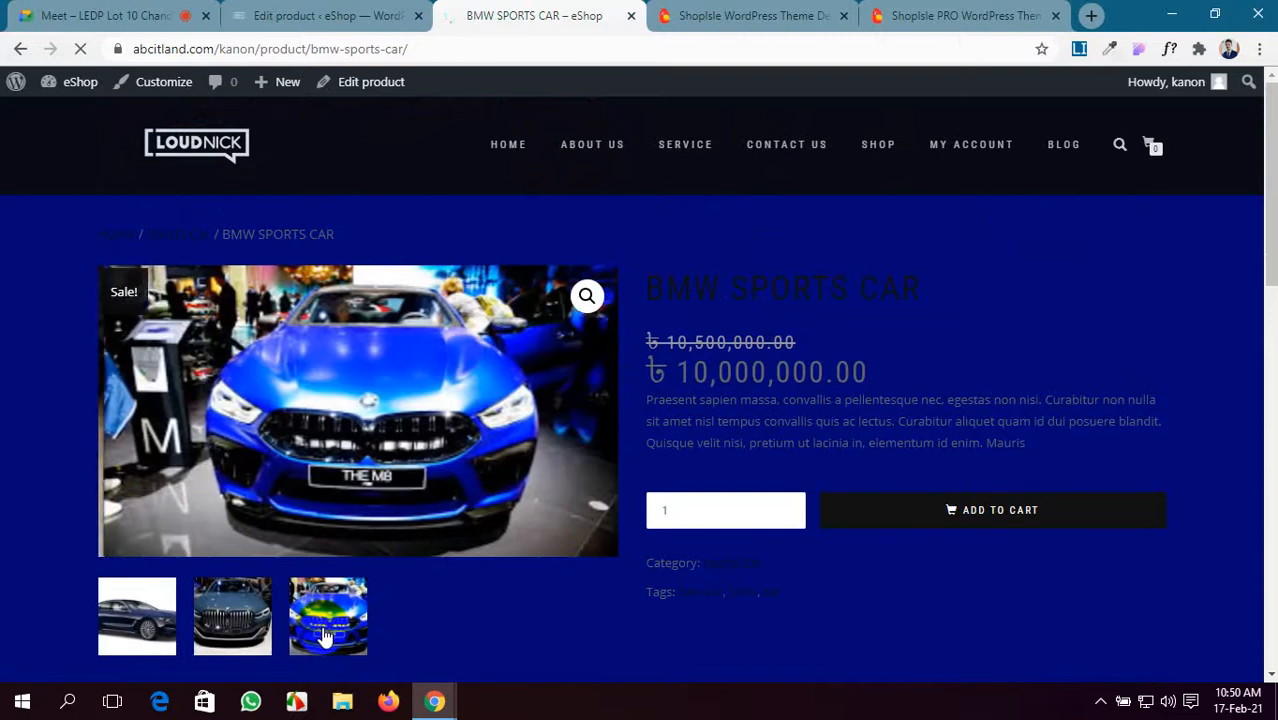
left_click(232, 628)
left_click(132, 626)
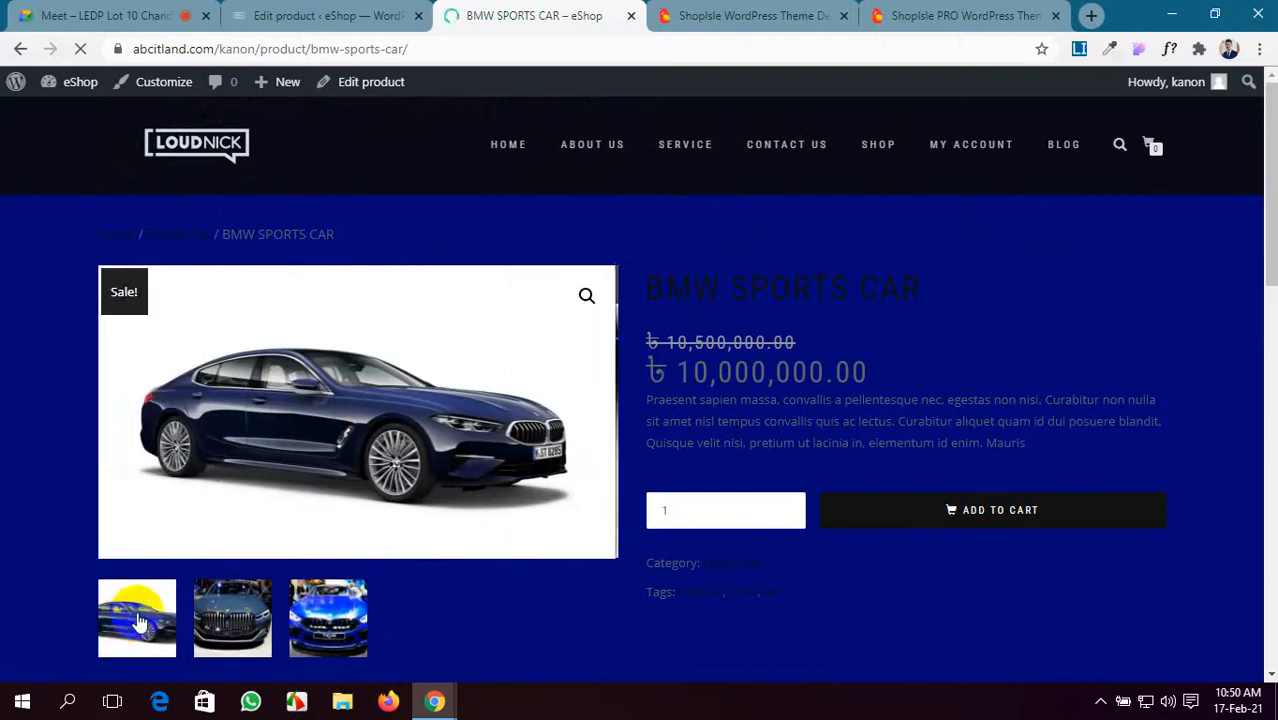
left_click(214, 624)
left_click(327, 627)
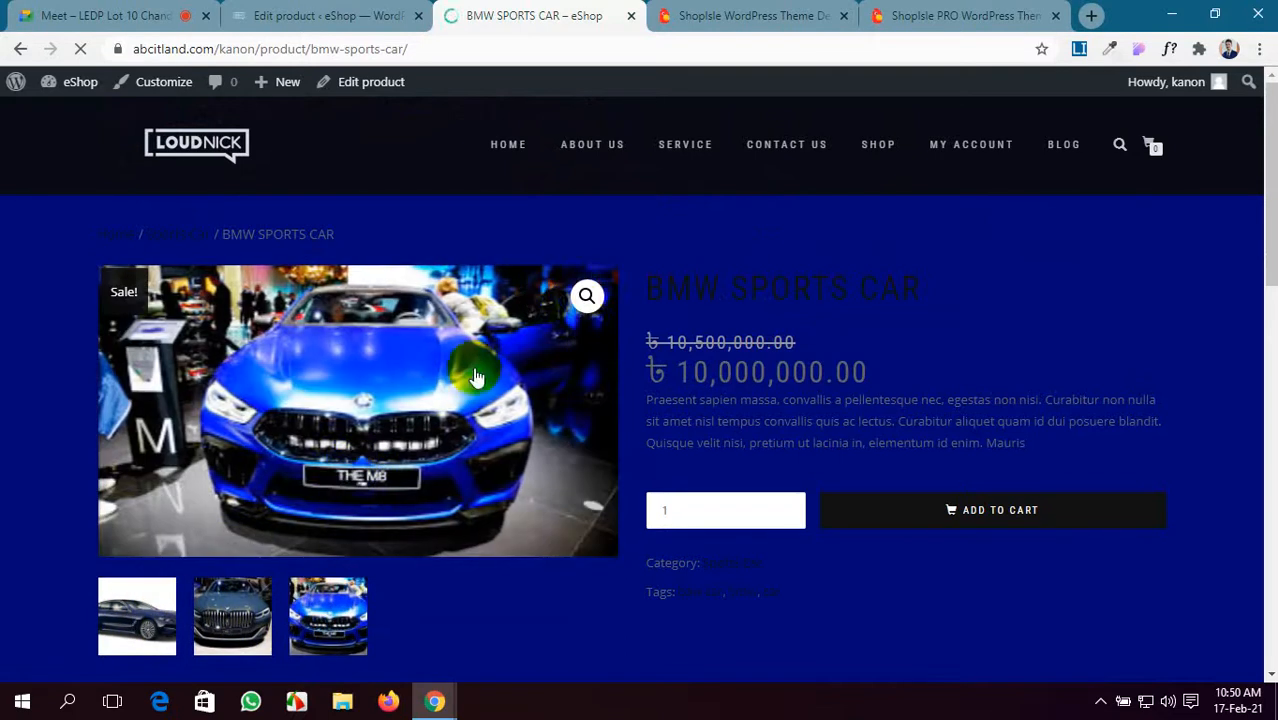
left_click(587, 295)
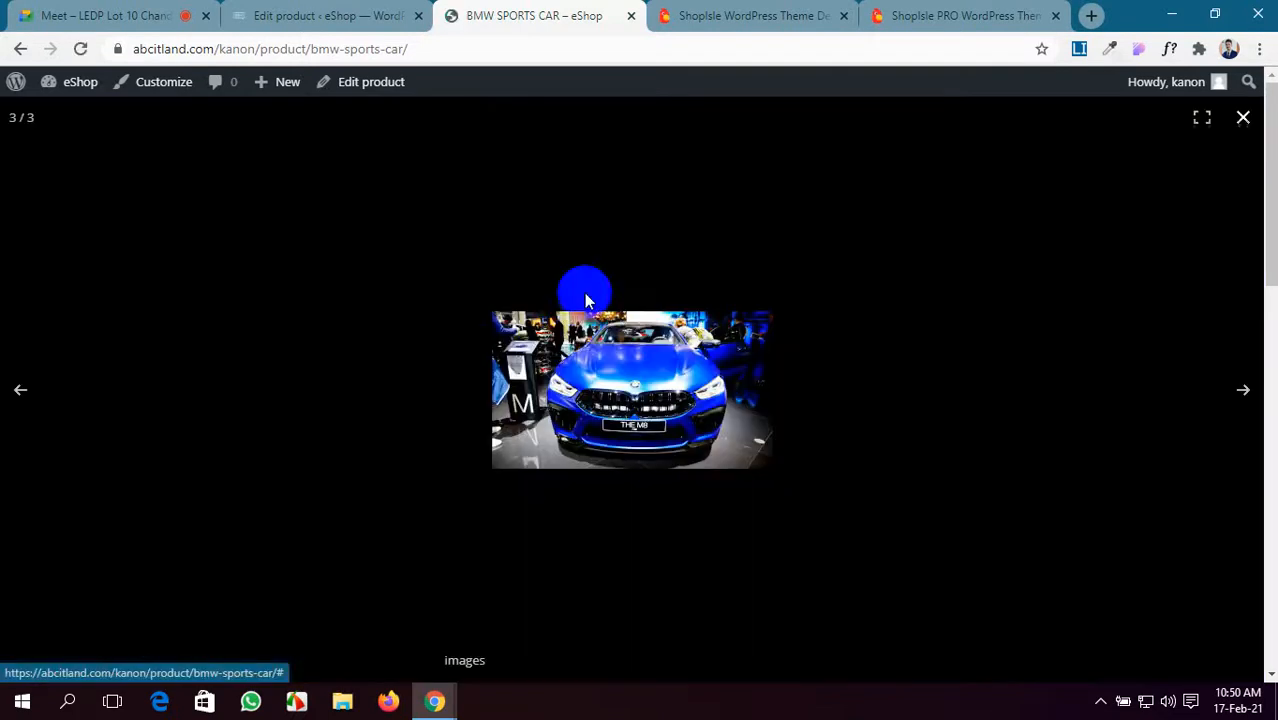
left_click(1240, 118)
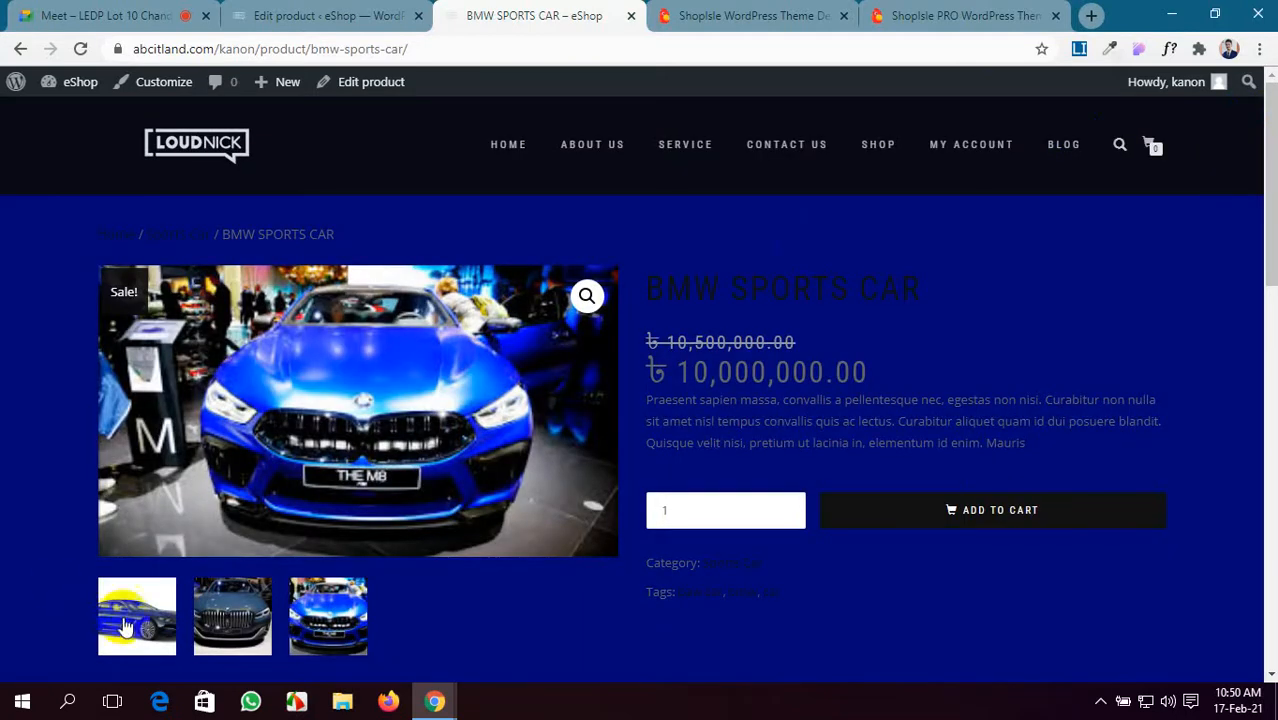
left_click(130, 622)
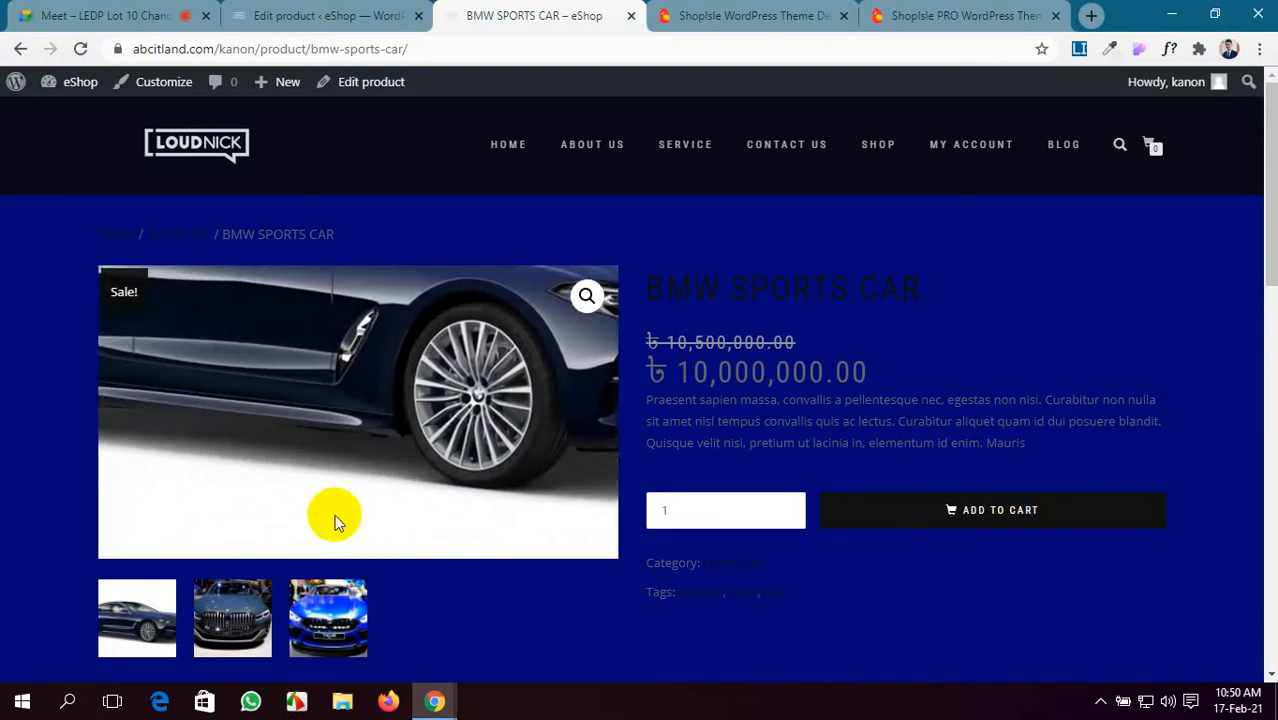
left_click(56, 12)
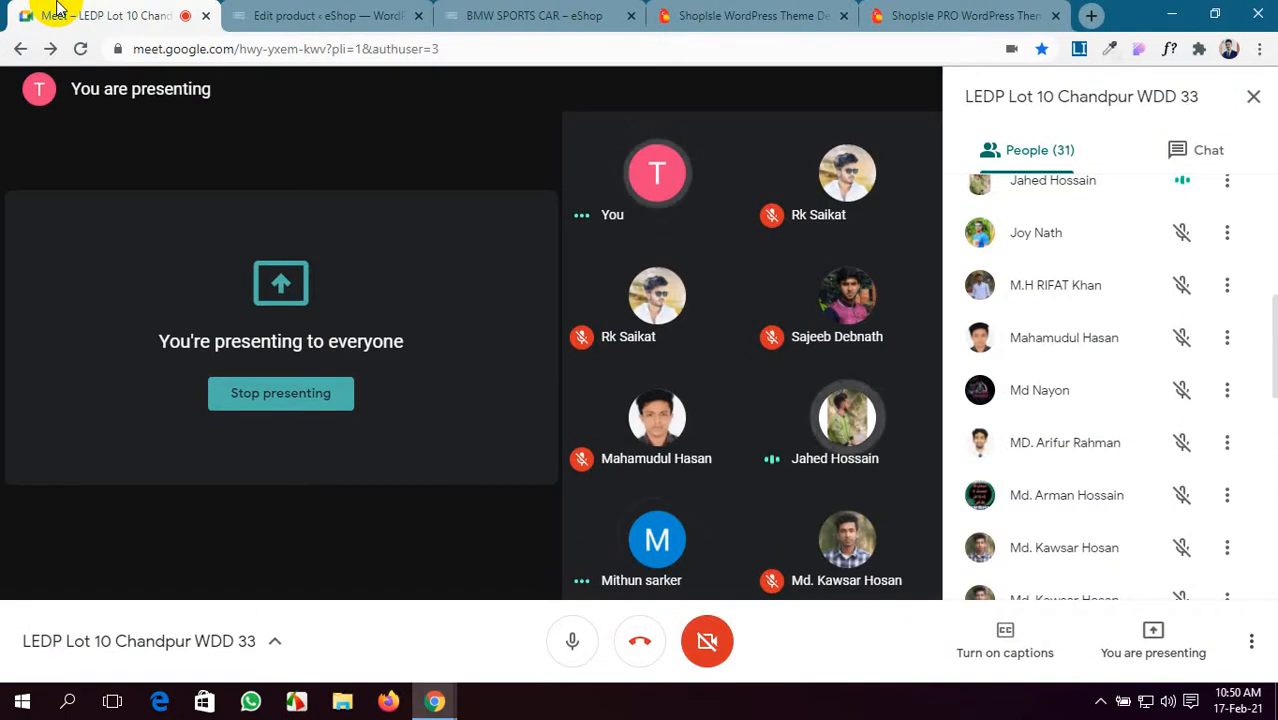
left_click(485, 12)
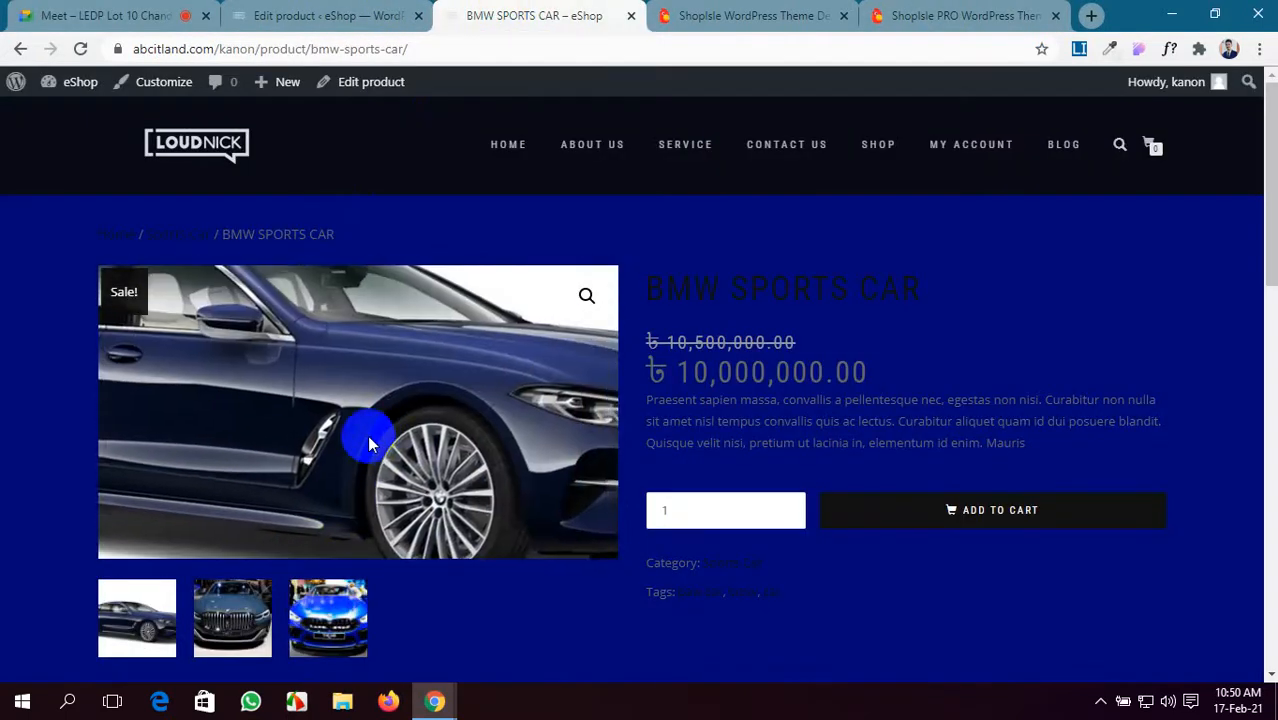
left_click_drag(646, 290, 958, 290)
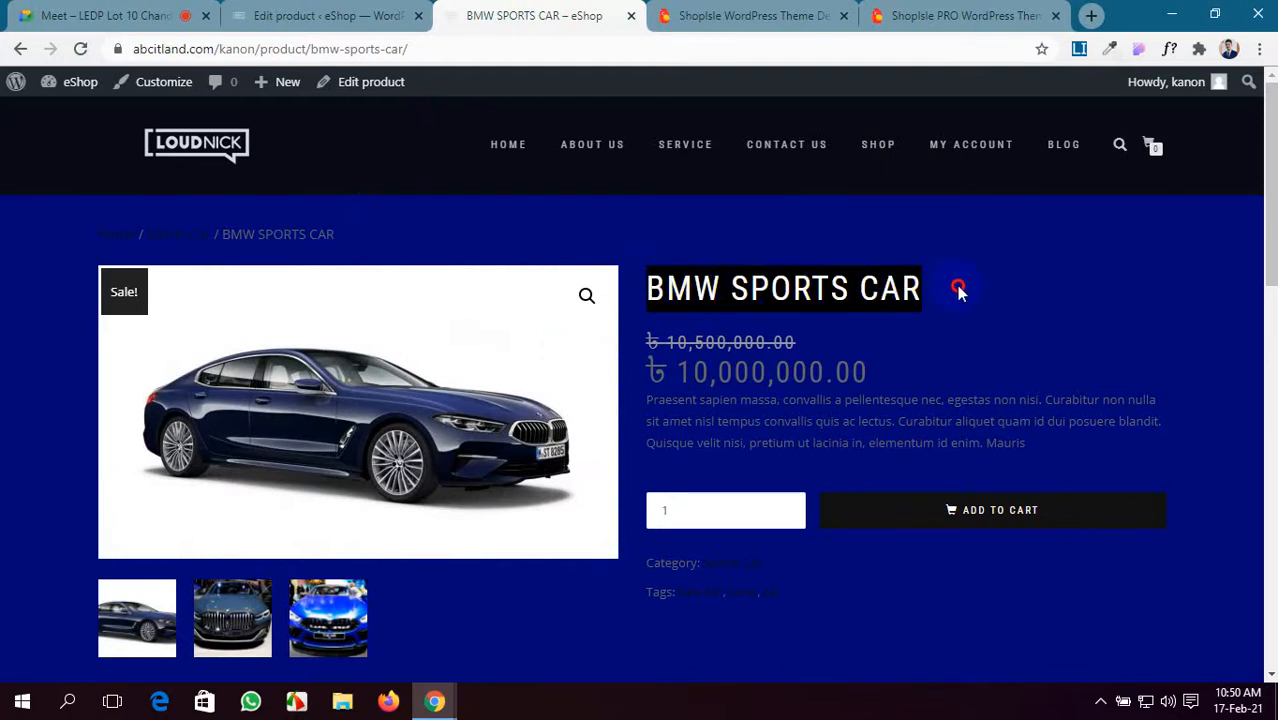
left_click(958, 290)
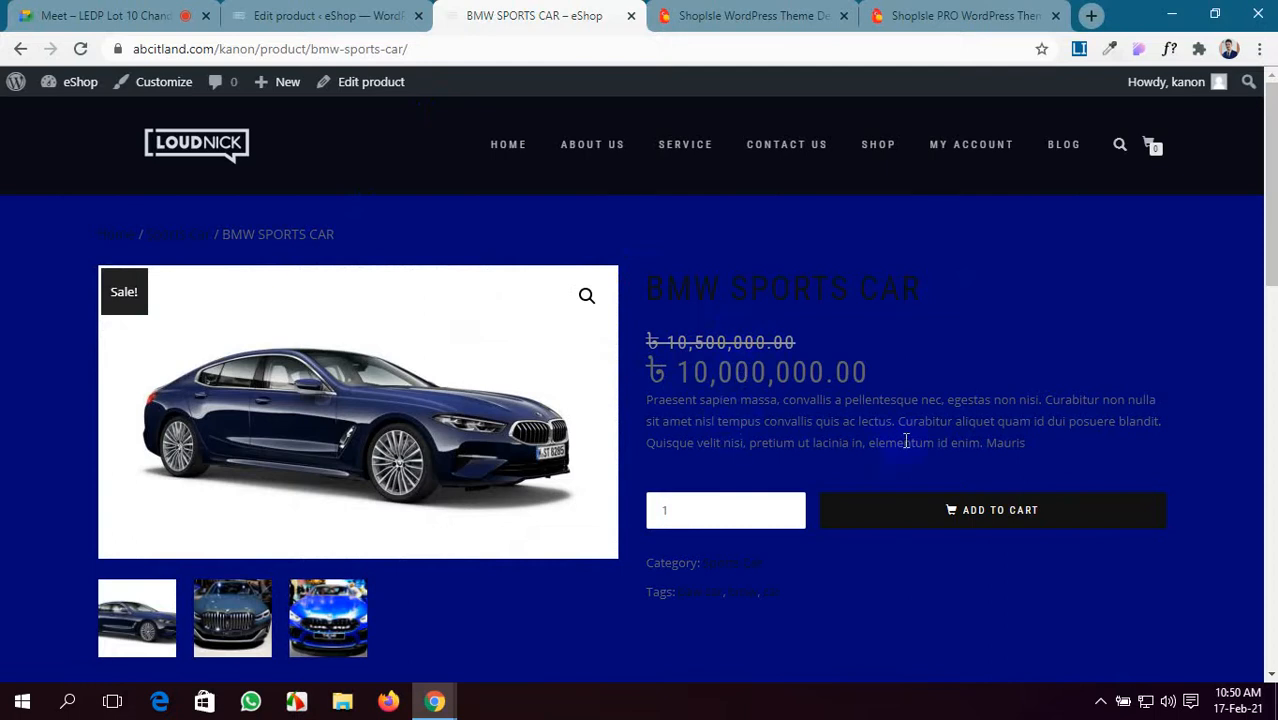
left_click_drag(1018, 444, 650, 400)
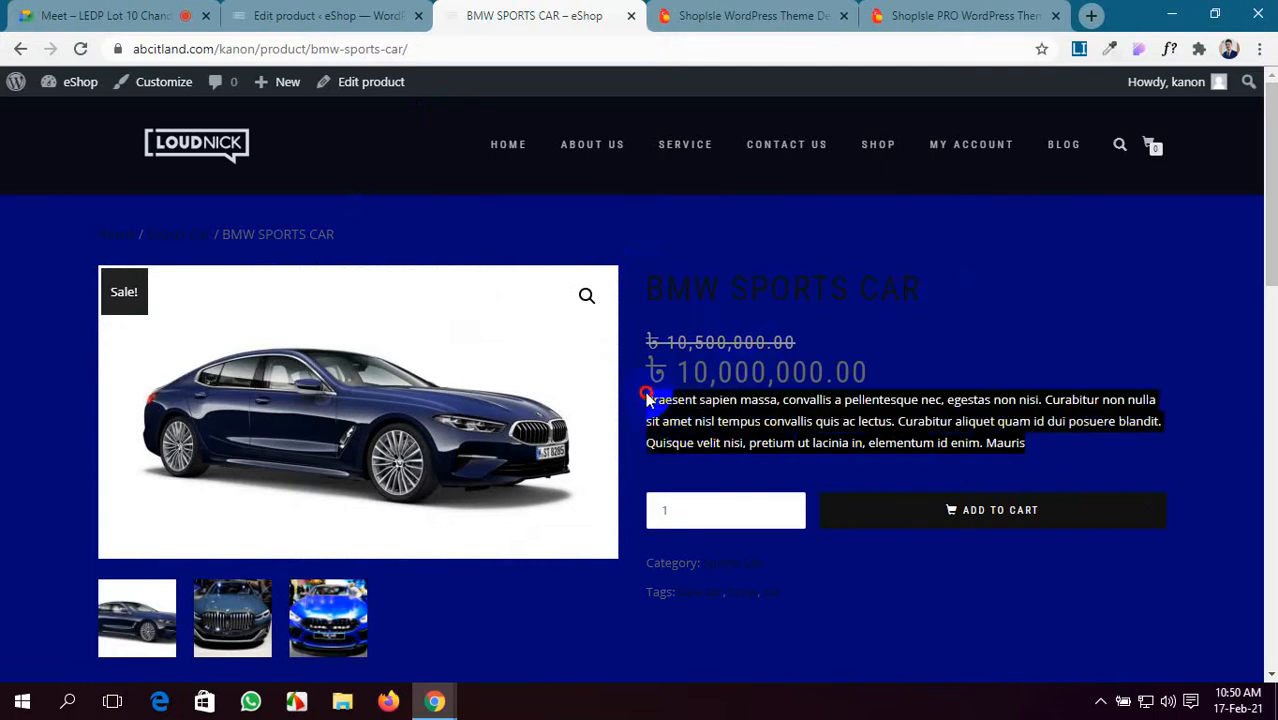
left_click(655, 461)
scroll(720, 537, "down", 1)
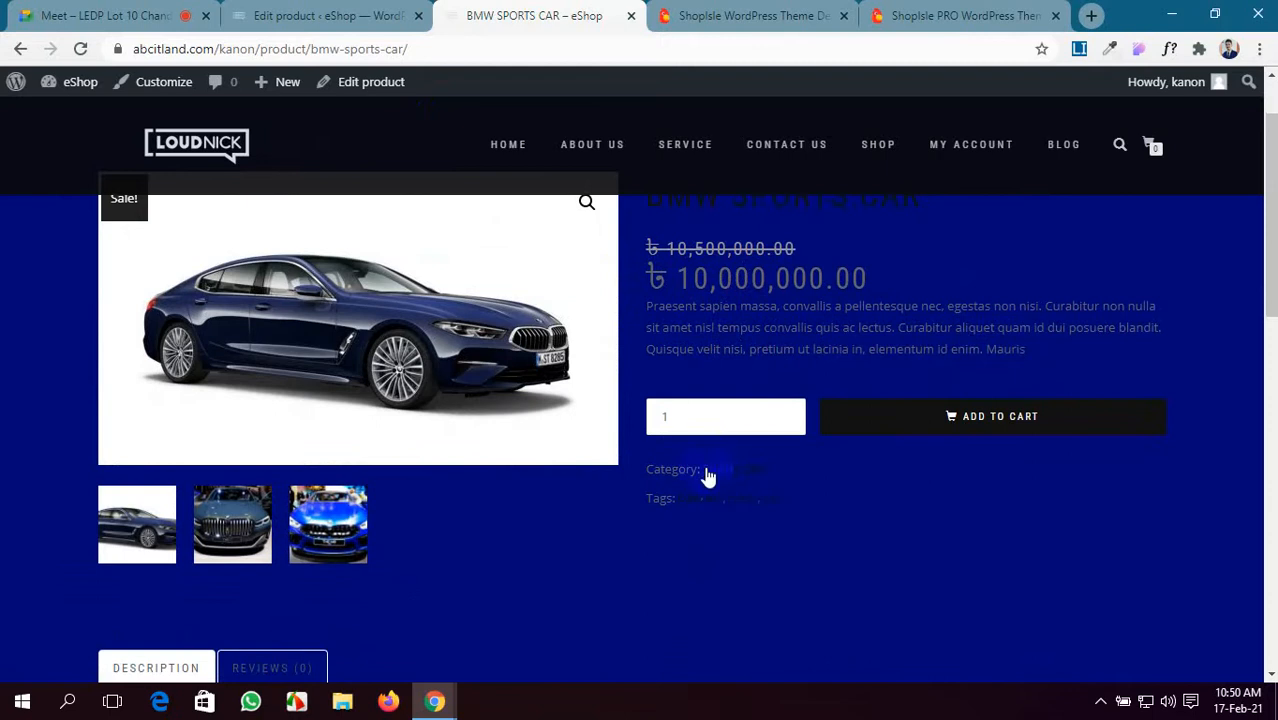
scroll(933, 522, "up", 1)
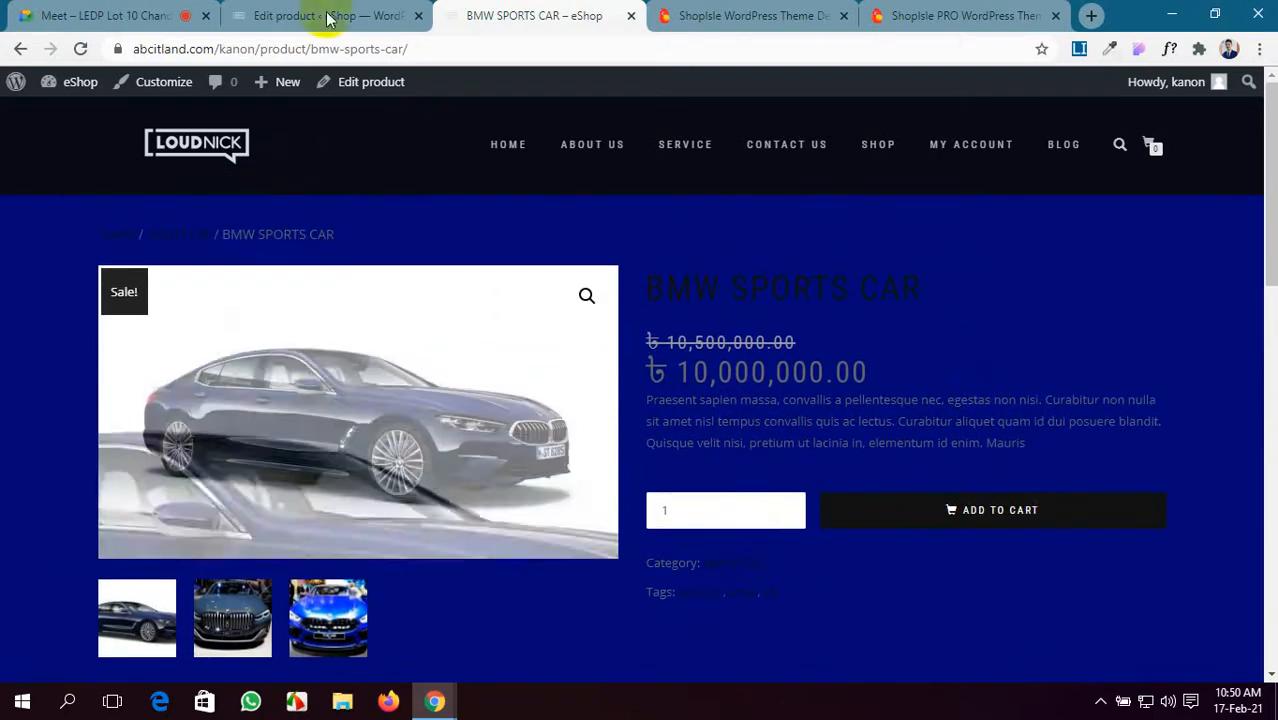
left_click(371, 12)
left_click(568, 10)
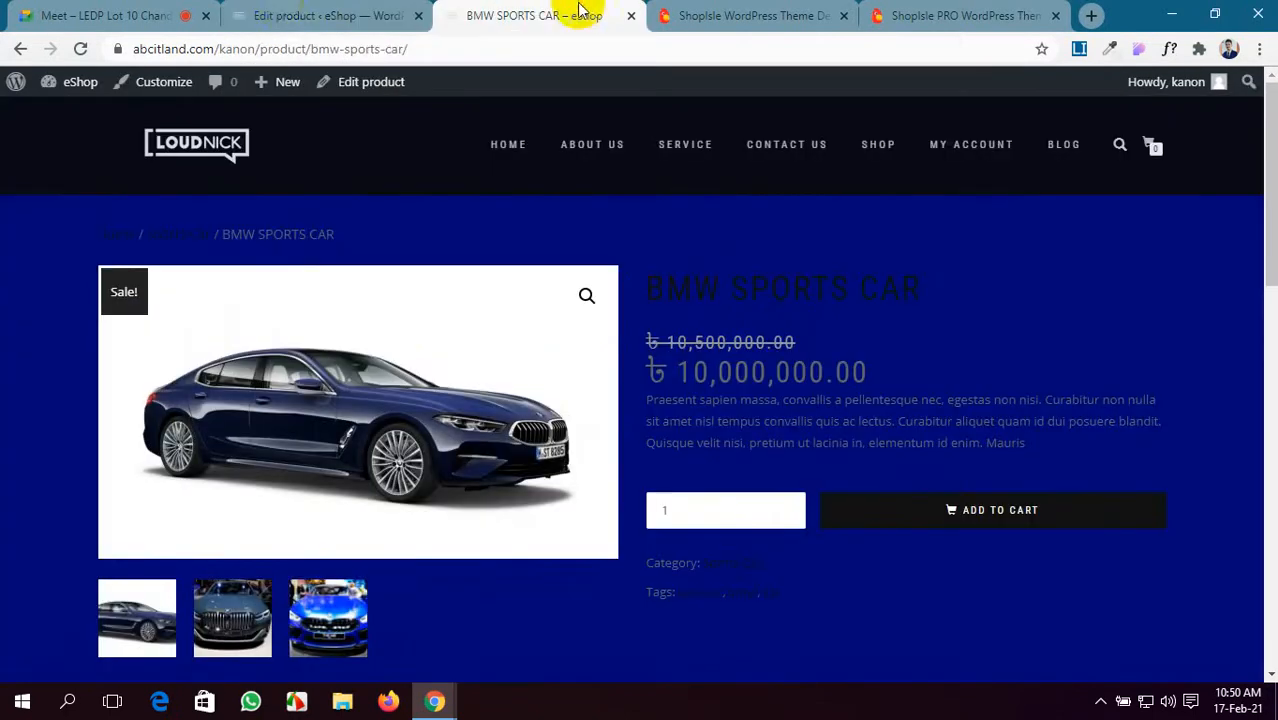
- Open the Appearance > Customize theme settings in a new tab
left_click(285, 12)
mouse_move(8, 342)
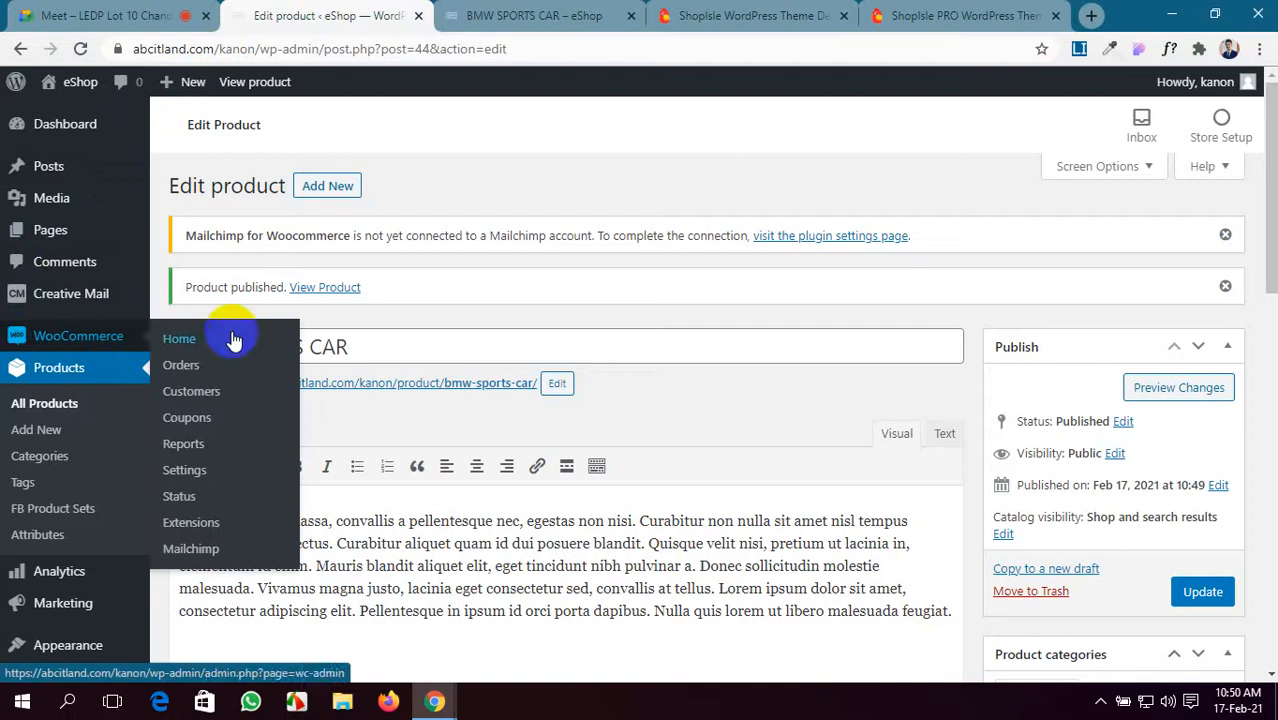
left_click(33, 457)
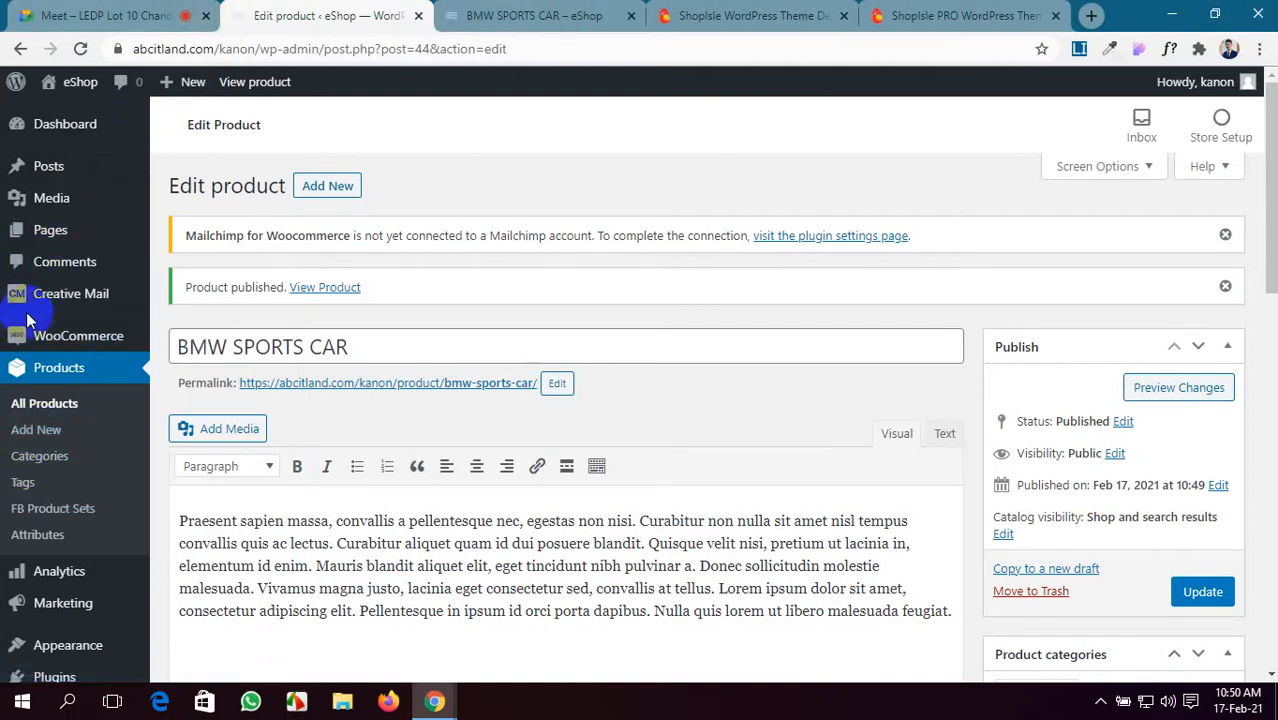
scroll(26, 520, "down", 2)
mouse_move(28, 499)
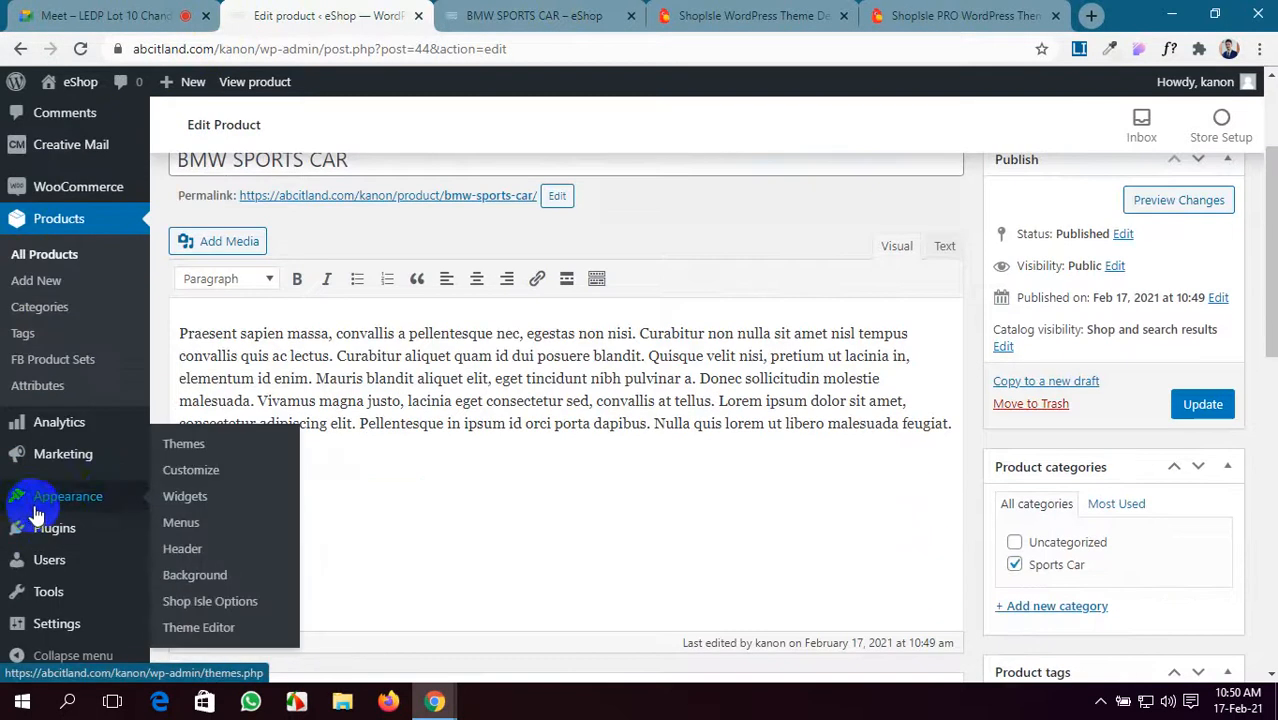
middle_click(188, 448)
left_click(392, 12)
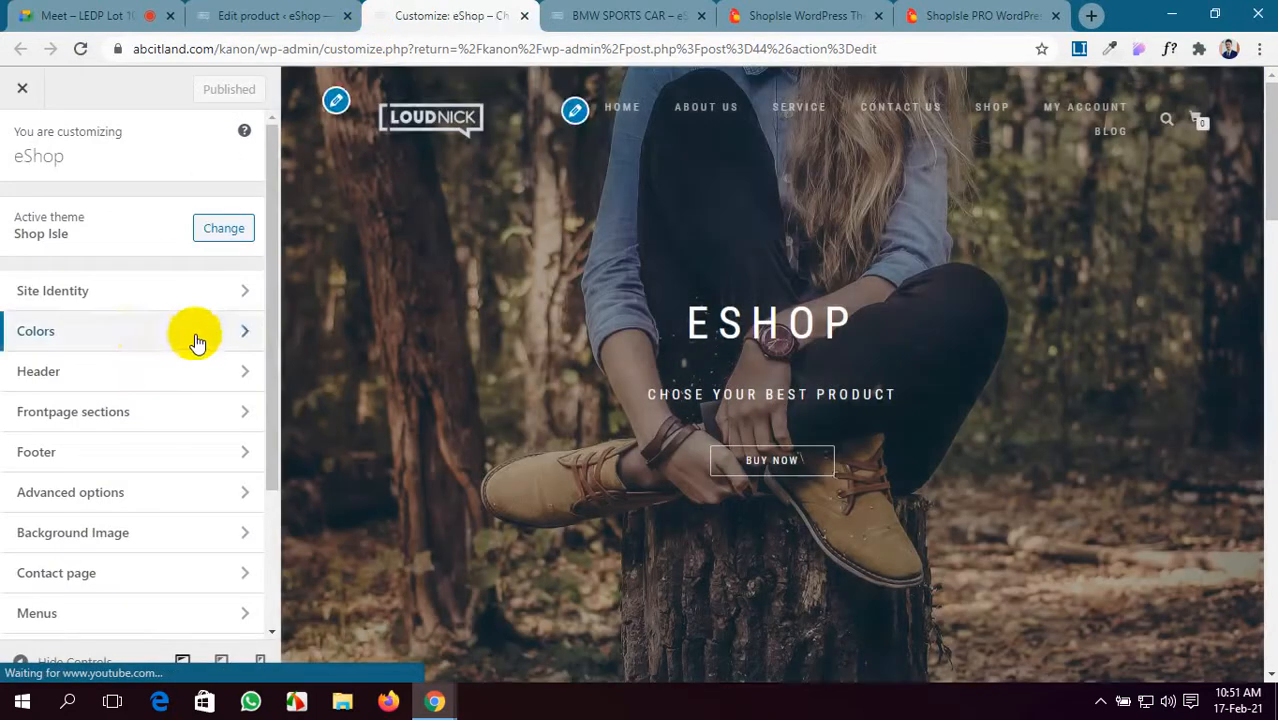
- Set the site background colour to white (#ffffff) and publish the change
left_click(197, 342)
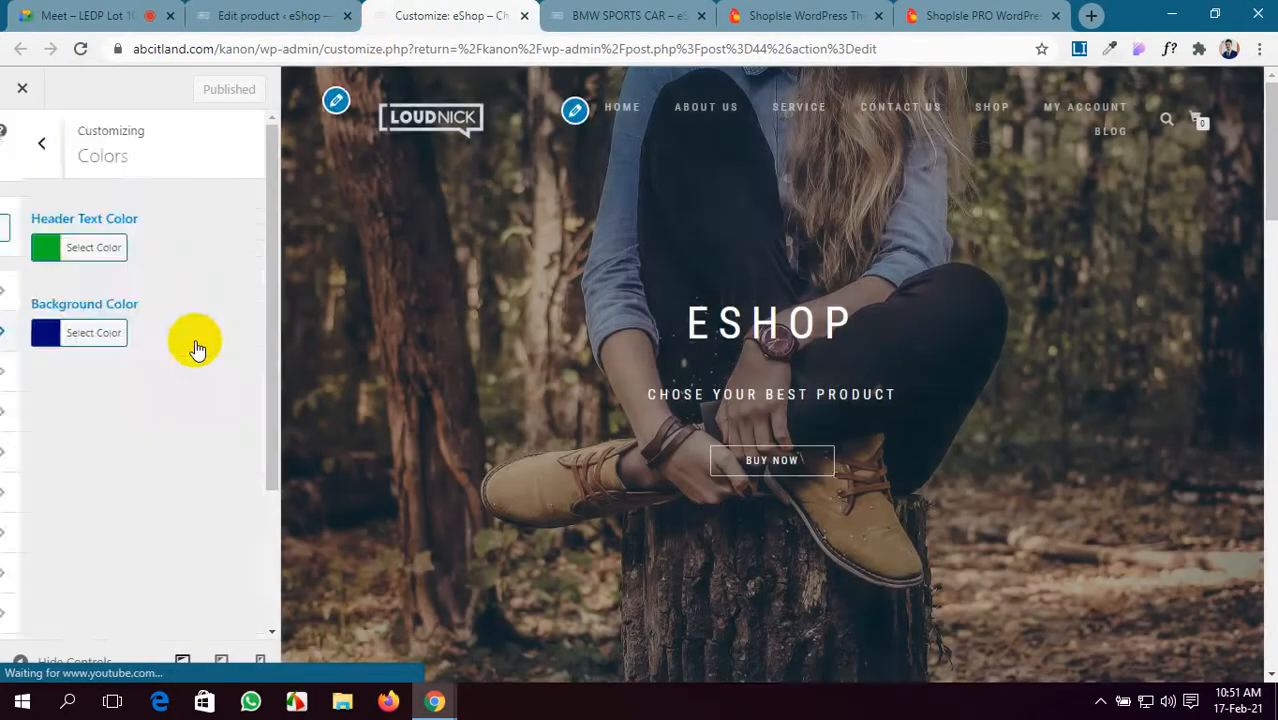
left_click(37, 337)
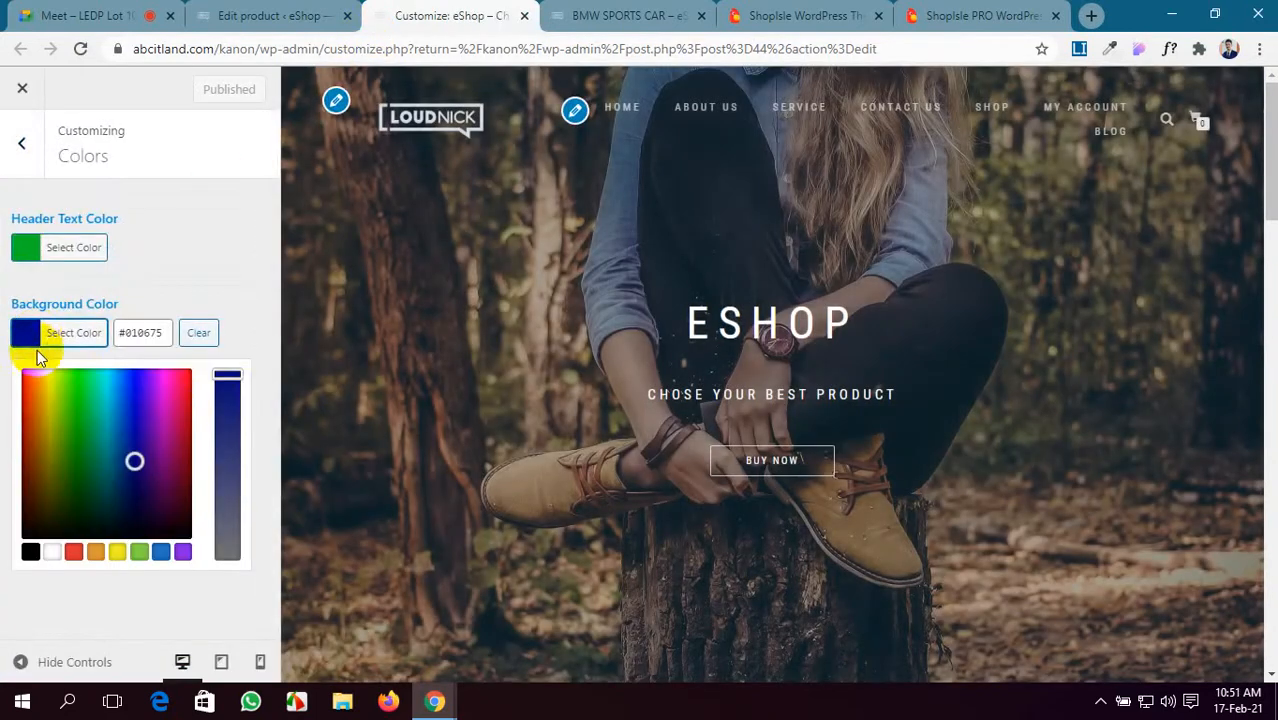
left_click(53, 552)
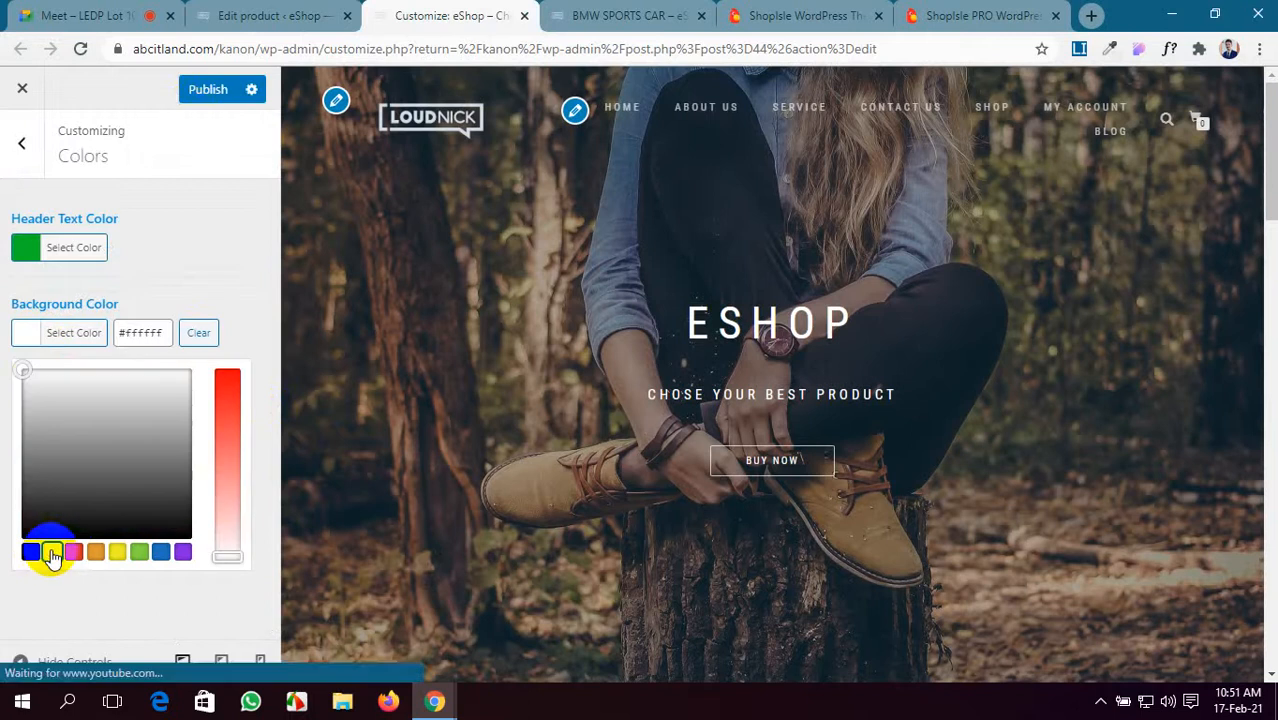
left_click(207, 92)
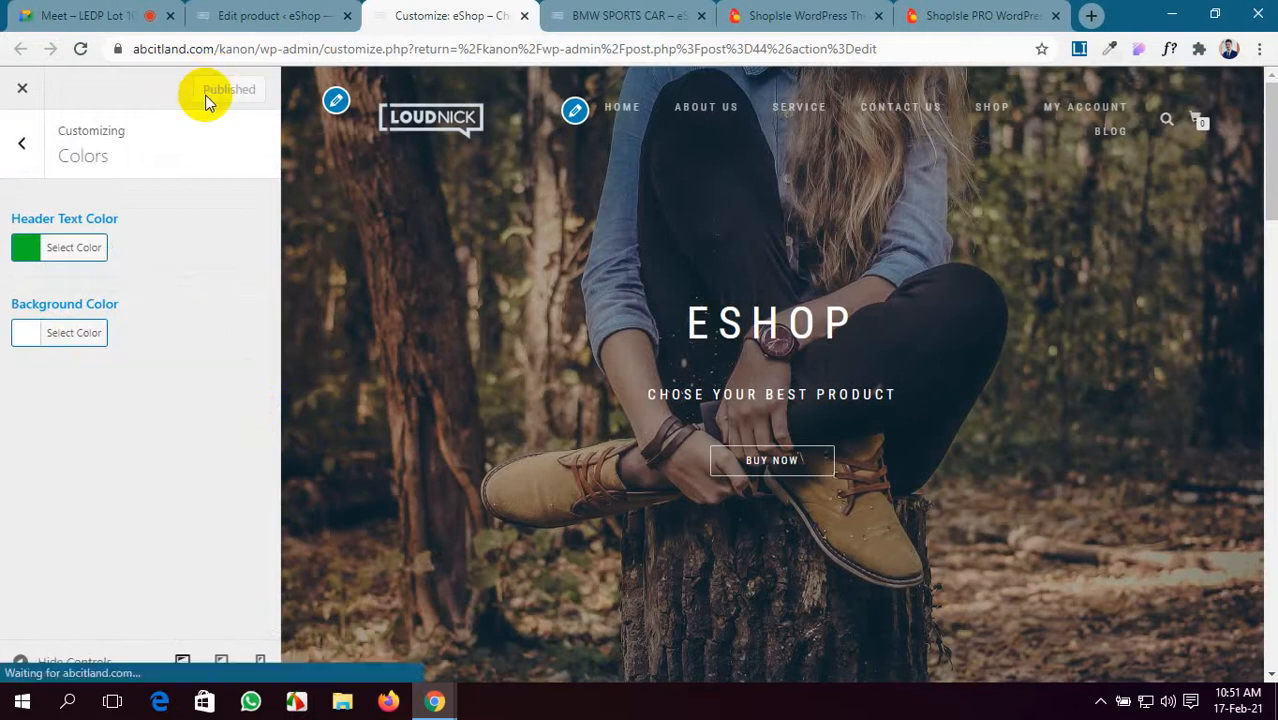
left_click(630, 15)
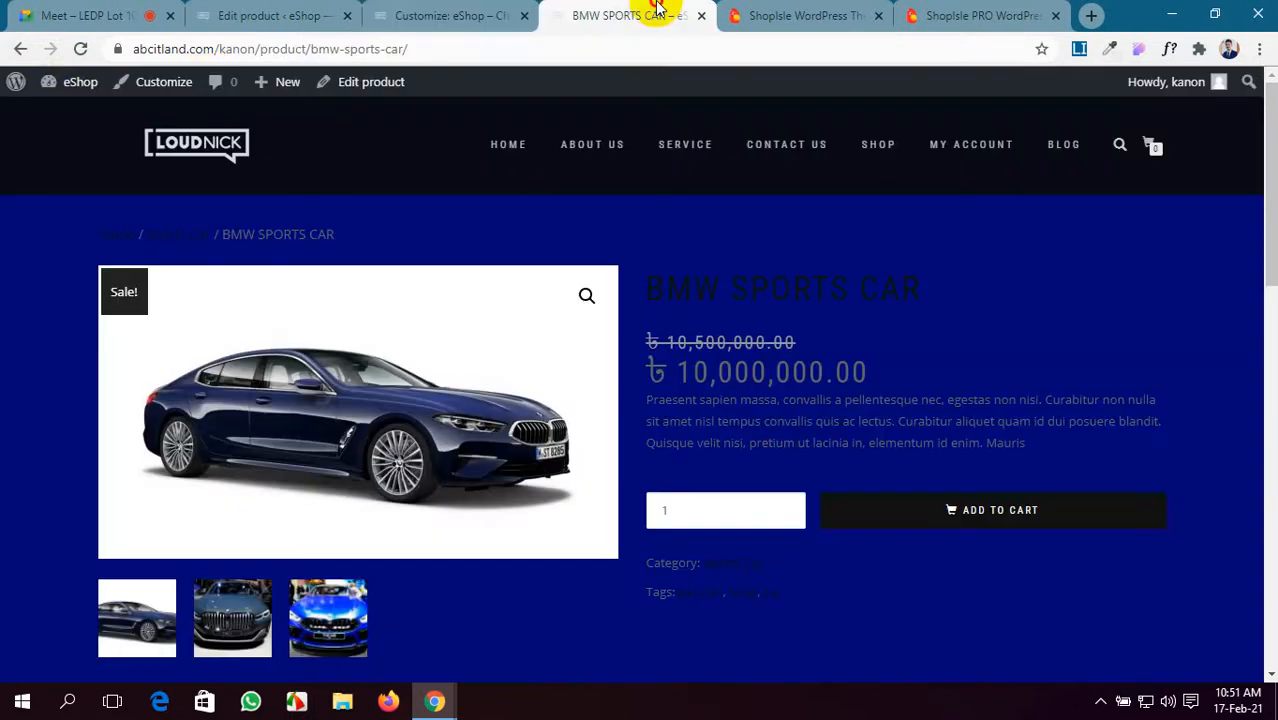
- Reload the product page to see the white background and close the theme customizer
left_click(80, 49)
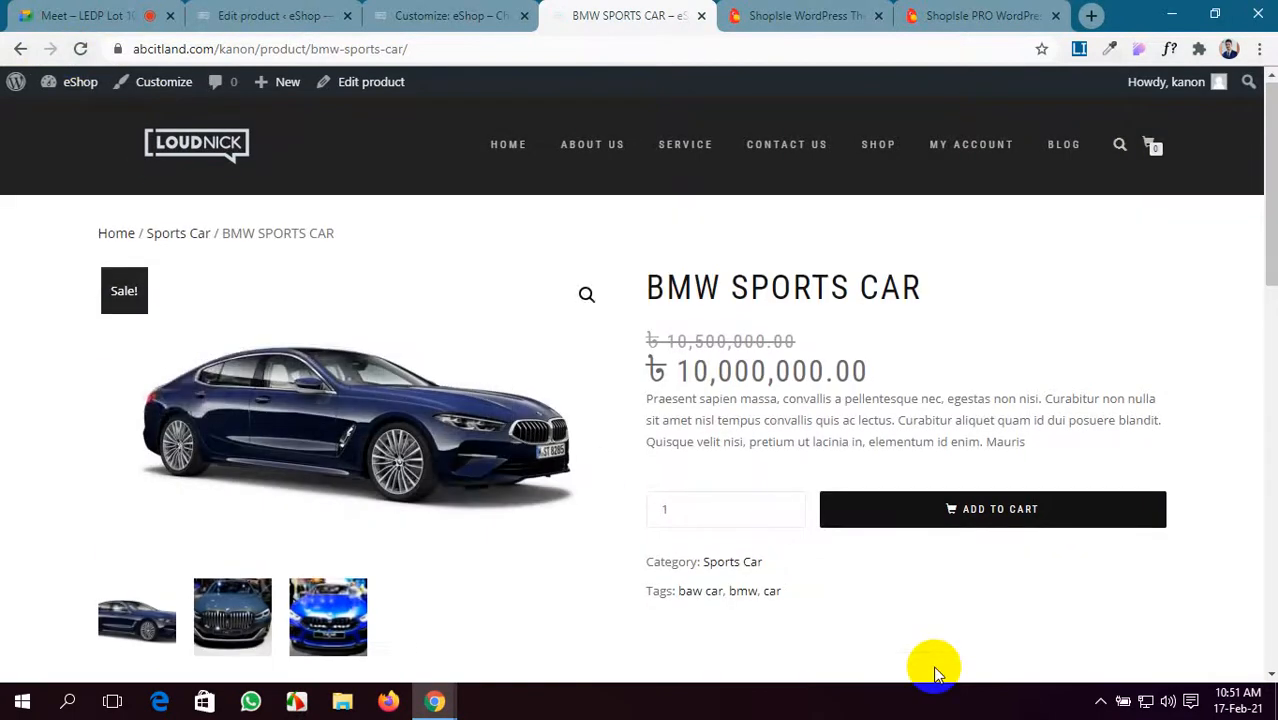
scroll(934, 672, "down", 3)
scroll(934, 672, "up", 3)
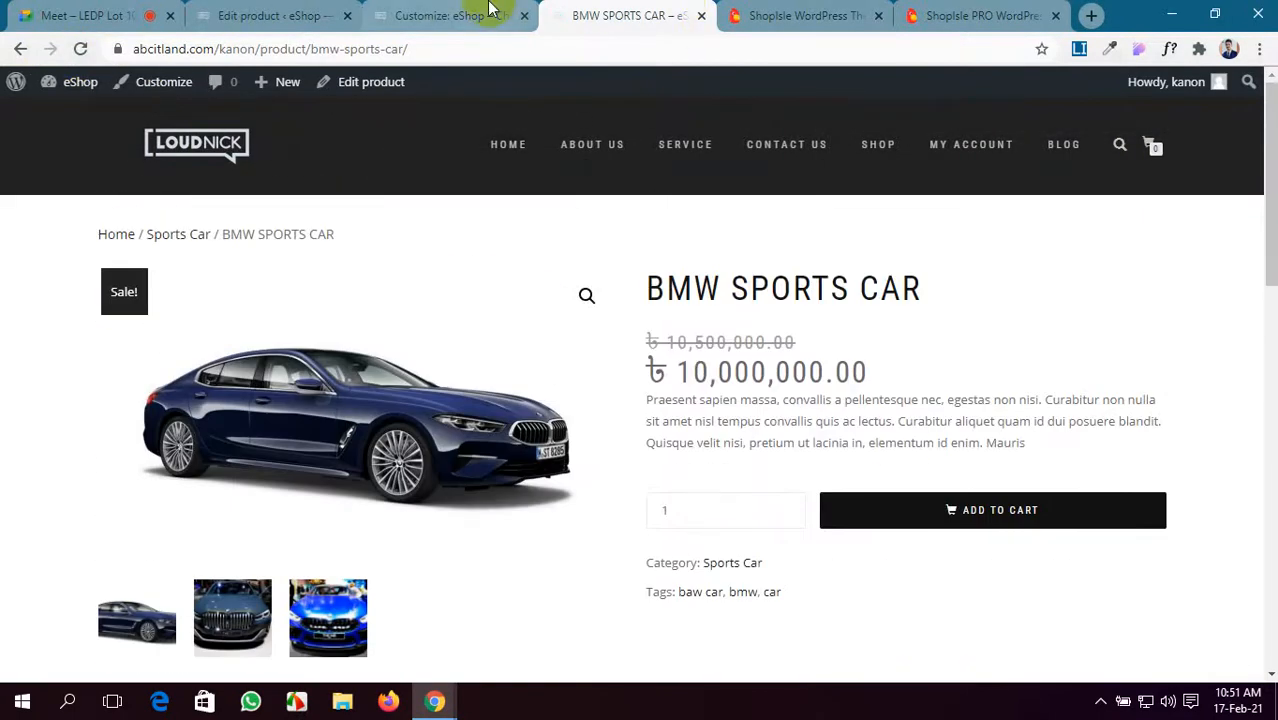
left_click(490, 9)
left_click(300, 12)
left_click(500, 18)
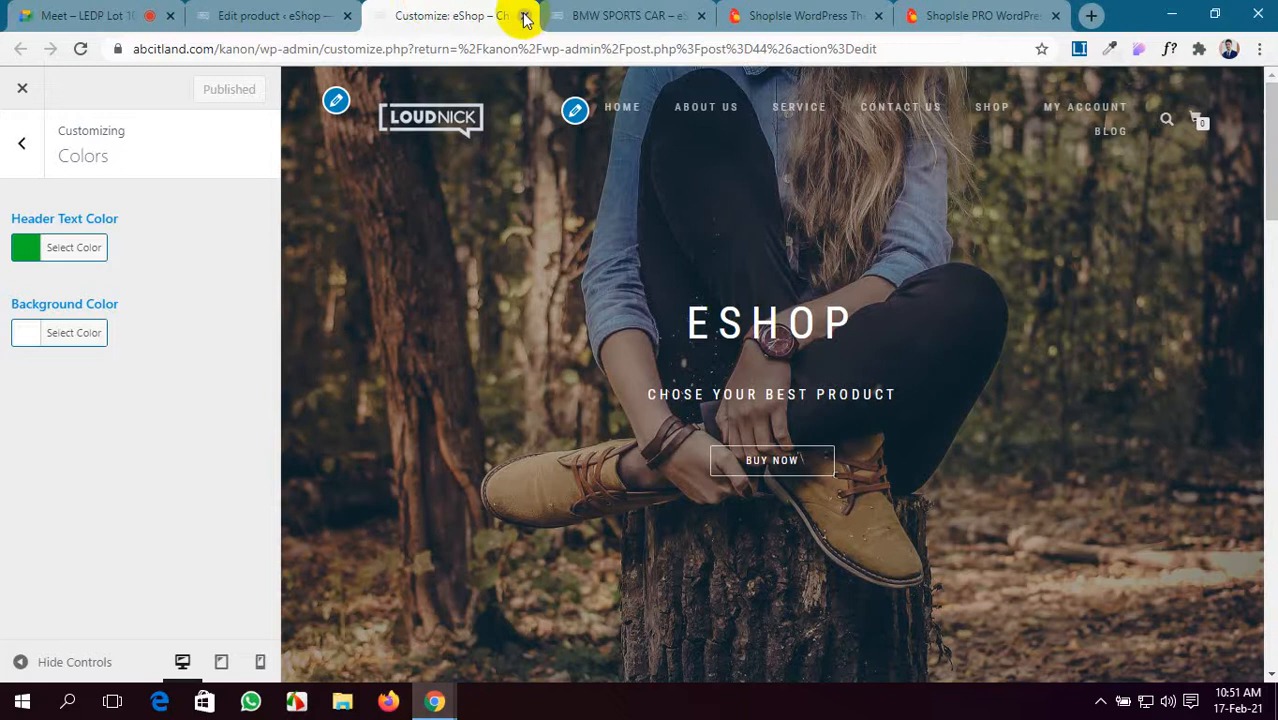
left_click(525, 18)
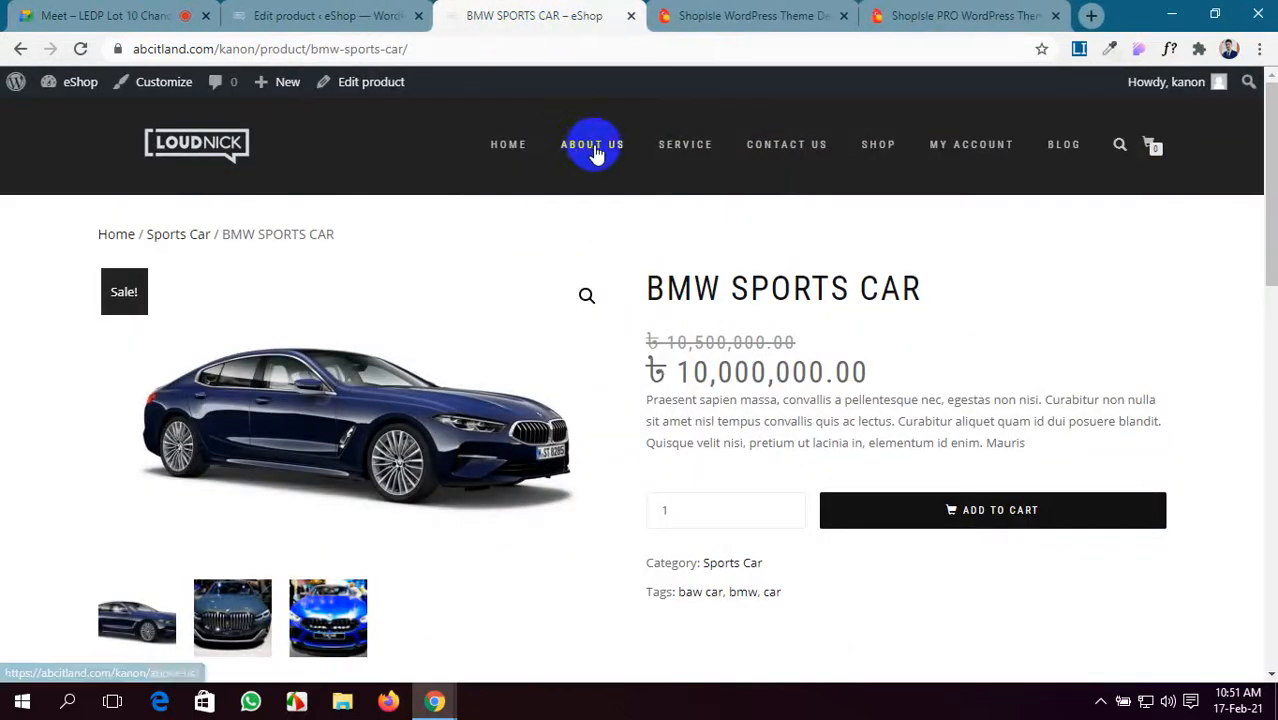
- Scroll through the published BMW SPORTS CAR product page on the live site
left_click(740, 14)
left_click(524, 14)
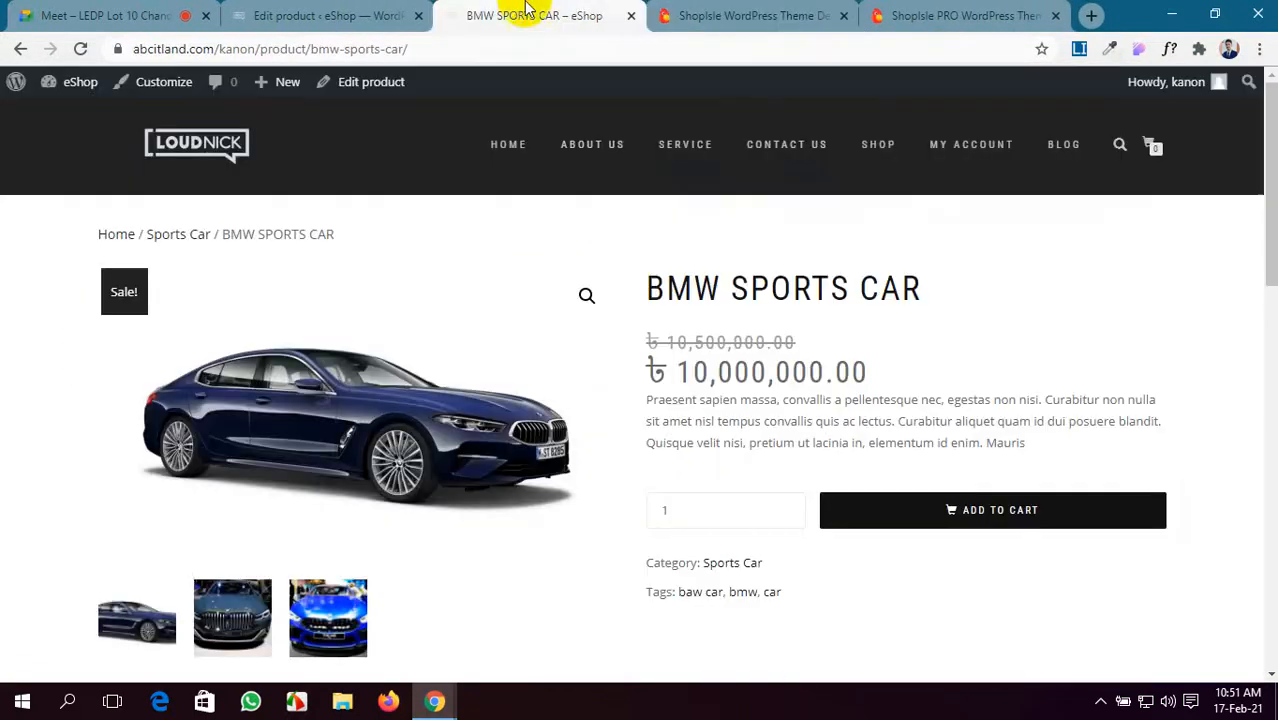
scroll(571, 334, "down", 6)
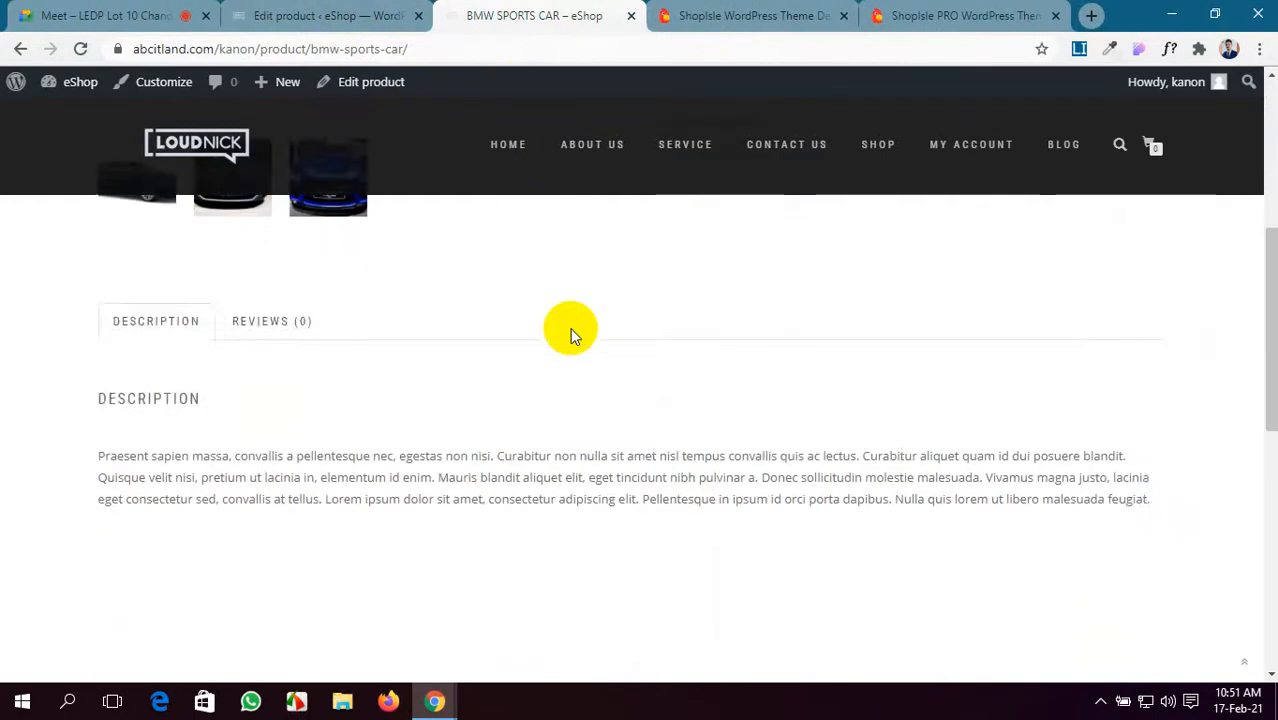
scroll(562, 360, "up", 6)
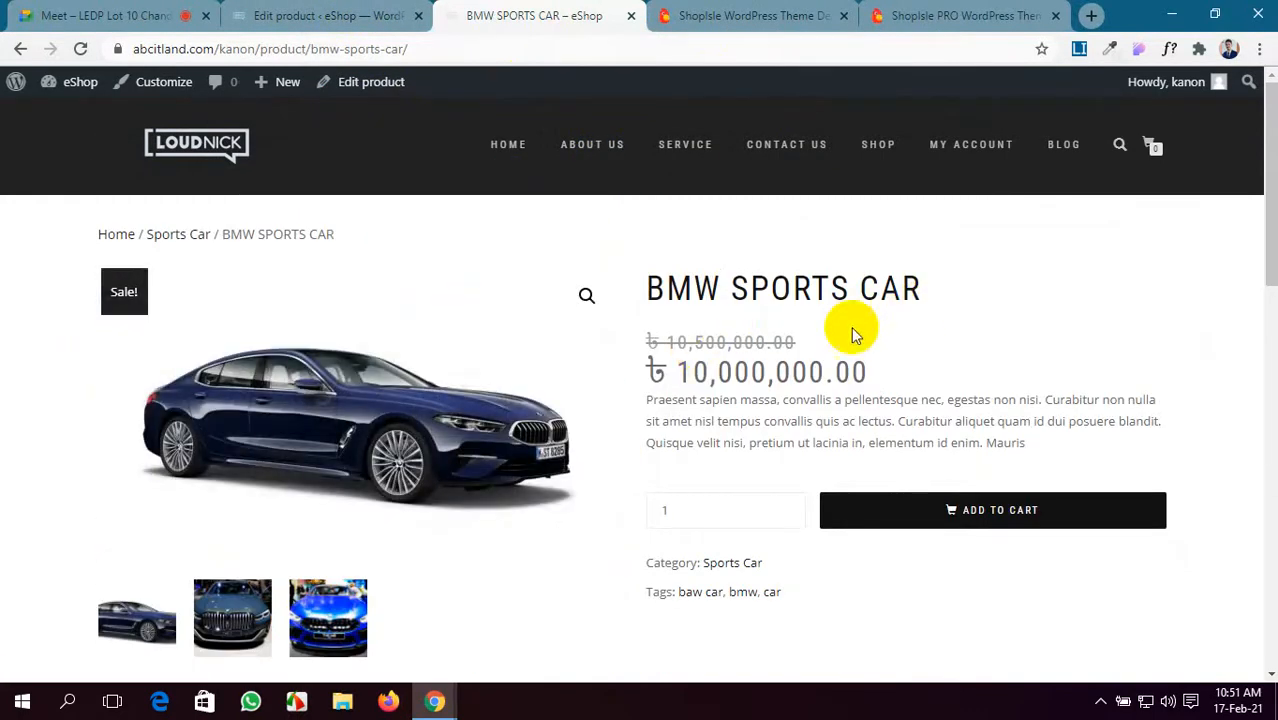
scroll(993, 436, "down", 4)
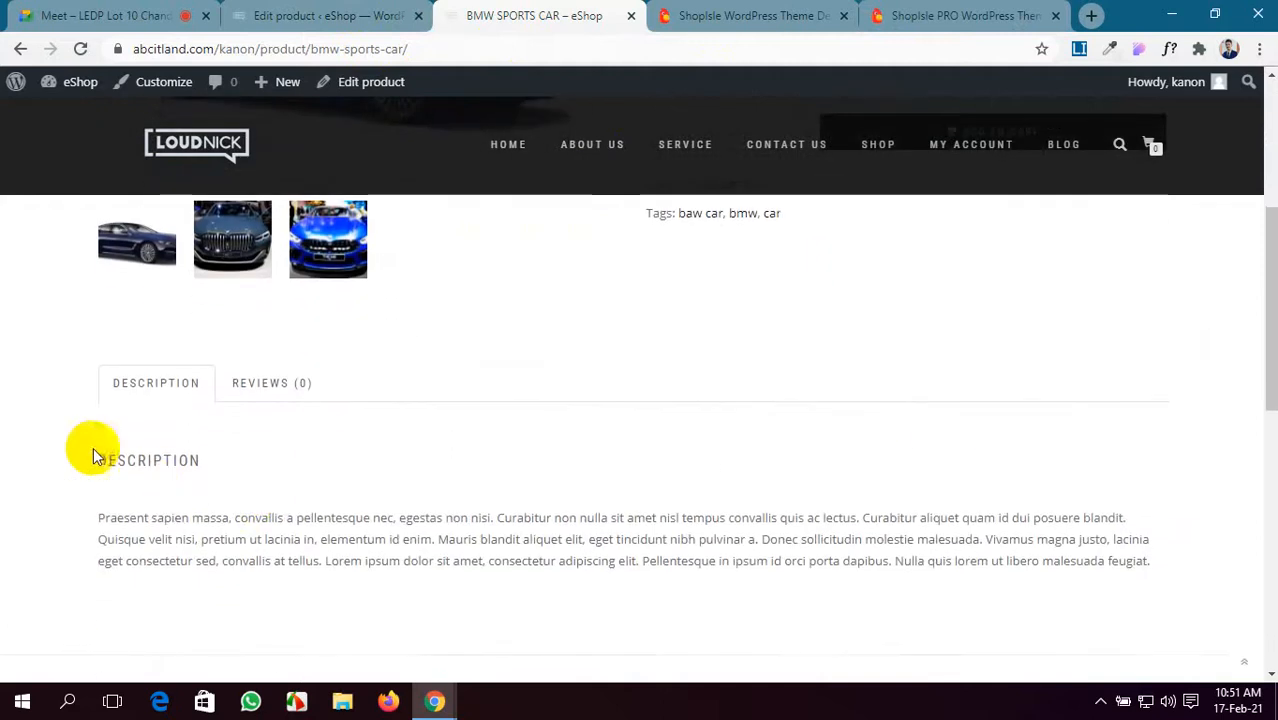
scroll(171, 528, "up", 4)
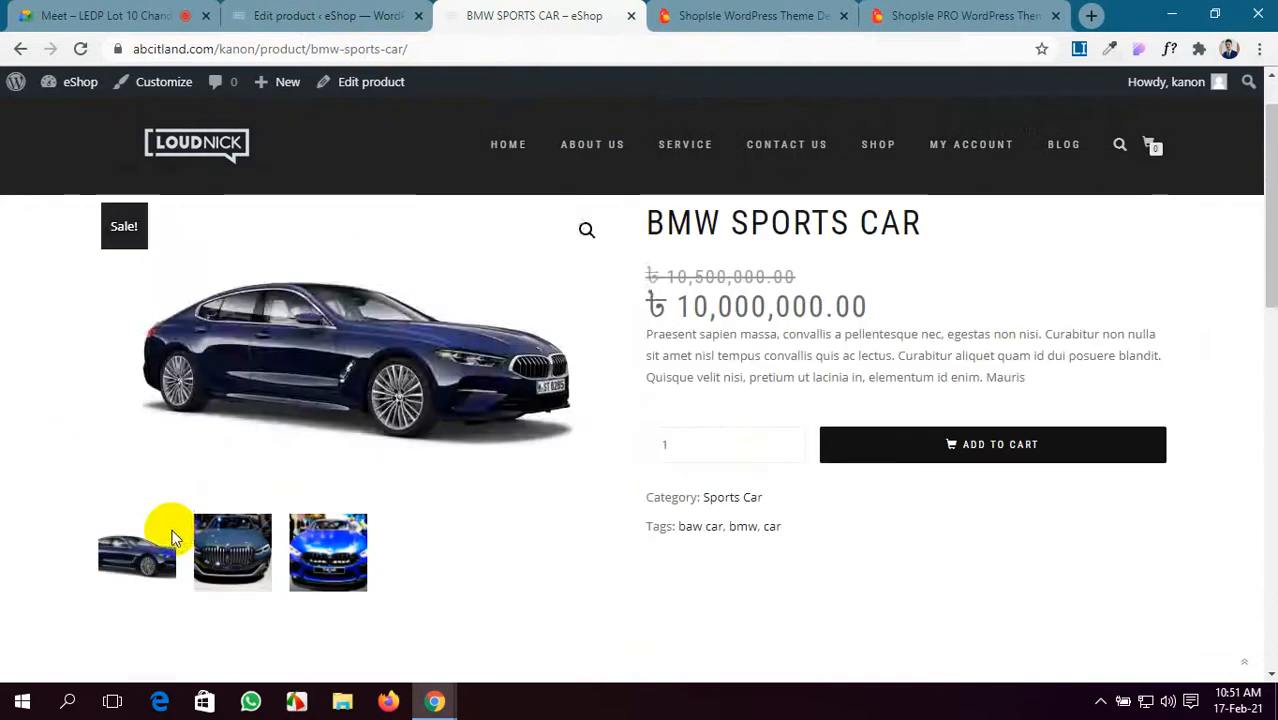
scroll(348, 542, "down", 3)
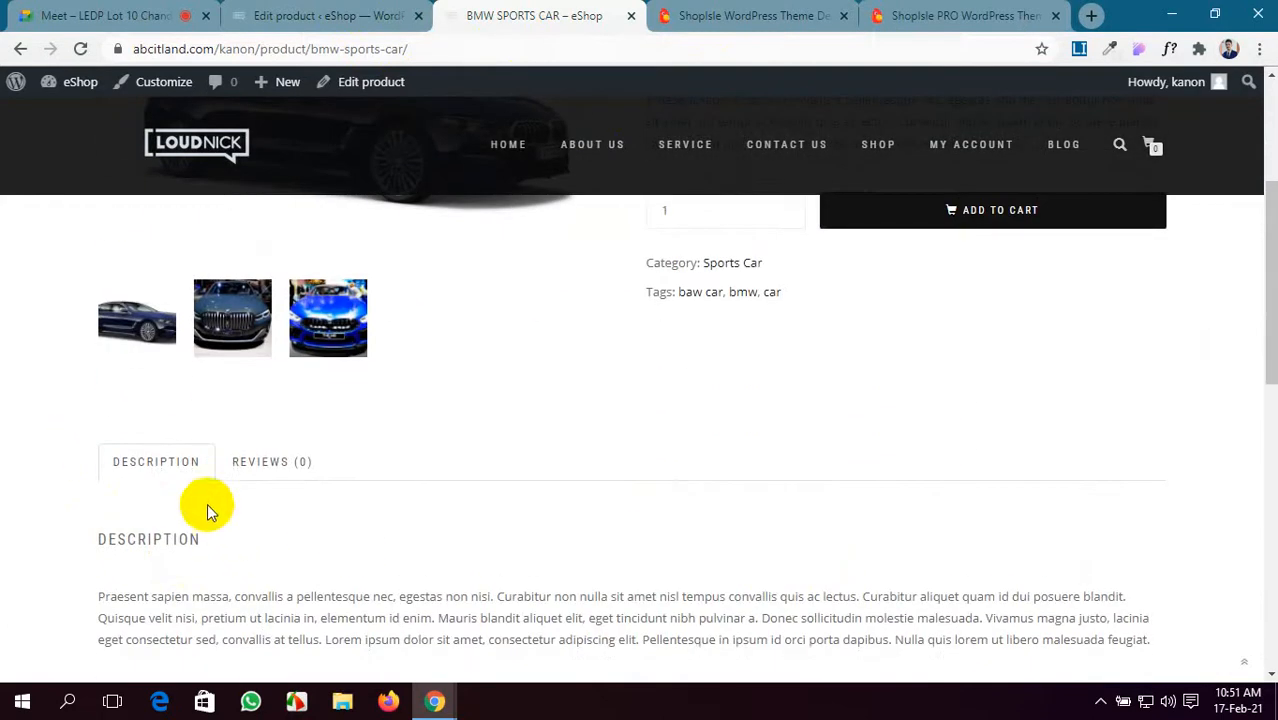
- Check the product's empty Reviews section and go to the Shop page
left_click(266, 466)
scroll(240, 513, "down", 3)
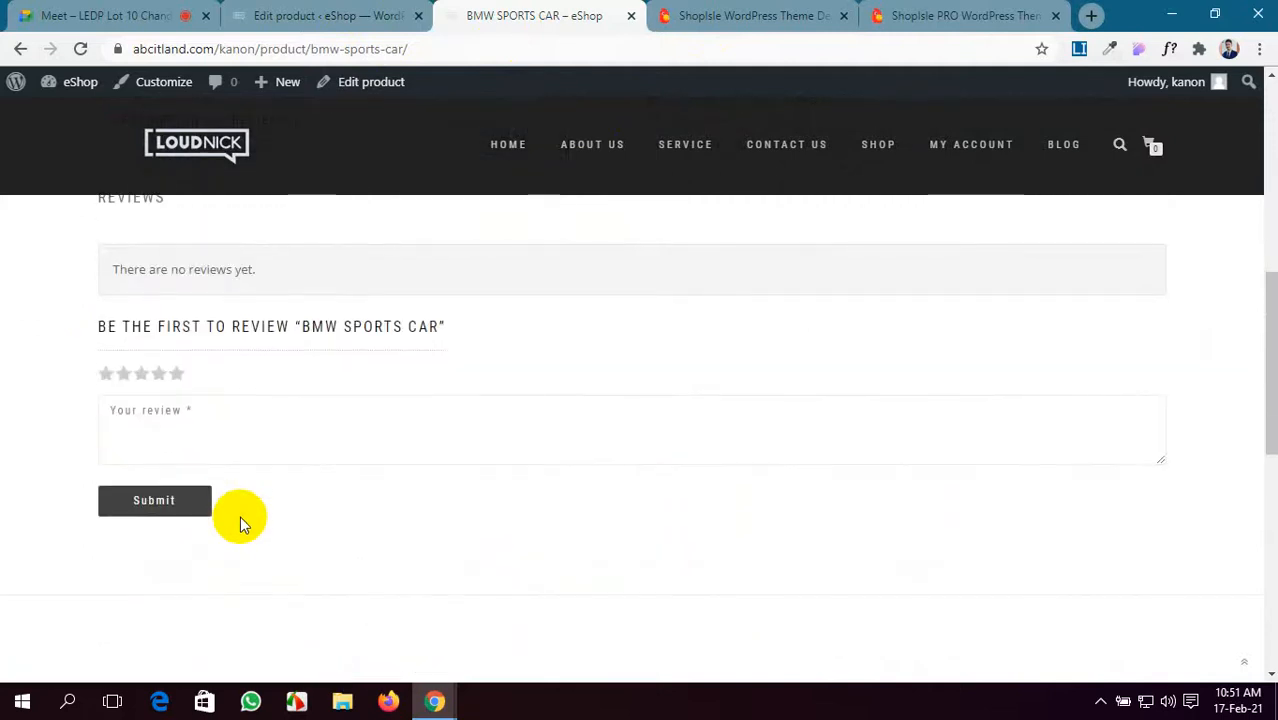
scroll(240, 516, "up", 1)
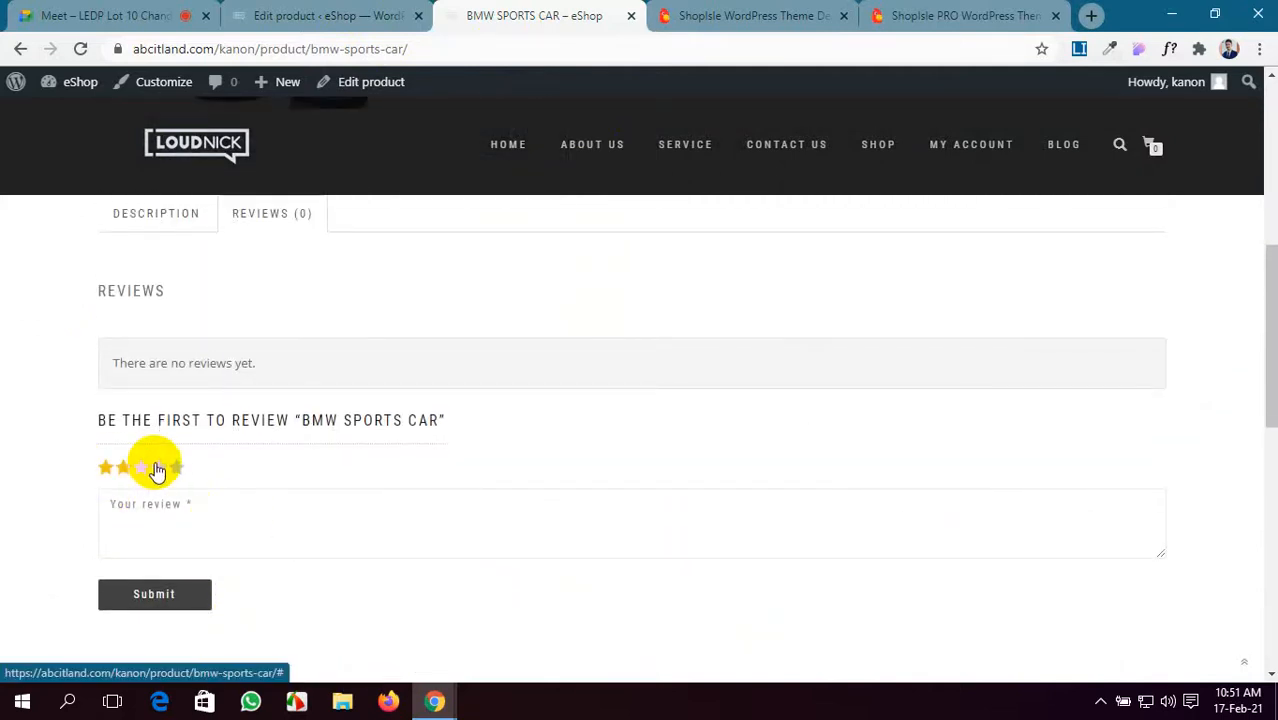
scroll(314, 438, "up", 6)
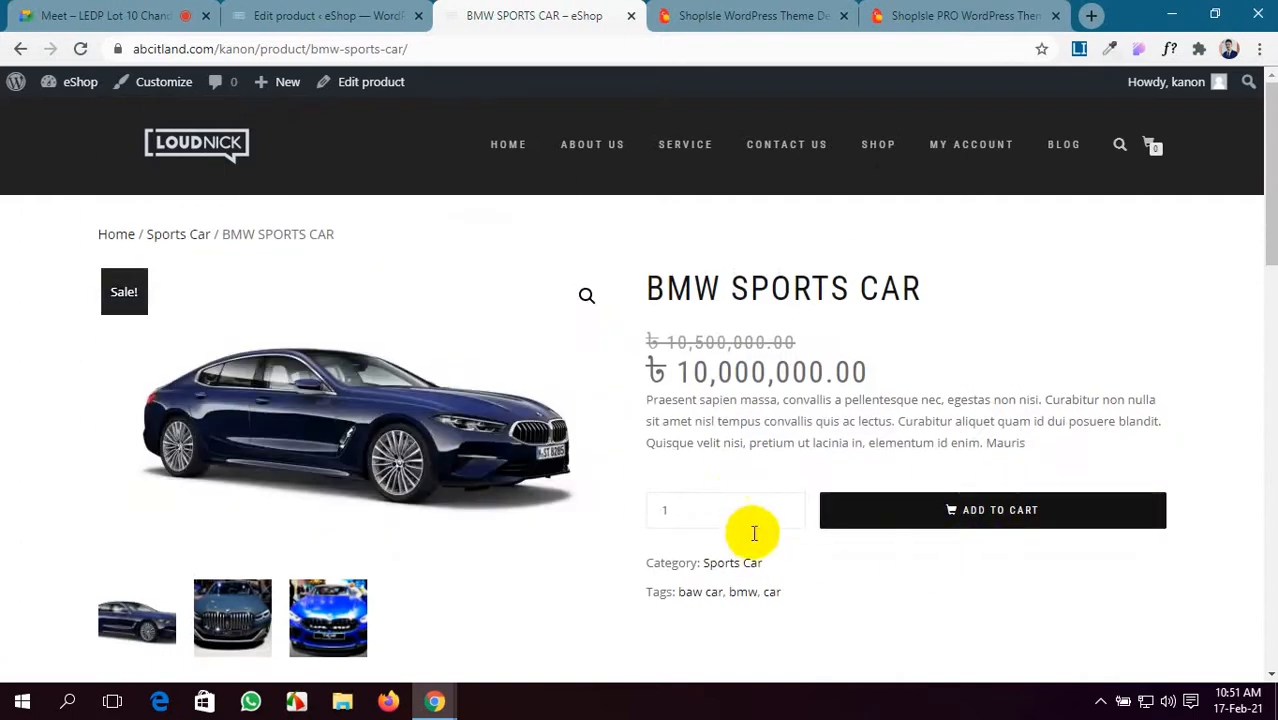
left_click(876, 150)
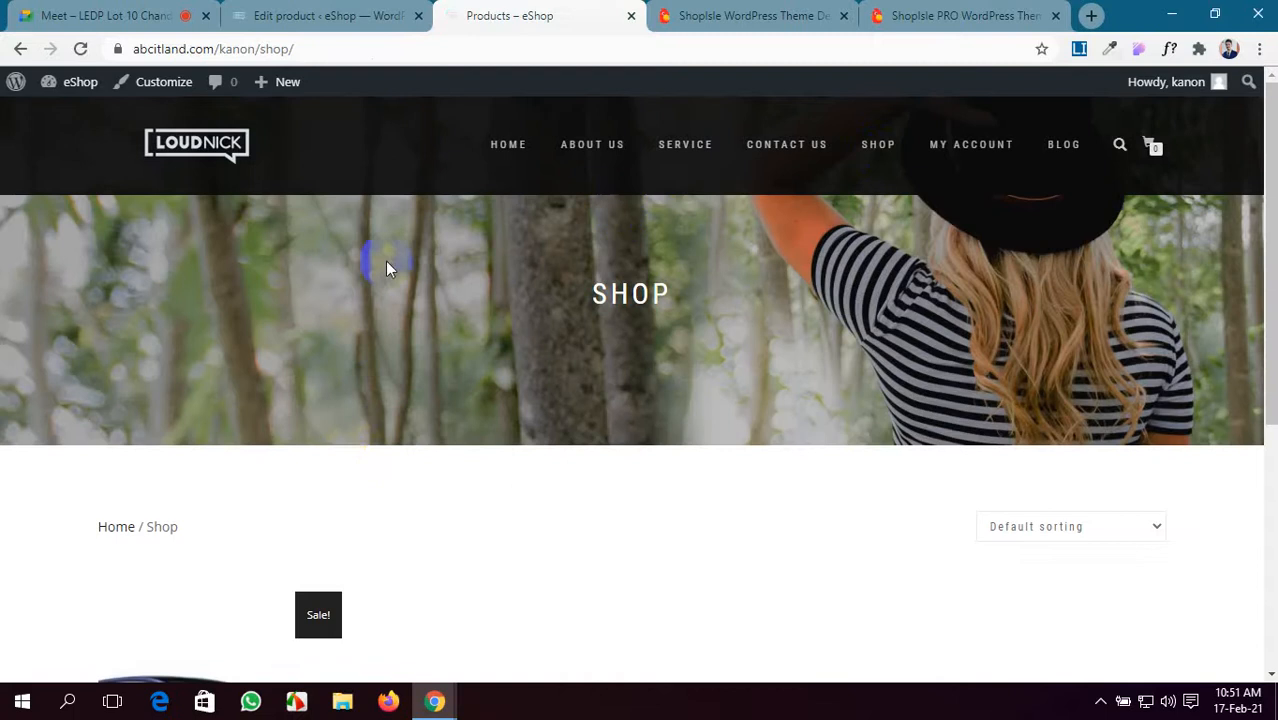
- Scroll through the Shop page's product listing
scroll(334, 506, "down", 5)
scroll(378, 568, "up", 3)
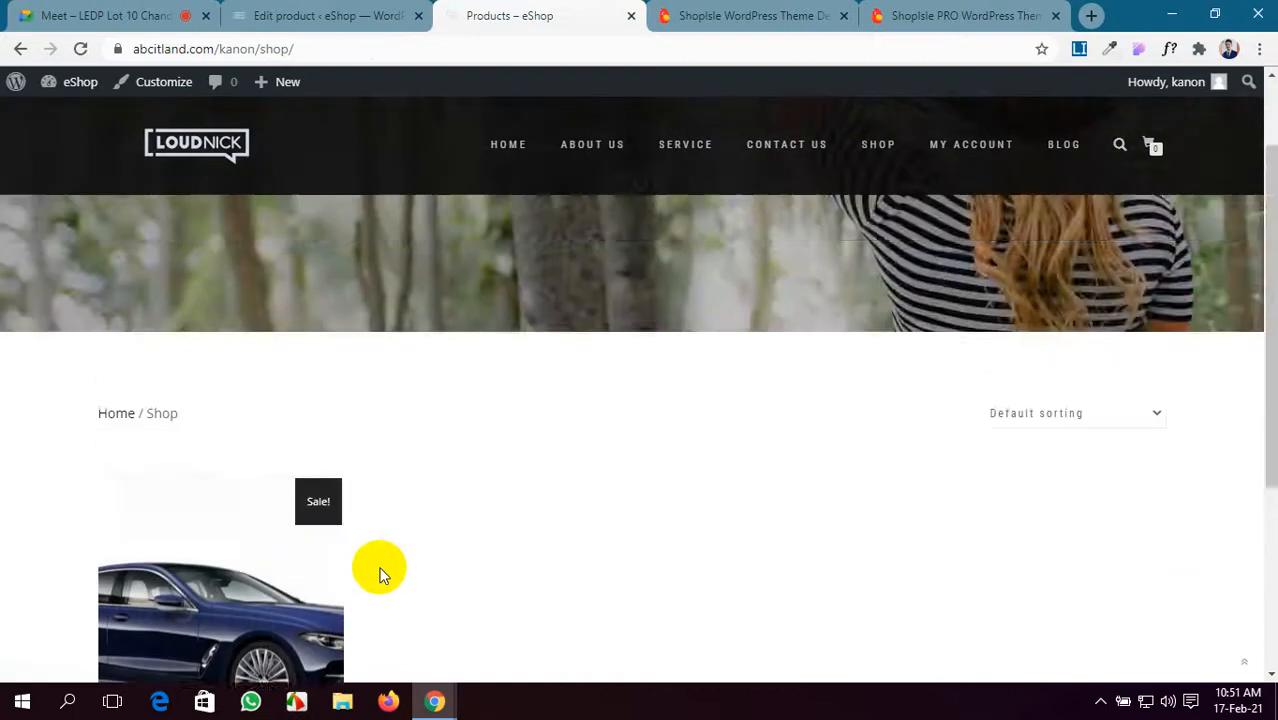
scroll(378, 568, "down", 3)
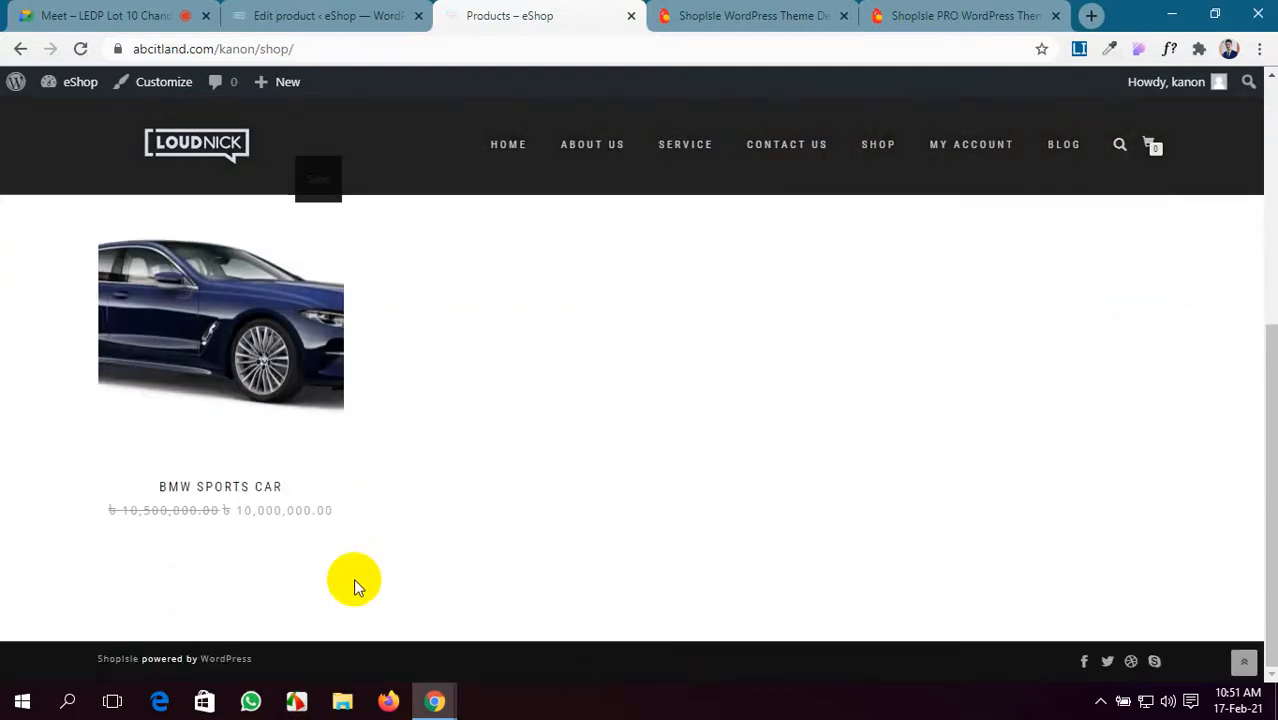
scroll(353, 578, "up", 4)
scroll(353, 578, "down", 4)
scroll(353, 578, "up", 4)
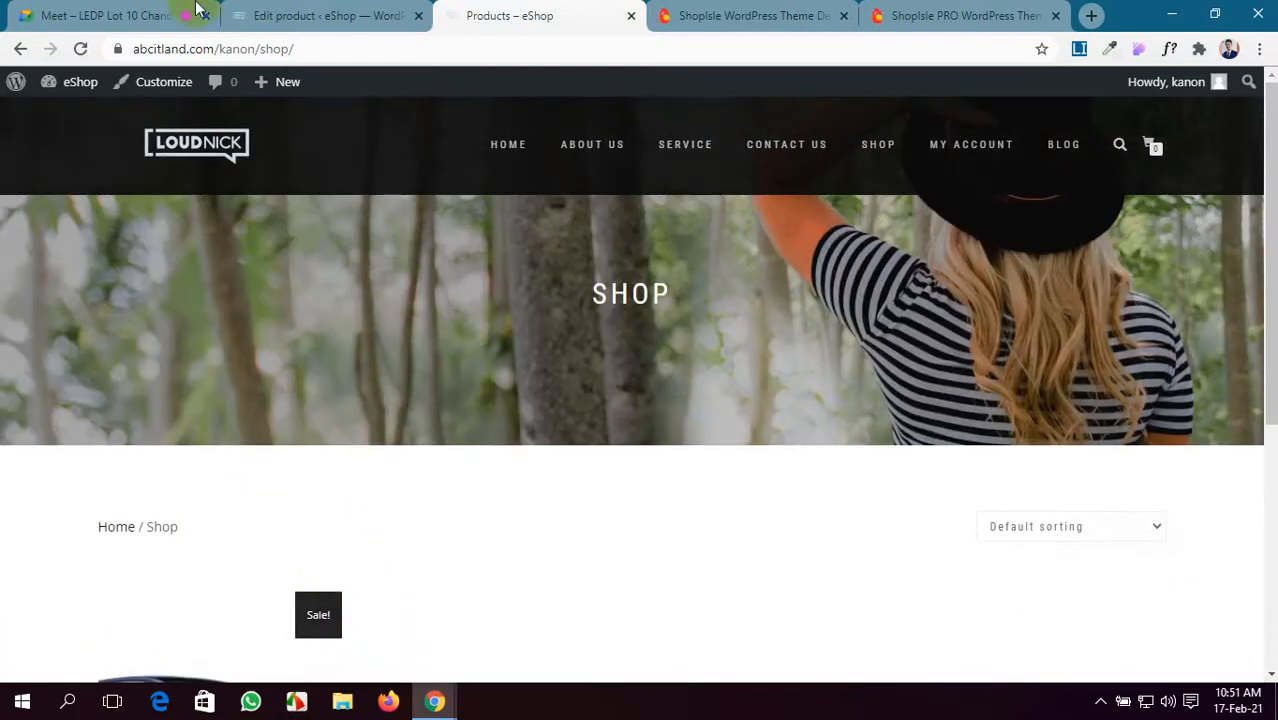
left_click(330, 15)
left_click(540, 15)
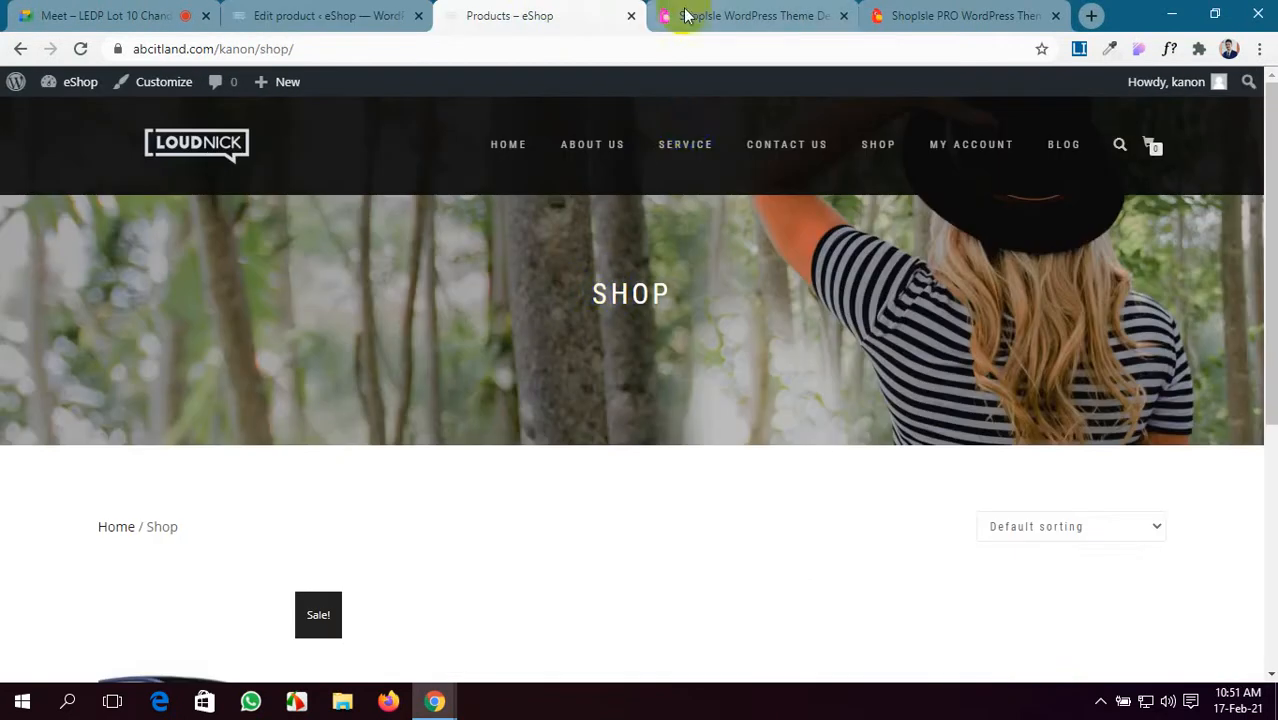
- Open the site's home page and scroll through it
left_click(495, 148)
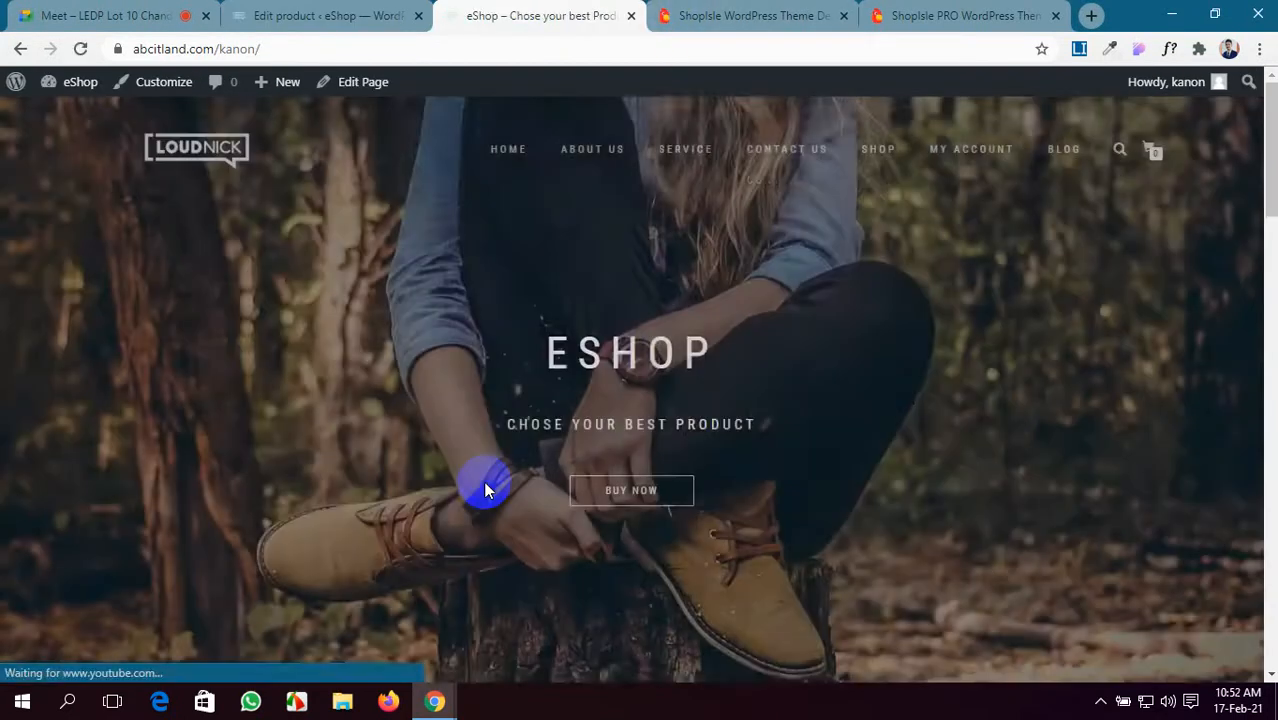
scroll(484, 490, "down", 5)
scroll(484, 487, "down", 5)
scroll(484, 485, "up", 9)
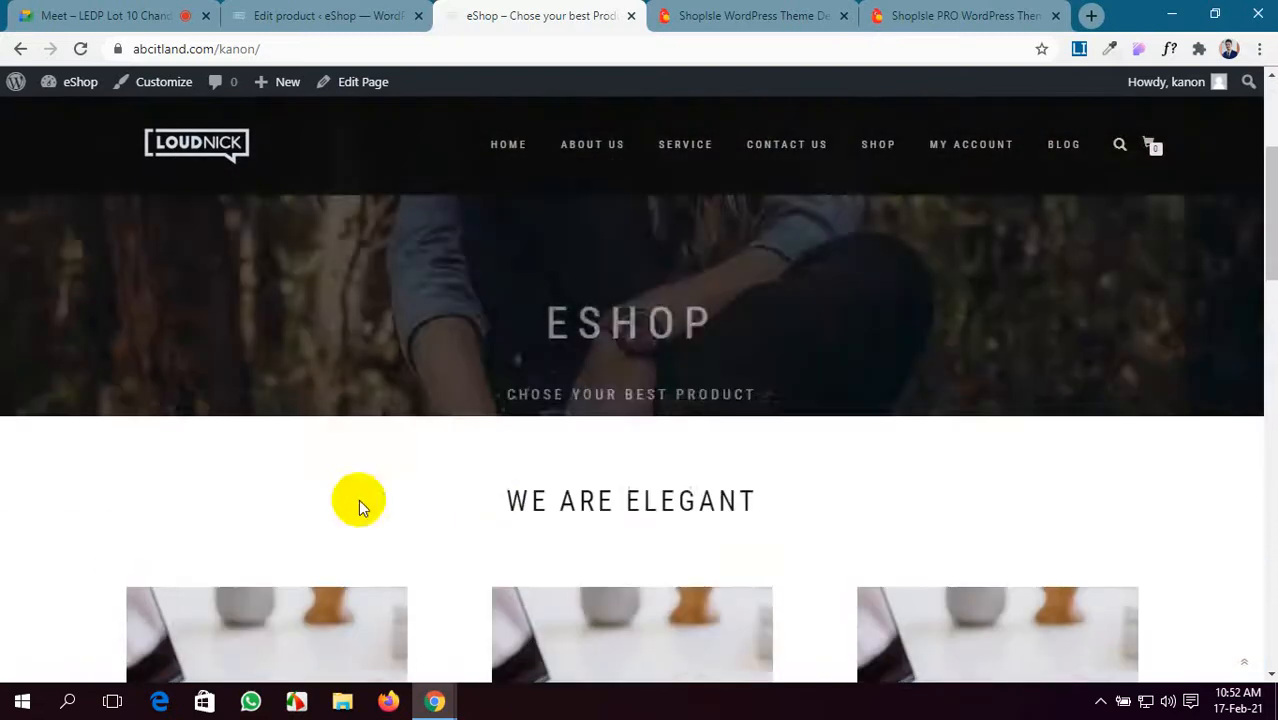
scroll(356, 504, "down", 3)
scroll(222, 419, "up", 1)
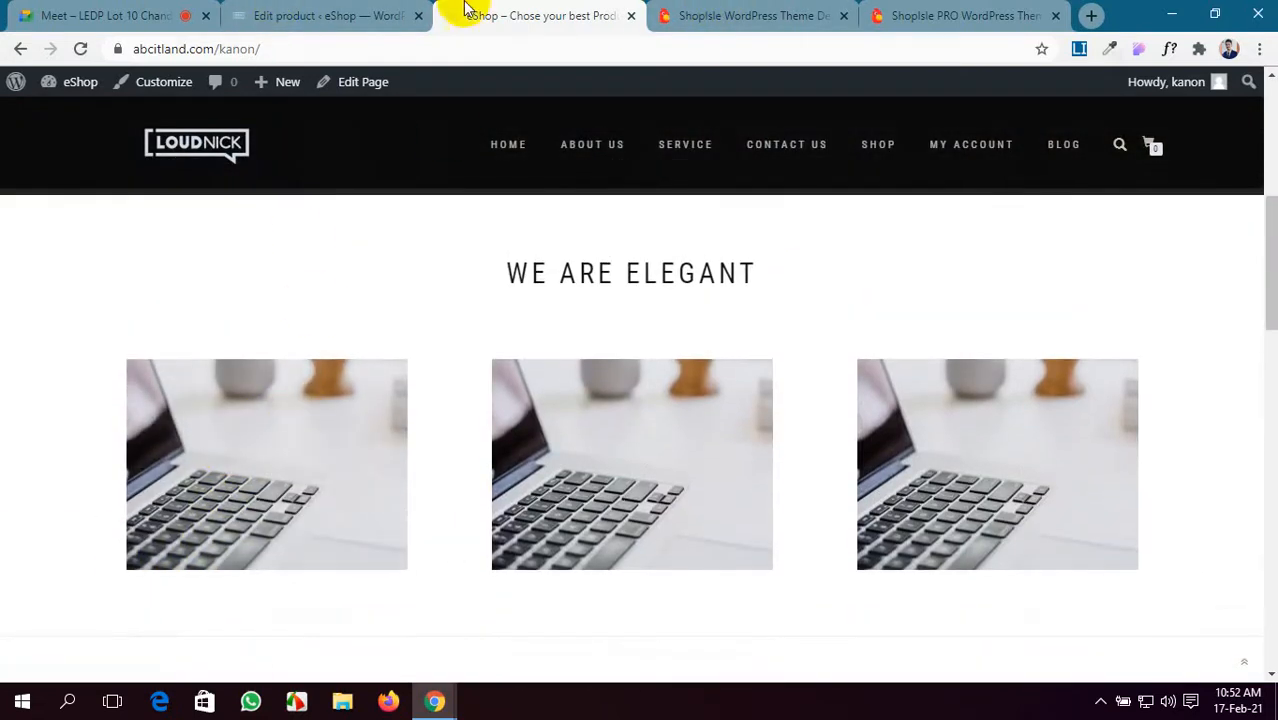
- Return to the BMW SPORTS CAR editor and open Products > Add New in a new tab
left_click(323, 12)
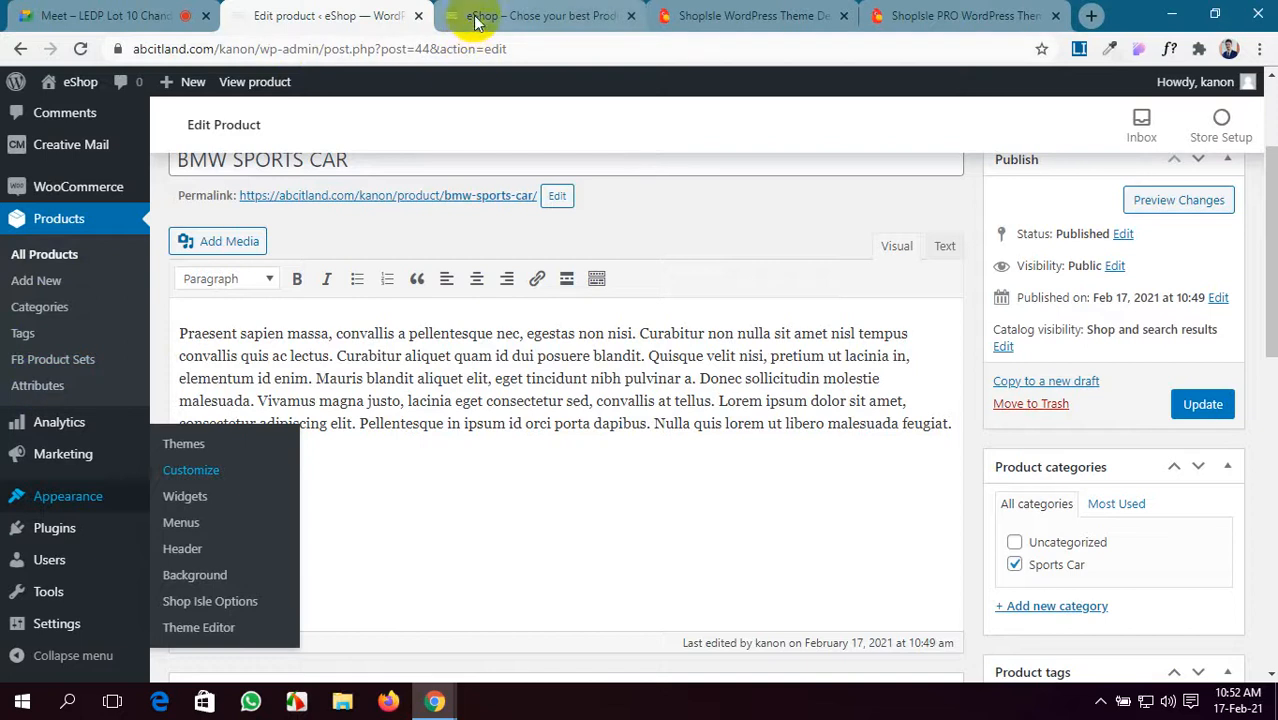
scroll(513, 420, "up", 3)
left_click(522, 14)
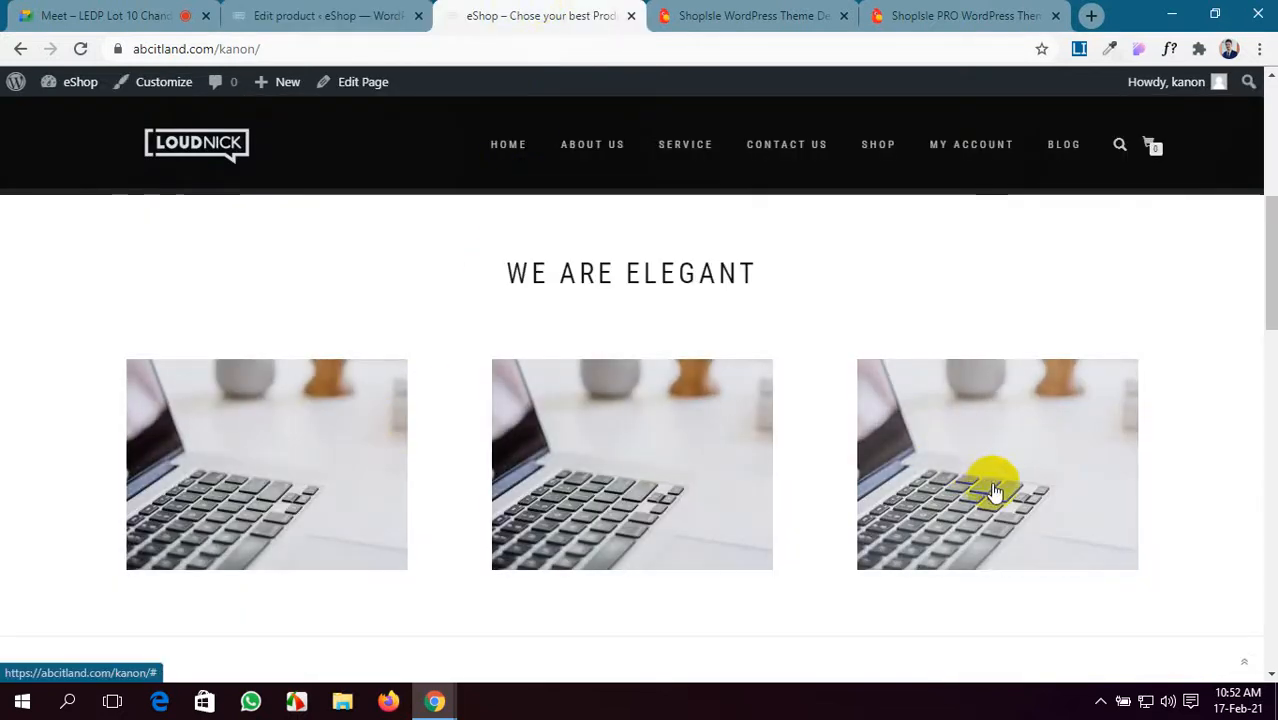
left_click(320, 15)
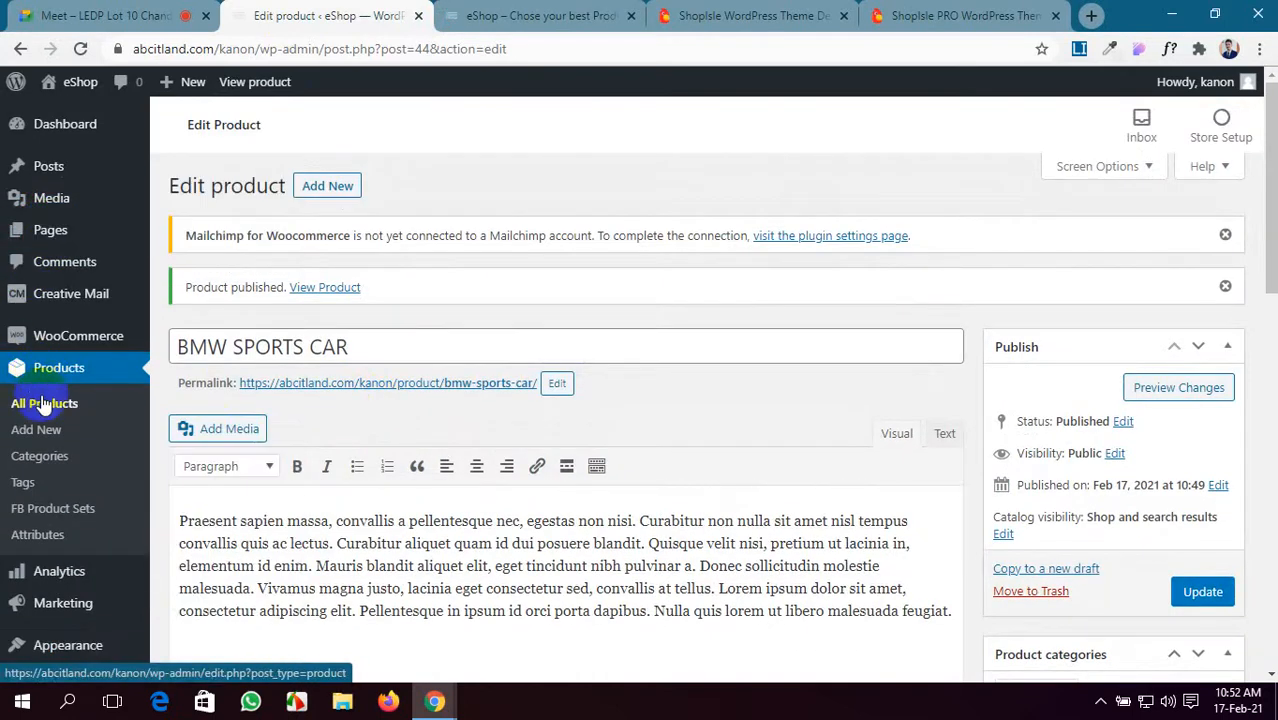
middle_click(36, 429)
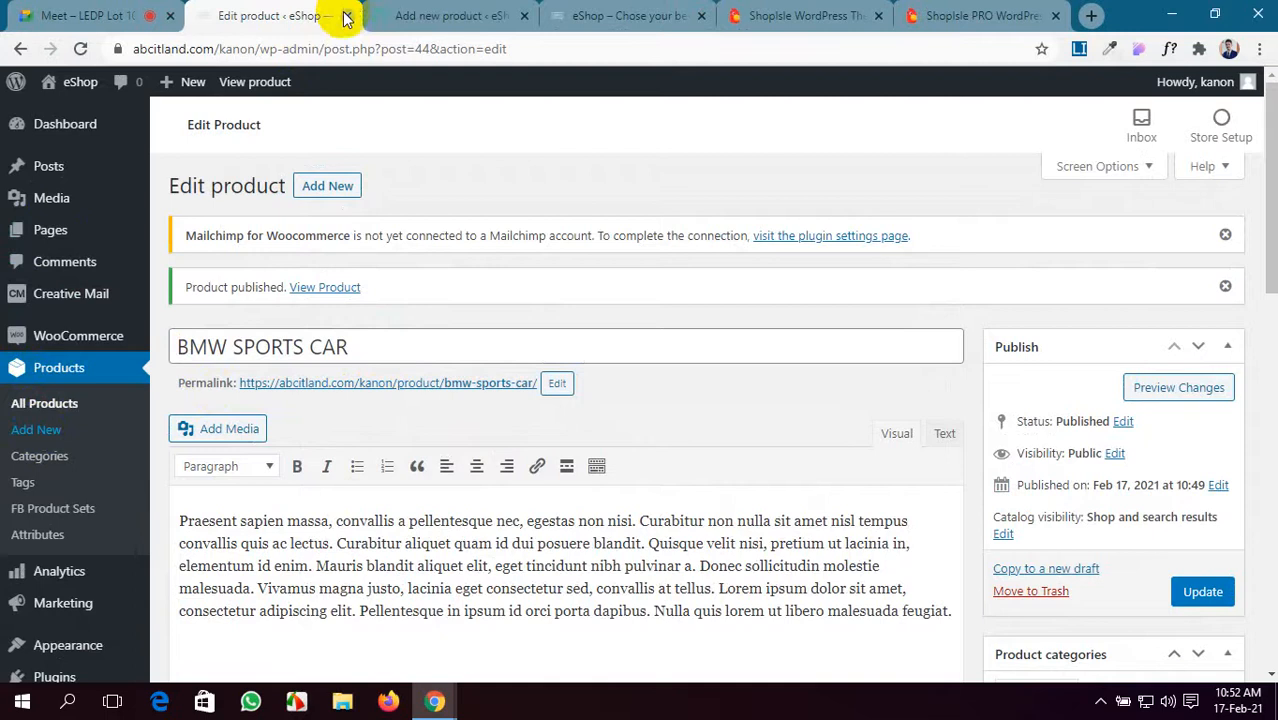
- Title the new product 'Sports Bike', correcting the misspelled 'Byke'
left_click(386, 12)
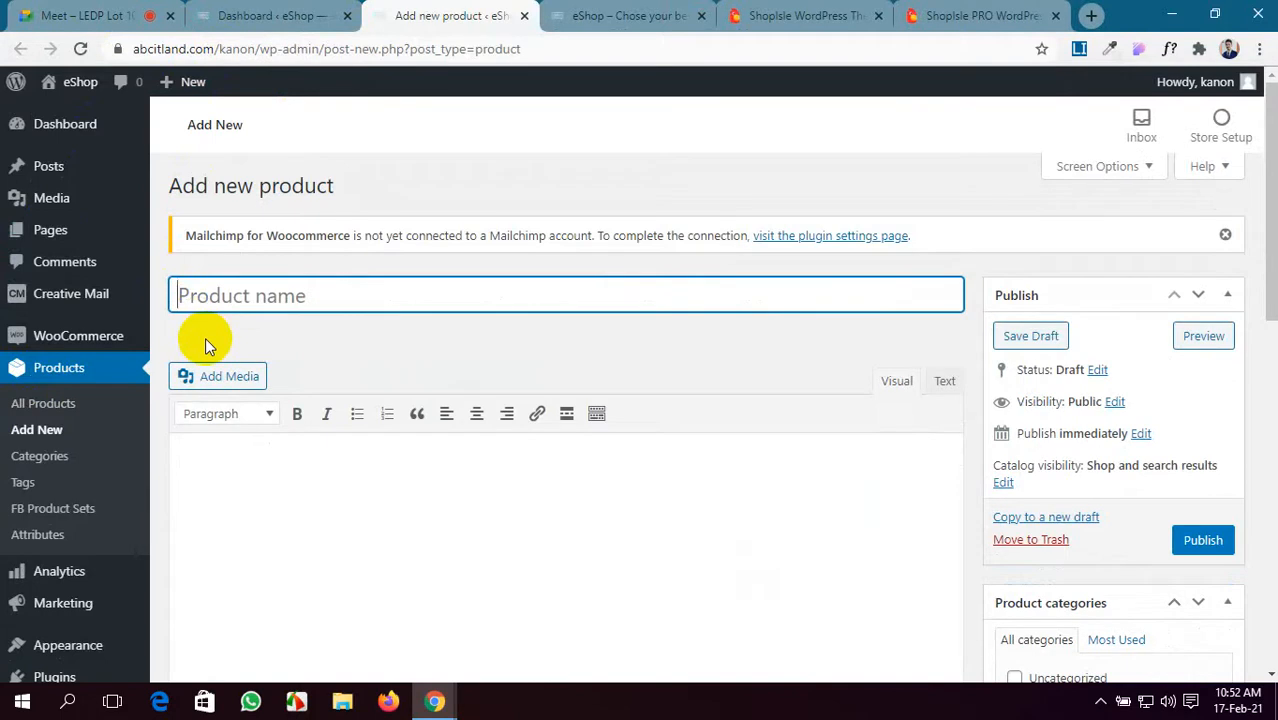
type("S")
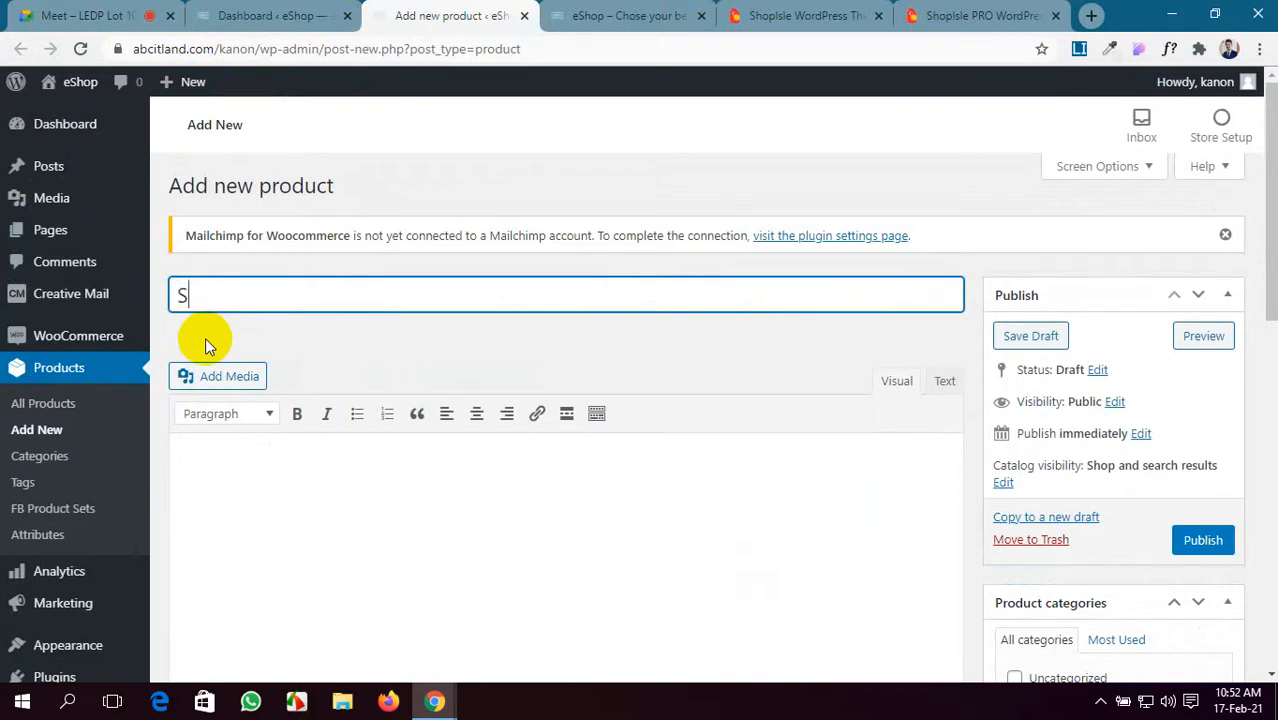
type("ports Byke")
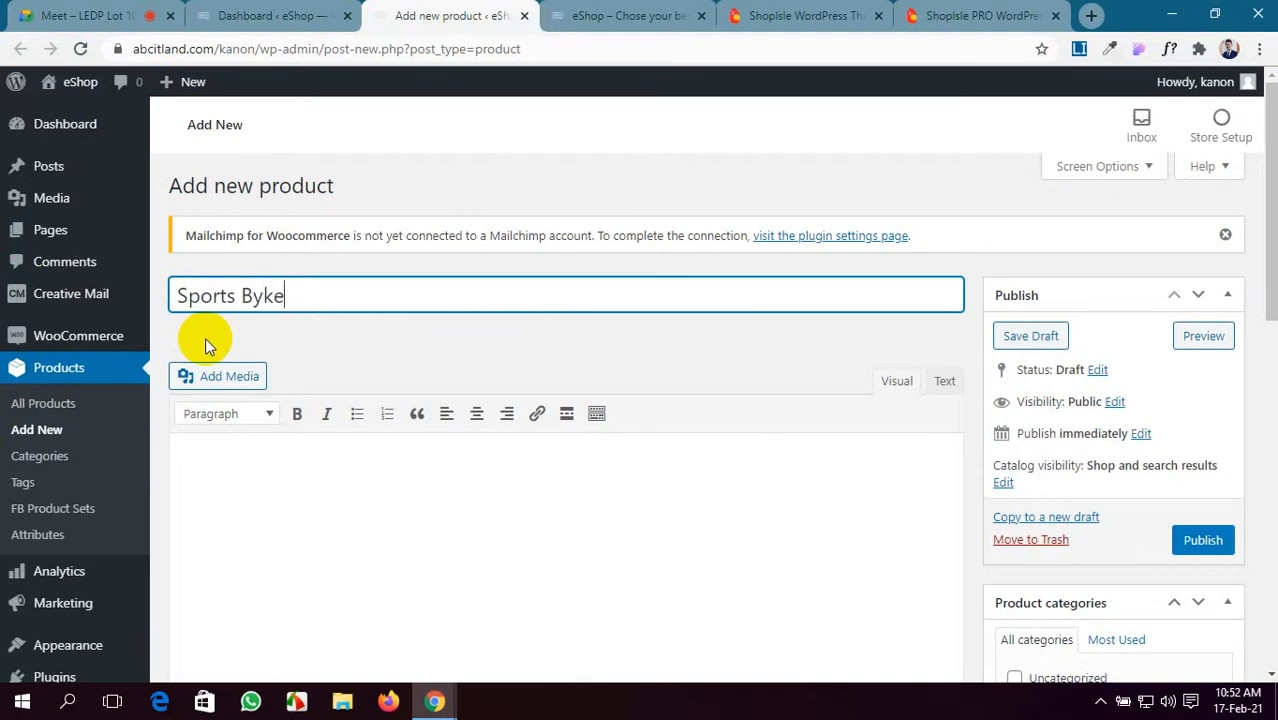
right_click(283, 296)
left_click(305, 307)
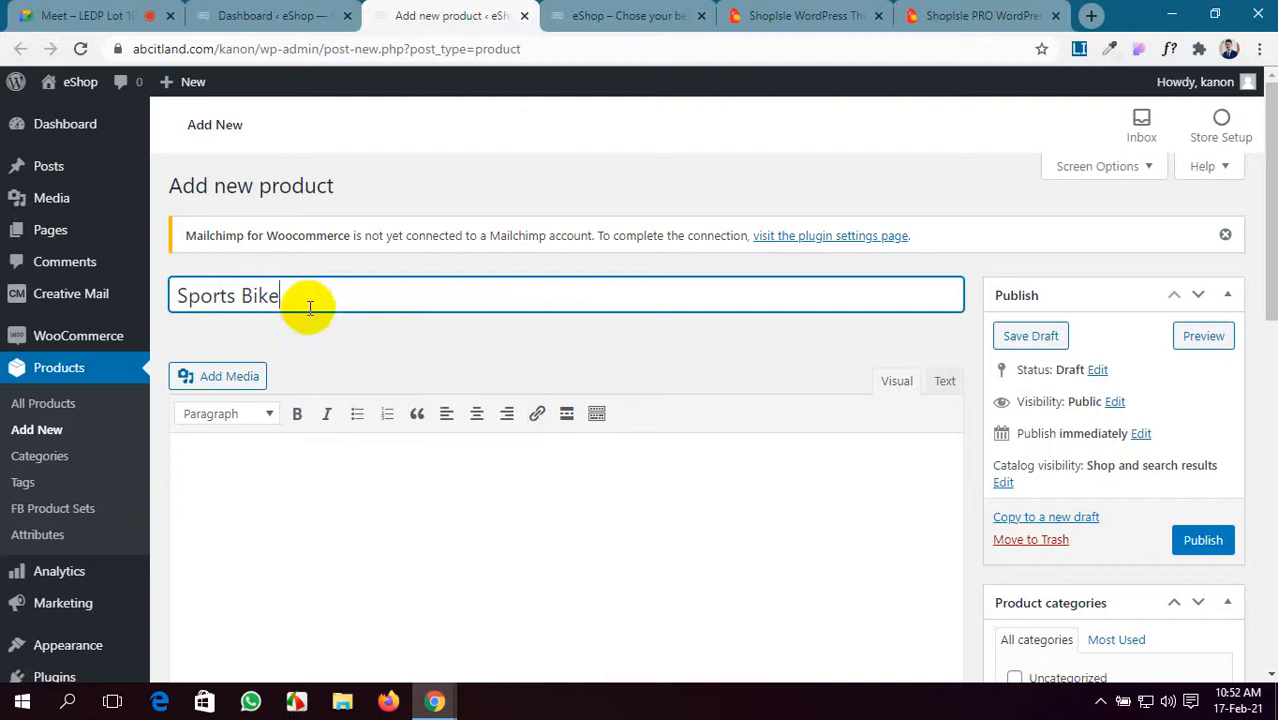
scroll(222, 425, "down", 1)
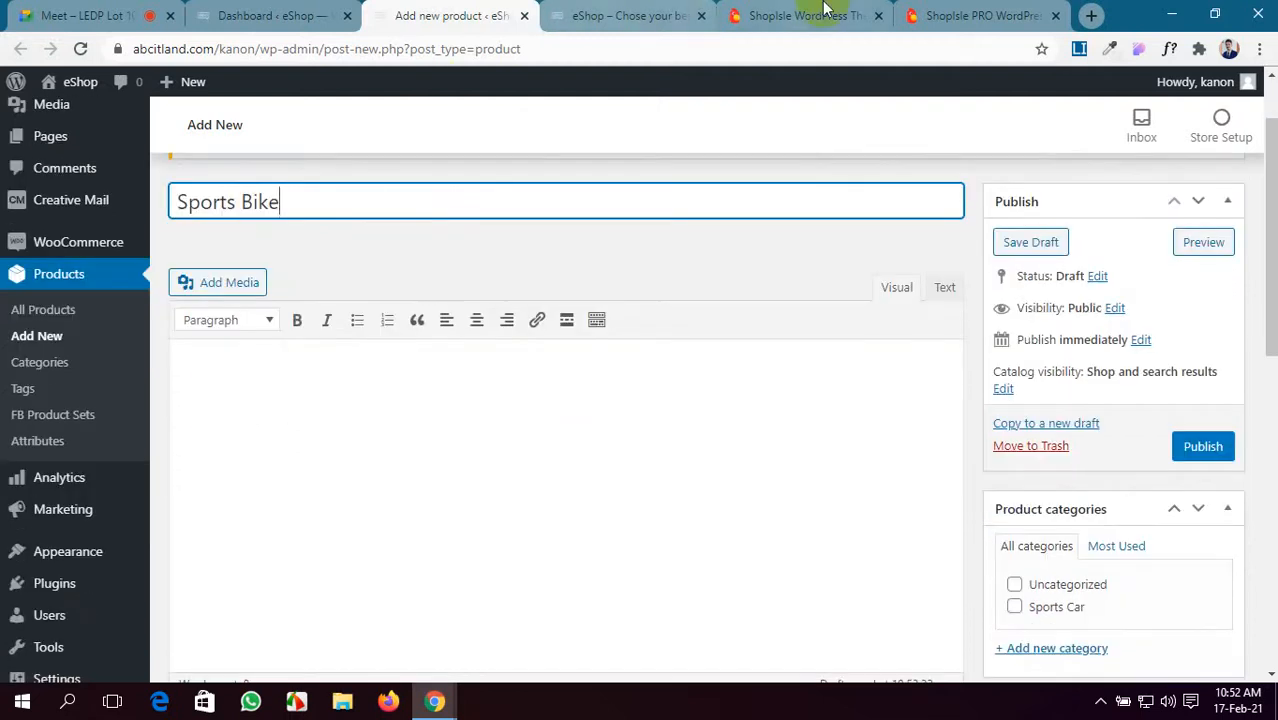
- Paste the generated lorem ipsum paragraph twice into the description, making 145 words
left_click(1080, 50)
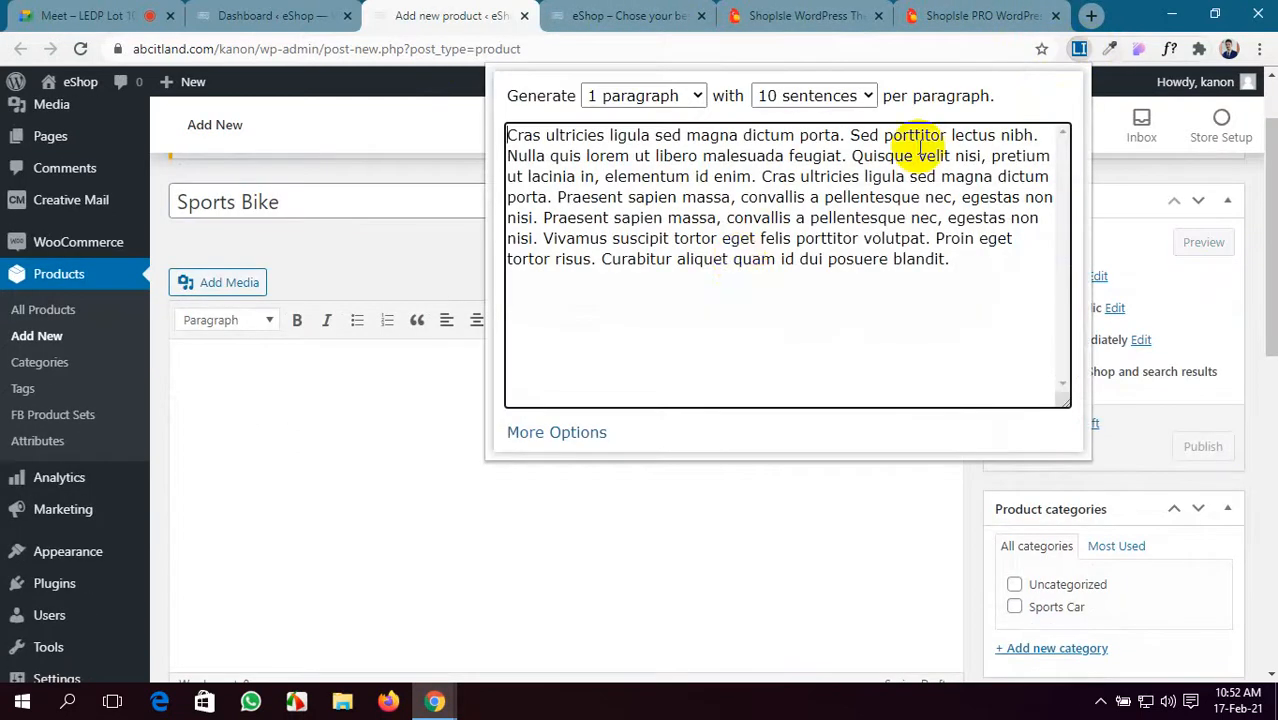
left_click_drag(998, 260, 463, 135)
key("ctrl+c")
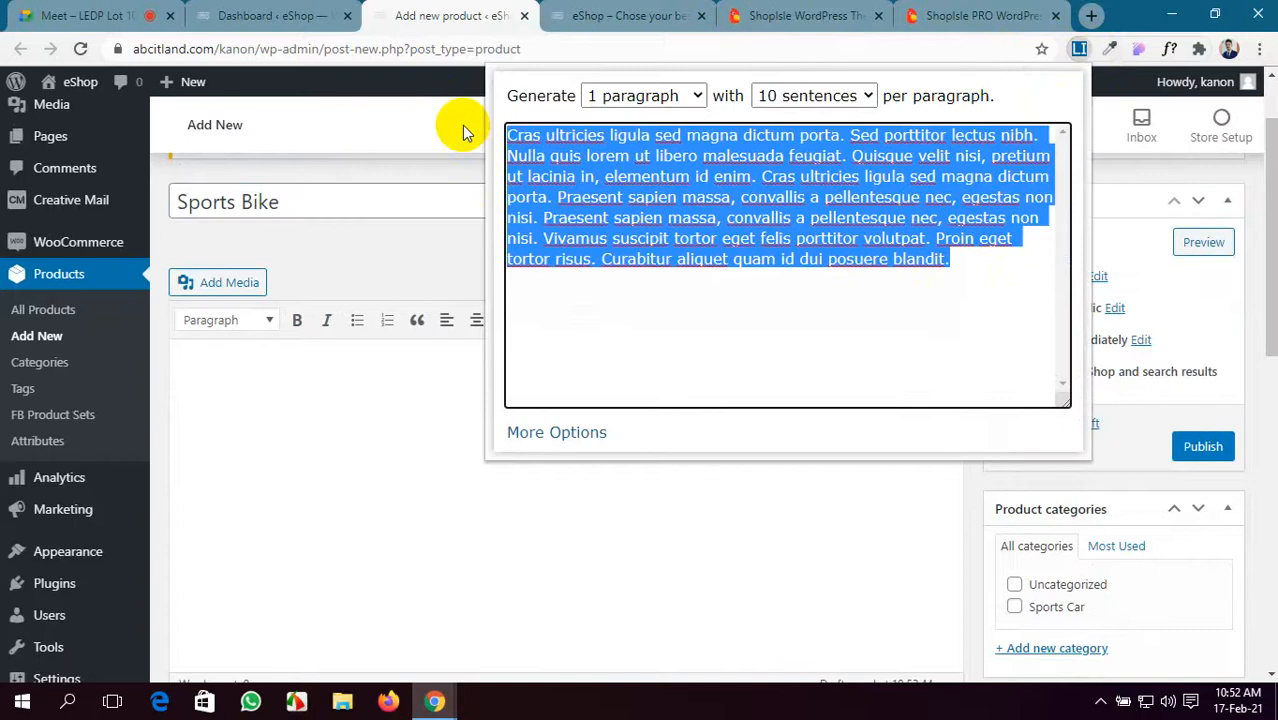
left_click(324, 421)
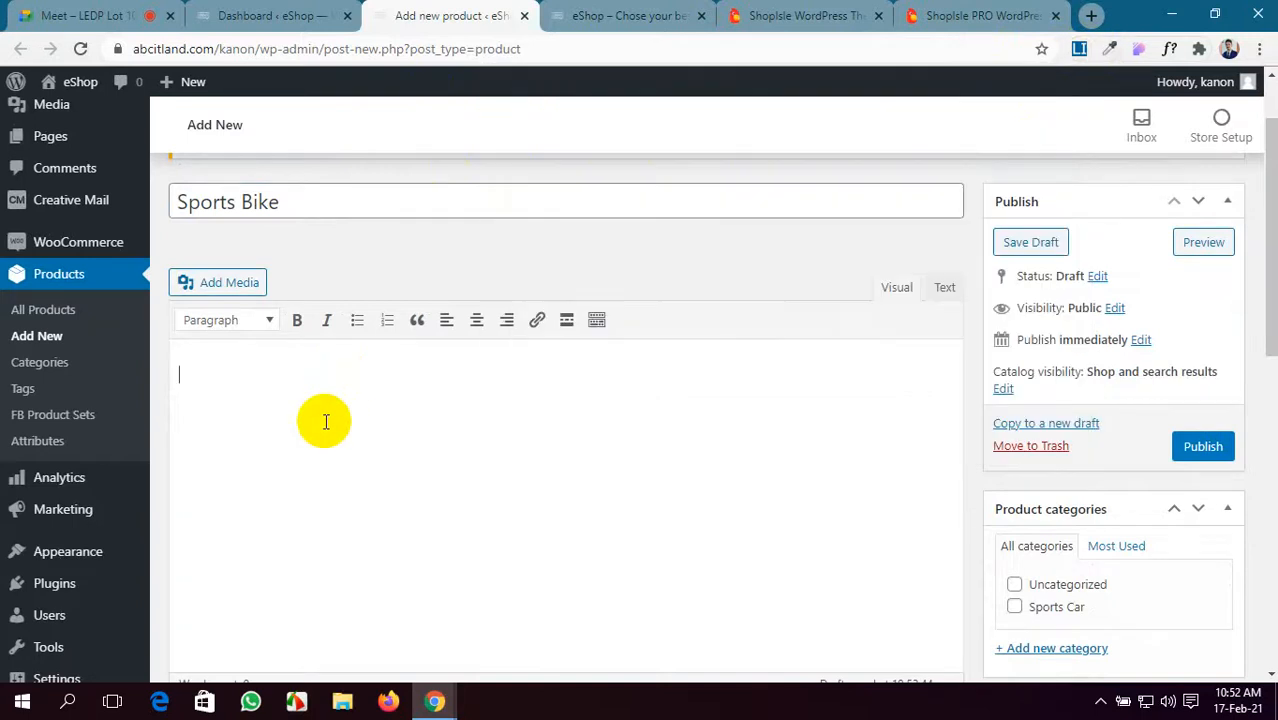
key("ctrl+v")
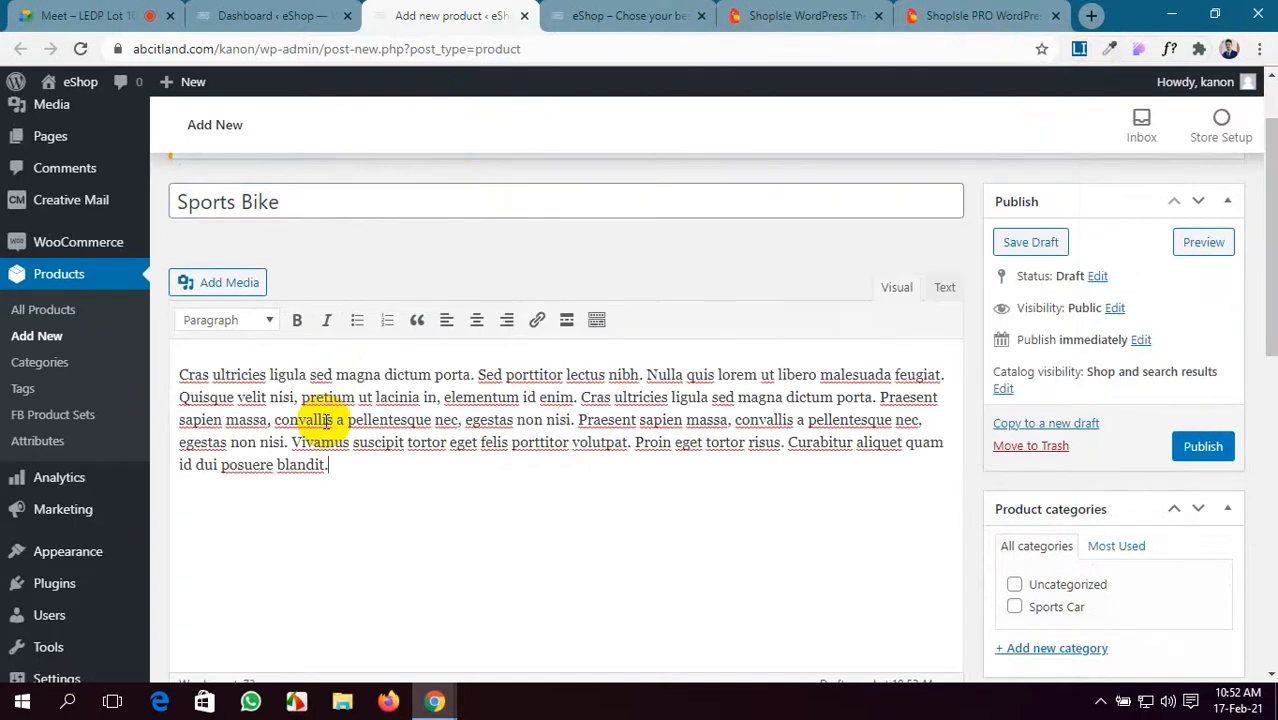
key("ctrl+v")
scroll(322, 422, "down", 5)
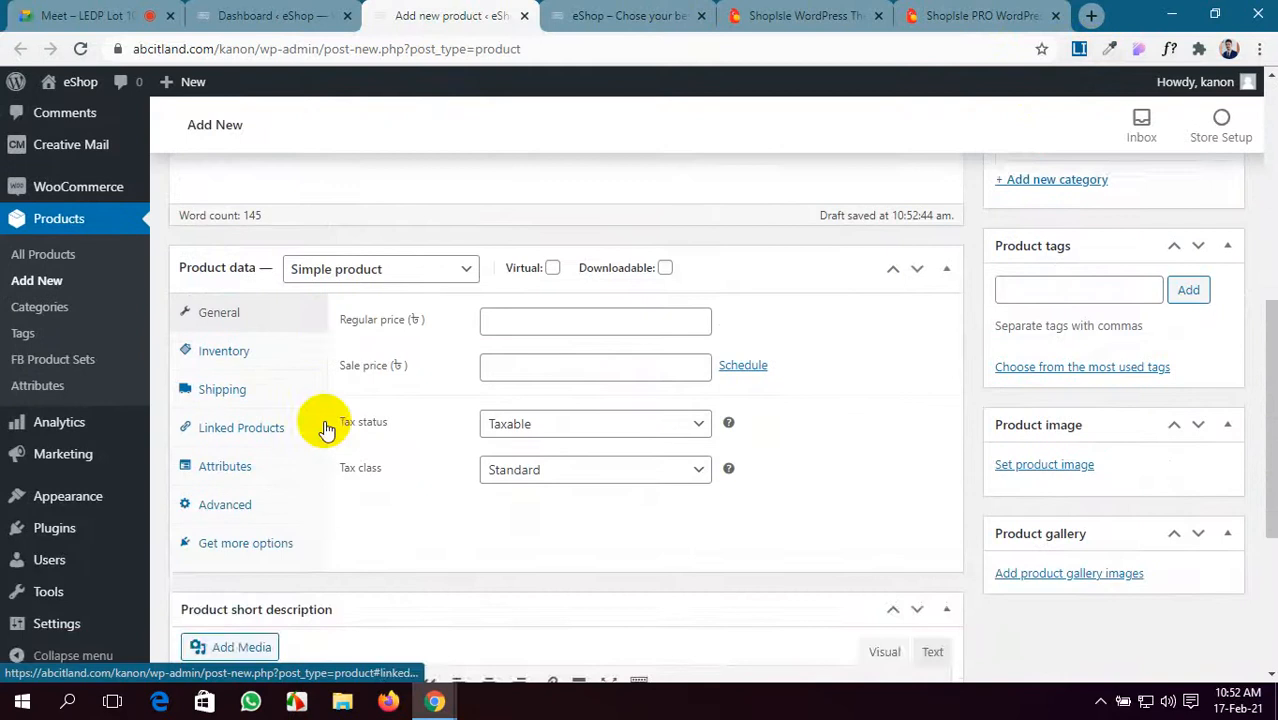
scroll(324, 428, "up", 1)
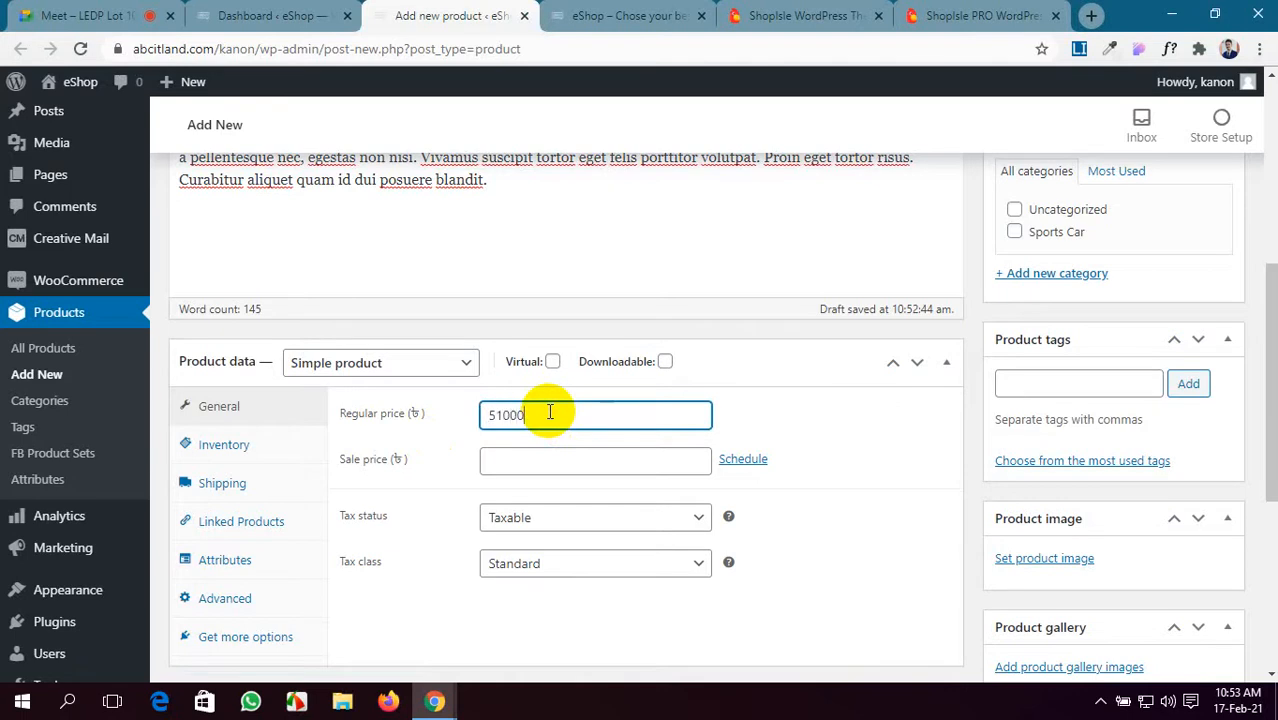
- Set regular price 510000 and sale price 500000, scheduled from 2021-02-01 to 2021-03-31
left_click(524, 461)
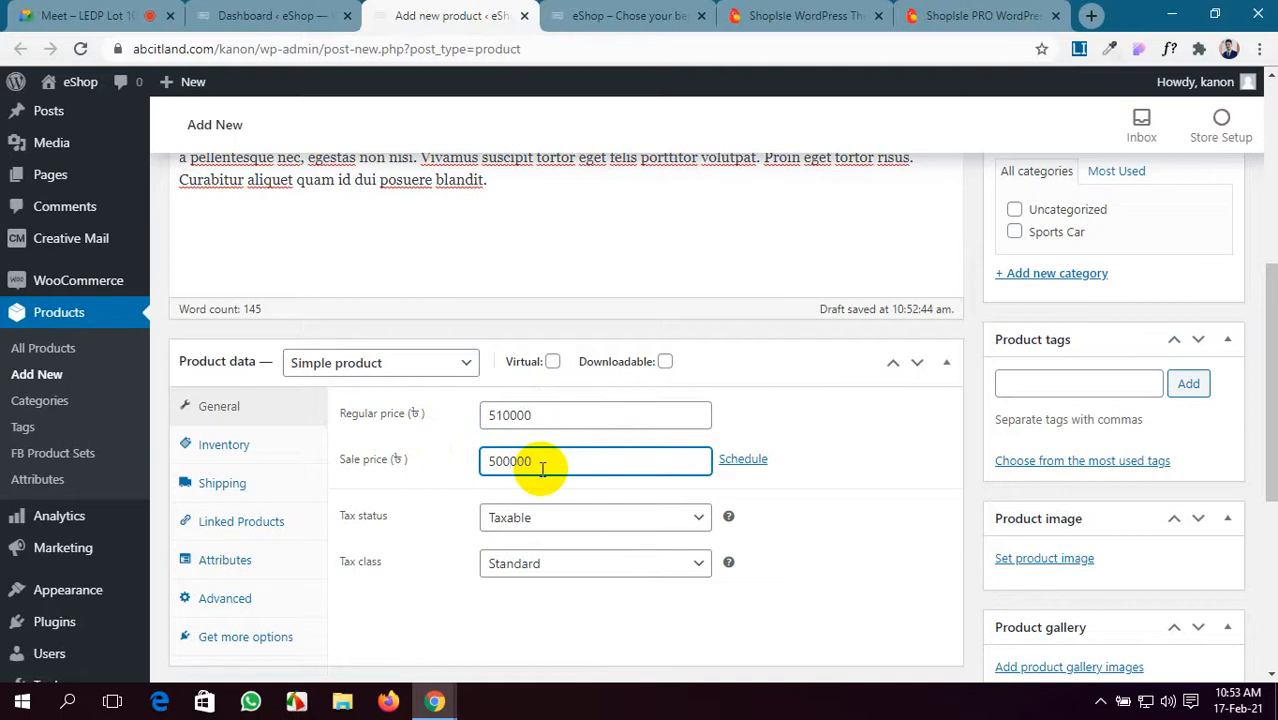
scroll(499, 513, "down", 1)
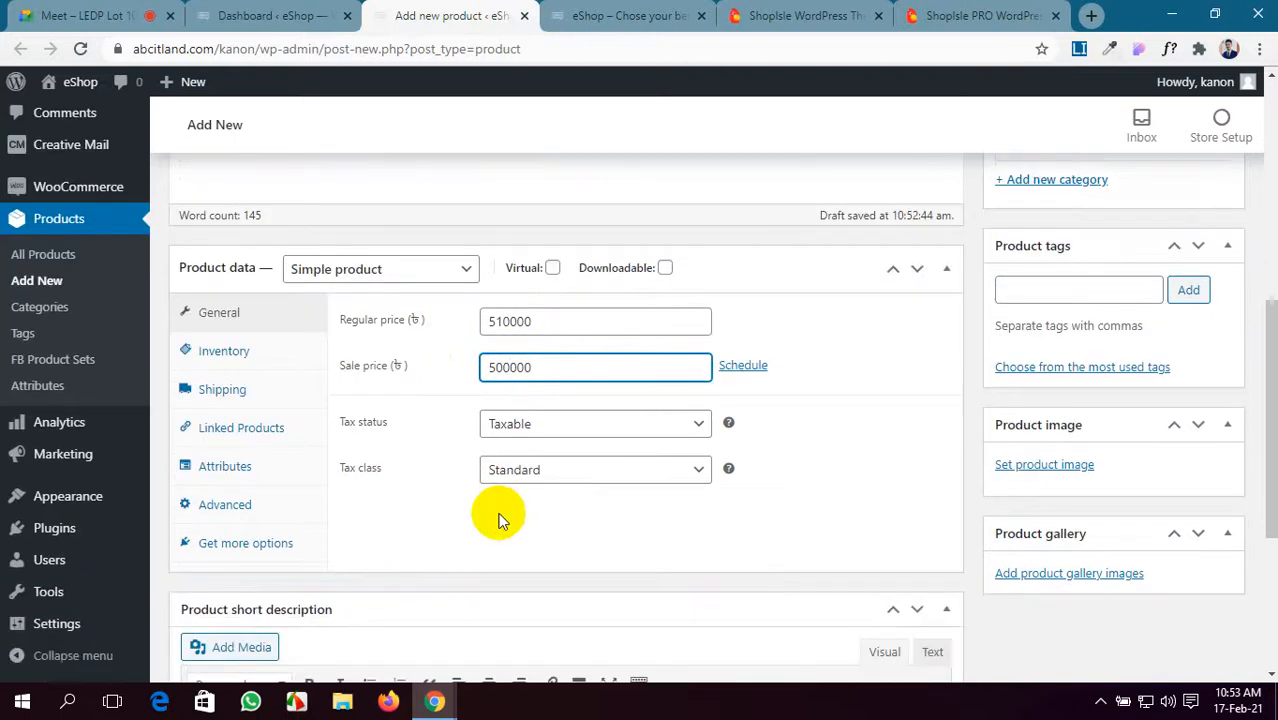
left_click(738, 367)
left_click(565, 414)
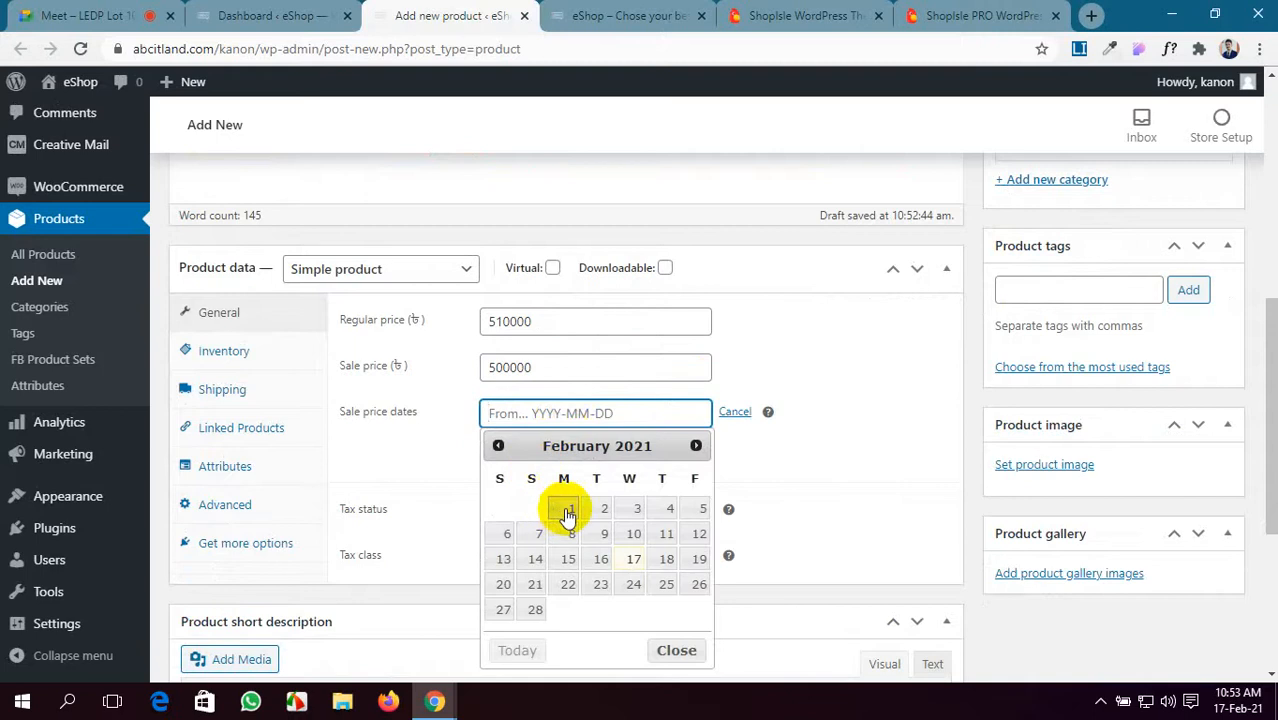
left_click(567, 512)
left_click(660, 462)
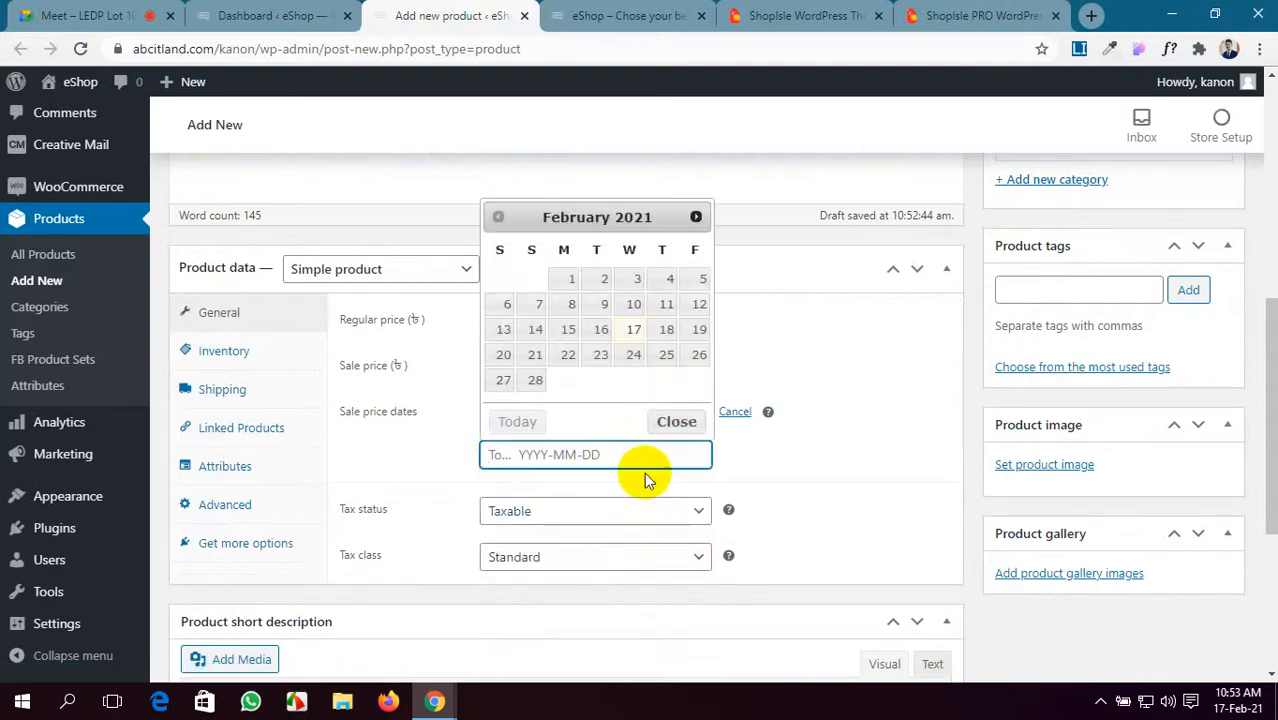
left_click(696, 217)
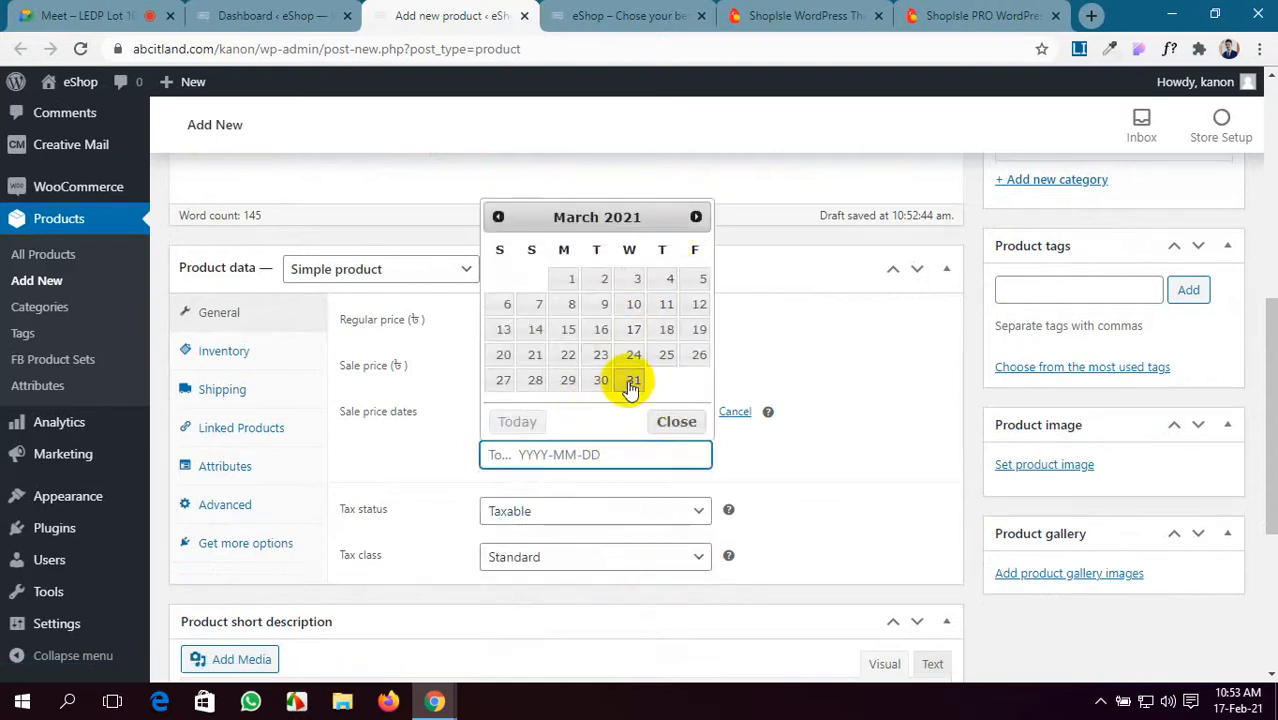
left_click(632, 385)
- Paste five generated lorem ipsum sentences into the product short description
scroll(725, 508, "down", 1)
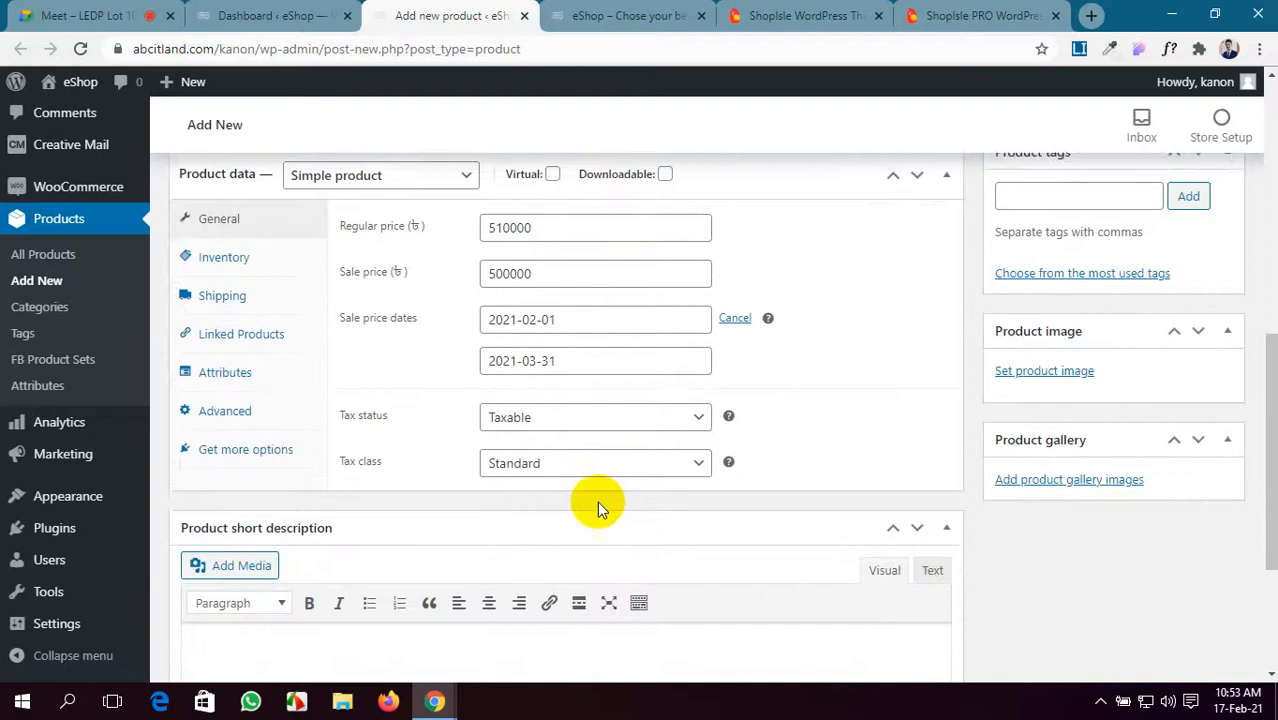
scroll(598, 502, "down", 1)
scroll(598, 502, "up", 1)
scroll(598, 502, "down", 2)
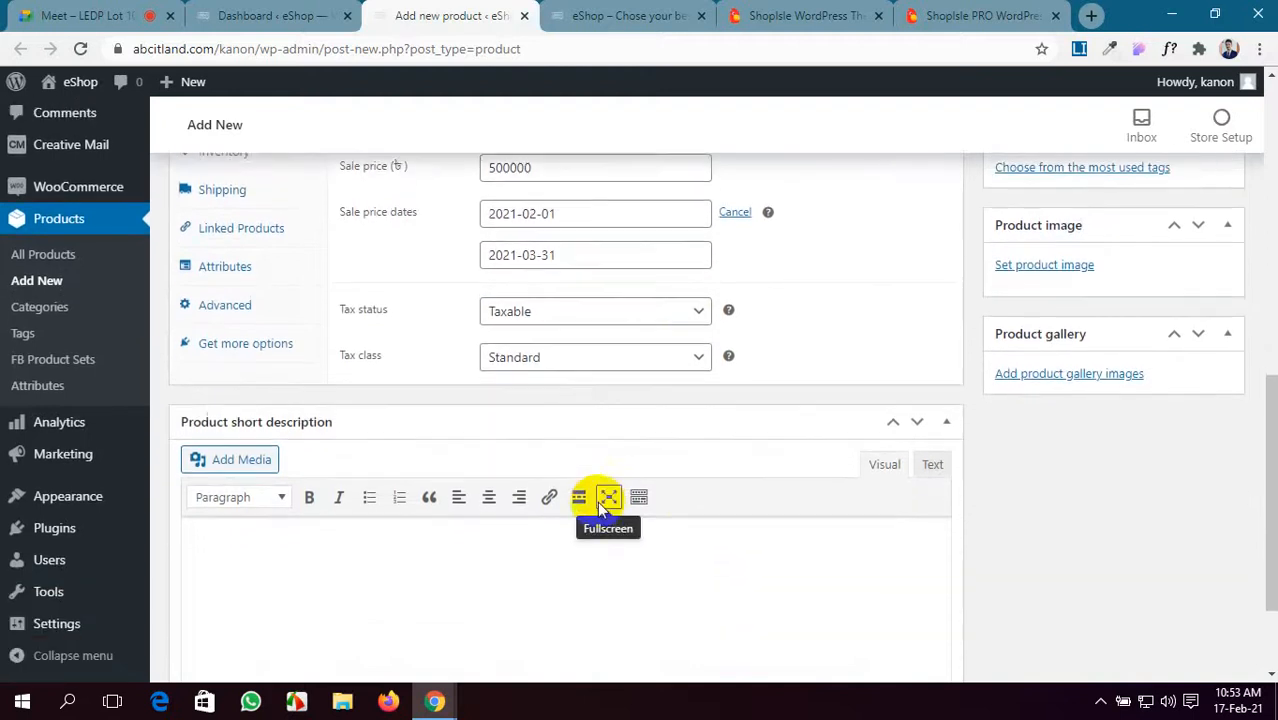
scroll(597, 501, "down", 2)
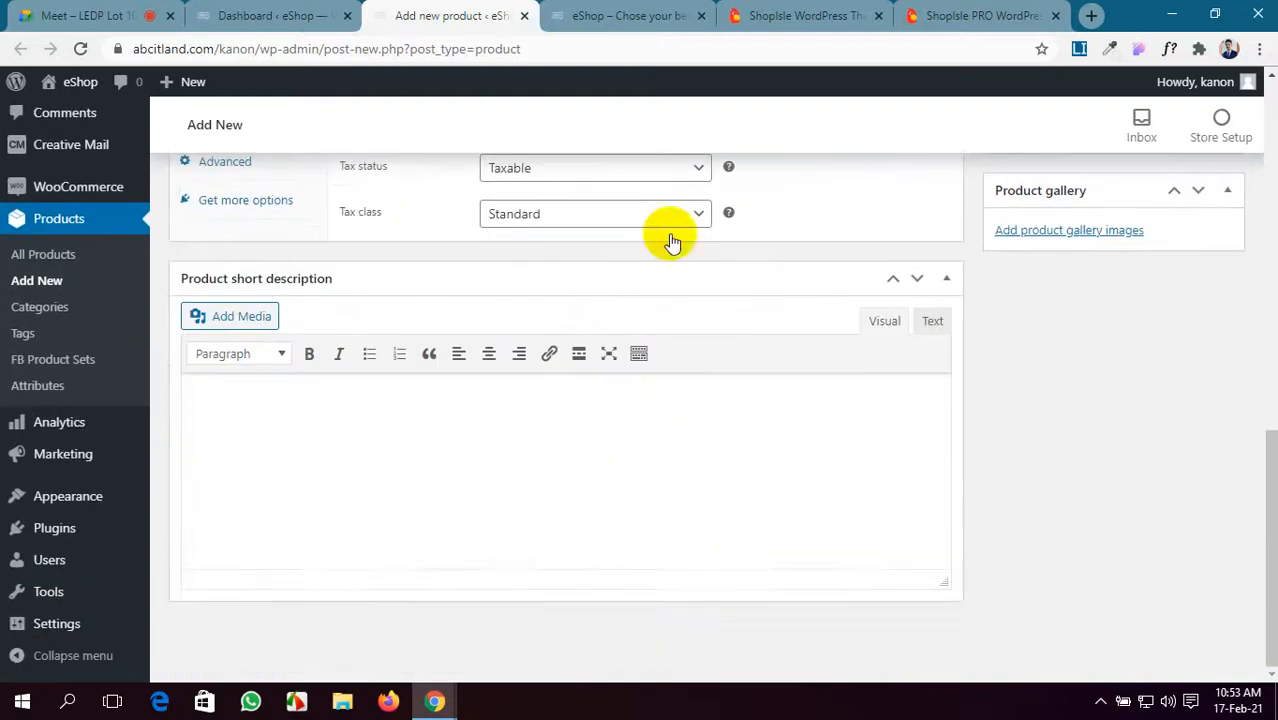
left_click(1079, 52)
left_click_drag(608, 366, 480, 138)
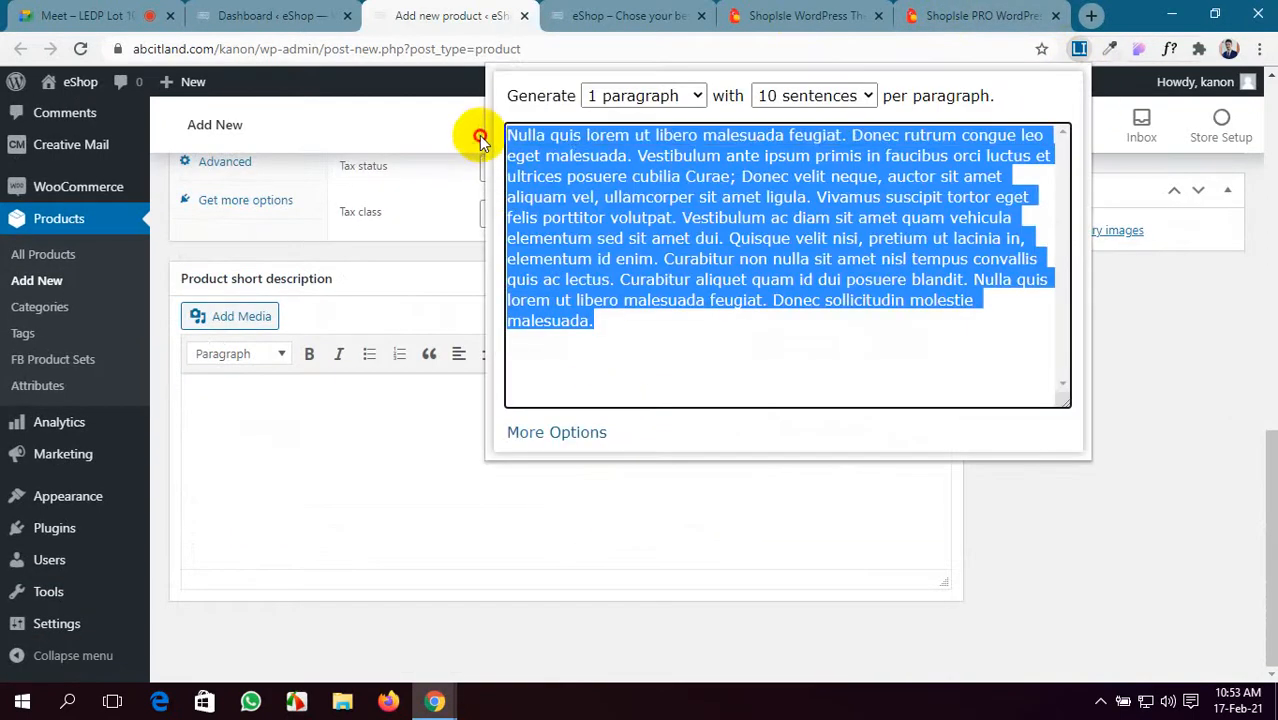
left_click(606, 238)
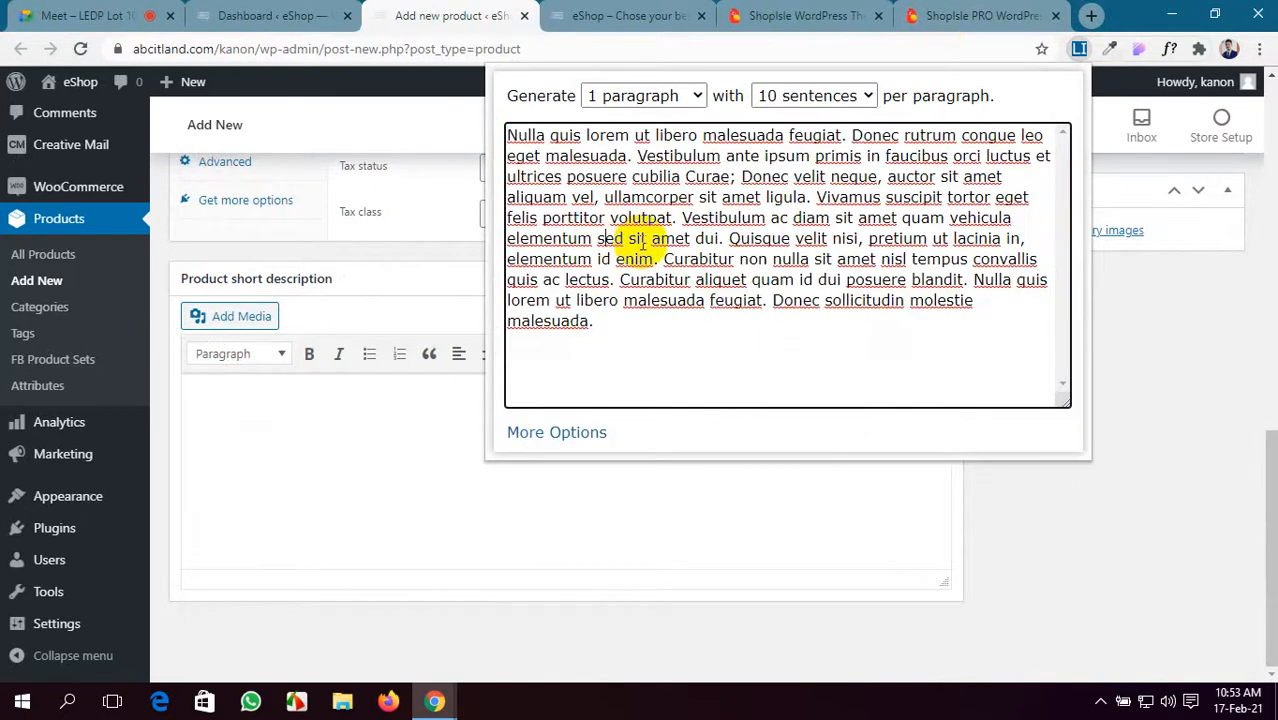
left_click_drag(676, 217, 419, 131)
key("ctrl+c")
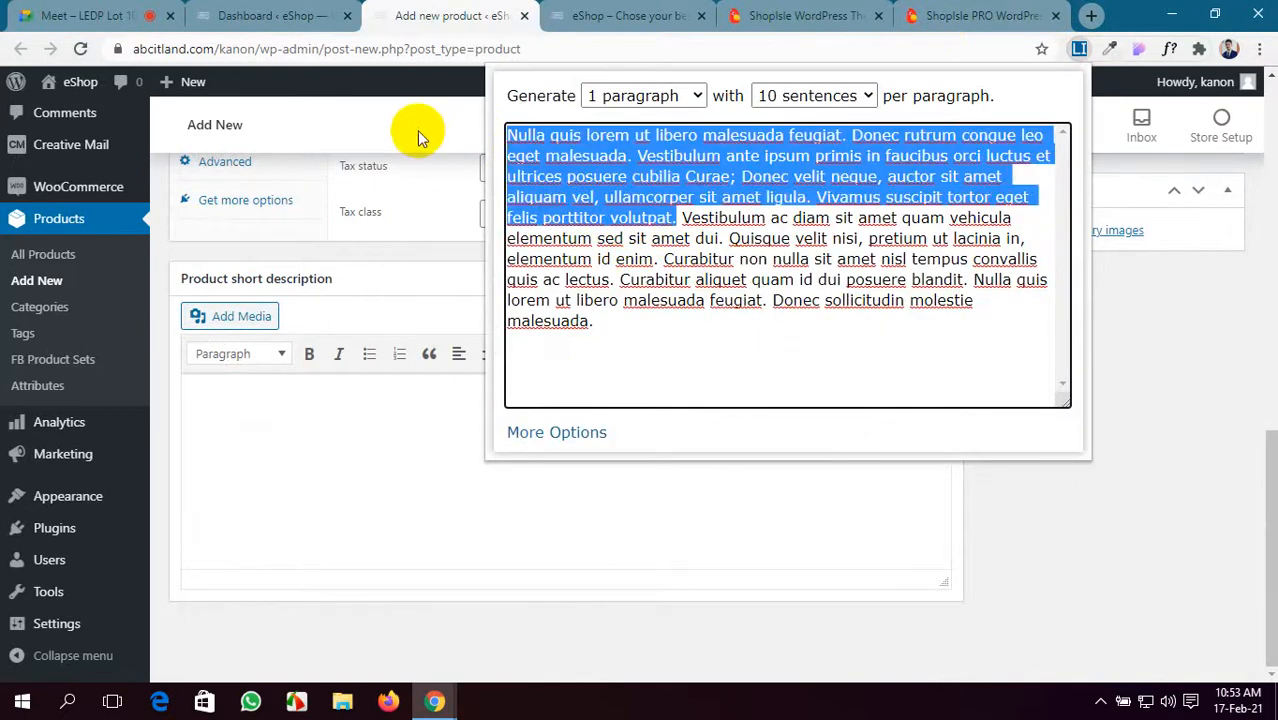
left_click(305, 480)
key("ctrl+v")
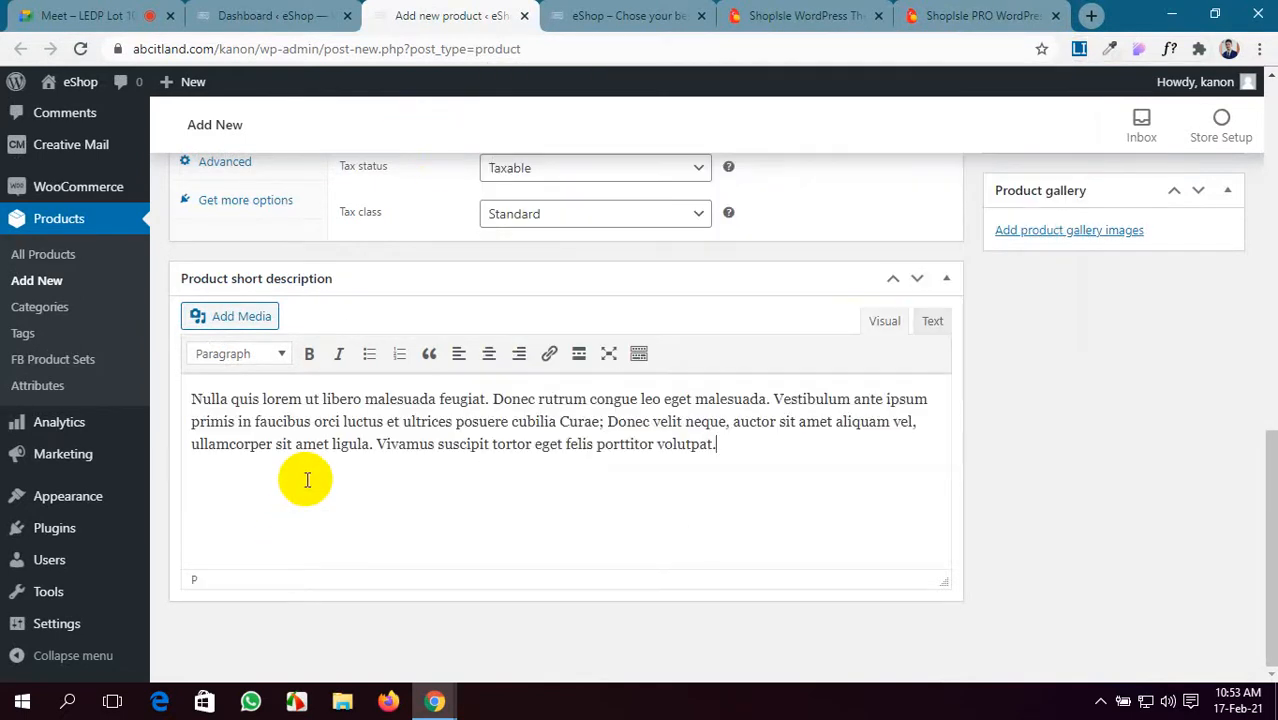
scroll(307, 480, "up", 4)
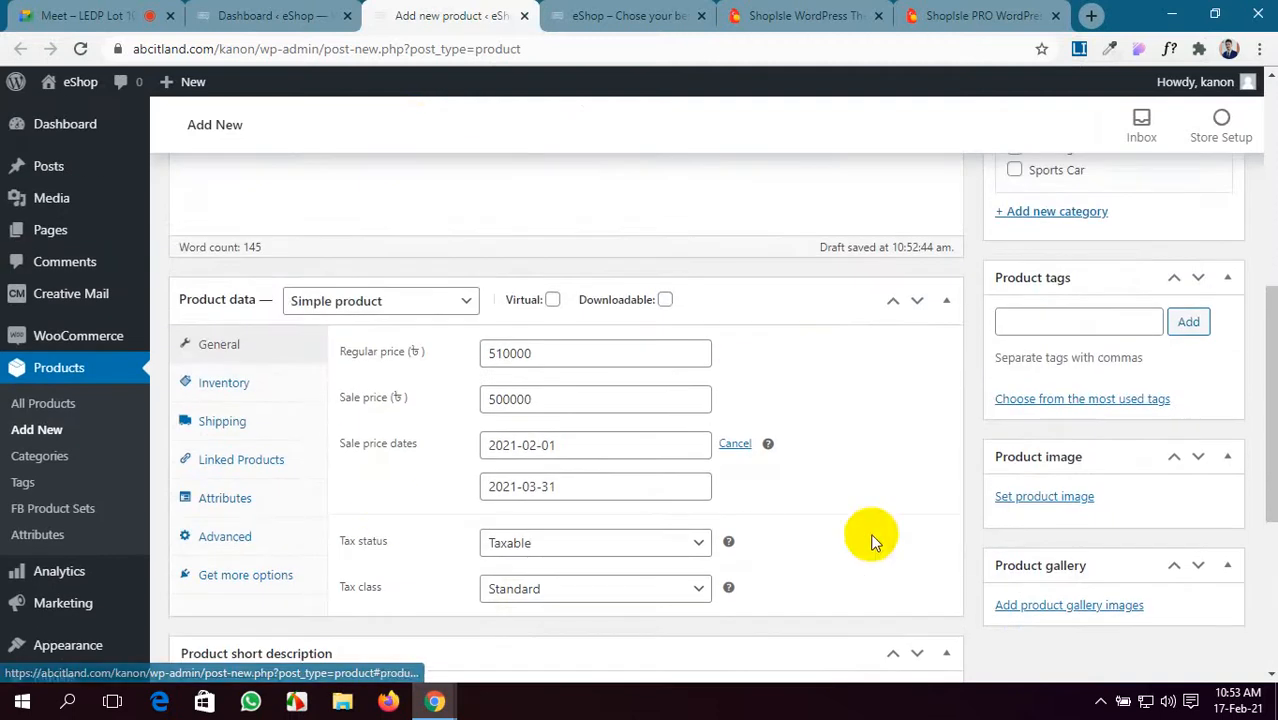
scroll(986, 500, "up", 3)
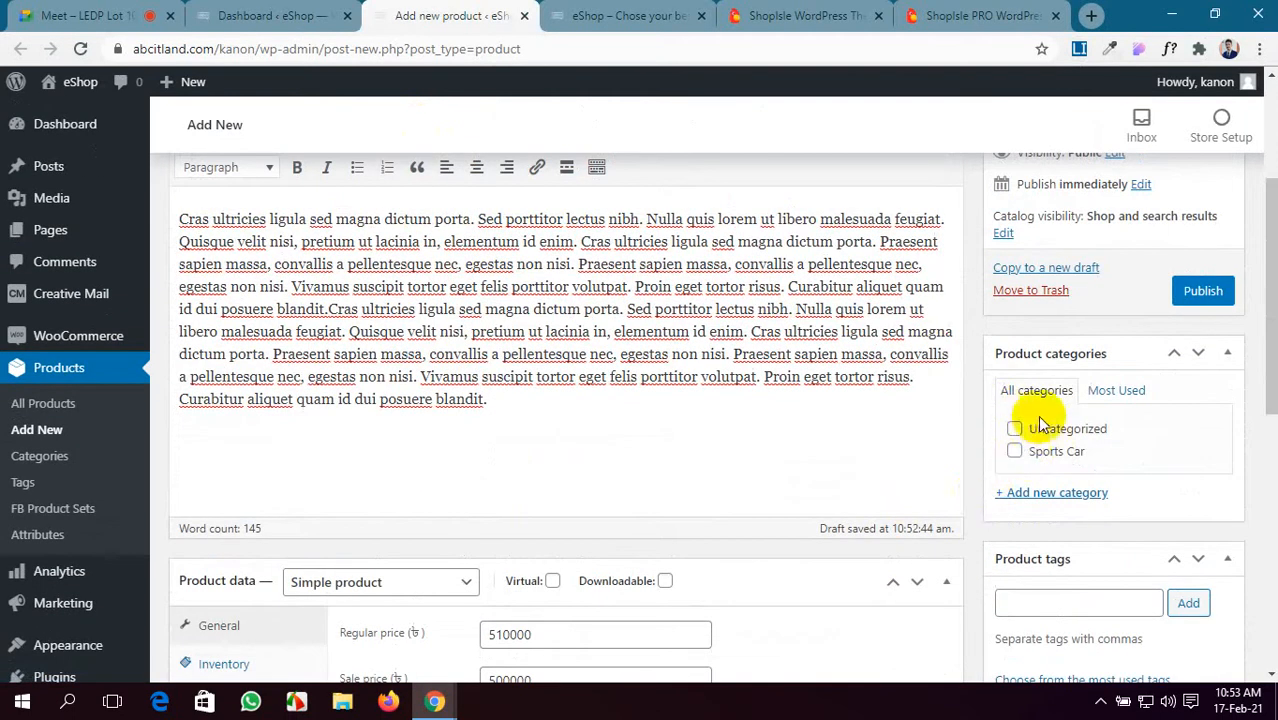
- Create and tick a new product category named 'BMW Sports Bike'
left_click(1032, 494)
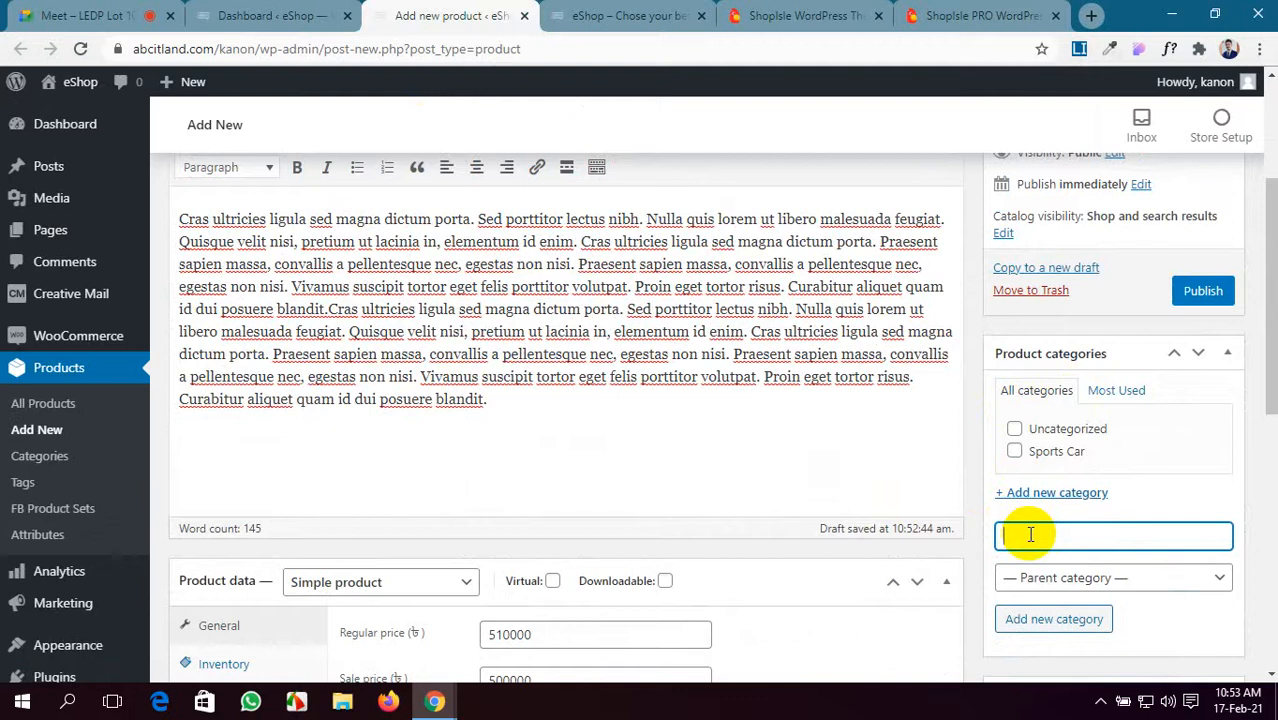
scroll(1030, 534, "up", 2)
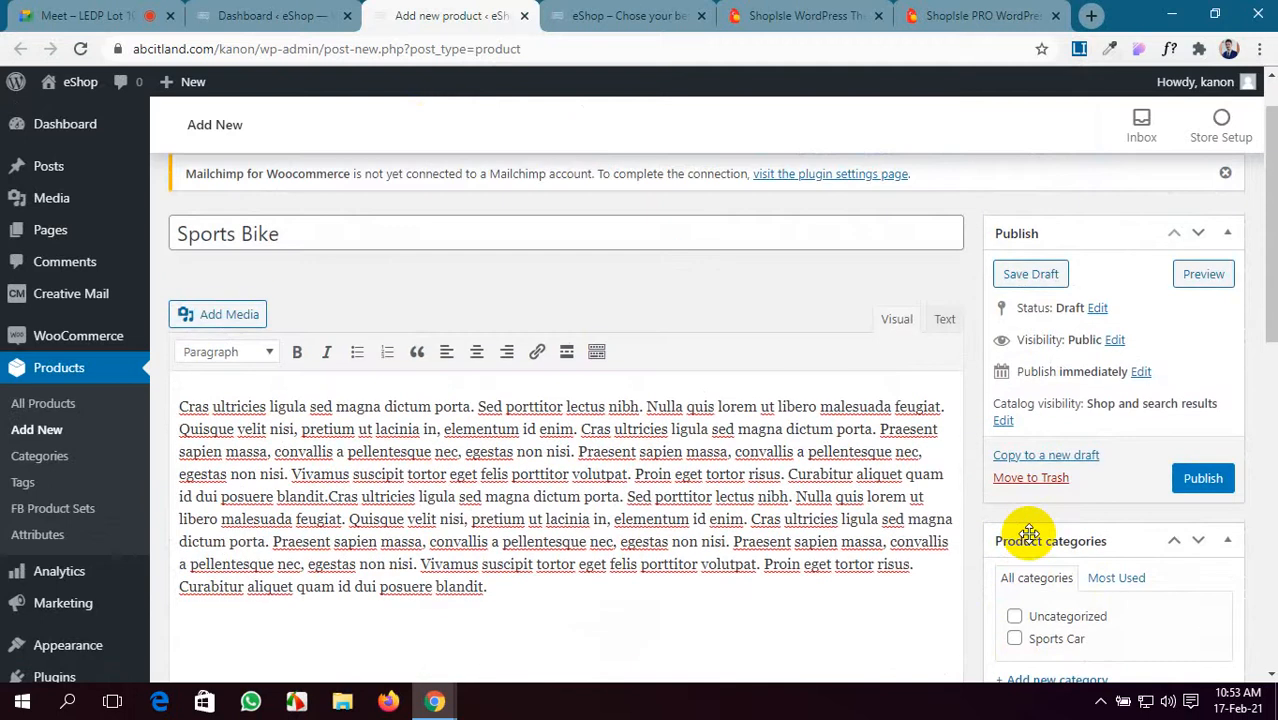
scroll(1030, 534, "down", 1)
type("Bmw")
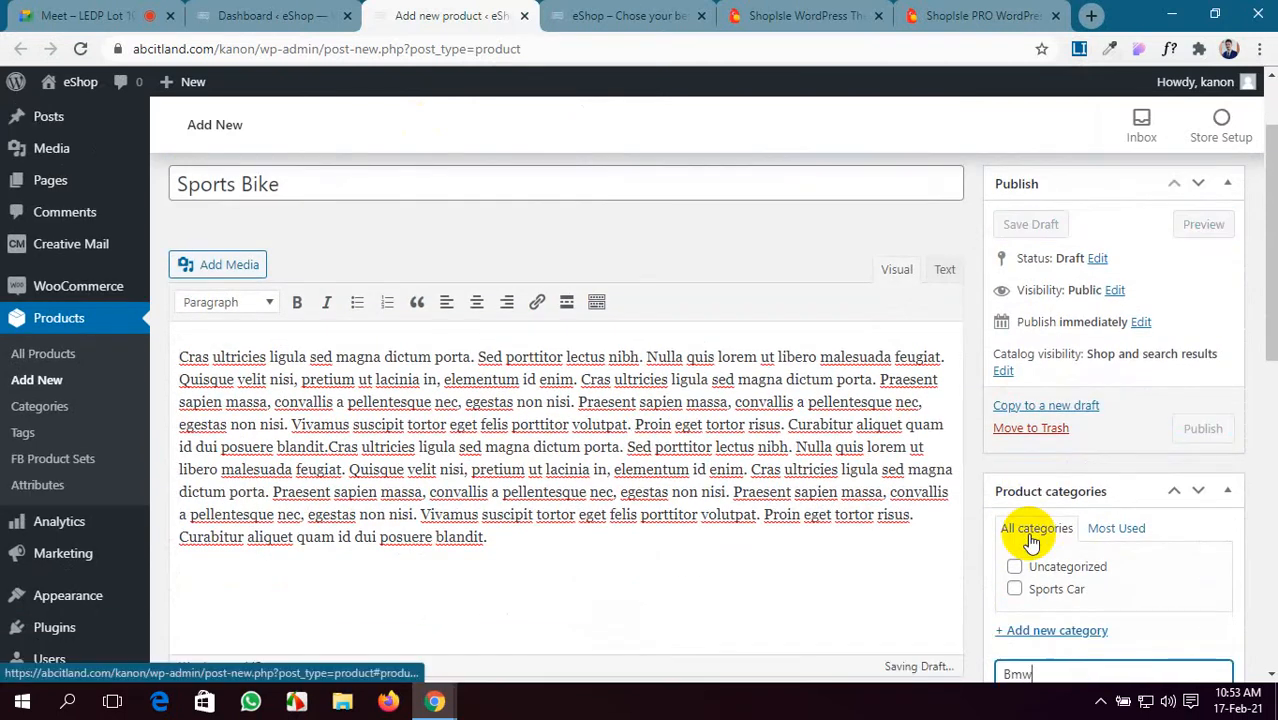
key("BackSpace")
key("BackSpace")
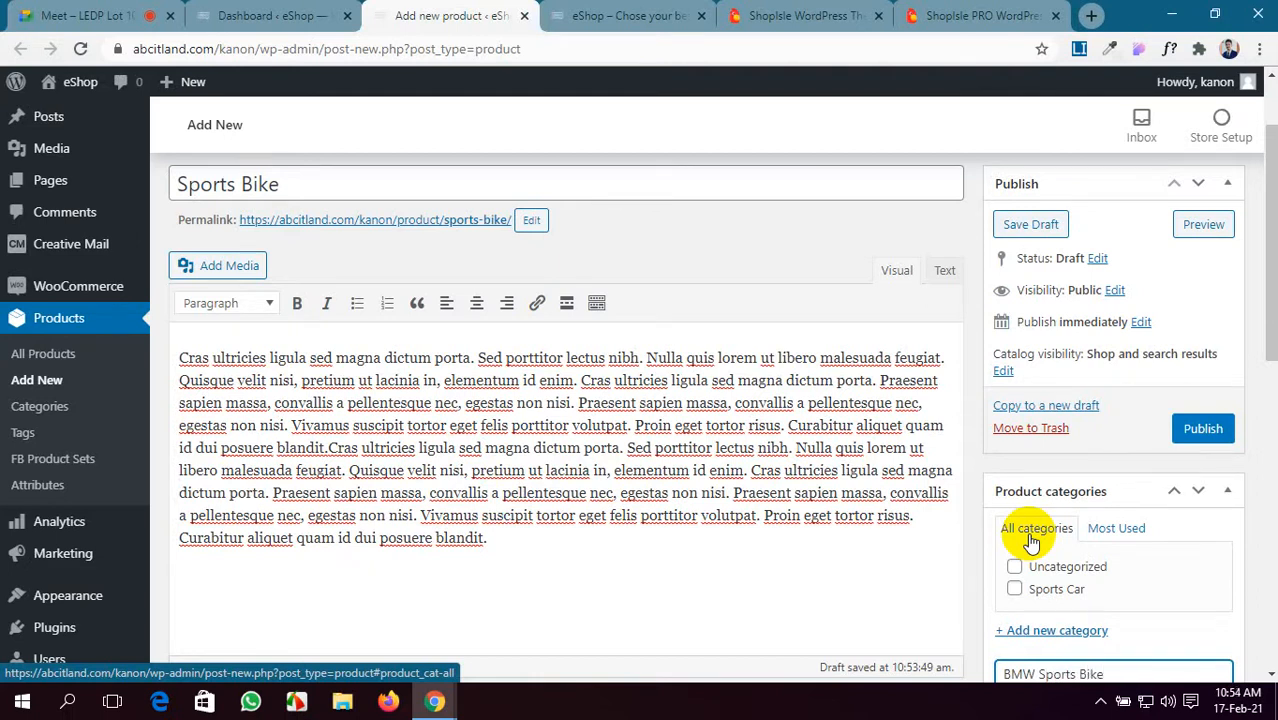
scroll(1110, 560, "down", 4)
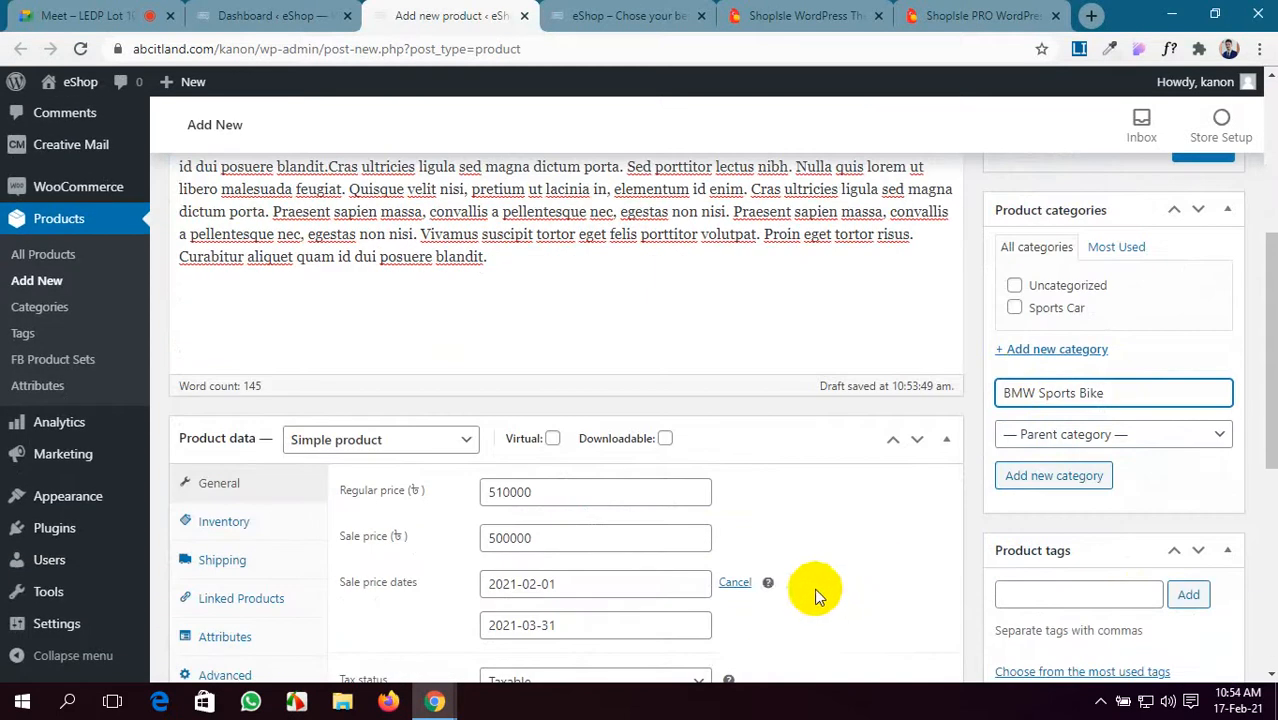
key("Return")
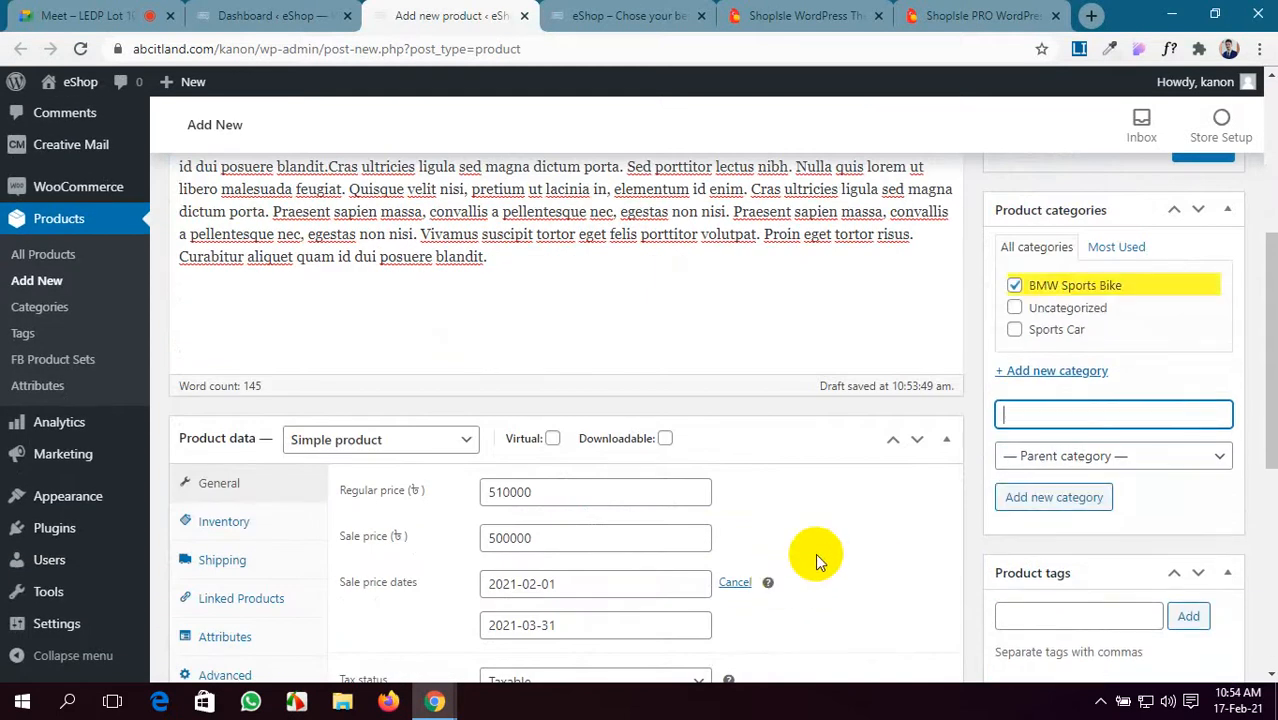
- Add the product tag 'bike'
left_click(1052, 613)
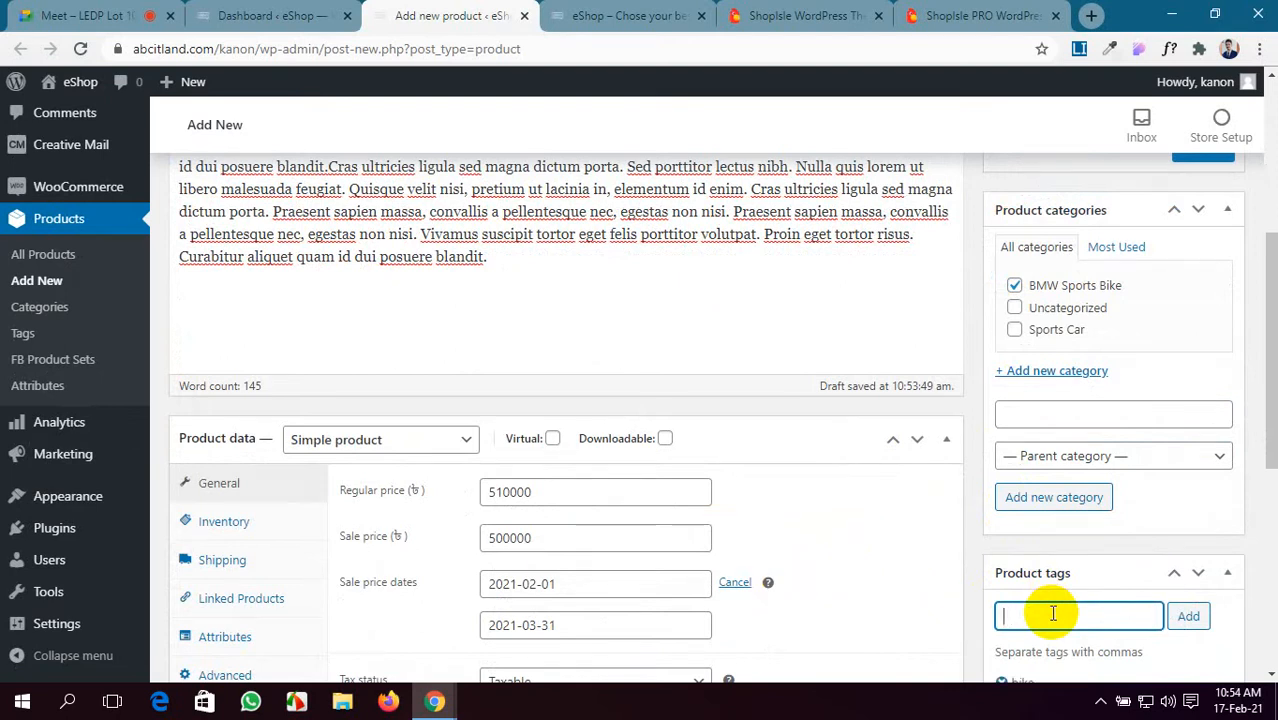
scroll(1052, 615, "down", 1)
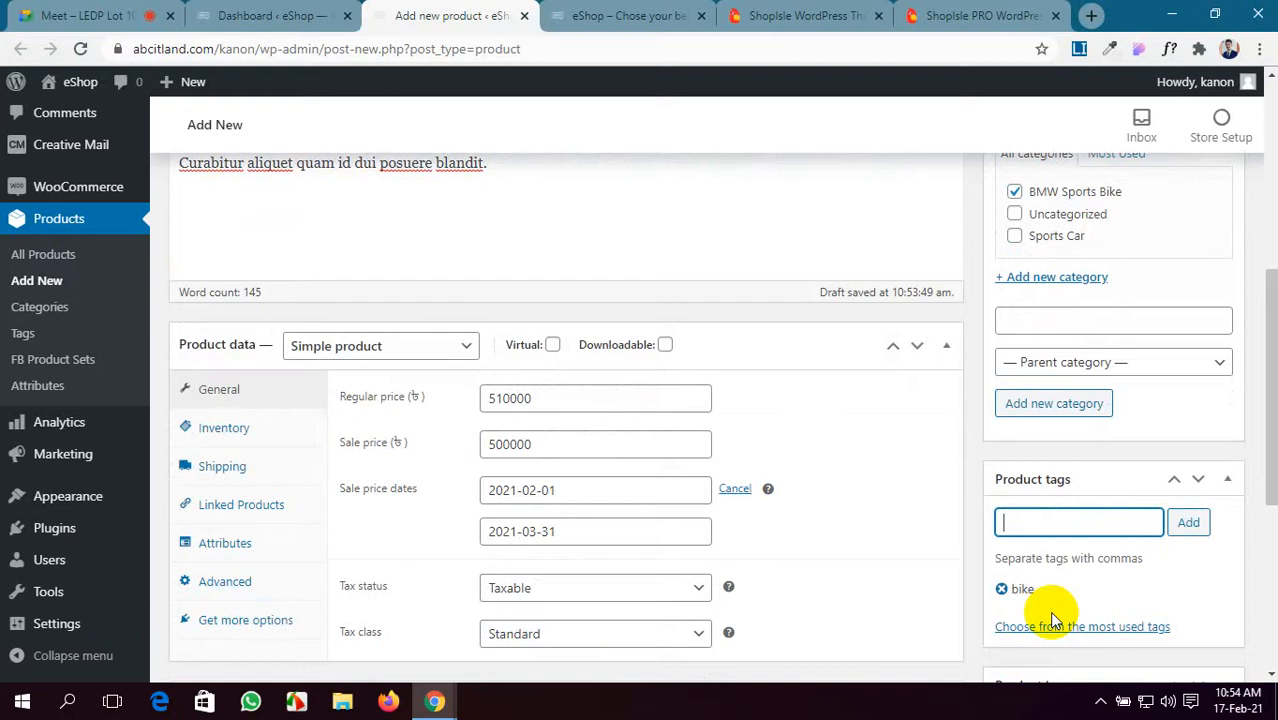
scroll(1052, 617, "down", 3)
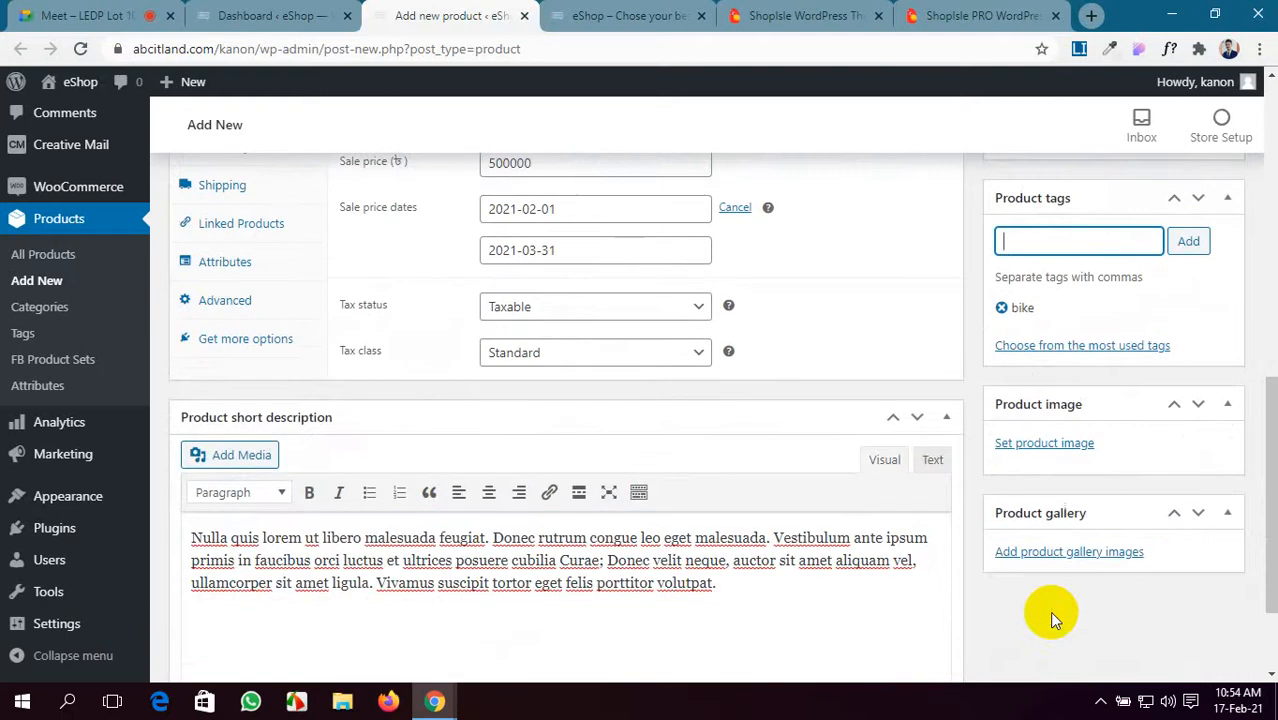
- Upload download.jpg, images (1).jpg and images (2).jpg from the product image picker
left_click(1041, 450)
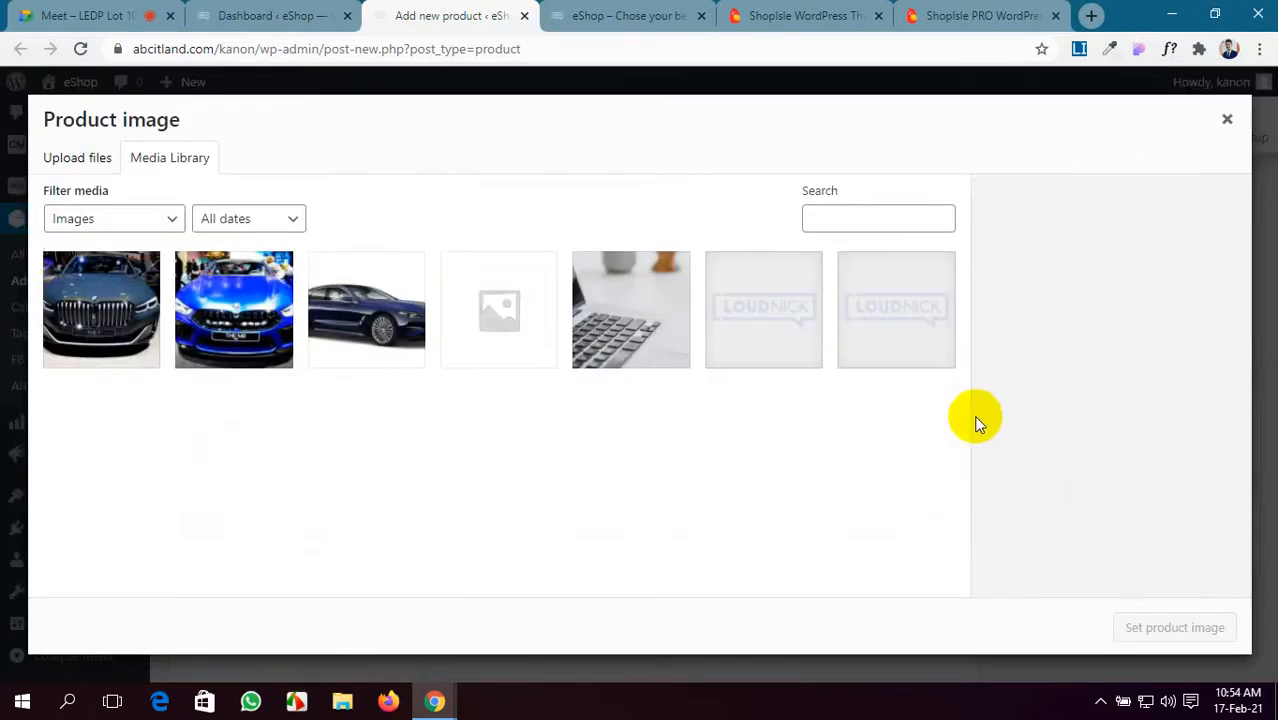
left_click(93, 160)
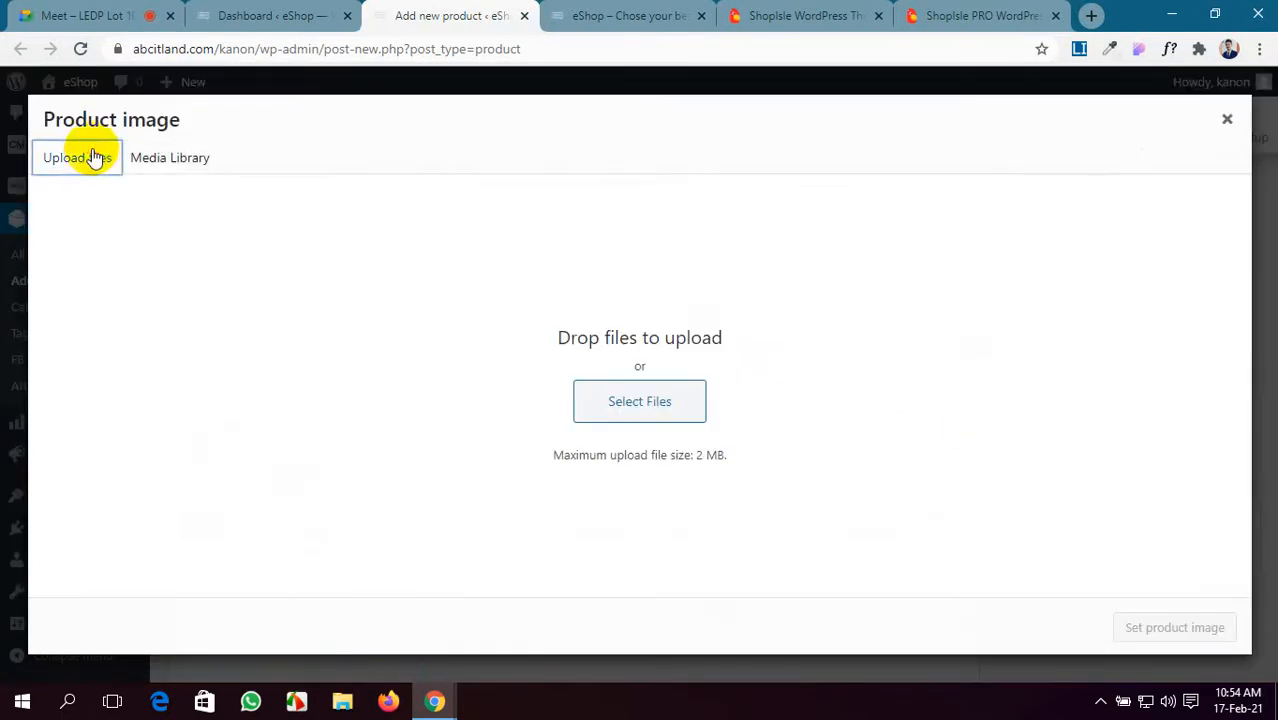
left_click(607, 405)
scroll(608, 410, "down", 5)
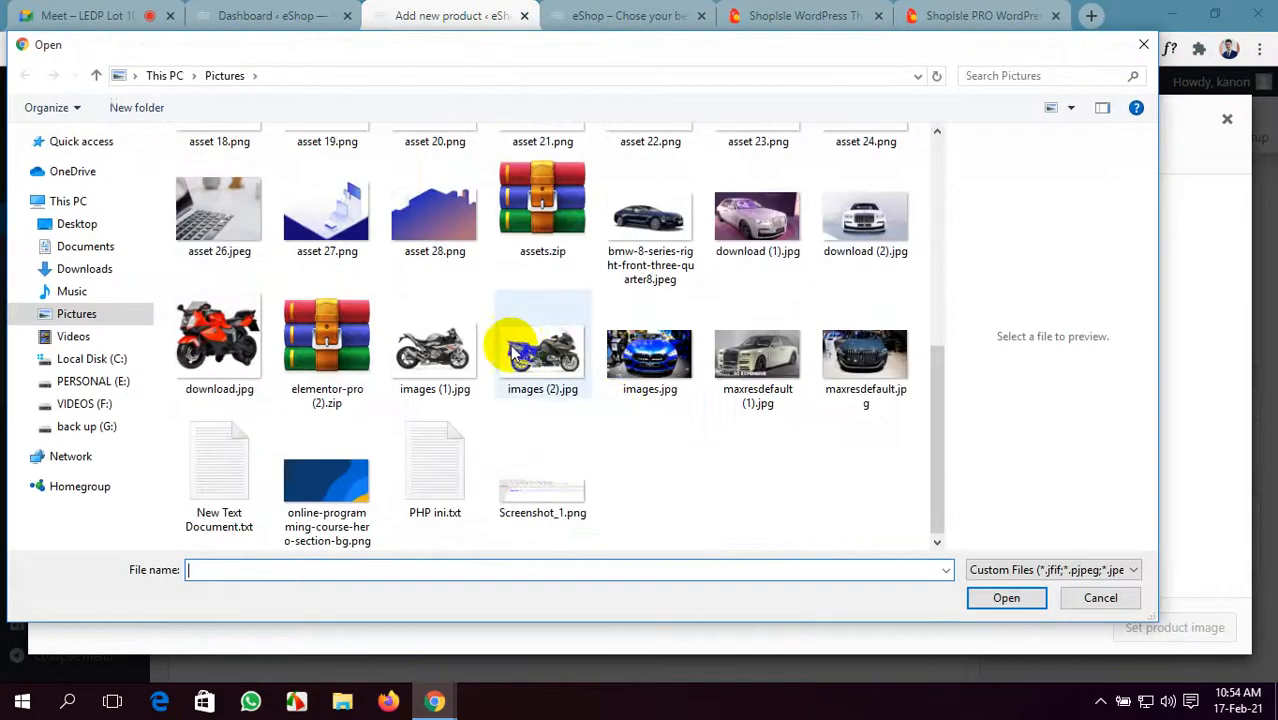
left_click(549, 362)
left_click(435, 355, "ctrl")
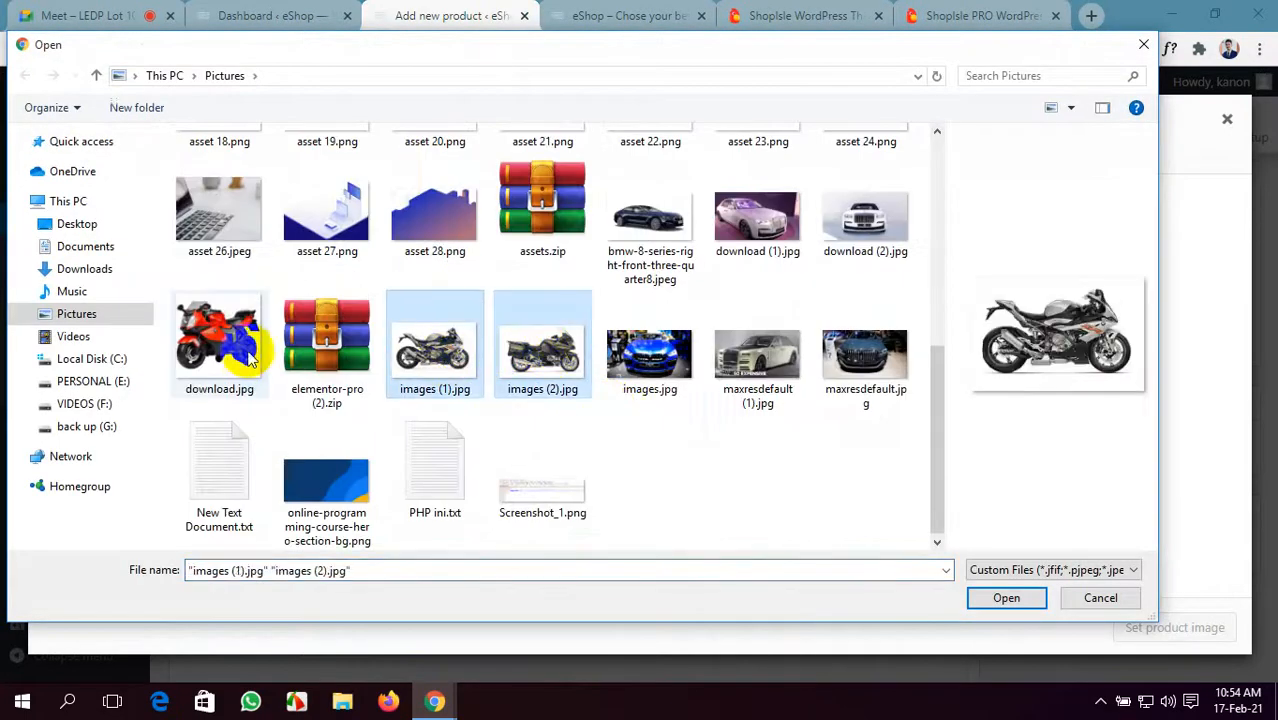
left_click(215, 360, "ctrl")
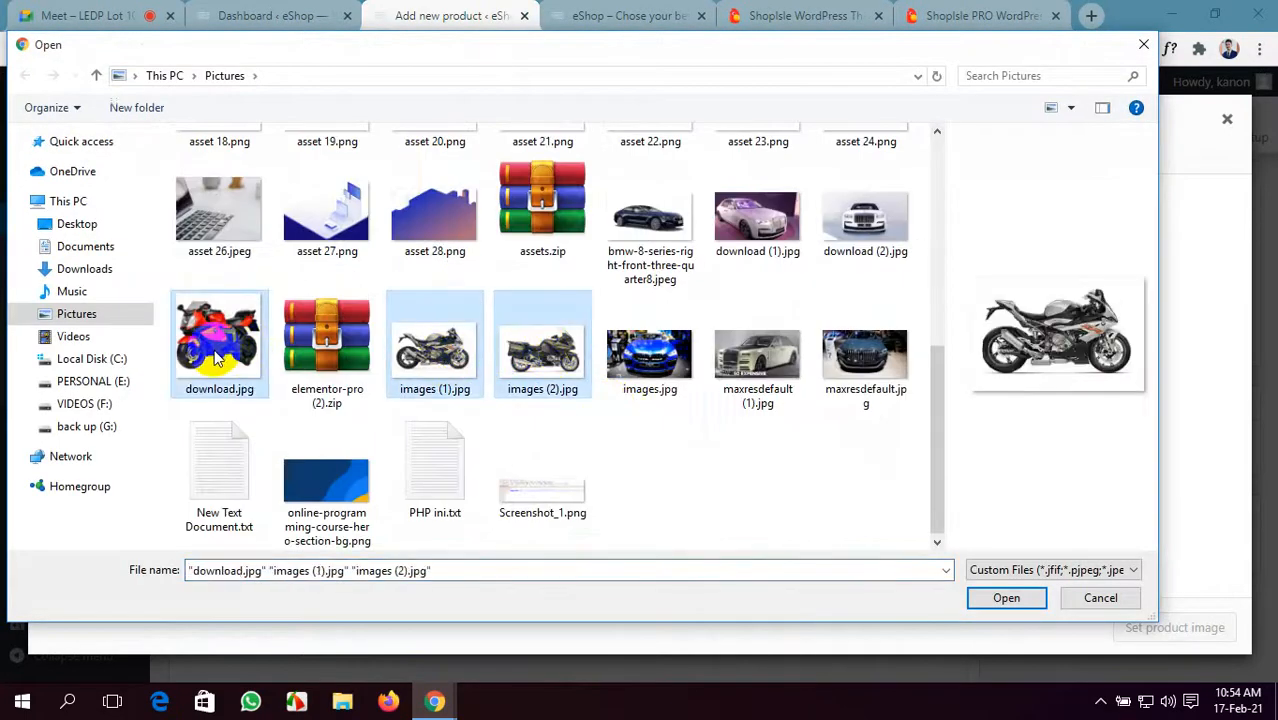
left_click(988, 598)
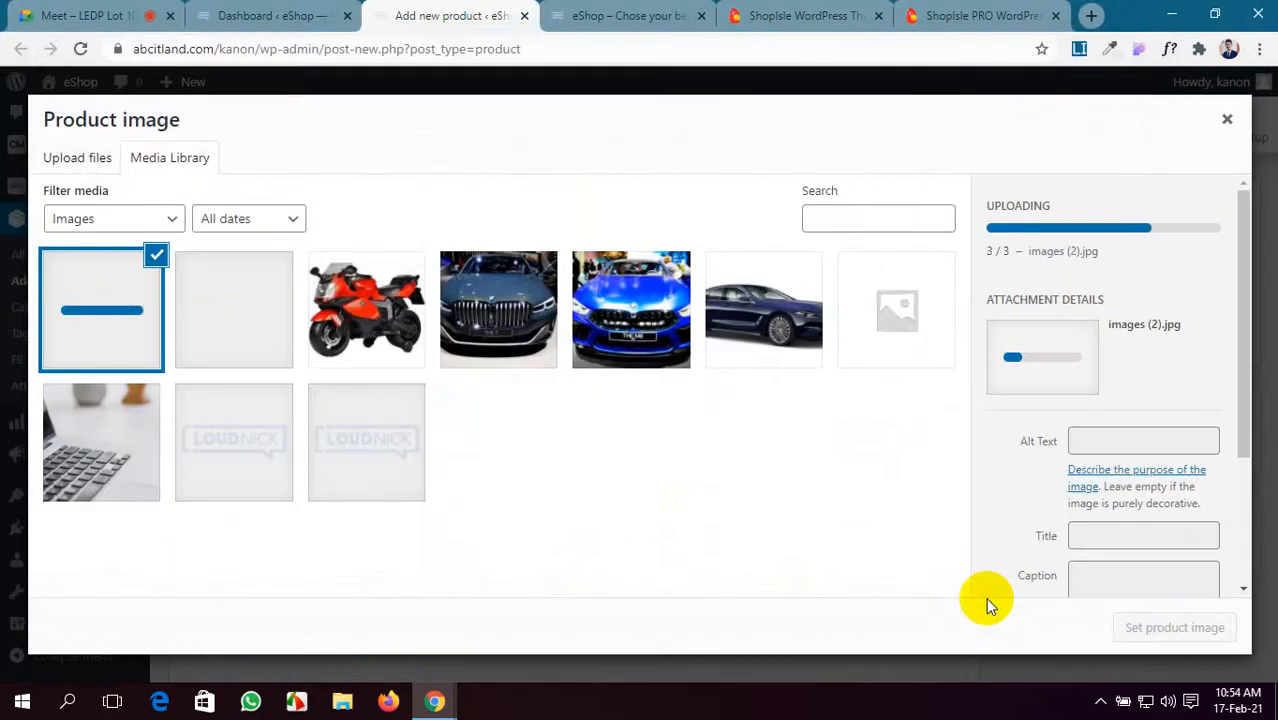
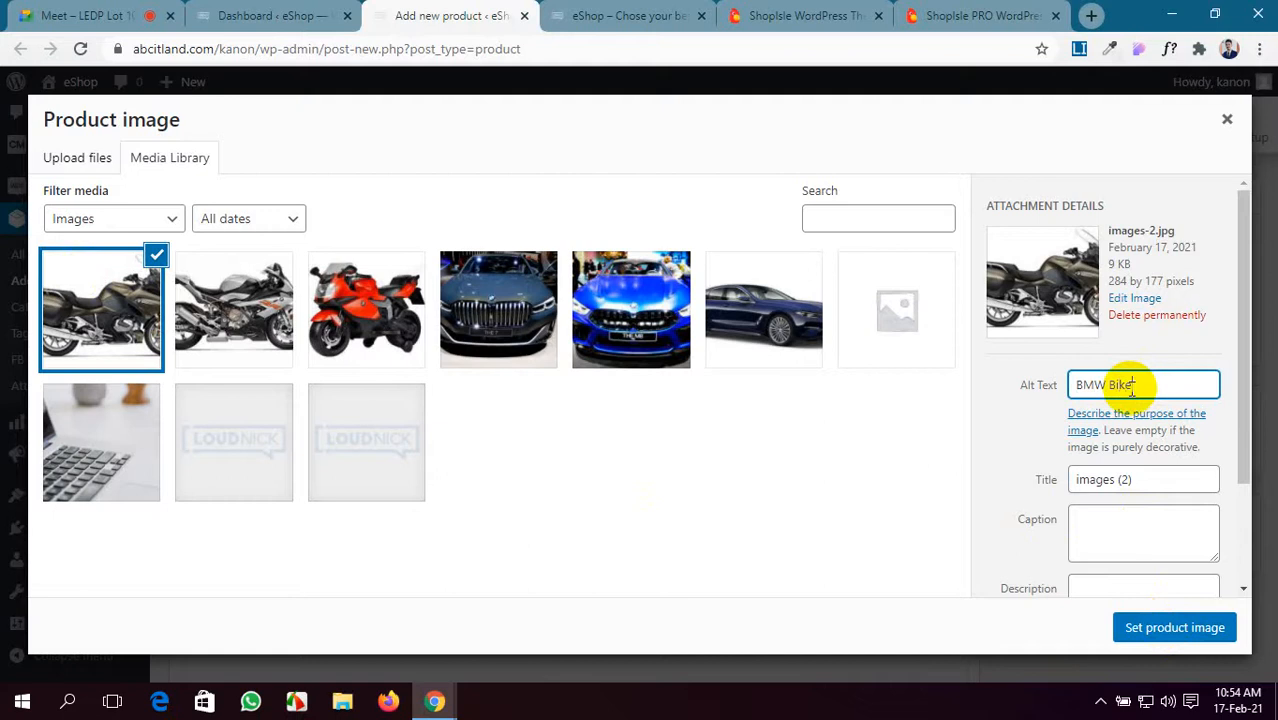
- Title and alt-text the dark BMW touring bike photo 'BMW Bike' and set it as product image
scroll(1131, 388, "down", 3)
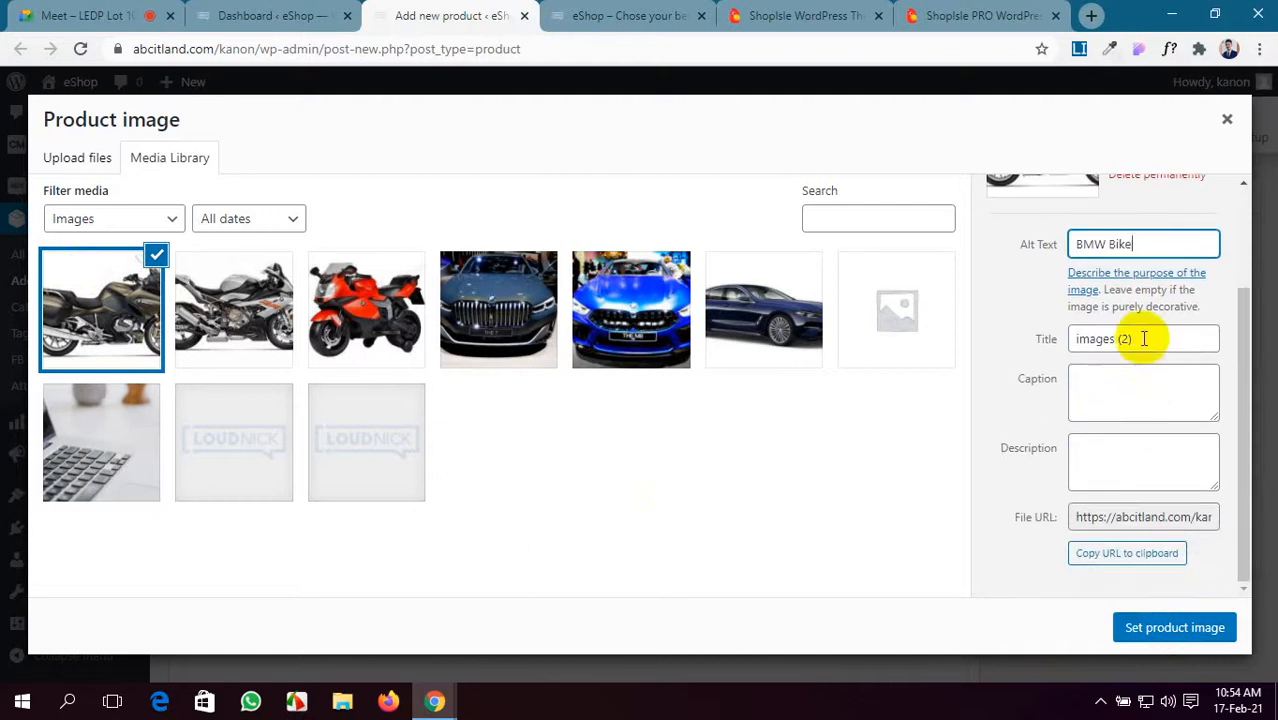
left_click_drag(1144, 338, 1055, 345)
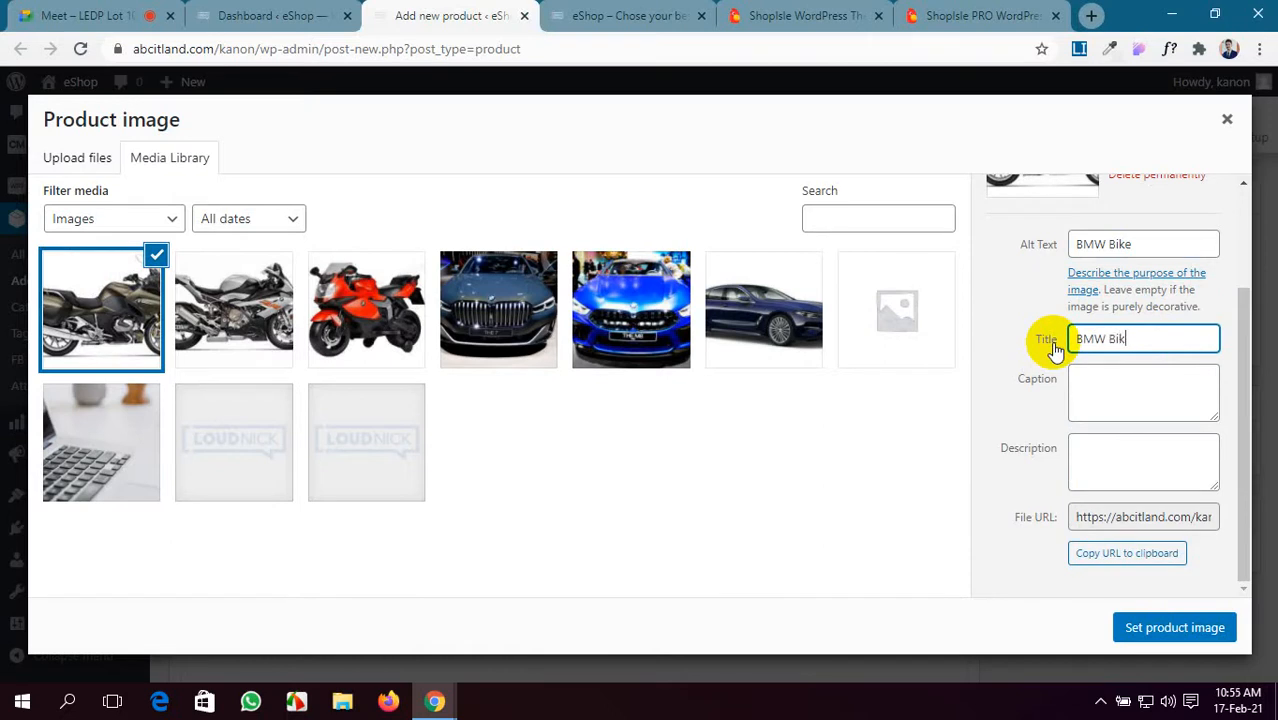
left_click(1117, 393)
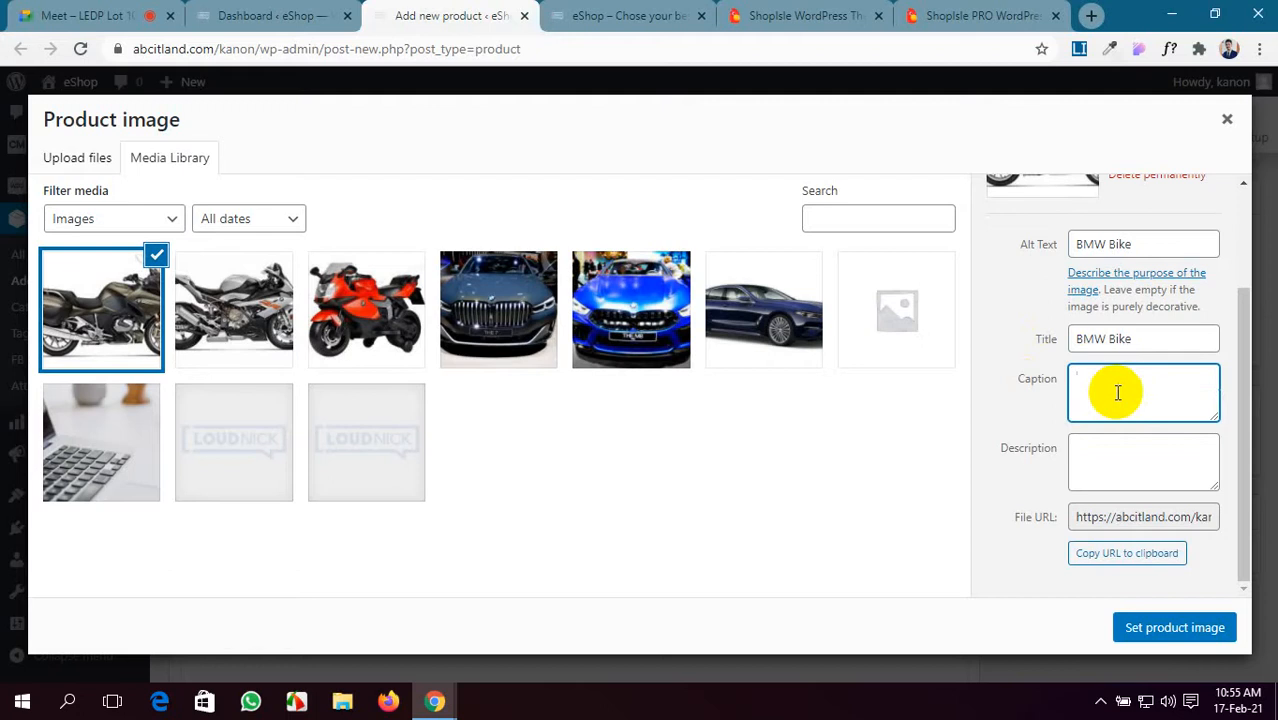
left_click(1119, 452)
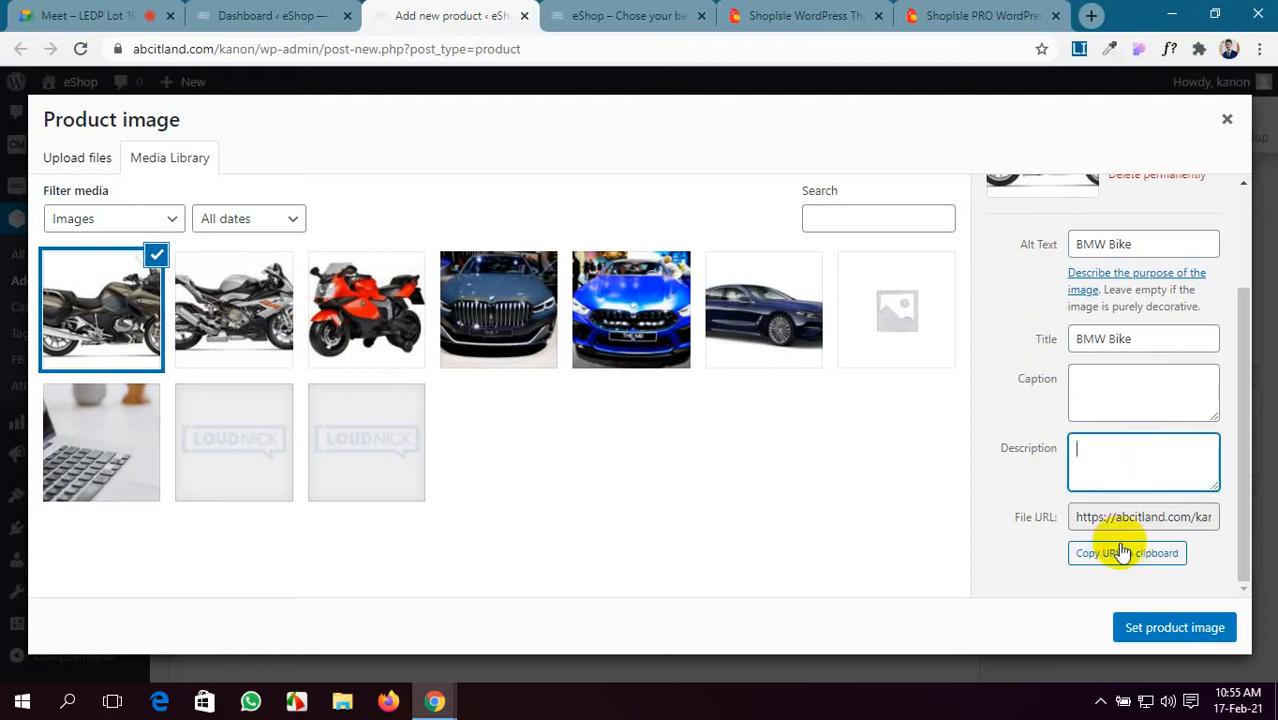
left_click(1163, 630)
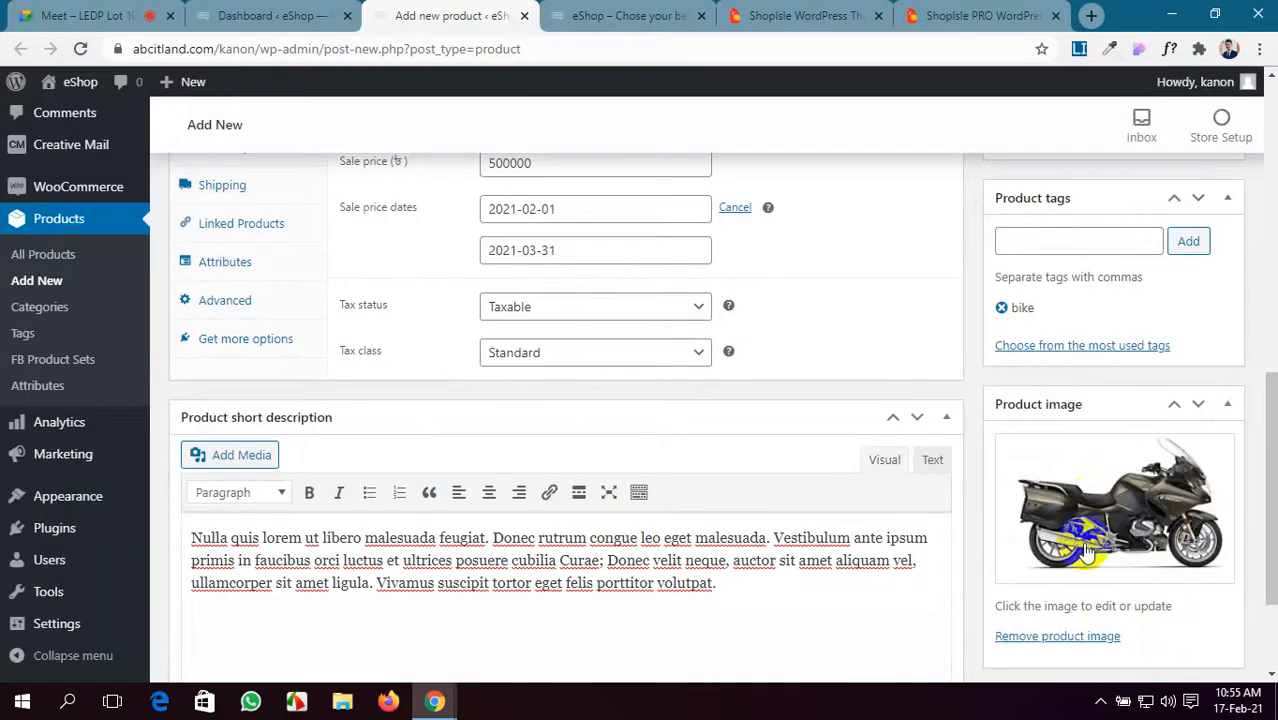
scroll(1075, 505, "down", 1)
- Add the silver sports bike and red toy bike photos to the product gallery
left_click(1040, 586)
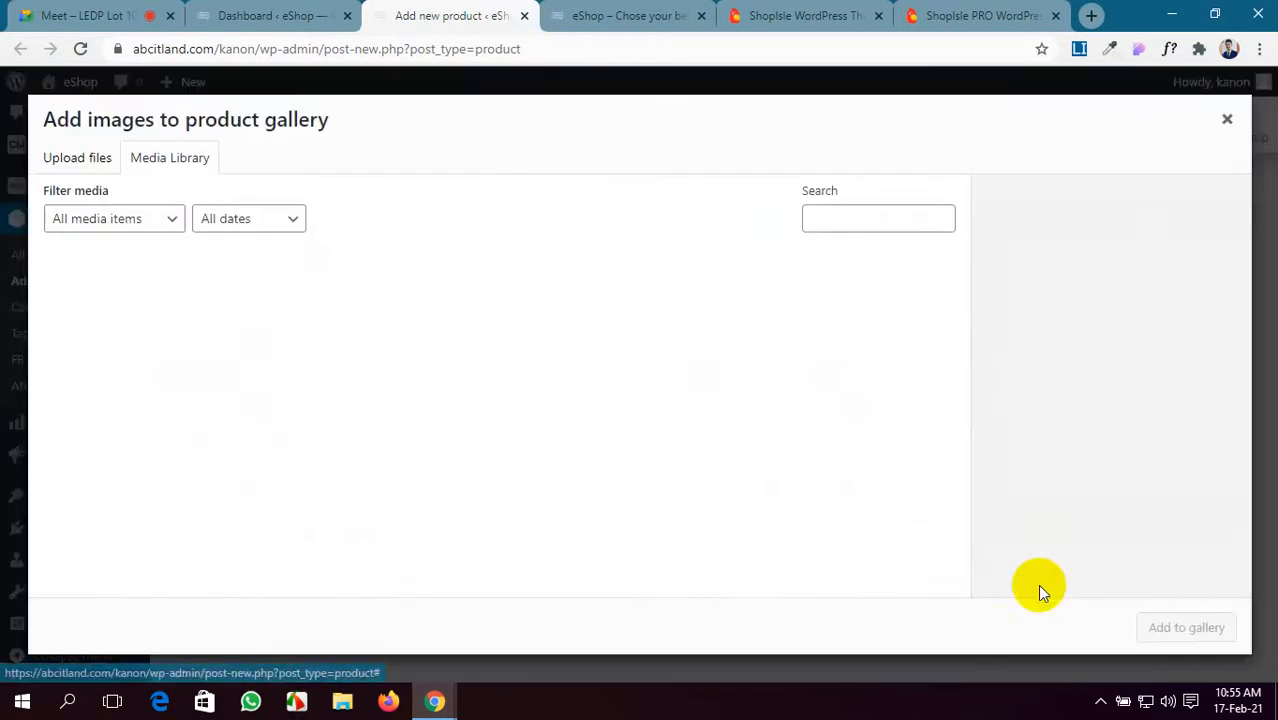
left_click(232, 290)
left_click(326, 290)
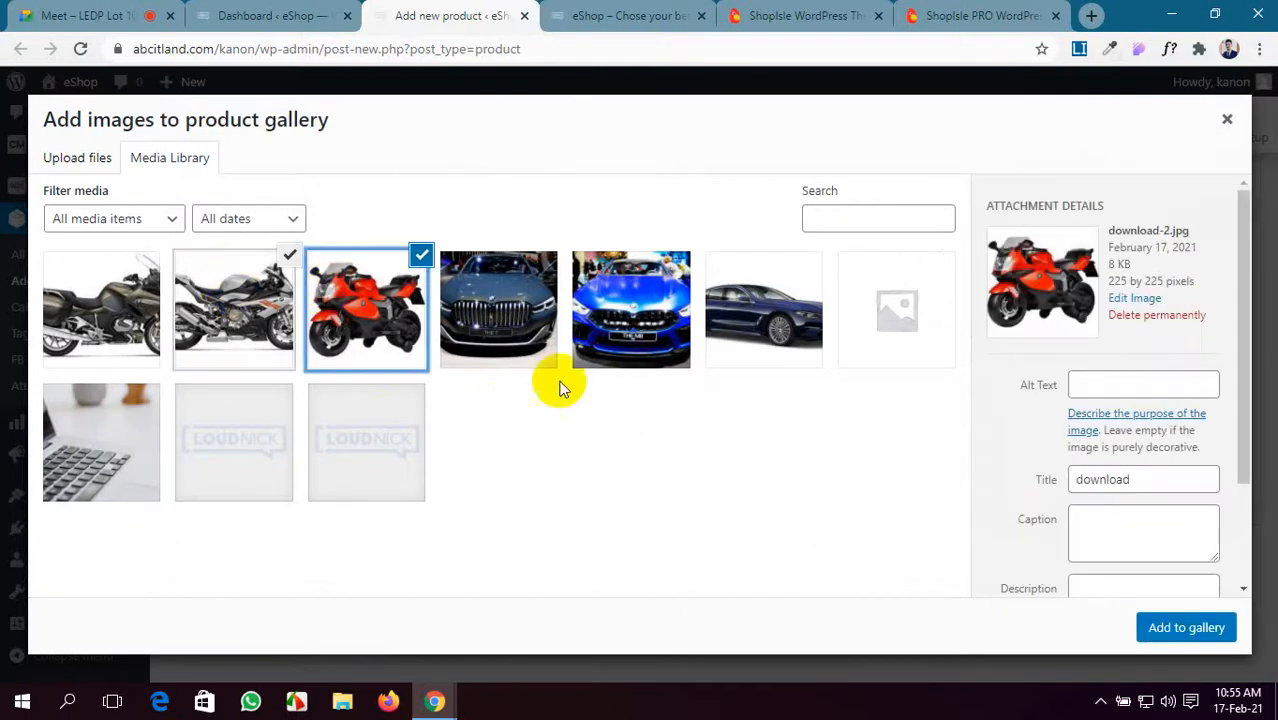
left_click(1165, 625)
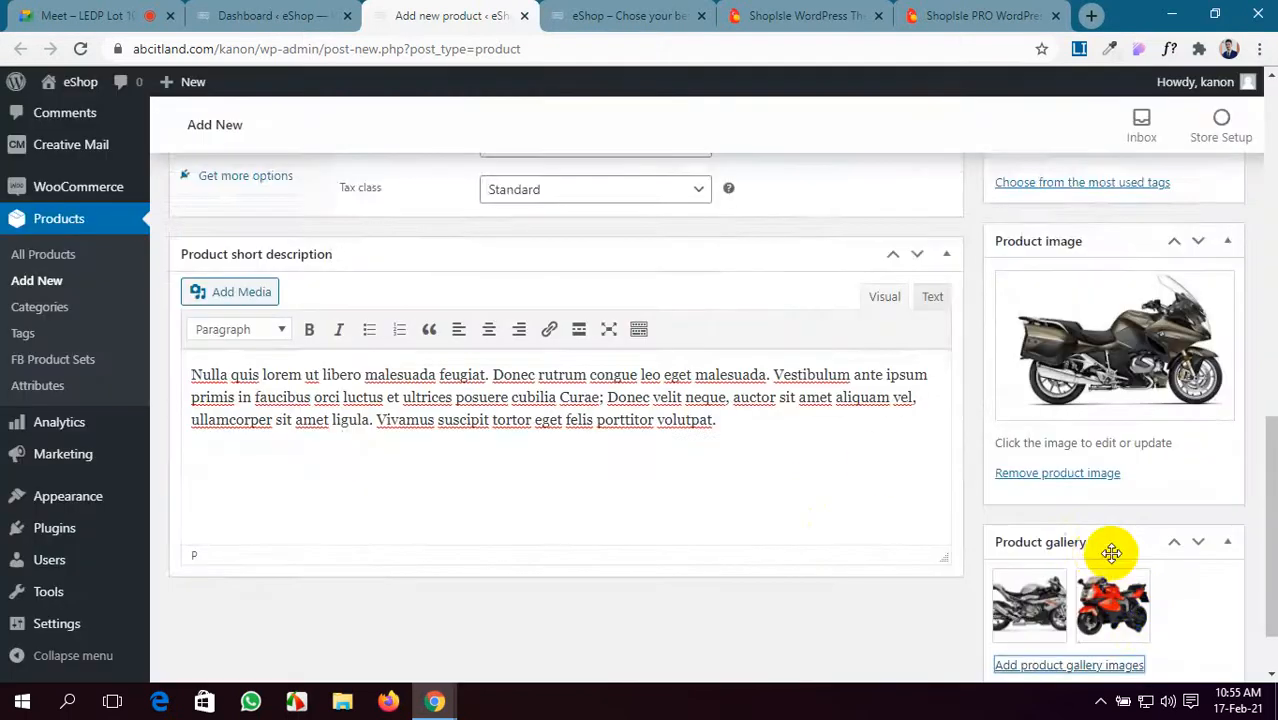
- Publish the Sports Bike product and go to the storefront
scroll(1099, 489, "up", 12)
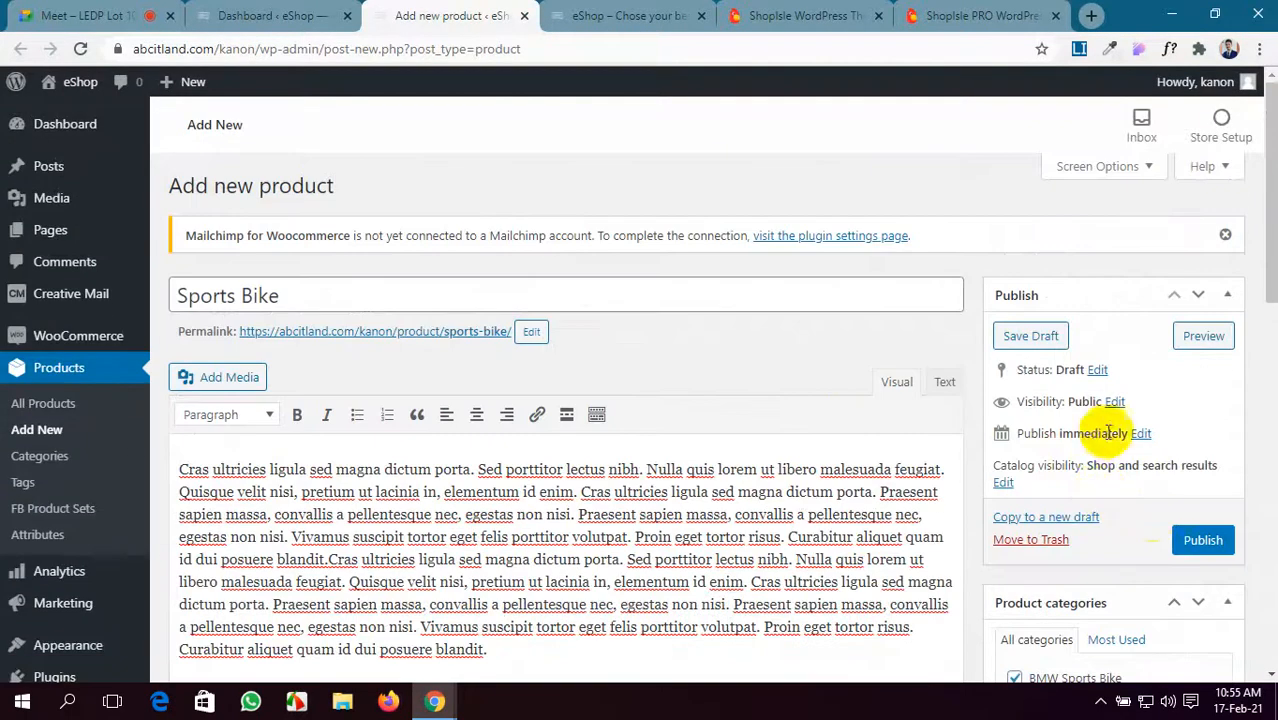
left_click(1203, 540)
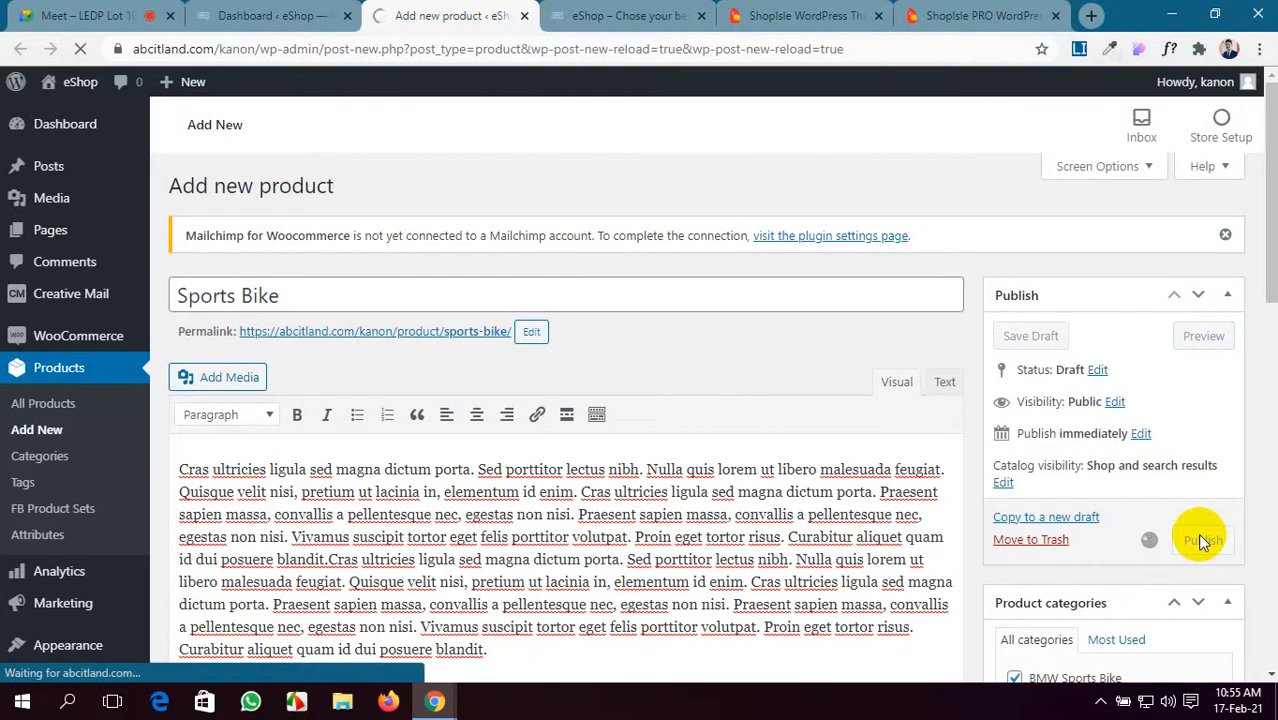
left_click(608, 12)
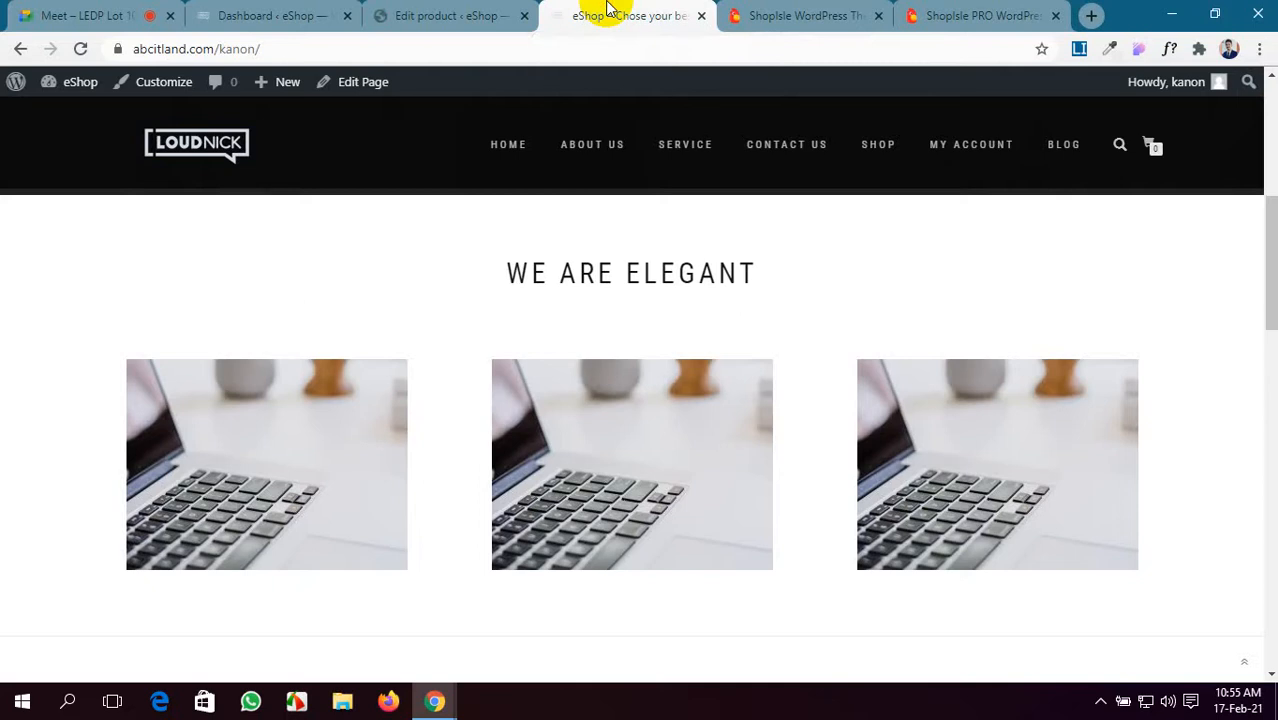
- Reload the storefront and go to the SHOP page
left_click(80, 50)
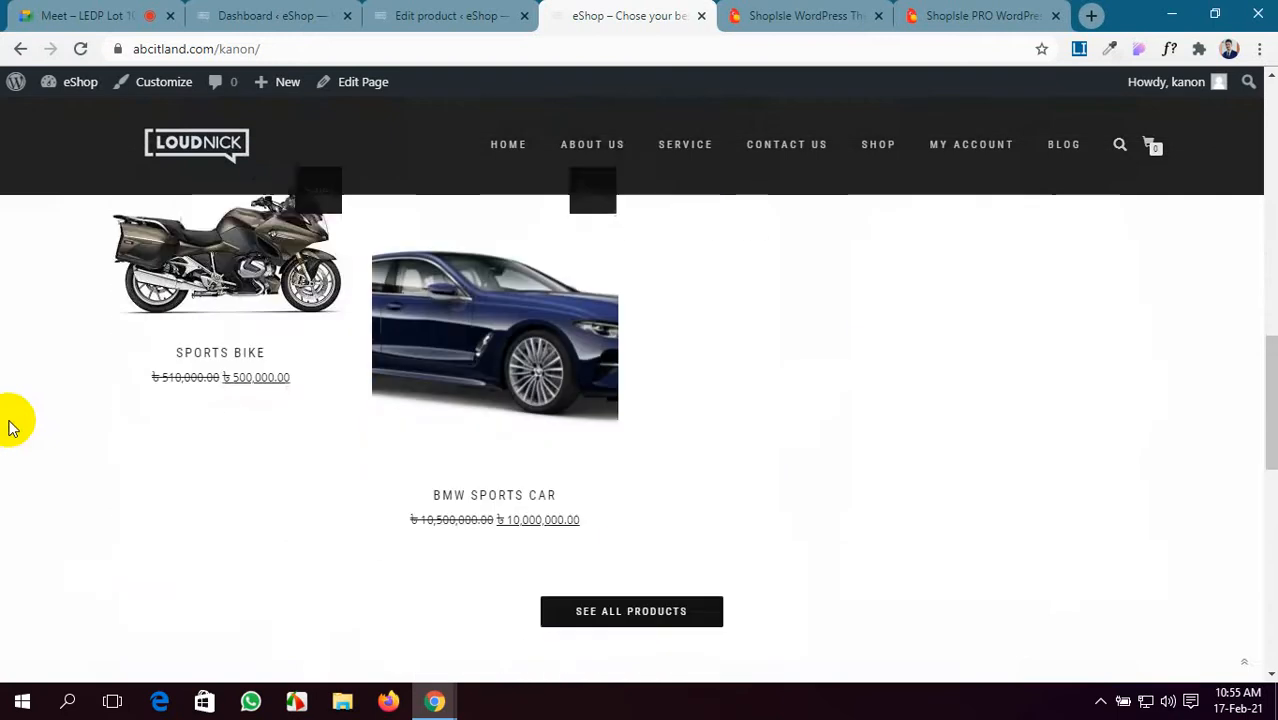
scroll(10, 425, "up", 2)
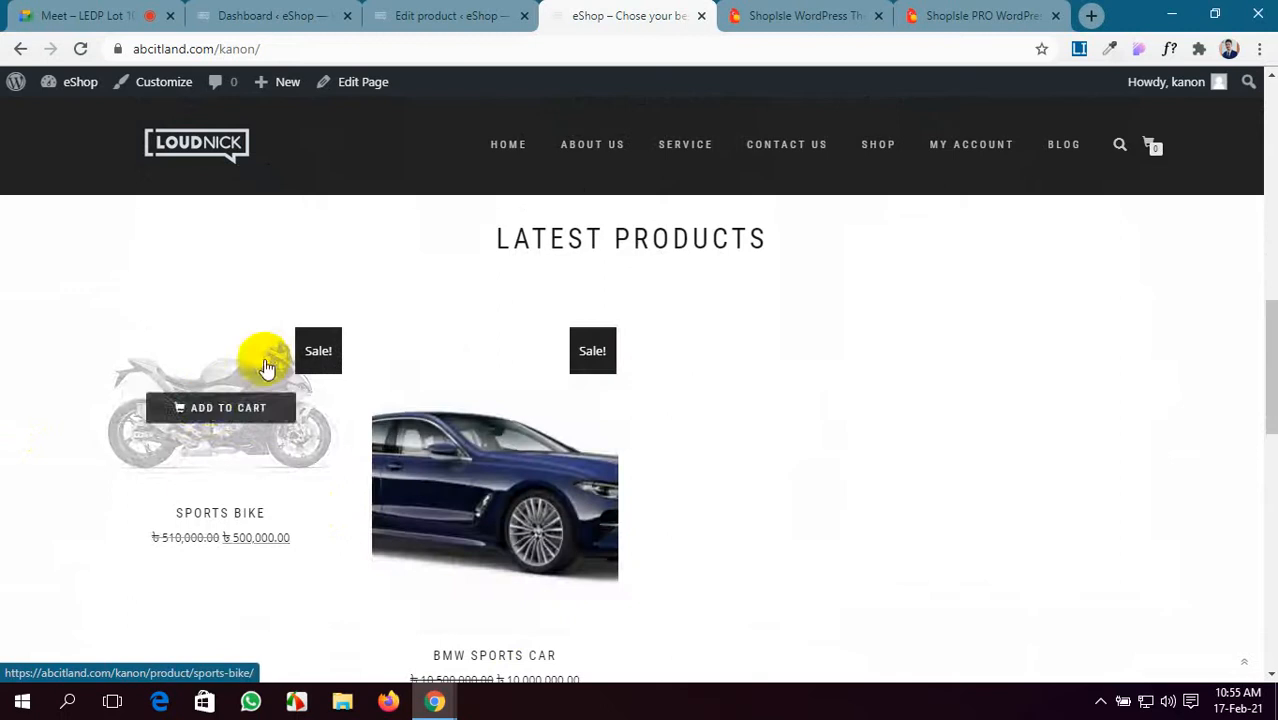
left_click(882, 150)
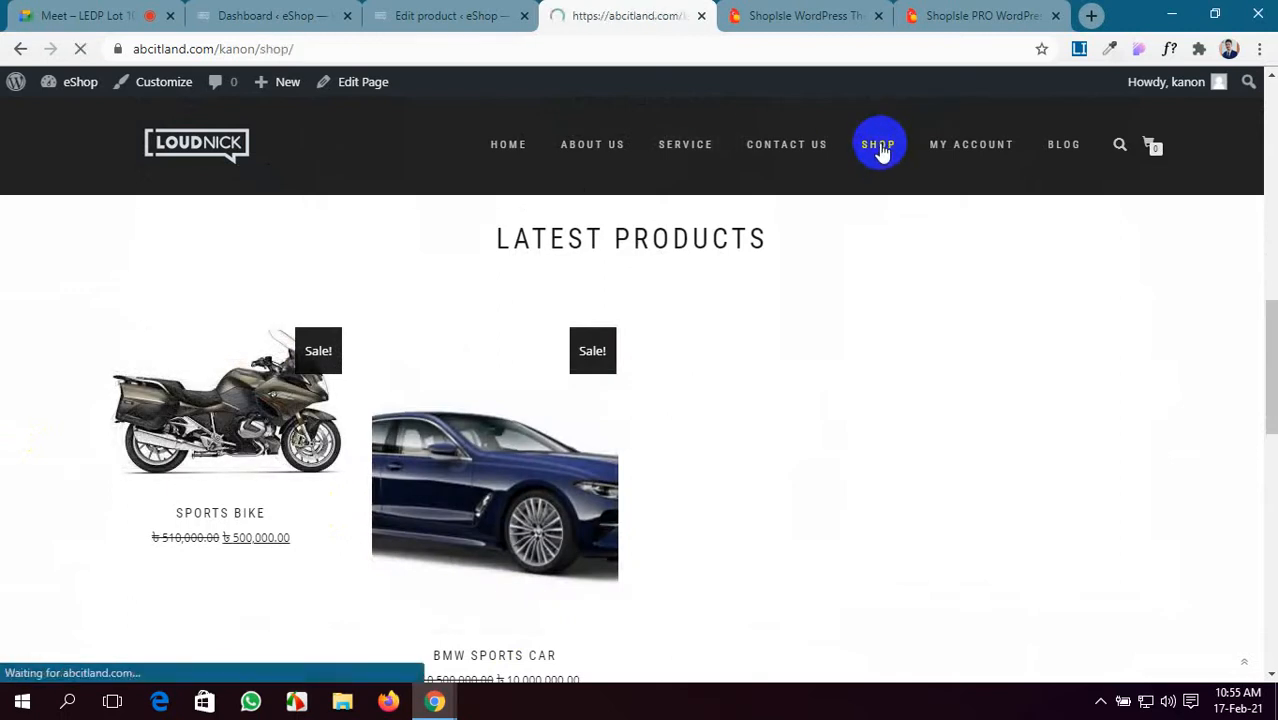
scroll(855, 285, "down", 5)
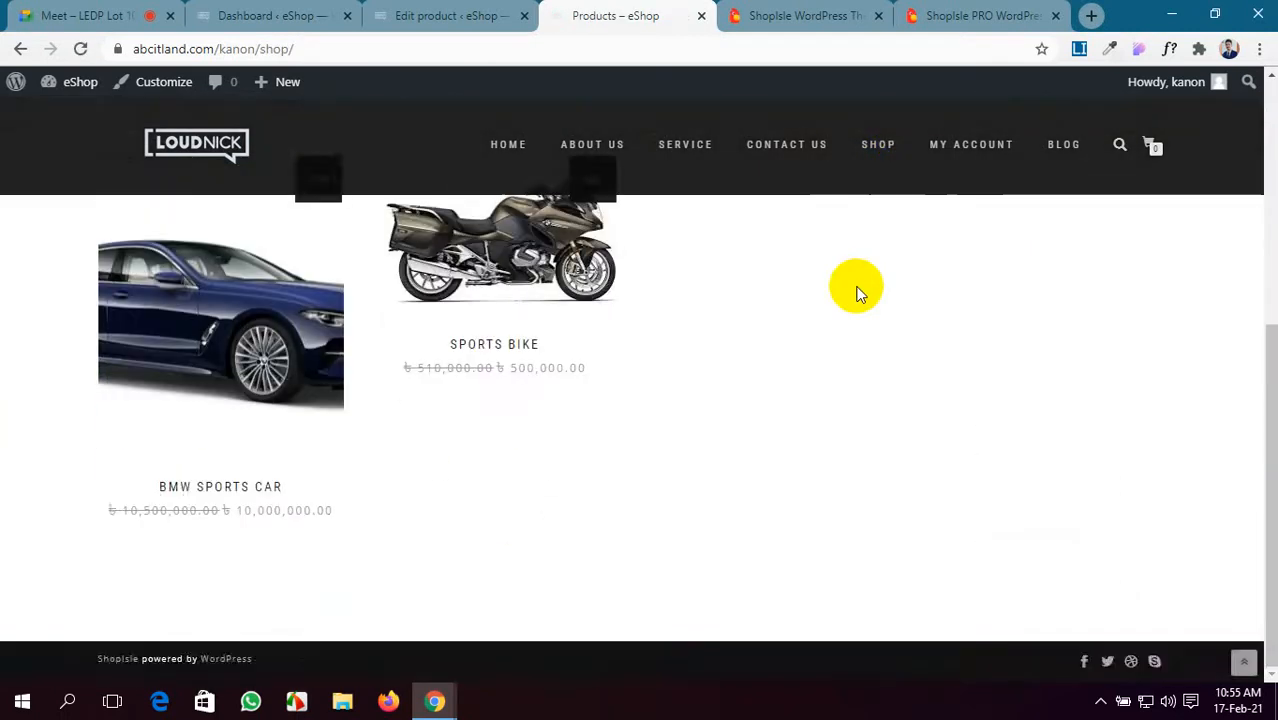
scroll(855, 290, "up", 2)
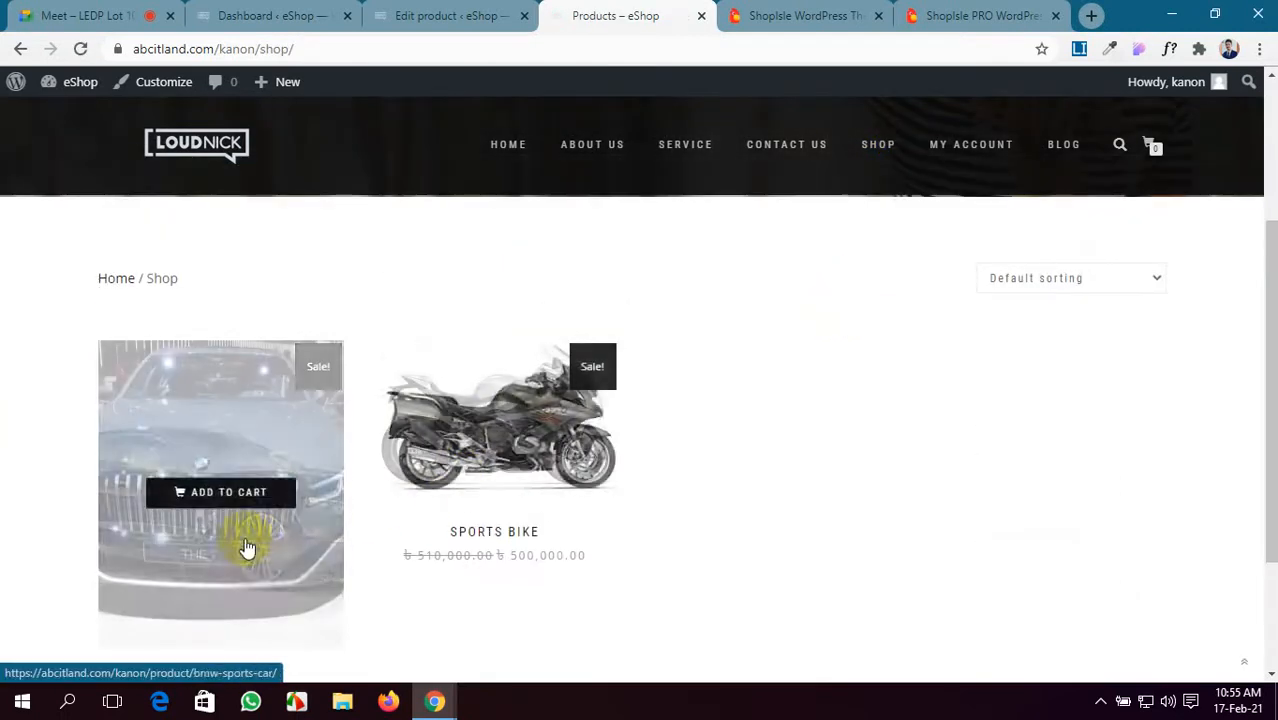
- Open the Sports Bike product page and view its silver and red bike gallery images
left_click(433, 507)
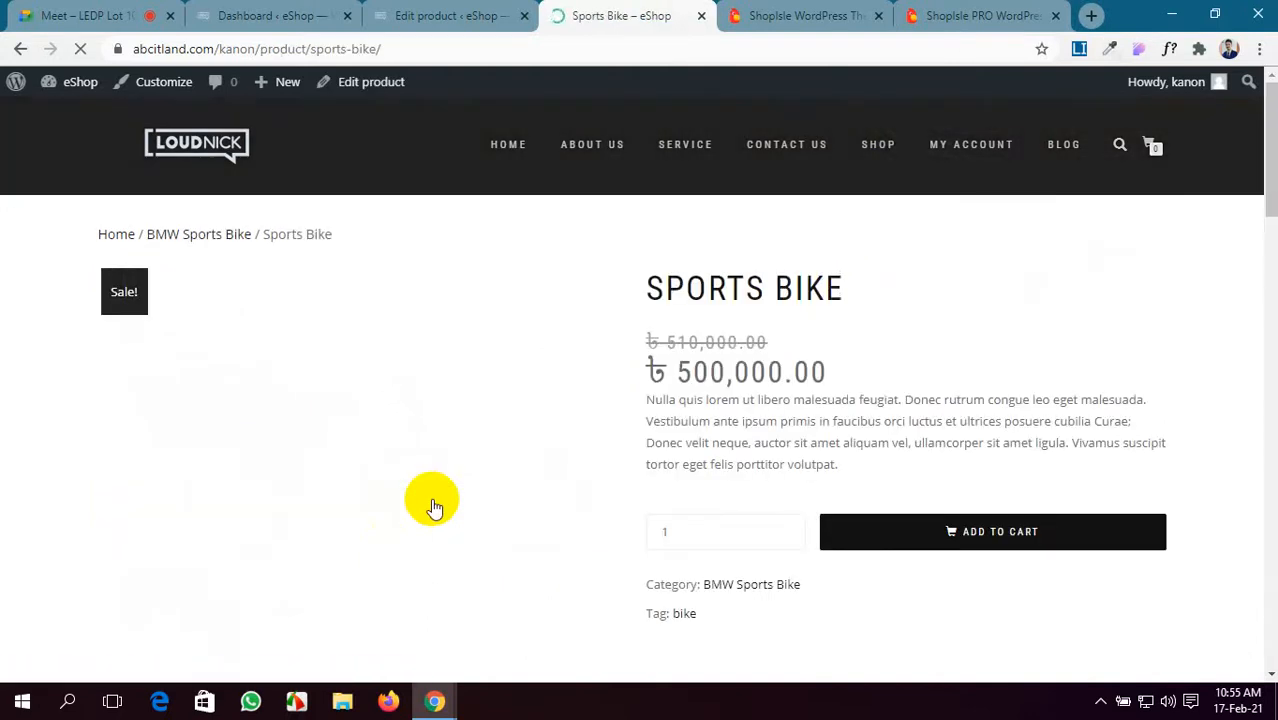
scroll(433, 507, "down", 1)
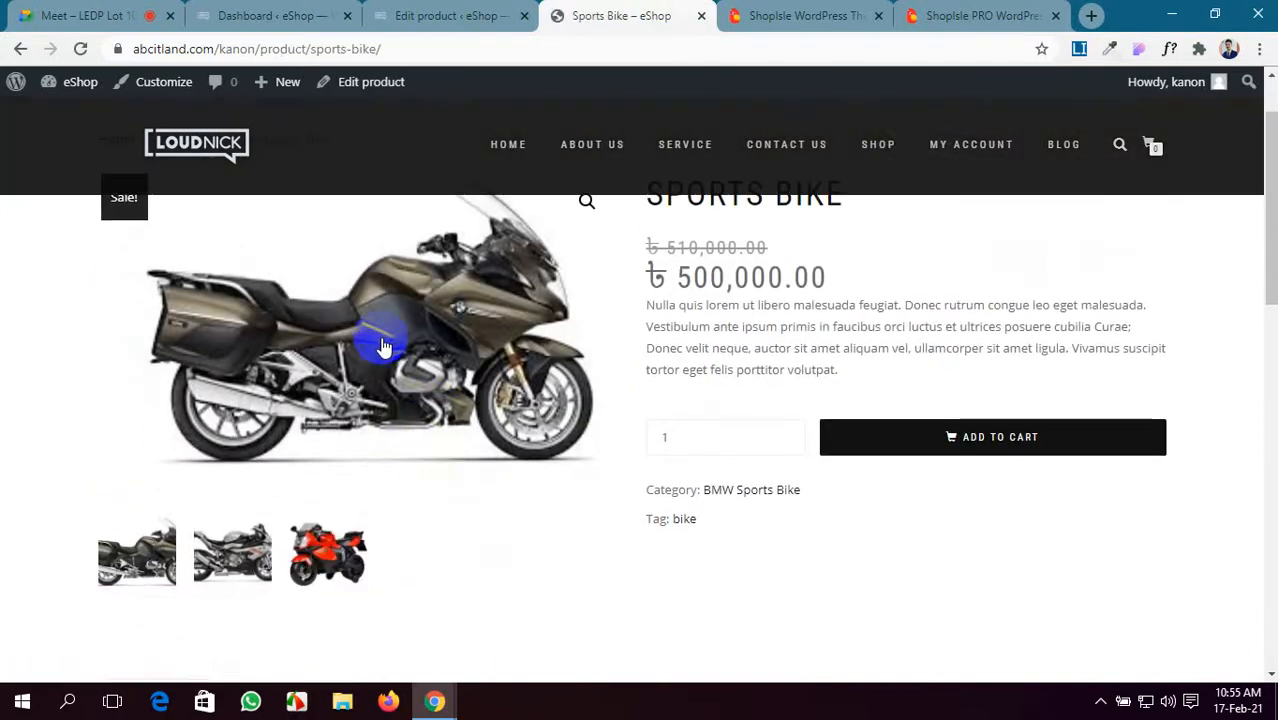
left_click(233, 578)
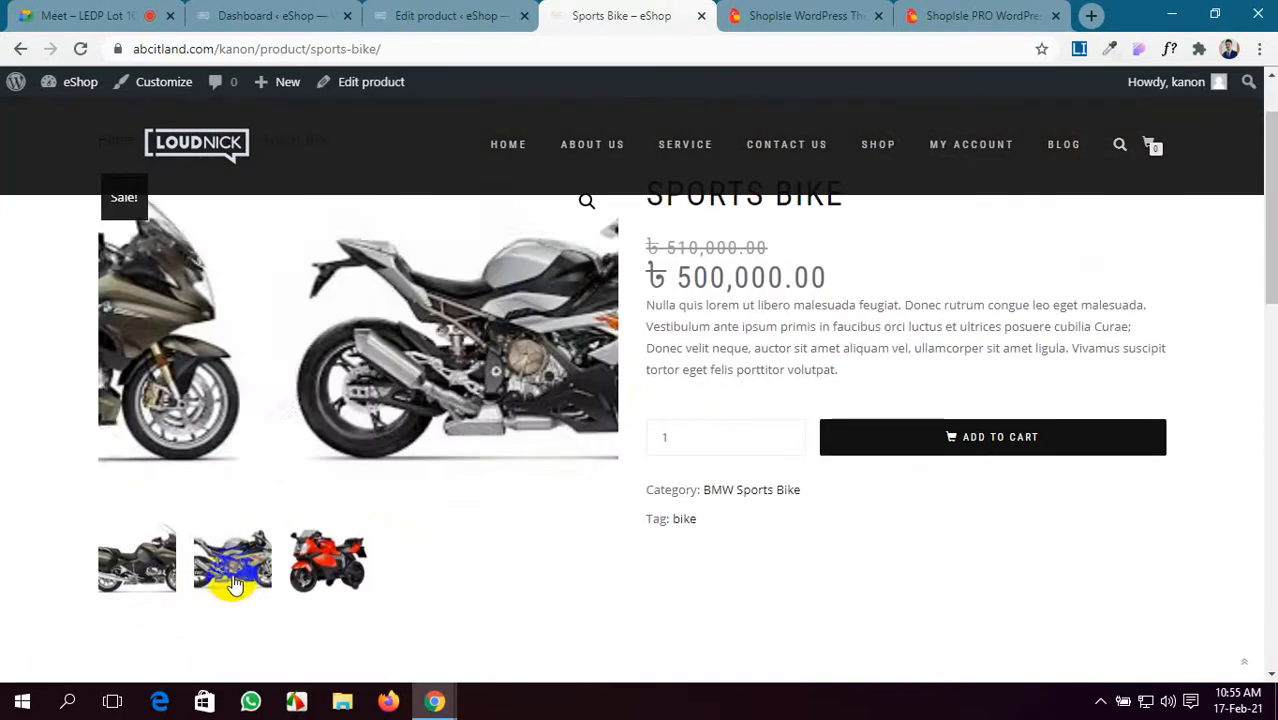
left_click(328, 556)
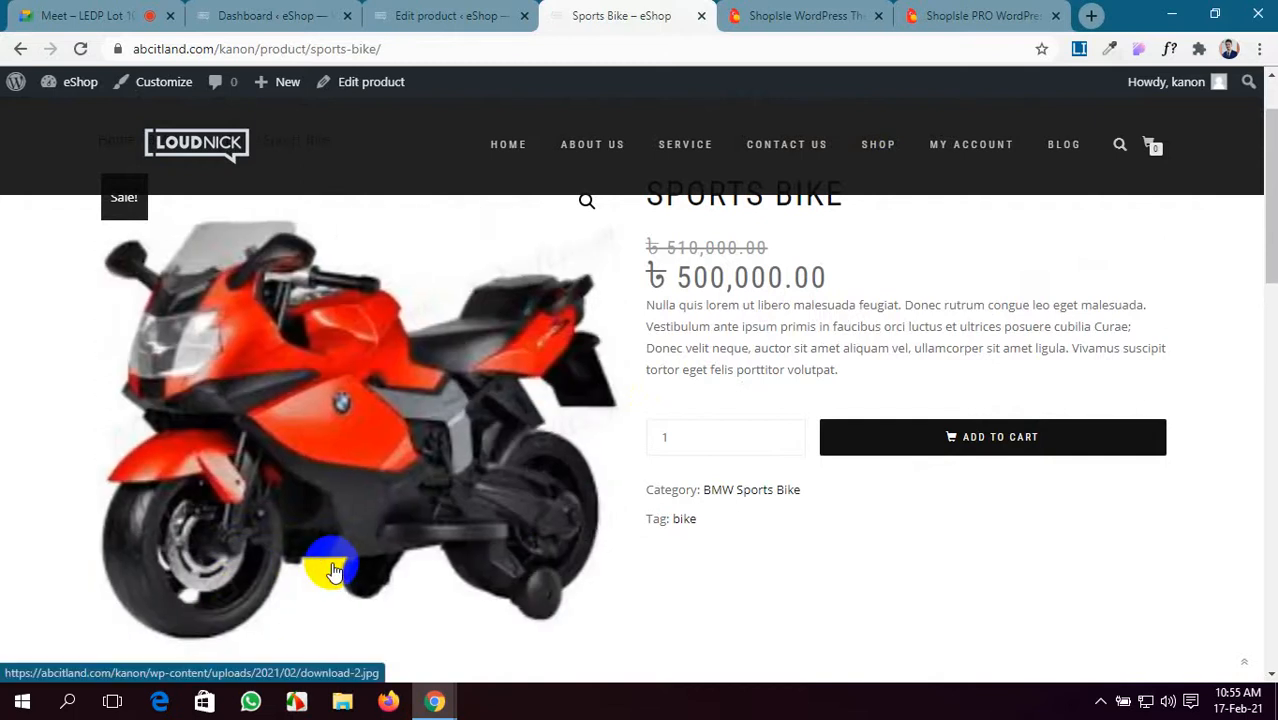
scroll(428, 388, "down", 2)
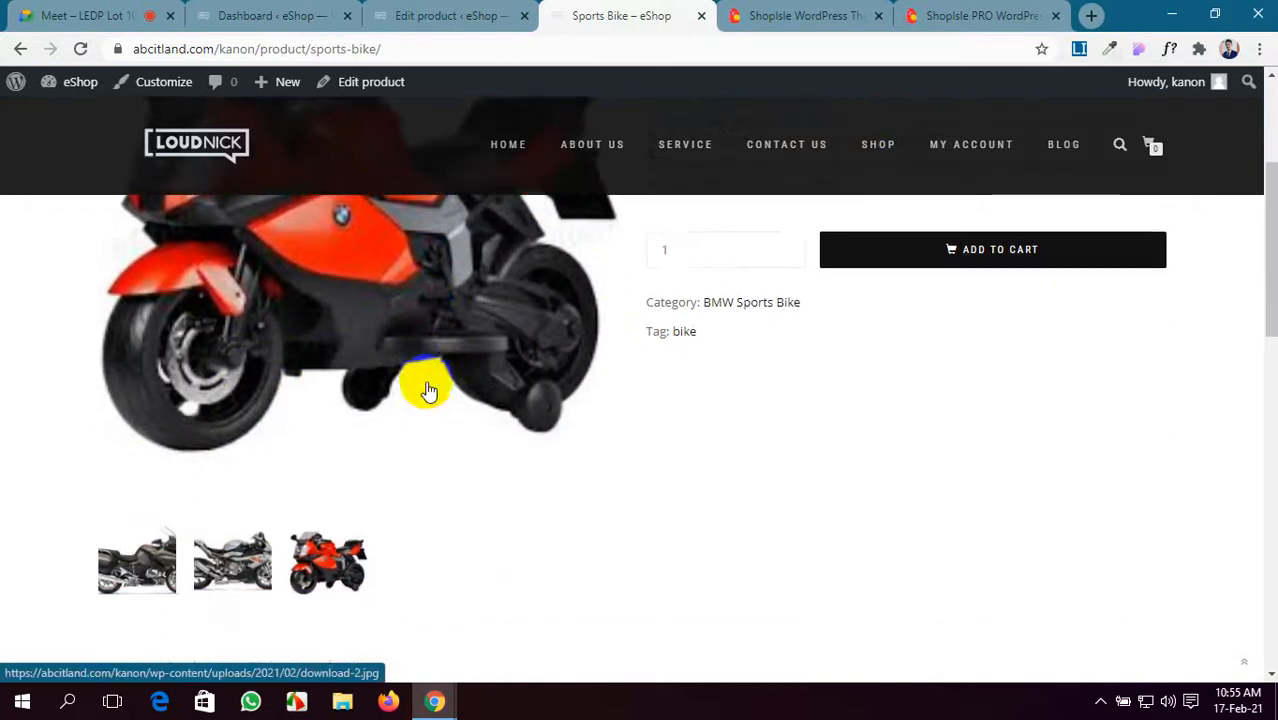
scroll(428, 390, "up", 2)
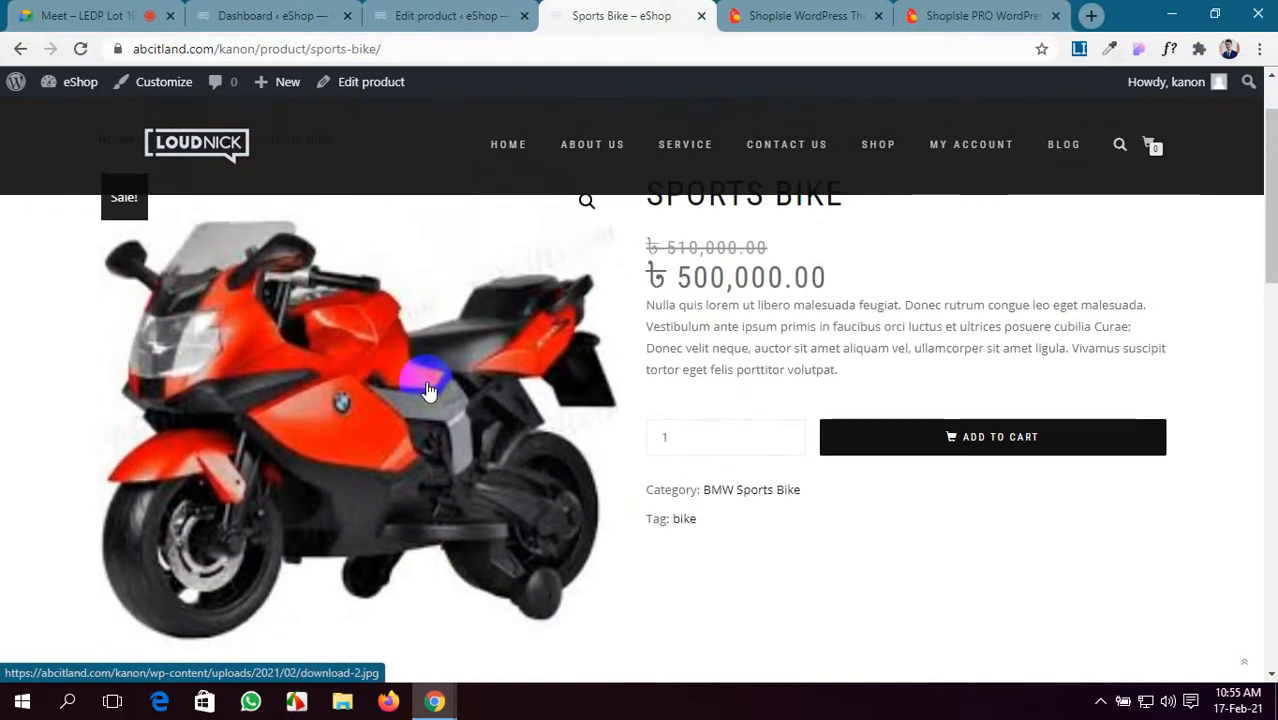
scroll(428, 390, "up", 1)
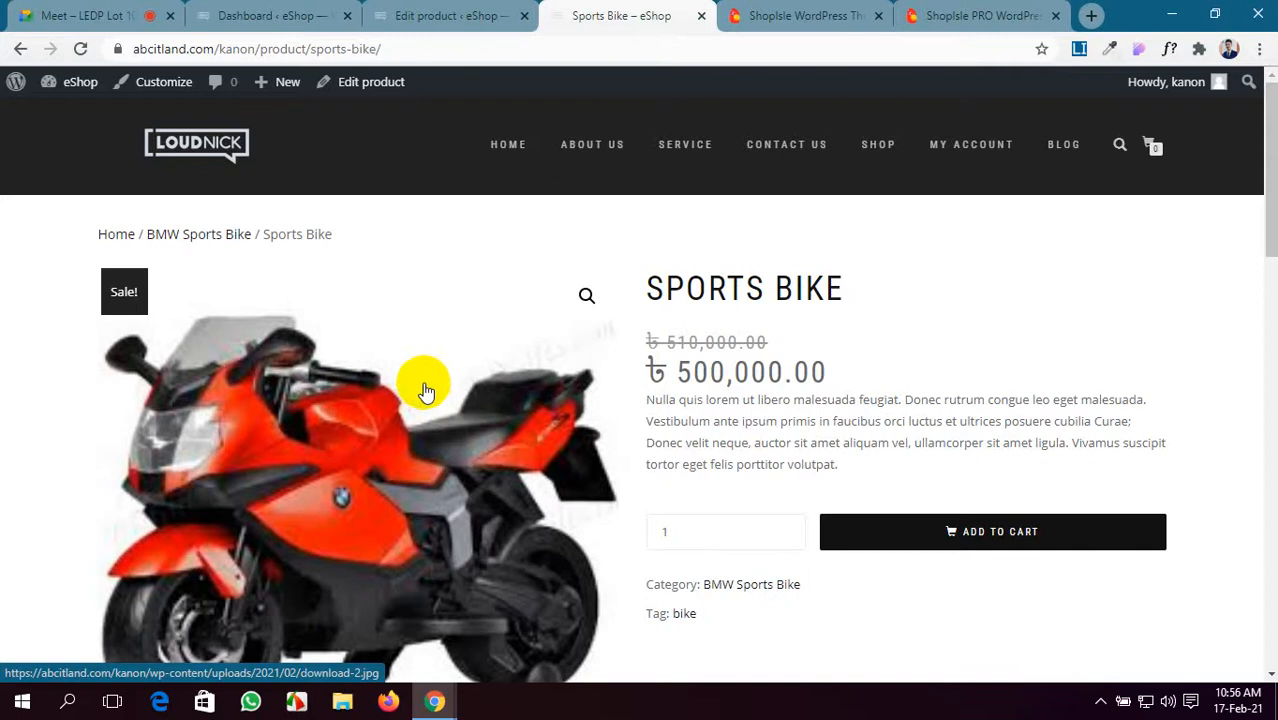
scroll(342, 457, "down", 3)
scroll(342, 460, "up", 2)
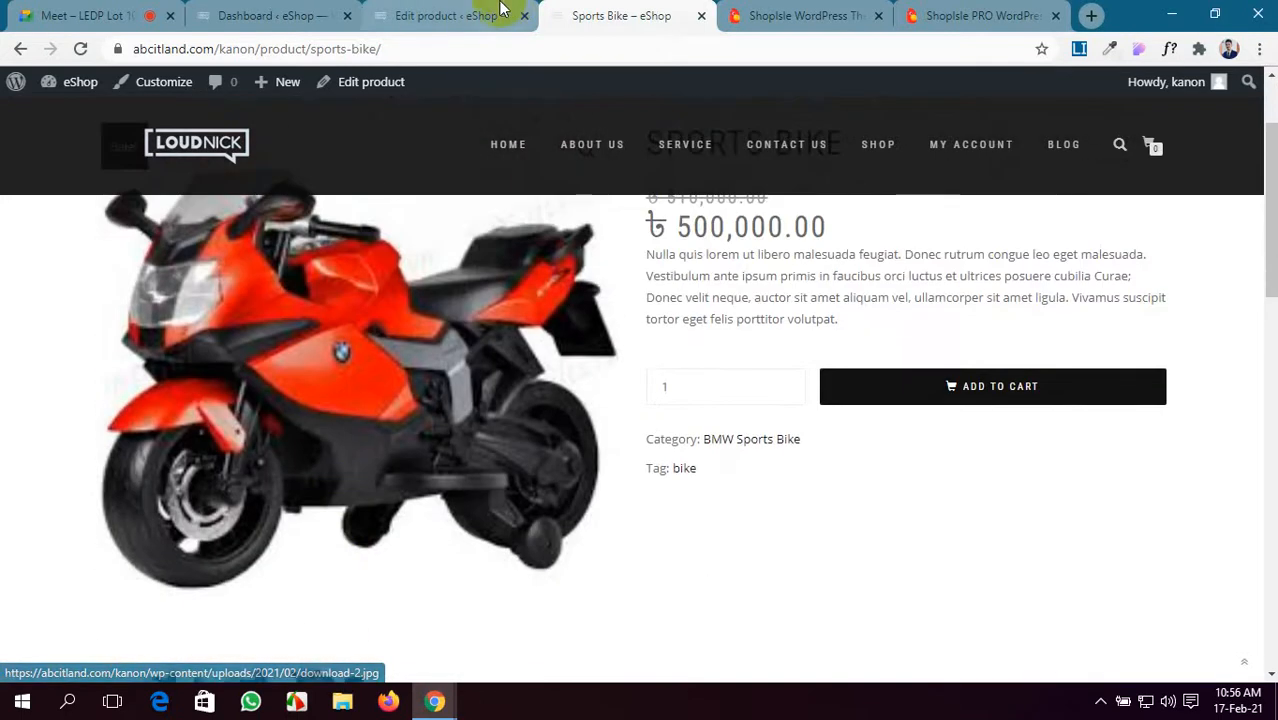
left_click(450, 15)
- Save the first two Black Dress photos from the demo into the Pictures folder
left_click(300, 15)
left_click(970, 12)
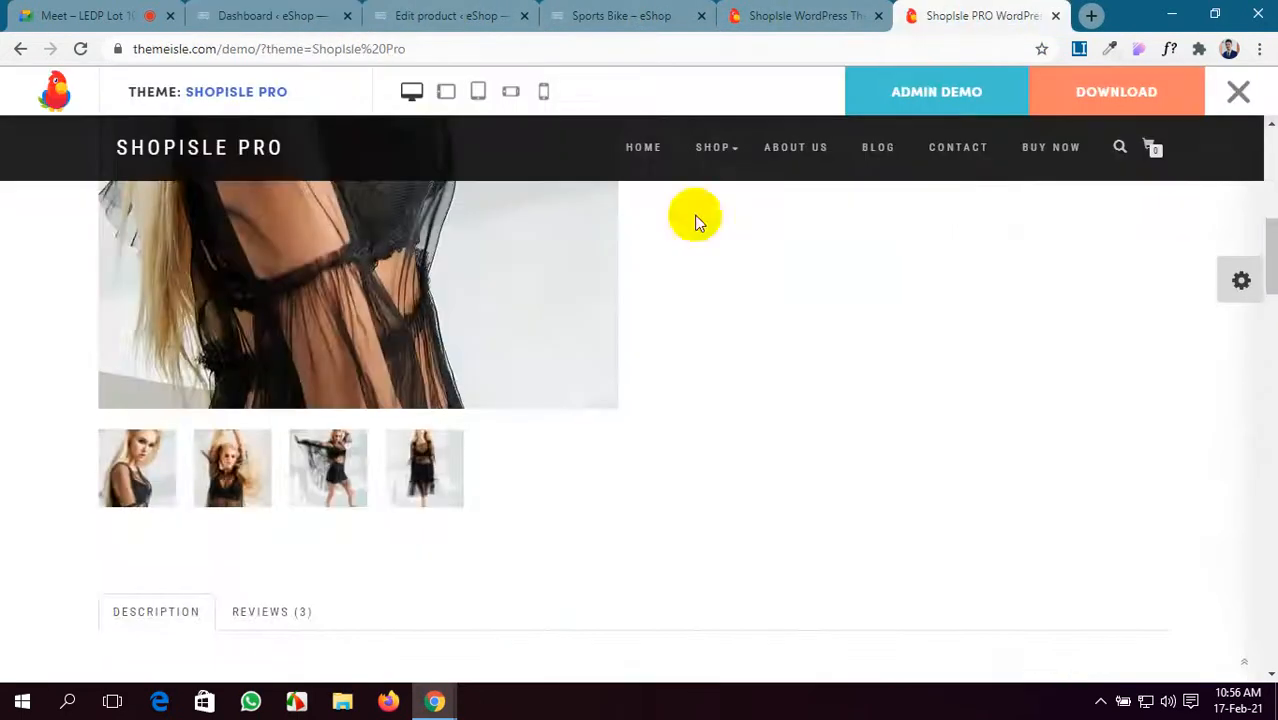
scroll(464, 312, "up", 3)
right_click(464, 312)
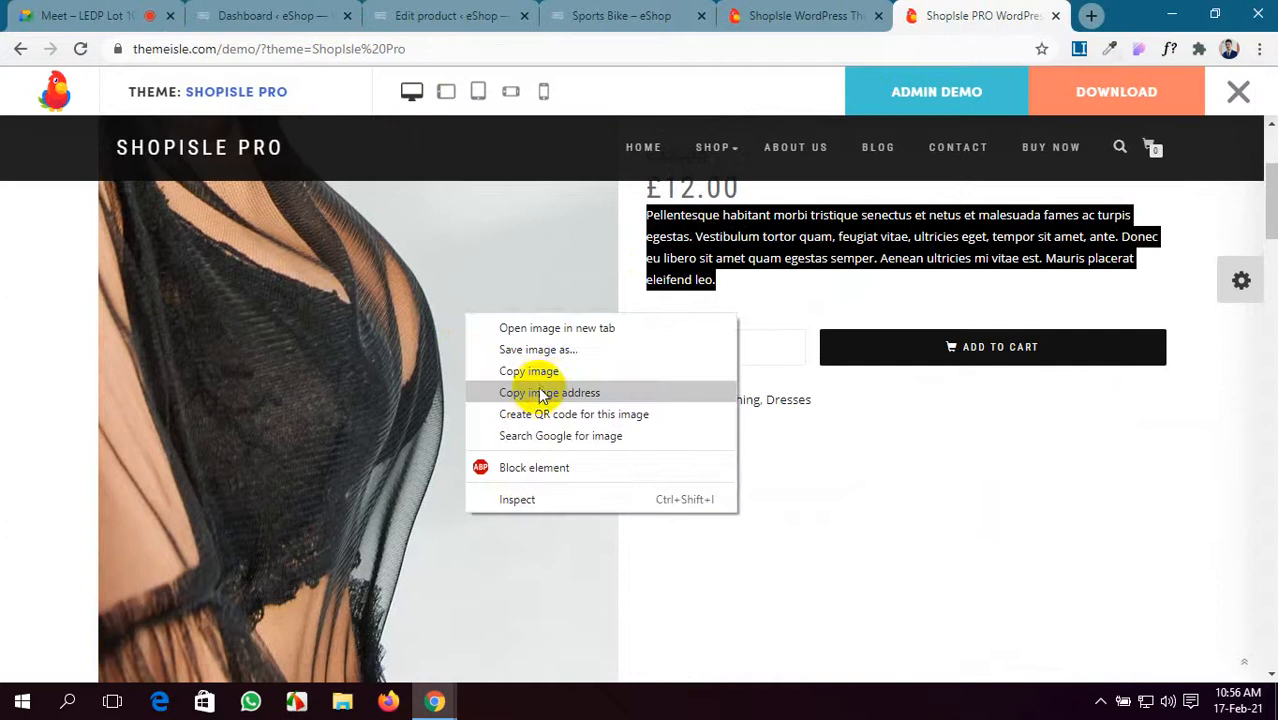
left_click(553, 350)
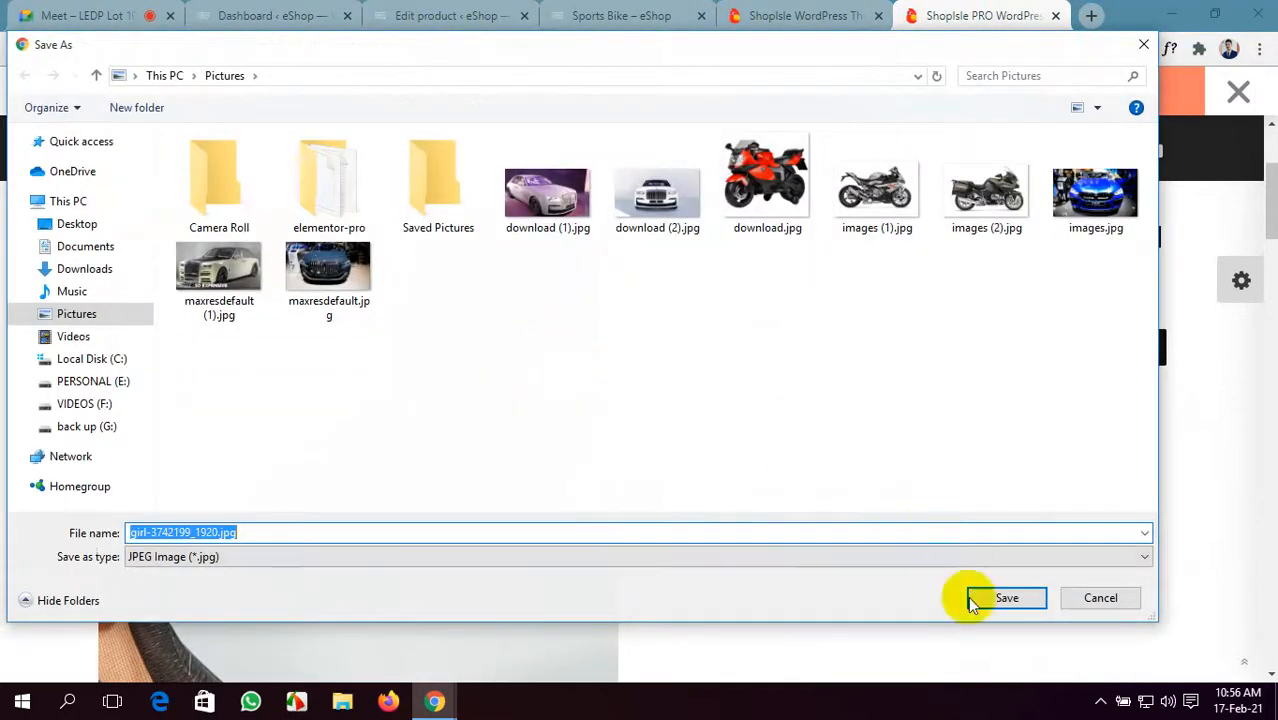
left_click(992, 598)
scroll(690, 499, "down", 5)
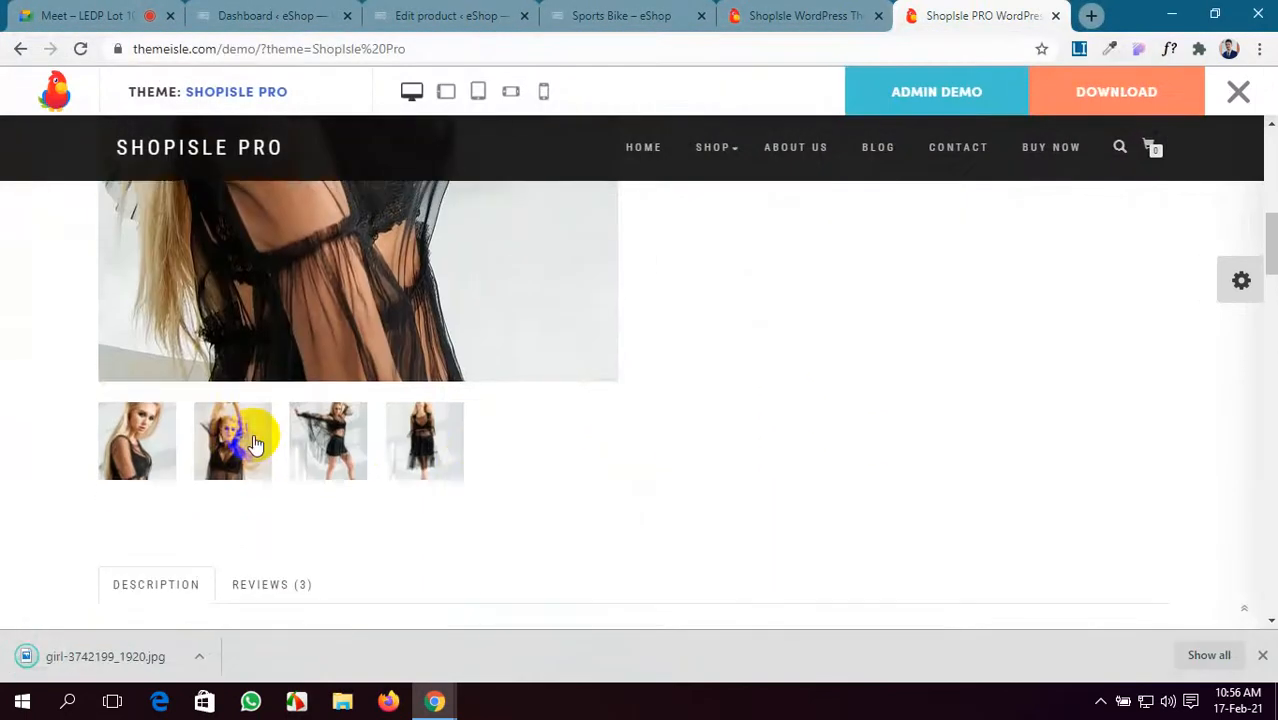
left_click(255, 443)
right_click(337, 267)
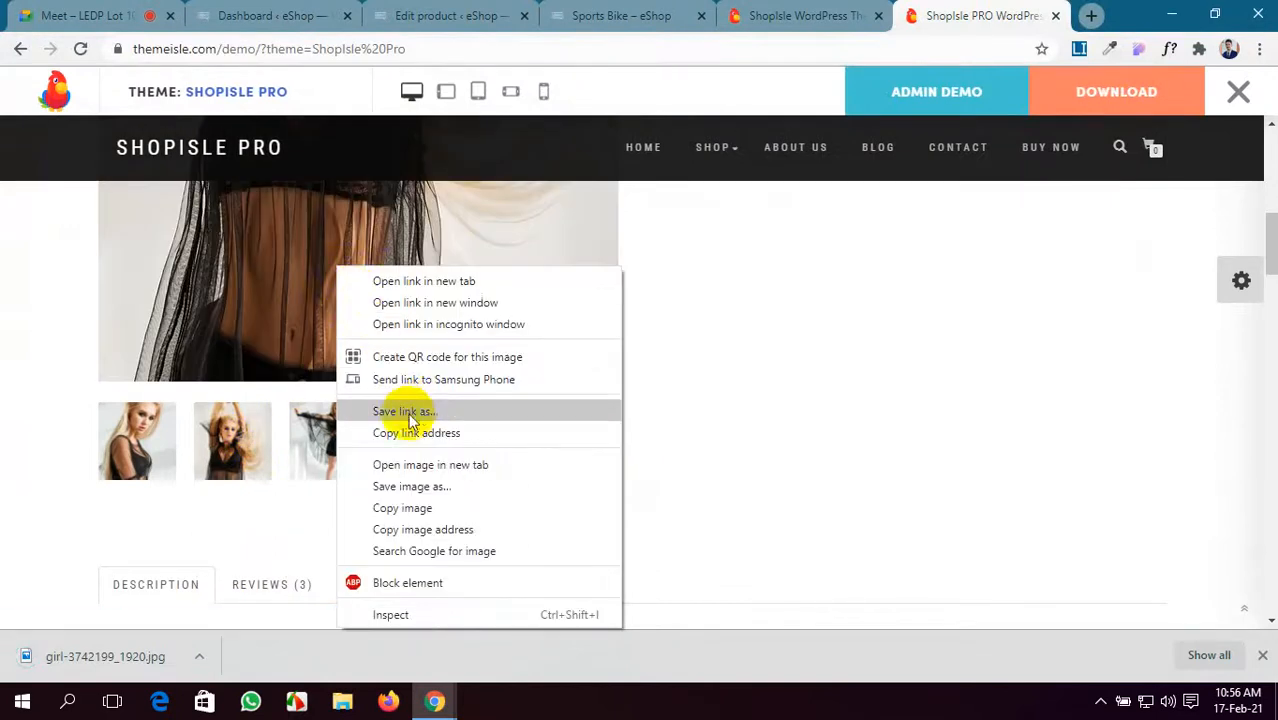
left_click(422, 486)
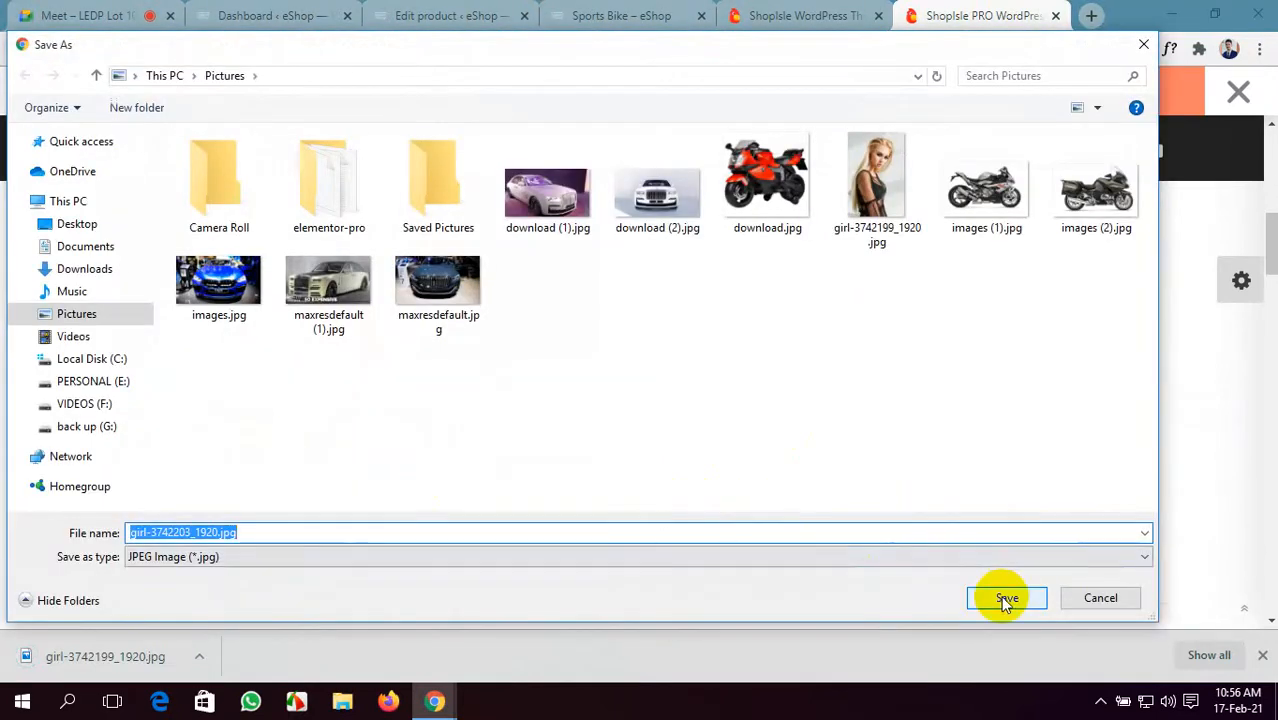
left_click(1006, 599)
- Save the third and fourth Black Dress gallery photos into Pictures
left_click(340, 448)
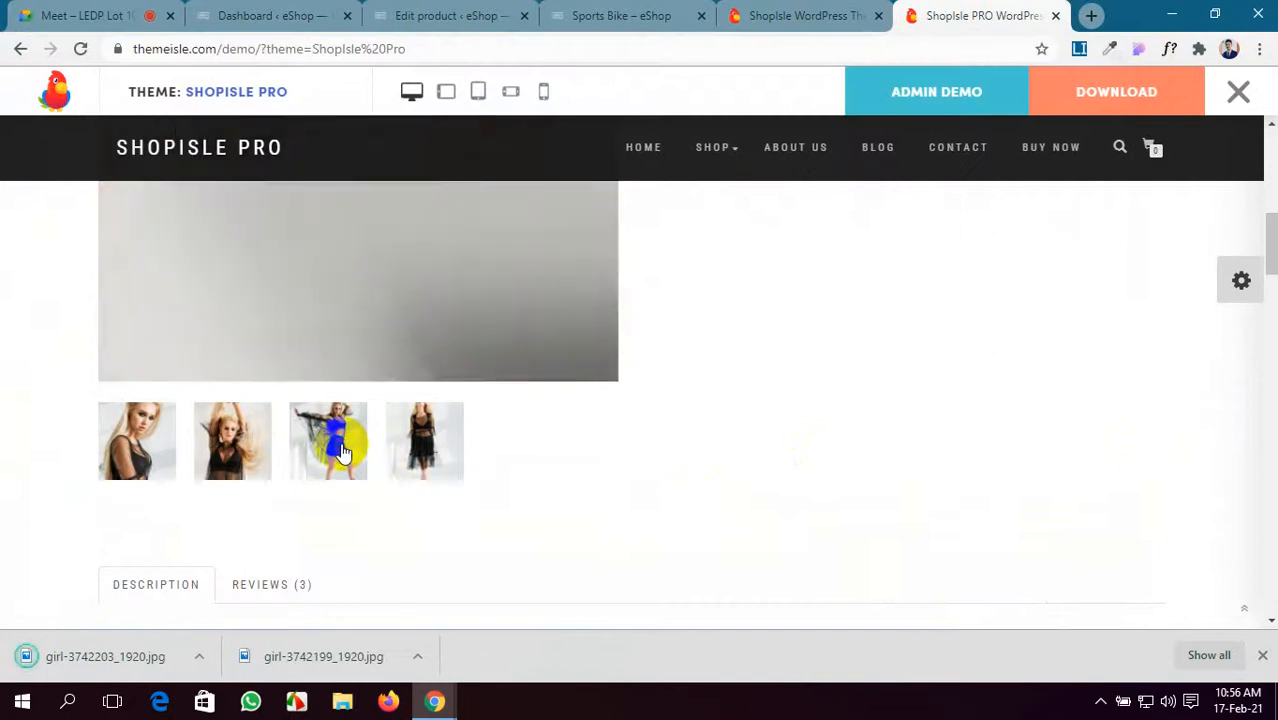
right_click(371, 306)
left_click(437, 527)
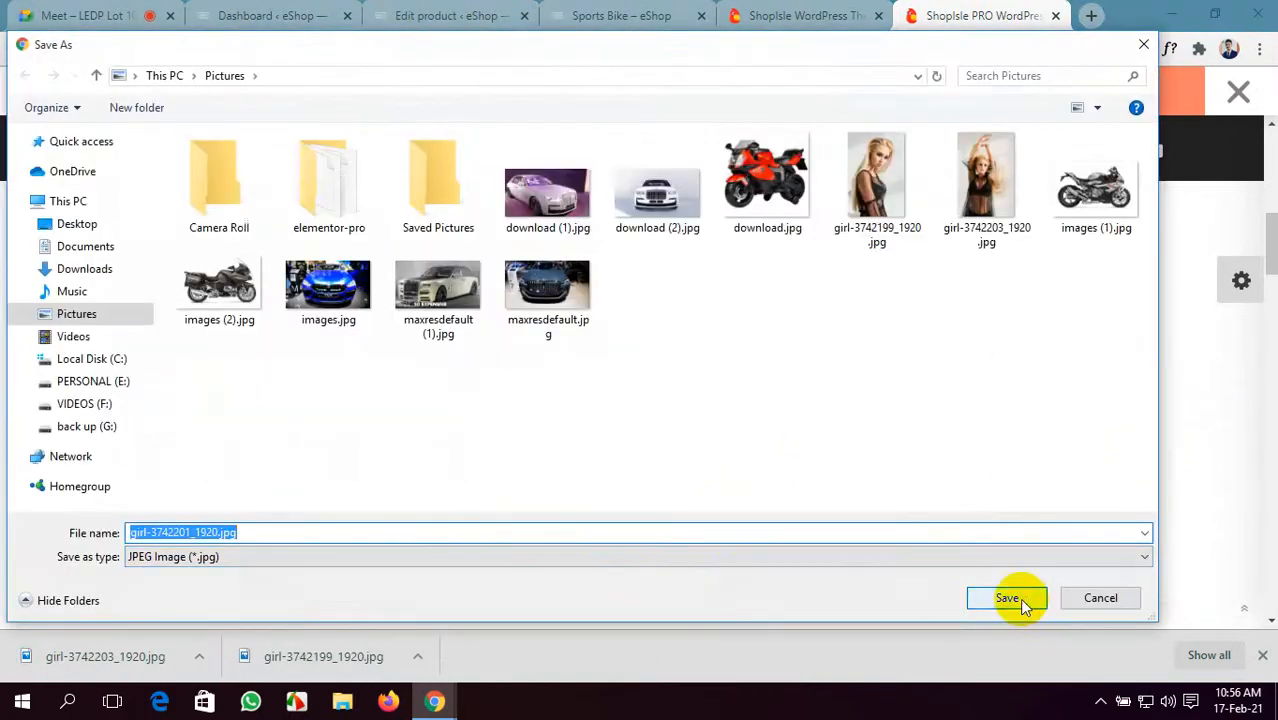
left_click(1006, 598)
left_click(424, 438)
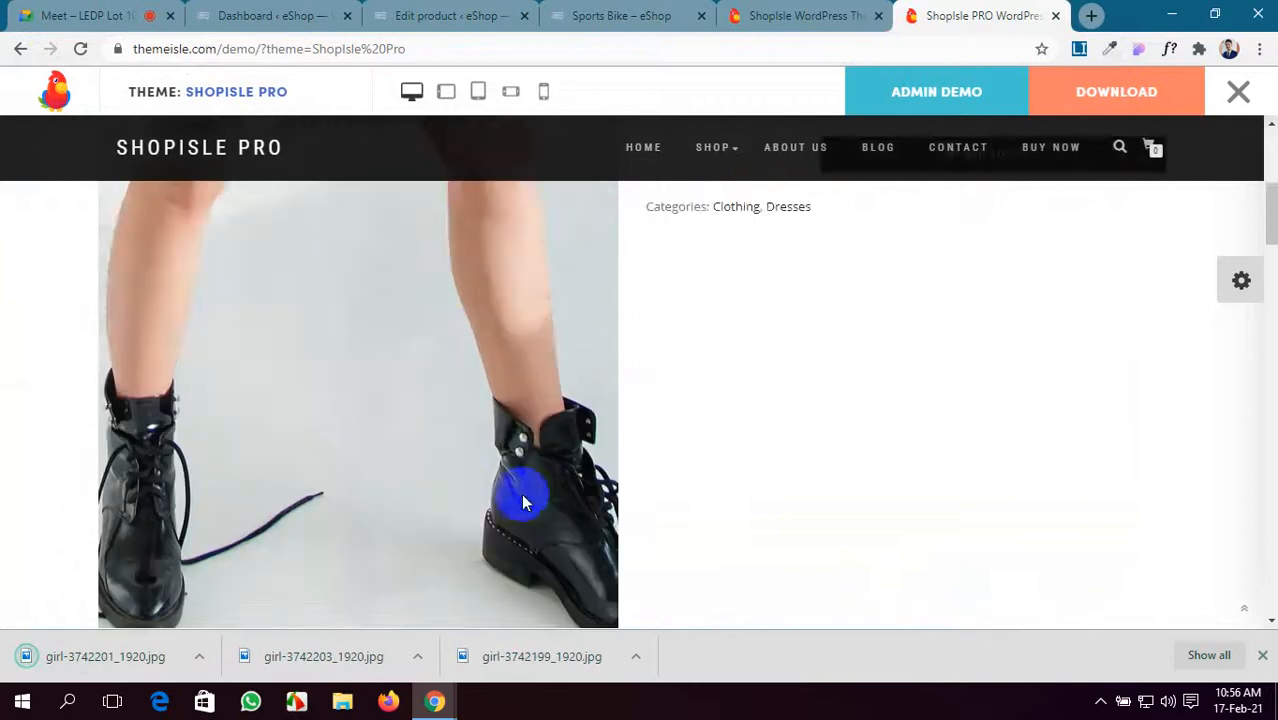
scroll(415, 464, "down", 1)
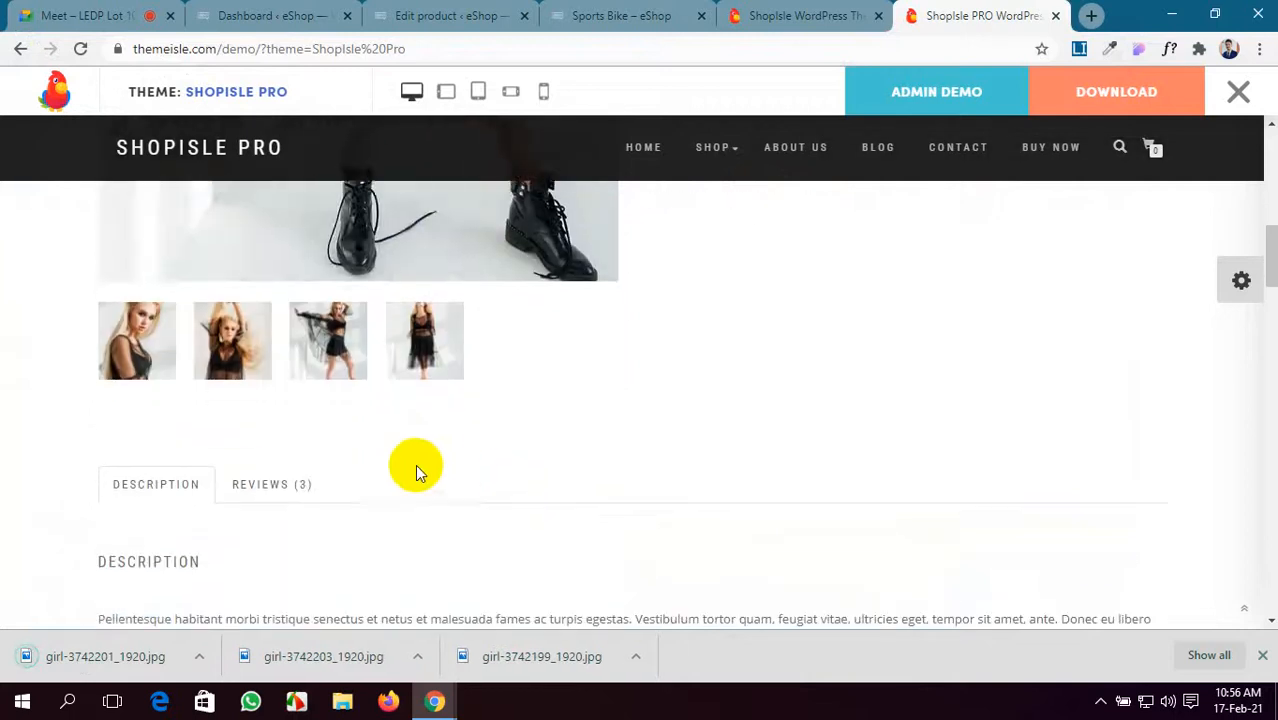
right_click(421, 229)
left_click(519, 452)
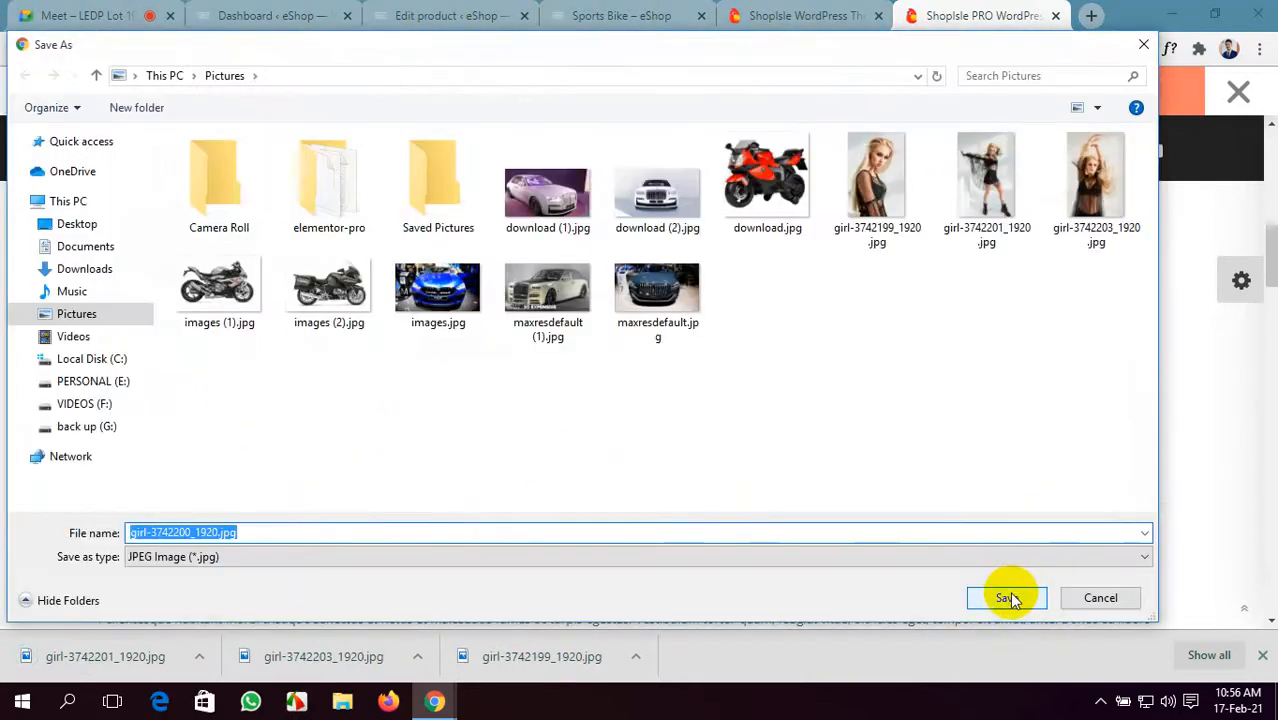
left_click(1006, 598)
- Select and copy the BLACK DRESS product title
scroll(750, 440, "up", 5)
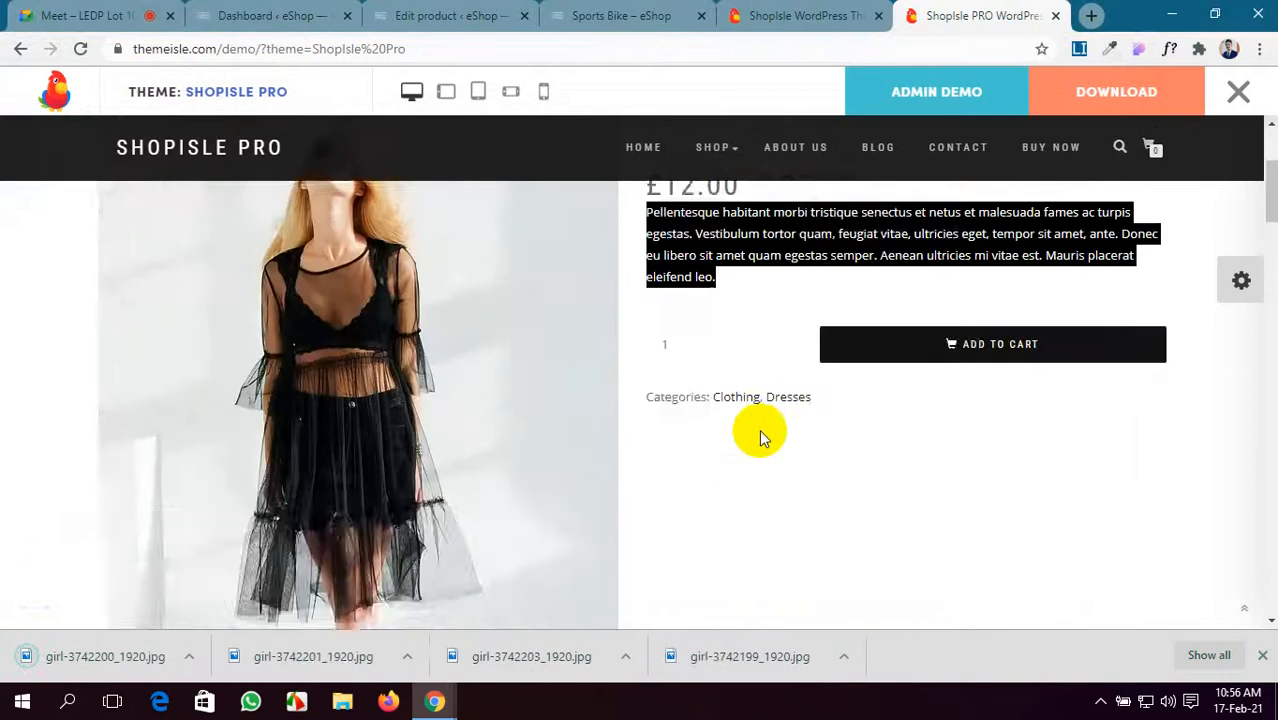
left_click(984, 314)
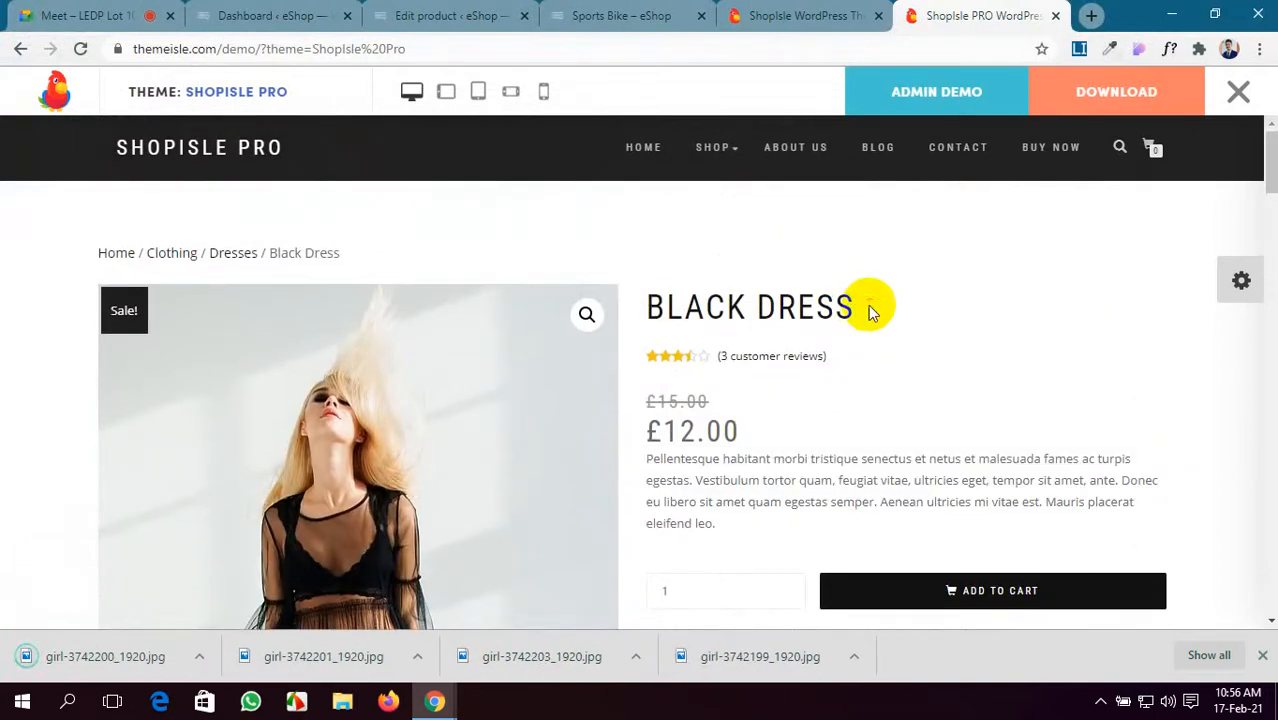
left_click_drag(870, 305, 645, 306)
key("ctrl+c")
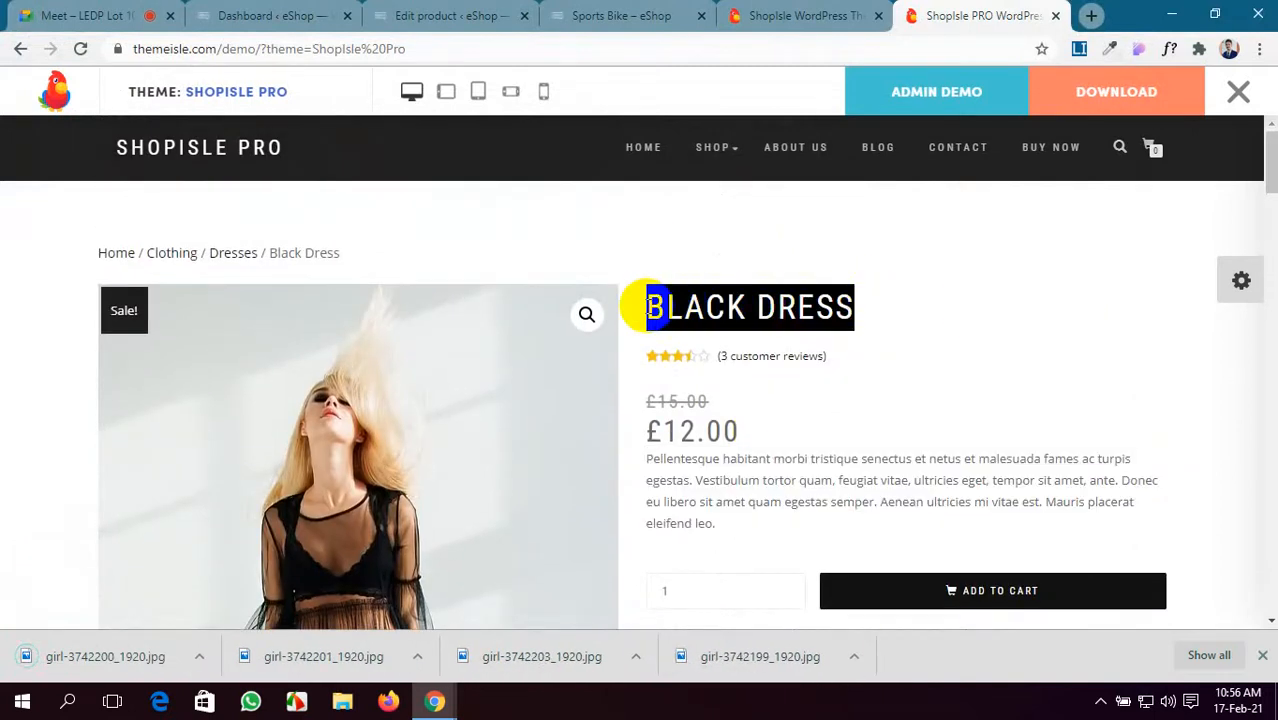
- Open a blank Add new product form in a new tab and close the Sports Bike editor
left_click(262, 15)
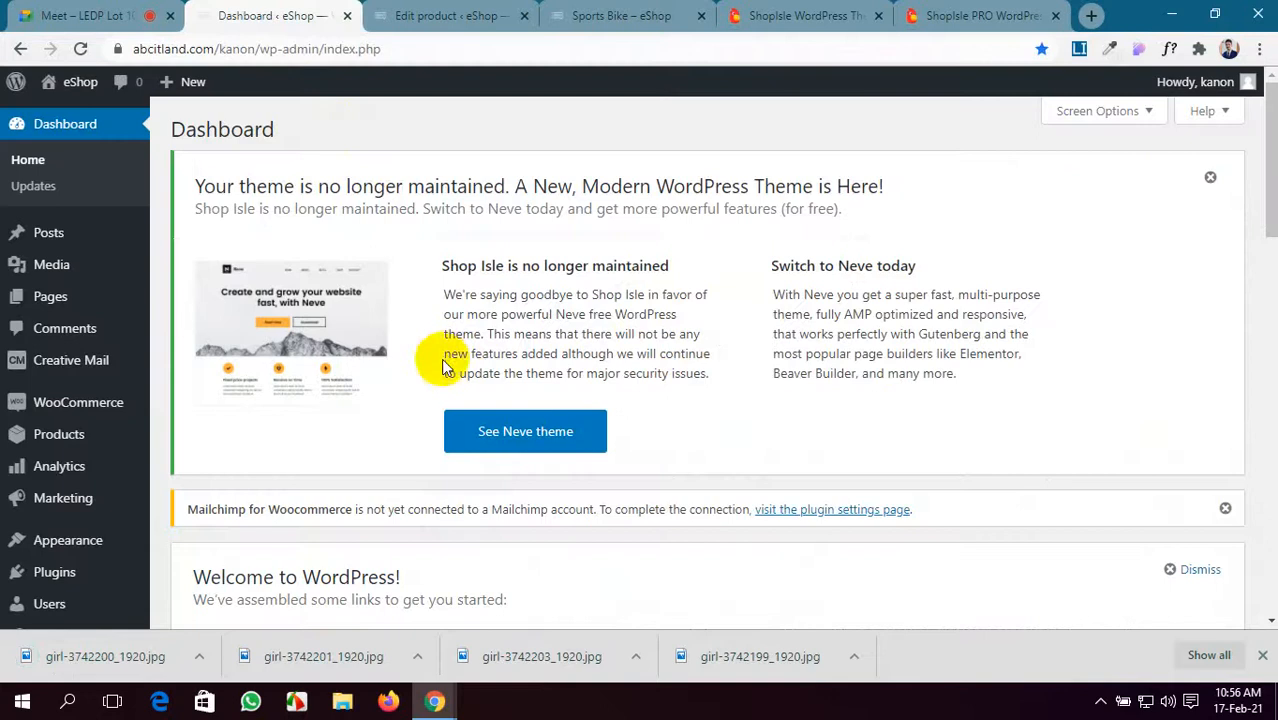
left_click(436, 15)
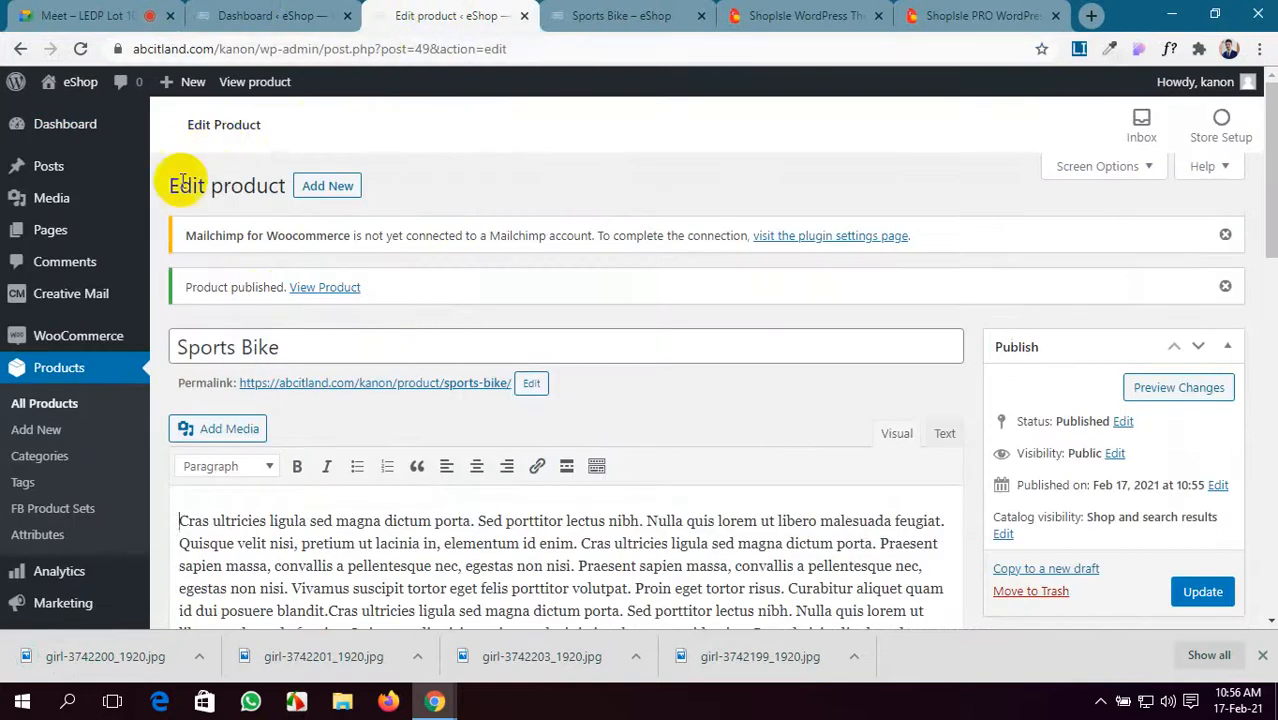
middle_click(329, 185)
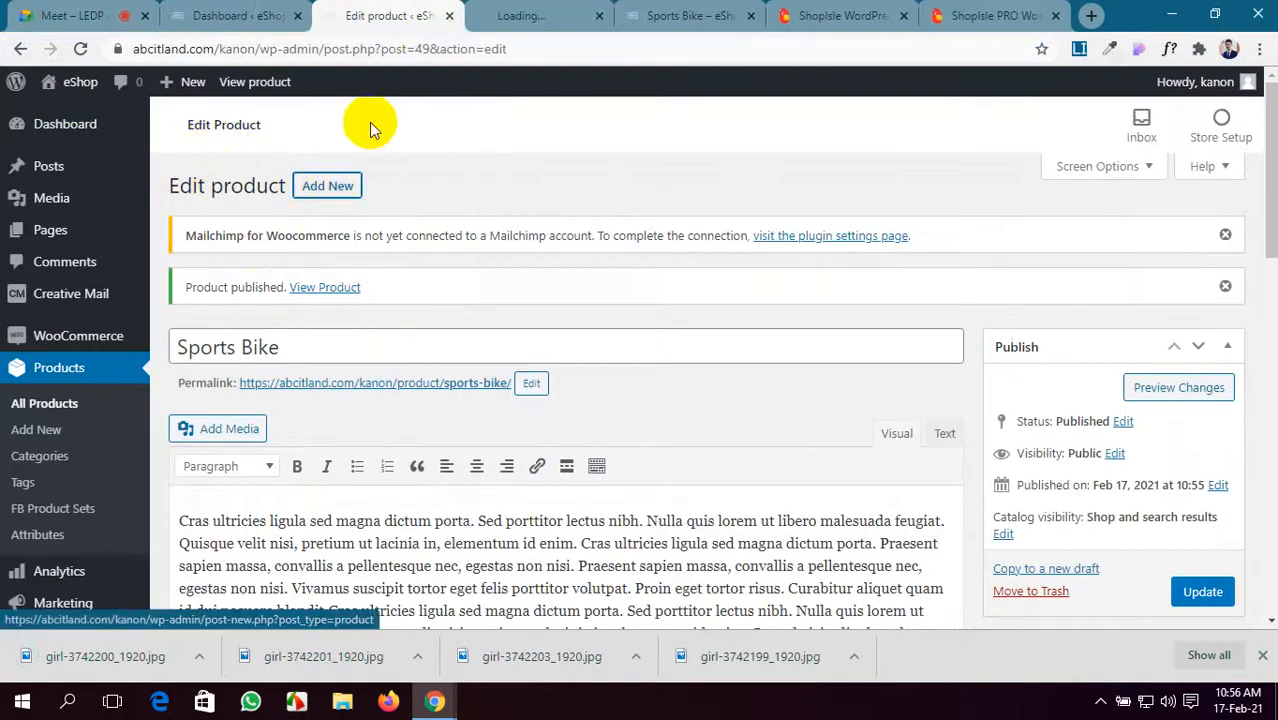
left_click(449, 16)
left_click(540, 15)
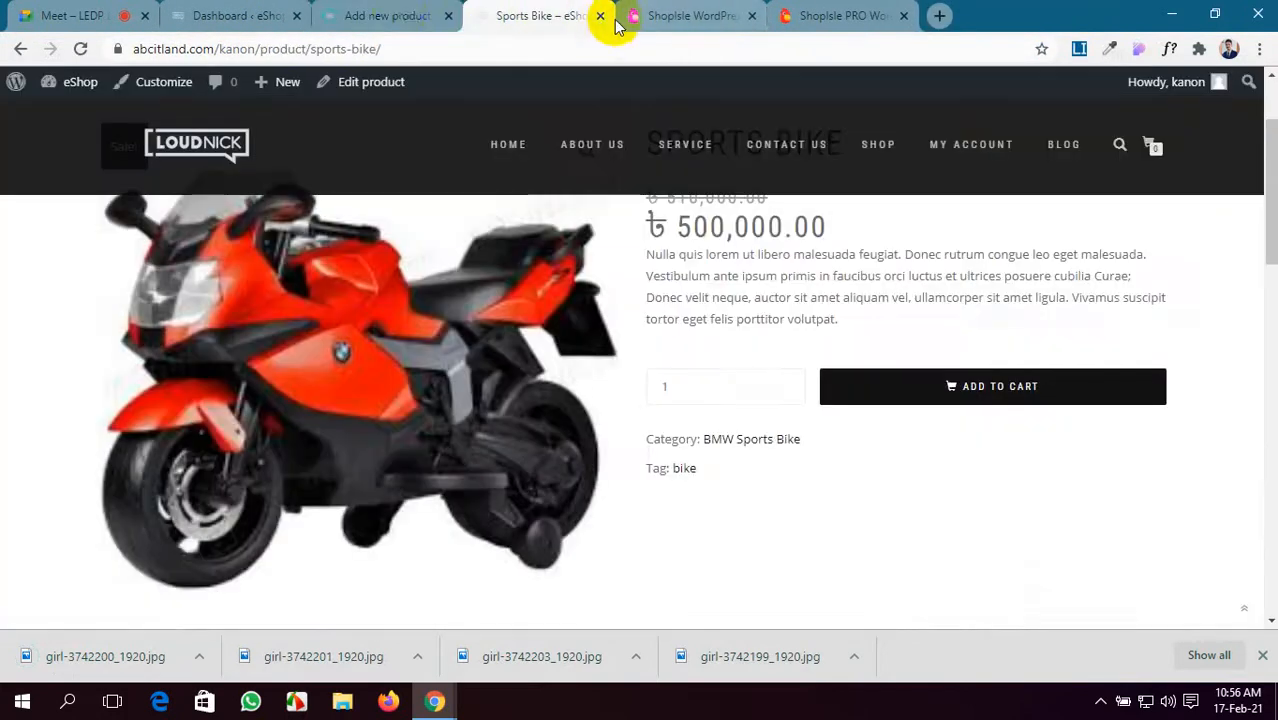
left_click(392, 18)
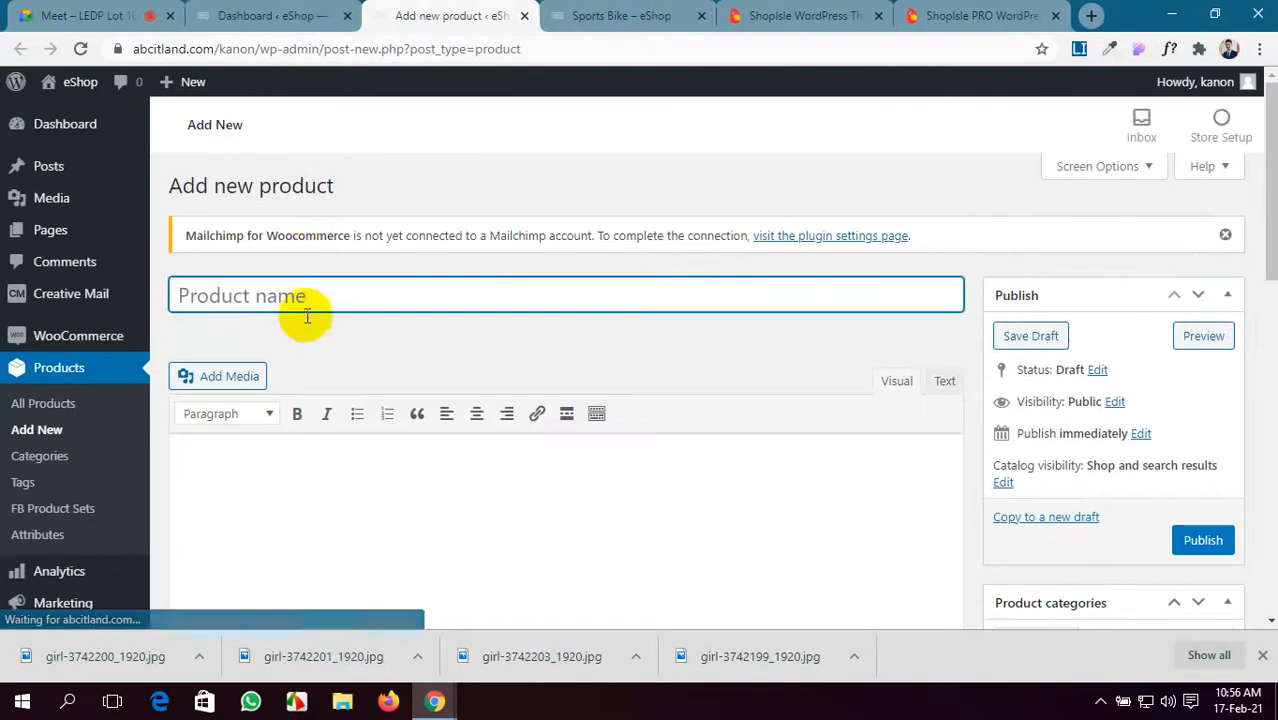
- Paste BLACK DRESS as the product name and paste the demo's description text
key("ctrl+v")
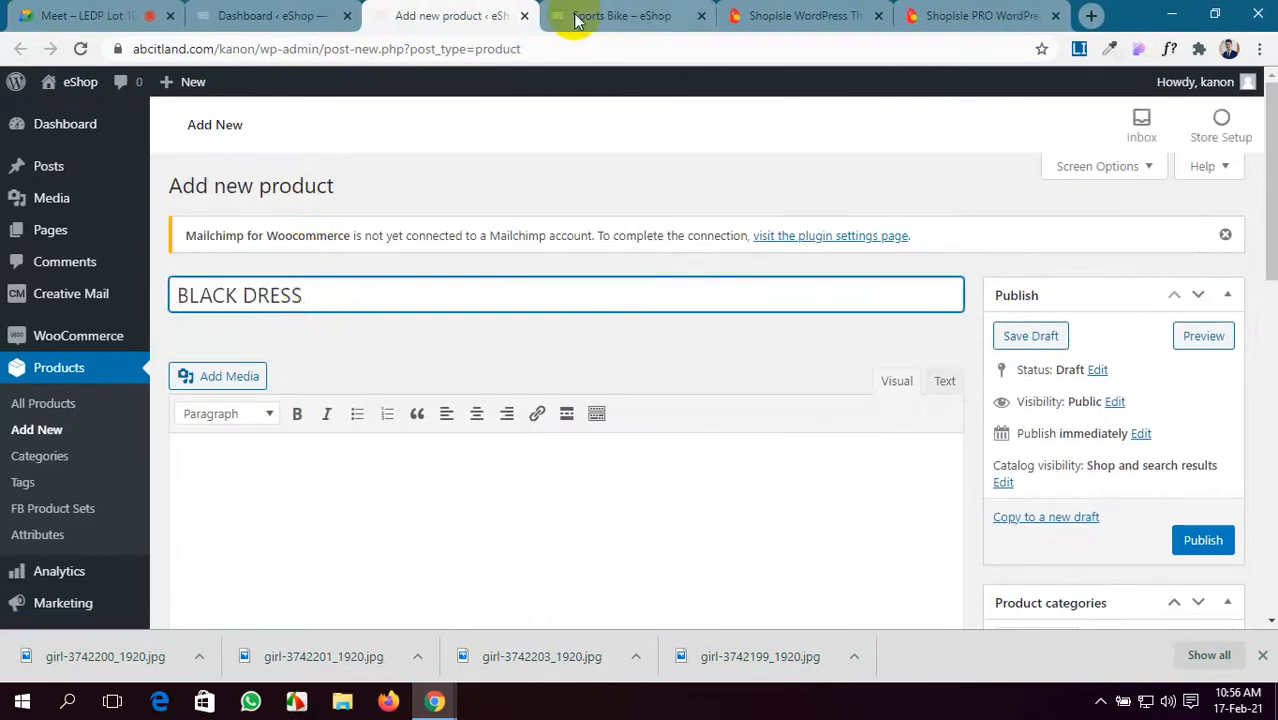
left_click(965, 15)
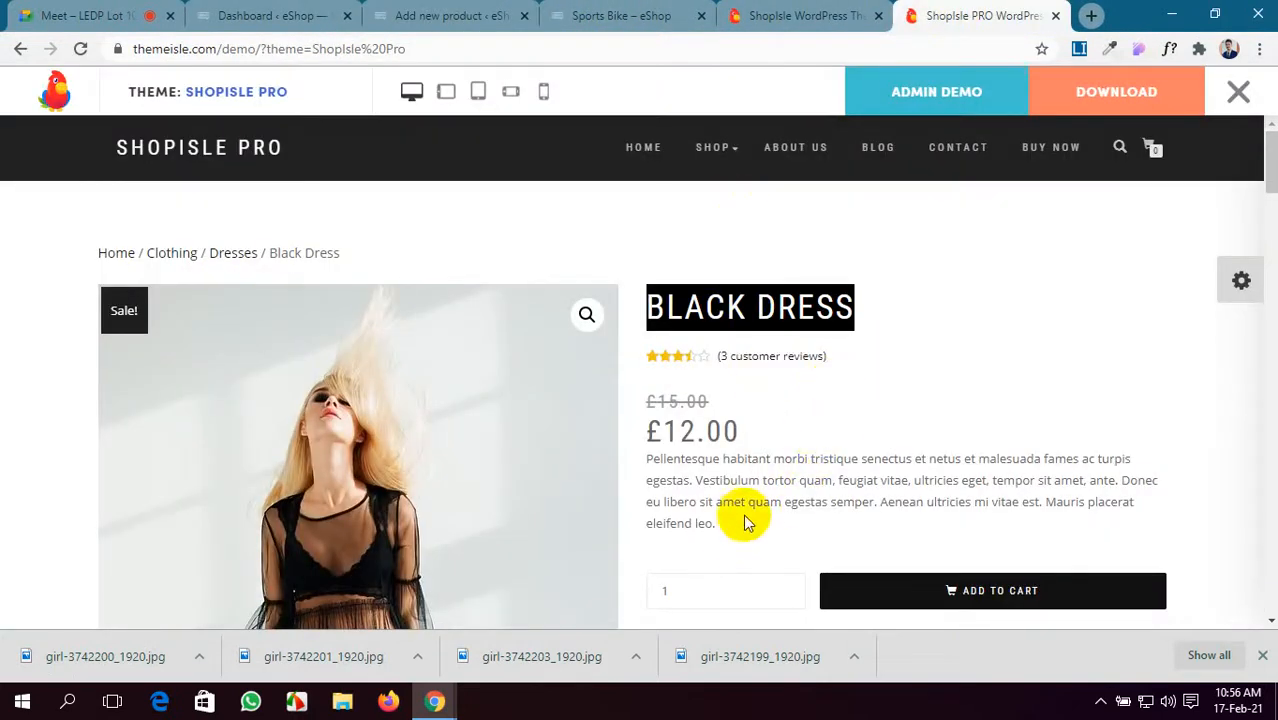
left_click_drag(717, 530, 648, 464)
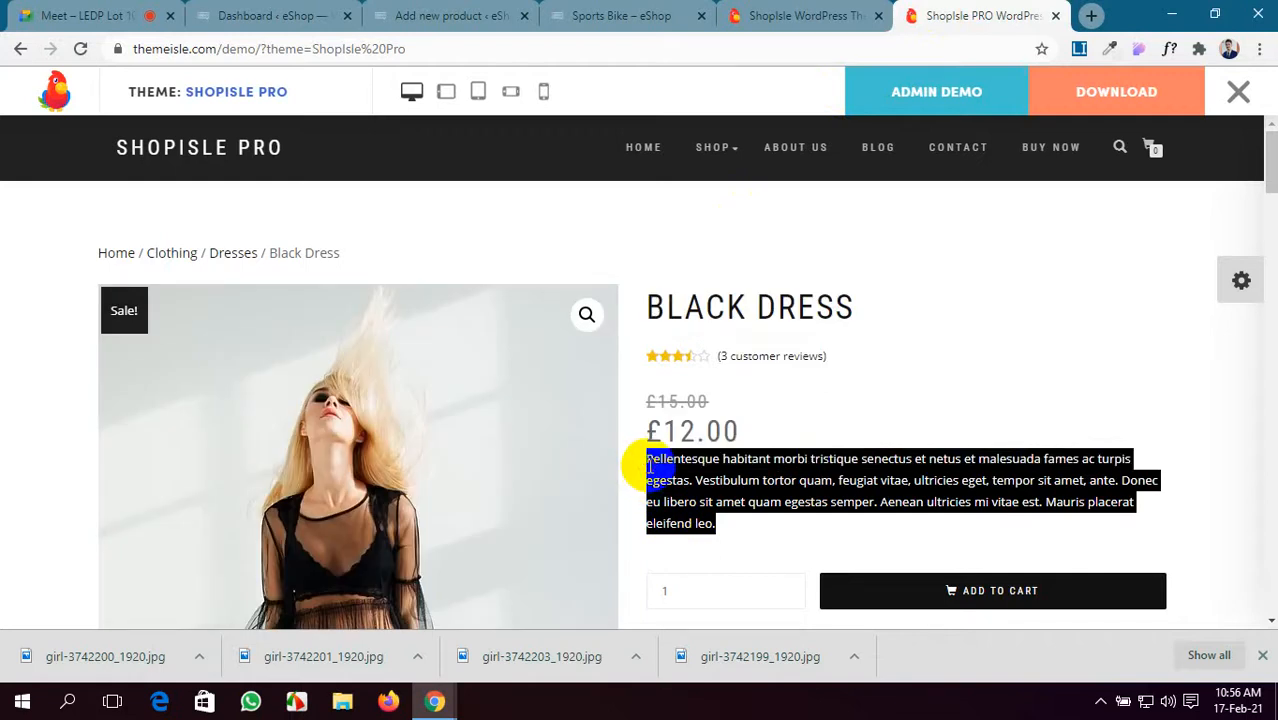
left_click(448, 15)
left_click(365, 481)
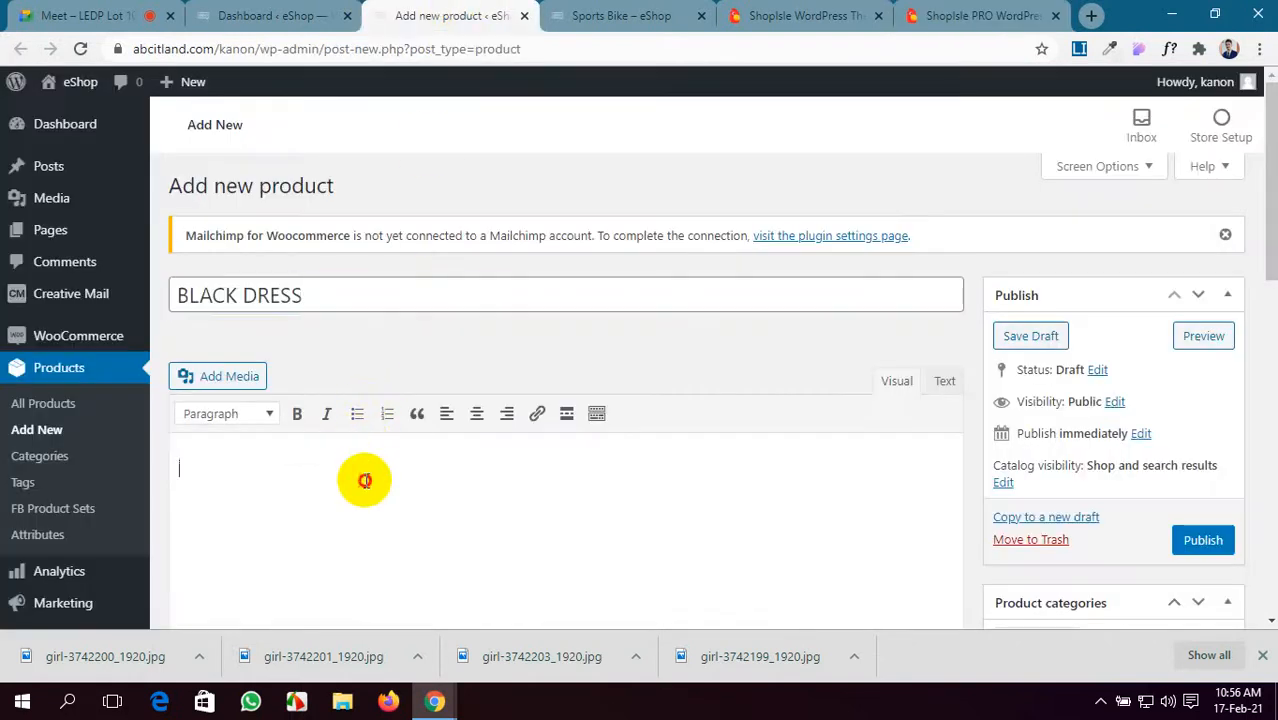
key("ctrl+v")
key("ctrl+v")
key("ctrl+v")
scroll(363, 482, "down", 5)
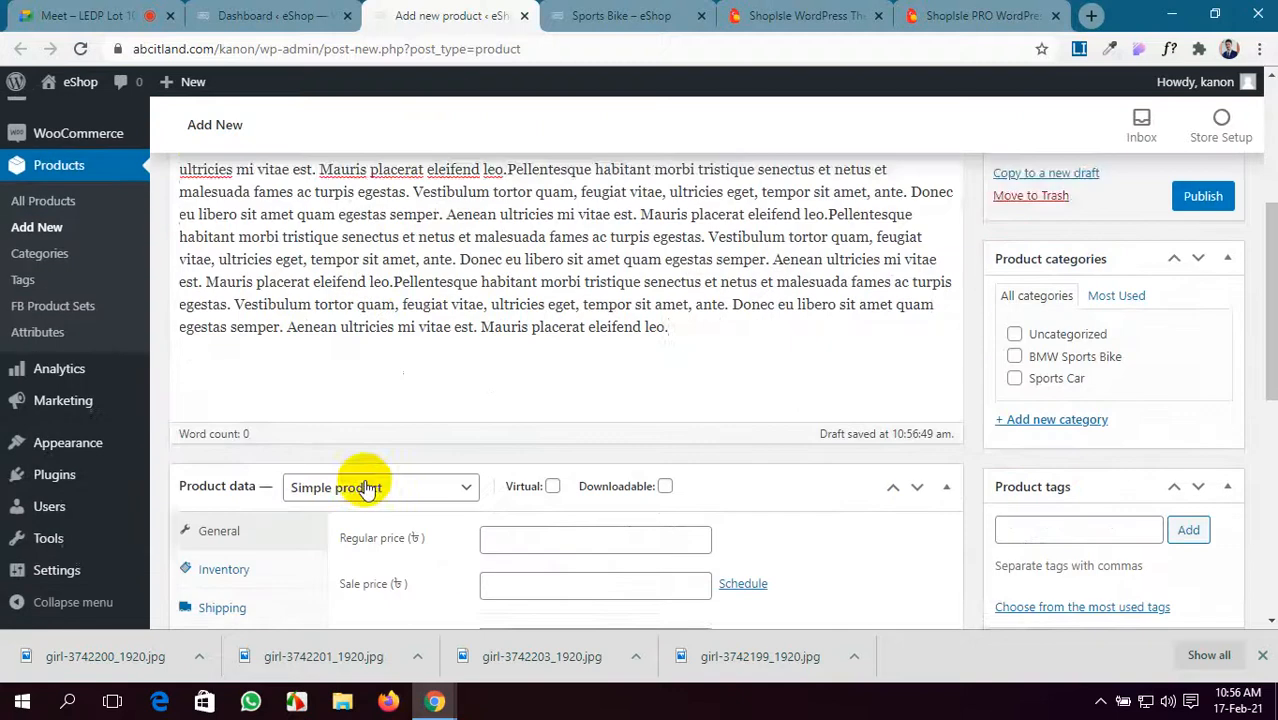
- Enter regular price 5000, sale price 4990 and the short description, then open the image picker
left_click(968, 15)
scroll(736, 368, "down", 3)
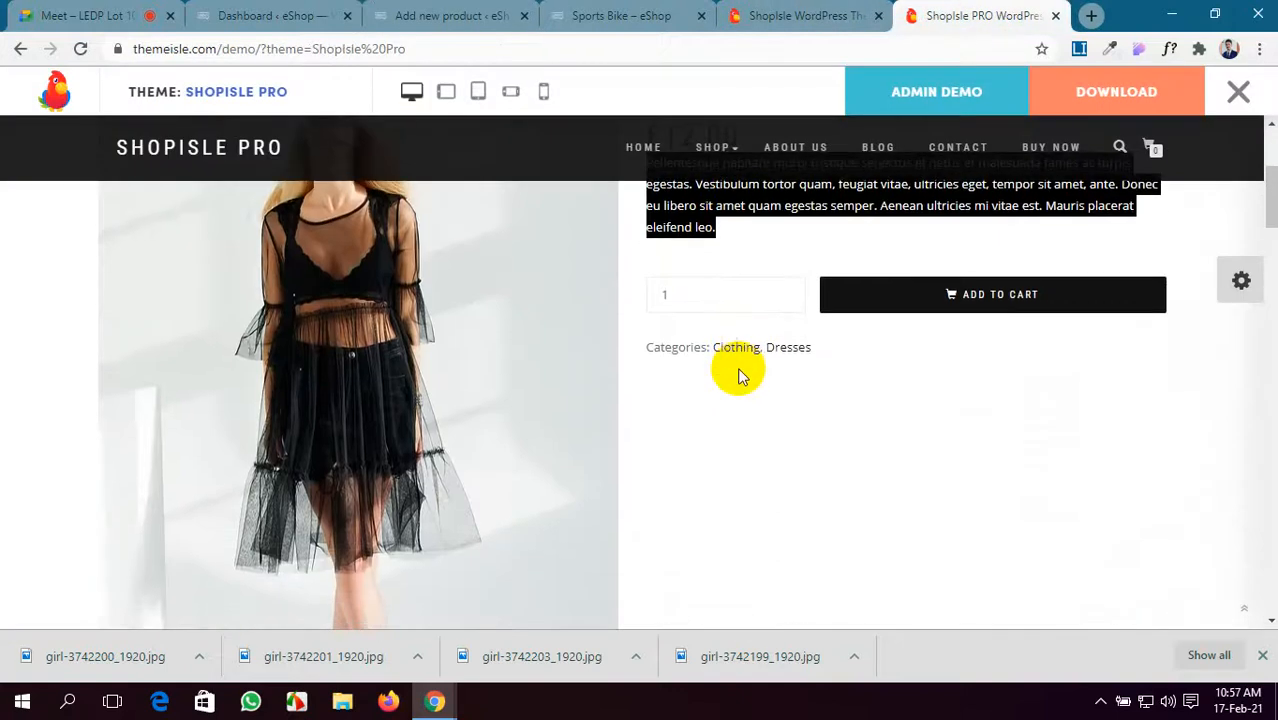
scroll(740, 440, "up", 1)
left_click(628, 17)
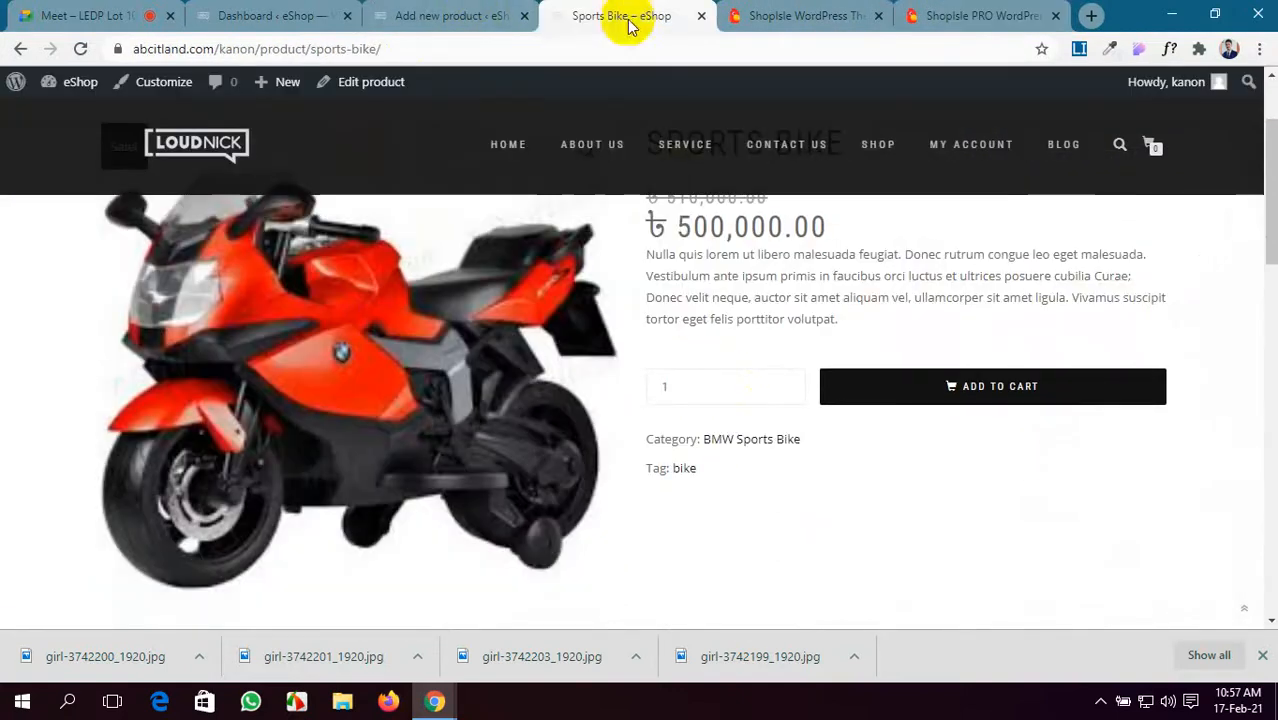
left_click(410, 16)
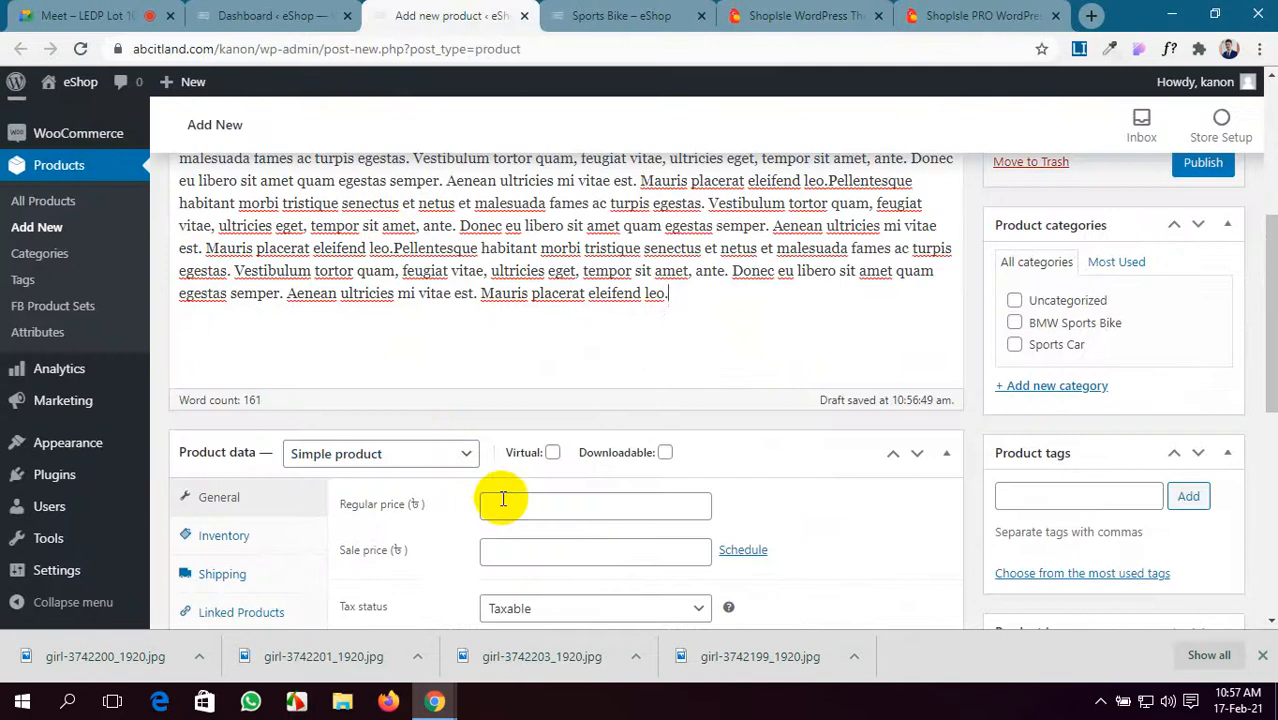
left_click(536, 504)
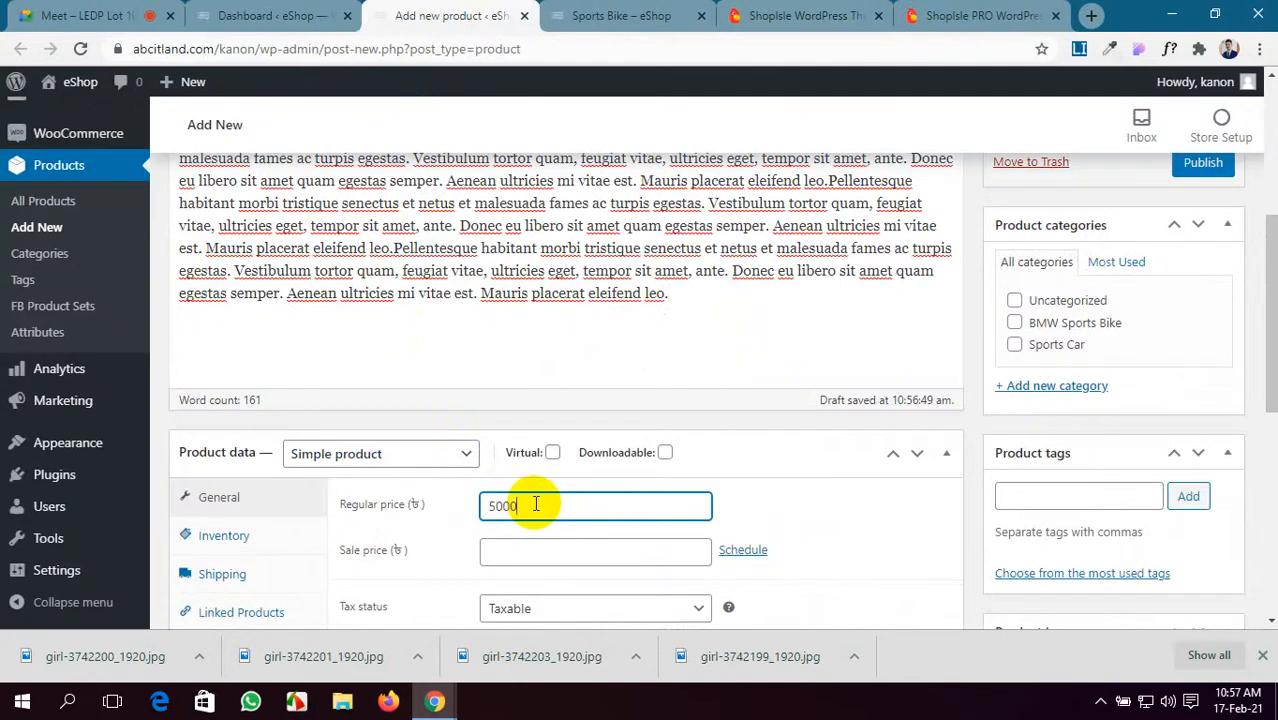
left_click(540, 555)
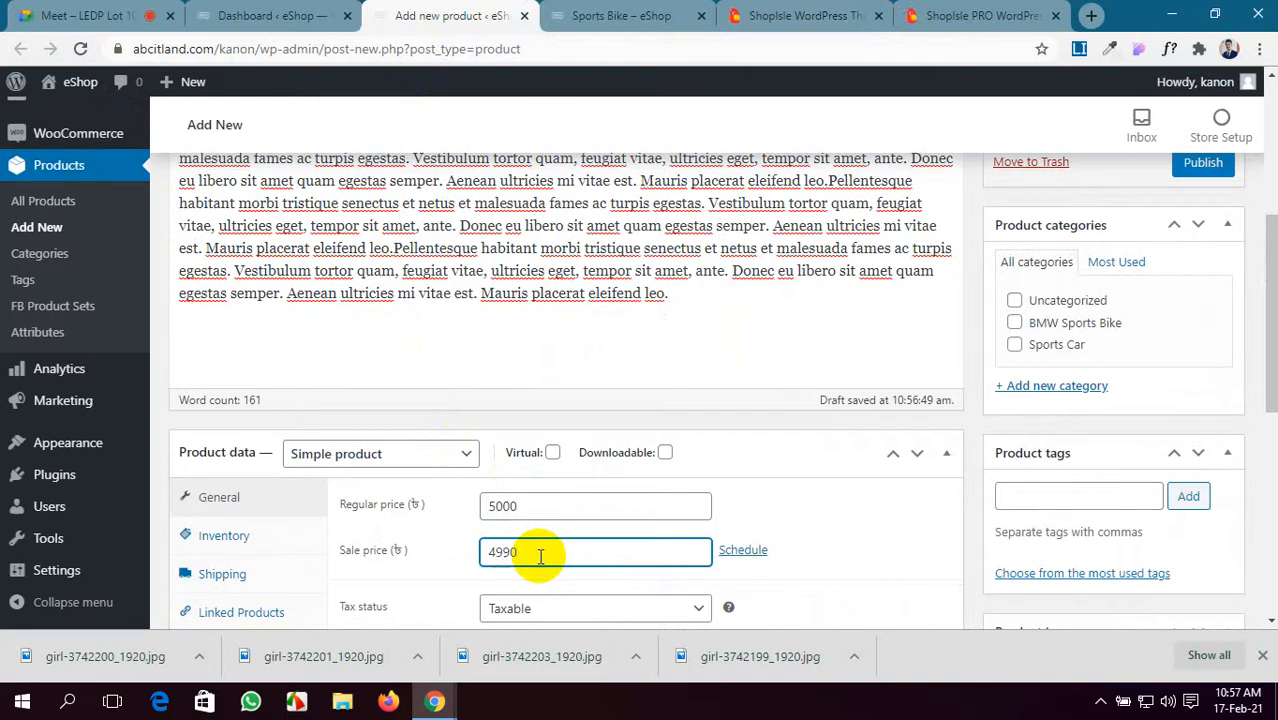
type("4990")
scroll(540, 555, "down", 1)
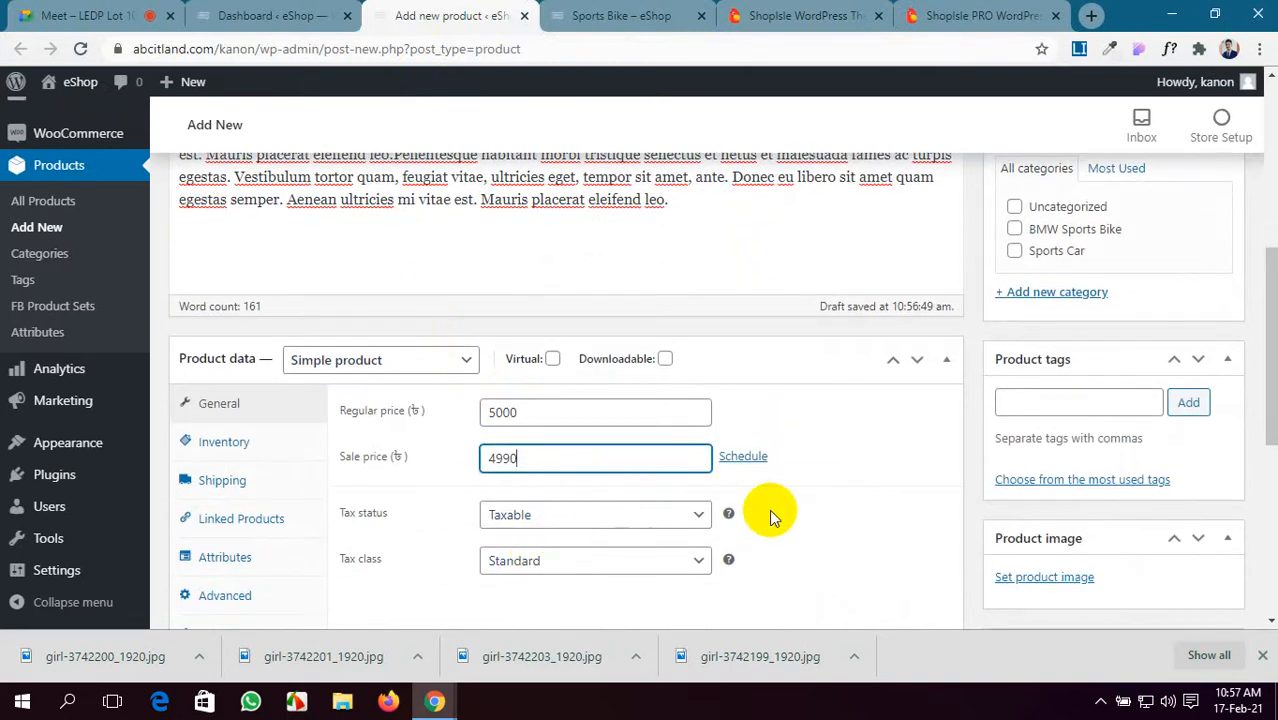
scroll(770, 515, "down", 3)
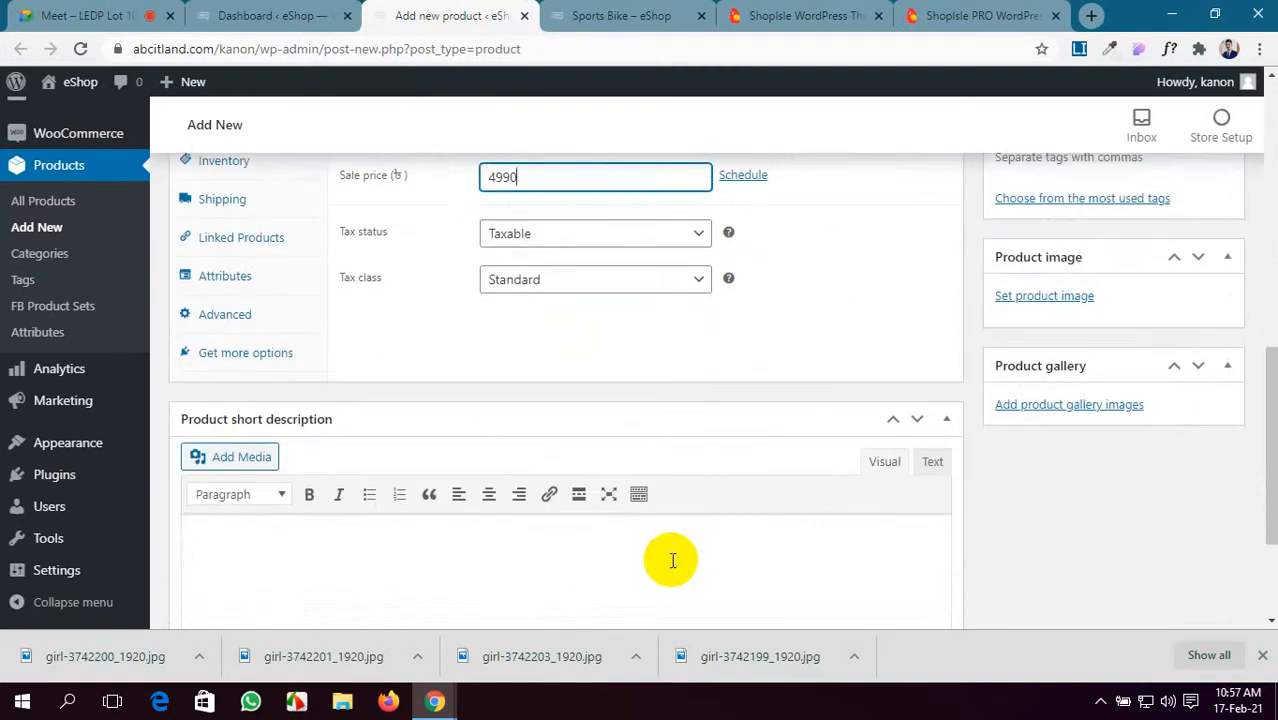
left_click(672, 561)
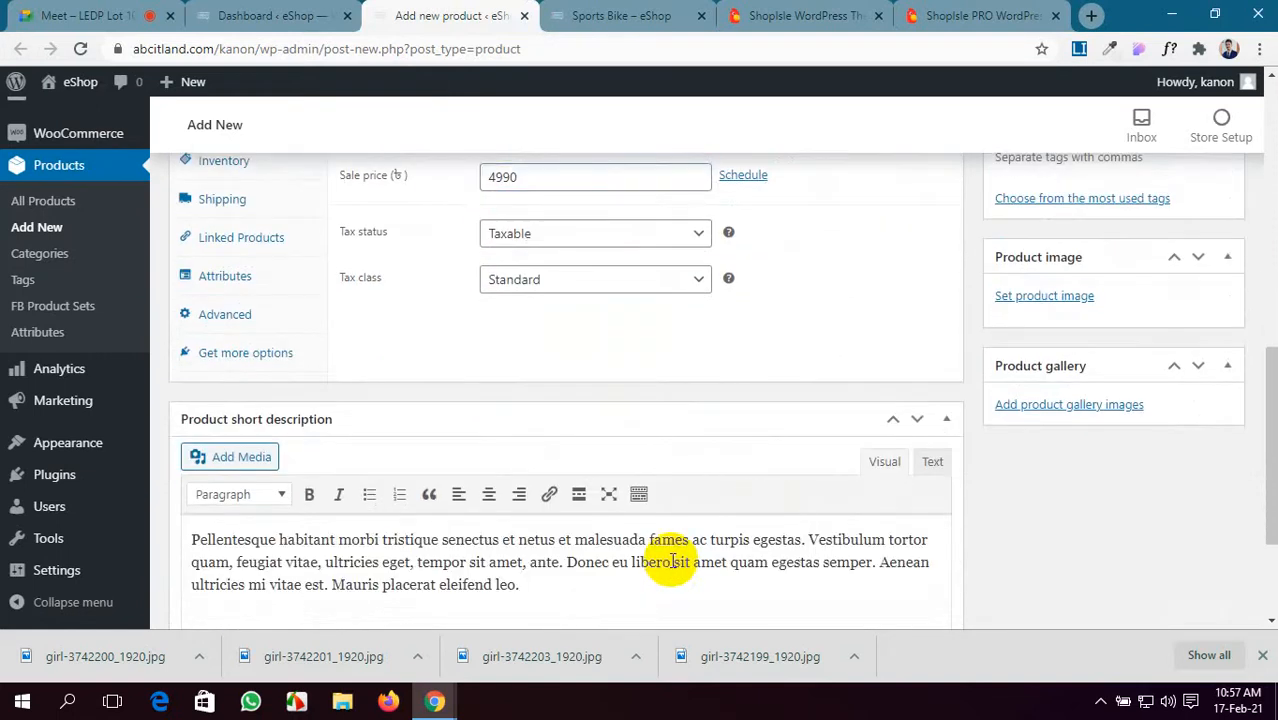
left_click(1075, 298)
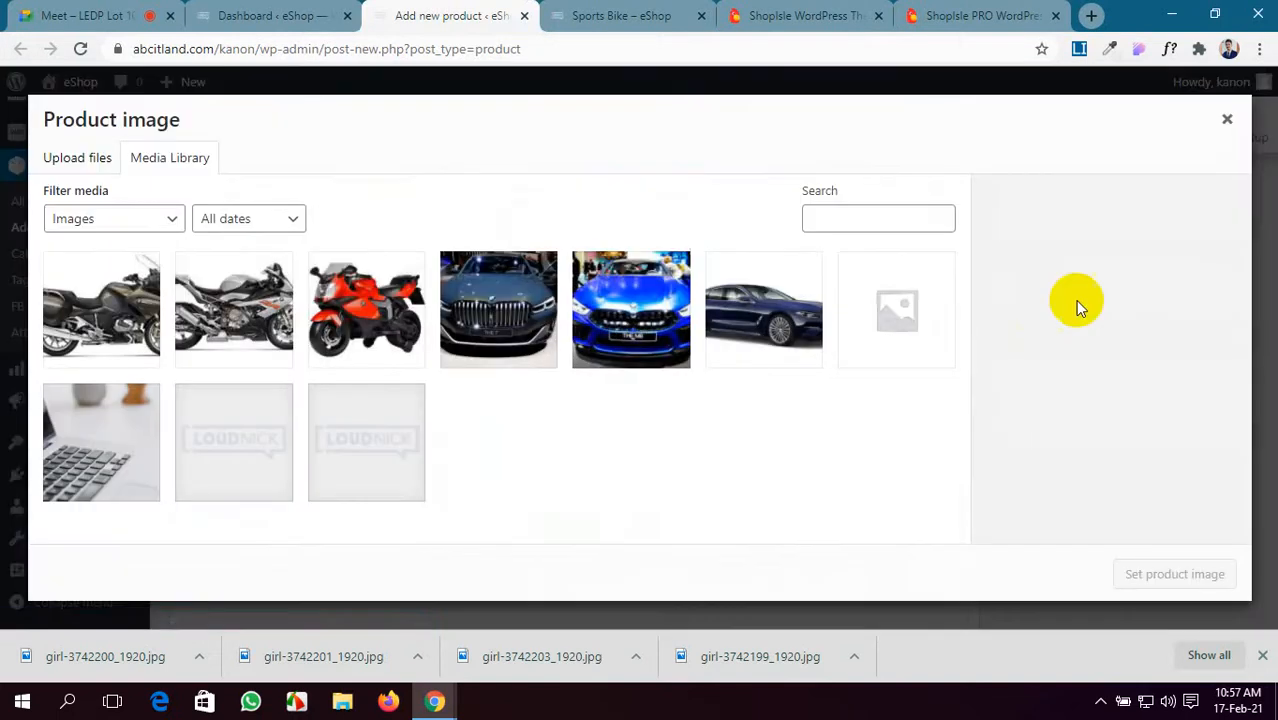
- View the first Black Dress gallery photo on the demo page
left_click(318, 10)
left_click(920, 12)
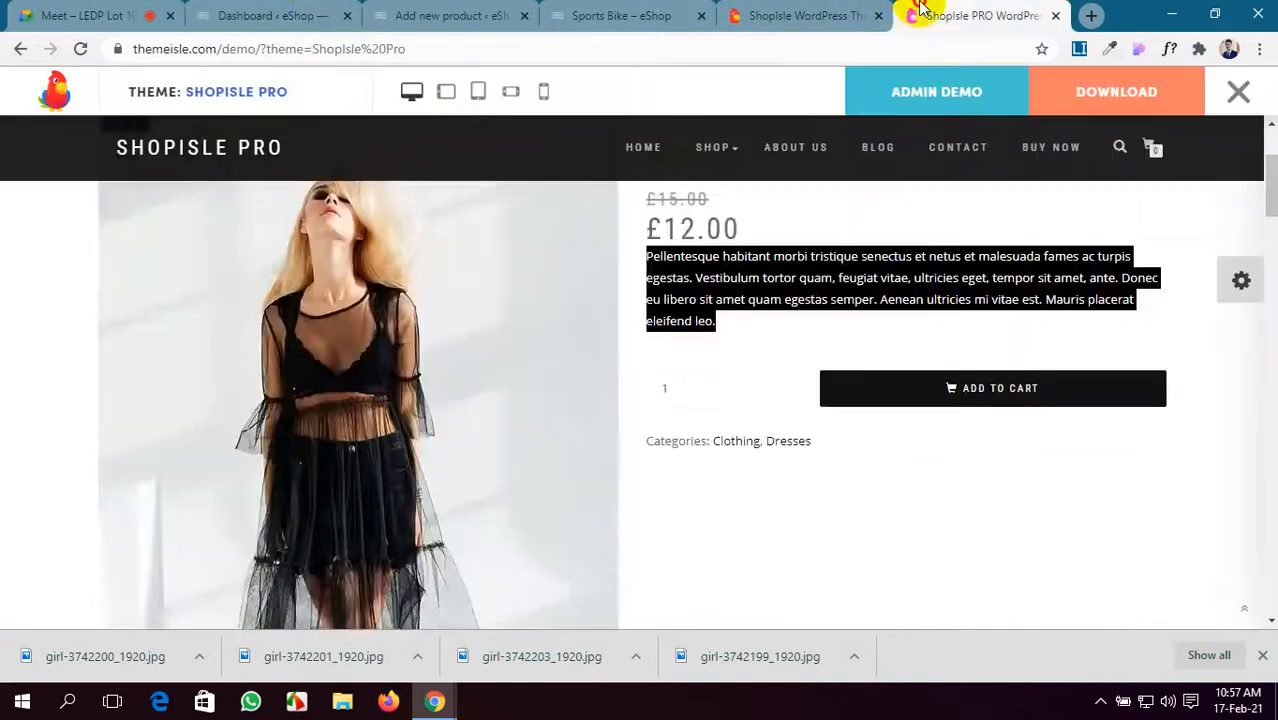
scroll(380, 480, "down", 5)
left_click(176, 494)
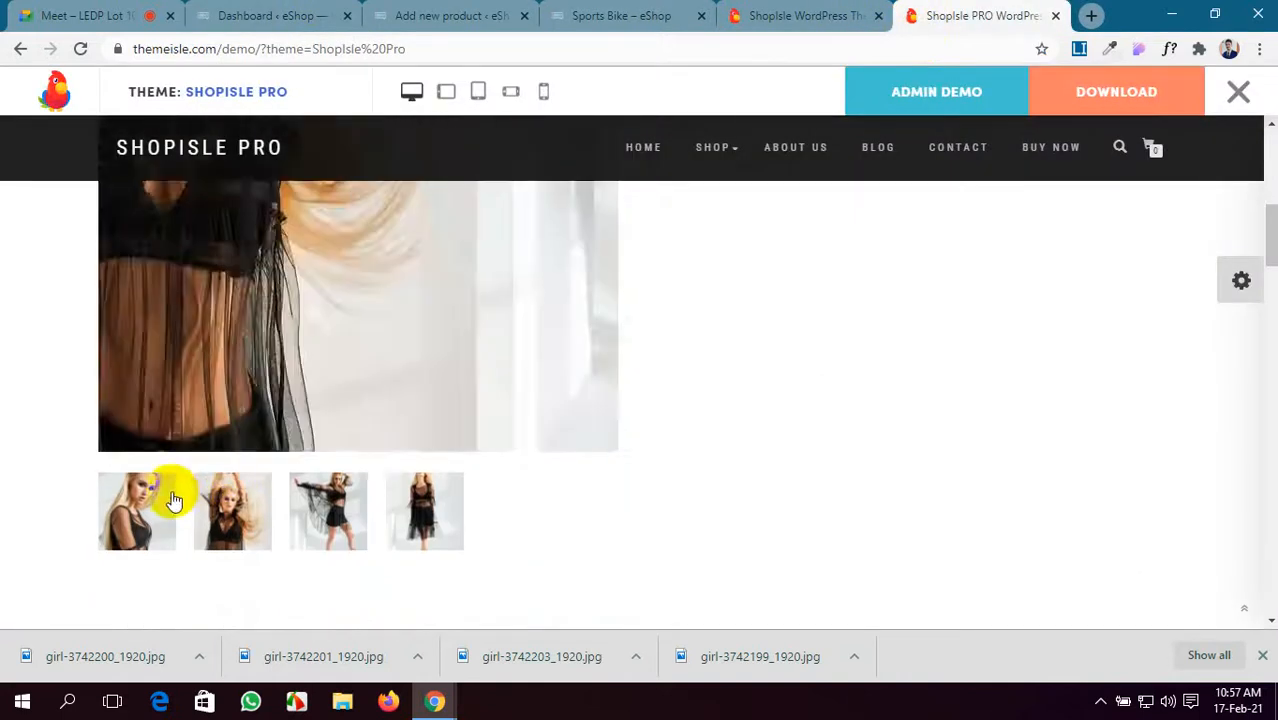
scroll(632, 428, "up", 3)
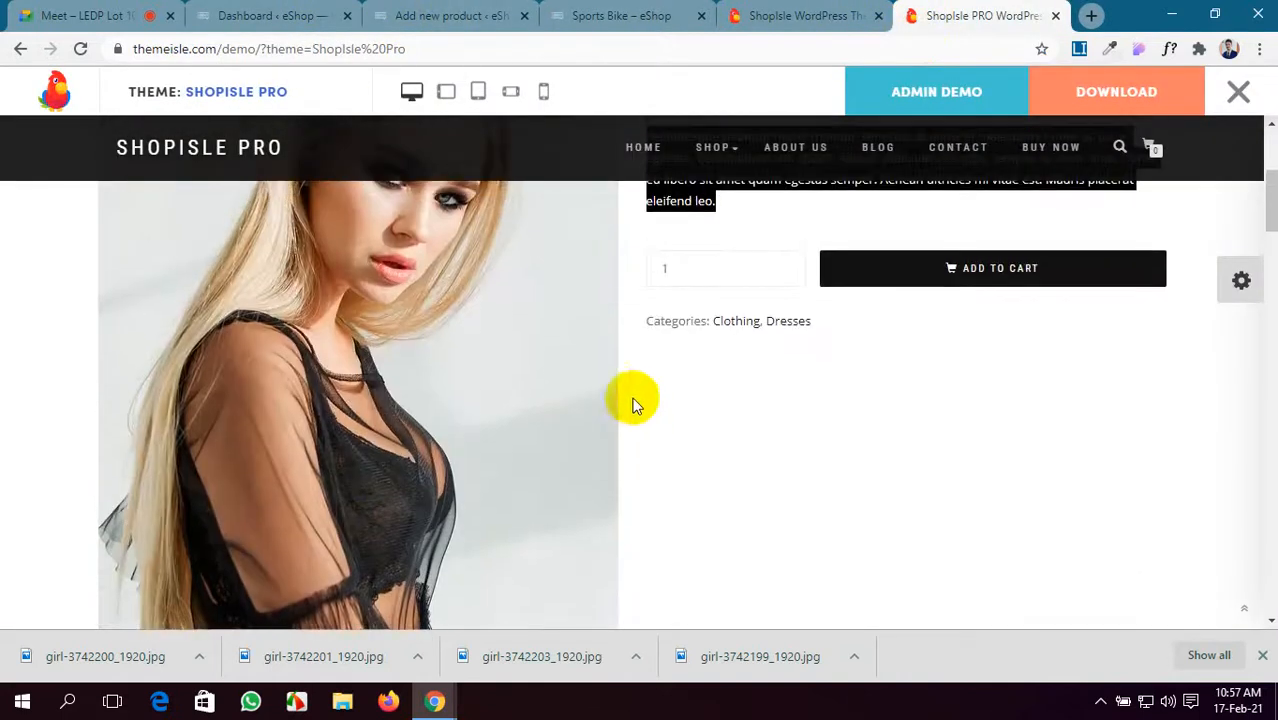
left_click(470, 15)
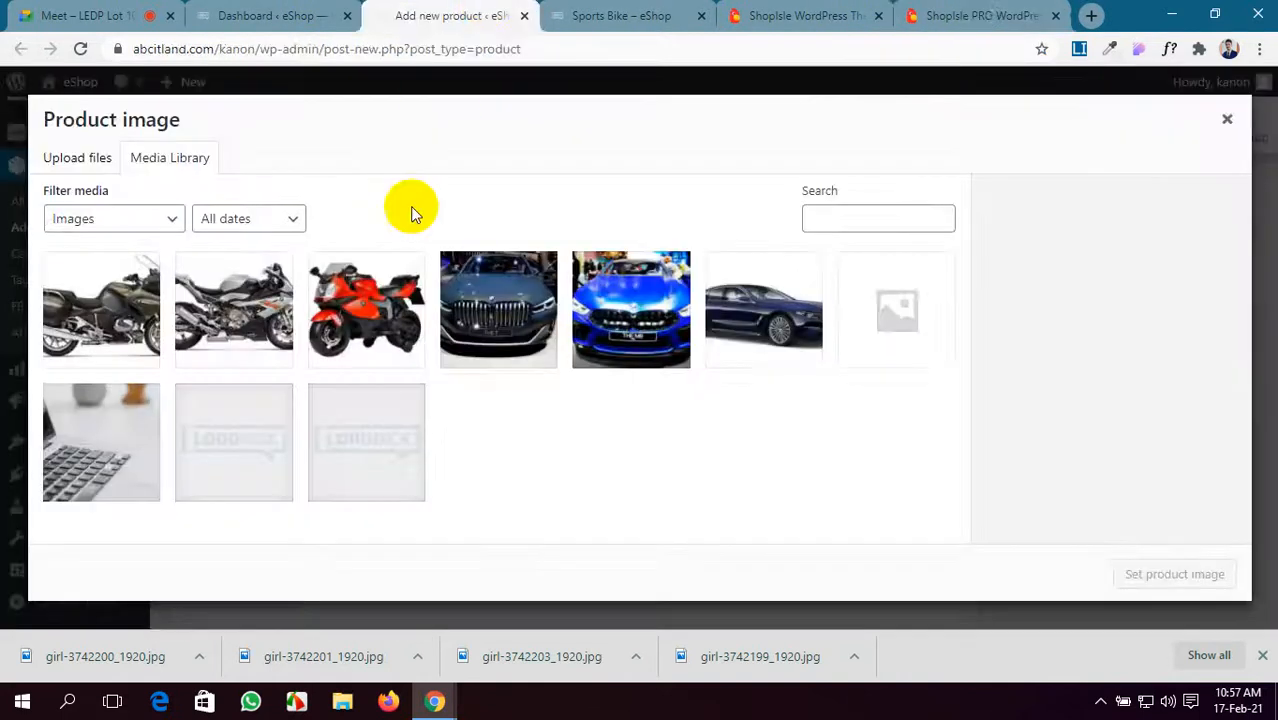
- Upload the four downloaded girl-374… dress photos, up to girl-3742203, into the media library
left_click(72, 160)
left_click(598, 397)
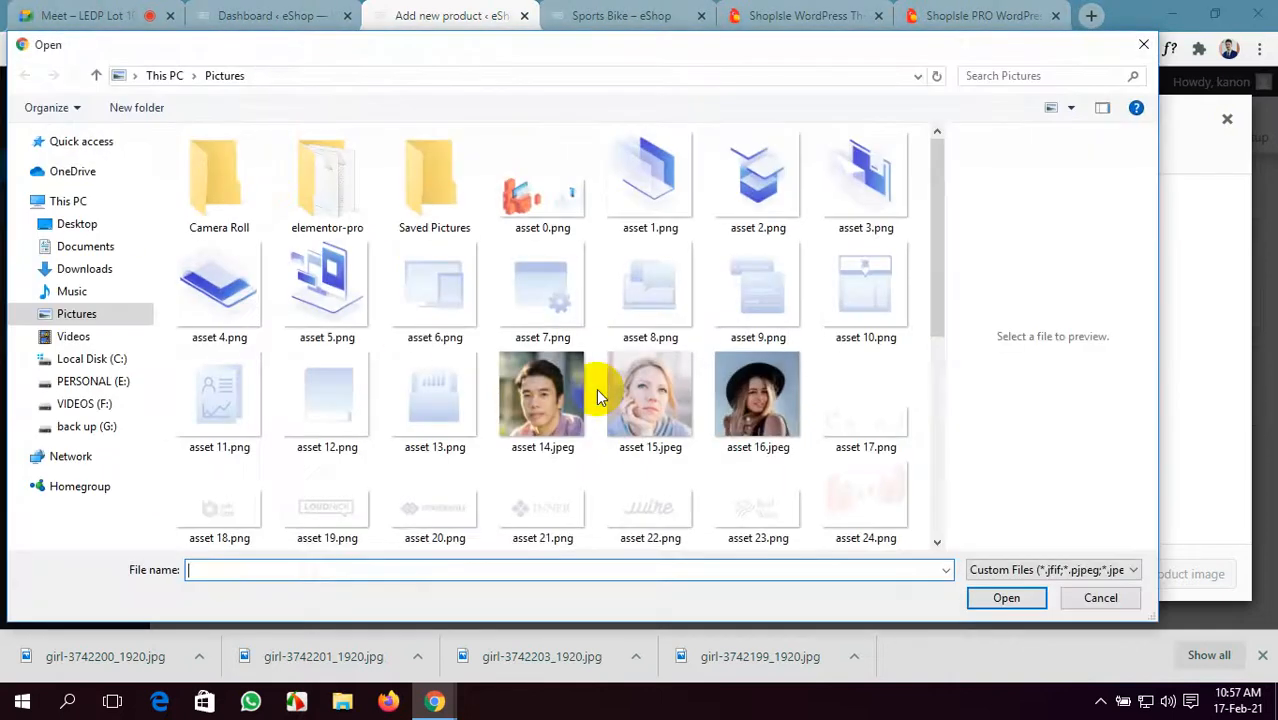
scroll(598, 390, "down", 5)
left_click(440, 300)
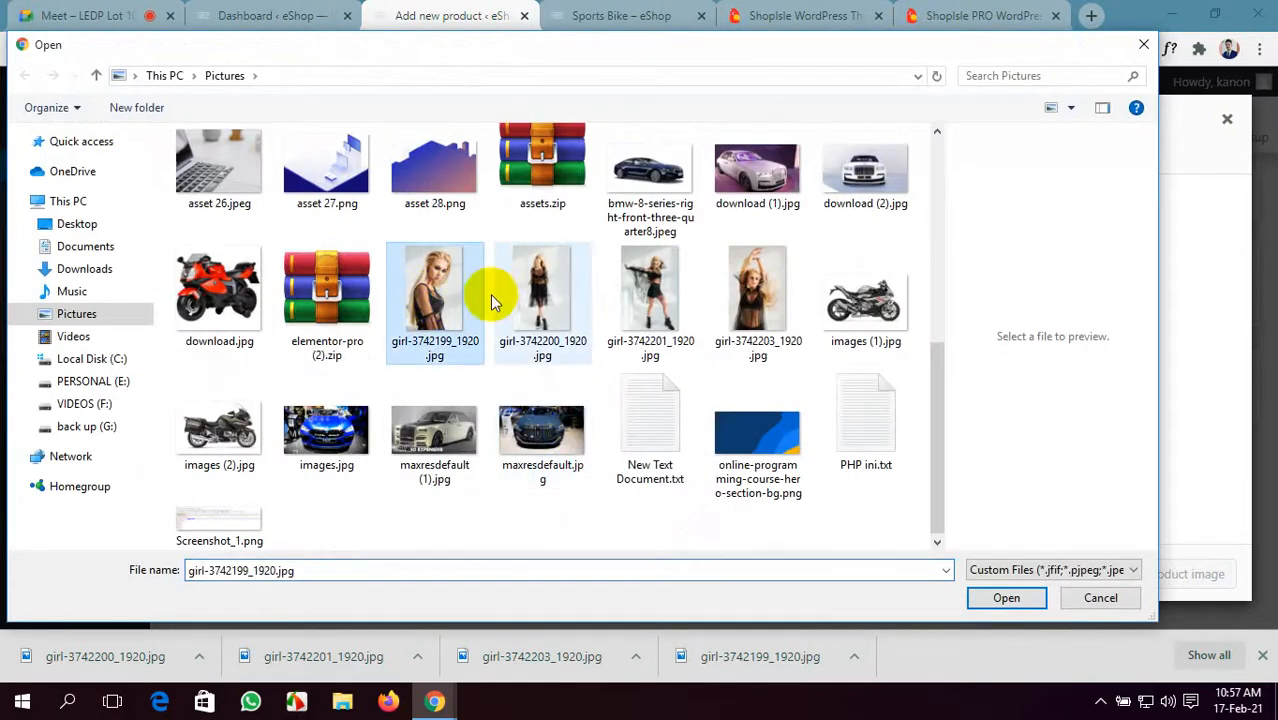
left_click(545, 292, "ctrl")
left_click(630, 295, "ctrl")
left_click(755, 313, "ctrl")
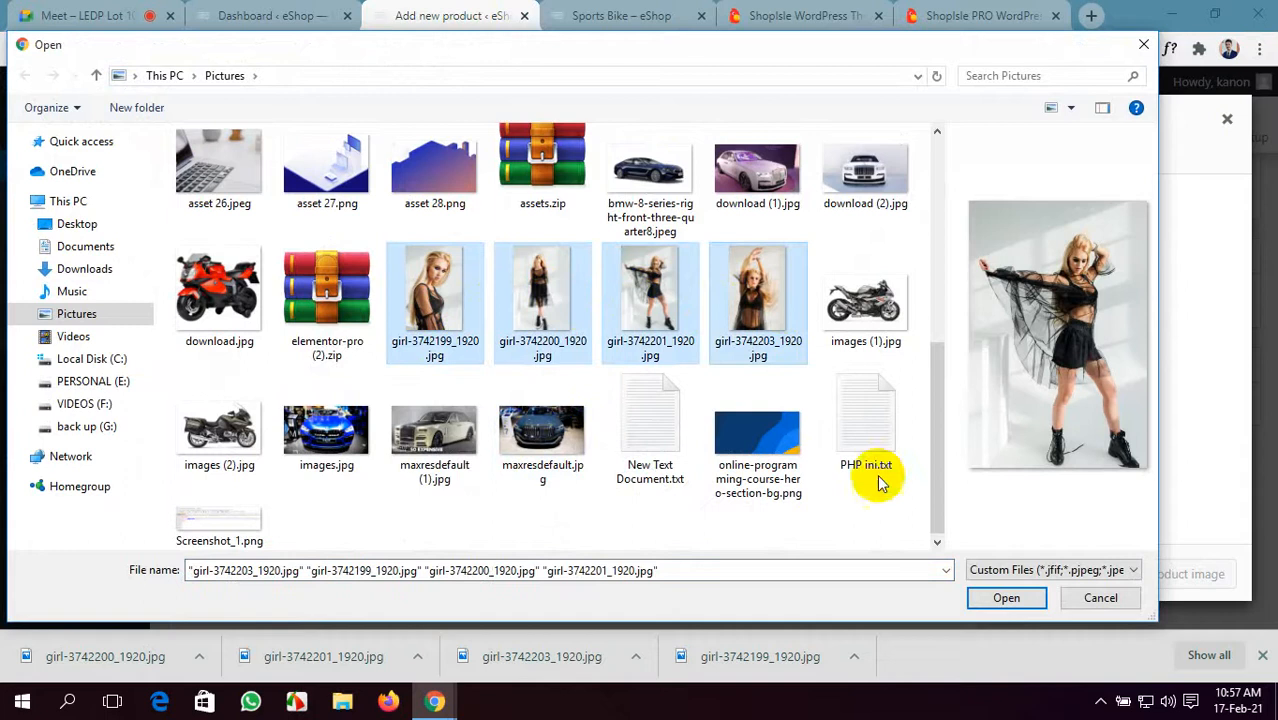
left_click(990, 596)
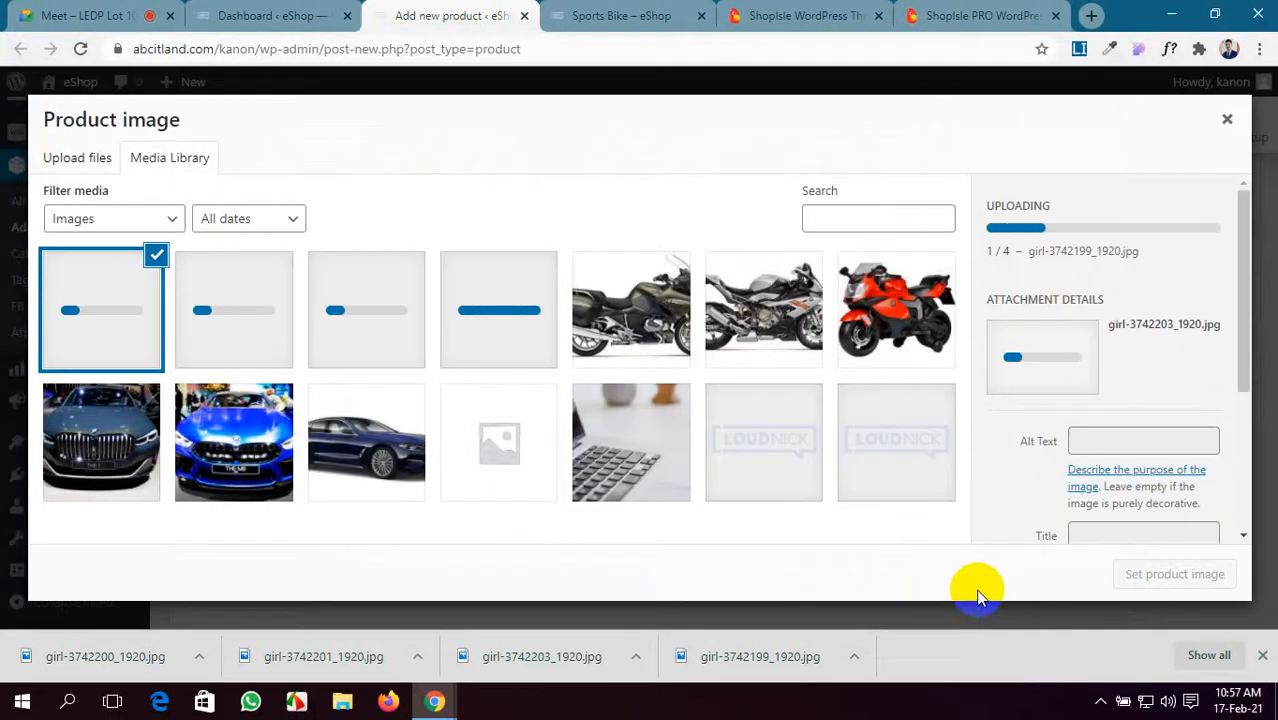
left_click(1000, 14)
scroll(670, 428, "up", 3)
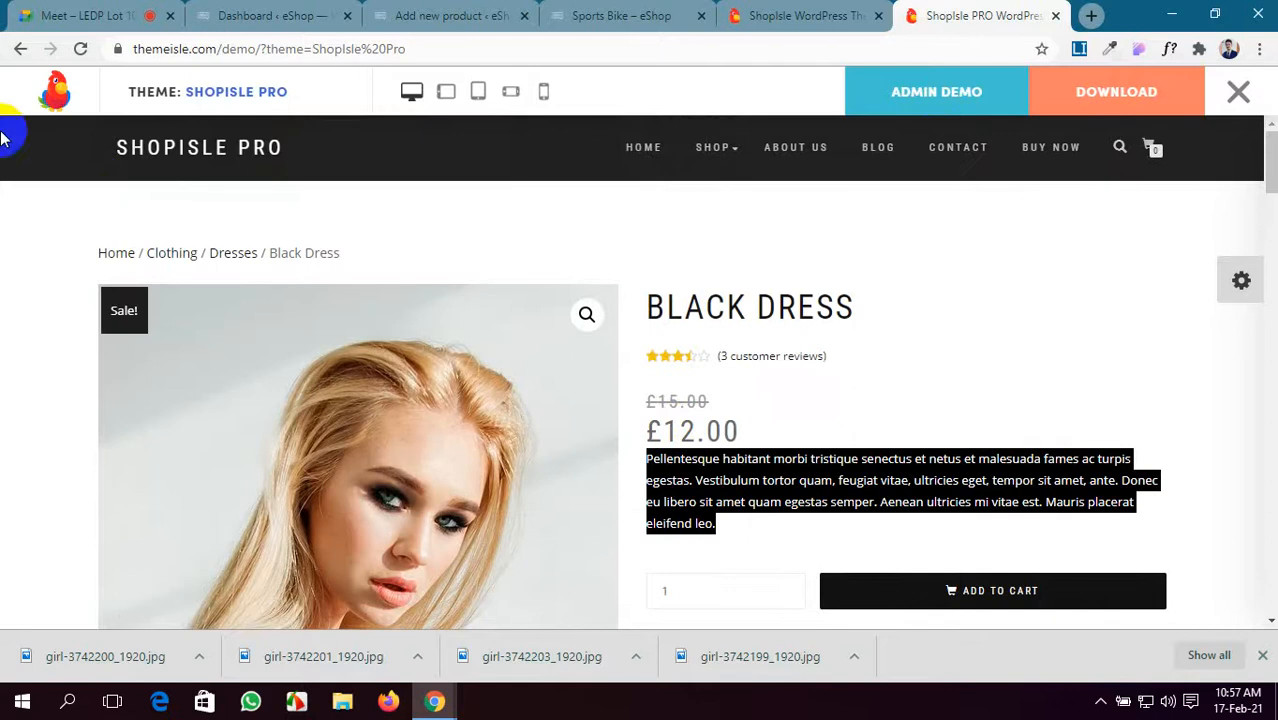
- Save the demo Leather Jacket's main product photo, then return to the WordPress image picker
left_click(19, 50)
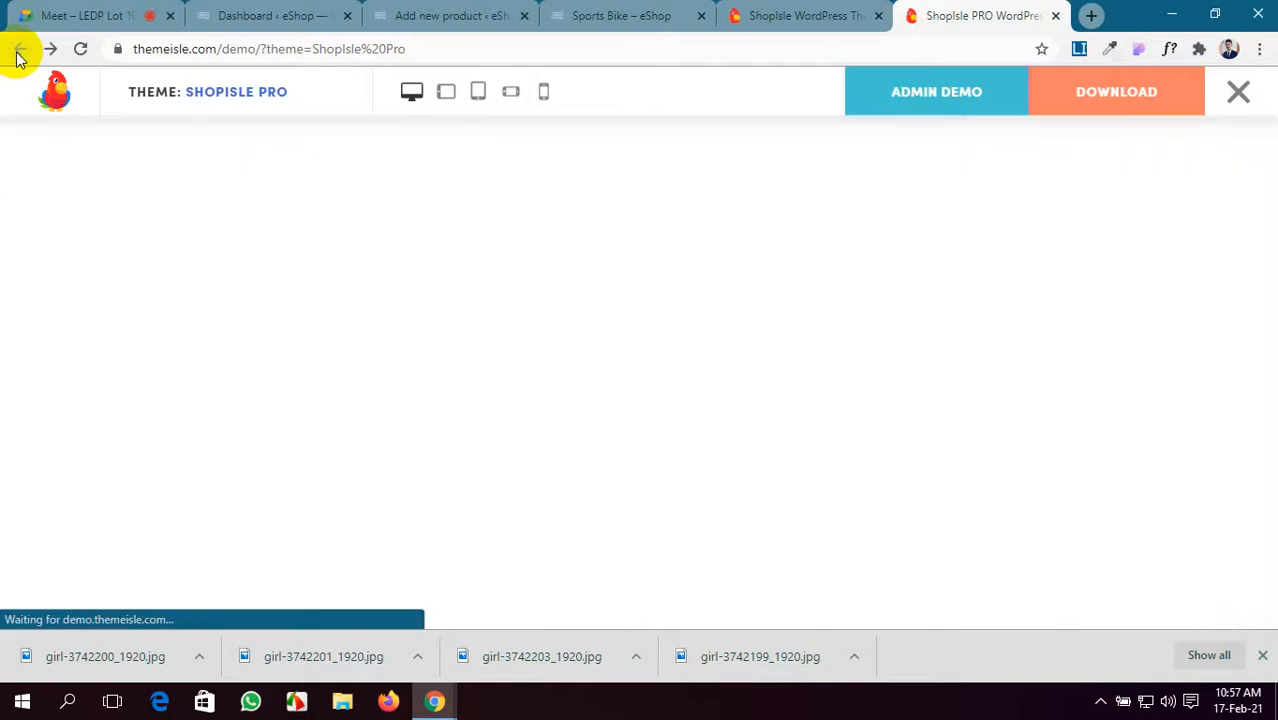
scroll(685, 531, "down", 2)
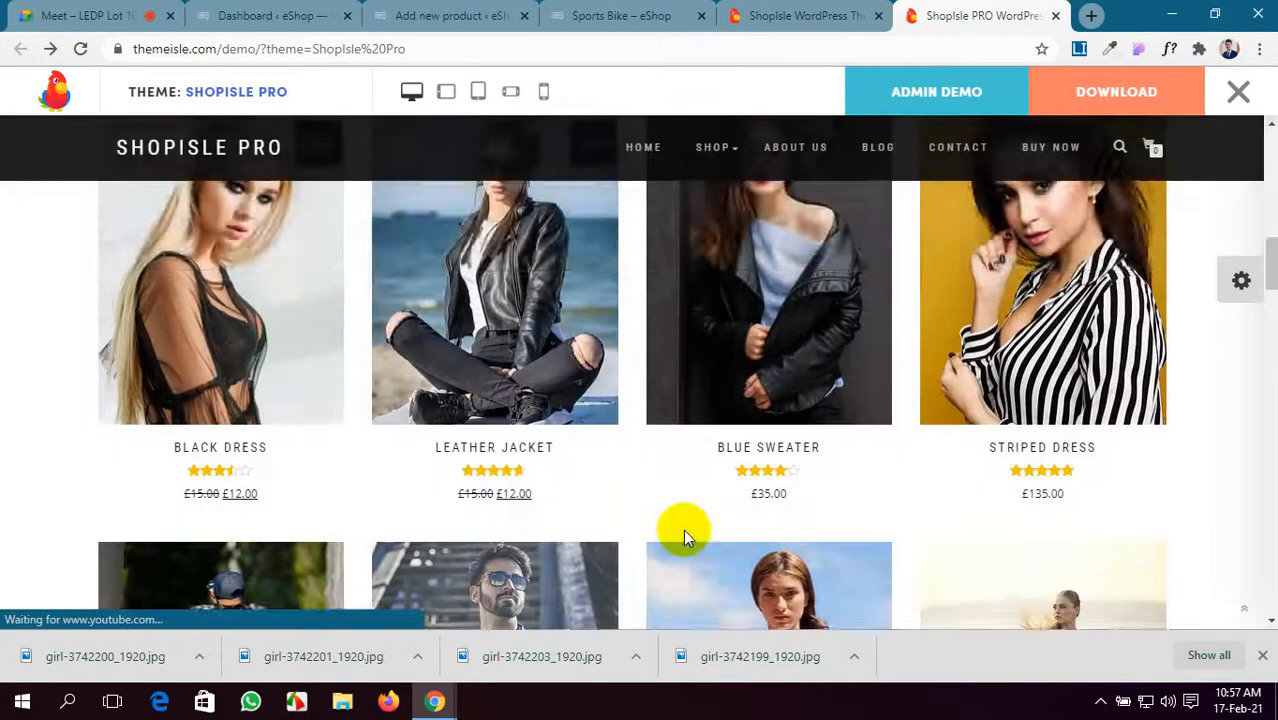
scroll(685, 531, "up", 2)
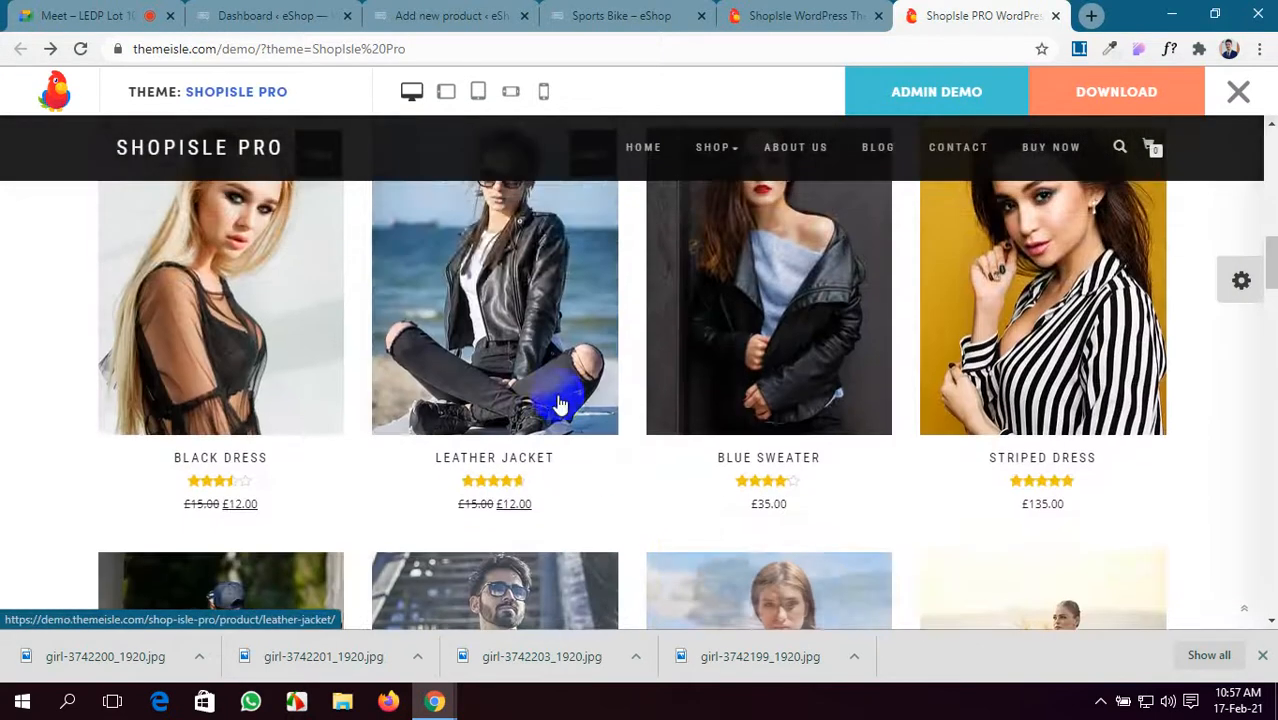
left_click(527, 333)
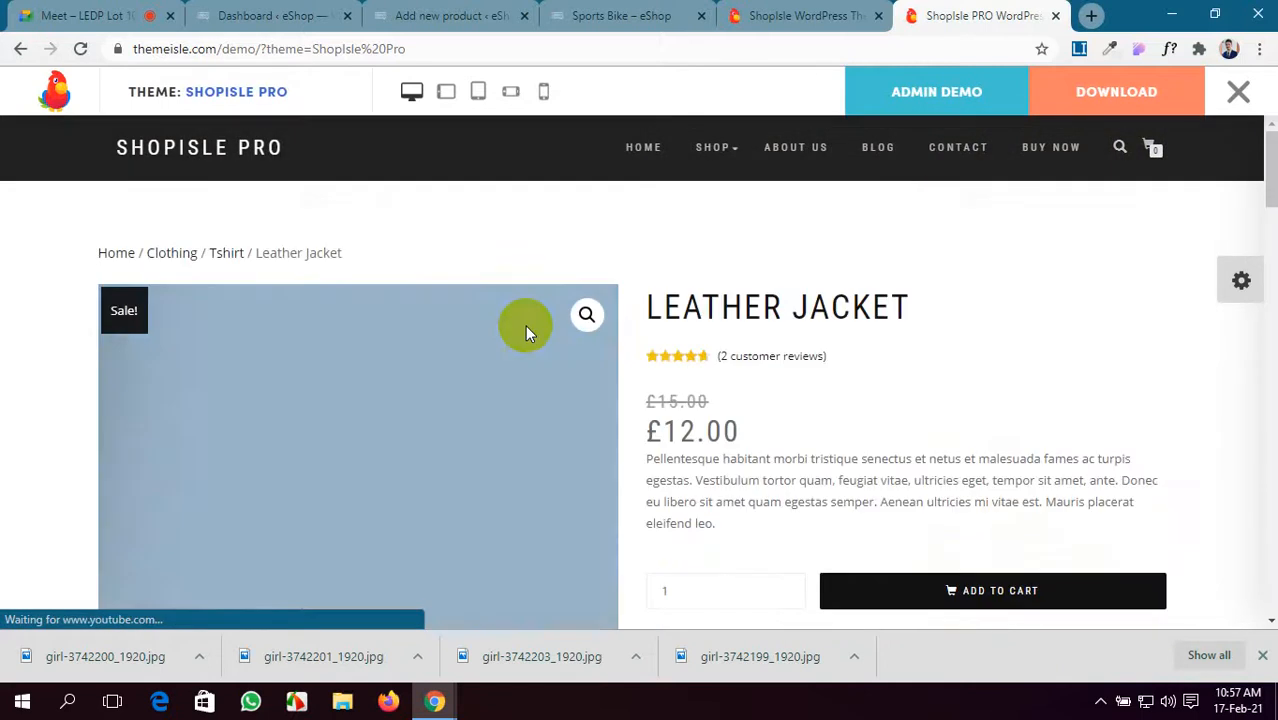
right_click(179, 524)
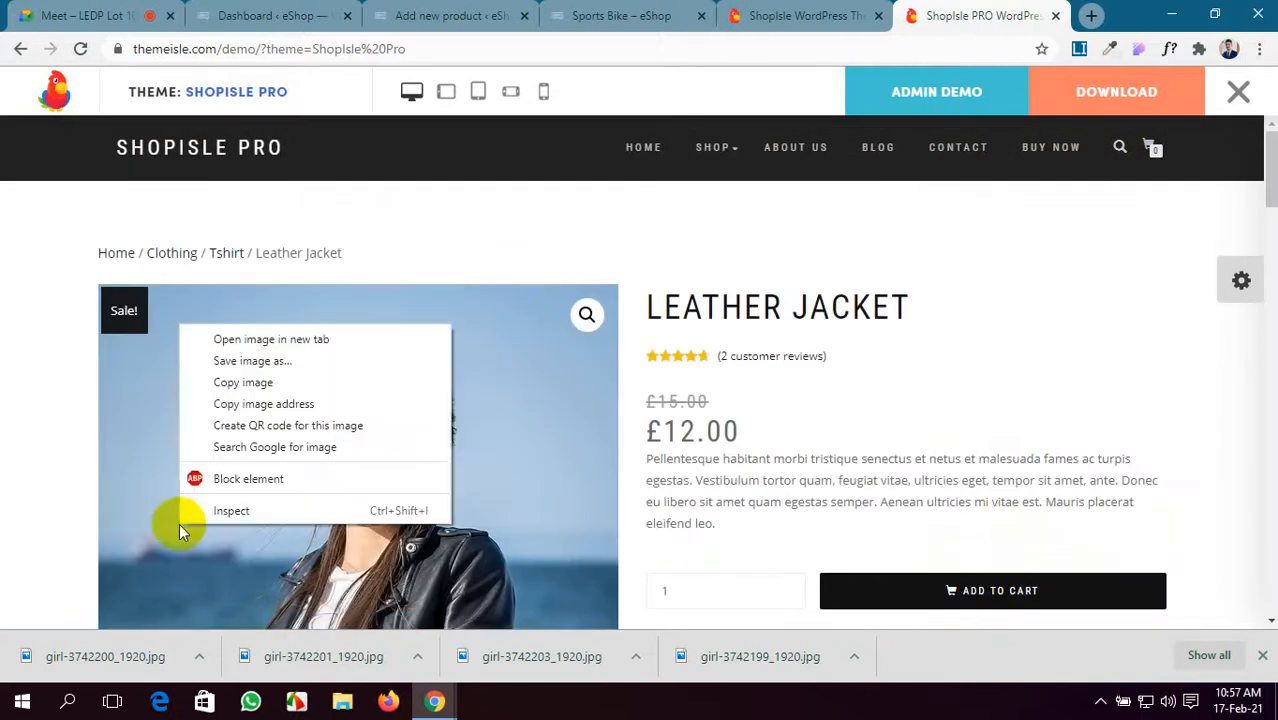
left_click(248, 384)
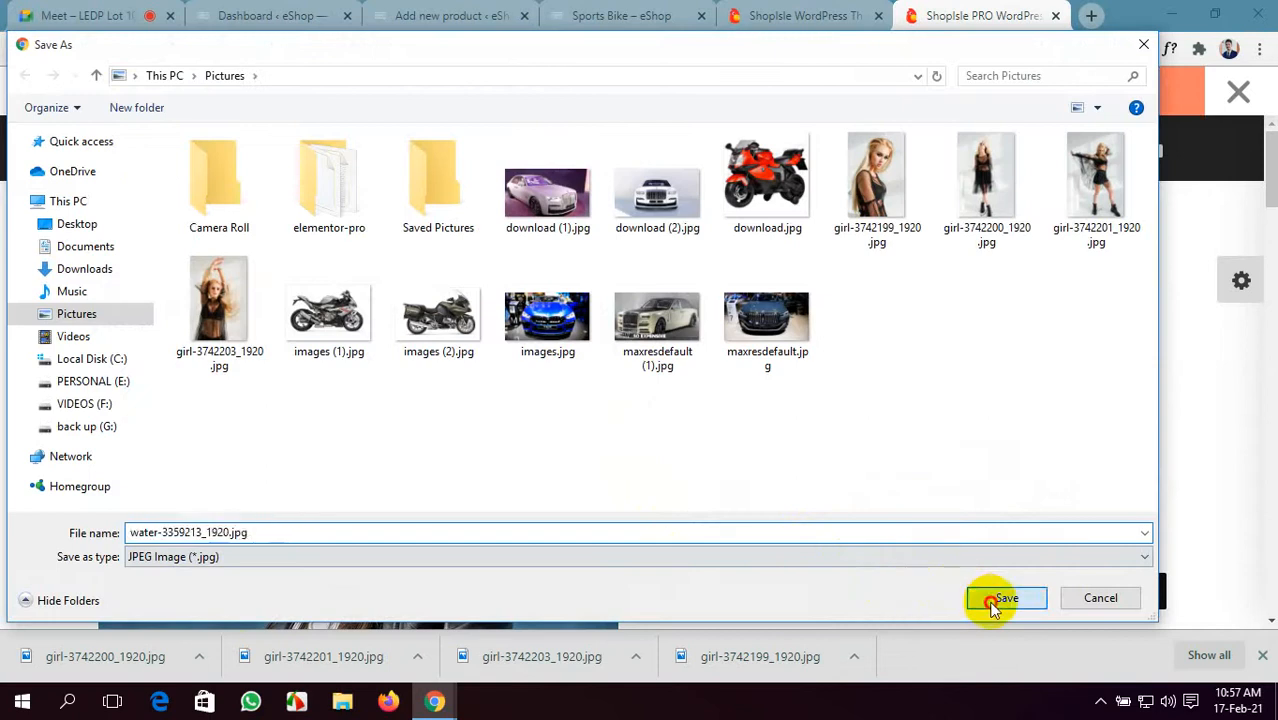
left_click(1005, 598)
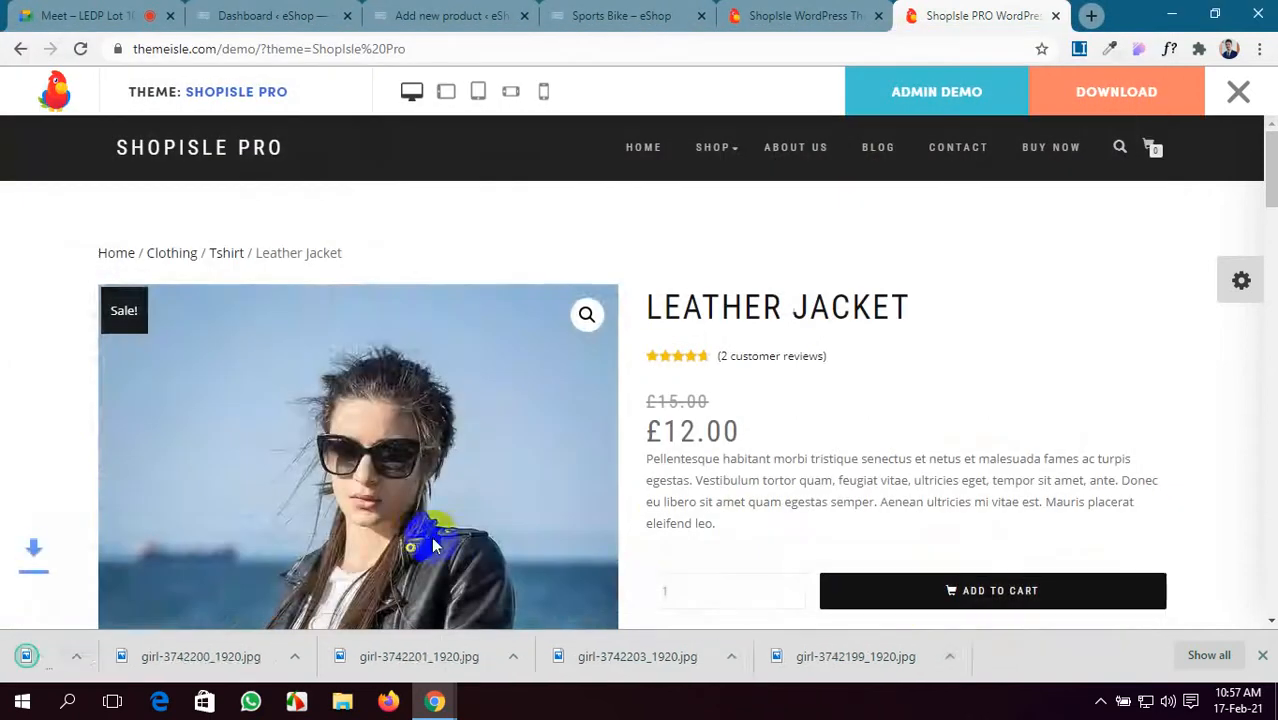
scroll(420, 525, "down", 4)
left_click(272, 15)
left_click(480, 15)
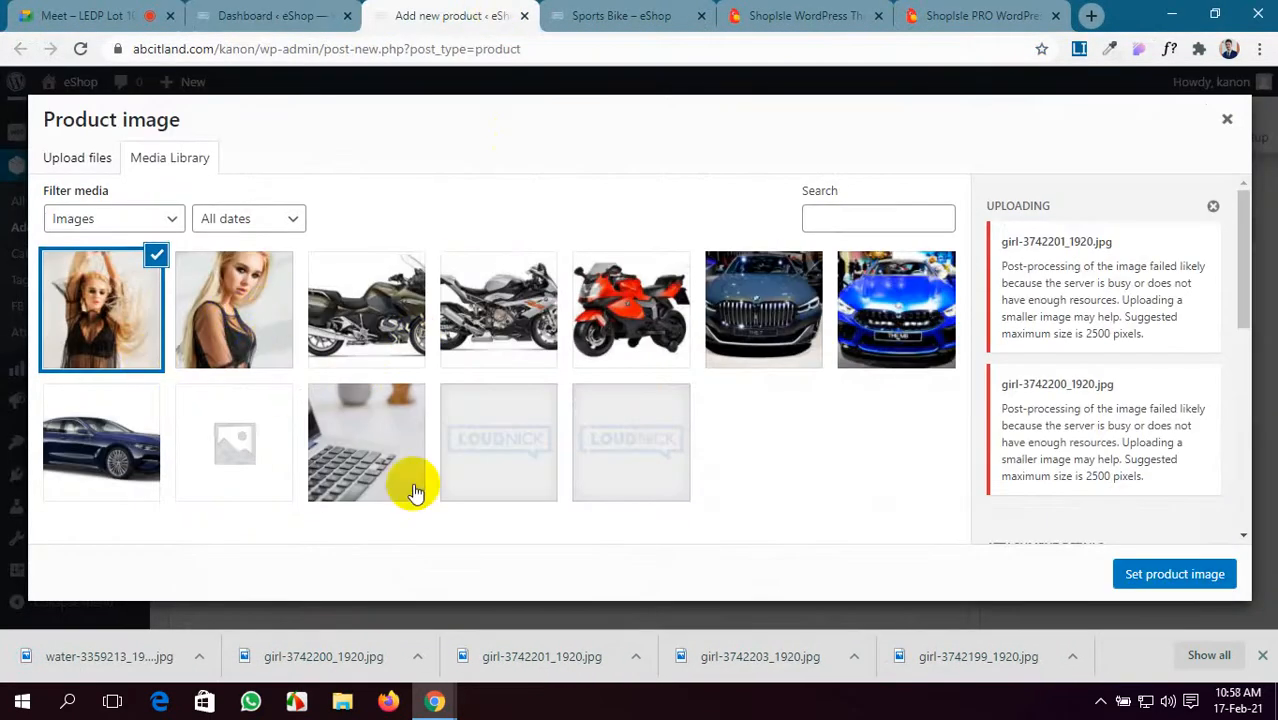
- Dismiss the upload errors and re-upload girl-3742200_1920.jpg and girl-3742201_1920.jpg
left_click(1211, 207)
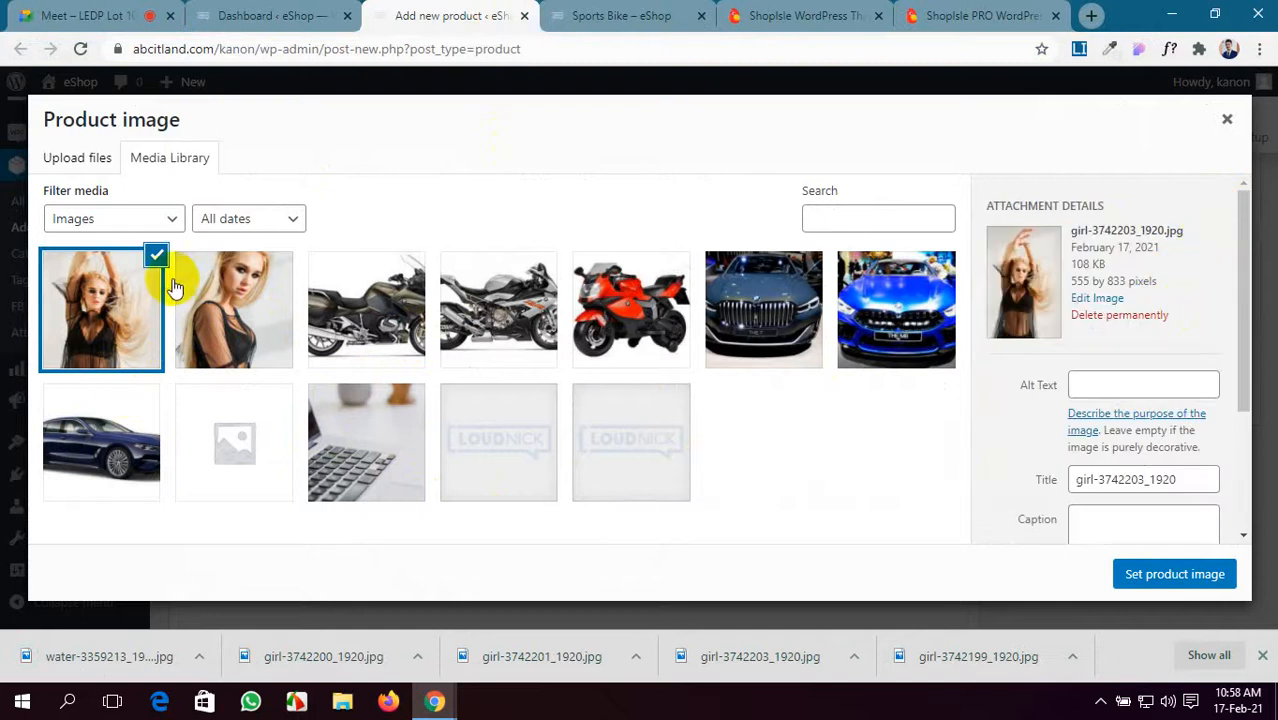
left_click(78, 158)
left_click(640, 386)
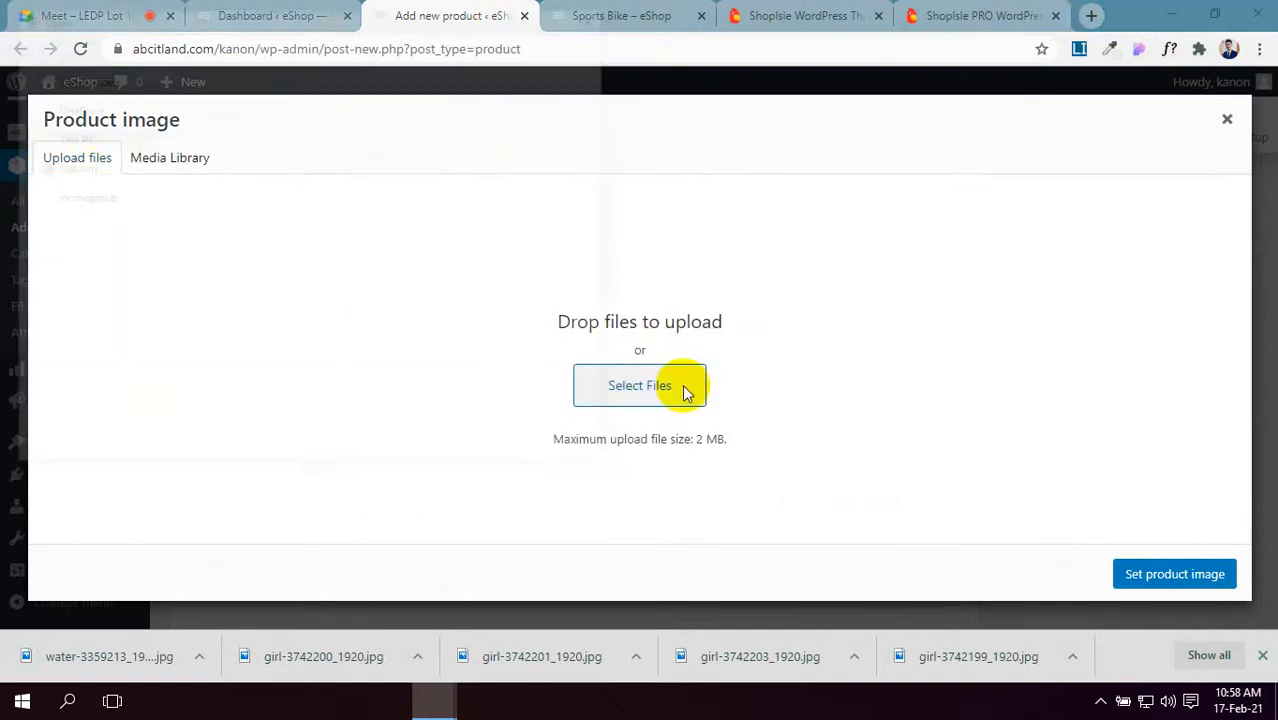
scroll(535, 435, "down", 5)
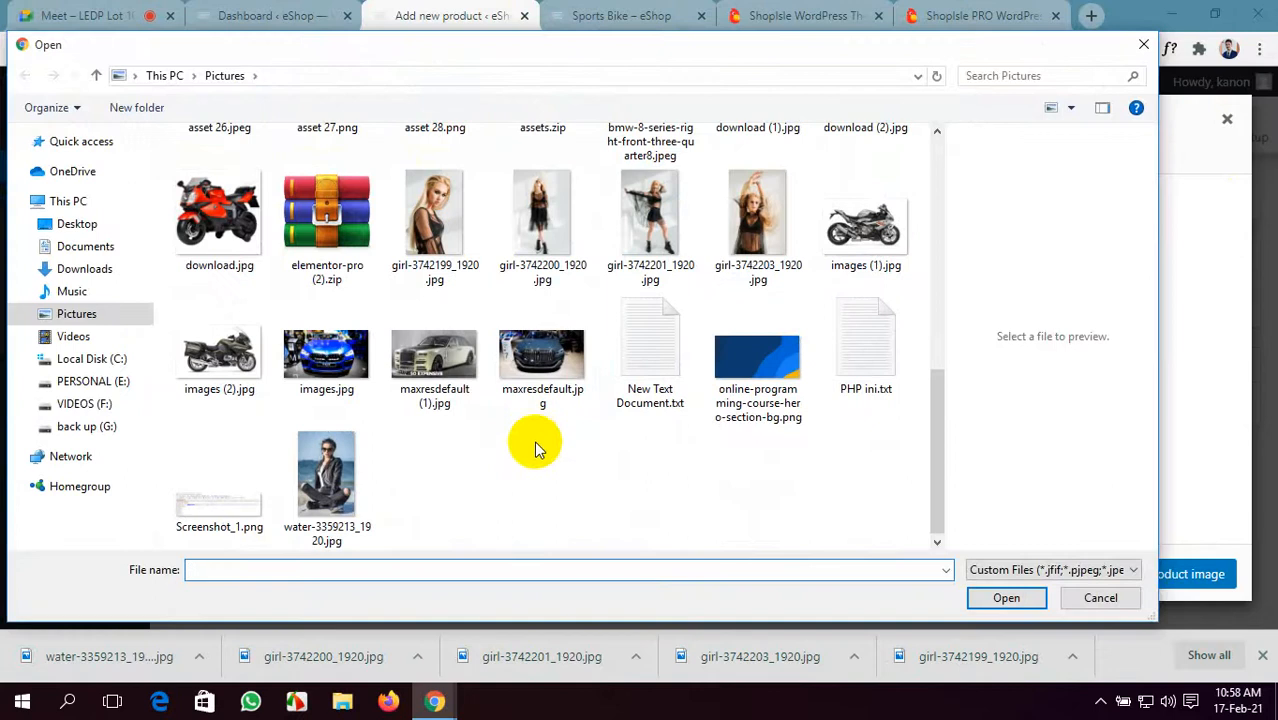
left_click(575, 223)
left_click(632, 223, "ctrl")
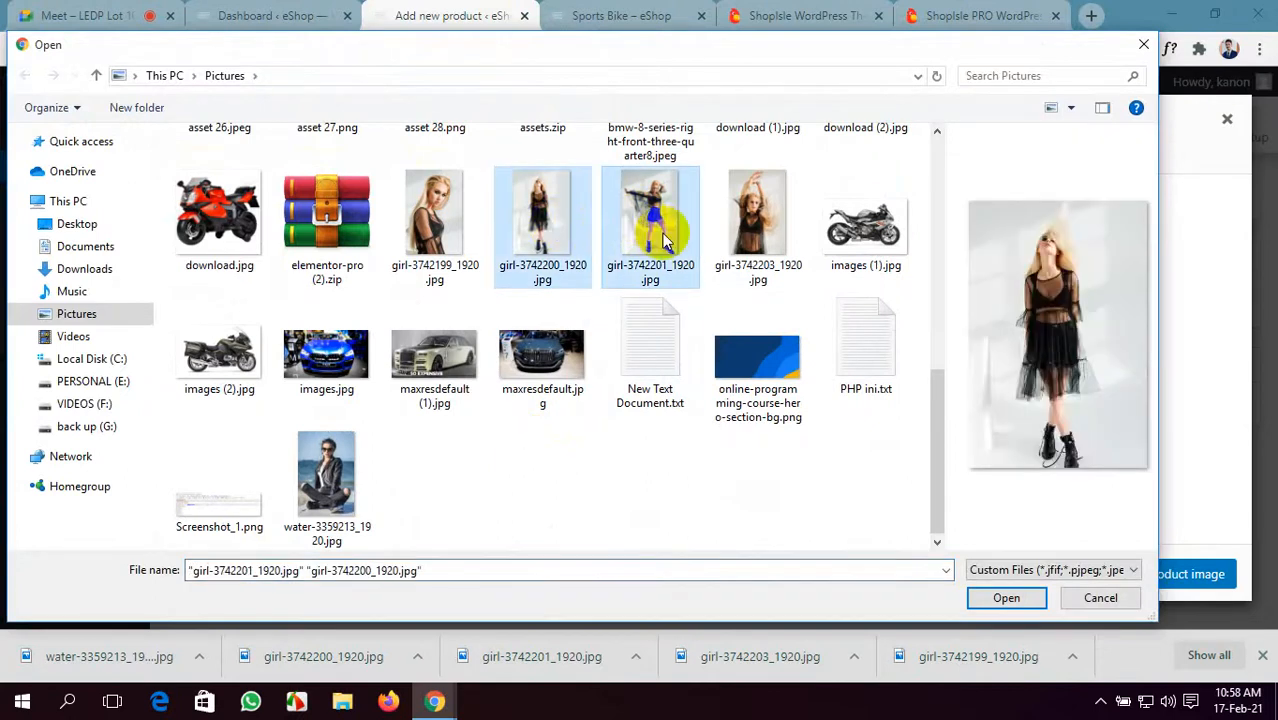
left_click(1005, 598)
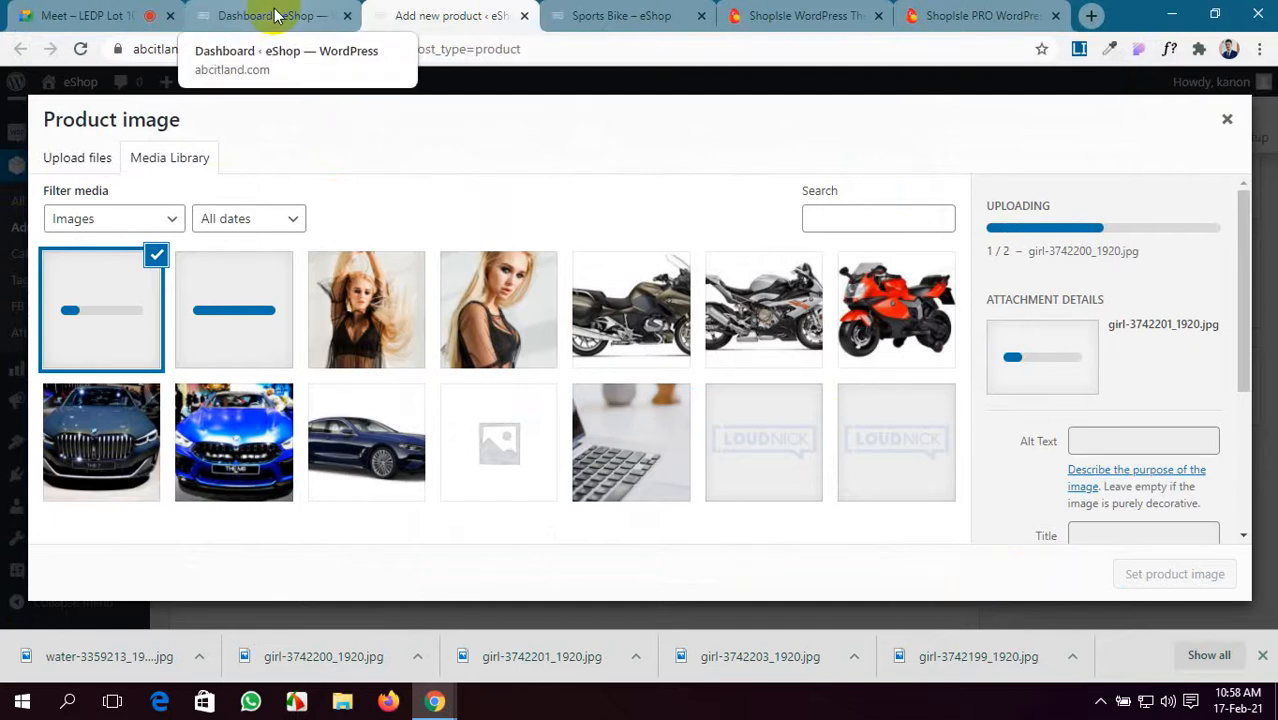
left_click(678, 10)
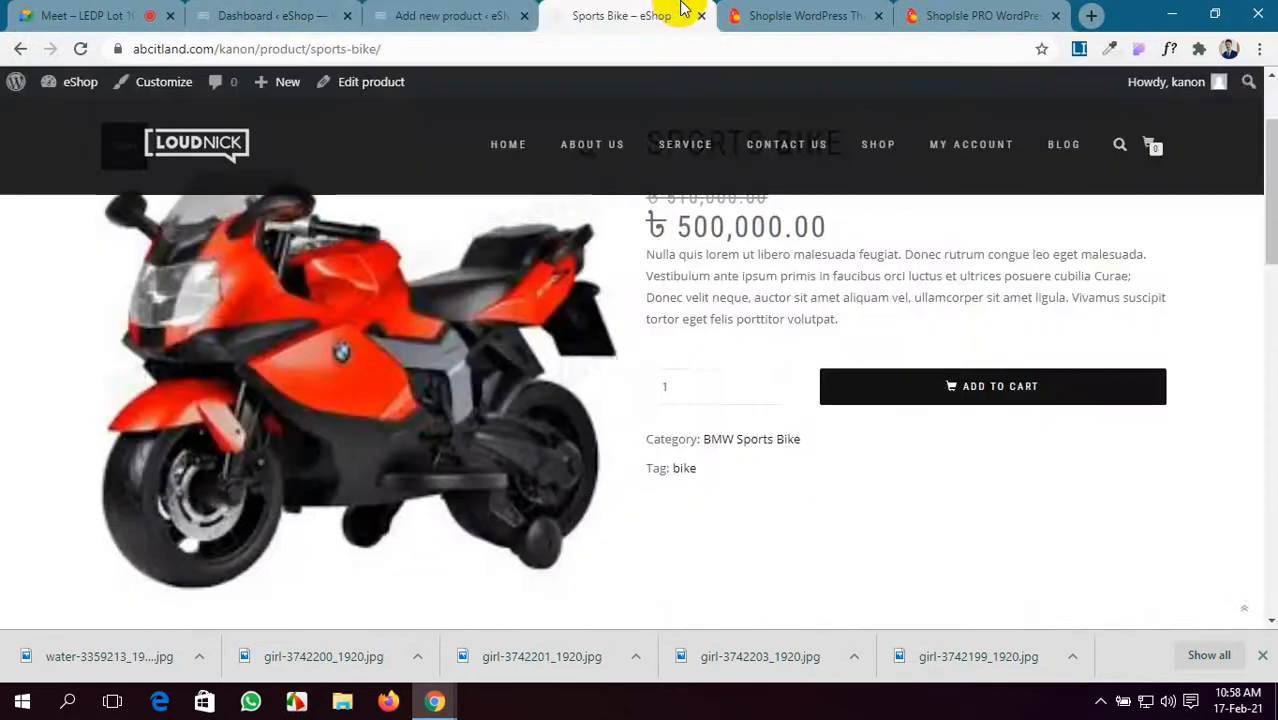
- Save the Leather Jacket photos woman-3359224 and portrait-3359216 from the demo page
left_click(810, 14)
left_click(981, 14)
scroll(613, 401, "down", 2)
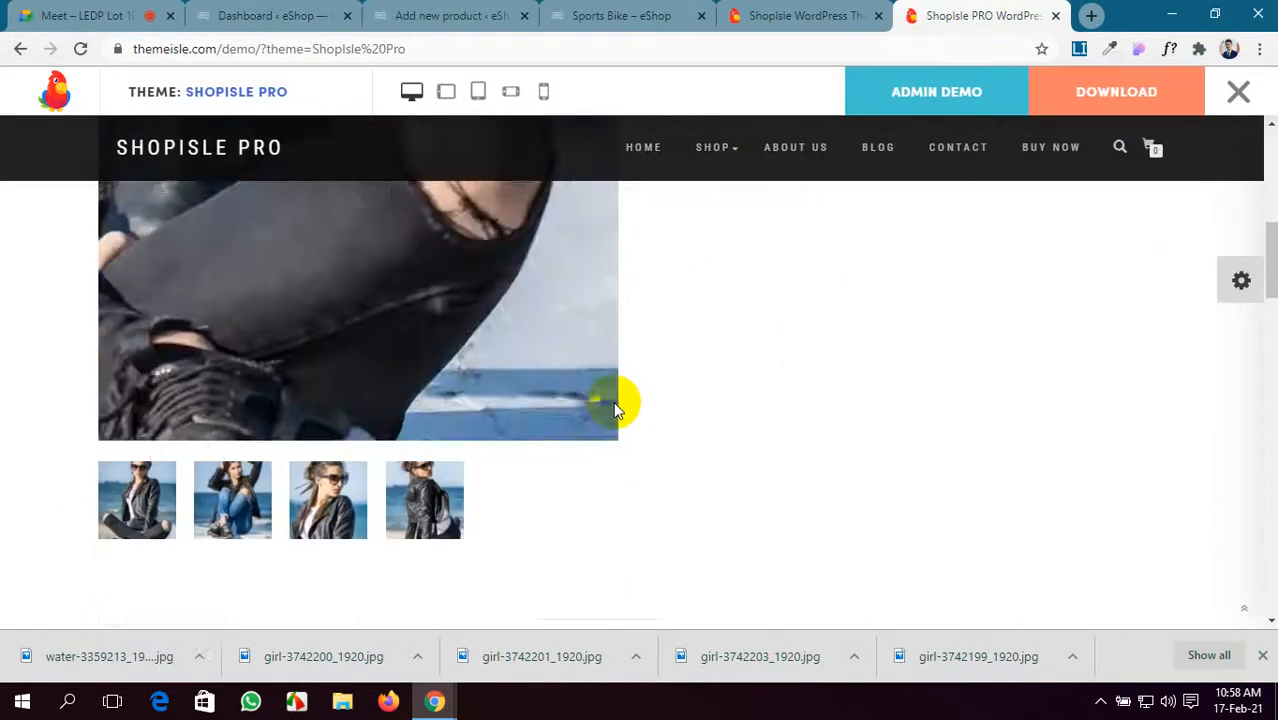
scroll(613, 401, "down", 2)
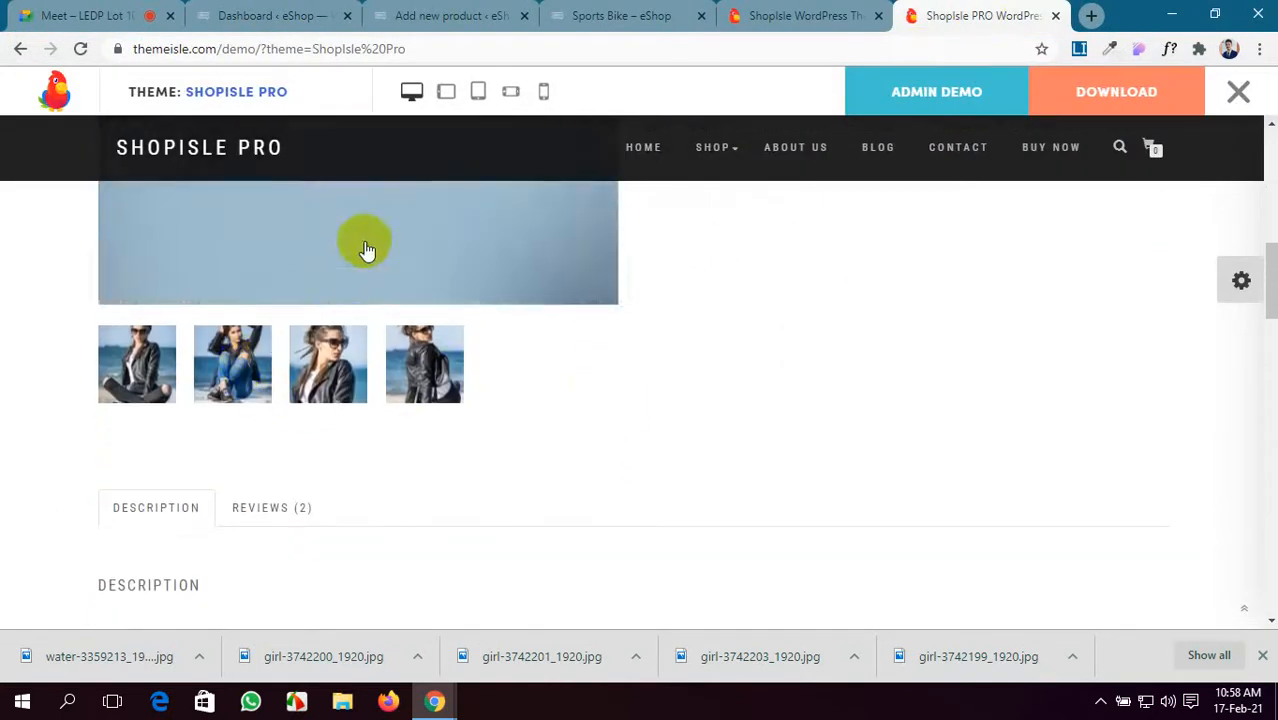
right_click(366, 250)
left_click(452, 456)
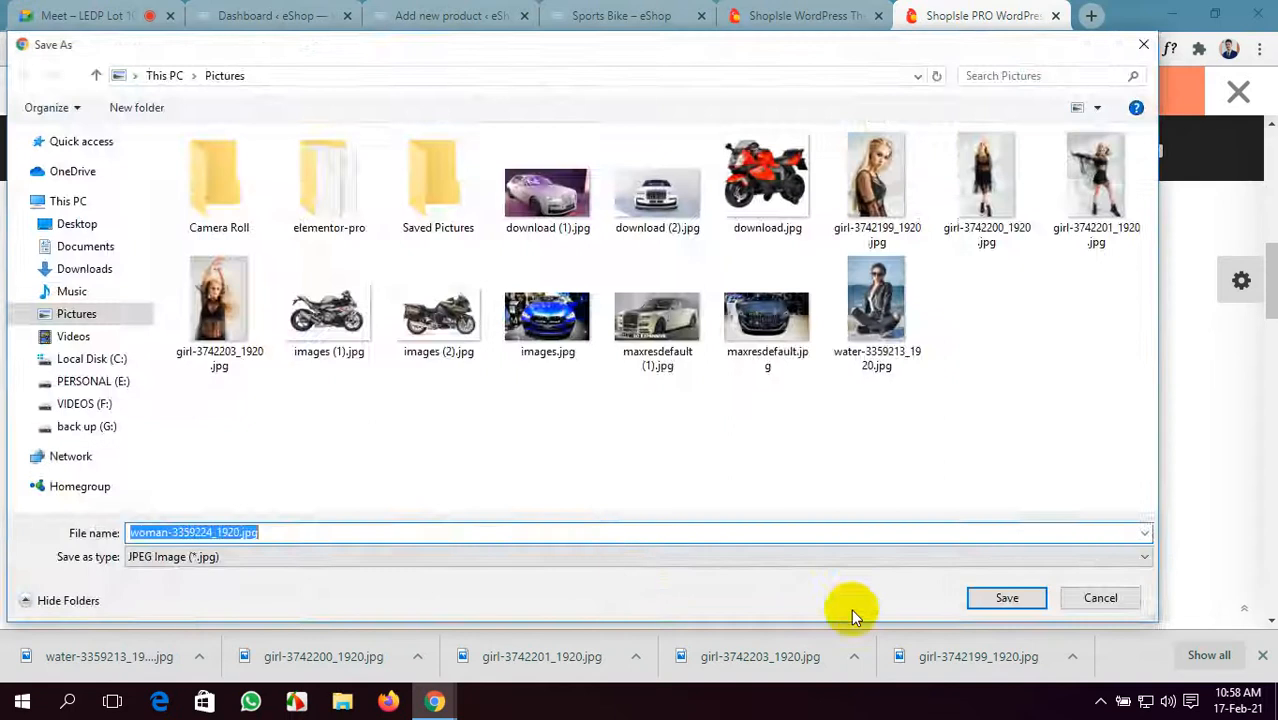
left_click(975, 597)
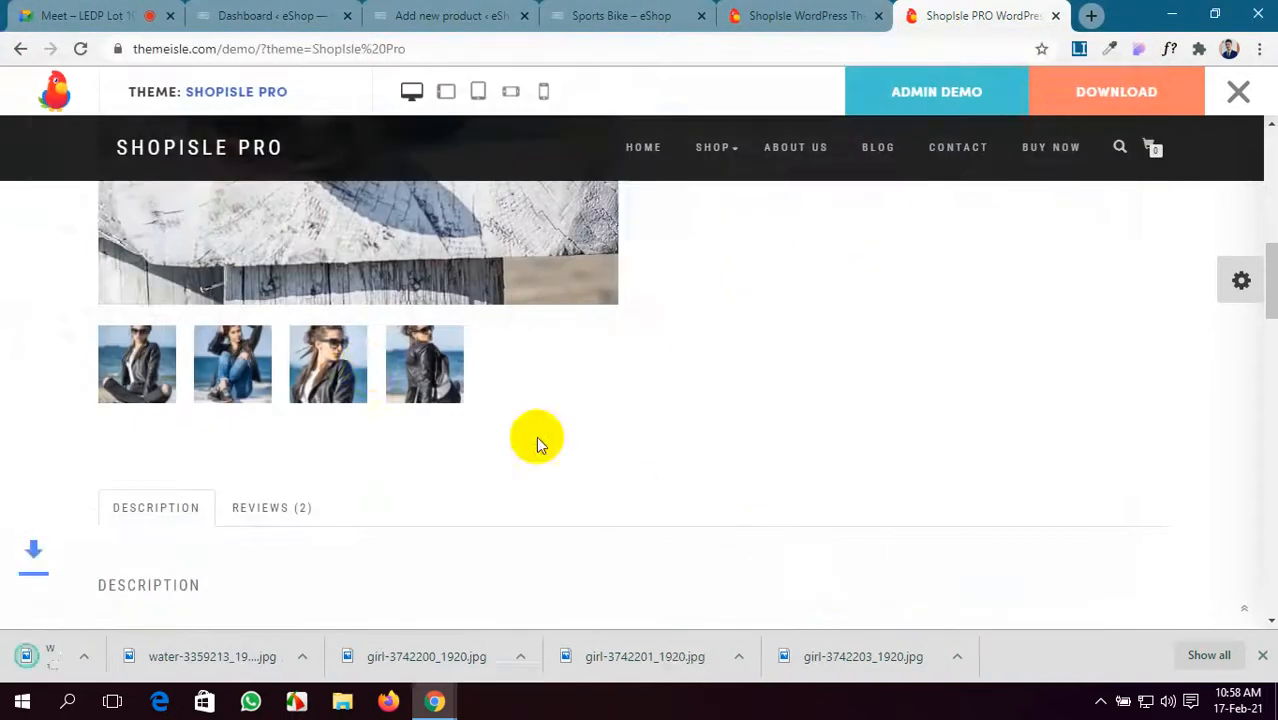
right_click(340, 362)
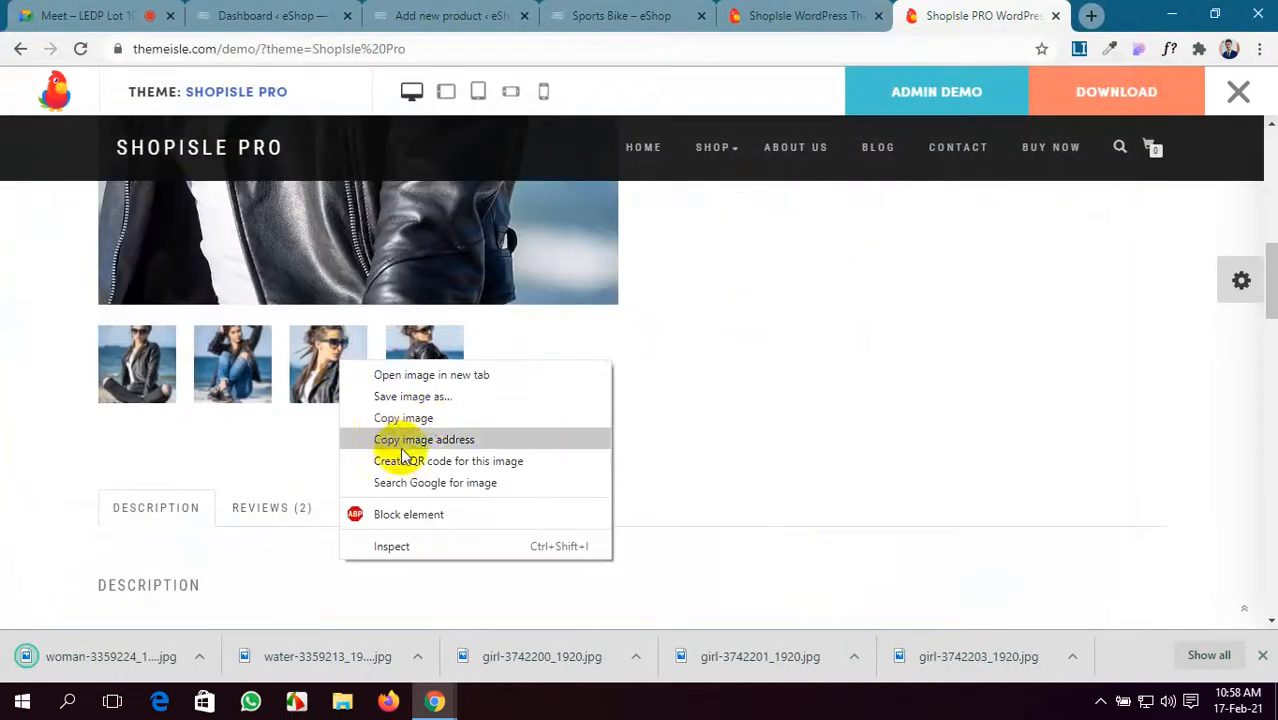
left_click(420, 398)
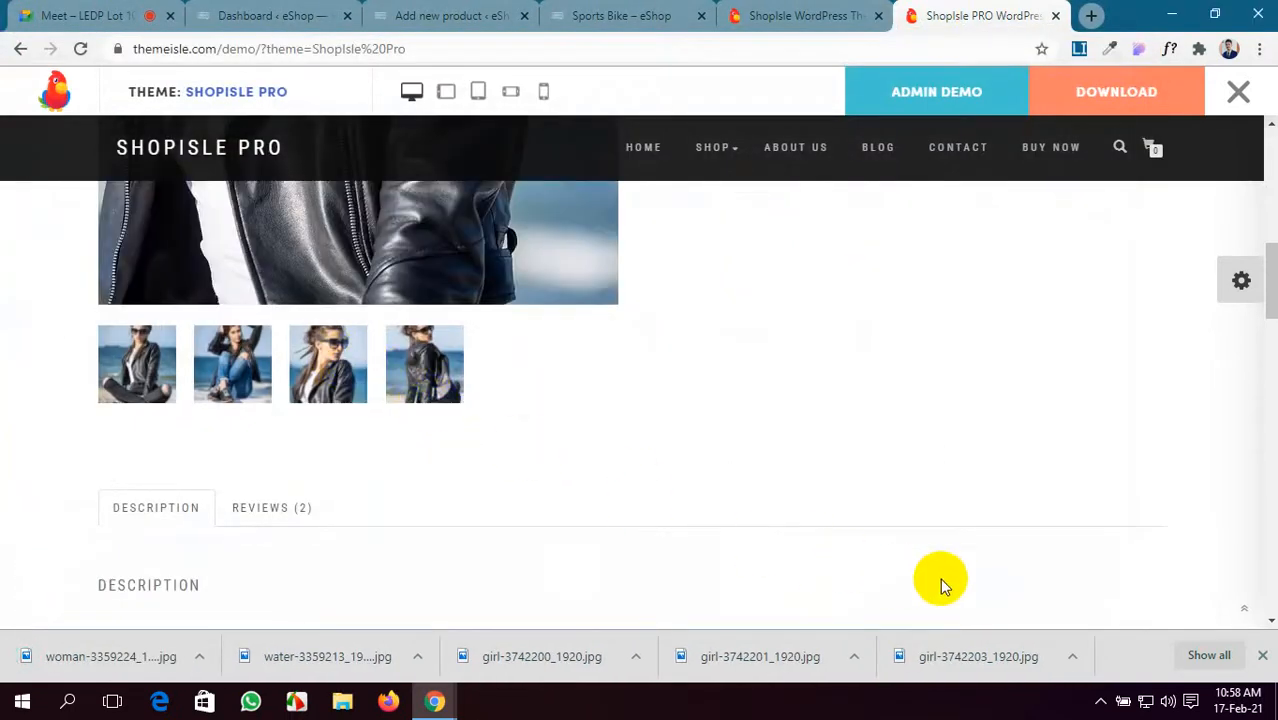
right_click(342, 364)
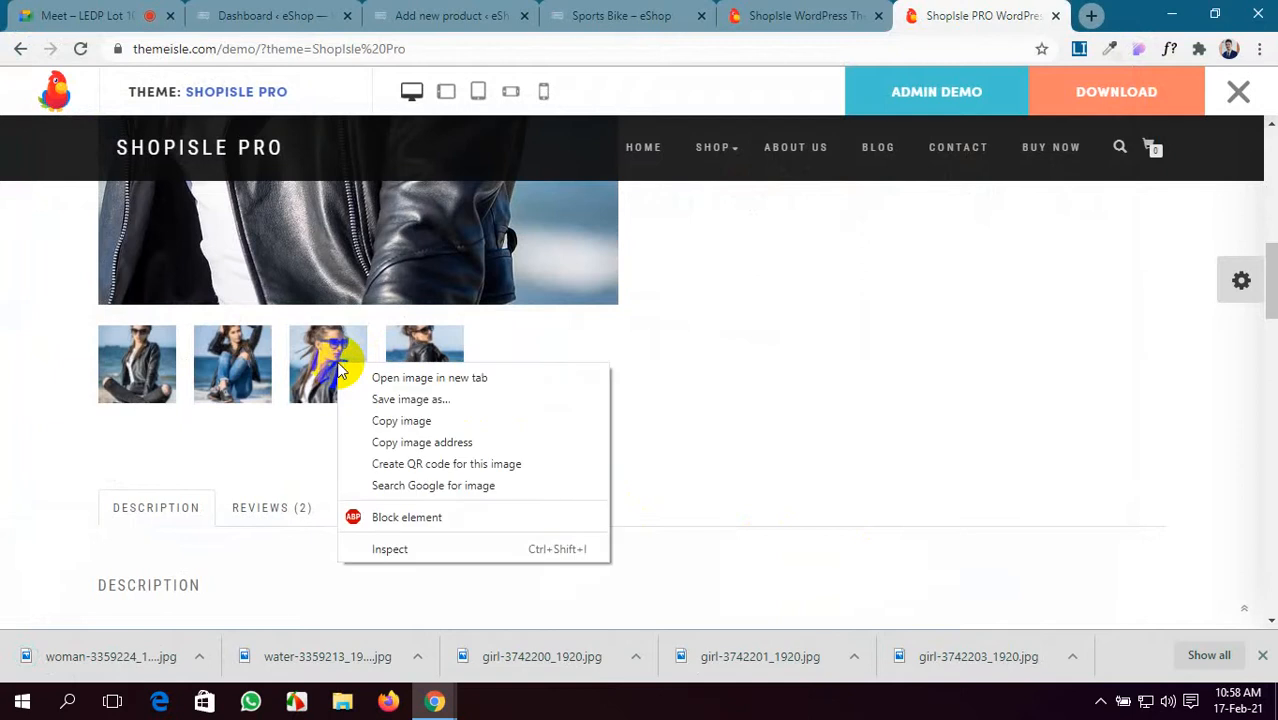
left_click(390, 398)
left_click(1007, 598)
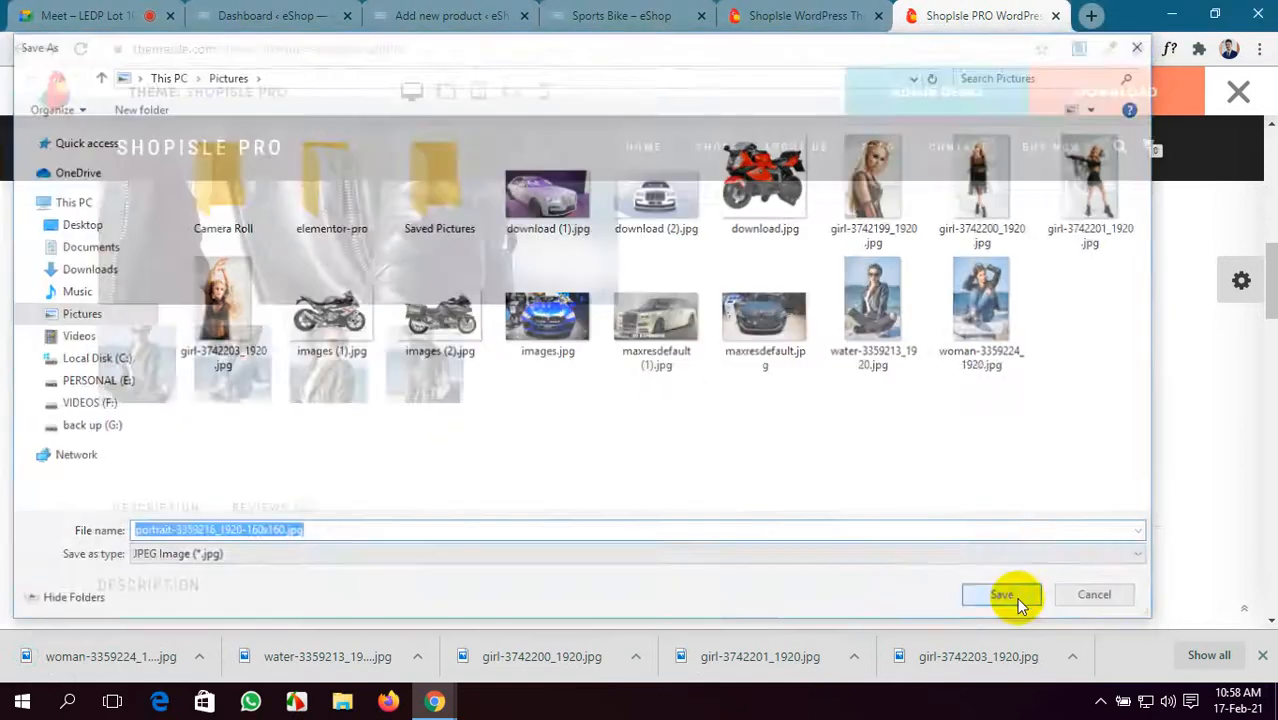
left_click(622, 14)
- Set girl-3742199_1920.jpg as the Black Dress product image
left_click(531, 10)
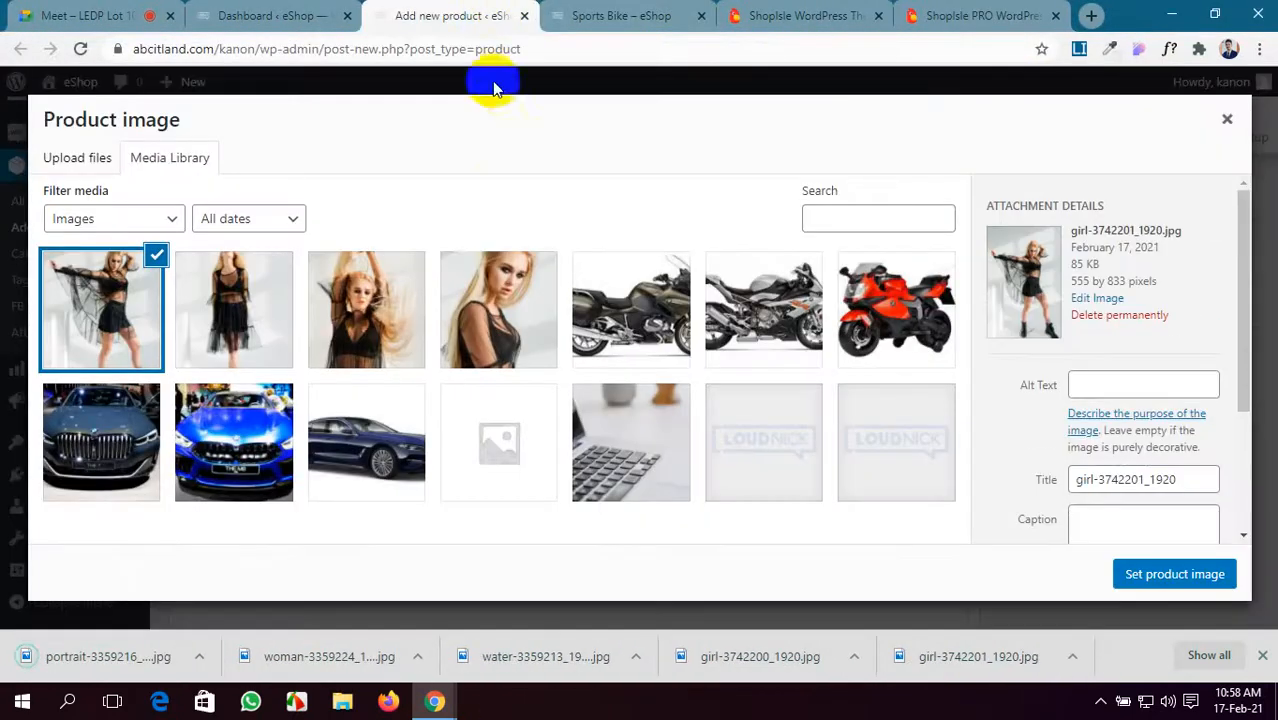
left_click(489, 338)
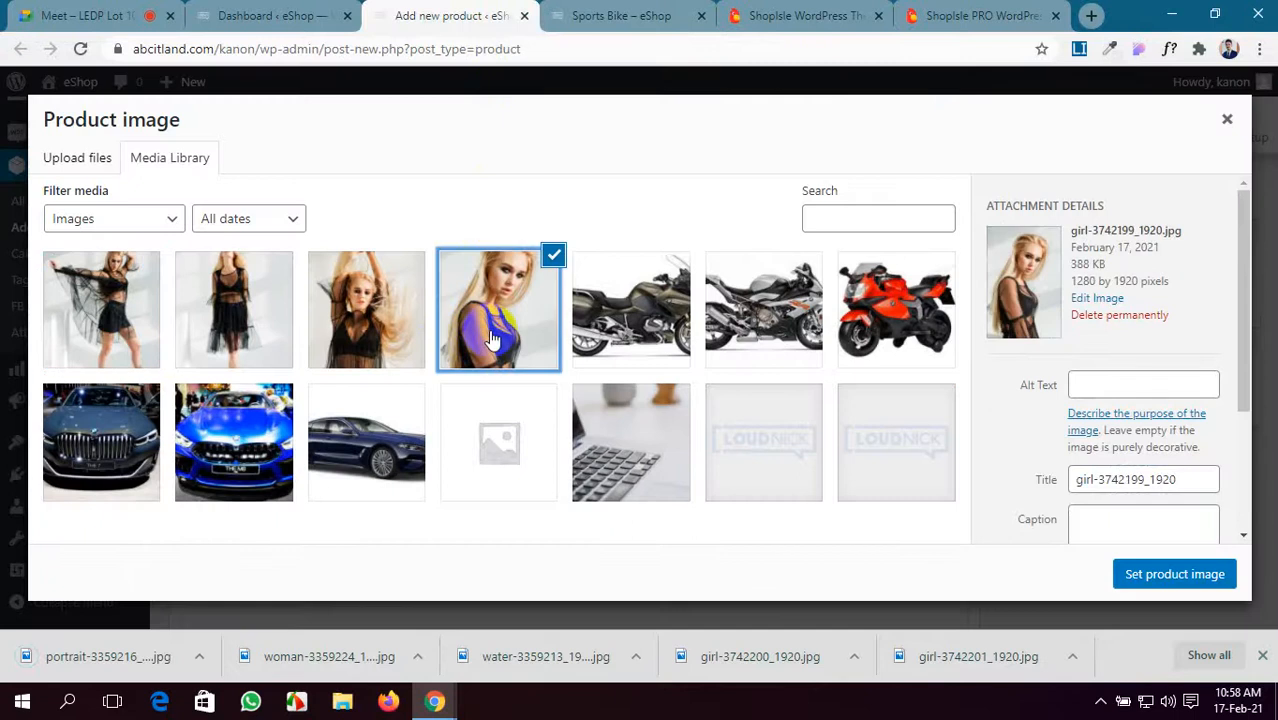
left_click(1155, 585)
left_click(1263, 660)
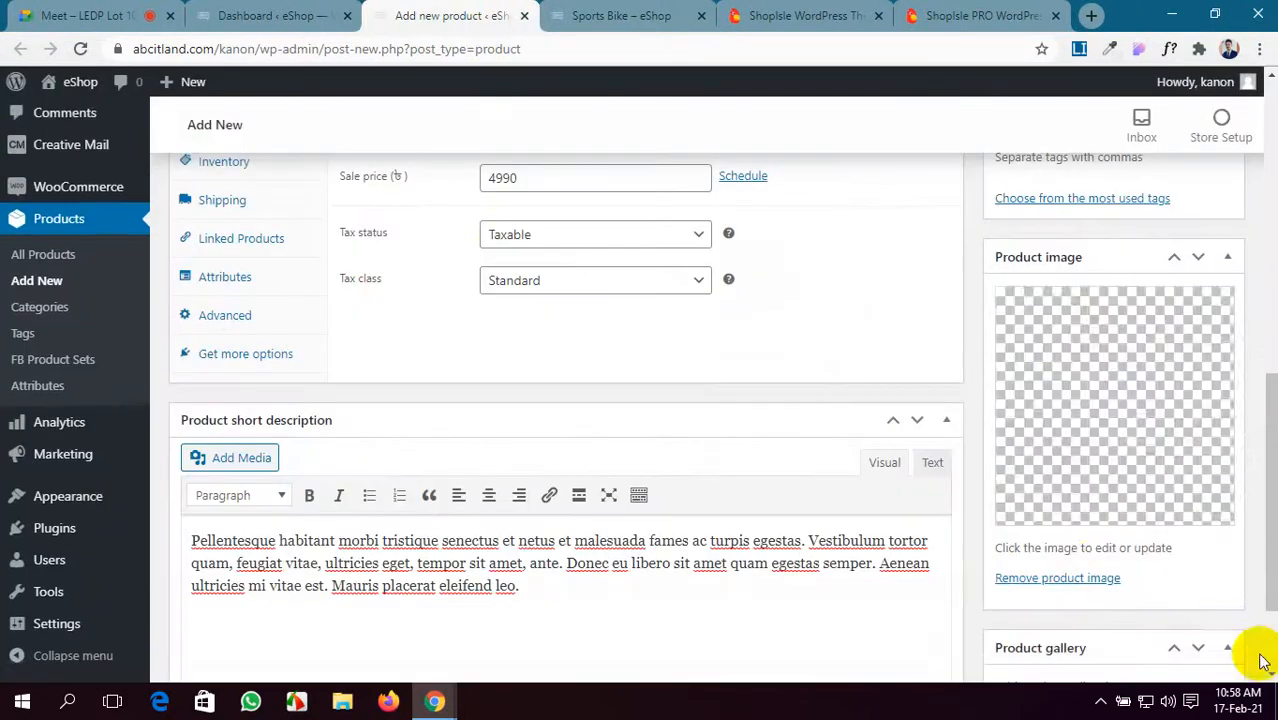
scroll(1073, 491, "down", 2)
- Add three model photos to the Black Dress product gallery
left_click(1080, 547)
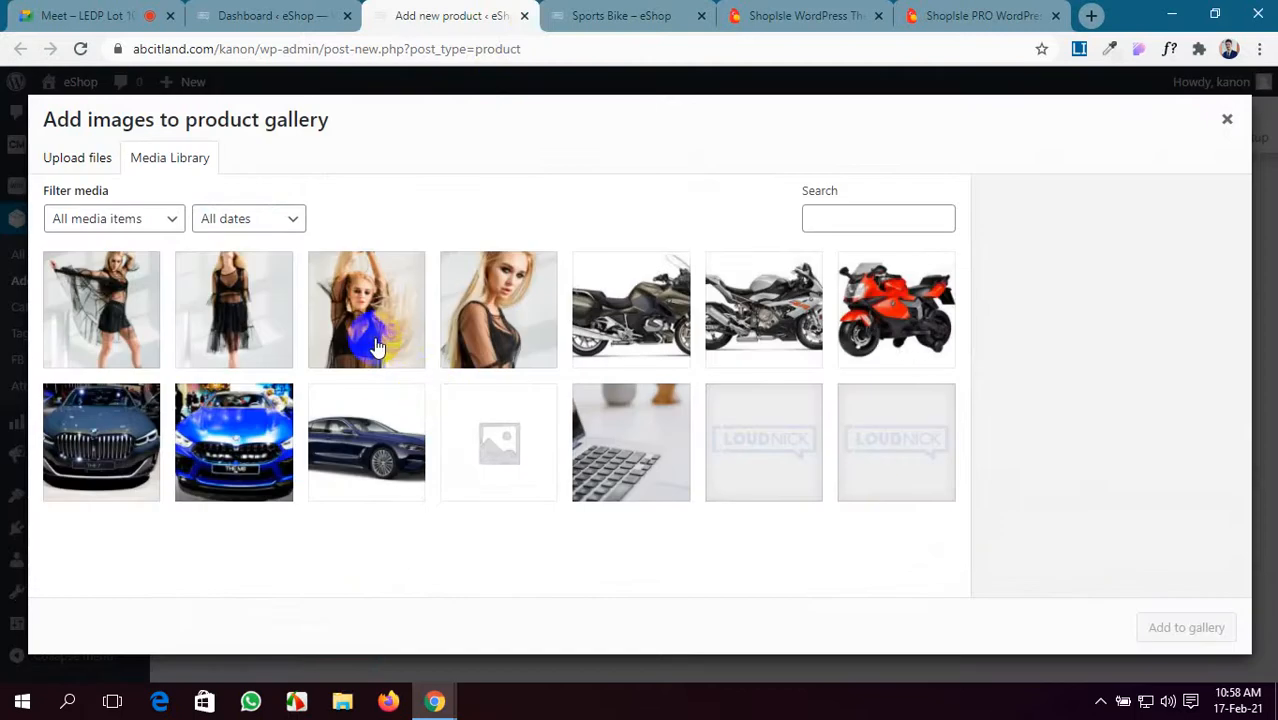
left_click(378, 347)
left_click(270, 325)
left_click(138, 315)
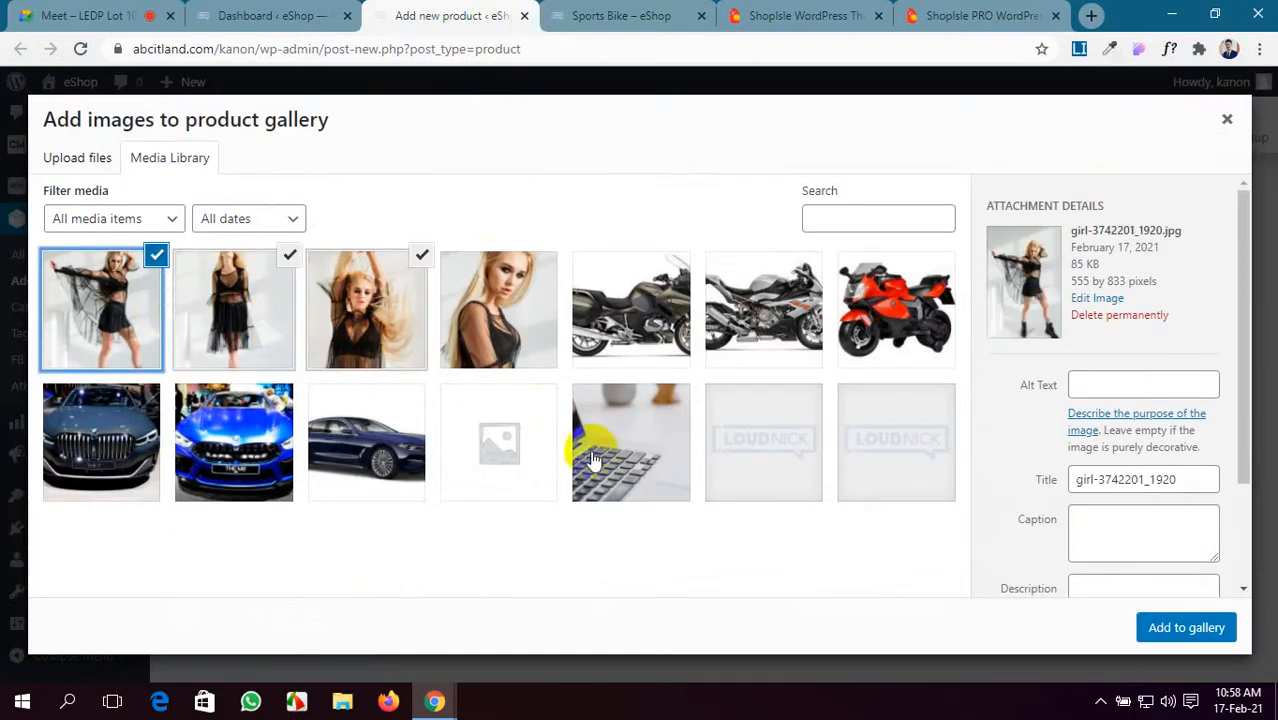
left_click(1182, 628)
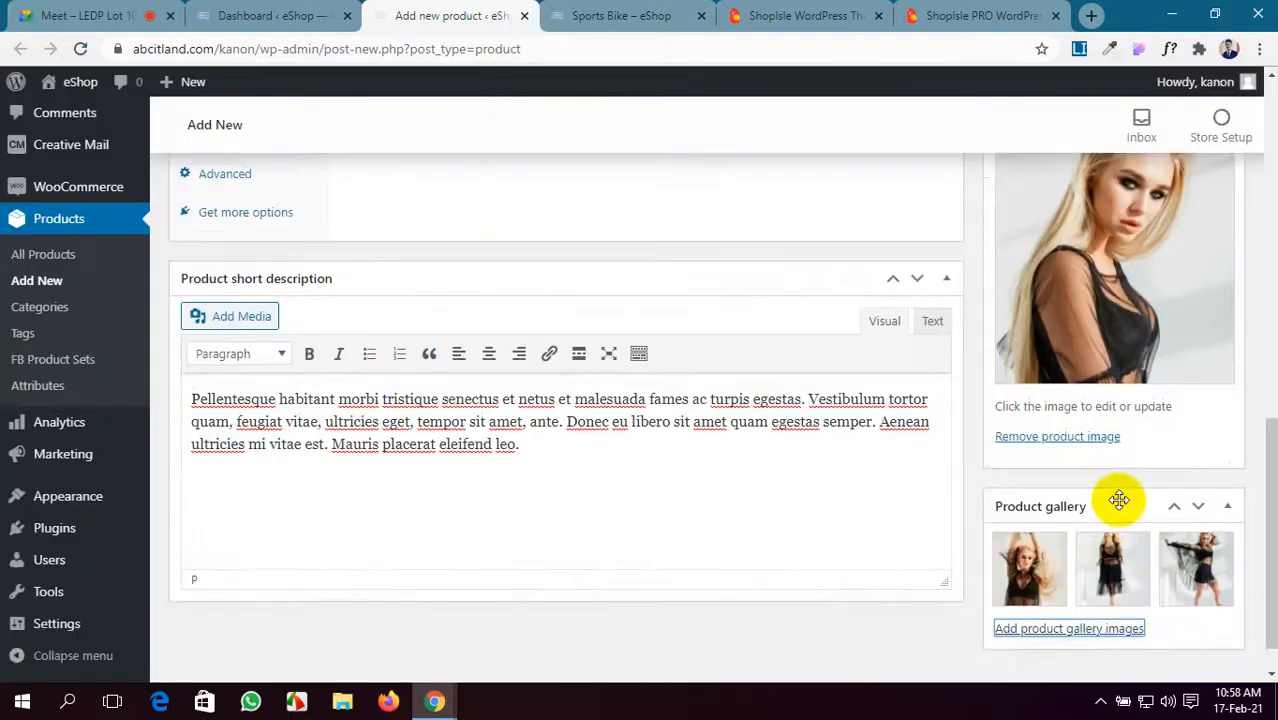
scroll(1118, 500, "up", 10)
scroll(1118, 498, "down", 1)
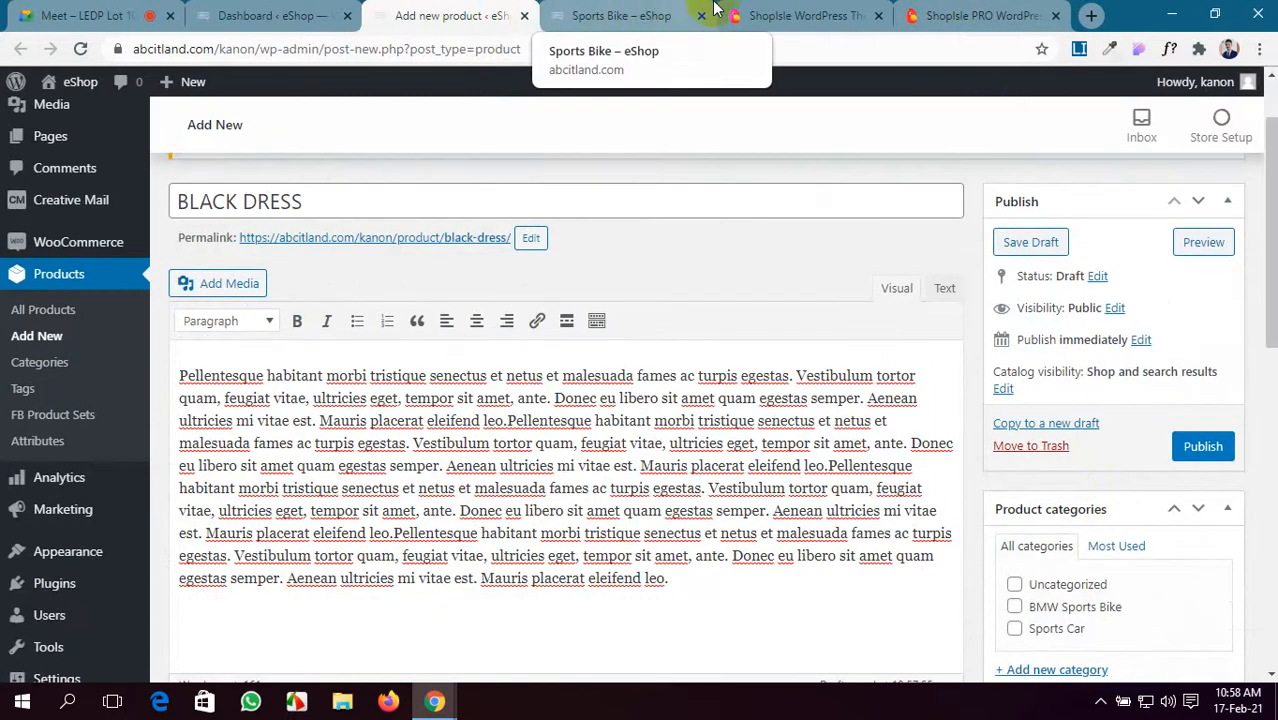
- Save the fourth Leather Jacket thumbnail from the ShopIsle PRO demo into Pictures
left_click(950, 15)
scroll(646, 460, "up", 3)
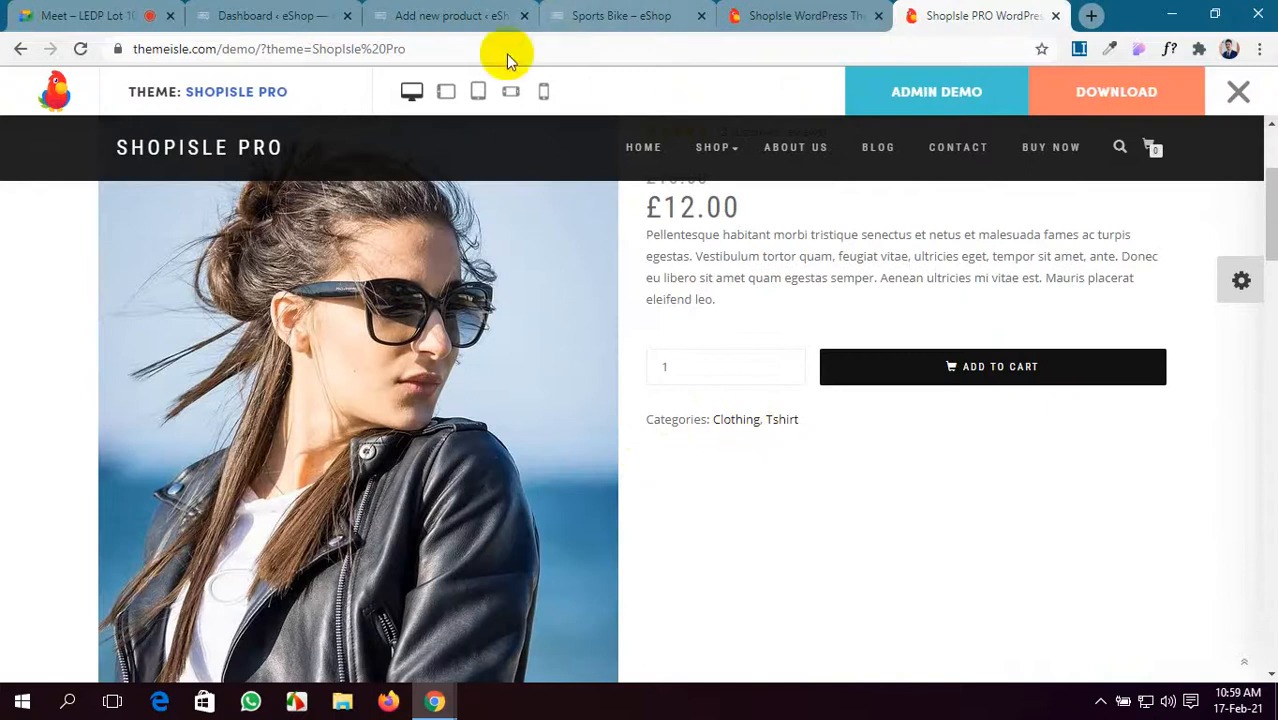
scroll(473, 237, "up", 1)
scroll(473, 237, "down", 5)
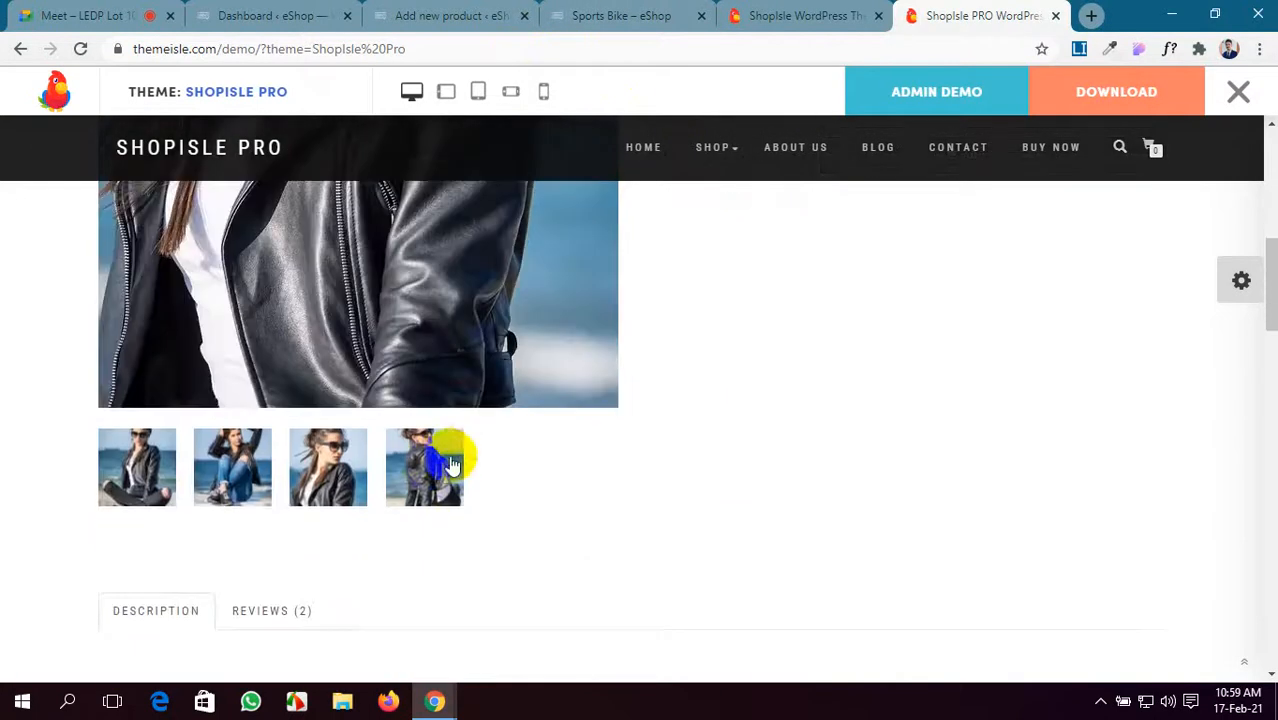
right_click(430, 467)
left_click(514, 502)
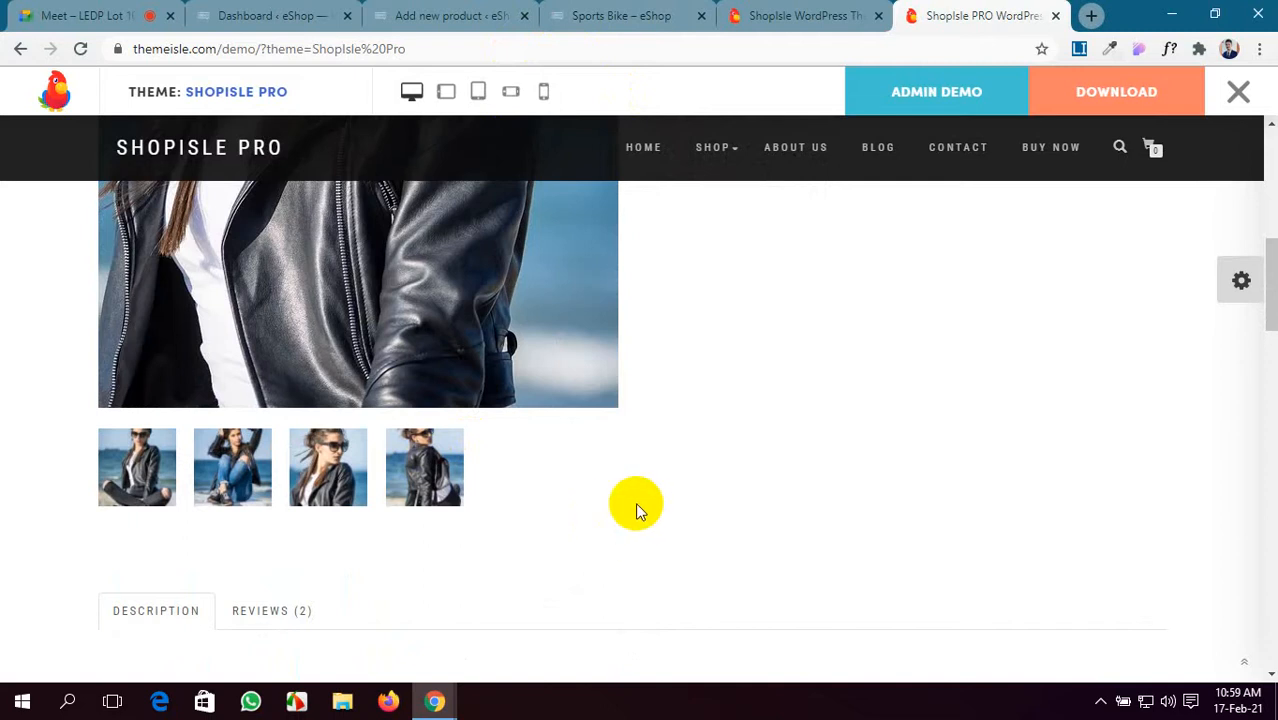
scroll(640, 510, "down", 2)
scroll(640, 510, "up", 8)
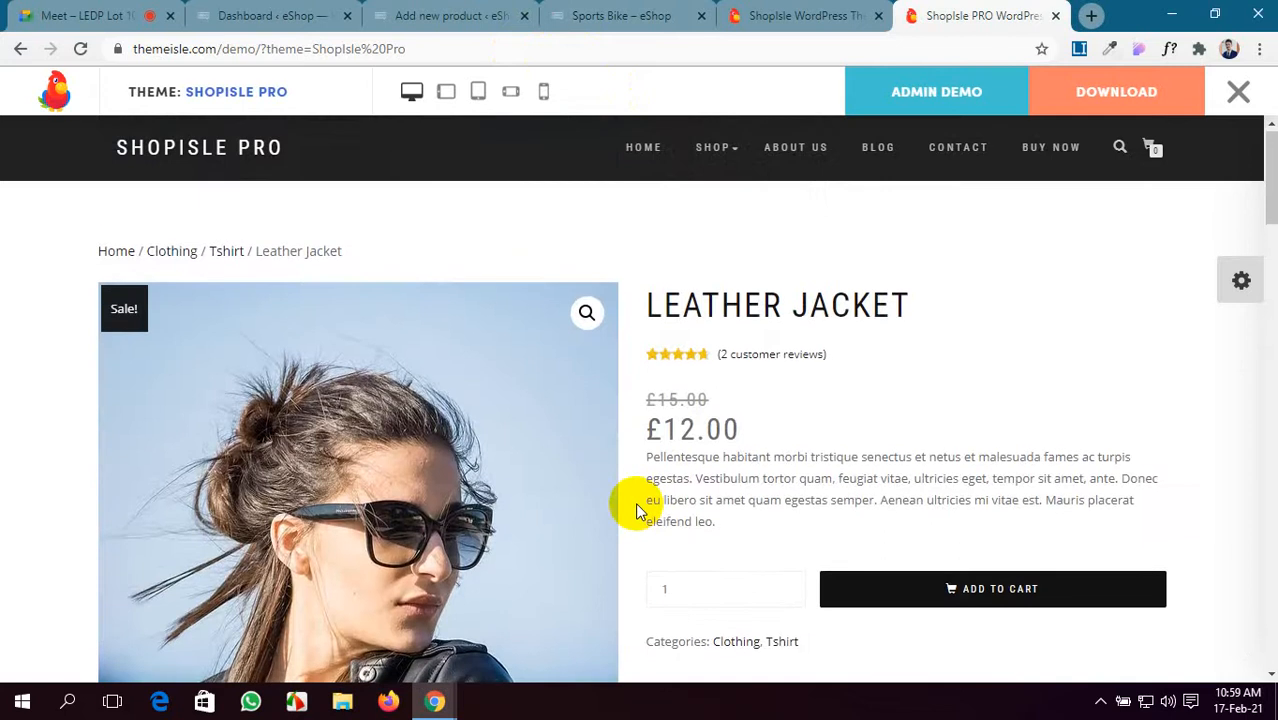
scroll(636, 510, "down", 5)
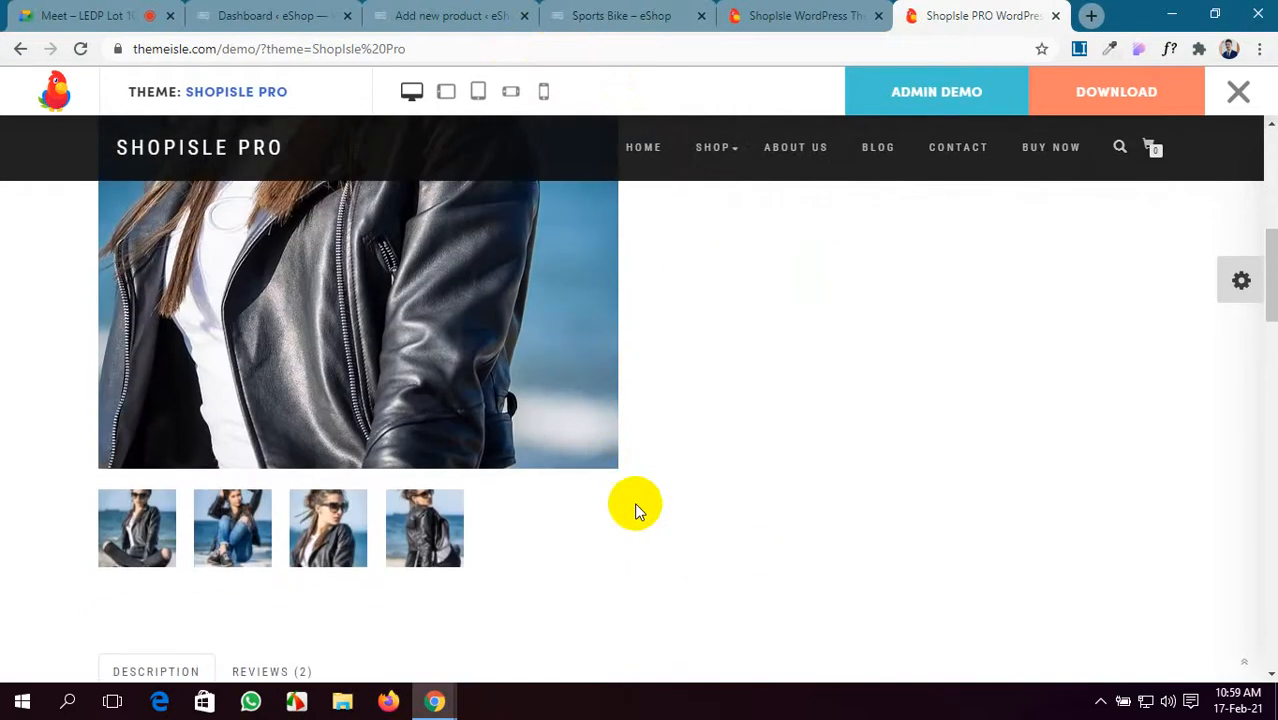
right_click(406, 505)
key("v")
left_click(1005, 597)
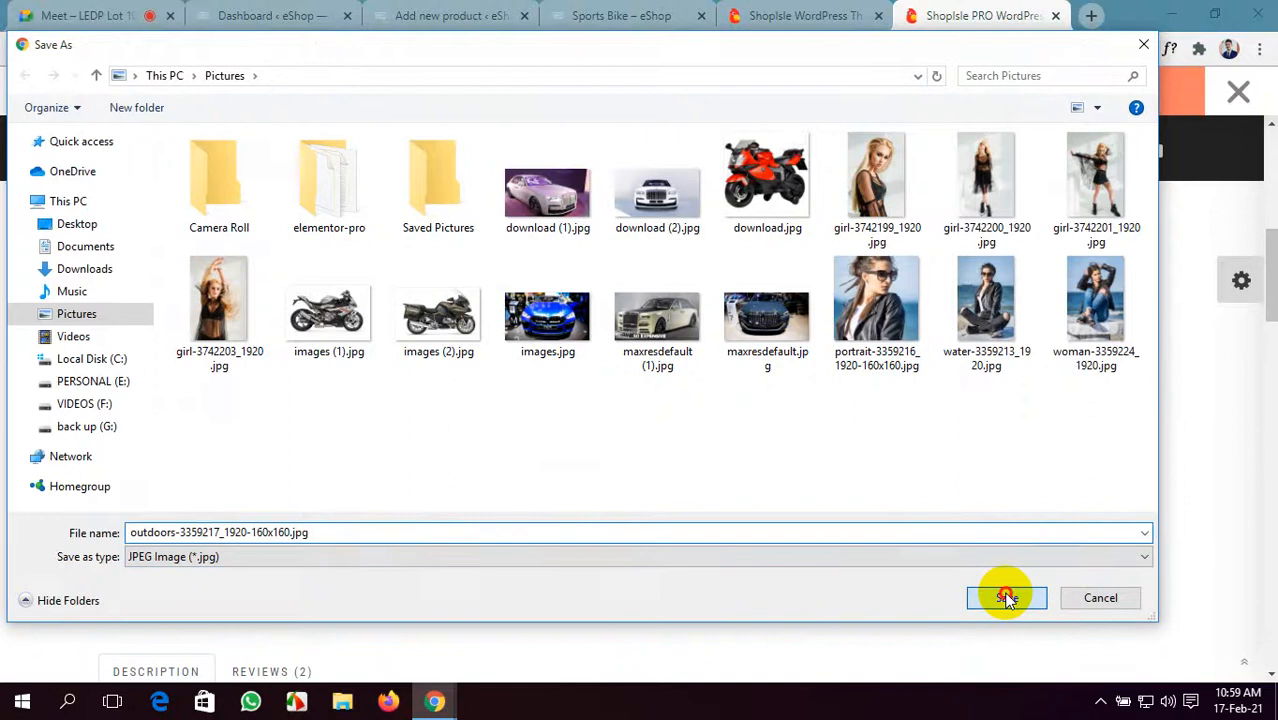
scroll(266, 212, "up", 2)
scroll(266, 212, "up", 4)
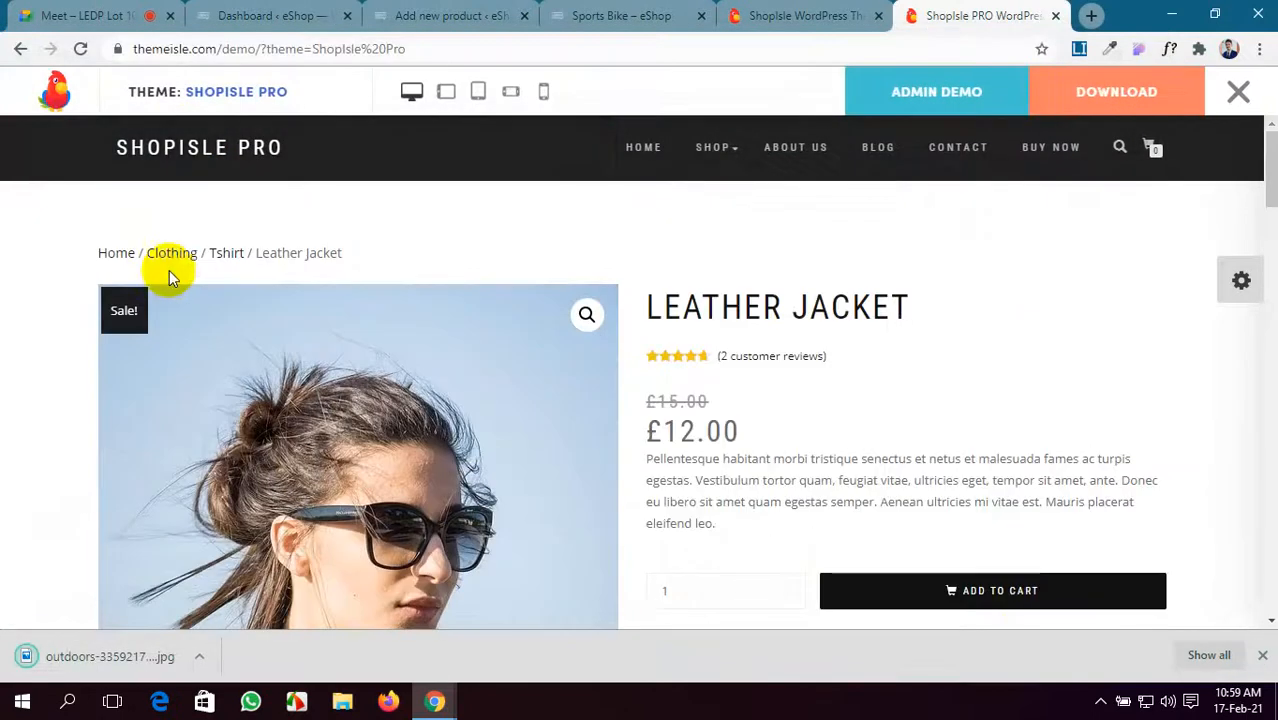
- Go back to the demo listing and check the Black Dress categories, Clothing and Dresses
left_click(22, 49)
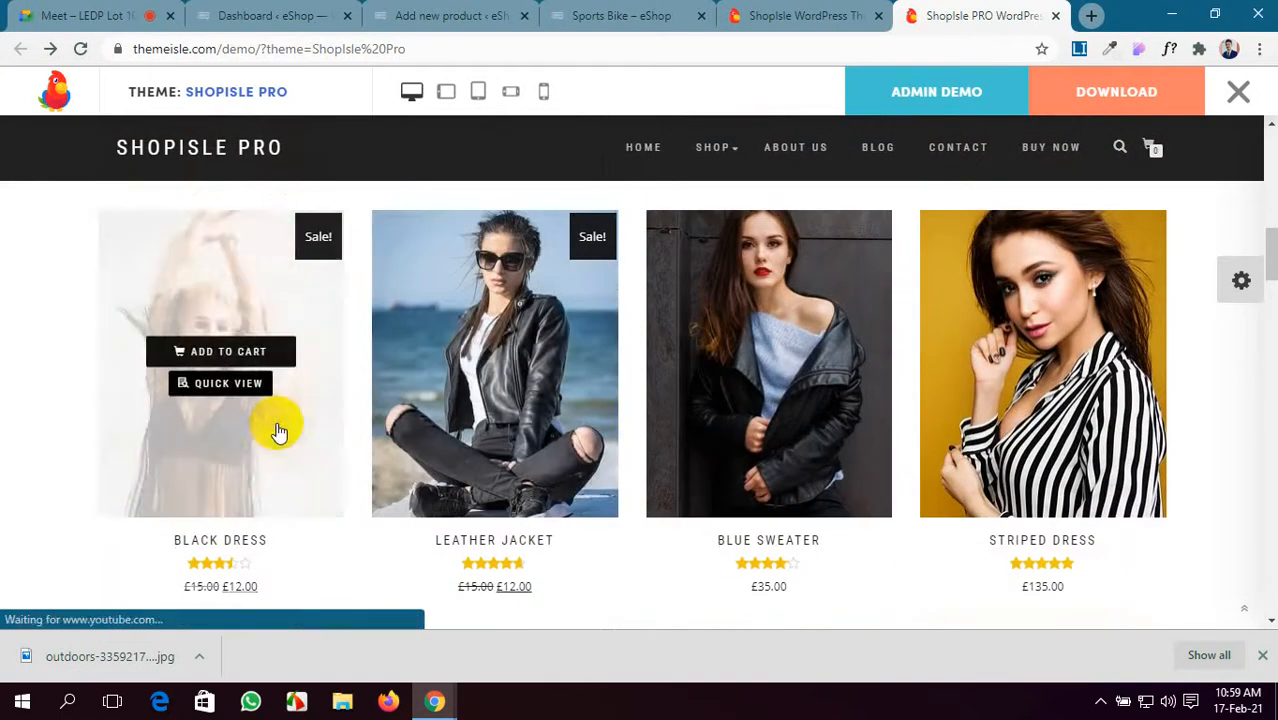
scroll(907, 531, "down", 5)
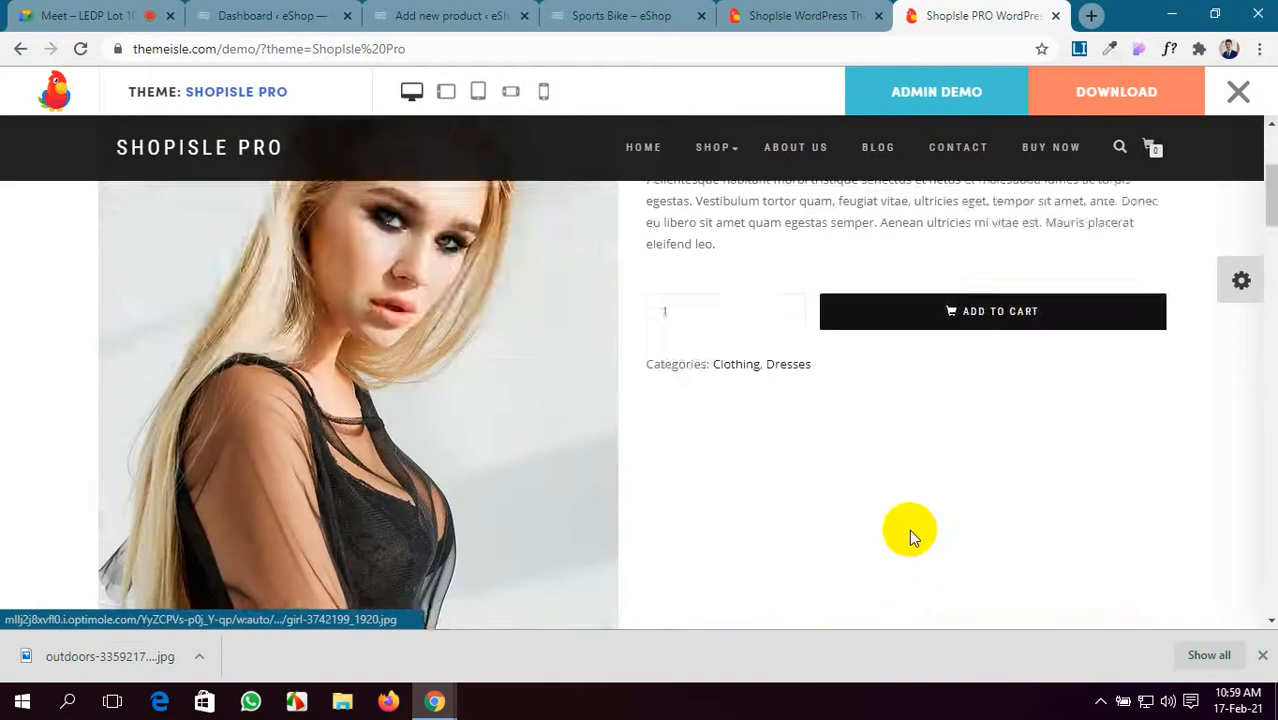
scroll(780, 366, "up", 3)
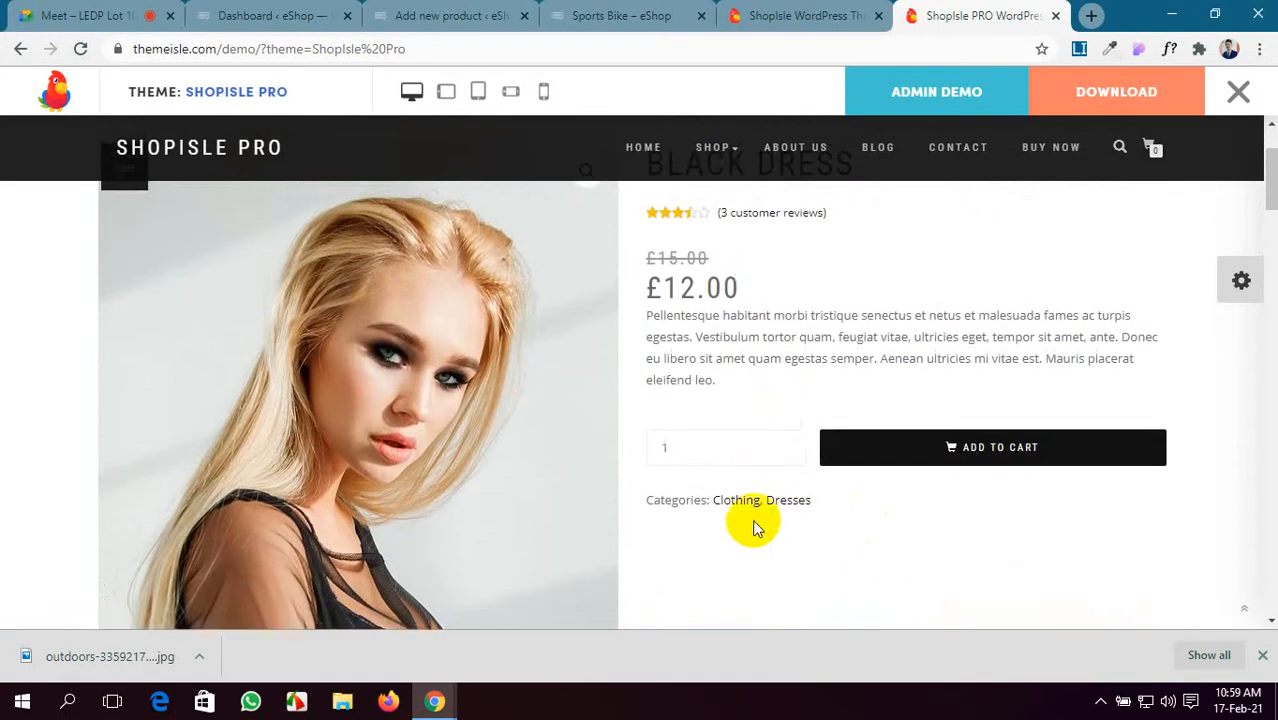
scroll(753, 530, "up", 2)
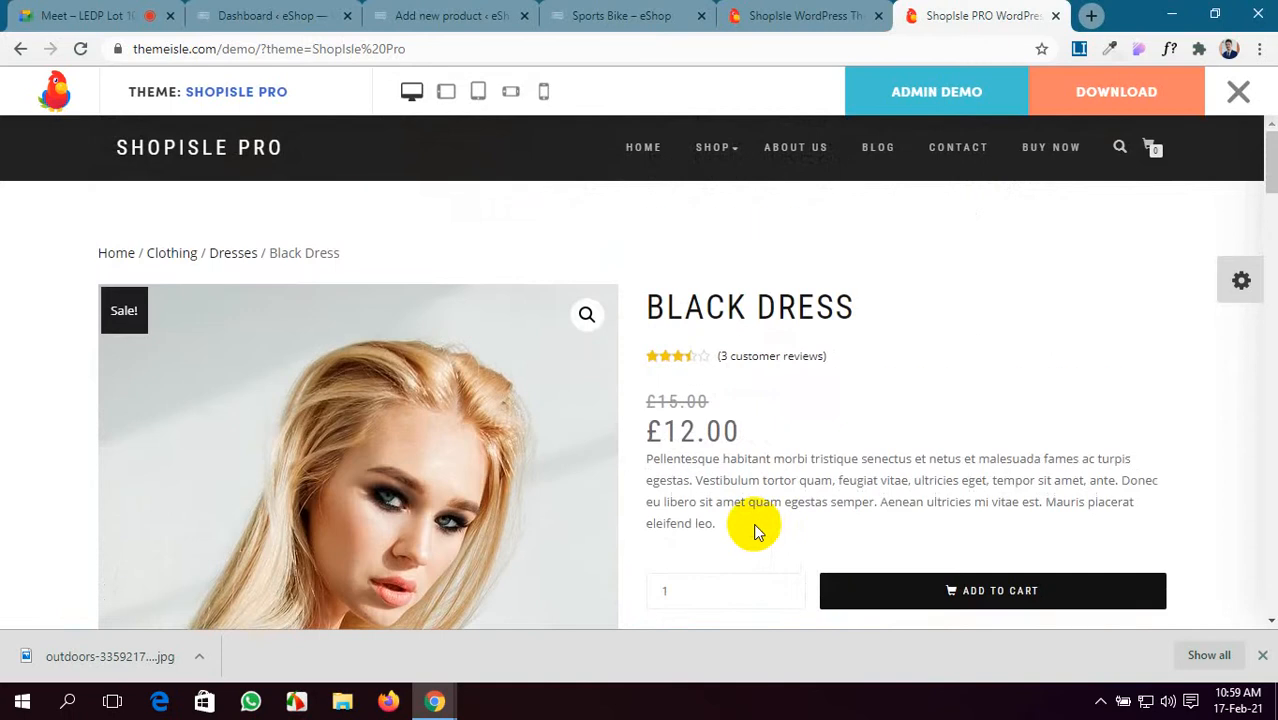
scroll(755, 525, "down", 1)
left_click_drag(765, 557, 749, 559)
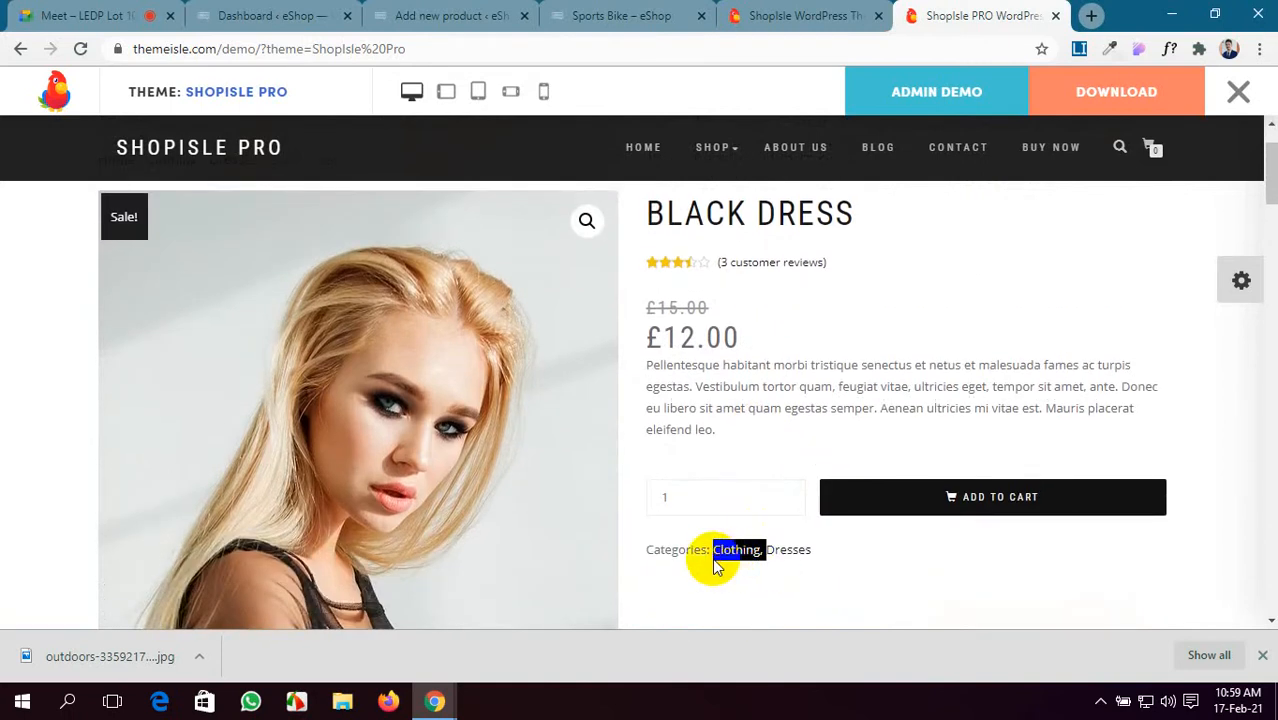
left_click(450, 15)
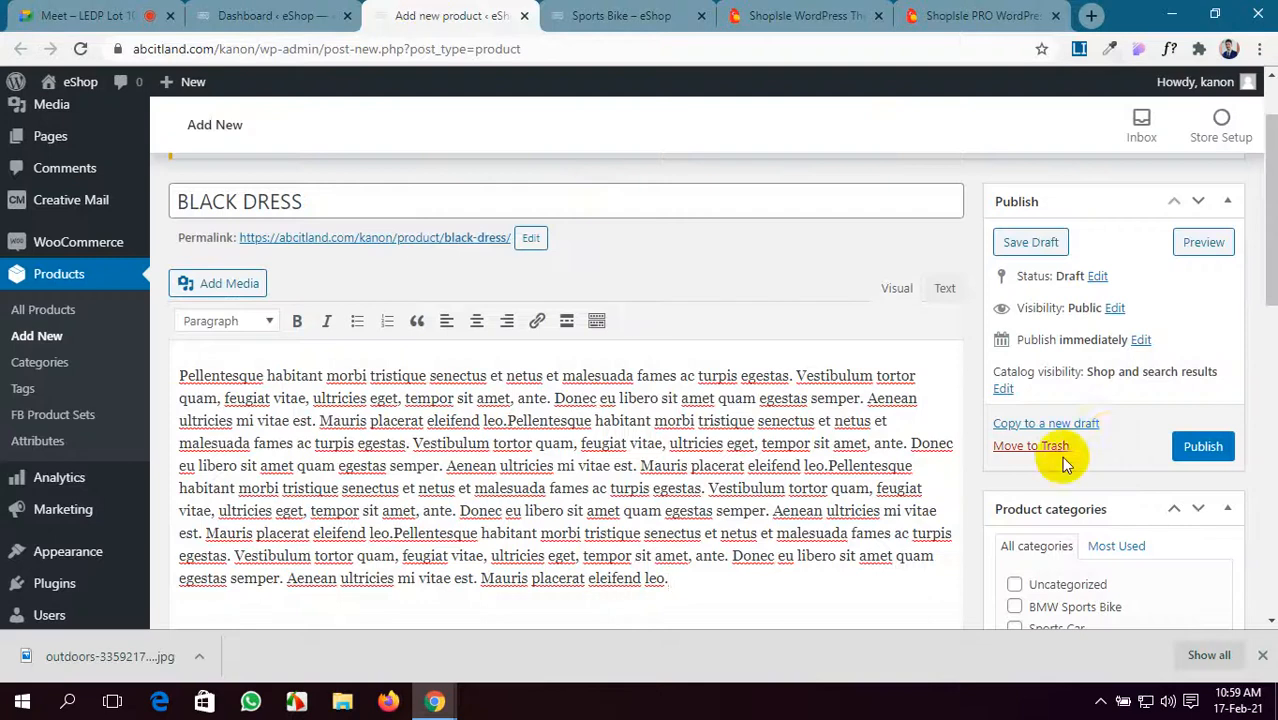
- Admit the person waiting to join the video call
scroll(1058, 495, "down", 3)
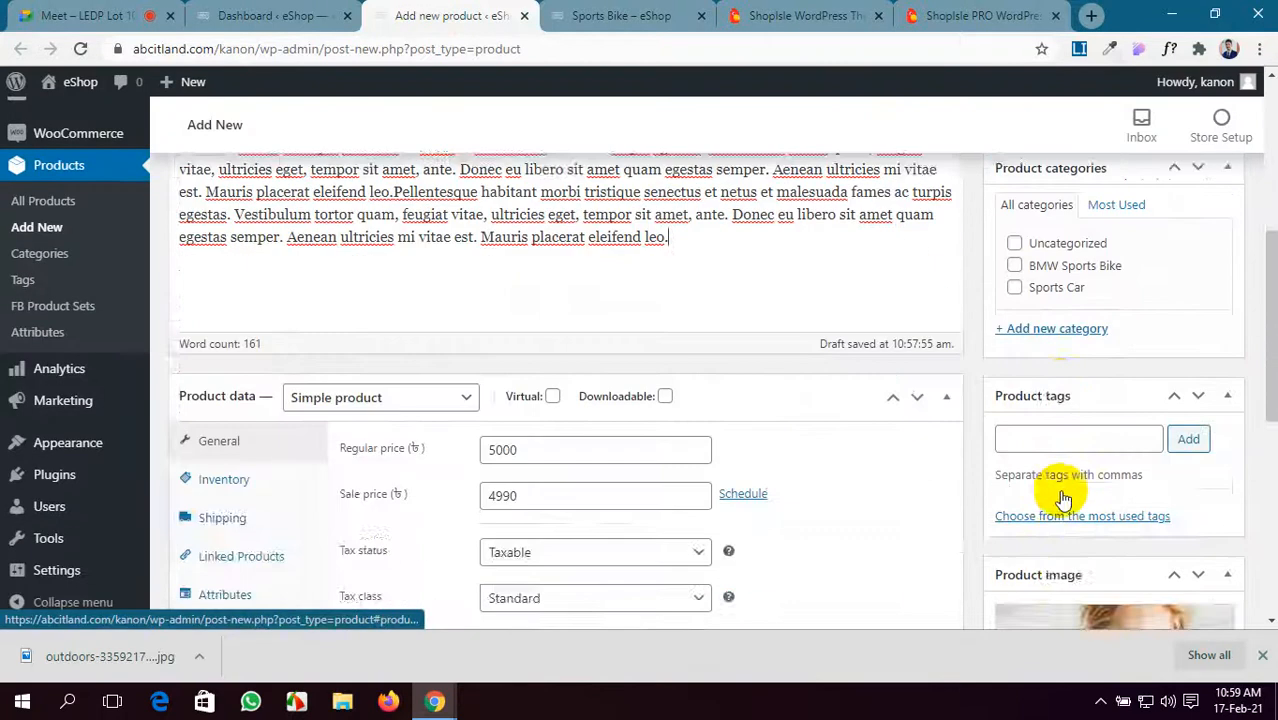
scroll(1061, 540, "up", 3)
left_click(62, 10)
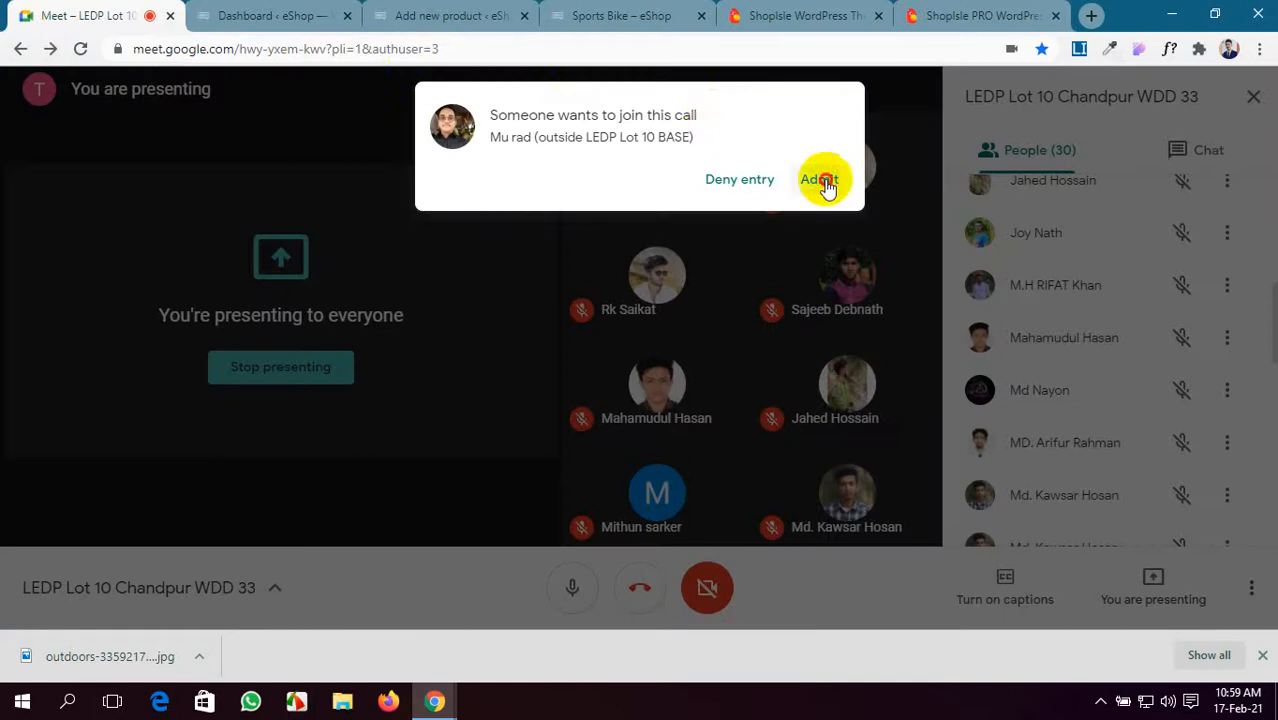
left_click(820, 180)
- In the Black Dress editor, add Clothing as a new ticked product category
left_click(265, 15)
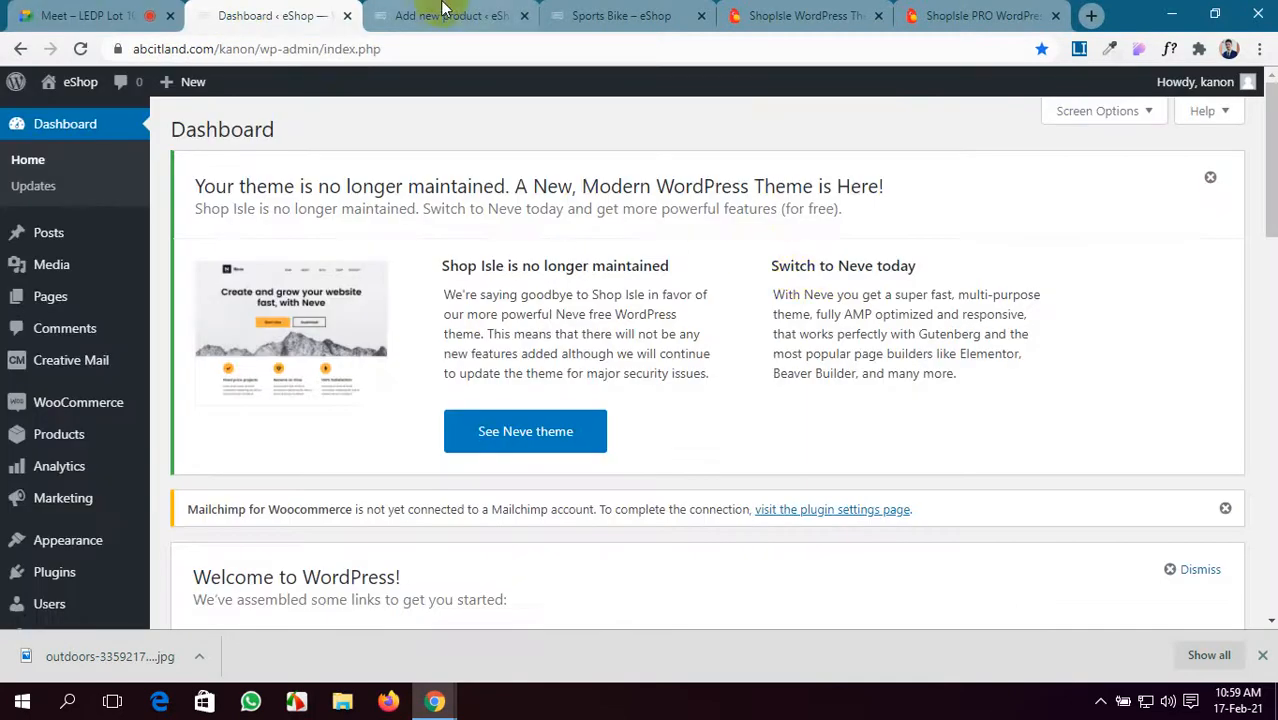
left_click(982, 15)
left_click(503, 18)
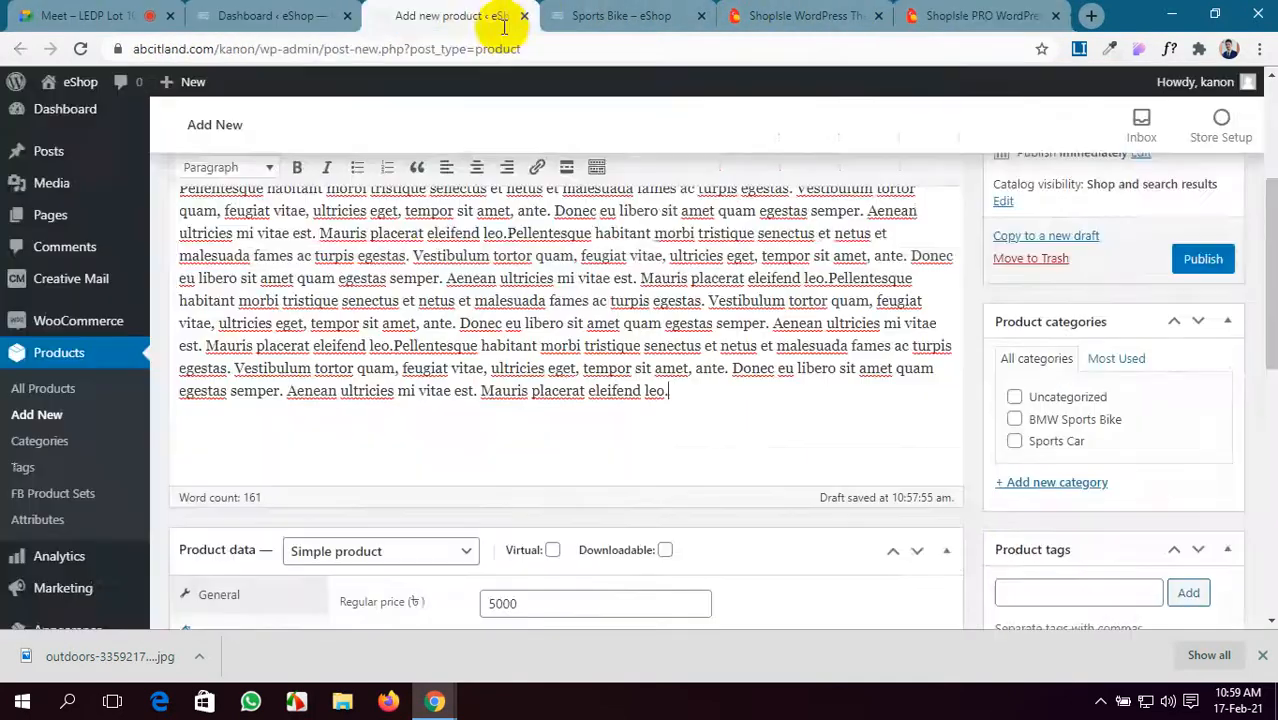
scroll(963, 453, "down", 1)
scroll(963, 453, "up", 1)
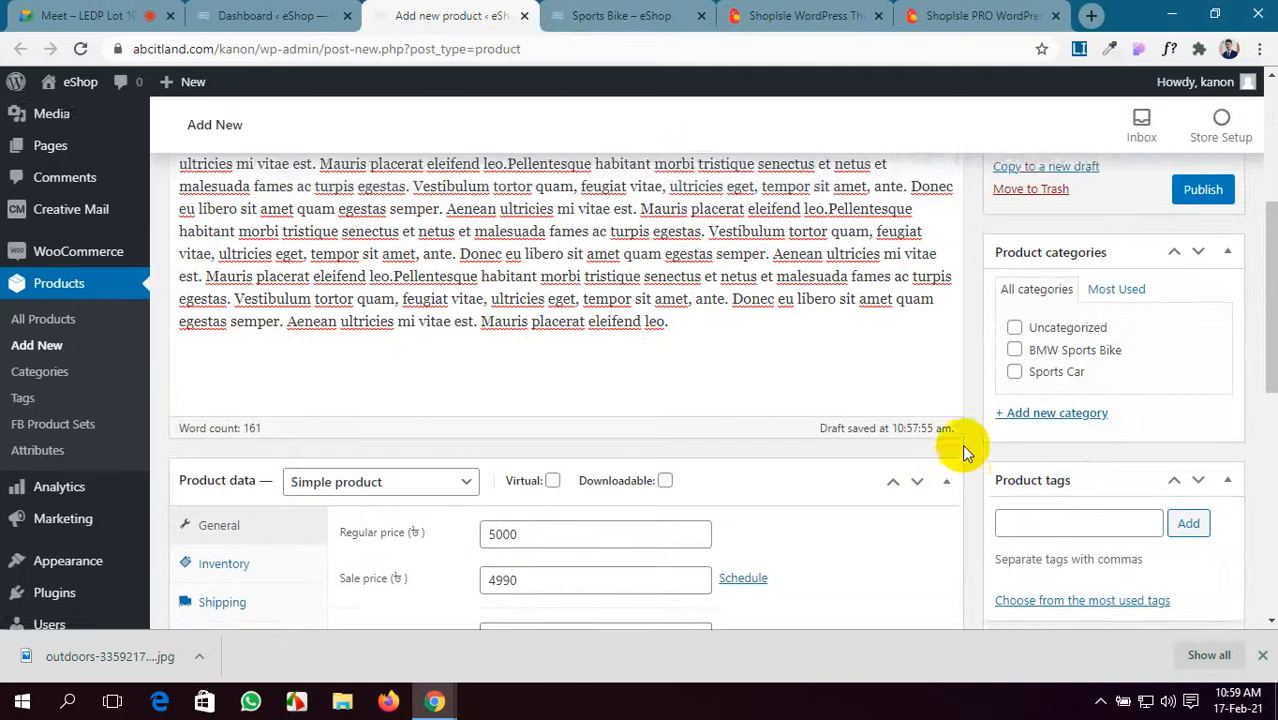
left_click(1020, 488)
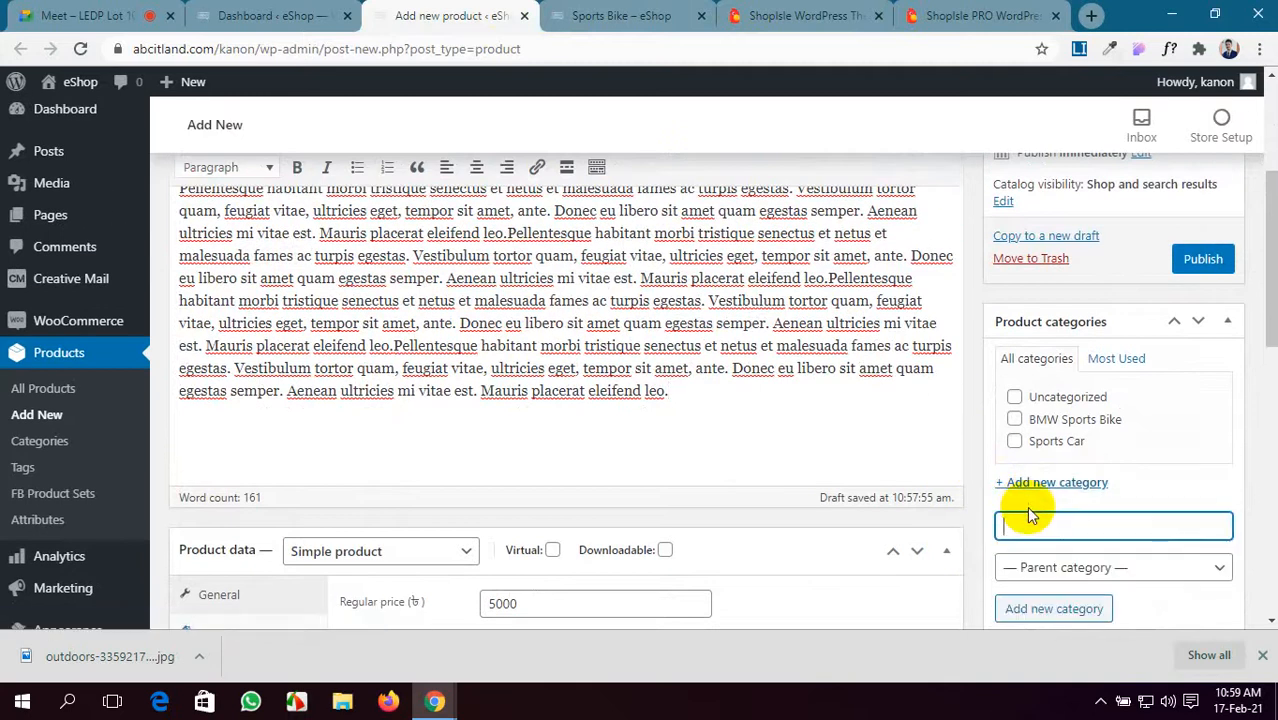
type("Clothing,")
key("Return")
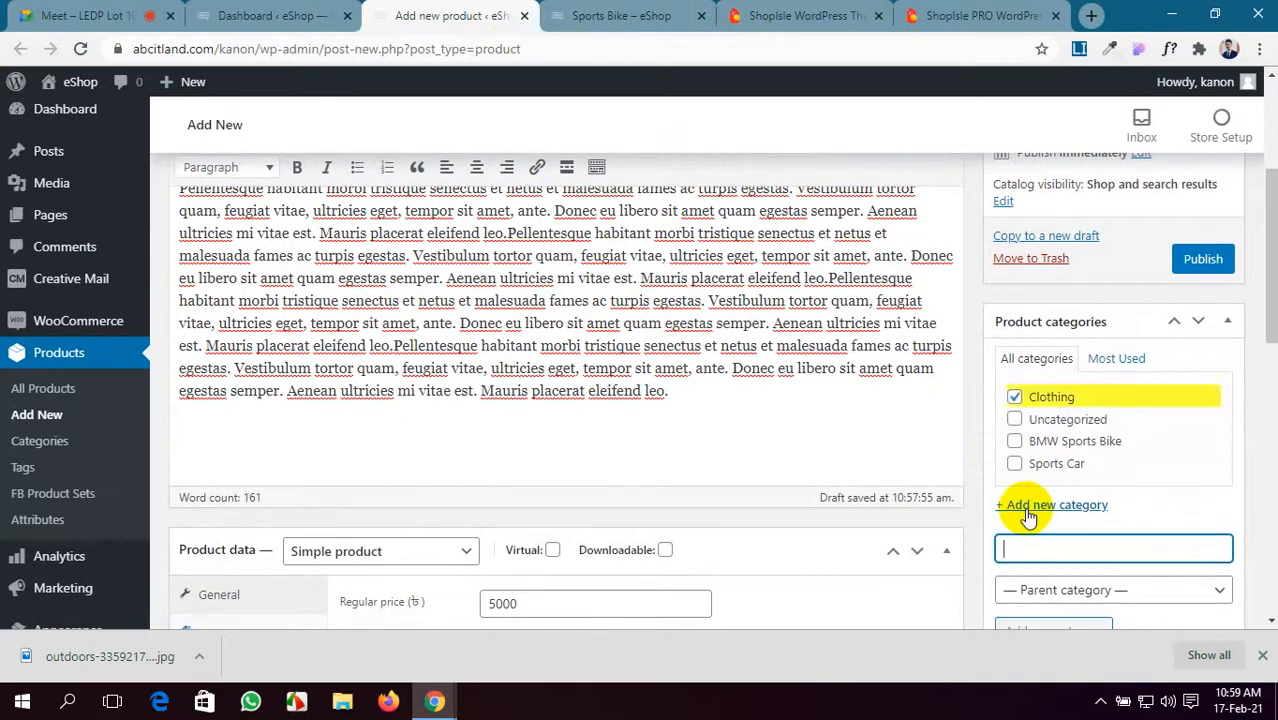
- Check the demo Black Dress page's categories and select the name Dresses
left_click(690, 14)
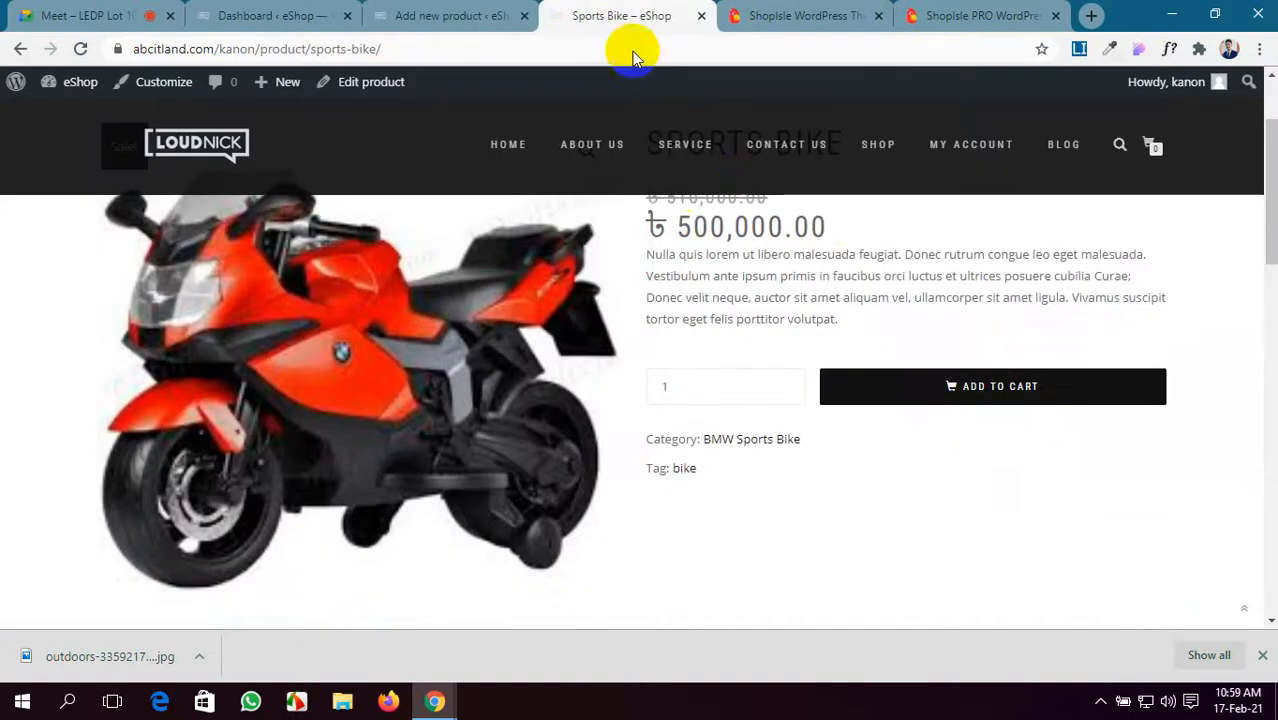
left_click(853, 8)
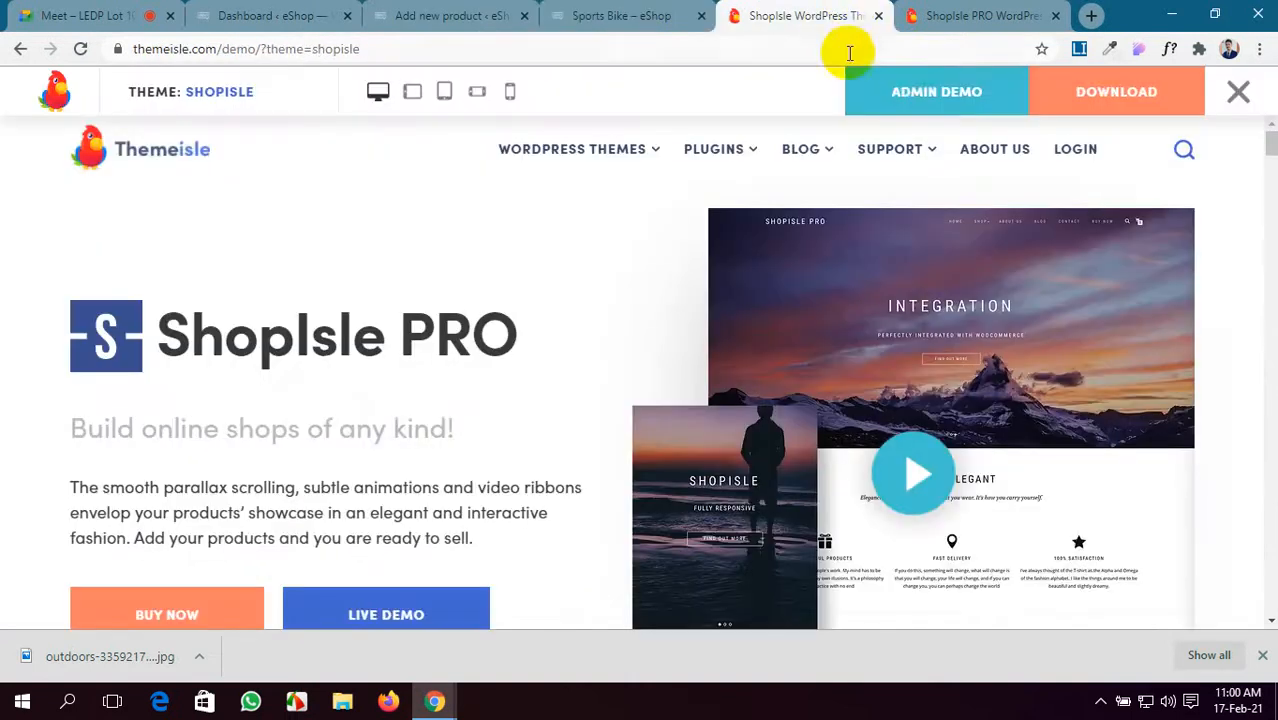
left_click(968, 12)
scroll(958, 437, "down", 1)
scroll(958, 437, "down", 2)
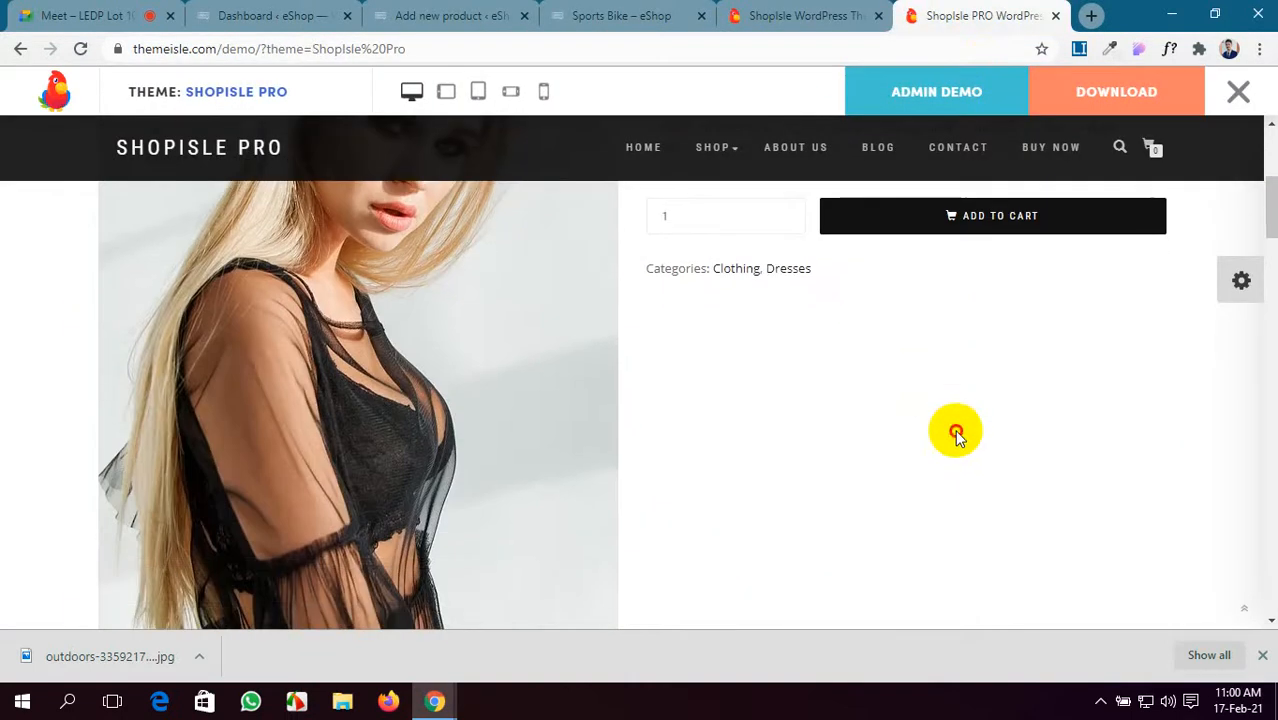
left_click_drag(826, 279, 765, 277)
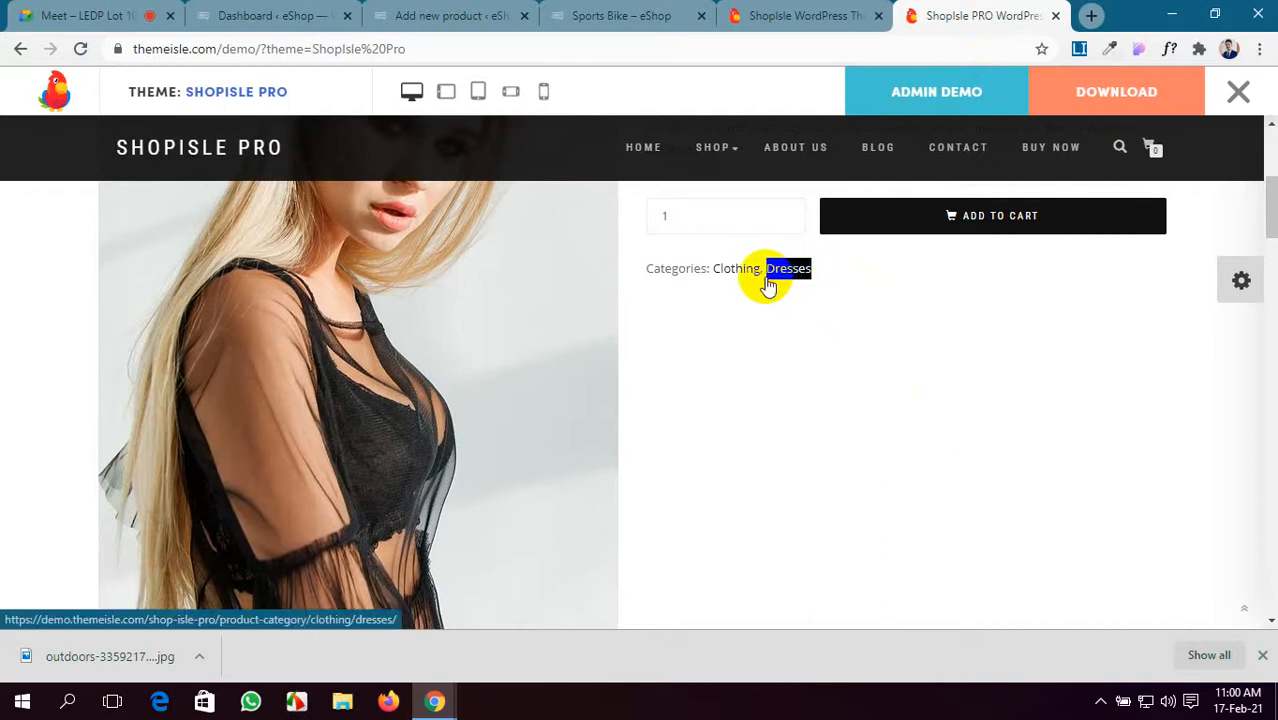
left_click(757, 12)
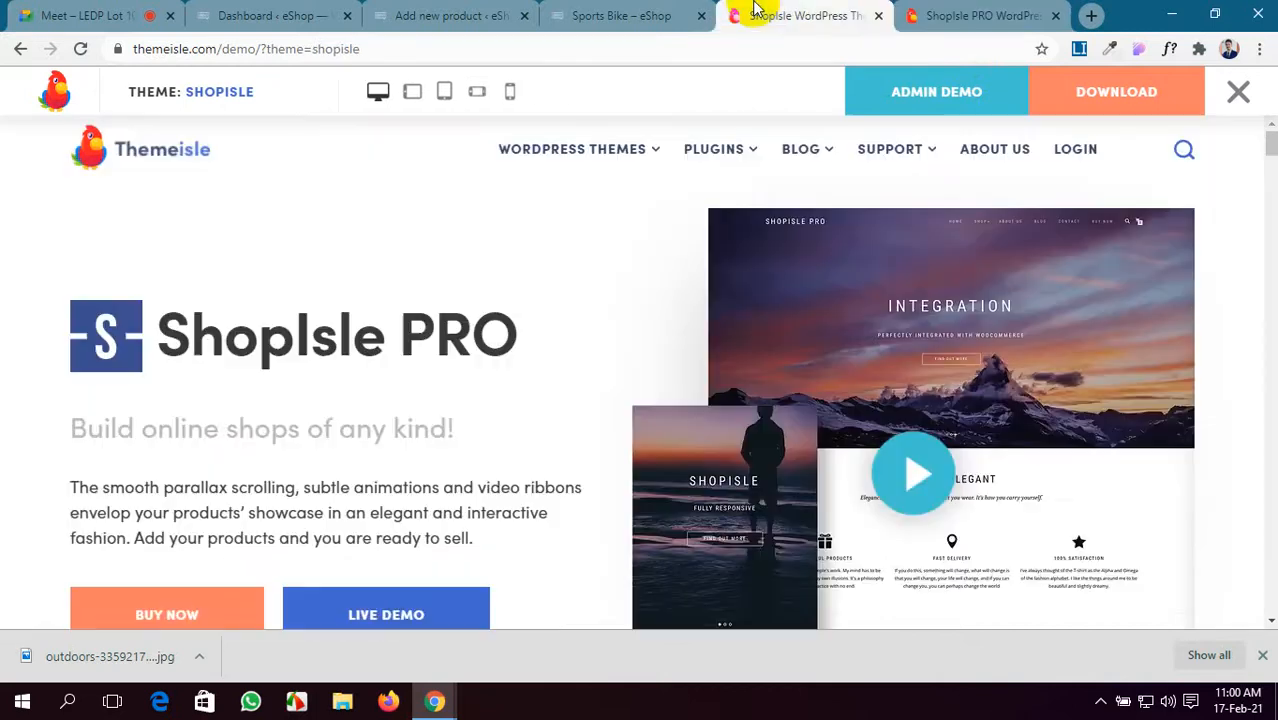
left_click(557, 10)
- Tag the Black Dress product 'black dress' and publish it
left_click(415, 14)
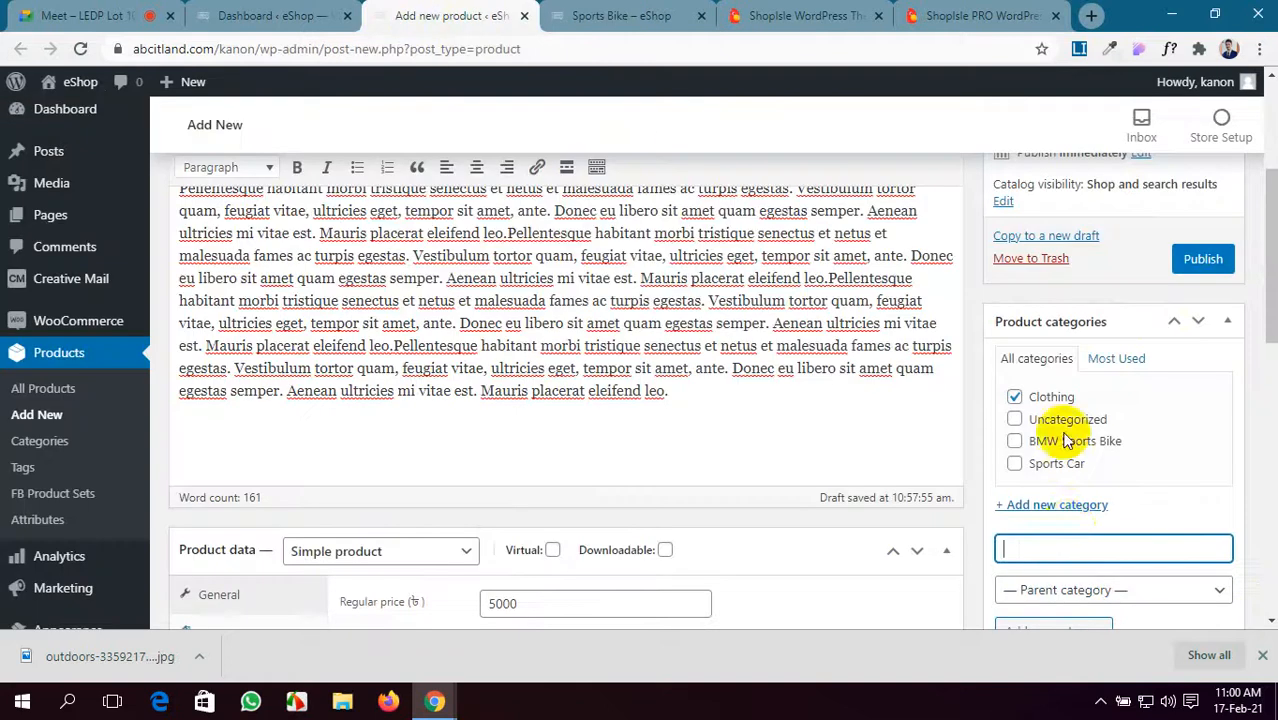
scroll(1064, 523, "down", 3)
left_click(1071, 470)
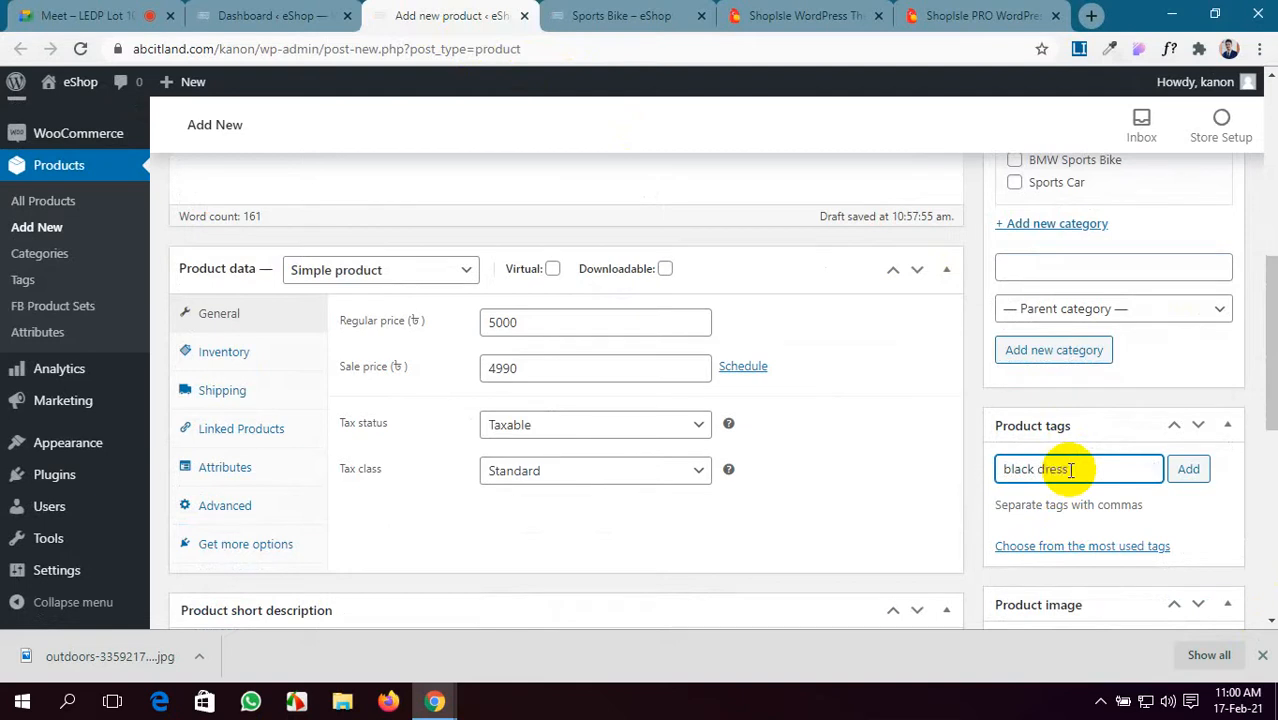
key("Return")
scroll(1070, 470, "down", 6)
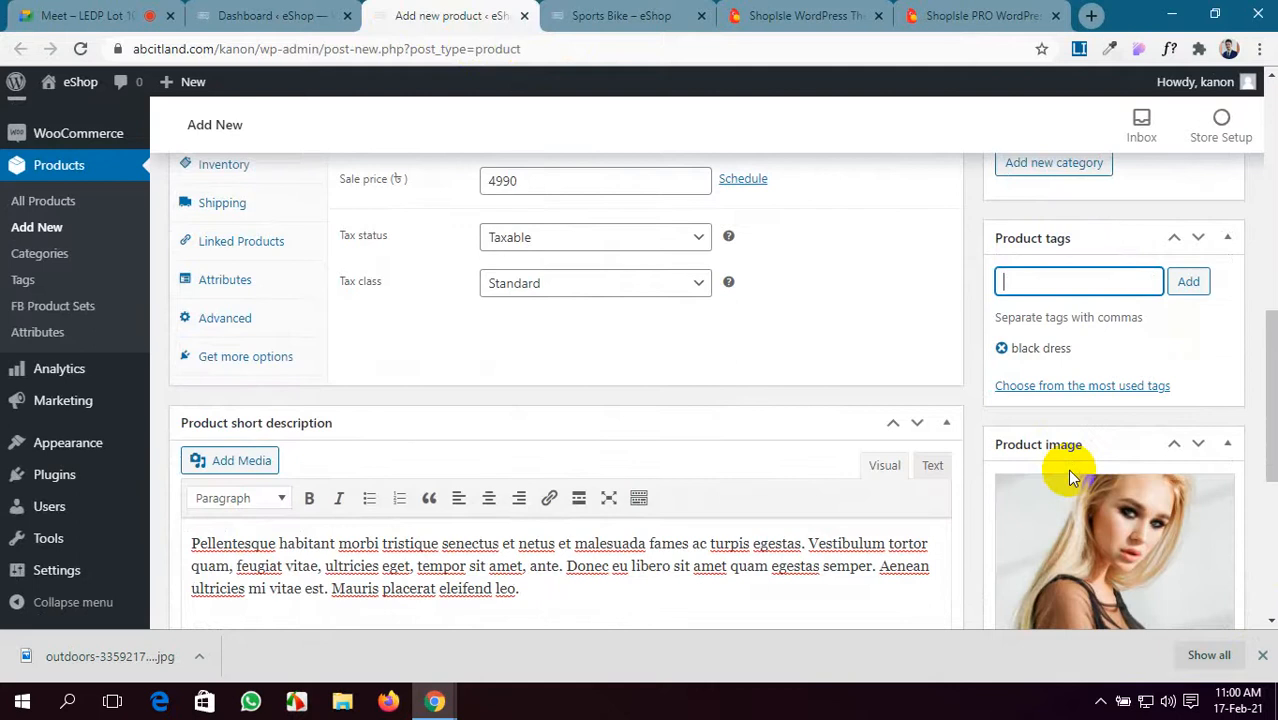
scroll(1070, 470, "up", 5)
scroll(1067, 469, "up", 8)
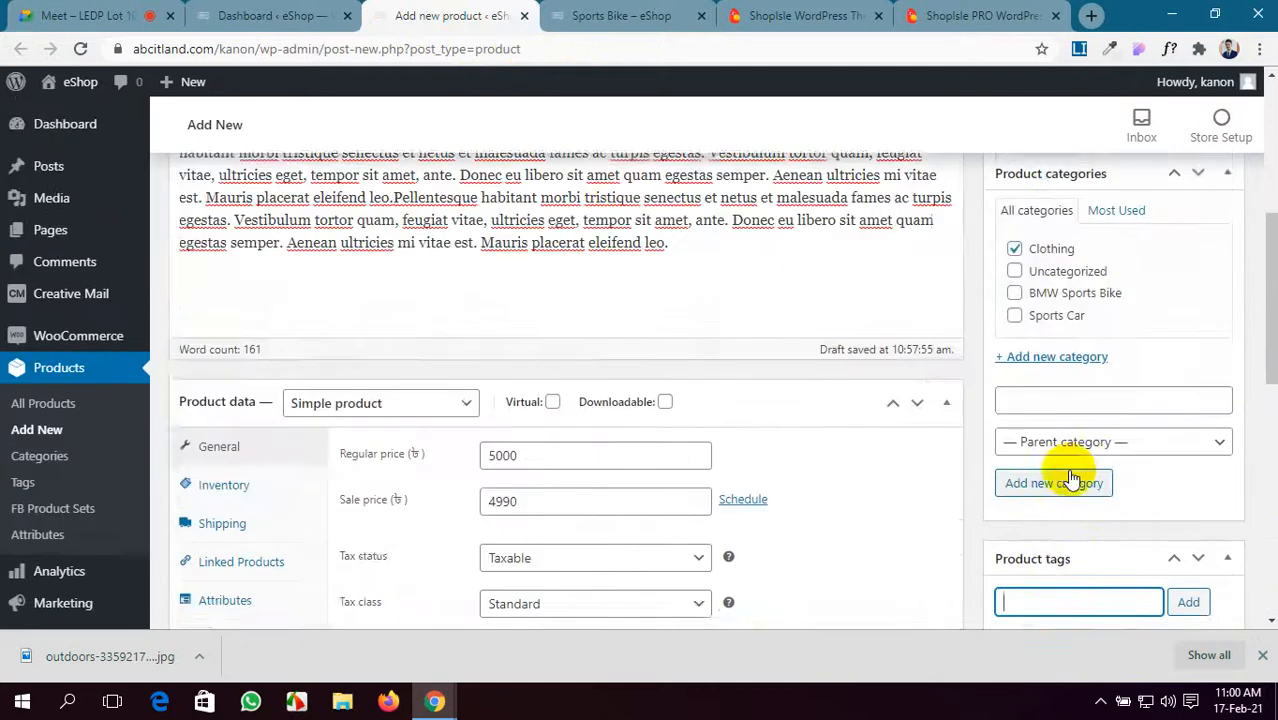
left_click(1207, 487)
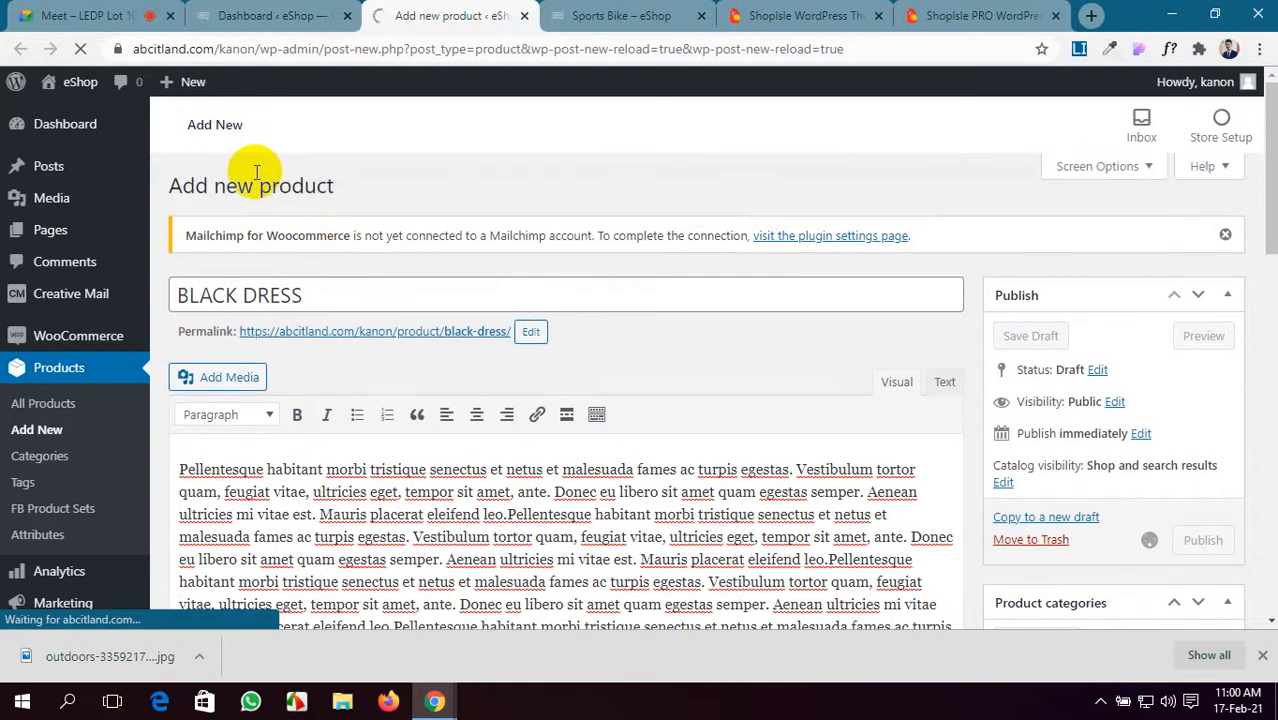
- Open Products > Add New in a background tab placed beside the other product tab
left_click(243, 20)
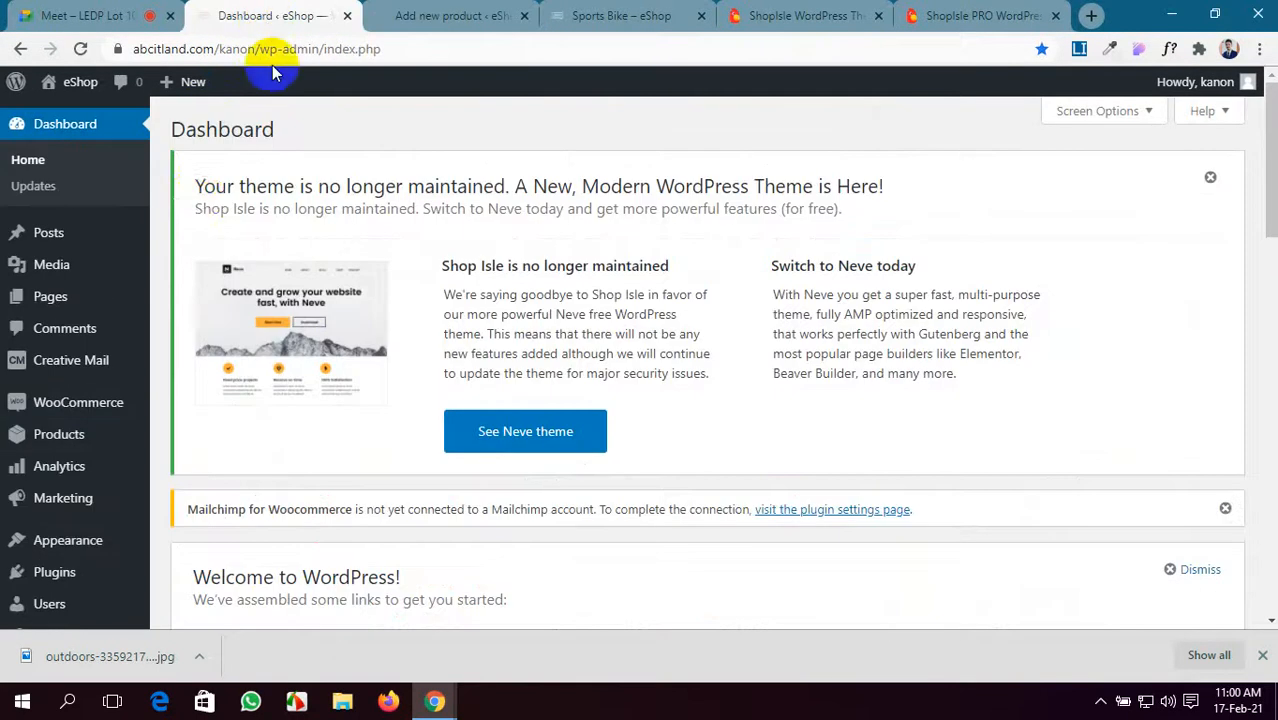
mouse_move(78, 450)
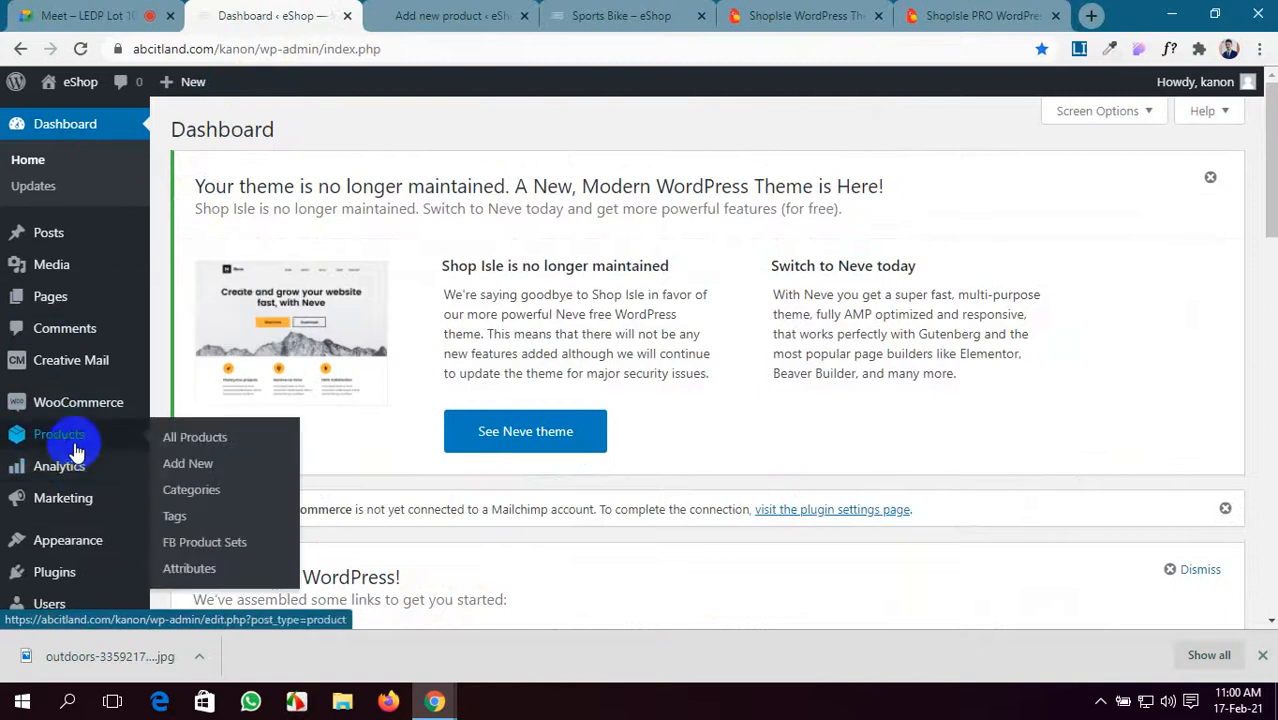
middle_click(207, 469)
left_click_drag(384, 12, 502, 8)
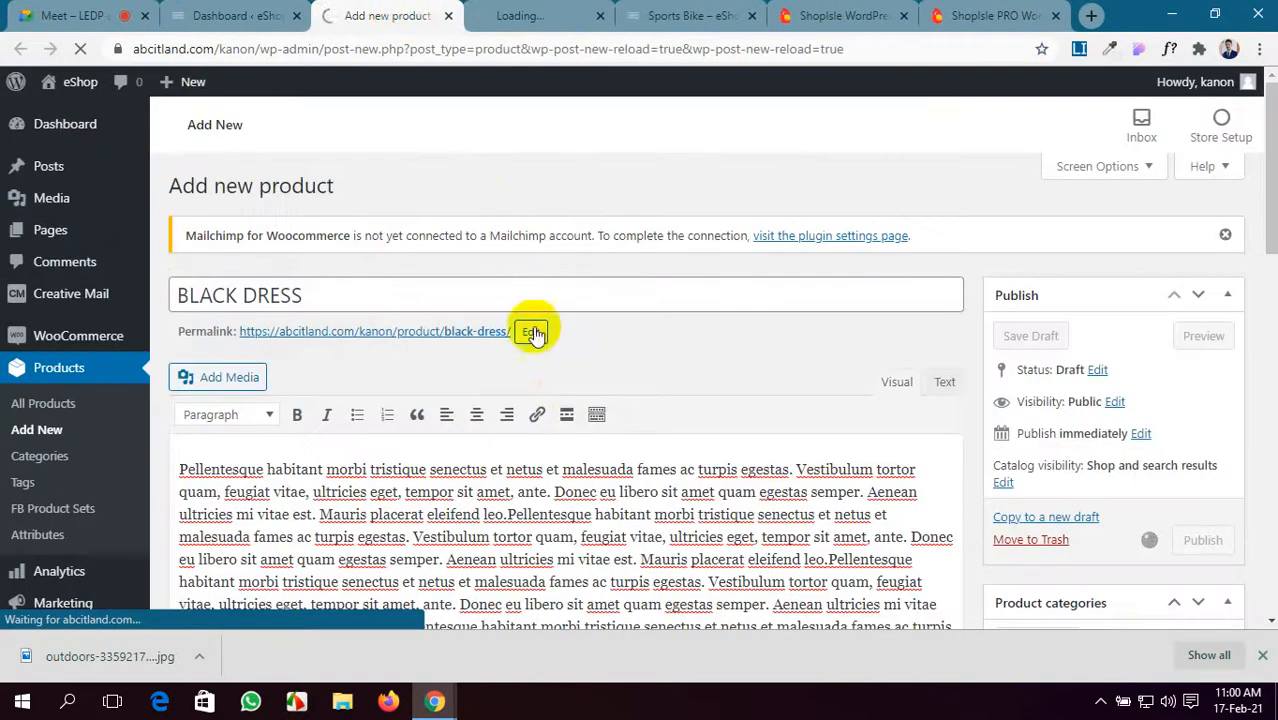
scroll(600, 410, "down", 1)
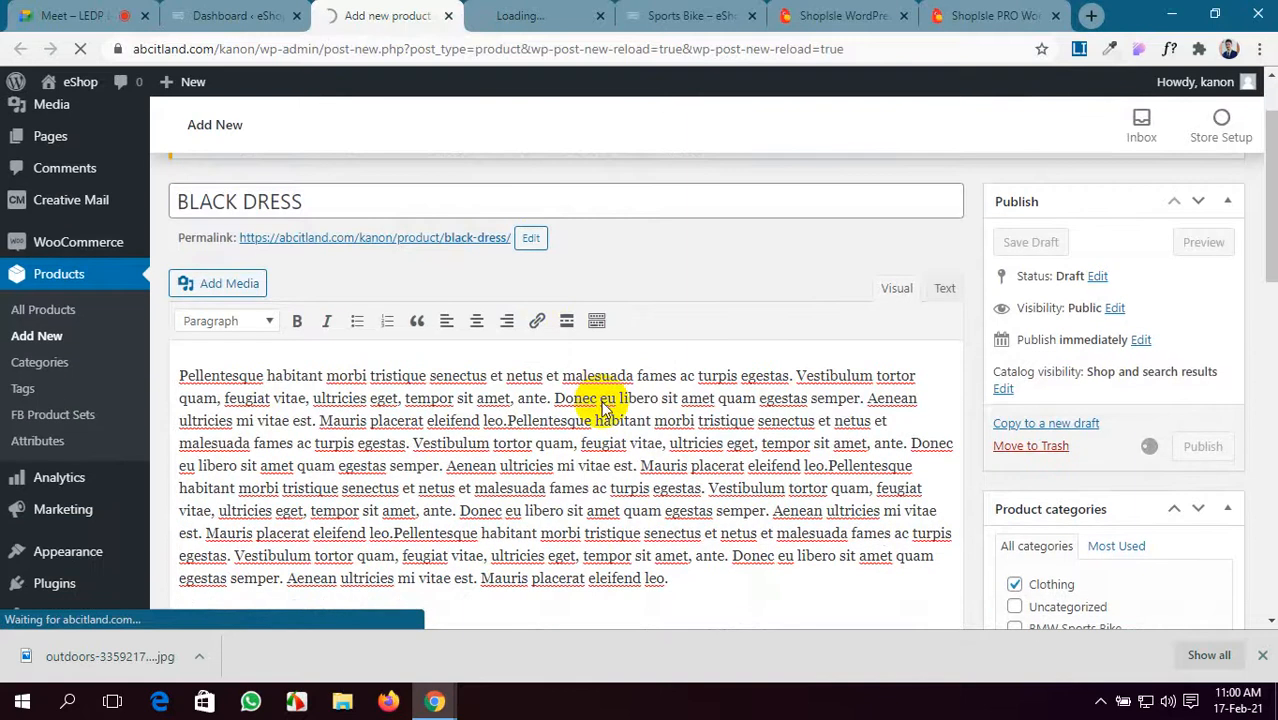
left_click(1262, 655)
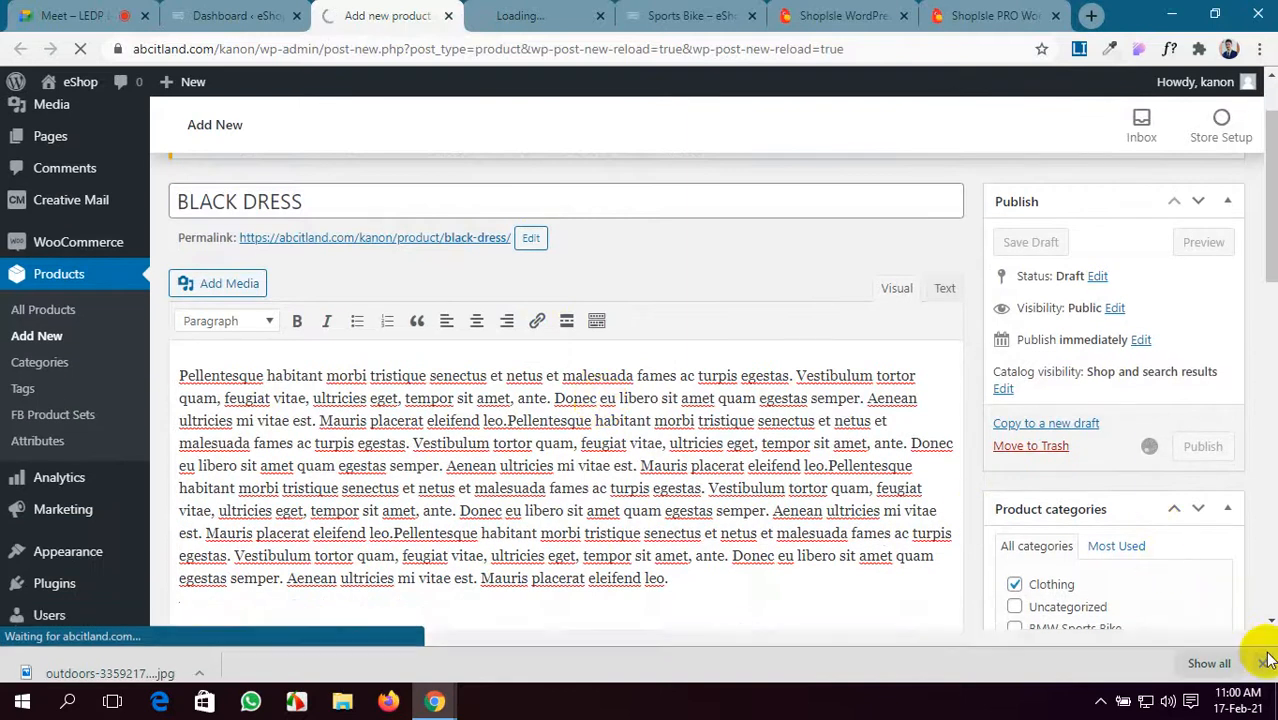
left_click(993, 12)
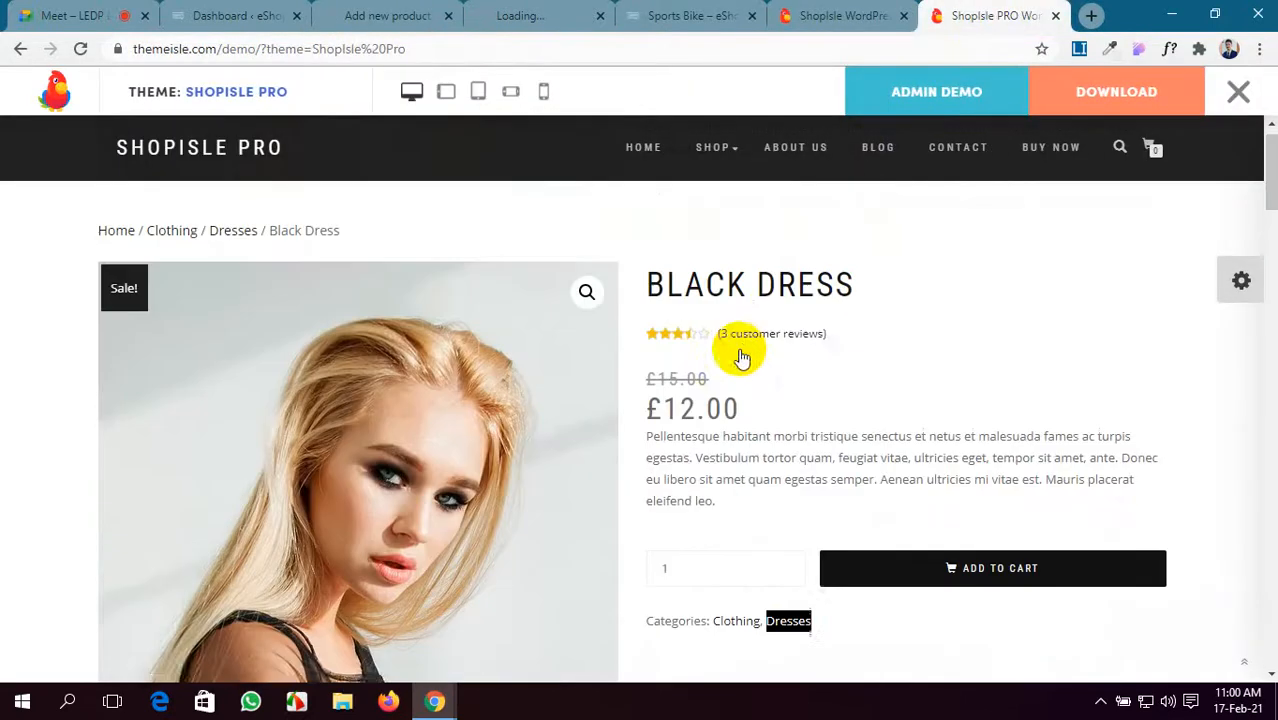
- Add the Leather Jacket to the ShopIsle Pro demo cart
scroll(742, 358, "down", 5)
scroll(742, 358, "down", 5)
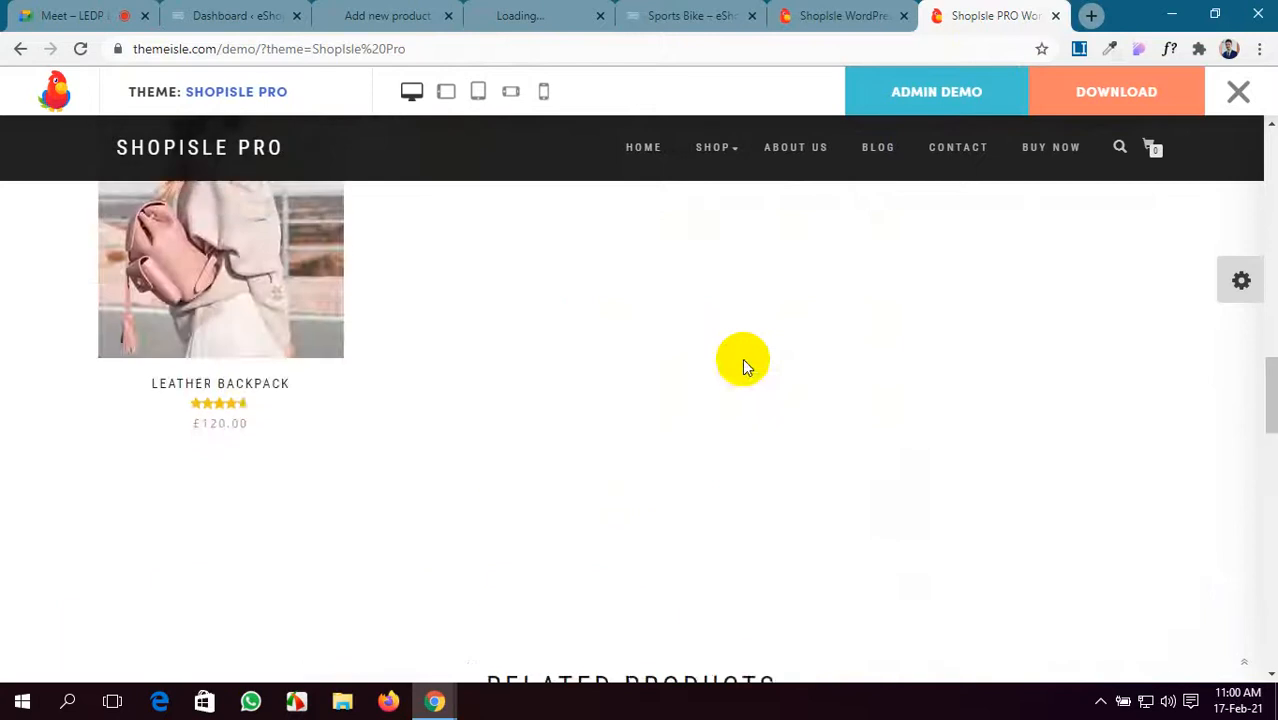
scroll(742, 358, "down", 5)
scroll(742, 362, "up", 10)
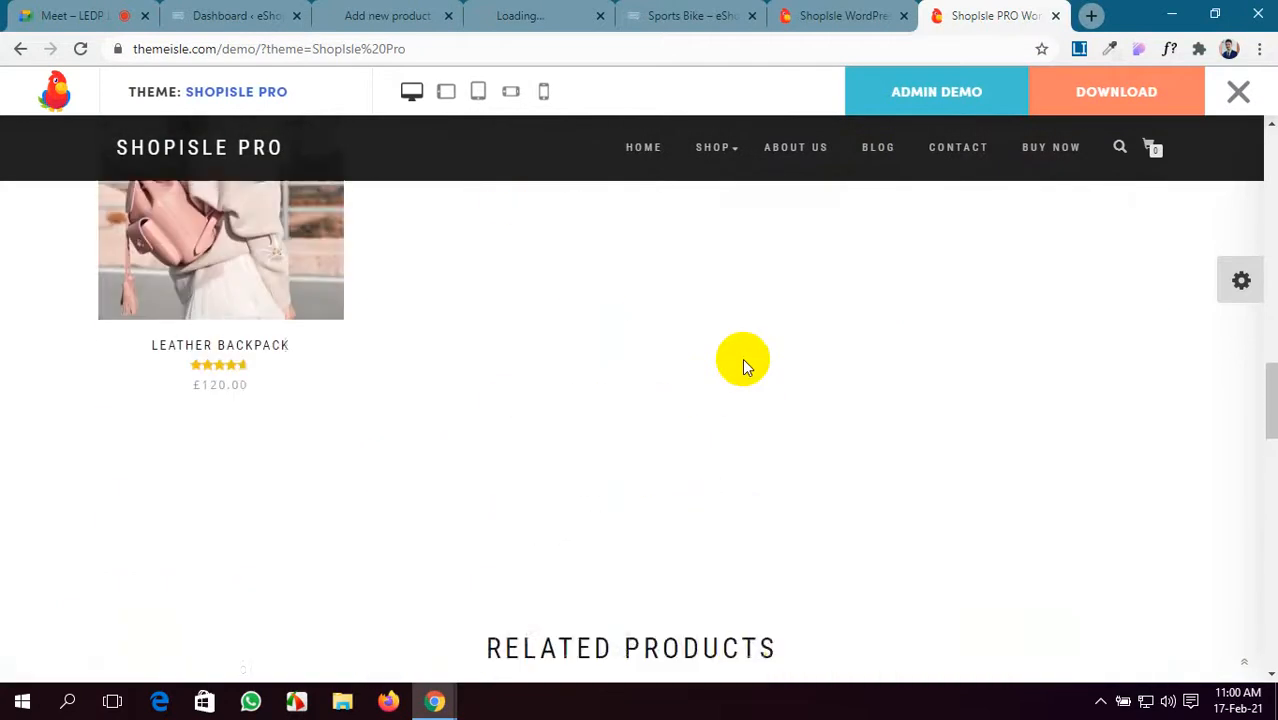
left_click(20, 50)
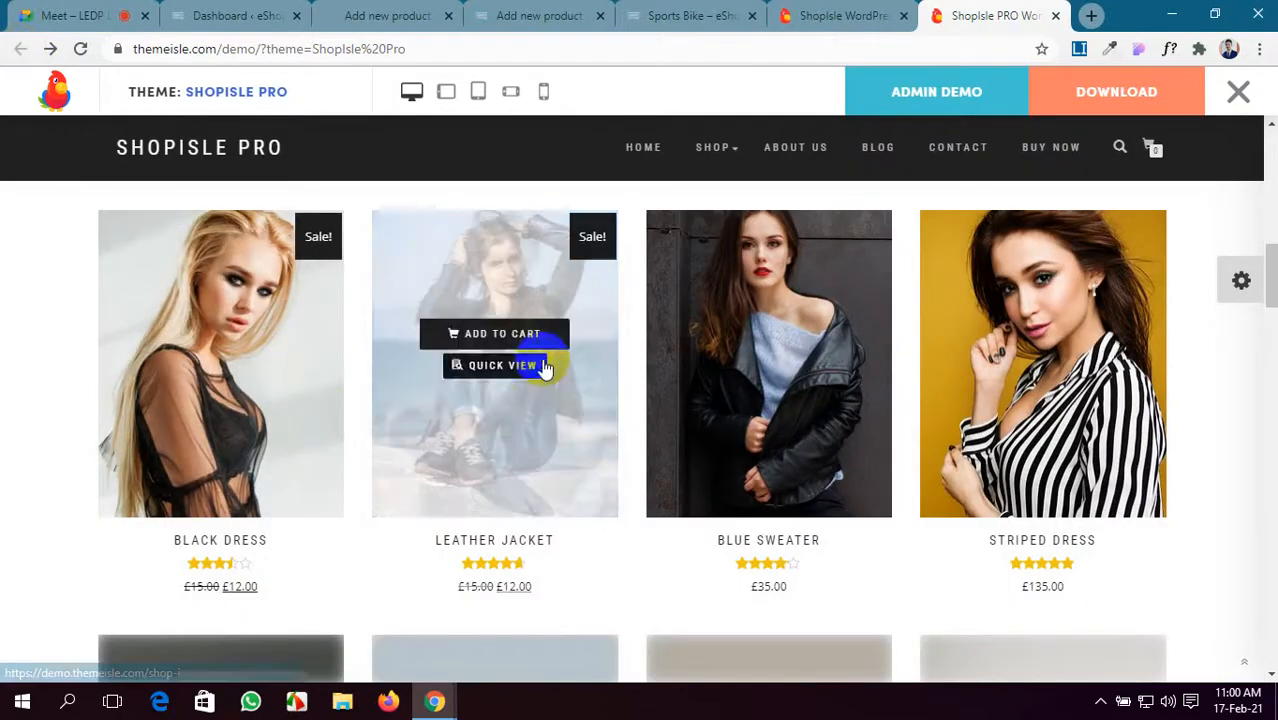
left_click(540, 338)
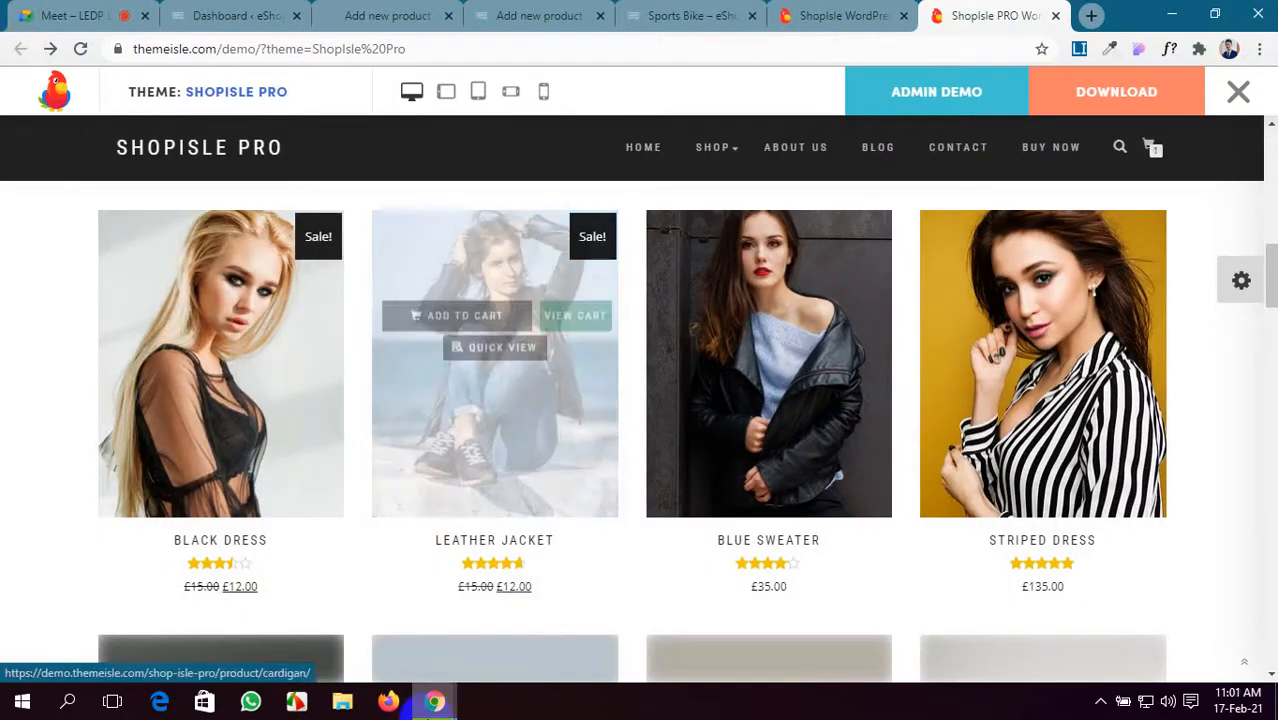
- Open the Leather Jacket page, select its title, and return to WordPress's Black Dress editor
left_click(583, 421)
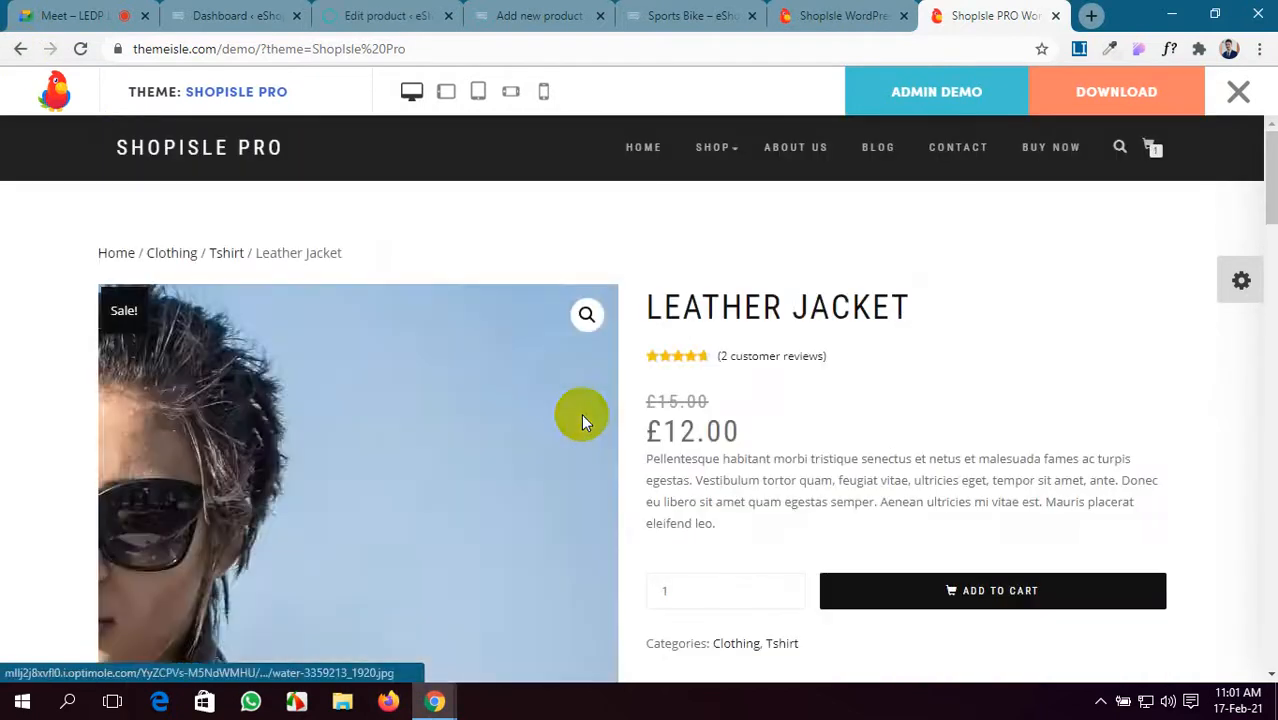
left_click_drag(908, 310, 659, 308)
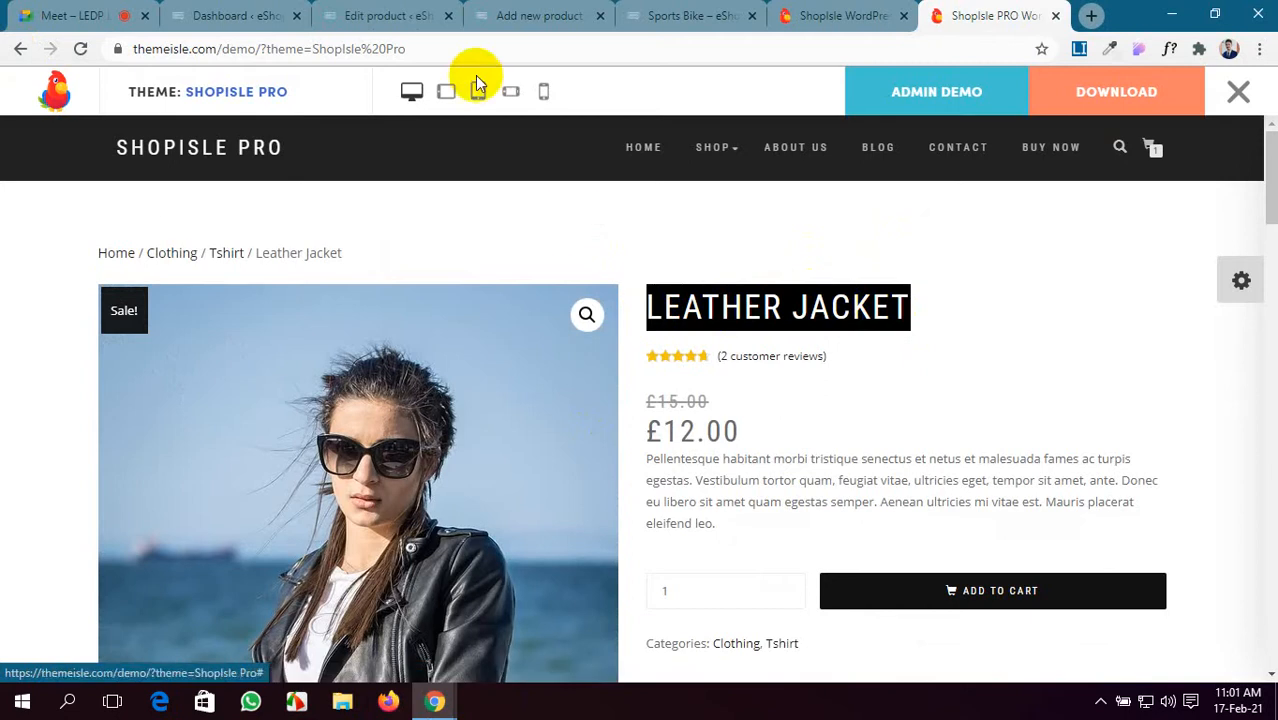
left_click(257, 14)
left_click(435, 10)
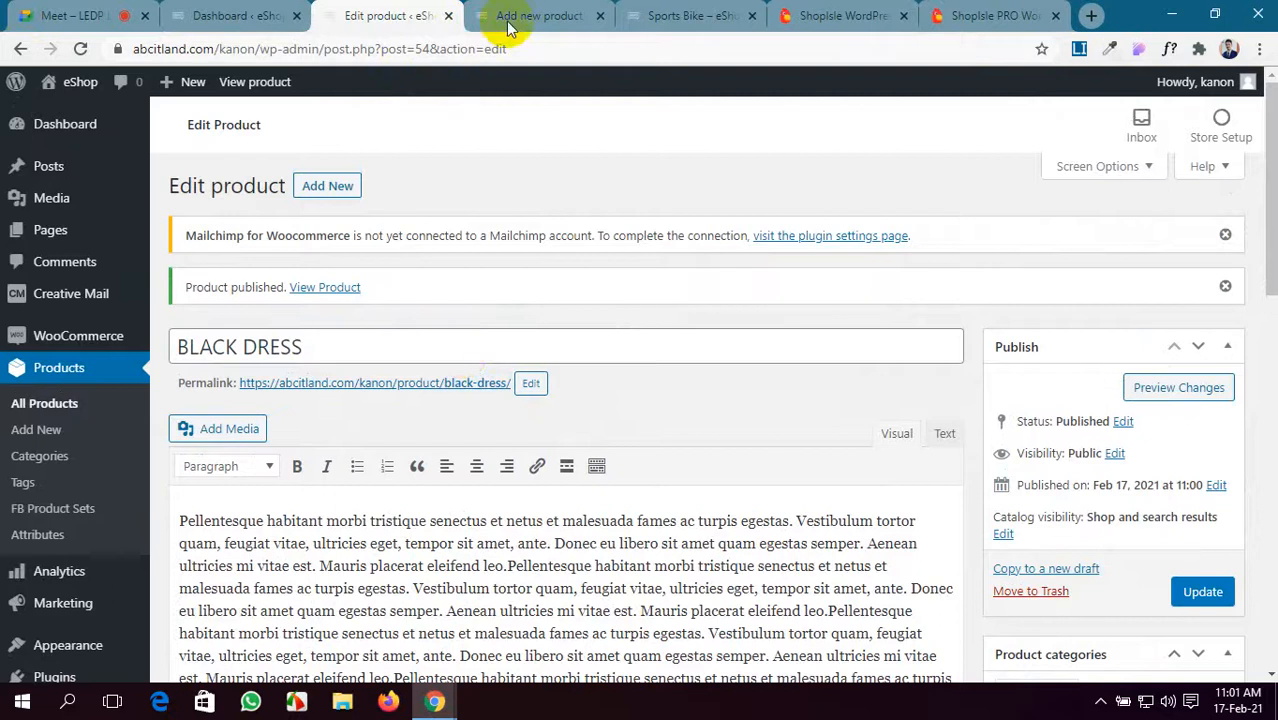
- Title the product LEATHER JACKET and paste the demo's lorem-ipsum paragraph as its description
left_click(530, 16)
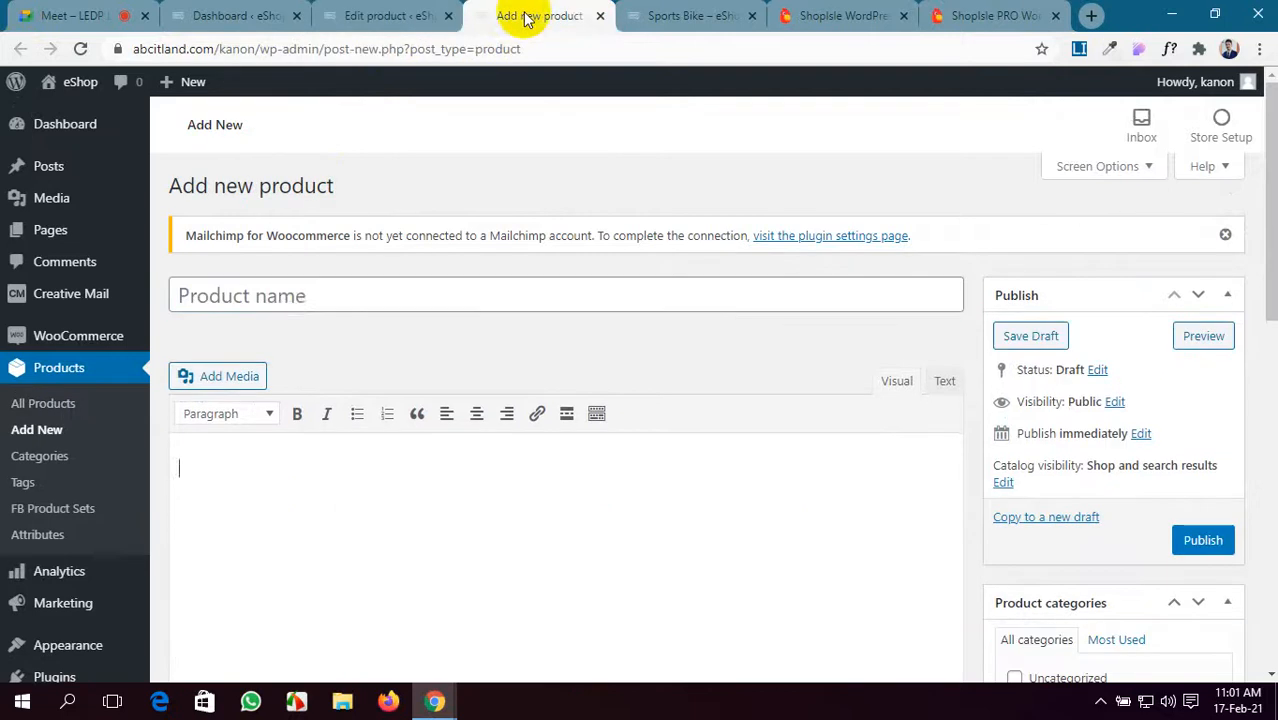
left_click(307, 303)
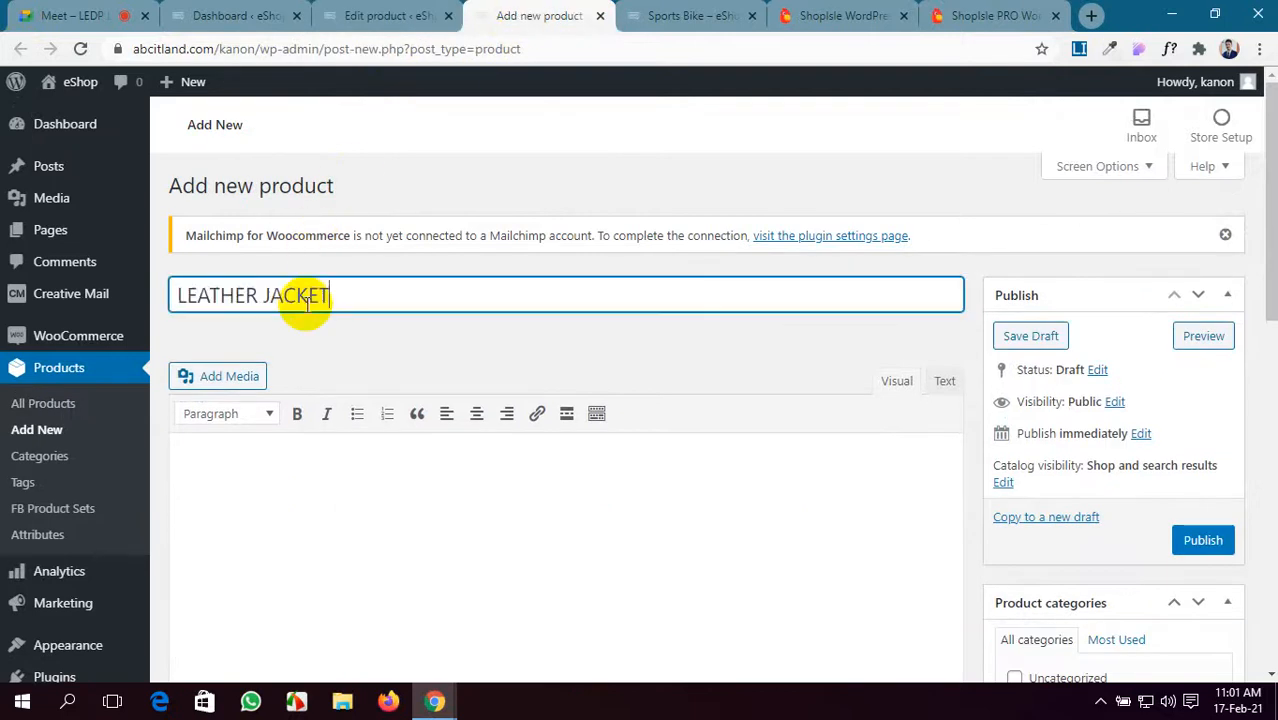
left_click(995, 28)
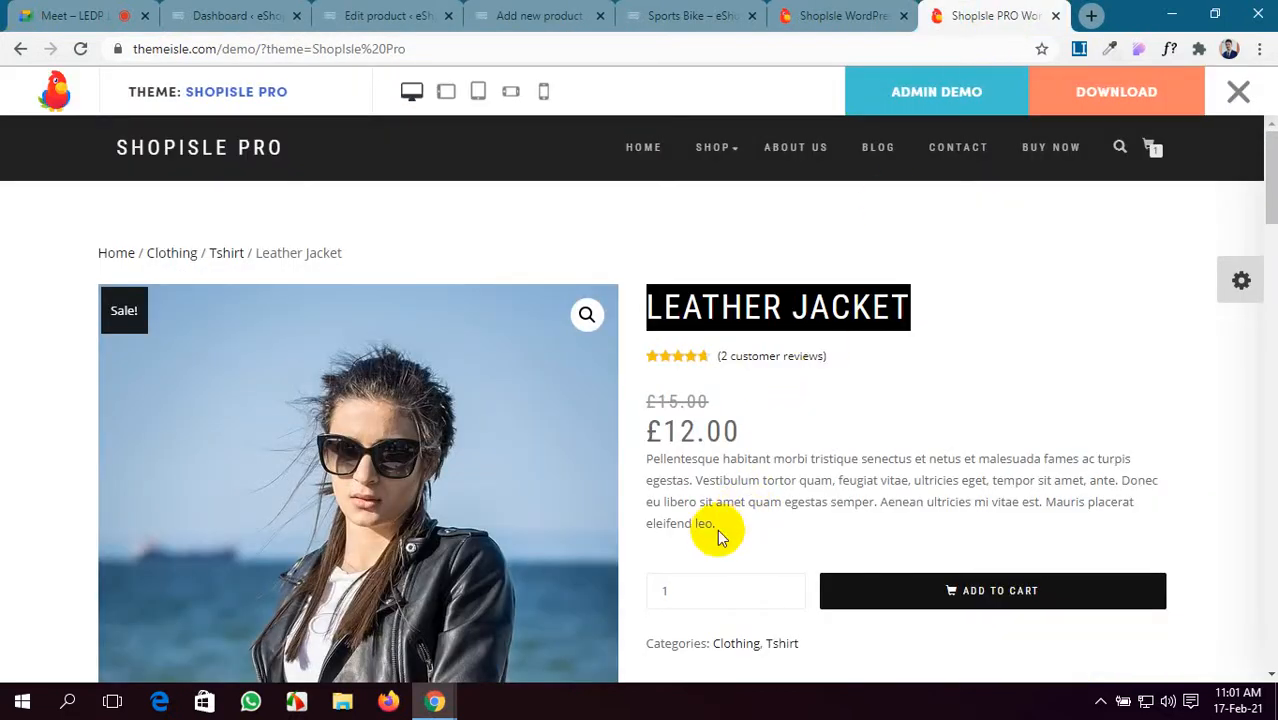
left_click_drag(717, 529, 641, 465)
key("ctrl+c")
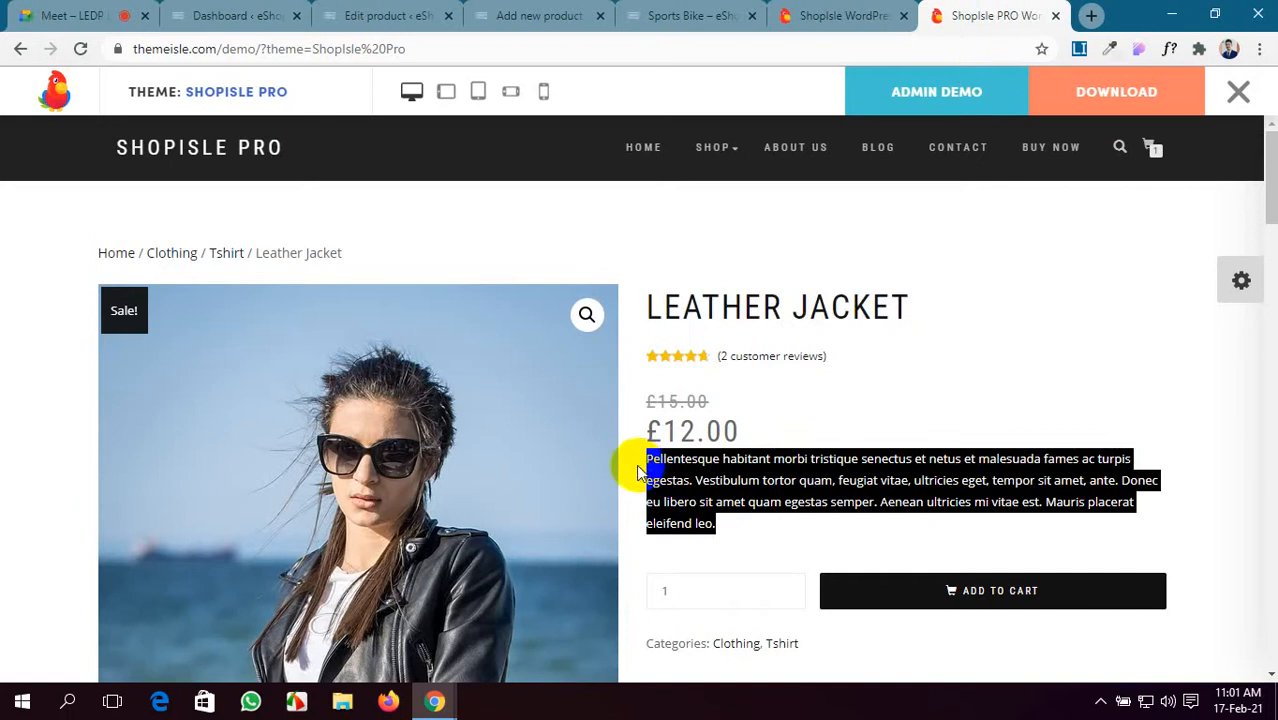
left_click(388, 15)
left_click(578, 9)
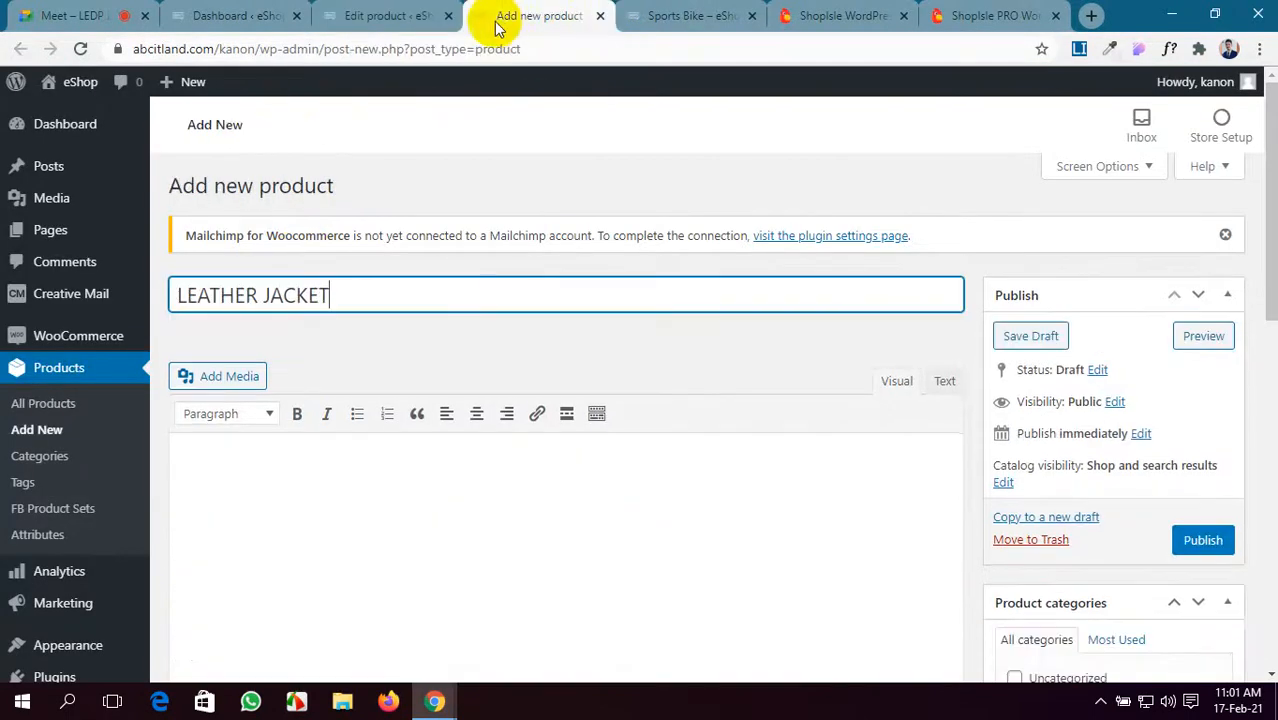
left_click(424, 515)
key("ctrl+v")
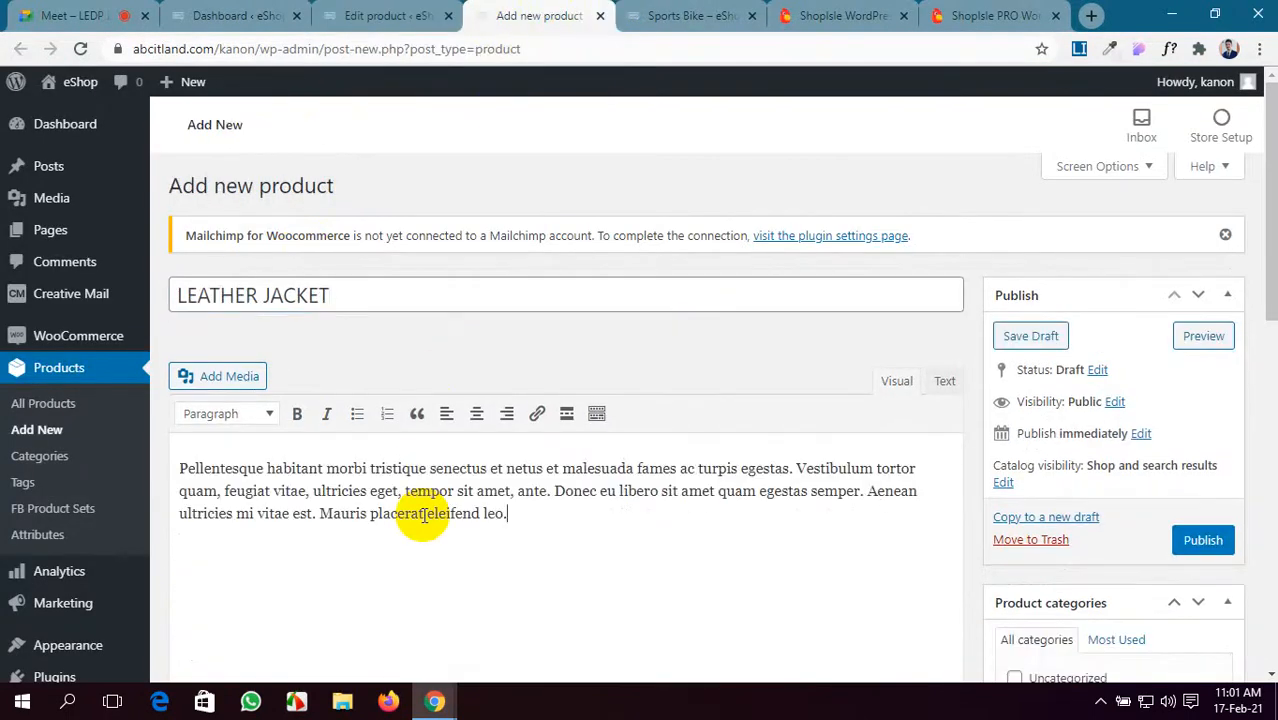
key("ctrl+v")
key("ctrl+v")
scroll(422, 514, "down", 5)
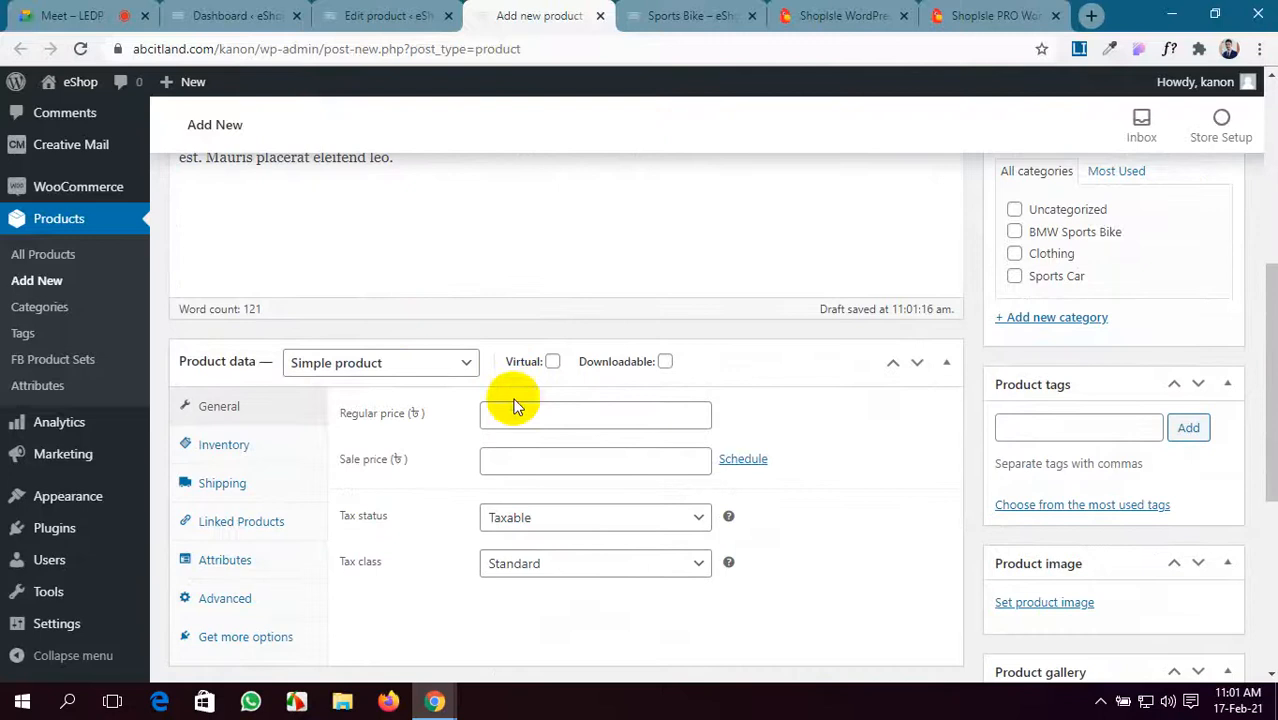
- Set the regular price to 4500 and the sale price to 3000
left_click(515, 413)
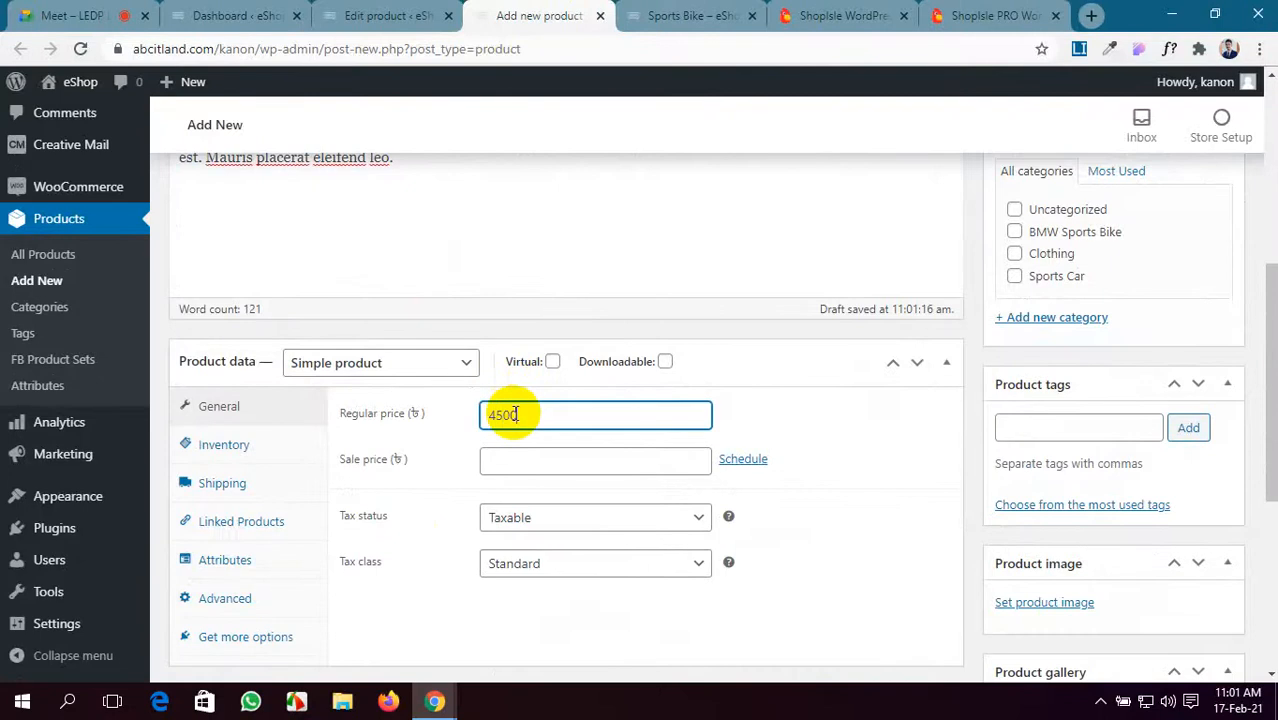
left_click(512, 464)
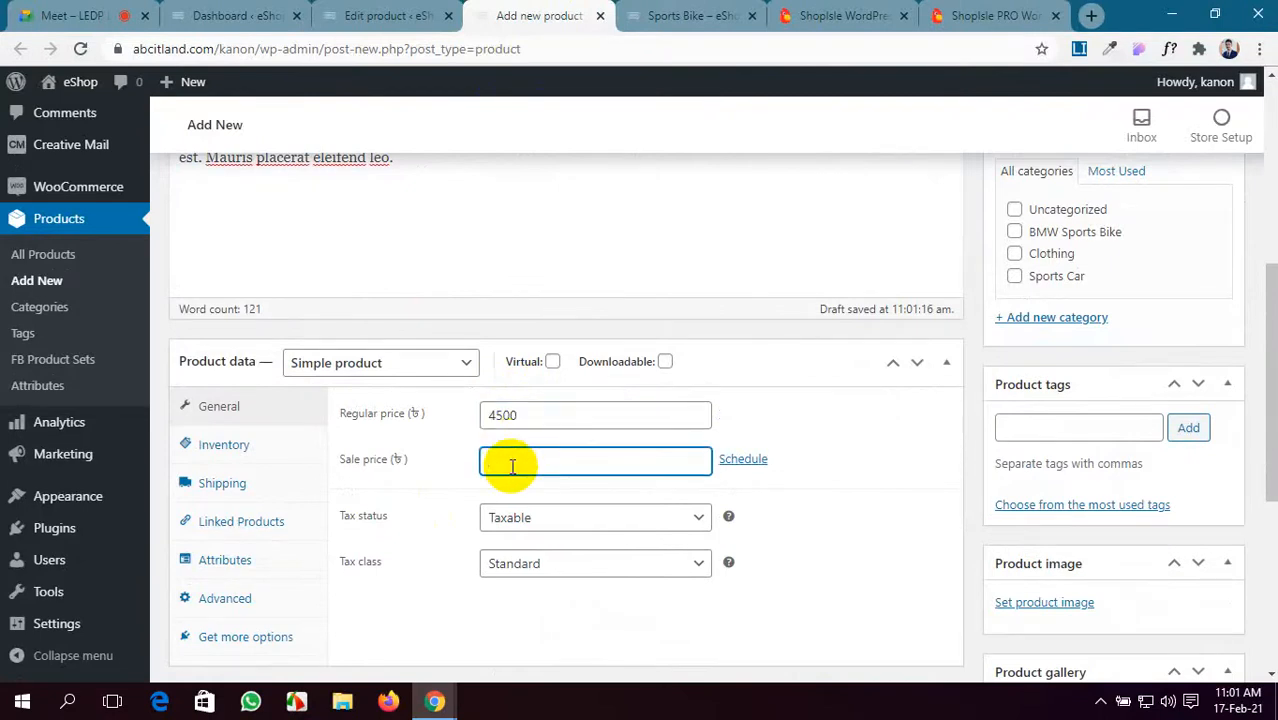
type("30000")
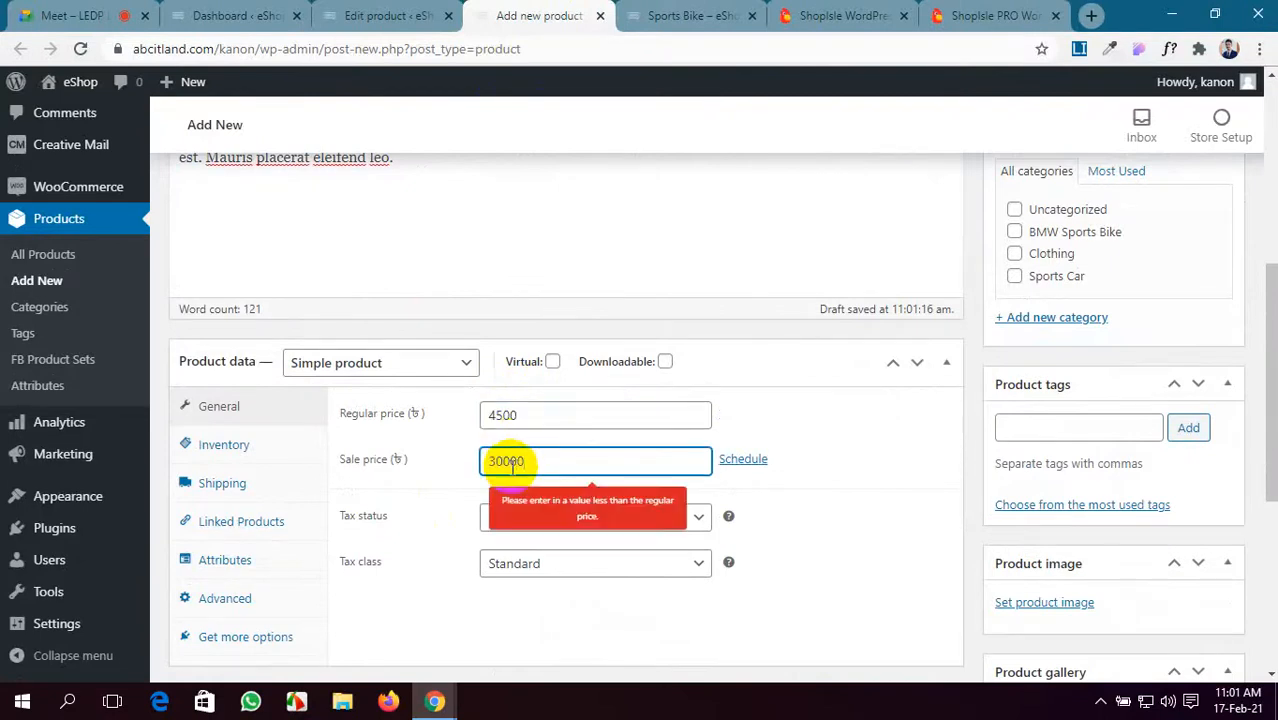
key("BackSpace")
- Paste the demo's lorem-ipsum paragraph into the product short description
scroll(512, 465, "down", 2)
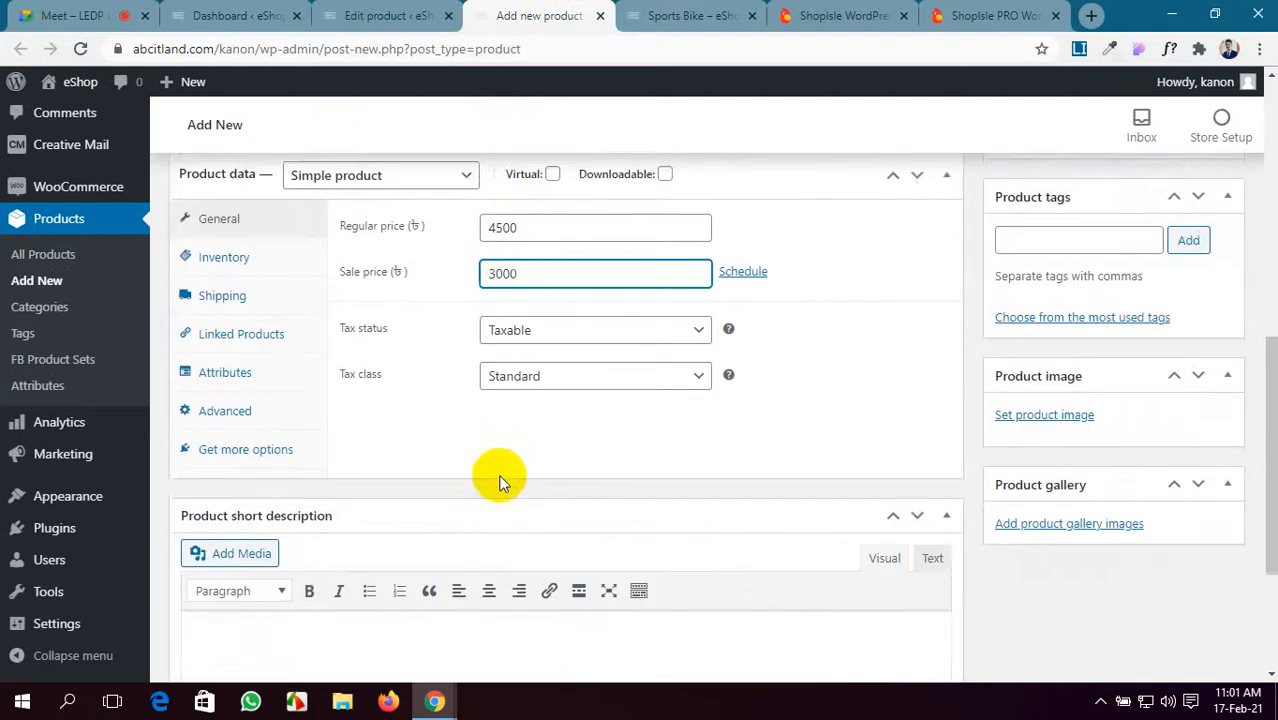
scroll(503, 483, "down", 2)
left_click(498, 477)
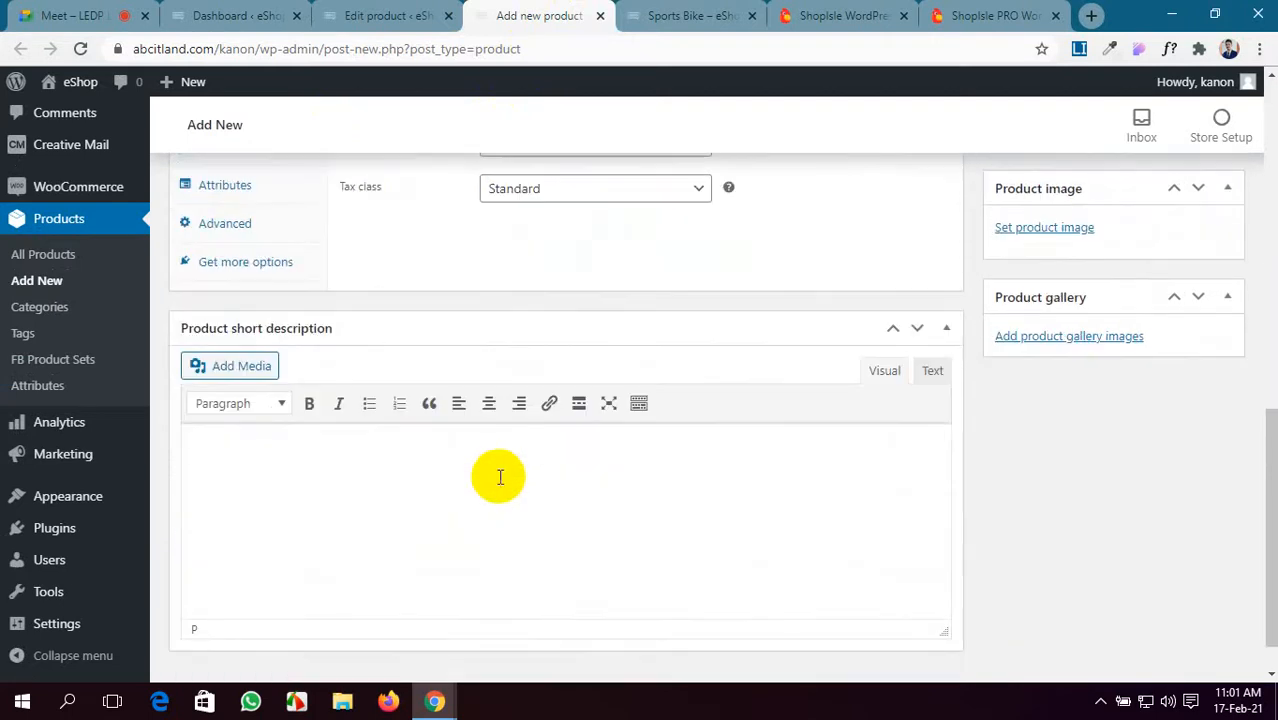
key("ctrl+v")
scroll(499, 479, "up", 4)
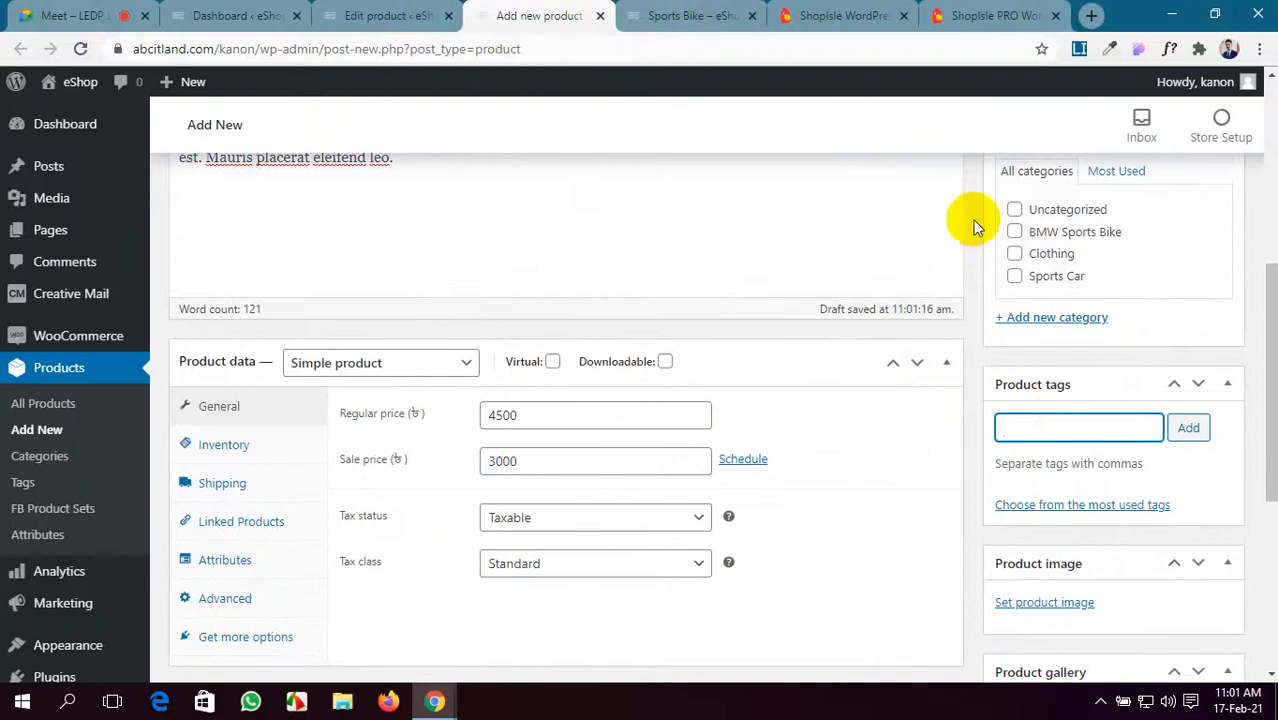
- Tick Clothing, check the demo Leather Jacket's Tshirt category, then untick Clothing
left_click(1015, 256)
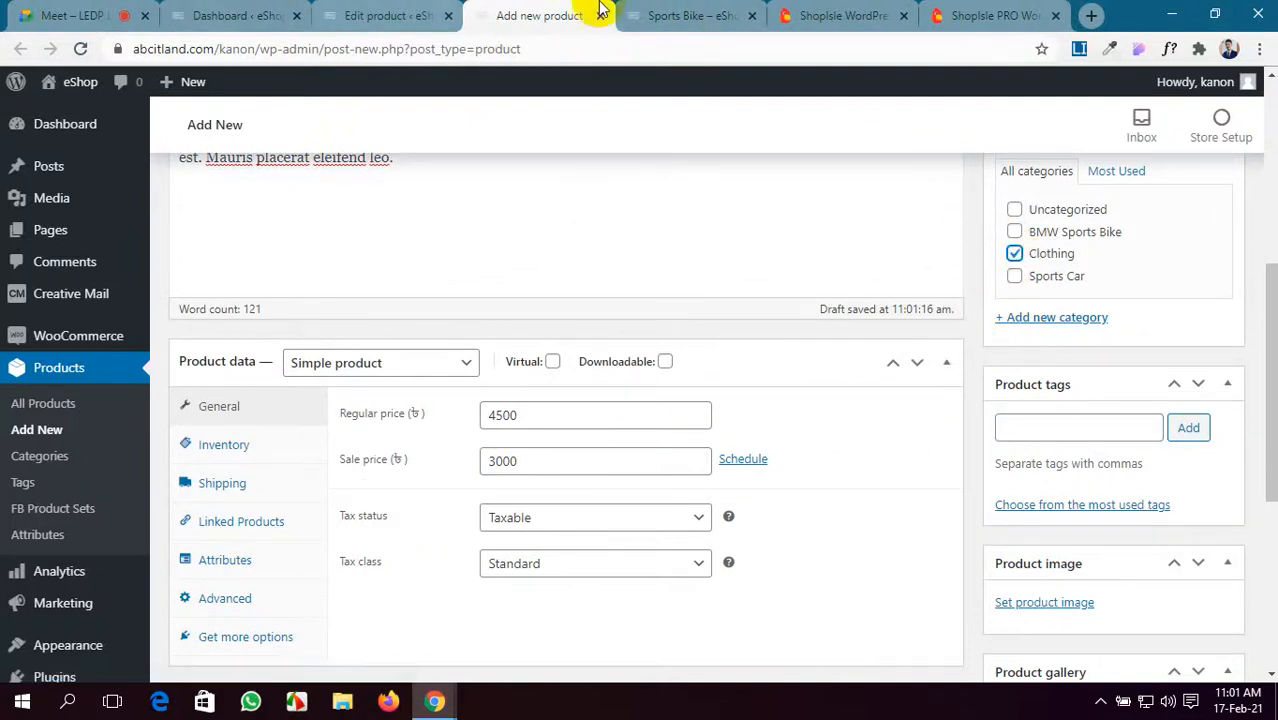
left_click(700, 14)
left_click(789, 10)
left_click(955, 14)
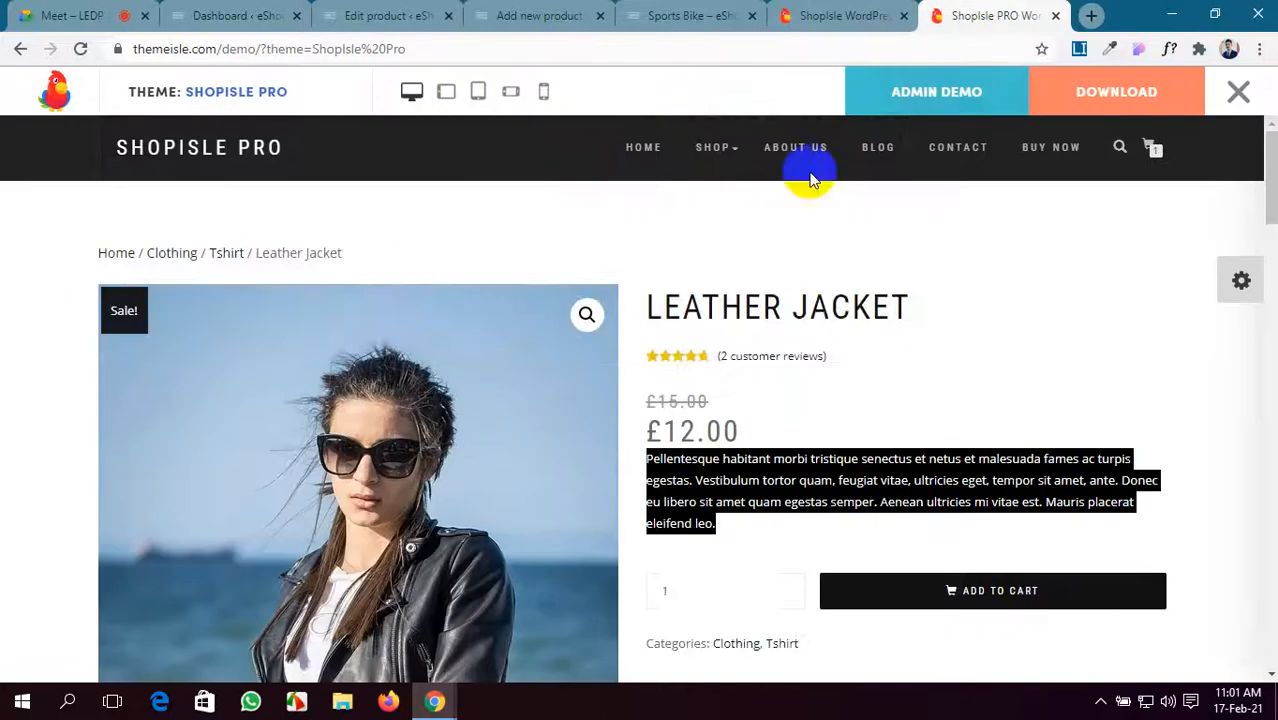
scroll(735, 442, "down", 2)
left_click_drag(800, 456, 778, 458)
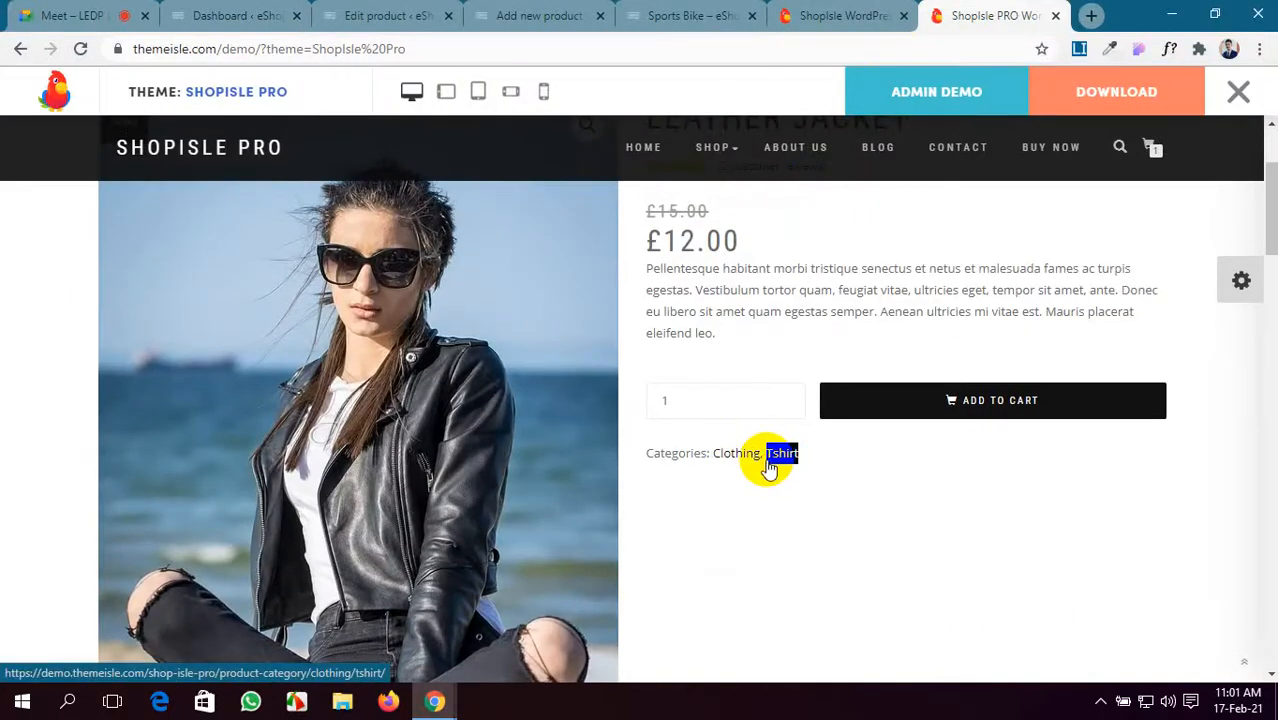
left_click(622, 14)
left_click(585, 14)
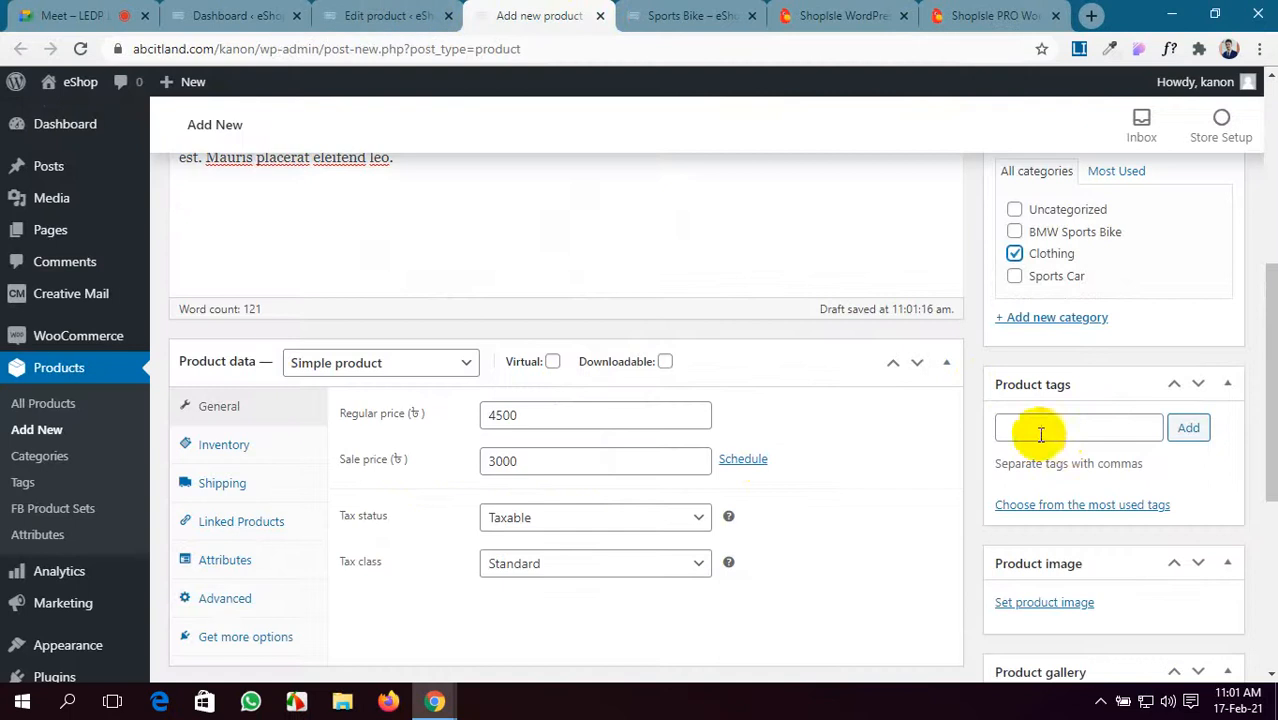
left_click(1014, 253)
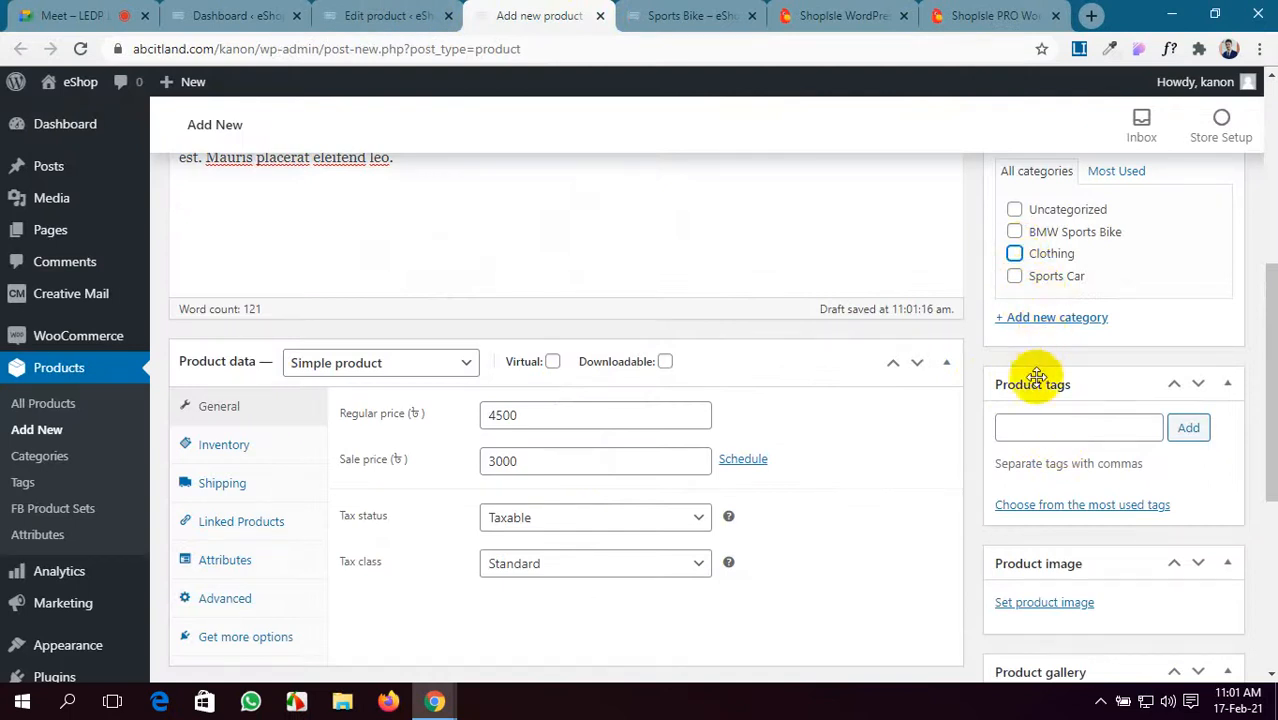
- Create a Tshirt category with Clothing as its parent category
left_click(1040, 318)
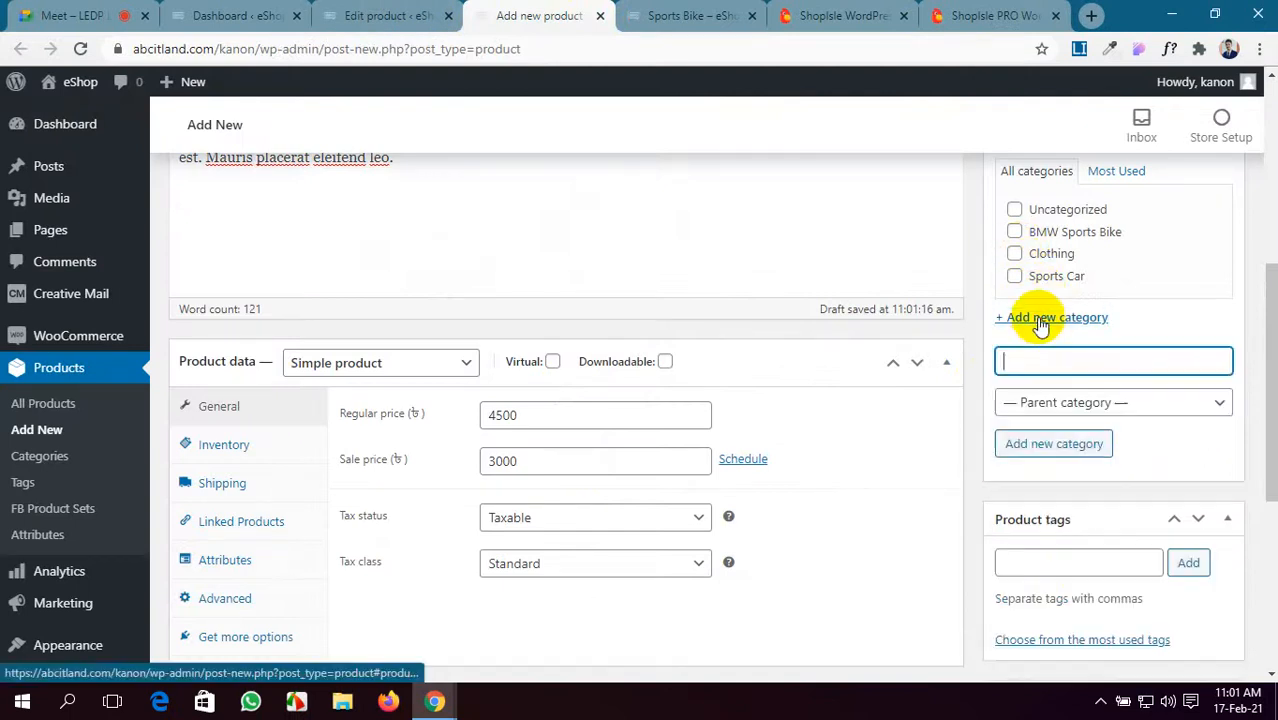
left_click(1040, 398)
left_click(1045, 462)
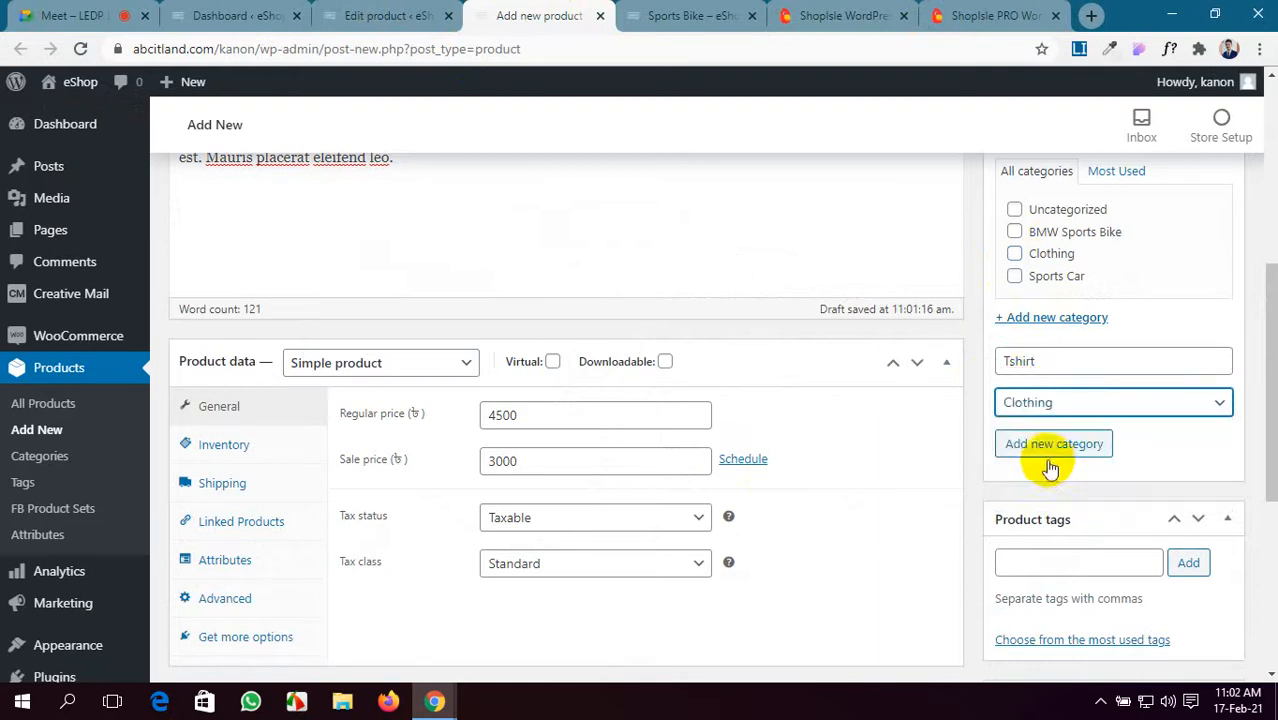
key("space")
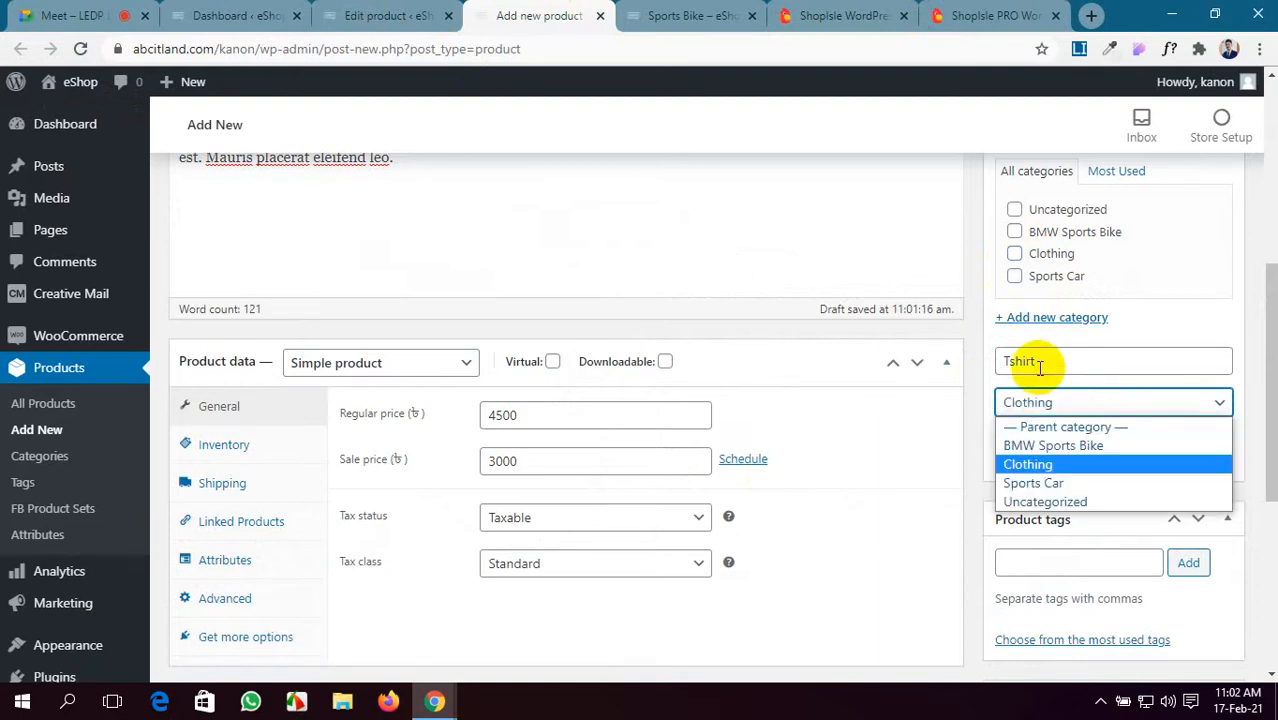
key("Return")
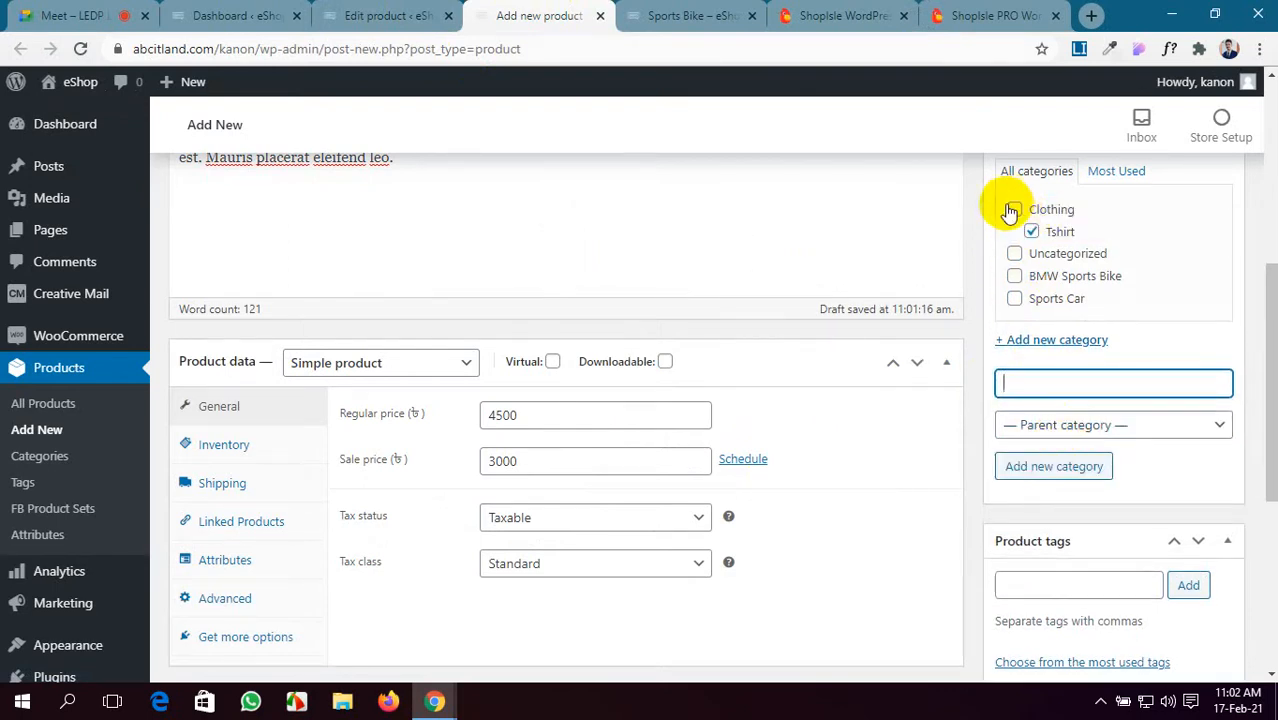
scroll(465, 539, "up", 5)
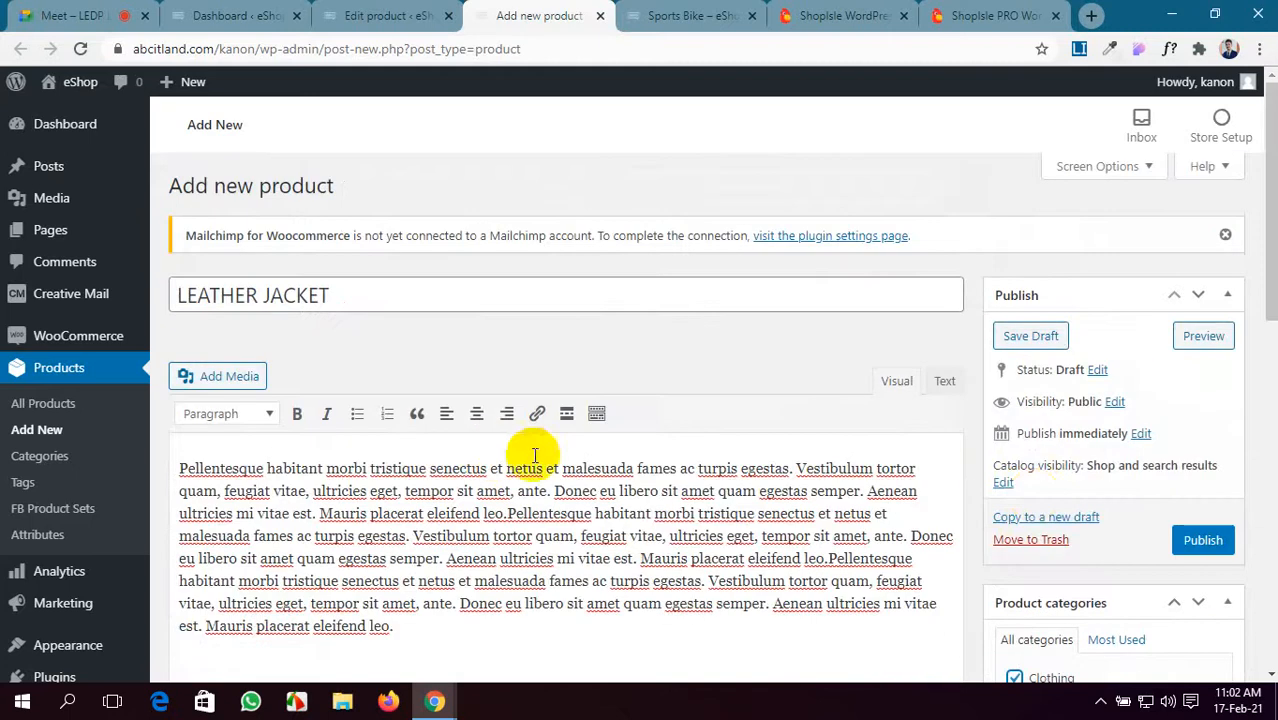
scroll(880, 479, "down", 10)
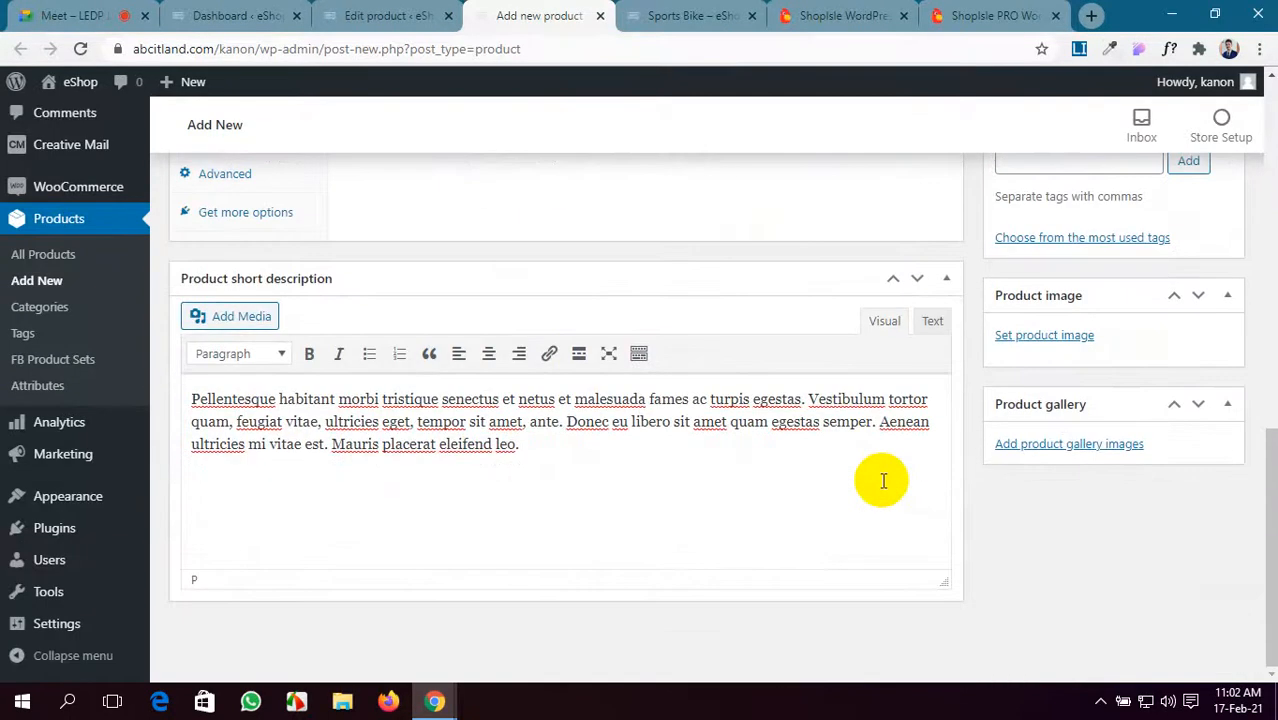
- Upload four photos, including water-3359213_1920.jpg and woman-3359224_1920.jpg, to the media library
left_click(1047, 336)
left_click(79, 156)
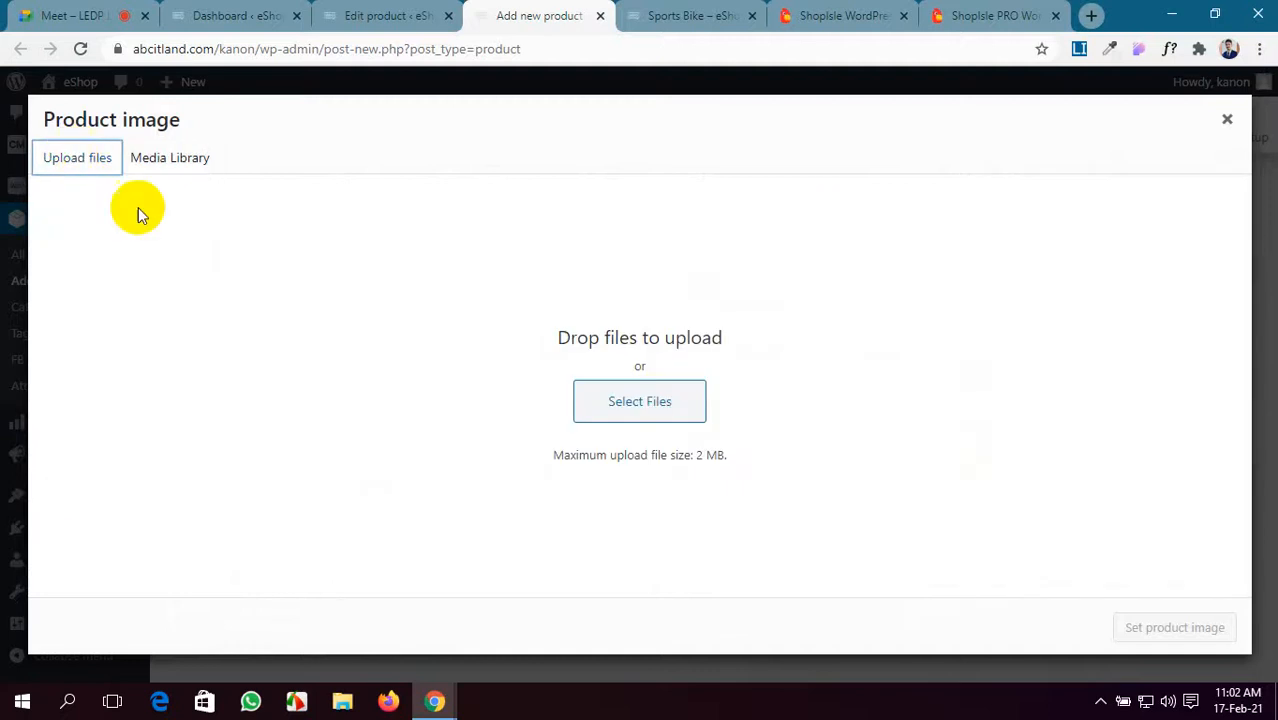
left_click(622, 412)
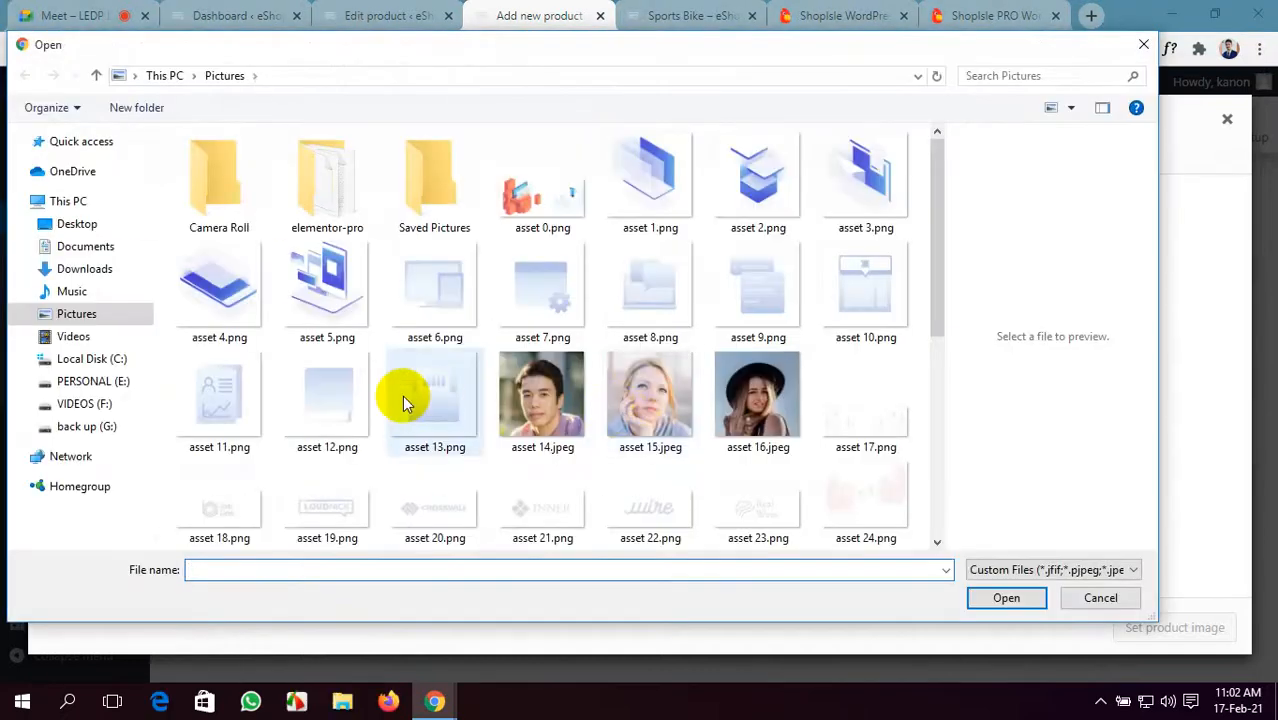
scroll(405, 400, "down", 5)
left_click(532, 482)
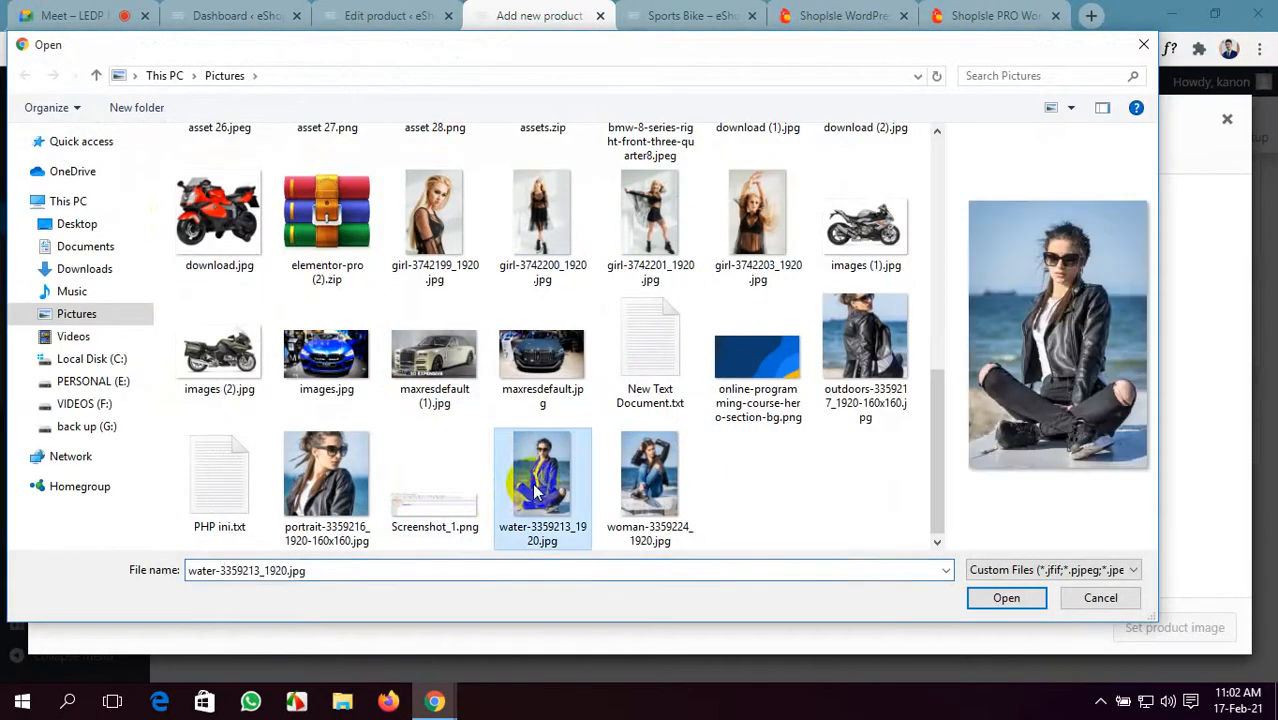
left_click(864, 363, "ctrl")
left_click(322, 489, "ctrl")
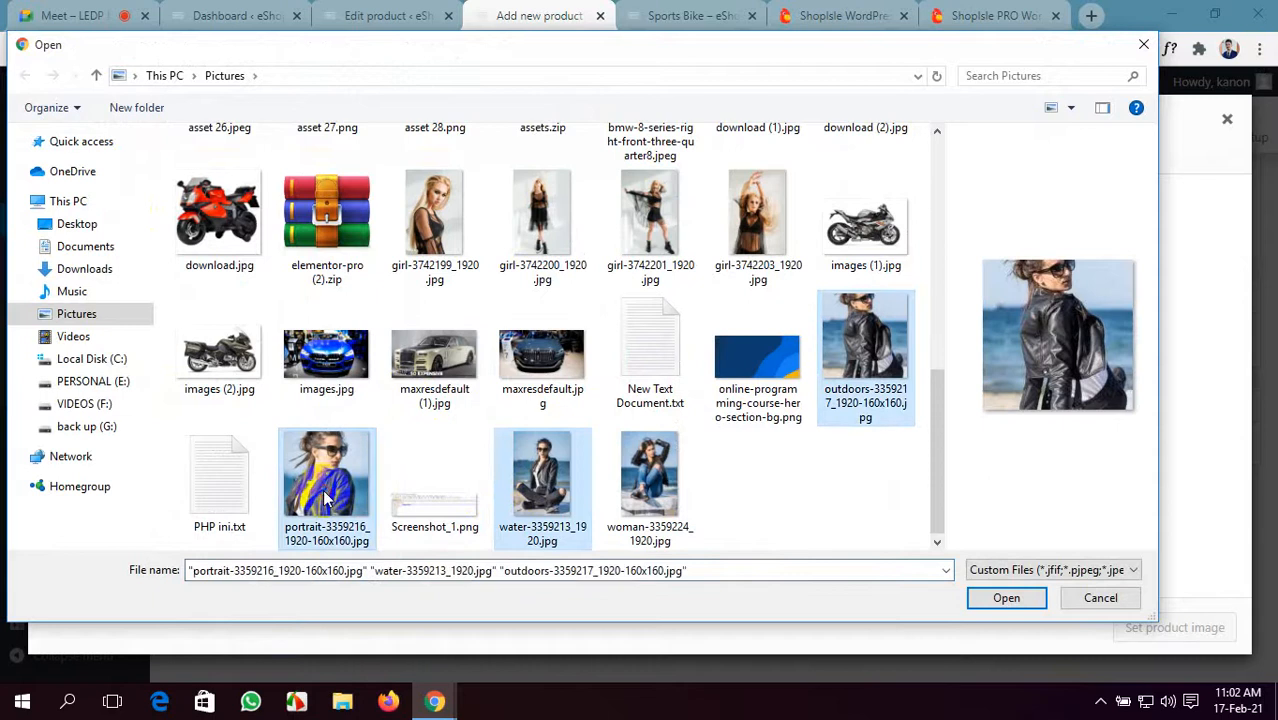
left_click(650, 490, "ctrl")
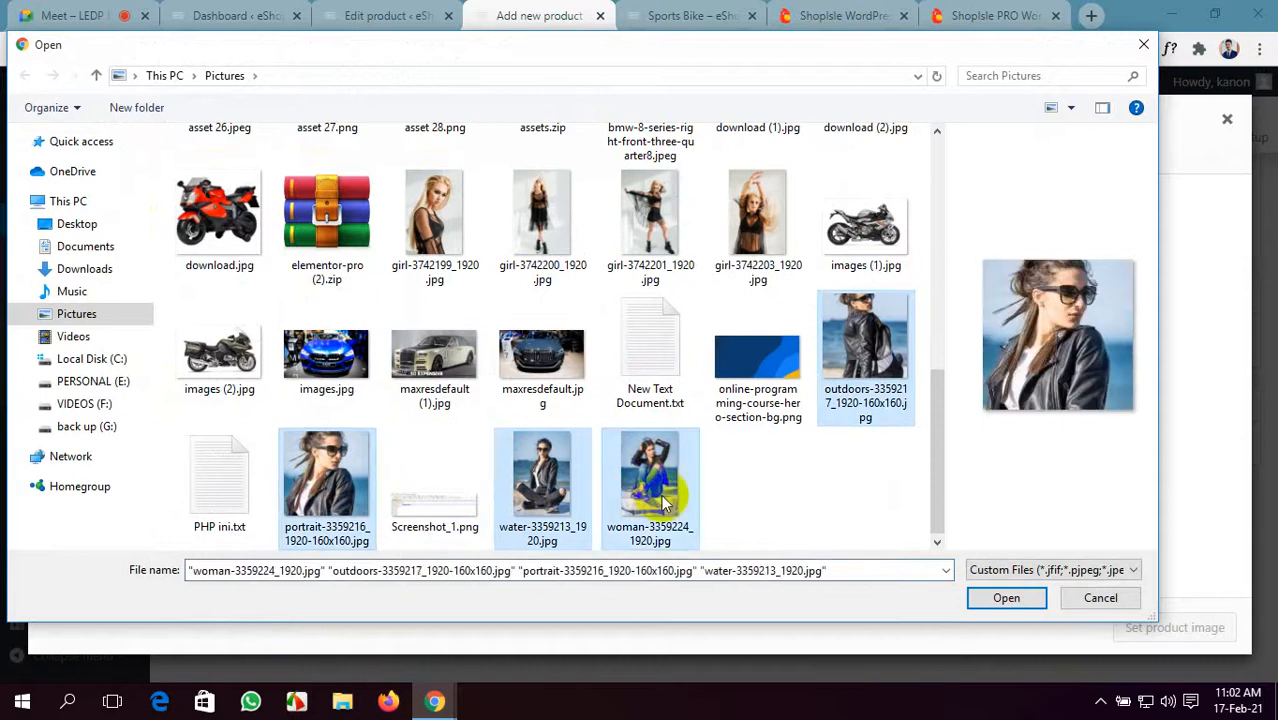
left_click(1005, 598)
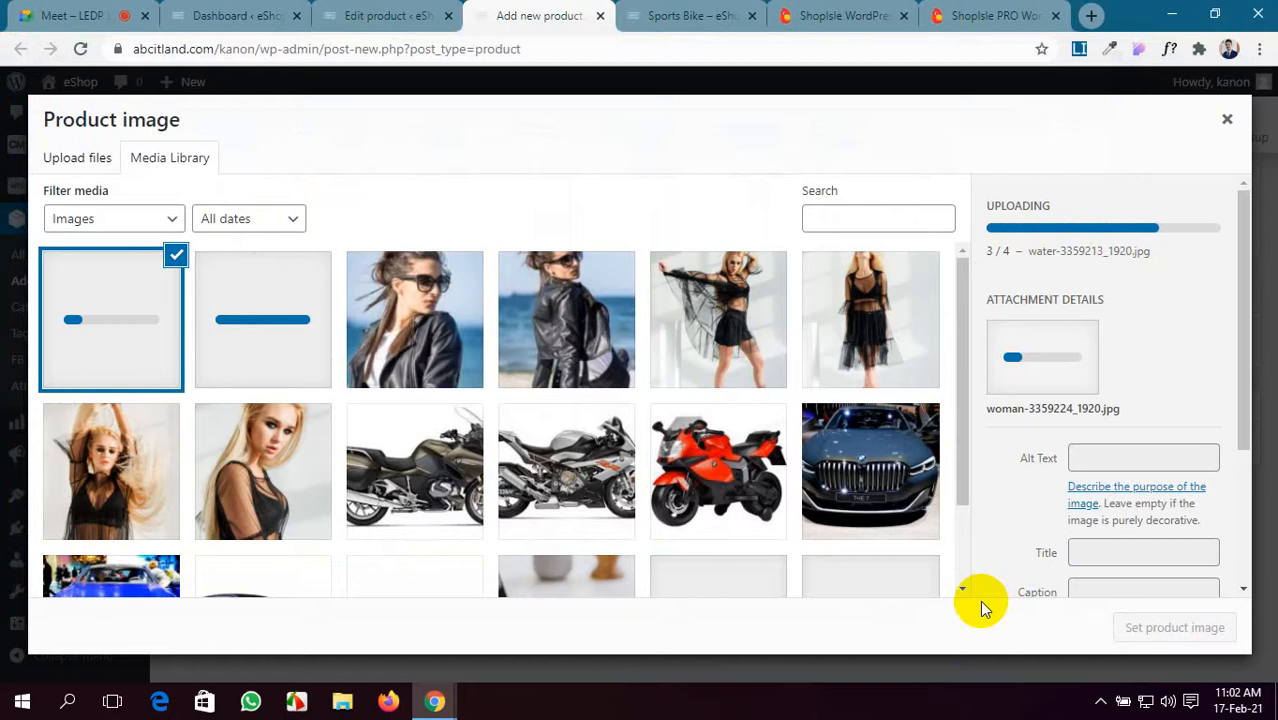
- After comparing with the demo's images, set the seated leather-jacket photo as the product image
left_click(1000, 15)
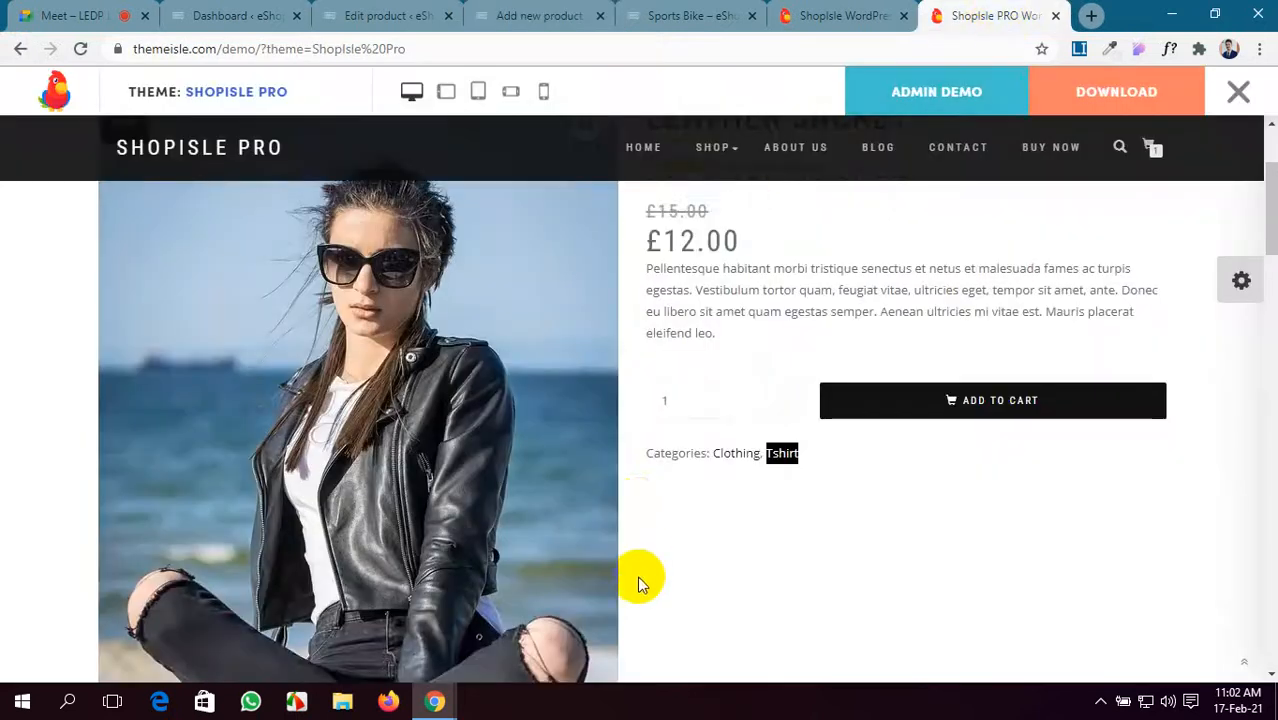
scroll(640, 585, "down", 5)
scroll(636, 579, "up", 2)
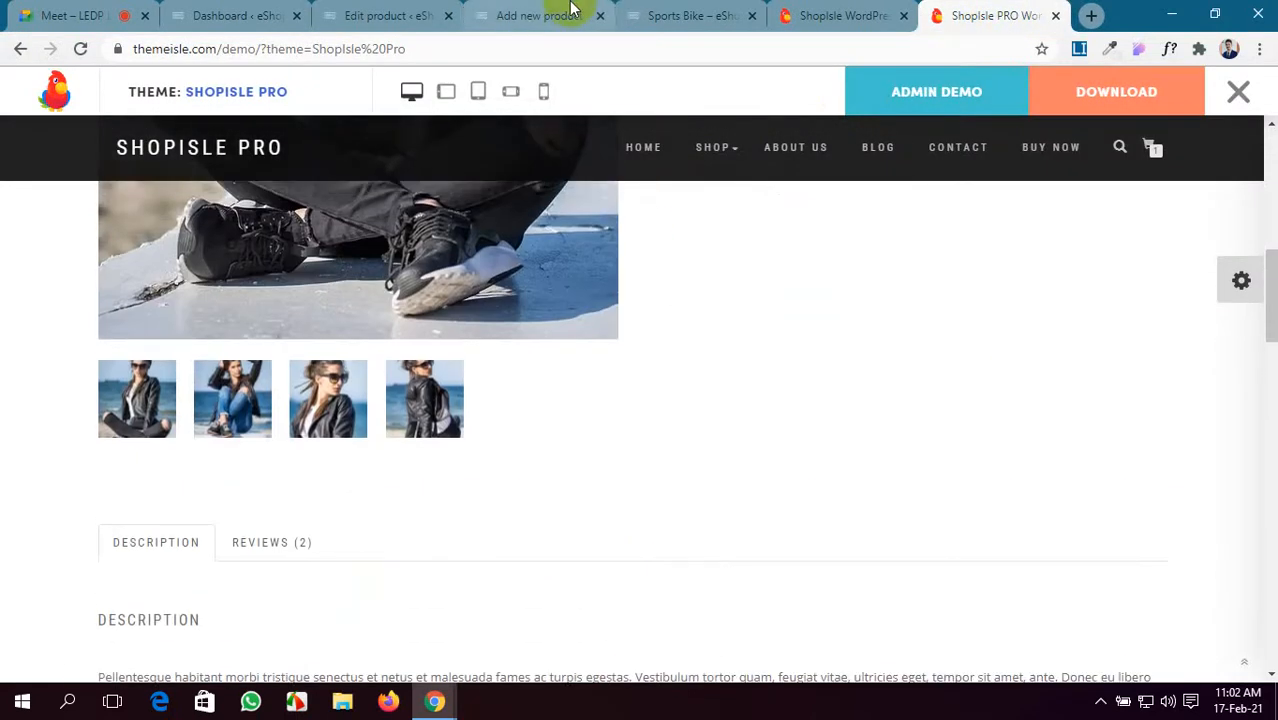
left_click(388, 15)
left_click(535, 15)
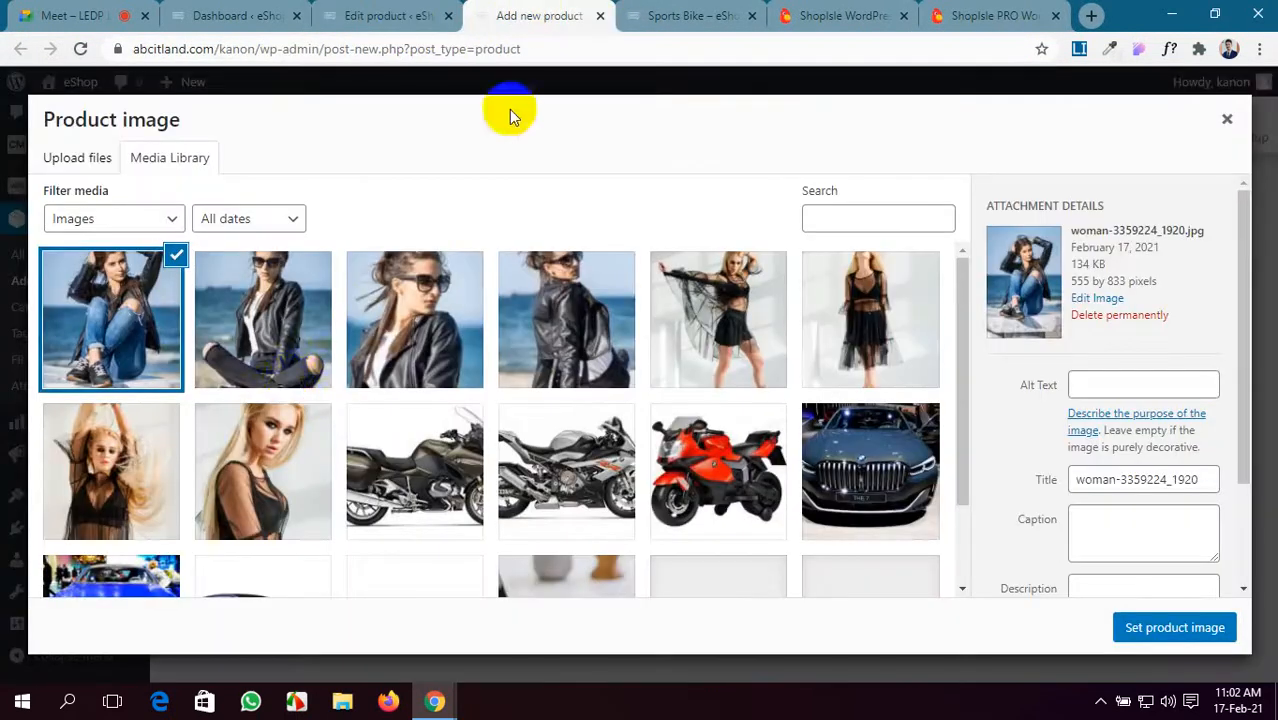
left_click(302, 324)
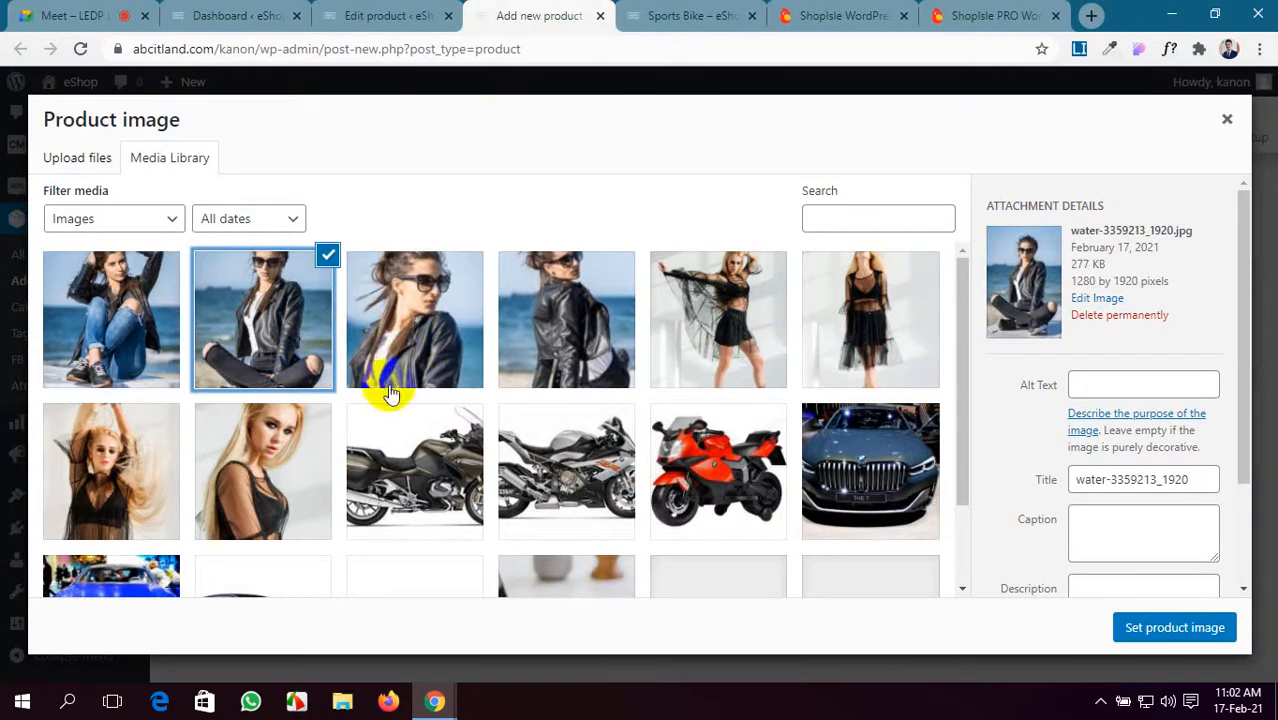
left_click(1140, 625)
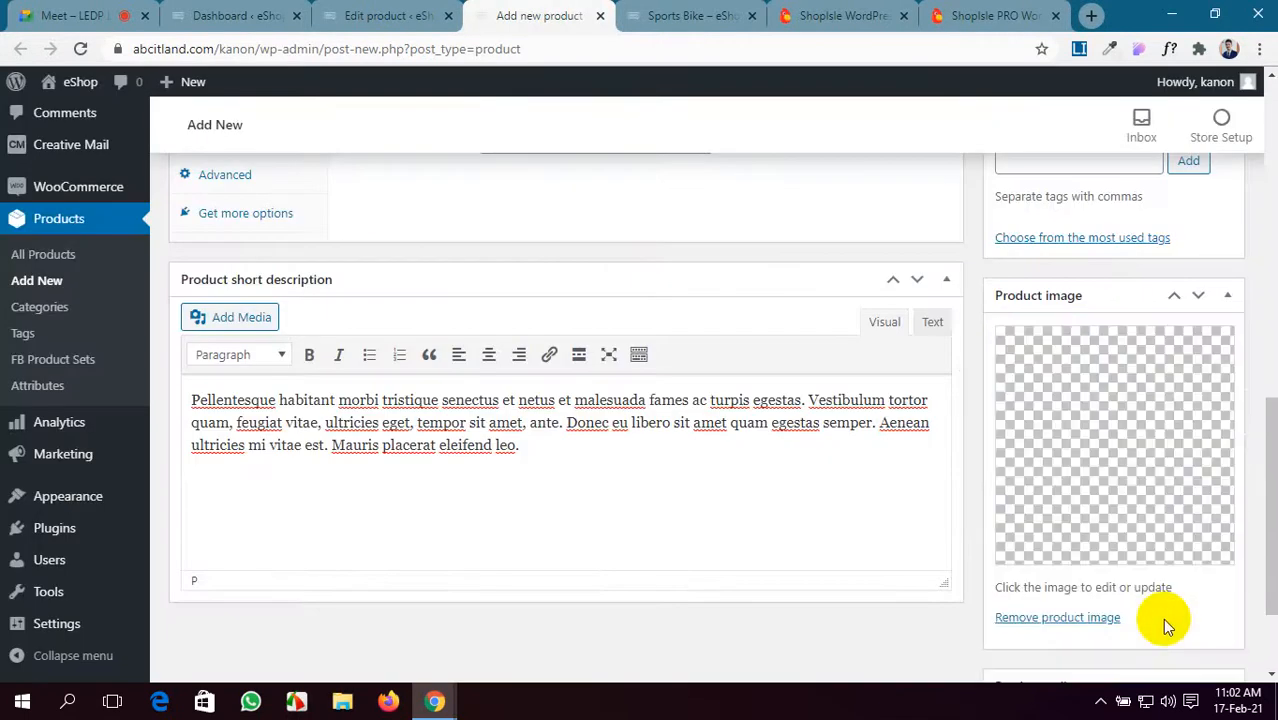
- Add three uploaded photos to the Leather Jacket gallery and publish the product
scroll(1155, 605, "down", 2)
left_click(1078, 581)
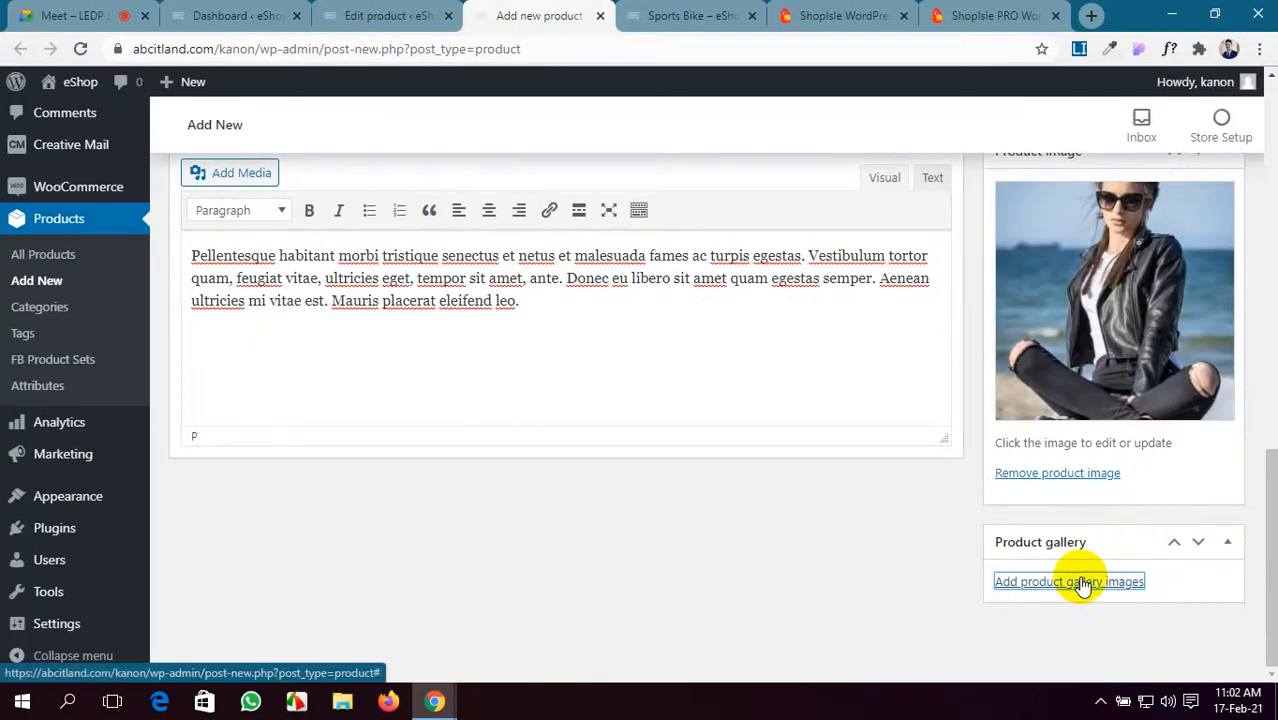
left_click(130, 310)
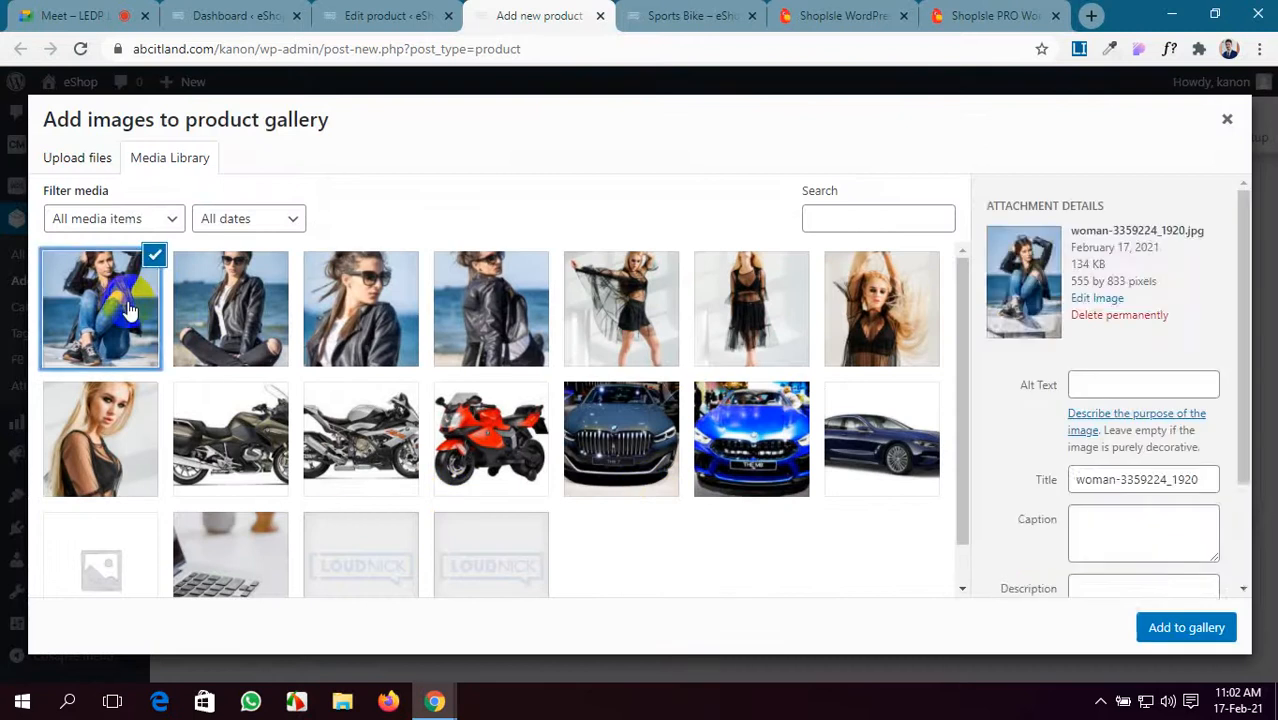
left_click(350, 300)
left_click(525, 335)
left_click(1141, 623)
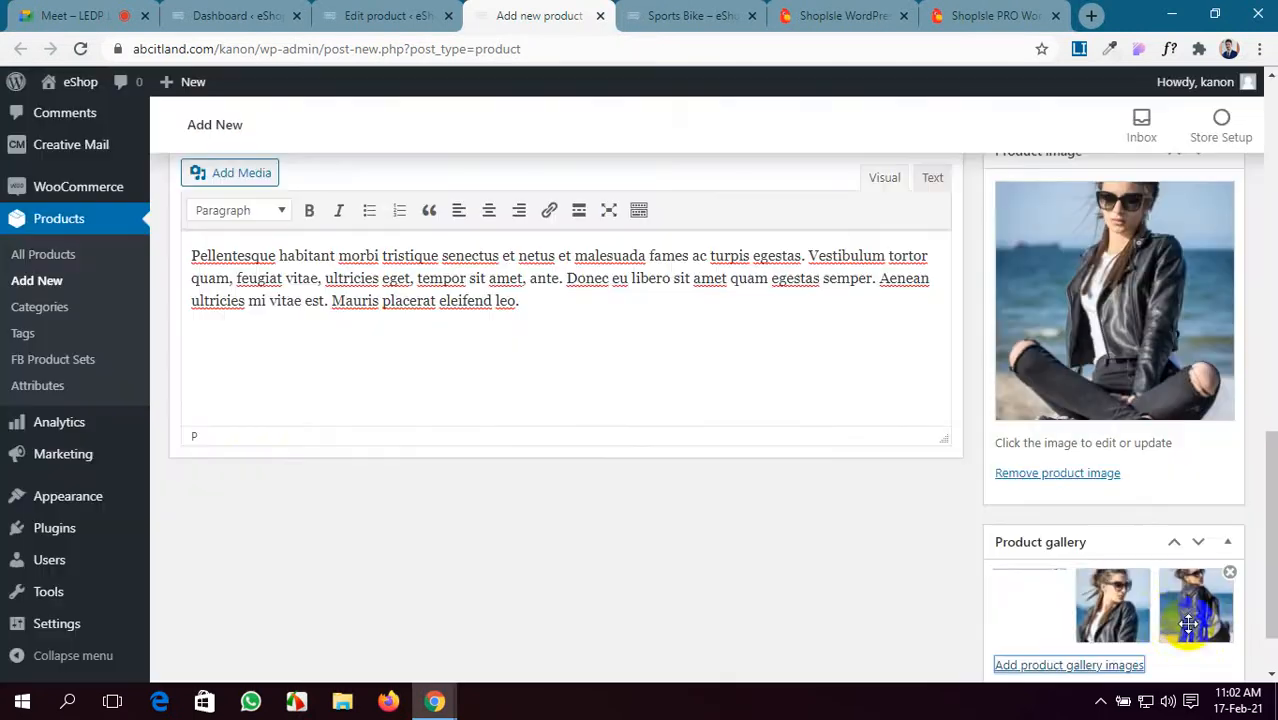
scroll(1172, 618, "up", 15)
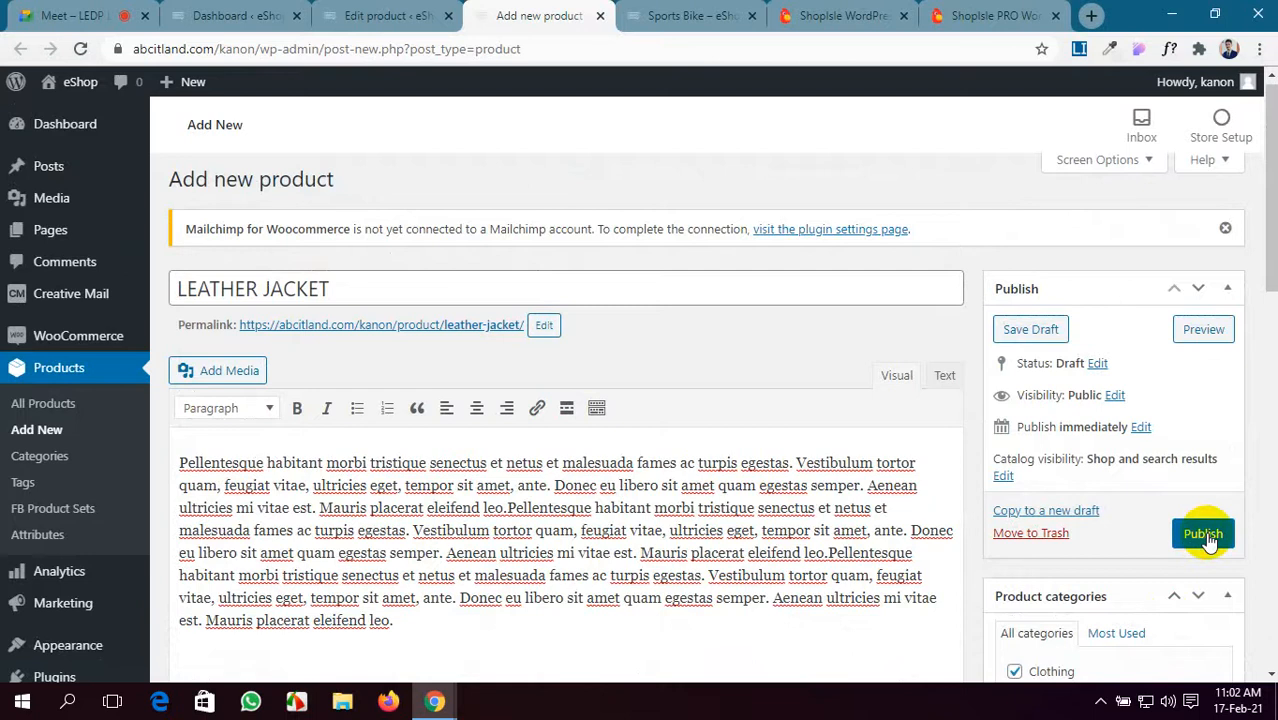
left_click(1203, 534)
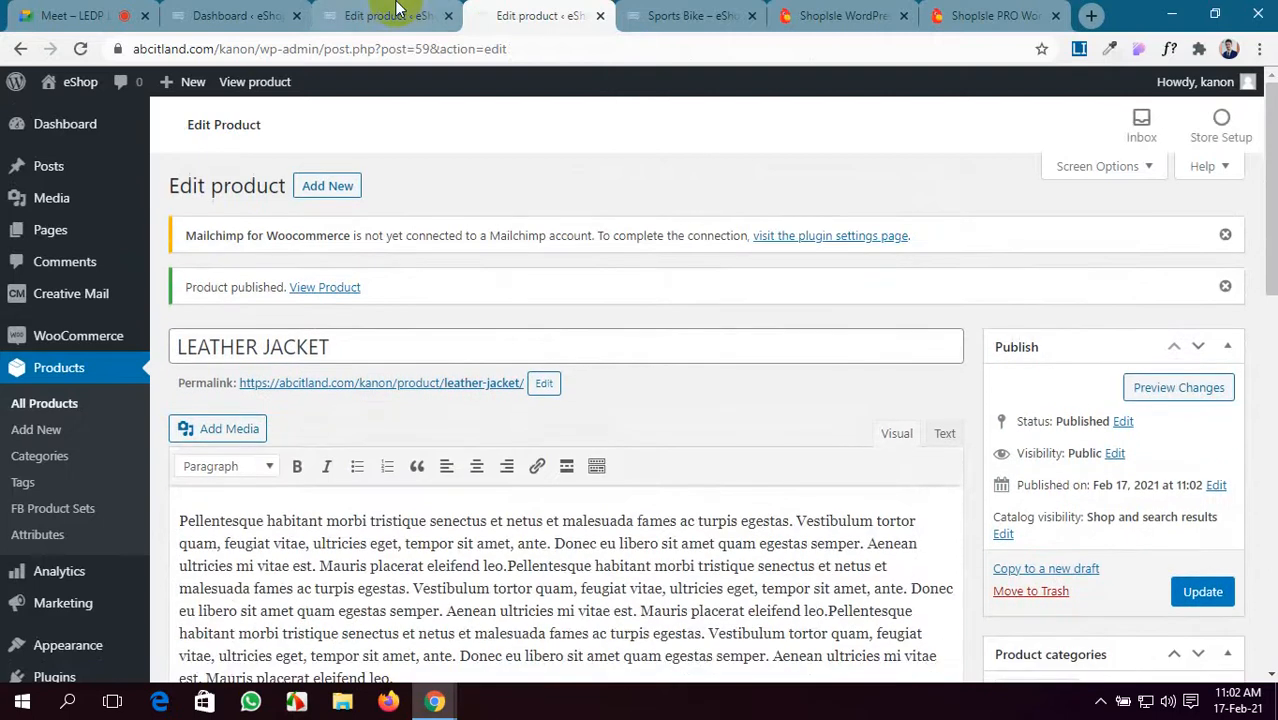
left_click(397, 10)
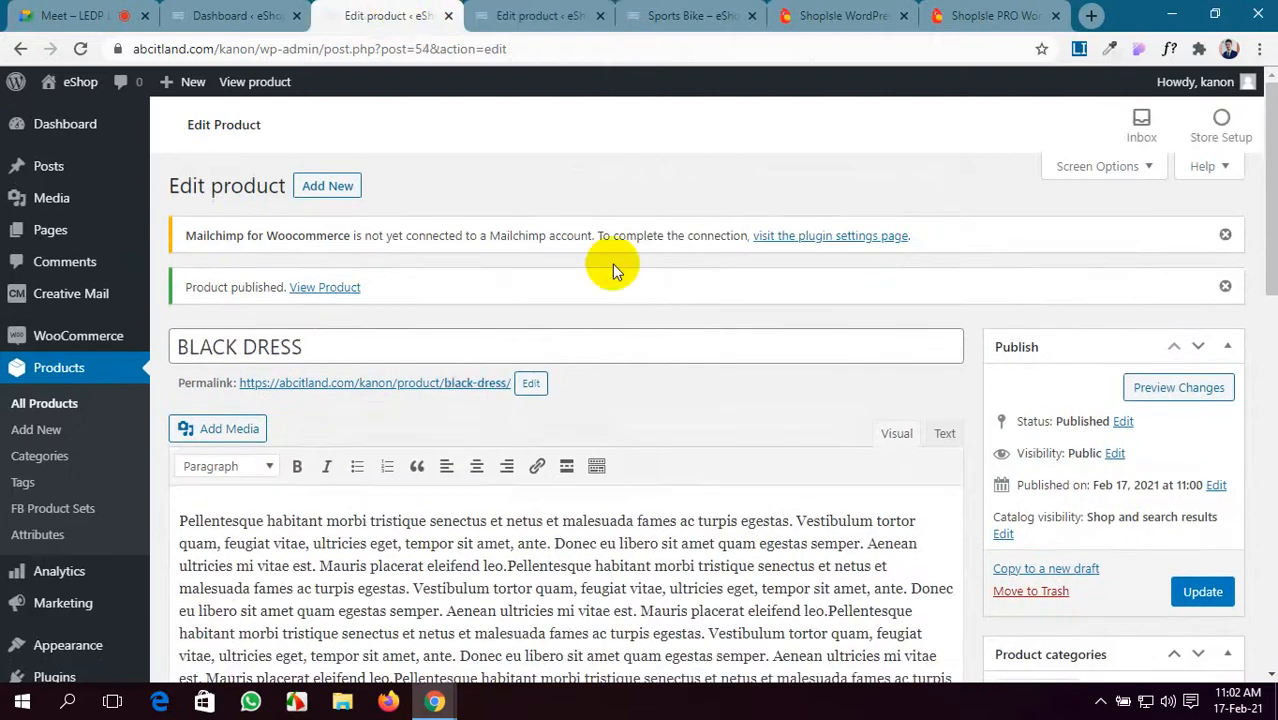
- Save the Black Dress changes, then go from the Sports Bike page to the store home page
left_click(1204, 592)
left_click(684, 16)
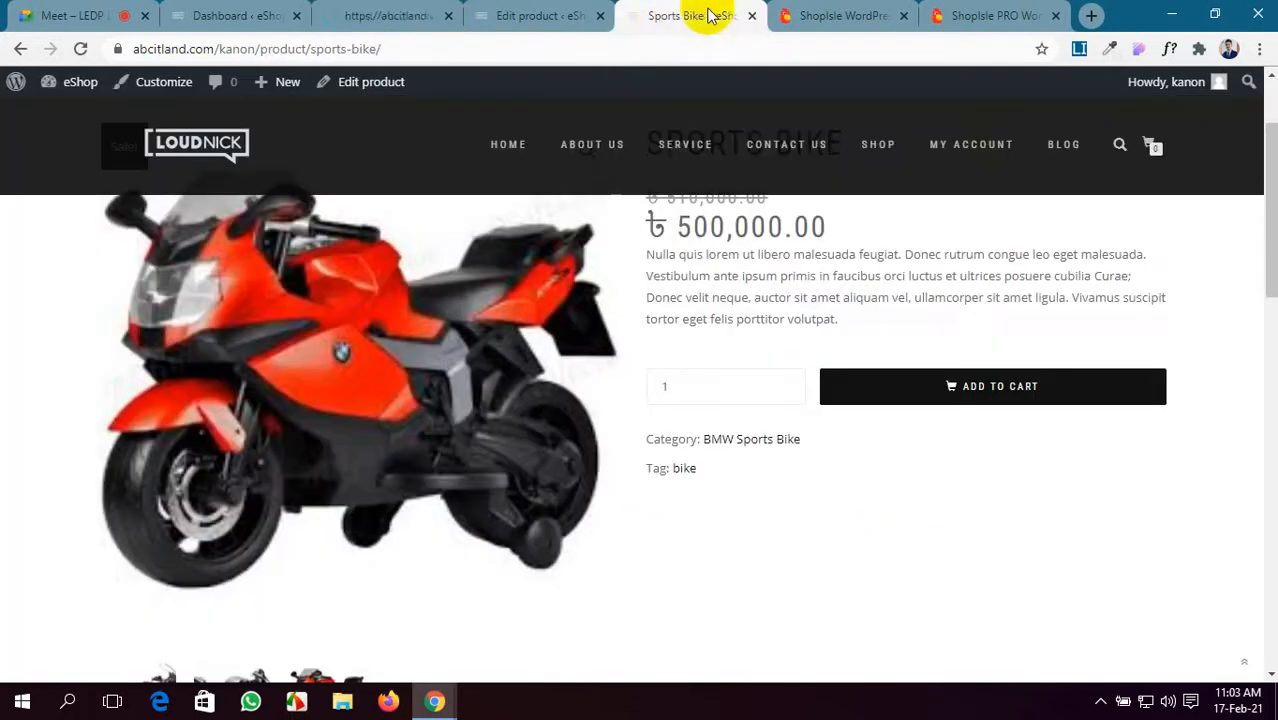
left_click(509, 158)
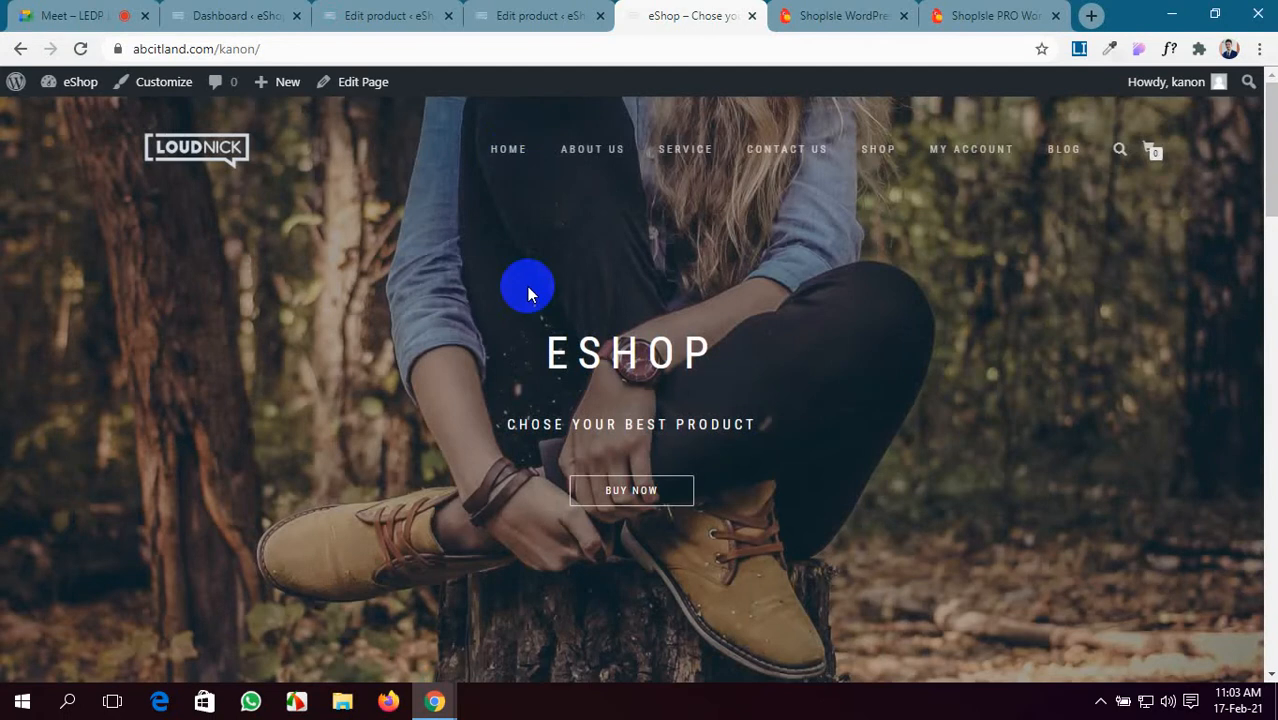
- Browse the home page's Latest and Exclusive Products, then go to the SHOP page
scroll(529, 290, "down", 3)
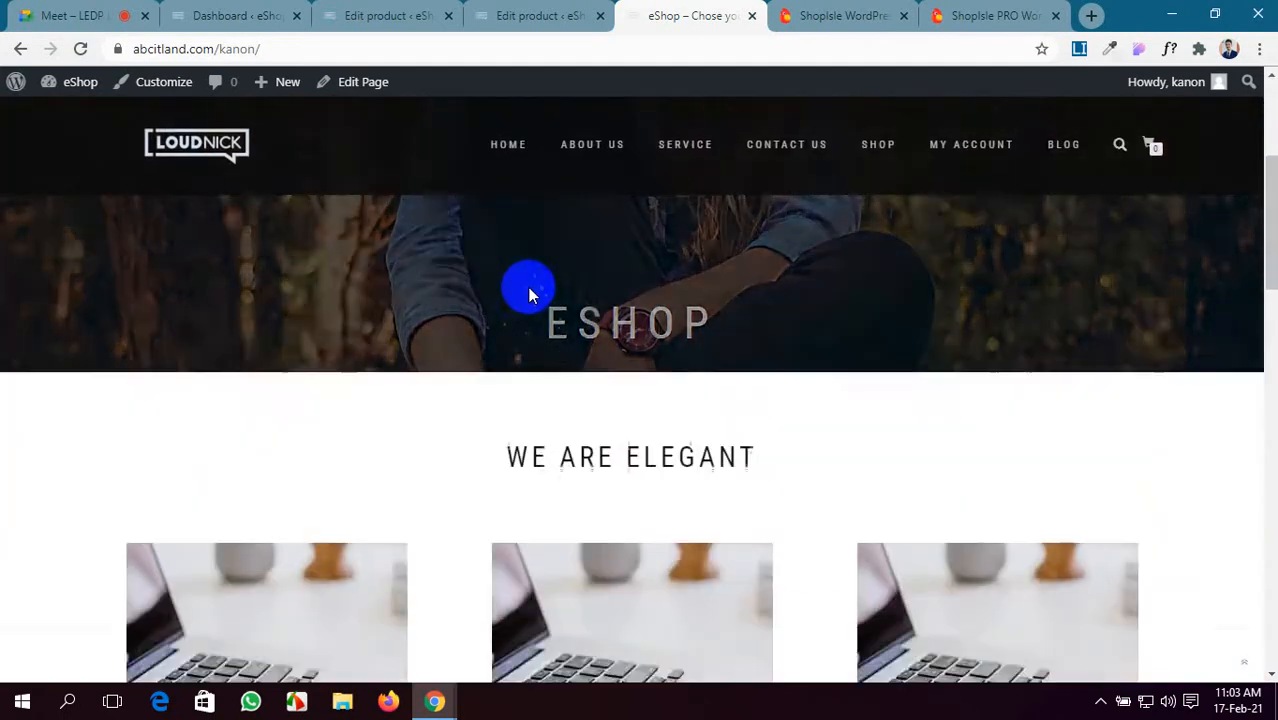
scroll(529, 292, "down", 5)
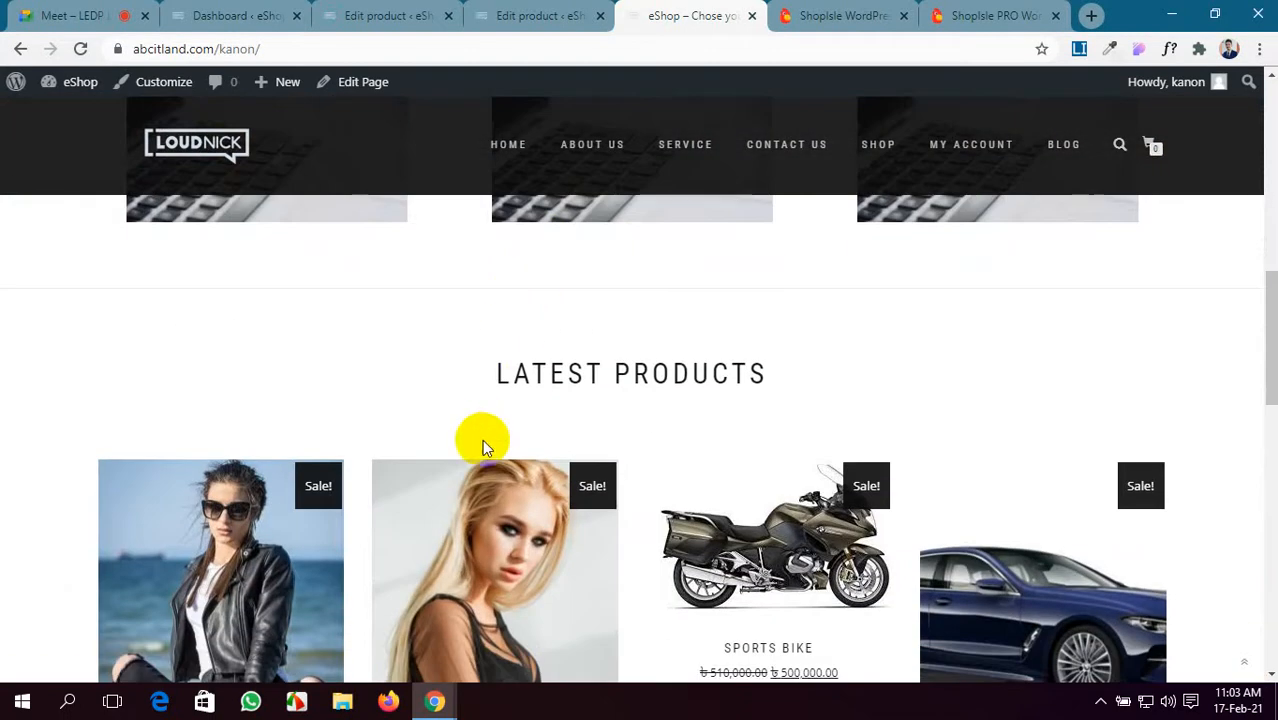
scroll(480, 443, "down", 1)
scroll(305, 443, "down", 2)
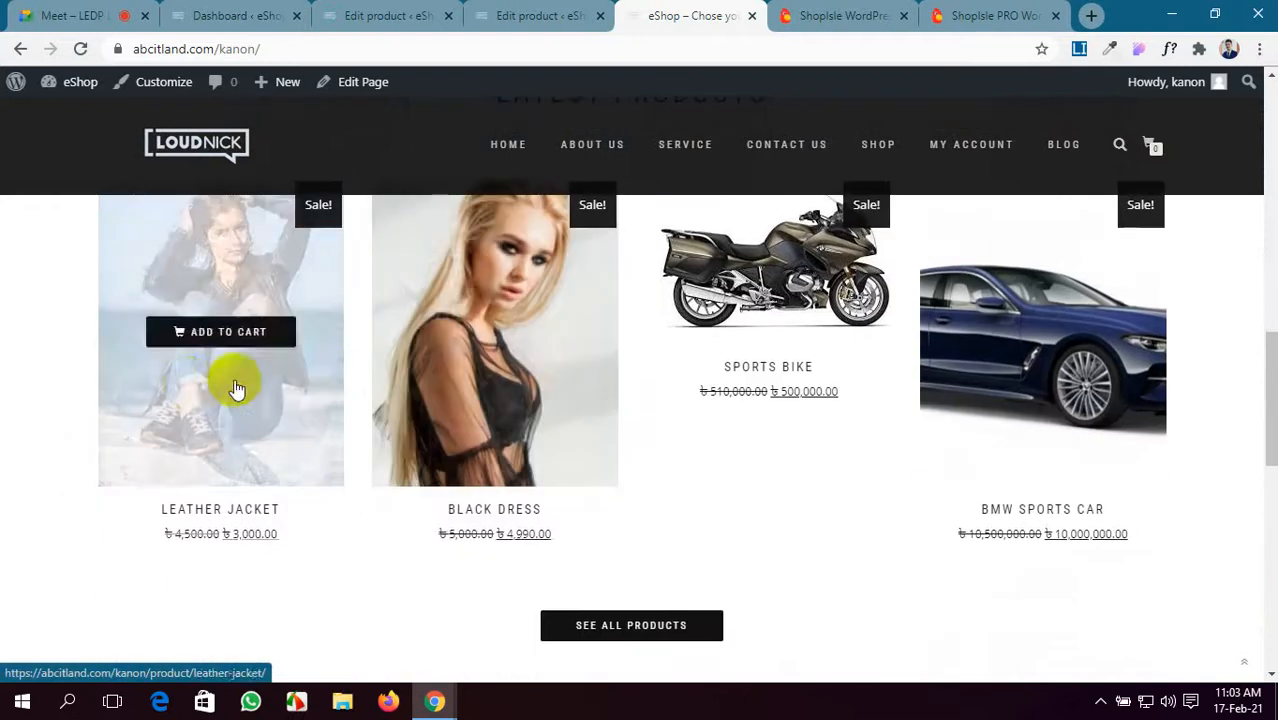
scroll(485, 400, "up", 1)
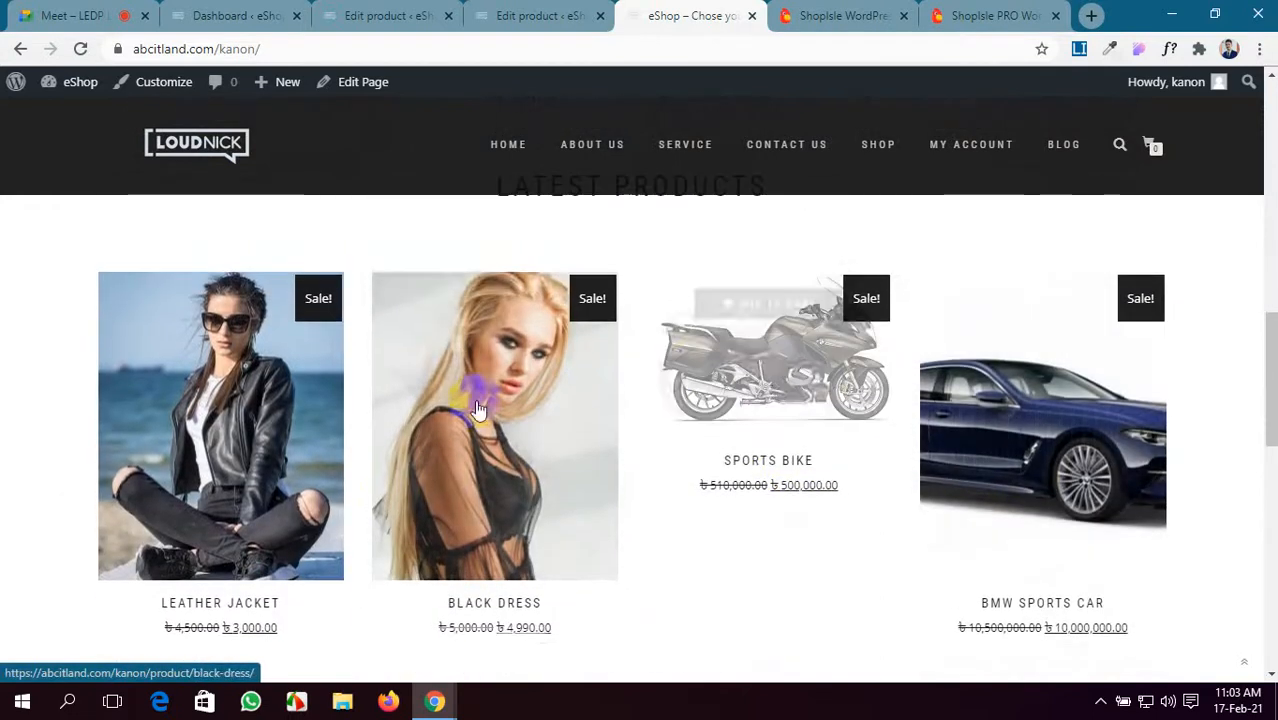
scroll(299, 422, "down", 5)
scroll(385, 468, "down", 5)
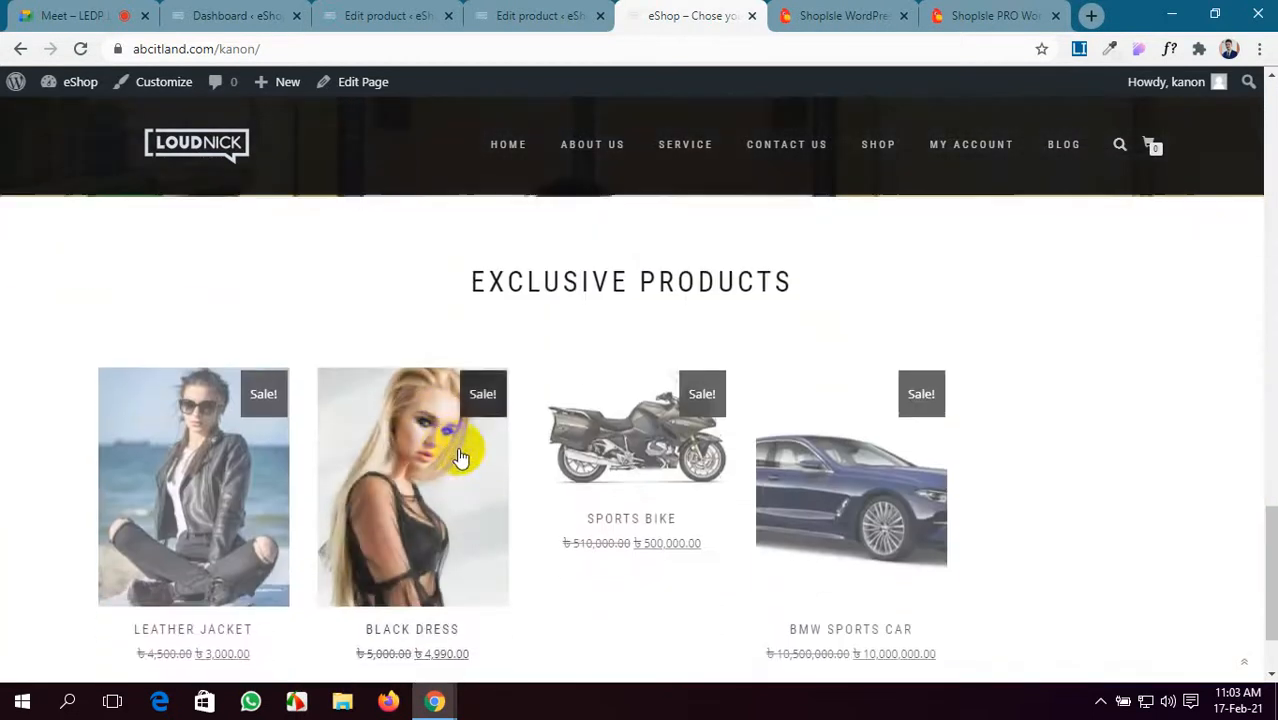
left_click_drag(806, 283, 448, 274)
scroll(656, 291, "down", 1)
scroll(879, 428, "up", 2)
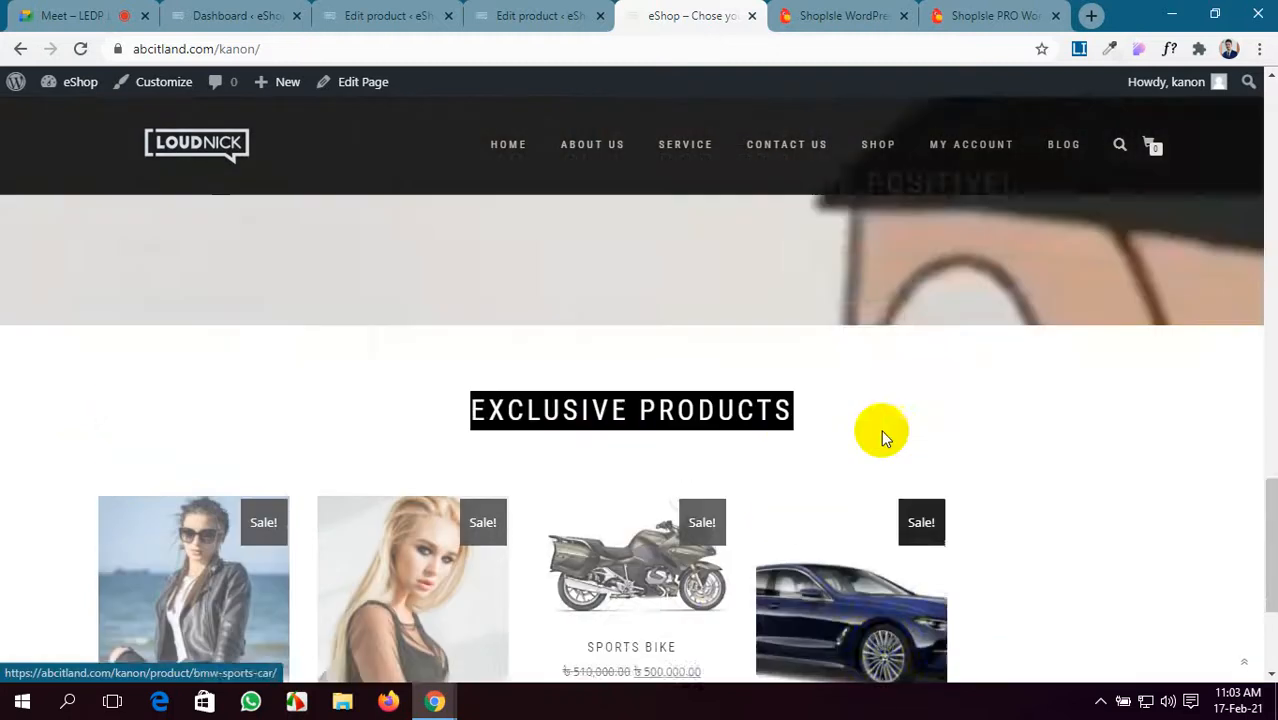
scroll(879, 430, "down", 2)
scroll(883, 437, "up", 10)
scroll(881, 437, "up", 5)
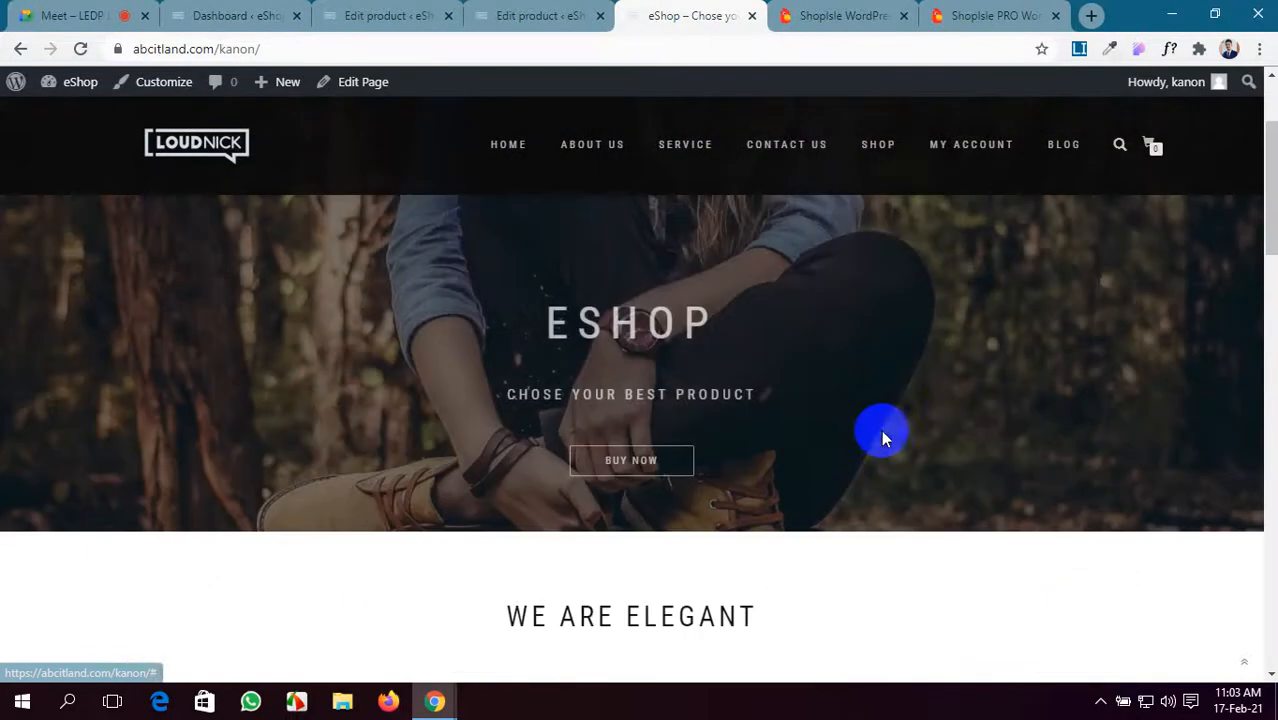
left_click(879, 145)
- Review the Shop product grid, leaving the sort order on Default sorting
scroll(613, 242, "down", 4)
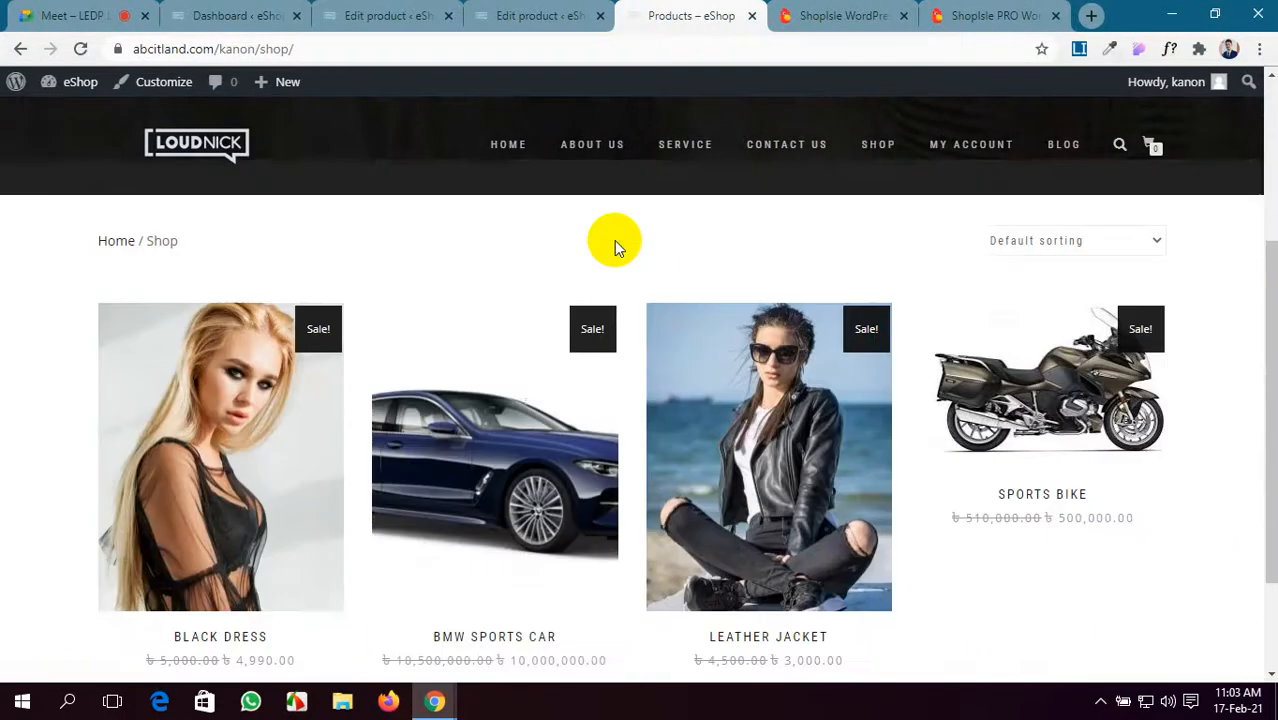
scroll(430, 445, "down", 1)
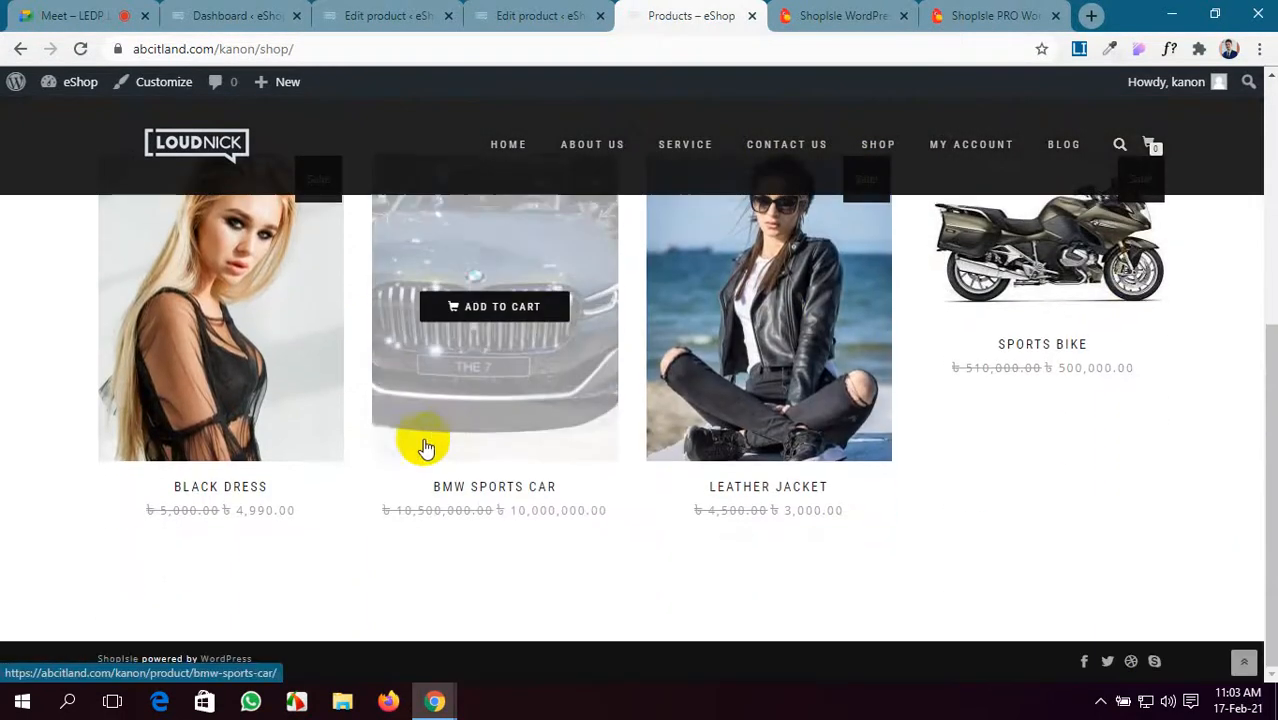
scroll(226, 421, "up", 1)
scroll(408, 365, "up", 3)
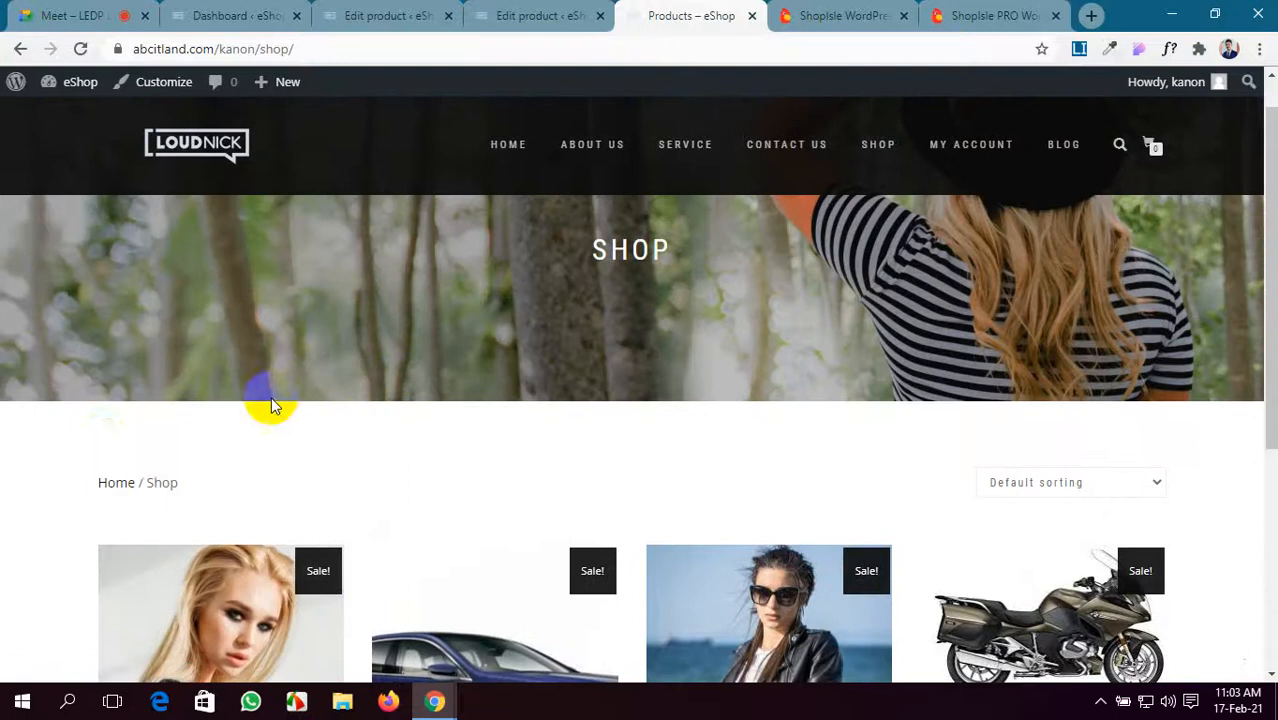
left_click(1159, 487)
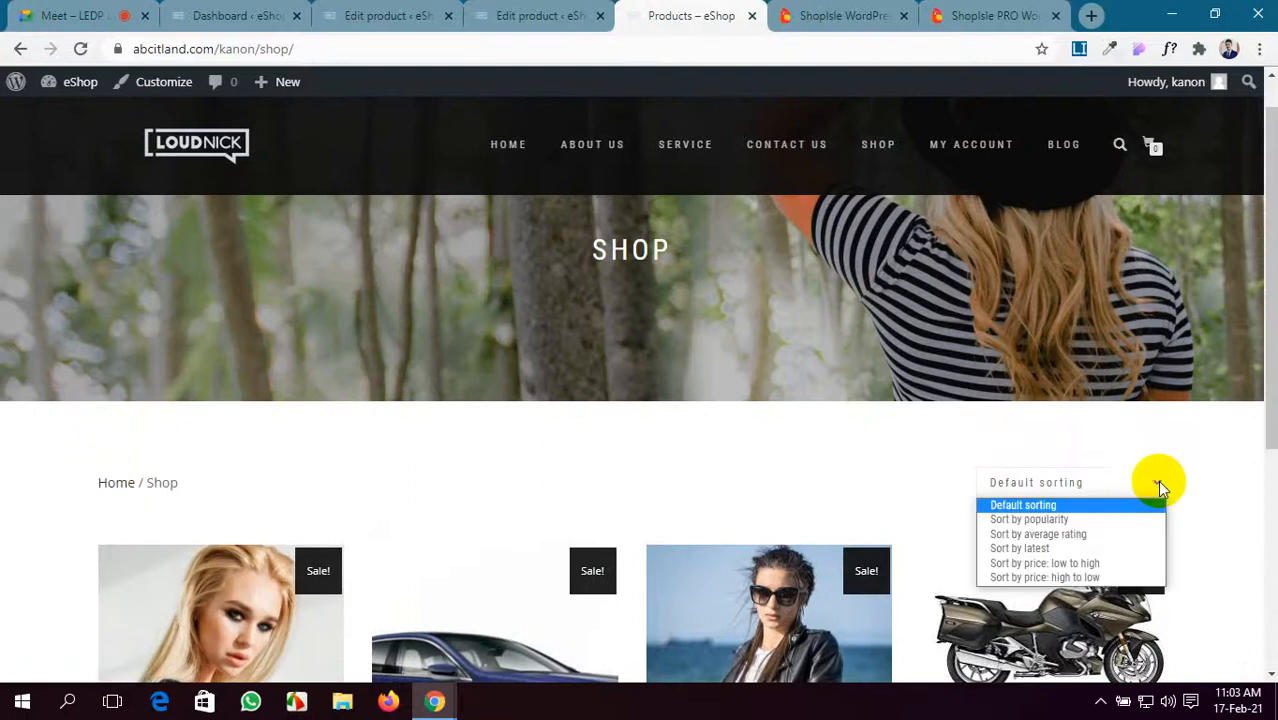
left_click(1005, 506)
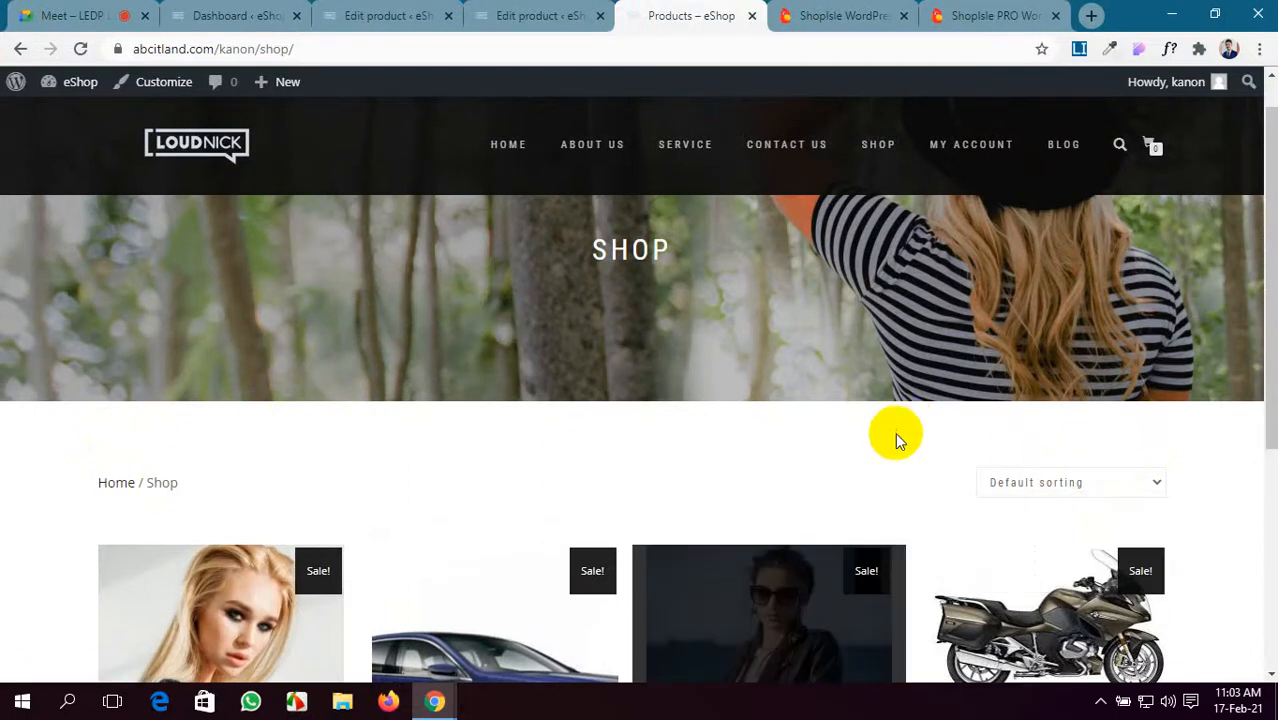
scroll(510, 523, "down", 3)
scroll(511, 523, "down", 1)
scroll(513, 522, "up", 1)
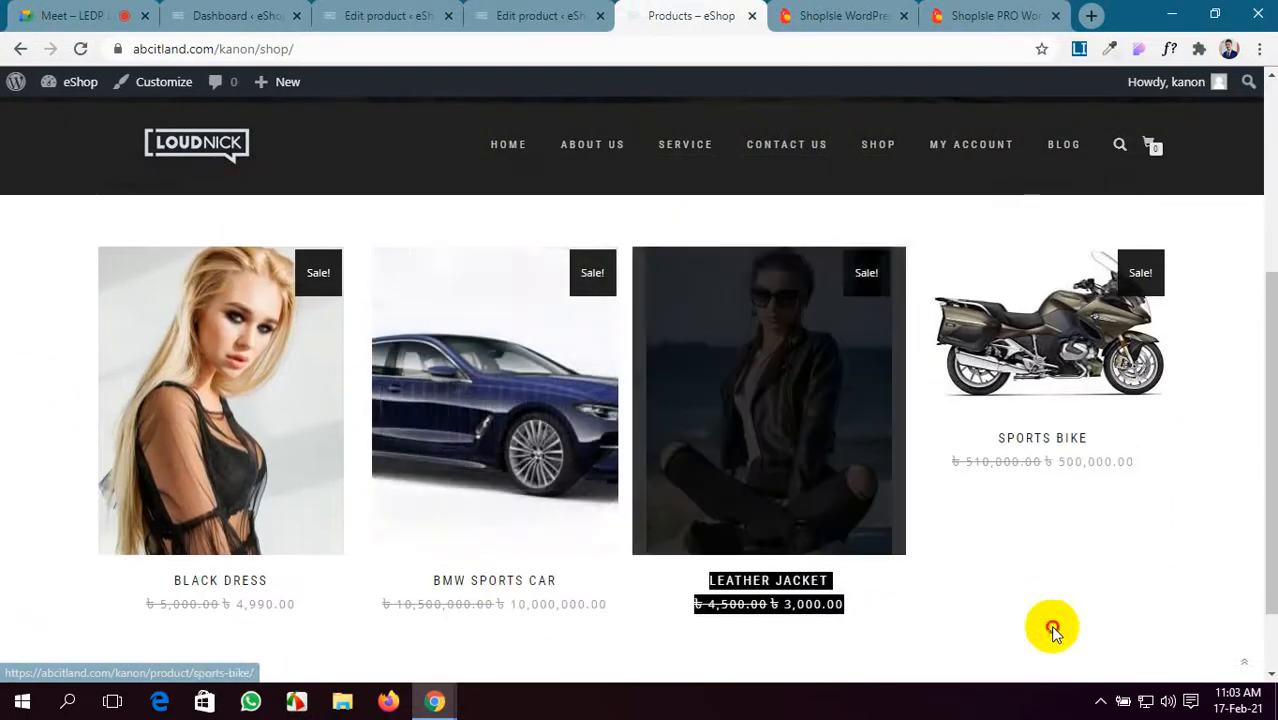
left_click(1052, 629)
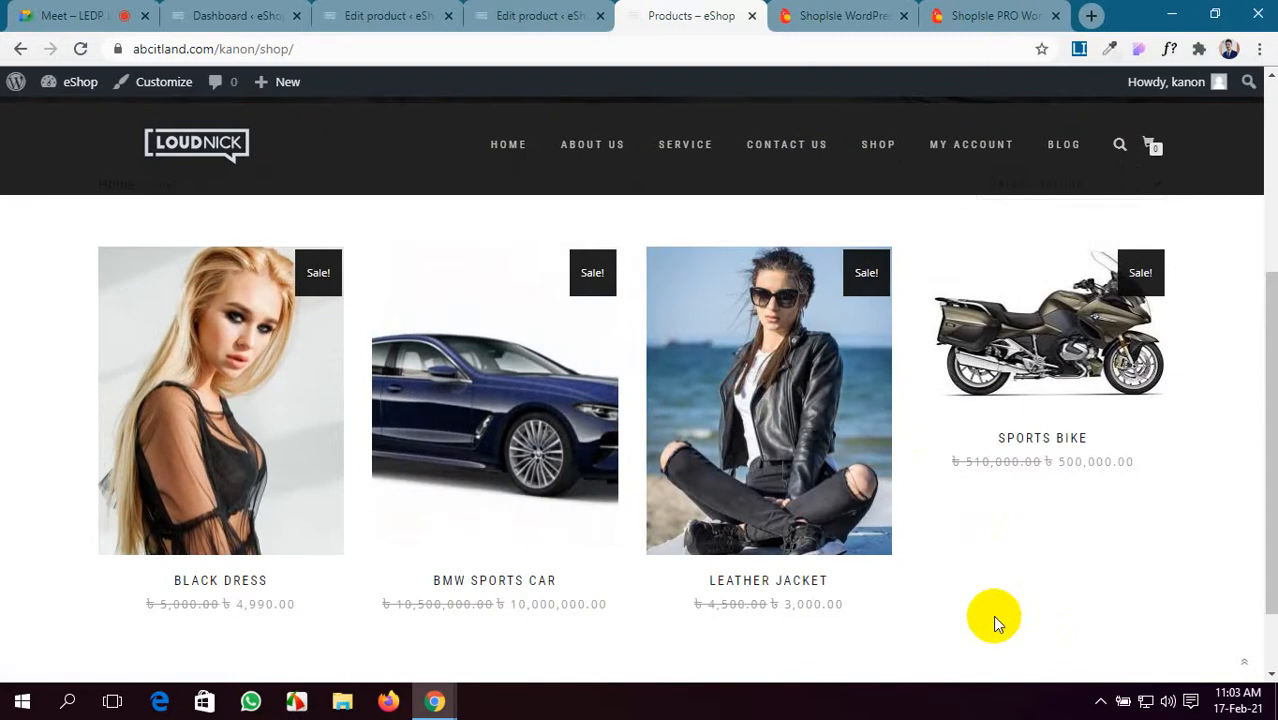
- Switch from the storefront to the WordPress admin Dashboard
mouse_move(251, 443)
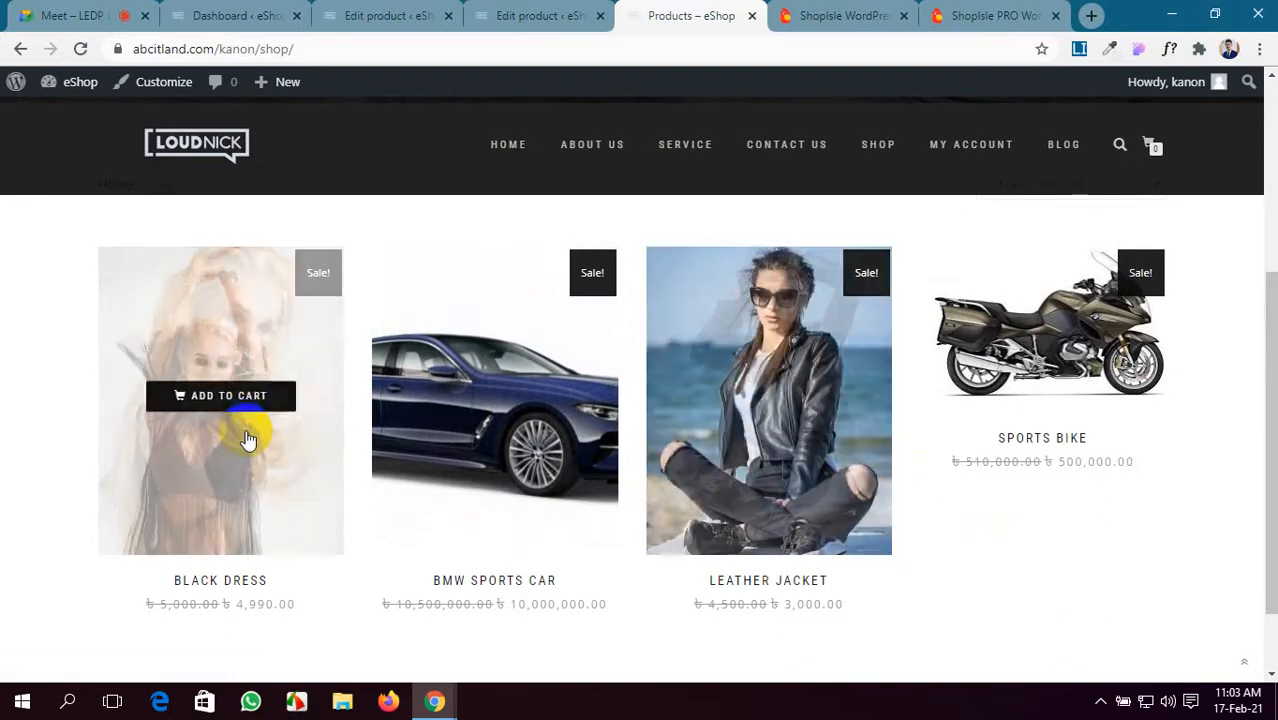
scroll(700, 430, "up", 5)
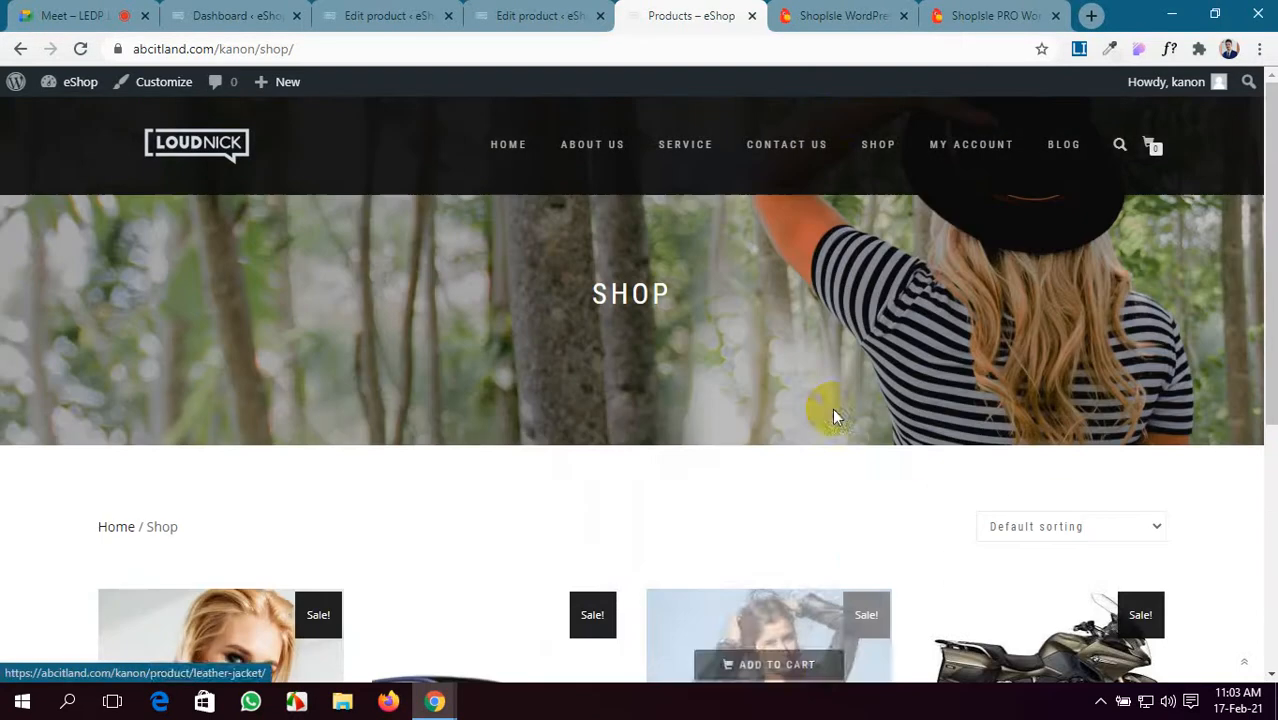
left_click(855, 14)
left_click(236, 15)
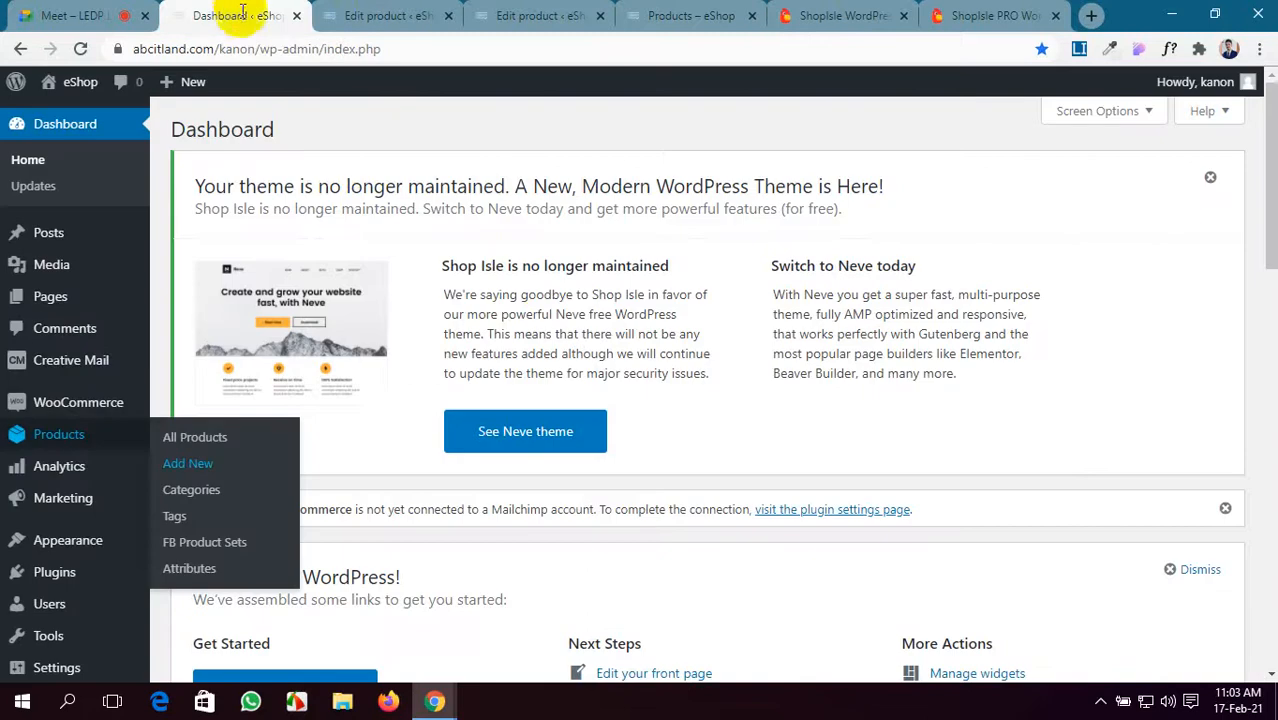
- Close the ShopIsle WordPress demo and Dashboard pages, moving ShopIsle PRO to second place
left_click(360, 15)
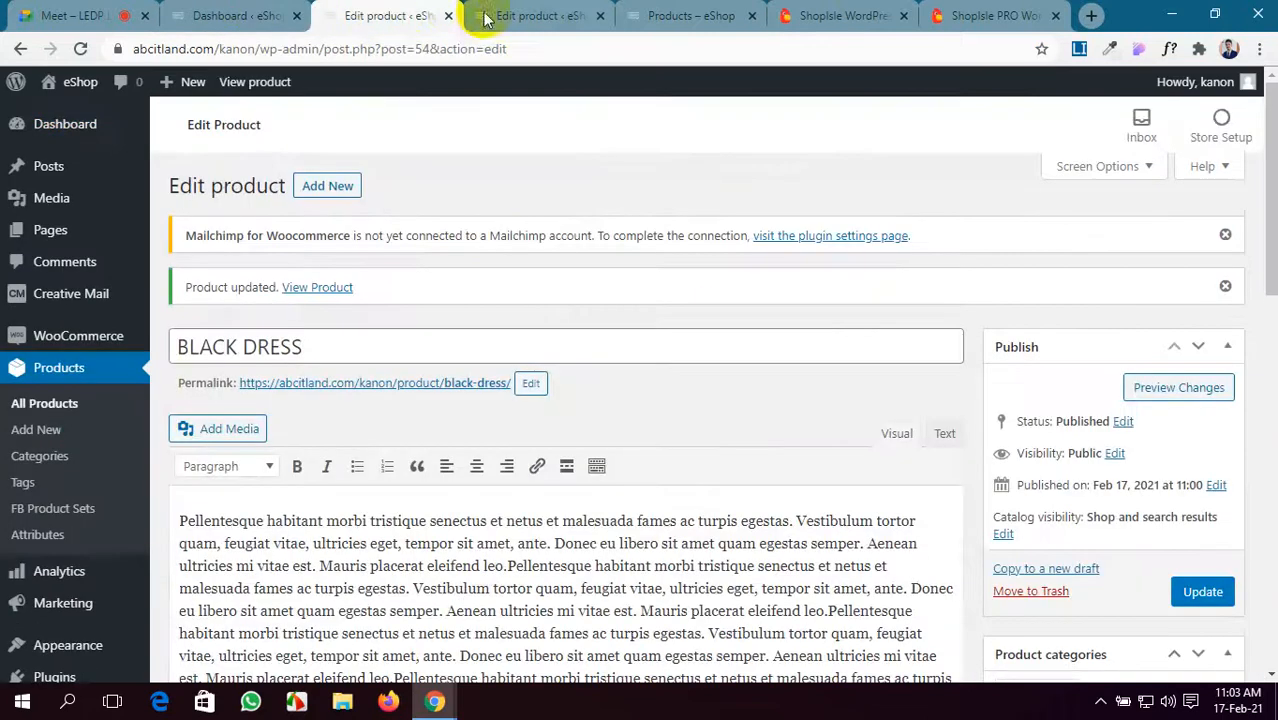
left_click(868, 16)
left_click(982, 10)
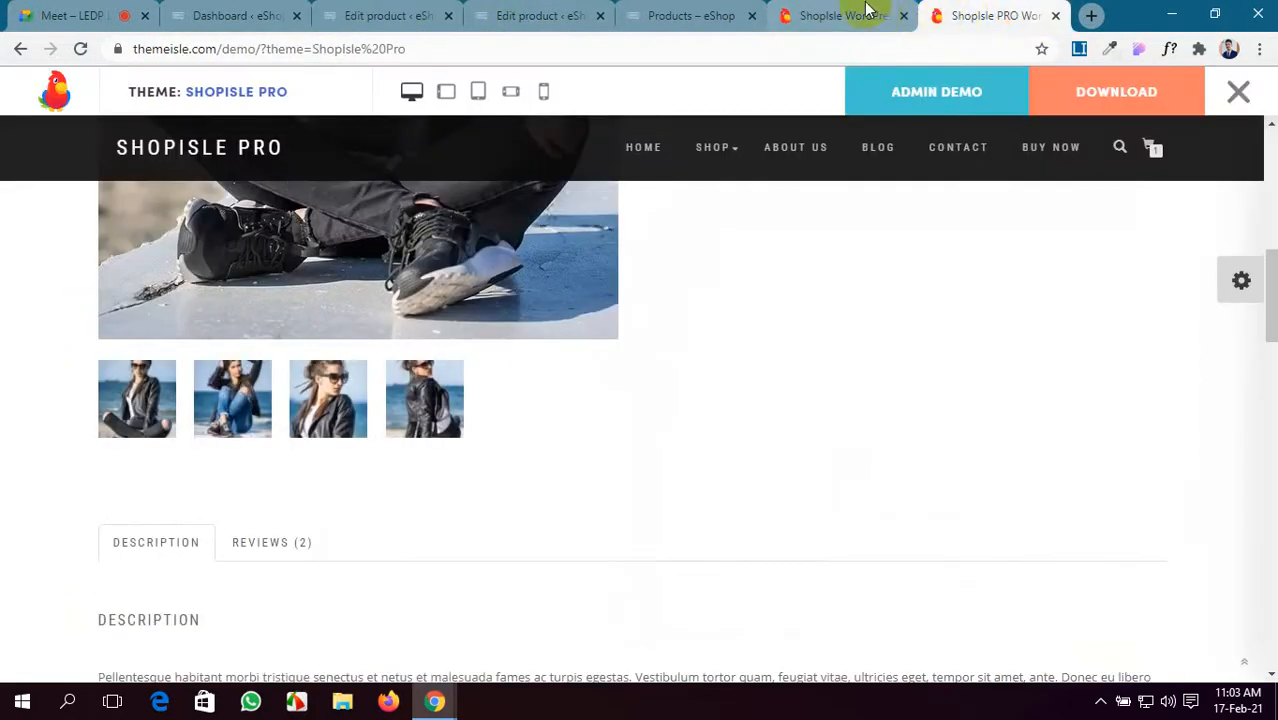
left_click(903, 15)
left_click(685, 9)
left_click_drag(799, 6, 251, 12)
left_click(428, 12)
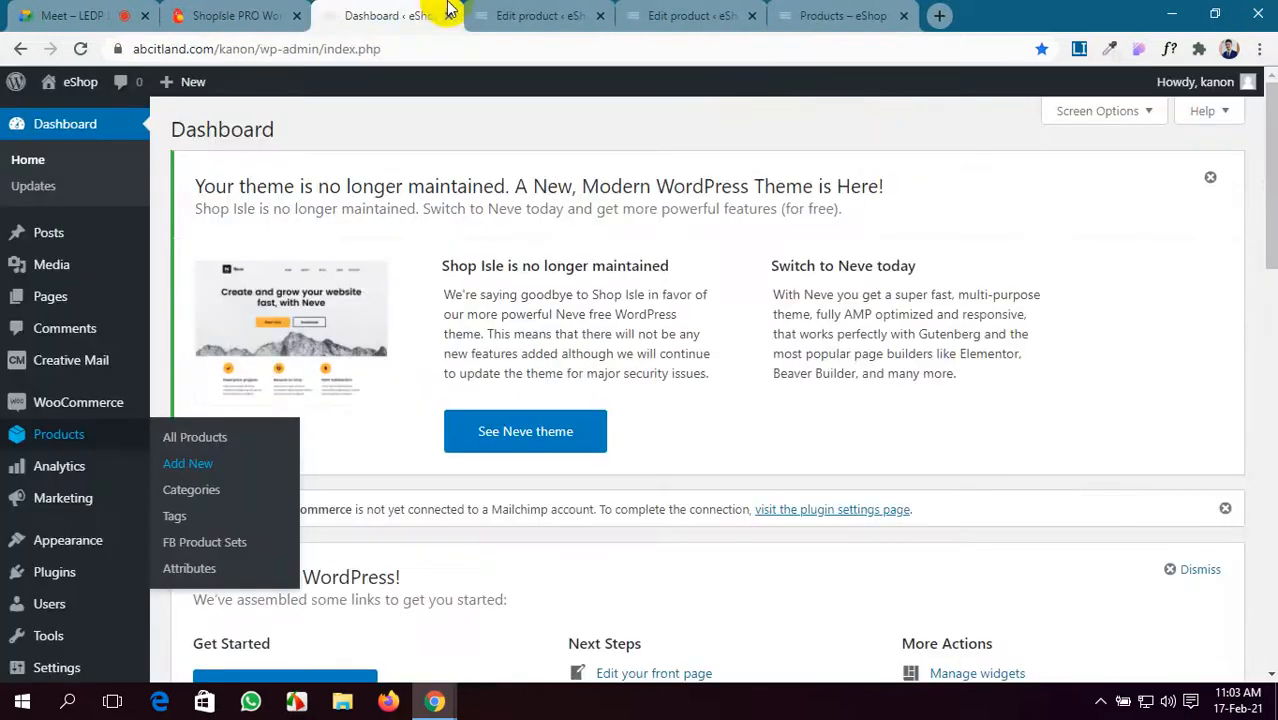
left_click(446, 19)
- Close the Leather Jacket editor and select the shop address abcitland.com/kanon
left_click(500, 15)
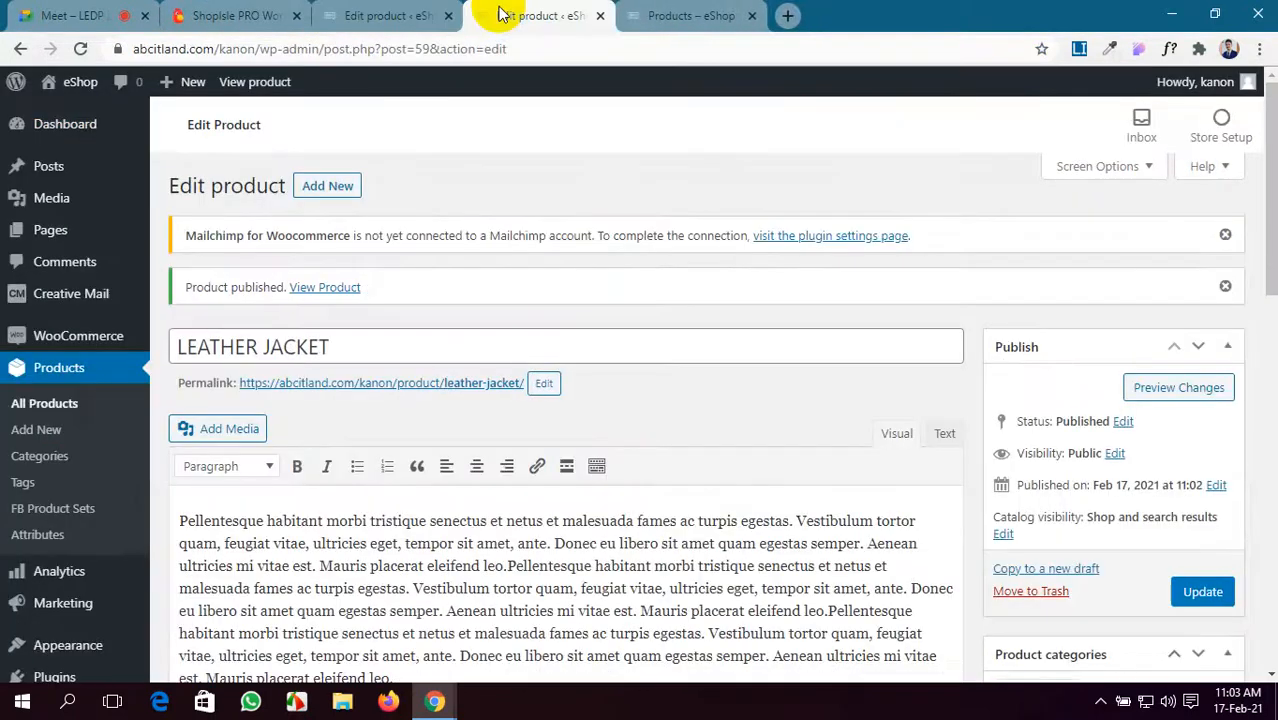
left_click(391, 12)
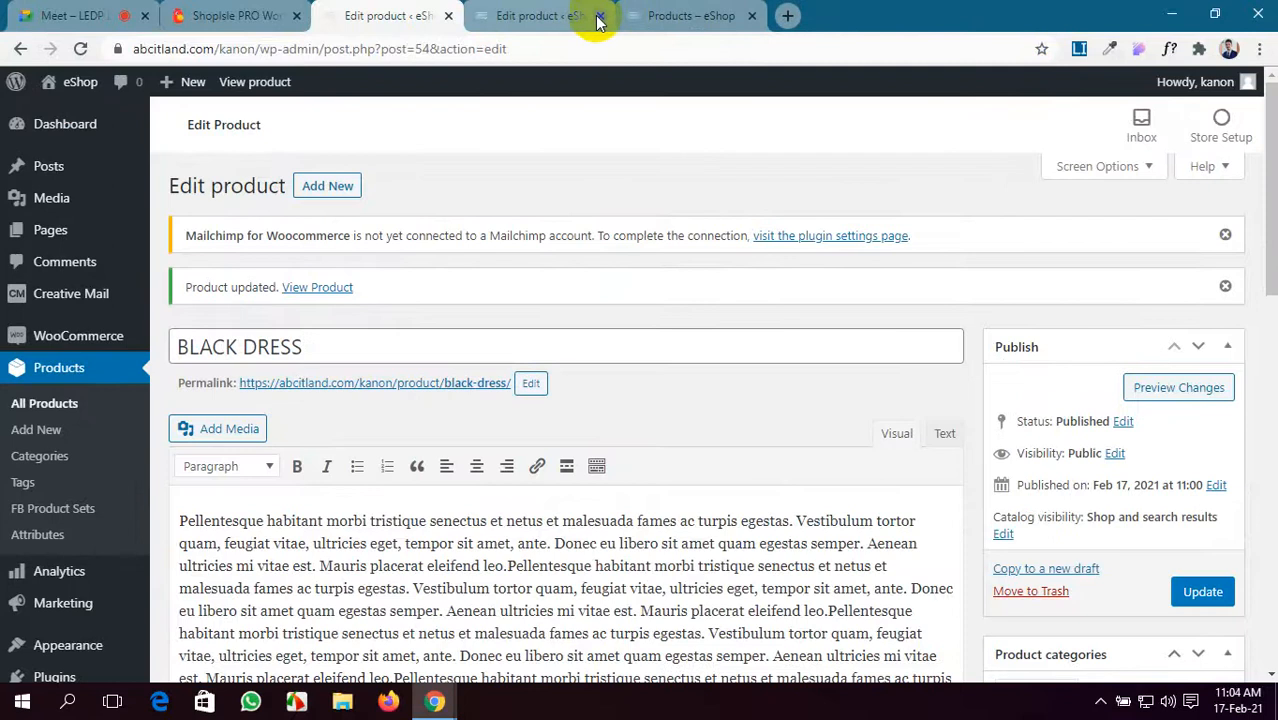
left_click(599, 16)
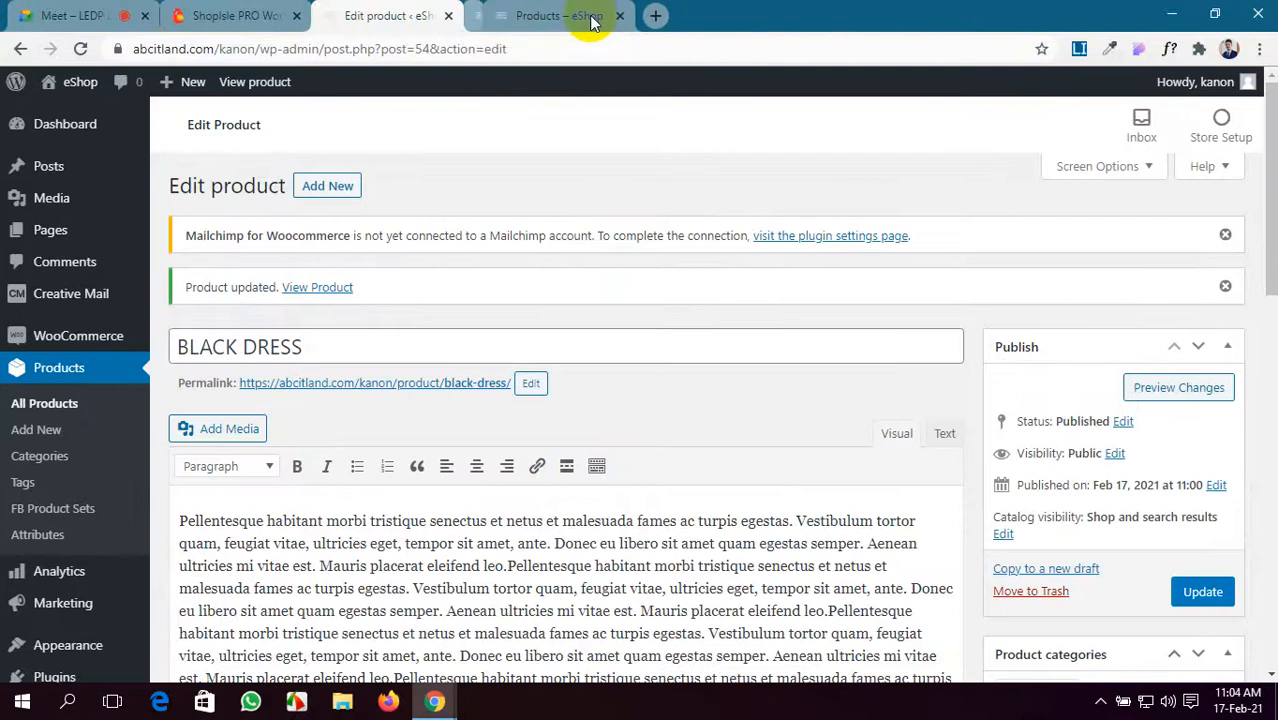
left_click(70, 122)
left_click(790, 12)
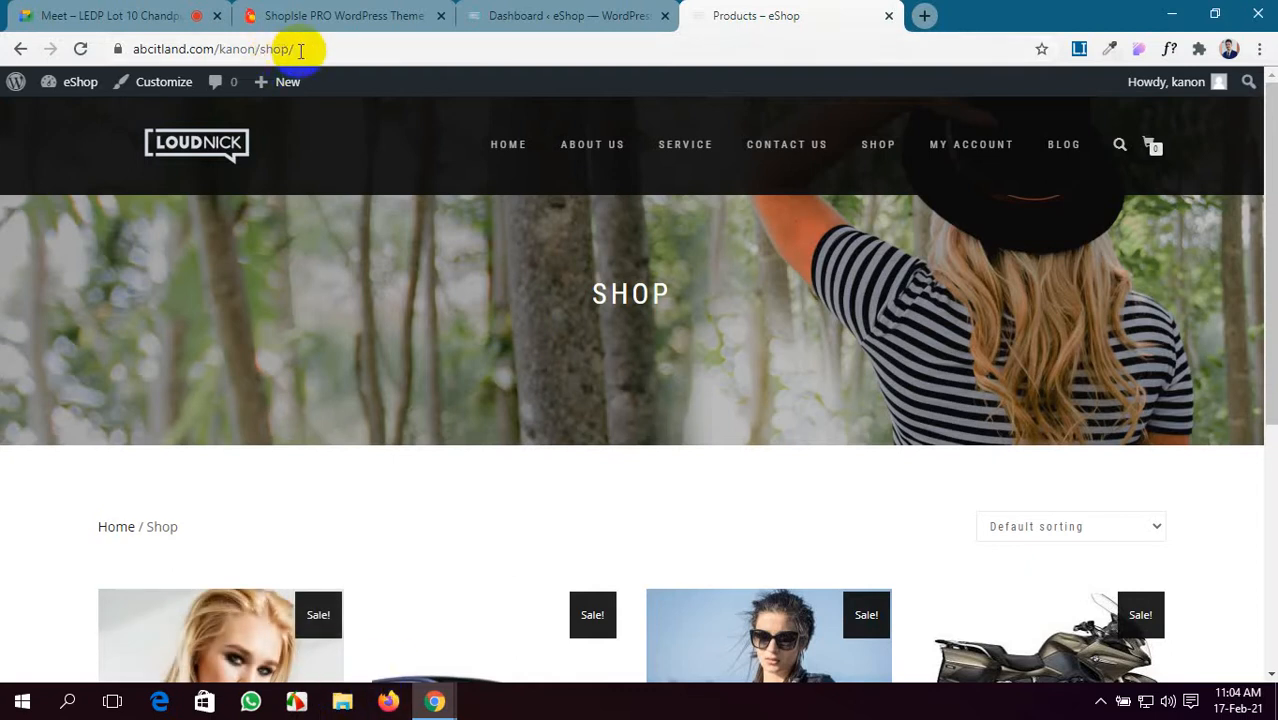
left_click_drag(255, 48, 80, 58)
key("ctrl+c")
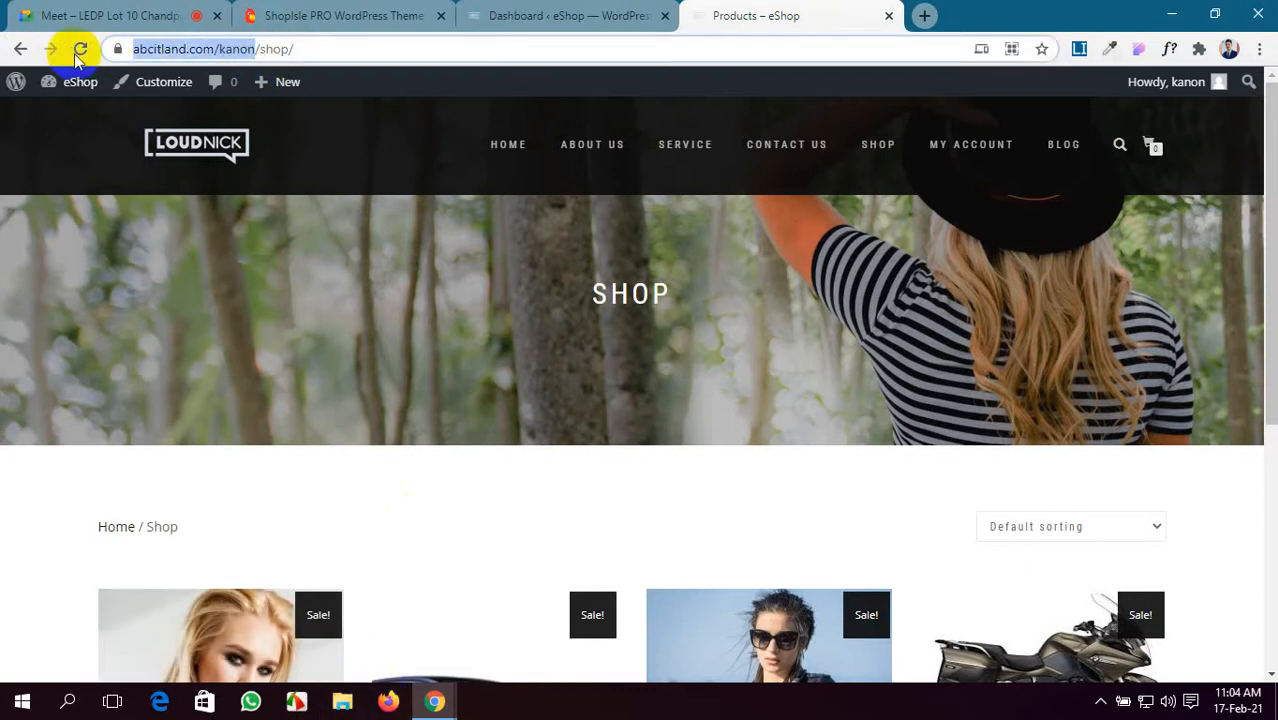
left_click(388, 703)
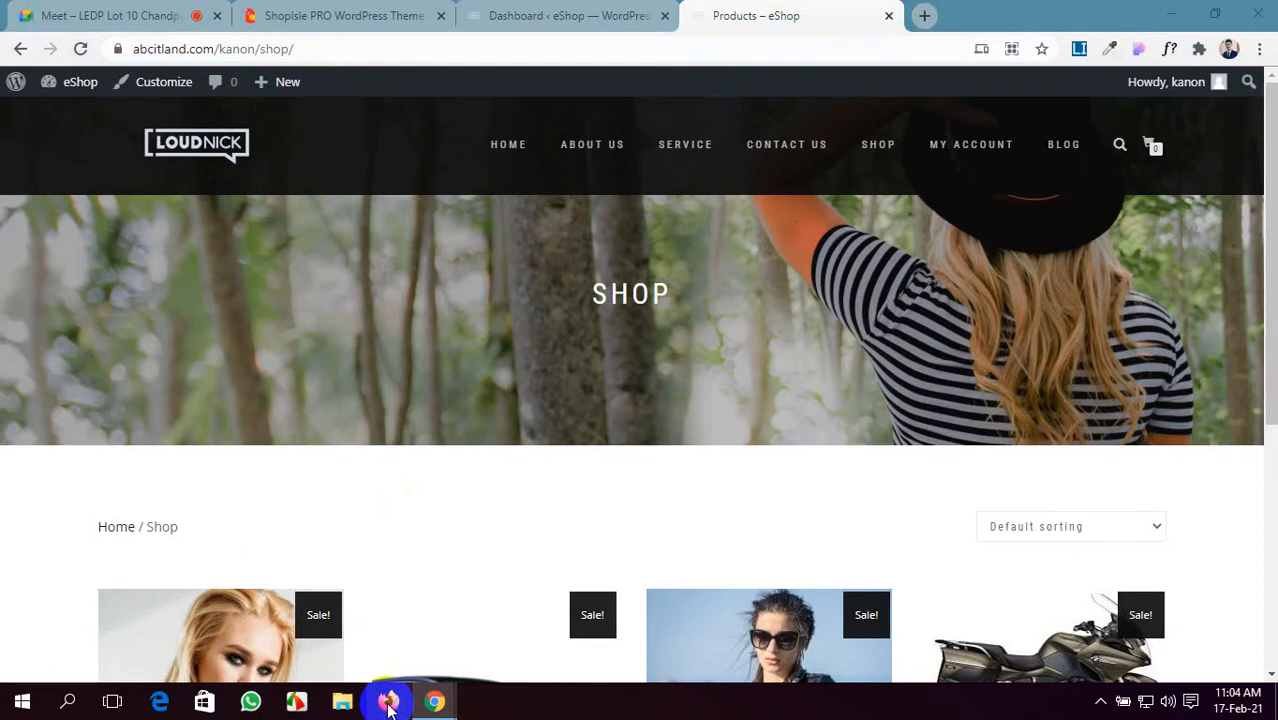
- Load abcitland.com/kanon in a Firefox window by pasting the copied store address
left_click(388, 703)
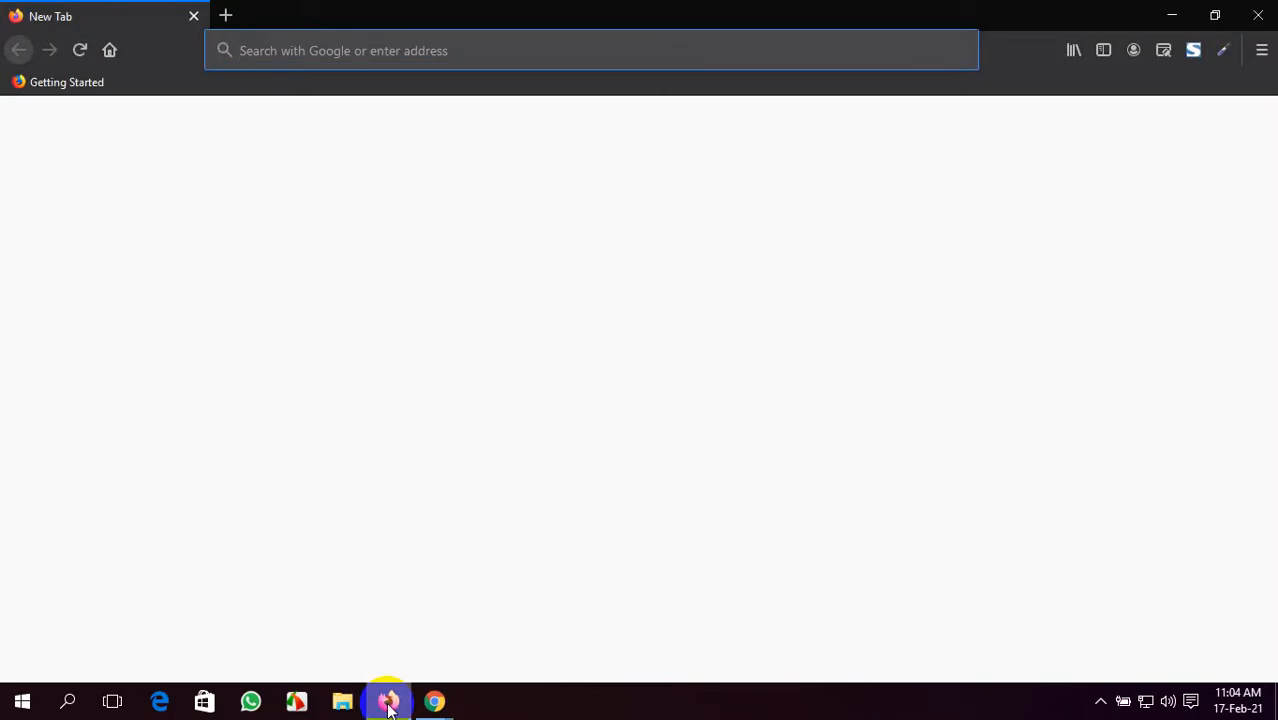
key("ctrl+v")
key("Return")
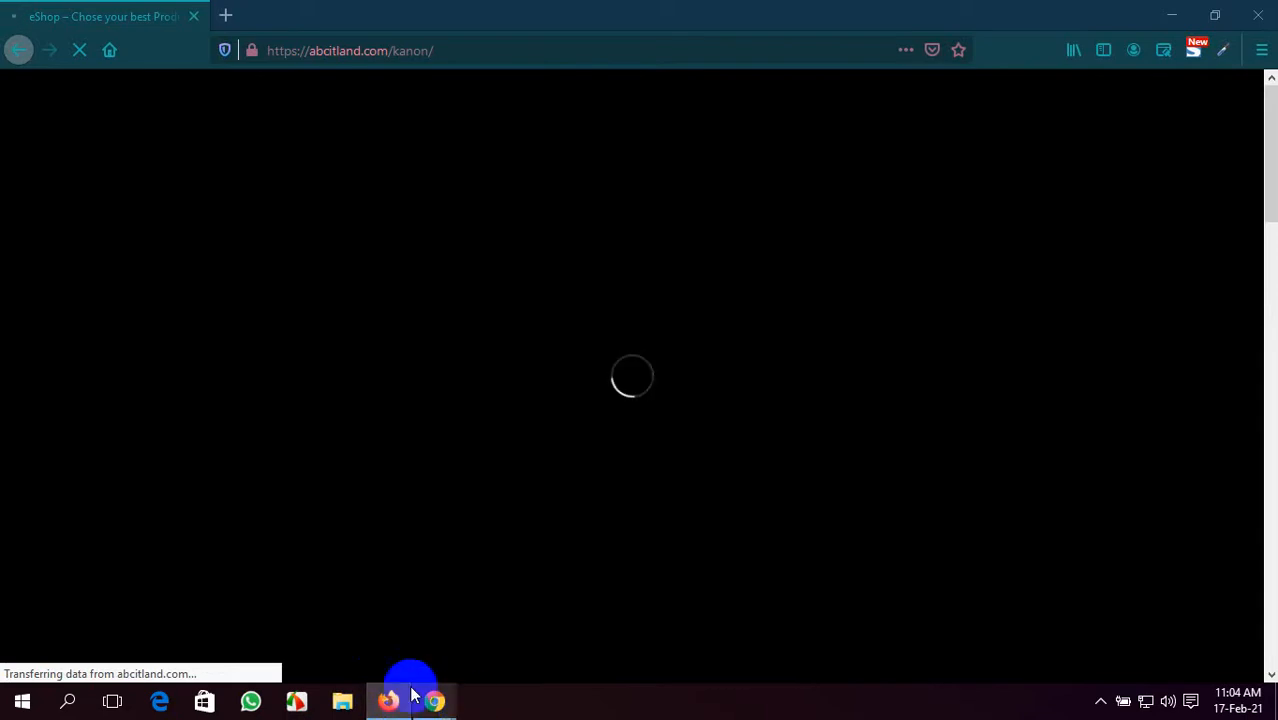
mouse_move(433, 700)
left_click(337, 643)
- Scroll through the Google Meet call's 29 participants, then return to the eShop tab
left_click(90, 8)
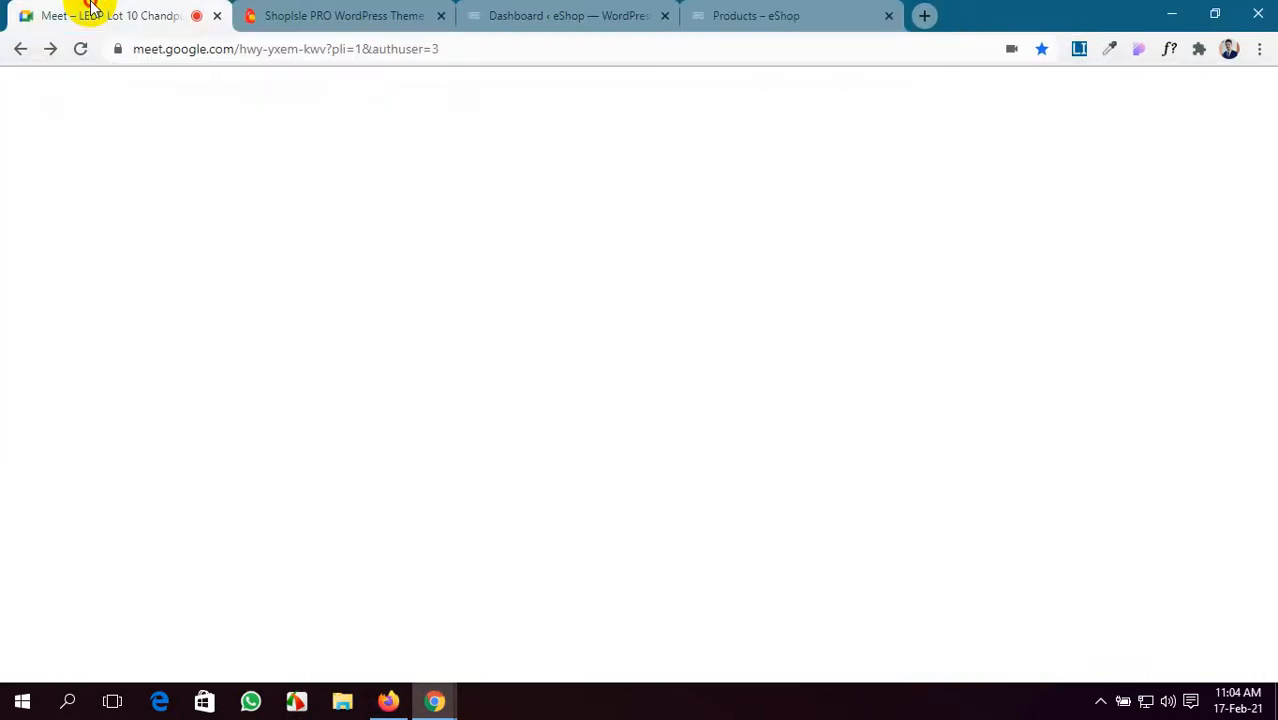
scroll(1075, 488, "down", 3)
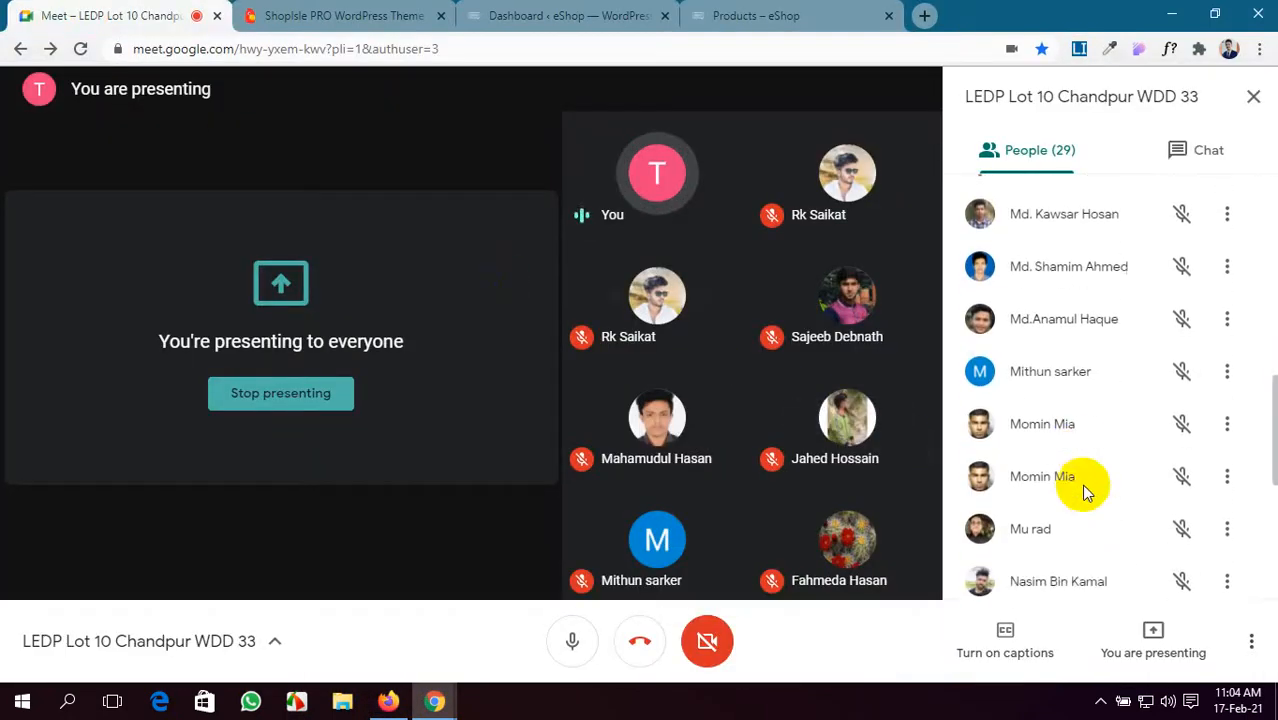
scroll(1084, 488, "down", 4)
scroll(1087, 490, "down", 1)
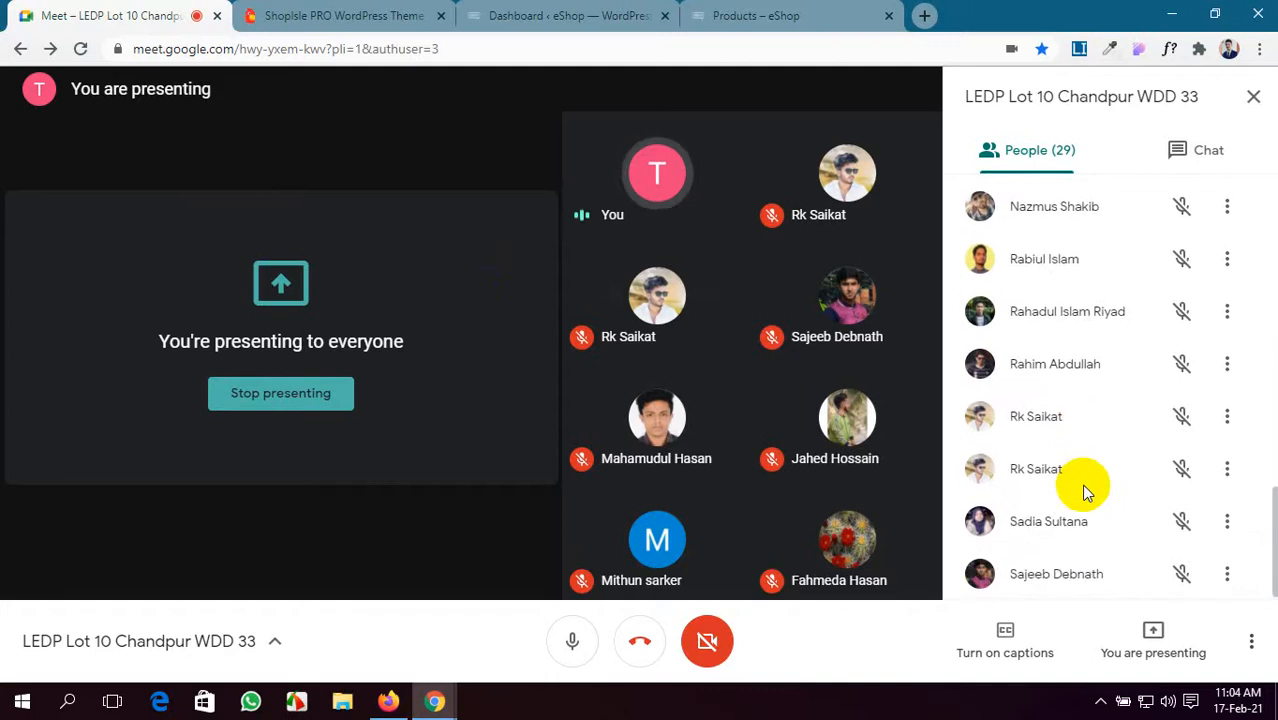
scroll(1087, 490, "up", 4)
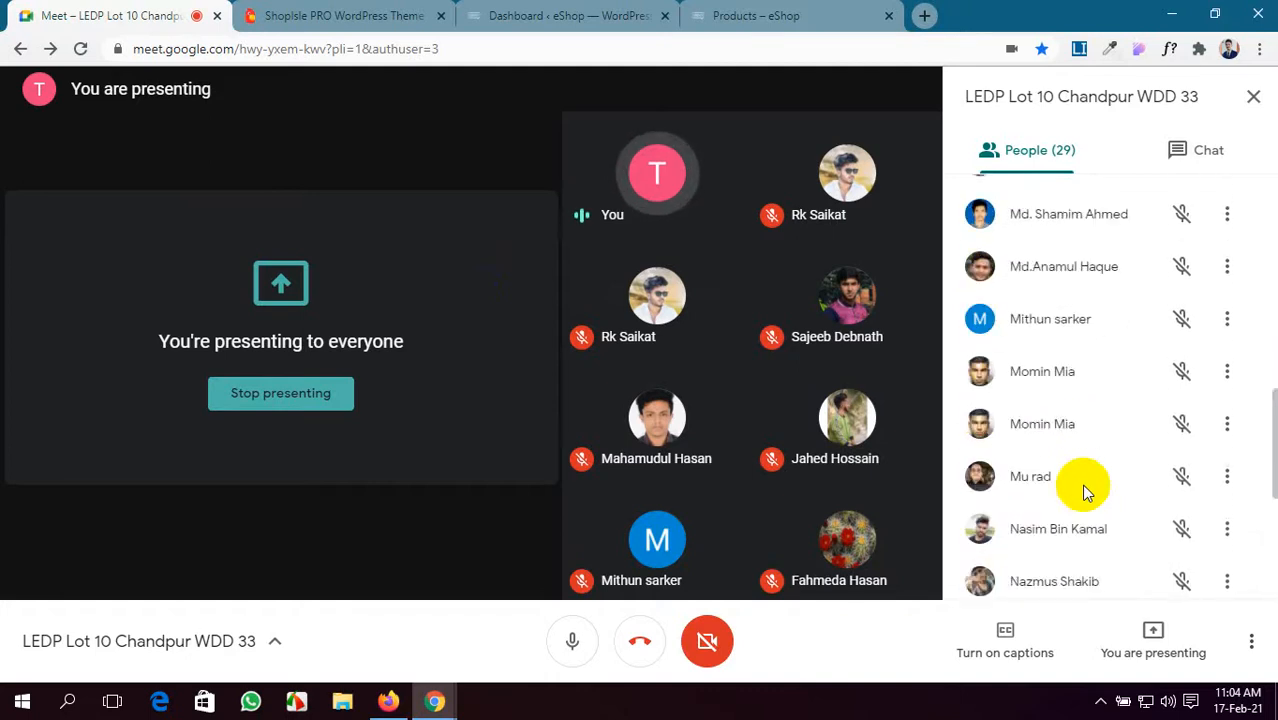
scroll(1087, 490, "up", 9)
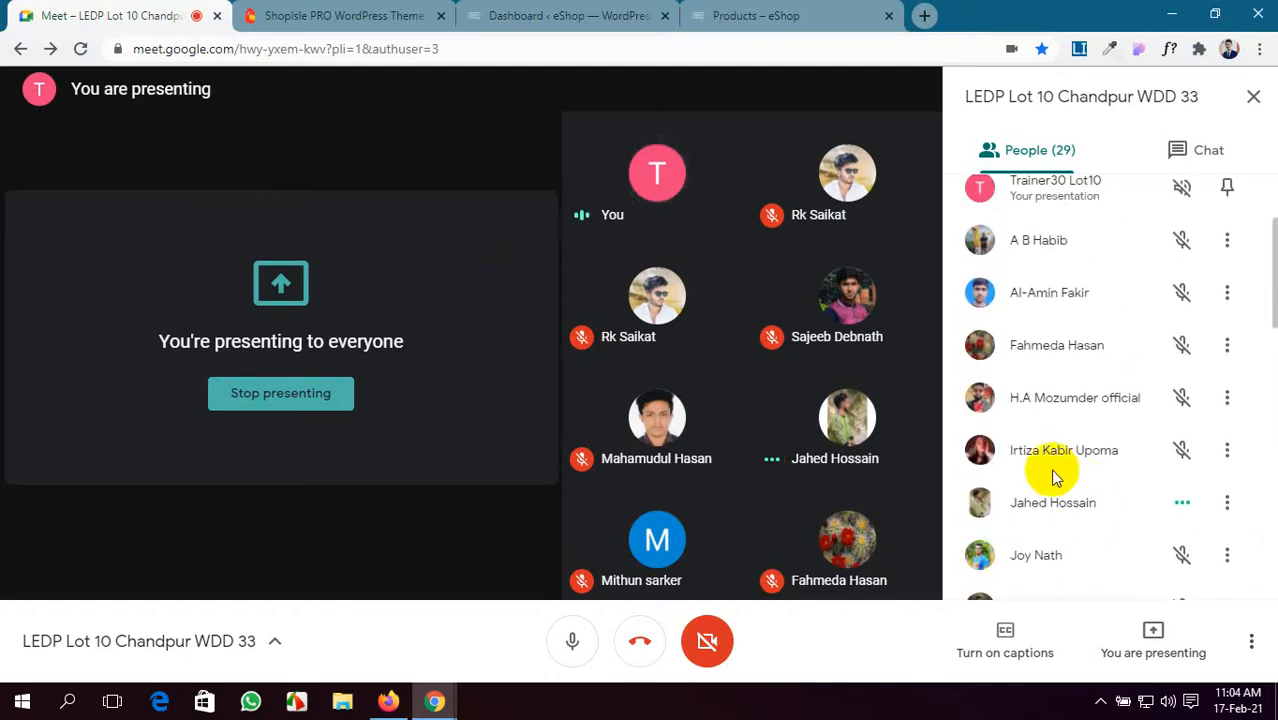
left_click(714, 12)
- In Firefox, browse the eShop home page products and go to the Shop page
left_click(500, 12)
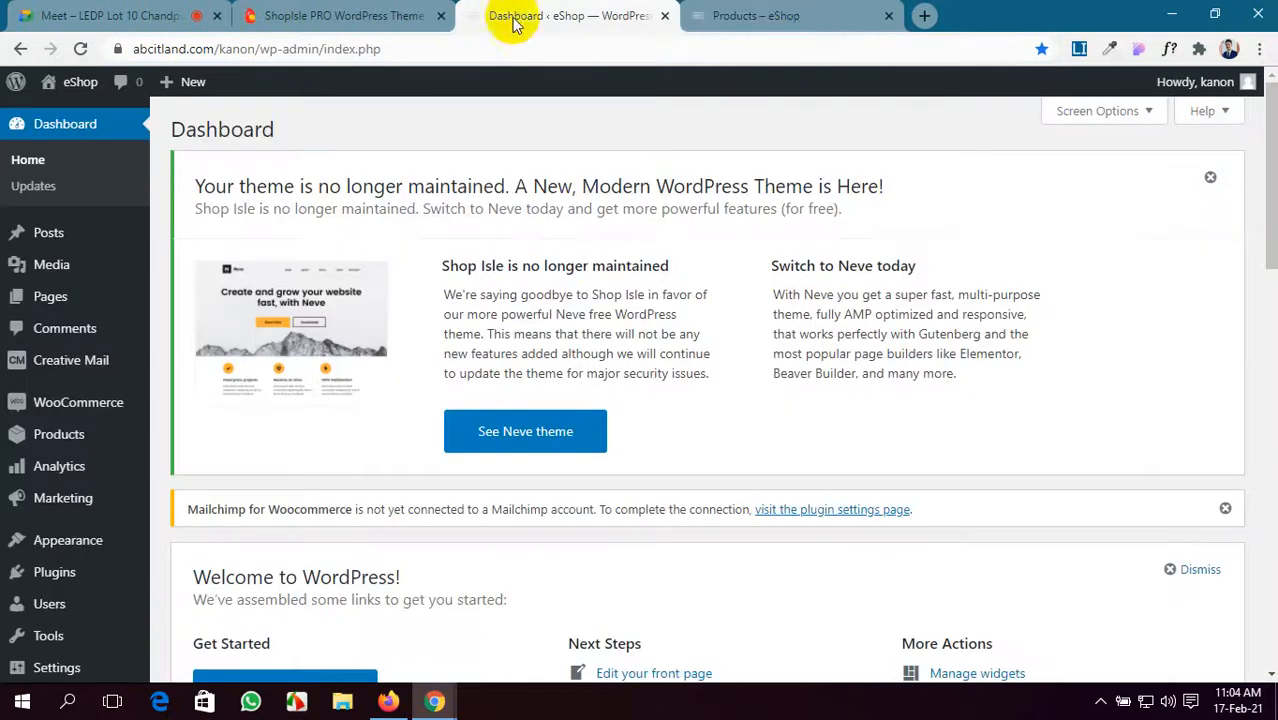
left_click(714, 15)
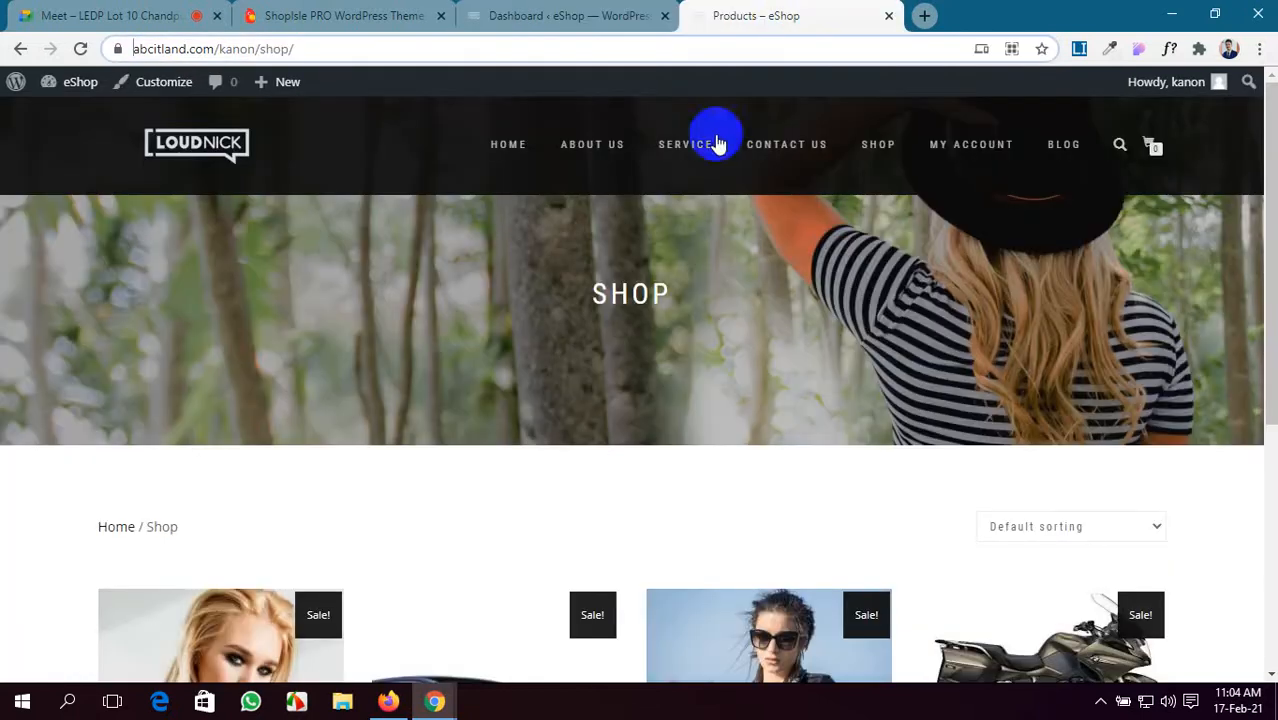
left_click(380, 708)
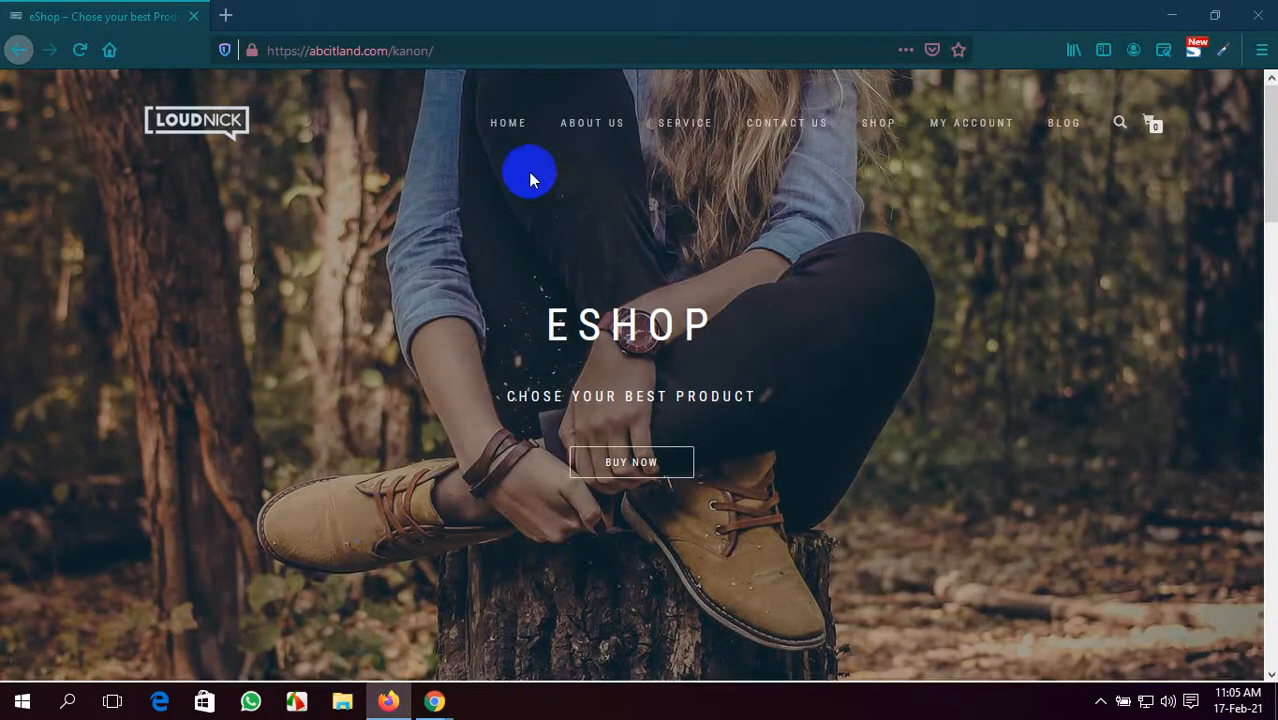
scroll(528, 171, "down", 4)
scroll(528, 171, "up", 1)
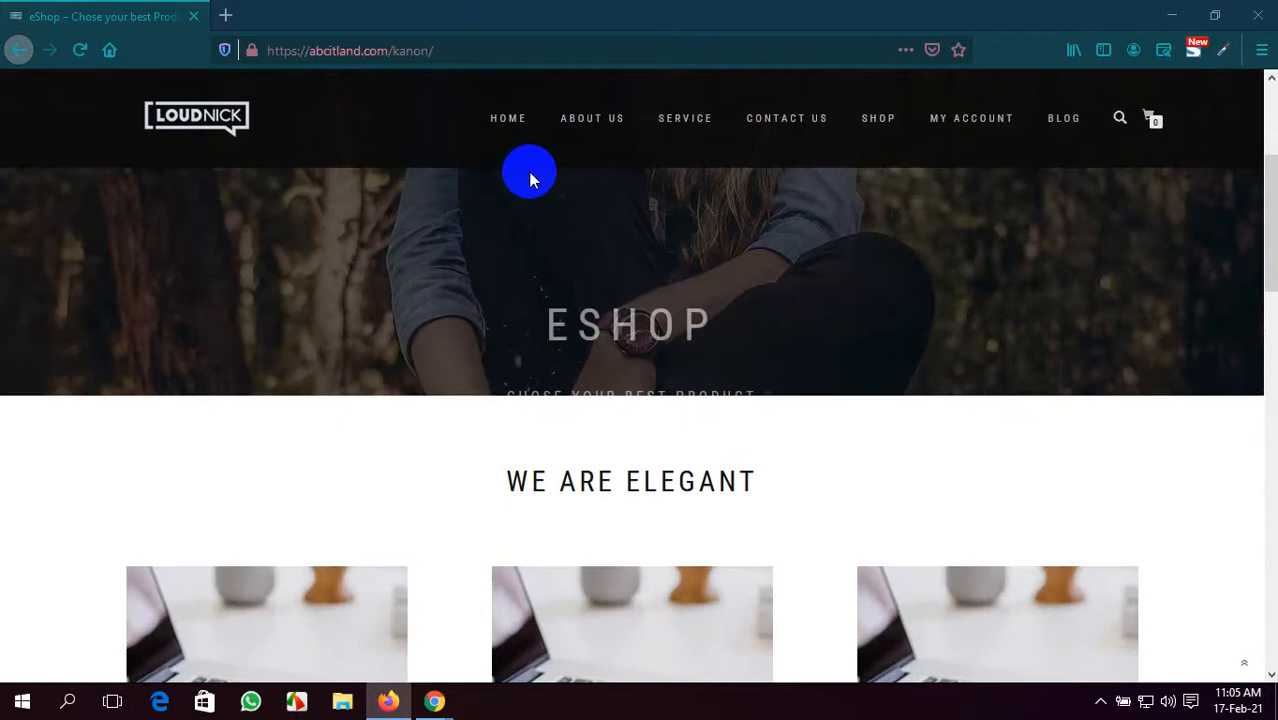
scroll(713, 394, "down", 7)
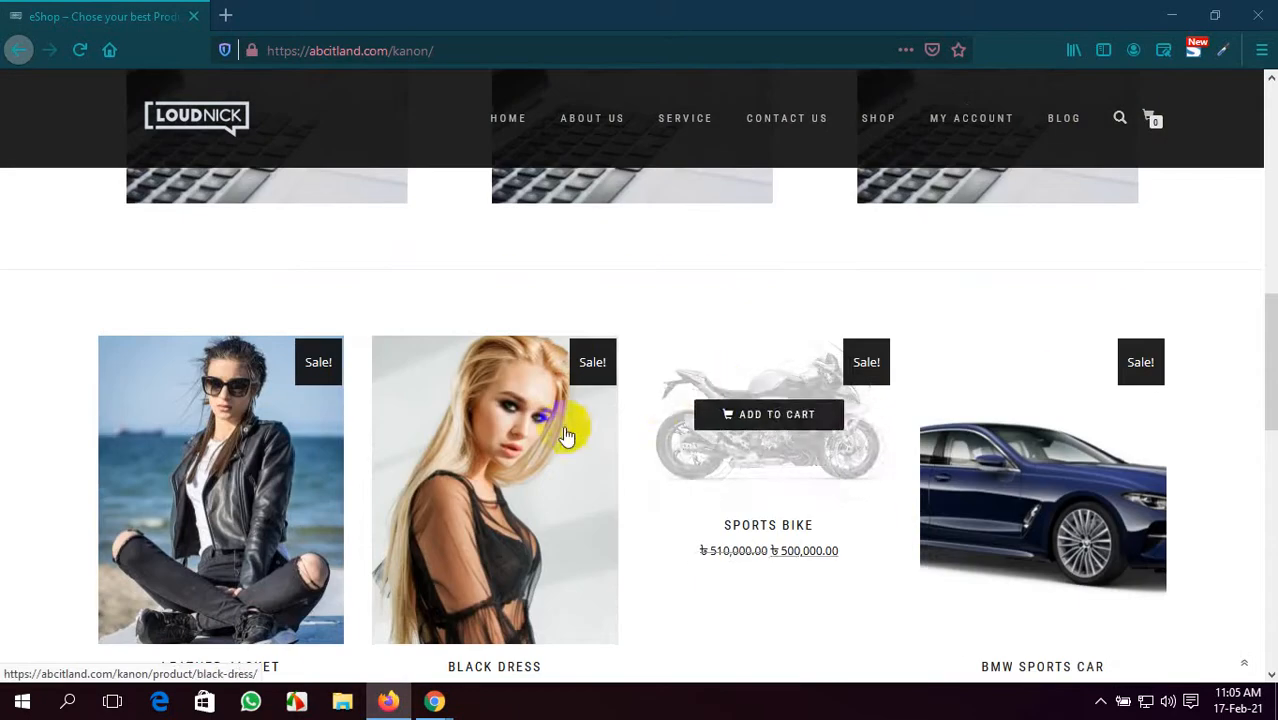
scroll(449, 585, "down", 1)
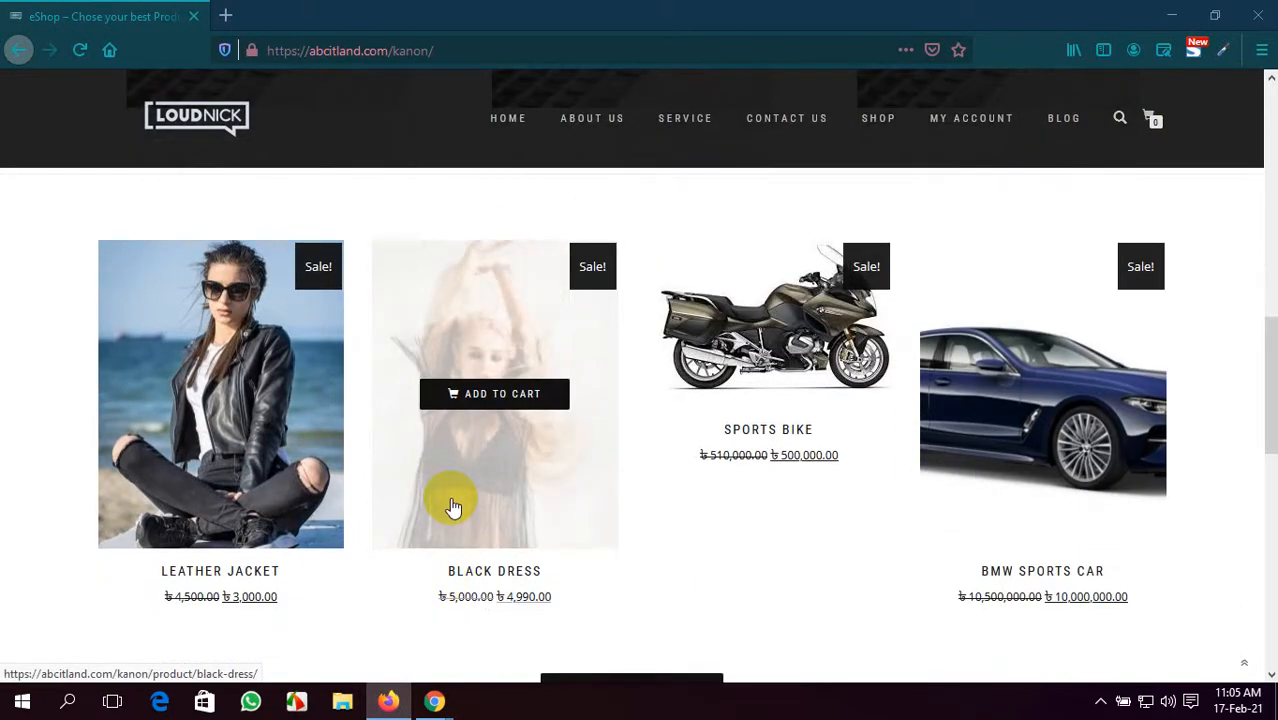
scroll(452, 507, "down", 5)
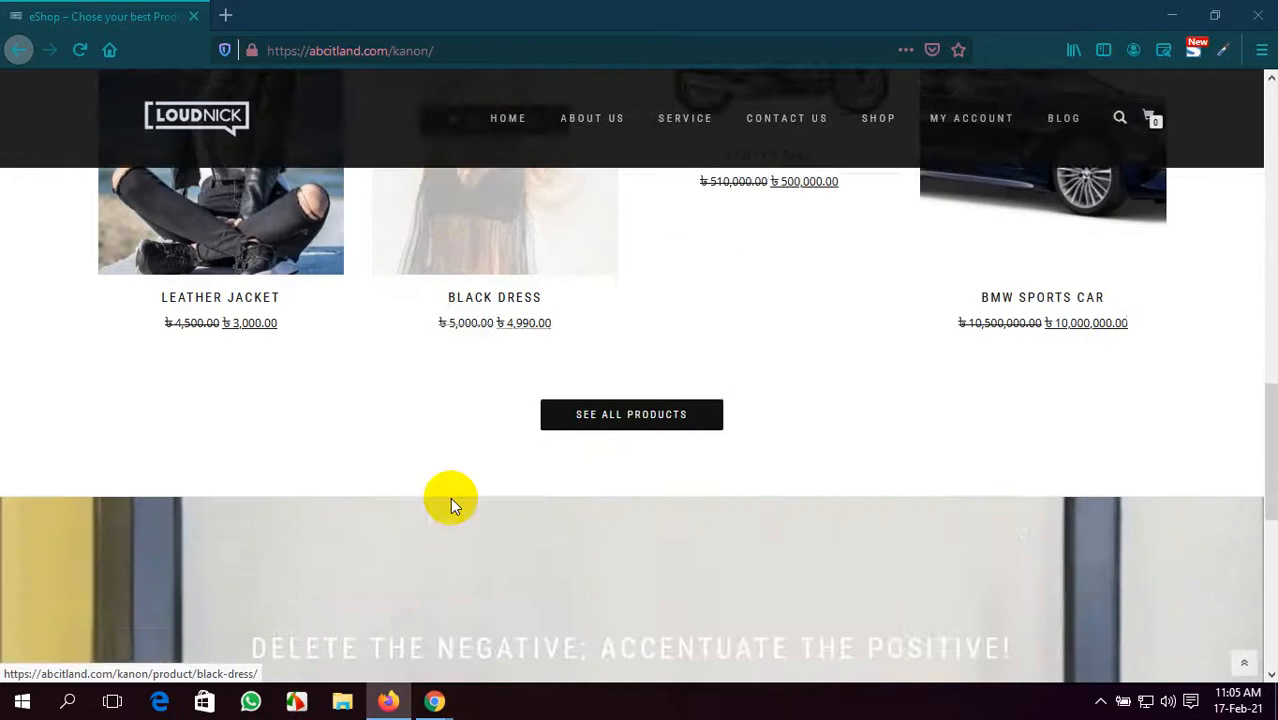
scroll(450, 500, "down", 6)
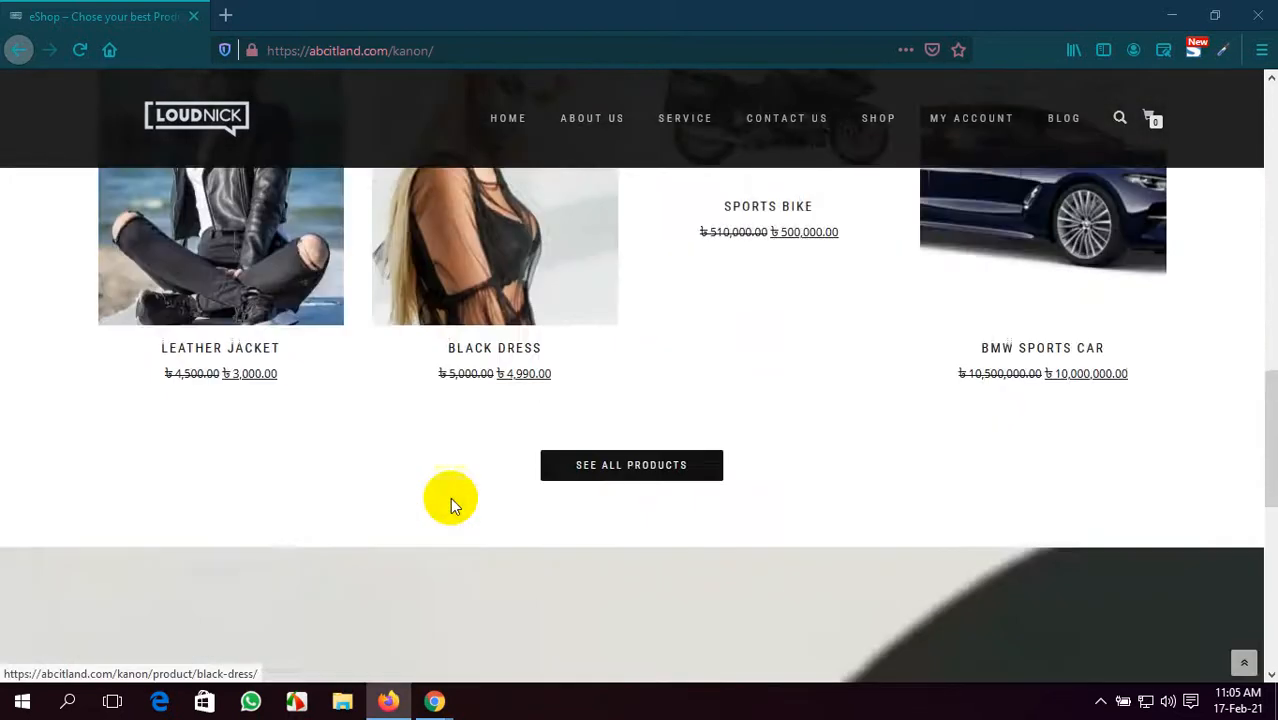
scroll(451, 505, "up", 2)
mouse_move(479, 450)
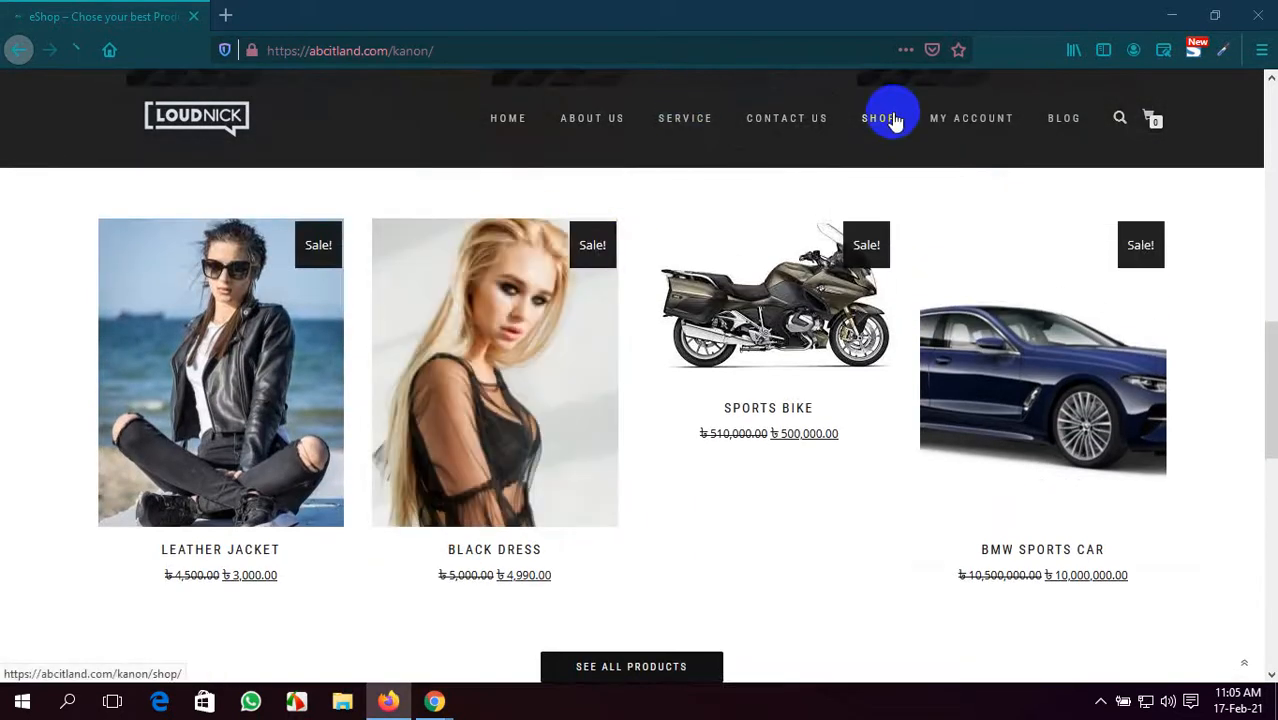
left_click(895, 120)
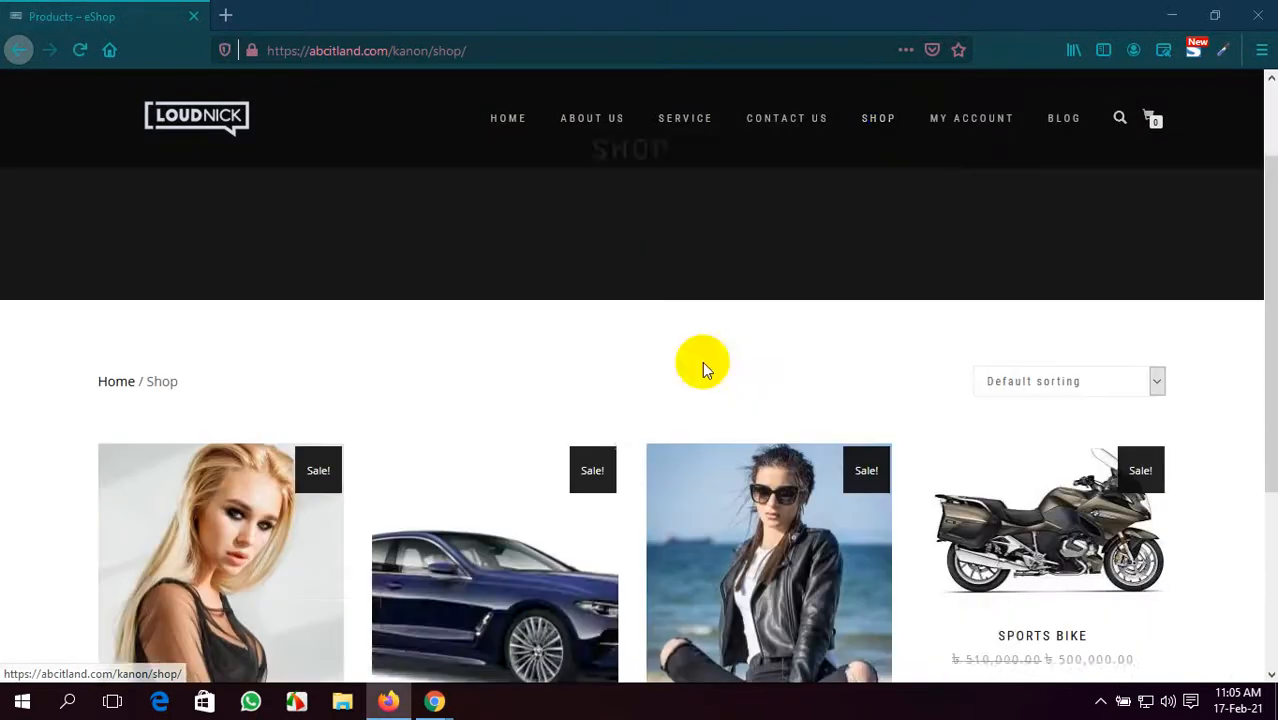
- Open the Leather Jacket product page and view its four product photos
mouse_move(427, 468)
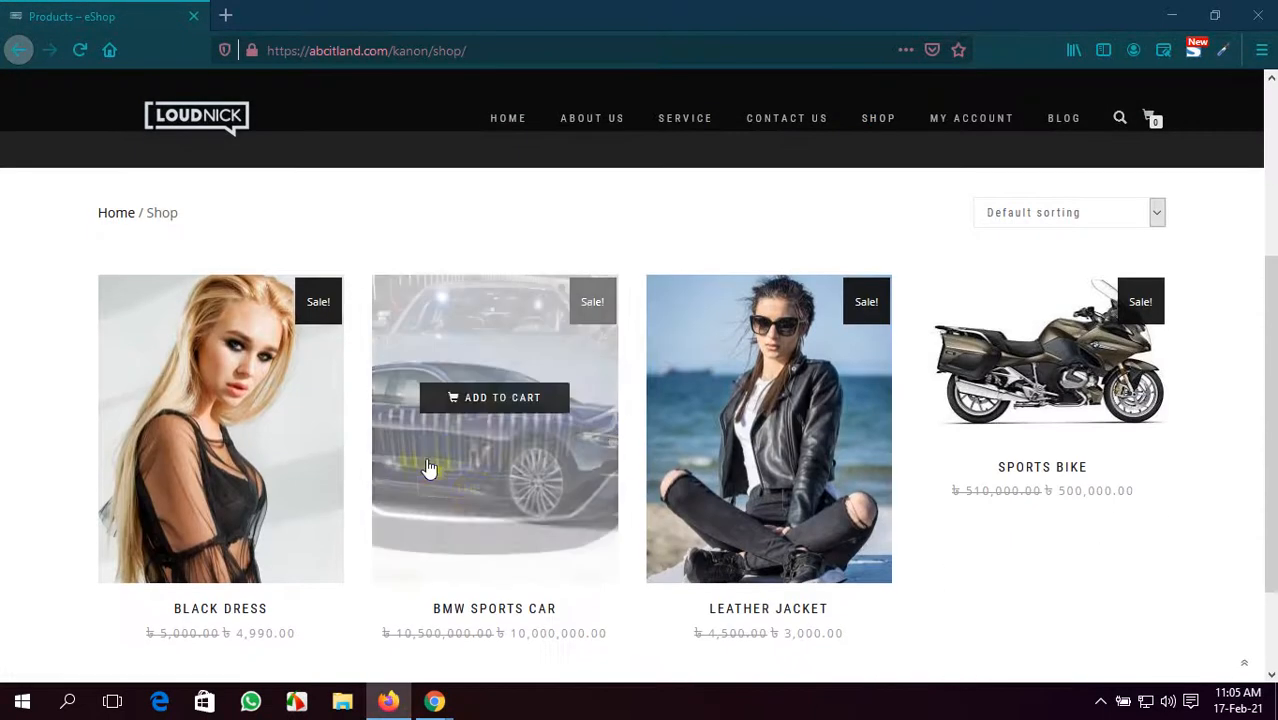
left_click(745, 468)
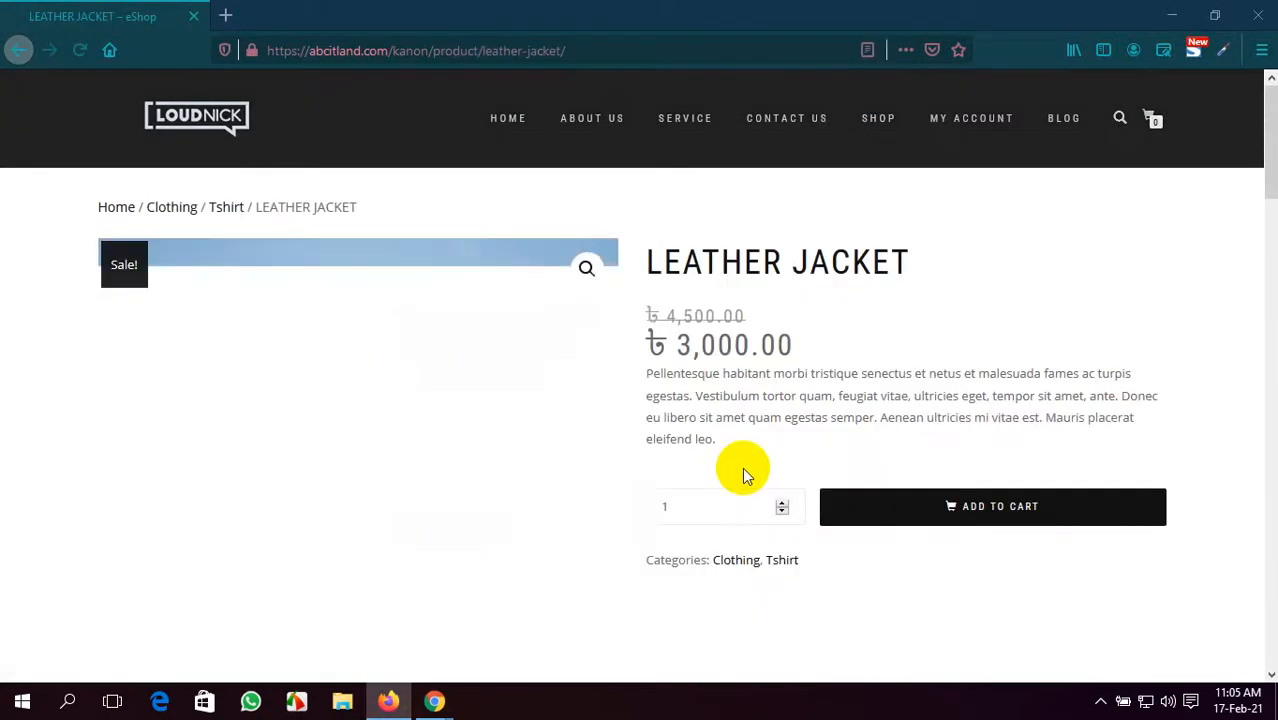
scroll(418, 440, "down", 5)
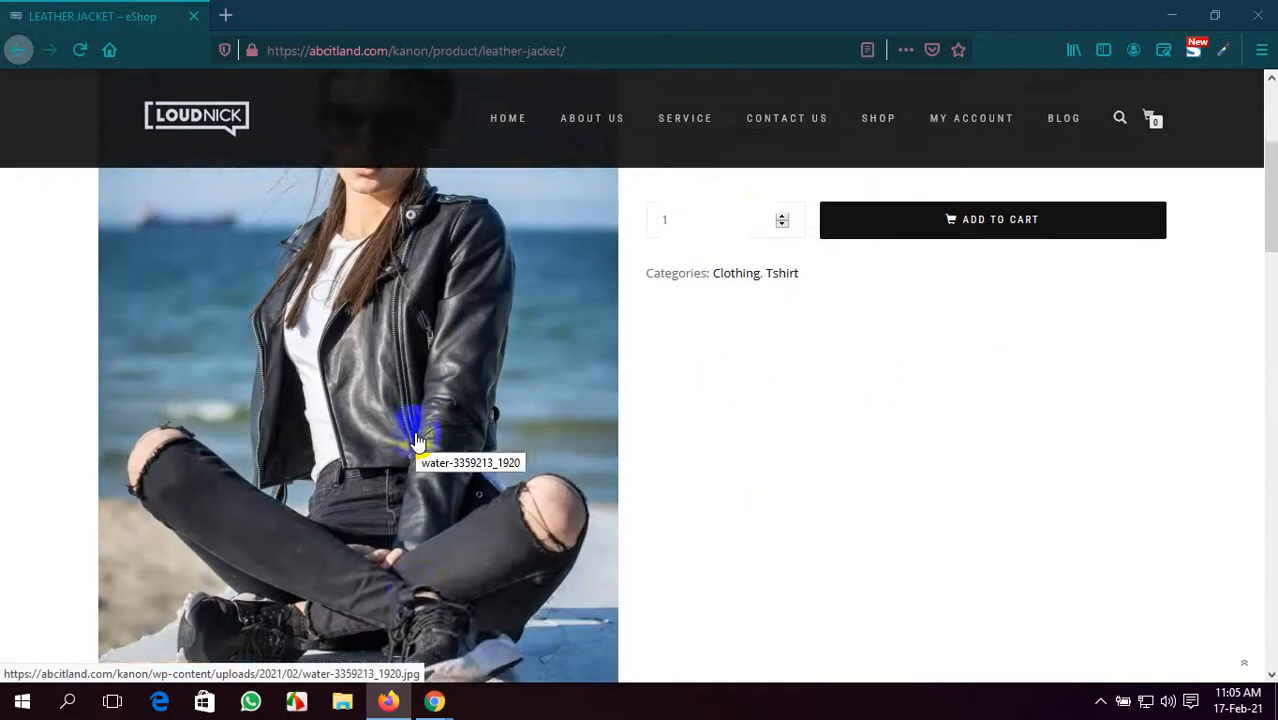
left_click(232, 588)
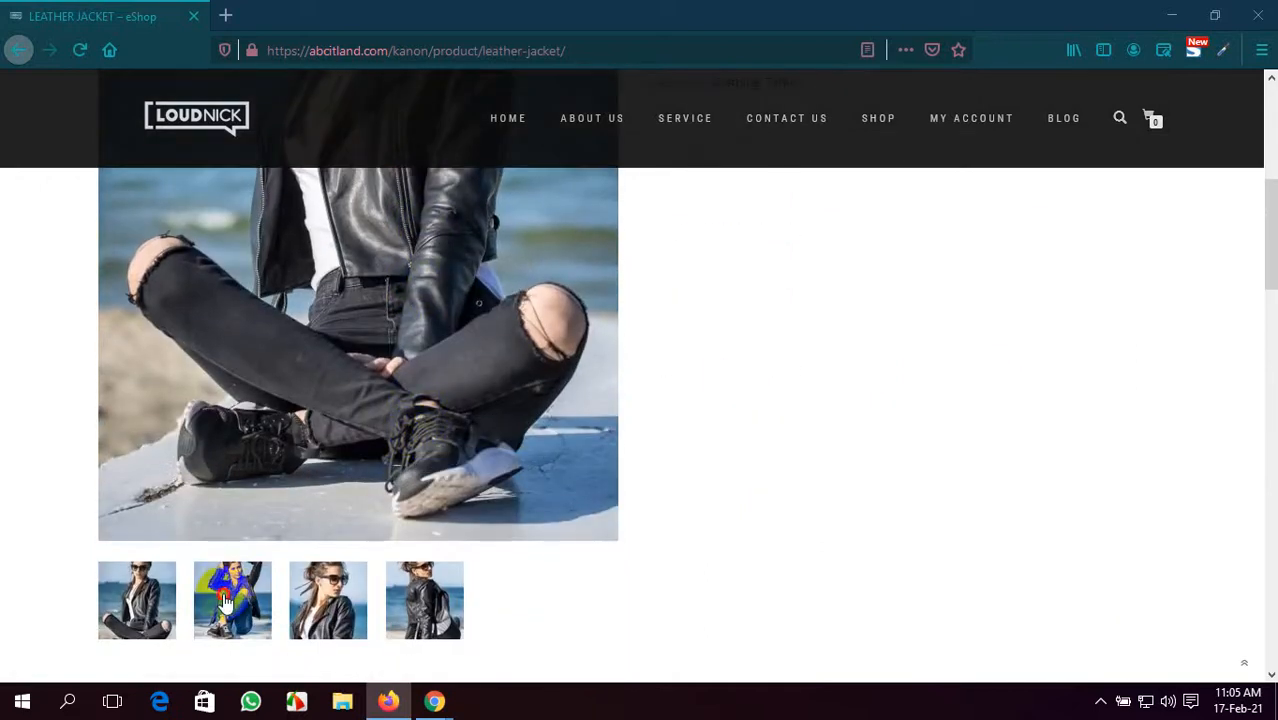
left_click(383, 573)
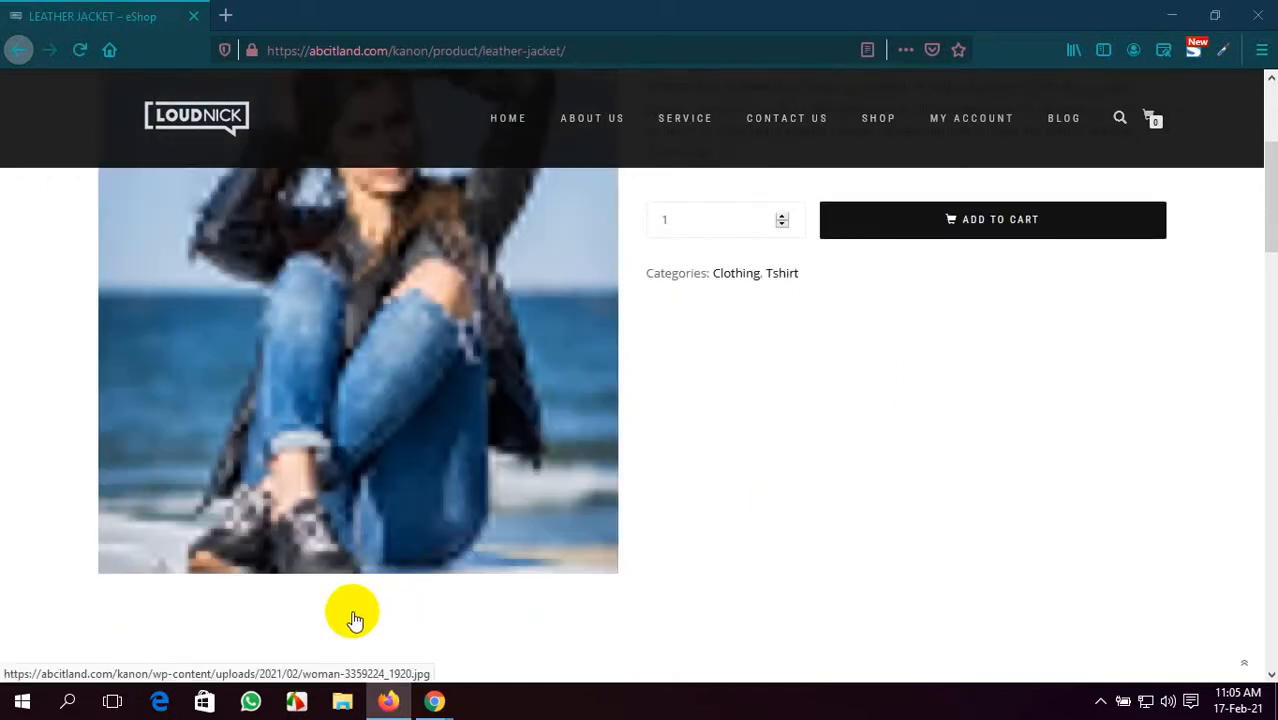
scroll(373, 550, "down", 2)
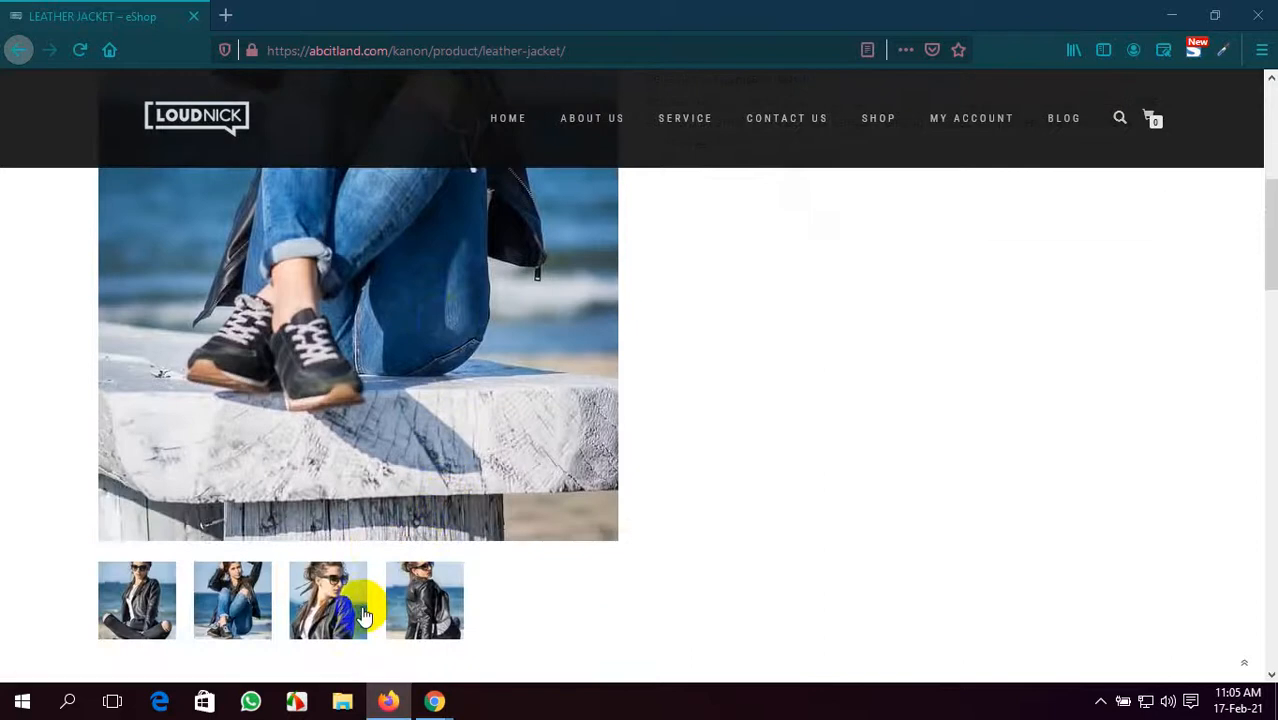
left_click(328, 600)
scroll(361, 606, "down", 3)
scroll(358, 527, "up", 5)
scroll(370, 532, "down", 2)
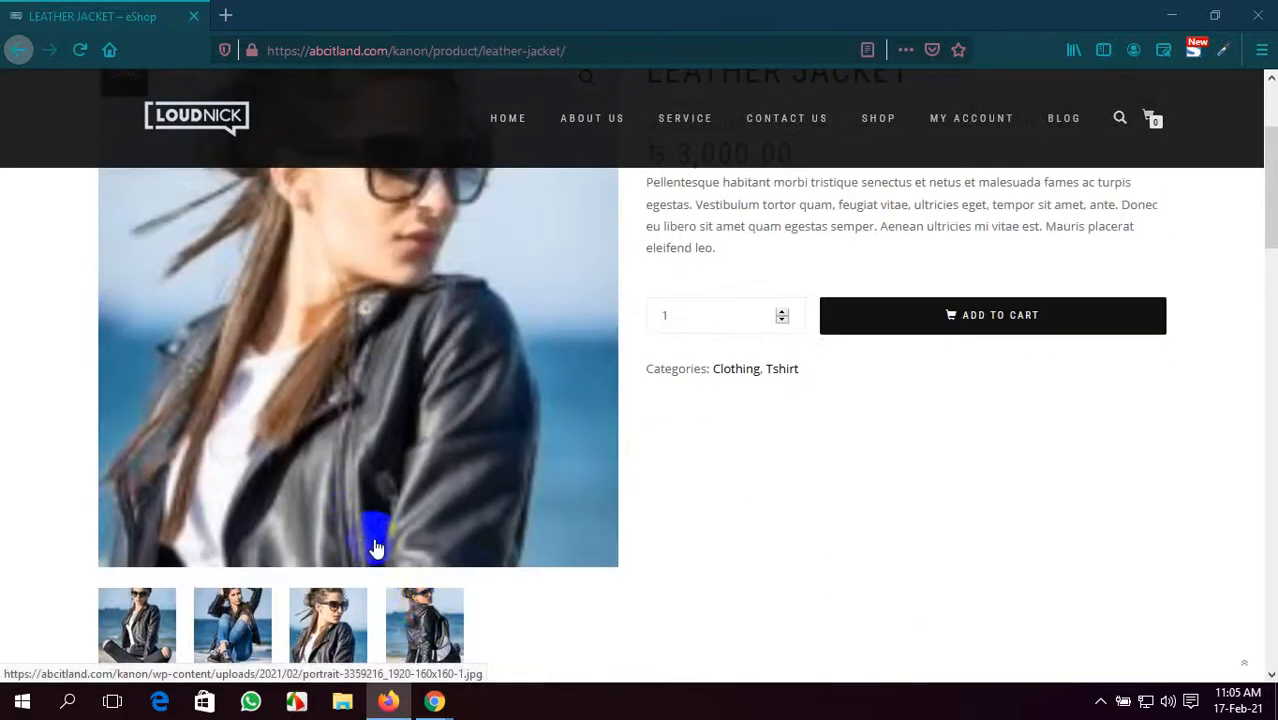
left_click(424, 622)
scroll(320, 510, "up", 2)
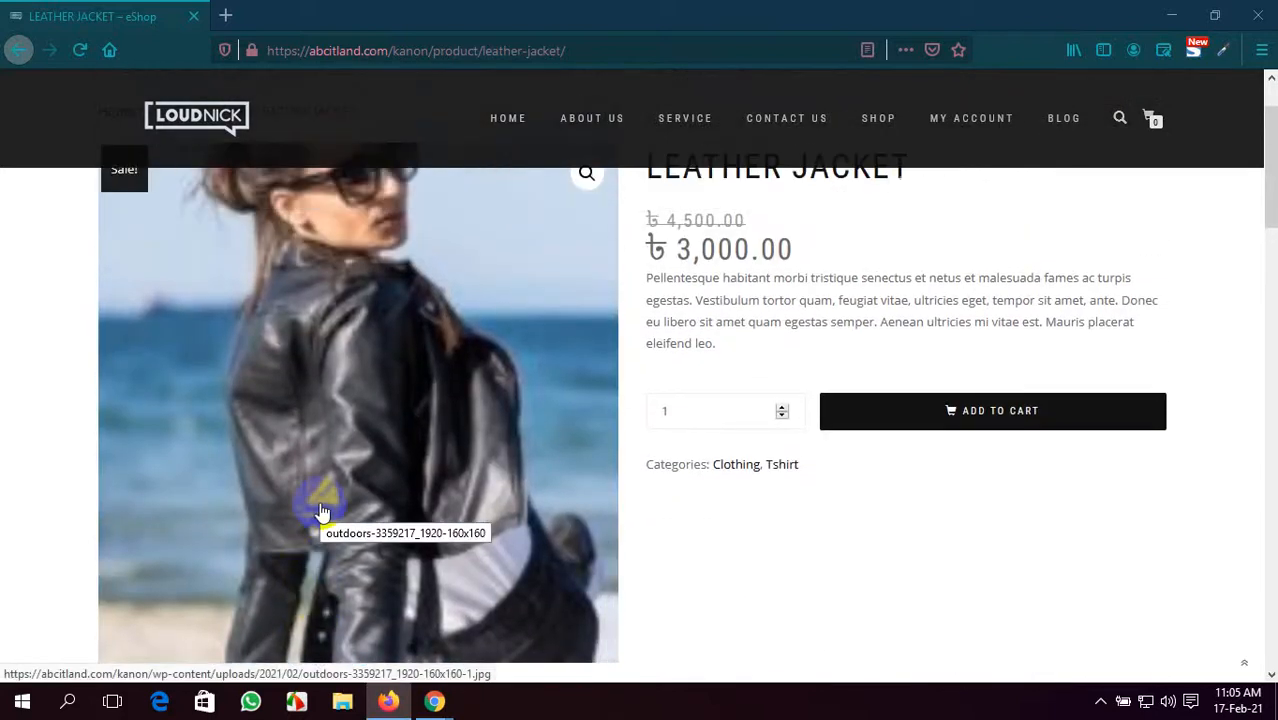
scroll(322, 512, "down", 1)
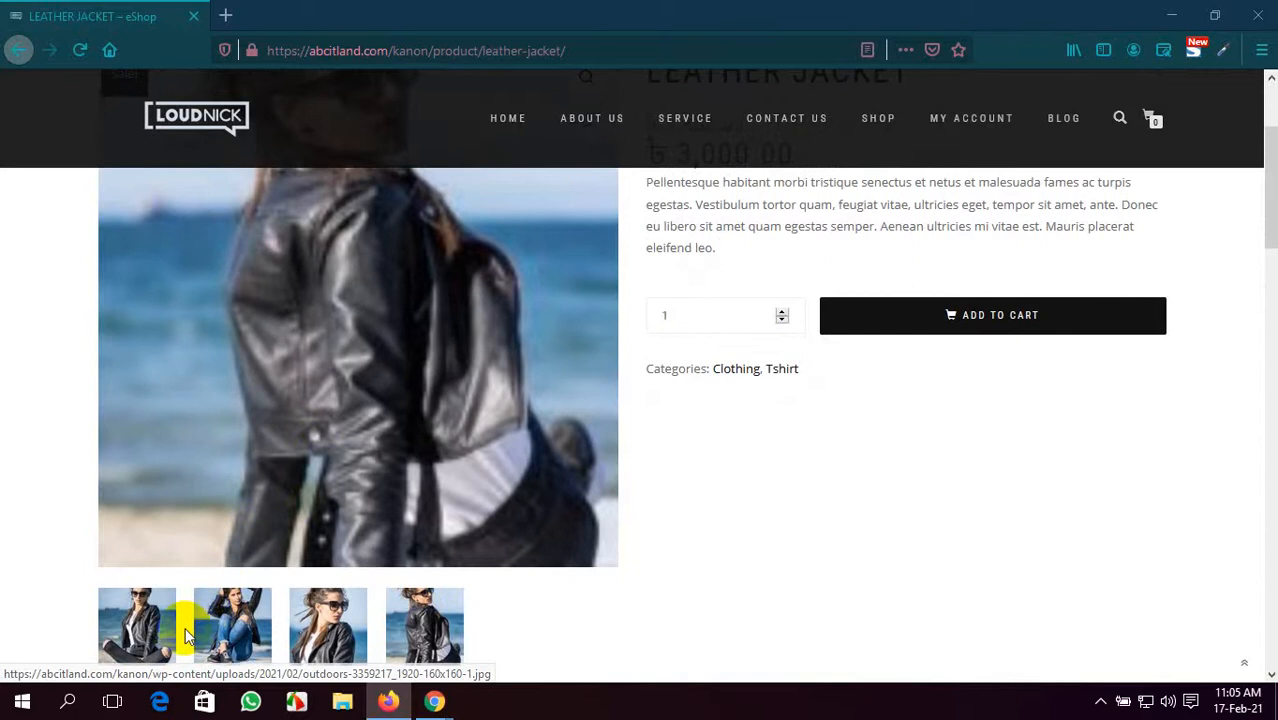
left_click(148, 640)
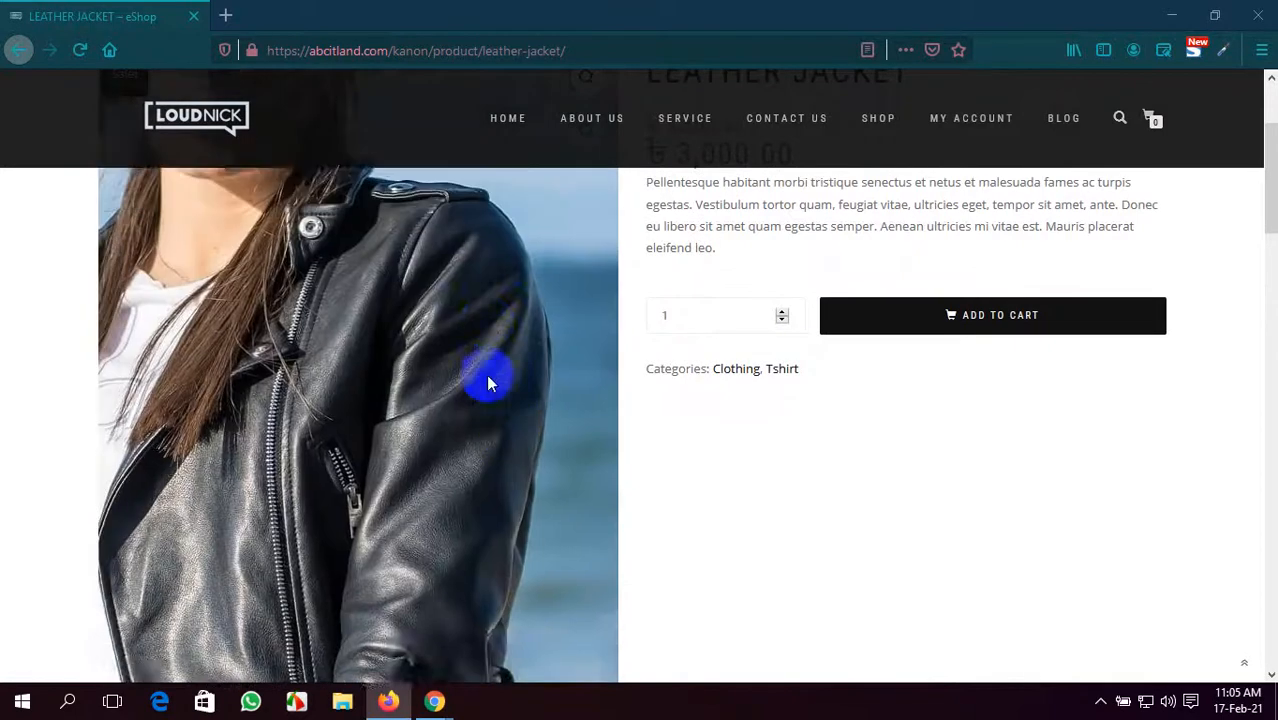
scroll(490, 378, "up", 2)
scroll(488, 383, "up", 1)
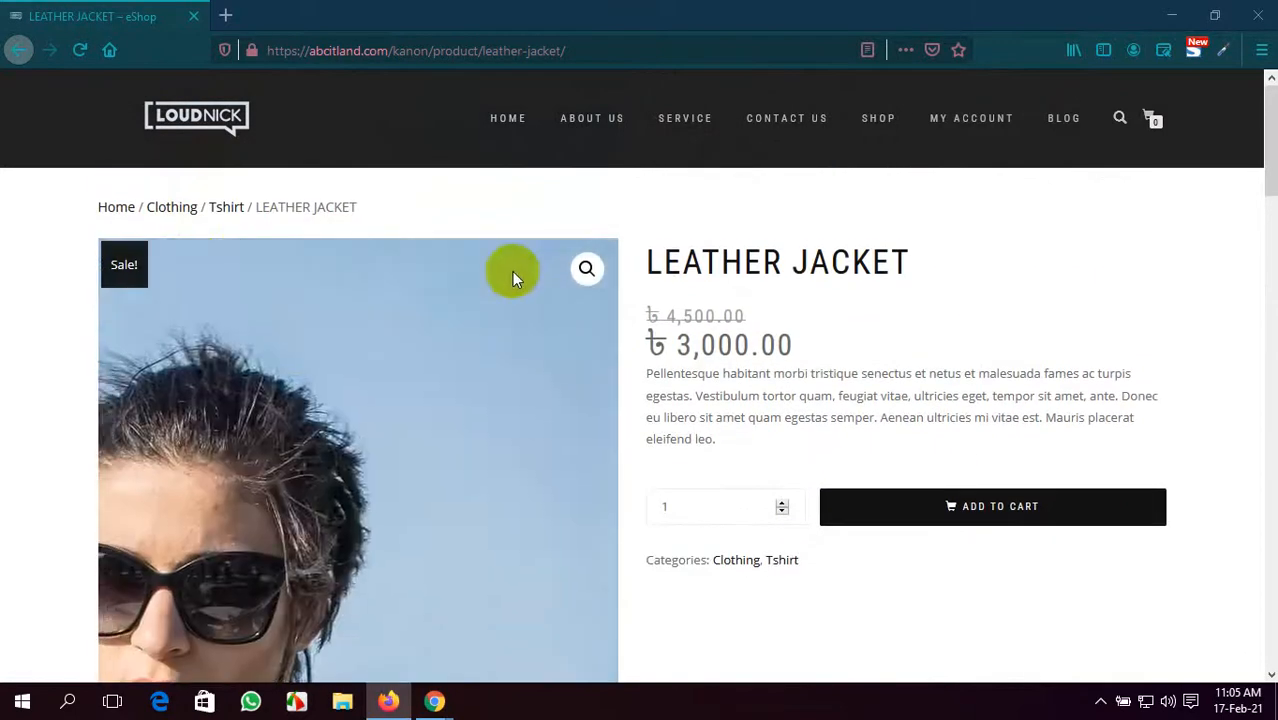
scroll(104, 459, "down", 3)
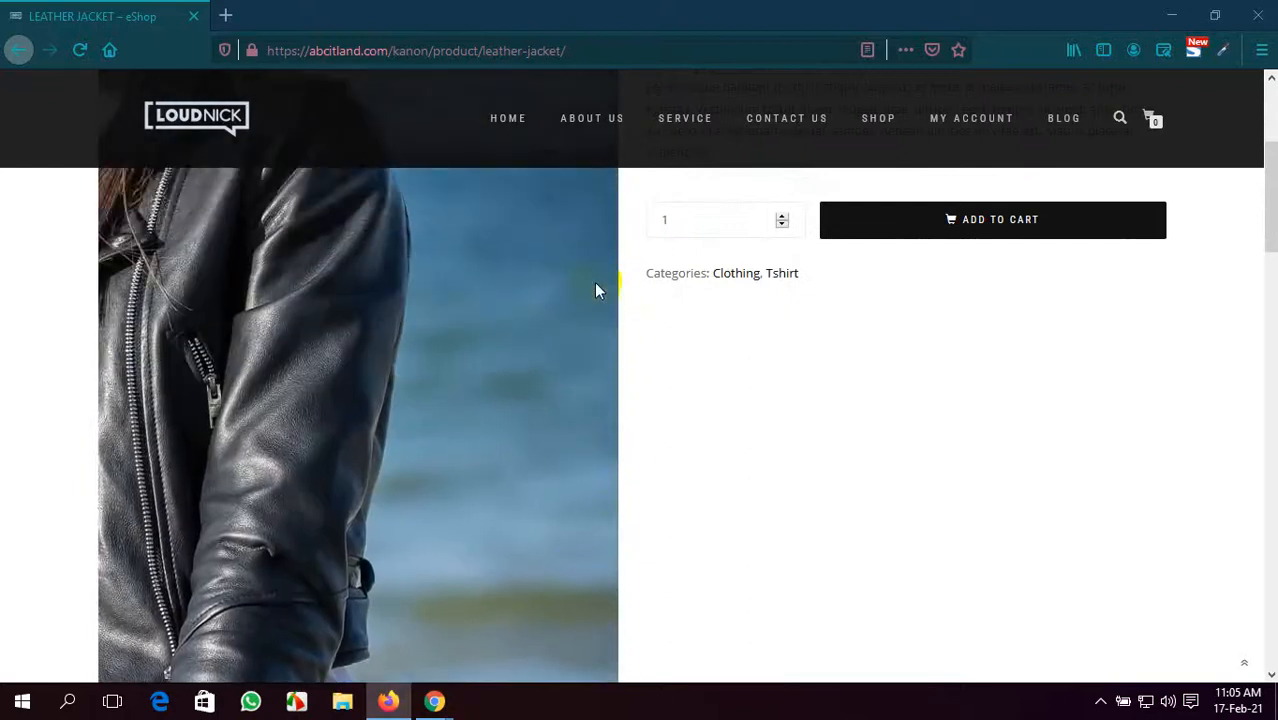
scroll(857, 536, "up", 3)
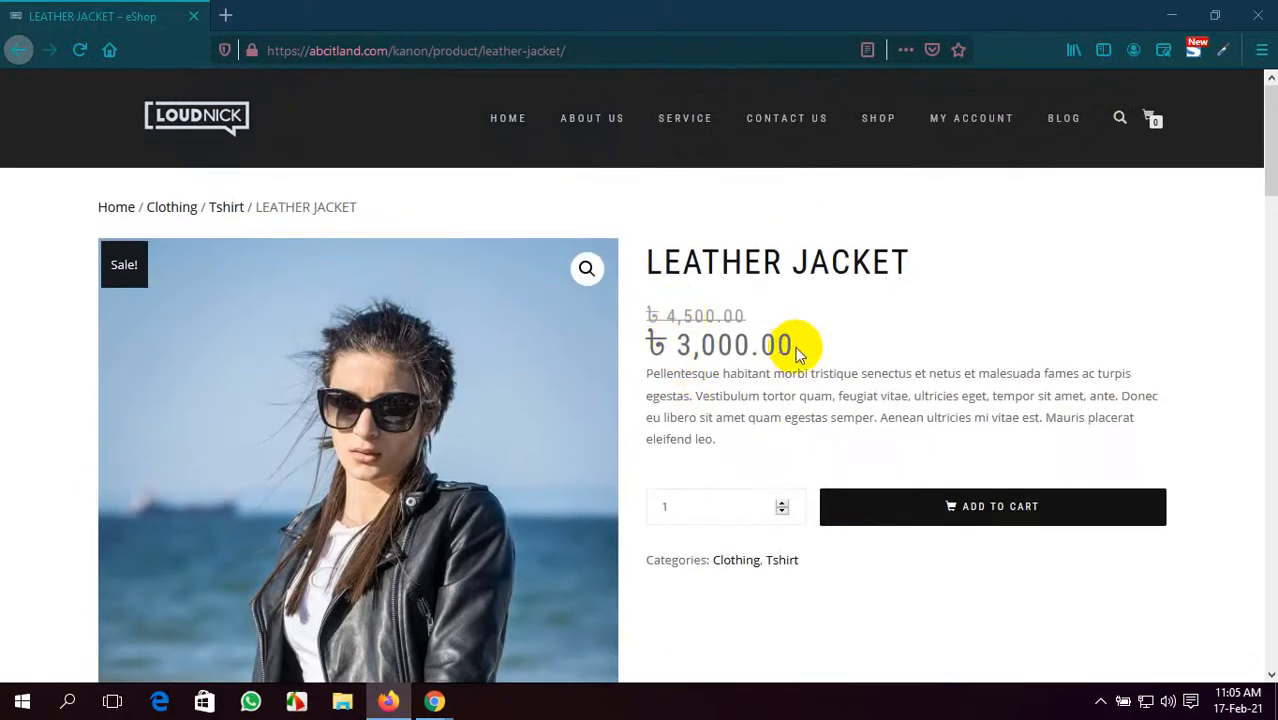
scroll(735, 517, "down", 1)
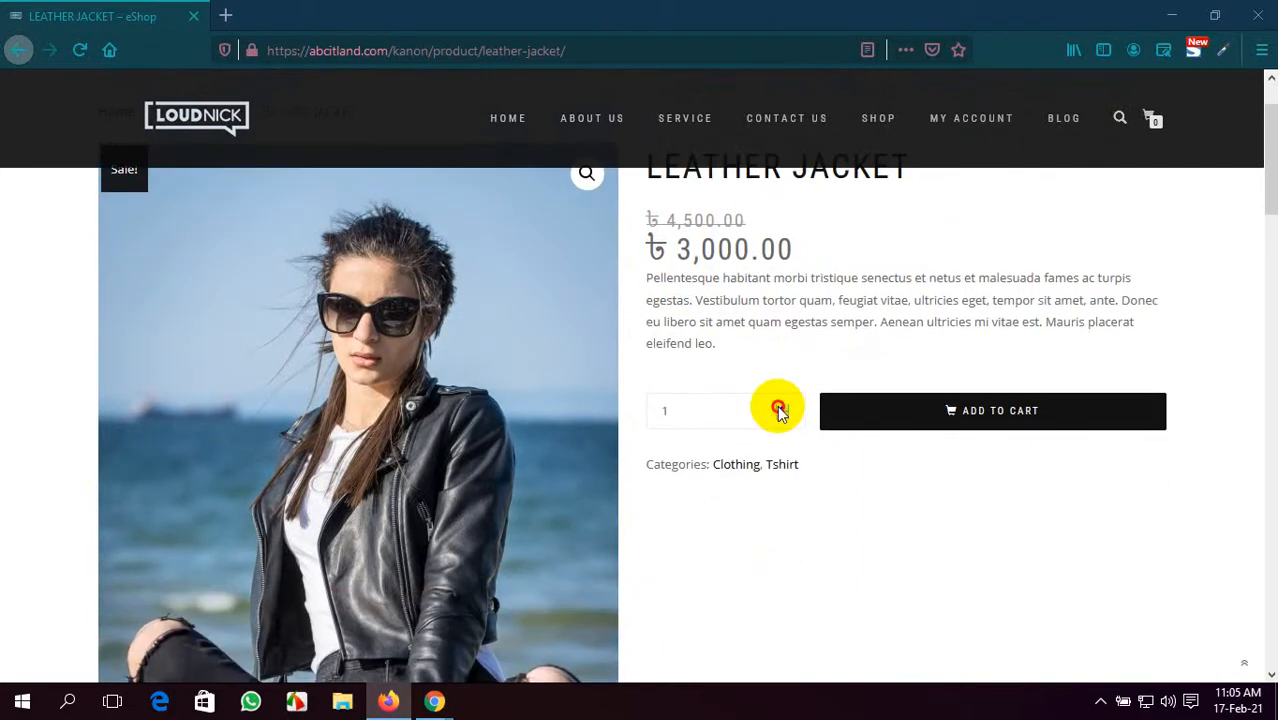
- Set the Leather Jacket quantity to 2 and add them to the cart
left_click(782, 418)
scroll(735, 500, "down", 4)
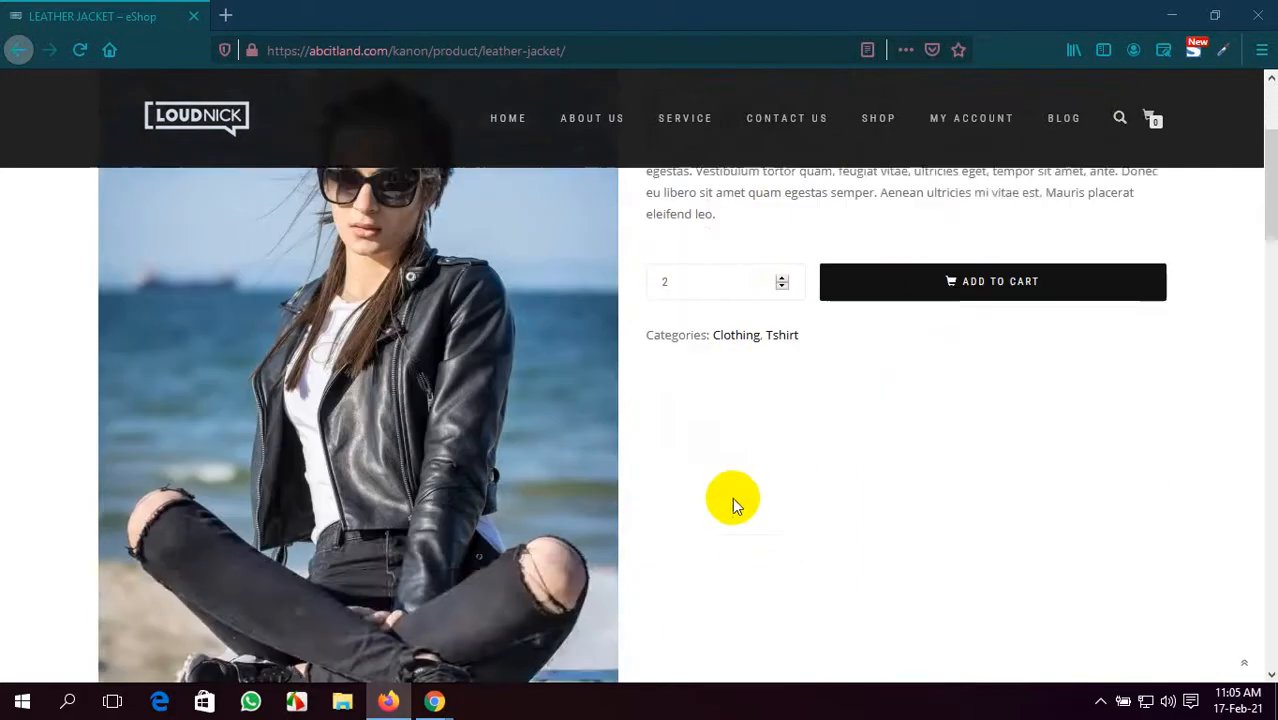
scroll(732, 505, "down", 10)
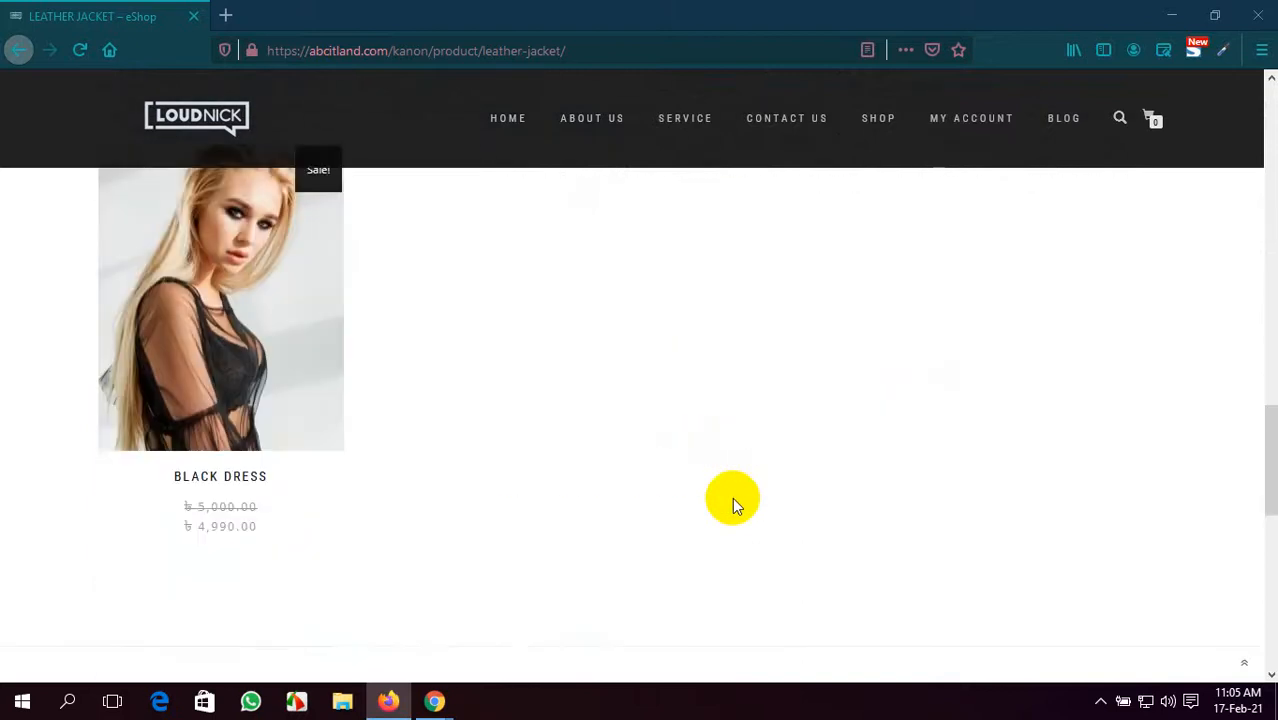
scroll(732, 505, "up", 2)
scroll(265, 479, "down", 3)
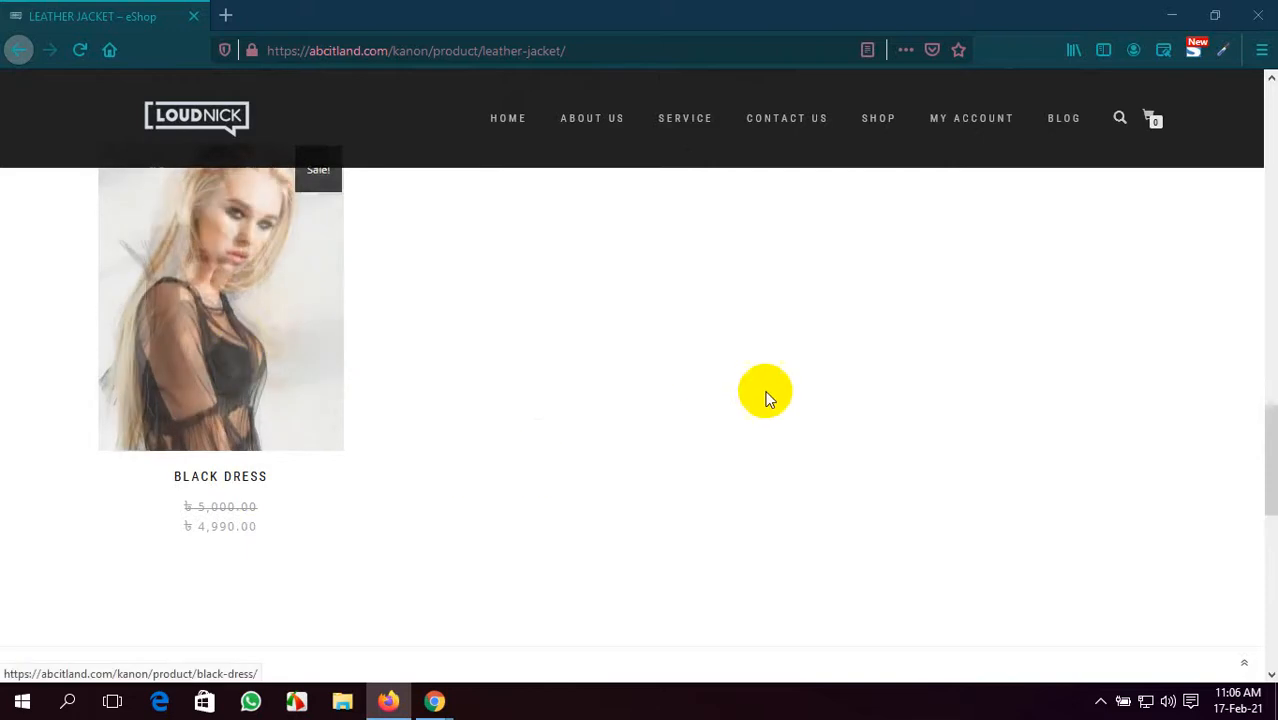
scroll(765, 394, "up", 2)
scroll(765, 394, "up", 10)
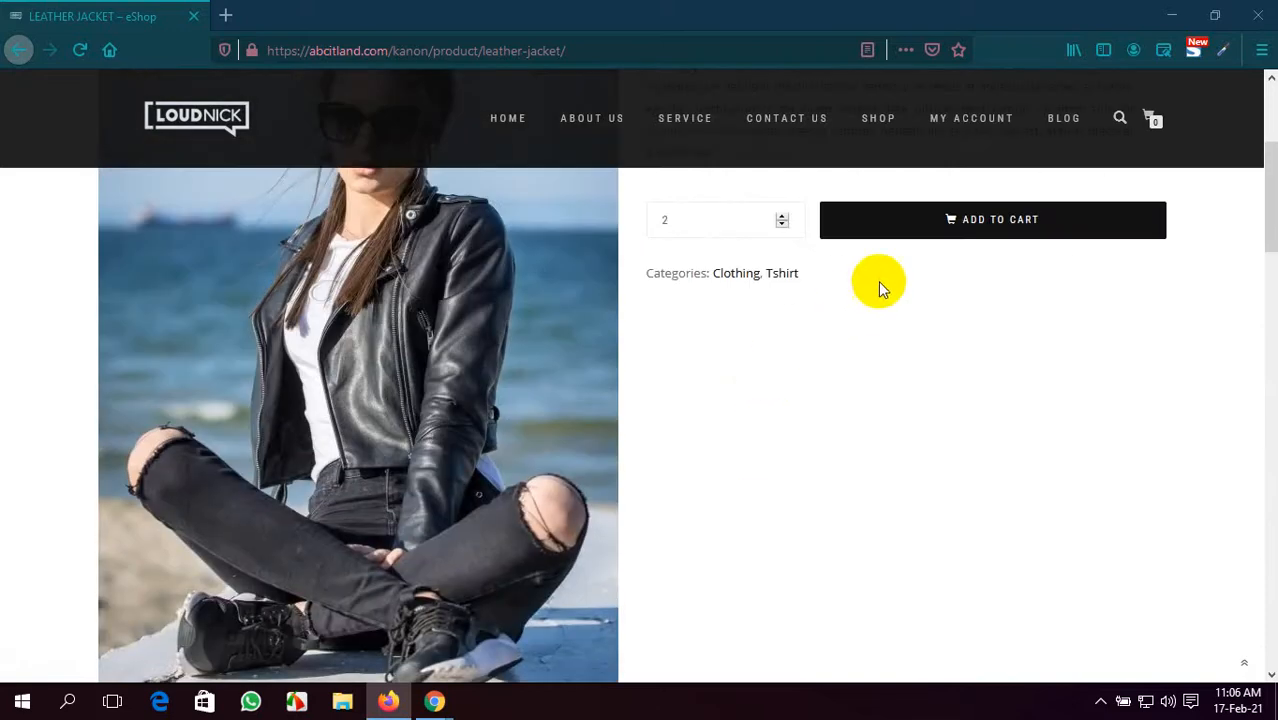
left_click(972, 232)
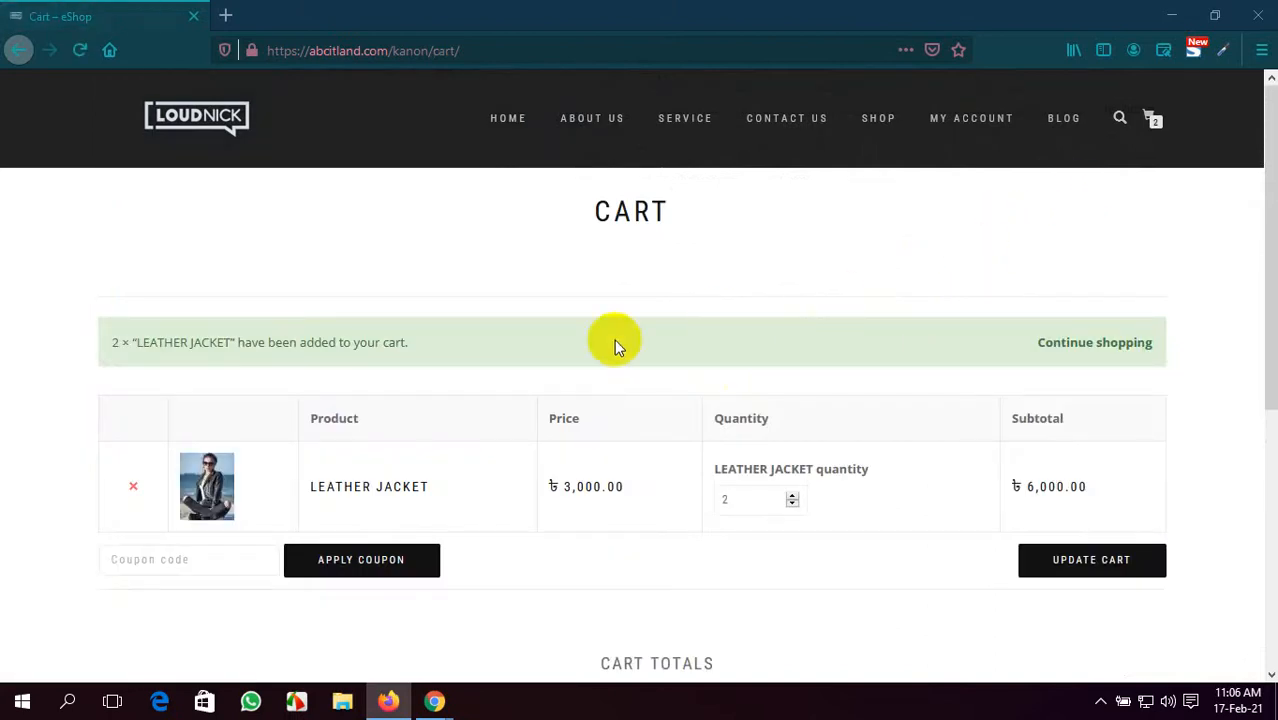
- Review the cart's two Leather Jackets, free shipping to Dhaka and ৳6,000.00 total
scroll(243, 495, "down", 5)
scroll(242, 495, "up", 5)
scroll(242, 495, "down", 5)
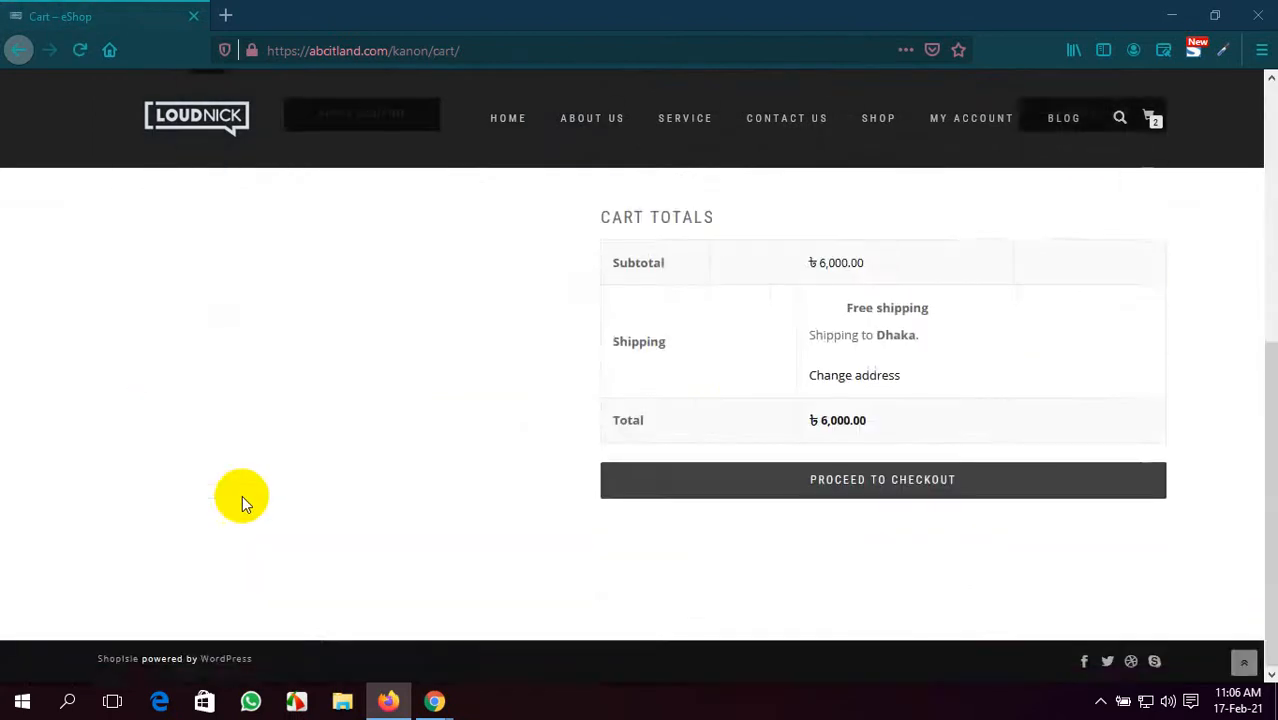
scroll(242, 495, "up", 5)
scroll(242, 495, "down", 3)
scroll(242, 495, "up", 3)
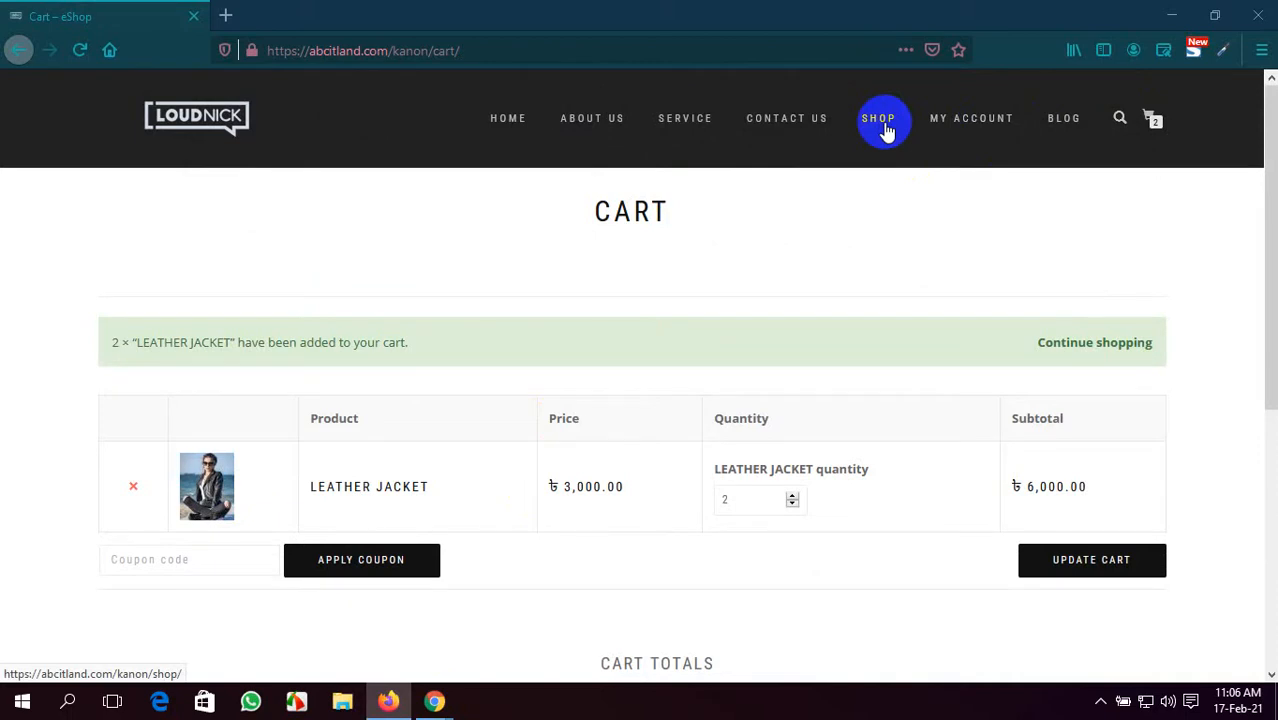
scroll(693, 340, "down", 5)
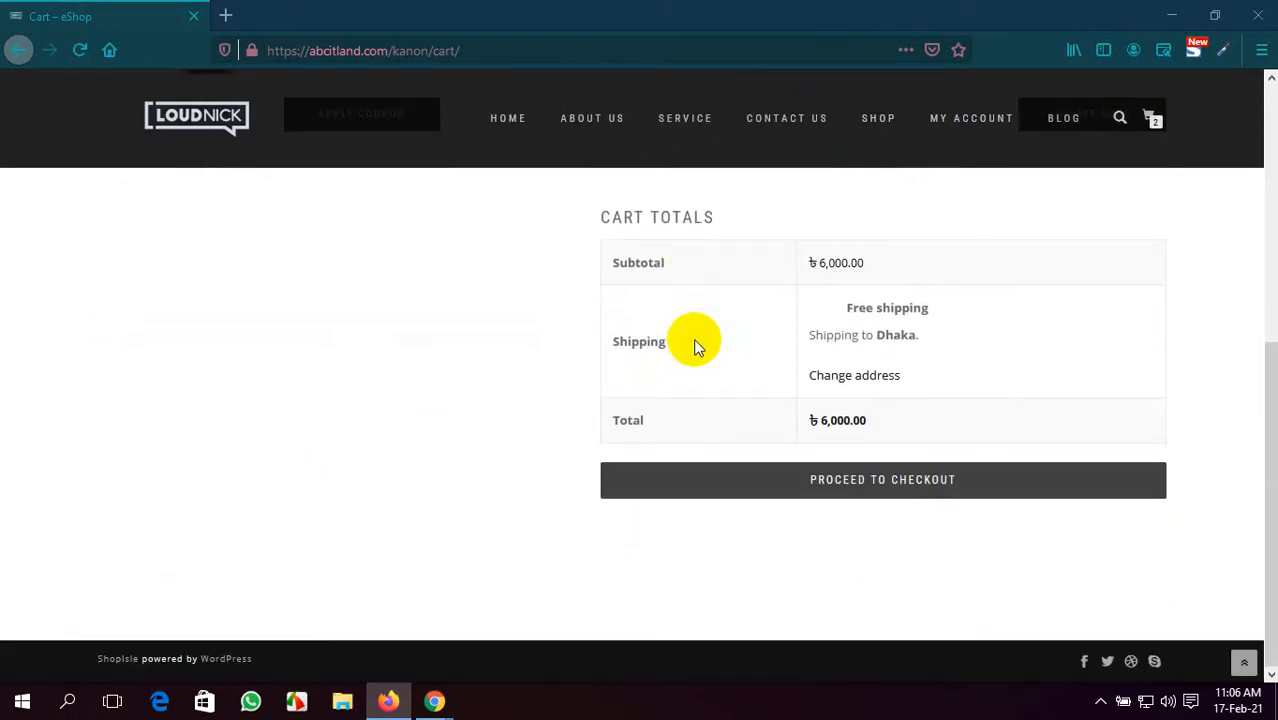
scroll(693, 340, "up", 5)
scroll(693, 338, "down", 4)
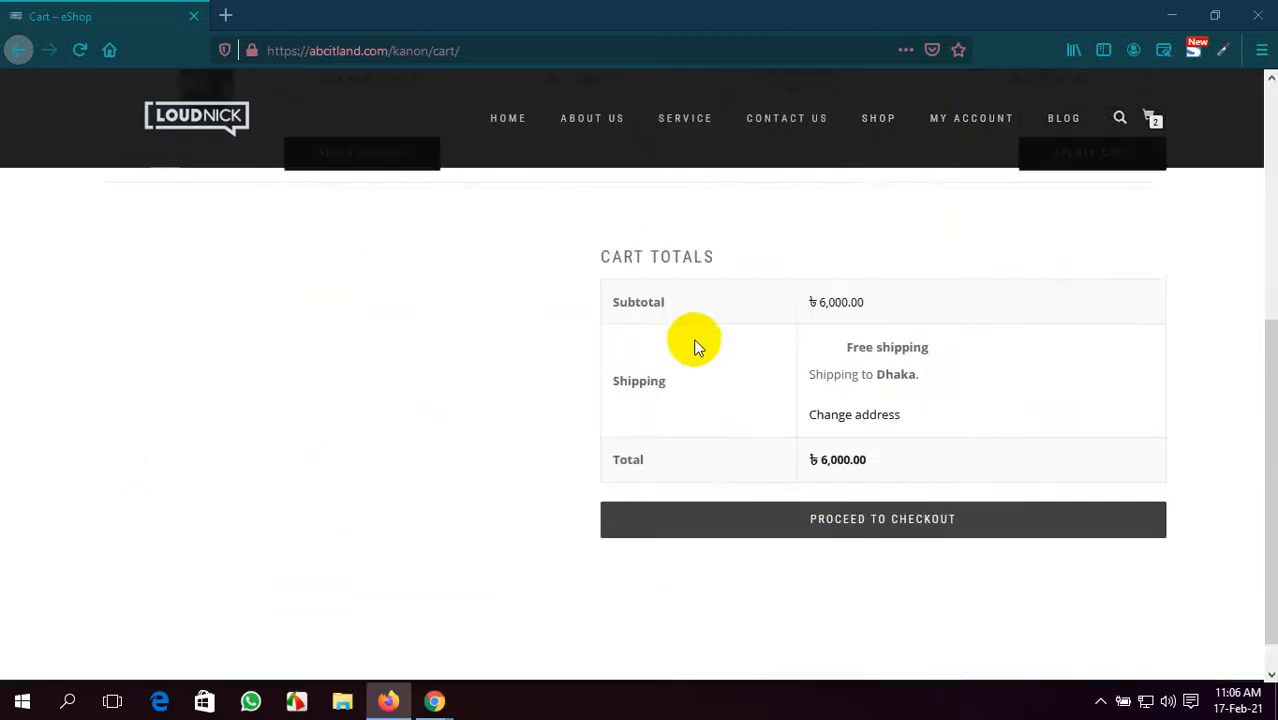
scroll(693, 338, "up", 4)
scroll(693, 338, "down", 4)
scroll(693, 338, "up", 4)
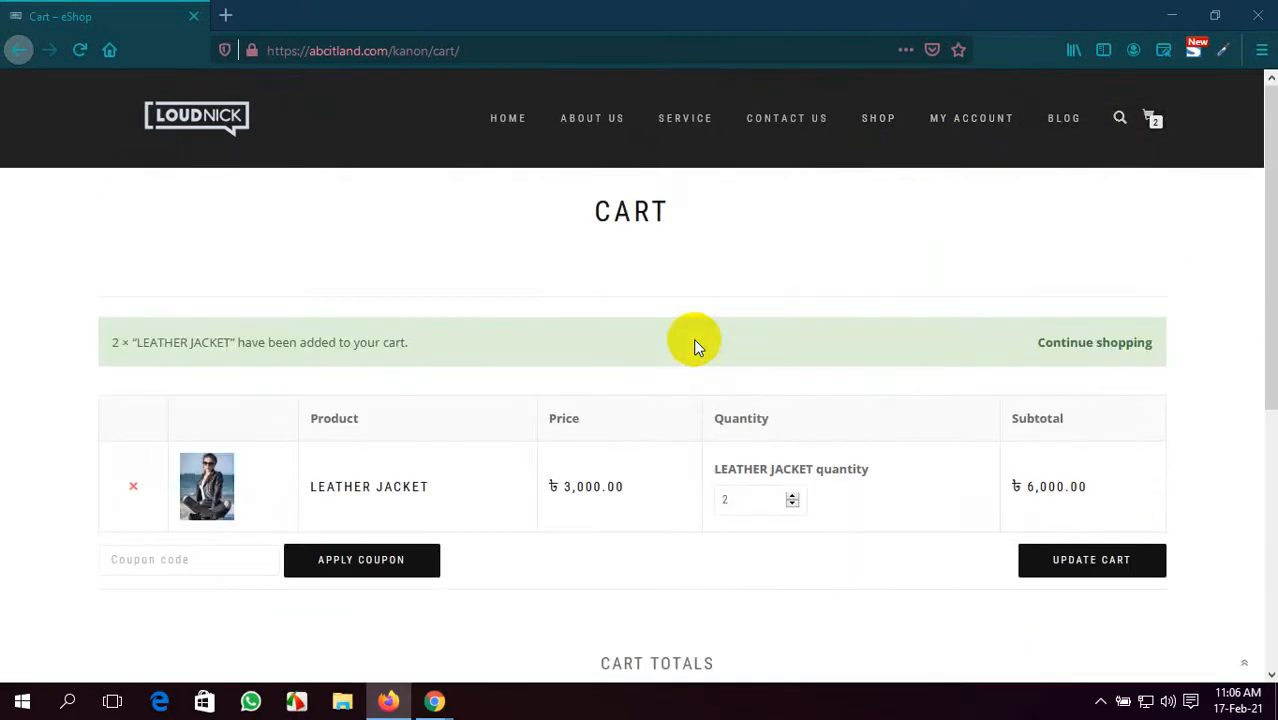
scroll(693, 338, "down", 4)
scroll(693, 338, "up", 4)
scroll(693, 345, "down", 4)
scroll(693, 345, "up", 4)
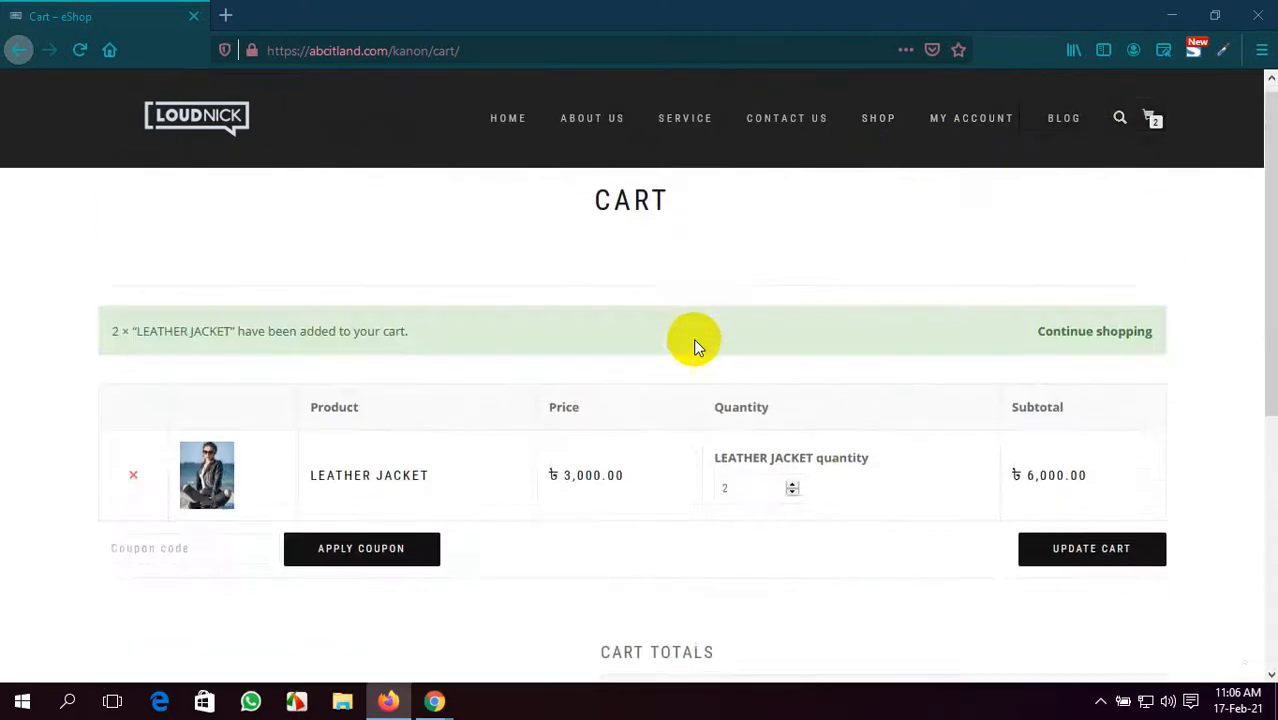
scroll(530, 272, "down", 6)
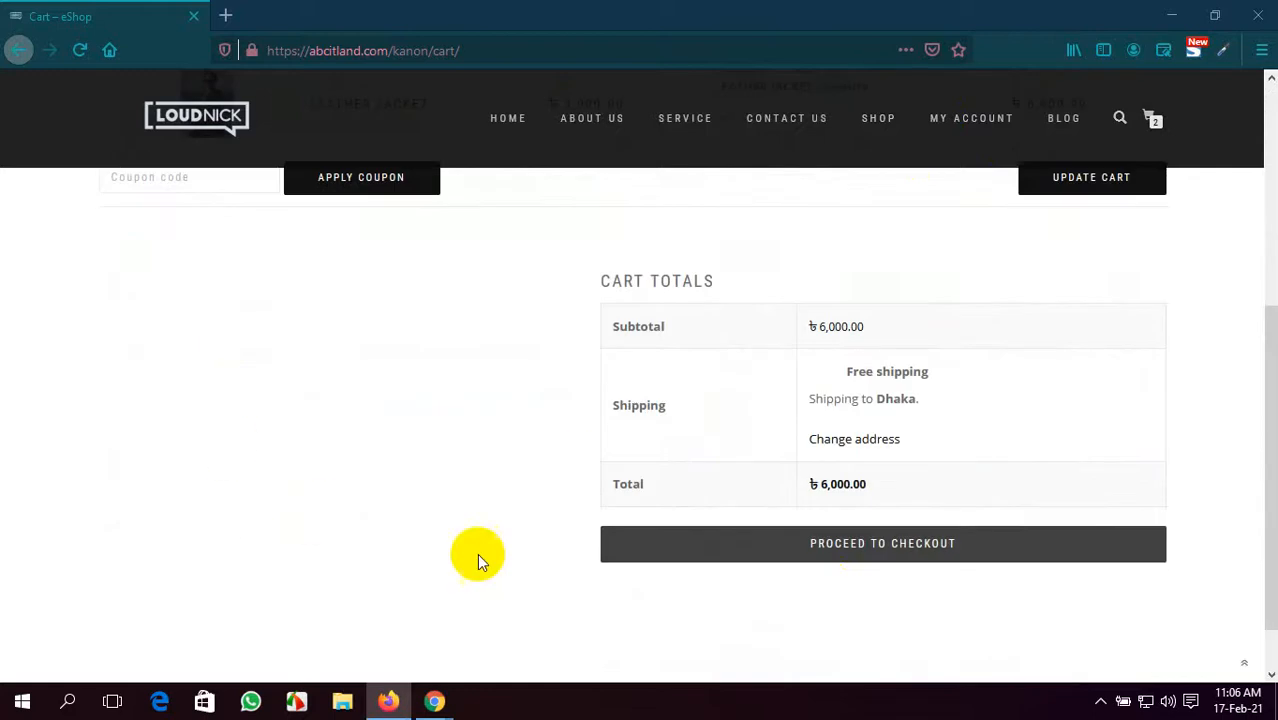
scroll(870, 519, "up", 6)
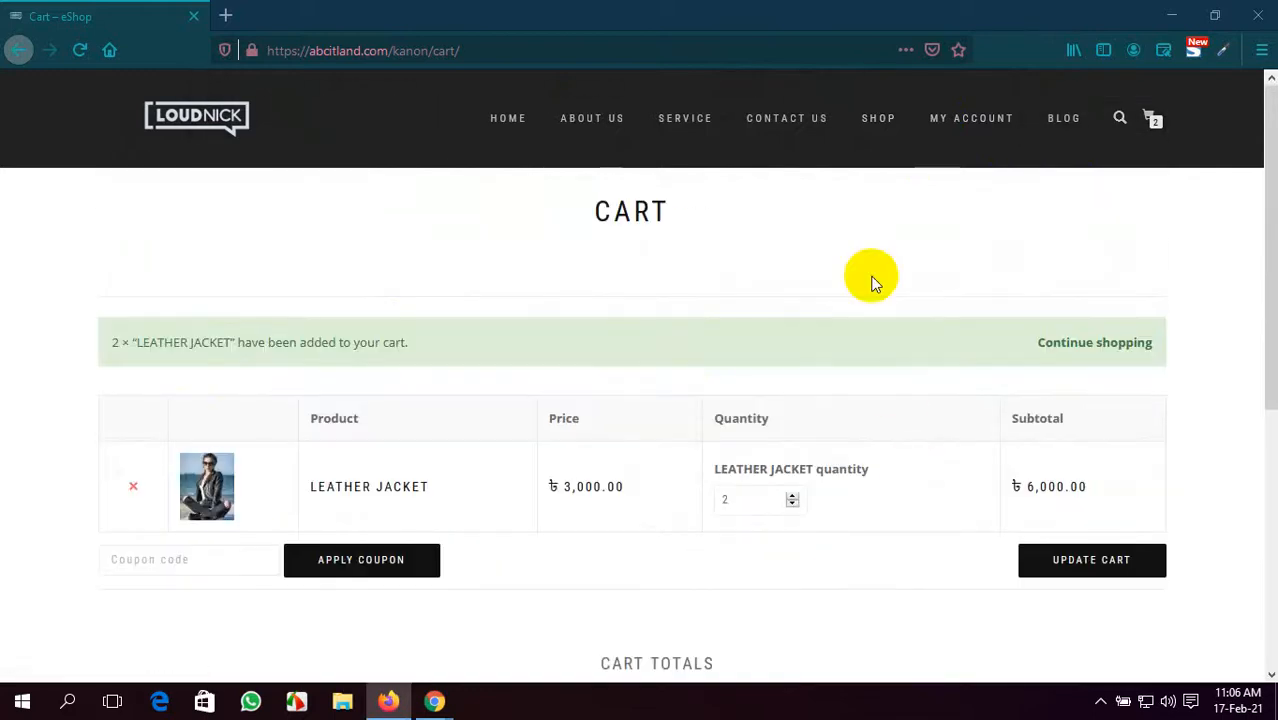
- Add two Black Dresses at ৳4,990.00 each to the cart, making the subtotal ৳15,980.00
left_click(900, 115)
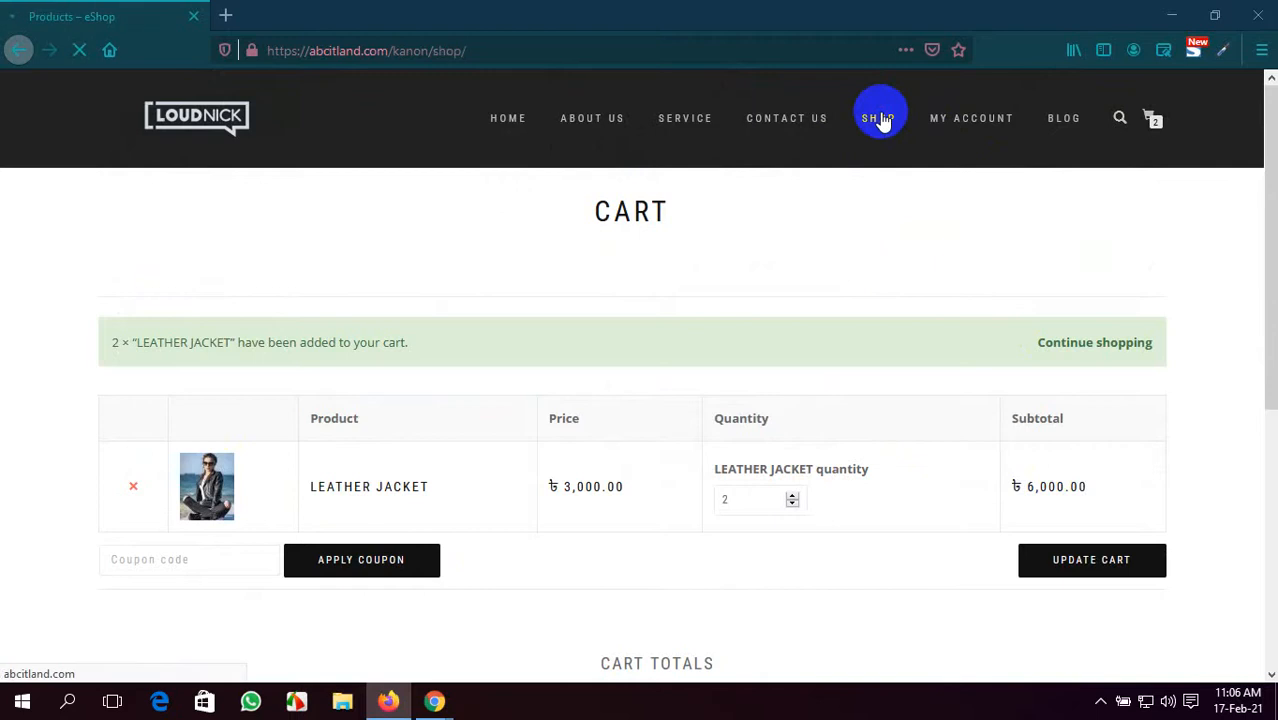
scroll(855, 320, "down", 3)
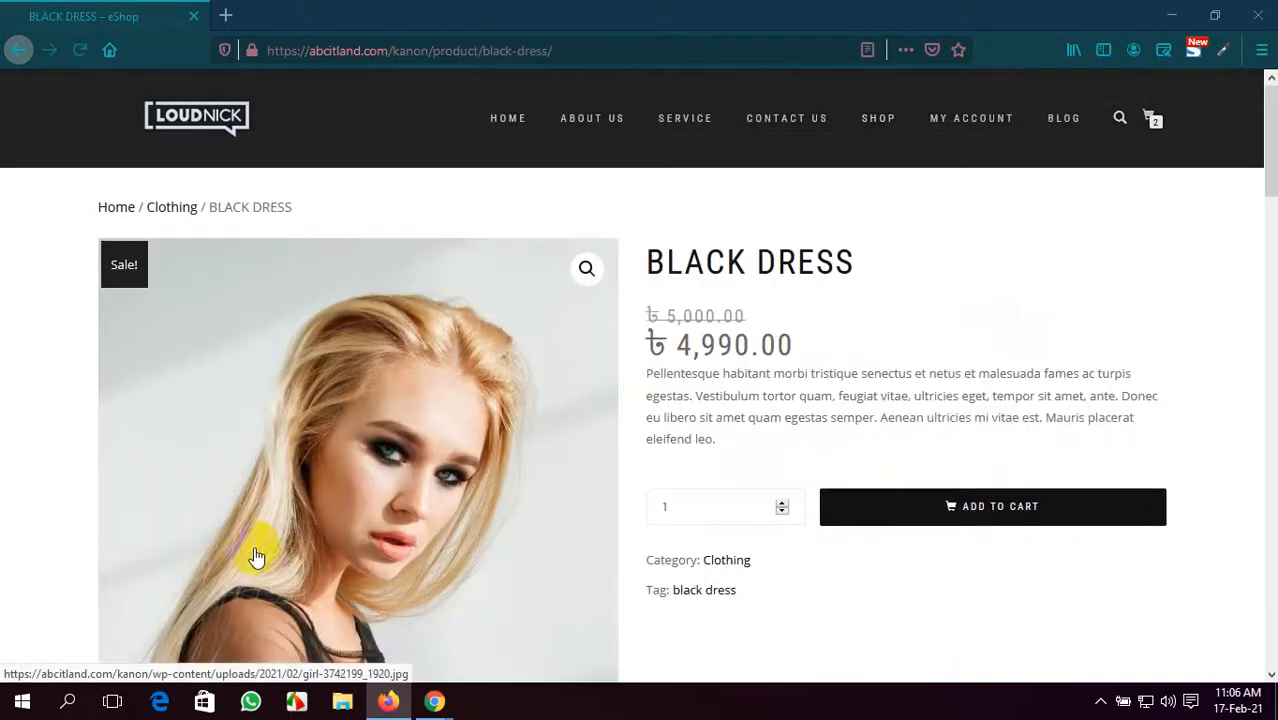
left_click(782, 502)
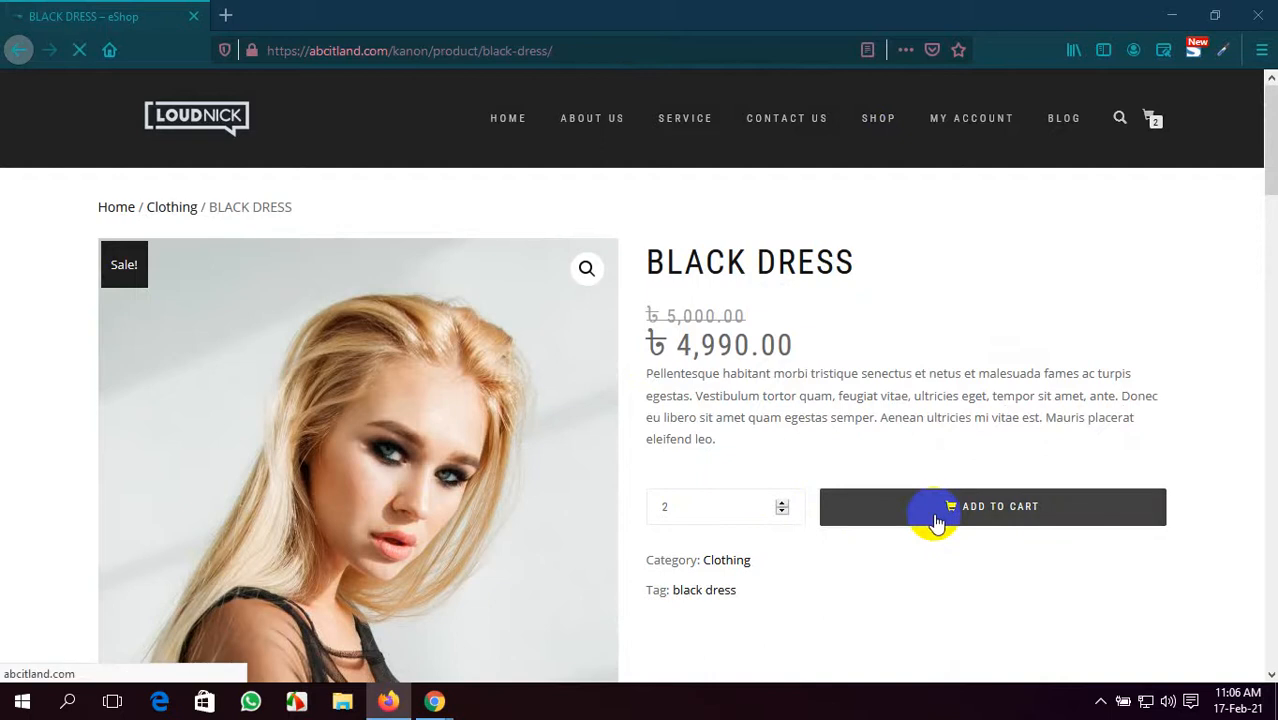
scroll(230, 366, "down", 2)
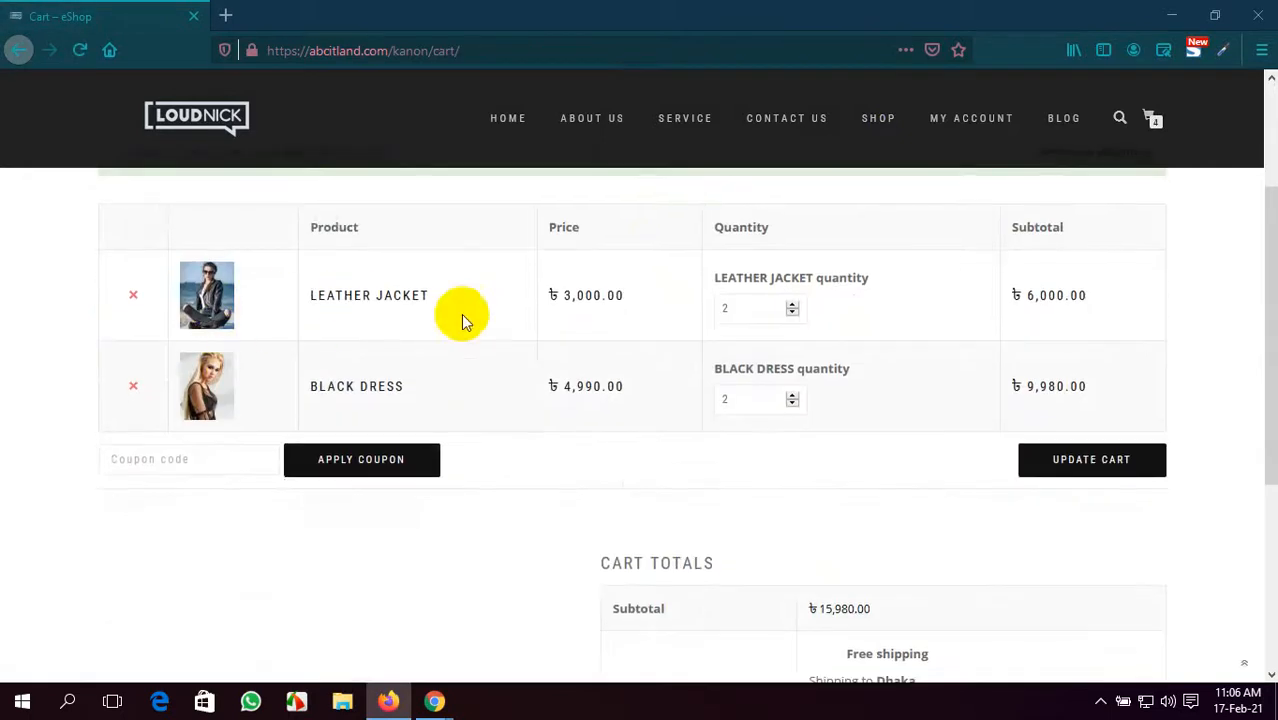
scroll(465, 375, "down", 1)
scroll(510, 350, "up", 1)
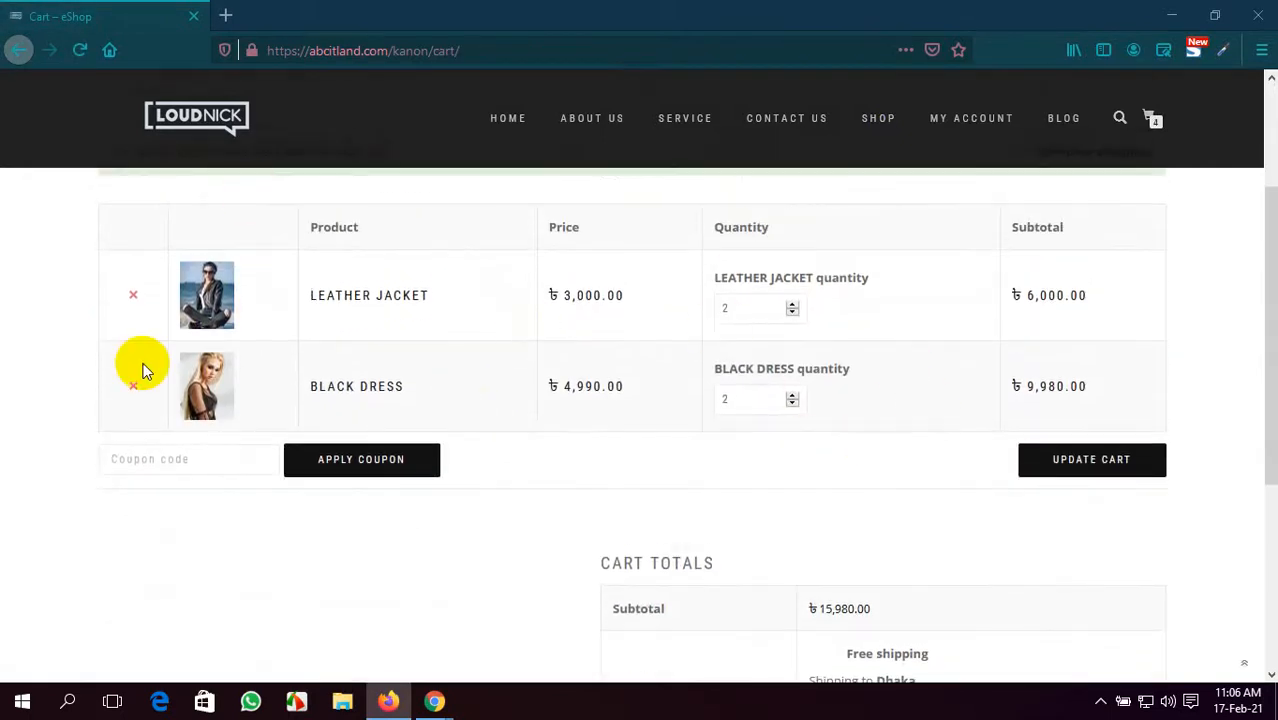
- Return to the WordPress admin Dashboard in Chrome and expand the WooCommerce menu
mouse_move(434, 700)
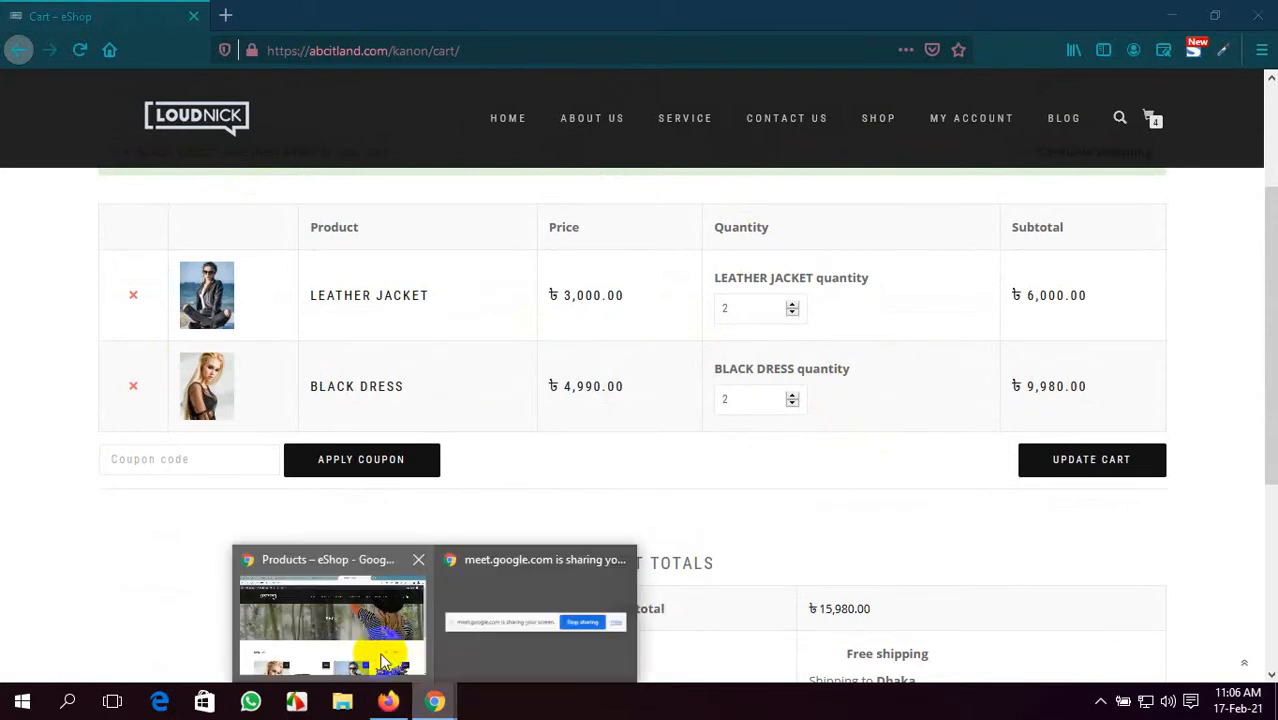
left_click(365, 655)
left_click(516, 15)
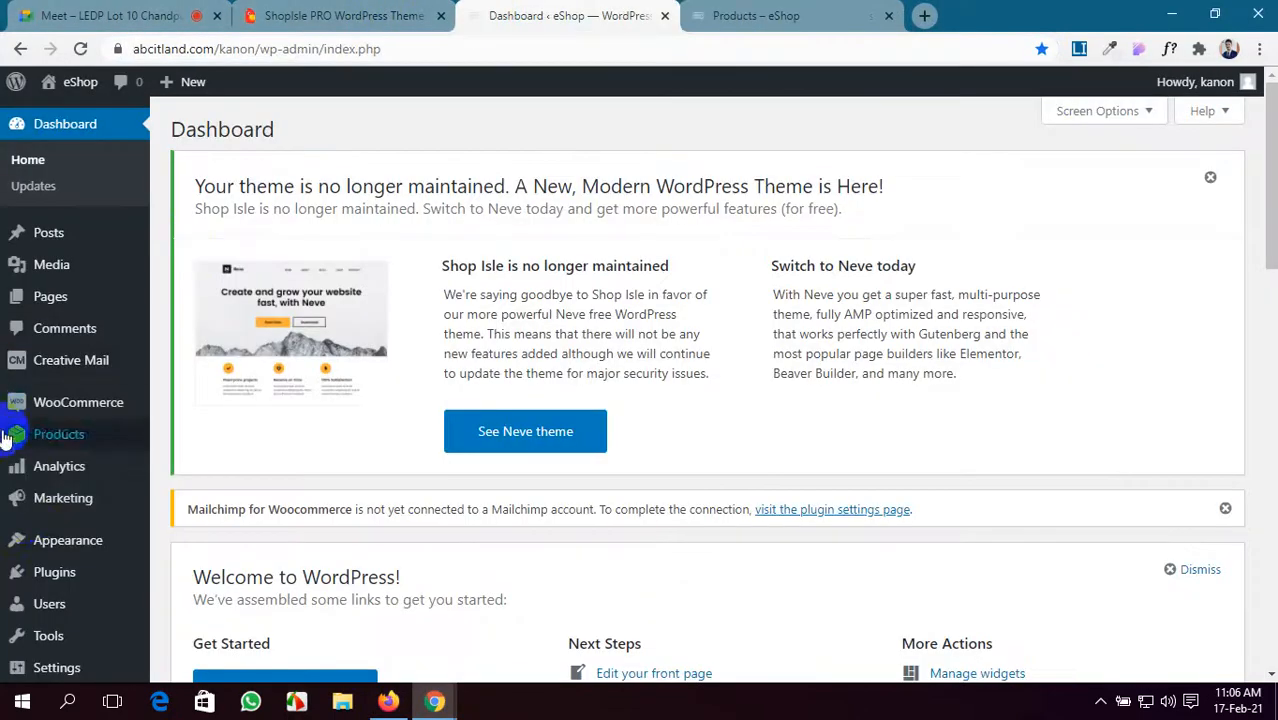
left_click(75, 403)
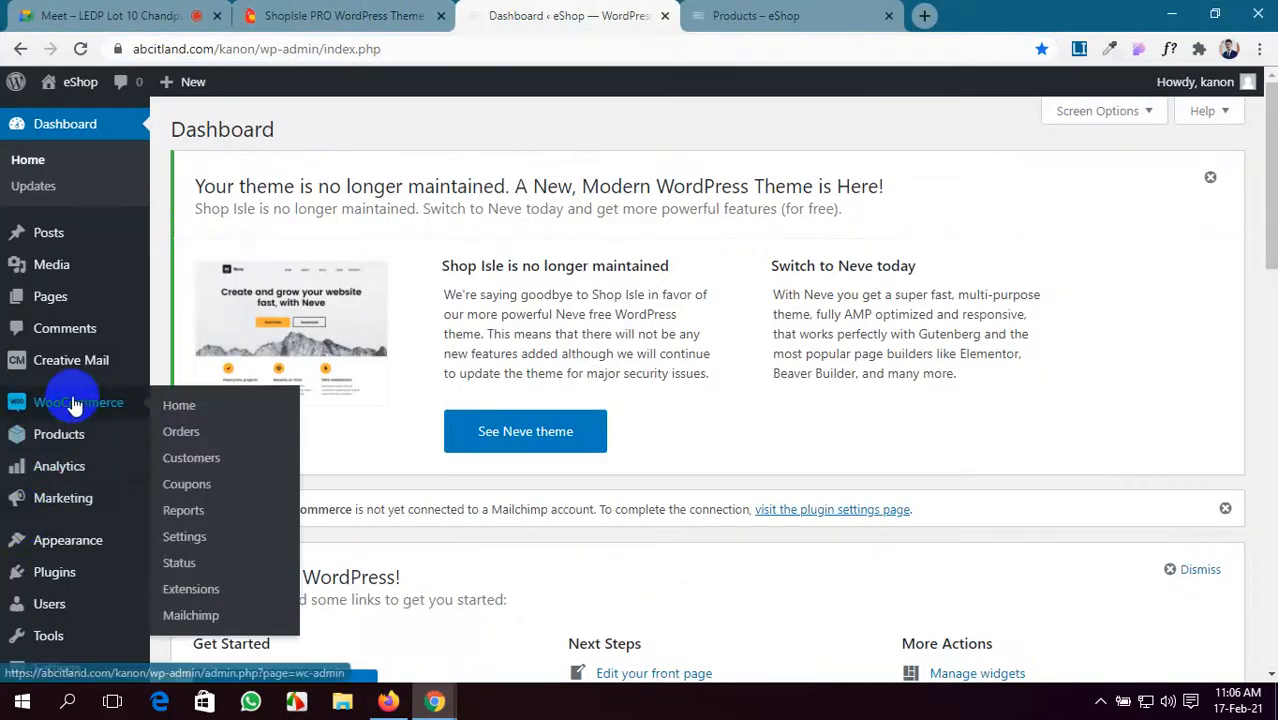
- Review WooCommerce Settings > Accounts & Privacy, showing guest checkout and four account-creation options enabled
left_click(205, 540)
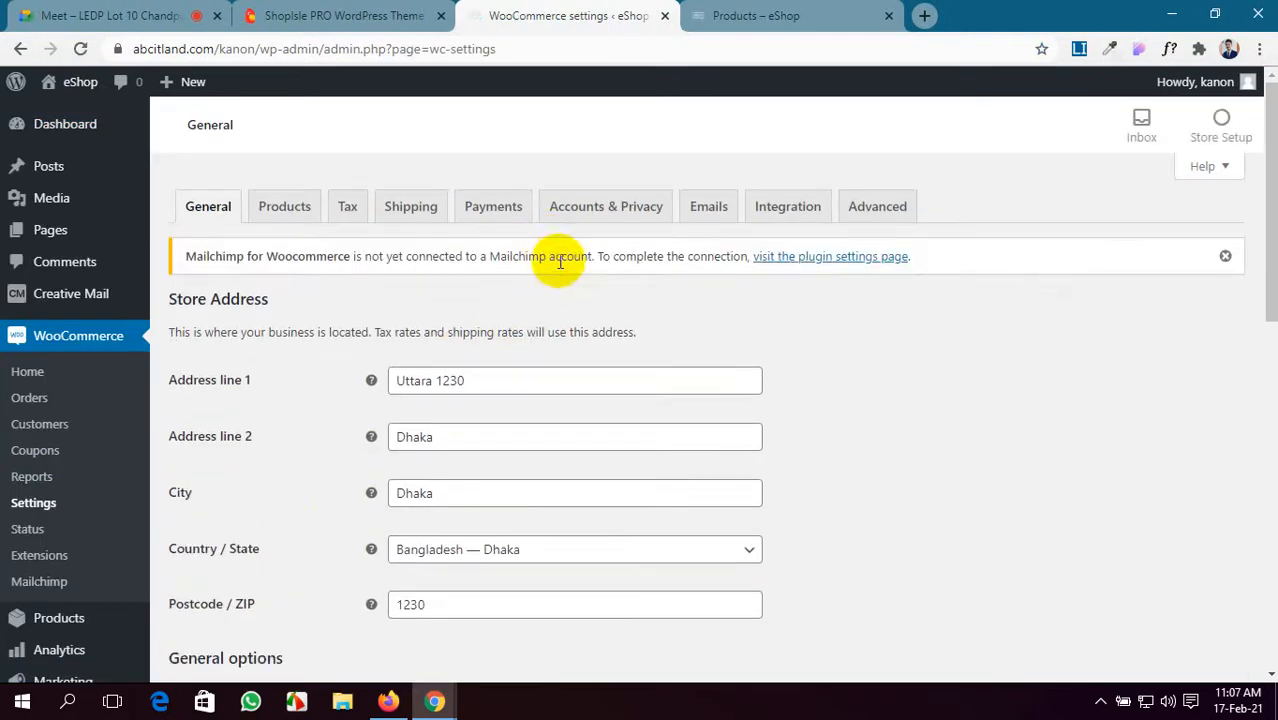
left_click(577, 212)
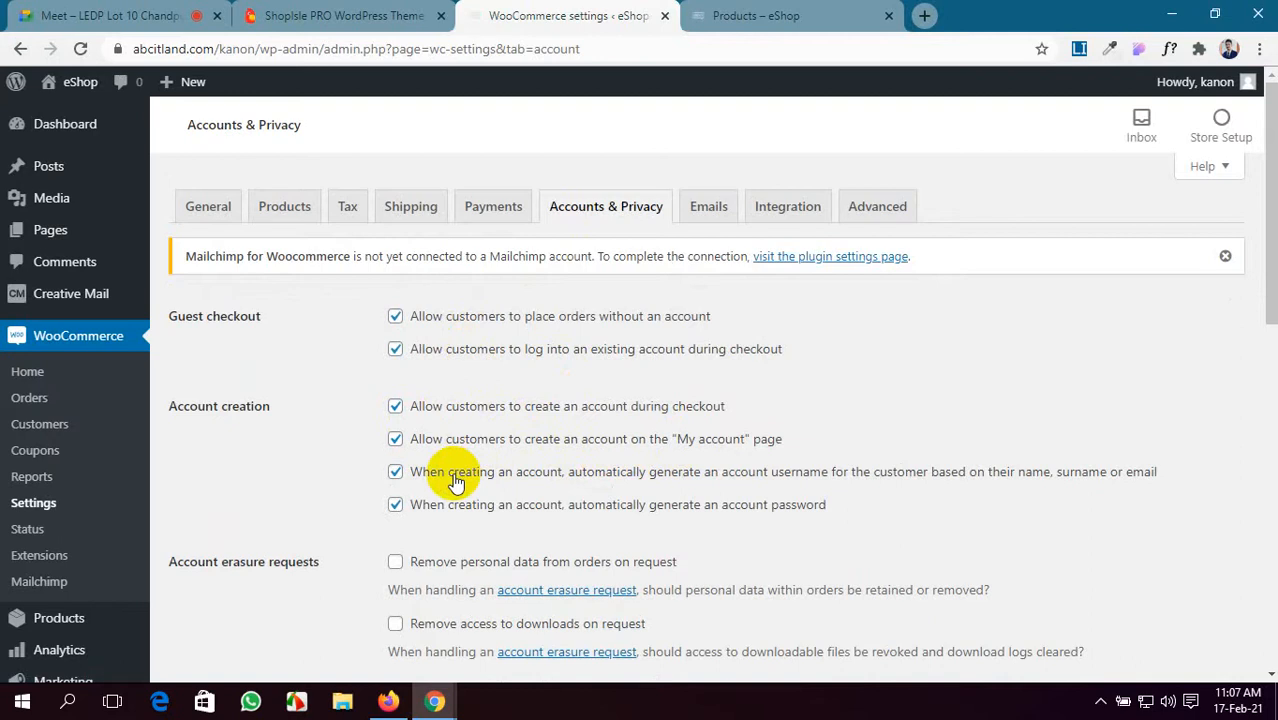
scroll(455, 482, "down", 1)
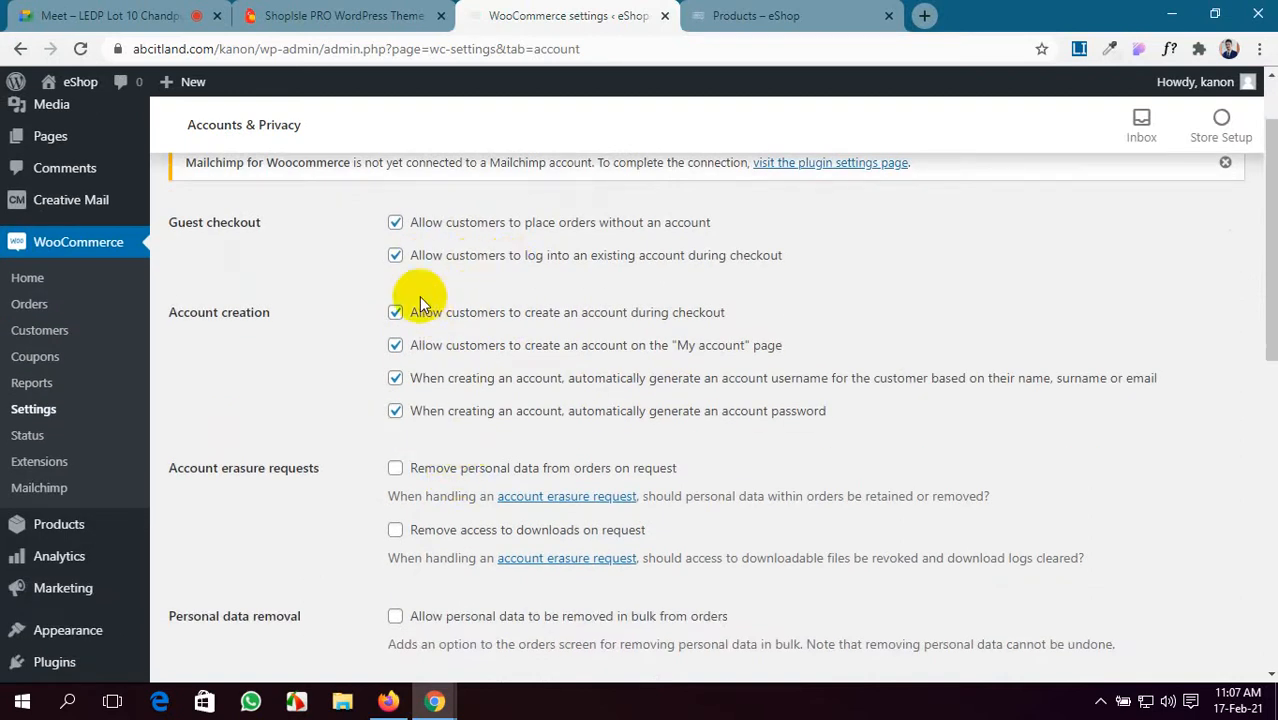
scroll(419, 298, "down", 2)
scroll(415, 318, "down", 6)
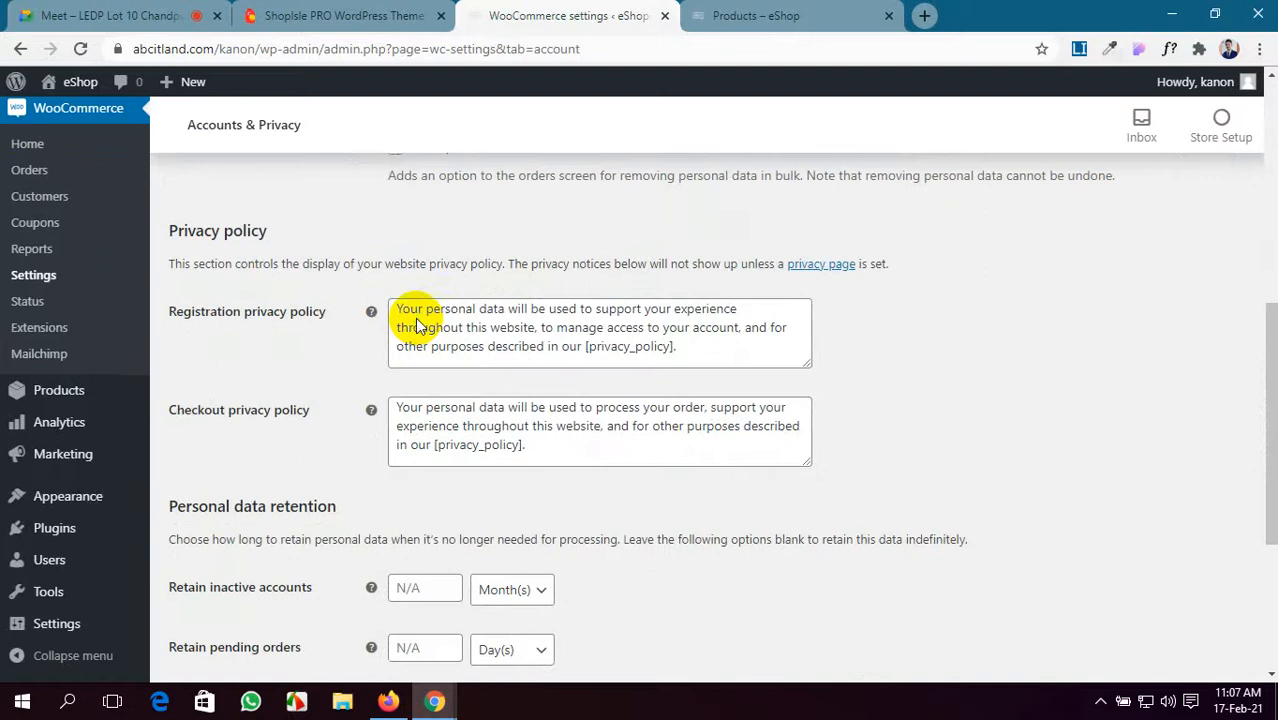
scroll(415, 318, "up", 15)
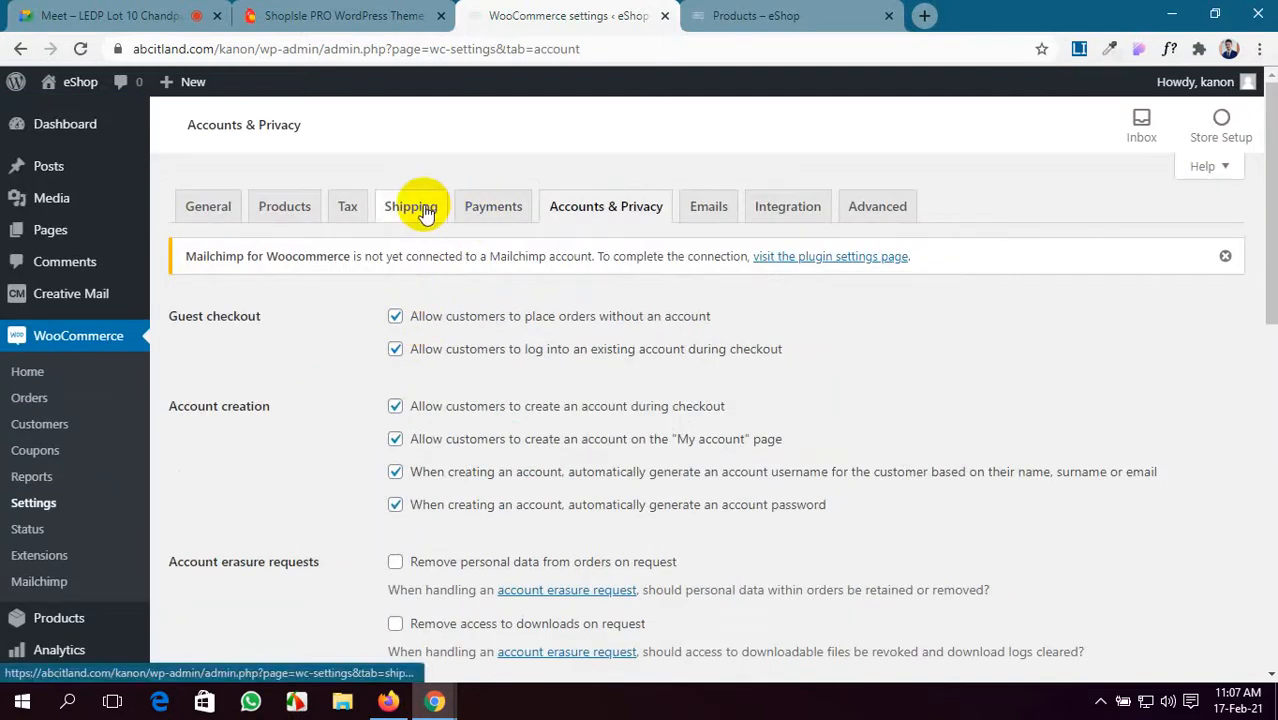
- Look through the WooCommerce Products, Integration and Emails settings tabs, returning to Products
left_click(297, 203)
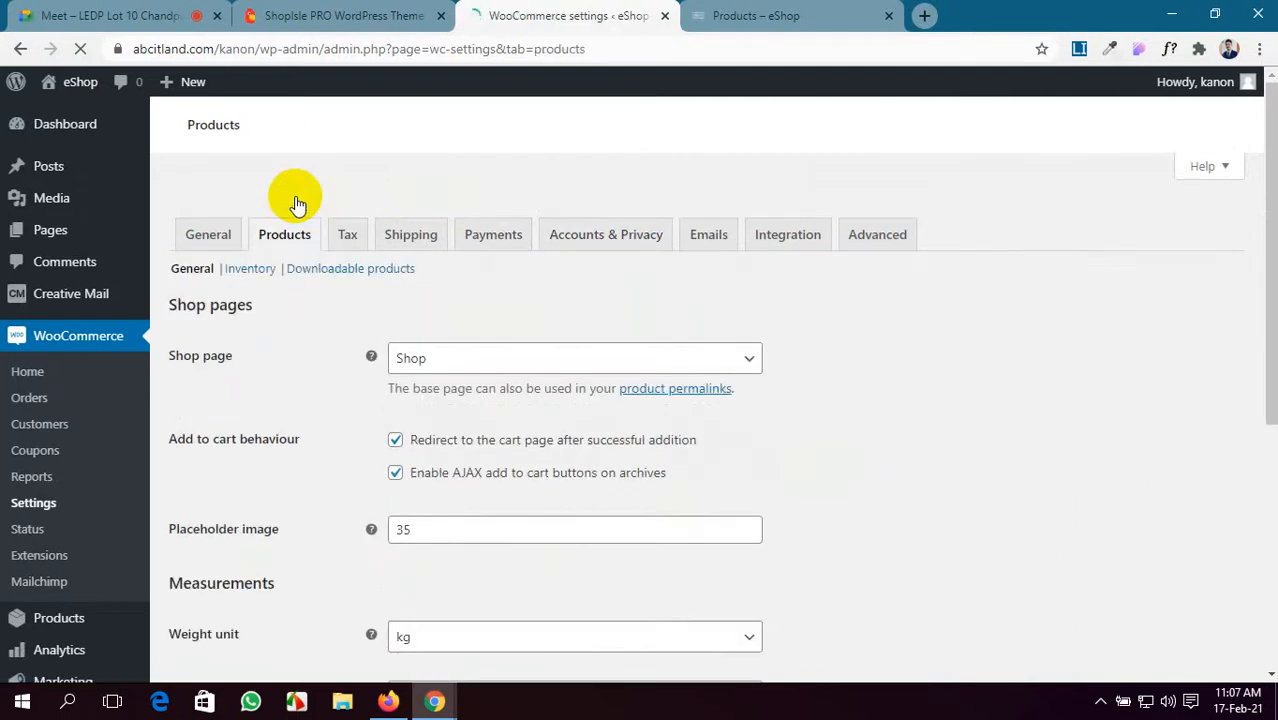
scroll(490, 470, "down", 3)
scroll(487, 523, "down", 1)
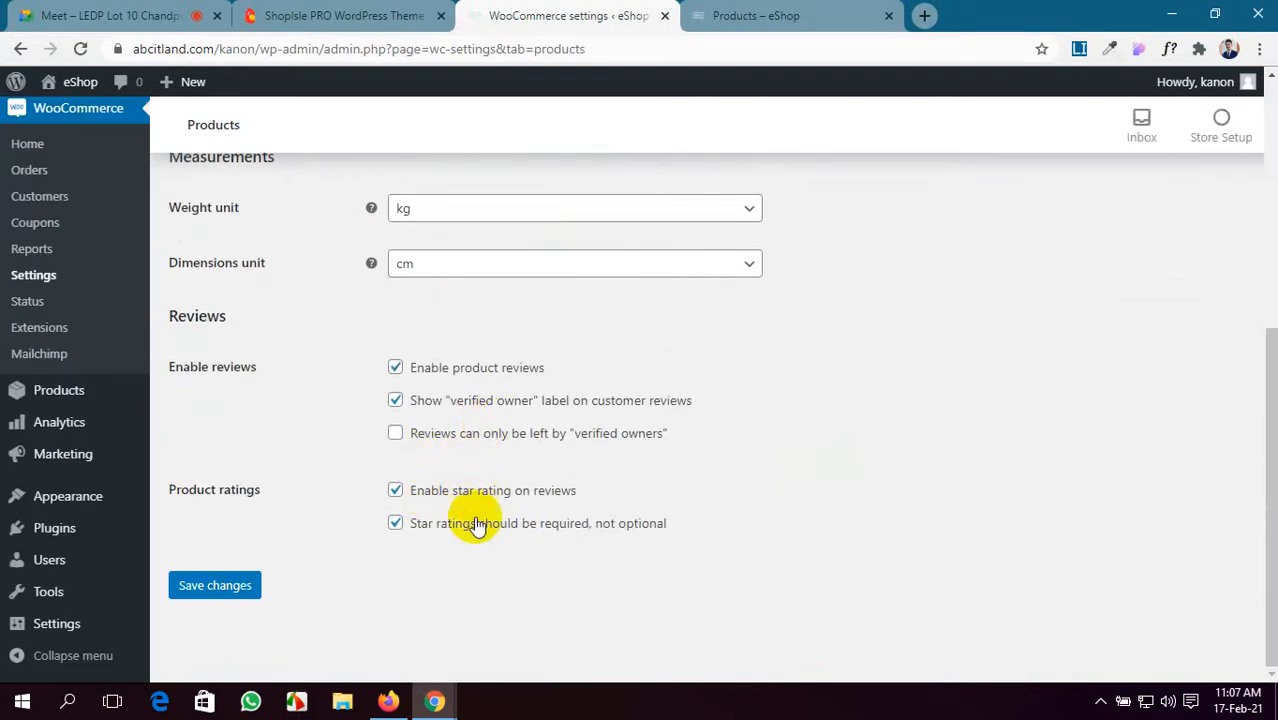
scroll(470, 521, "up", 5)
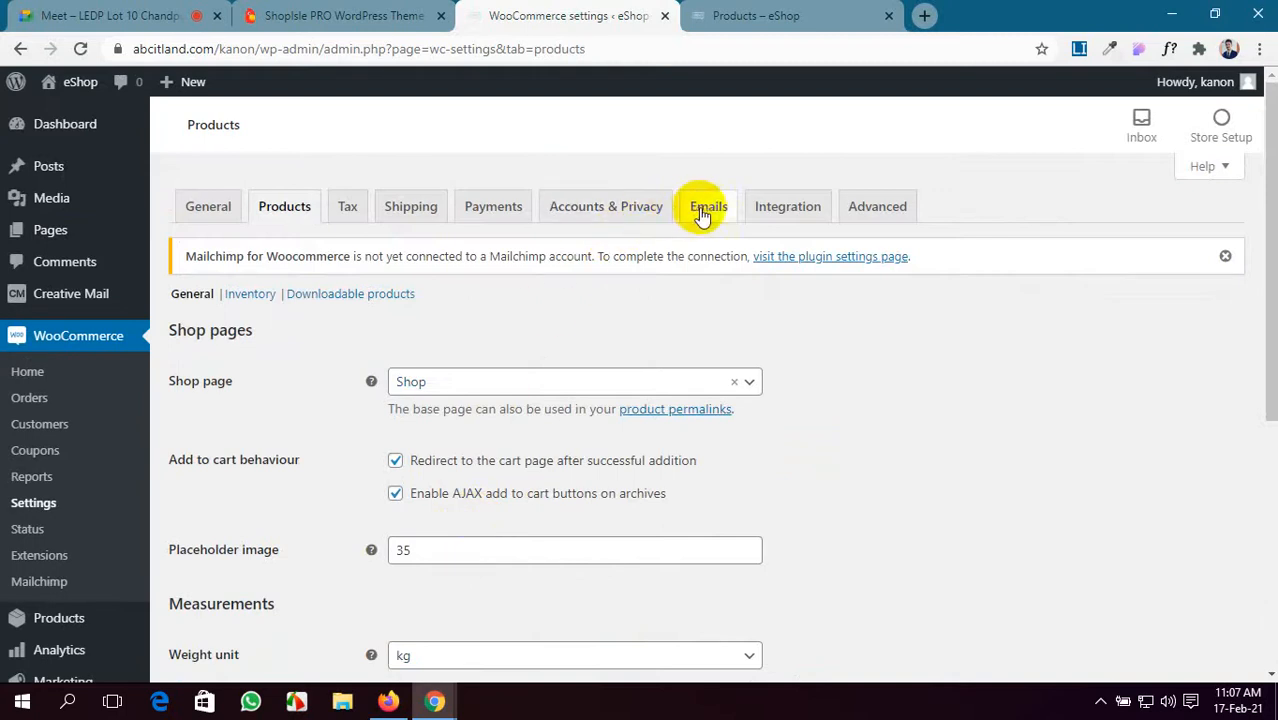
left_click(777, 210)
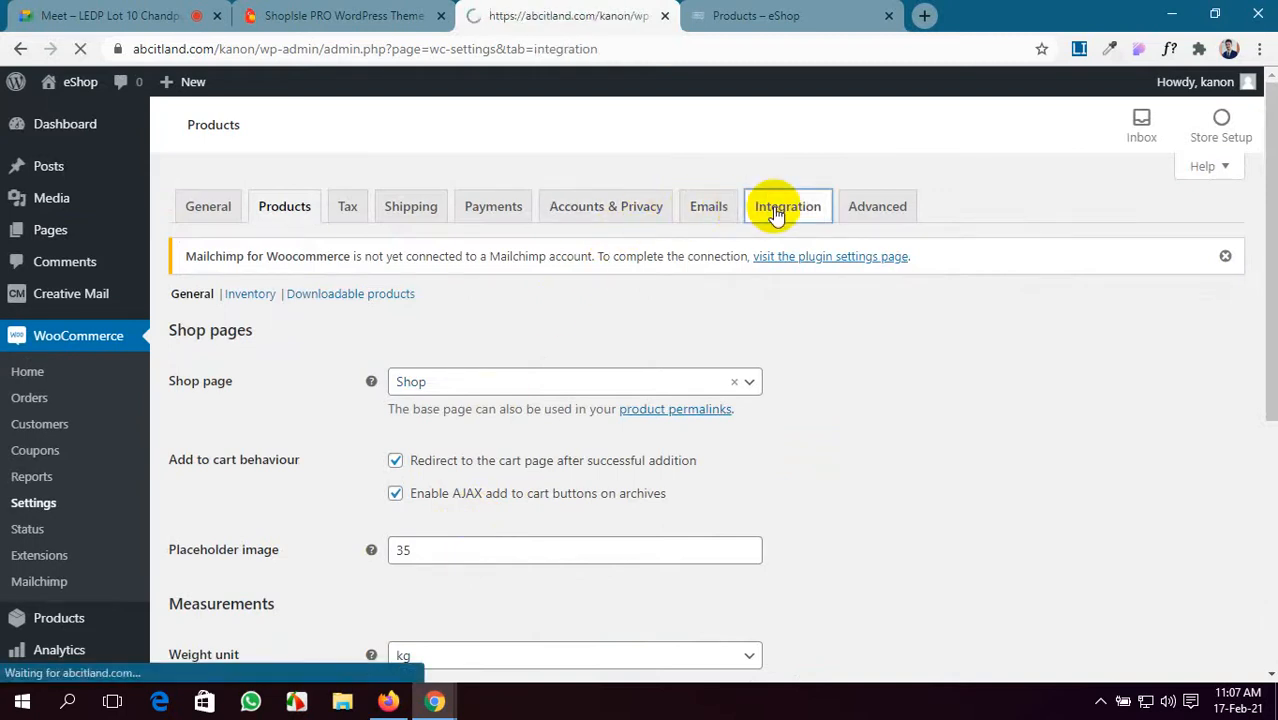
left_click(695, 213)
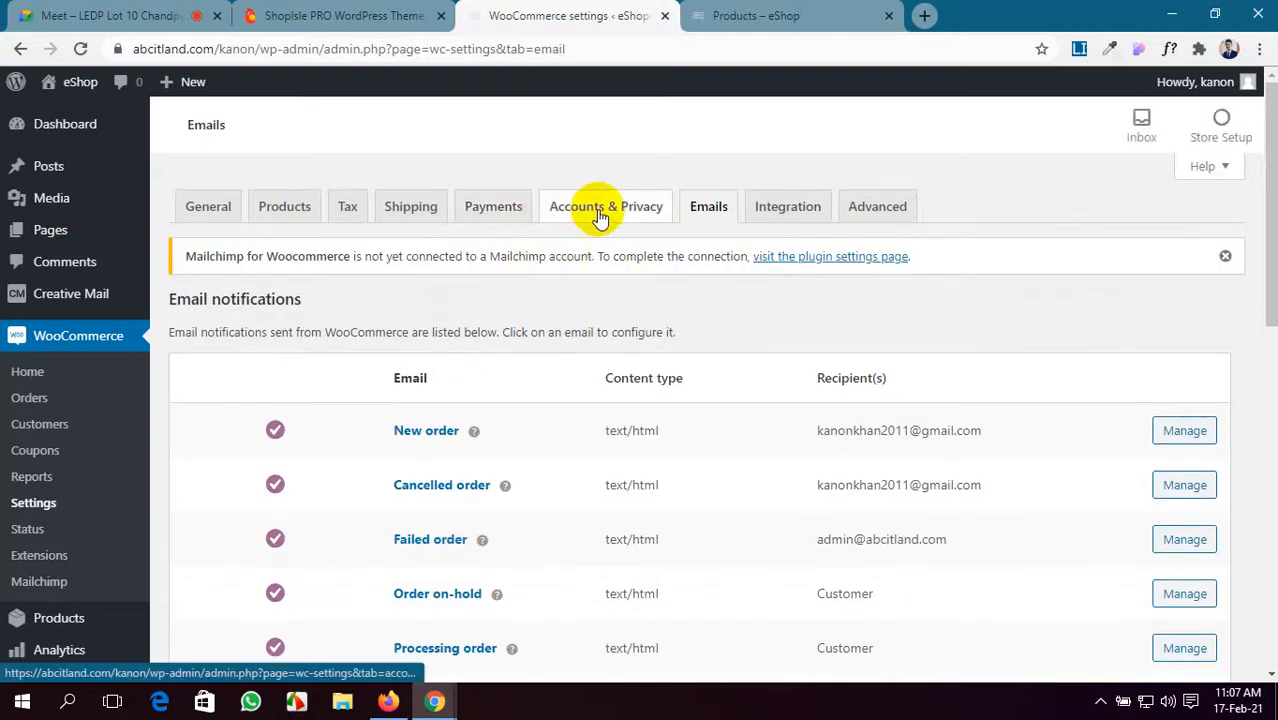
left_click(288, 212)
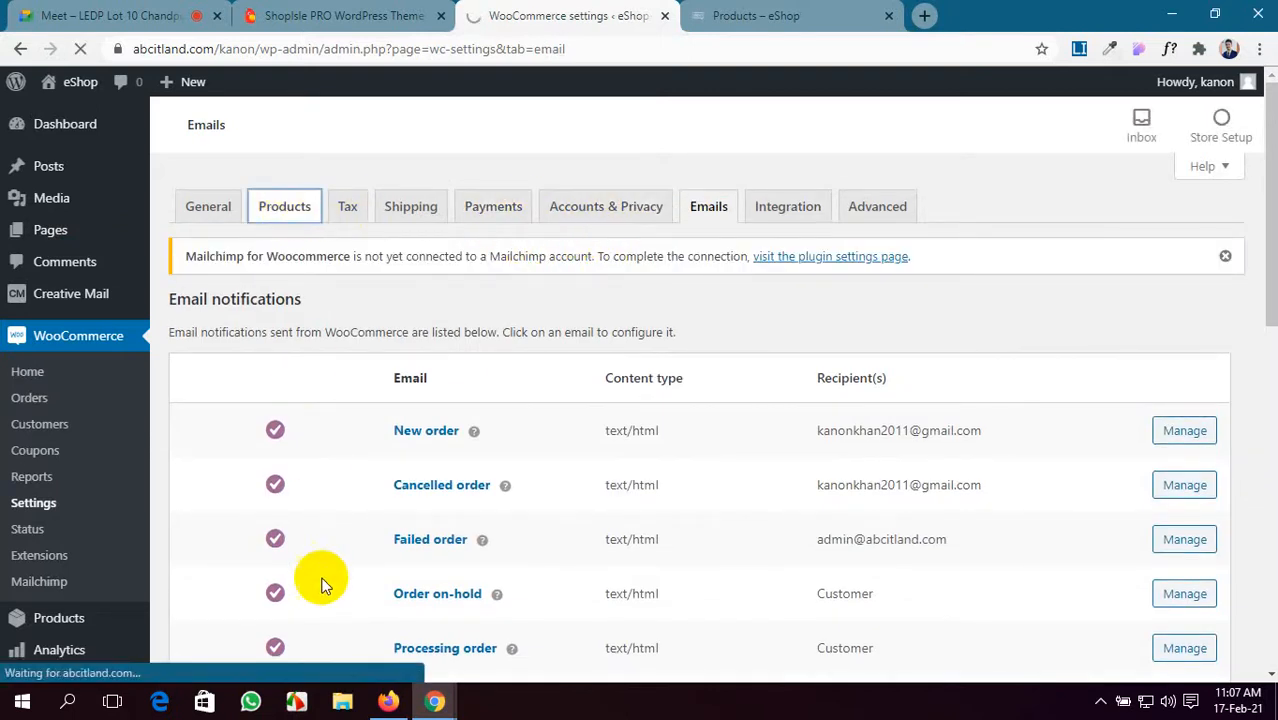
- Turn off 'Redirect to the cart page after successful addition' and save the product settings
scroll(322, 592, "down", 1)
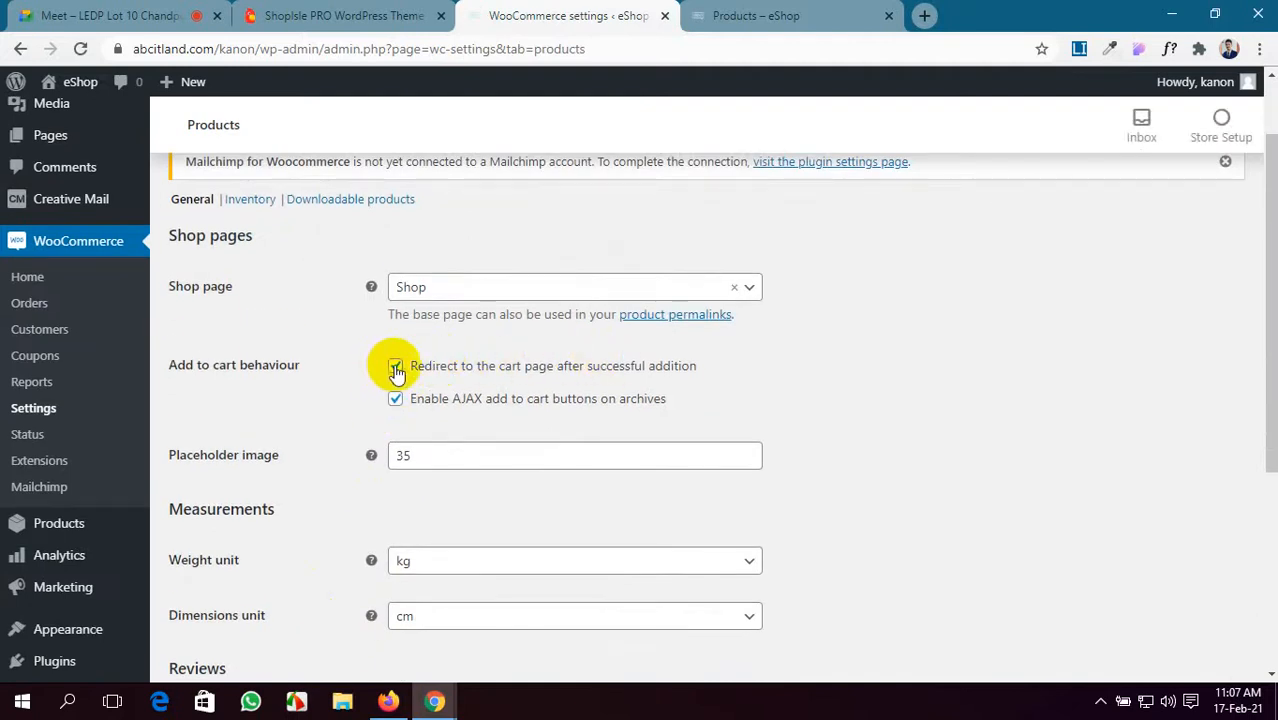
left_click(396, 366)
scroll(160, 665, "down", 4)
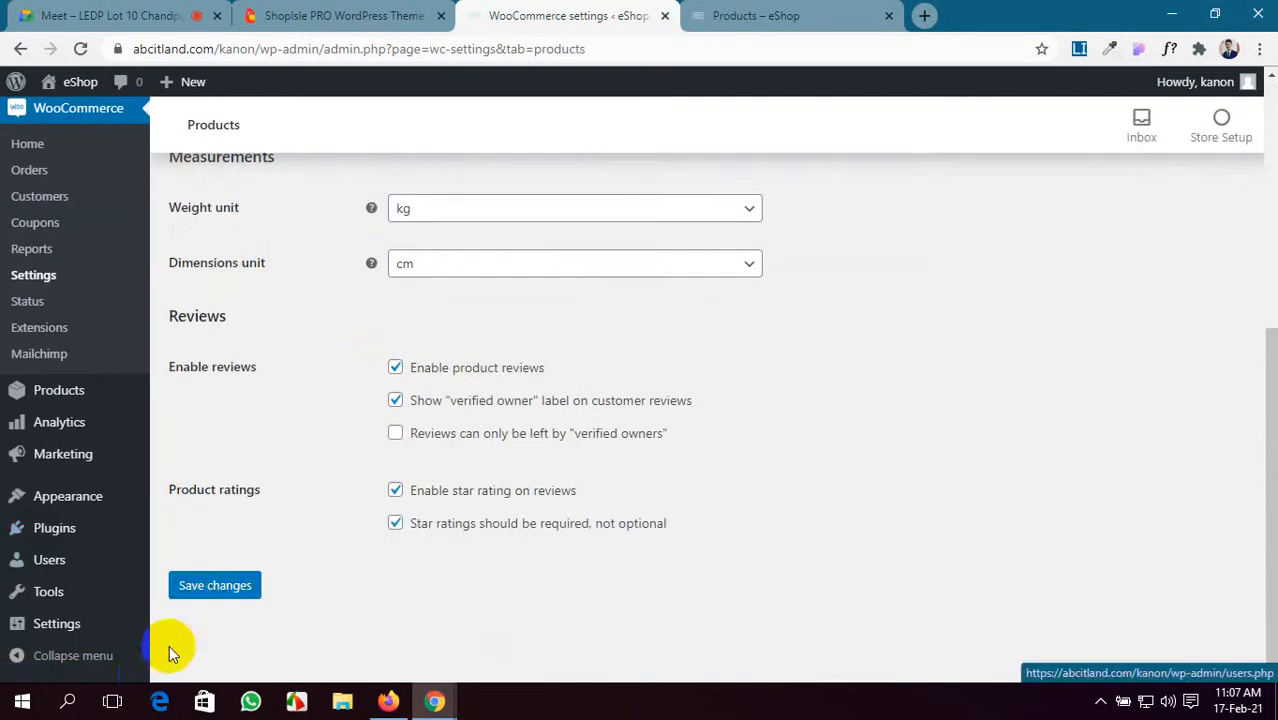
left_click(216, 586)
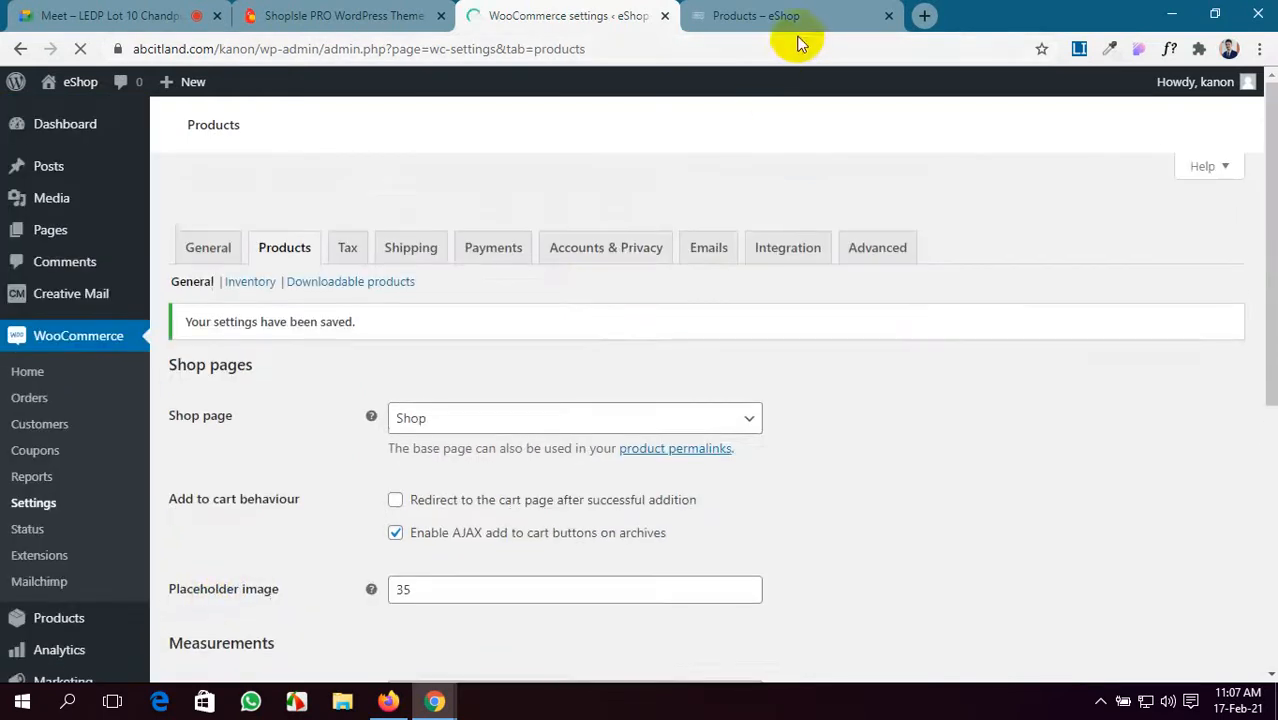
- Bring the Cart tab forward, check the listed items, and select the coupon code field
mouse_move(388, 700)
left_click(416, 510)
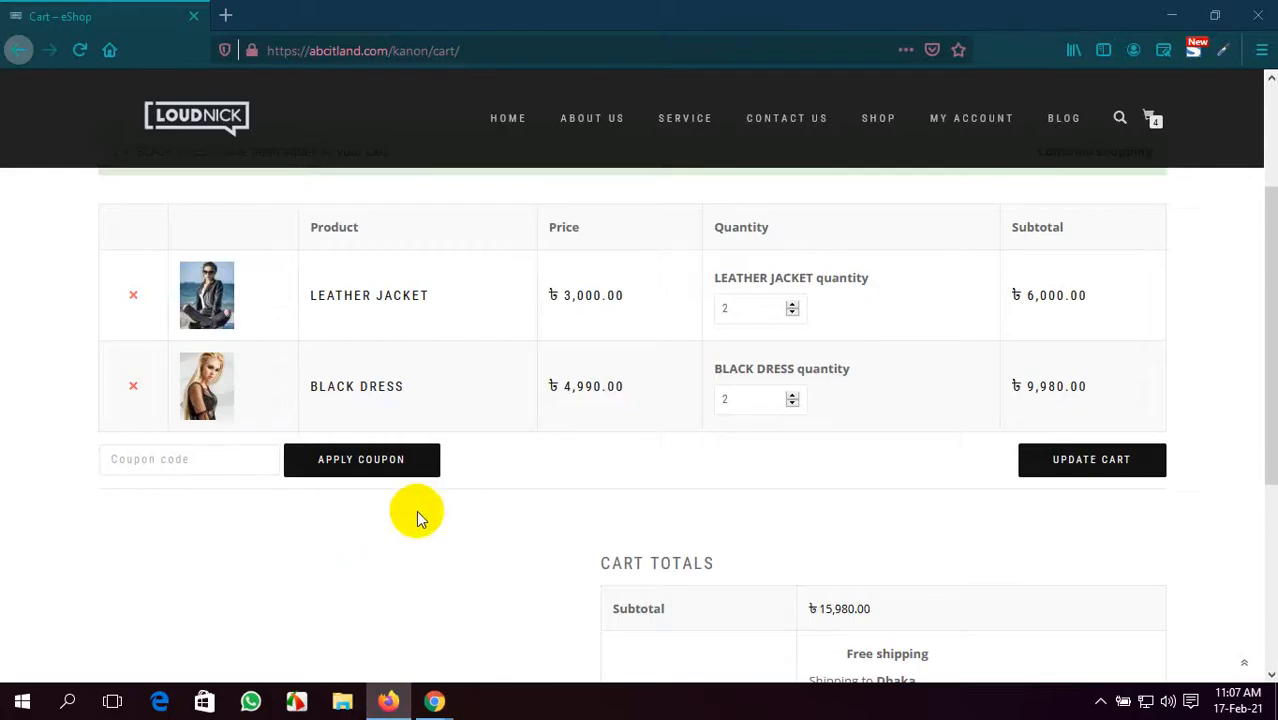
scroll(675, 518, "up", 2)
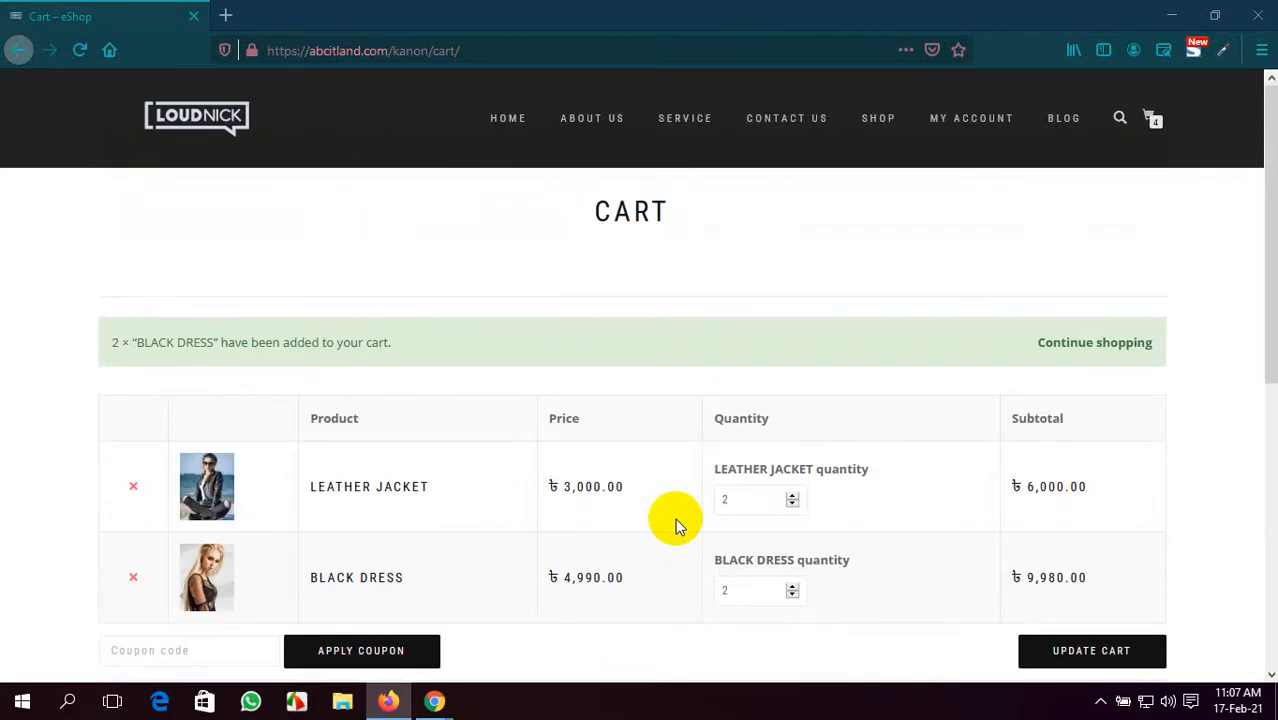
scroll(580, 390, "down", 2)
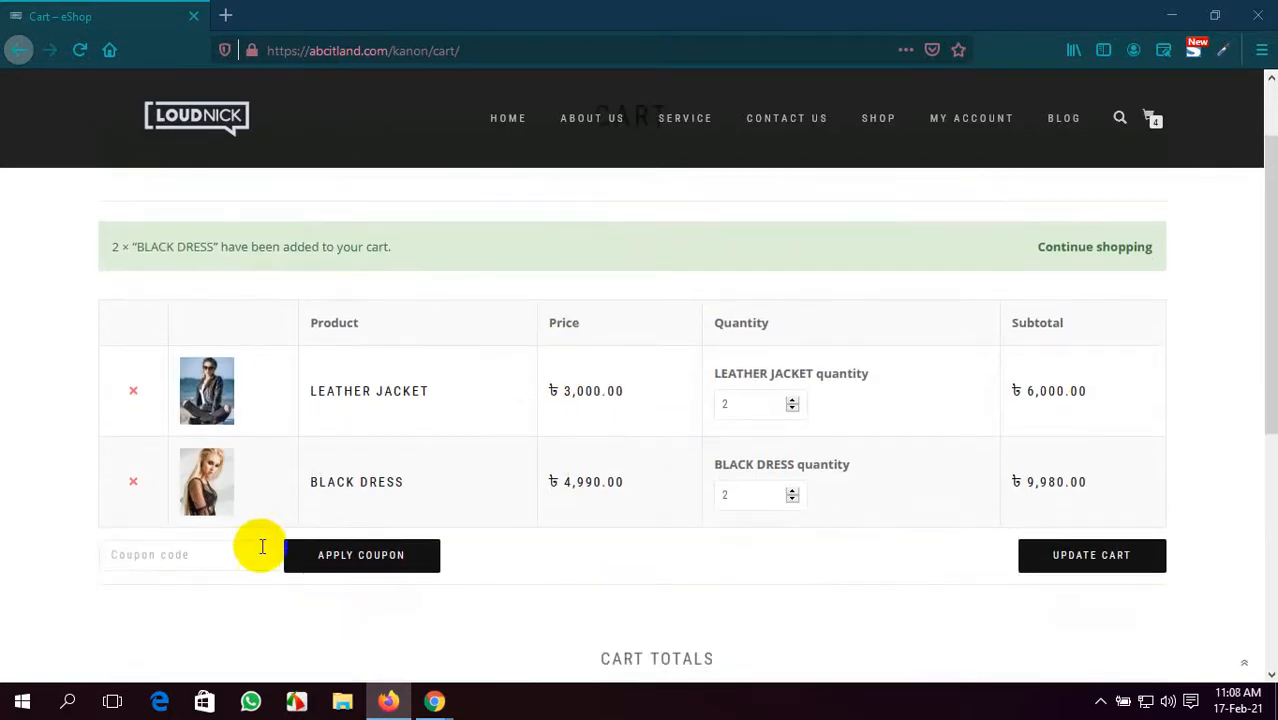
left_click(188, 568)
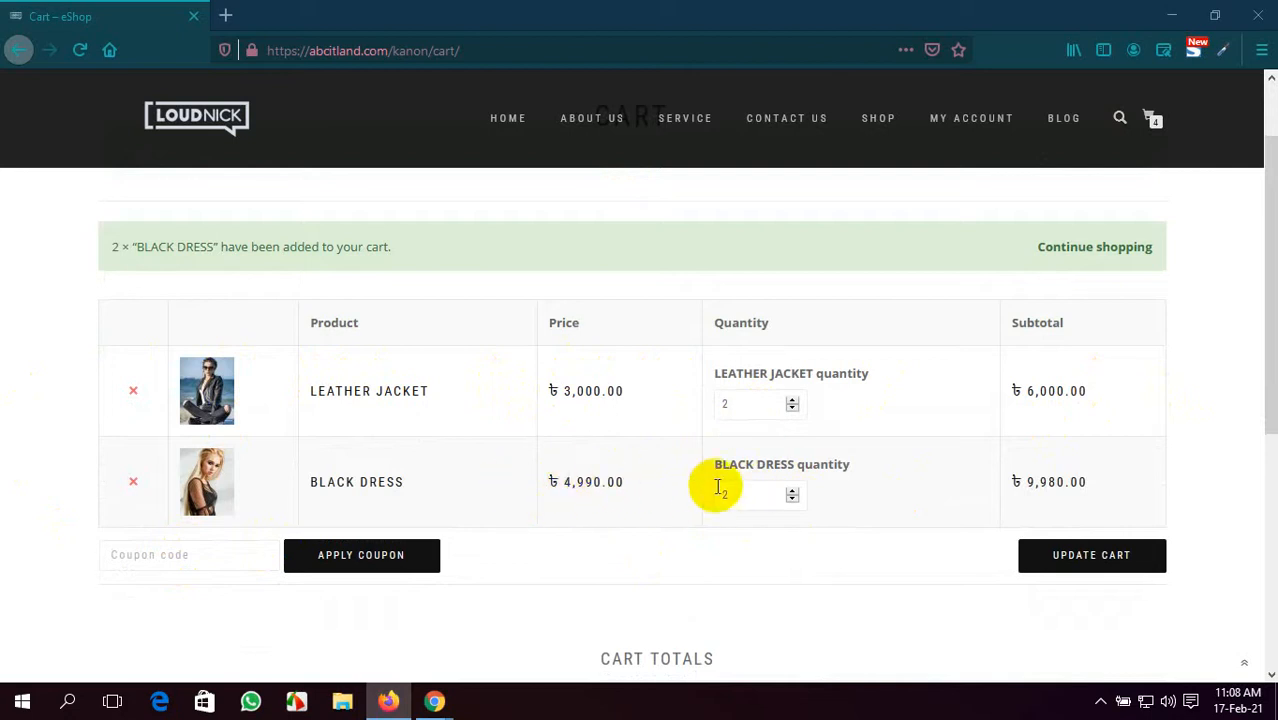
- Review the ৳15,980 cart totals and proceed to checkout
scroll(1068, 488, "down", 2)
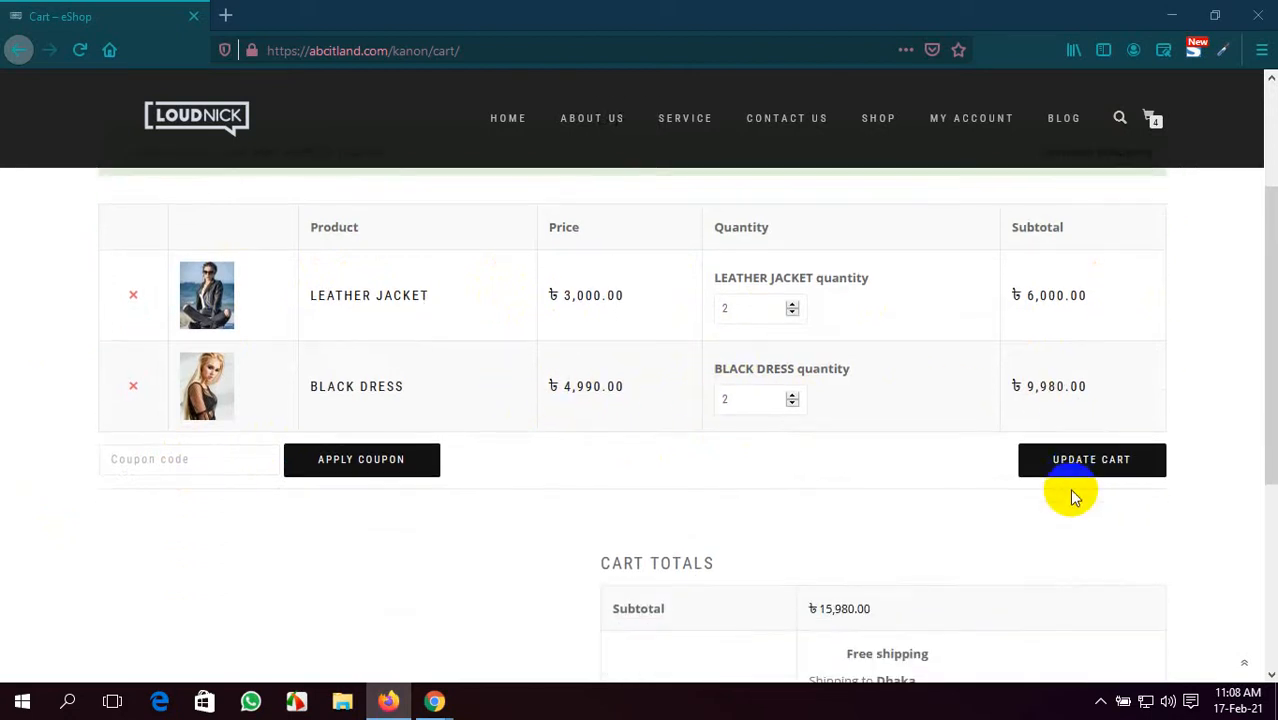
scroll(1070, 490, "up", 4)
scroll(1095, 337, "down", 6)
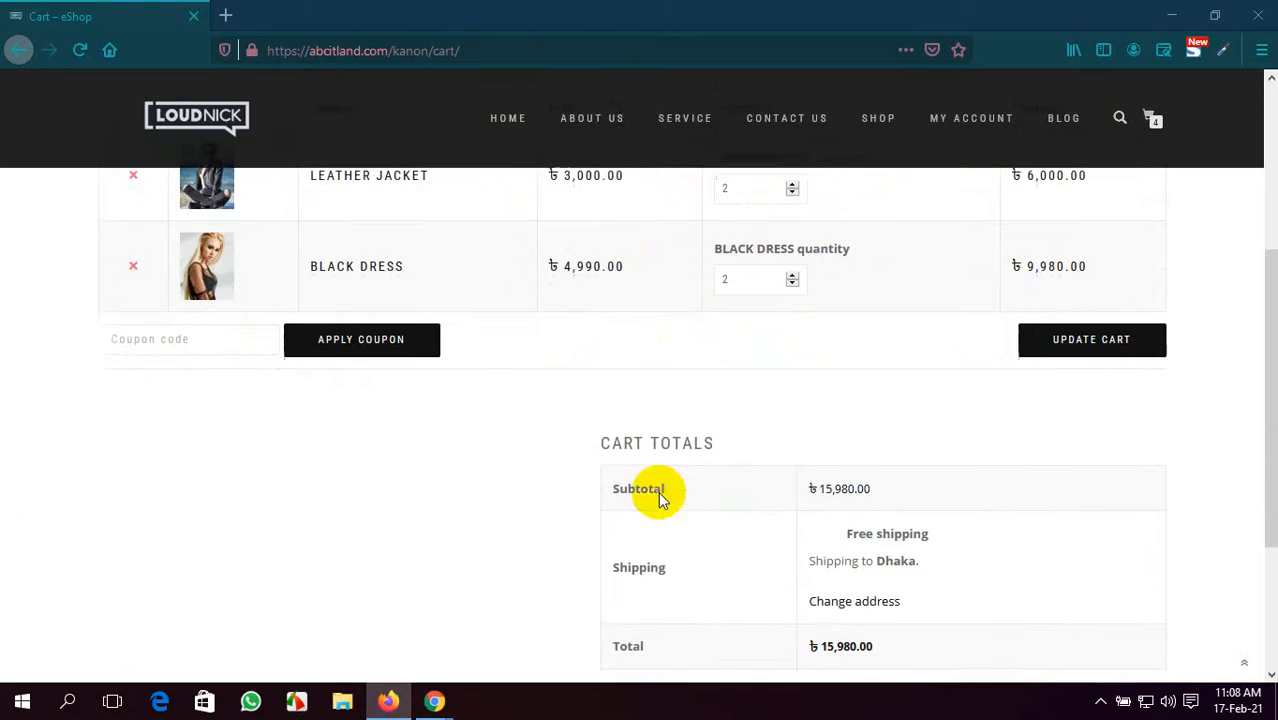
scroll(660, 500, "down", 1)
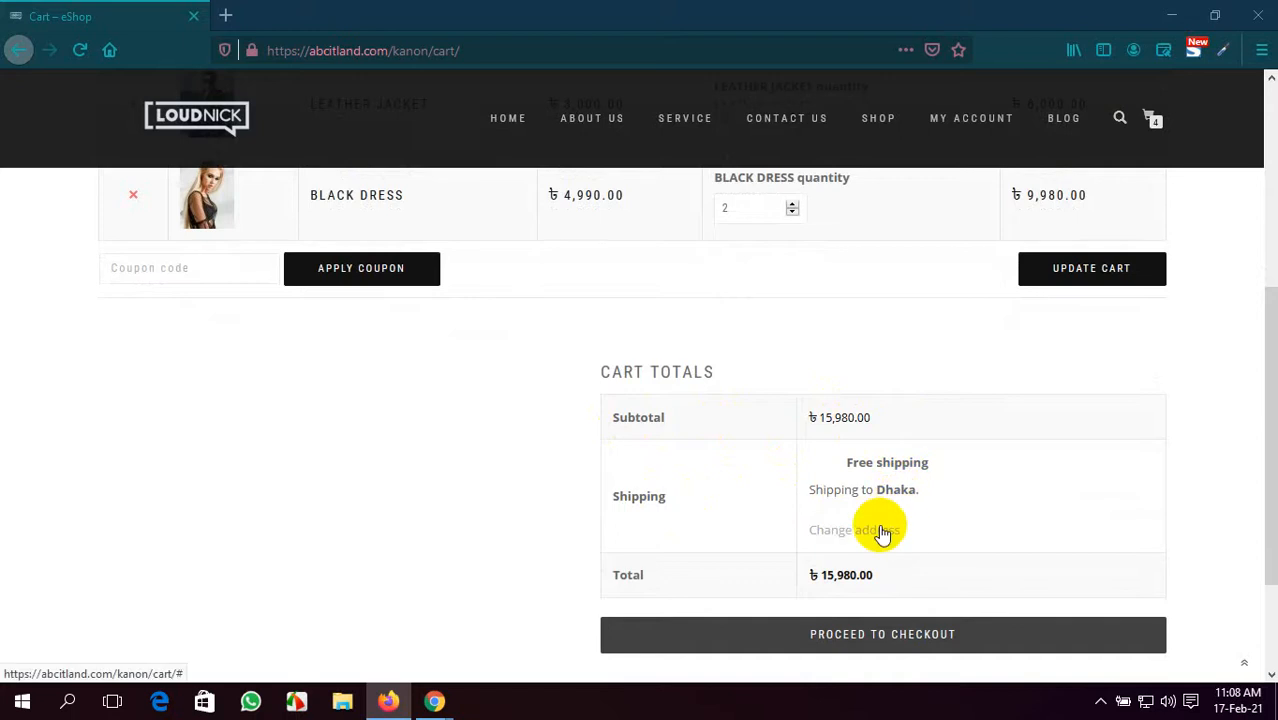
scroll(882, 535, "down", 2)
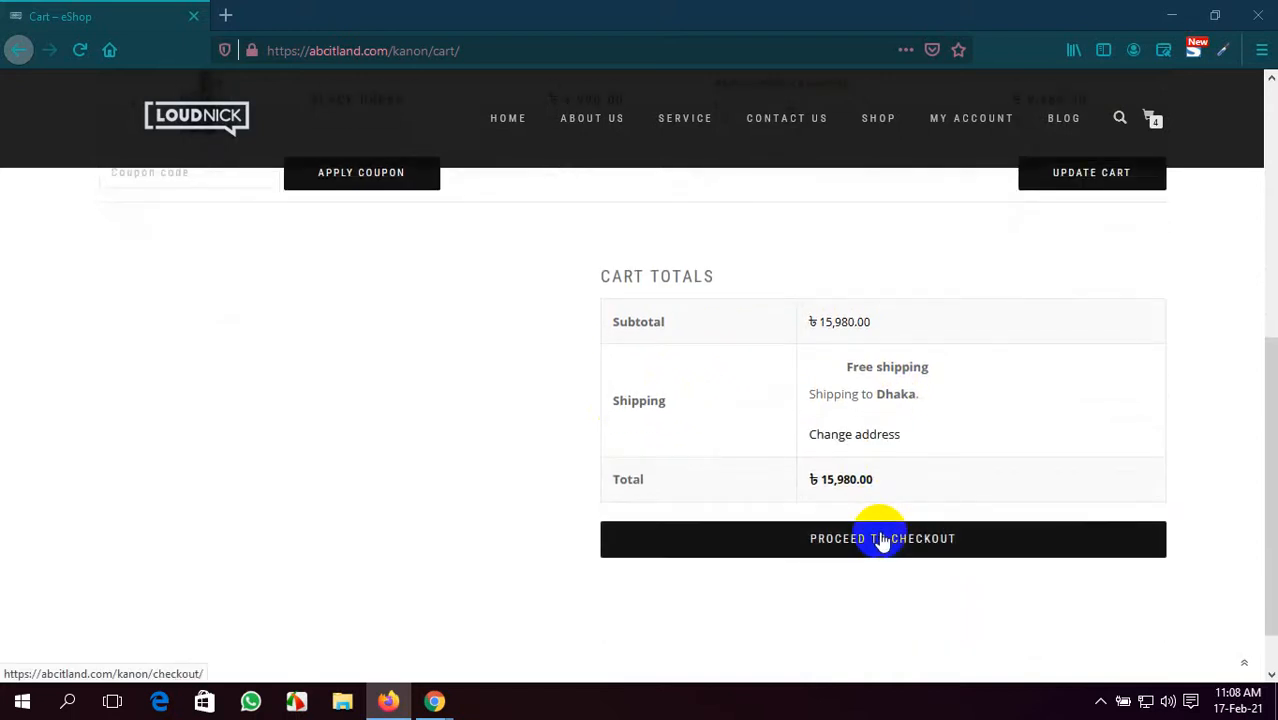
left_click(882, 540)
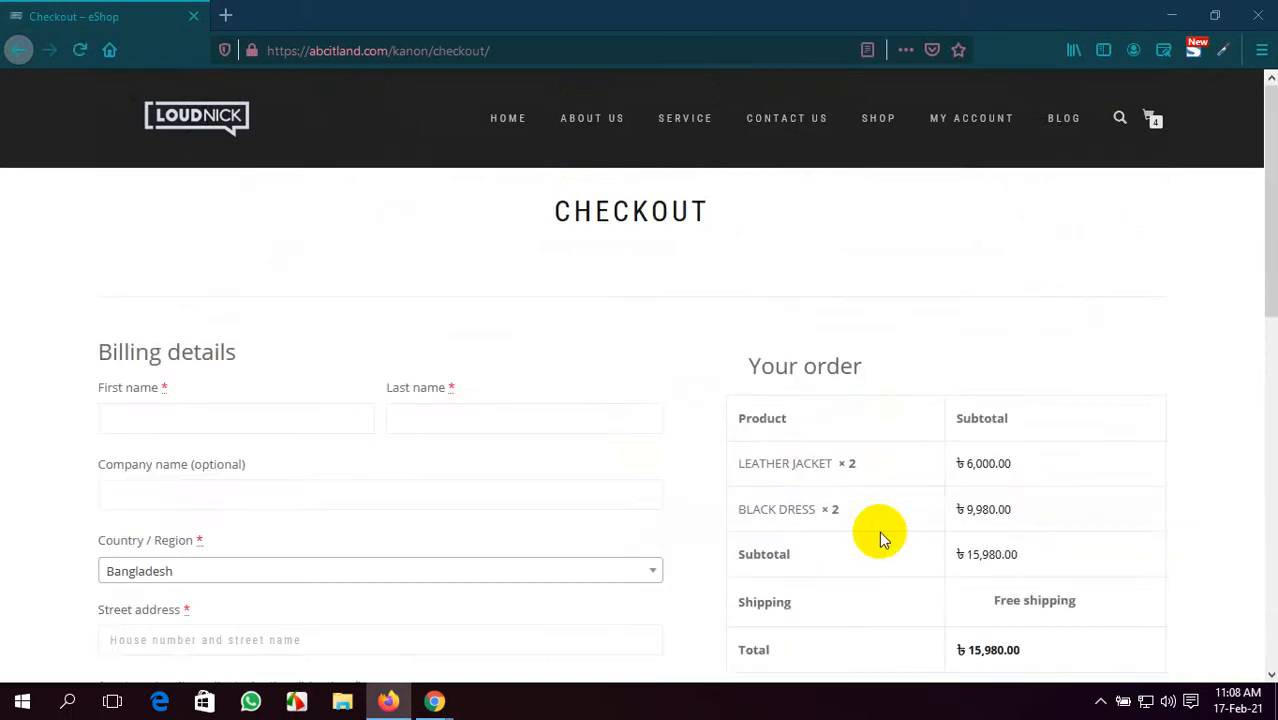
- Fill in the billing first name and last name fields
scroll(97, 371, "down", 4)
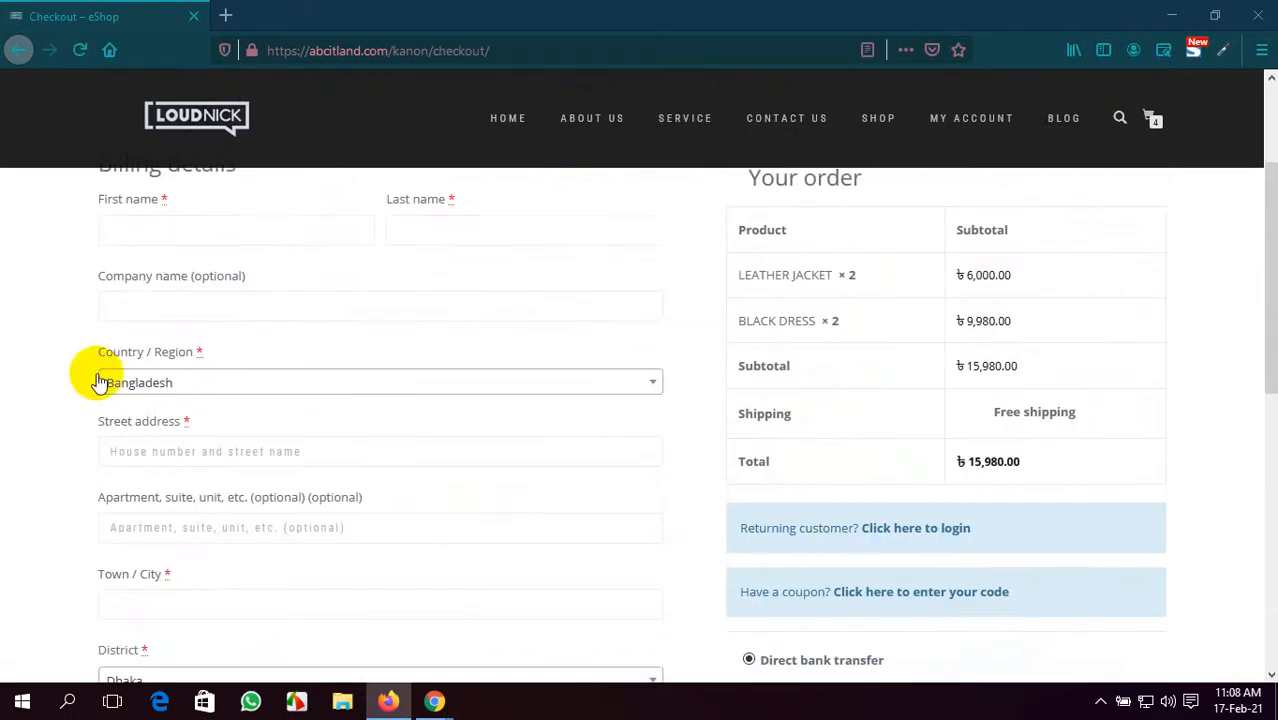
scroll(148, 308, "up", 4)
left_click(184, 422)
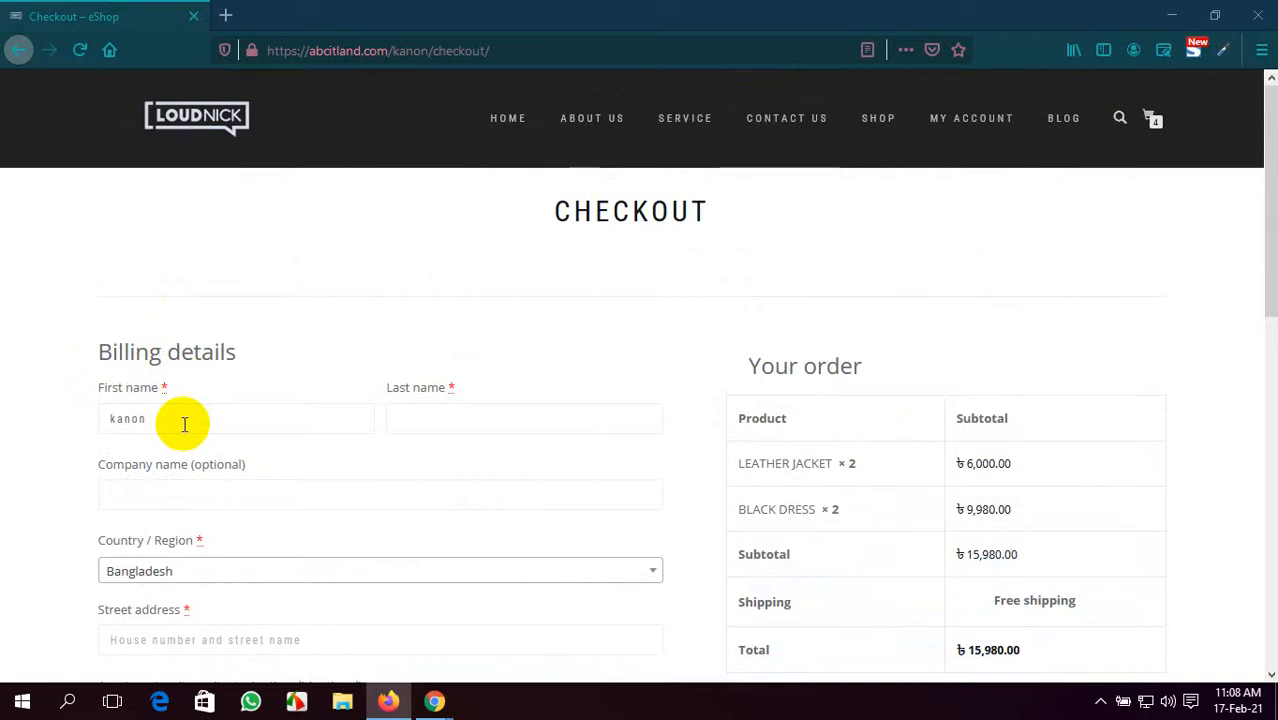
left_click(436, 423)
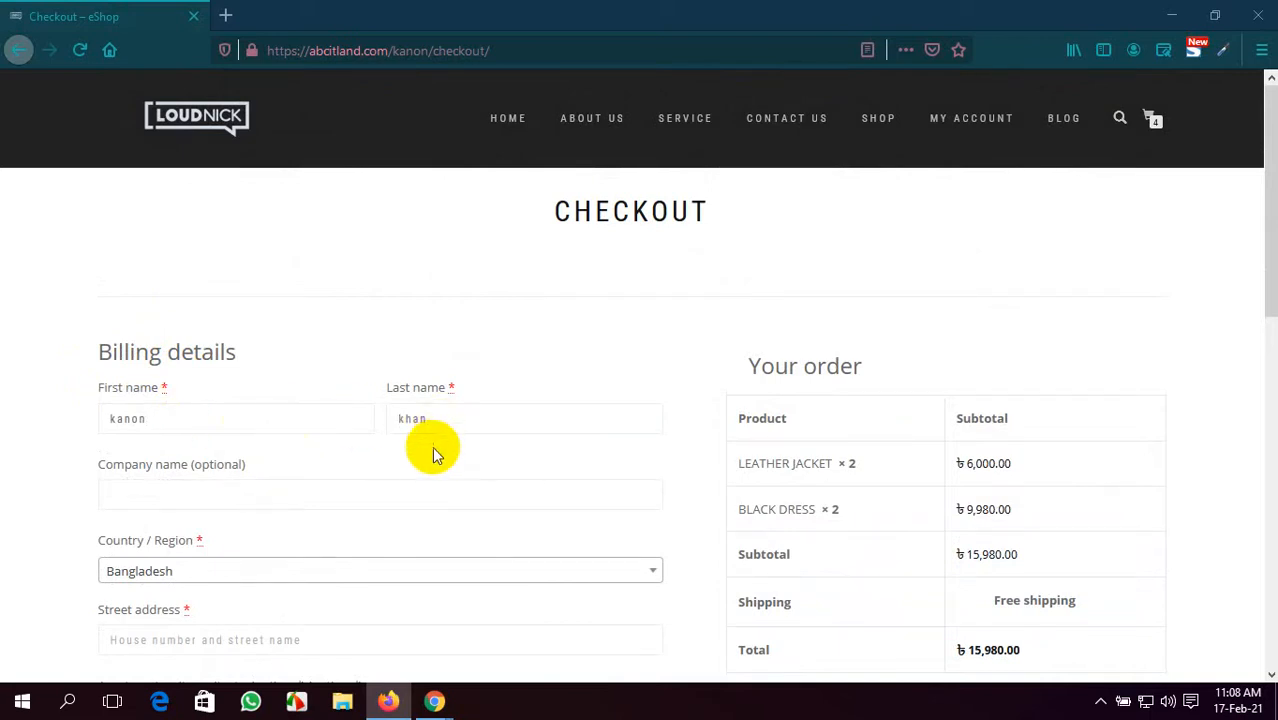
scroll(314, 494, "down", 1)
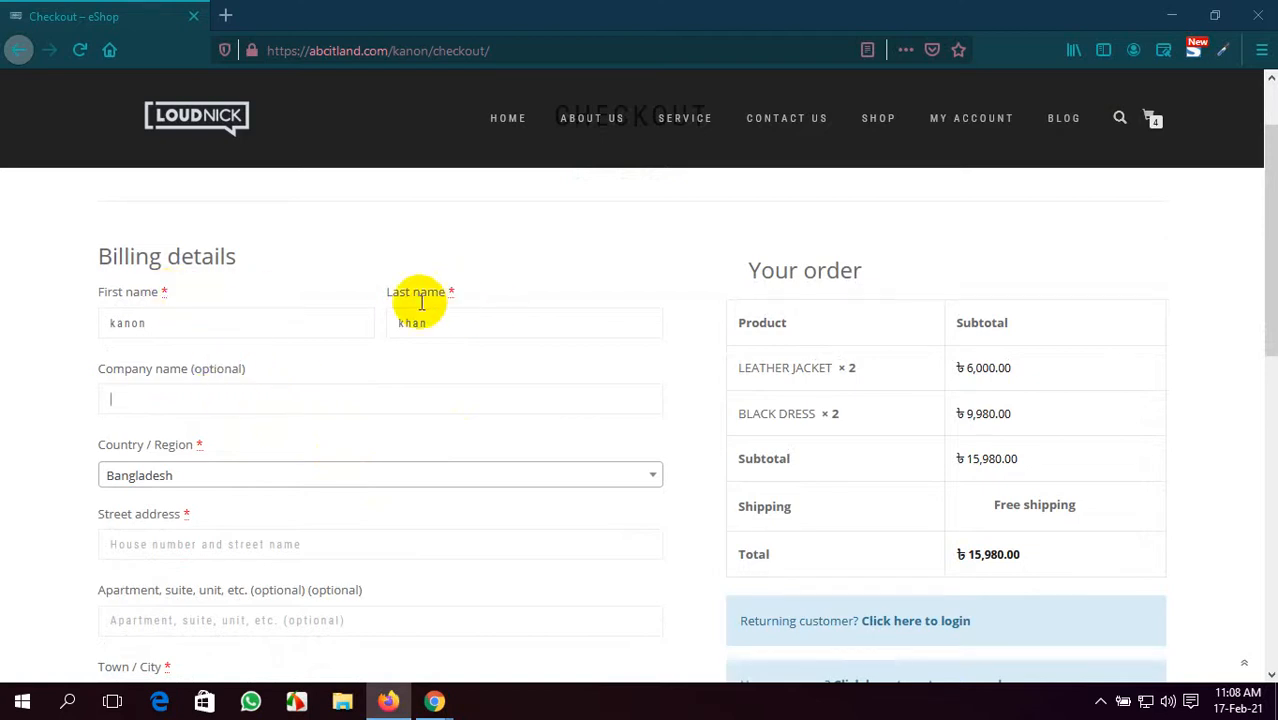
scroll(180, 550, "down", 2)
- Enter the customer's street address and apartment line, correcting a mistyped letter
left_click(215, 357)
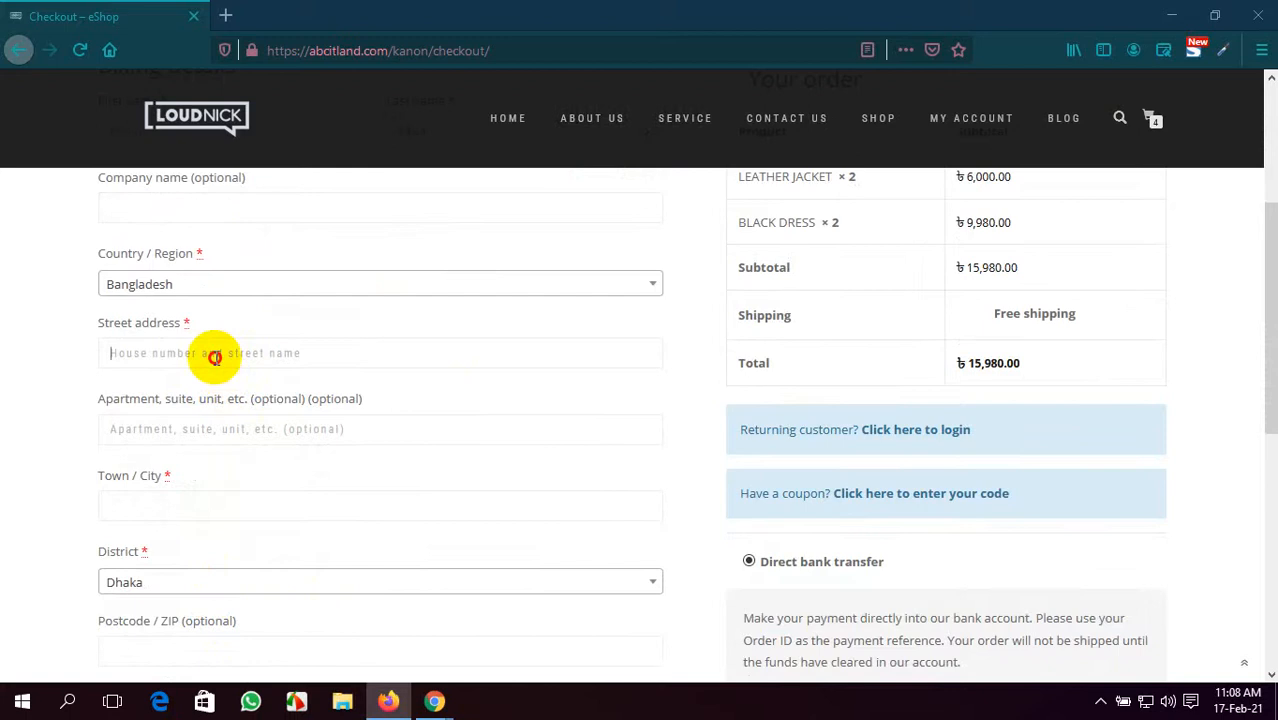
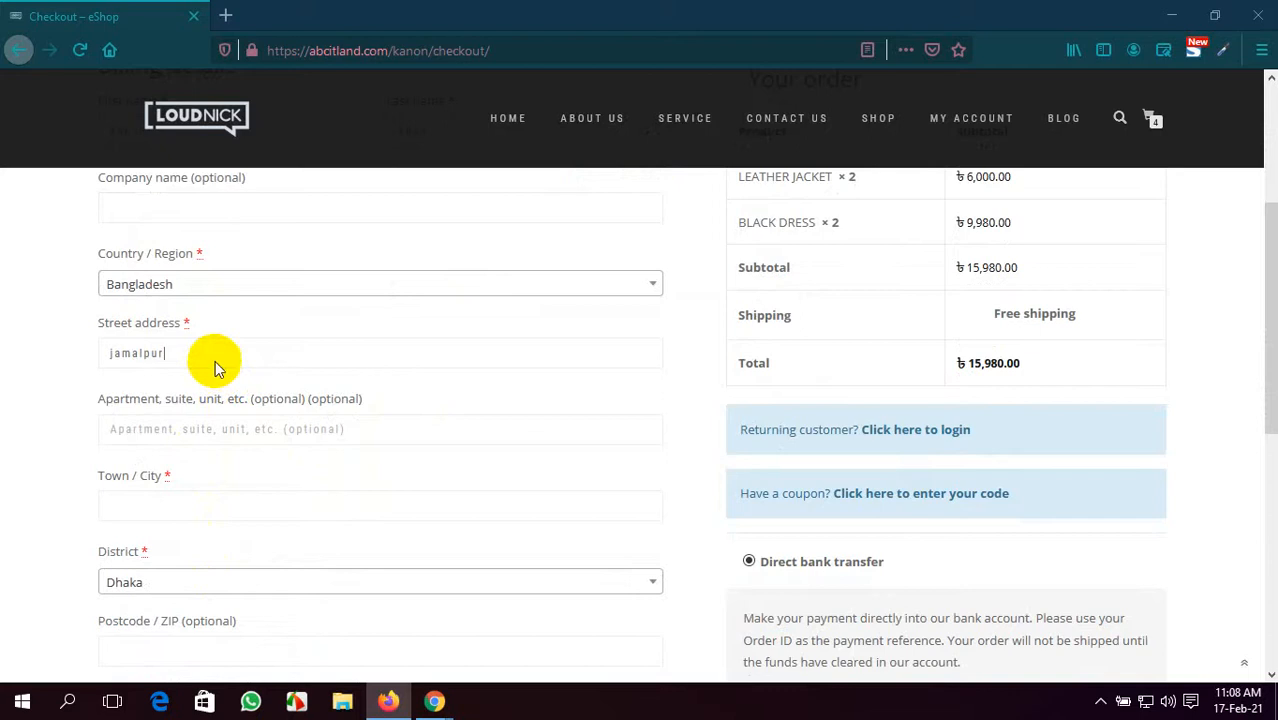
left_click(207, 431)
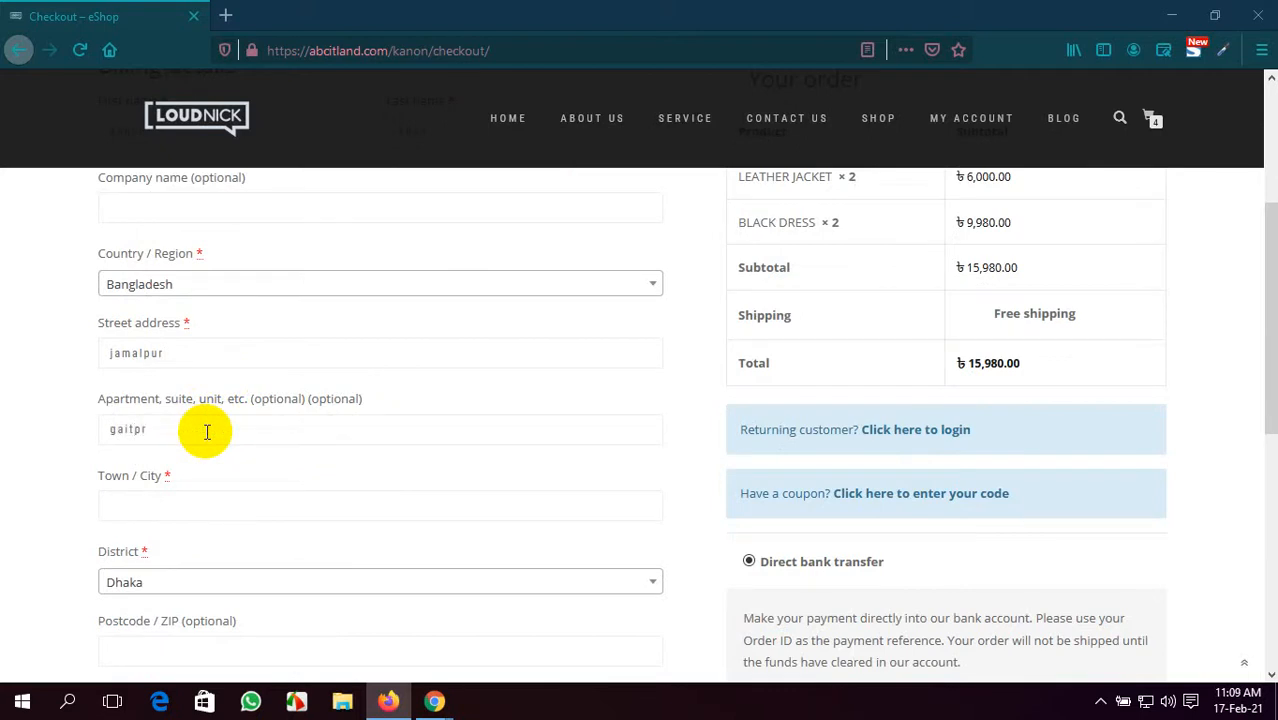
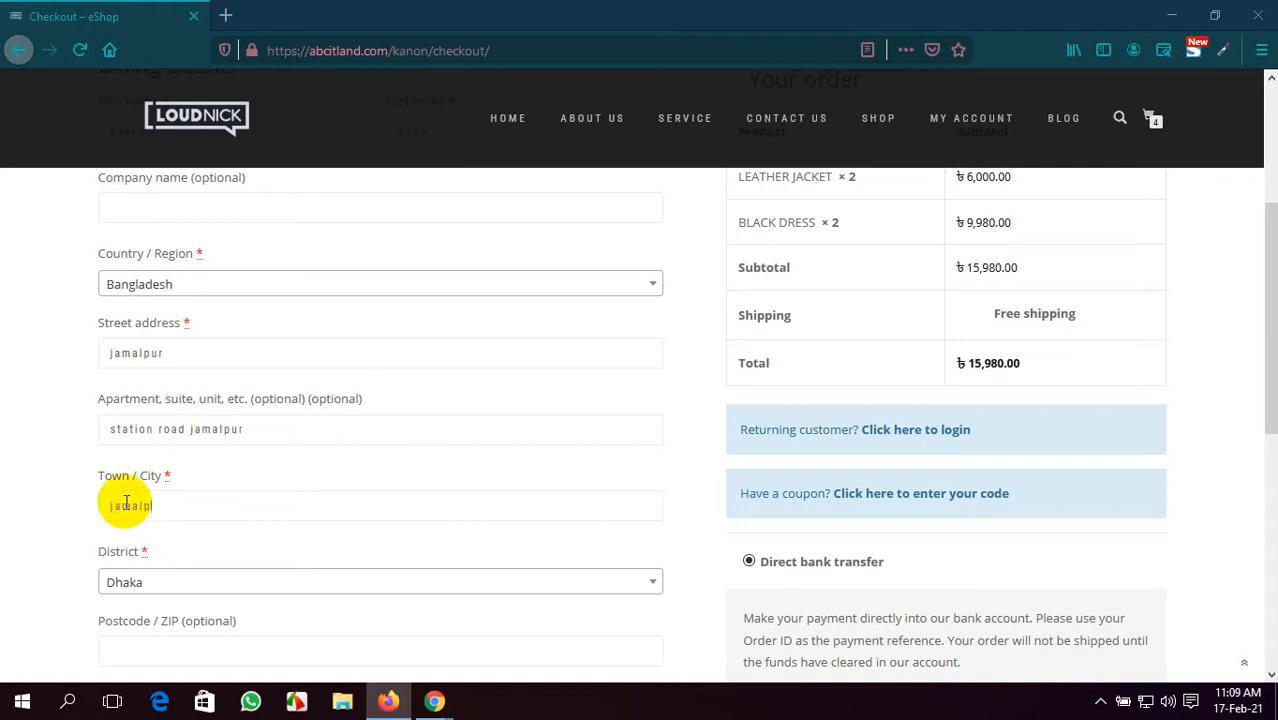
- Enter the postcode and the customer's phone number, then start typing their e-mail address
scroll(140, 510, "down", 1)
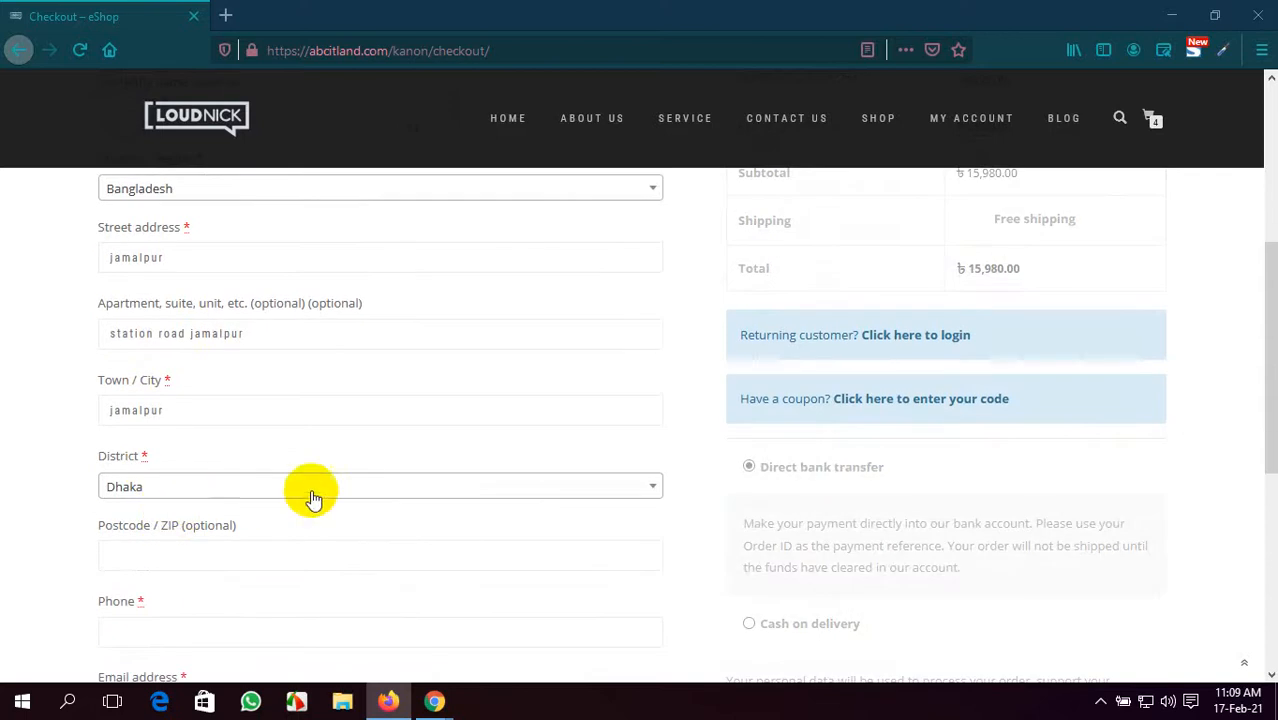
scroll(330, 520, "down", 1)
left_click(244, 466)
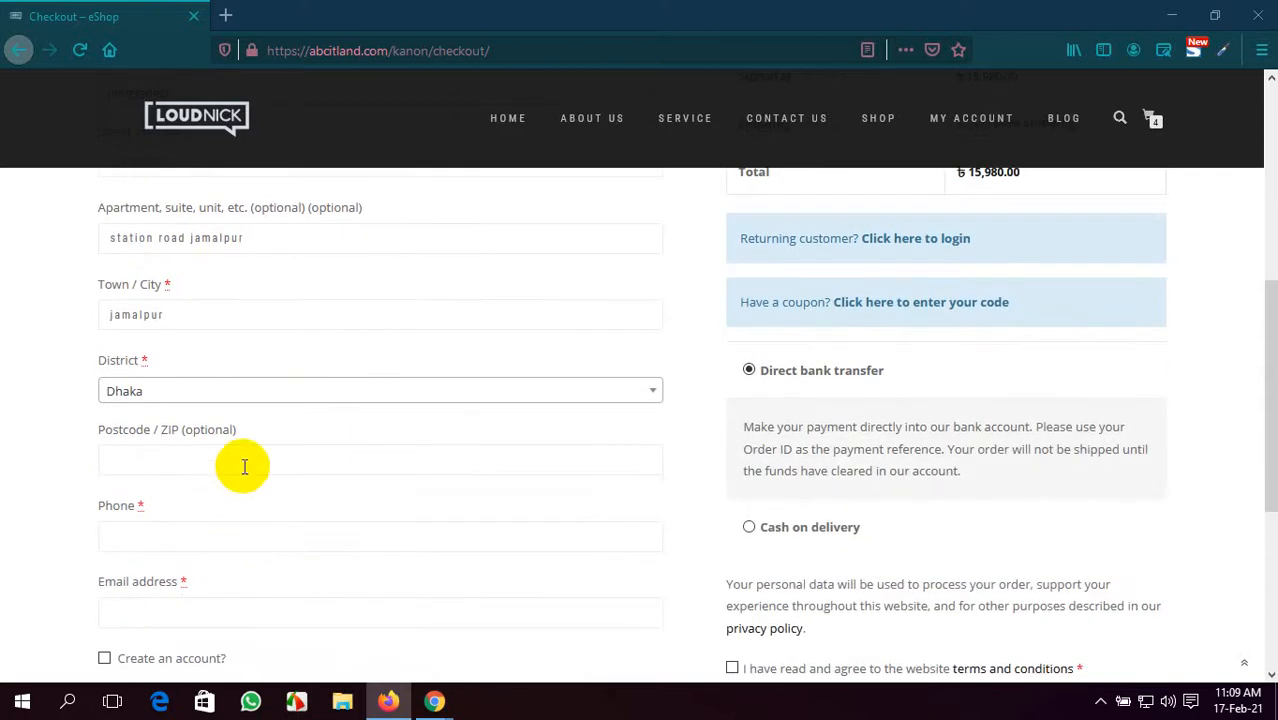
left_click(249, 539)
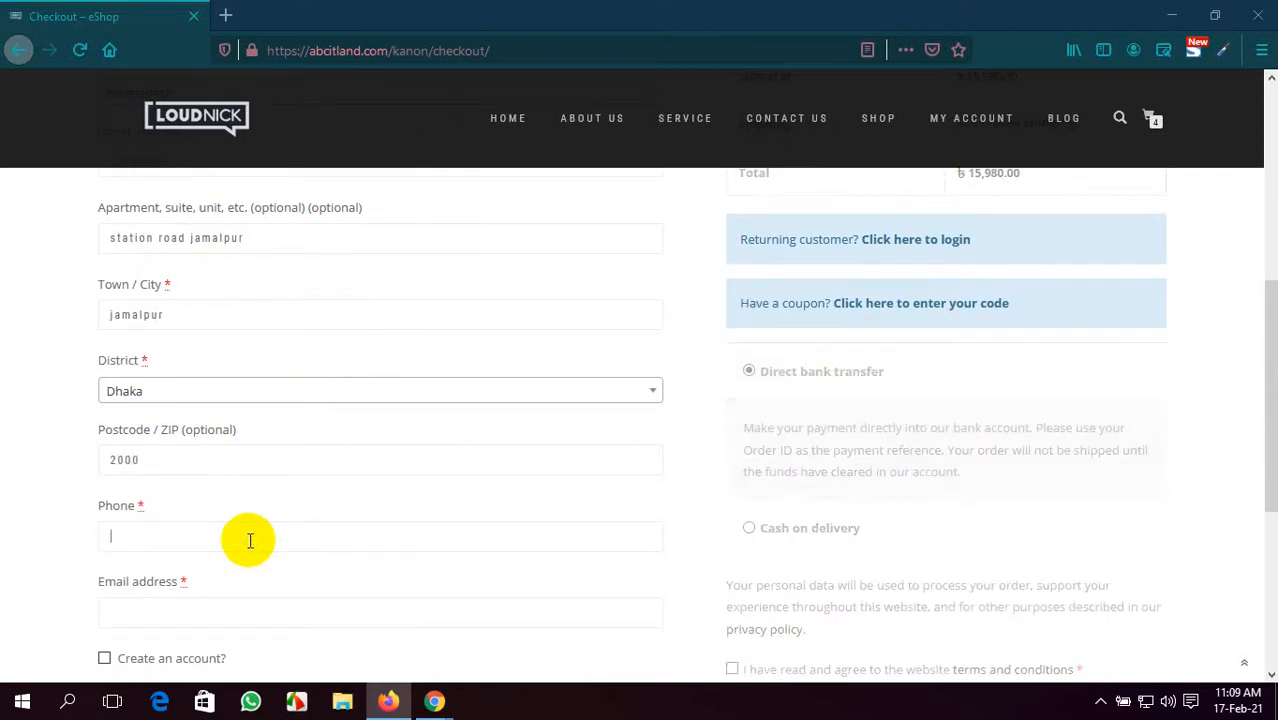
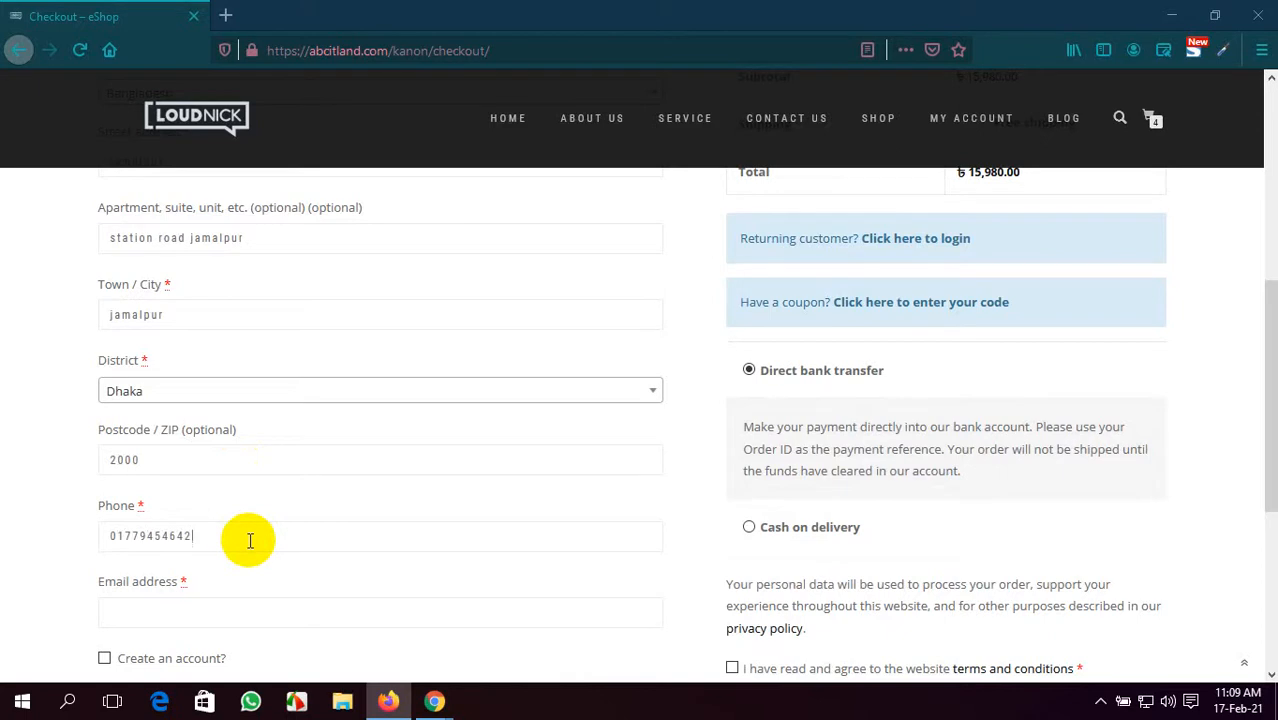
scroll(249, 540, "down", 3)
left_click(279, 421)
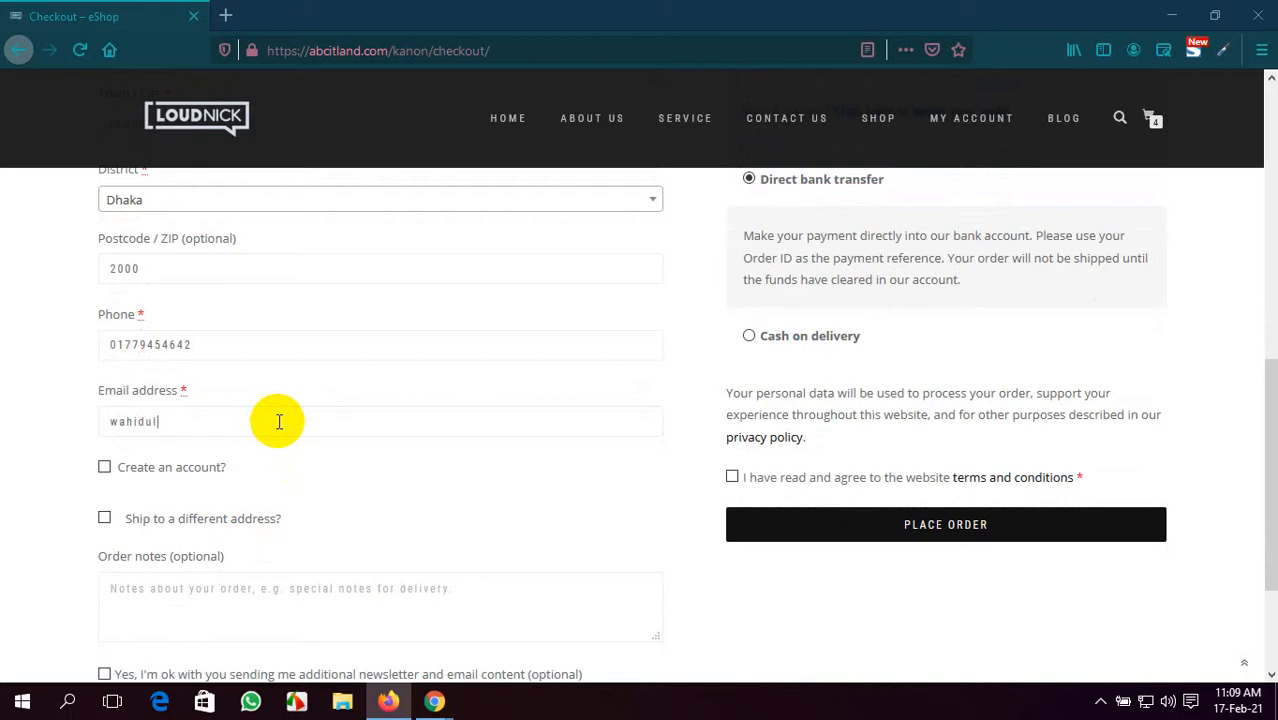
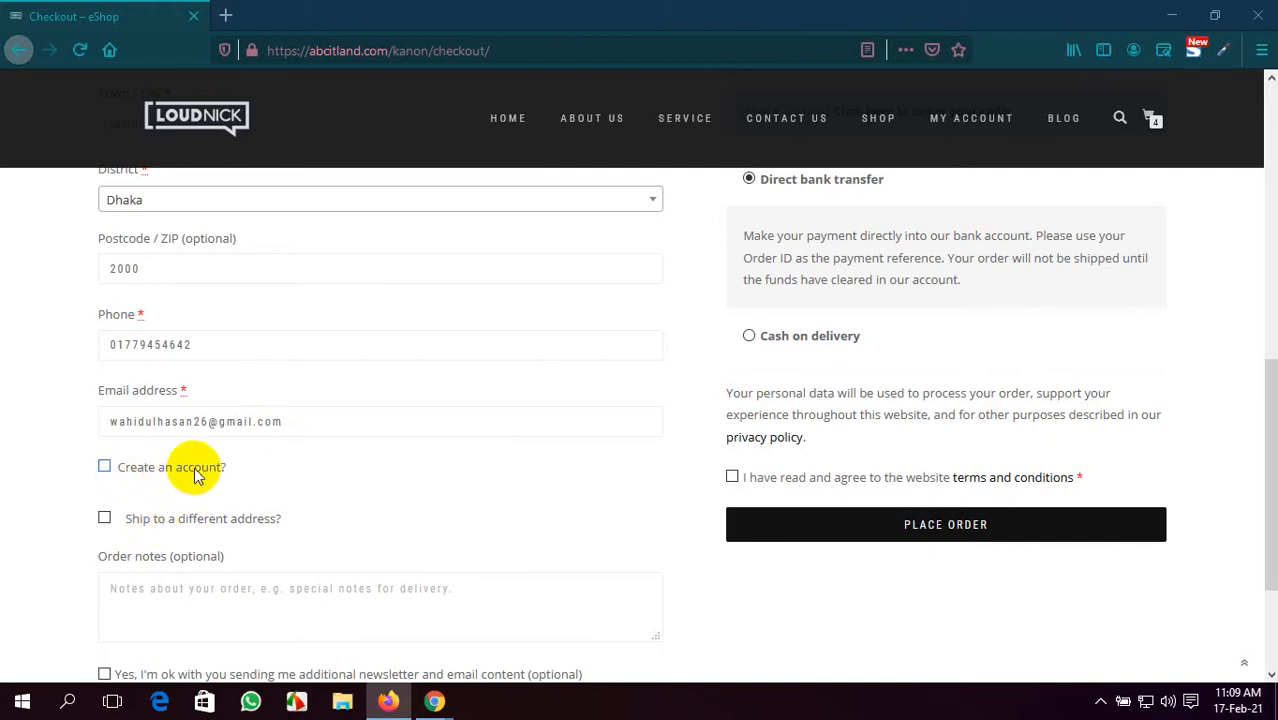
- Tick Create an account, the newsletter opt-in and the terms and conditions boxes
left_click(104, 468)
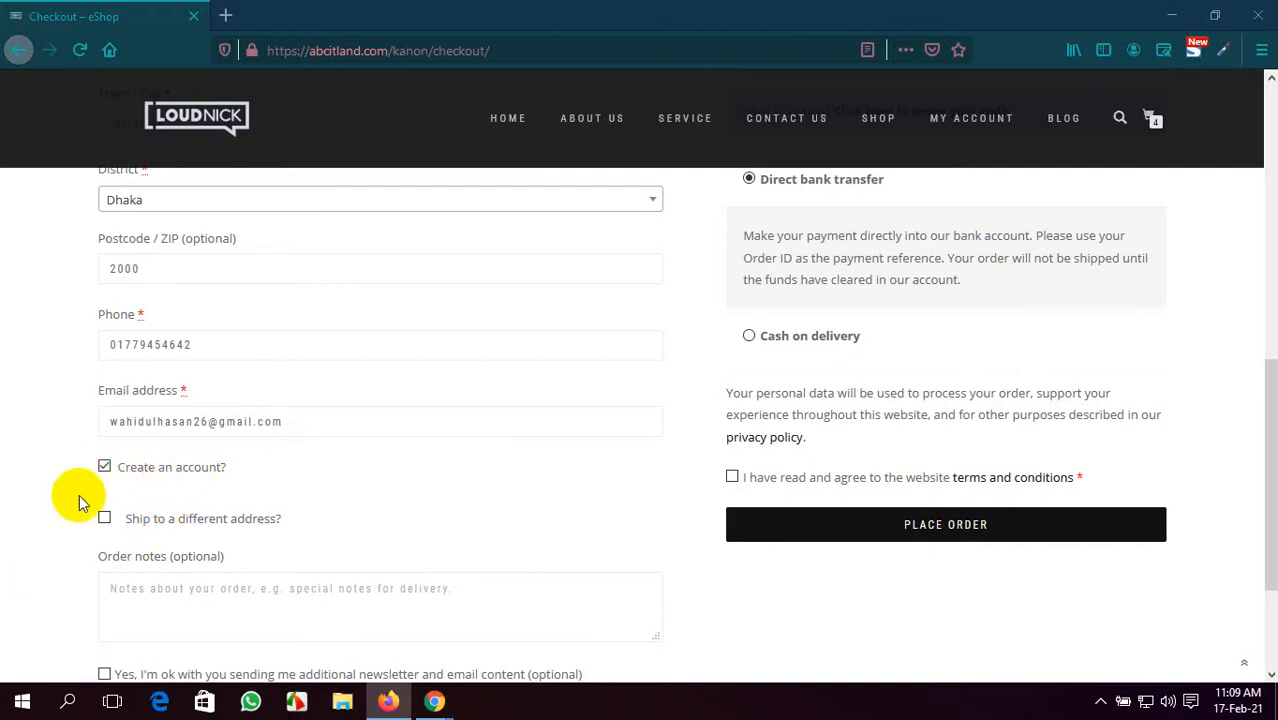
scroll(110, 492, "down", 1)
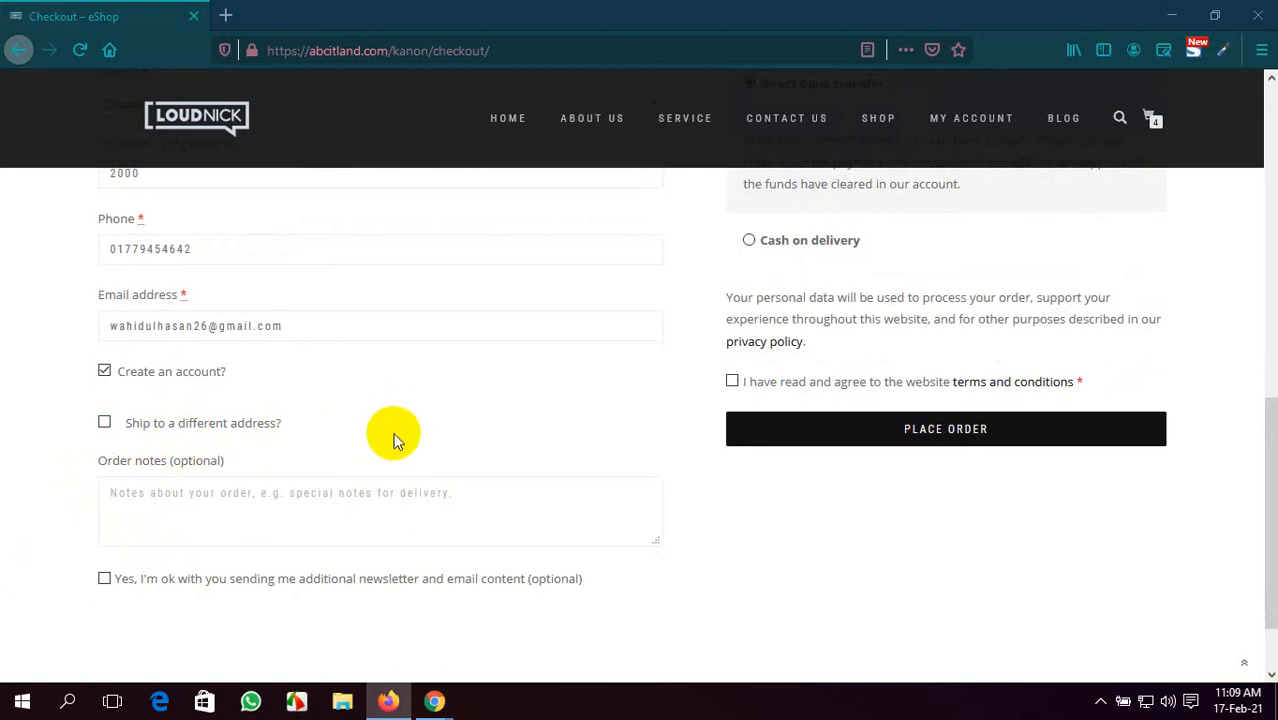
left_click(105, 579)
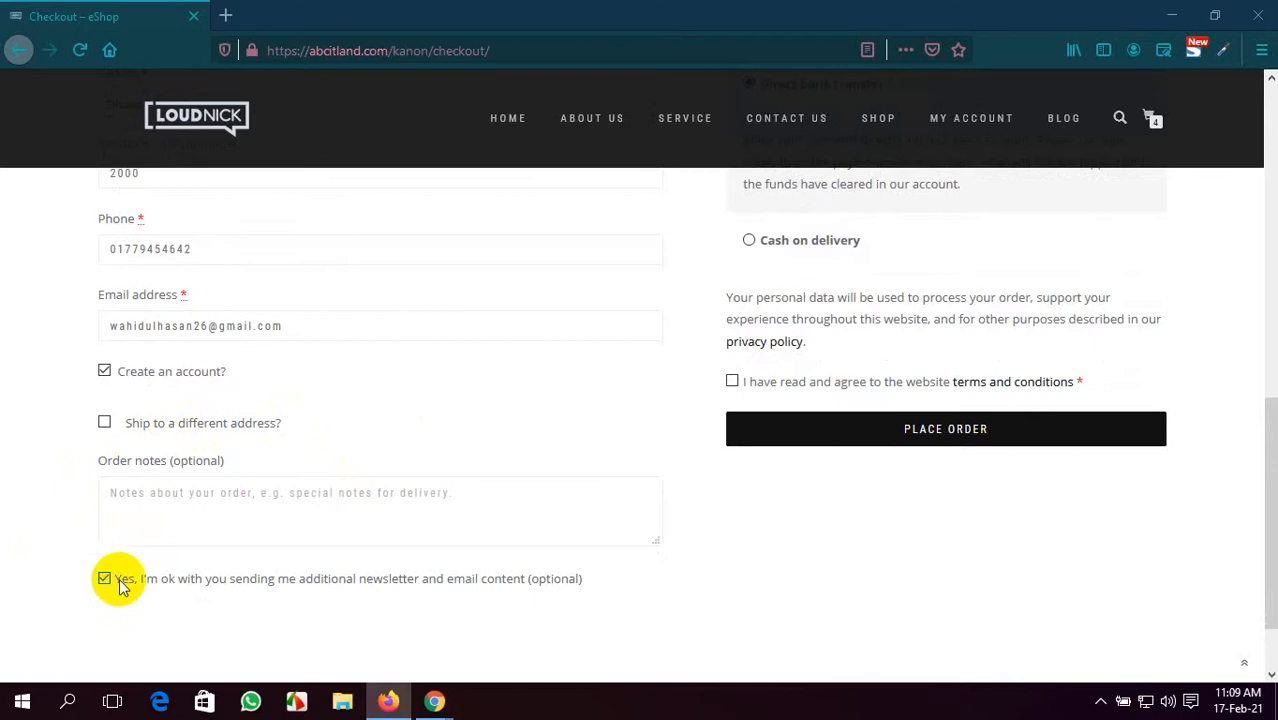
scroll(295, 572, "up", 5)
scroll(294, 571, "up", 3)
scroll(294, 571, "down", 5)
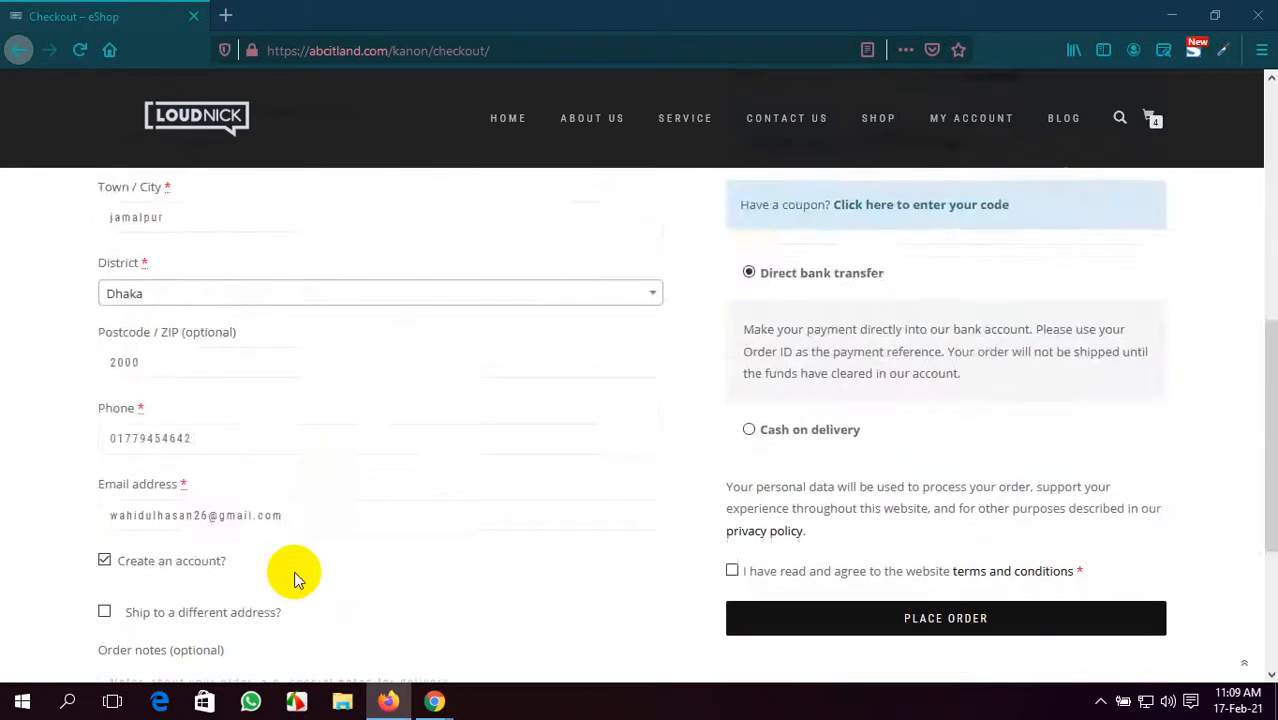
scroll(294, 571, "up", 1)
scroll(294, 571, "up", 3)
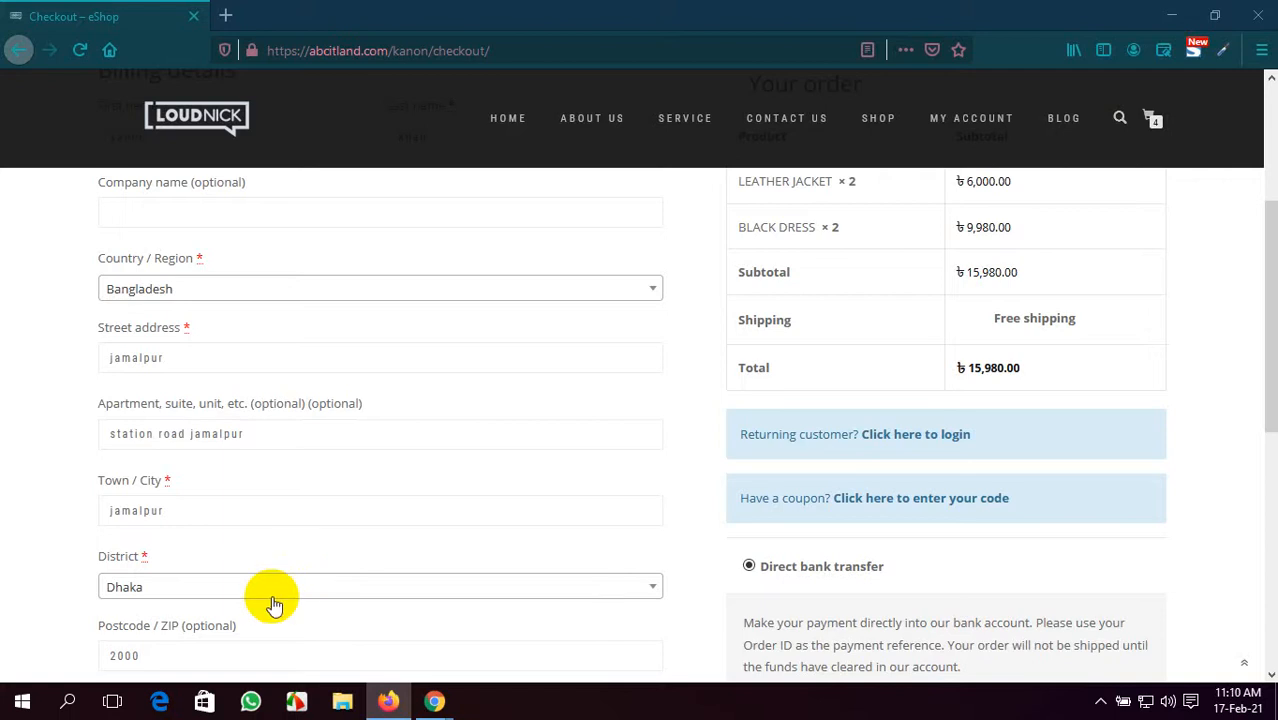
scroll(591, 428, "down", 2)
scroll(591, 428, "down", 4)
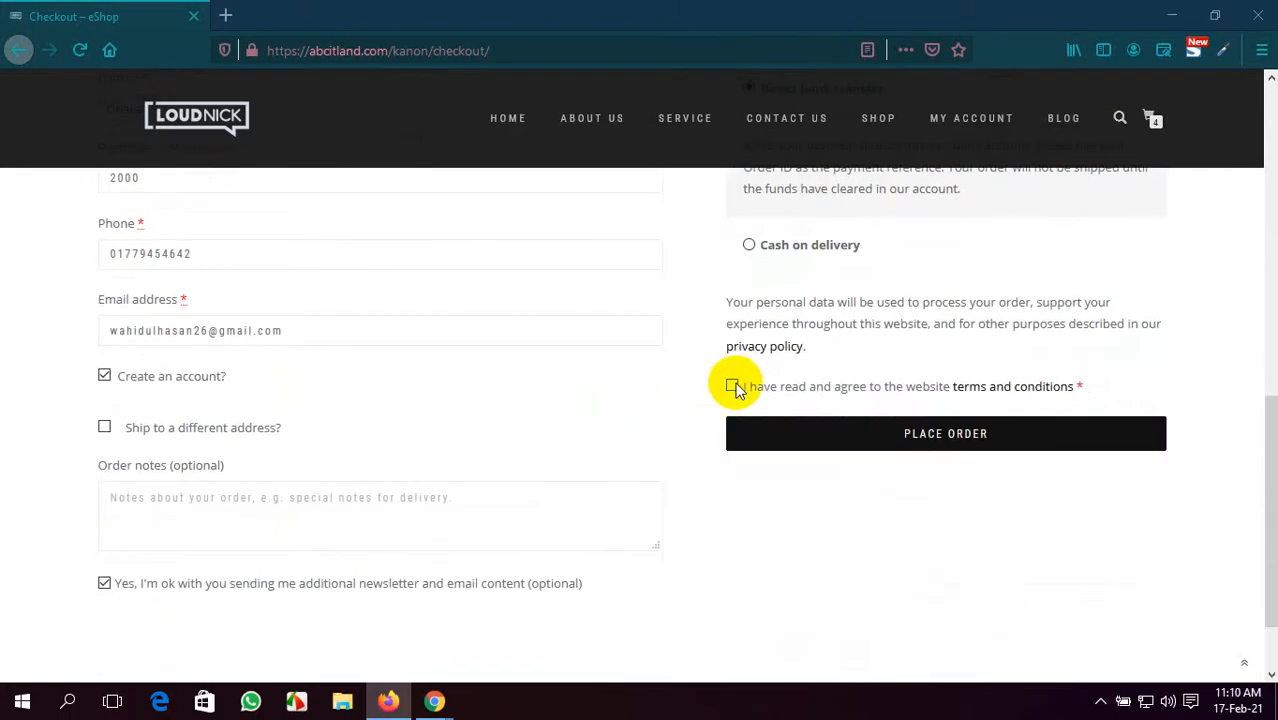
left_click(731, 387)
scroll(615, 455, "up", 5)
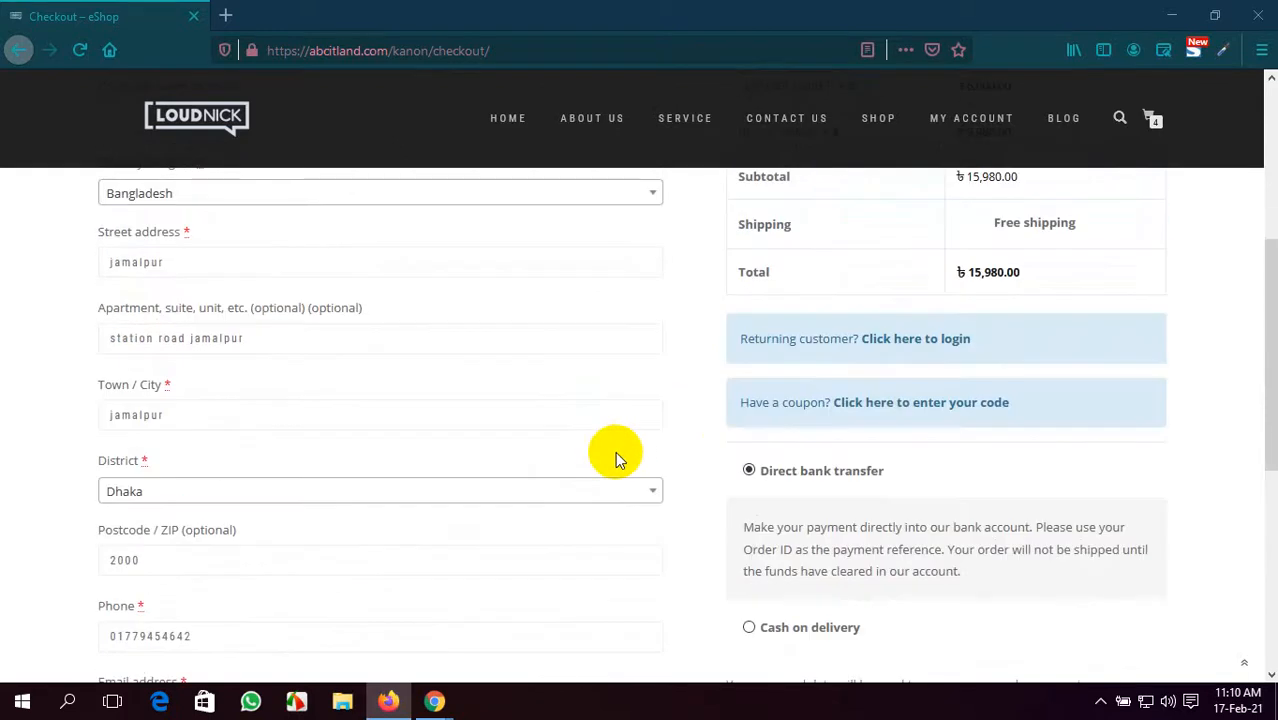
scroll(615, 458, "up", 3)
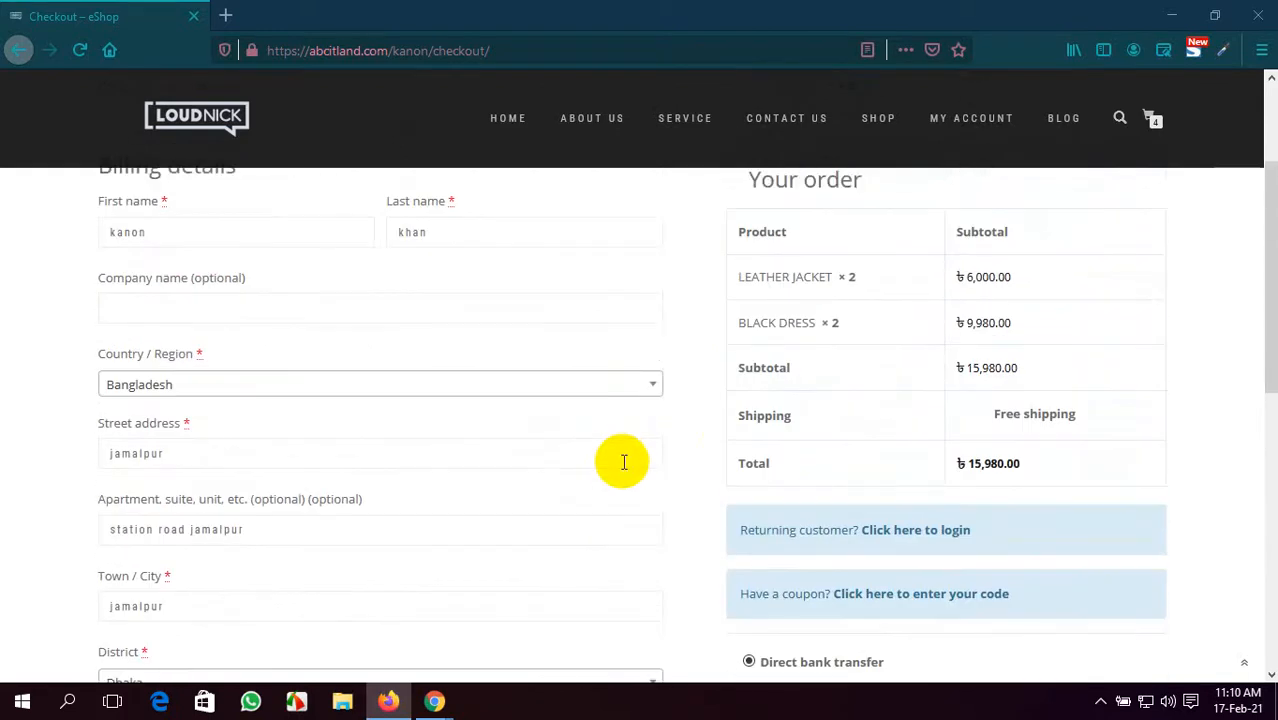
scroll(622, 460, "down", 3)
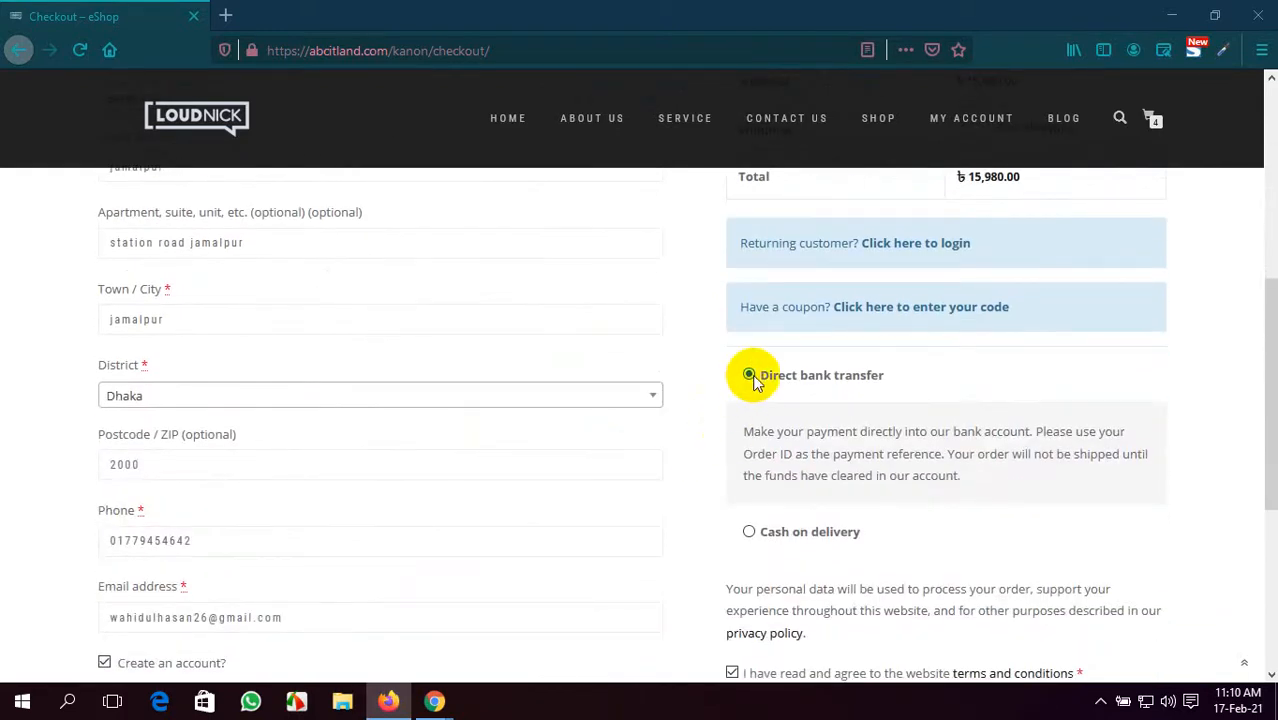
- Choose Cash on delivery as payment and place the order
left_click(751, 532)
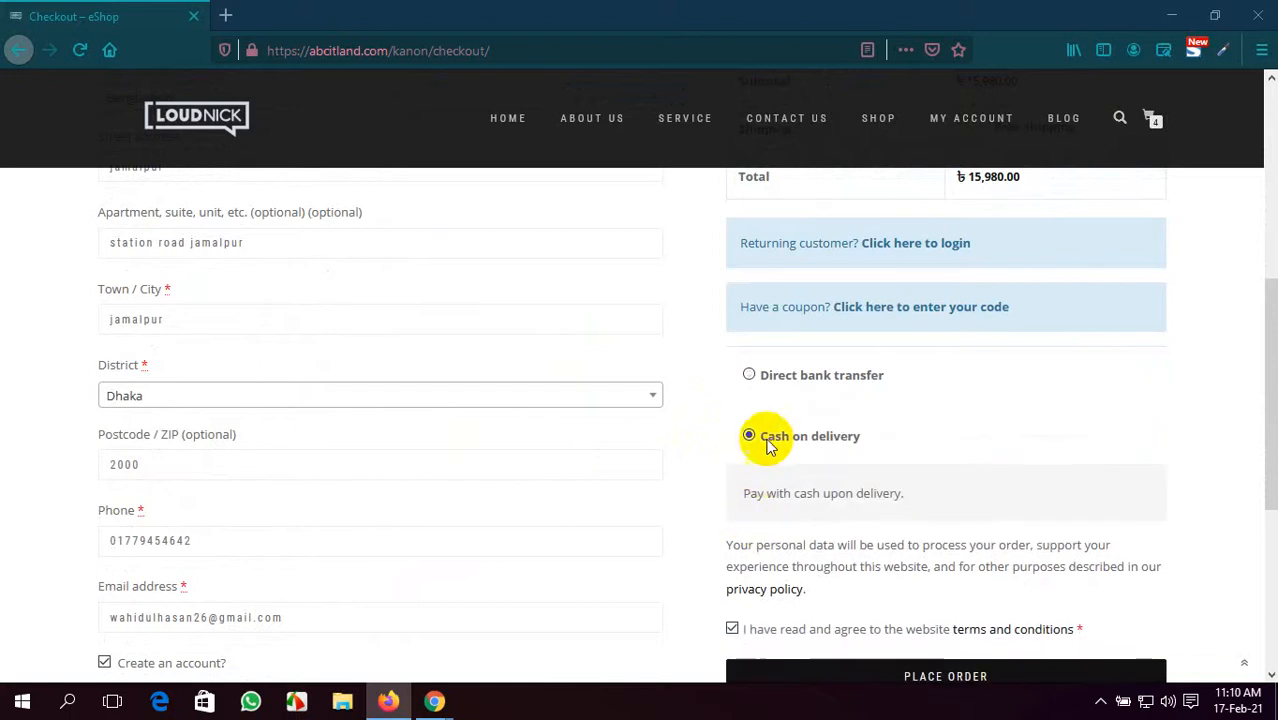
scroll(714, 488, "down", 3)
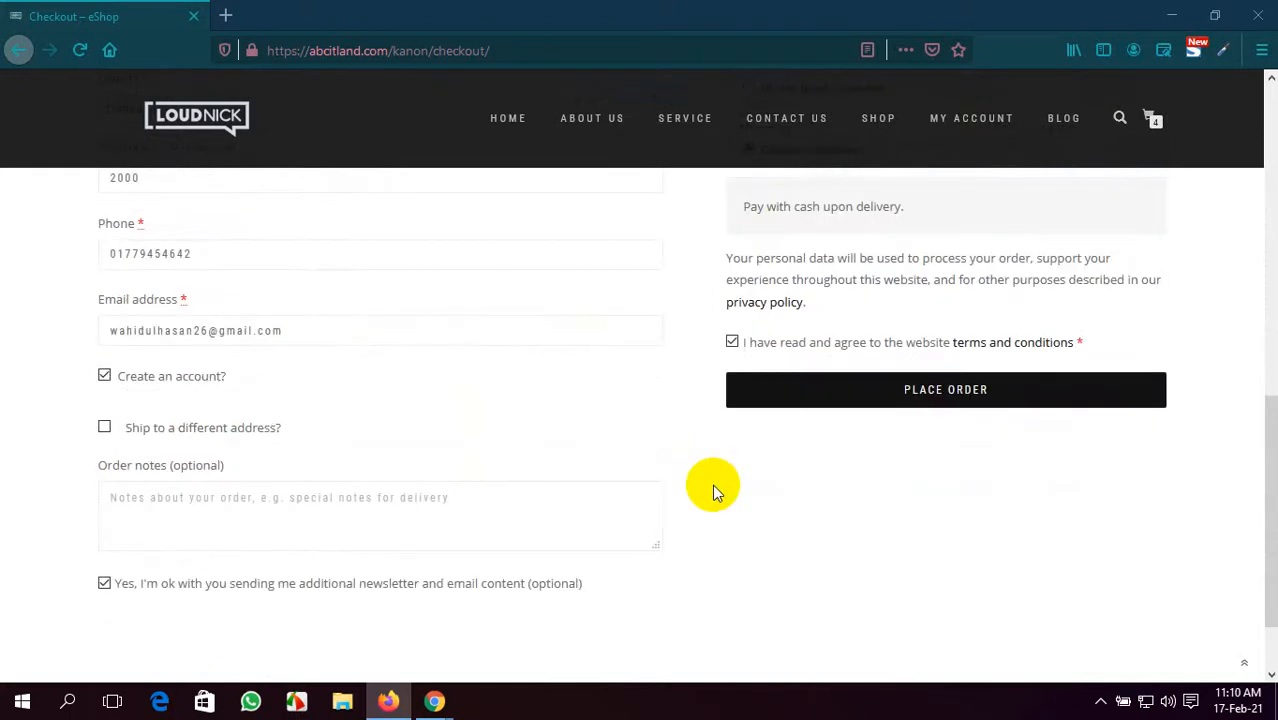
scroll(575, 450, "down", 1)
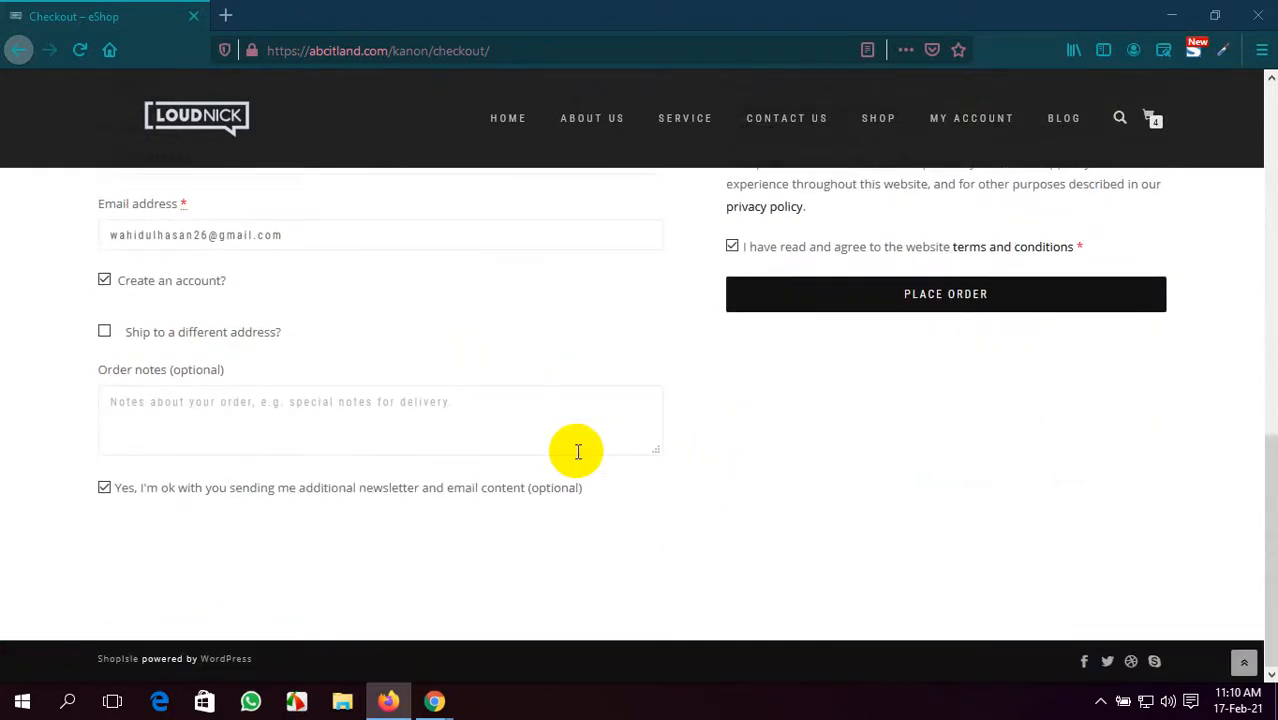
scroll(577, 452, "up", 8)
scroll(577, 452, "down", 7)
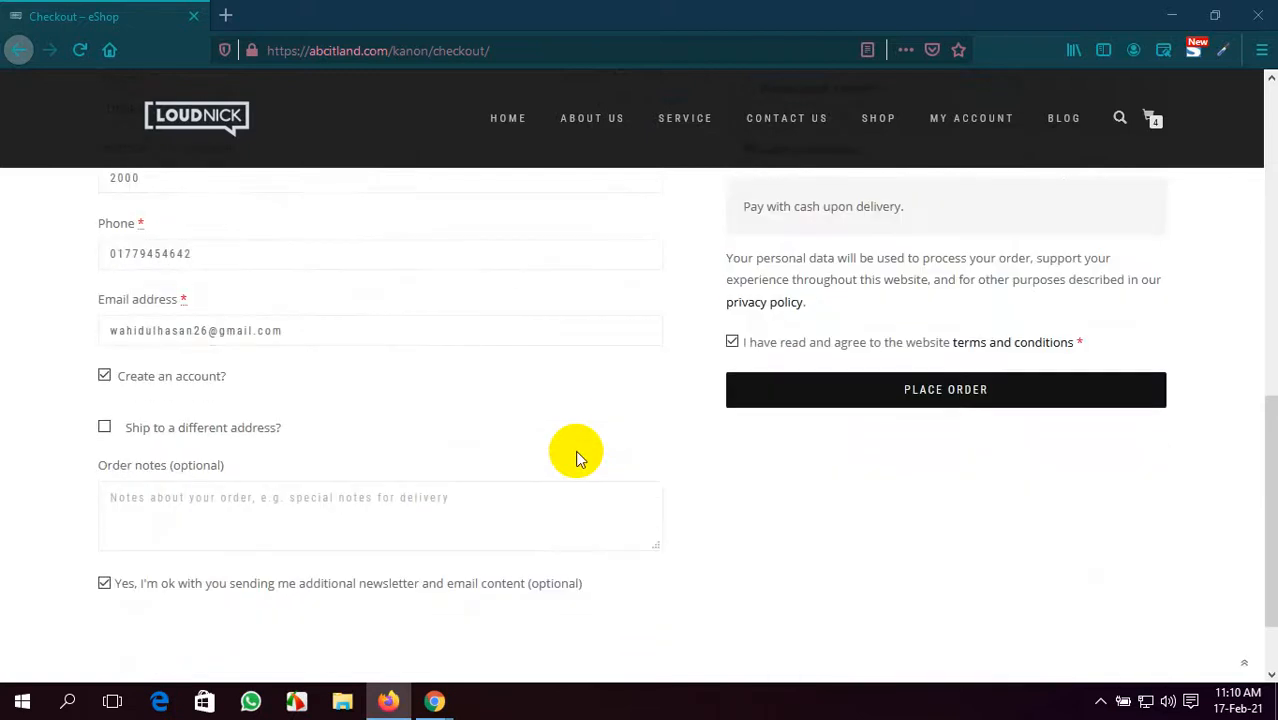
scroll(575, 450, "up", 5)
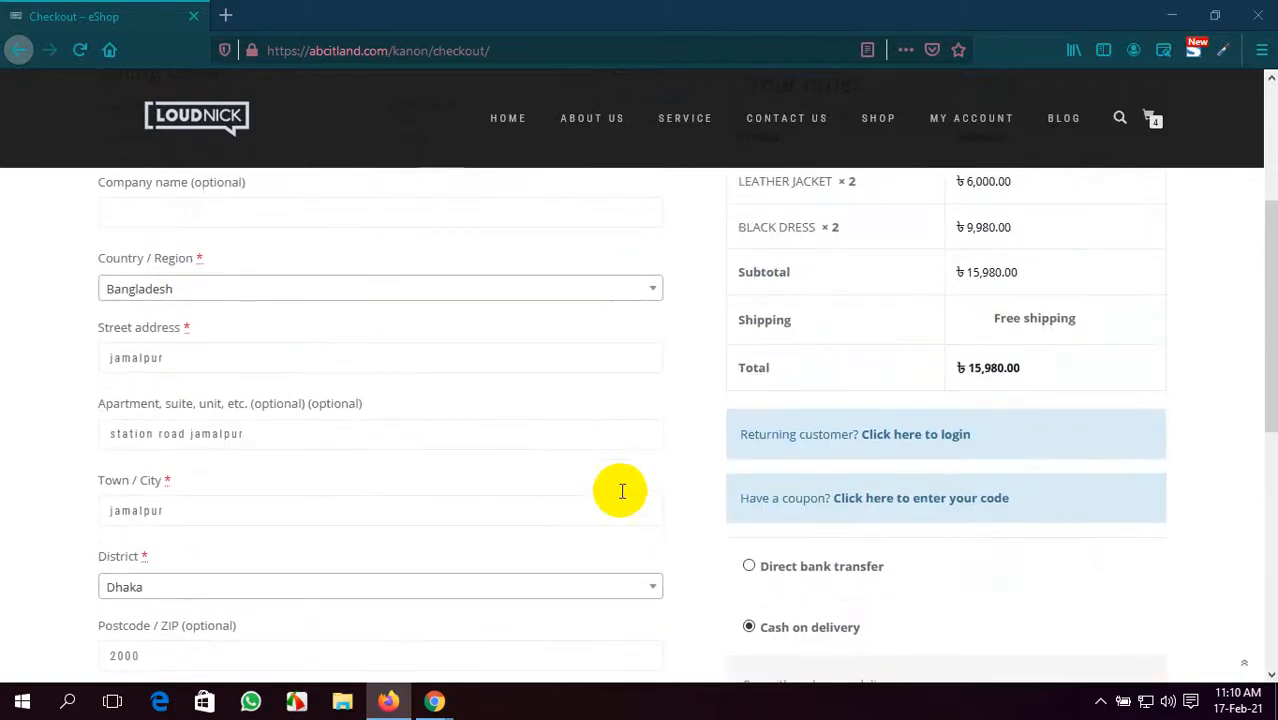
scroll(621, 490, "down", 3)
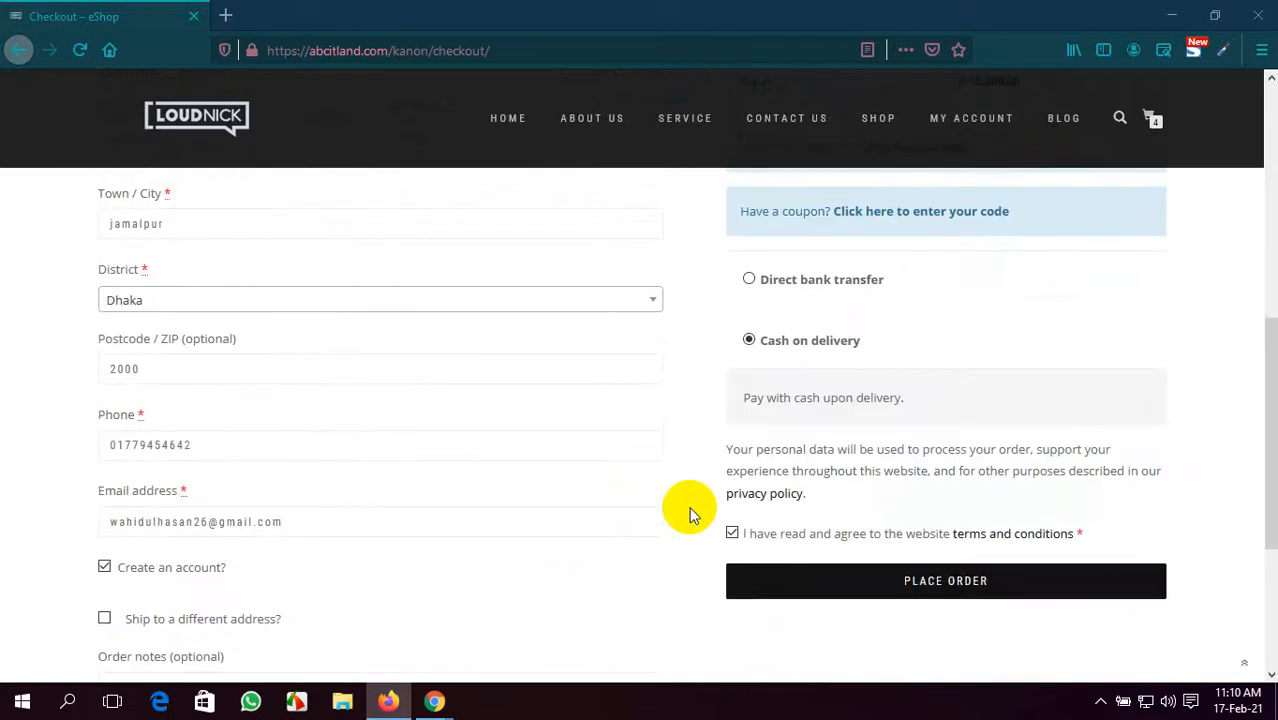
left_click(898, 589)
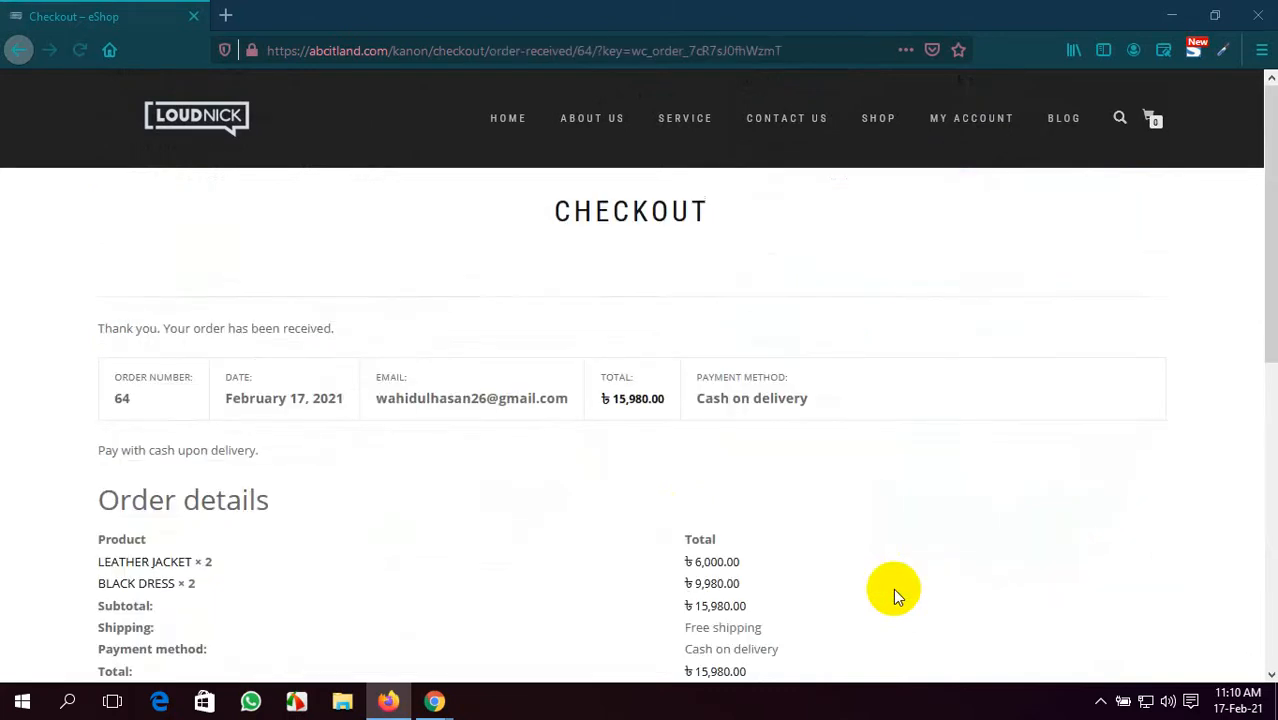
- Check order 64's number and details, highlighting the Free shipping line
scroll(283, 333, "down", 3)
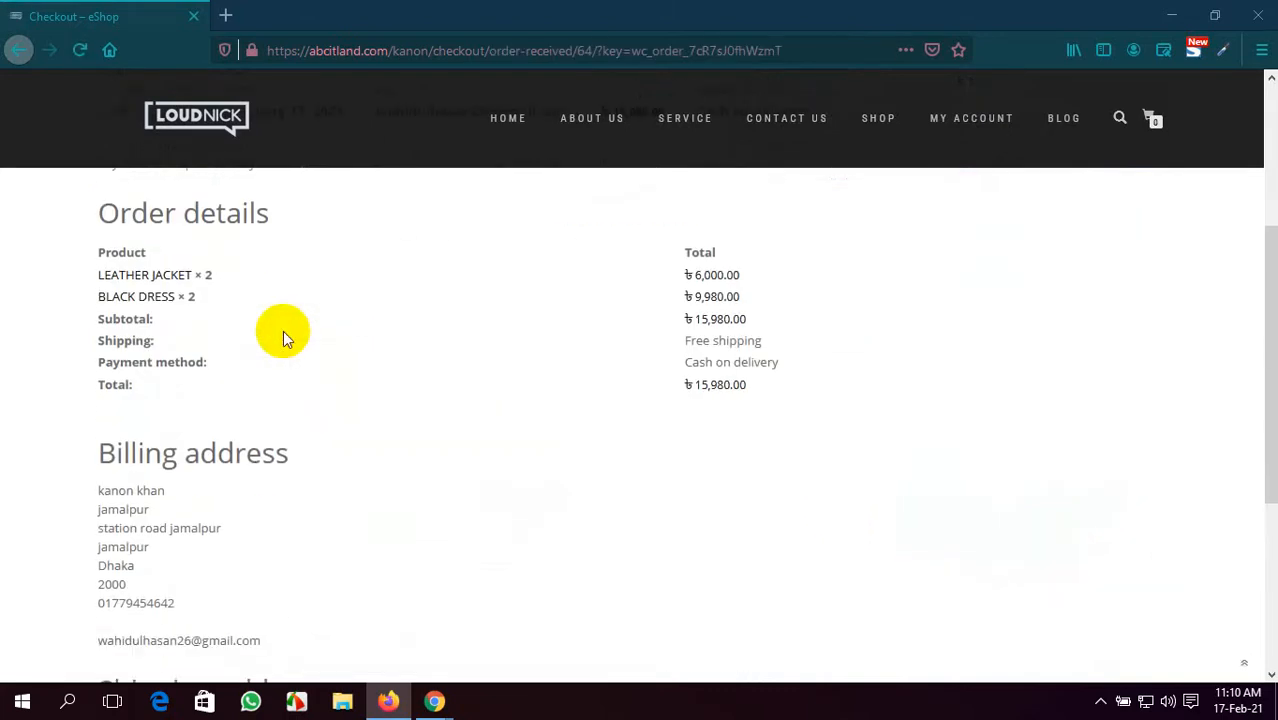
scroll(281, 335, "up", 2)
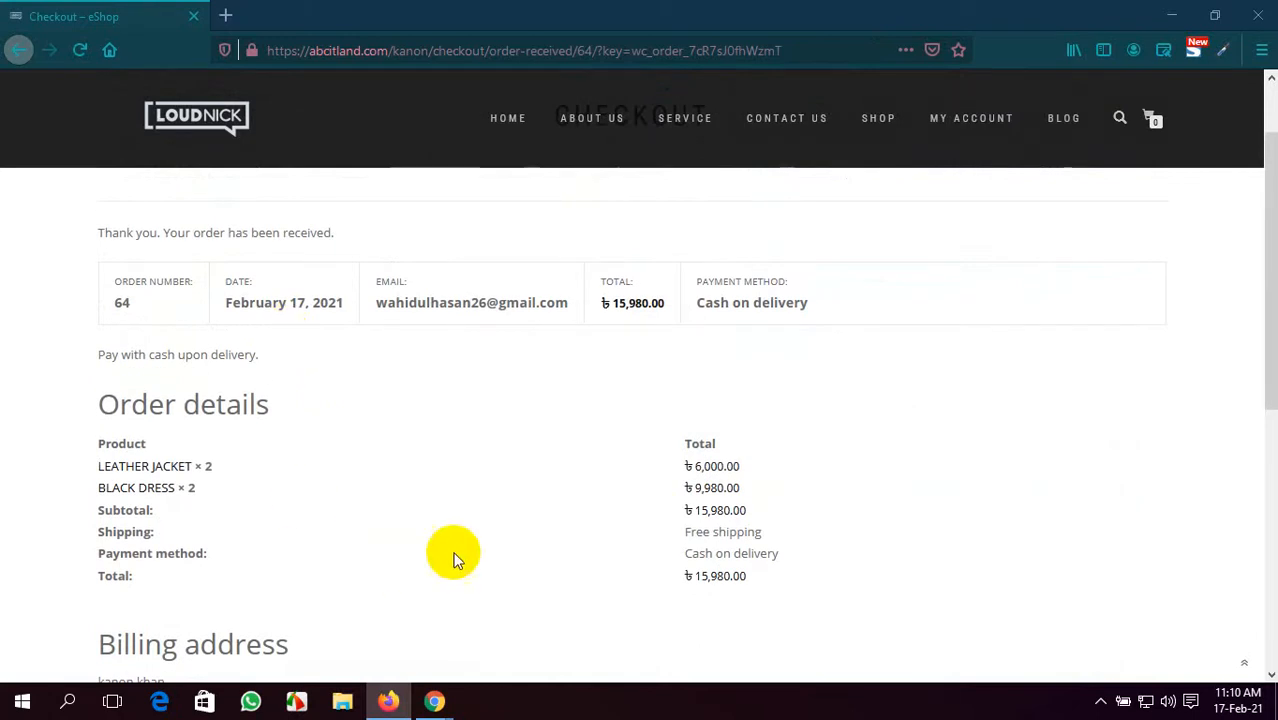
left_click(771, 533)
left_click_drag(771, 533, 682, 531)
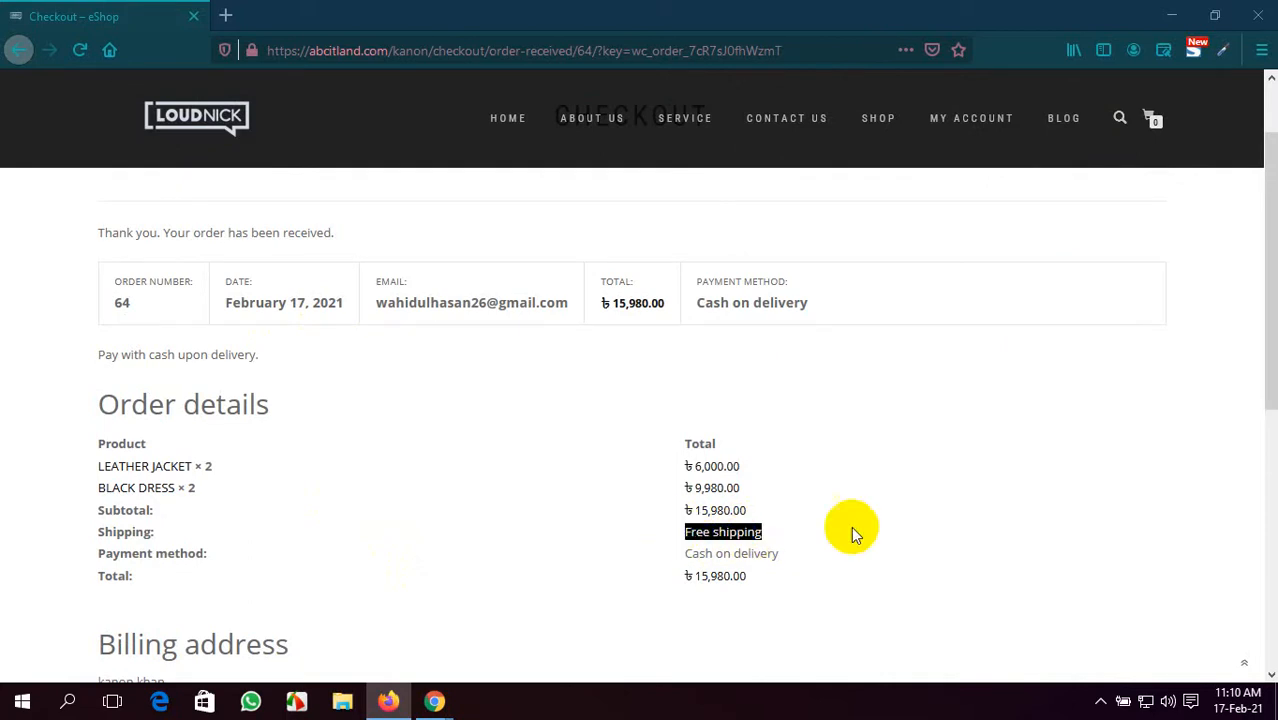
left_click(887, 575)
- Review the cash on delivery payment and the billing and shipping addresses, then return to the admin window
scroll(150, 436, "down", 2)
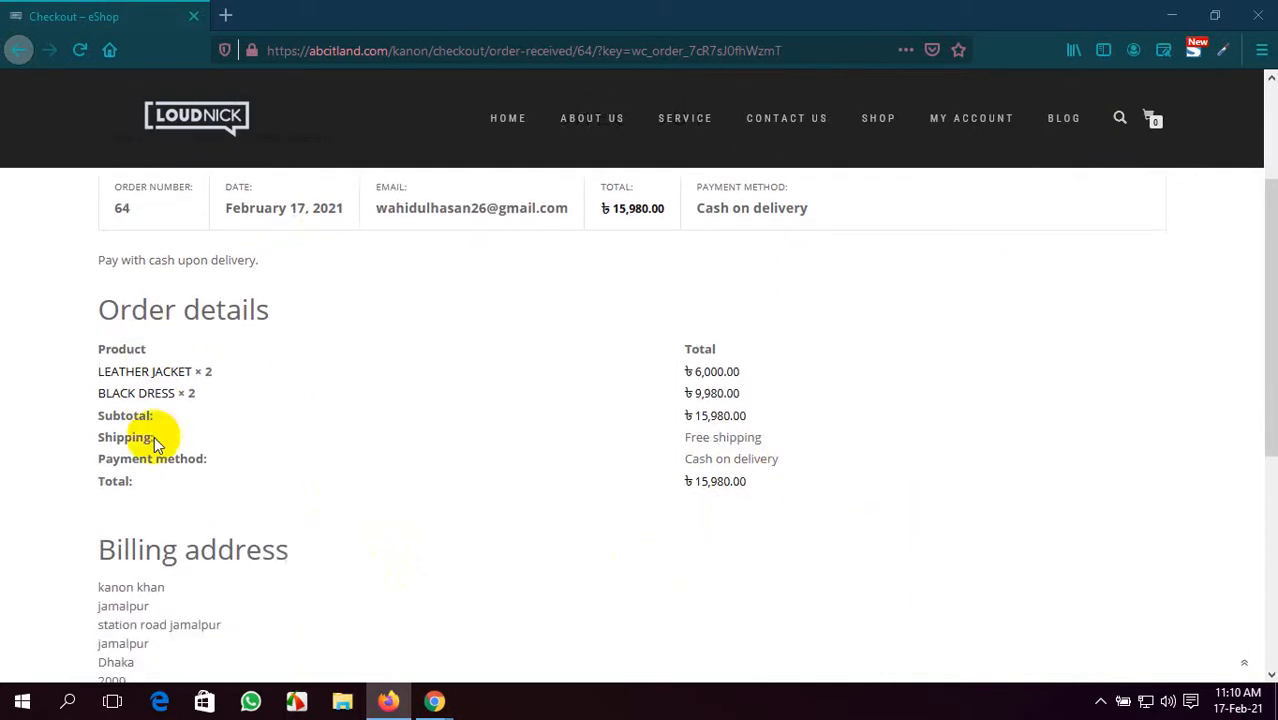
scroll(400, 290, "up", 2)
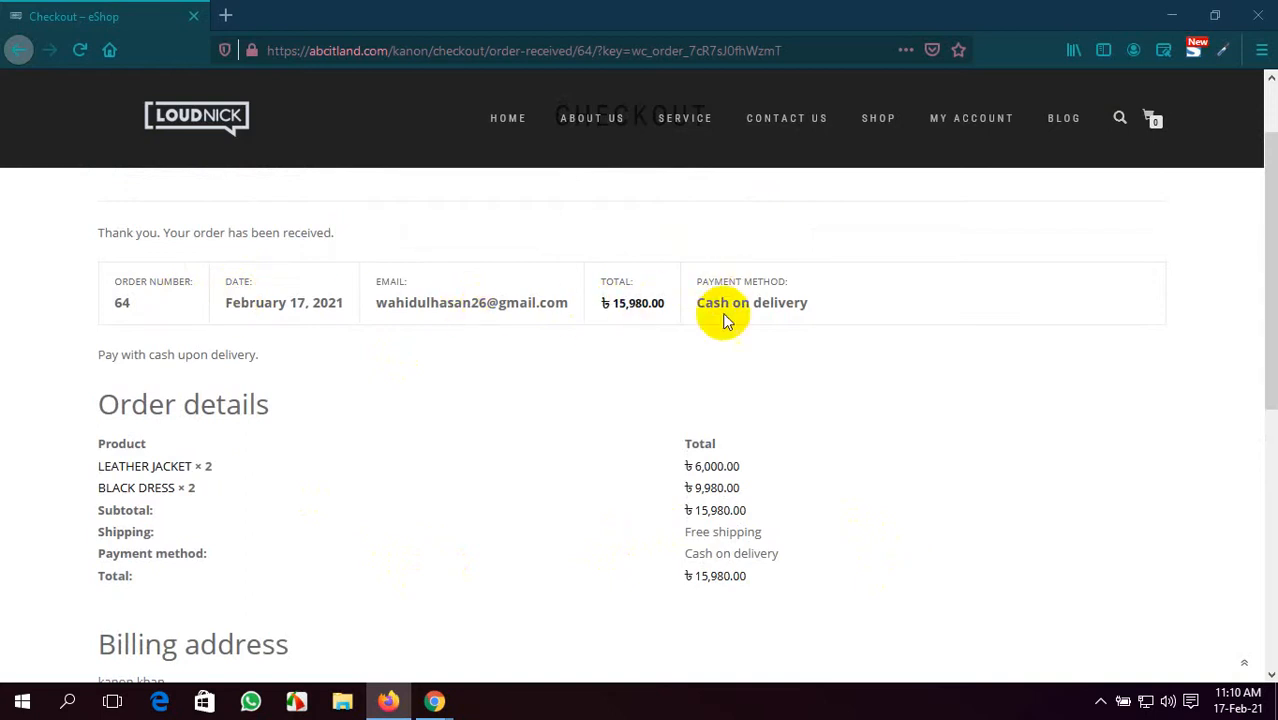
scroll(228, 442, "down", 5)
scroll(205, 445, "up", 1)
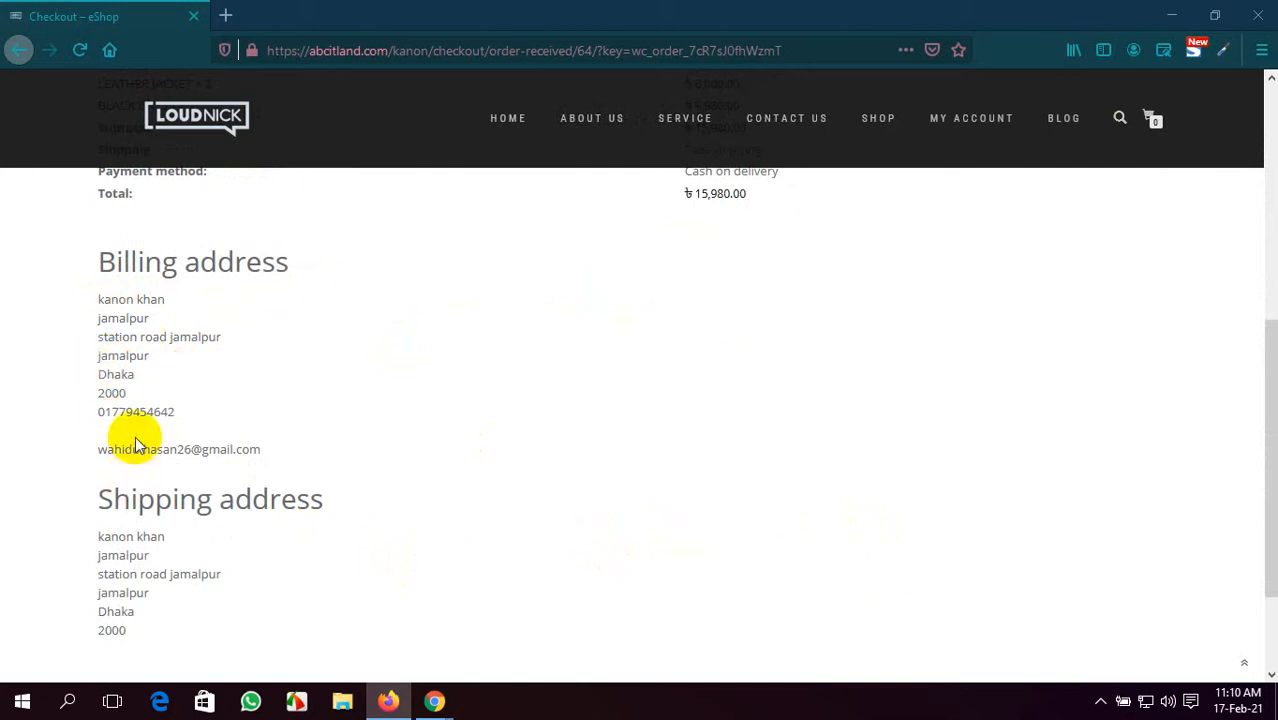
scroll(130, 440, "down", 2)
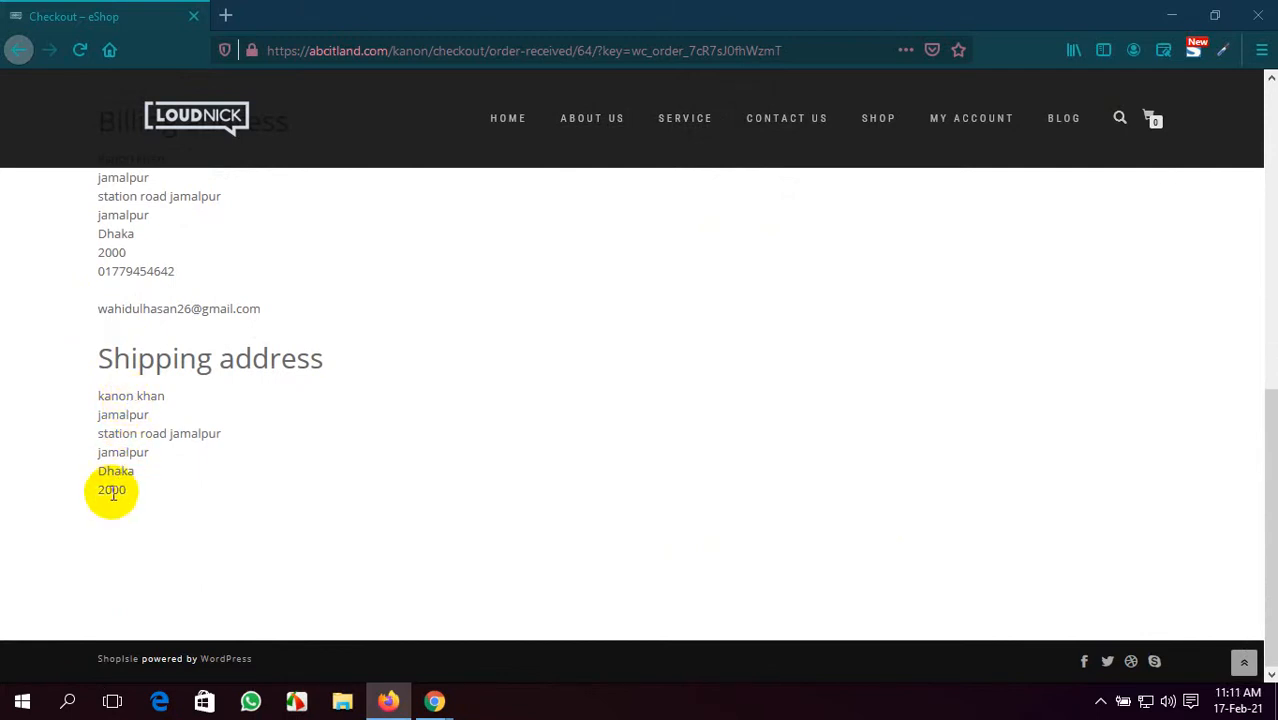
scroll(113, 492, "up", 4)
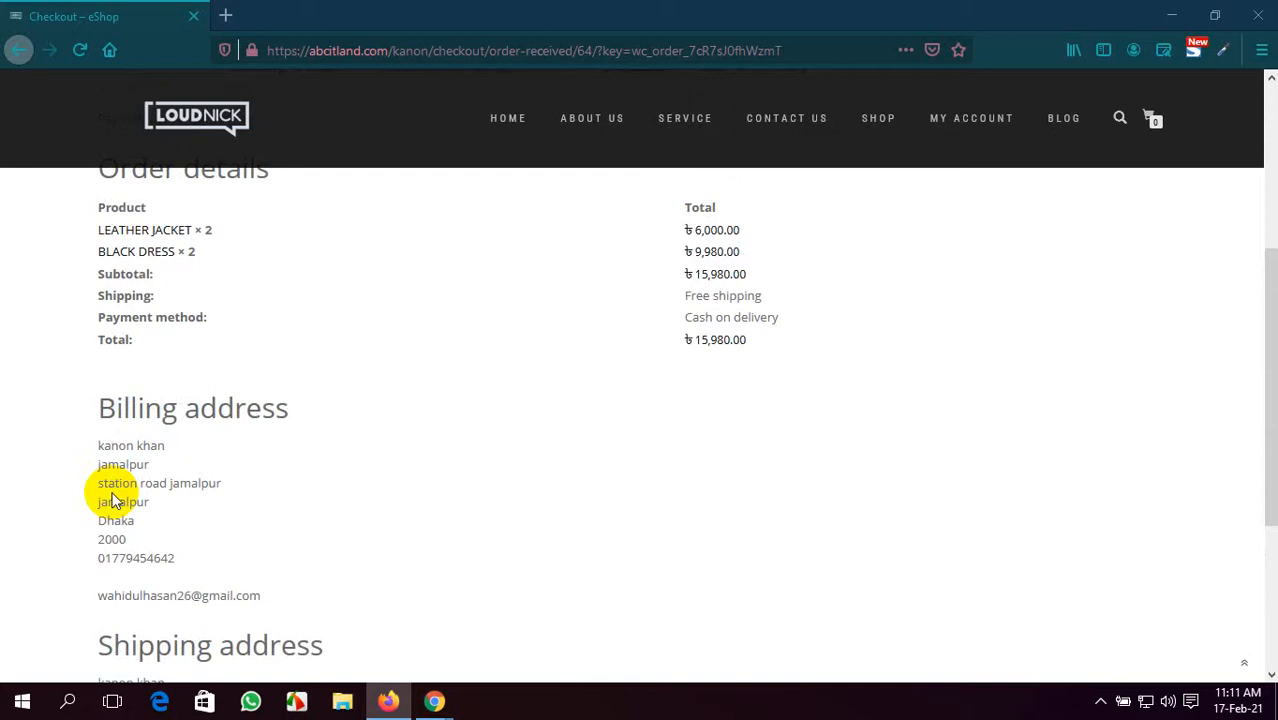
scroll(113, 500, "up", 1)
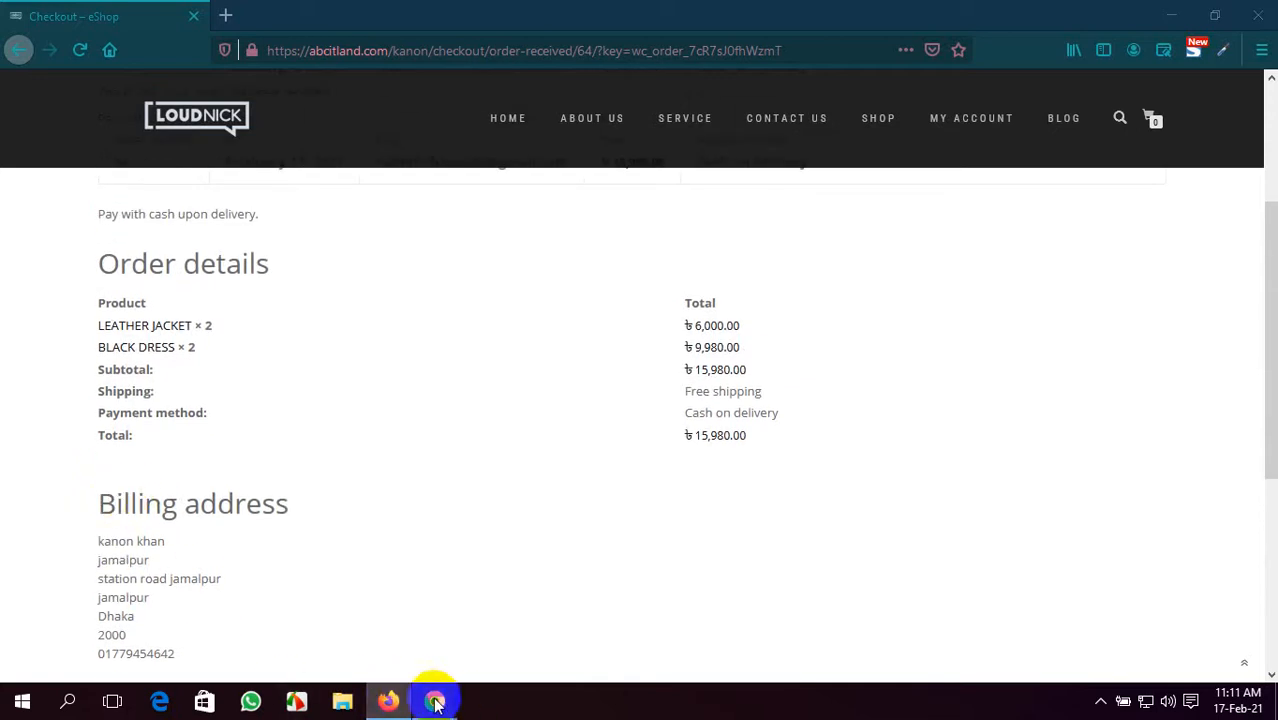
left_click(435, 703)
- Go to WooCommerce > Orders from the Dashboard and open order #64
left_click(104, 130)
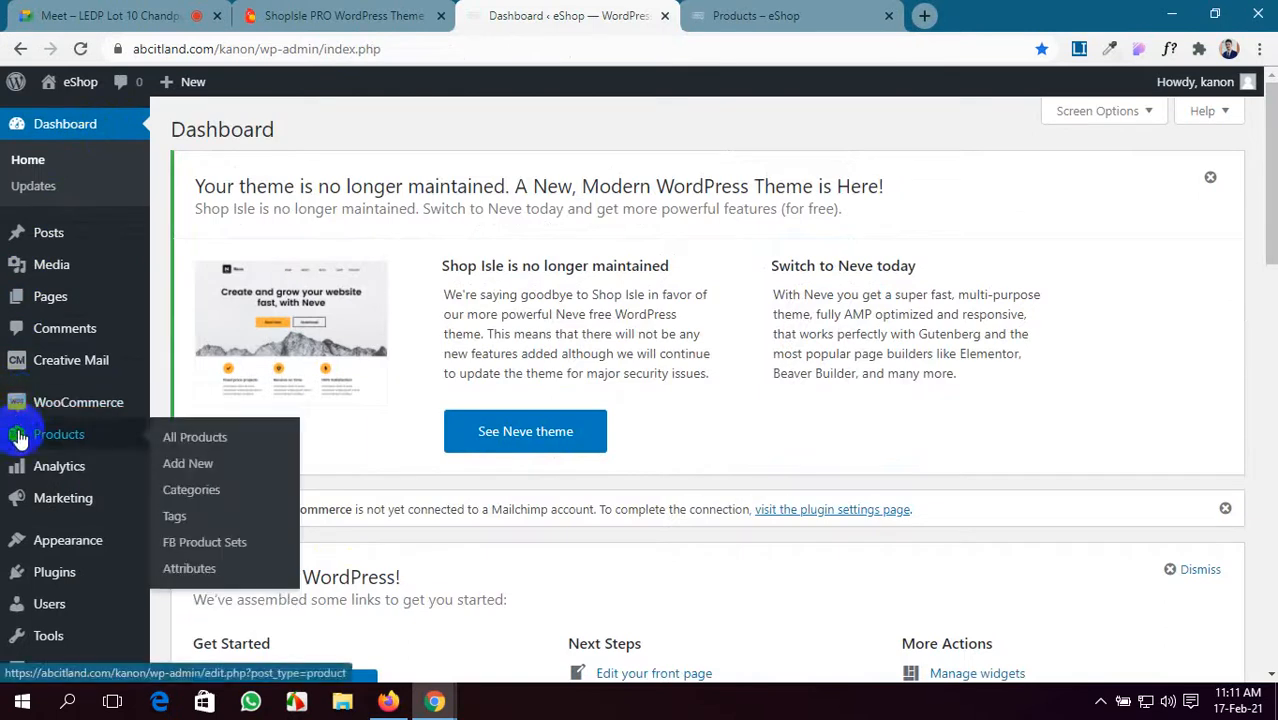
mouse_move(26, 403)
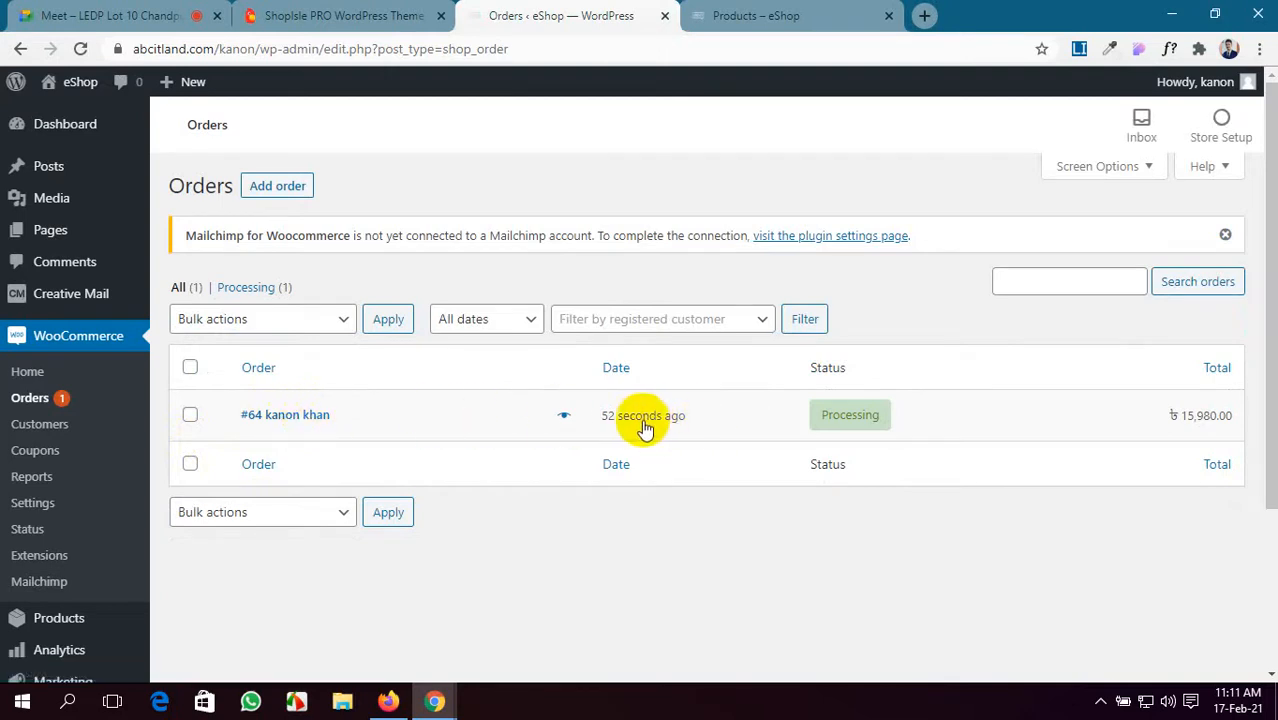
mouse_move(637, 428)
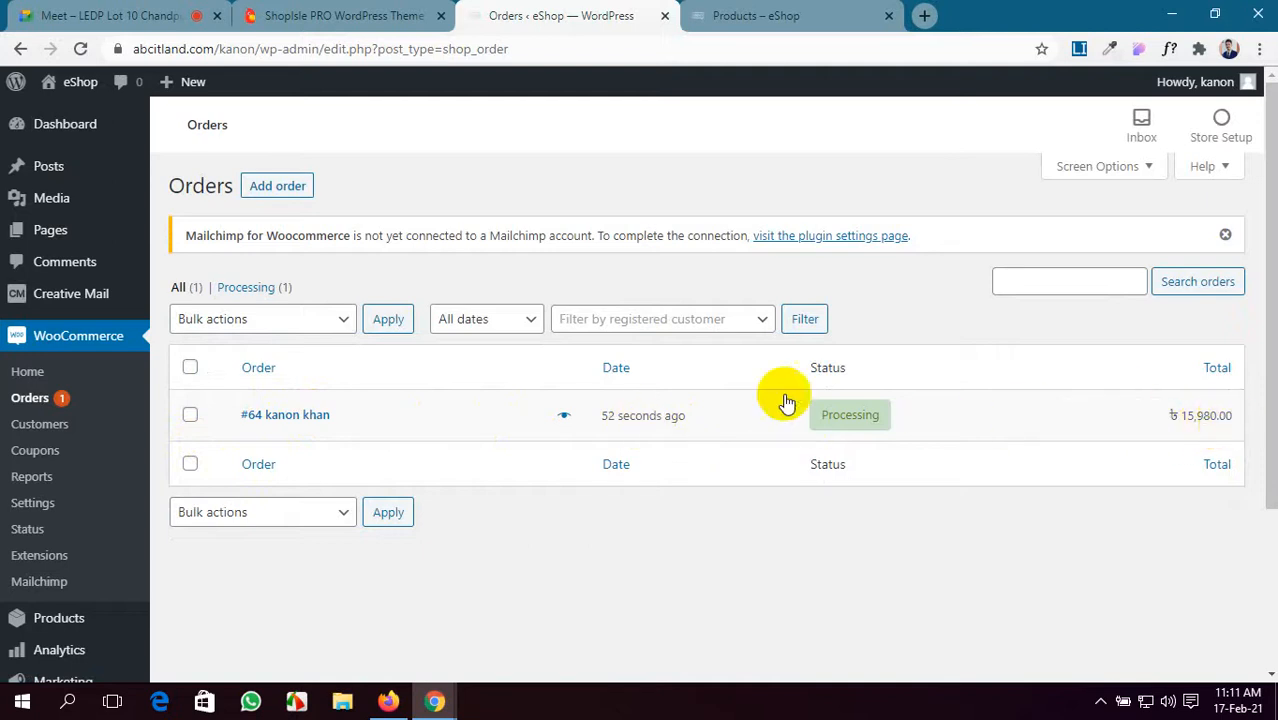
left_click(308, 420)
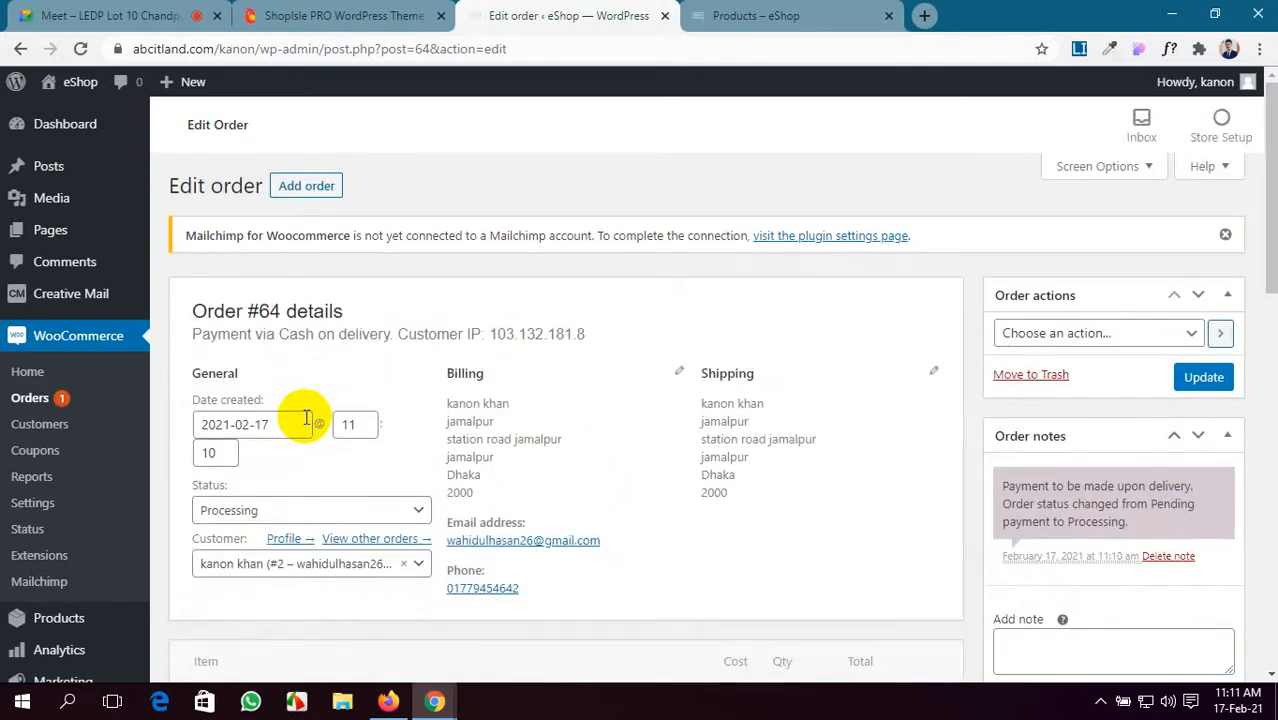
- Look over order #64's addresses and its 2 Leather Jackets at ৳3,000.00 each, then open Status
scroll(306, 418, "down", 1)
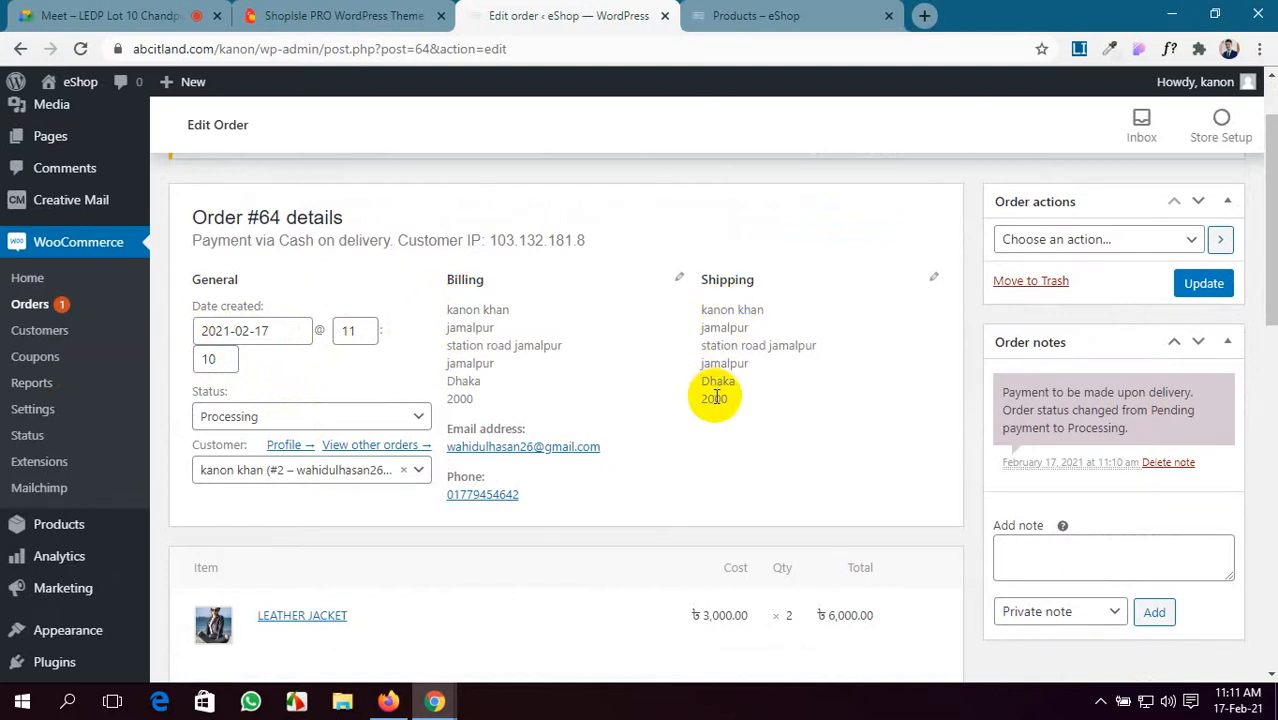
scroll(714, 397, "down", 2)
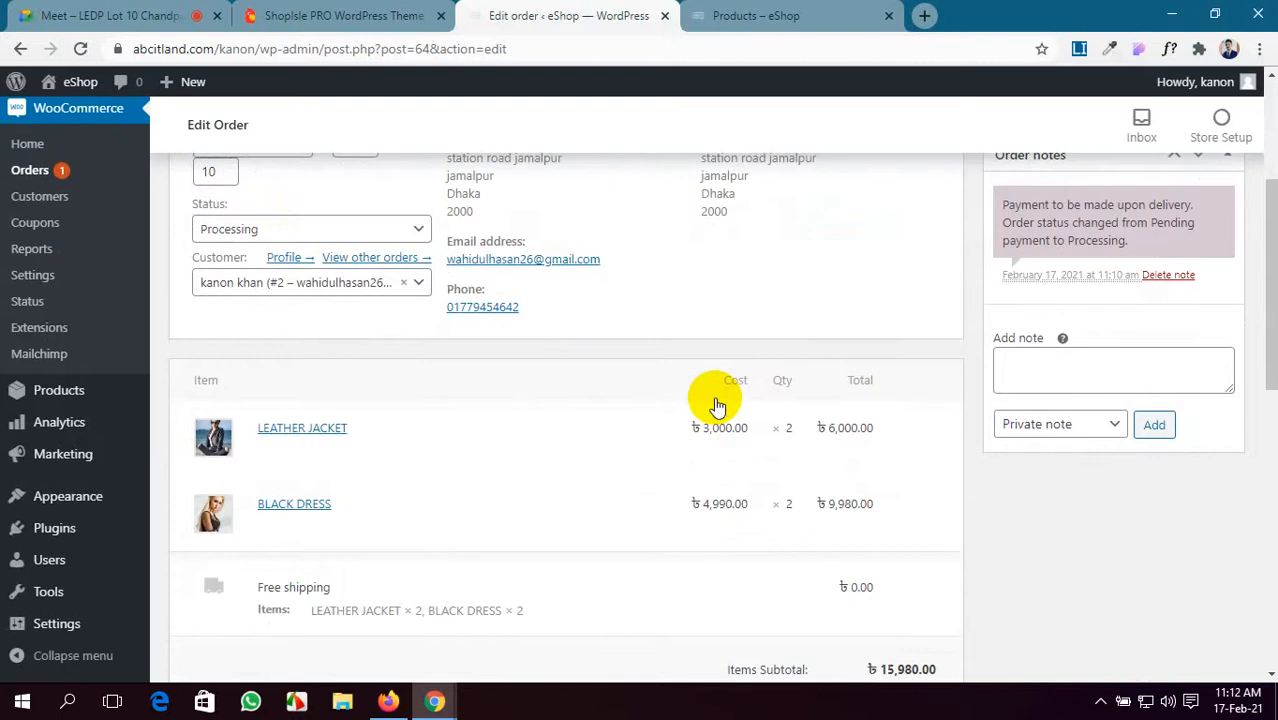
scroll(660, 400, "up", 2)
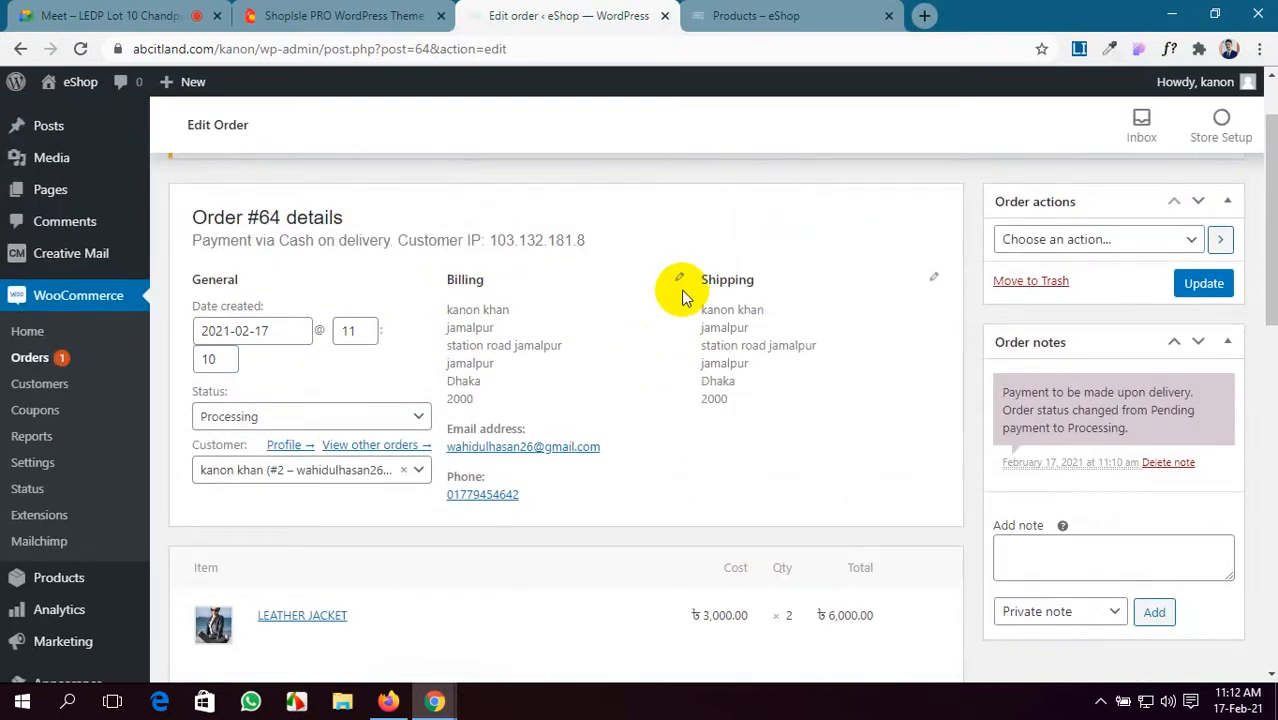
mouse_move(664, 252)
left_mouse_down()
mouse_move(760, 405)
mouse_move(838, 437)
left_mouse_up()
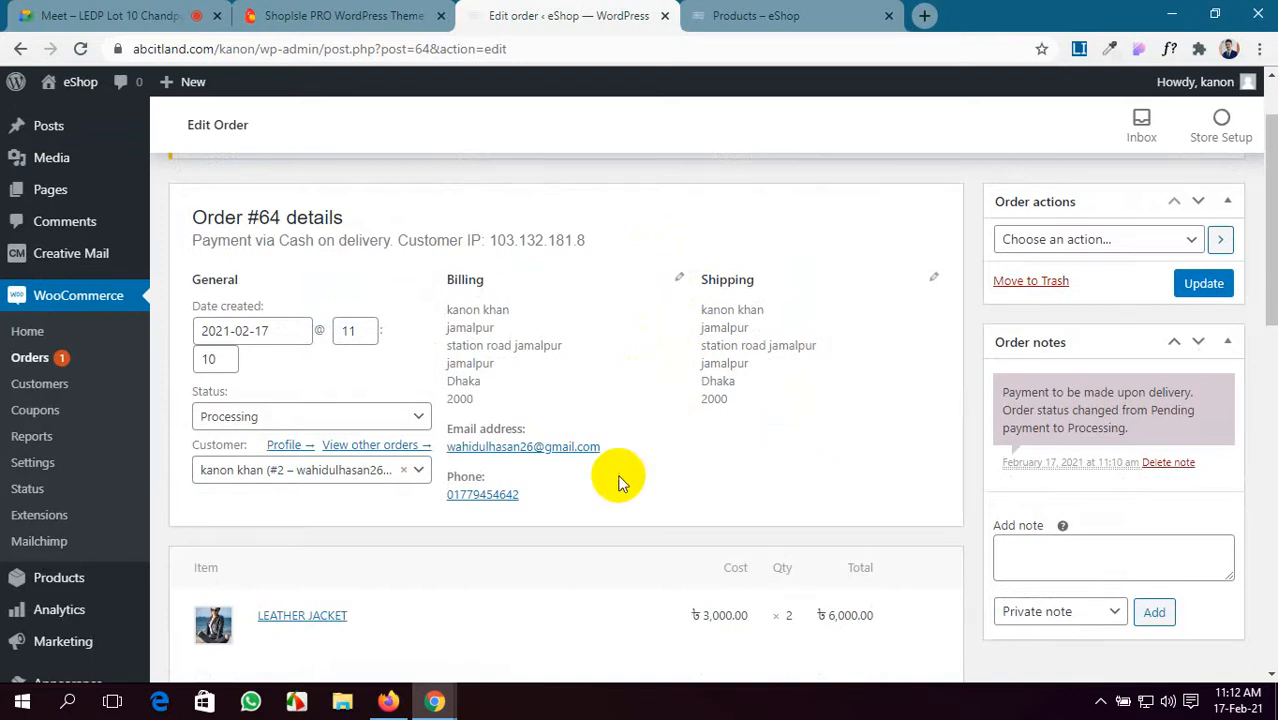
left_click(410, 420)
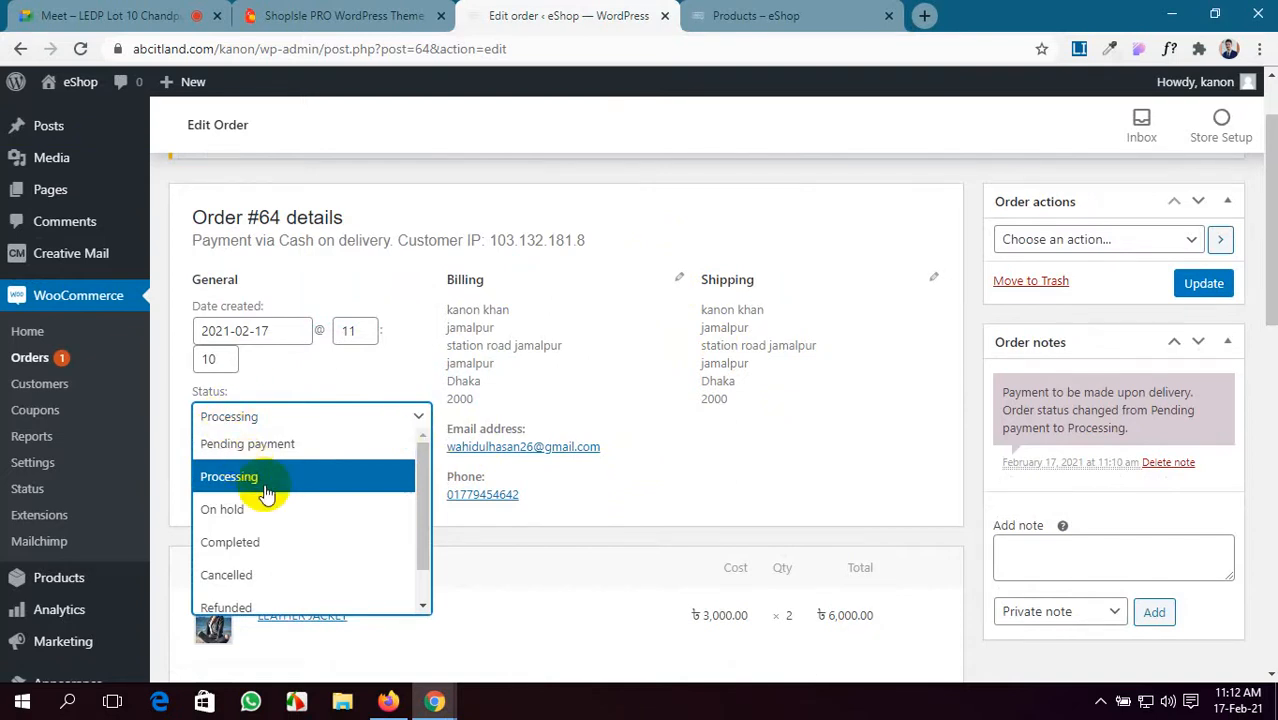
- Set order #64's status to Completed, update the order, and open a new browser tab
scroll(266, 490, "down", 1)
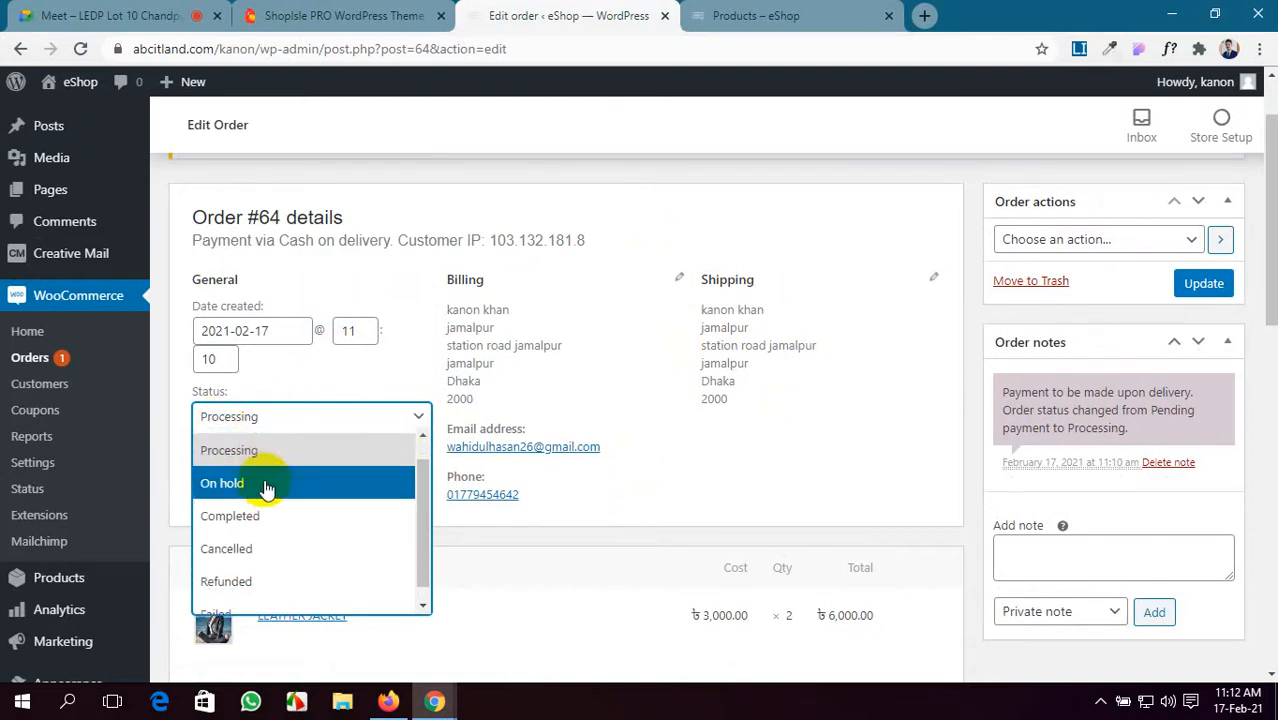
scroll(264, 505, "up", 1)
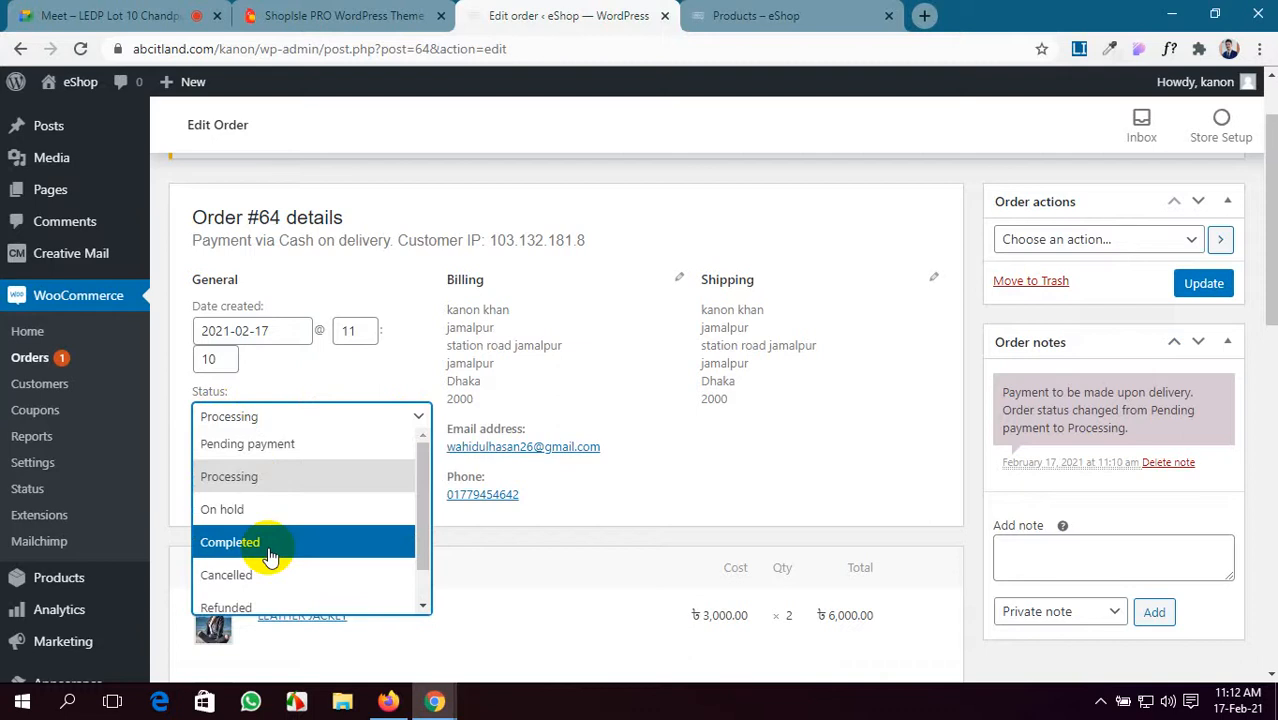
left_click(270, 548)
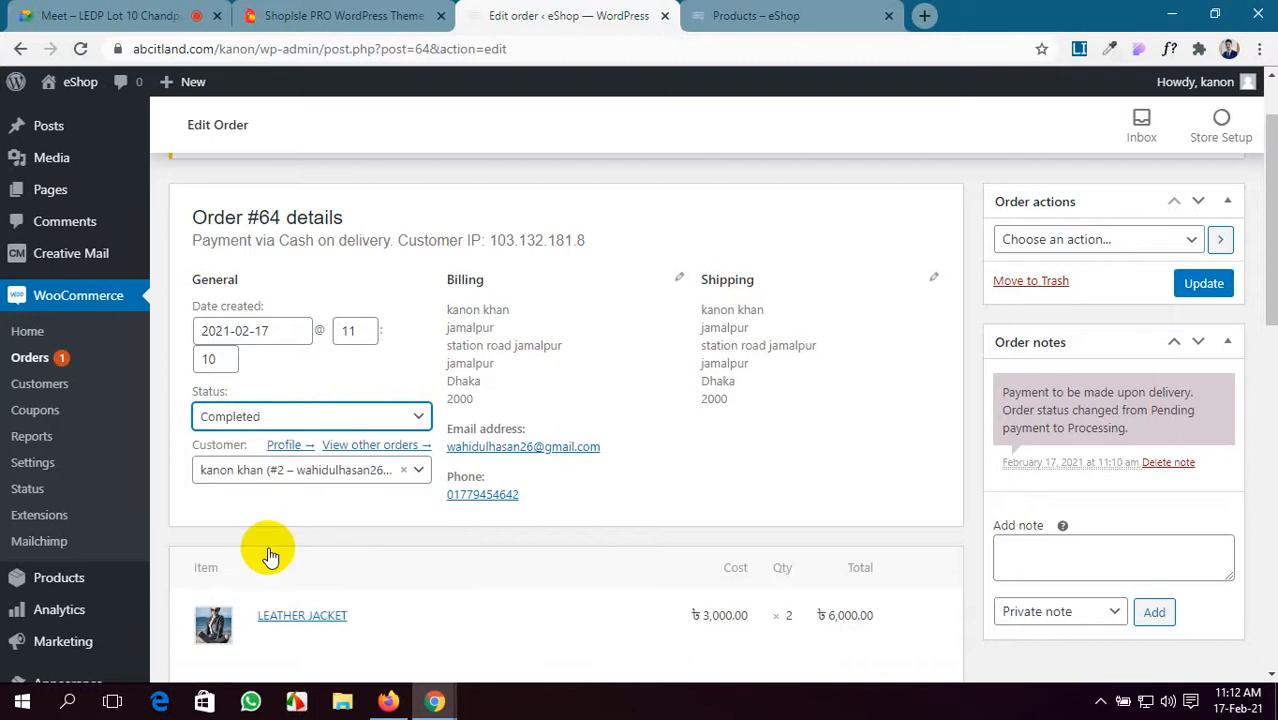
scroll(280, 552, "down", 5)
scroll(287, 555, "up", 1)
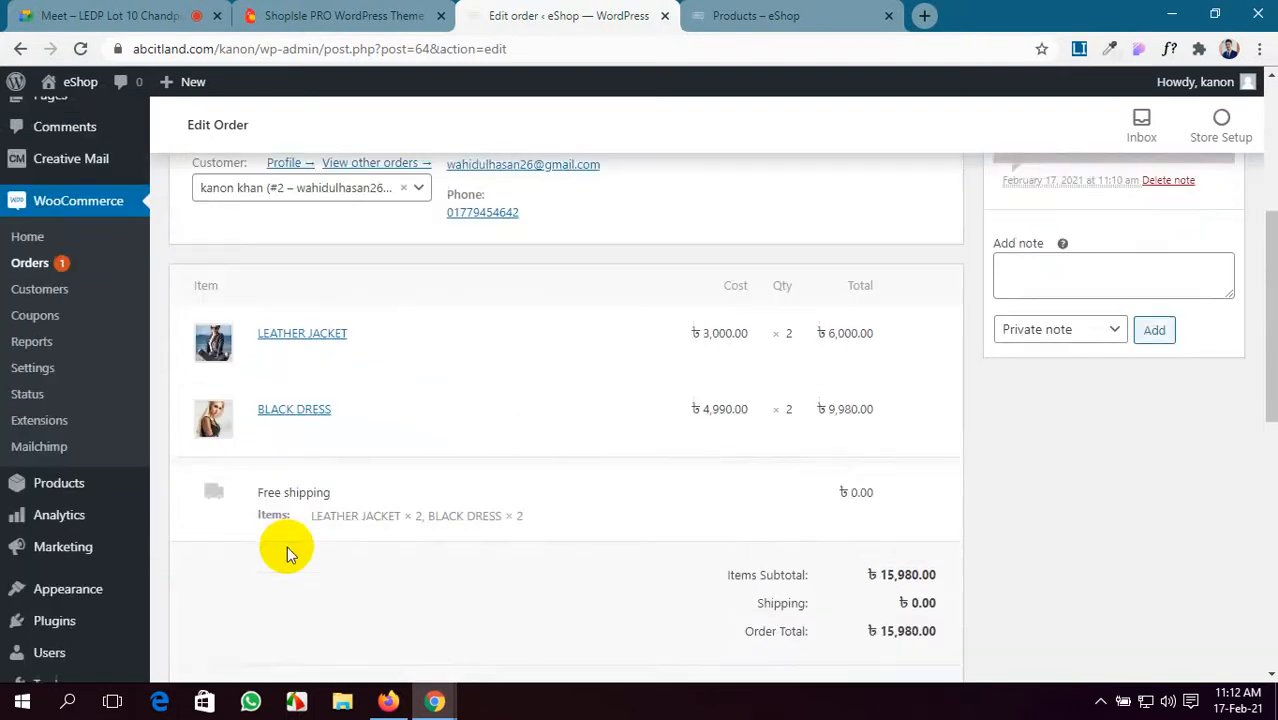
scroll(286, 540, "up", 4)
scroll(286, 543, "down", 5)
scroll(286, 550, "up", 1)
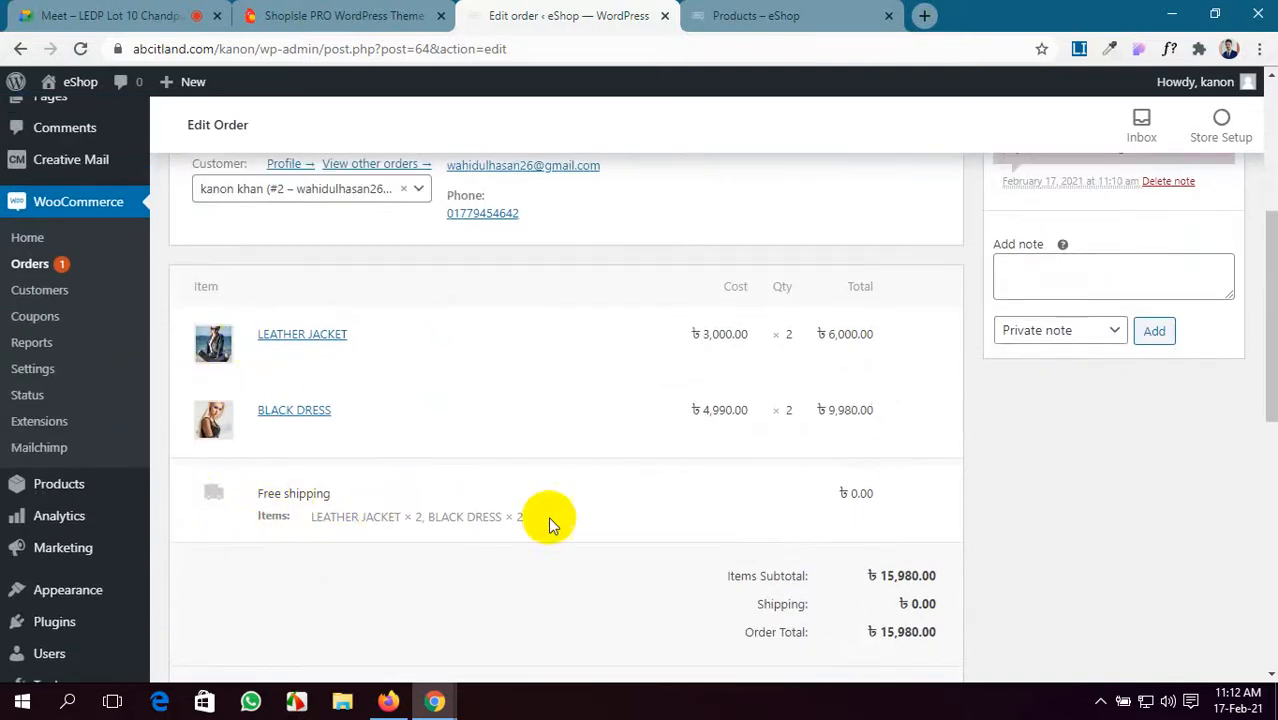
scroll(835, 525, "down", 1)
scroll(831, 519, "down", 1)
scroll(420, 428, "down", 1)
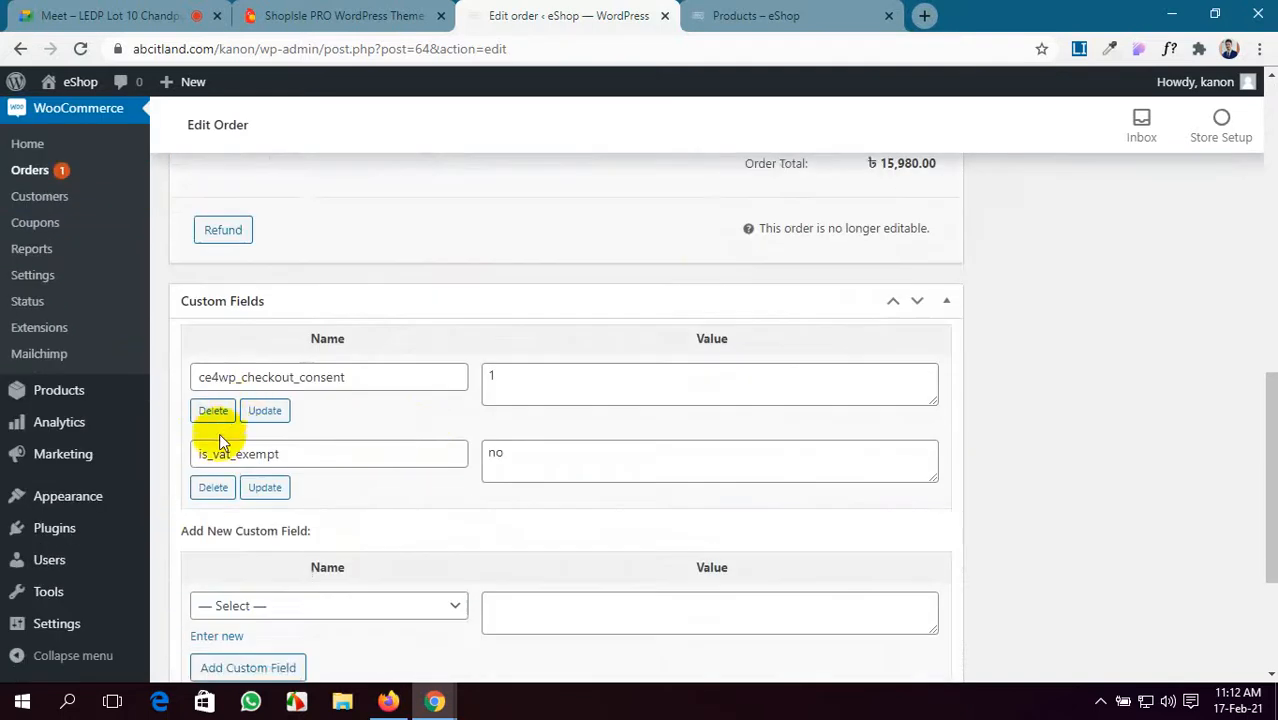
scroll(925, 541, "up", 2)
scroll(925, 541, "up", 5)
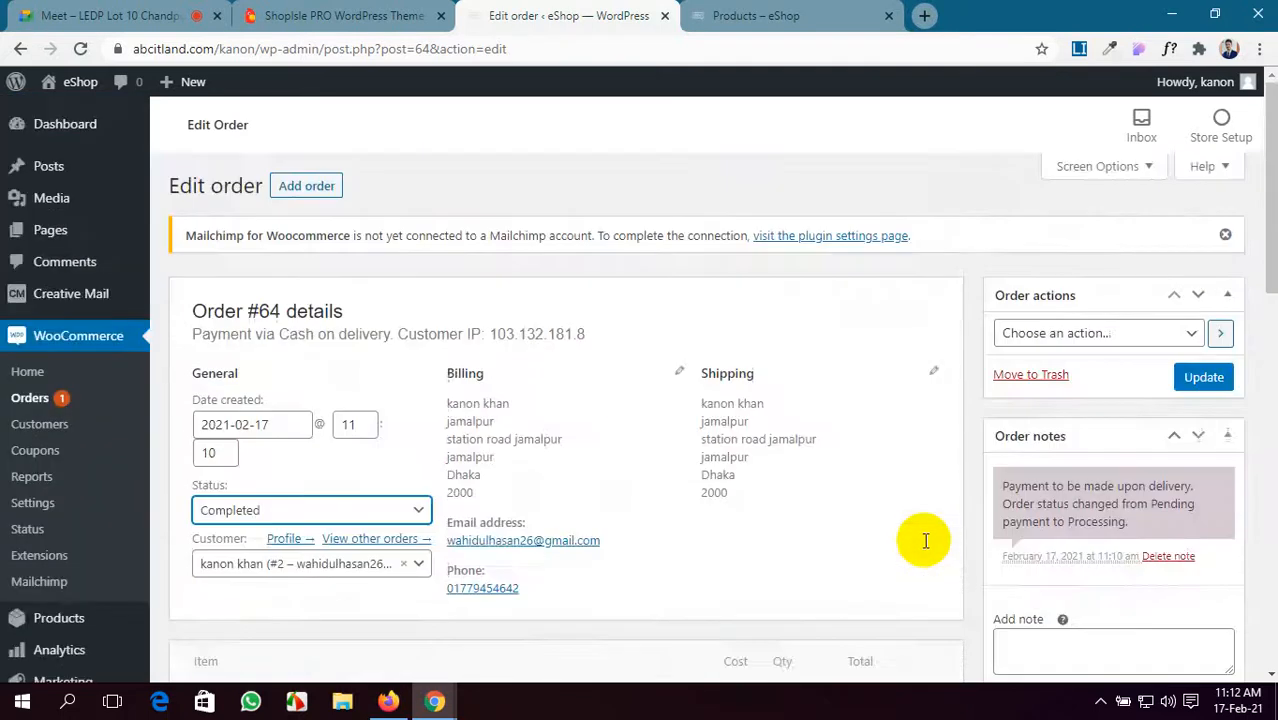
left_click(1205, 381)
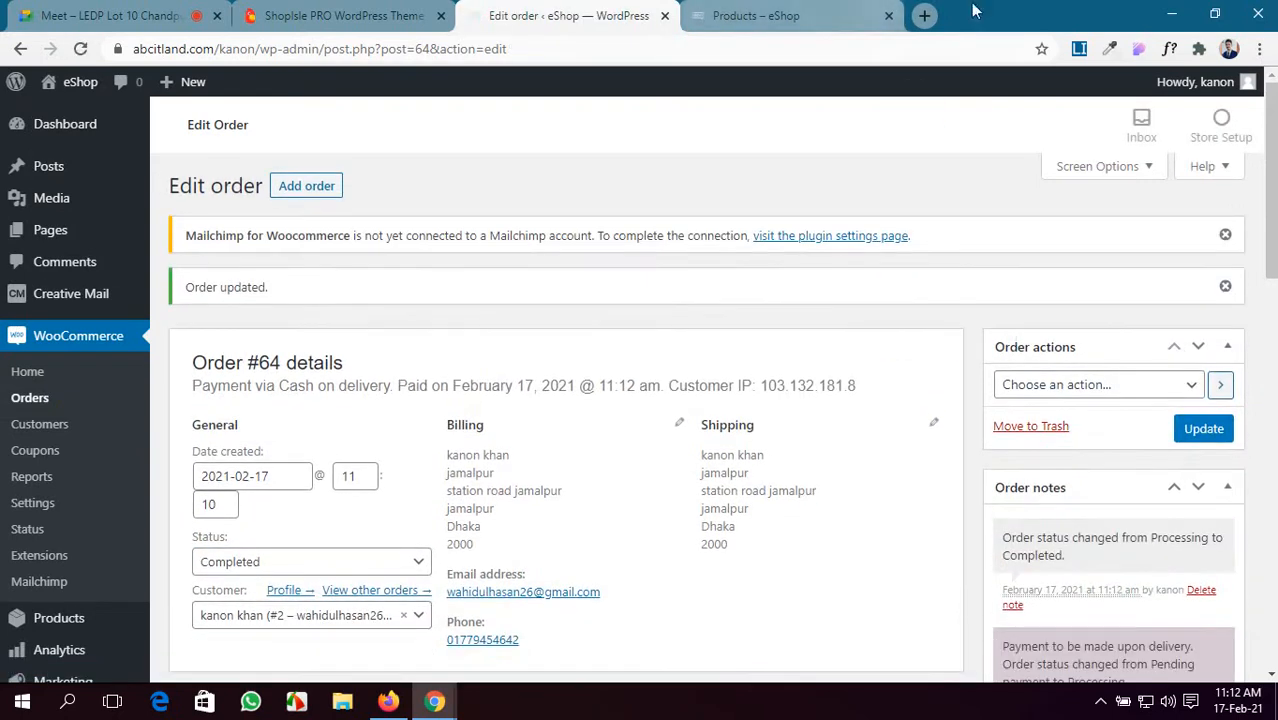
left_click(921, 17)
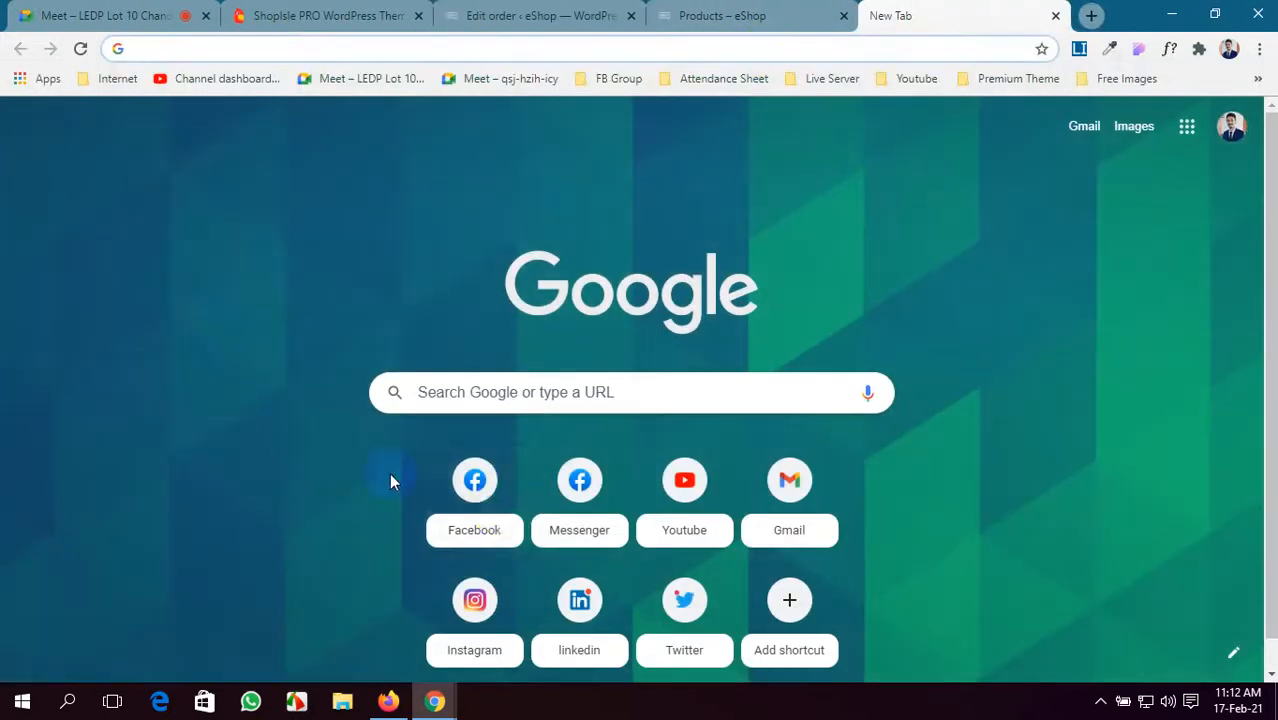
- Open Gmail and read the 'Your eShop account has been created!' email
left_click(789, 522)
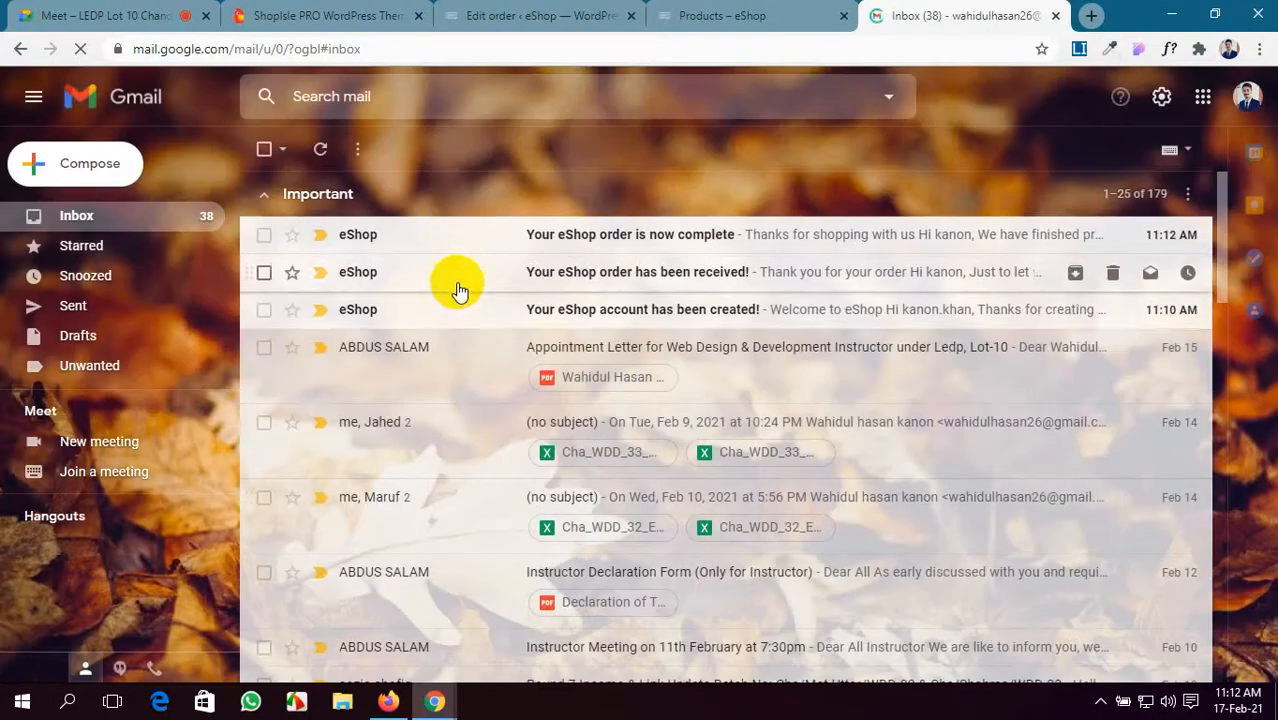
left_click(457, 317)
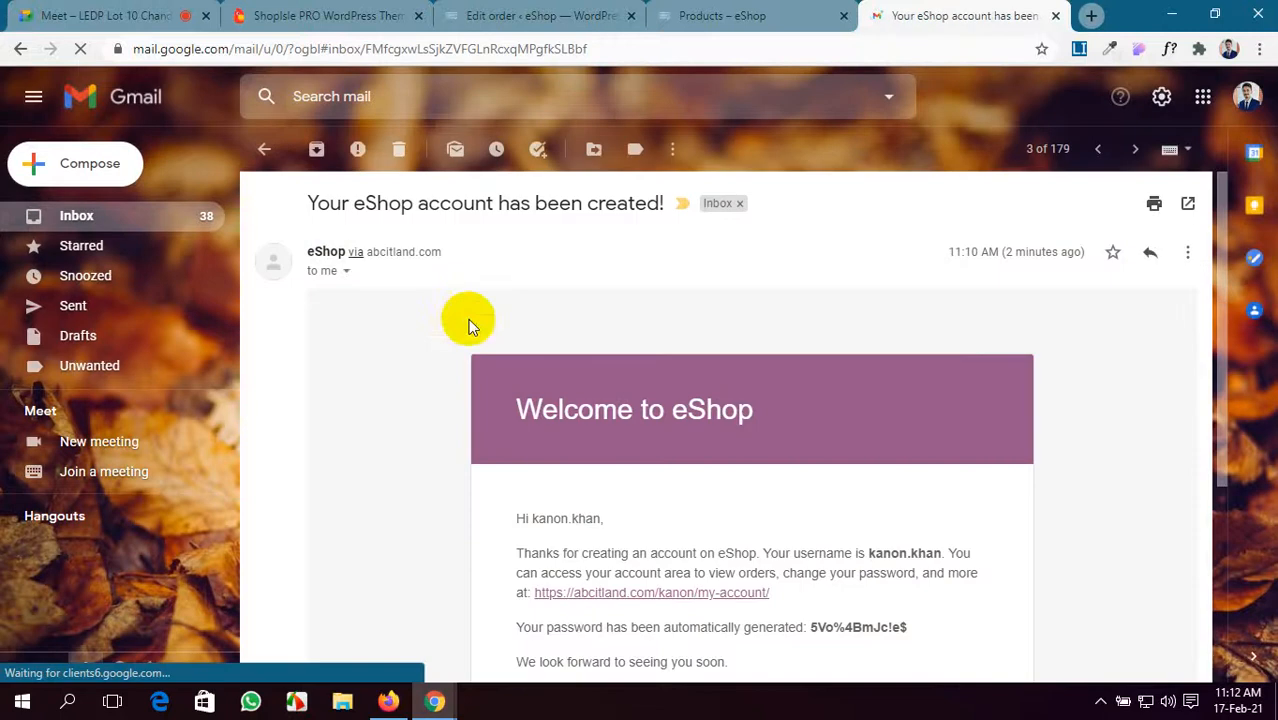
scroll(736, 412, "down", 3)
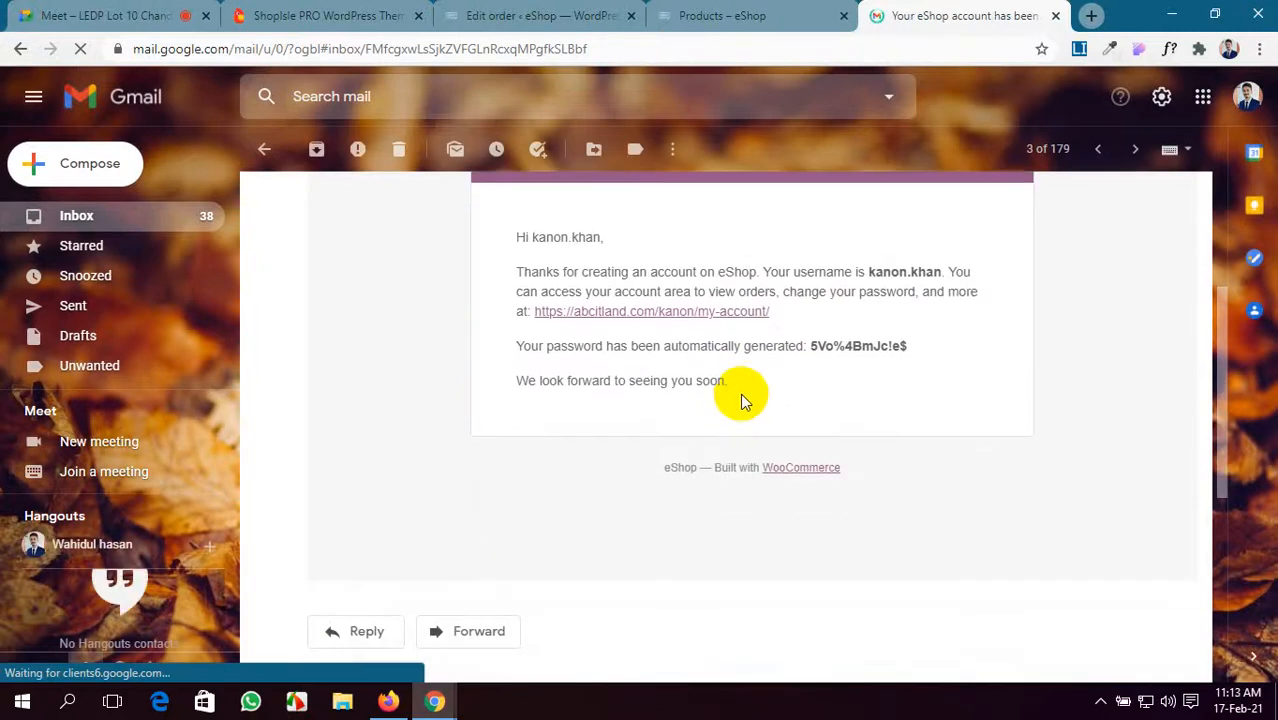
scroll(738, 380, "up", 1)
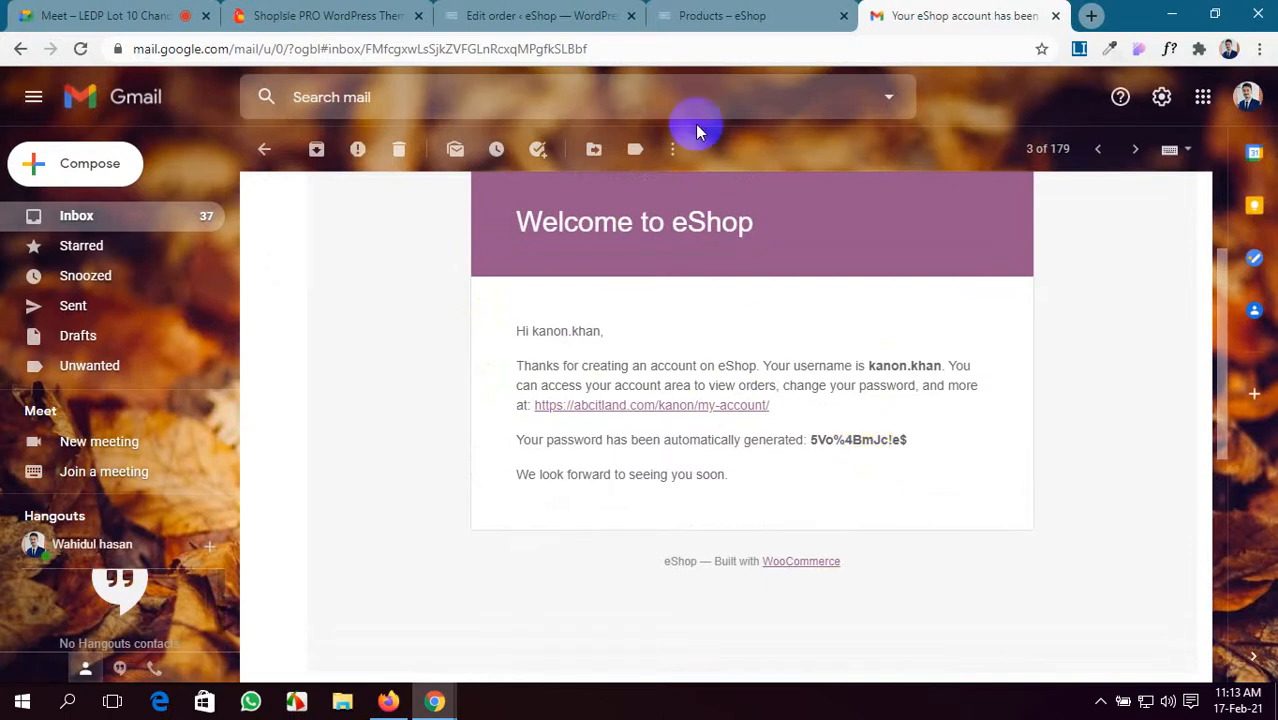
- Glance at the other tabs, then select the generated password in the welcome email and return to the inbox
left_click(690, 15)
left_click(551, 10)
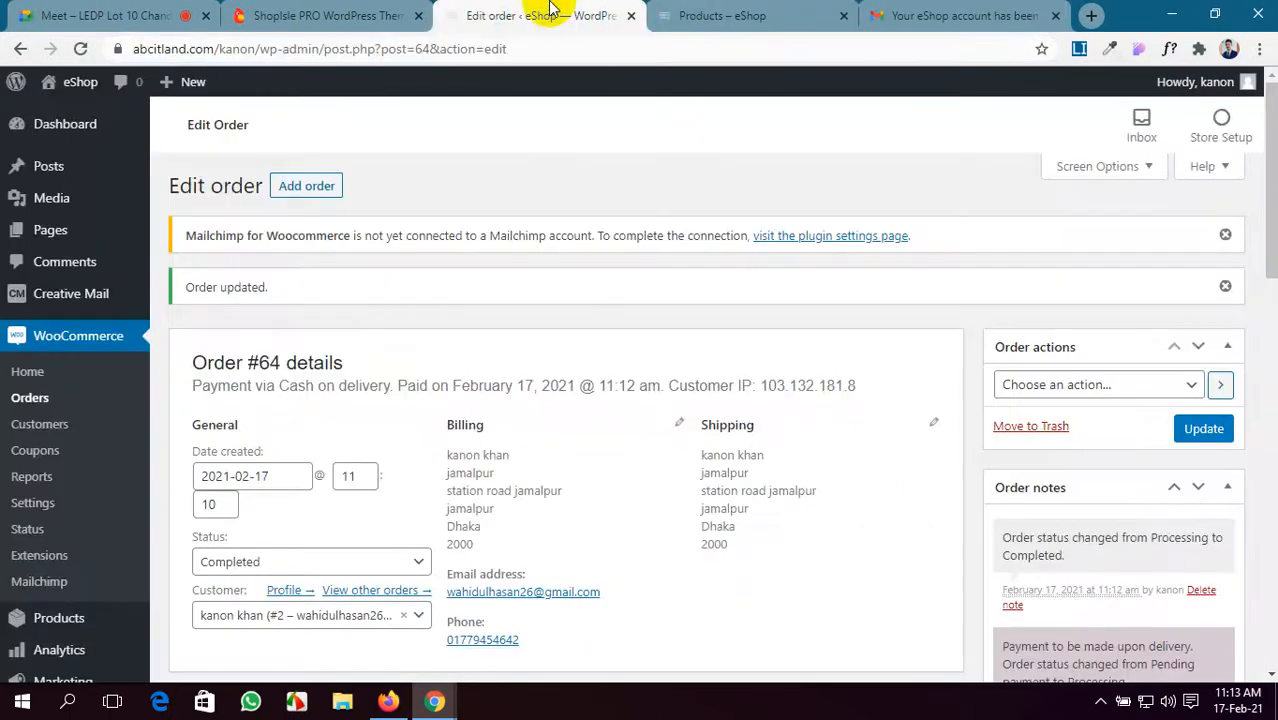
left_click(45, 15)
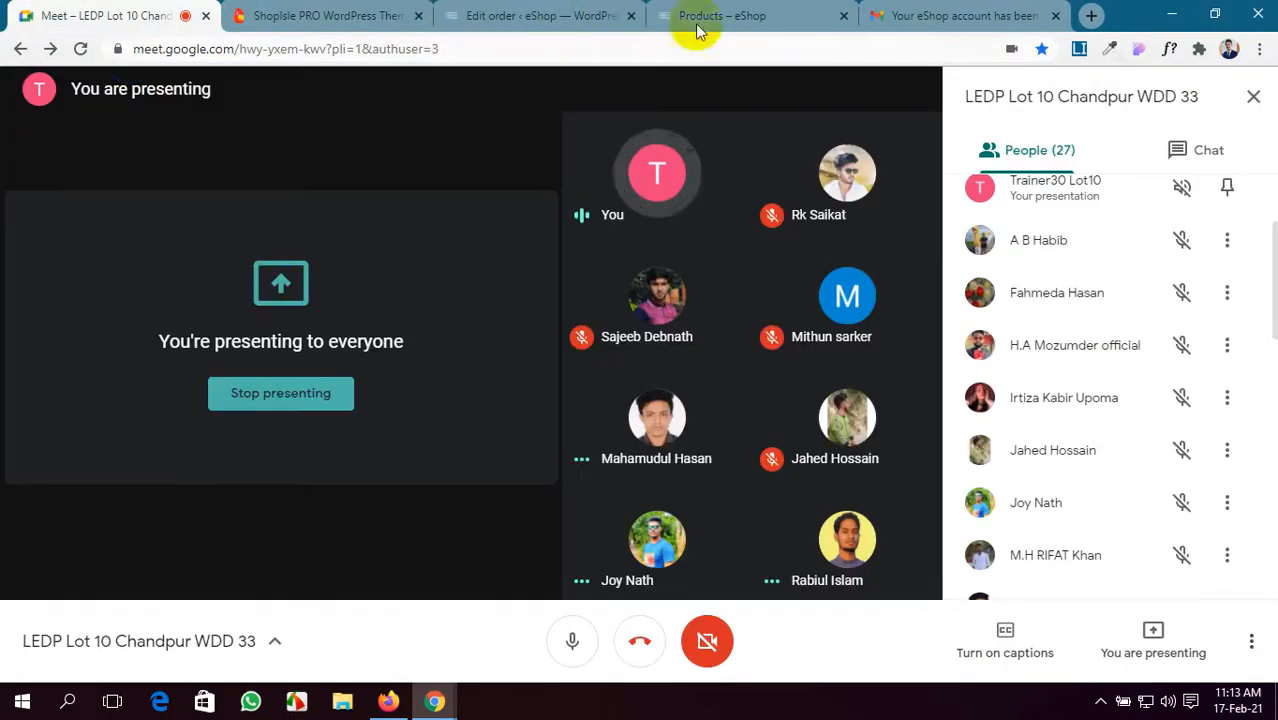
left_click(960, 15)
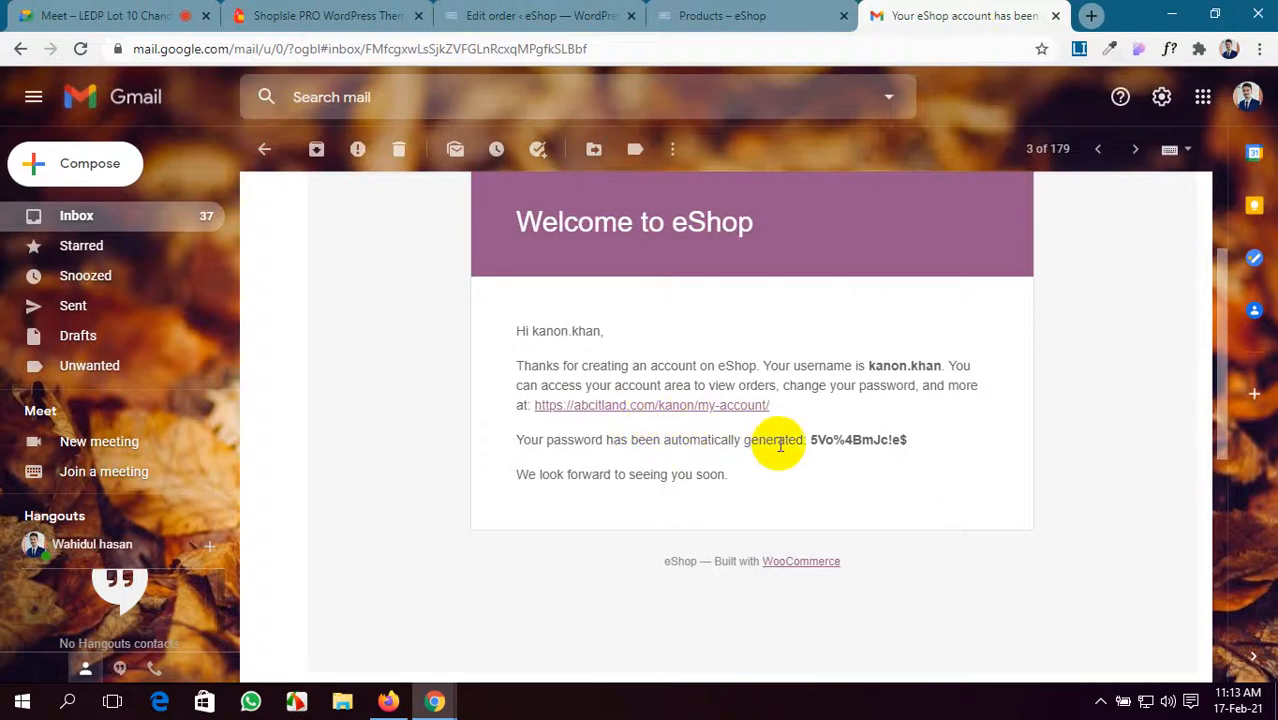
left_click_drag(810, 439, 919, 443)
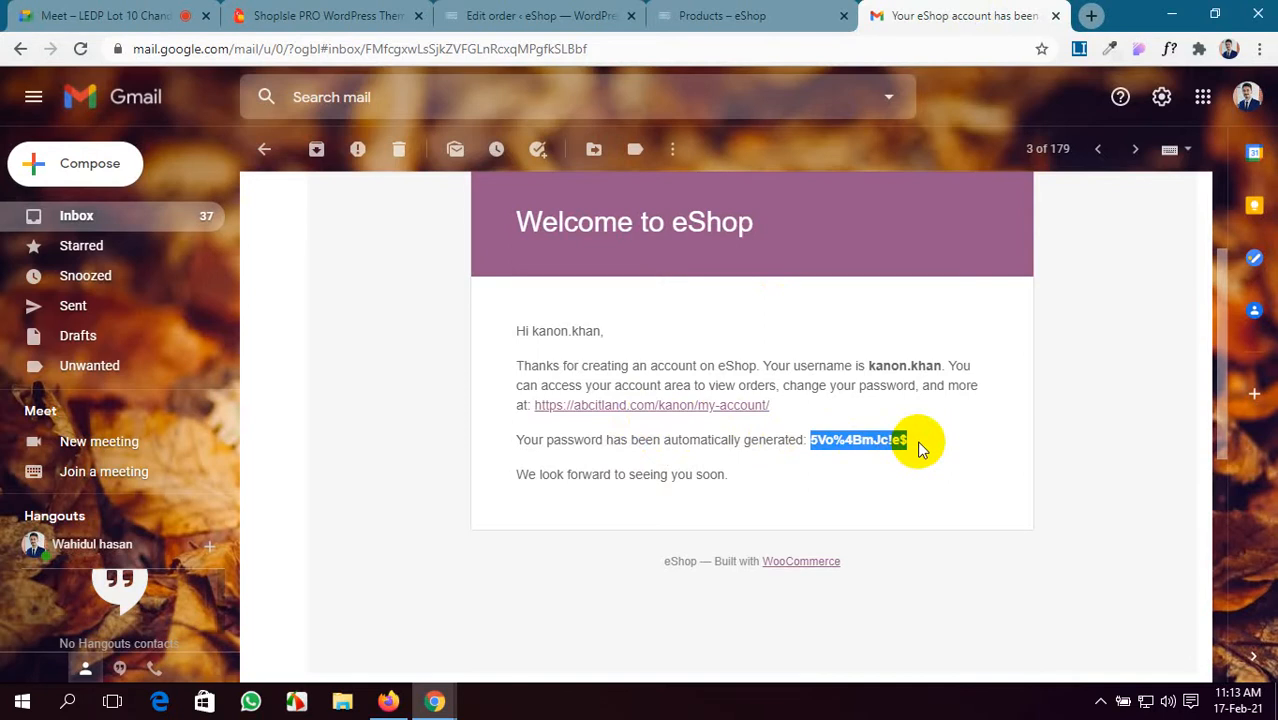
scroll(918, 447, "up", 2)
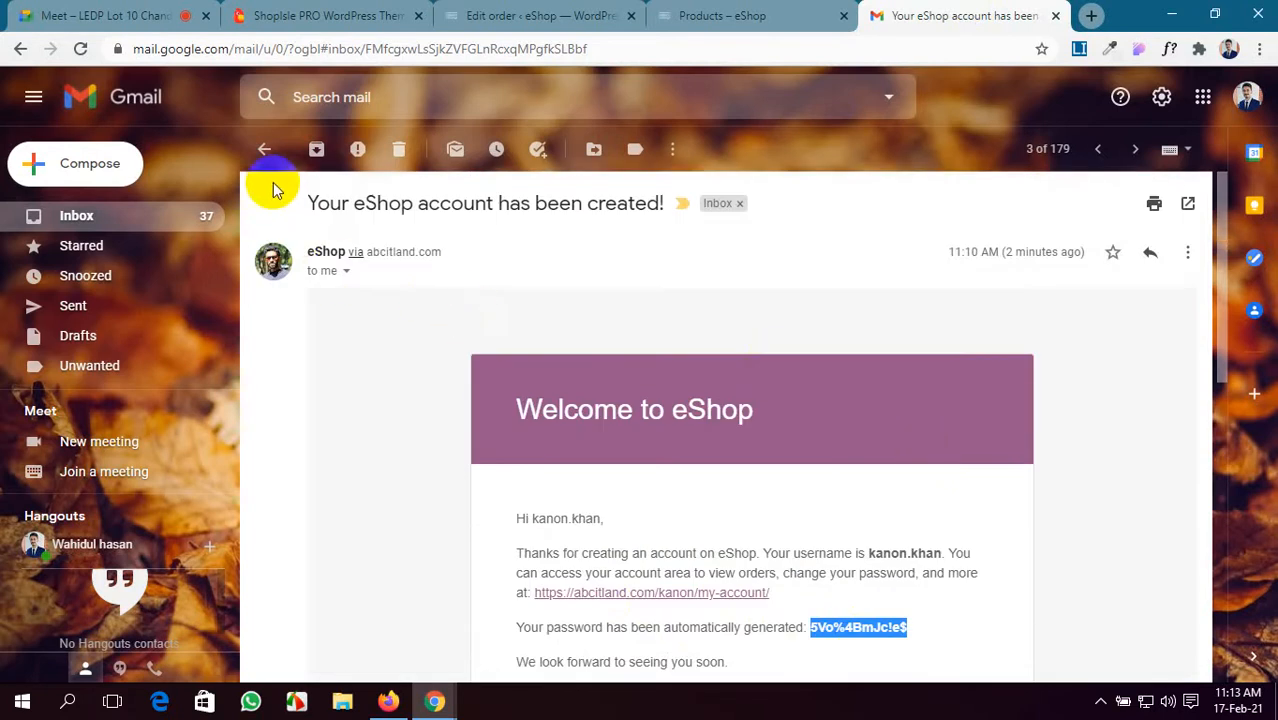
left_click(270, 158)
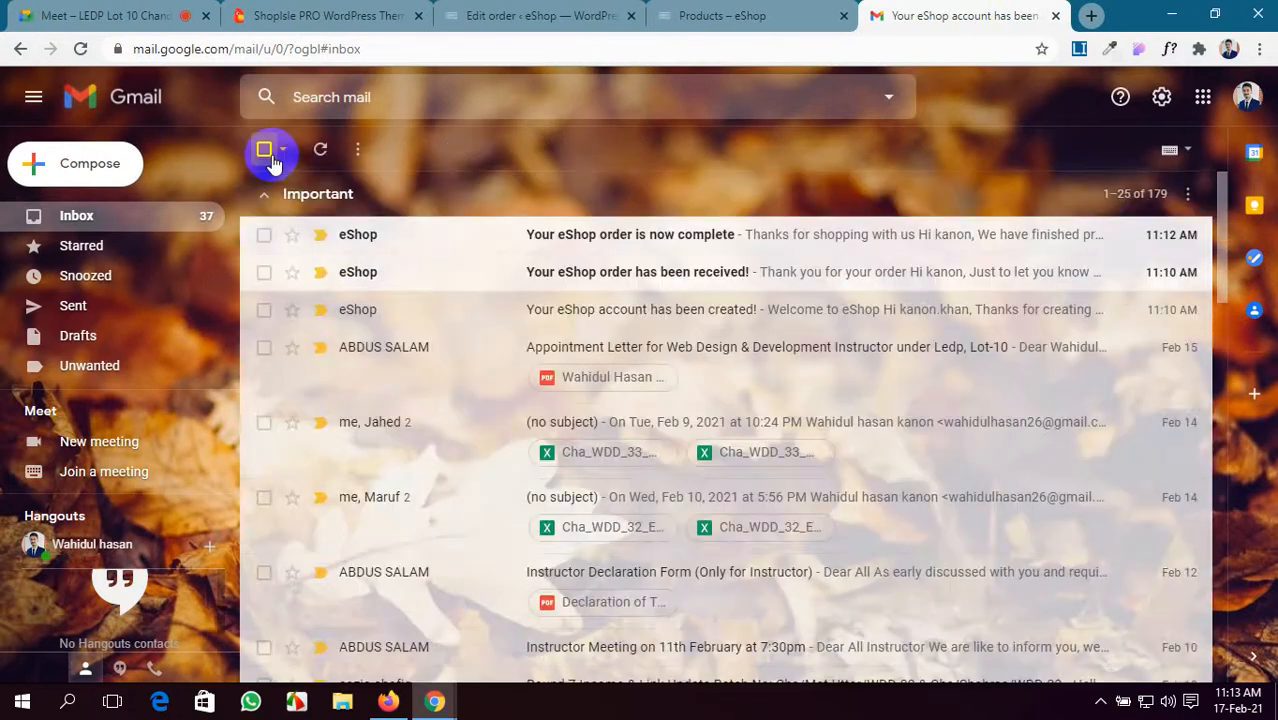
- Read through the eShop order-received email
left_click(432, 281)
scroll(510, 415, "down", 2)
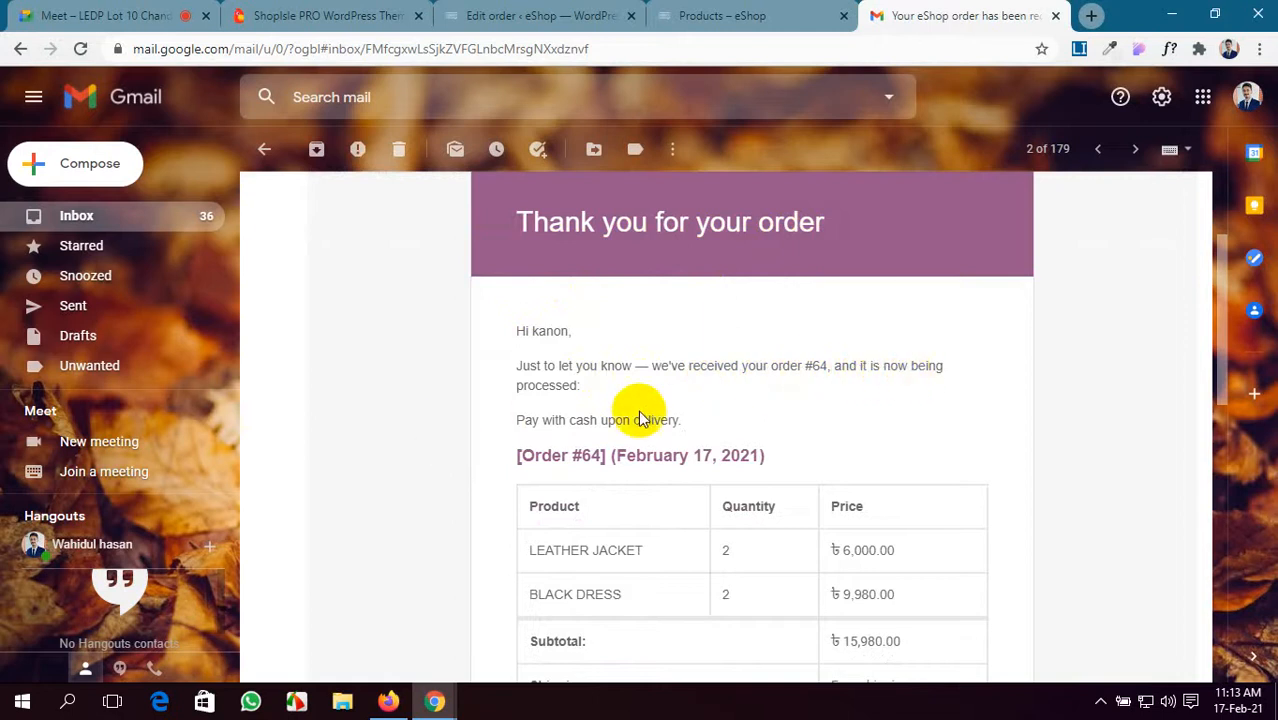
scroll(622, 373, "down", 2)
scroll(861, 408, "down", 2)
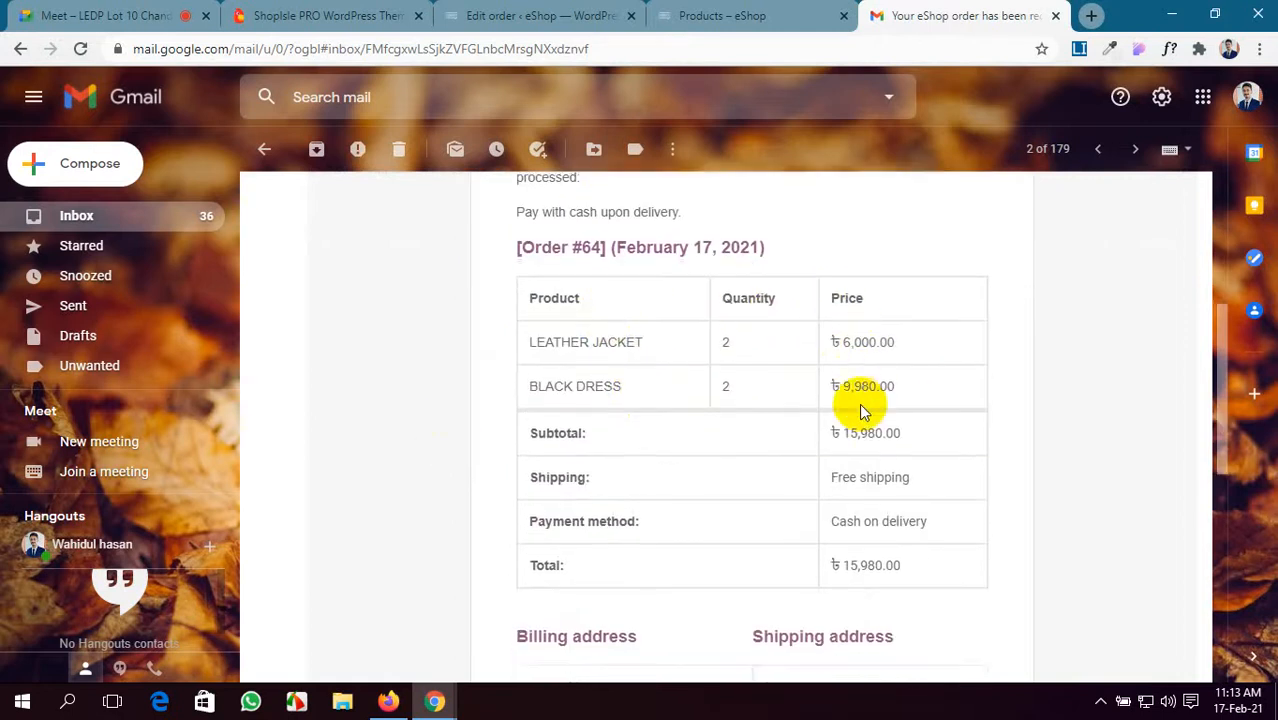
scroll(575, 472, "down", 4)
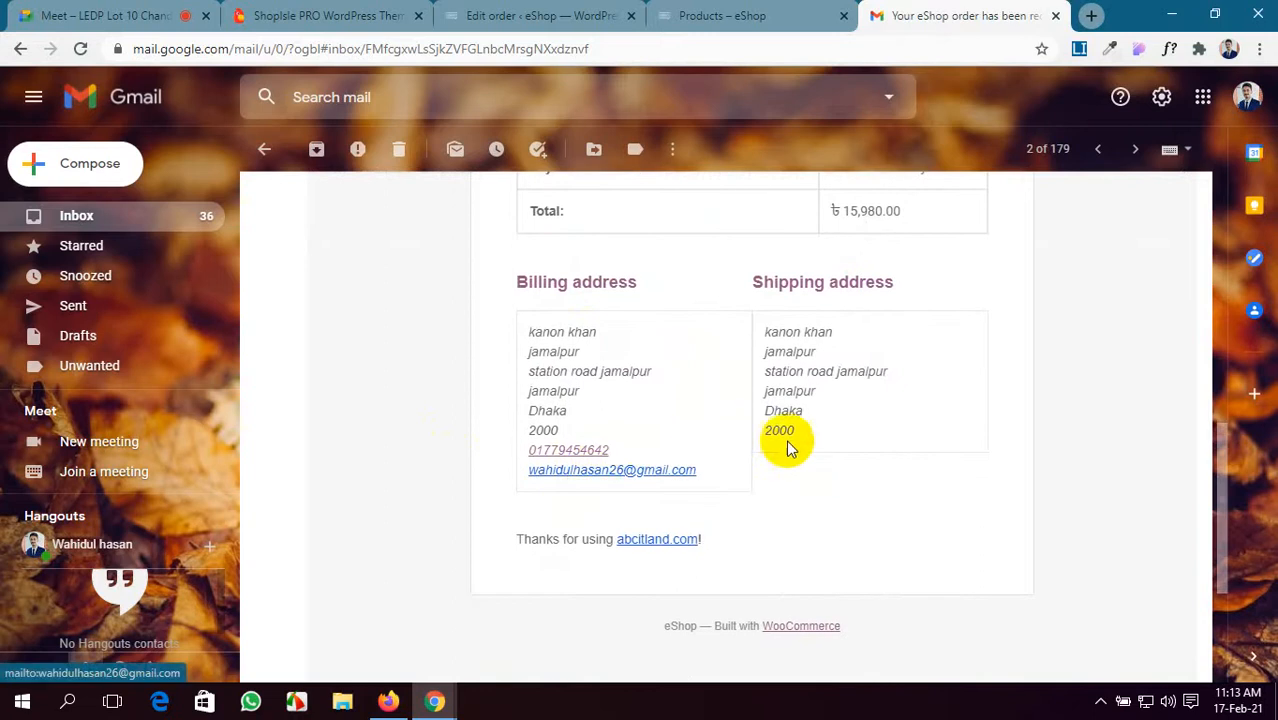
scroll(793, 462, "up", 4)
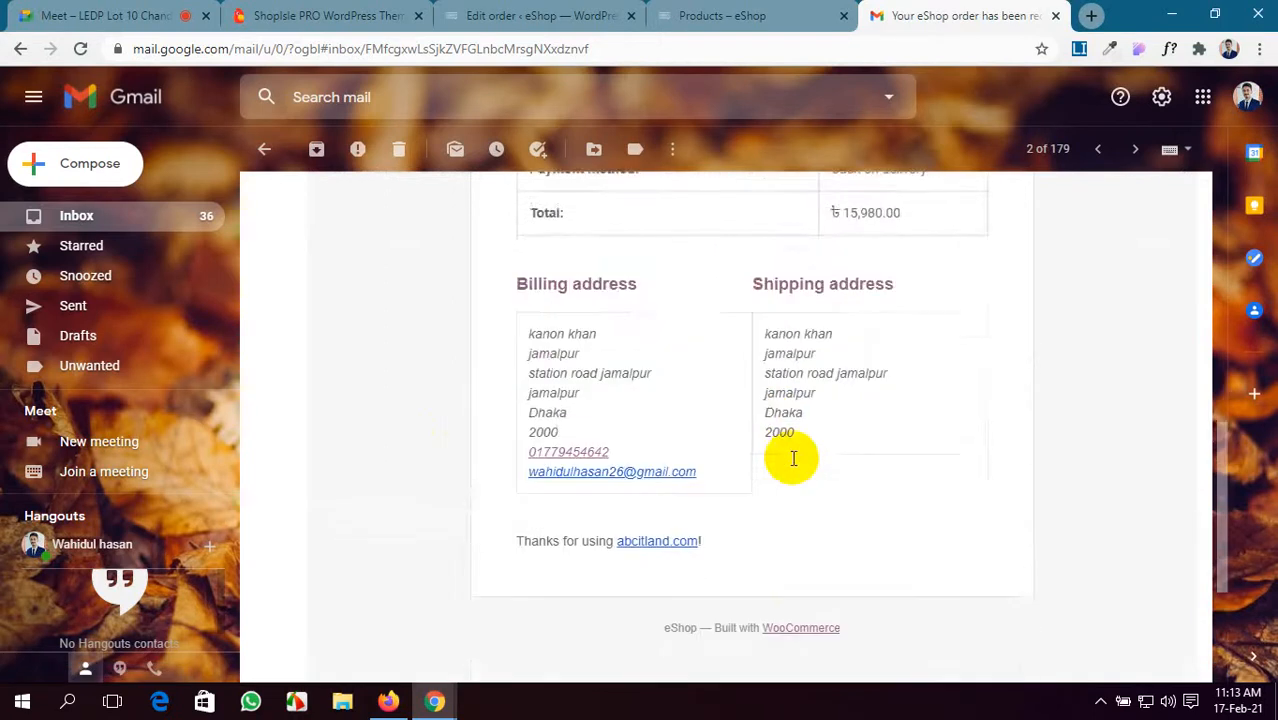
scroll(793, 458, "up", 3)
- Open the 'Your eShop order is now complete' email and review order #64's items, totals and addresses
left_click(264, 149)
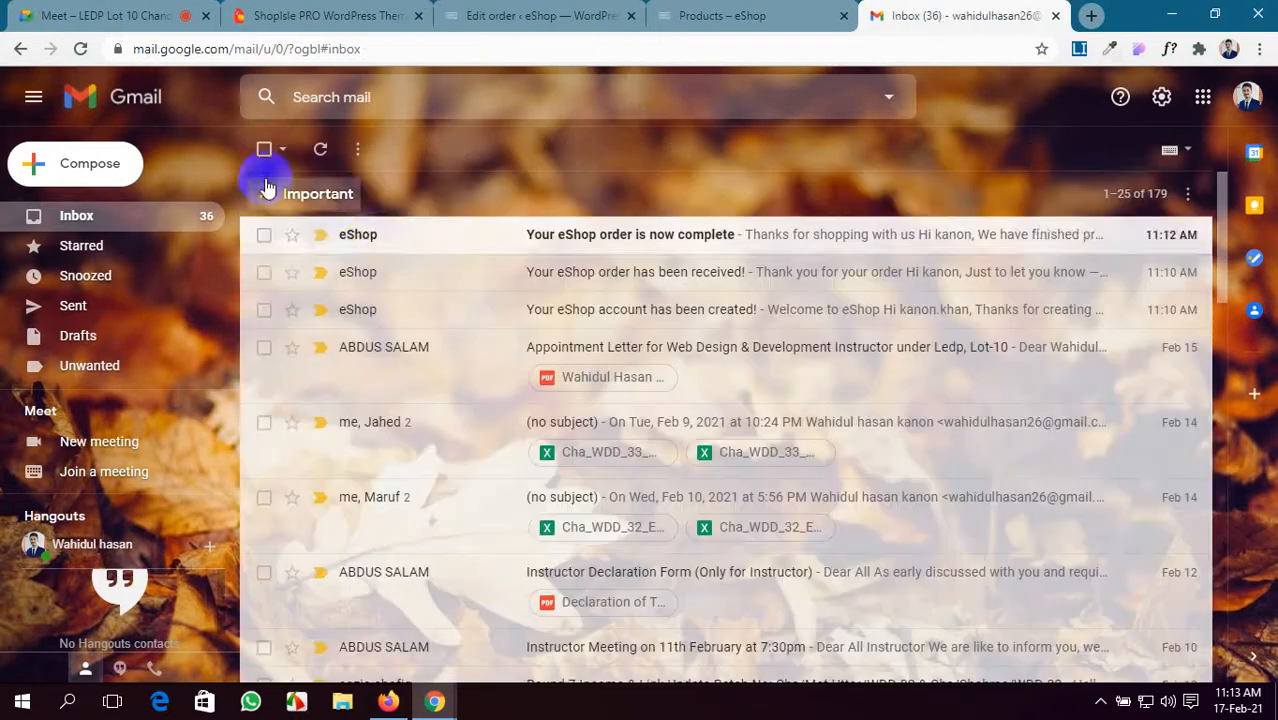
left_click(425, 243)
scroll(562, 370, "down", 2)
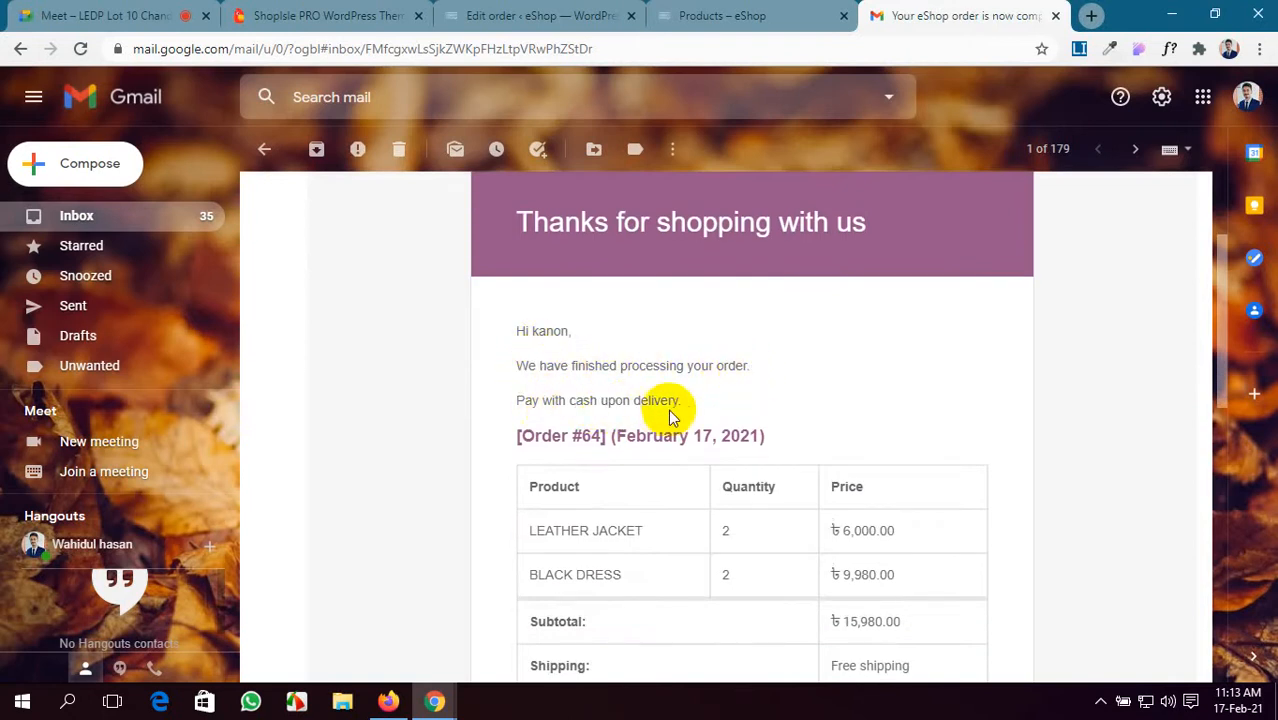
scroll(724, 418, "down", 3)
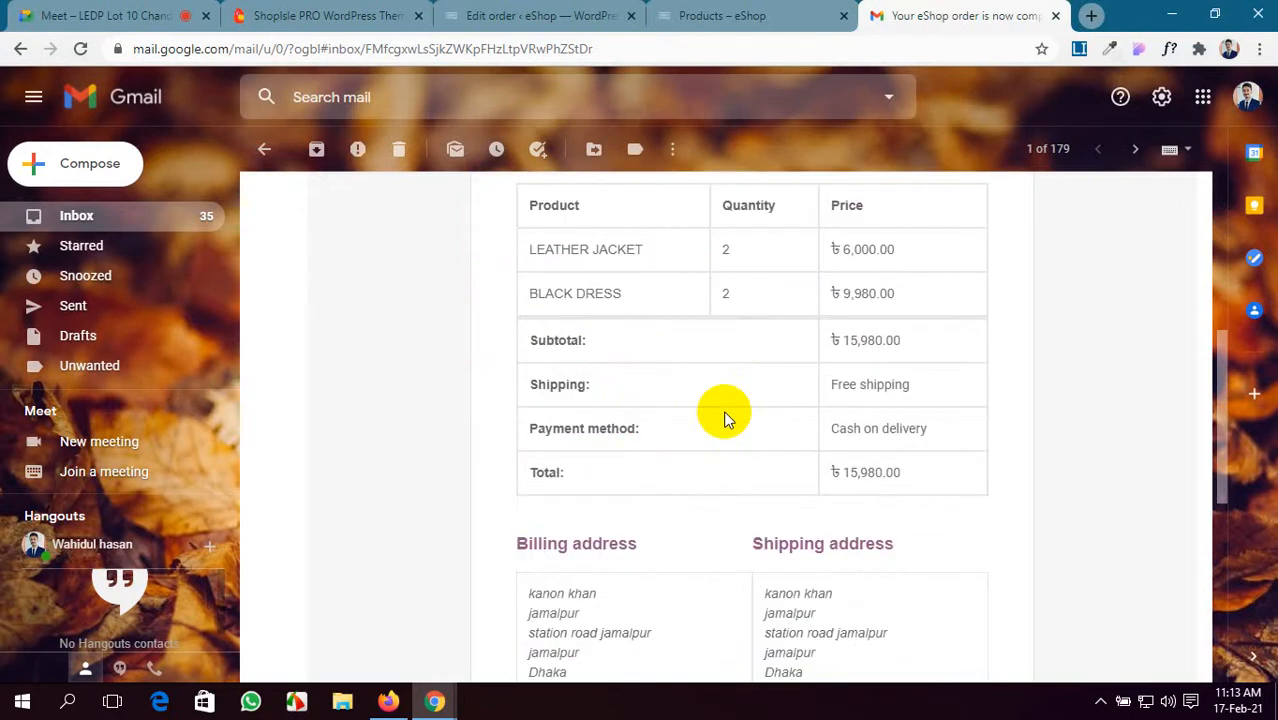
scroll(716, 420, "up", 1)
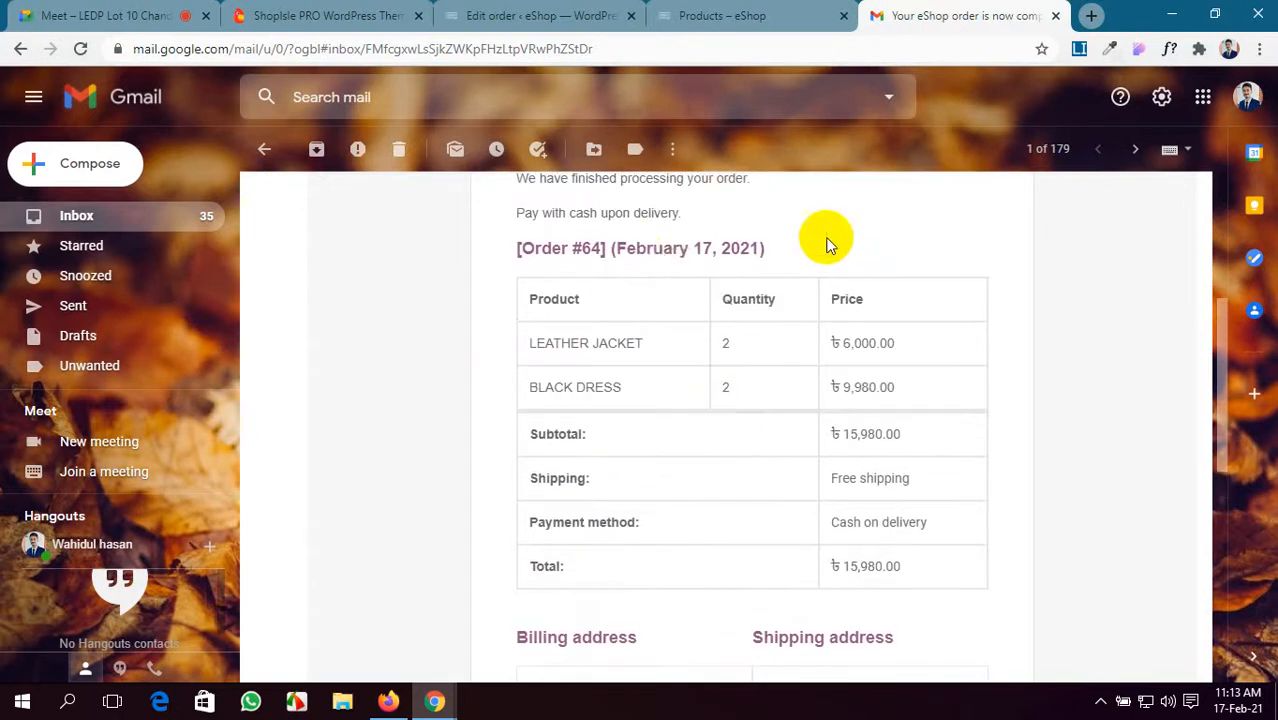
scroll(665, 308, "down", 5)
scroll(639, 476, "up", 6)
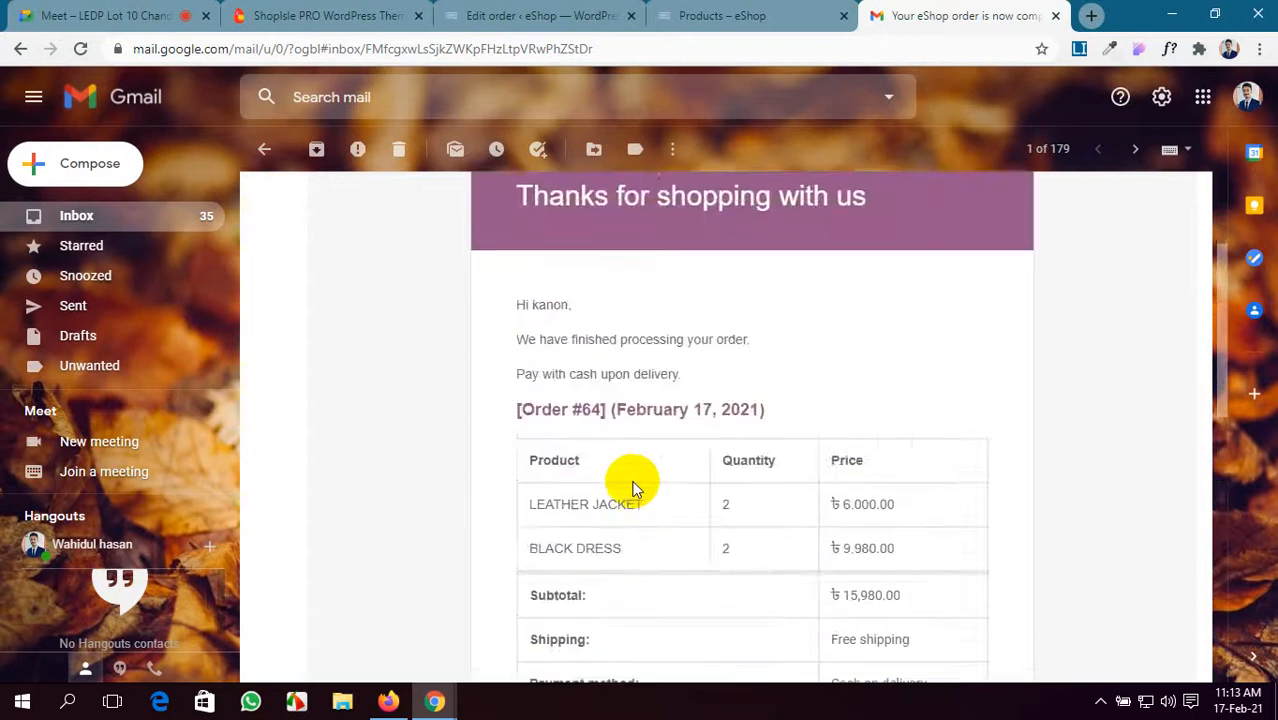
scroll(551, 471, "down", 4)
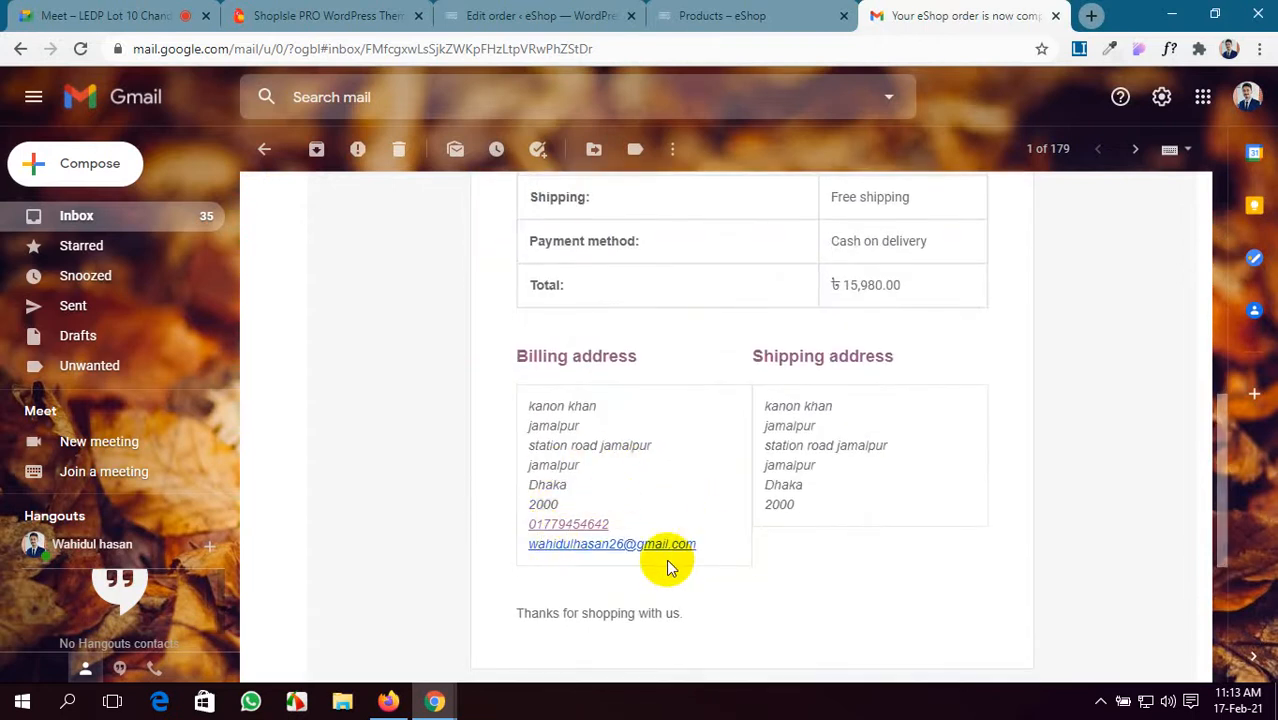
scroll(665, 556, "up", 8)
left_click(265, 152)
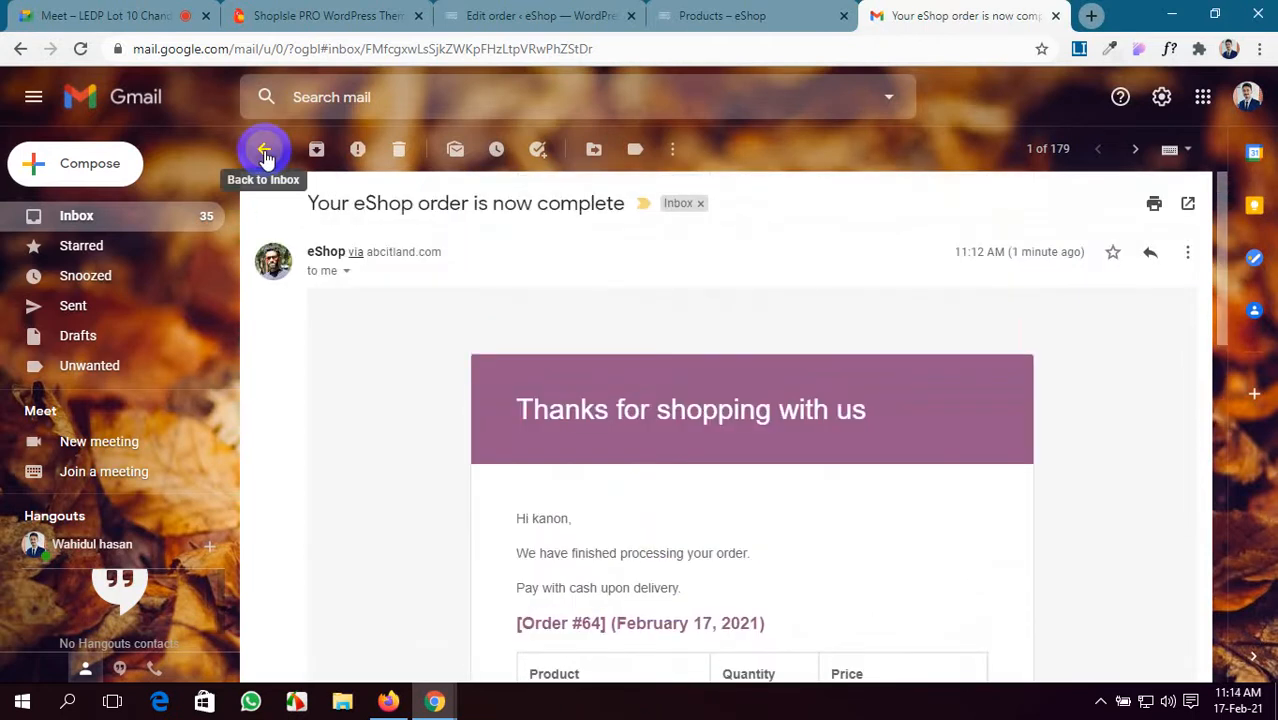
left_click(1246, 97)
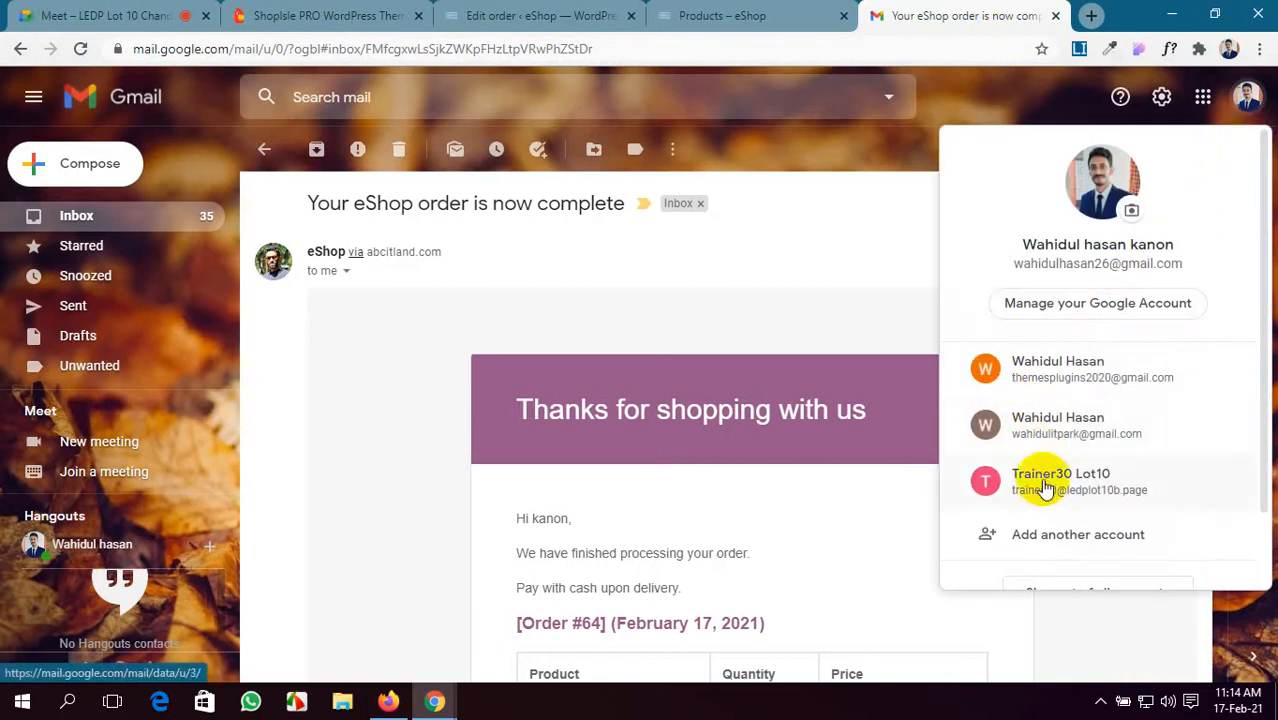
left_click(1041, 550)
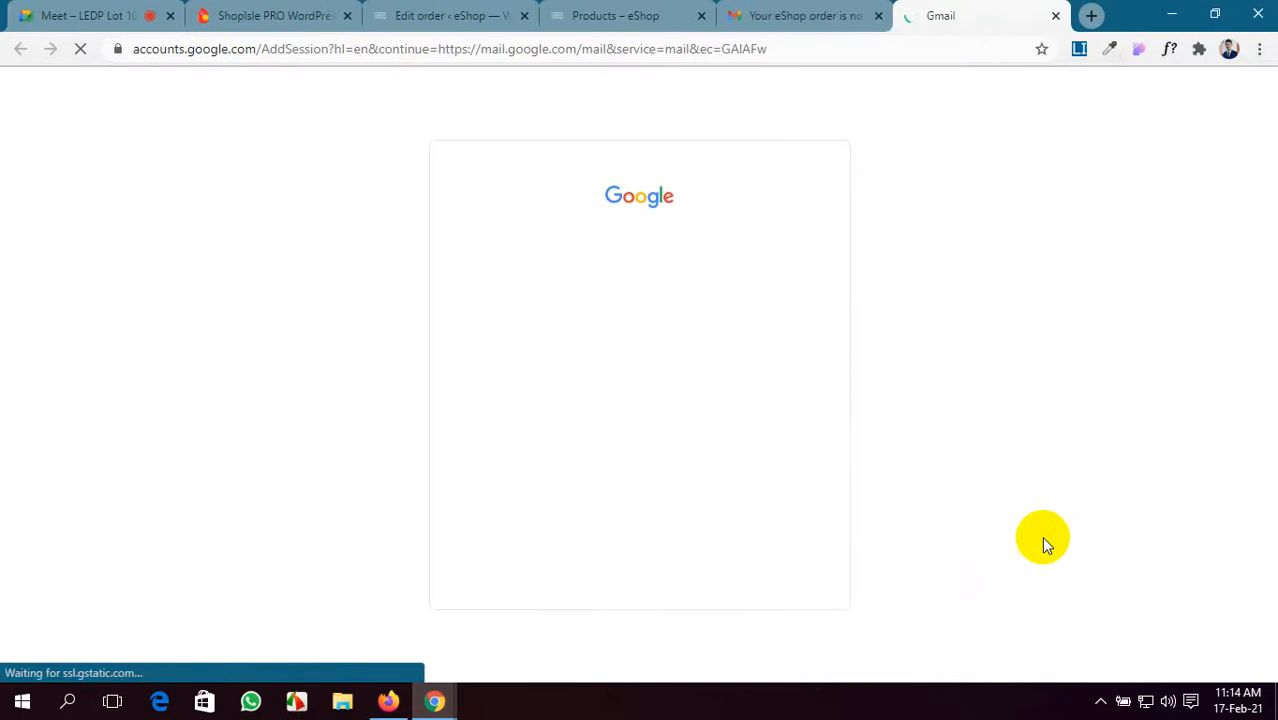
left_click_drag(640, 338, 460, 338)
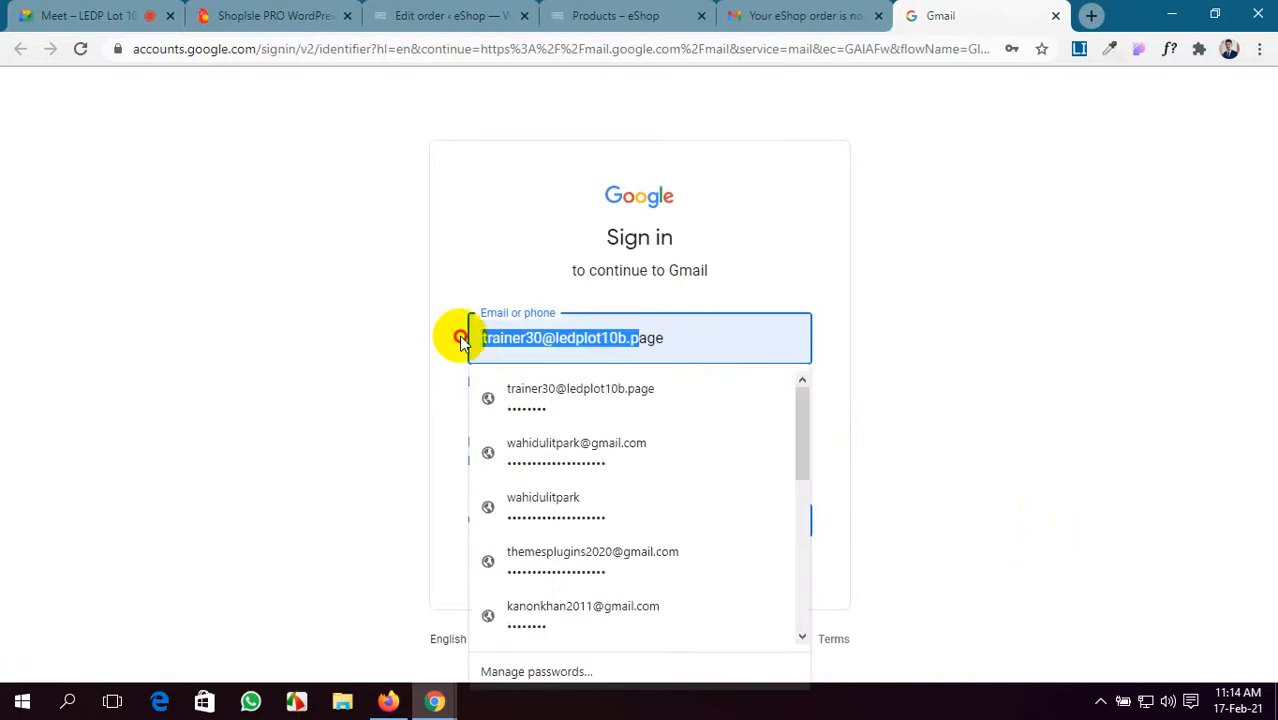
left_click_drag(707, 349, 246, 368)
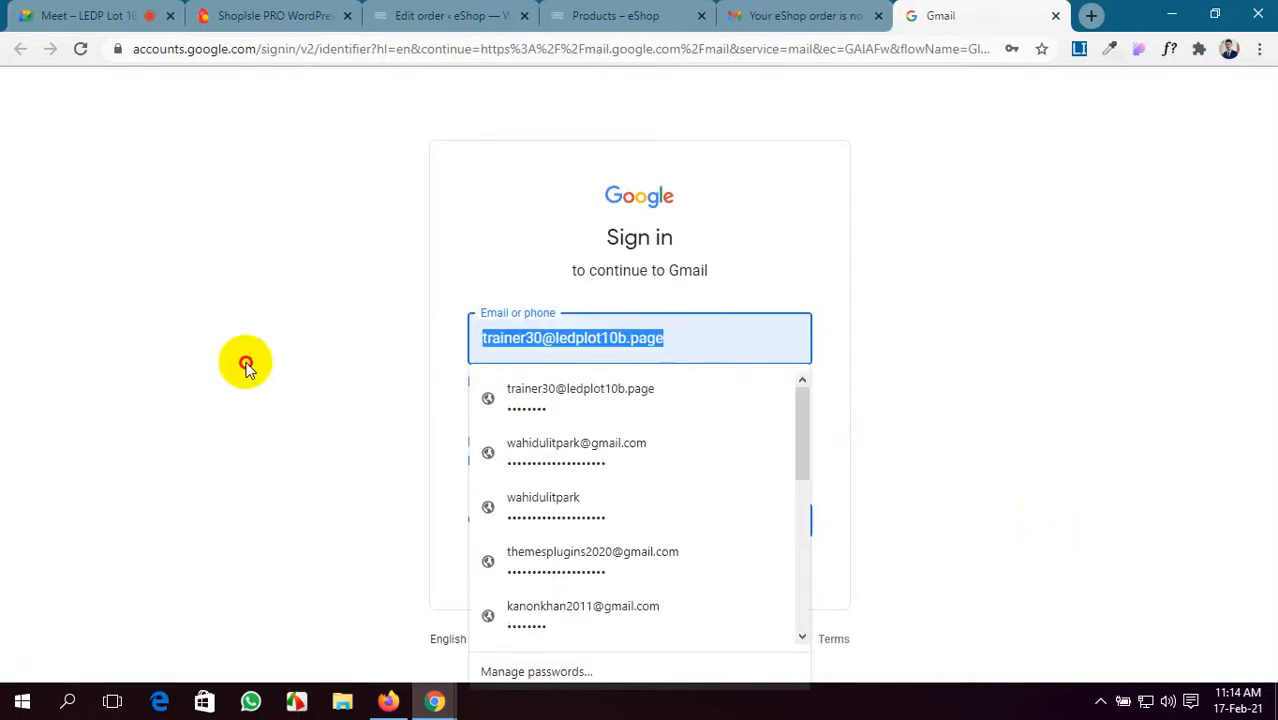
left_click(690, 615)
left_click(757, 521)
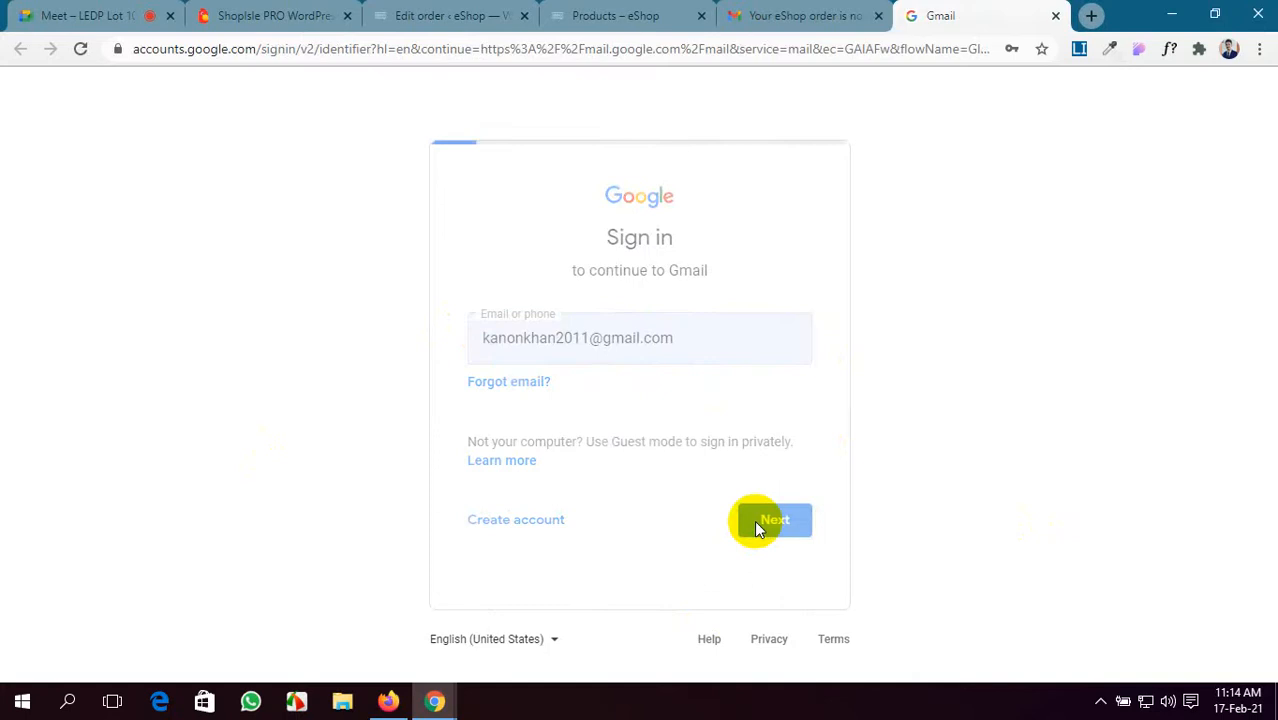
left_click(767, 477)
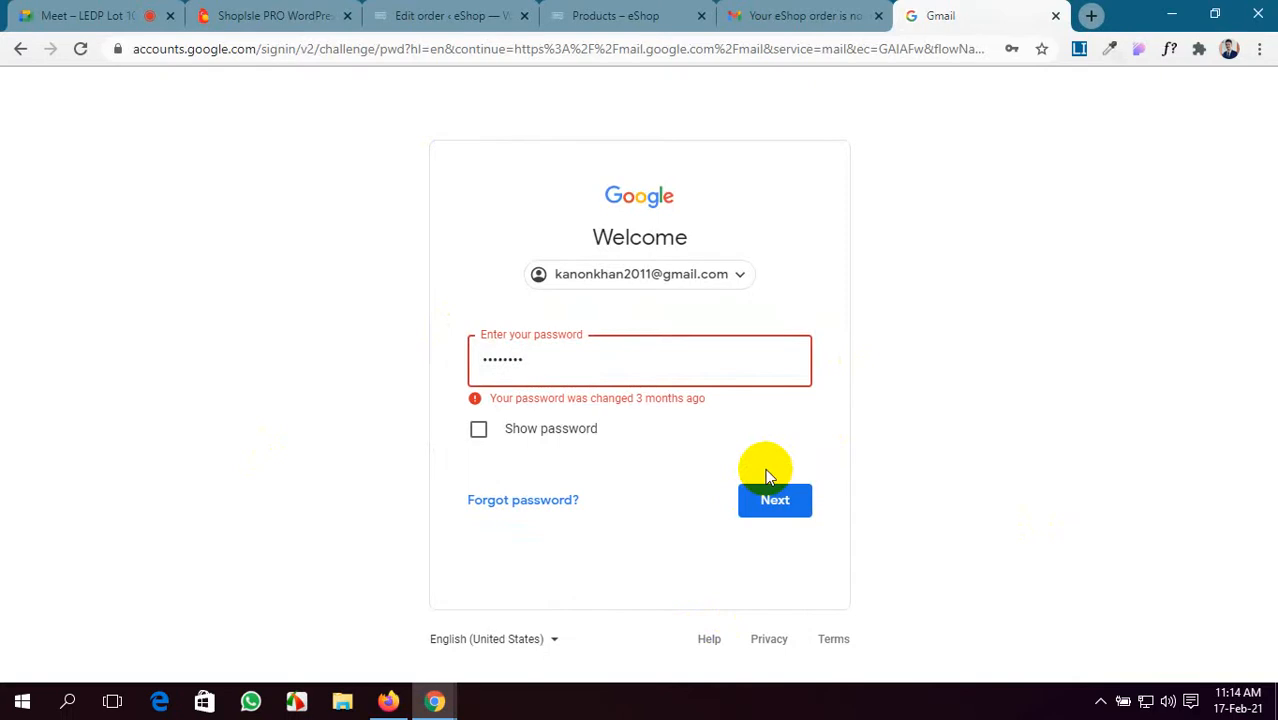
left_click(769, 508)
left_click(647, 372)
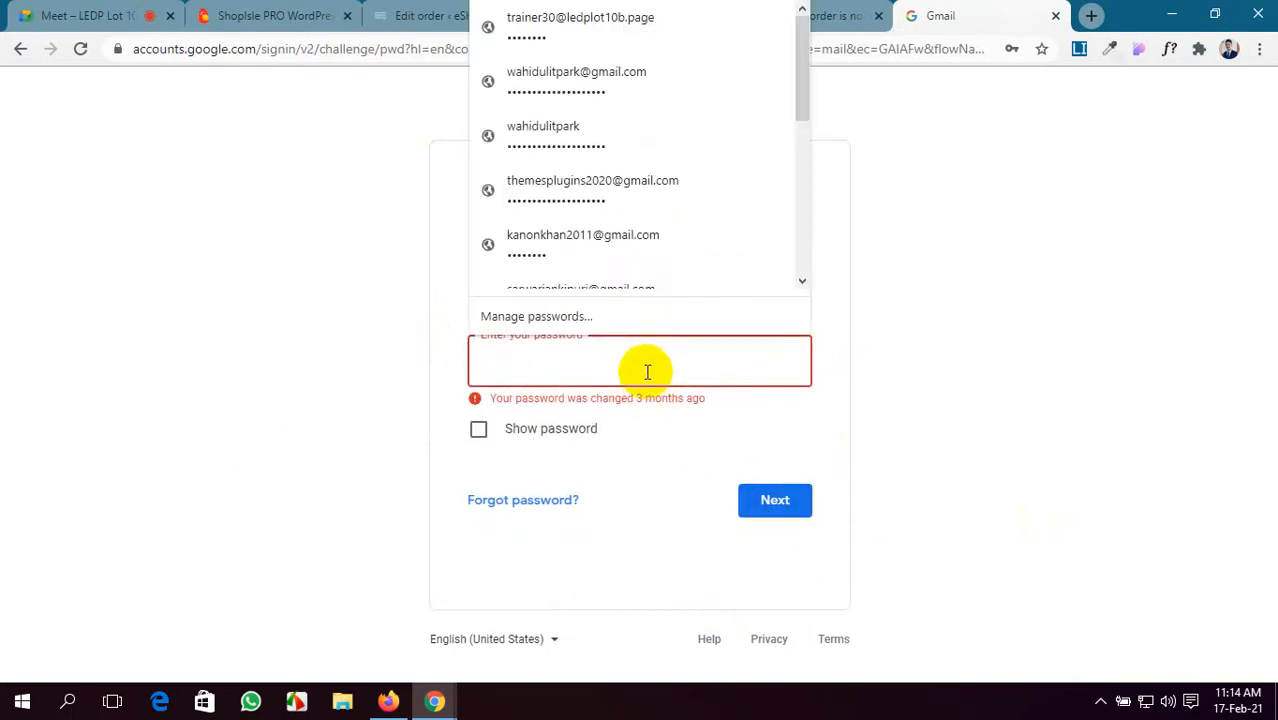
type("••")
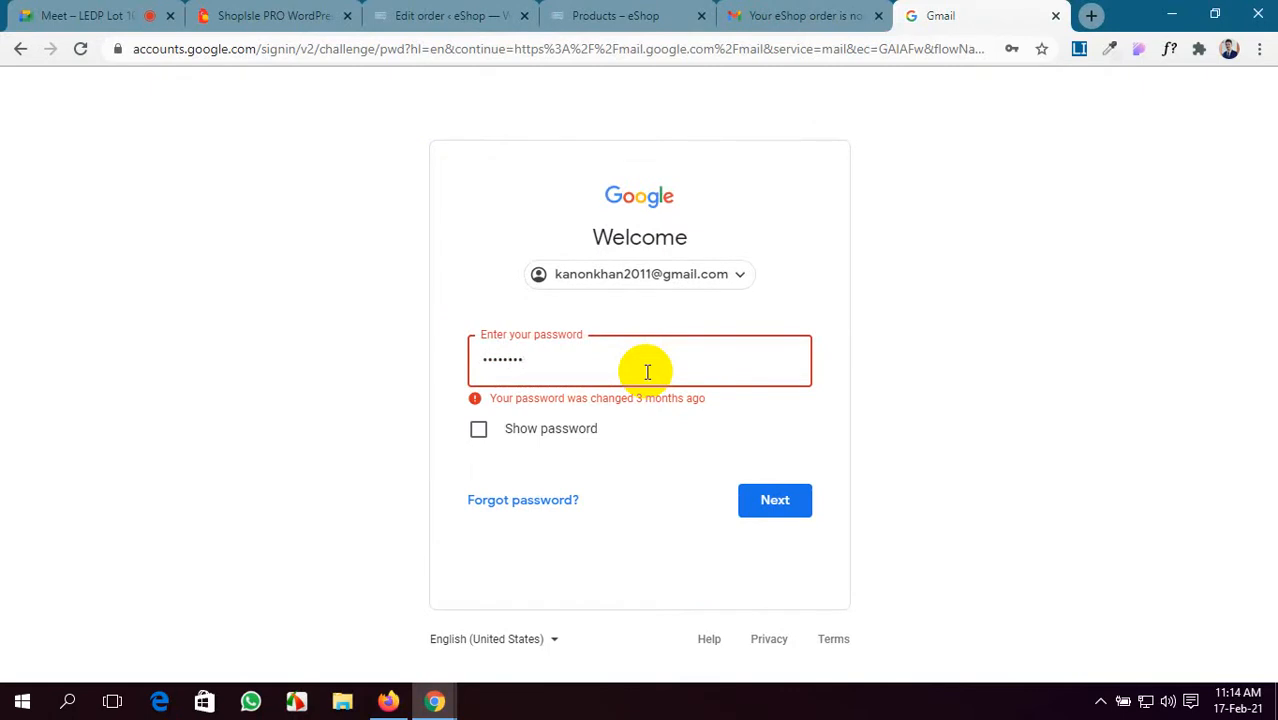
left_click(771, 506)
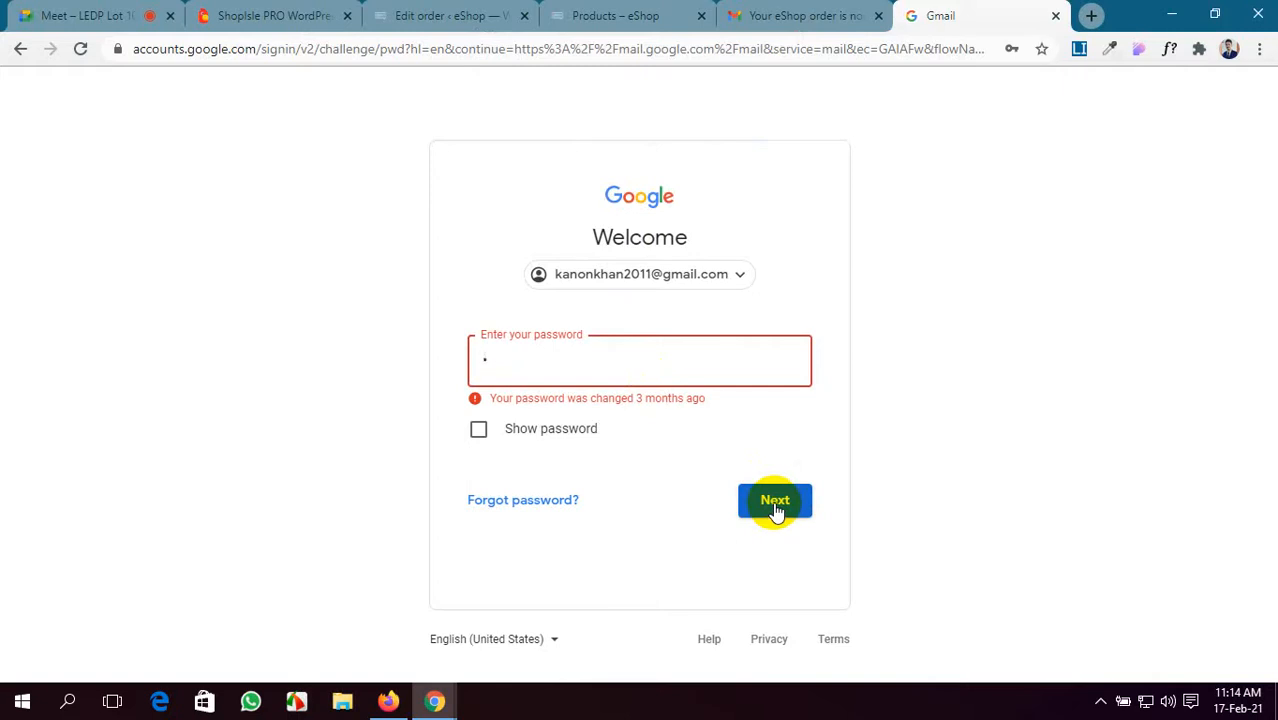
key("BackSpace")
left_click(1150, 300)
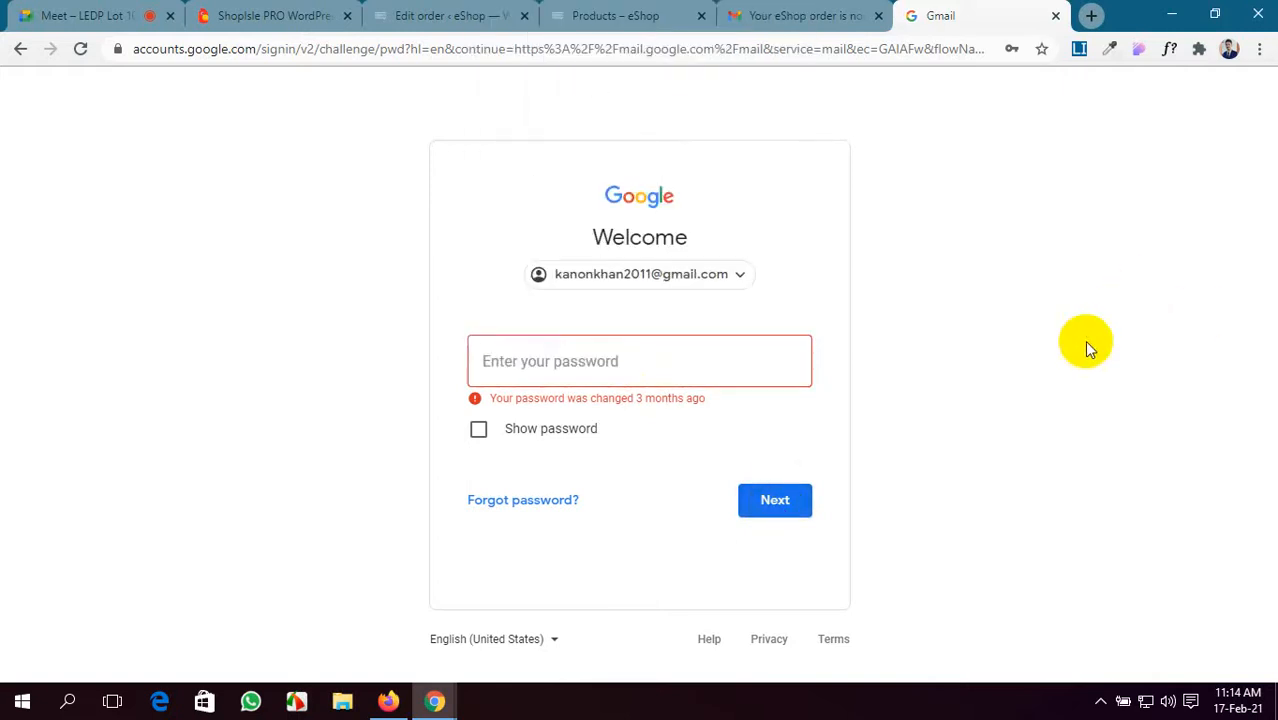
left_click(1055, 17)
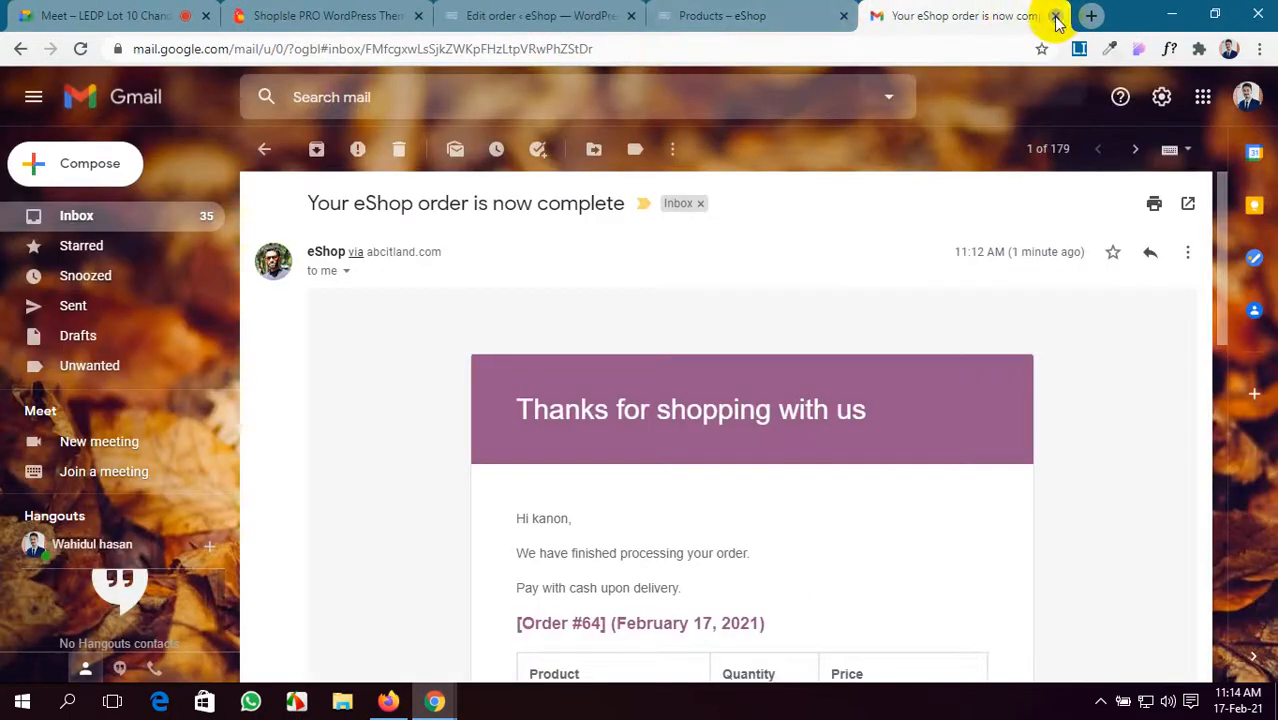
- Close the email tab and view the WooCommerce Orders list with order #64 Completed
left_click(1055, 17)
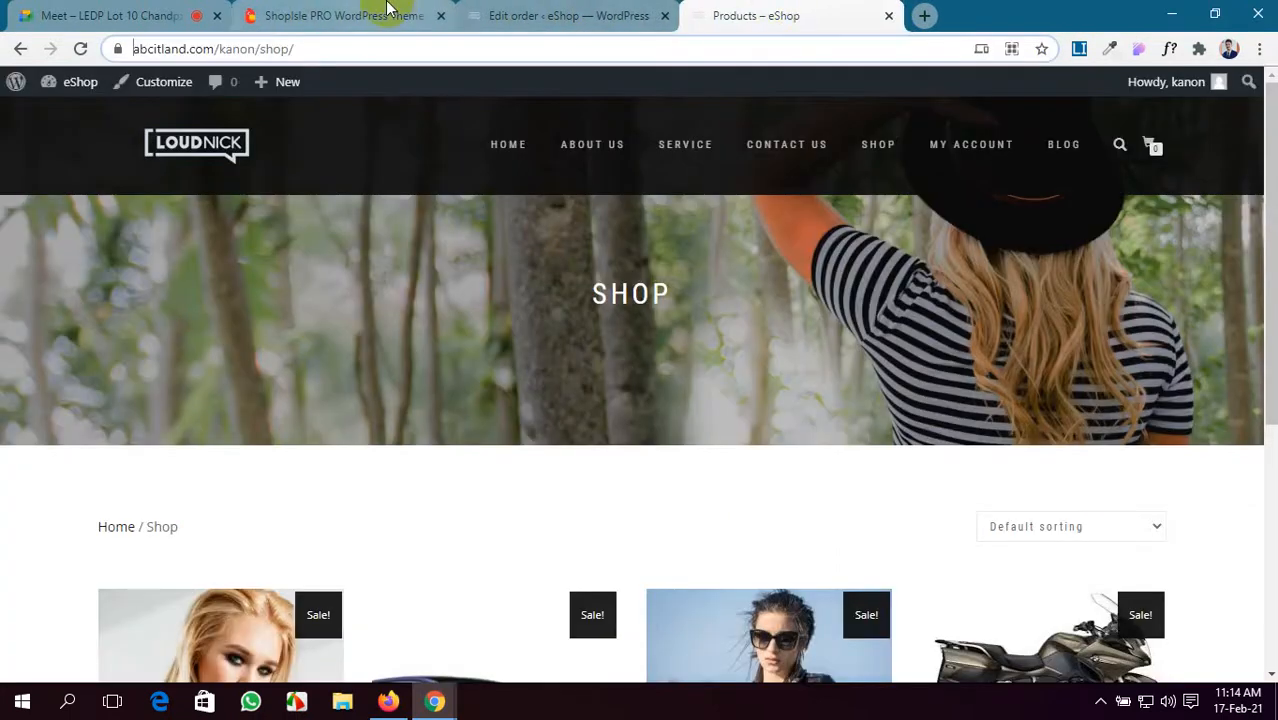
left_click(565, 15)
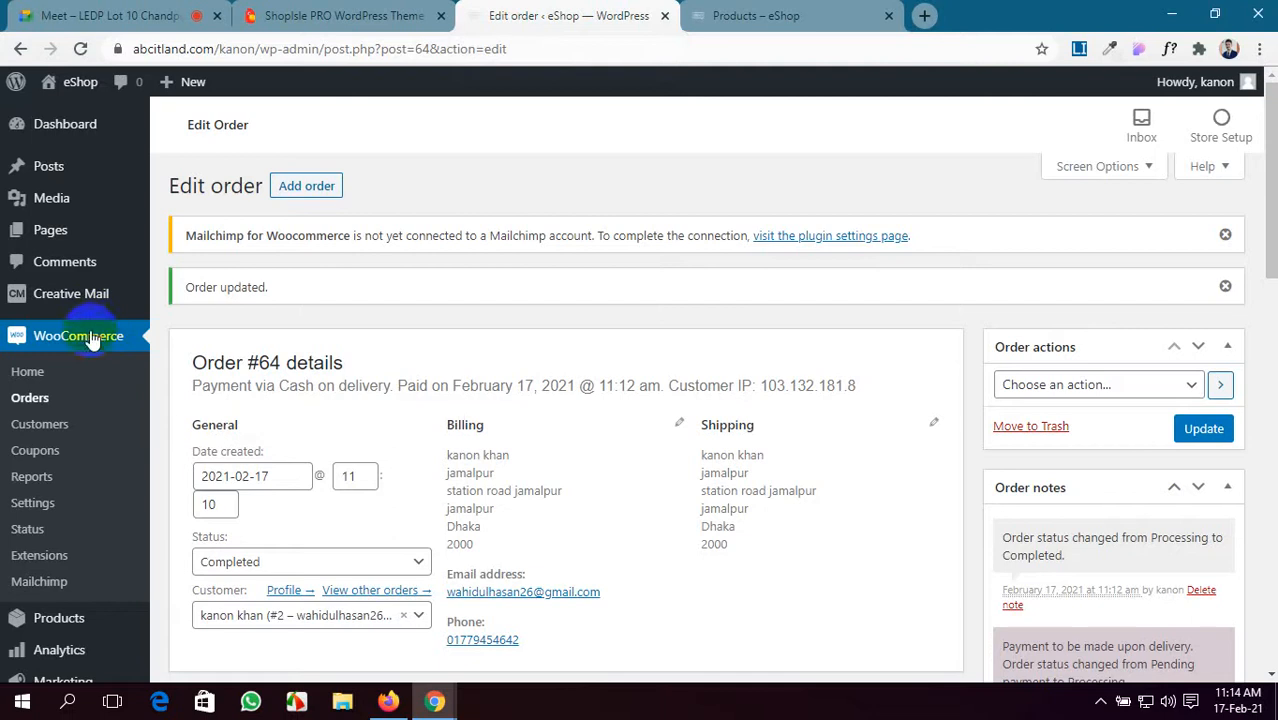
left_click(28, 400)
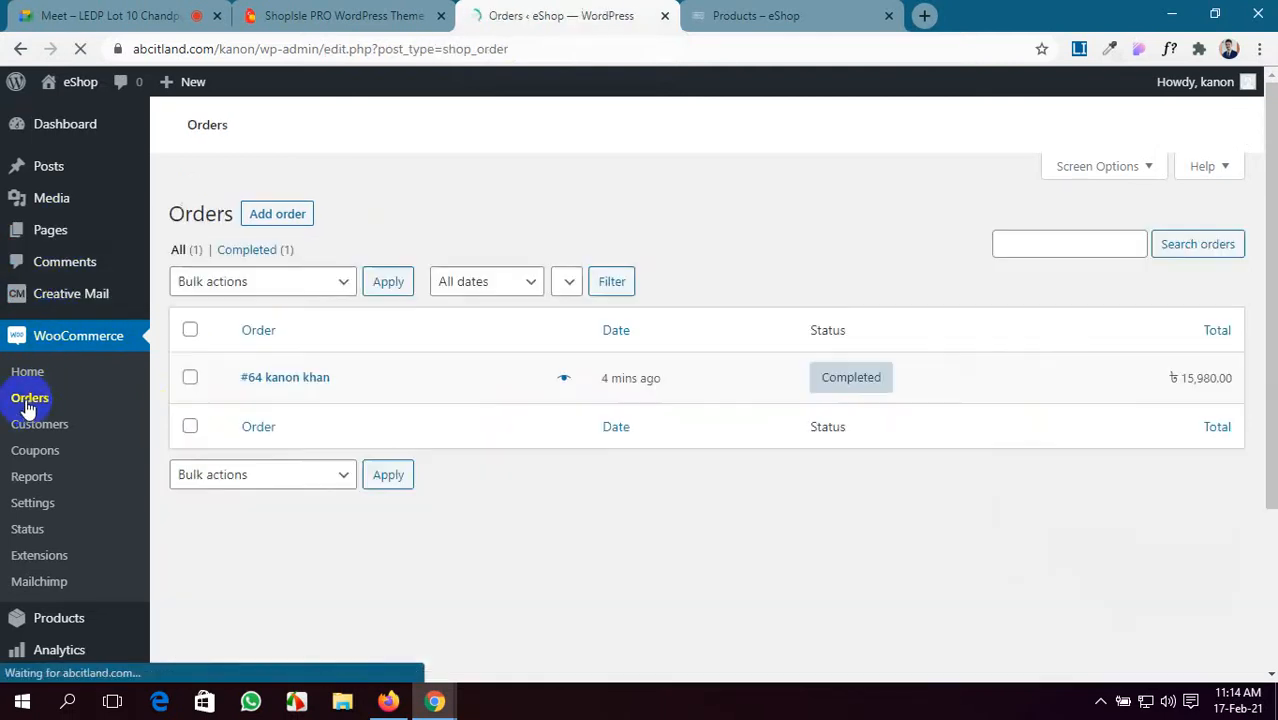
scroll(466, 414, "down", 2)
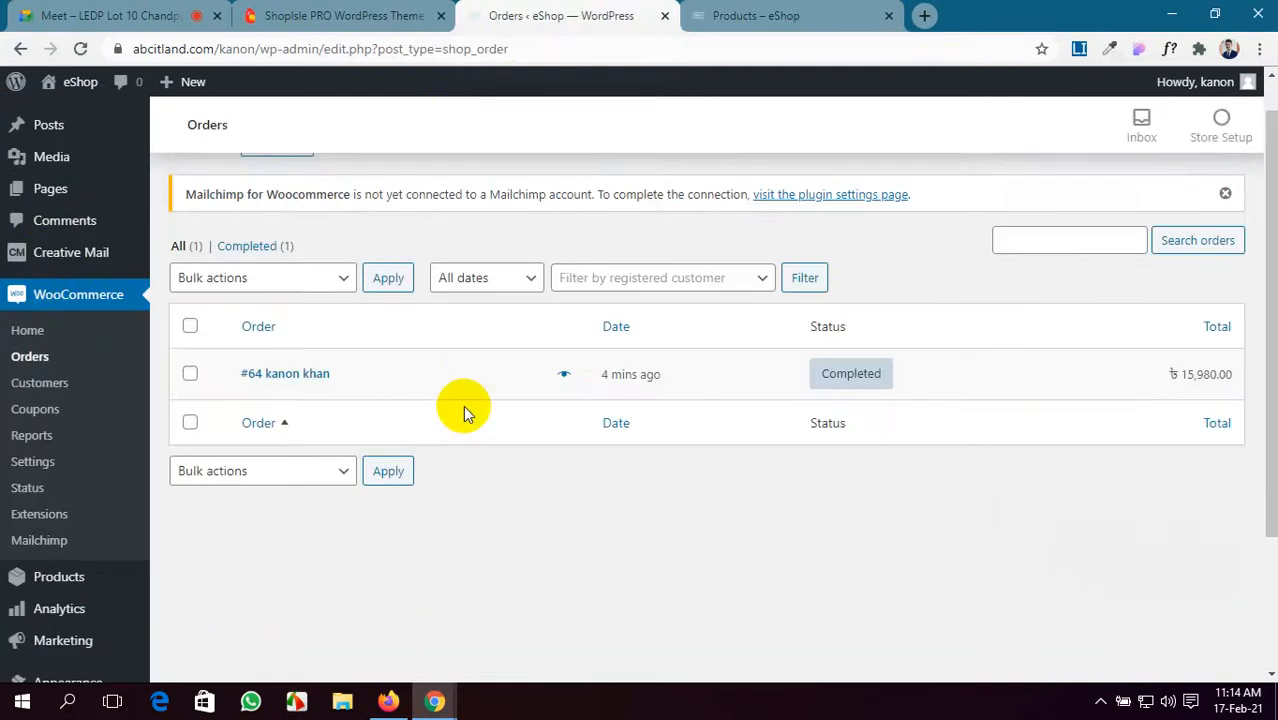
scroll(463, 405, "up", 1)
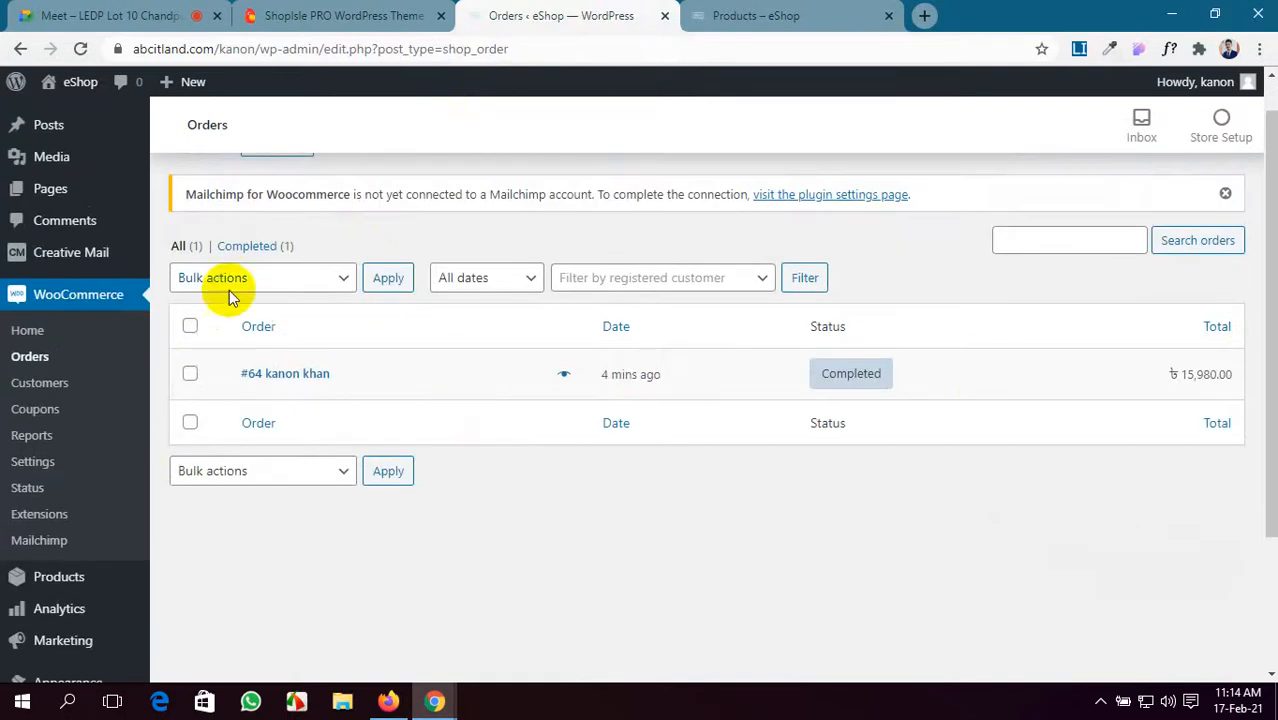
left_click(128, 15)
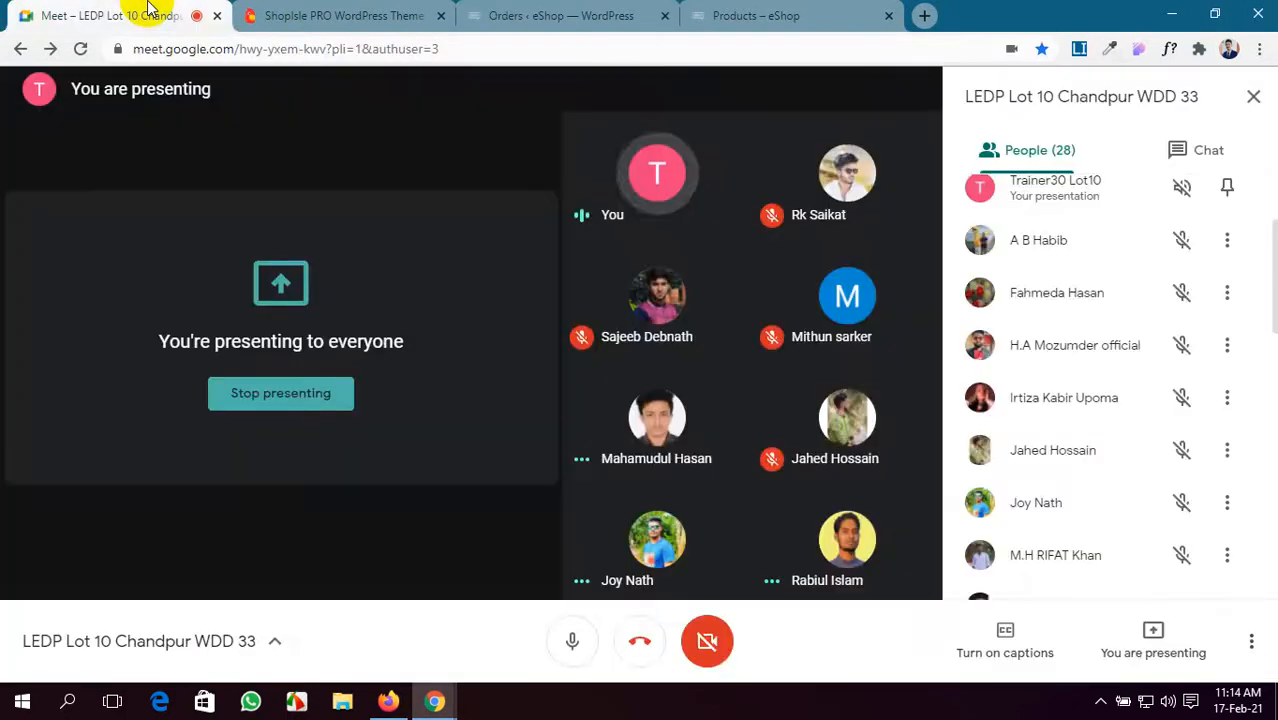
left_click(578, 10)
scroll(573, 599, "down", 3)
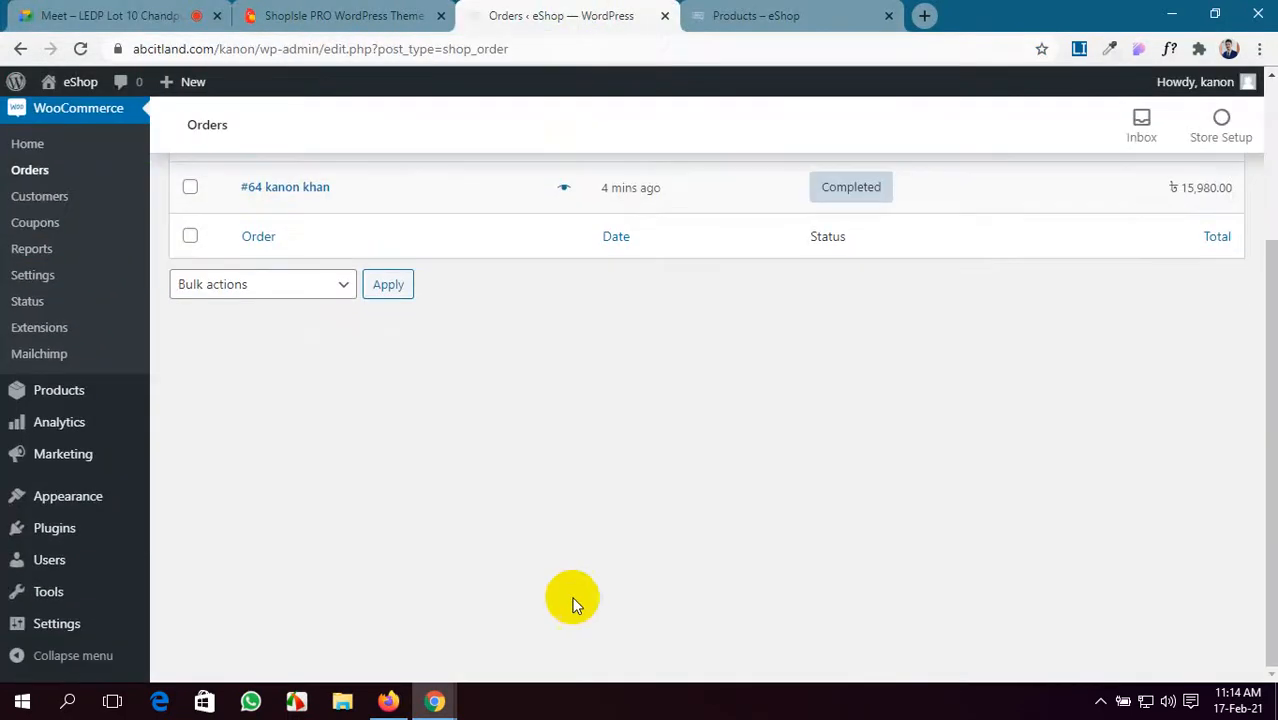
- Browse the shop's products page and the ShopIsle PRO demo, showing the fourth product photo
left_click(736, 15)
scroll(722, 445, "down", 4)
scroll(722, 450, "up", 4)
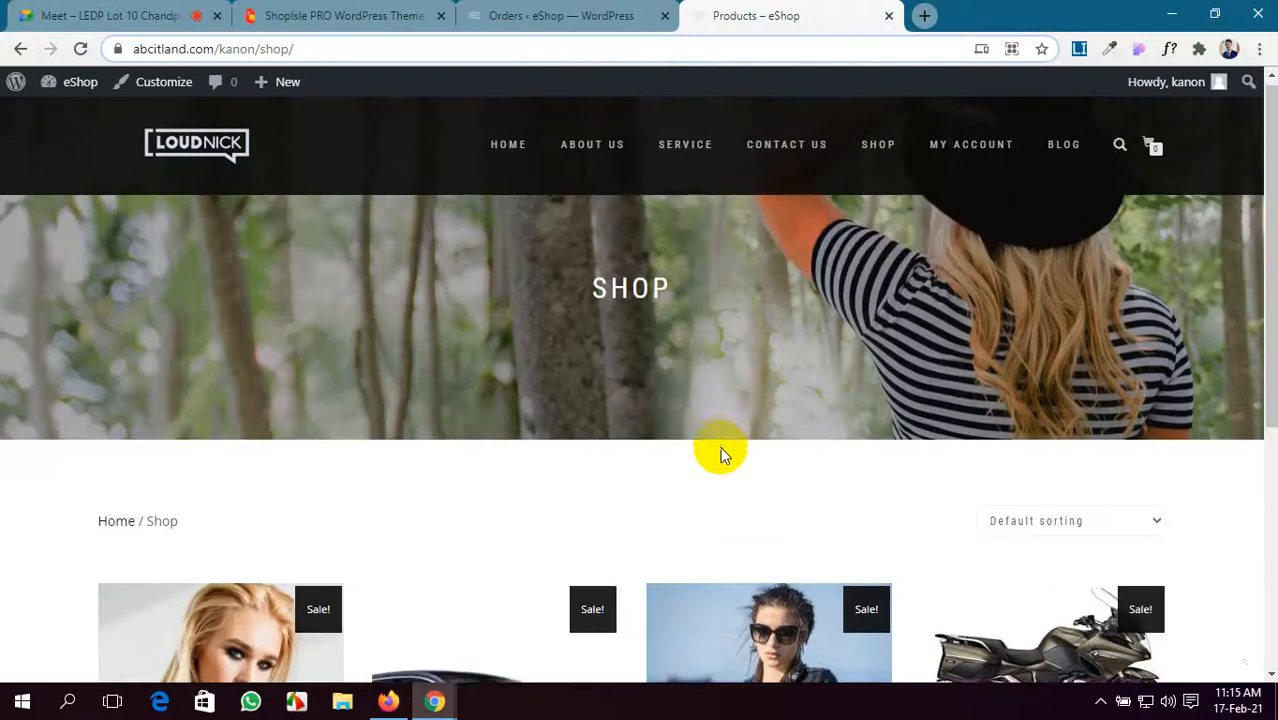
scroll(722, 450, "down", 2)
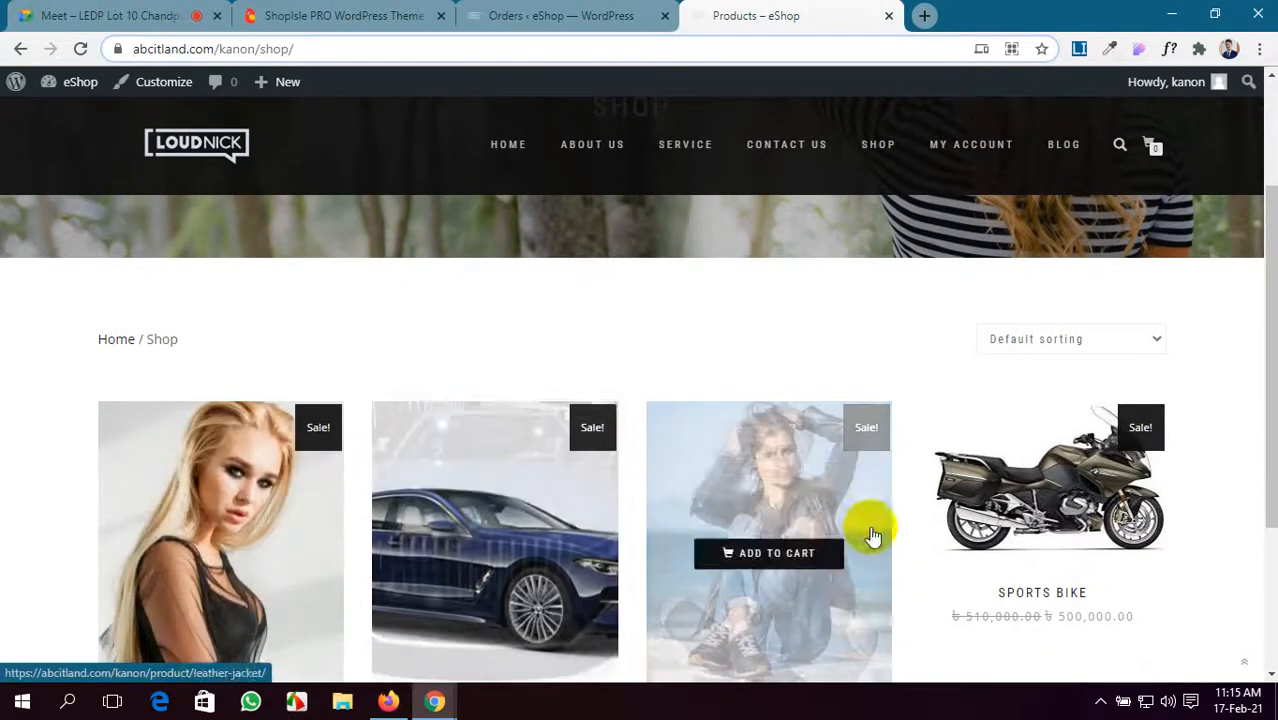
scroll(1000, 520, "down", 1)
scroll(1058, 517, "down", 2)
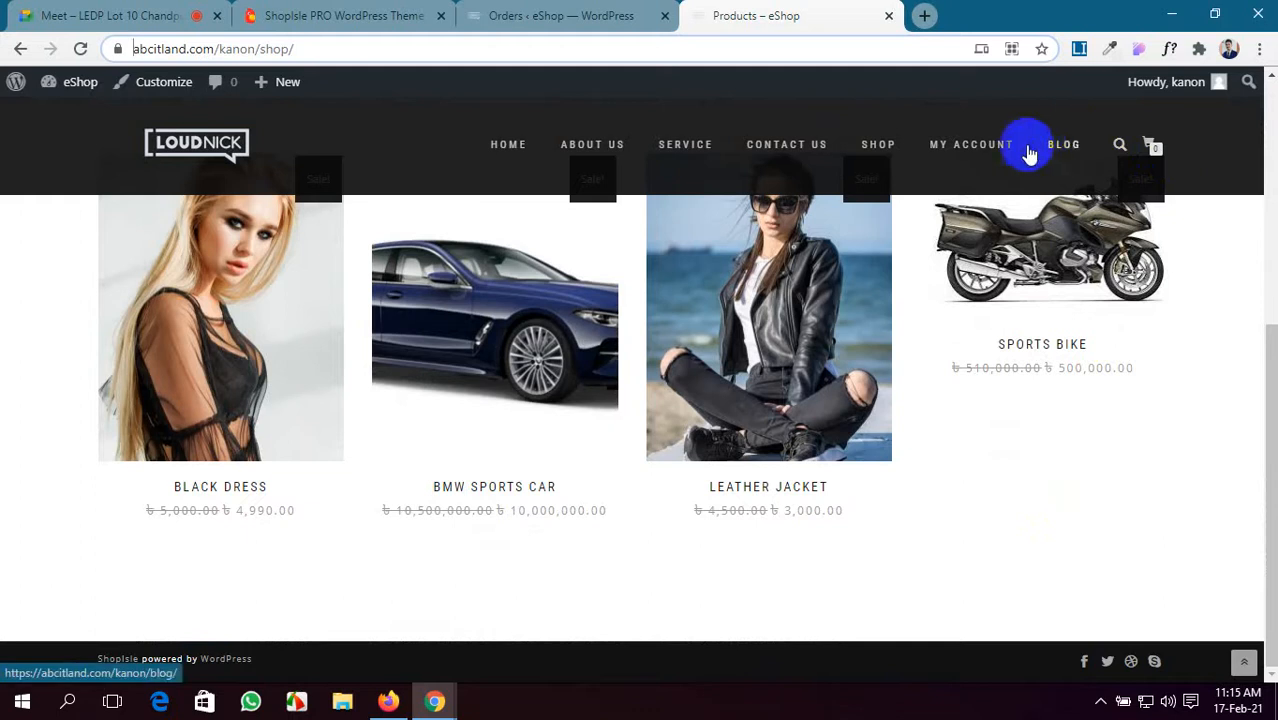
left_click(276, 12)
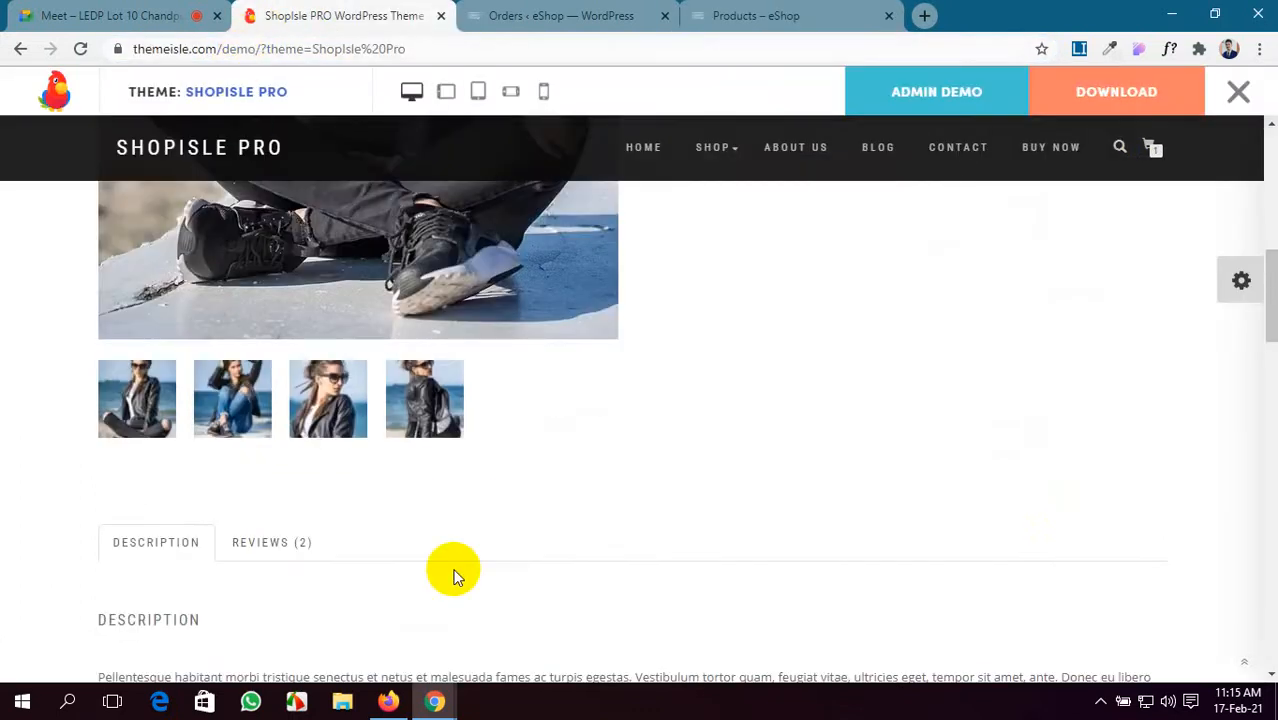
scroll(453, 577, "up", 1)
left_click(442, 570)
- Return to the top of the Orders list and go to the WordPress Dashboard
left_click(558, 16)
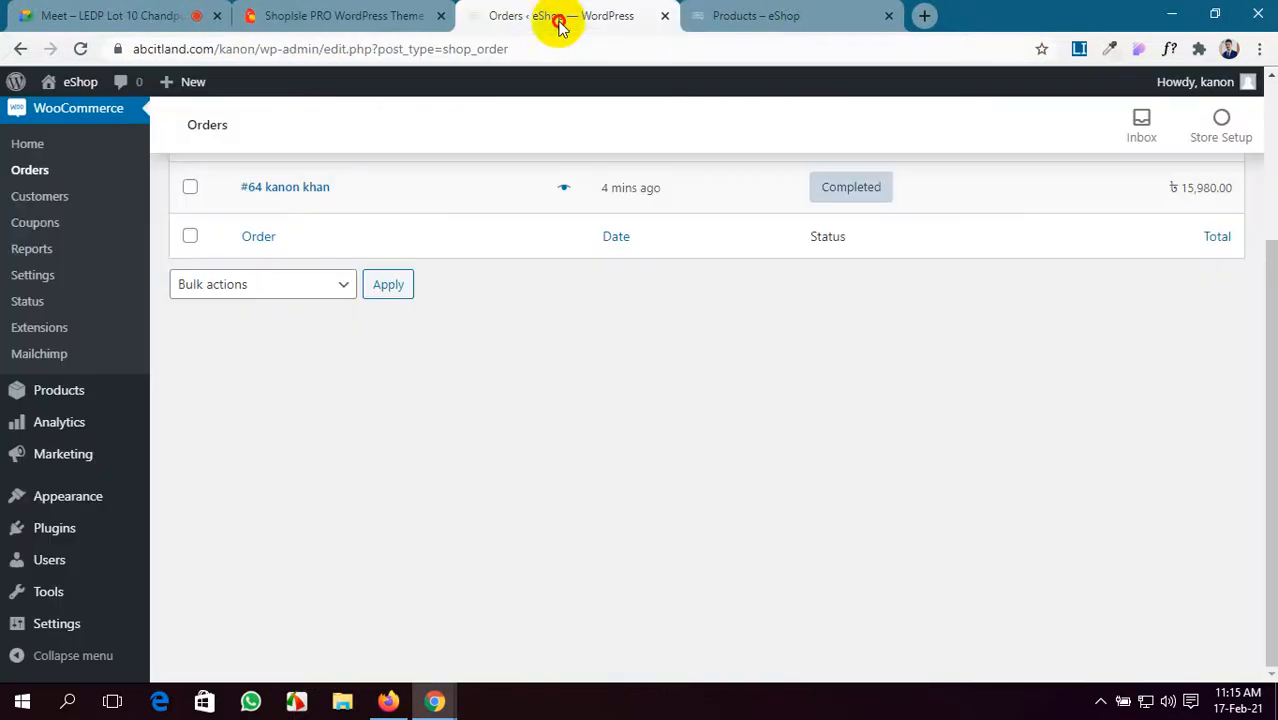
scroll(20, 213, "up", 3)
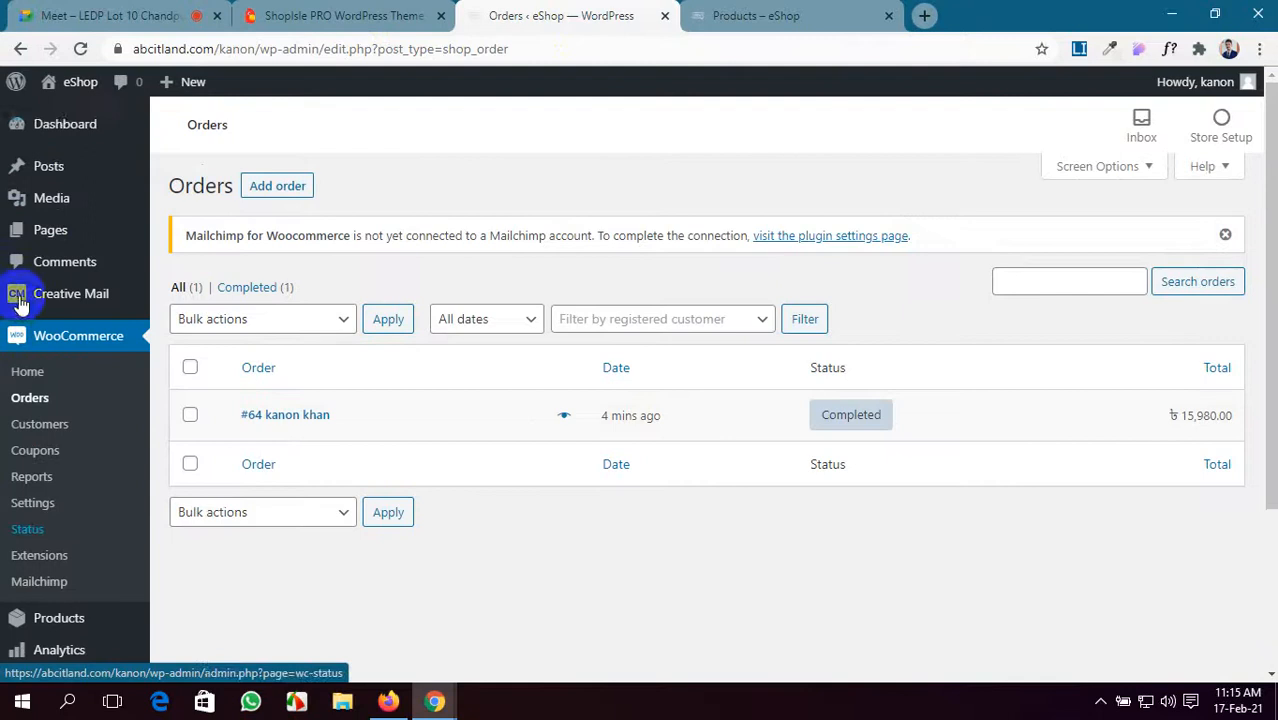
left_click(63, 130)
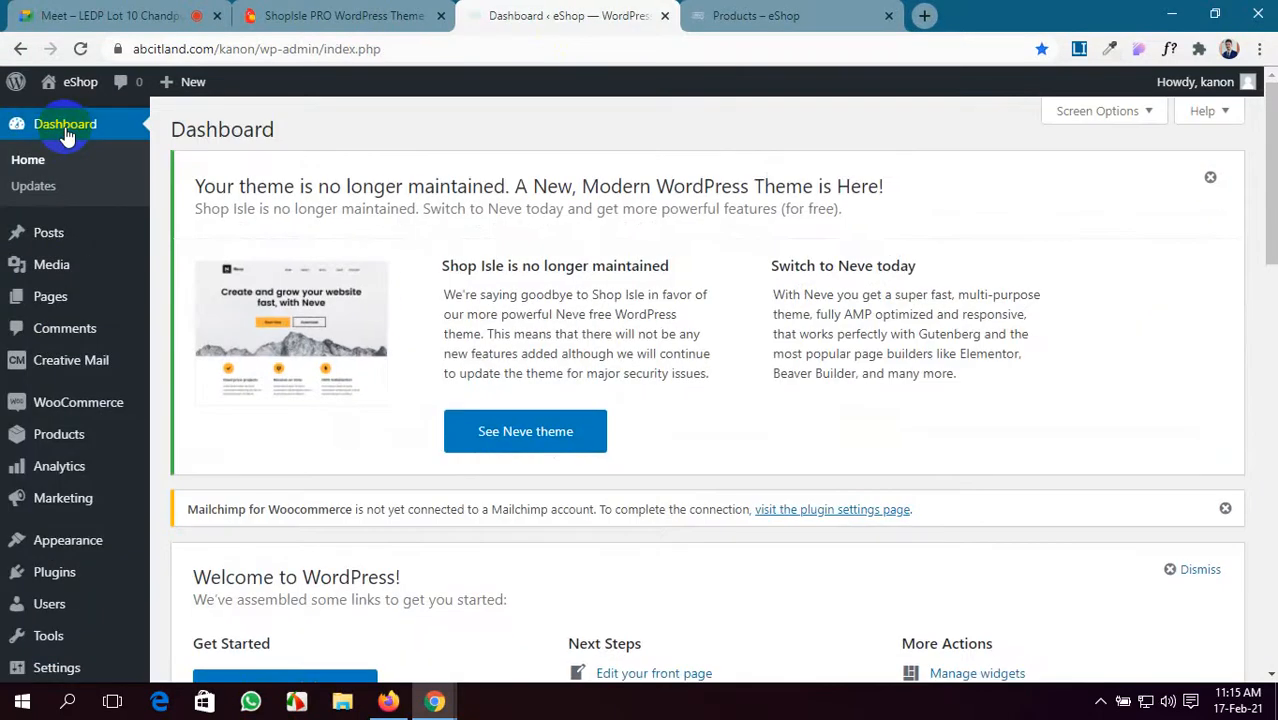
- From the dashboard, go to Products > Add New for a blank product
scroll(214, 385, "down", 6)
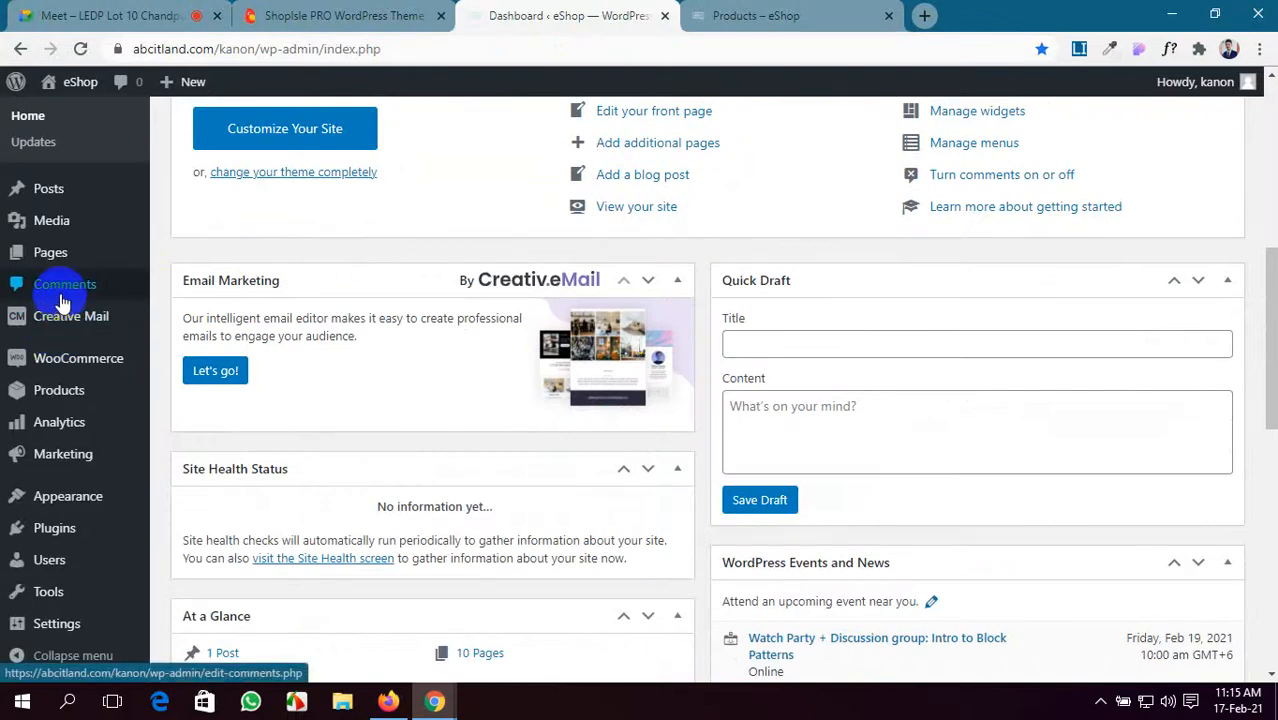
mouse_move(127, 317)
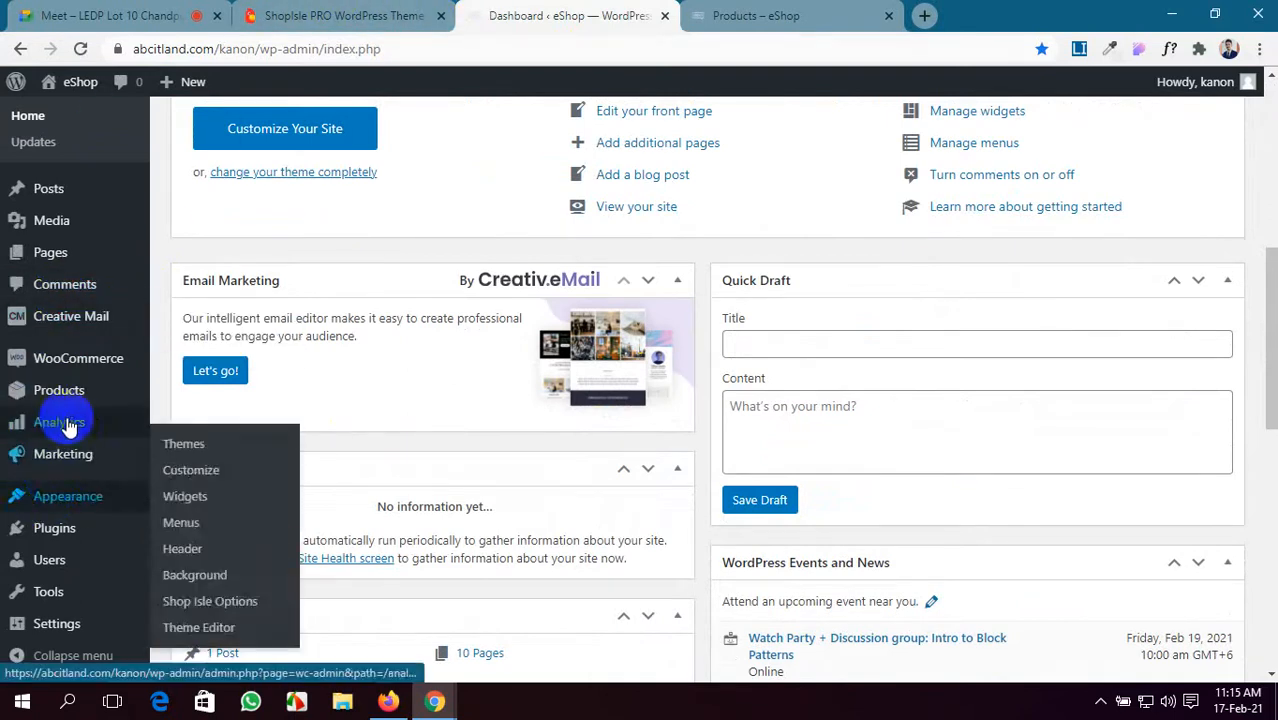
mouse_move(56, 368)
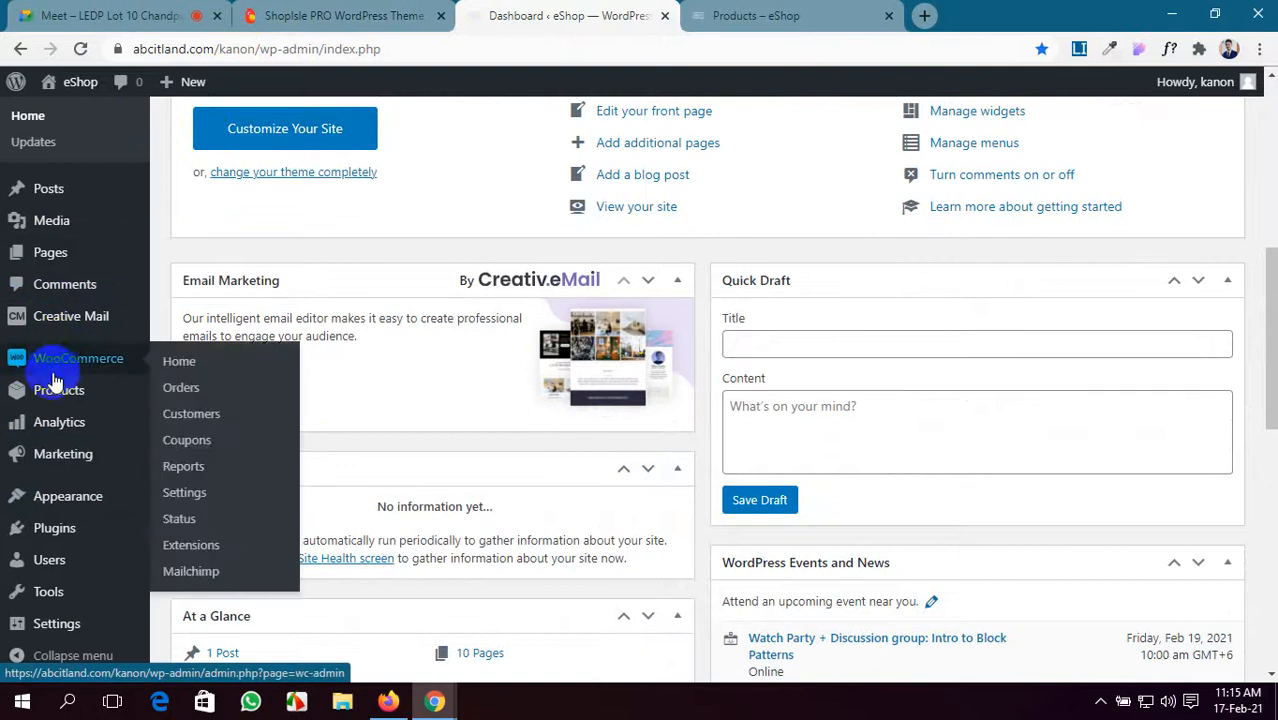
mouse_move(54, 391)
left_click(196, 421)
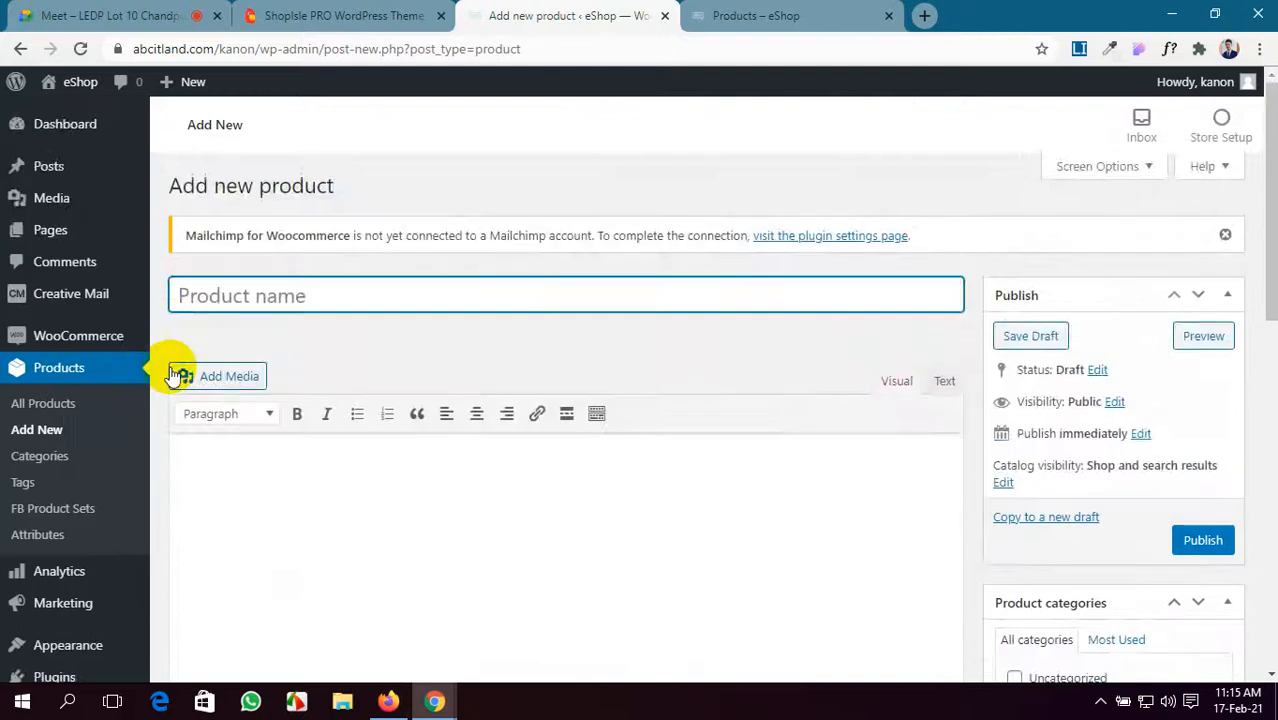
- Inspect the product type list, leaving the product as a Simple product
scroll(170, 370, "down", 5)
left_click(390, 368)
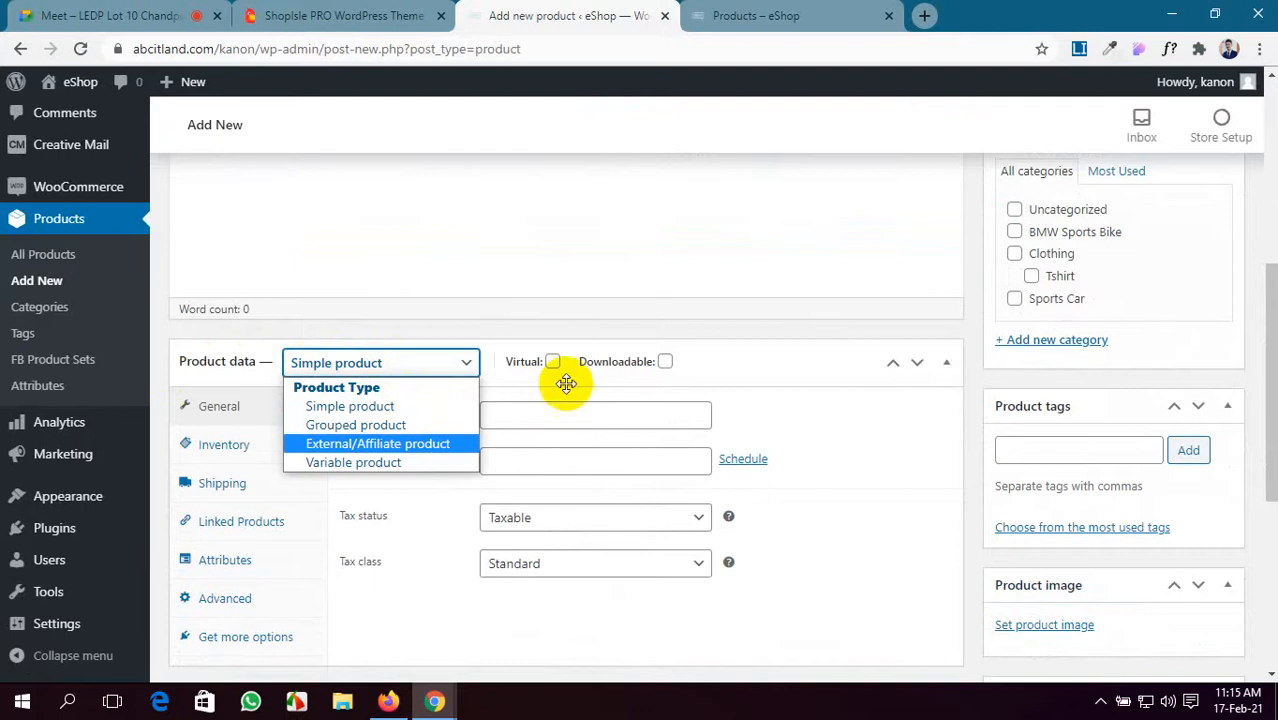
left_click(672, 259)
scroll(665, 270, "up", 5)
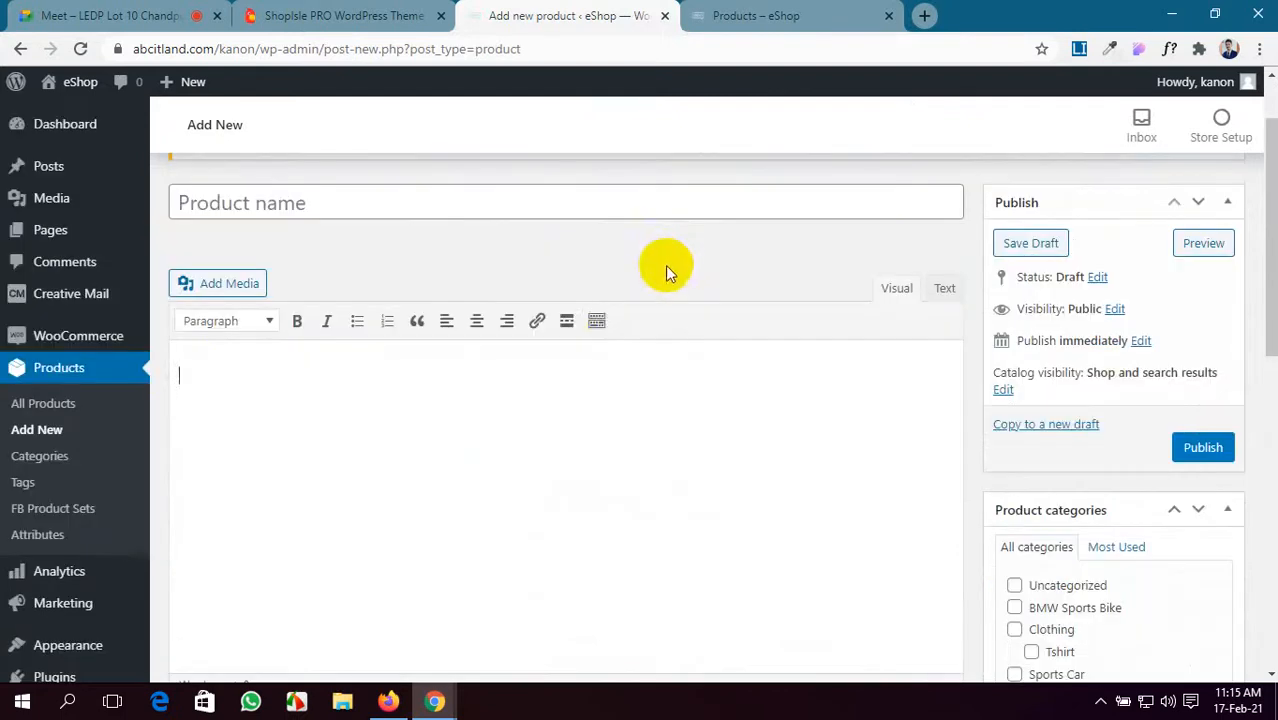
scroll(560, 400, "down", 8)
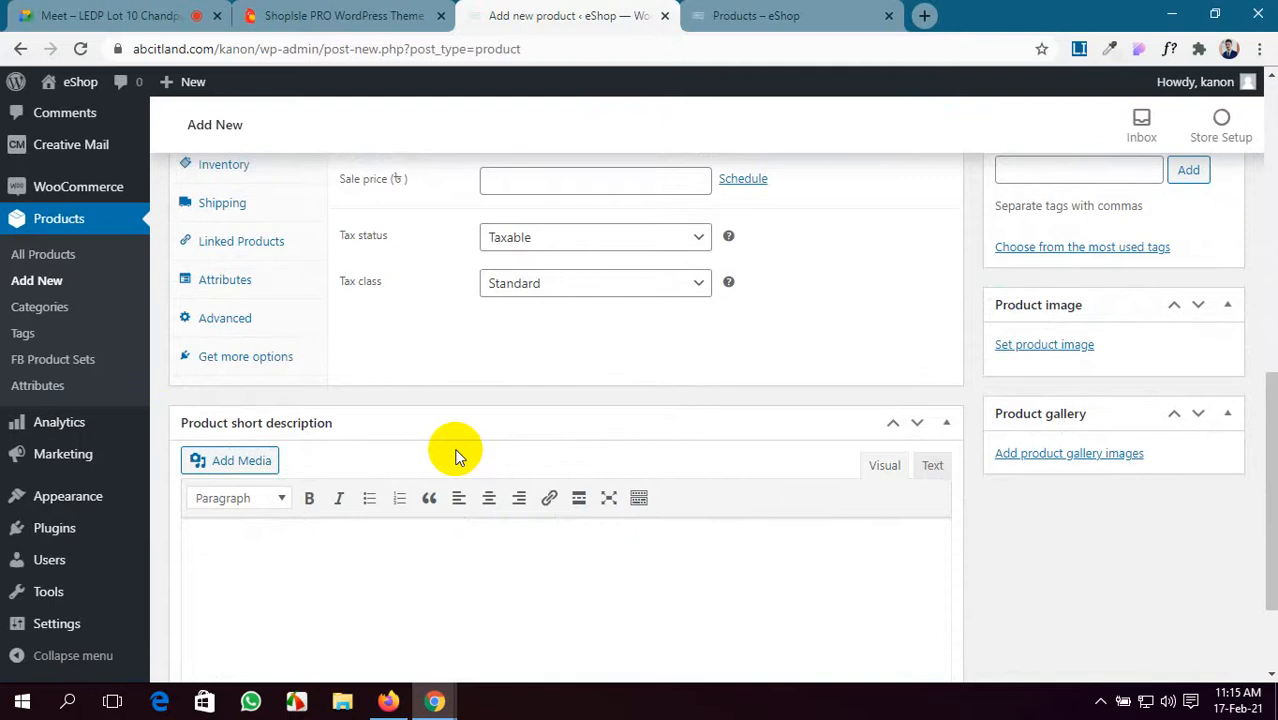
scroll(451, 451, "up", 1)
- View the Inventory, Shipping, Linked Products, Attributes, Advanced and Get more options tabs, then switch to Firefox
left_click(268, 258)
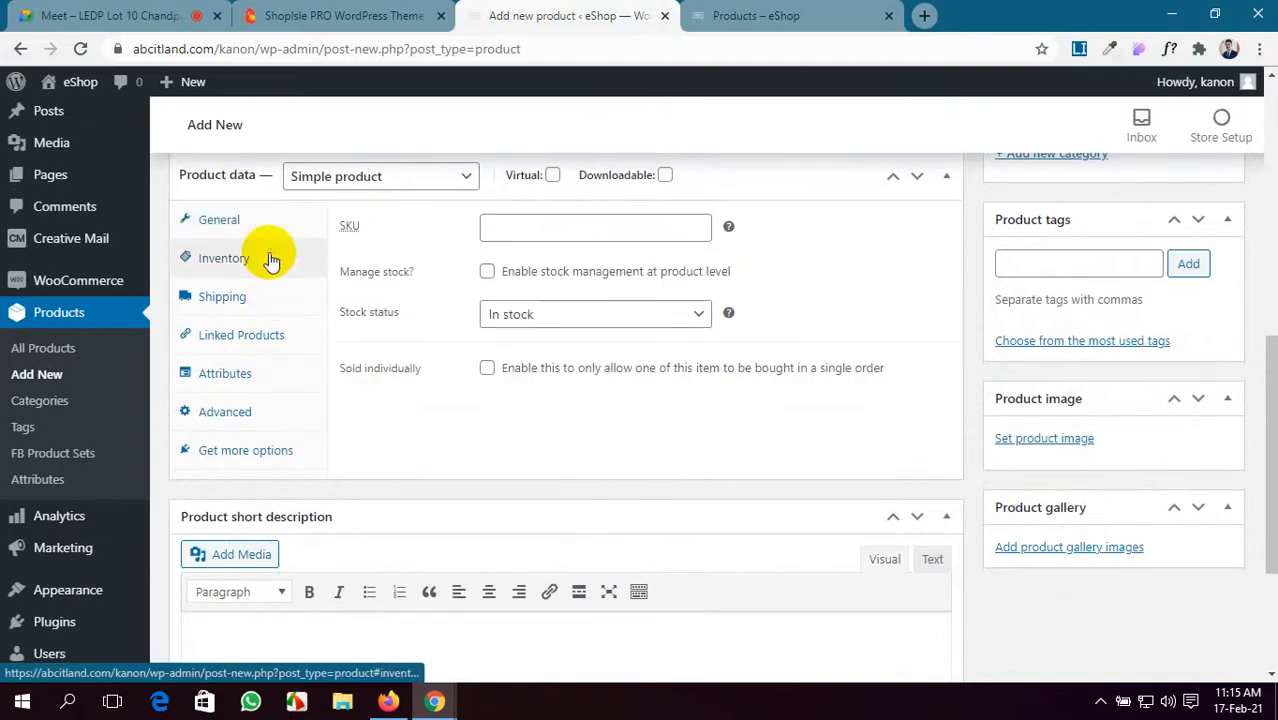
left_click(272, 300)
left_click(303, 345)
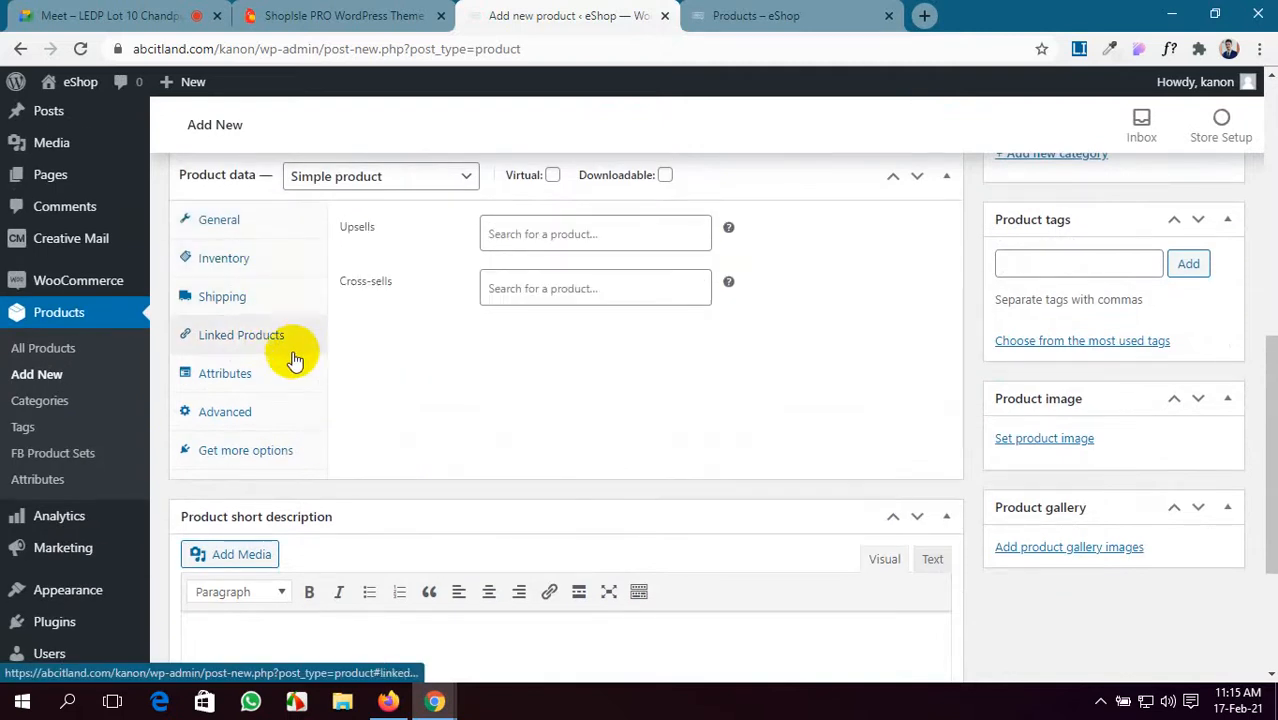
left_click(290, 377)
left_click(280, 416)
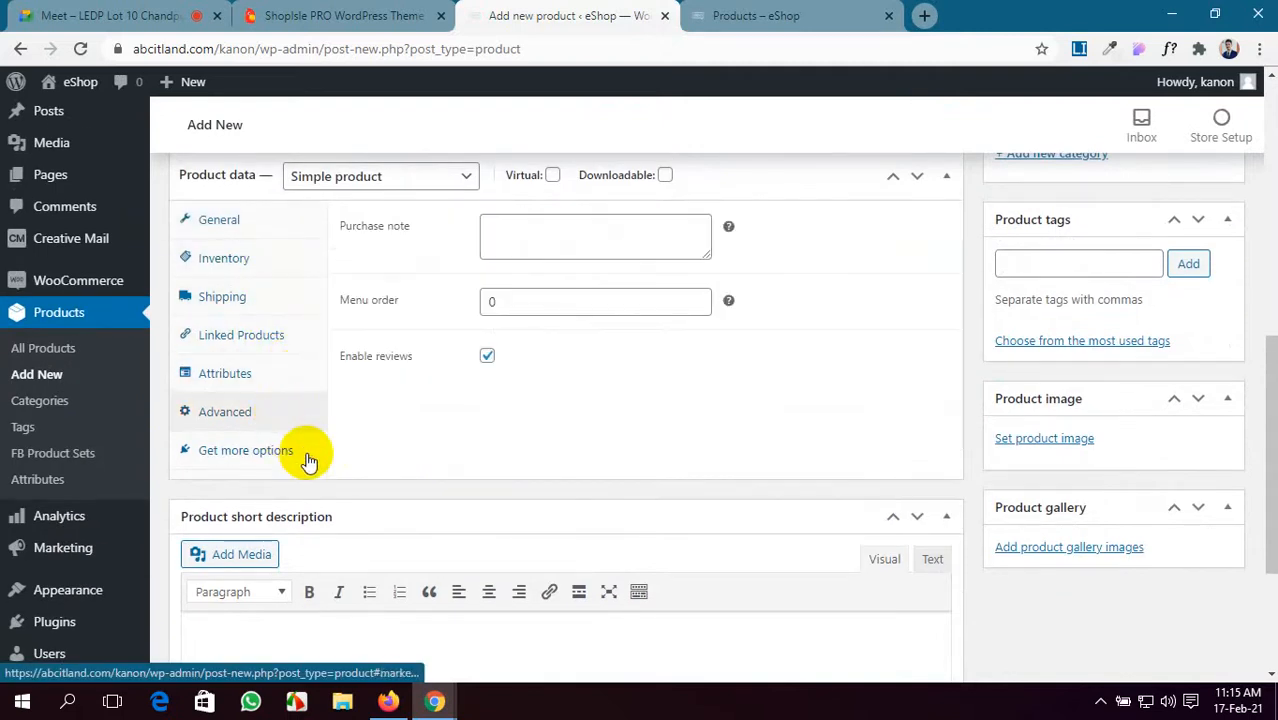
left_click(306, 459)
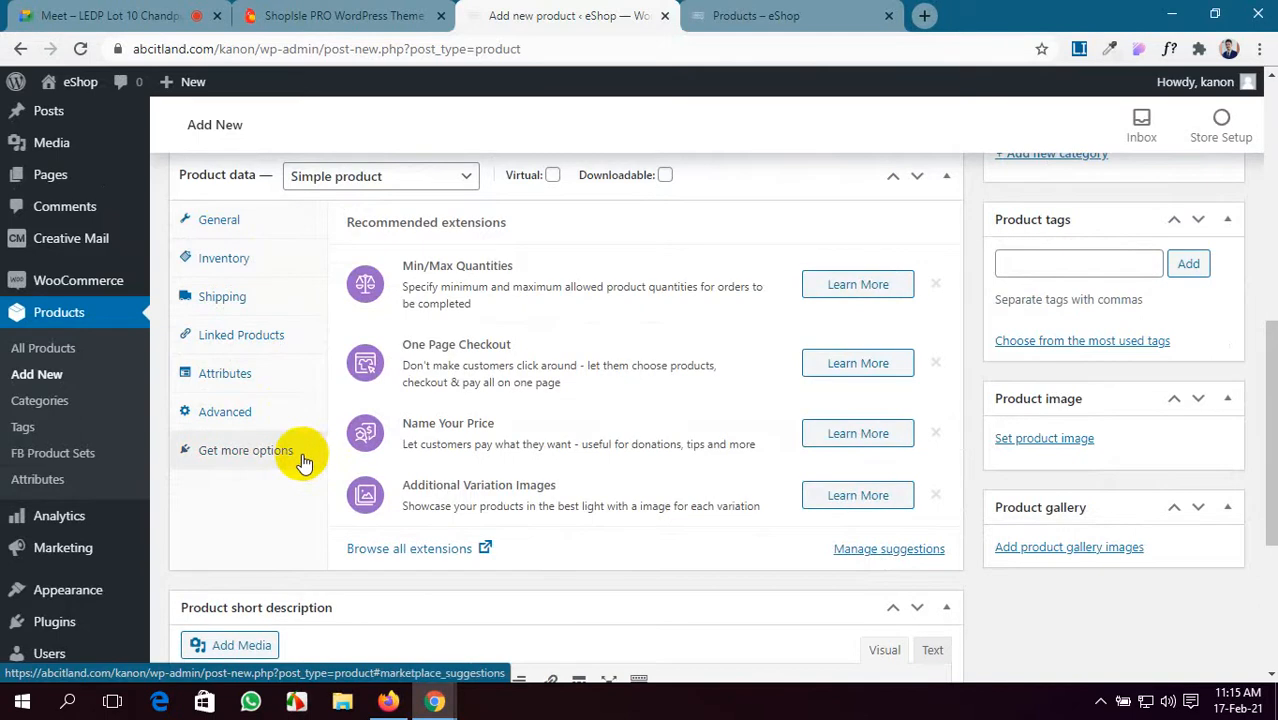
scroll(303, 458, "up", 10)
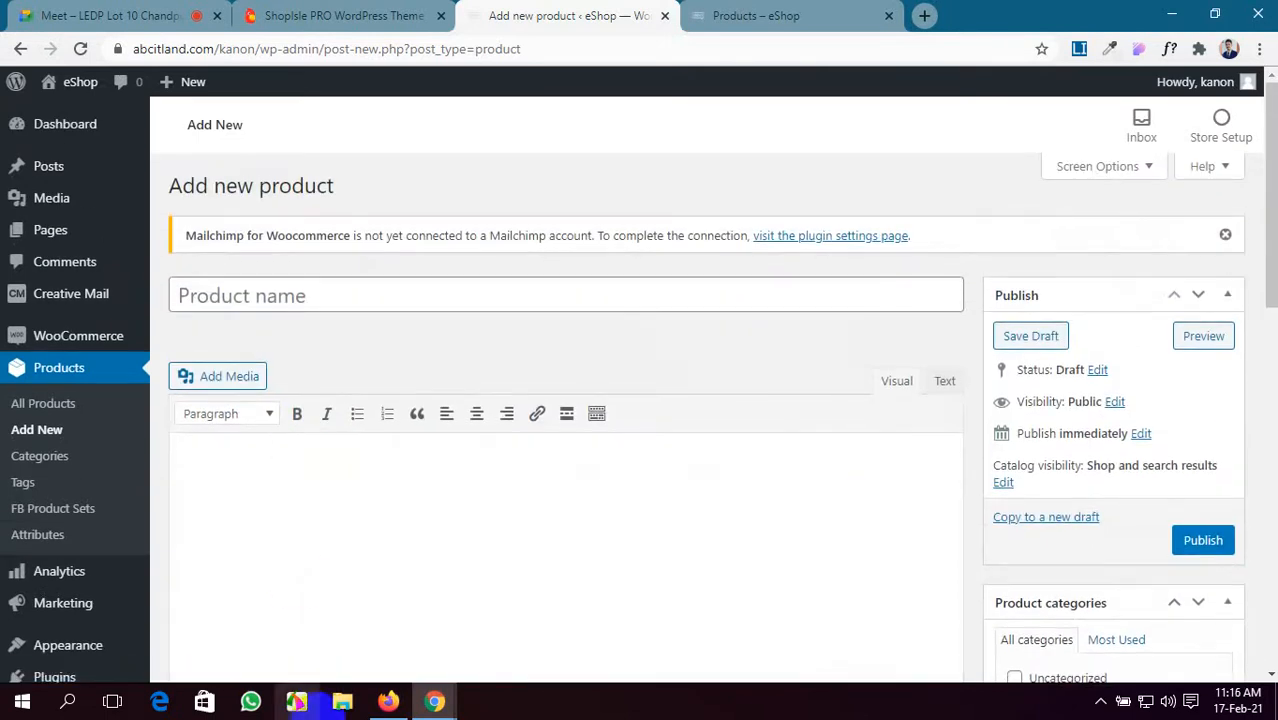
left_click(388, 700)
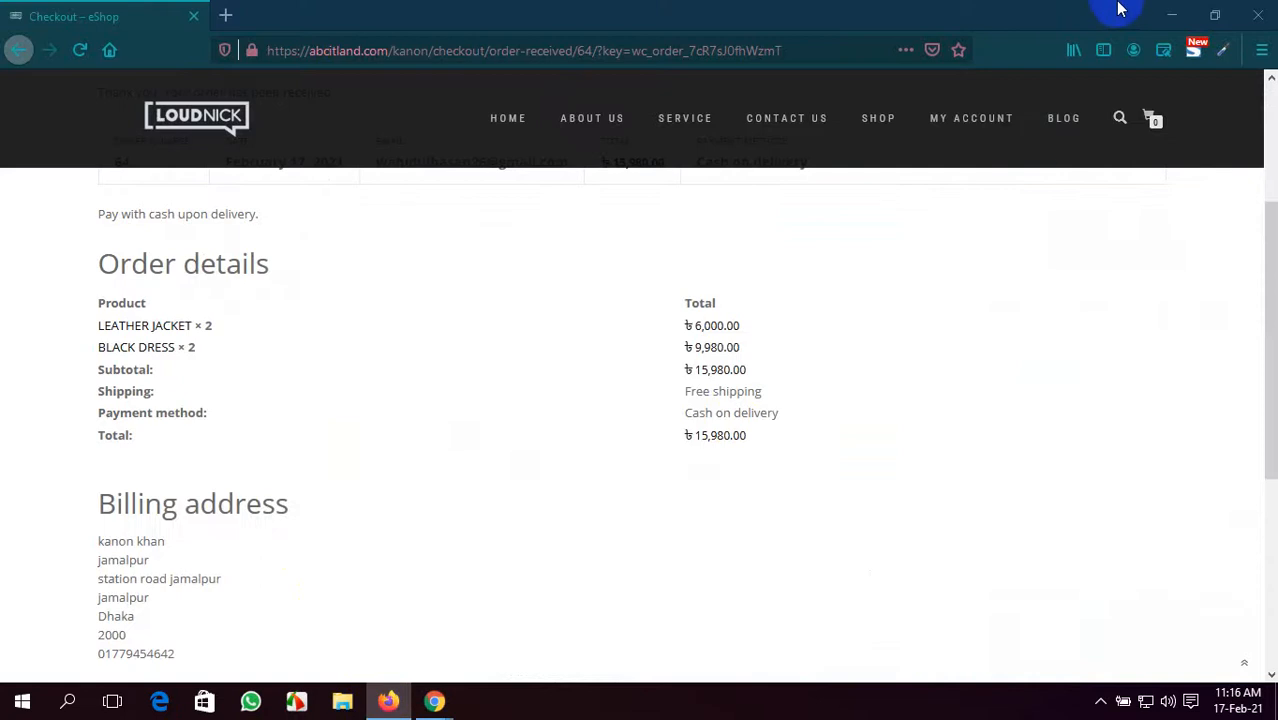
- Close the Firefox window, minimise Chrome and refresh the desktop
left_click(1257, 14)
left_click(1171, 14)
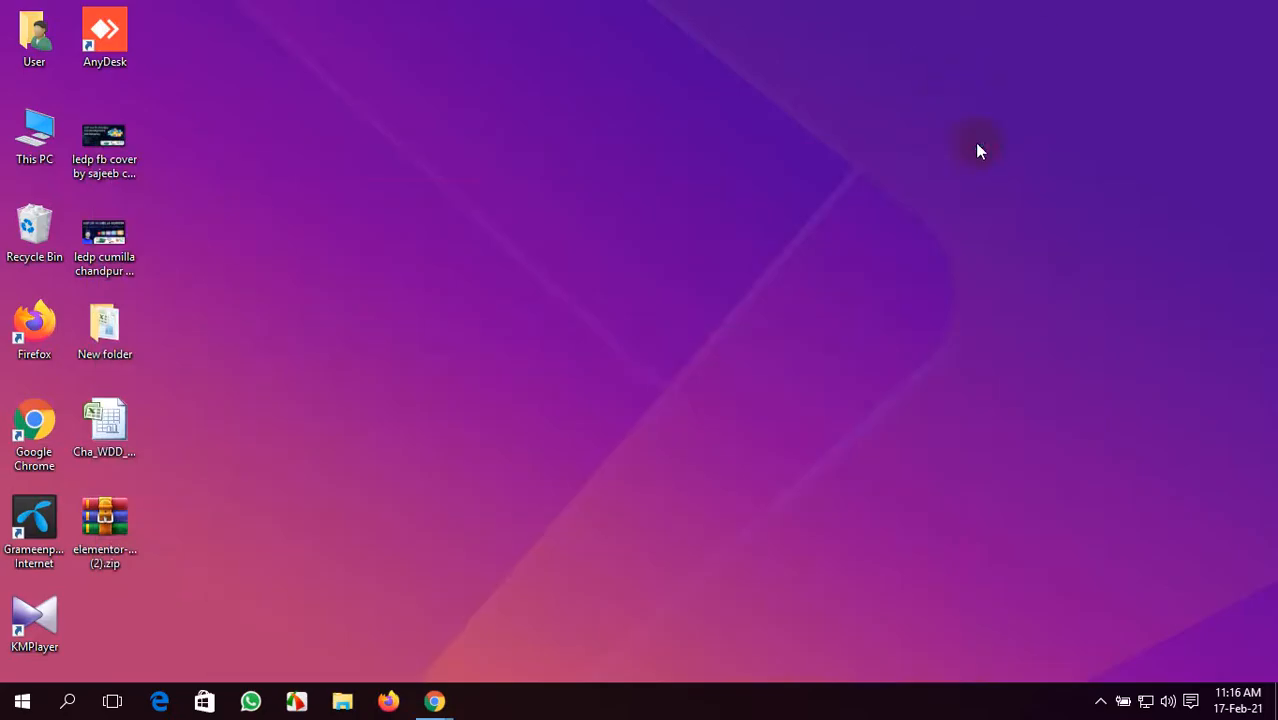
right_click(954, 93)
left_click(988, 158)
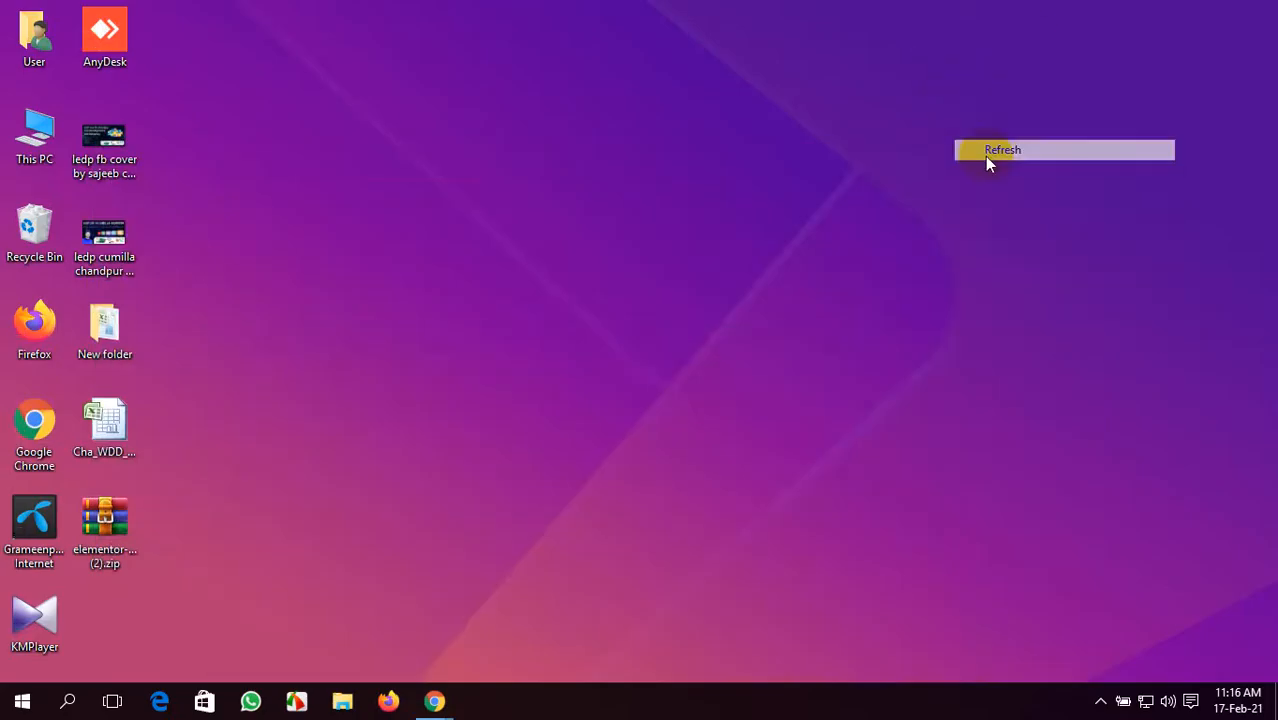
- Restore the Chrome window, check the Google Meet call, then bring up the ShopIsle PRO demo
left_click(434, 701)
left_click(394, 626)
left_click(88, 14)
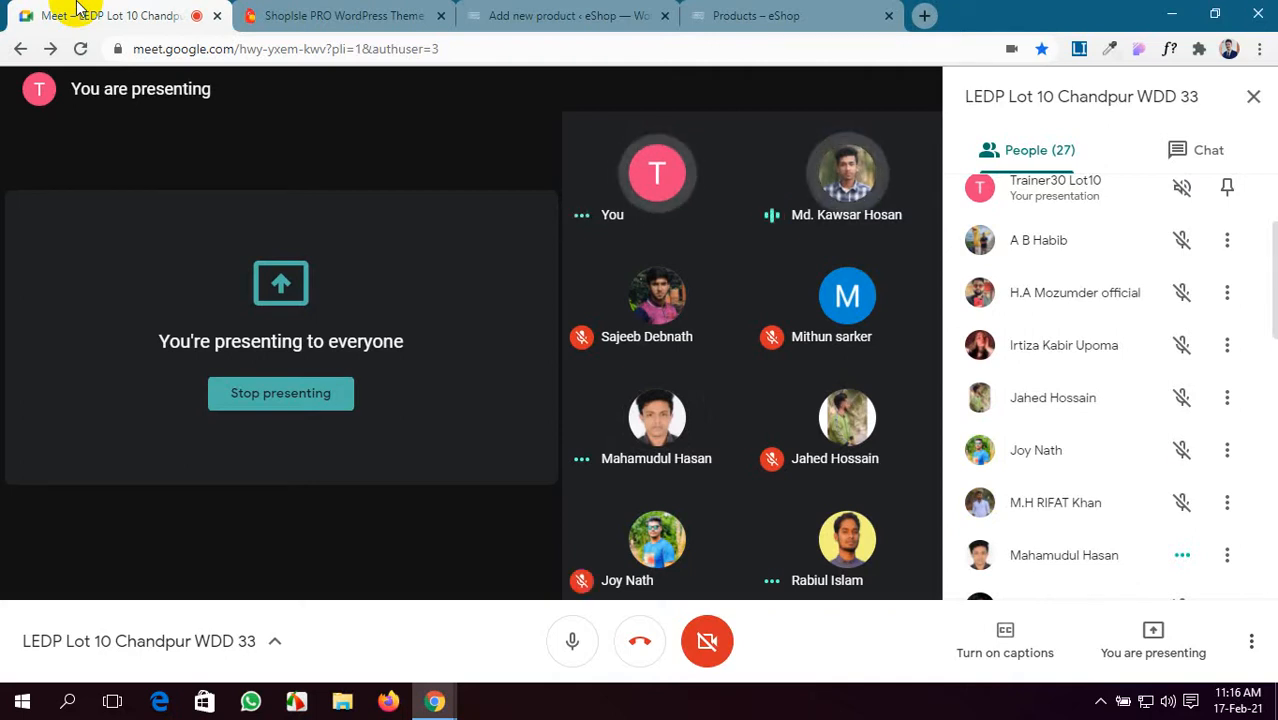
left_click(353, 12)
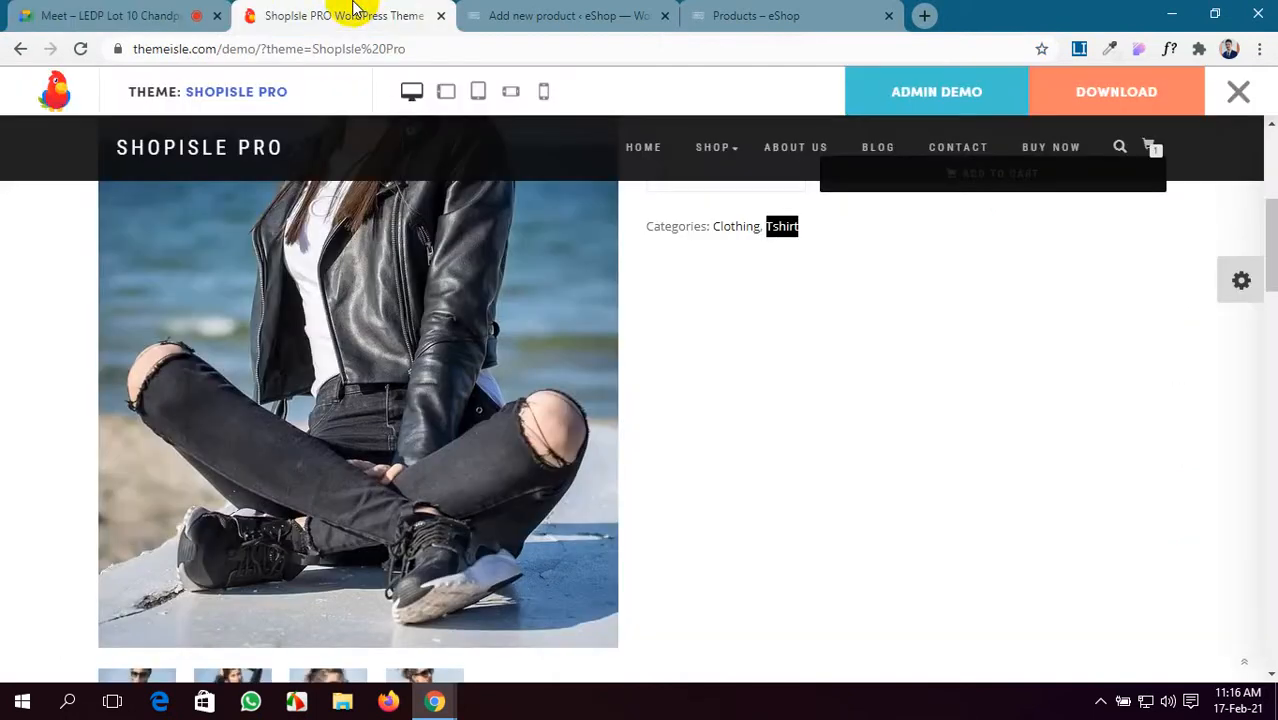
- Settle on the blank Add new product tab, scrolled back to the top
left_click(605, 10)
left_click(800, 12)
left_click(542, 20)
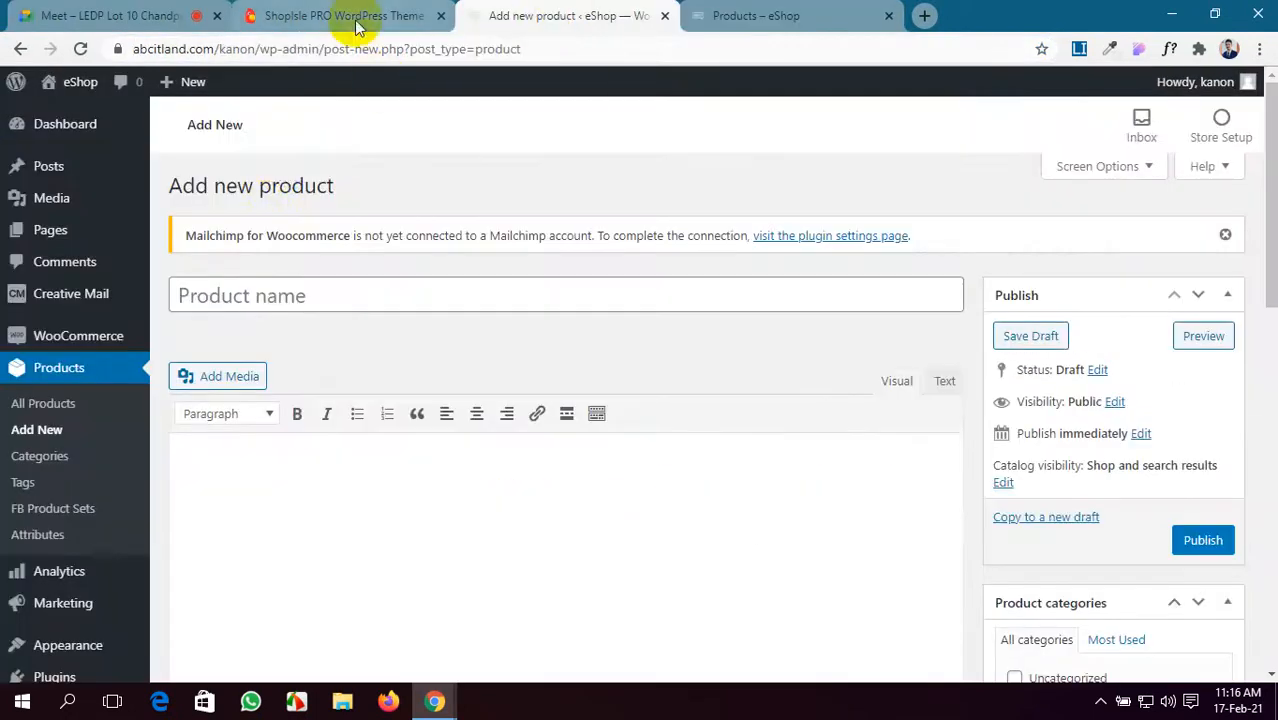
scroll(48, 428, "down", 5)
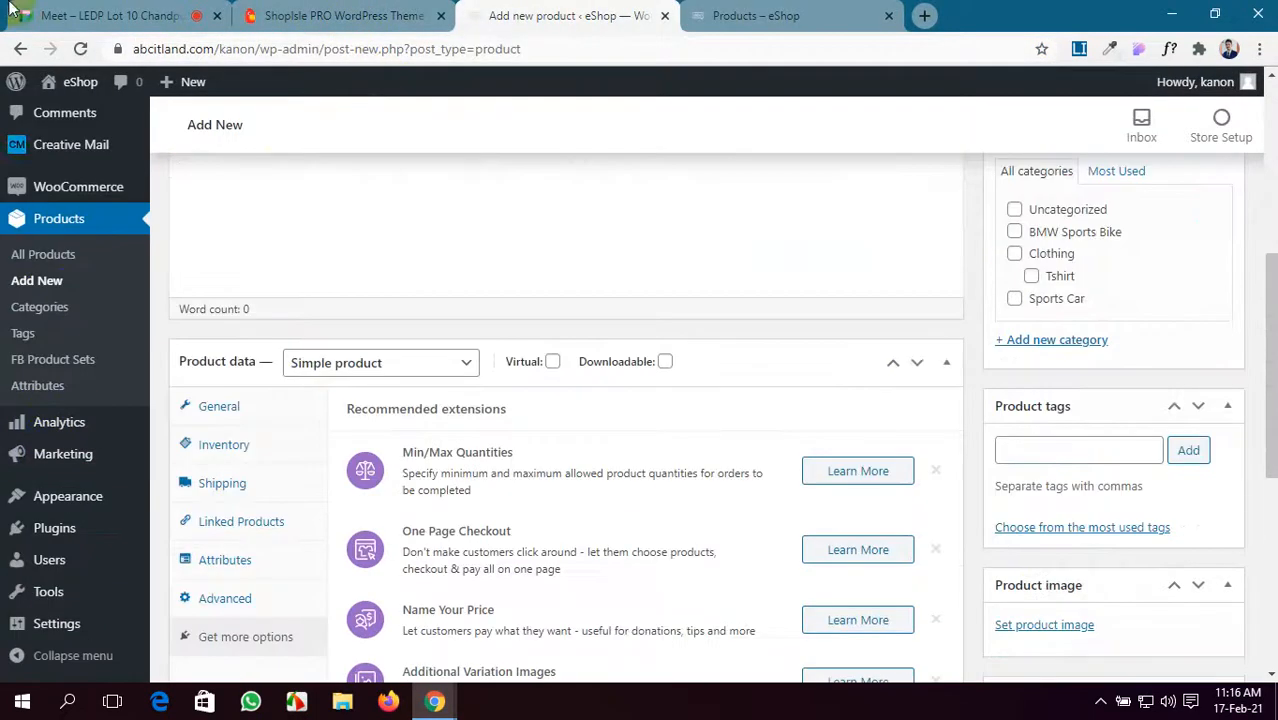
left_click(98, 10)
left_click(560, 15)
left_click(750, 15)
left_click(578, 20)
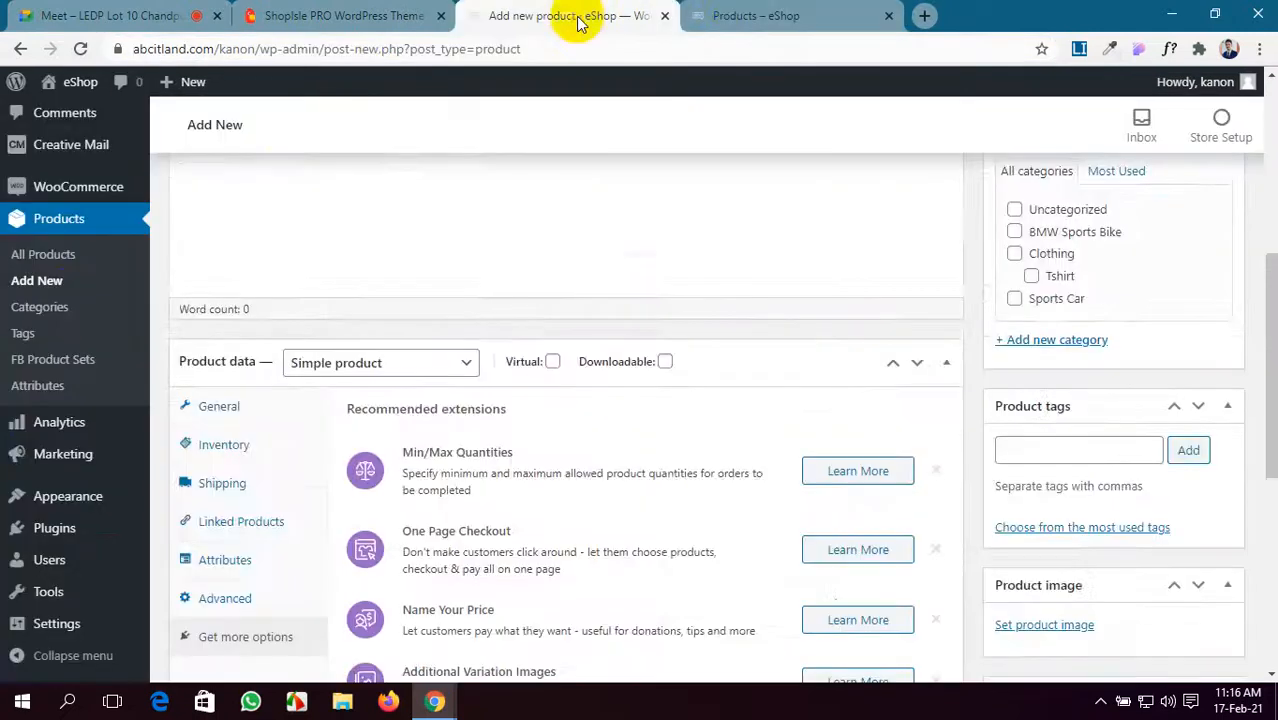
scroll(14, 456, "down", 5)
scroll(5, 460, "up", 7)
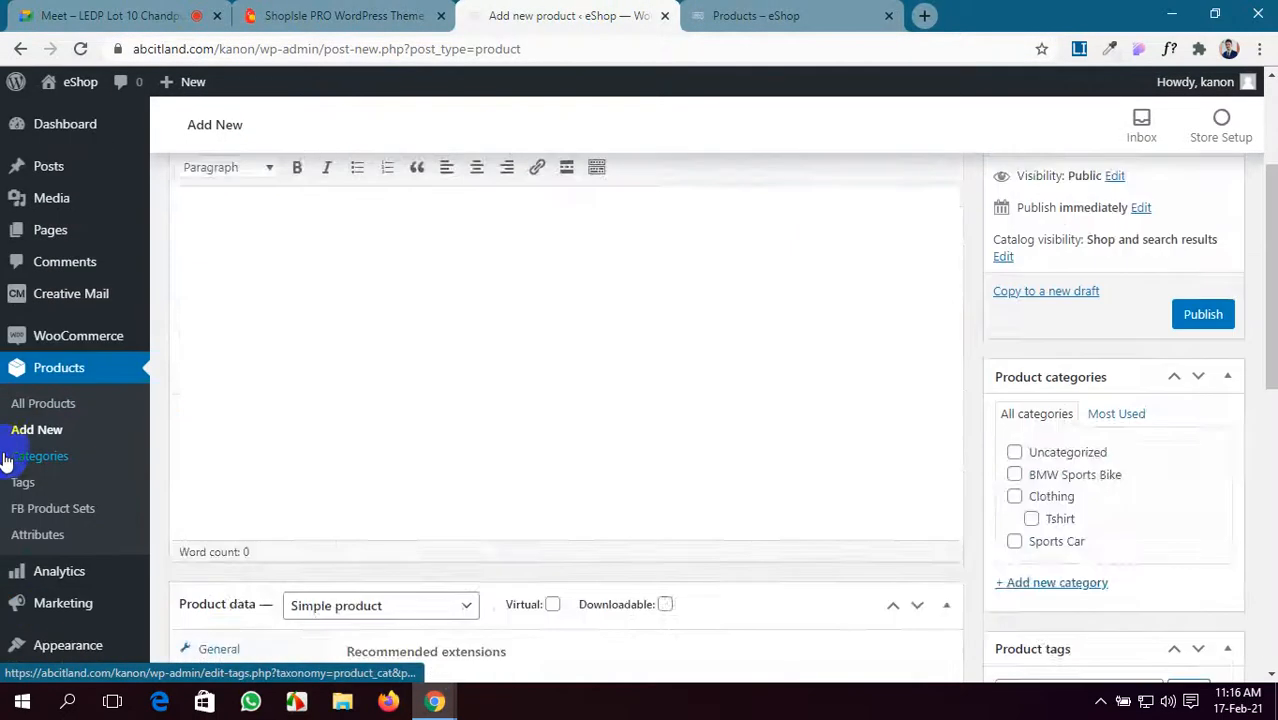
scroll(5, 460, "up", 3)
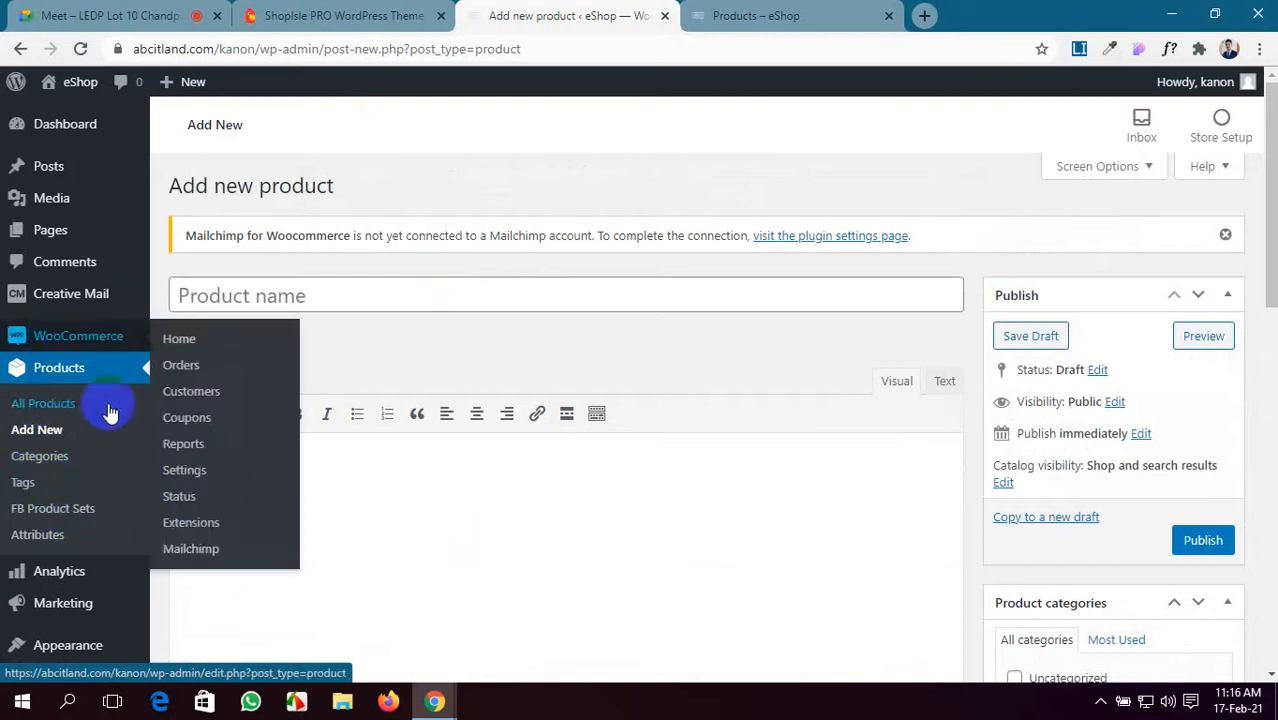
left_click(190, 471)
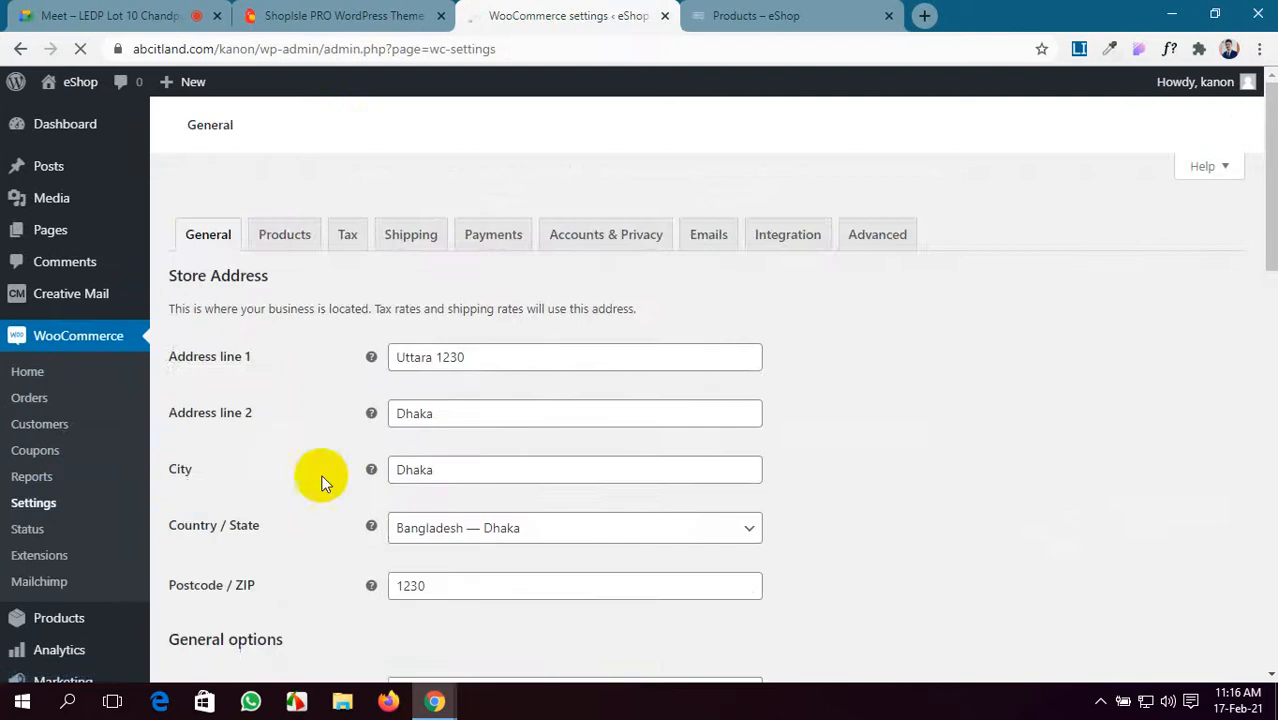
scroll(488, 500, "down", 4)
scroll(489, 503, "down", 6)
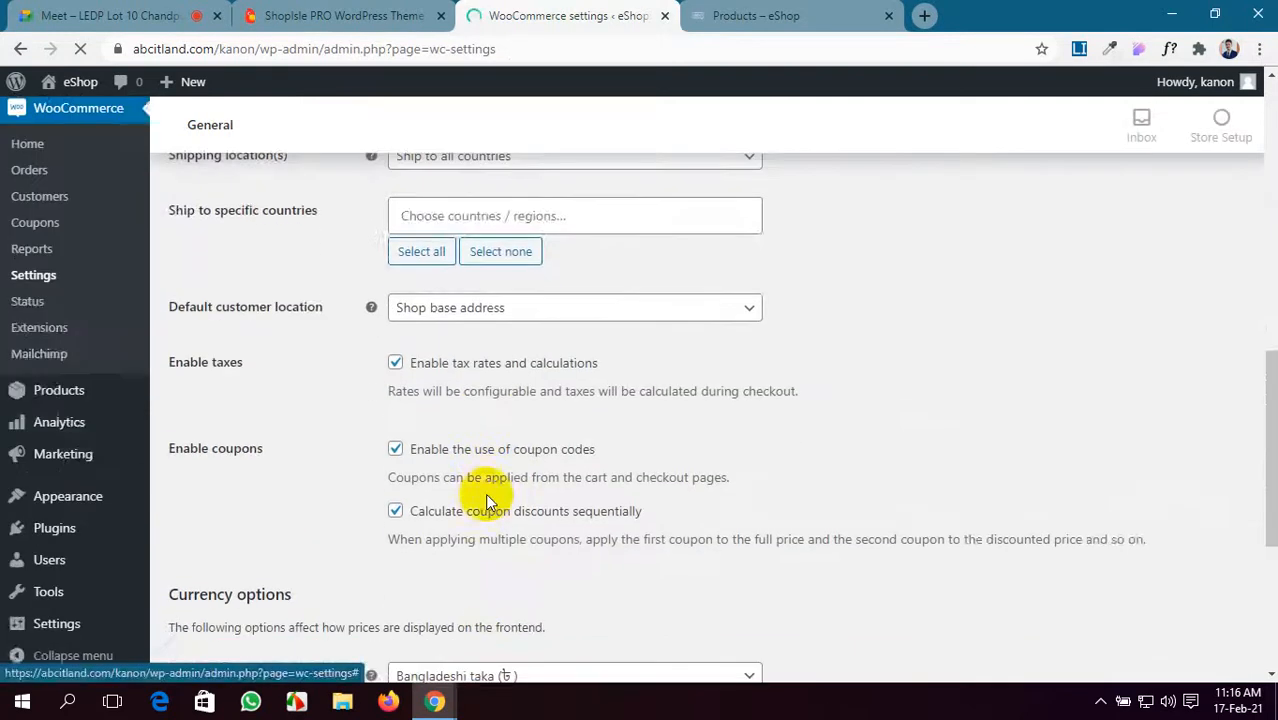
scroll(489, 503, "up", 10)
scroll(485, 500, "down", 4)
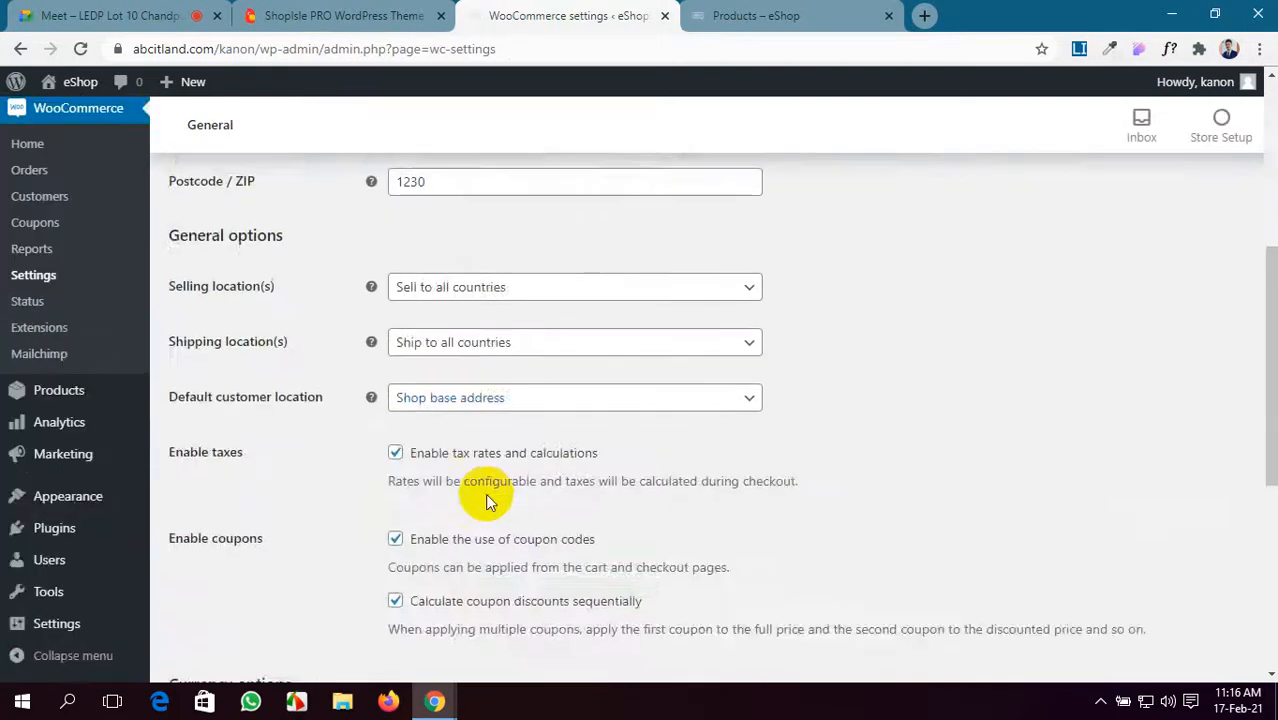
scroll(485, 491, "up", 5)
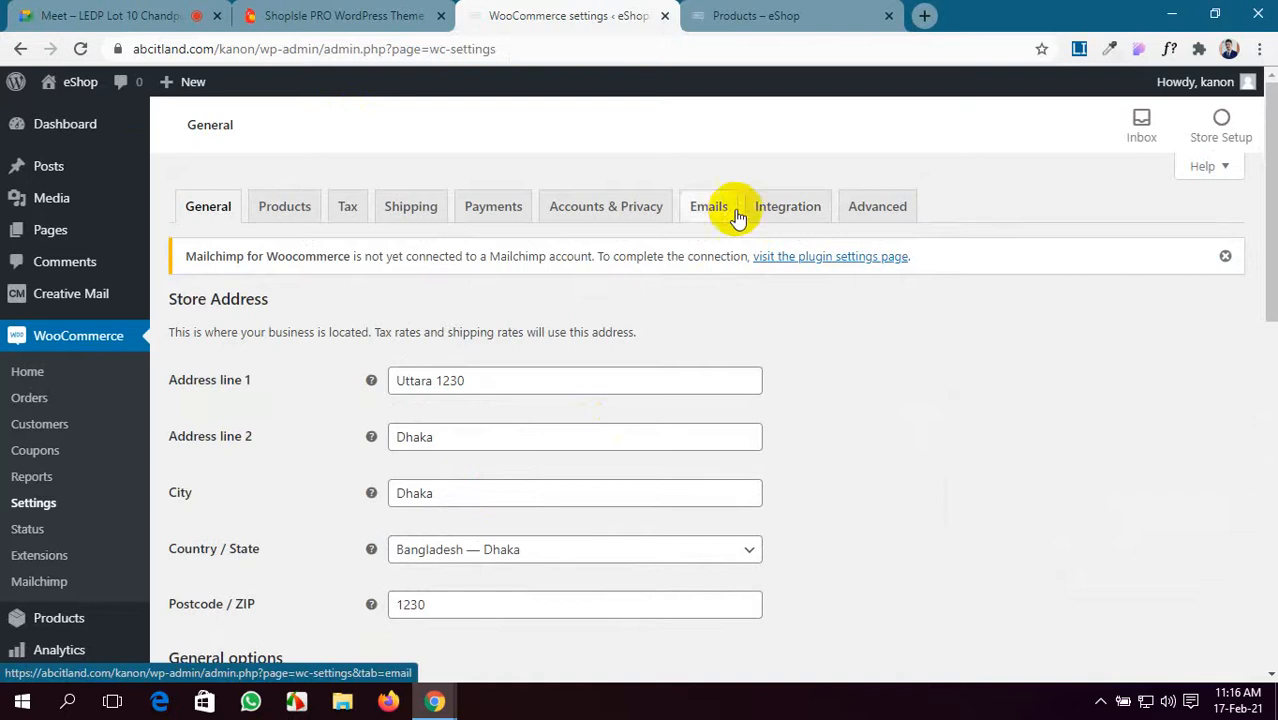
left_click(703, 212)
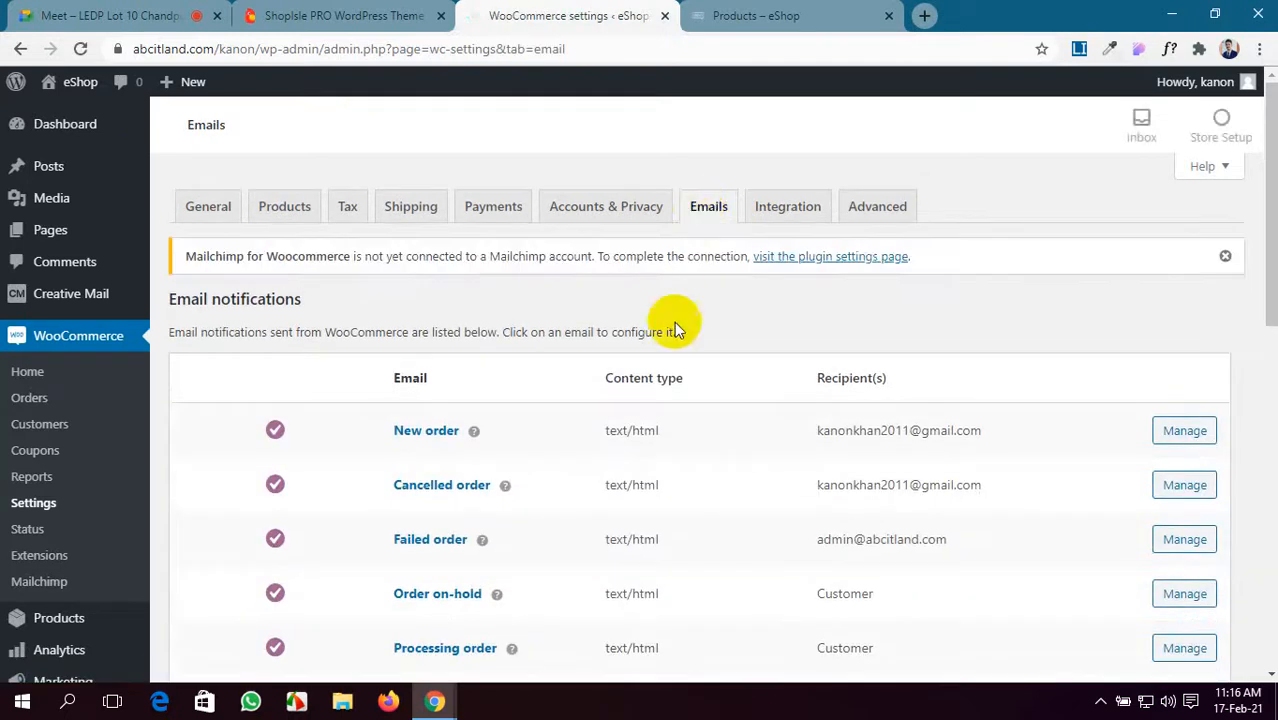
scroll(706, 392, "down", 6)
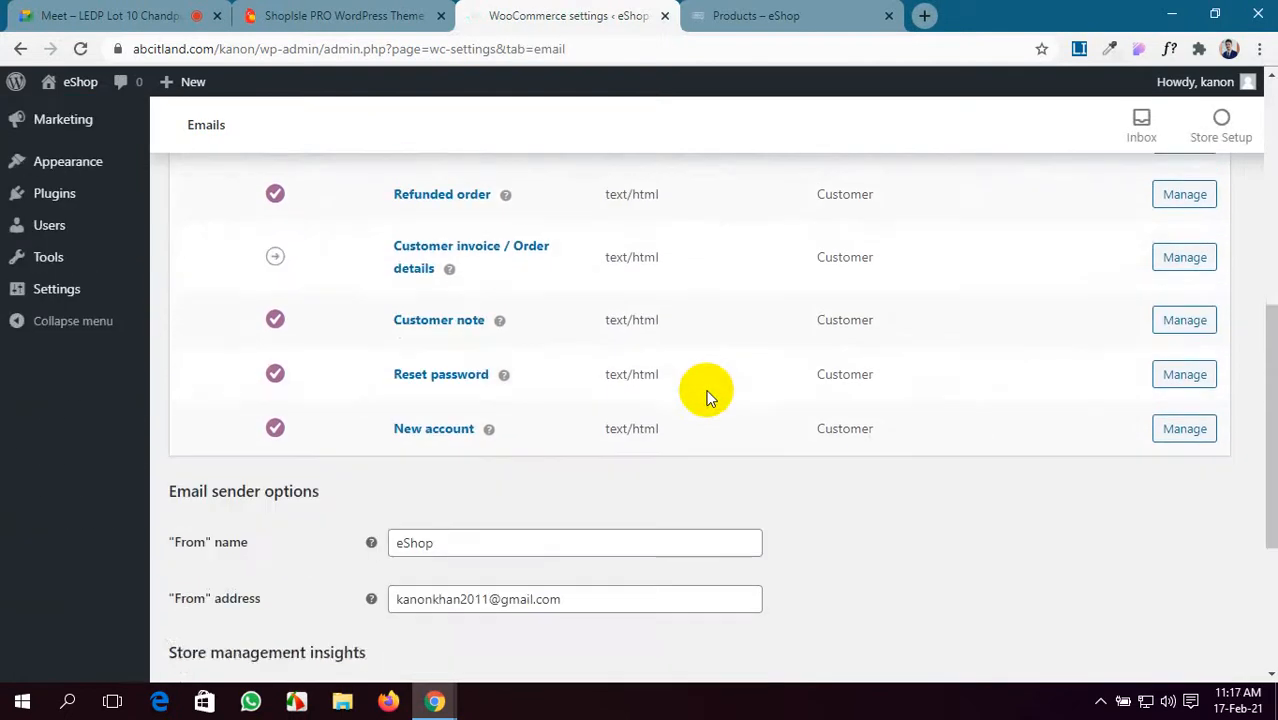
scroll(706, 392, "up", 5)
scroll(706, 392, "down", 2)
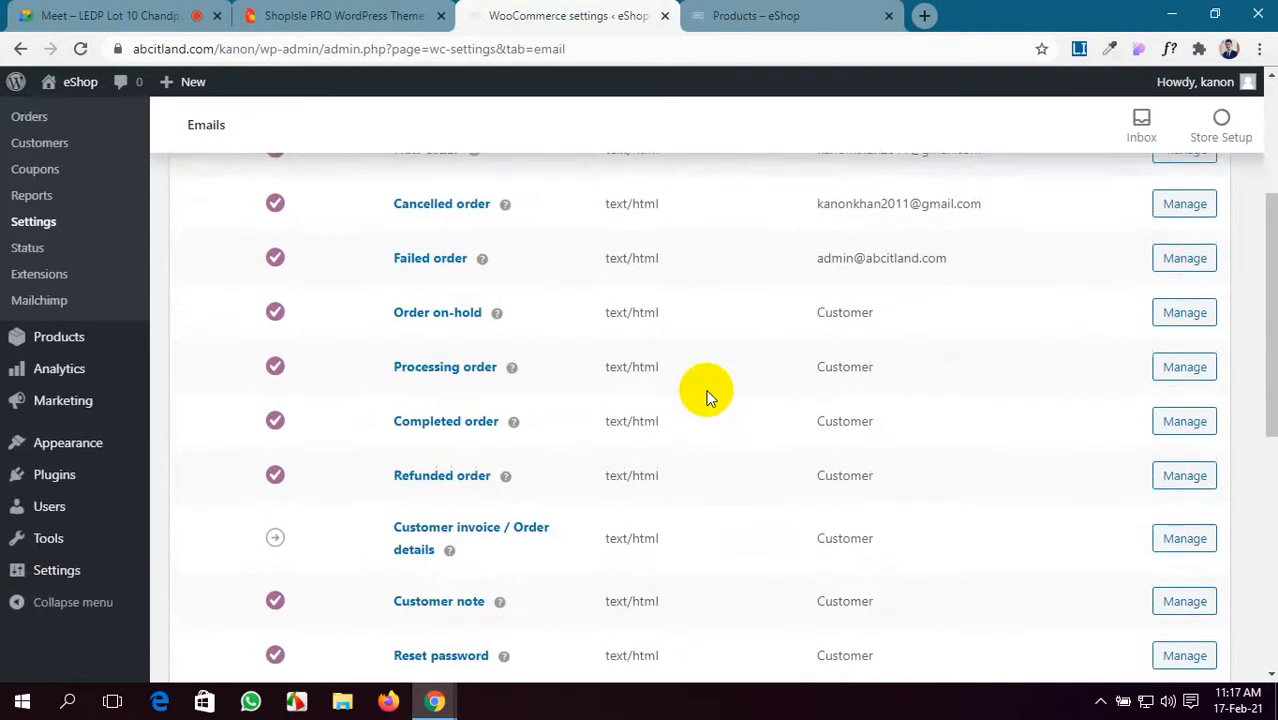
scroll(706, 392, "down", 5)
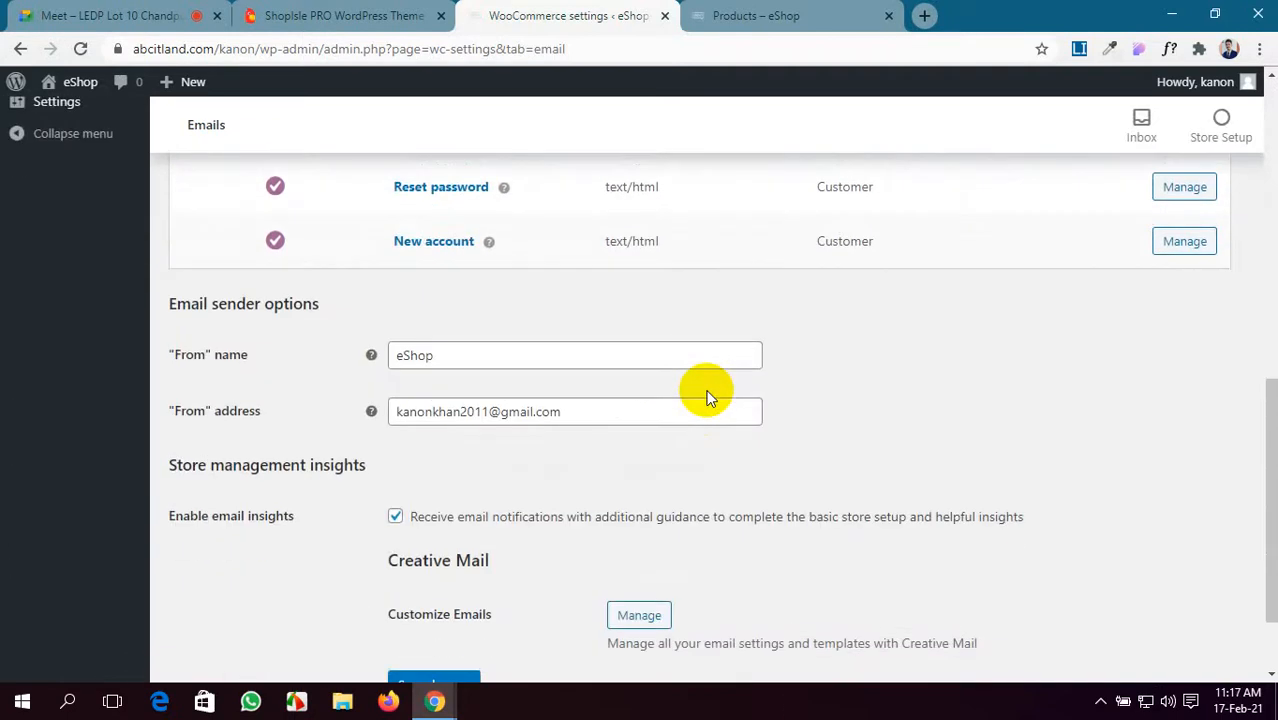
left_click(5, 10)
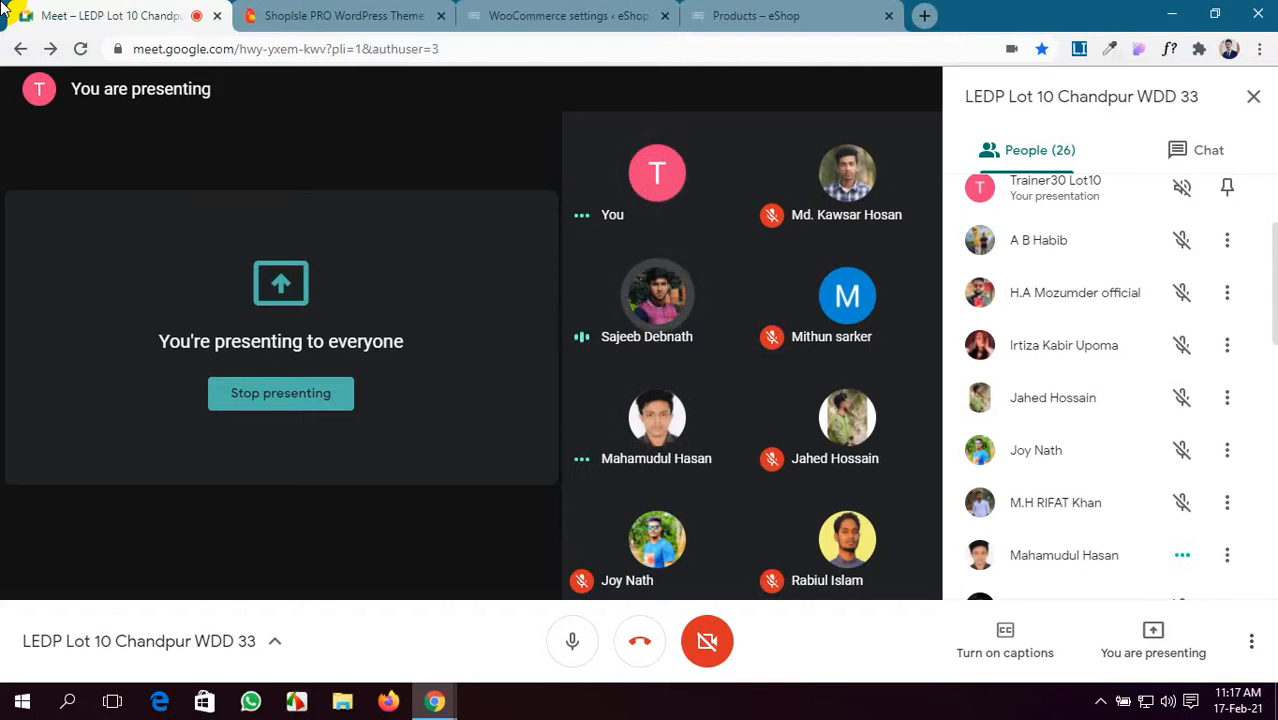
left_click(563, 12)
scroll(405, 343, "up", 4)
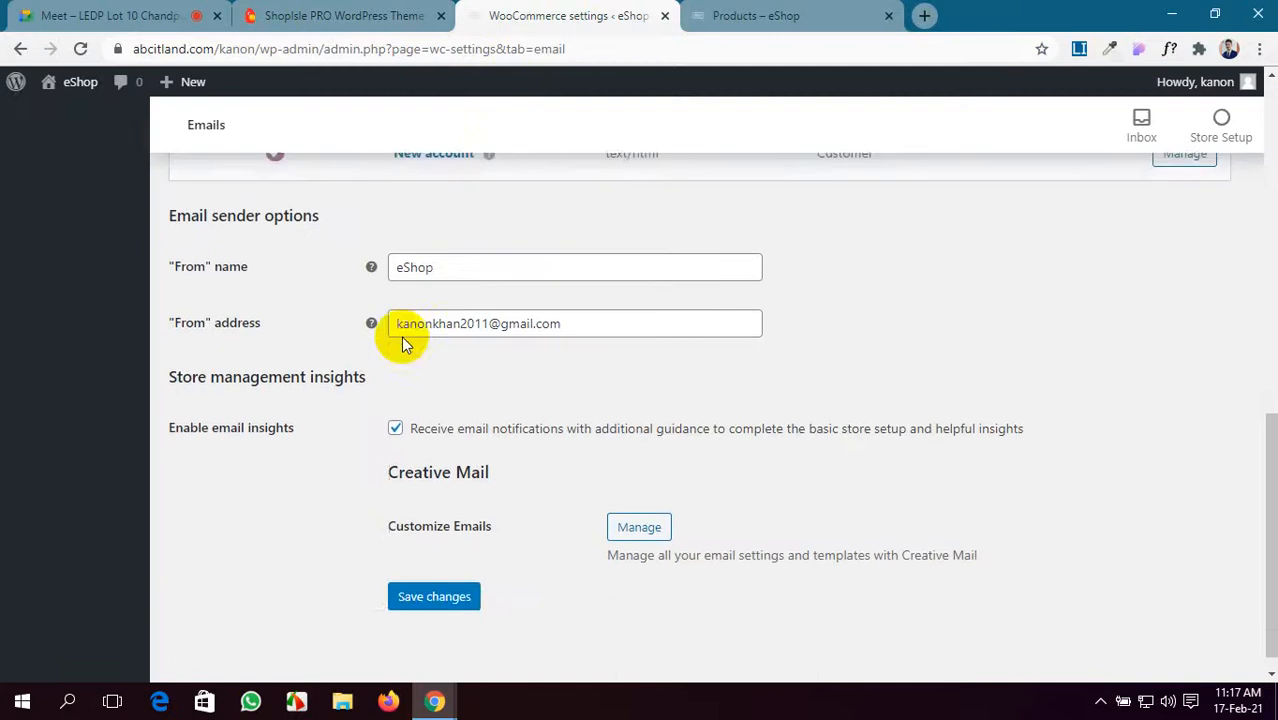
scroll(405, 343, "down", 4)
scroll(402, 342, "up", 4)
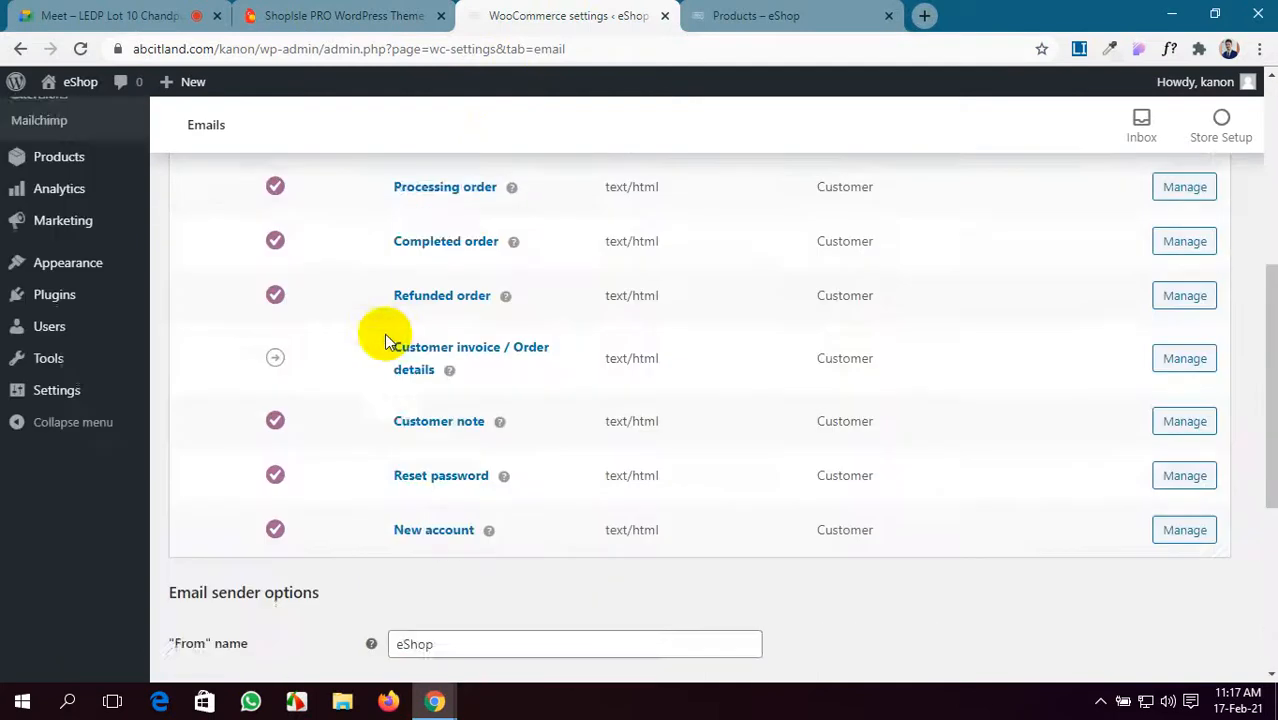
left_click(21, 11)
left_click(563, 12)
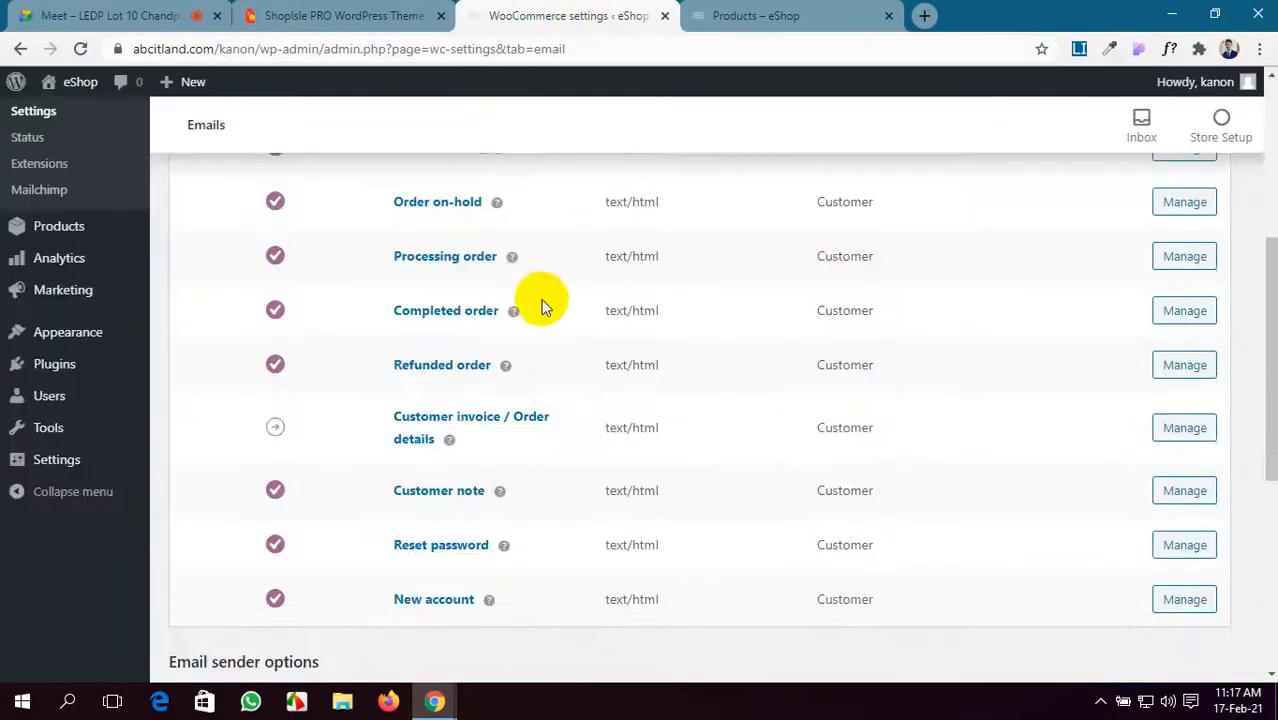
scroll(516, 357, "up", 4)
scroll(516, 357, "down", 6)
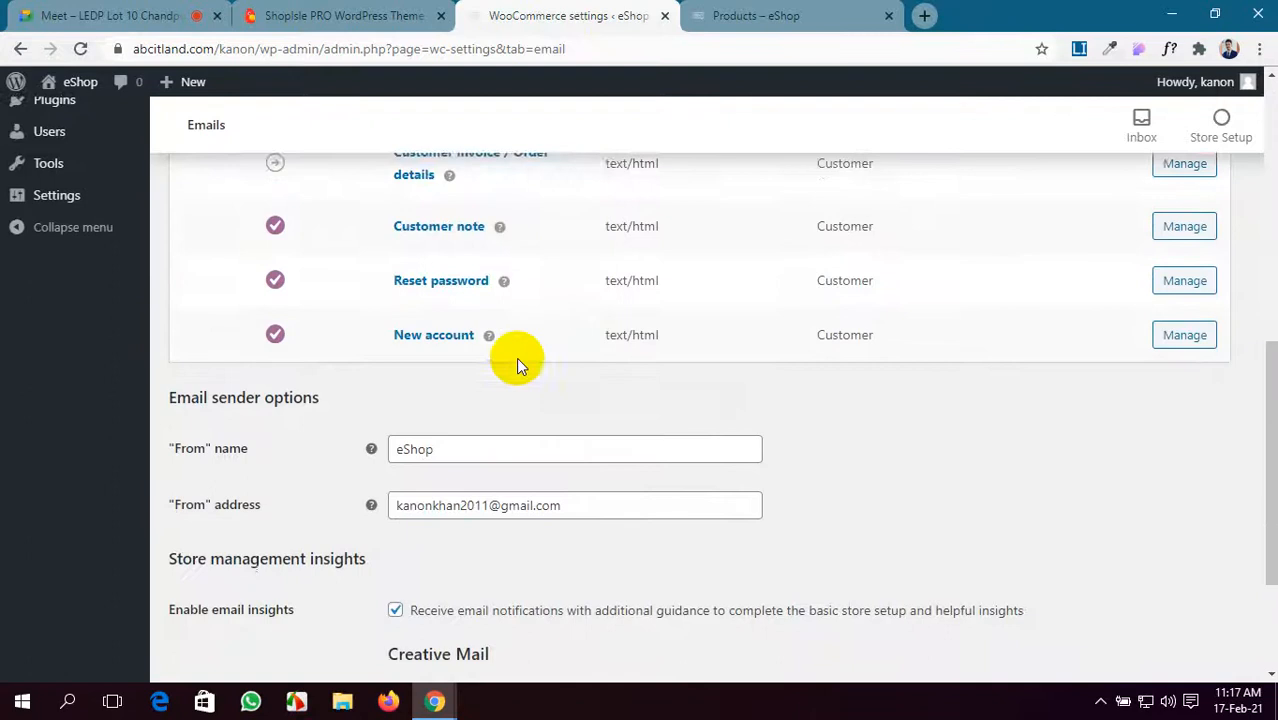
scroll(516, 357, "up", 5)
scroll(516, 357, "up", 2)
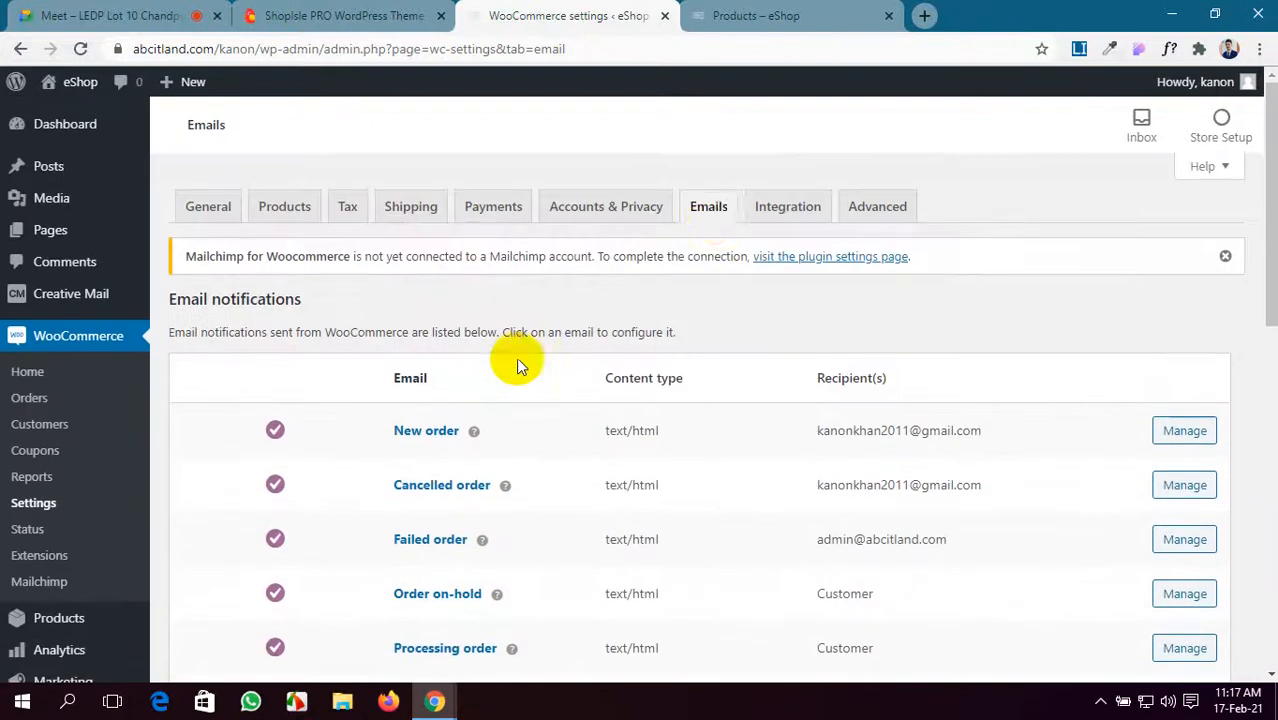
left_click(775, 210)
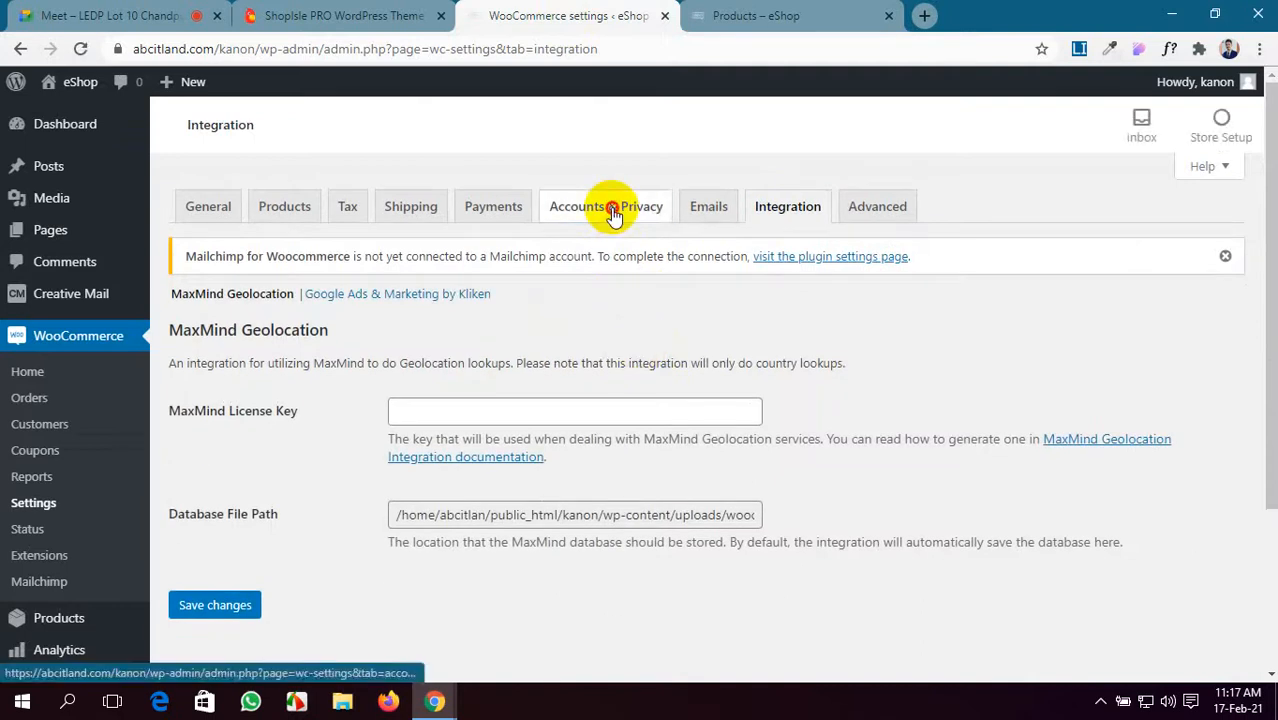
left_click(613, 214)
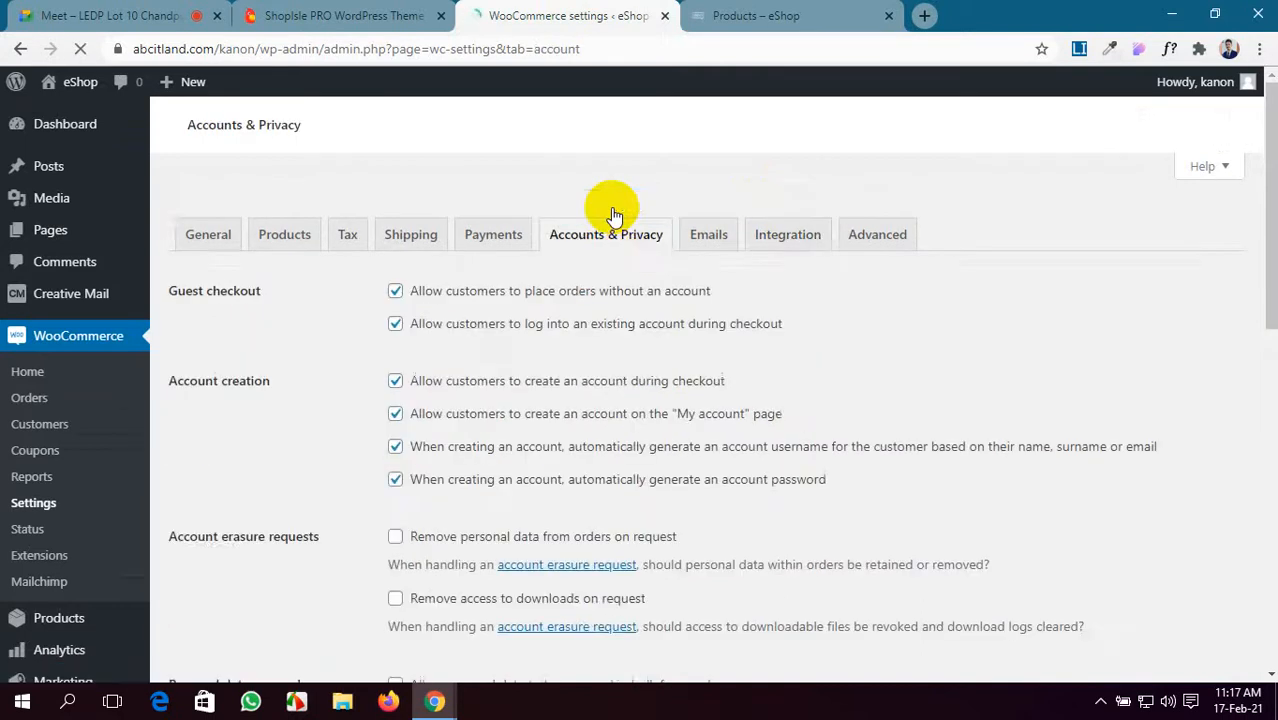
scroll(640, 360, "down", 5)
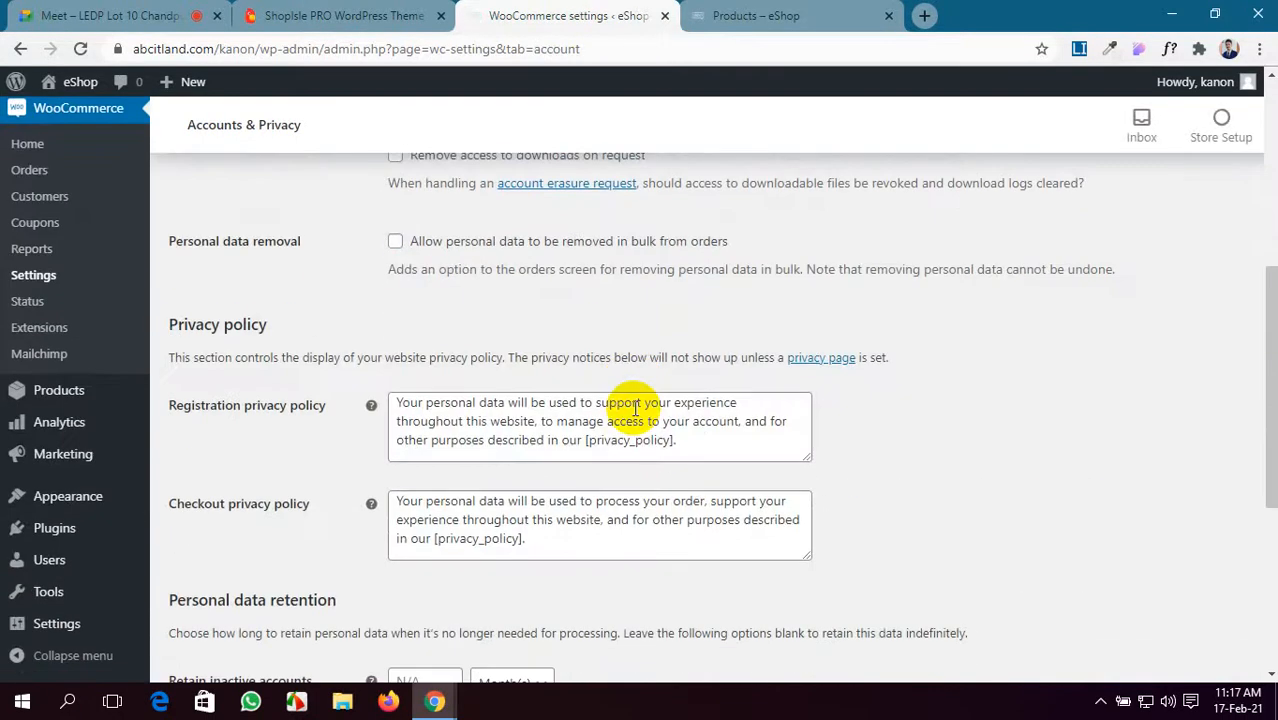
scroll(635, 408, "down", 4)
scroll(635, 408, "up", 10)
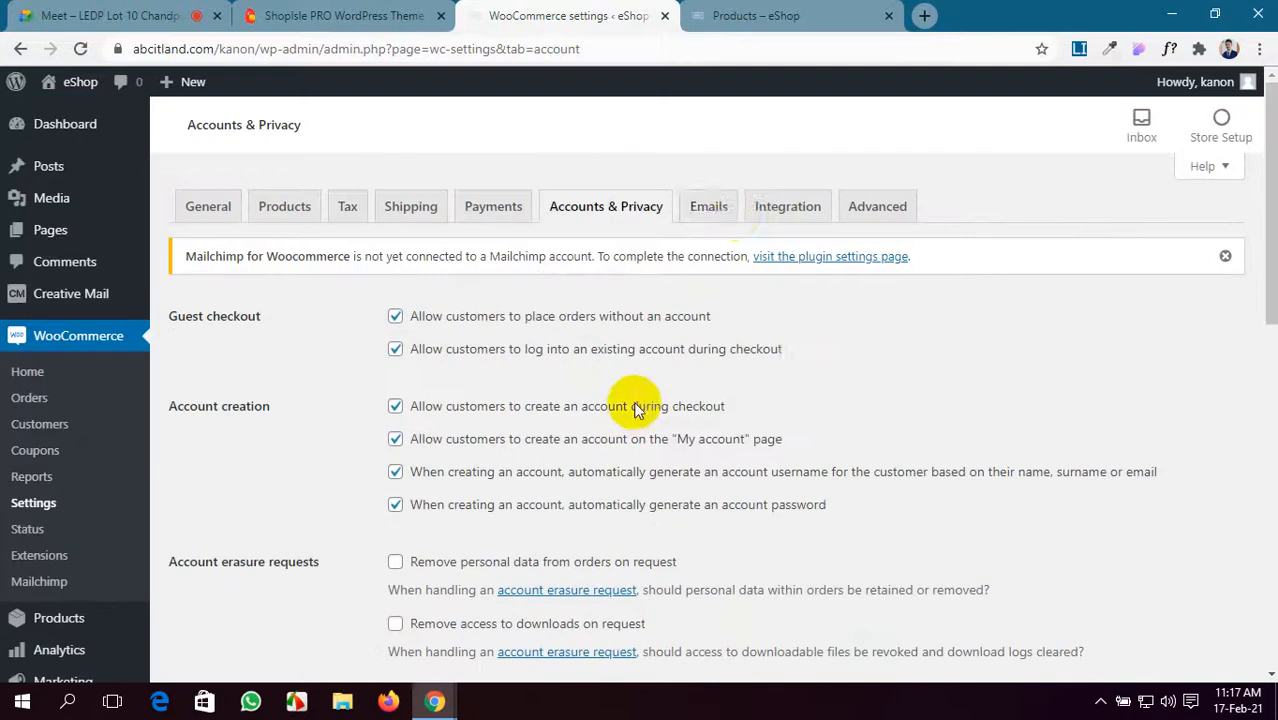
left_click(736, 216)
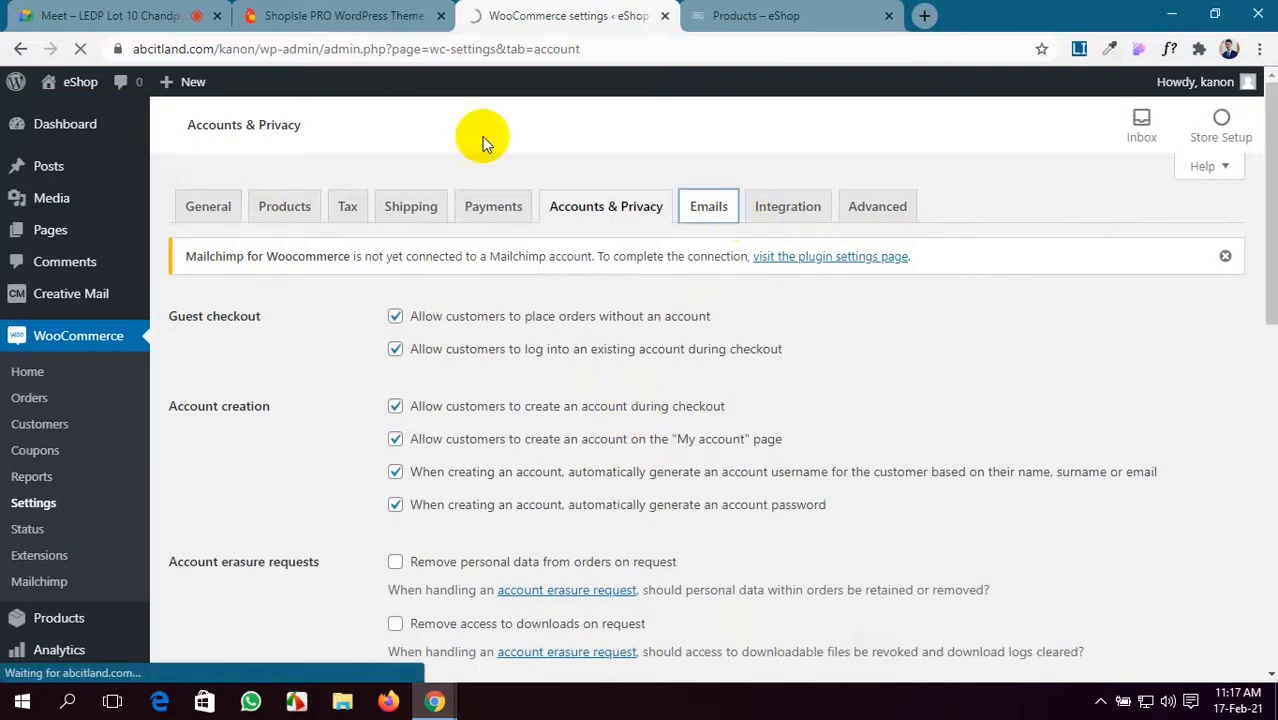
left_click(24, 13)
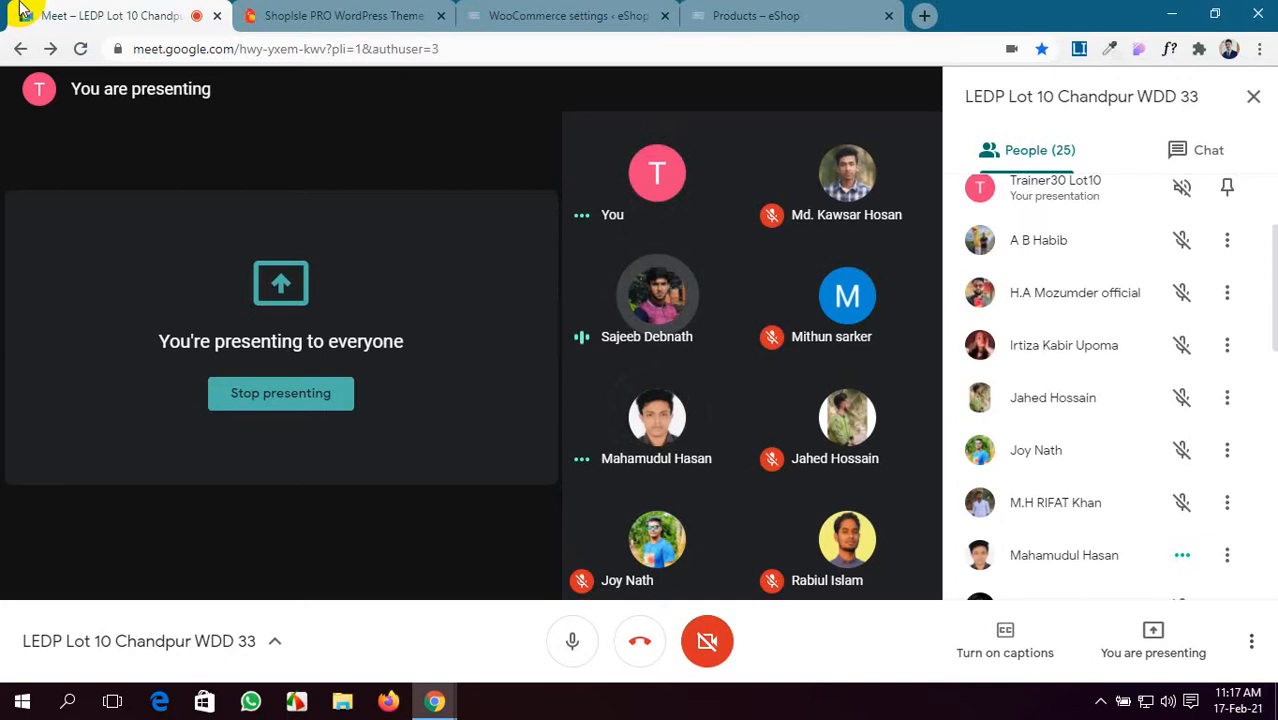
left_click(570, 15)
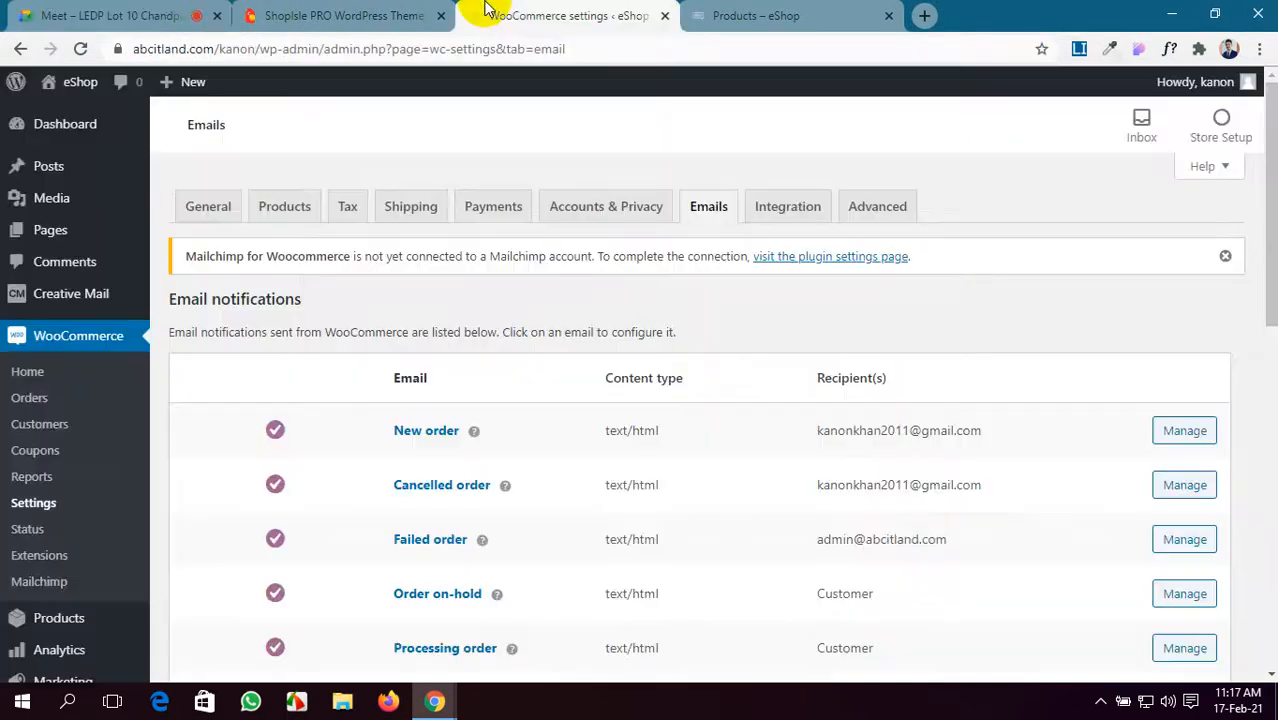
mouse_move(125, 305)
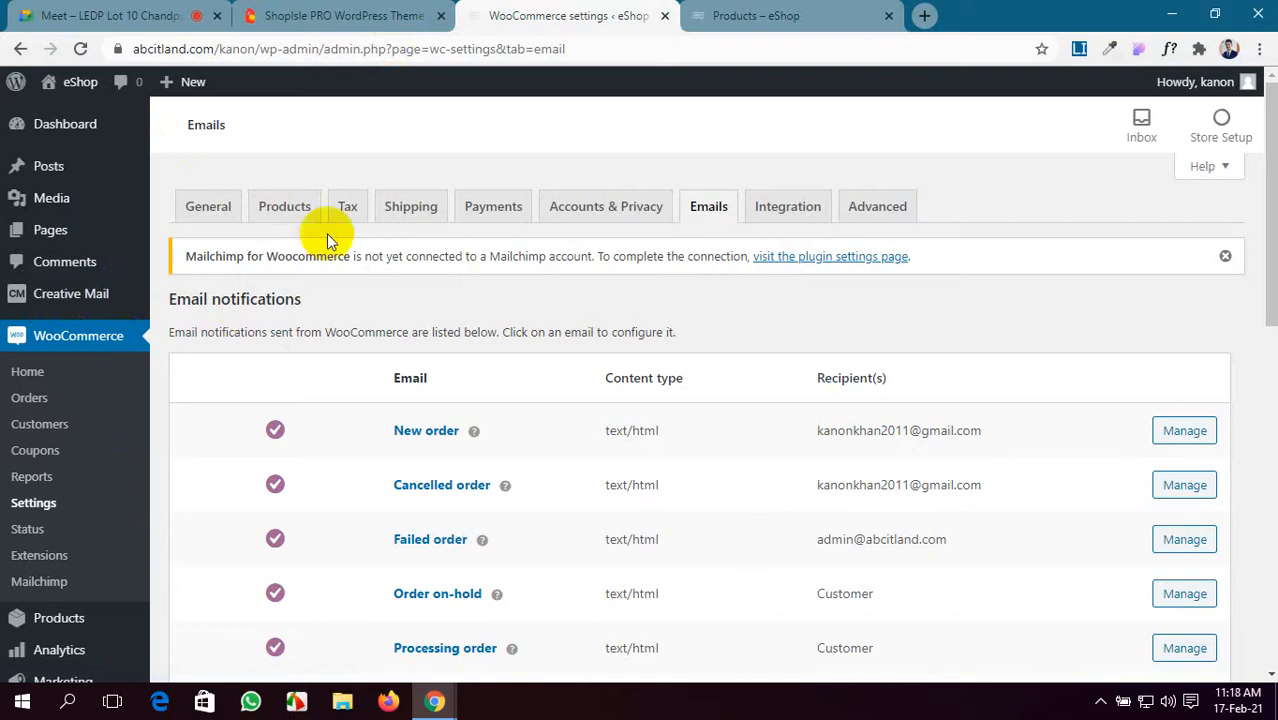
left_click(208, 208)
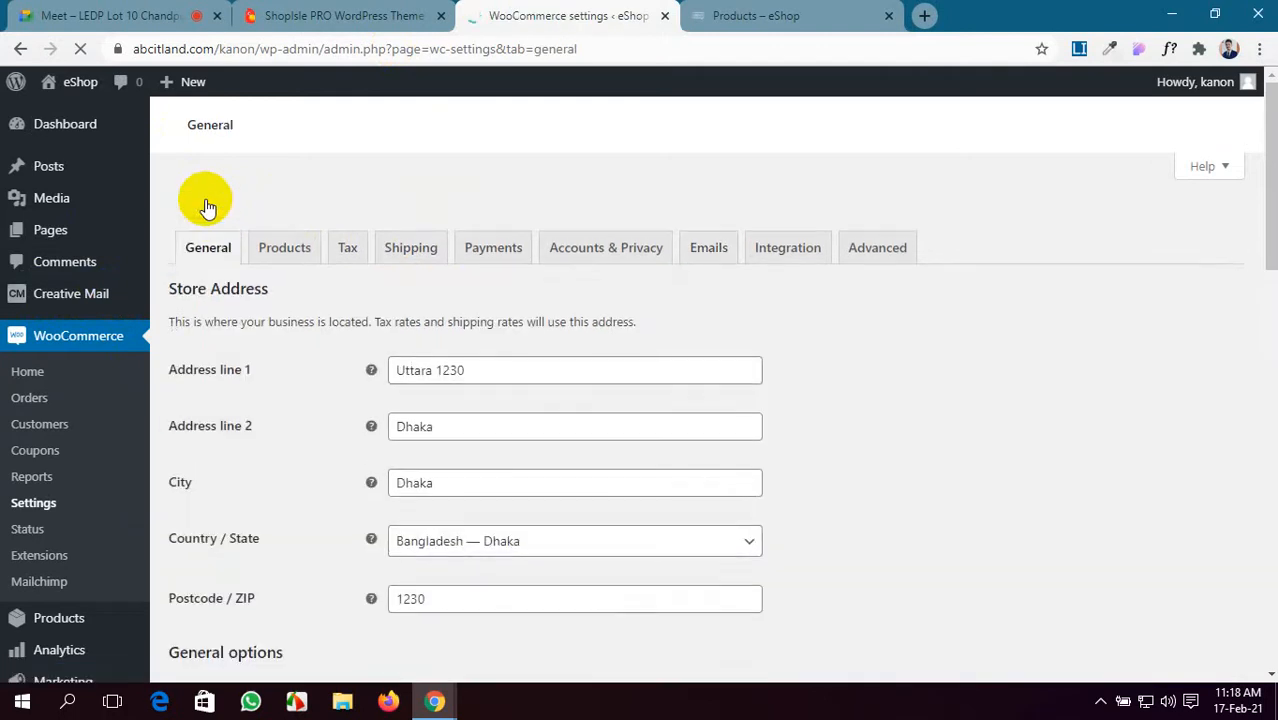
- Look through the WooCommerce Tax settings tab
scroll(686, 580, "down", 3)
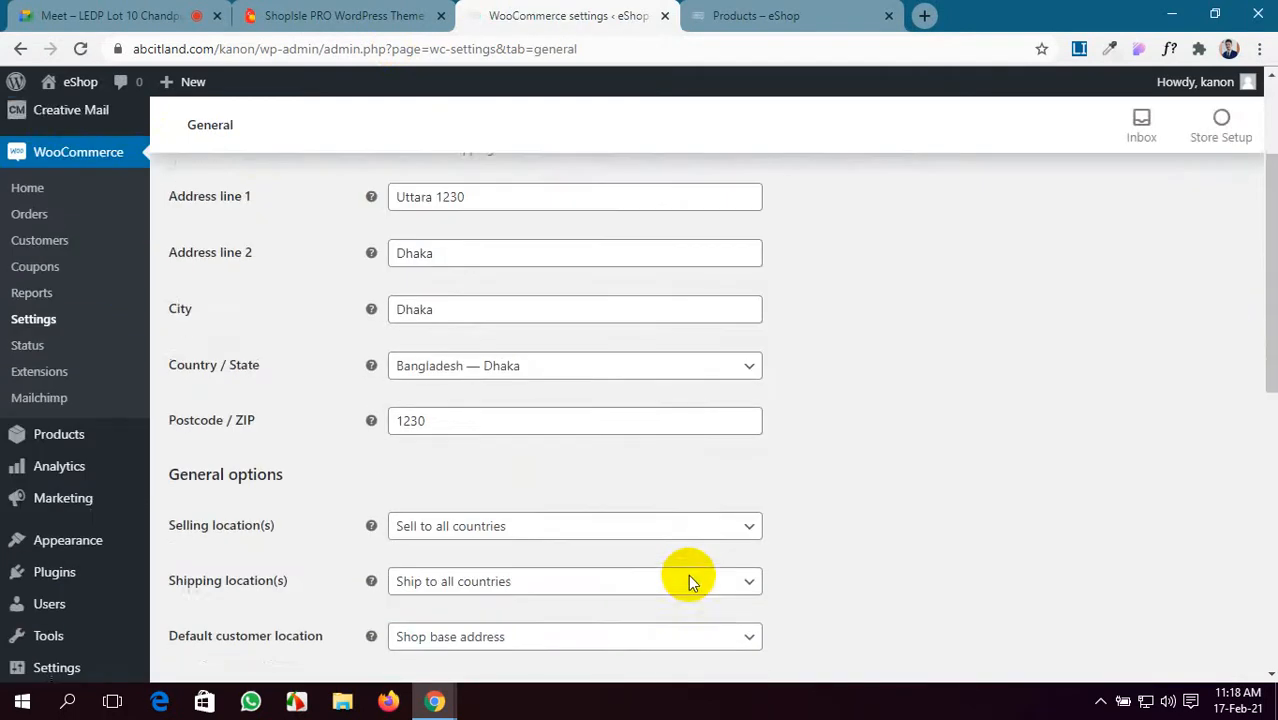
scroll(686, 578, "up", 5)
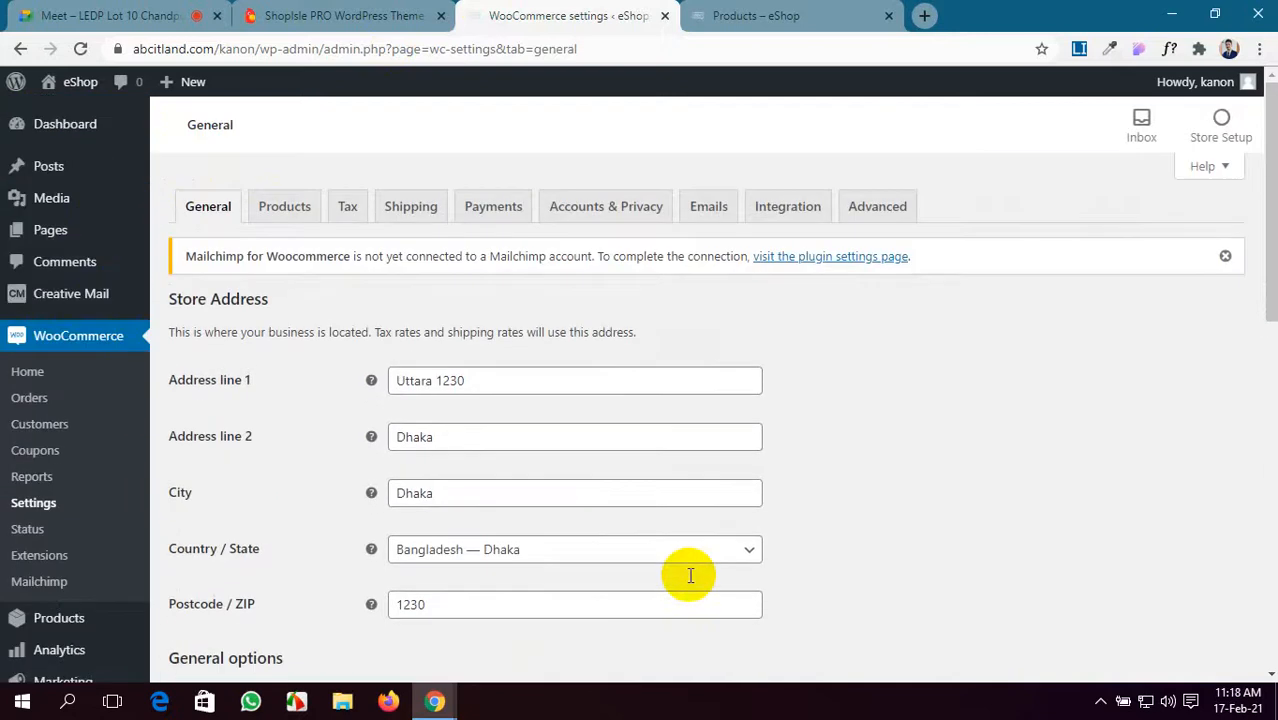
left_click(363, 207)
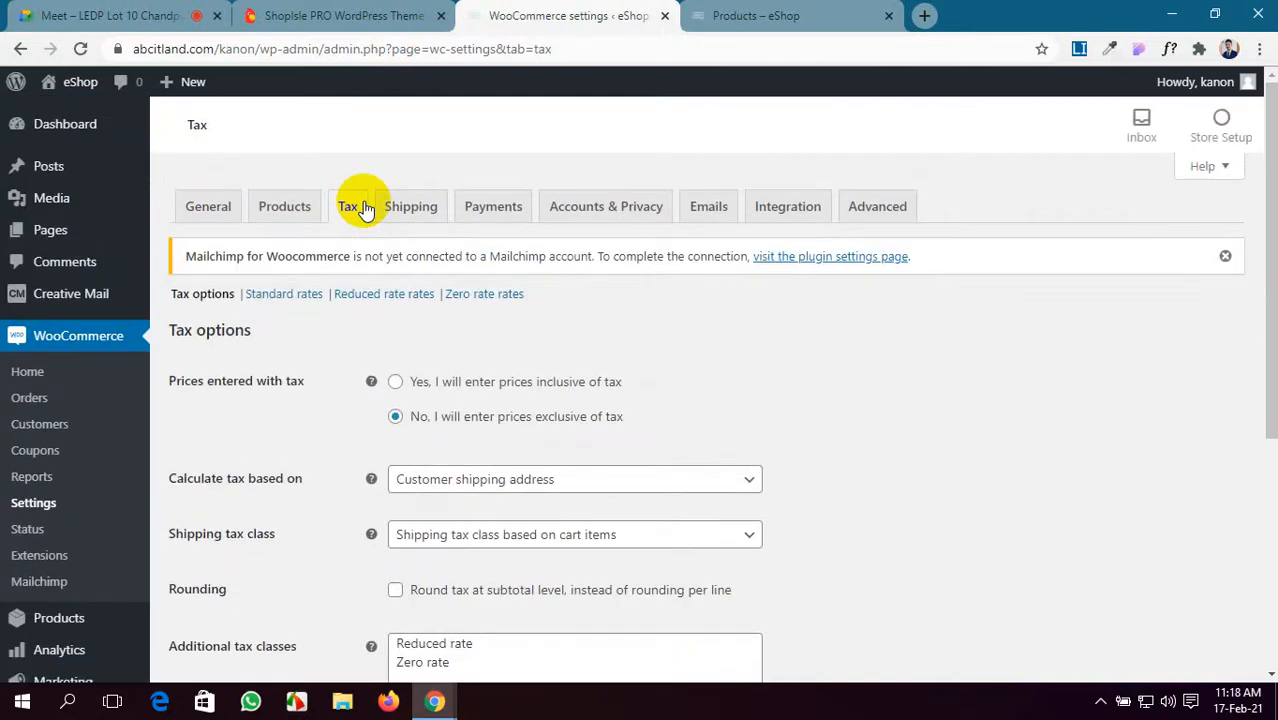
scroll(435, 470, "down", 1)
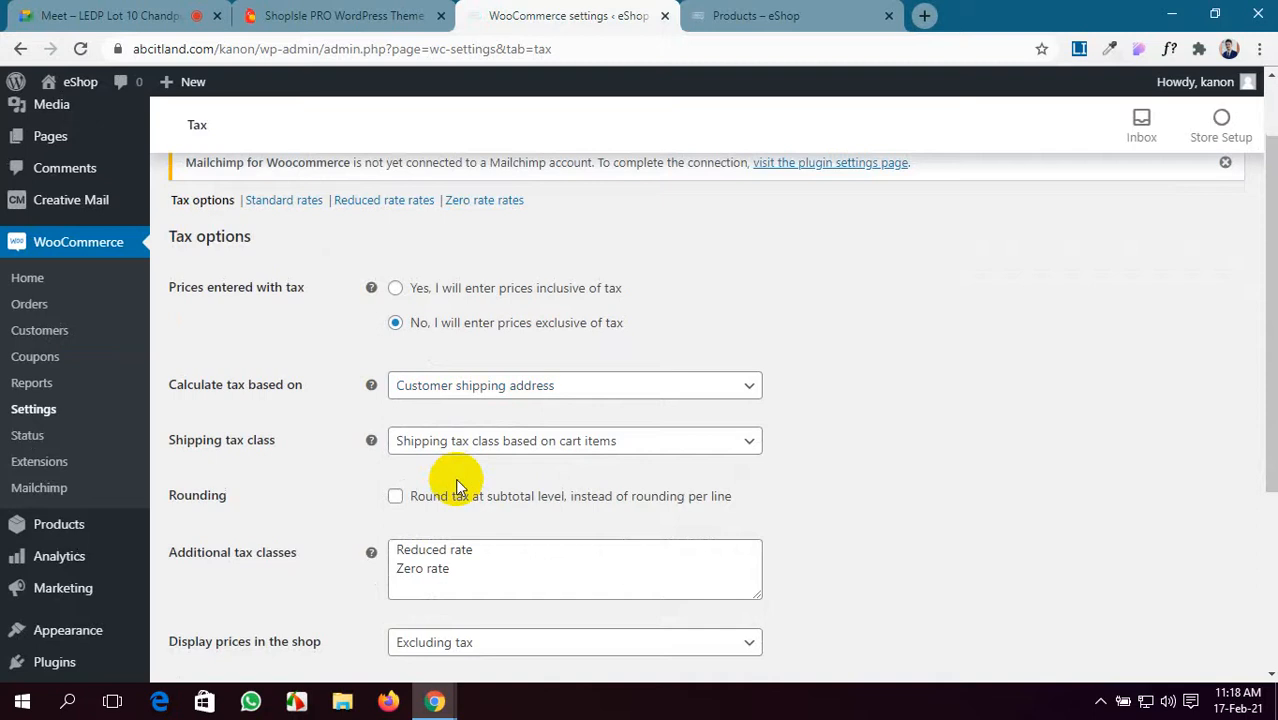
scroll(455, 485, "down", 3)
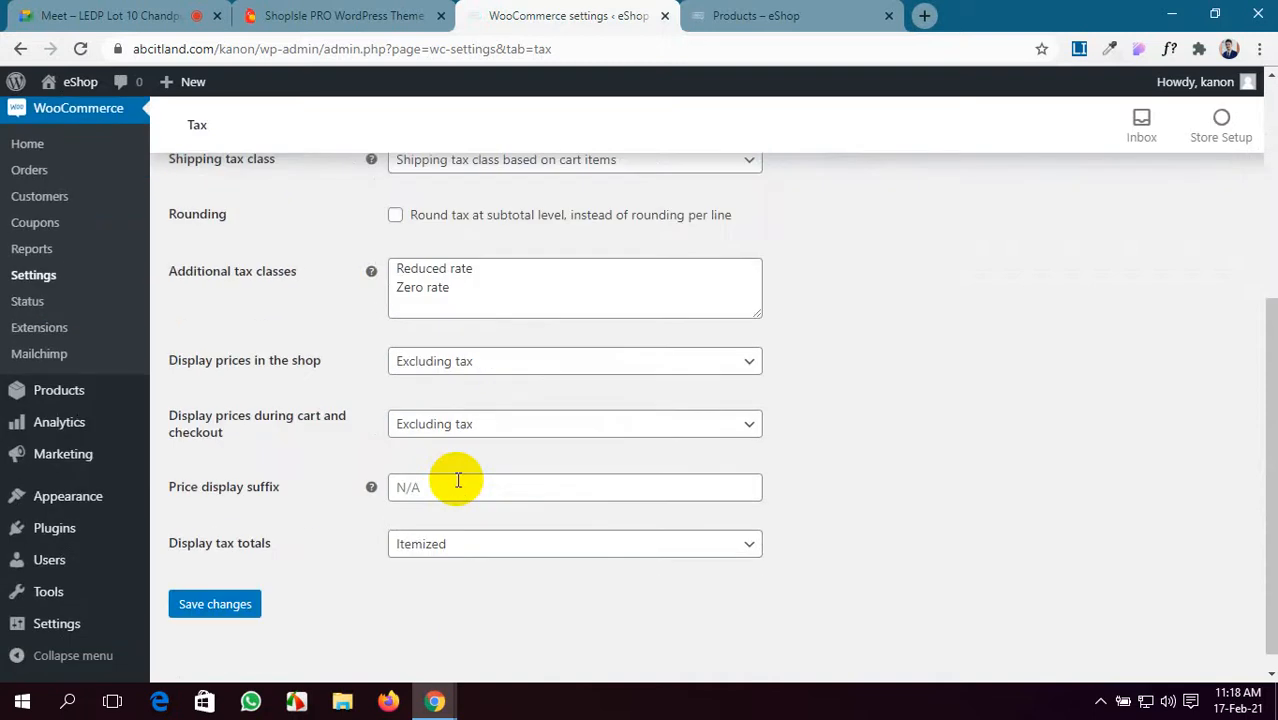
scroll(458, 480, "down", 1)
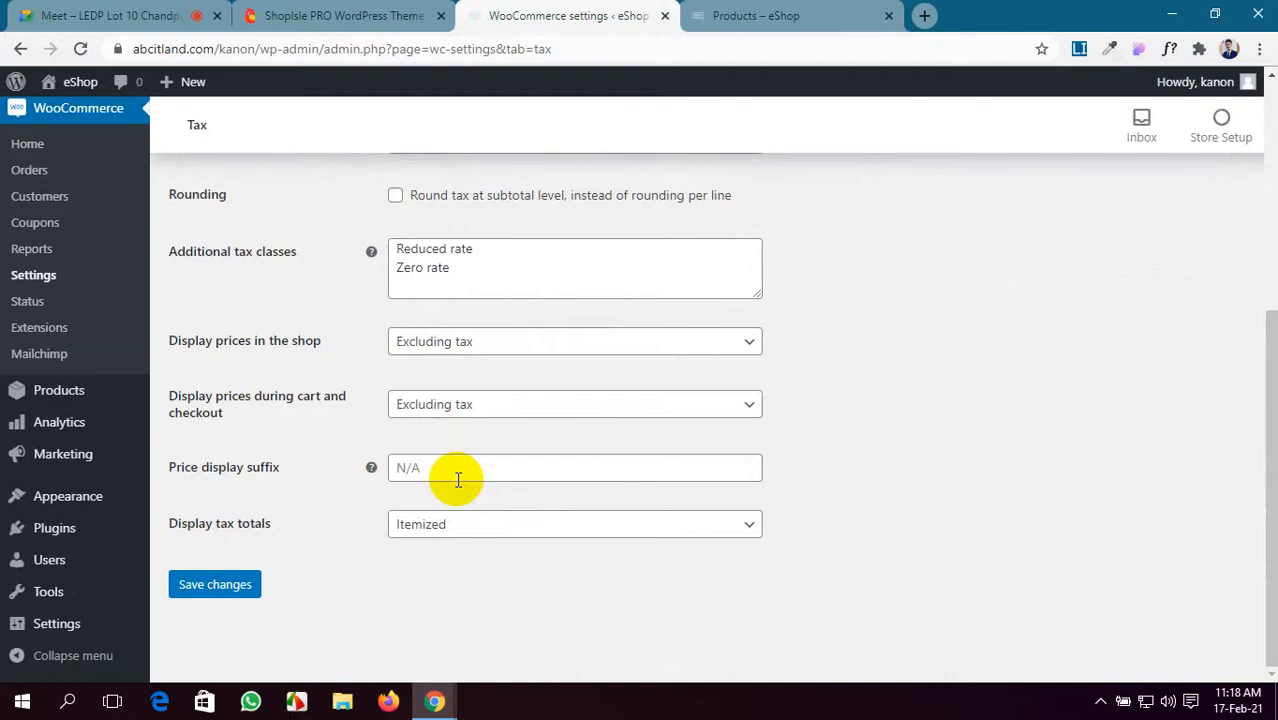
scroll(458, 480, "up", 4)
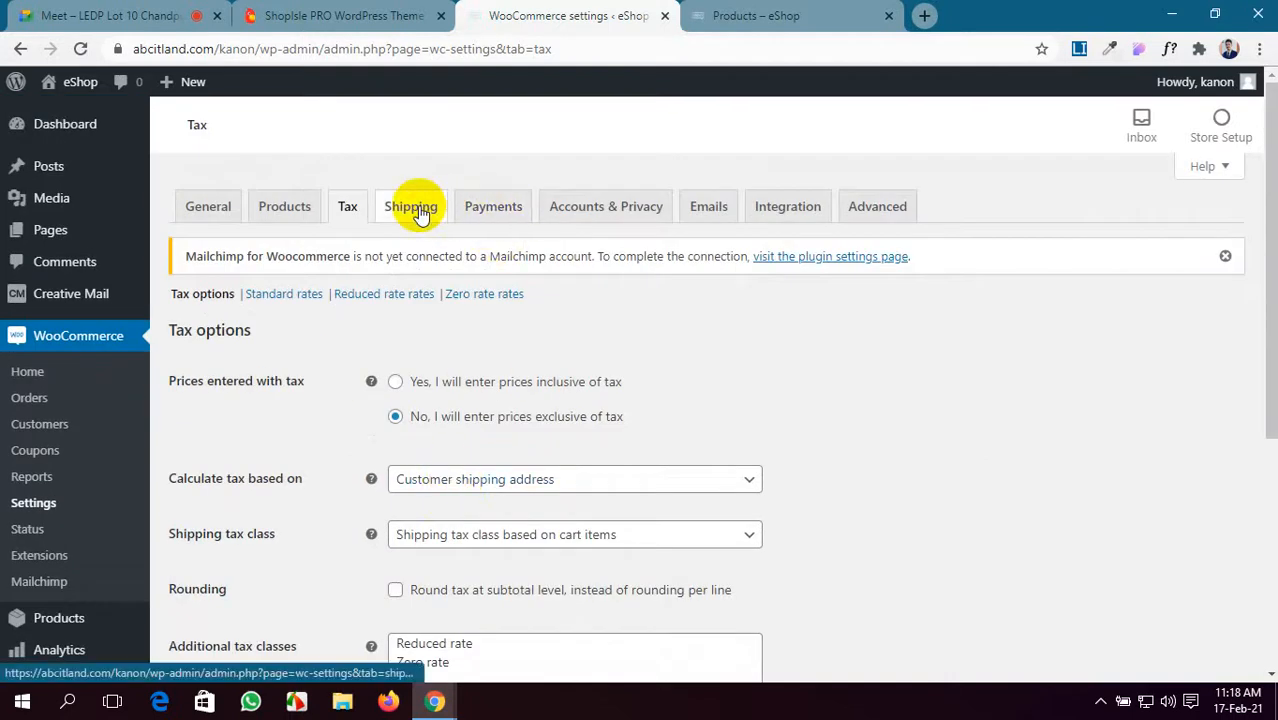
- Glance at Integration, then return to the Emails tab's notification table
left_click(782, 209)
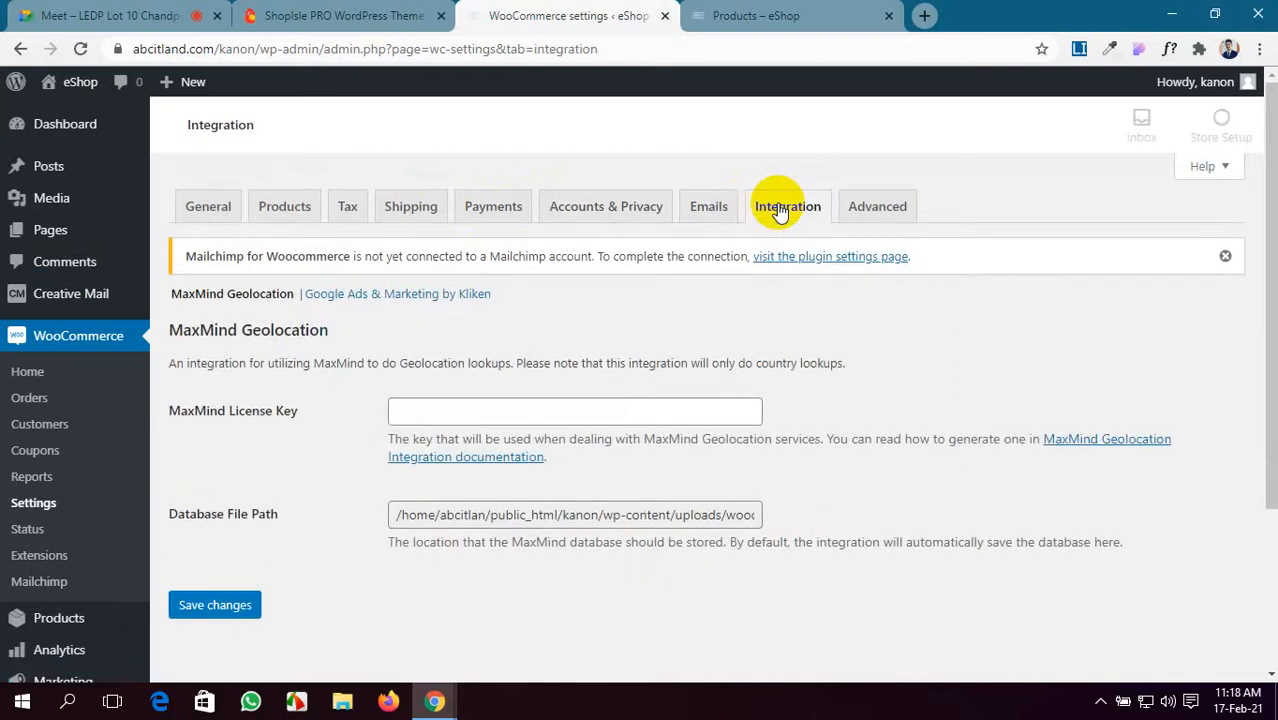
left_click(699, 207)
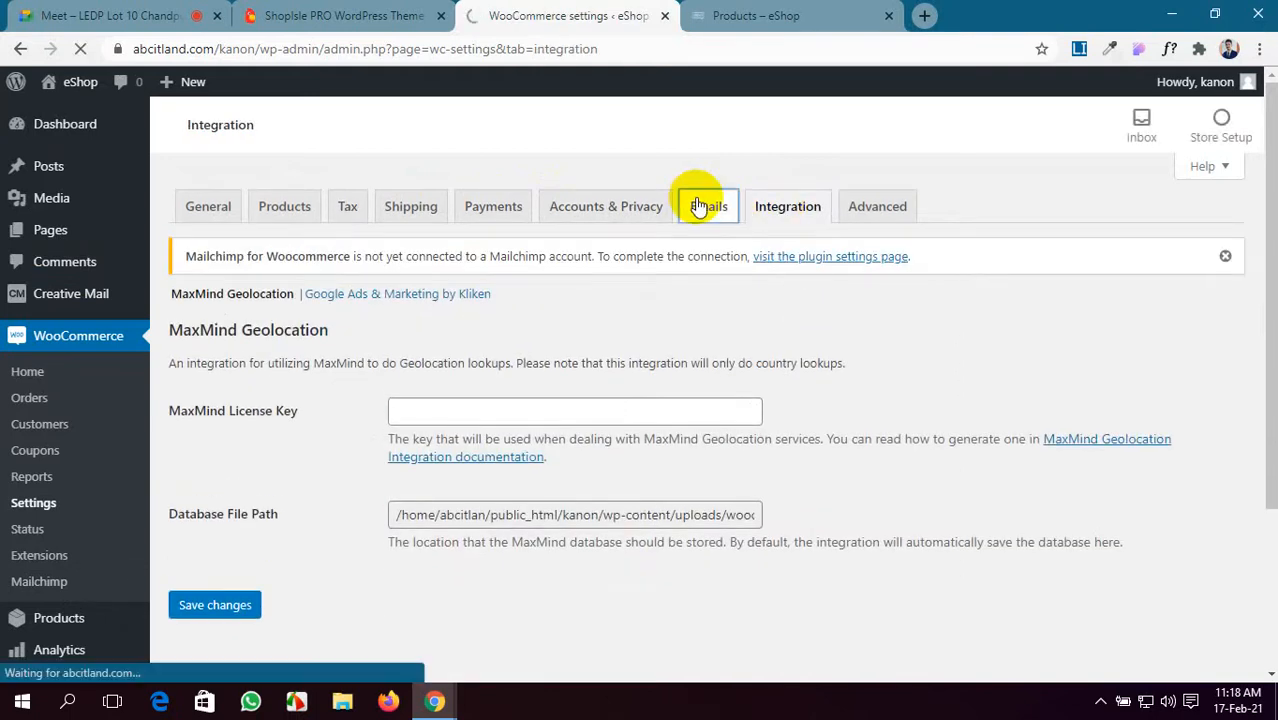
scroll(656, 522, "down", 3)
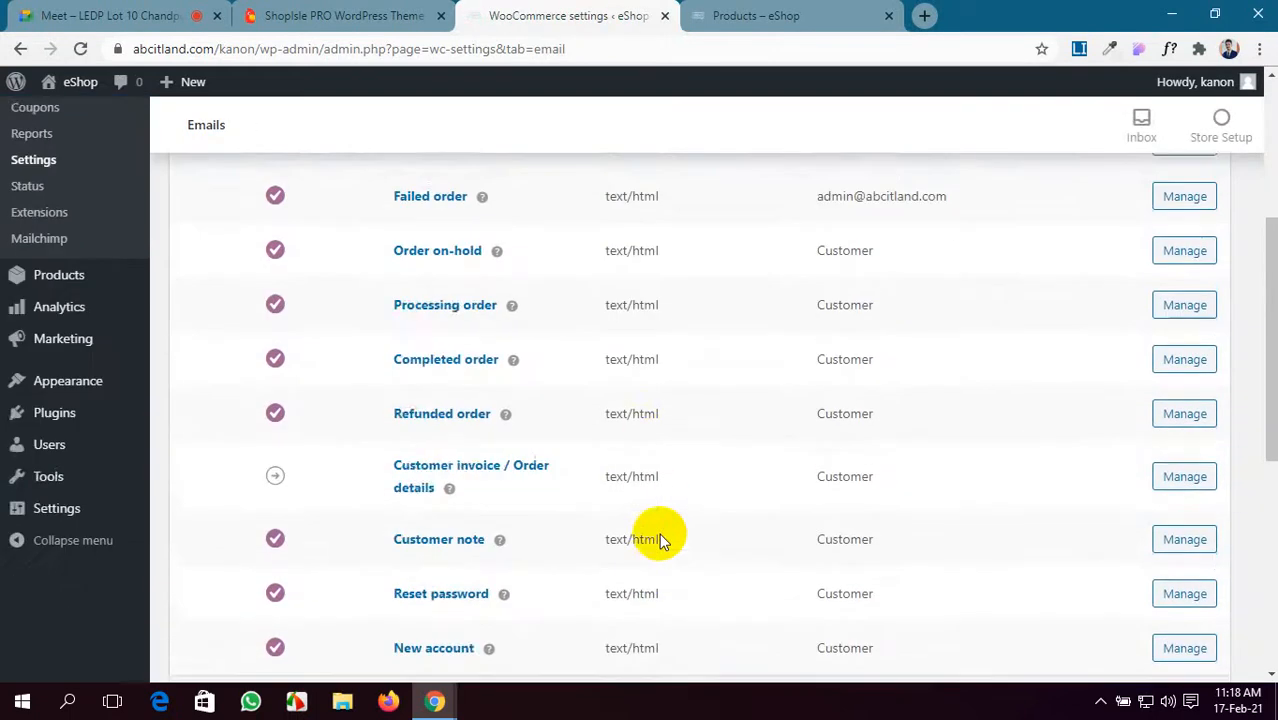
scroll(659, 539, "down", 1)
scroll(659, 533, "up", 3)
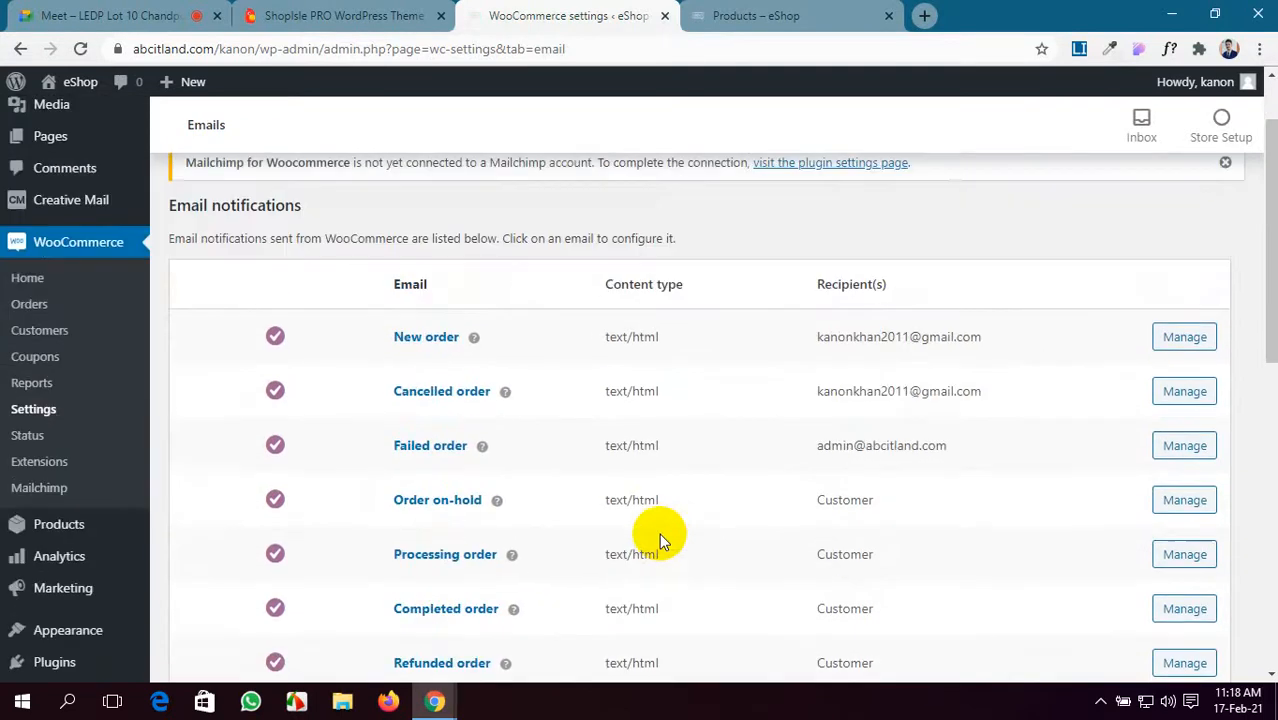
left_click(1180, 337)
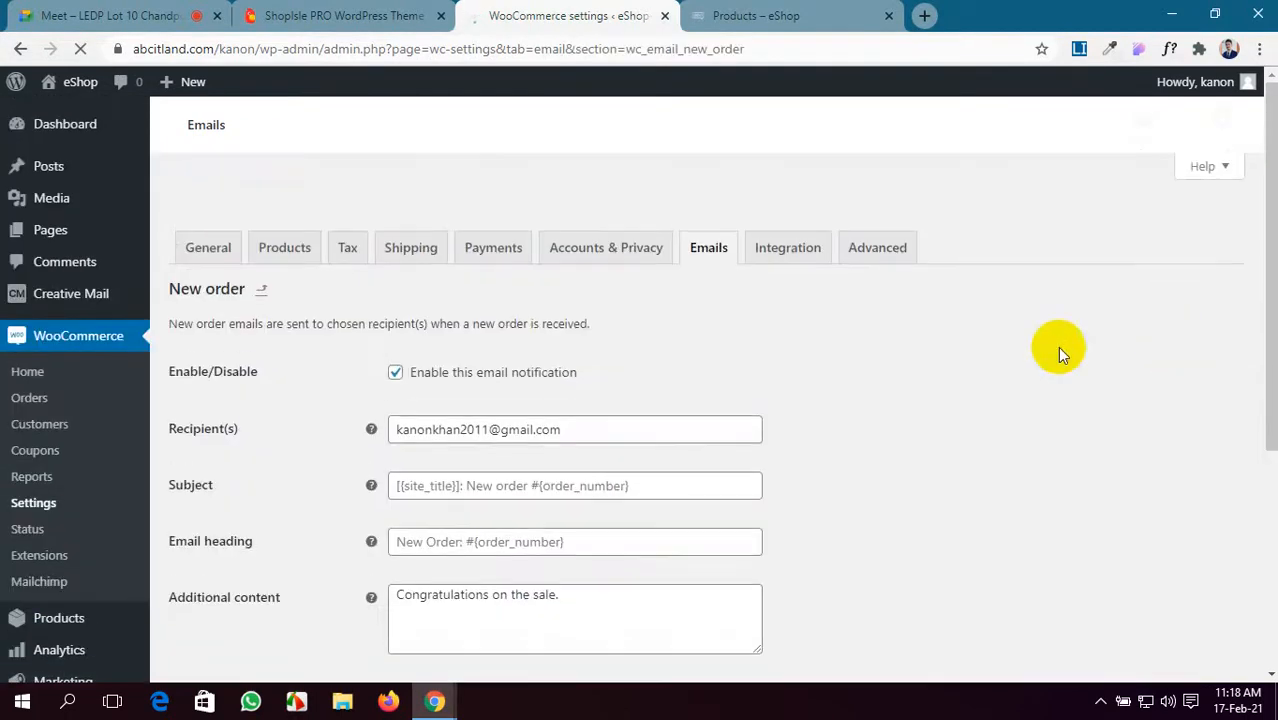
scroll(585, 451, "down", 2)
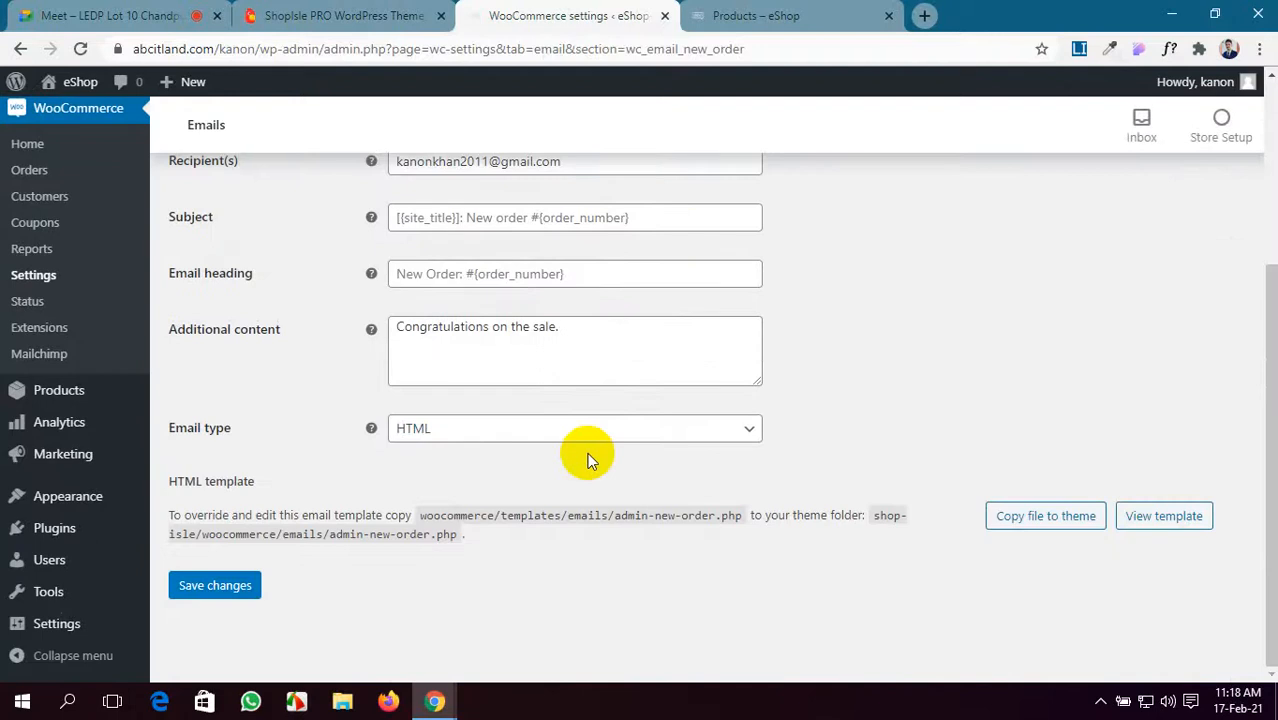
scroll(587, 458, "up", 1)
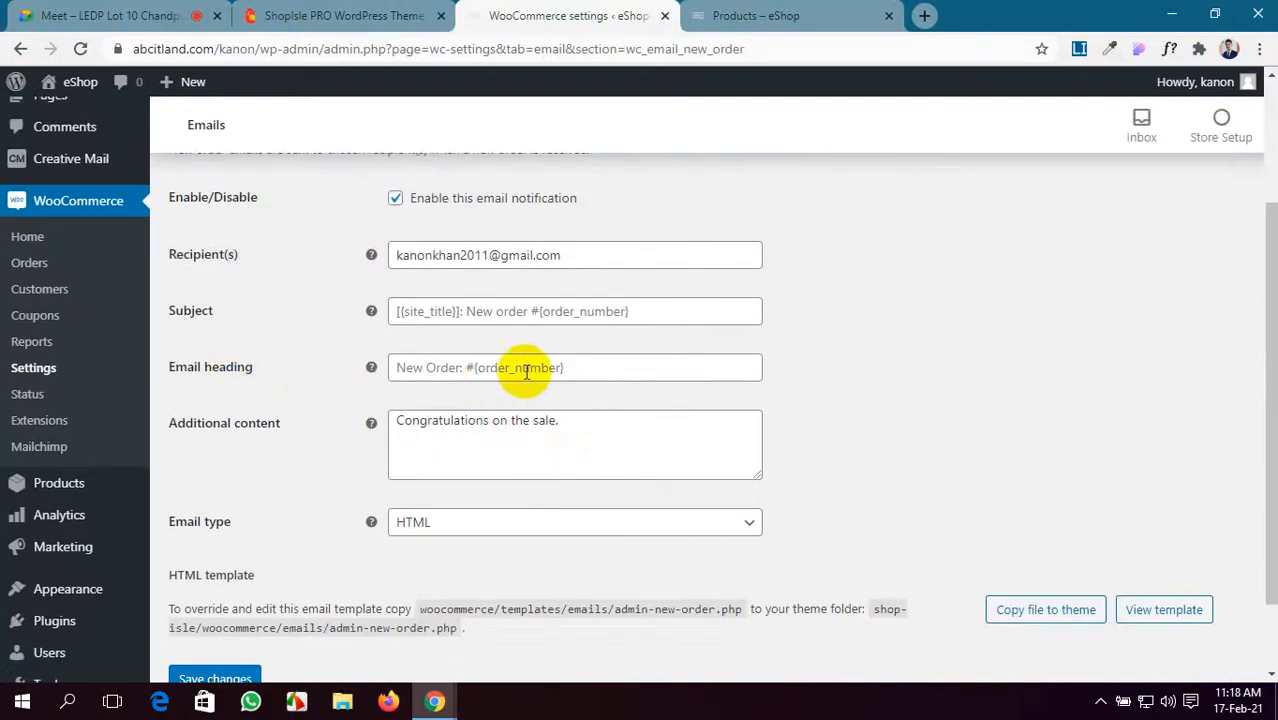
left_click(527, 370)
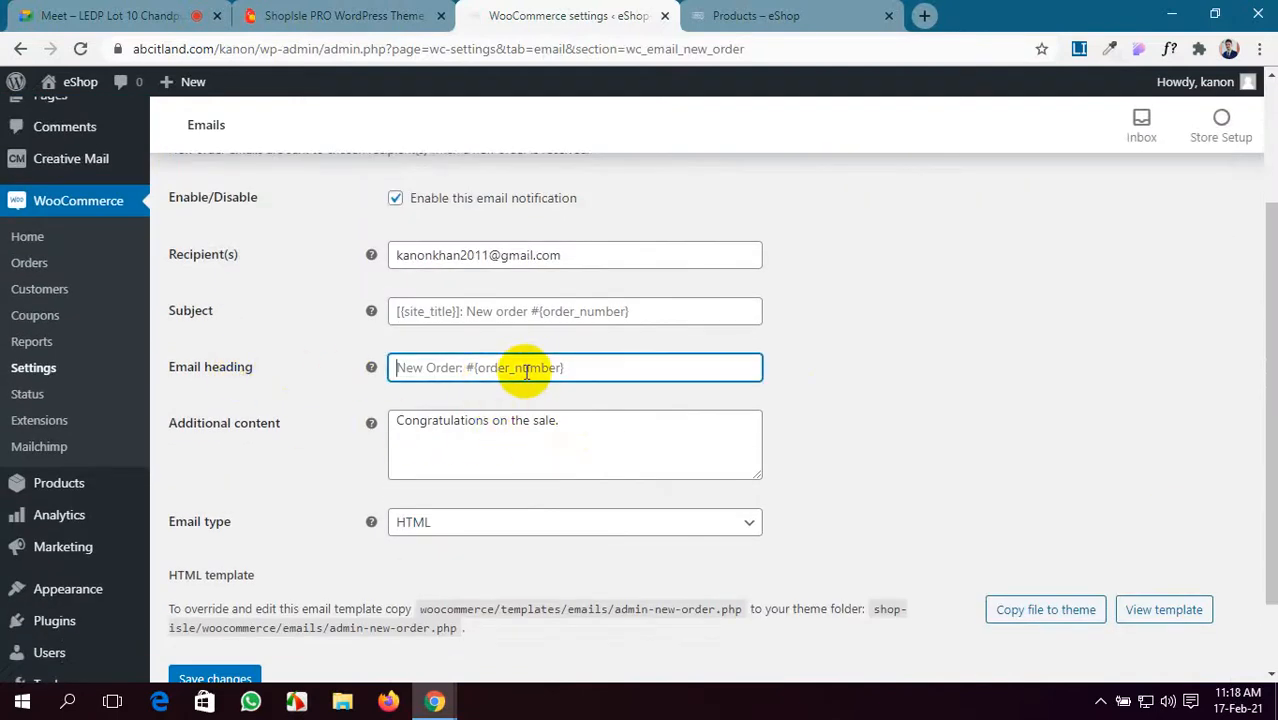
left_click(568, 425)
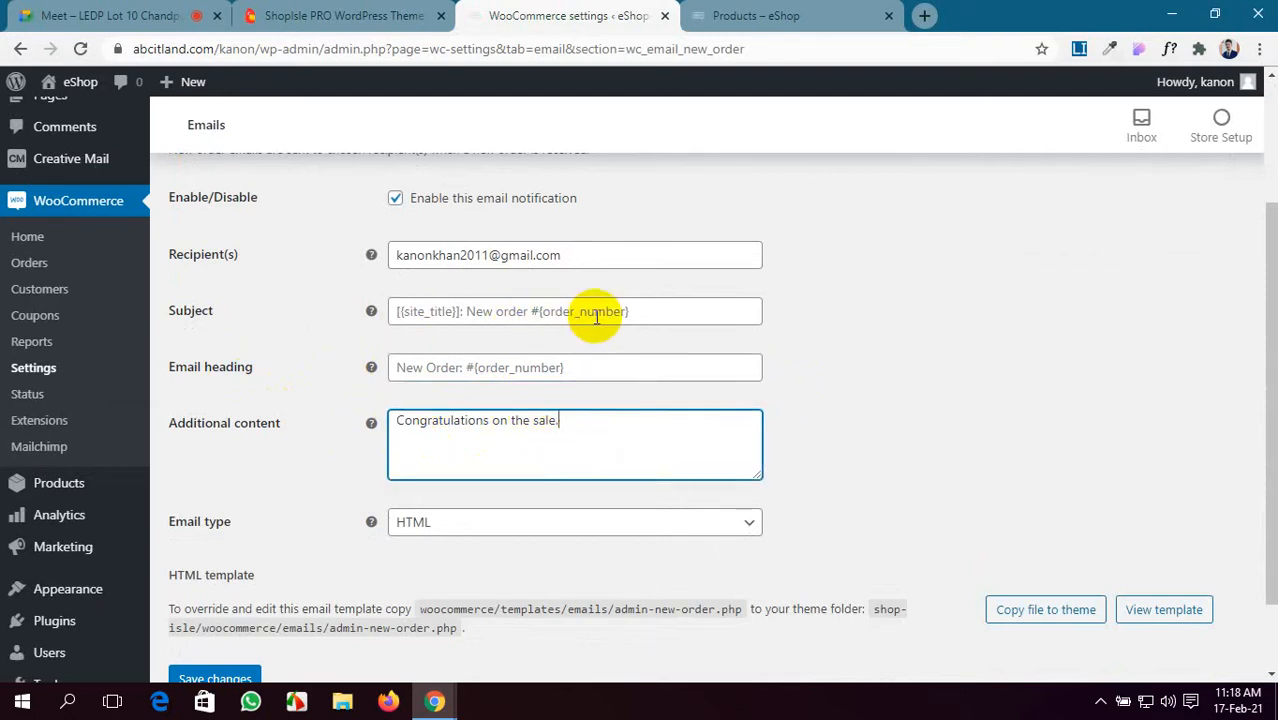
scroll(491, 528, "up", 2)
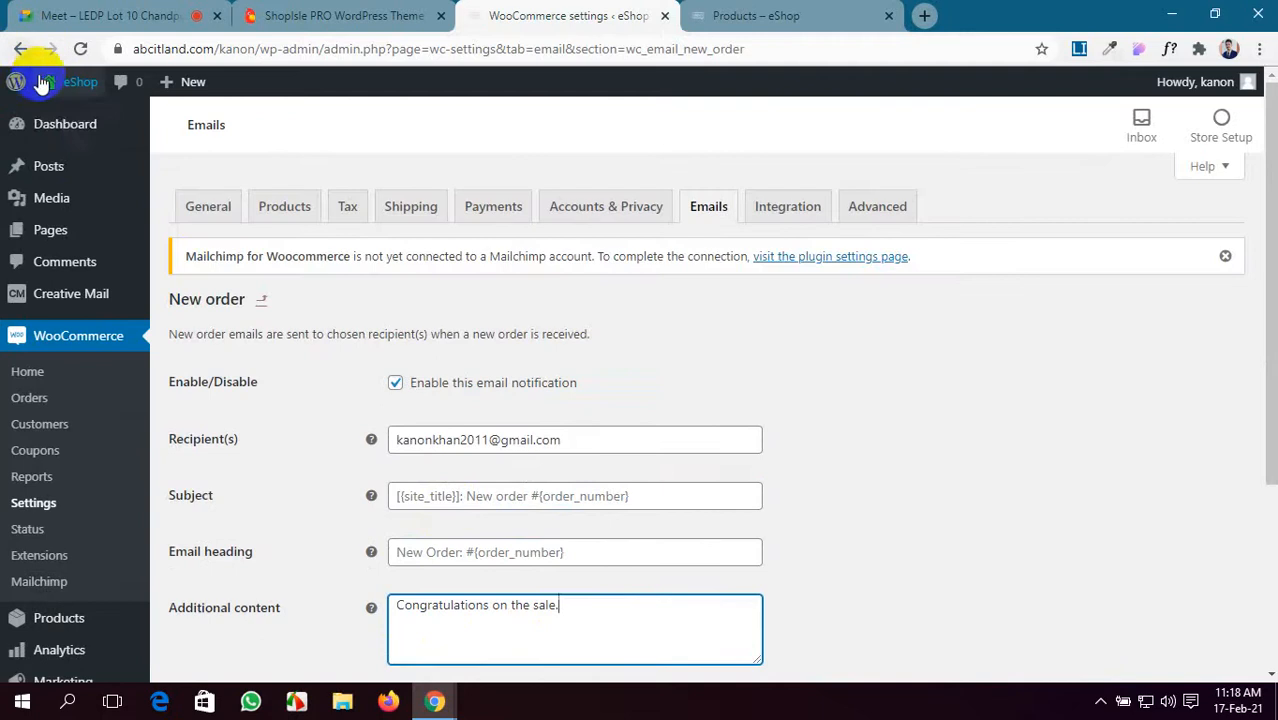
left_click(708, 206)
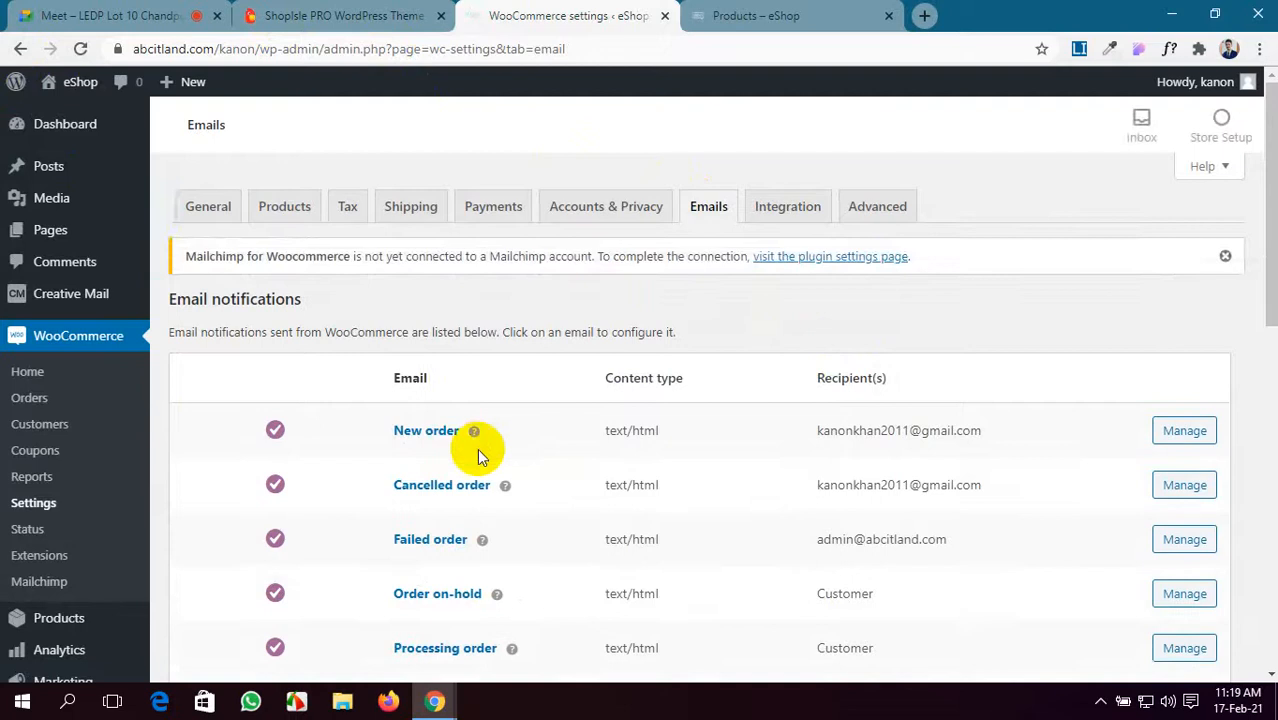
scroll(477, 448, "down", 1)
scroll(460, 456, "down", 1)
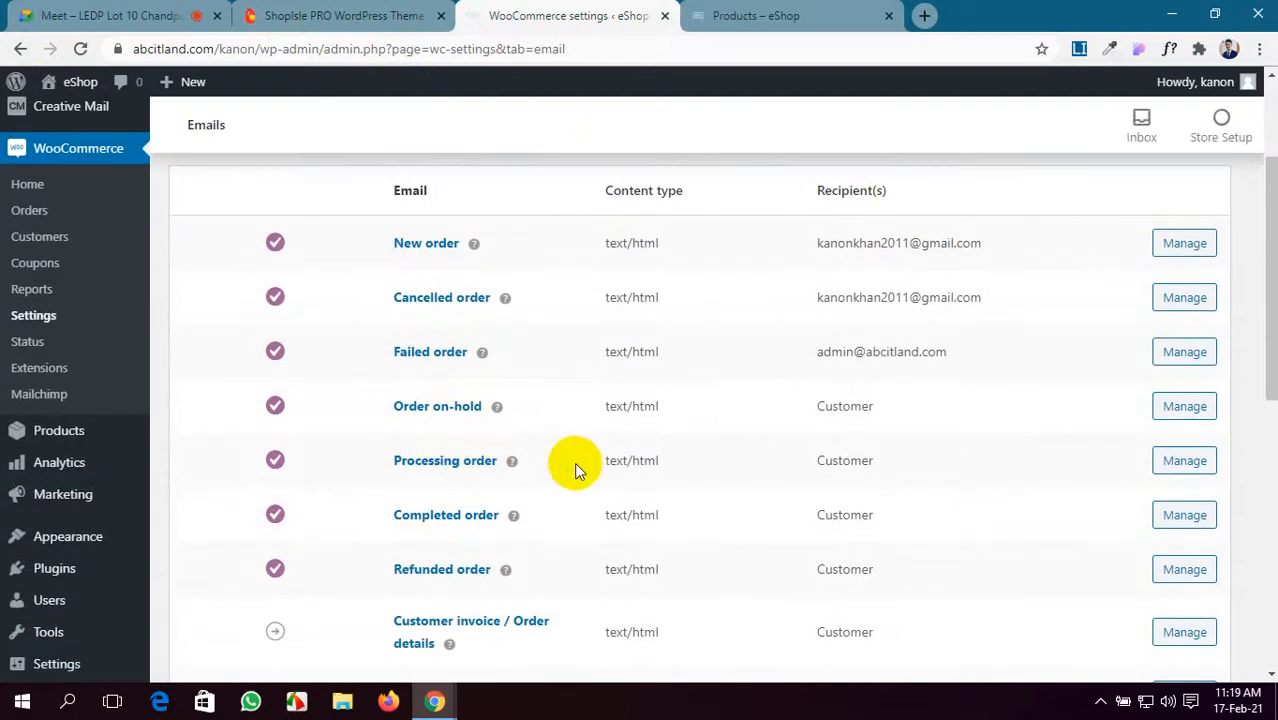
- Open the Completed order email settings and review the heading and additional content fields
left_click(1186, 518)
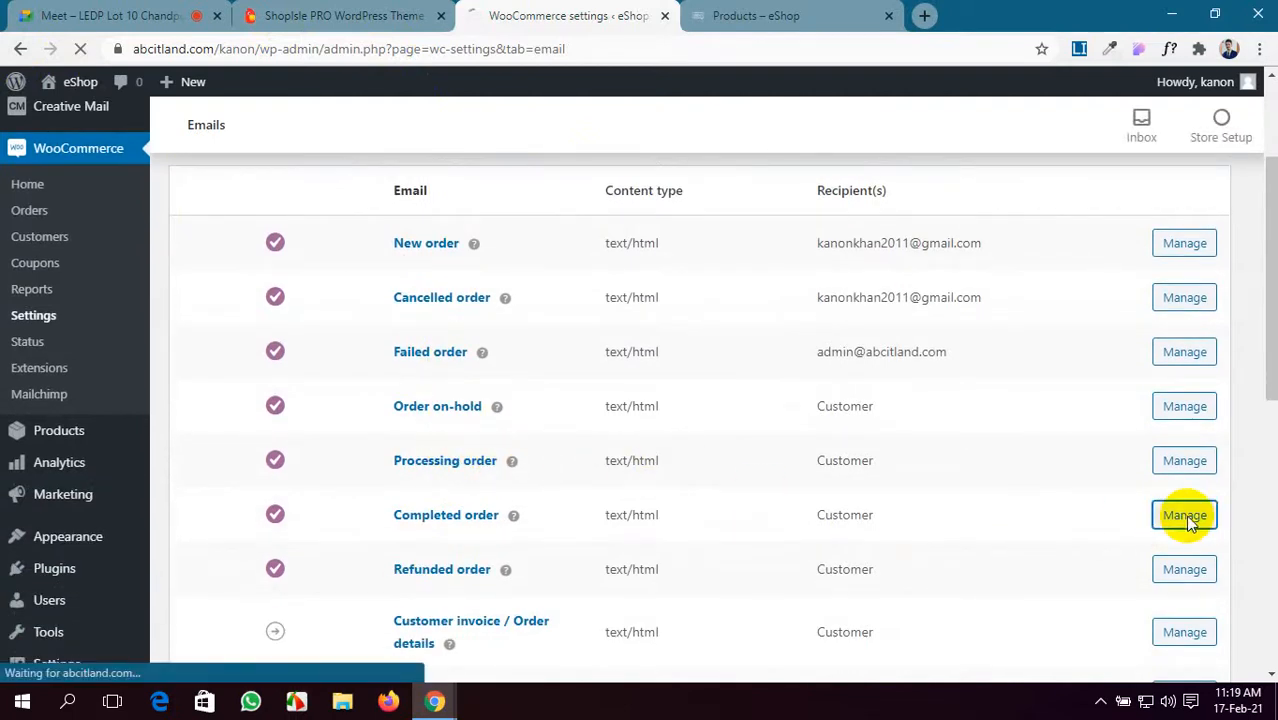
scroll(650, 510, "down", 2)
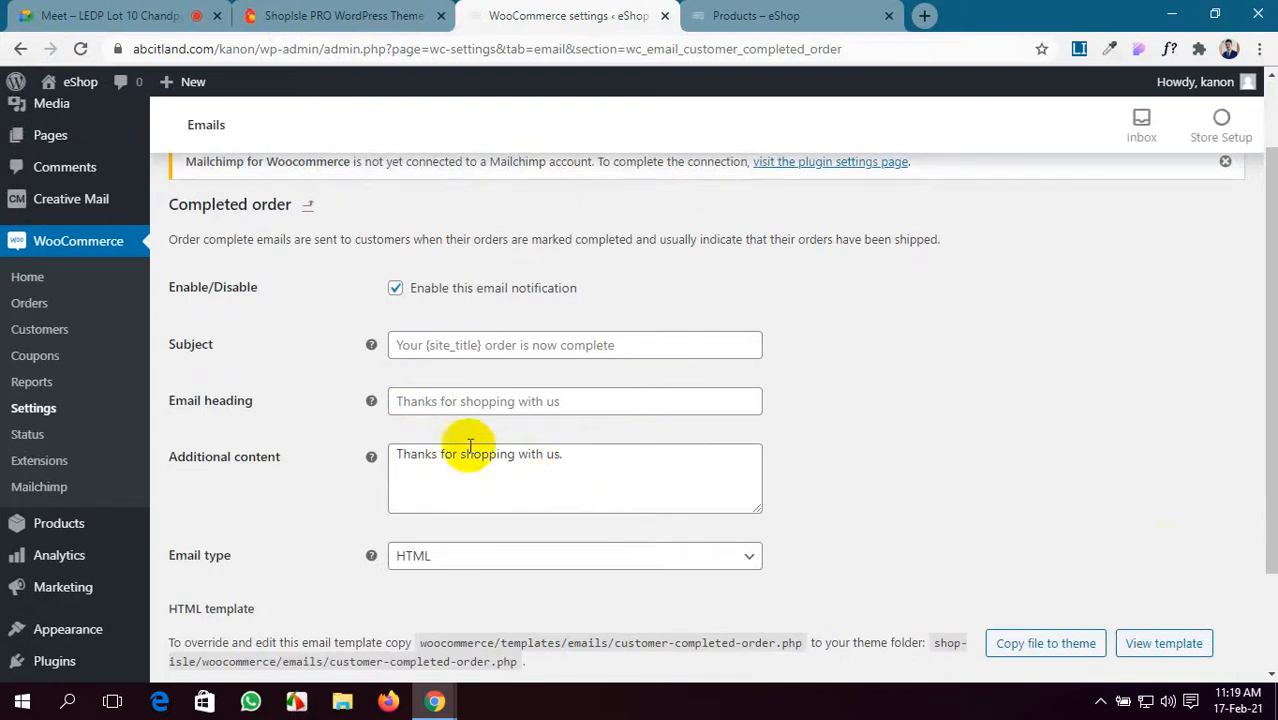
left_click(571, 401)
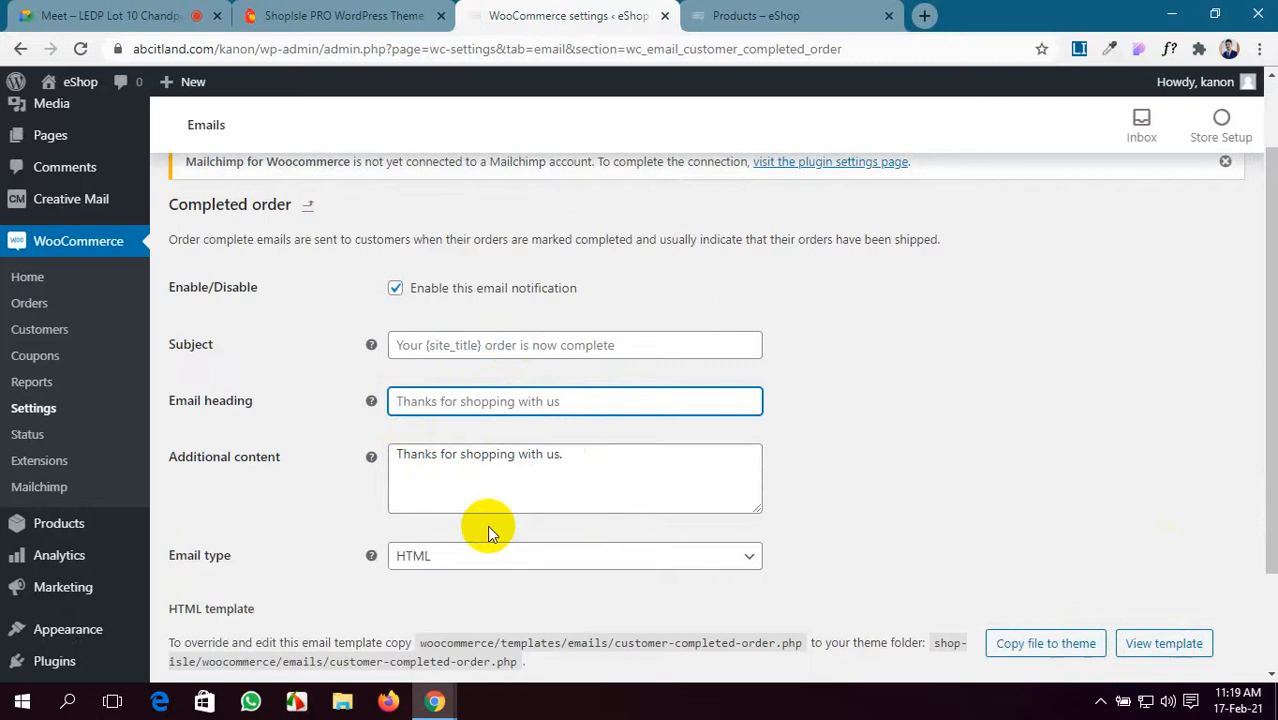
scroll(487, 533, "down", 2)
scroll(487, 525, "up", 3)
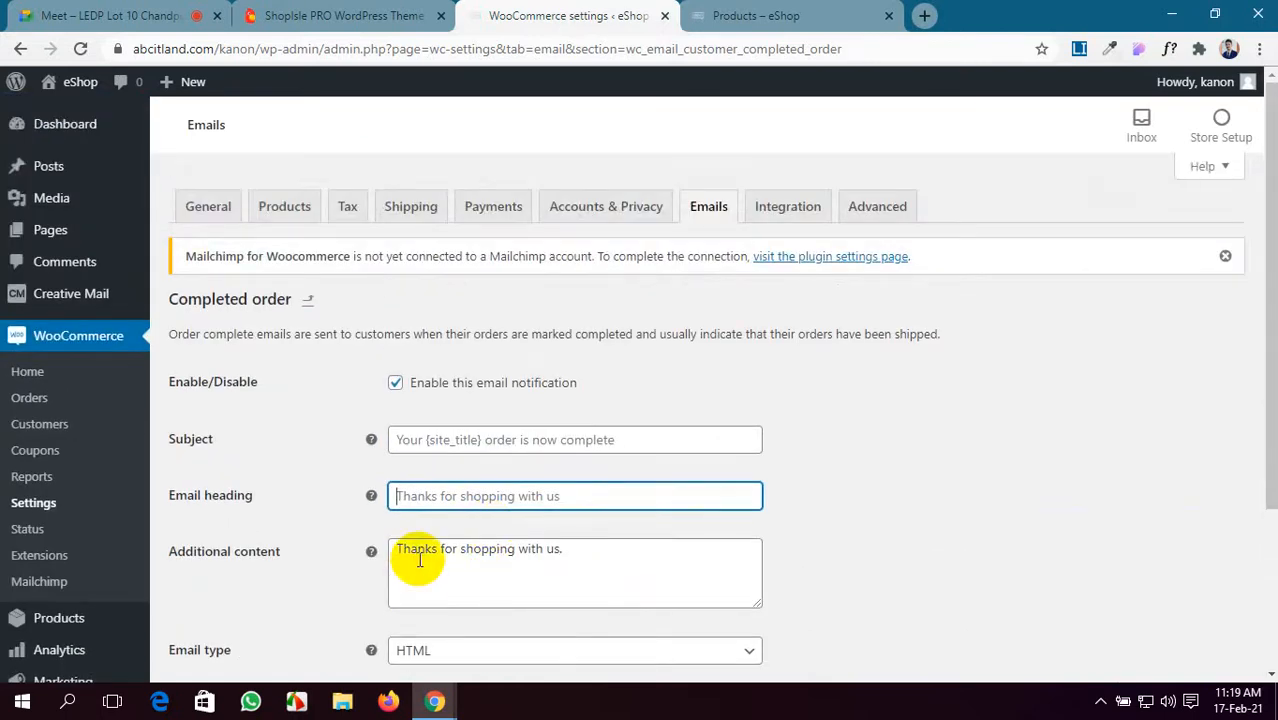
scroll(419, 560, "down", 3)
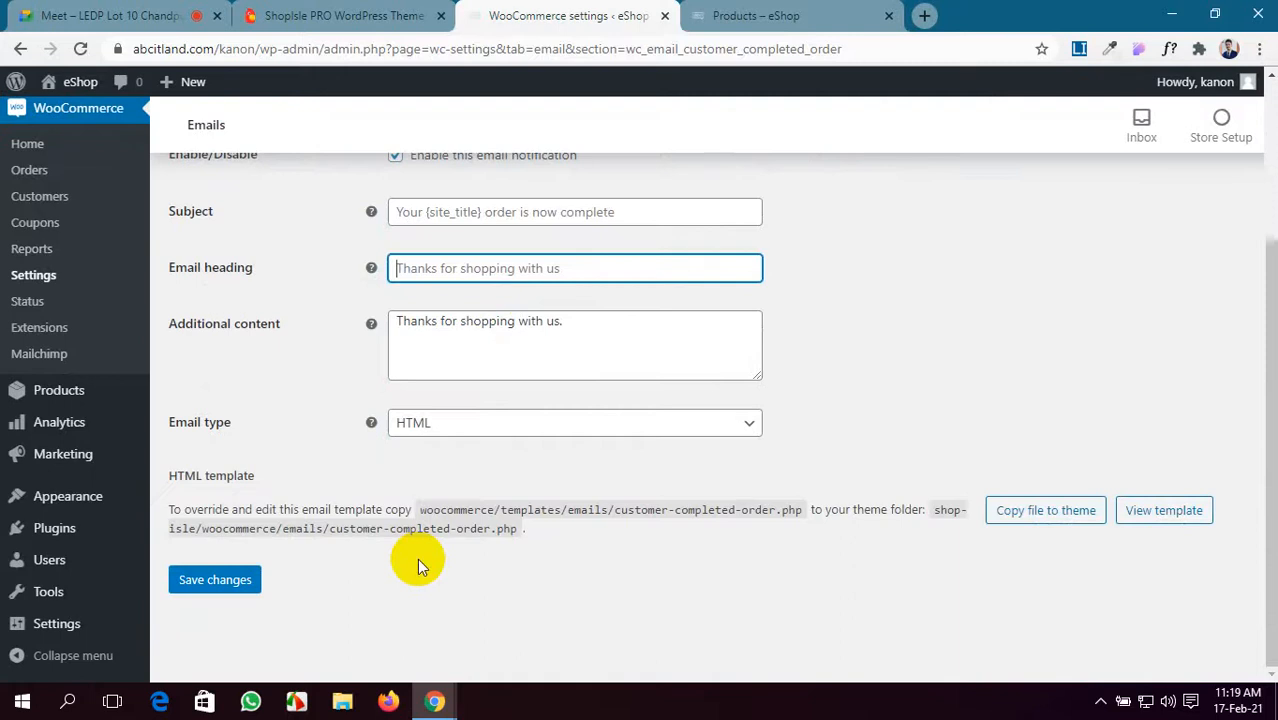
scroll(419, 560, "up", 3)
- Check the Google Meet tab, then close the ShopIsle PRO demo tab
left_click(66, 12)
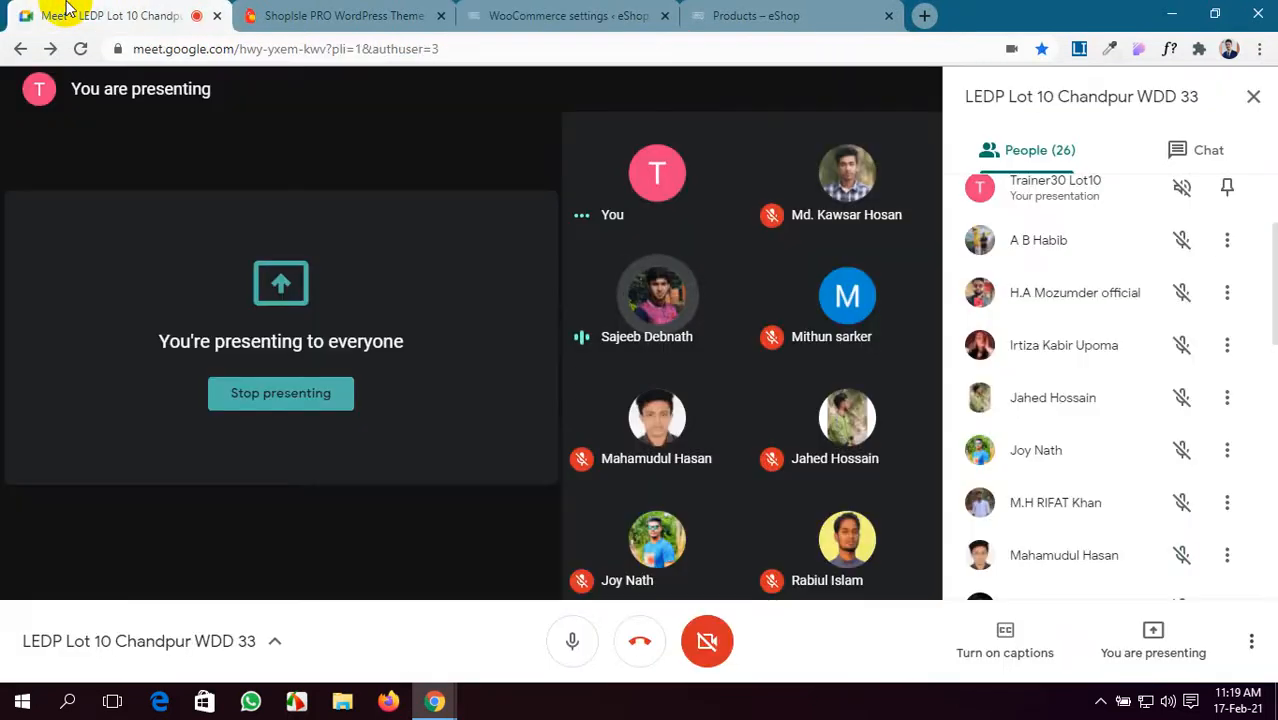
left_click(532, 10)
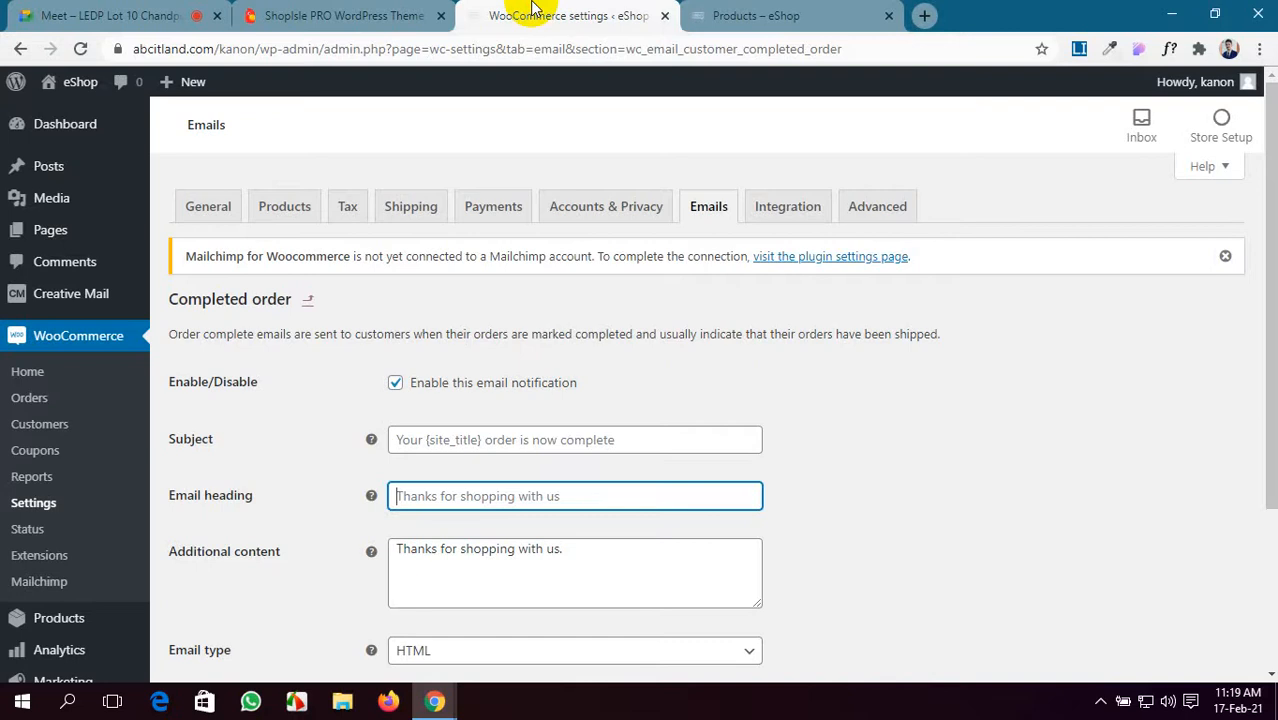
left_click(265, 12)
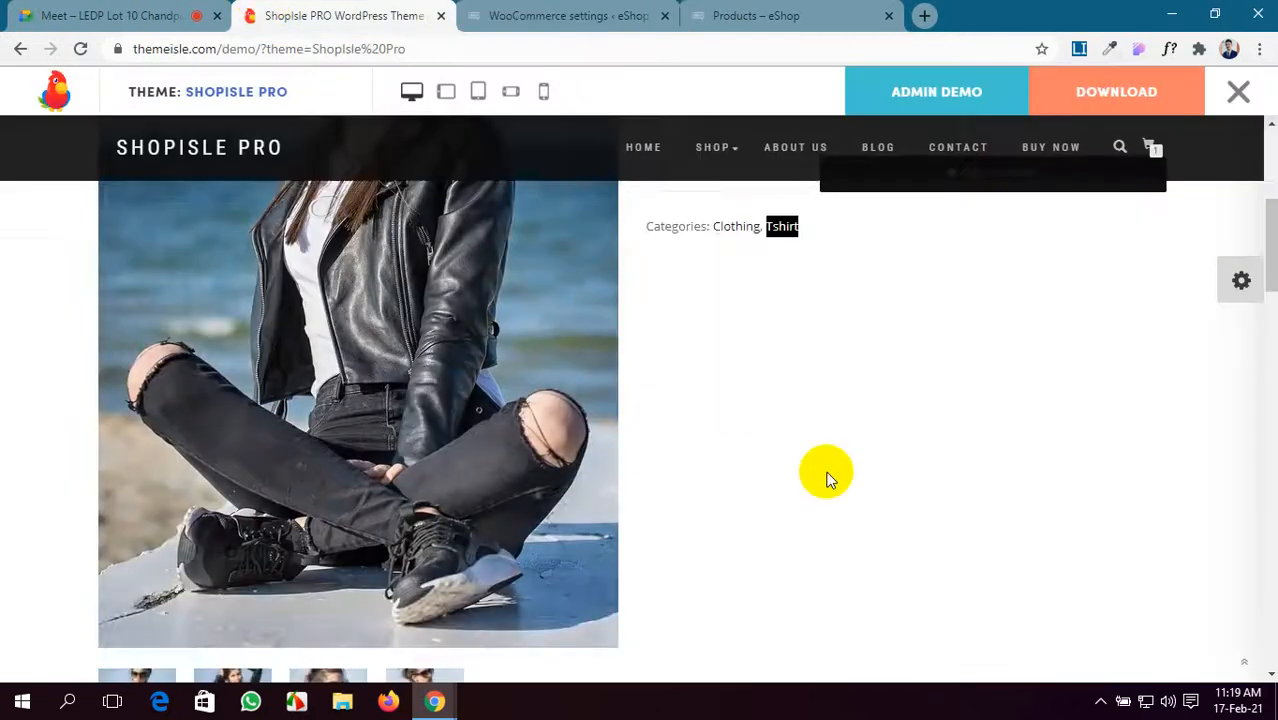
scroll(830, 478, "up", 4)
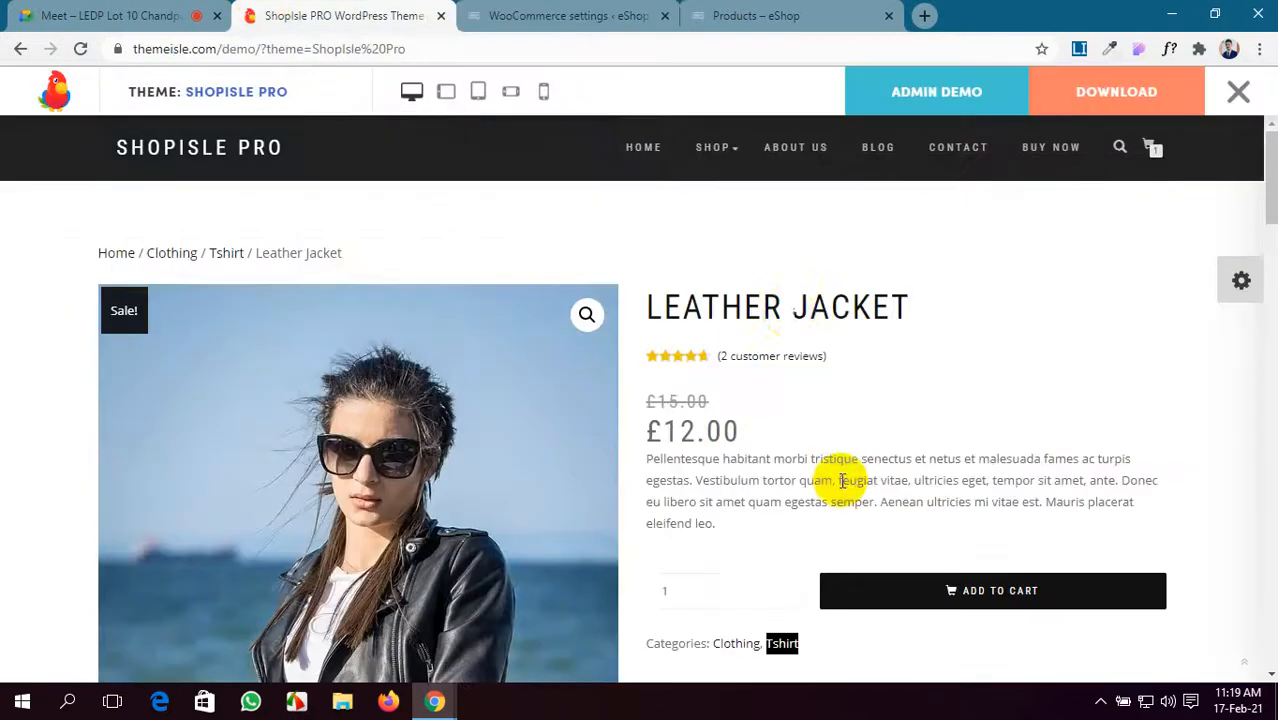
left_click(440, 18)
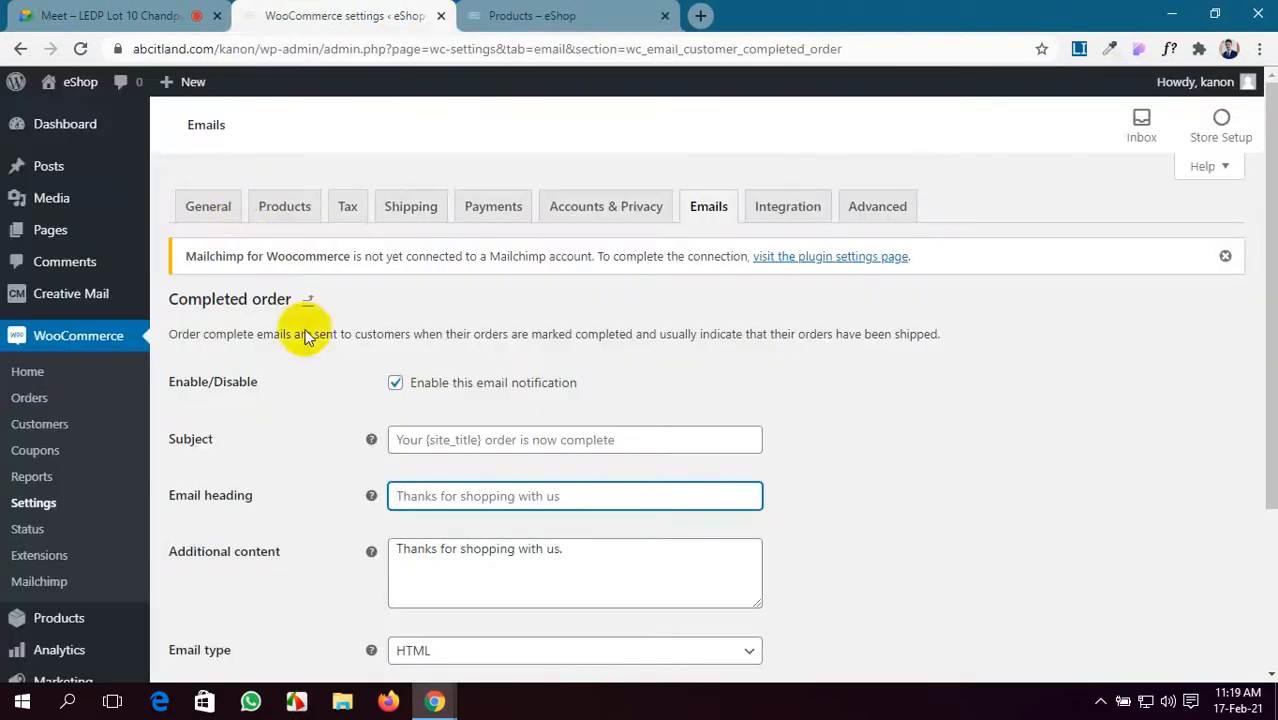
- Open the Dashboard, dismiss the theme notice, and view WooCommerce Status: ৳15,980.00 net sales
left_click(40, 129)
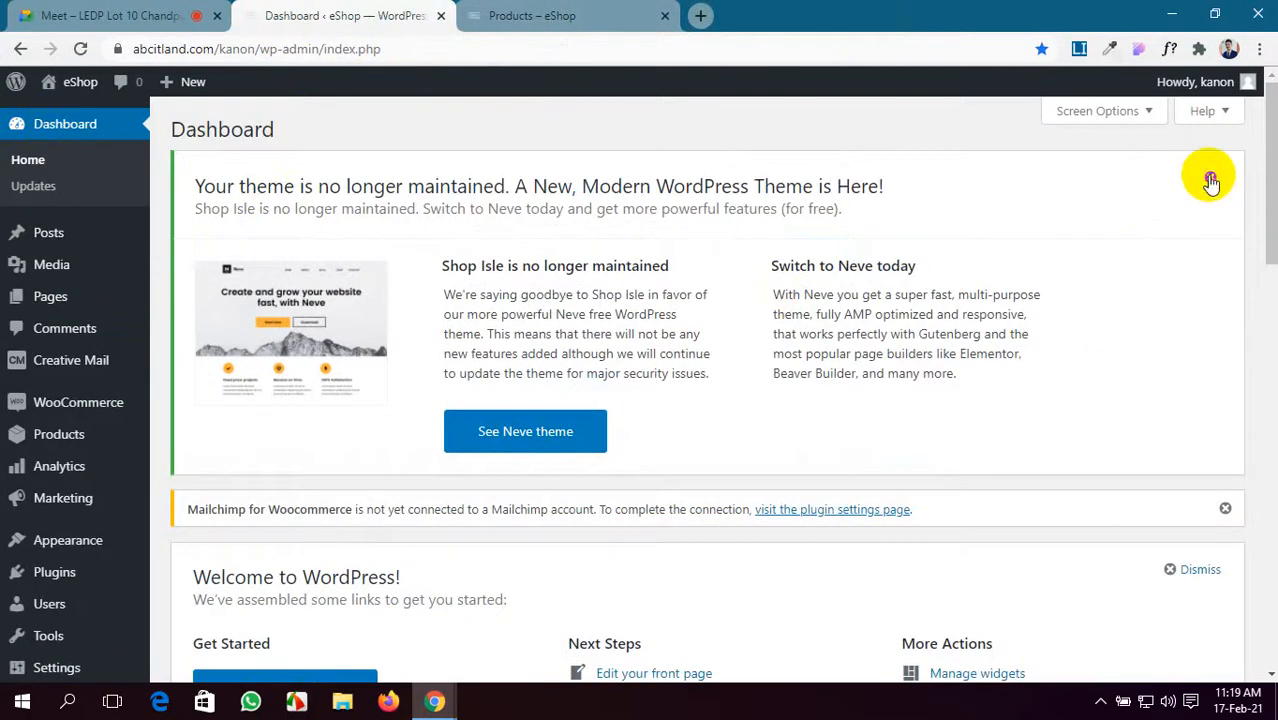
left_click(1210, 180)
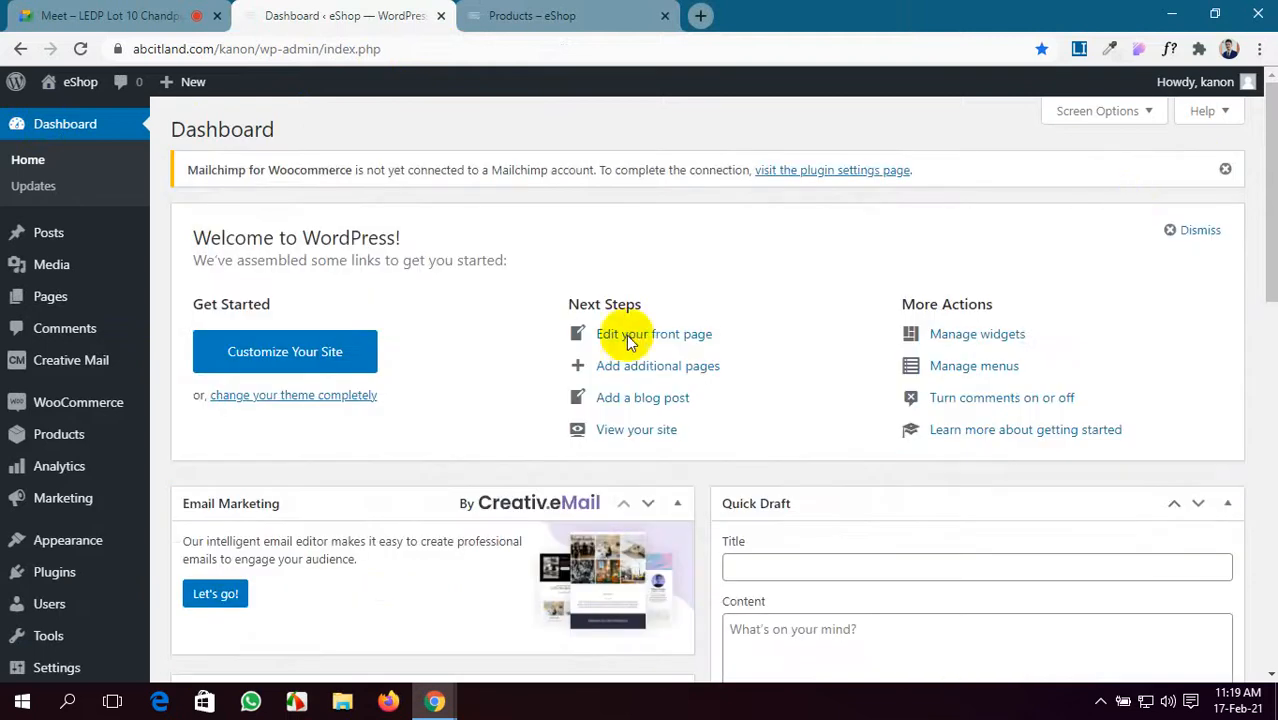
scroll(371, 610, "down", 12)
scroll(373, 603, "down", 1)
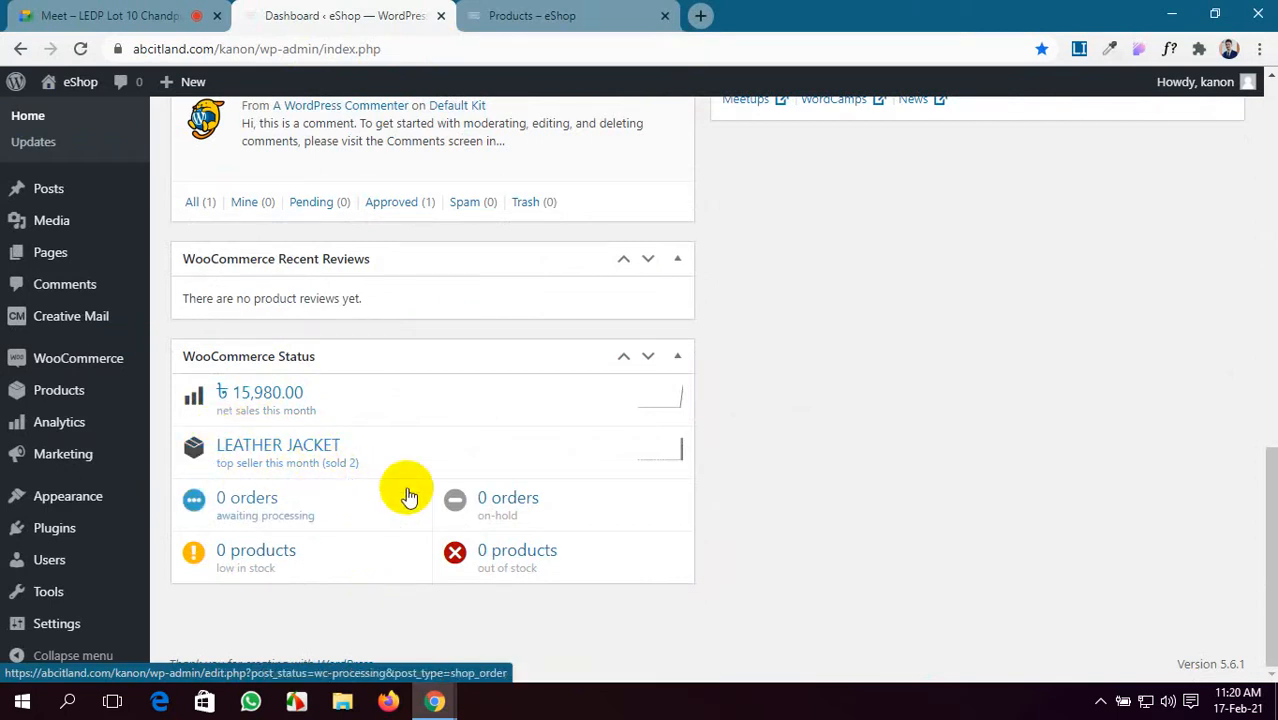
scroll(434, 357, "up", 6)
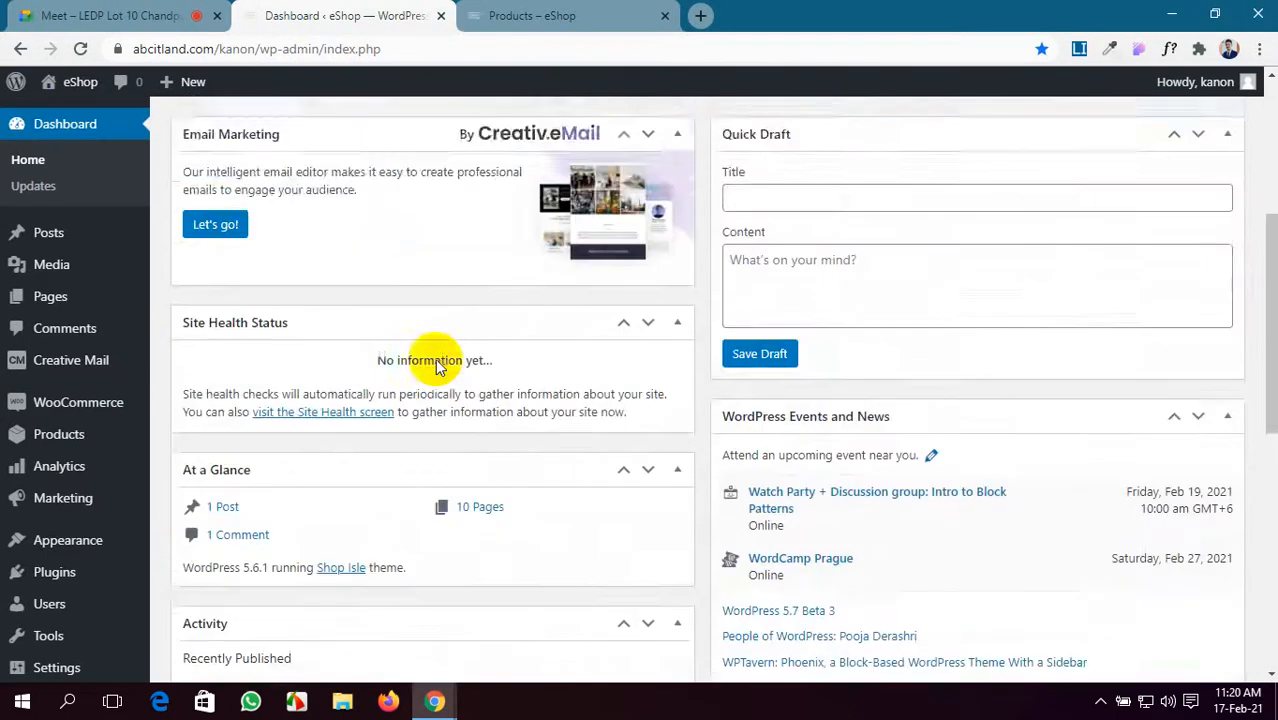
scroll(435, 365, "down", 6)
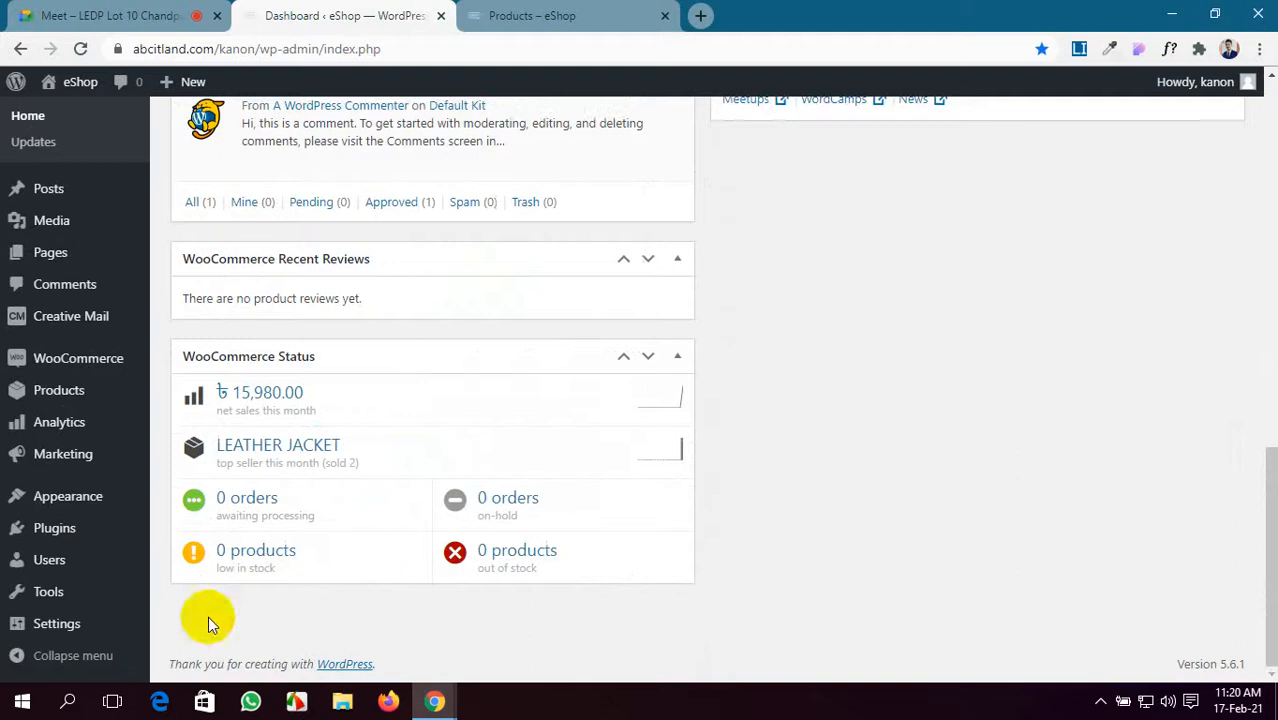